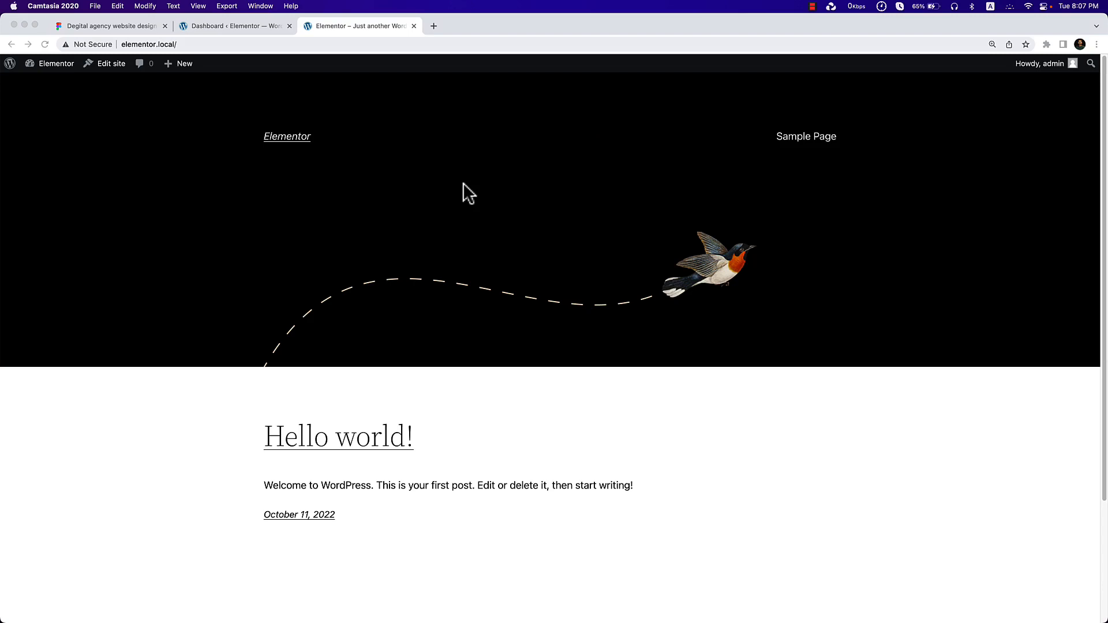
Look over the site's current front page and switch to Figma to examine the digital agency homepage design from header to footer.
scroll(577, 265, down, 3)
click(617, 297)
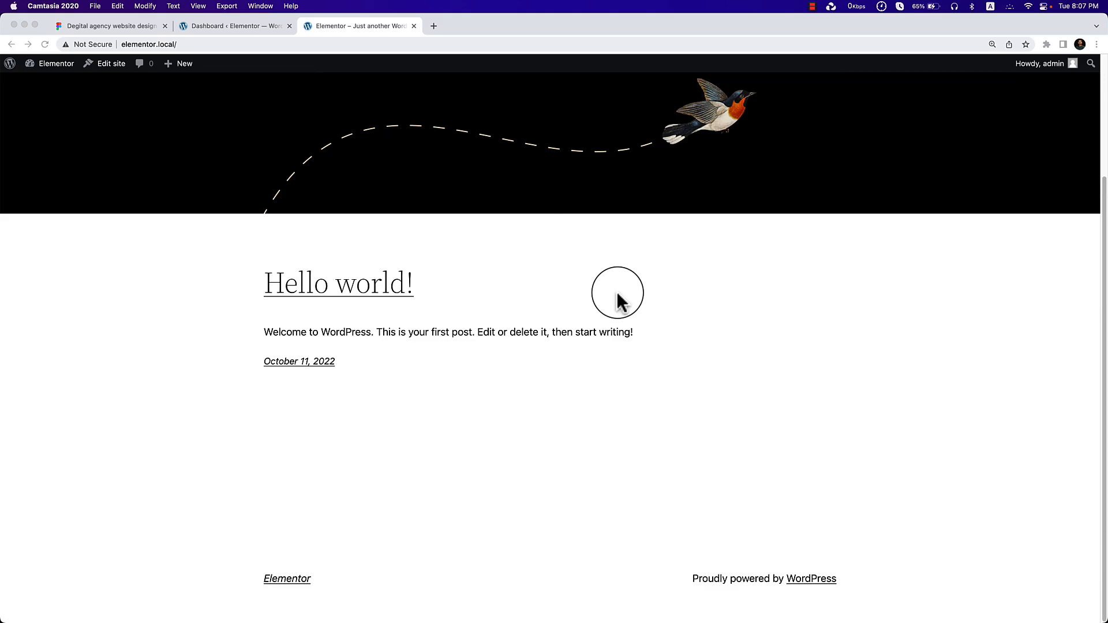
scroll(617, 297, up, 3)
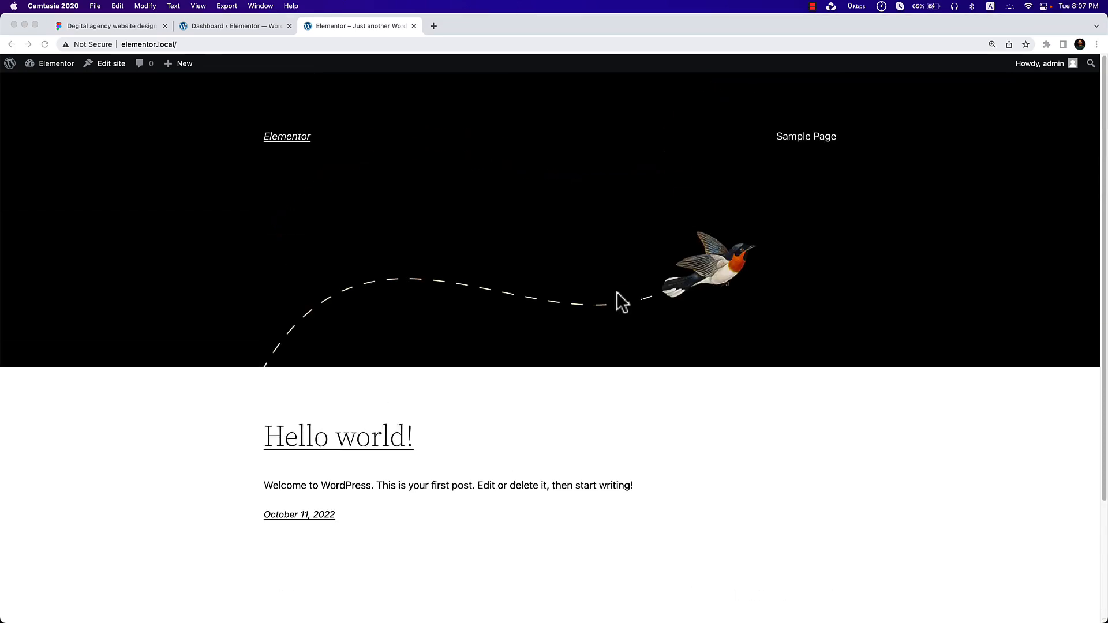
click(88, 26)
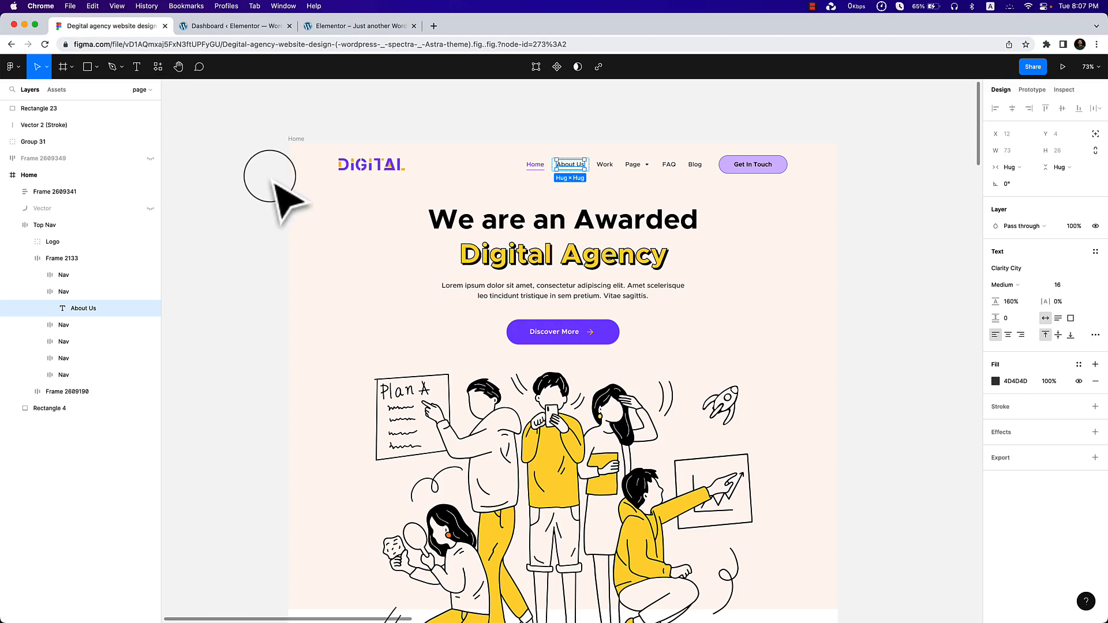
click(471, 130)
scroll(556, 247, up, 3)
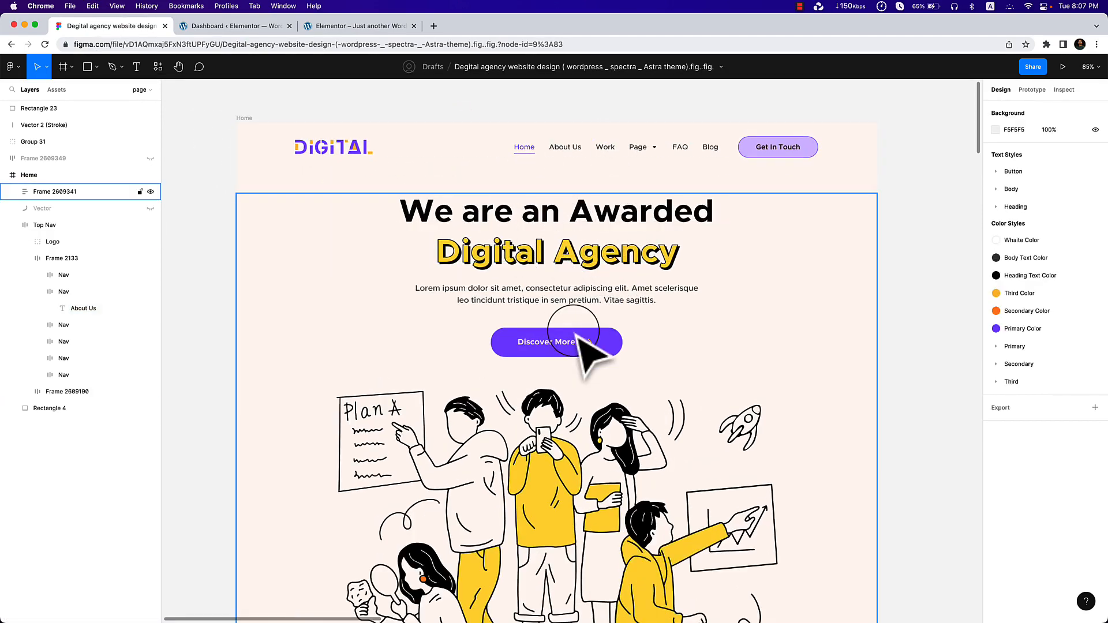
scroll(577, 336, down, 15)
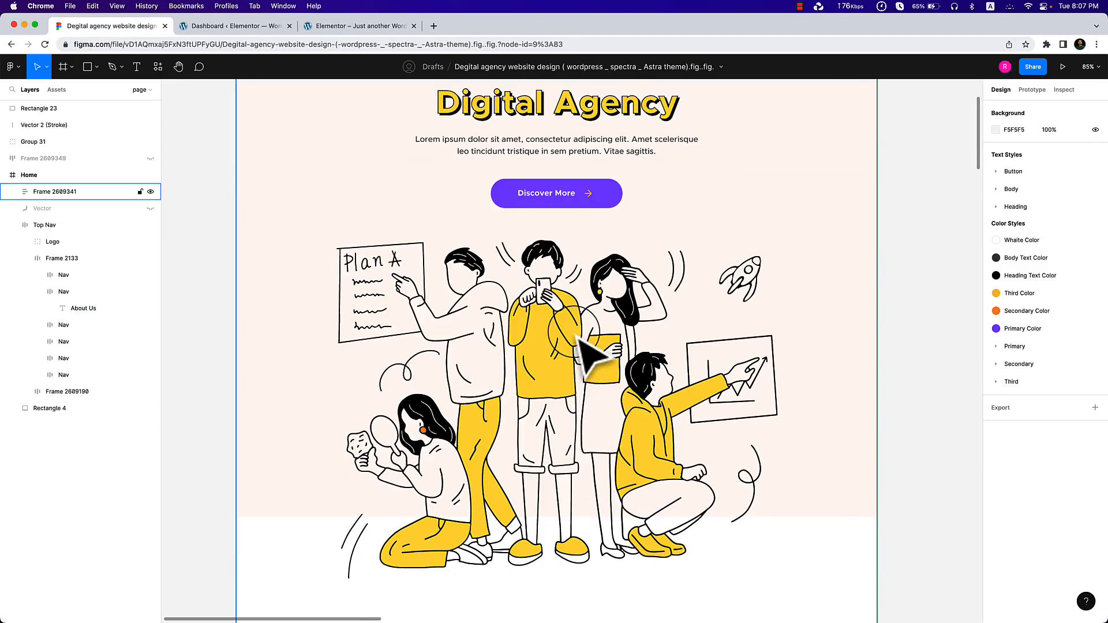
scroll(579, 339, down, 10)
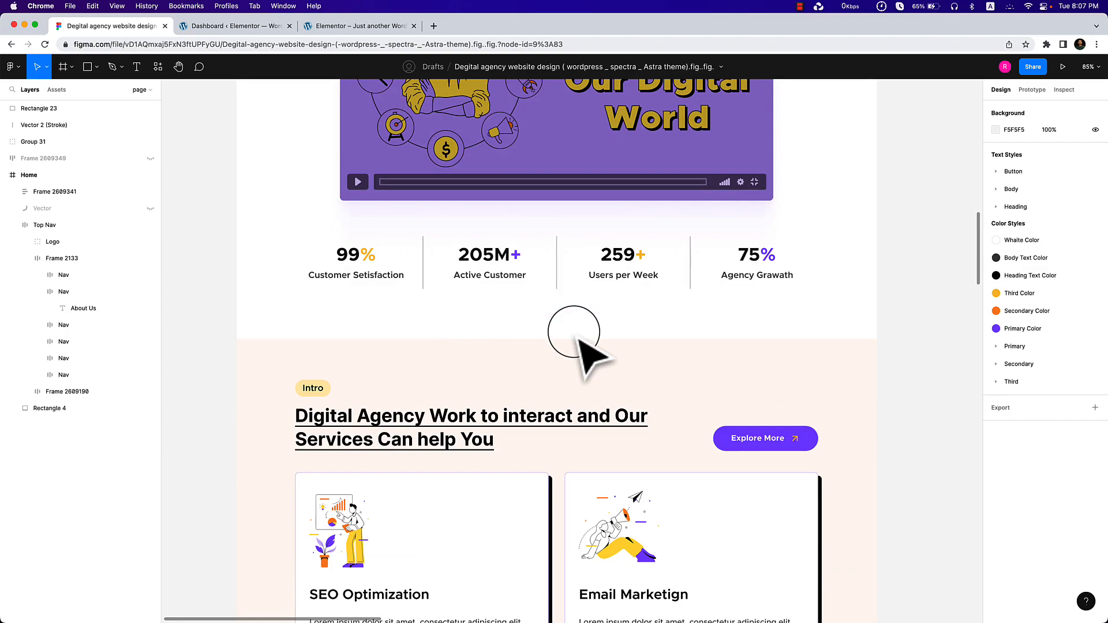
scroll(579, 339, down, 20)
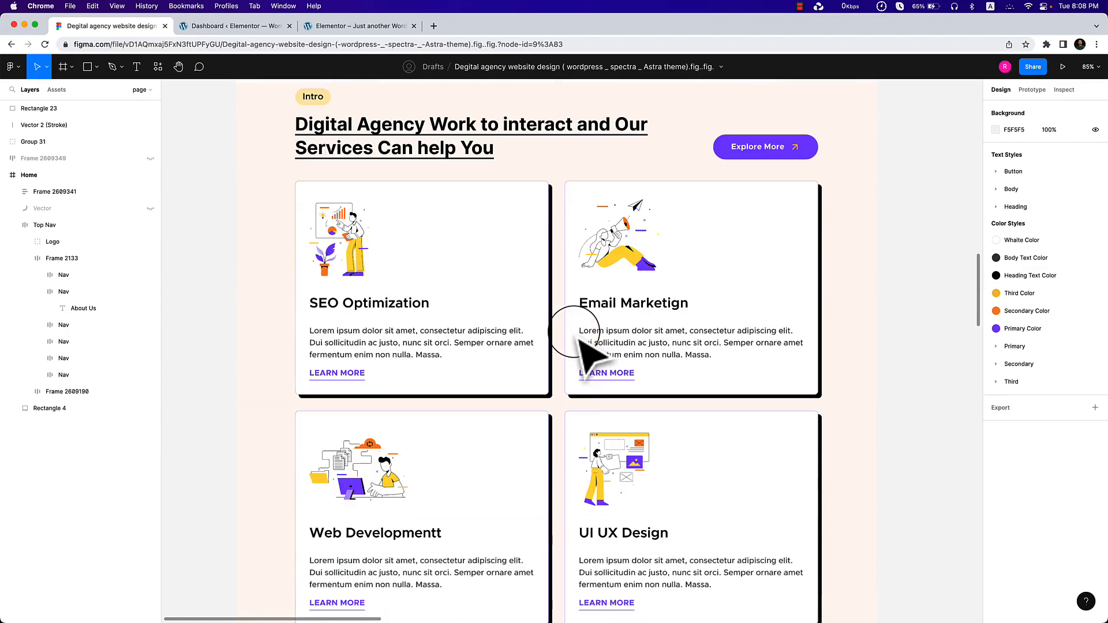
scroll(578, 338, down, 20)
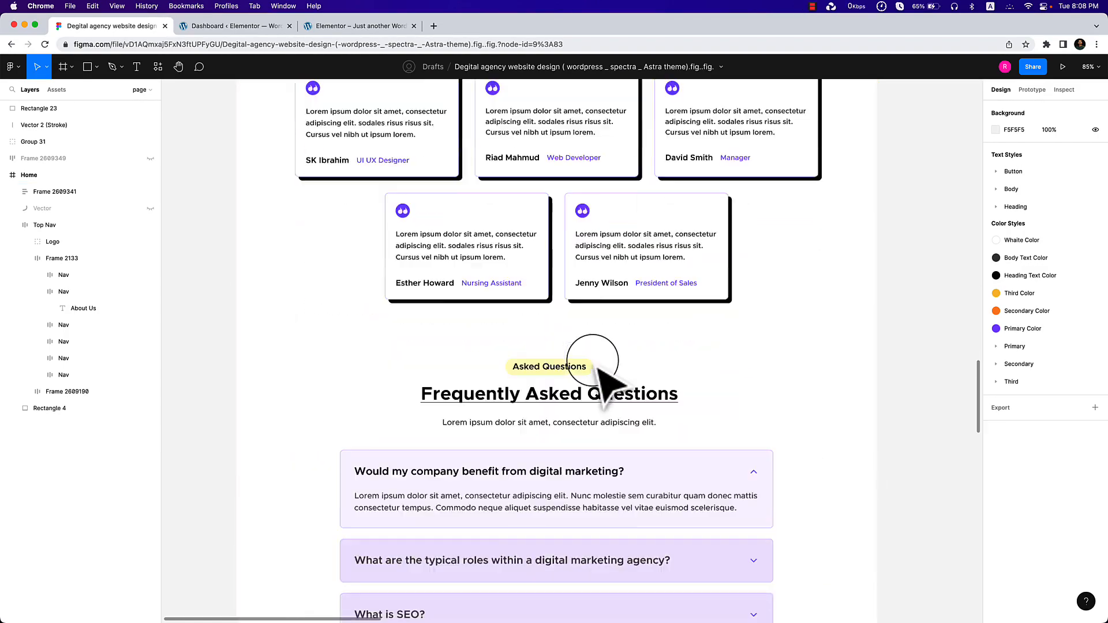
scroll(594, 366, down, 5)
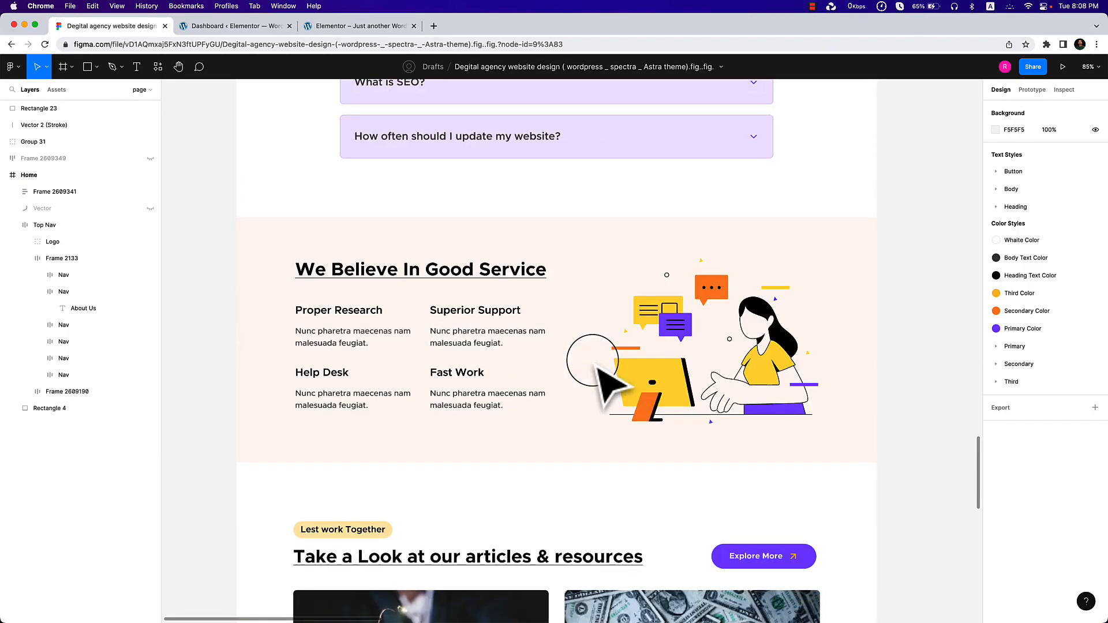
scroll(594, 366, down, 5)
scroll(597, 368, down, 20)
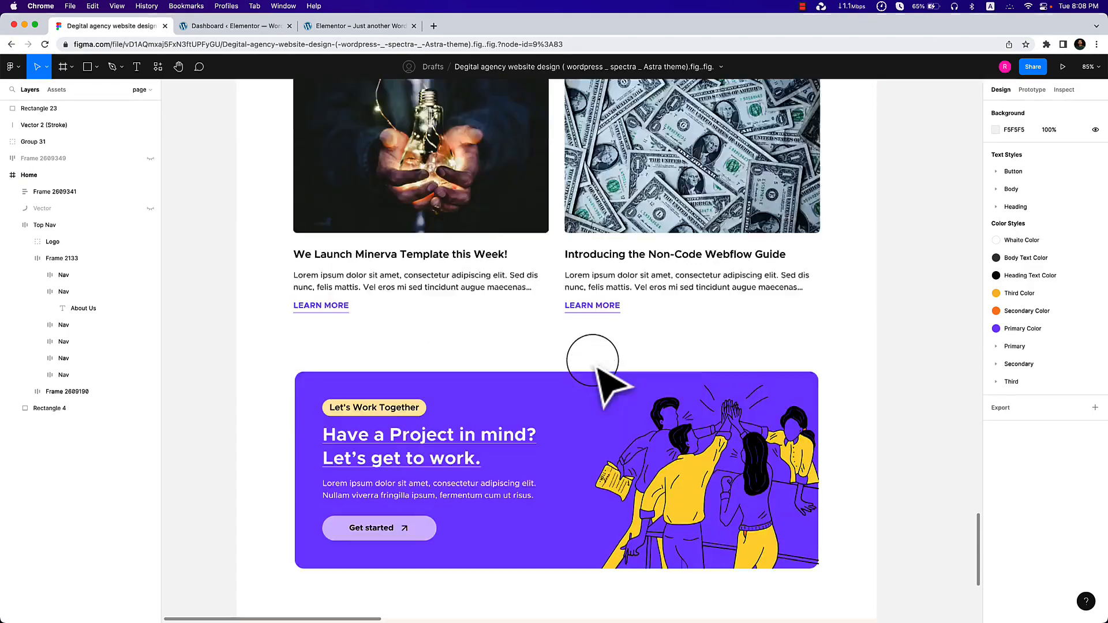
scroll(596, 365, up, 20)
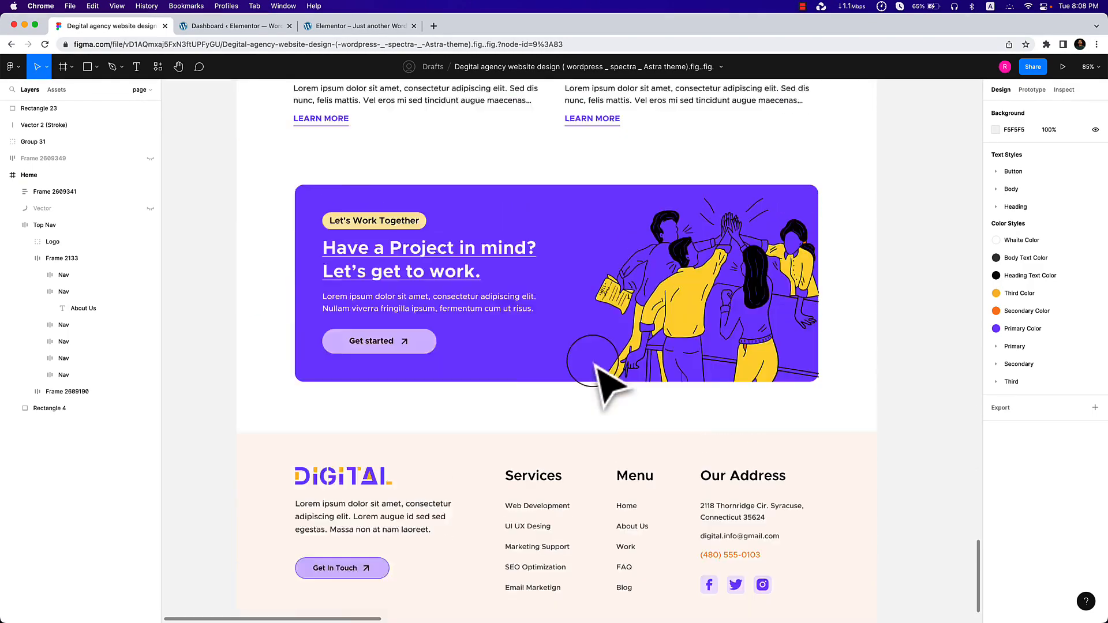
scroll(595, 366, up, 20)
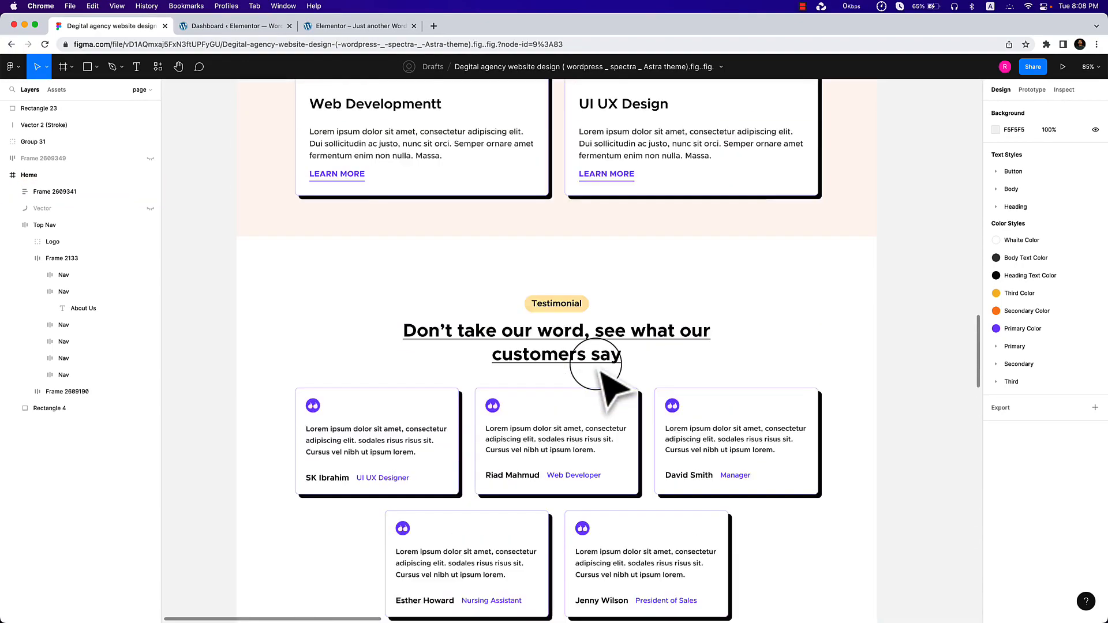
scroll(599, 368, up, 15)
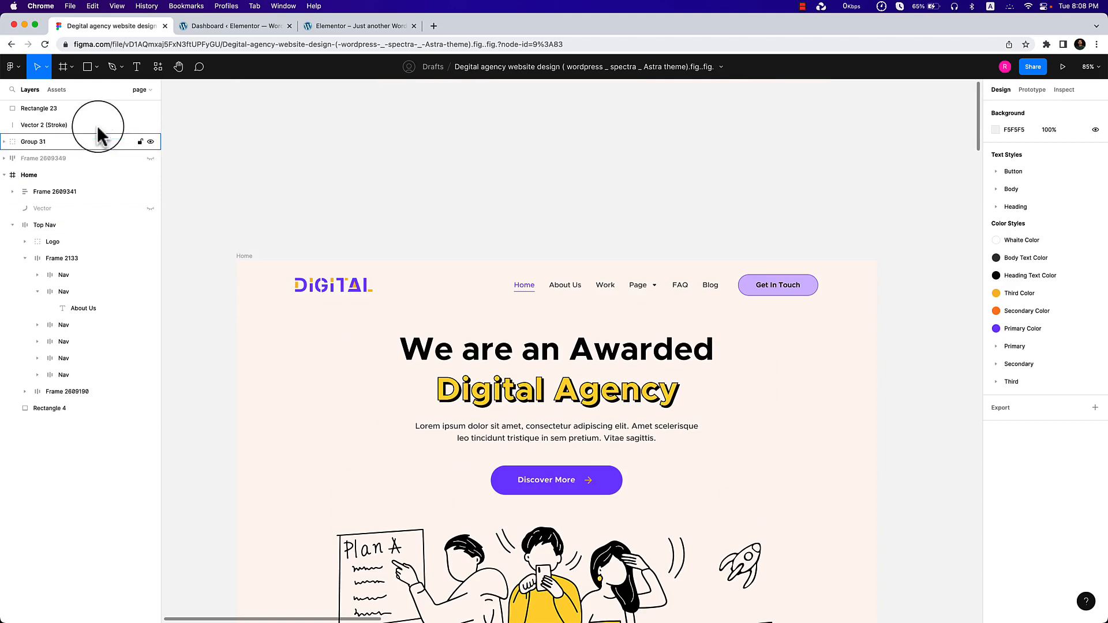
Switch to the WordPress dashboard and install the Kadence theme from the popular themes.
click(193, 23)
mouse_move(42, 244)
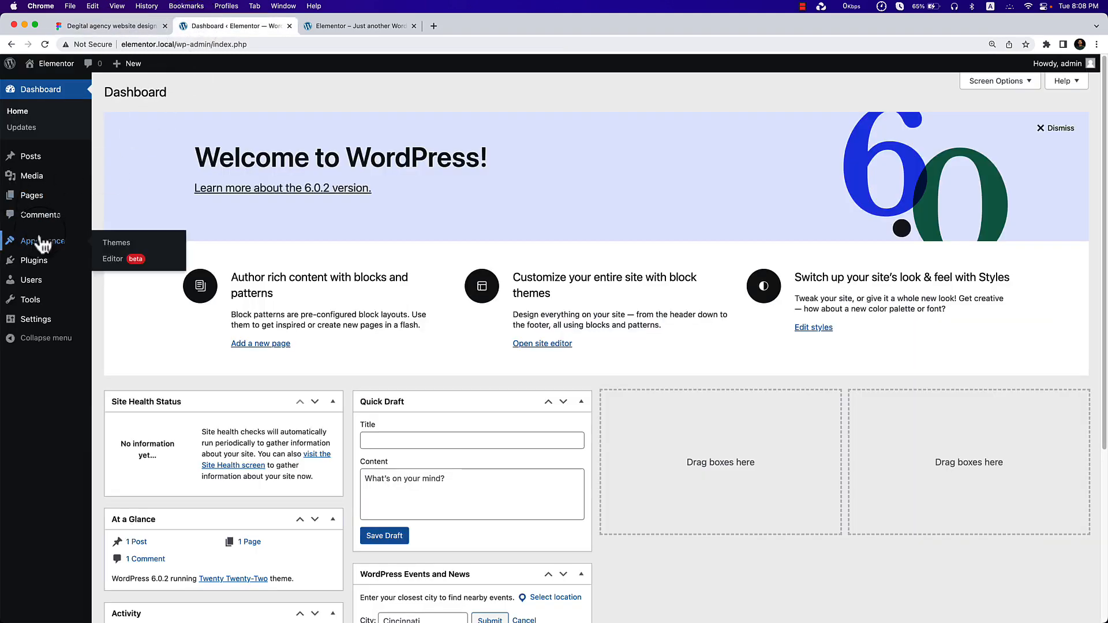
click(115, 244)
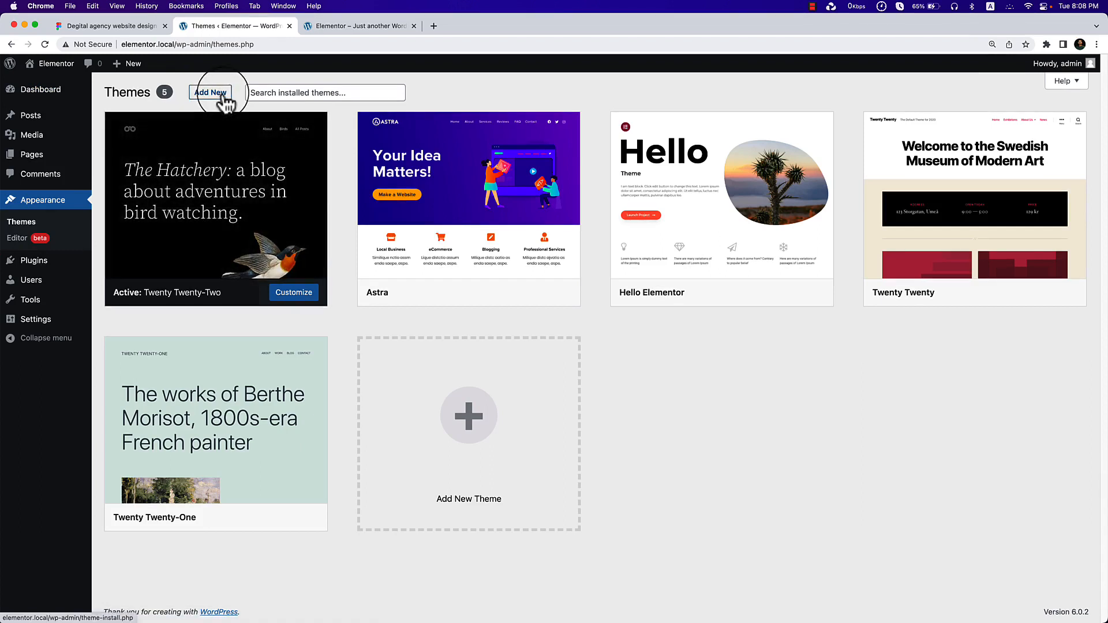
click(218, 97)
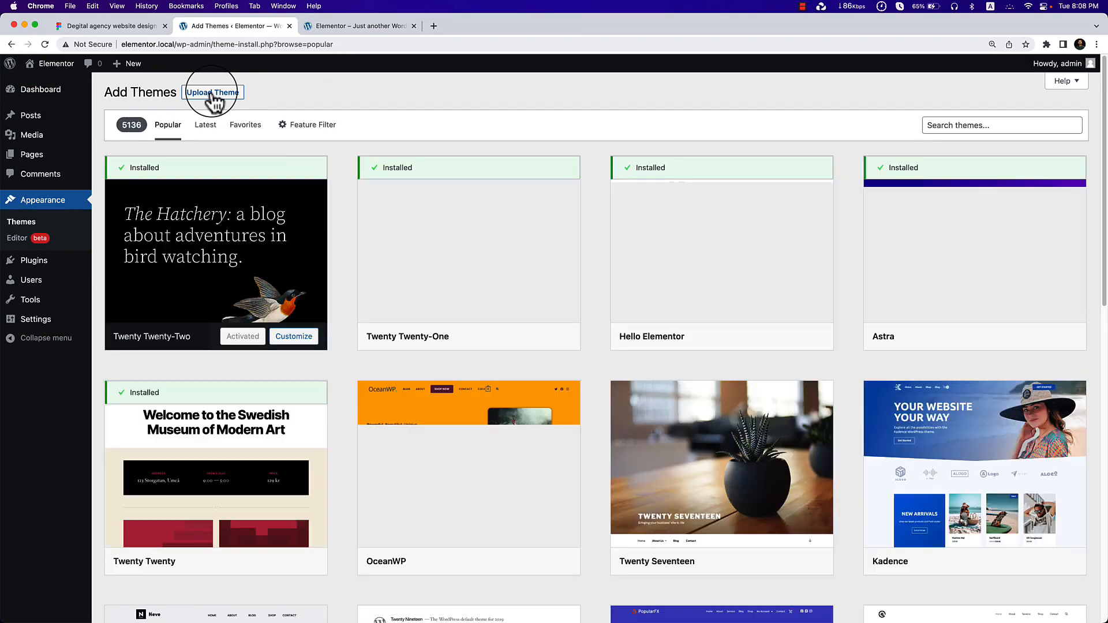
scroll(1001, 516, down, 2)
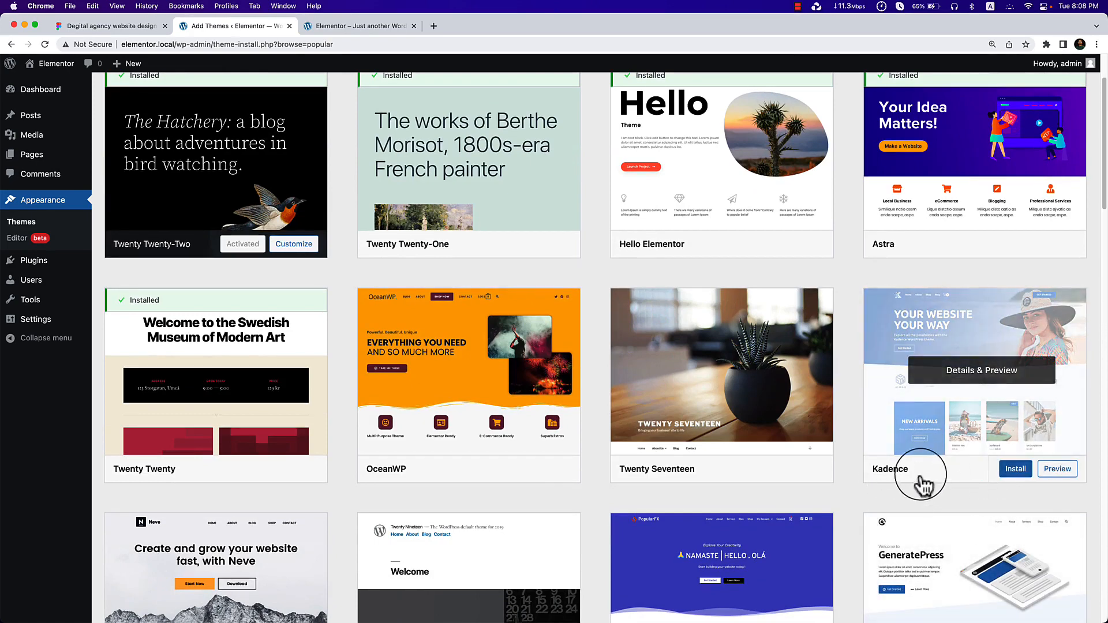
click(1019, 475)
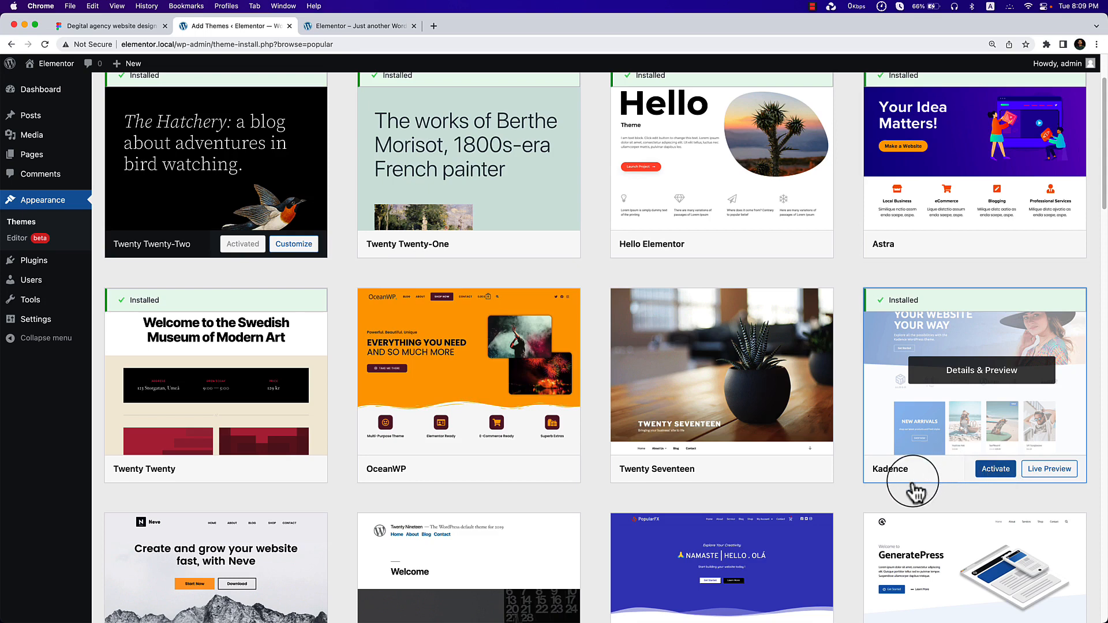
Activate the Kadence theme and dismiss both notices shown above the installed themes.
click(995, 469)
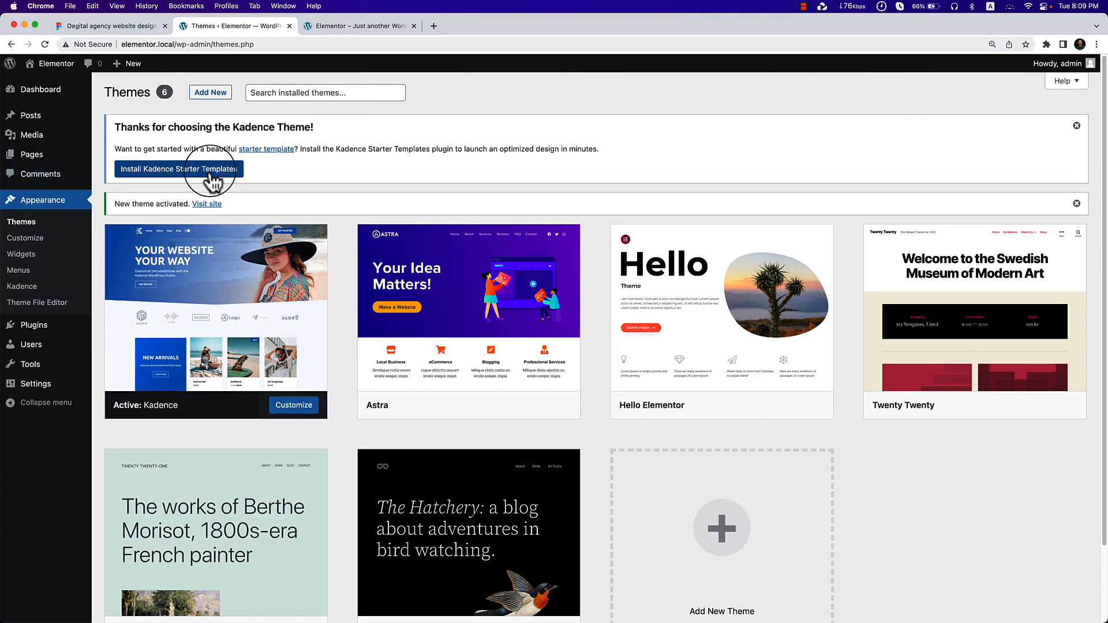
click(1076, 125)
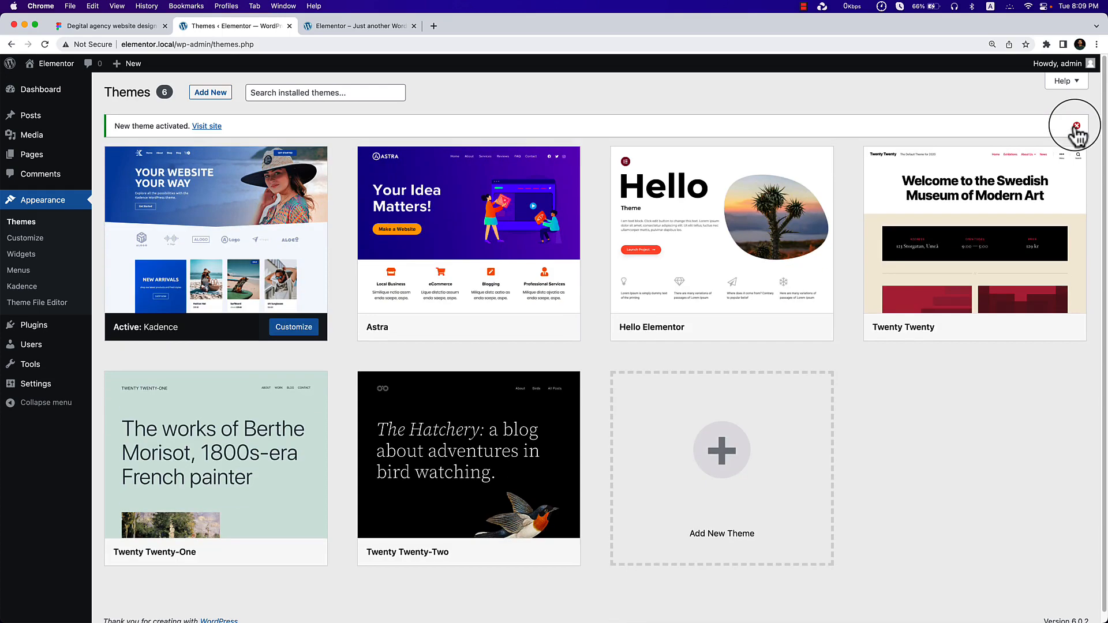
click(1075, 126)
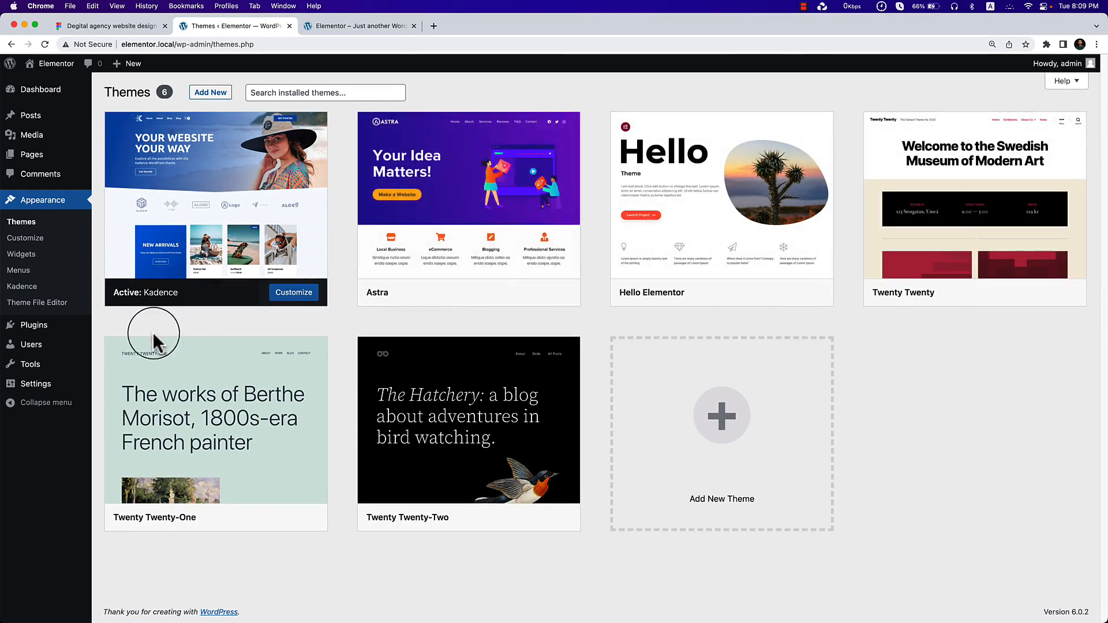
Activate the installed Elementor plugin.
mouse_move(7, 326)
click(68, 330)
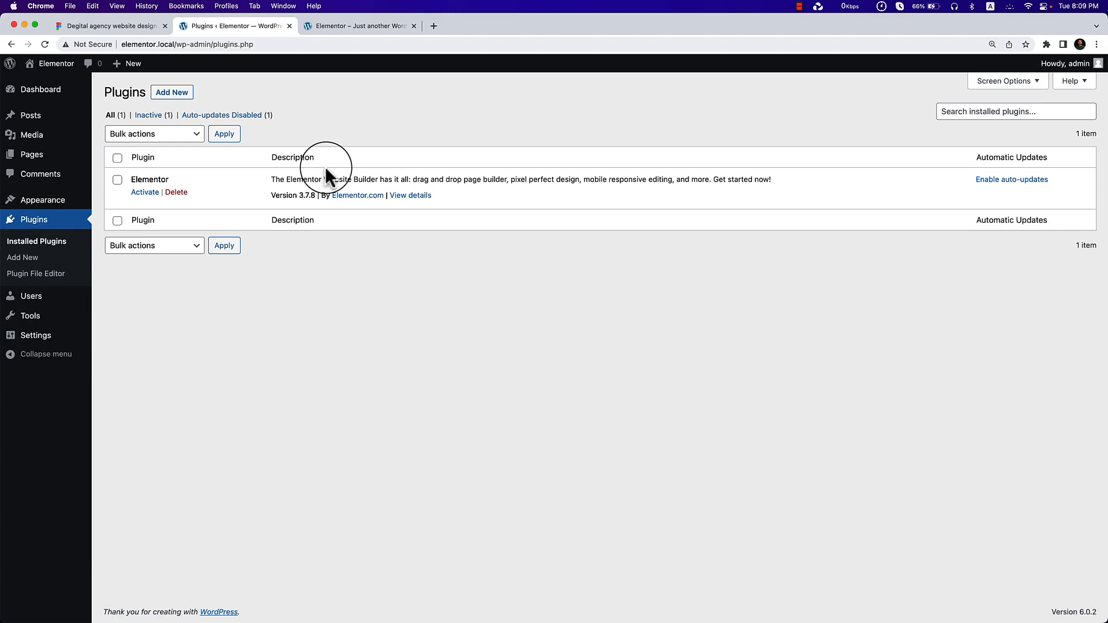
click(133, 193)
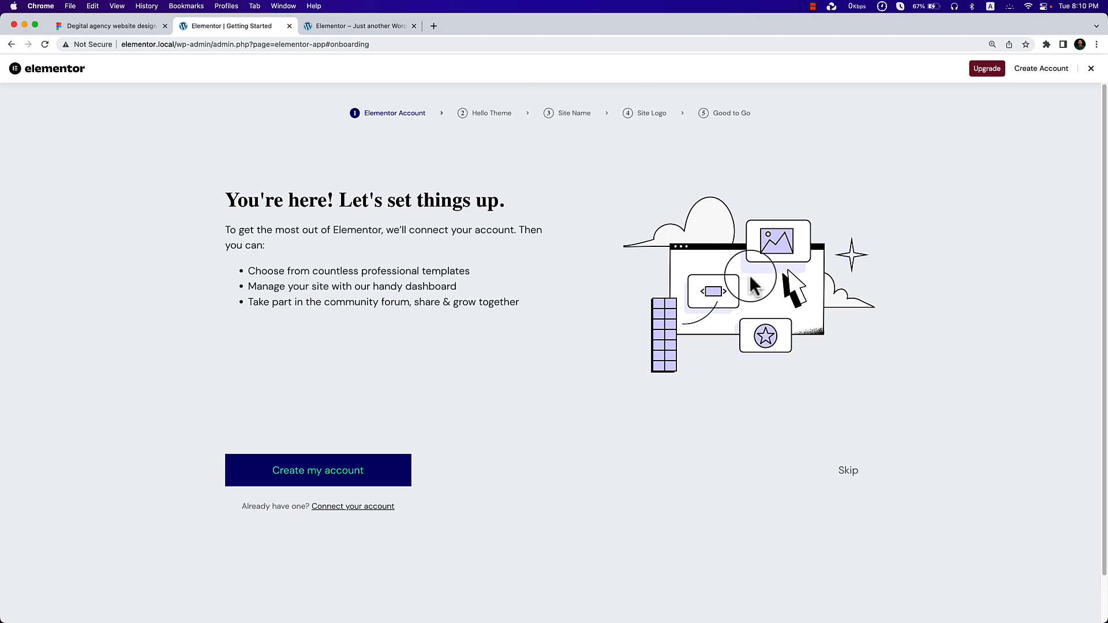
Skip every stage of the Elementor setup wizard, from the account connection through the final getting-started choice.
click(854, 478)
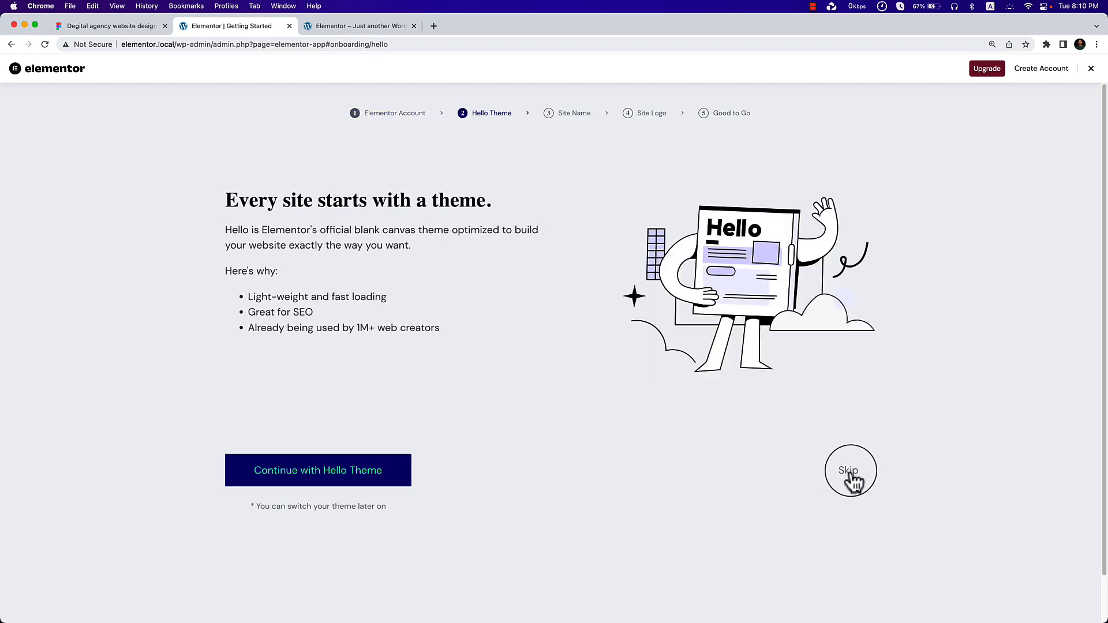
click(853, 481)
click(853, 480)
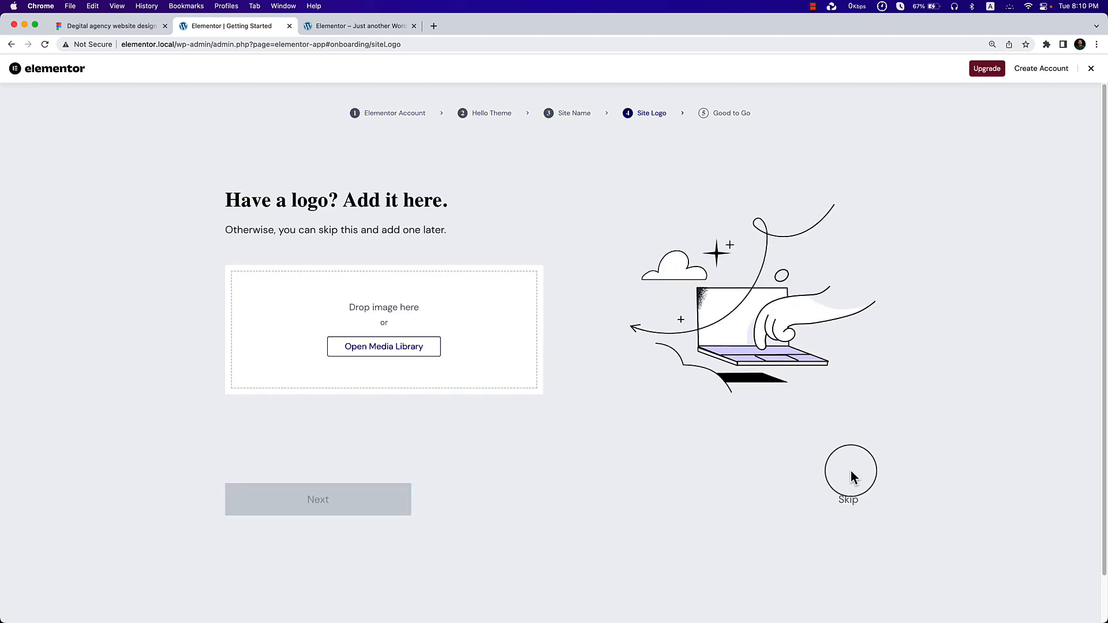
click(845, 502)
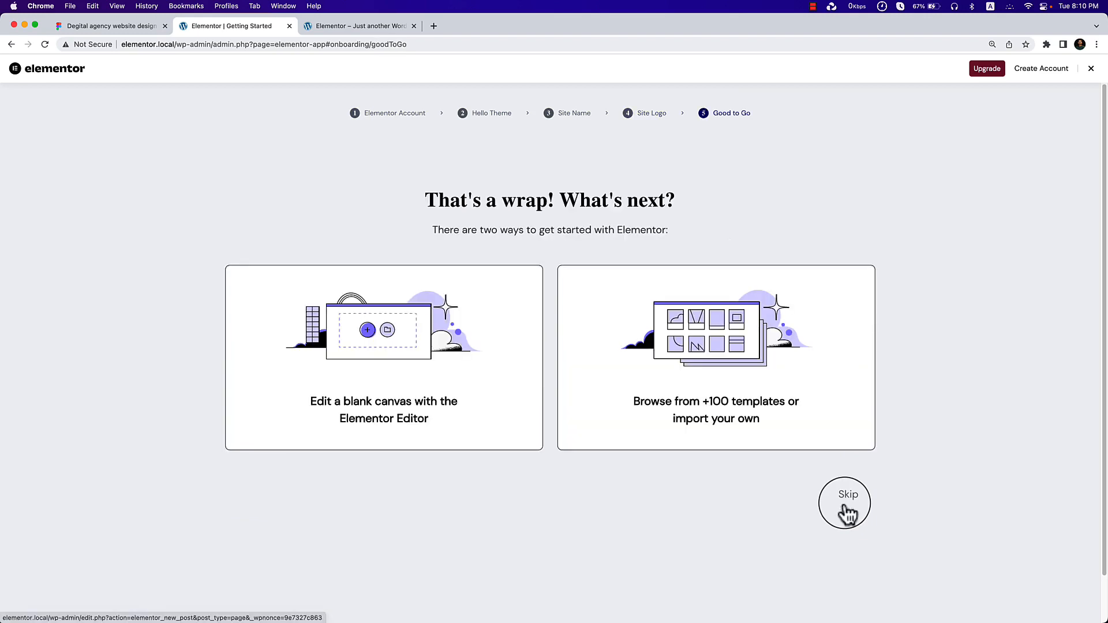
click(849, 507)
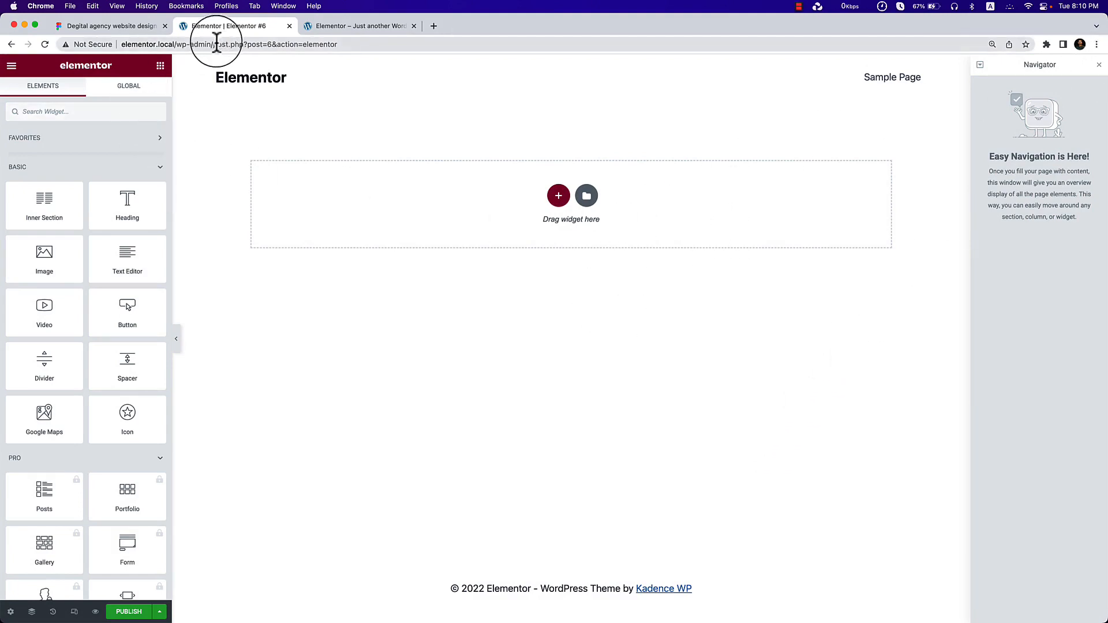
Leave the Elementor editor and return to the WordPress dashboard by shortening the address to elementor.local/wp-admin/.
drag(214, 45, 371, 46)
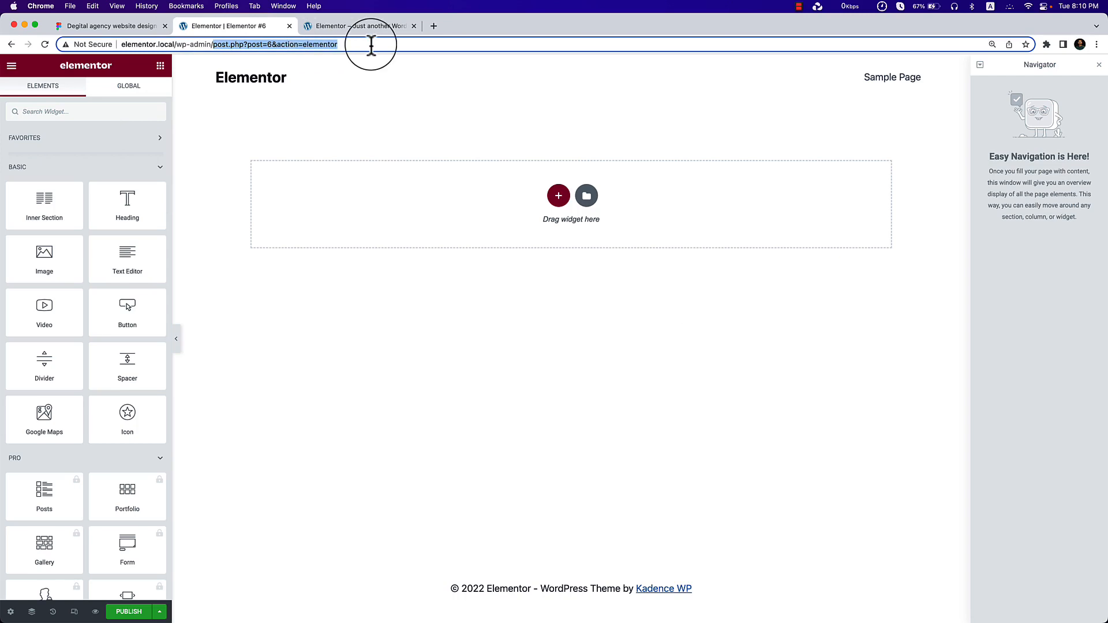
key(BackSpace)
key(Return)
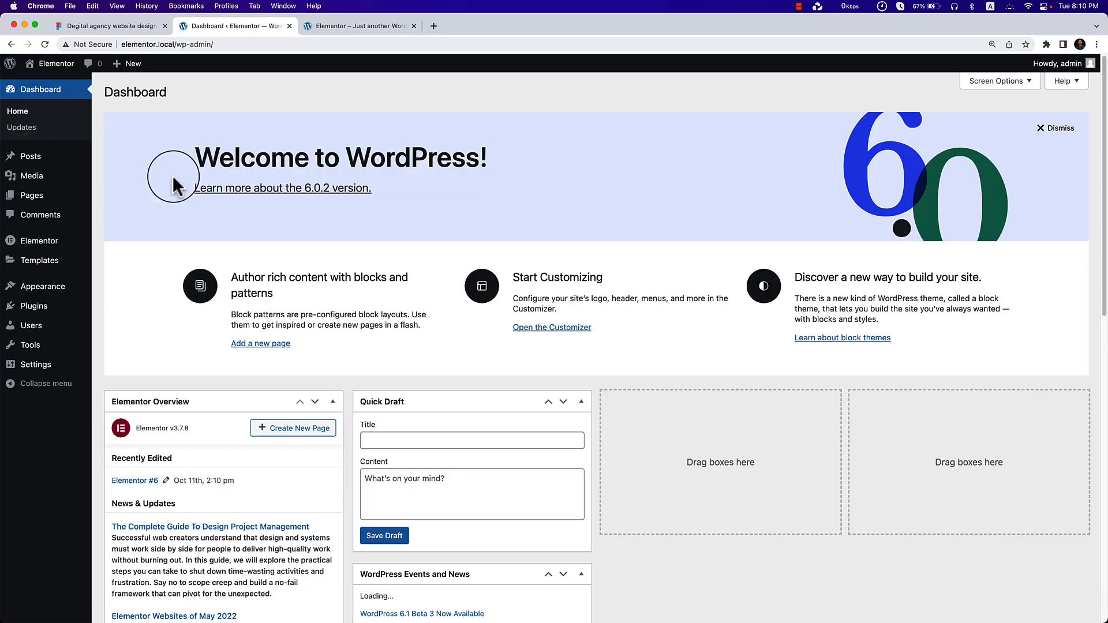
Set the Flexbox Container experiment to Active in Elementor's settings.
mouse_move(48, 205)
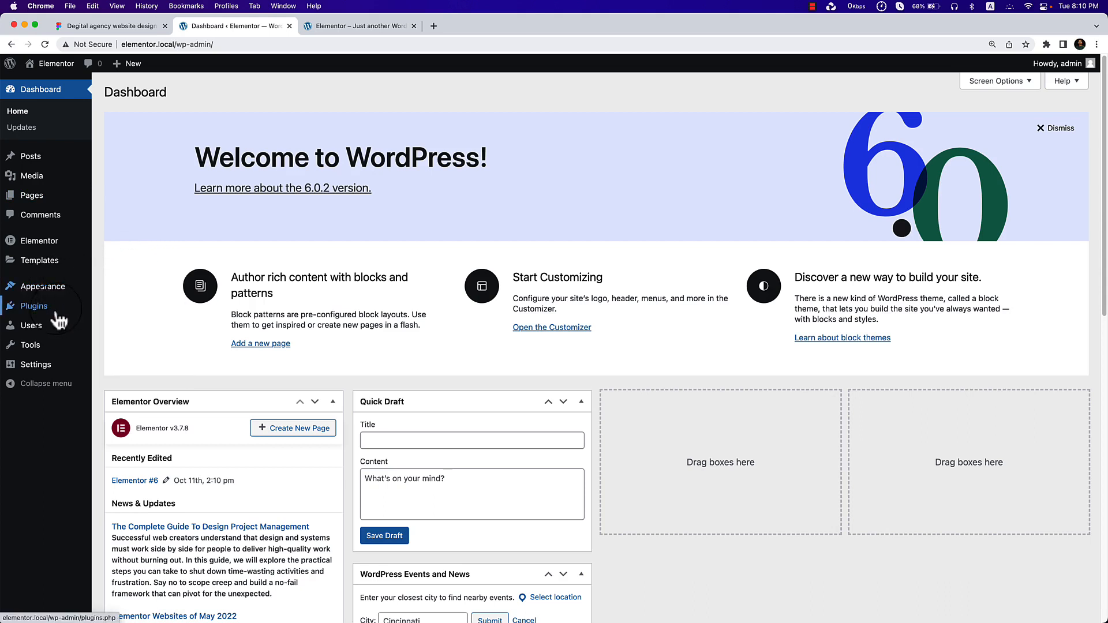
mouse_move(62, 248)
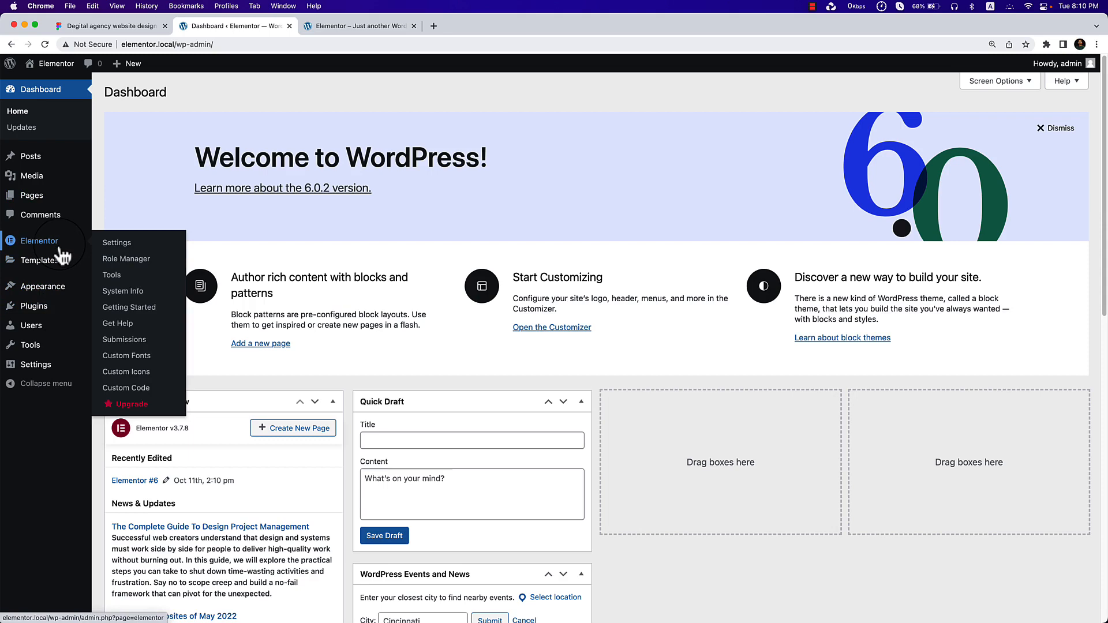
click(132, 245)
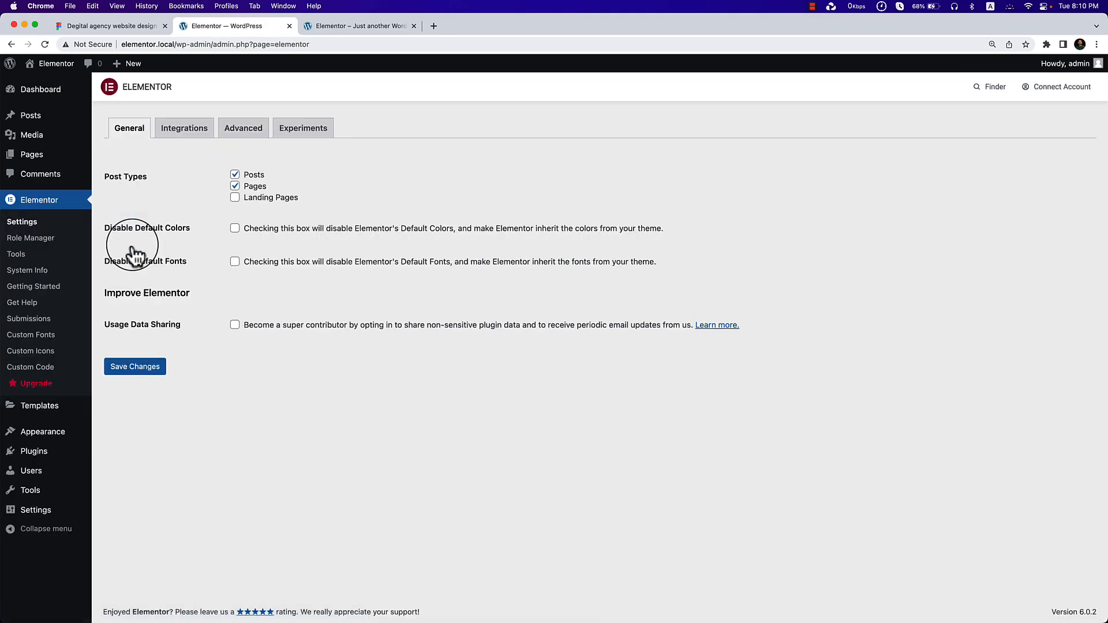
click(291, 131)
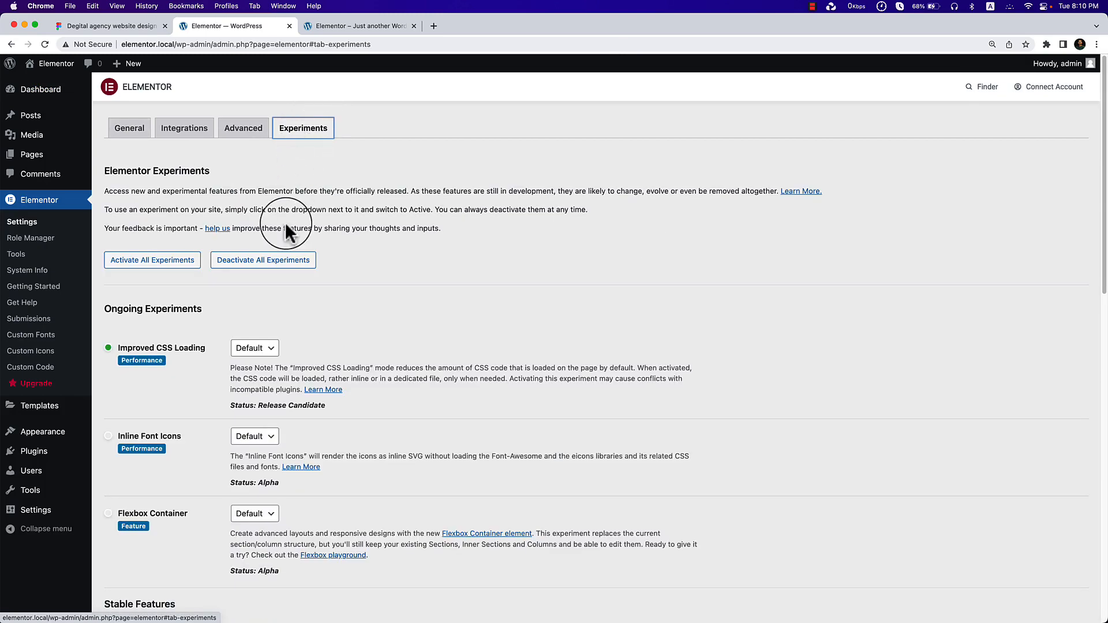
scroll(292, 413, down, 4)
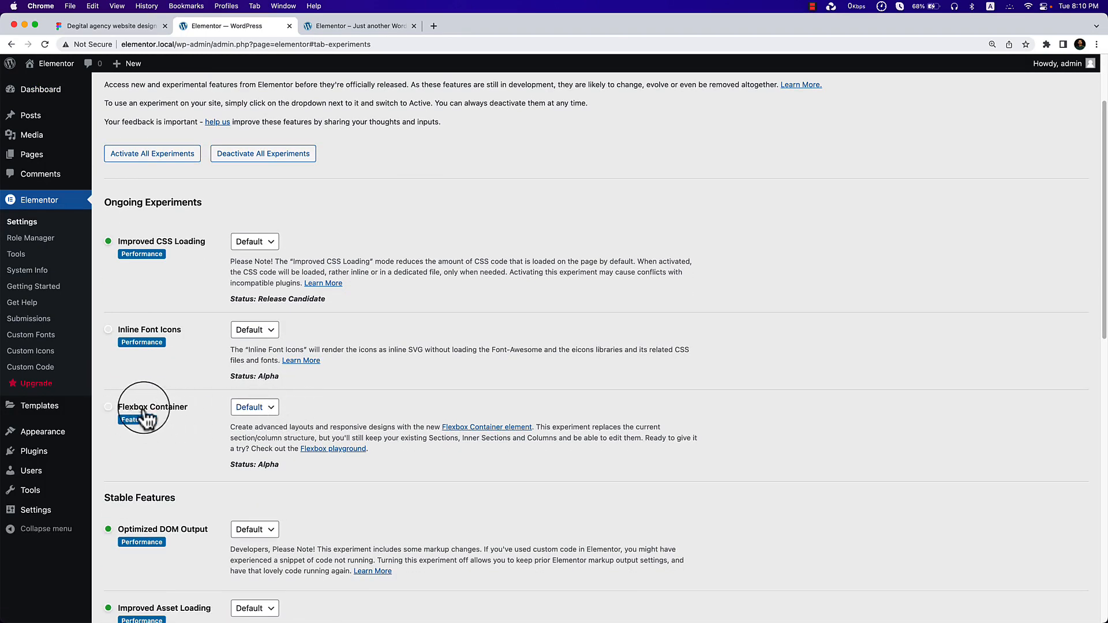
click(253, 408)
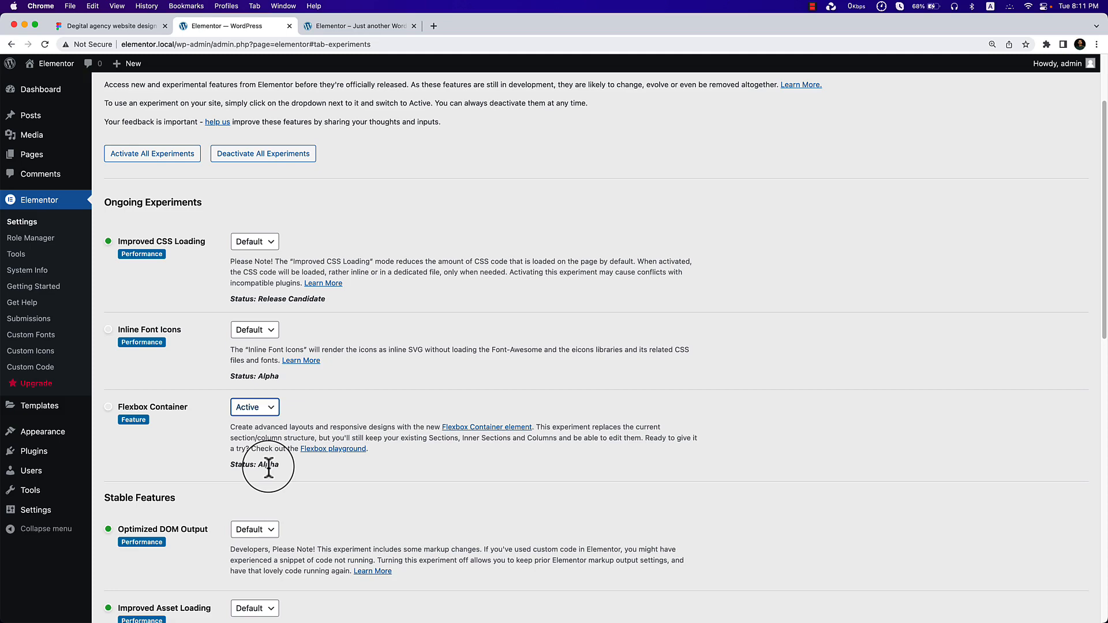
Save the changed Elementor experiment settings.
scroll(267, 467, down, 15)
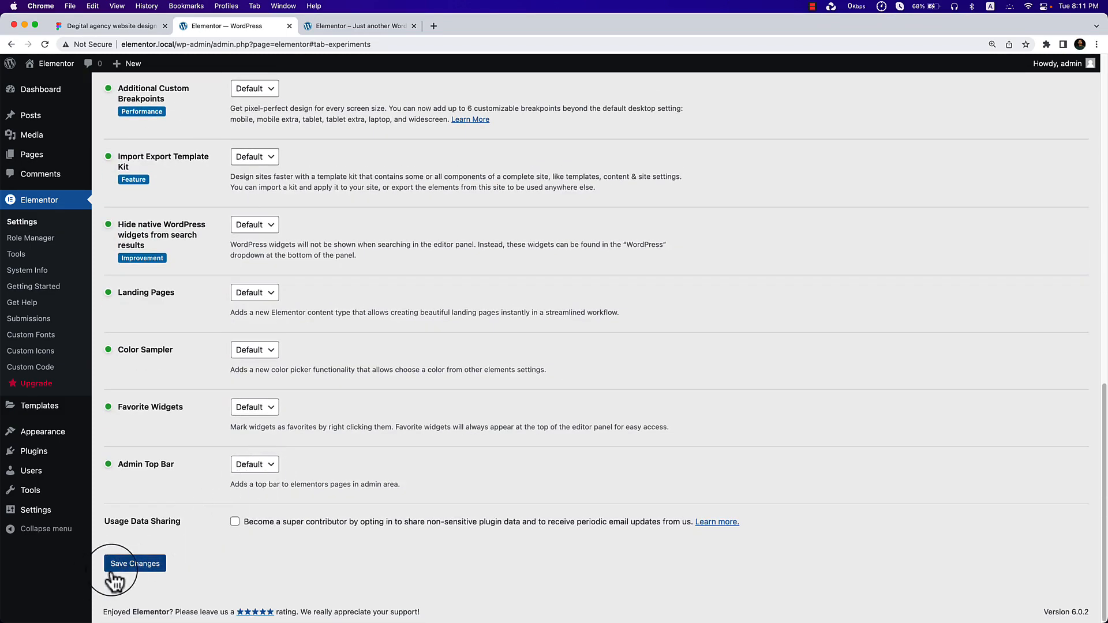
click(114, 568)
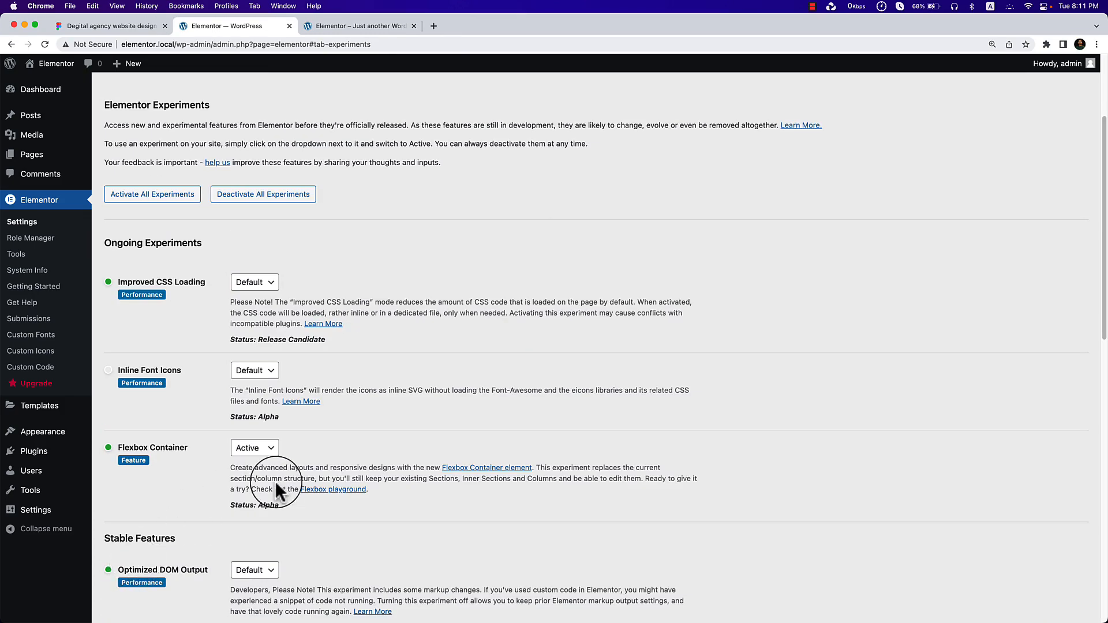
scroll(275, 483, up, 3)
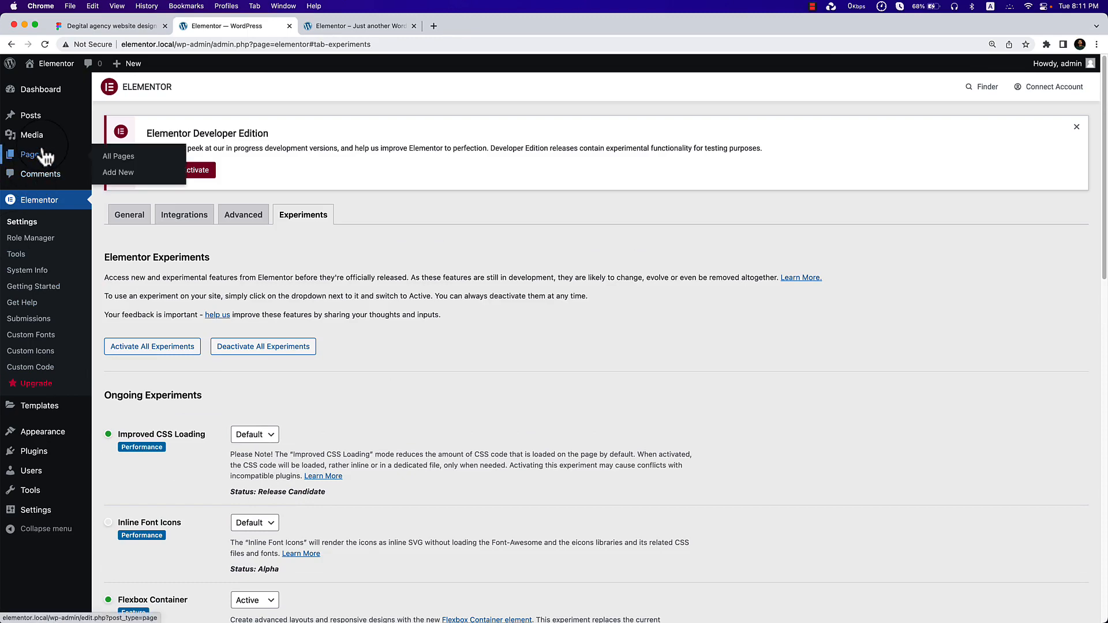
Set the site's permalink structure to Post name and save the change.
mouse_move(53, 521)
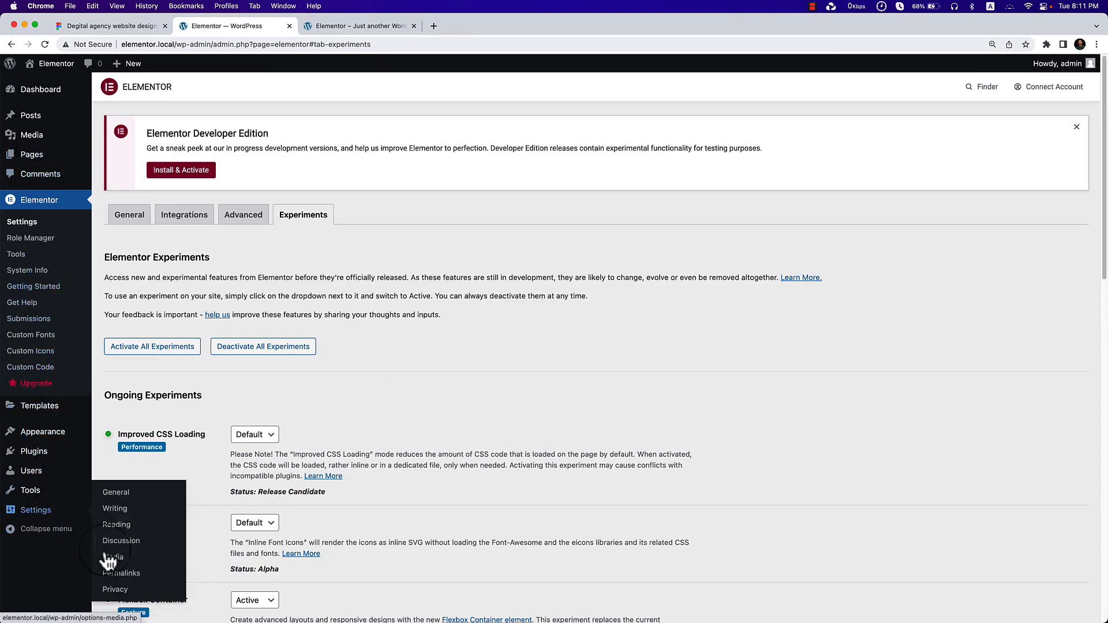
click(118, 572)
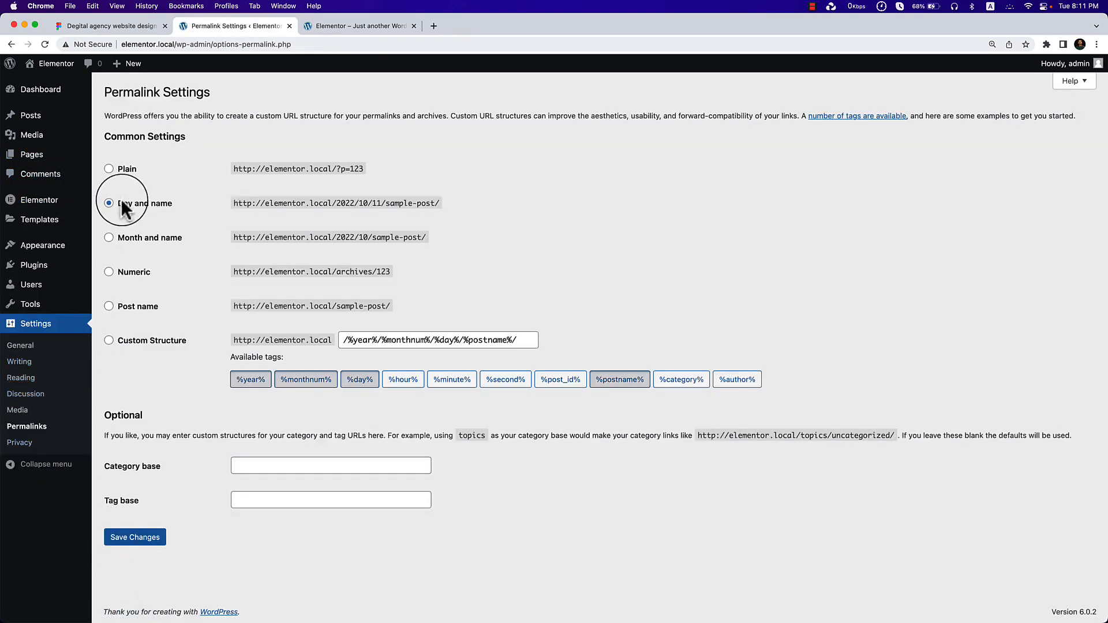
click(142, 309)
click(142, 537)
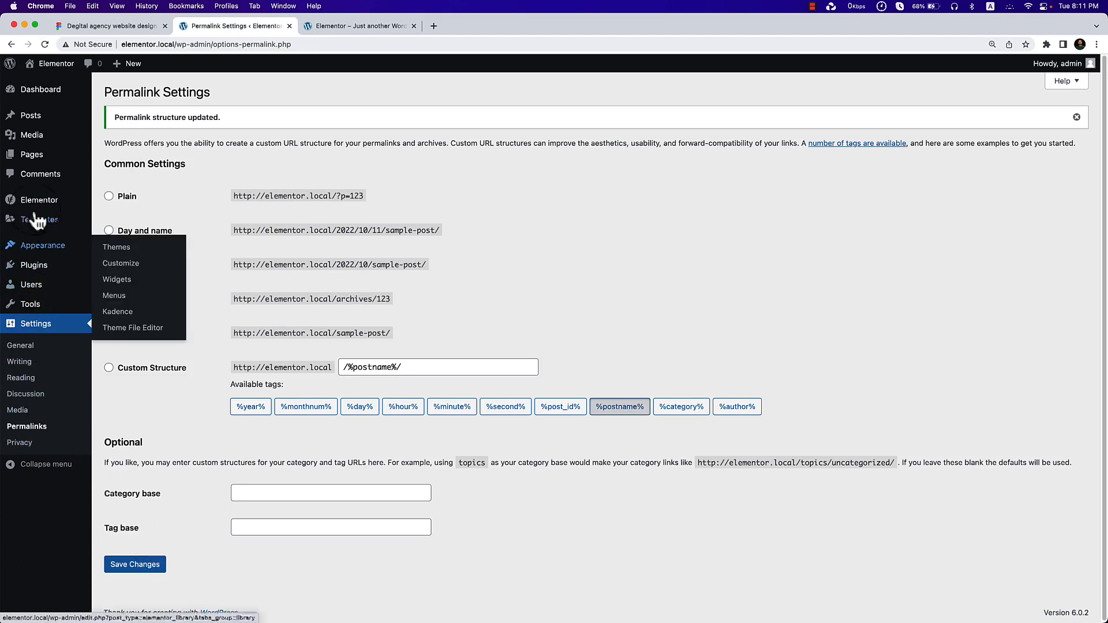
Move all the existing pages, including Sample Page and Privacy Policy, to the trash in one bulk action.
mouse_move(52, 157)
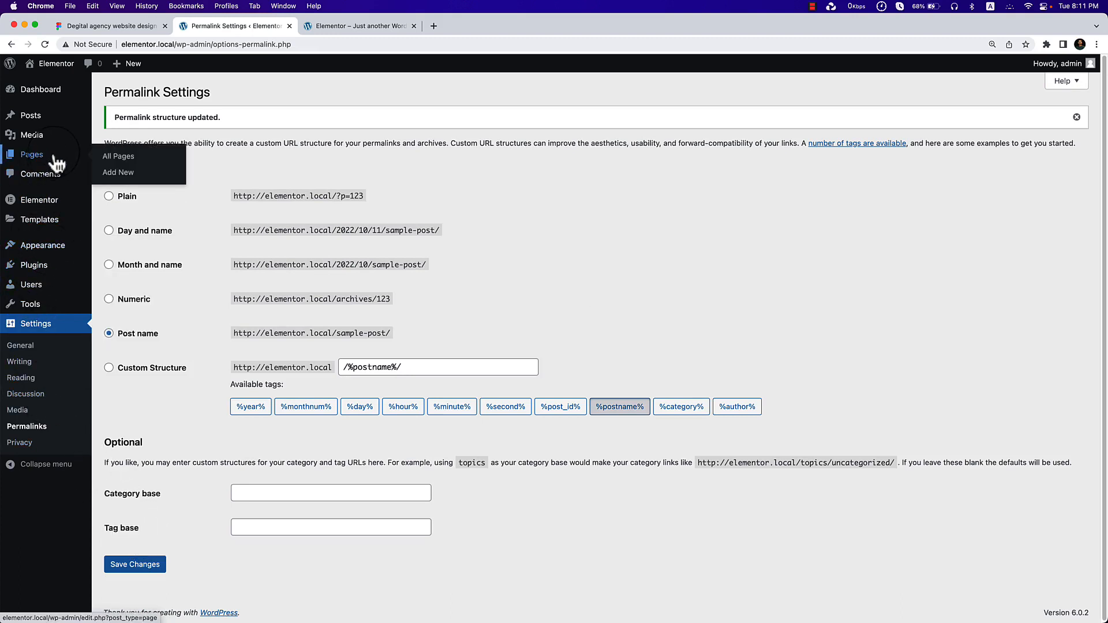
click(119, 157)
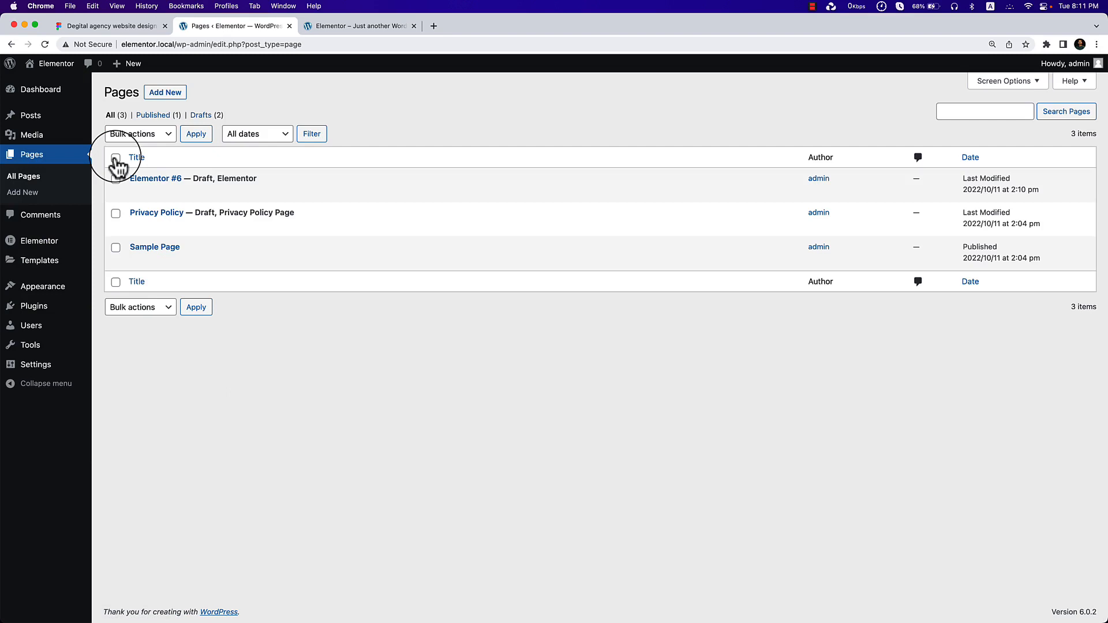
click(116, 158)
click(144, 135)
click(147, 160)
click(188, 139)
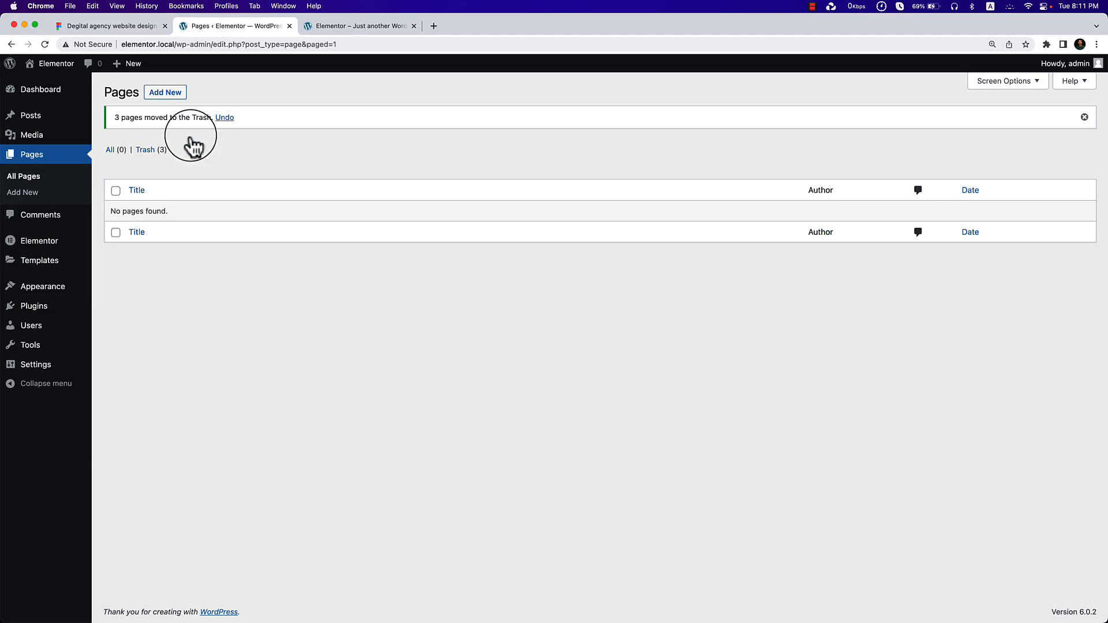
Create a new page titled Home and publish it.
click(166, 93)
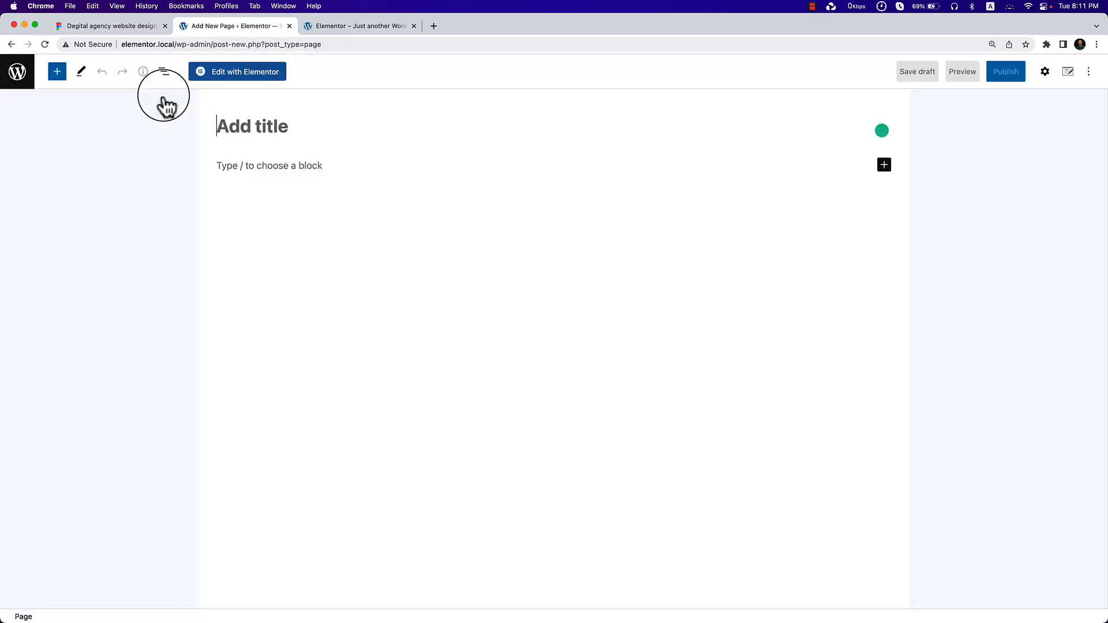
text(Home)
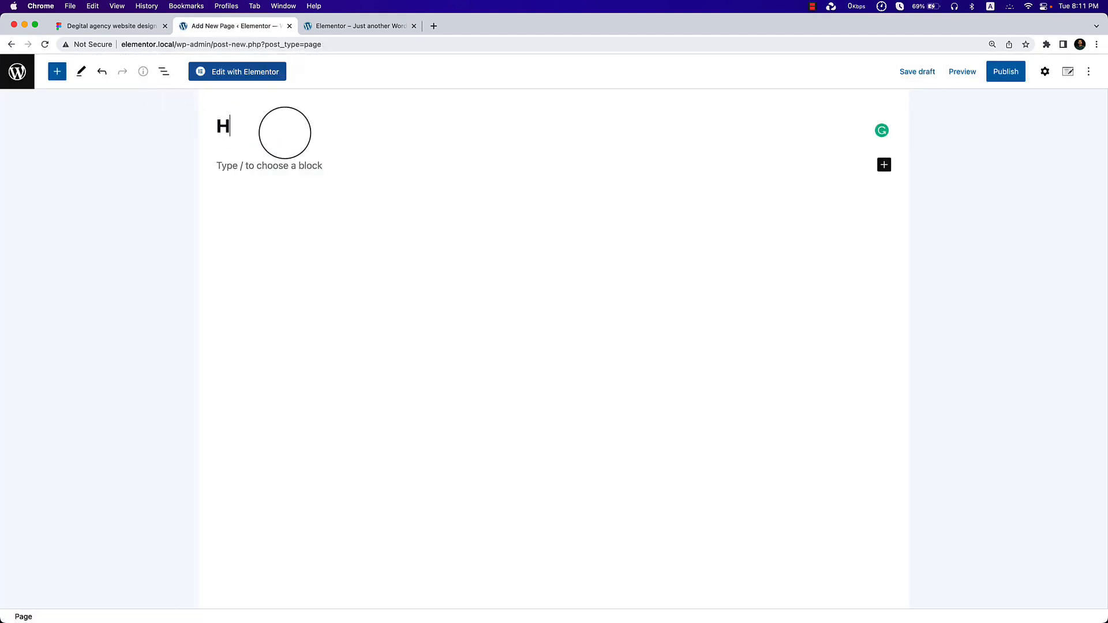
click(1005, 75)
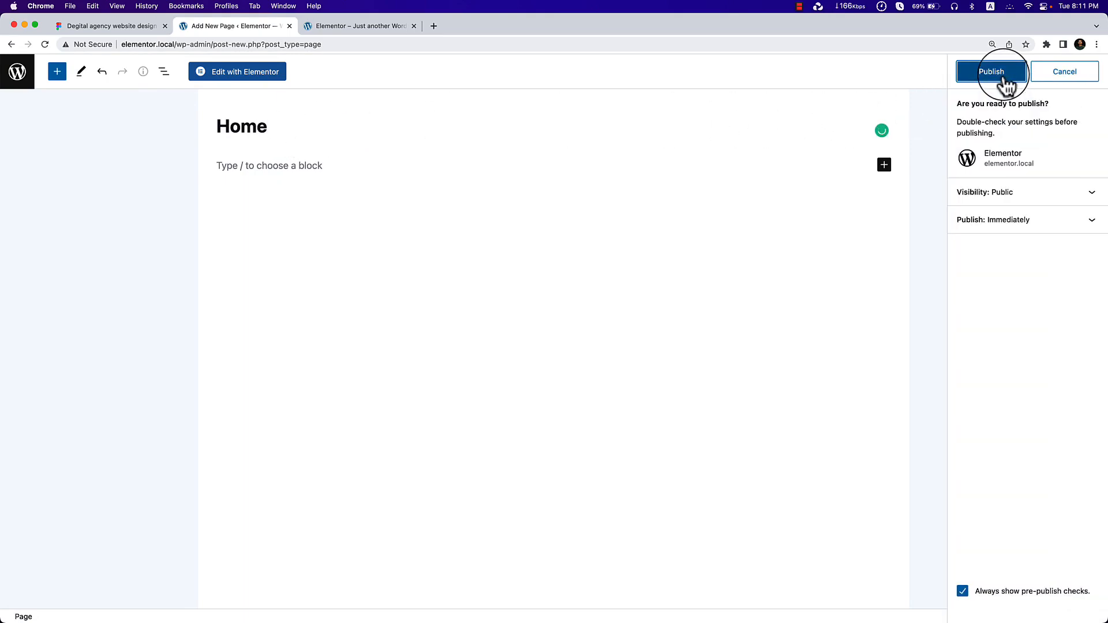
click(1006, 76)
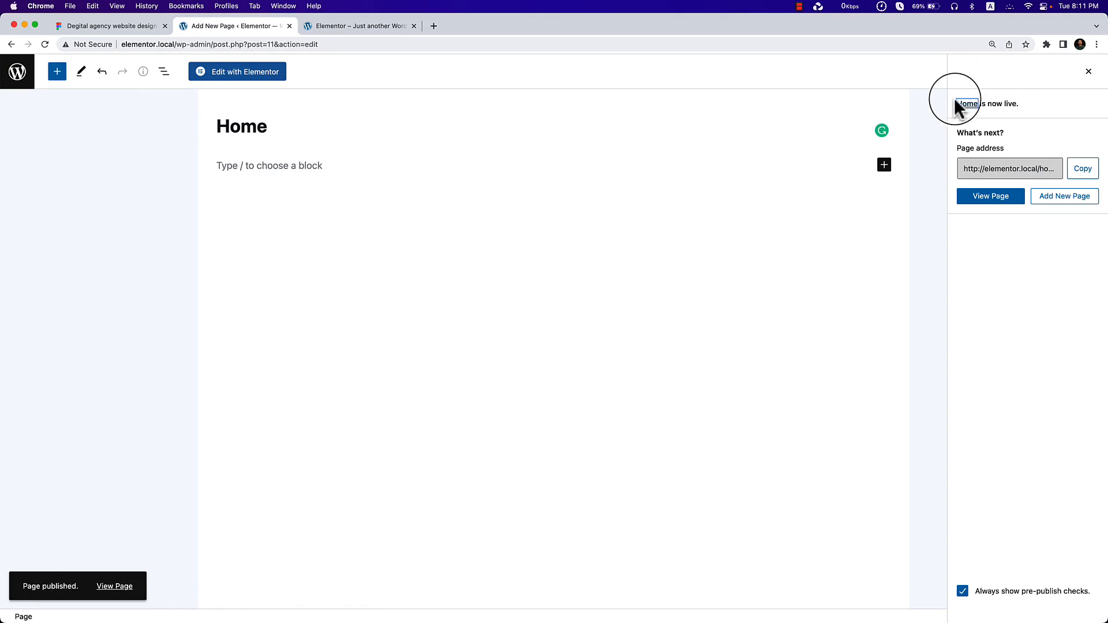
Switch to the Figma design and examine the homepage sections from the hero down to the services and testimonials.
click(87, 26)
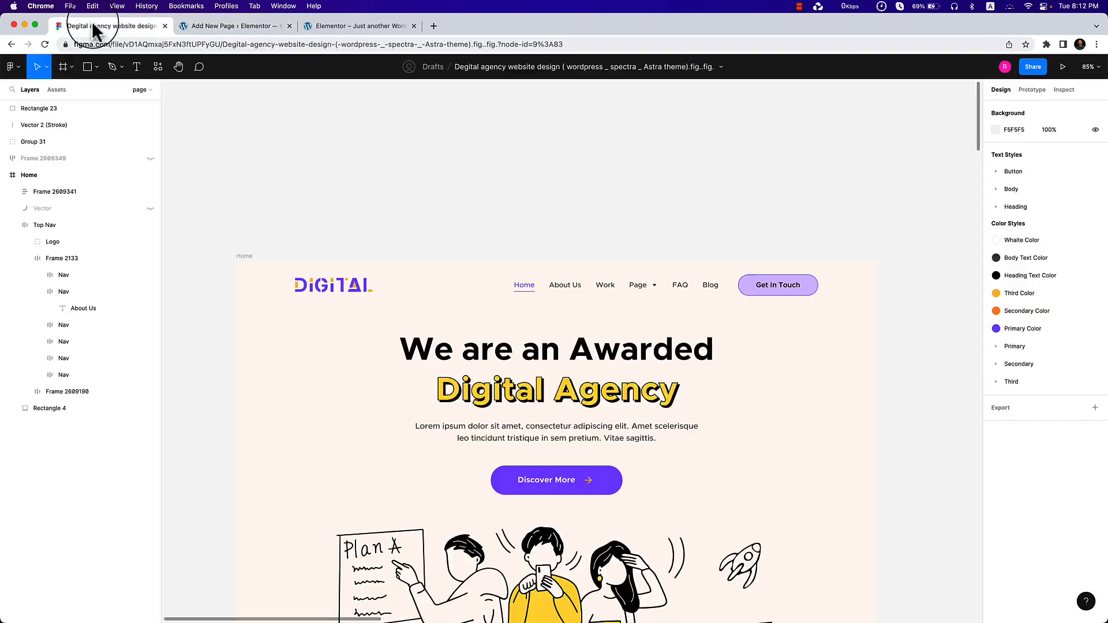
scroll(513, 339, down, 10)
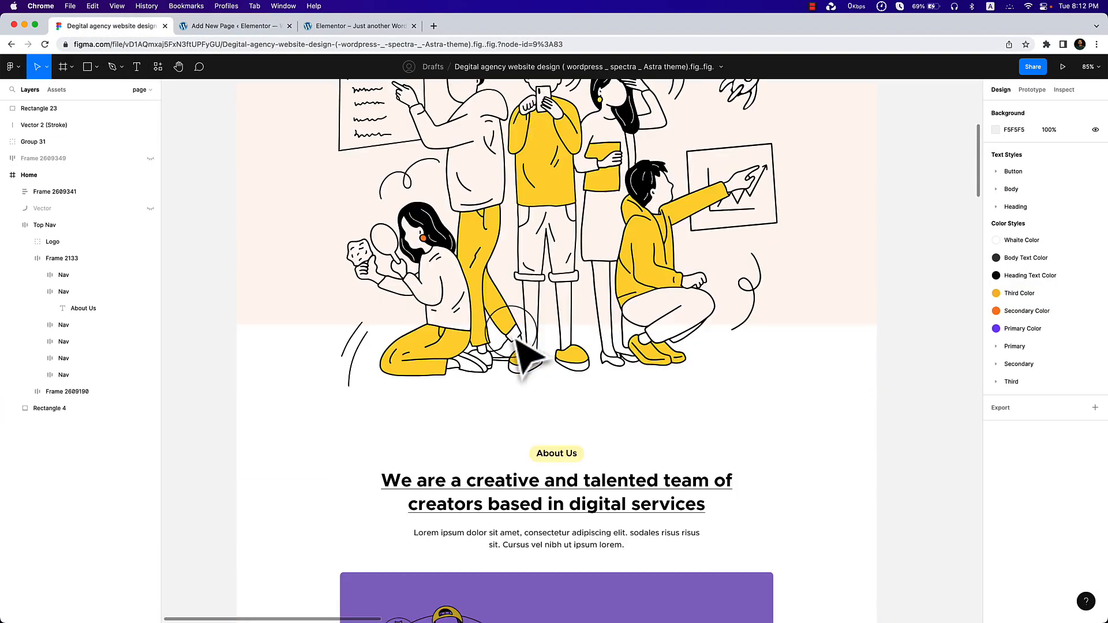
scroll(516, 340, down, 10)
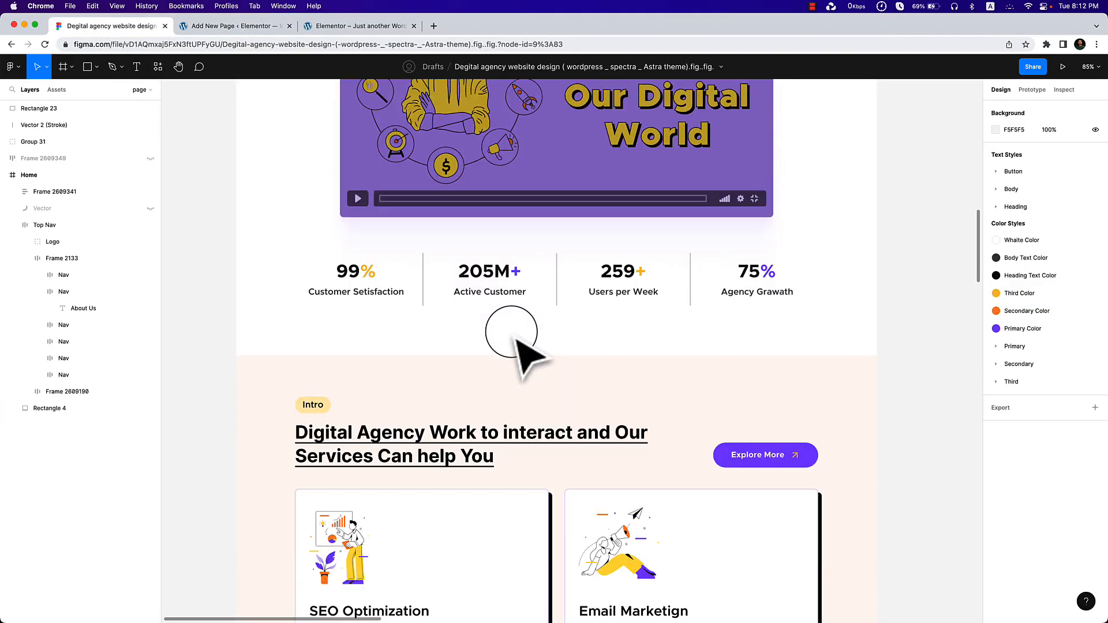
scroll(525, 355, down, 3)
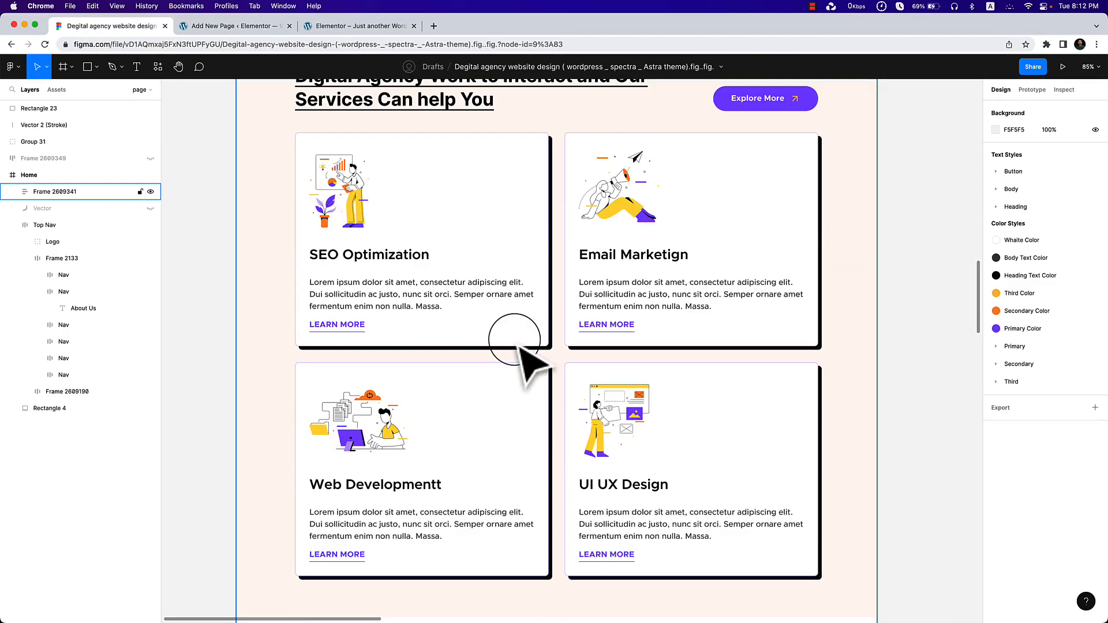
scroll(519, 346, down, 1)
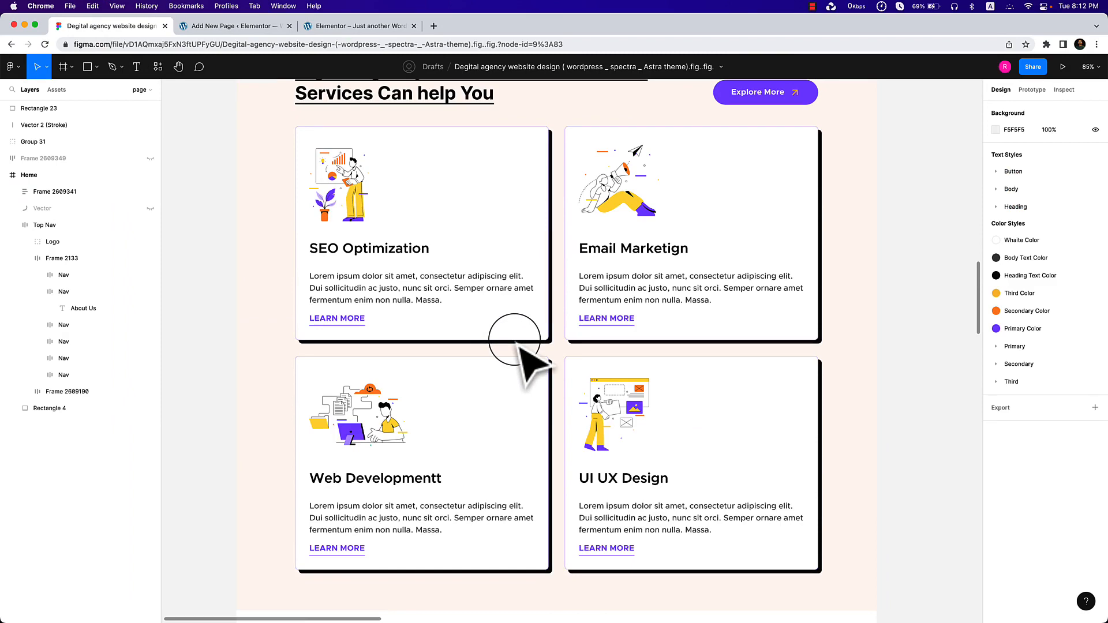
scroll(427, 310, up, 3)
scroll(601, 264, down, 6)
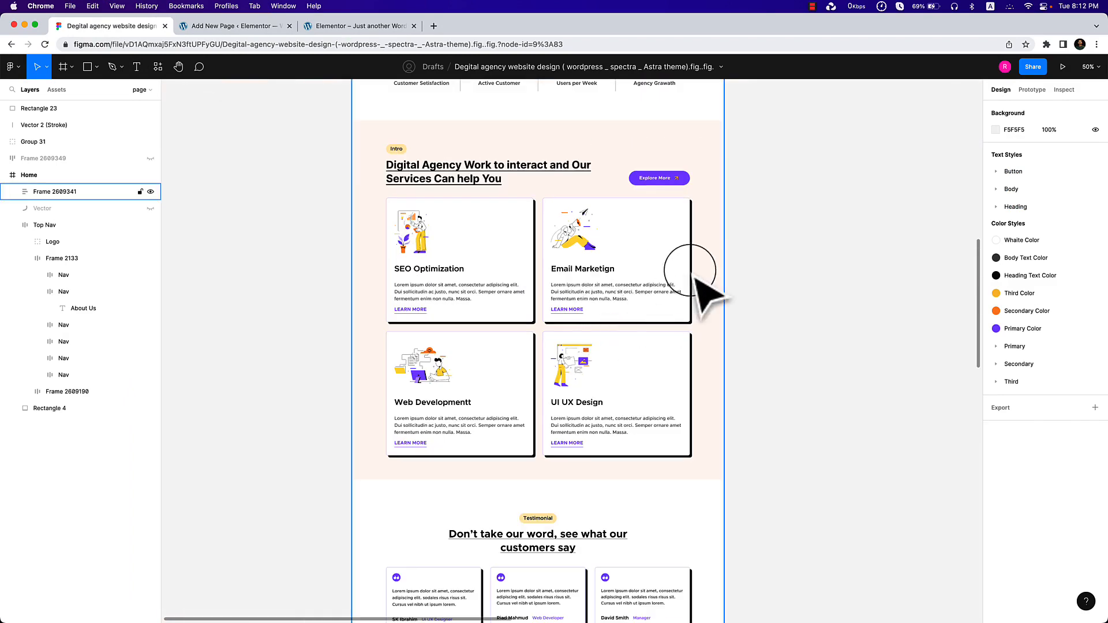
scroll(717, 277, up, 10)
Switch back to WordPress, leave the page editor and create a navigation menu named Primary Menu.
click(241, 24)
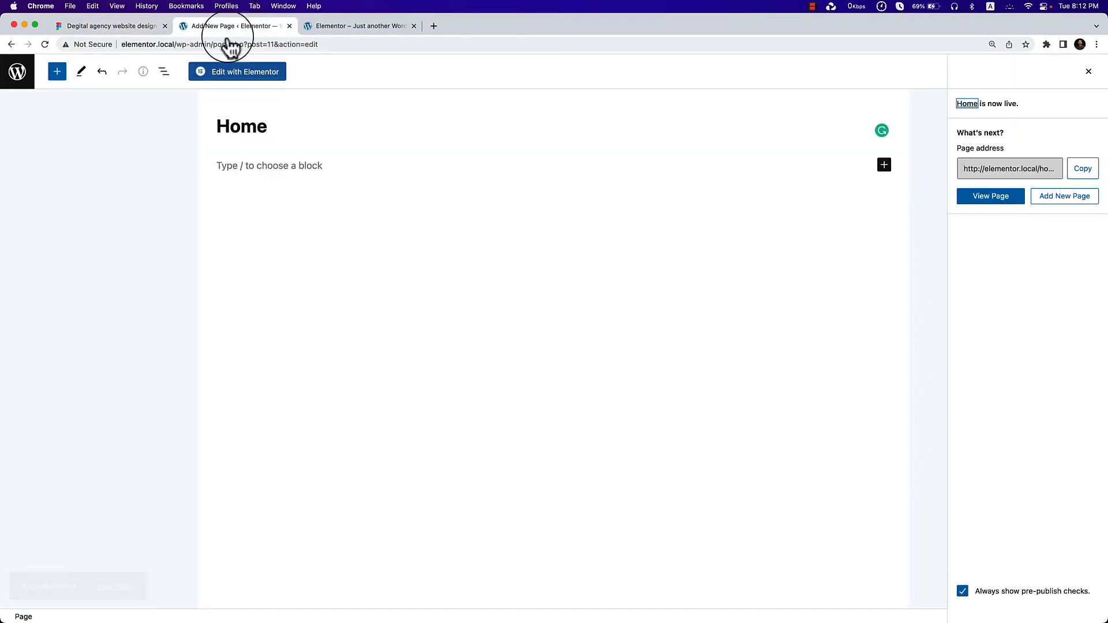
click(16, 81)
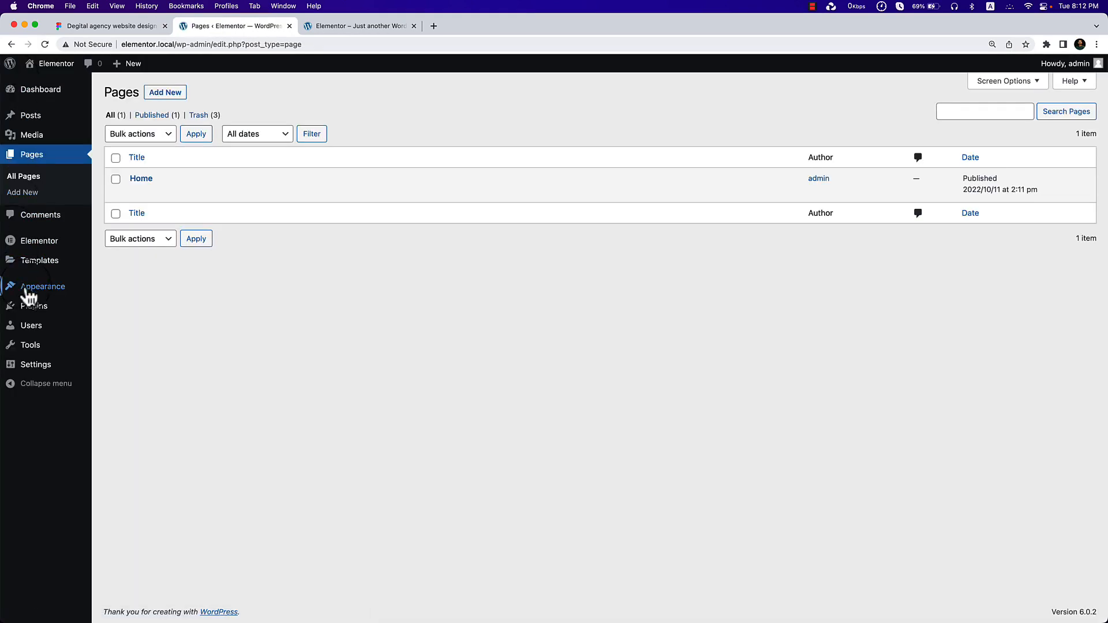
mouse_move(28, 296)
click(128, 340)
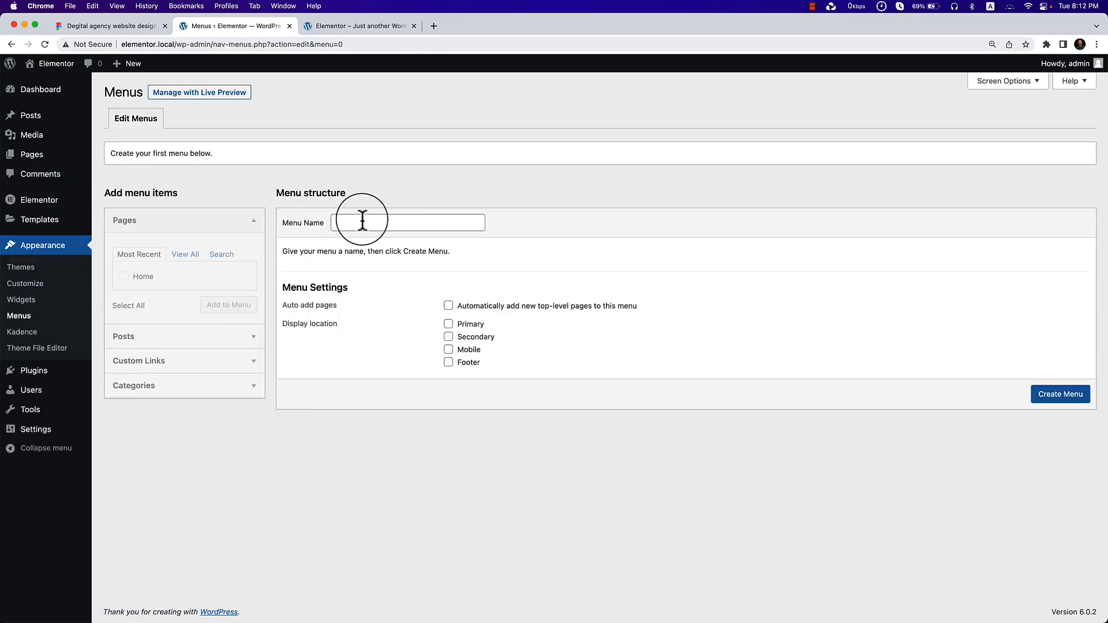
click(367, 222)
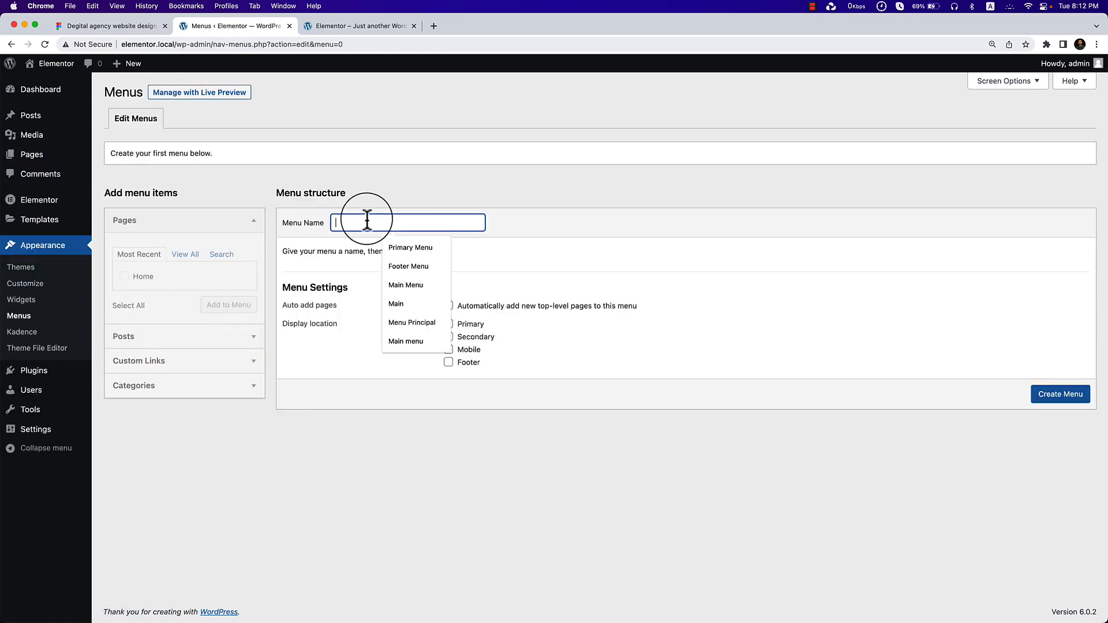
click(410, 248)
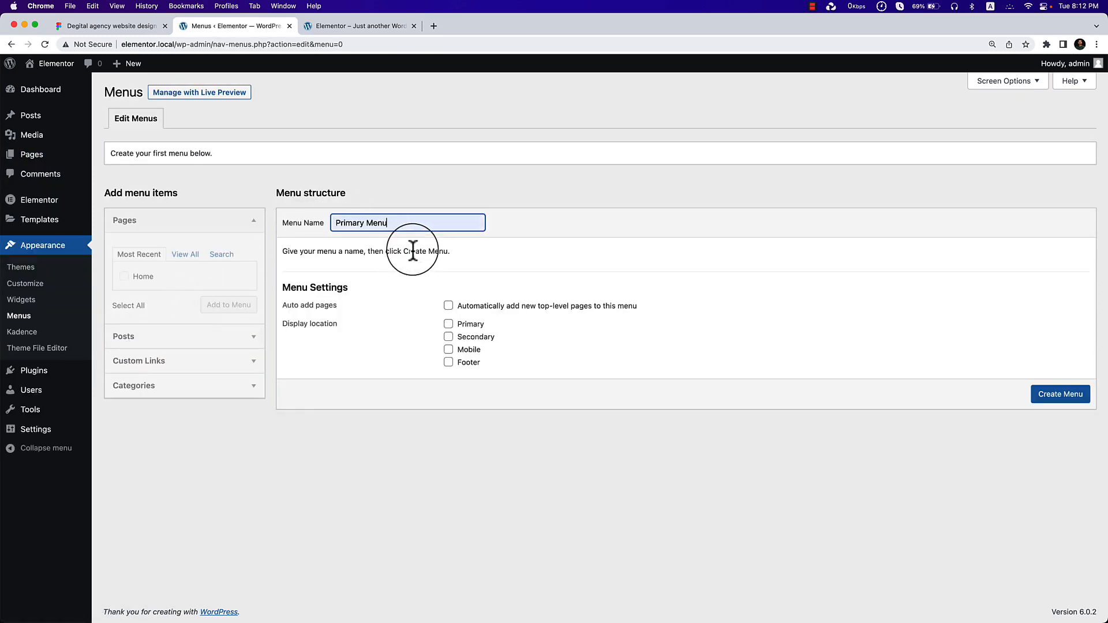
click(1049, 398)
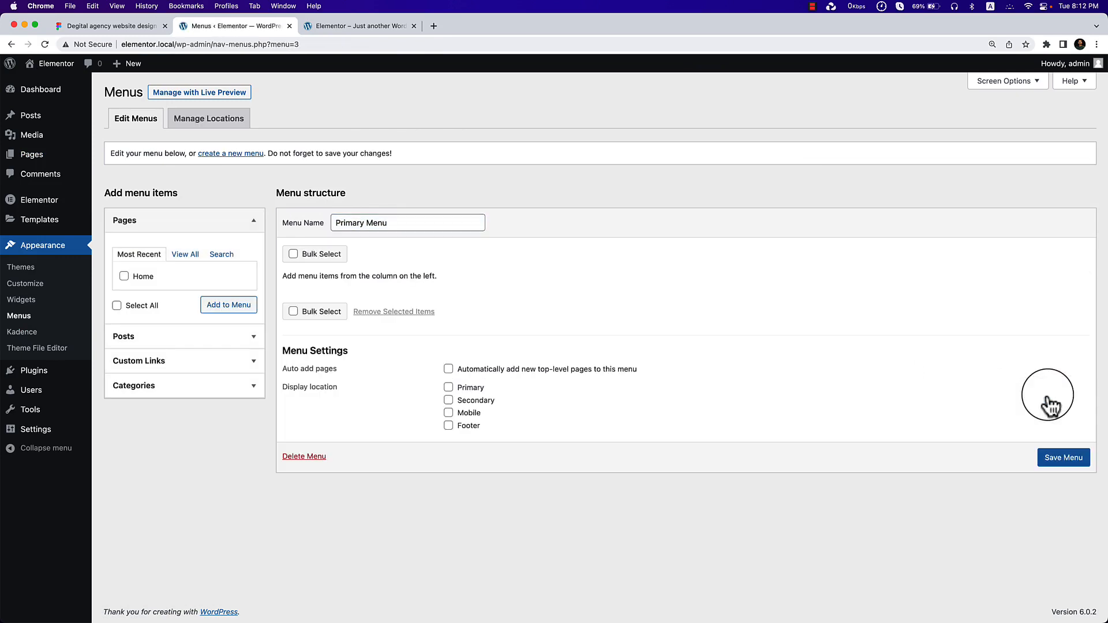
Add the Home page as an item of the Primary Menu.
click(187, 258)
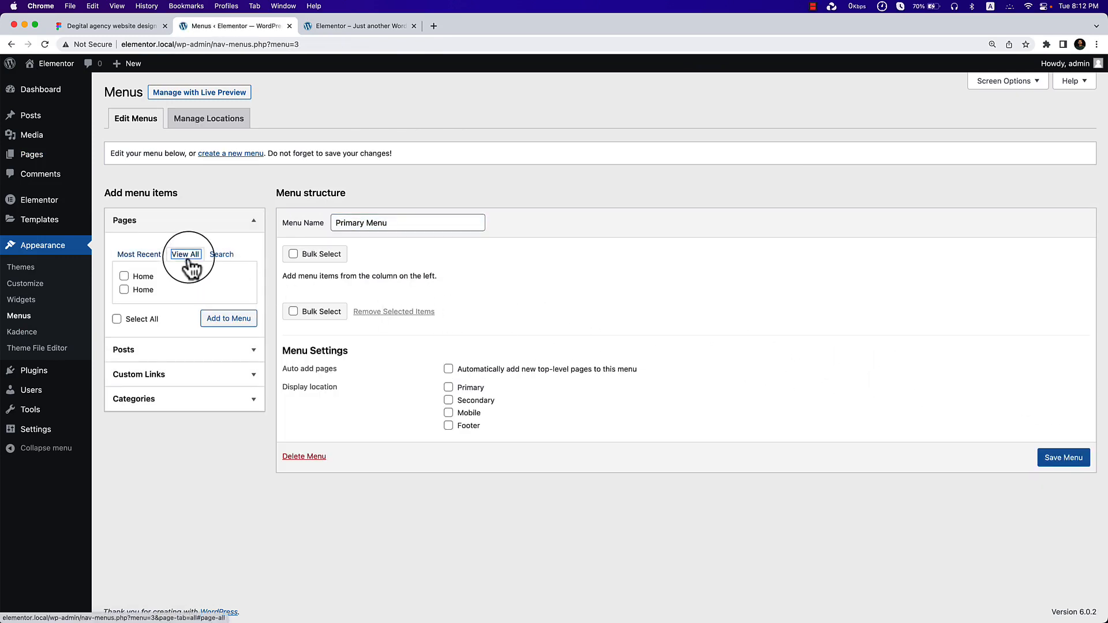
click(151, 255)
click(149, 283)
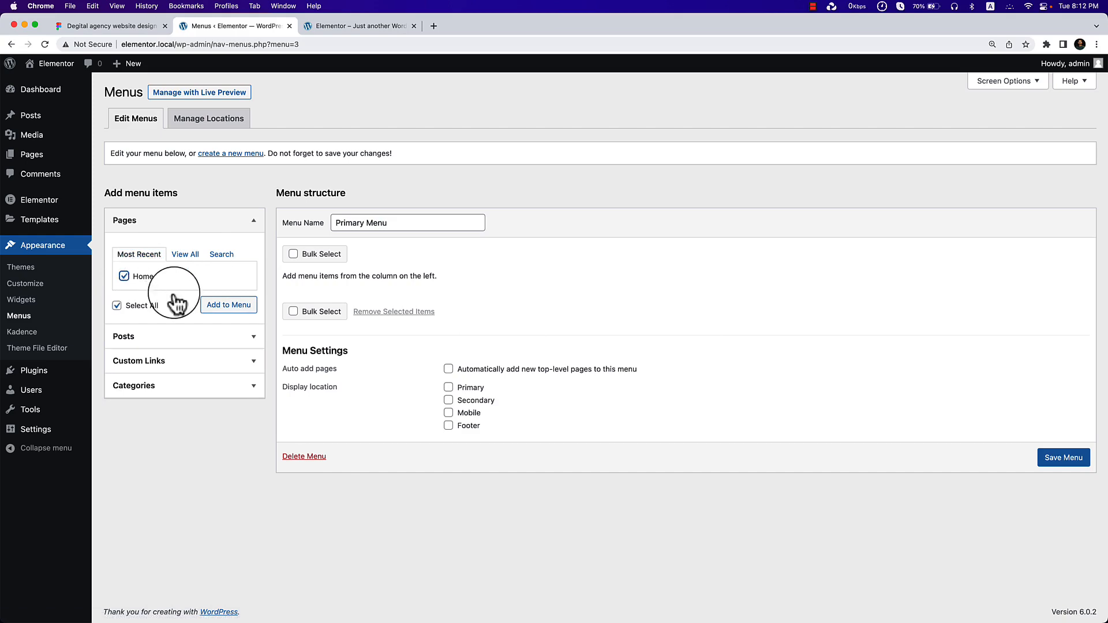
click(225, 309)
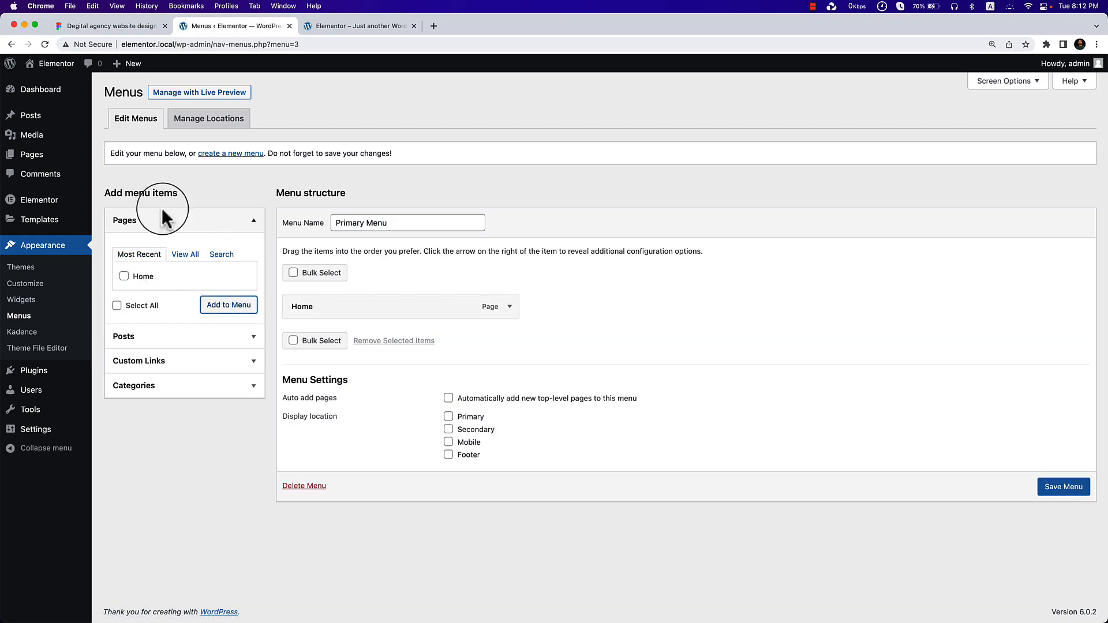
Check the navigation items in the Figma header, then add a custom link "About Us" with URL # to the Primary Menu.
click(127, 26)
click(547, 222)
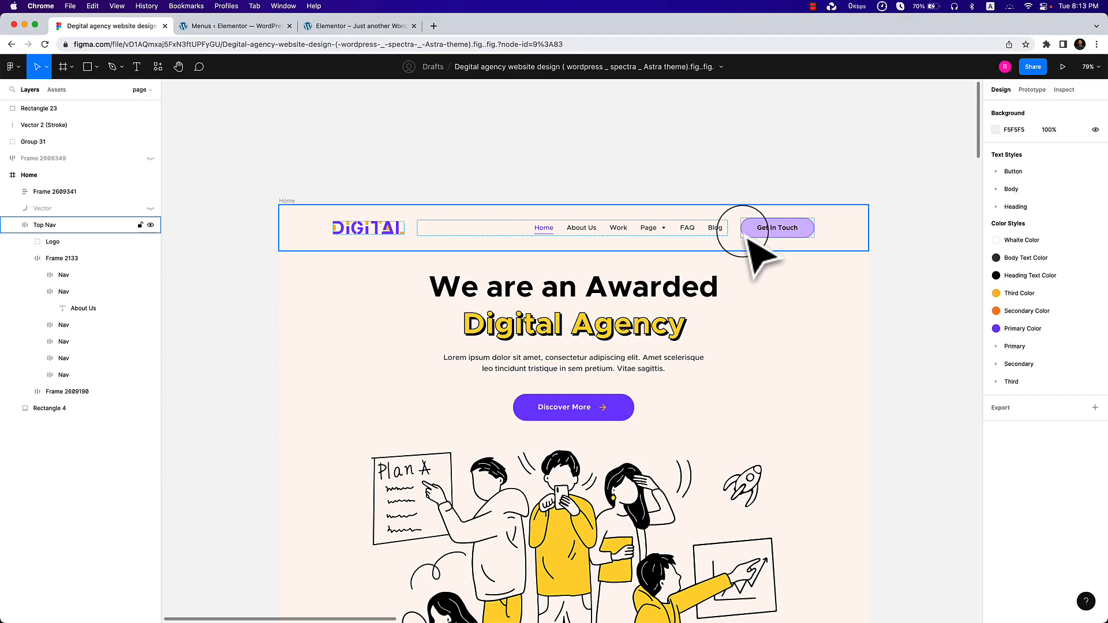
click(254, 26)
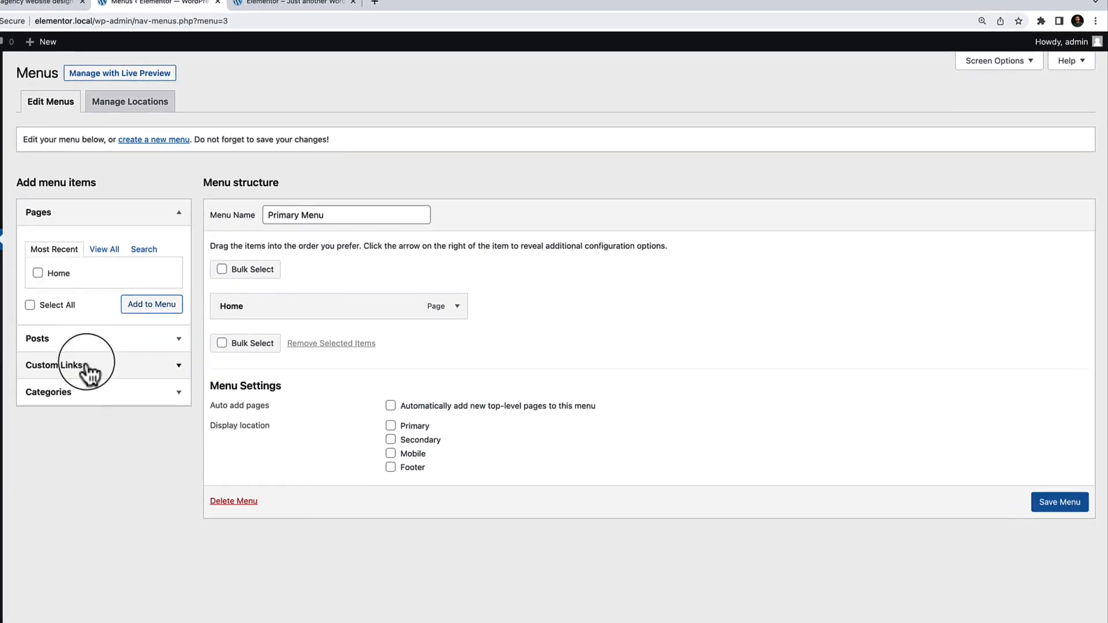
click(168, 364)
triple_click(108, 306)
text(#)
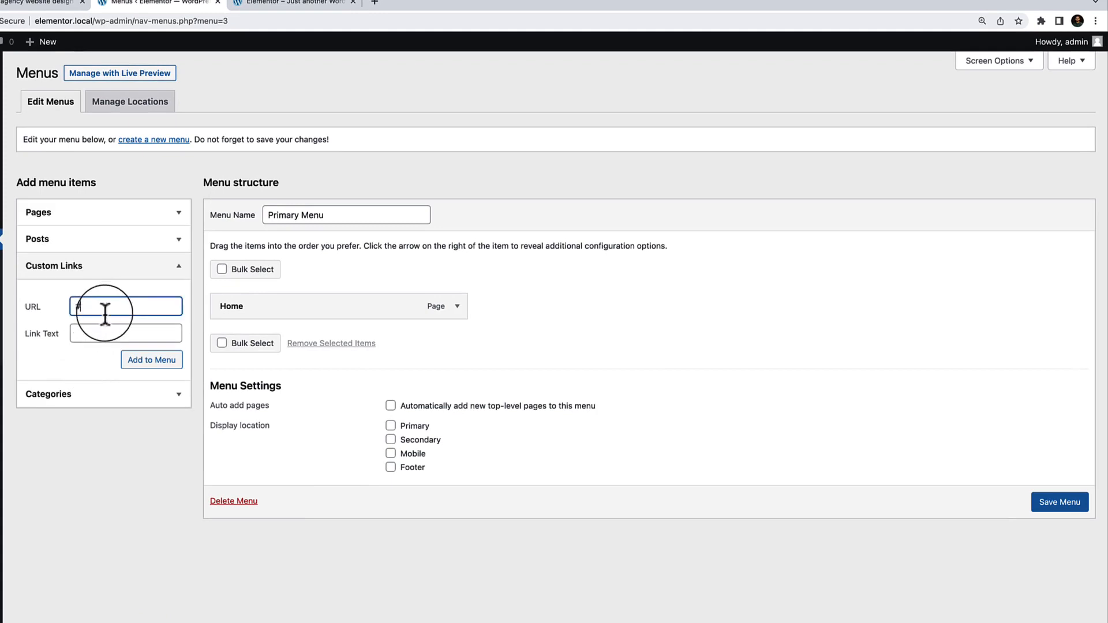
click(110, 333)
text(About Us)
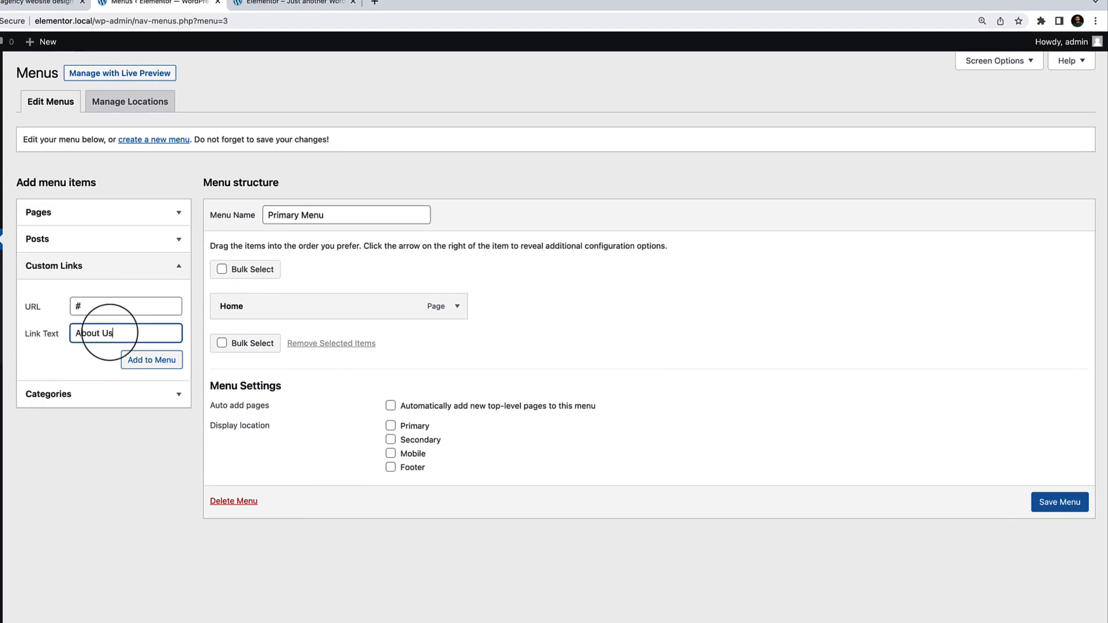
key(Tab)
key(Return)
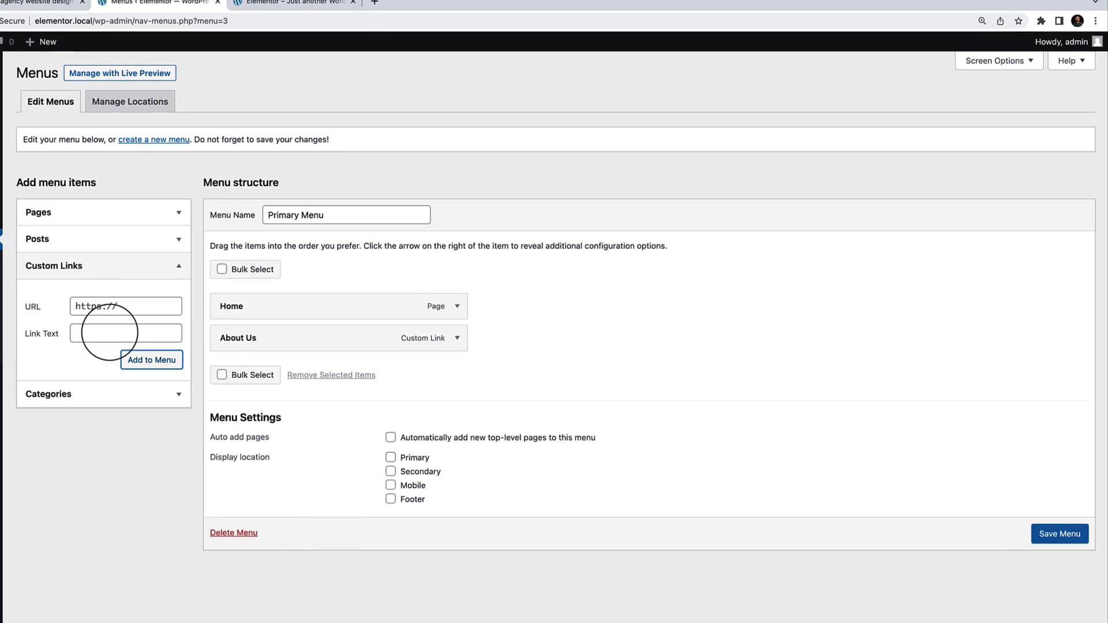
Check the navigation items in the Figma header and add a custom link "Work" with URL # to the Primary Menu.
key(shift+Tab)
key(shift+Tab)
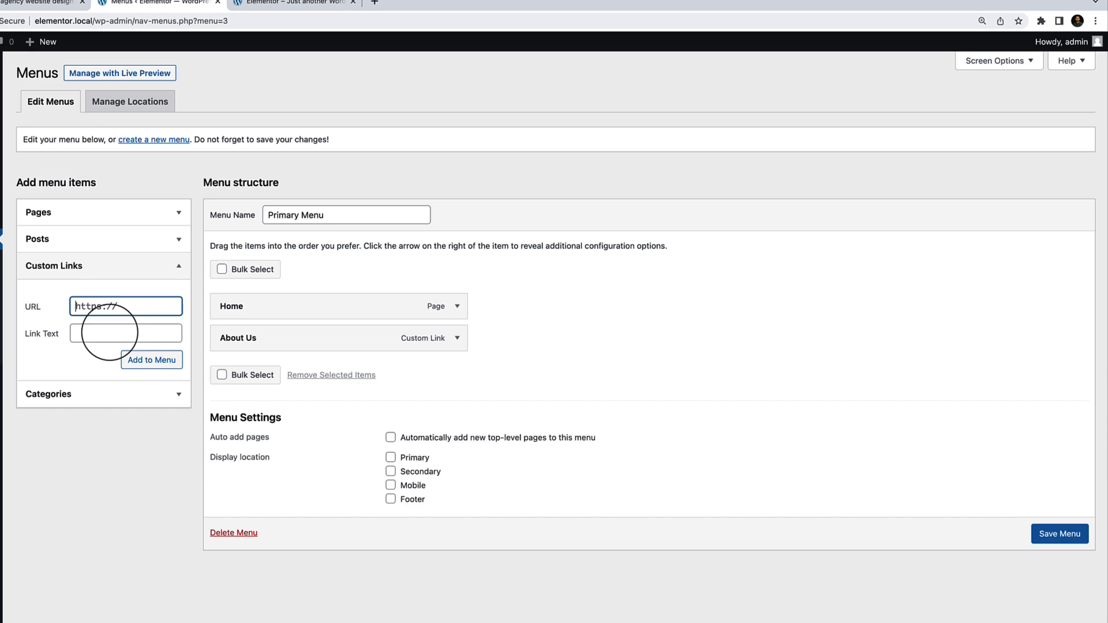
key(shift+Tab)
key(shift+Tab)
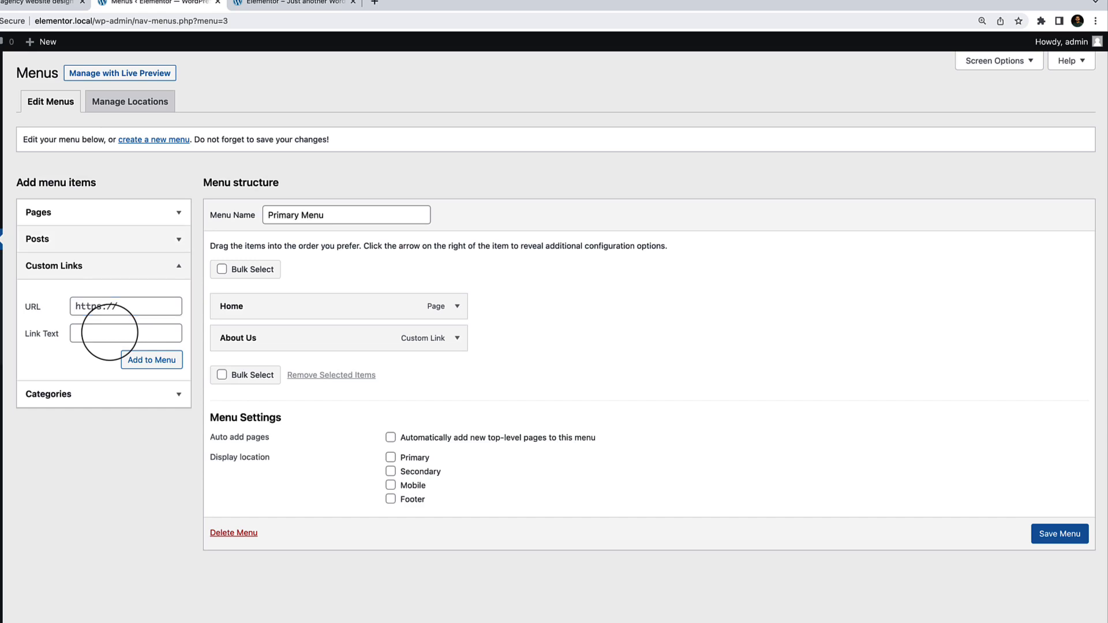
key(shift+Tab)
key(Tab)
key(Tab)
key(Tab)
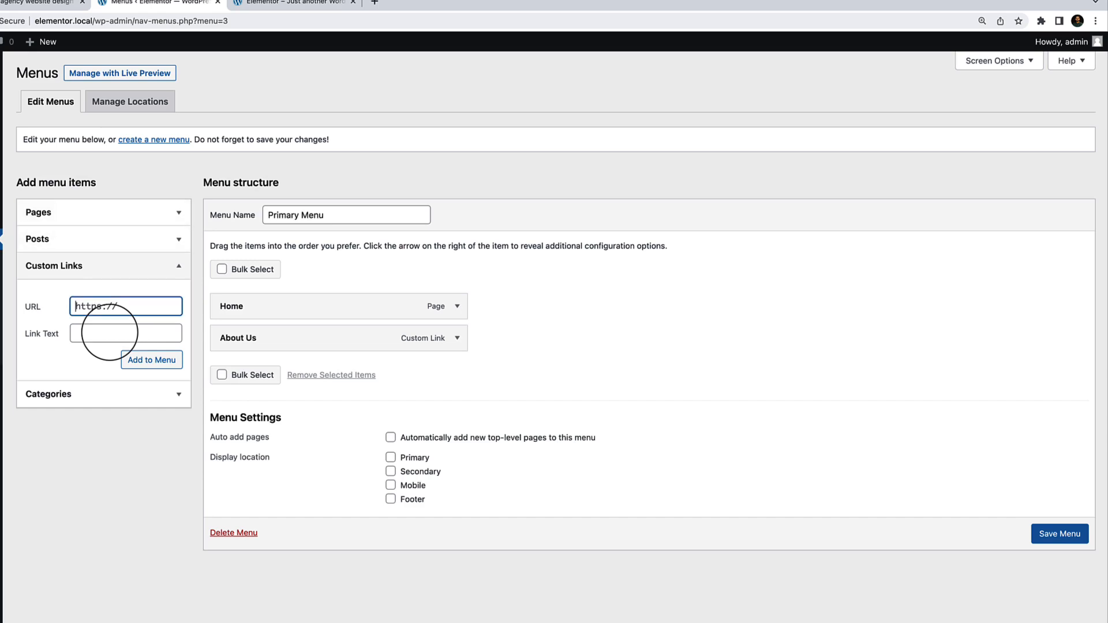
key(Tab)
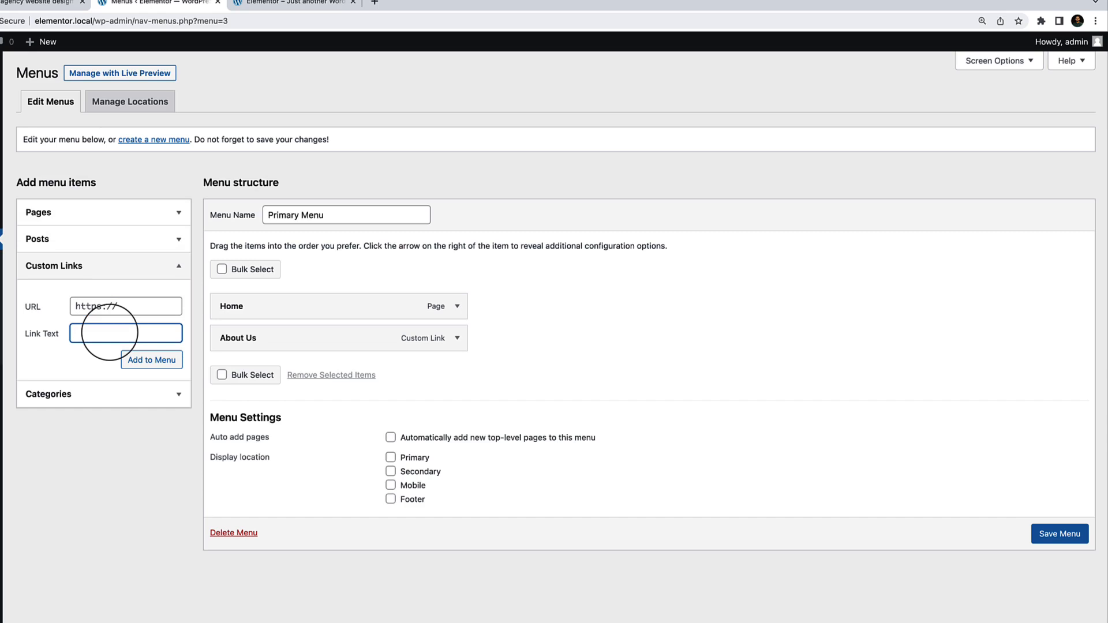
key(shift+Tab)
key(Tab)
key(shift+Tab)
text(#)
key(Tab)
click(35, 3)
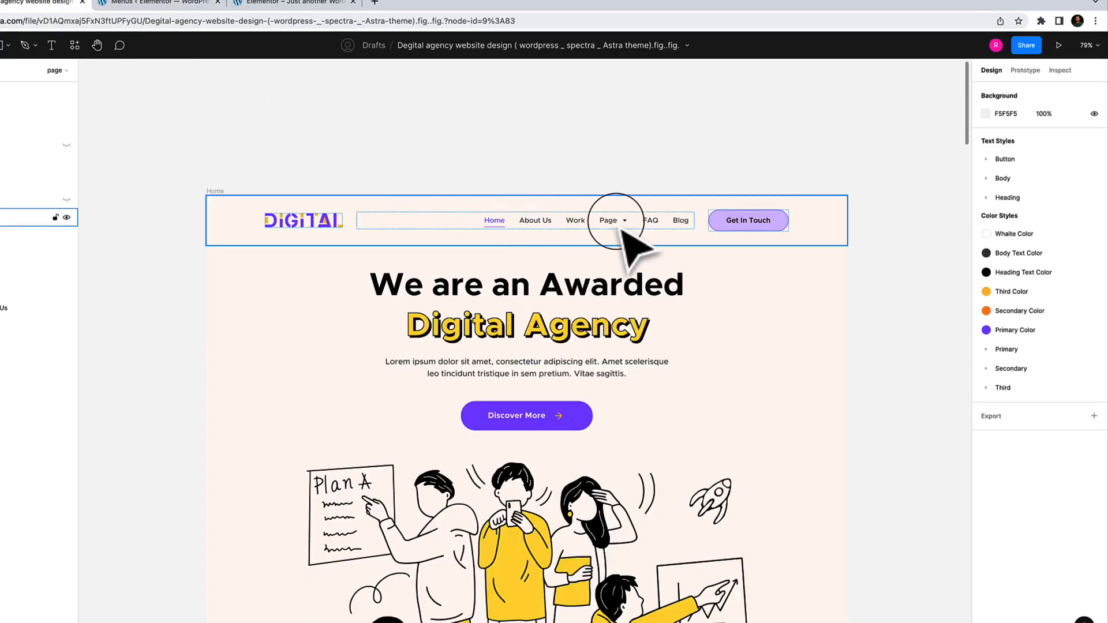
click(647, 251)
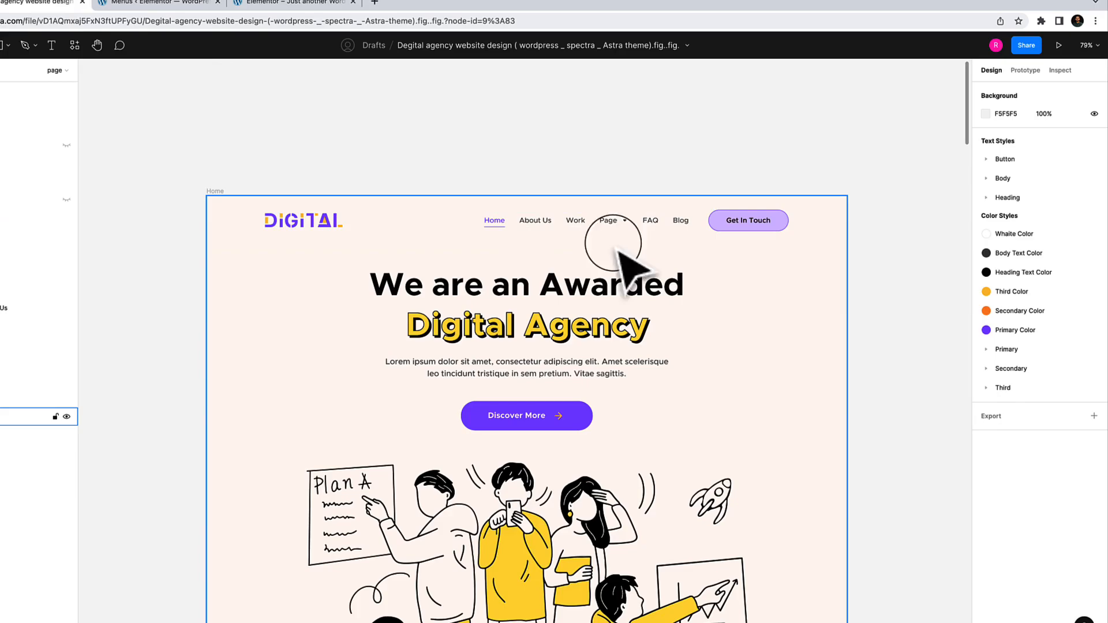
click(166, 4)
text(Work)
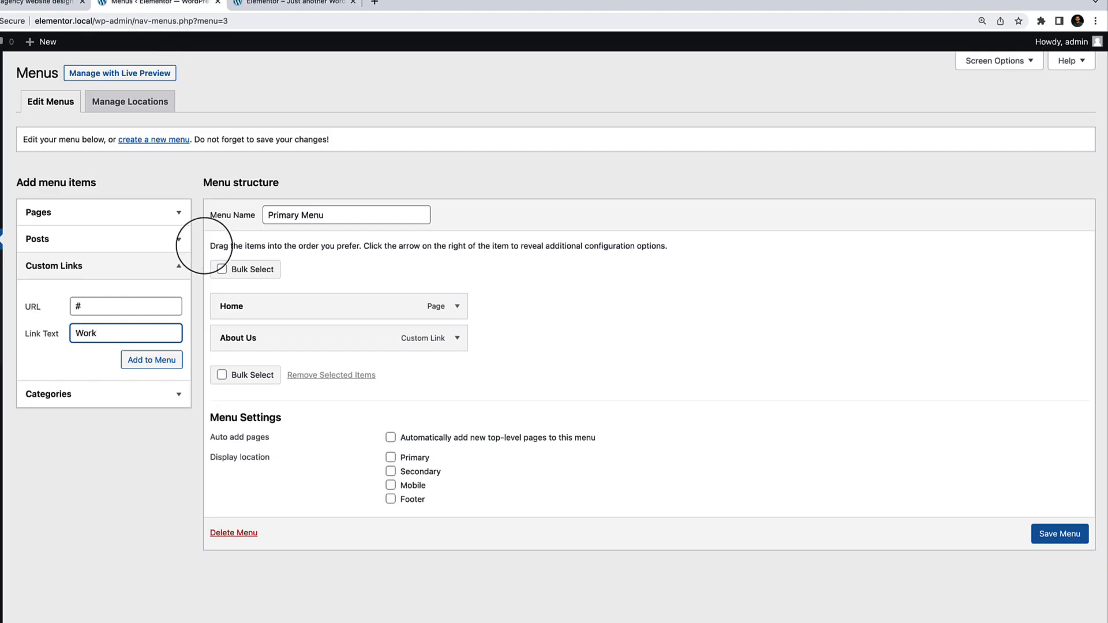
key(Return)
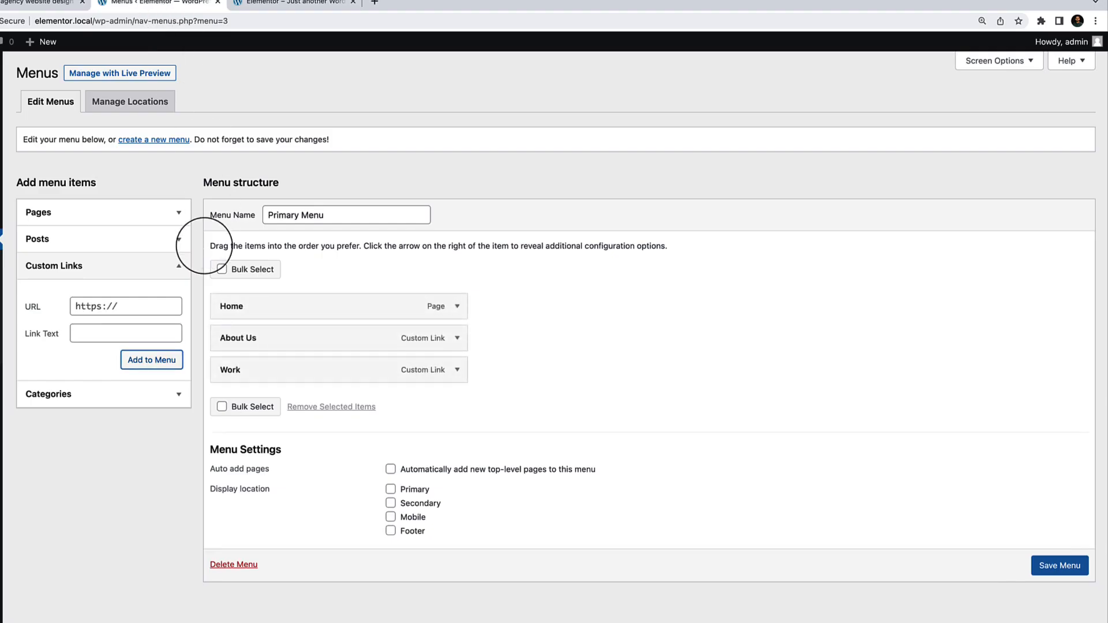
Add two more custom links, "Blog" and "FAQ's", both with URL #, to the Primary Menu.
key(ctrl+a)
text(#)
key(Tab)
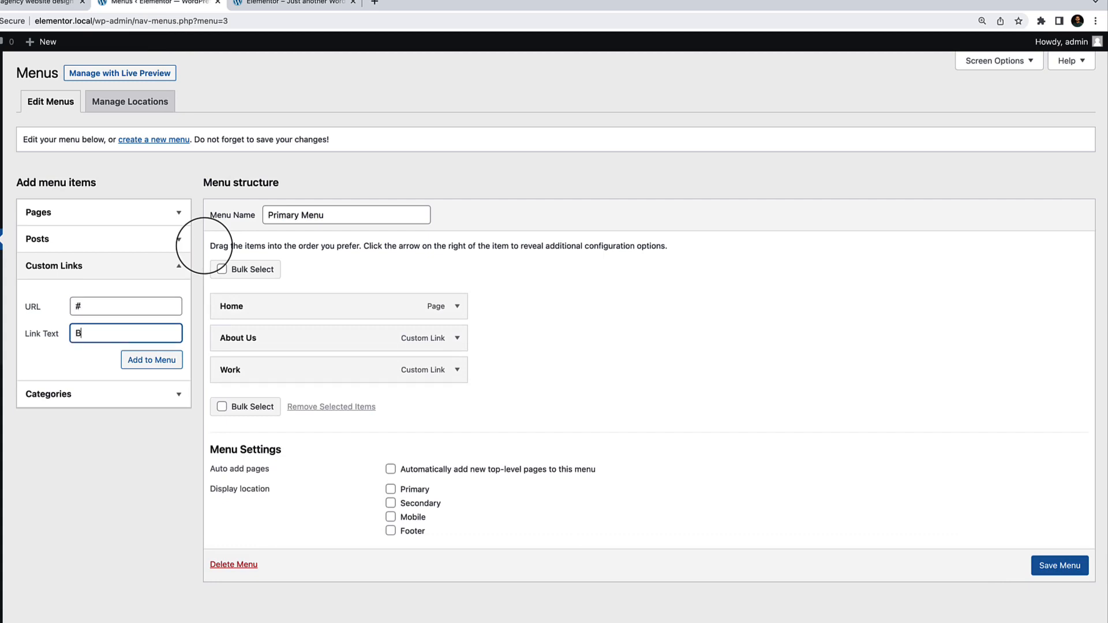
key(Return)
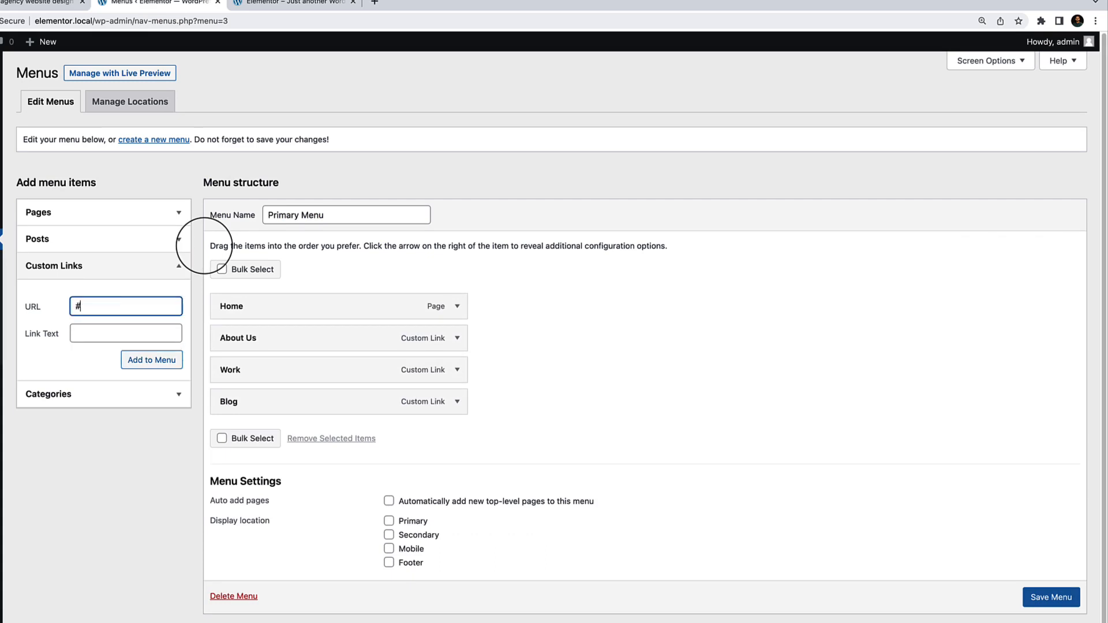
key(Tab)
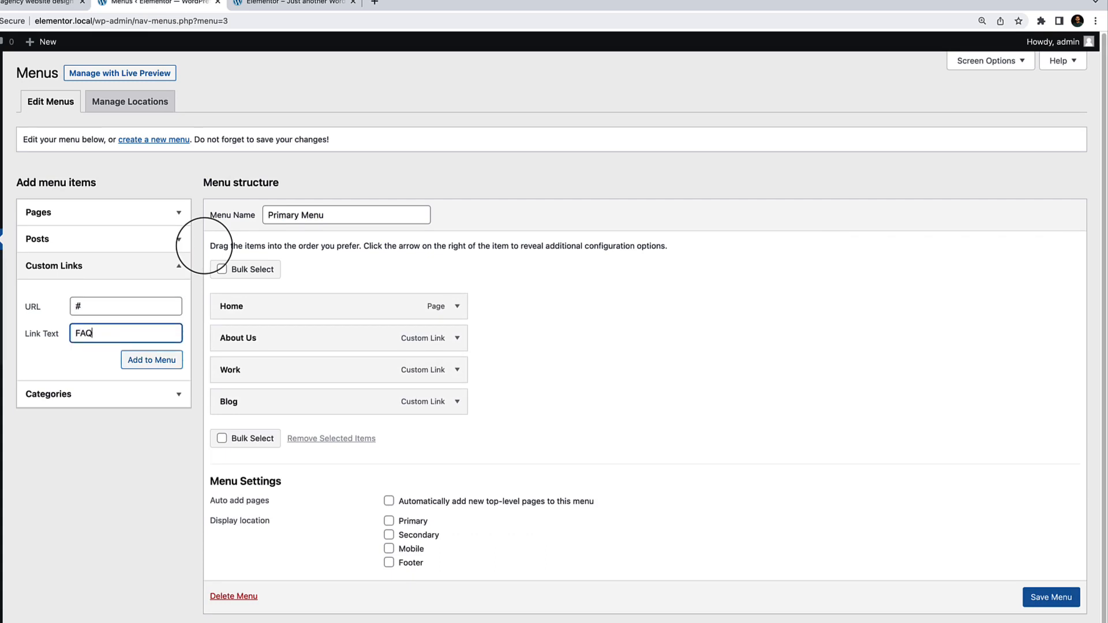
key(Return)
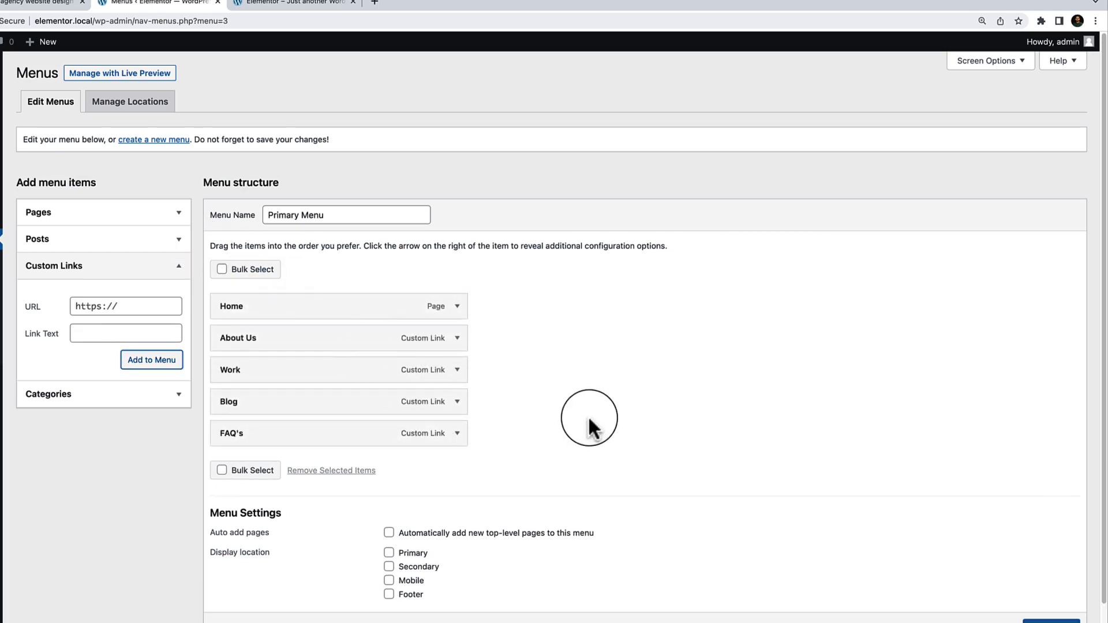
Assign the Primary Menu to the Primary and Mobile display locations and save the menu.
click(423, 554)
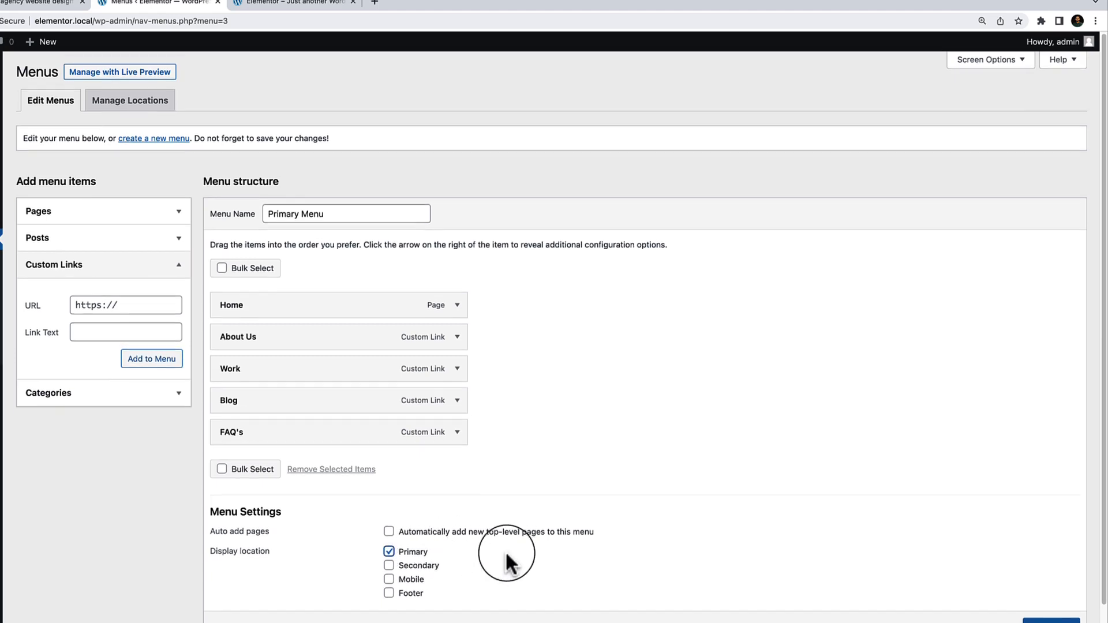
scroll(505, 551, down, 1)
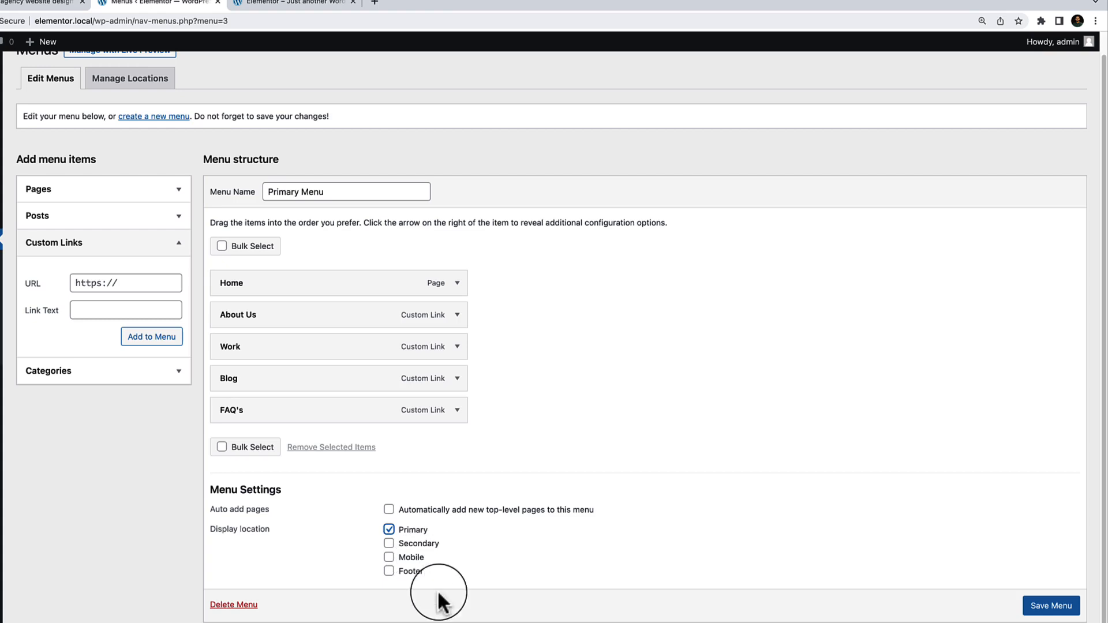
click(404, 557)
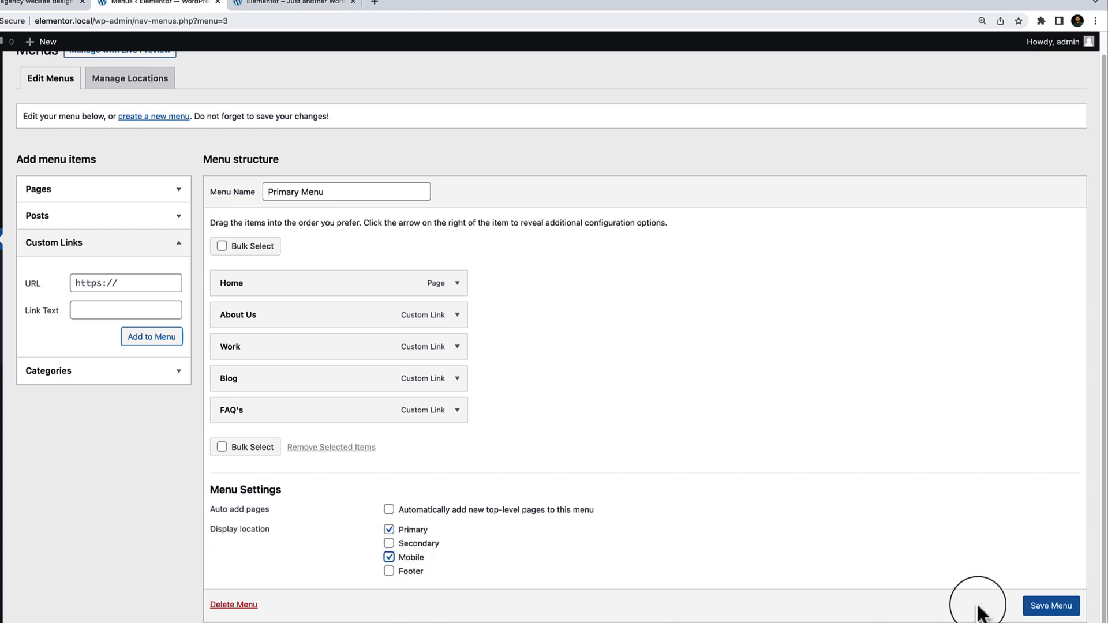
click(1052, 612)
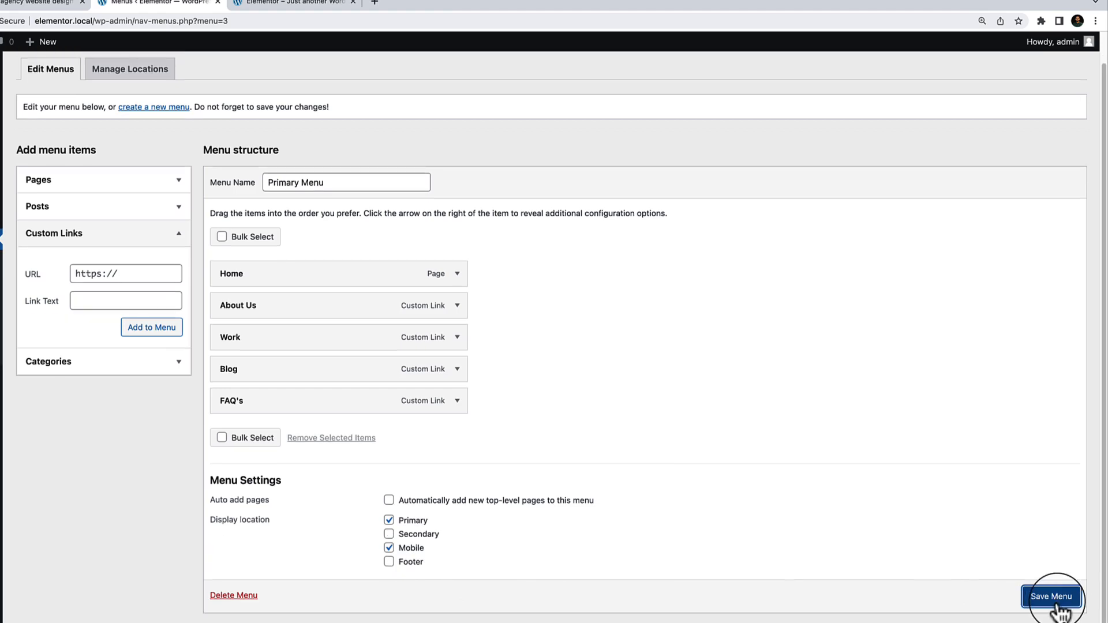
scroll(280, 465, down, 3)
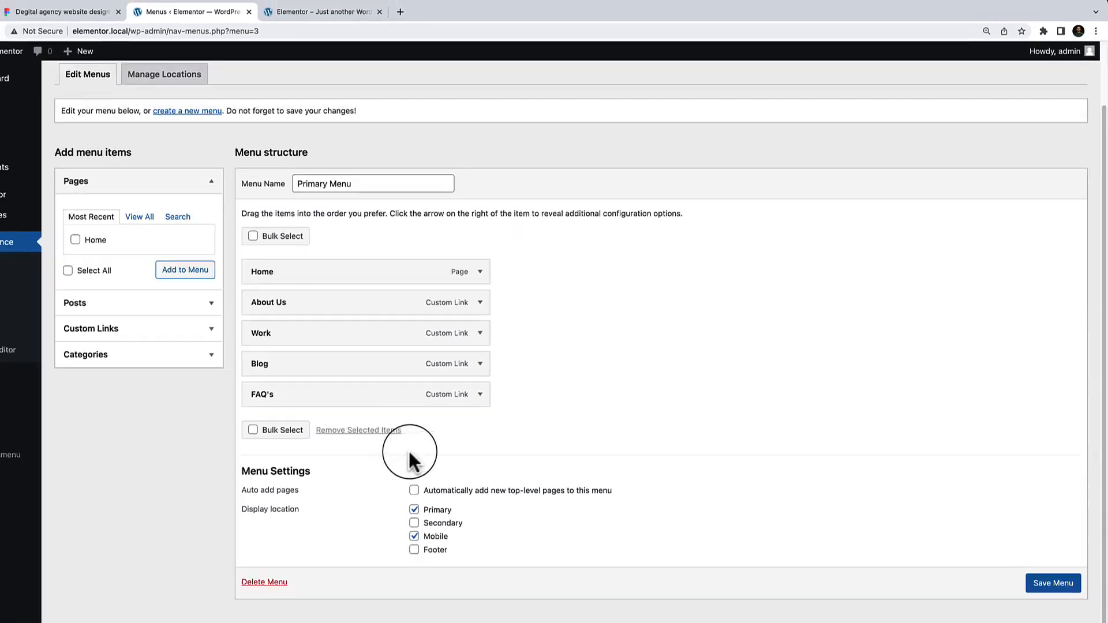
Set the site's homepage to a static page, choose Home as the homepage, and save the reading settings.
mouse_move(33, 432)
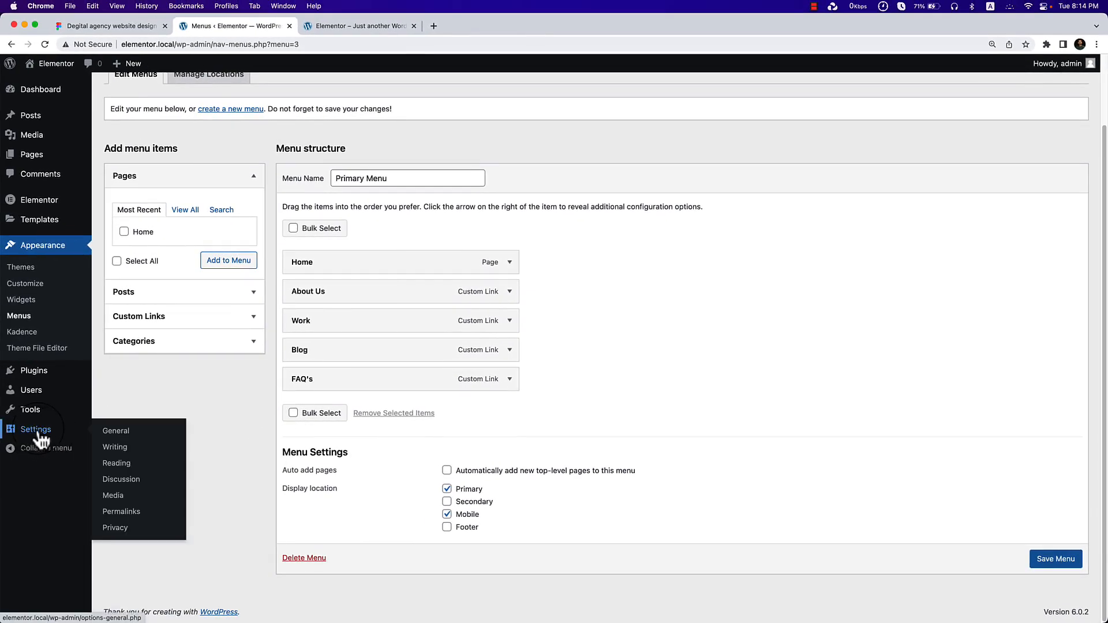
click(128, 473)
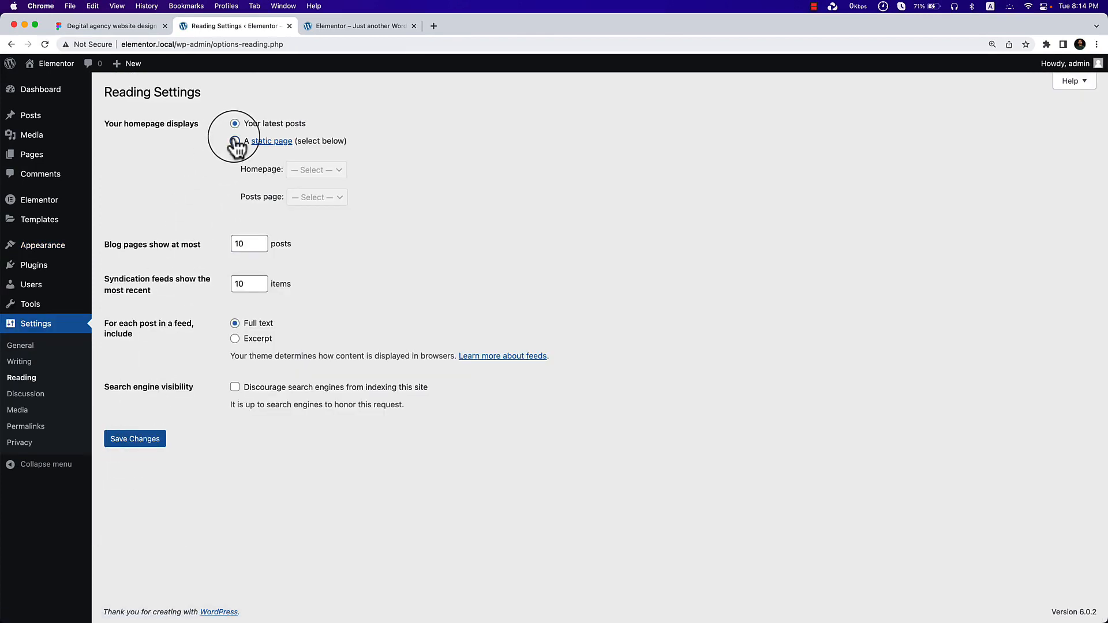
click(234, 141)
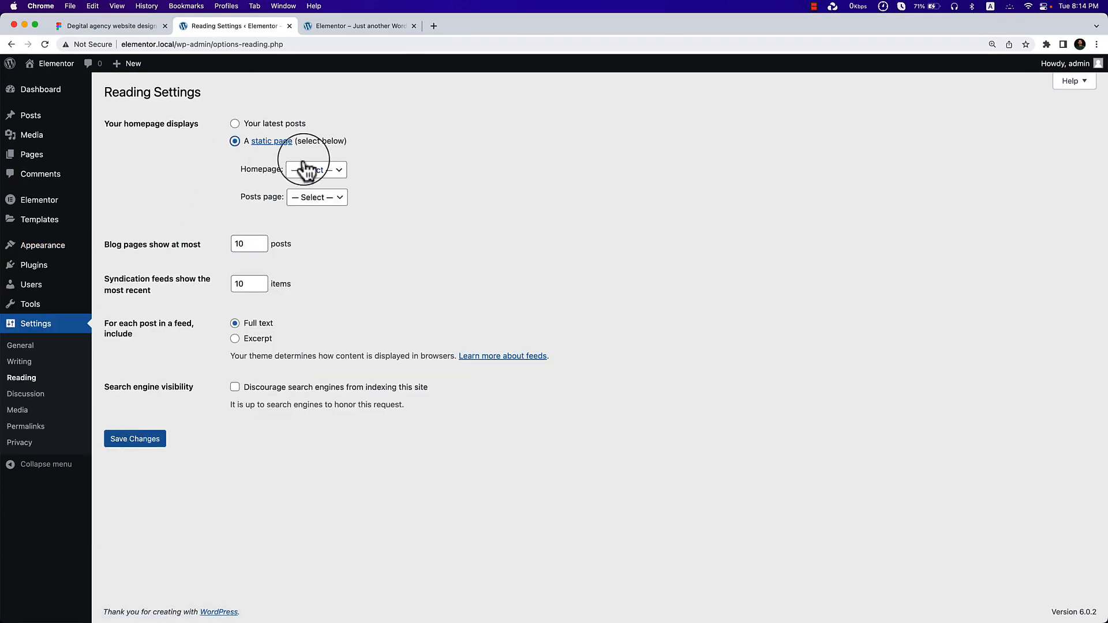
click(304, 170)
click(324, 194)
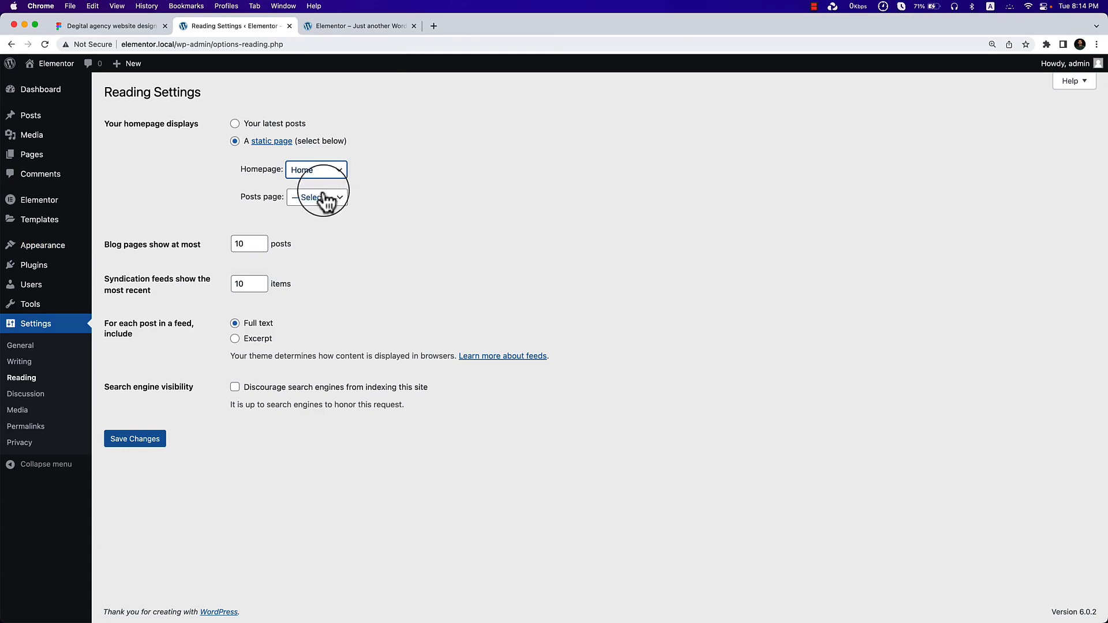
click(139, 443)
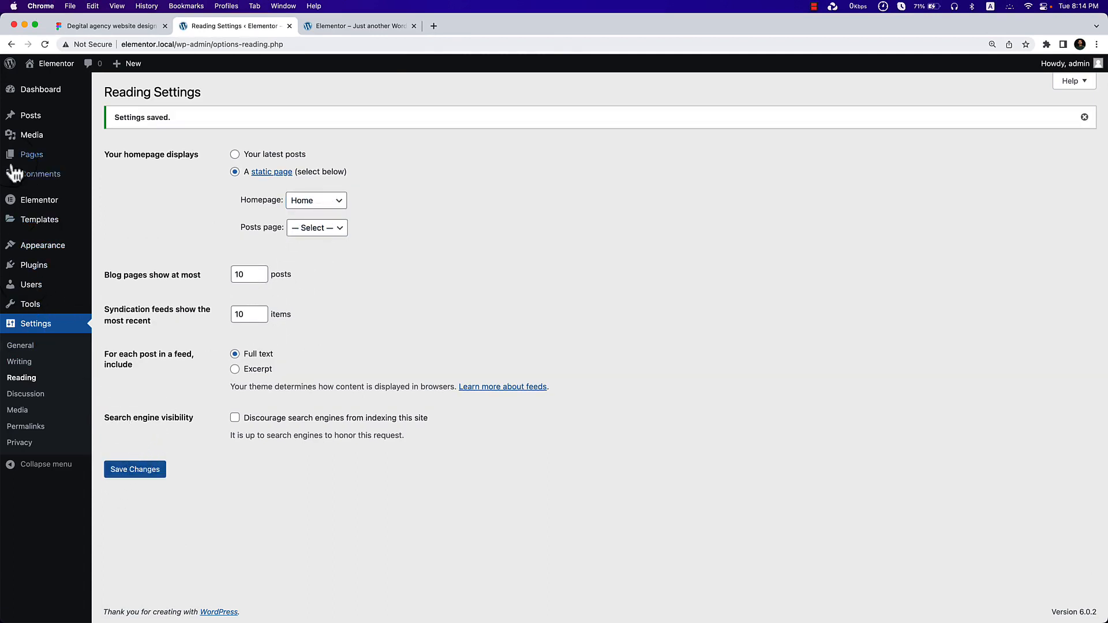
Open the live site in a new browser tab and check the homepage with its header menu.
mouse_move(46, 65)
right_click(44, 86)
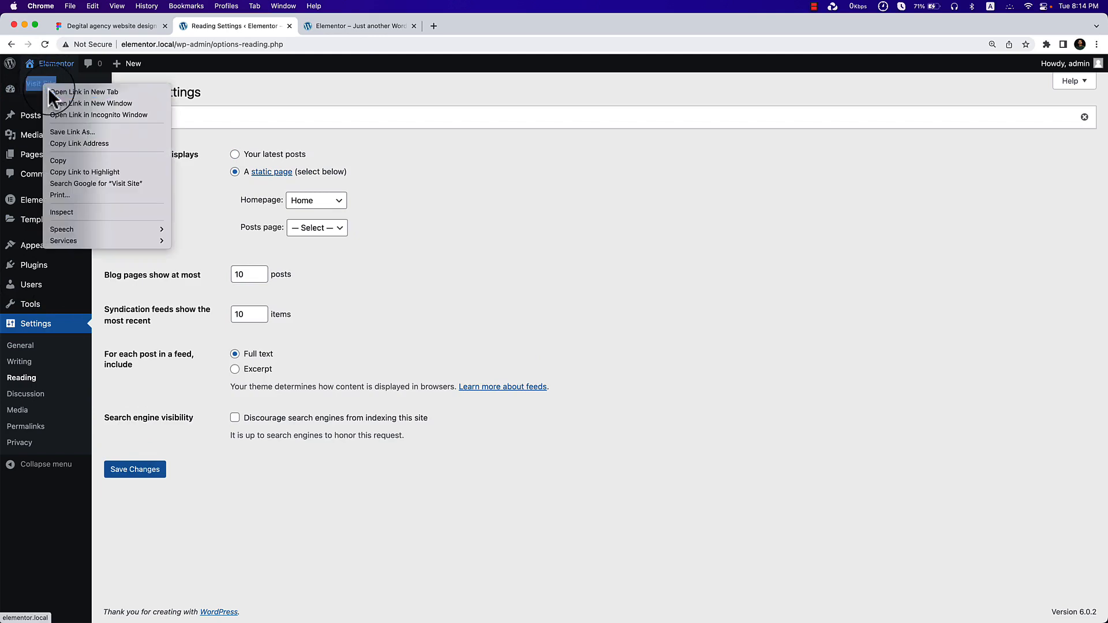
click(48, 88)
click(340, 25)
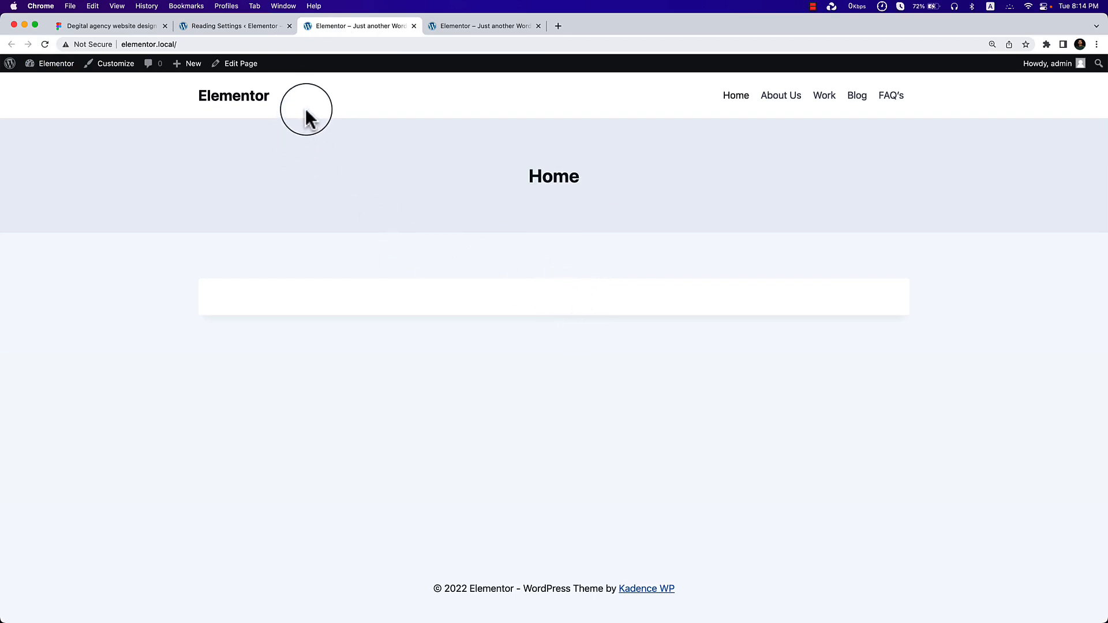
Open the editor for the Home page in a new browser tab from the live site and switch to it.
right_click(234, 65)
click(183, 141)
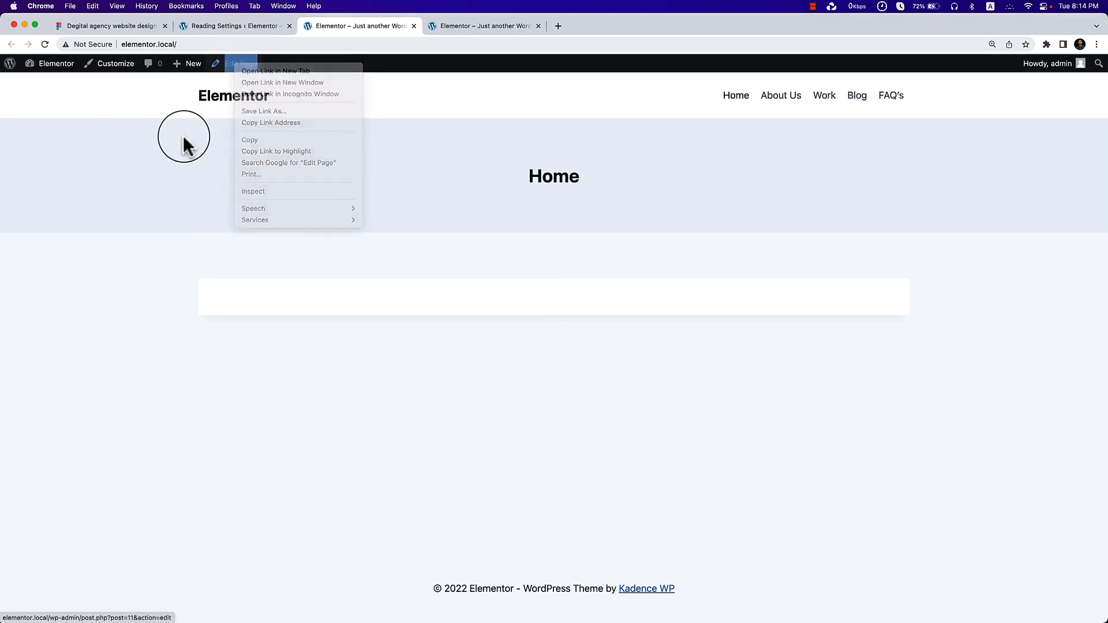
right_click(240, 68)
click(247, 70)
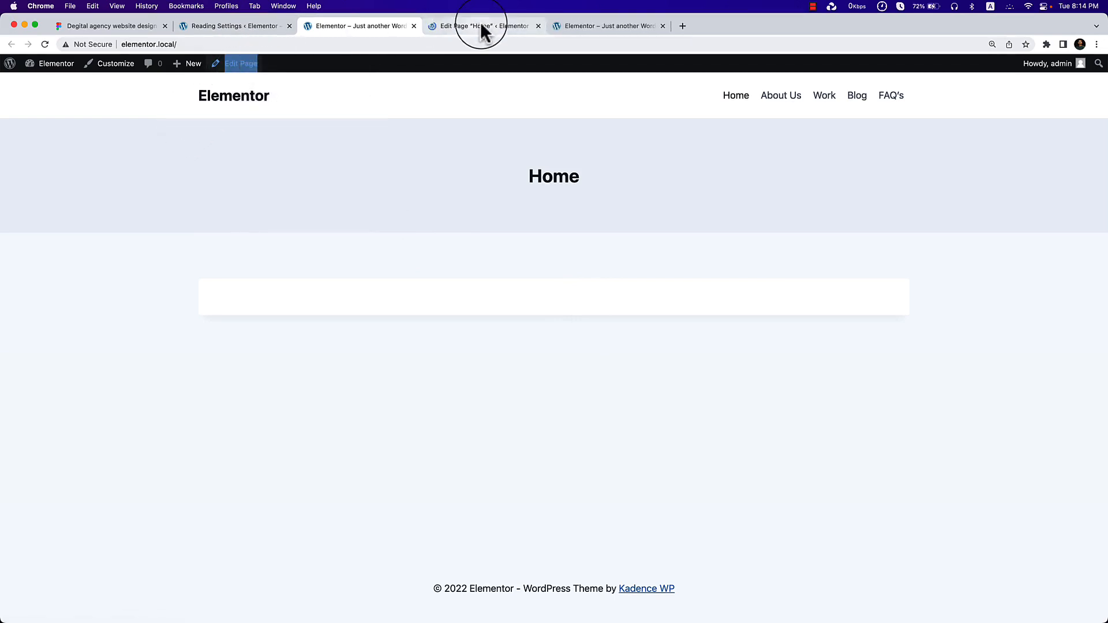
drag(480, 23, 398, 32)
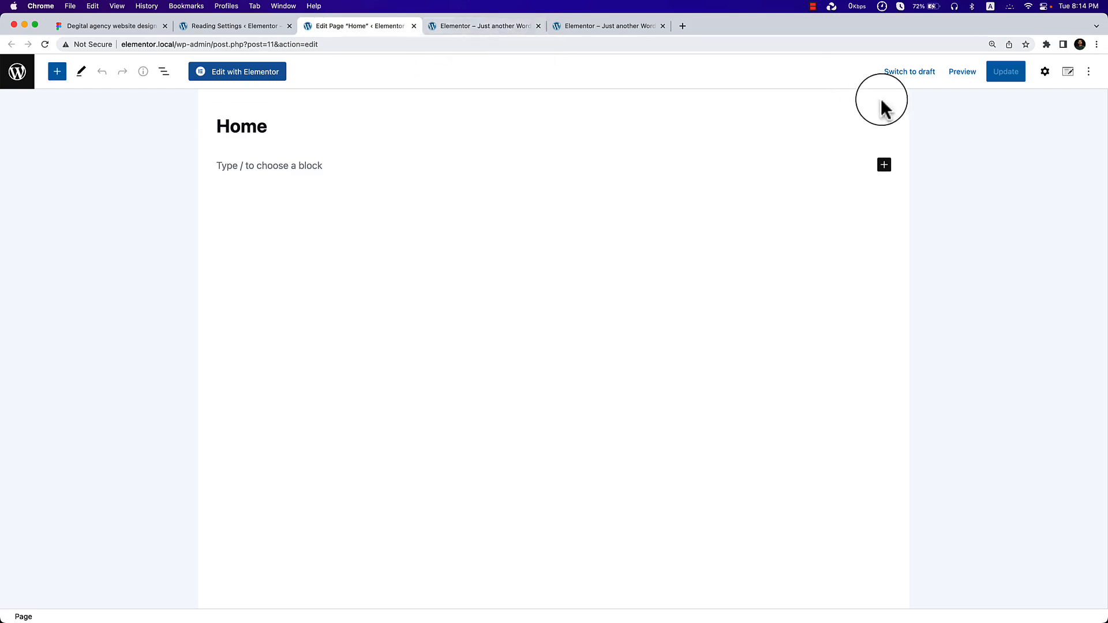
Show the Home page's editor settings and examine the Template, Permalink and paragraph block options.
click(1034, 81)
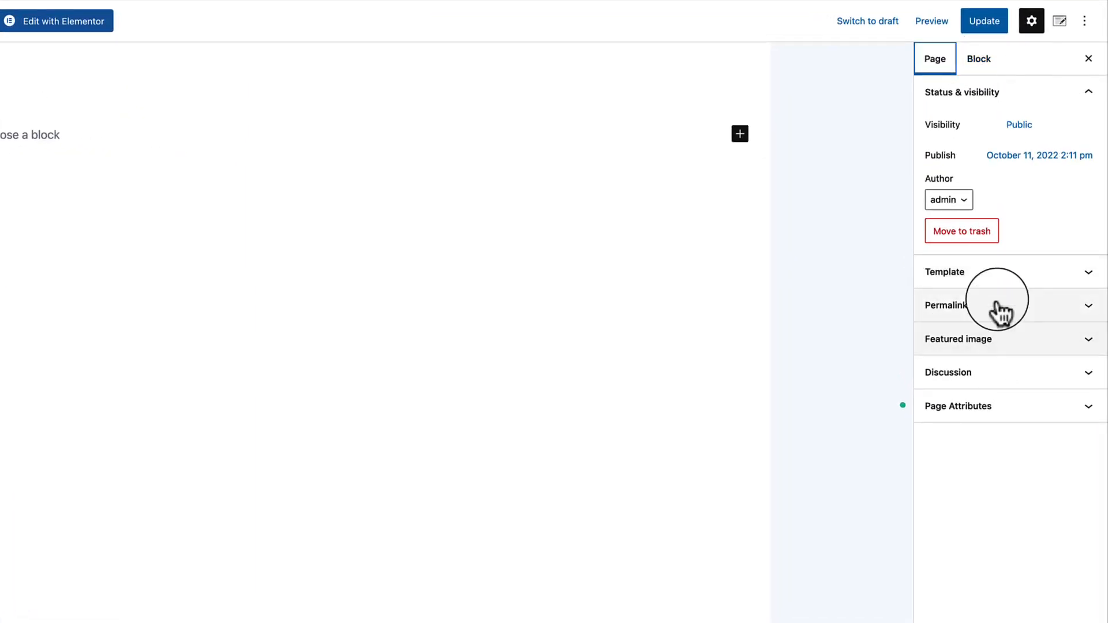
click(1030, 283)
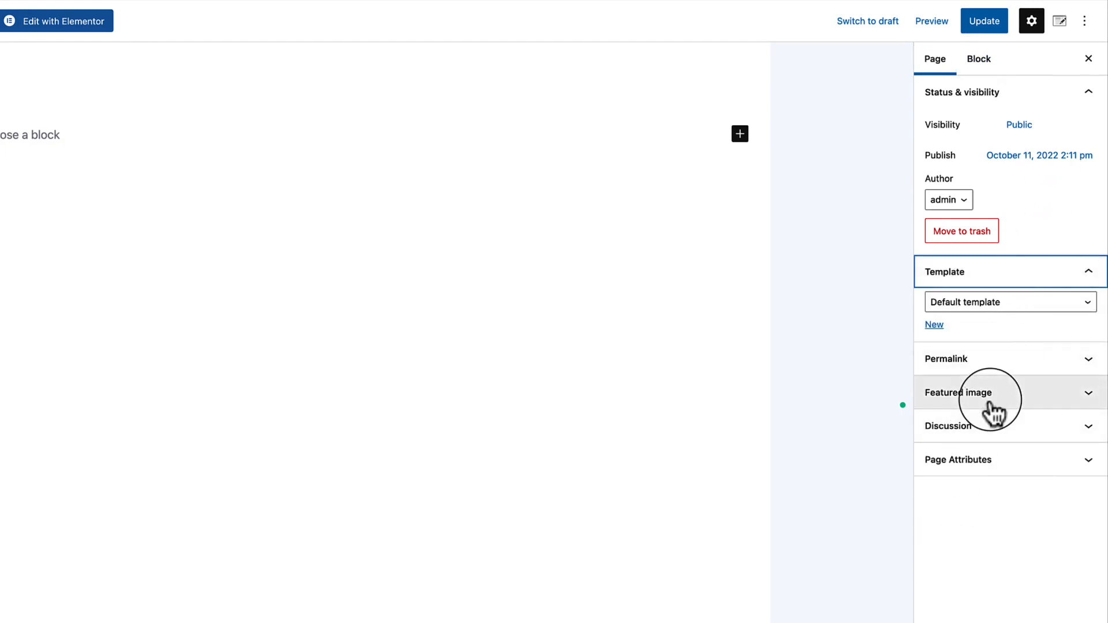
click(990, 368)
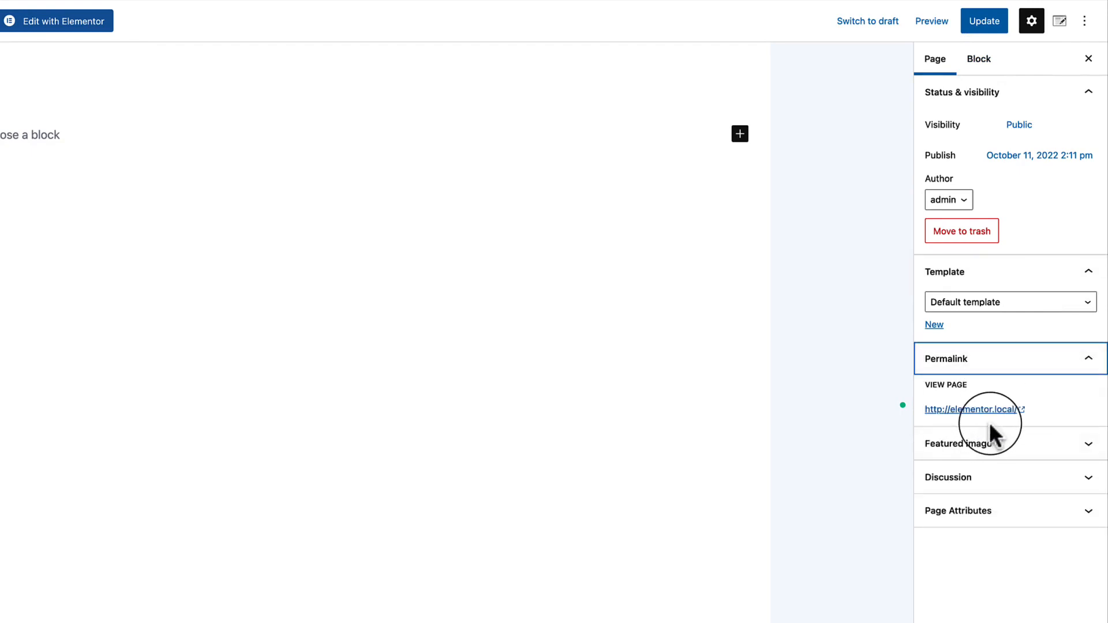
click(979, 60)
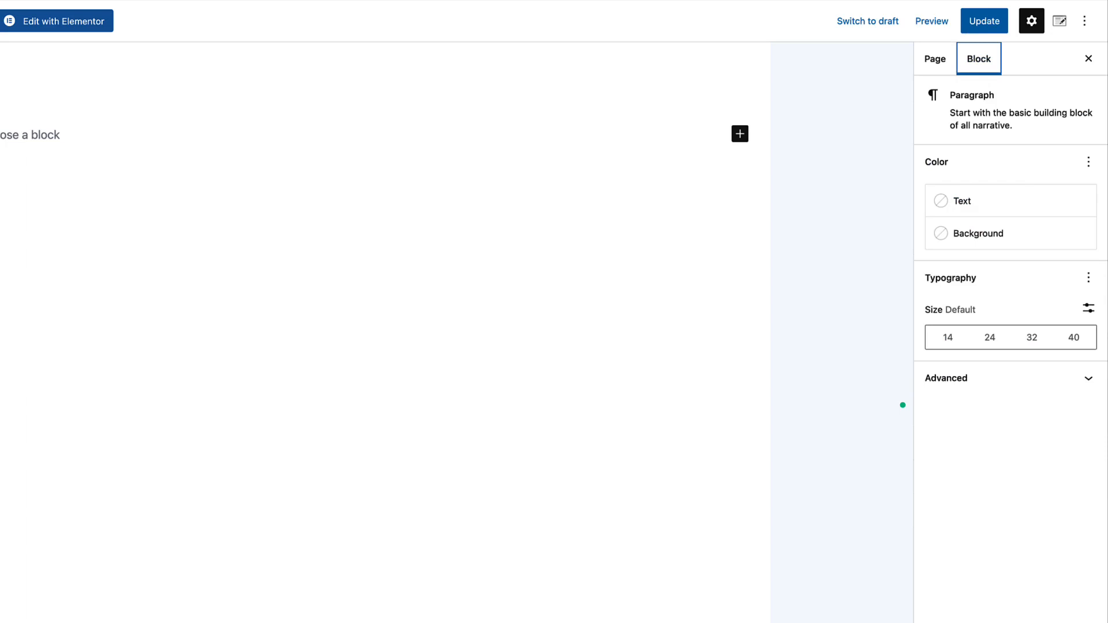
Disable the page title in the Home page's theme page settings and update the page.
click(1060, 22)
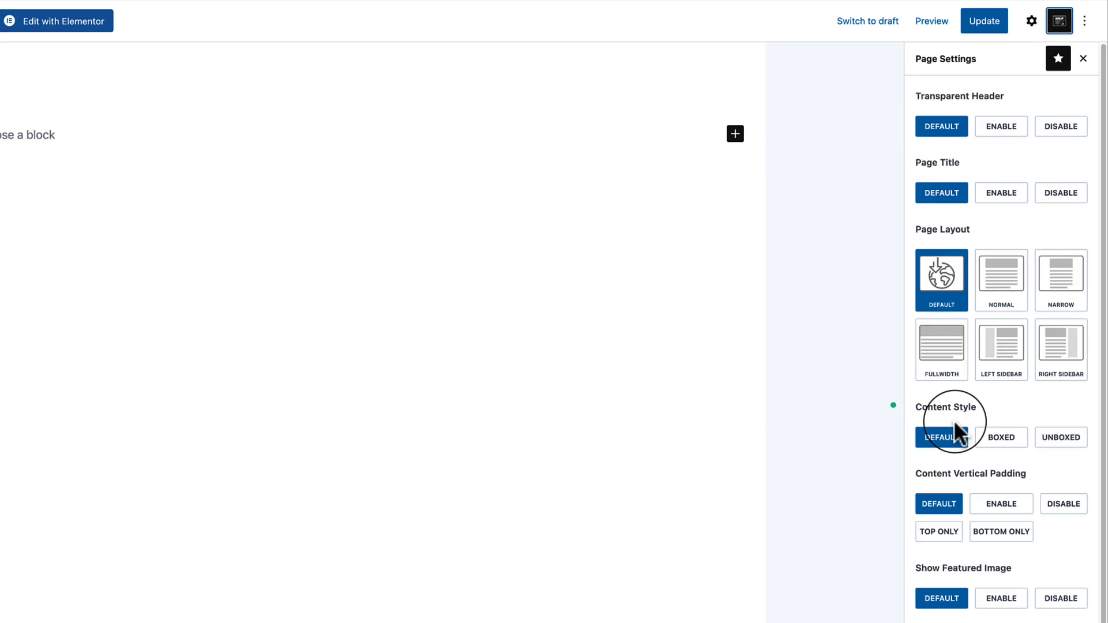
scroll(955, 433, down, 1)
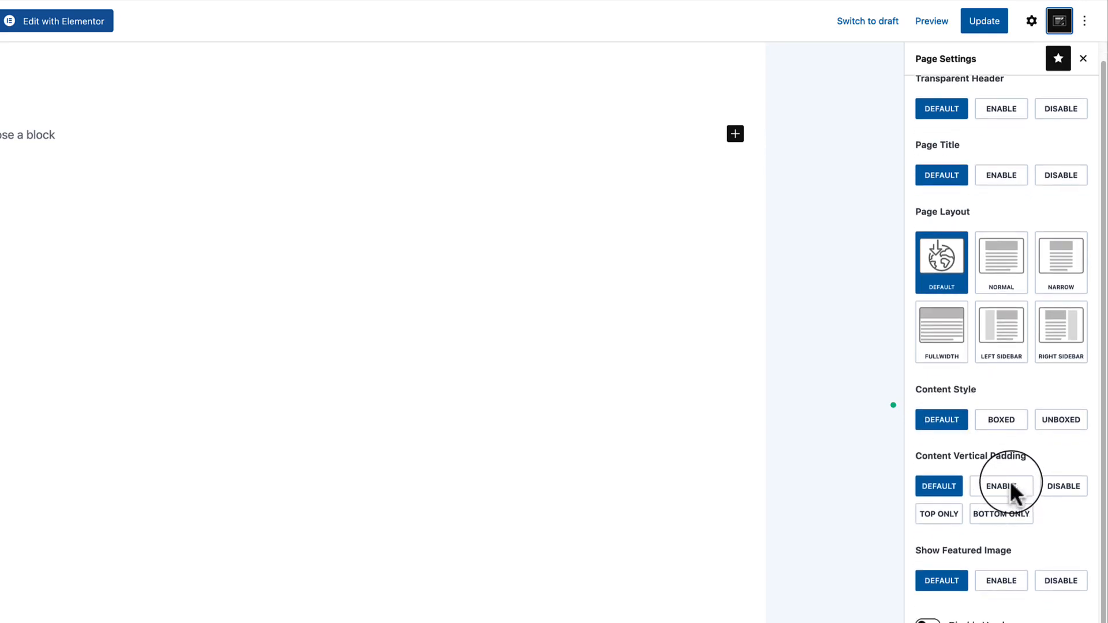
scroll(1039, 231, up, 1)
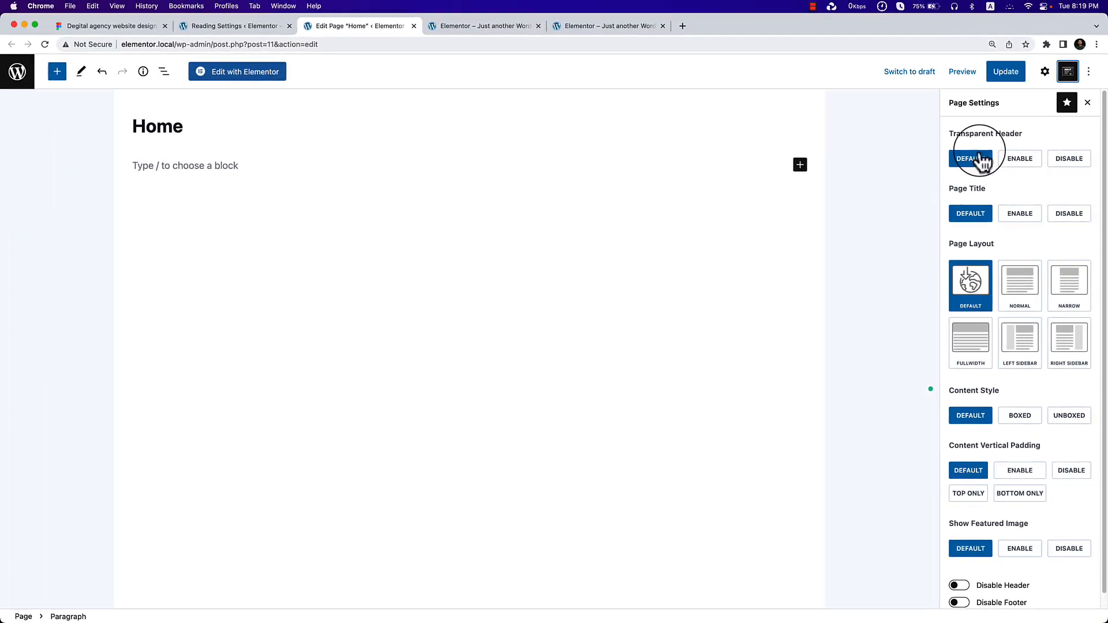
drag(949, 188, 979, 190)
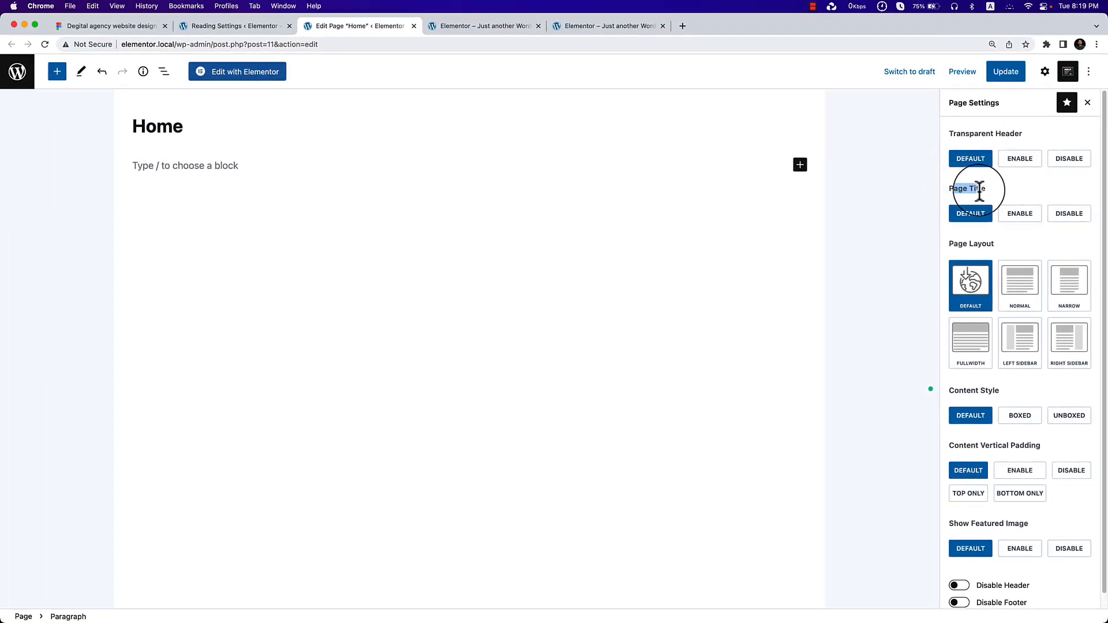
click(1071, 218)
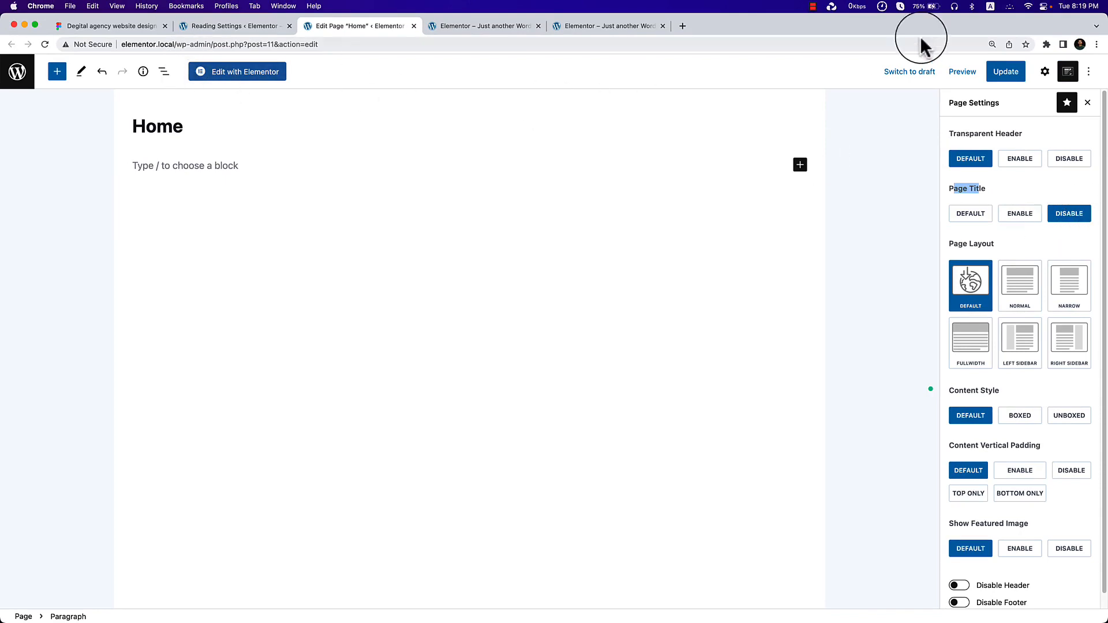
click(996, 74)
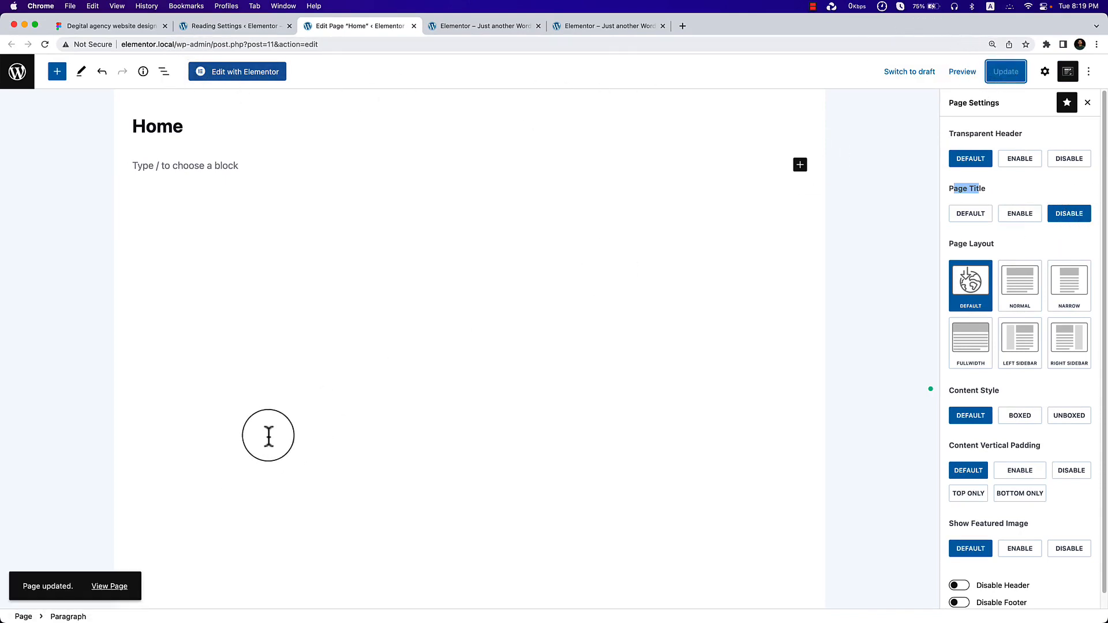
Reload the live homepage in its browser tab to check the page title area.
click(503, 26)
right_click(410, 163)
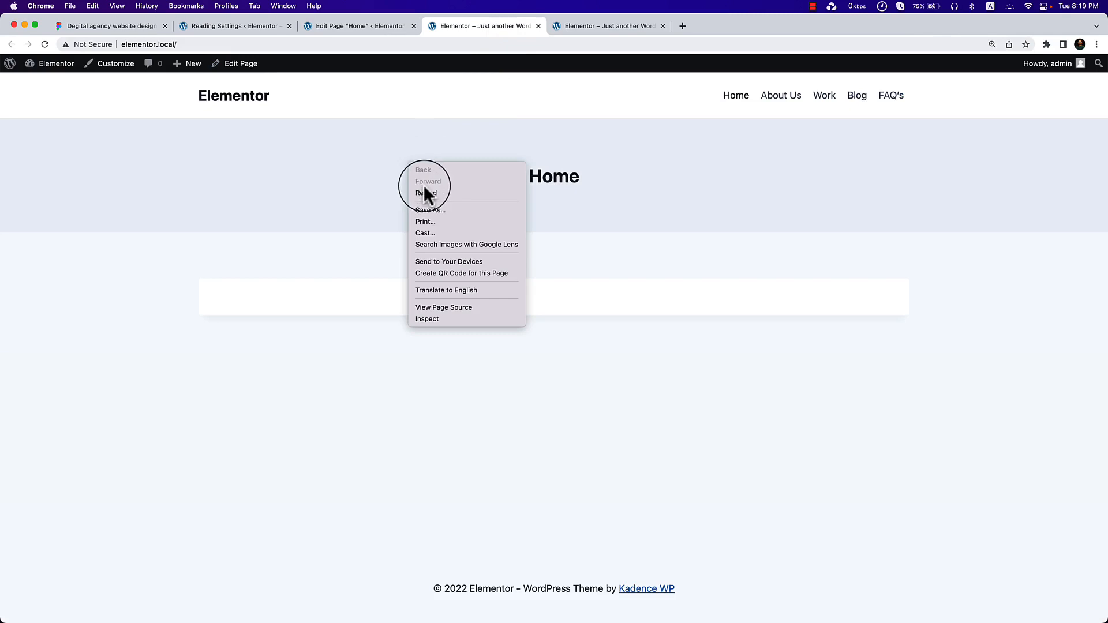
click(424, 188)
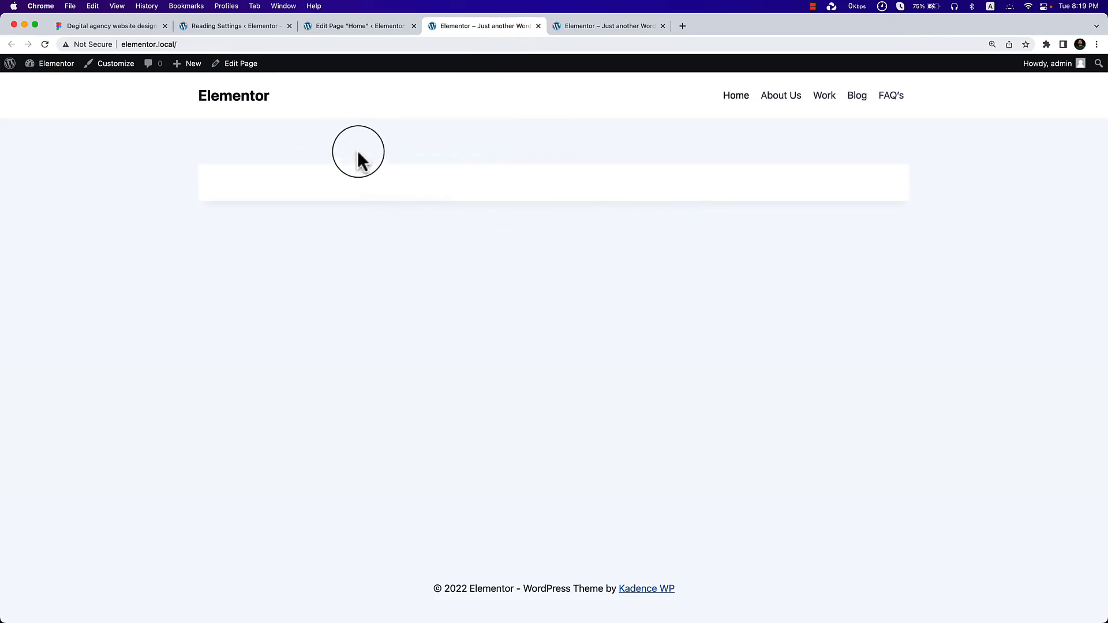
Open the Home page in the Elementor editor and add a Heading widget in a new container.
click(375, 26)
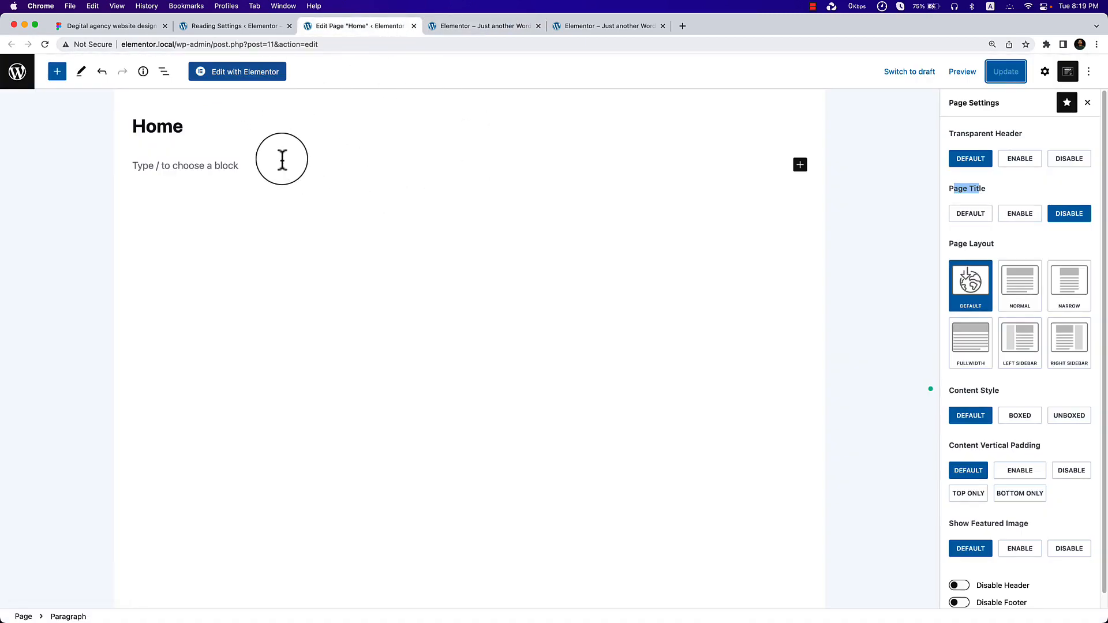
click(265, 78)
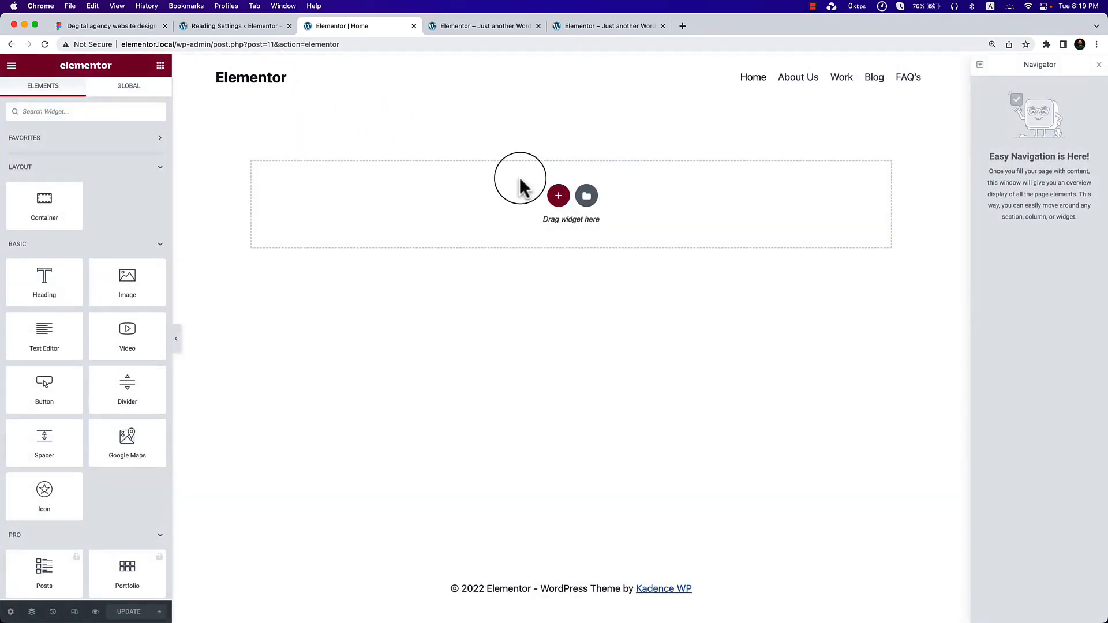
click(558, 195)
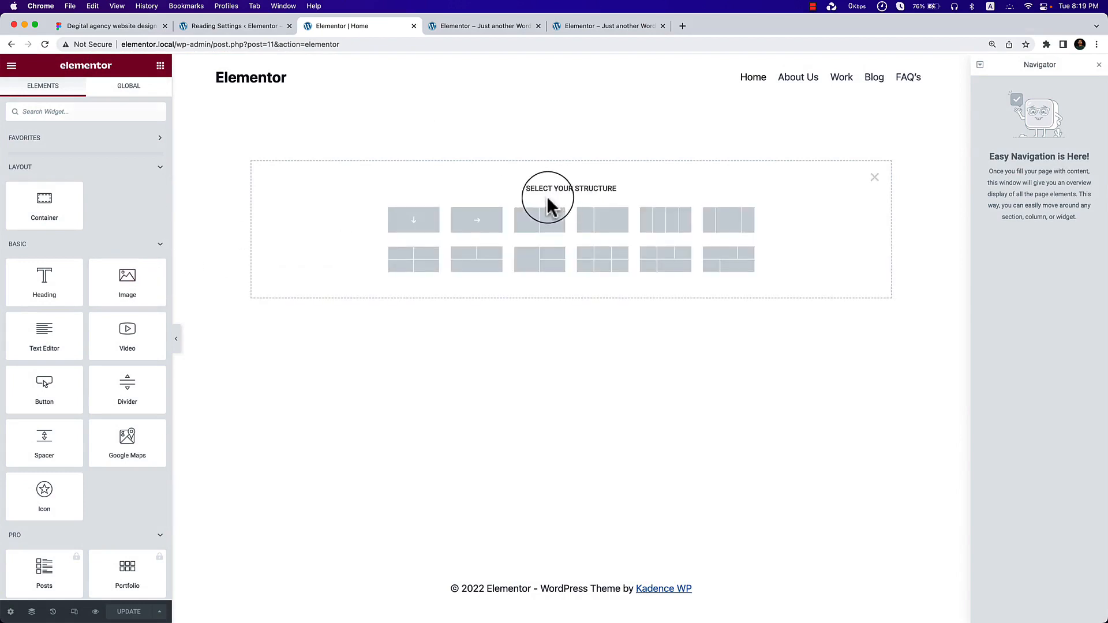
drag(29, 297, 400, 240)
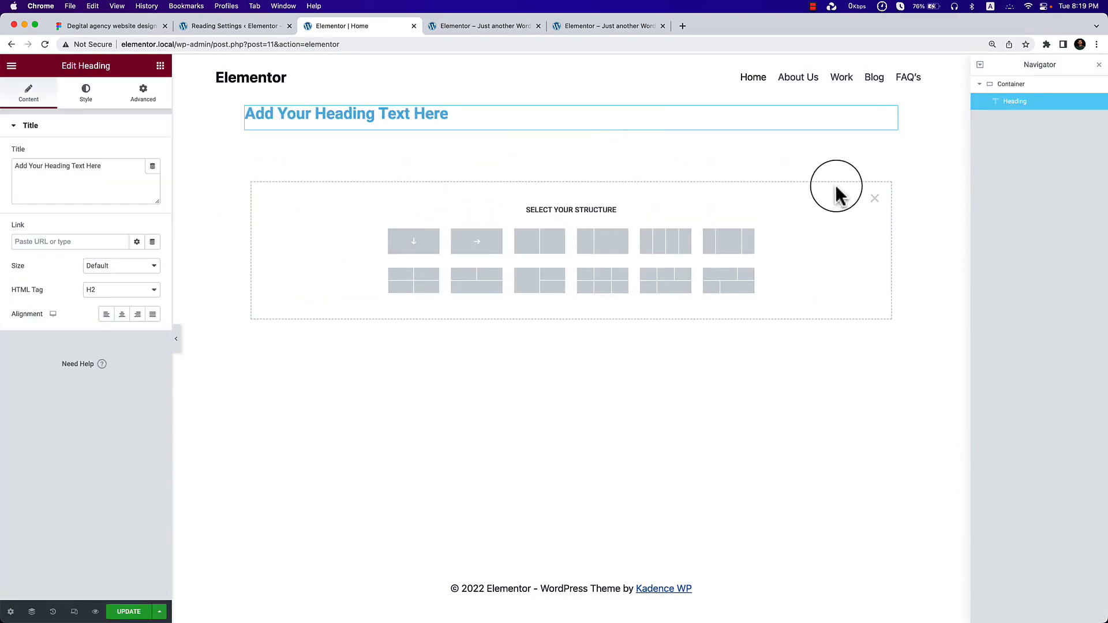
click(874, 197)
Duplicate the heading until the container holds four headings, and remove the accidentally duplicated container.
right_click(500, 111)
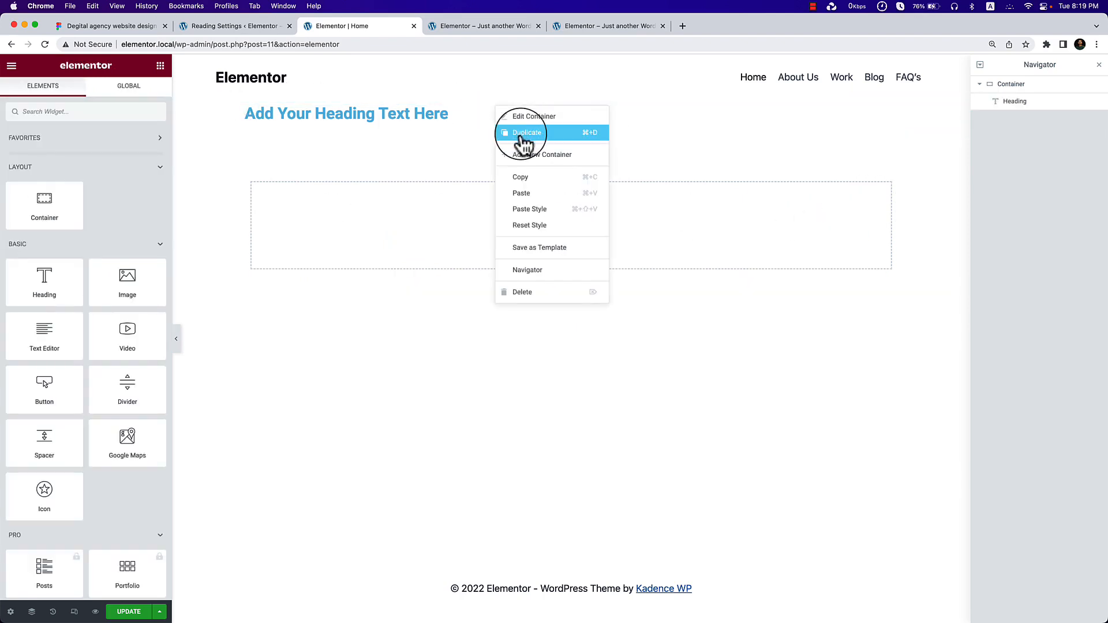
click(524, 132)
right_click(509, 122)
click(513, 146)
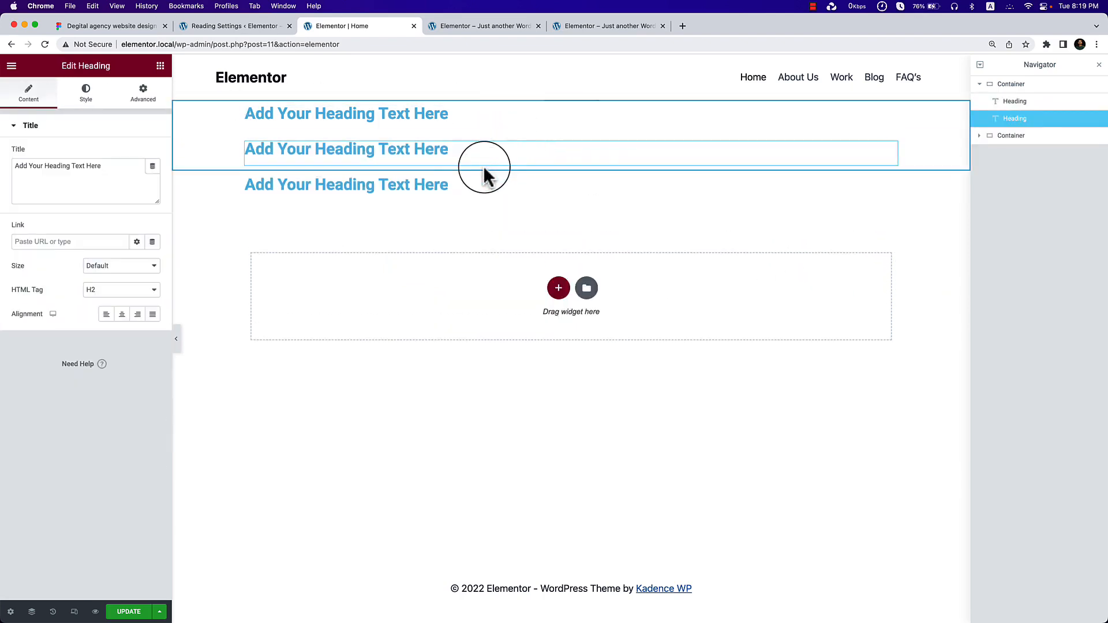
right_click(500, 152)
click(515, 179)
drag(491, 214, 498, 189)
click(578, 243)
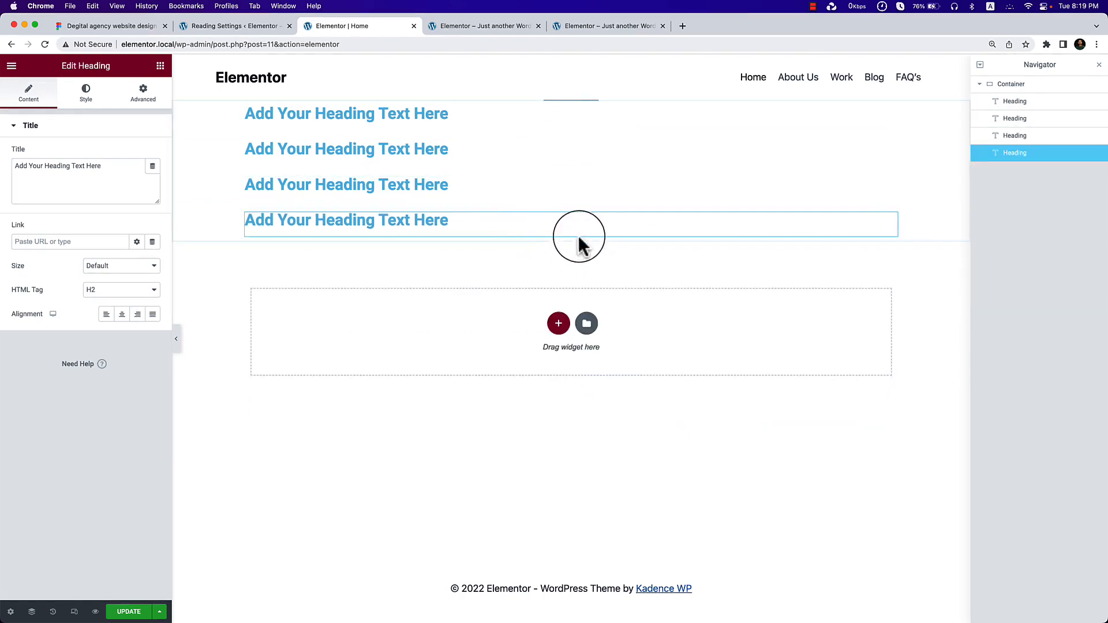
Set the first heading's HTML tag to H1 and the second heading's to H2.
click(442, 118)
click(93, 289)
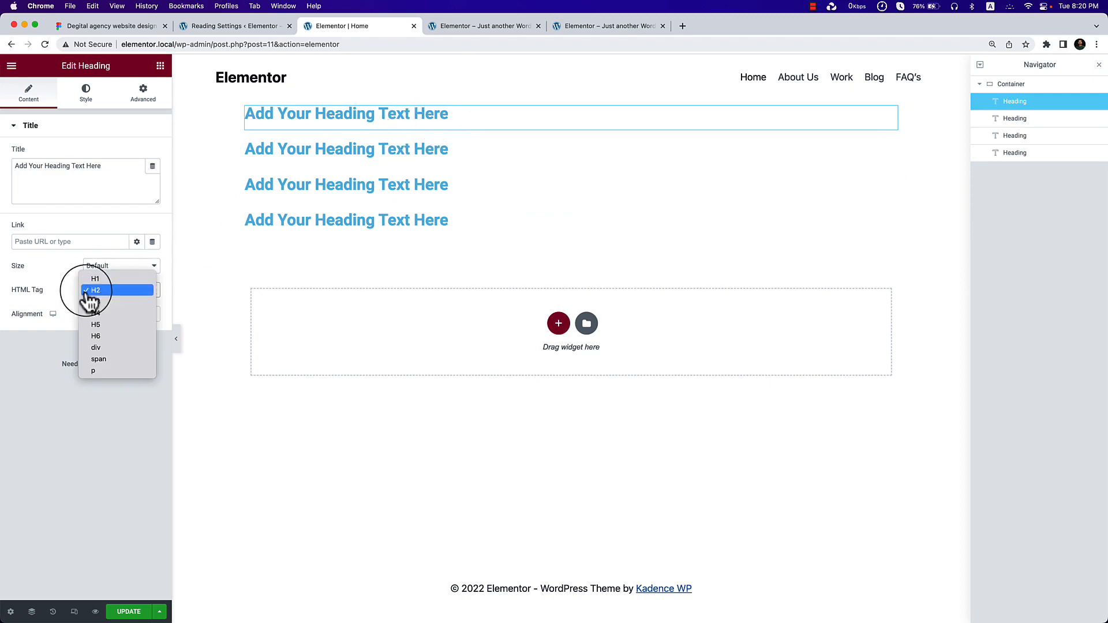
click(112, 279)
click(466, 171)
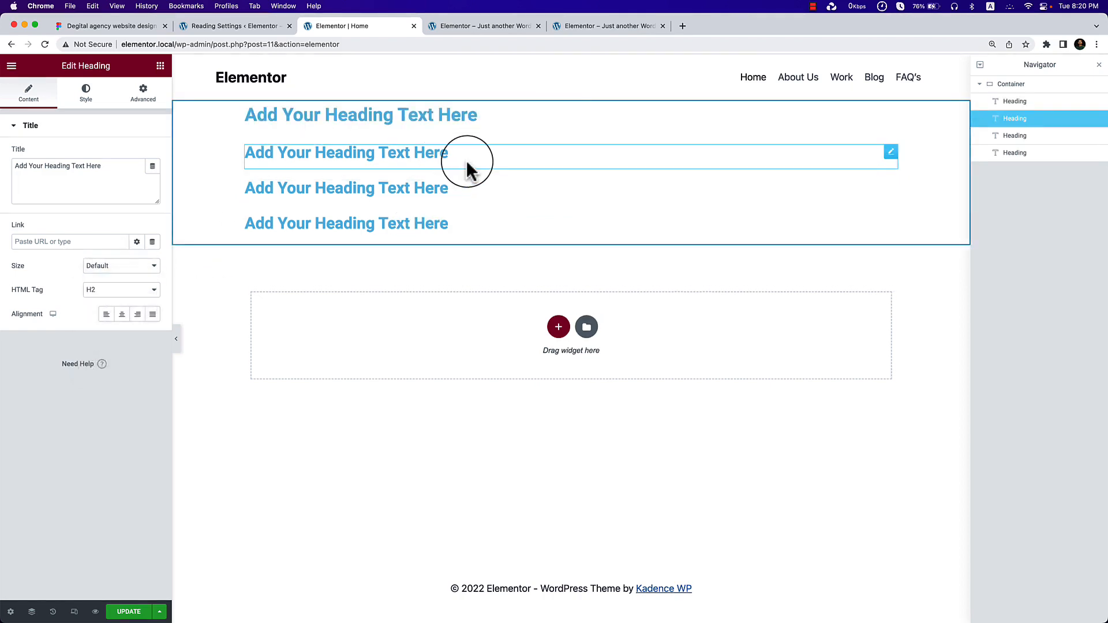
click(91, 290)
click(111, 294)
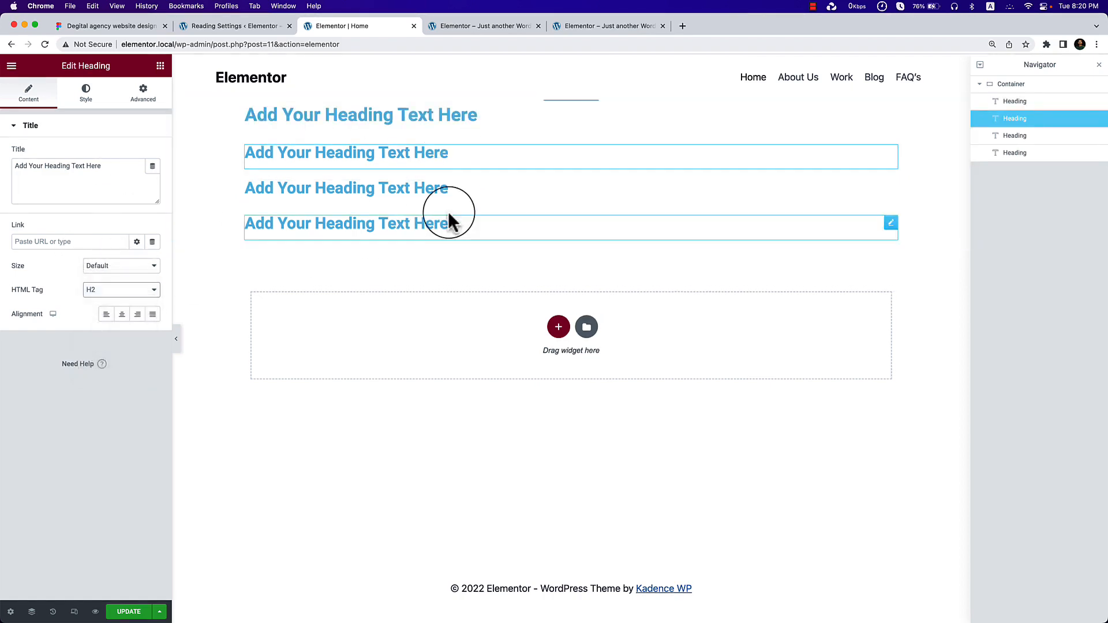
Set the third heading's HTML tag to H3 and the fourth heading's to H4.
click(495, 187)
click(108, 290)
click(110, 301)
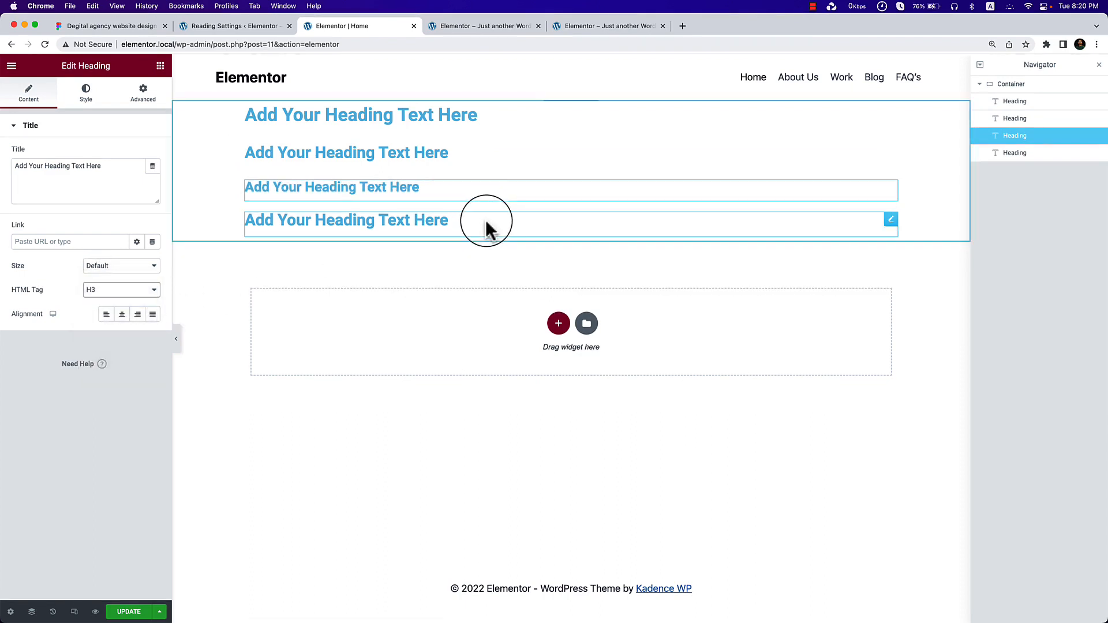
click(487, 225)
click(99, 291)
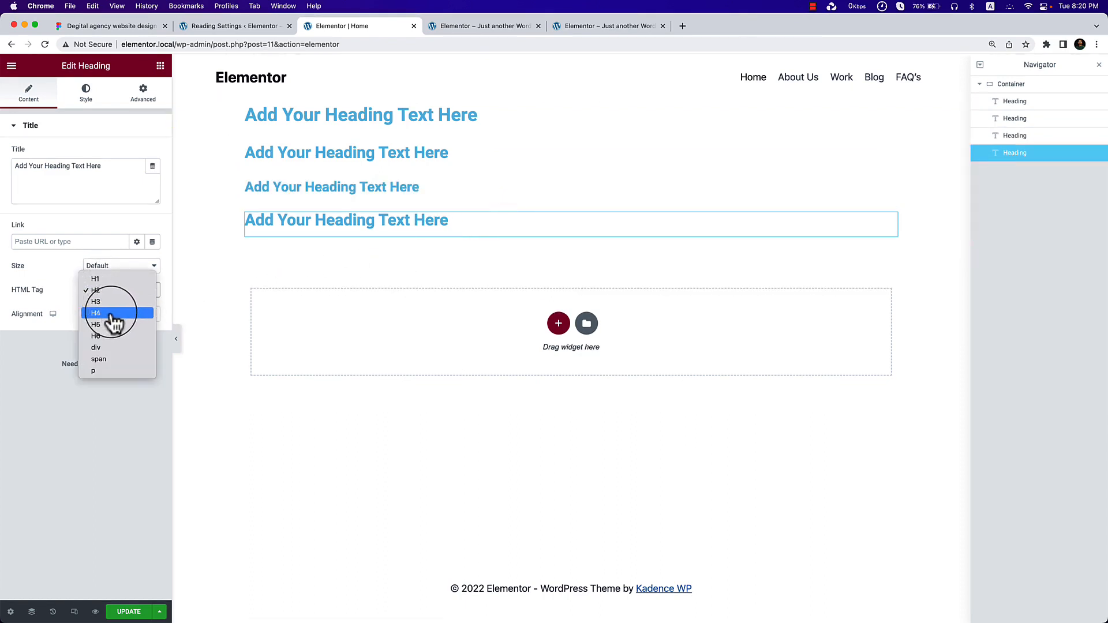
click(110, 312)
right_click(535, 226)
click(560, 246)
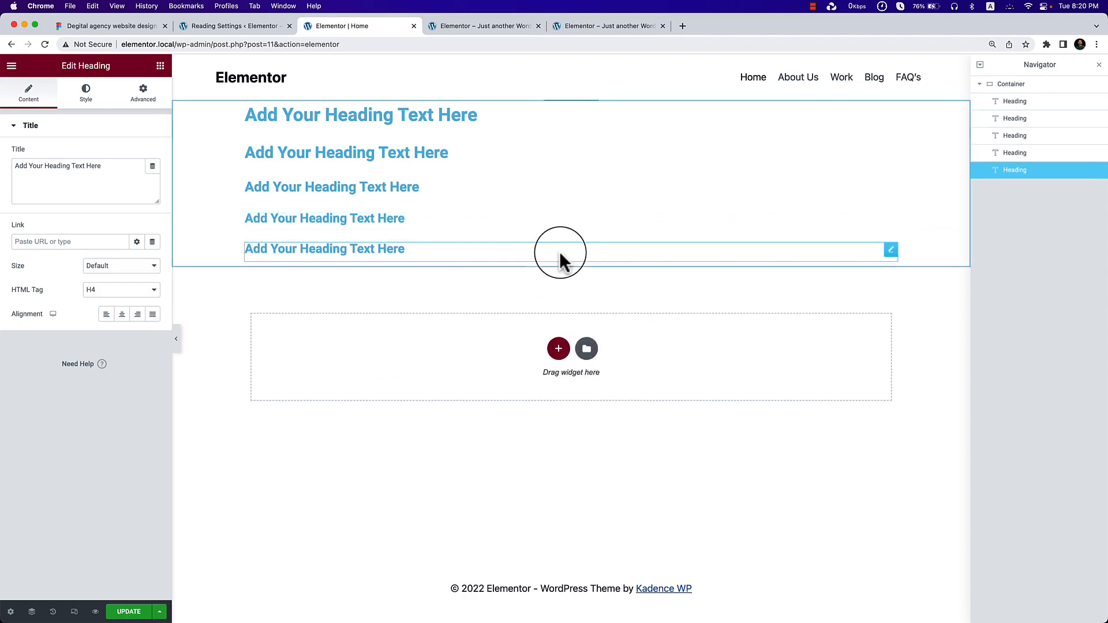
right_click(453, 255)
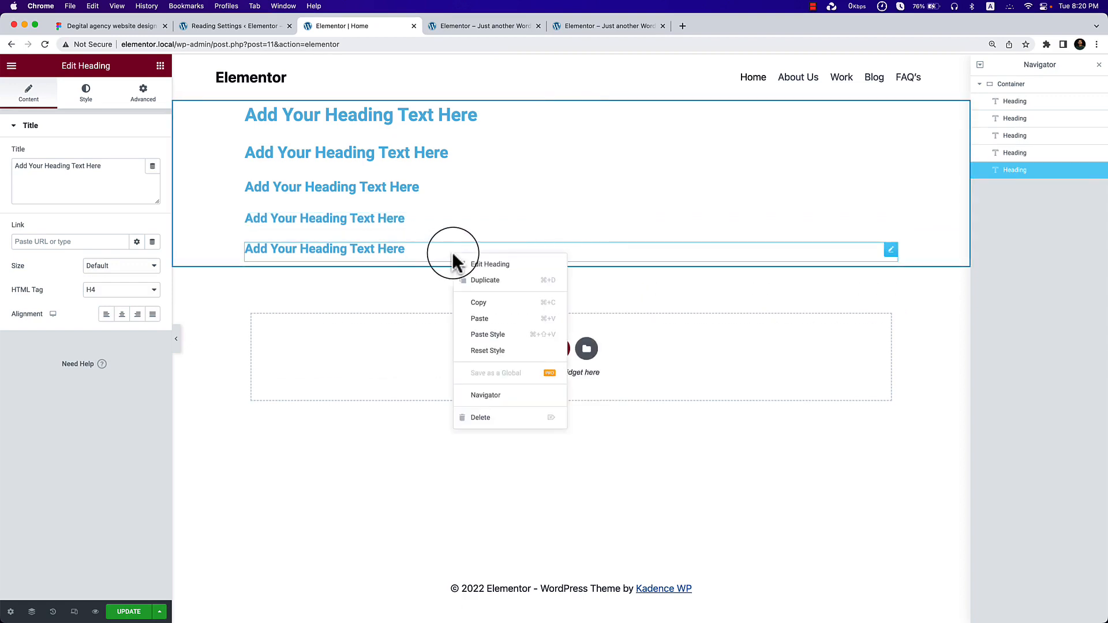
click(508, 431)
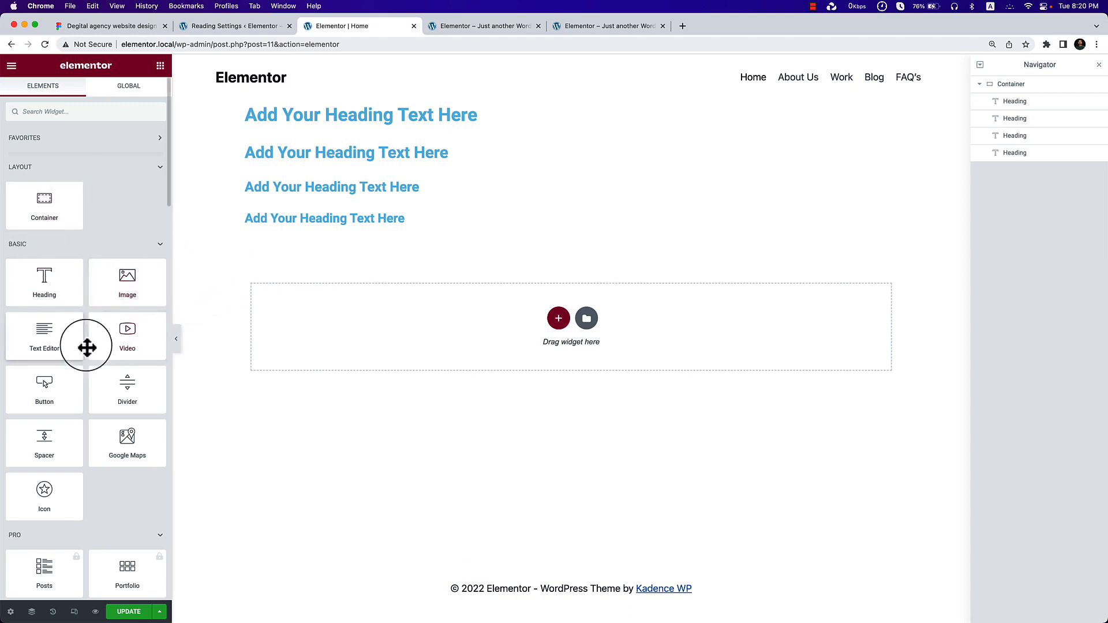
Add a Button widget below the four headings and a Text Editor widget beneath the button.
drag(36, 382, 387, 230)
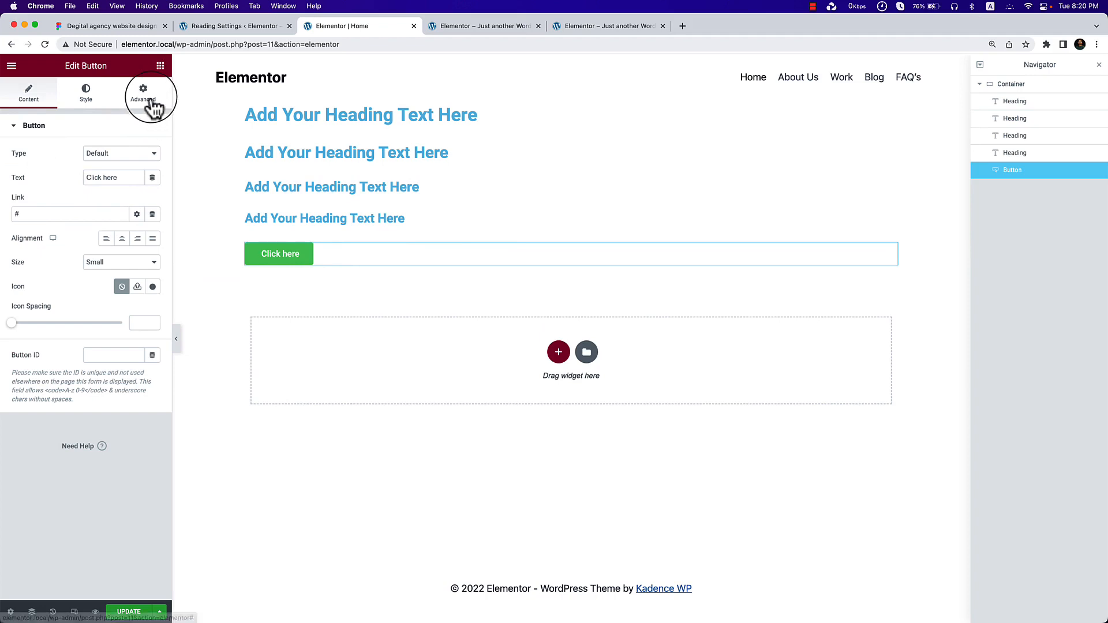
click(160, 65)
drag(44, 315, 413, 294)
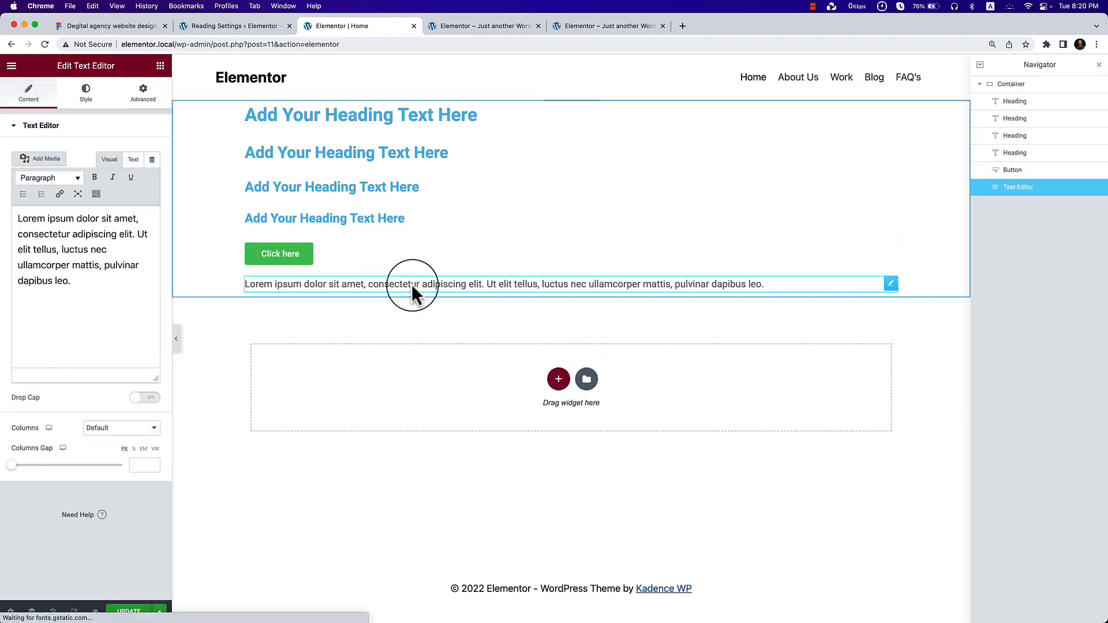
Link the words "ipsum dolor" in the text paragraph to # and update the page.
double_click(61, 218)
drag(80, 219, 96, 218)
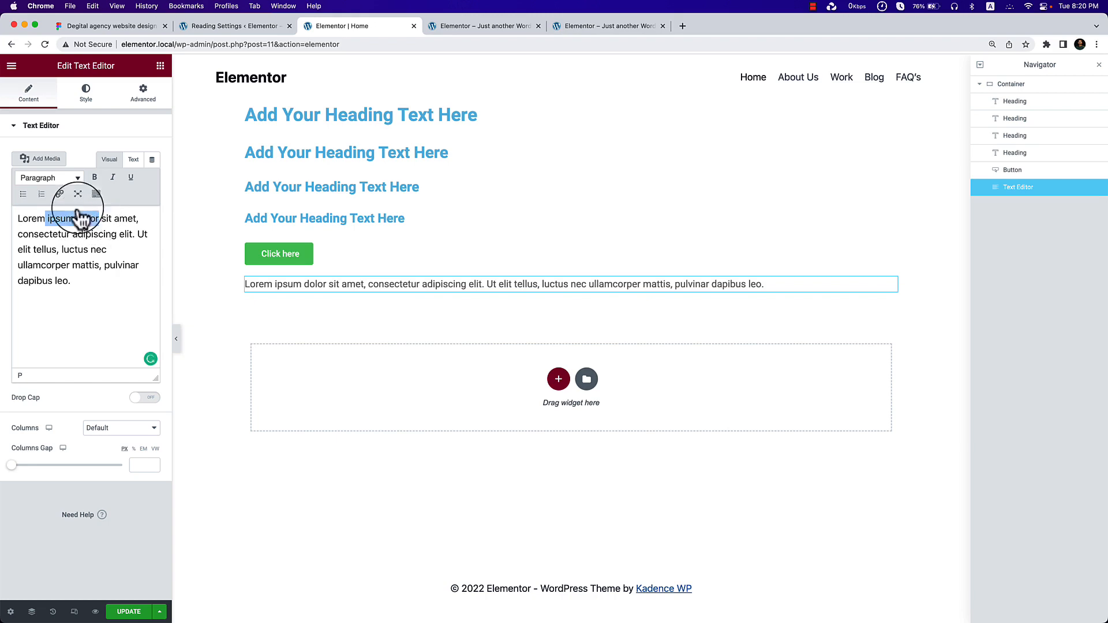
click(60, 194)
text(#)
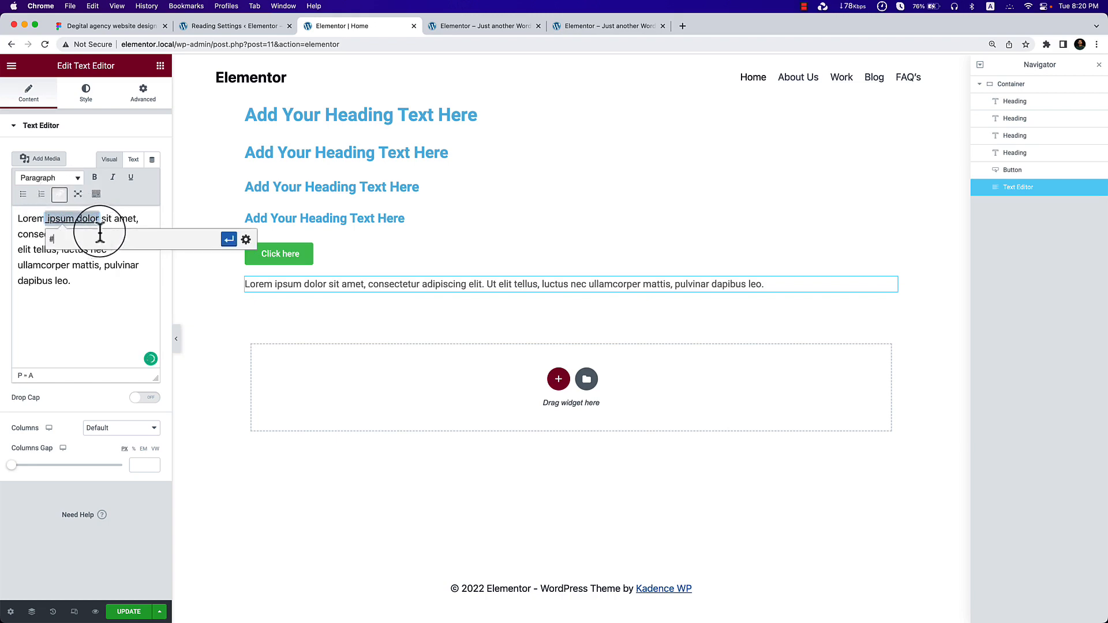
click(228, 238)
click(133, 302)
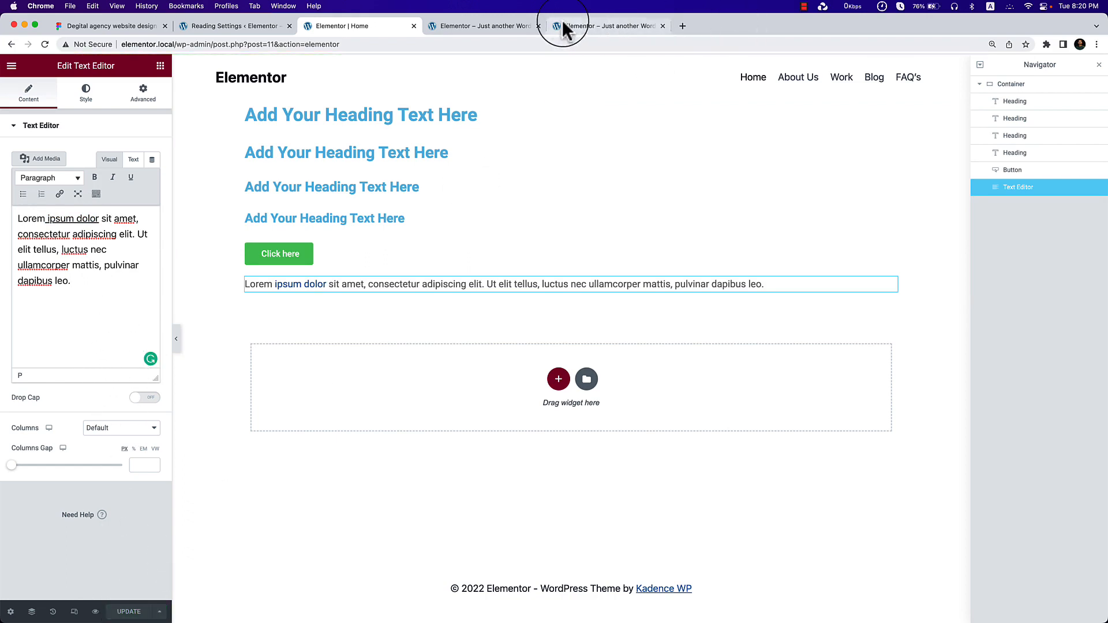
Reload the live homepage and examine the colors and fonts of the headings, button and linked text.
click(520, 25)
right_click(474, 185)
click(503, 215)
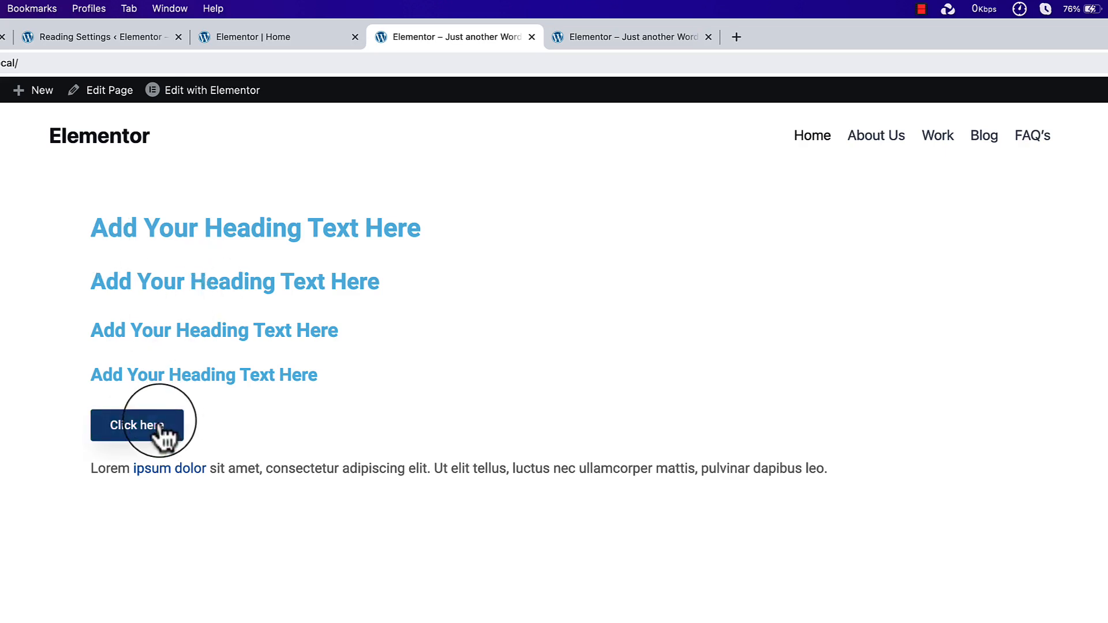
drag(86, 227, 310, 392)
click(309, 394)
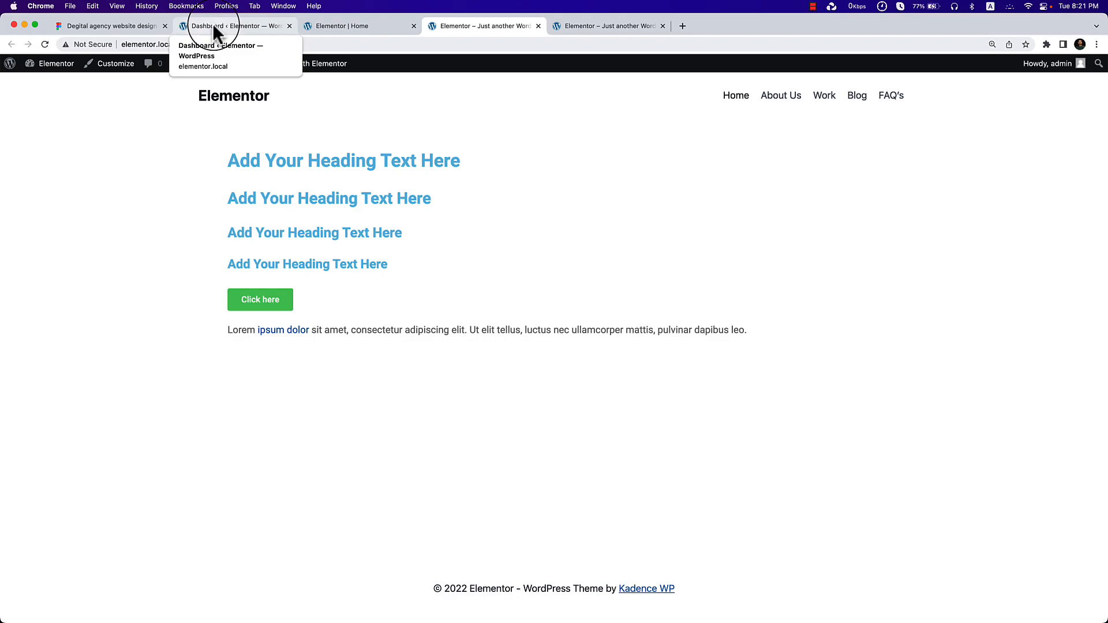
In the dashboard's Elementor settings, disable the default colors and default fonts, and save the changes.
click(214, 27)
mouse_move(72, 242)
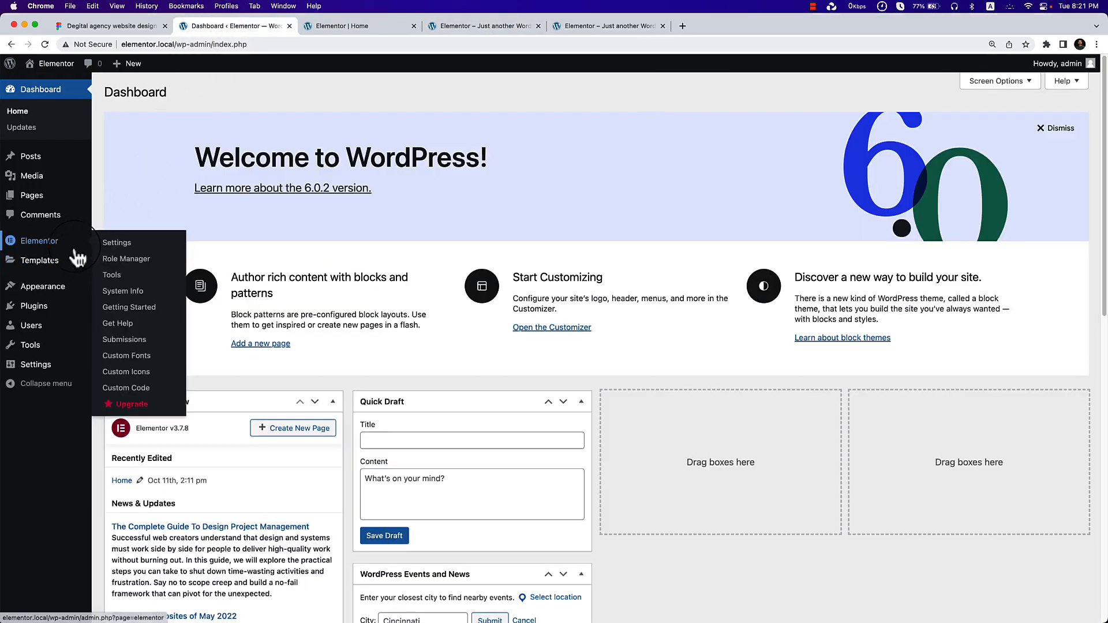
click(117, 244)
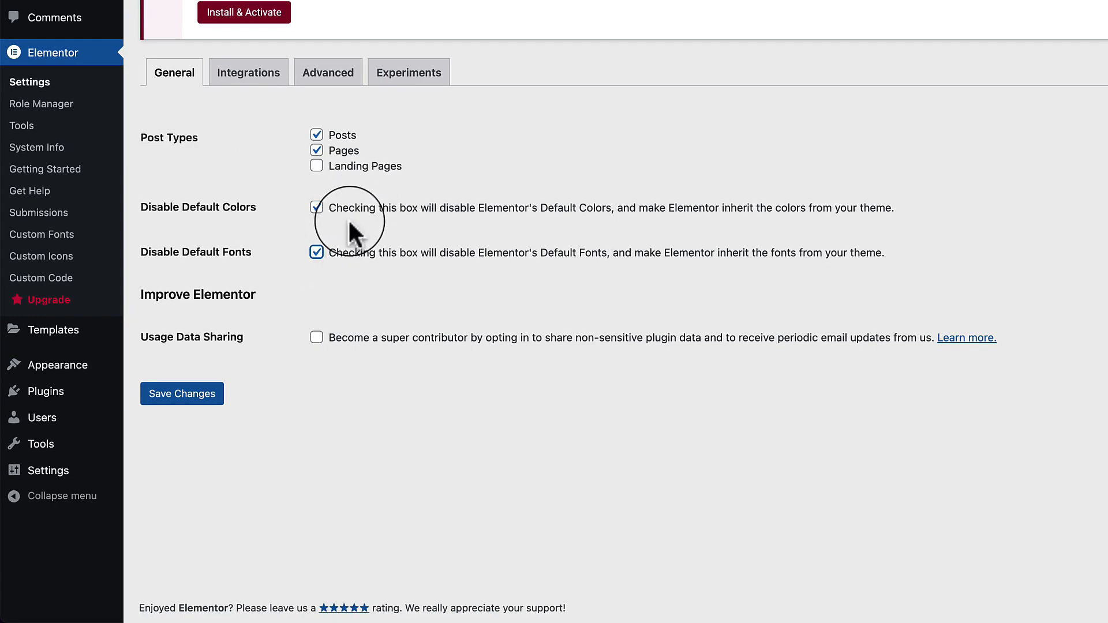
click(173, 398)
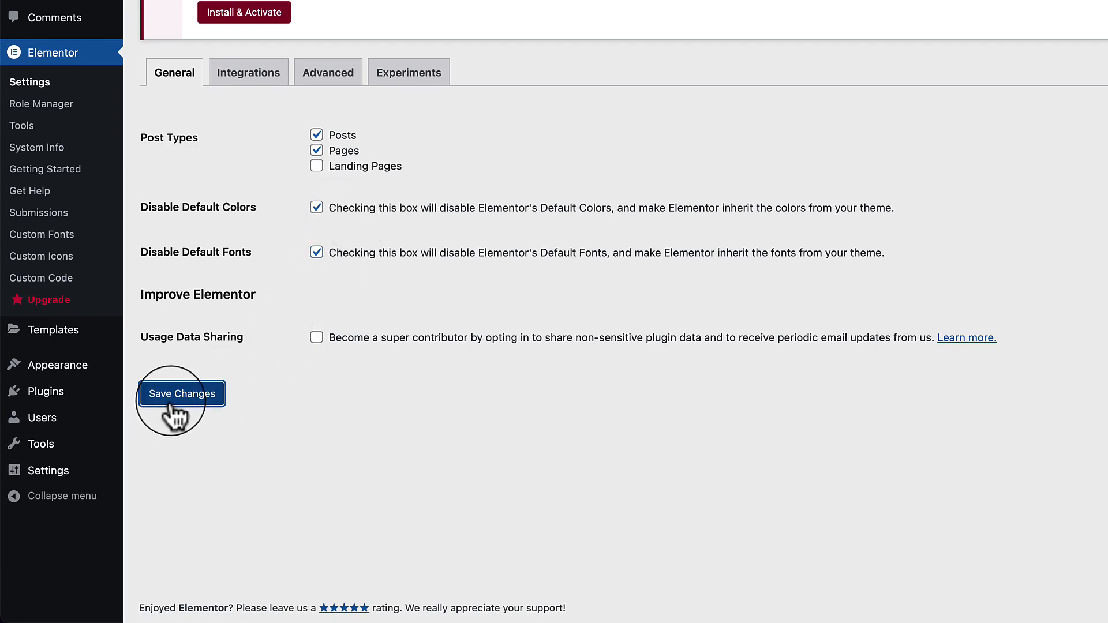
Reload the live homepage to check the headings, button and text with the theme's colors and fonts.
click(494, 27)
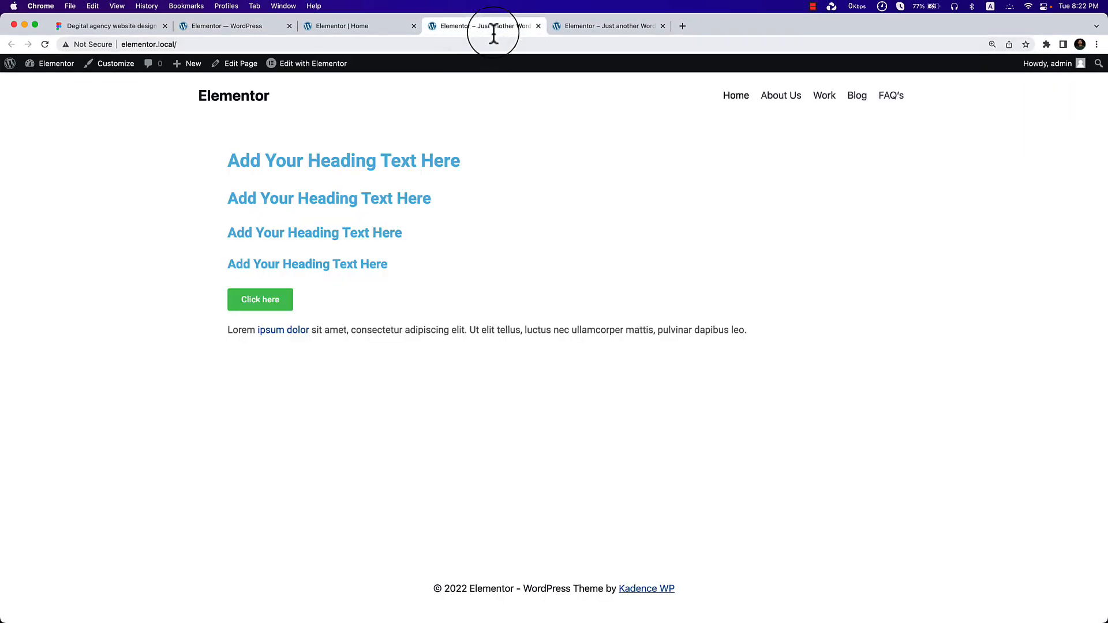
right_click(472, 156)
click(511, 181)
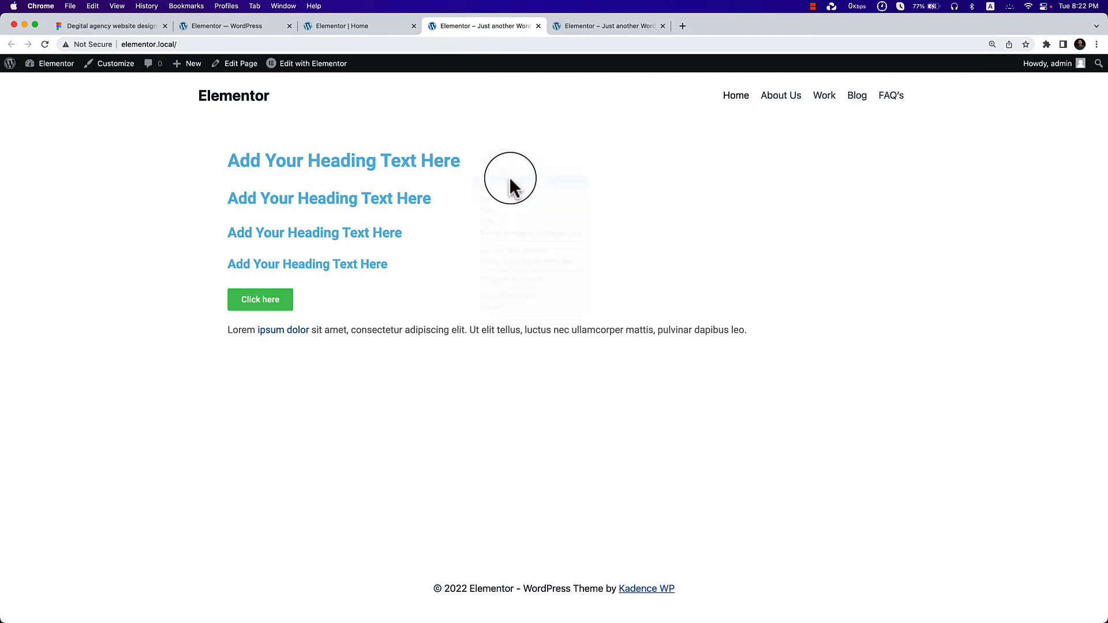
Open the theme customizer from the live homepage and go to the typography settings under Colors & Fonts.
drag(223, 173, 457, 324)
click(459, 330)
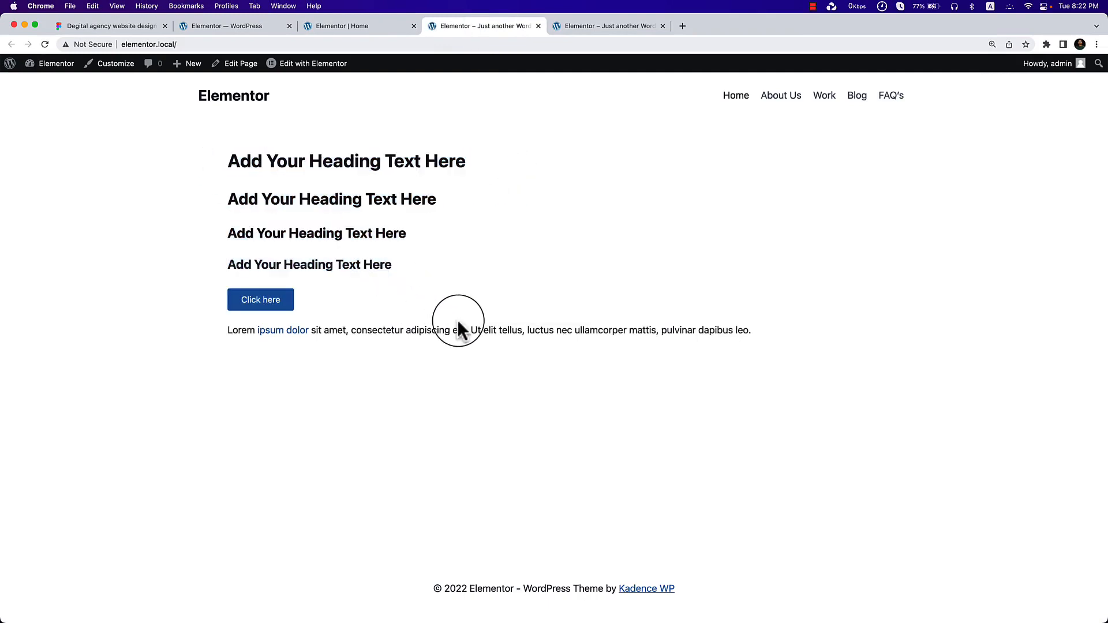
click(116, 65)
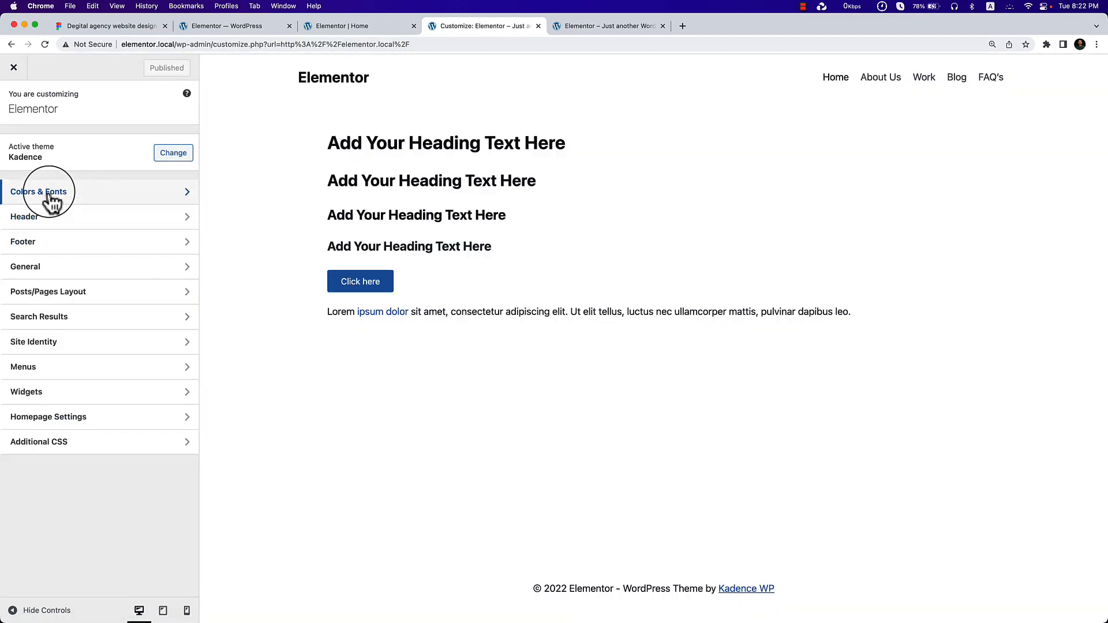
click(81, 196)
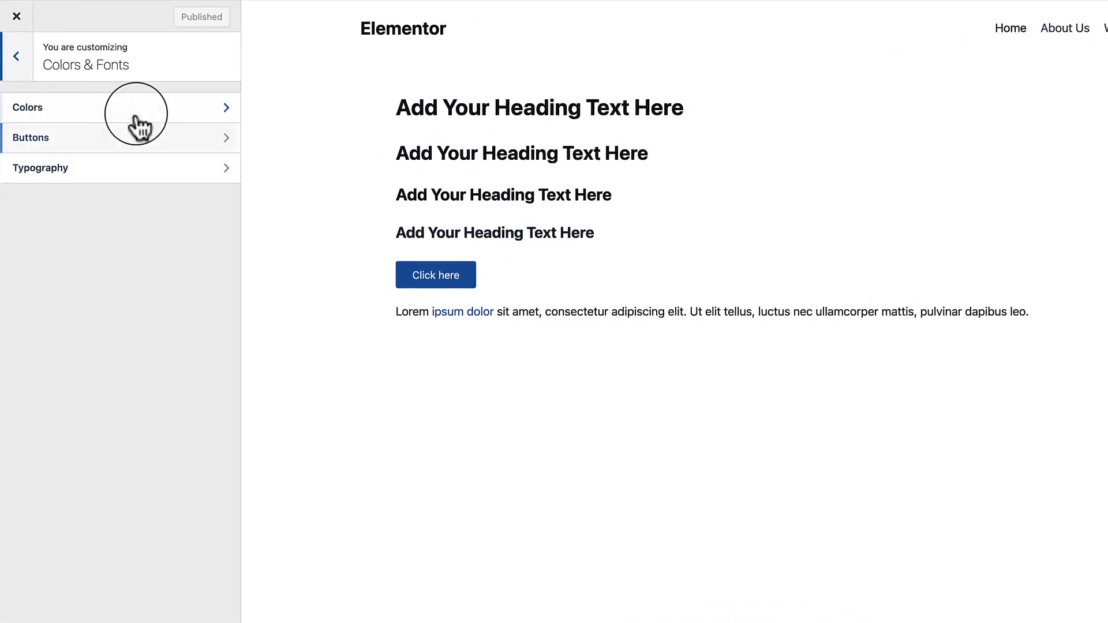
click(114, 173)
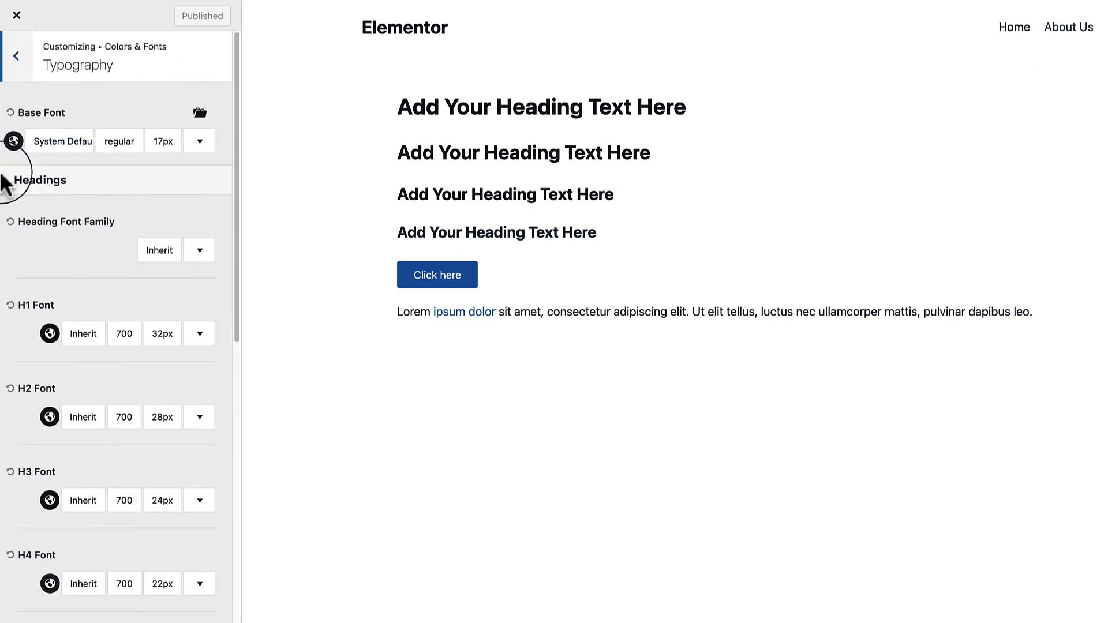
Set the theme's base font family to Inter and view the font choices for the heading font family.
click(53, 144)
click(168, 216)
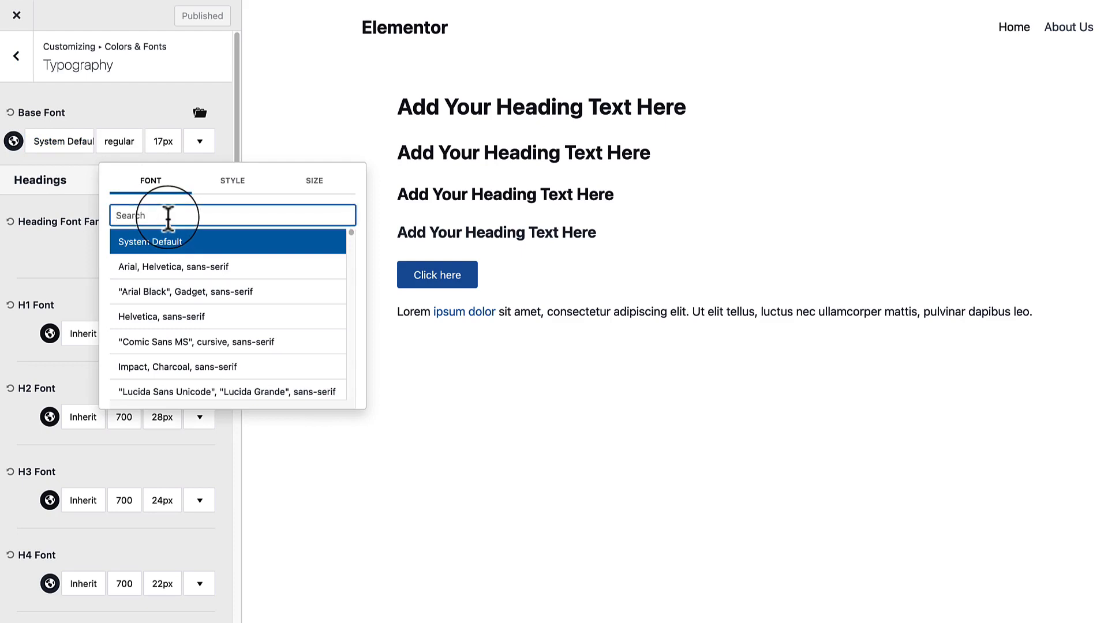
text(inter)
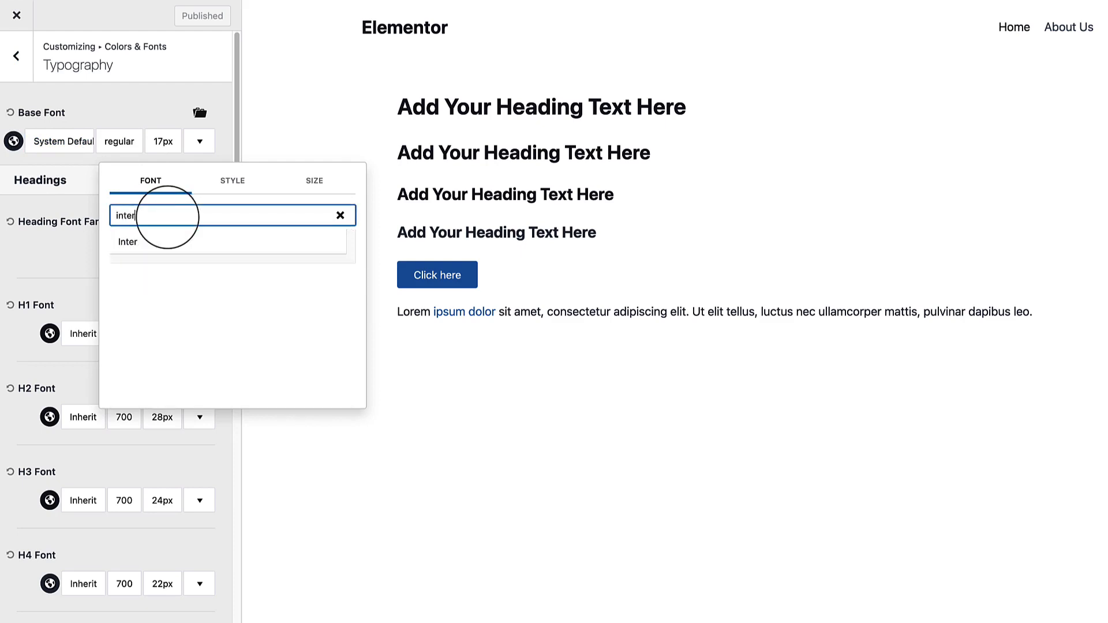
click(167, 243)
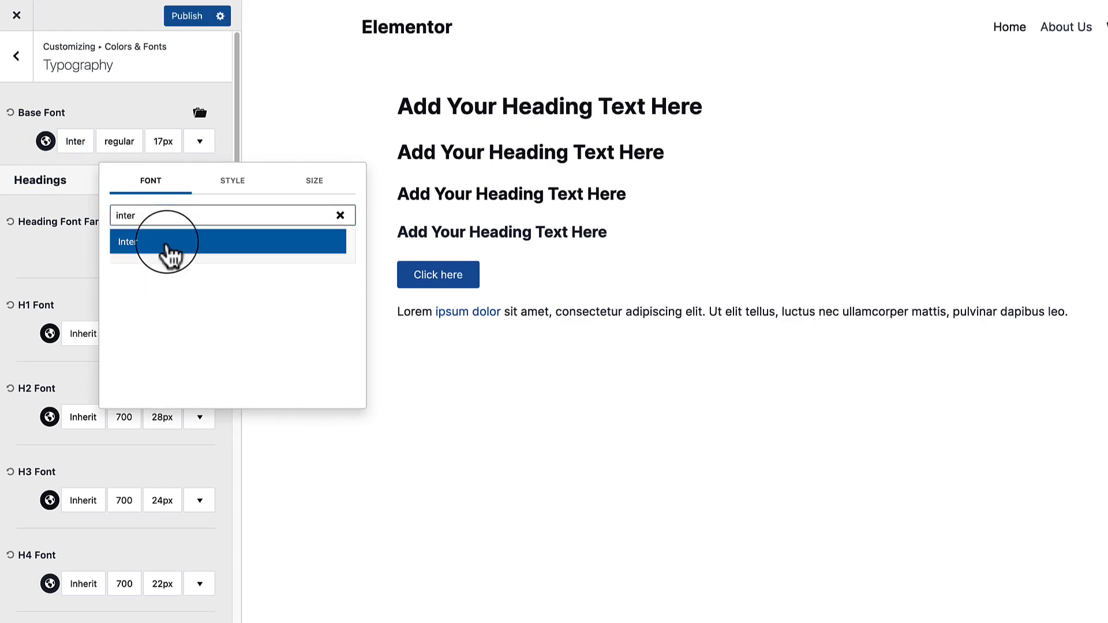
click(96, 191)
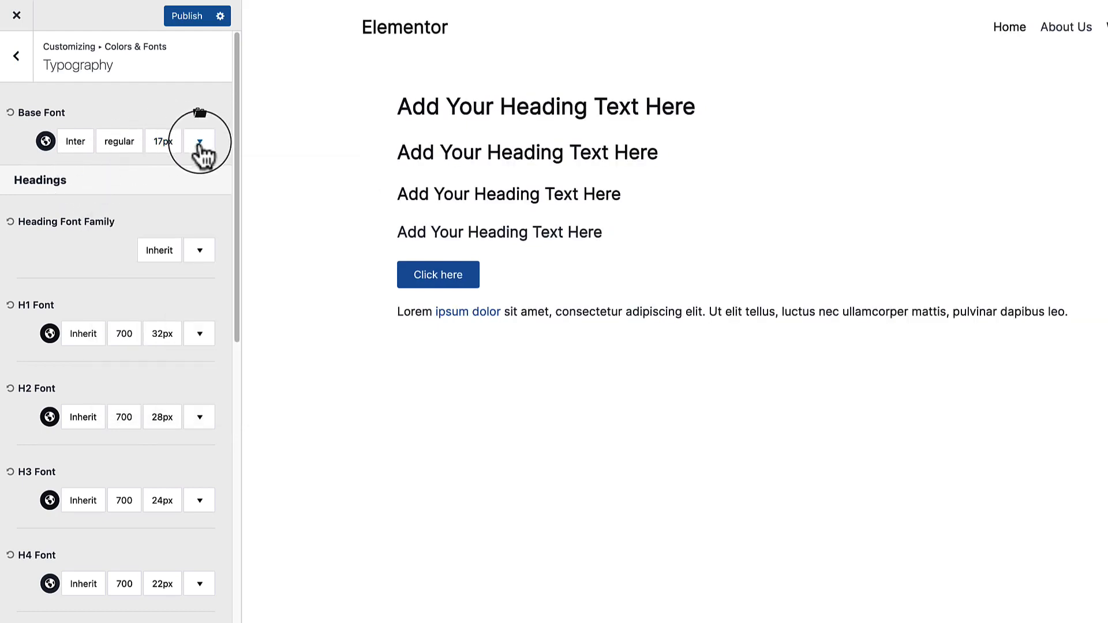
click(150, 250)
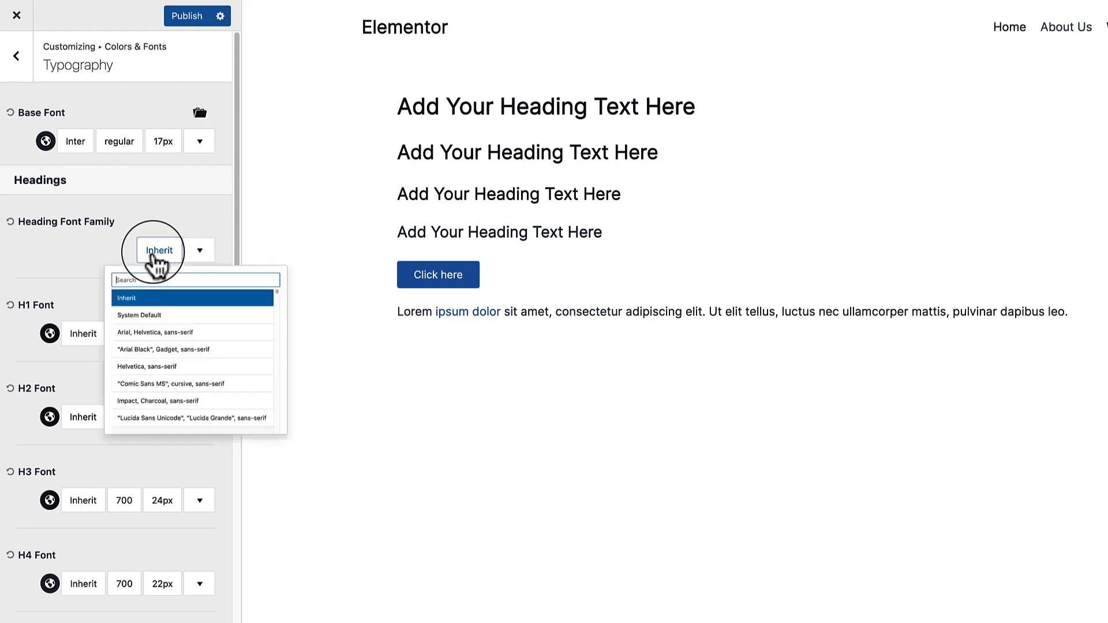
click(99, 248)
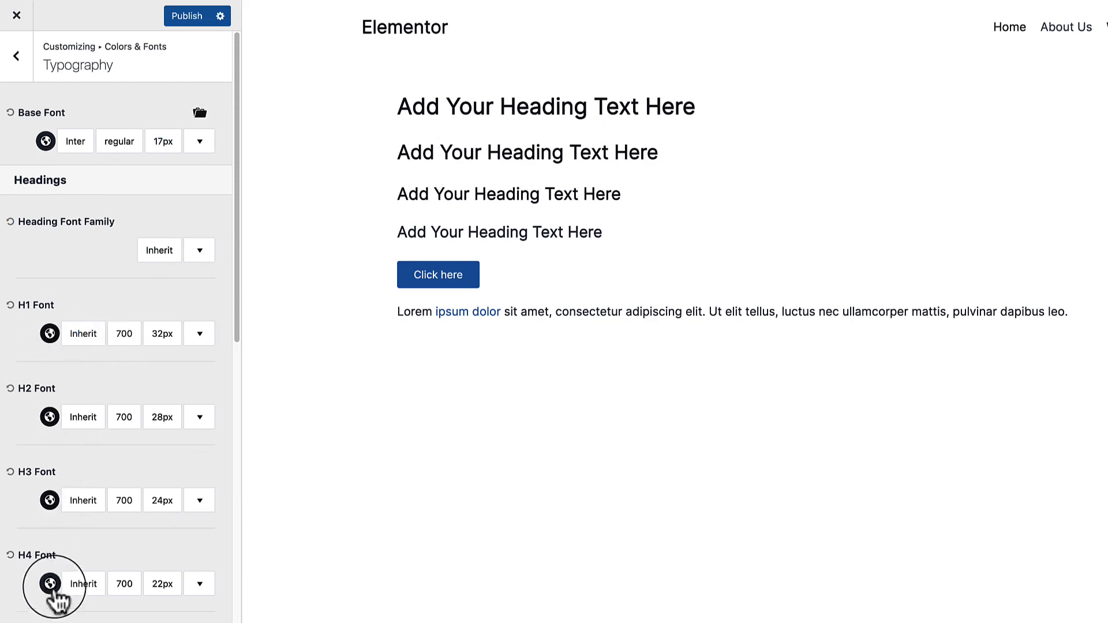
Set the H2 font family to "Times New Roman", Times, serif and check the second heading in the preview.
scroll(72, 554, down, 1)
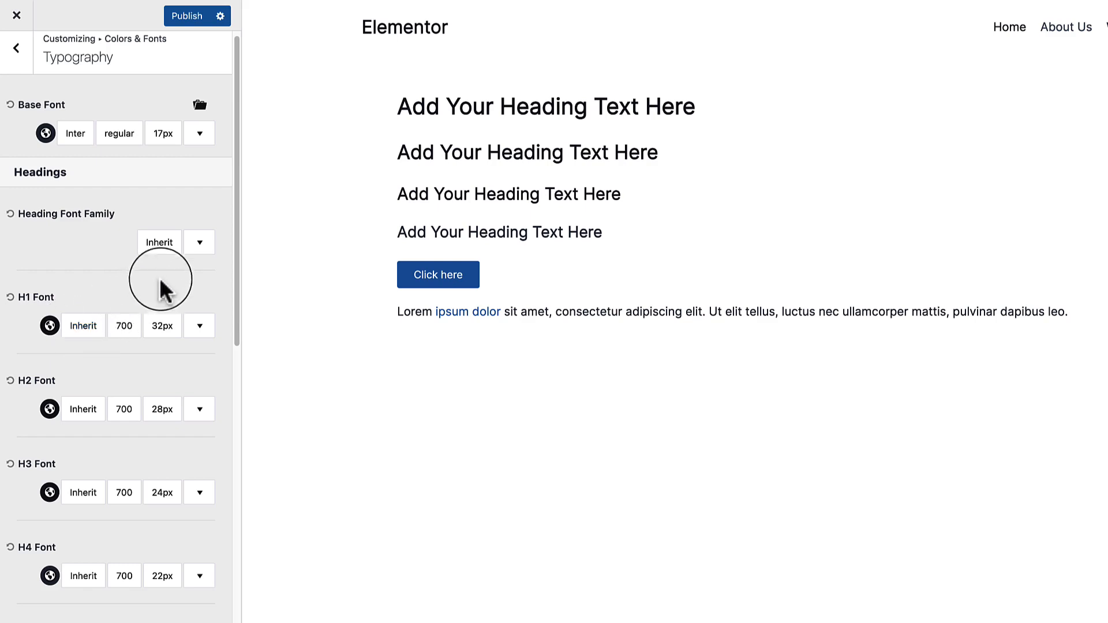
click(82, 410)
scroll(229, 350, down, 1)
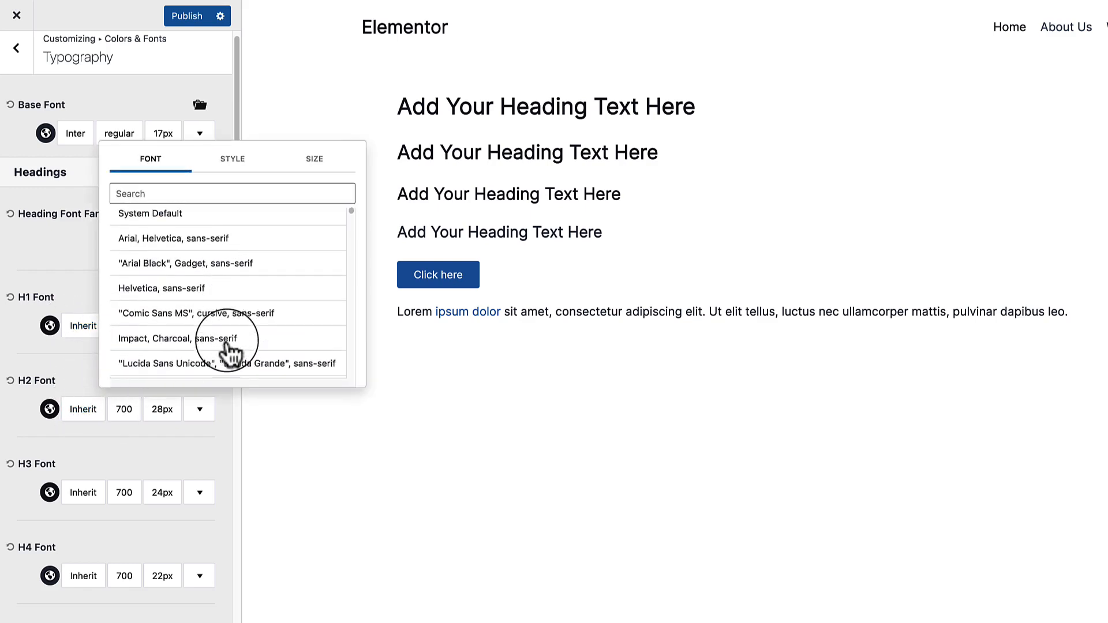
scroll(225, 350, down, 4)
scroll(217, 361, down, 2)
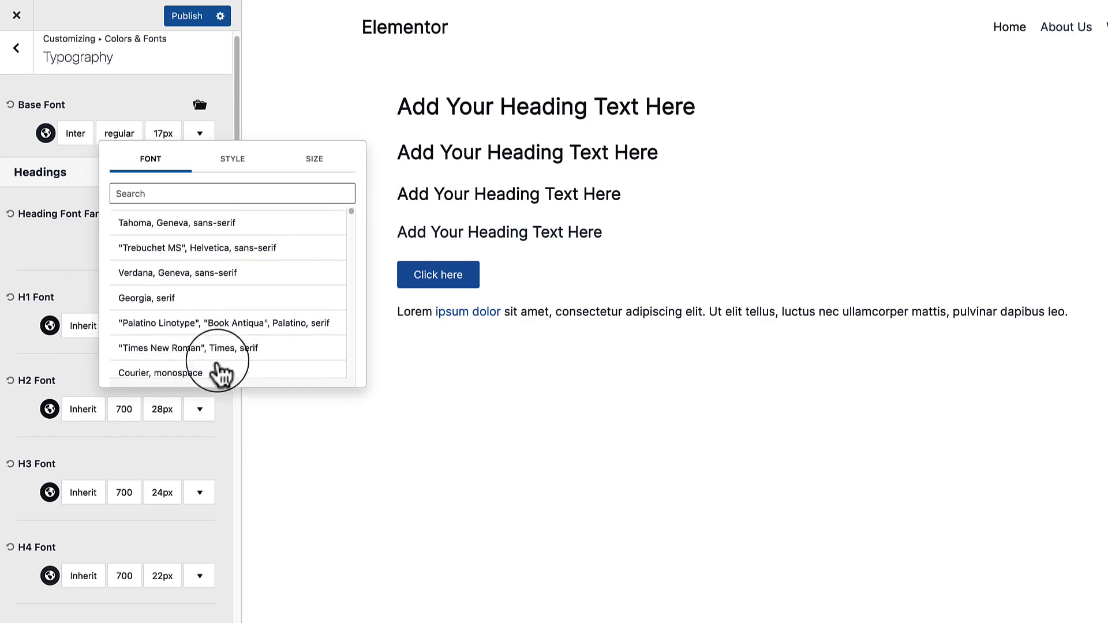
click(202, 349)
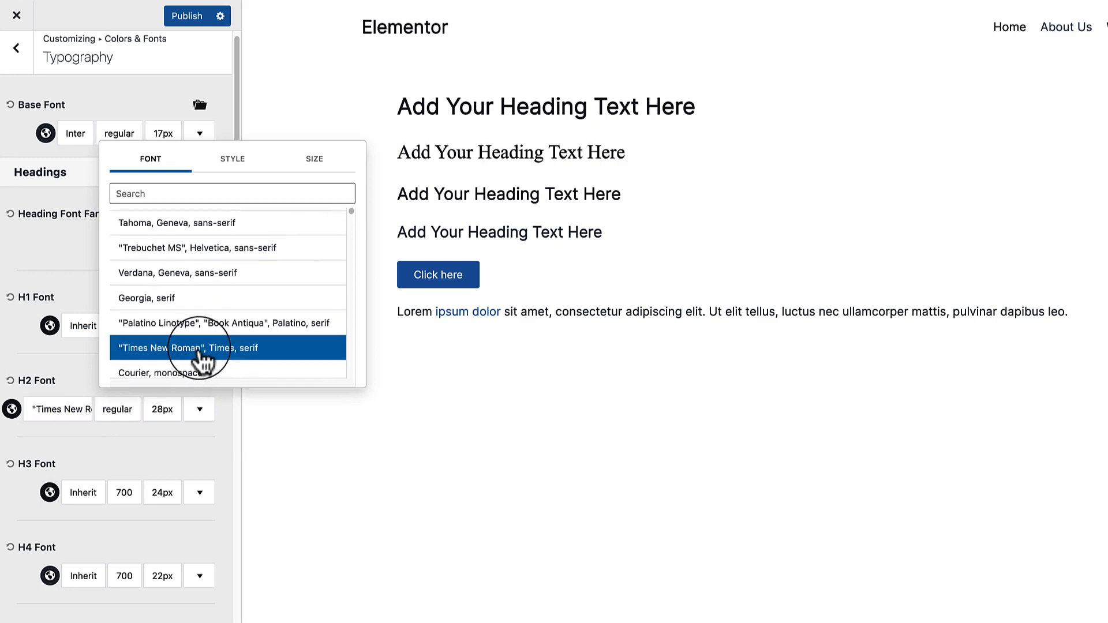
click(67, 377)
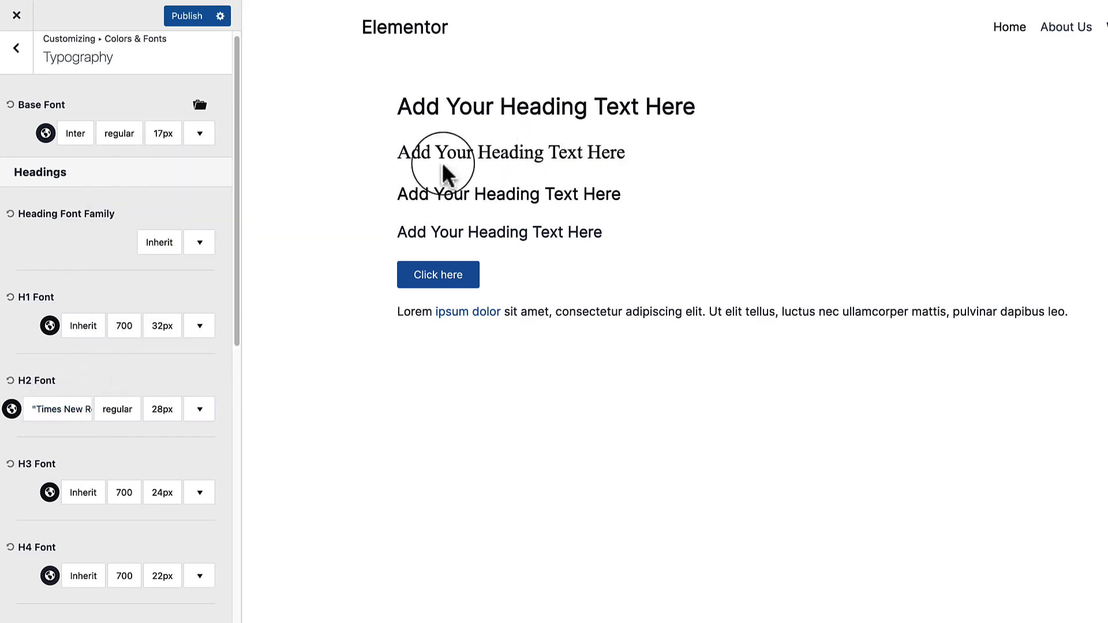
drag(398, 153, 634, 164)
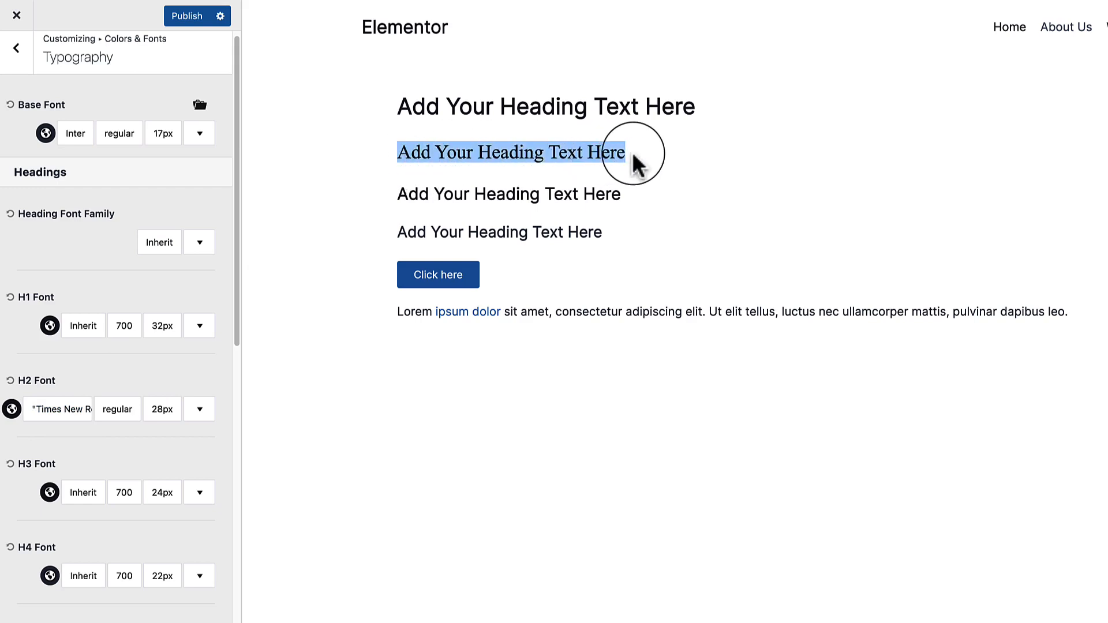
Set the H2 font family back to Inherit.
click(52, 424)
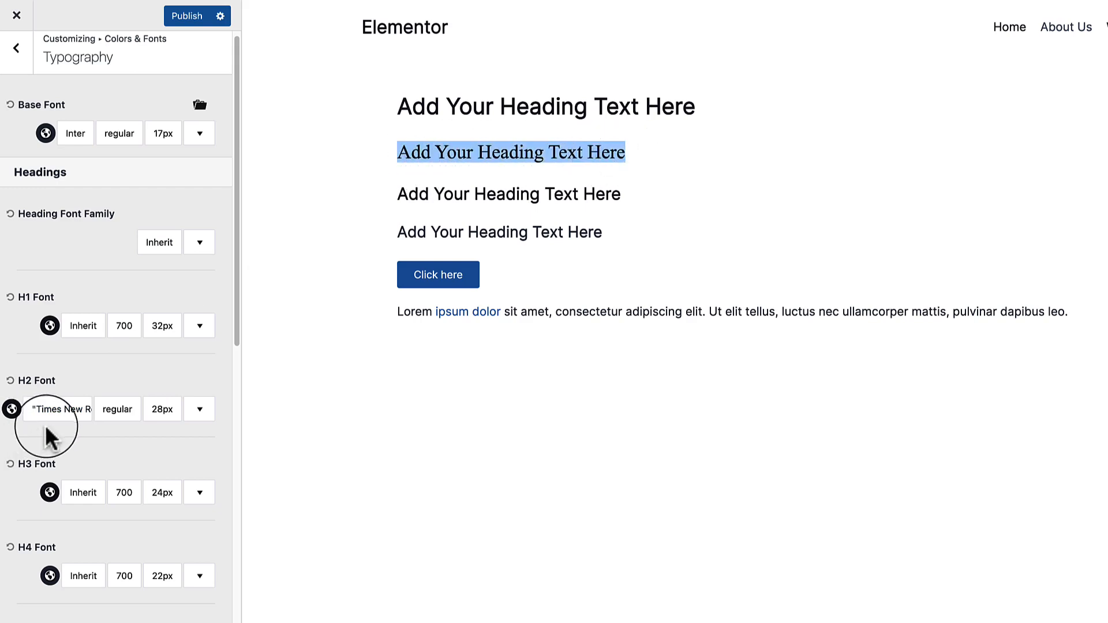
click(55, 427)
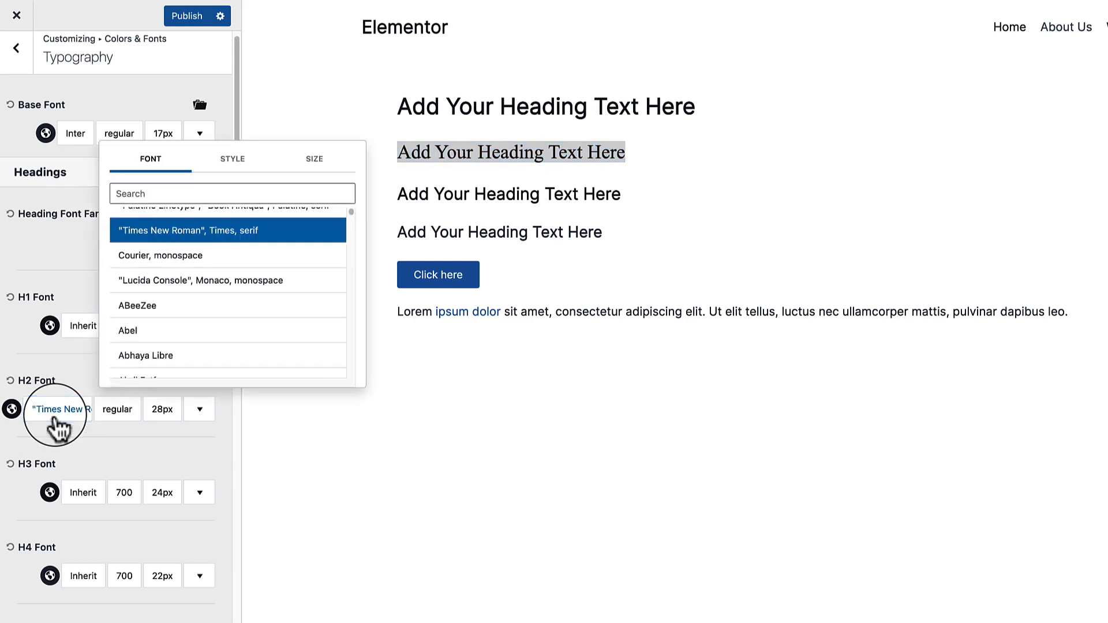
click(207, 194)
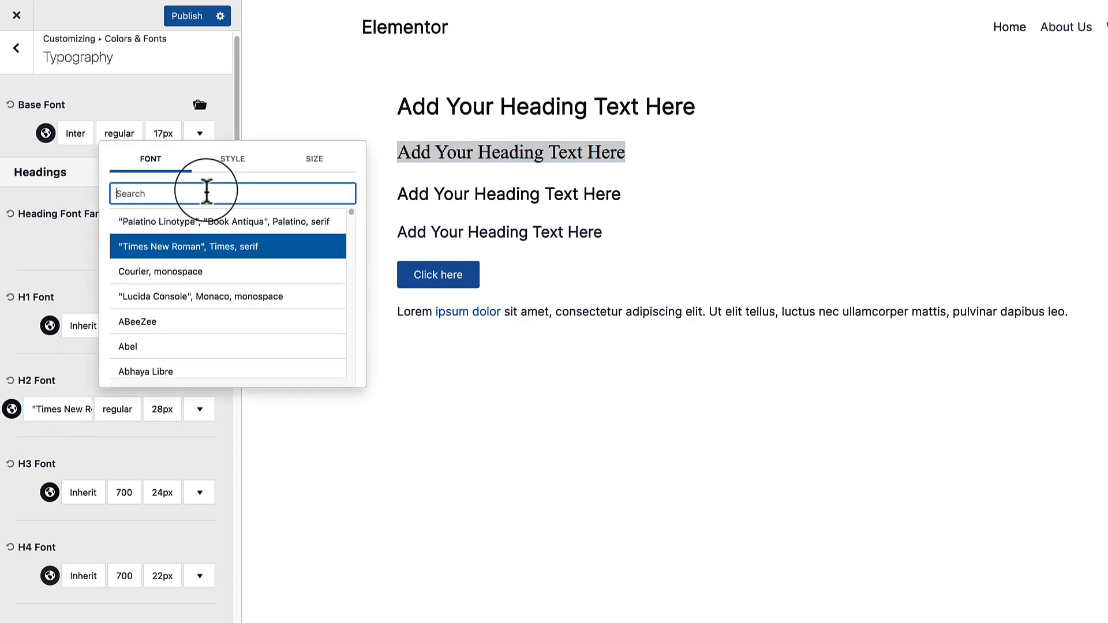
text(inhe)
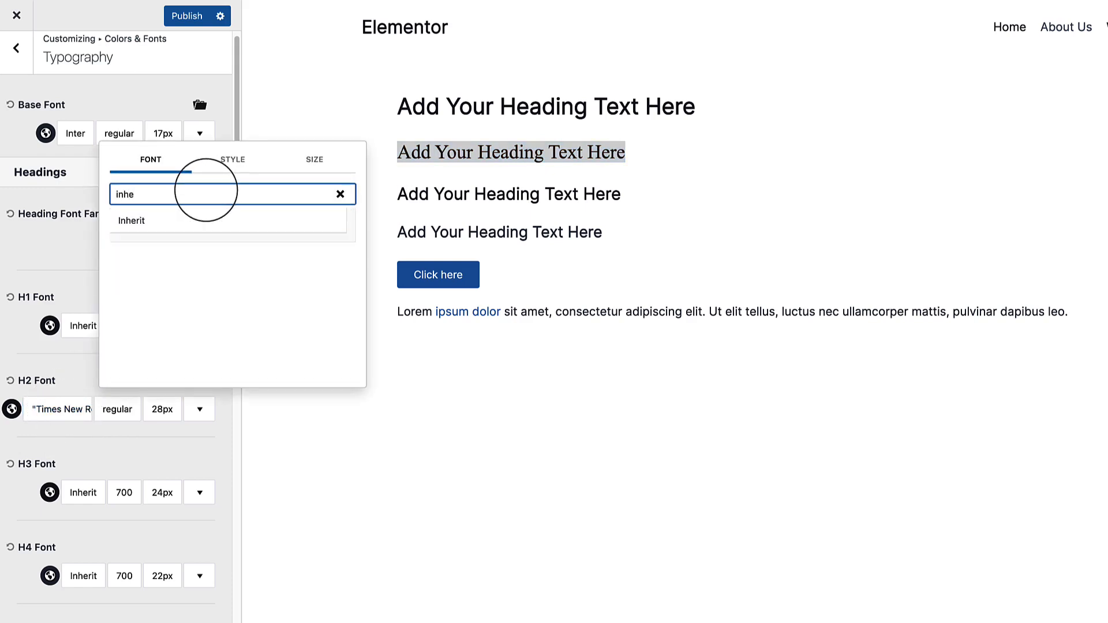
click(177, 231)
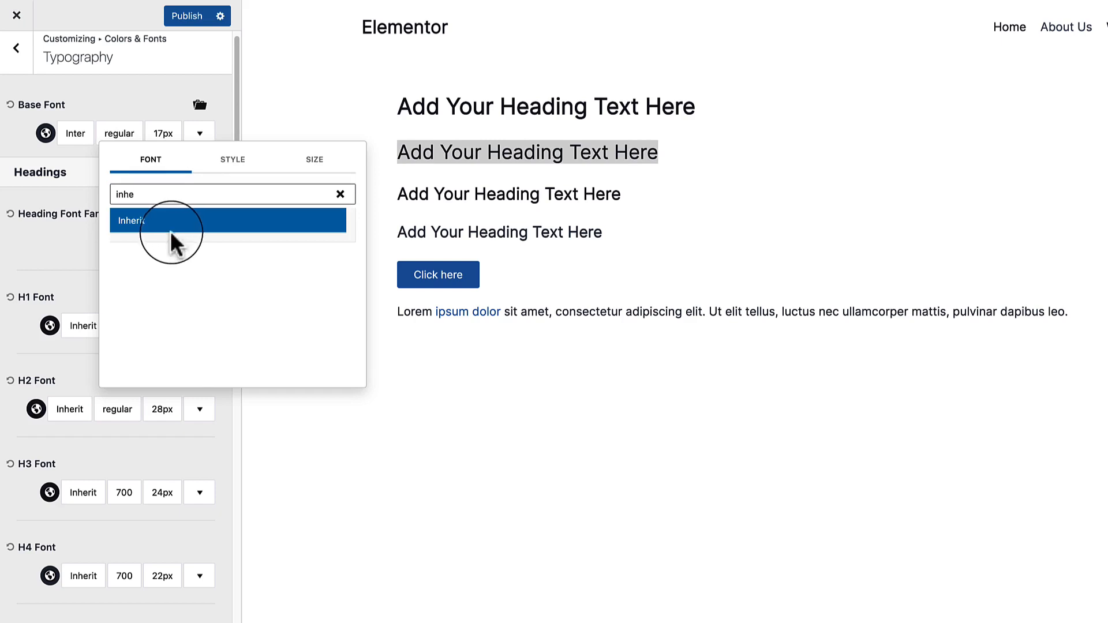
click(61, 259)
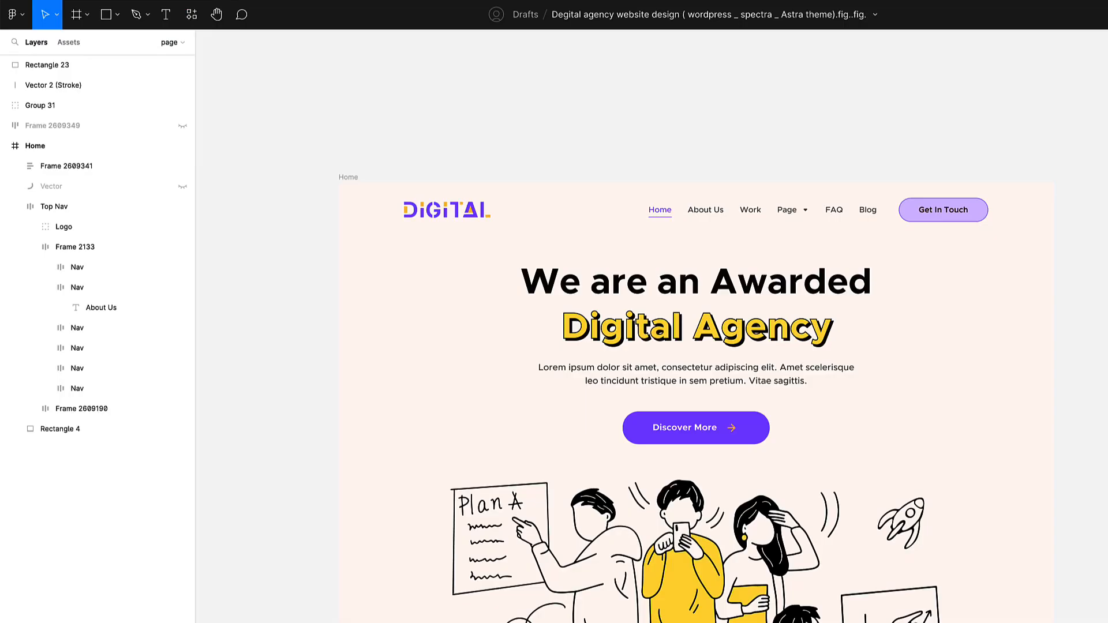
In the Figma design, select the nested hero heading "We are an Awarded" to examine its font, weight and size.
click(837, 398)
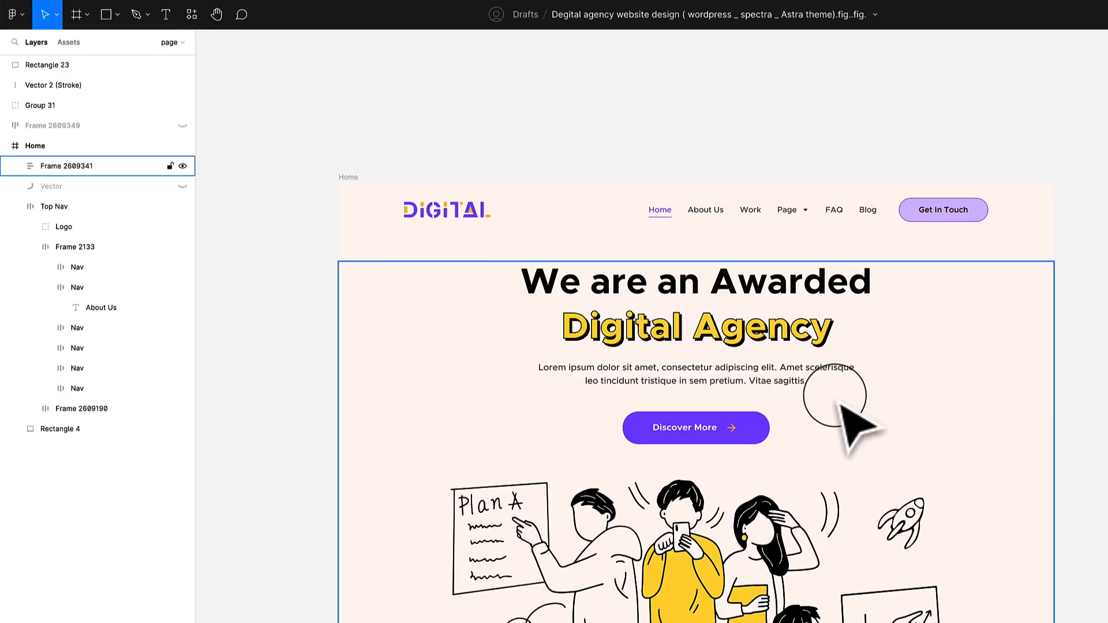
scroll(742, 268, down, 1)
double_click(729, 268)
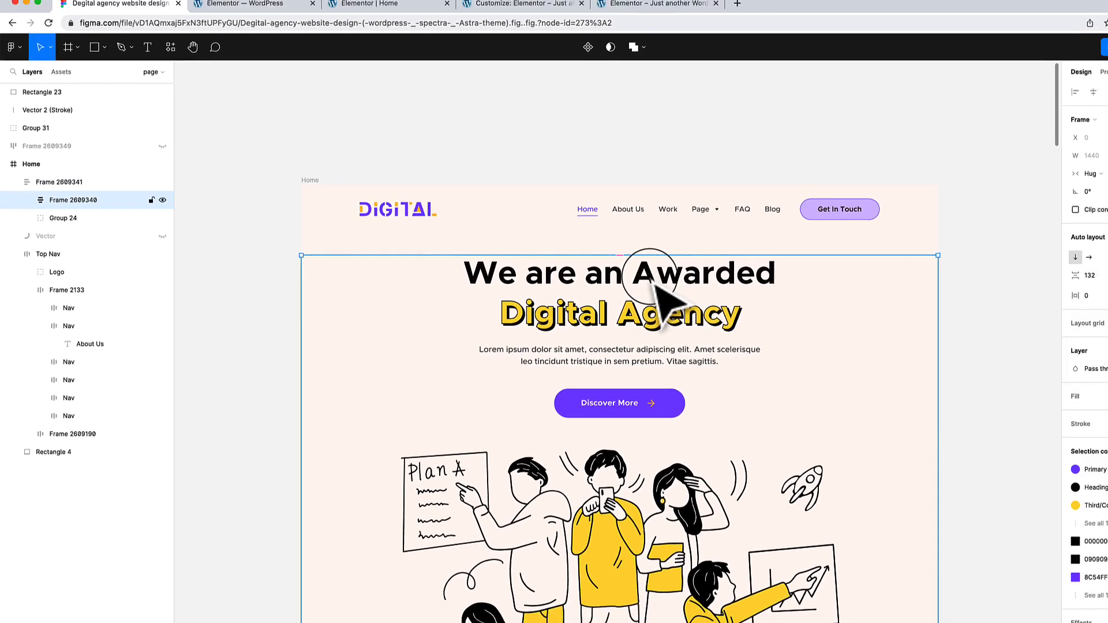
double_click(729, 269)
double_click(728, 268)
double_click(729, 270)
double_click(728, 270)
double_click(729, 269)
double_click(729, 270)
double_click(729, 270)
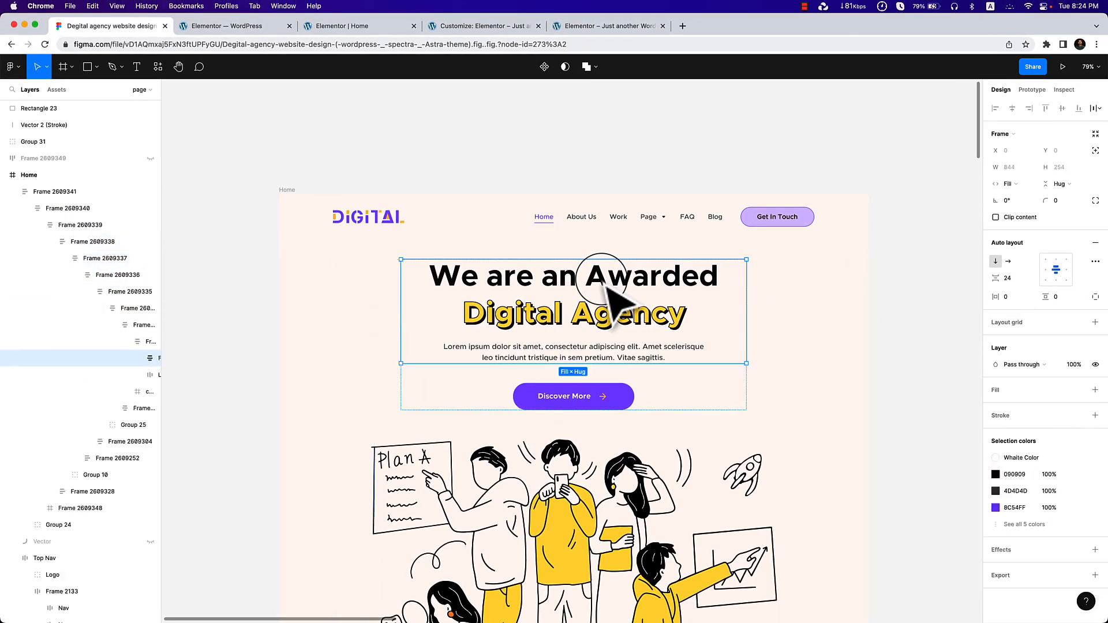
double_click(607, 287)
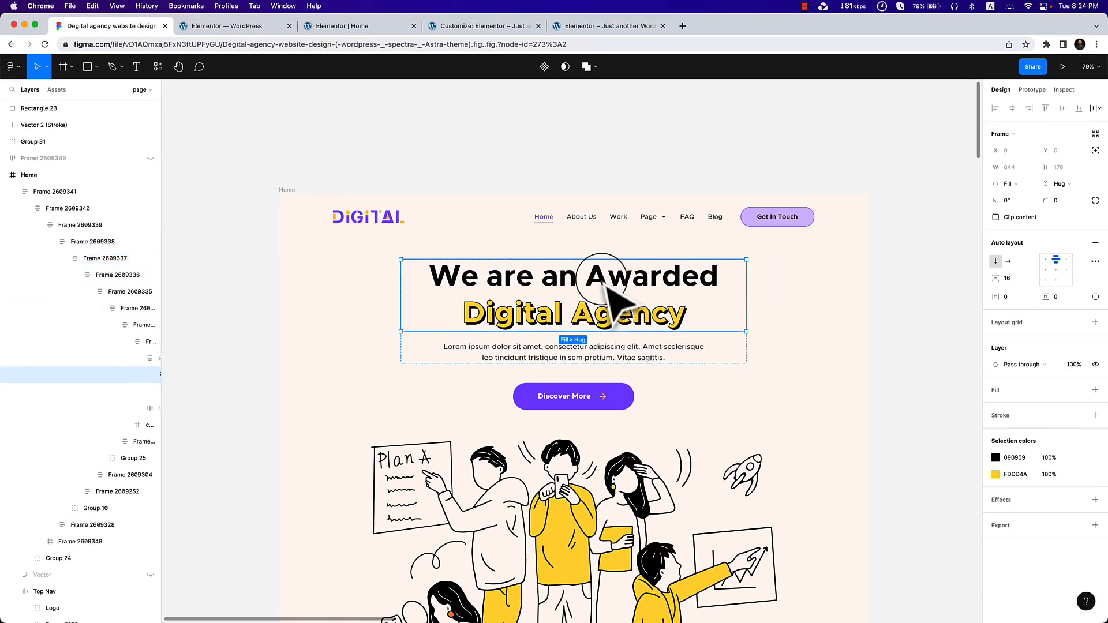
double_click(609, 288)
double_click(610, 291)
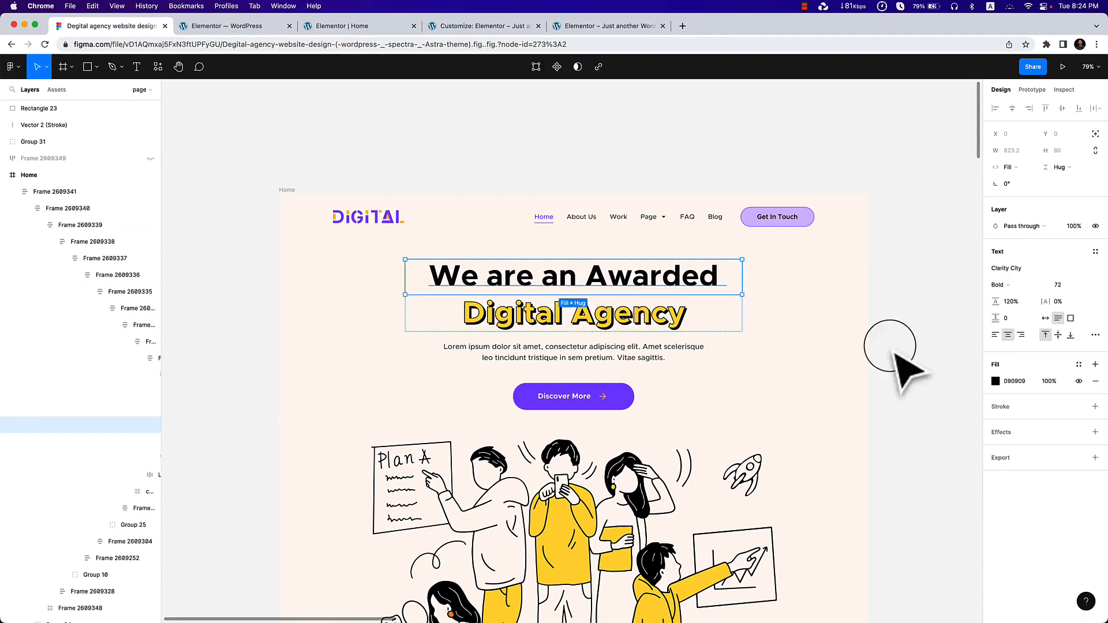
Select the paragraph below the hero heading to examine its font, weight and size.
scroll(895, 364, down, 5)
scroll(638, 388, down, 5)
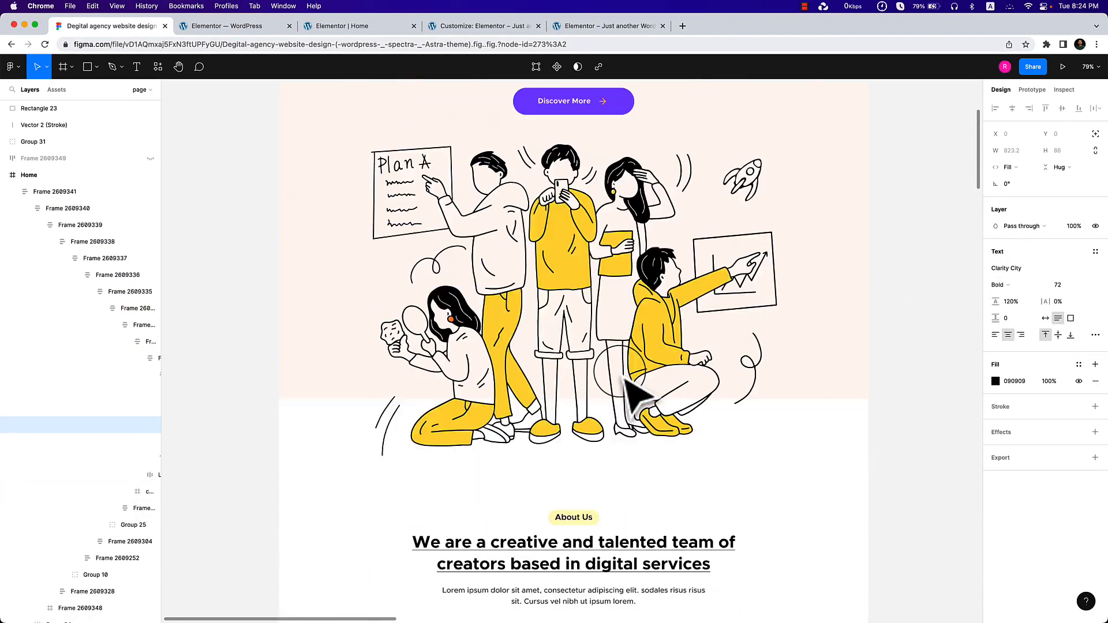
scroll(644, 323, up, 5)
click(603, 219)
key(Return)
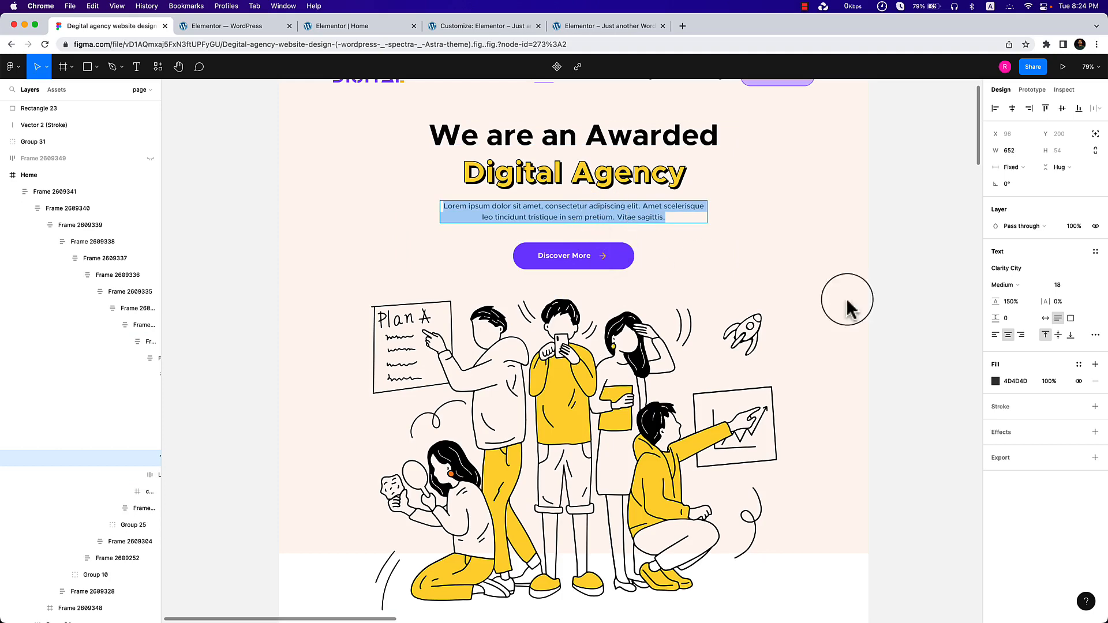
Select the section headings of the About Us and Intro sections to examine their text properties.
scroll(601, 413, down, 10)
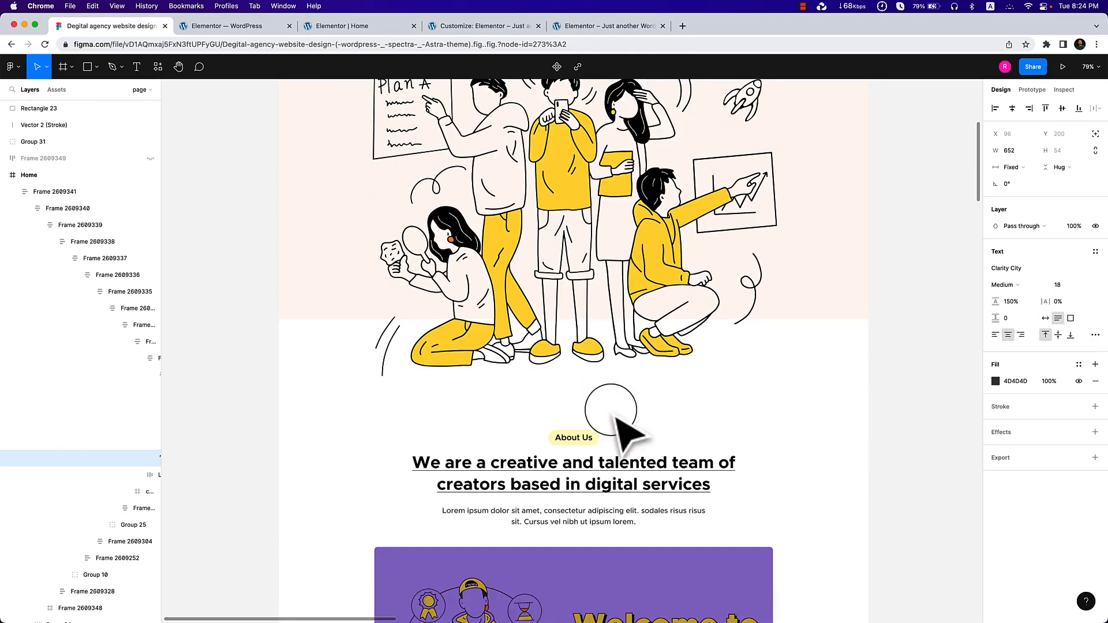
click(603, 333)
double_click(610, 333)
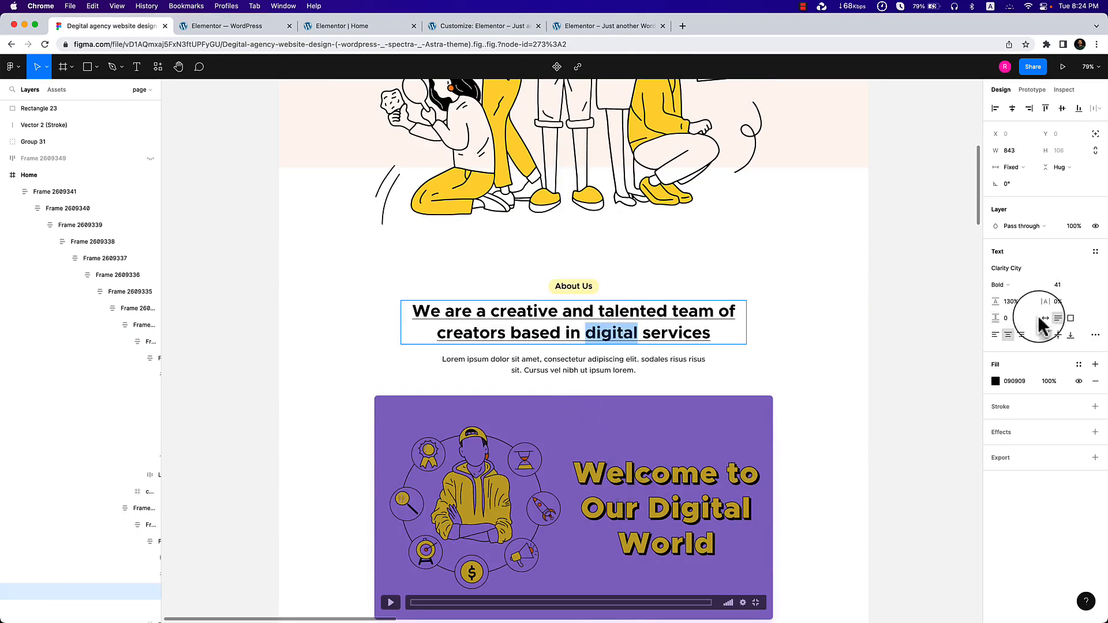
scroll(686, 461, down, 8)
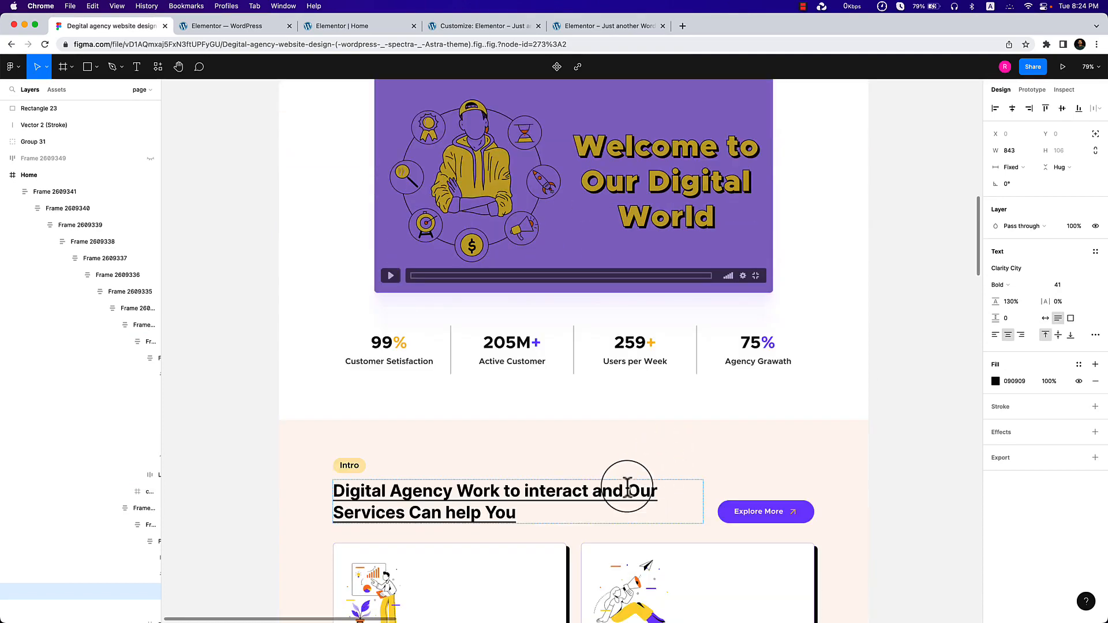
click(520, 501)
Select the "SEO Optimization" card title to examine its text properties, and return to the customizer's typography settings.
scroll(656, 474, down, 7)
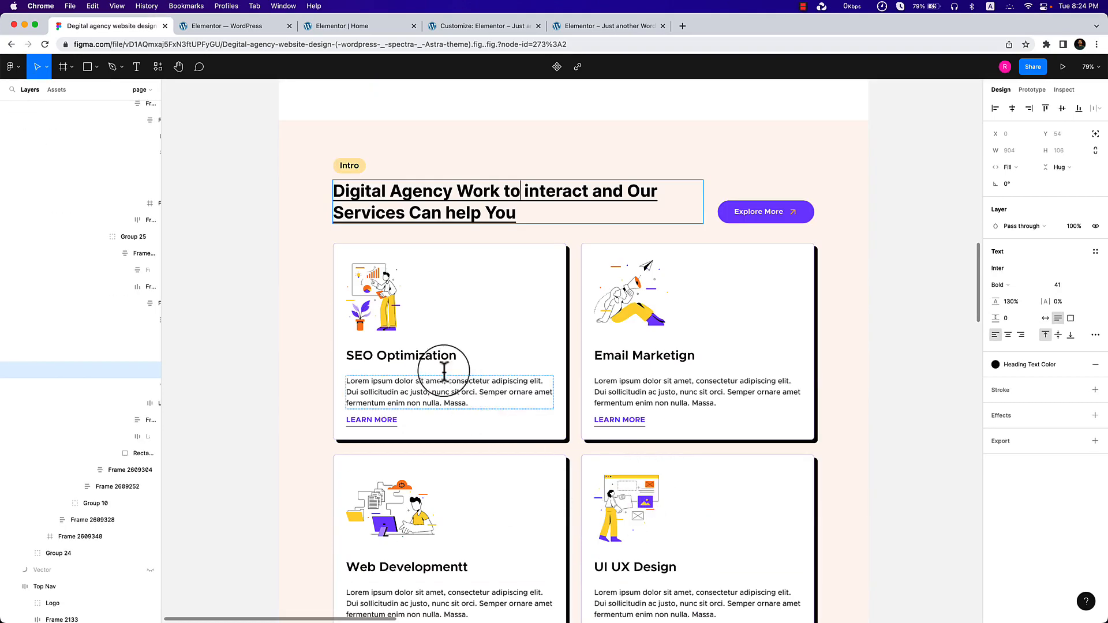
click(431, 353)
click(431, 354)
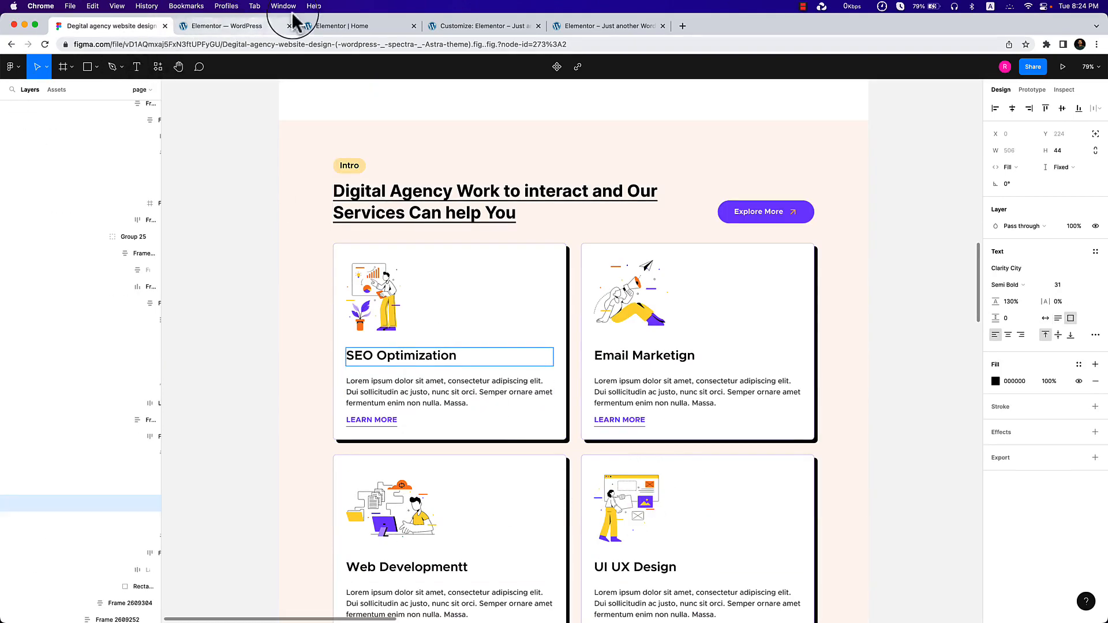
click(474, 26)
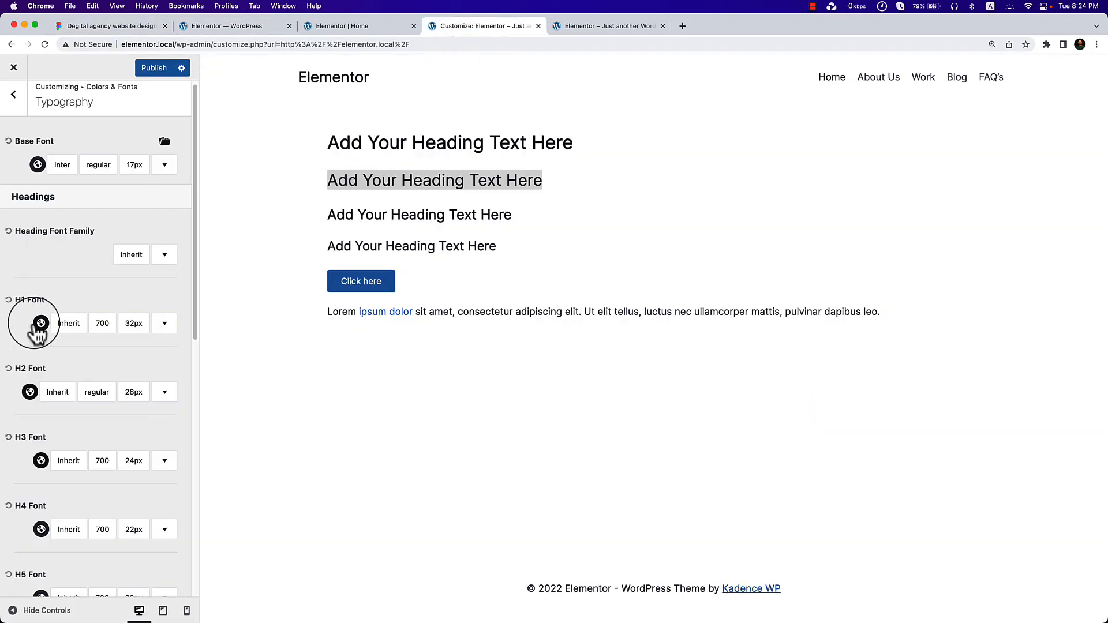
Set the H1 font size to 72 px and check the available heading weights.
click(129, 332)
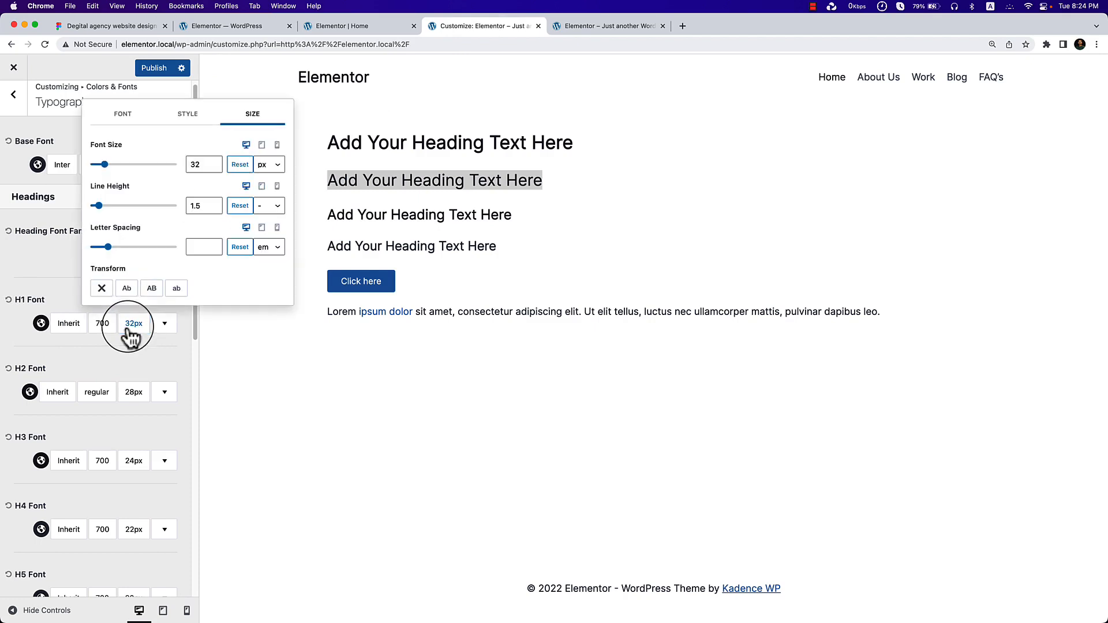
drag(104, 165, 122, 165)
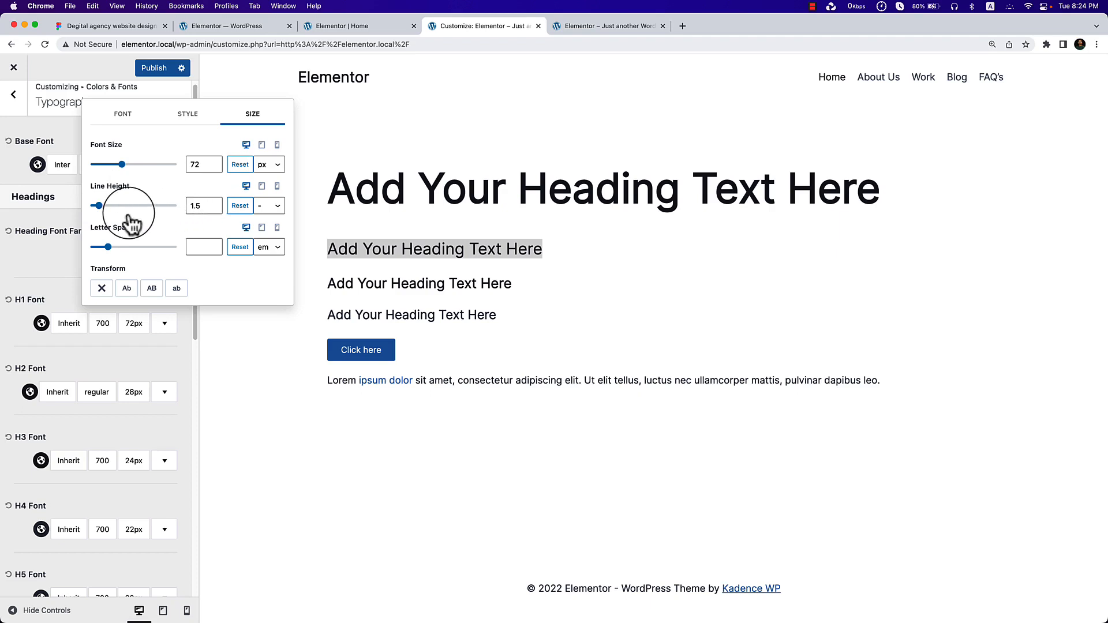
click(48, 294)
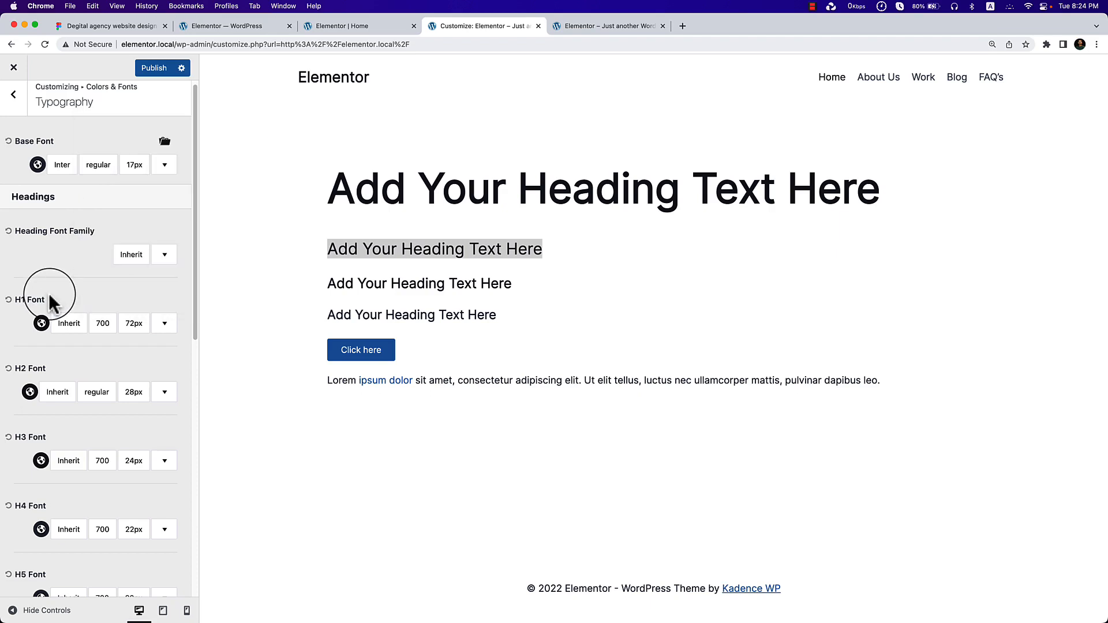
click(104, 326)
click(112, 372)
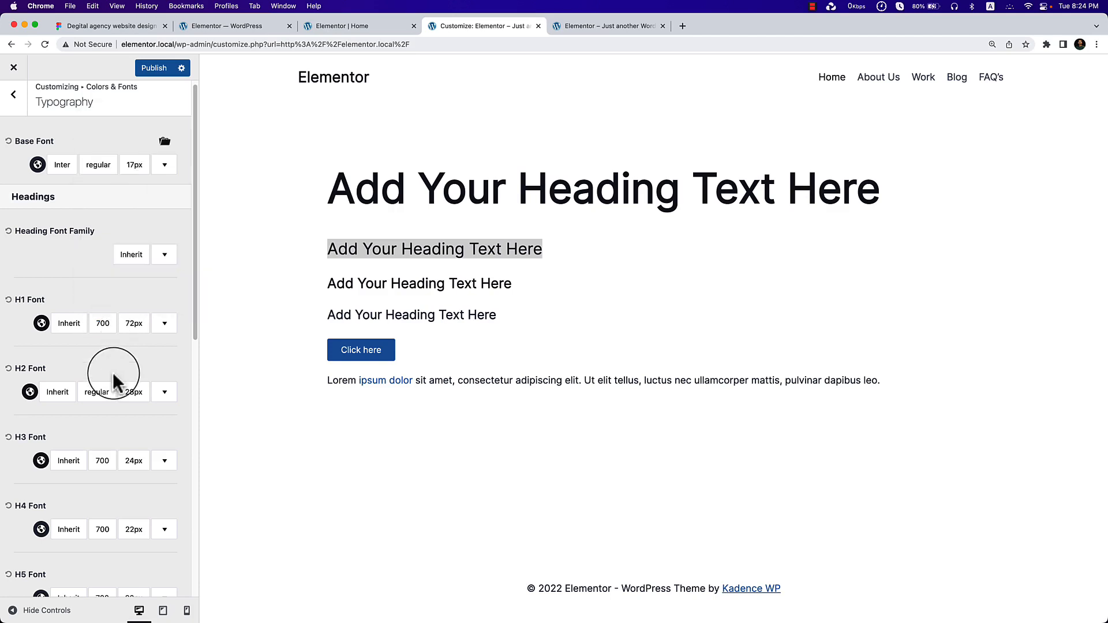
Set the H2 font size to 41 px.
click(128, 397)
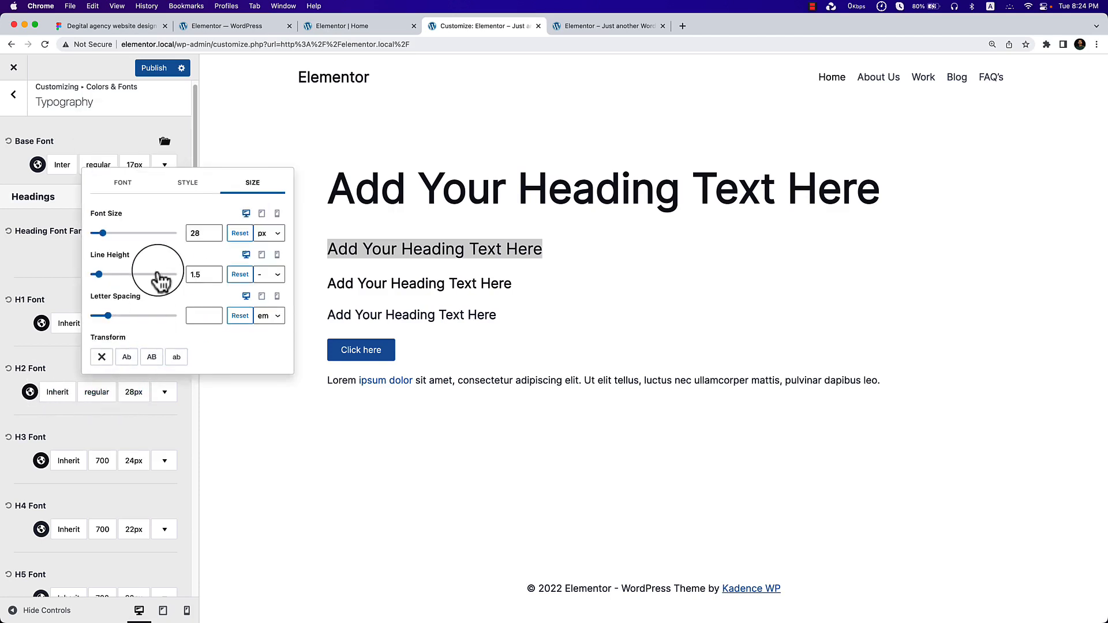
drag(99, 232, 109, 233)
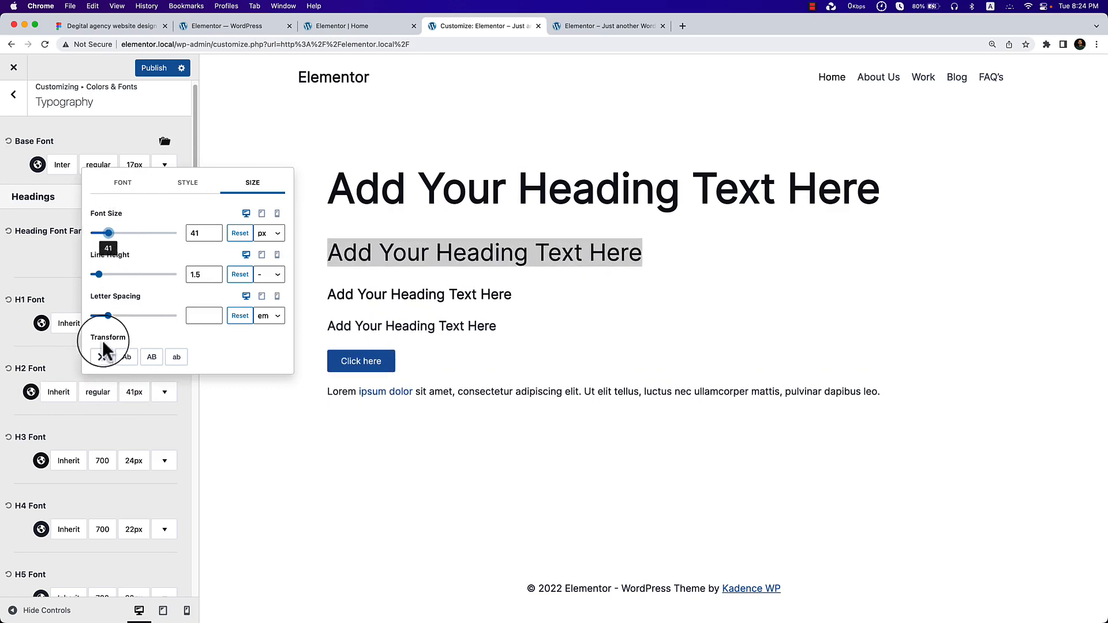
click(96, 443)
Set the H3 font size to 31 px.
click(134, 461)
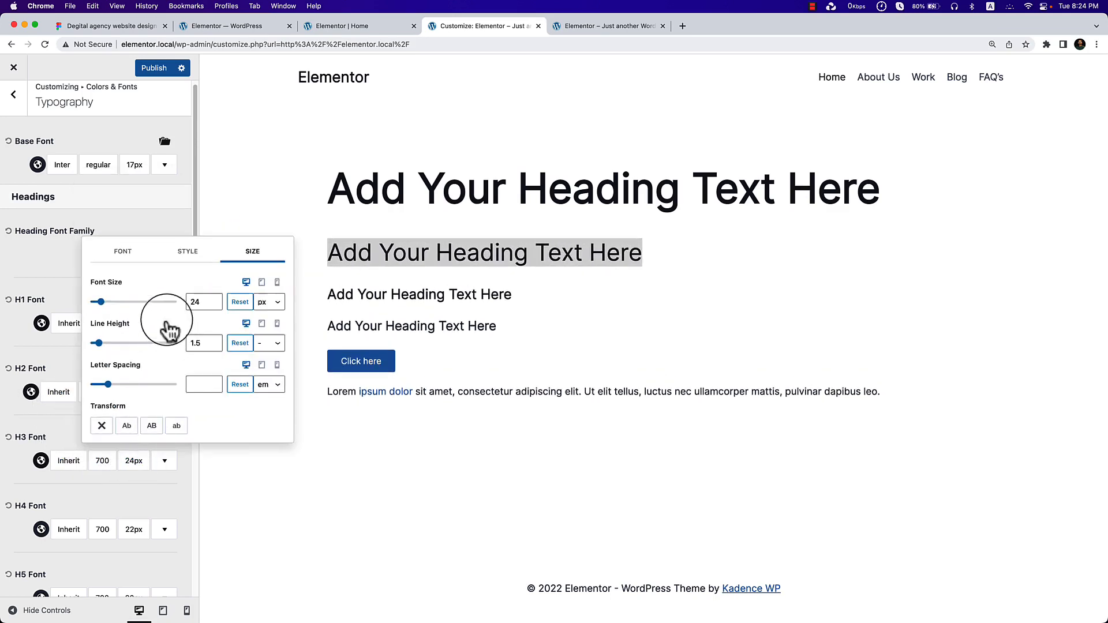
drag(102, 302, 104, 303)
click(50, 430)
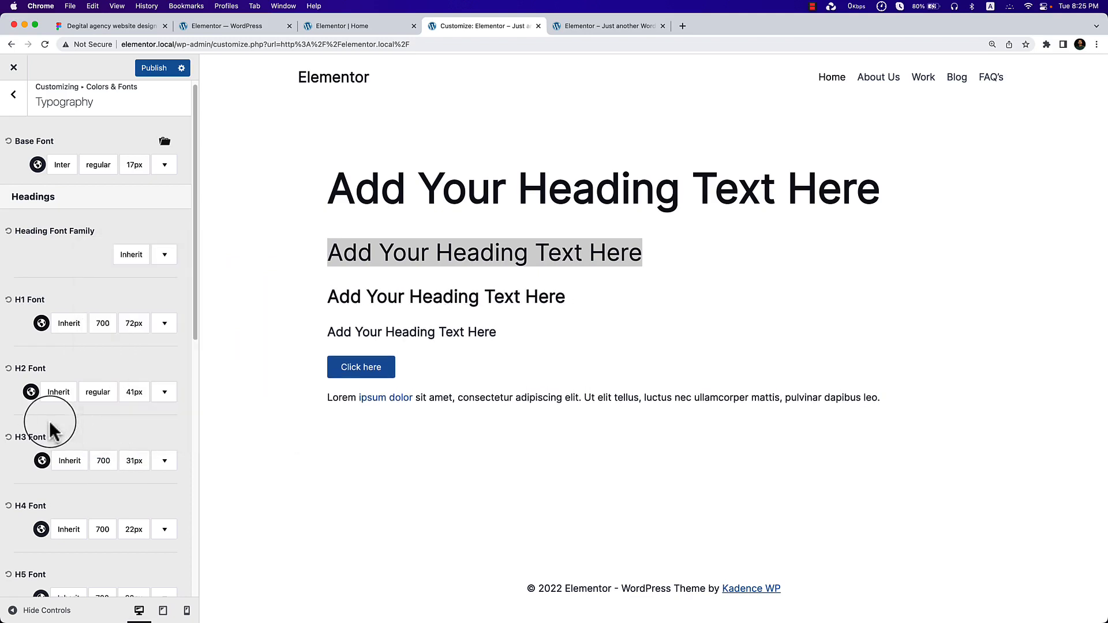
In the Figma design, select the "Testimonial" label and detach its text style to examine its font, weight and size.
click(315, 26)
click(146, 26)
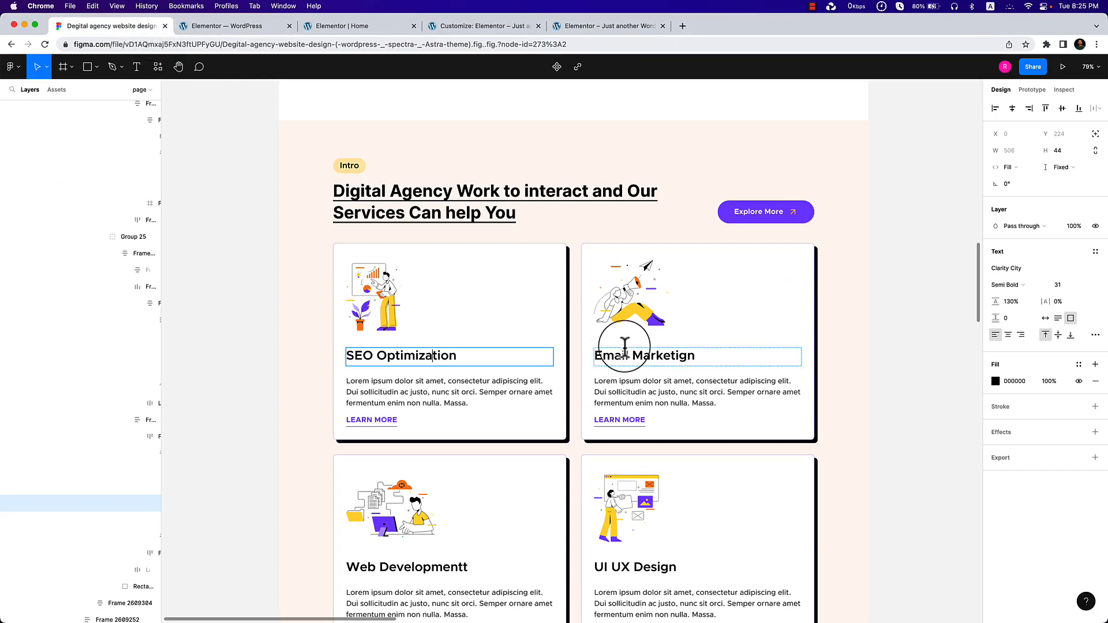
scroll(617, 353, down, 3)
scroll(643, 372, down, 7)
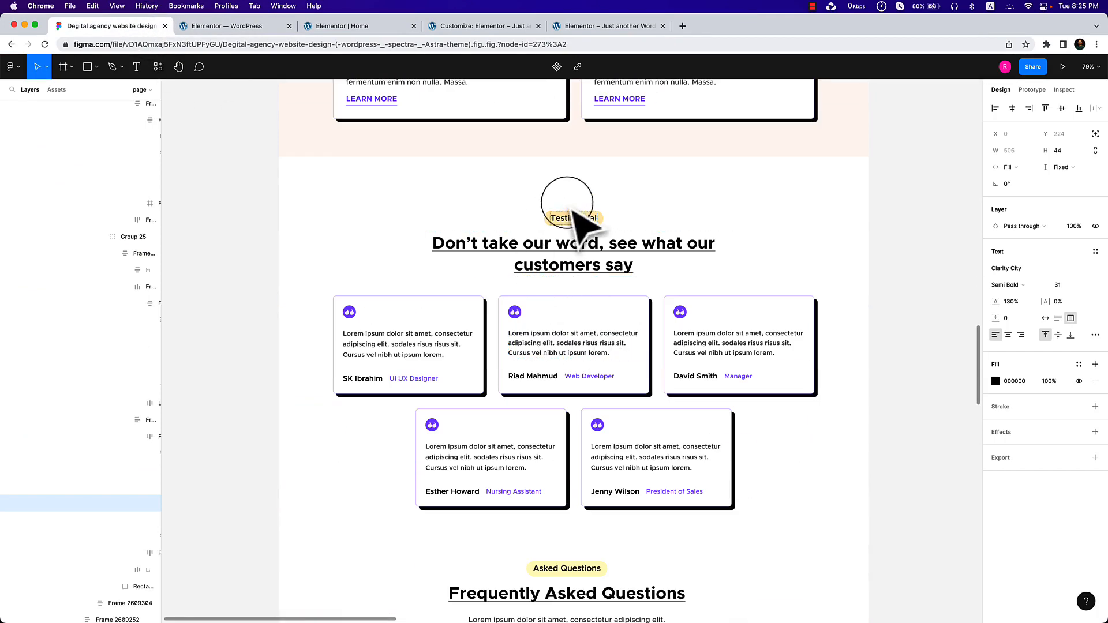
click(573, 215)
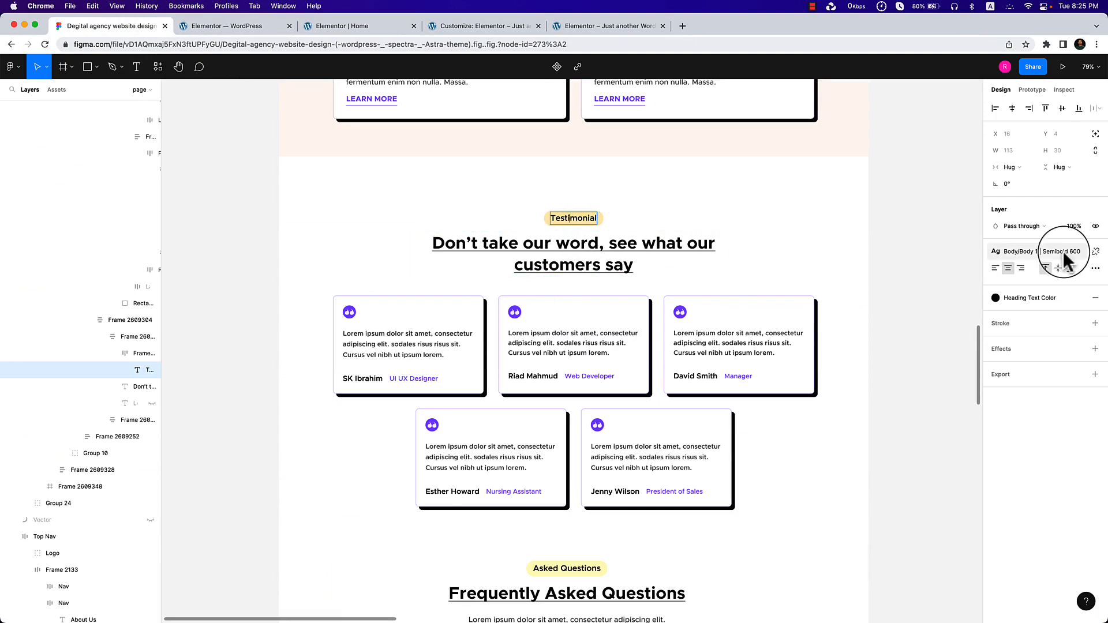
click(1095, 251)
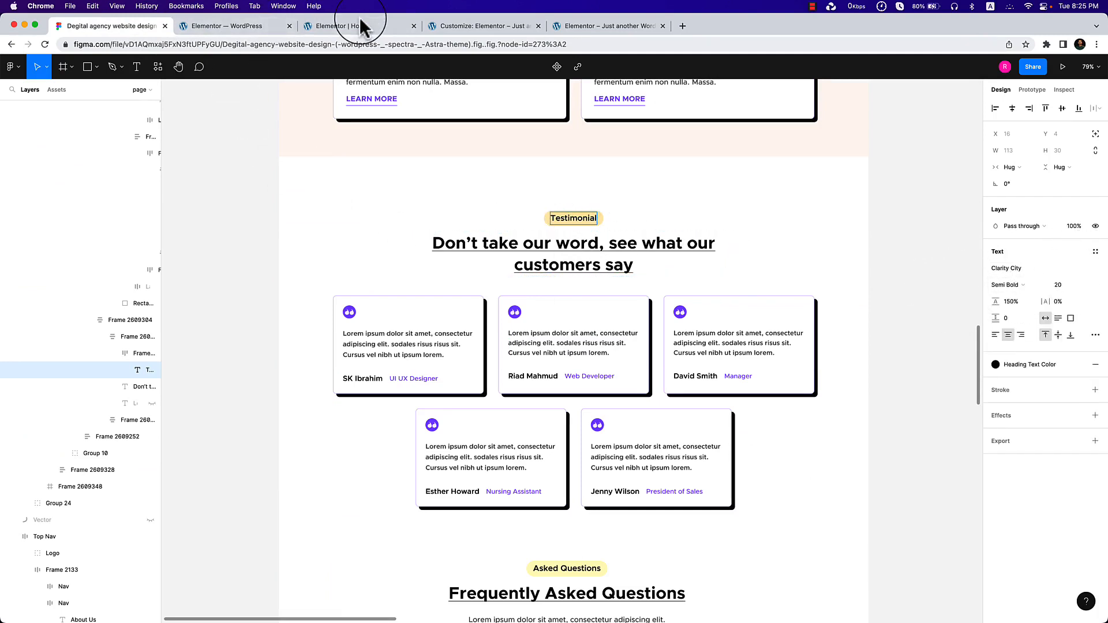
Return to the customizer's typography settings and set the H4 font size to 20 px.
click(460, 25)
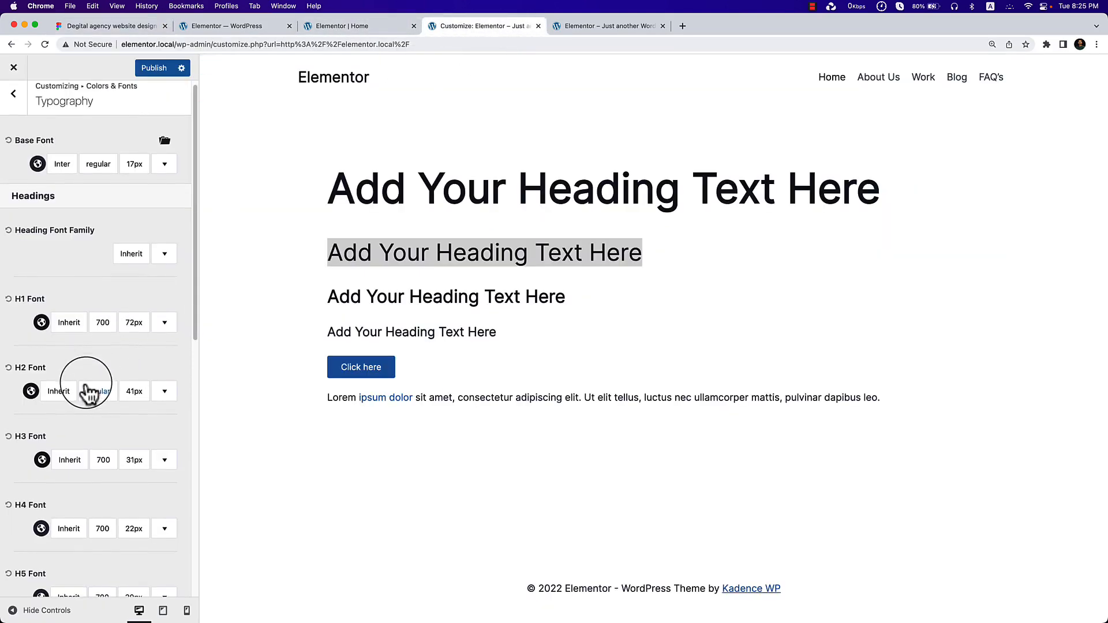
scroll(92, 383, down, 1)
click(133, 512)
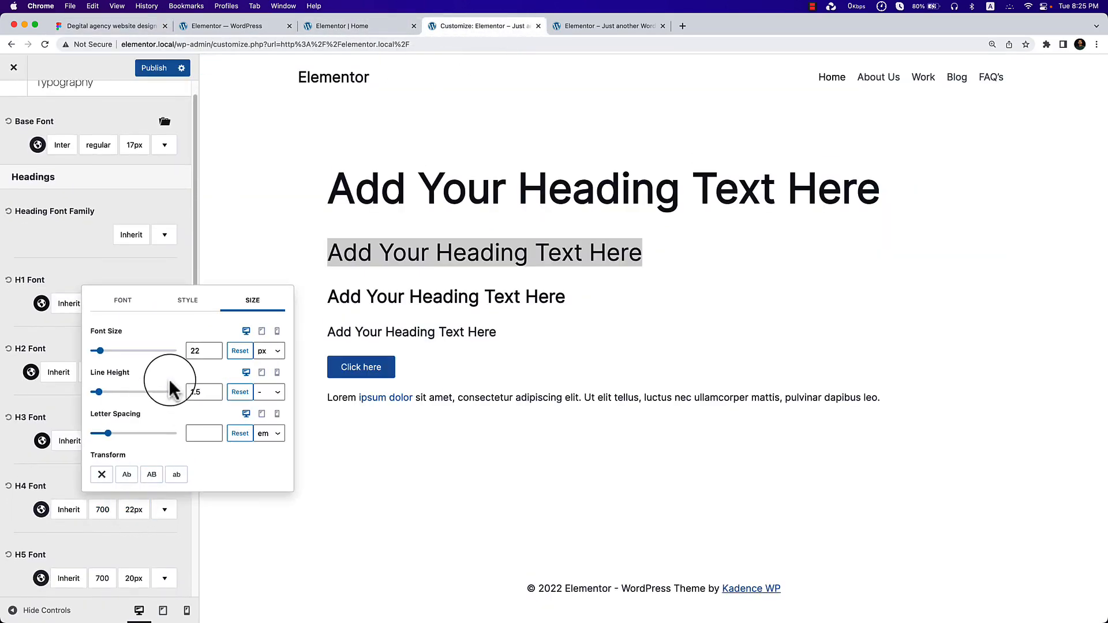
click(214, 354)
click(213, 353)
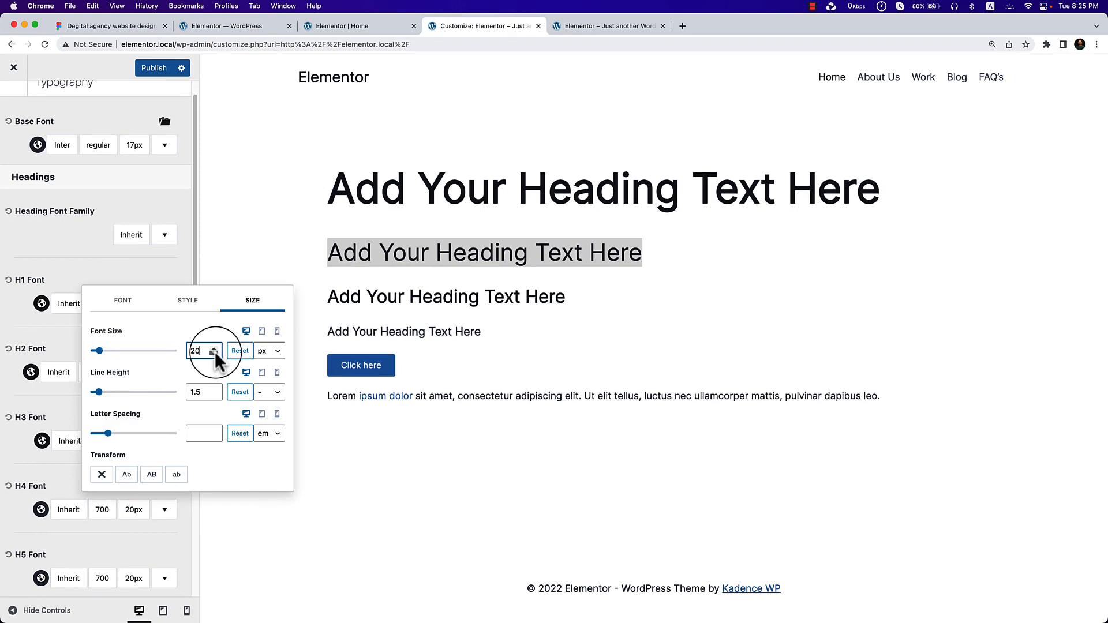
click(67, 341)
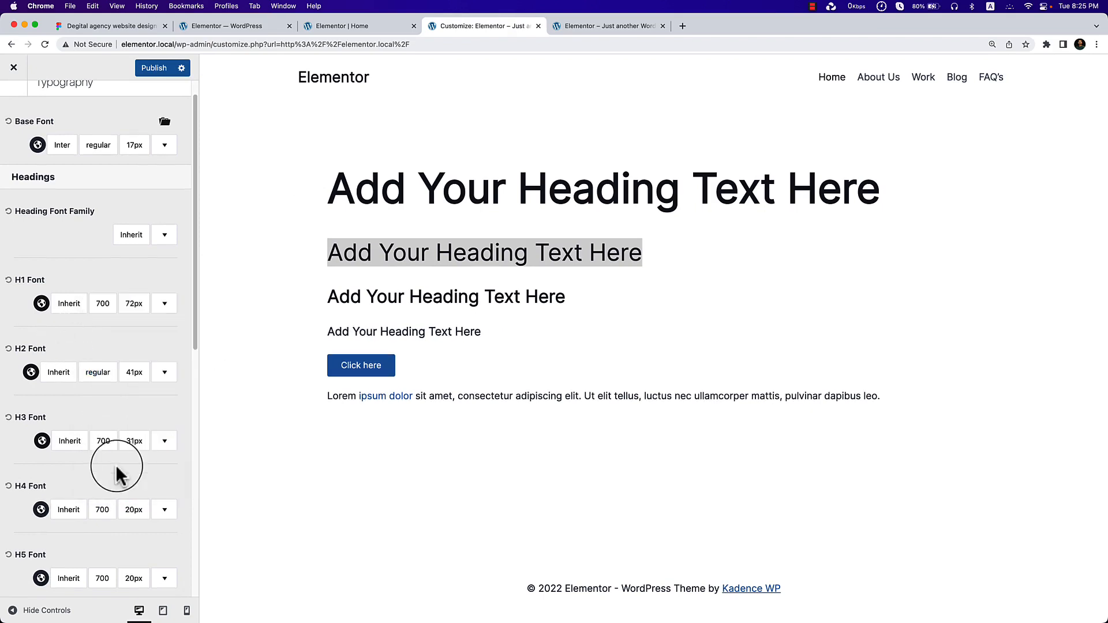
Review the heading sizes in the page preview and set the H2 font weight to 700.
scroll(115, 473, down, 2)
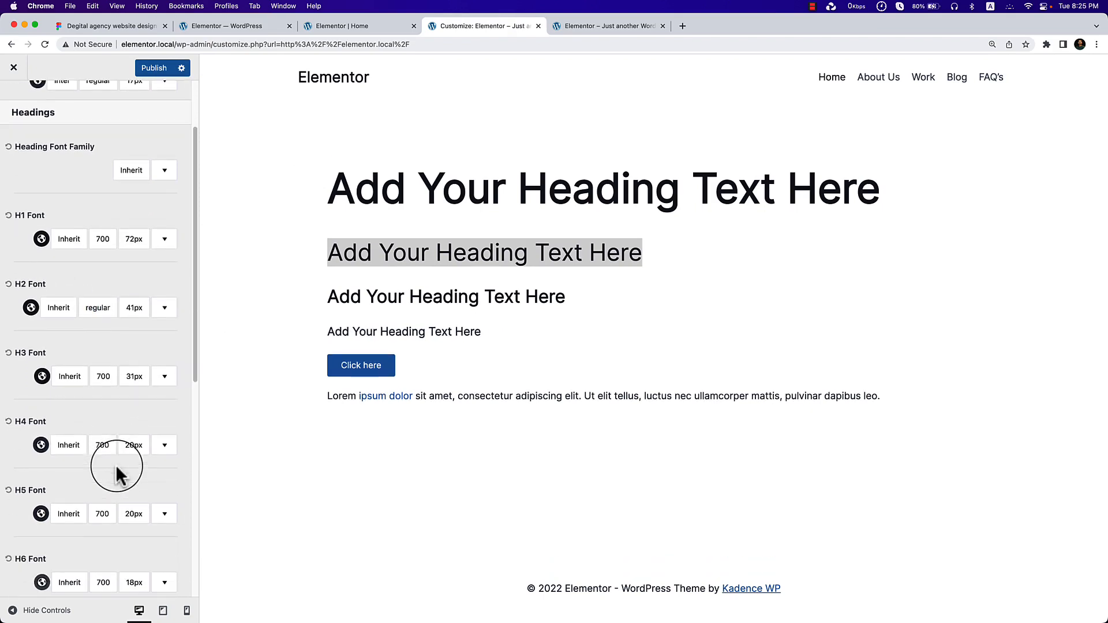
scroll(116, 465, down, 3)
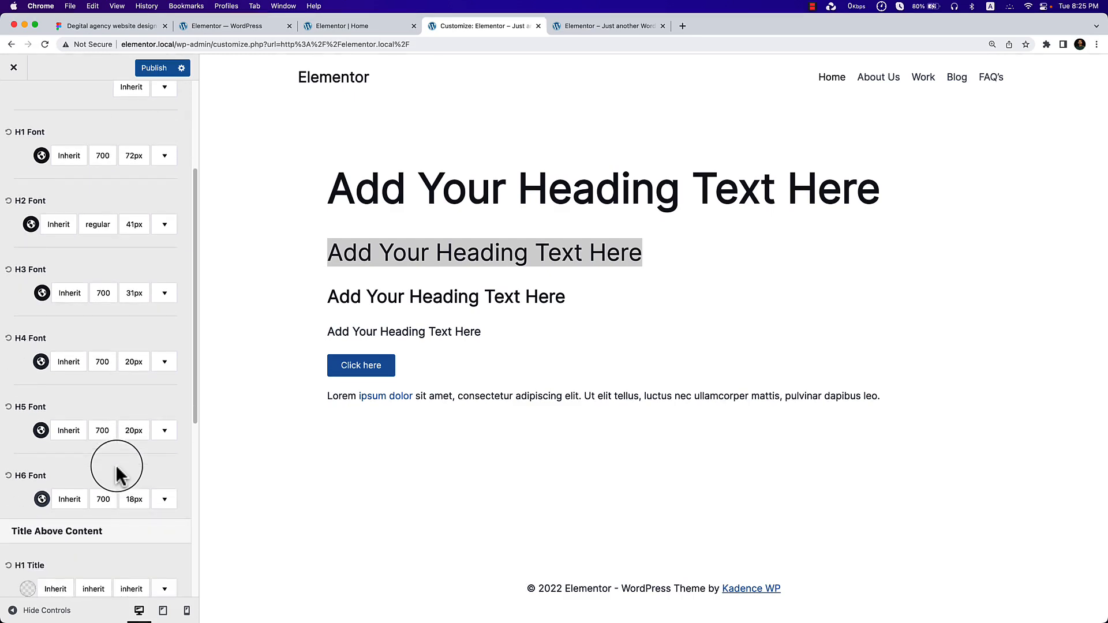
scroll(104, 260, up, 2)
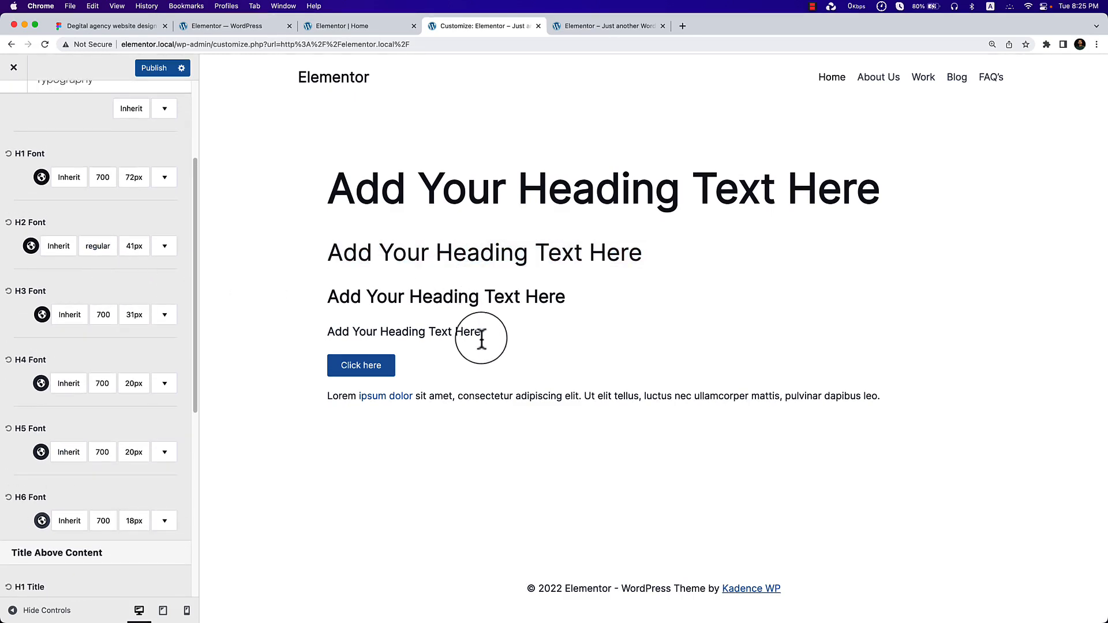
drag(481, 338, 336, 244)
click(355, 265)
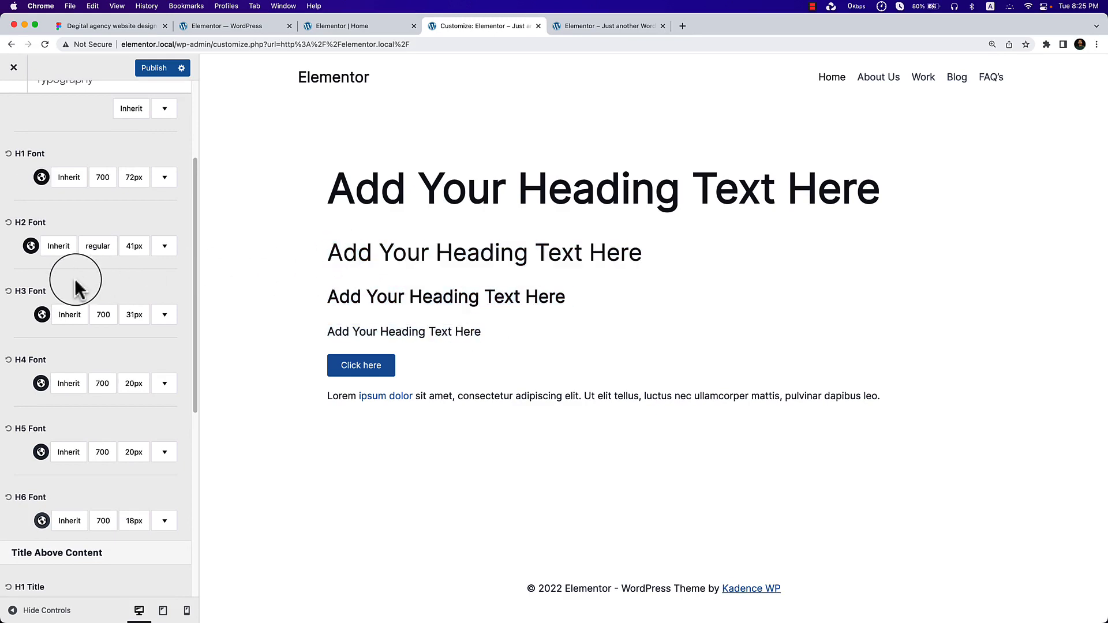
scroll(79, 289, up, 1)
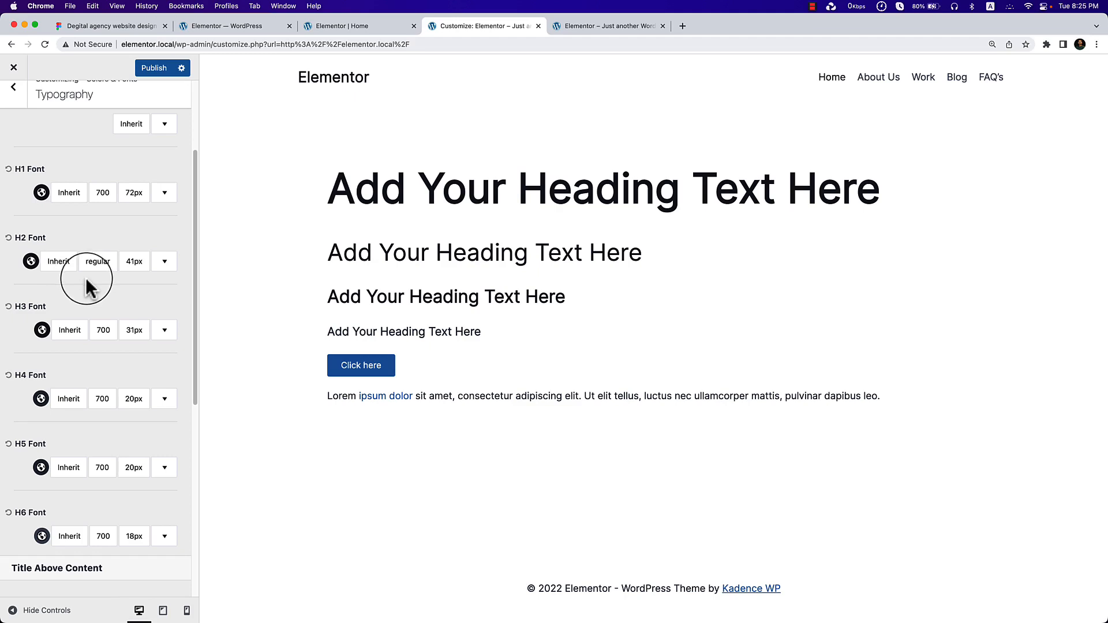
click(93, 263)
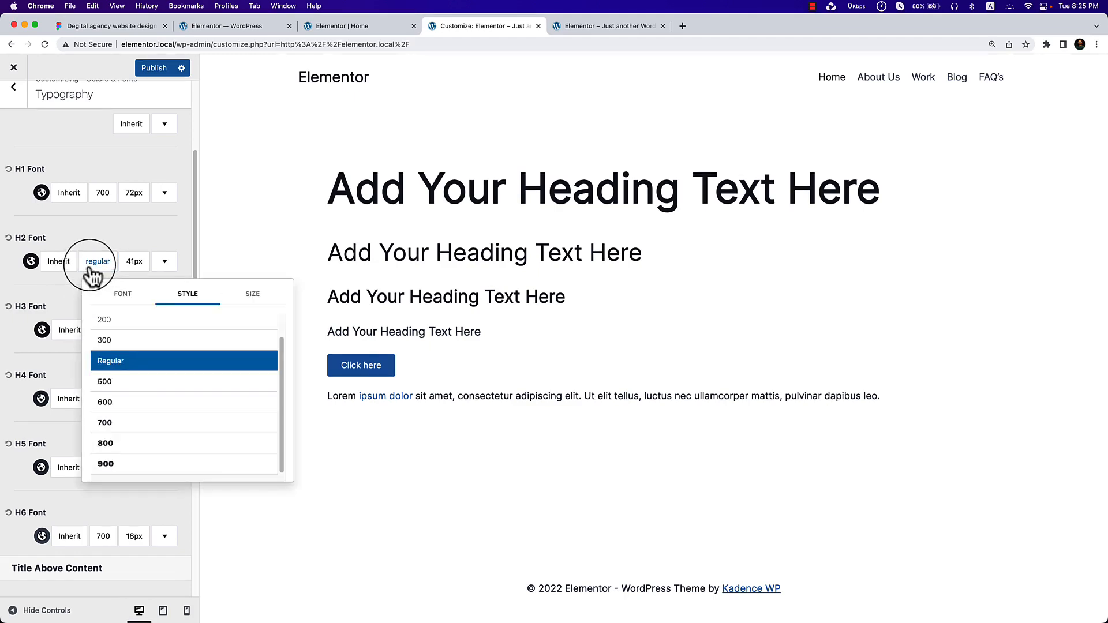
click(132, 427)
click(56, 301)
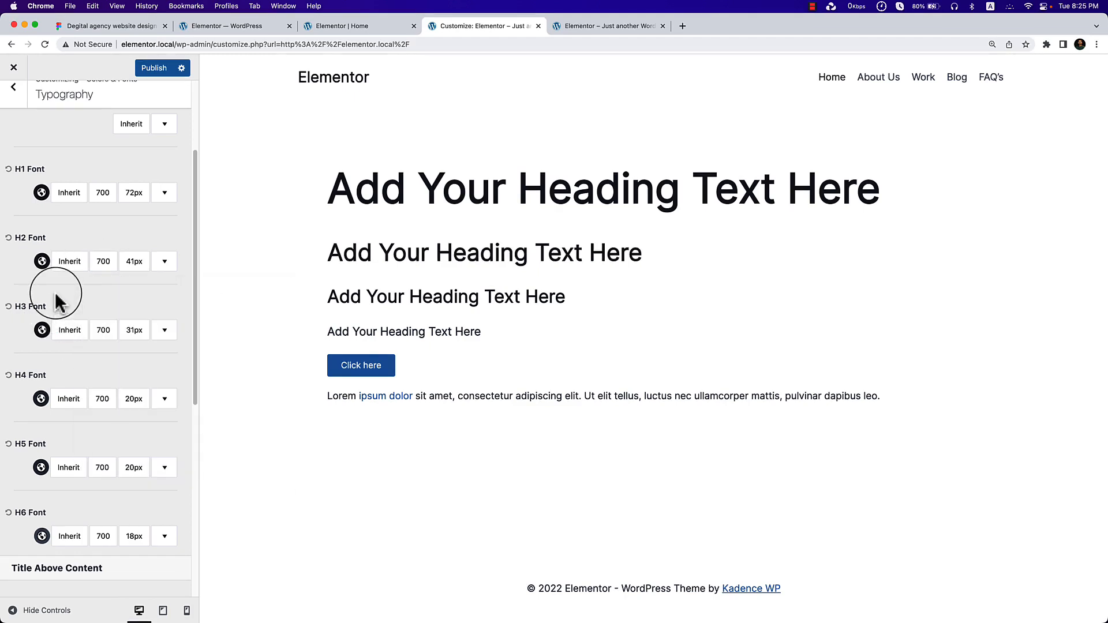
Check the H3 font weight and publish the typography changes.
click(104, 333)
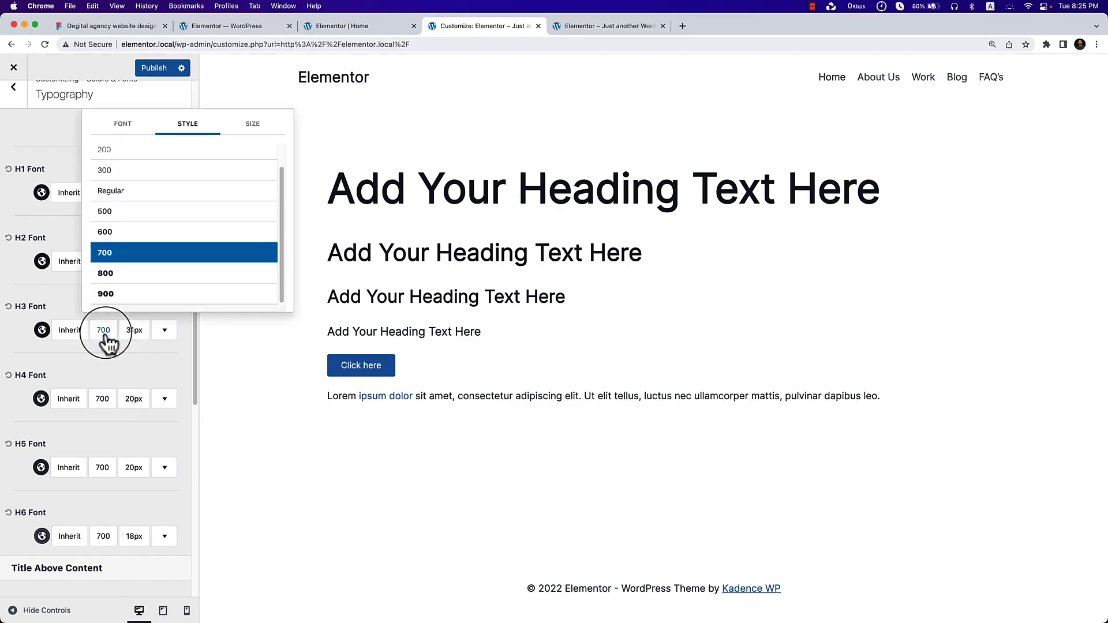
click(102, 369)
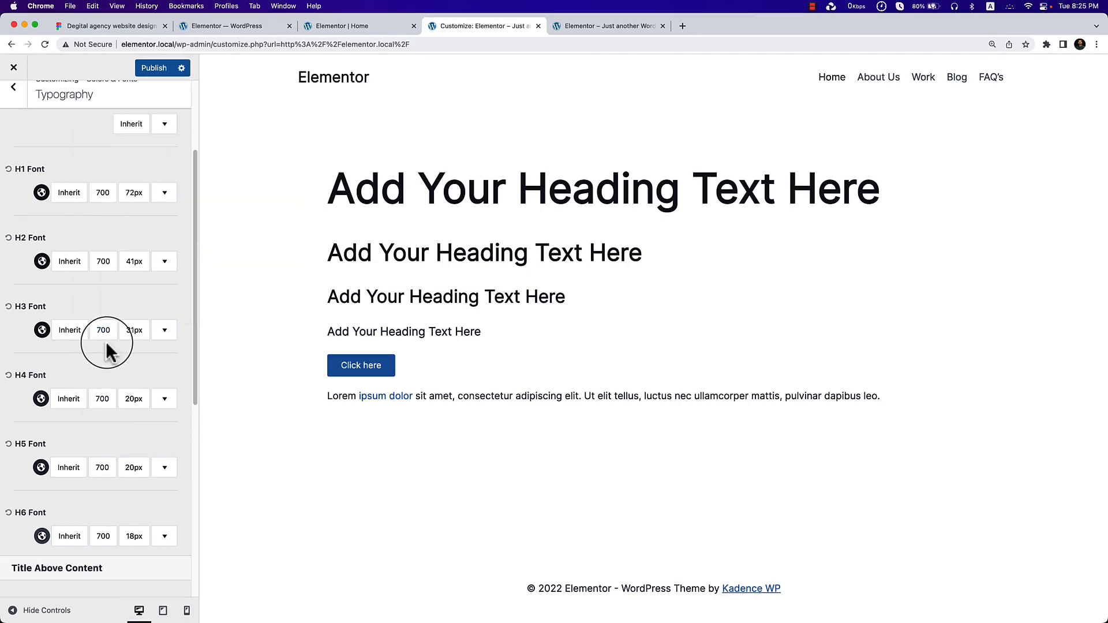
scroll(92, 375, up, 5)
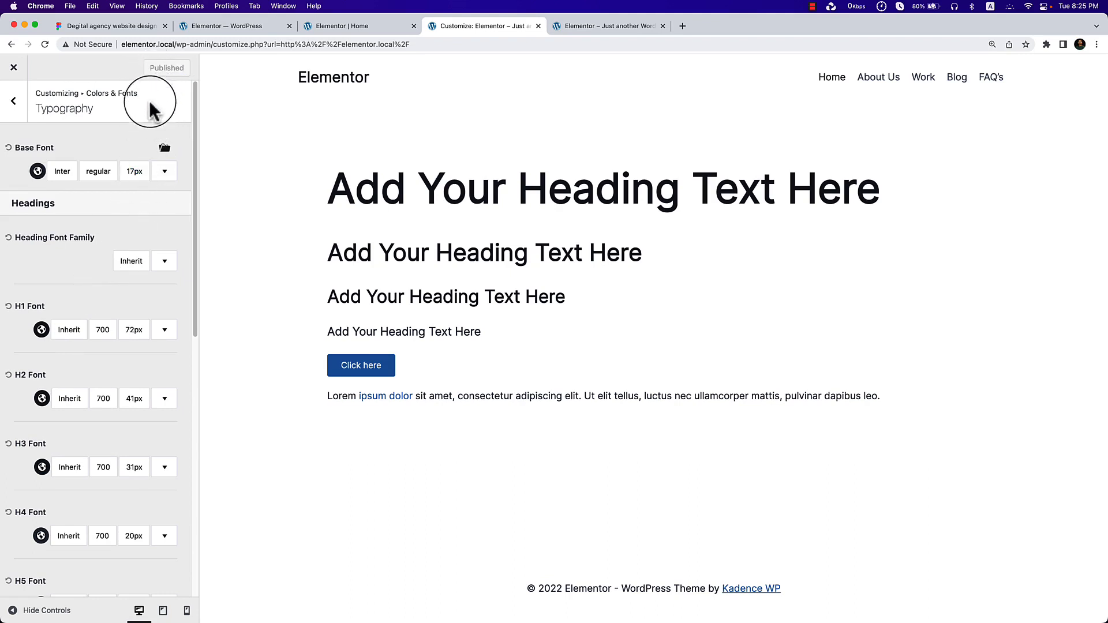
Leave the typography settings and open the theme's global color palette settings.
click(13, 103)
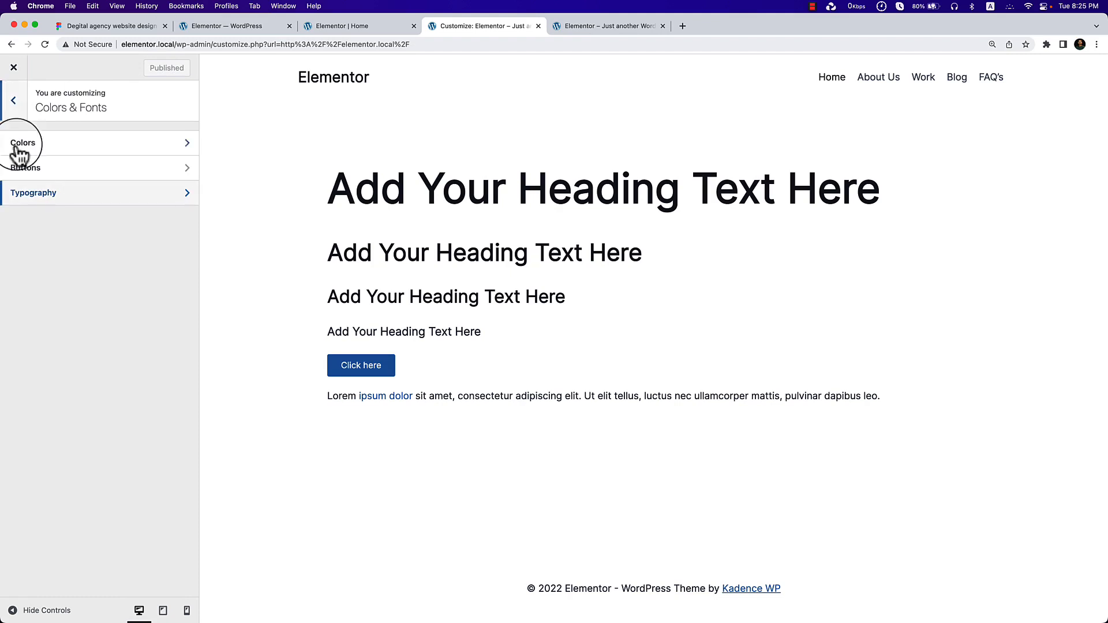
click(56, 173)
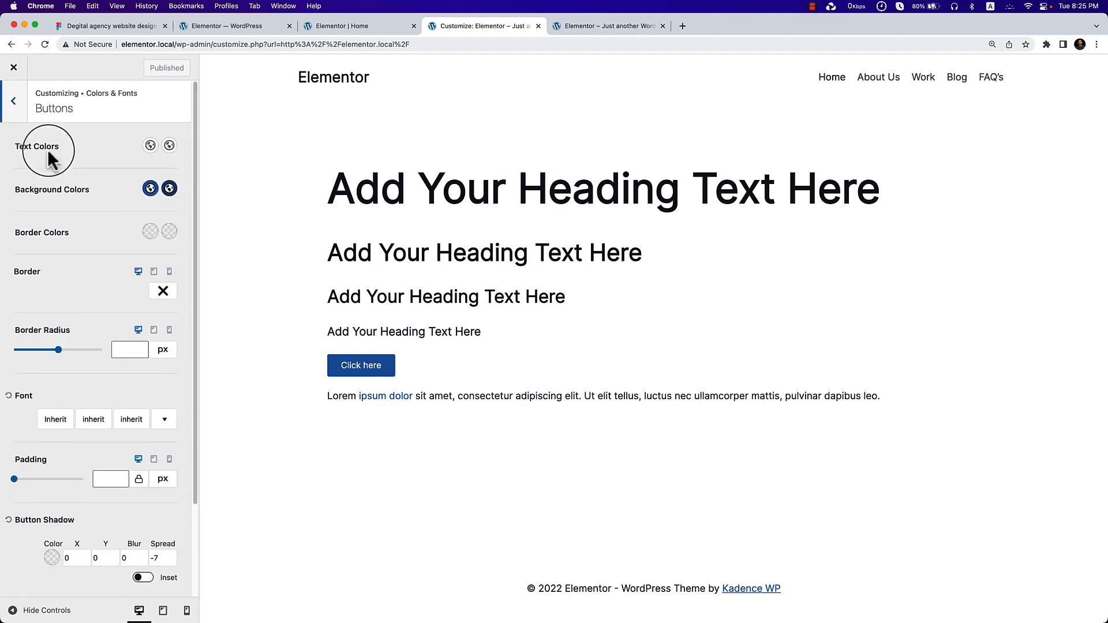
click(16, 113)
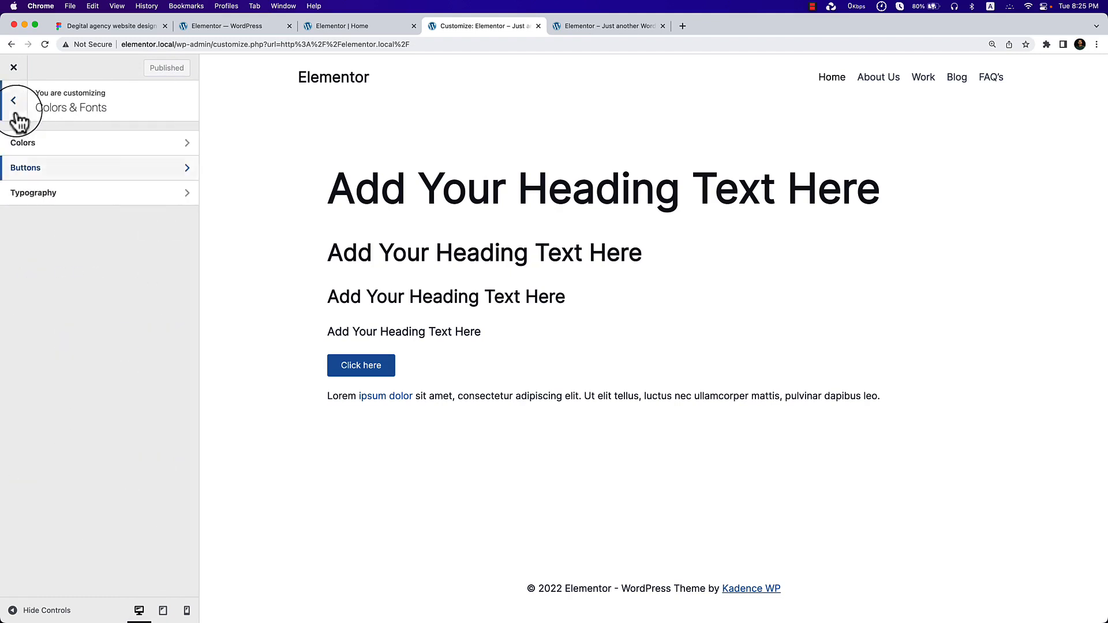
click(81, 151)
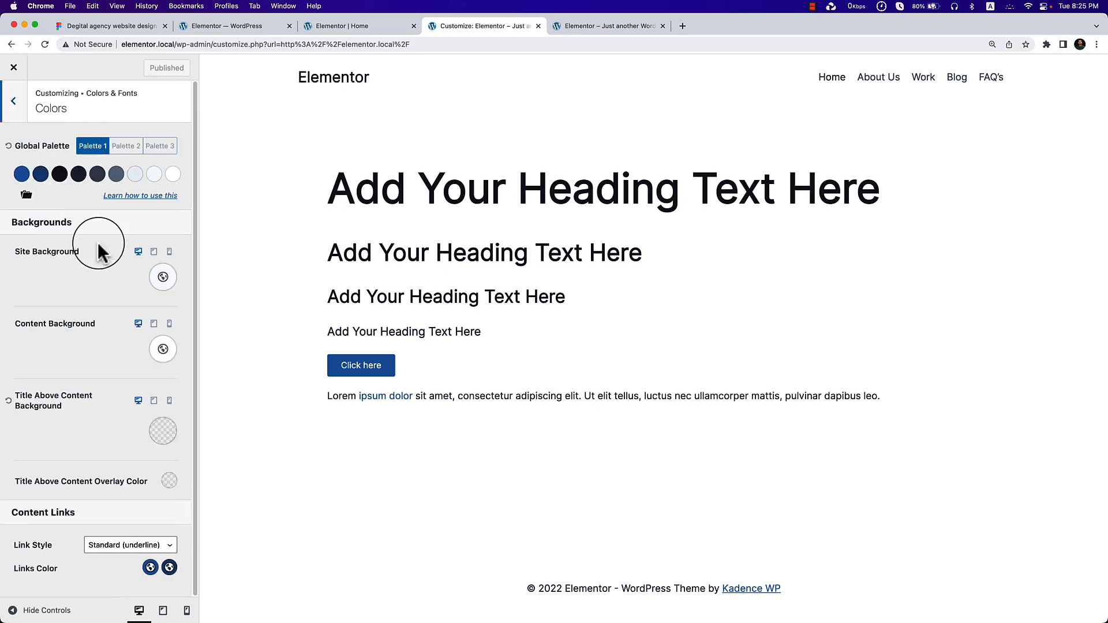
Switch to the Figma design and open the DIGITAL logo vector in the page header for editing.
click(146, 27)
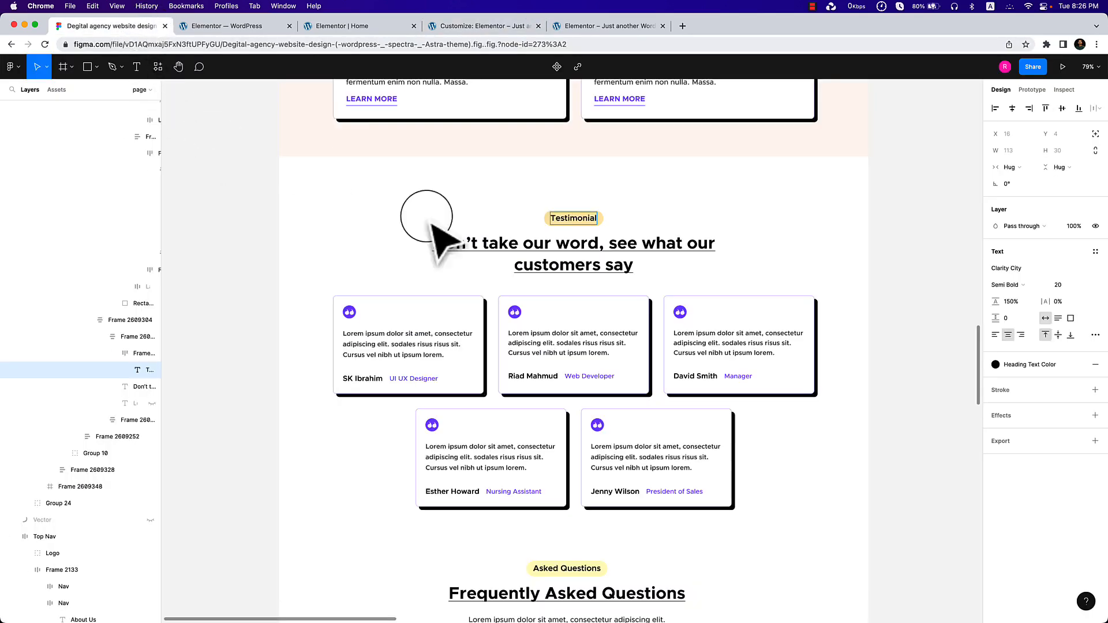
scroll(618, 341, up, 15)
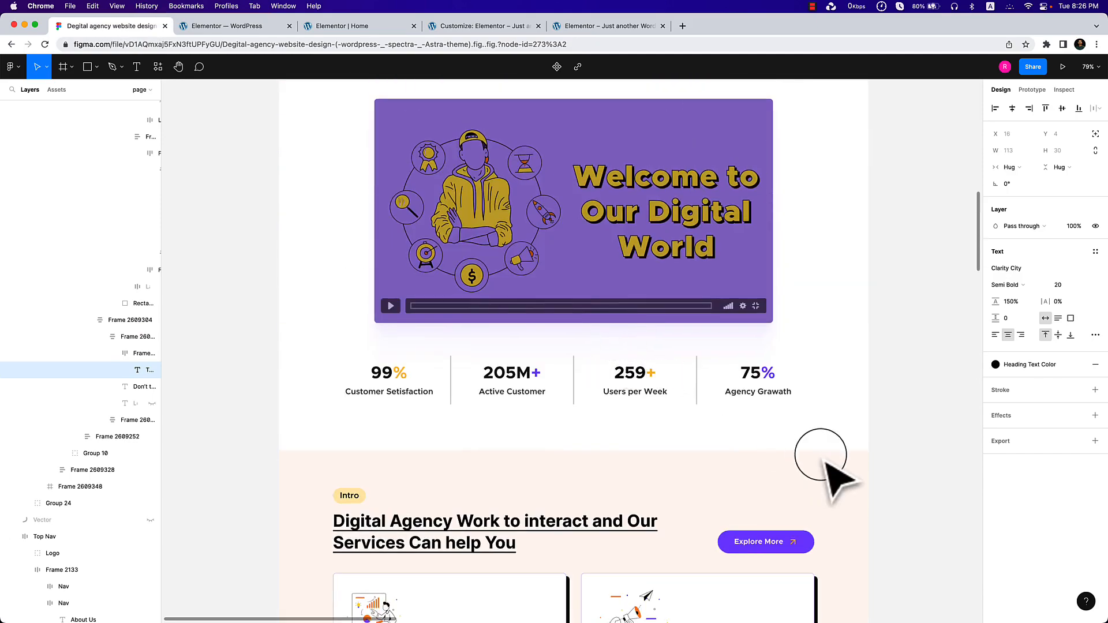
scroll(825, 461, down, 2)
scroll(799, 395, up, 9)
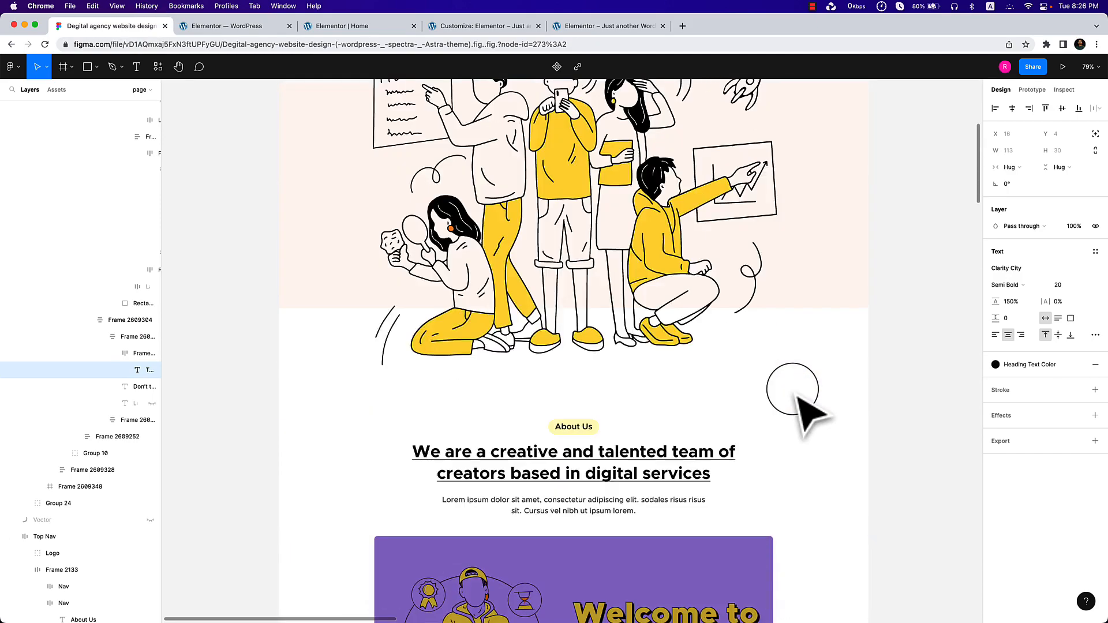
scroll(799, 397, up, 10)
scroll(404, 260, up, 5)
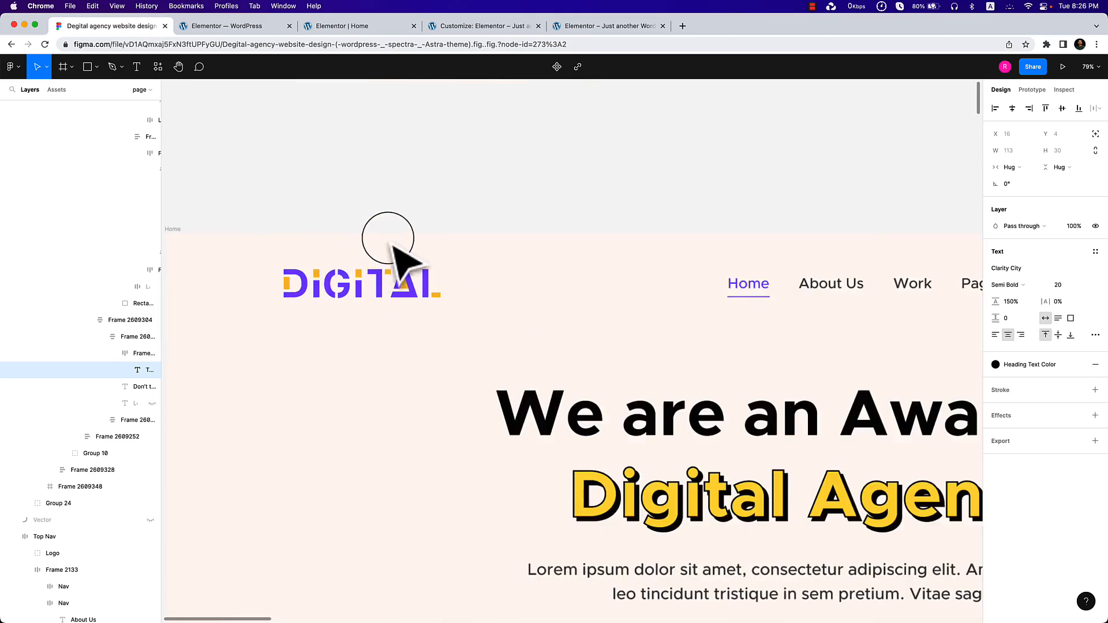
scroll(394, 245, up, 10)
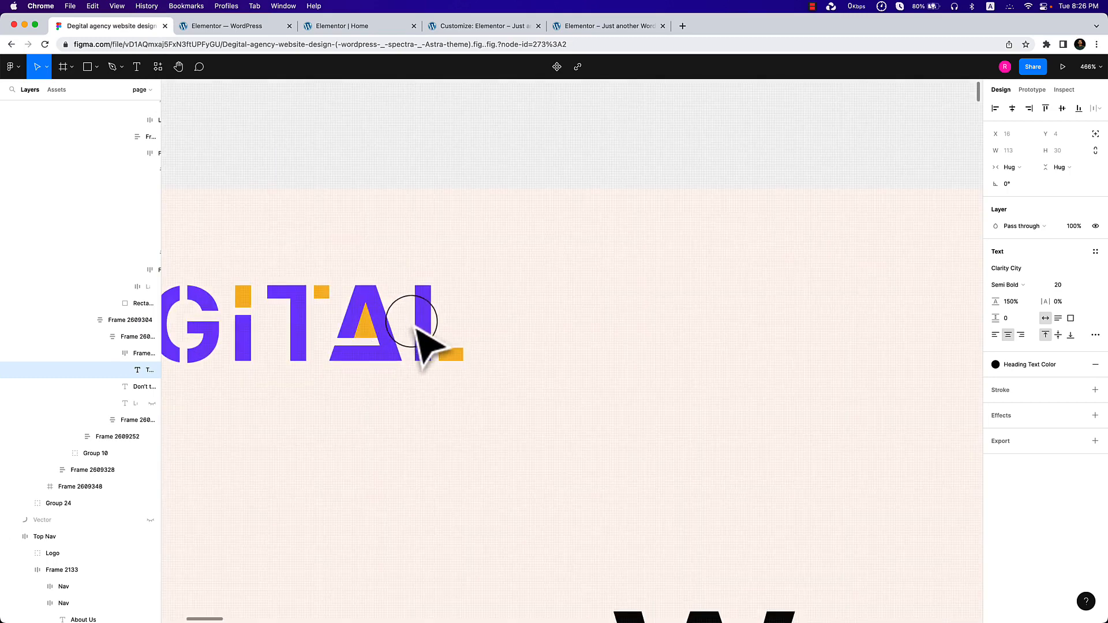
click(415, 323)
double_click(414, 323)
double_click(414, 323)
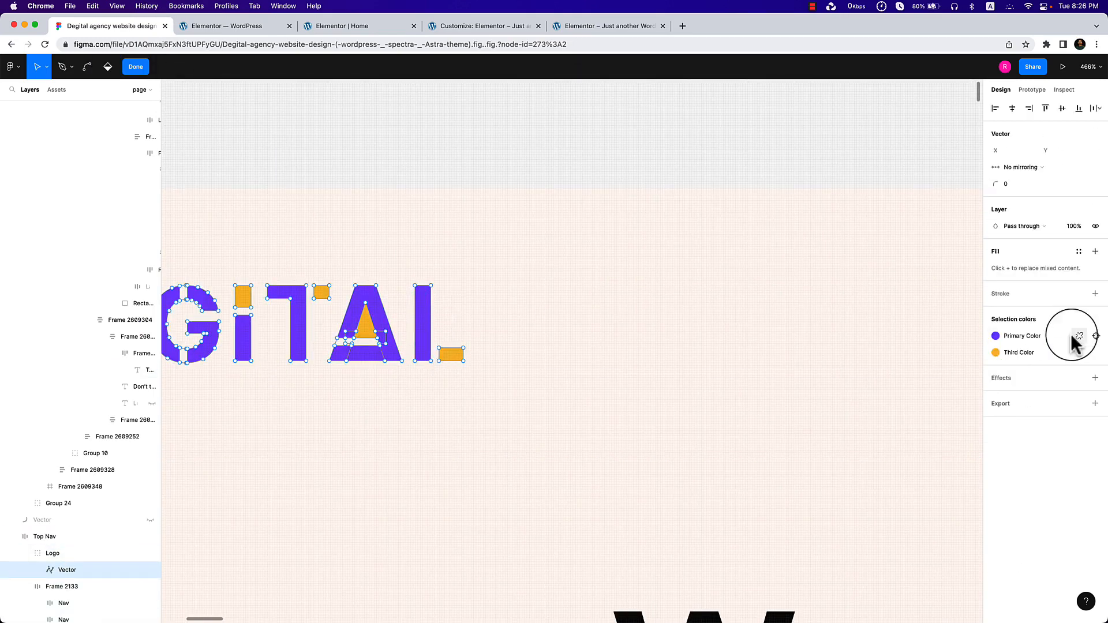
Detach the Primary Color style from the logo's purple and copy its hex value, 8C54FF.
click(1022, 337)
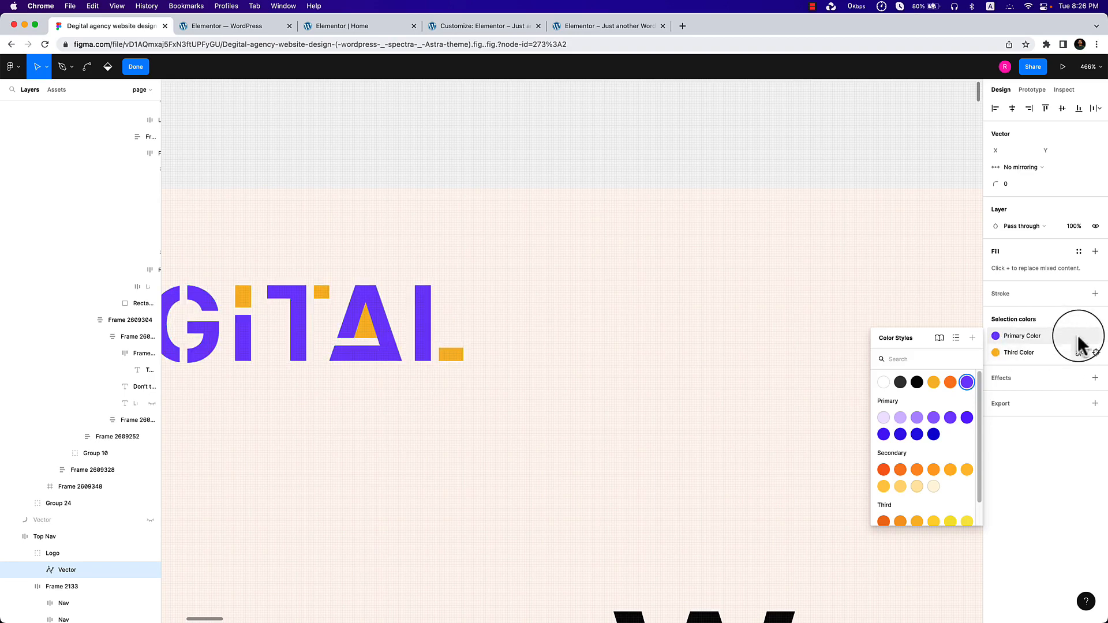
click(1078, 338)
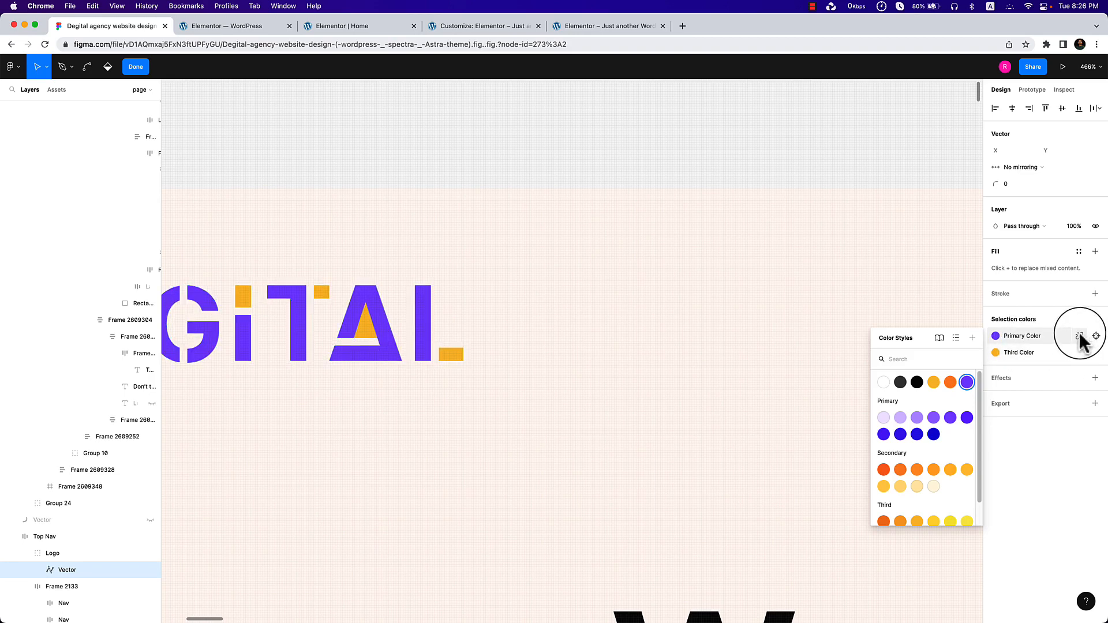
click(1022, 478)
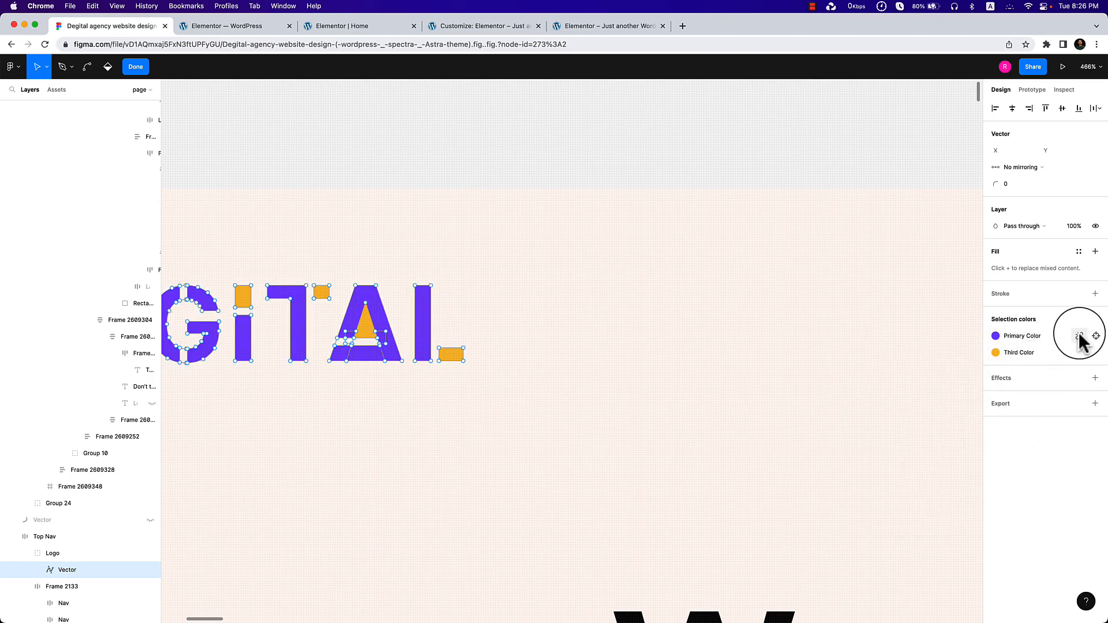
key(Escape)
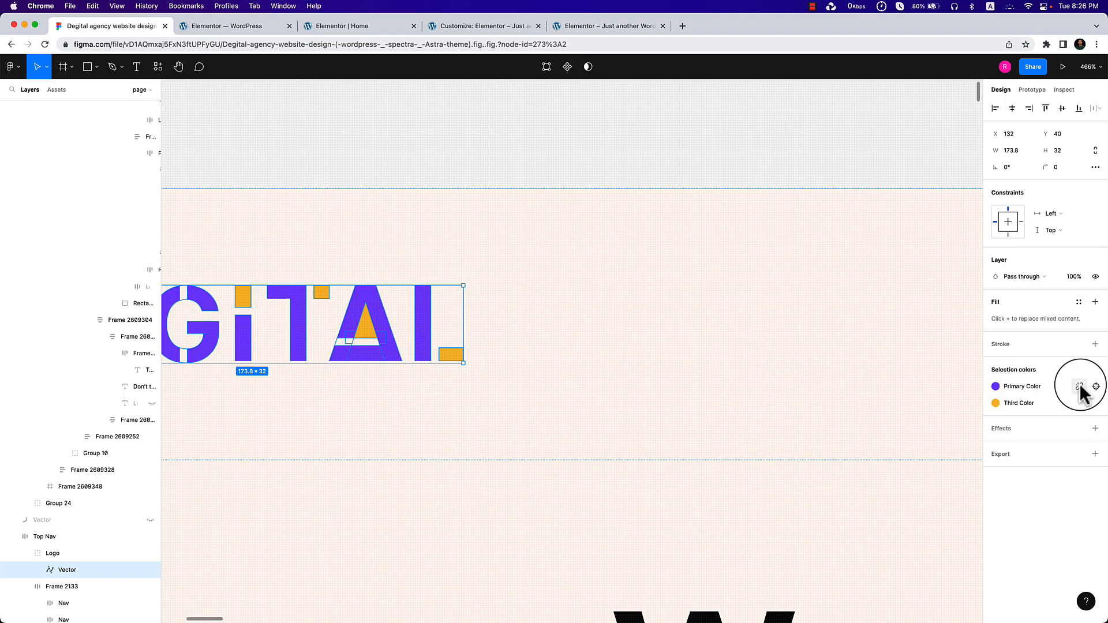
click(1079, 387)
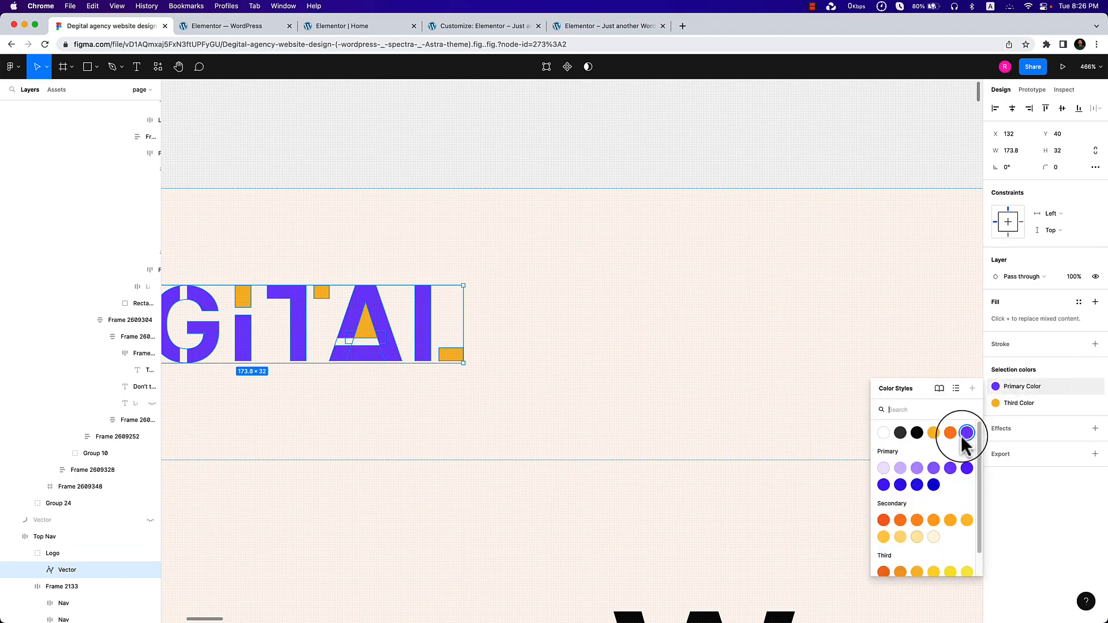
click(505, 422)
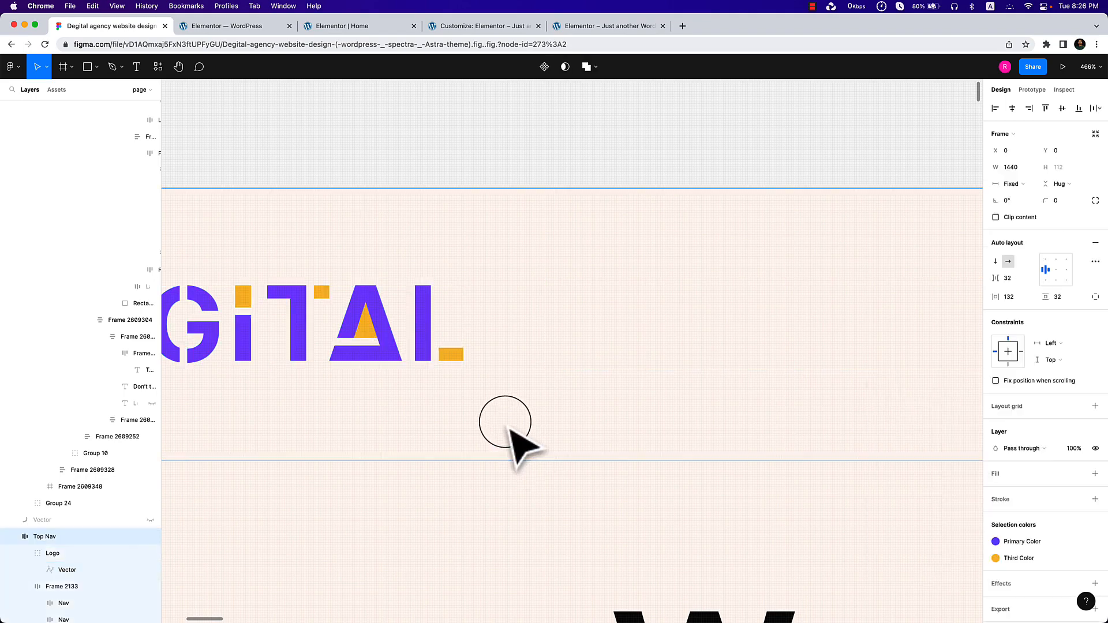
double_click(417, 337)
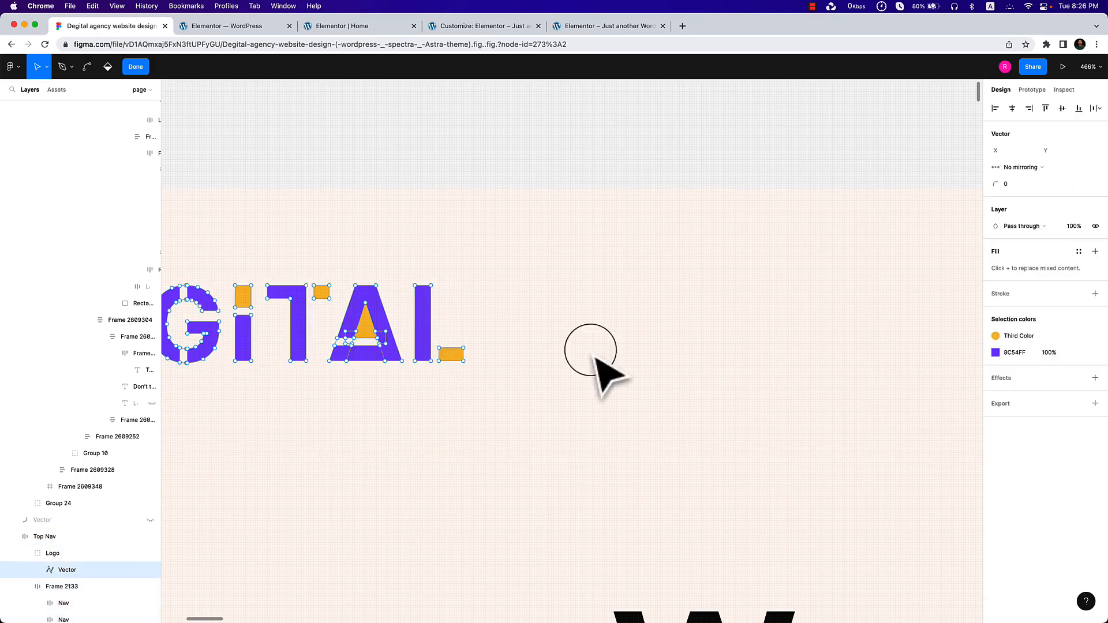
click(1014, 352)
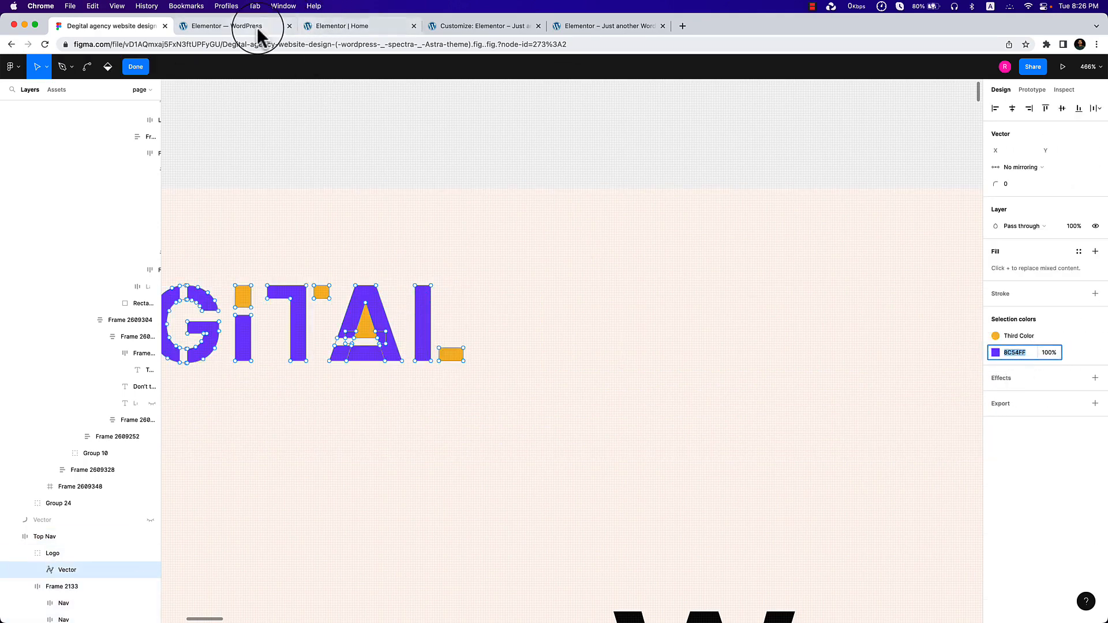
Switch to the WordPress customizer and set the first global palette color to 8C54FF.
click(478, 27)
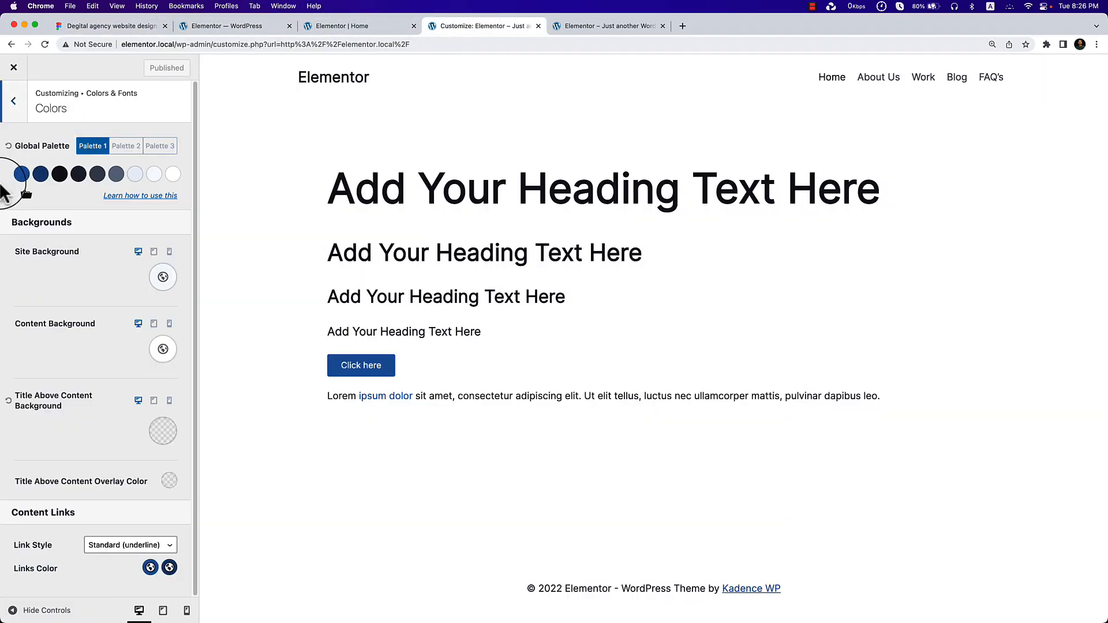
click(22, 175)
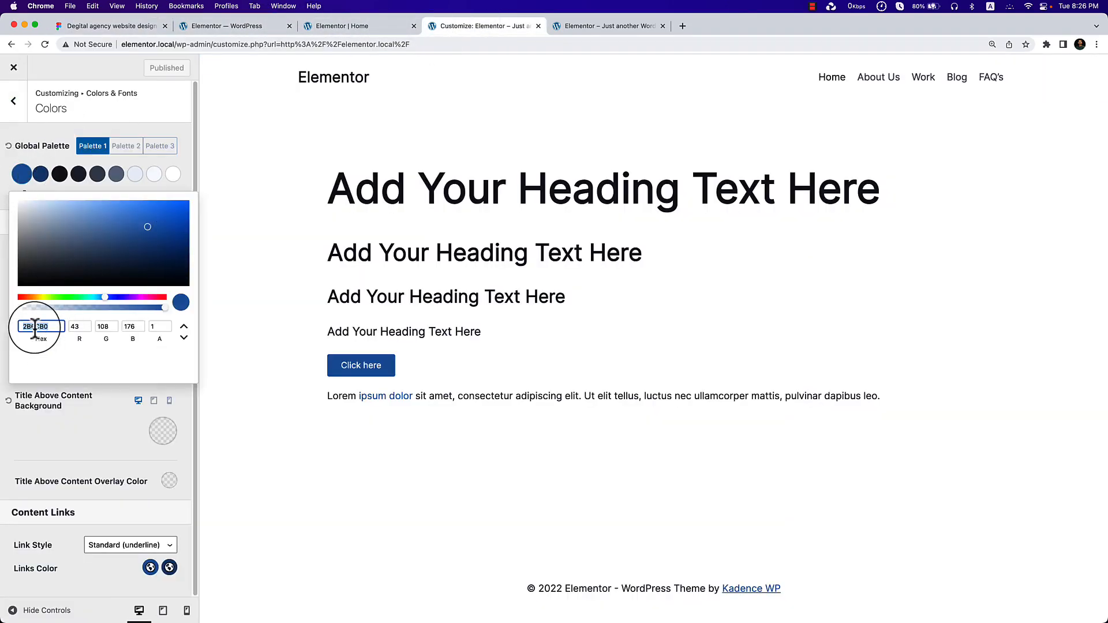
key(super+v)
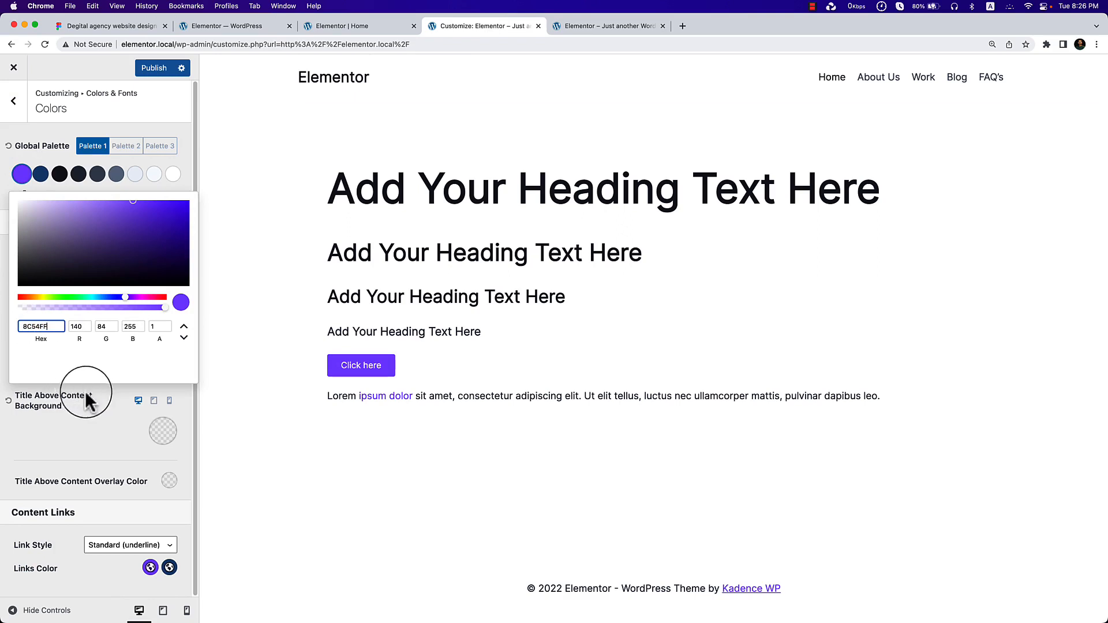
click(92, 401)
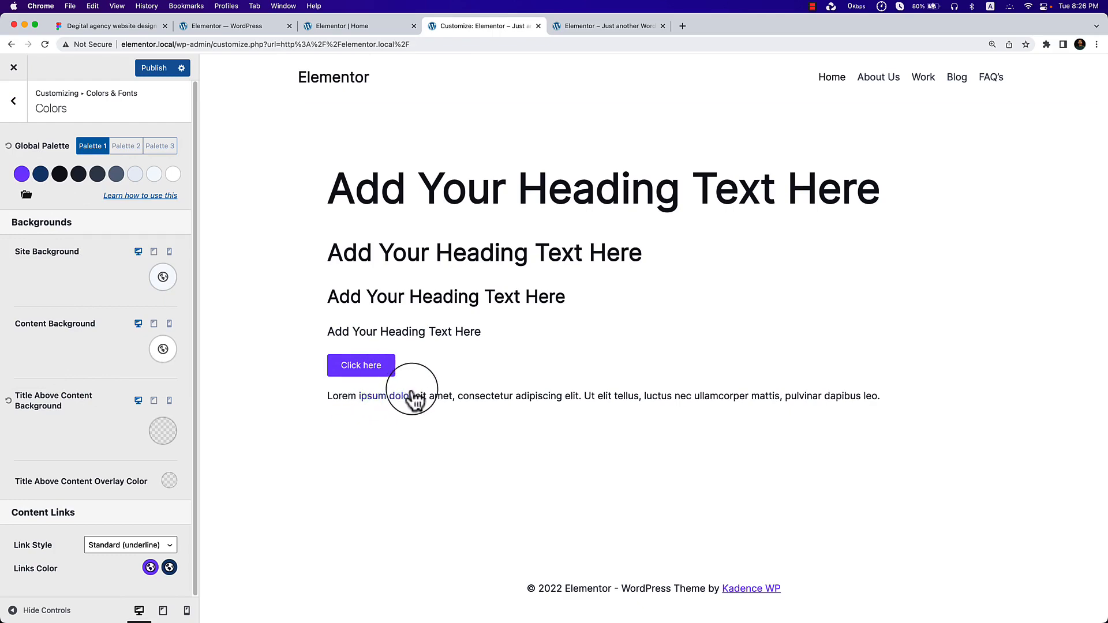
Return to the Figma design, detach the logo's Third Color style and copy its hex value, FAC641.
click(136, 25)
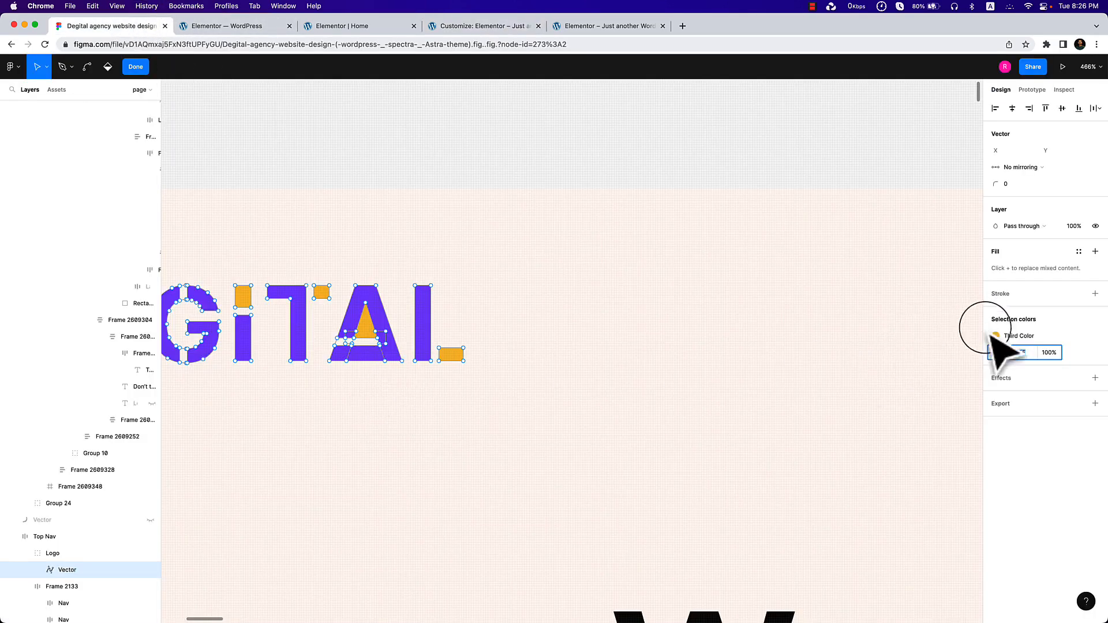
click(1024, 337)
click(1025, 338)
click(1022, 335)
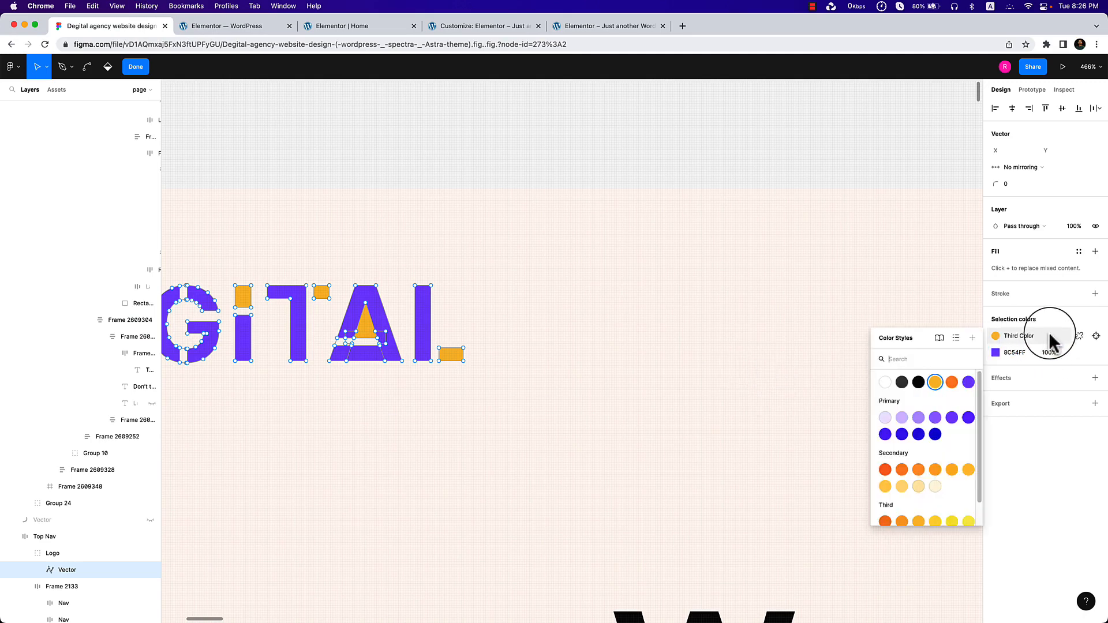
click(1079, 336)
click(1009, 352)
key(super+c)
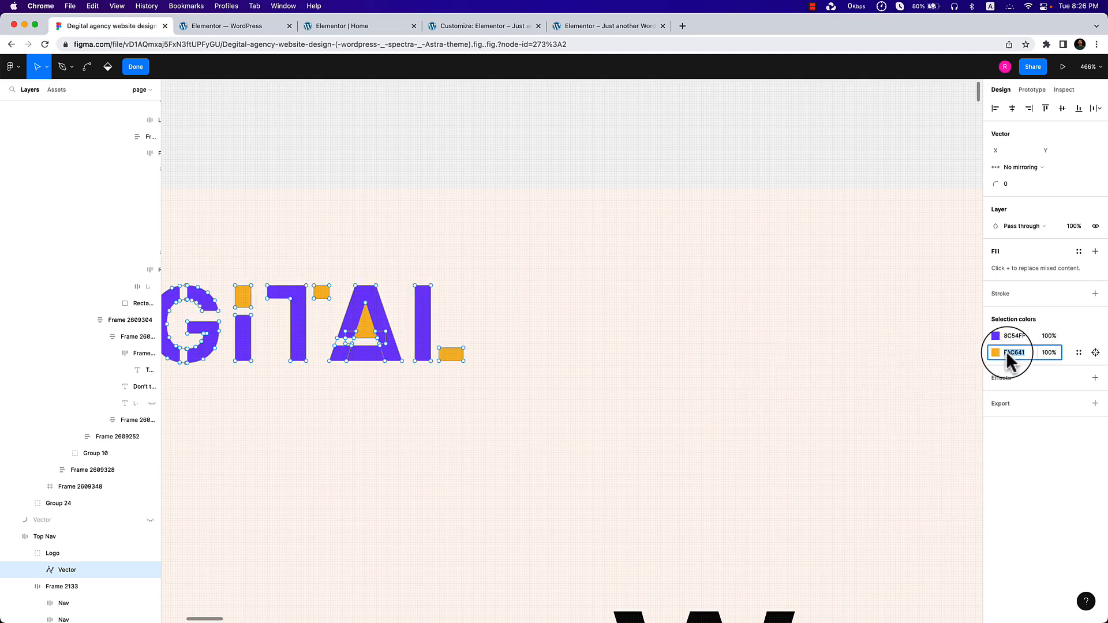
Switch back to the WordPress customizer and set the second global palette color to FAC641.
click(240, 26)
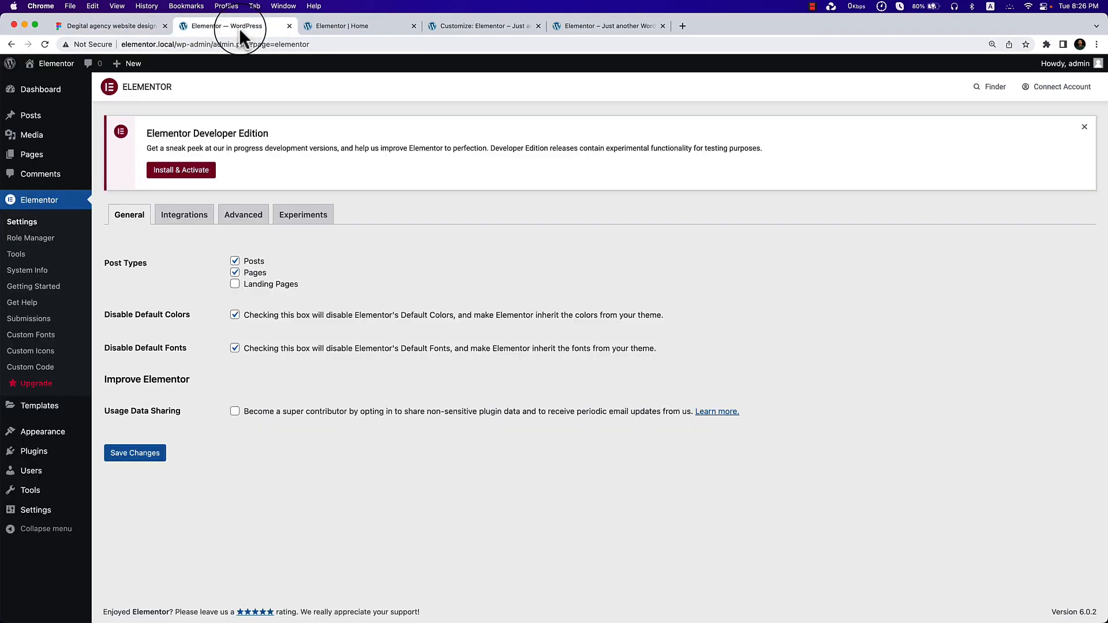
click(487, 26)
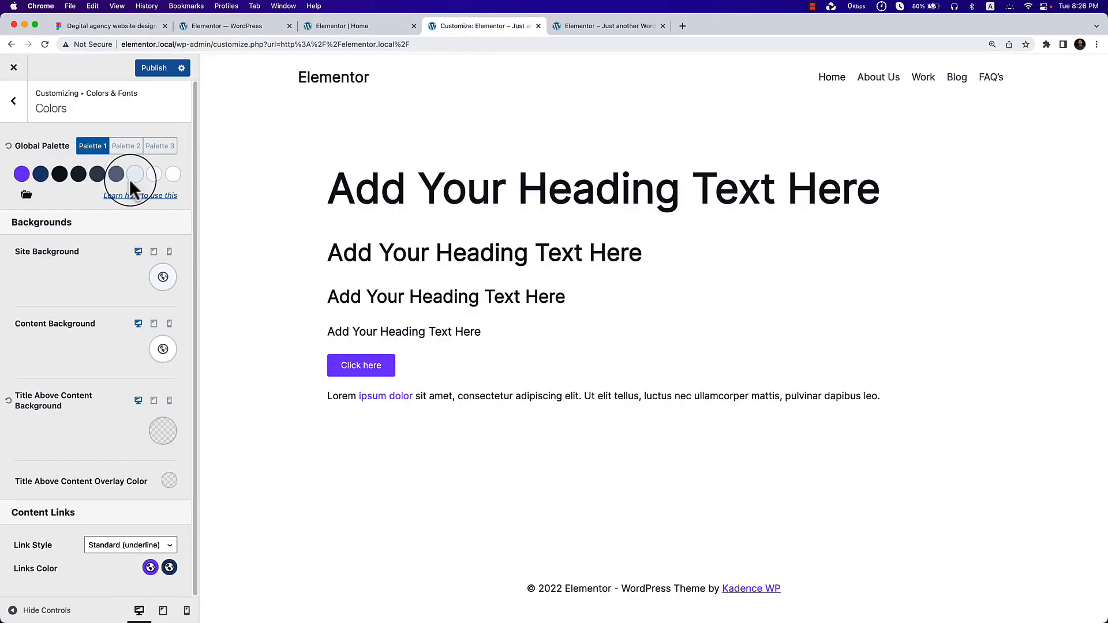
click(41, 173)
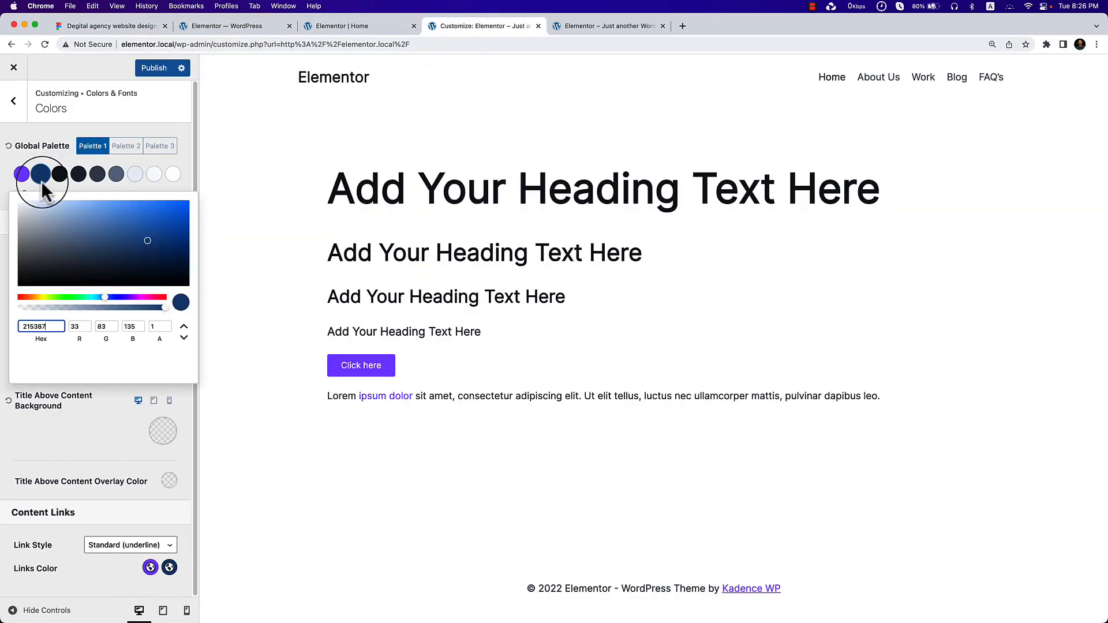
double_click(38, 327)
key(super+v)
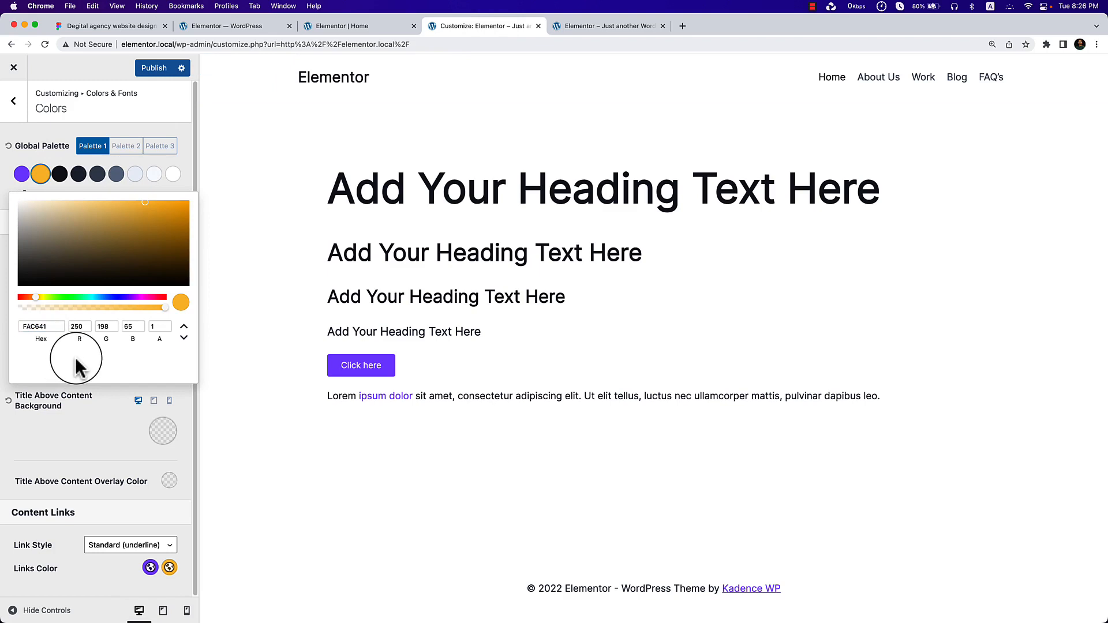
click(111, 402)
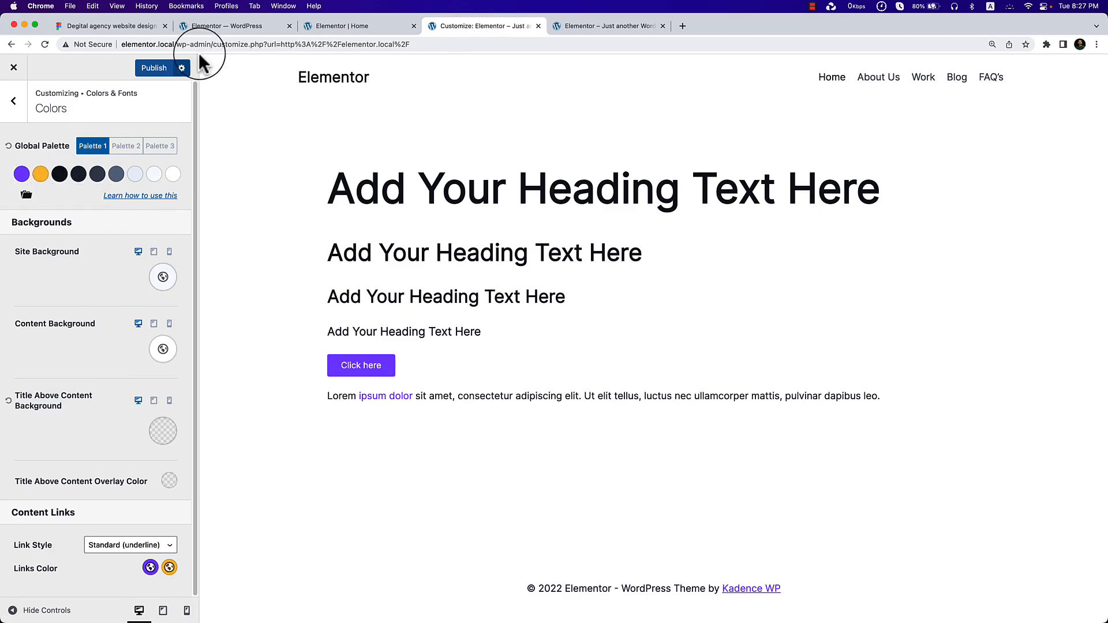
Return to the Figma design, select the large frame containing the hero section and detach its Heading Text Color style.
click(149, 26)
scroll(522, 289, down, 10)
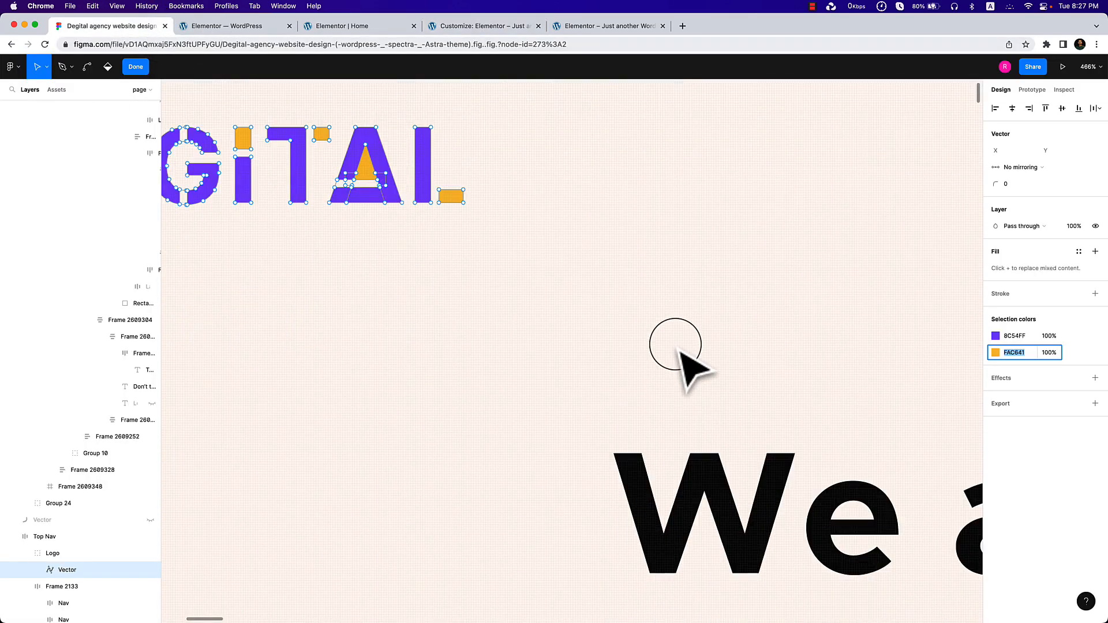
click(837, 383)
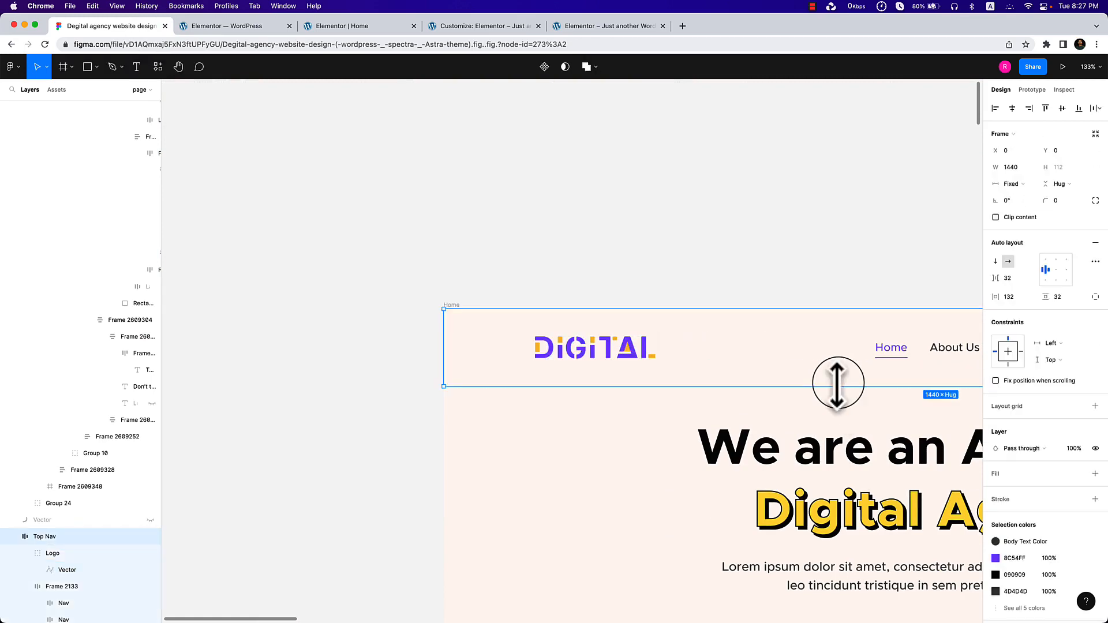
click(815, 277)
drag(840, 383, 549, 255)
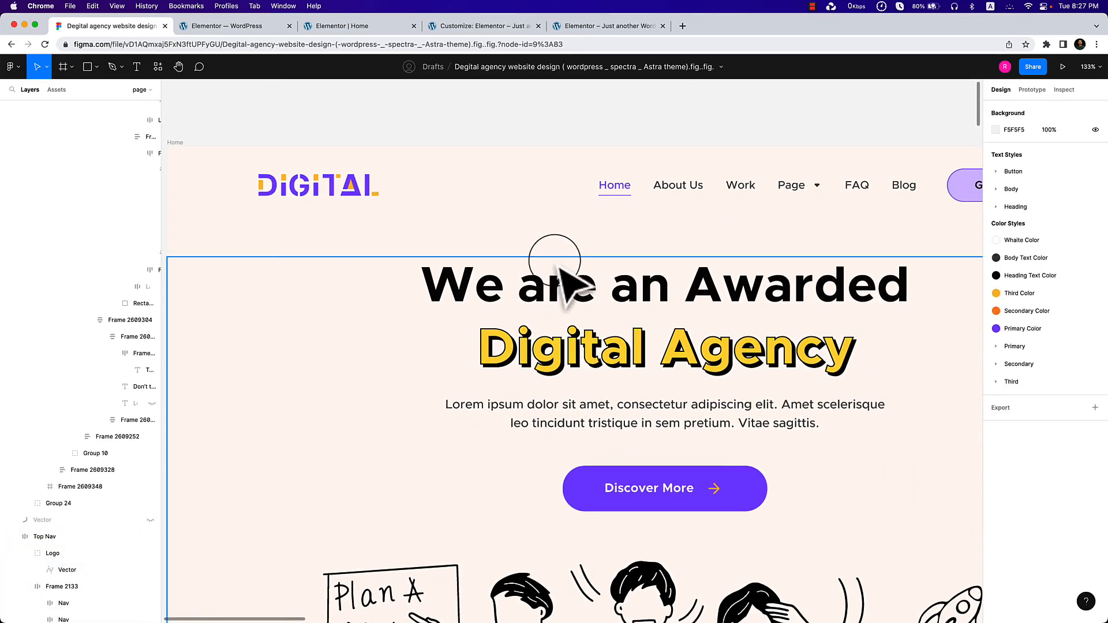
click(551, 304)
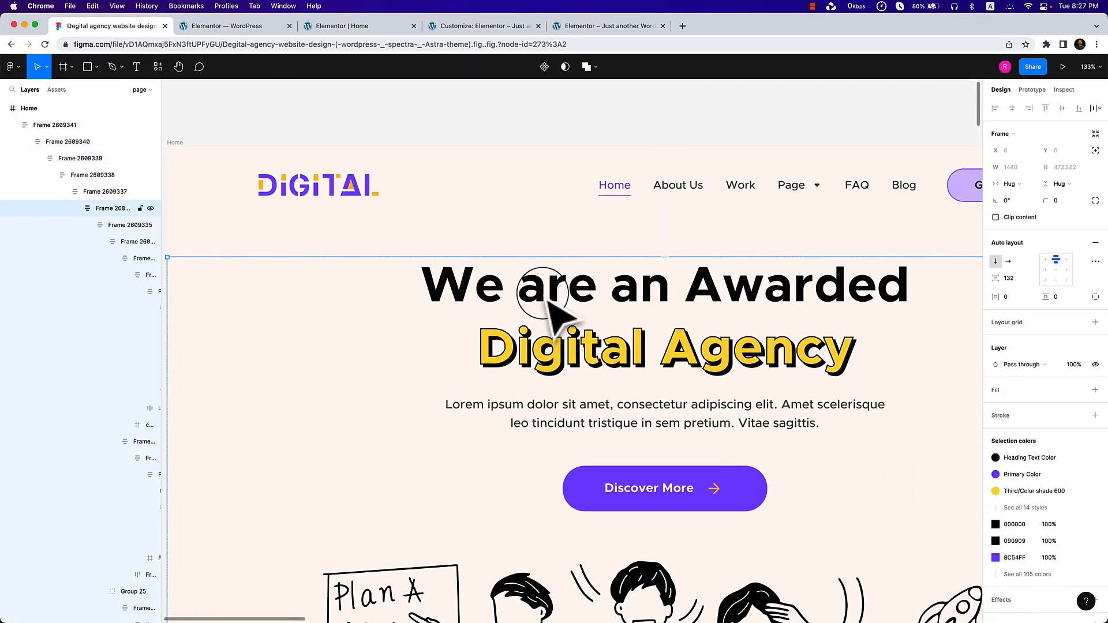
click(554, 312)
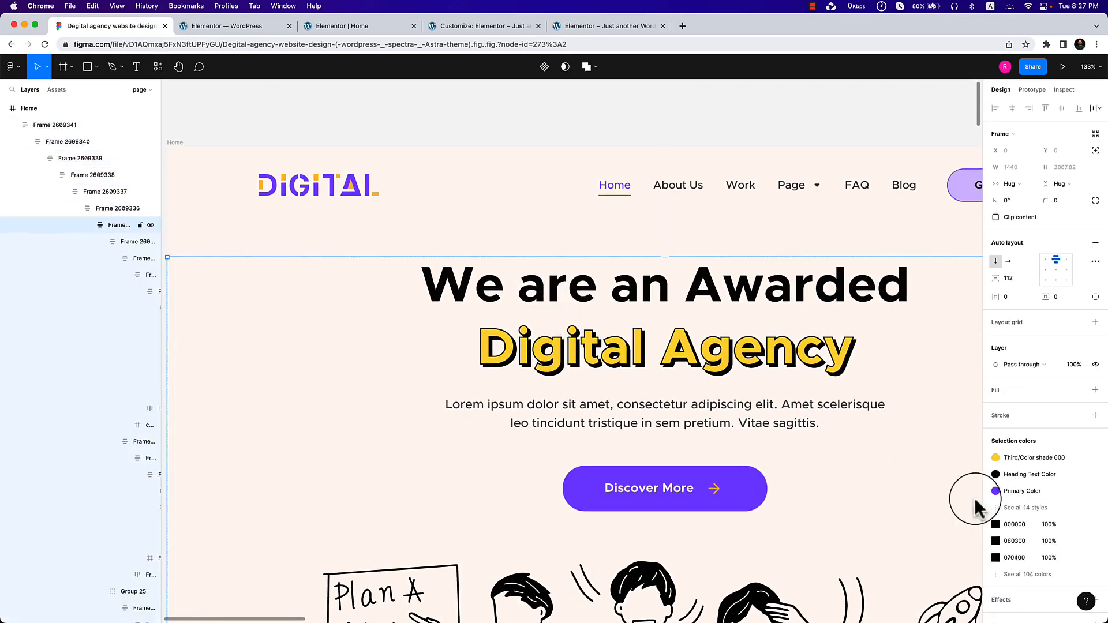
click(1016, 475)
click(1079, 475)
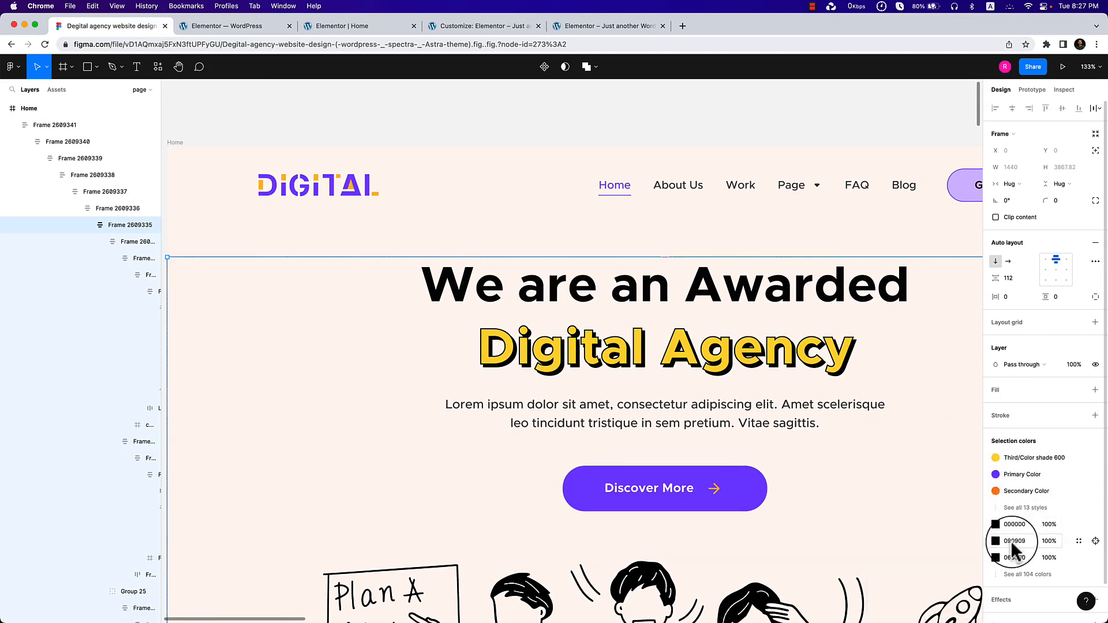
Select the hero heading's frame, copy its black hex value, 090909, and return to the WordPress customizer's color settings.
click(582, 294)
click(583, 295)
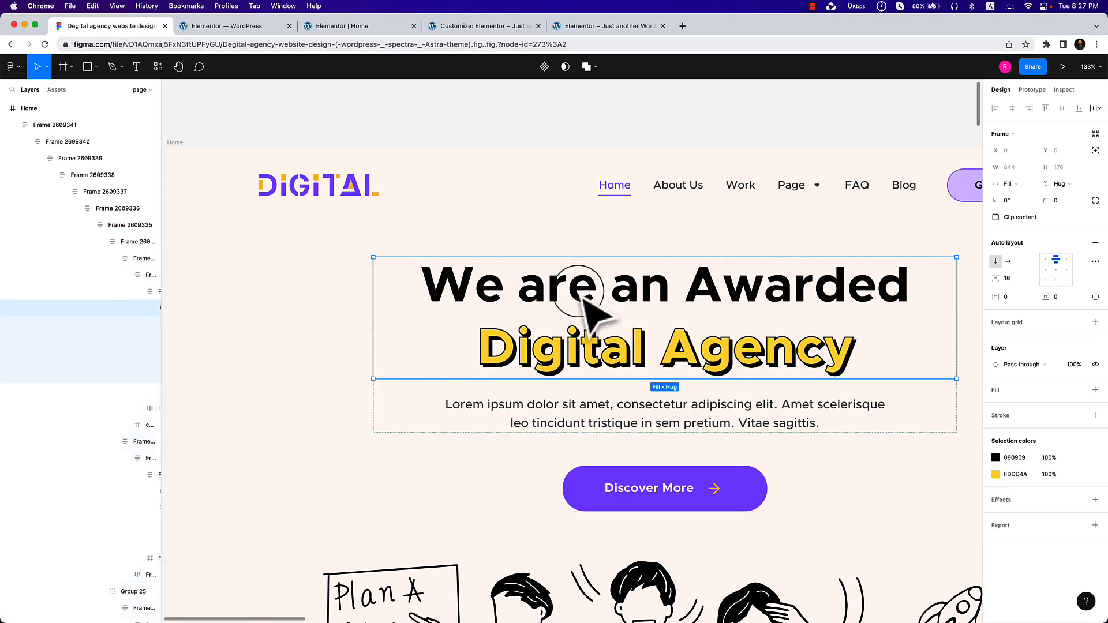
click(1014, 459)
key(super+c)
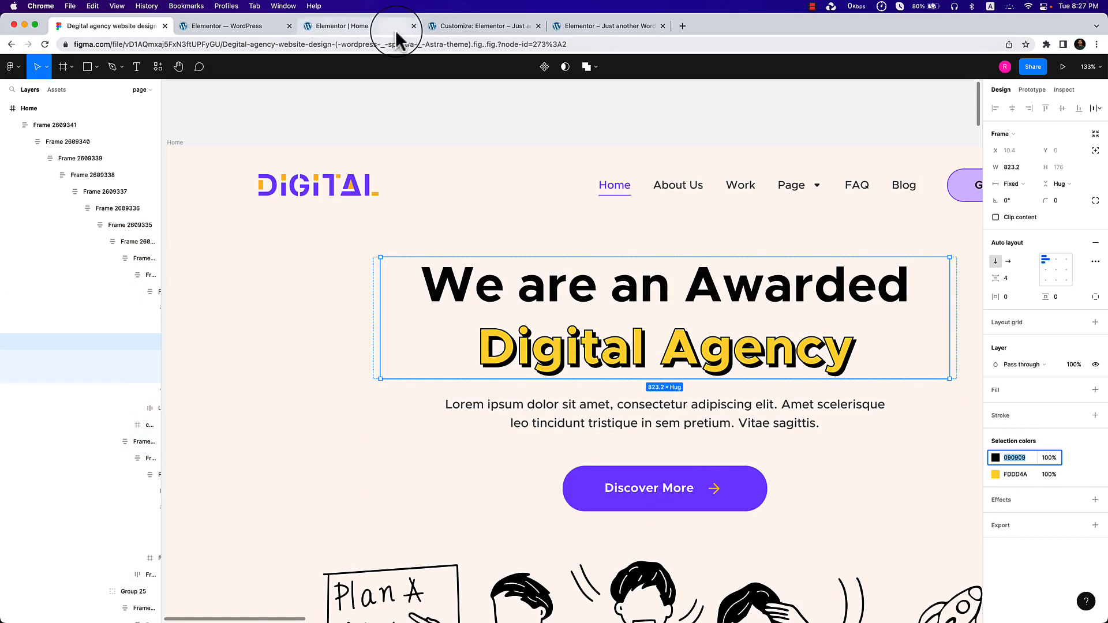
click(491, 27)
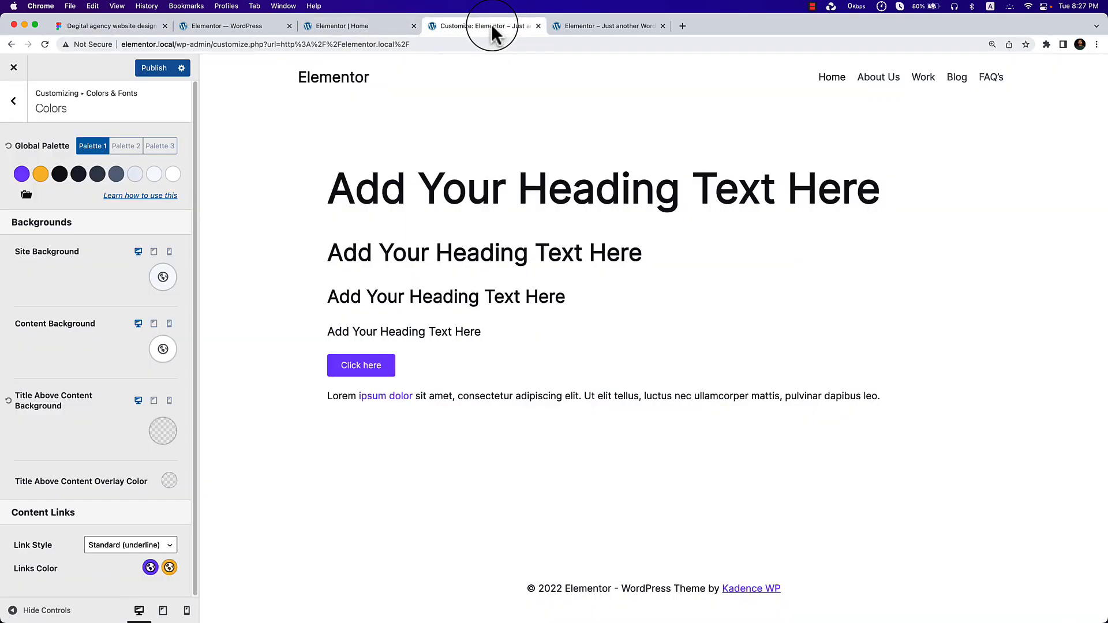
Set the third global palette color to 090909.
click(66, 183)
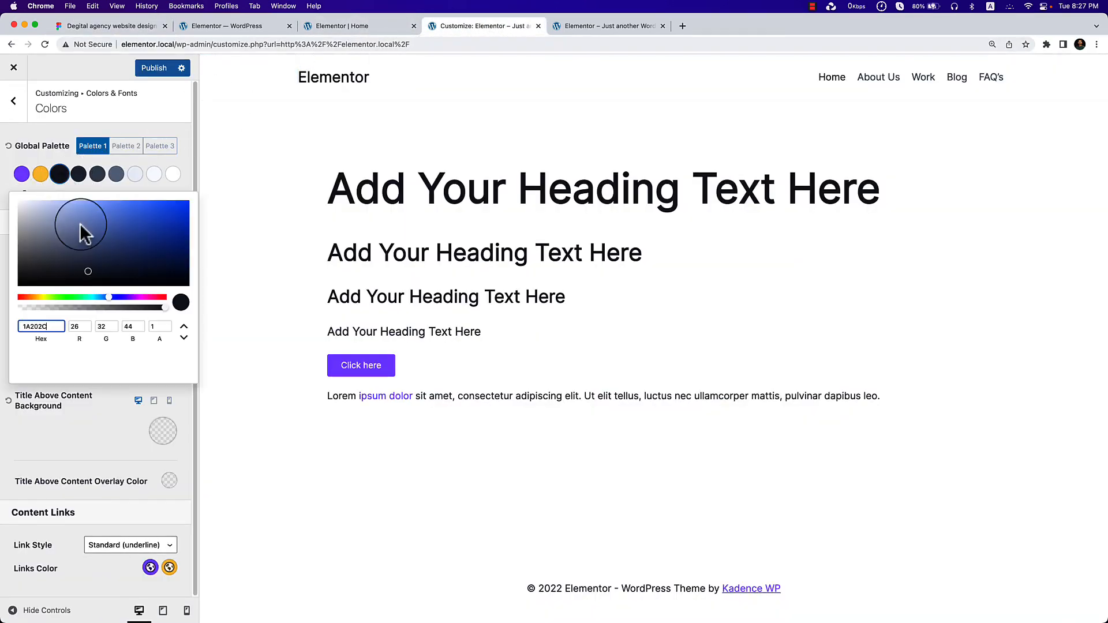
click(37, 332)
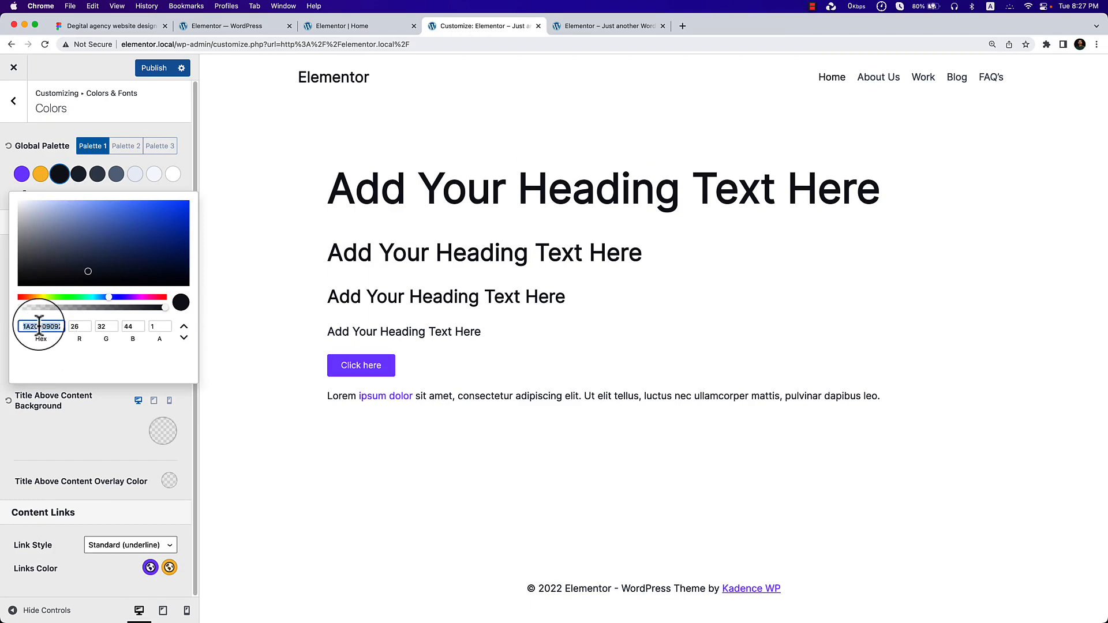
key(super+v)
click(84, 365)
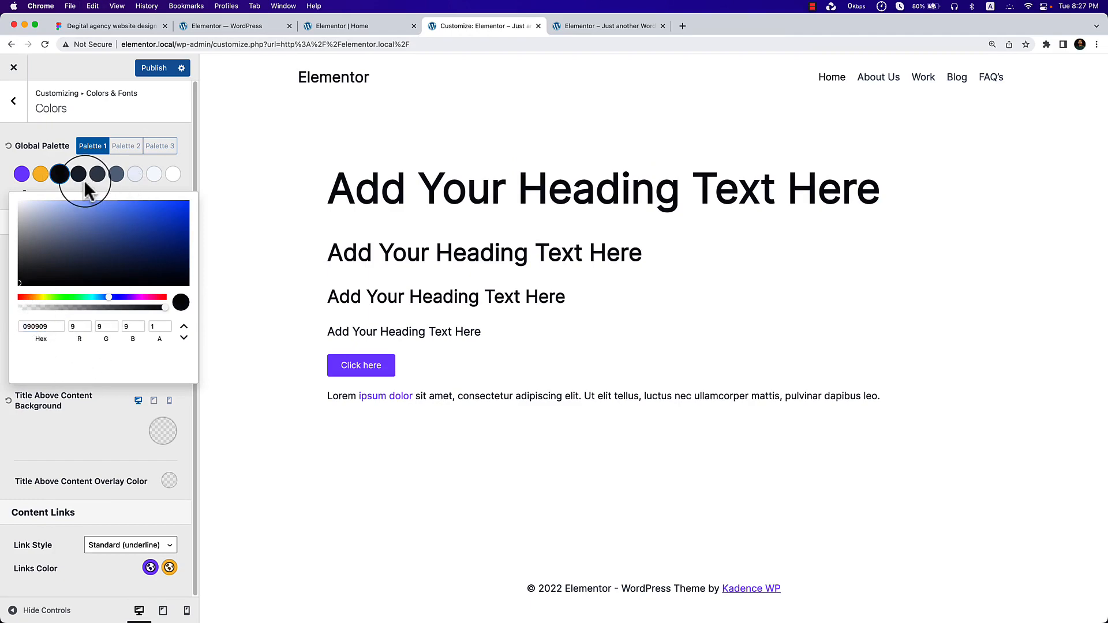
click(69, 173)
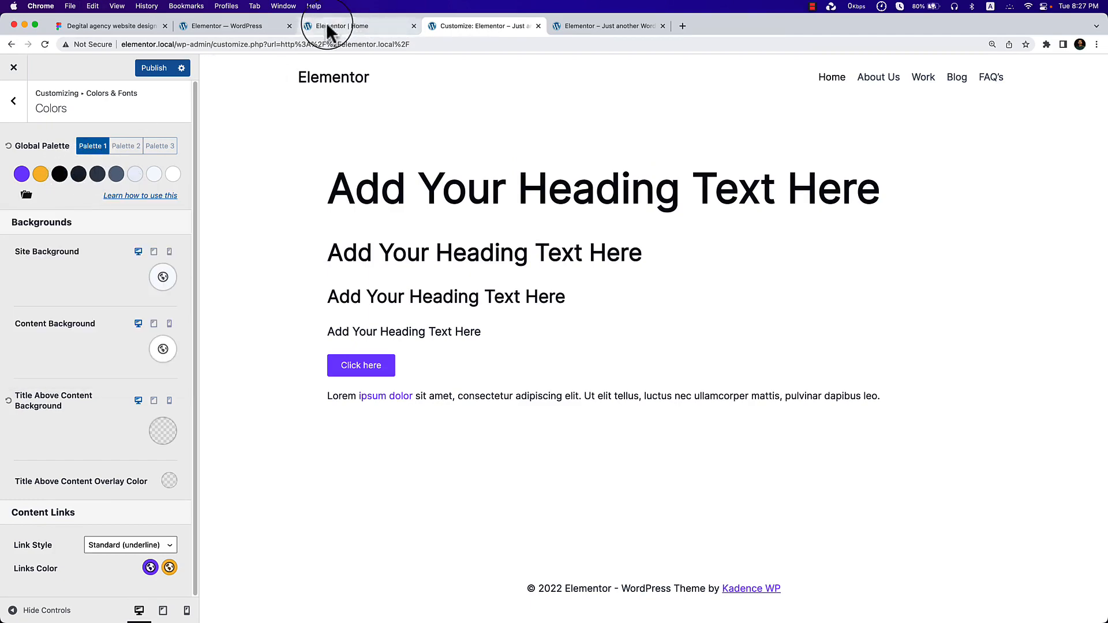
Return to the Figma design and inspect the hero and top navigation frames' colors to look for the pale background color.
click(141, 26)
scroll(314, 259, down, 10)
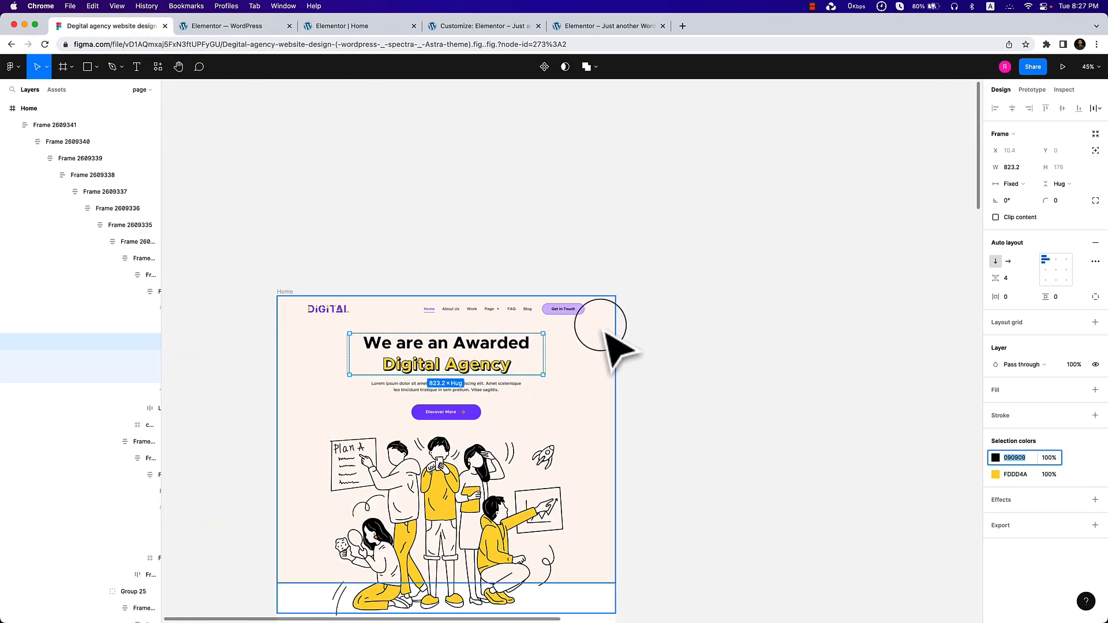
click(607, 358)
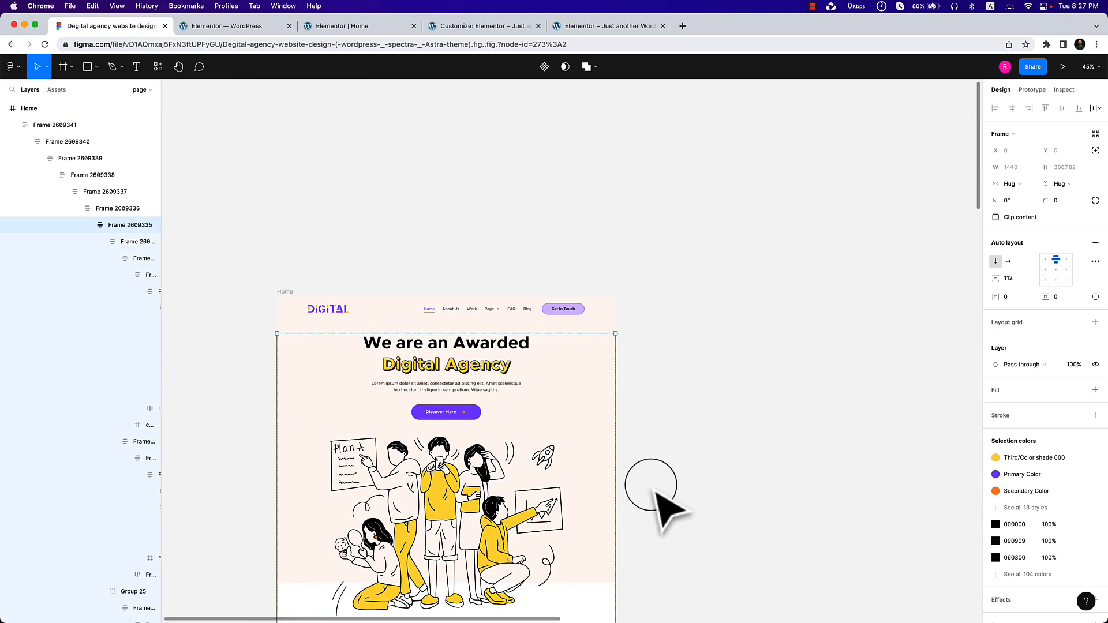
scroll(663, 502, down, 5)
click(584, 341)
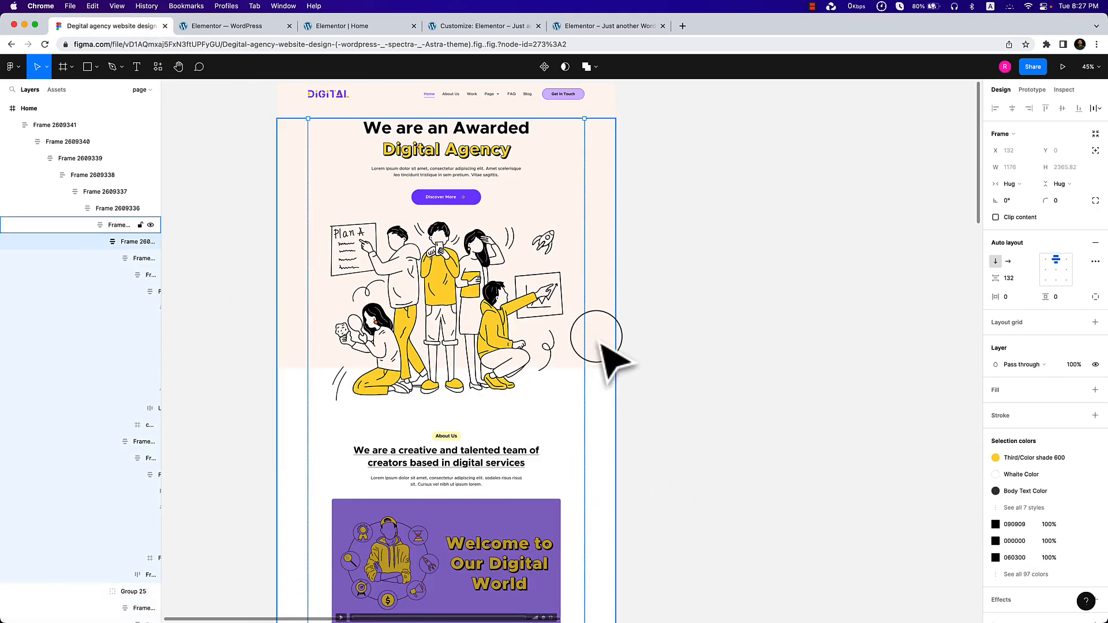
click(601, 352)
scroll(597, 323, up, 3)
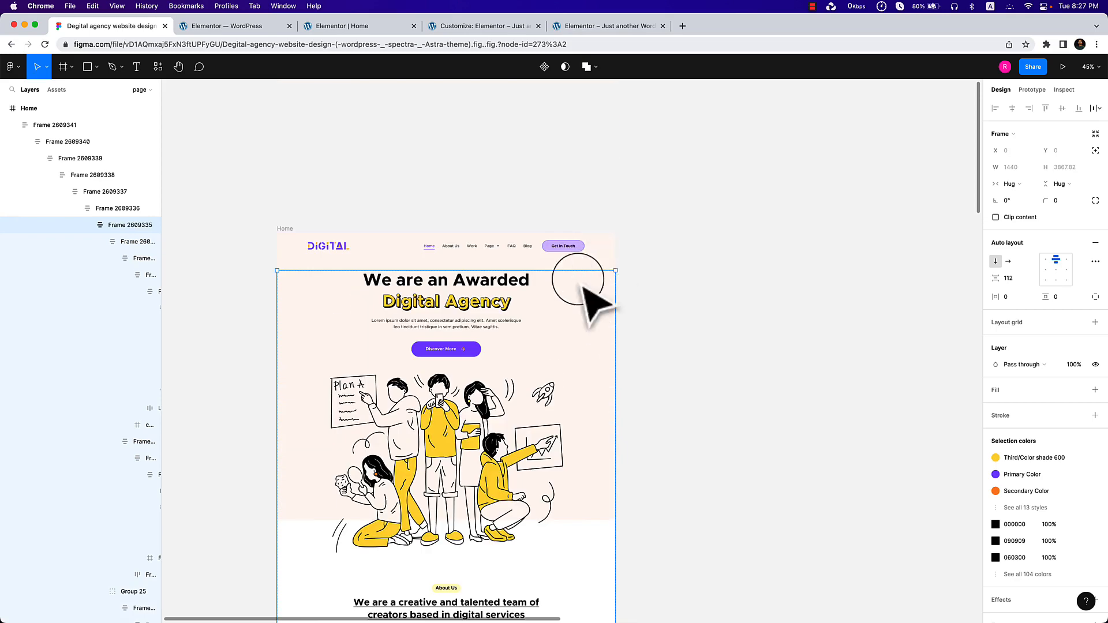
click(280, 246)
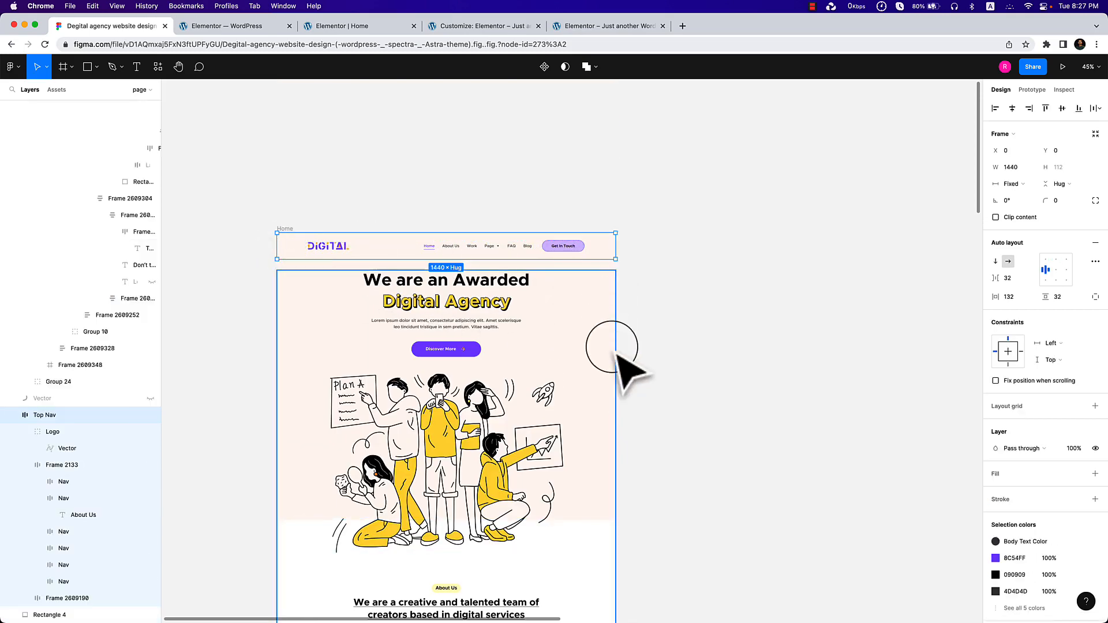
scroll(617, 347, up, 5)
click(613, 266)
double_click(611, 270)
double_click(608, 269)
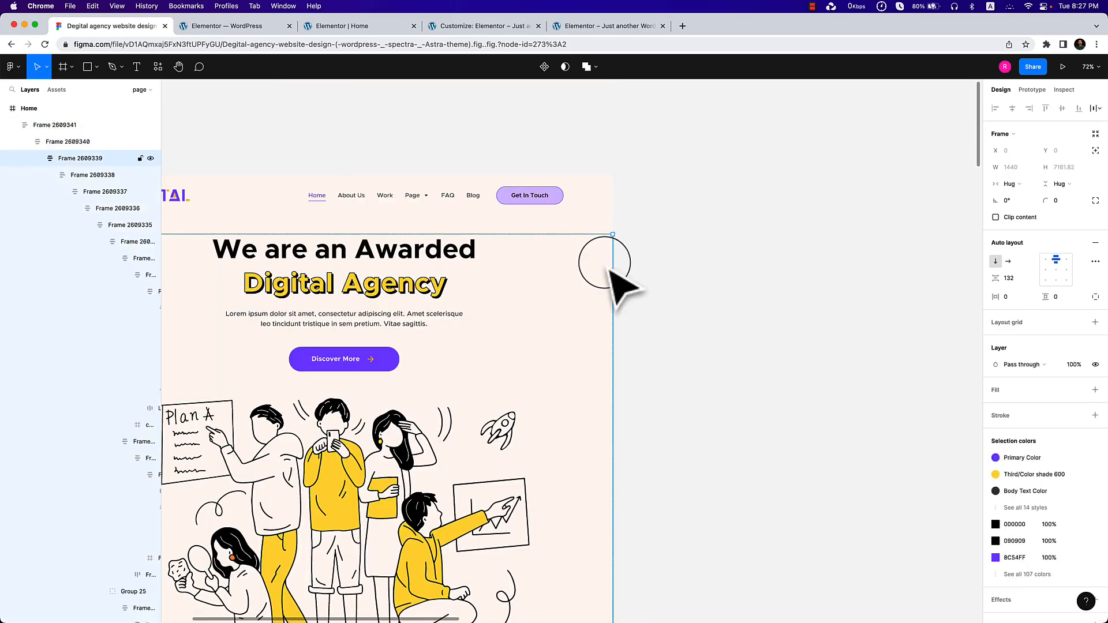
double_click(606, 269)
double_click(607, 269)
double_click(606, 269)
double_click(606, 269)
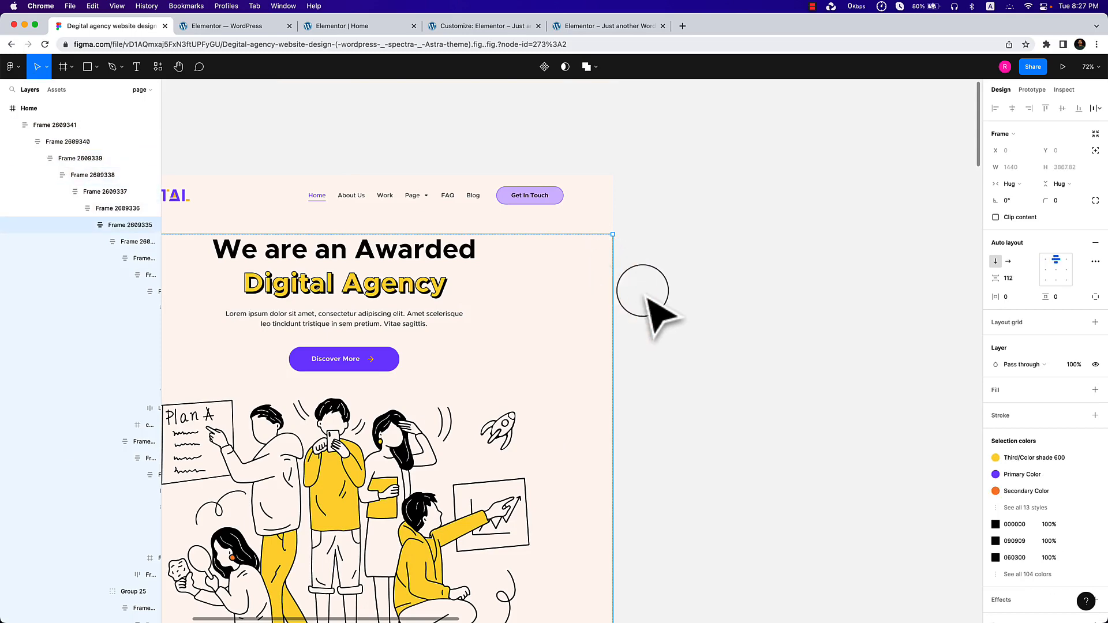
Select the services section's background rectangle, copy its fill hex value, FFF8F3, and return to the WordPress customizer.
scroll(471, 499, down, 3)
scroll(473, 499, down, 20)
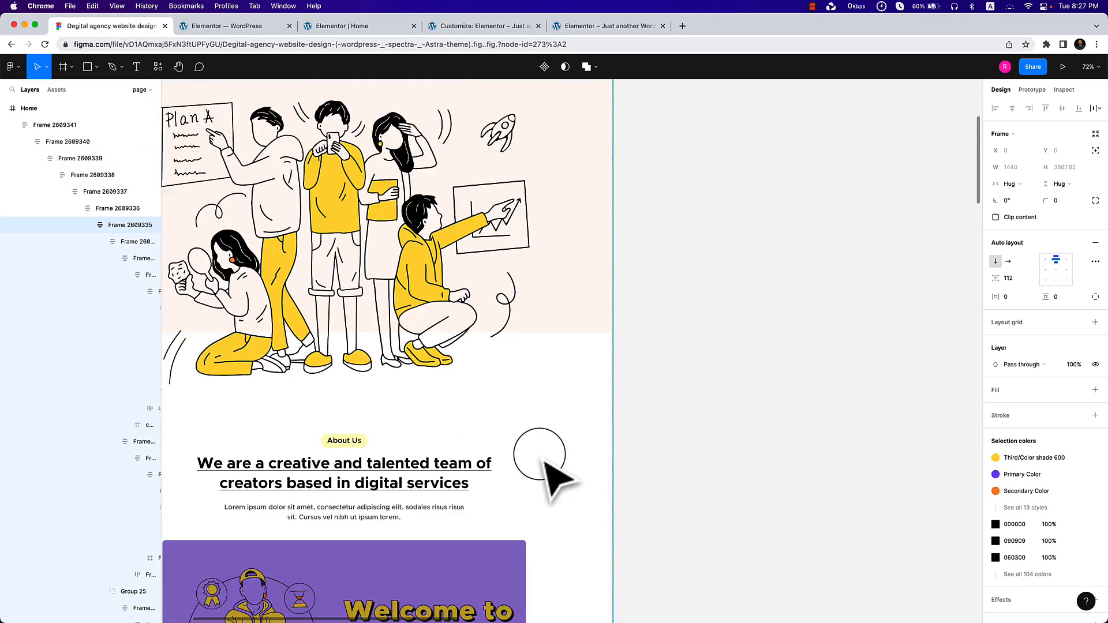
double_click(609, 370)
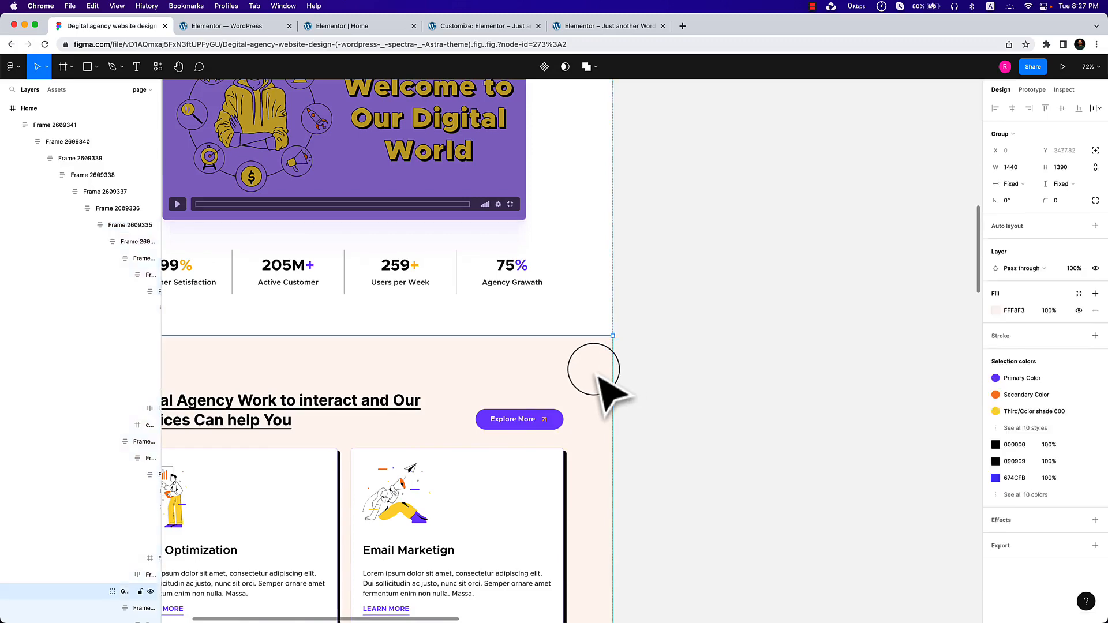
double_click(605, 369)
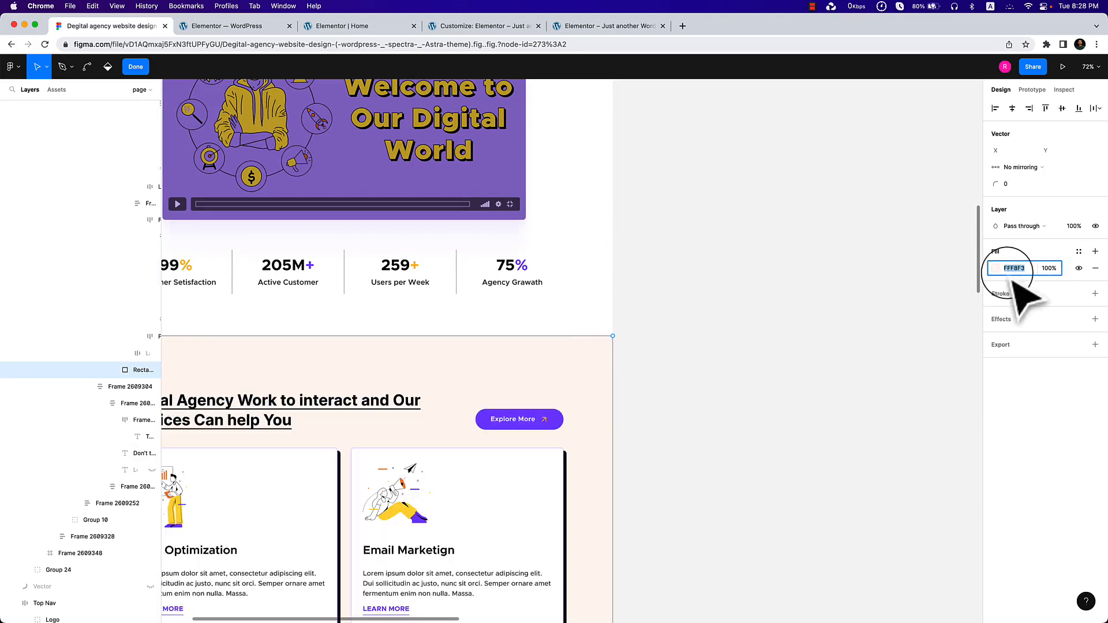
click(455, 26)
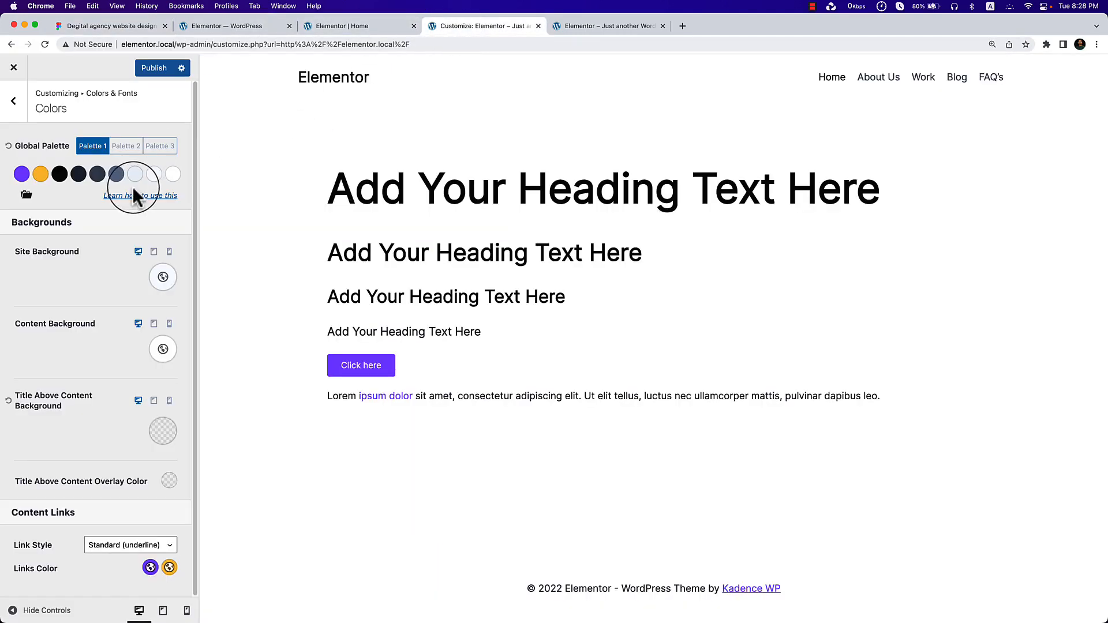
Set the fifth global palette color to FFF8F3.
click(98, 184)
click(61, 332)
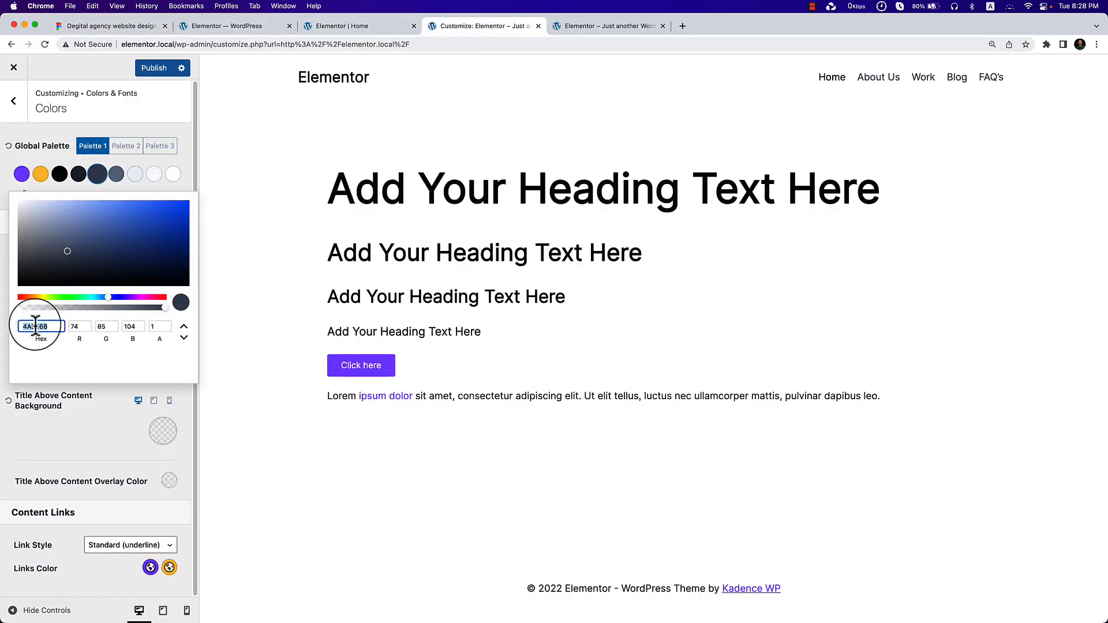
text(FFF8F3)
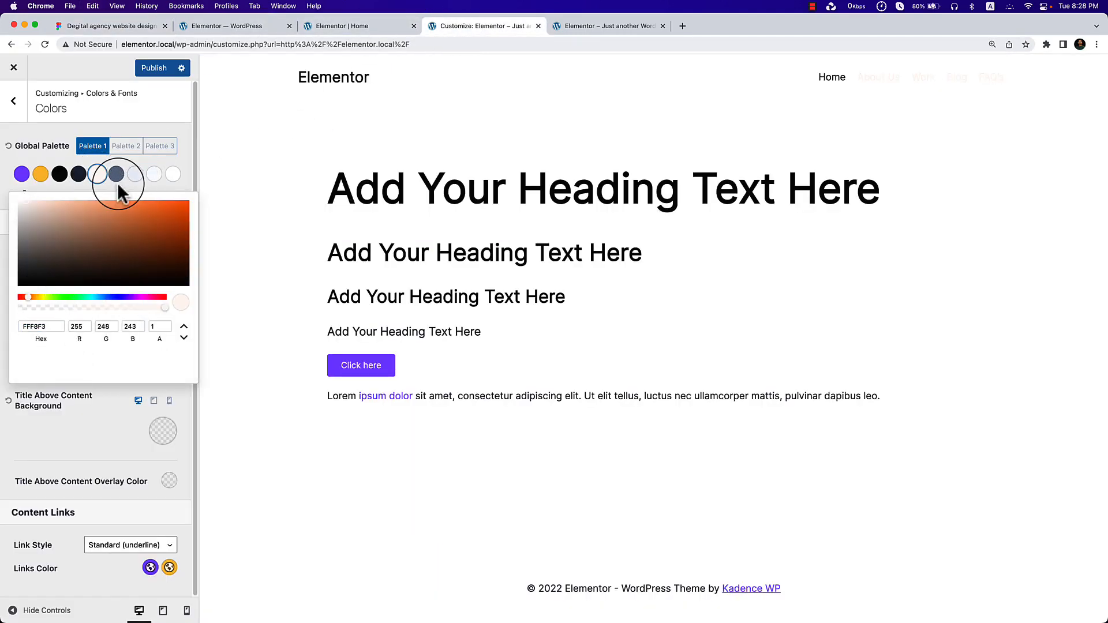
Set the fourth global palette color to FFF8F3.
click(78, 173)
click(36, 327)
double_click(31, 326)
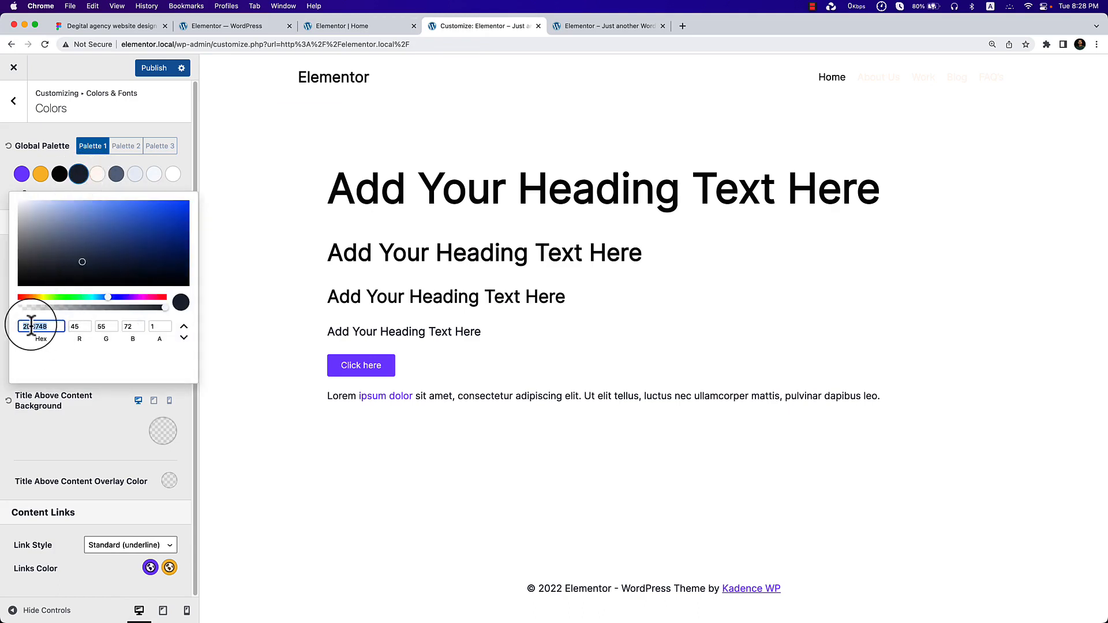
text(FFF8F3)
click(109, 186)
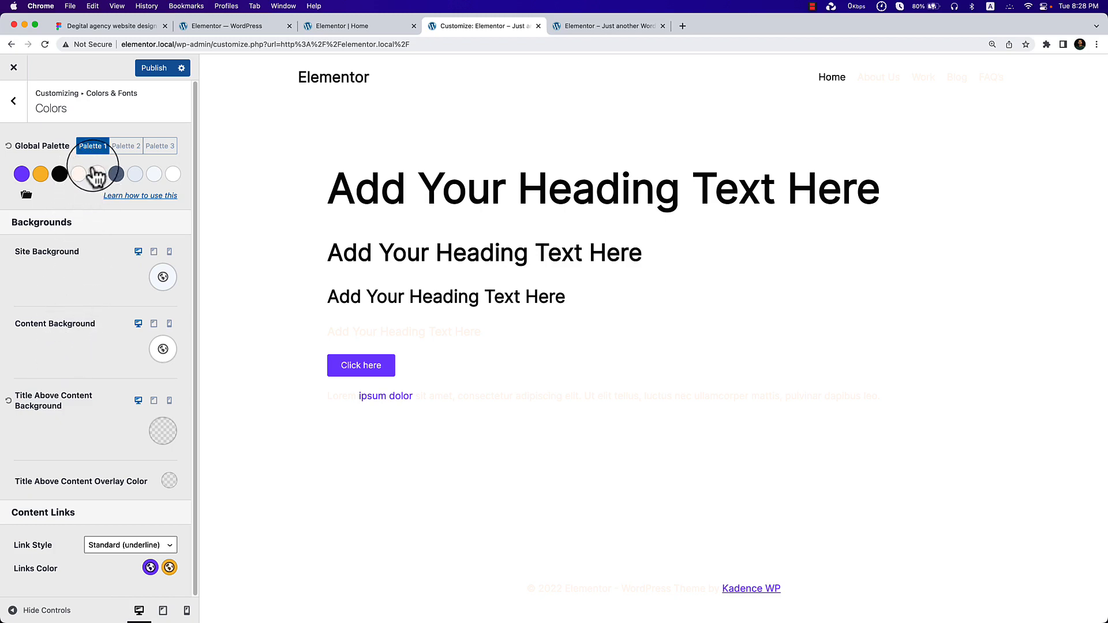
Copy the third global palette color's hex value, 090909, into the fourth palette color and set its opacity to 0.83.
click(75, 178)
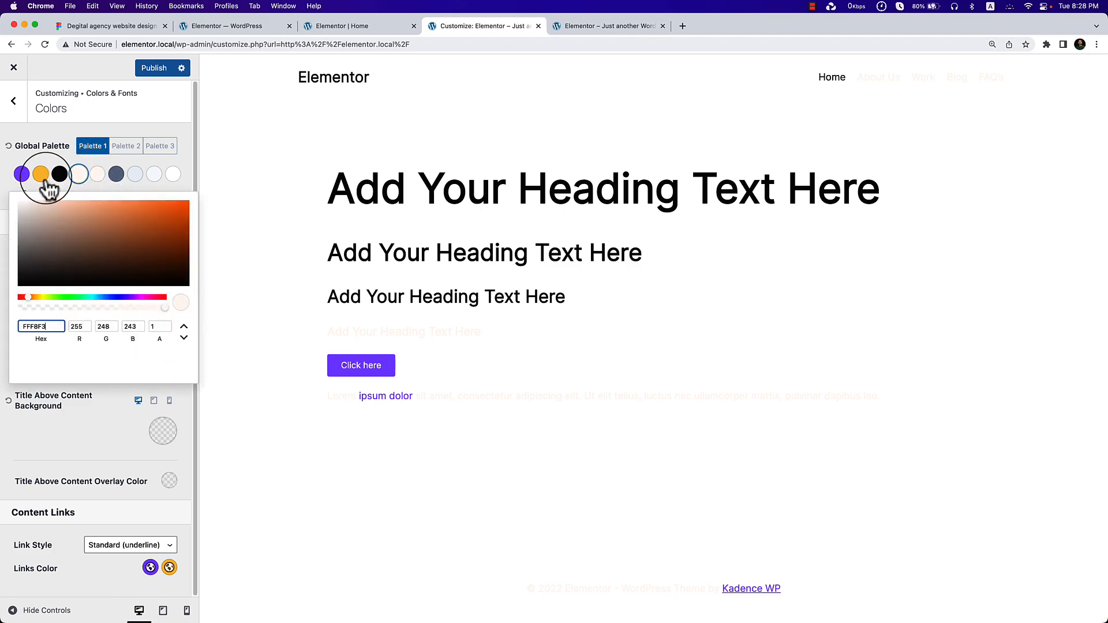
click(50, 147)
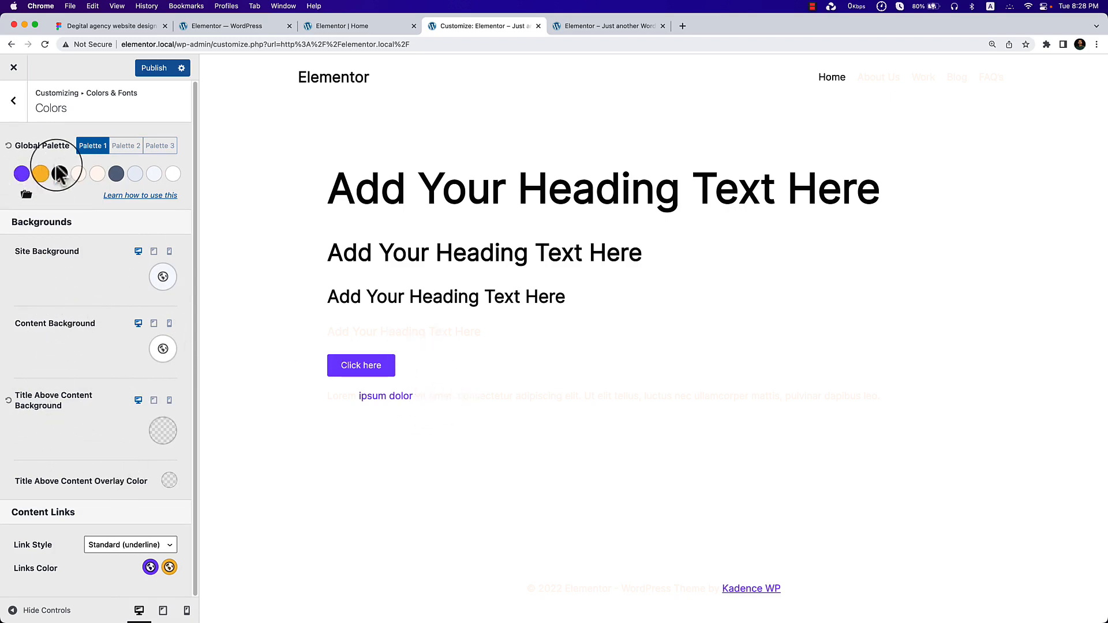
click(80, 175)
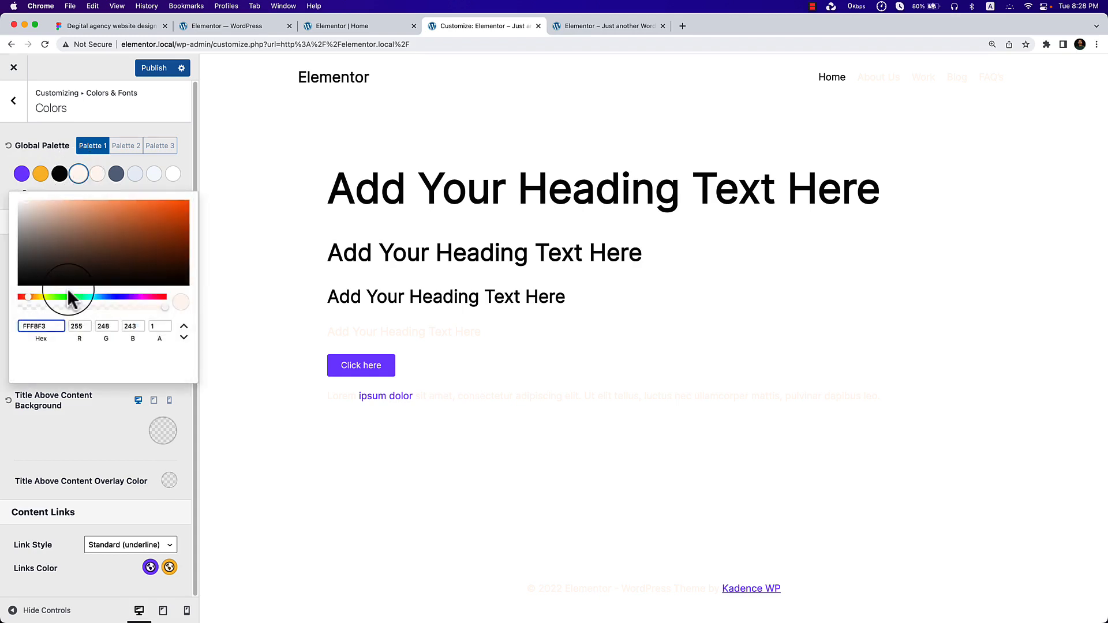
click(60, 173)
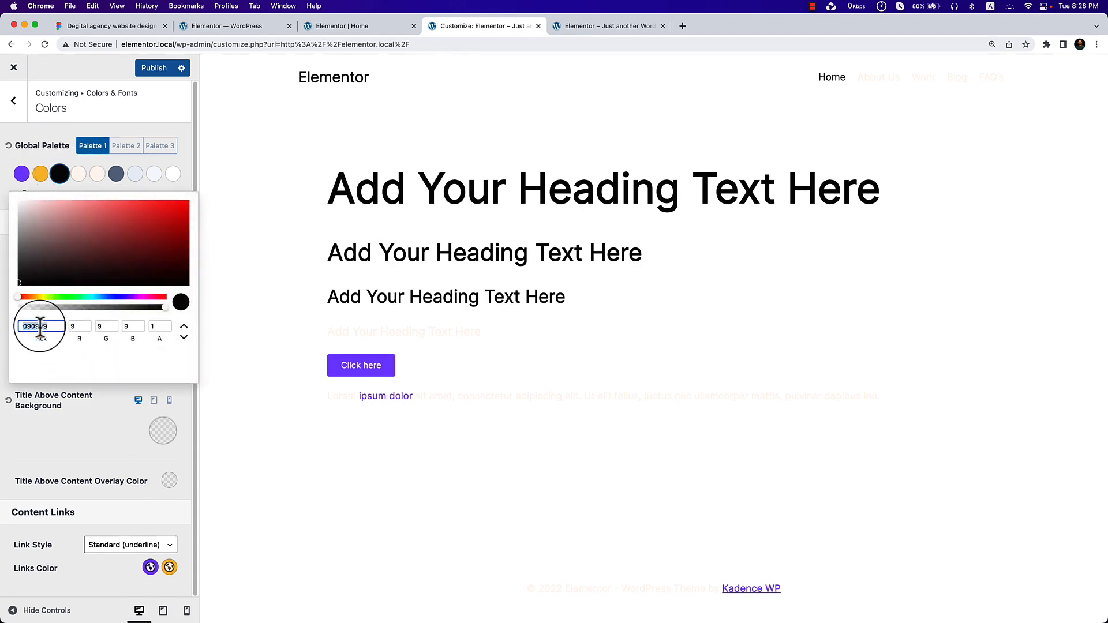
click(78, 175)
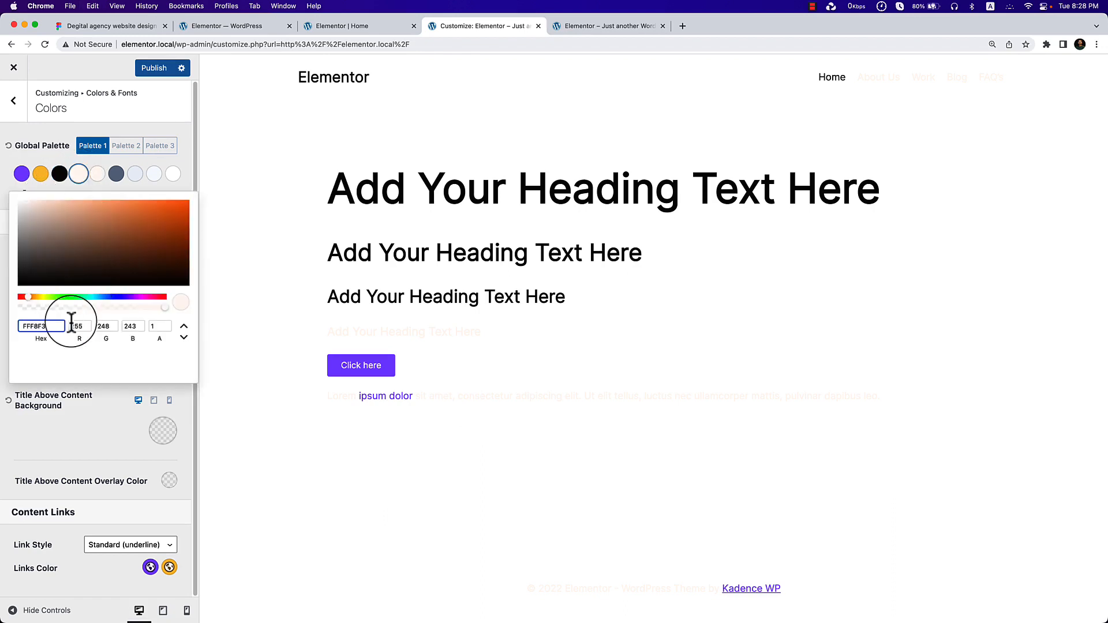
double_click(41, 325)
text(090909)
click(83, 371)
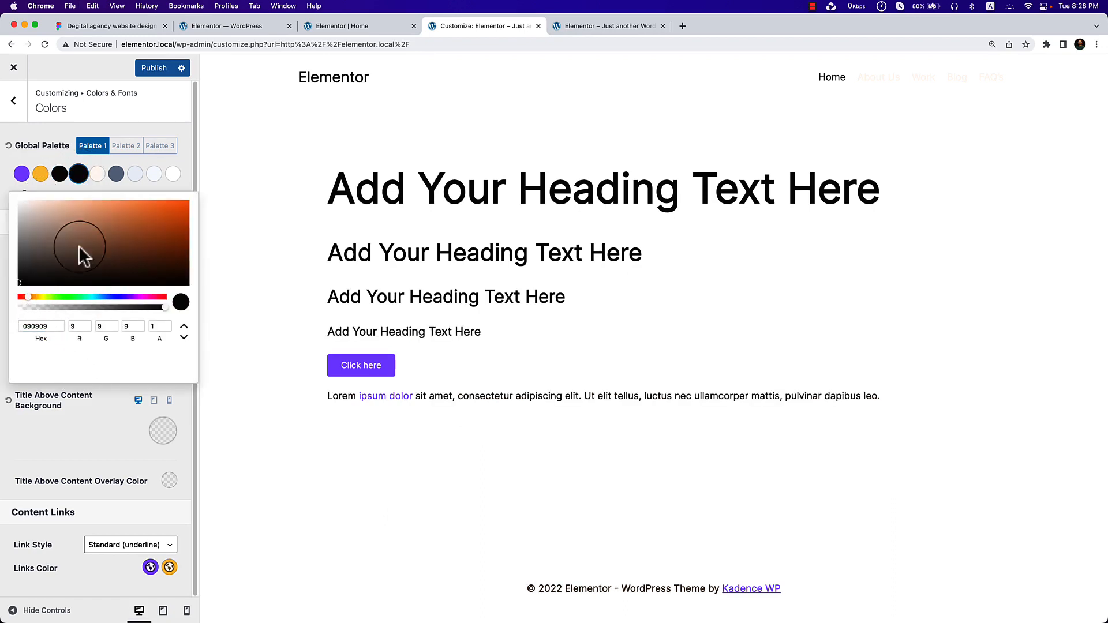
click(140, 306)
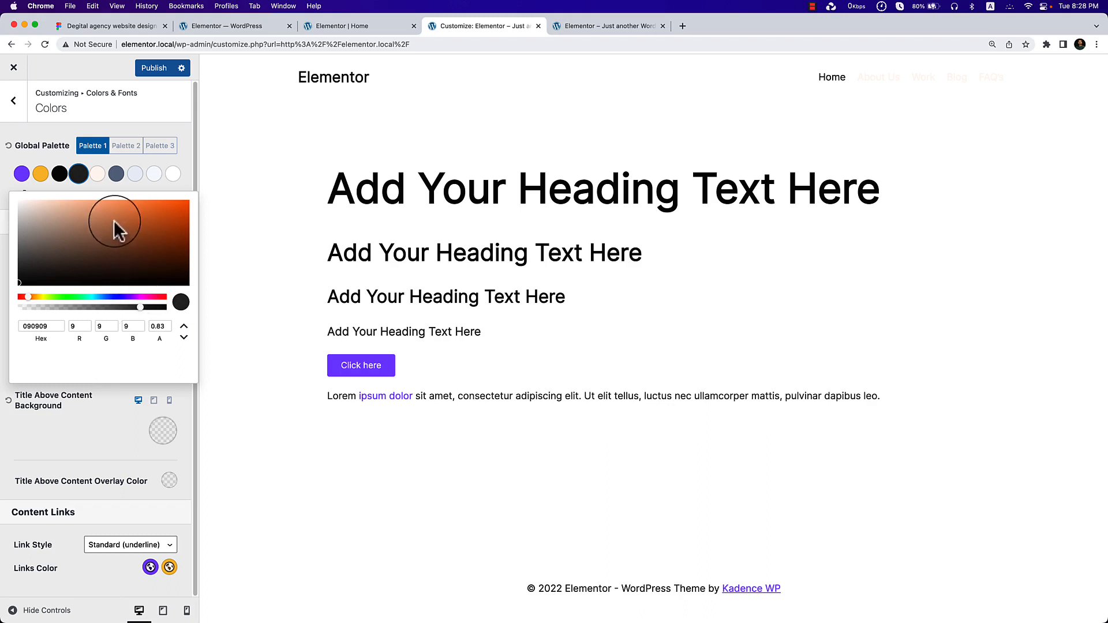
click(105, 182)
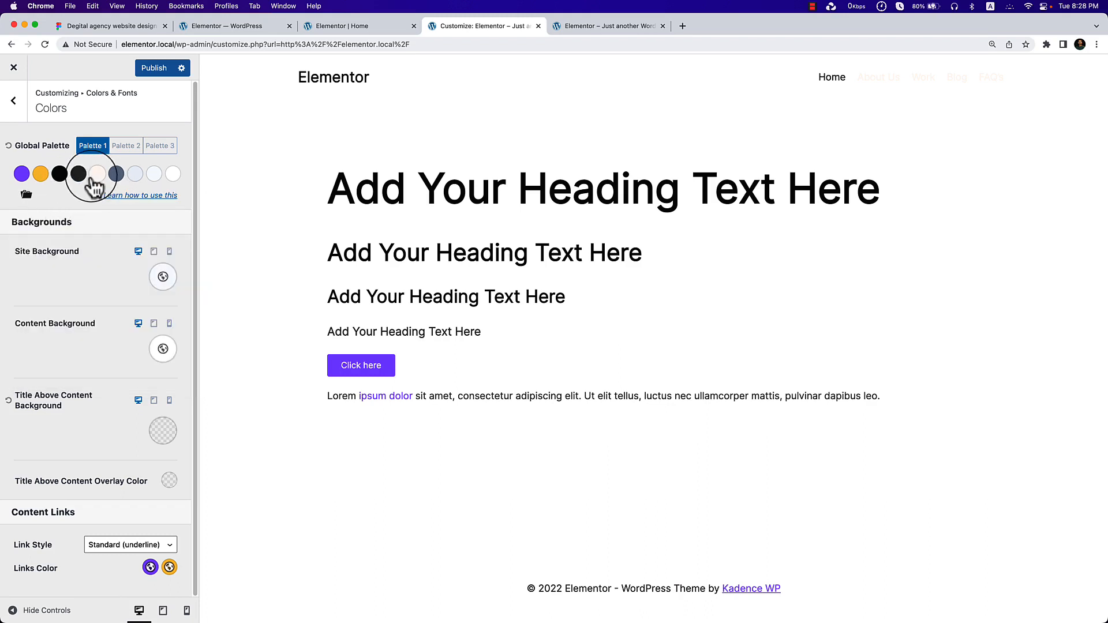
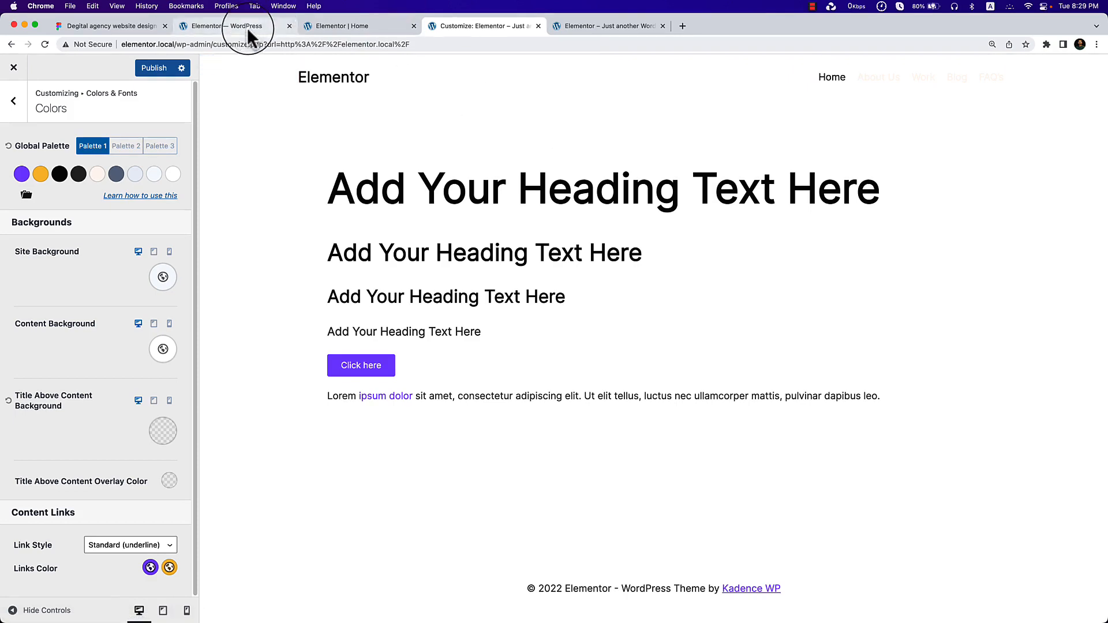
Close the Elementor editor for the Home page and show the Elementor settings page in the WordPress dashboard.
click(365, 27)
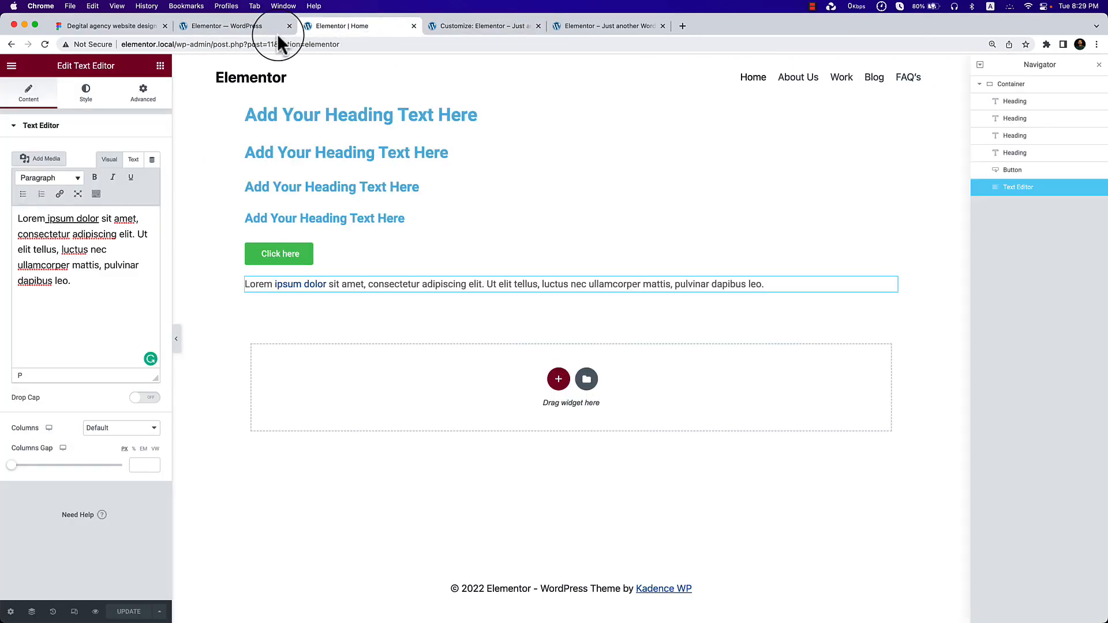
click(251, 29)
click(413, 26)
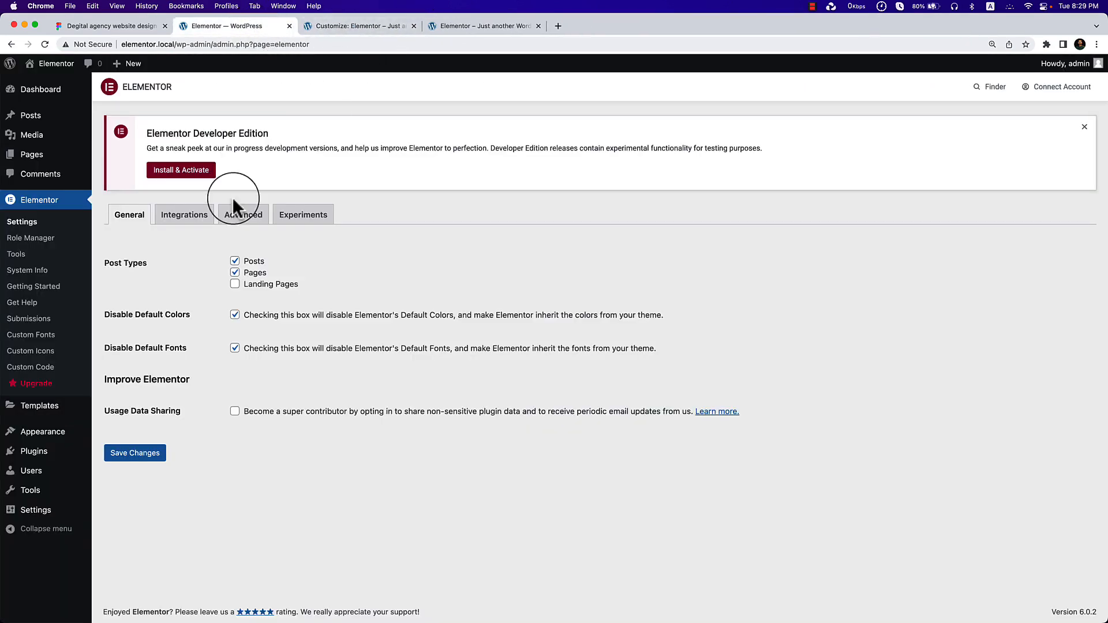
Return to the Figma design, copy the Asked Questions label's fill hex value, FEFAC8, and switch back to the WordPress customizer.
click(115, 26)
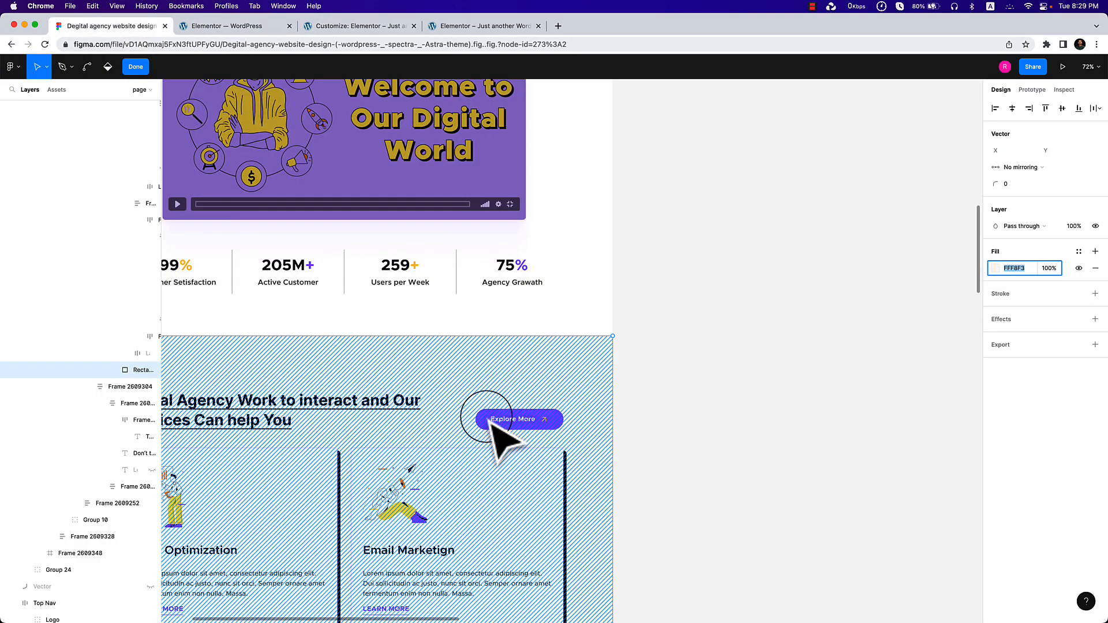
scroll(634, 439, down, 3)
key(Escape)
scroll(563, 462, down, 6)
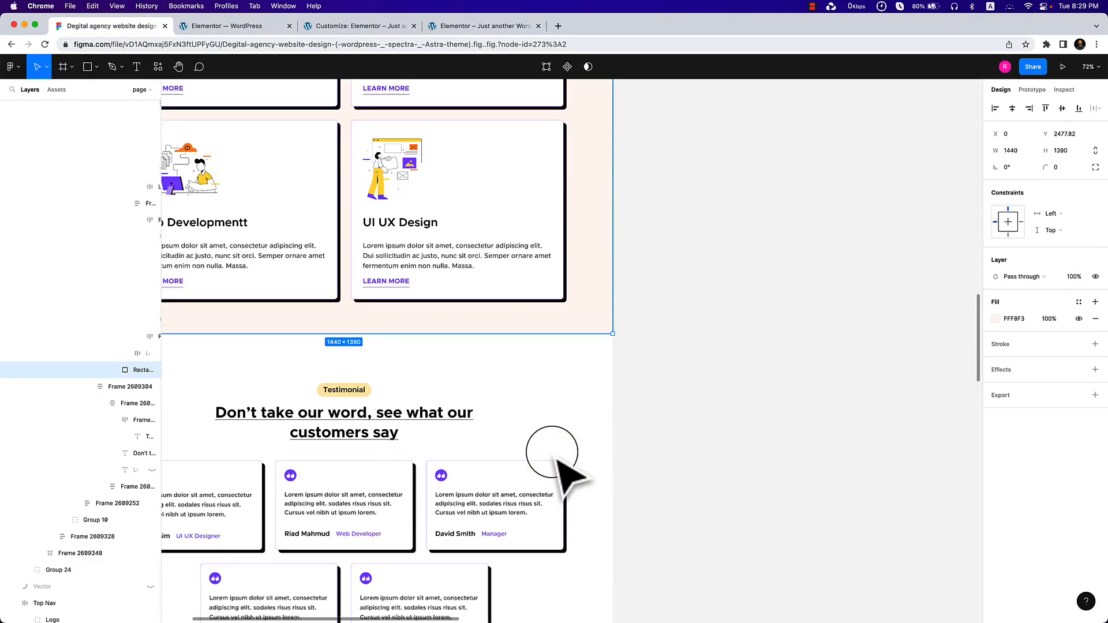
scroll(556, 462, down, 5)
scroll(433, 299, left, 5)
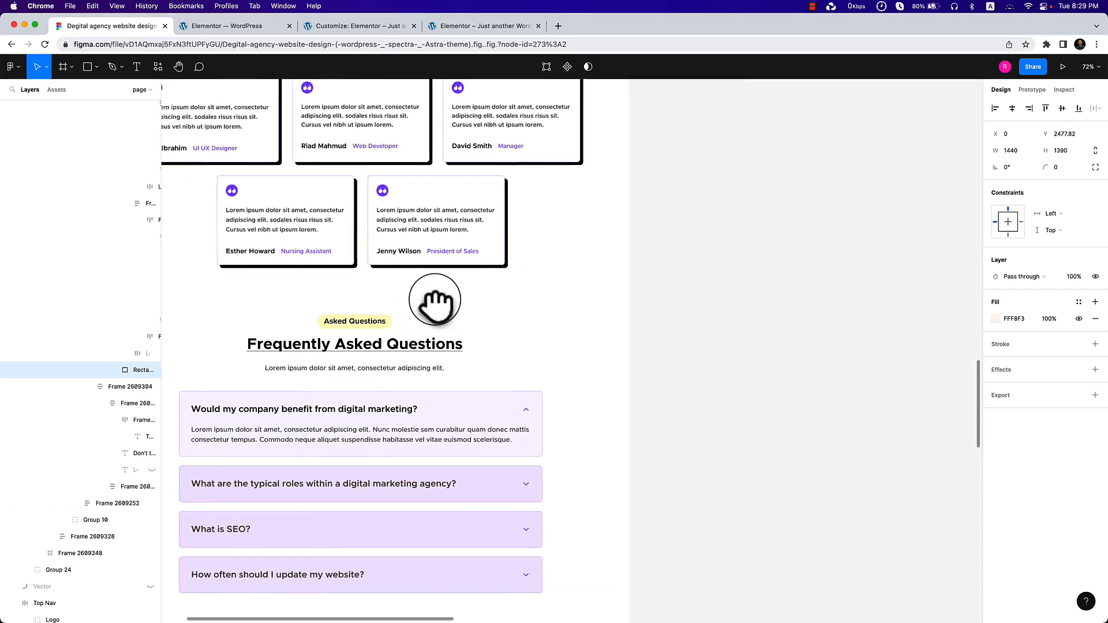
scroll(554, 312, up, 5)
click(582, 303)
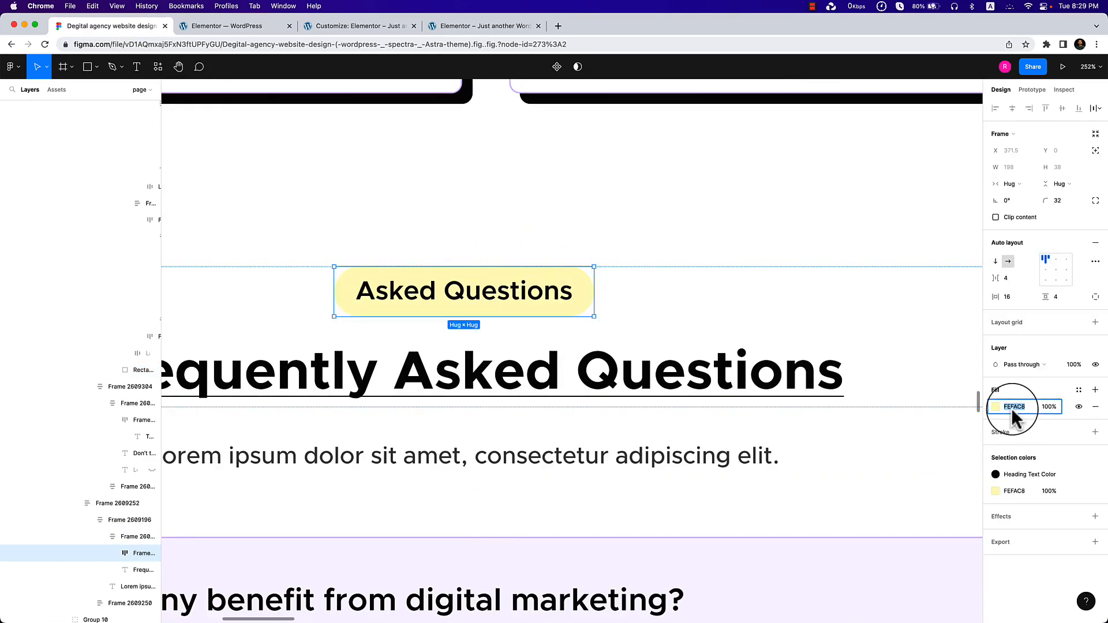
click(320, 23)
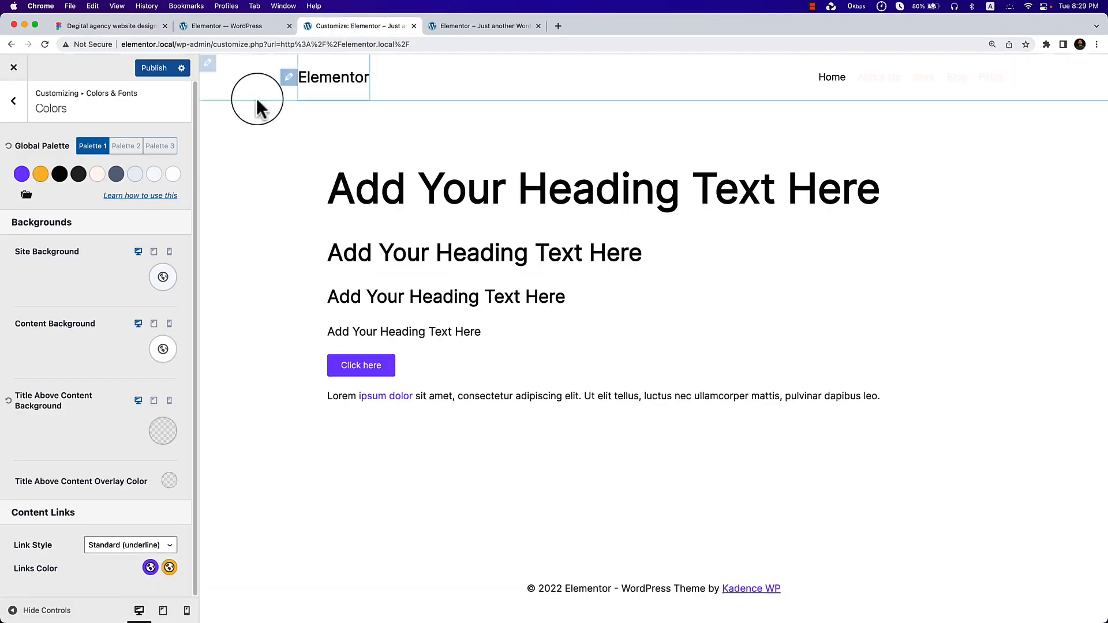
Set the sixth global palette color to FEFAC8 and publish the customizer changes.
click(118, 177)
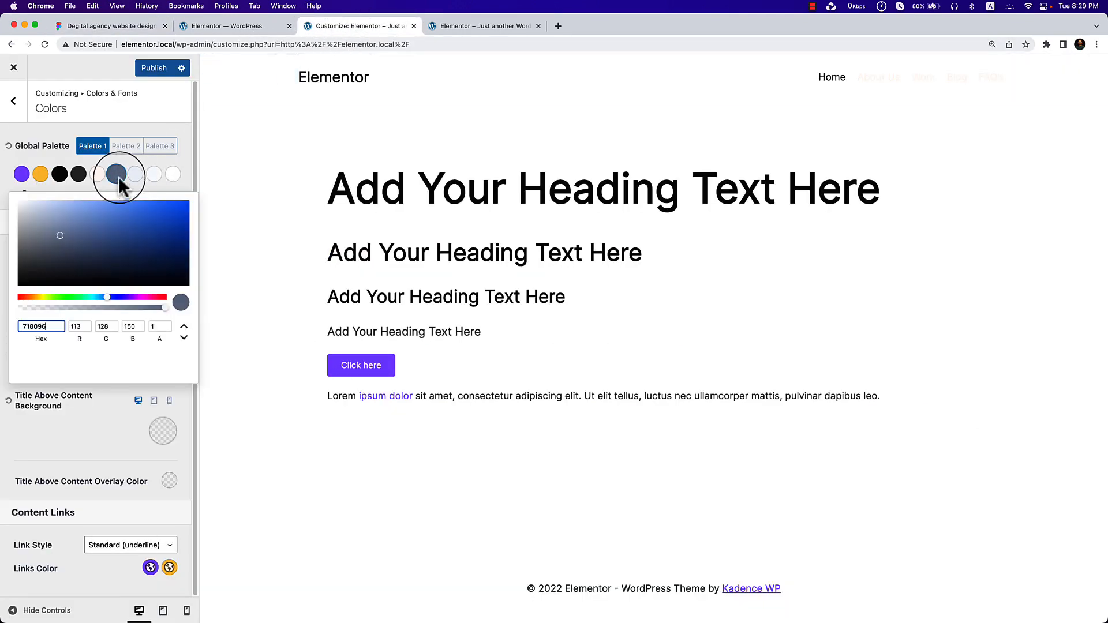
double_click(42, 324)
text(FEFAC8)
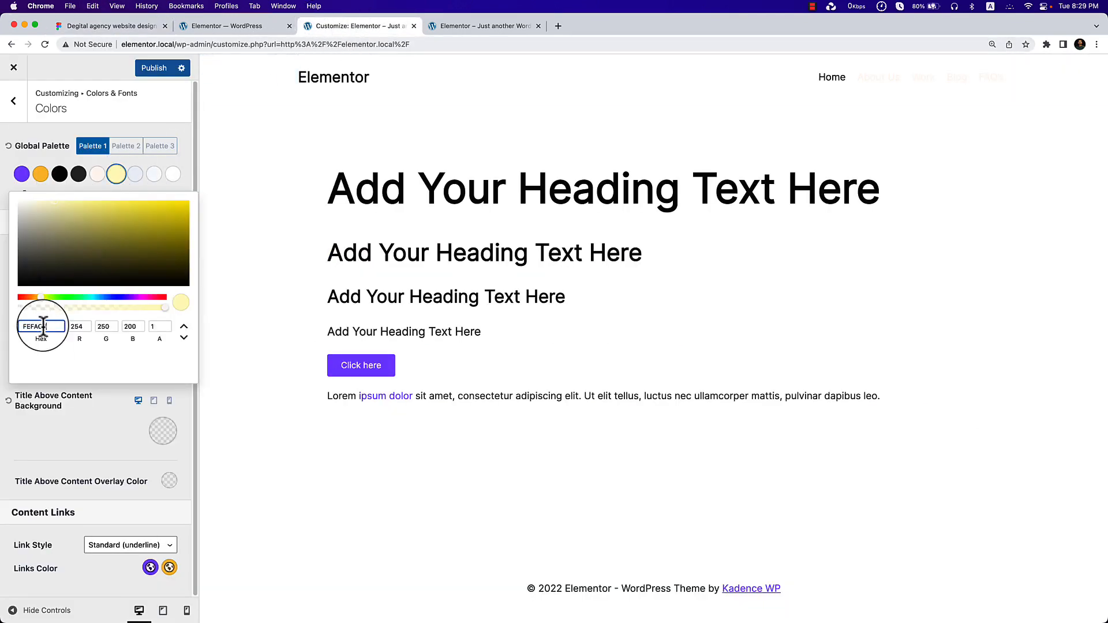
click(88, 424)
click(153, 69)
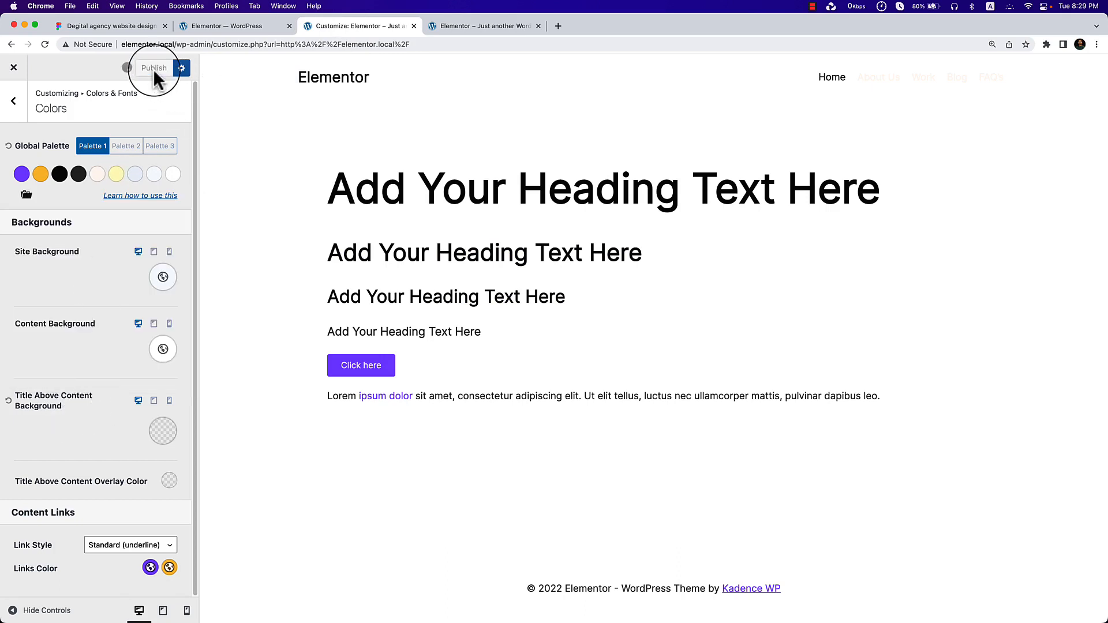
Open the theme's button settings and examine the Explore More button's styling in the Figma design.
click(13, 102)
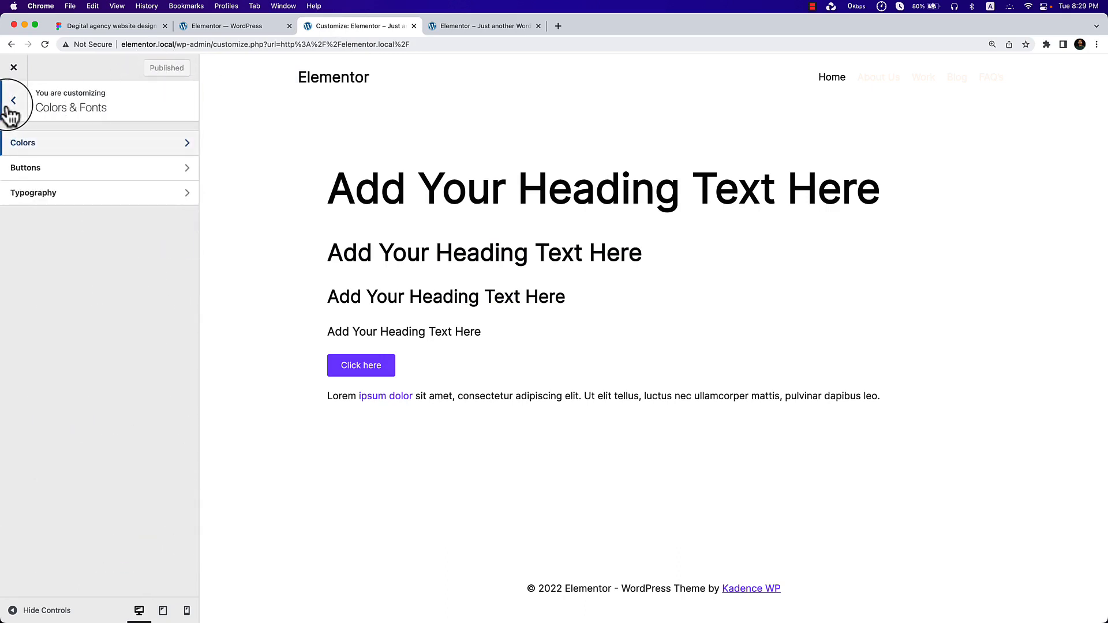
click(61, 175)
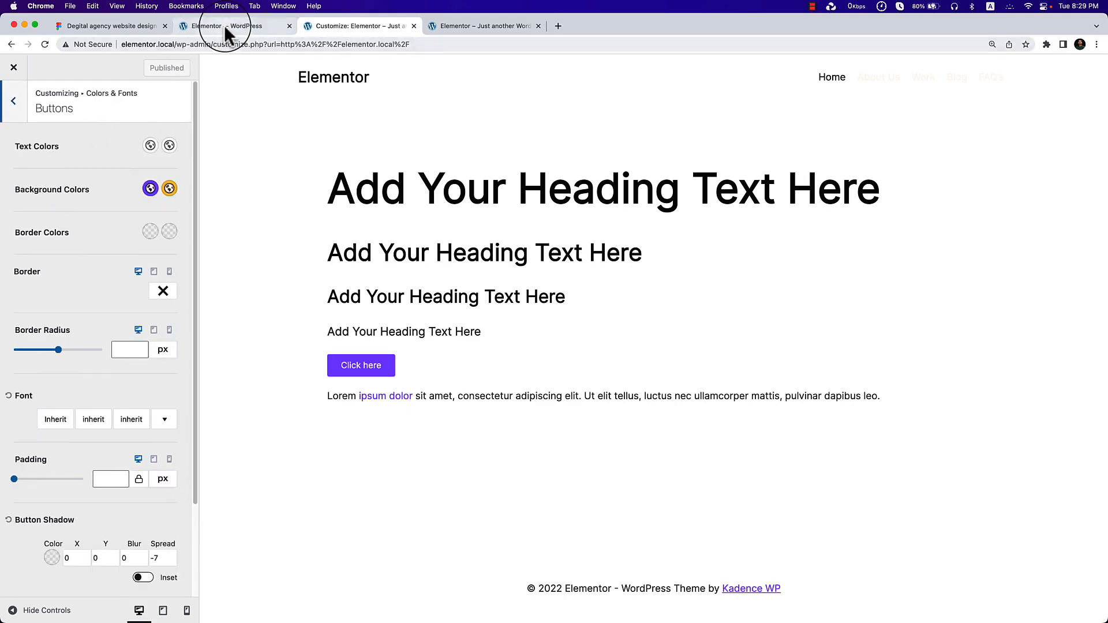
click(224, 25)
click(141, 27)
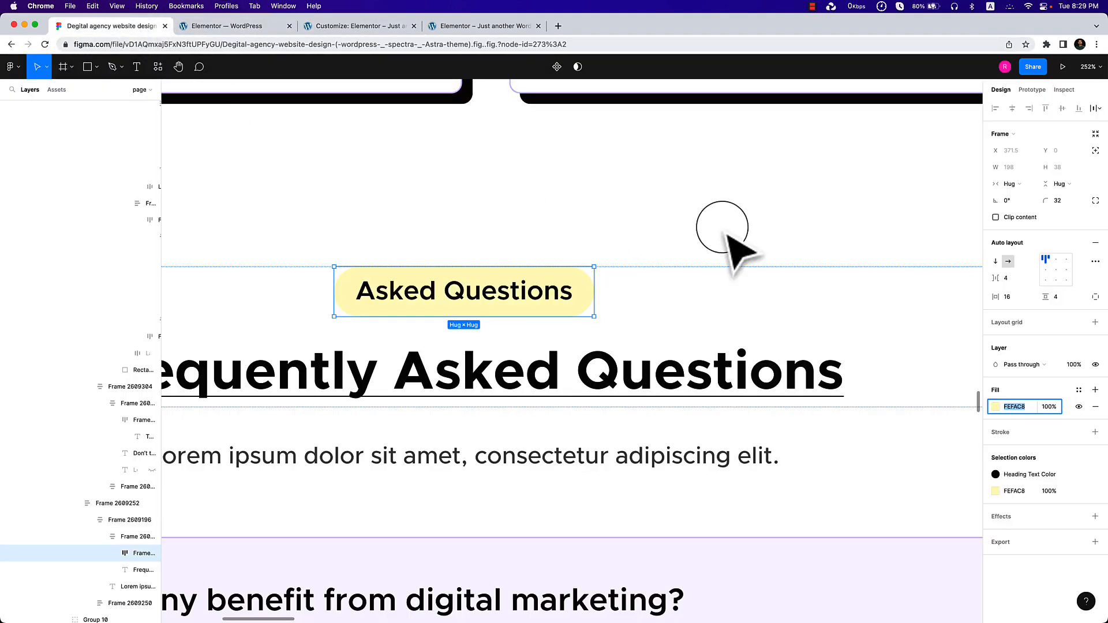
scroll(722, 240, down, 5)
click(729, 277)
scroll(851, 155, up, 11)
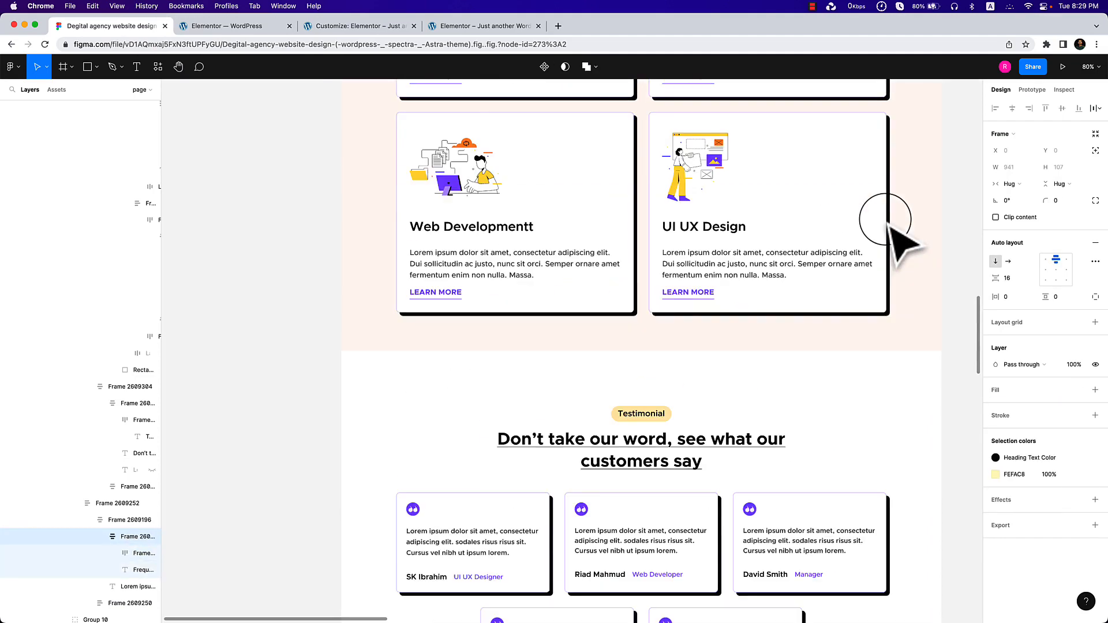
scroll(891, 222, up, 5)
drag(865, 267, 645, 198)
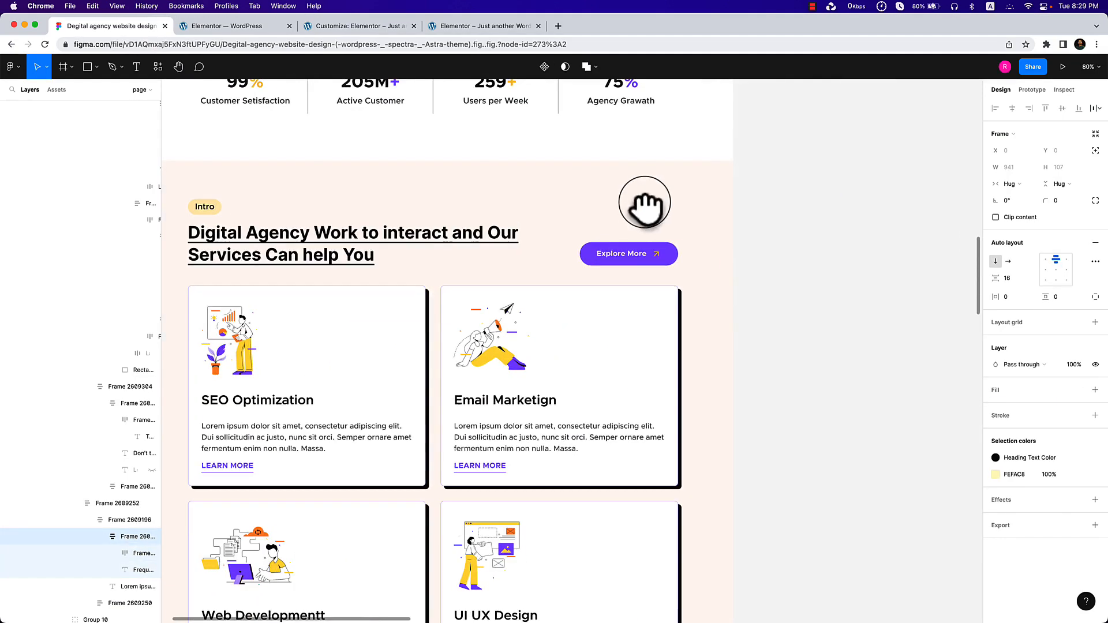
click(656, 261)
scroll(658, 268, up, 6)
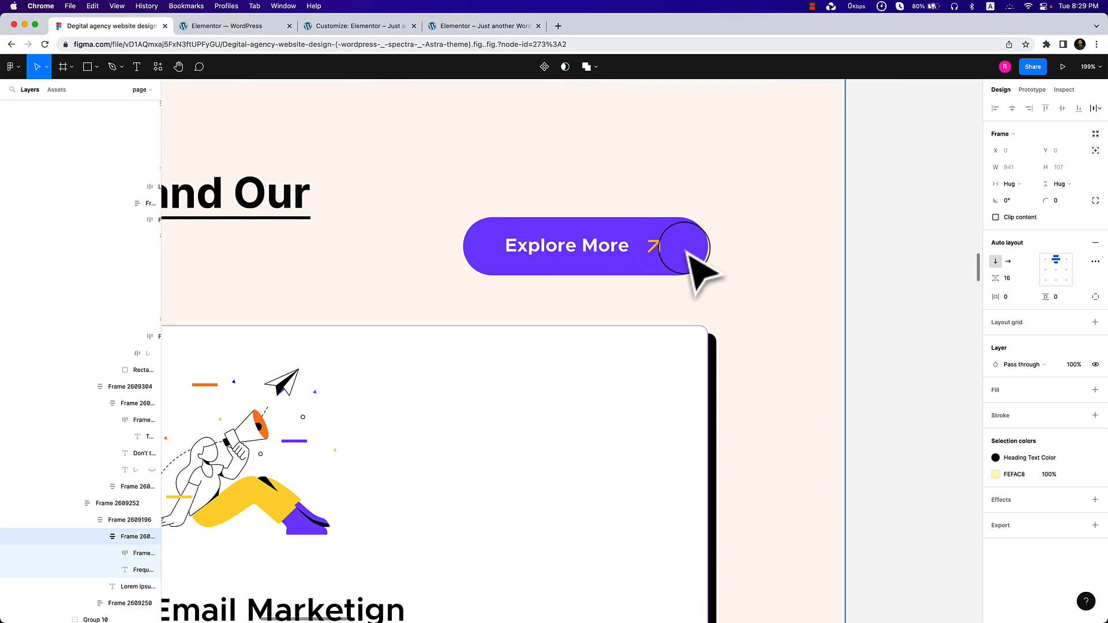
click(687, 251)
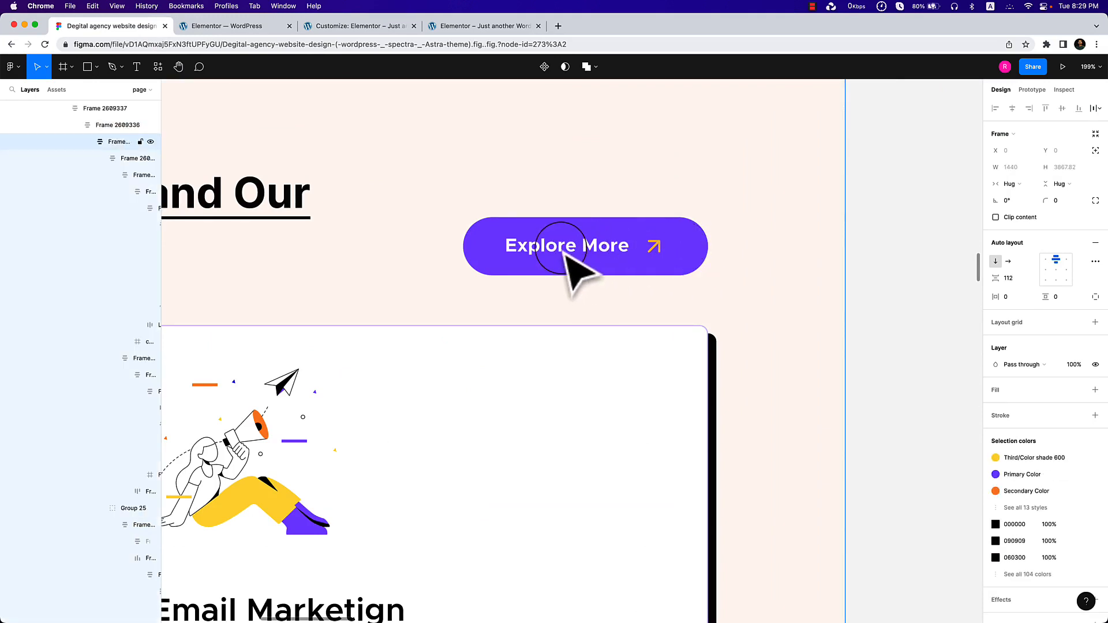
Return to the customizer and try button border radius values of 100, 55 and 50 px.
click(350, 26)
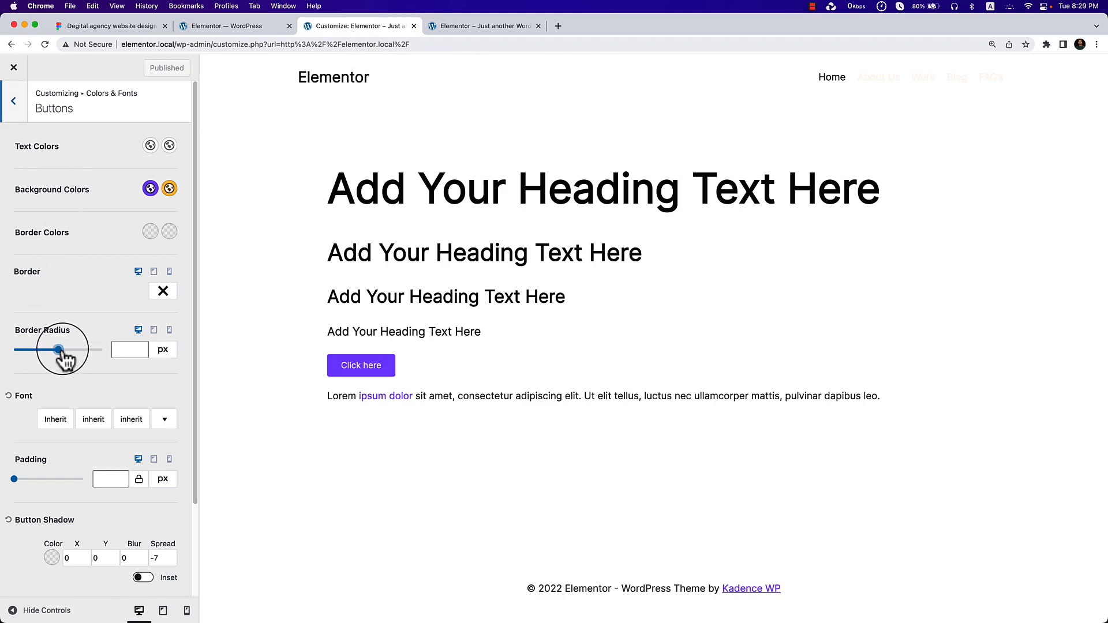
drag(60, 350, 157, 352)
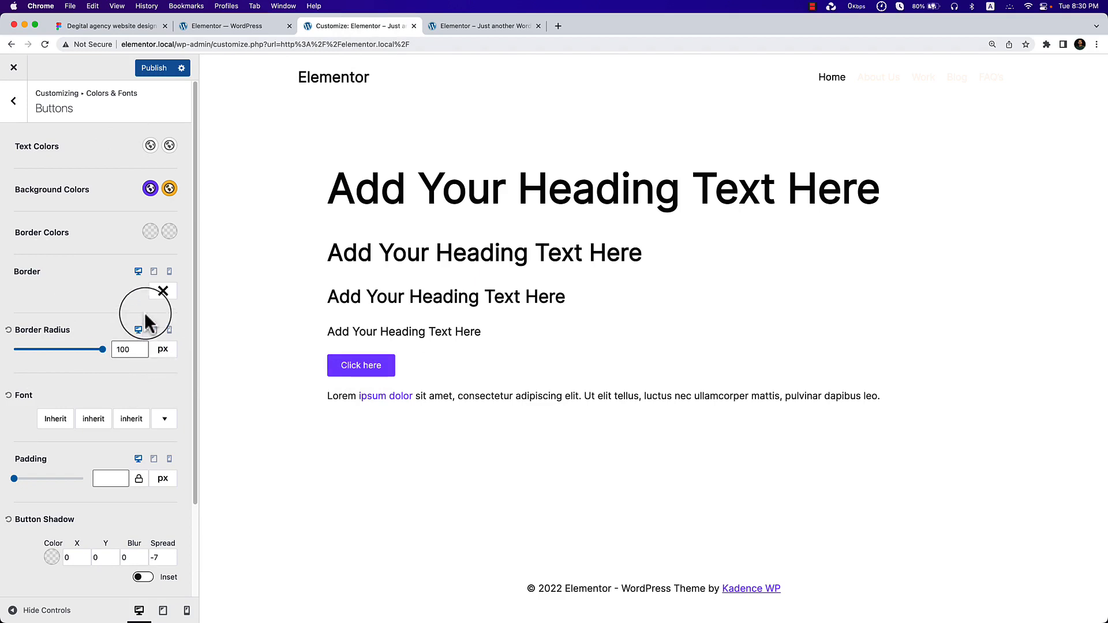
click(164, 291)
click(102, 313)
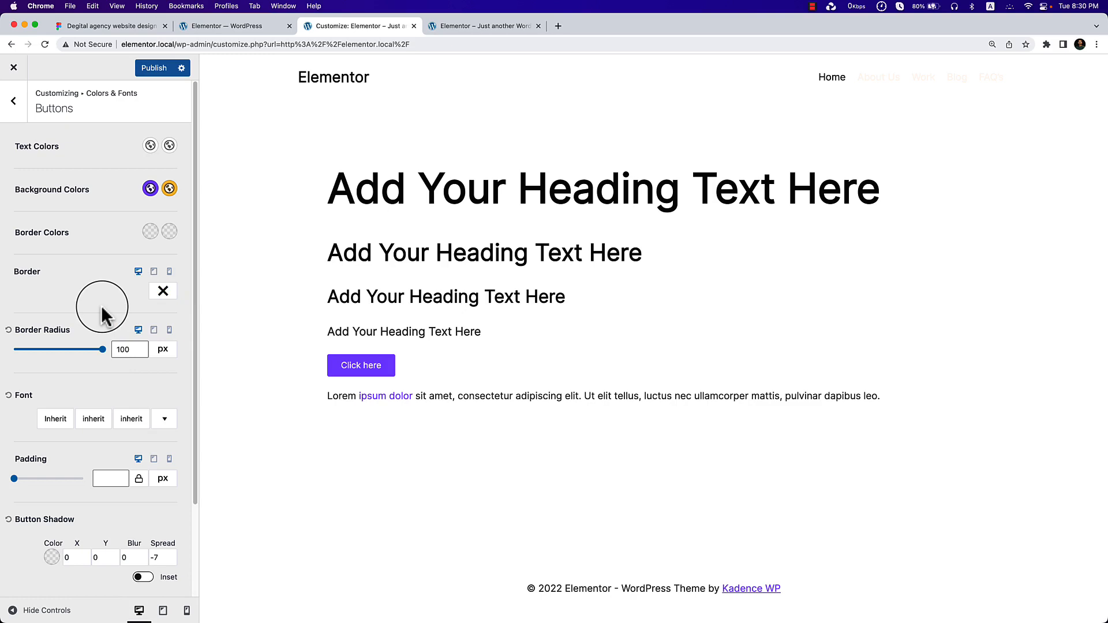
click(163, 350)
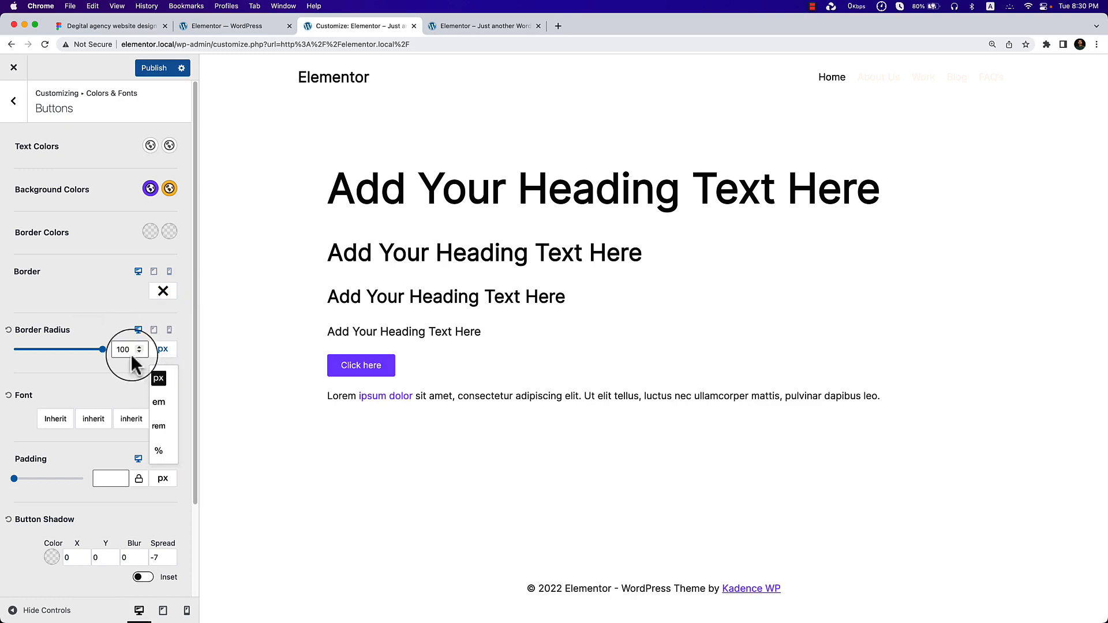
click(103, 366)
drag(103, 350, 63, 353)
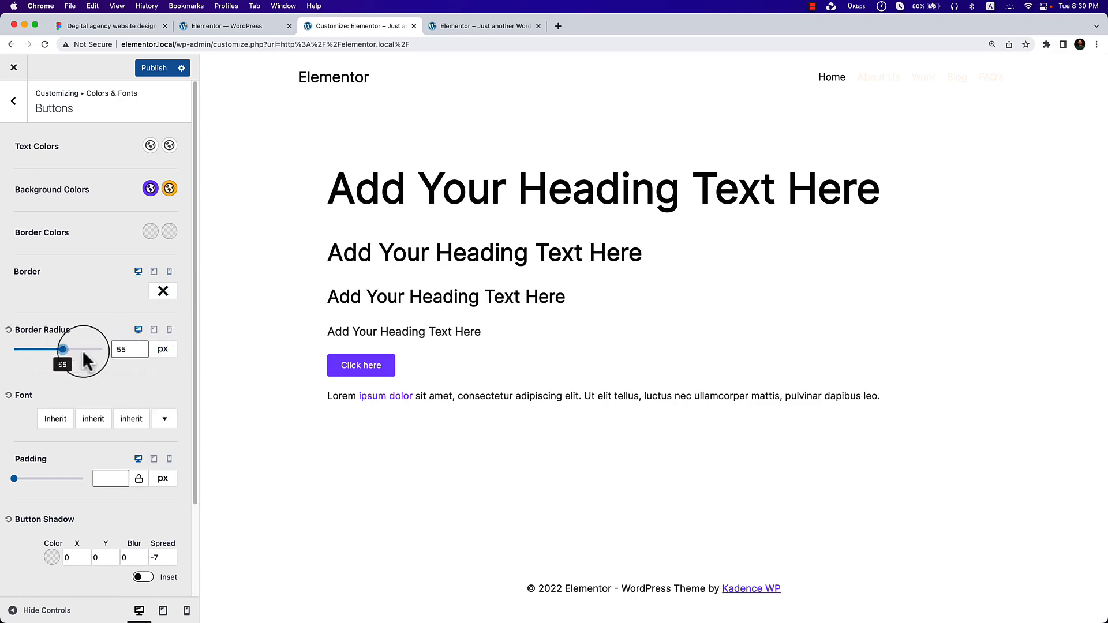
double_click(122, 353)
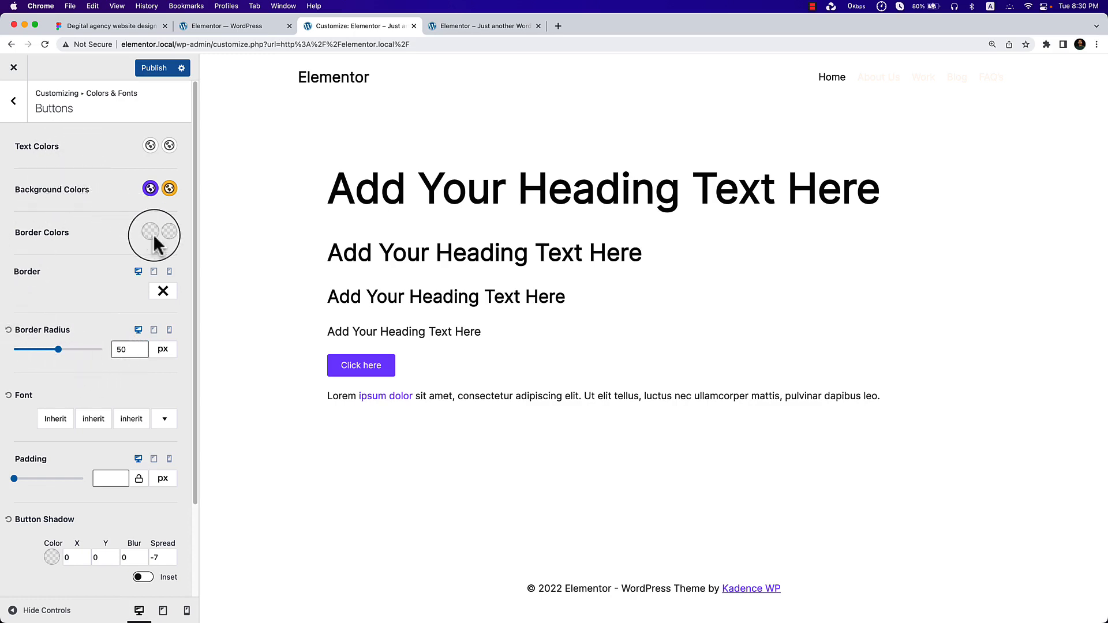
Review the remaining theme button settings, reset the button border radius to its default, and publish the customizer.
scroll(92, 366, down, 1)
scroll(86, 372, down, 2)
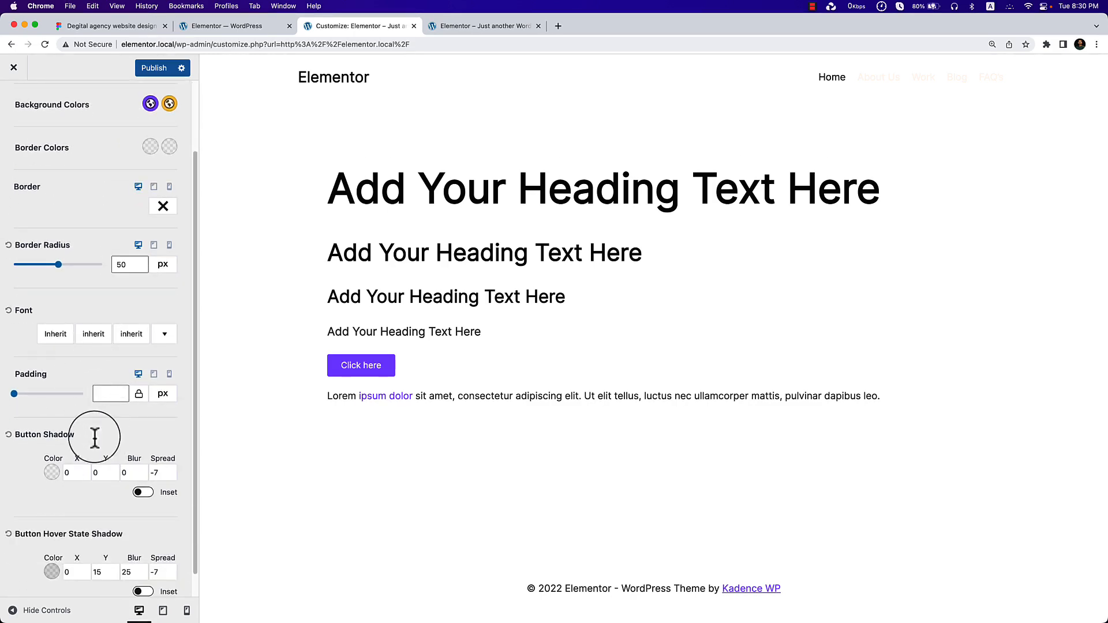
scroll(54, 545, down, 1)
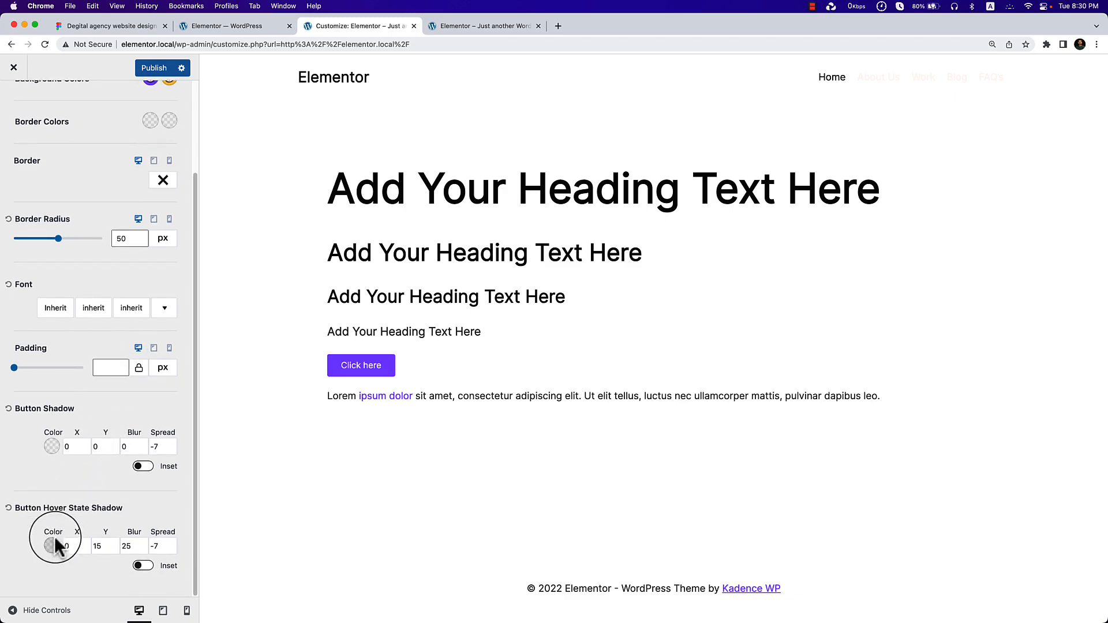
scroll(116, 345, up, 4)
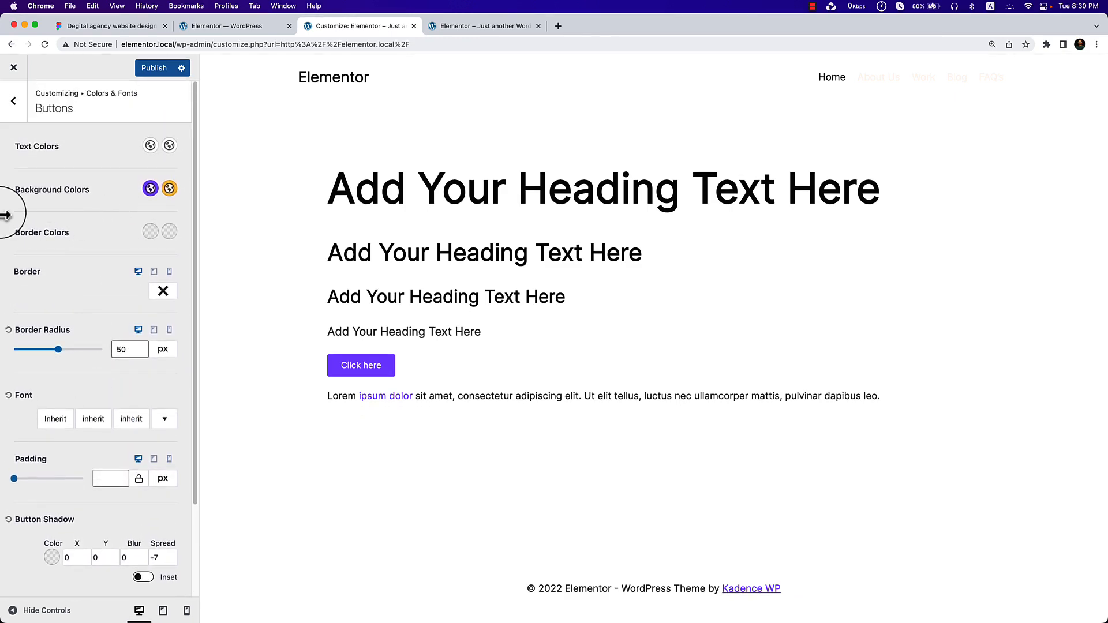
click(8, 329)
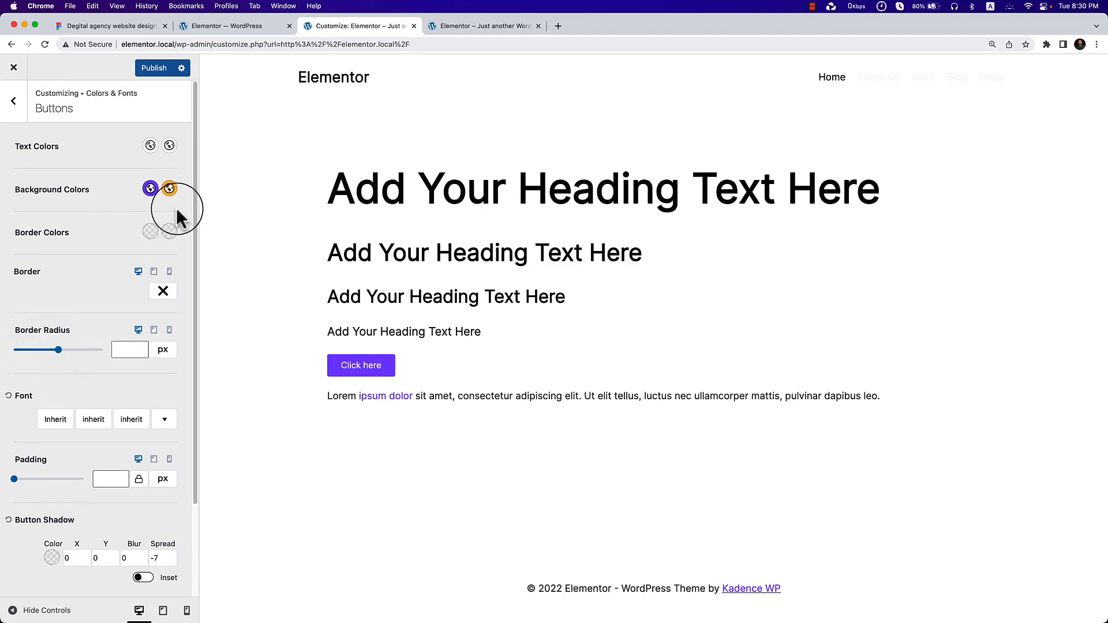
click(14, 104)
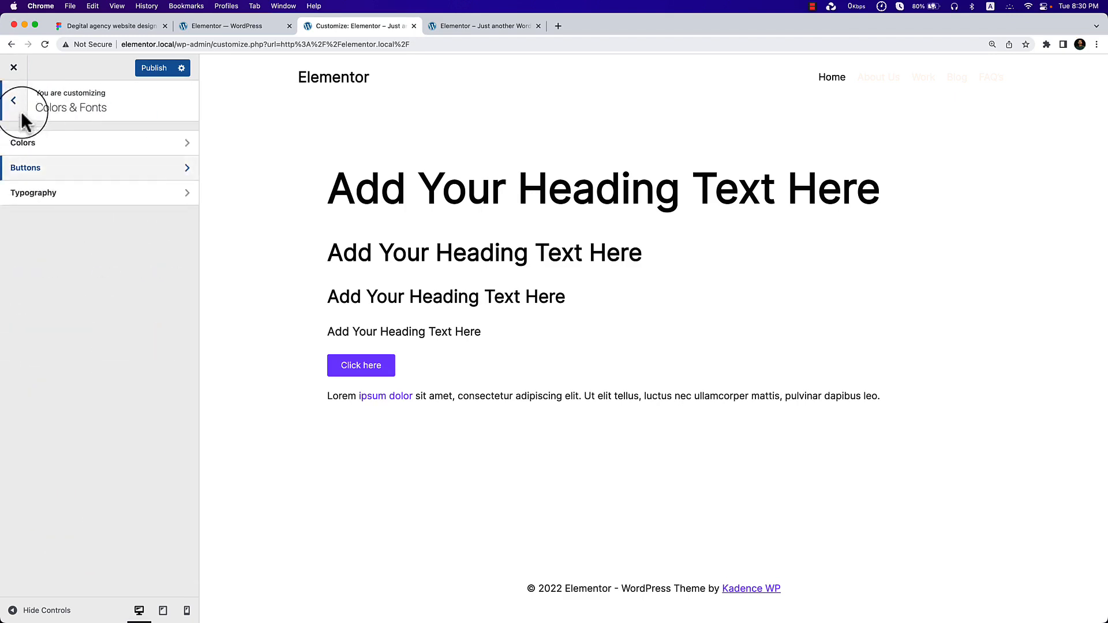
click(149, 69)
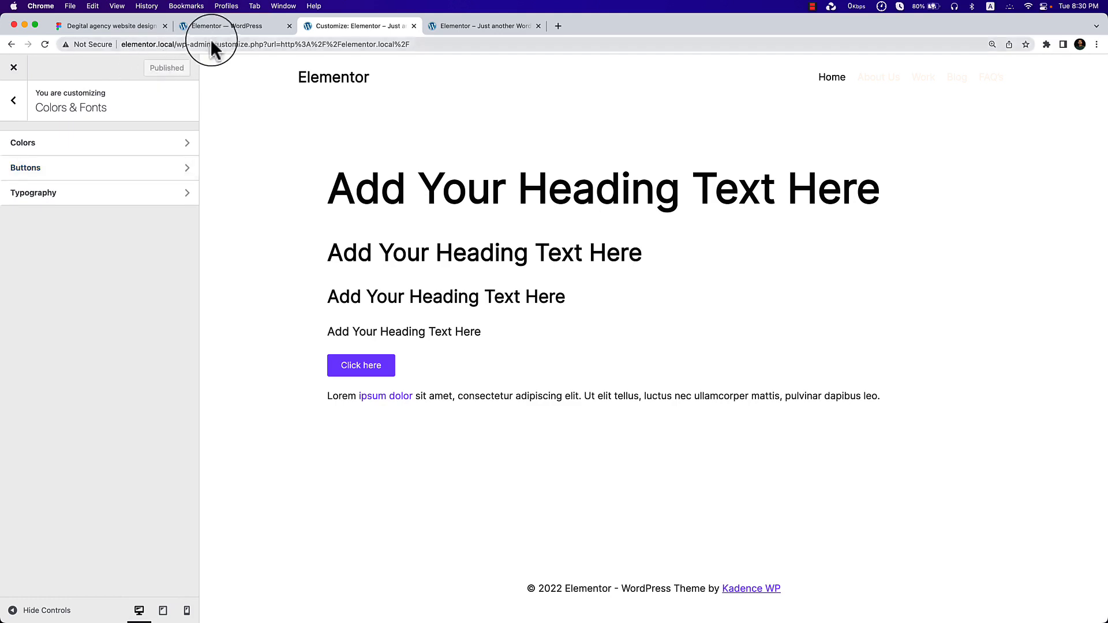
Open the Home page in the Elementor editor in a separate browser tab.
click(228, 26)
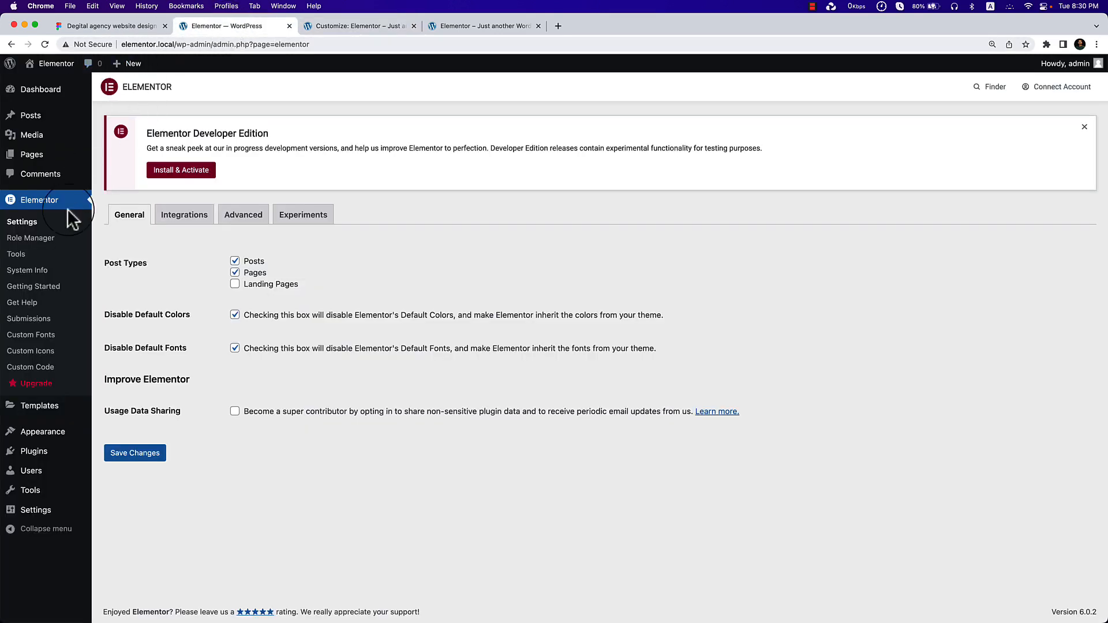
click(394, 28)
click(471, 27)
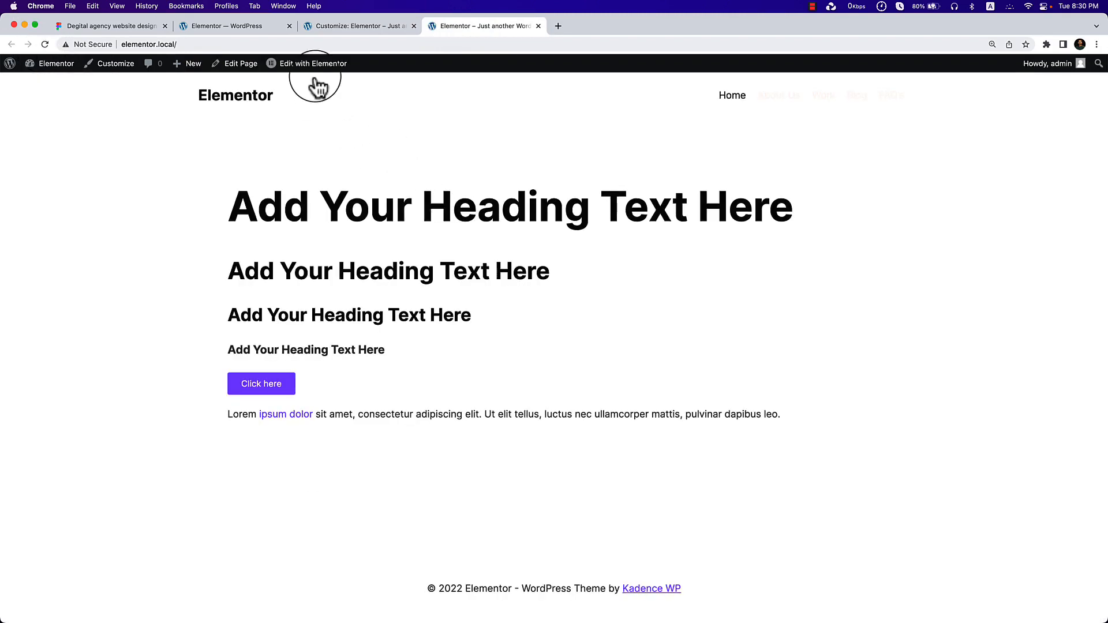
right_click(320, 72)
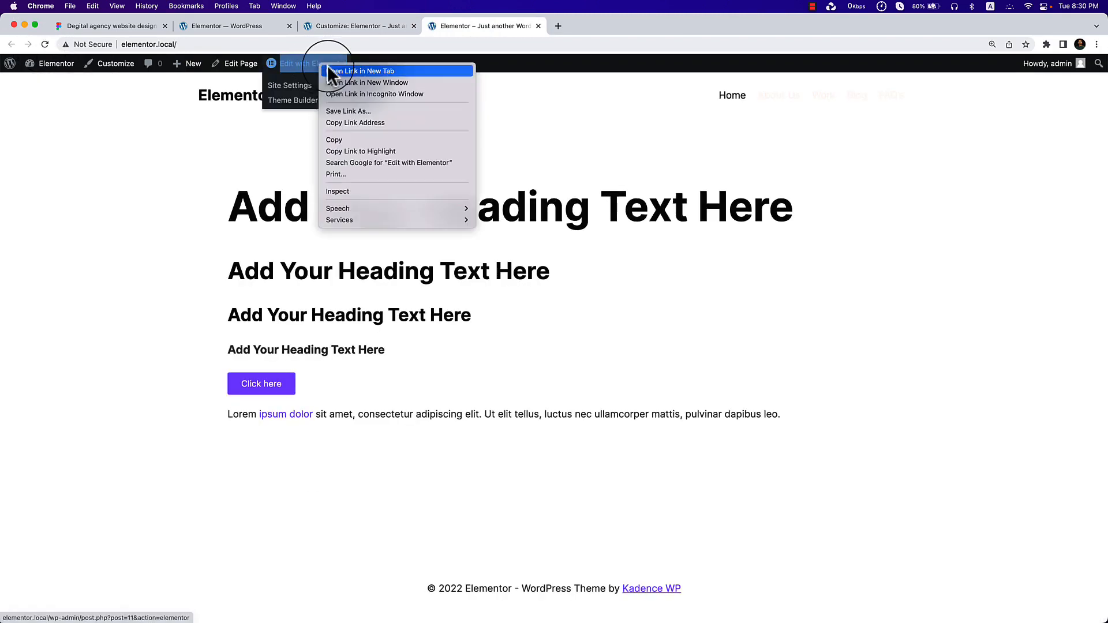
click(329, 71)
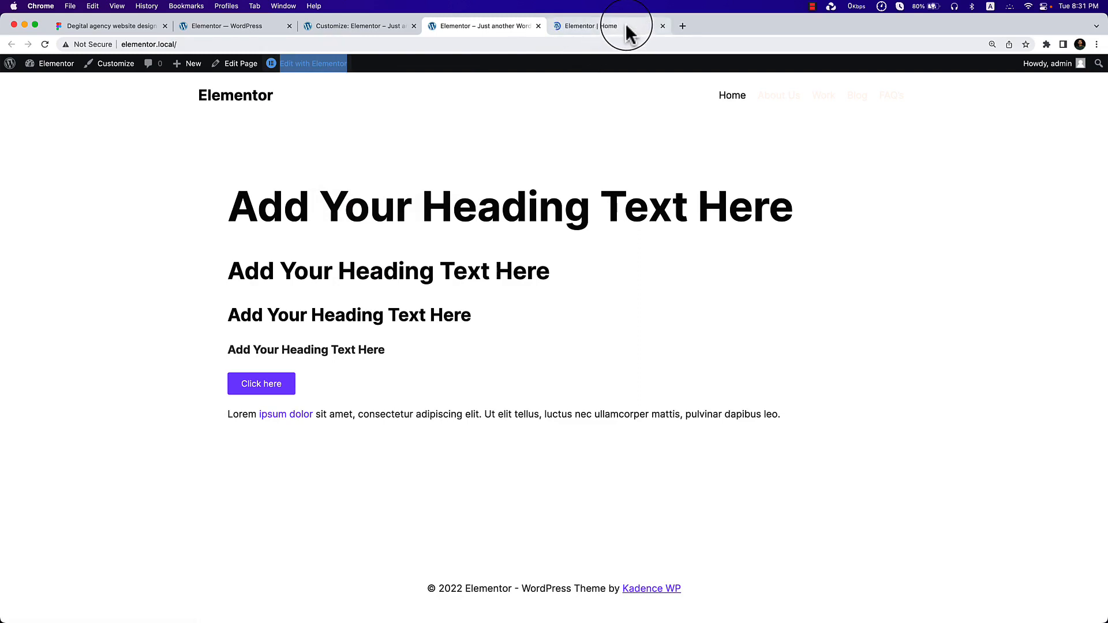
click(628, 29)
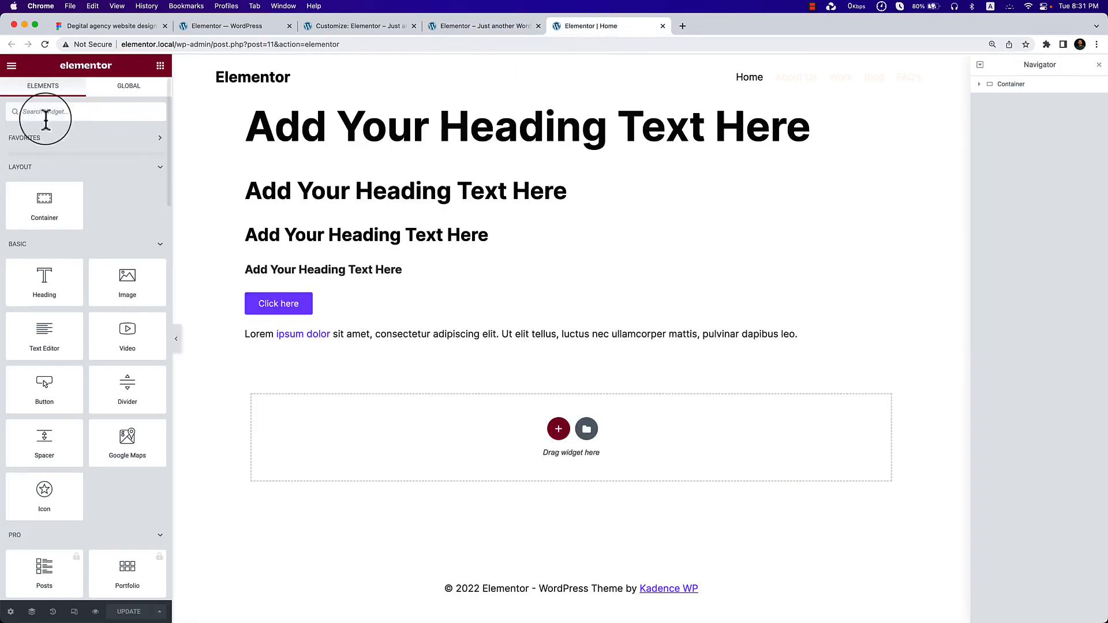
In Elementor's Site Settings, set the global button border radius to 50 px on all sides.
click(11, 65)
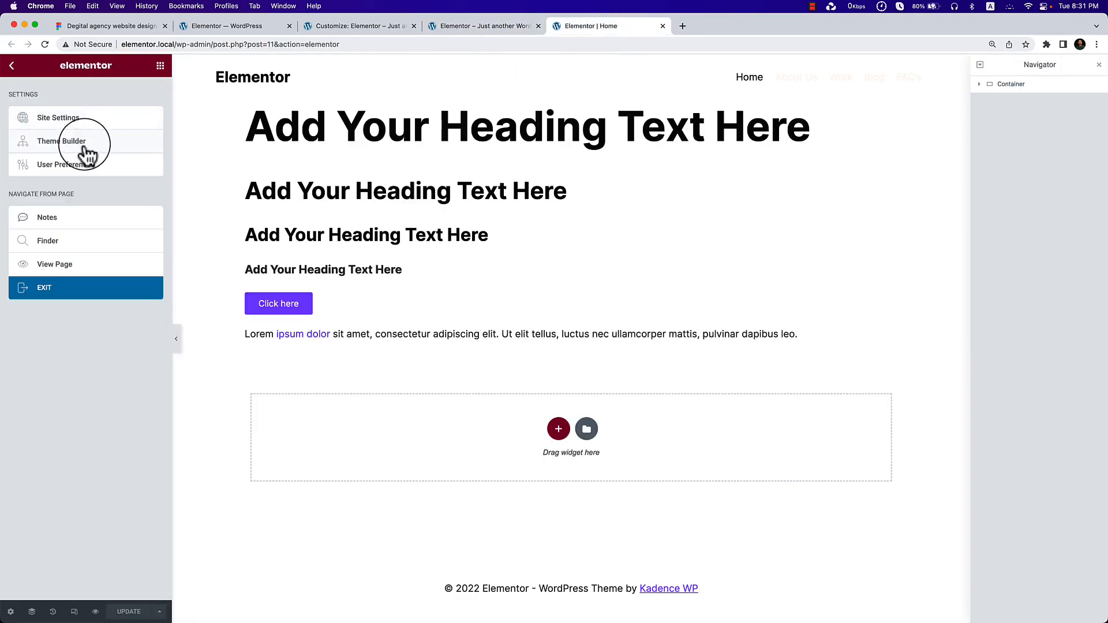
click(84, 118)
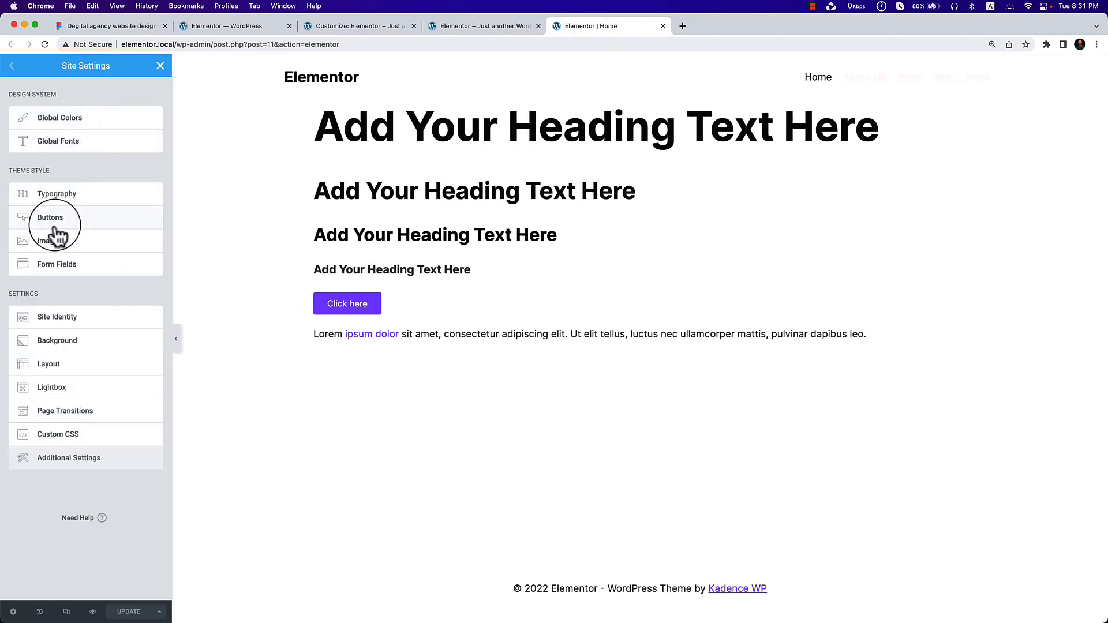
click(69, 227)
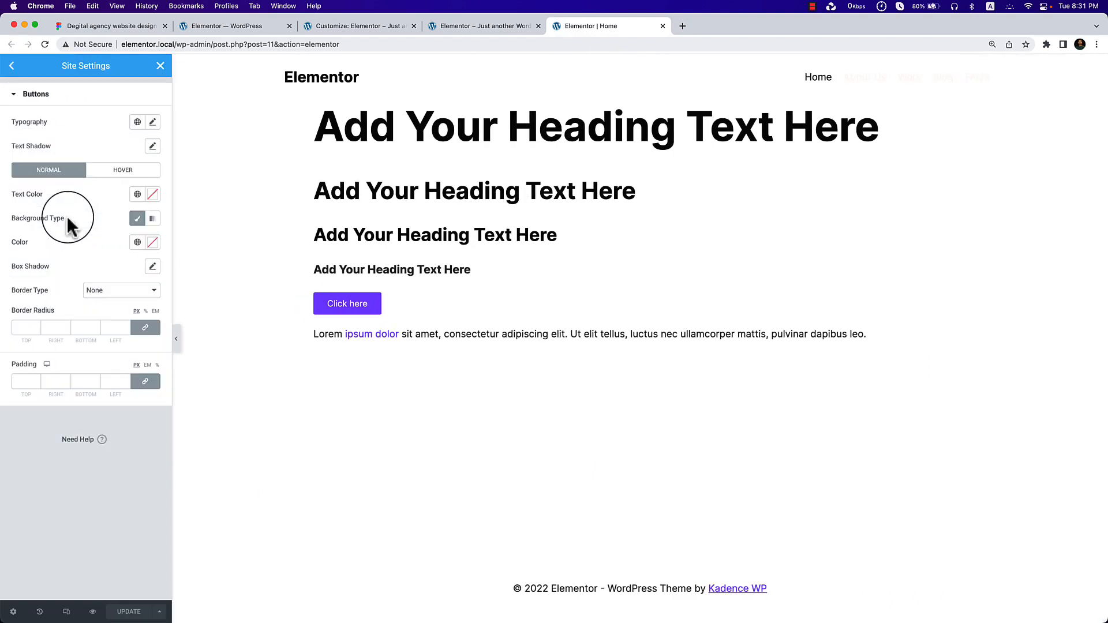
click(12, 65)
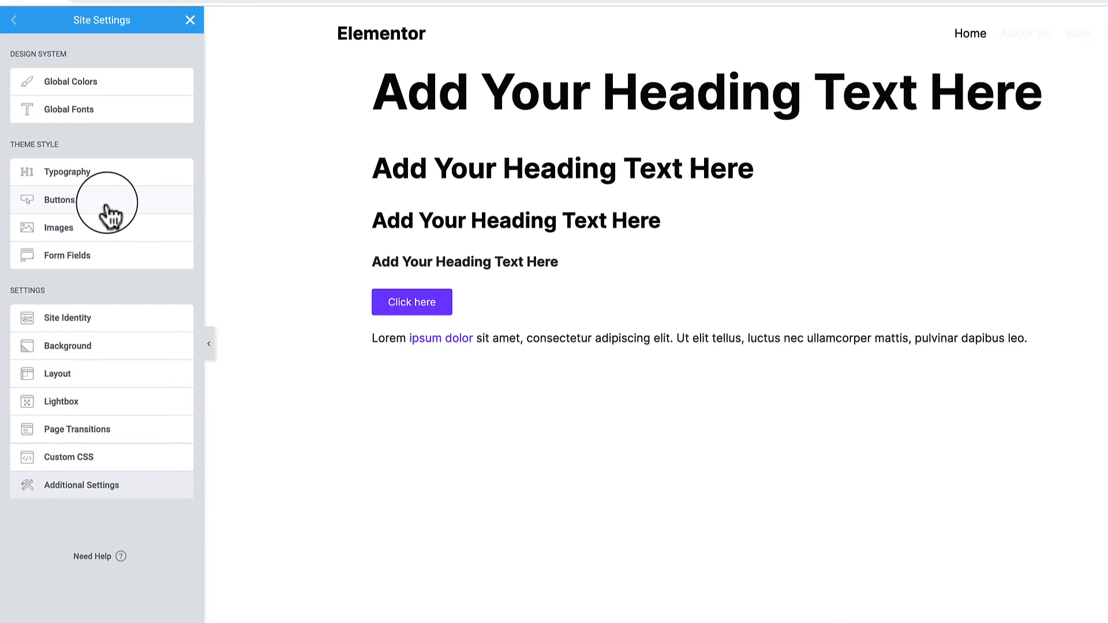
click(107, 202)
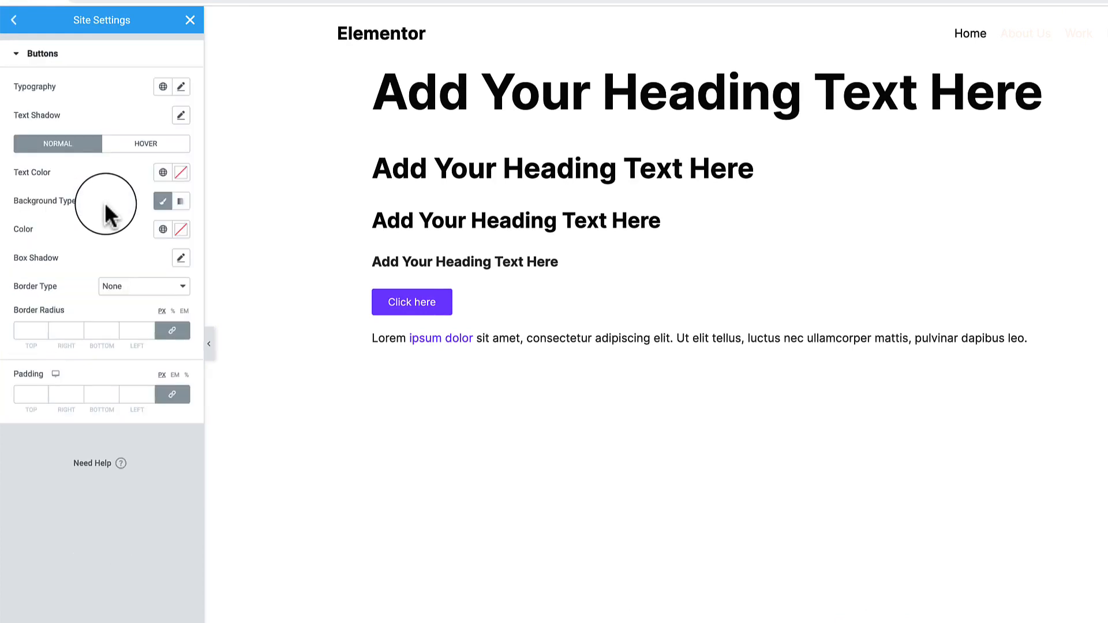
click(30, 330)
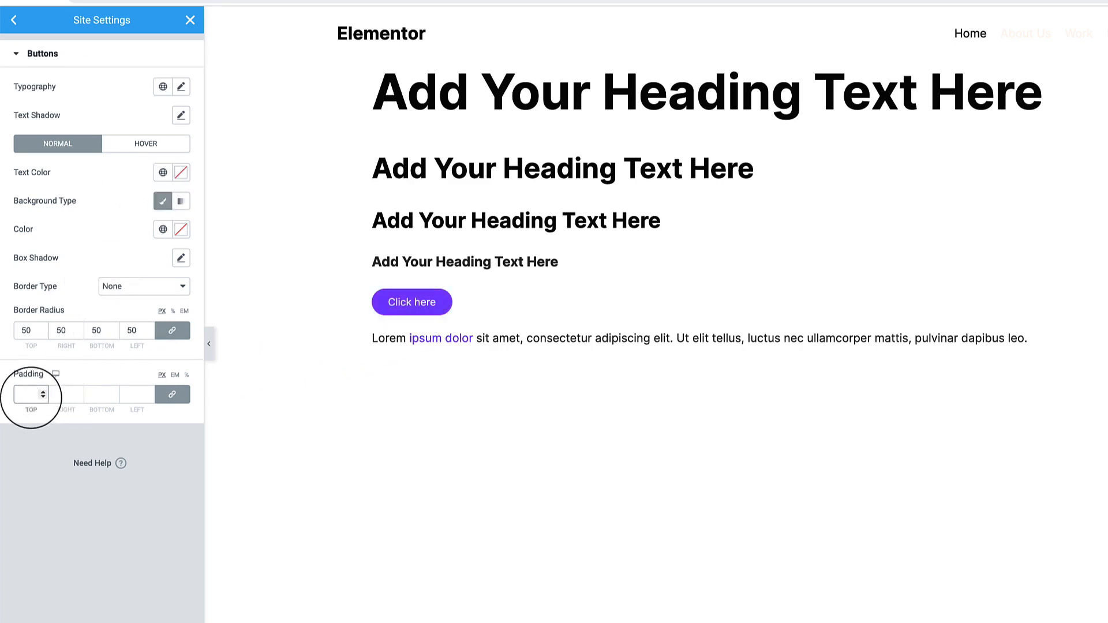
Set the global button padding to 15 px on all sides, after trying 60 px.
click(30, 394)
text(60)
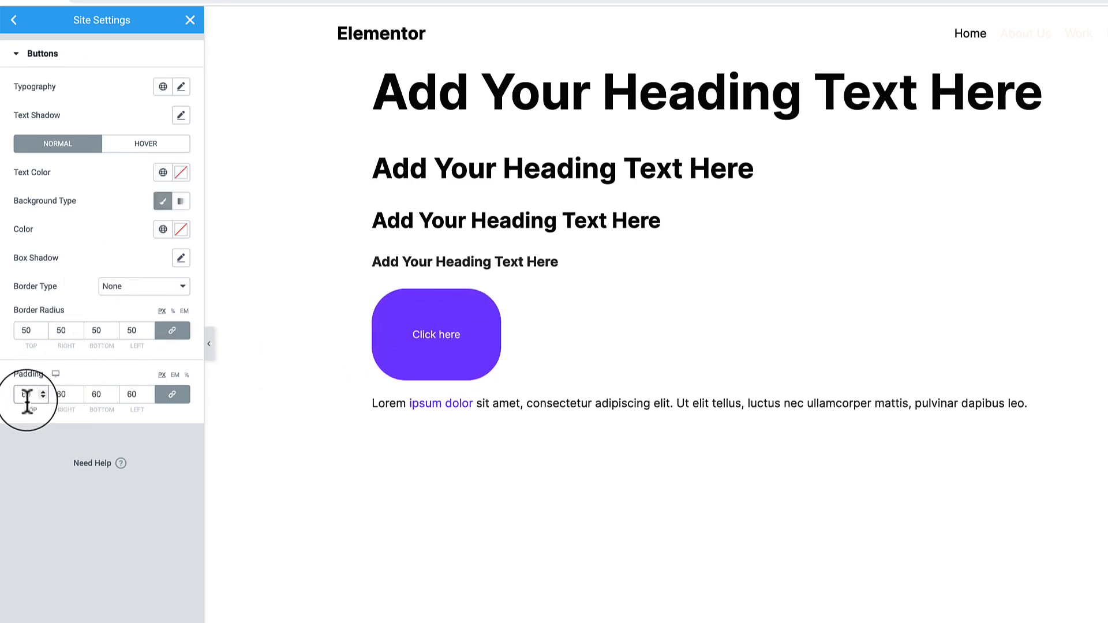
key(BackSpace)
key(BackSpace)
text(15)
key(Tab)
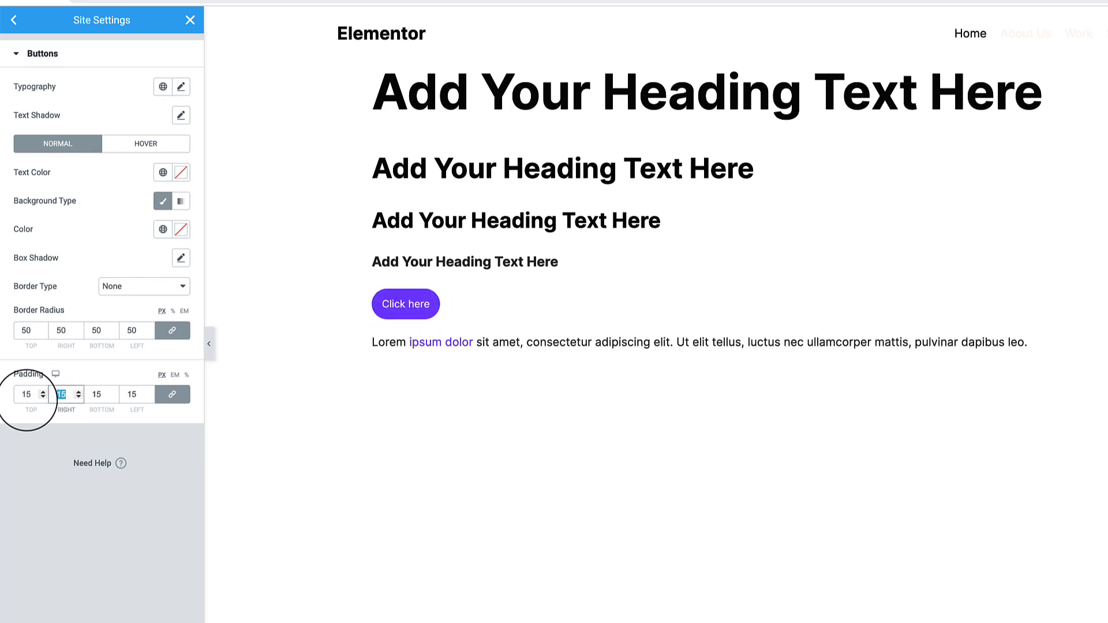
Unlink the global button padding values and set the right and left padding to 25 px each.
click(172, 395)
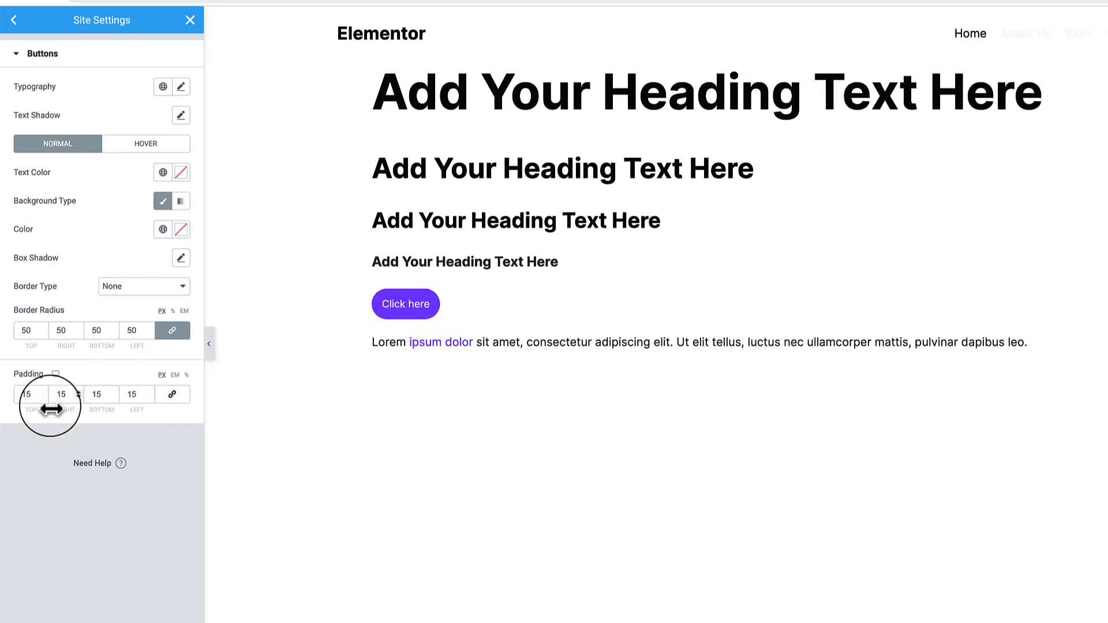
click(60, 395)
text(2)
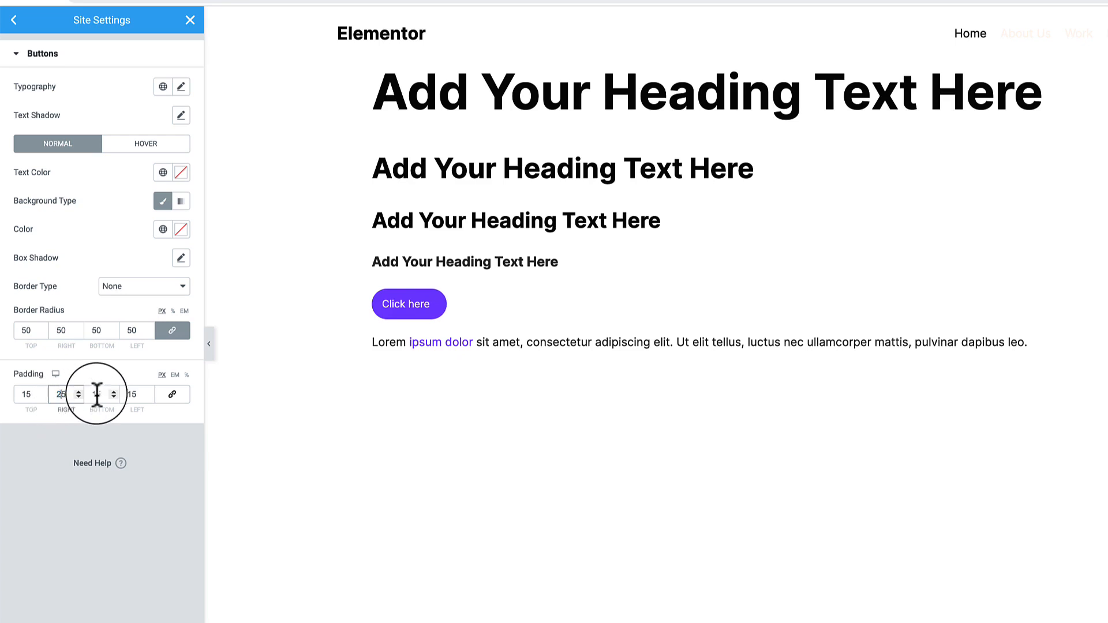
drag(129, 395, 132, 395)
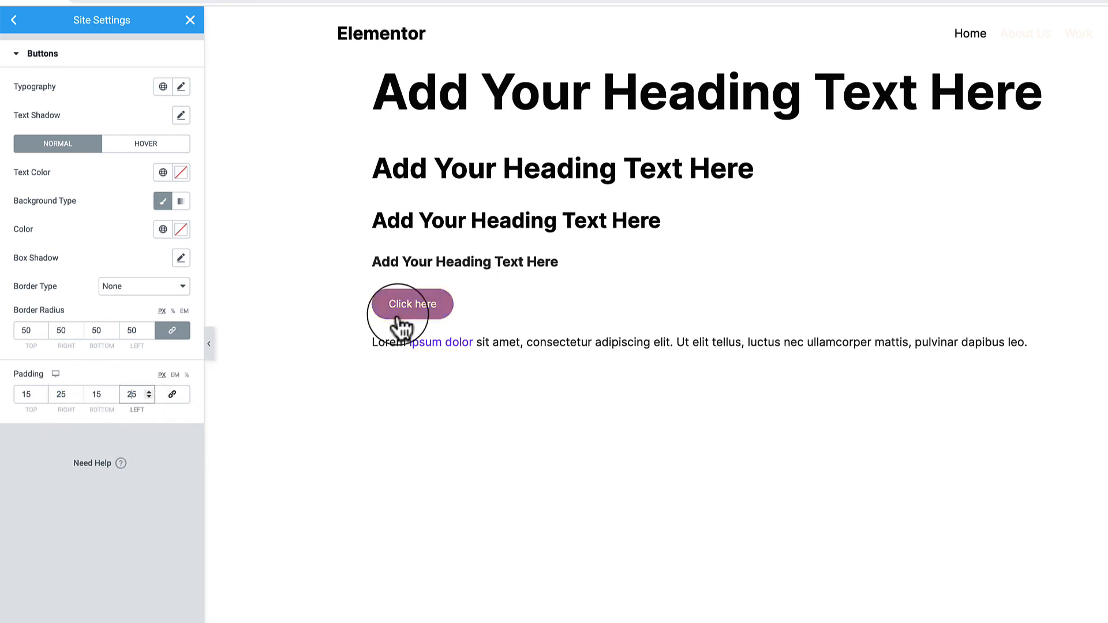
Set the global button font weight to 500, after trying 700, and update the site settings.
click(181, 86)
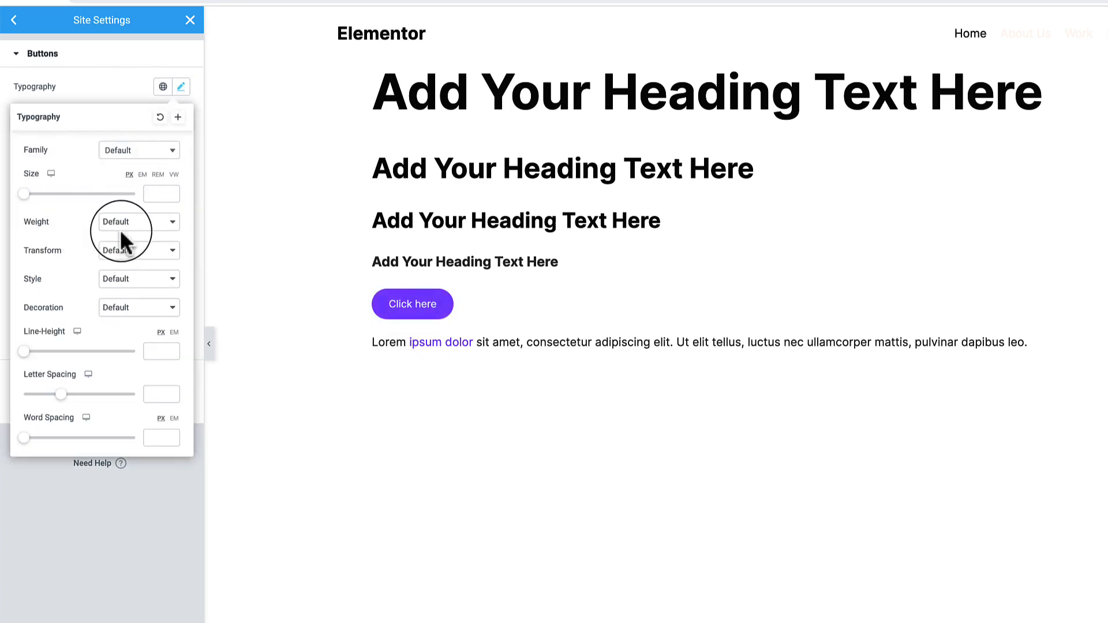
click(138, 226)
click(148, 182)
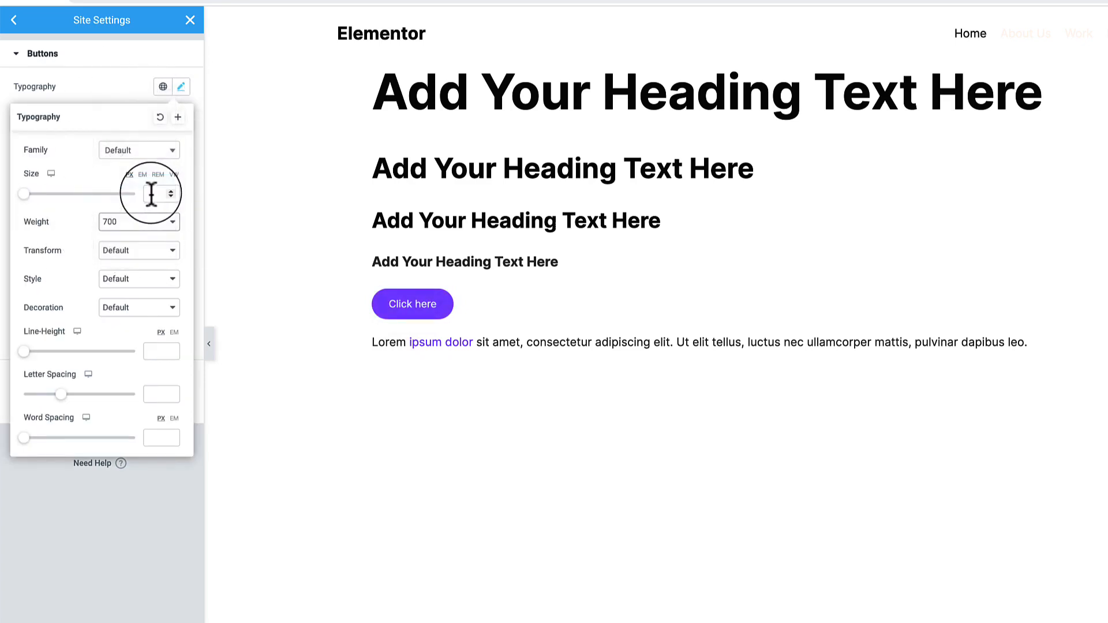
click(130, 221)
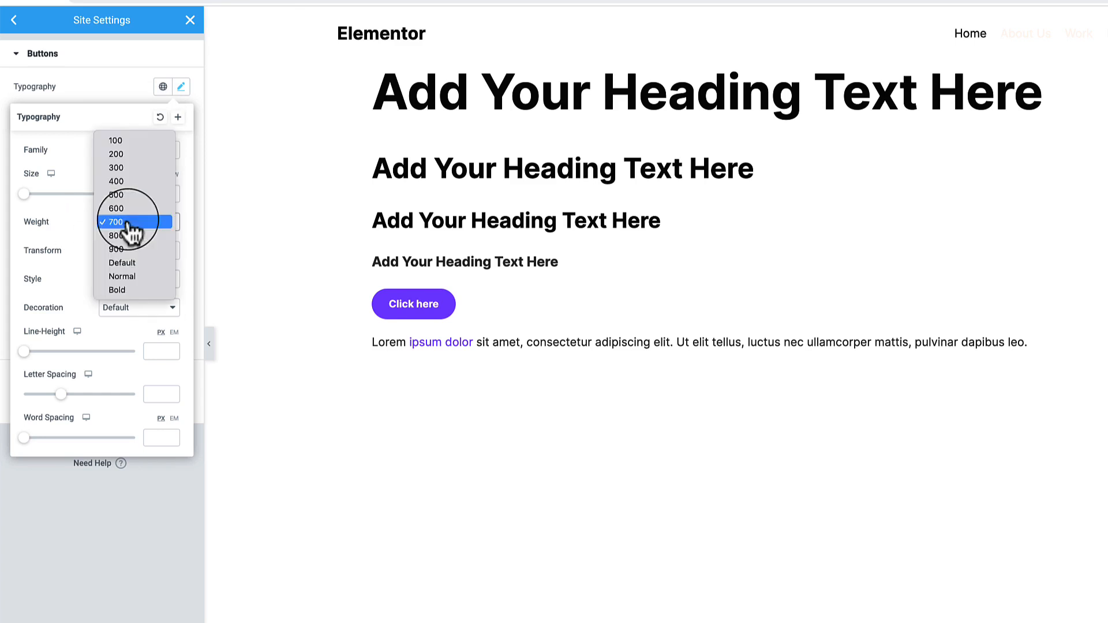
click(146, 196)
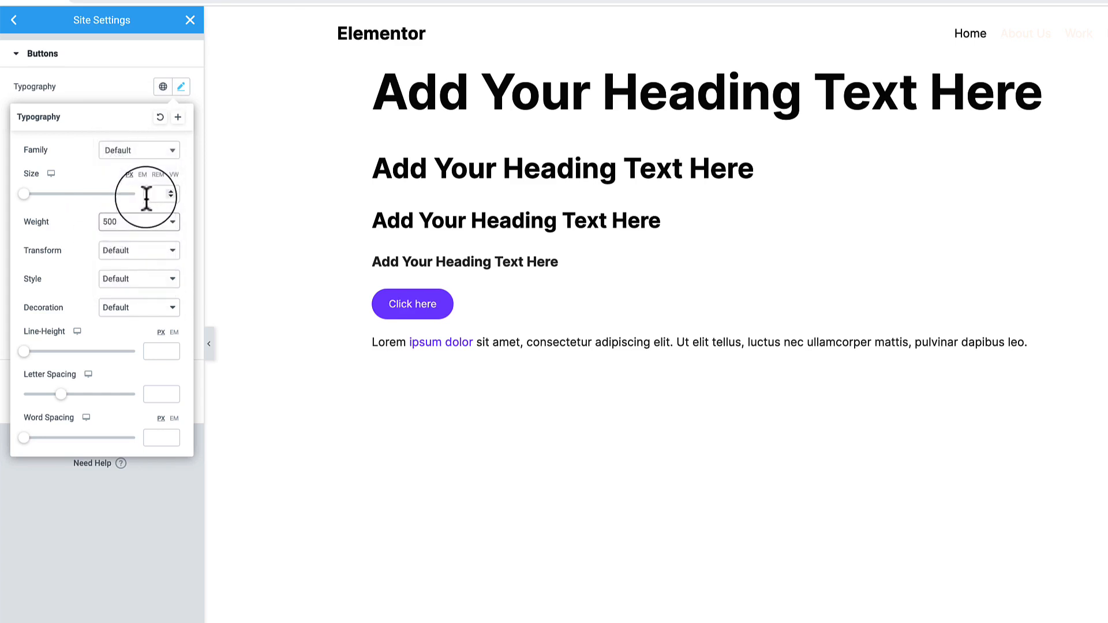
click(115, 99)
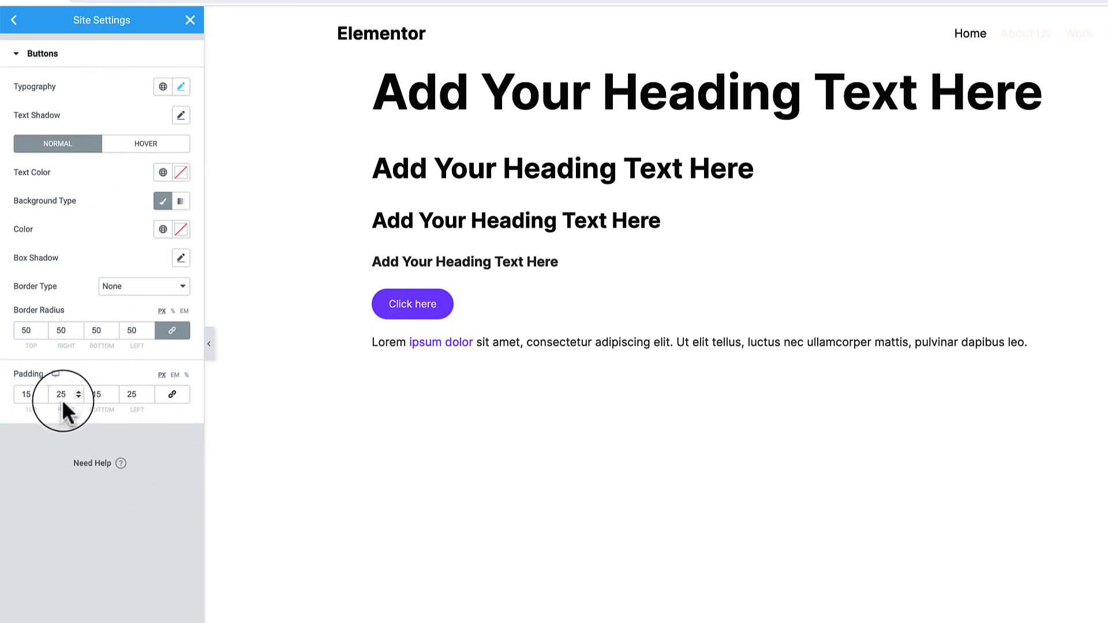
click(132, 611)
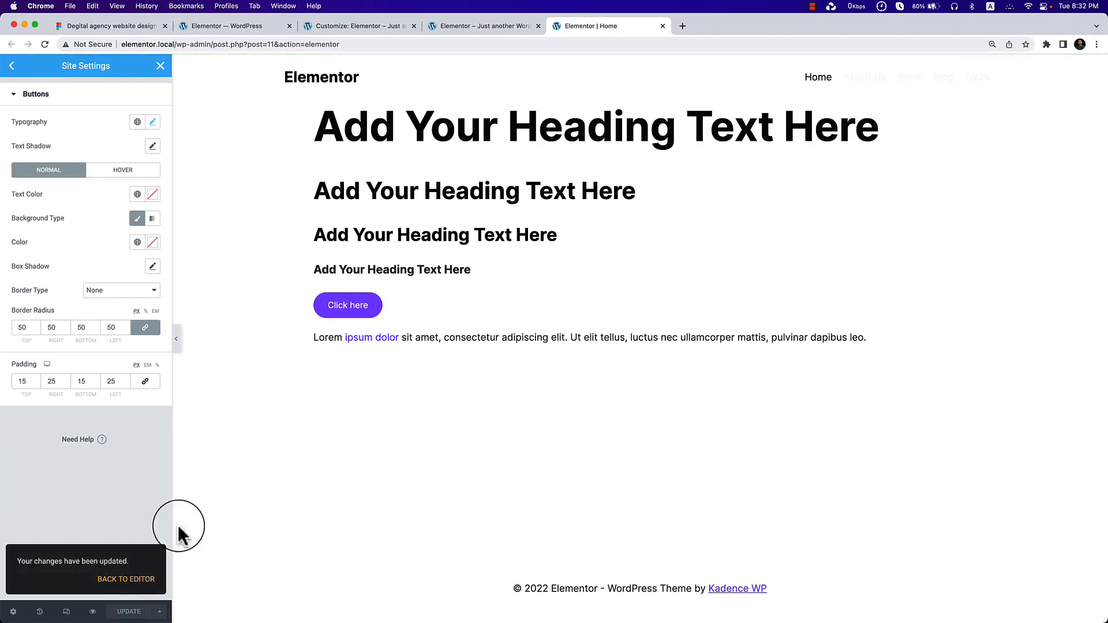
Reload the site's live homepage to check the updated button style.
click(483, 26)
click(471, 44)
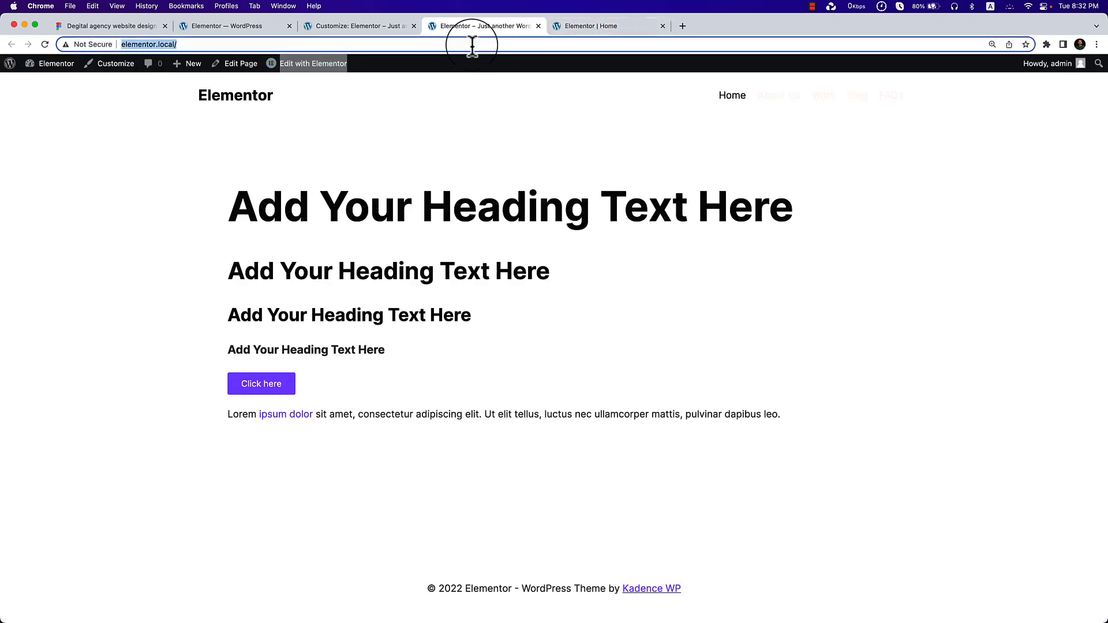
key(Return)
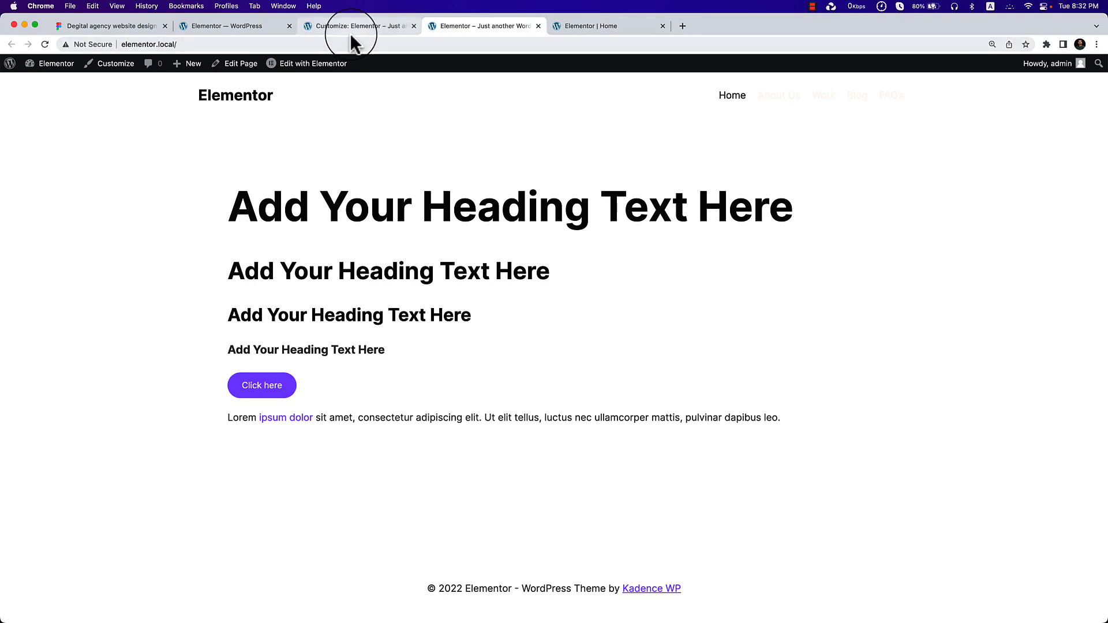
Close the old customizer and Elementor editor tabs, reopen the customizer in a new tab and place it before the homepage tab.
click(414, 26)
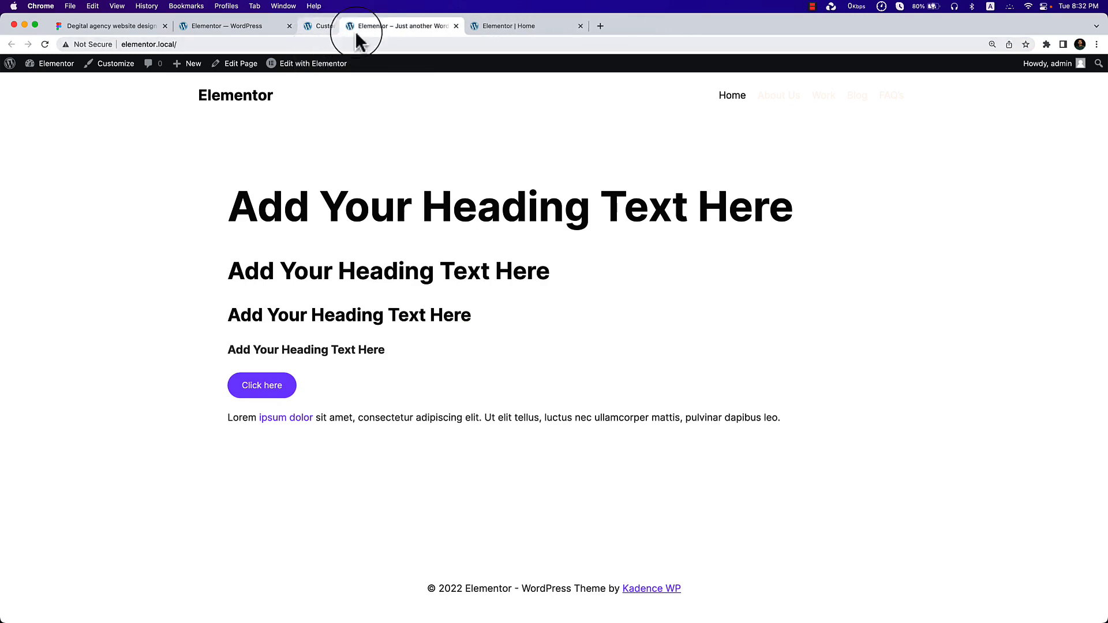
click(263, 29)
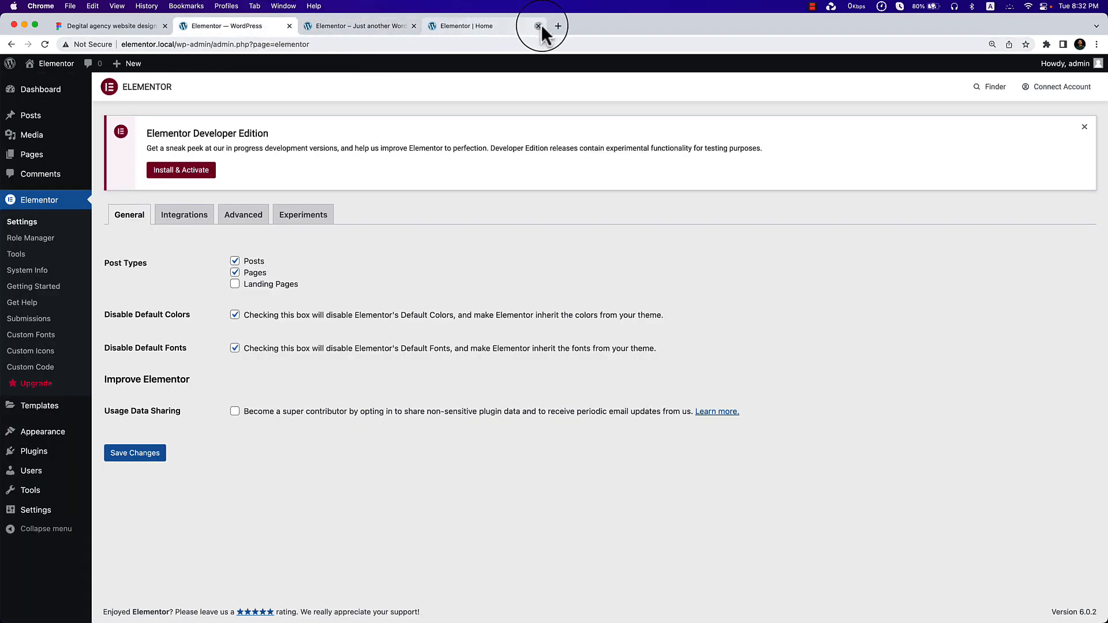
click(355, 27)
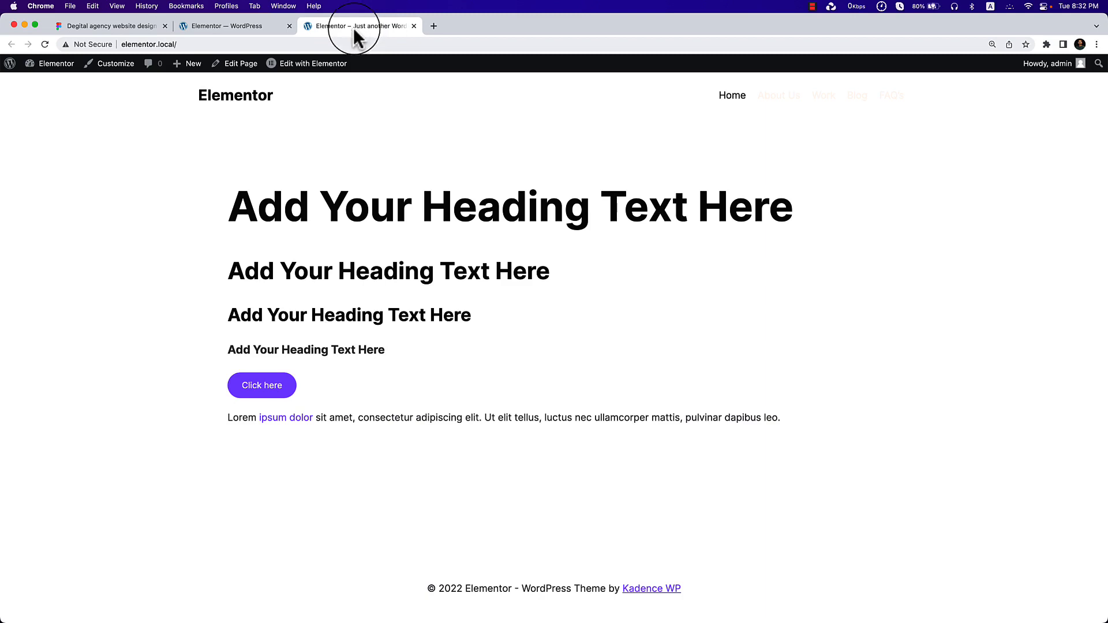
right_click(115, 64)
click(127, 72)
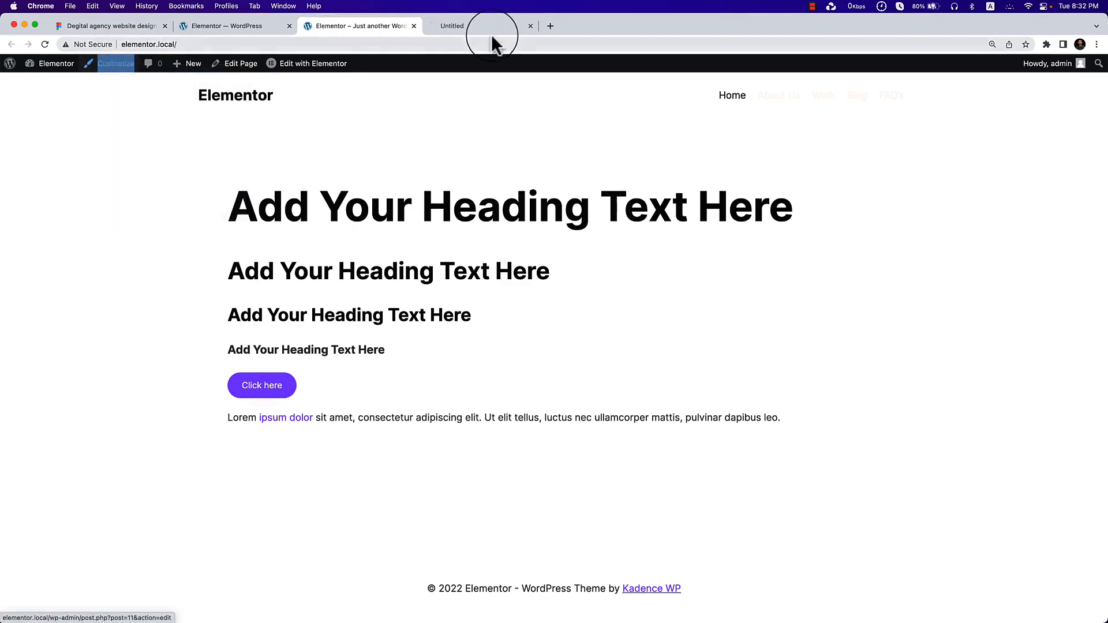
click(488, 33)
drag(487, 34, 375, 36)
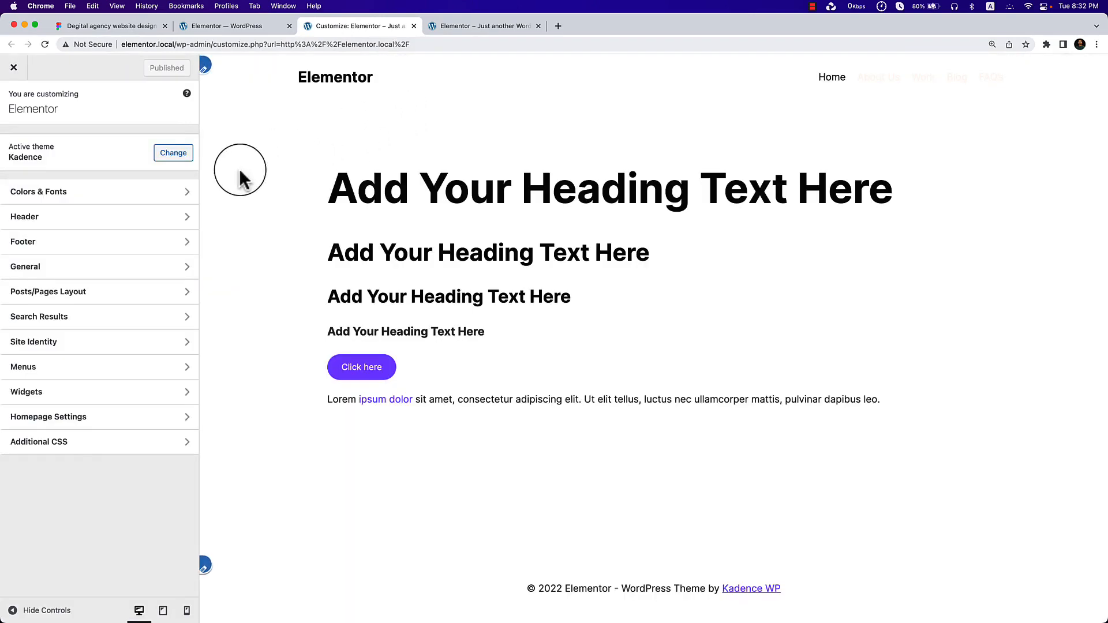
From the header's logo selection, upload all PNG images in the Finder folder "Figma to Elementor Digital Agency Website".
click(151, 222)
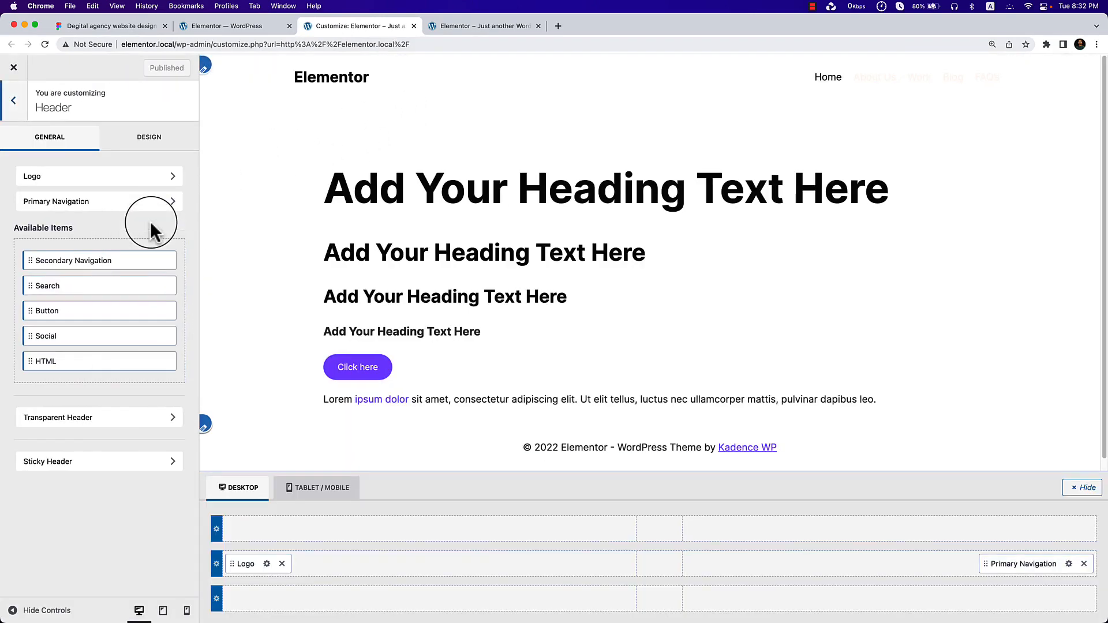
click(262, 563)
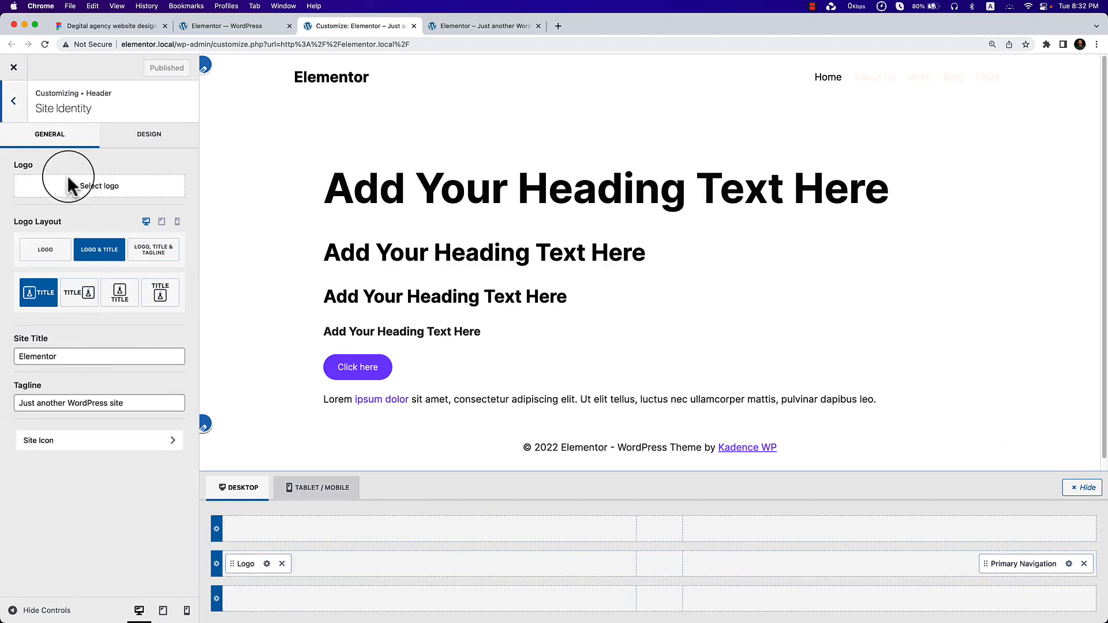
click(118, 190)
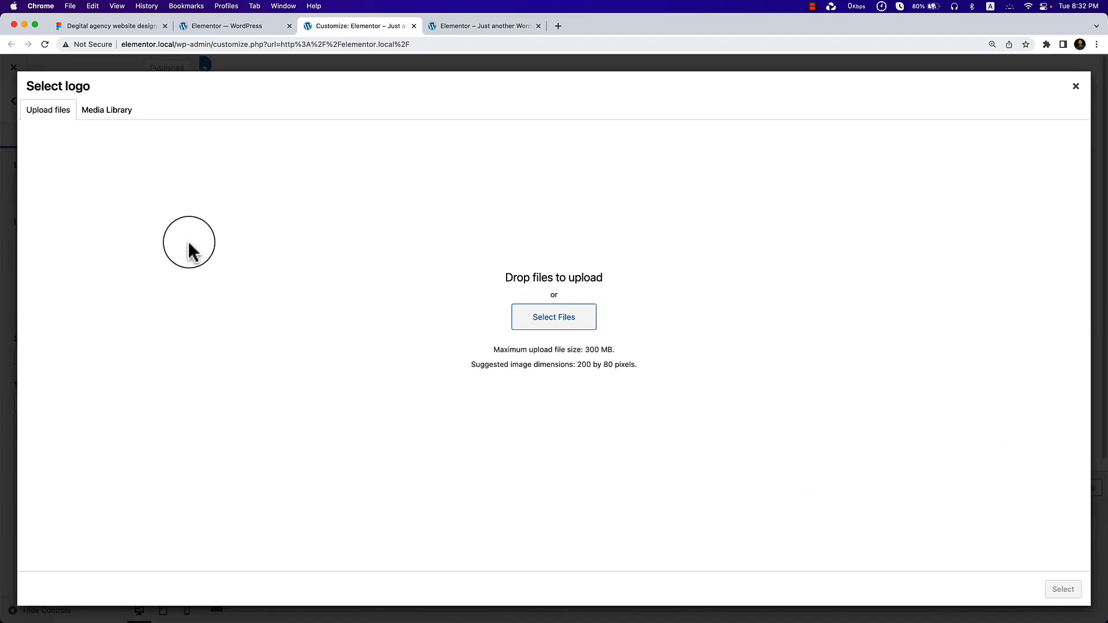
mouse_move(131, 620)
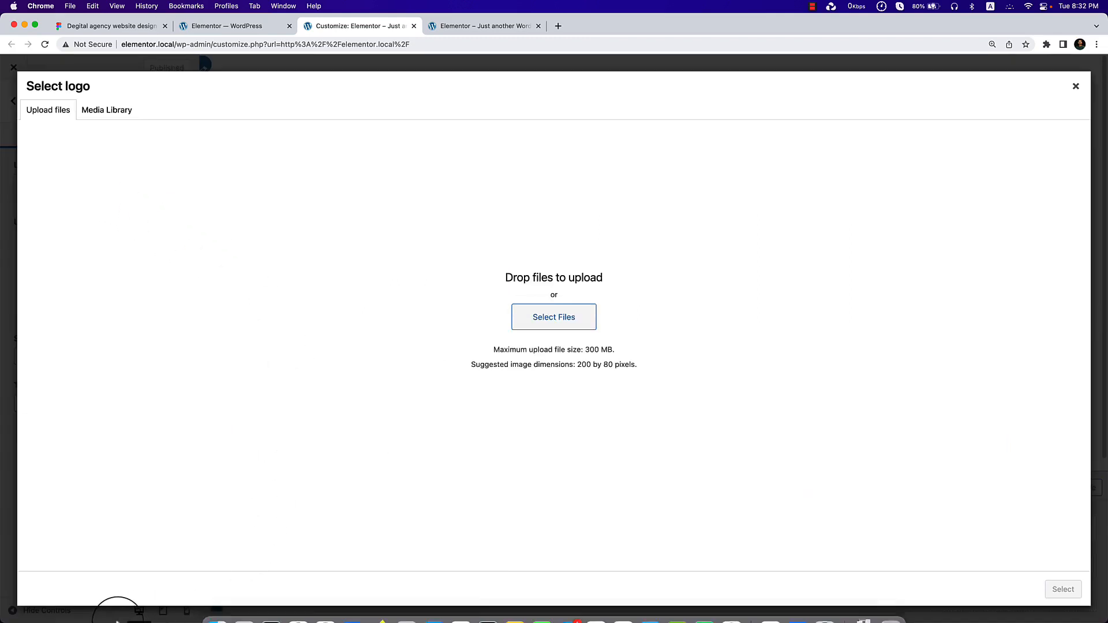
right_click(218, 597)
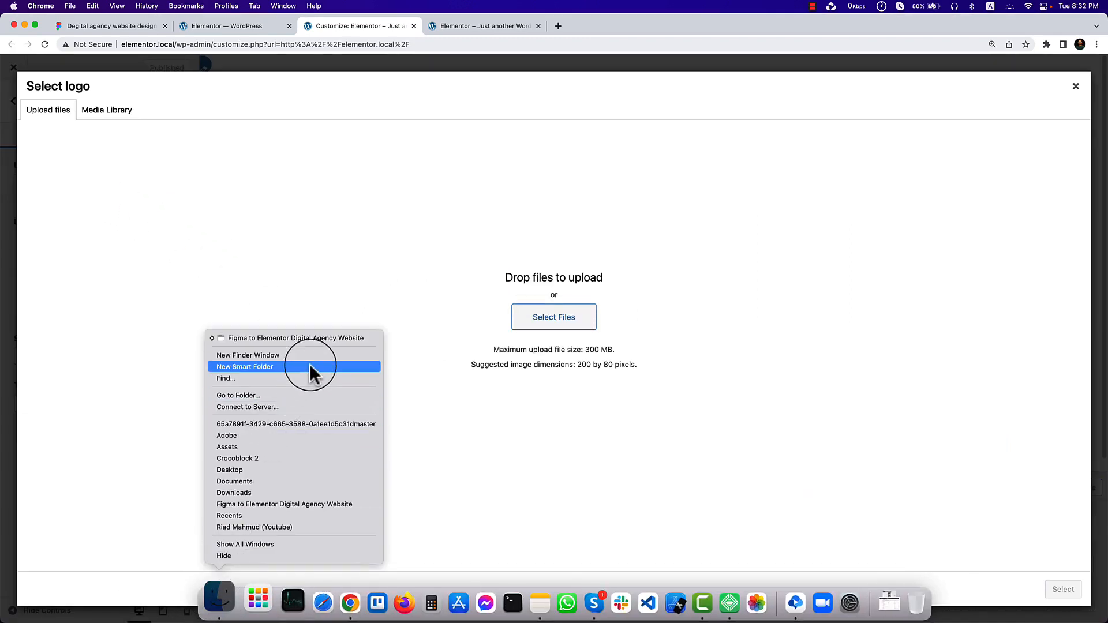
click(330, 346)
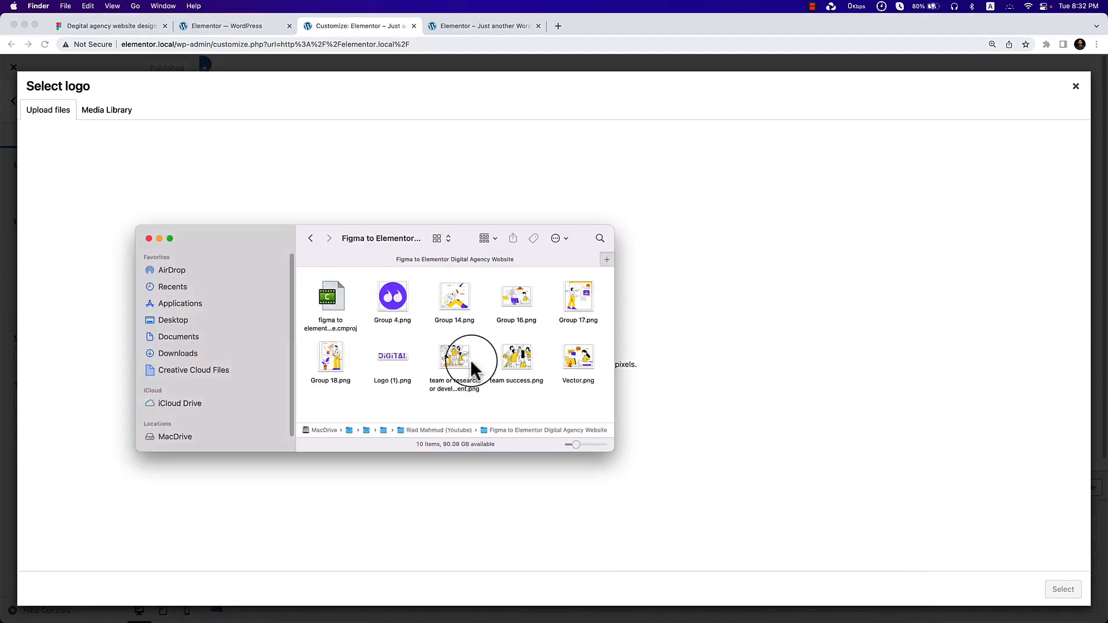
drag(587, 398, 391, 291)
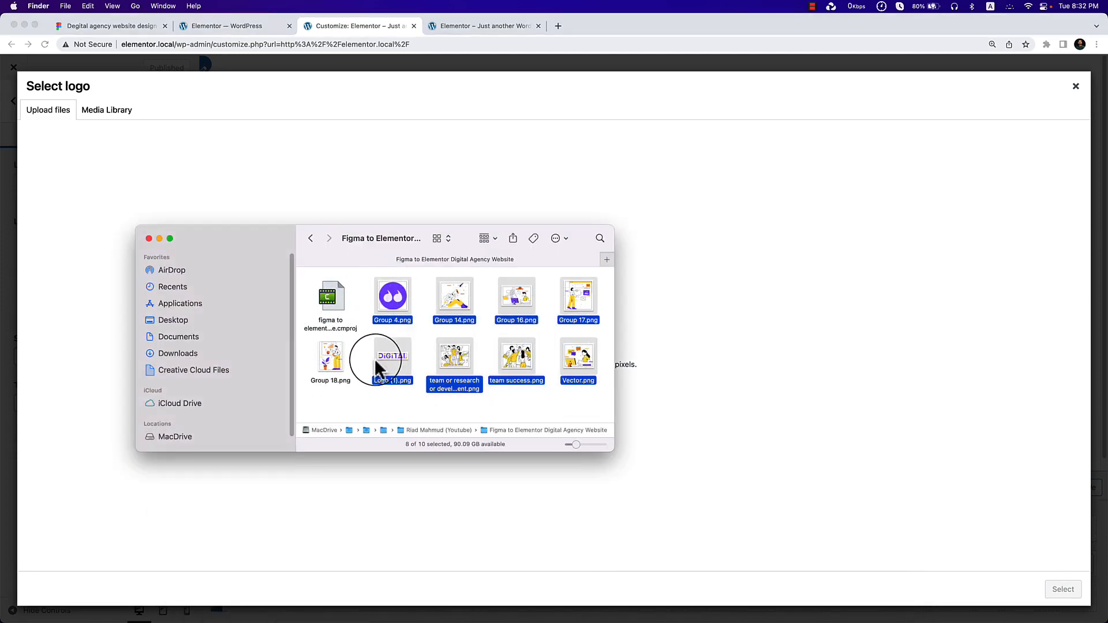
super+click(327, 357)
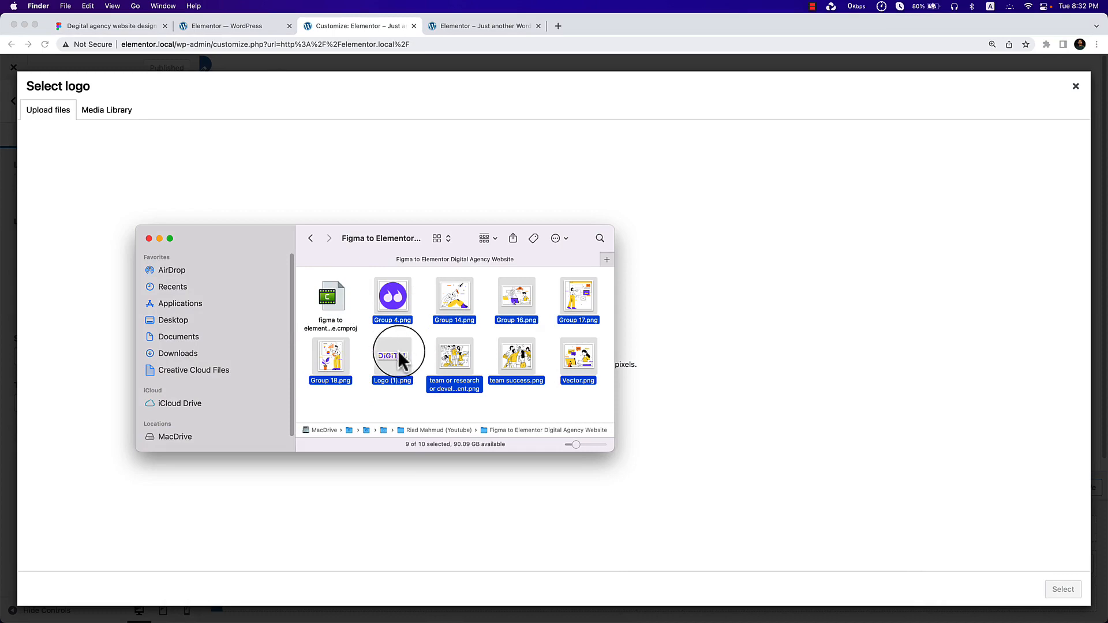
drag(396, 349, 745, 347)
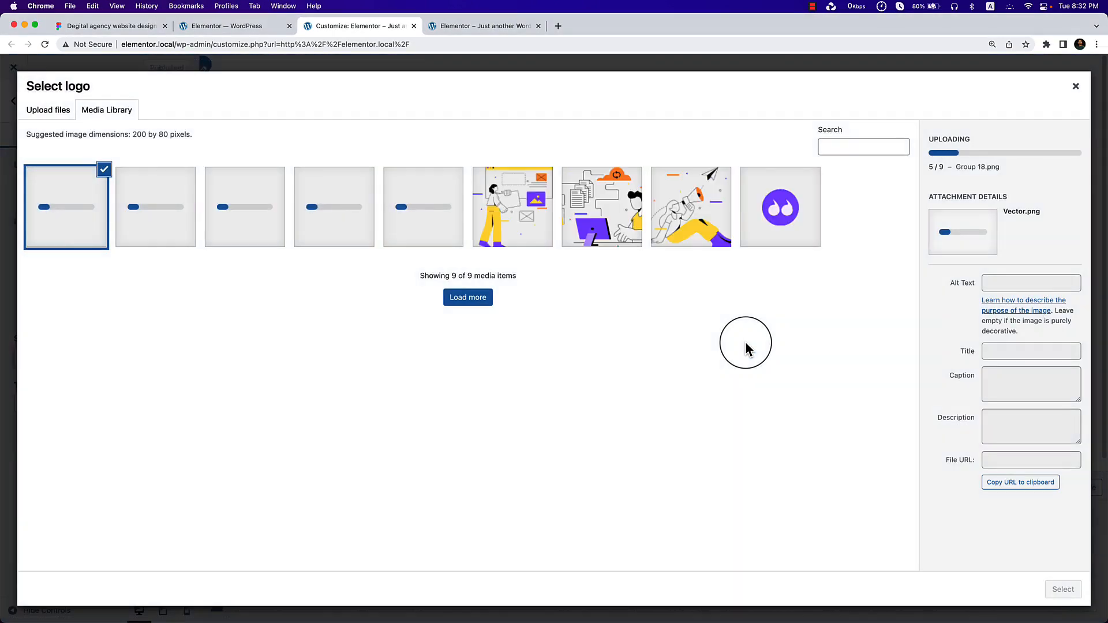
Use the DIGITAL image with alt text "Logo" as the uncropped site logo, and set the logo layout to Logo only.
click(333, 207)
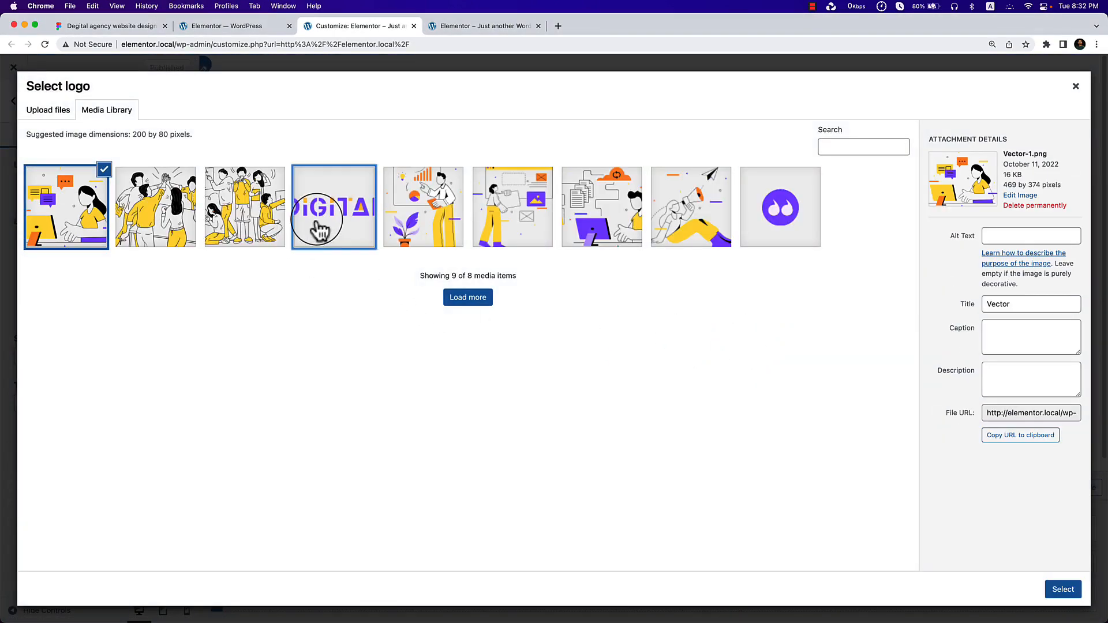
click(1019, 237)
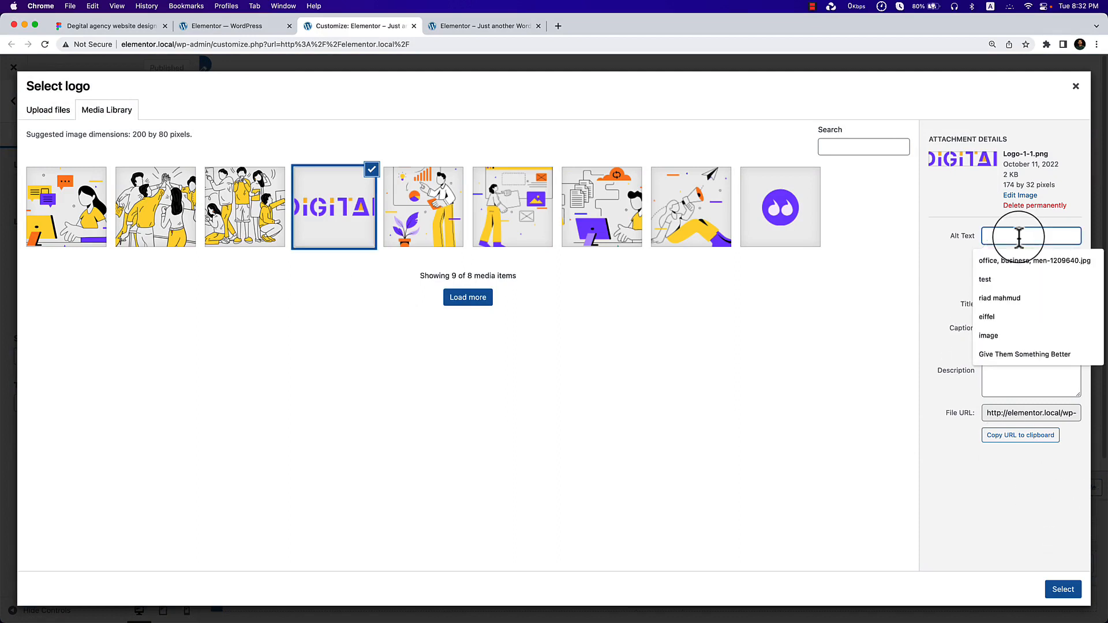
text(Lgo)
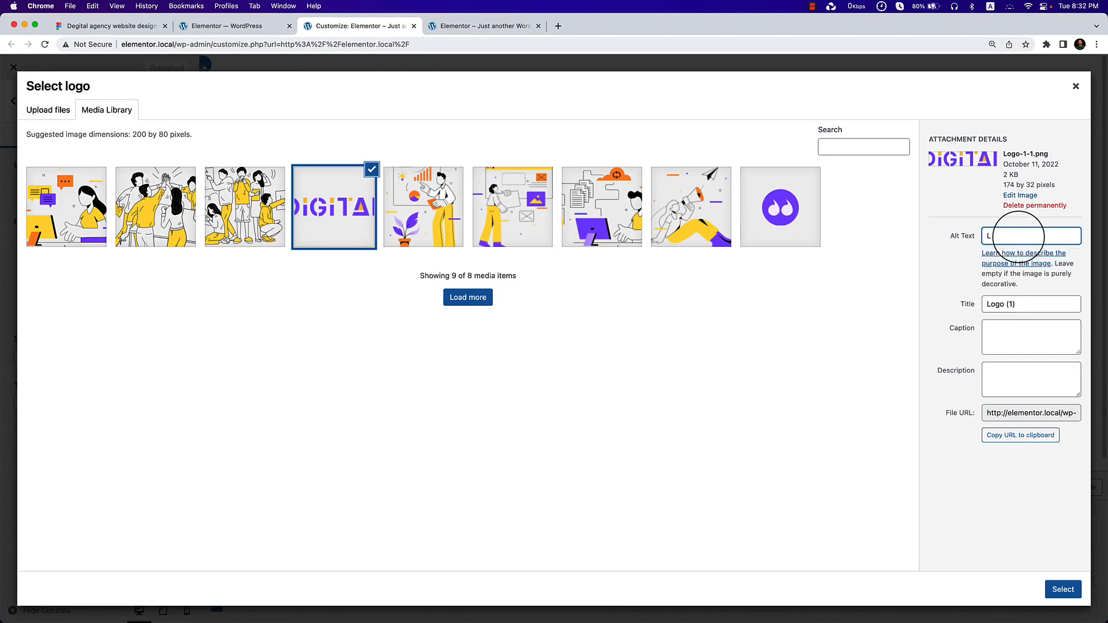
click(1001, 526)
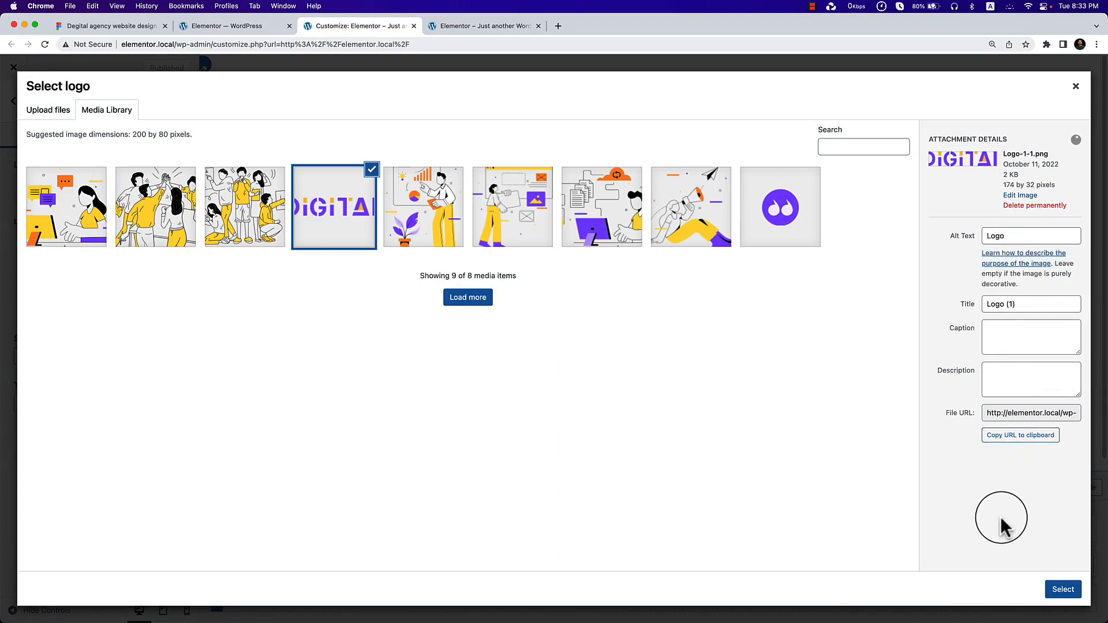
click(1060, 590)
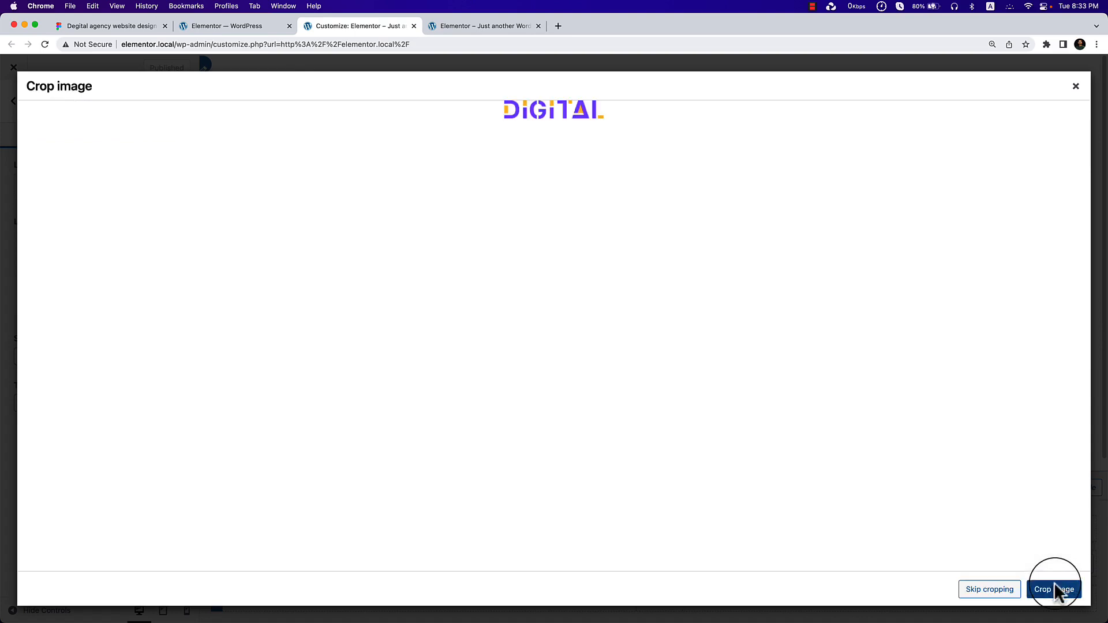
click(1004, 590)
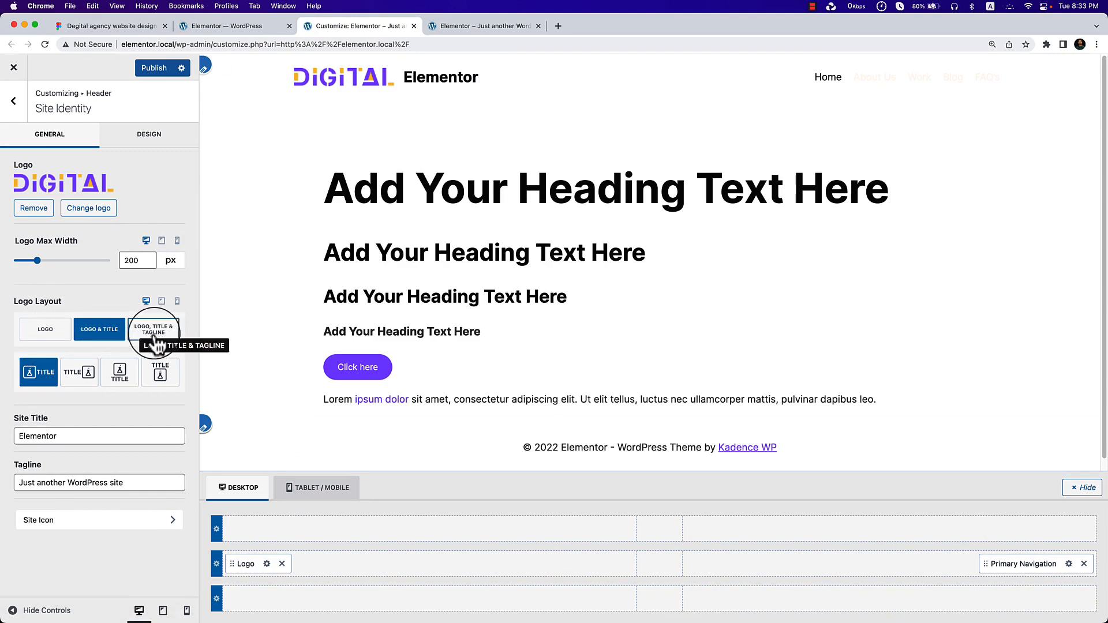
click(43, 337)
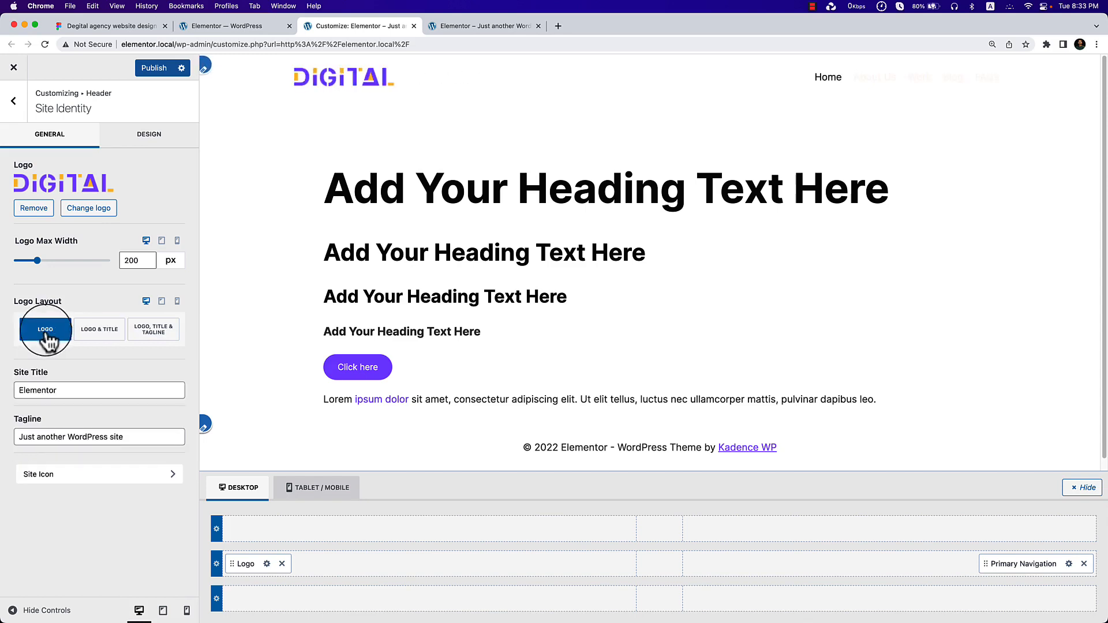
Set the purple quotation-mark image Group-4-1.png as the site icon without cropping it.
click(95, 480)
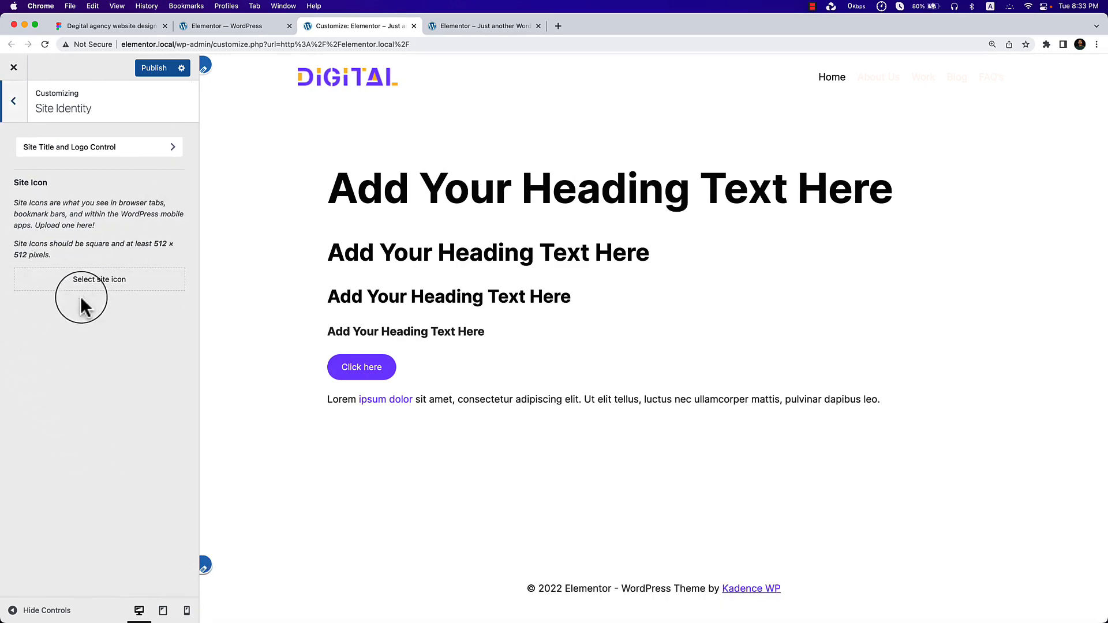
click(106, 282)
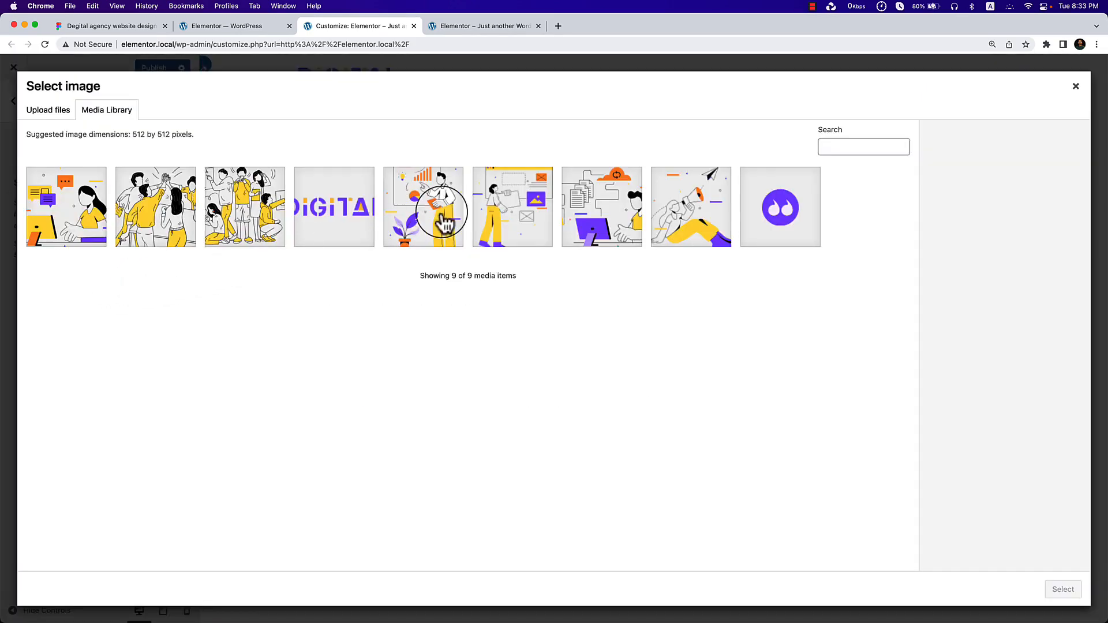
click(772, 203)
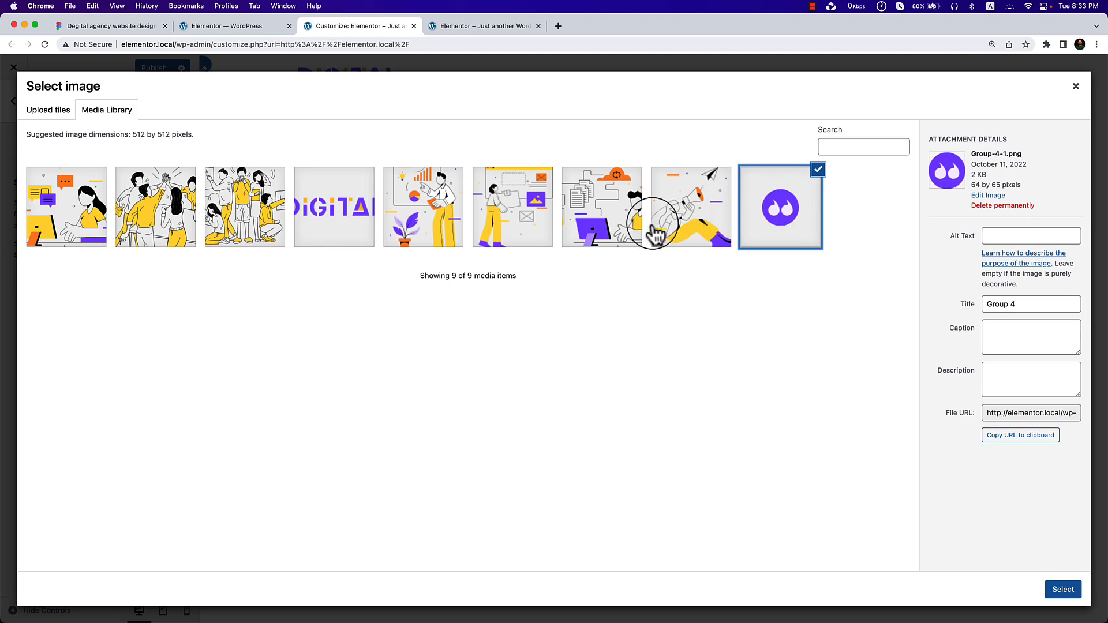
click(679, 231)
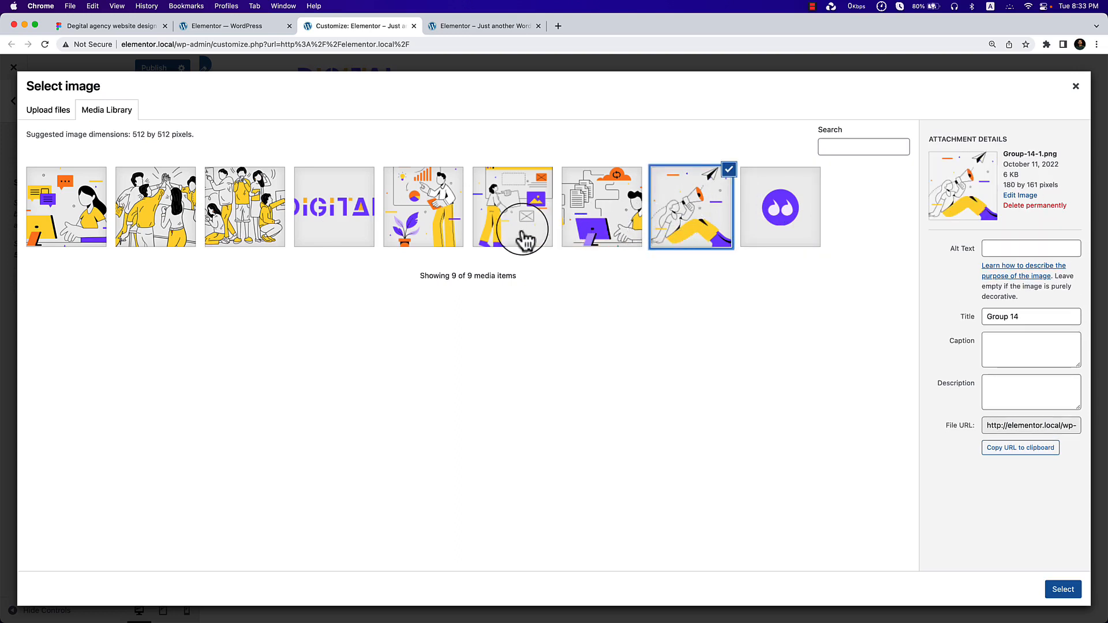
click(169, 235)
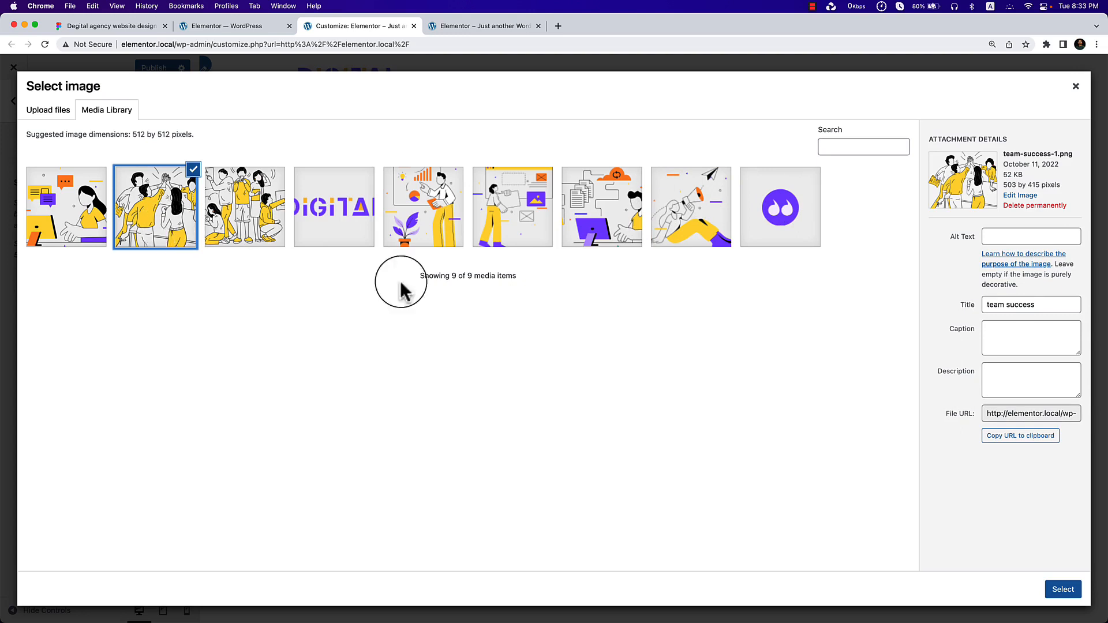
click(790, 245)
click(1066, 590)
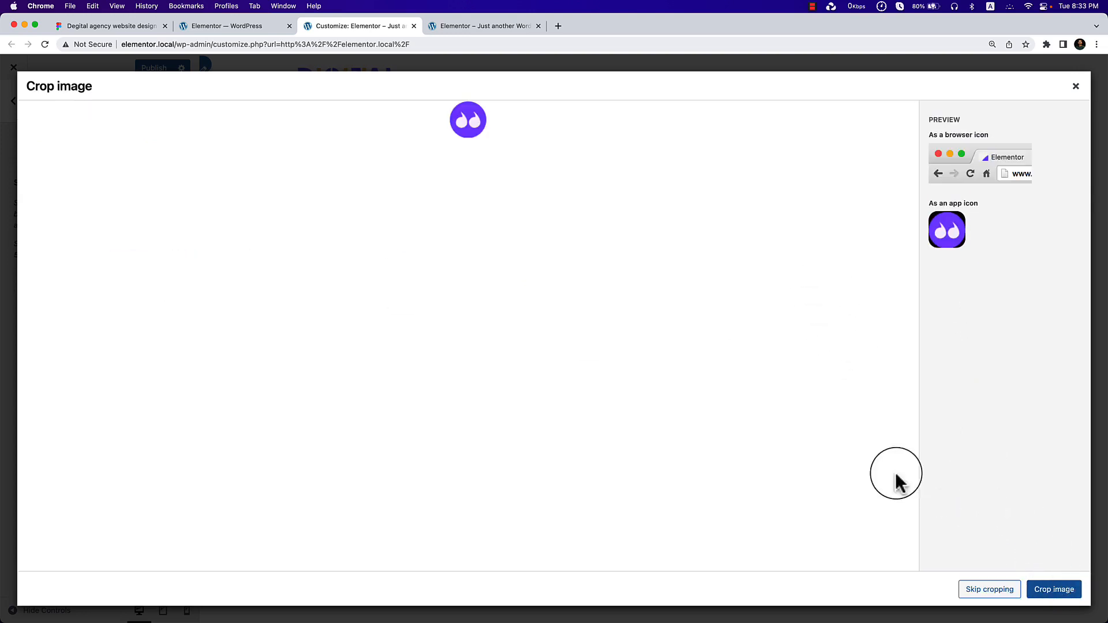
click(993, 593)
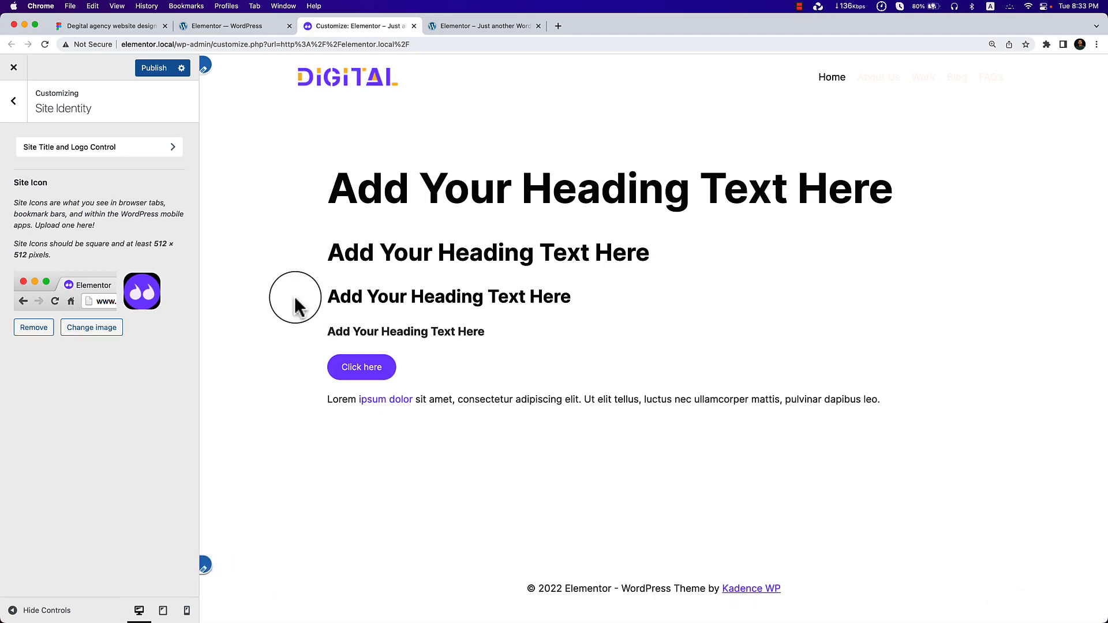
In the header's primary navigation design, set the initial link color to the black palette color 090909 and open the hover color.
click(13, 100)
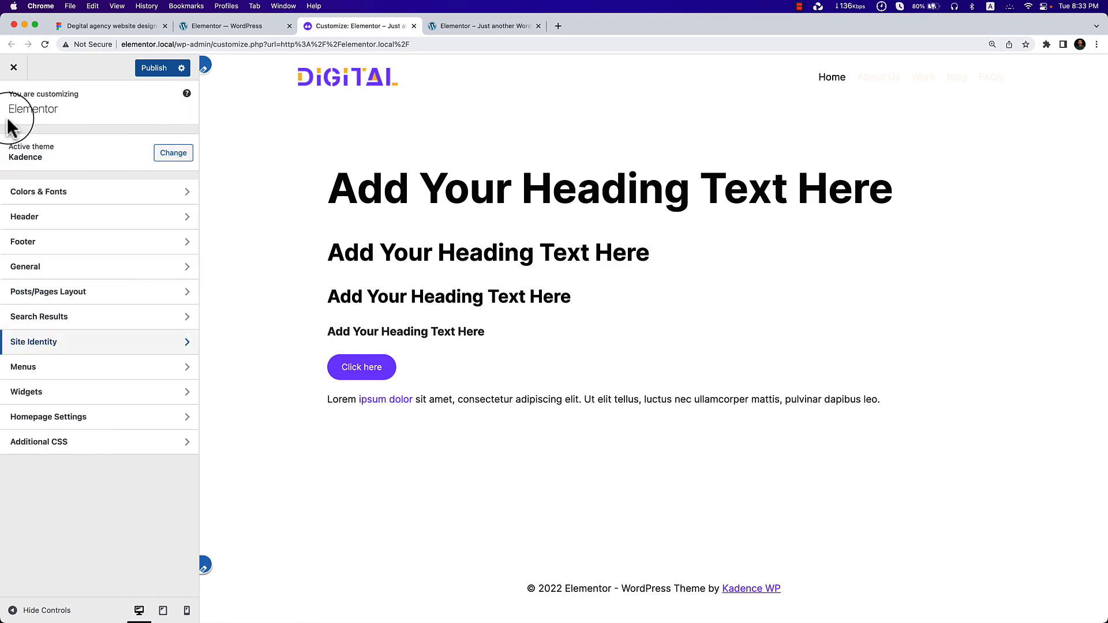
click(109, 219)
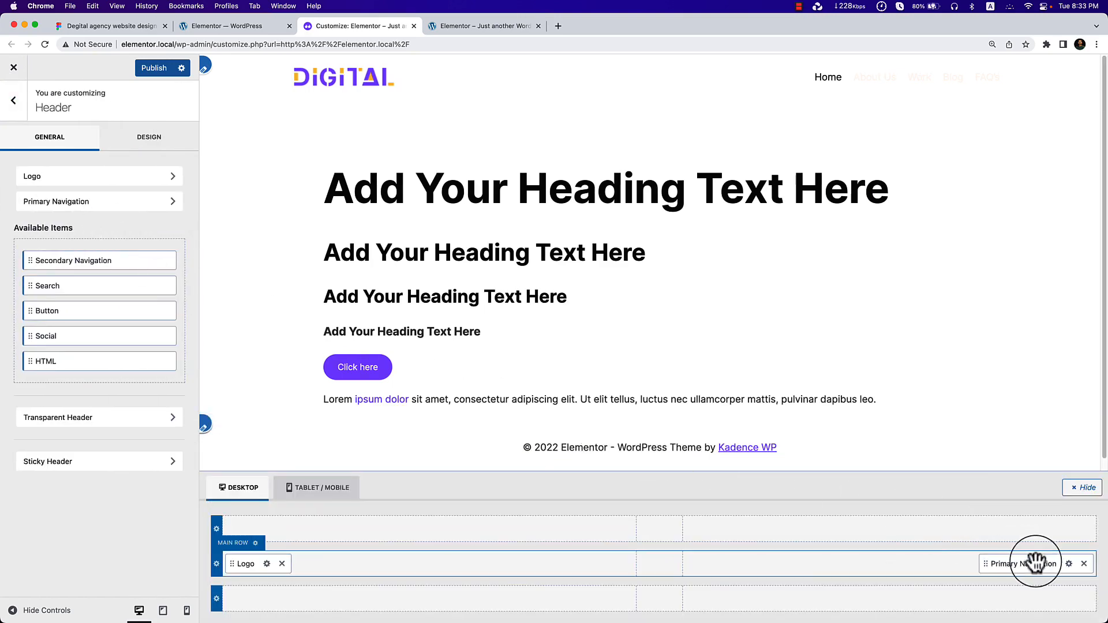
click(142, 148)
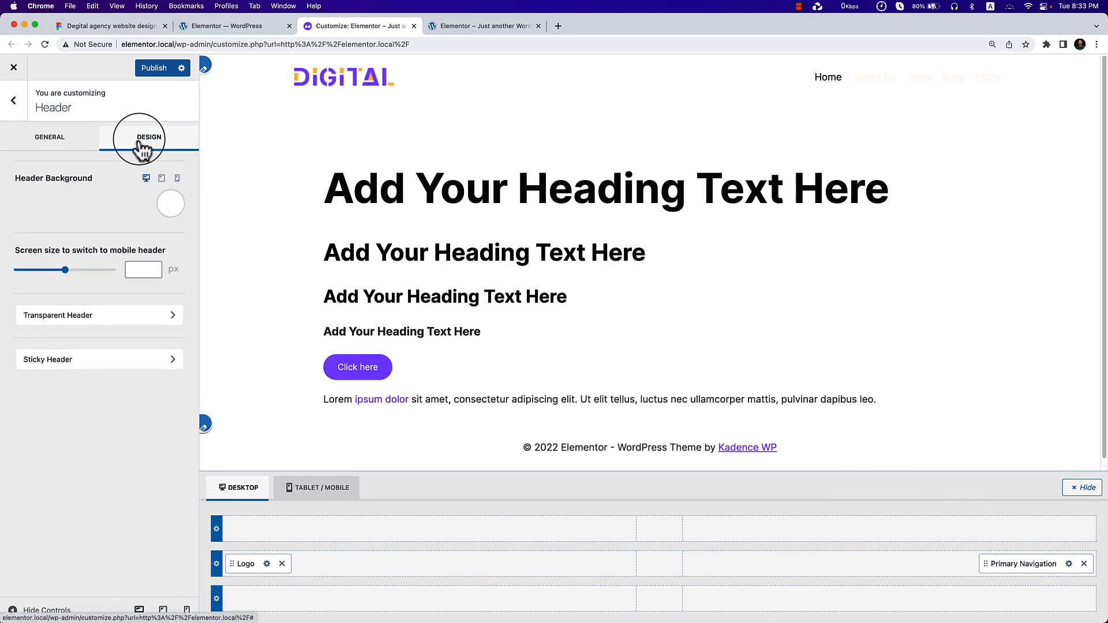
click(1069, 563)
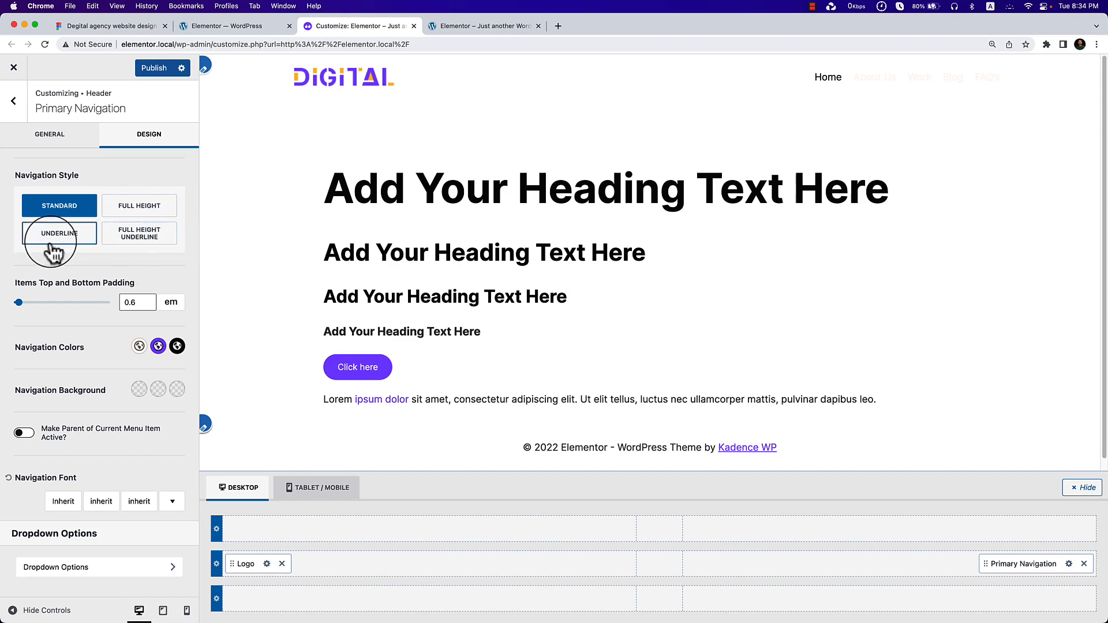
drag(23, 348, 64, 347)
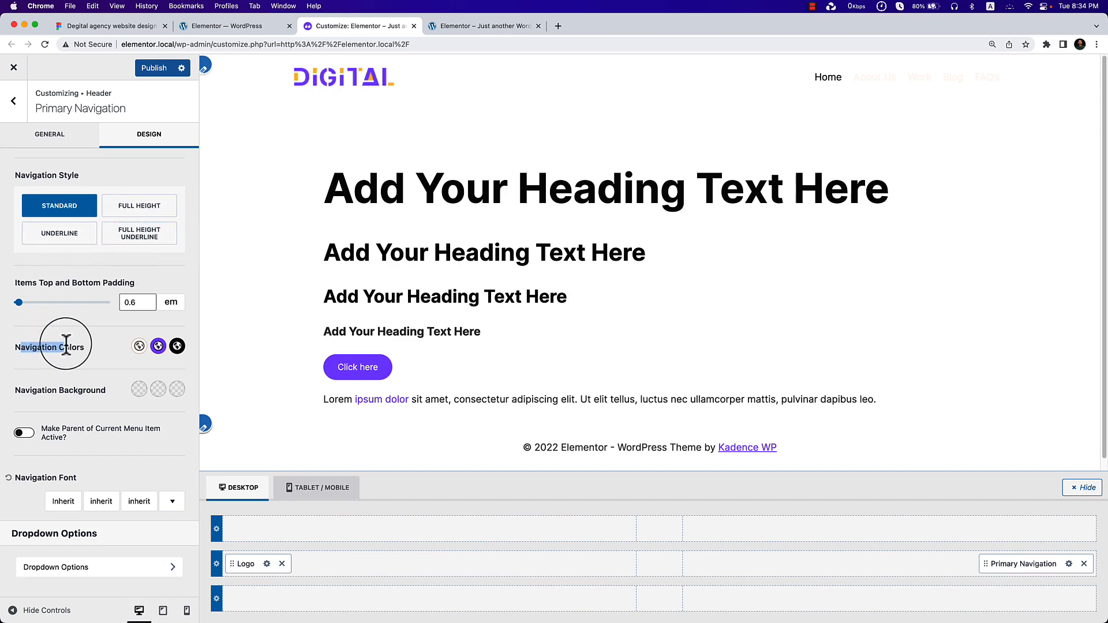
click(139, 346)
click(65, 314)
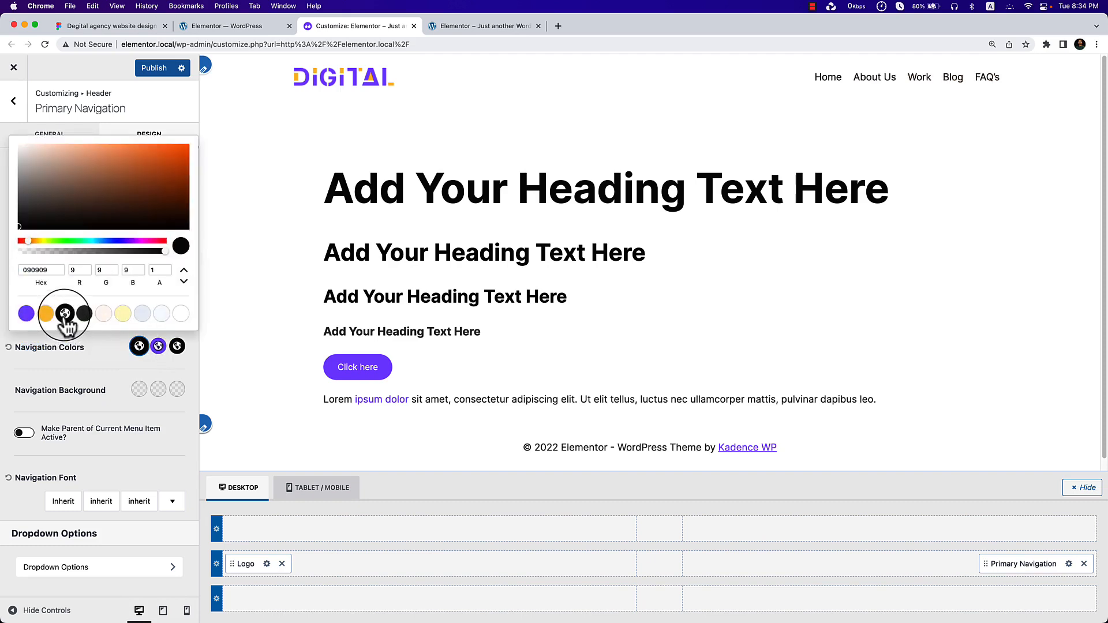
click(159, 346)
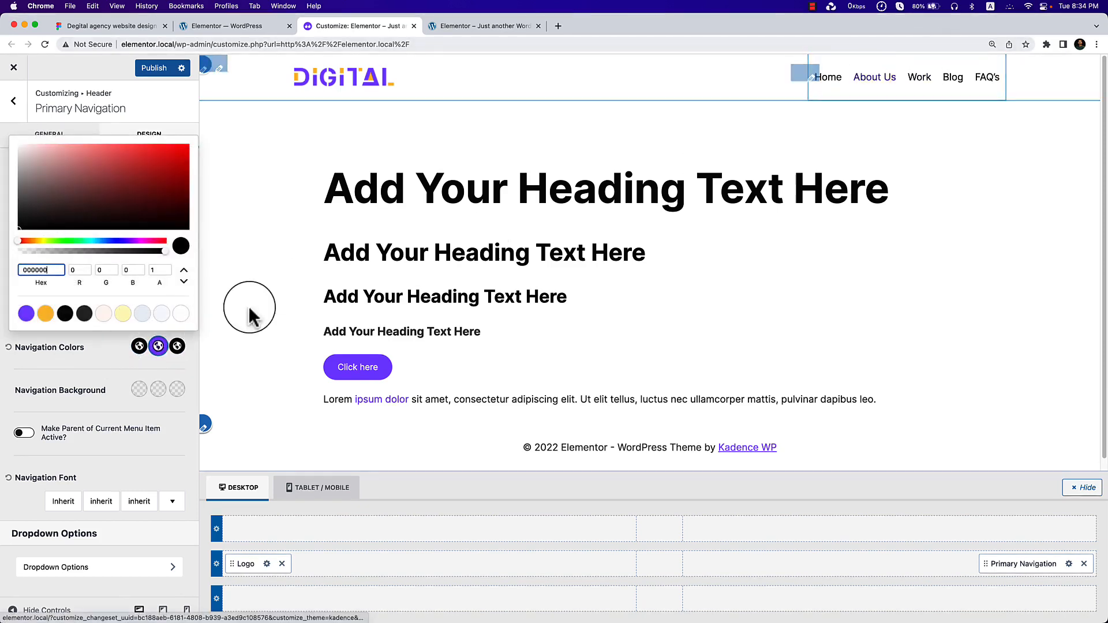
Set the primary navigation's active link colour to the purple palette swatch.
click(177, 348)
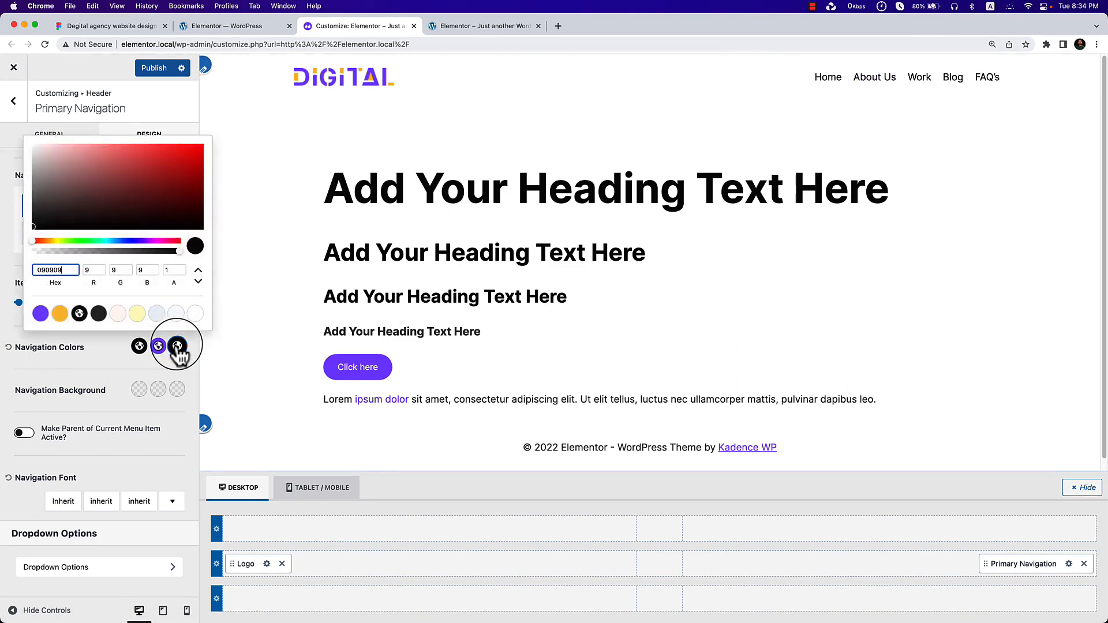
click(40, 313)
click(95, 354)
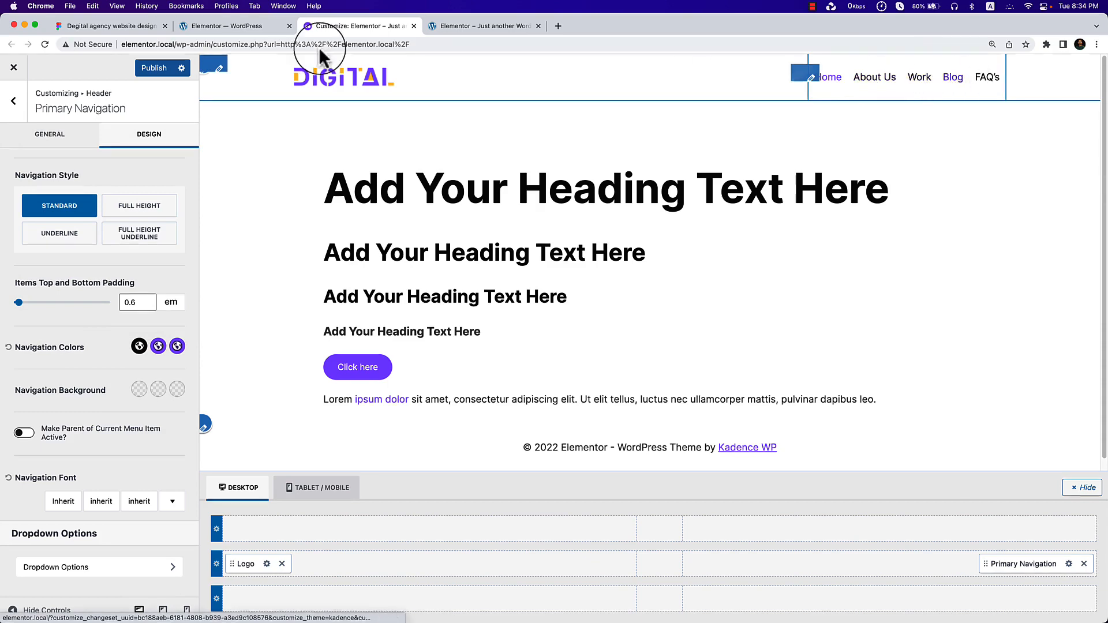
Switch to the Figma design and examine the header's navigation items and call-to-action button on the Home page.
click(115, 26)
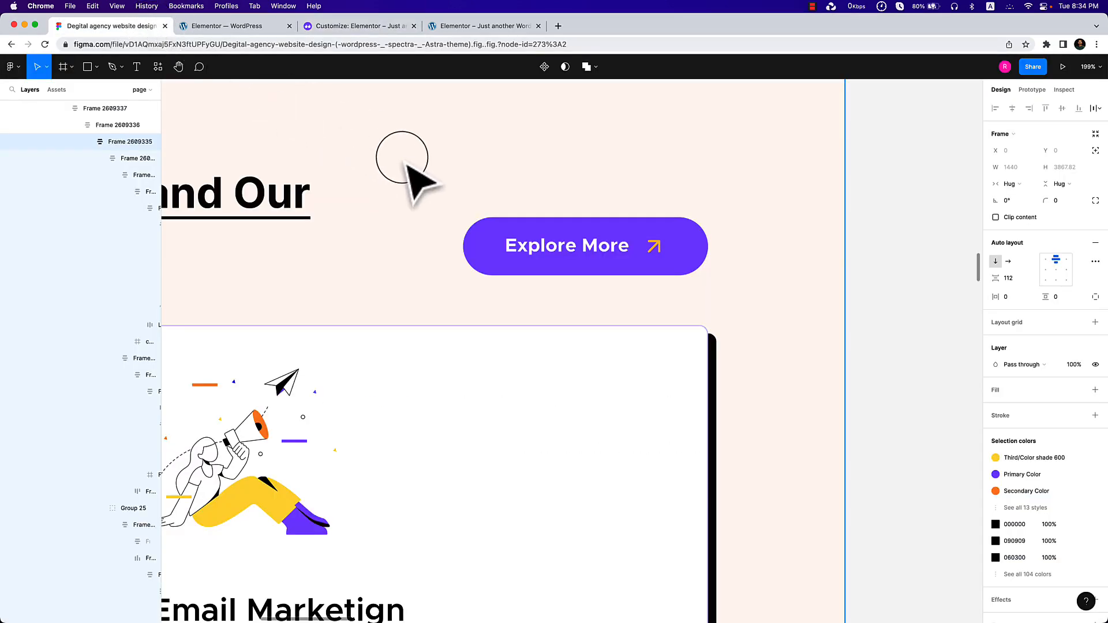
scroll(514, 161, down, 3)
scroll(550, 210, up, 5)
scroll(547, 242, down, 10)
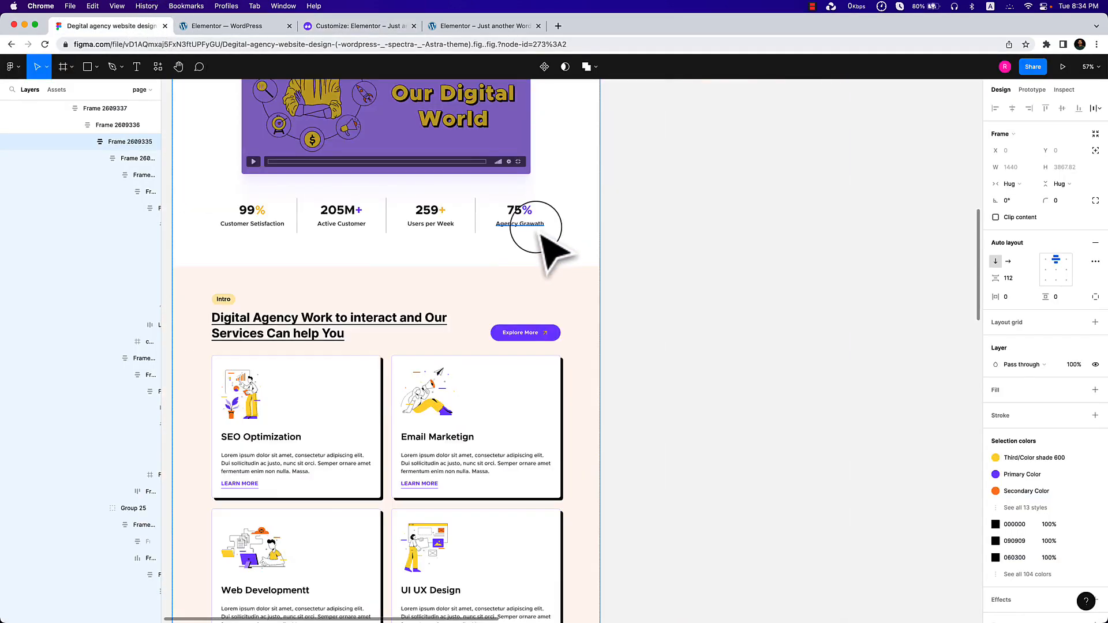
drag(500, 124, 518, 234)
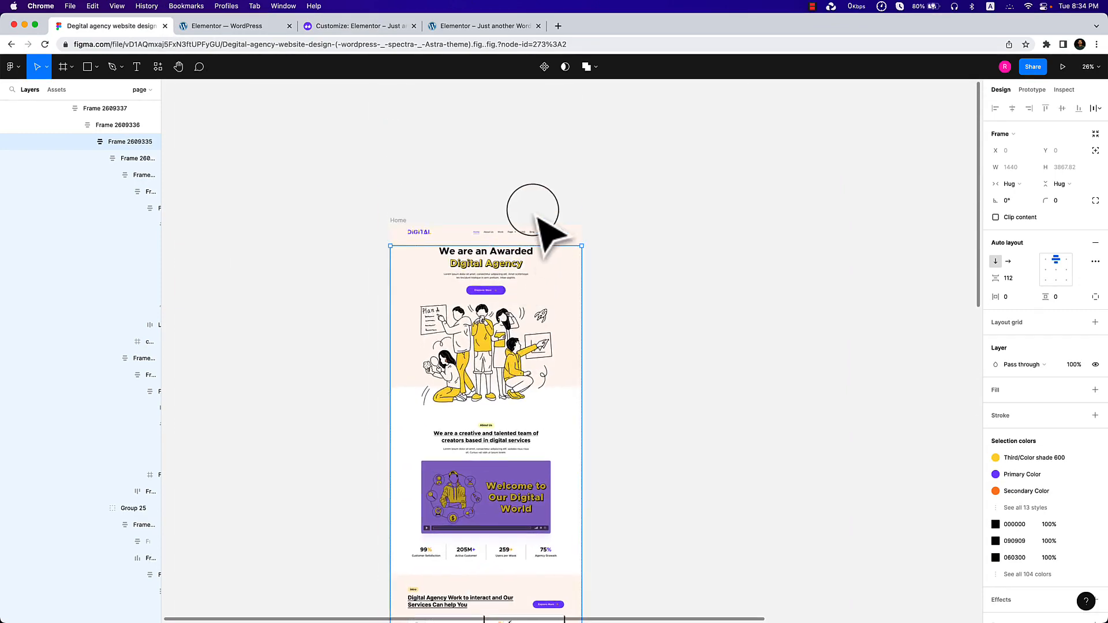
scroll(519, 243, up, 10)
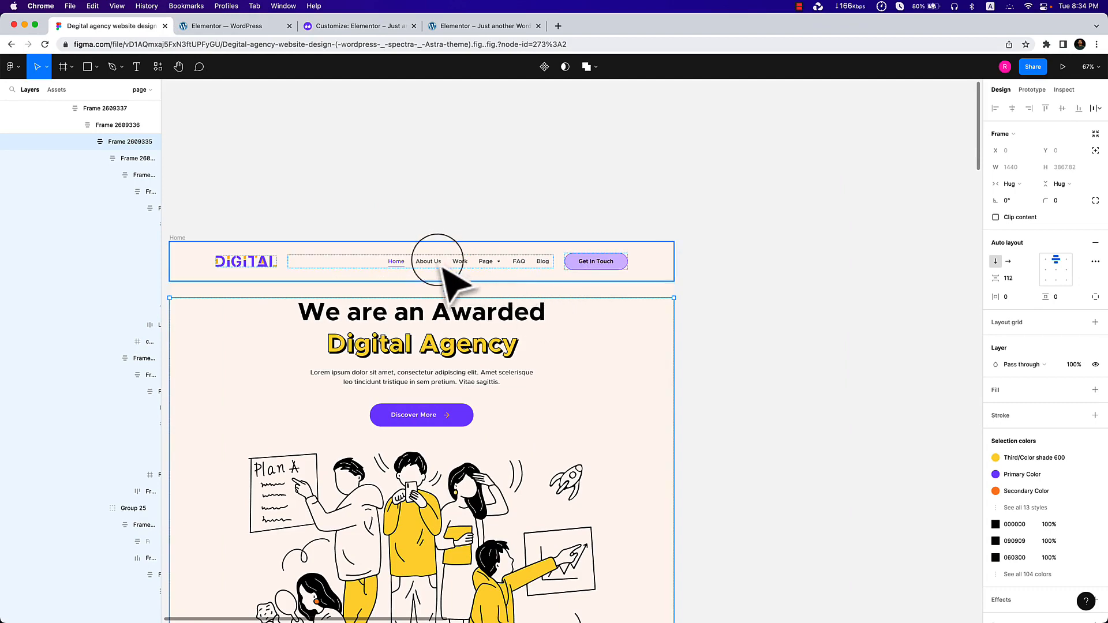
scroll(456, 282, up, 3)
drag(481, 315, 655, 275)
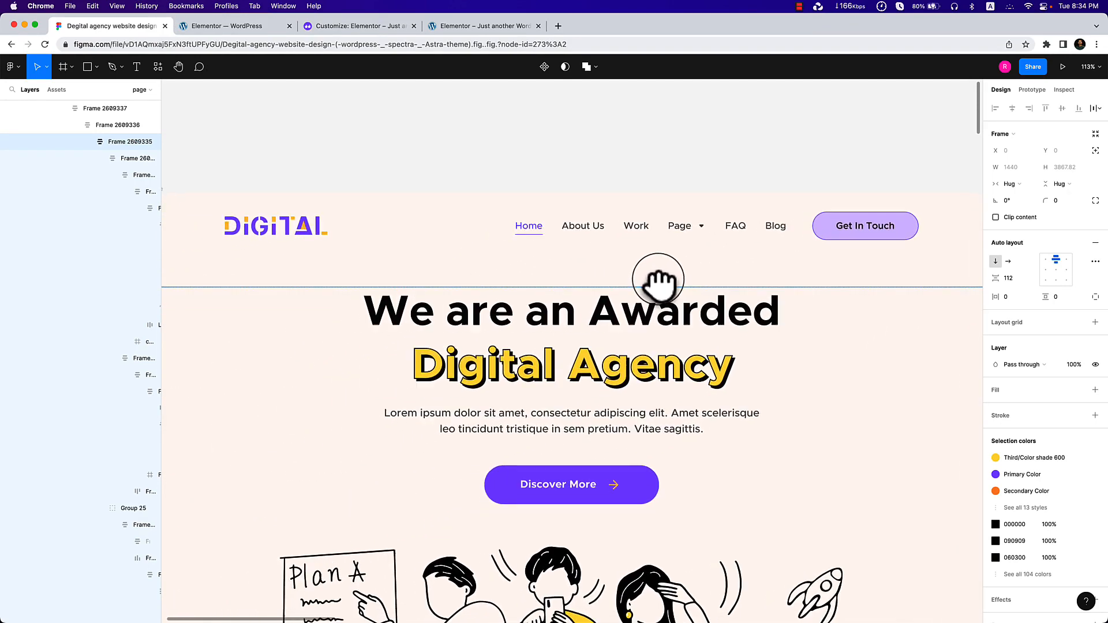
Return to the WordPress Customizer, add a Button element to the header's main row beside Primary Navigation, and open its settings.
click(440, 26)
click(372, 29)
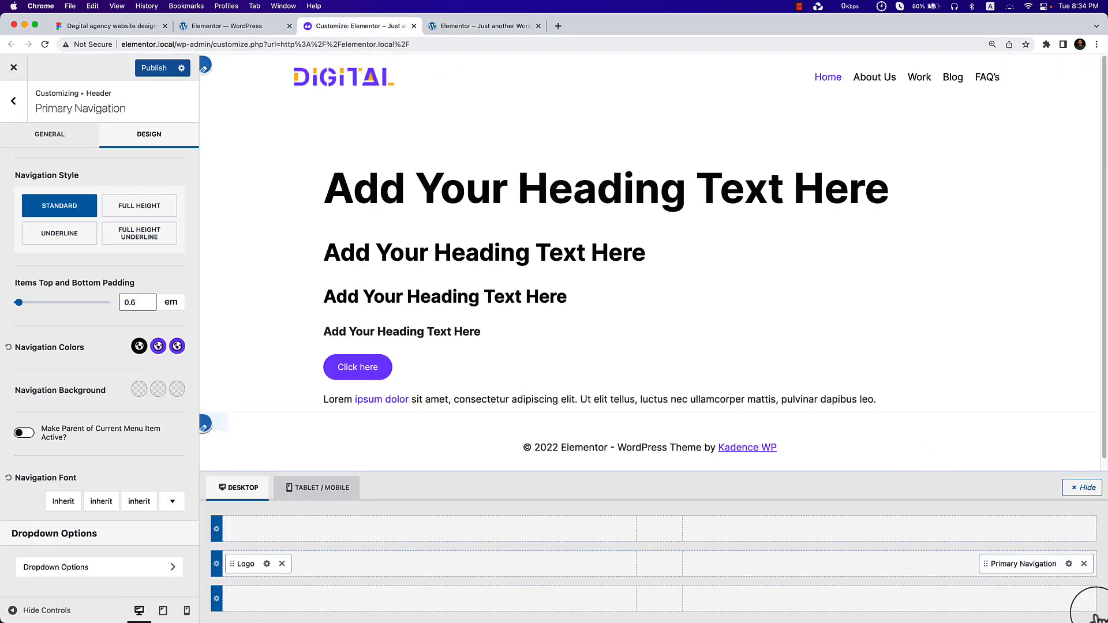
click(890, 564)
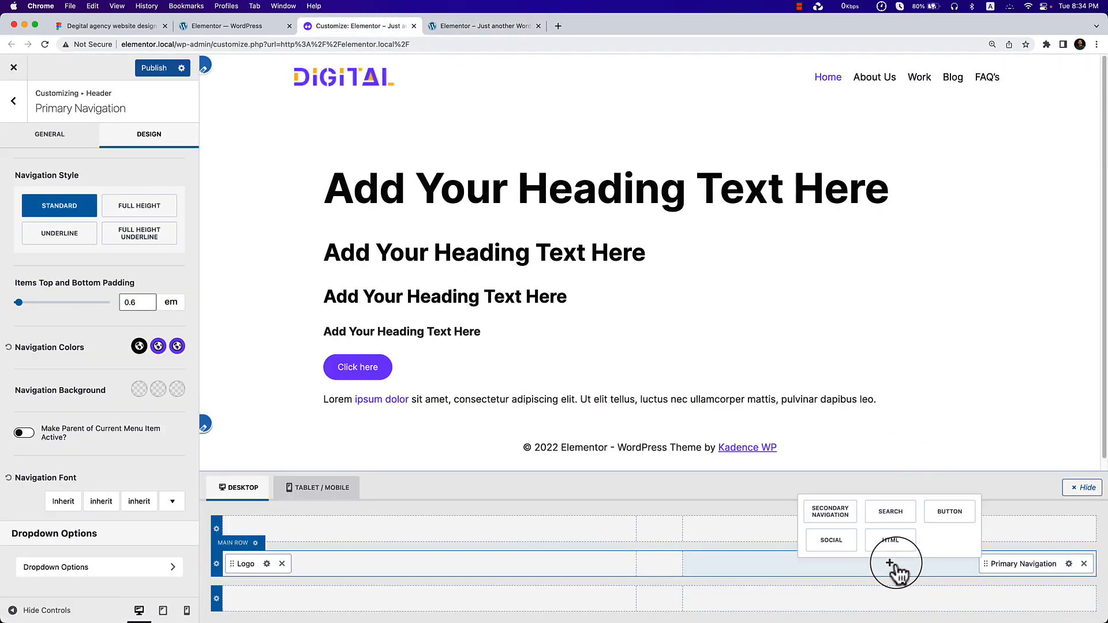
click(951, 513)
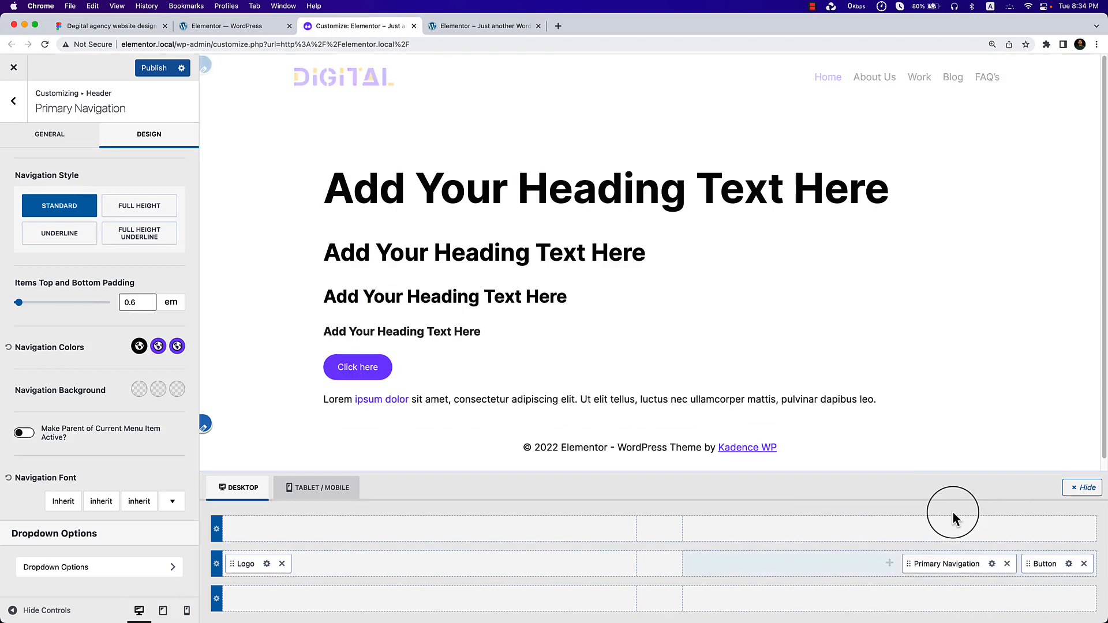
click(1069, 563)
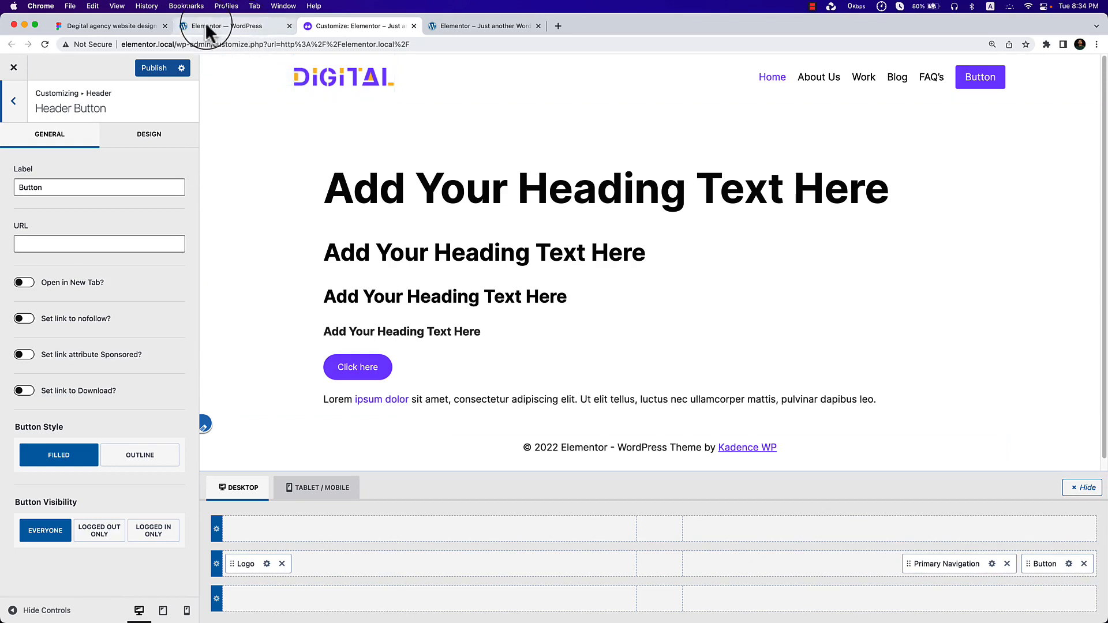
Check the button text in the Figma design and set the WordPress header button's label to "Get In Touch".
click(144, 26)
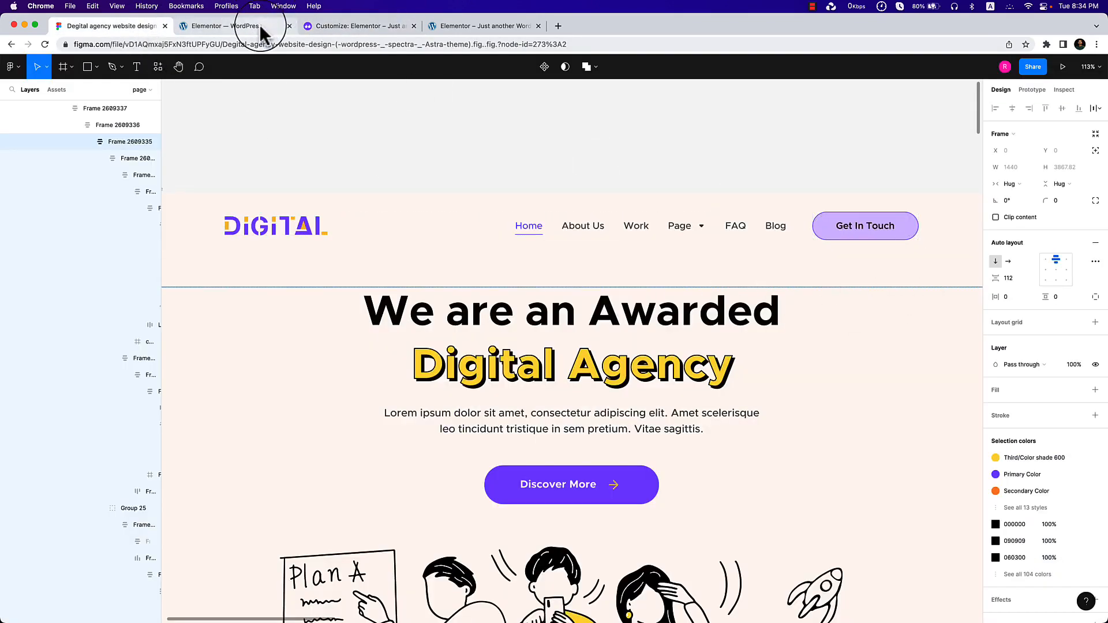
click(367, 28)
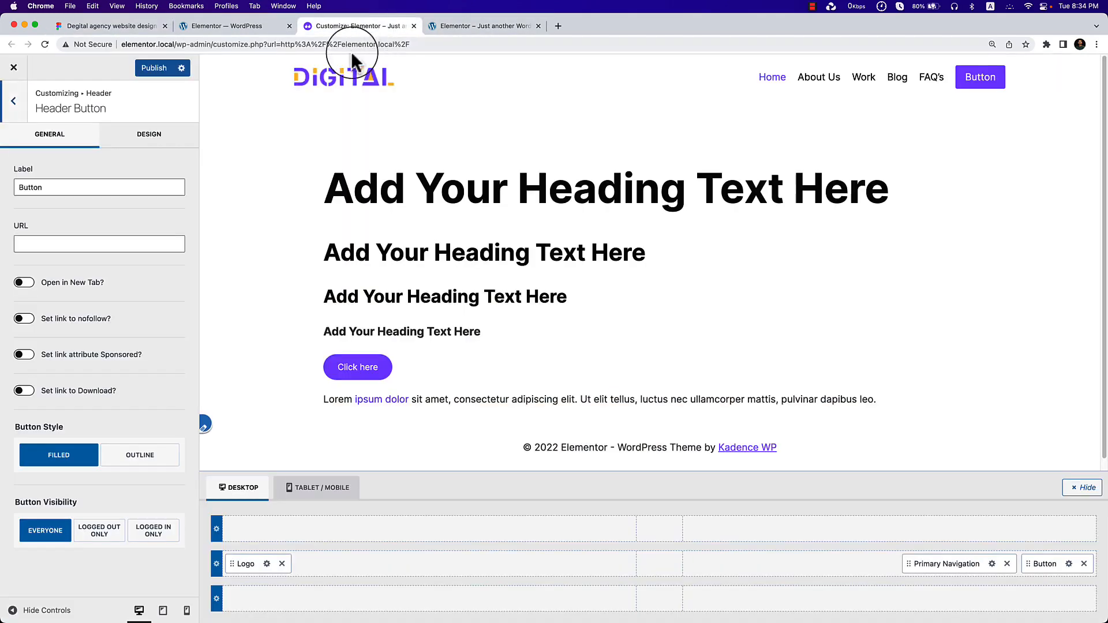
double_click(87, 190)
text(Get In )
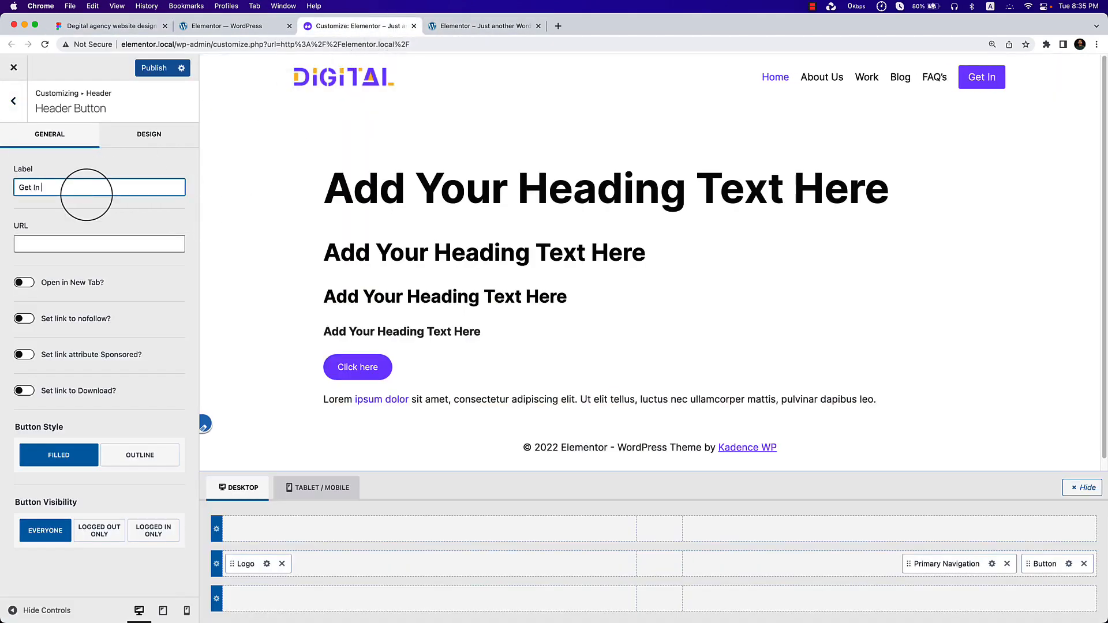
text(Touch)
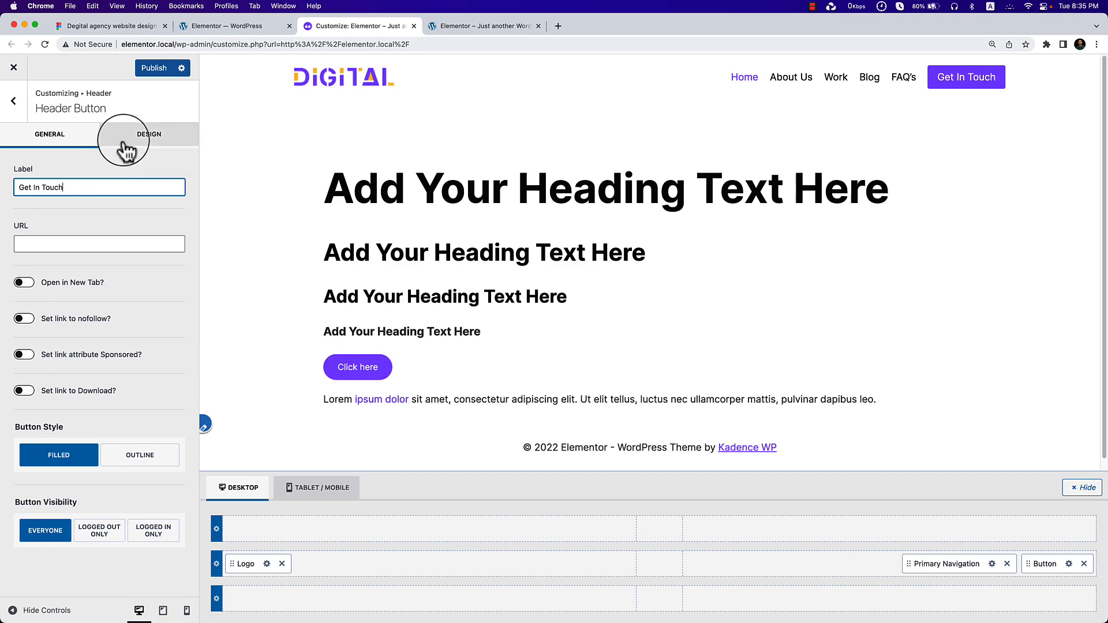
Set the header button's border radius to 62 px in its design settings.
click(153, 137)
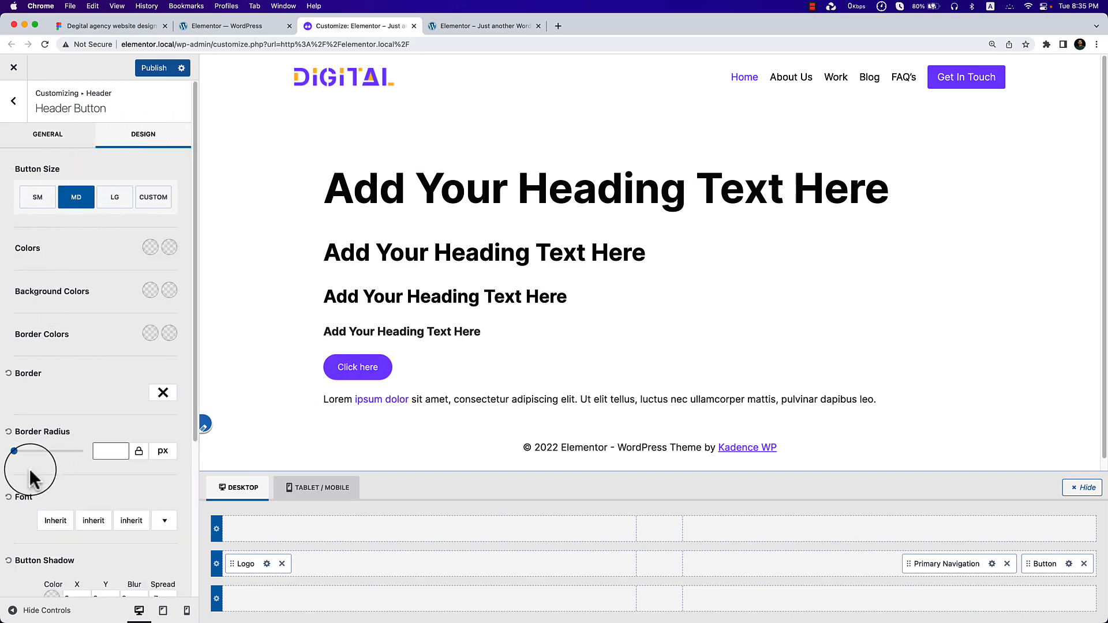
drag(16, 451, 57, 452)
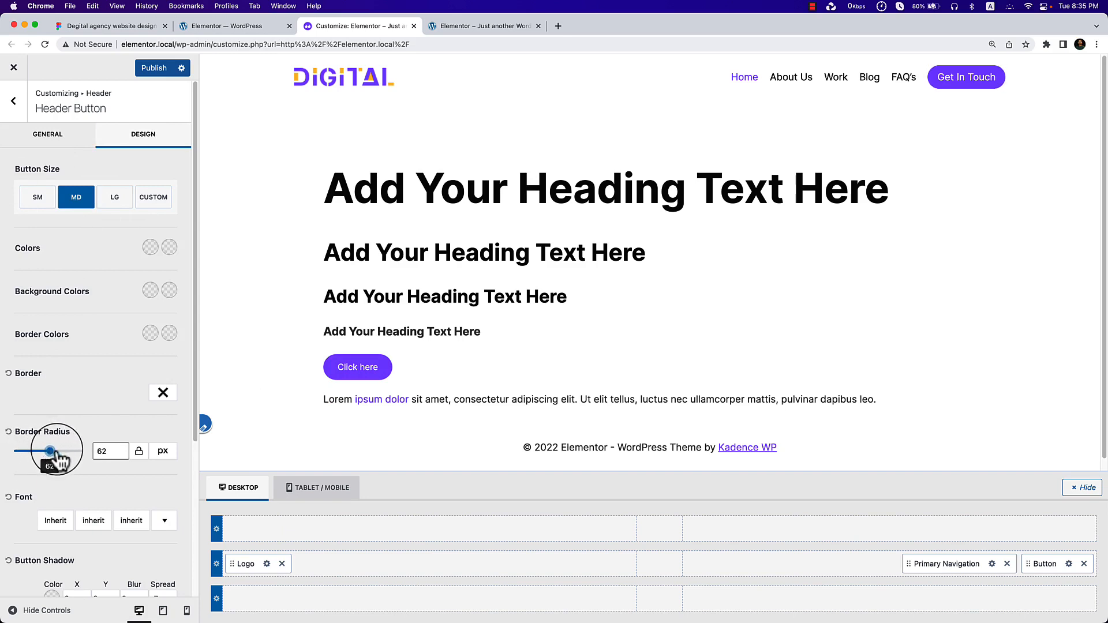
scroll(128, 523, down, 5)
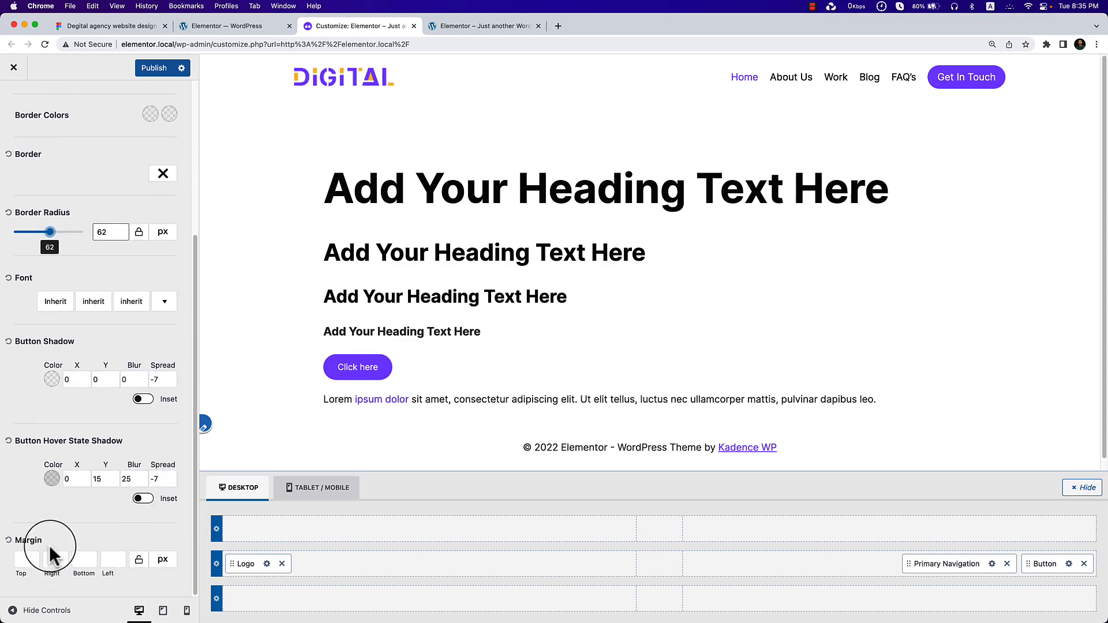
scroll(121, 485, up, 4)
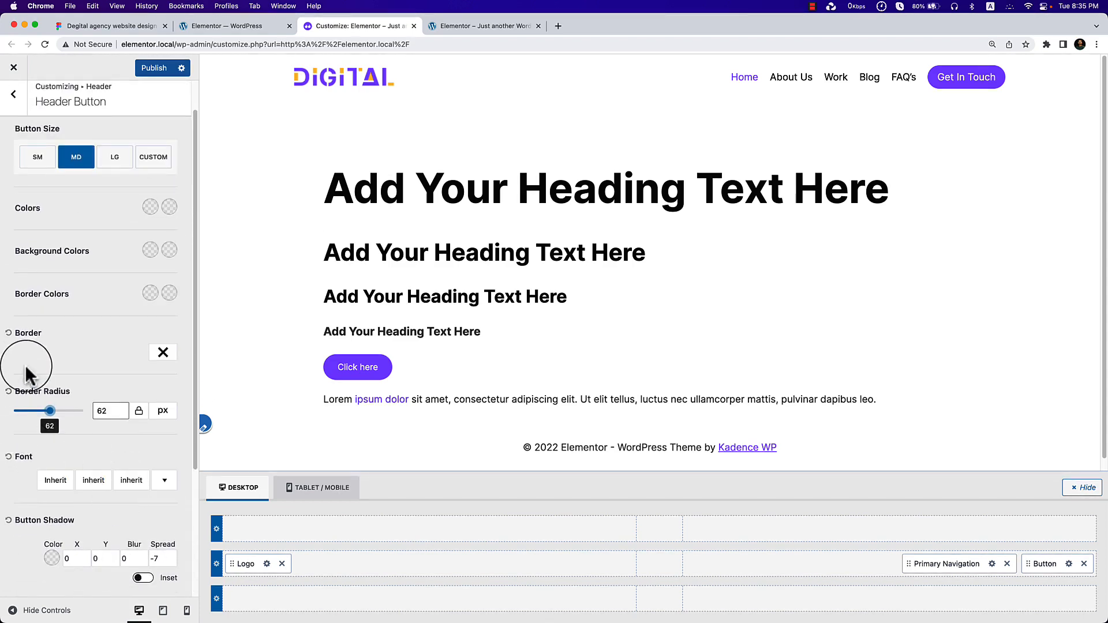
scroll(107, 443, down, 4)
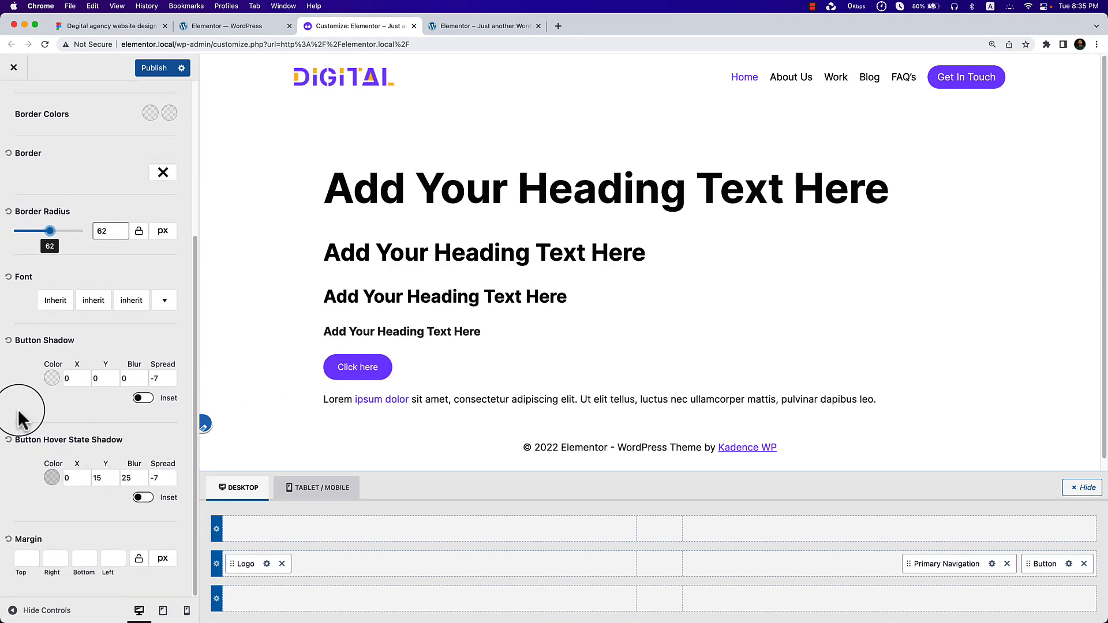
scroll(19, 420, up, 5)
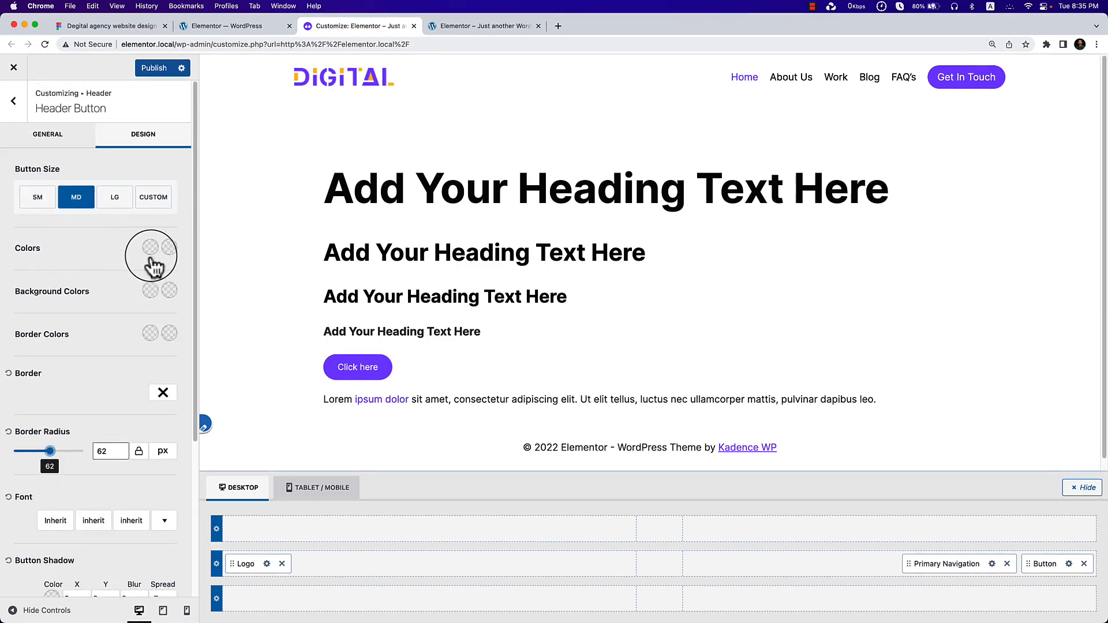
click(114, 199)
click(78, 209)
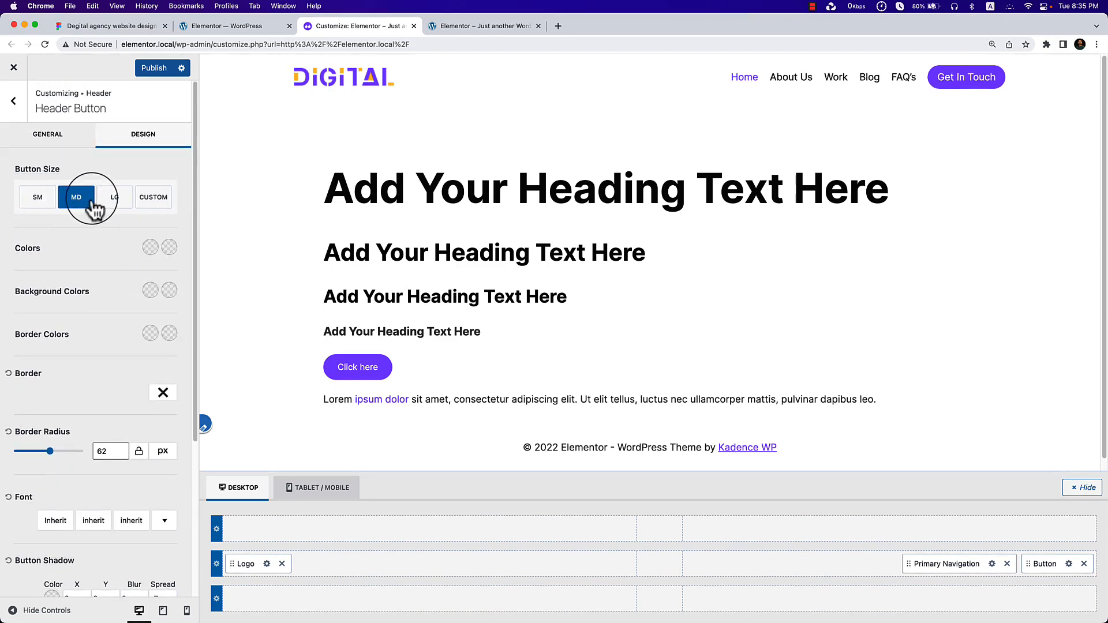
click(107, 202)
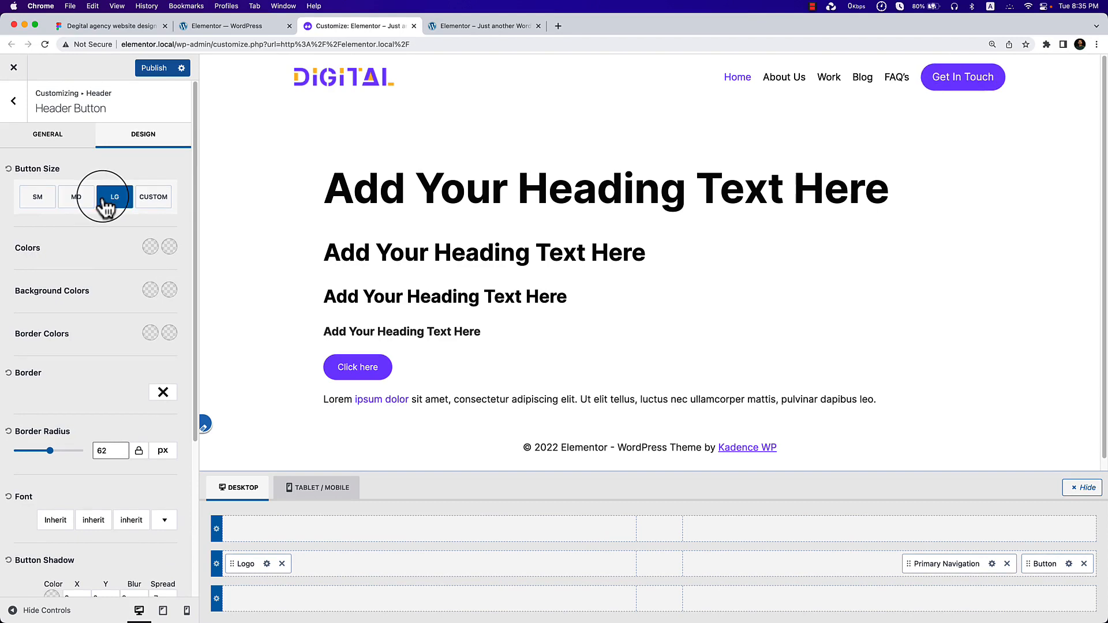
Set the header button size to Custom with 15 px top and bottom padding and 30 px right and left padding.
click(151, 199)
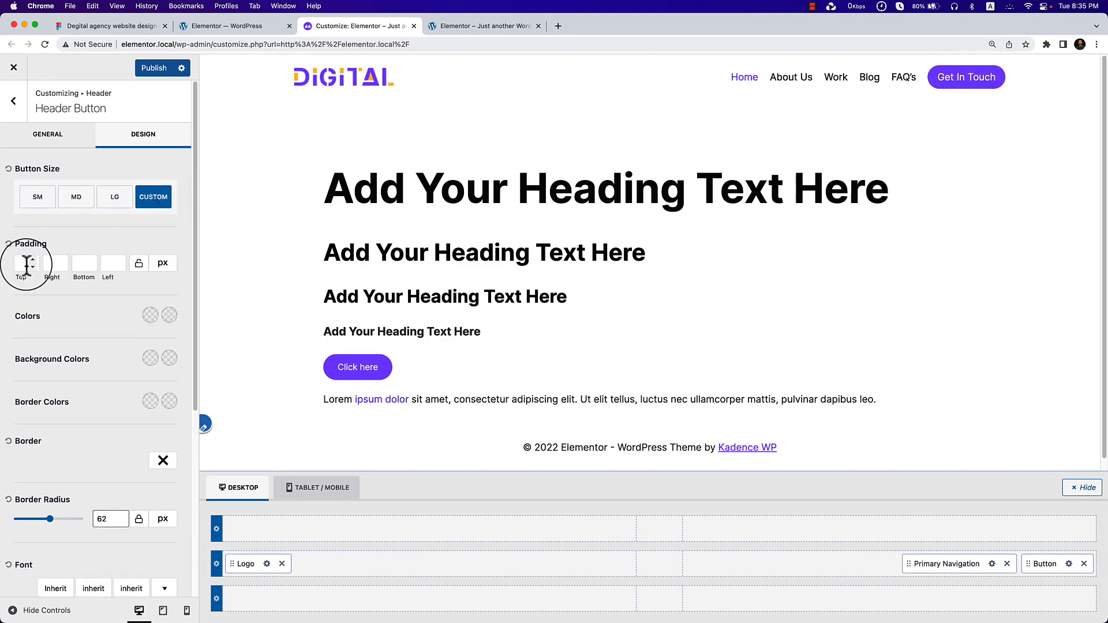
text(15)
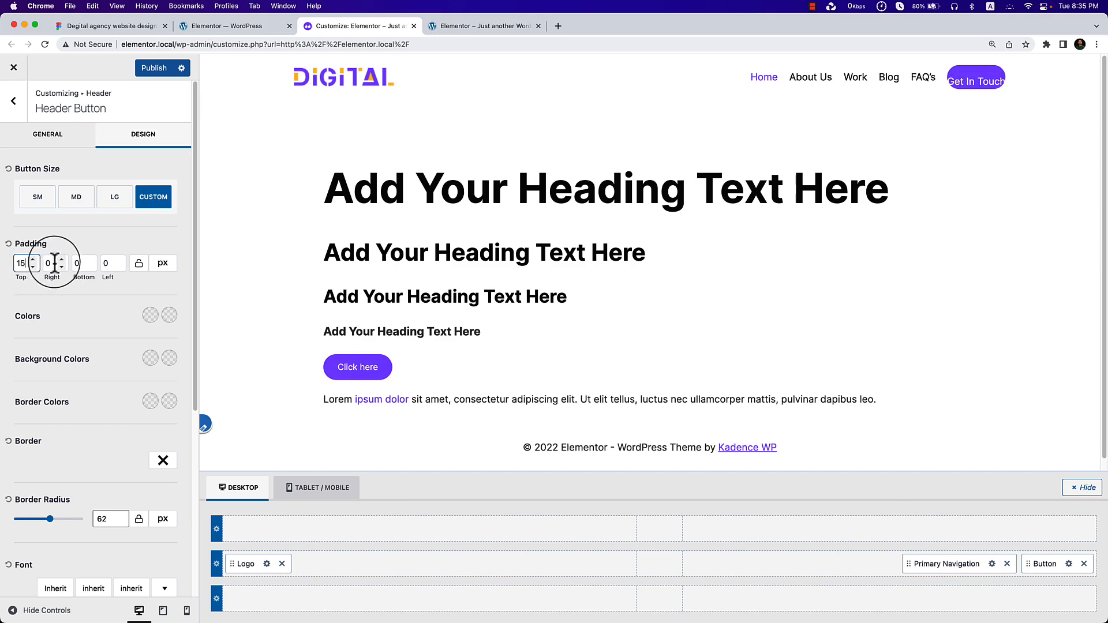
click(46, 265)
text(30)
click(107, 264)
text(30)
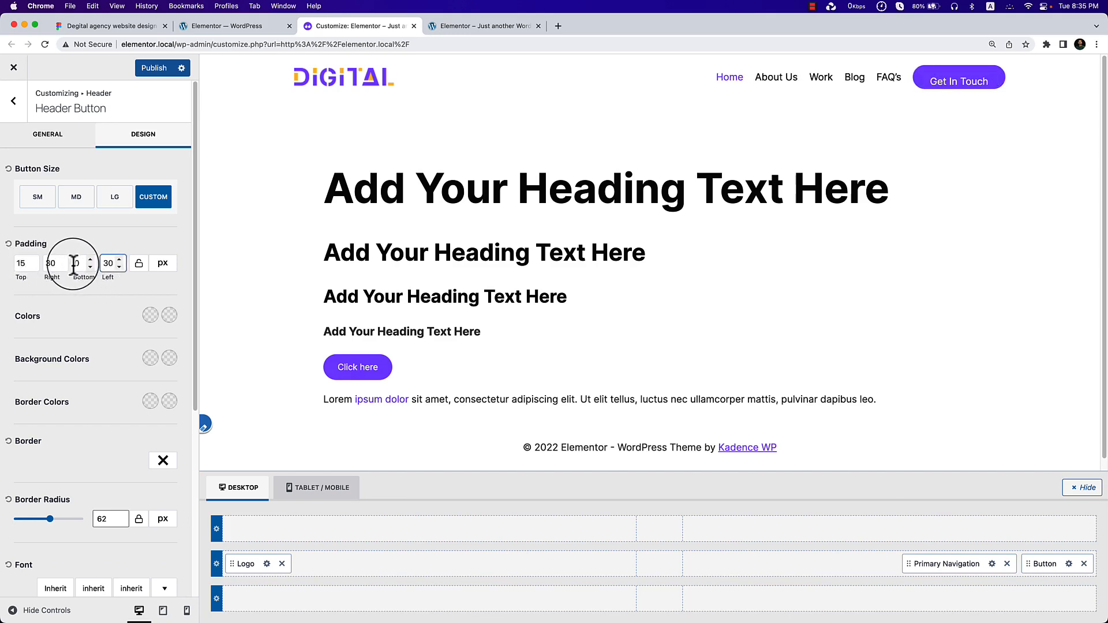
text(1)
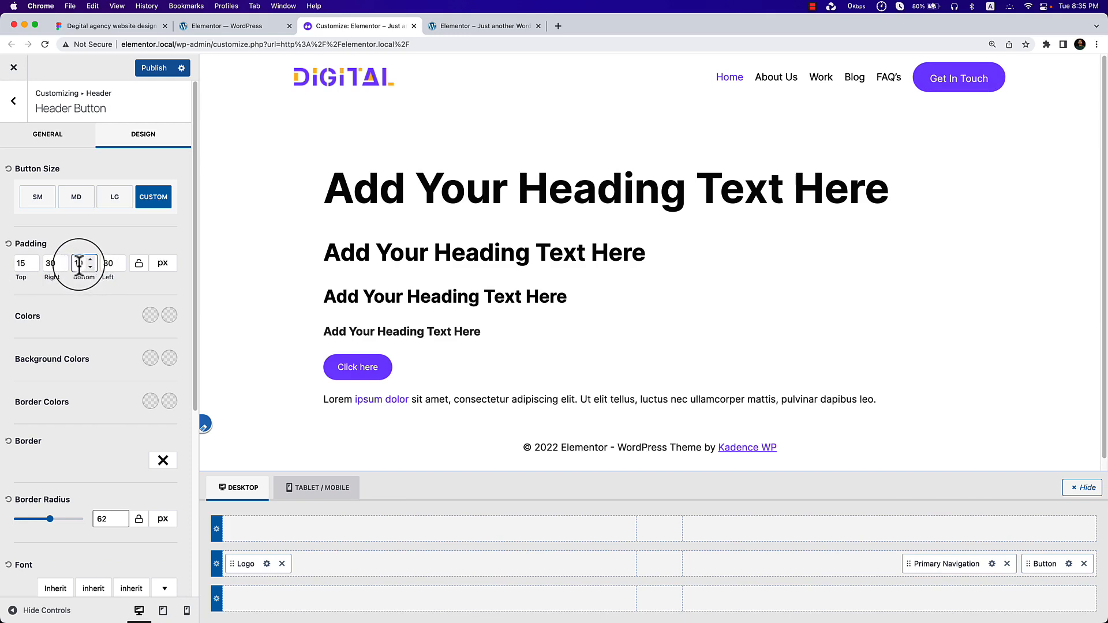
text(15)
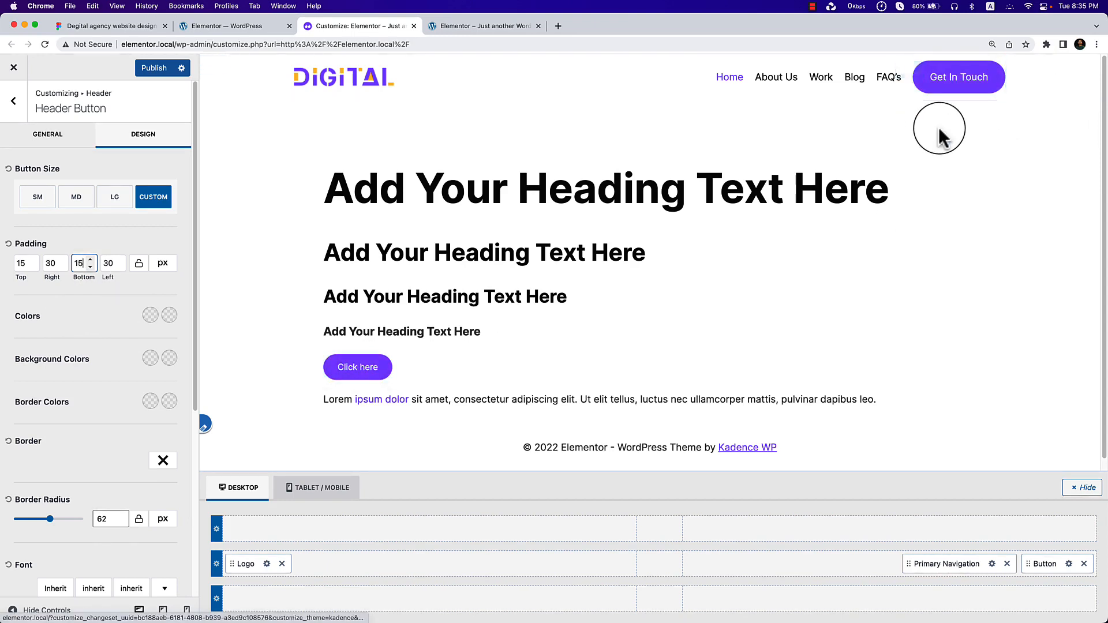
Reduce the header button's top and bottom padding to 10 px each.
click(32, 266)
click(31, 266)
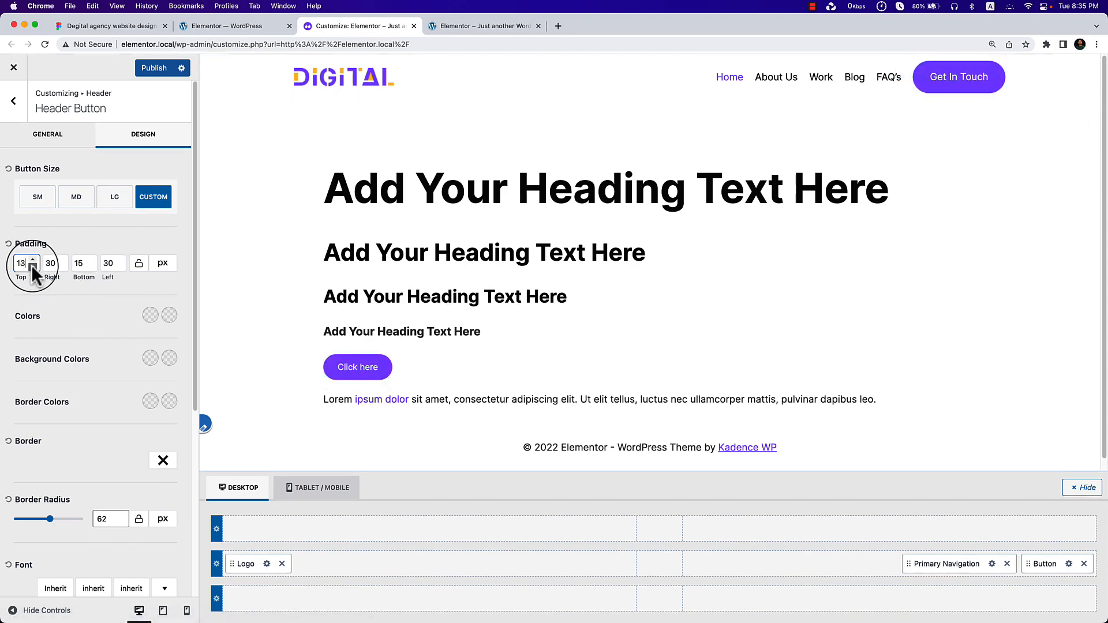
click(32, 266)
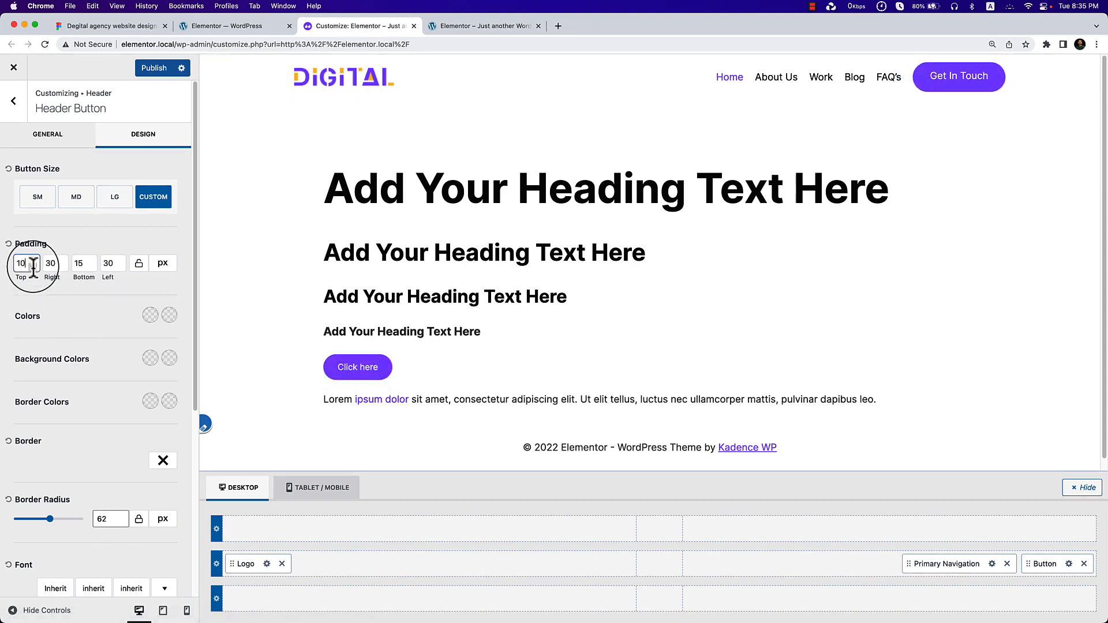
click(90, 267)
click(90, 267)
click(90, 267)
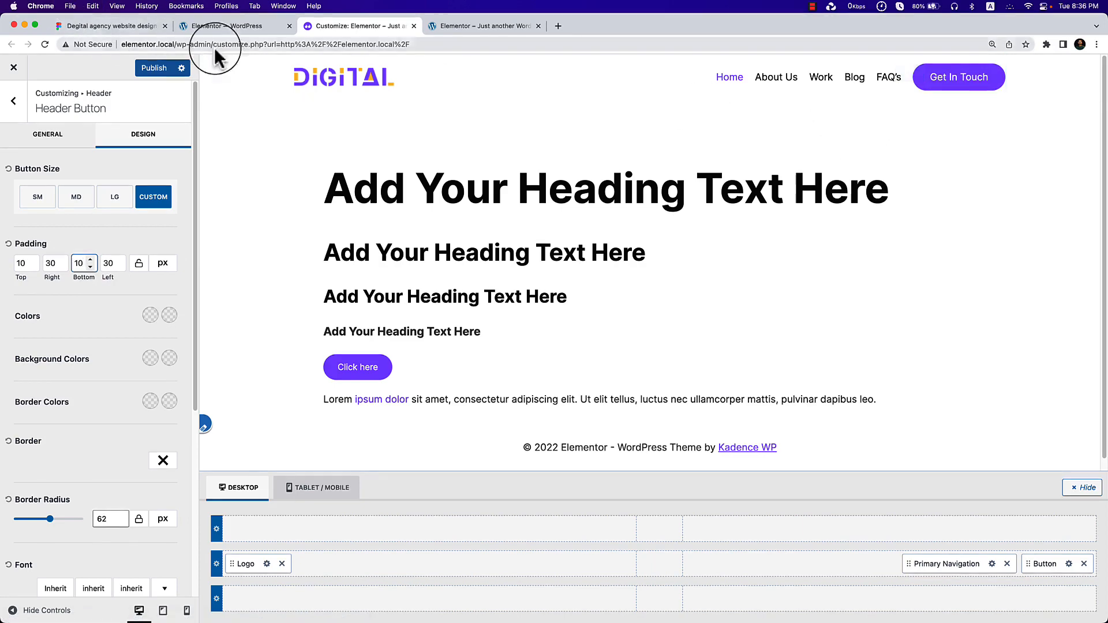
Switch to the Figma design, select the Get In Touch button in the top navigation, and inspect its fill colour code.
click(113, 26)
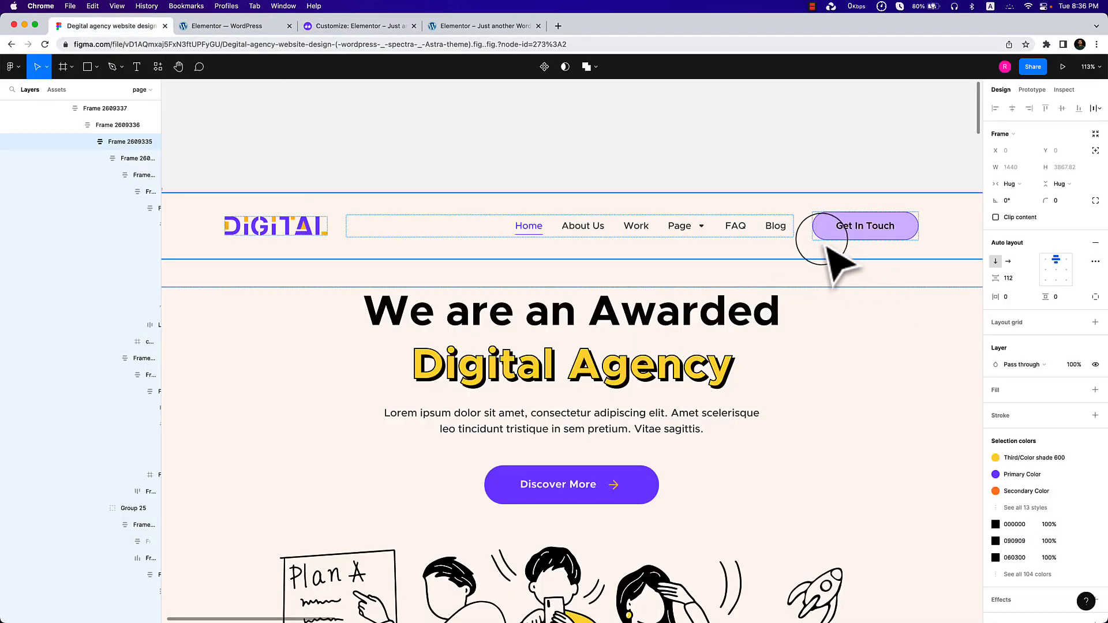
click(829, 244)
click(829, 244)
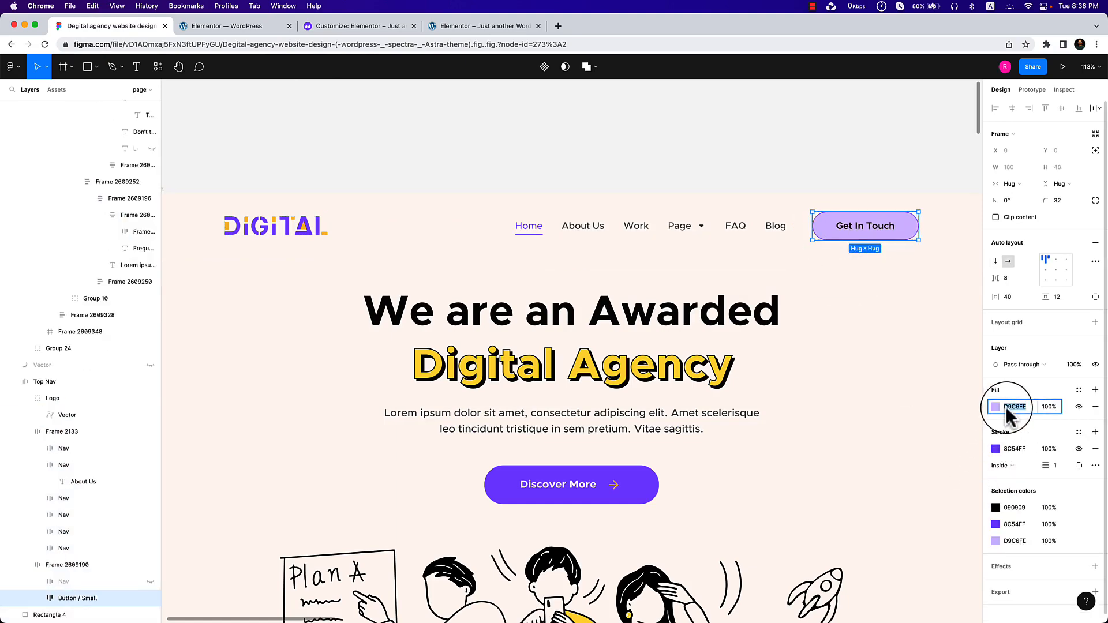
scroll(686, 407, down, 5)
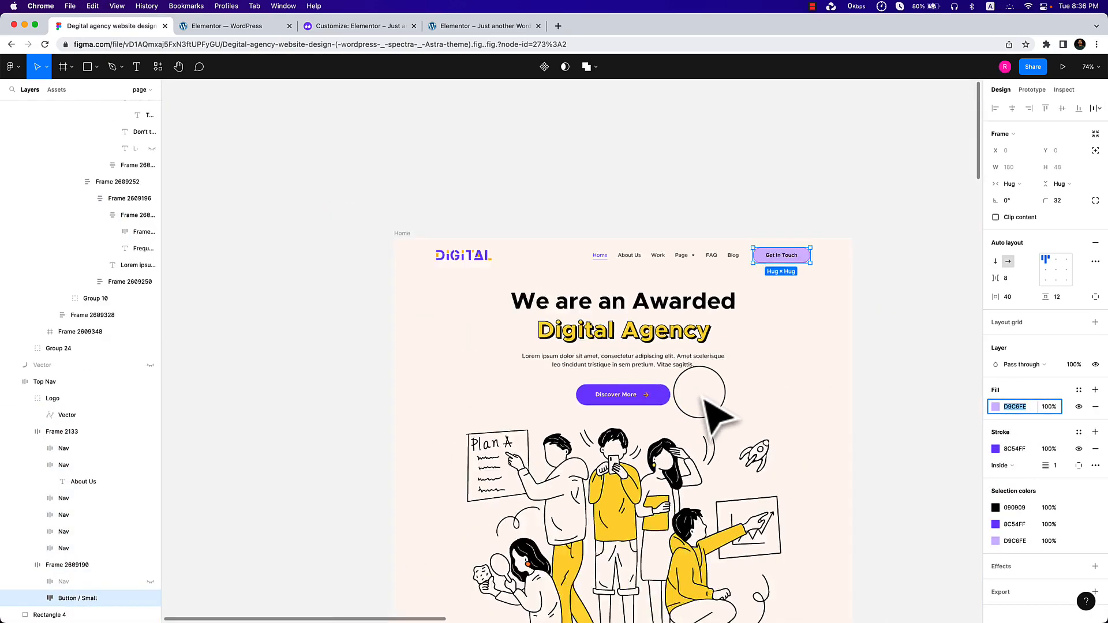
scroll(705, 398, down, 5)
scroll(766, 487, down, 5)
scroll(797, 507, up, 4)
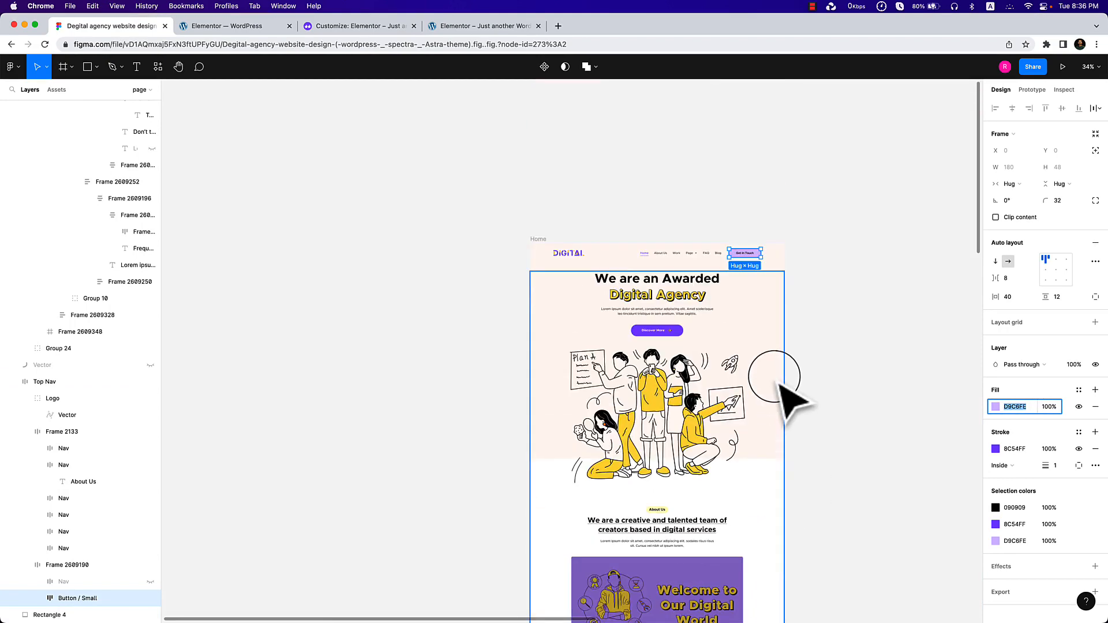
Switch to the Customizer and set the header button's normal background colour to the D9C6FE fill copied from Figma.
scroll(782, 384, up, 10)
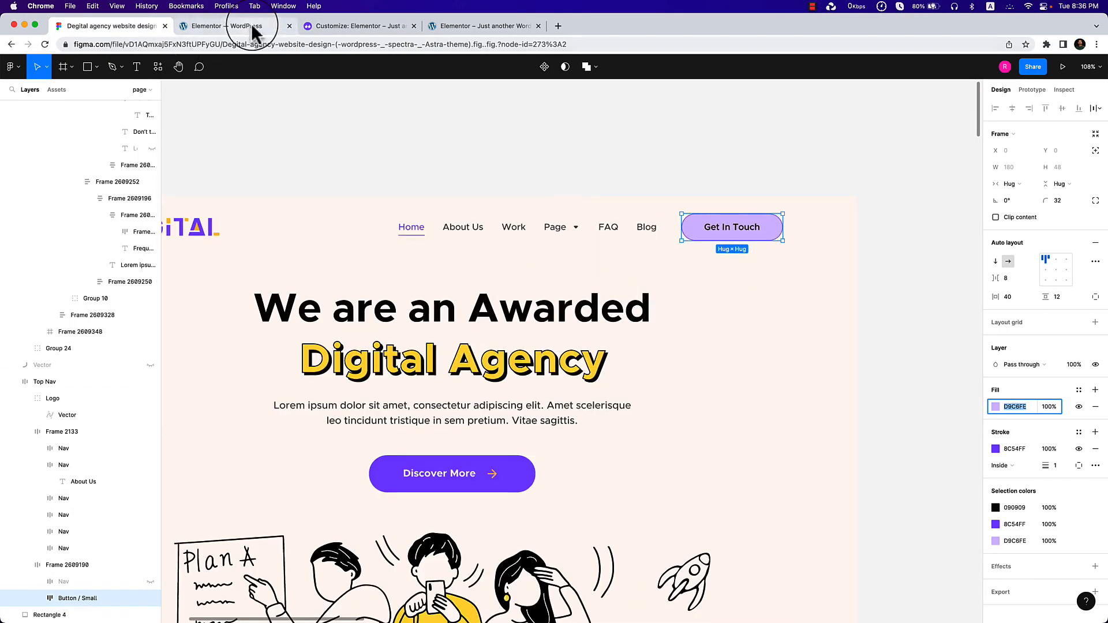
click(355, 27)
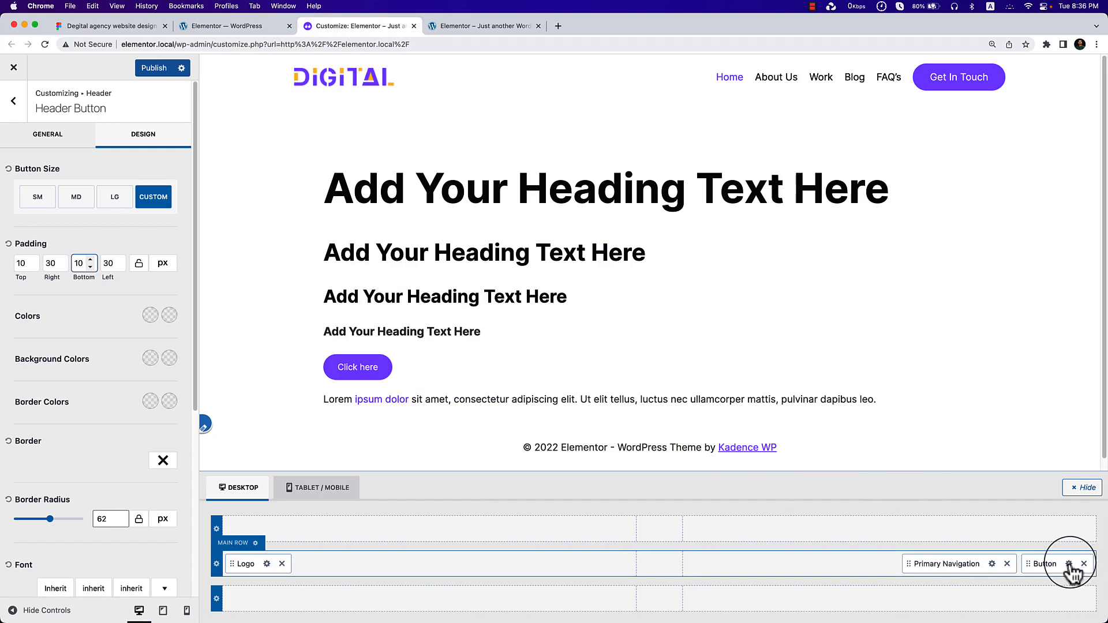
click(150, 358)
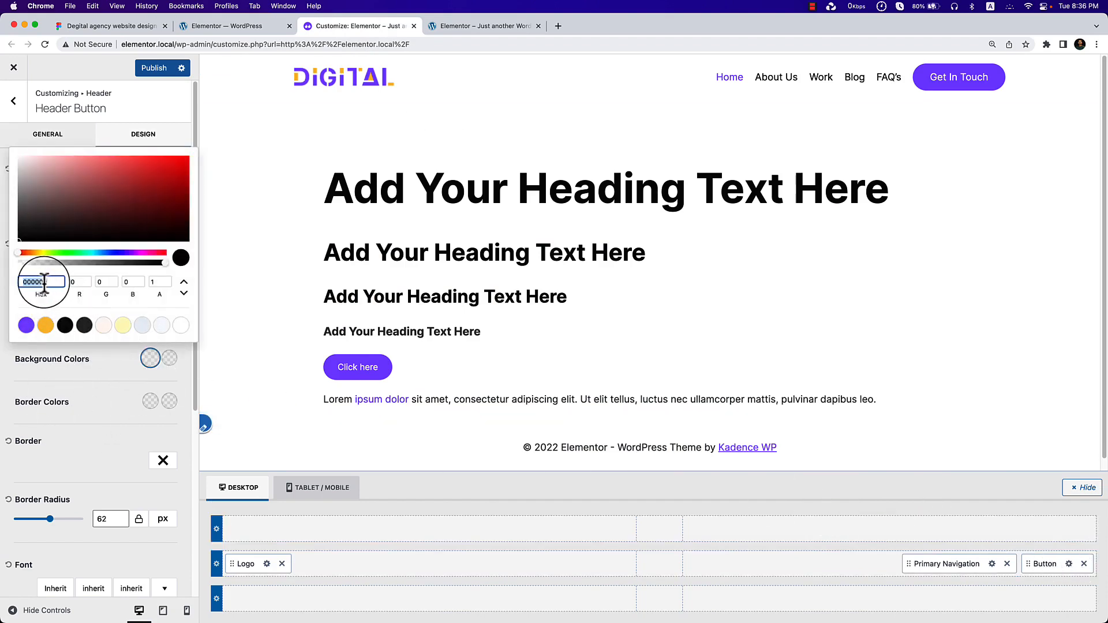
key(super+v)
click(85, 395)
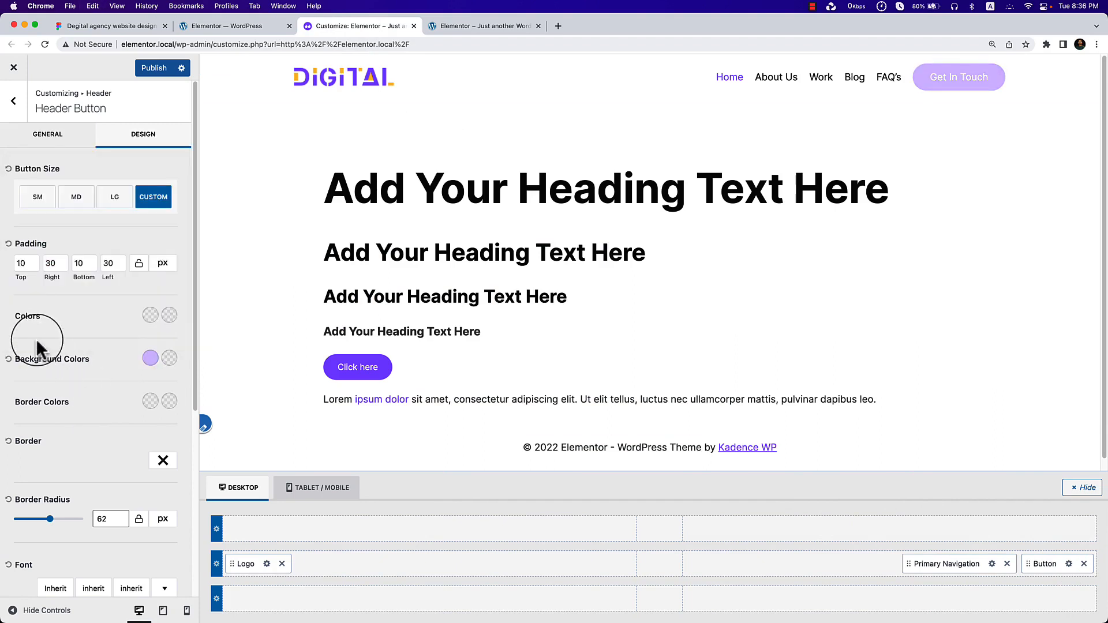
Set the header button's normal text colour to the black 090909 palette colour and compare it with the Figma button.
click(149, 317)
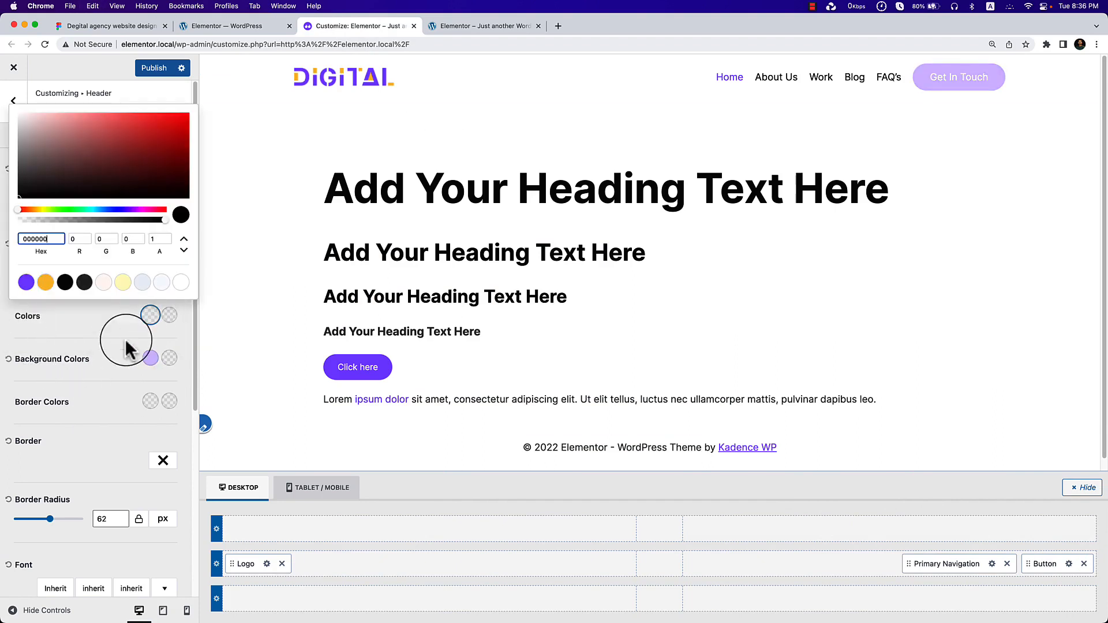
click(63, 289)
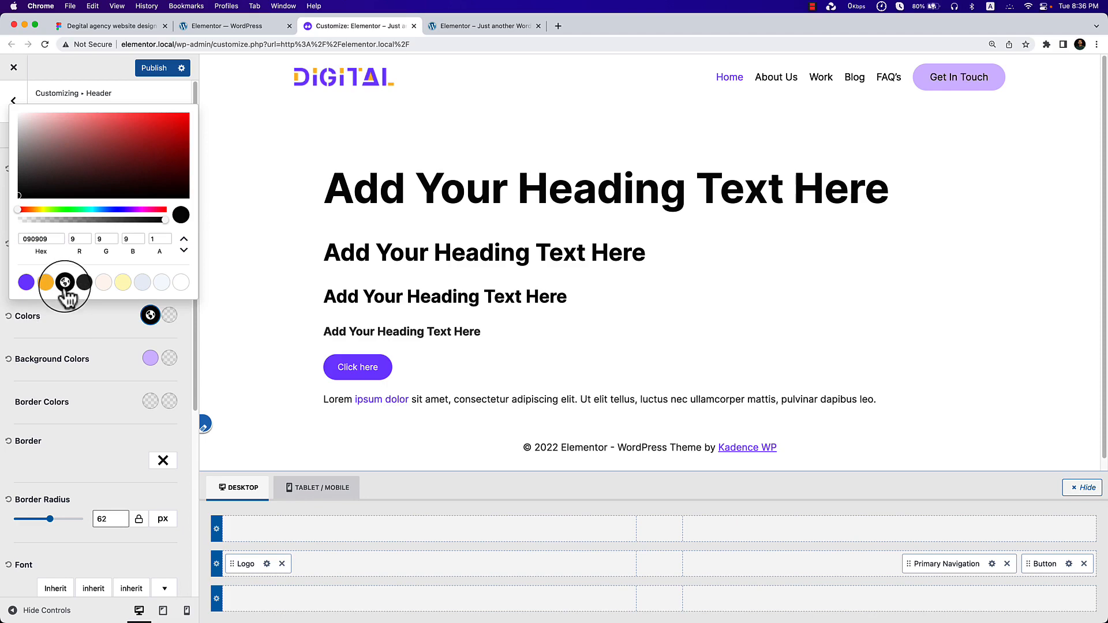
click(138, 26)
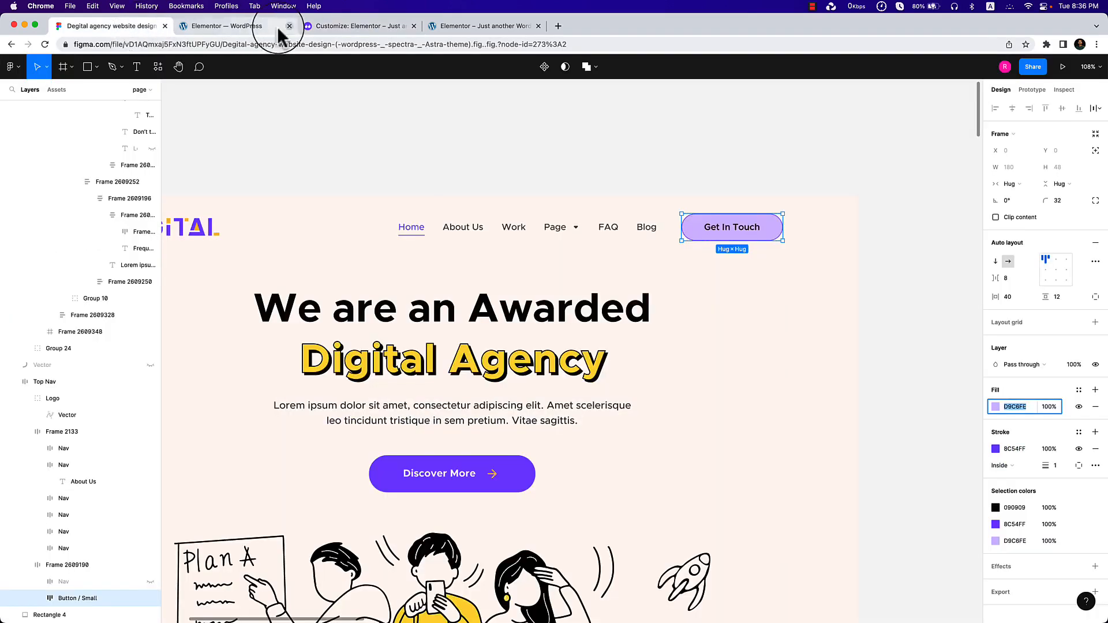
click(346, 26)
click(98, 330)
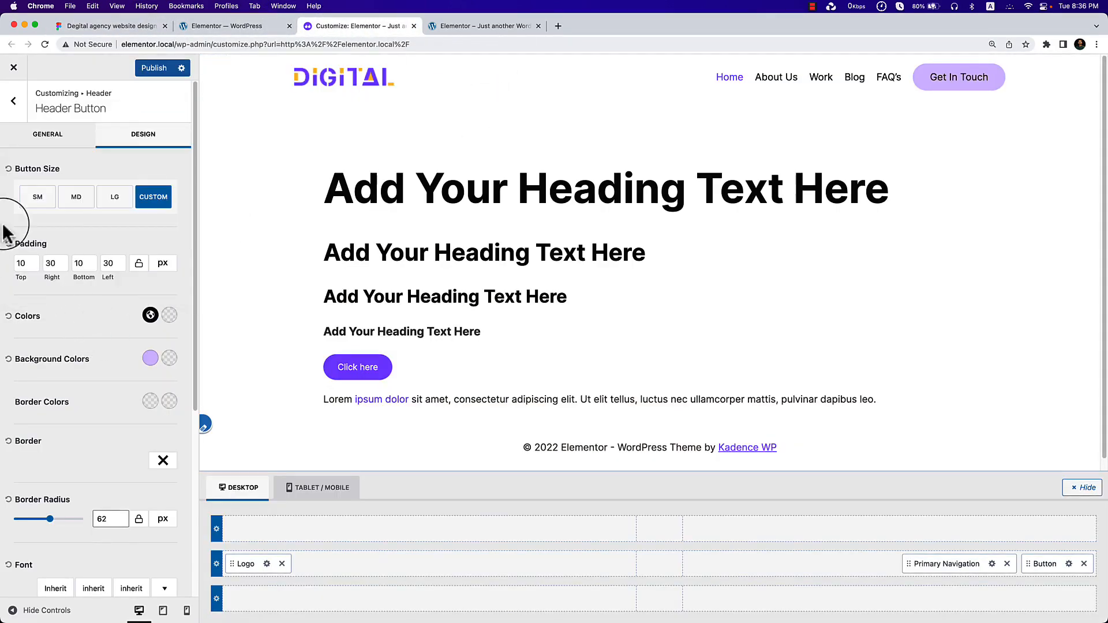
Set the header button's font weight to 700.
scroll(87, 421, down, 5)
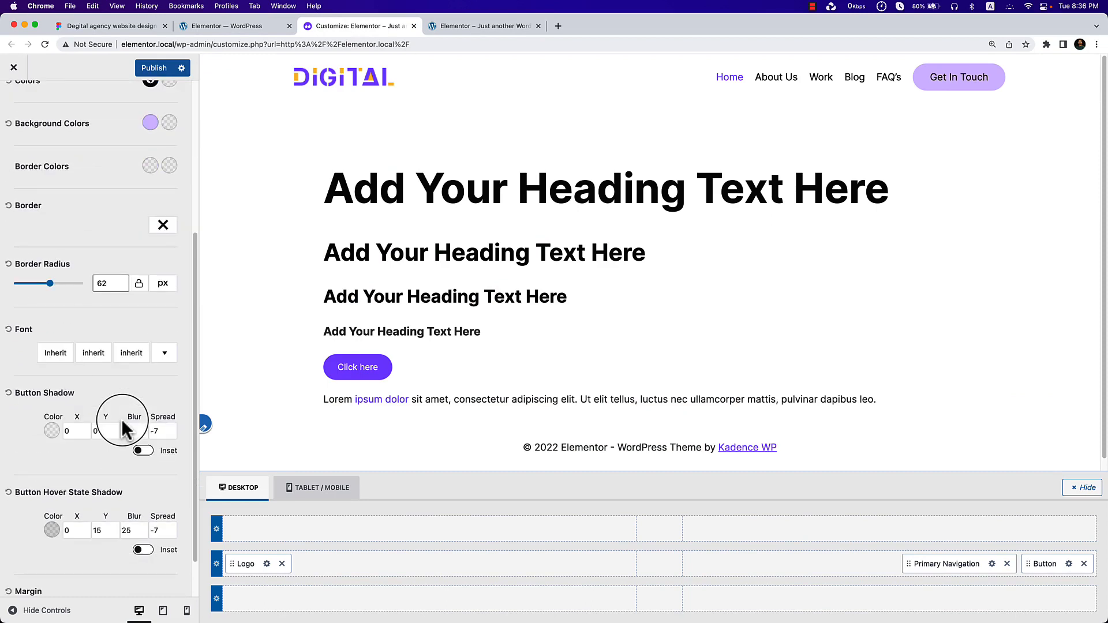
scroll(121, 419, down, 2)
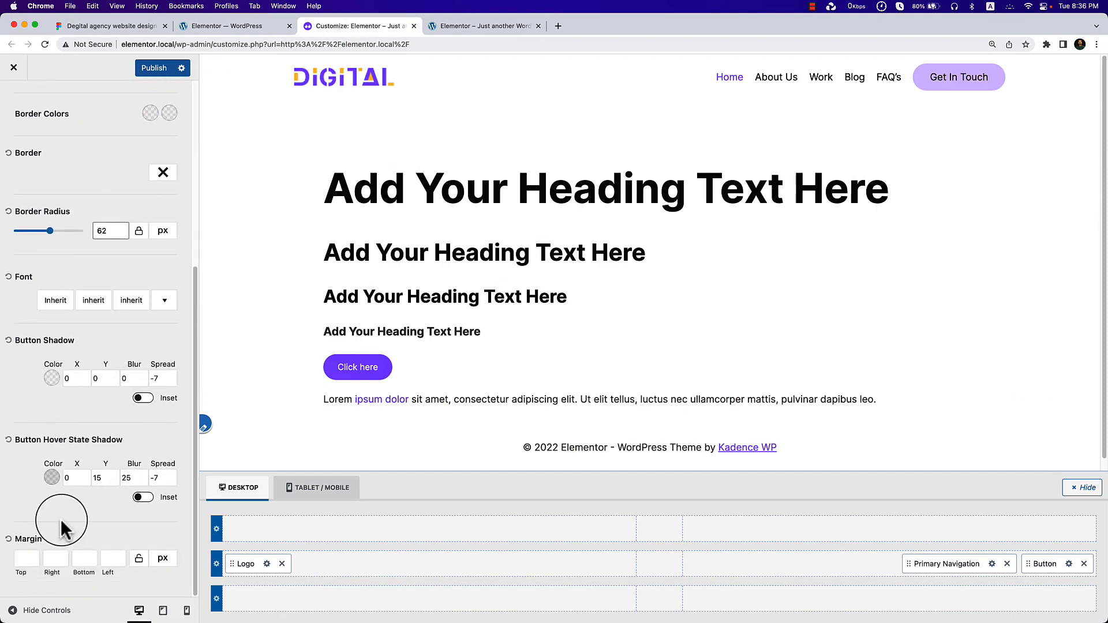
scroll(91, 378, up, 3)
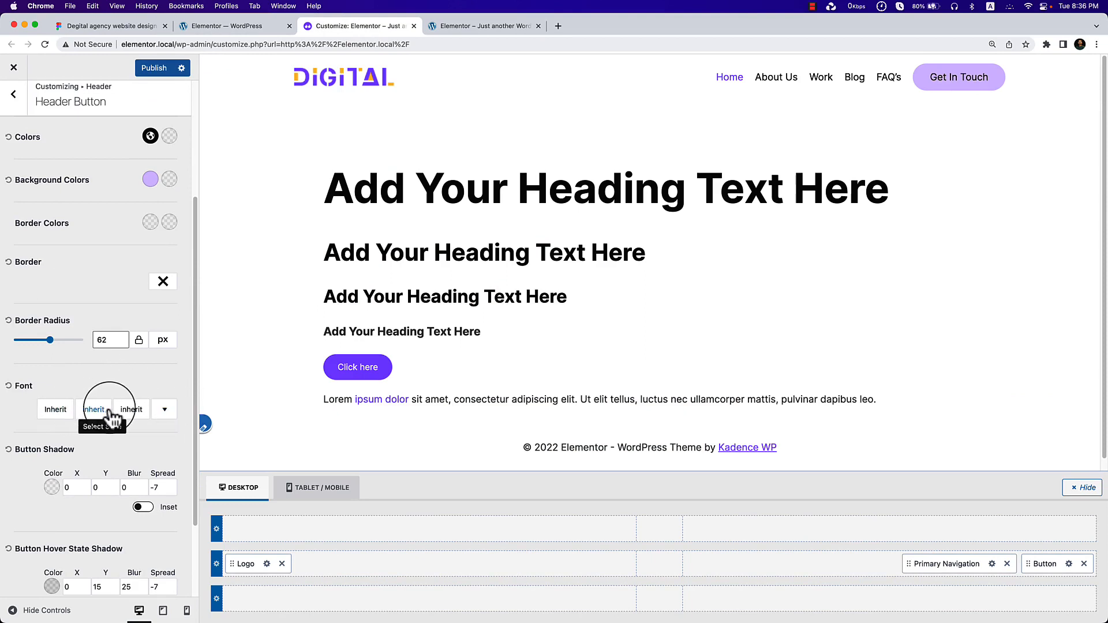
click(162, 411)
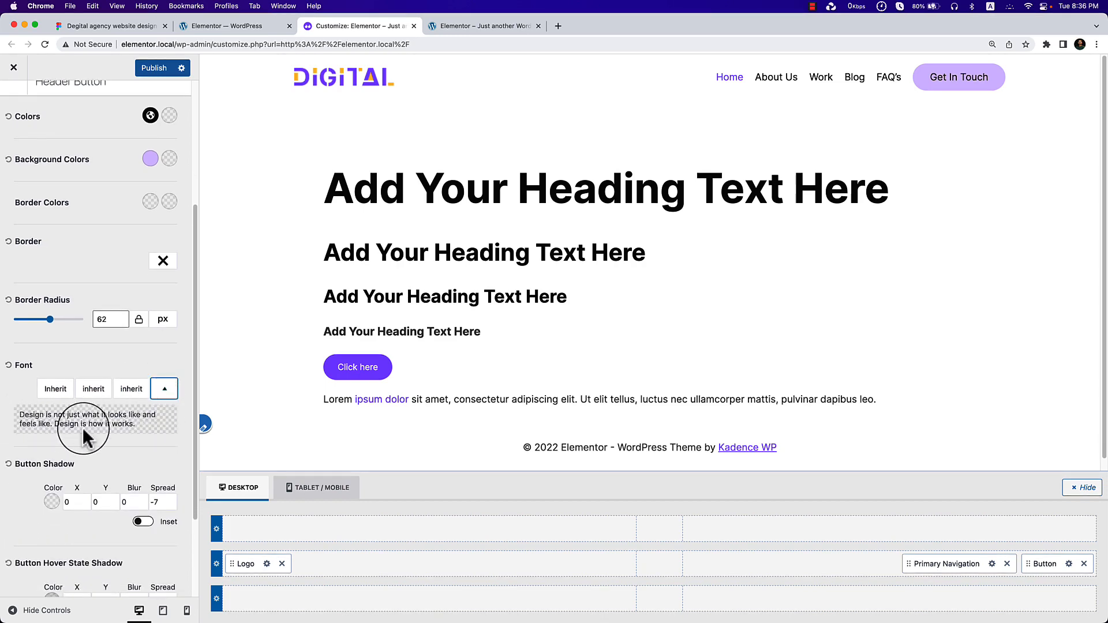
click(97, 389)
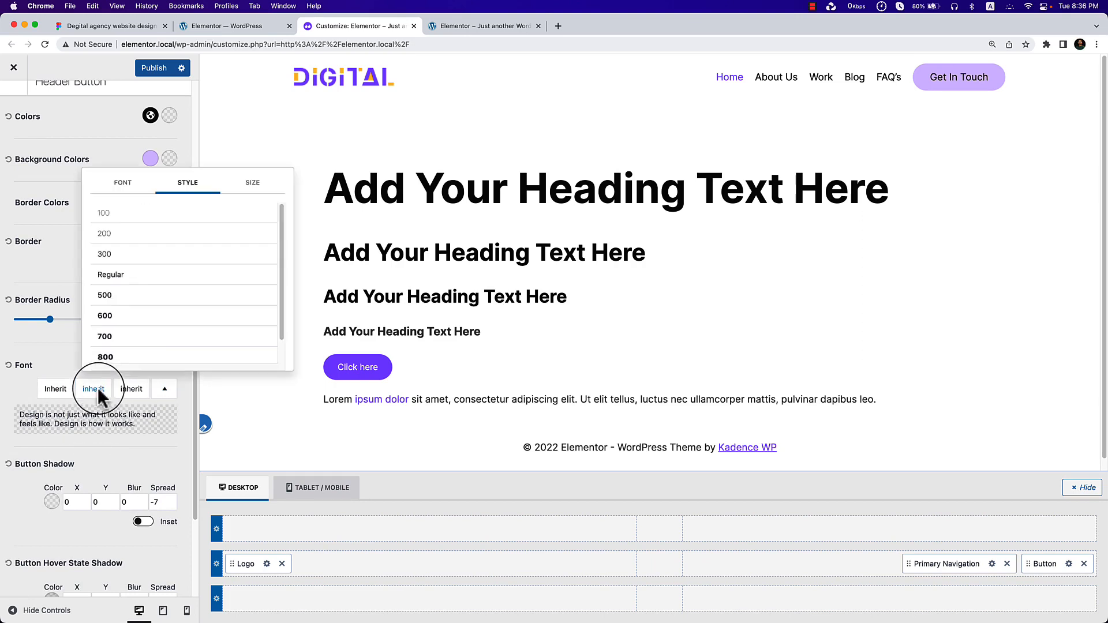
click(149, 338)
click(45, 340)
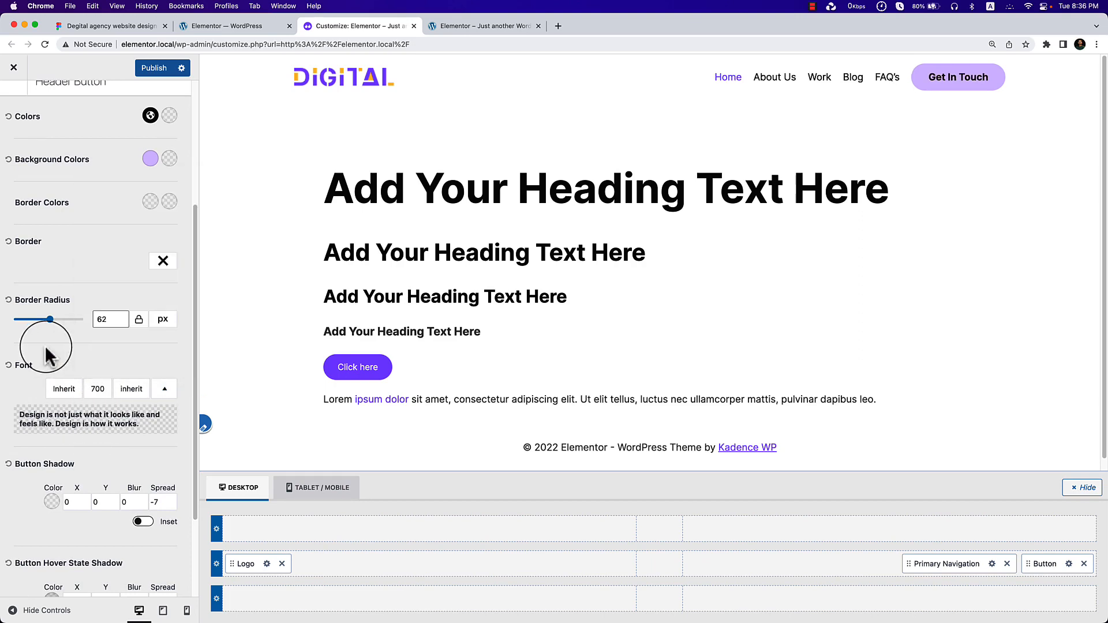
Give the header button a solid border 1 px wide.
click(160, 260)
click(159, 314)
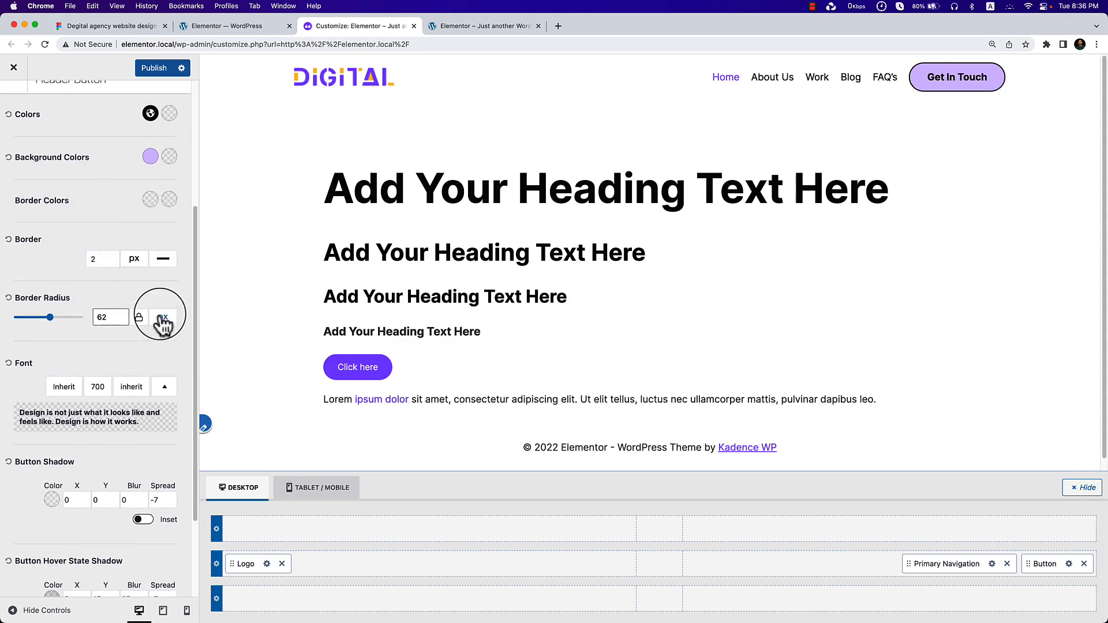
click(91, 258)
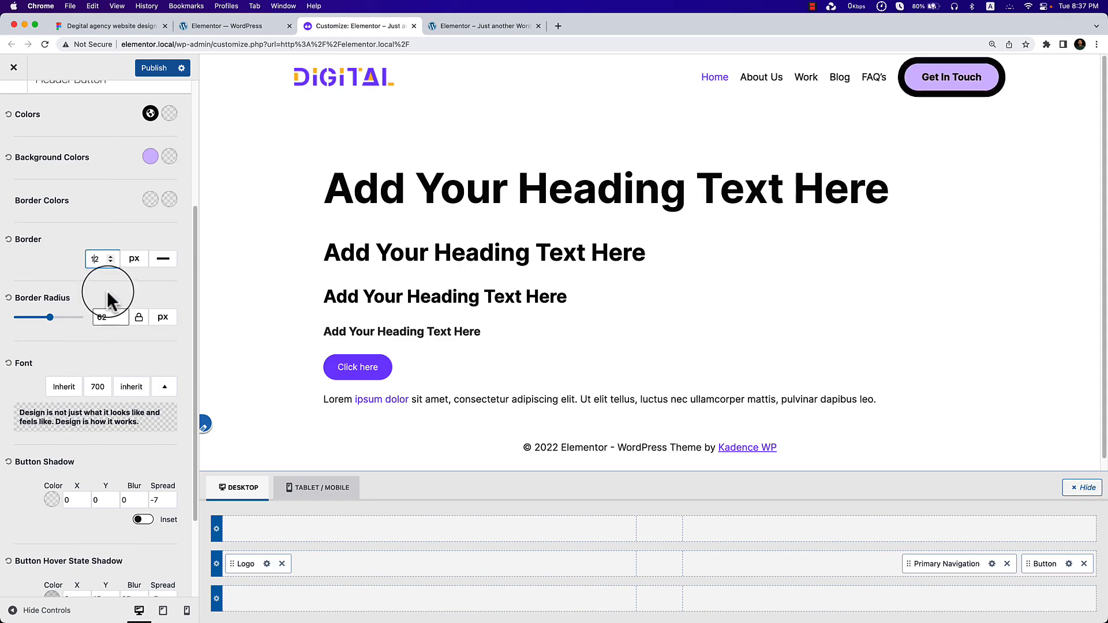
key(BackSpace)
text(1)
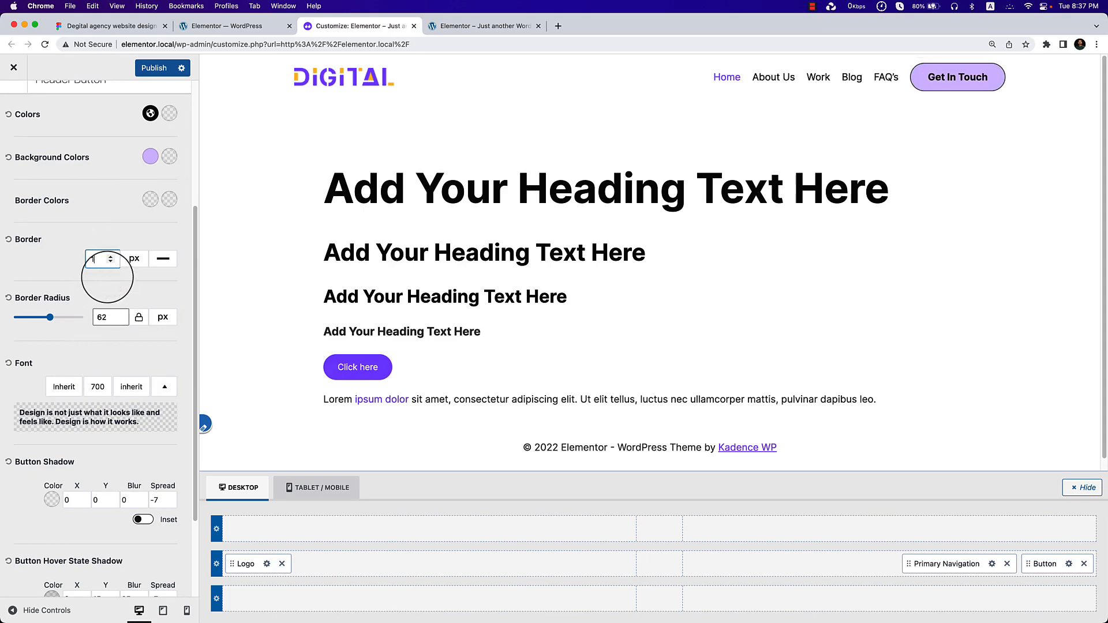
Check the button's outline in the Figma design and set the header button's normal border colour to the purple 8C54FF palette colour.
click(123, 27)
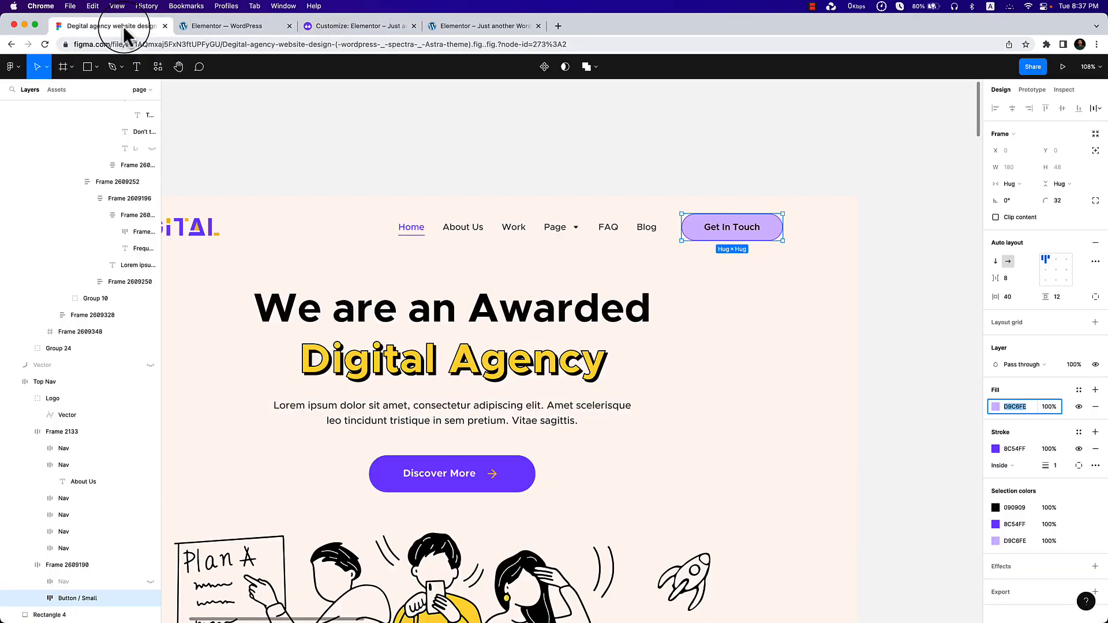
click(752, 373)
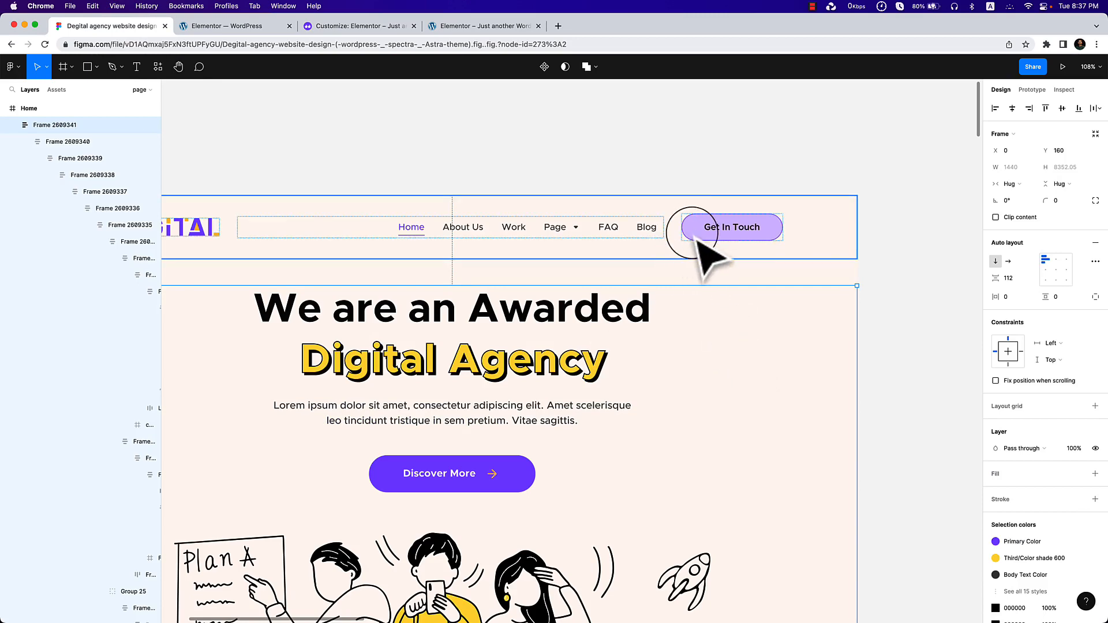
click(376, 29)
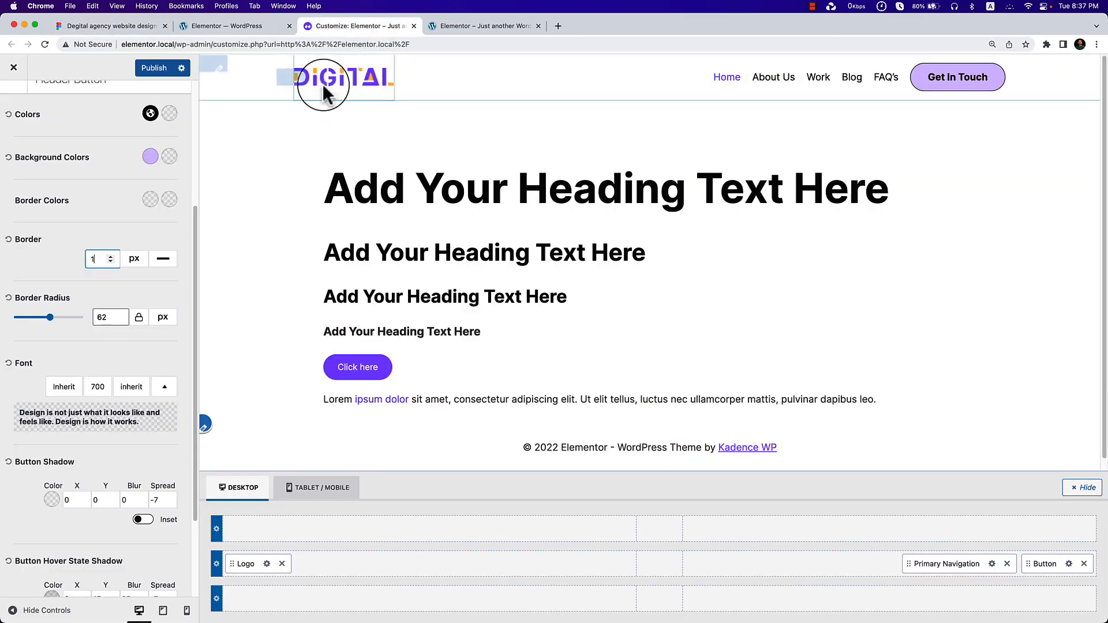
click(150, 199)
click(151, 199)
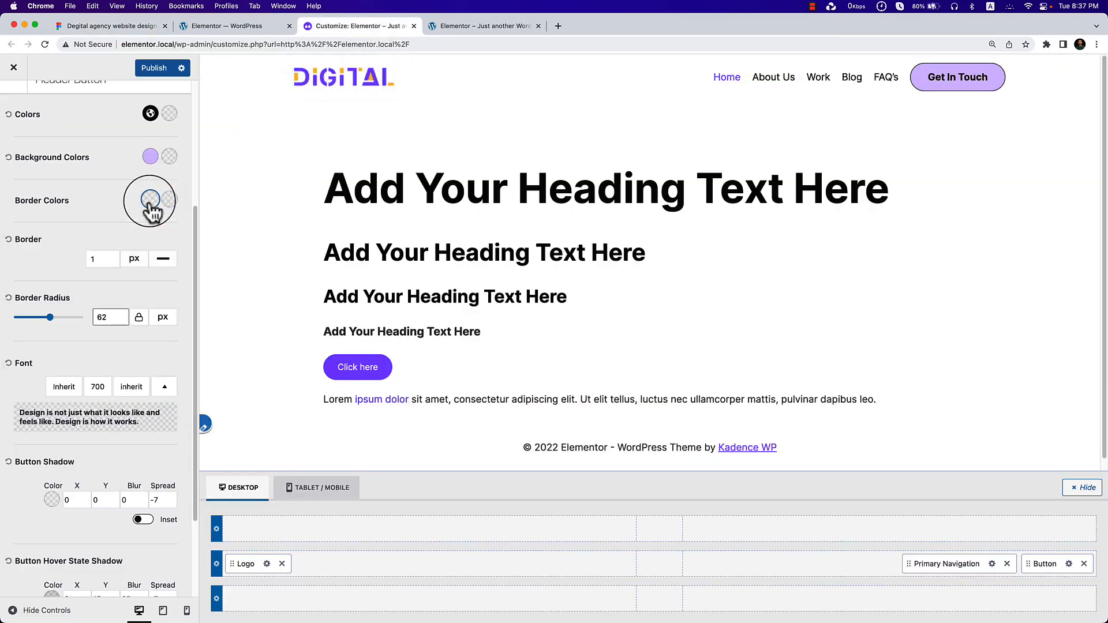
click(151, 199)
click(27, 394)
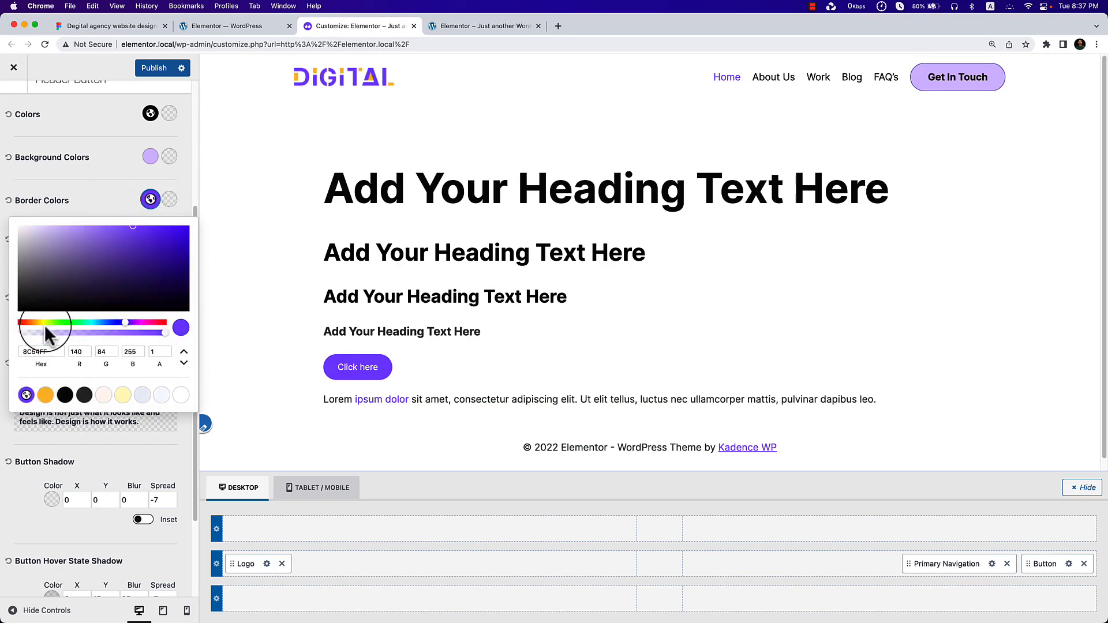
click(124, 213)
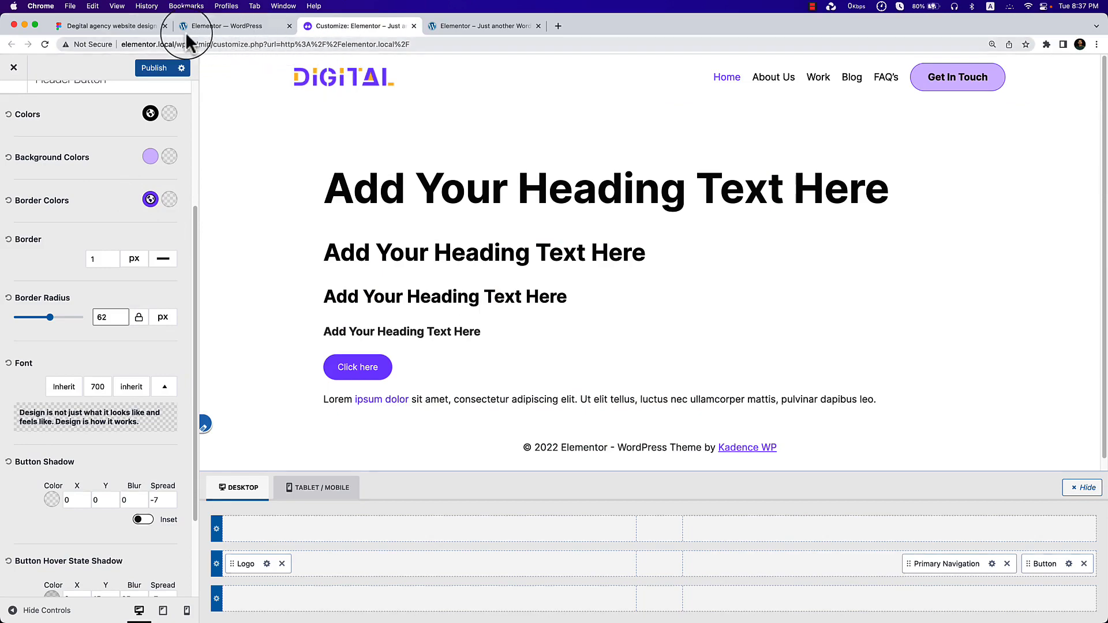
Check the navigation in the Figma design and set the Primary Navigation style to Underline in the Customizer.
click(133, 25)
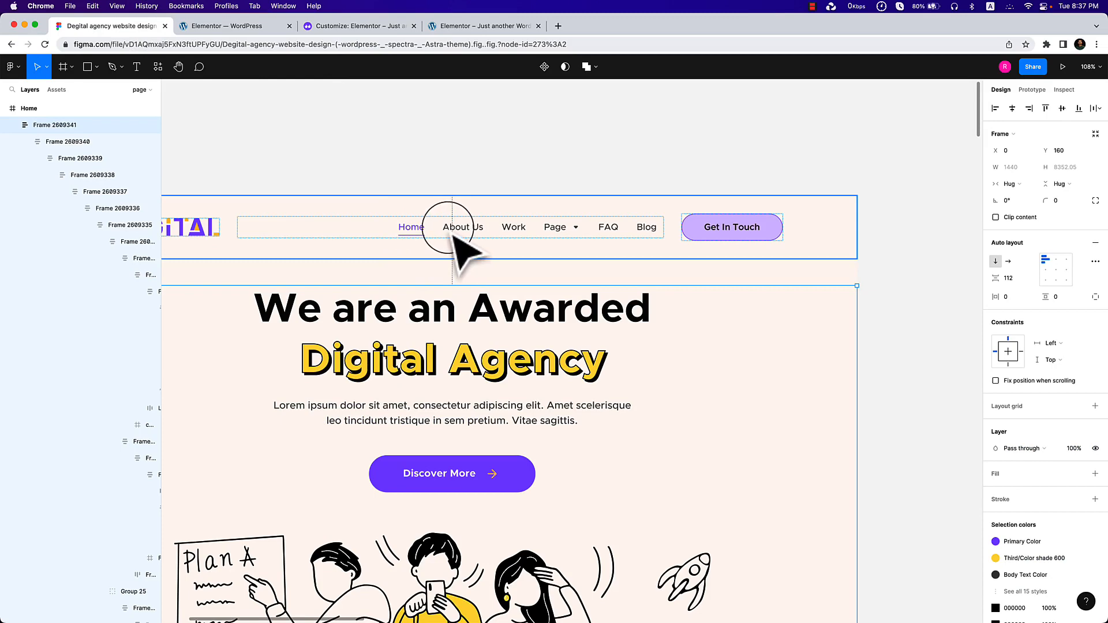
click(365, 26)
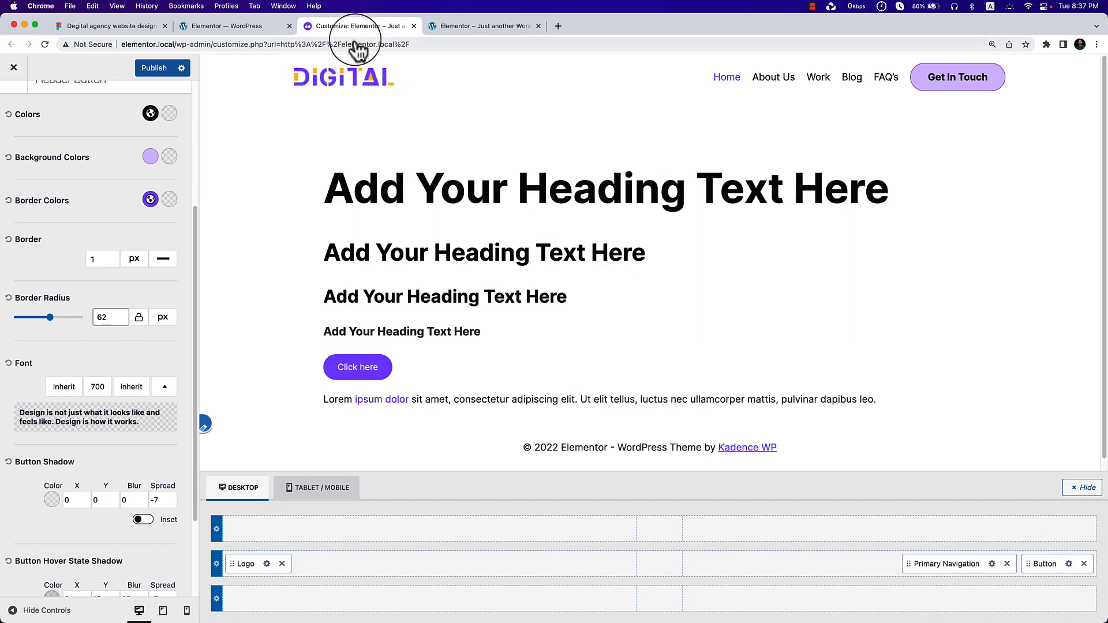
click(991, 564)
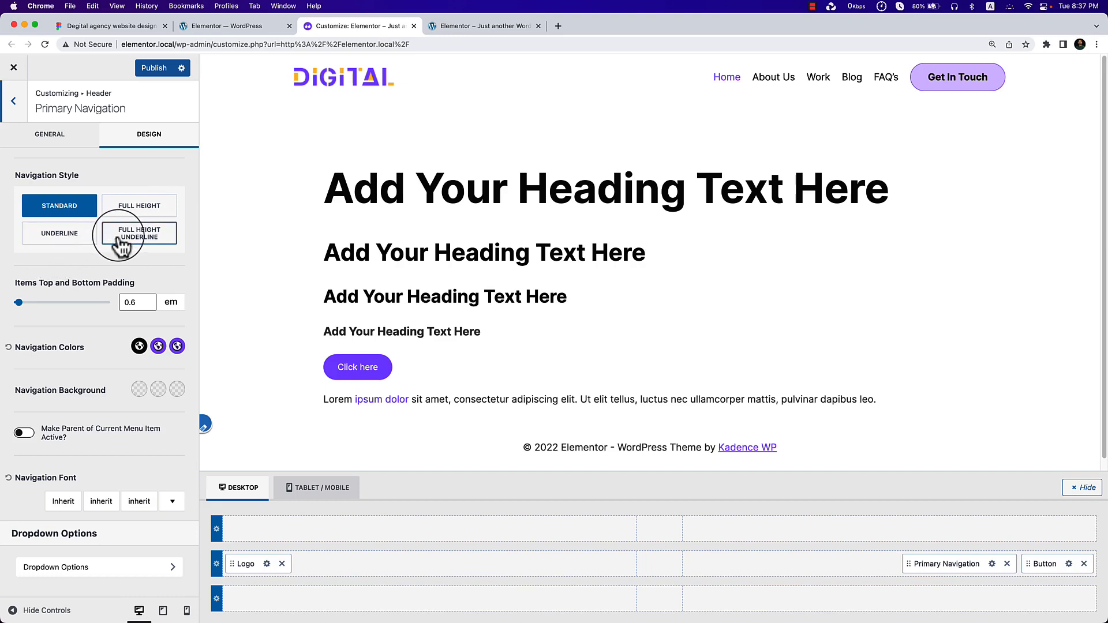
click(50, 247)
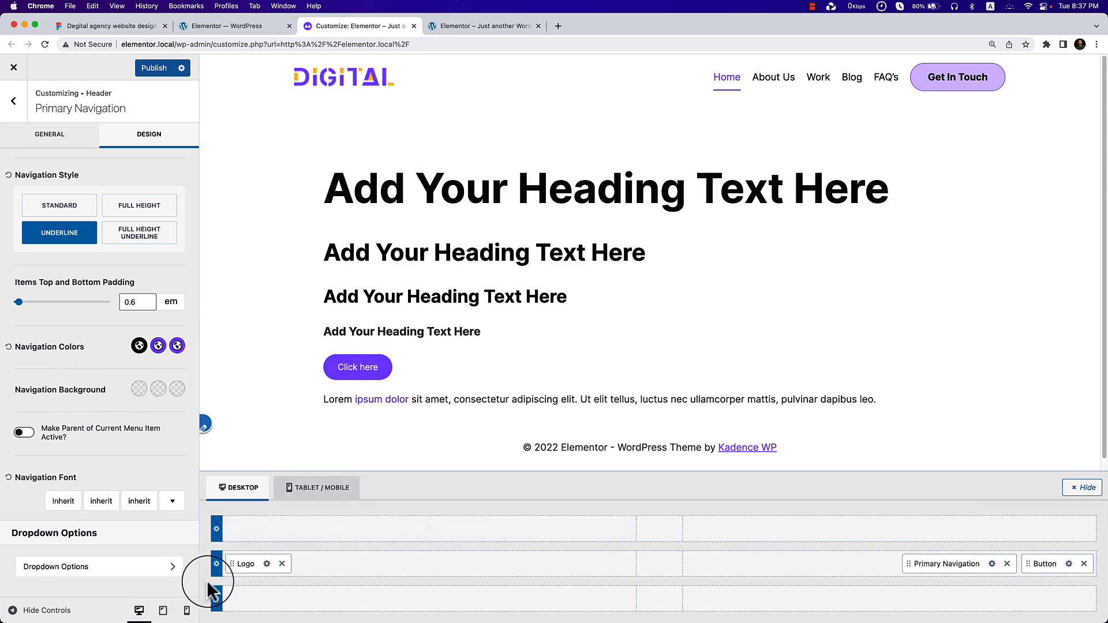
Switch the preview to tablet and choose the bolder three-line icon for the header's mobile menu trigger.
click(163, 610)
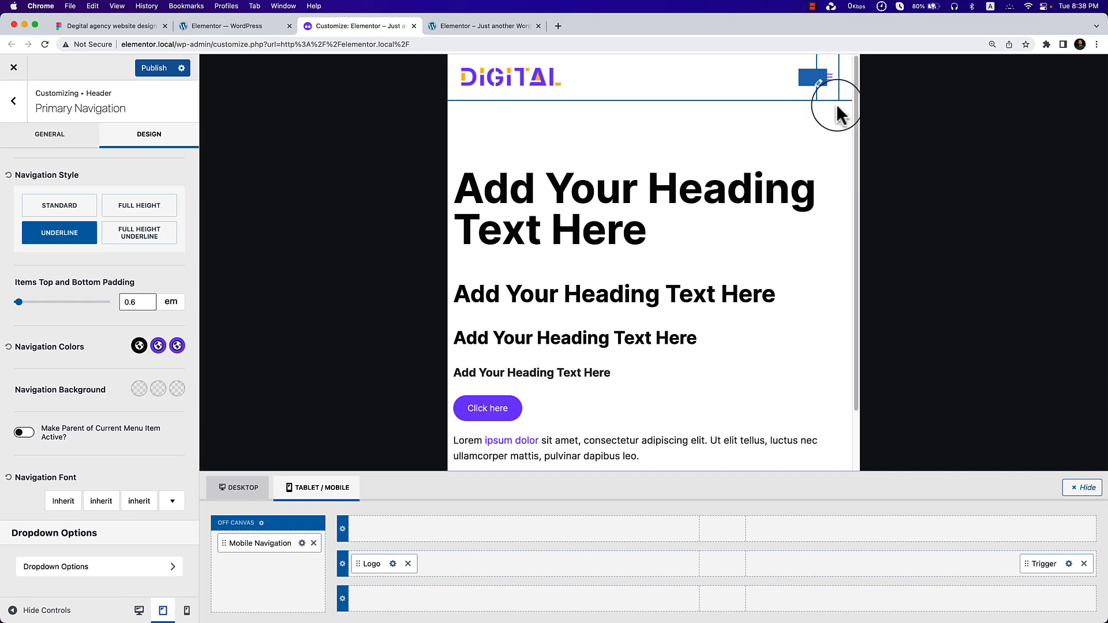
click(1068, 564)
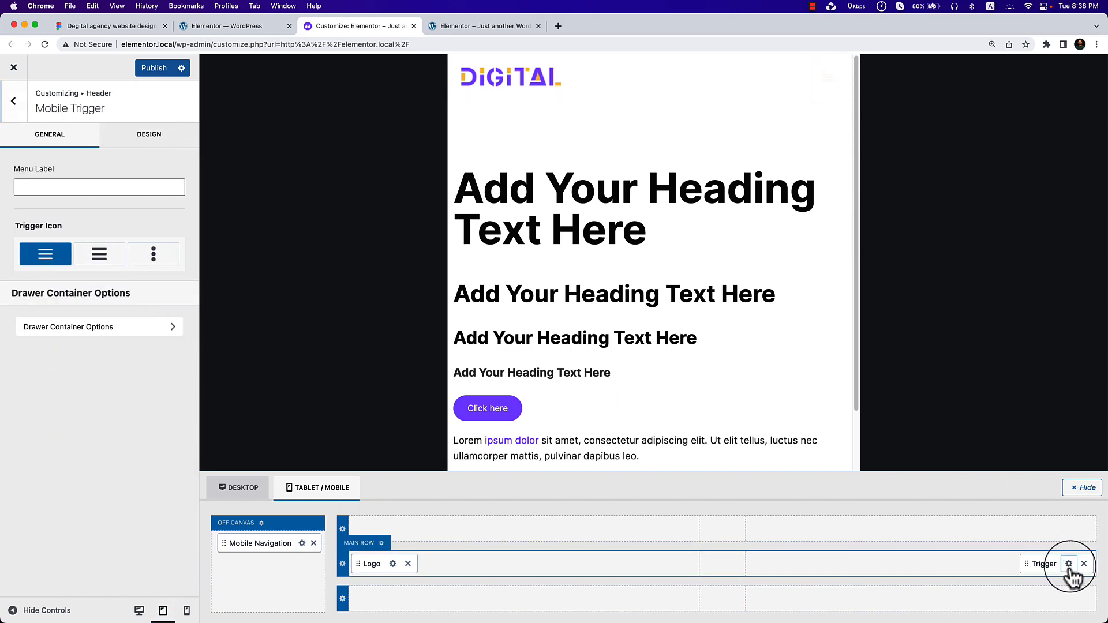
click(94, 255)
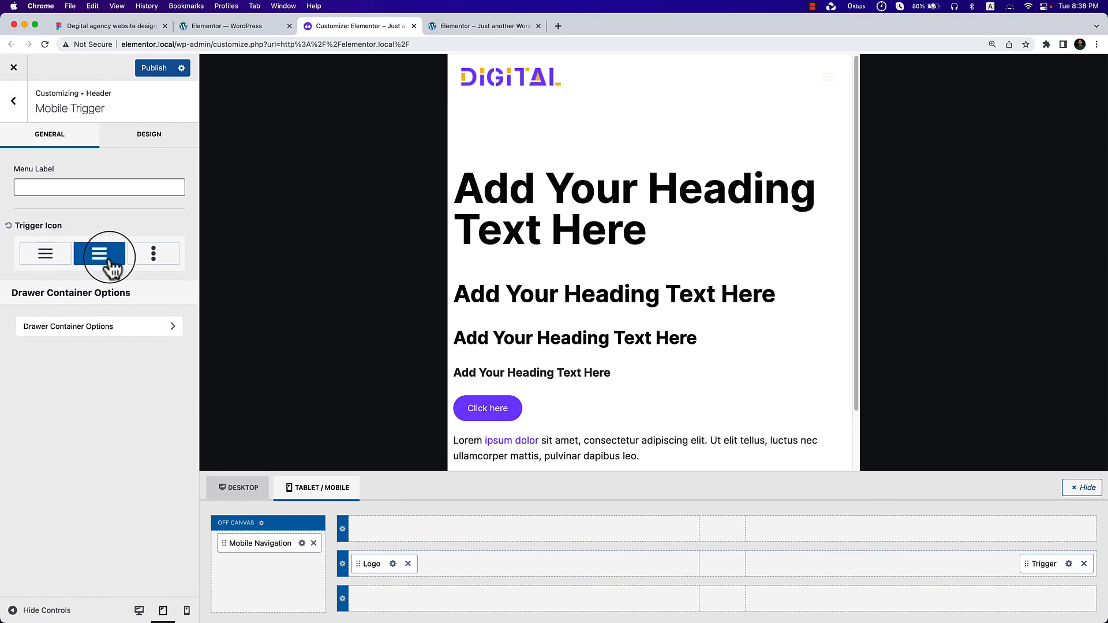
Set the mobile trigger's normal colour to the purple palette colour and its hover colour to the orange palette colour.
click(162, 137)
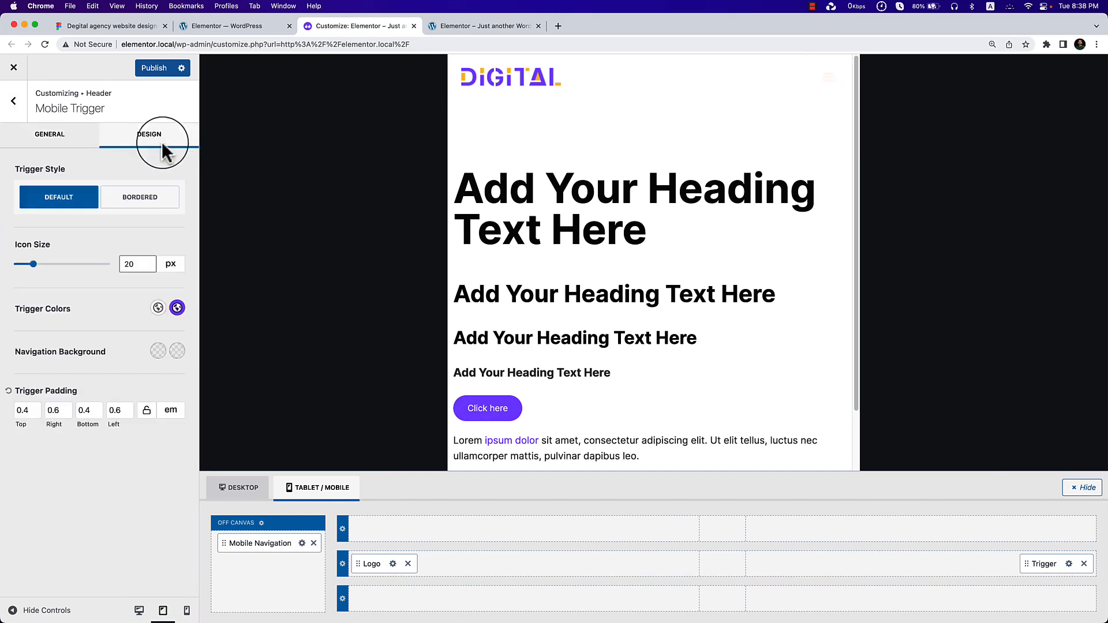
click(157, 308)
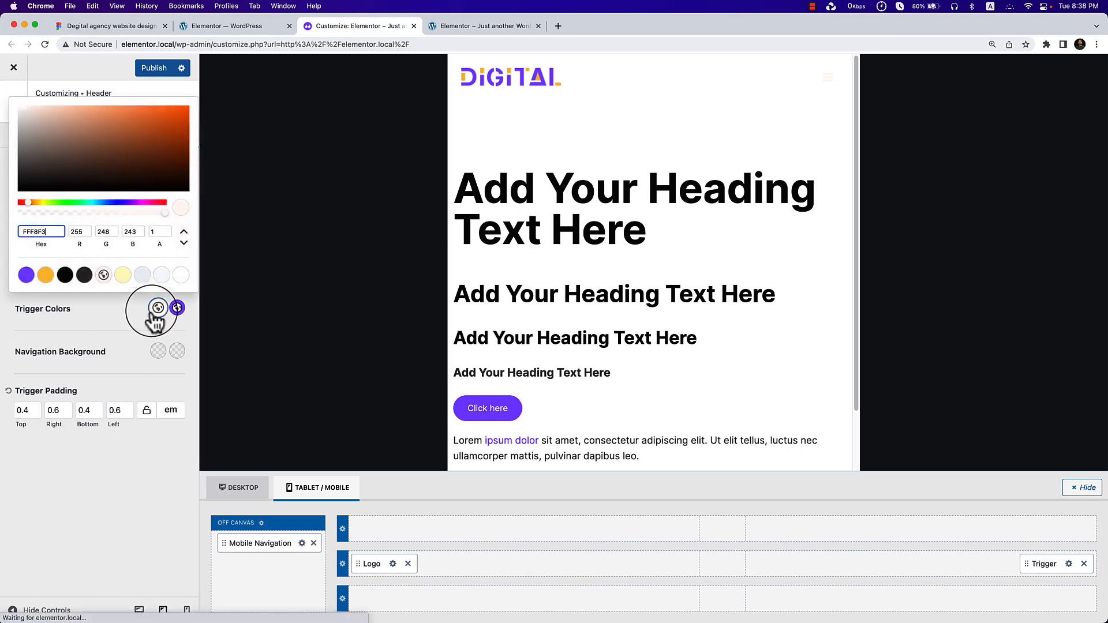
click(26, 275)
click(95, 320)
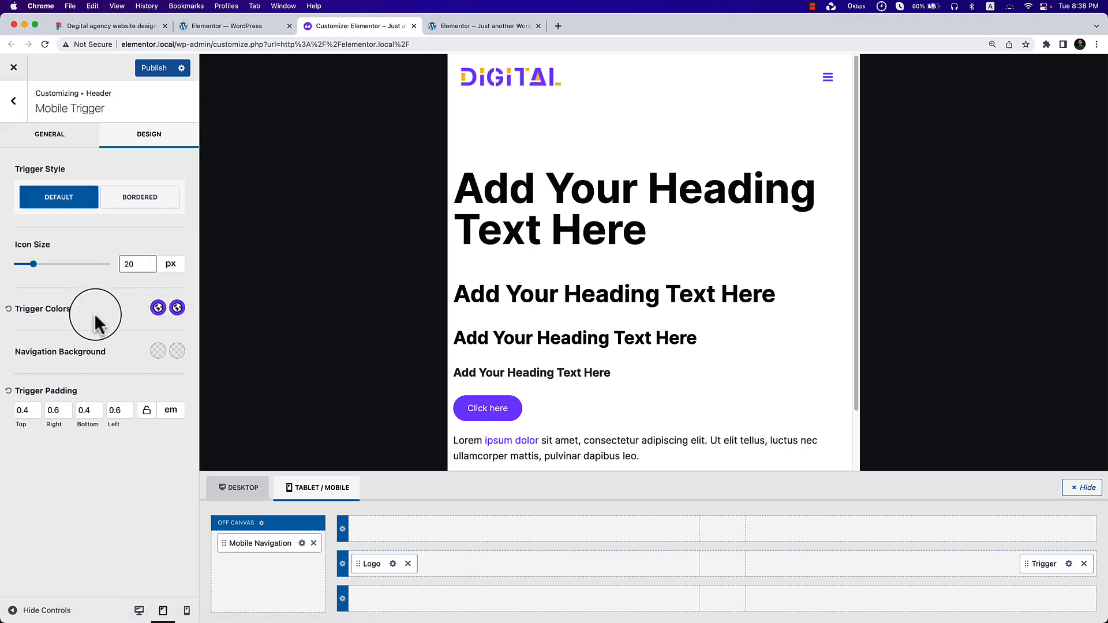
click(177, 309)
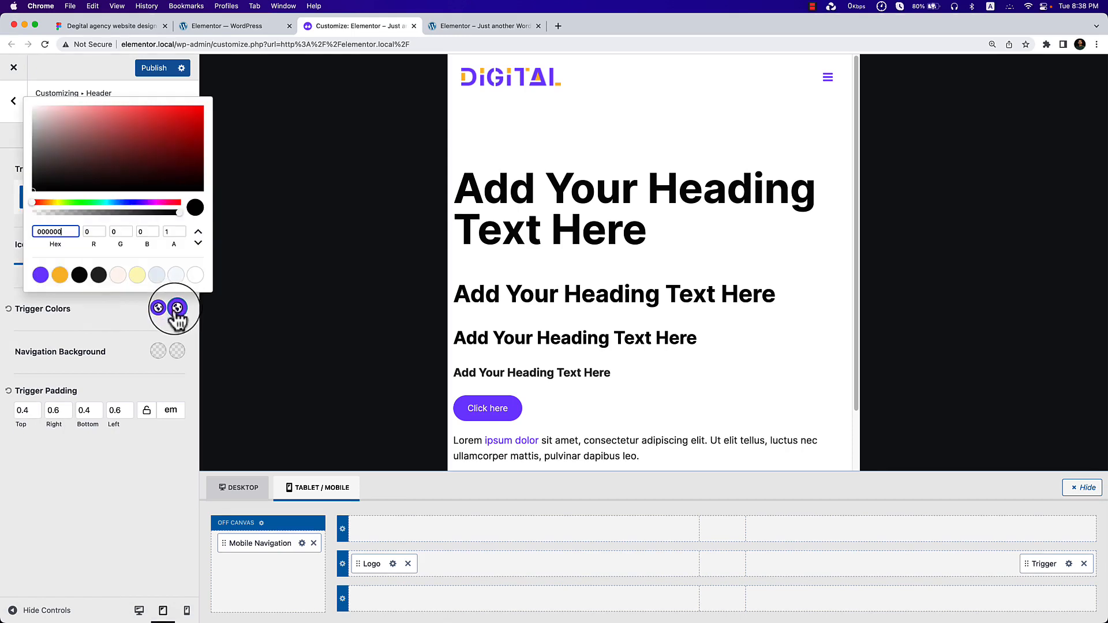
click(59, 276)
click(97, 314)
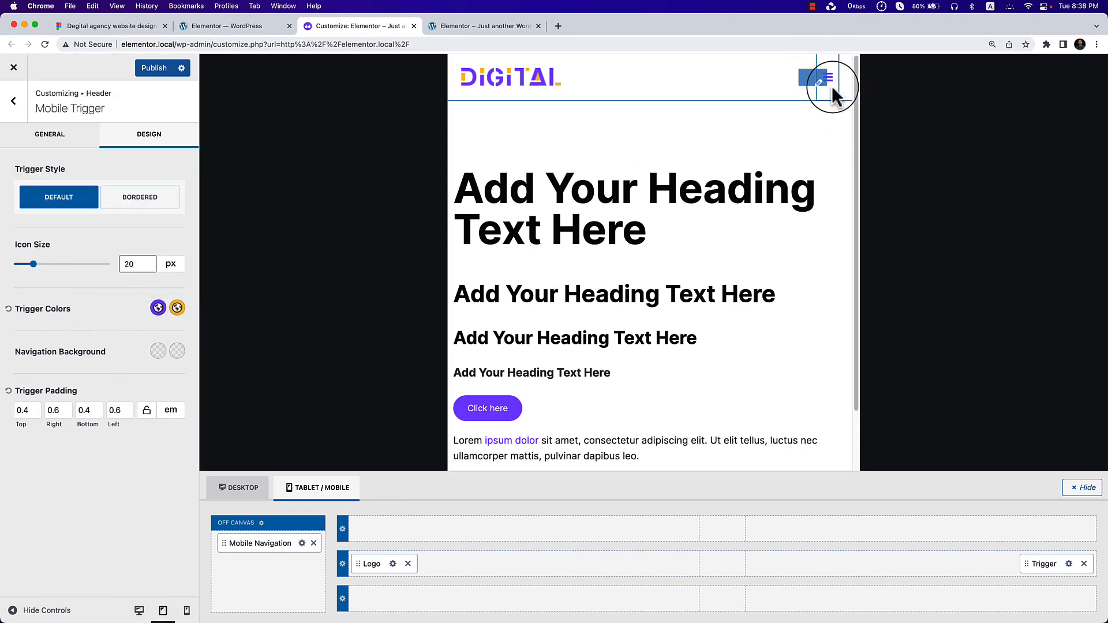
Set the mobile trigger's icon size to 25 px and check the slide-out menu in the preview.
drag(33, 263, 39, 263)
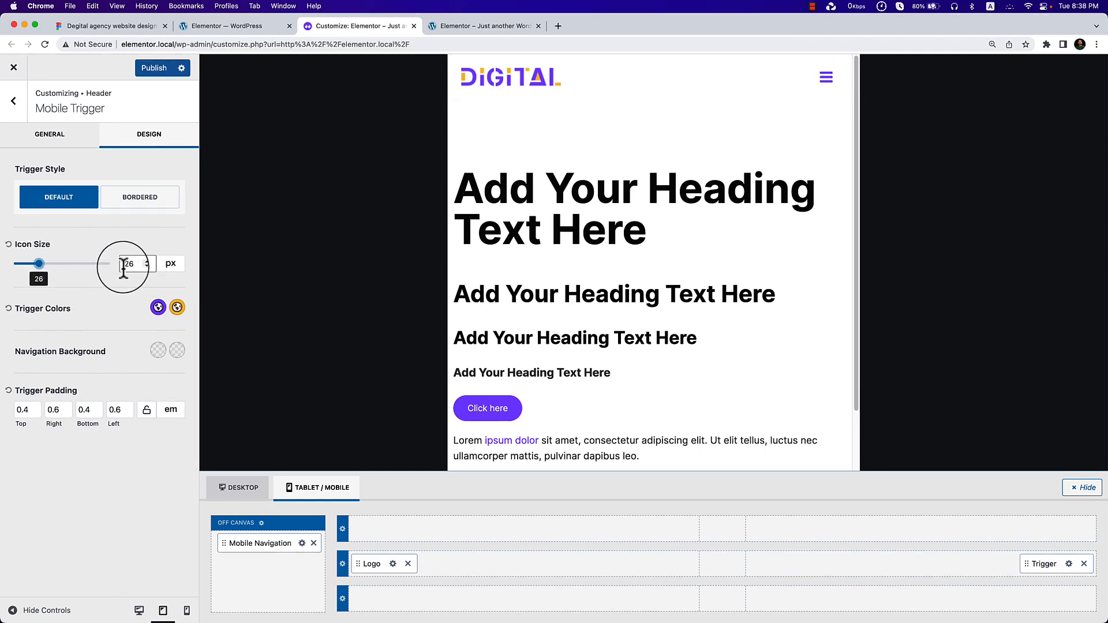
click(147, 266)
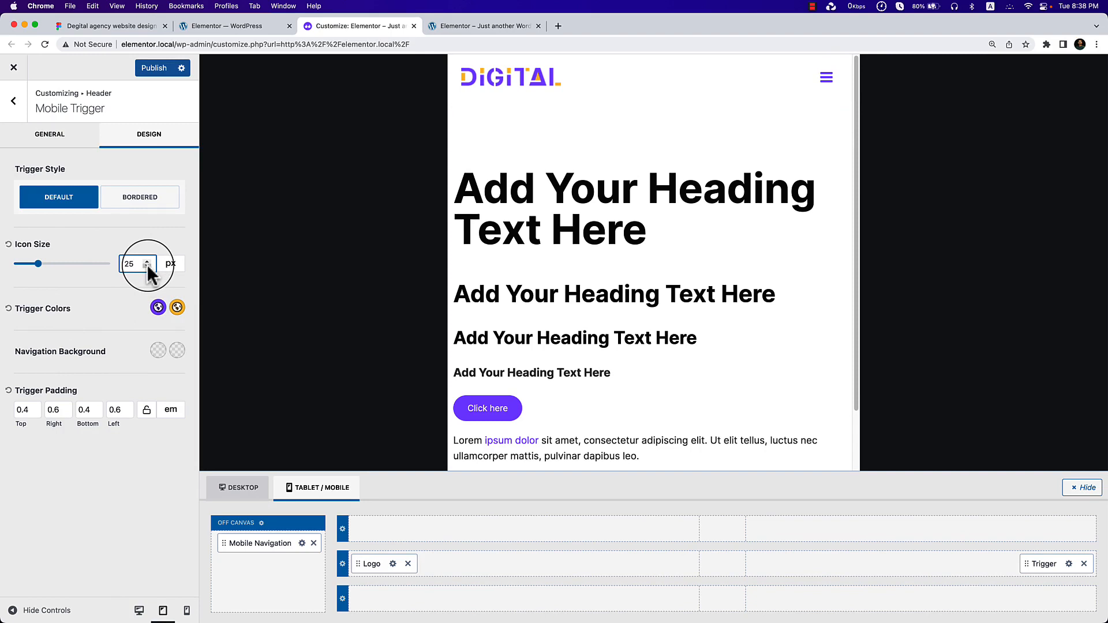
click(95, 299)
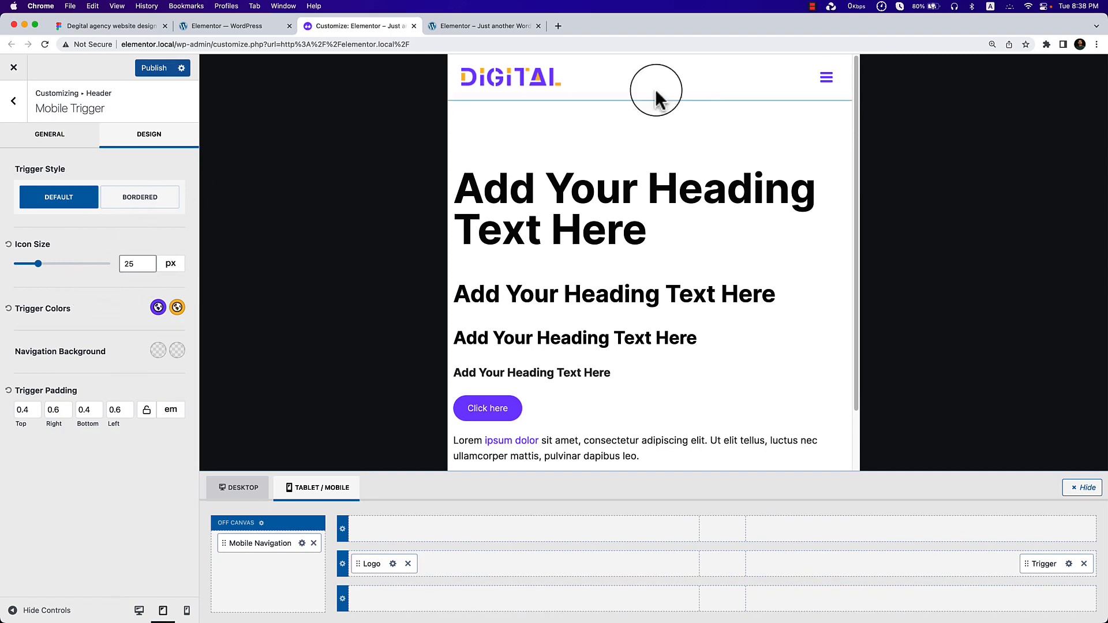
click(829, 81)
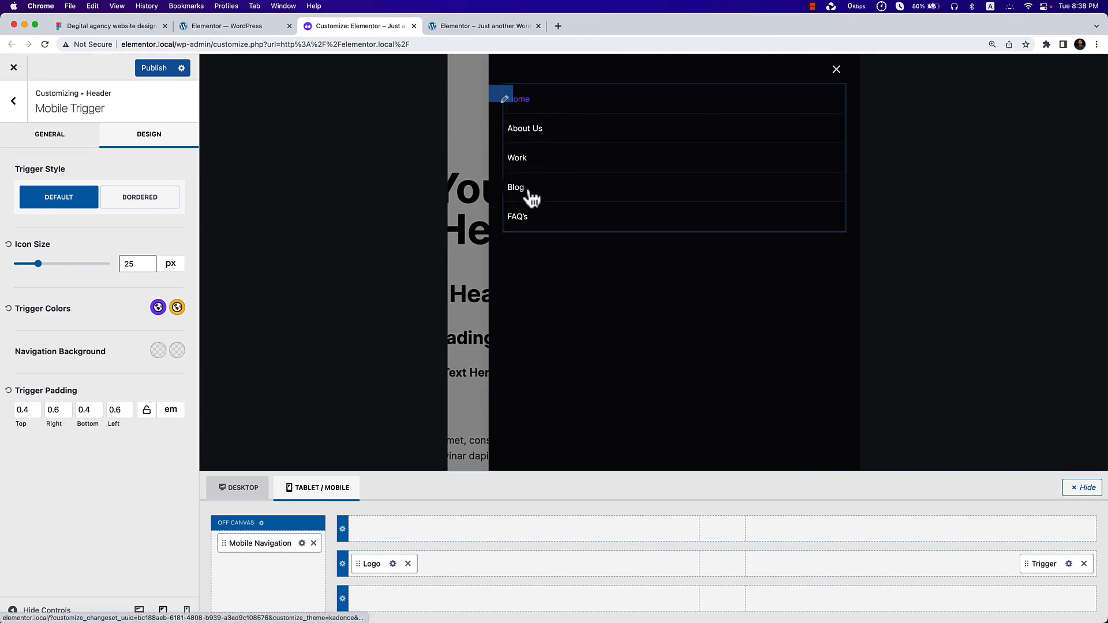
click(836, 77)
click(821, 84)
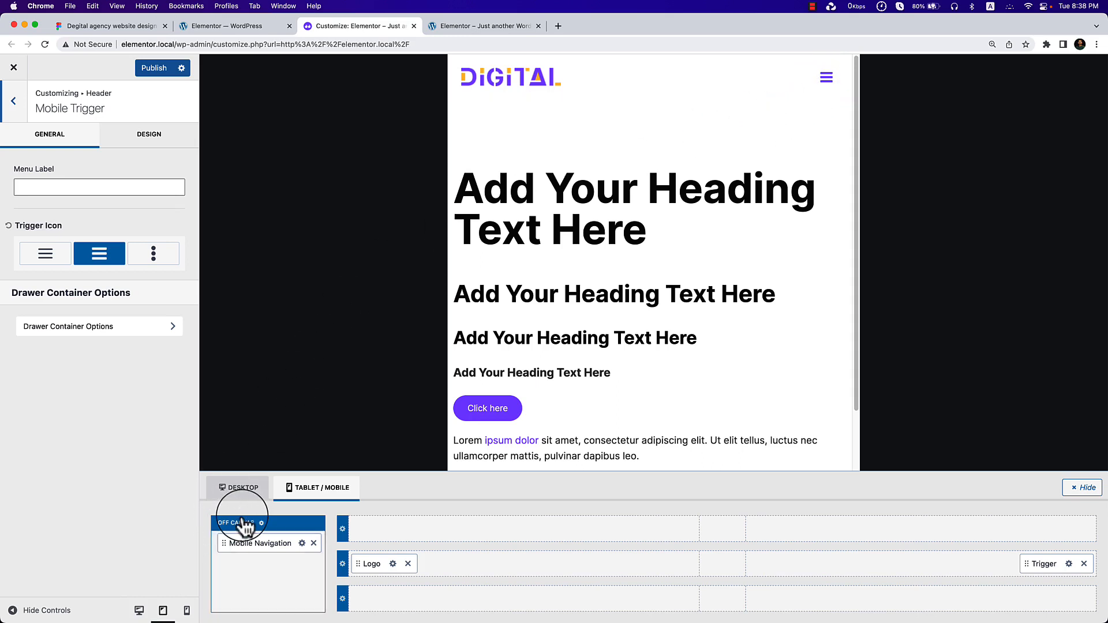
Try a white FFFFFF popup background for the Header Off Canvas panel and check the menu in the preview.
click(279, 526)
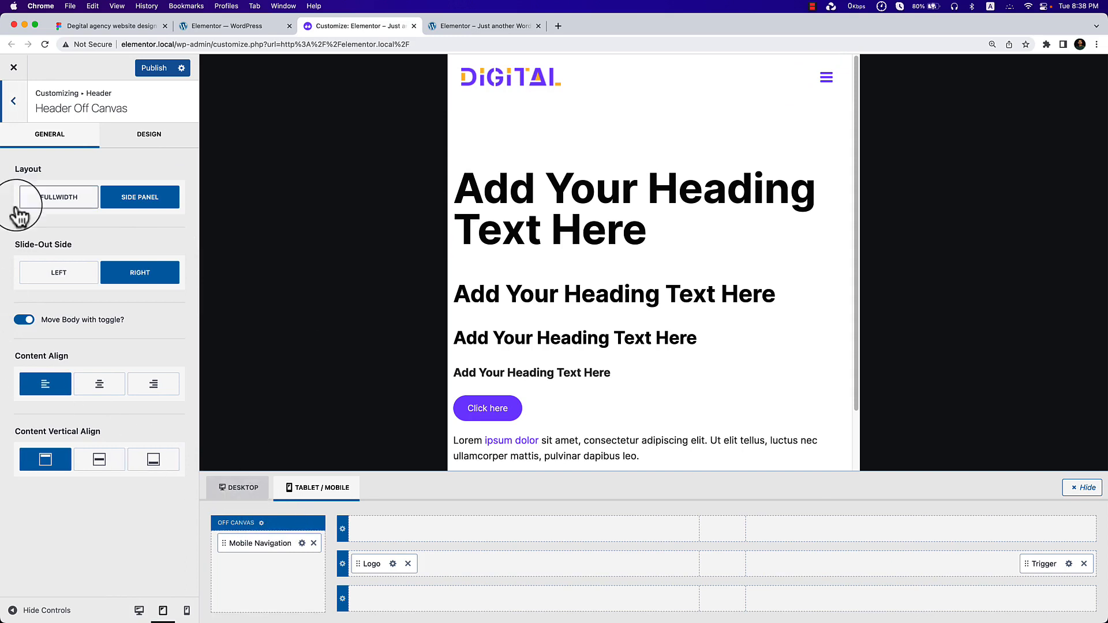
click(185, 142)
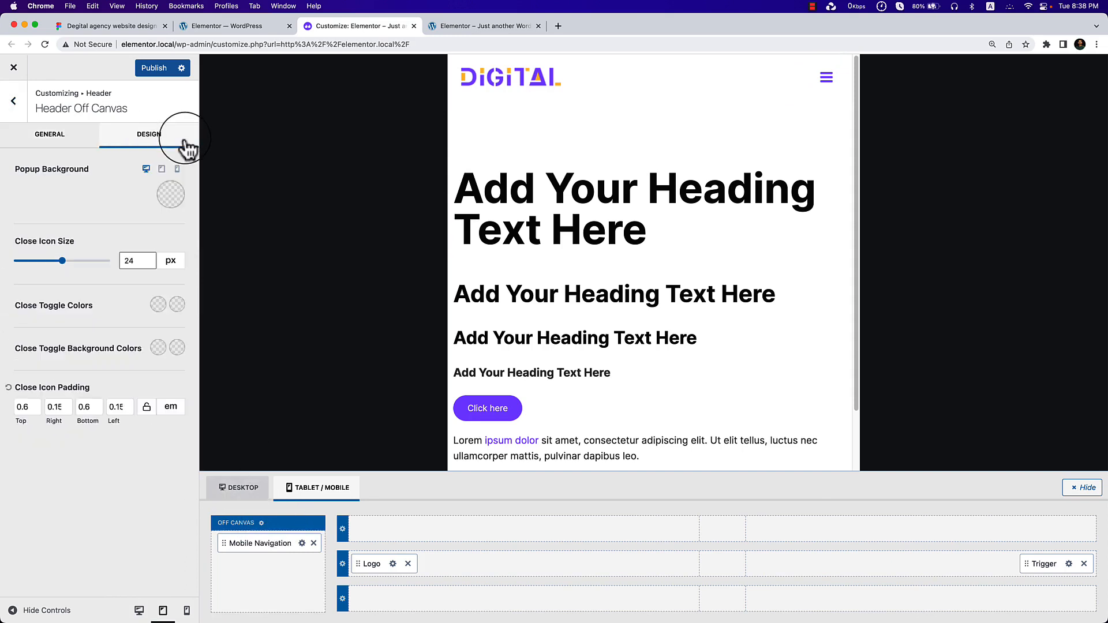
click(170, 196)
drag(70, 300, 9, 349)
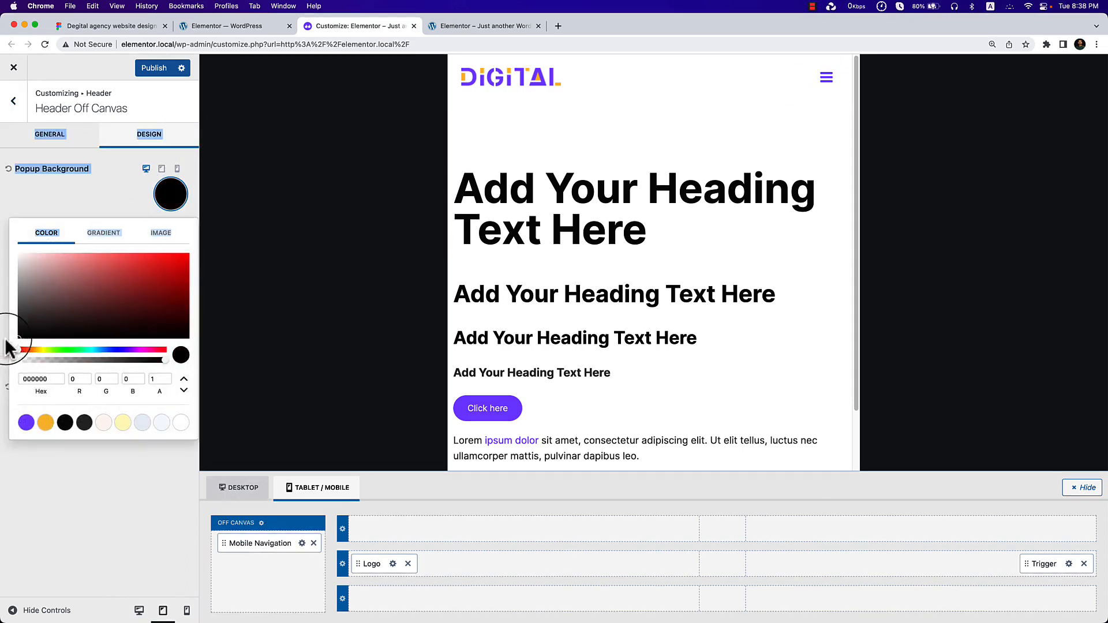
drag(98, 300, 18, 254)
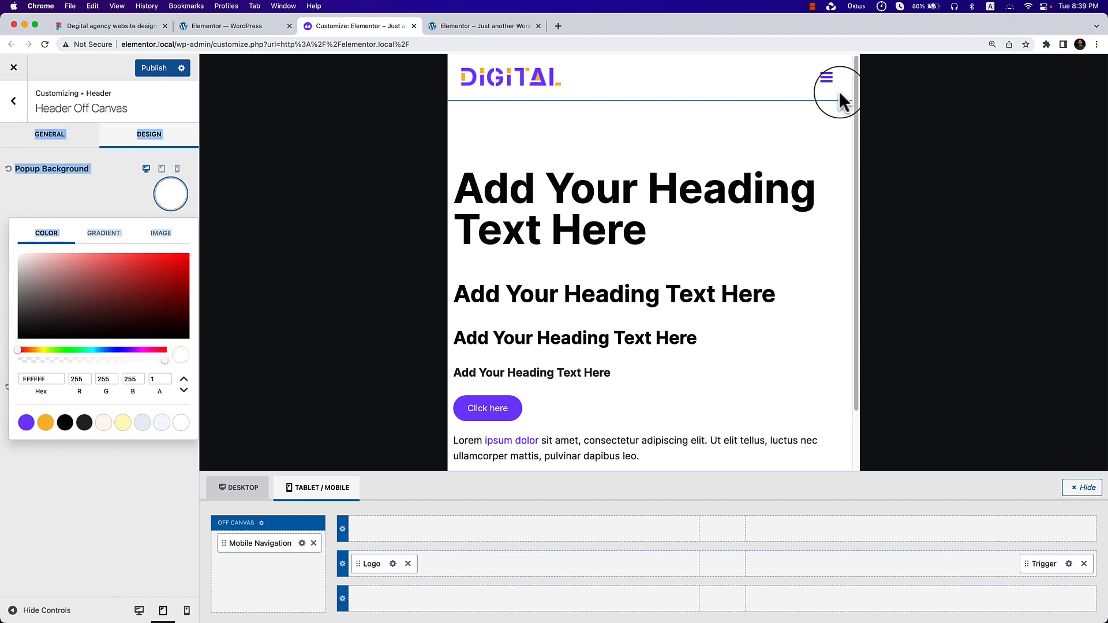
click(834, 86)
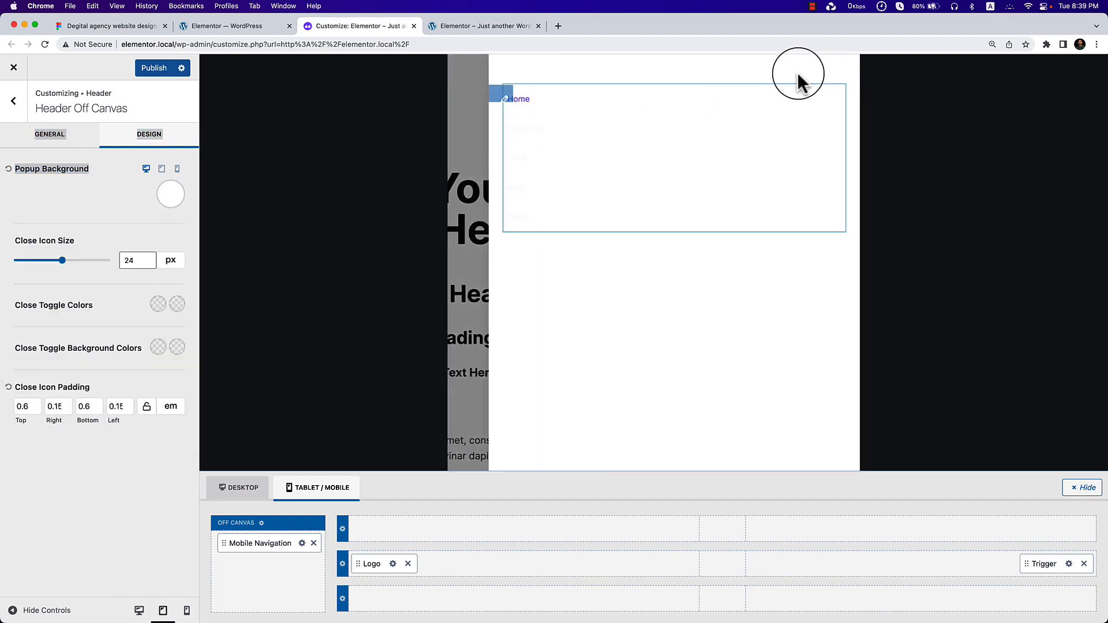
click(386, 198)
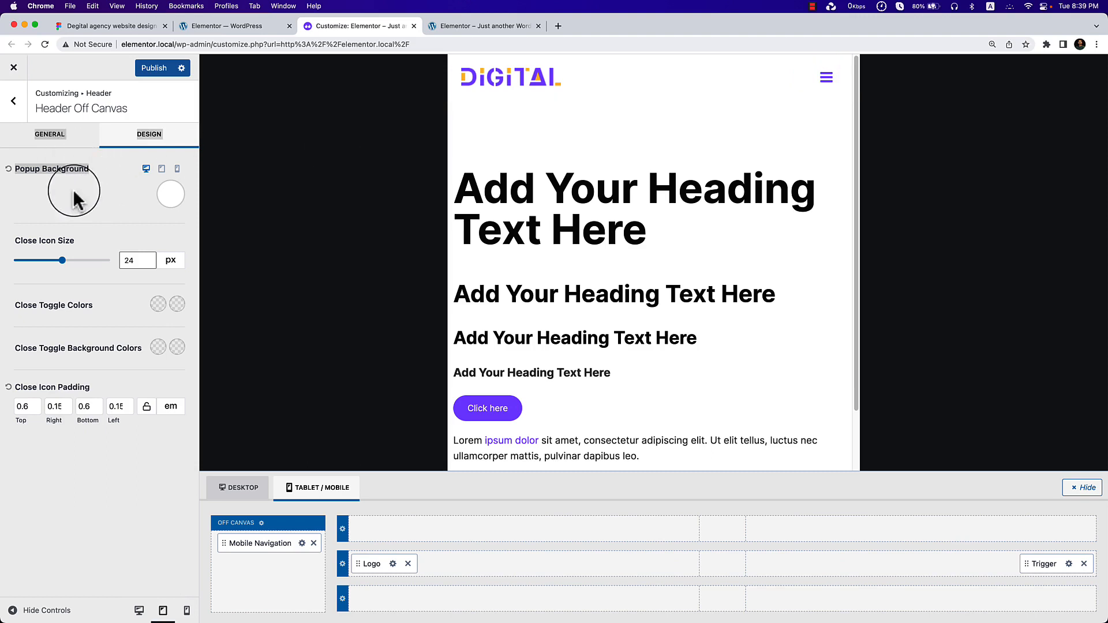
Reset the off-canvas popup background to its default and check the menu in the preview.
click(9, 169)
click(121, 208)
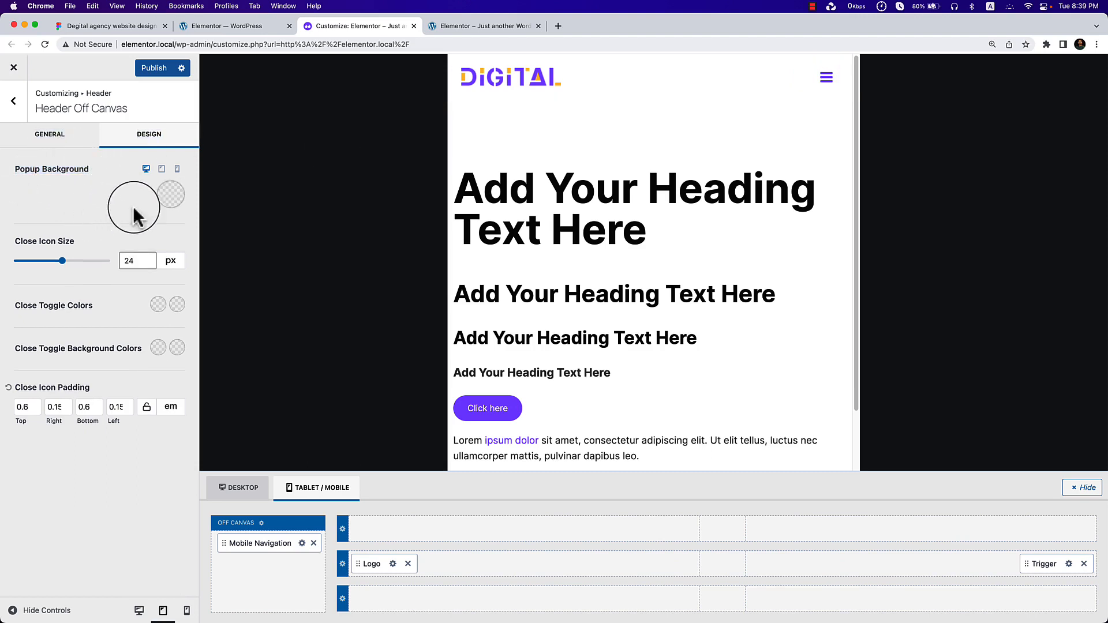
click(826, 81)
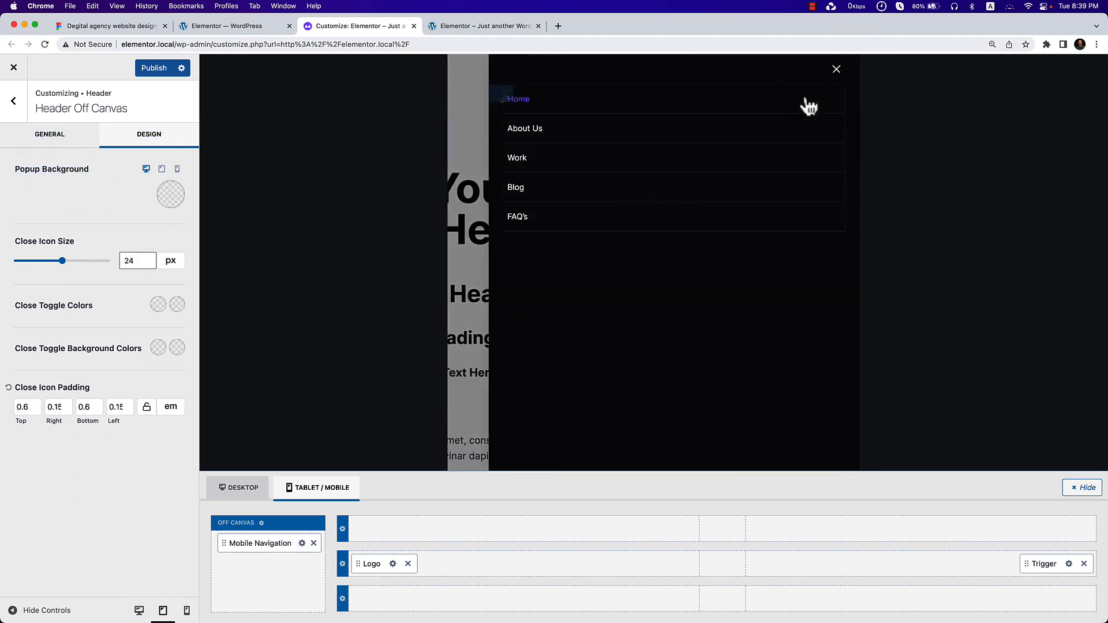
click(836, 70)
Add a Button element below Mobile Navigation in the off-canvas area and check it in the preview.
click(270, 572)
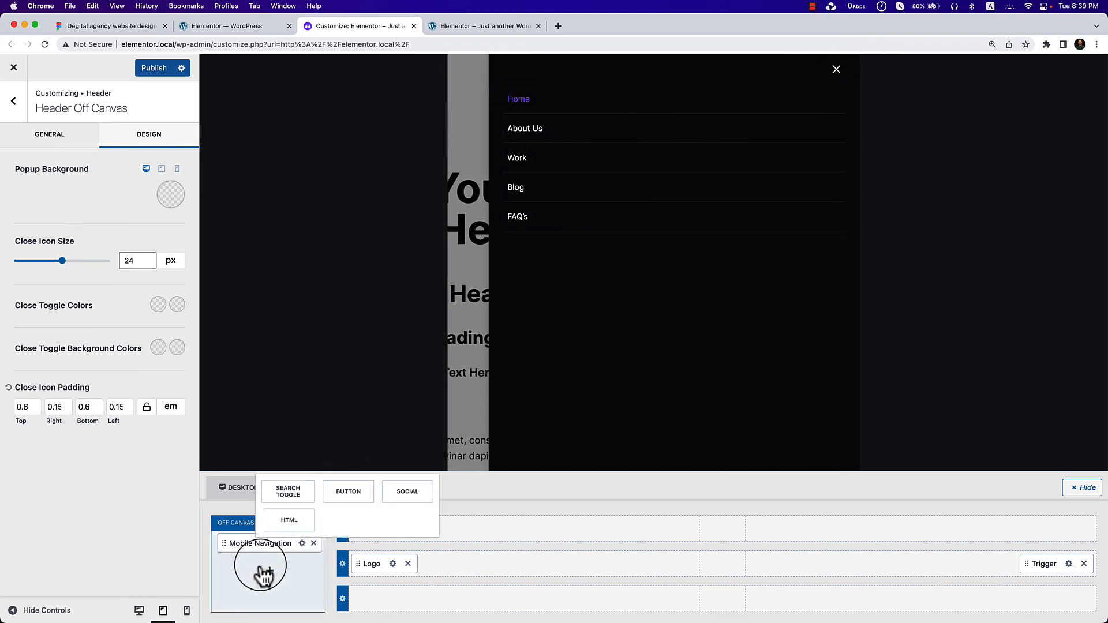
click(353, 493)
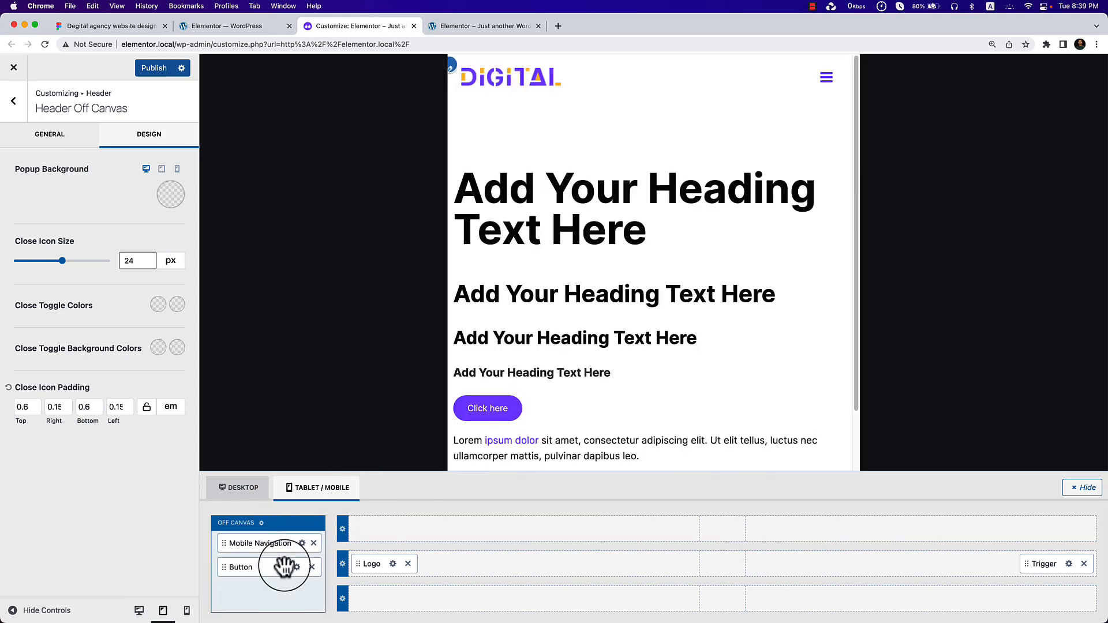
click(826, 78)
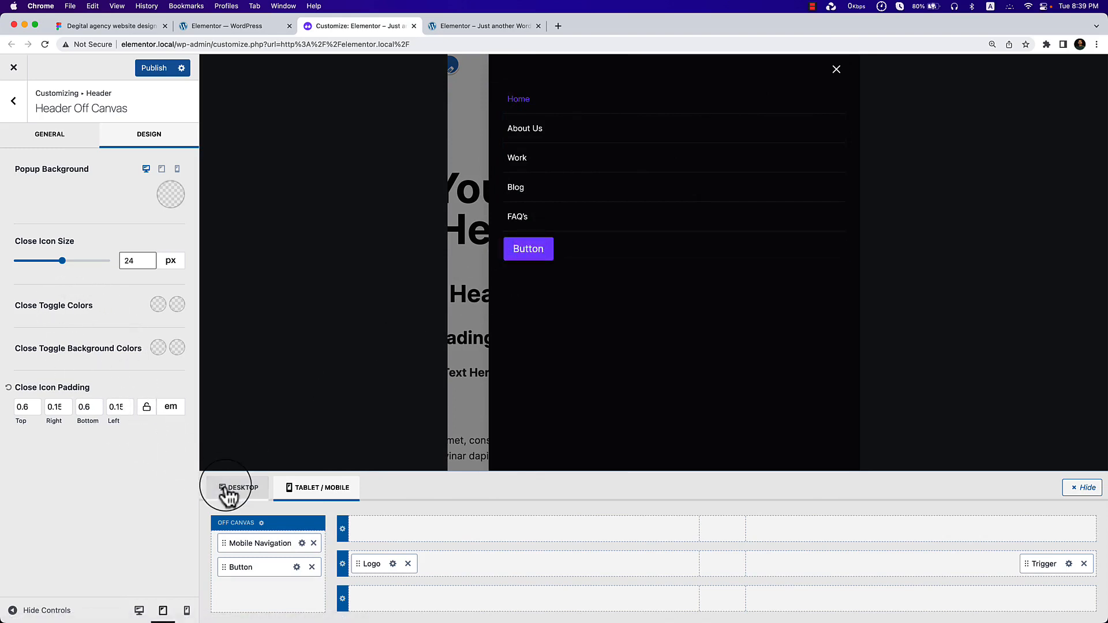
Label the off-canvas button Get In Touch, give it a 50 px border radius and publish the changes.
click(296, 566)
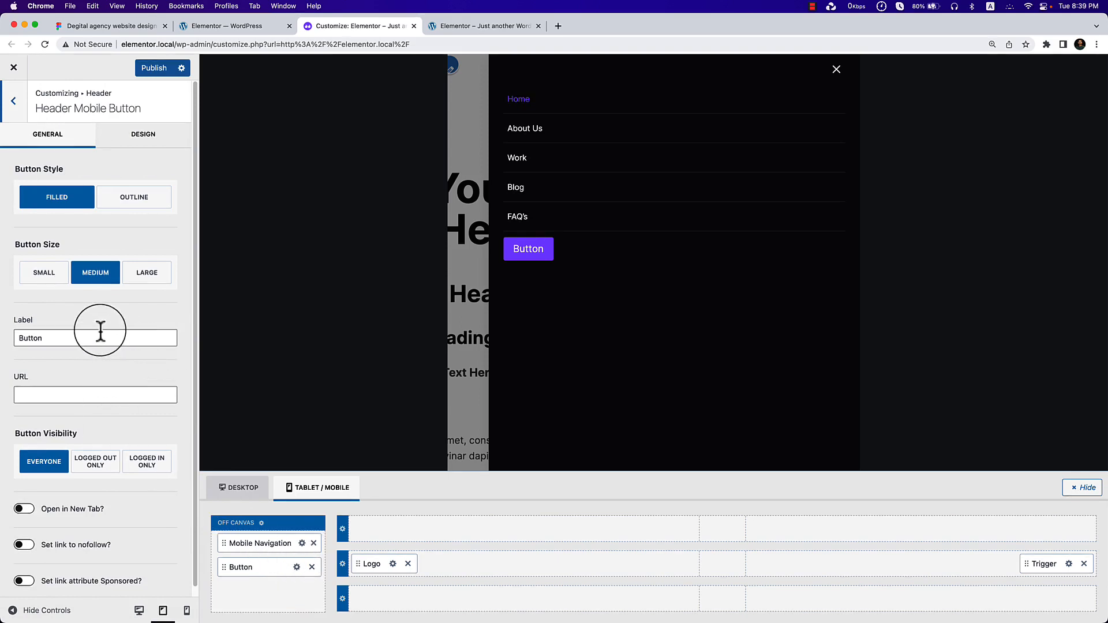
scroll(96, 378, down, 1)
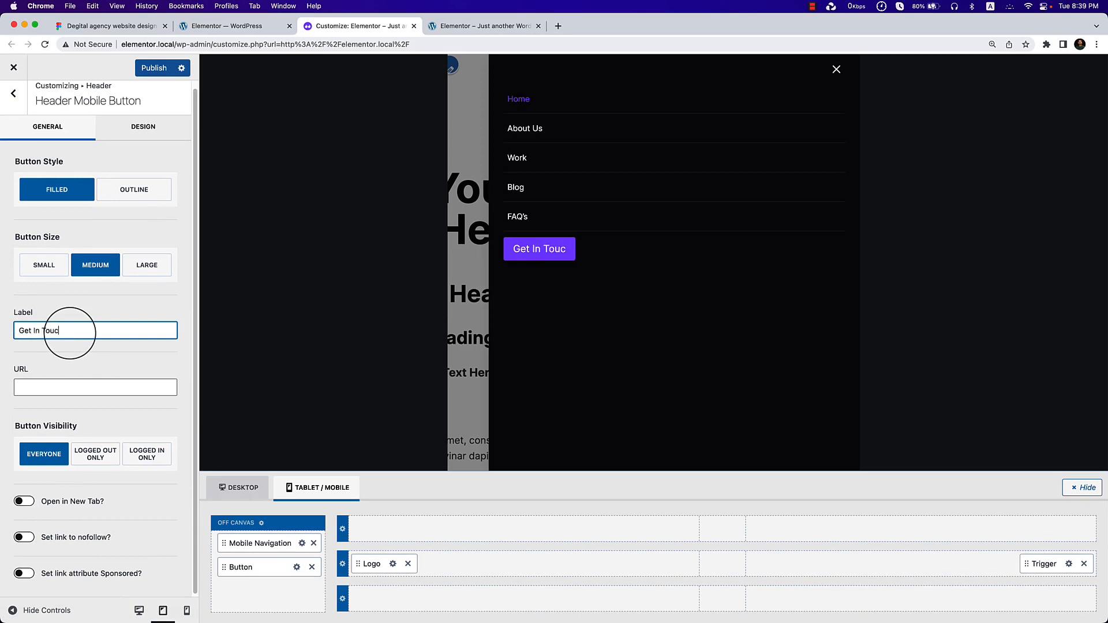
click(151, 128)
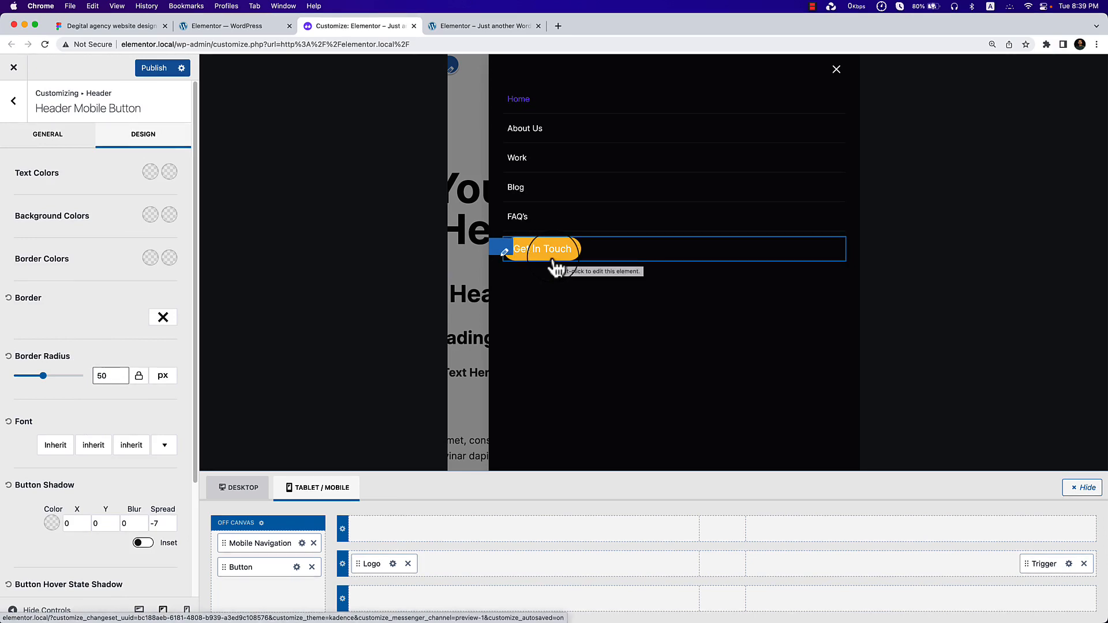
click(152, 69)
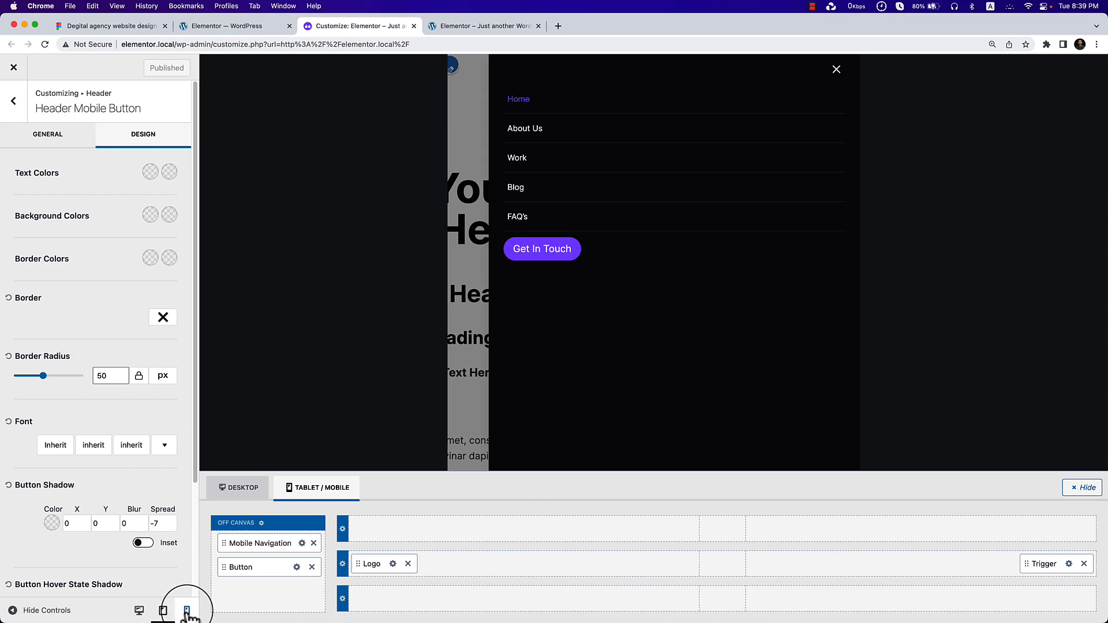
Switch the preview to mobile and check the header, the menu's opening and closing, and the page headings.
click(186, 612)
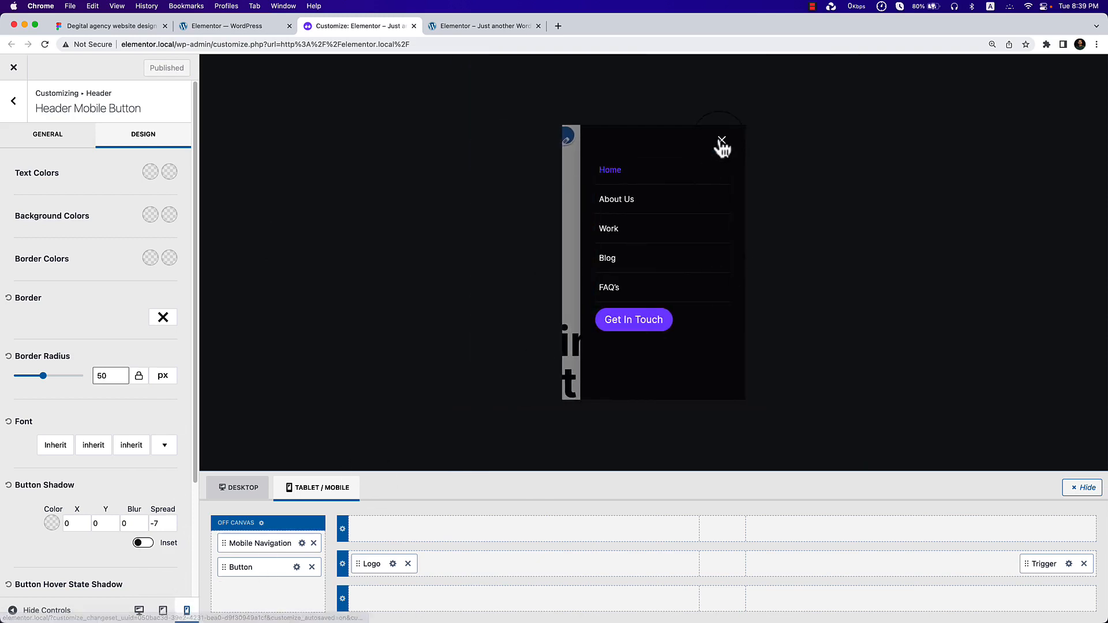
click(721, 144)
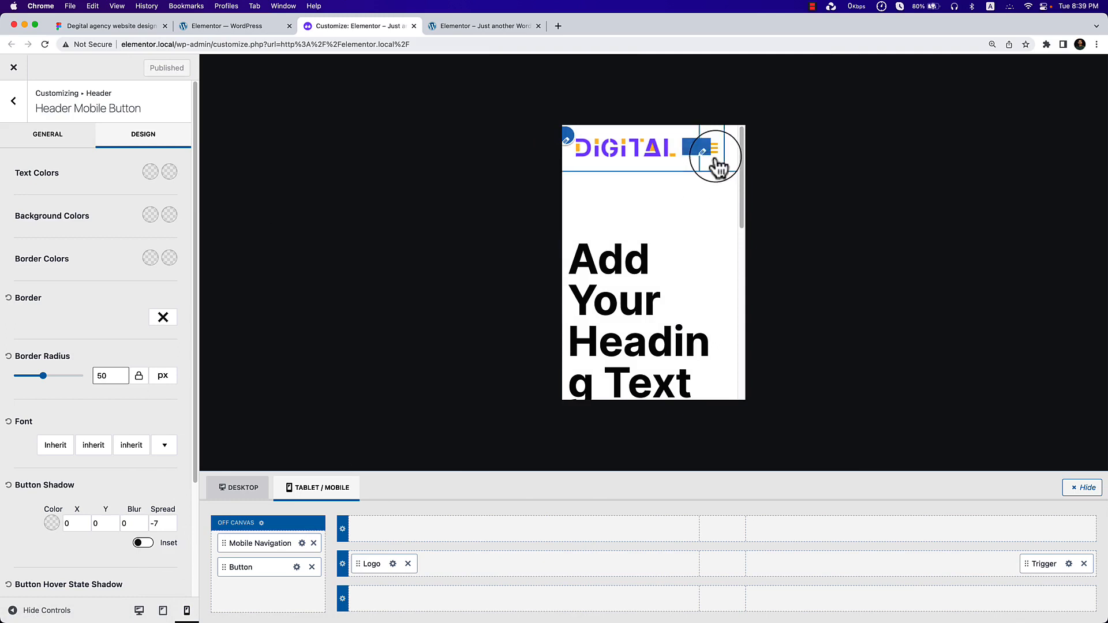
click(715, 163)
click(721, 142)
click(717, 165)
click(720, 152)
scroll(687, 329, down, 10)
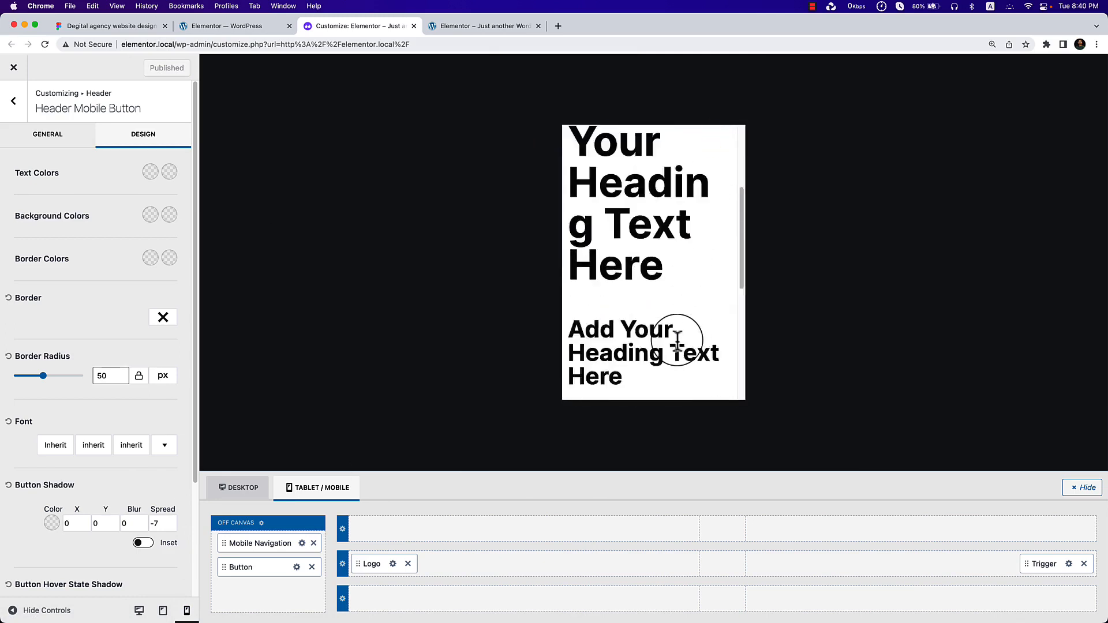
scroll(678, 340, down, 3)
scroll(681, 347, up, 15)
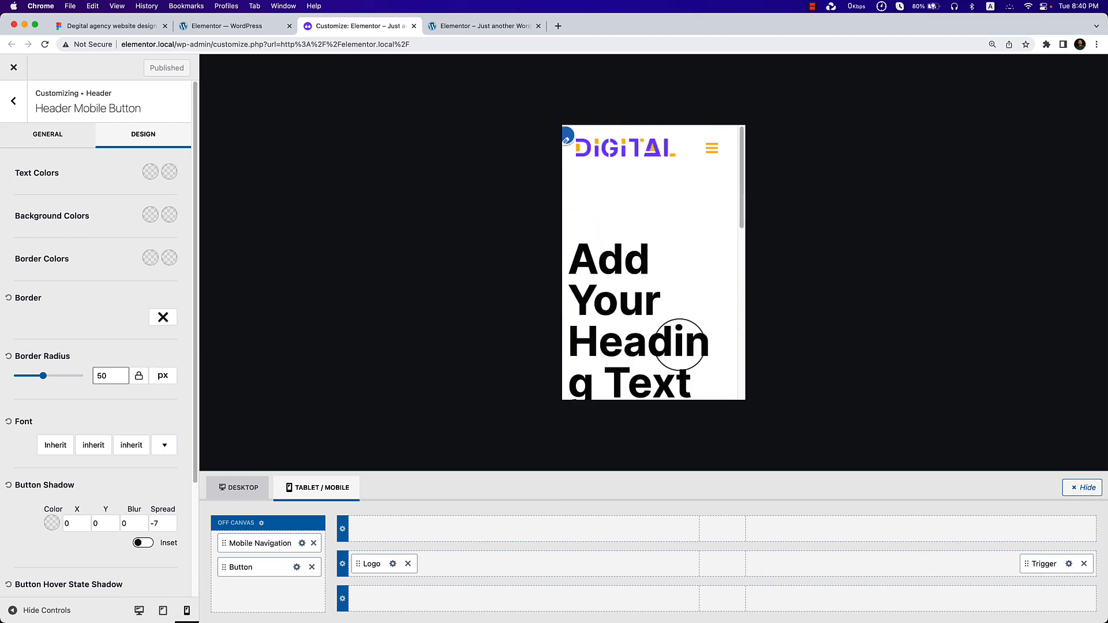
Leave the header settings, return the preview to desktop and open the Footer settings.
click(14, 103)
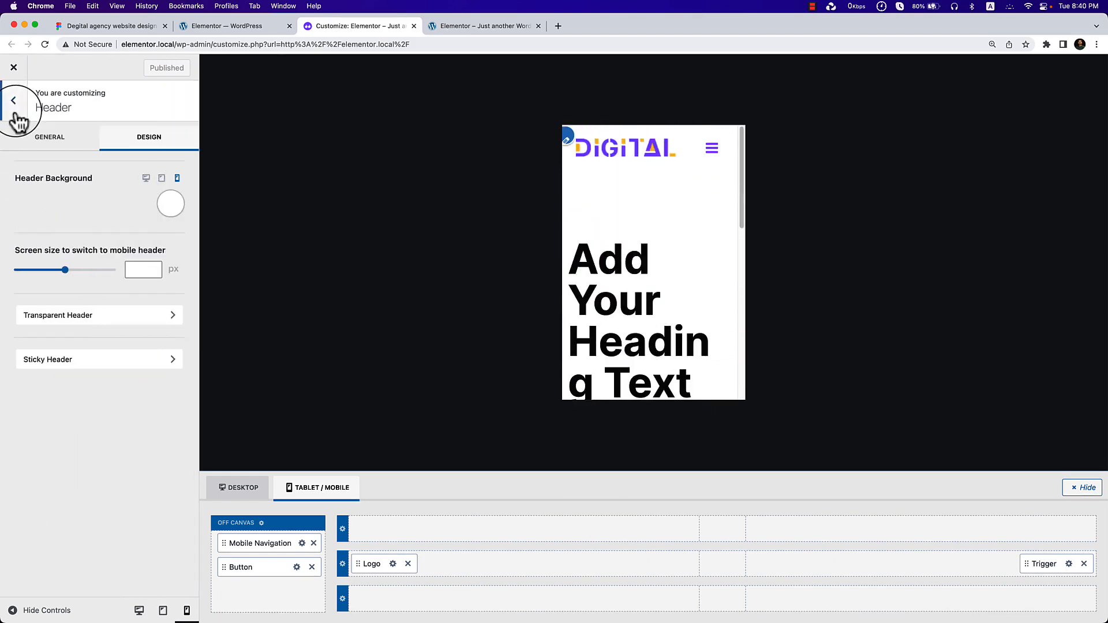
click(15, 105)
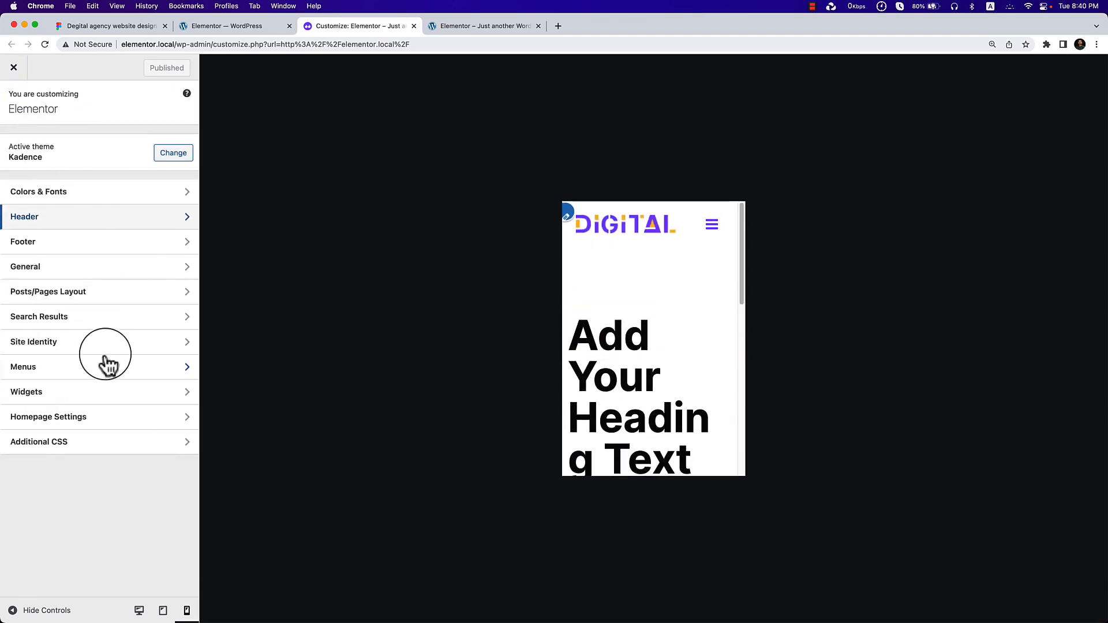
click(139, 610)
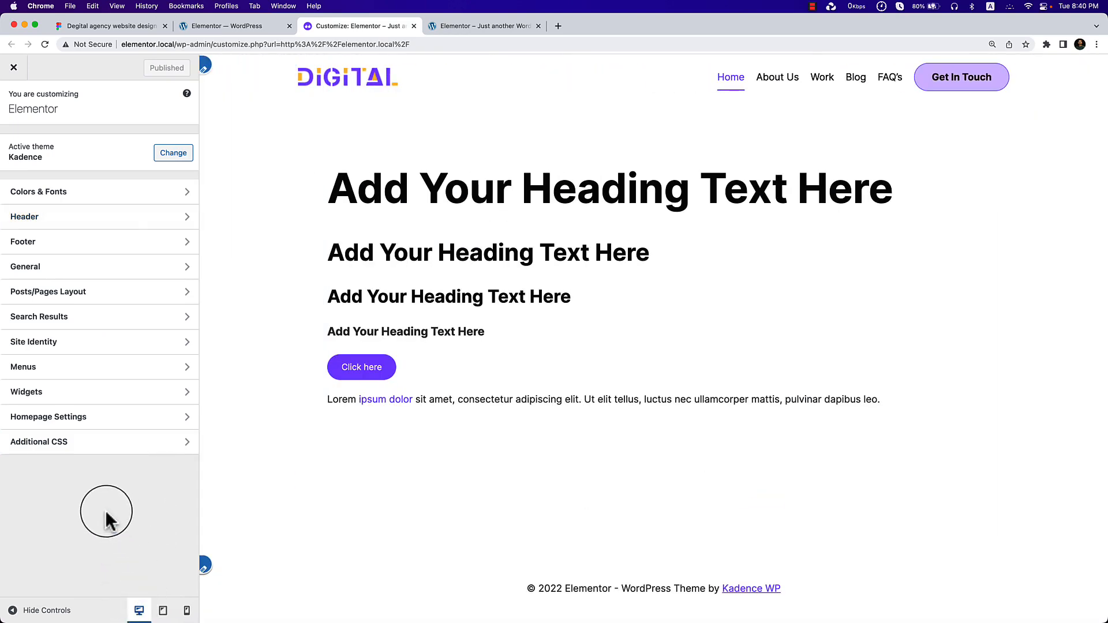
click(122, 247)
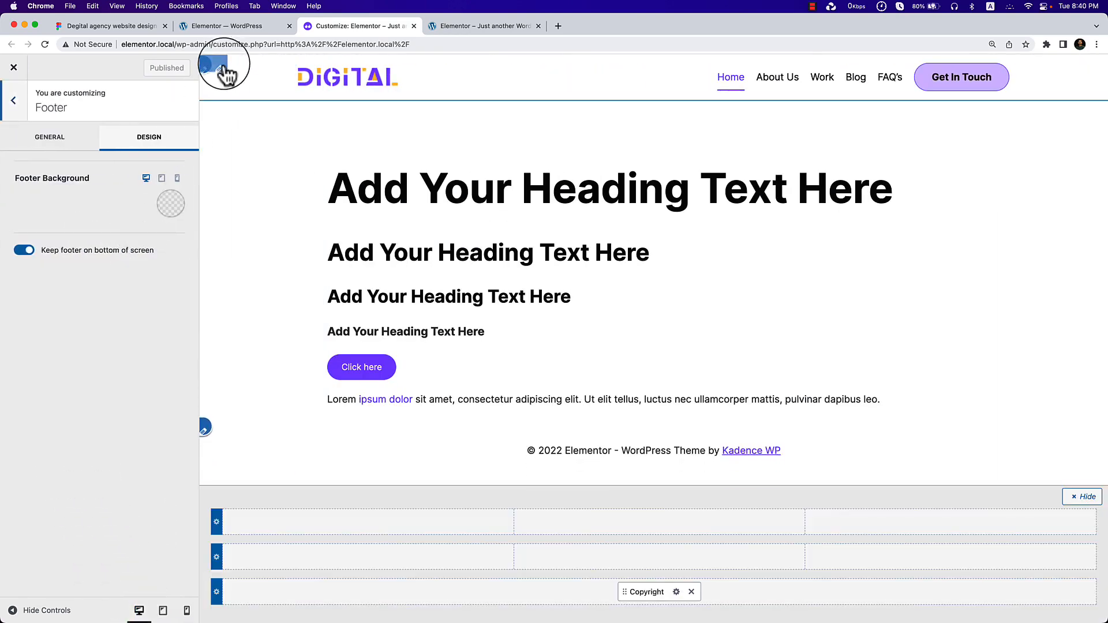
Examine the footer's layout and background rectangle in the Figma design, then return to the Customizer.
click(111, 26)
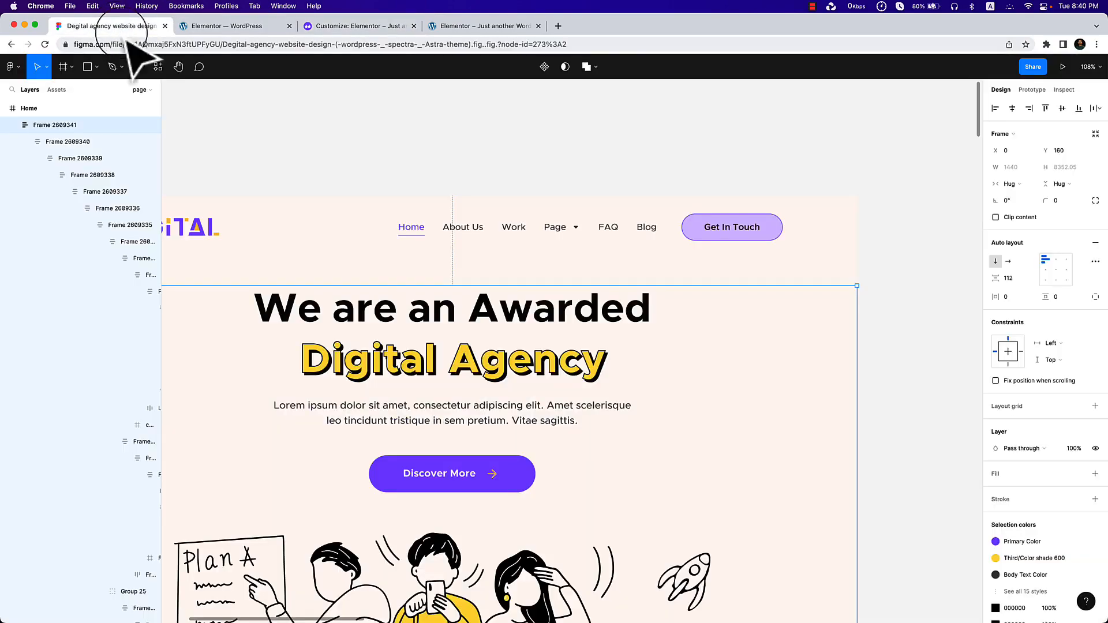
scroll(456, 430, down, 15)
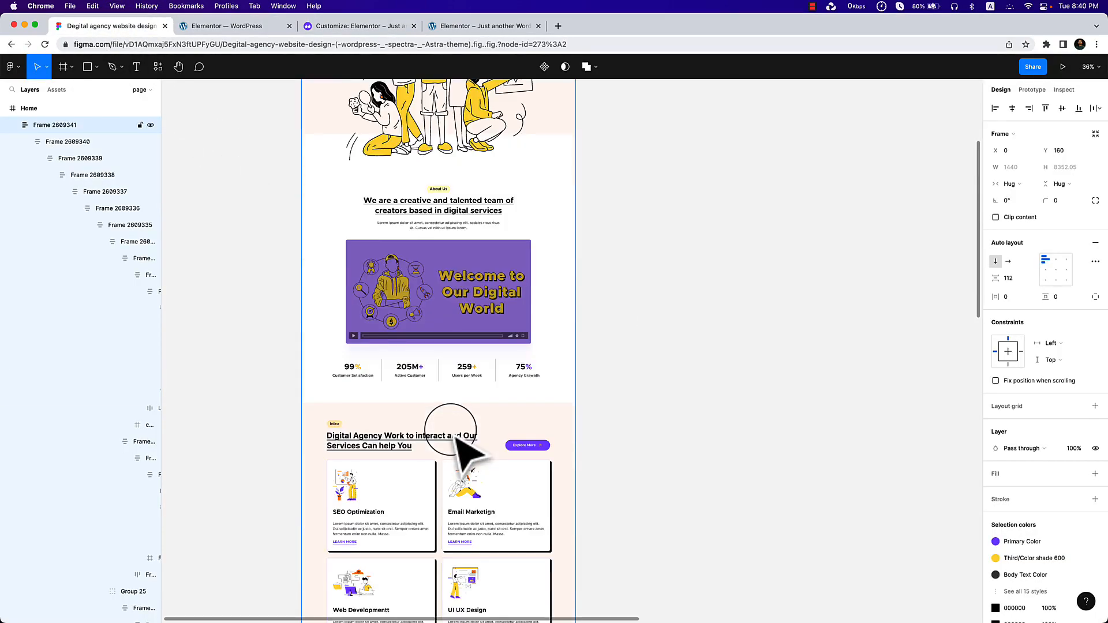
scroll(461, 445, down, 6)
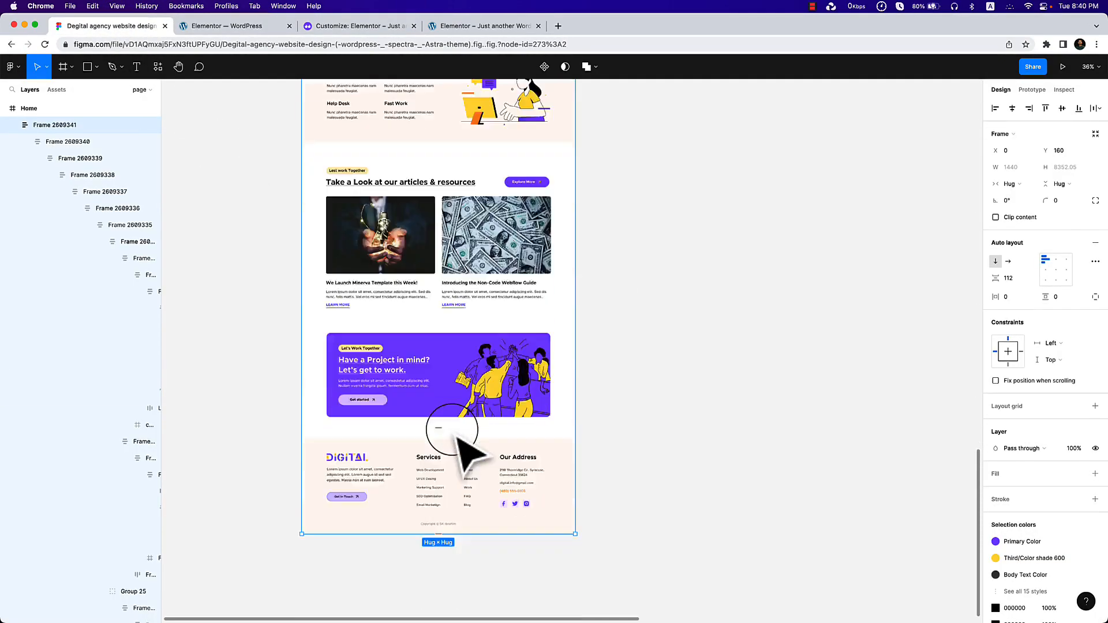
scroll(383, 358, up, 5)
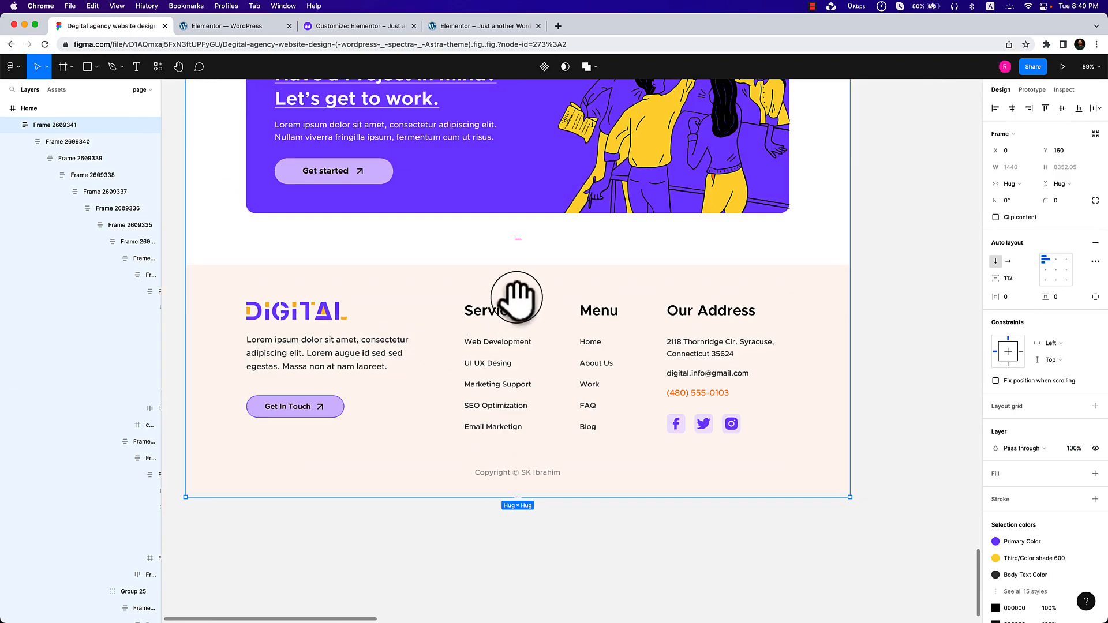
drag(504, 286, 537, 264)
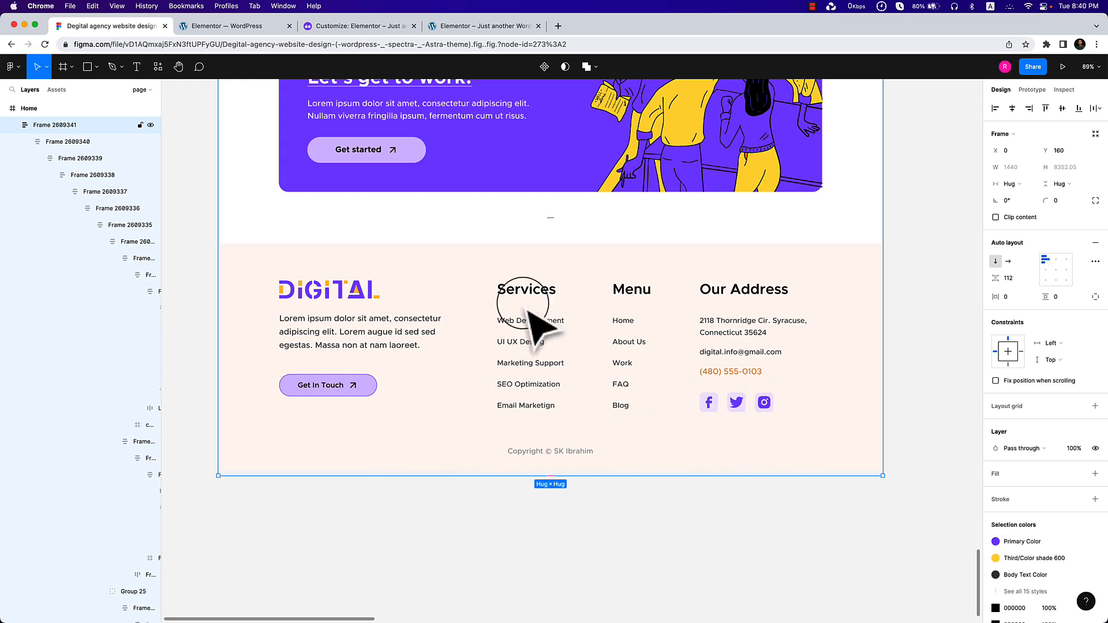
click(231, 453)
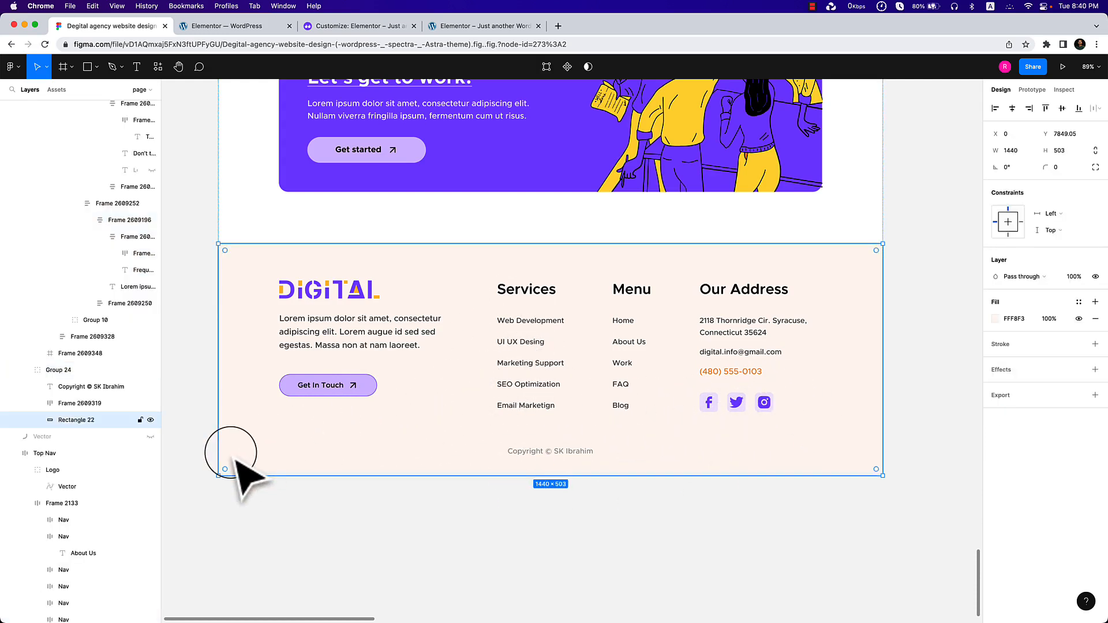
click(372, 26)
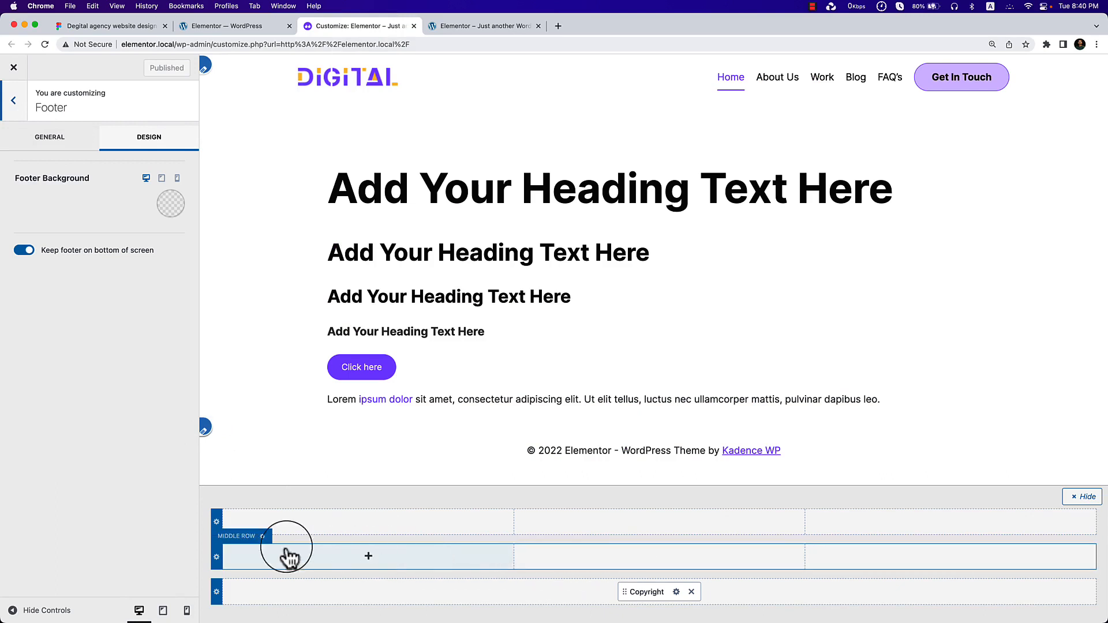
Set the footer's middle row to four columns.
click(216, 557)
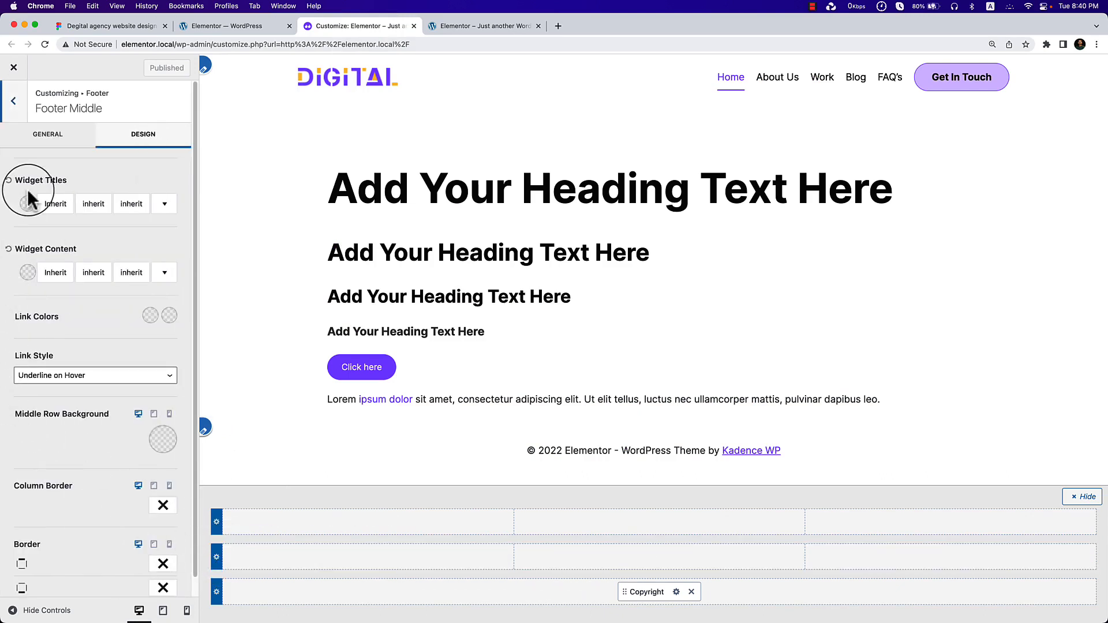
click(47, 145)
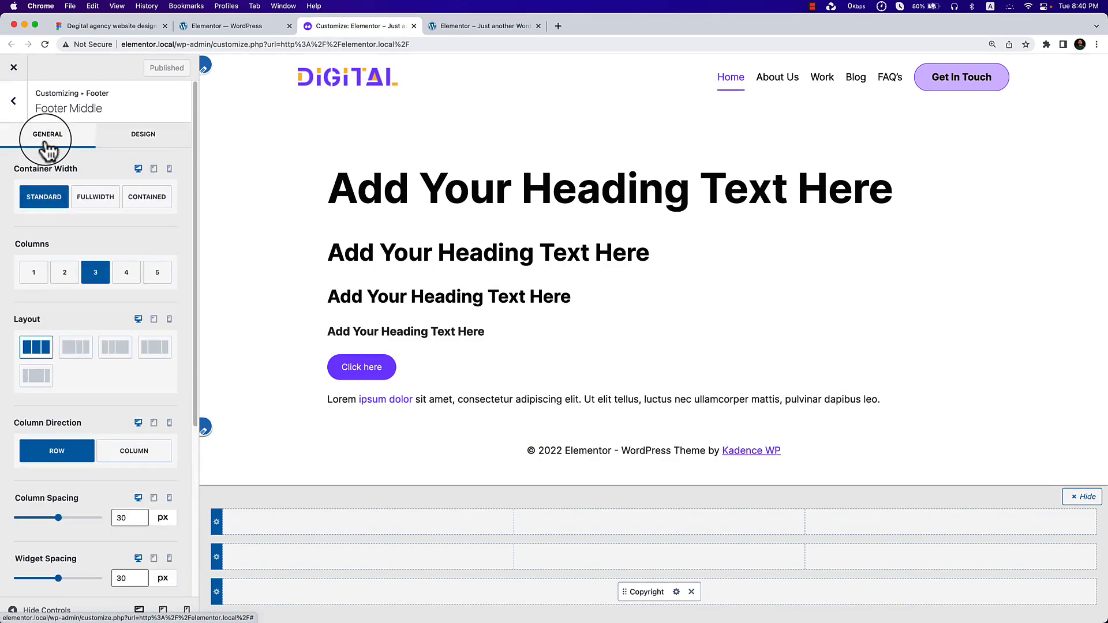
click(126, 272)
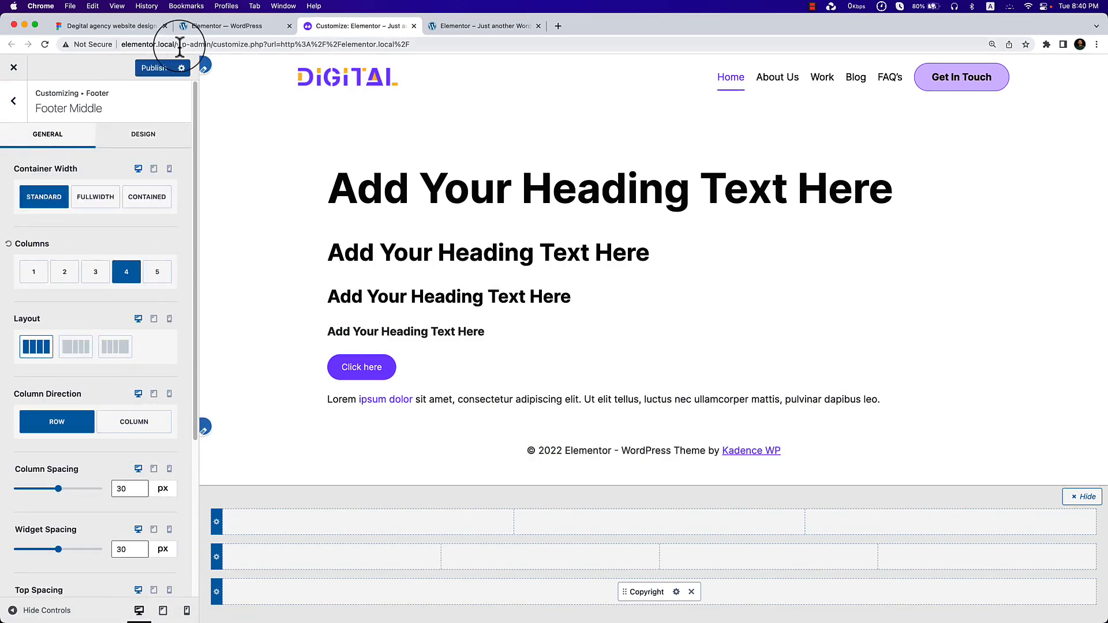
Copy the Lorem ipsum paragraph under the footer logo in the Figma design and return to the Customizer.
click(136, 26)
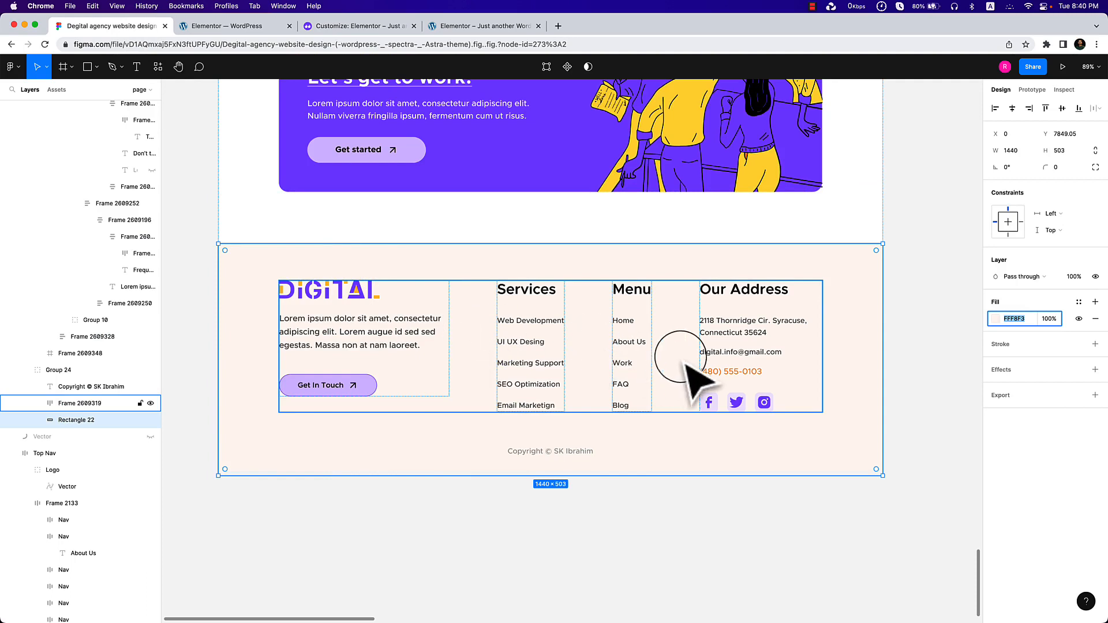
double_click(330, 320)
double_click(329, 323)
double_click(329, 326)
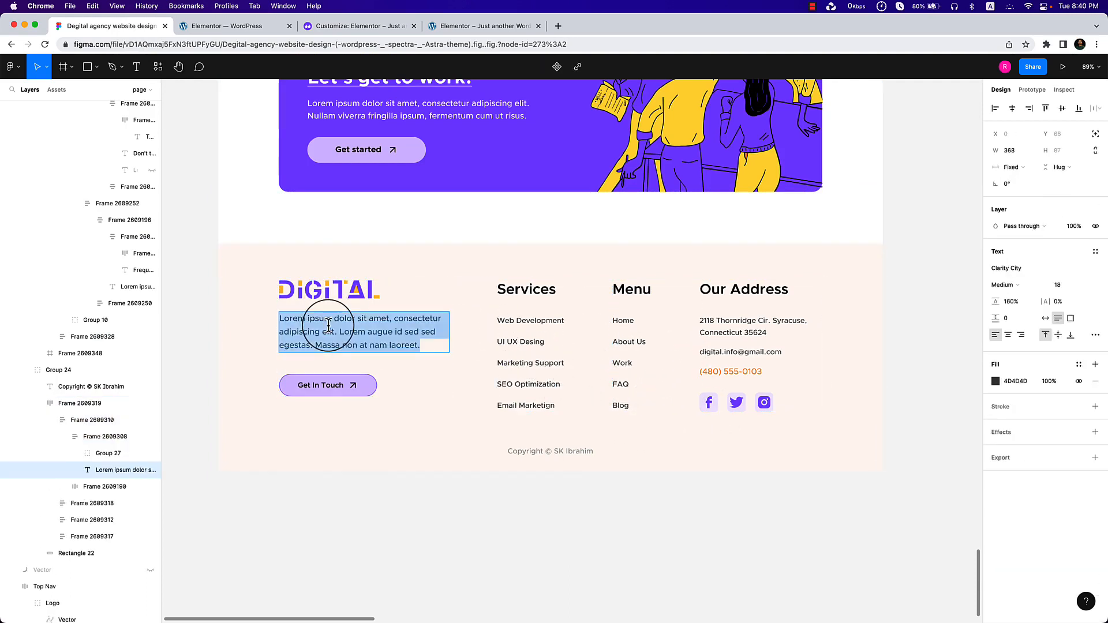
click(254, 27)
click(367, 26)
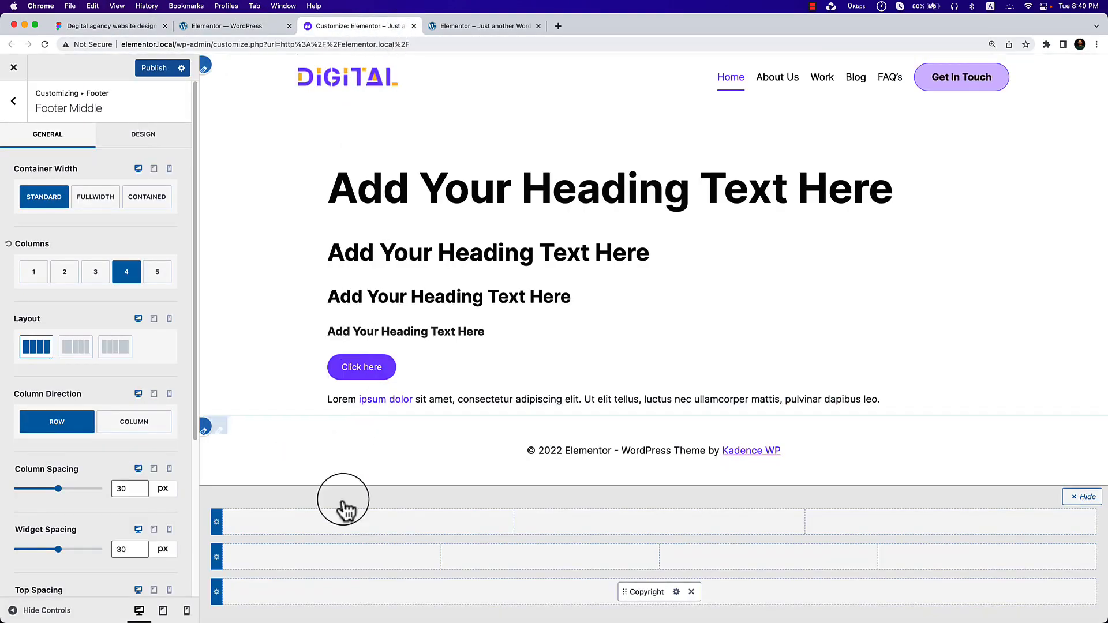
Add Widget 1 to the first column of the footer's middle row and open its block editor, dismissing the welcome guide.
click(323, 557)
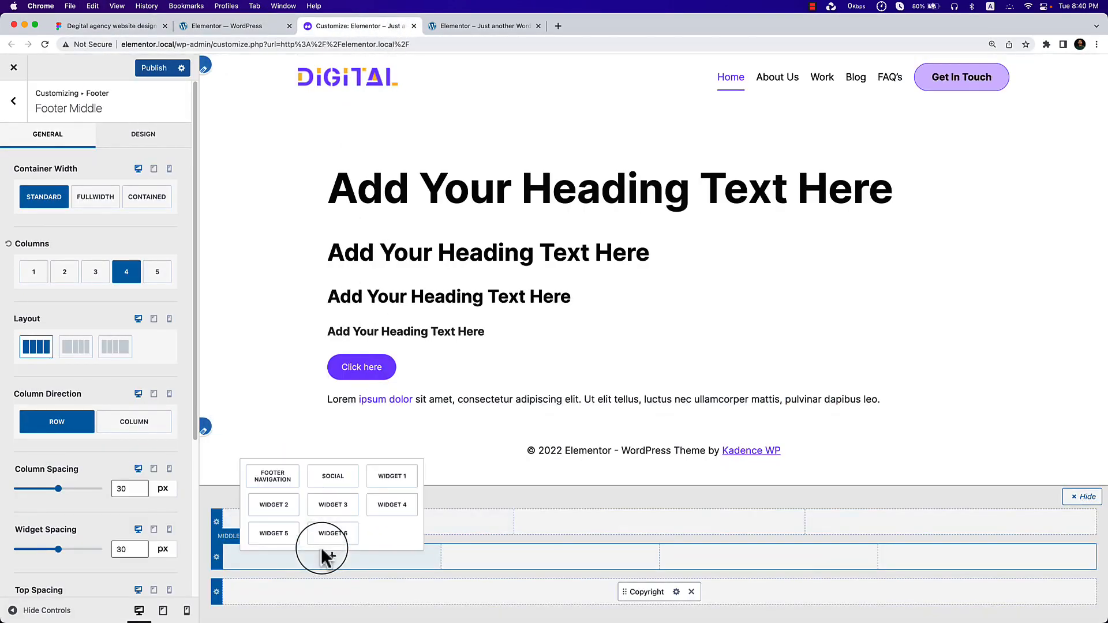
click(407, 479)
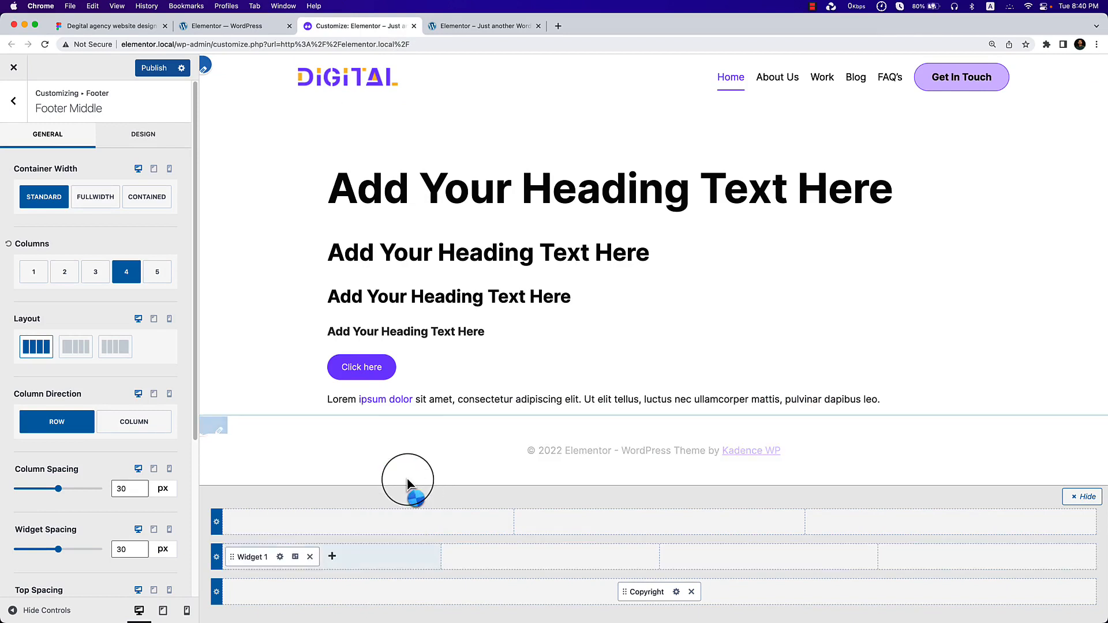
click(281, 557)
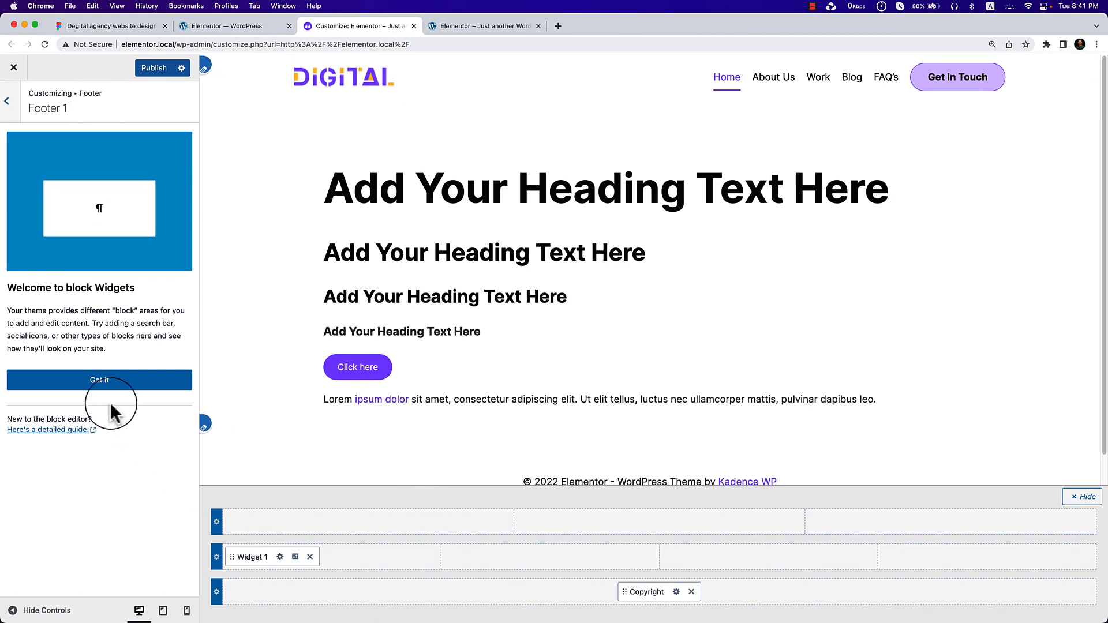
click(101, 378)
Insert an Image block in the Footer 1 widget using the DIGITAL logo from the media library.
click(74, 215)
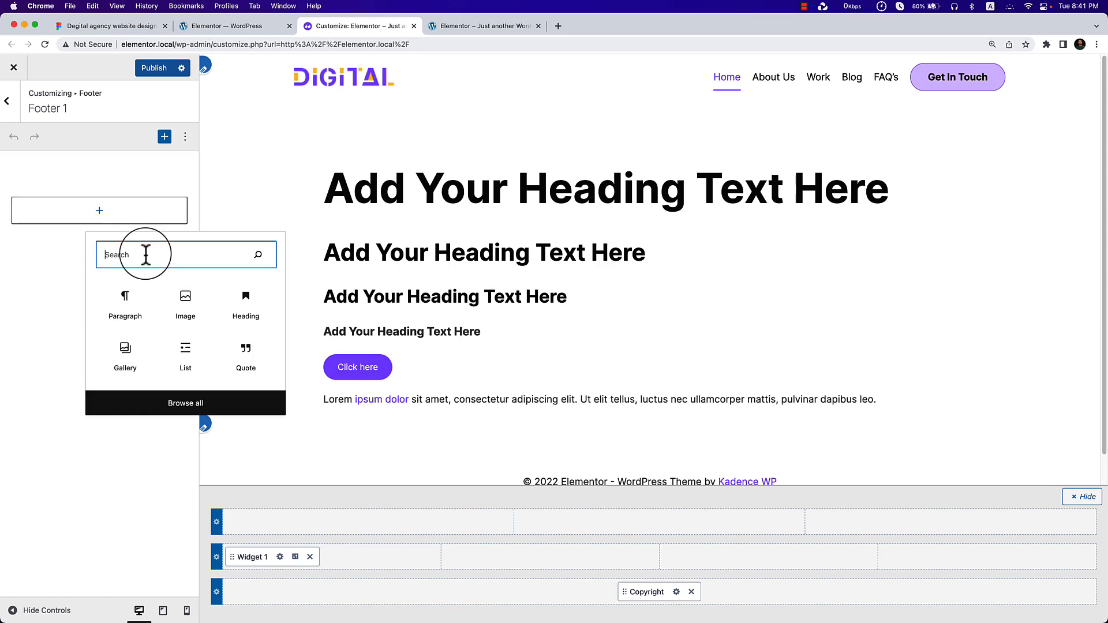
text(site)
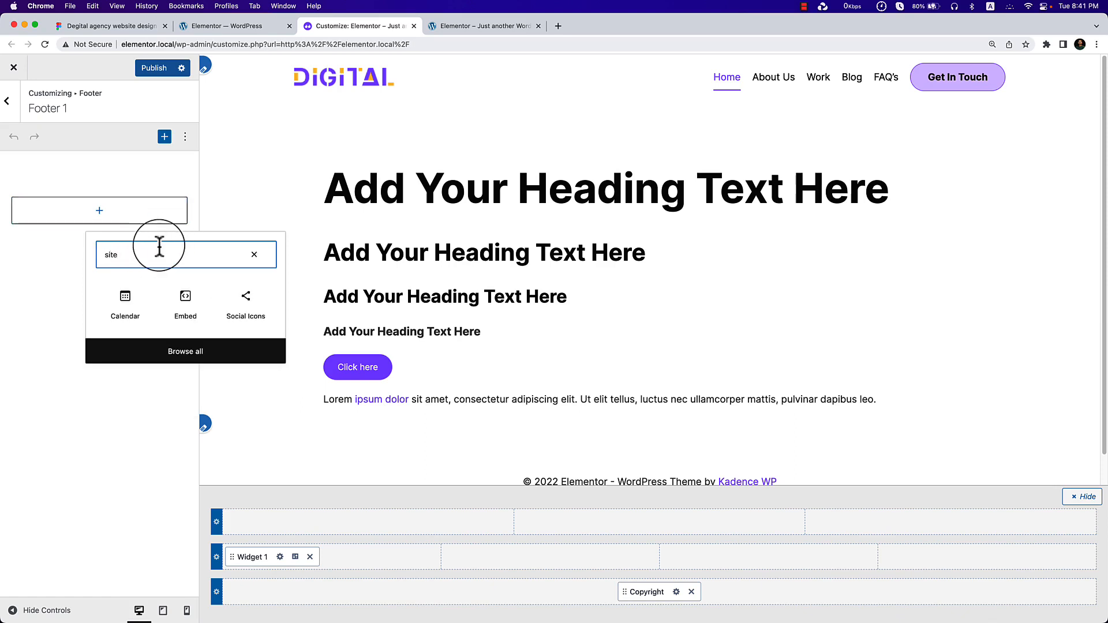
key(BackSpace)
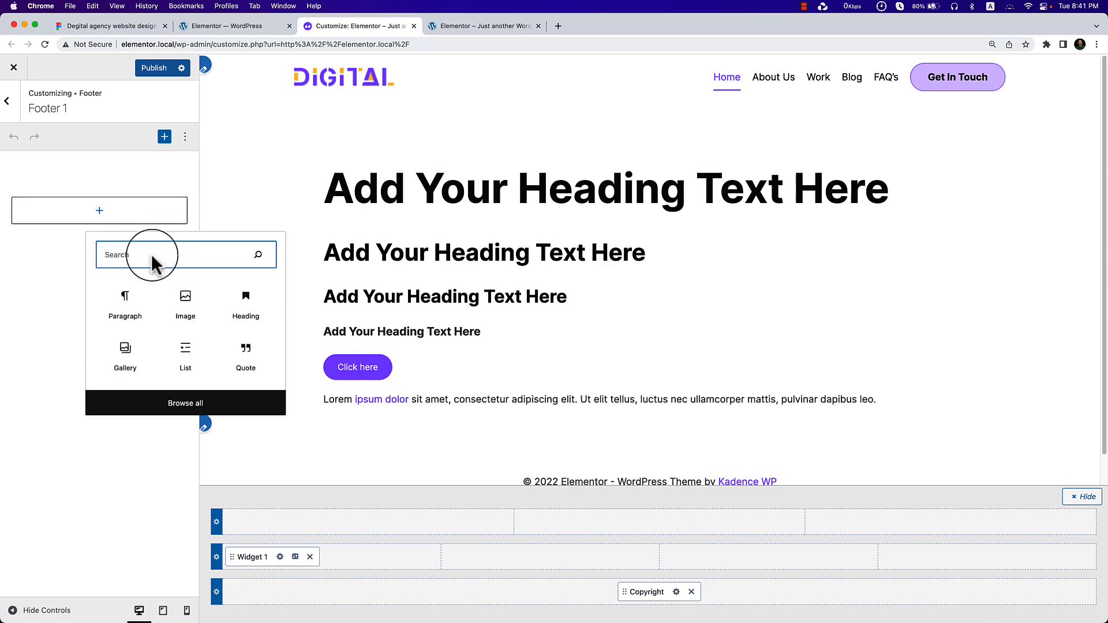
text(image)
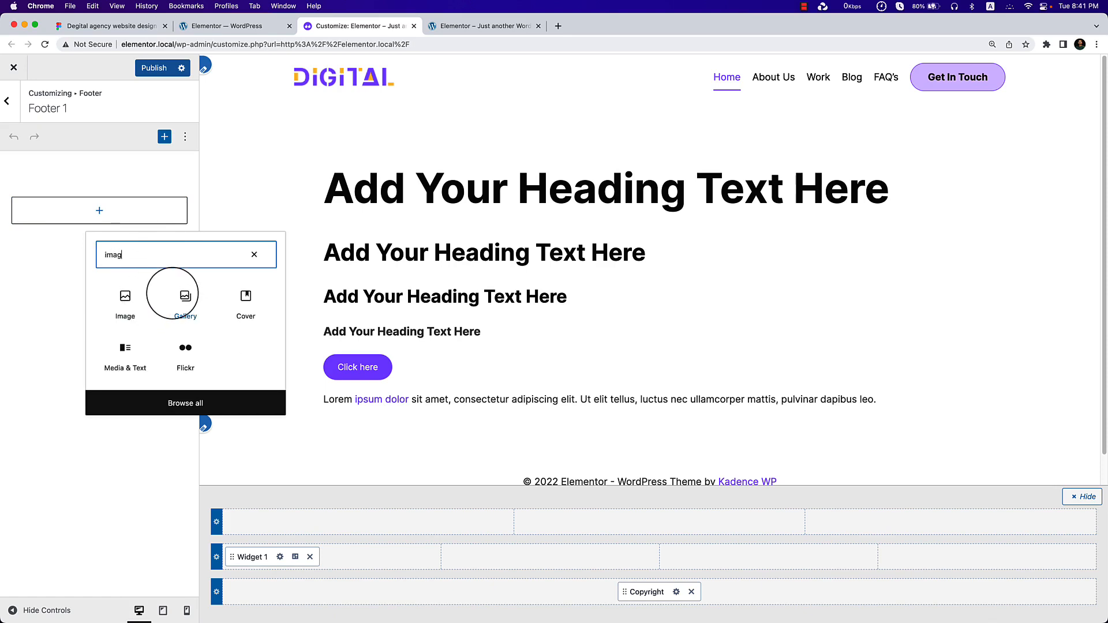
click(125, 297)
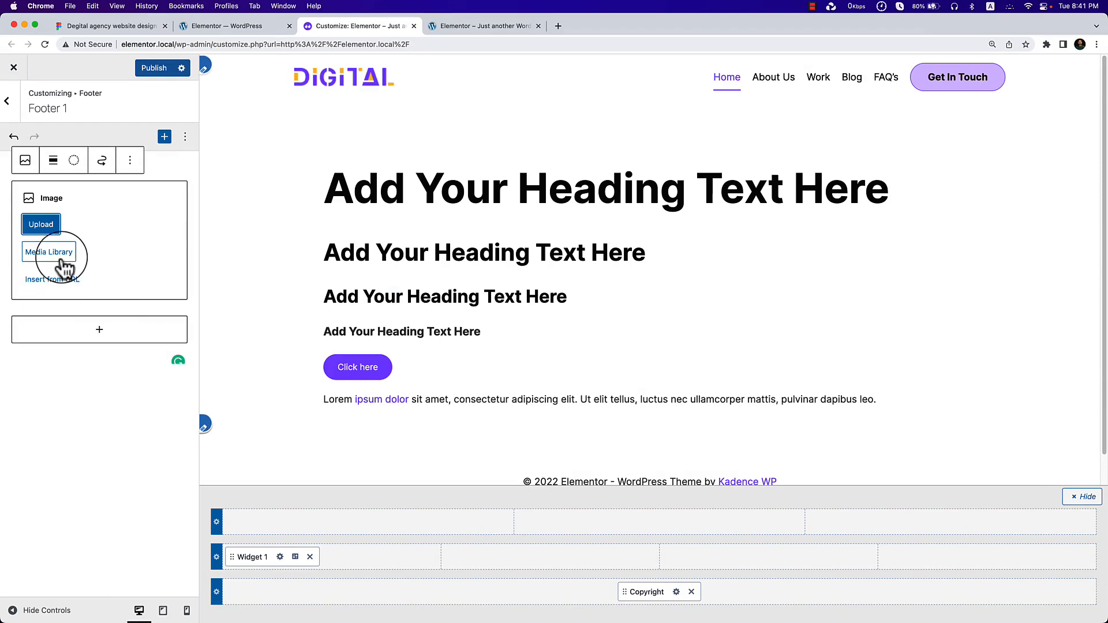
click(52, 252)
click(358, 237)
click(1048, 589)
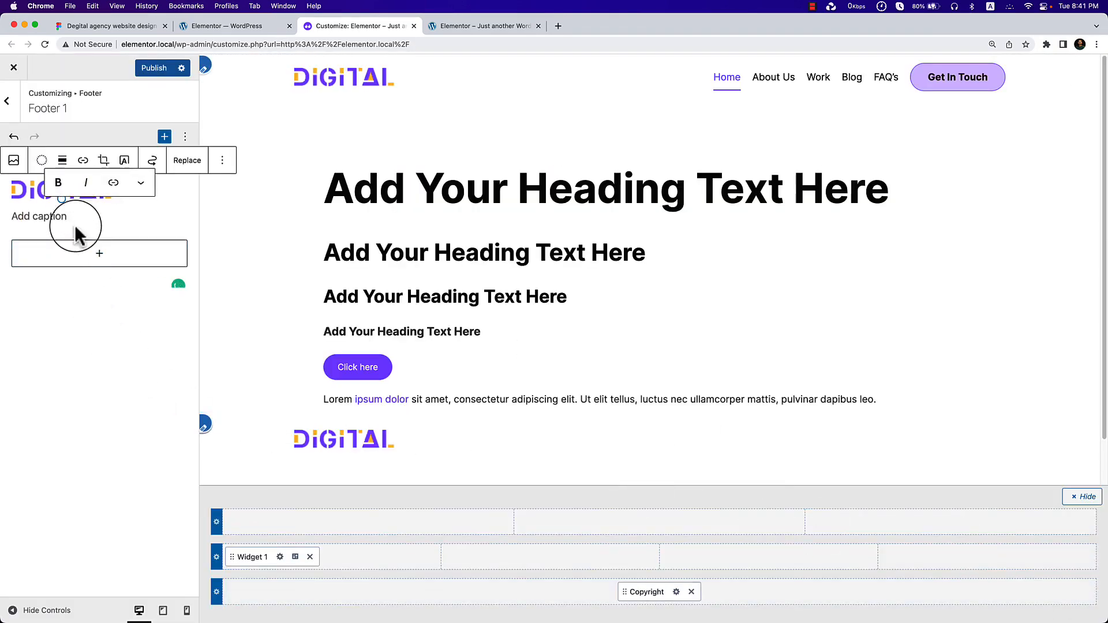
Add a paragraph below the logo and paste the copied Lorem ipsum text into it.
click(89, 254)
click(107, 358)
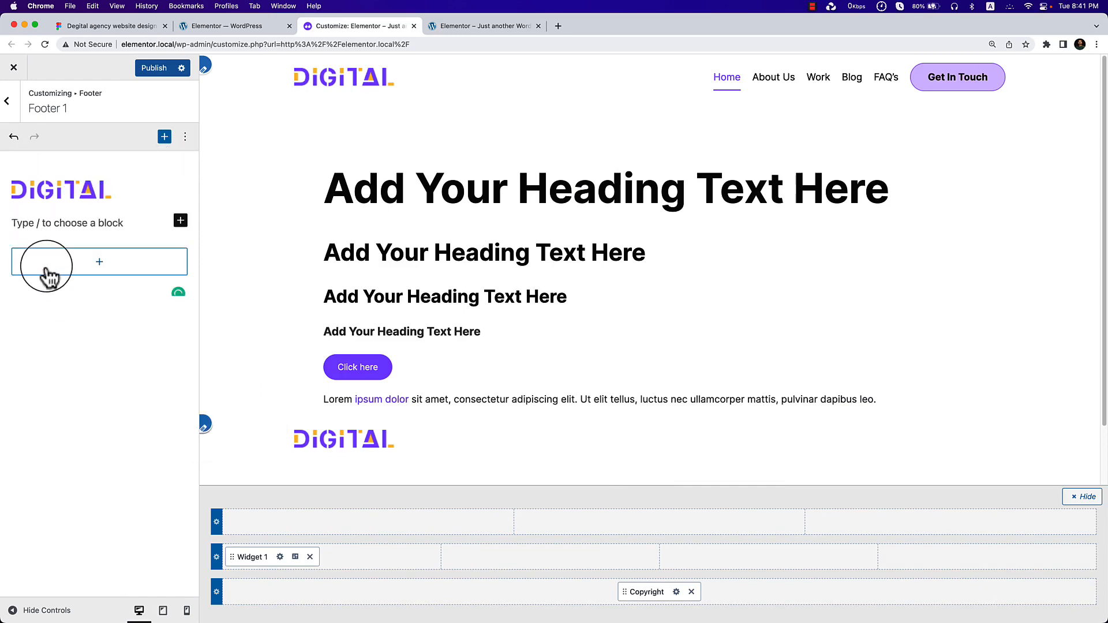
text(Lorem ipsum dolor sit amet, consectetur adipiscing elit. Lorem augue in sed sed egestas. Massa non at nam laoreet.)
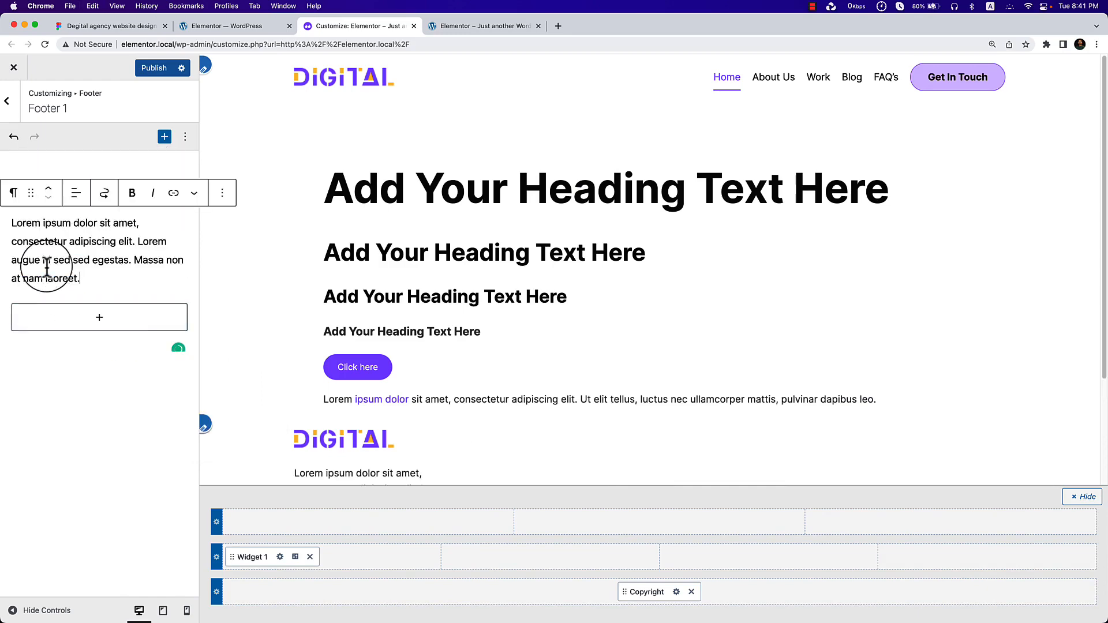
scroll(490, 404, down, 5)
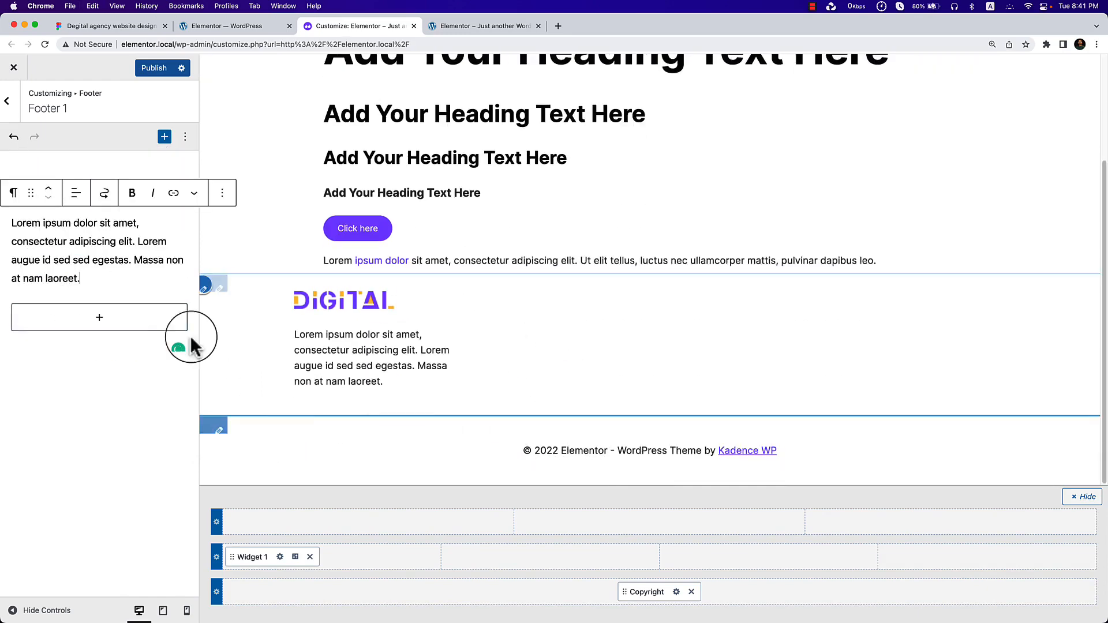
Check the footer's first column in the Figma design and close the Elementor settings page.
click(110, 26)
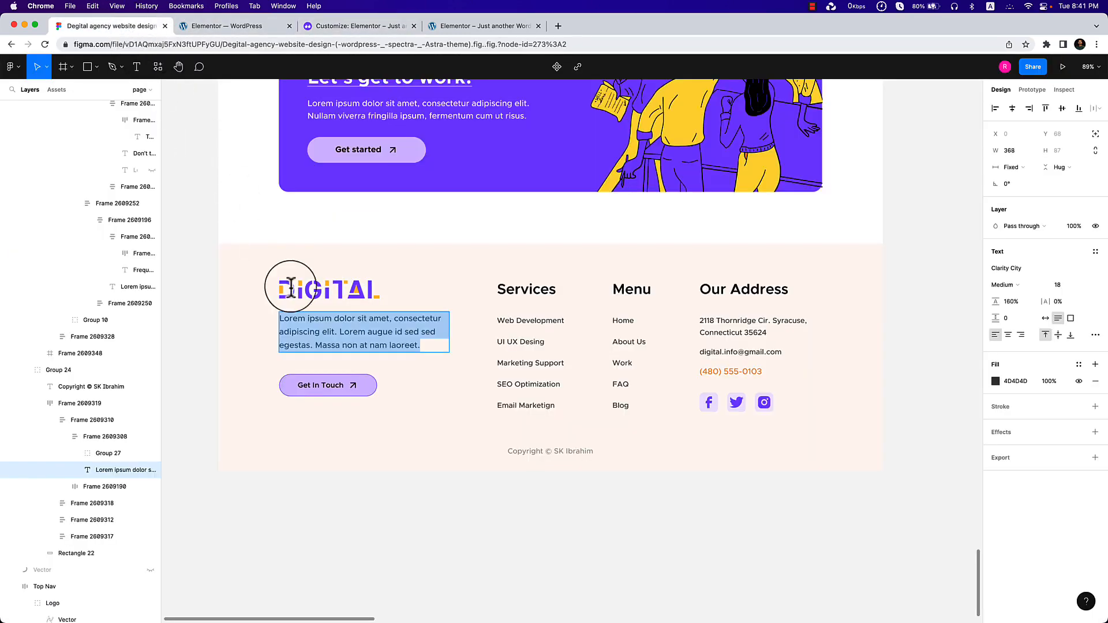
click(215, 30)
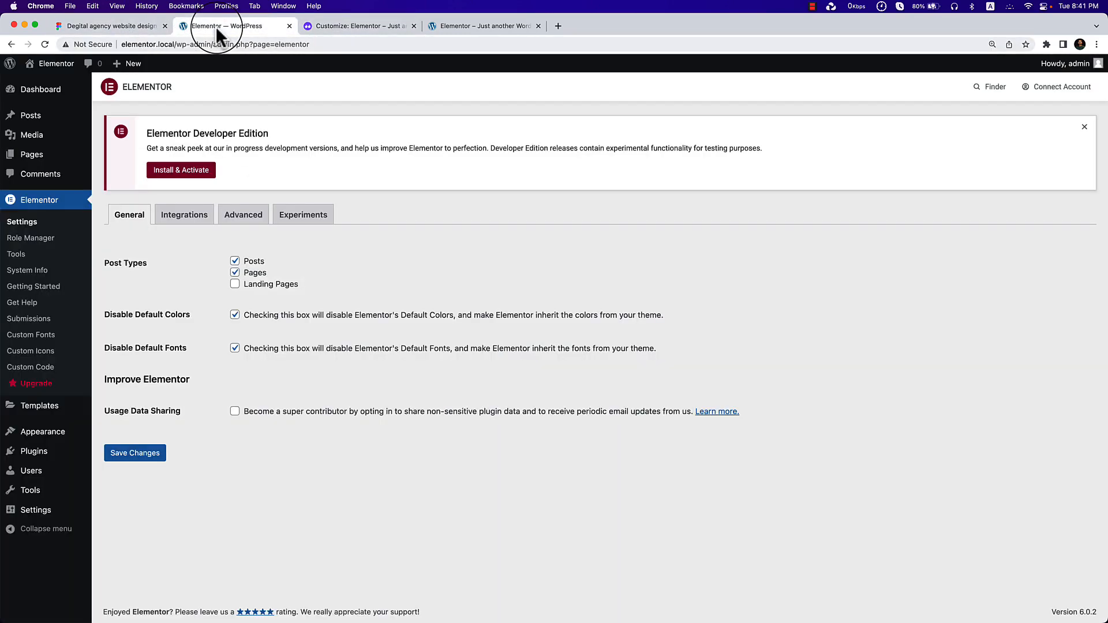
click(289, 26)
Insert a Buttons block below the paragraph and label its button Get In Touch, checking the wording in Figma.
click(104, 319)
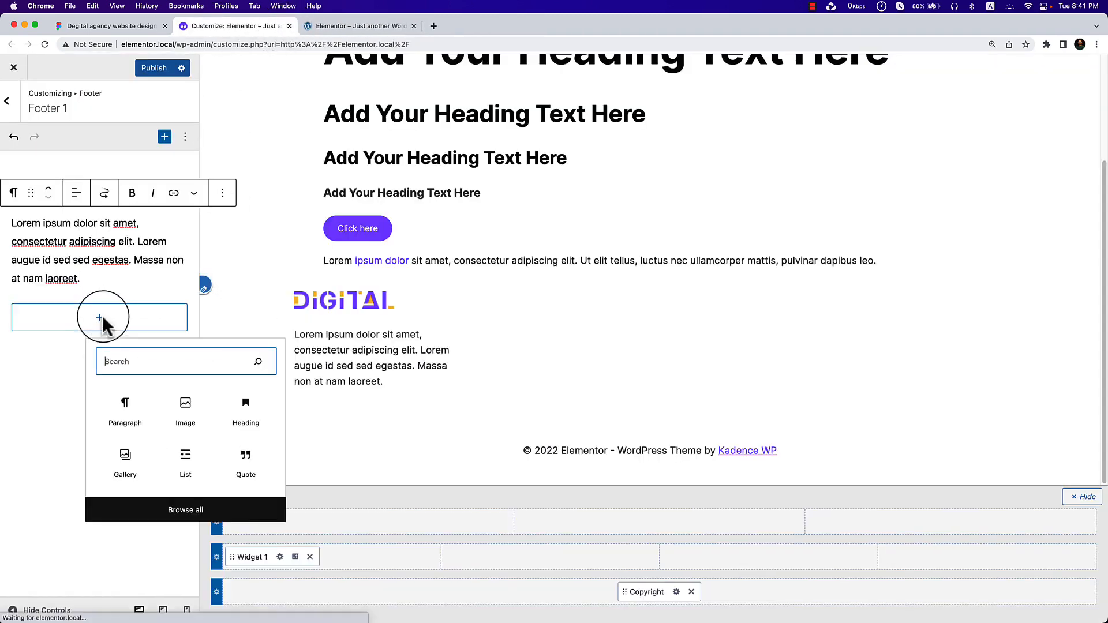
text(butt)
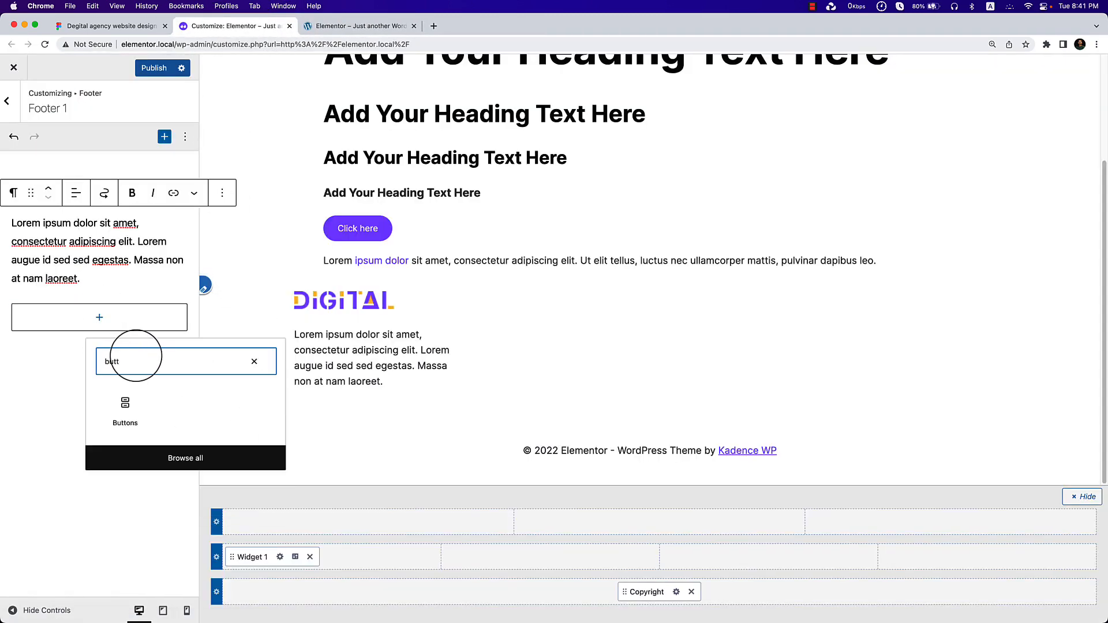
click(124, 401)
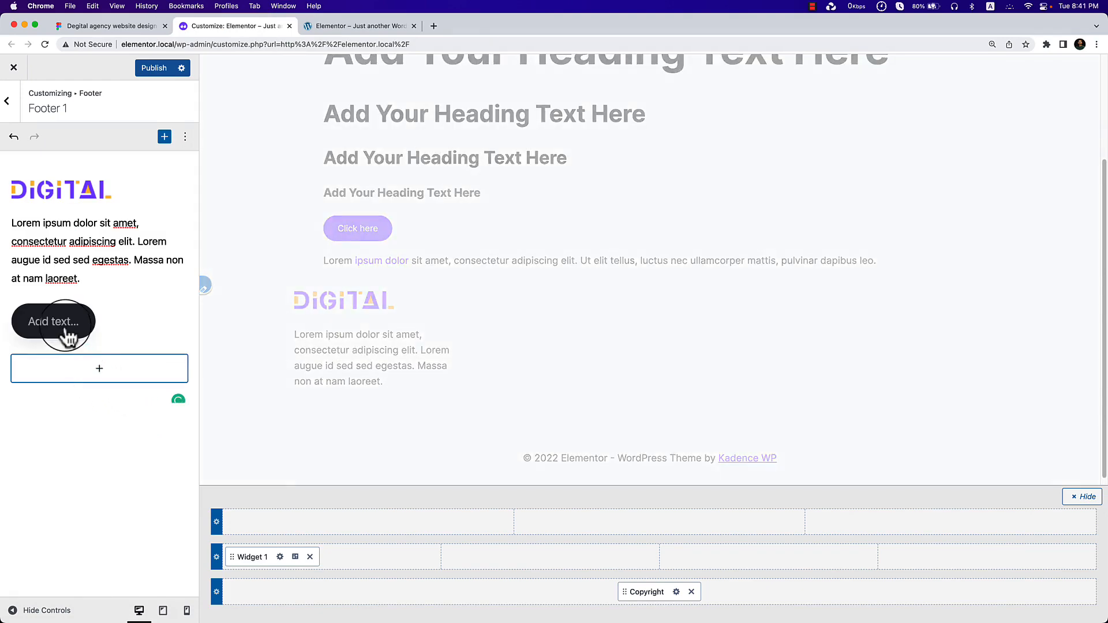
click(40, 323)
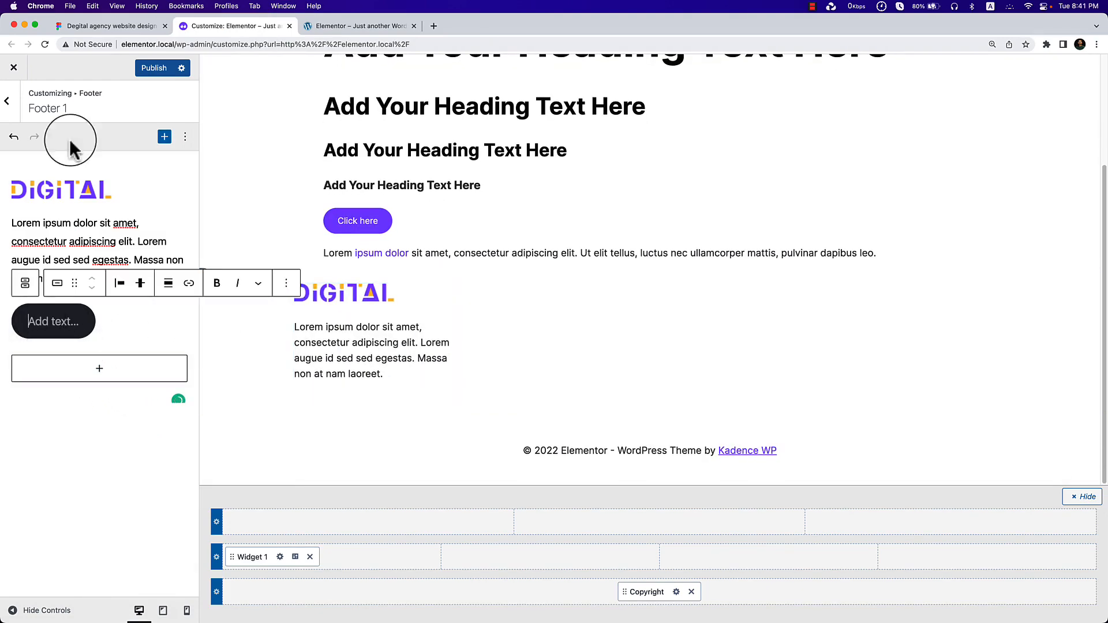
click(119, 27)
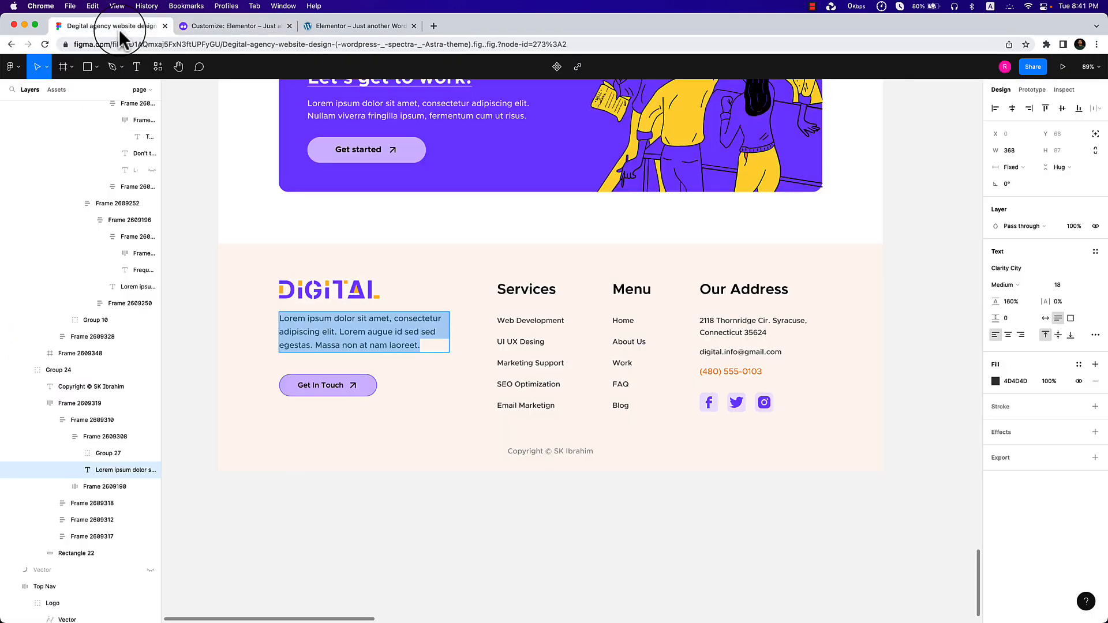
click(231, 27)
text(Get )
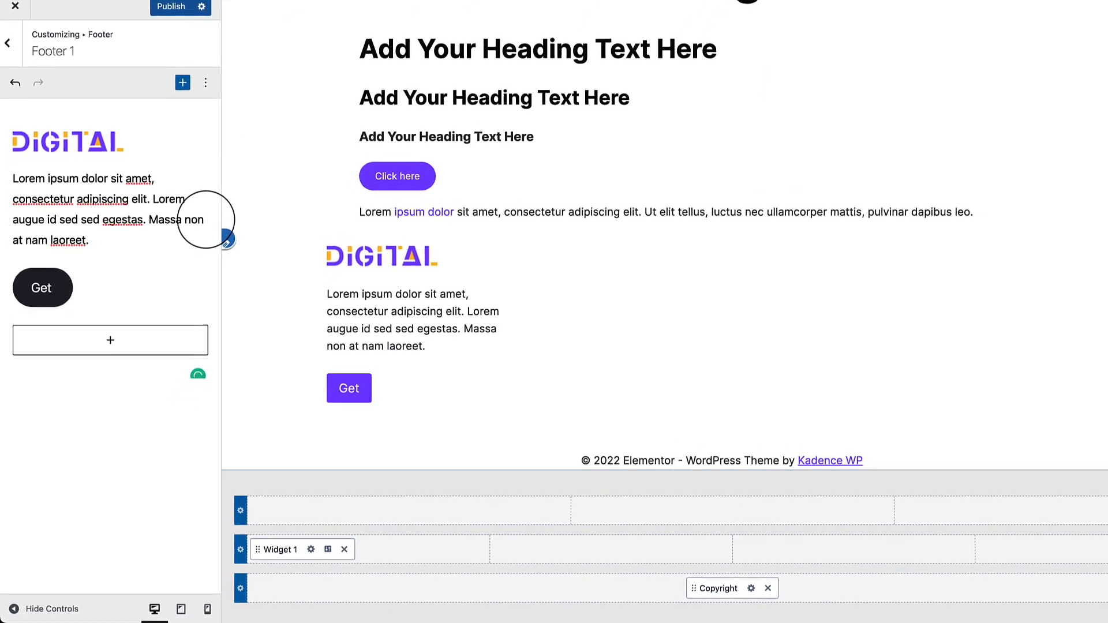
text(In Touch)
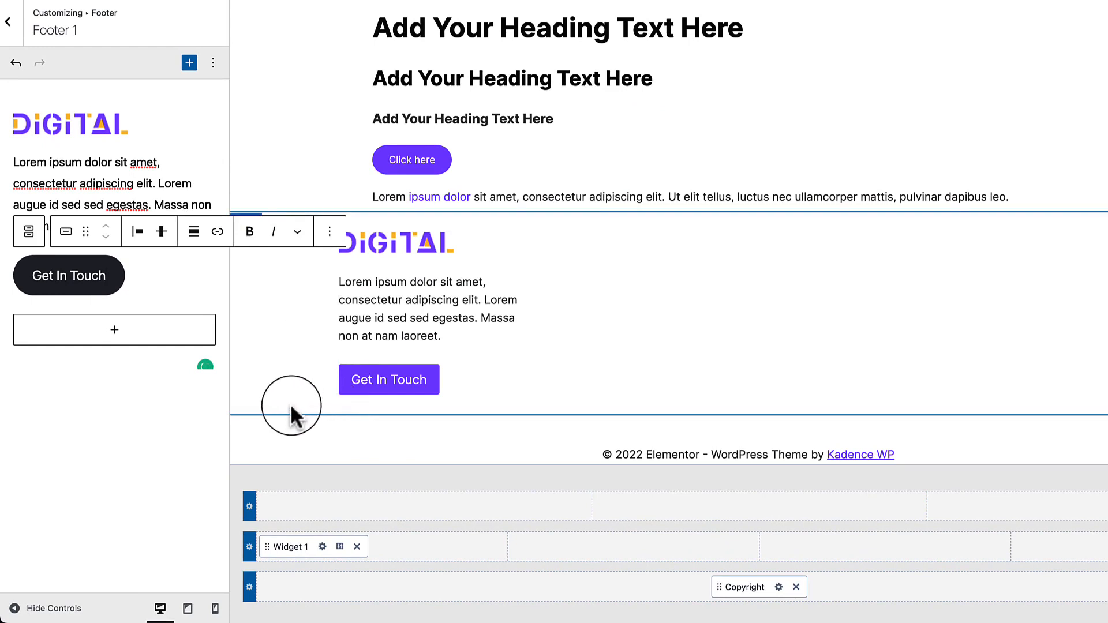
Open the block settings of the Get In Touch button and set its border radius to 50 px.
click(330, 232)
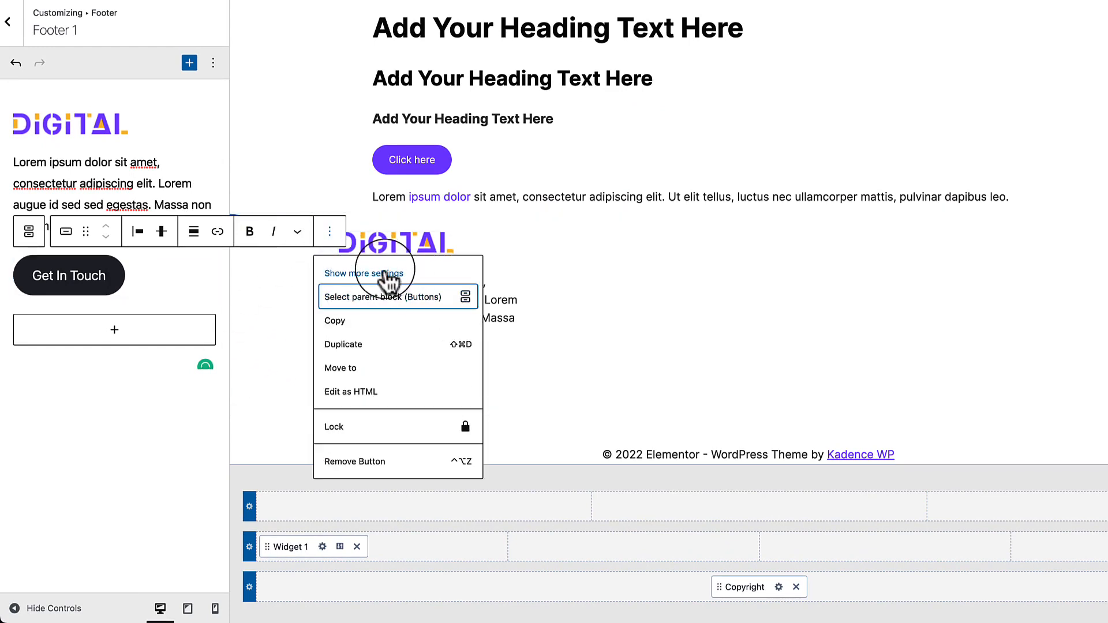
click(358, 273)
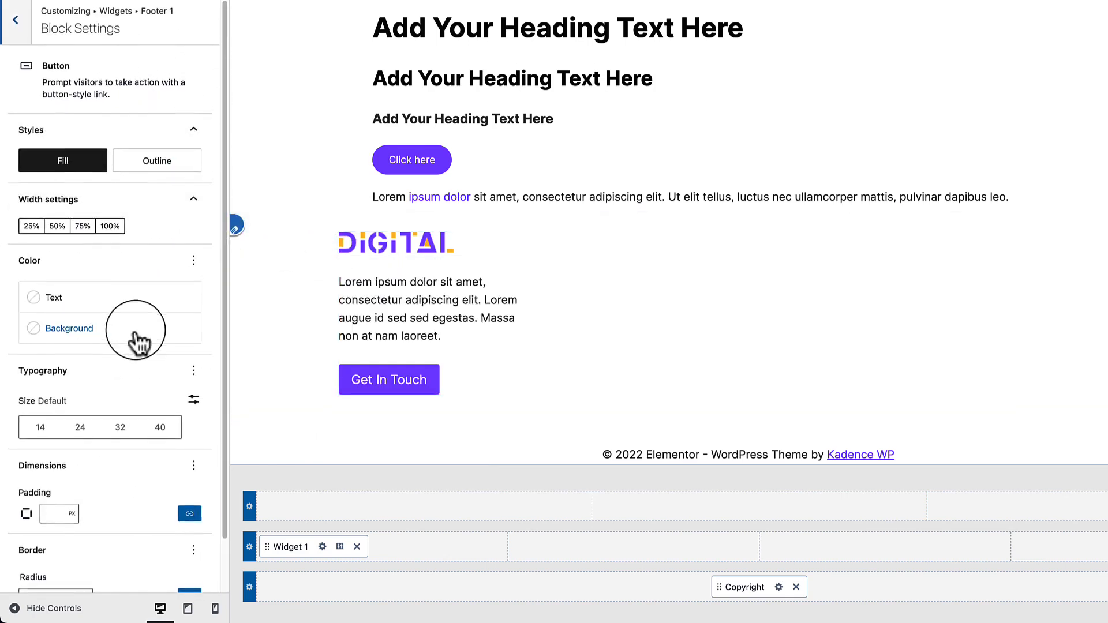
scroll(138, 341, down, 2)
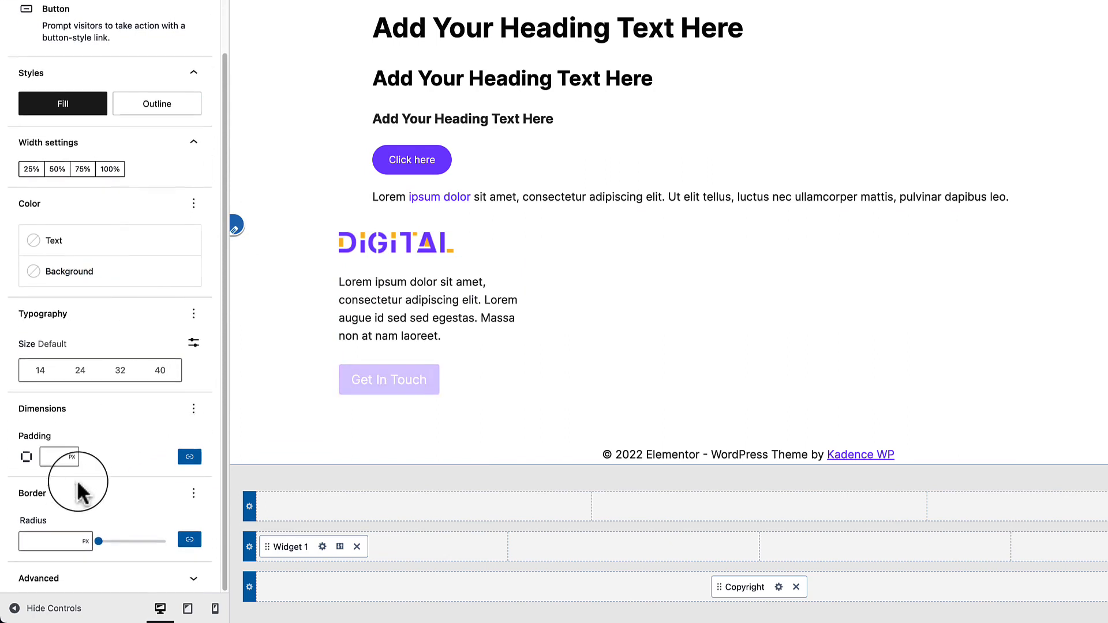
scroll(78, 491, up, 2)
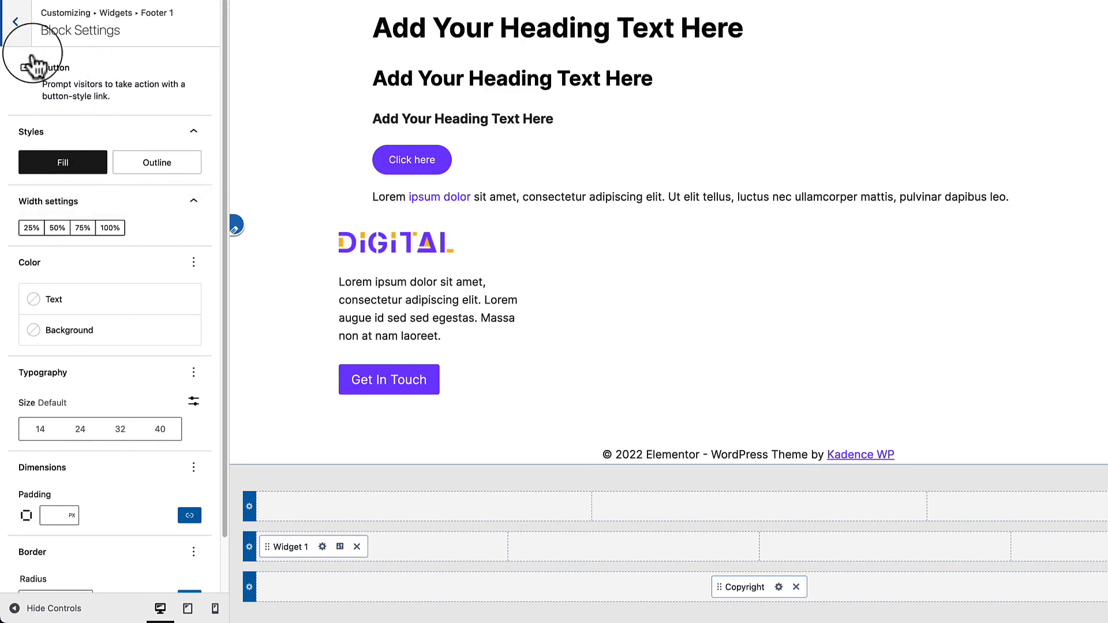
scroll(40, 215, down, 2)
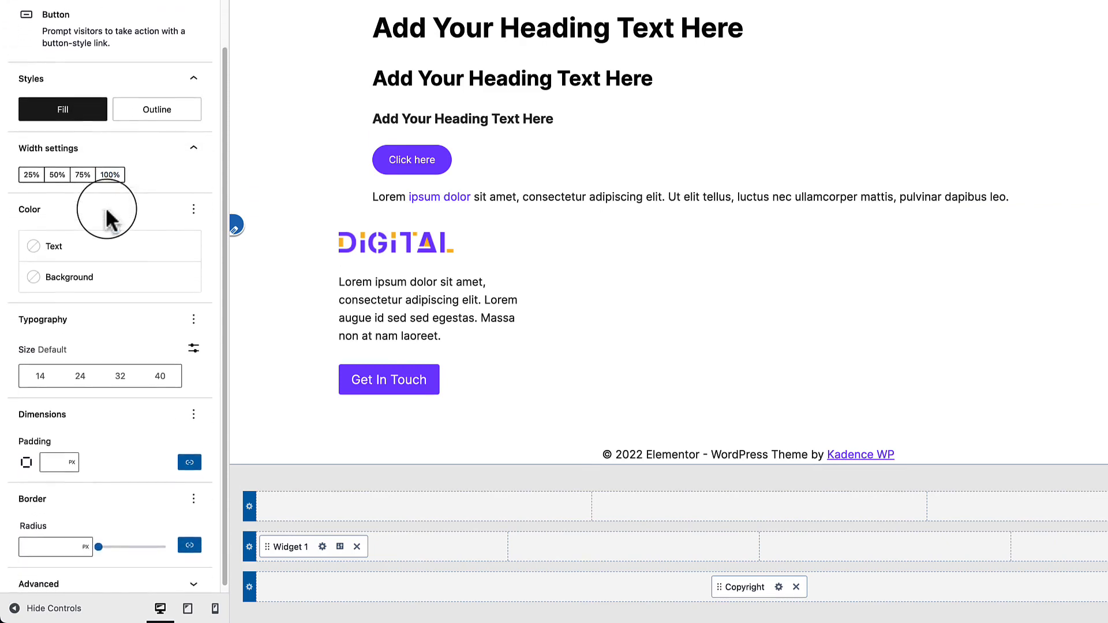
click(53, 461)
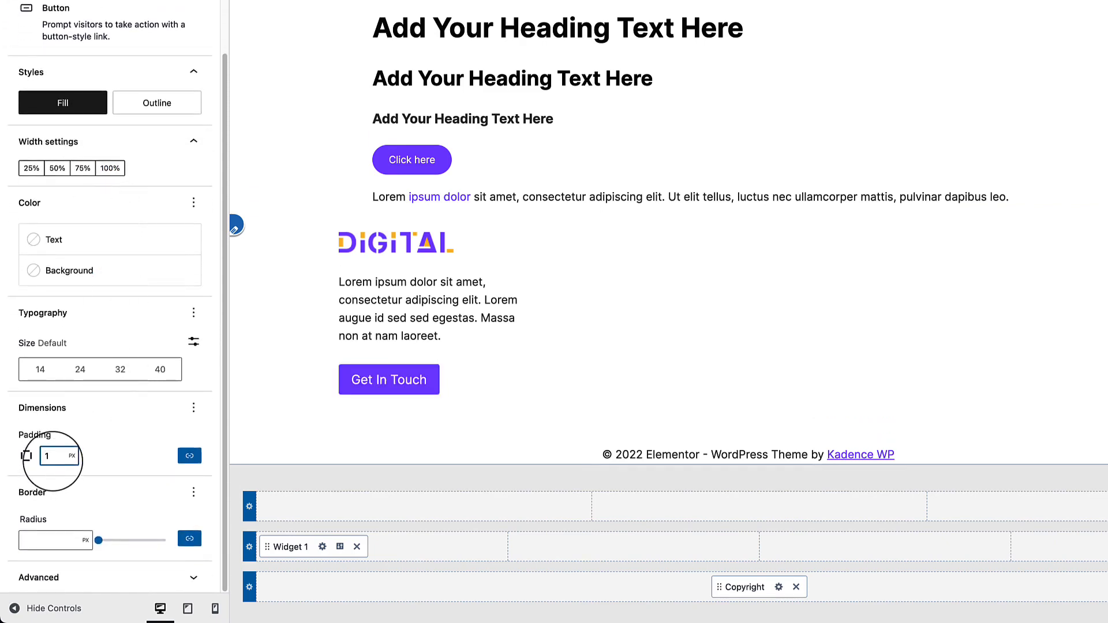
click(60, 541)
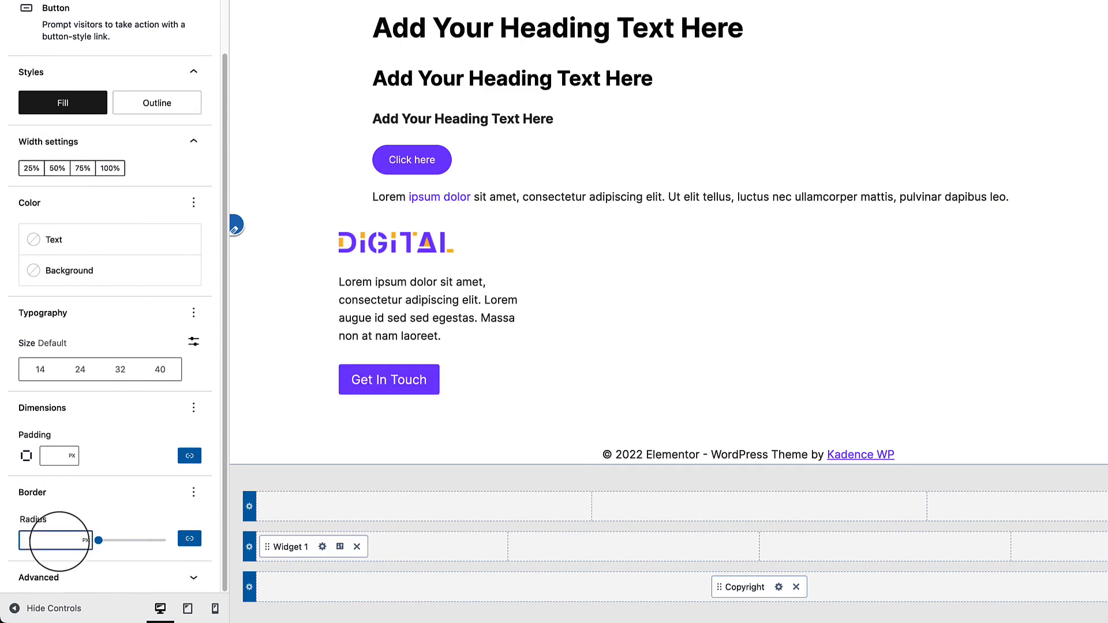
text(50)
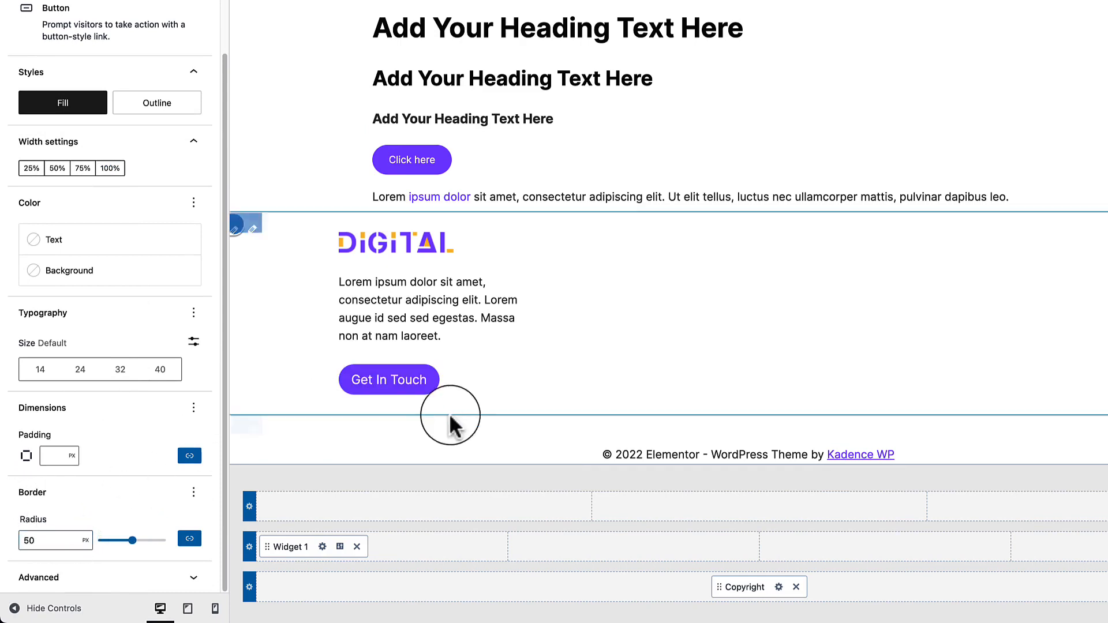
Unlink the Get In Touch button's padding and set it to 10 px vertical and 25 px horizontal.
click(189, 456)
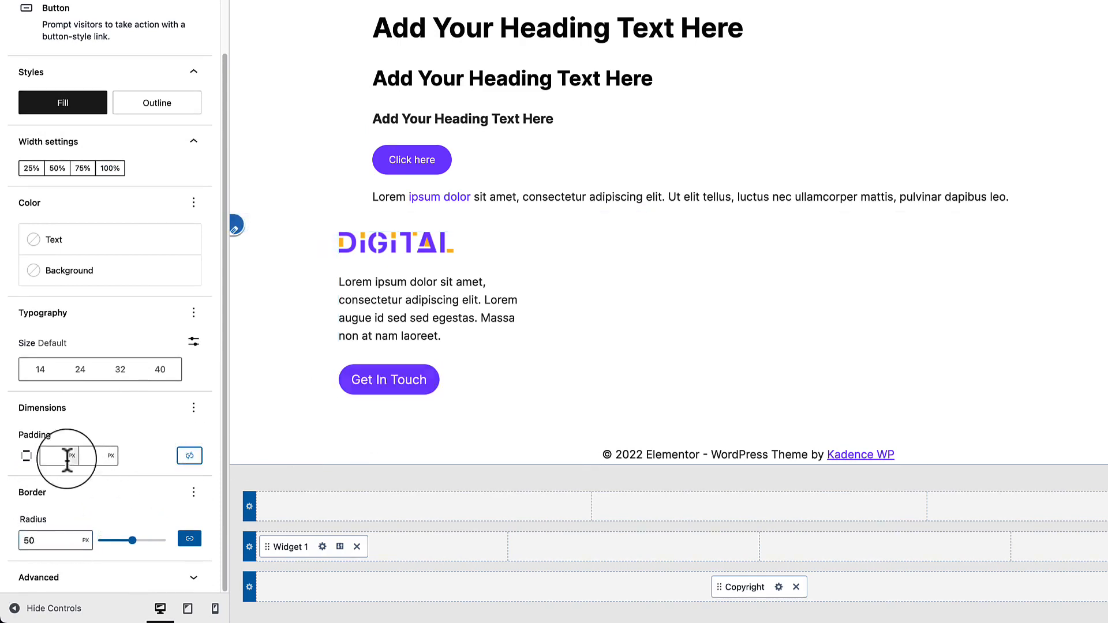
click(67, 460)
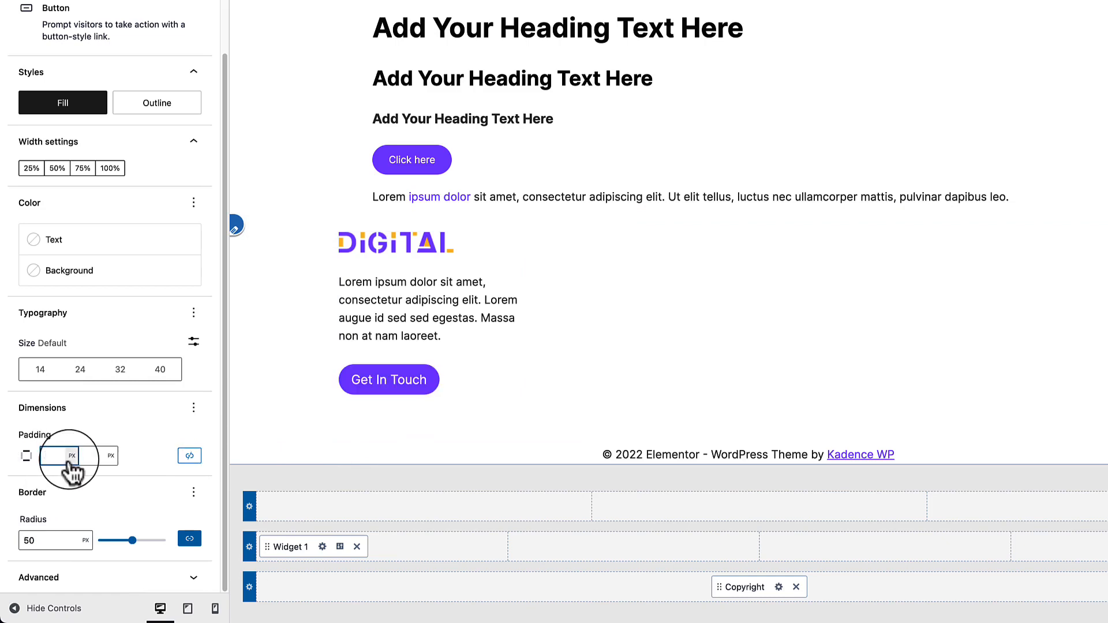
click(95, 456)
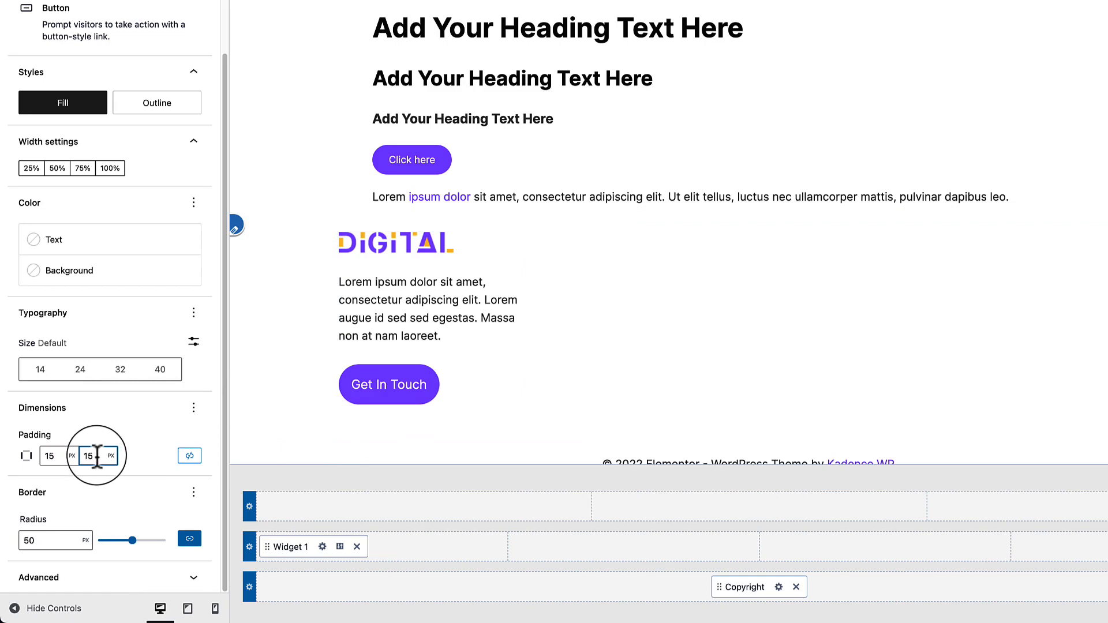
click(139, 460)
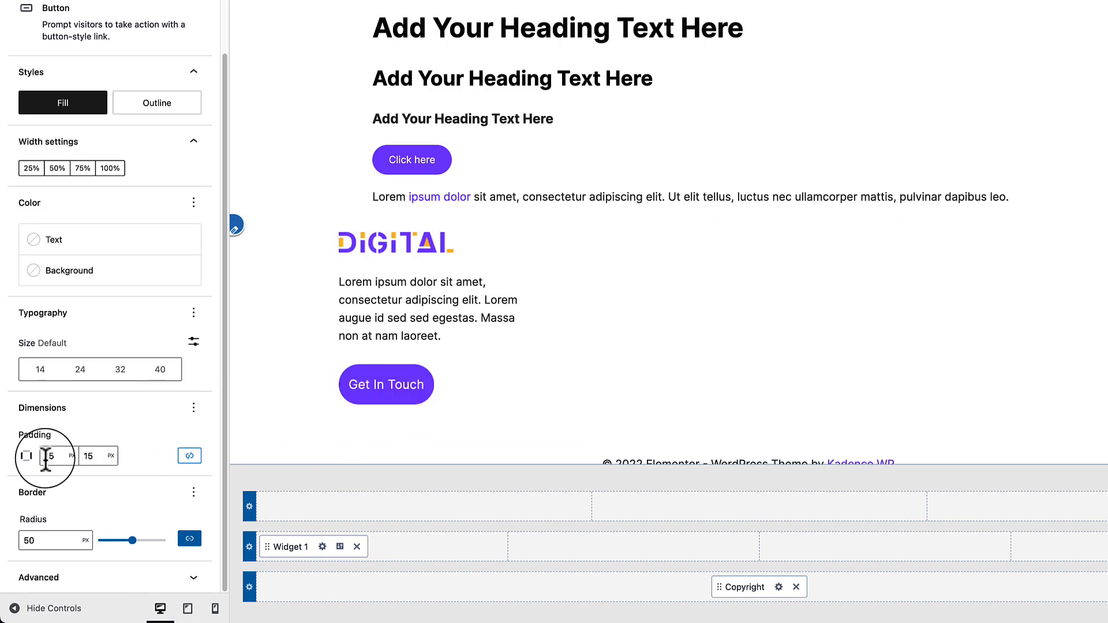
click(87, 455)
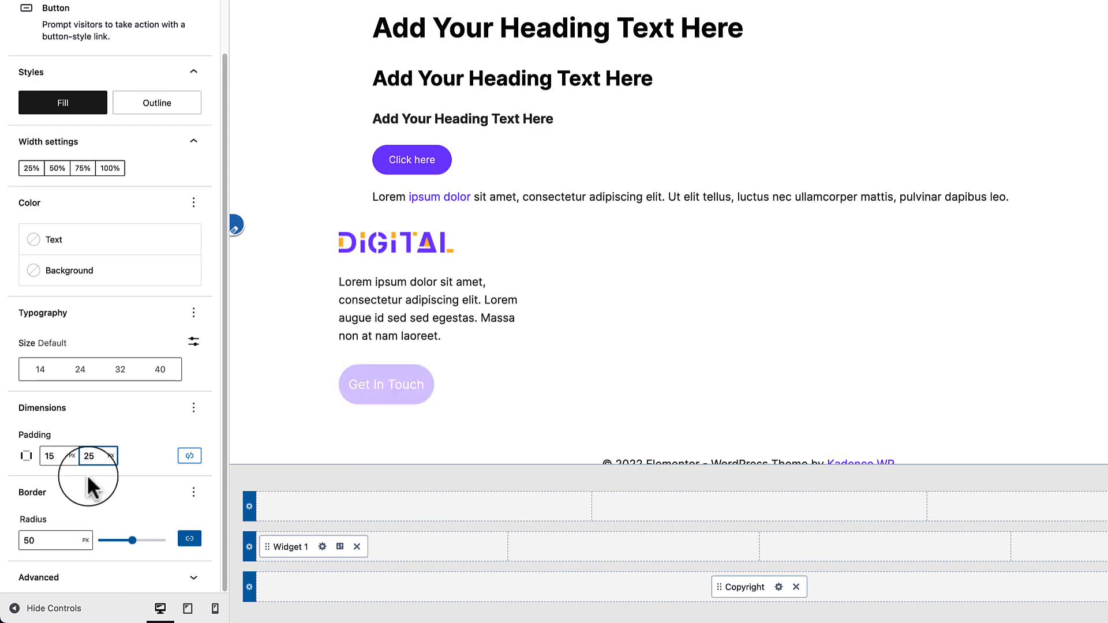
click(154, 442)
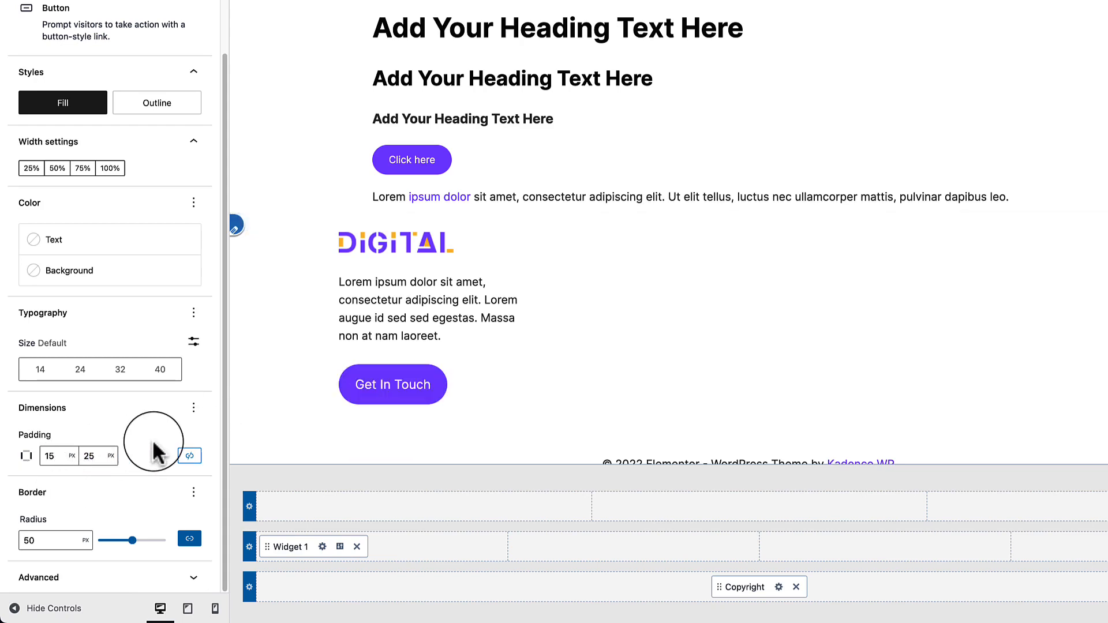
click(49, 456)
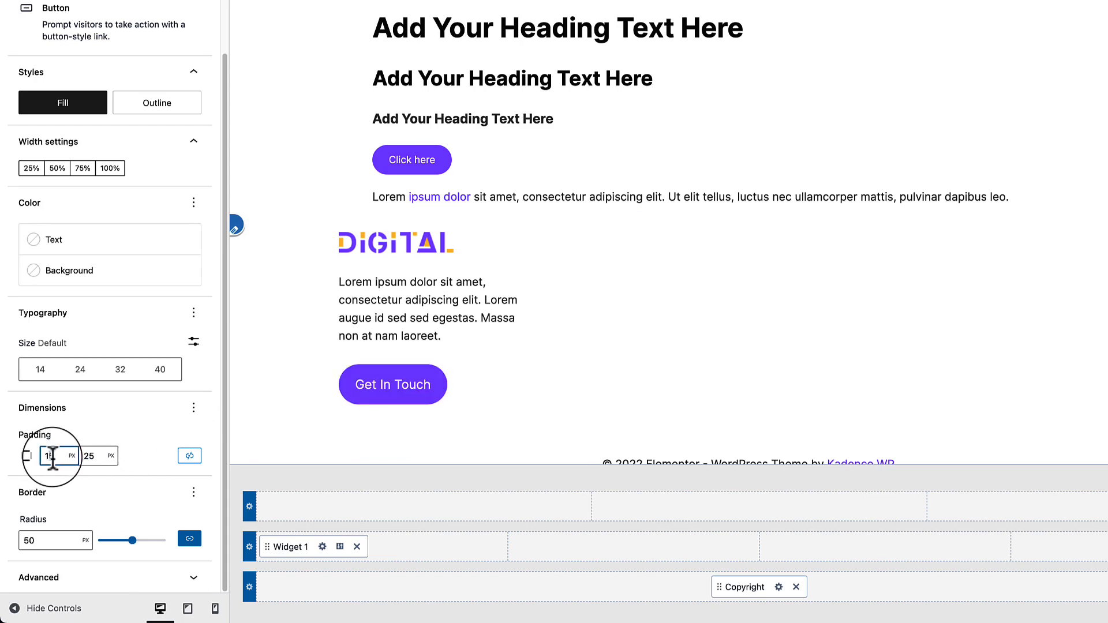
click(151, 459)
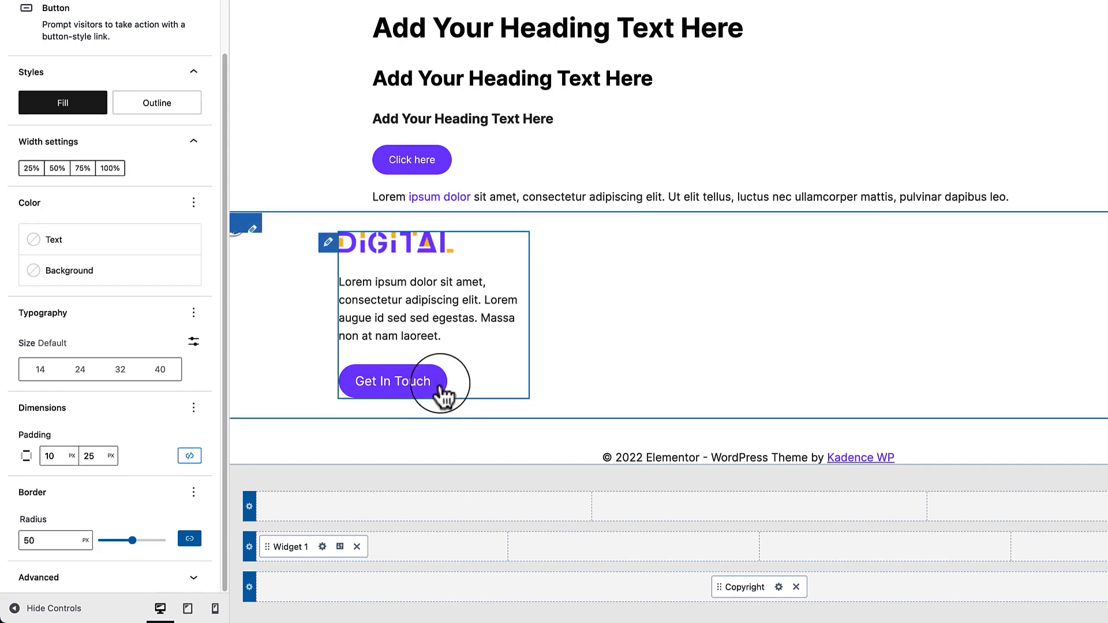
Leave the button's block settings, publish the footer changes and reload the live site page.
scroll(23, 191, up, 2)
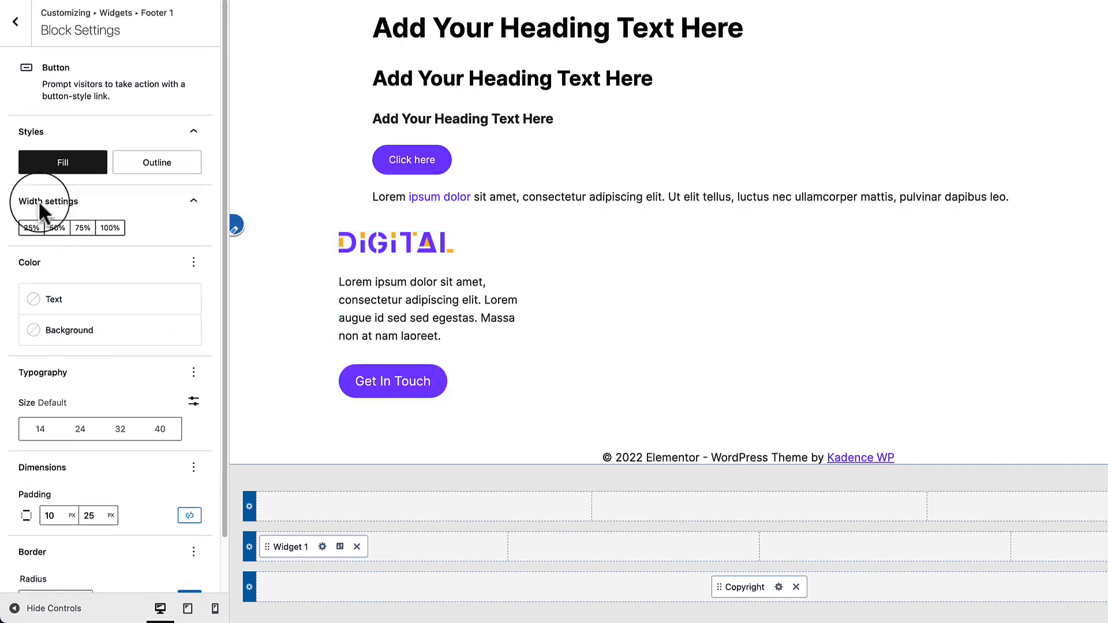
click(17, 34)
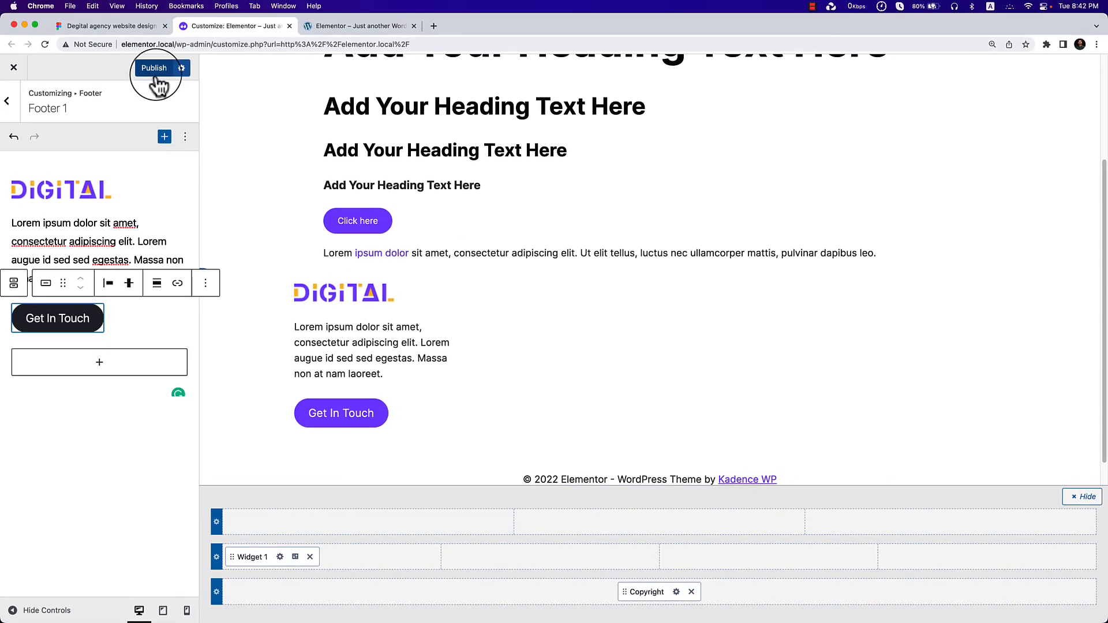
click(145, 69)
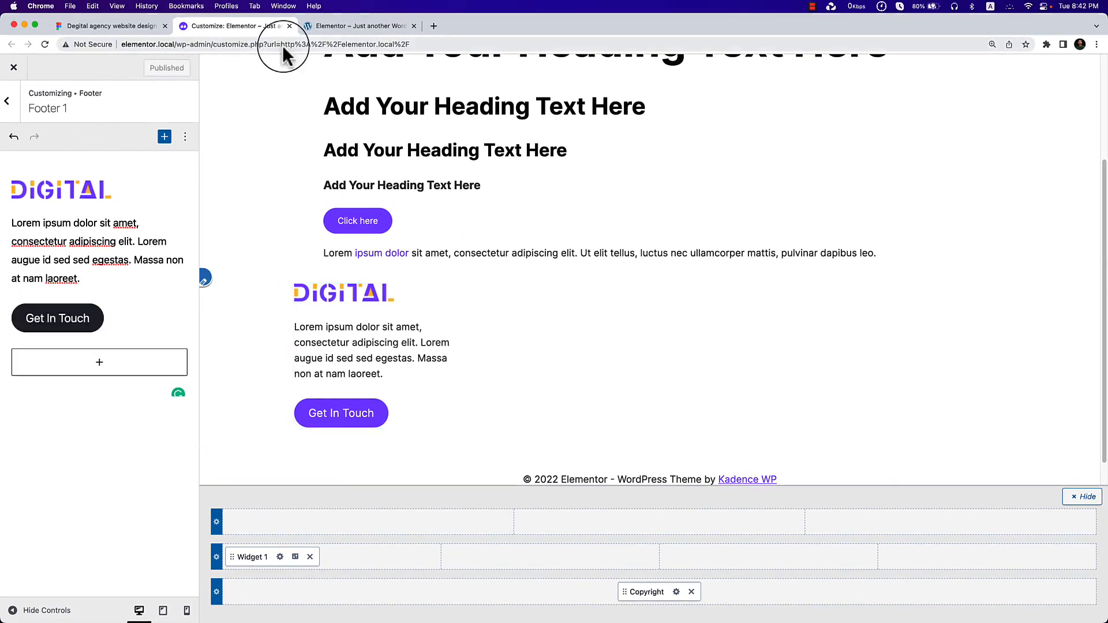
click(352, 27)
right_click(366, 120)
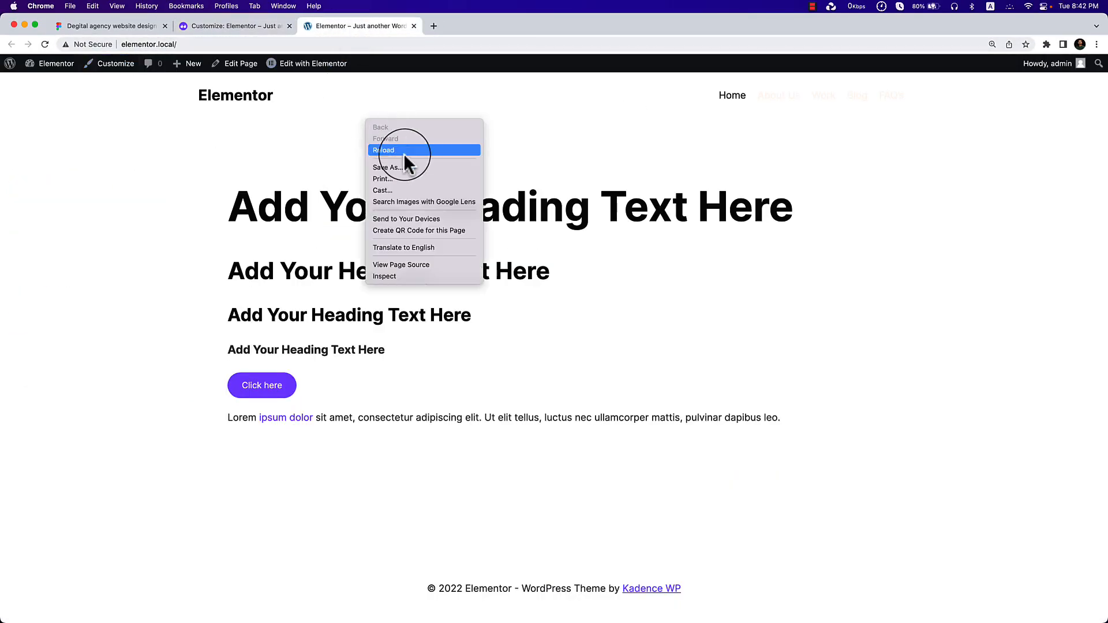
click(399, 151)
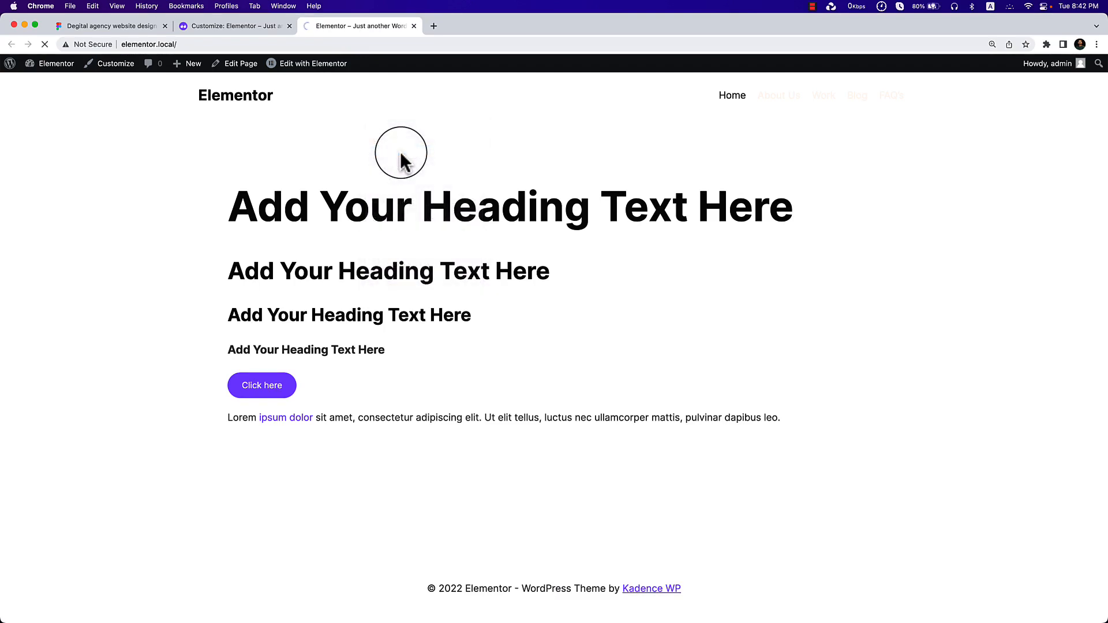
Compare the footer's Get In Touch button with the Figma design and review the styling options in its block settings.
click(228, 25)
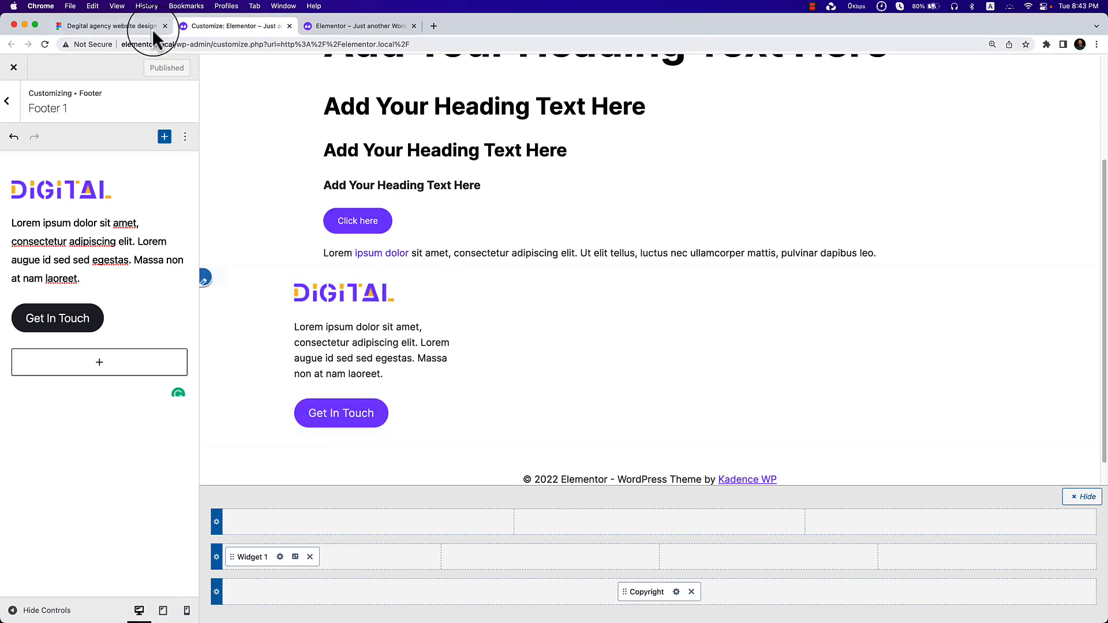
click(130, 26)
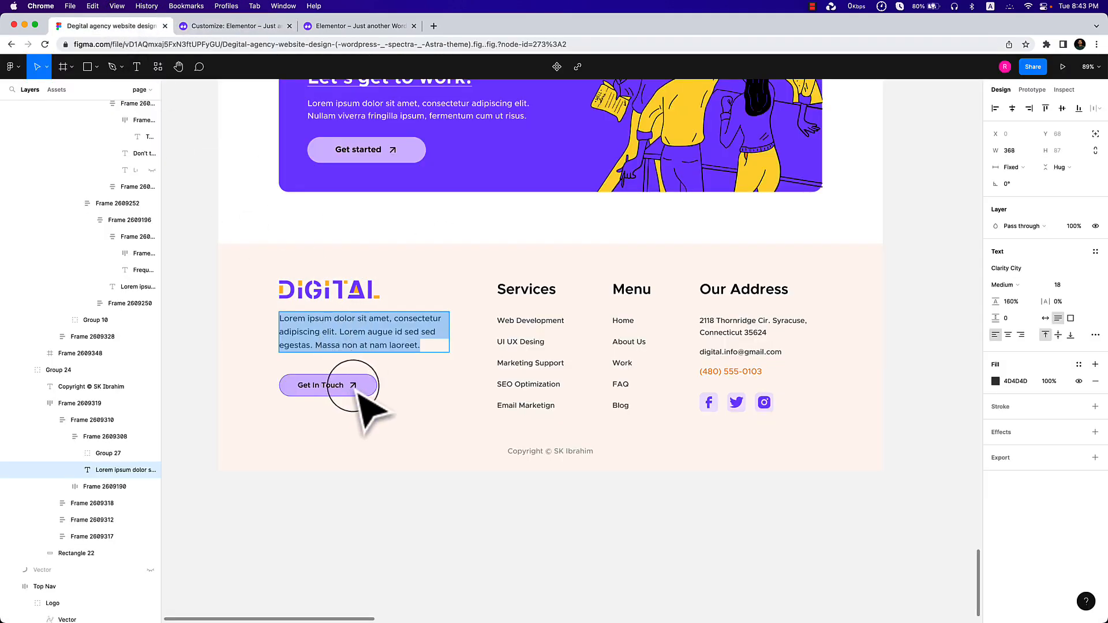
click(252, 26)
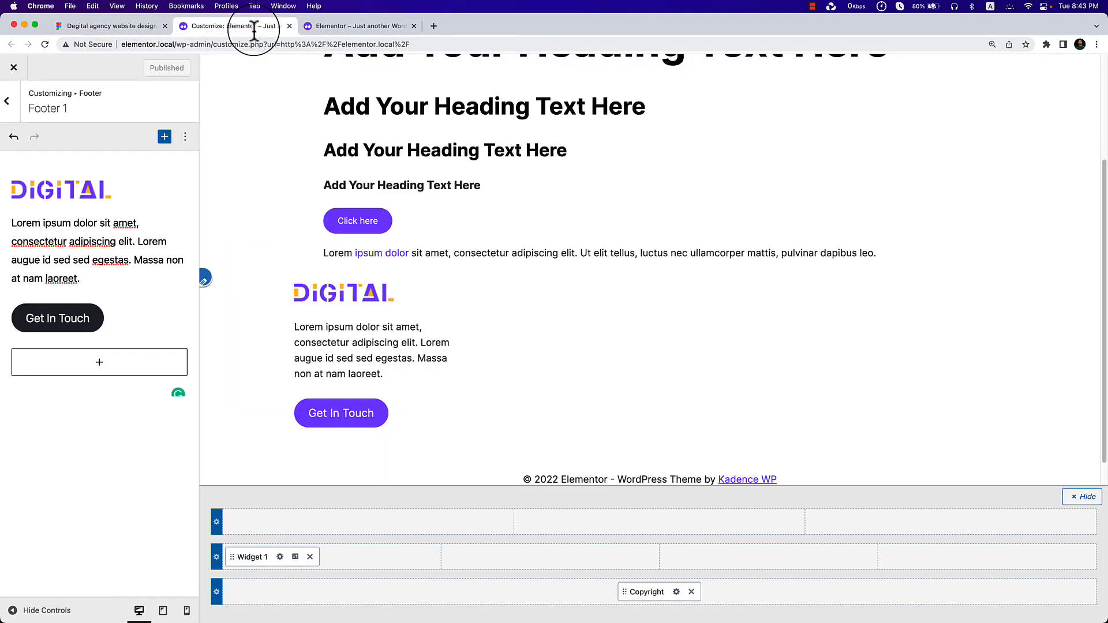
click(98, 332)
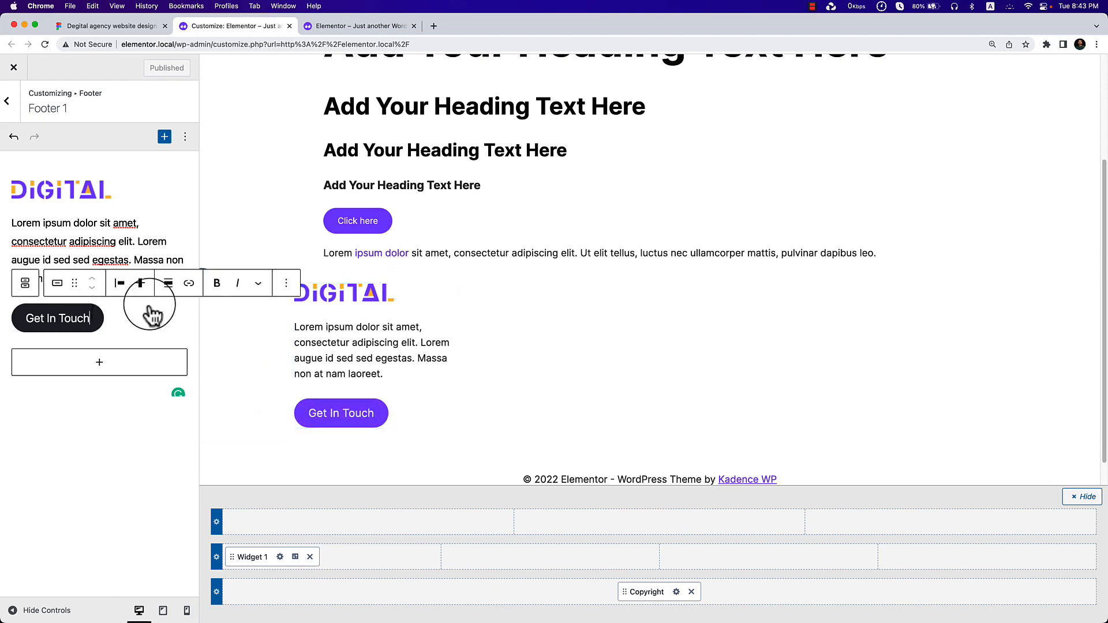
click(110, 26)
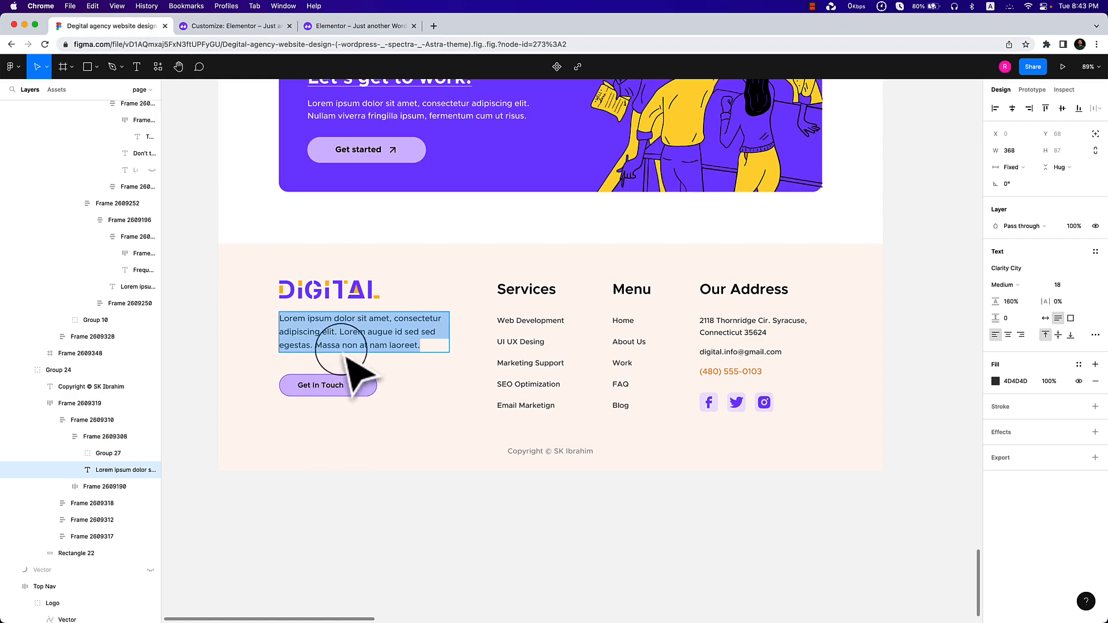
click(254, 26)
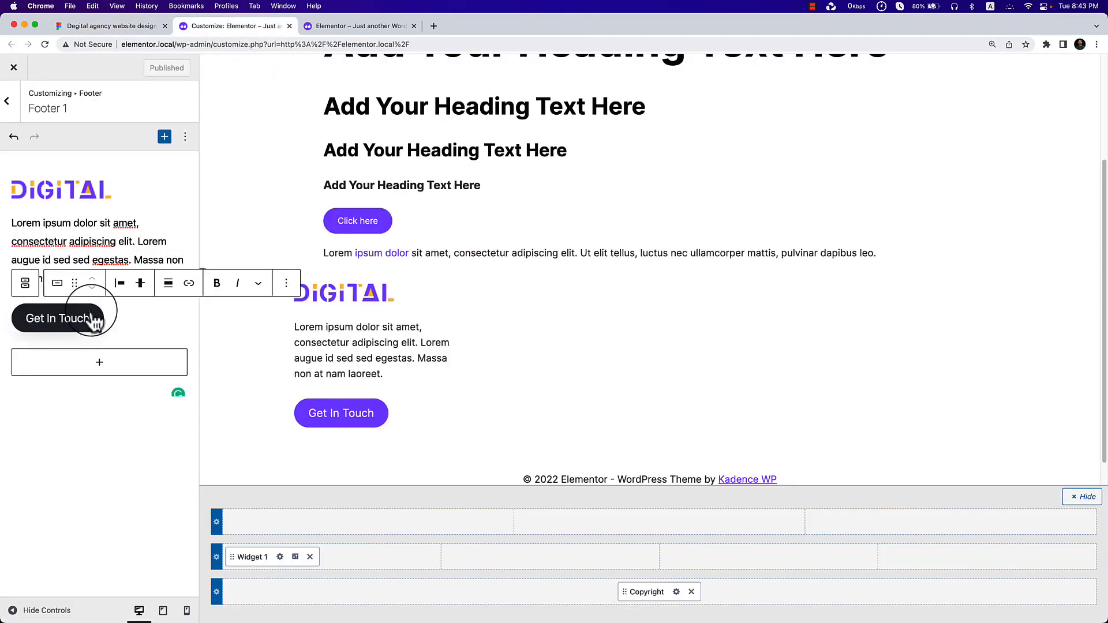
click(285, 283)
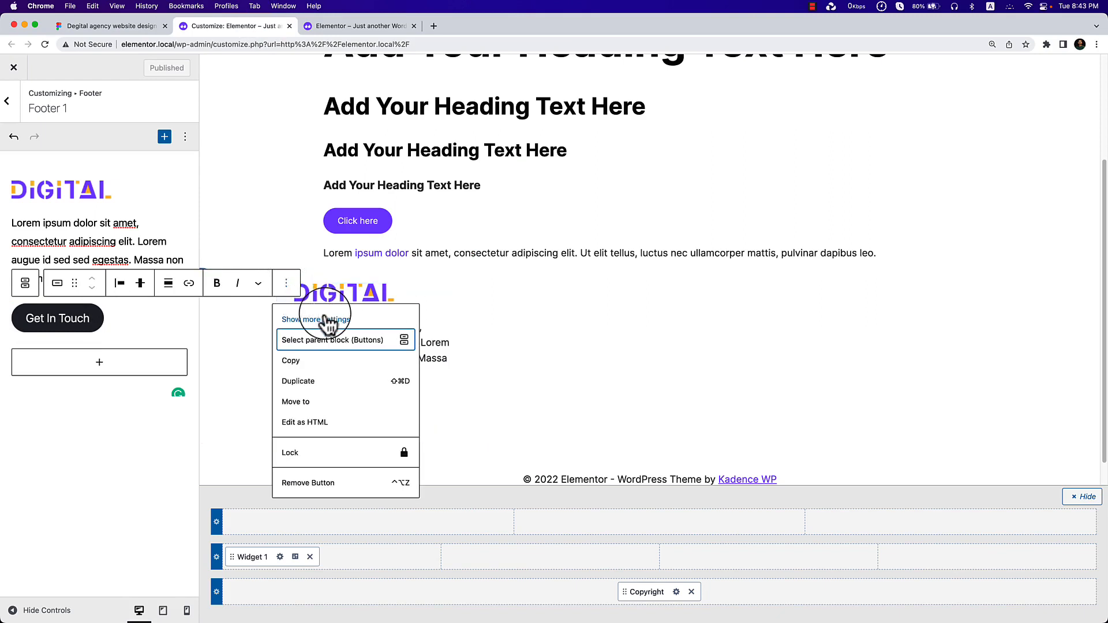
click(324, 316)
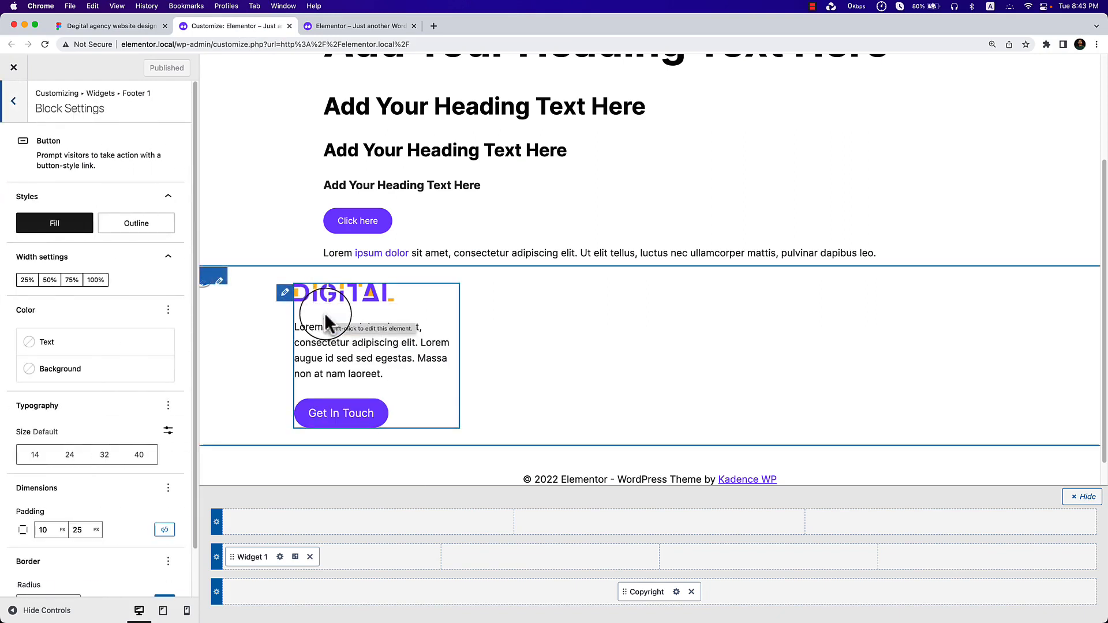
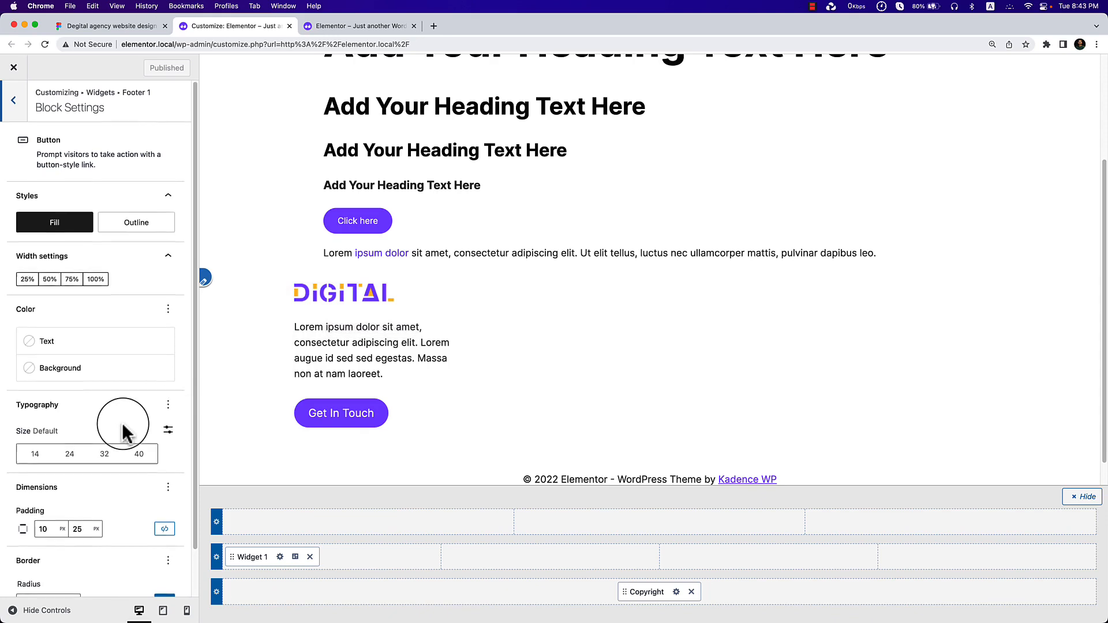
scroll(121, 430, down, 2)
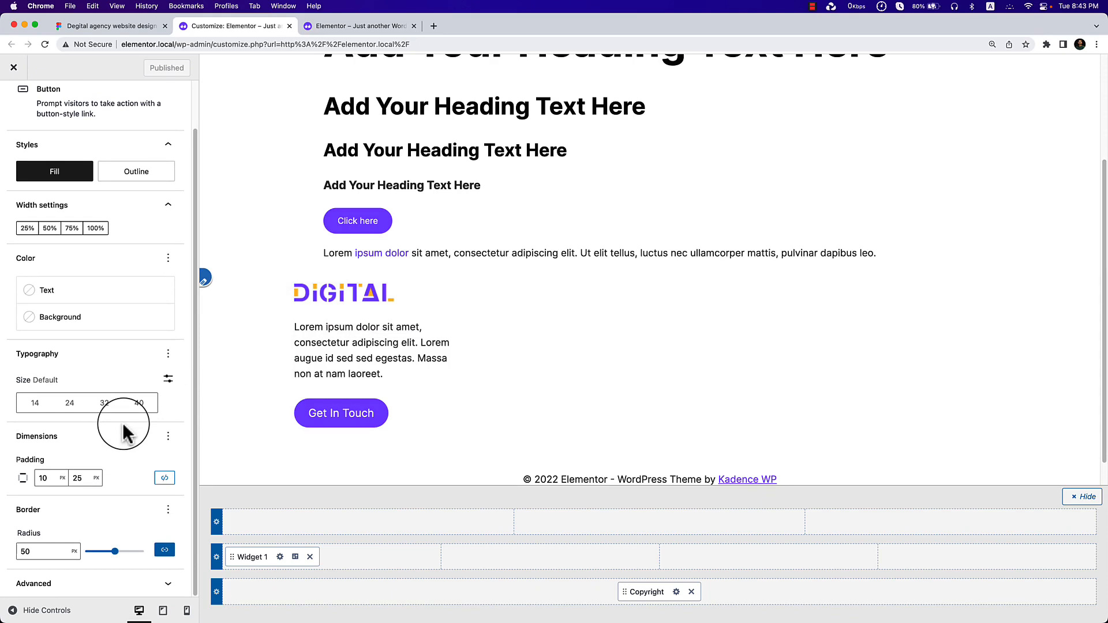
scroll(123, 430, up, 2)
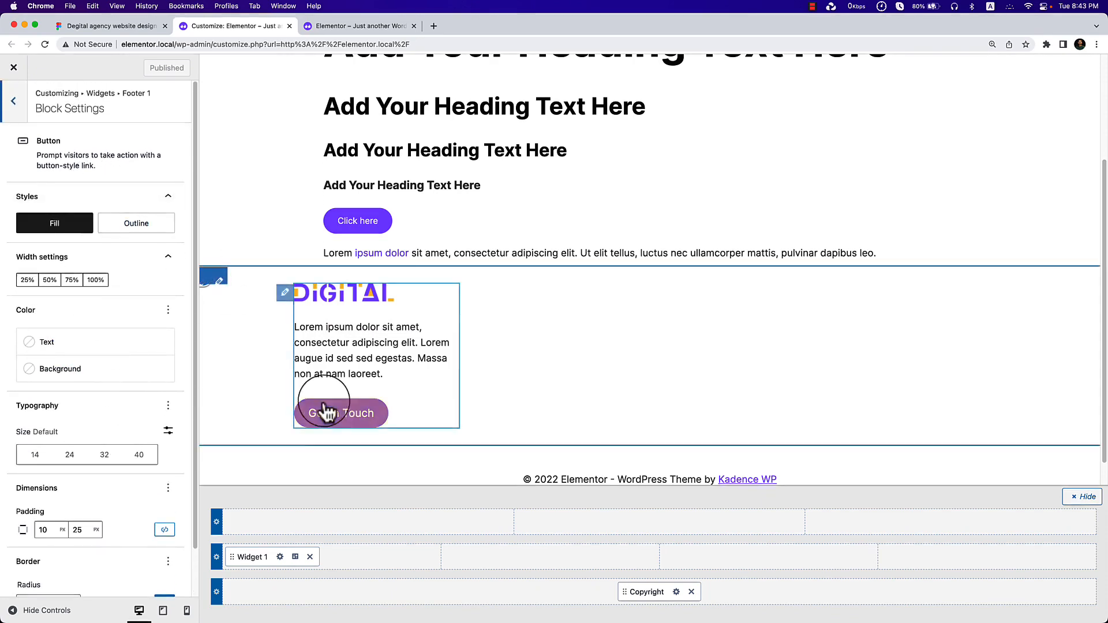
click(19, 113)
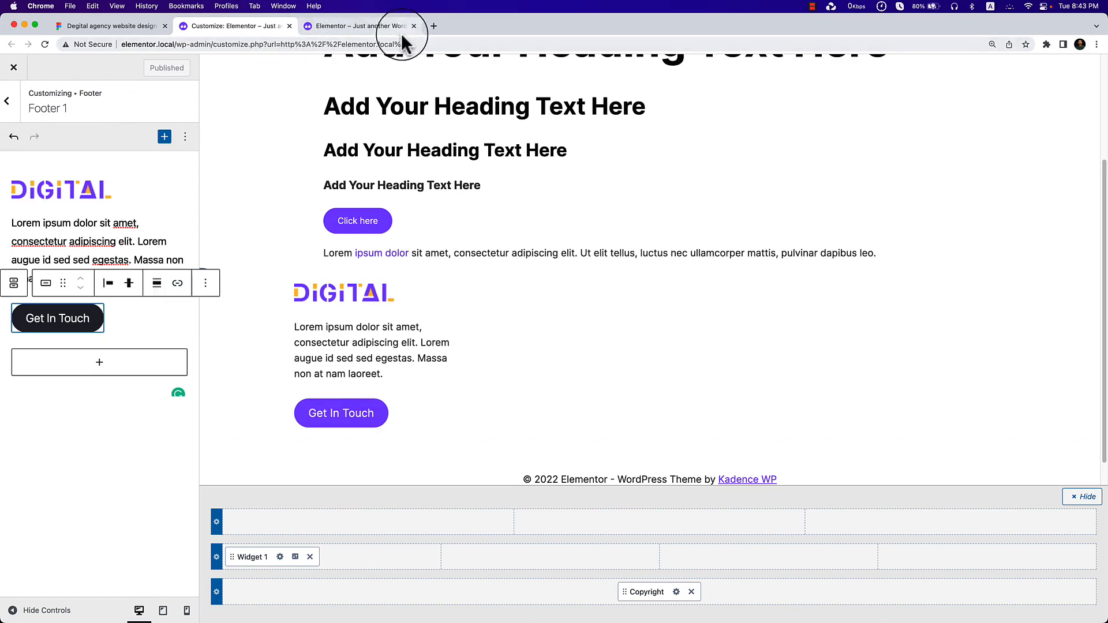
Give the Get In Touch button the theme background colour FFF8F3 and the theme text colour 090909.
click(209, 285)
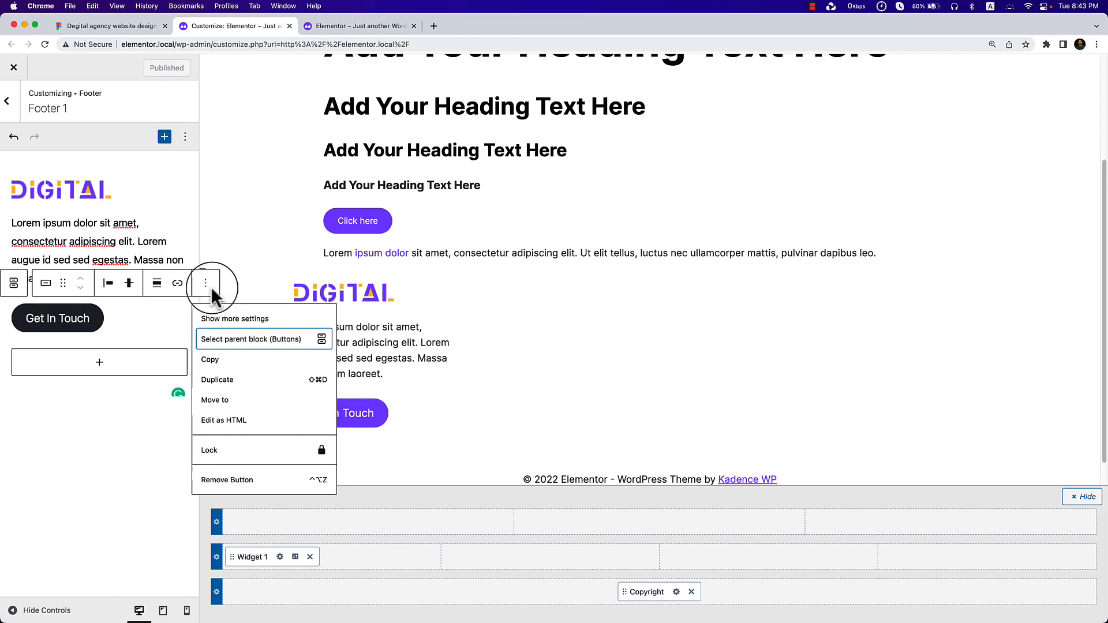
click(237, 319)
click(55, 353)
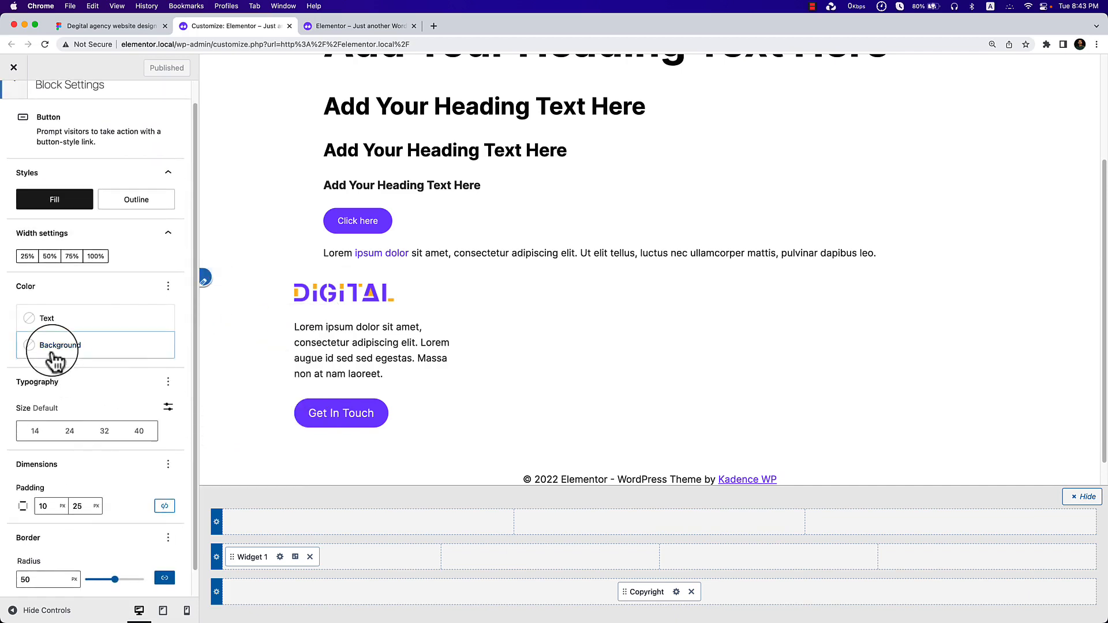
click(186, 433)
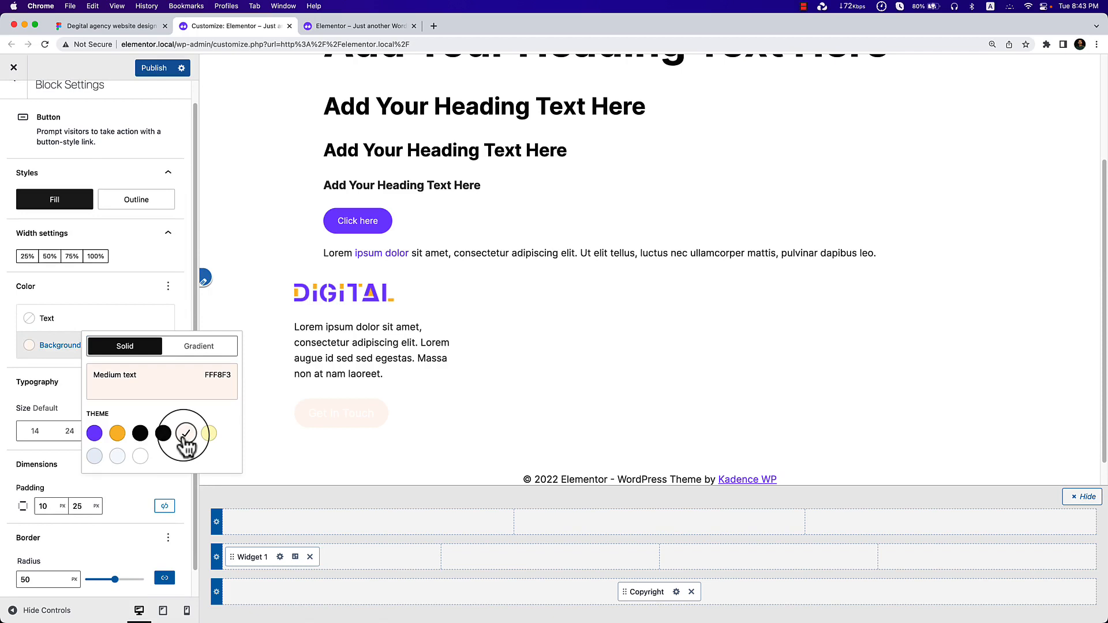
click(53, 318)
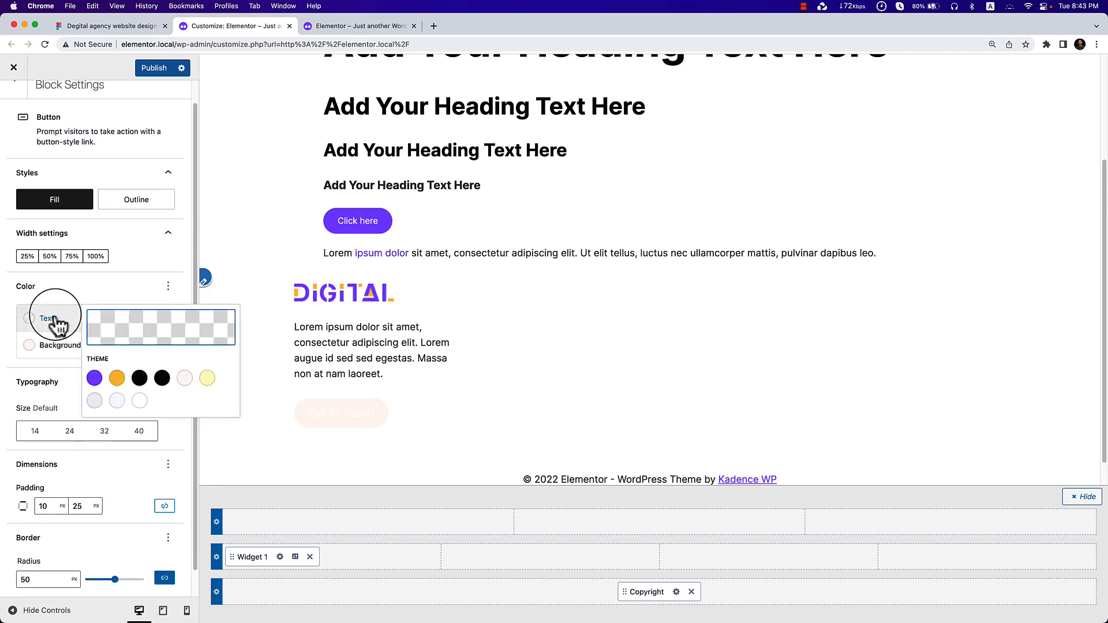
click(144, 382)
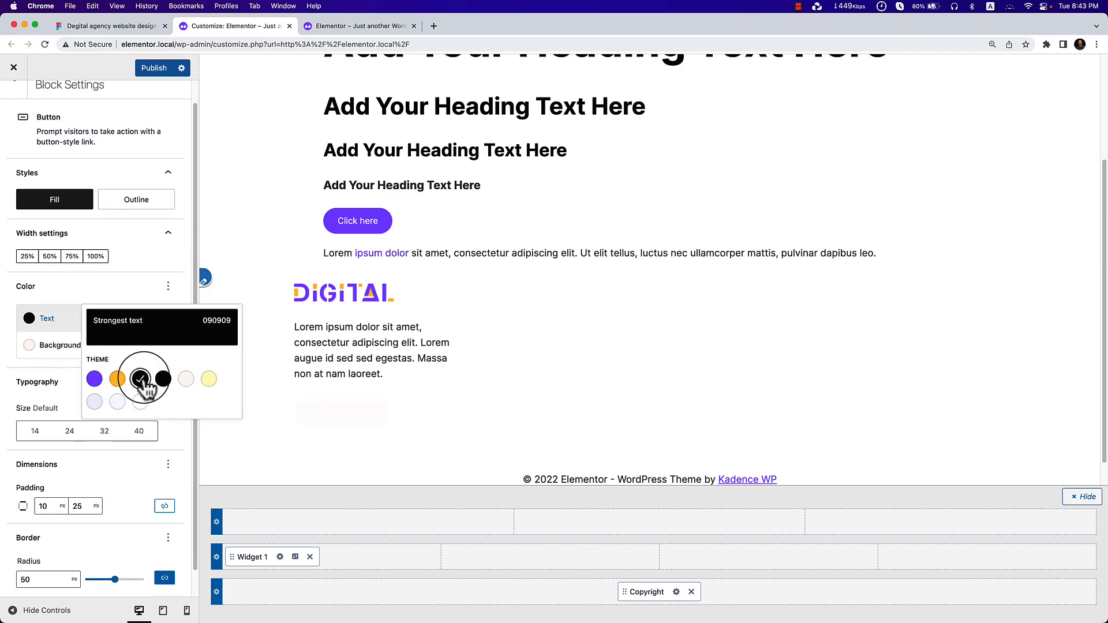
click(56, 362)
Copy the Get In Touch button's fill colour D9C6FE from the Figma footer design and return to the Customizer.
click(137, 28)
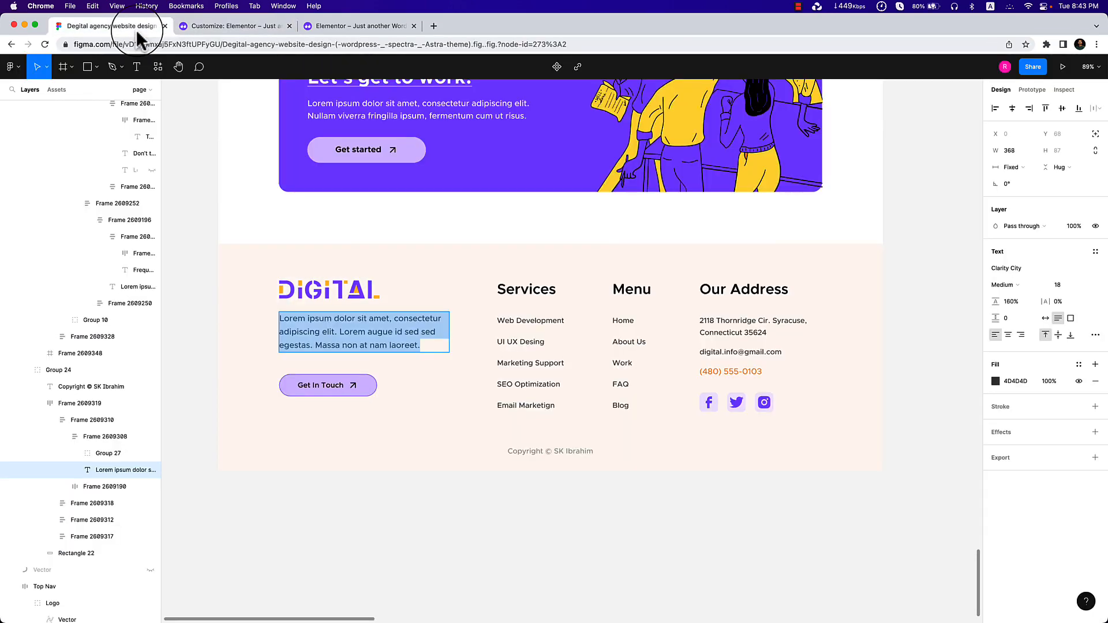
click(359, 388)
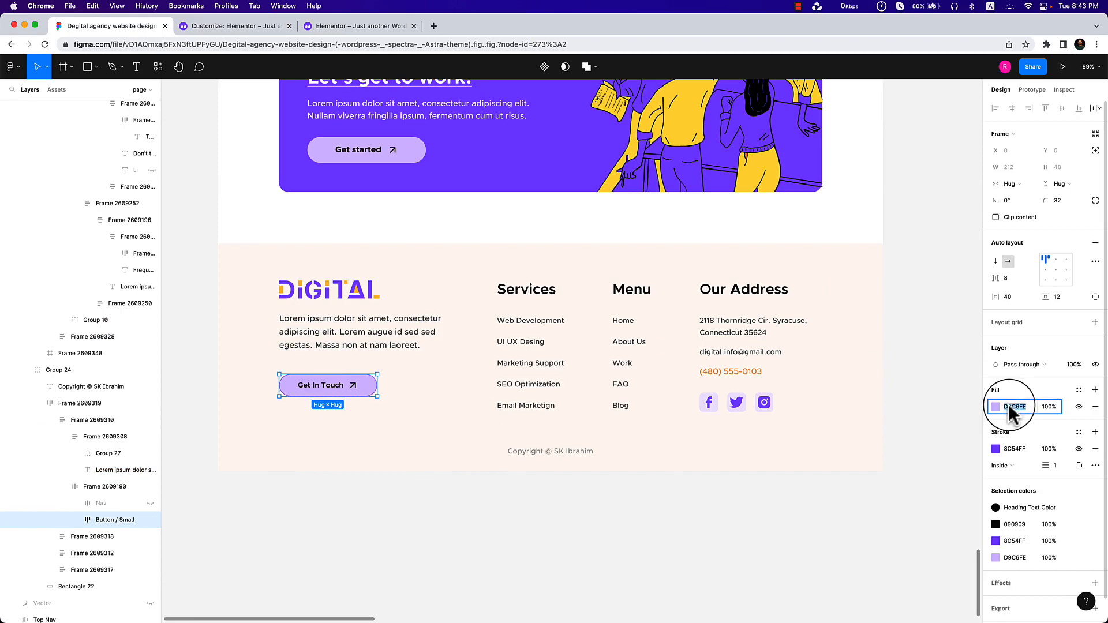
click(247, 23)
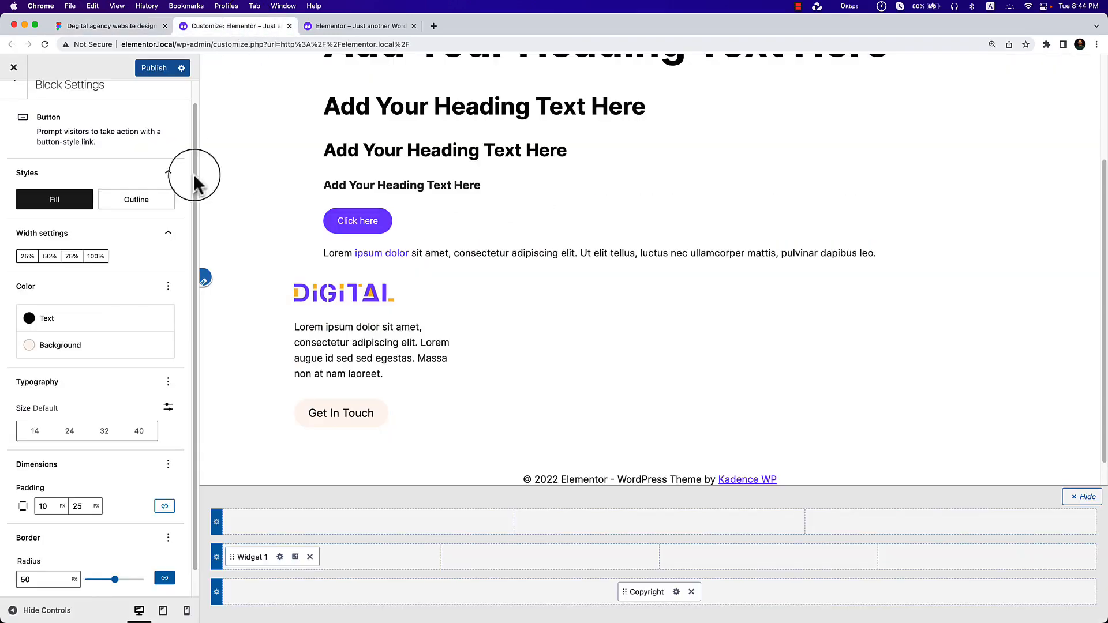
Try to choose a custom background colour for the Get In Touch button, staying on the page at each leave prompt.
click(73, 349)
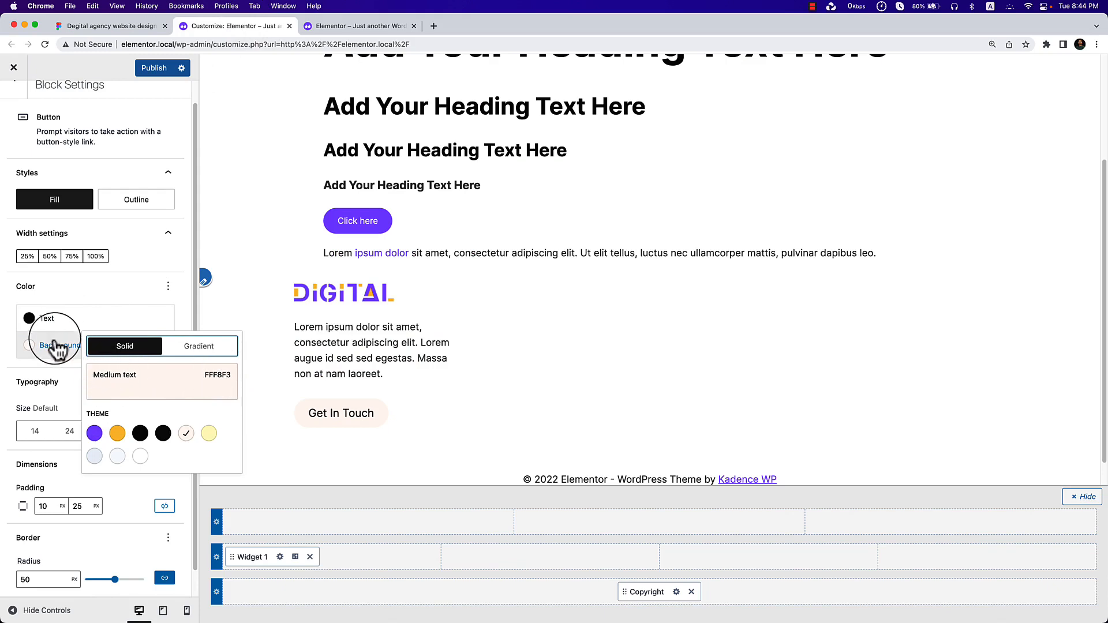
click(215, 377)
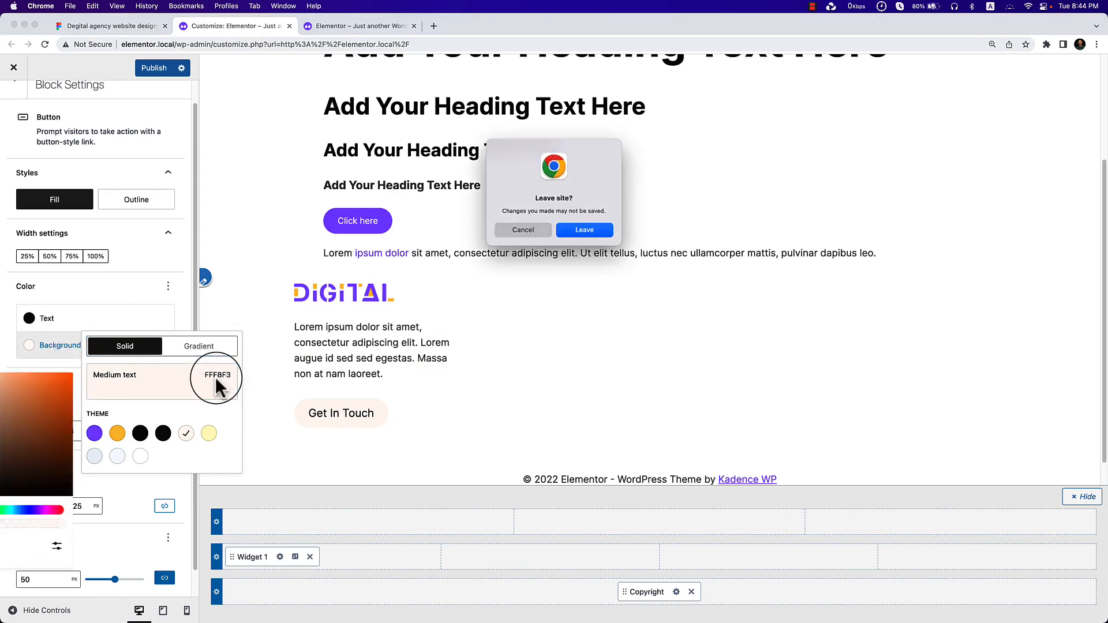
click(523, 230)
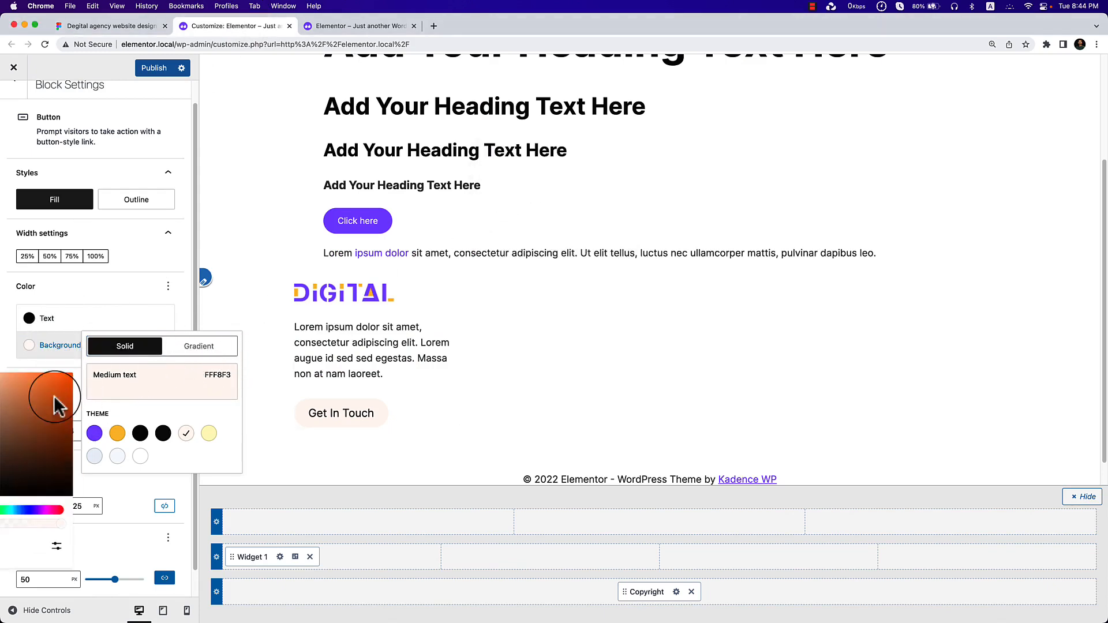
click(42, 362)
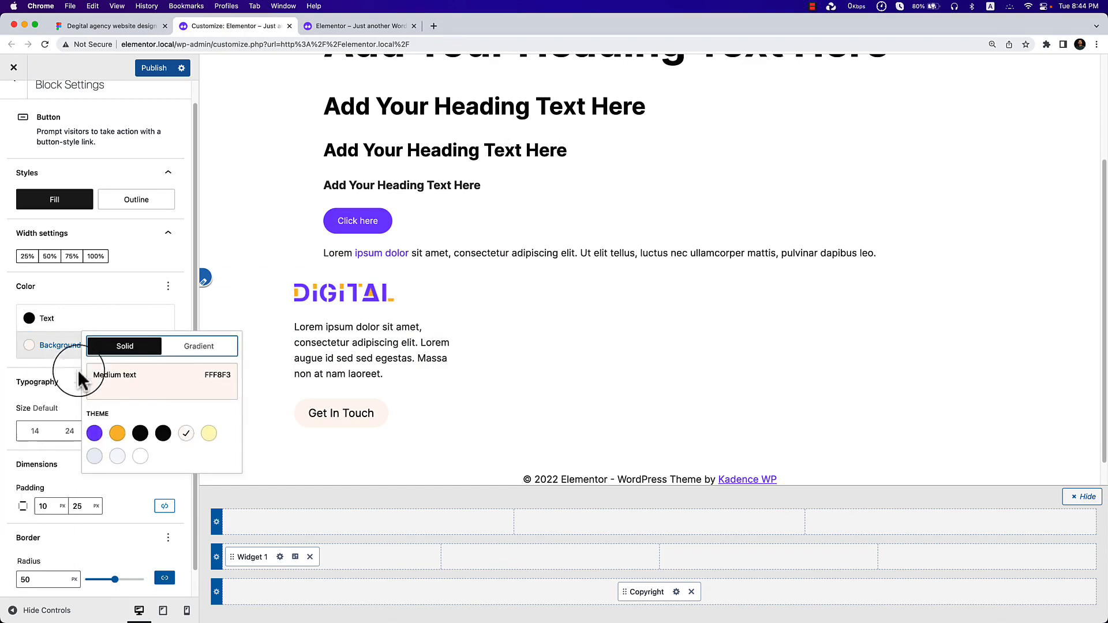
click(164, 371)
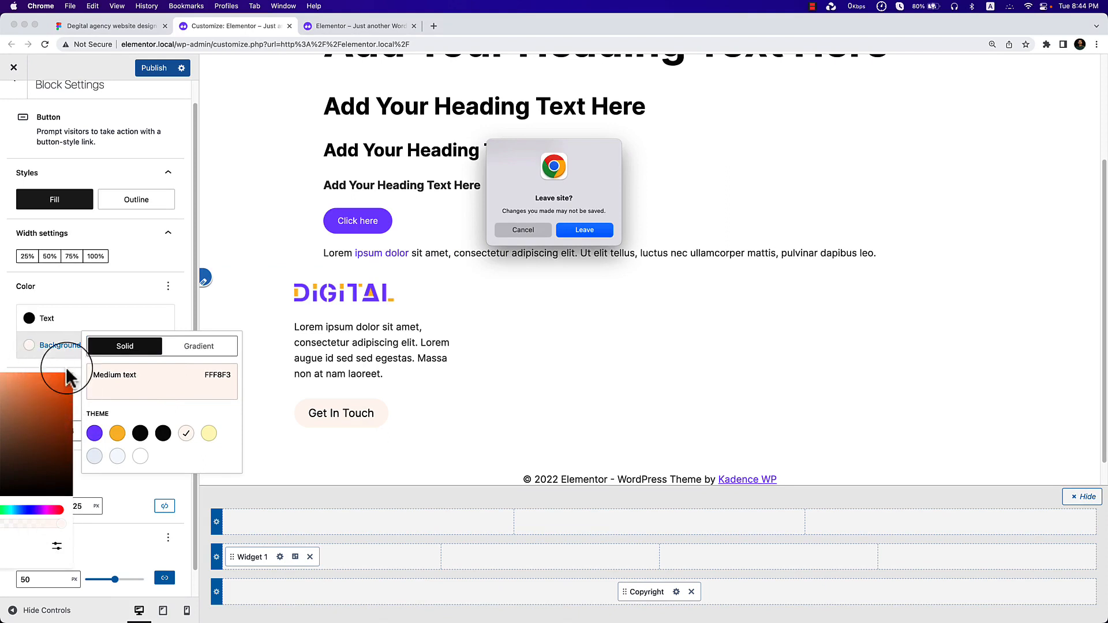
click(537, 234)
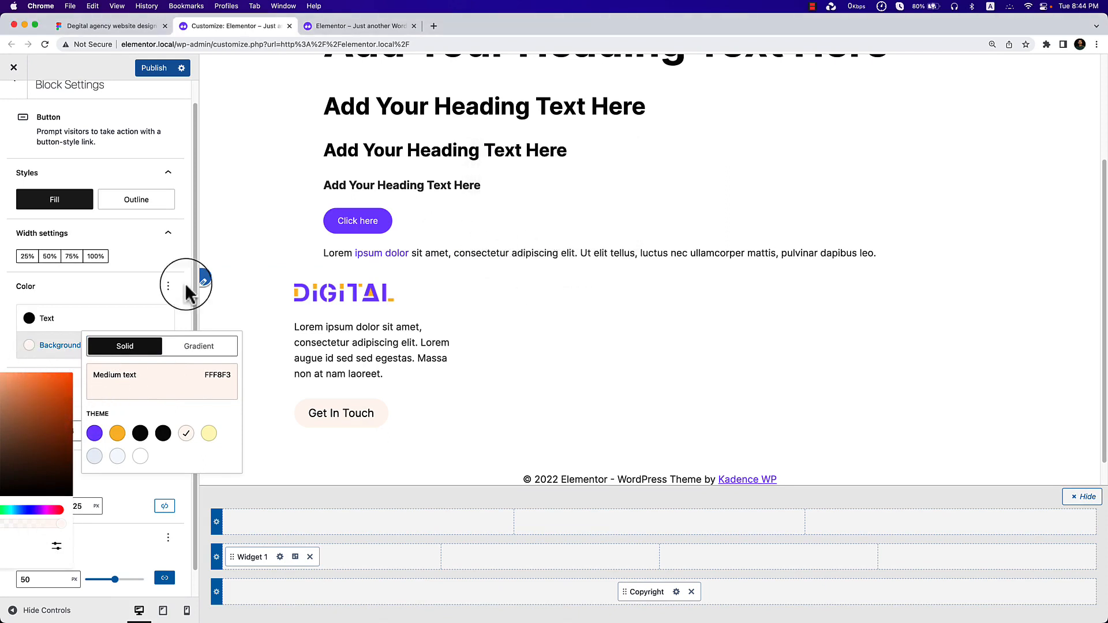
click(117, 291)
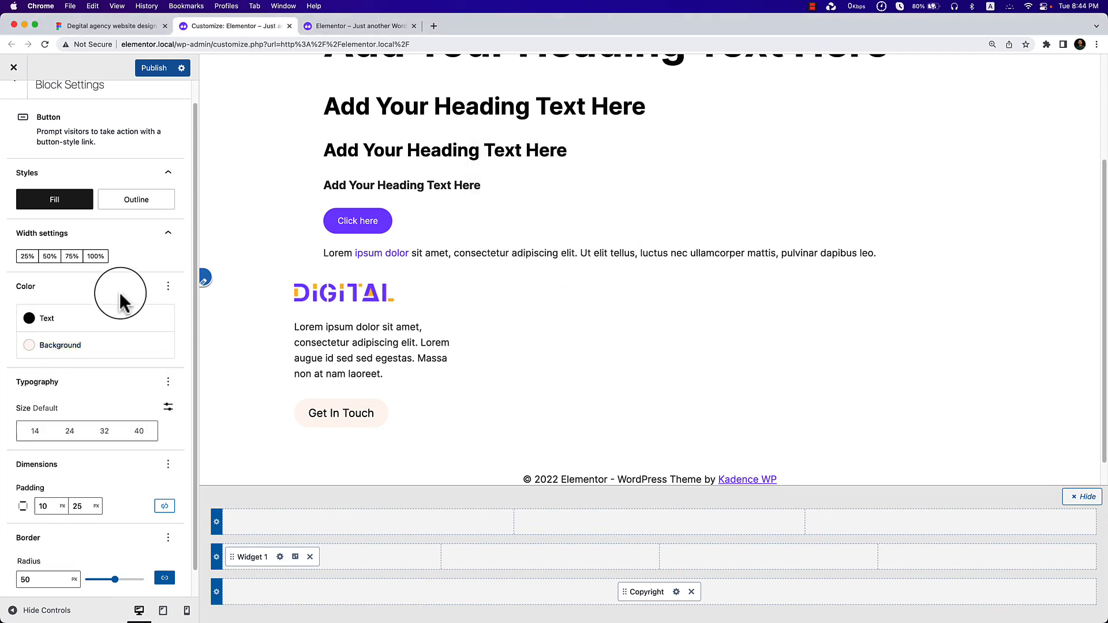
Clear the Get In Touch button's theme background colour and publish the footer changes.
click(60, 346)
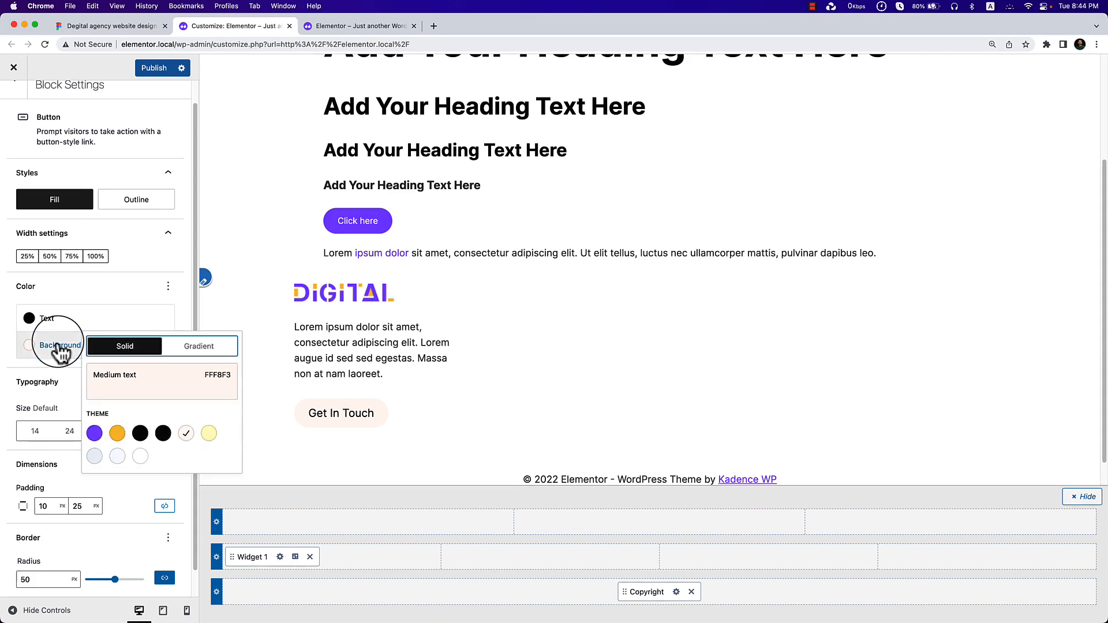
click(185, 434)
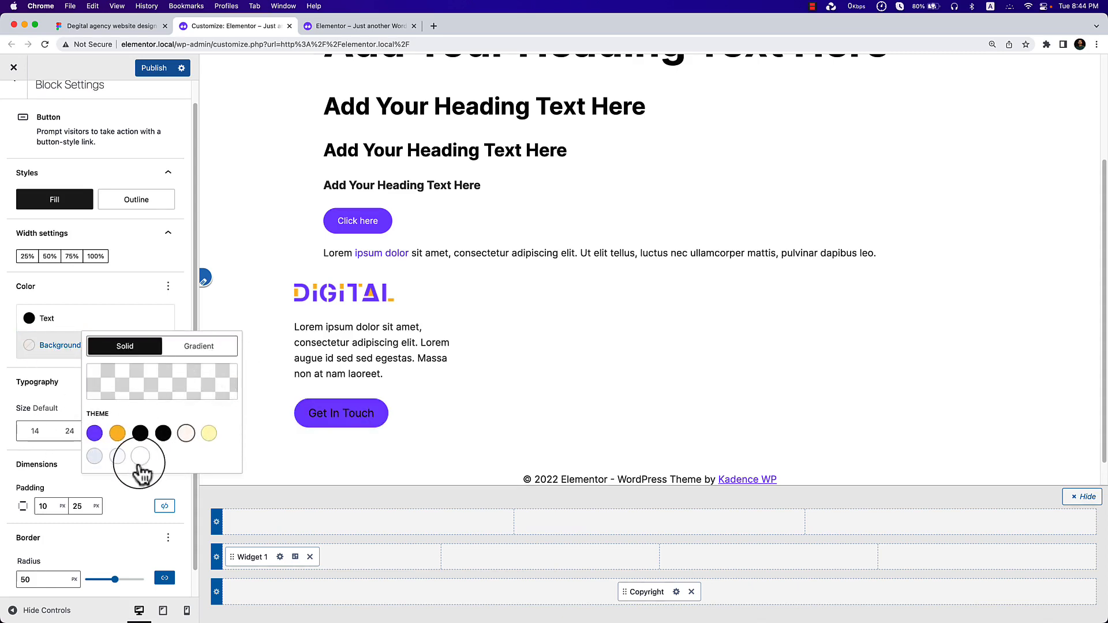
click(12, 382)
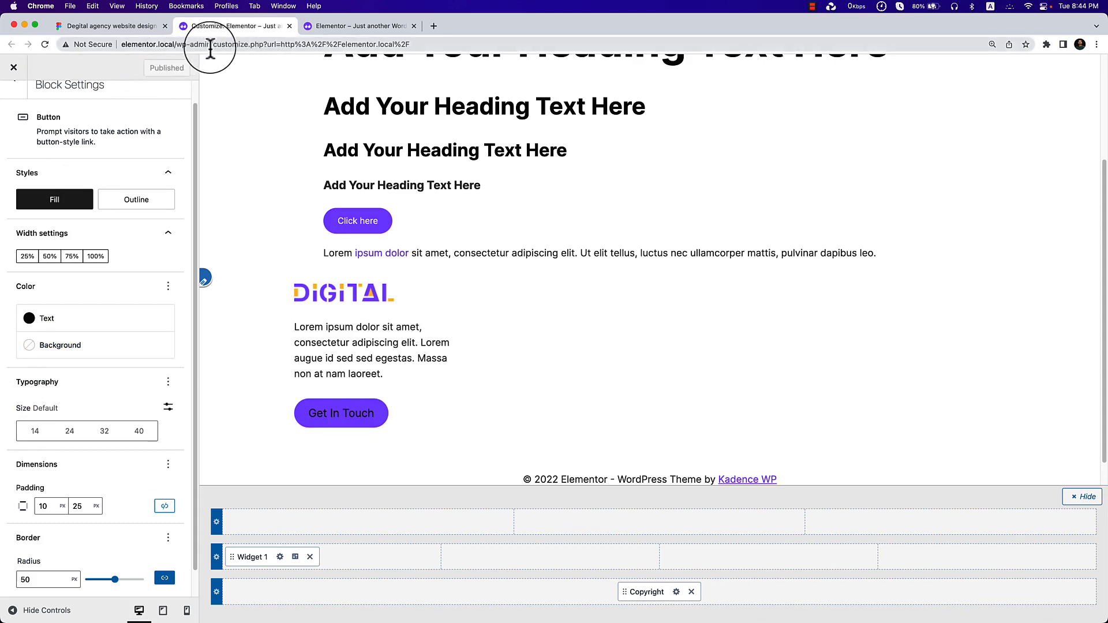
Open elementor.local/wp-admin/ in a new browser tab and place that tab directly after the Figma one.
drag(210, 49, 96, 42)
right_click(172, 44)
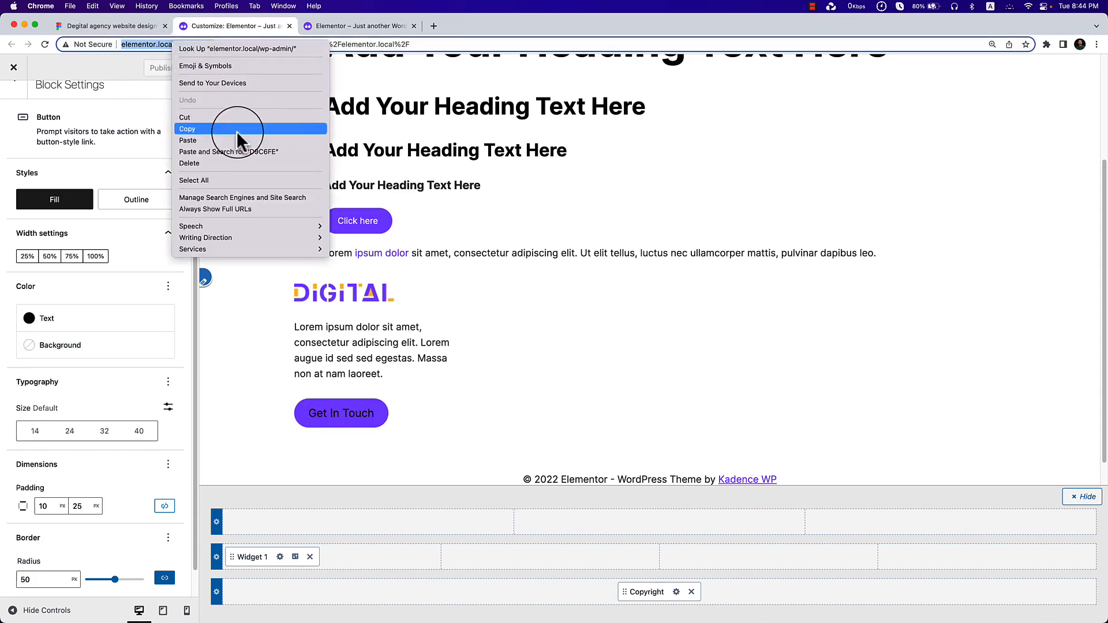
click(236, 129)
click(433, 26)
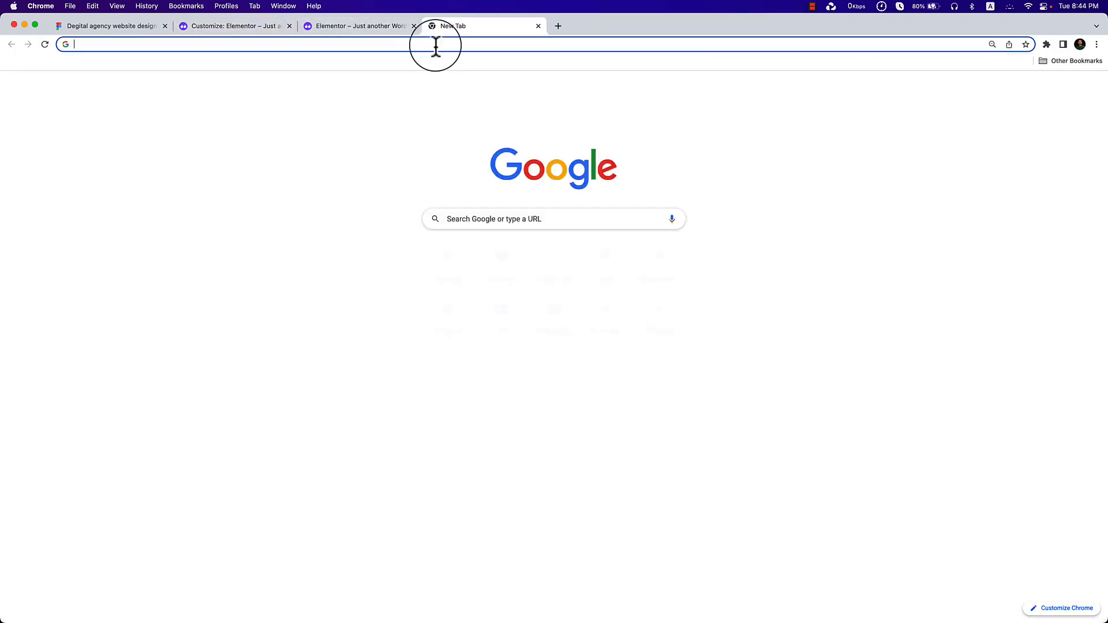
click(436, 45)
key(super+v)
key(Return)
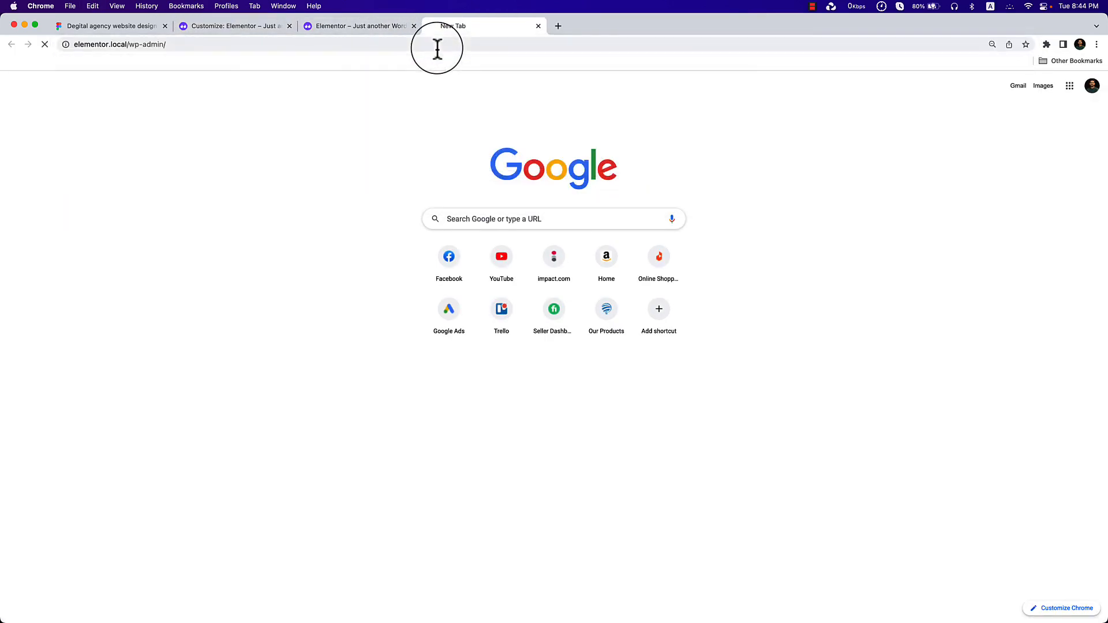
drag(504, 29, 271, 36)
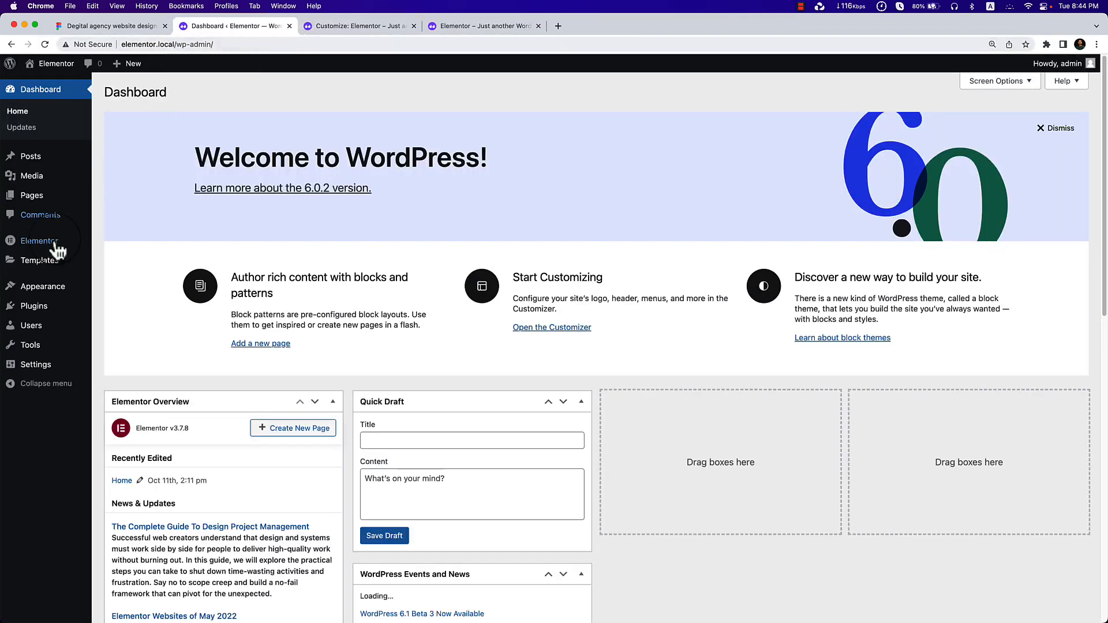
Open the site's Widgets screen, dismissing the welcome guide, and expand the Footer 1 widget area.
mouse_move(25, 291)
click(132, 324)
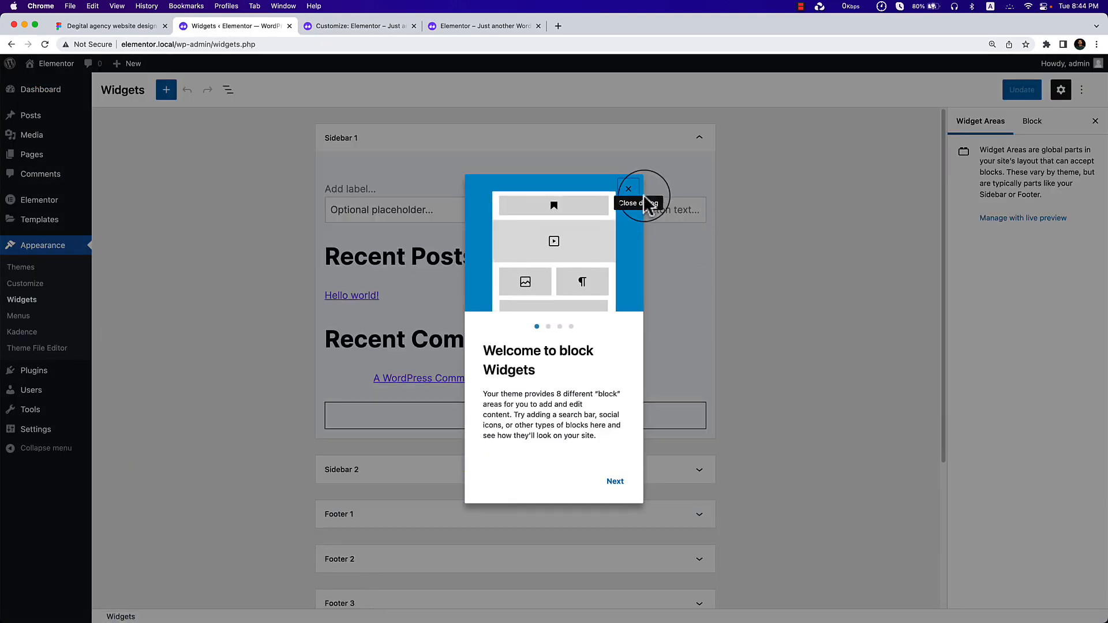
click(633, 190)
scroll(718, 324, down, 5)
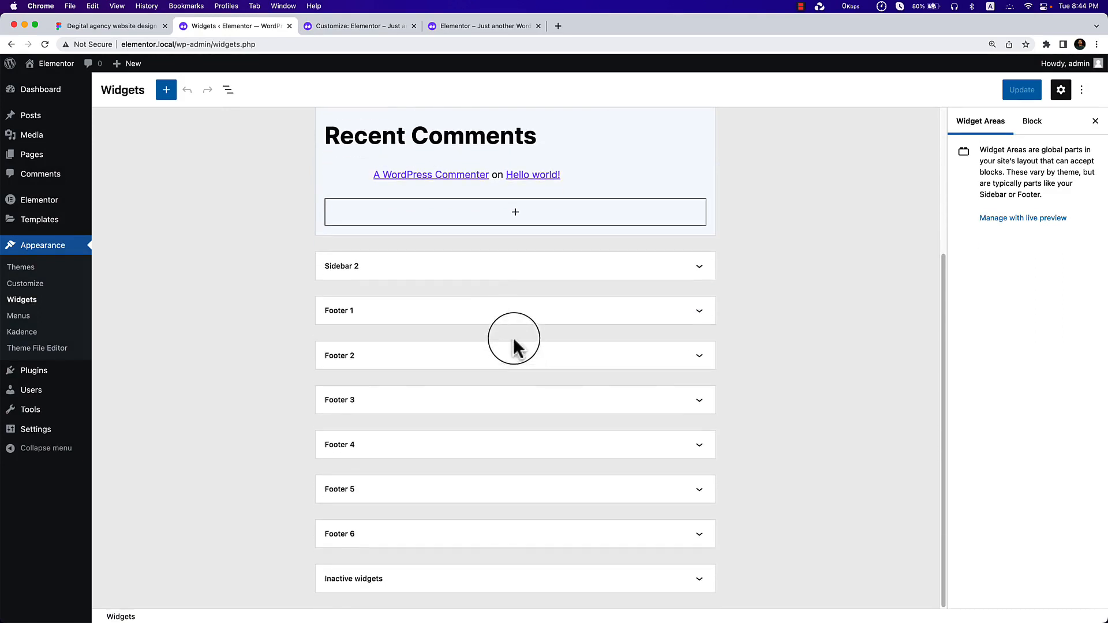
click(500, 315)
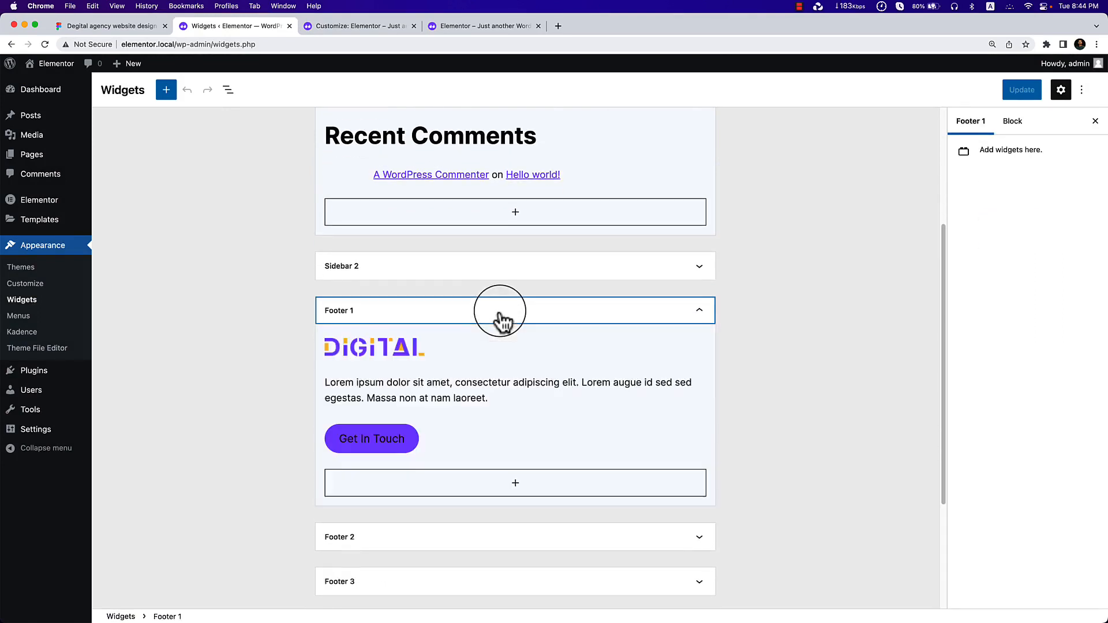
Try to paste the clipboard content as the custom hex background colour of the Get In Touch button in Footer 1.
click(415, 454)
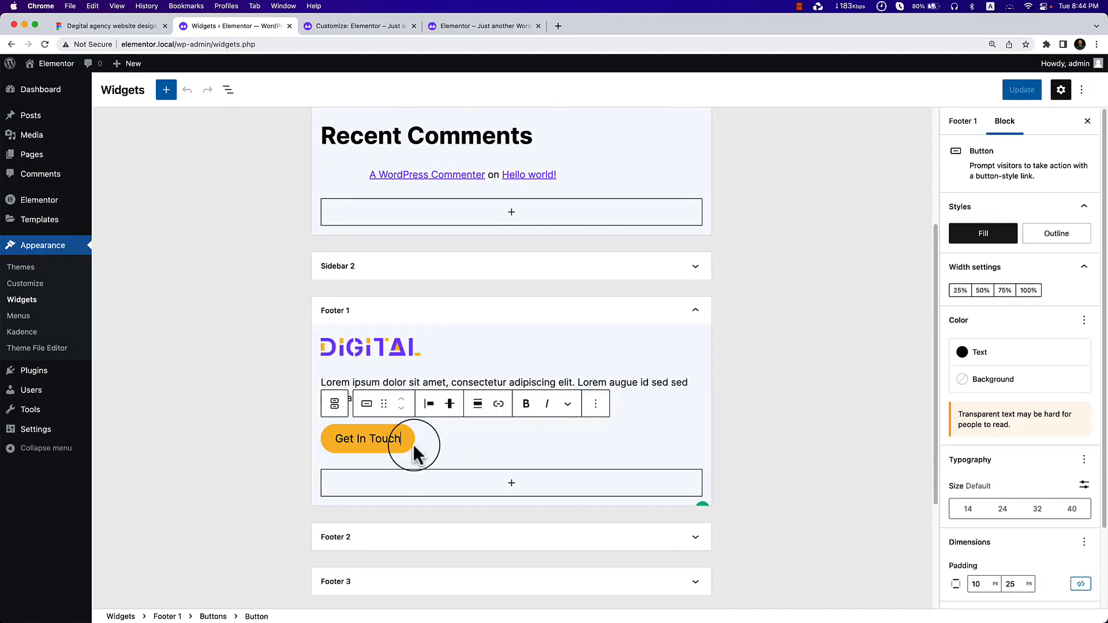
click(996, 385)
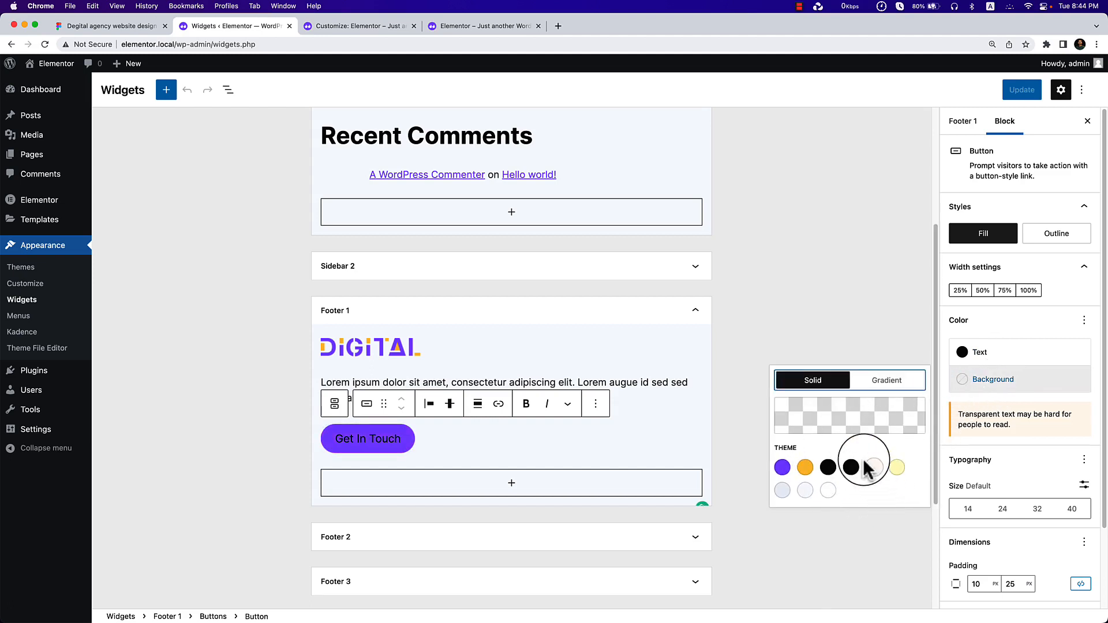
click(844, 427)
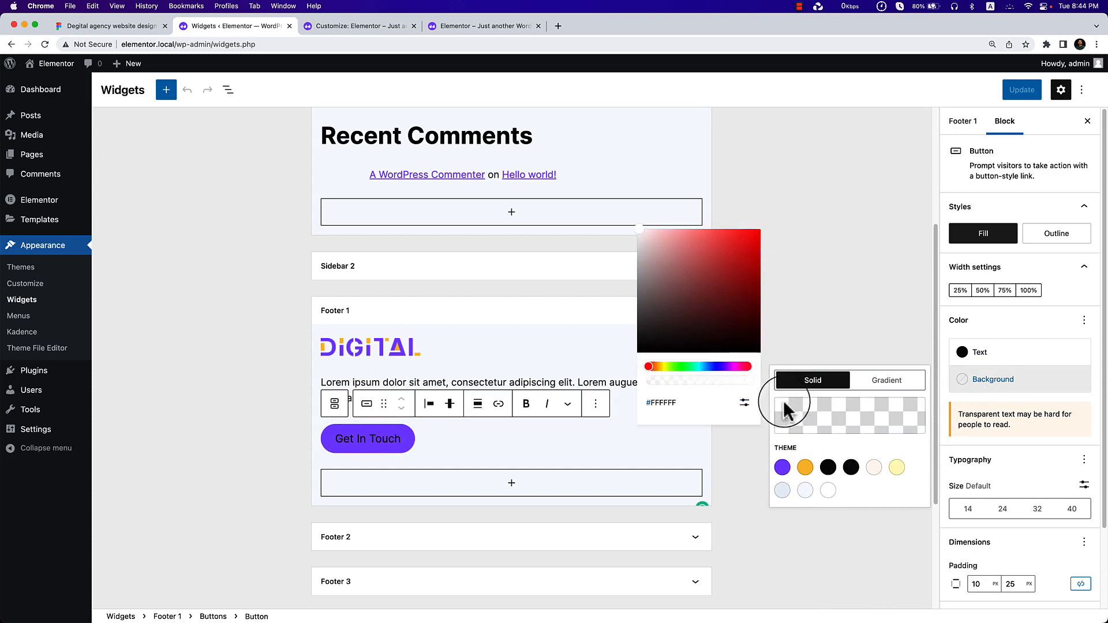
click(746, 403)
double_click(680, 409)
key(super+v)
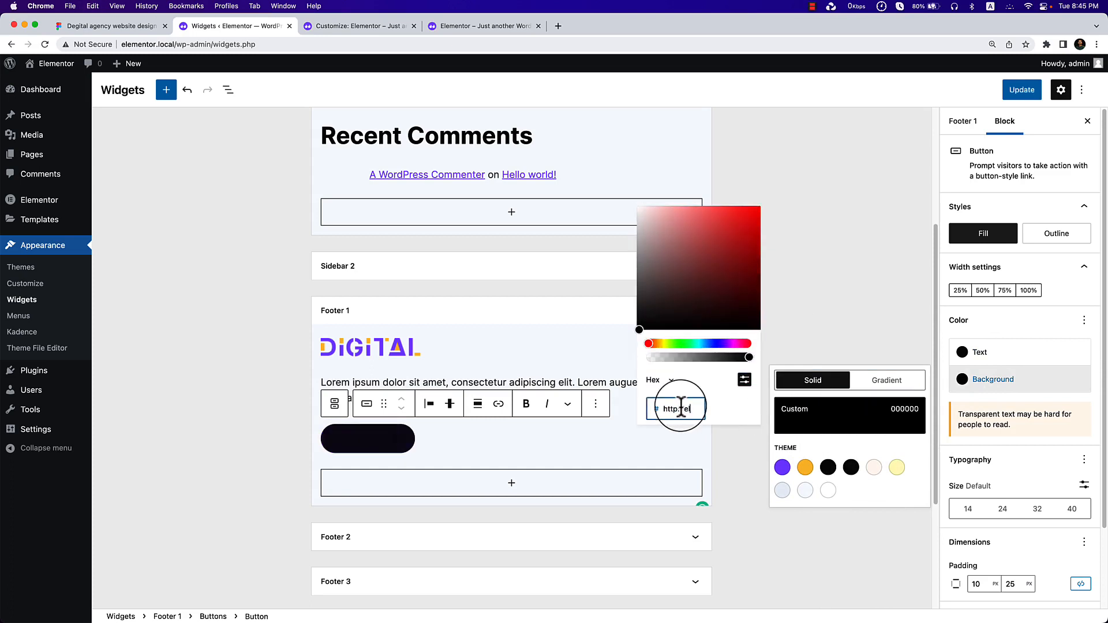
click(697, 414)
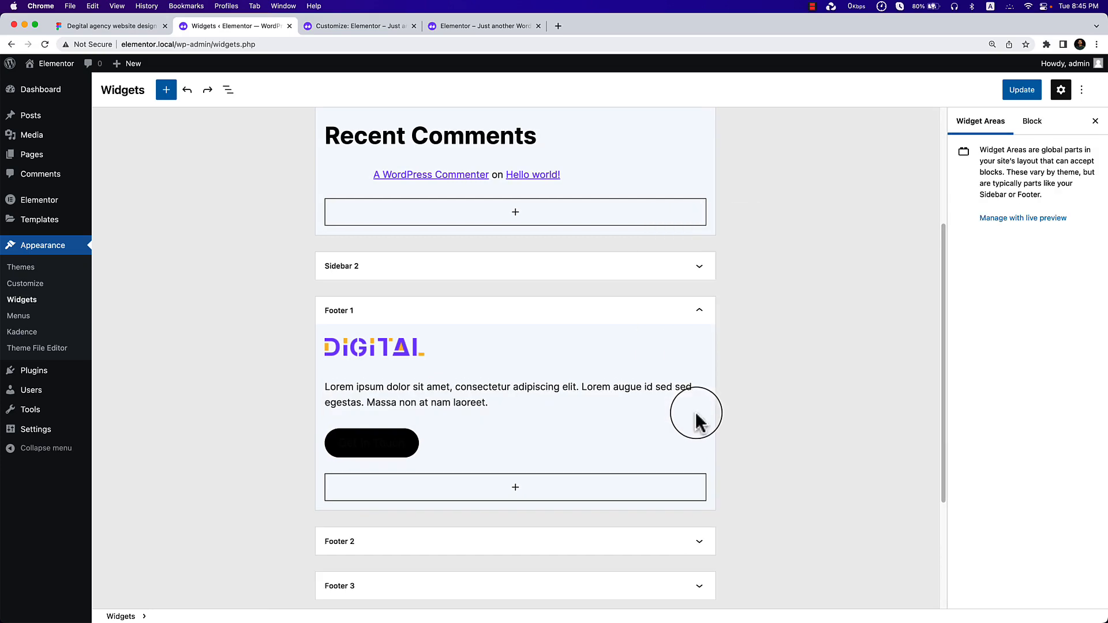
Copy the fill colour value D9C6FE of the selected Get In Touch button in the Figma design.
click(87, 25)
click(1013, 408)
key(super+c)
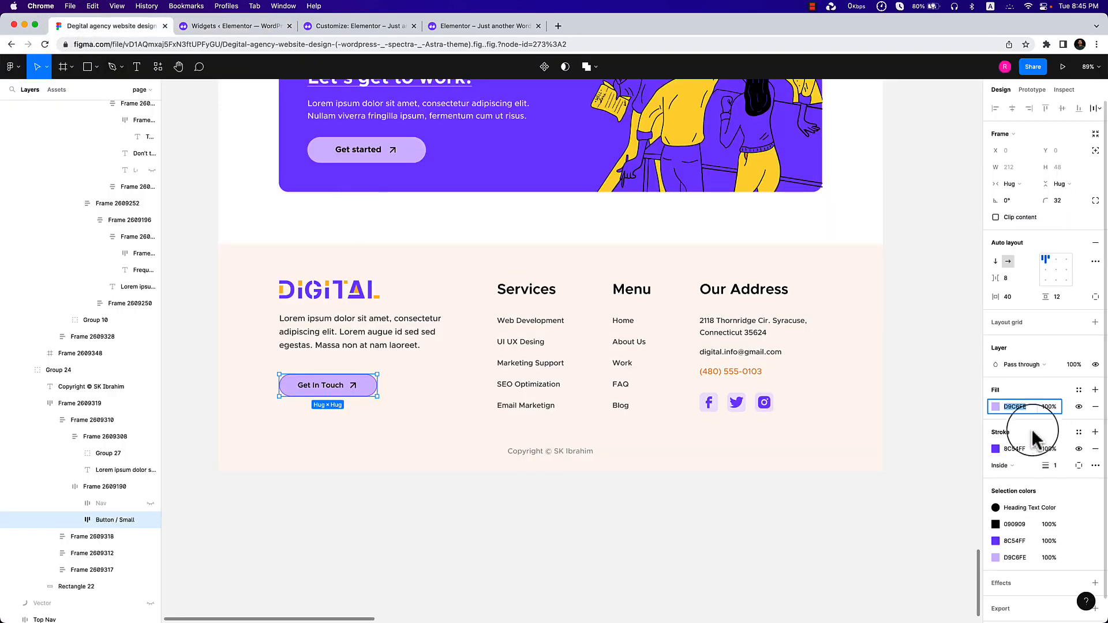
right_click(1013, 410)
click(936, 474)
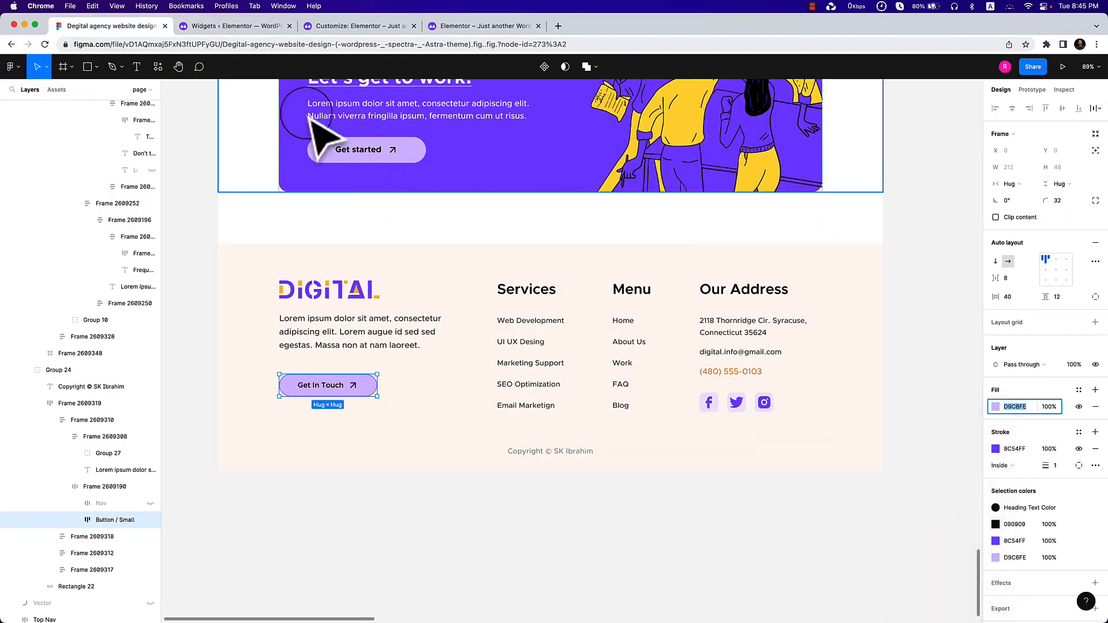
Set the Footer 1 Get In Touch button's background to the custom hex colour D9C6FE on the Widgets screen.
click(268, 26)
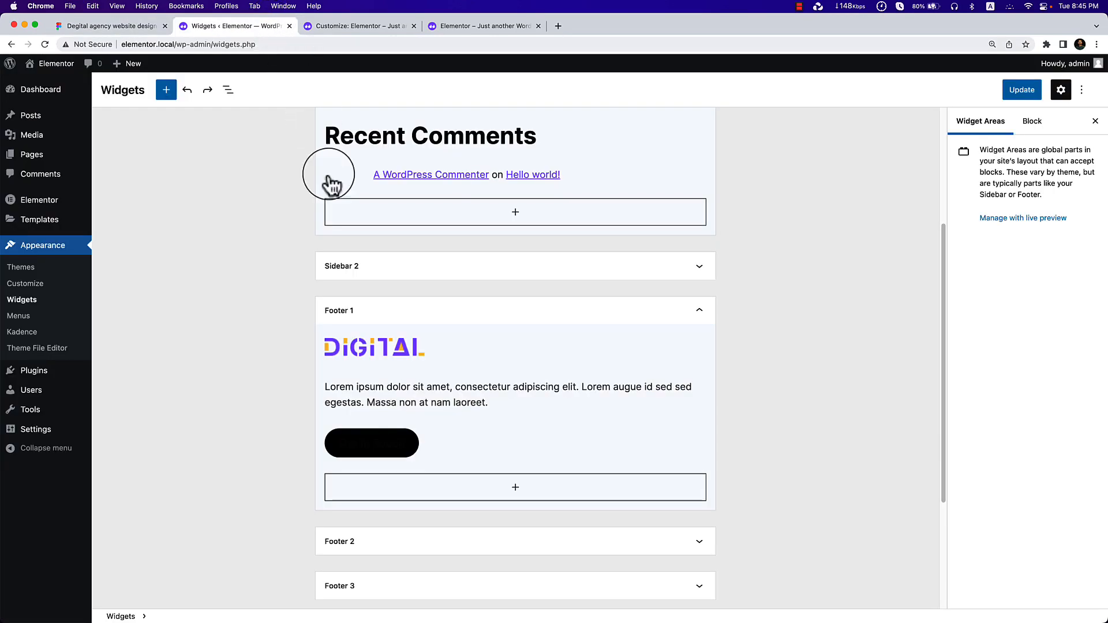
click(406, 446)
click(987, 380)
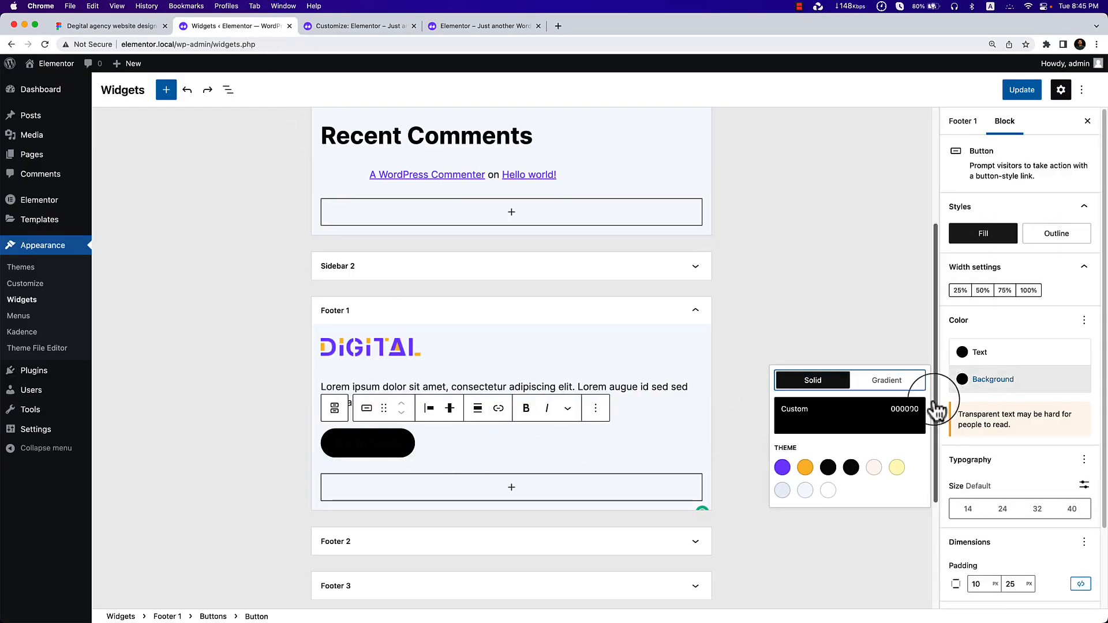
click(846, 421)
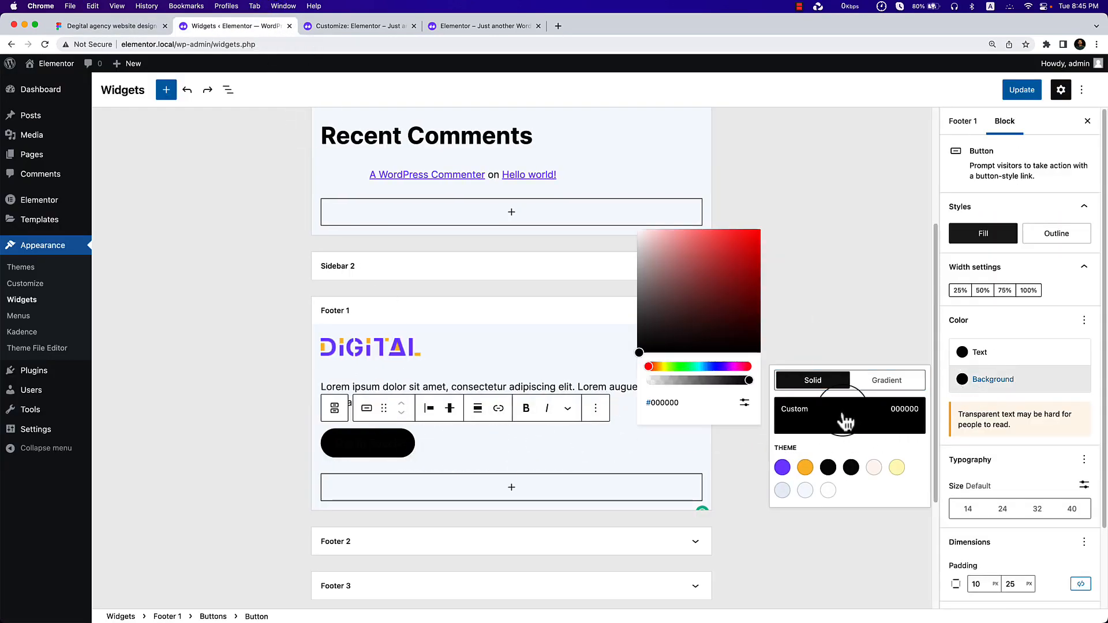
click(745, 404)
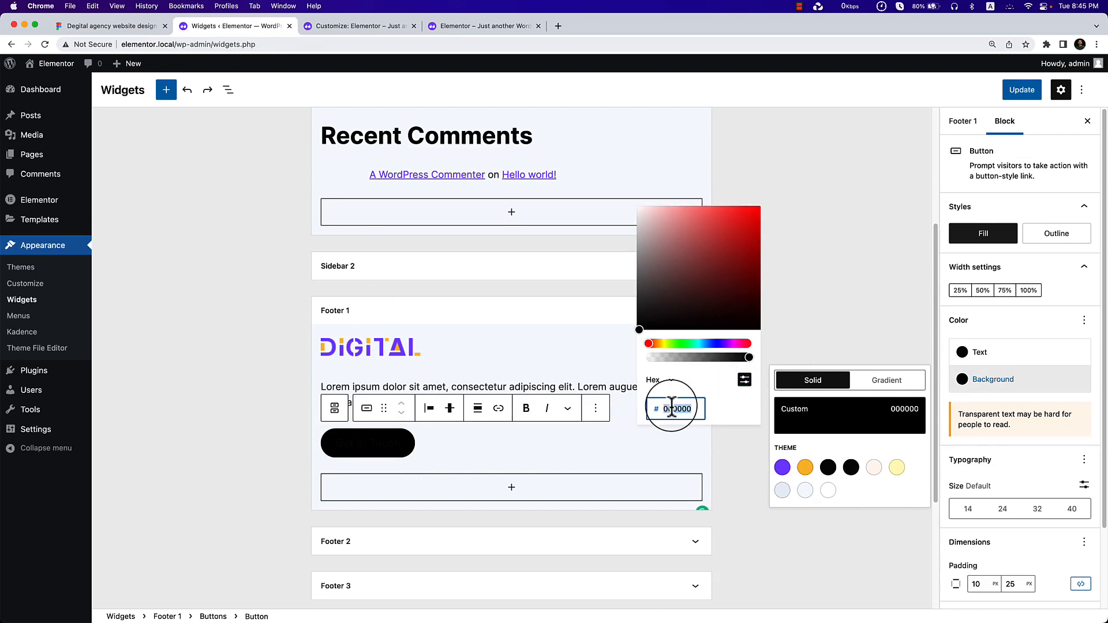
key(super+v)
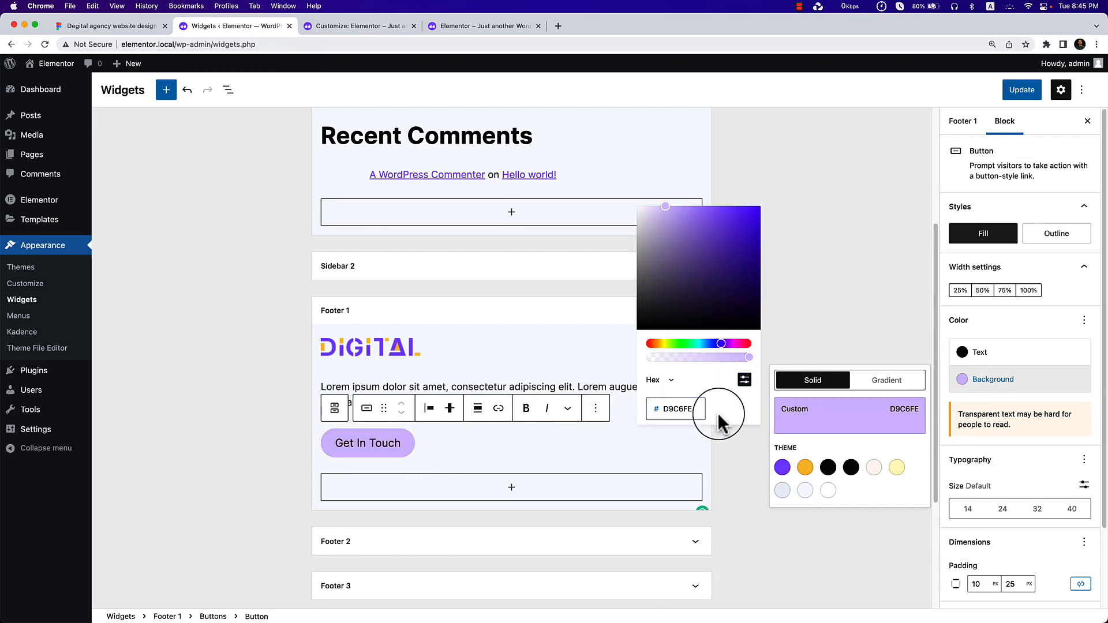
click(868, 315)
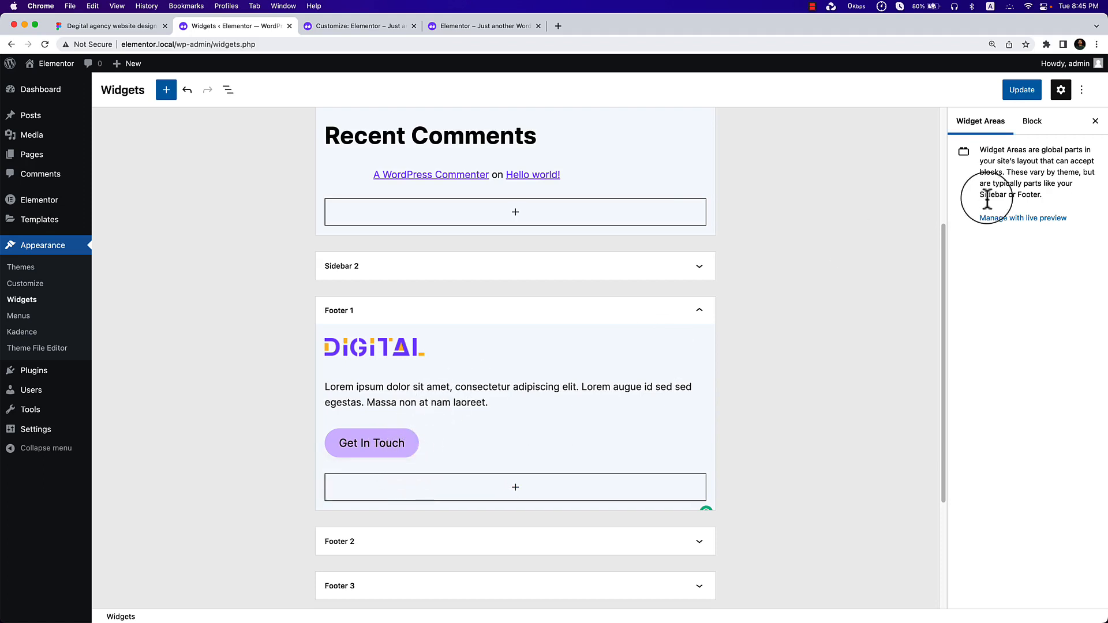
Examine the Get In Touch button's colour, typography, dimensions and border options in Footer 1.
click(405, 447)
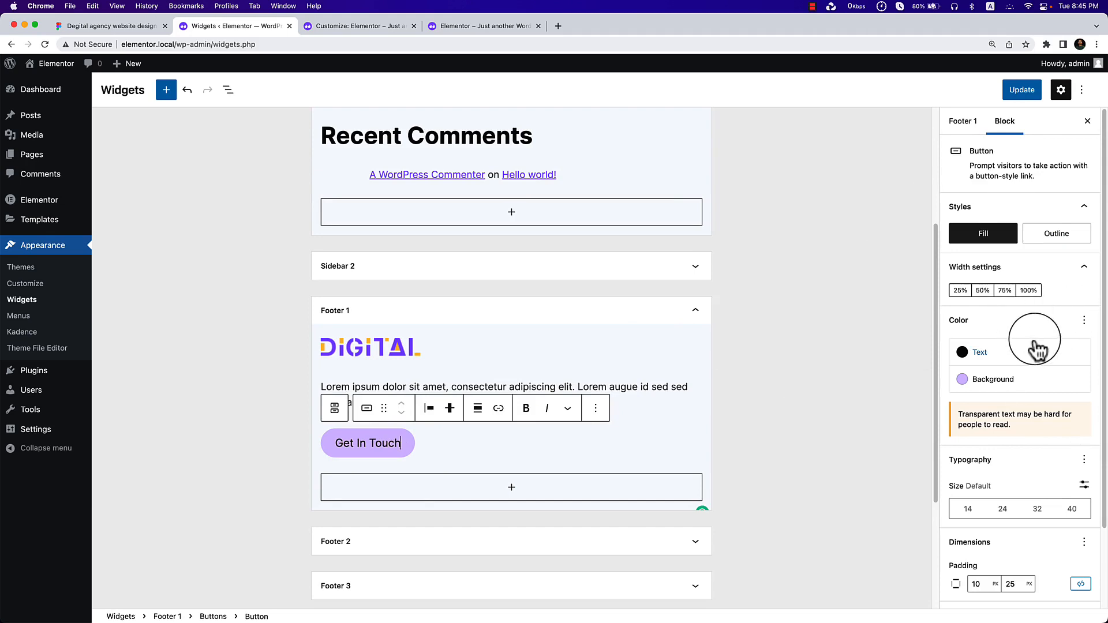
scroll(1058, 373, down, 3)
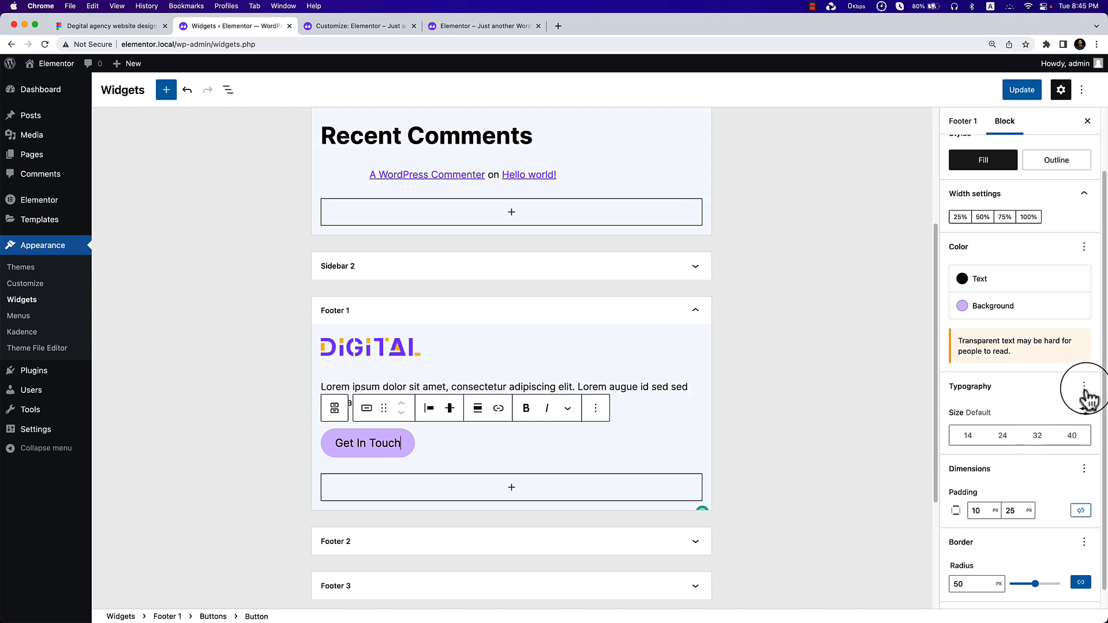
click(1084, 247)
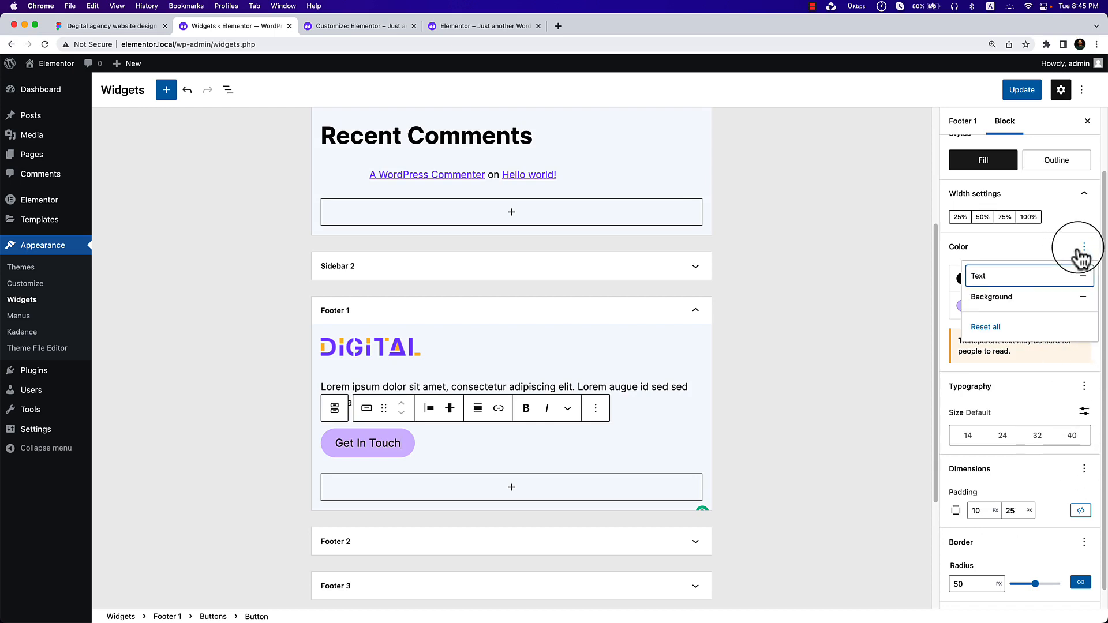
click(1023, 249)
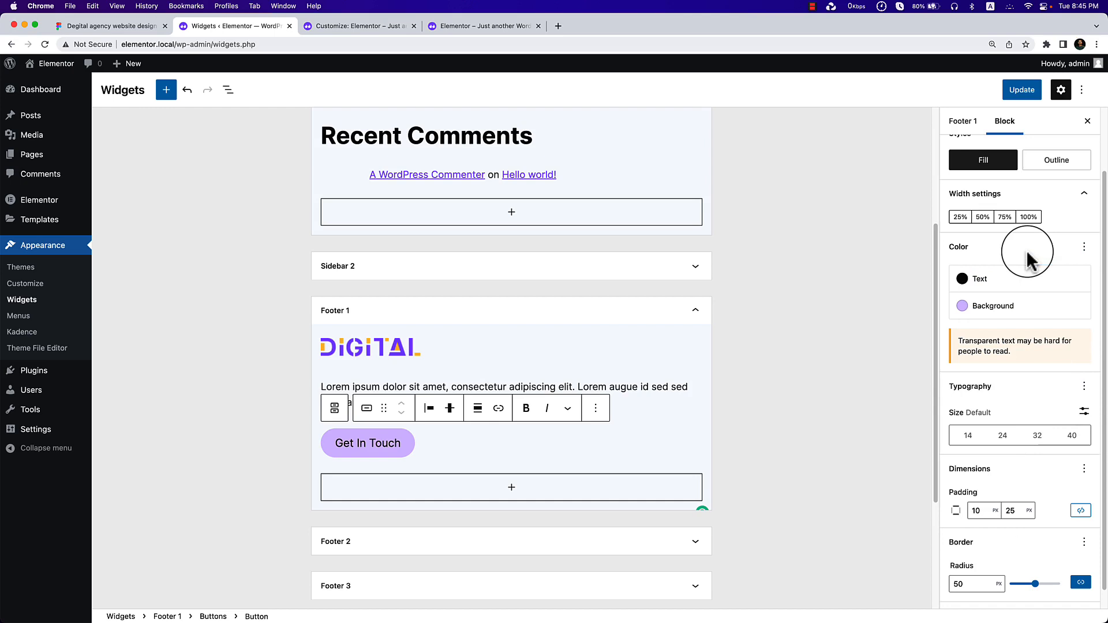
click(1084, 387)
click(1084, 387)
scroll(1061, 467, down, 1)
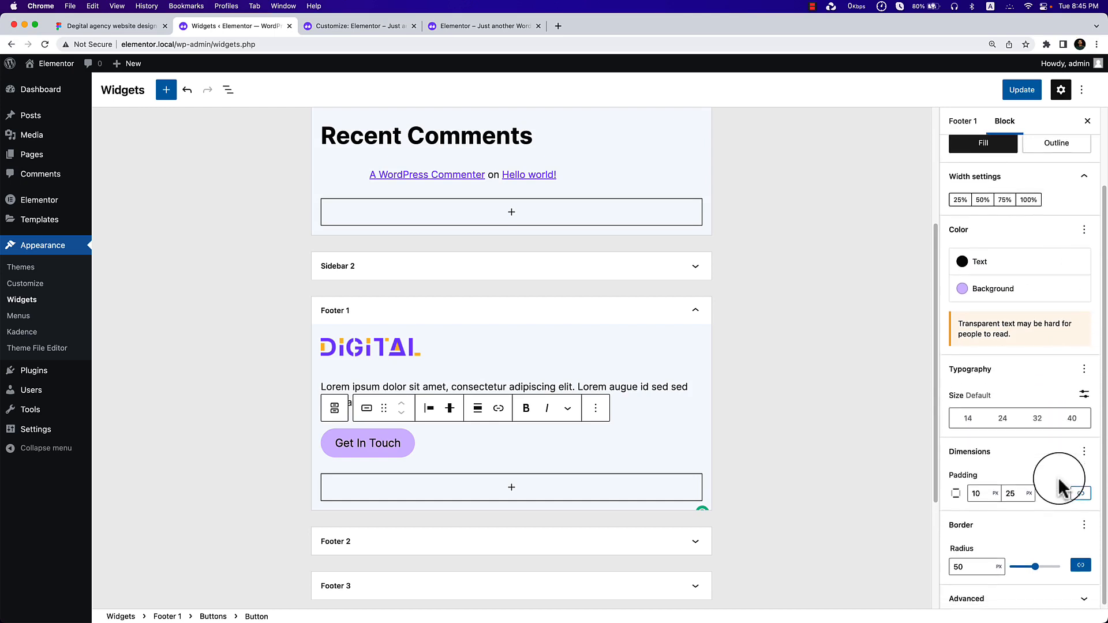
click(1084, 451)
click(1080, 452)
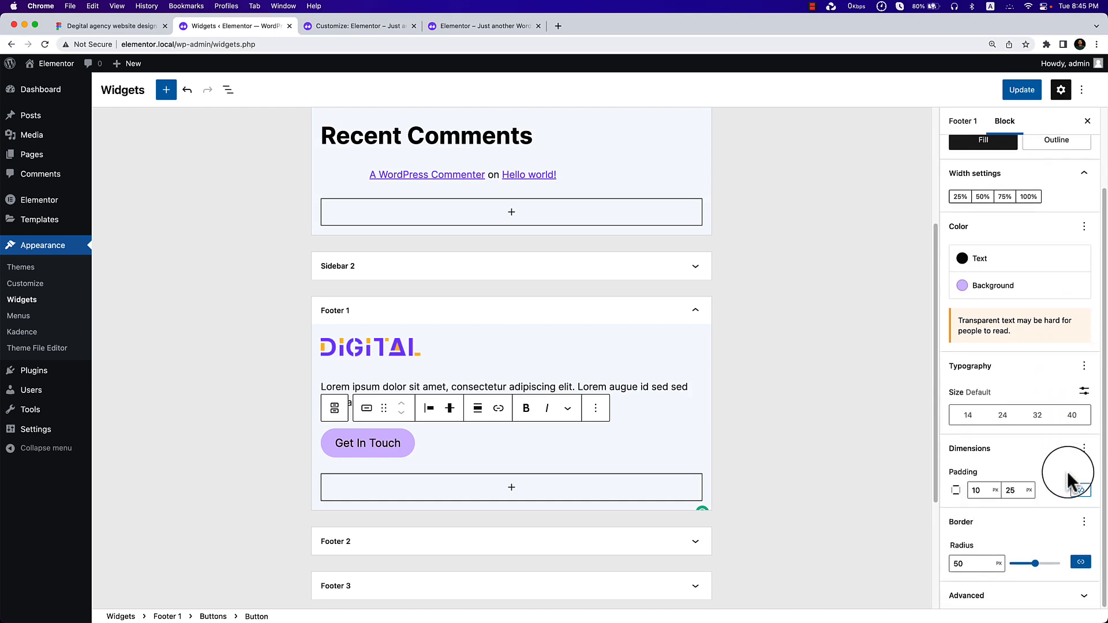
click(1083, 522)
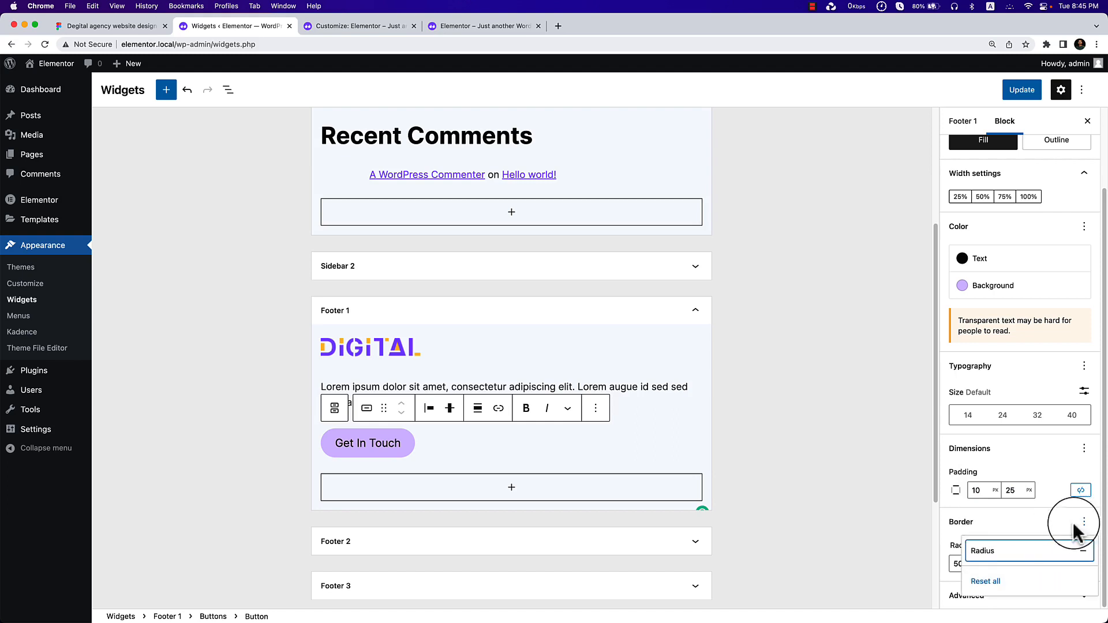
click(1015, 540)
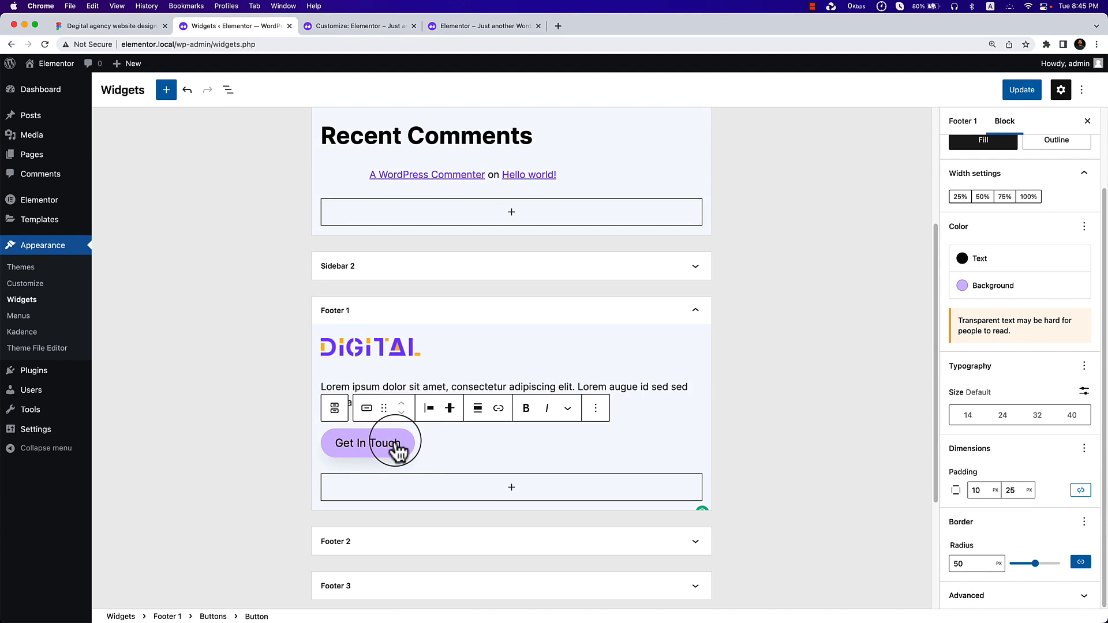
Deselect the Get In Touch button and save the widget changes.
click(808, 373)
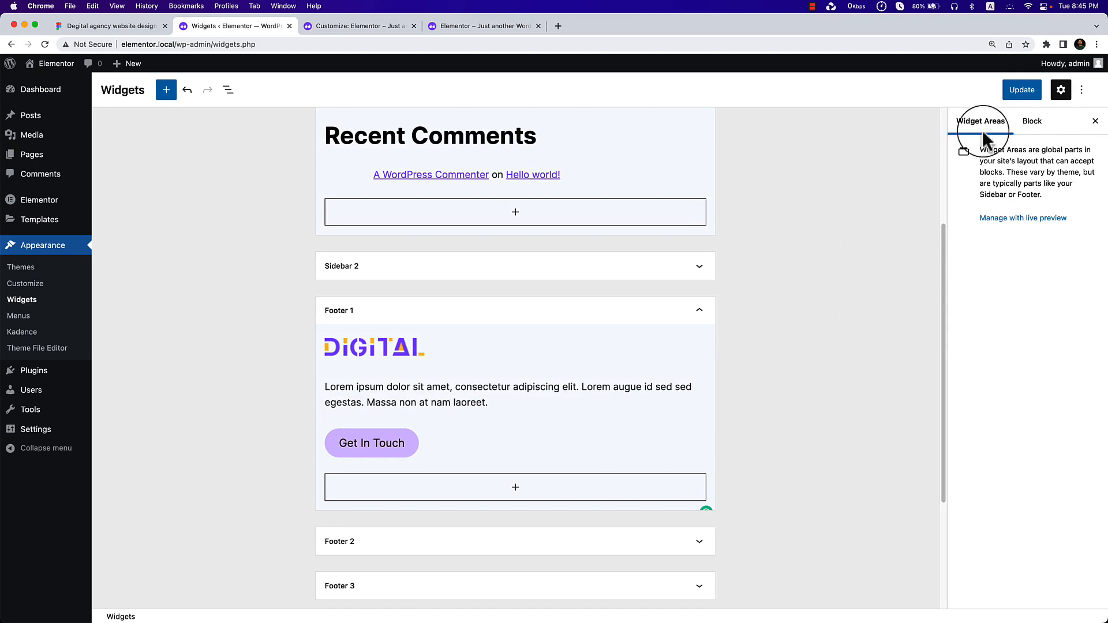
click(1023, 92)
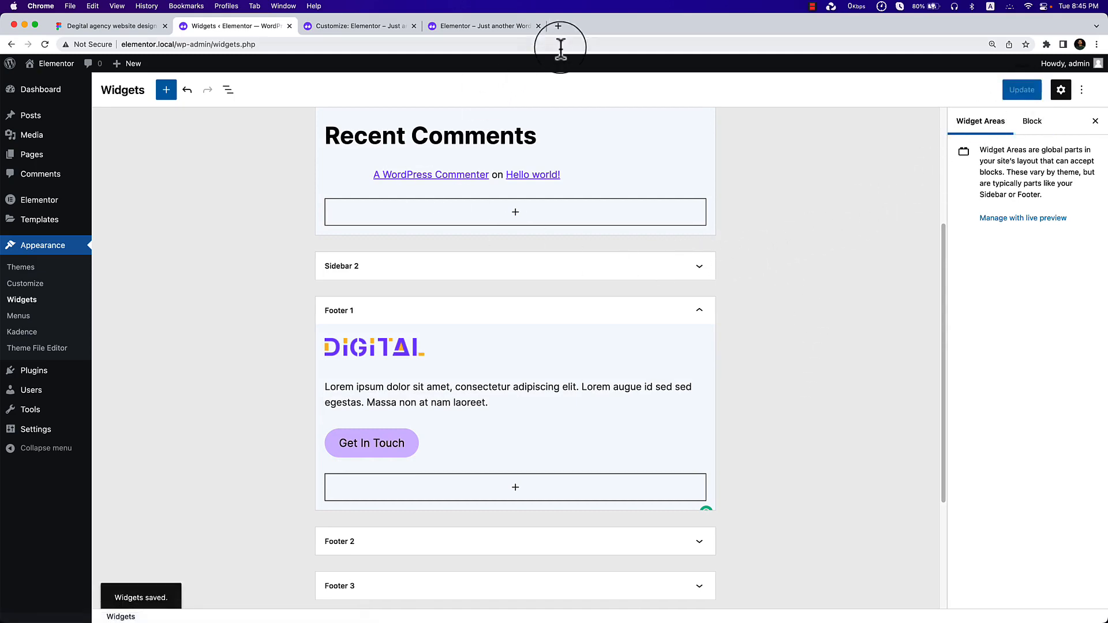
Open the creator's YouTube channel in a new browser tab and look through its uploaded videos.
click(557, 26)
text(youtube.com/rad)
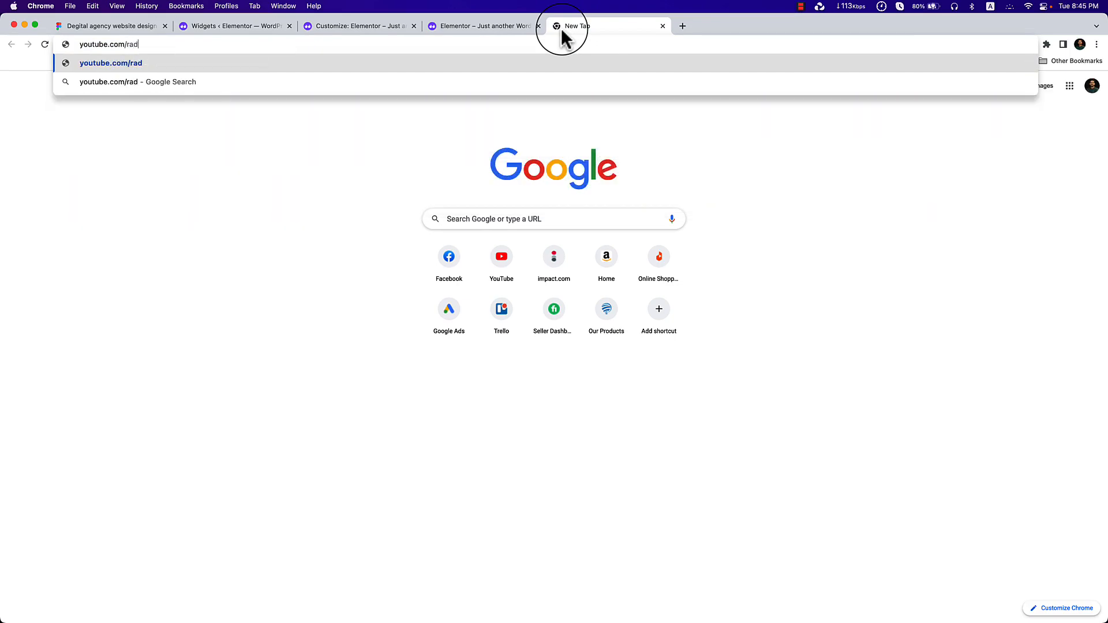
key(BackSpace)
text(i)
key(Return)
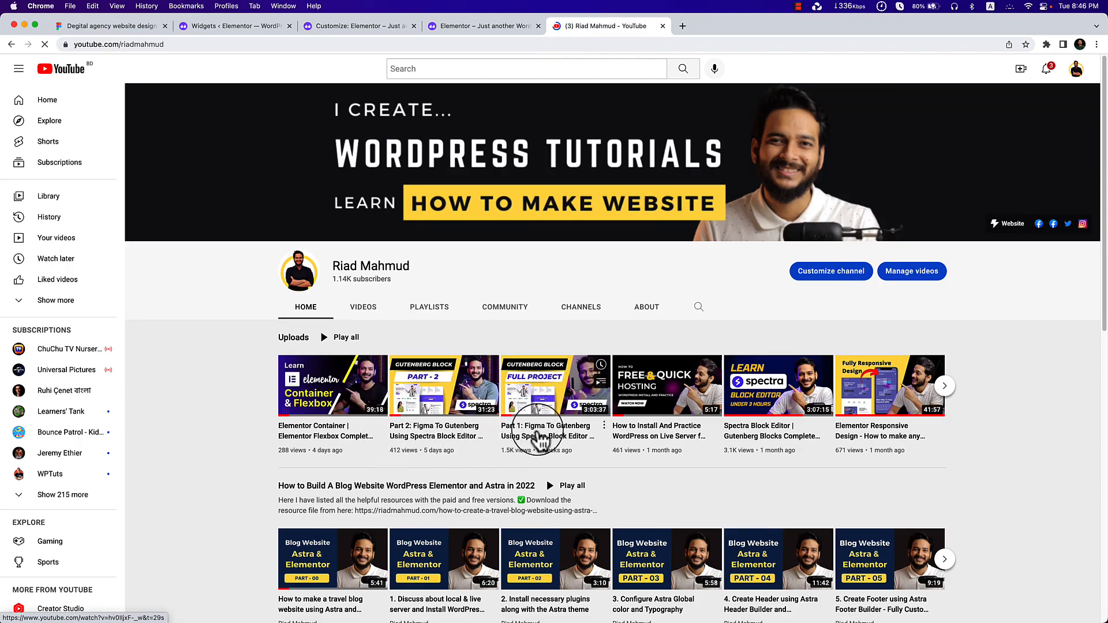
scroll(450, 426, down, 2)
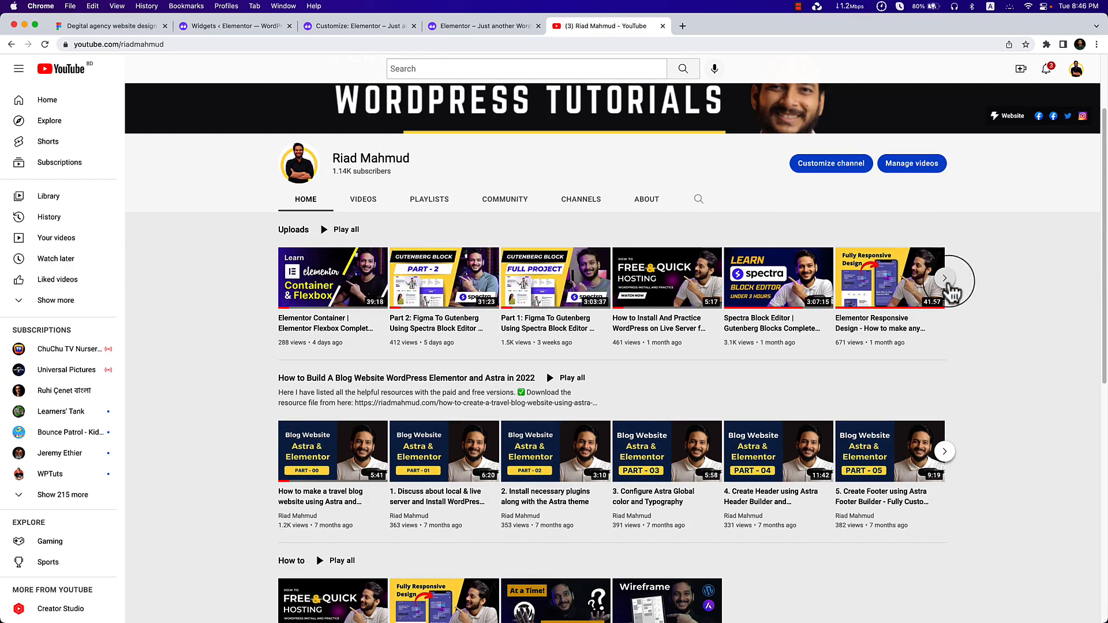
click(946, 286)
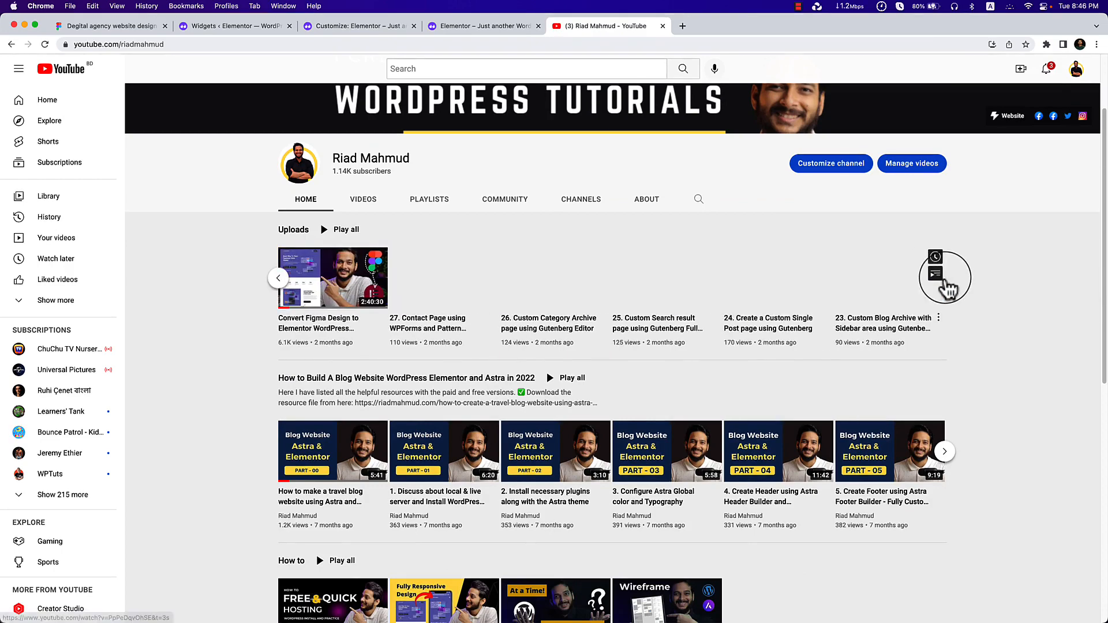
click(282, 288)
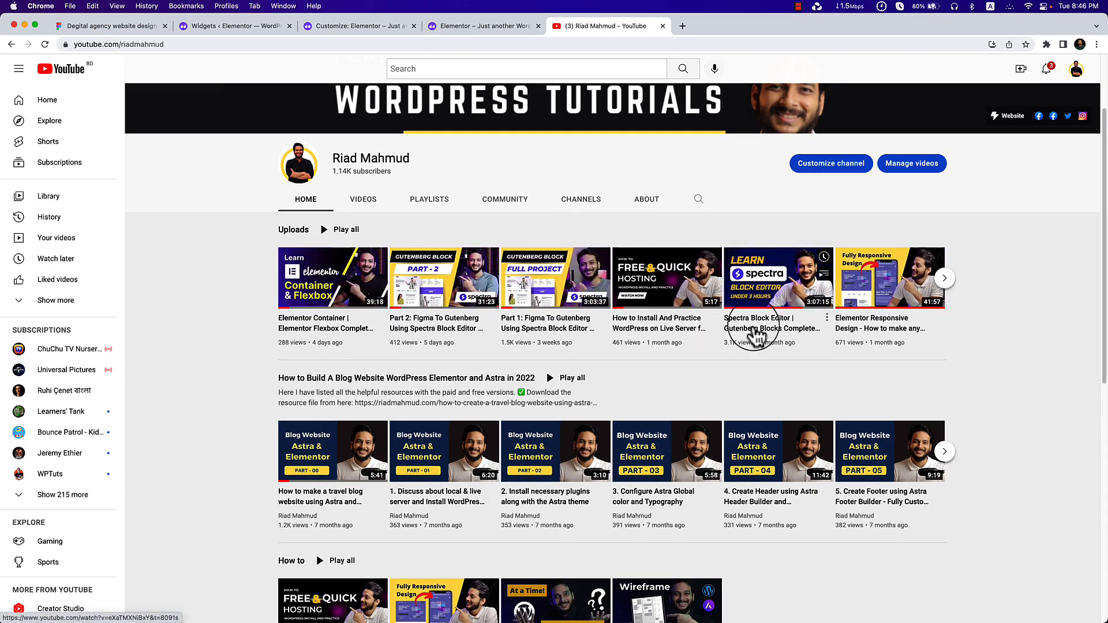
mouse_move(755, 334)
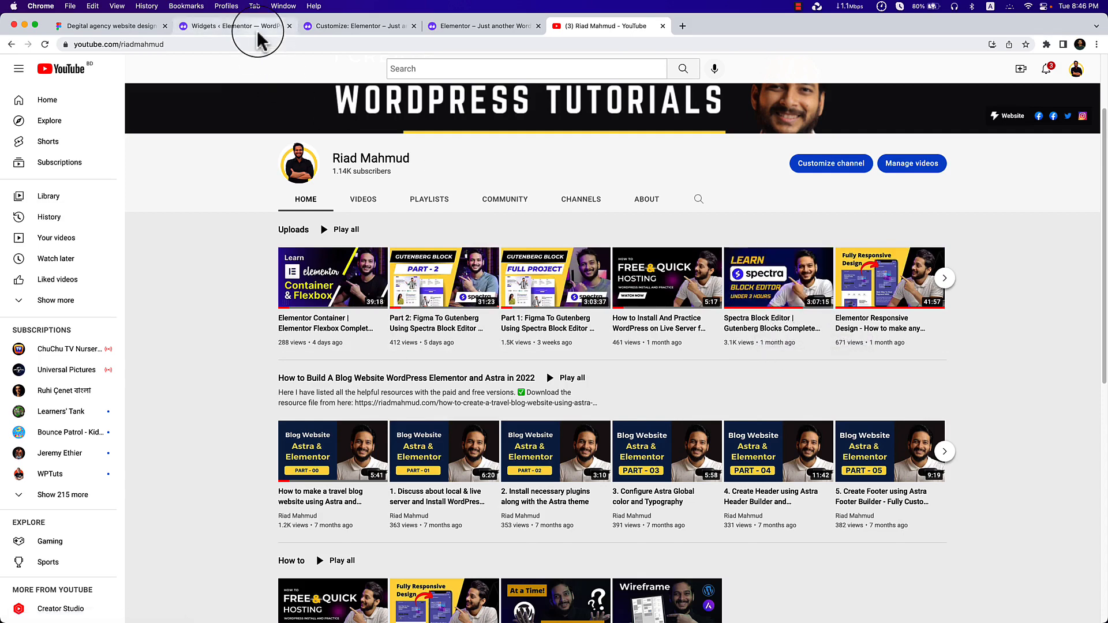
Switch to the Customizer, reload it to refresh the preview, and open the Footer settings.
click(350, 27)
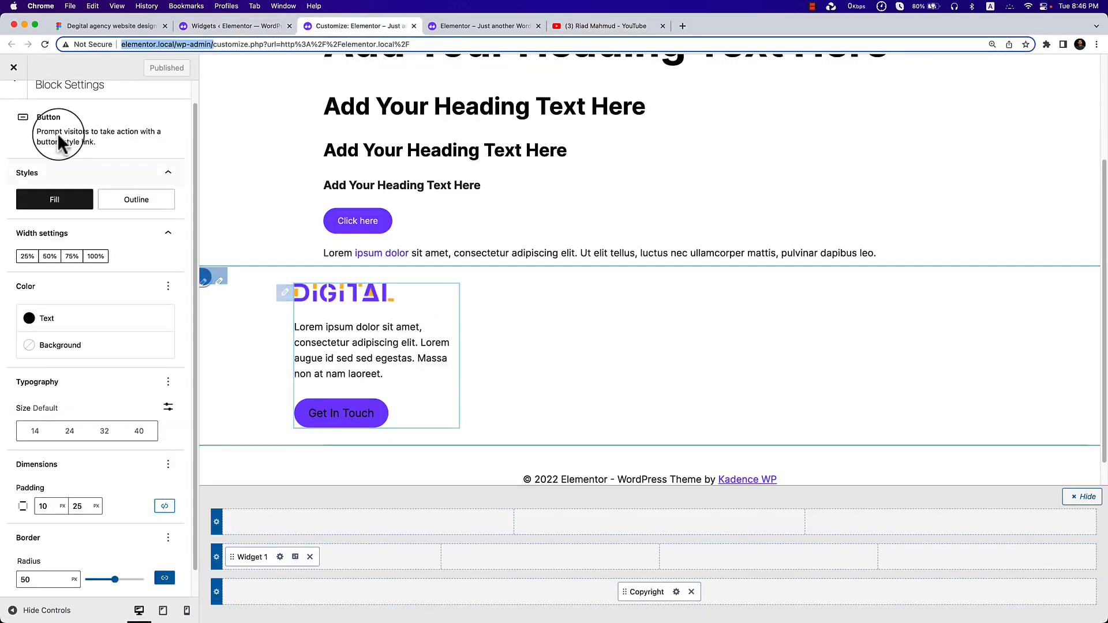
click(43, 45)
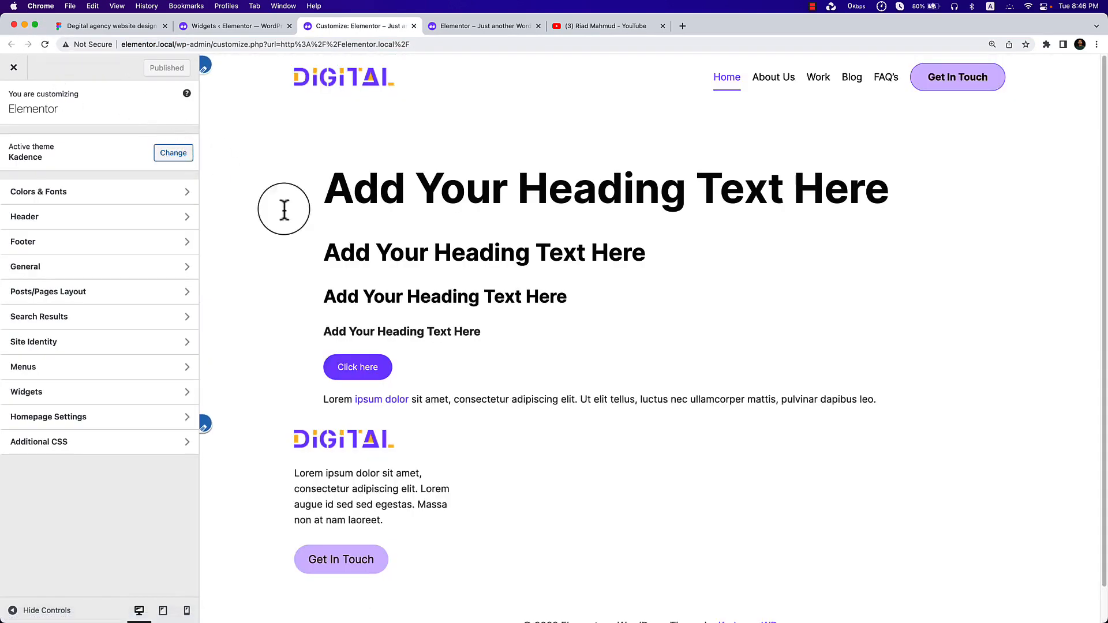
scroll(531, 424, down, 2)
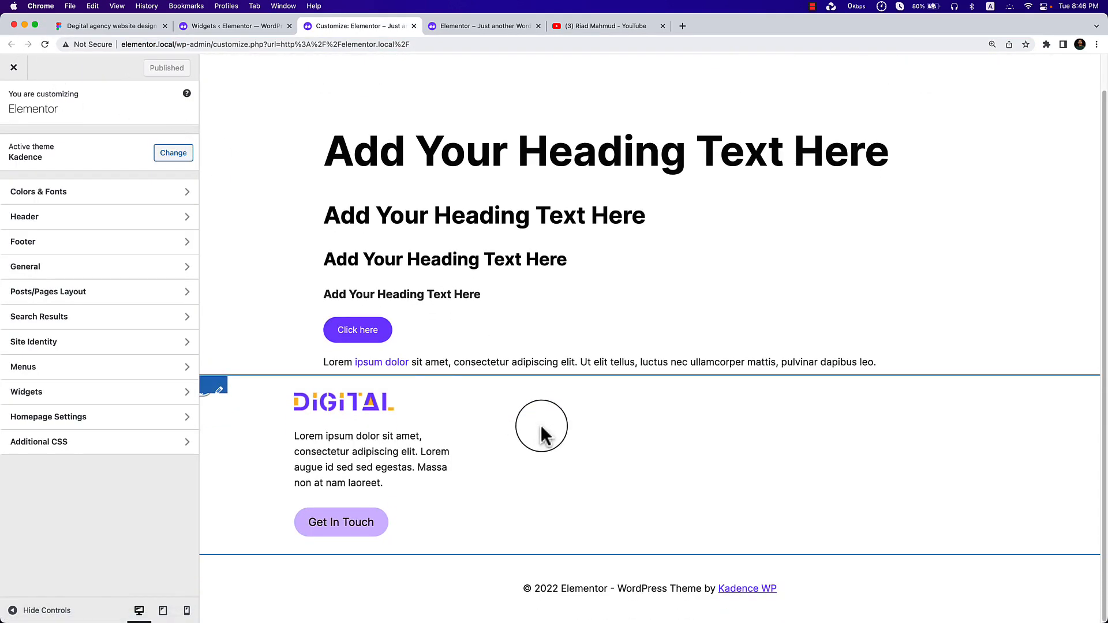
click(82, 249)
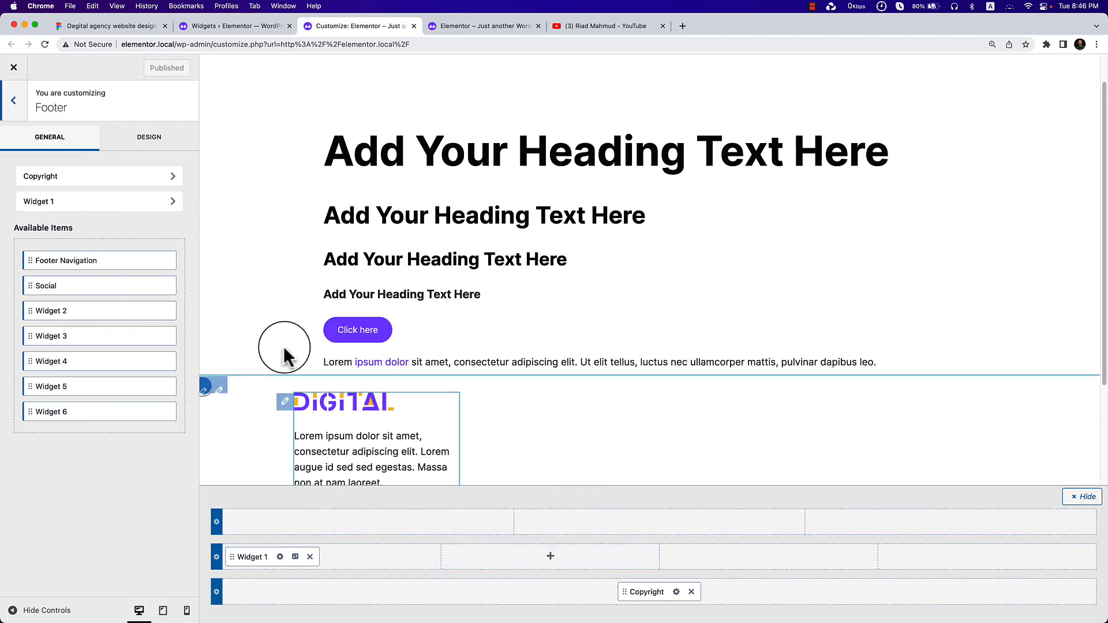
Inspect the font settings of the footer's Services heading in the Figma design, detaching its text style.
click(116, 25)
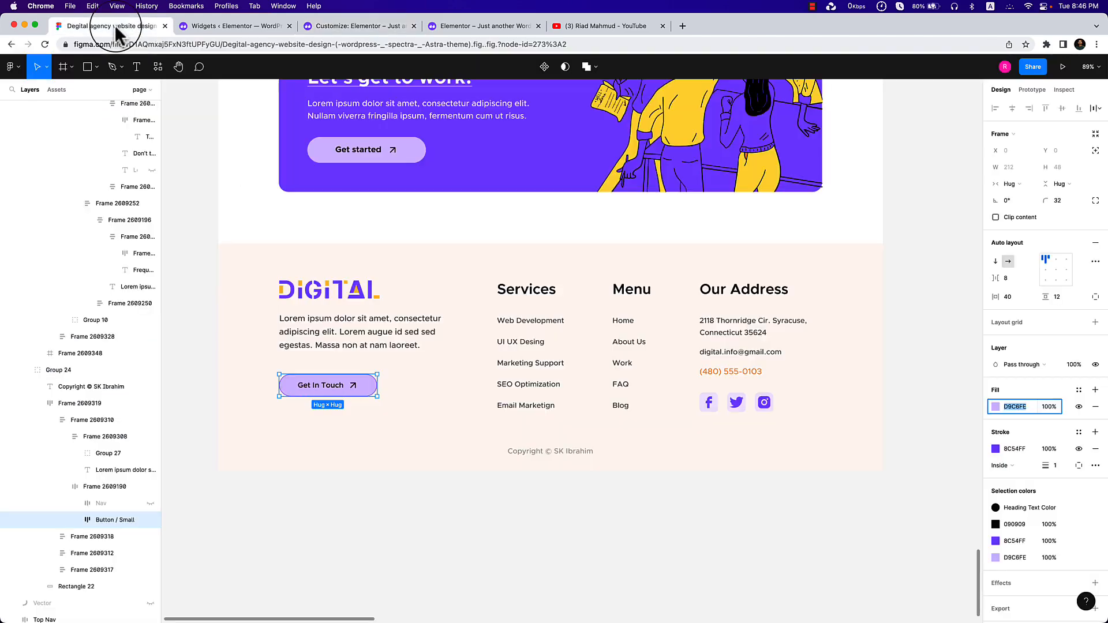
double_click(525, 305)
double_click(519, 292)
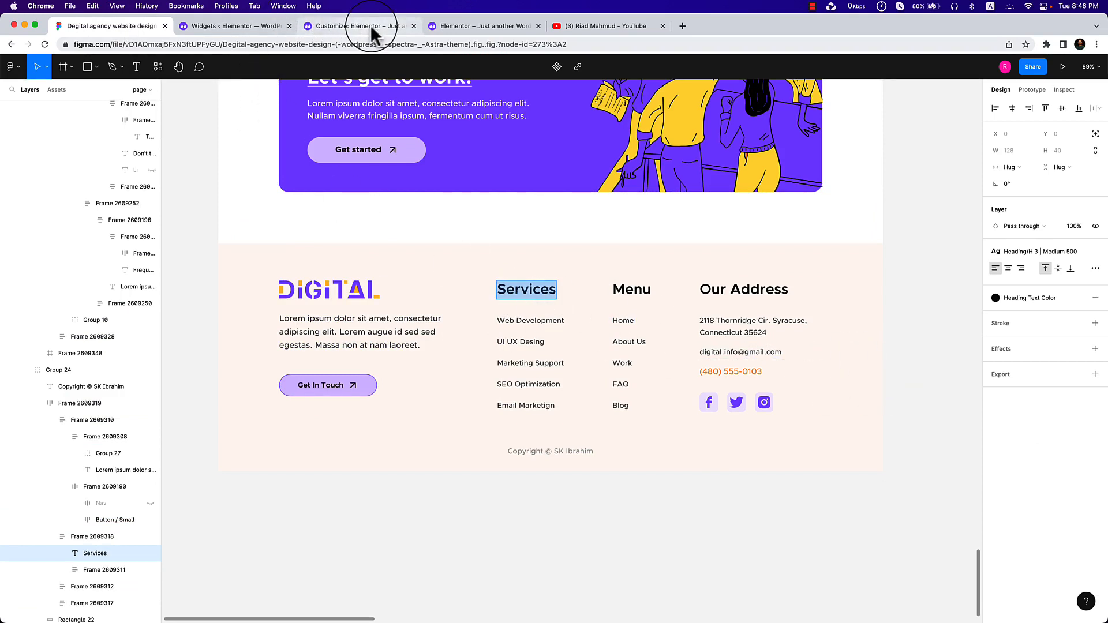
click(1092, 253)
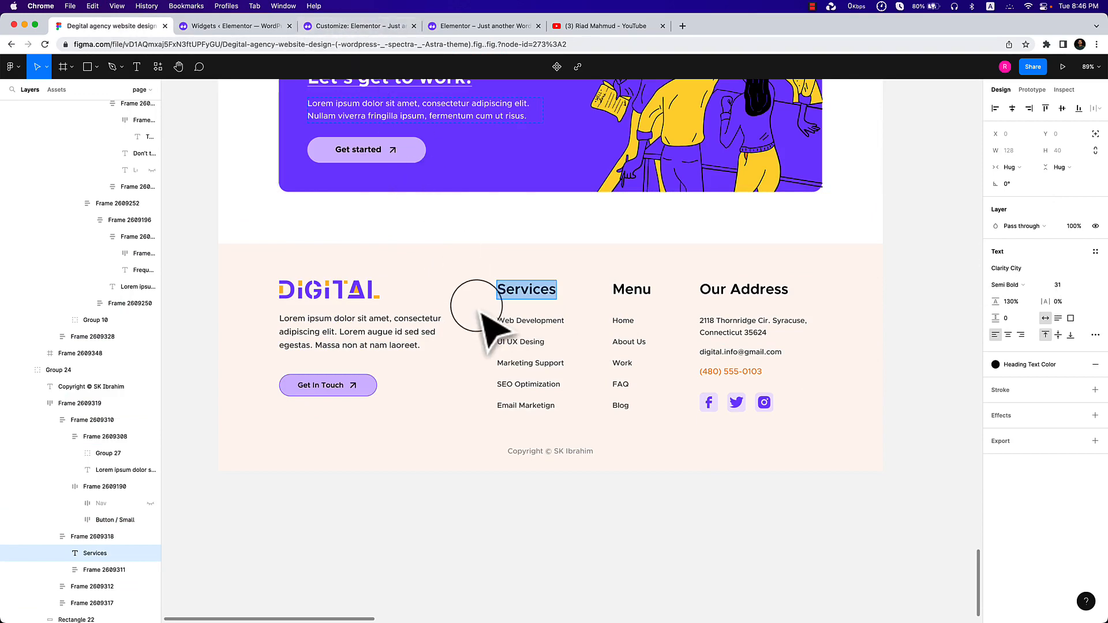
Add Widget 2 to the second column of the footer's middle row in the Customizer and open it for editing.
click(323, 26)
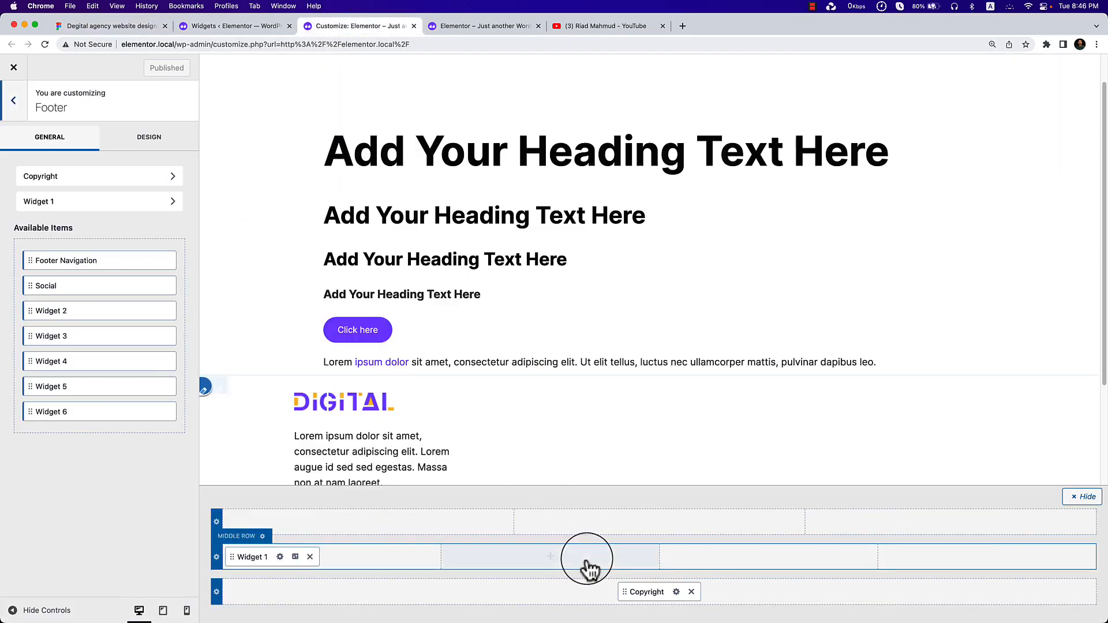
click(565, 563)
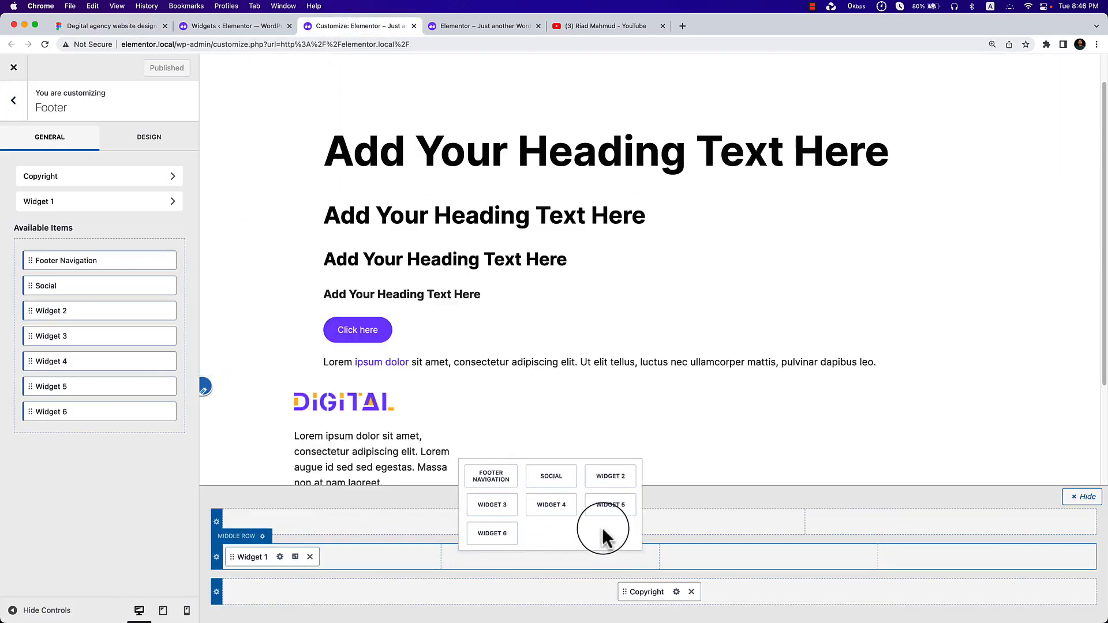
click(610, 477)
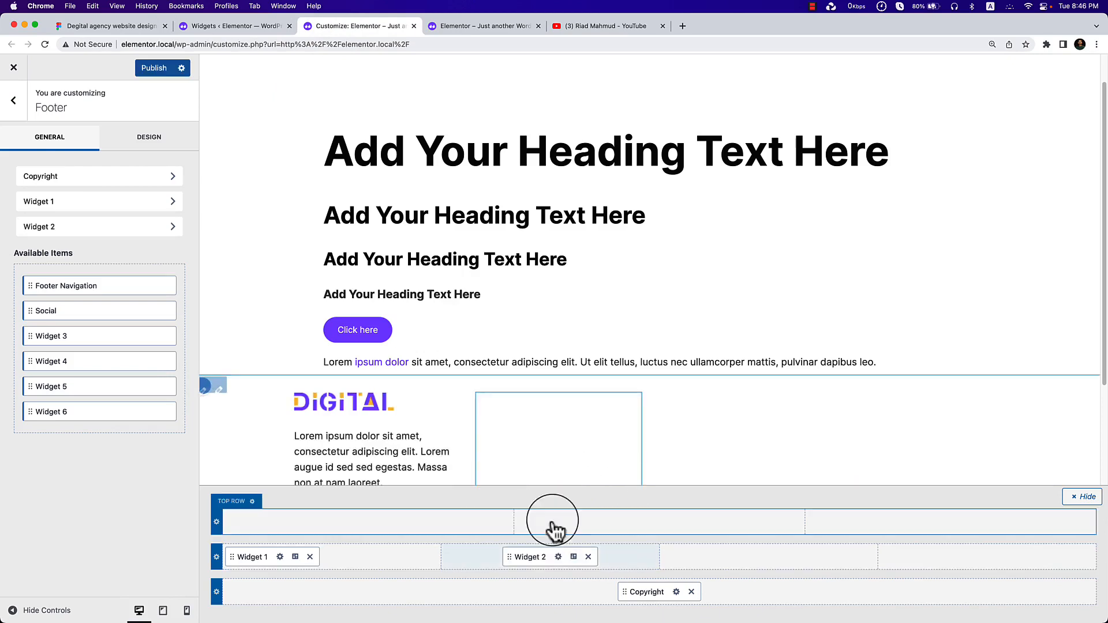
click(86, 230)
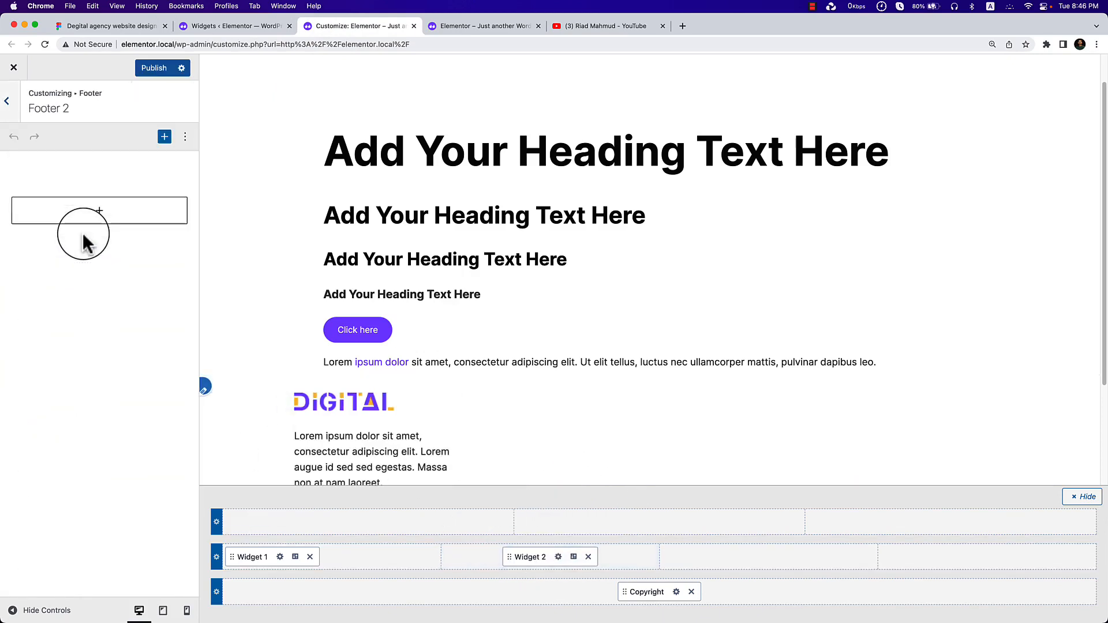
Insert a Navigation Menu block in Footer 2 and assign the Primary Menu to it.
click(93, 212)
text(na)
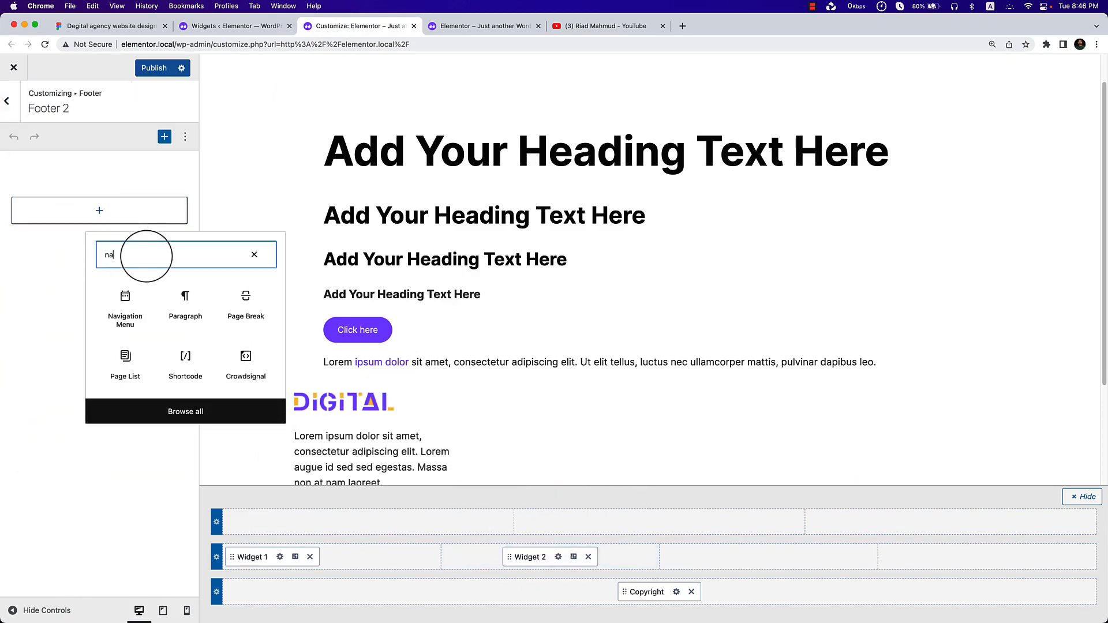
click(138, 314)
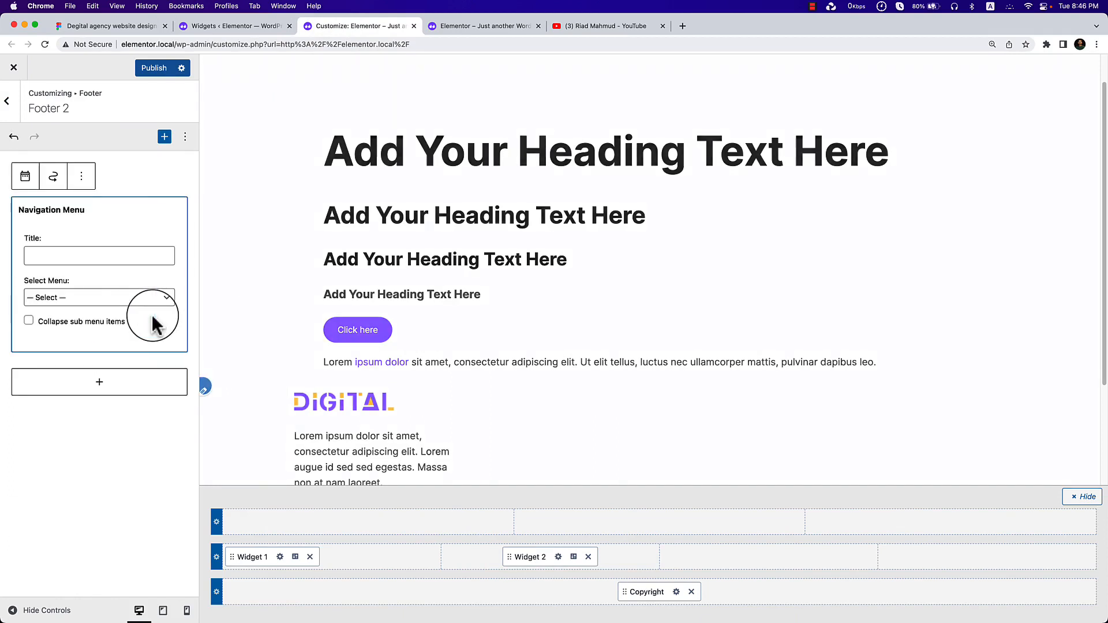
click(62, 309)
click(73, 310)
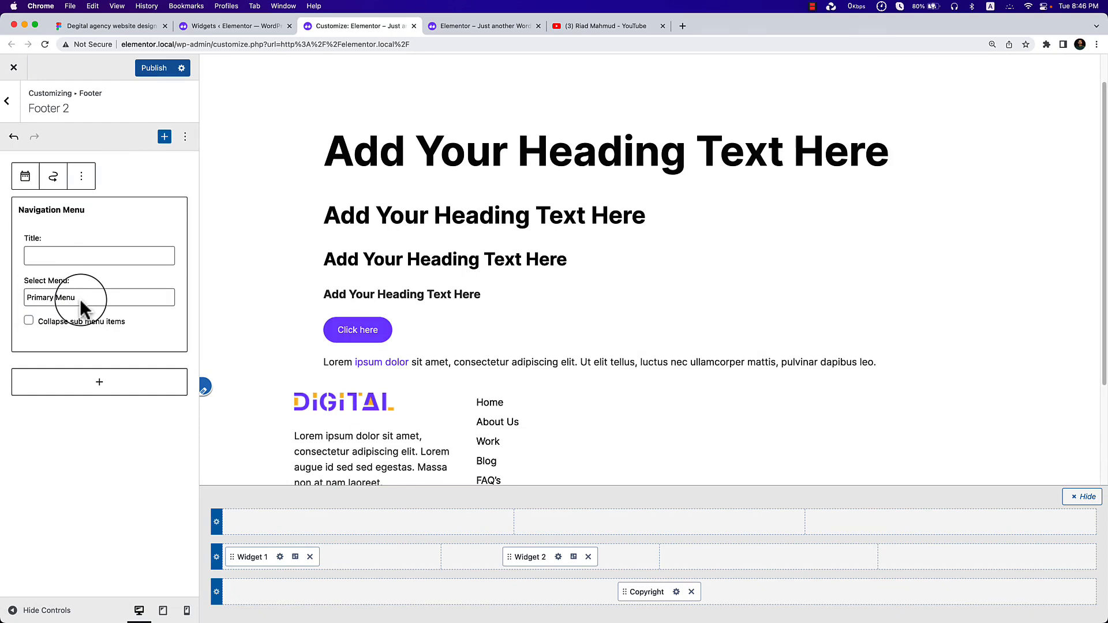
Title the Footer 2 navigation menu Services and publish the changes.
scroll(427, 375, down, 3)
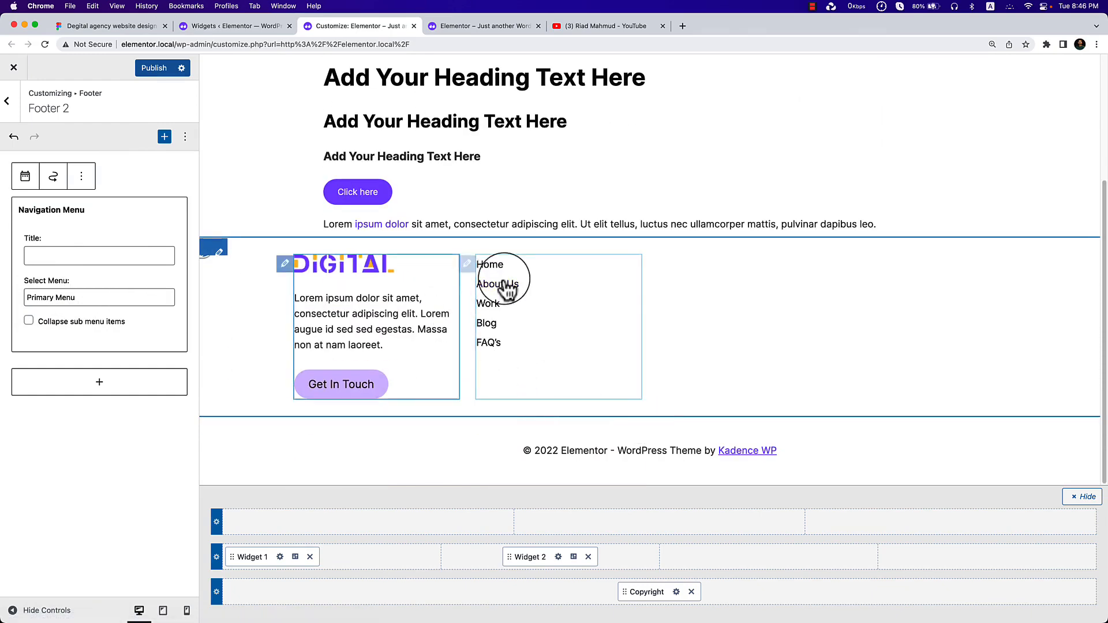
click(52, 258)
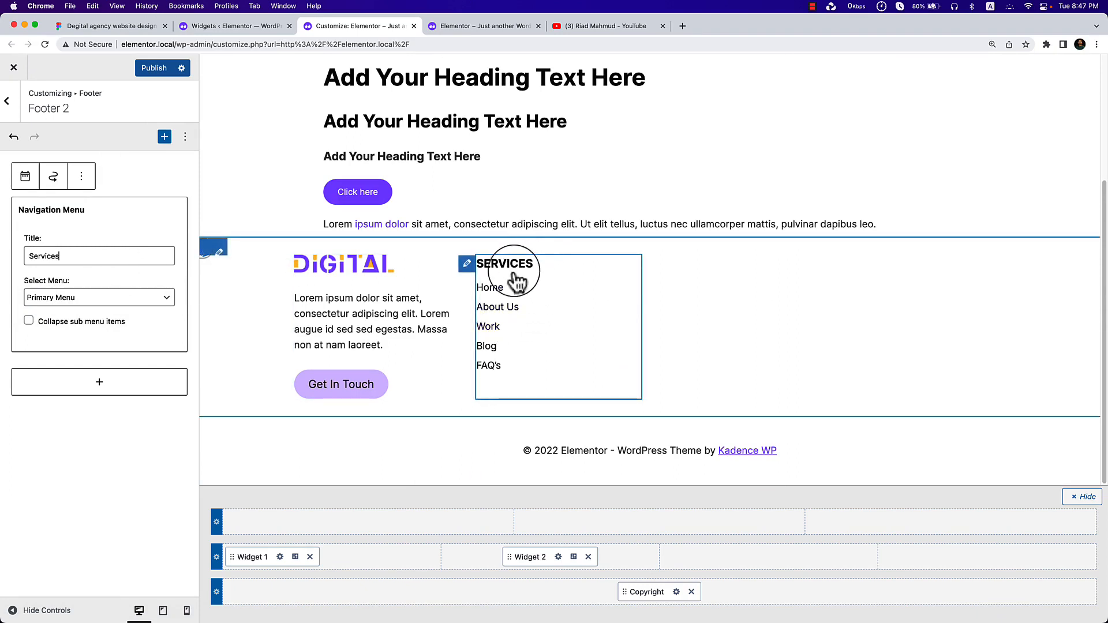
click(151, 69)
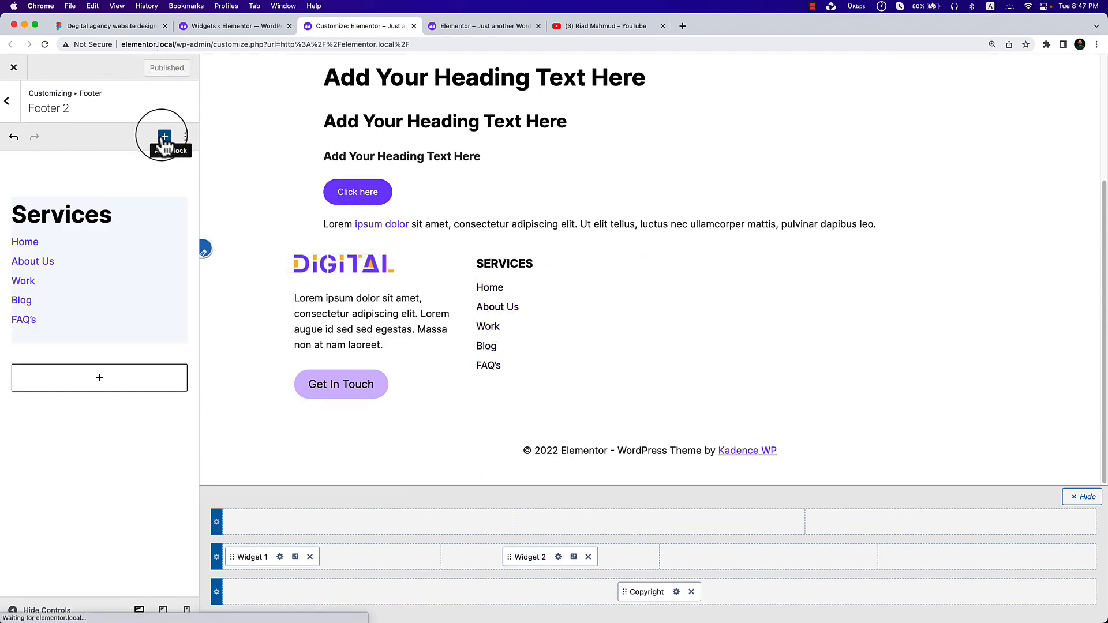
Create a new WordPress menu named Service, and copy the Web Development link text from the Figma footer.
click(247, 26)
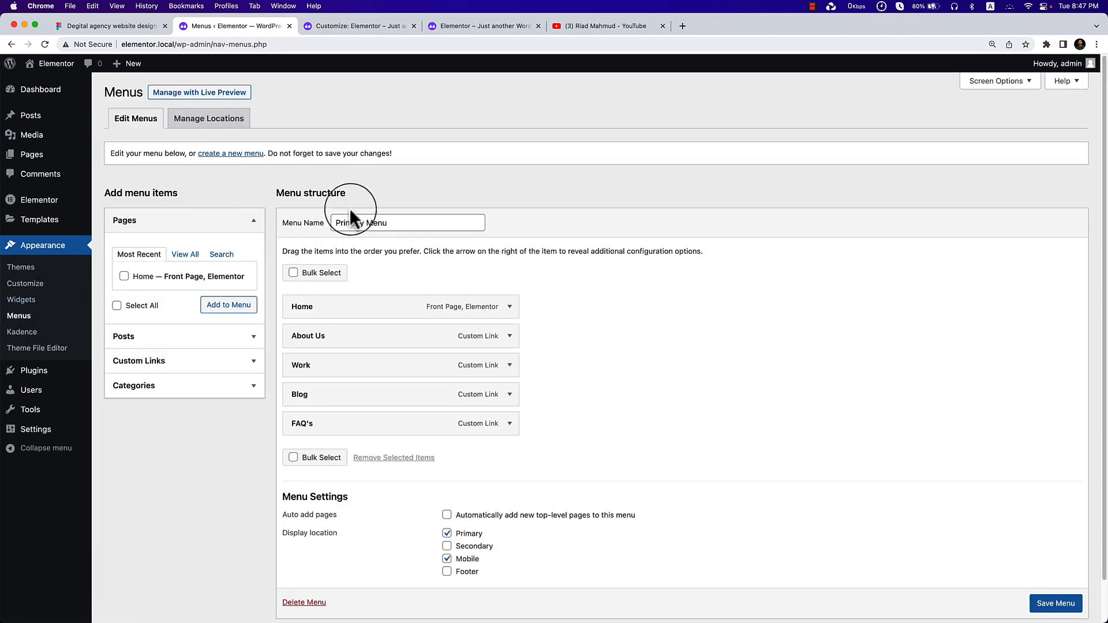
click(240, 154)
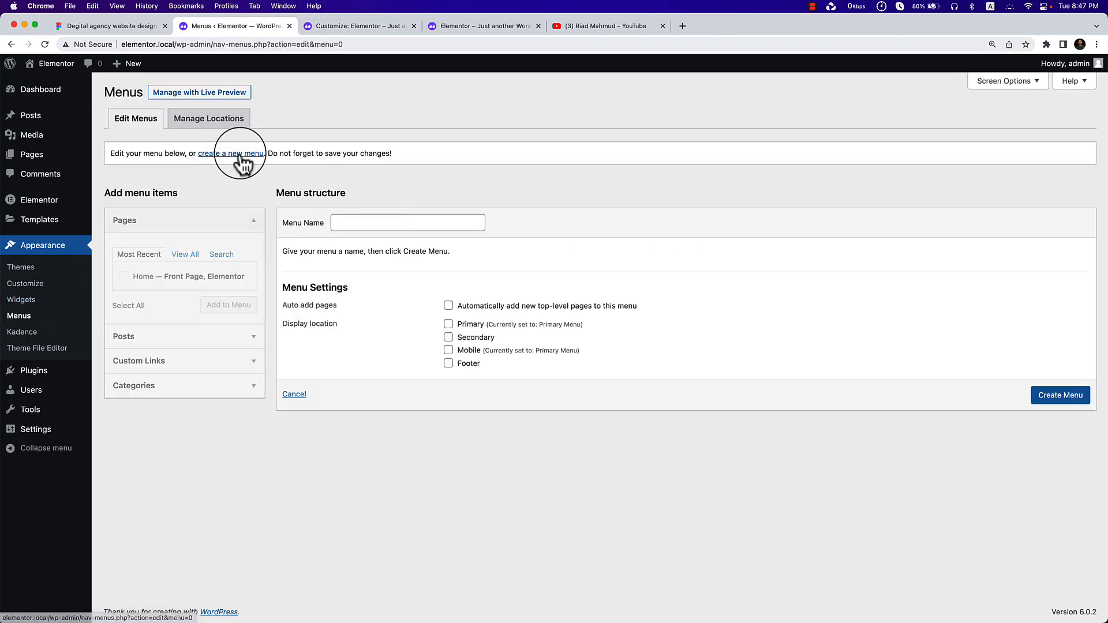
click(130, 29)
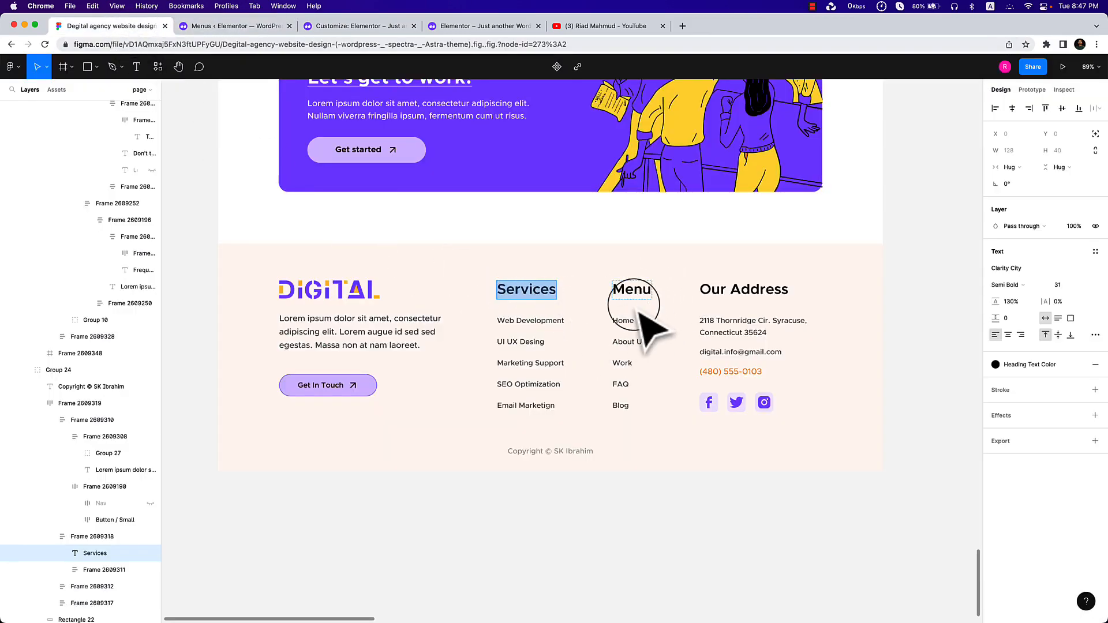
double_click(509, 321)
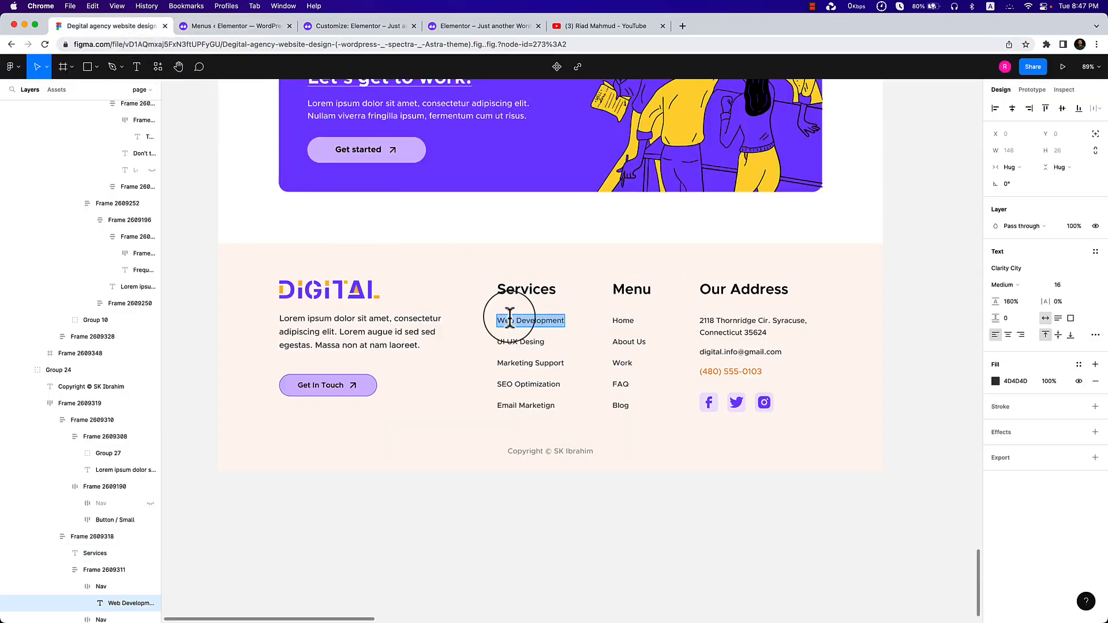
click(260, 26)
click(383, 228)
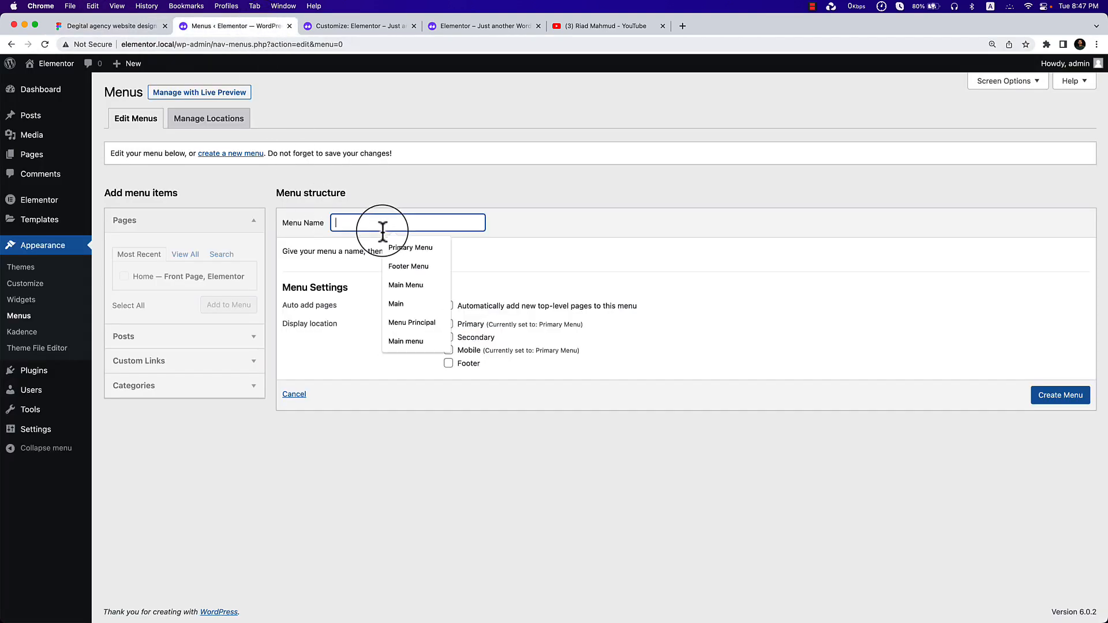
text(SE)
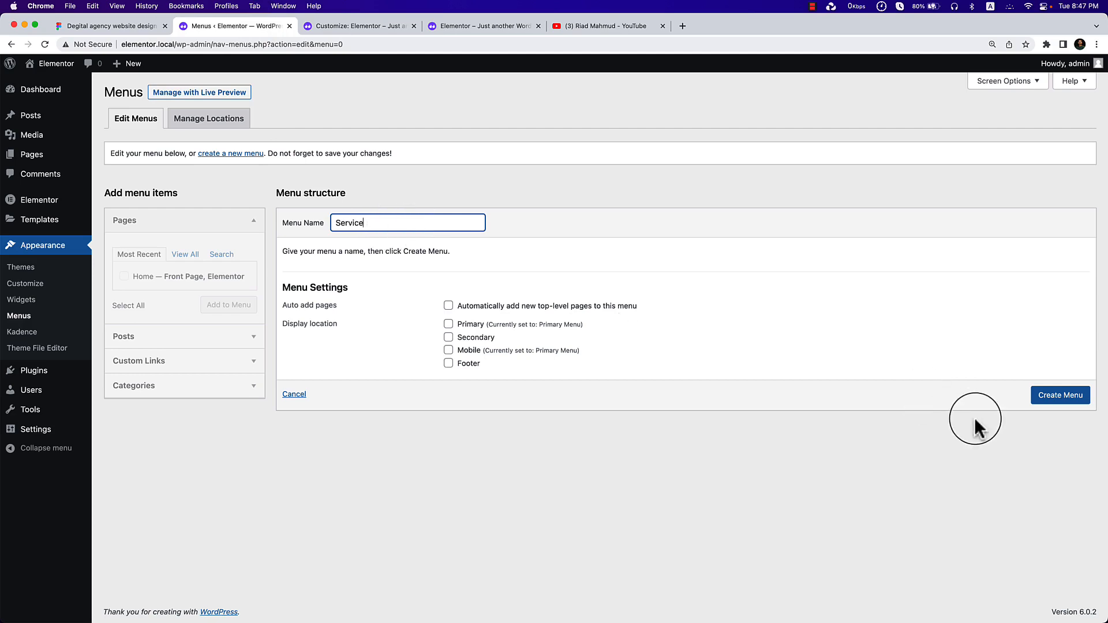
click(1046, 409)
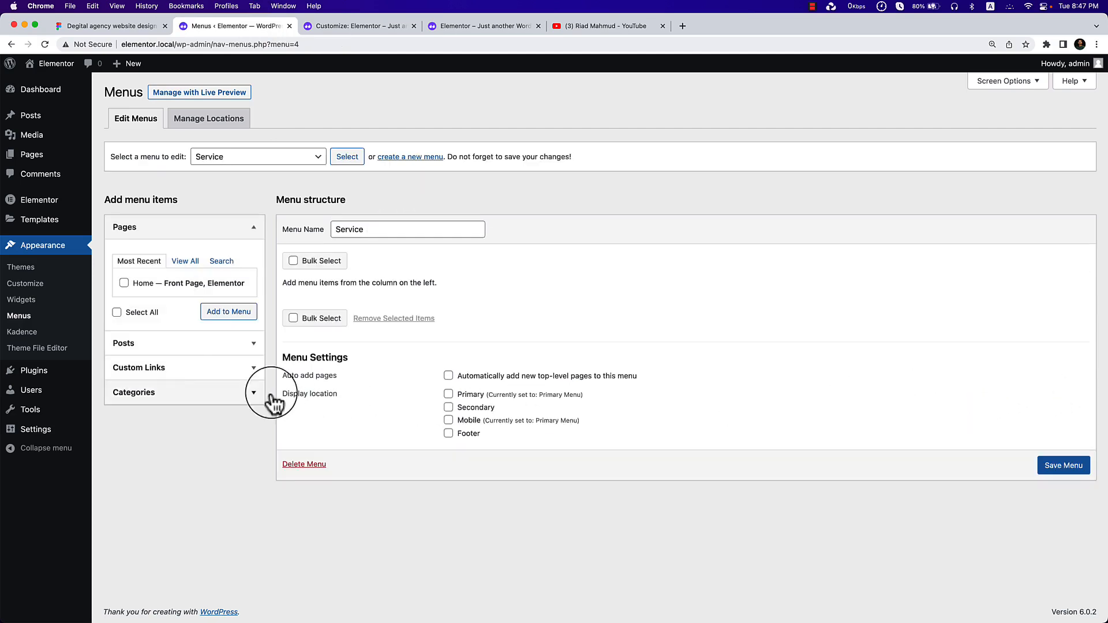
Add a custom link labelled Web Development with the URL # to the Service menu.
click(192, 372)
click(218, 315)
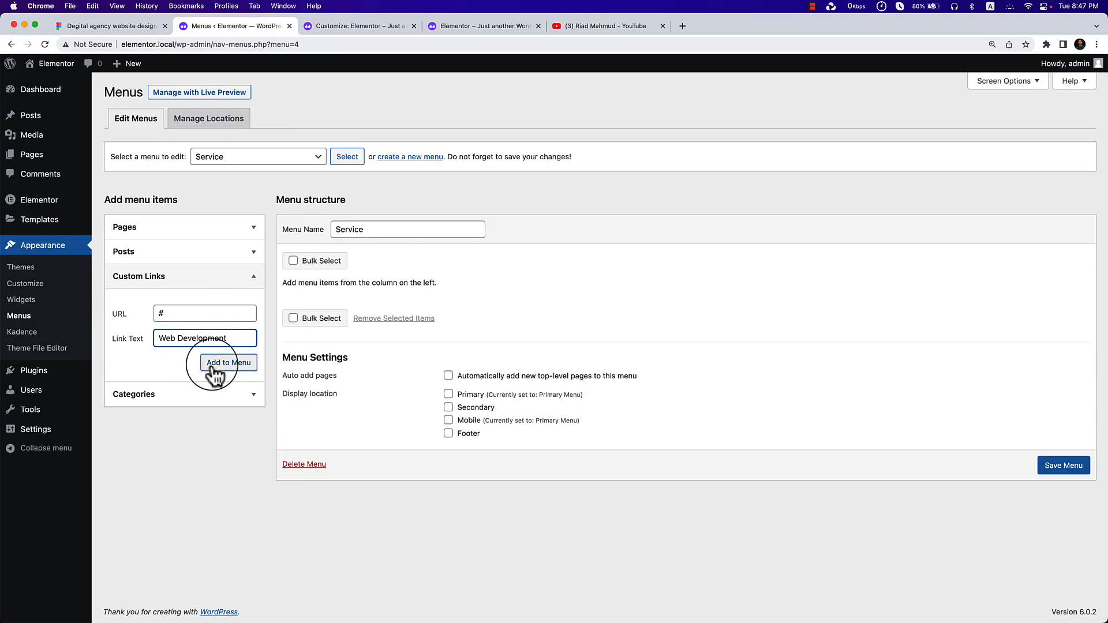
click(228, 362)
Add the UI UX link text from the Figma footer as a custom link to #, correcting its label to UI UX Design.
click(115, 26)
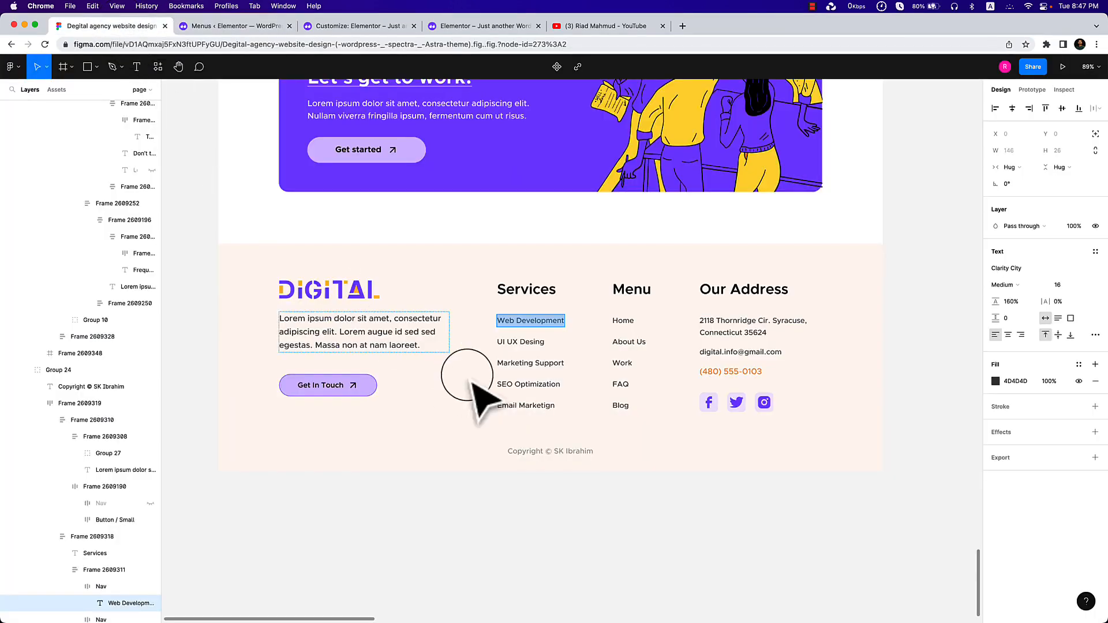
double_click(510, 344)
key(super+c)
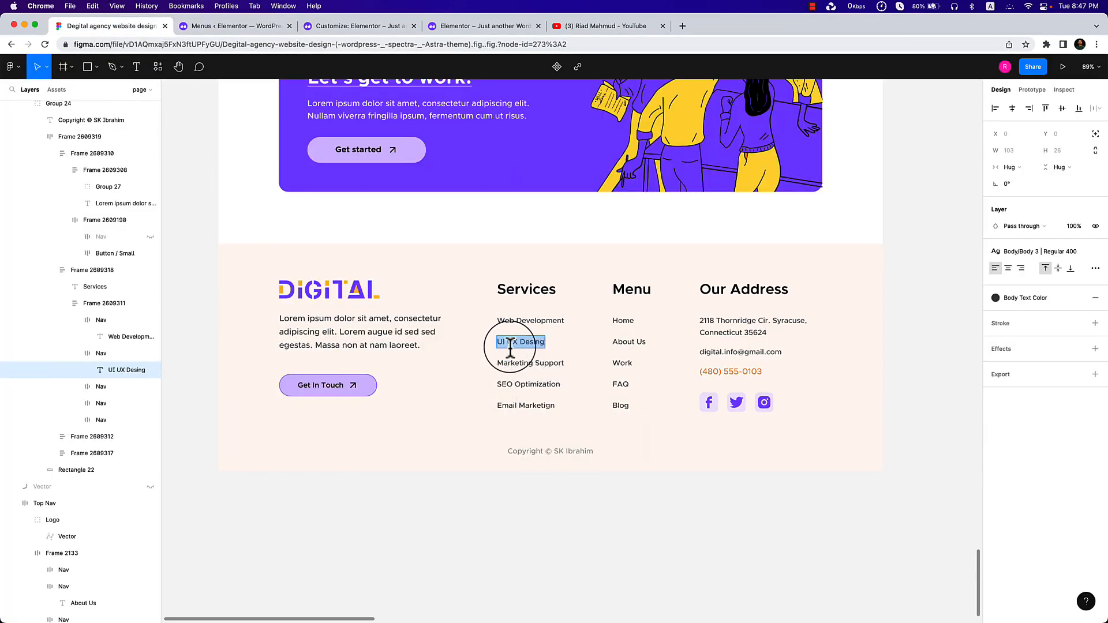
click(248, 26)
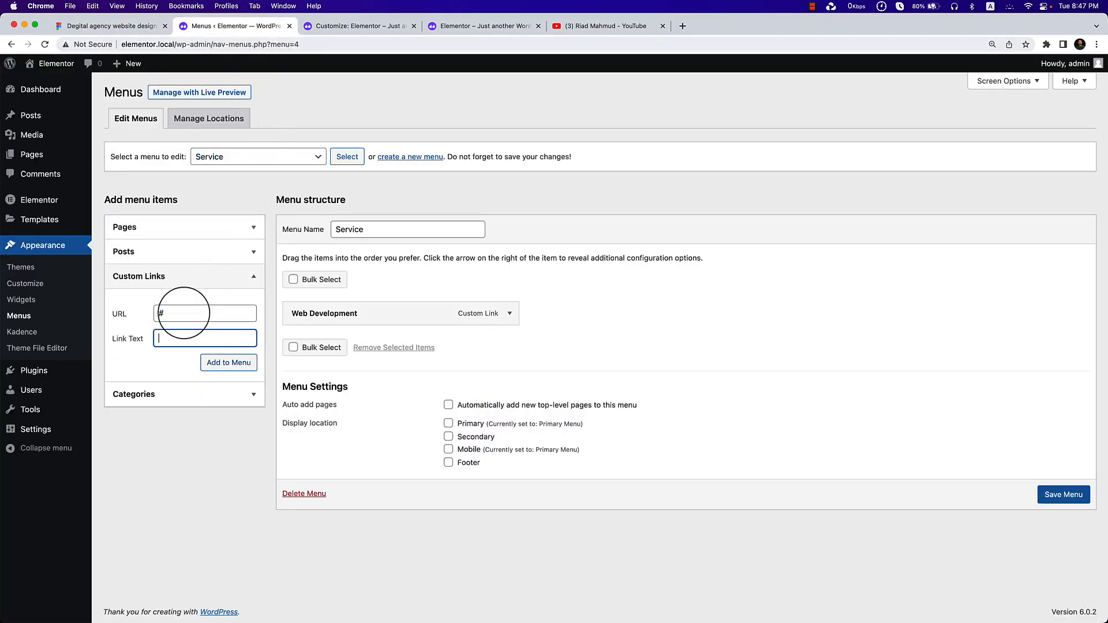
key(super+v)
click(228, 363)
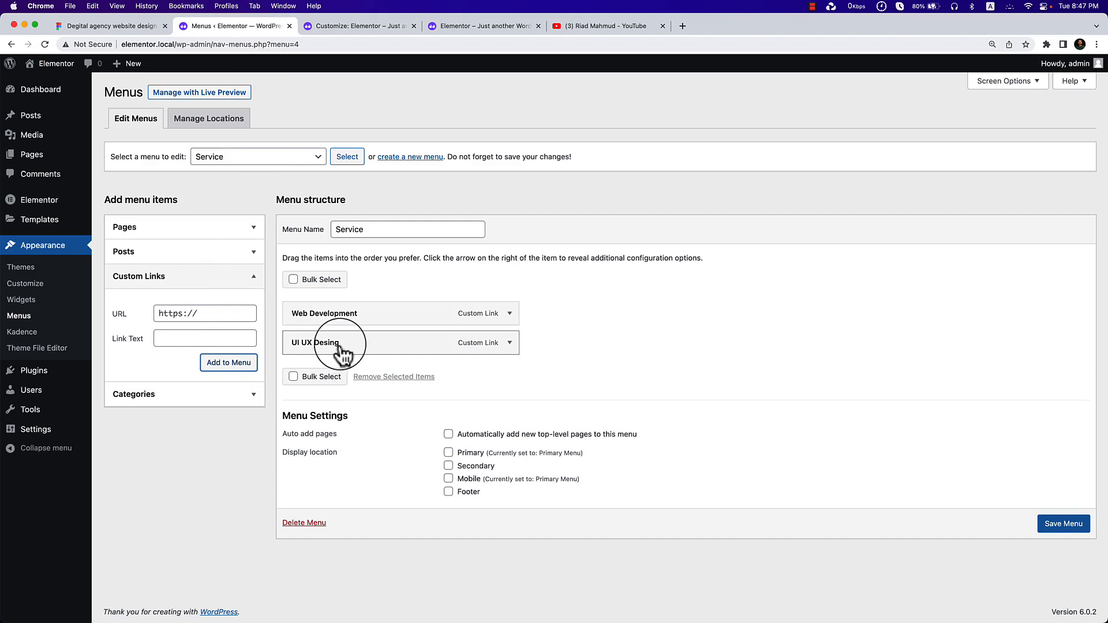
click(509, 344)
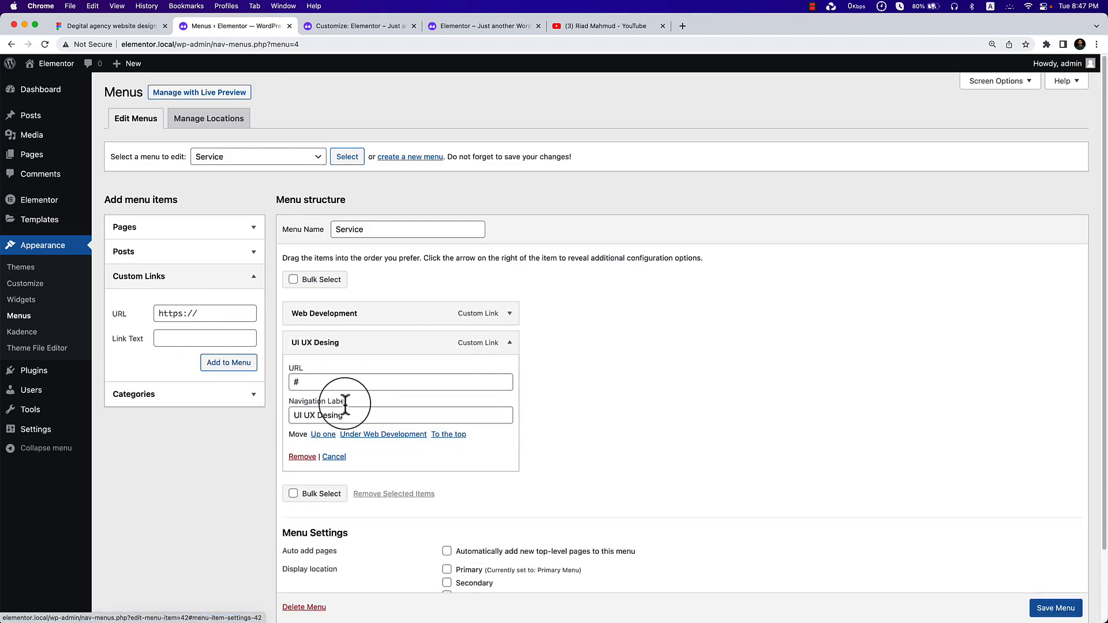
double_click(327, 417)
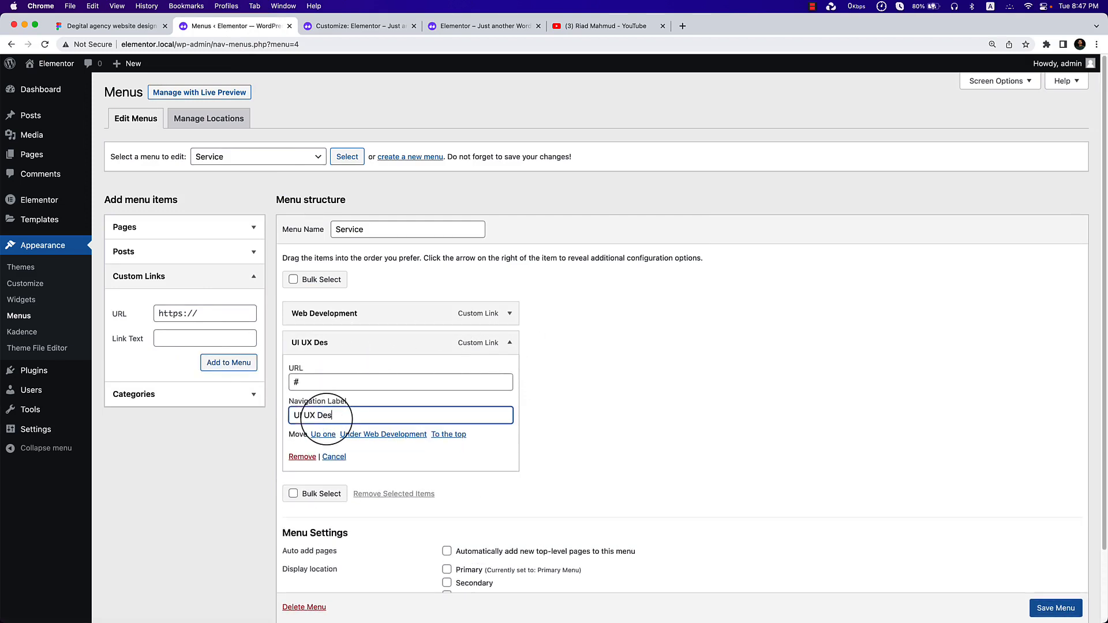
Copy Marketing Support from the Figma footer and add it to the Service menu as a custom link with the URL #.
click(113, 25)
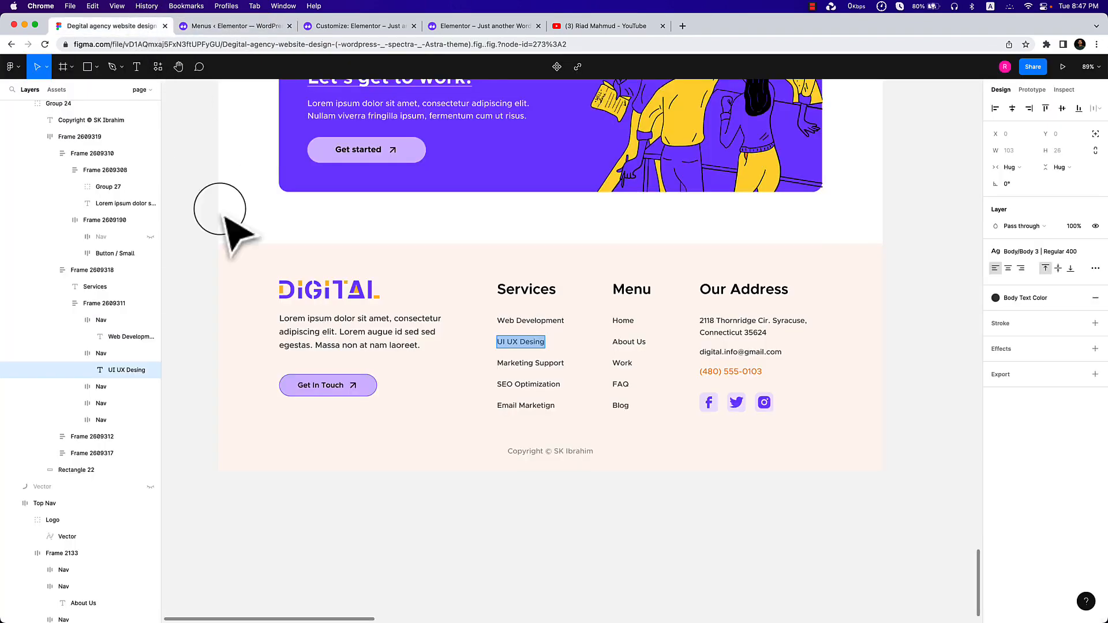
click(513, 364)
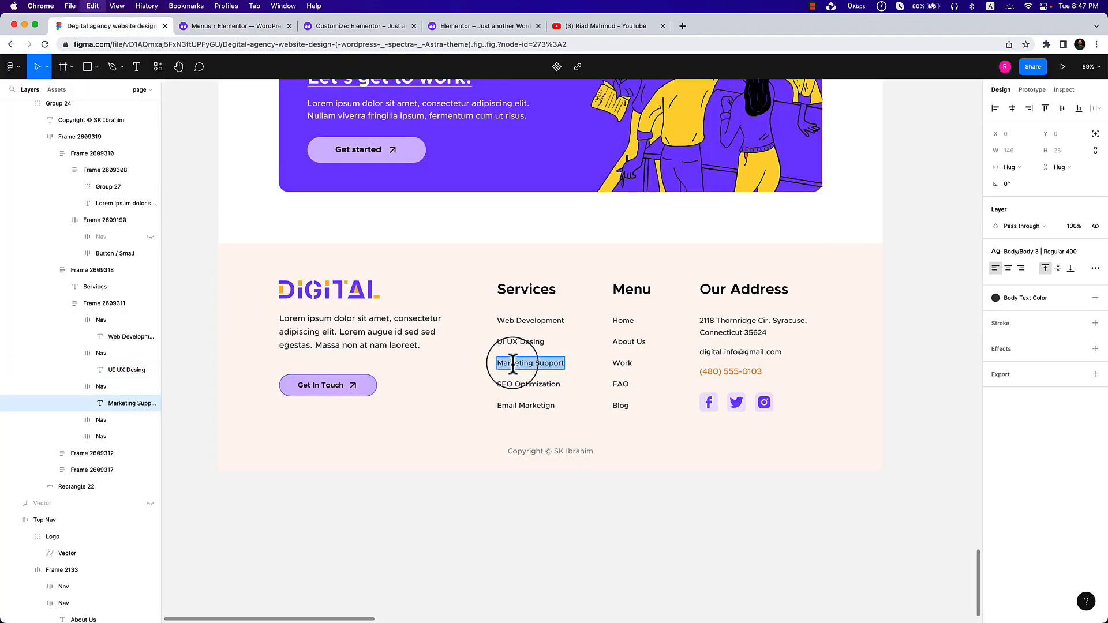
click(249, 29)
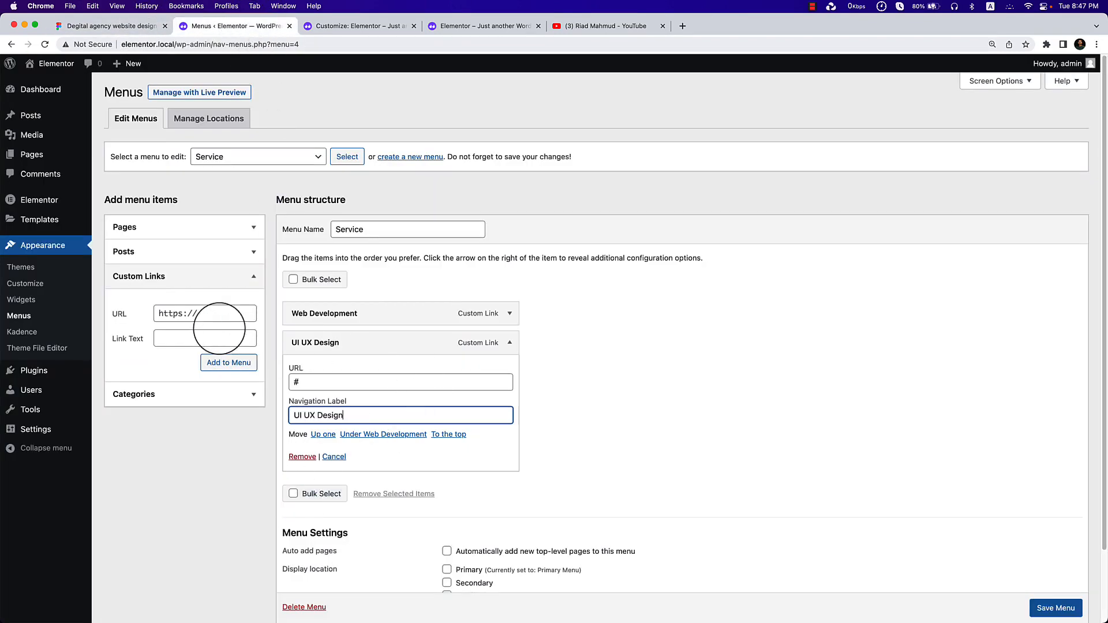
triple_click(214, 316)
text(#)
key(Tab)
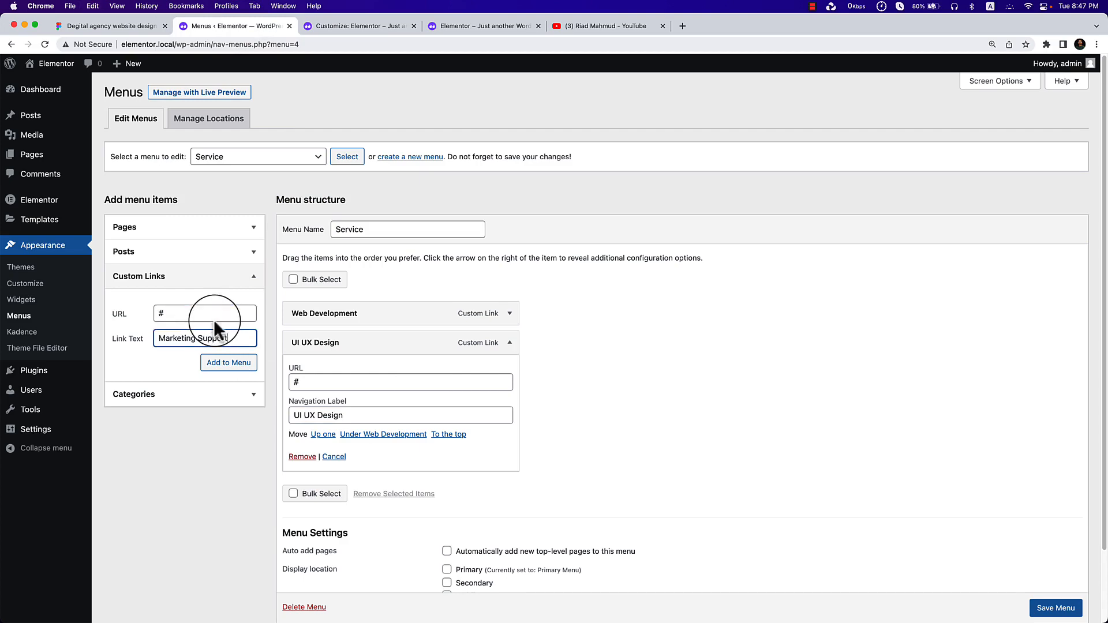
click(241, 370)
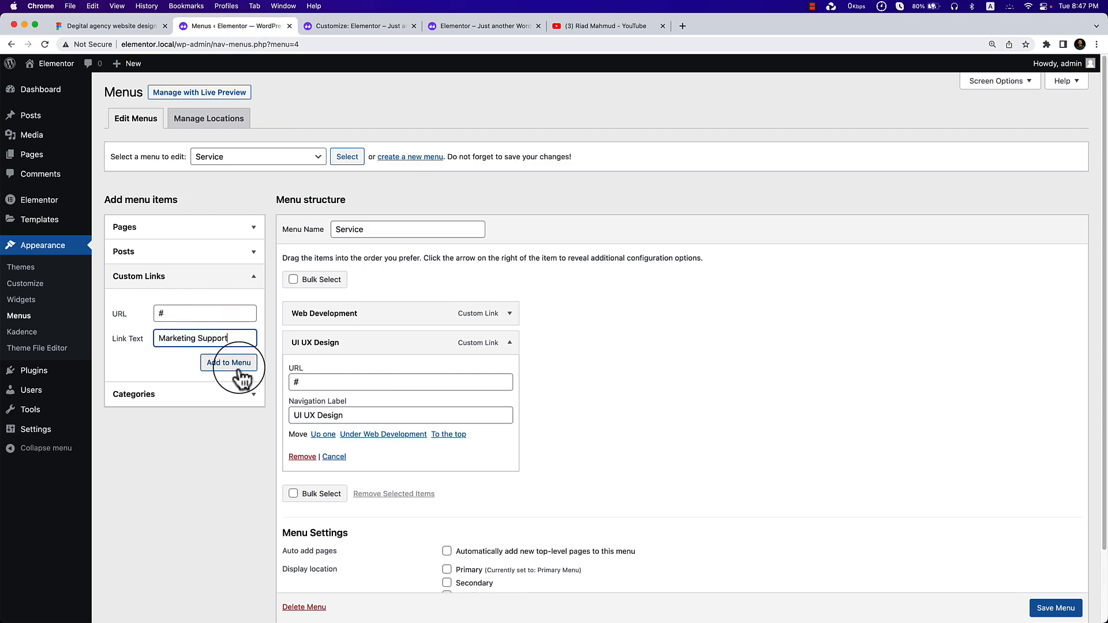
Copy SEO Optimization from the Figma footer and add it to the Service menu as a custom link with the URL #.
click(98, 27)
click(526, 384)
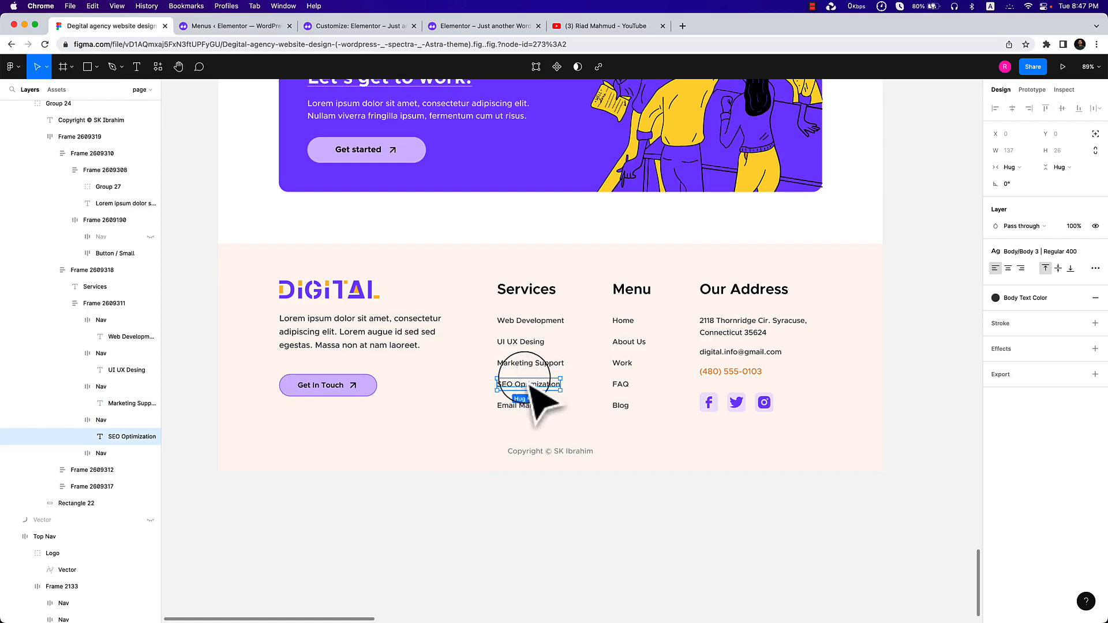
double_click(532, 386)
key(super+c)
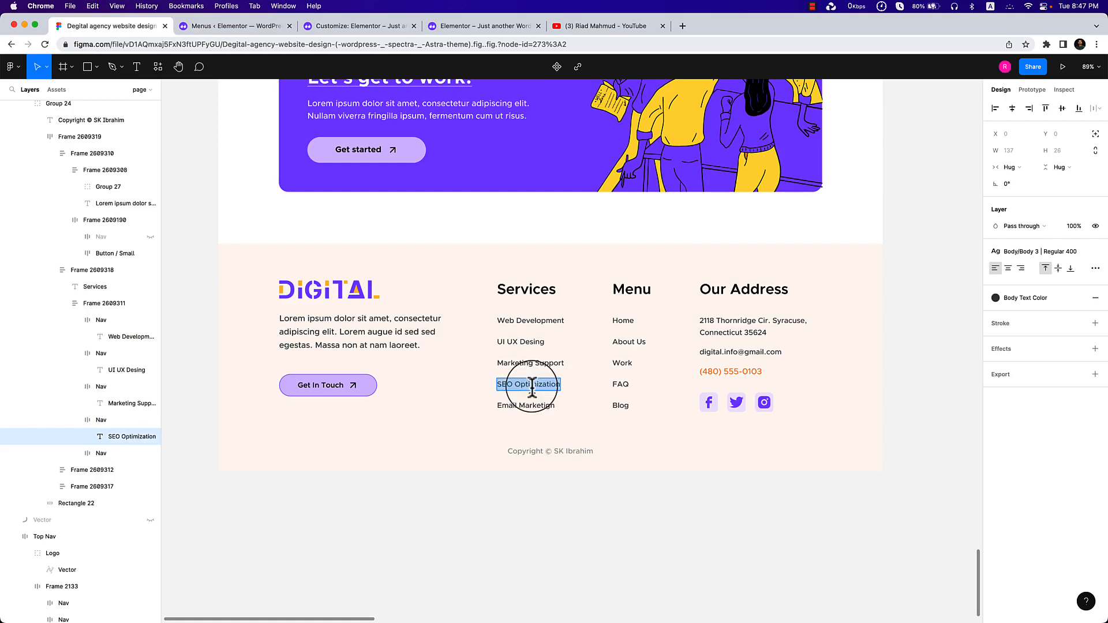
click(232, 26)
key(Tab)
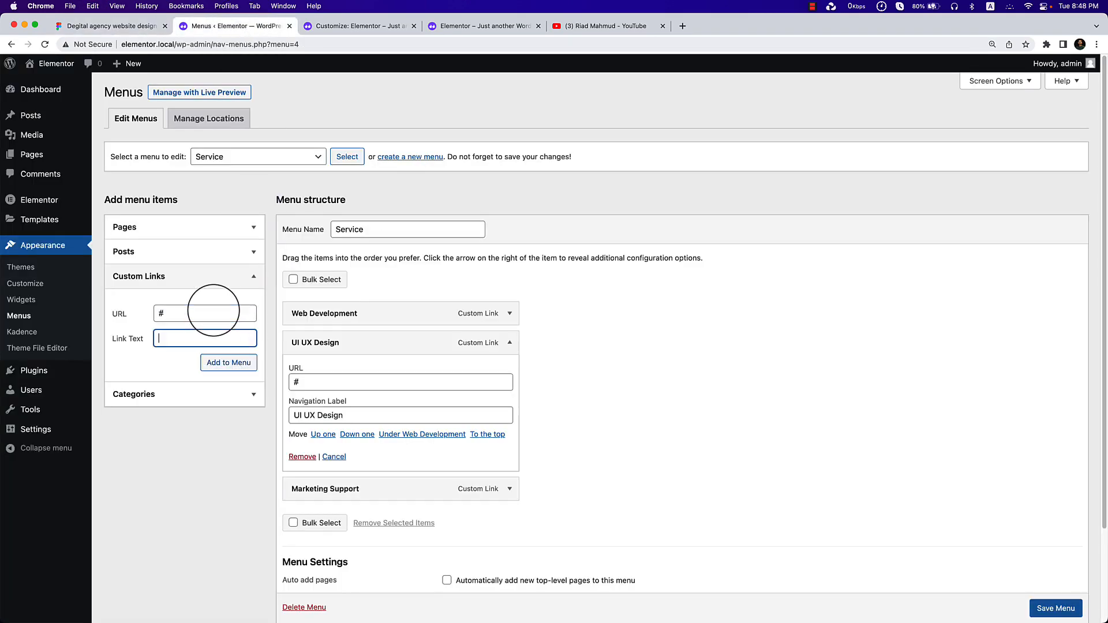
key(super+v)
click(228, 362)
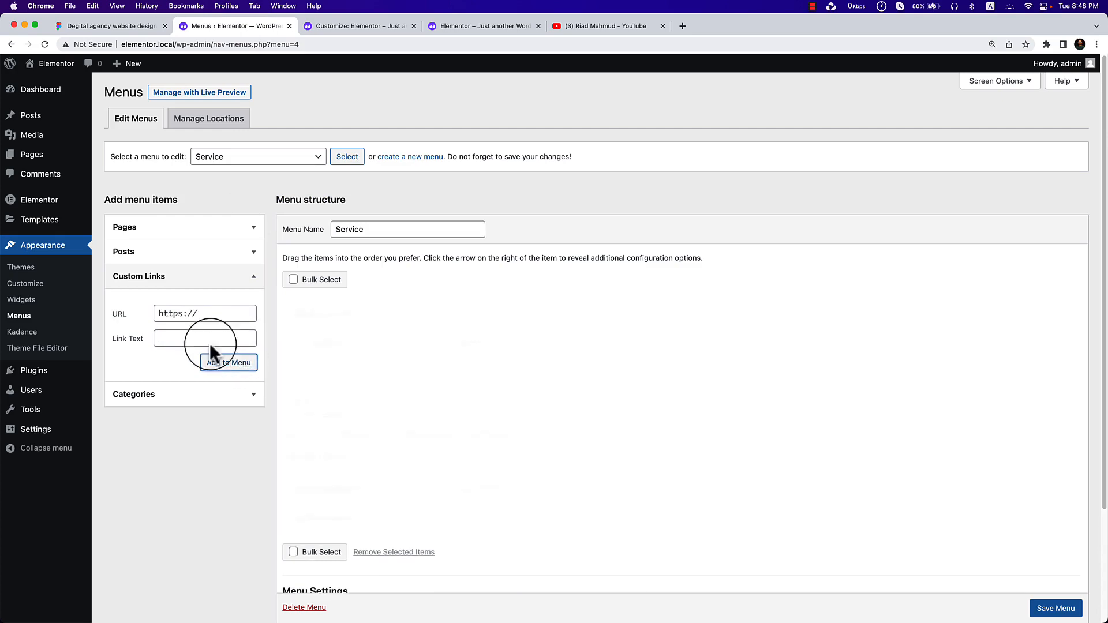
Copy Email Marketign from the Figma footer and add it to the Service menu as a custom link with the URL #.
click(115, 26)
double_click(524, 407)
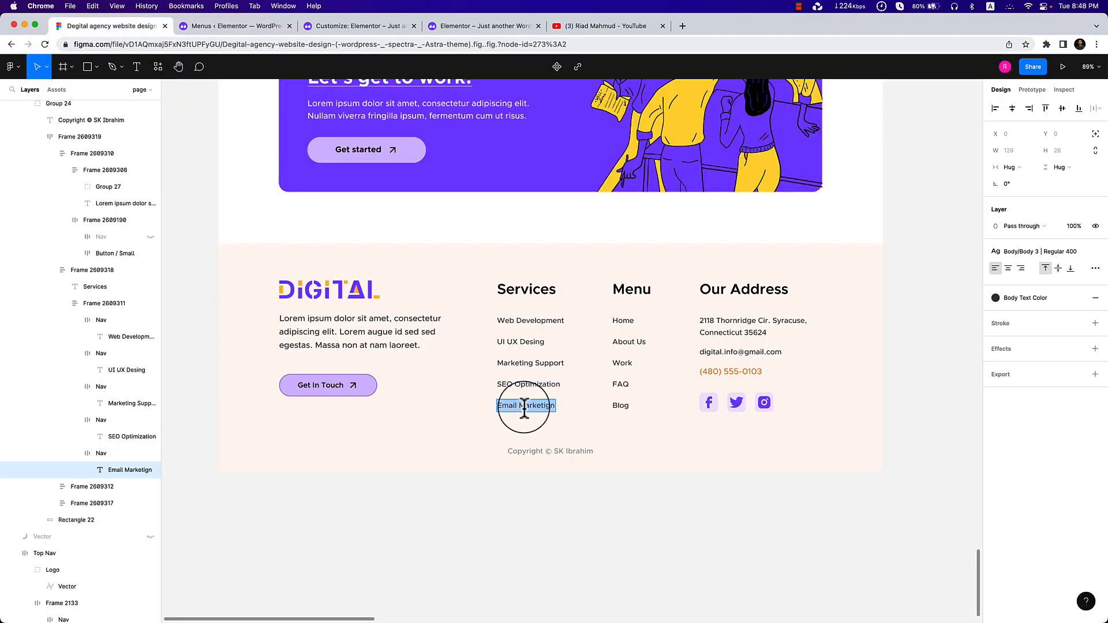
click(254, 26)
triple_click(199, 313)
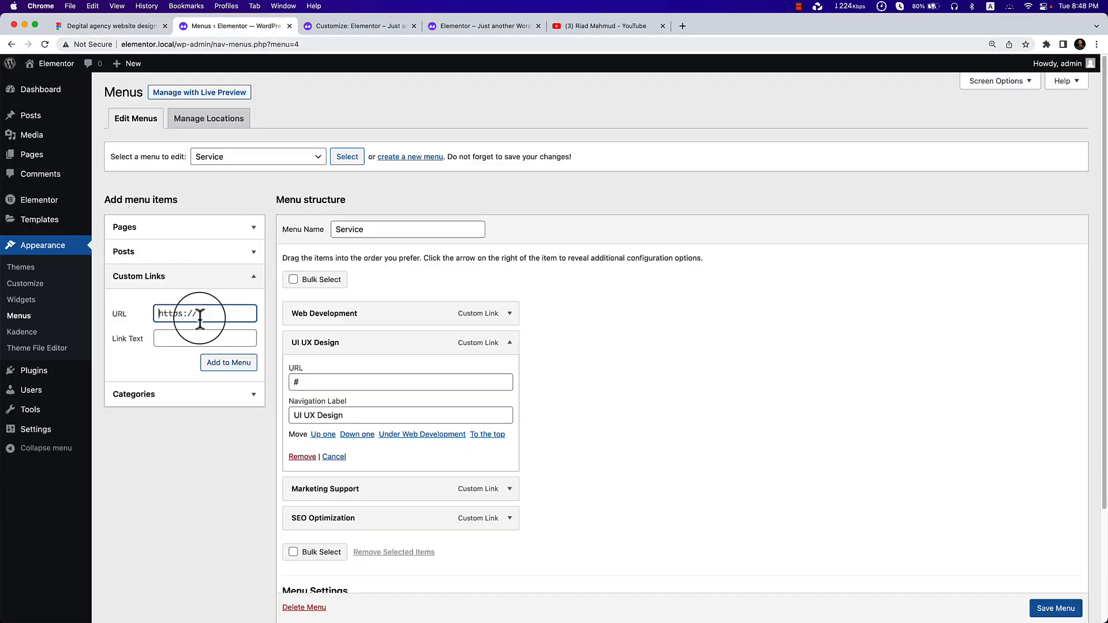
text(#)
key(Tab)
text(Email Marketign)
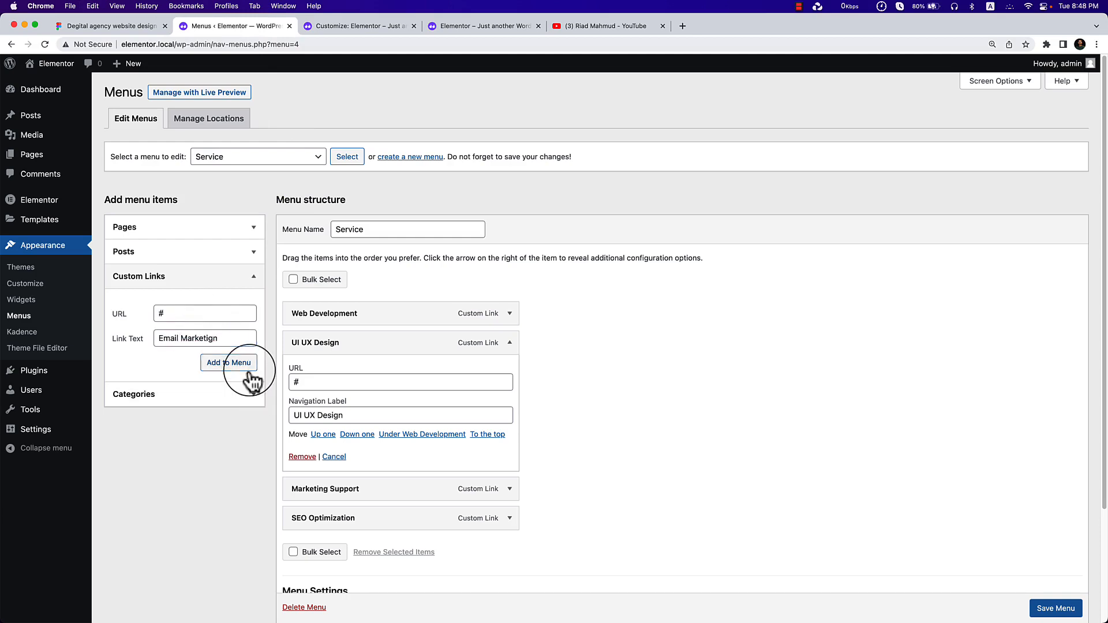
click(239, 366)
Correct the last menu item's navigation label to Email Marketing and save the Service menu.
scroll(462, 496, down, 1)
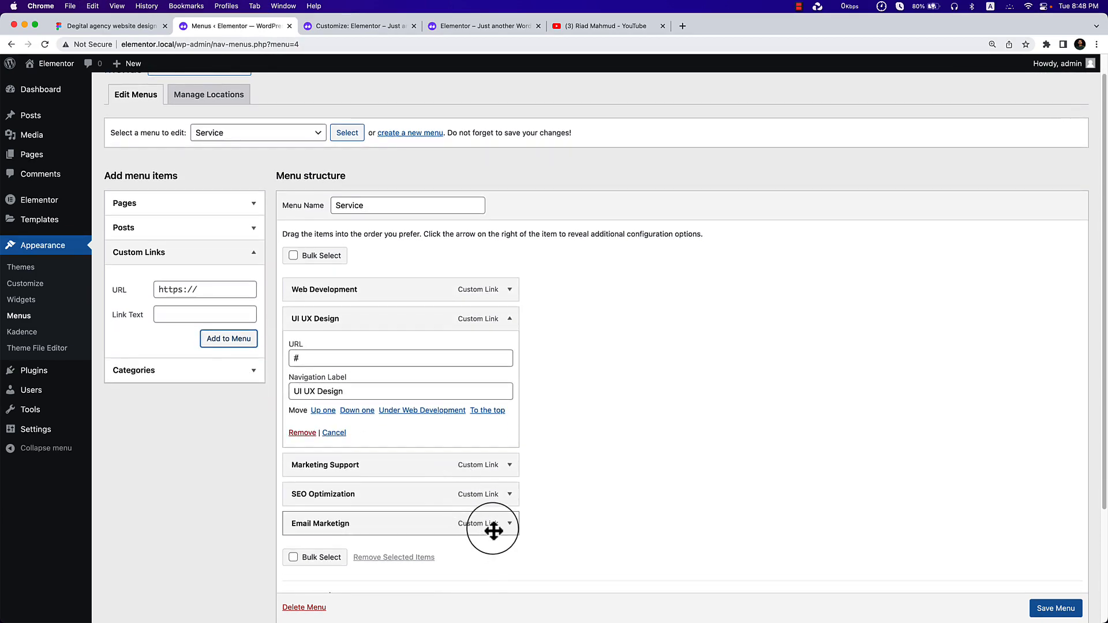
click(510, 524)
scroll(515, 535, down, 5)
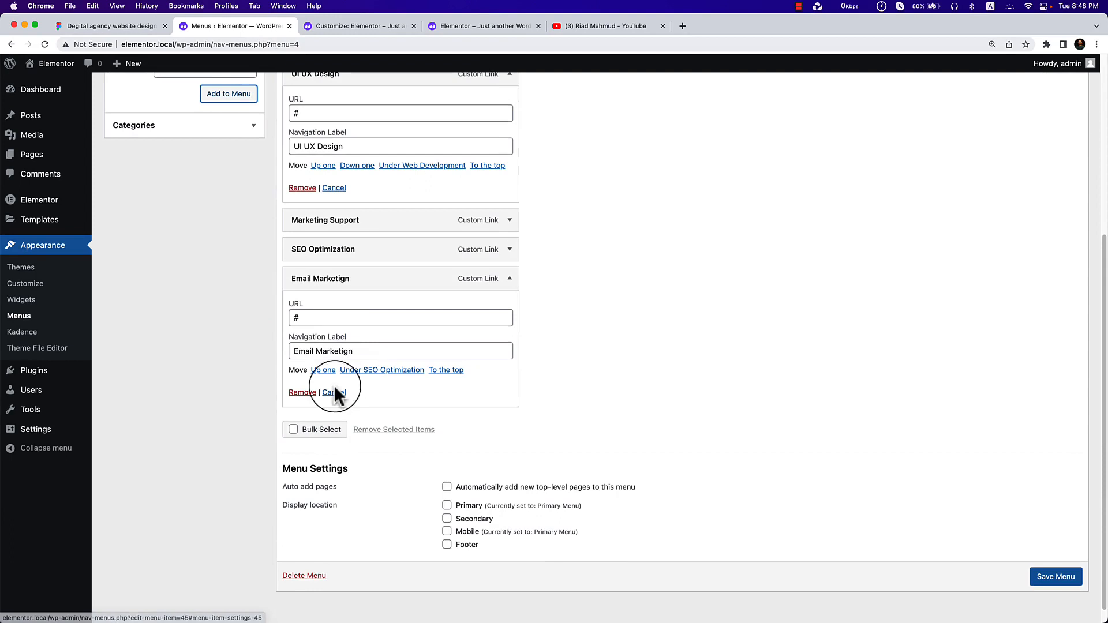
double_click(335, 352)
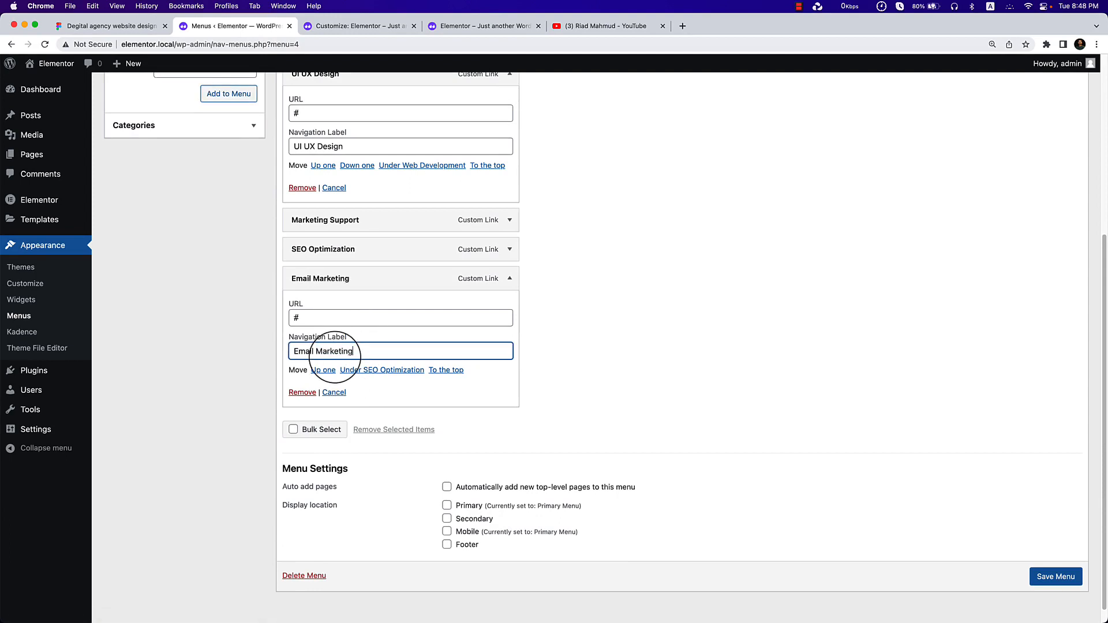
click(510, 278)
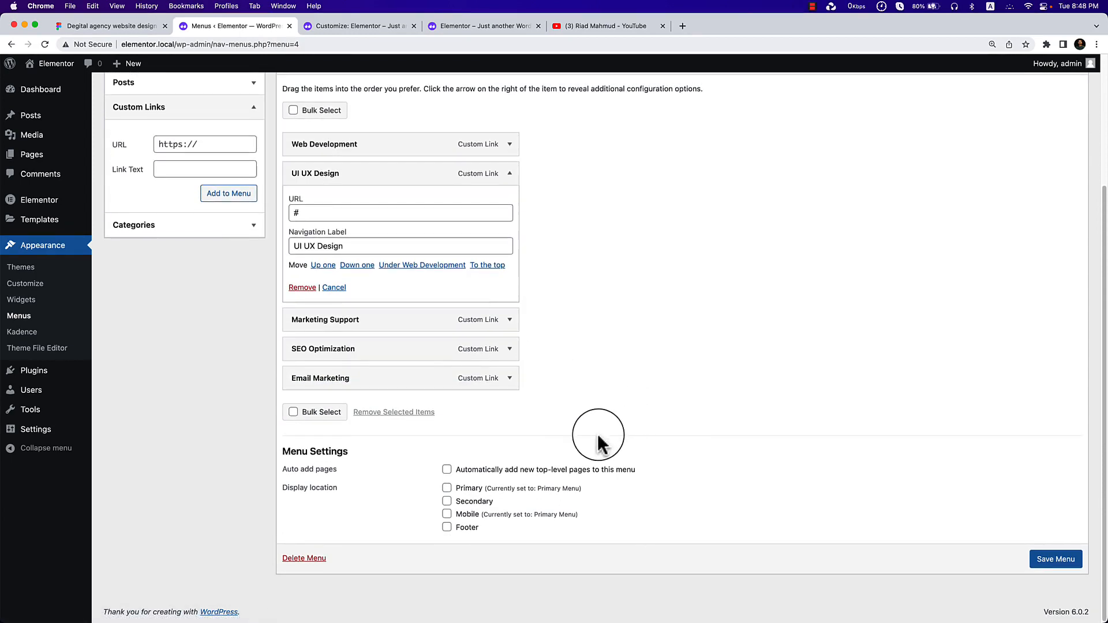
click(1041, 558)
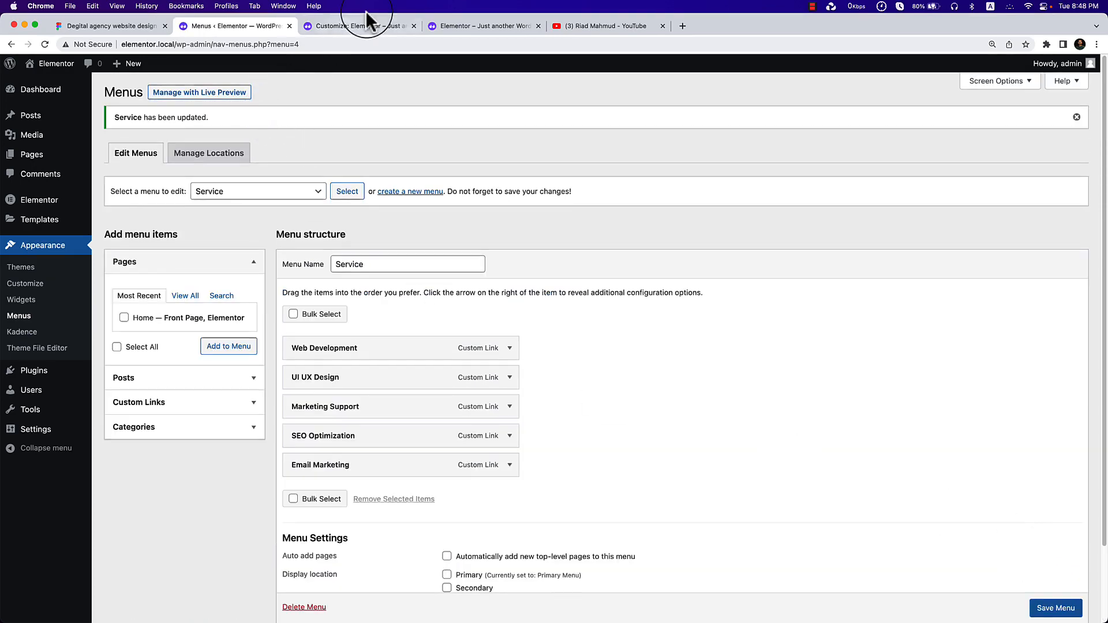
Assign the Service menu to the Services navigation menu block in the footer's Widget 2.
click(375, 26)
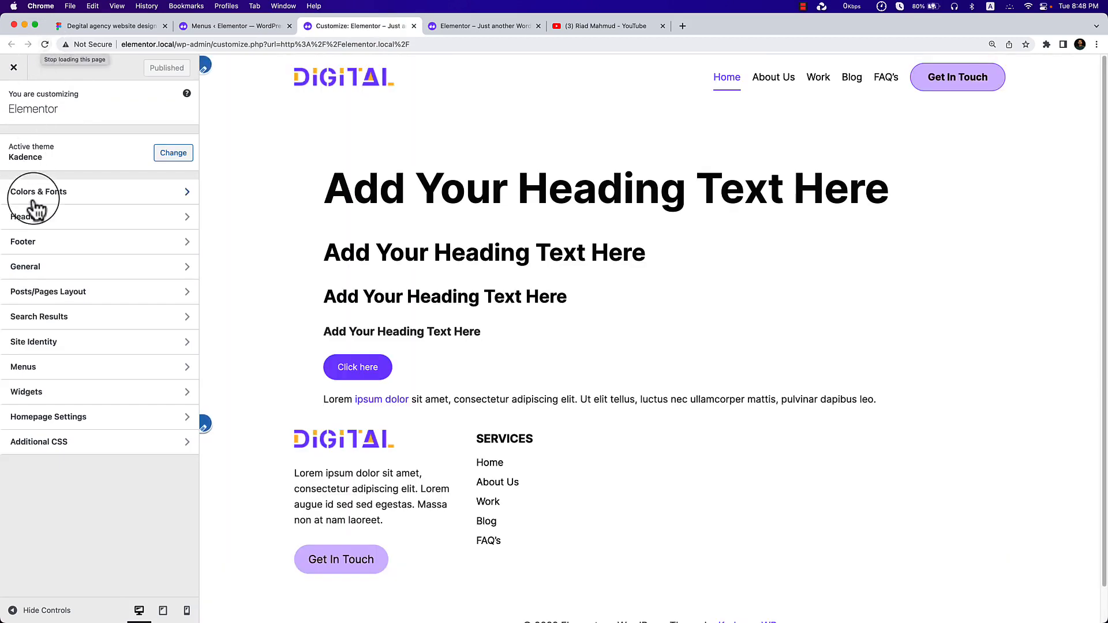
click(102, 241)
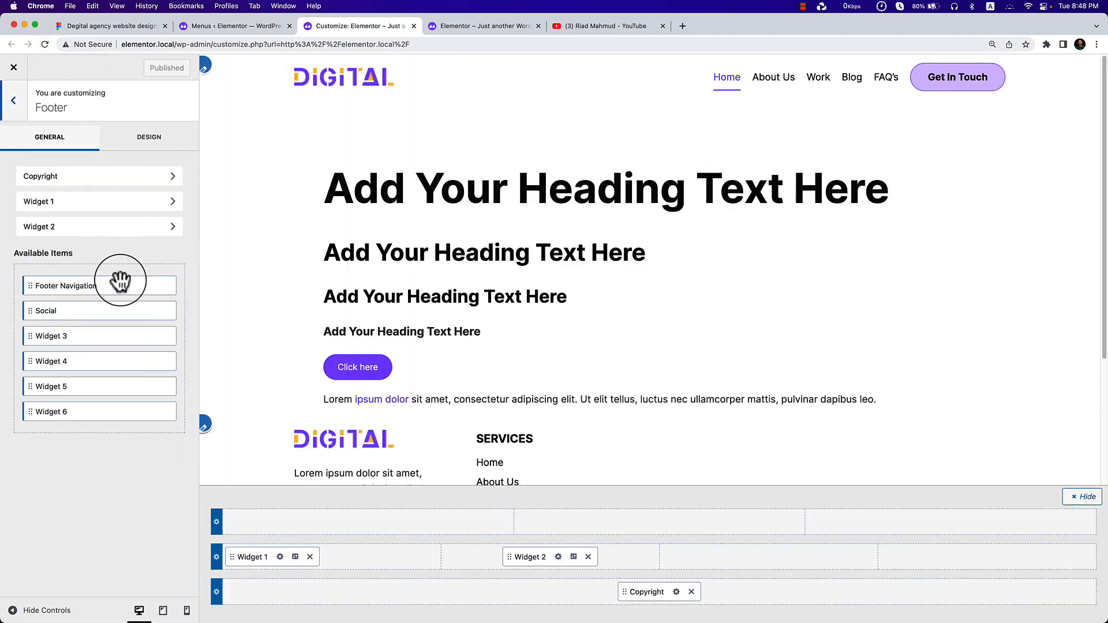
click(118, 228)
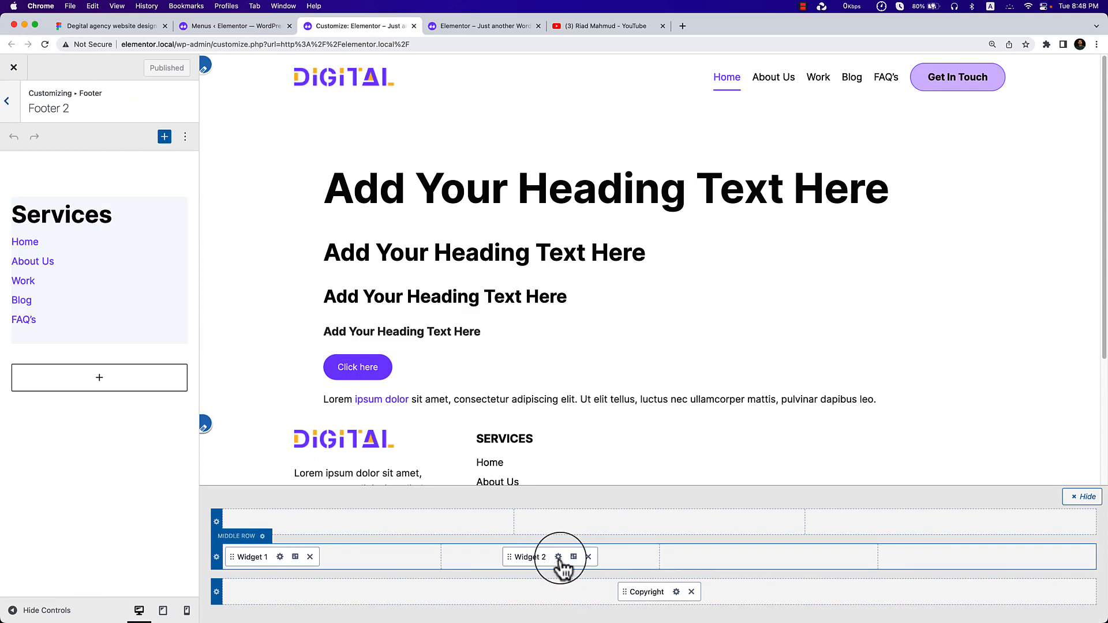
click(127, 287)
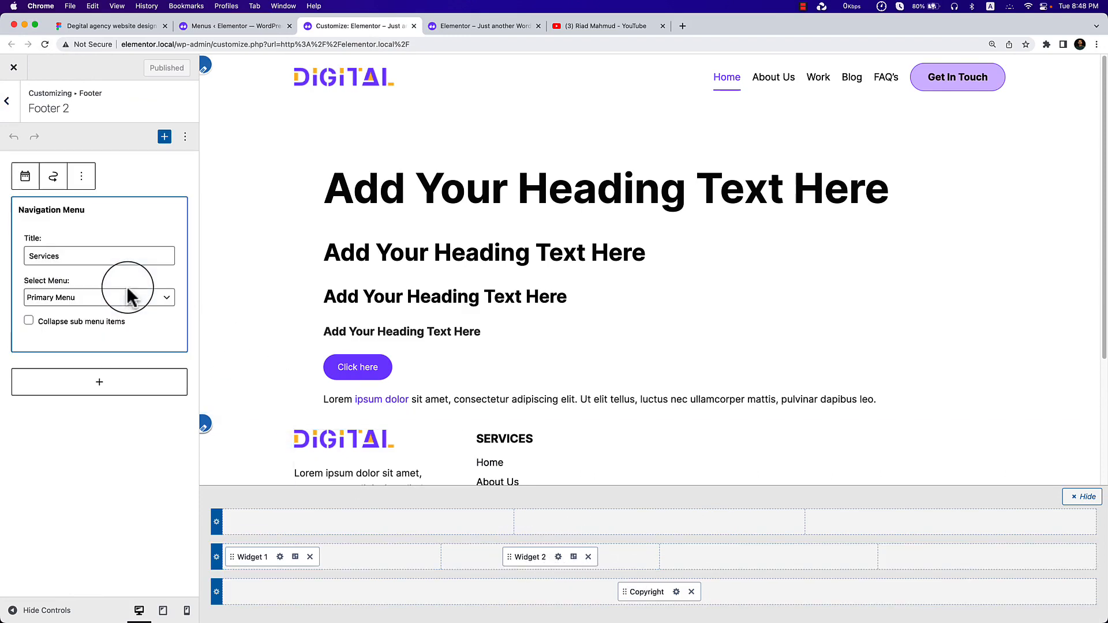
click(126, 298)
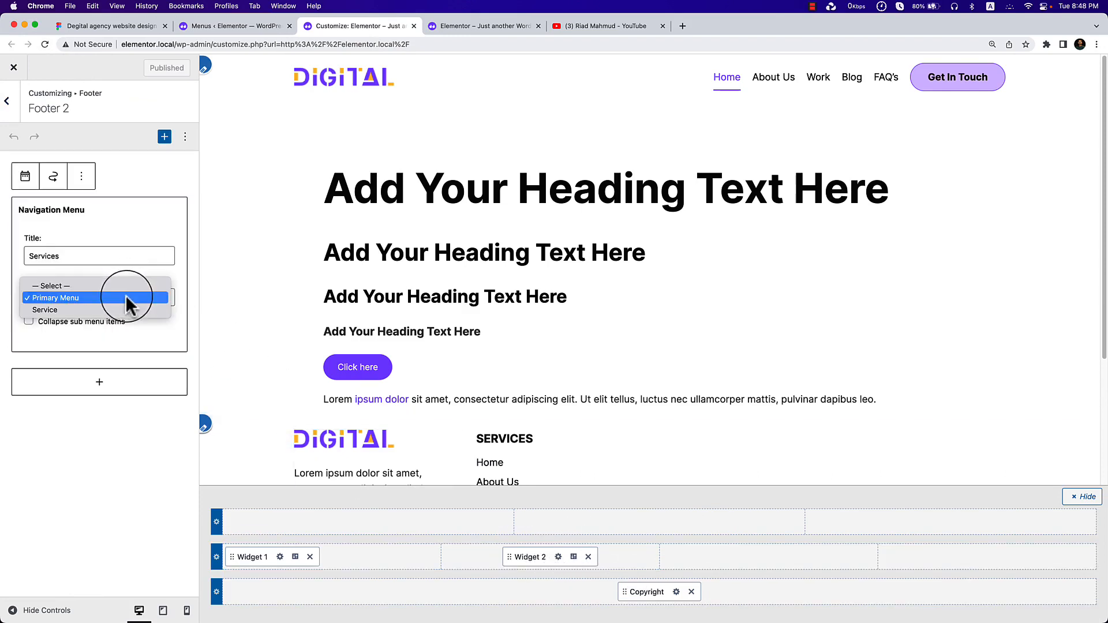
click(89, 305)
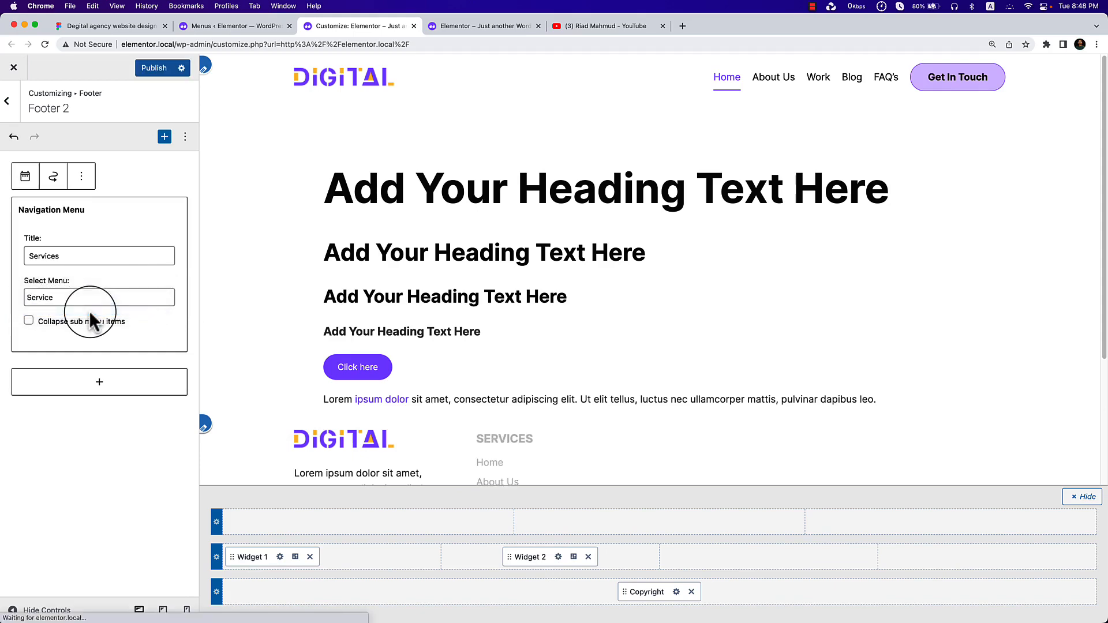
scroll(710, 408, down, 3)
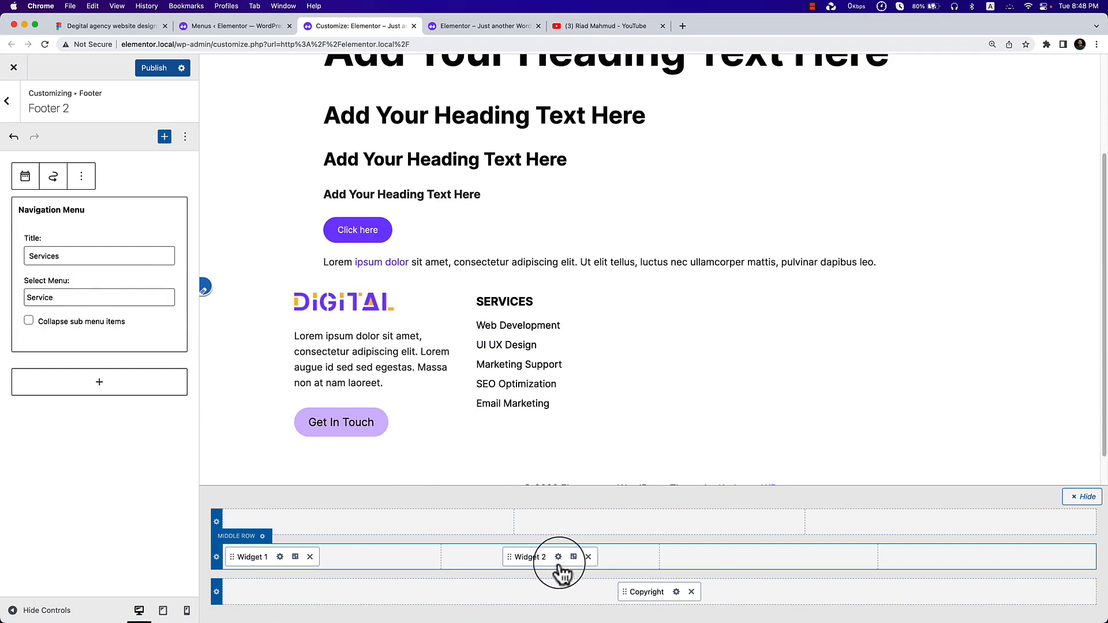
Place Widget 3 in the third column of the footer's middle row and check the column headings in the Figma footer.
click(755, 561)
click(842, 504)
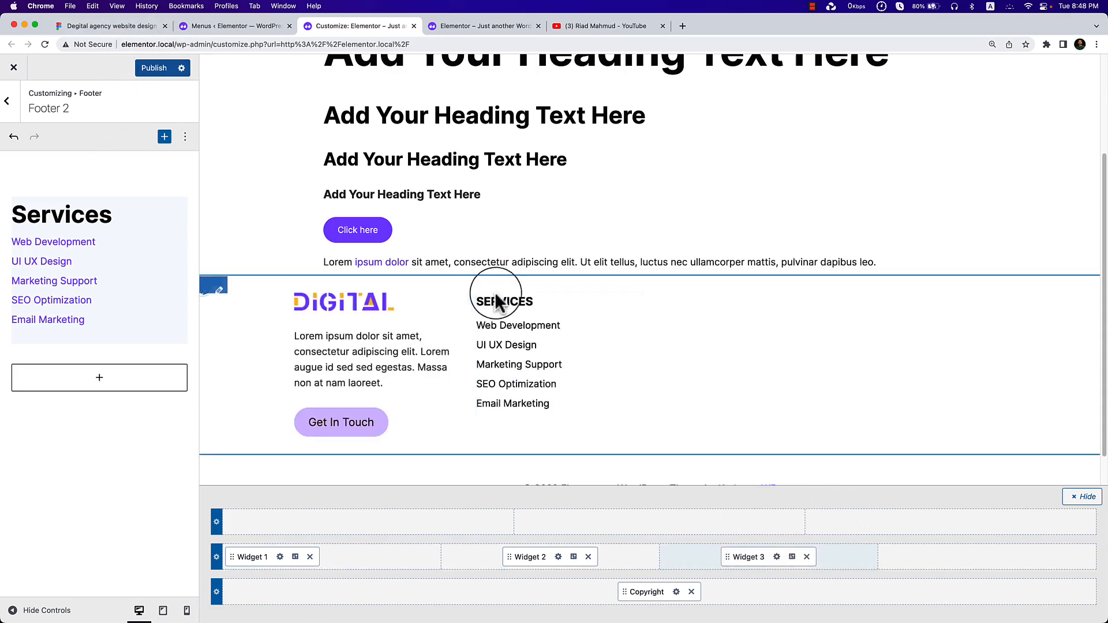
click(121, 27)
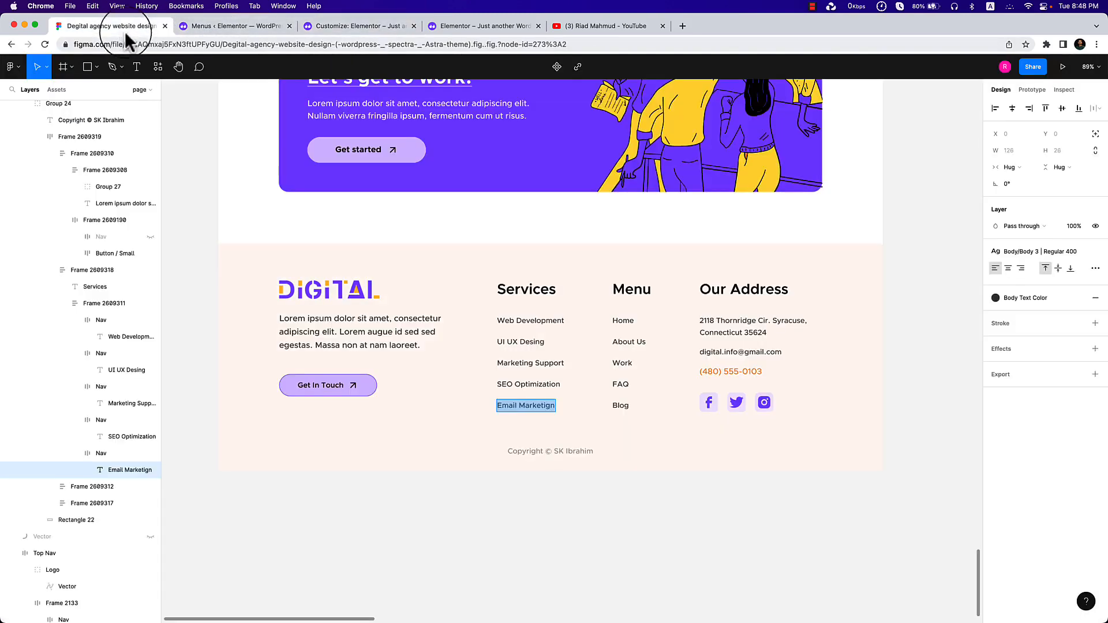
double_click(513, 289)
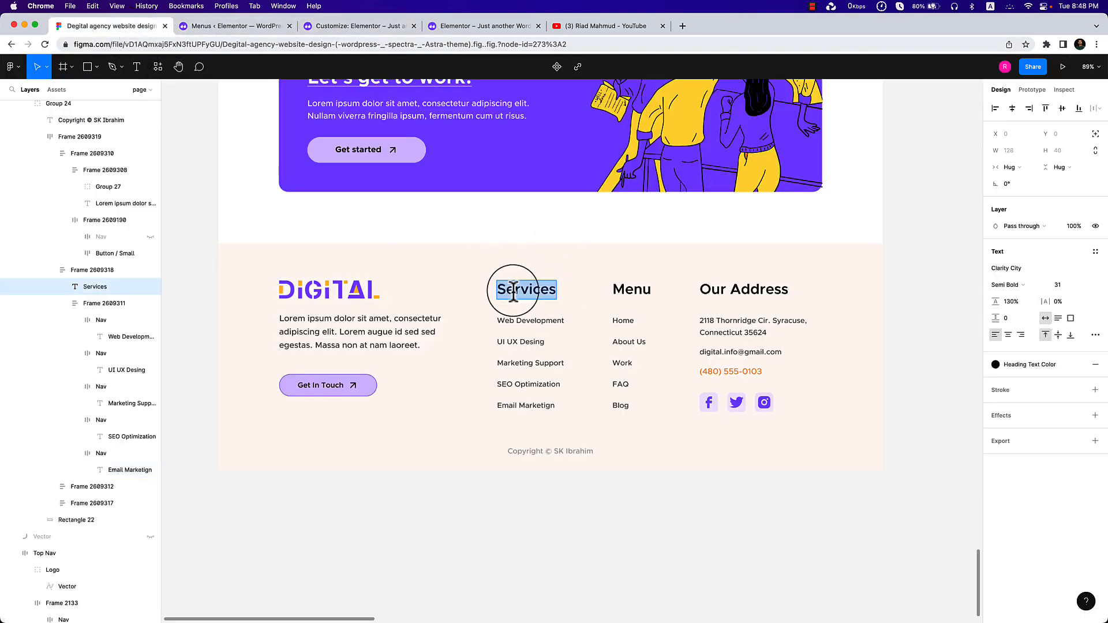
click(317, 26)
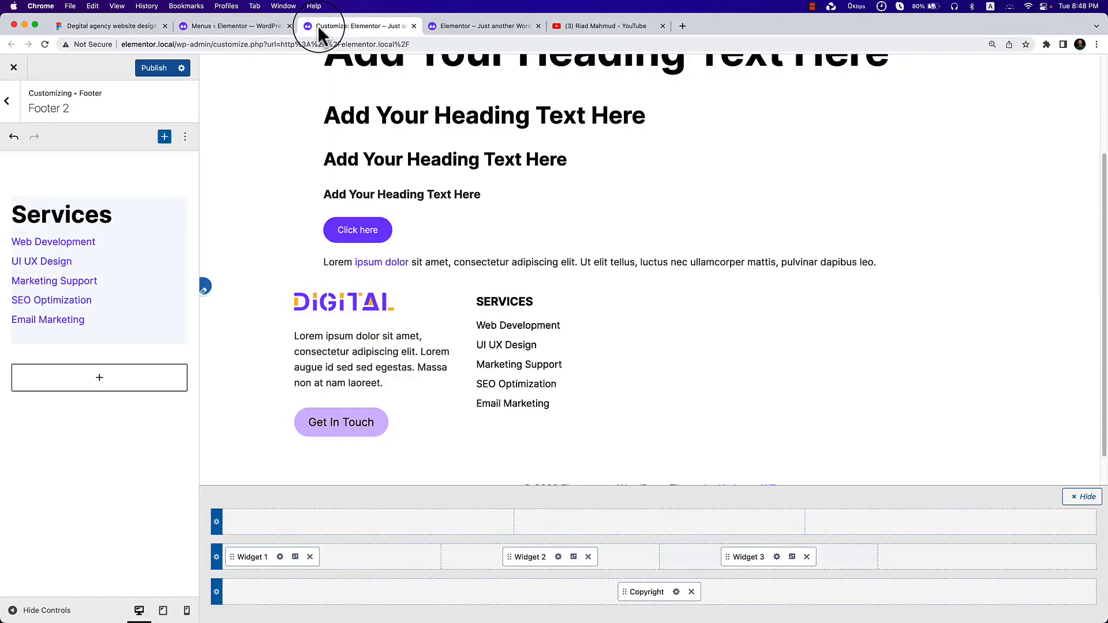
Insert a Navigation Menu block in footer Widget 3 and assign the Primary Menu to it.
click(777, 557)
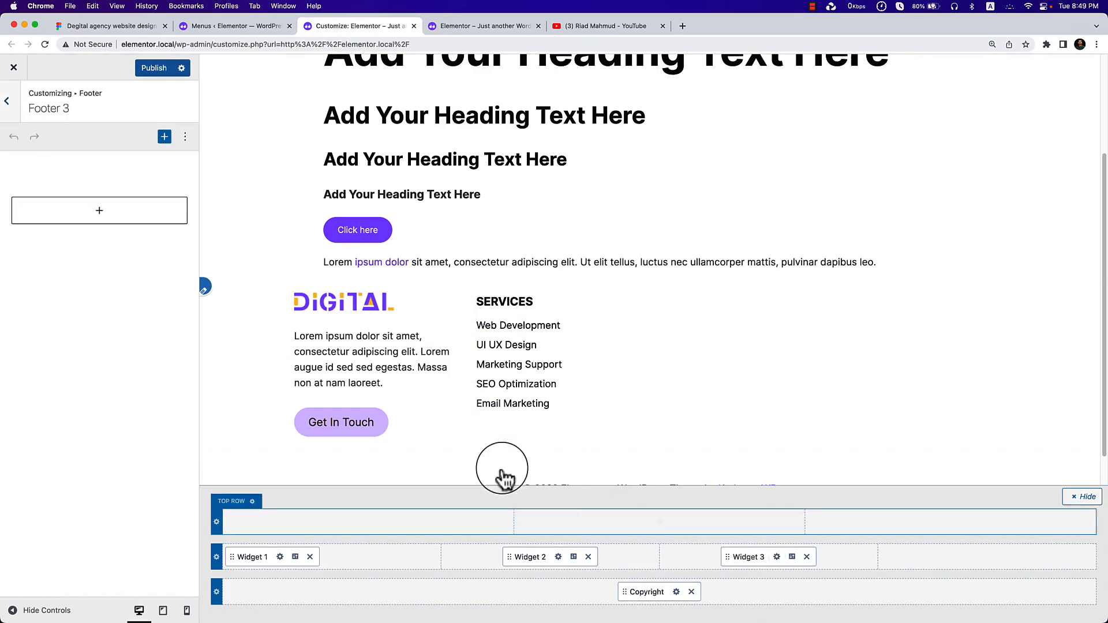
click(115, 212)
click(138, 252)
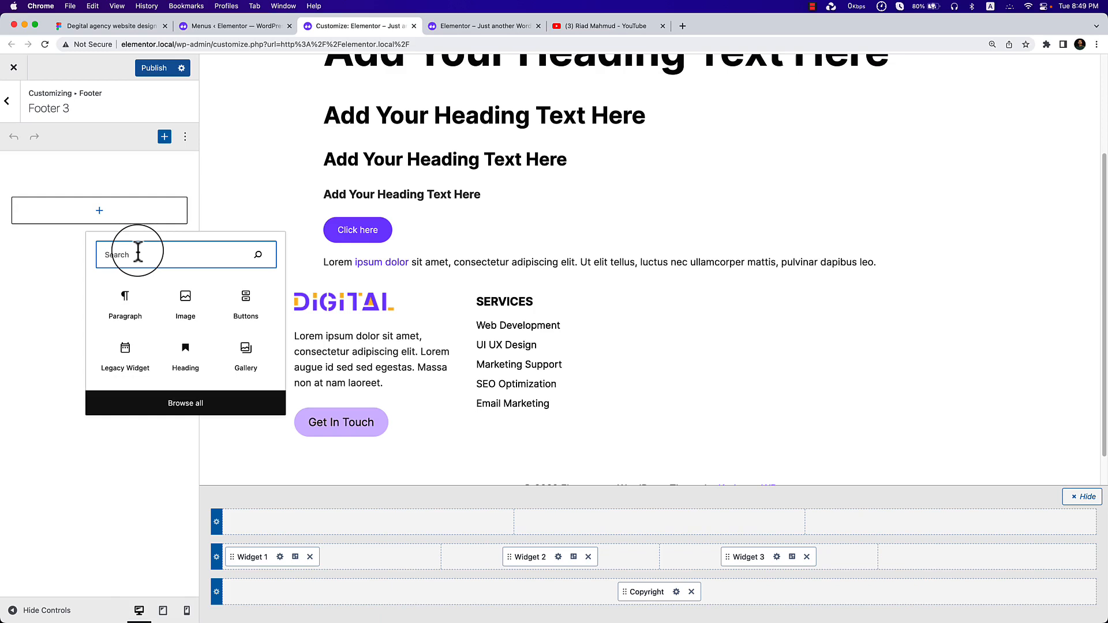
text(nav)
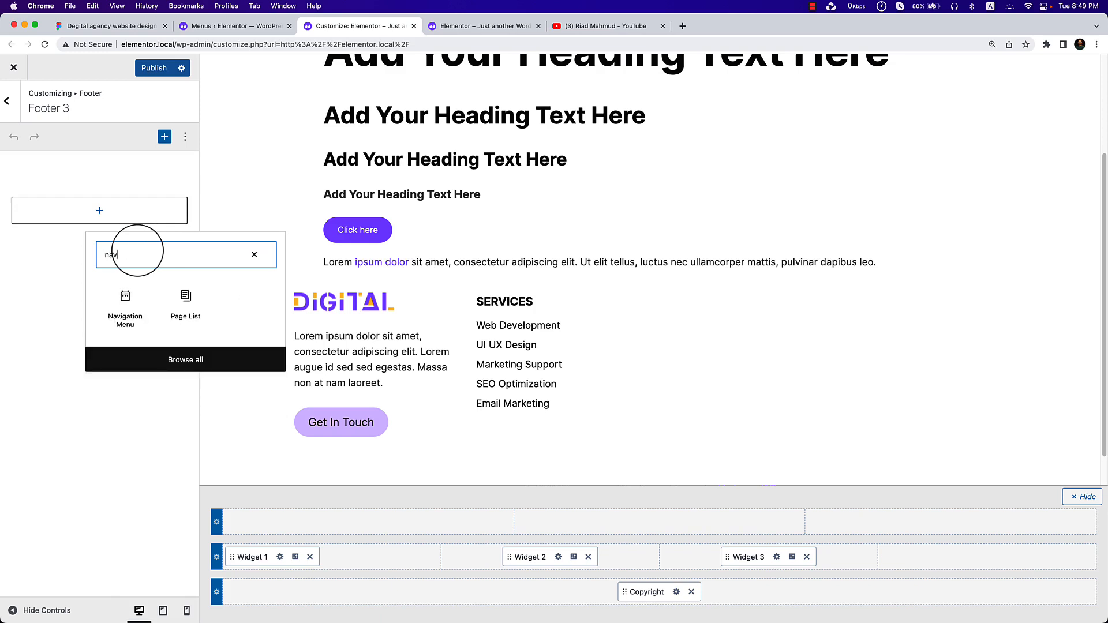
click(118, 312)
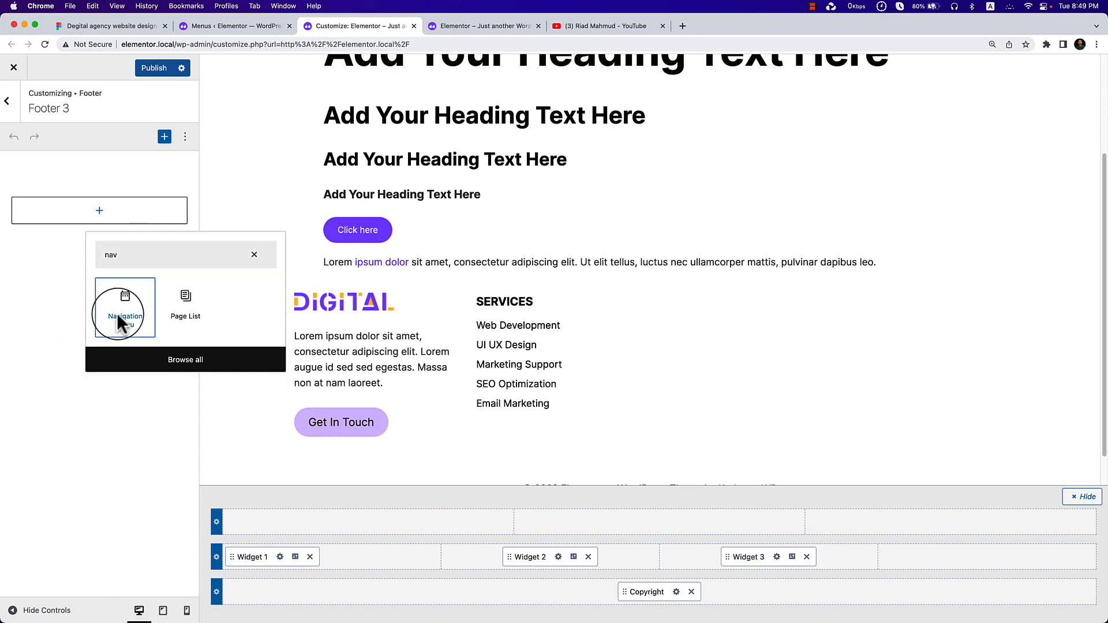
click(112, 297)
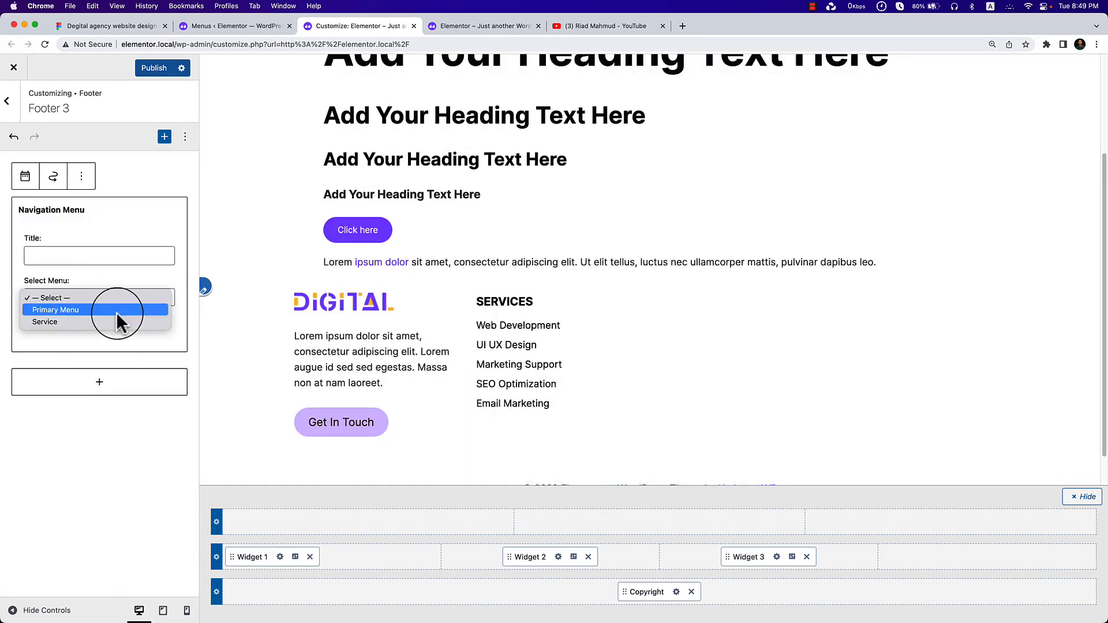
click(113, 309)
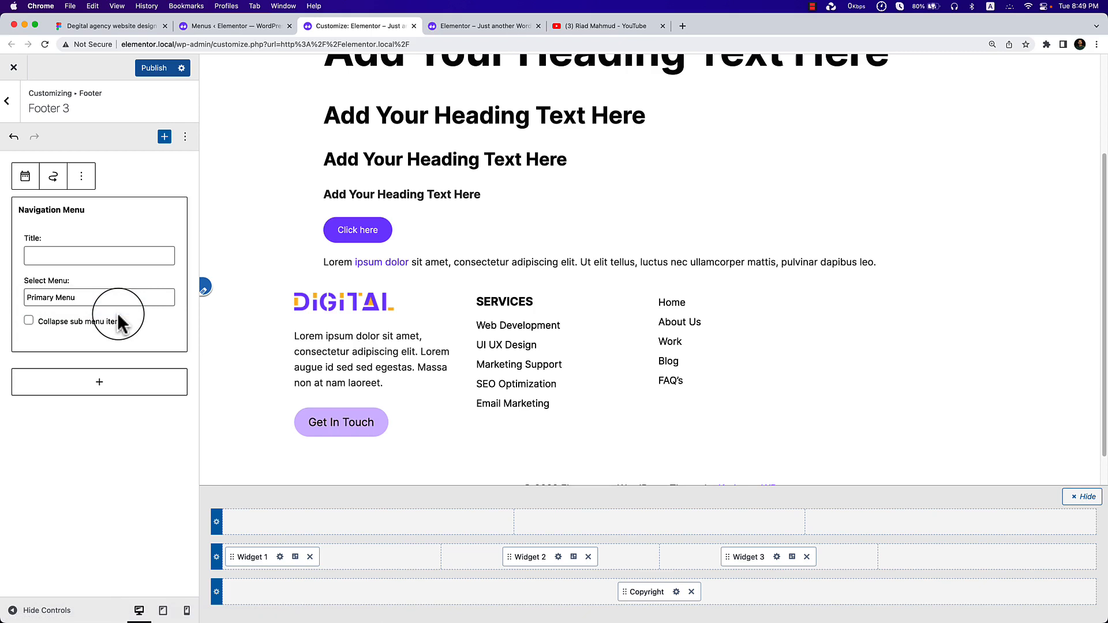
Title the navigation menu block in Widget 3 Quick Links.
click(79, 258)
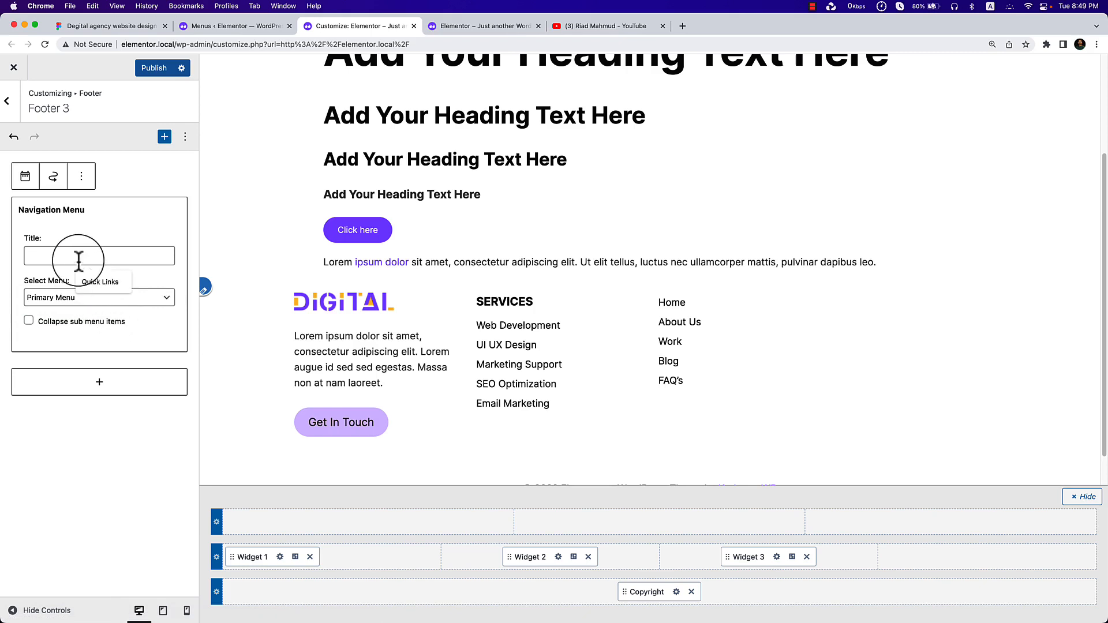
click(99, 282)
click(149, 439)
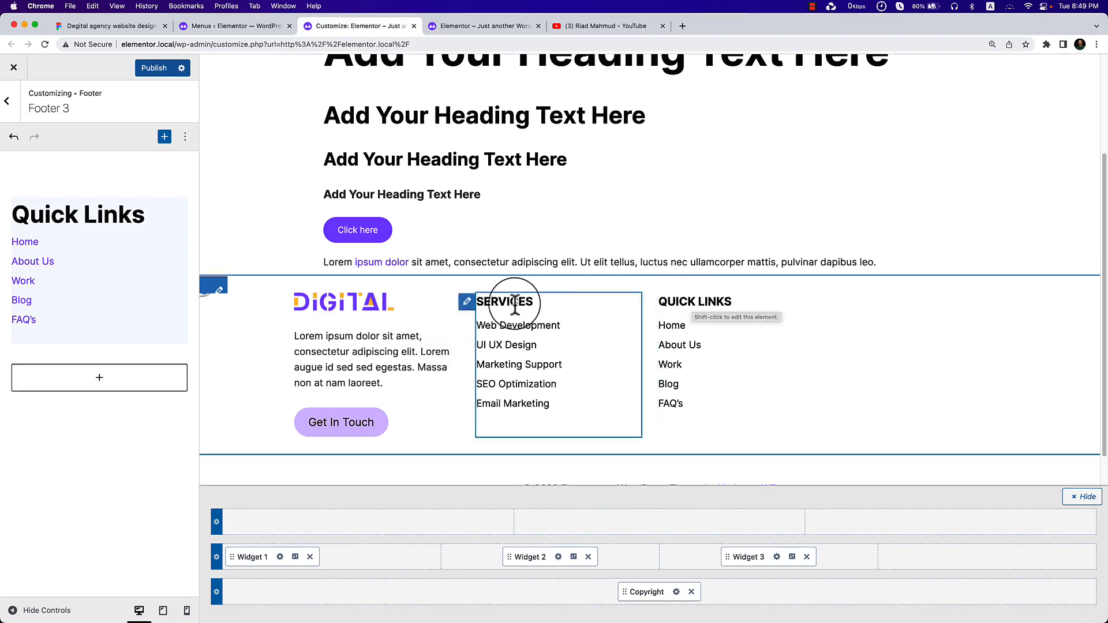
Check the navigation block and content alignment settings of footer Widget 2.
click(467, 302)
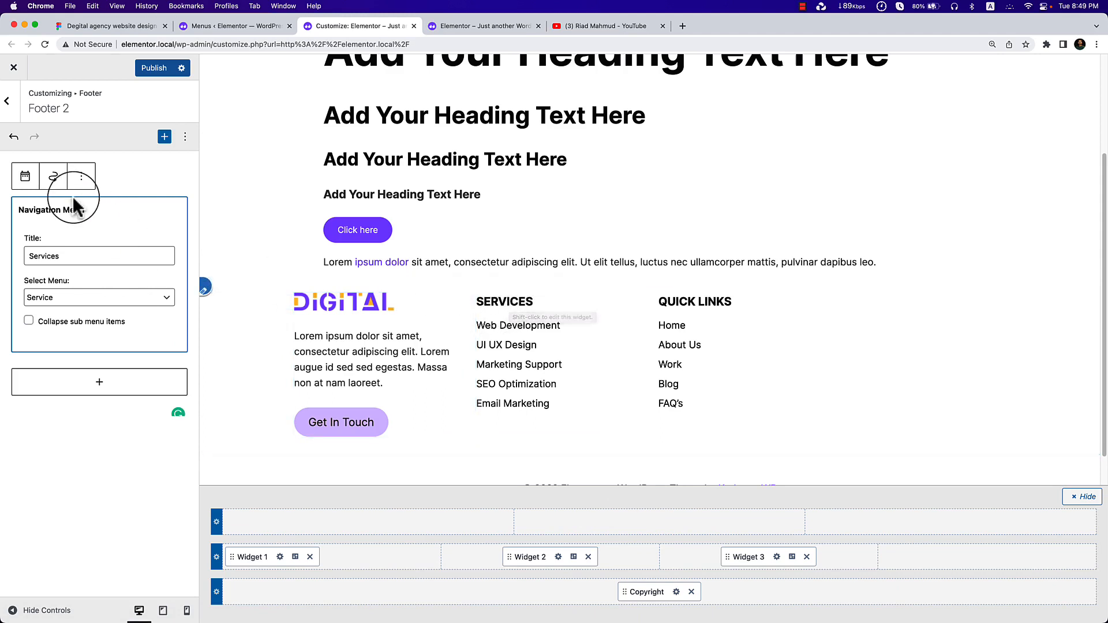
click(573, 557)
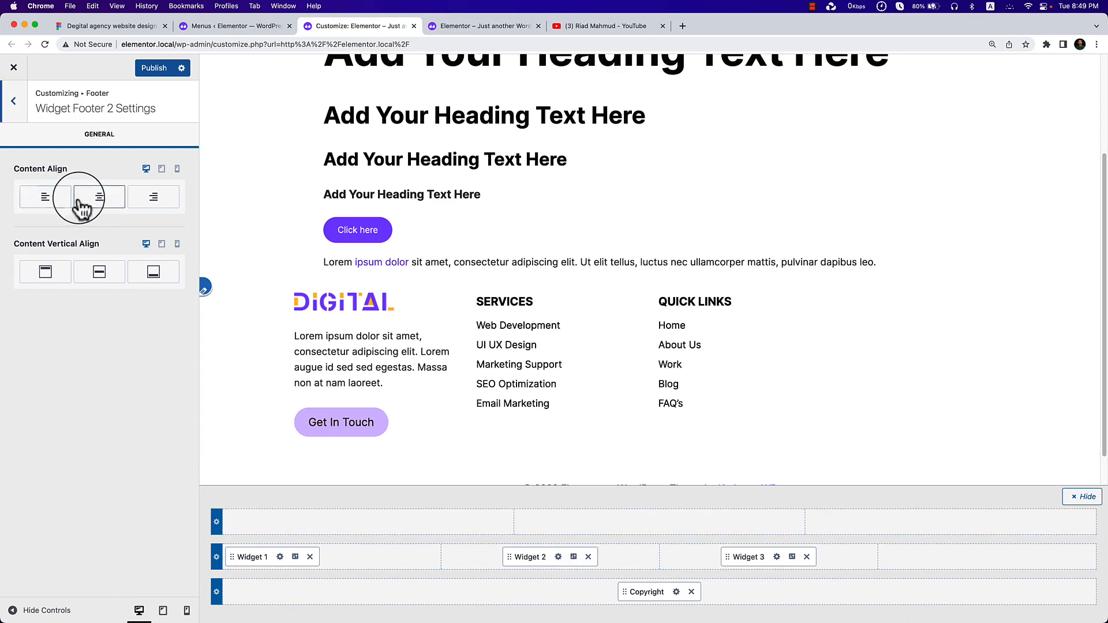
click(143, 205)
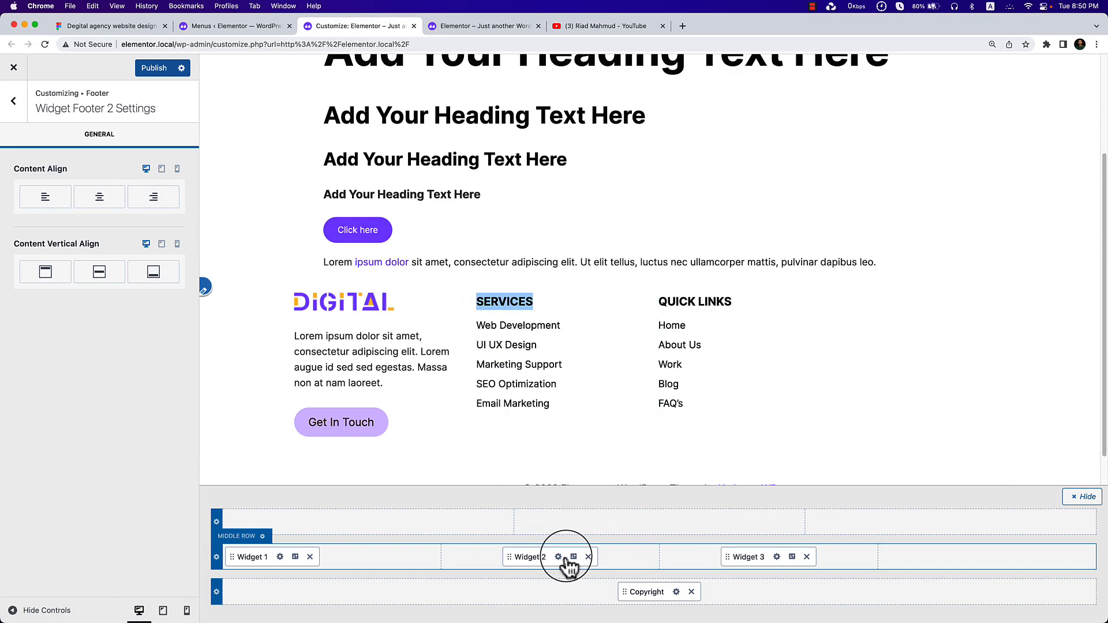
click(537, 556)
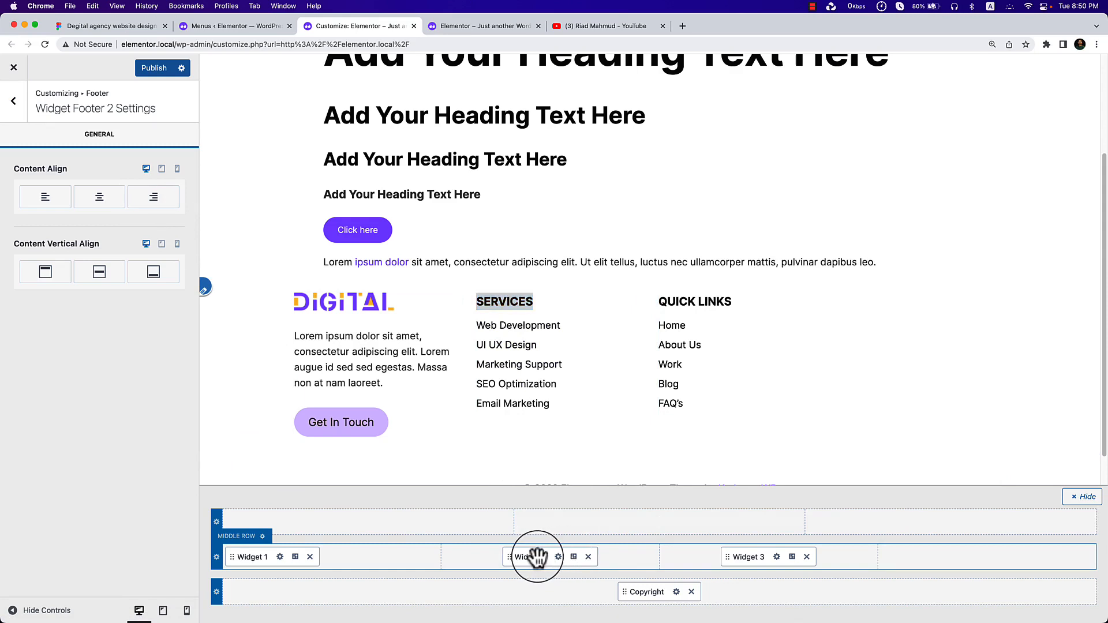
Clear the Services title from the navigation menu block in footer Widget 2.
click(558, 557)
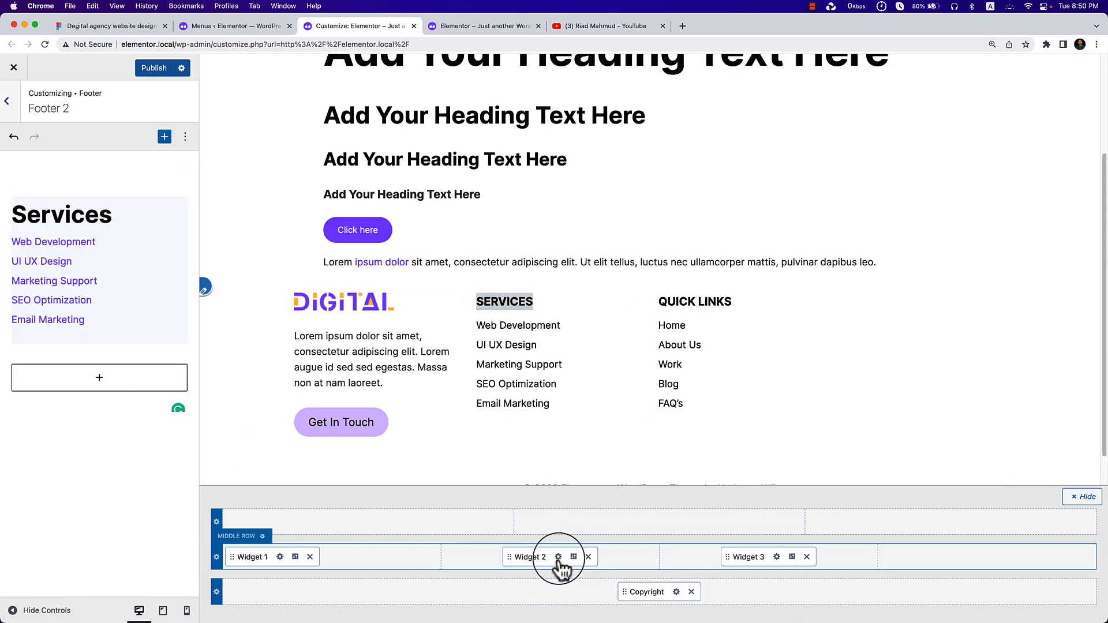
click(69, 219)
double_click(59, 257)
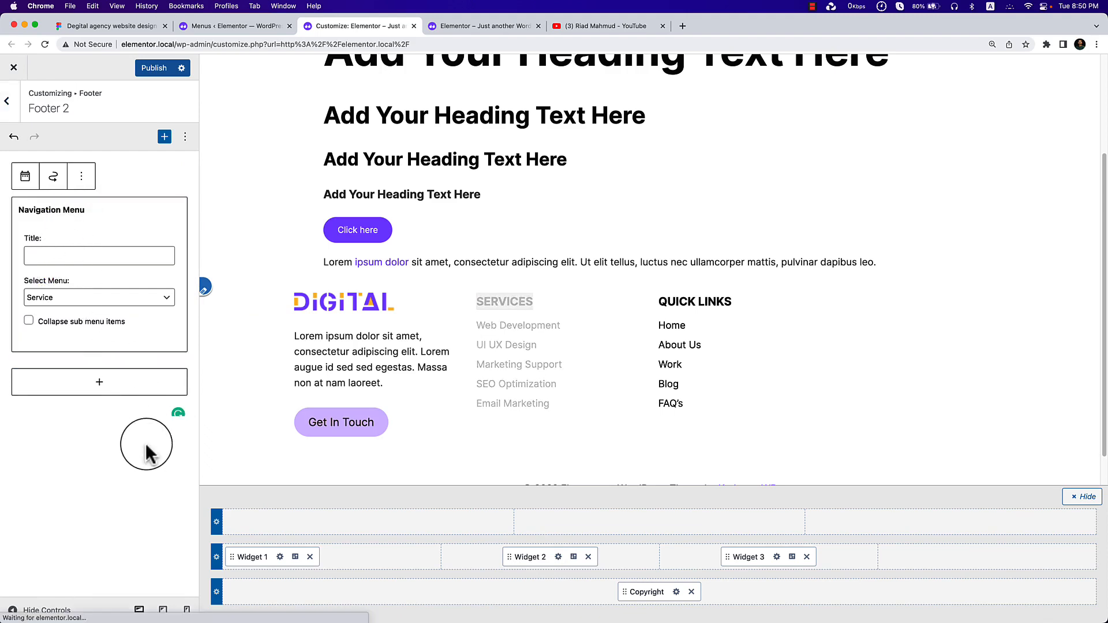
click(87, 404)
Add a Heading block with the text Services to footer Widget 2.
click(109, 343)
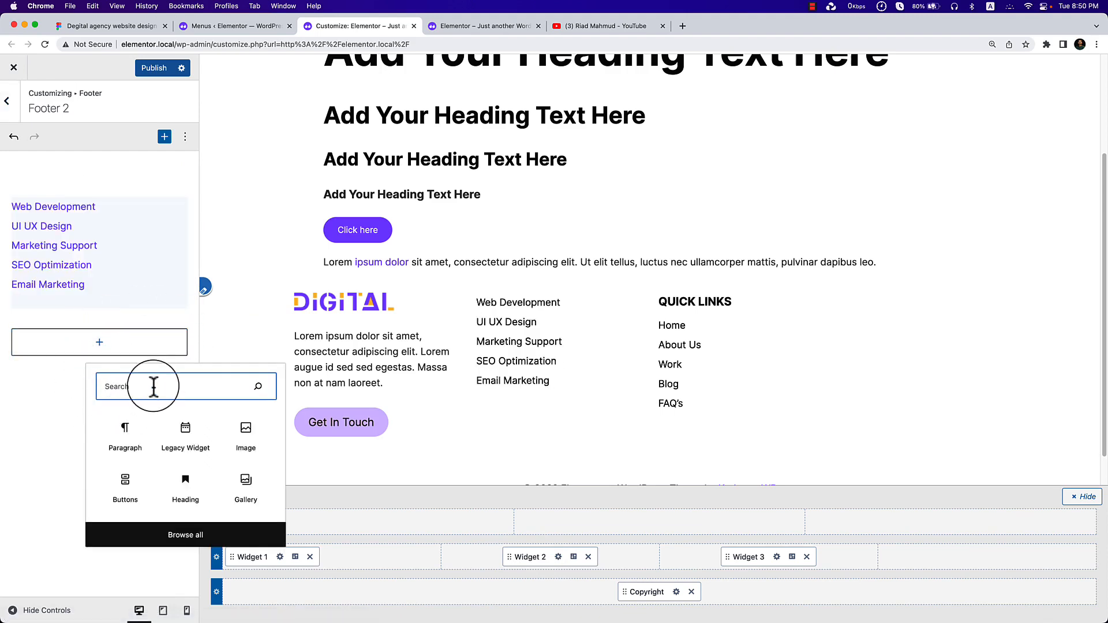
text(hea)
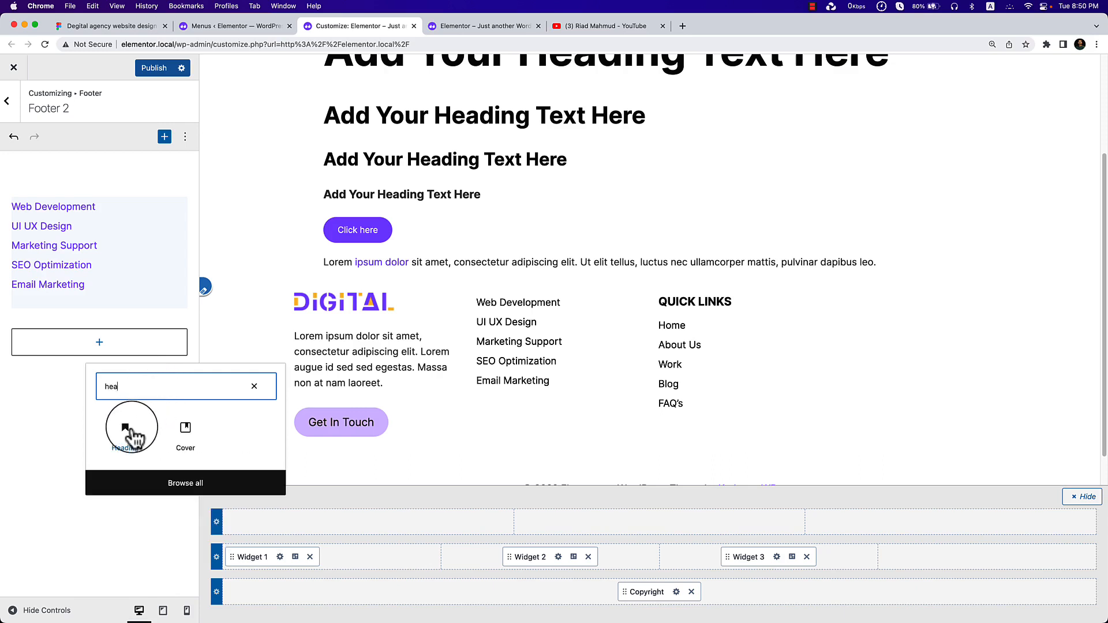
click(123, 434)
text(Services)
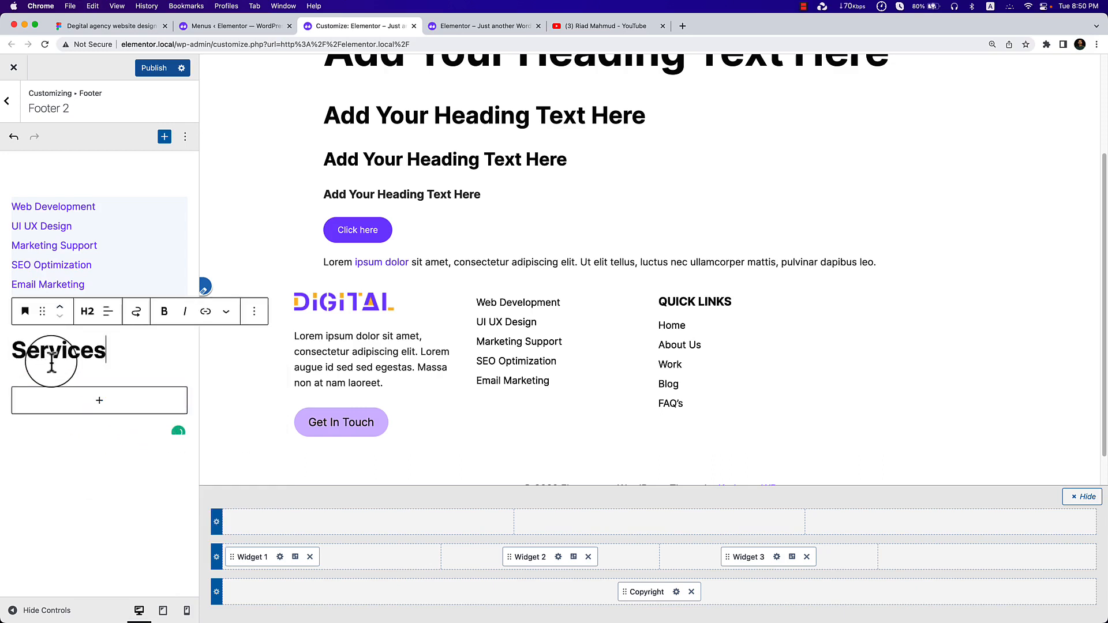
Set the Services heading to level H4 and move it above the navigation menu block.
click(87, 313)
click(90, 410)
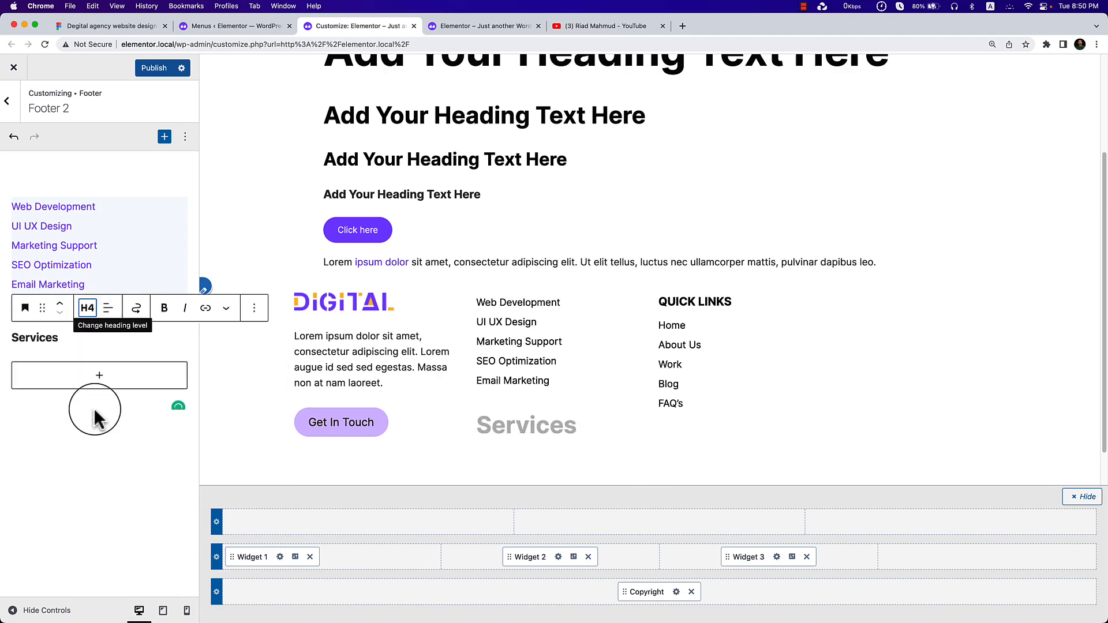
click(60, 306)
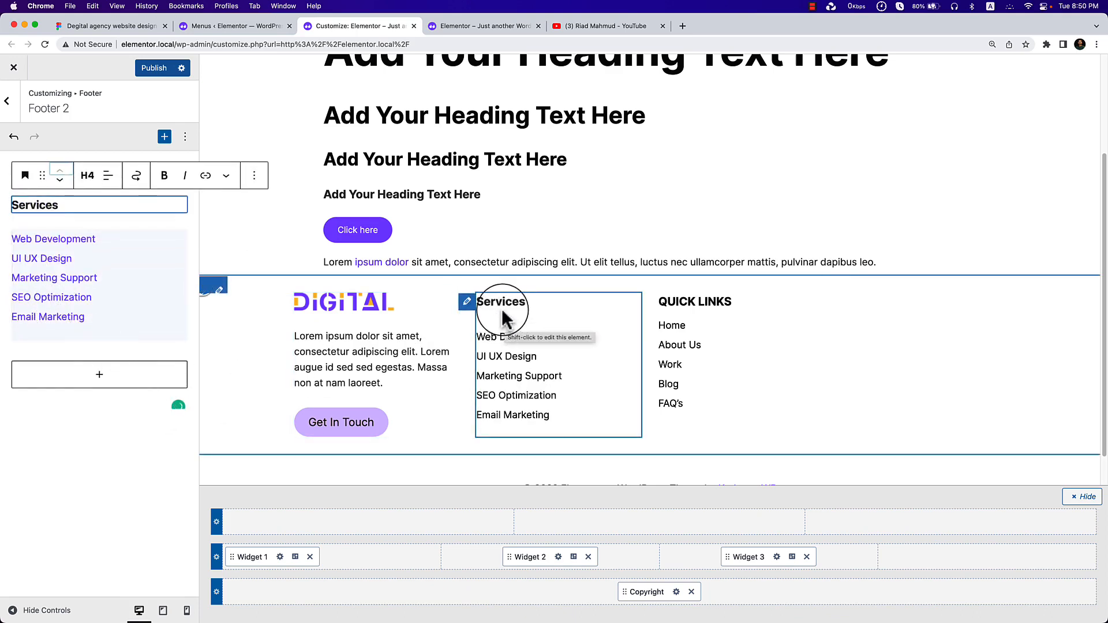
Check the block options of the Services heading and the additional settings of the navigation menu block below it.
click(255, 176)
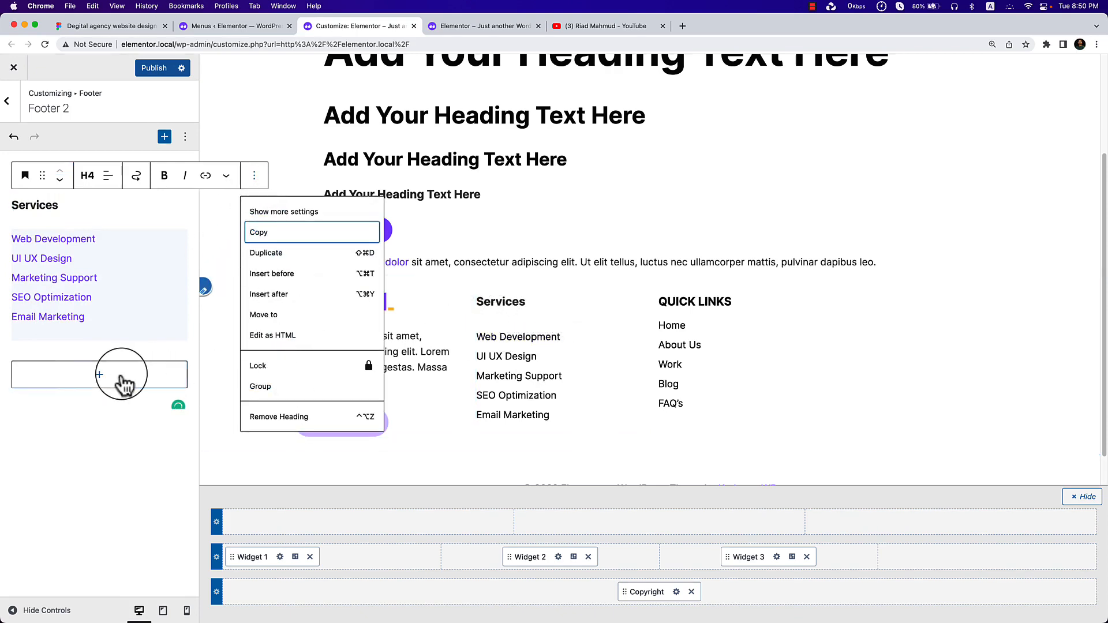
click(150, 247)
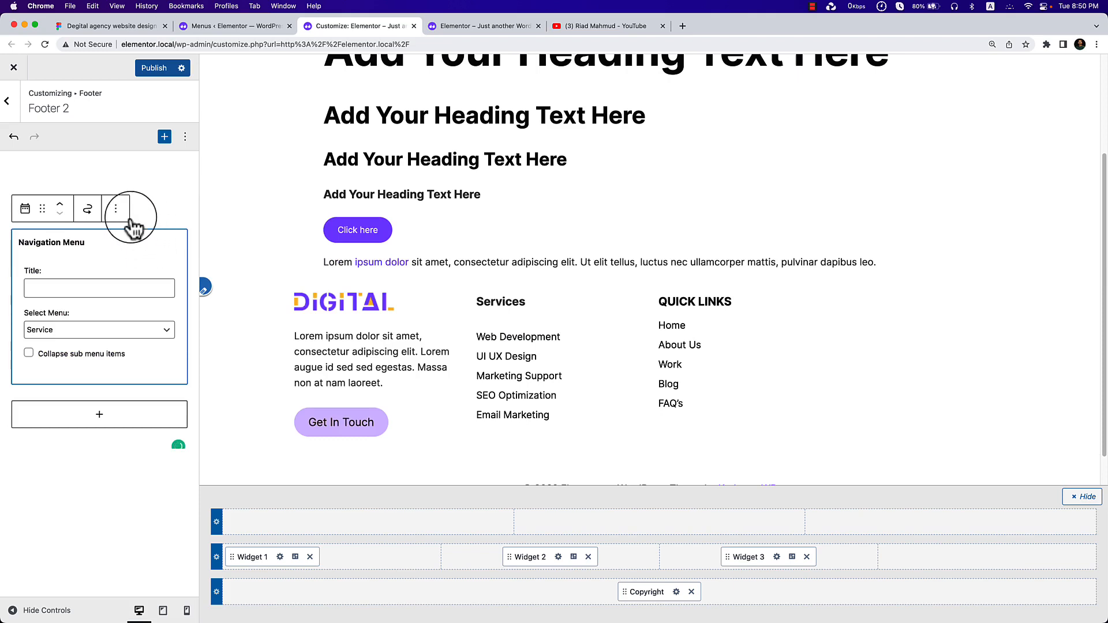
click(128, 218)
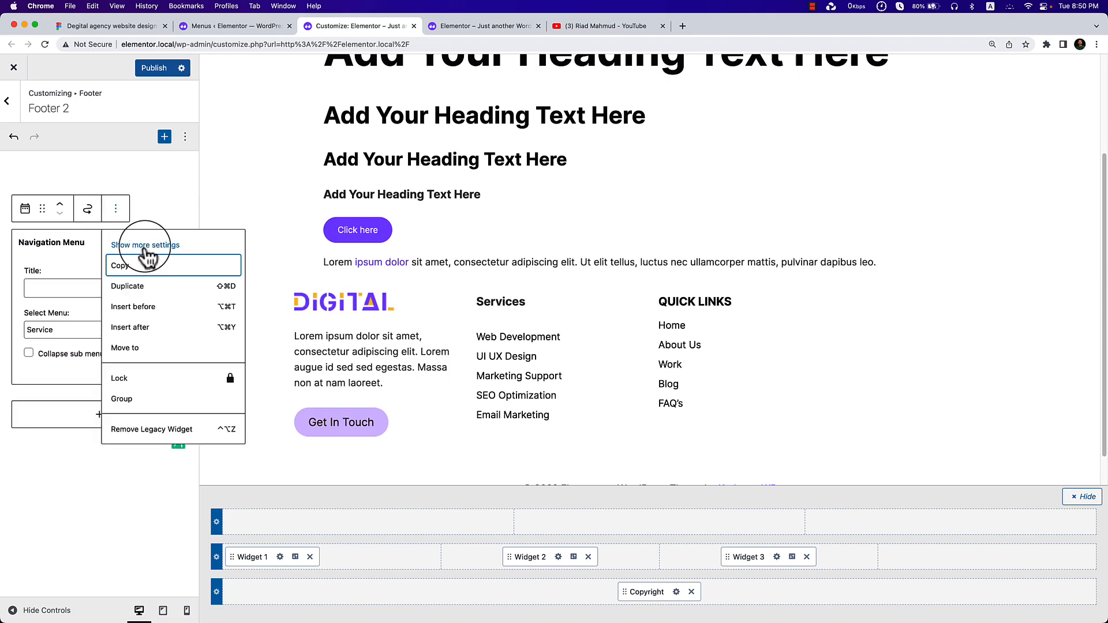
click(148, 247)
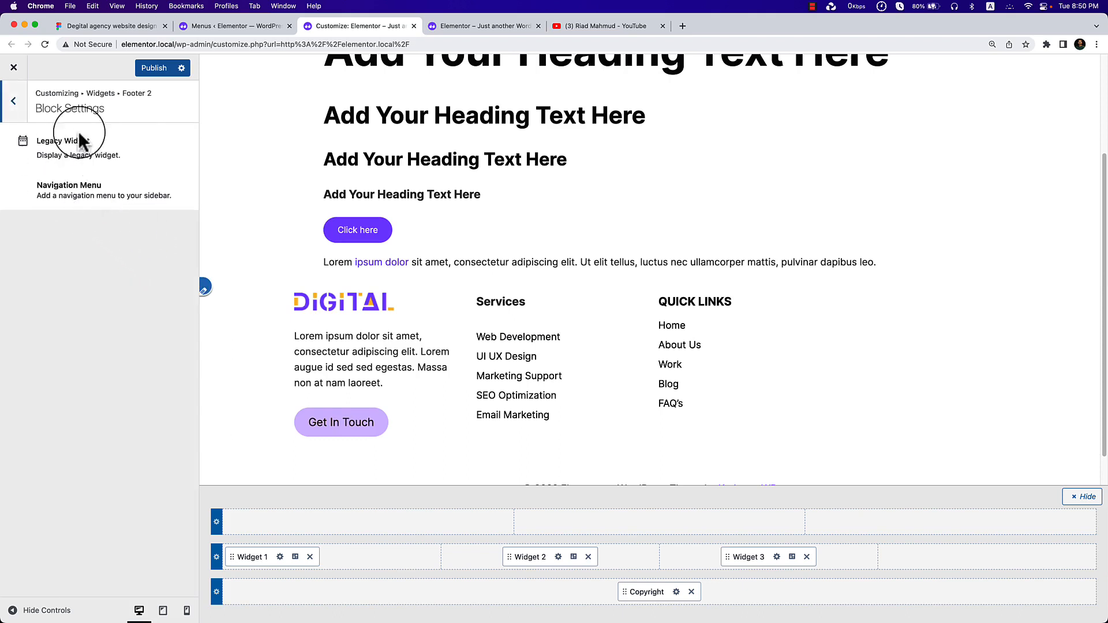
click(14, 103)
click(168, 208)
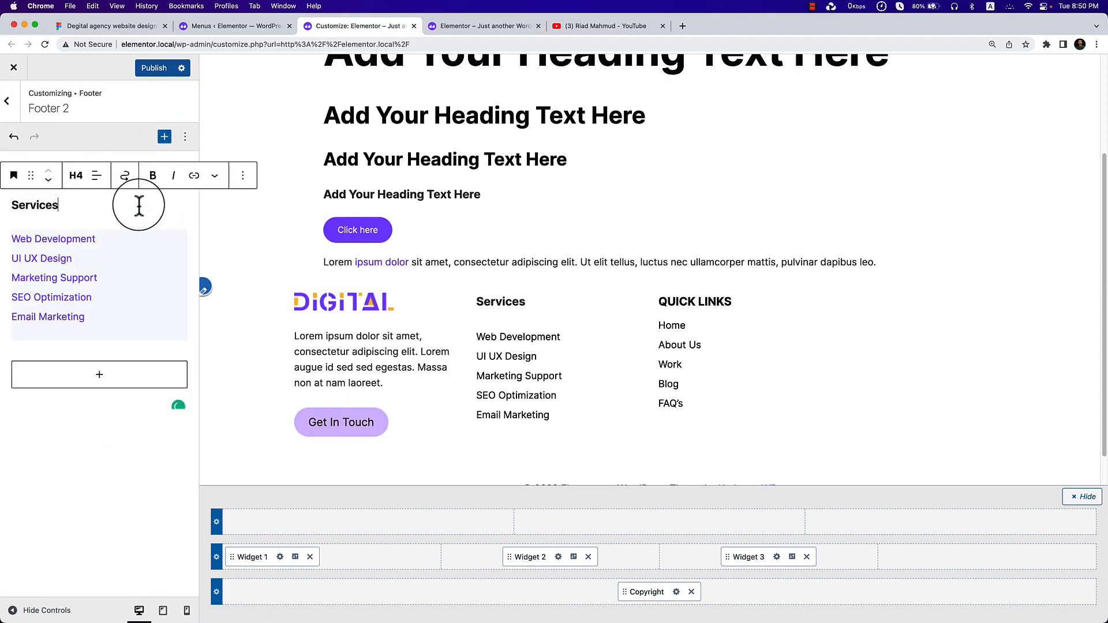
Examine the Services heading's block settings in footer Widget 2, including the extra typography options and the advanced section.
click(242, 176)
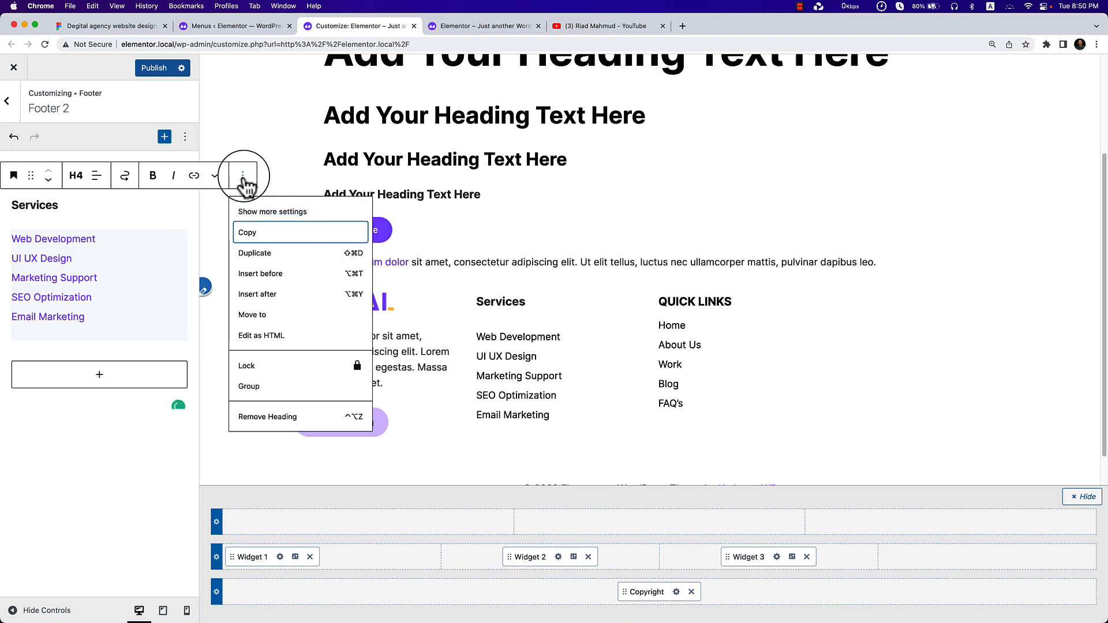
click(282, 212)
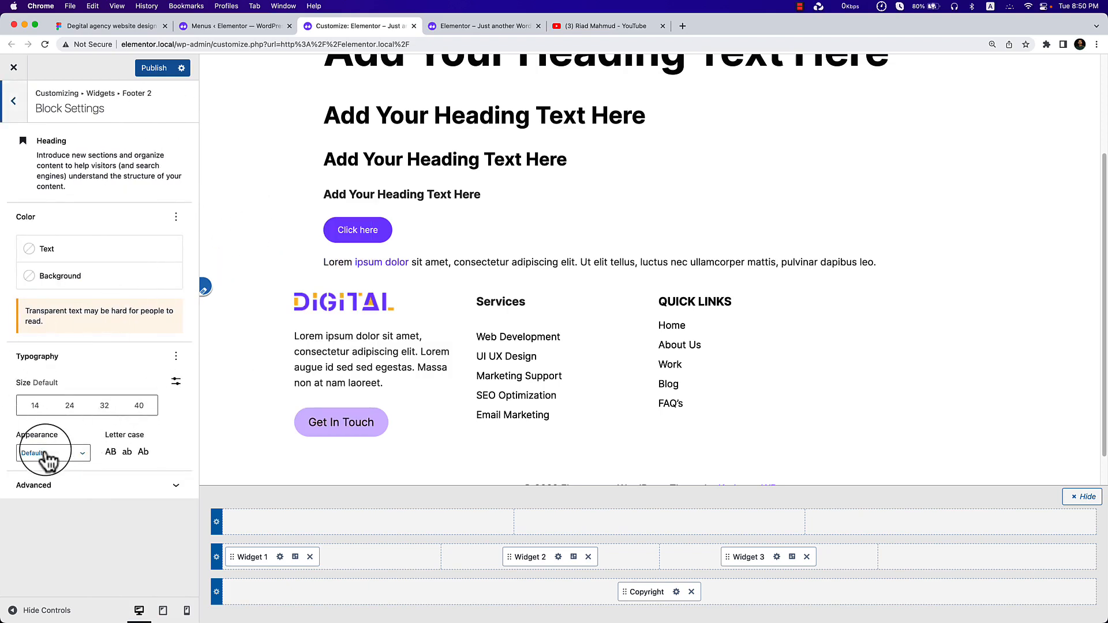
click(177, 357)
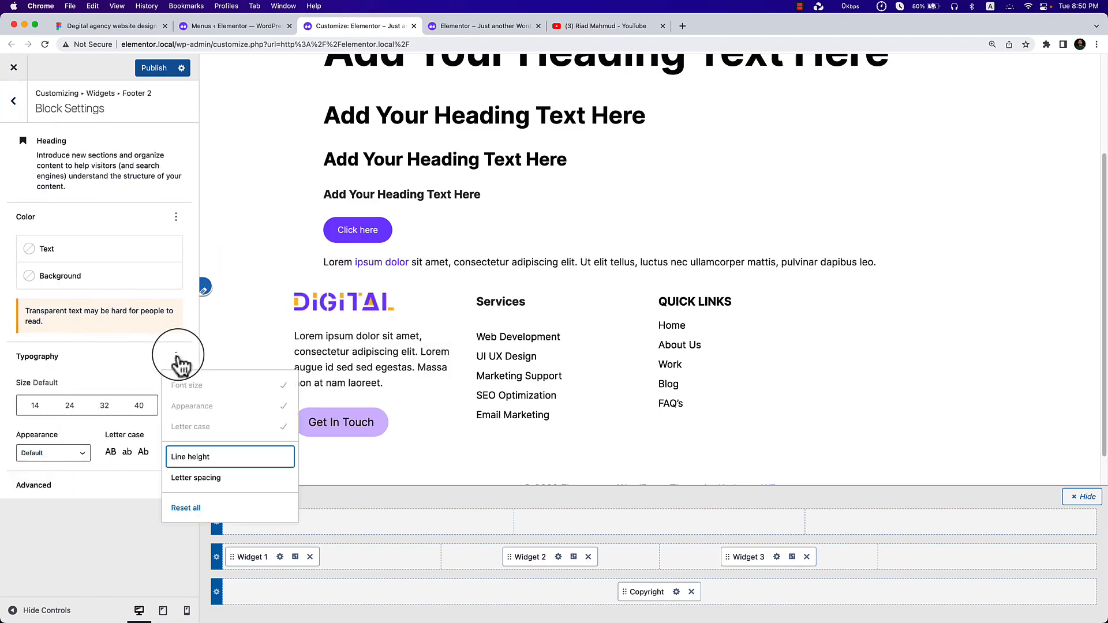
click(111, 505)
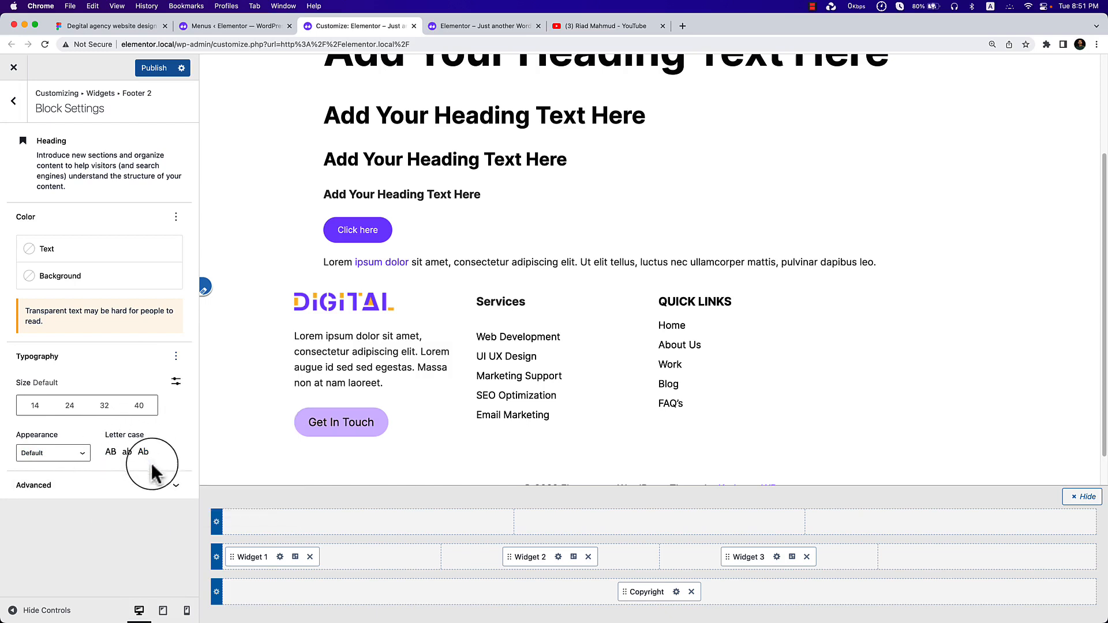
click(131, 488)
scroll(127, 490, down, 2)
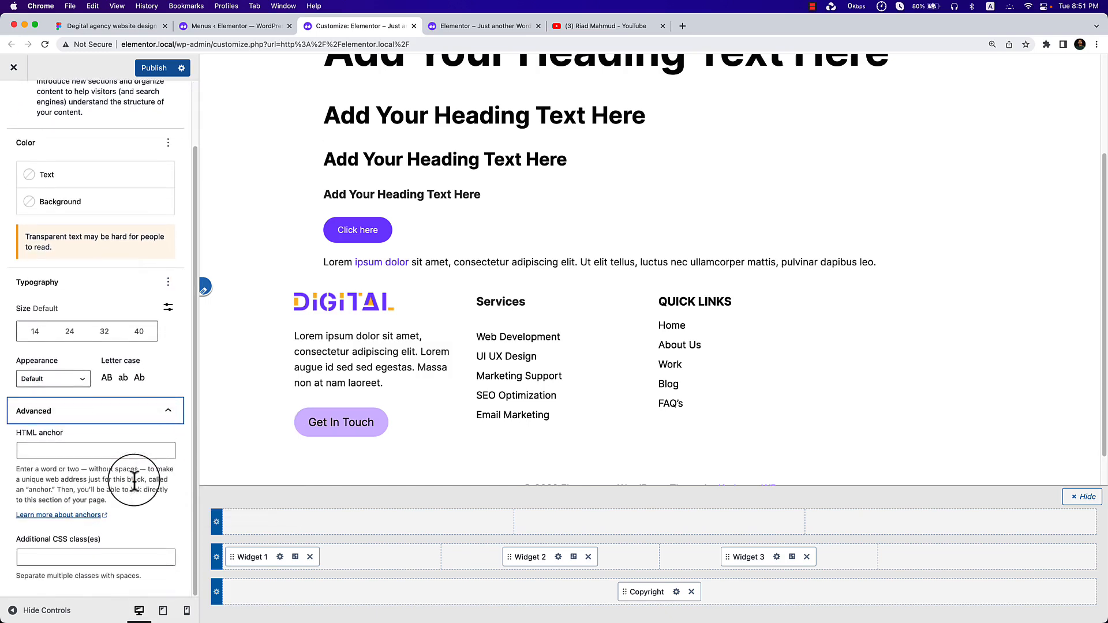
scroll(130, 490, up, 2)
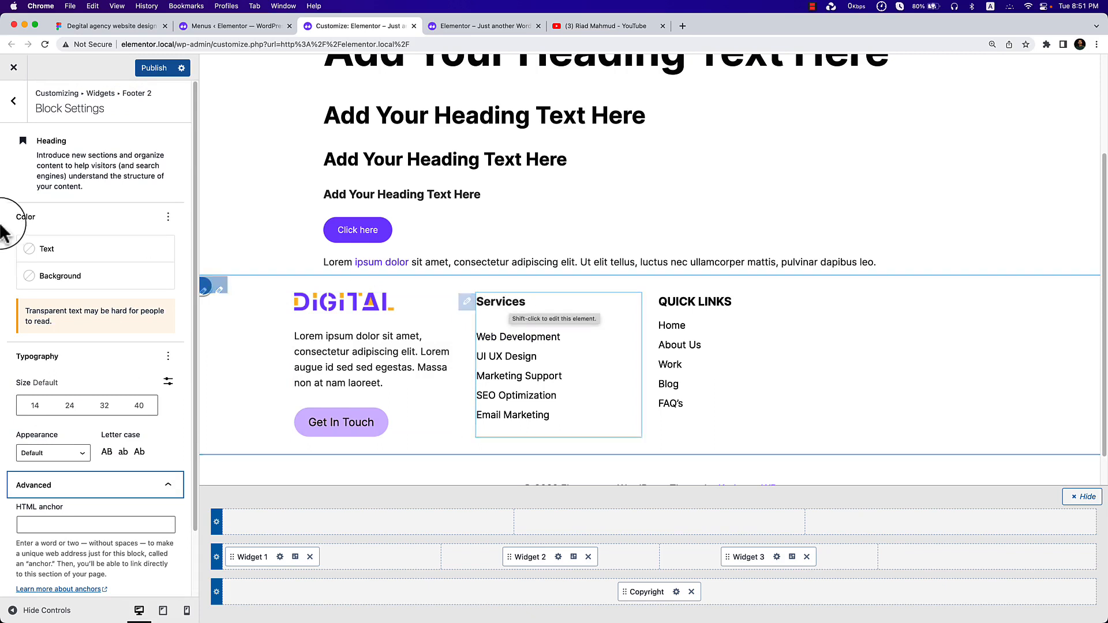
click(13, 101)
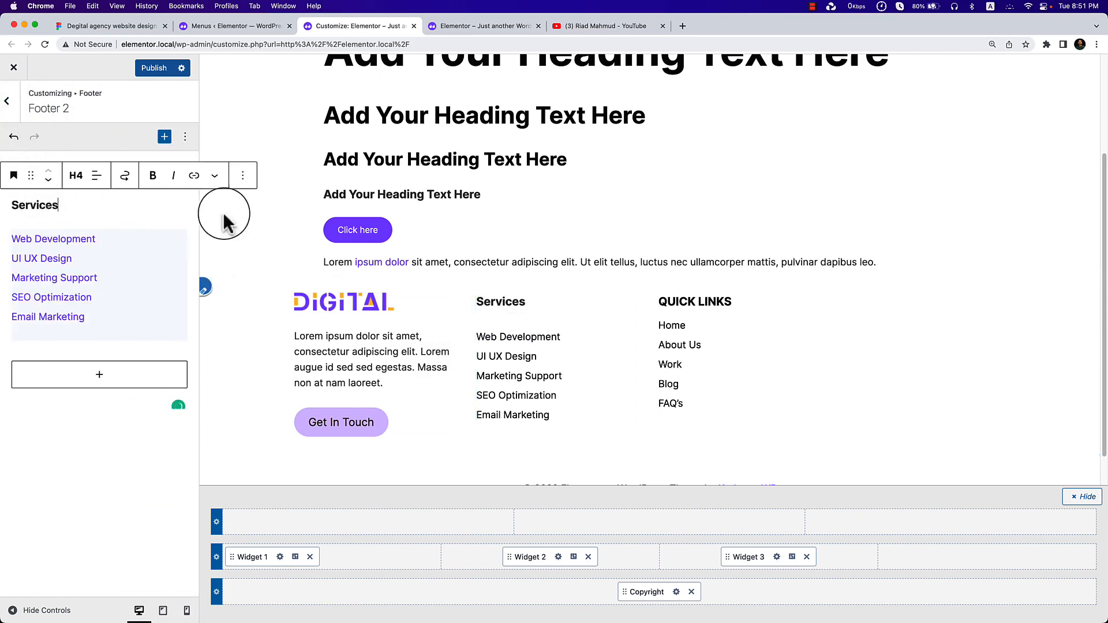
Copy the Services heading block into footer Widget 3 and move it above the navigation menu block.
click(243, 180)
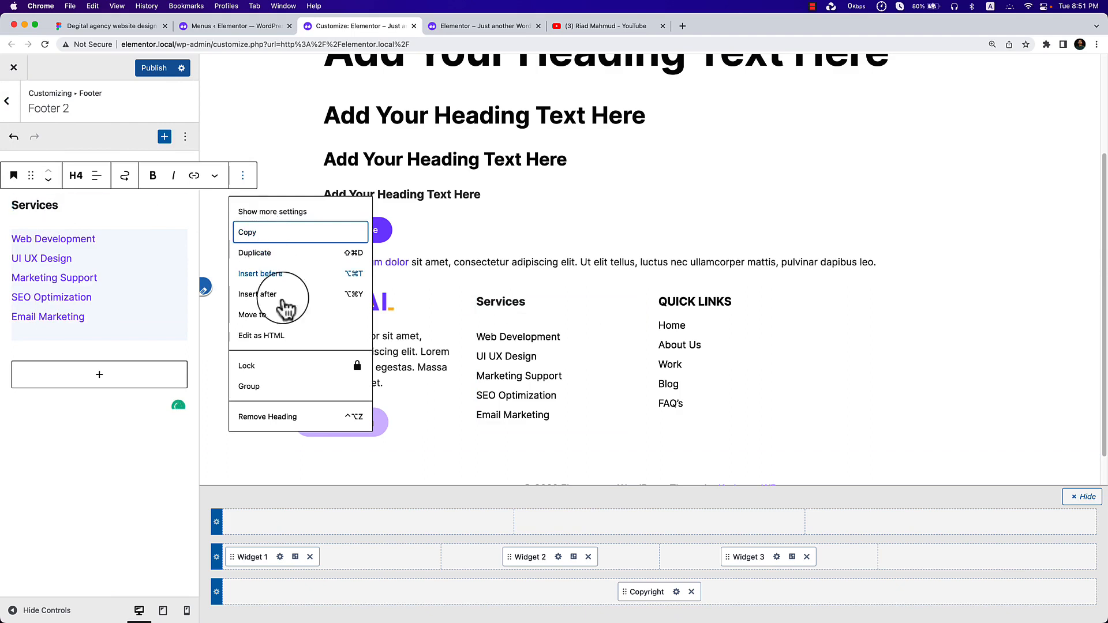
click(736, 561)
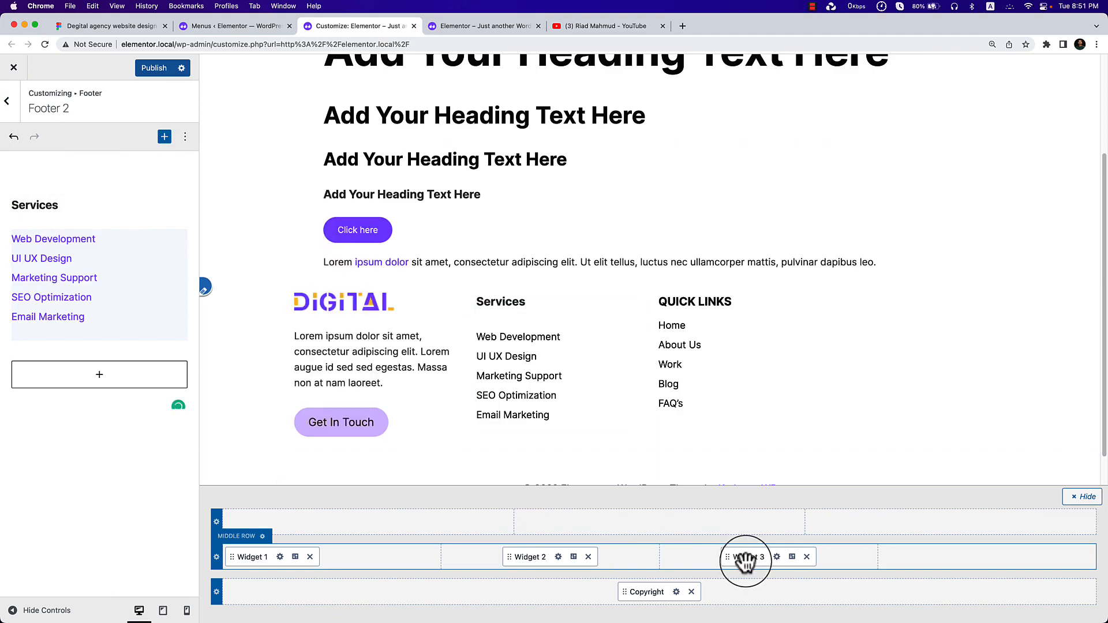
click(793, 558)
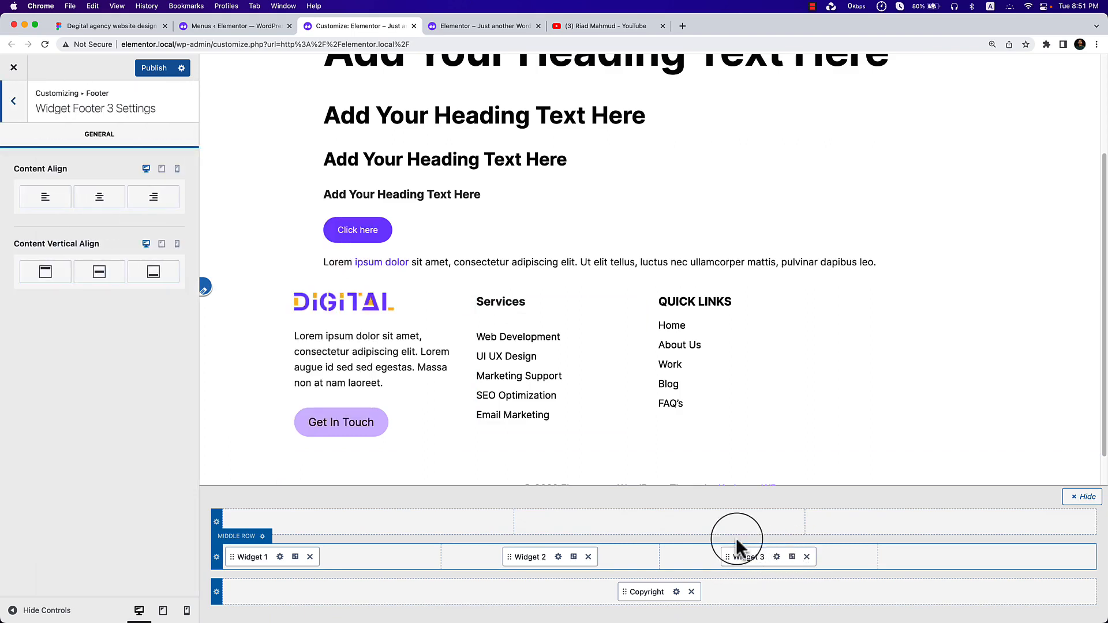
click(777, 556)
click(106, 219)
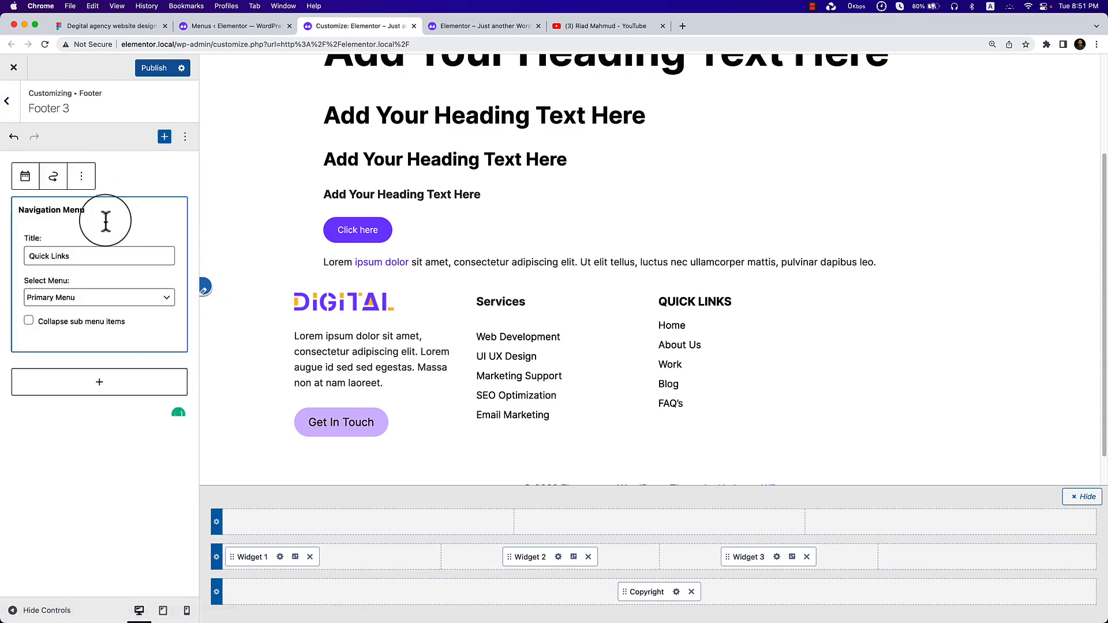
click(97, 390)
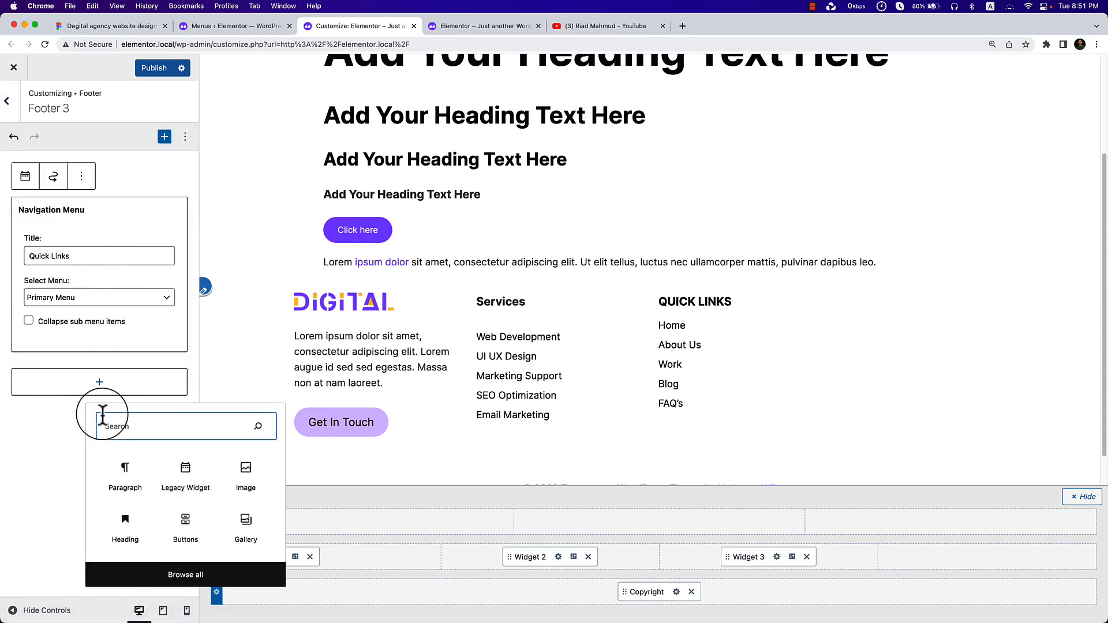
click(120, 467)
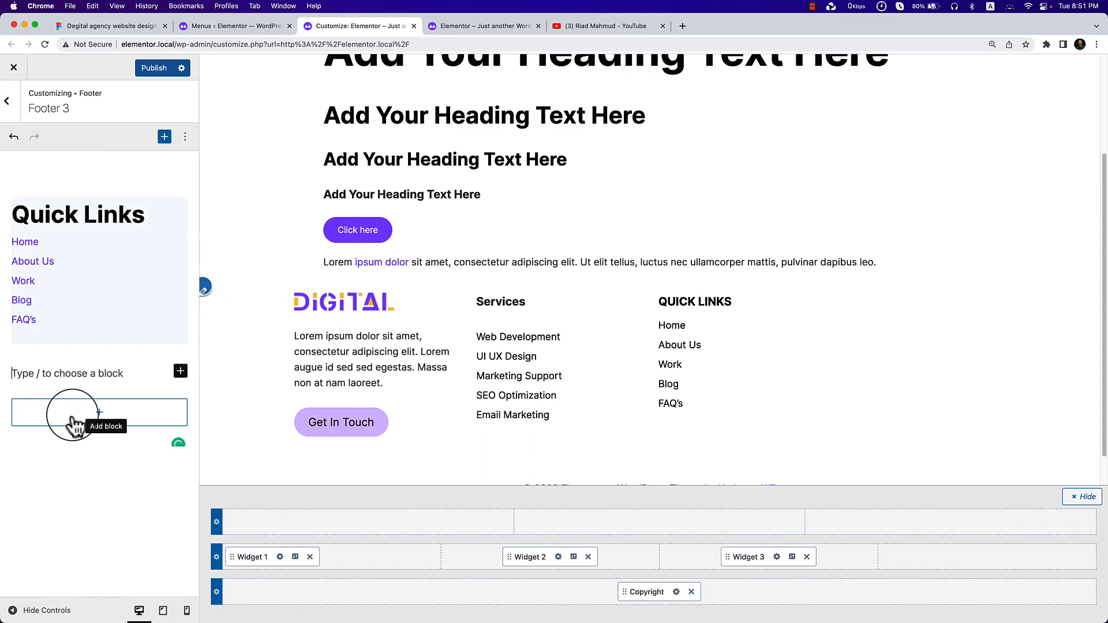
key(super+v)
click(49, 337)
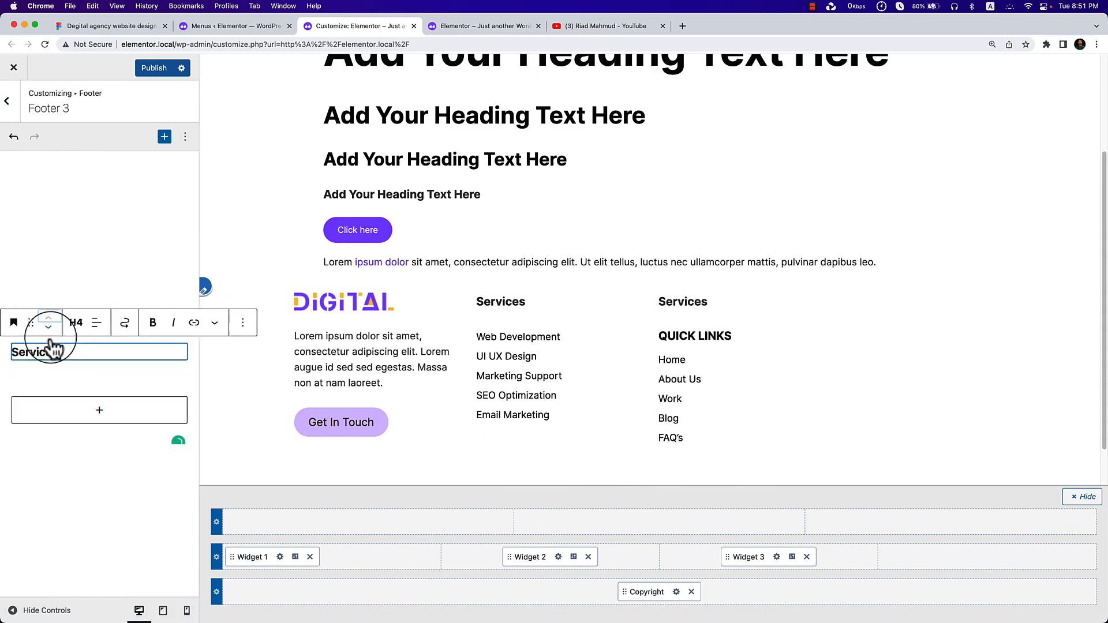
Cut the Quick Links title from the navigation menu block in Widget 3 and use it to replace the copied heading's text.
click(44, 278)
triple_click(53, 288)
key(super+c)
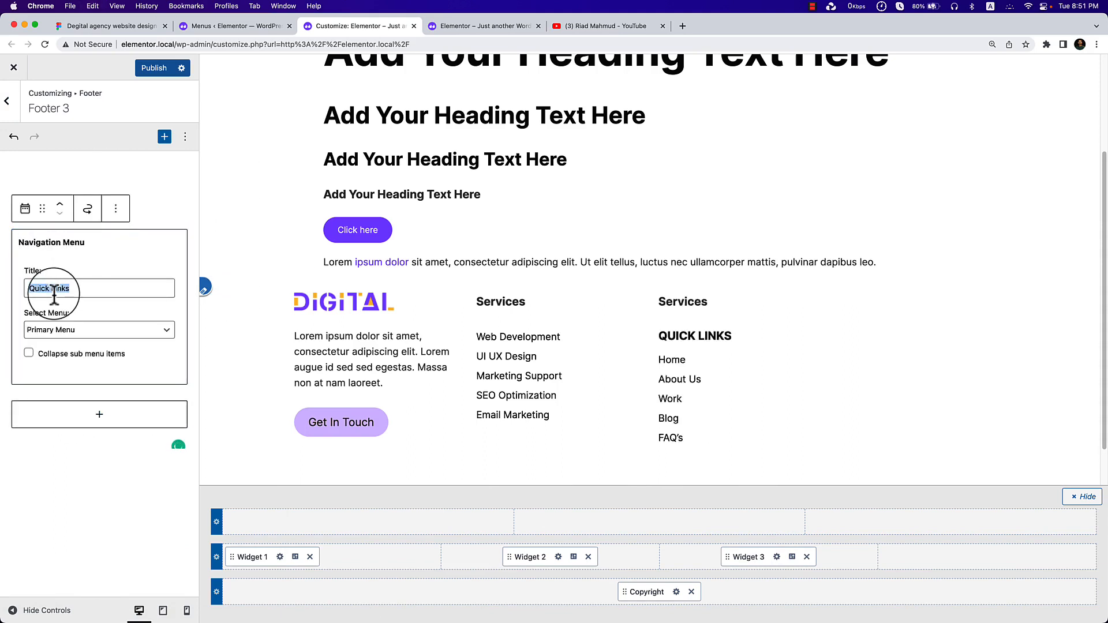
key(BackSpace)
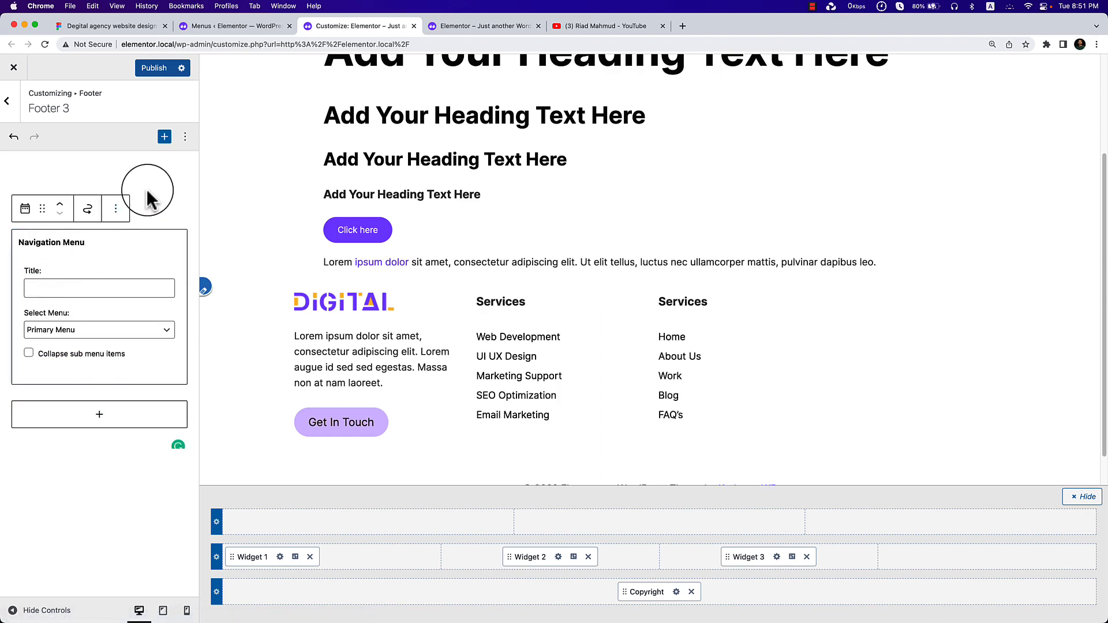
click(141, 203)
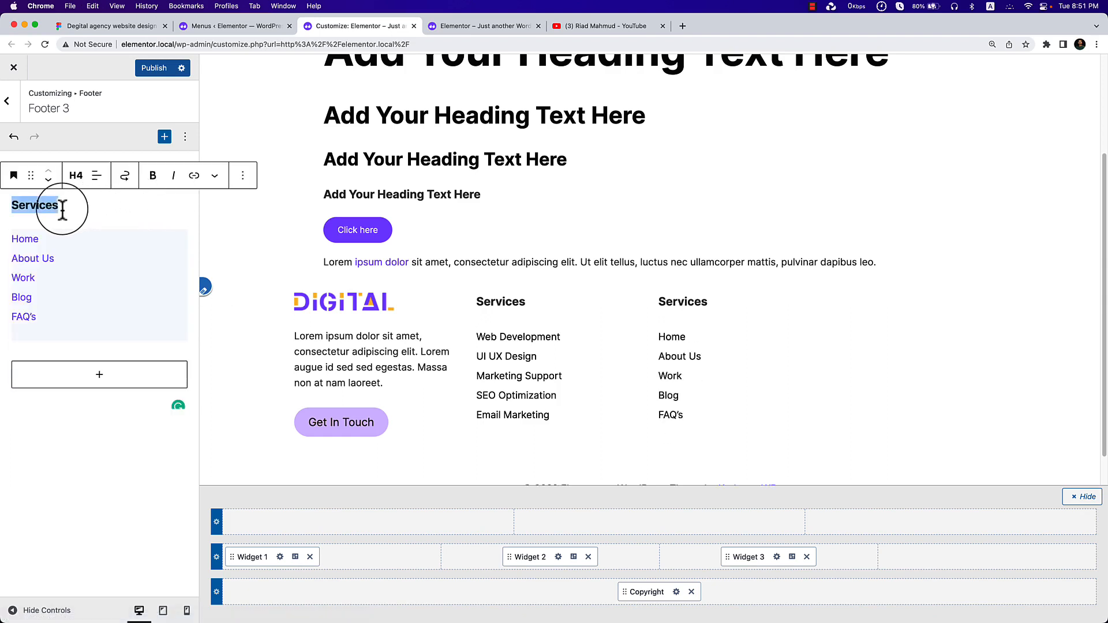
key(super+v)
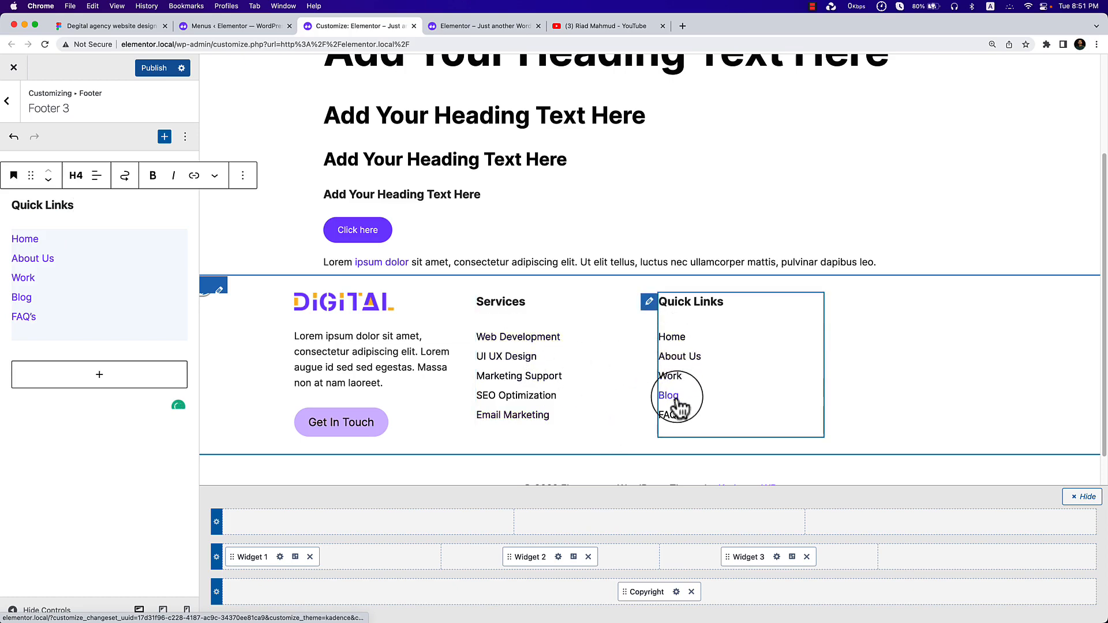
Copy the Our Address title from the Figma footer design and add Widget 4 to the fourth column of the footer's middle row.
click(143, 26)
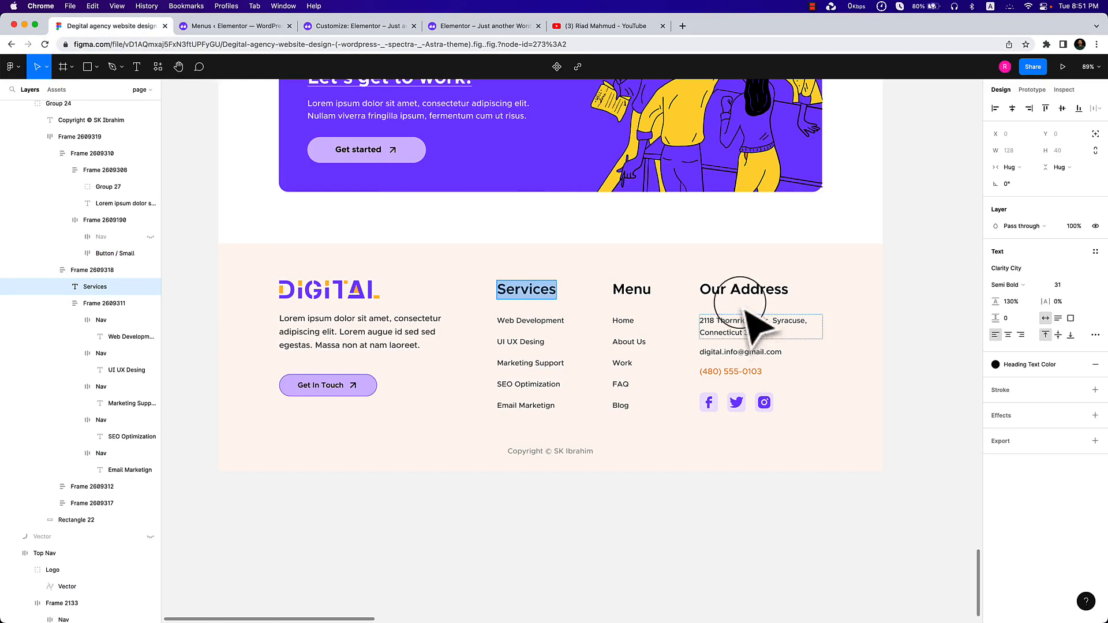
double_click(739, 290)
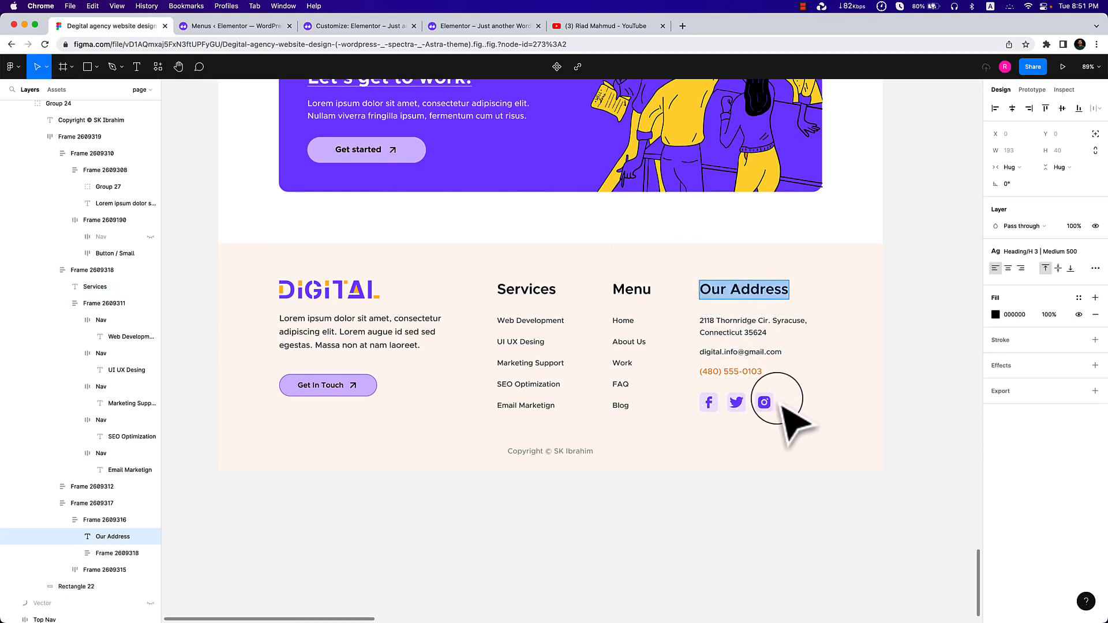
click(341, 26)
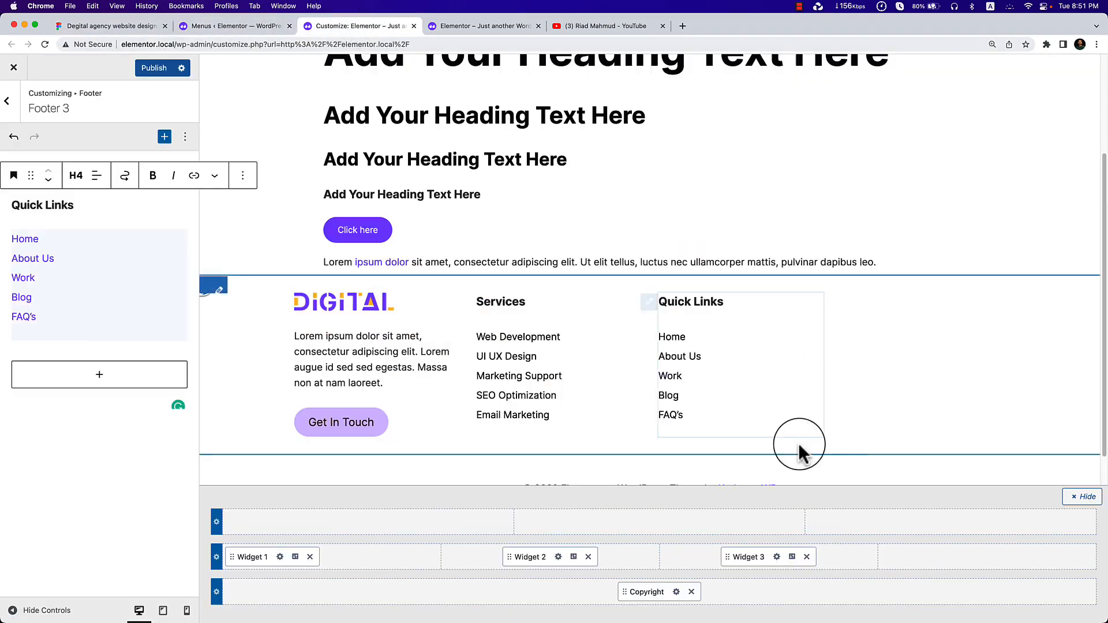
click(958, 560)
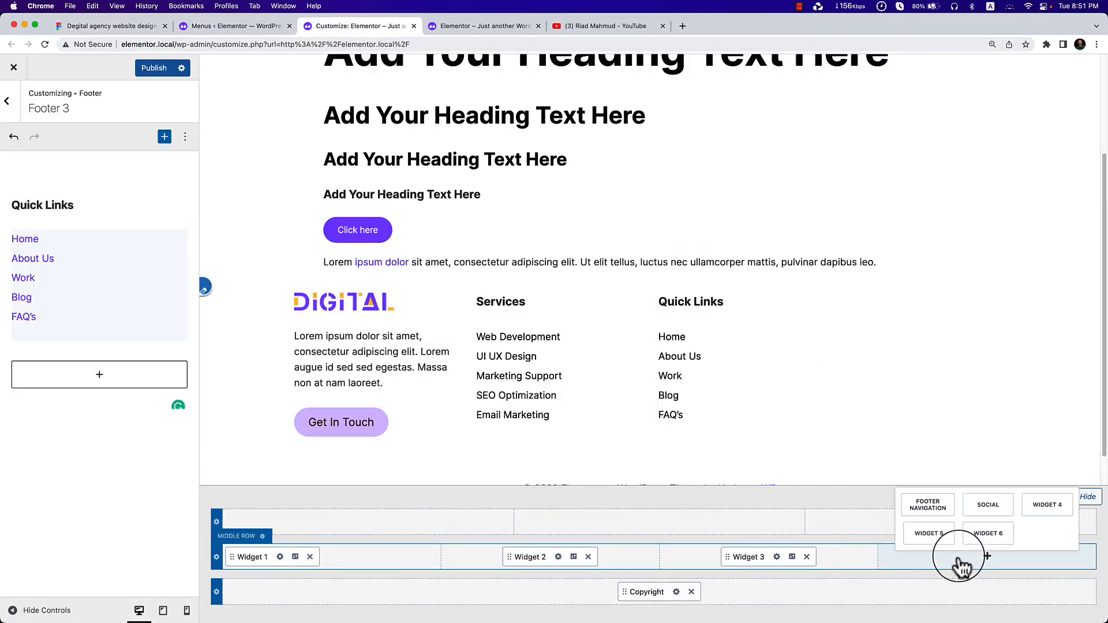
click(1037, 507)
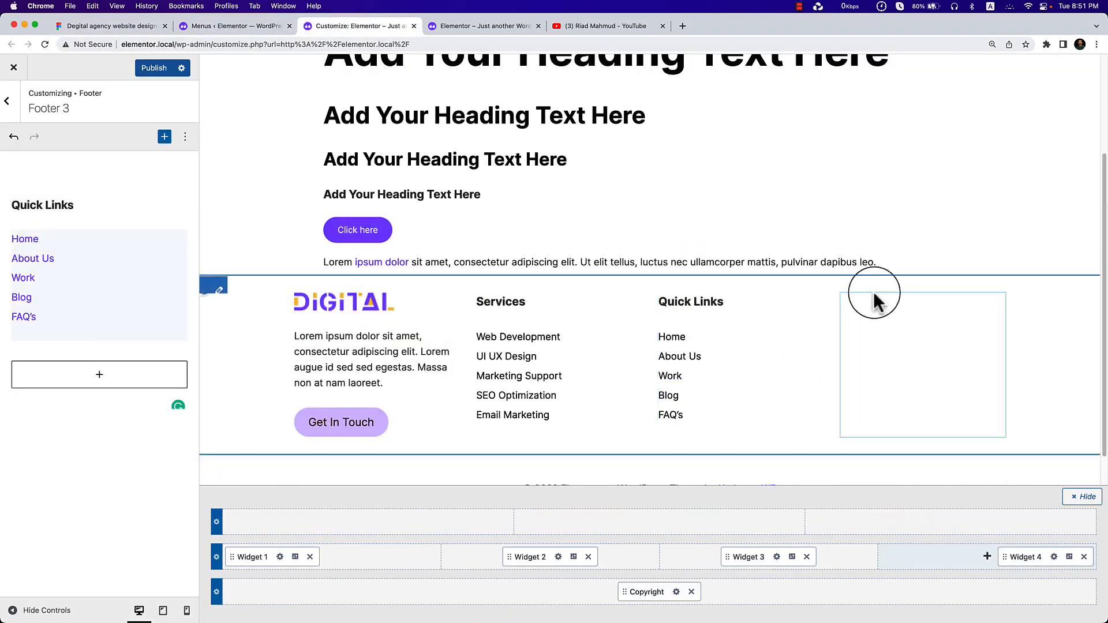
Add a Heading block with the text Our Address to footer Widget 4 and set it to level H4.
click(1054, 558)
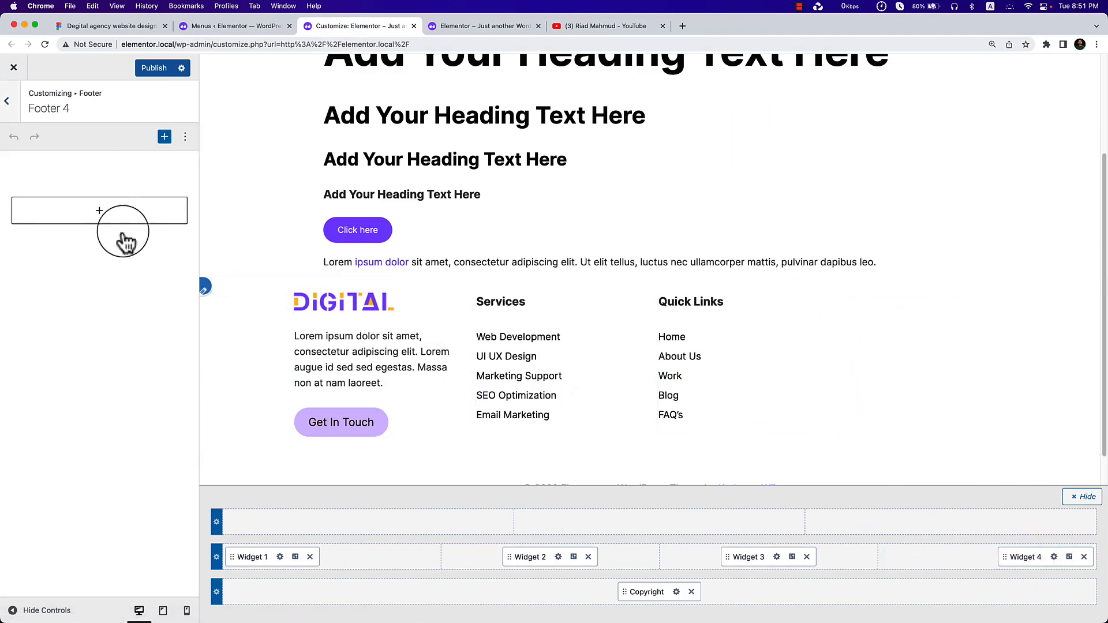
click(99, 213)
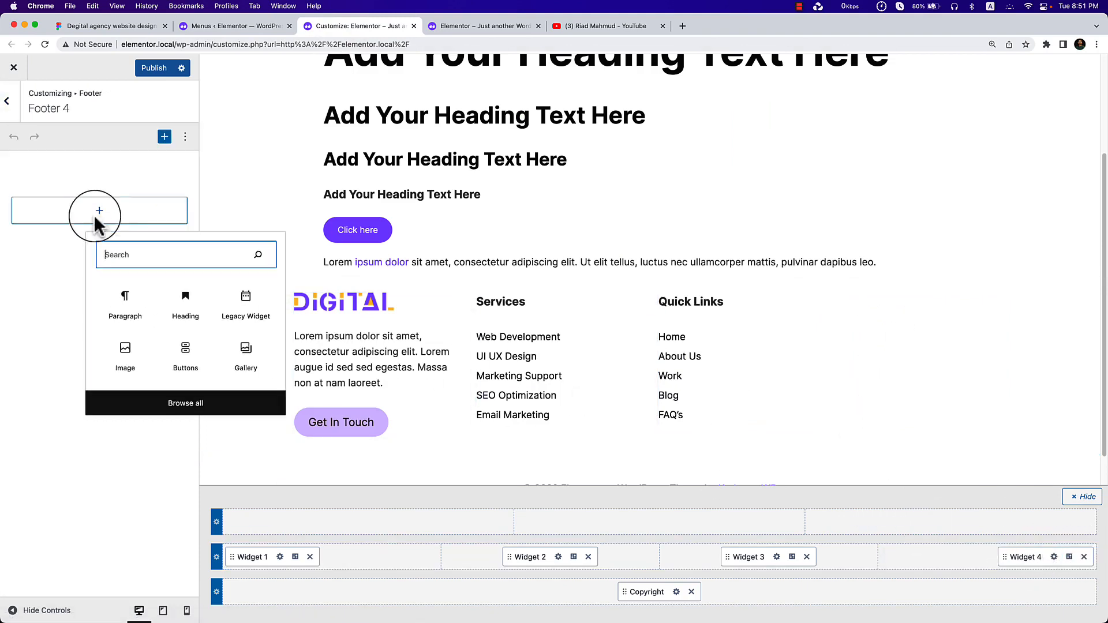
click(168, 306)
text(Our Address)
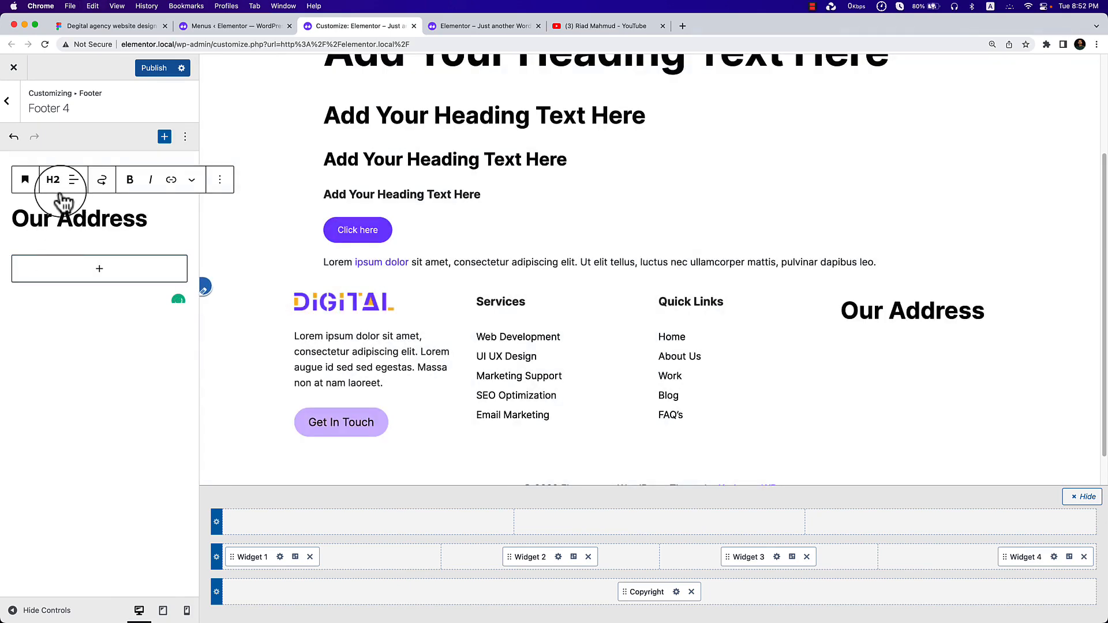
click(53, 183)
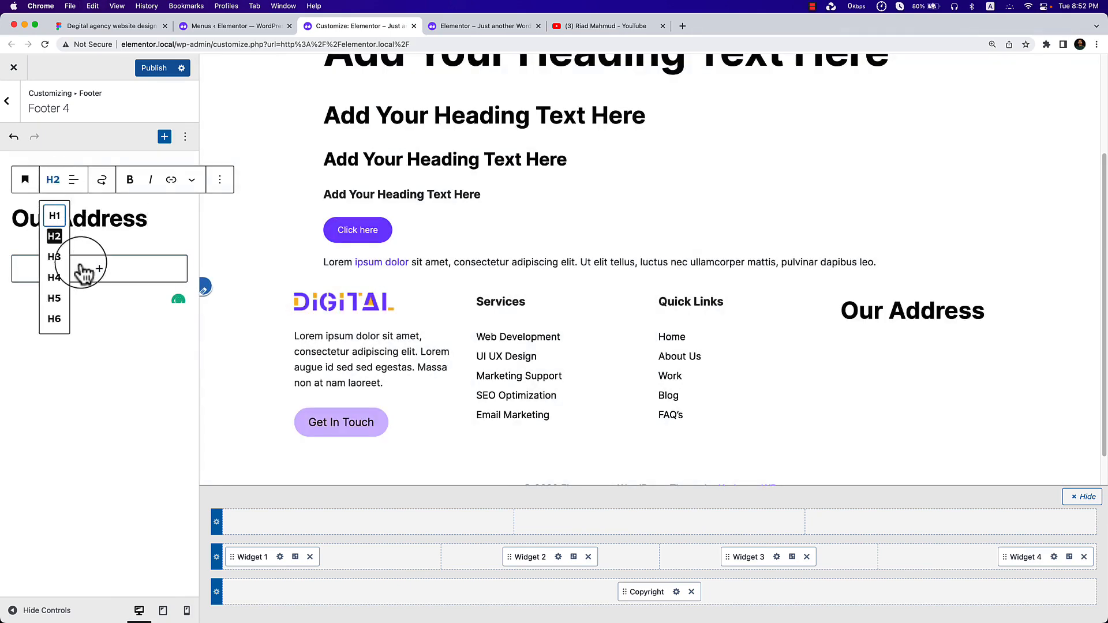
click(54, 277)
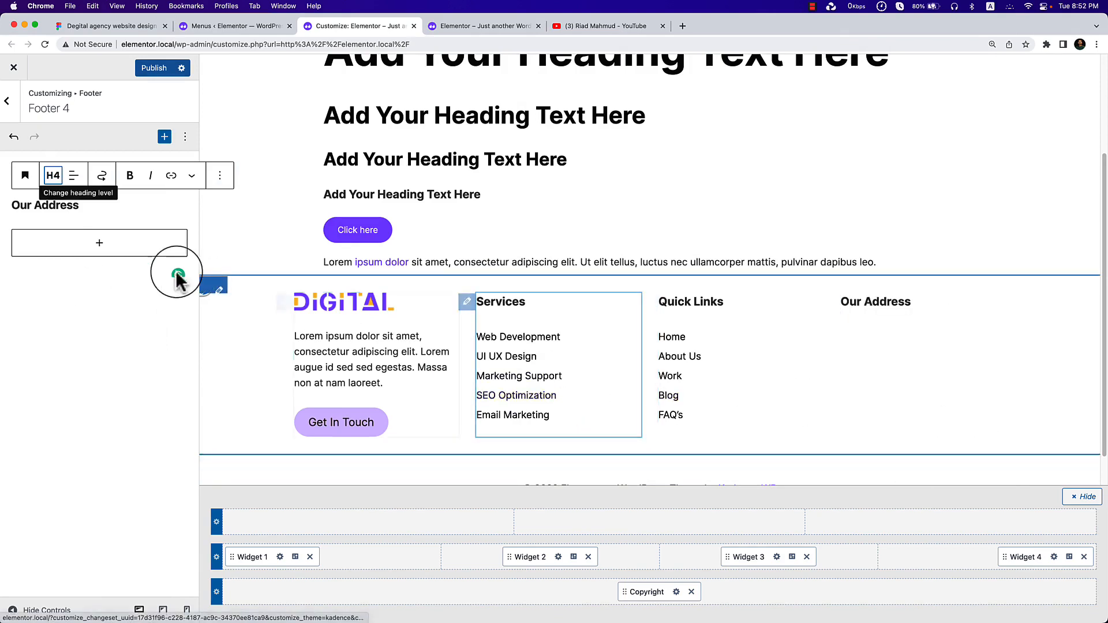
Copy the street address from the Figma footer design into a new Paragraph block below the Our Address heading in Widget 4.
click(229, 26)
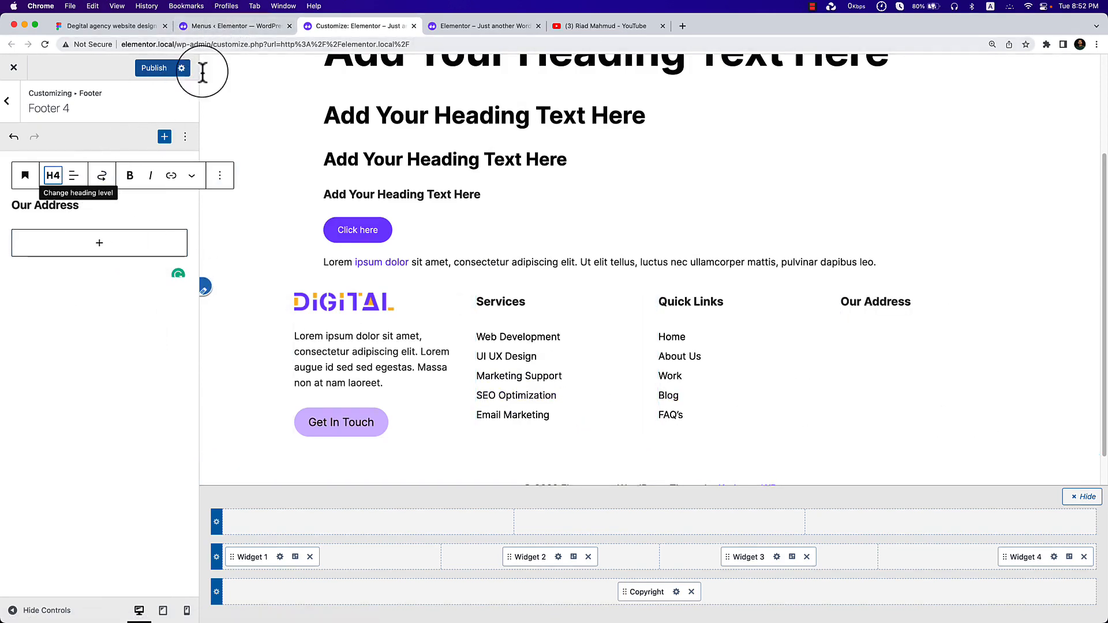
click(139, 32)
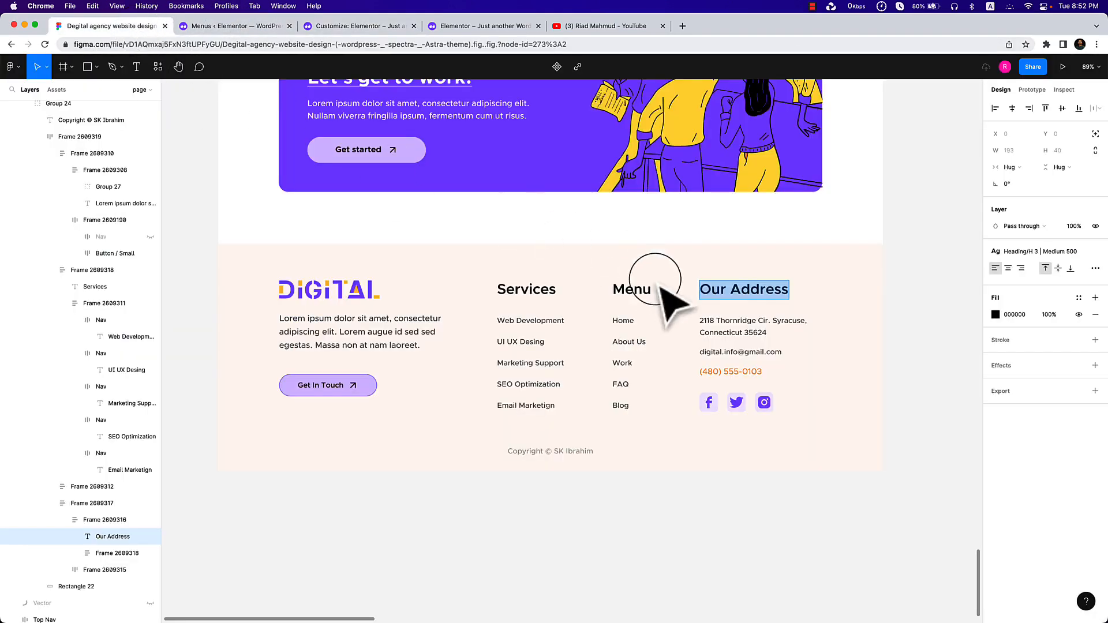
double_click(713, 323)
key(super+c)
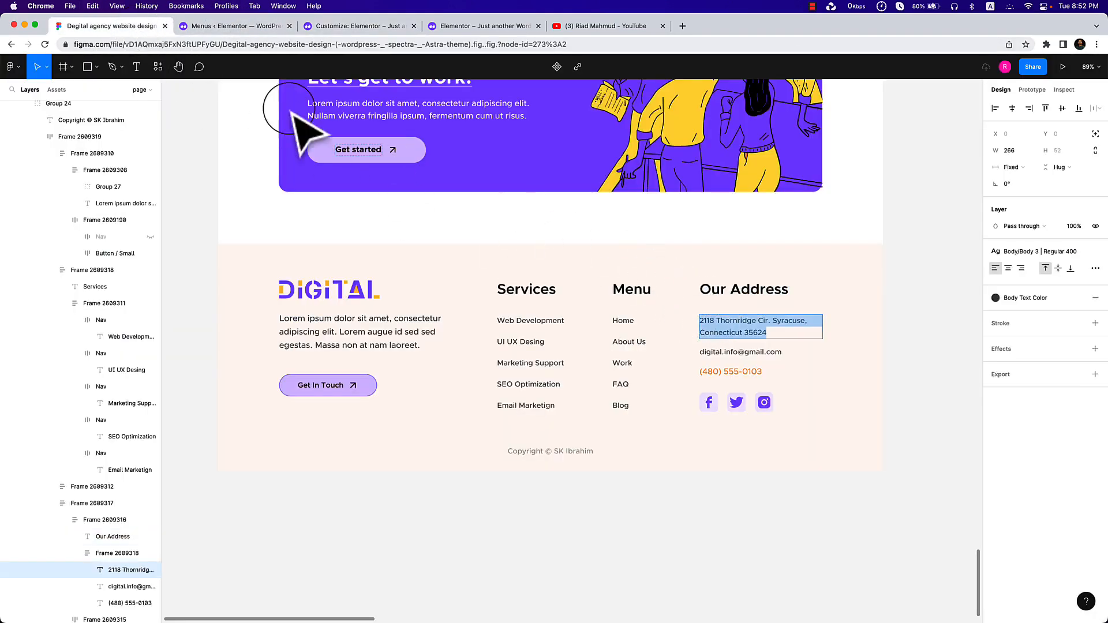
click(340, 26)
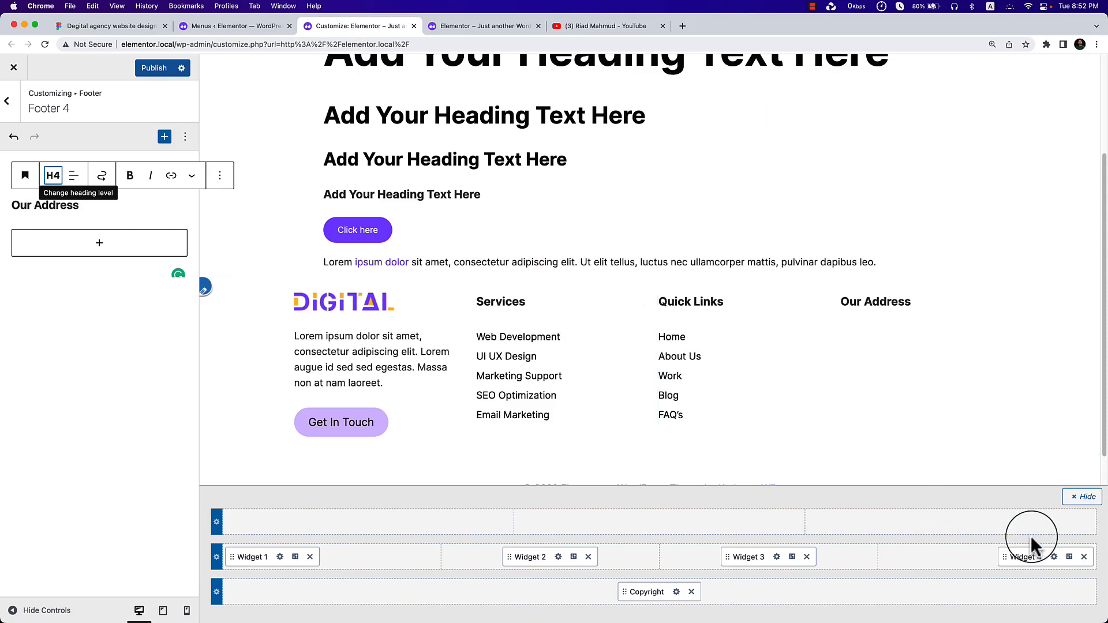
click(113, 254)
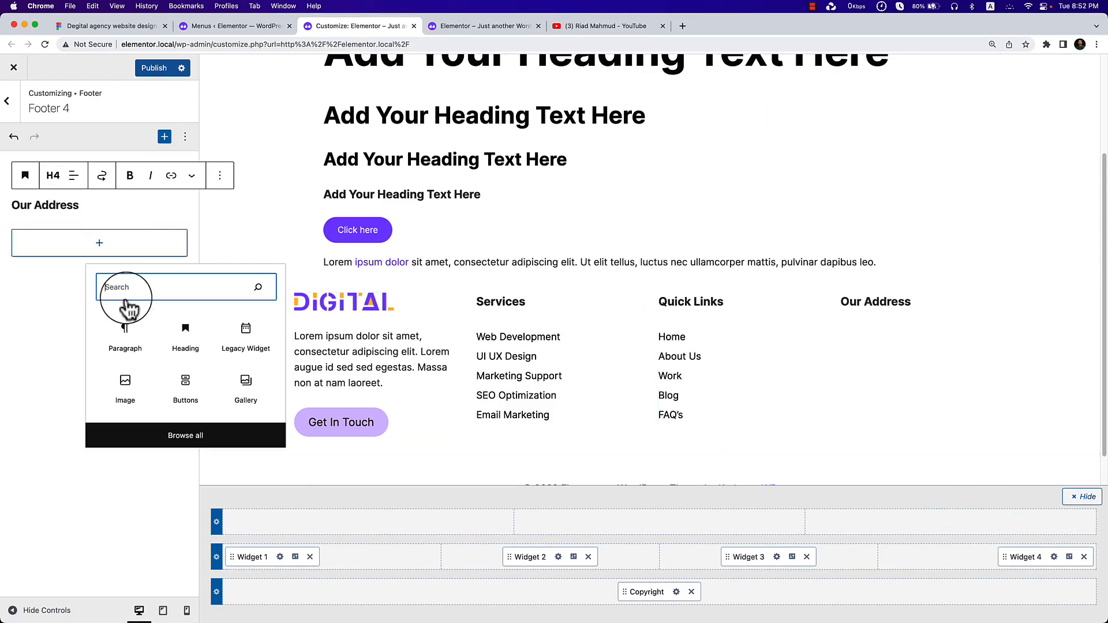
click(127, 330)
key(super+v)
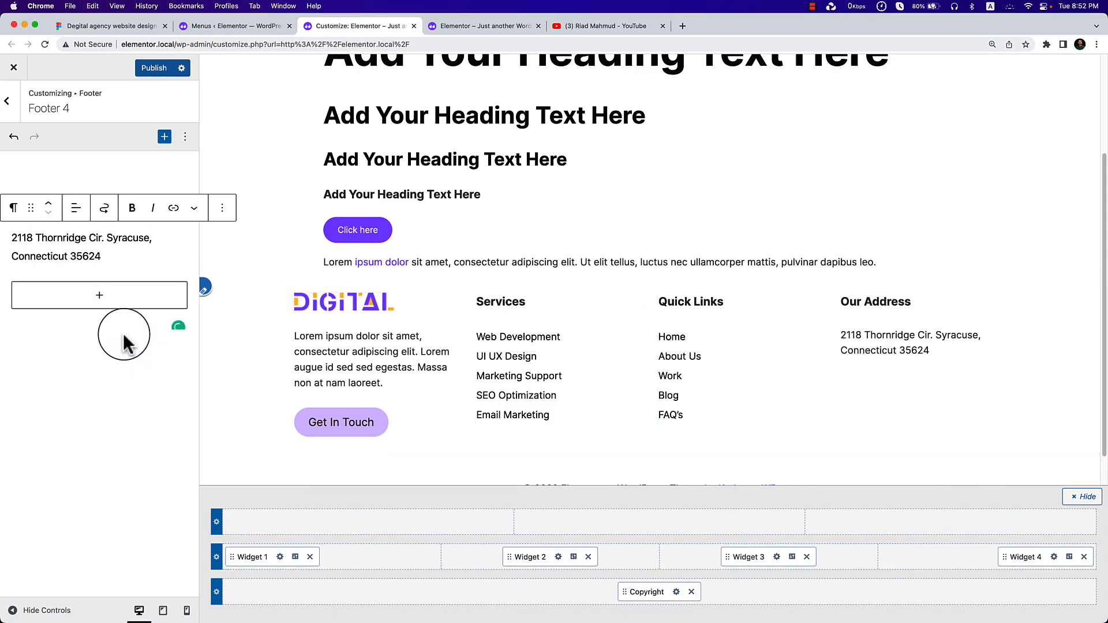
Copy the contact email from the Figma footer design into a new Paragraph block below the street address in Widget 4.
click(97, 26)
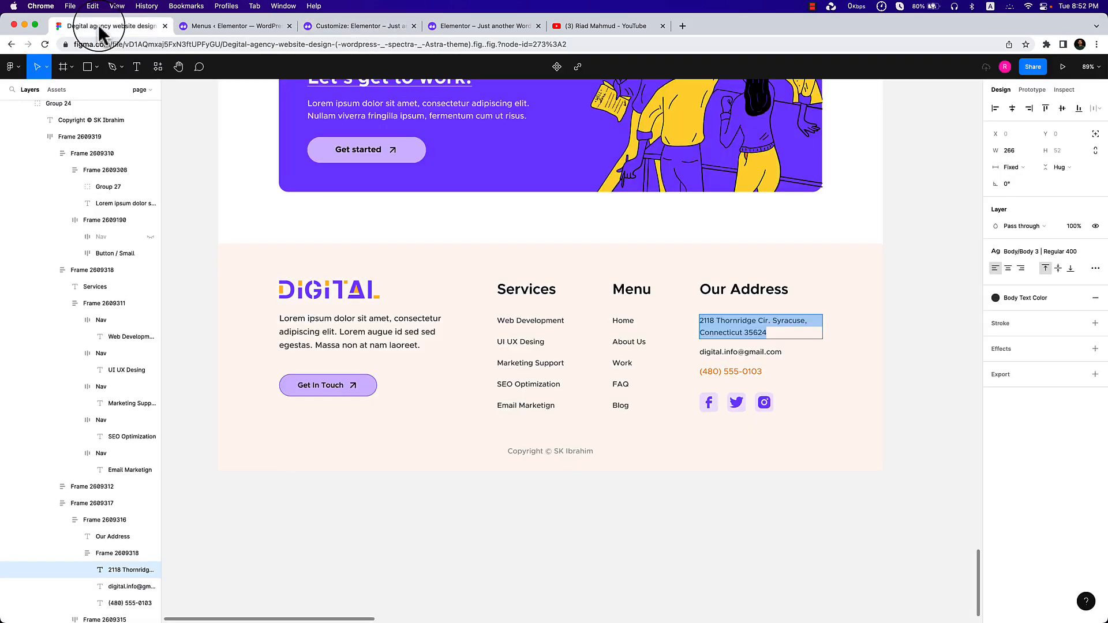
double_click(729, 351)
key(super+c)
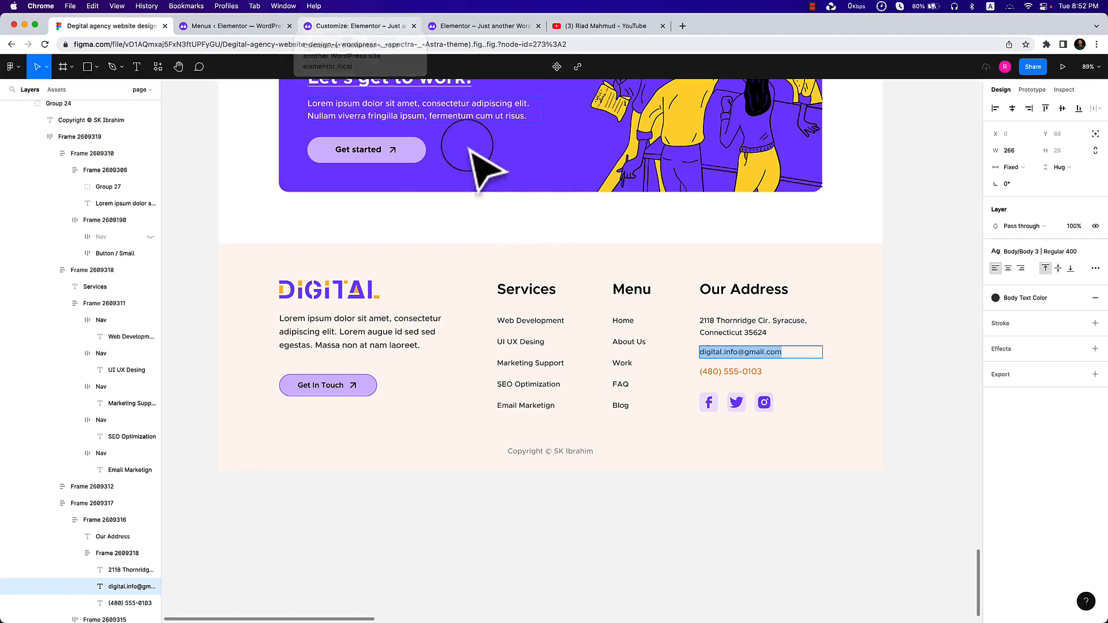
click(342, 27)
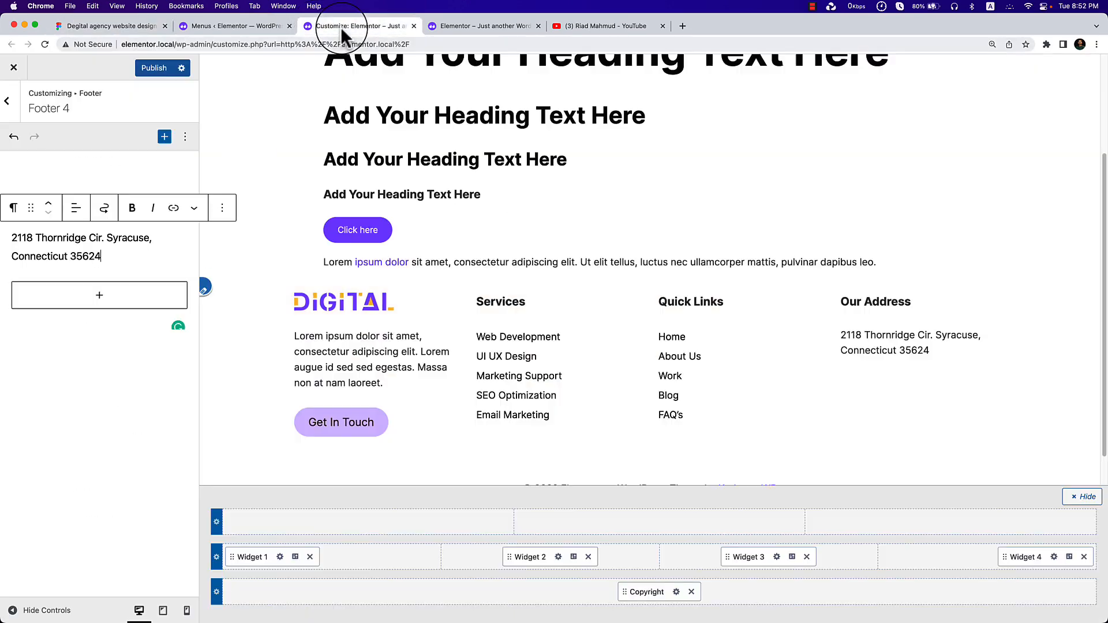
click(99, 295)
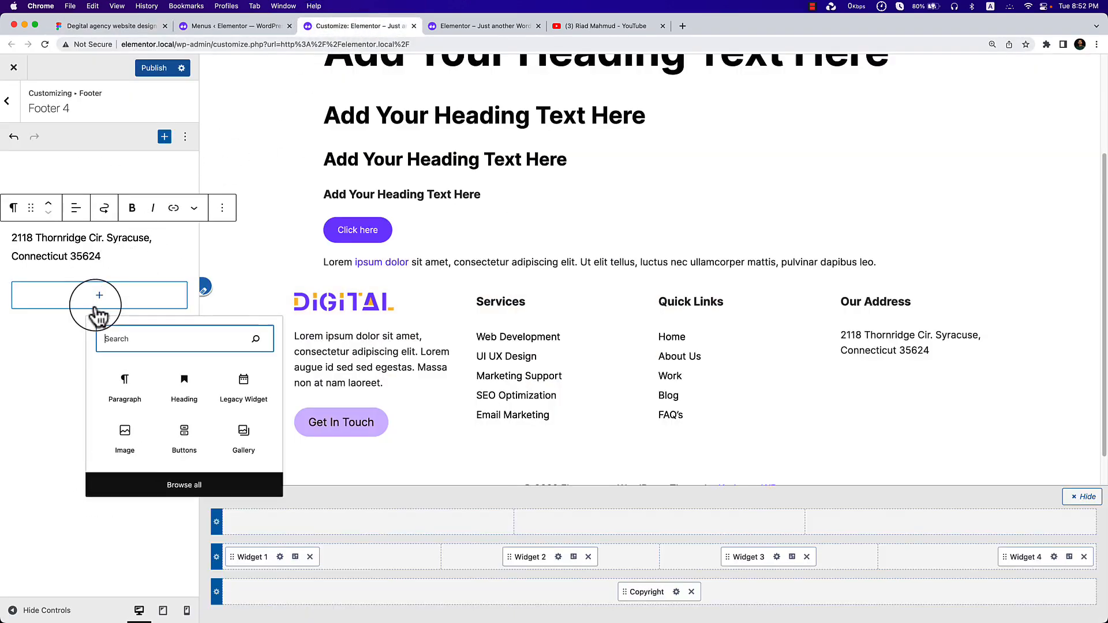
click(133, 392)
key(super+v)
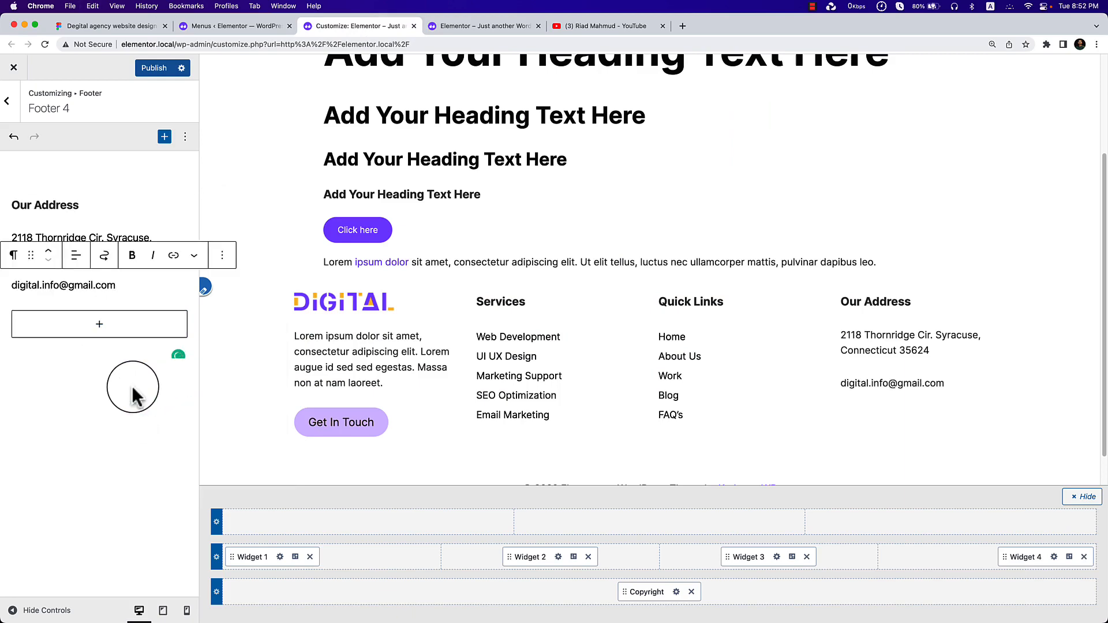
Copy the phone number from the Figma footer design into a new Paragraph block below the contact email in Widget 4.
click(136, 26)
double_click(747, 371)
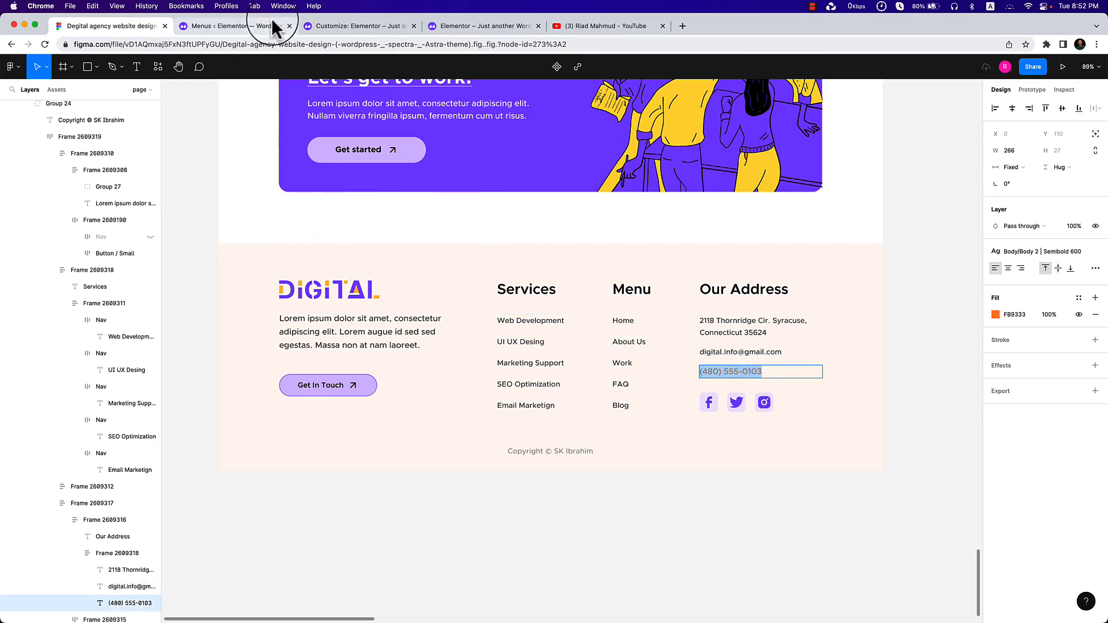
click(331, 23)
click(243, 111)
click(103, 326)
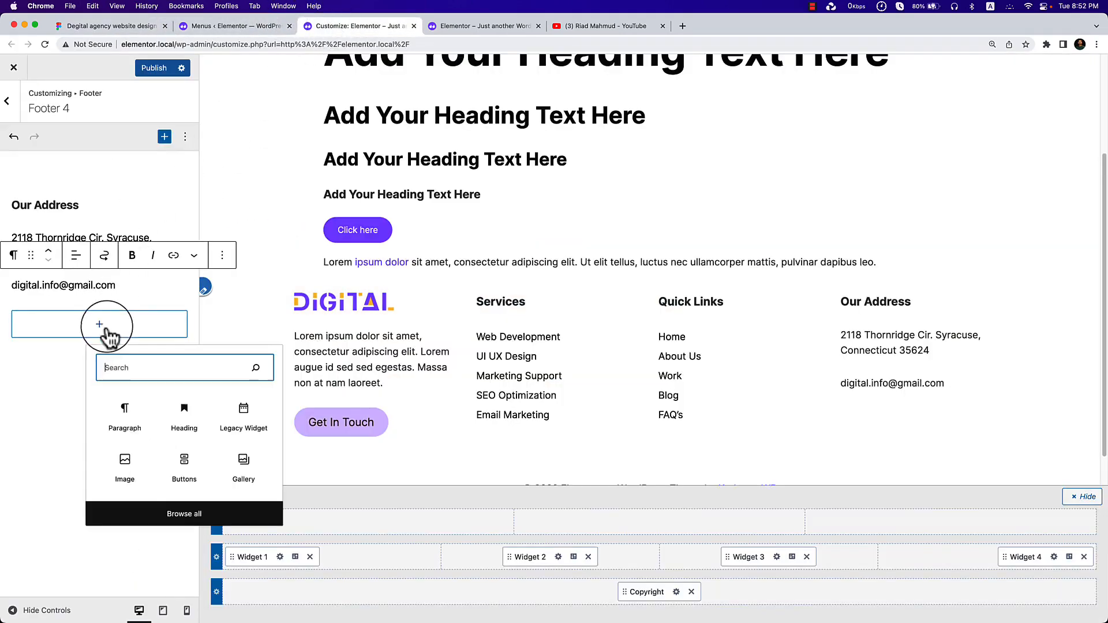
click(121, 402)
text((480) 555-0103)
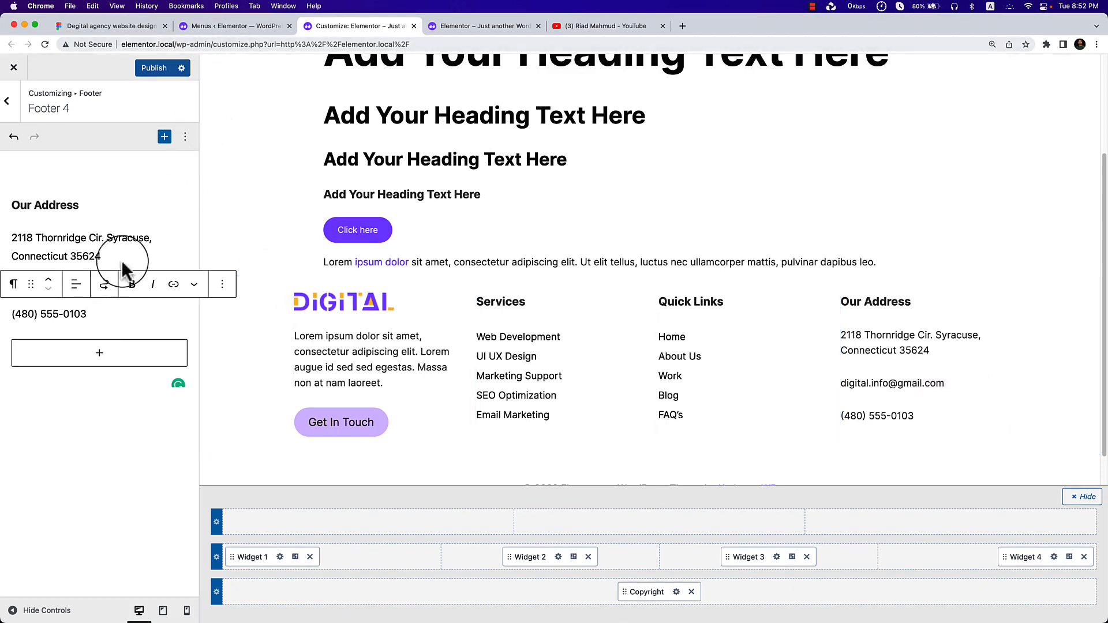
Try to link the phone number text to a tel: URL containing the same number, and undo back to the email paragraph.
triple_click(92, 315)
key(super+c)
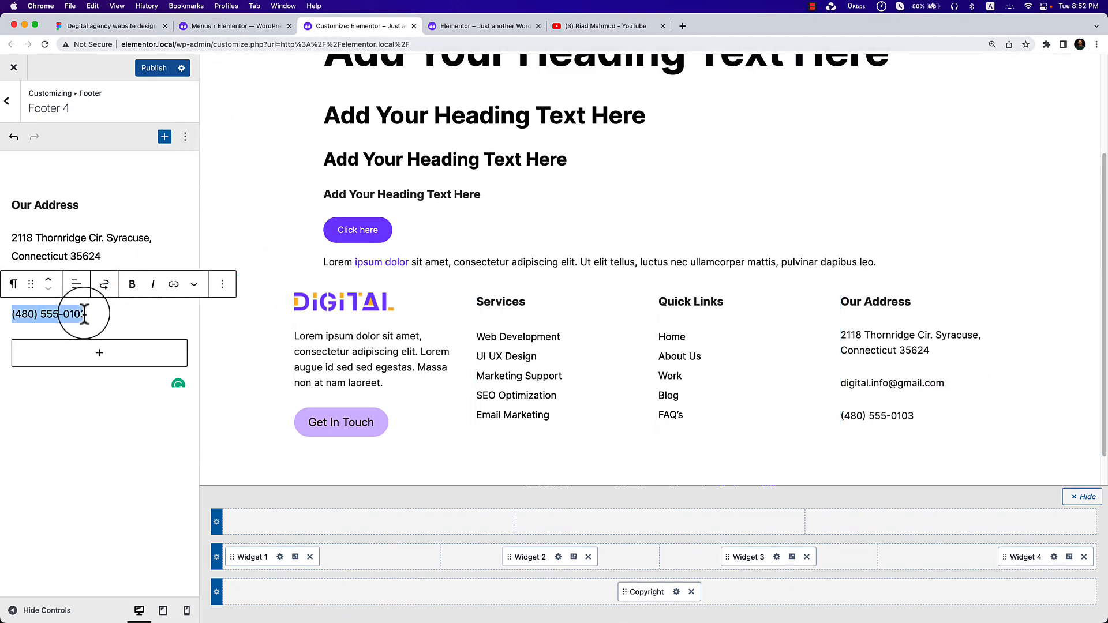
click(176, 293)
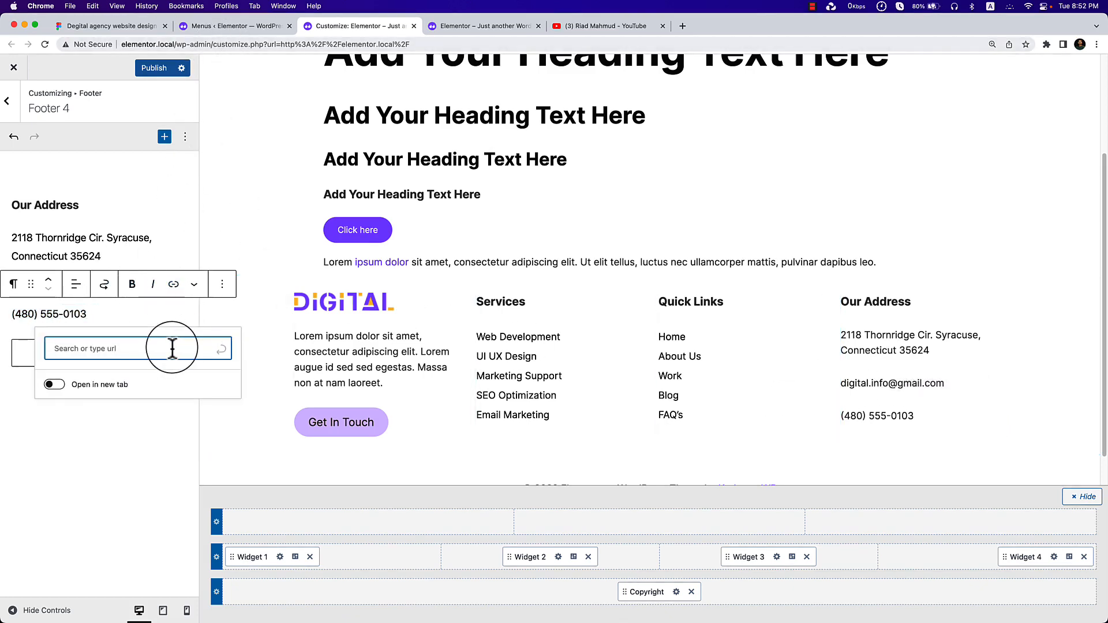
text(te)
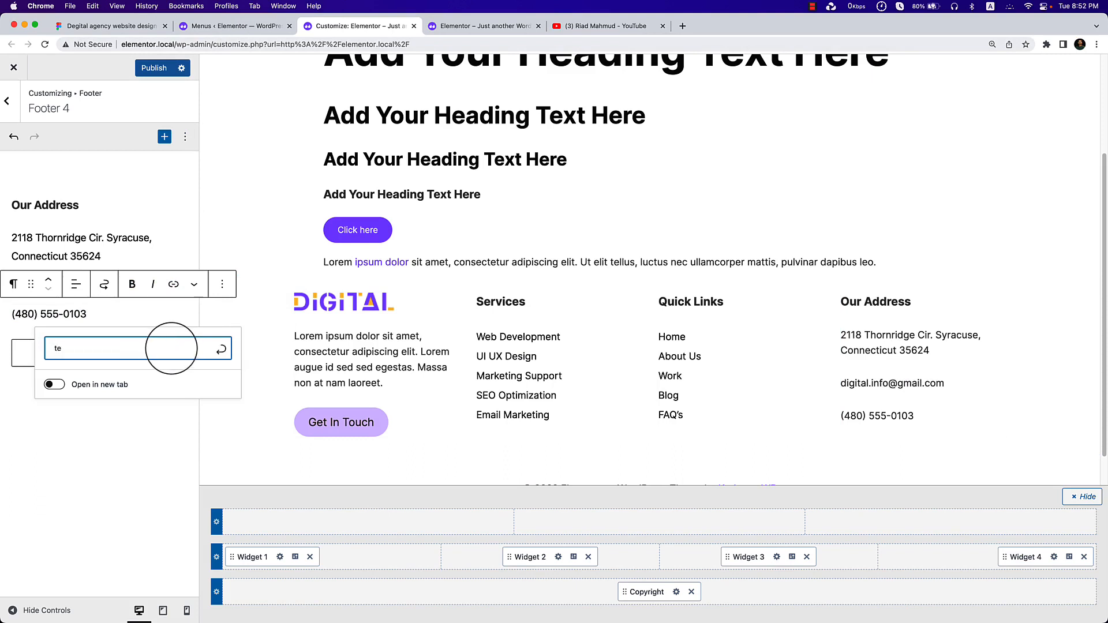
text(l: (480) 555-0103)
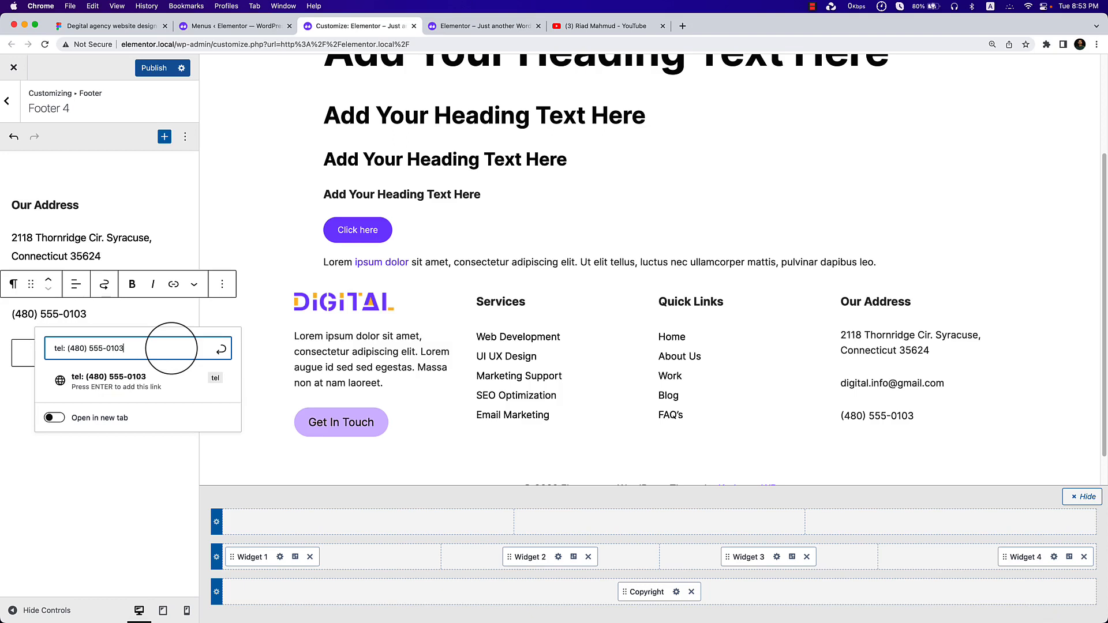
key(super+z)
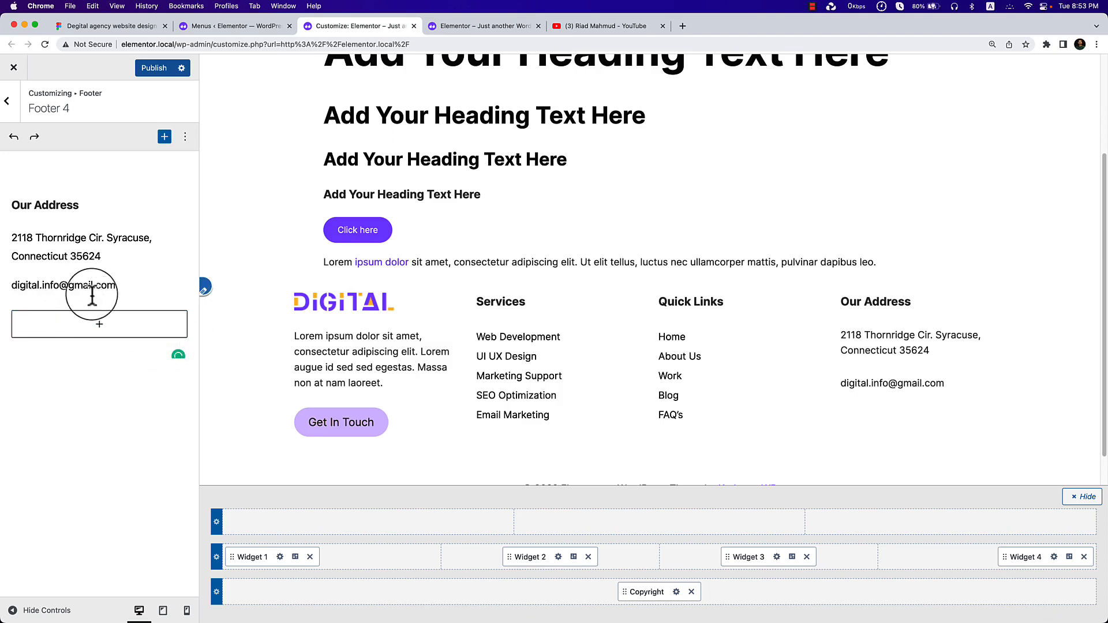
Start a new empty paragraph directly below the contact email in Widget 4.
click(121, 286)
key(Return)
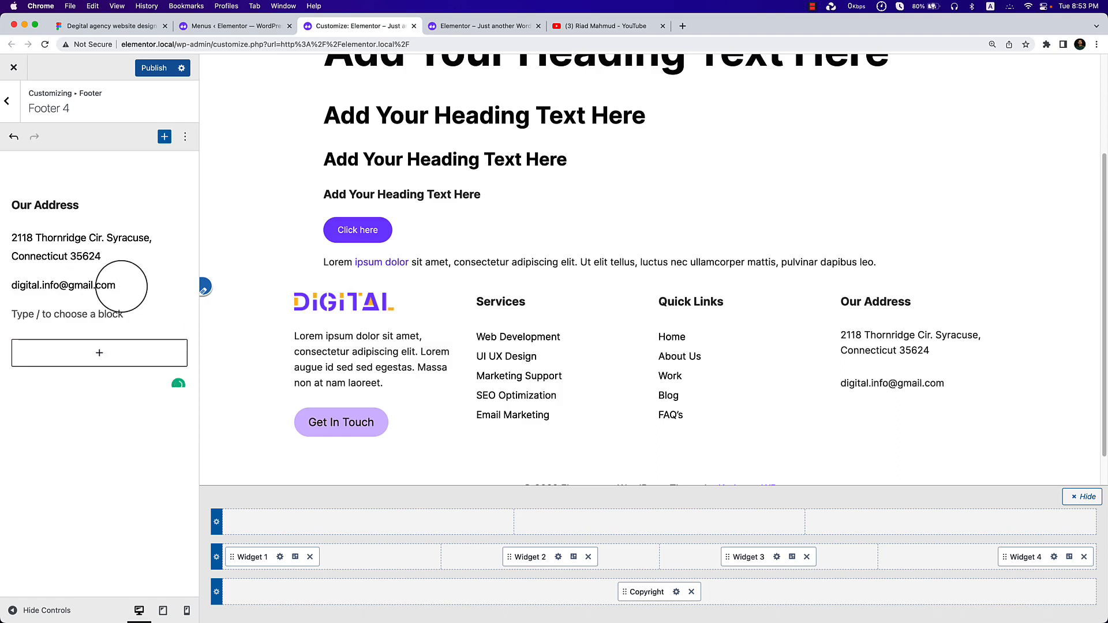
Paste the phone number as a new paragraph in the footer address widget and link it using the tel: prefix.
key(super+v)
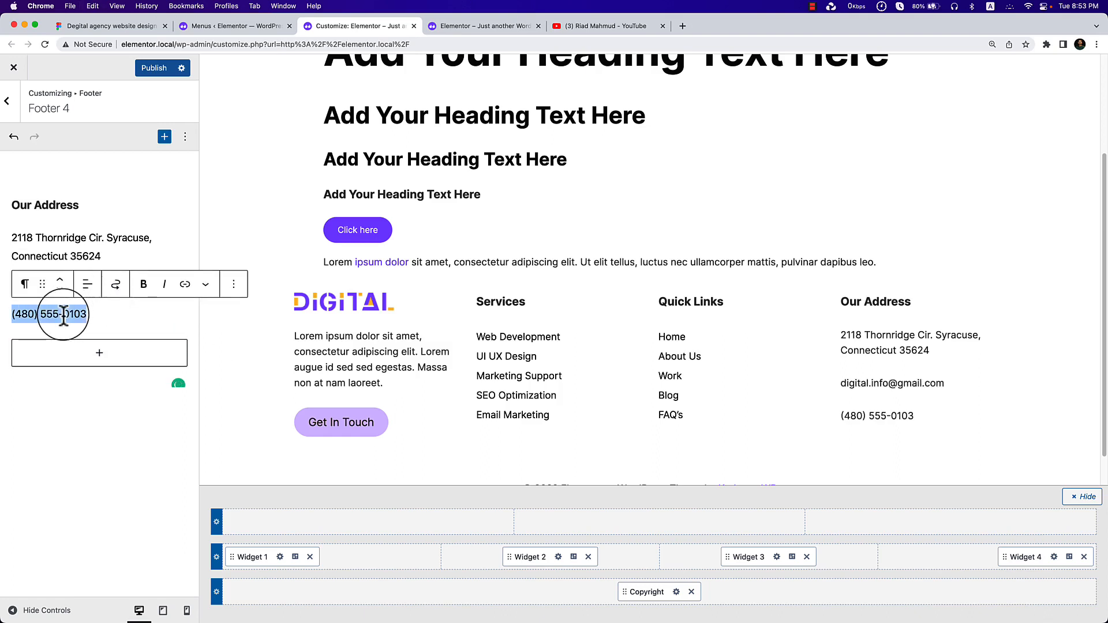
click(183, 285)
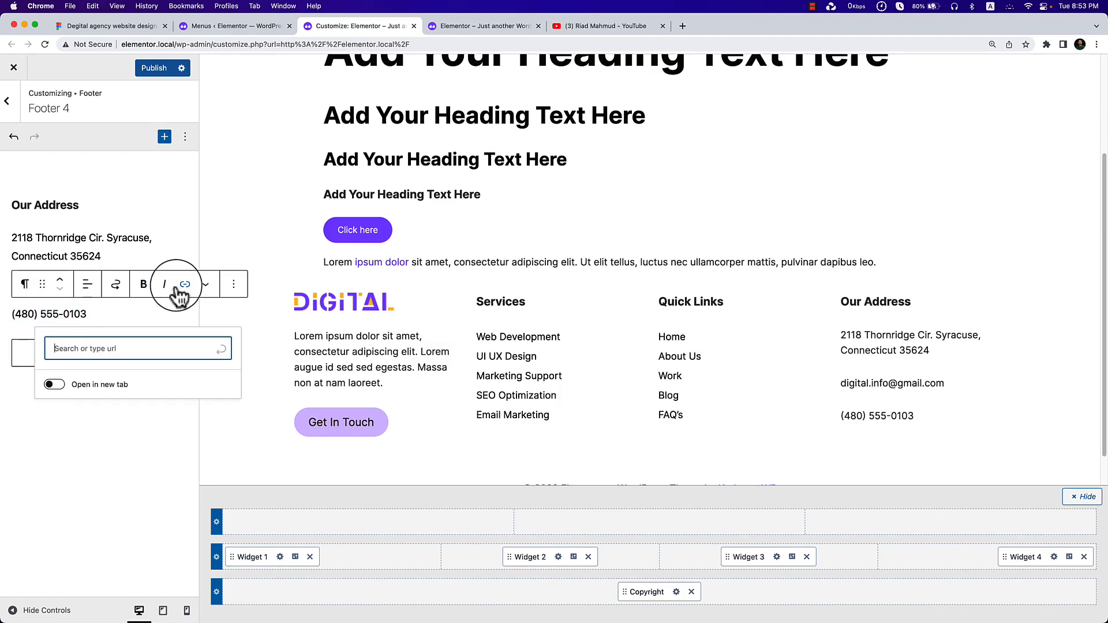
text(tel:)
key(super+v)
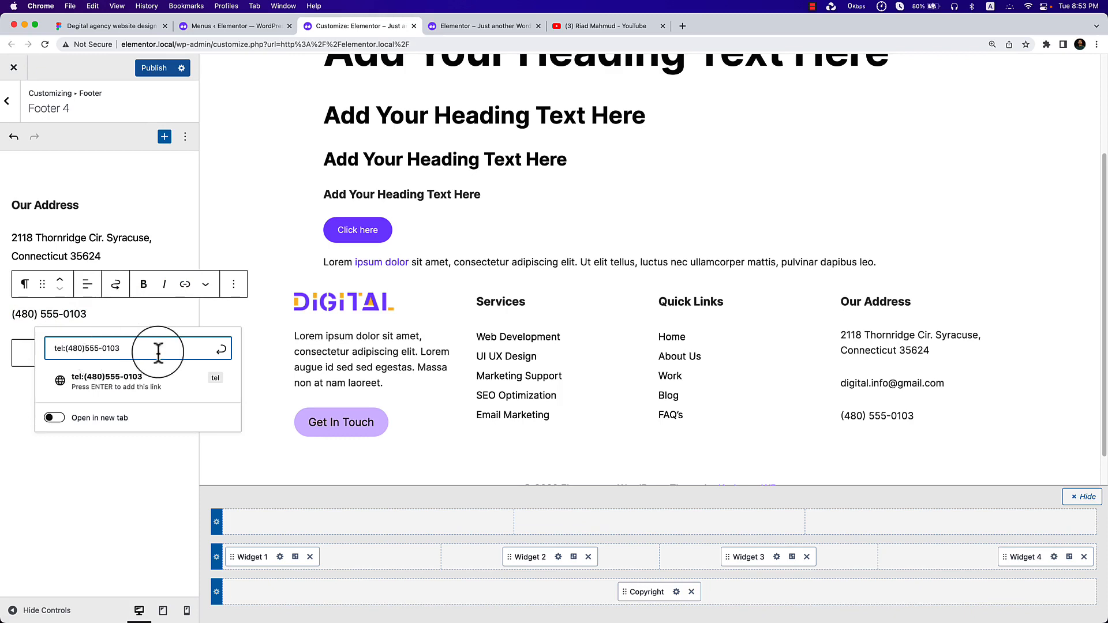
click(221, 350)
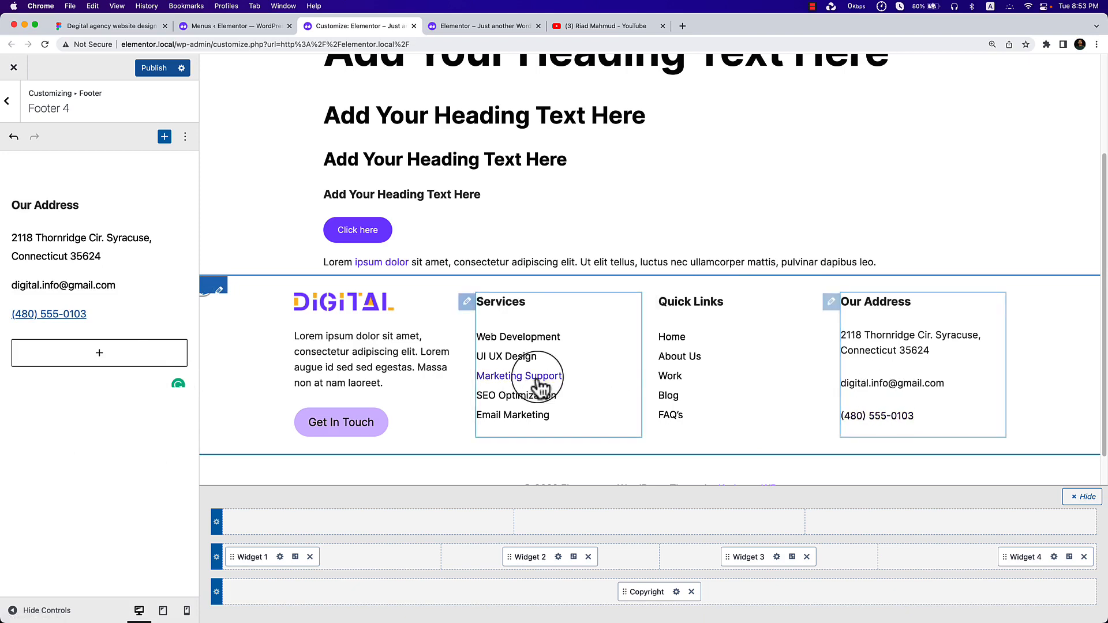
Link the e-mail address in the footer address widget as a mailto link.
triple_click(59, 290)
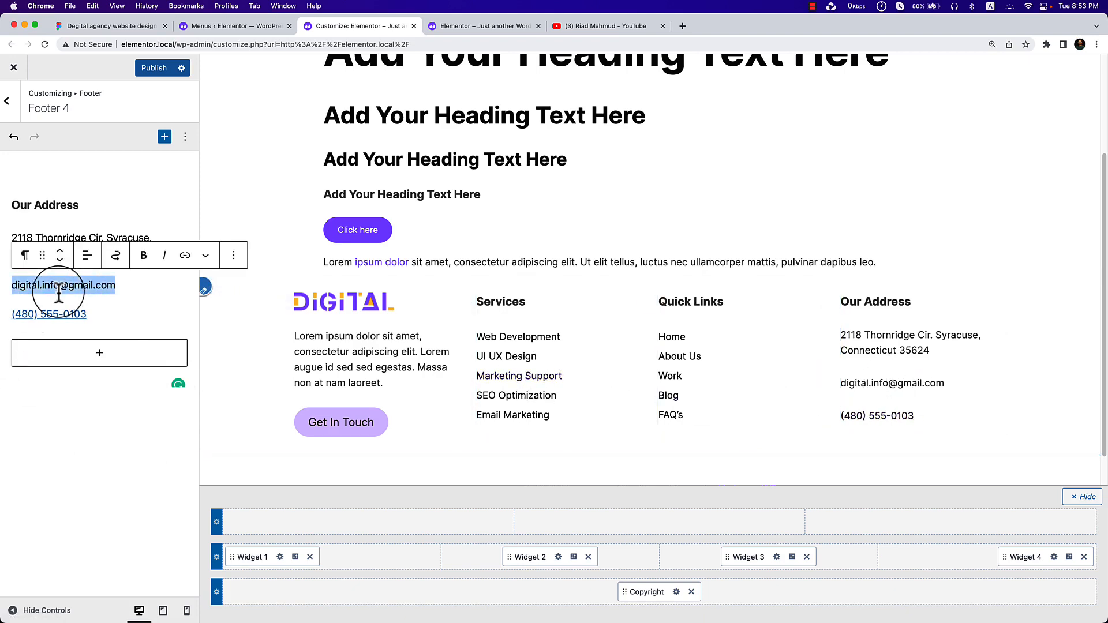
click(184, 255)
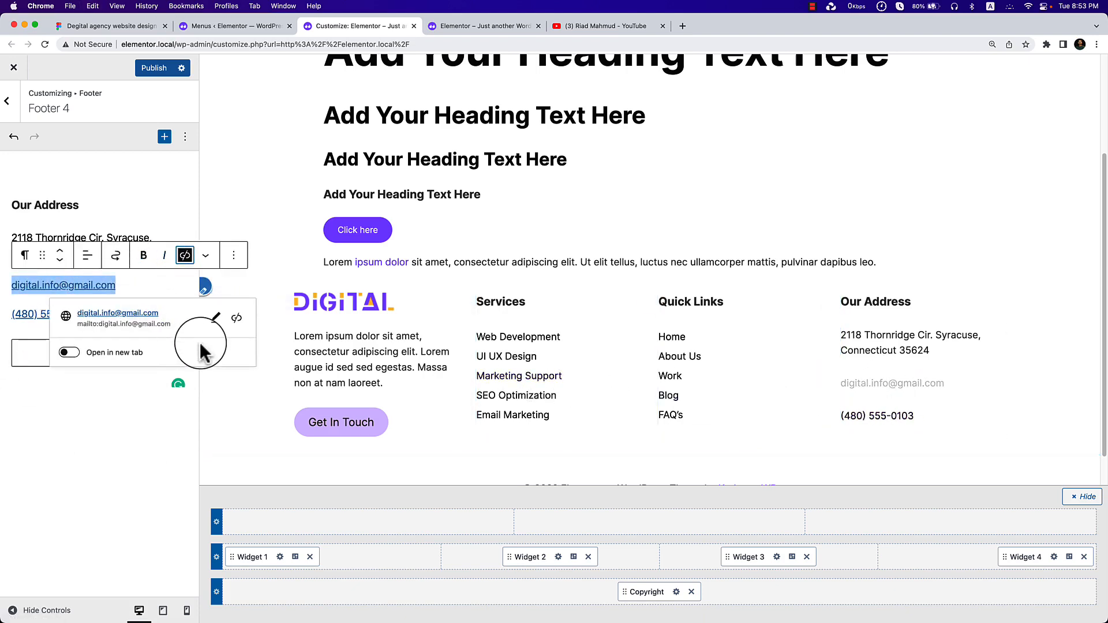
click(94, 411)
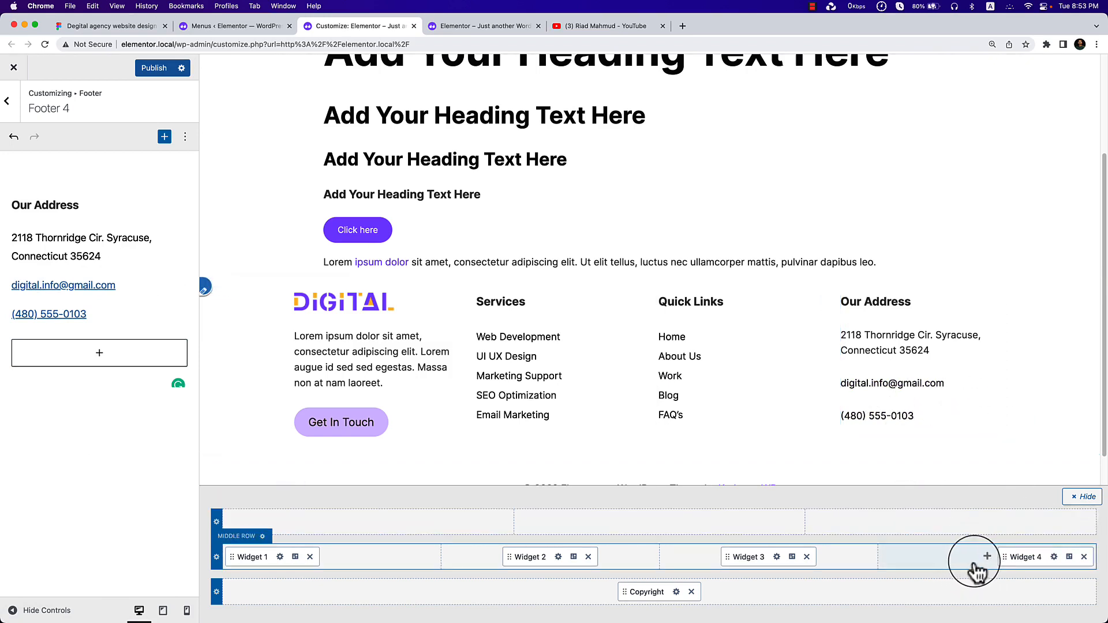
Add the Social element beside Widget 4 in the last column of the footer's middle row.
click(96, 354)
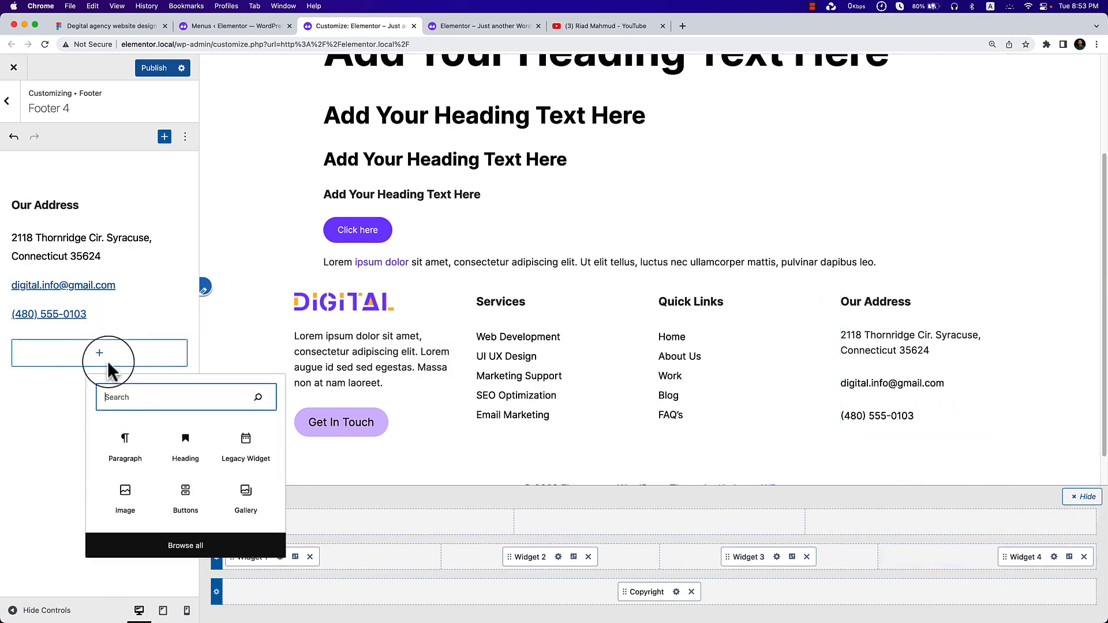
click(986, 556)
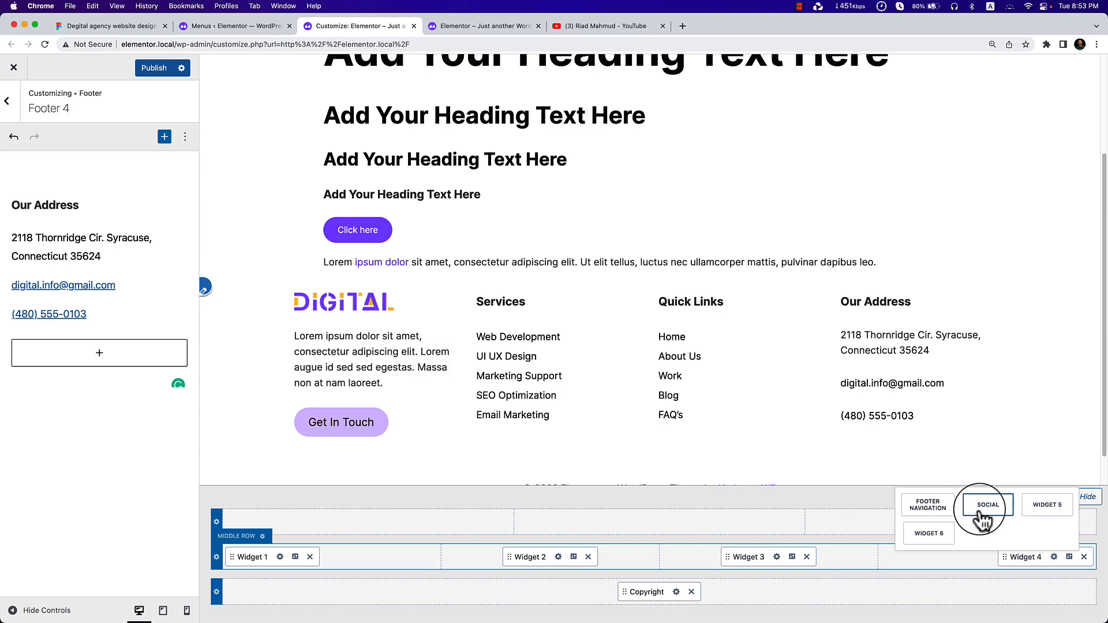
click(980, 511)
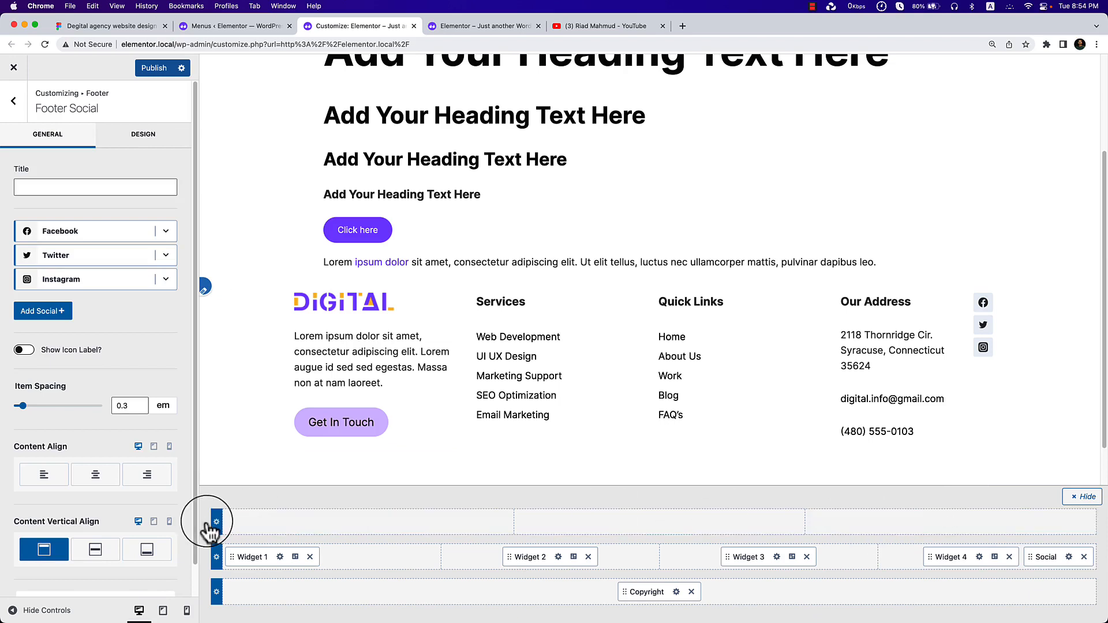
Set the footer middle row's column direction to Column and compare the social icons' placement with the Figma design.
click(217, 556)
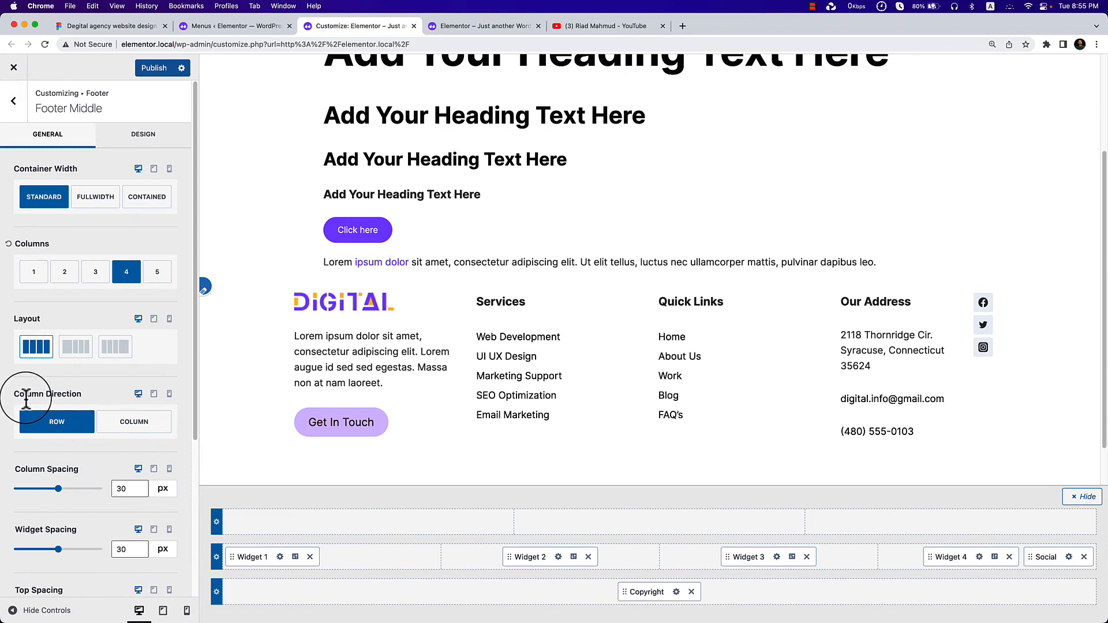
click(123, 424)
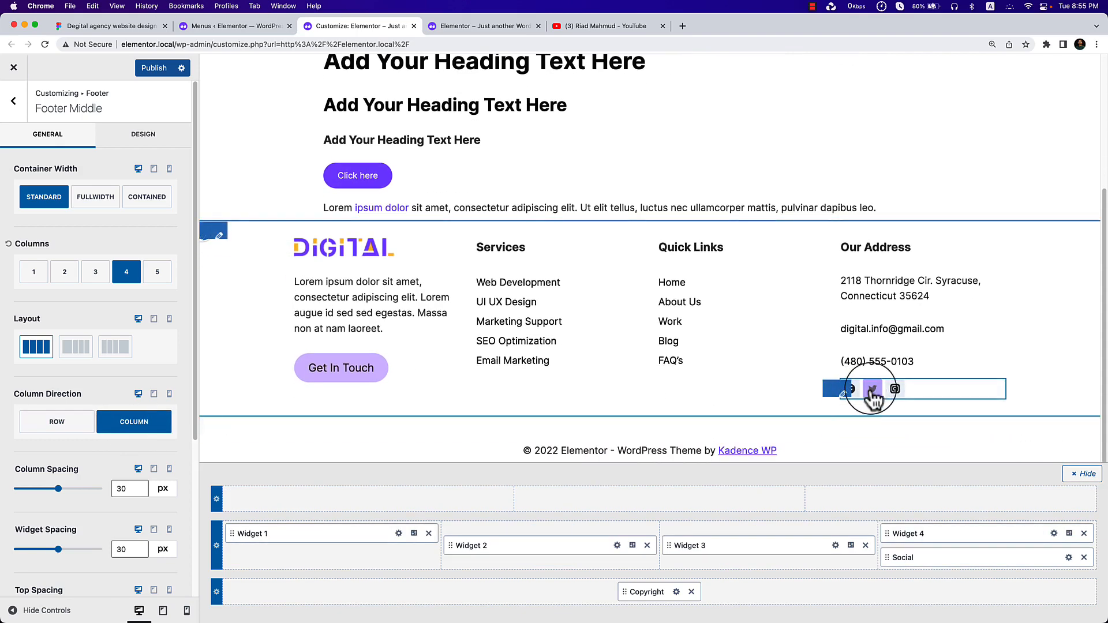
click(93, 26)
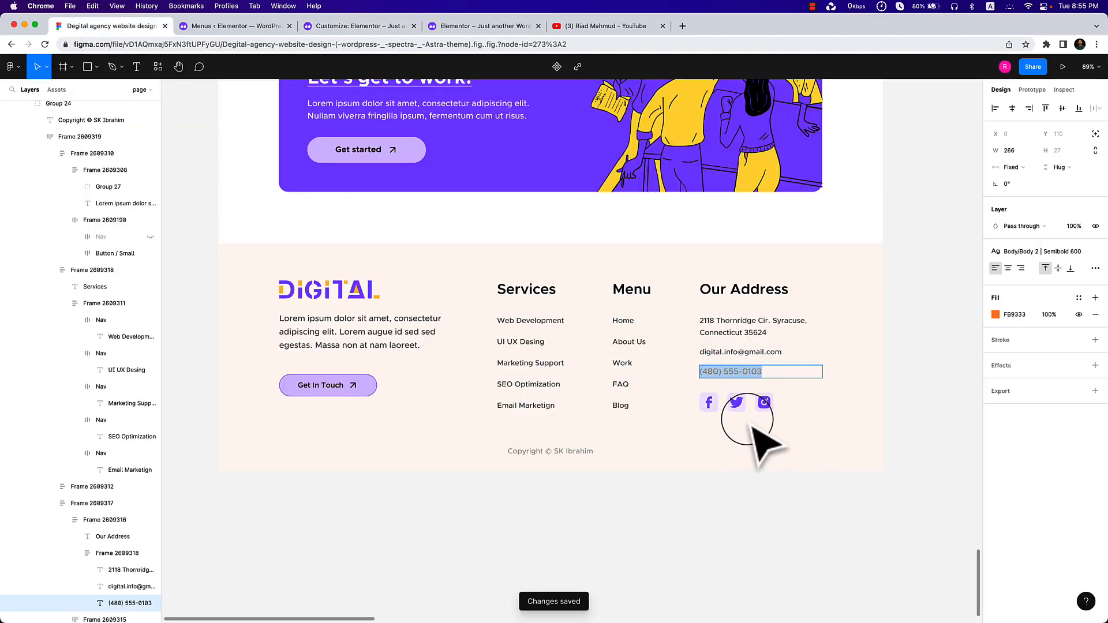
click(330, 26)
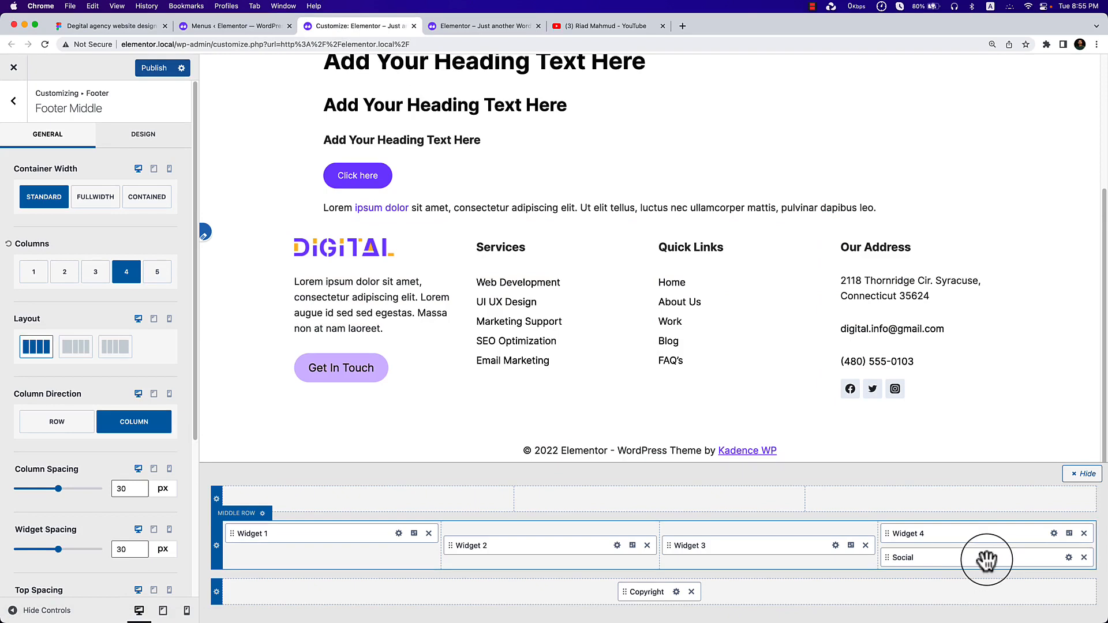
Set the footer social icons' normal color to the purple palette color.
click(137, 148)
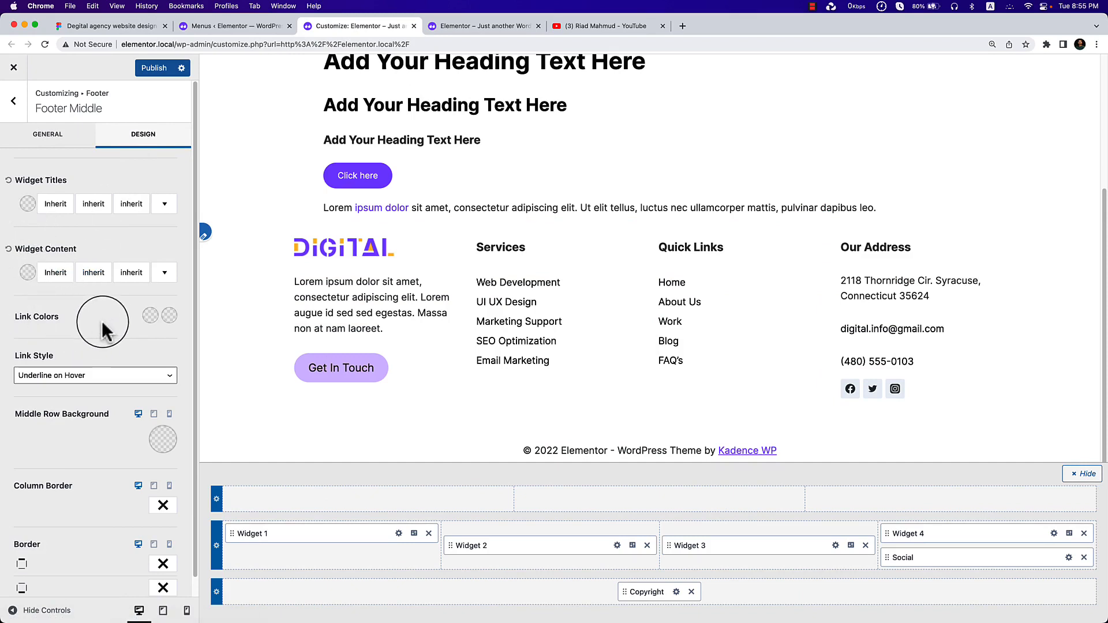
click(1068, 558)
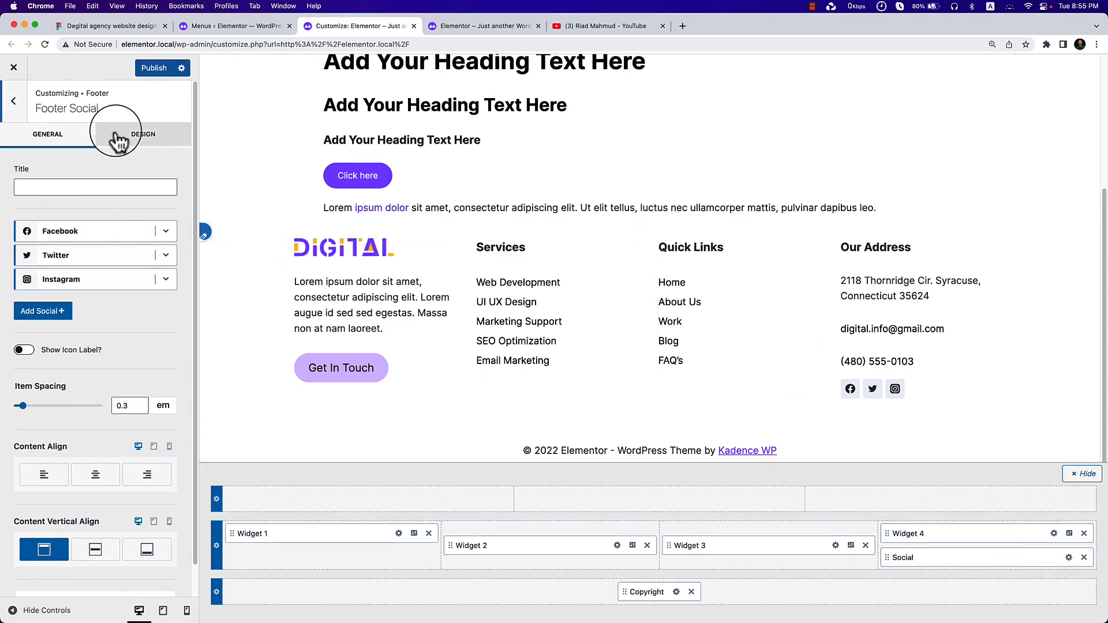
click(163, 141)
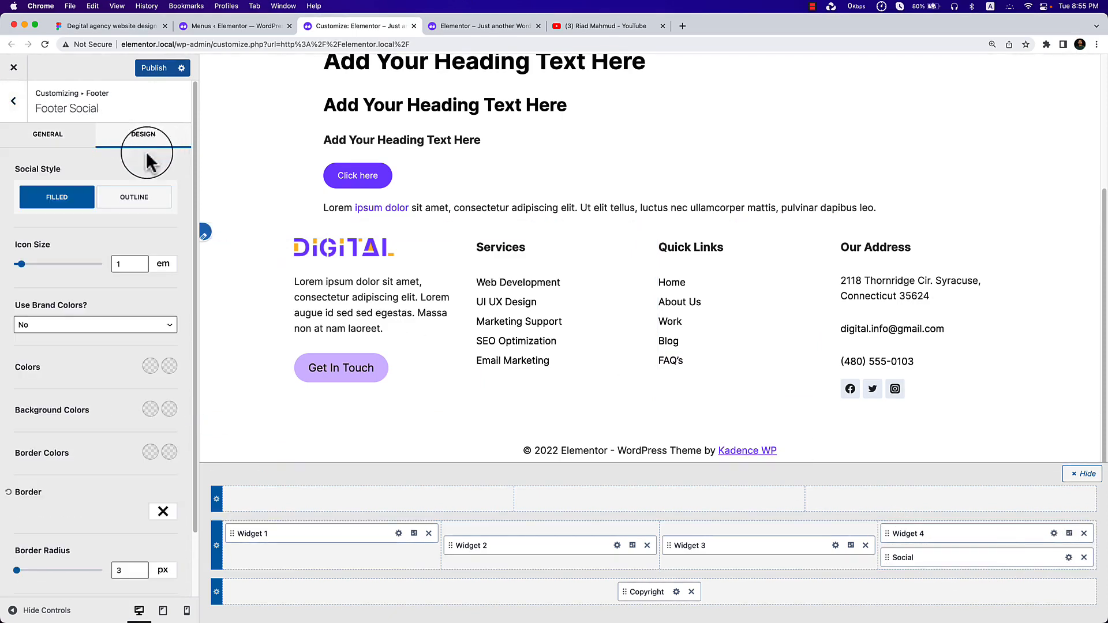
click(150, 368)
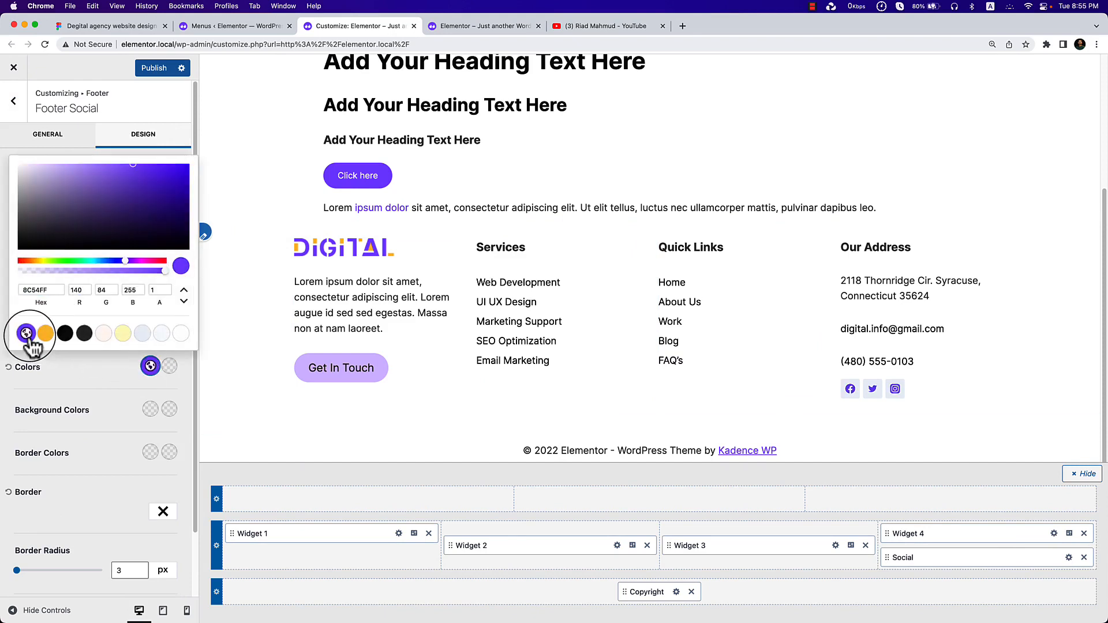
click(50, 383)
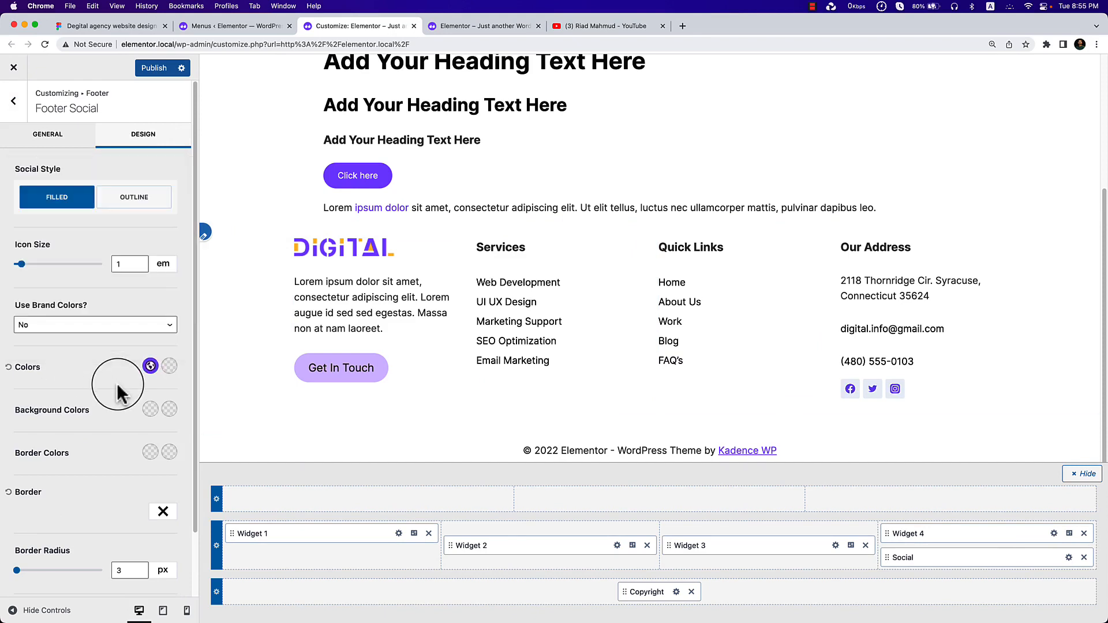
Switch to the Figma design and detach the social icons' Primary/Color shade style to get its hex code, F1E8FF.
click(150, 409)
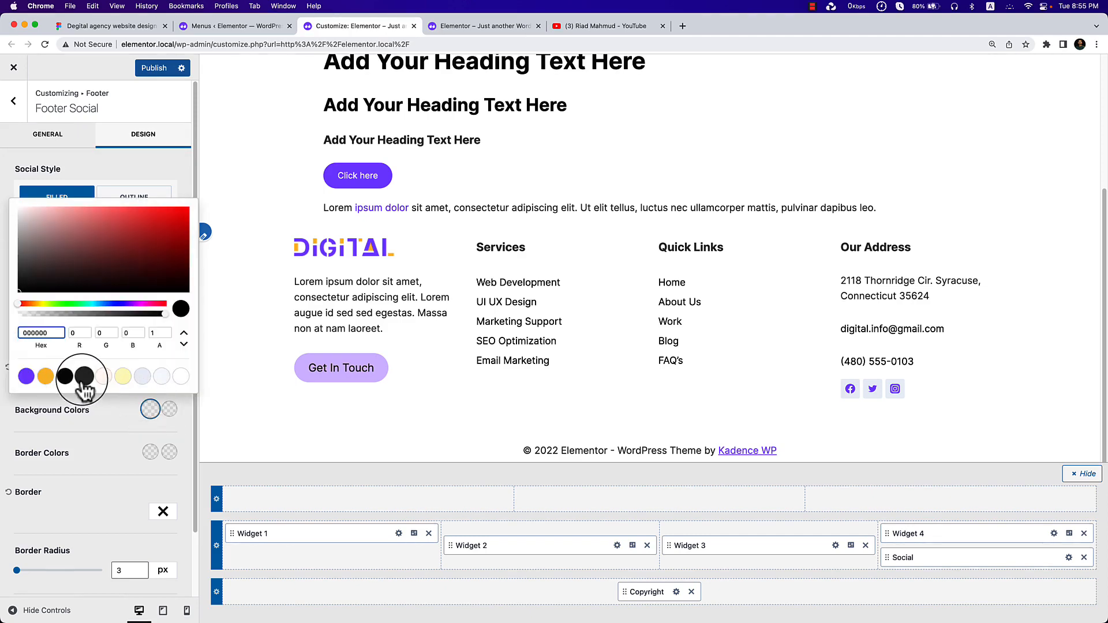
click(133, 25)
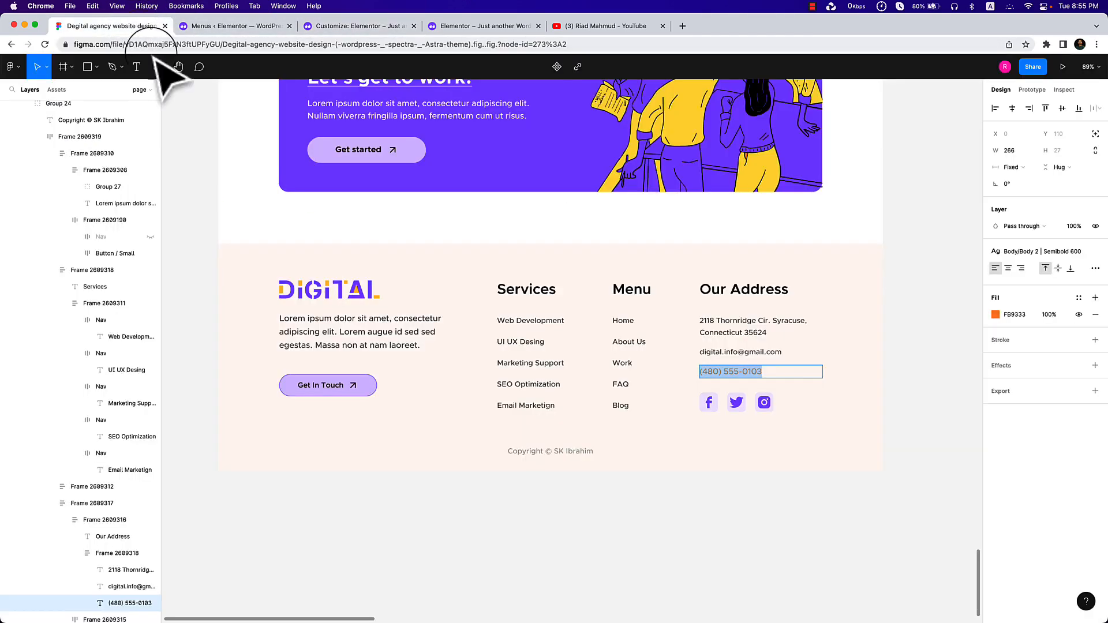
click(765, 403)
click(1033, 472)
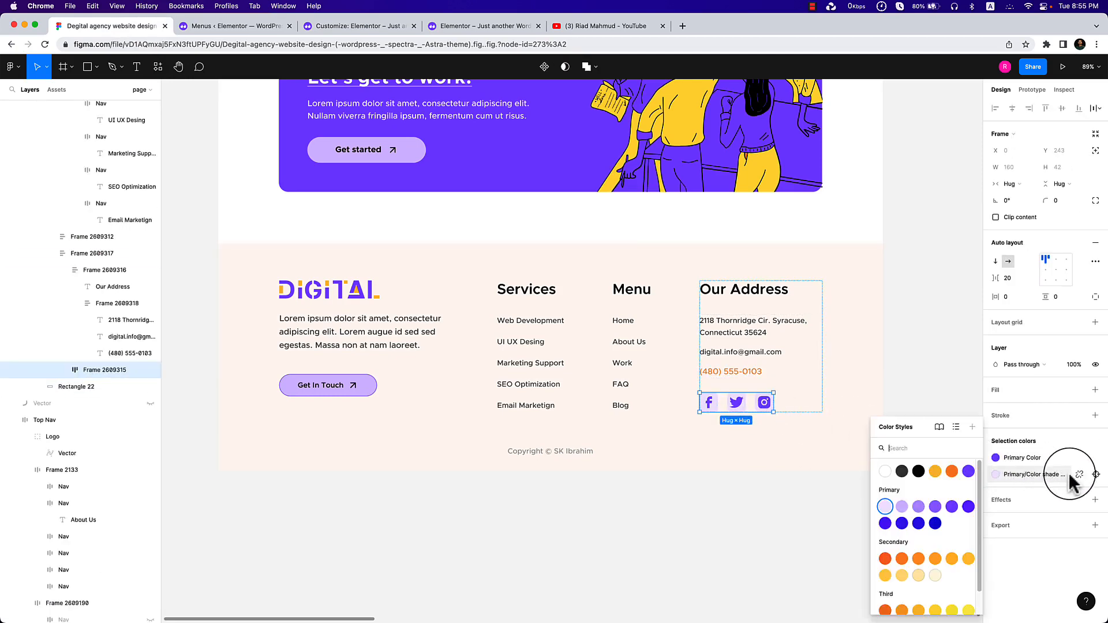
click(1079, 474)
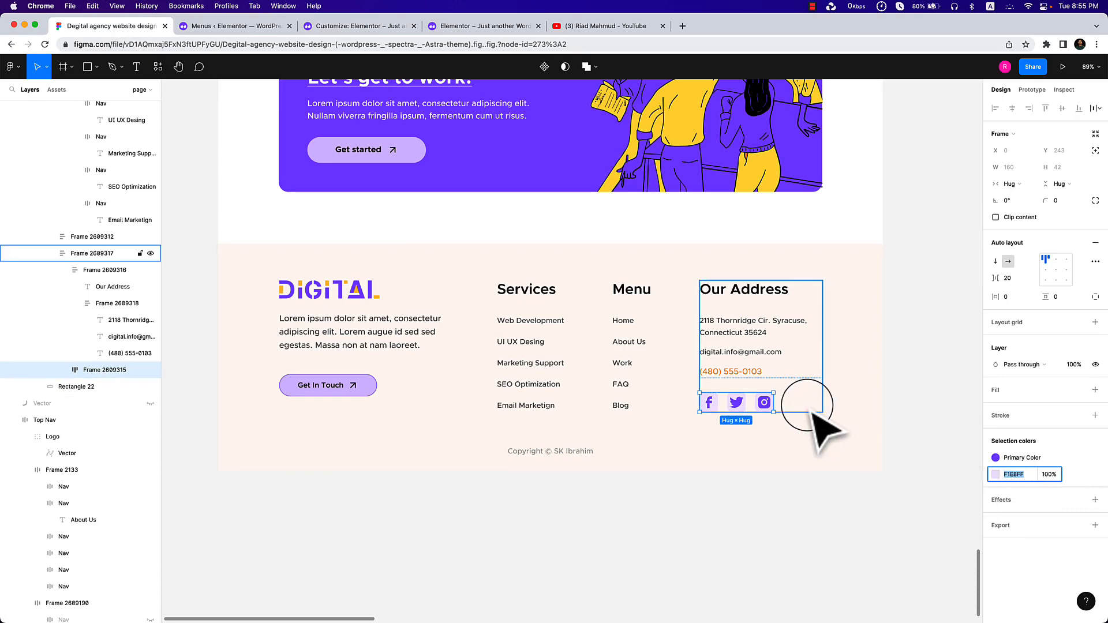
Return to the WordPress customizer and set the social icons' normal background color to F1E8FF.
click(354, 26)
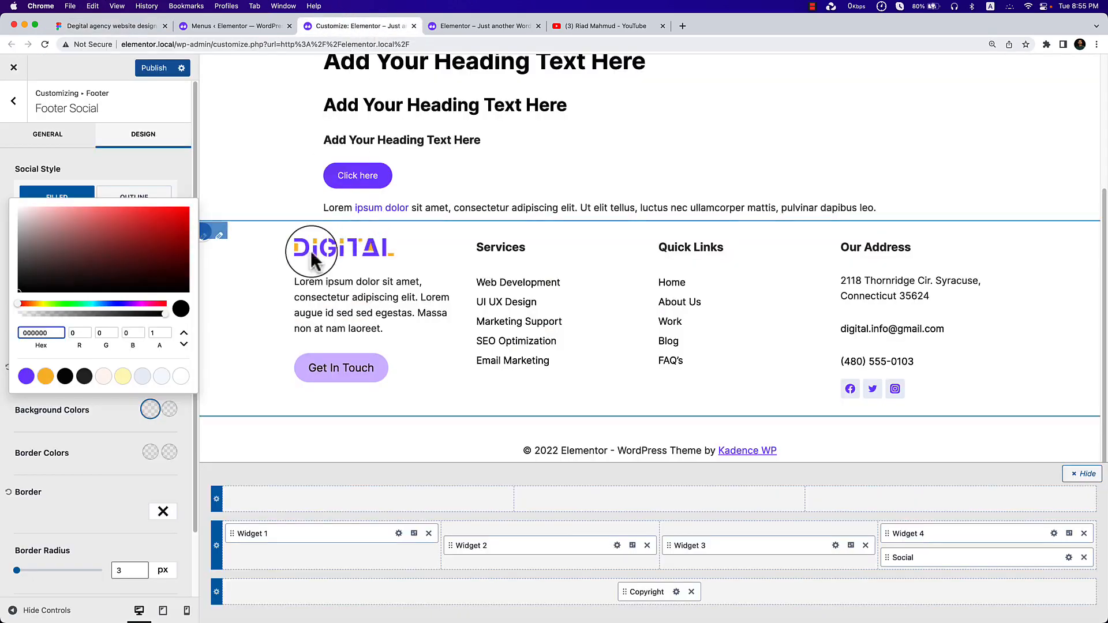
double_click(35, 333)
text(F1E8FF)
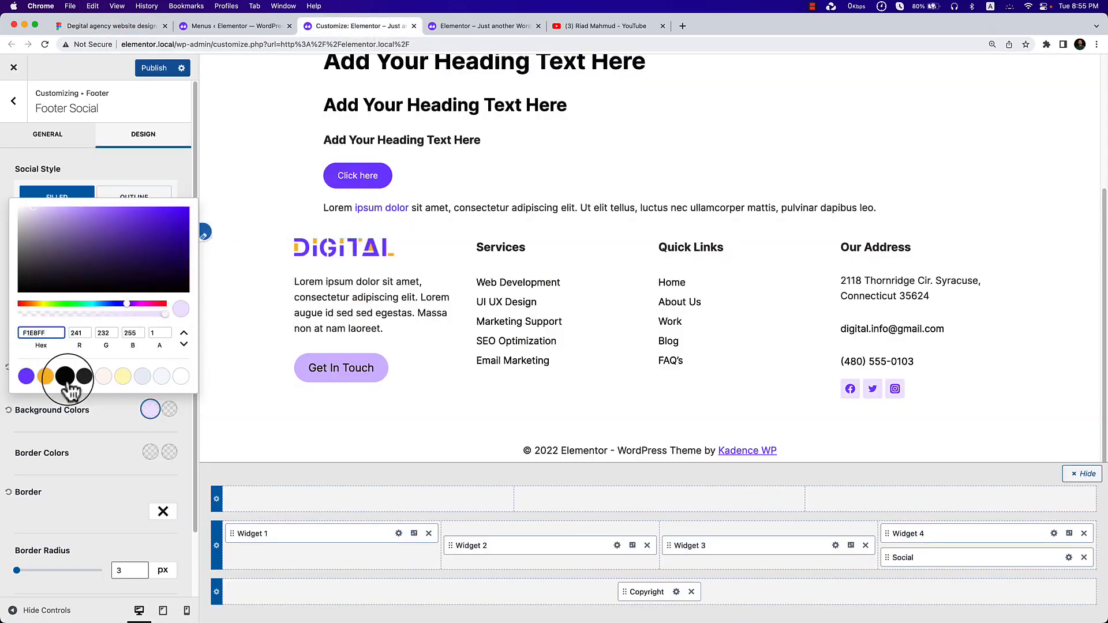
click(149, 180)
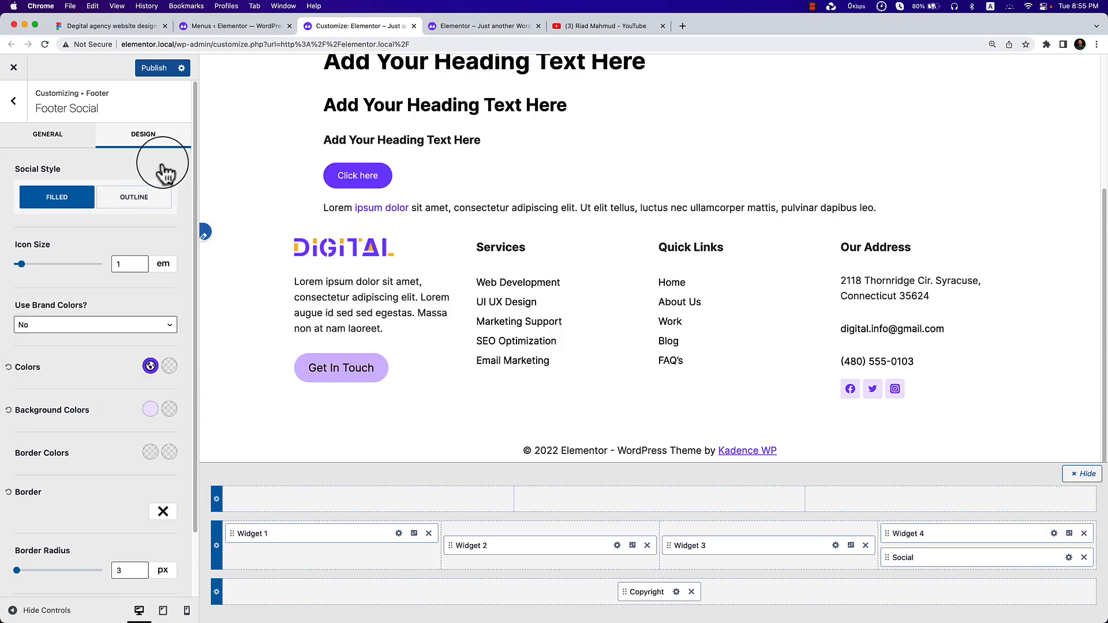
Check the social icons in the Figma design and set their border radius to 10 px in the customizer.
click(153, 24)
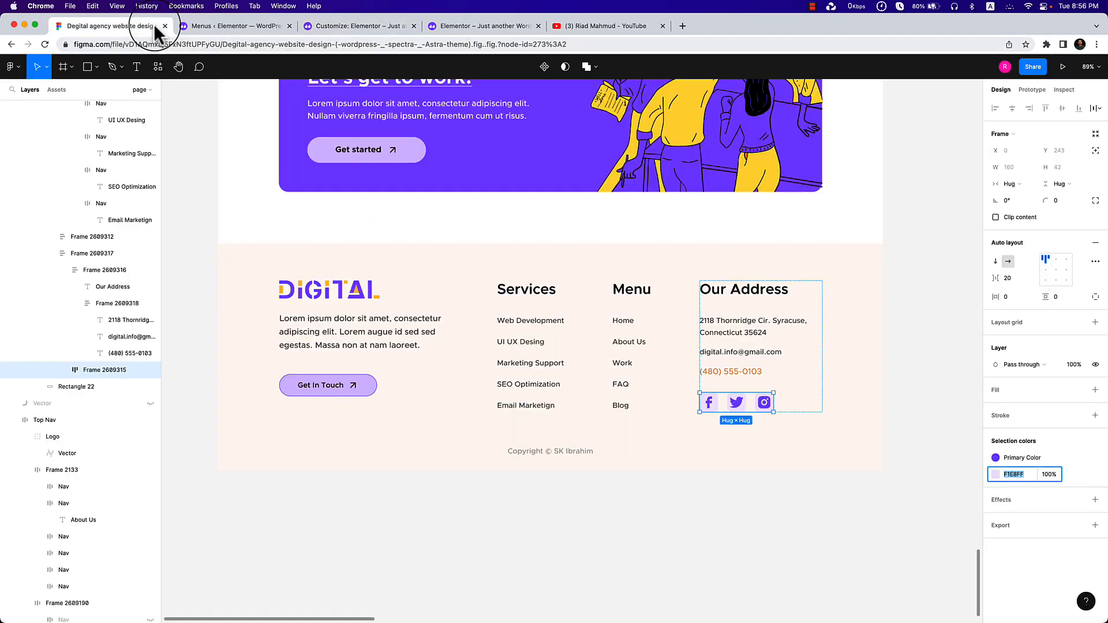
click(321, 26)
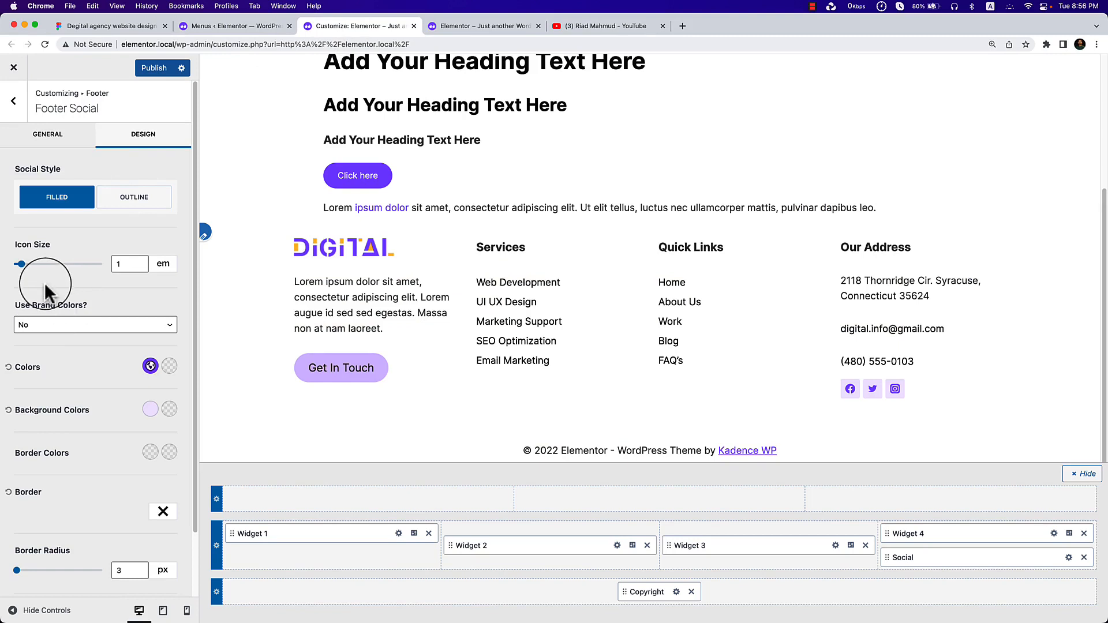
scroll(107, 459, down, 2)
double_click(116, 500)
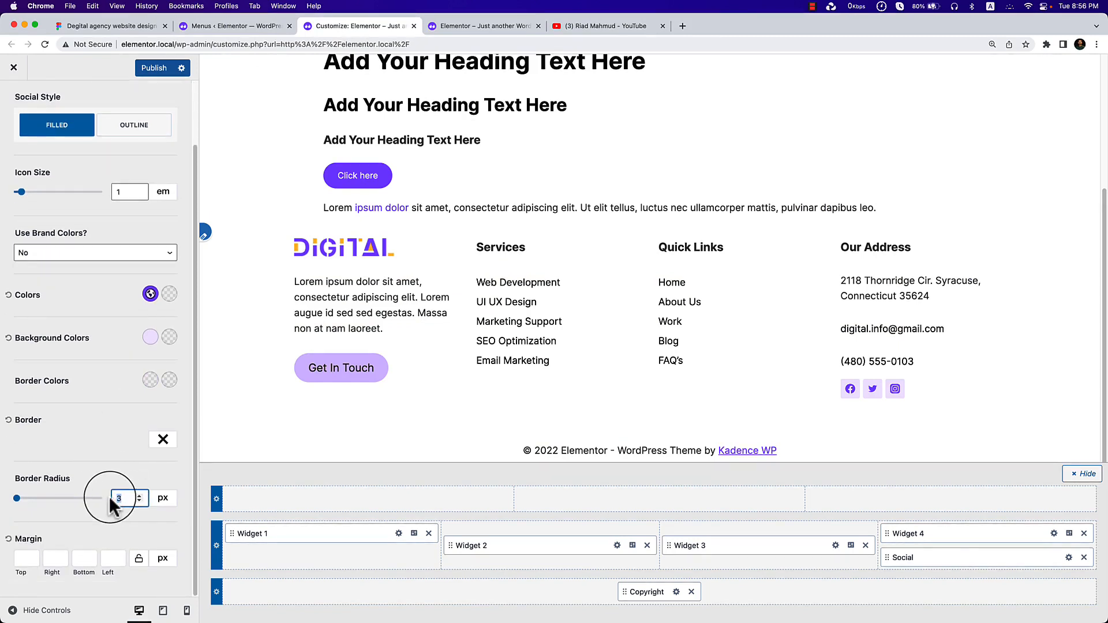
text(5)
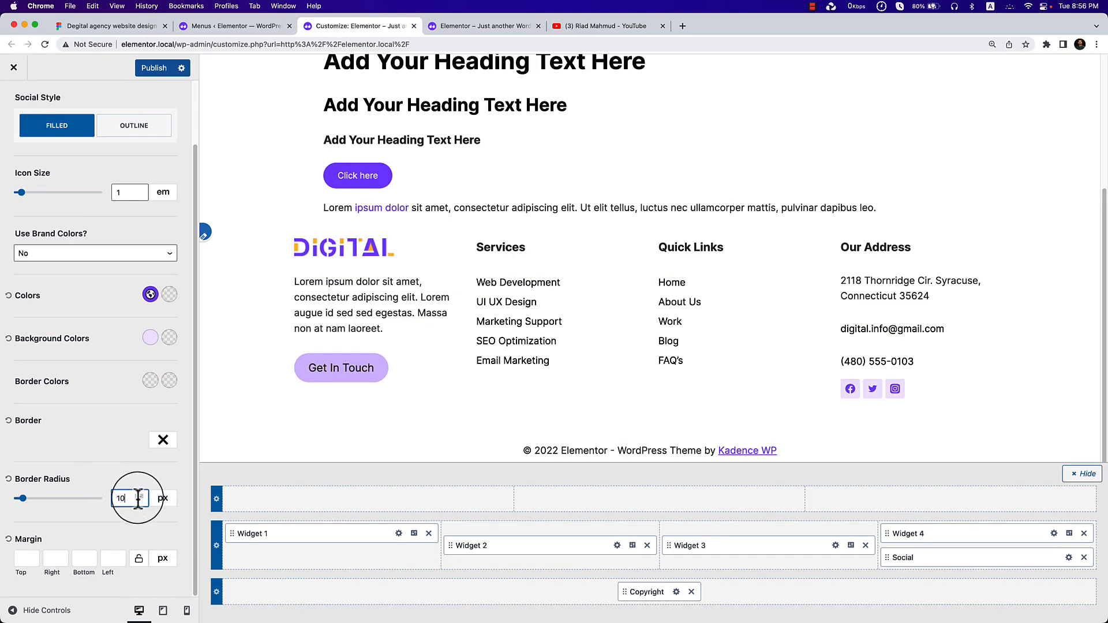
click(94, 499)
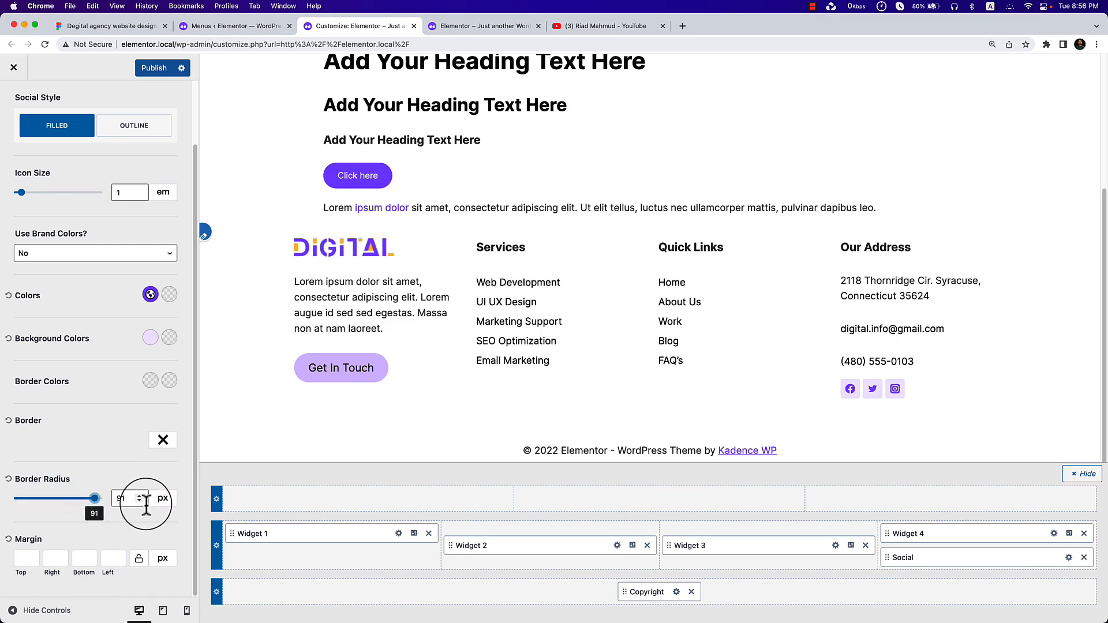
click(116, 504)
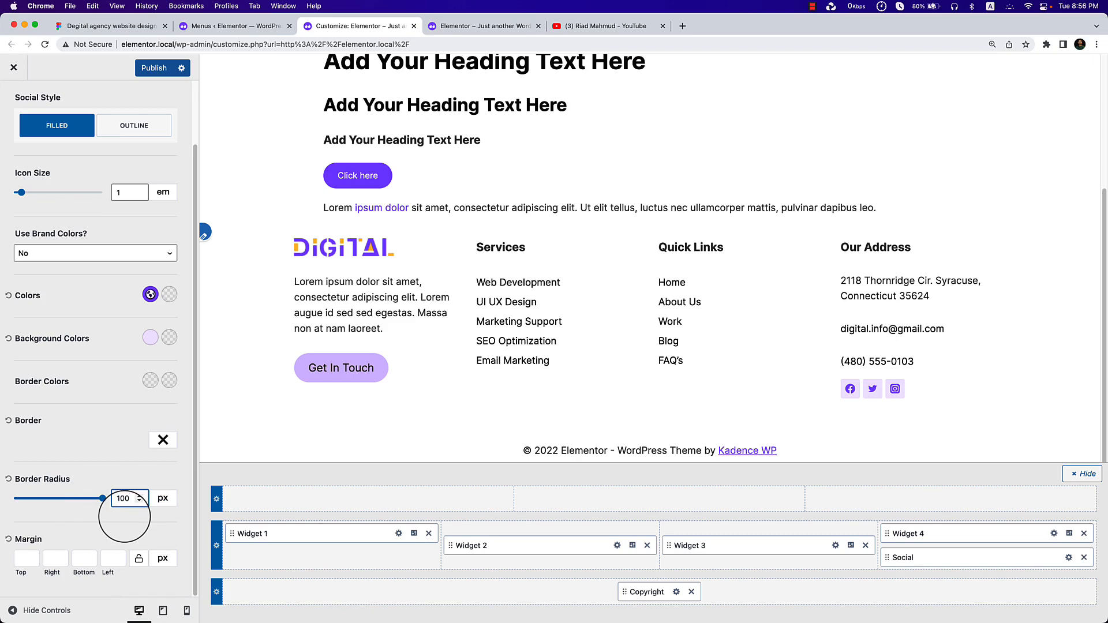
text(10)
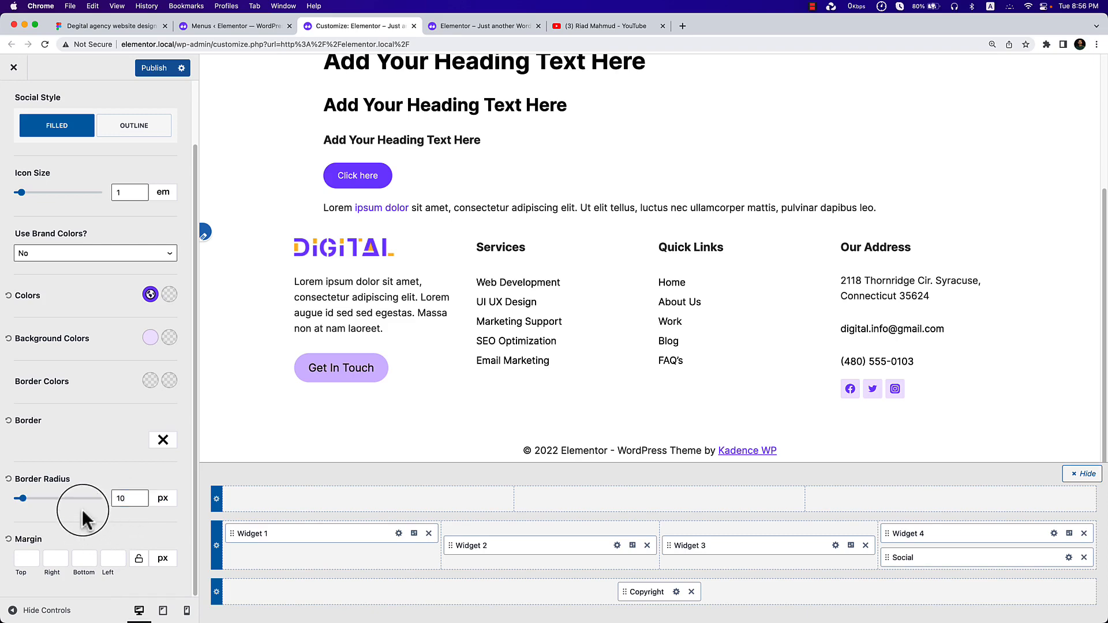
Publish the footer changes and reload the live homepage to check the new footer.
click(153, 68)
click(486, 23)
right_click(487, 141)
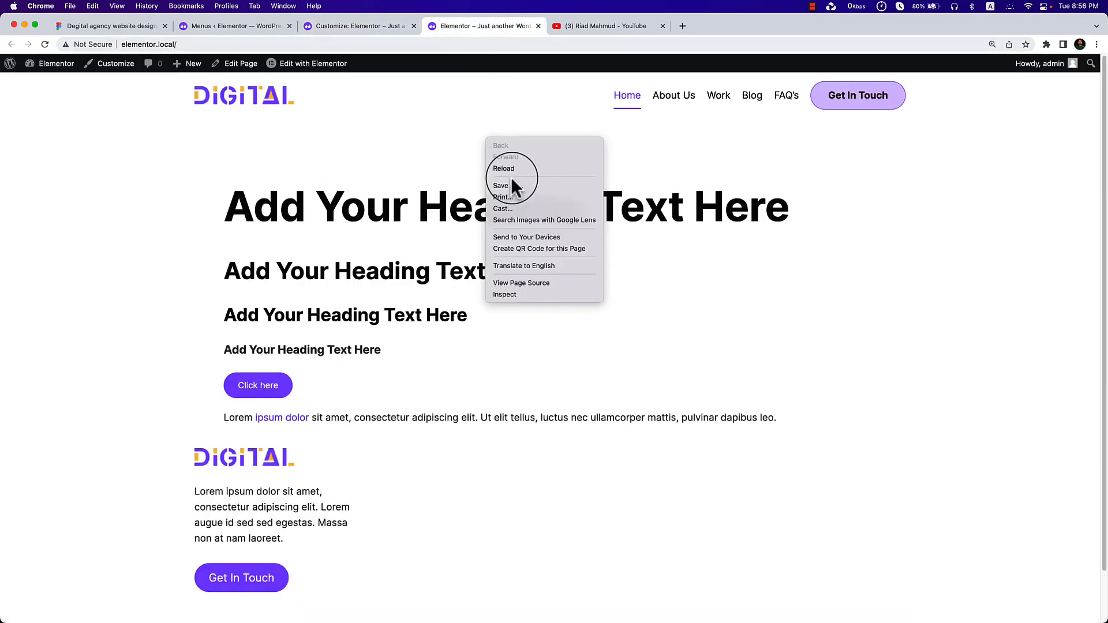
click(511, 168)
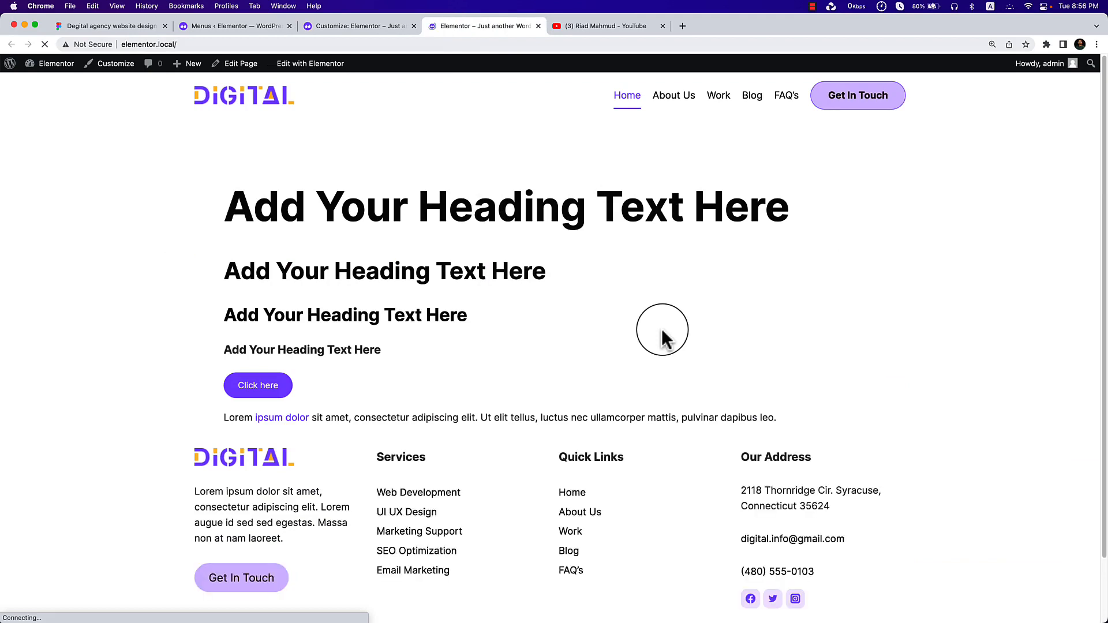
Check the social icons on the live homepage, set their border radius to 5 px in the customizer and publish the change.
scroll(658, 329, down, 3)
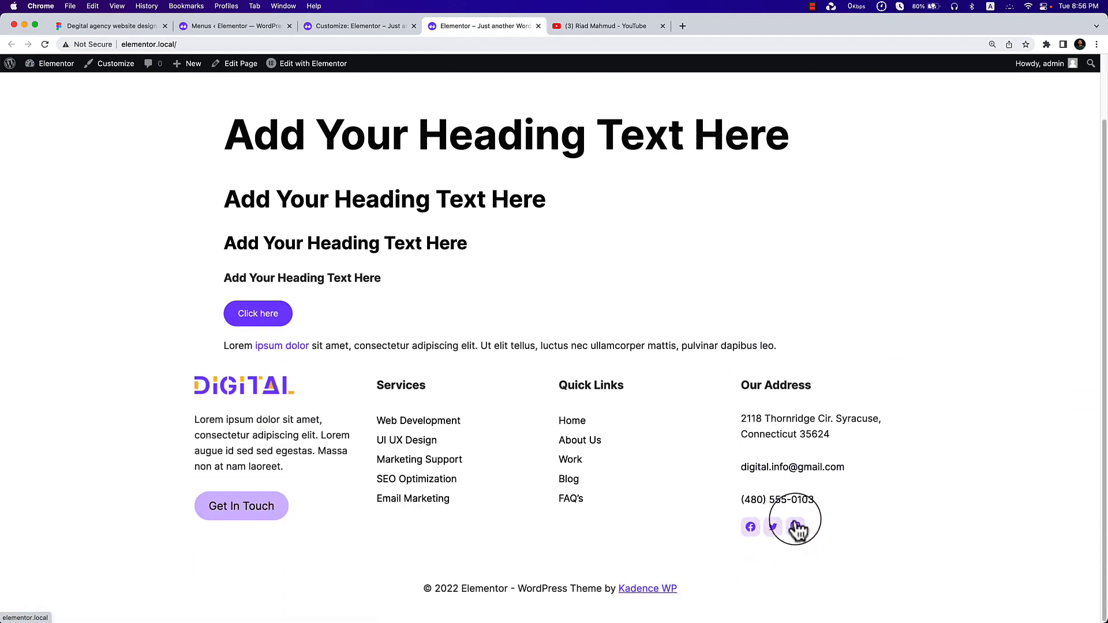
scroll(796, 528, up, 3)
click(348, 27)
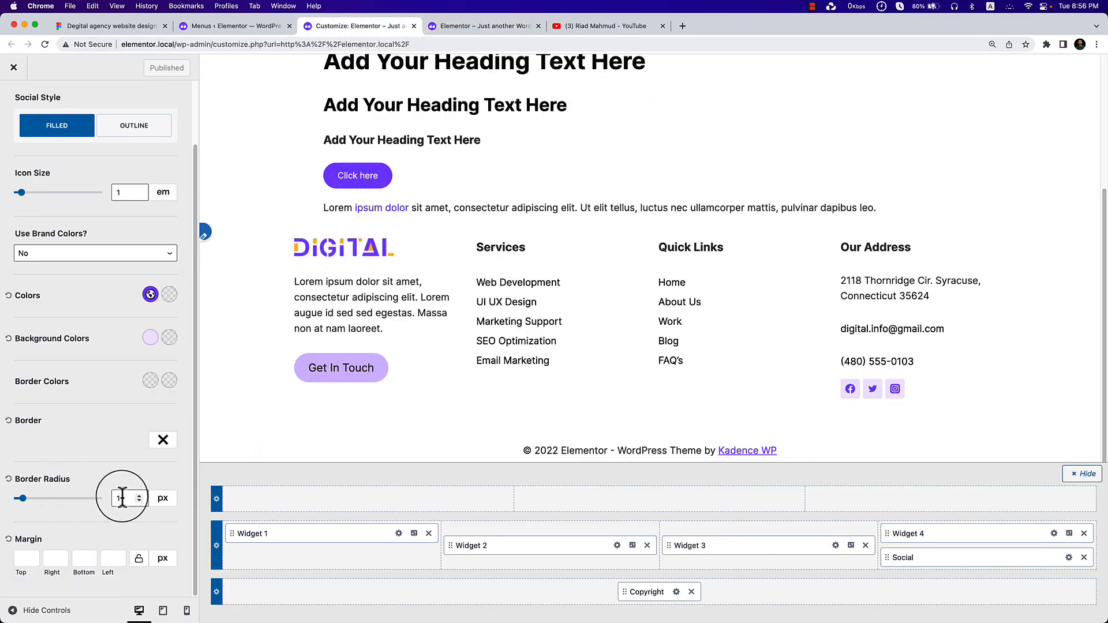
text(5)
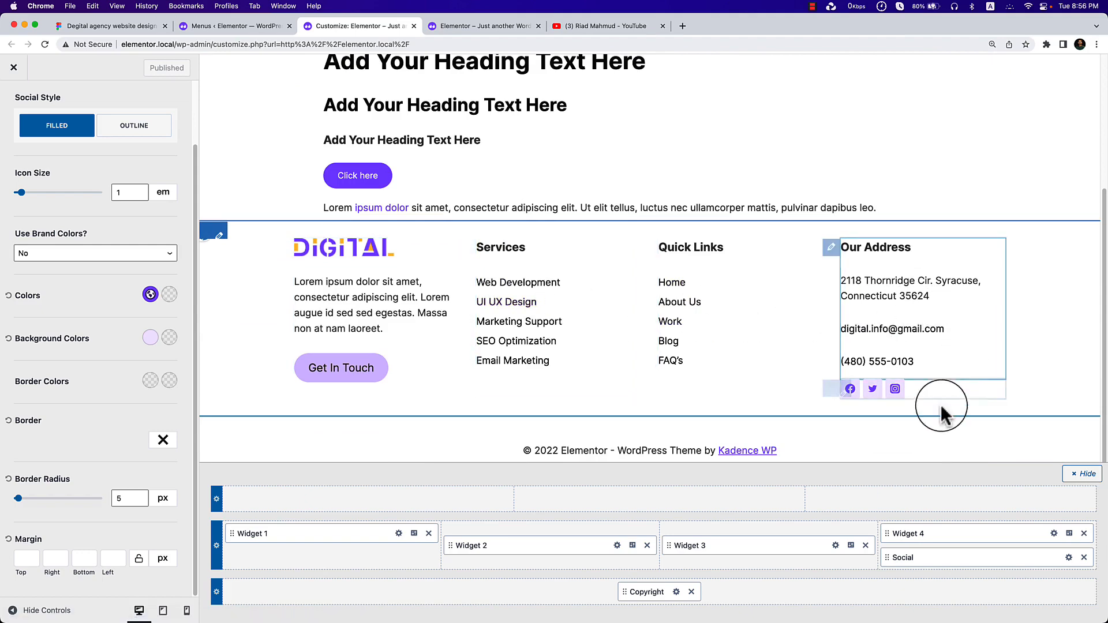
Reload the live homepage and check the social icons' corners in the footer.
click(447, 26)
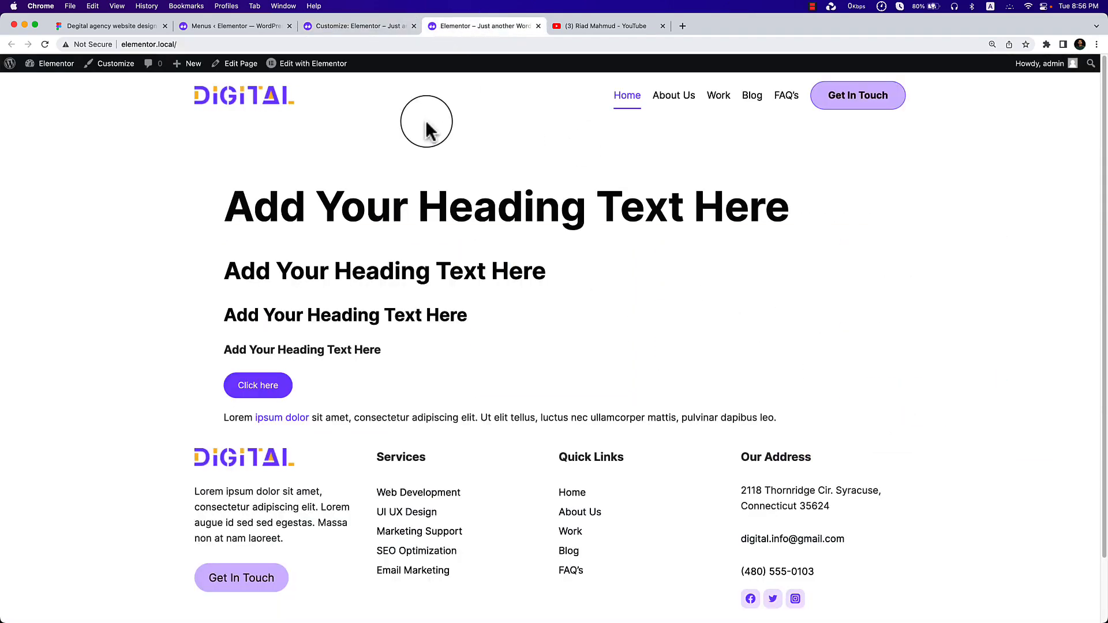
right_click(434, 151)
click(459, 168)
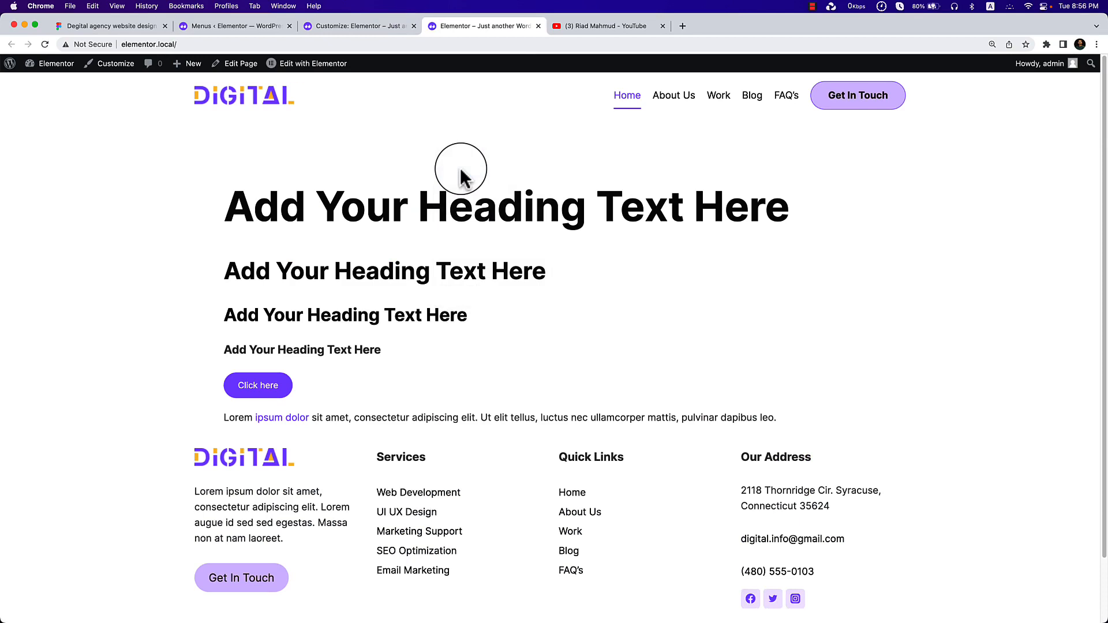
scroll(582, 330, down, 3)
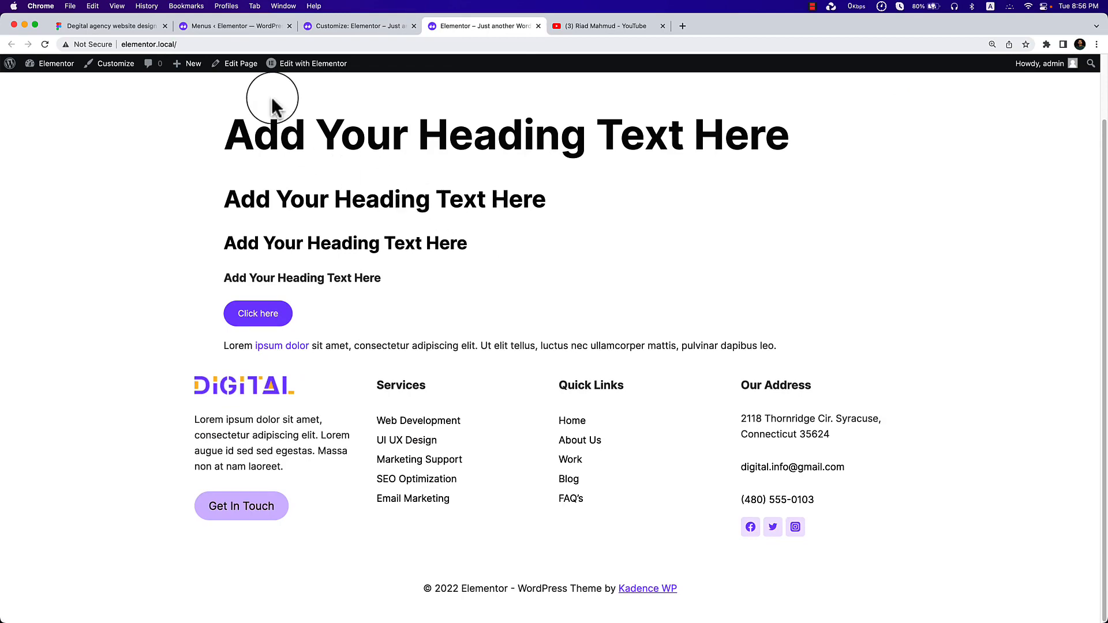
Switch to the Figma design and select the footer's background rectangle to check its fill color.
click(119, 27)
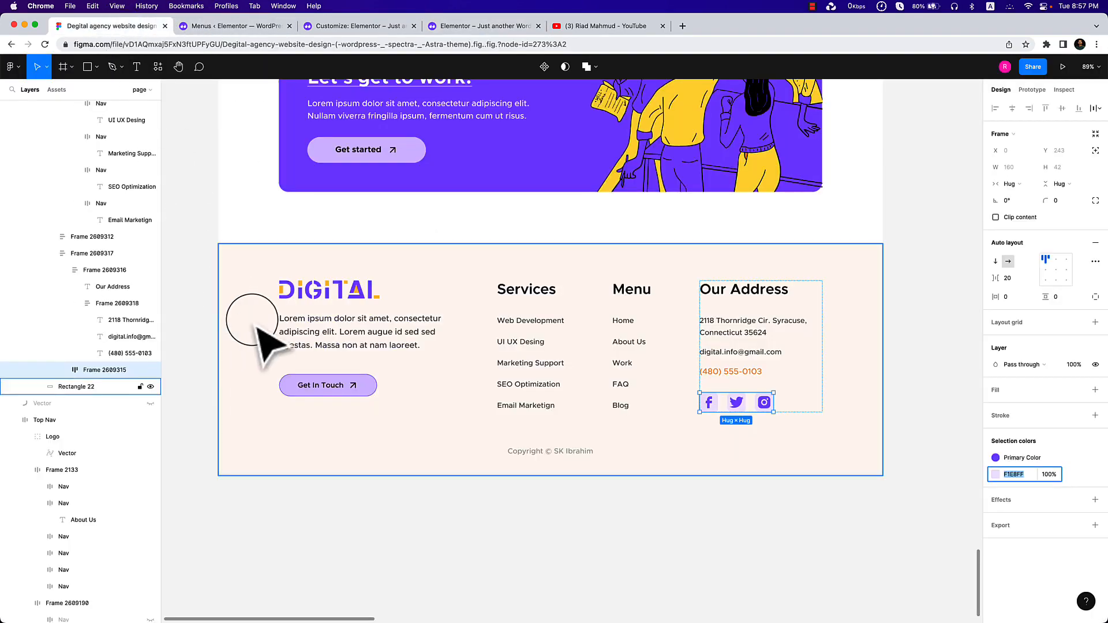
double_click(254, 322)
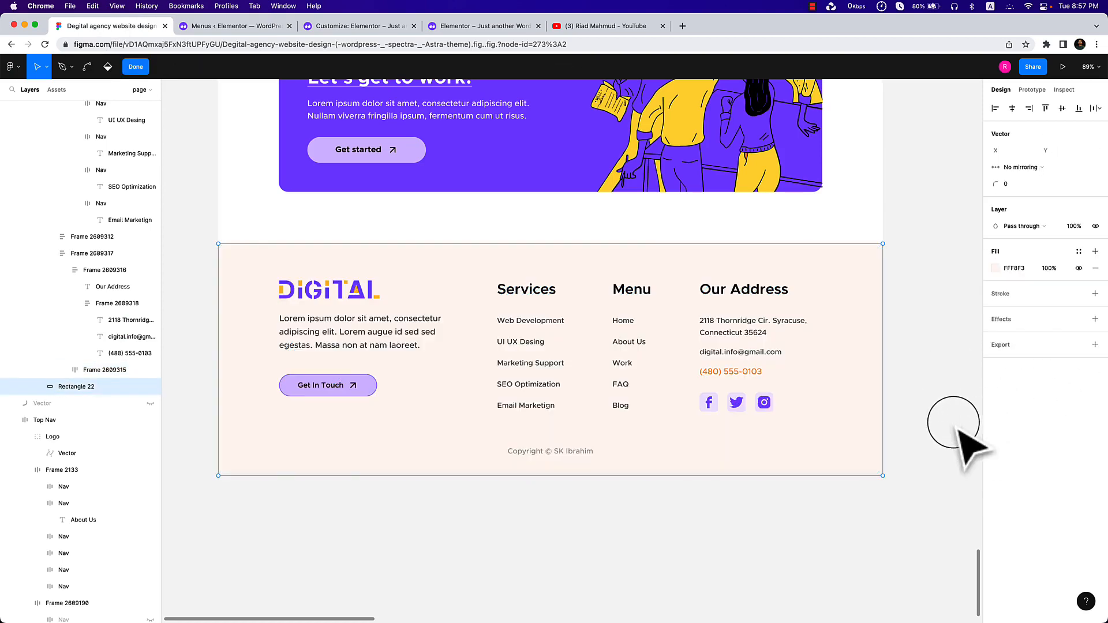
key(Escape)
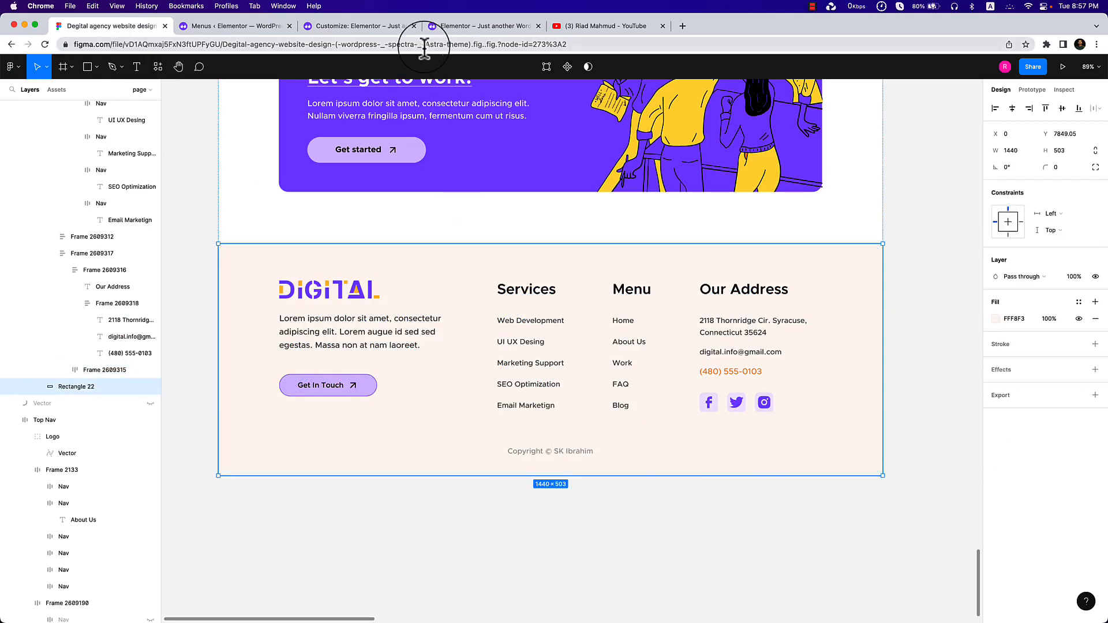
Return to the WordPress customizer and set the Footer Middle row's background to the light cream palette color.
click(360, 25)
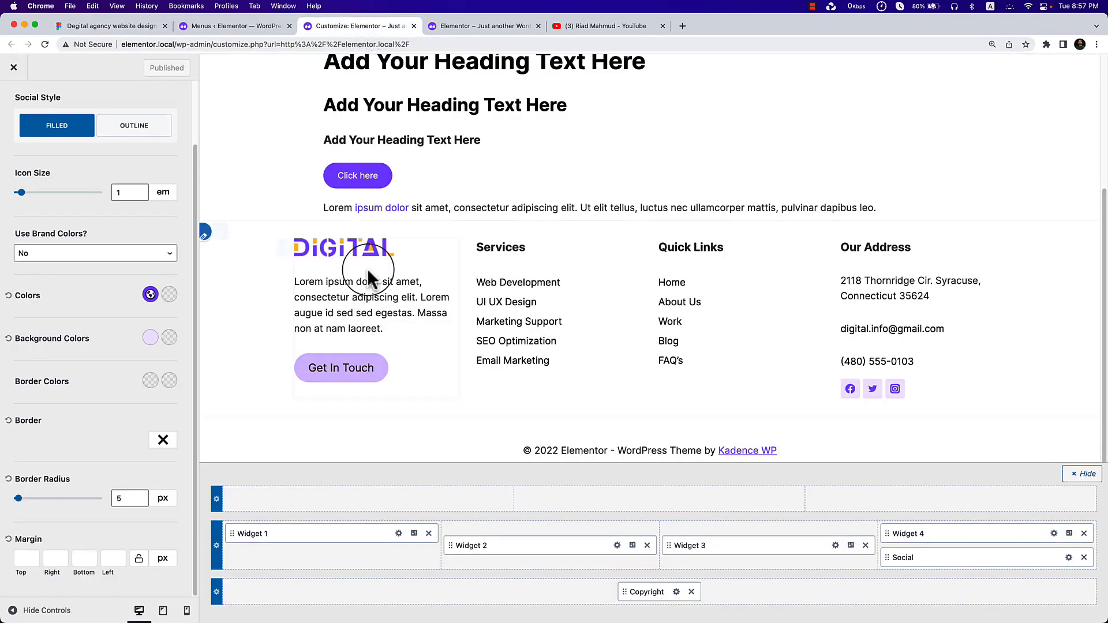
click(216, 546)
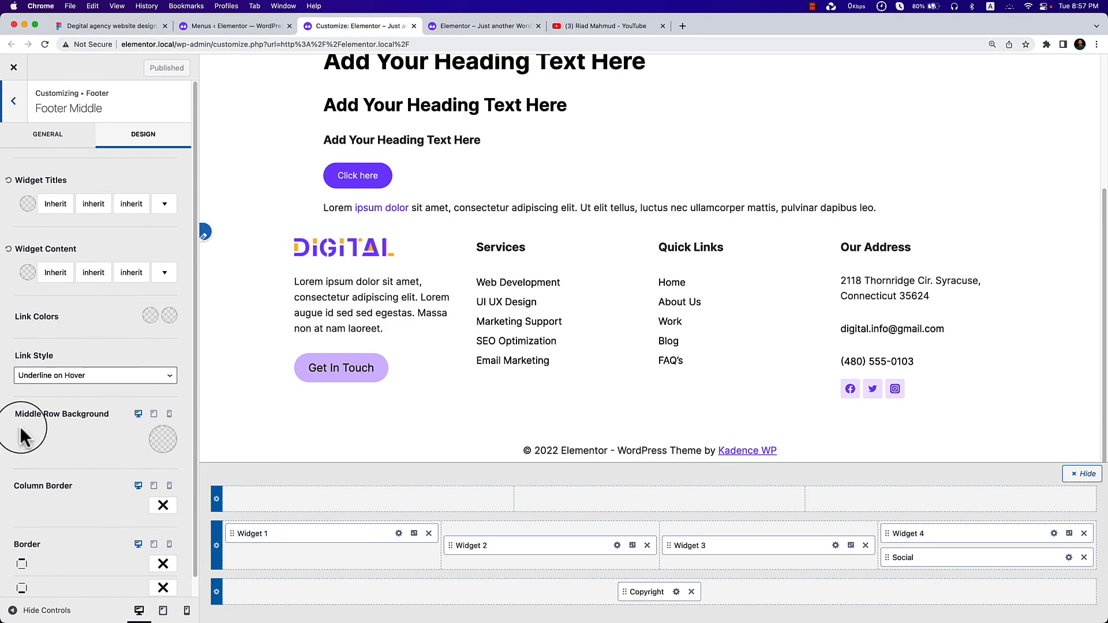
scroll(110, 456, down, 1)
click(163, 420)
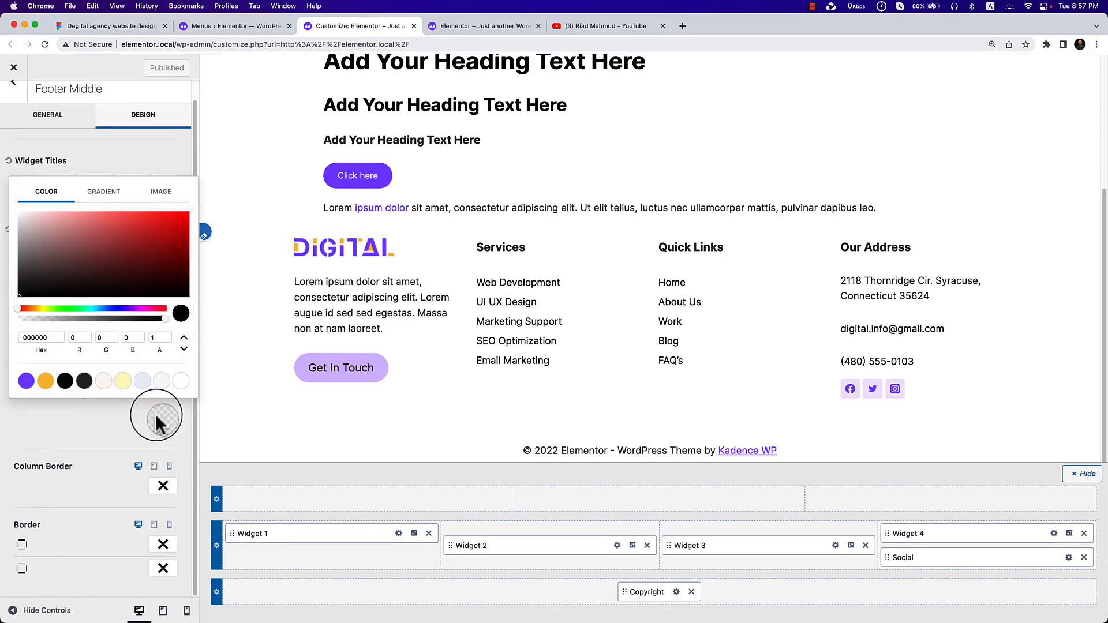
click(103, 380)
click(88, 417)
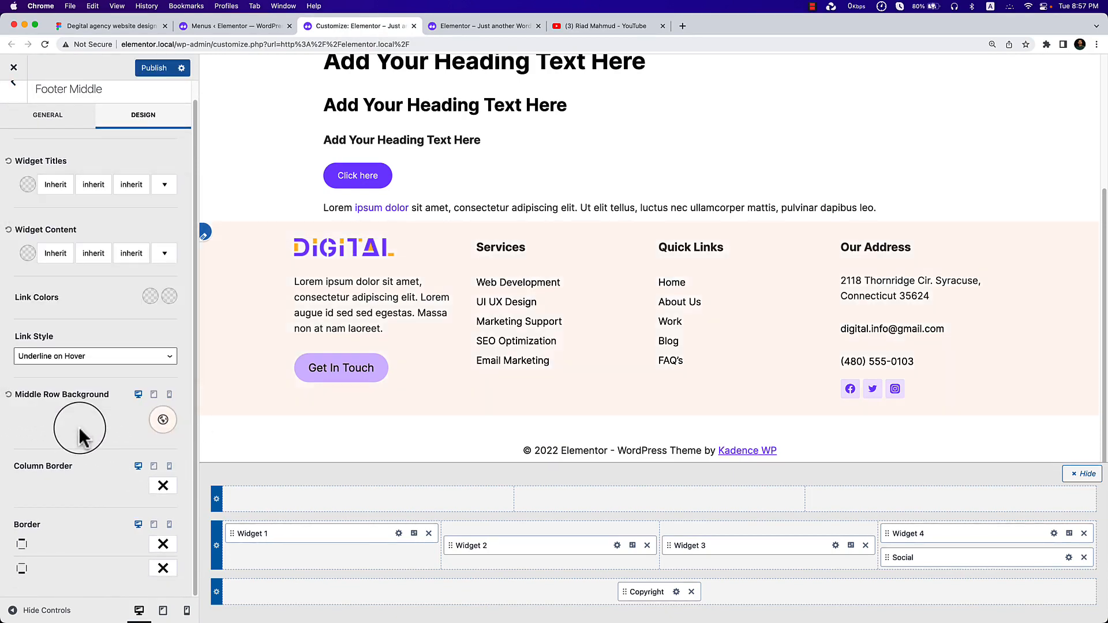
Set the Footer Bottom row's background to the same light cream palette color as the middle row.
click(216, 592)
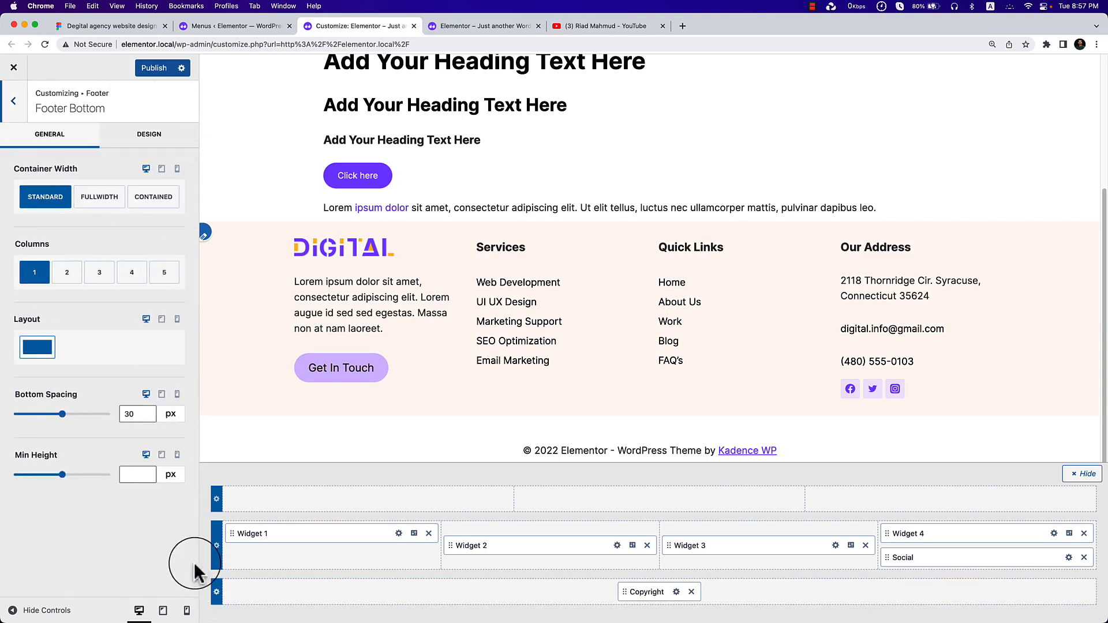
click(148, 134)
click(162, 437)
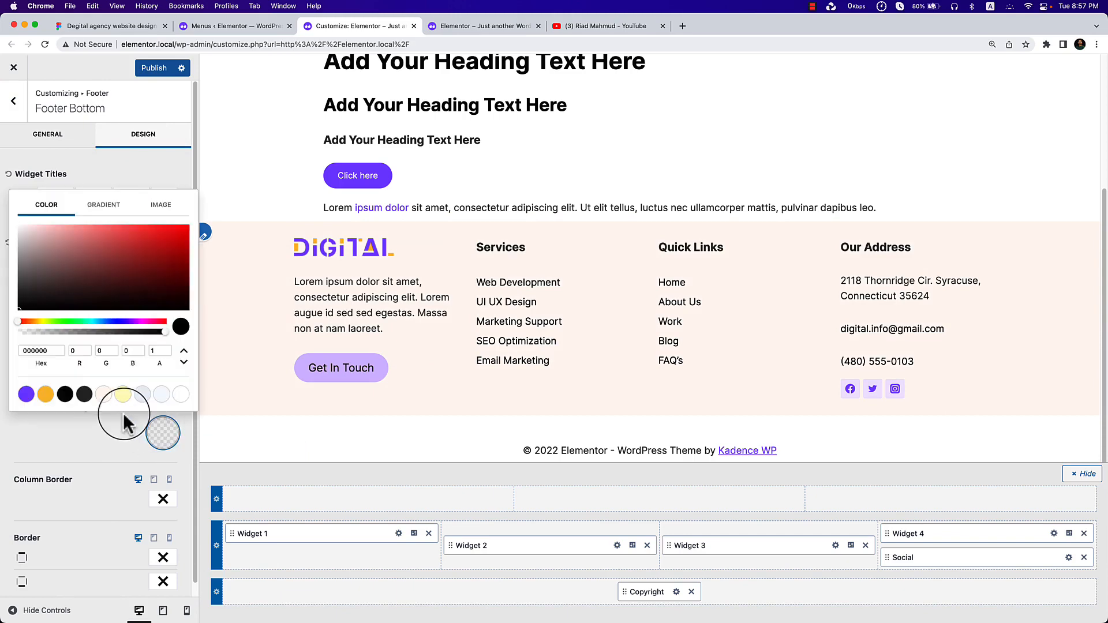
click(103, 394)
click(101, 467)
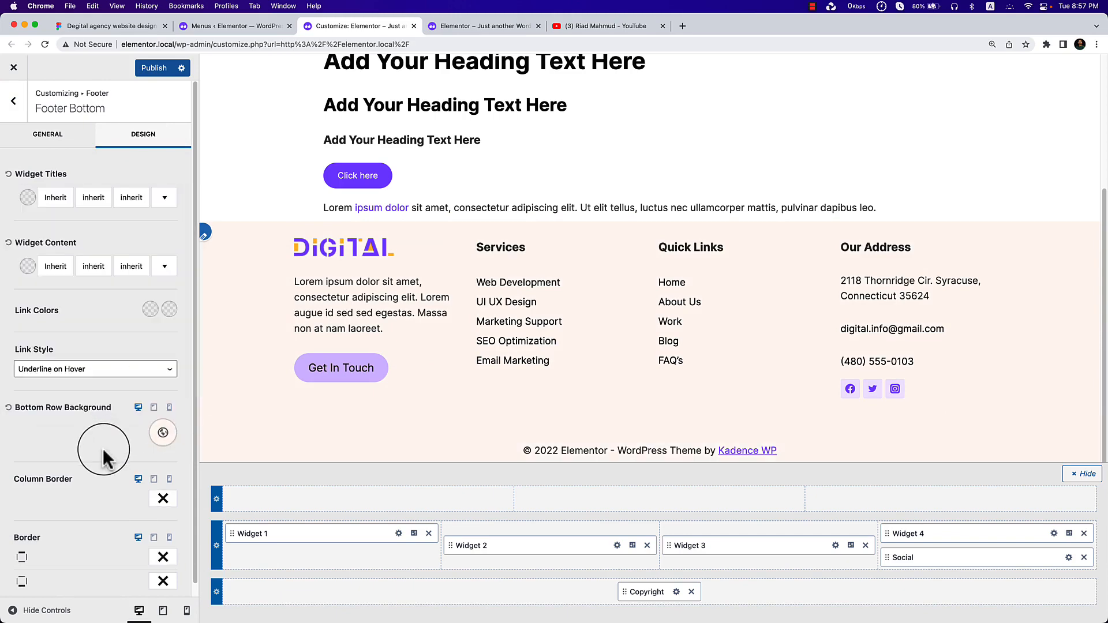
Publish the footer row backgrounds and reload the live homepage to check the colored footer.
click(151, 68)
click(482, 25)
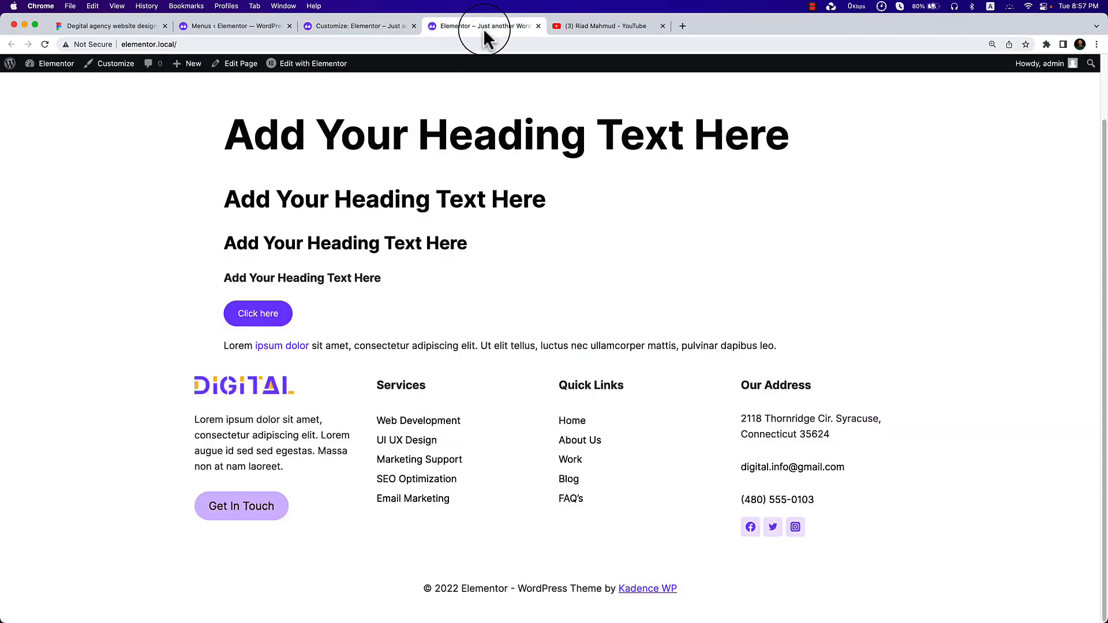
right_click(596, 224)
click(615, 252)
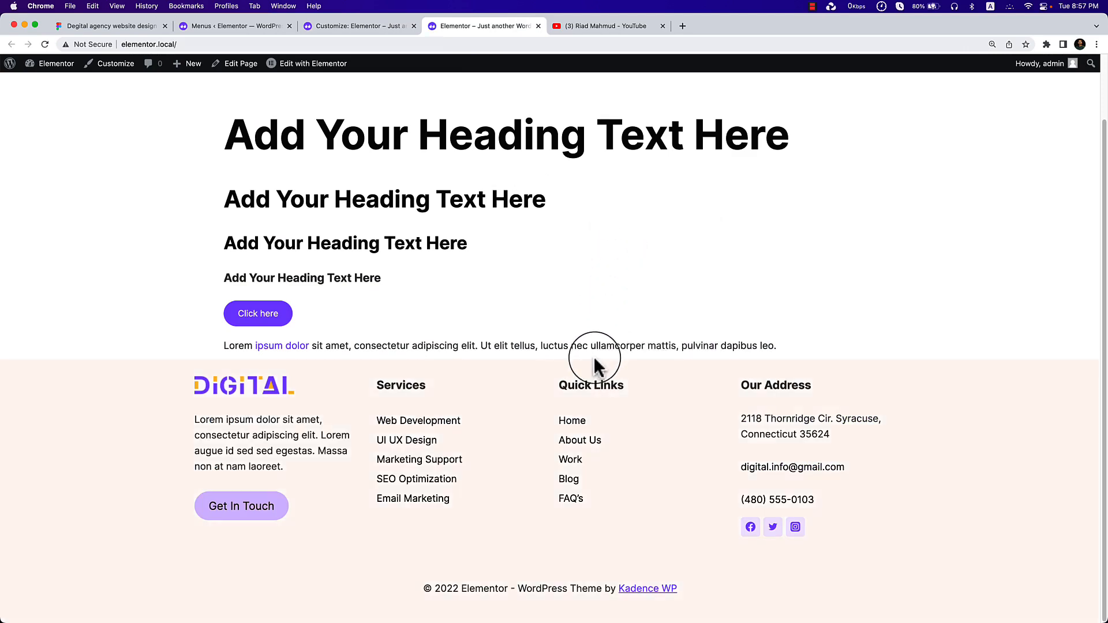
scroll(594, 357, up, 2)
scroll(593, 356, down, 2)
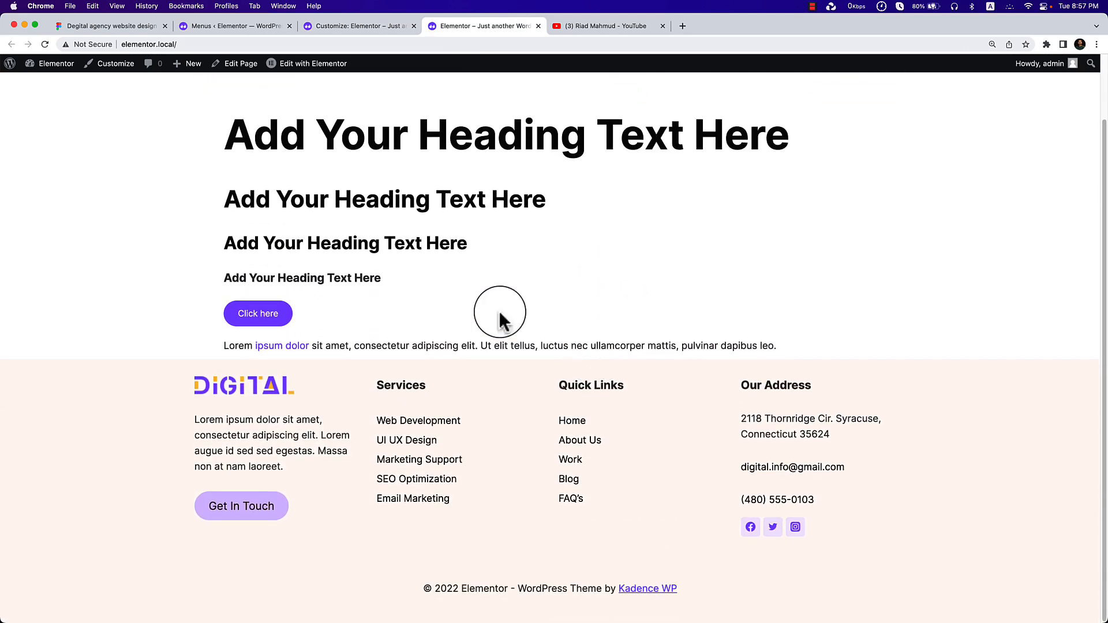
Preview the page and its footer in the customizer at tablet and mobile sizes, then restore the desktop preview.
click(323, 25)
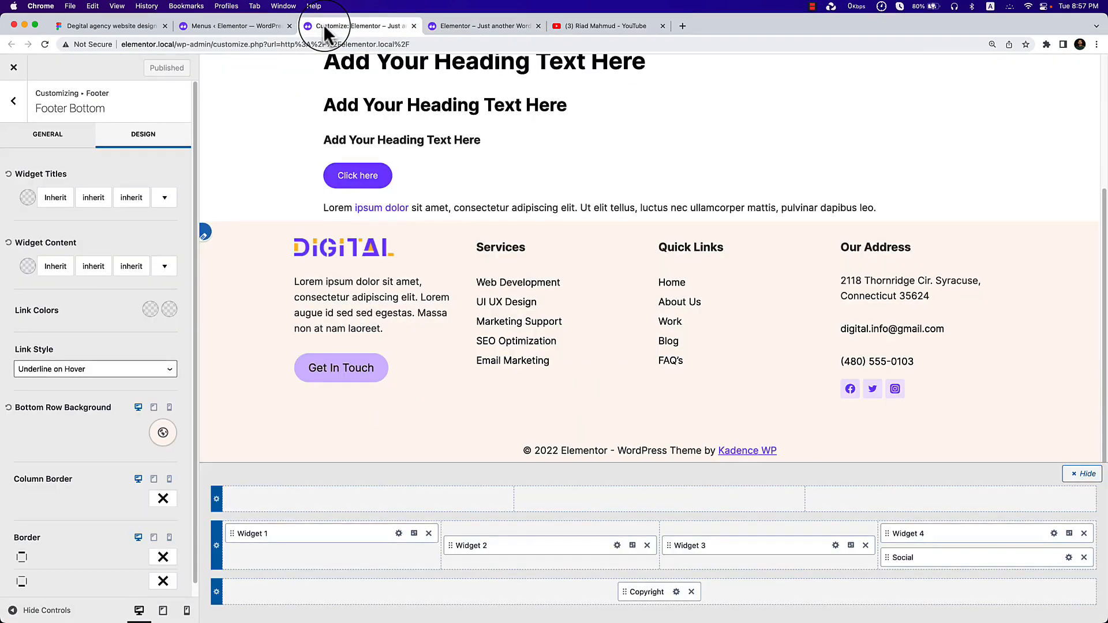
click(163, 611)
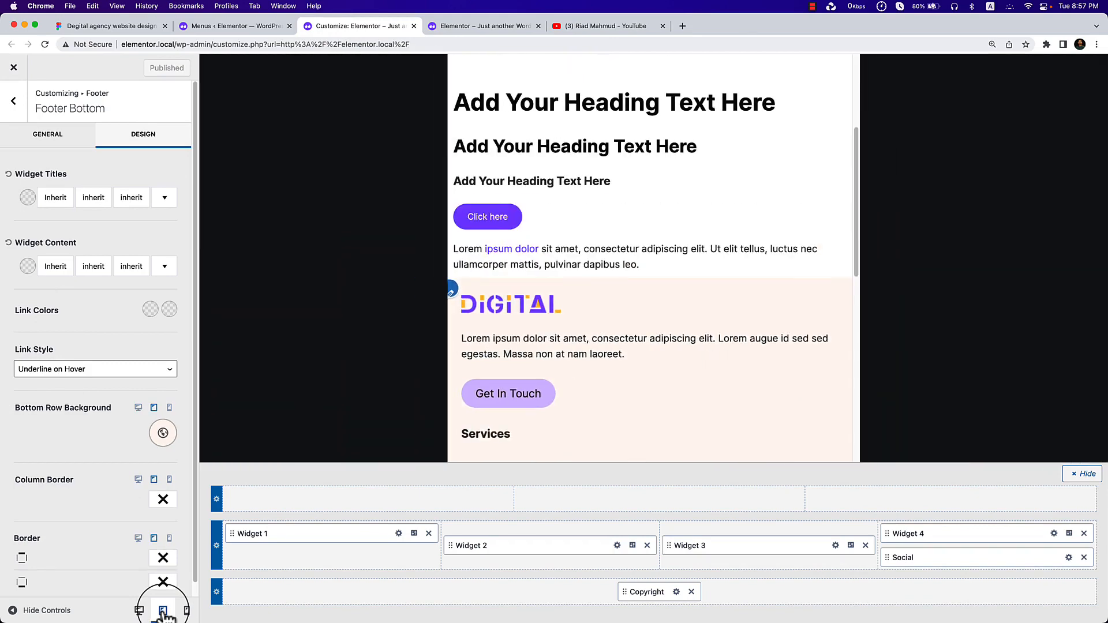
scroll(626, 351, down, 8)
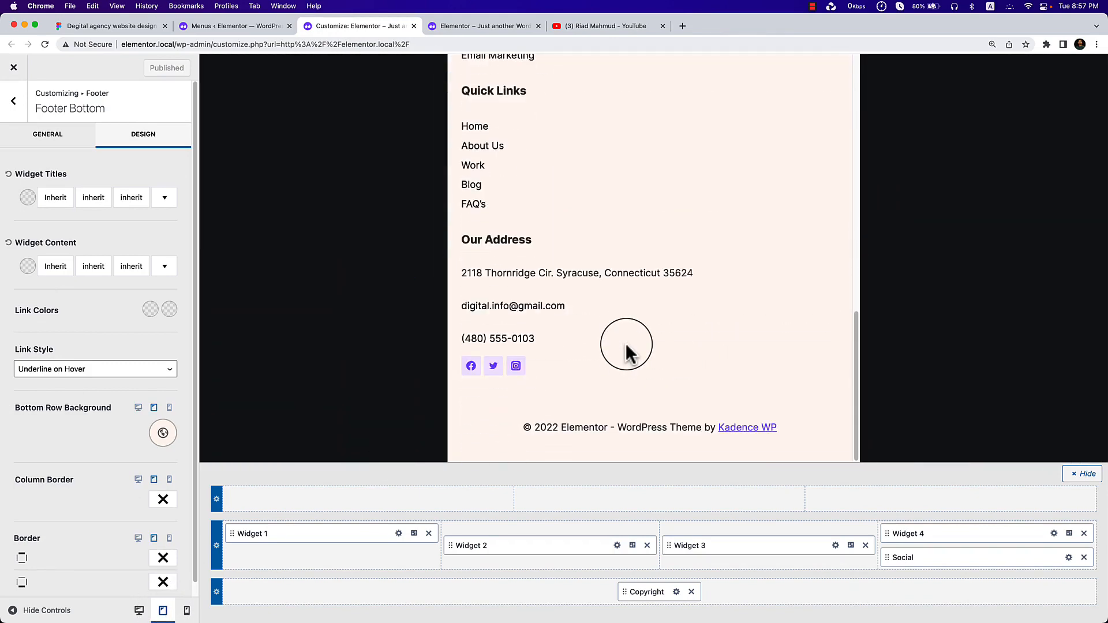
click(186, 610)
scroll(663, 311, down, 3)
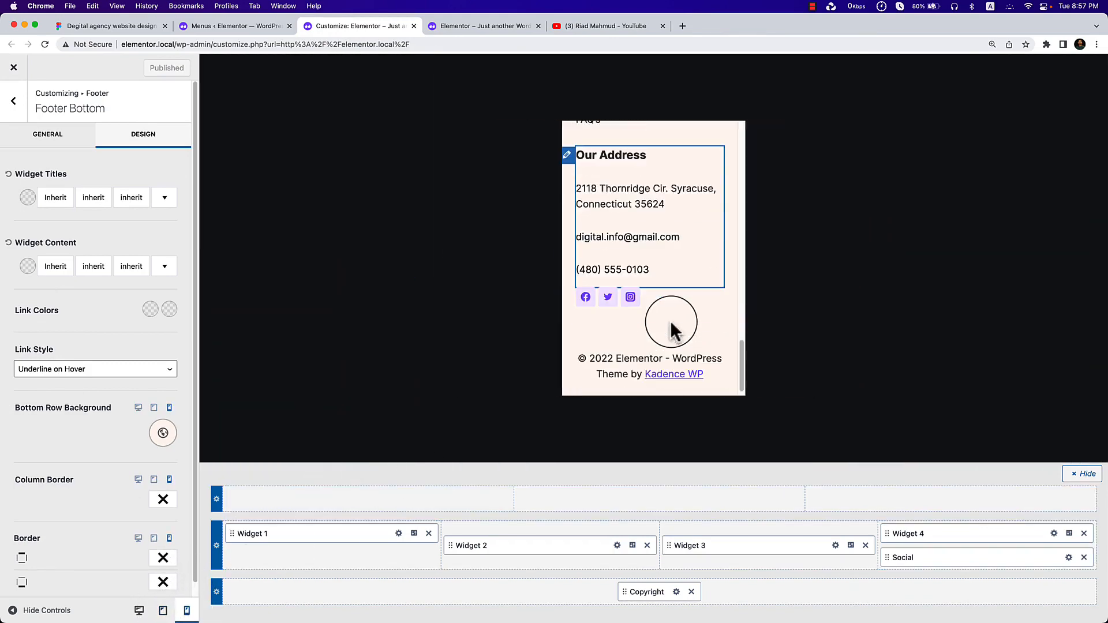
scroll(732, 304, up, 8)
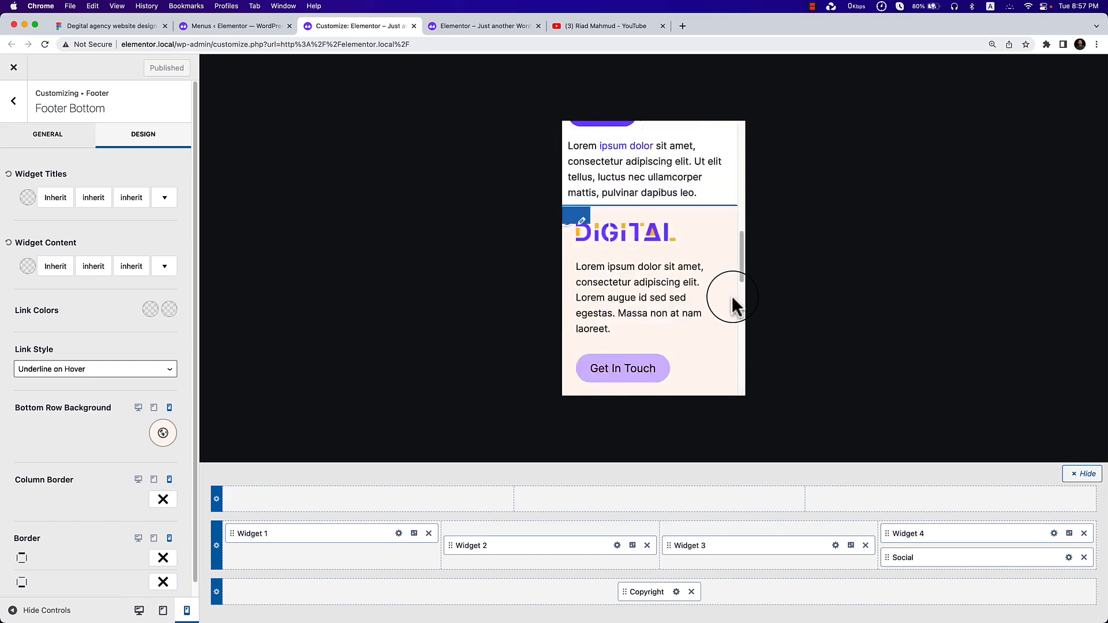
scroll(732, 304, up, 2)
scroll(731, 304, down, 6)
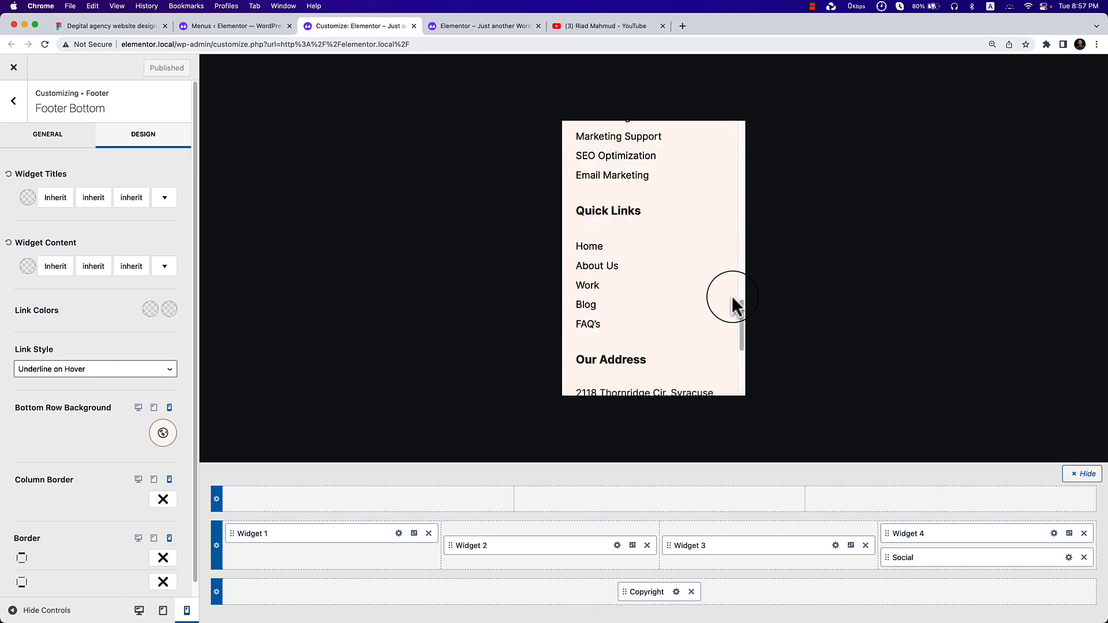
scroll(733, 304, up, 10)
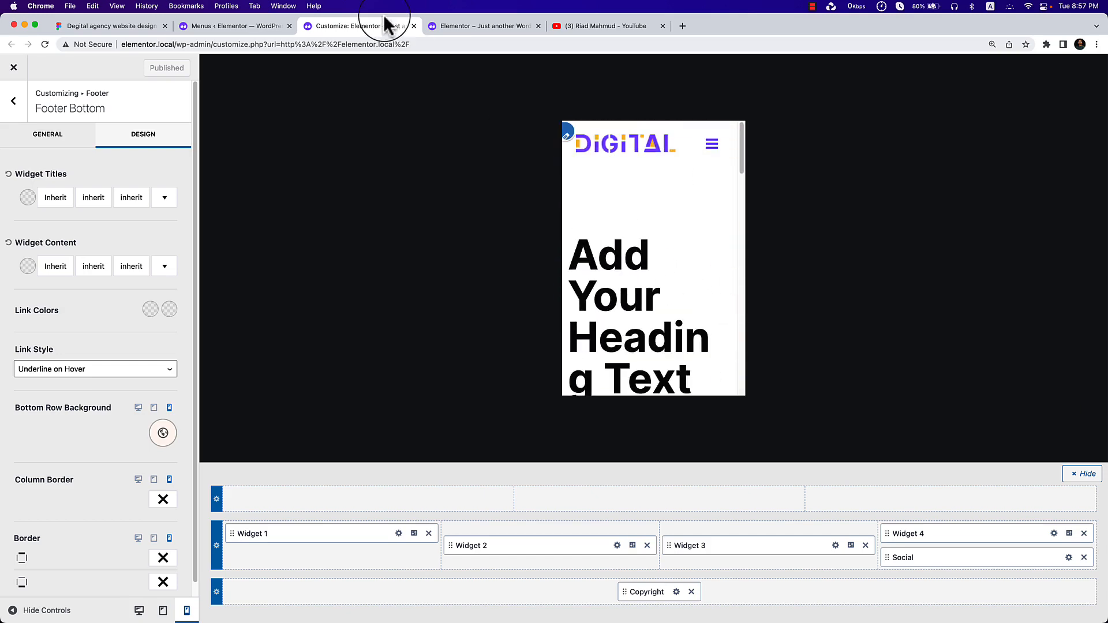
click(137, 610)
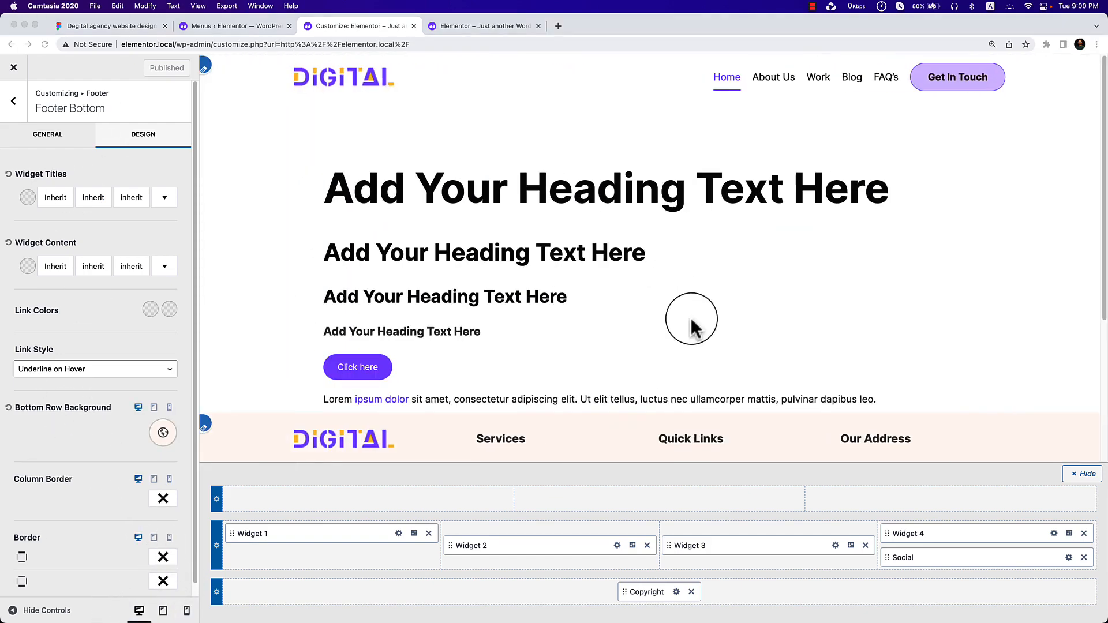
Review the footer in the desktop preview and on the live homepage.
scroll(693, 322, down, 2)
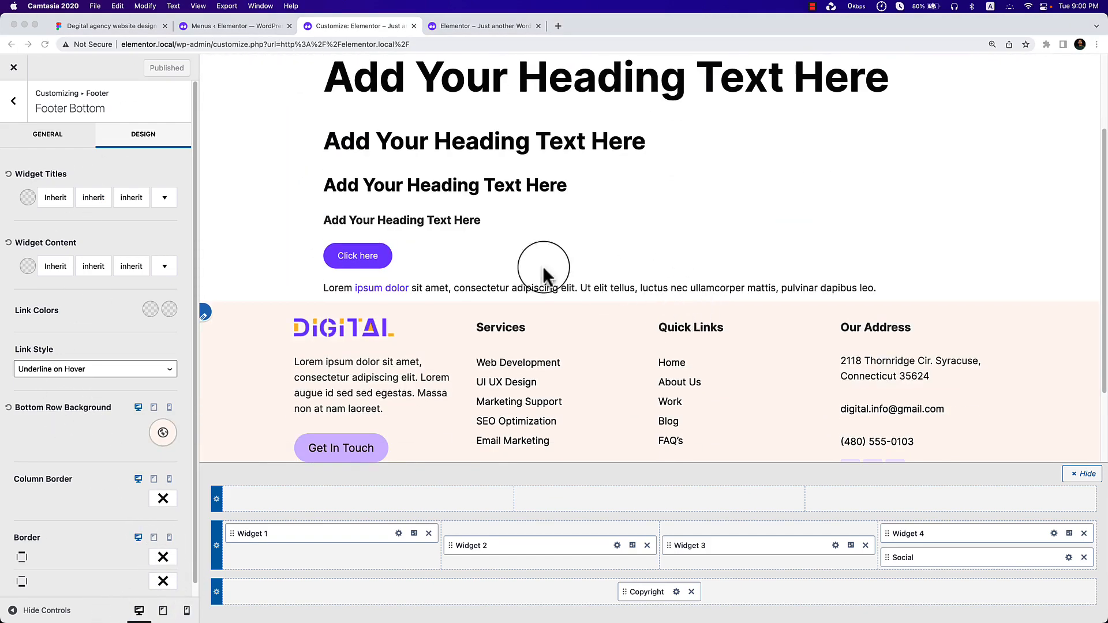
click(474, 26)
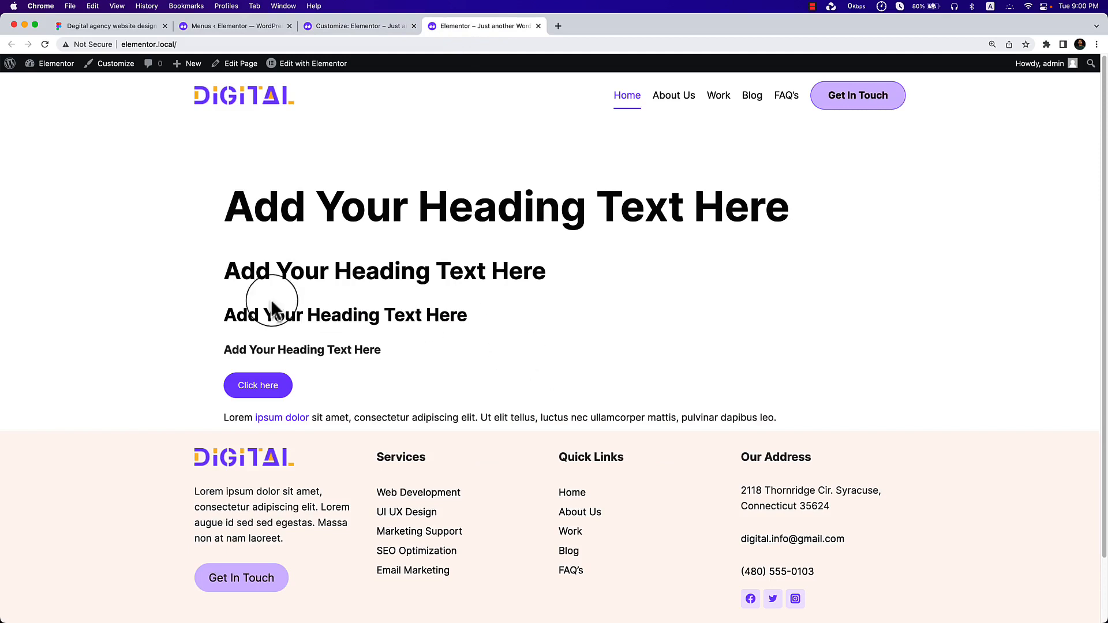
scroll(348, 283, down, 2)
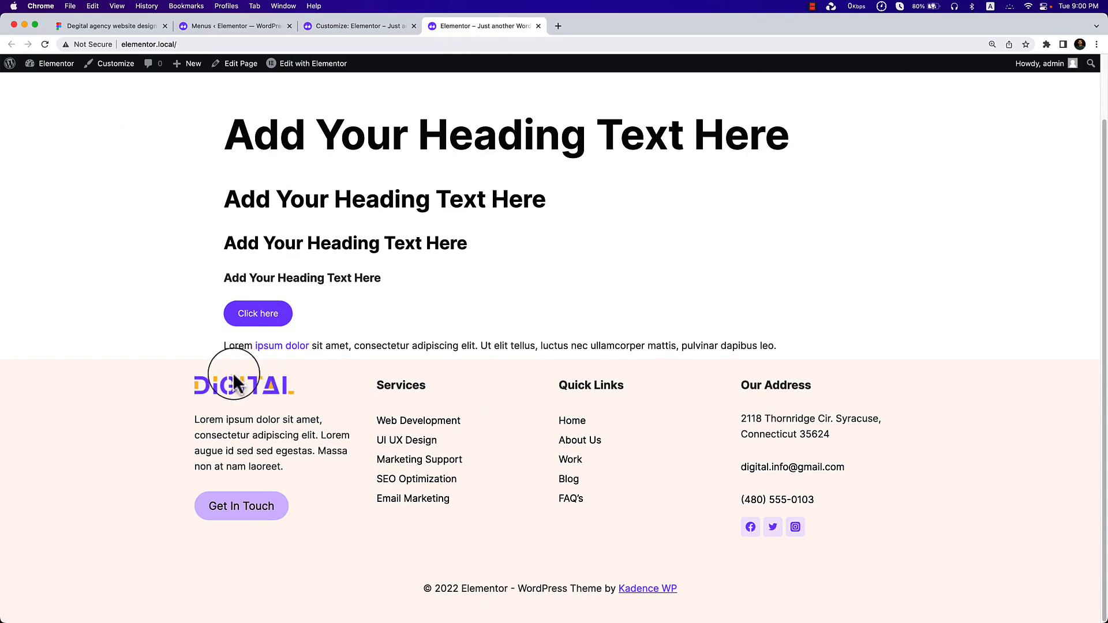
Open the Footer Middle row's general settings in the customizer and look through its layout and spacing options.
click(357, 27)
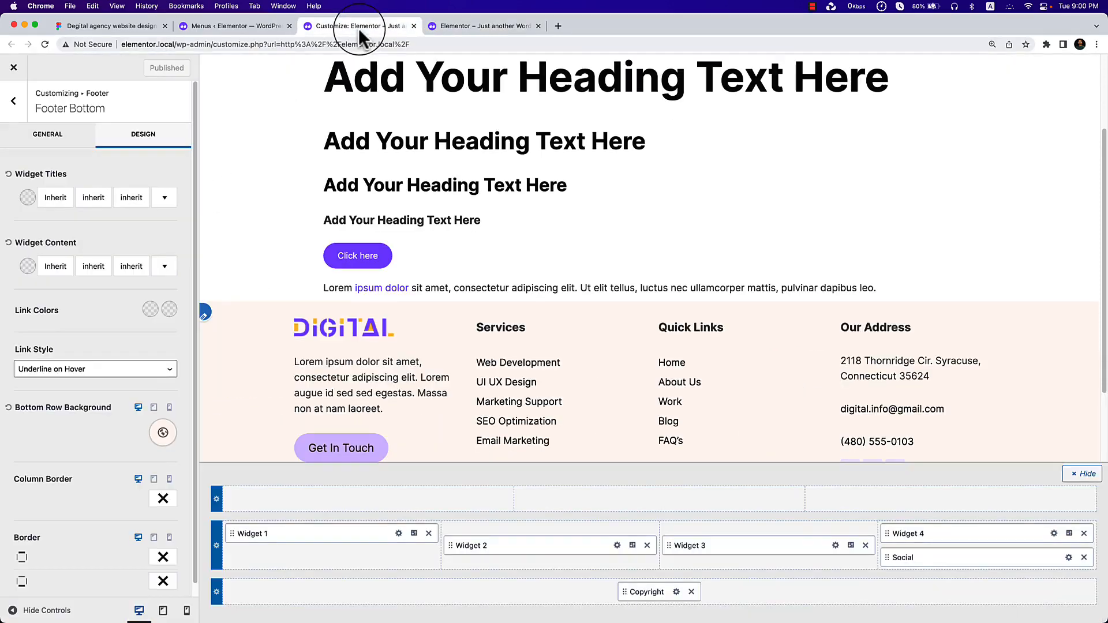
click(217, 549)
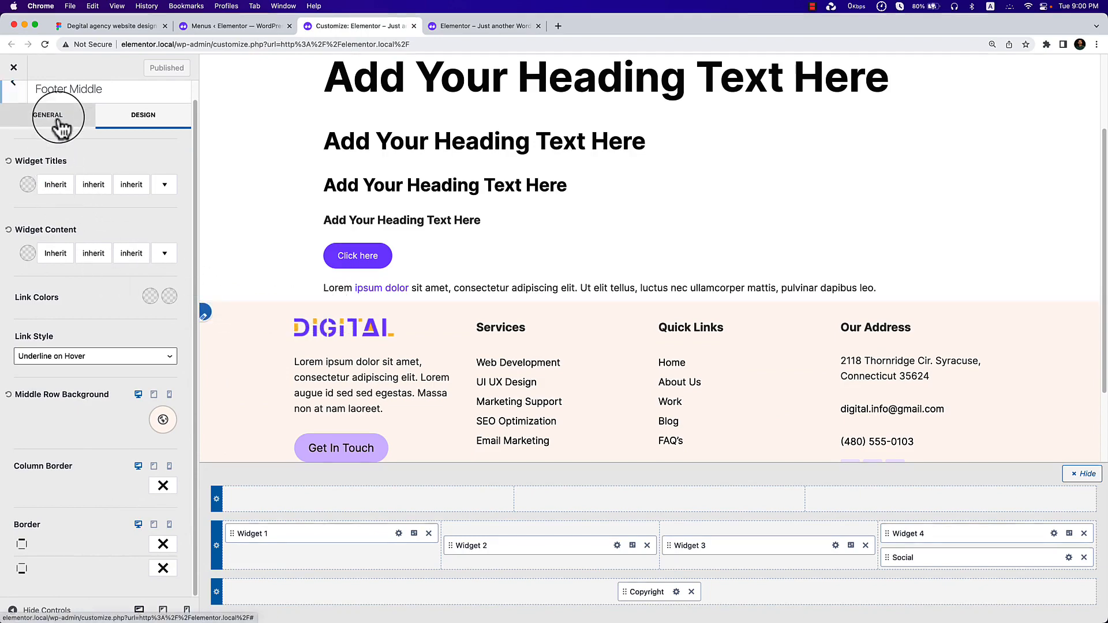
click(36, 118)
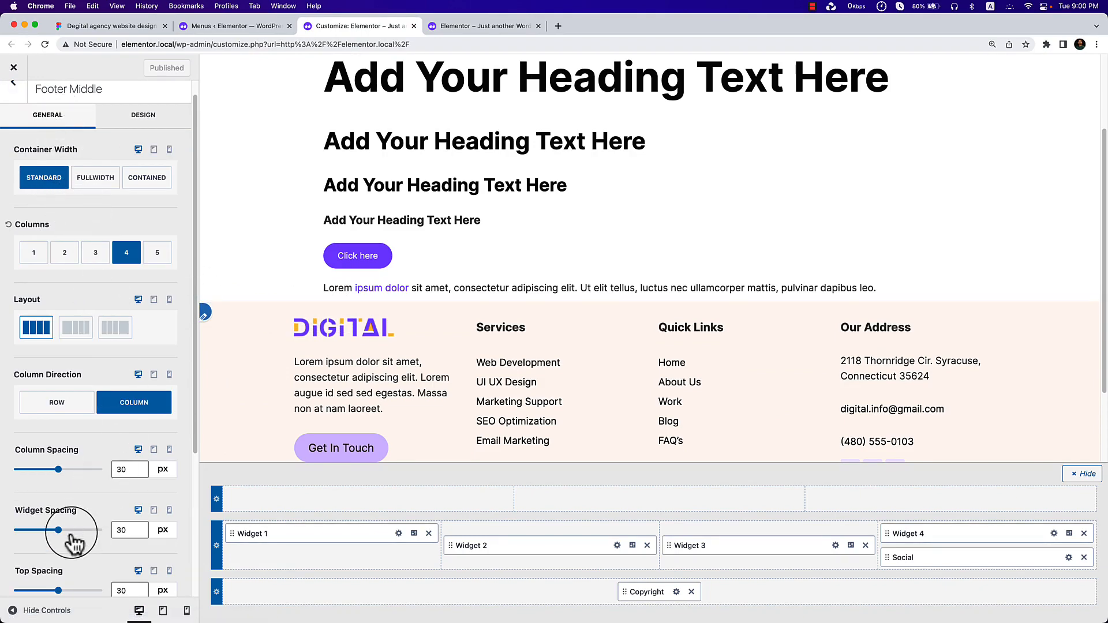
scroll(70, 532, down, 5)
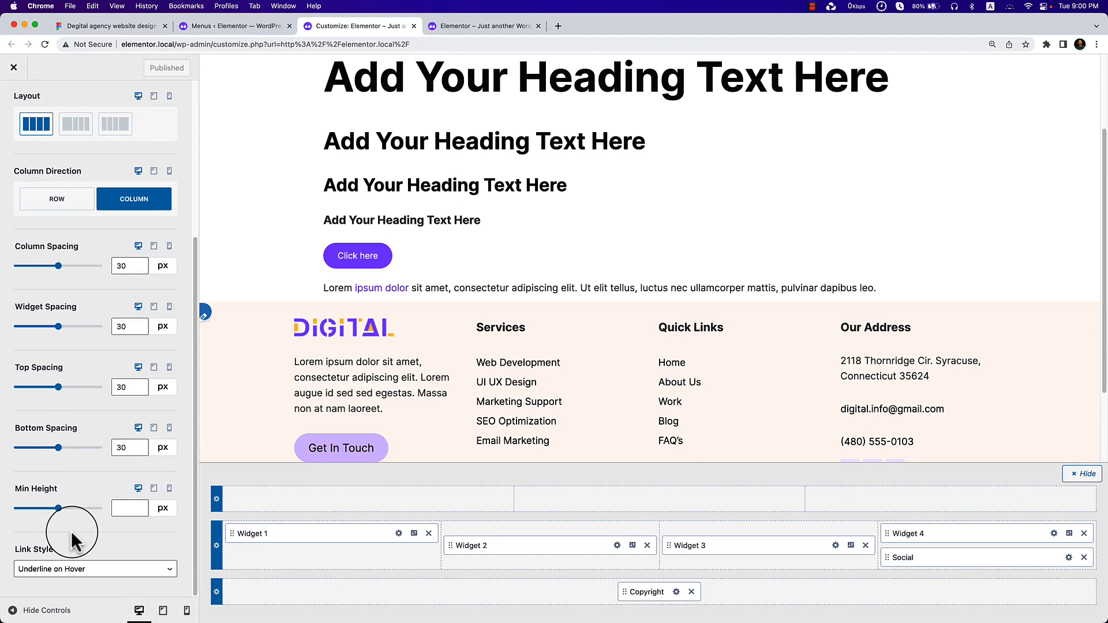
scroll(93, 444, up, 5)
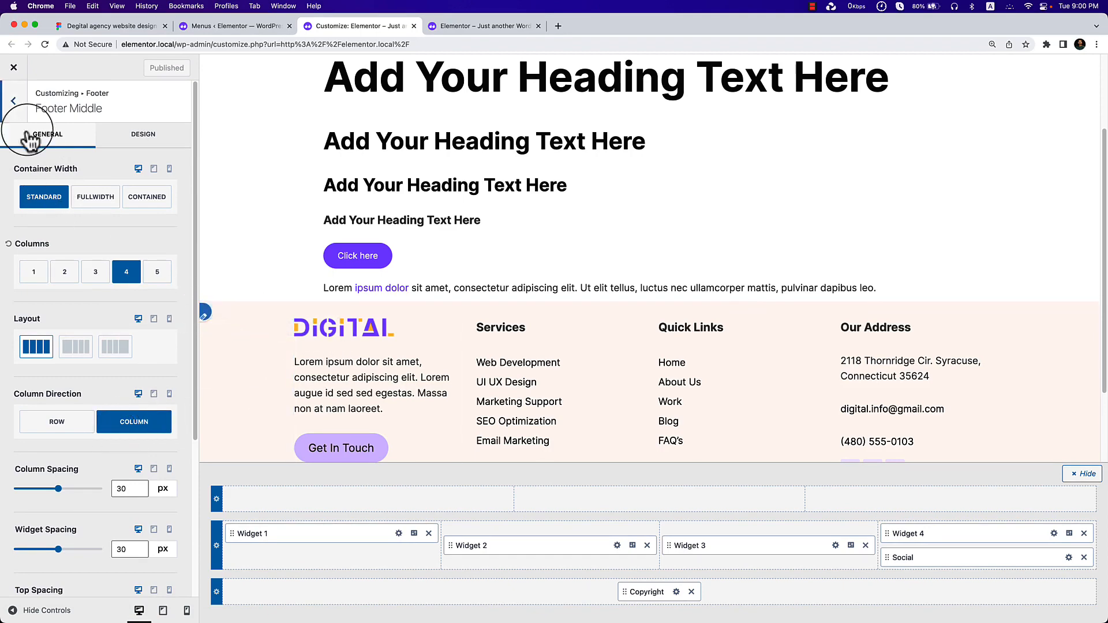
click(13, 100)
click(140, 139)
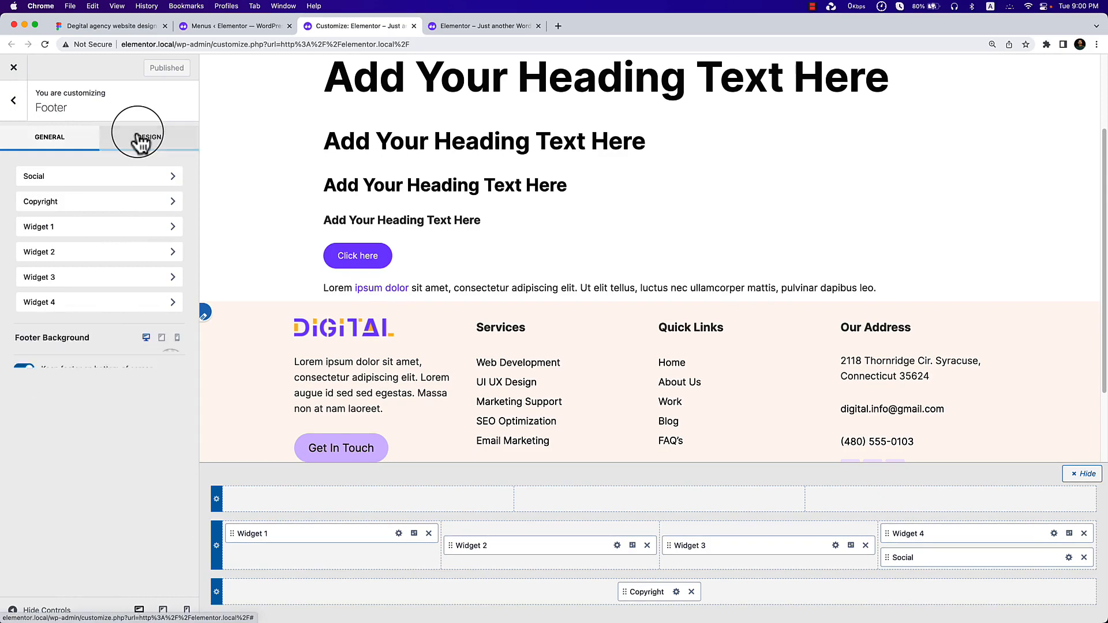
click(53, 141)
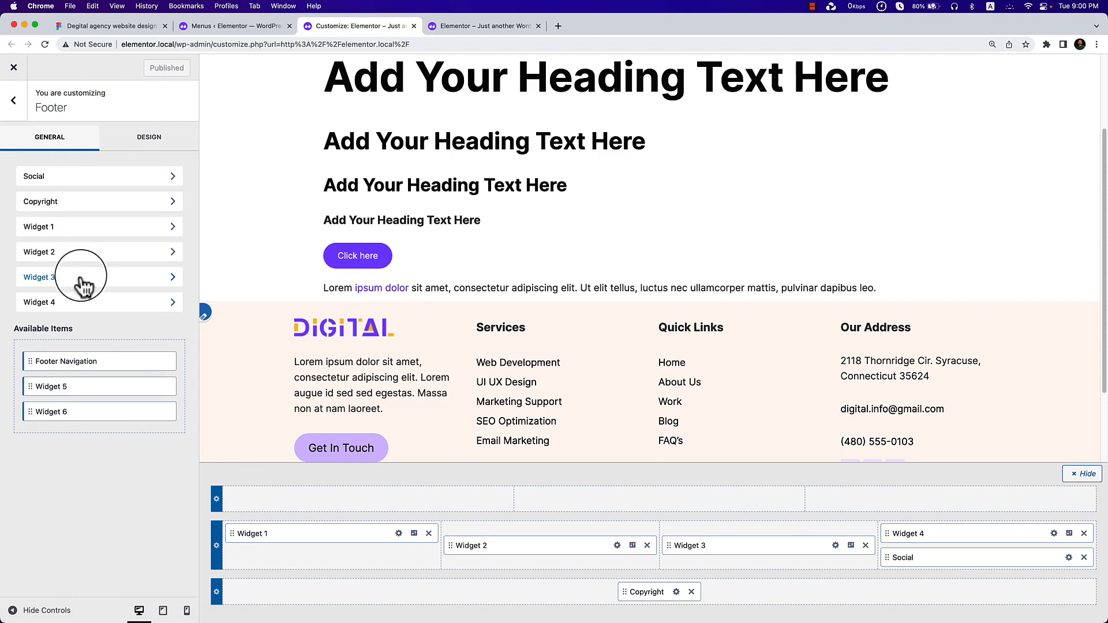
click(217, 546)
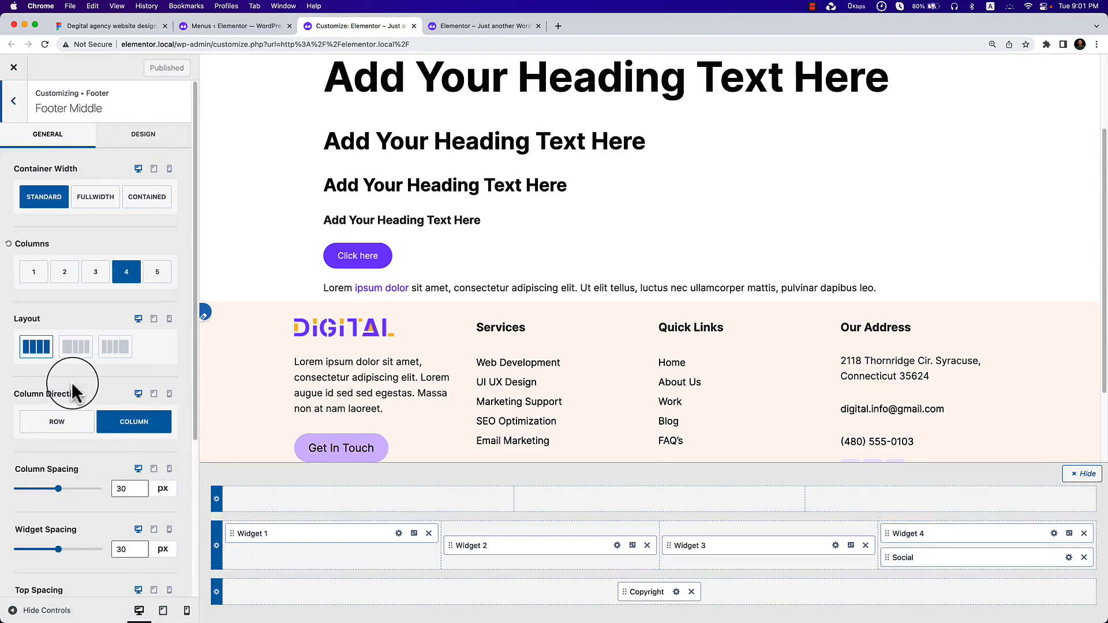
Set the Footer Middle row's top spacing to 80 px and publish the change.
scroll(64, 522, down, 3)
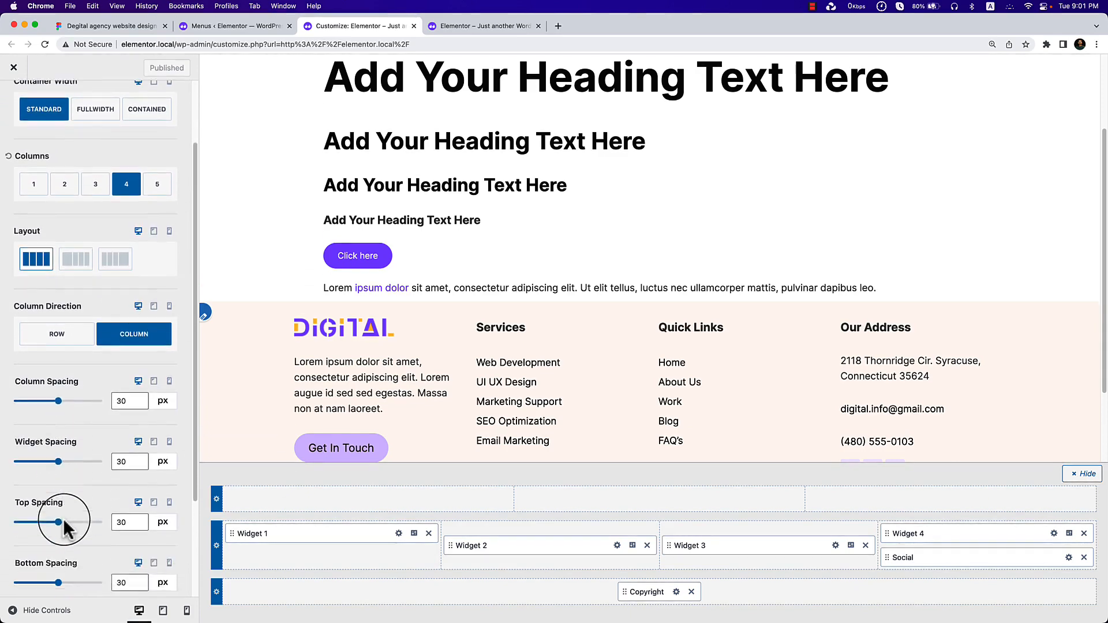
drag(62, 491, 52, 491)
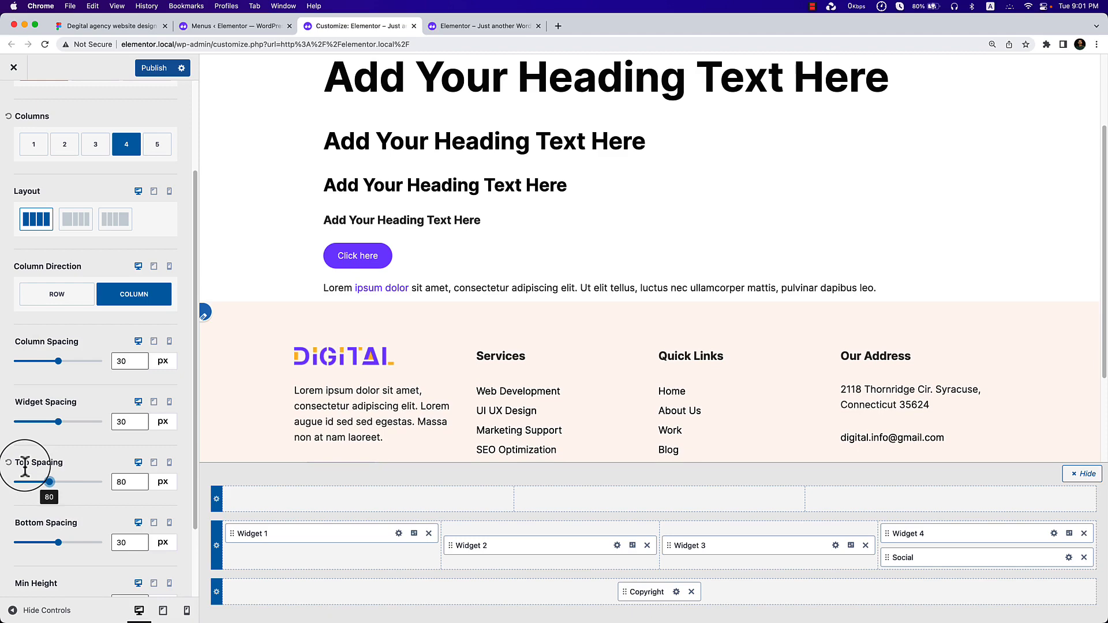
scroll(631, 334, down, 3)
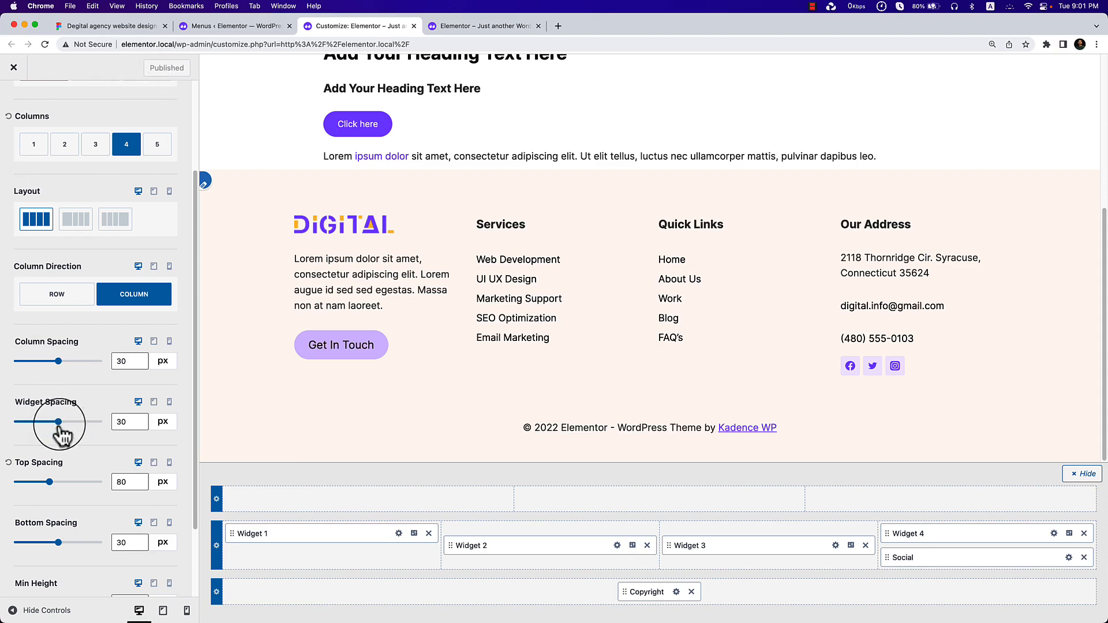
Reload the live homepage and check the footer's new top spacing.
click(498, 30)
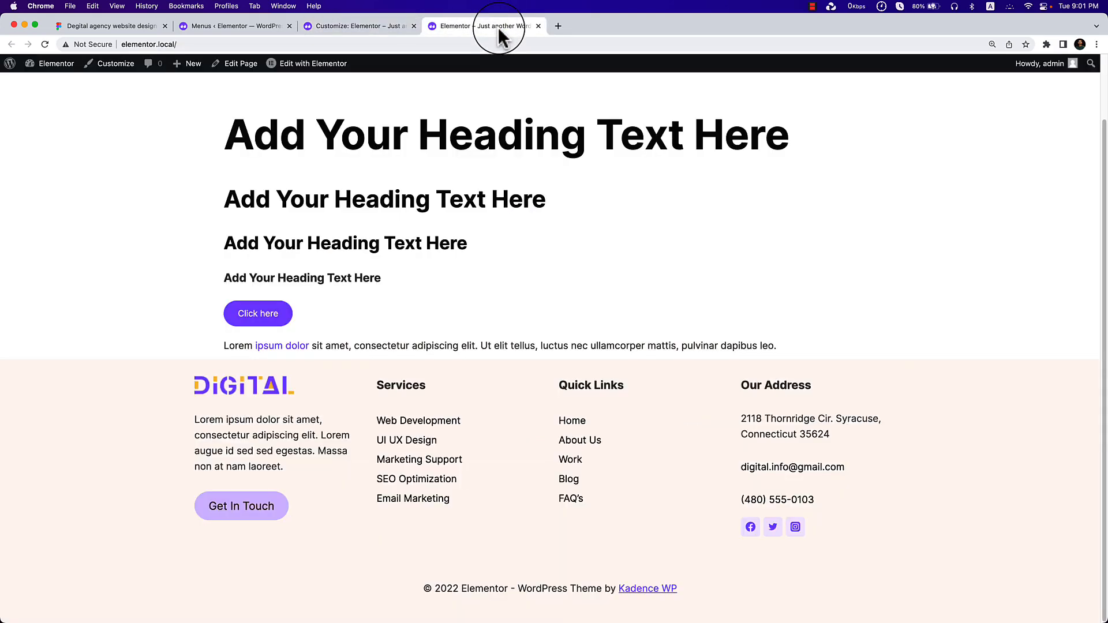
right_click(631, 249)
click(656, 277)
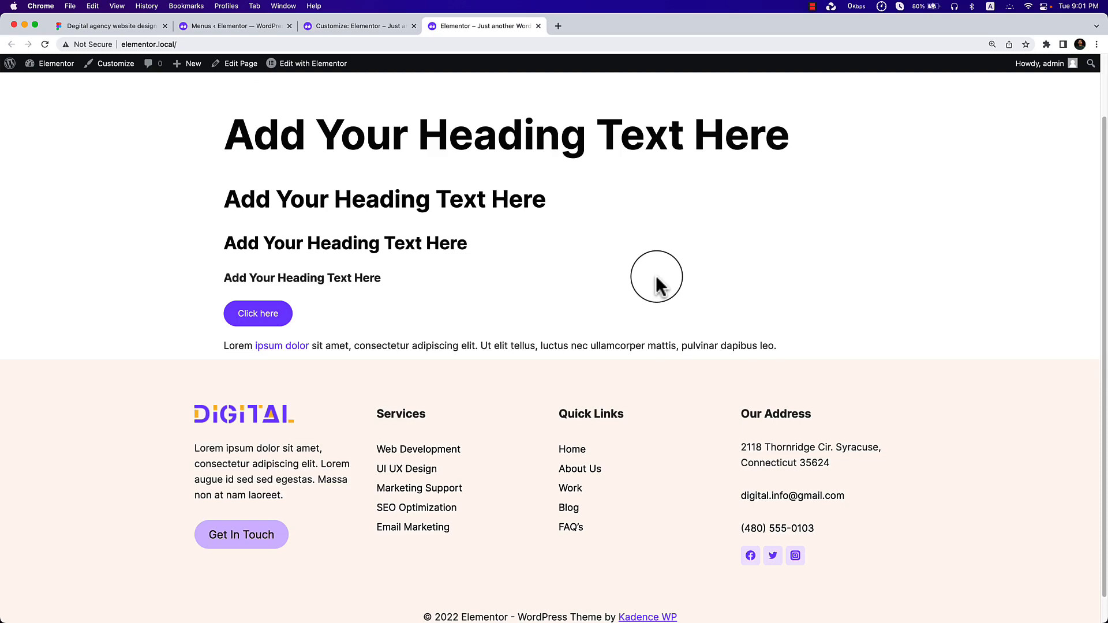
scroll(656, 277, down, 1)
scroll(604, 276, up, 2)
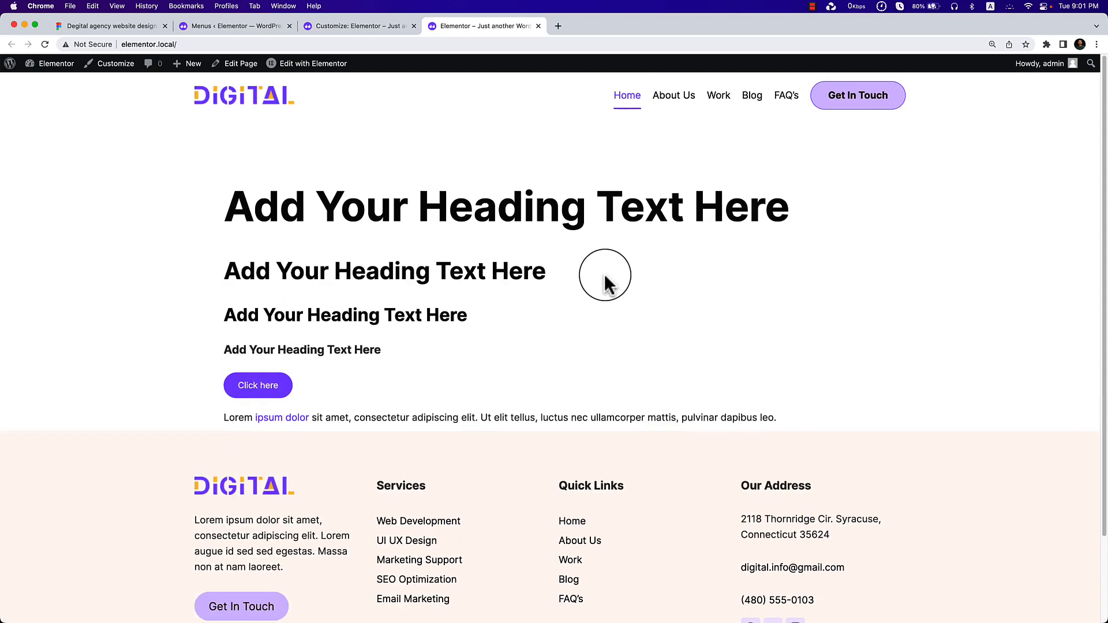
Open the homepage for editing with Elementor and delete the existing container of sample headings, button and text.
mouse_move(320, 69)
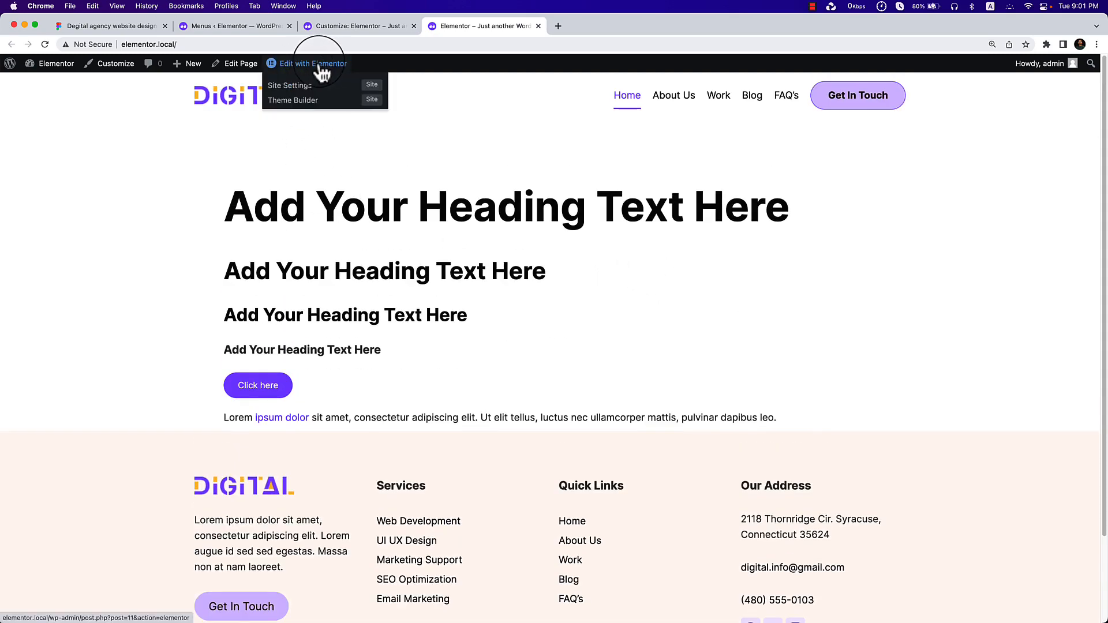
click(320, 64)
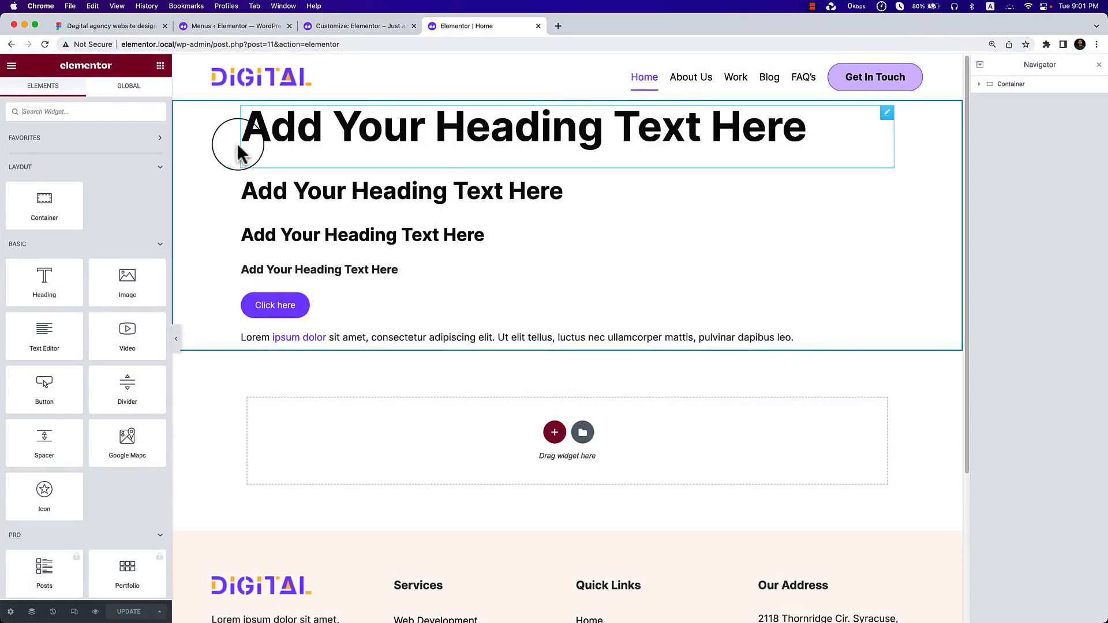
right_click(203, 119)
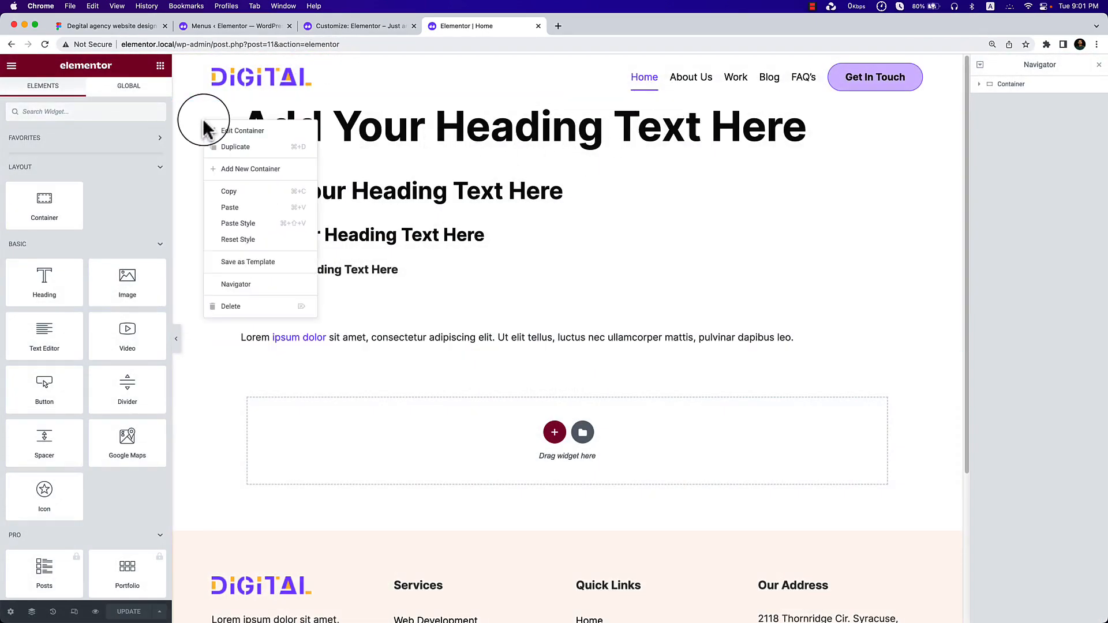
click(269, 304)
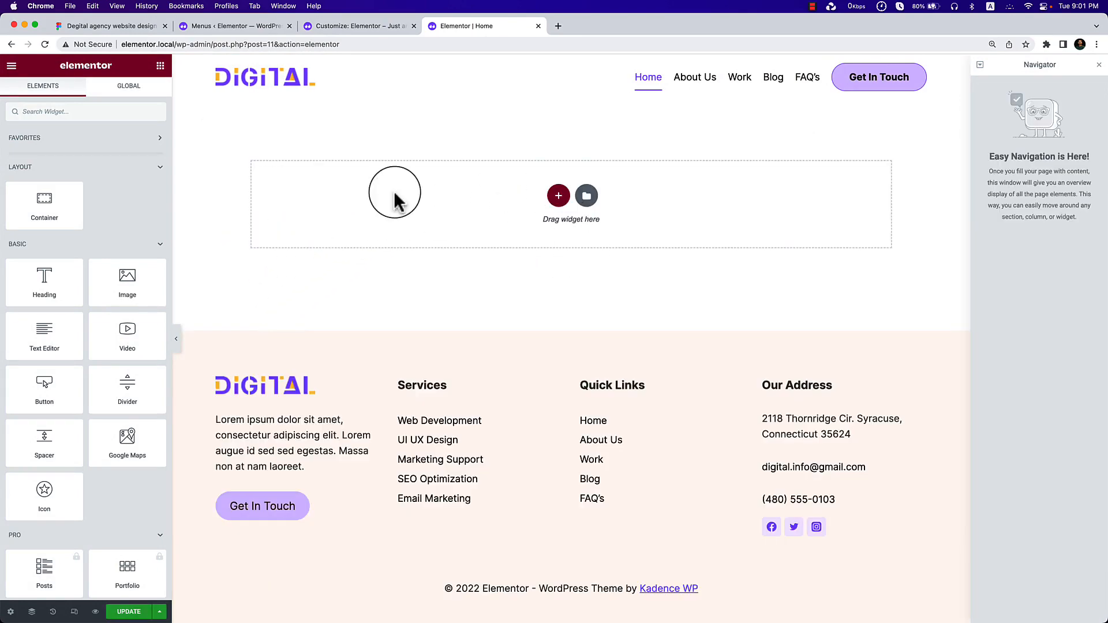
Close the customizer's browser tab.
click(255, 23)
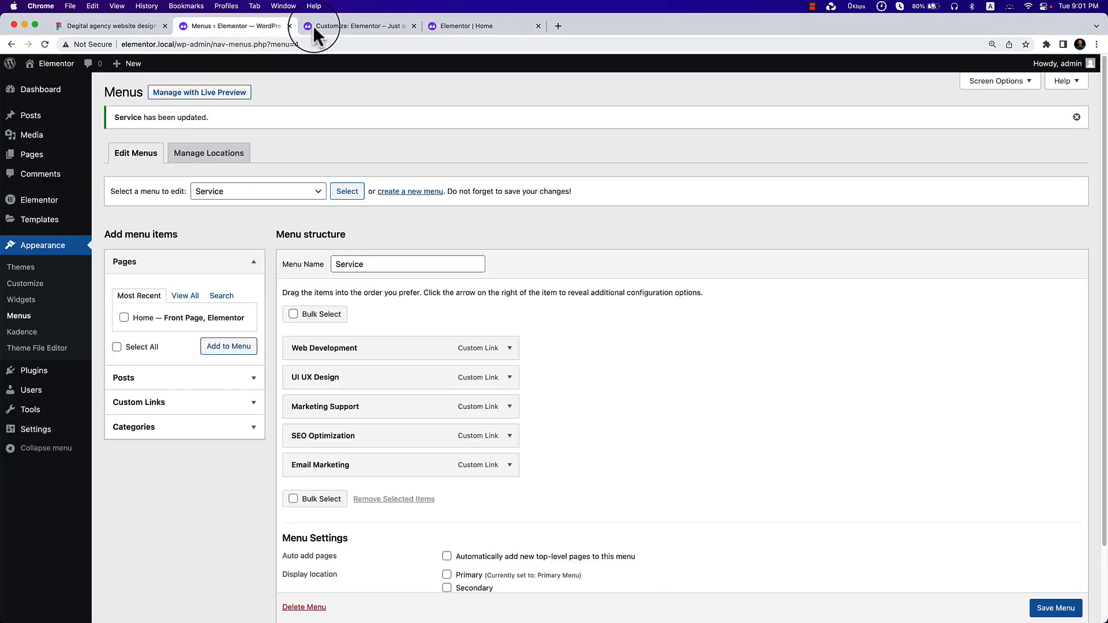
click(375, 25)
click(413, 25)
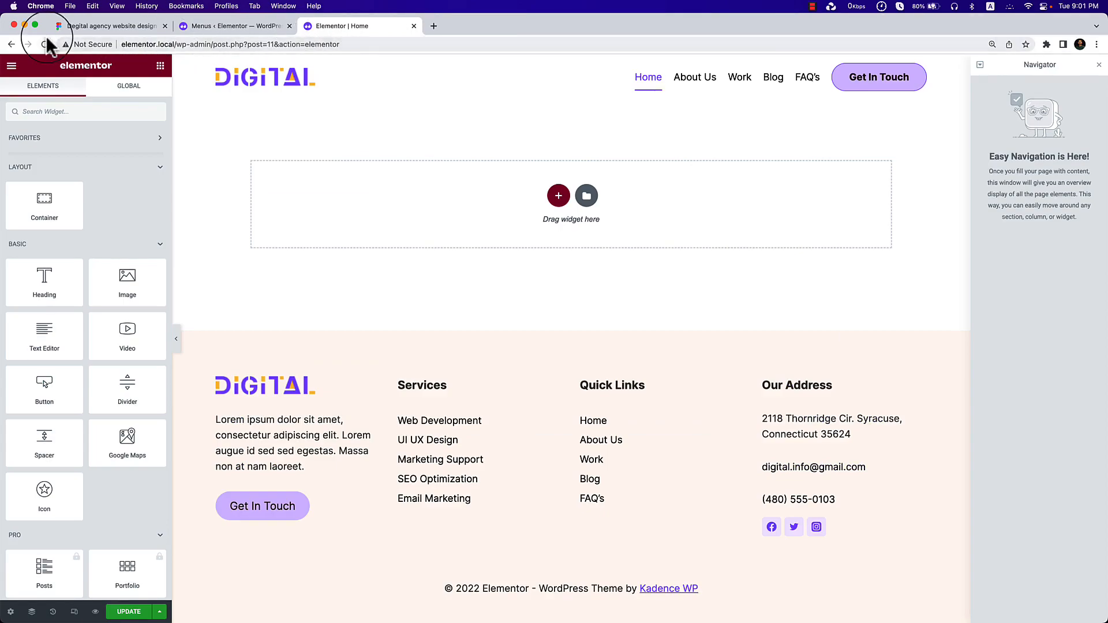
Switch to the Figma design and copy the hero heading's first line, "We are an Awarded".
click(92, 25)
scroll(613, 323, up, 15)
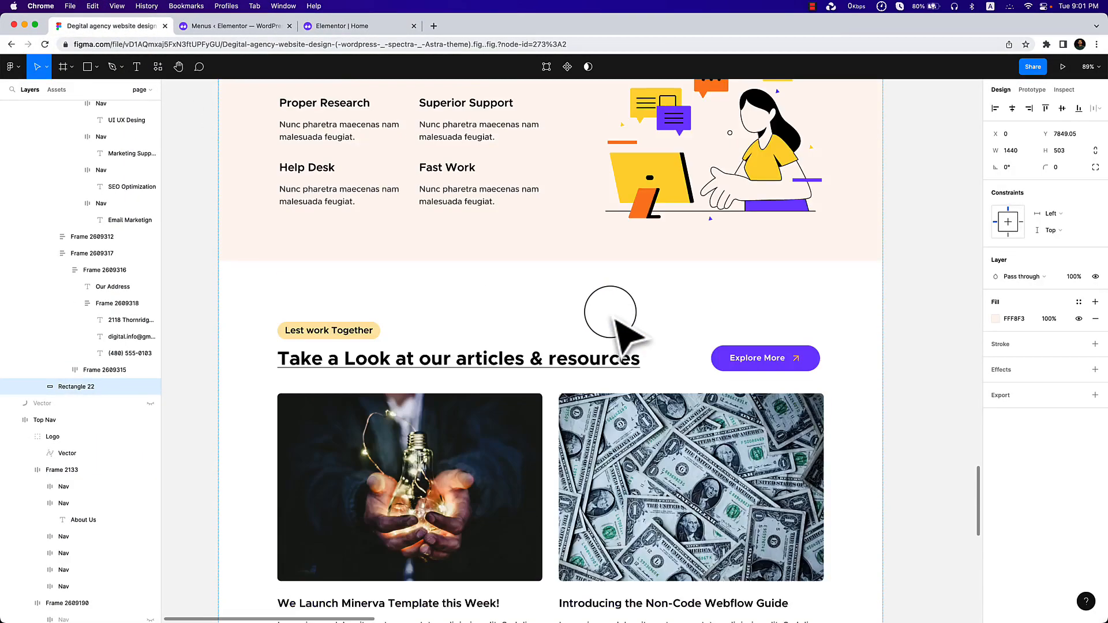
scroll(613, 316, up, 15)
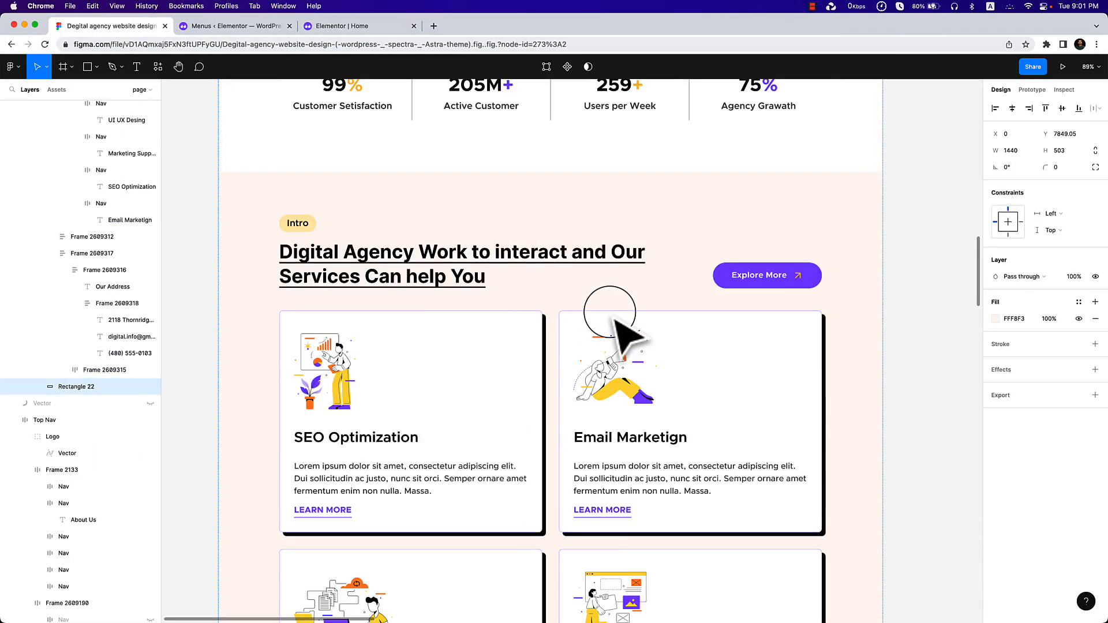
scroll(613, 317, up, 15)
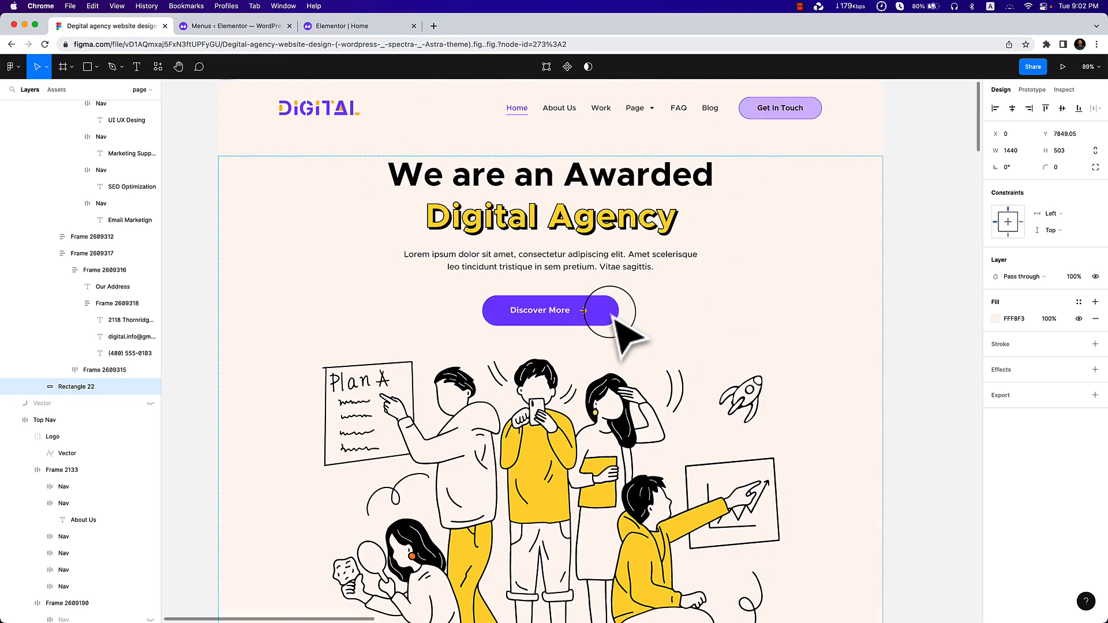
scroll(594, 346, down, 3)
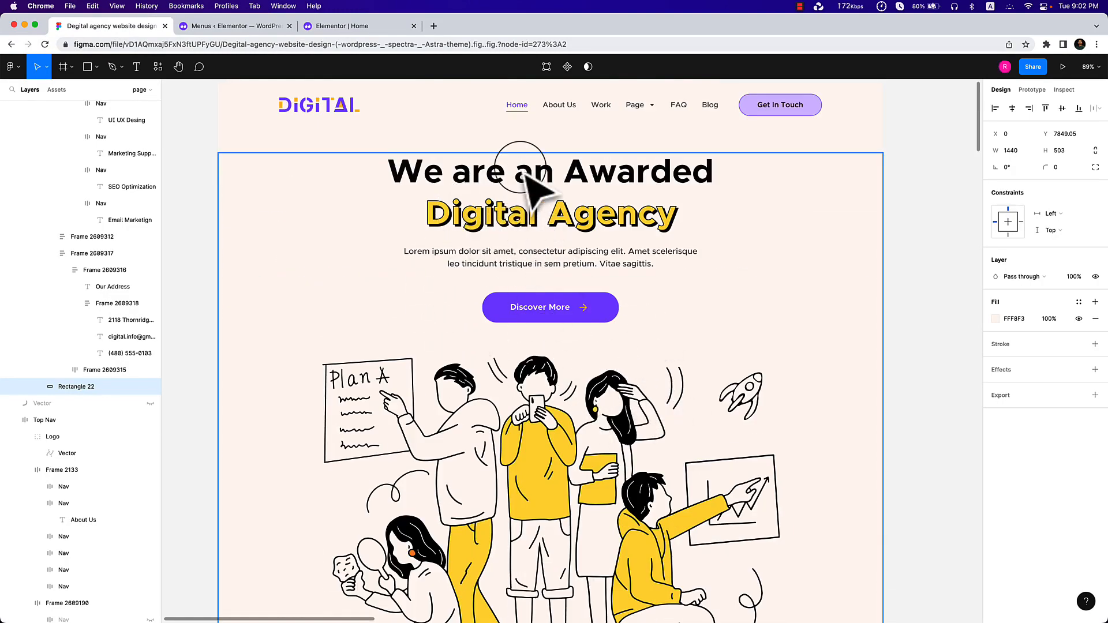
click(526, 175)
double_click(523, 173)
double_click(523, 175)
double_click(523, 175)
double_click(524, 176)
double_click(524, 176)
double_click(524, 176)
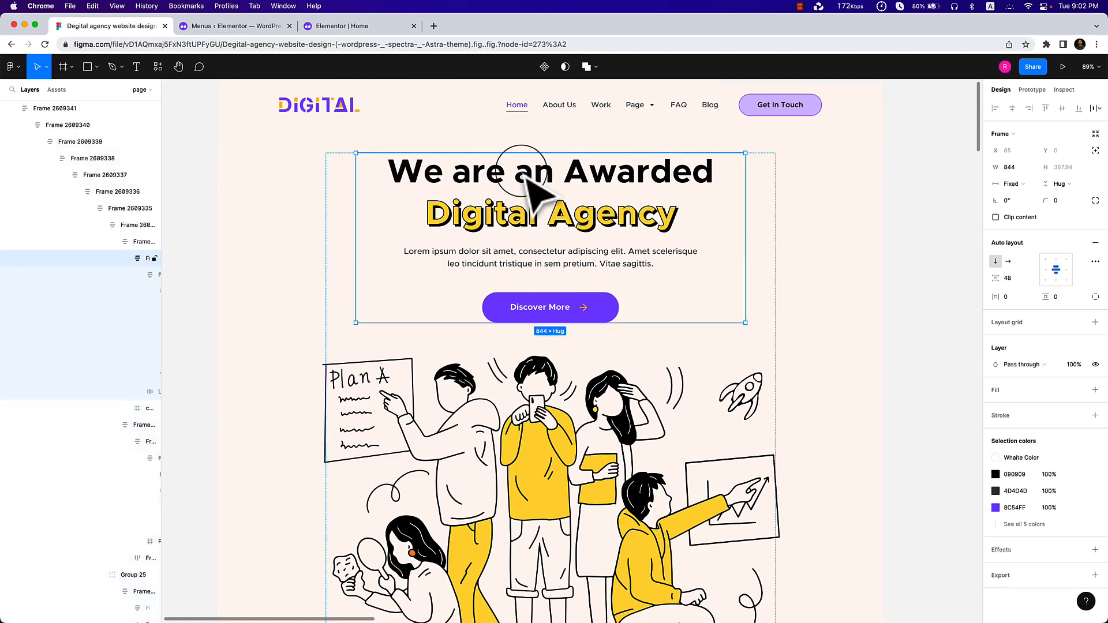
double_click(523, 176)
double_click(524, 176)
double_click(524, 177)
double_click(522, 172)
key(super+c)
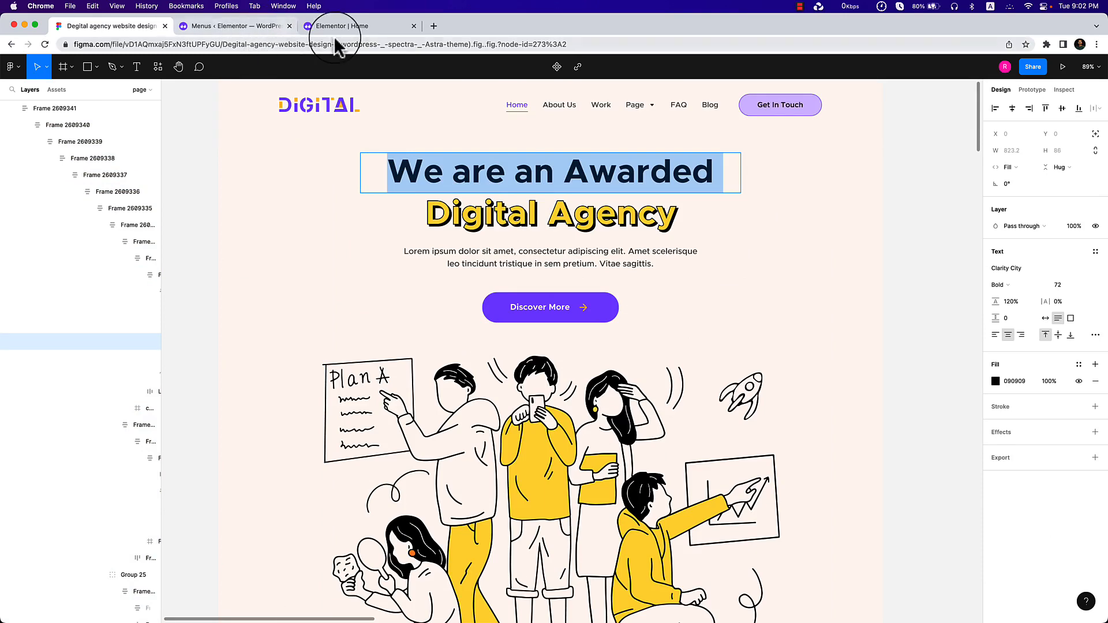
Switch to the Elementor editor and add a single container with row direction to the empty homepage.
click(358, 34)
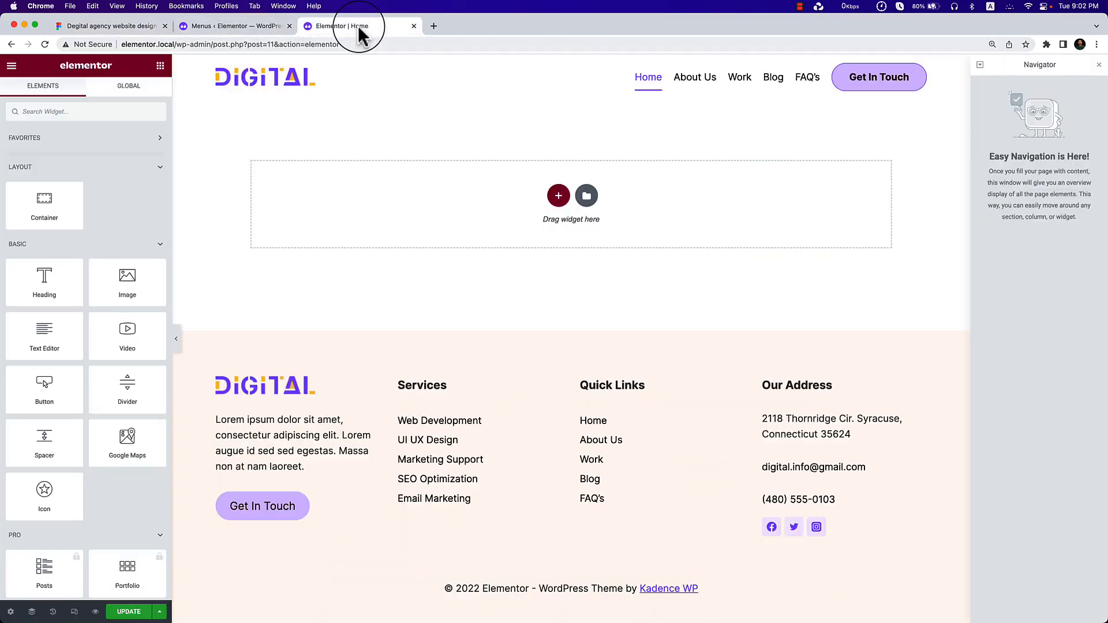
click(556, 193)
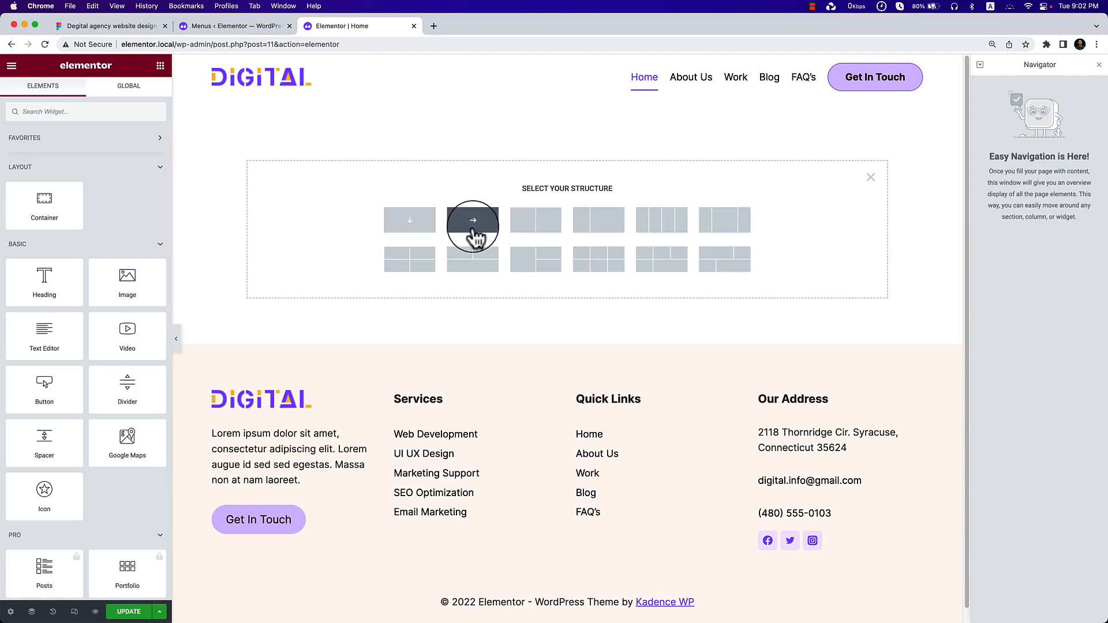
click(476, 229)
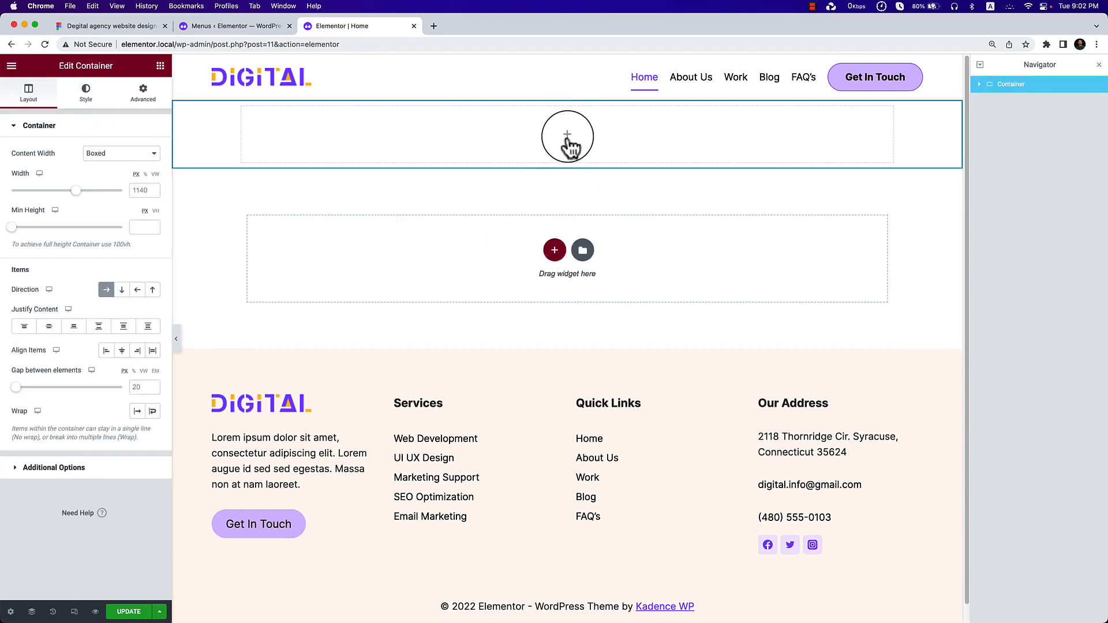
Add a Heading widget inside the new container with HTML tag H1 and the copied title "We are an Awarded".
click(160, 66)
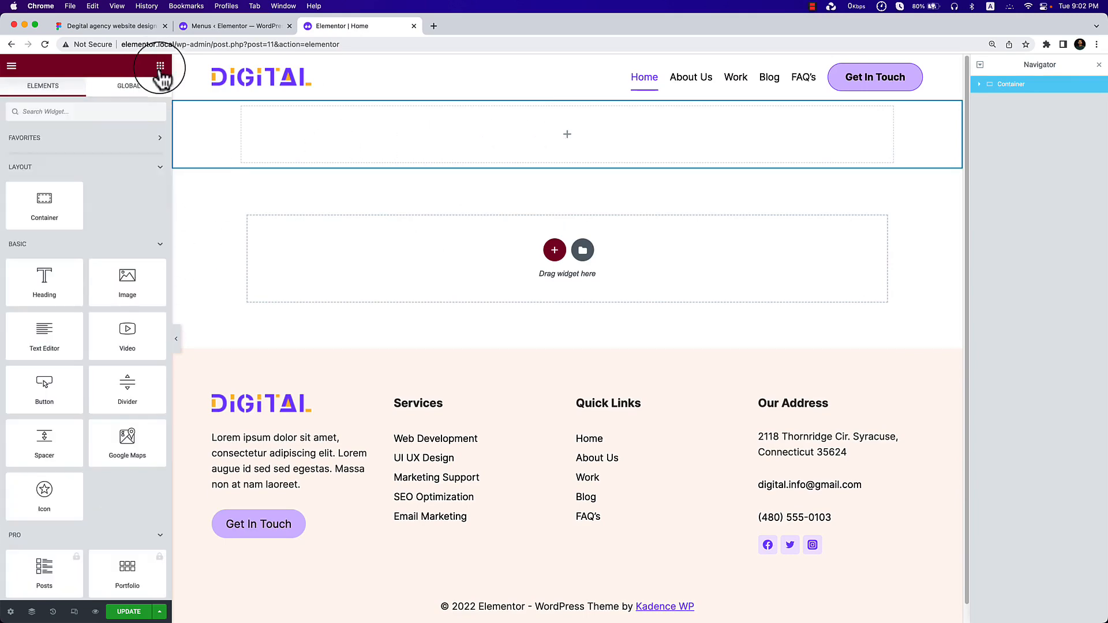
drag(52, 265, 560, 145)
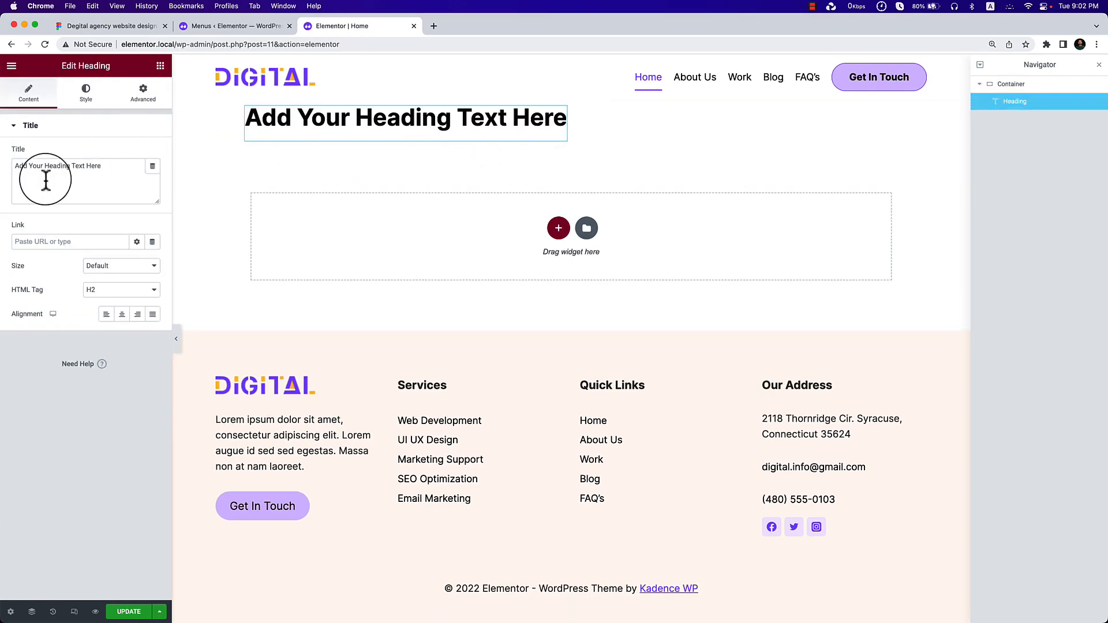
click(121, 285)
click(124, 279)
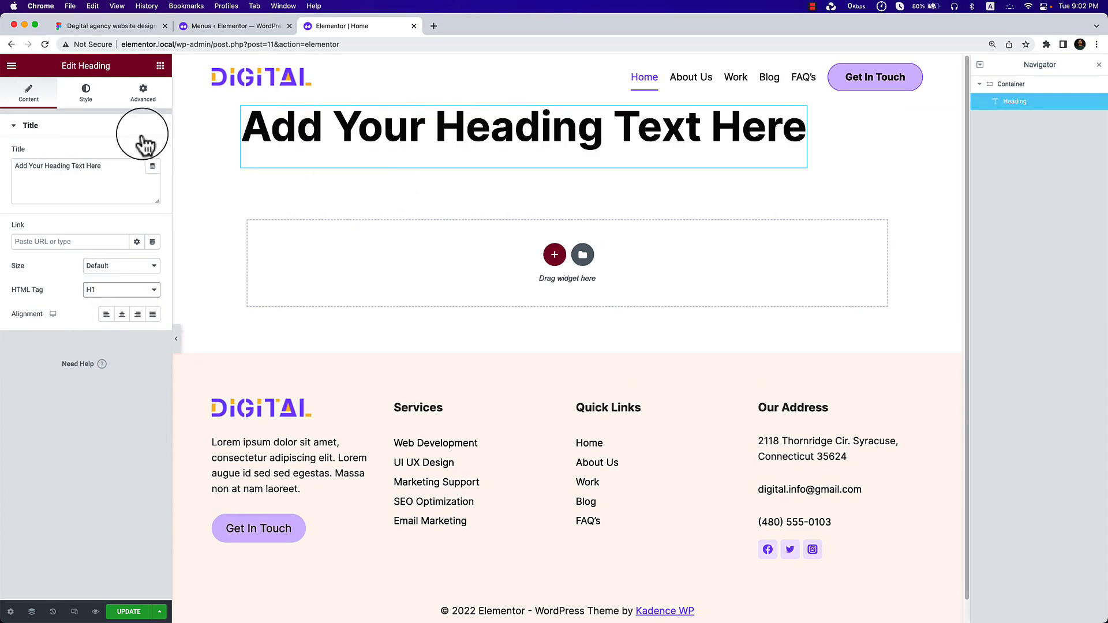
key(super+v)
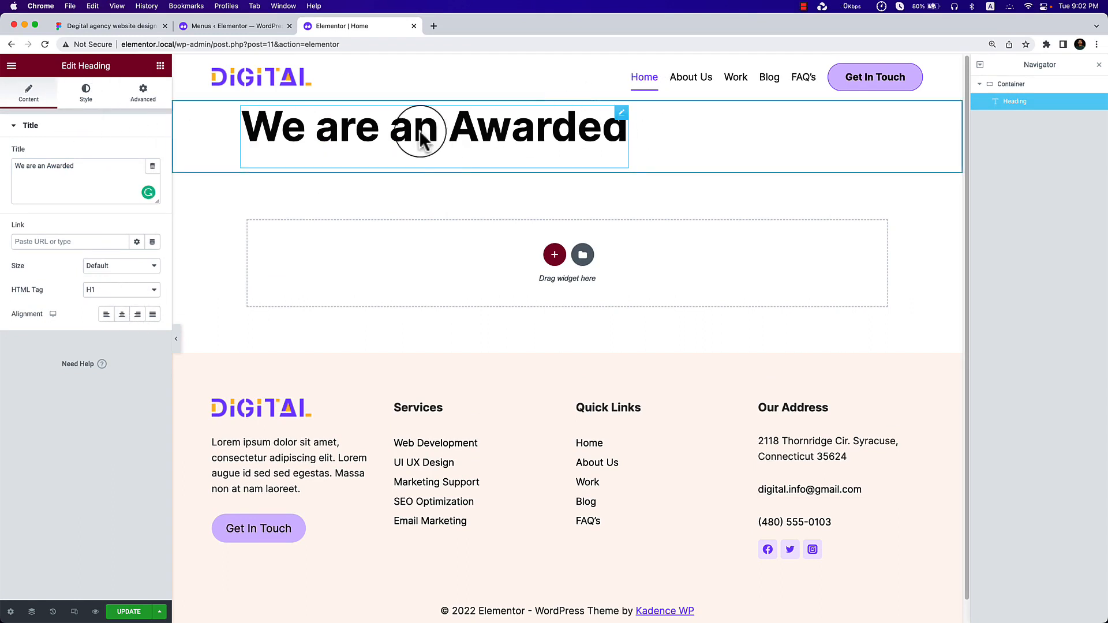
Center the heading horizontally by setting the container's Justify Content to Center.
click(107, 318)
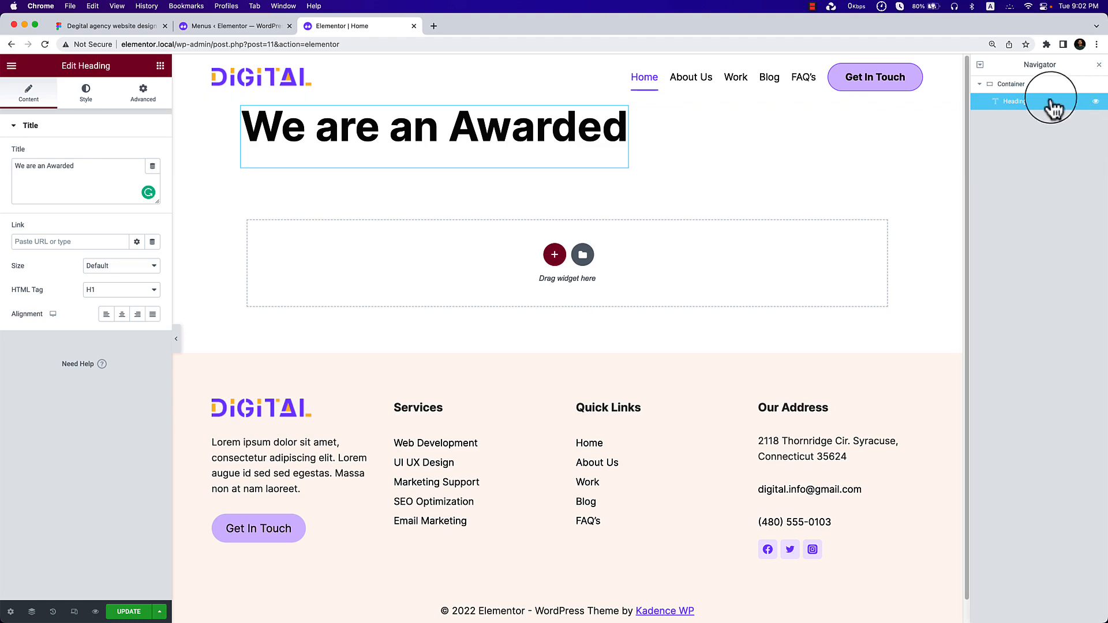
click(1039, 85)
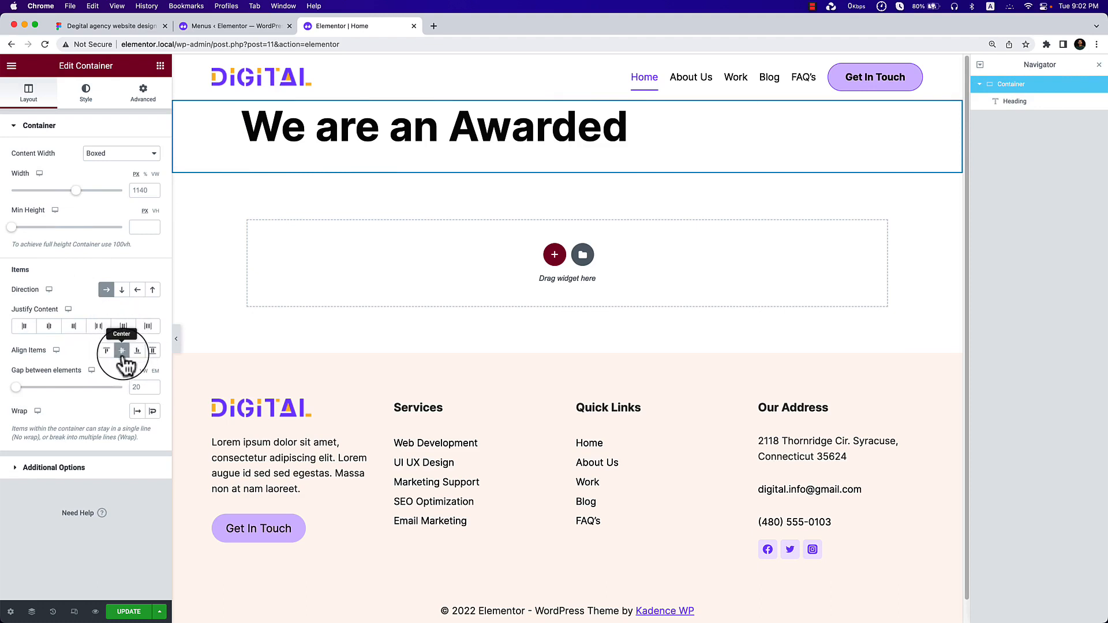
click(49, 326)
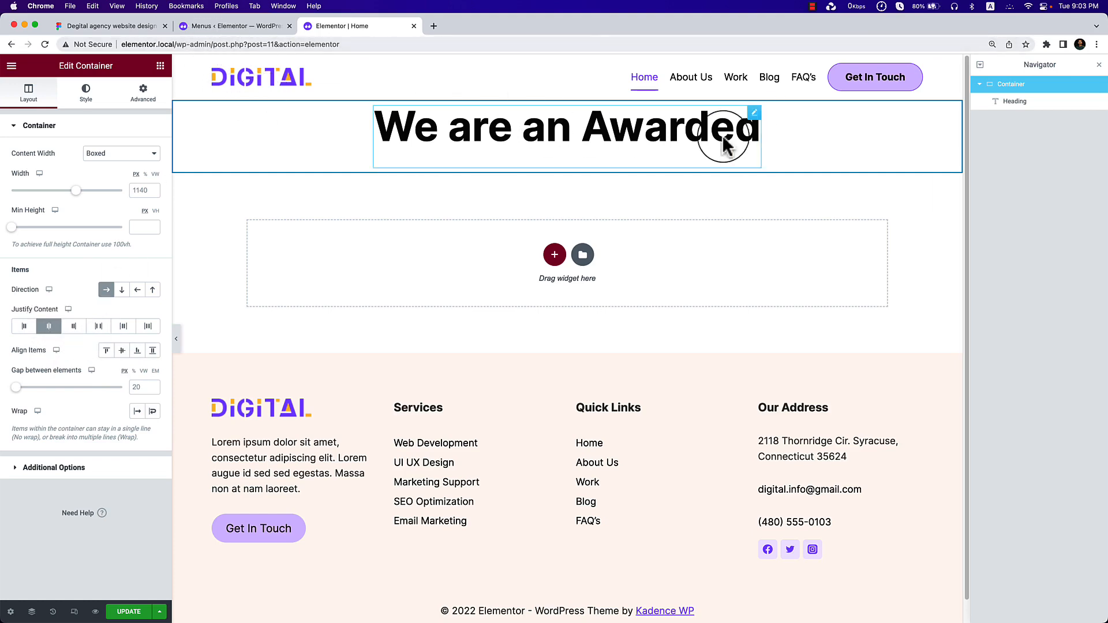
Duplicate the H1 heading and stack both copies in the container as a column with Align Items set to Center.
right_click(753, 113)
click(771, 138)
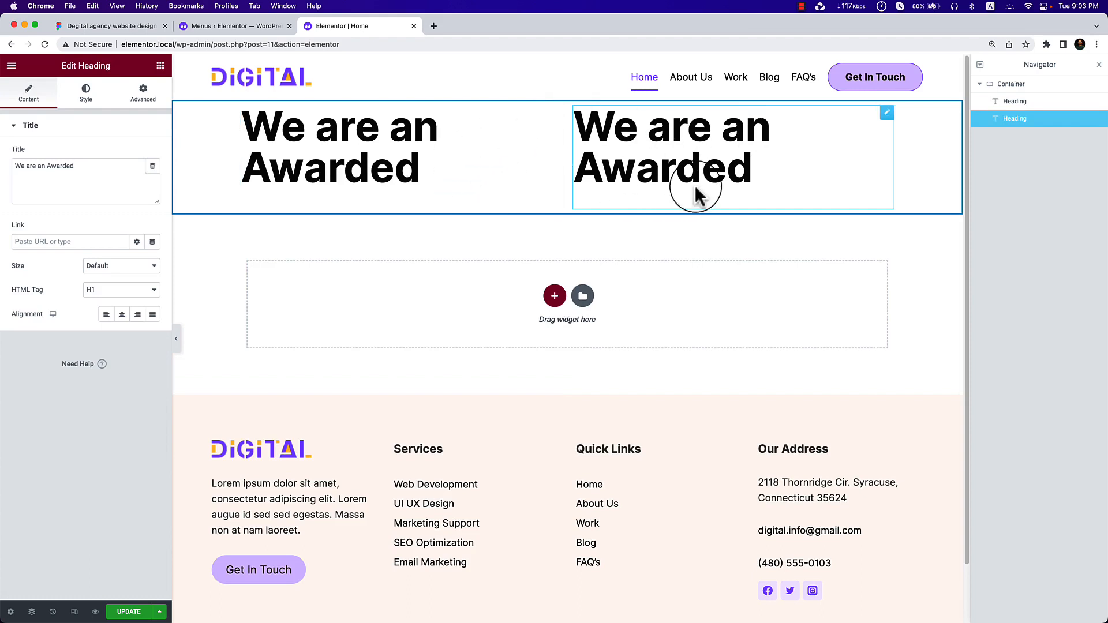
click(1009, 85)
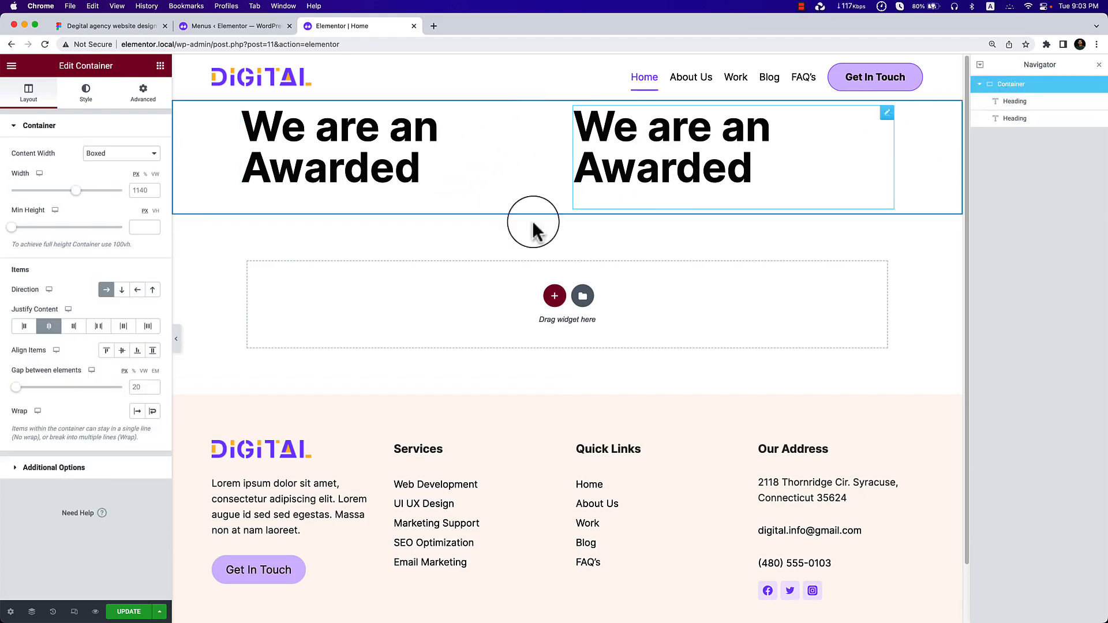
click(122, 290)
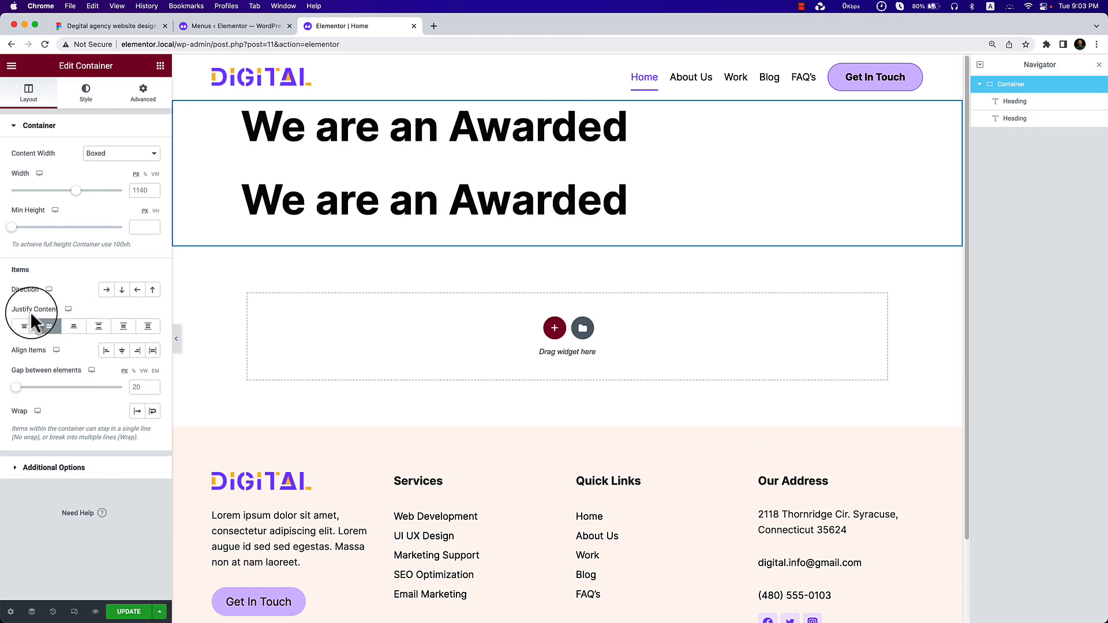
click(121, 352)
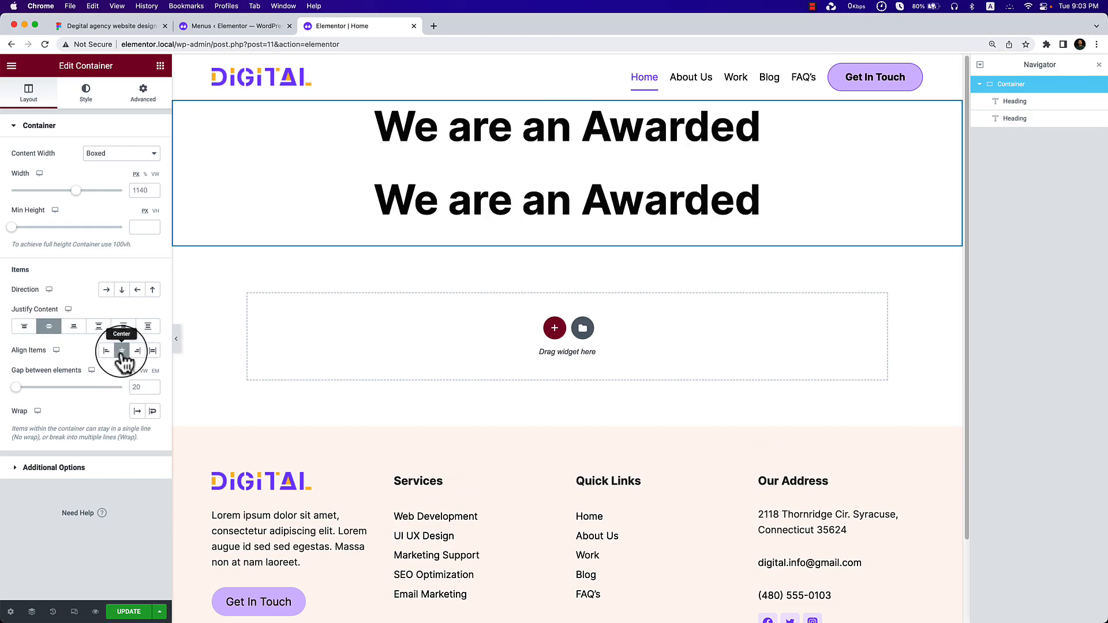
Replace the second heading's title with "Digital Agency", copied from the hero text in the Figma design.
click(430, 214)
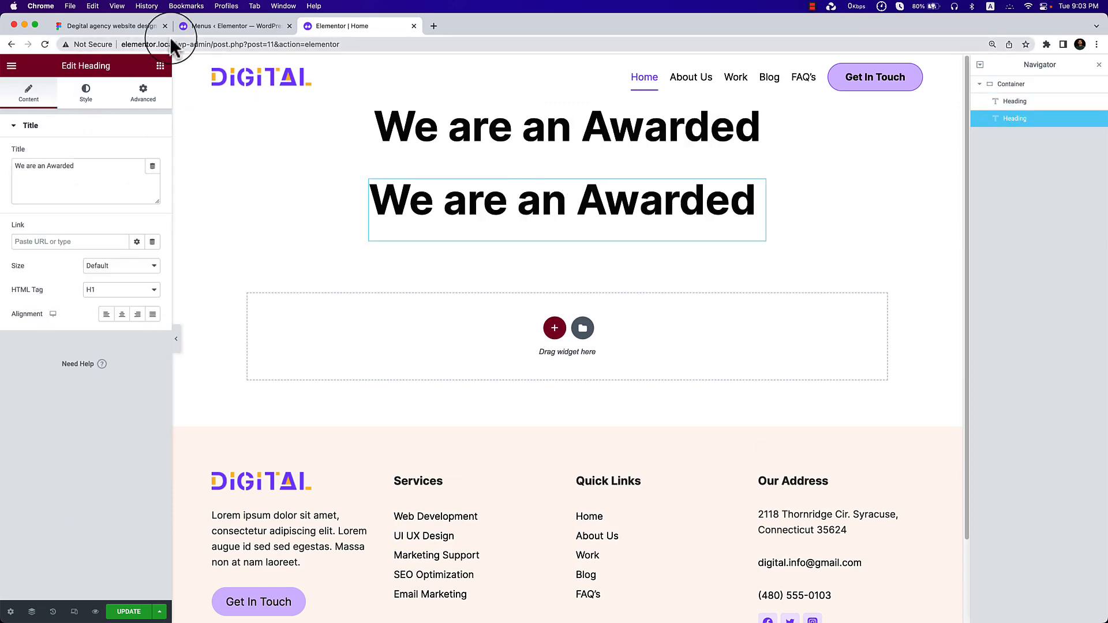
click(192, 27)
click(108, 26)
double_click(484, 219)
key(super+c)
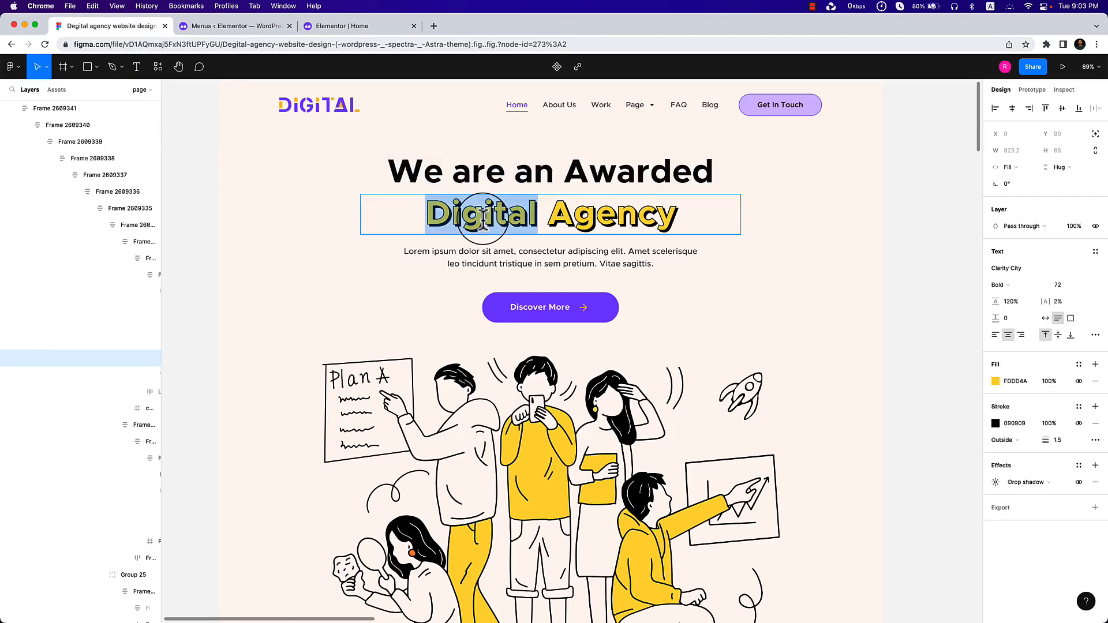
click(337, 26)
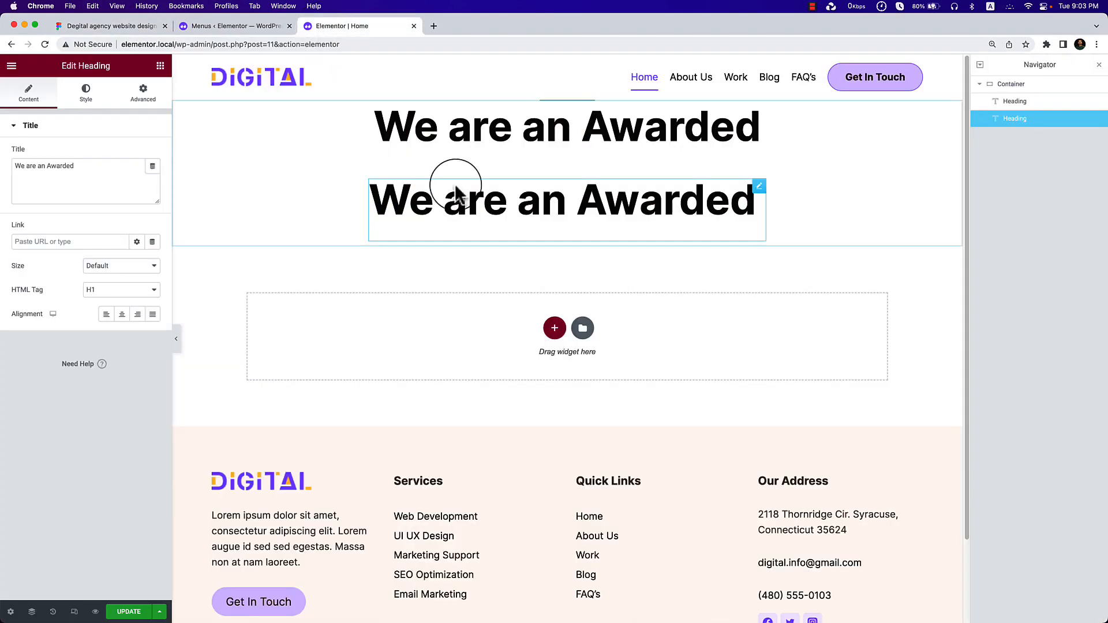
click(75, 178)
key(super+a)
key(super+v)
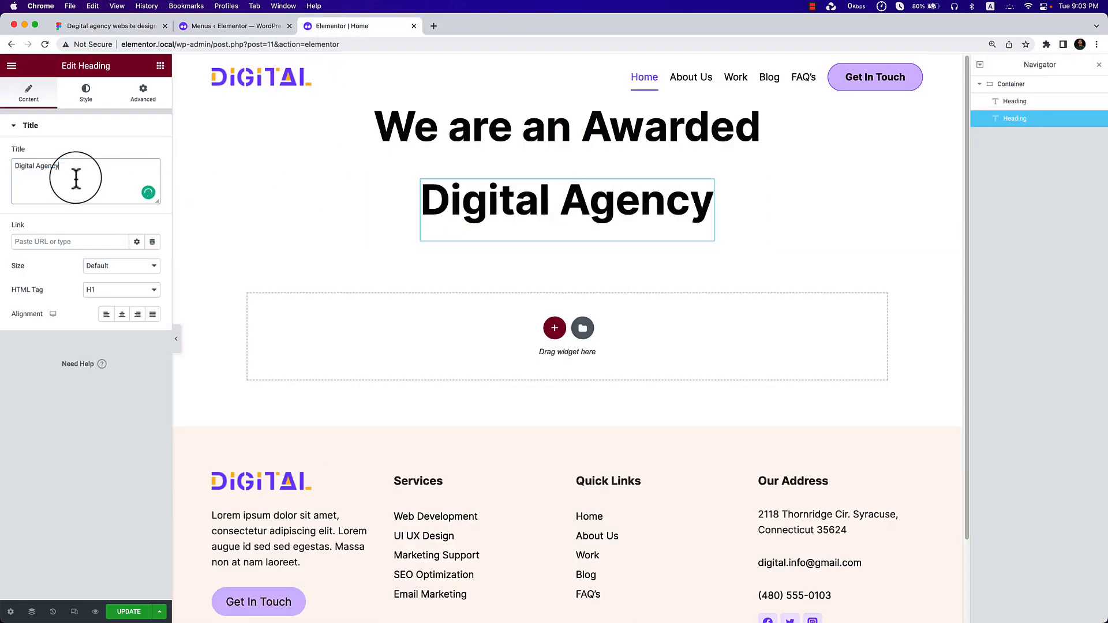
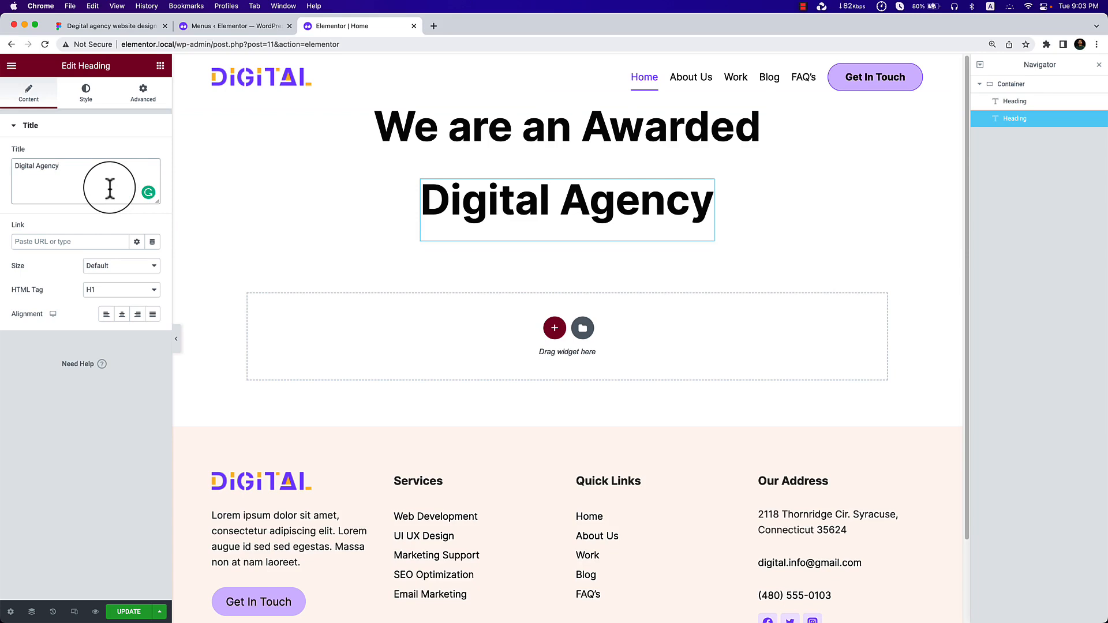
Examine the hero section's background and layout in the Figma design.
click(231, 28)
click(126, 29)
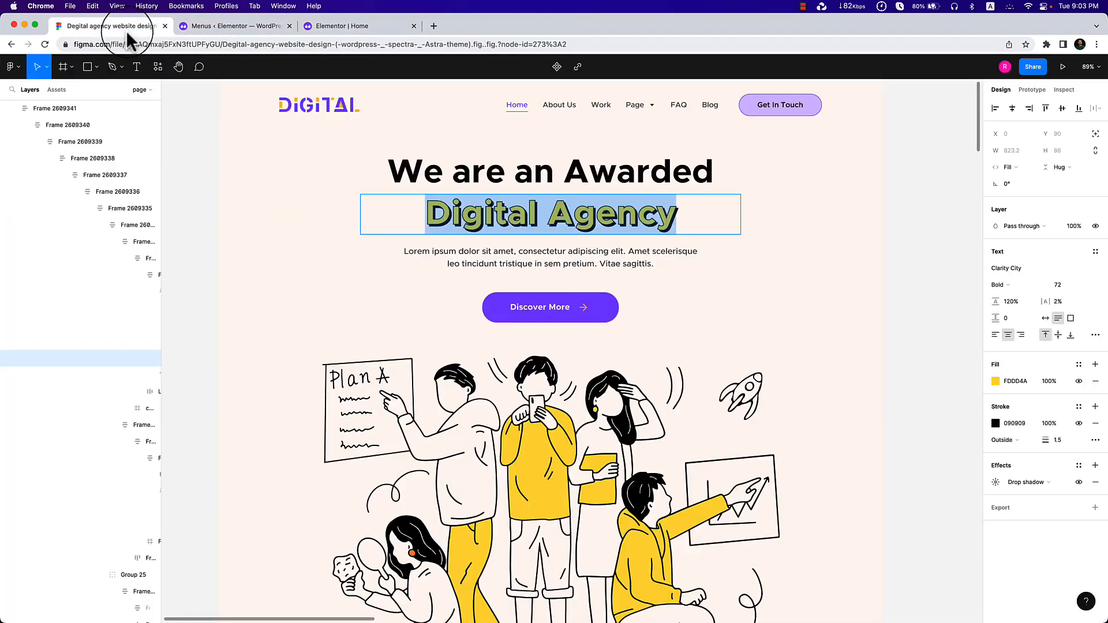
click(571, 234)
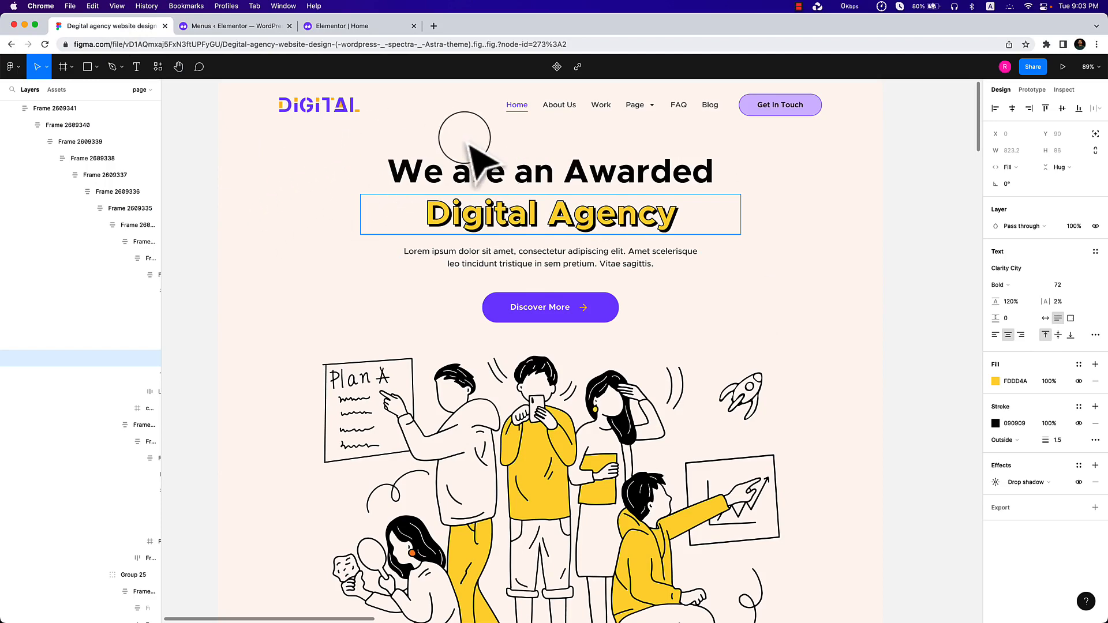
scroll(297, 281, down, 3)
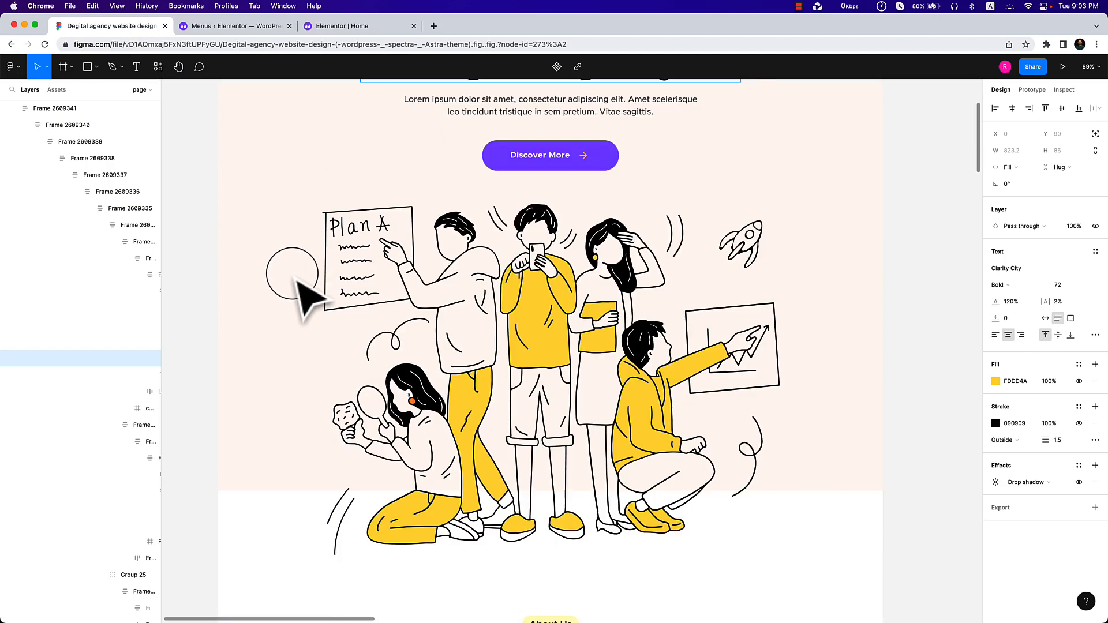
scroll(305, 294, up, 5)
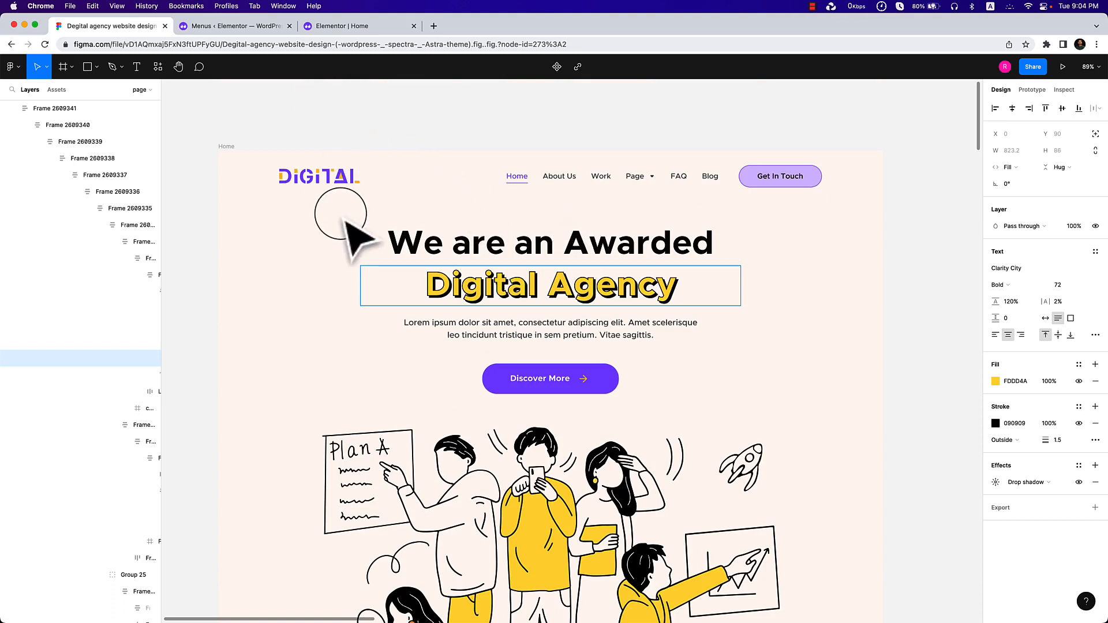
key(Escape)
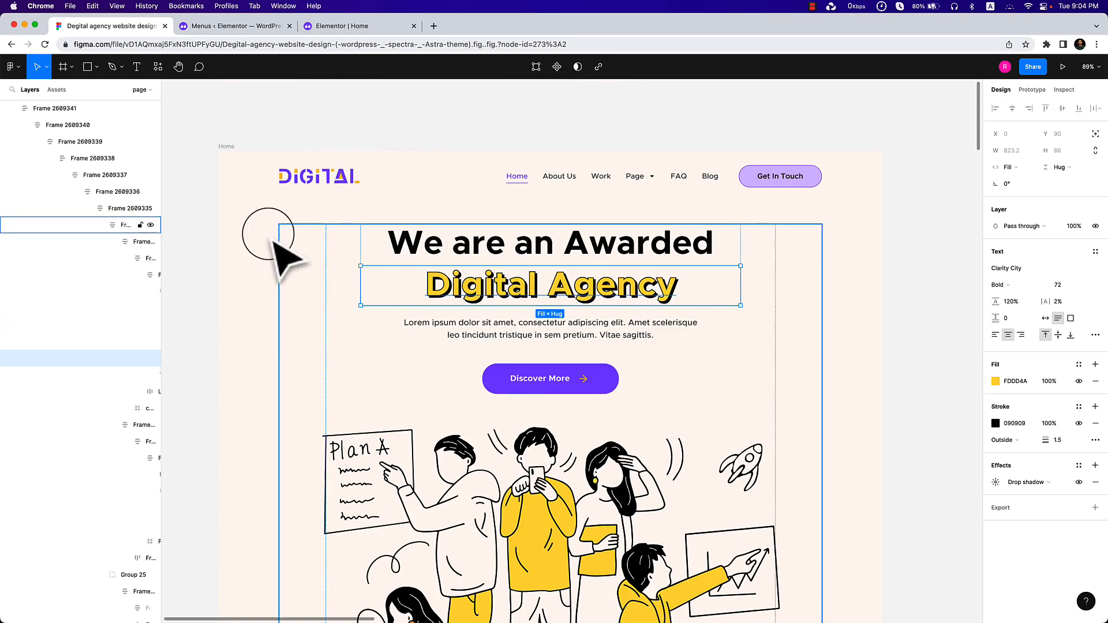
Switch to the Elementor editor and give the hero container a classic background in the global colour Medium text.
click(369, 26)
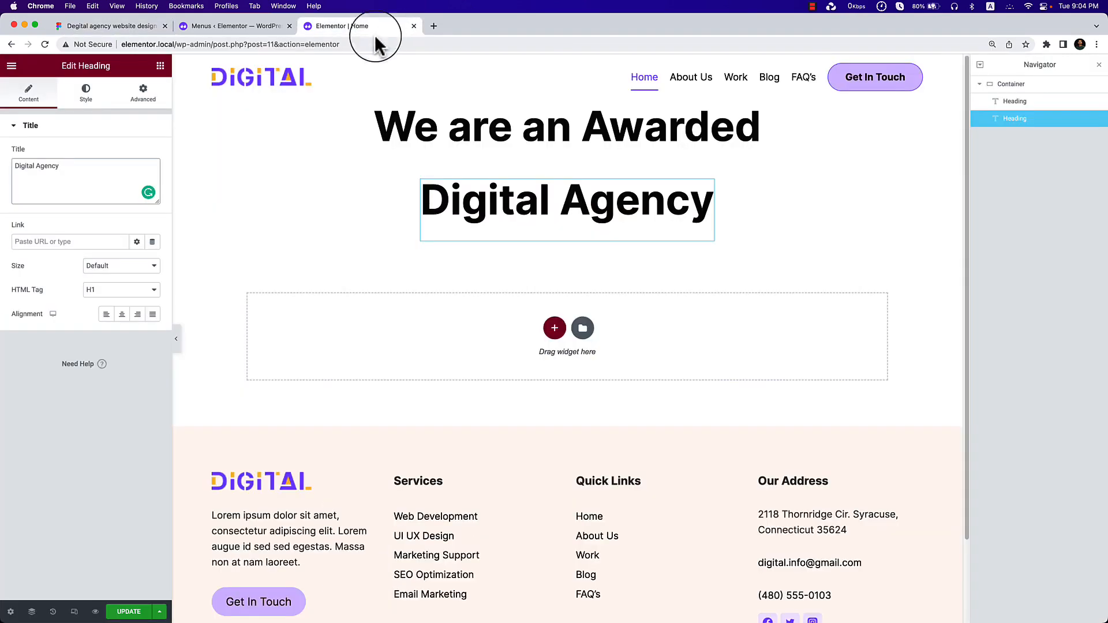
click(1028, 85)
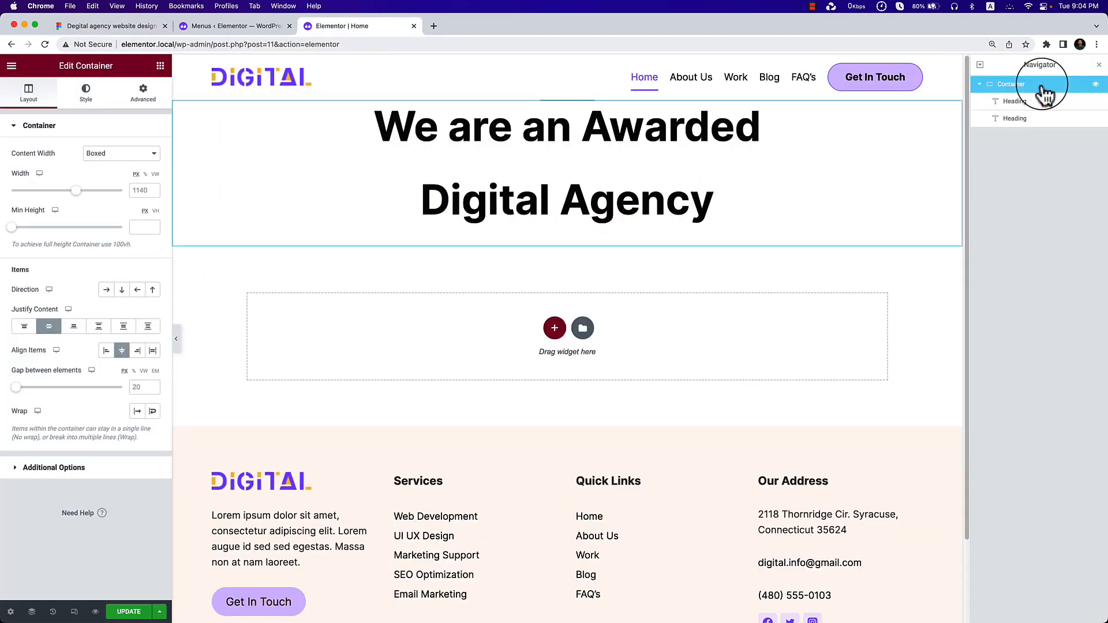
click(98, 104)
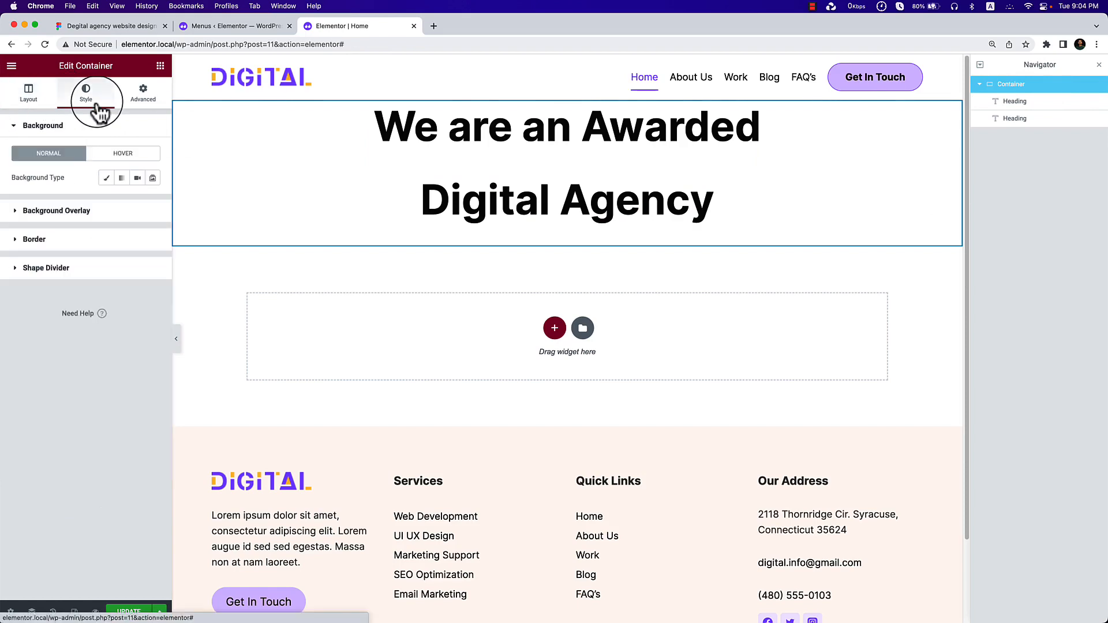
click(108, 180)
click(137, 201)
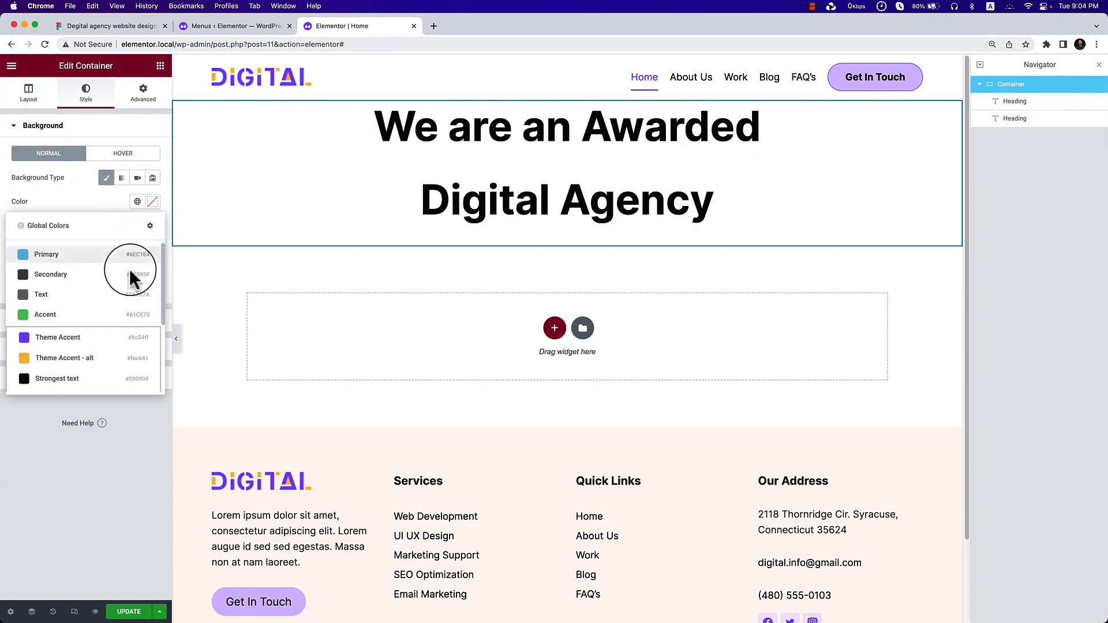
scroll(63, 355, down, 3)
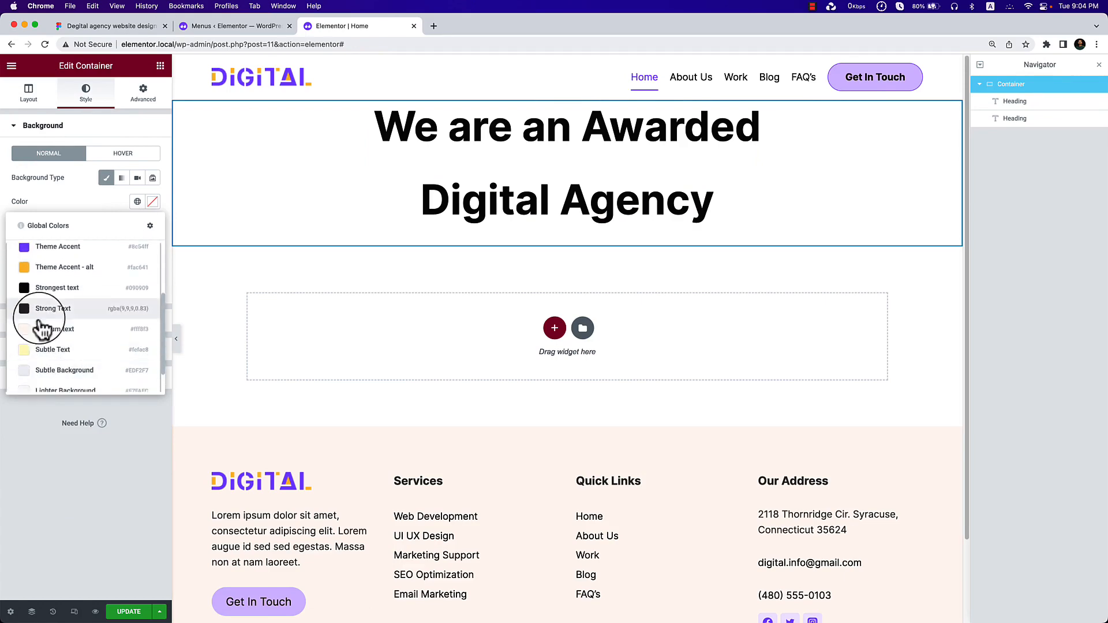
click(64, 350)
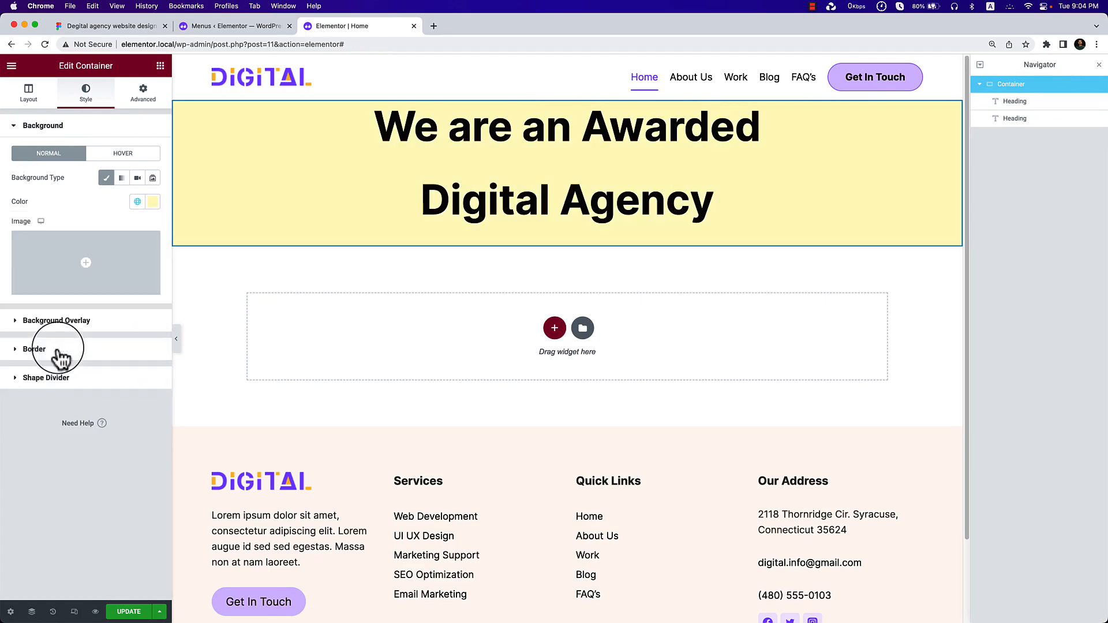
click(113, 26)
click(325, 27)
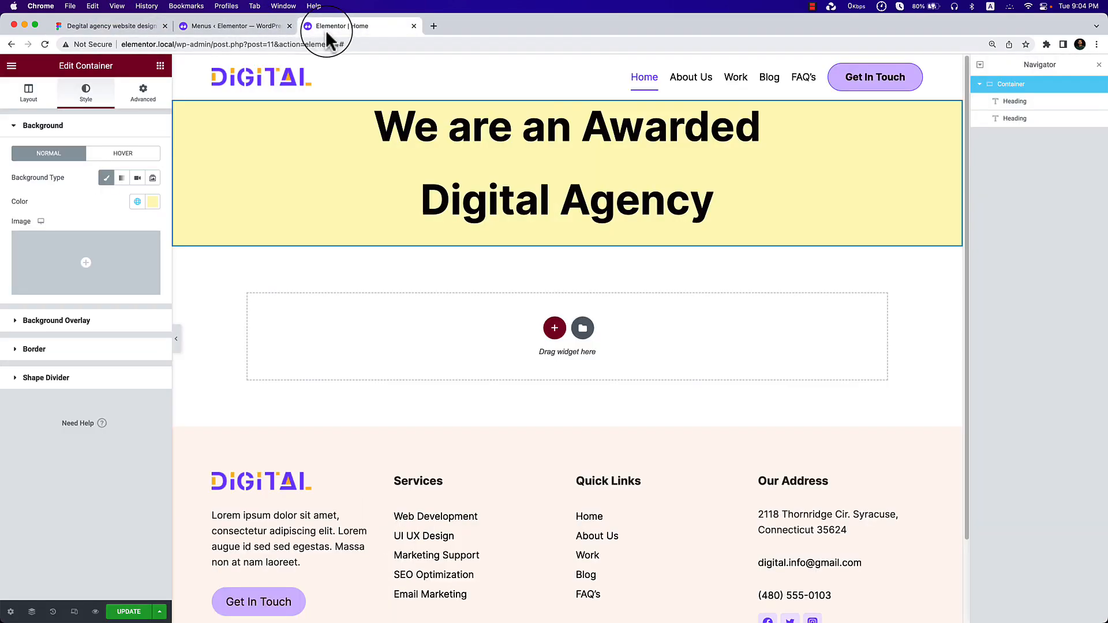
click(137, 202)
scroll(91, 323, down, 3)
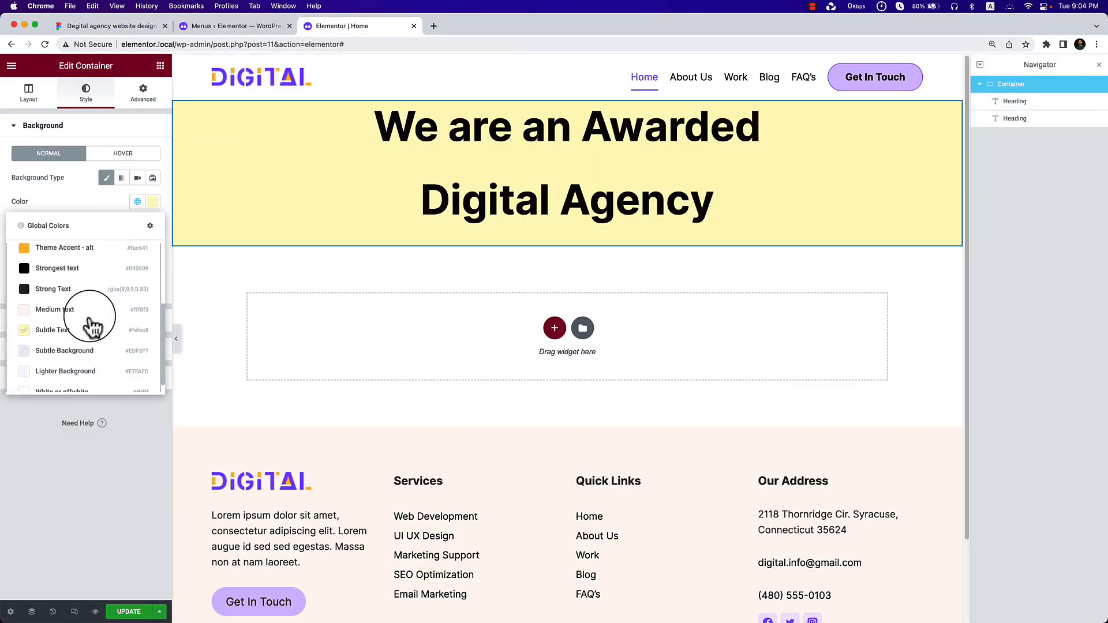
click(77, 312)
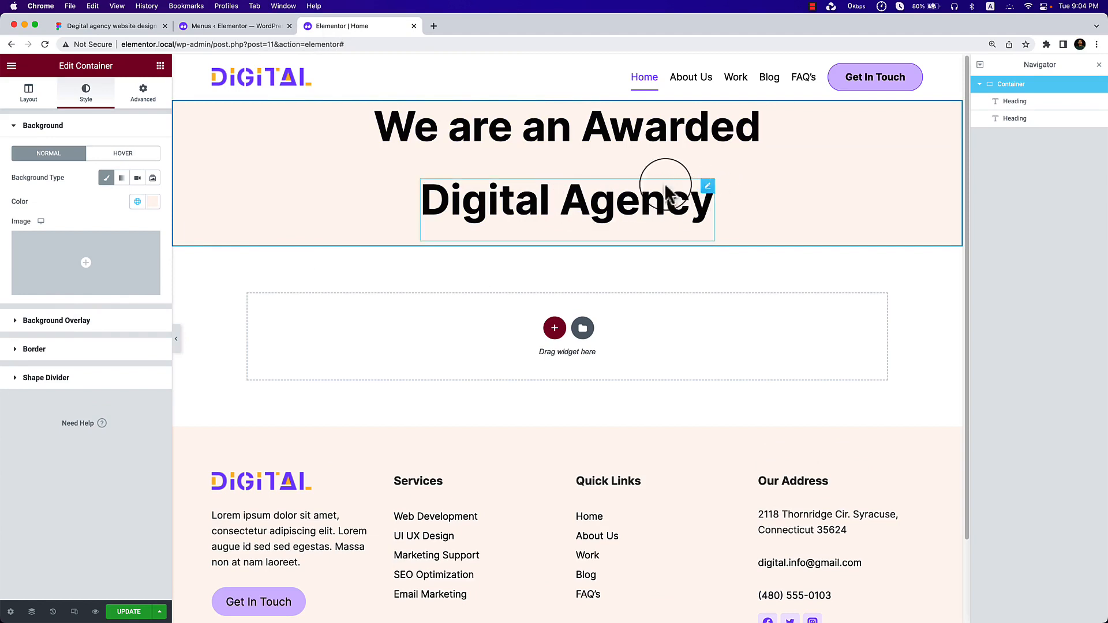
Set the hero container's minimum height to 804 px and save the page.
click(29, 91)
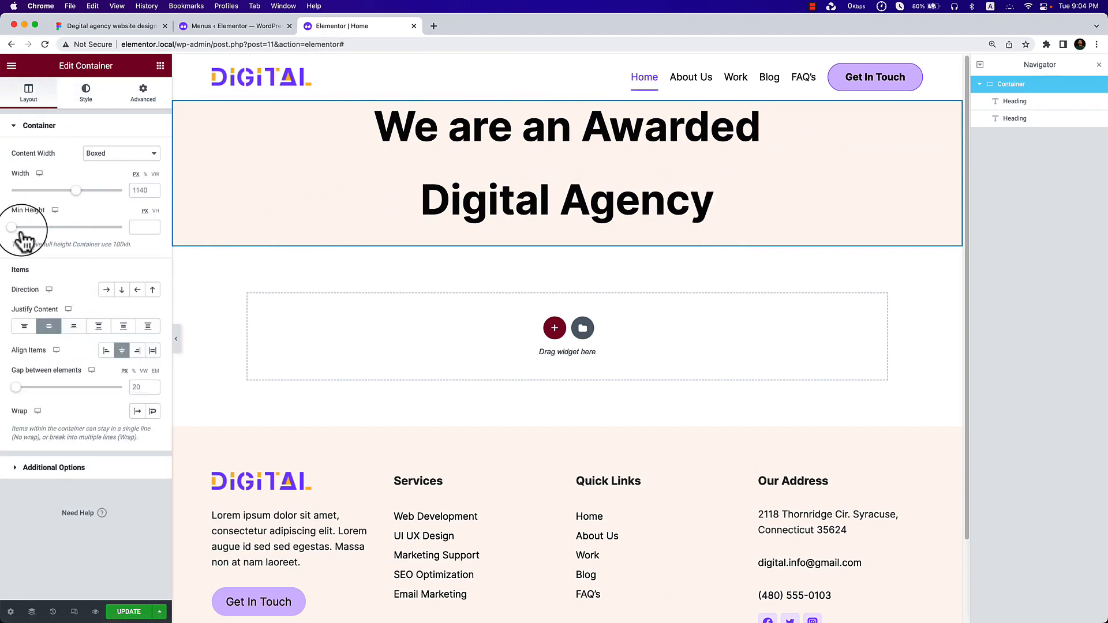
drag(23, 239, 74, 245)
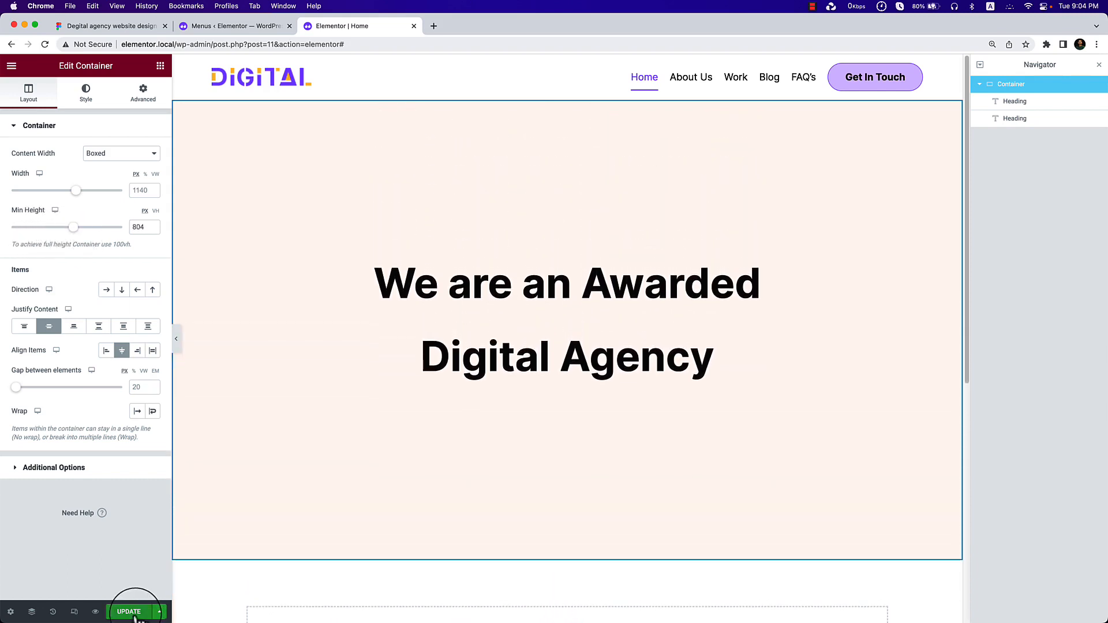
Open the live site in a new browser tab from the WordPress dashboard and move that tab to the end.
right_click(242, 27)
click(213, 26)
click(212, 25)
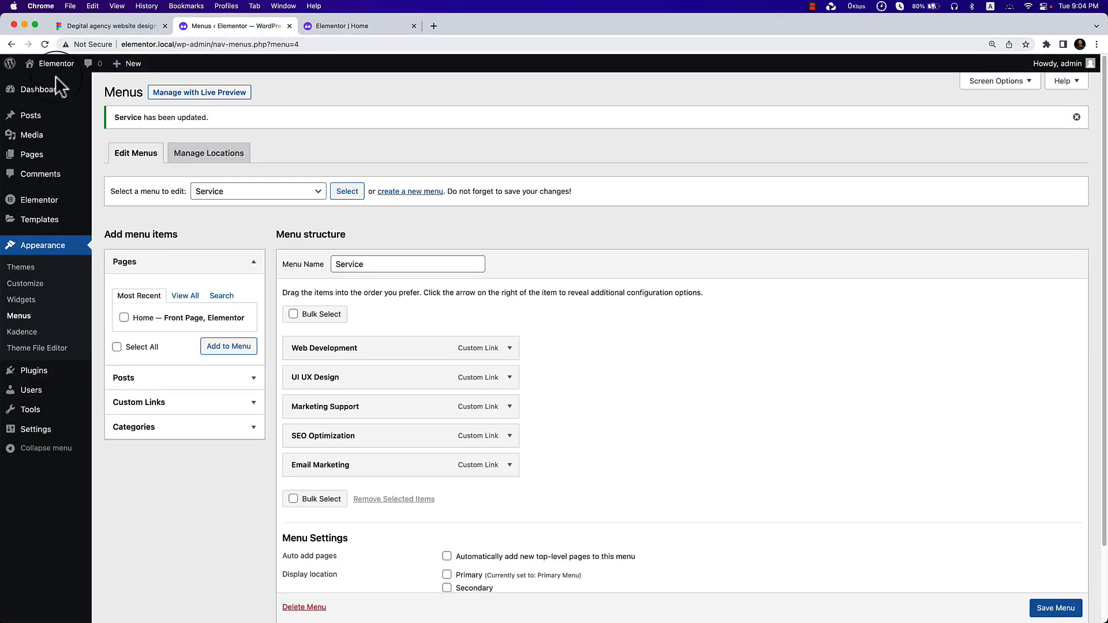
right_click(58, 87)
click(60, 91)
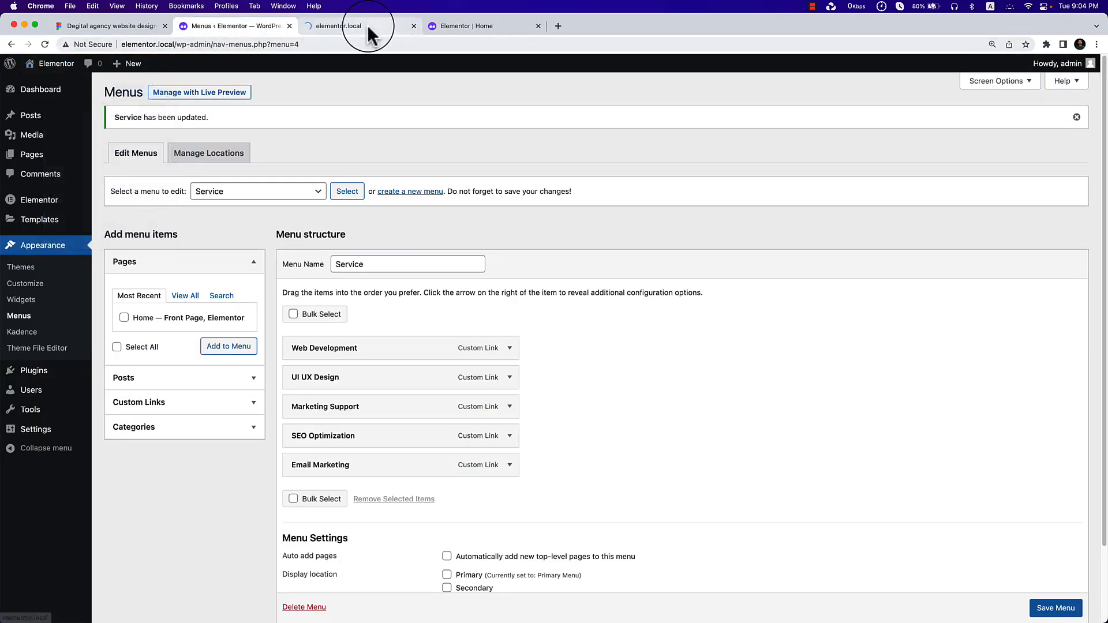
click(367, 25)
drag(367, 25, 455, 28)
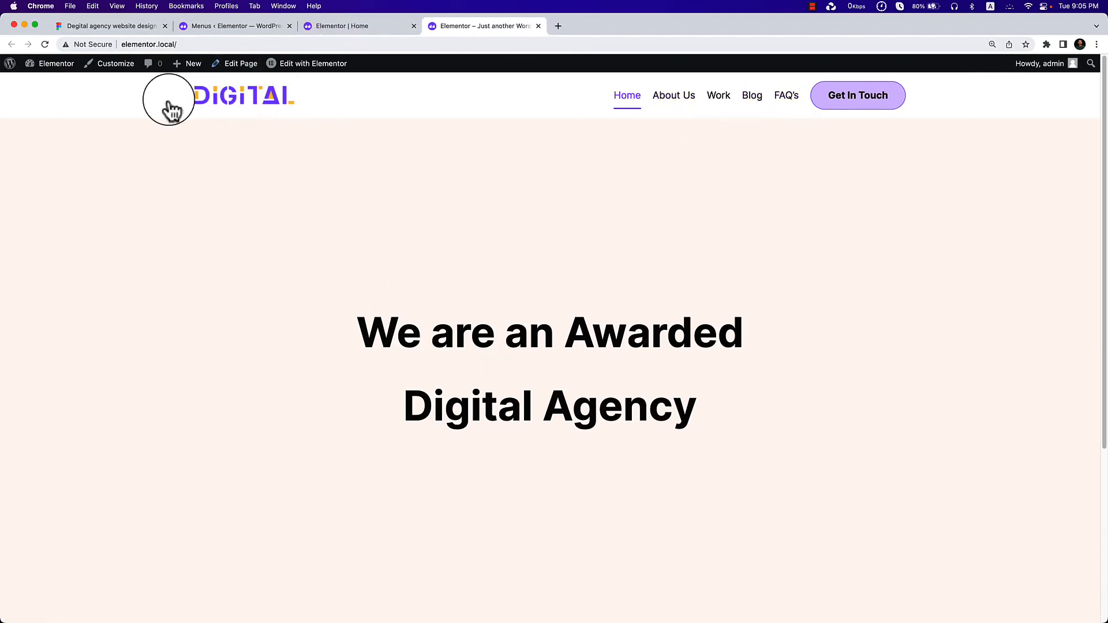
Open the Home page's WordPress editor in a new tab, enable Transparent Header in its page settings, and update the page.
right_click(243, 73)
click(256, 69)
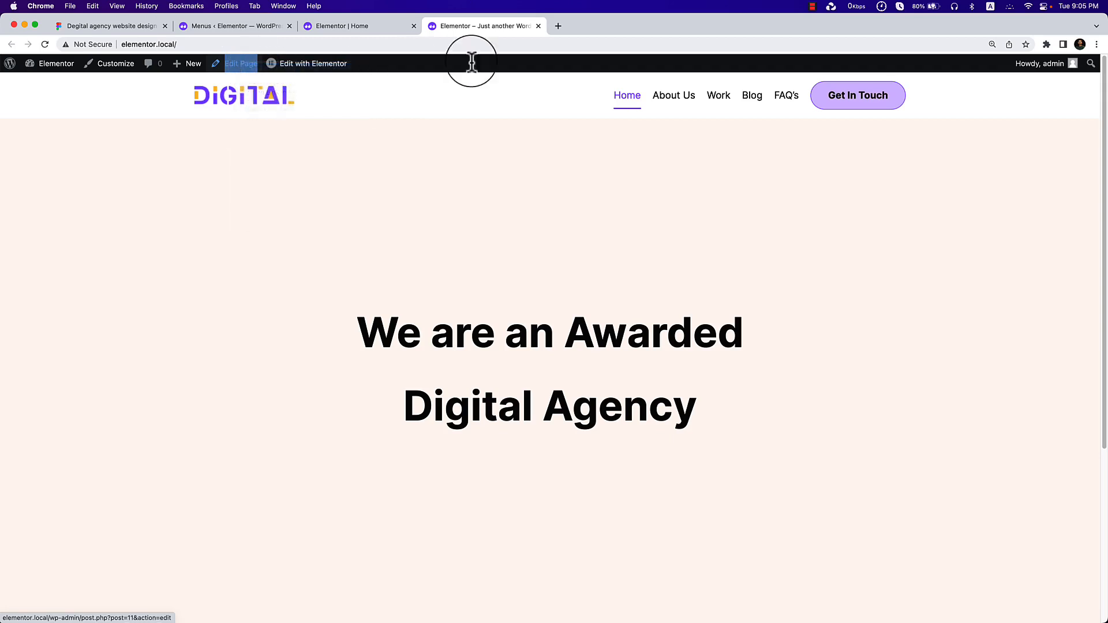
click(627, 26)
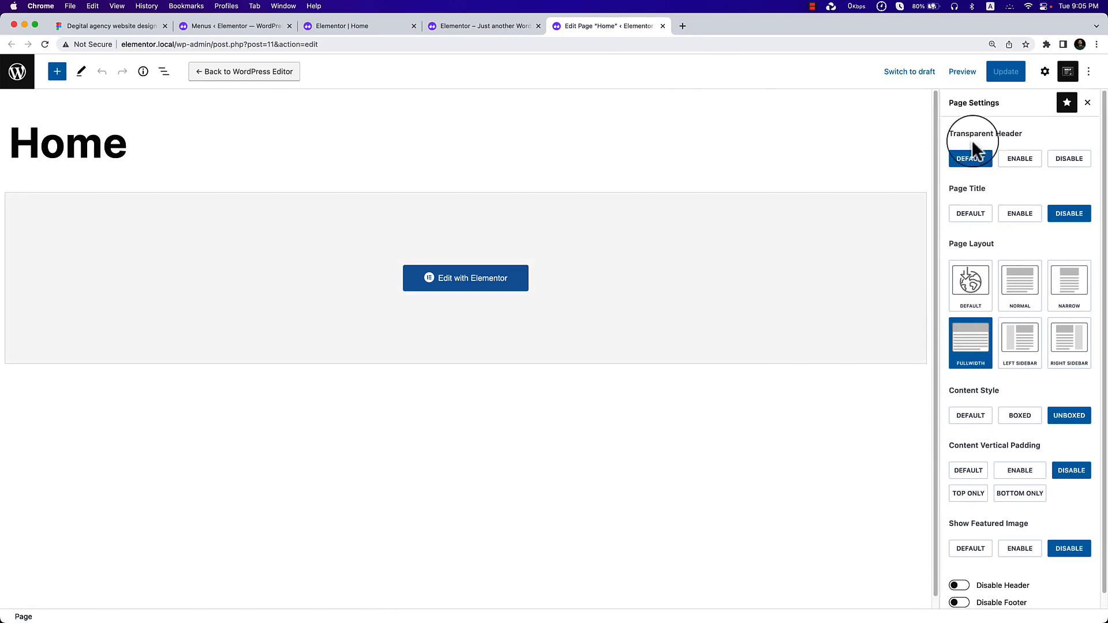
drag(956, 134, 1019, 129)
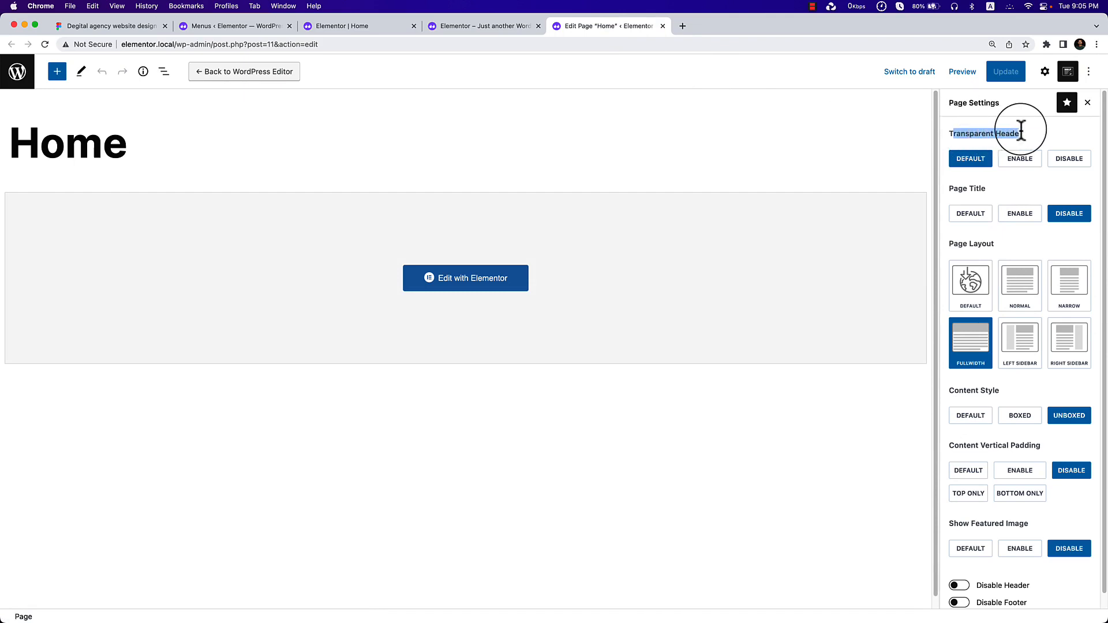
click(1027, 166)
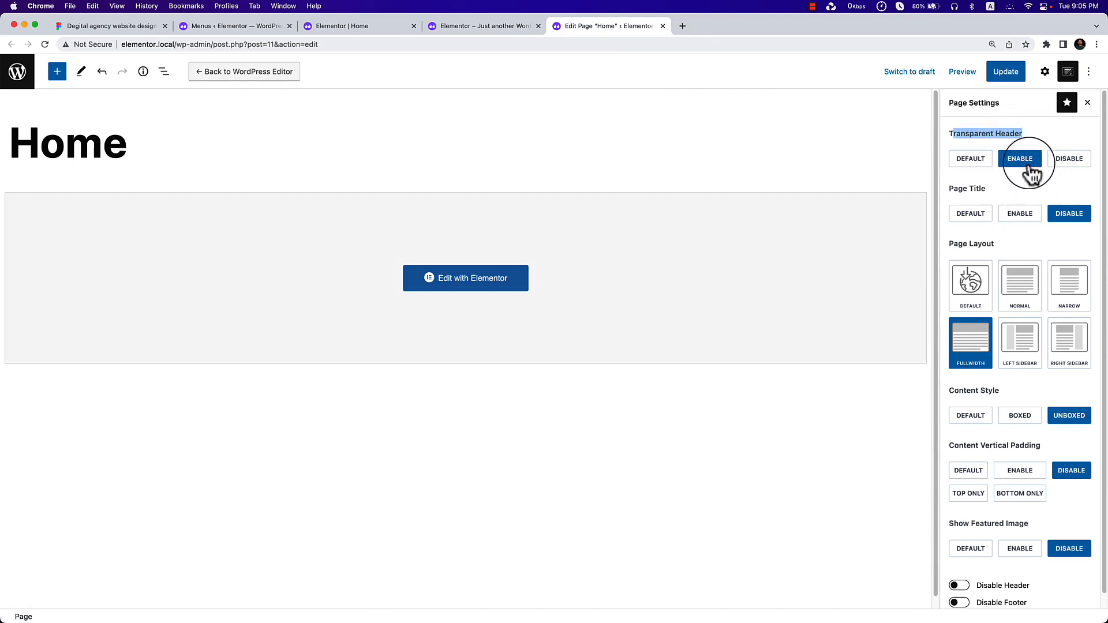
click(1005, 74)
Reload the live homepage and the Elementor editor to apply the transparent header.
click(498, 29)
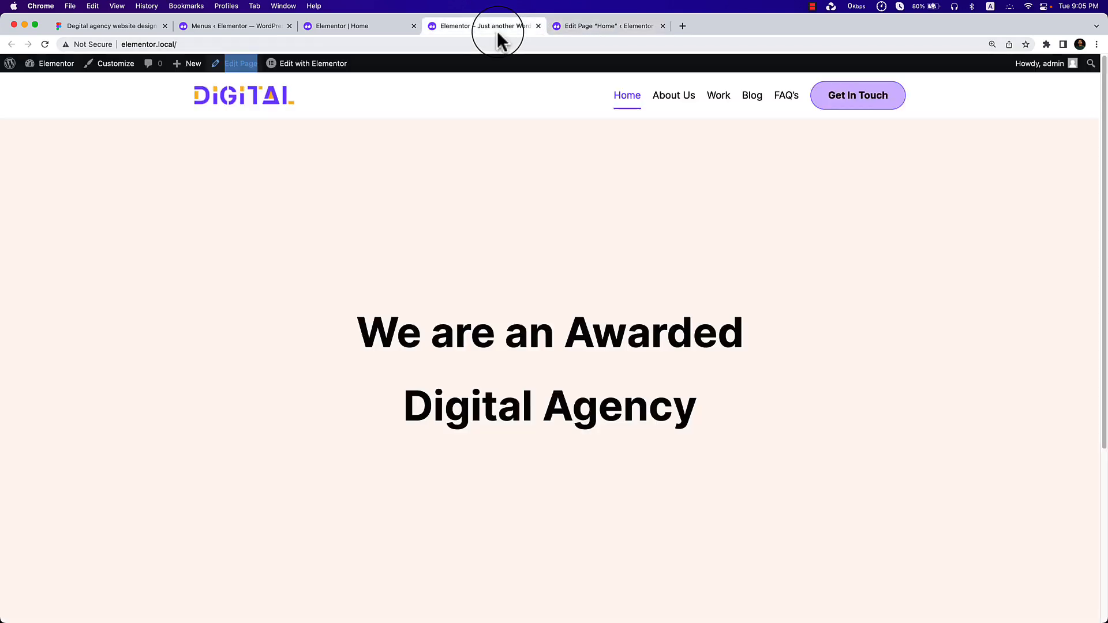
right_click(309, 139)
click(334, 164)
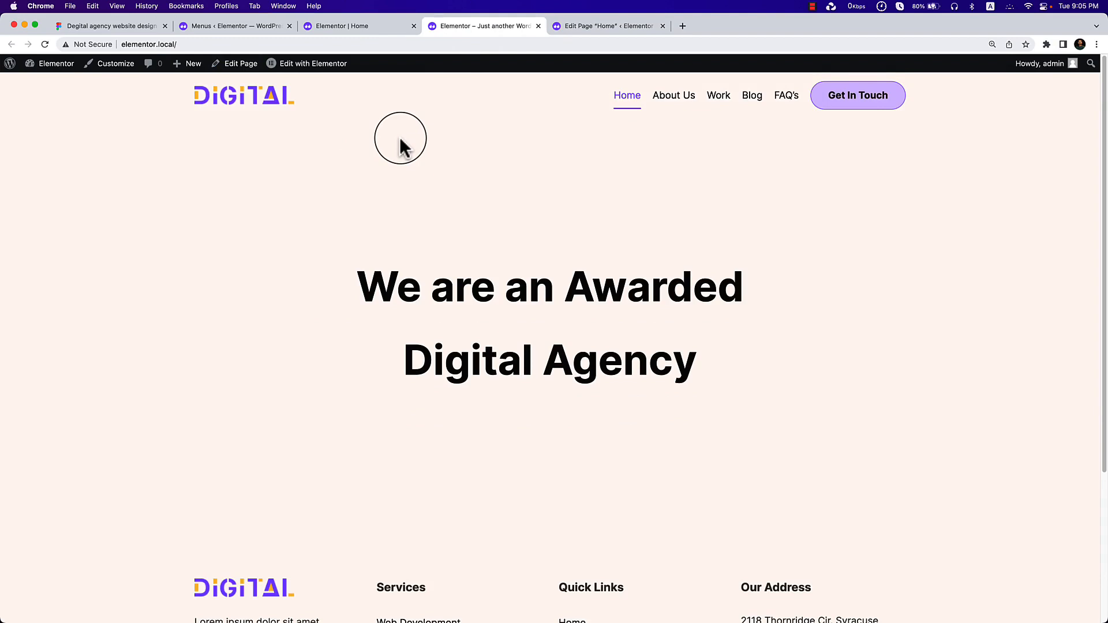
click(346, 27)
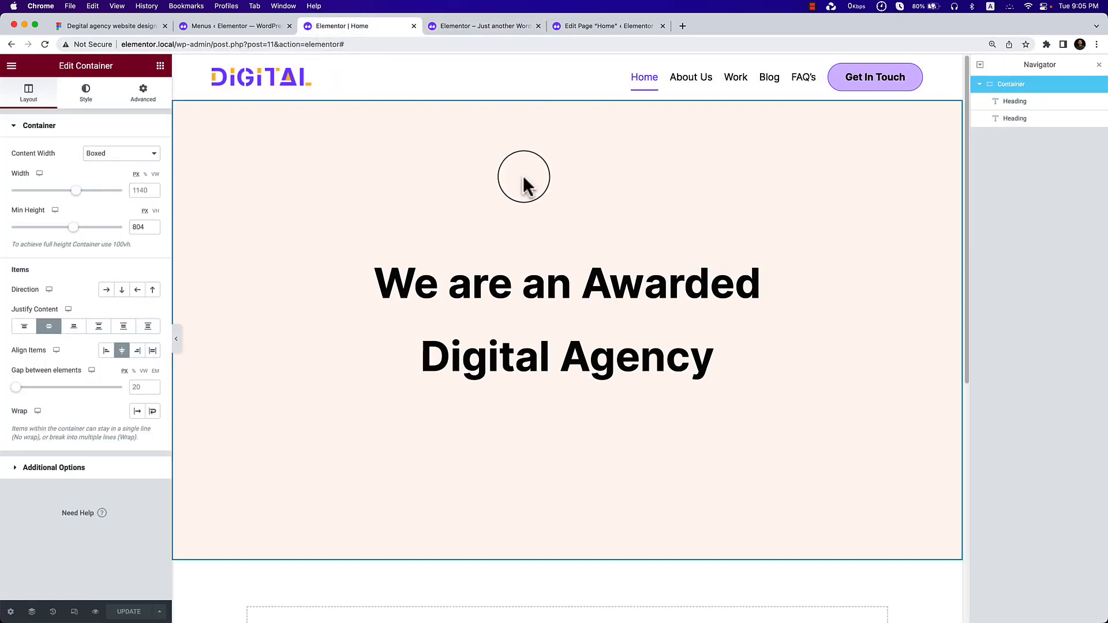
click(44, 45)
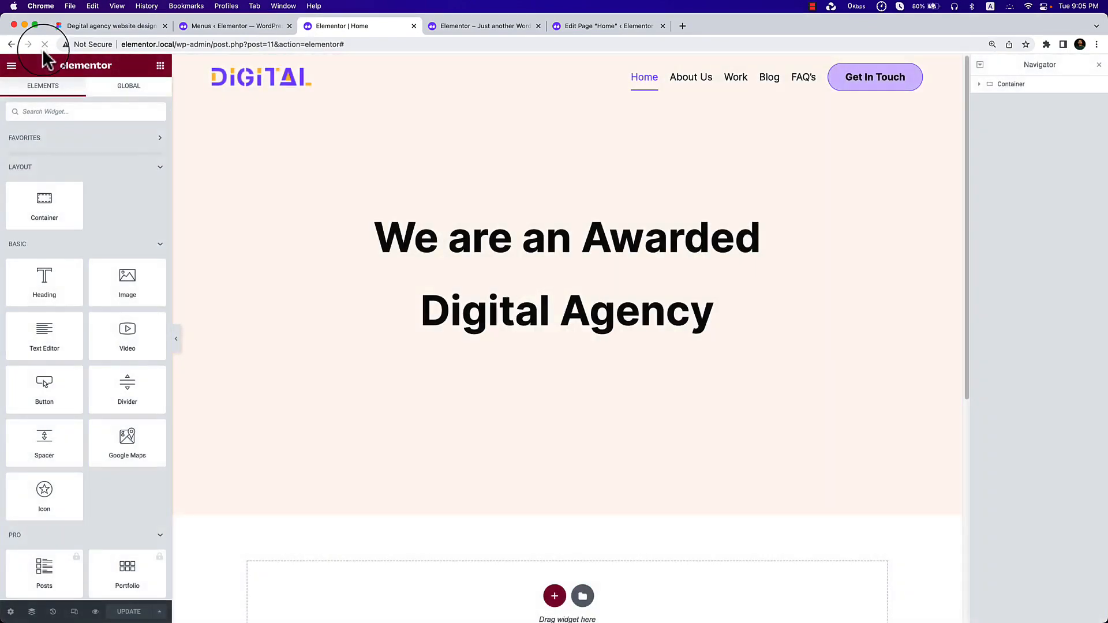
Inspect the "We are an Awarded" heading on the live homepage and disable its 0.5em margin-bottom rule to test the line spacing.
click(548, 267)
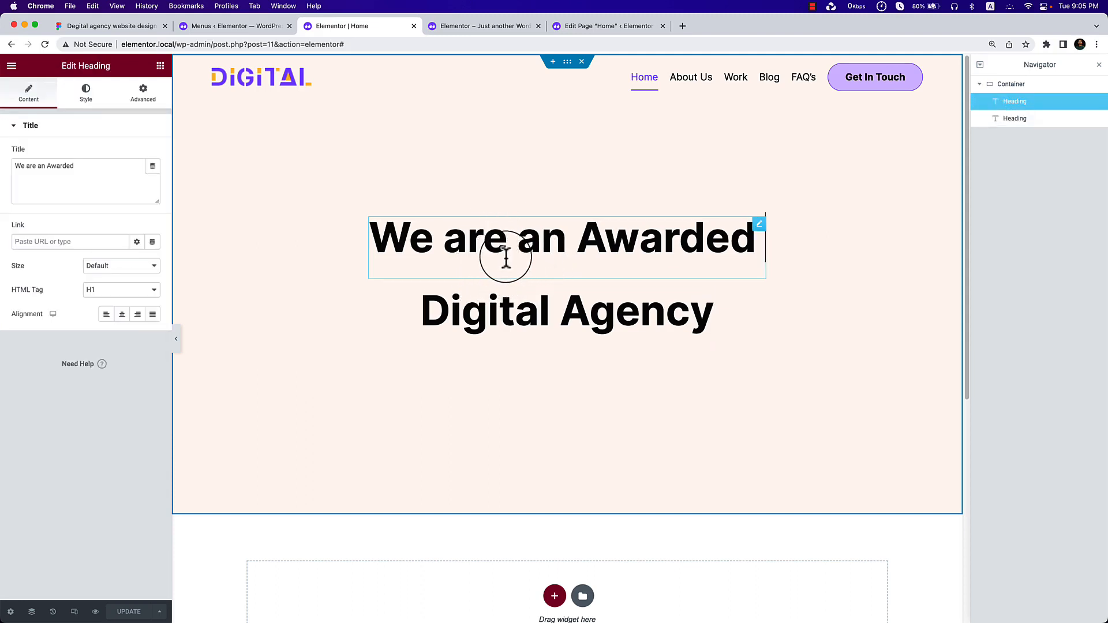
click(517, 27)
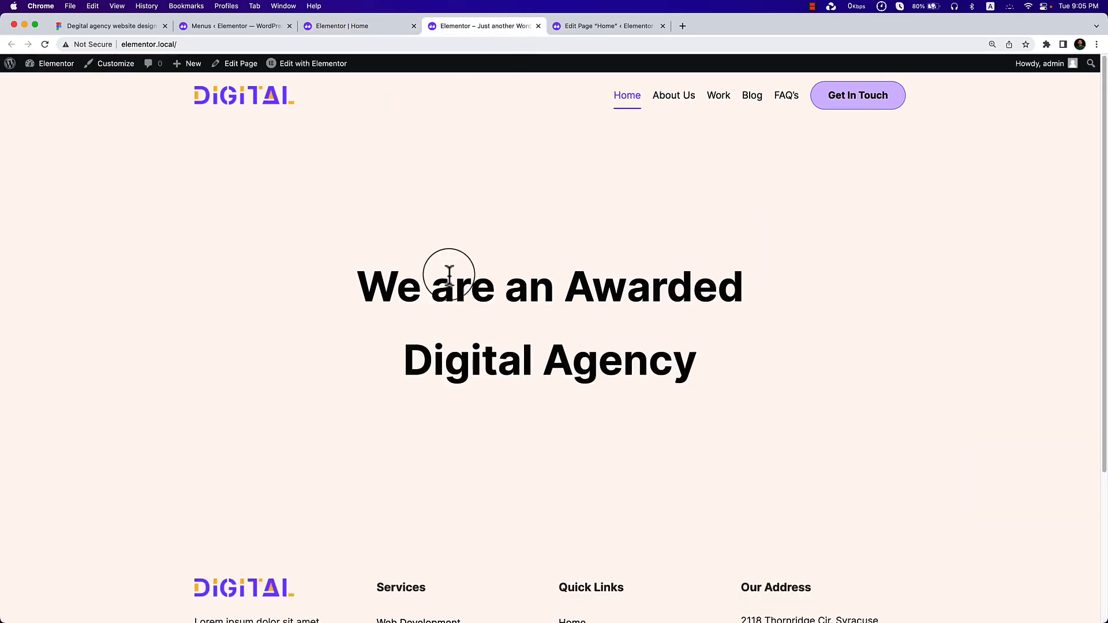
right_click(418, 298)
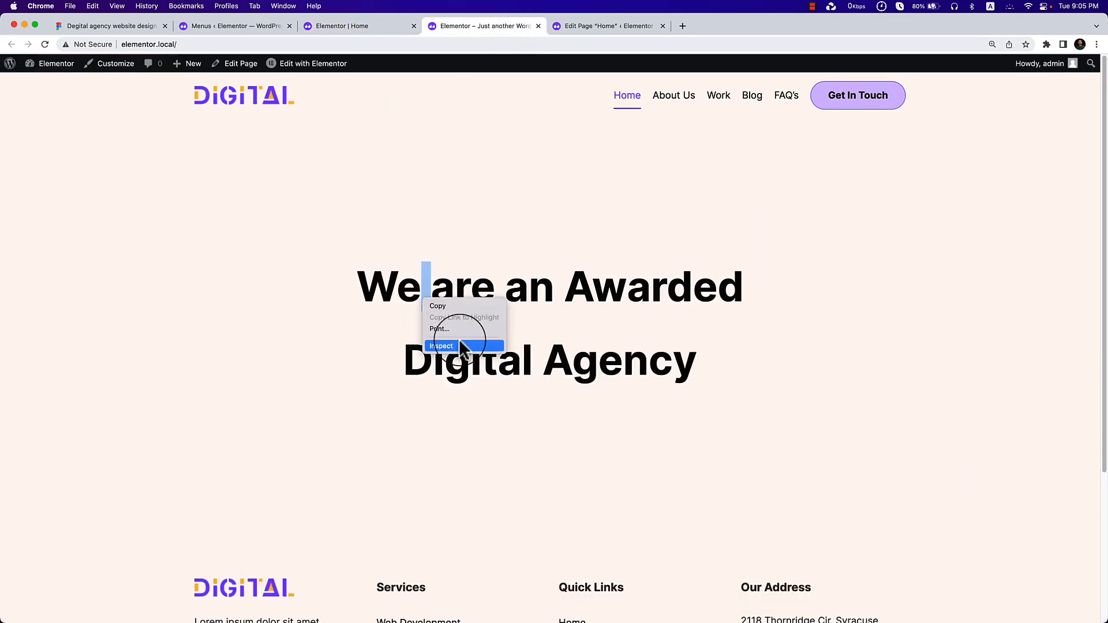
click(458, 340)
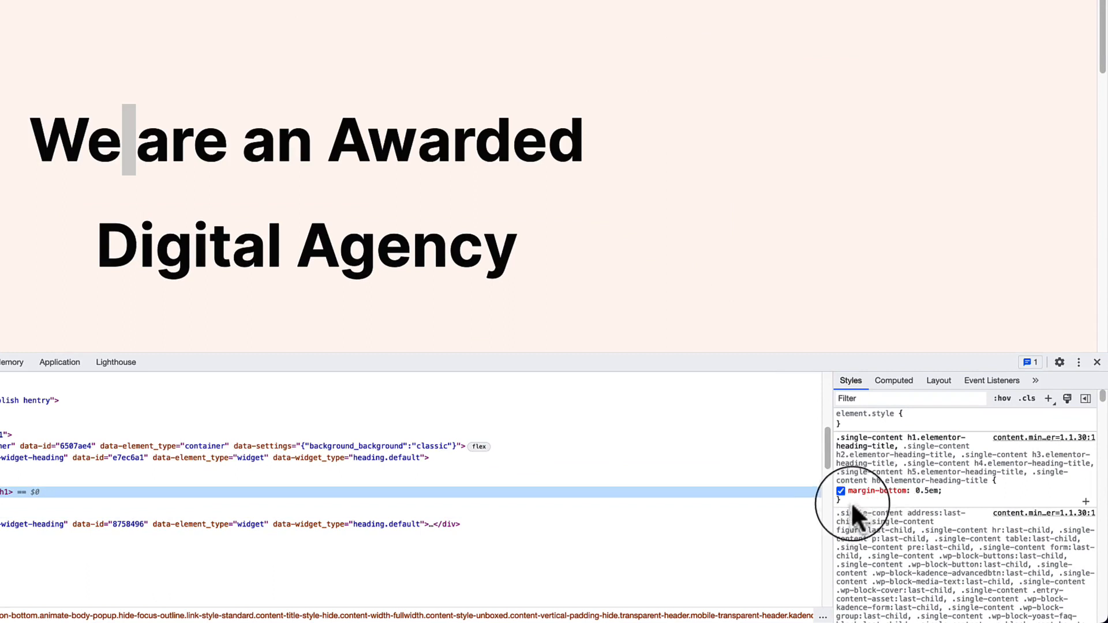
click(840, 491)
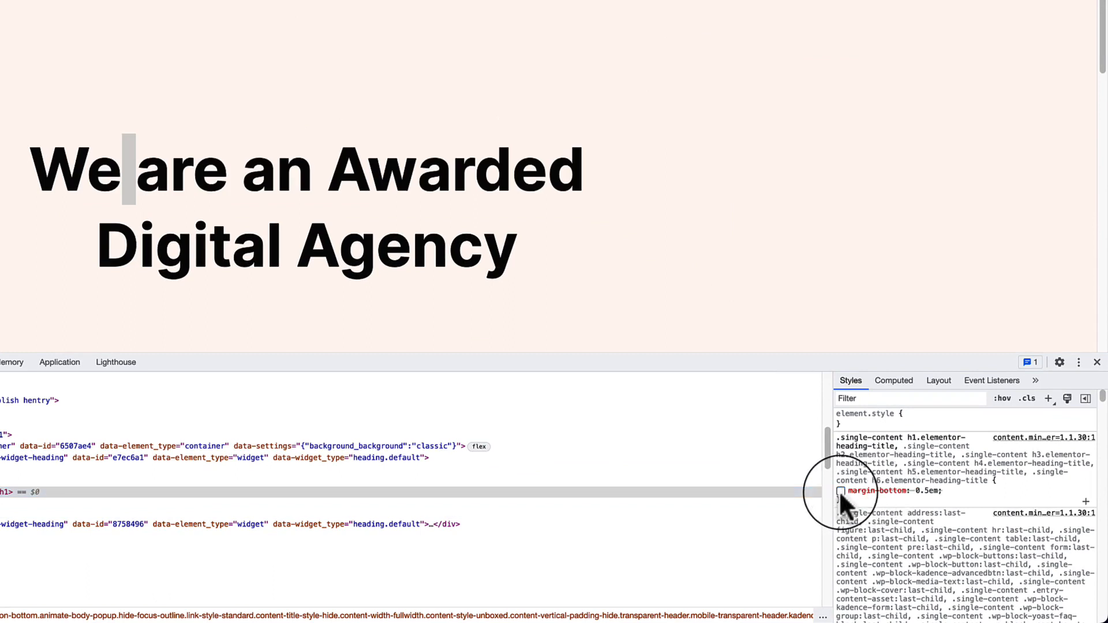
click(840, 491)
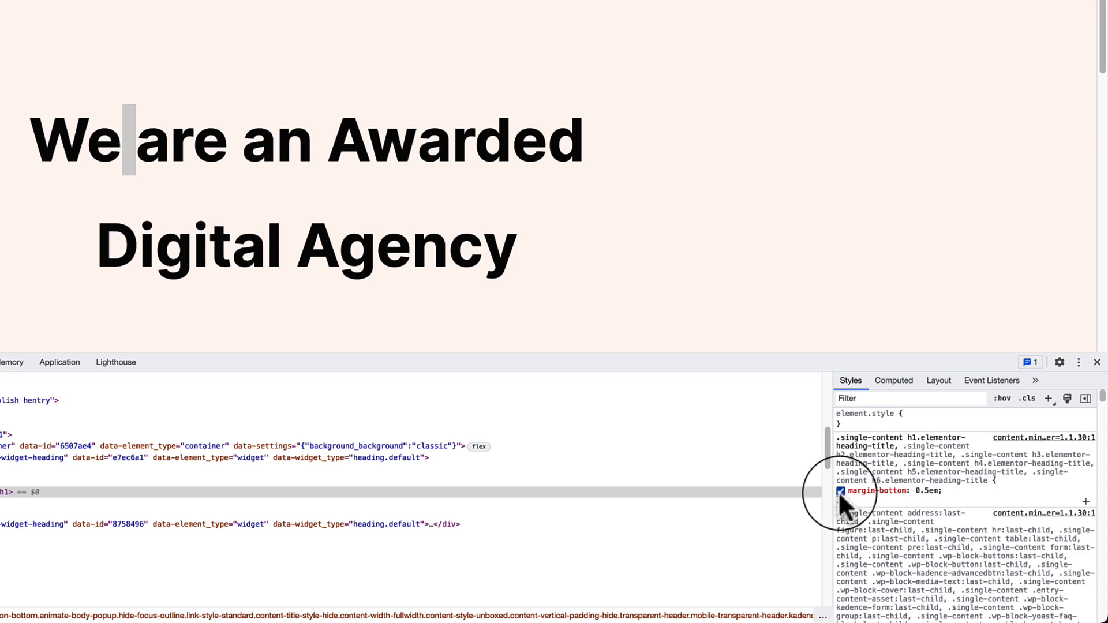
click(840, 491)
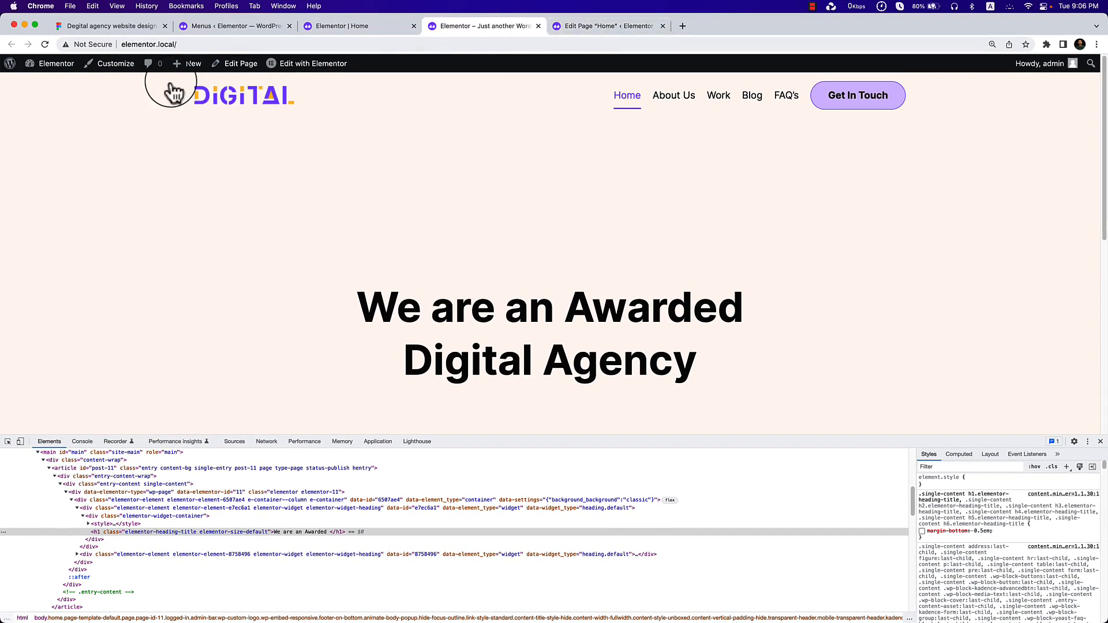
Open the theme Customizer in a new browser tab, re-enable the inspected heading's margin-bottom rule, and switch to the Customizer.
right_click(114, 64)
click(141, 65)
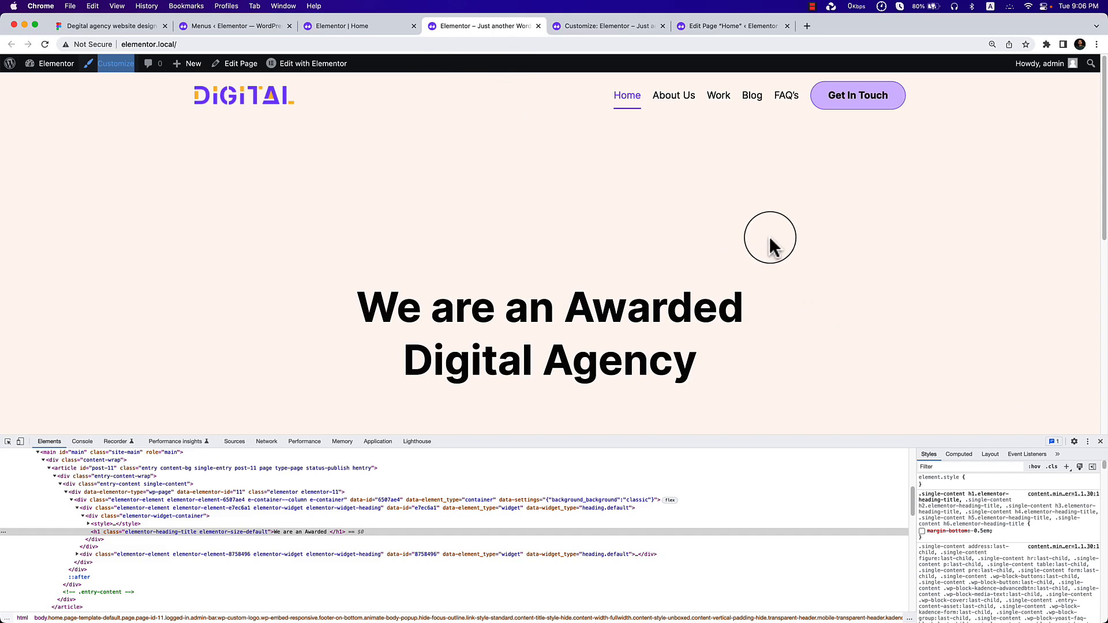
click(921, 532)
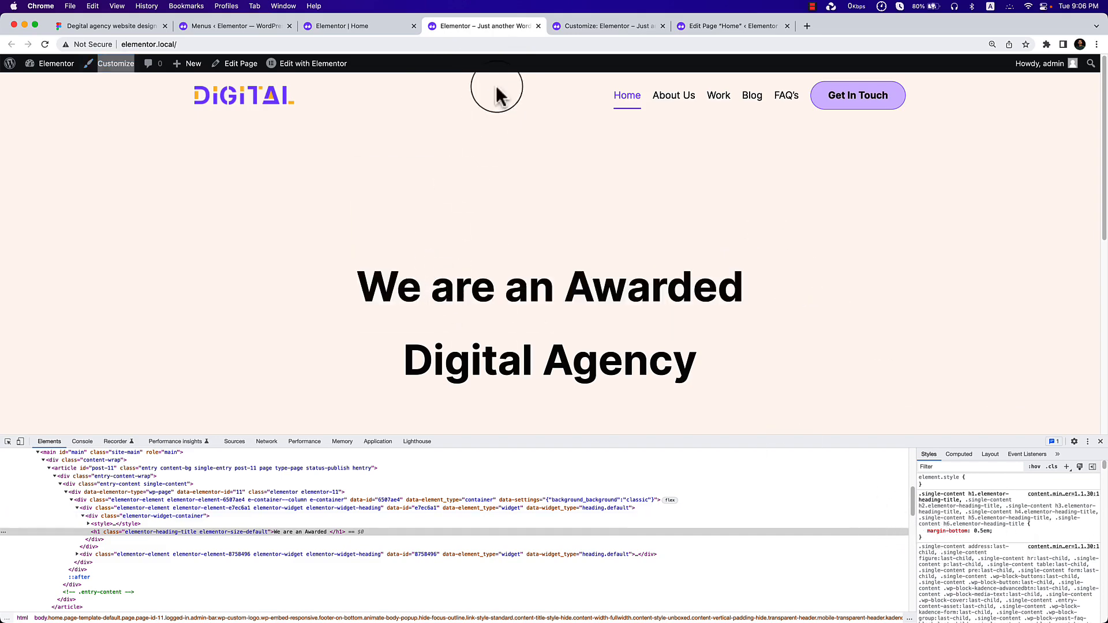
click(569, 26)
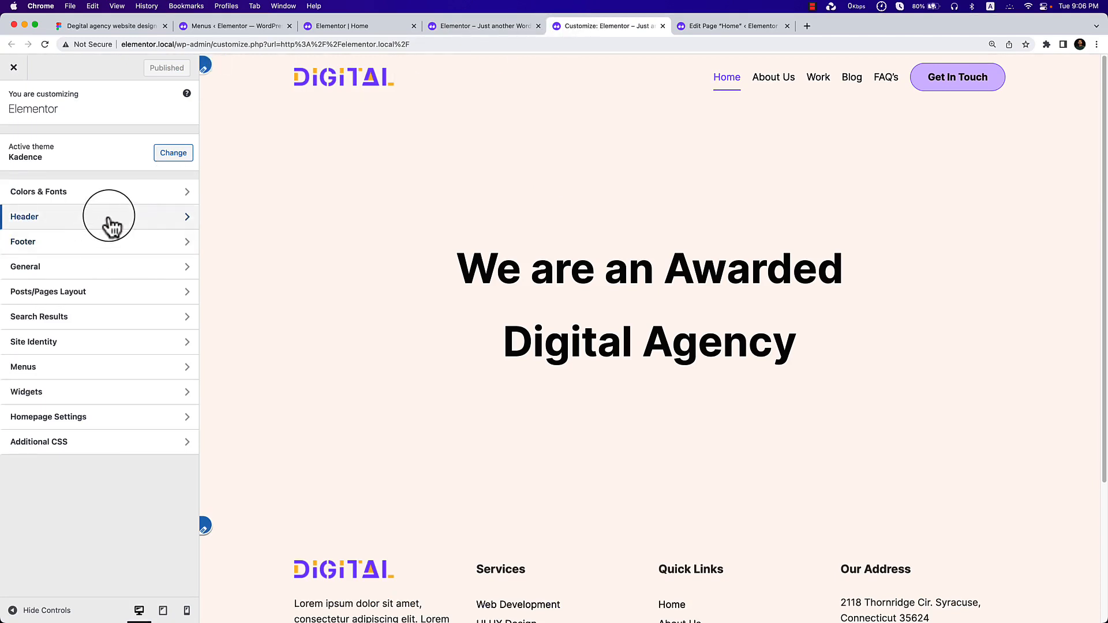
Set the H1 font's line height to 1 in the theme's typography settings and publish the change.
click(119, 195)
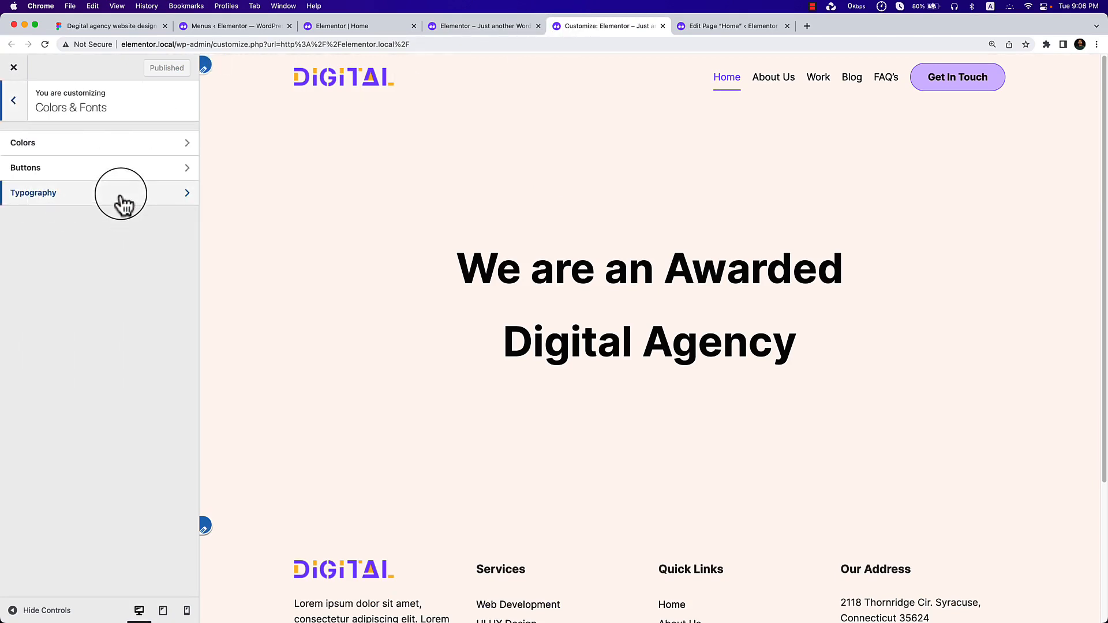
click(122, 203)
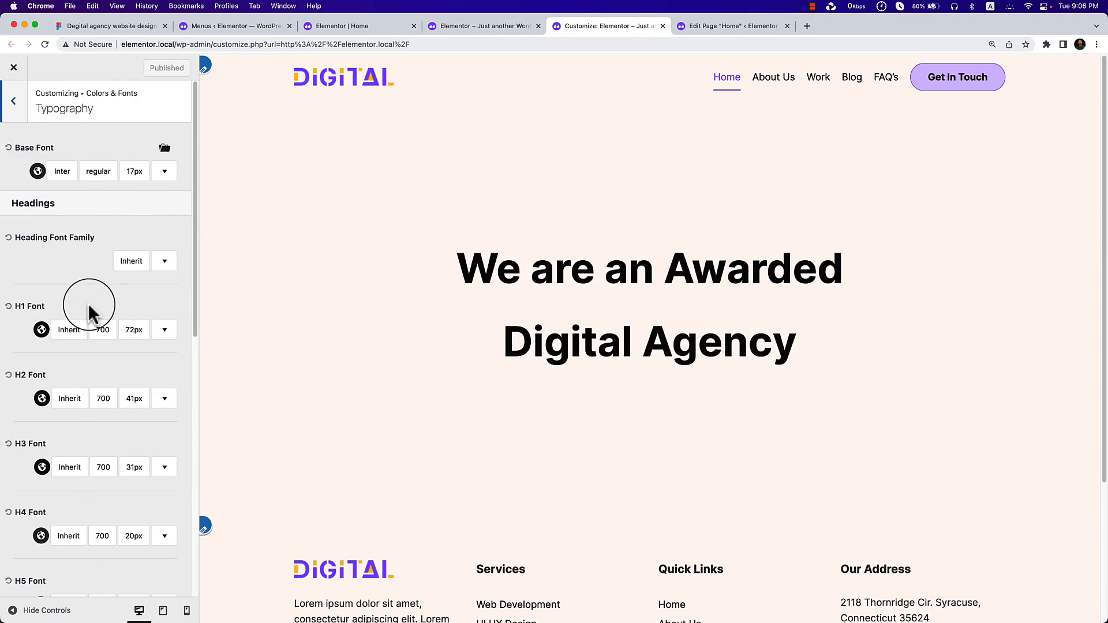
scroll(90, 311, down, 5)
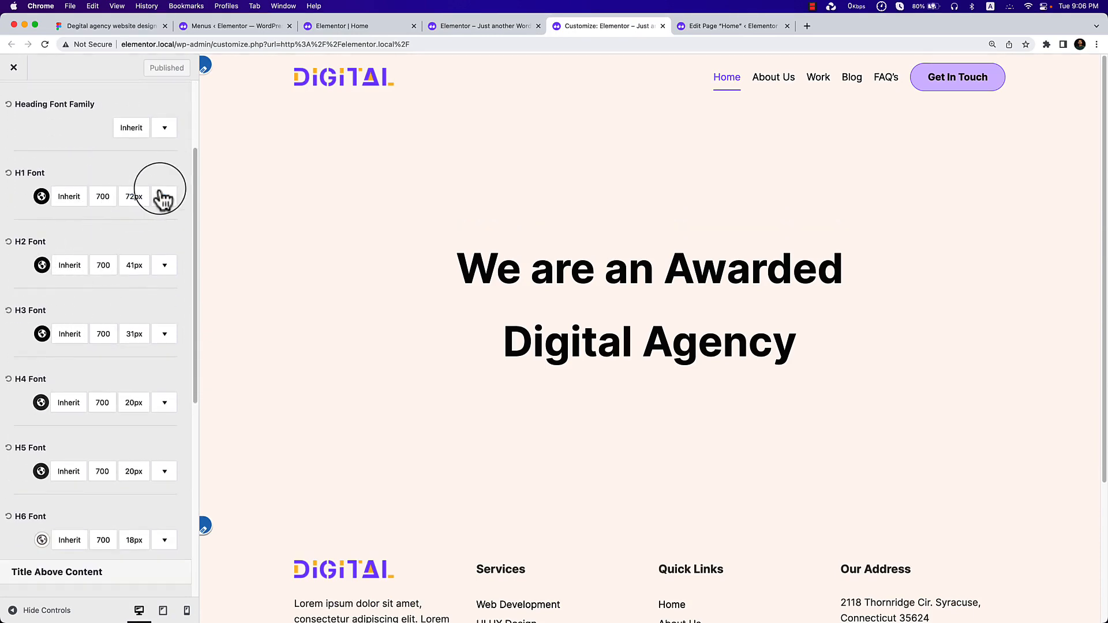
click(165, 197)
scroll(118, 334, down, 10)
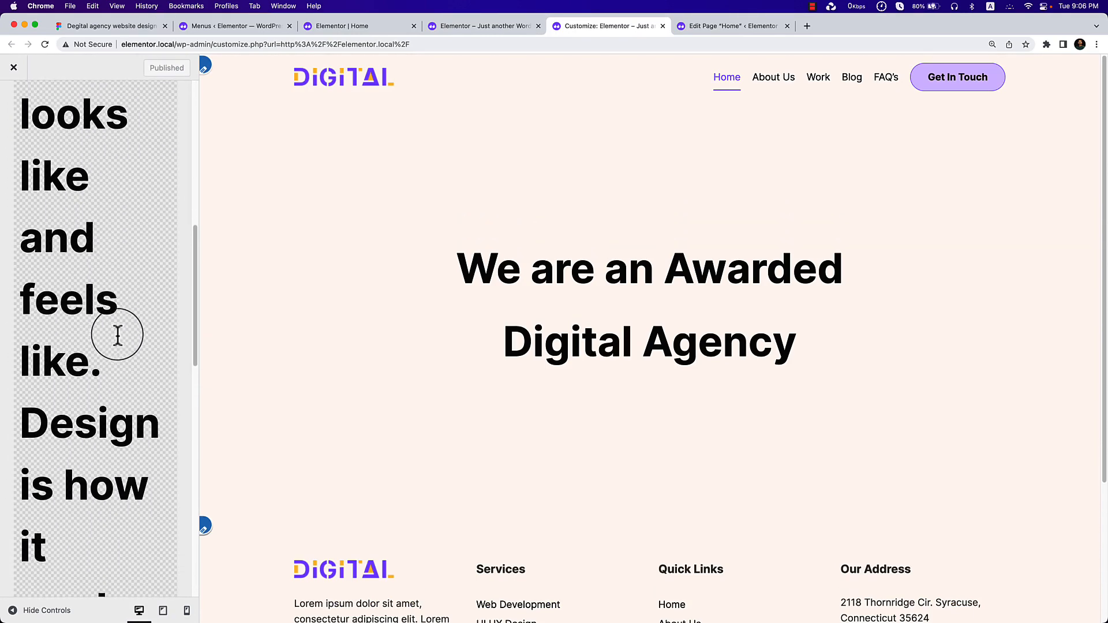
scroll(118, 334, up, 10)
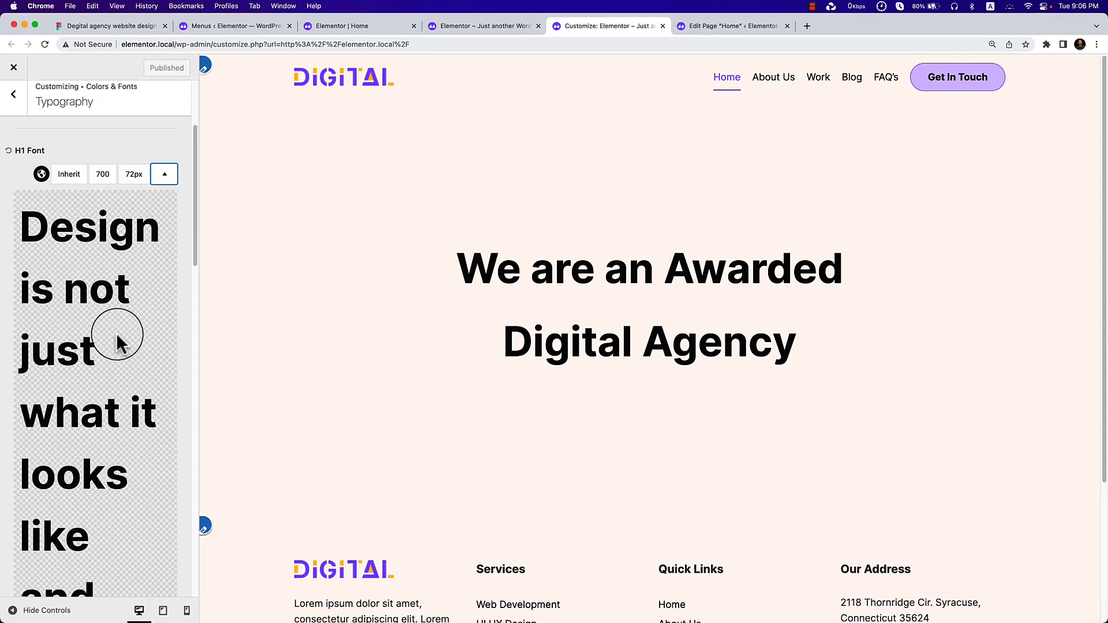
click(66, 179)
click(102, 175)
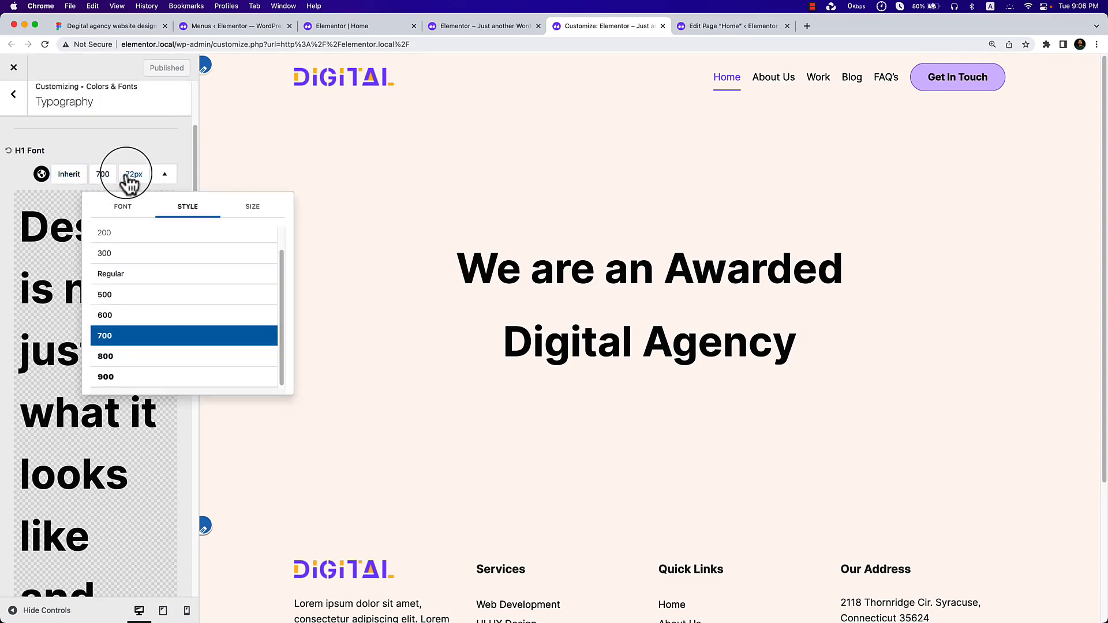
click(133, 175)
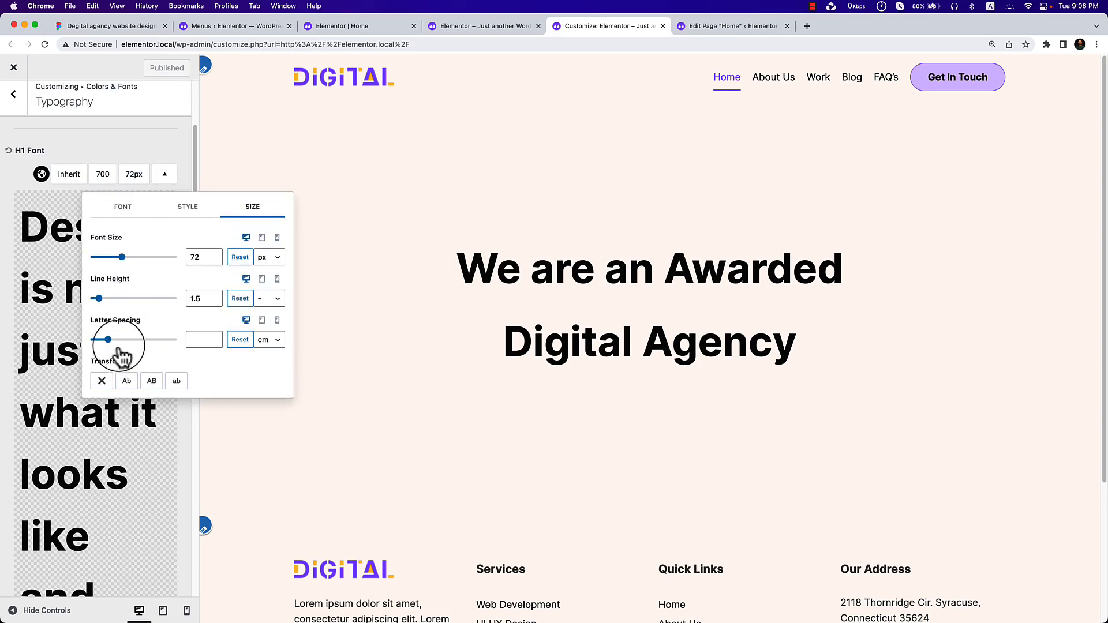
mouse_move(97, 299)
mouse_down()
mouse_move(80, 302)
mouse_move(103, 302)
mouse_move(102, 314)
mouse_up()
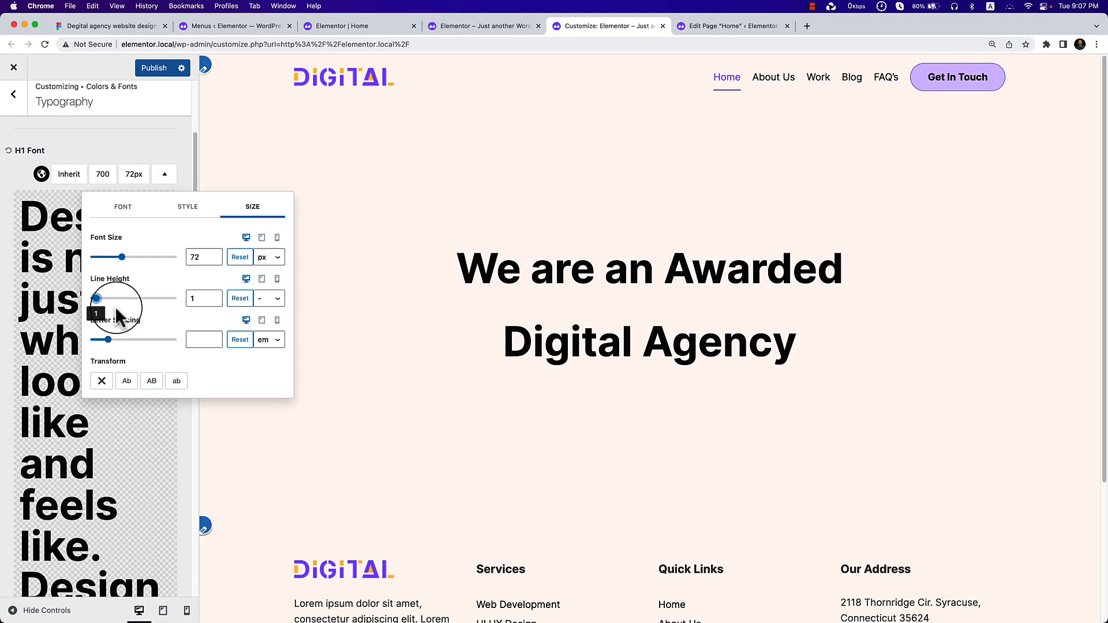
click(139, 145)
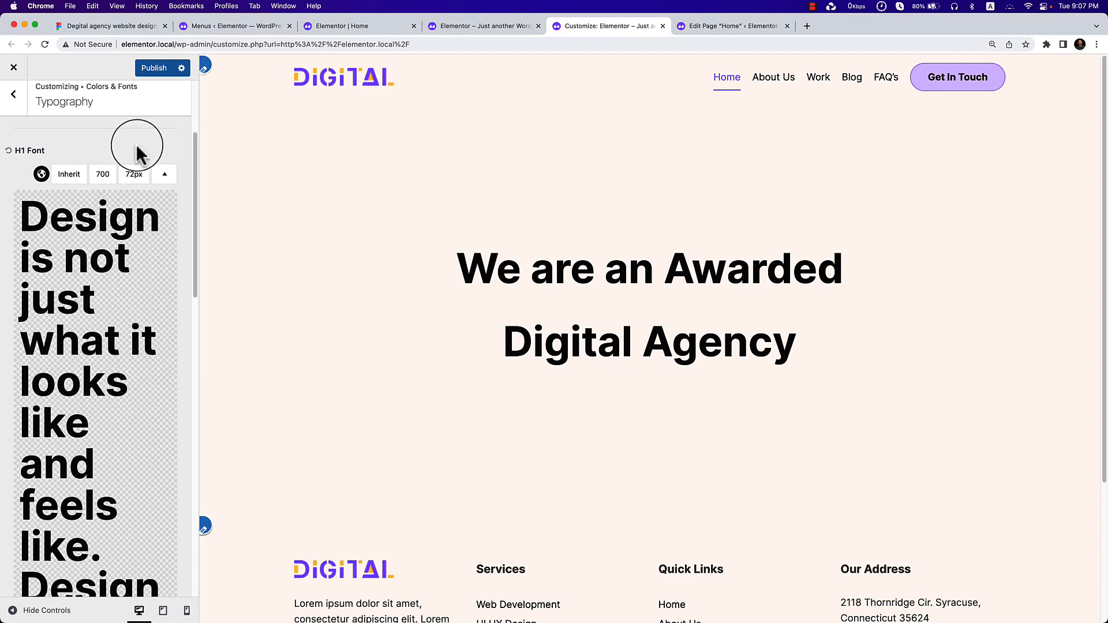
click(153, 68)
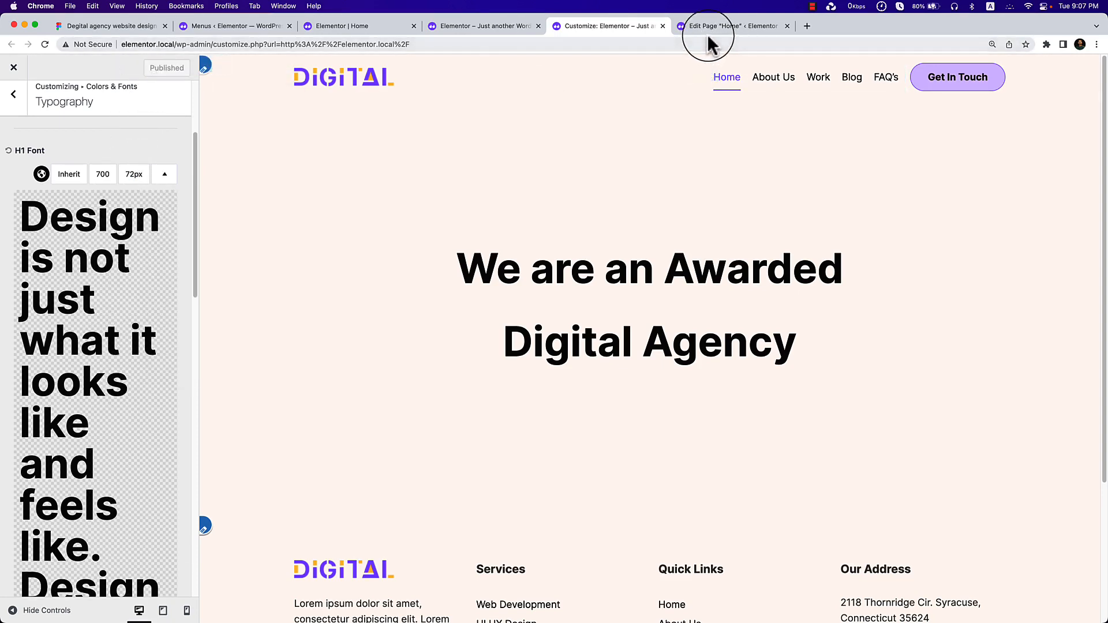
Reload the live homepage and check the spacing between the two hero headings.
click(494, 31)
right_click(503, 191)
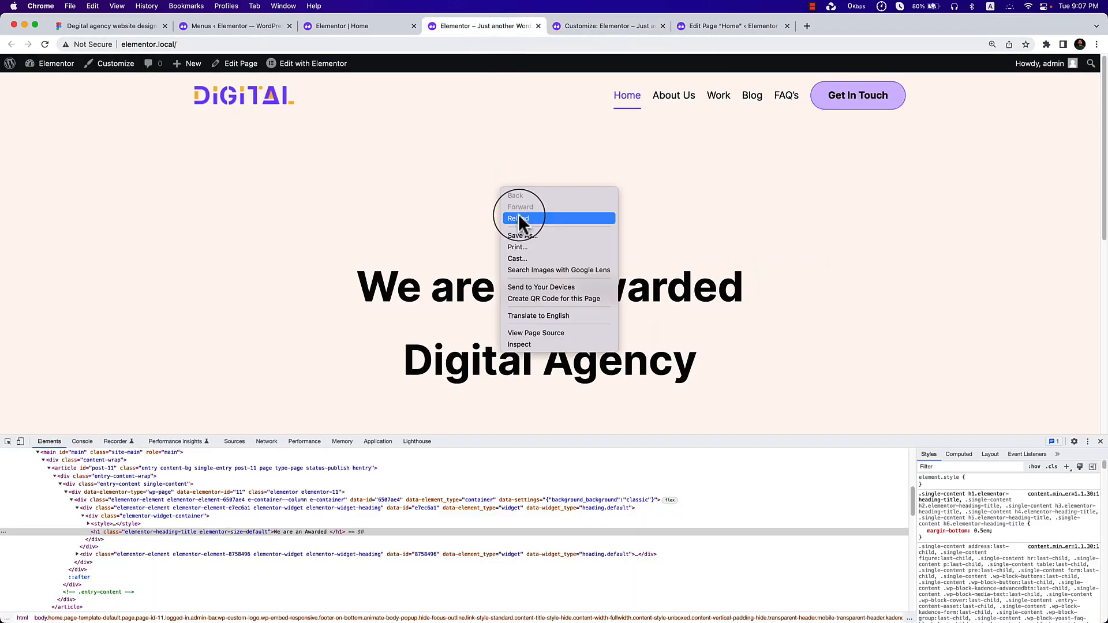
click(518, 216)
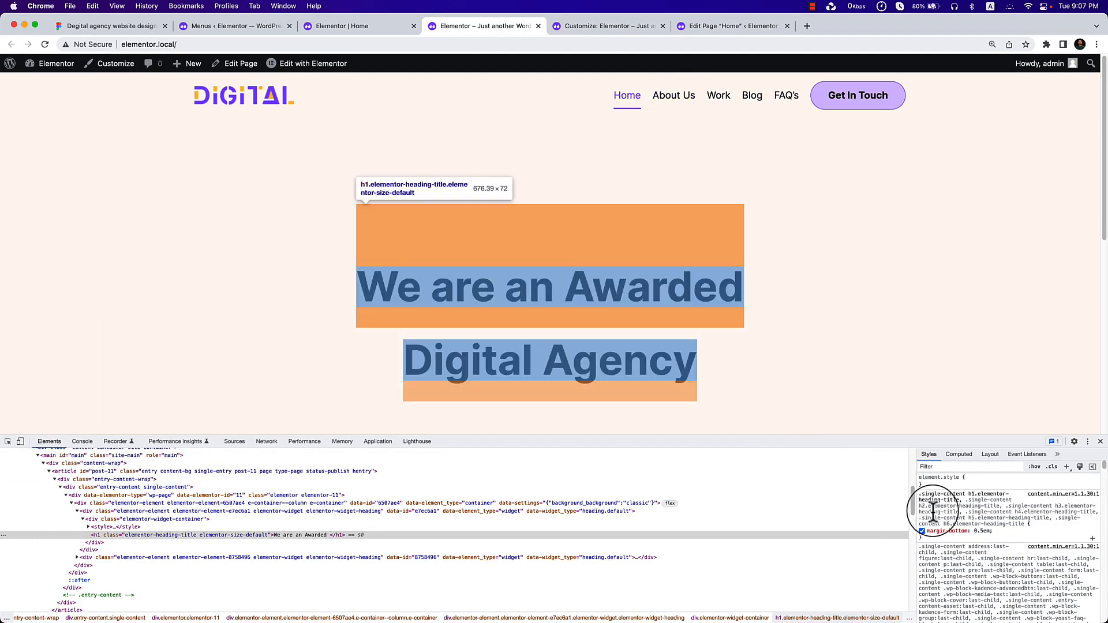
Set the "Digital Agency" heading's text color to the Theme Accent - alt global color in the Elementor editor.
click(326, 34)
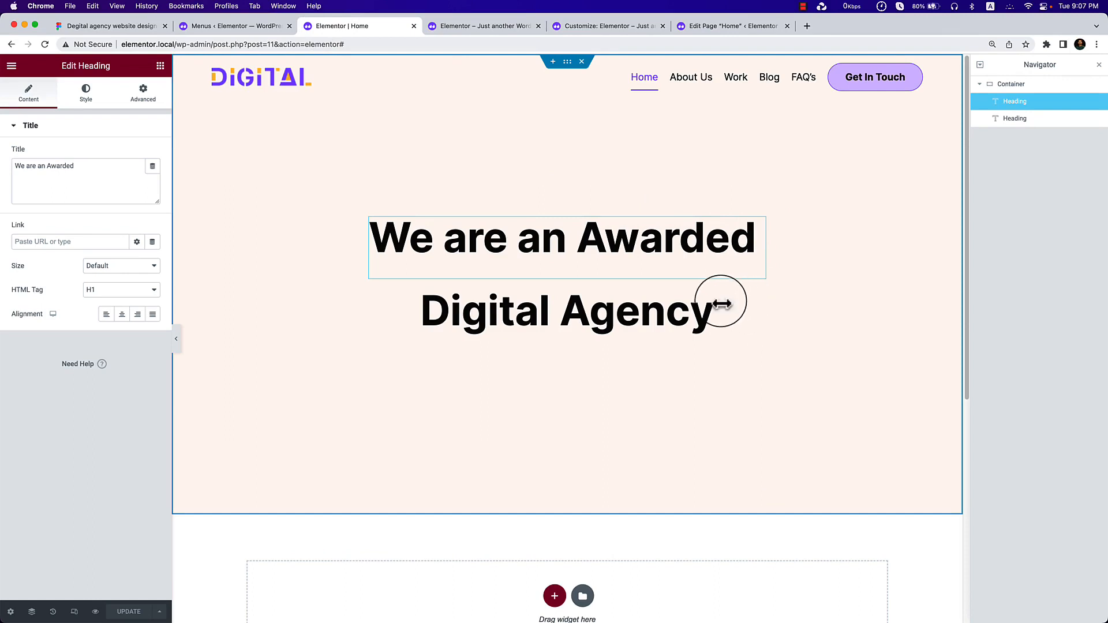
click(686, 342)
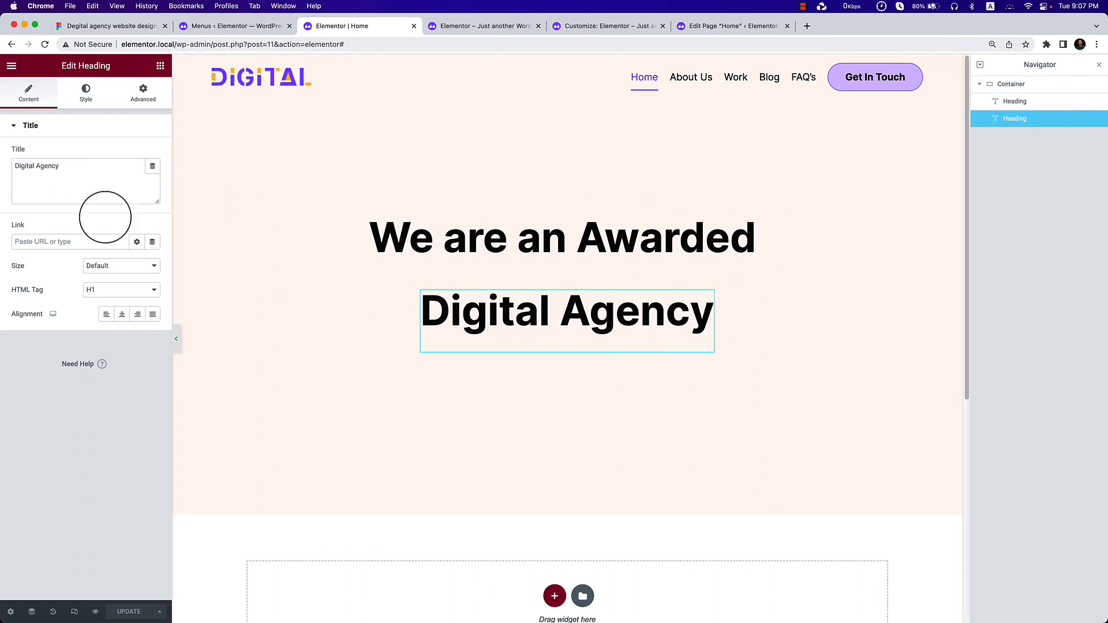
click(93, 97)
click(137, 153)
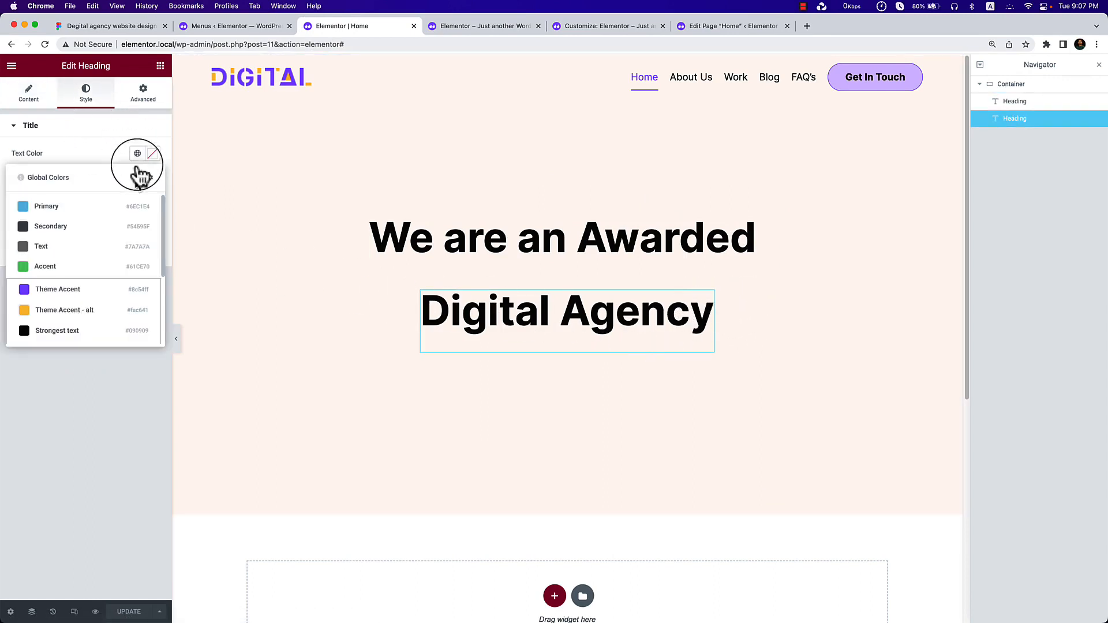
click(85, 310)
Check the heading style in the Figma design, and give the "Digital Agency" heading in Elementor a 2 px text stroke.
click(248, 32)
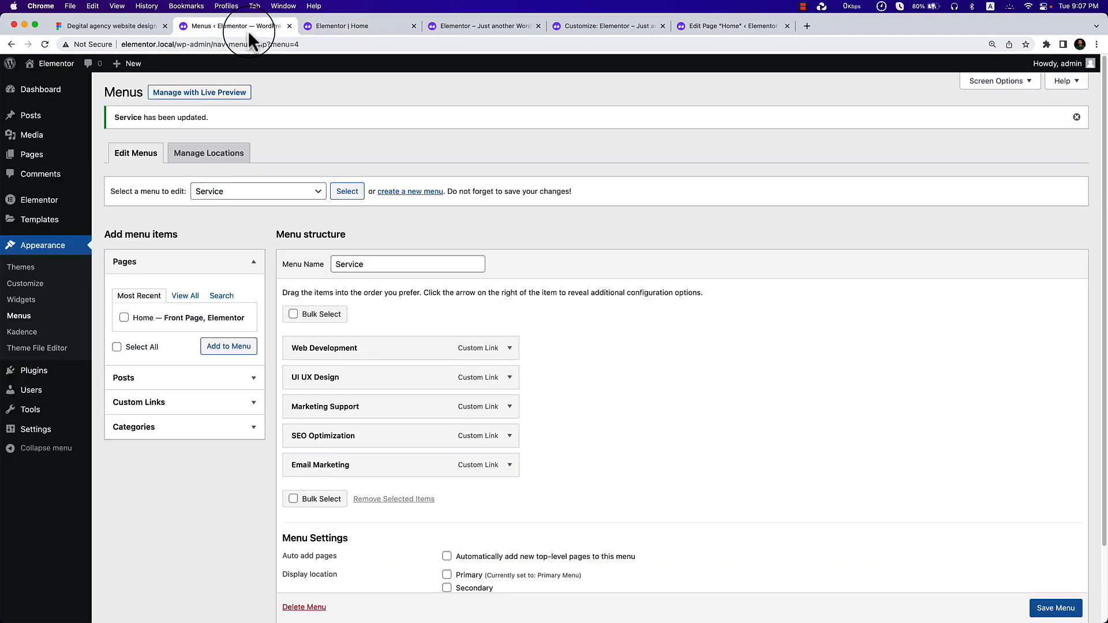
click(115, 23)
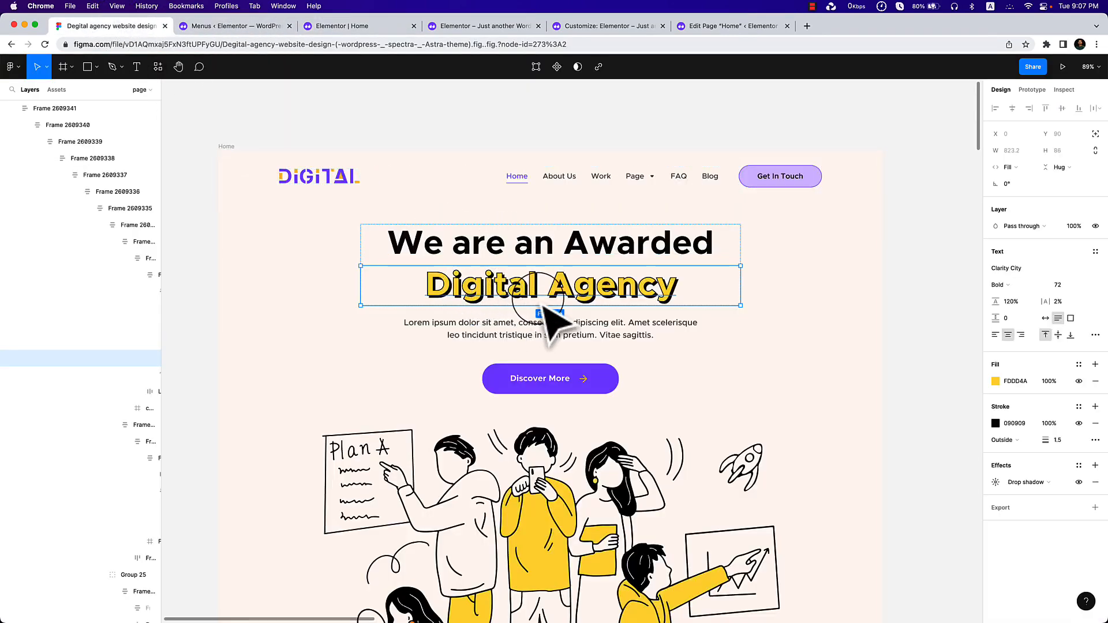
click(330, 29)
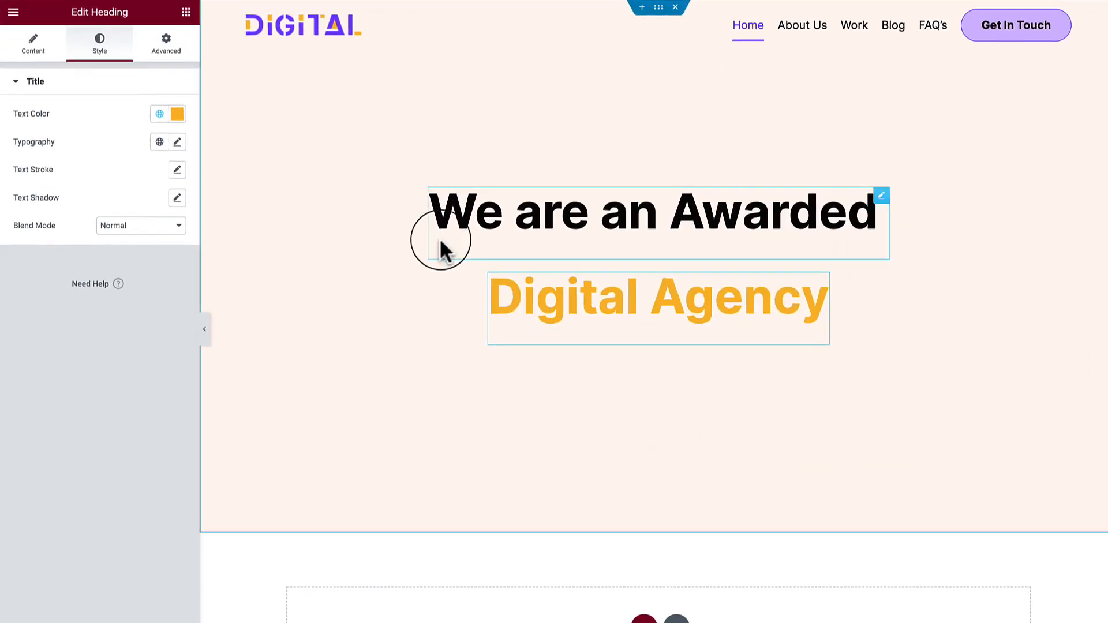
click(177, 170)
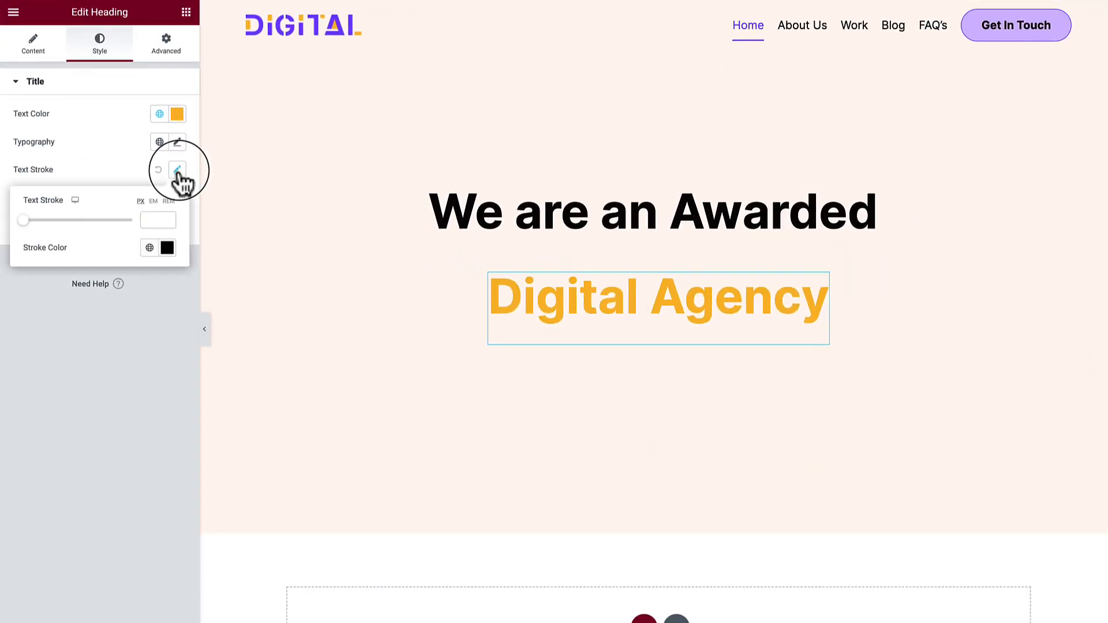
click(147, 219)
text(1)
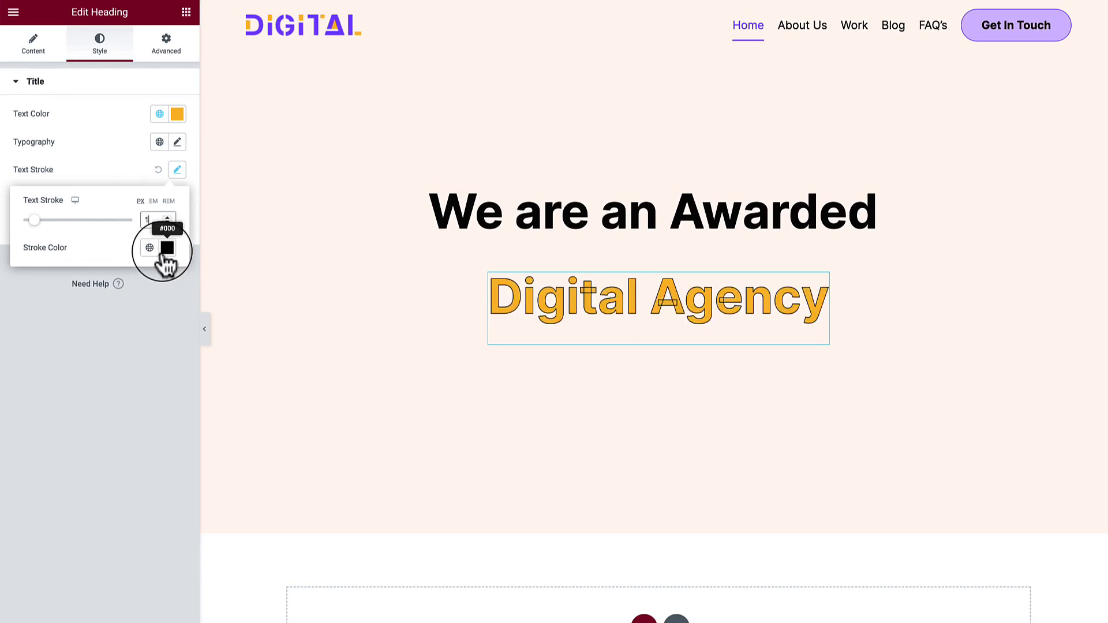
key(Up)
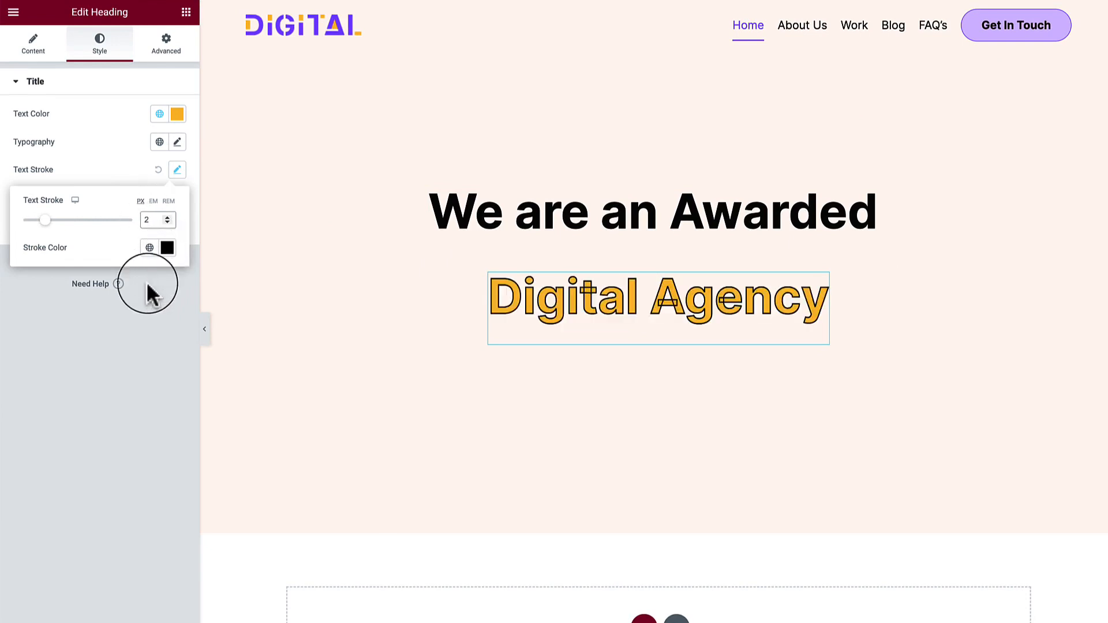
click(163, 301)
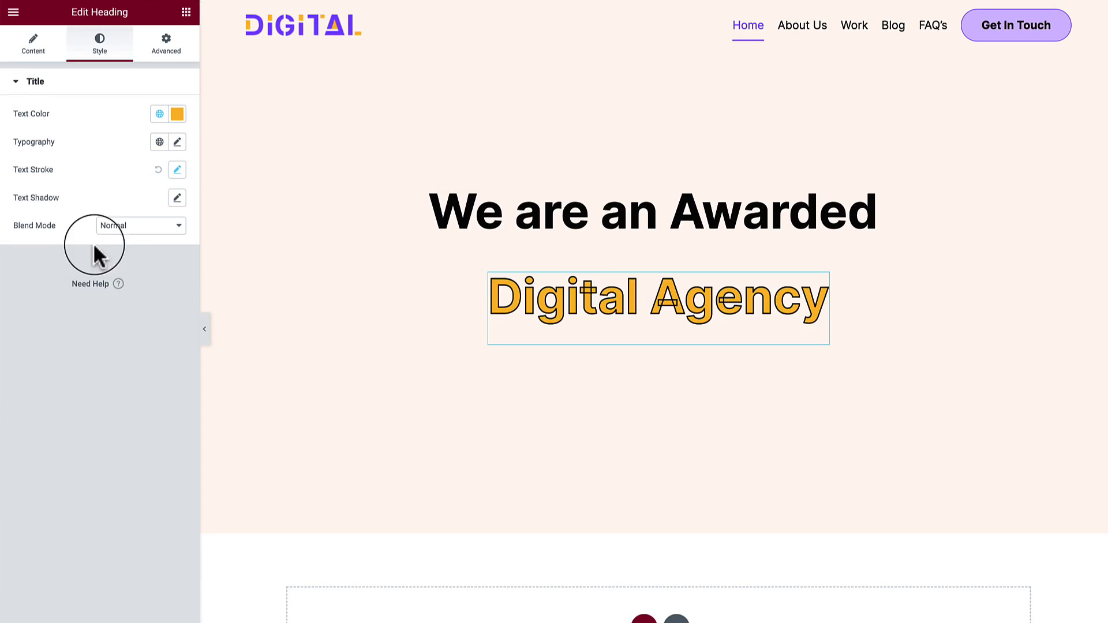
Add a text shadow to the "Digital Agency" heading and set its color to rgba(0, 0, 0, 0.98).
click(178, 198)
click(166, 233)
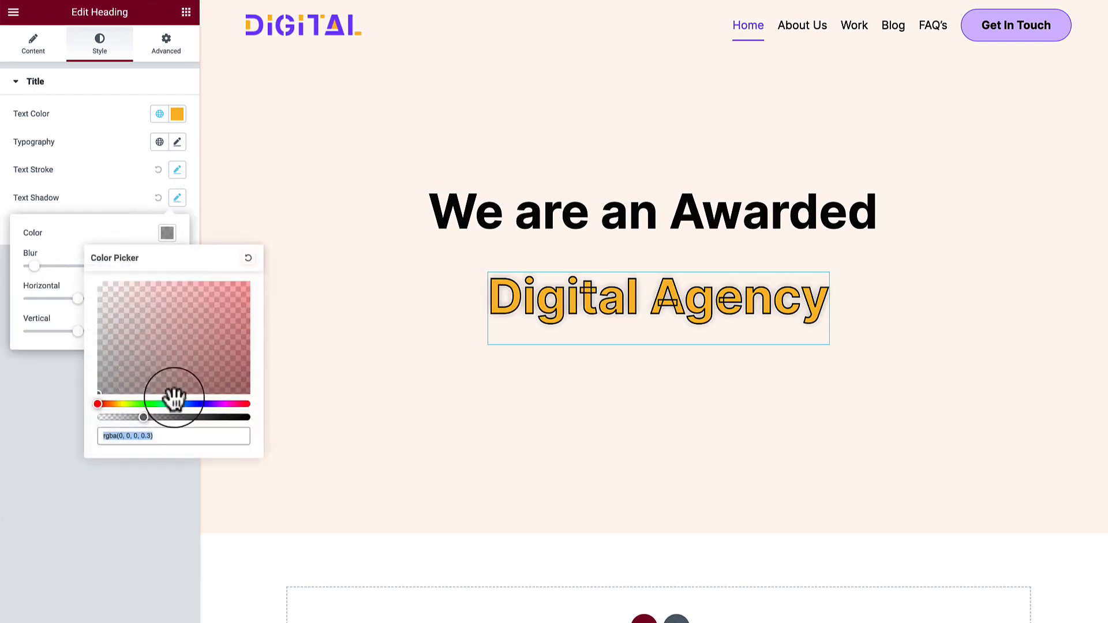
click(210, 416)
drag(161, 398, 248, 421)
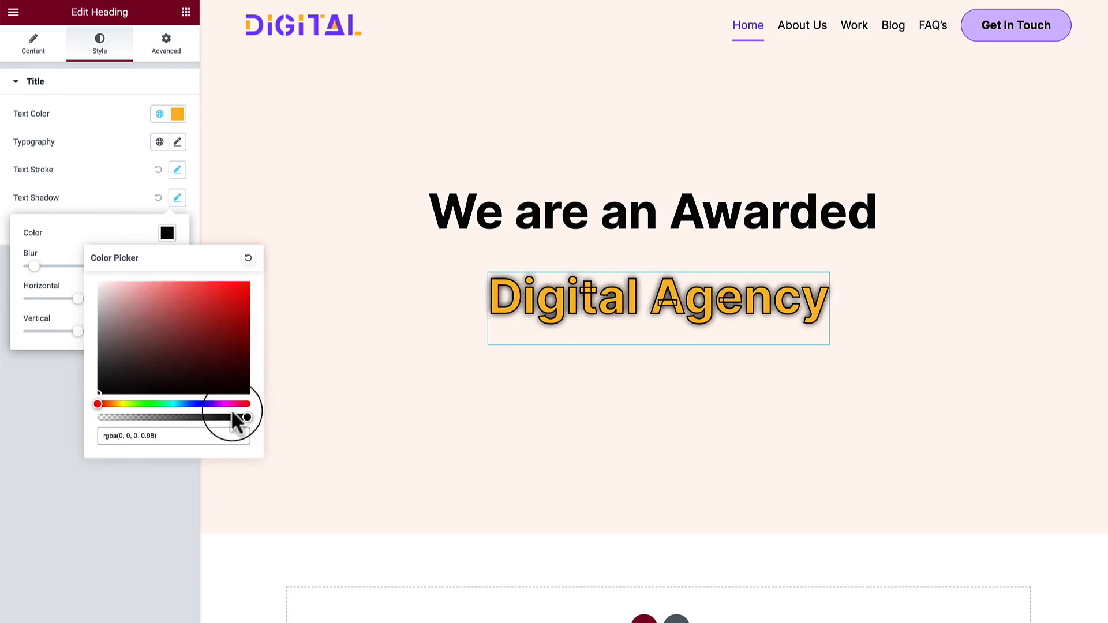
click(89, 236)
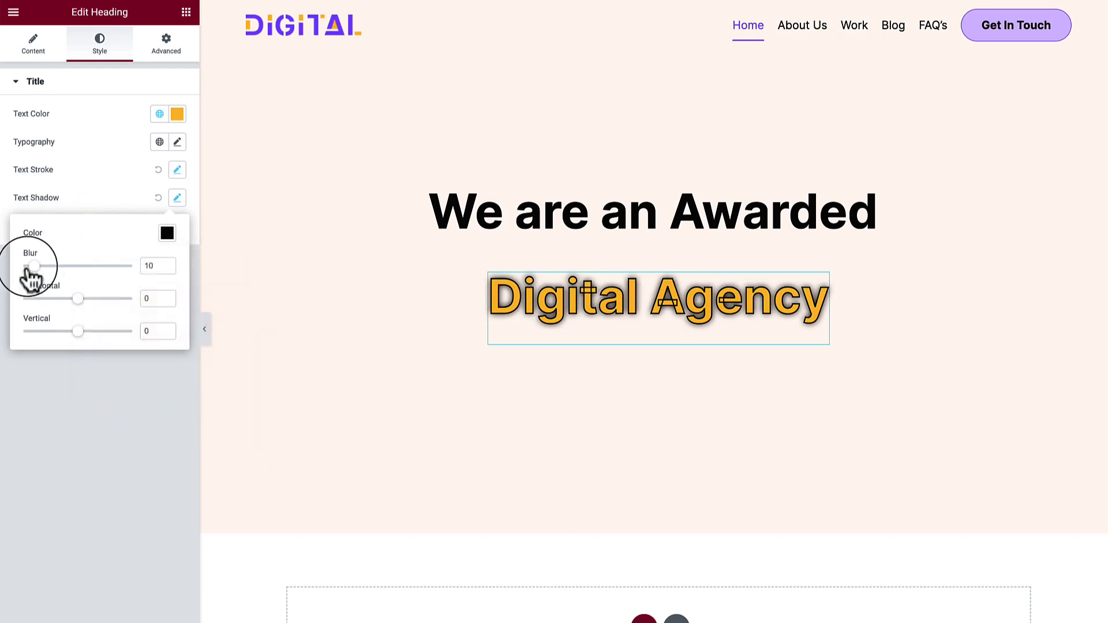
Set the "Digital Agency" heading's text shadow to blur 0, horizontal 3 and vertical 3, and preview the heading at full page width.
drag(33, 266, 3, 267)
click(177, 197)
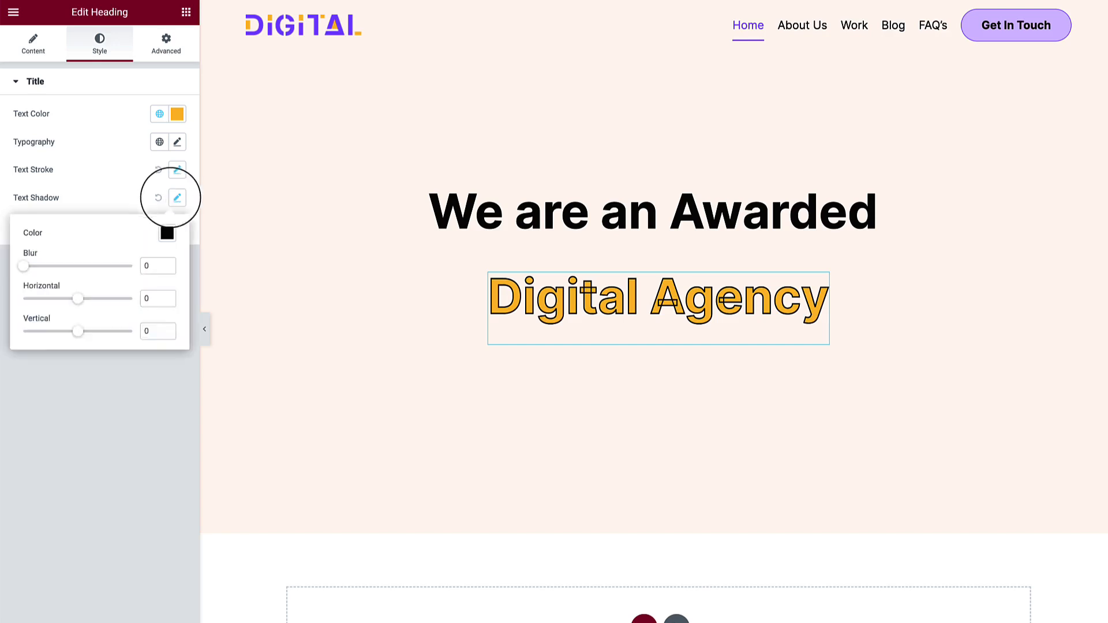
drag(77, 298, 78, 298)
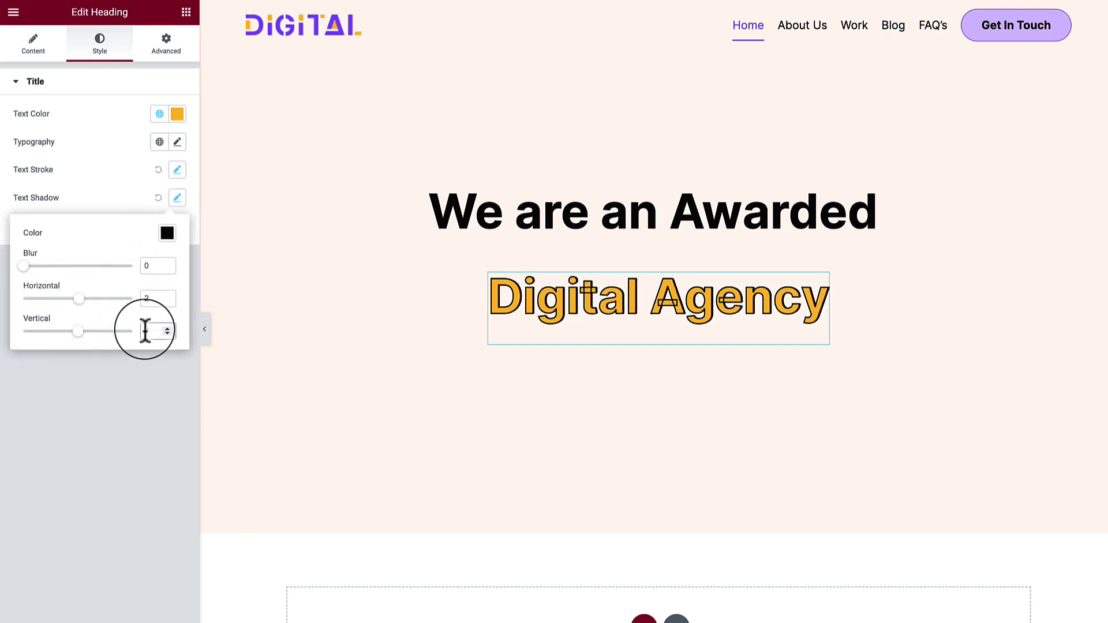
drag(144, 331, 151, 331)
text(3)
double_click(147, 298)
text(3)
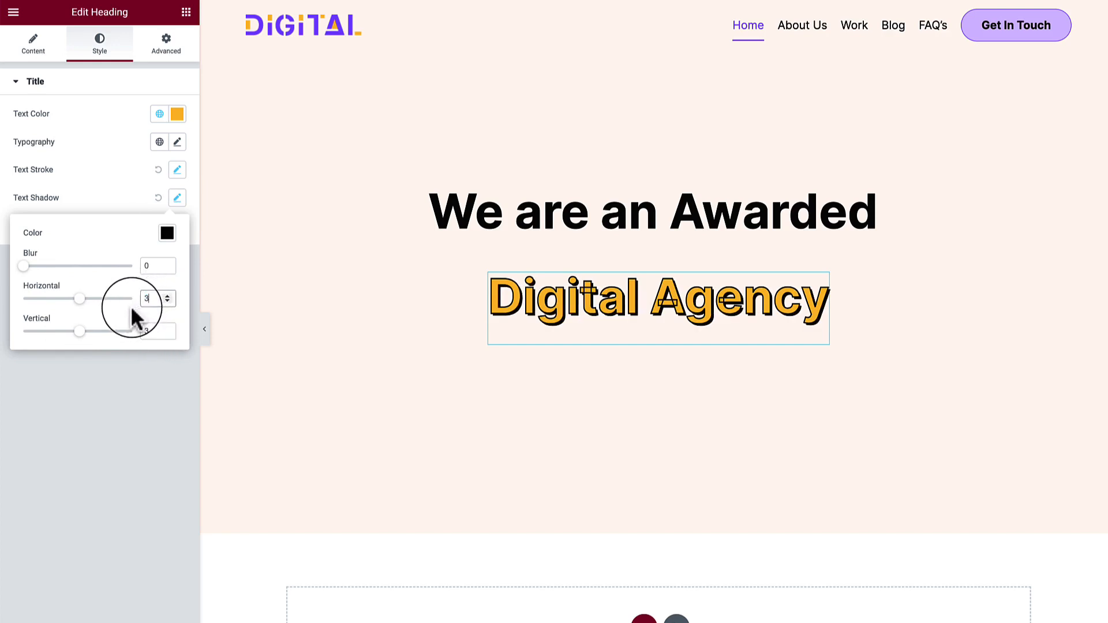
click(128, 434)
click(204, 334)
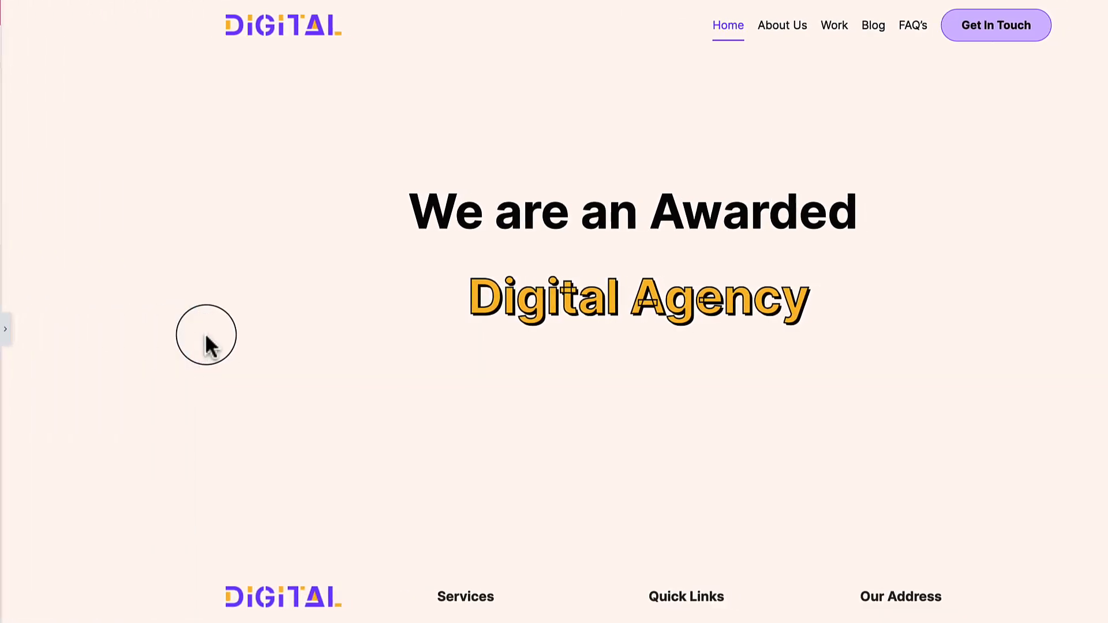
click(5, 334)
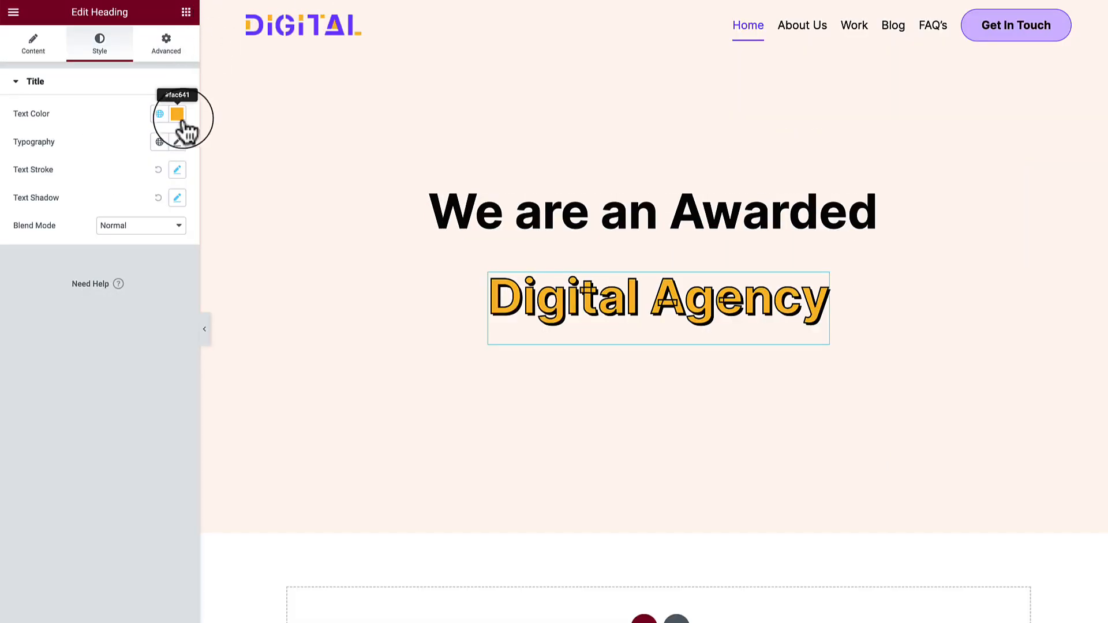
Look through the global colors available for the "Digital Agency" heading's text color, leaving the current selection in place.
click(162, 116)
scroll(81, 310, down, 2)
scroll(81, 309, down, 1)
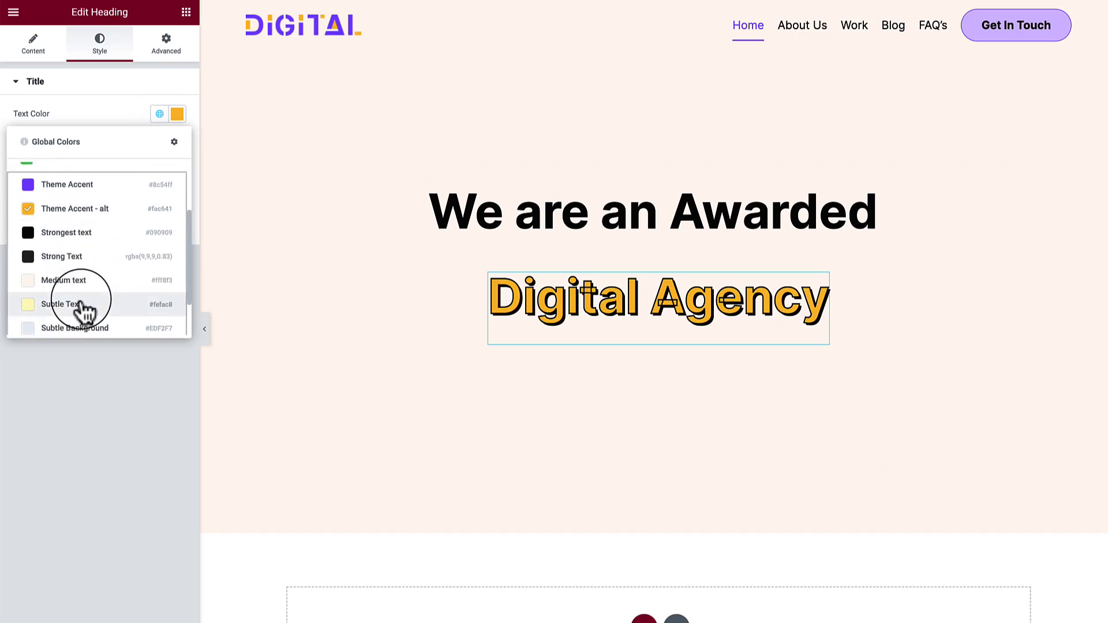
scroll(79, 309, down, 2)
scroll(76, 271, up, 4)
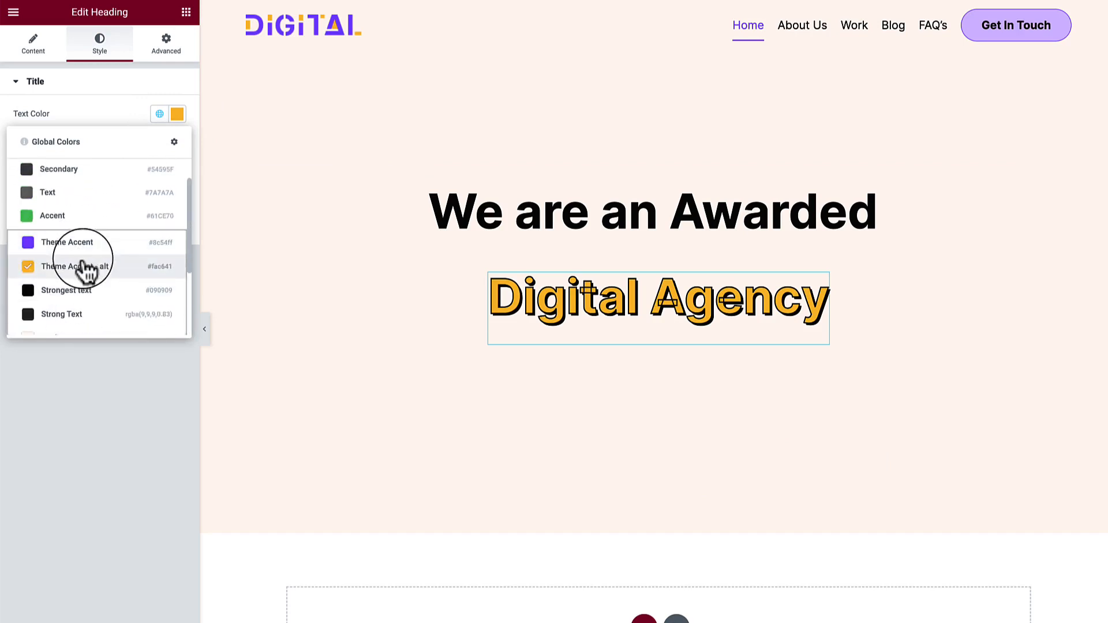
click(200, 109)
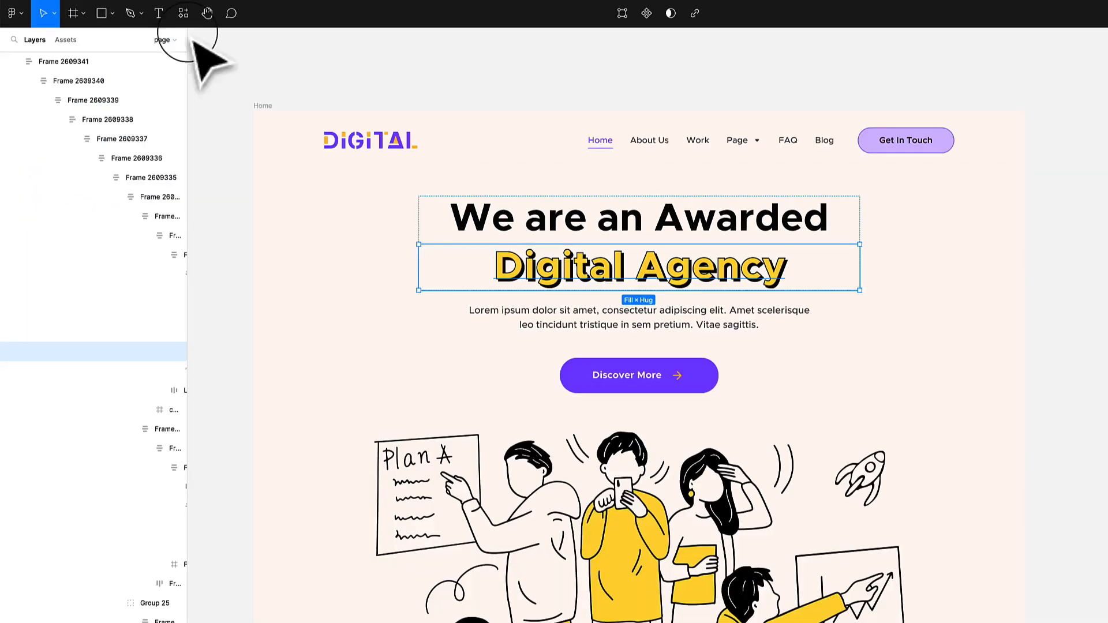
Switch to the Figma design and inspect the font and text style of the "Digital Agency" heading.
click(568, 280)
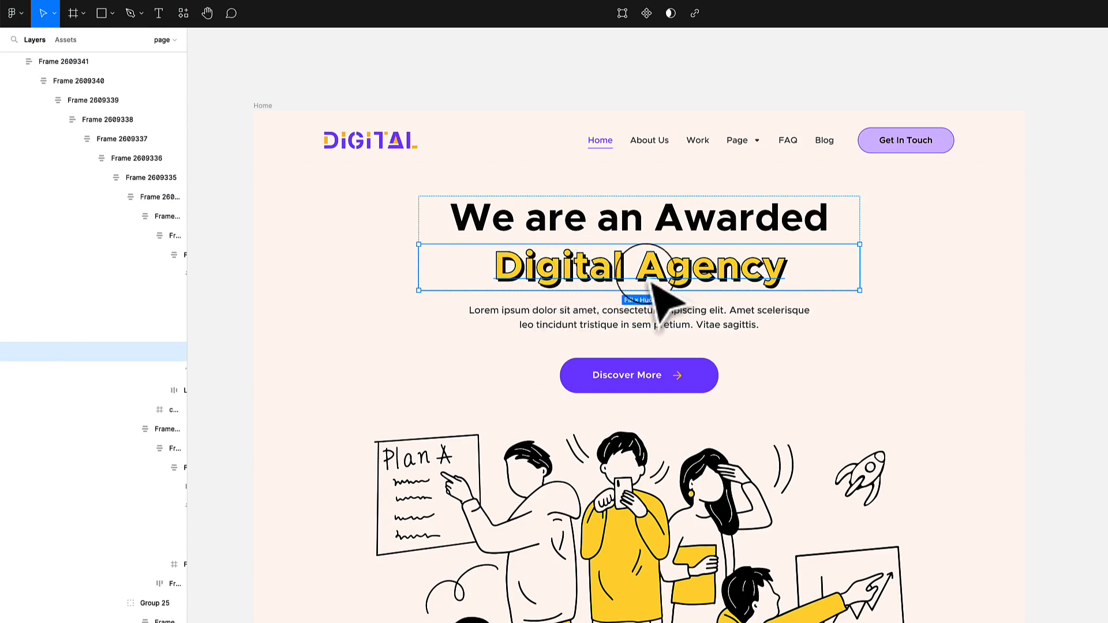
scroll(750, 283, up, 2)
click(412, 278)
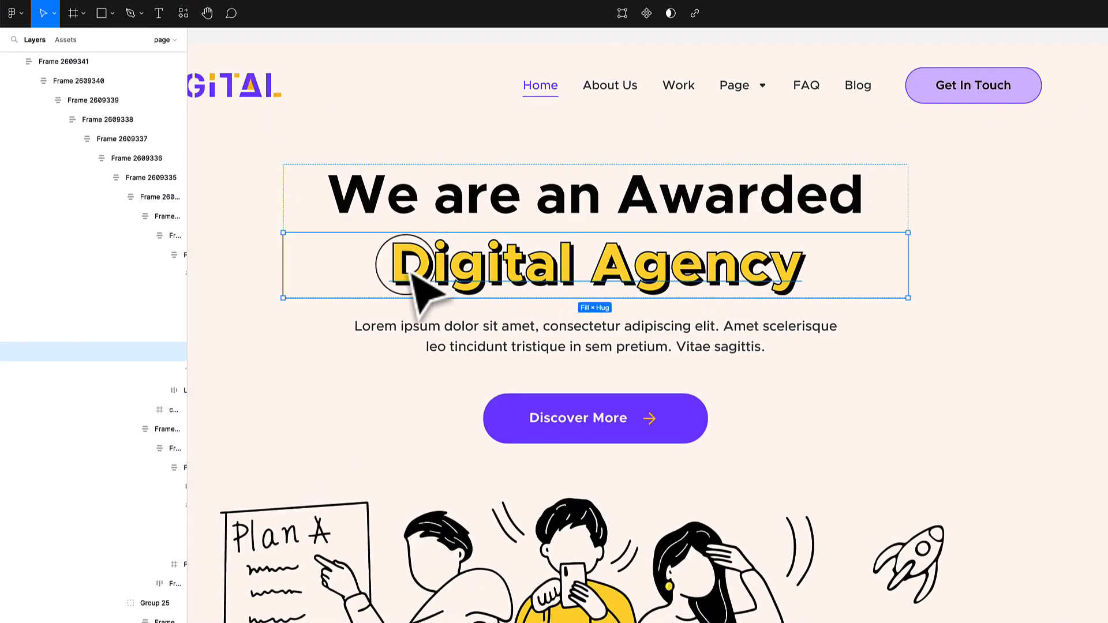
double_click(476, 268)
click(430, 270)
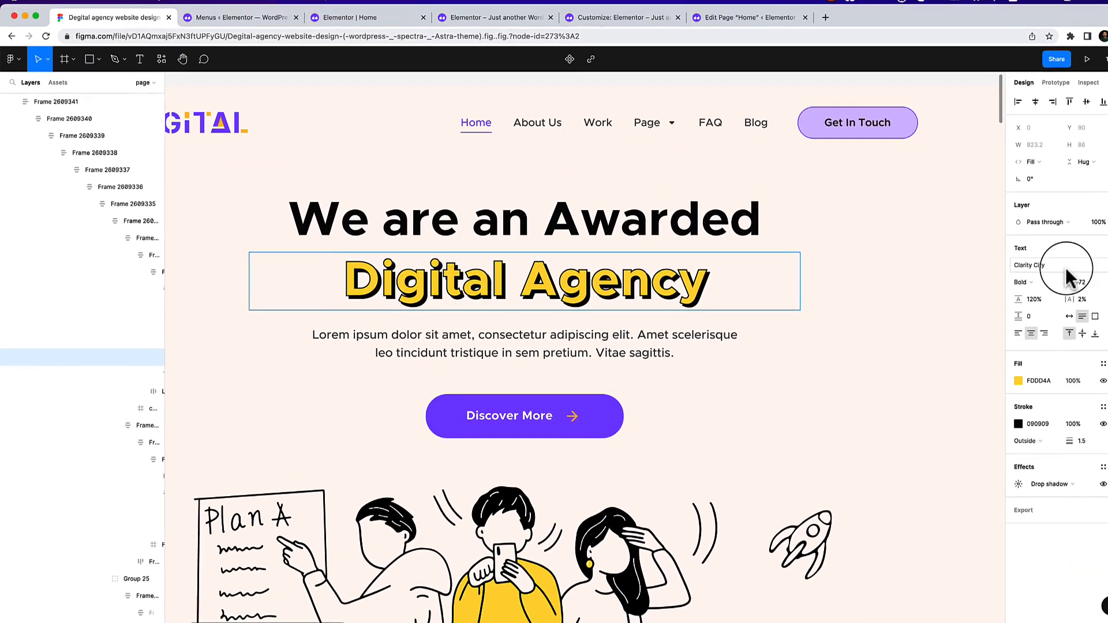
click(1015, 278)
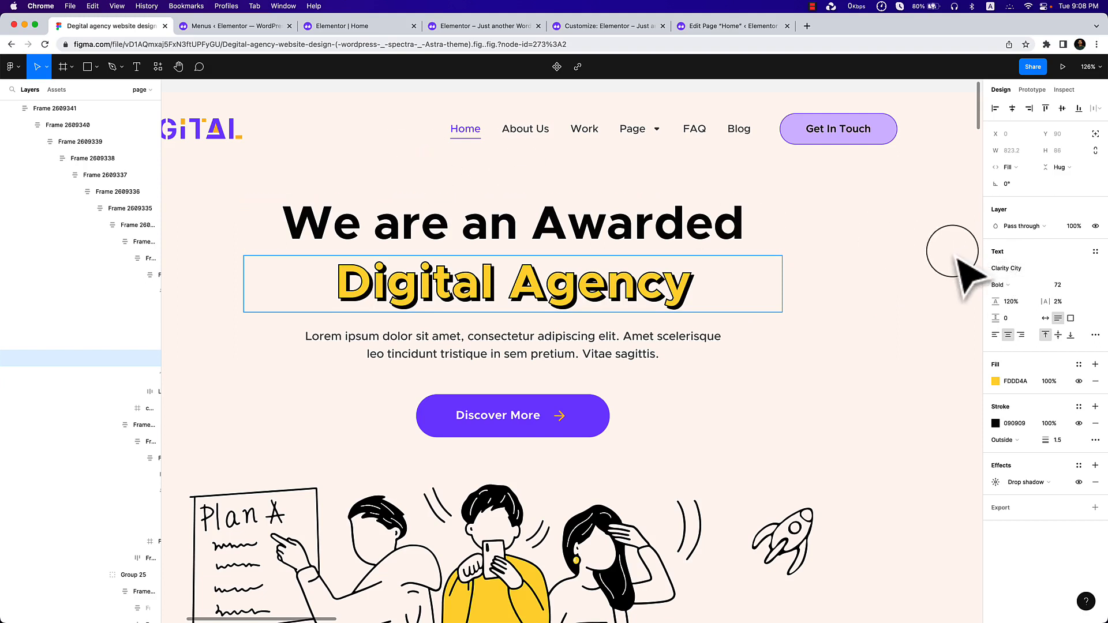
Switch to the WordPress Customizer and search the H1 font list for "cla".
click(462, 26)
click(628, 27)
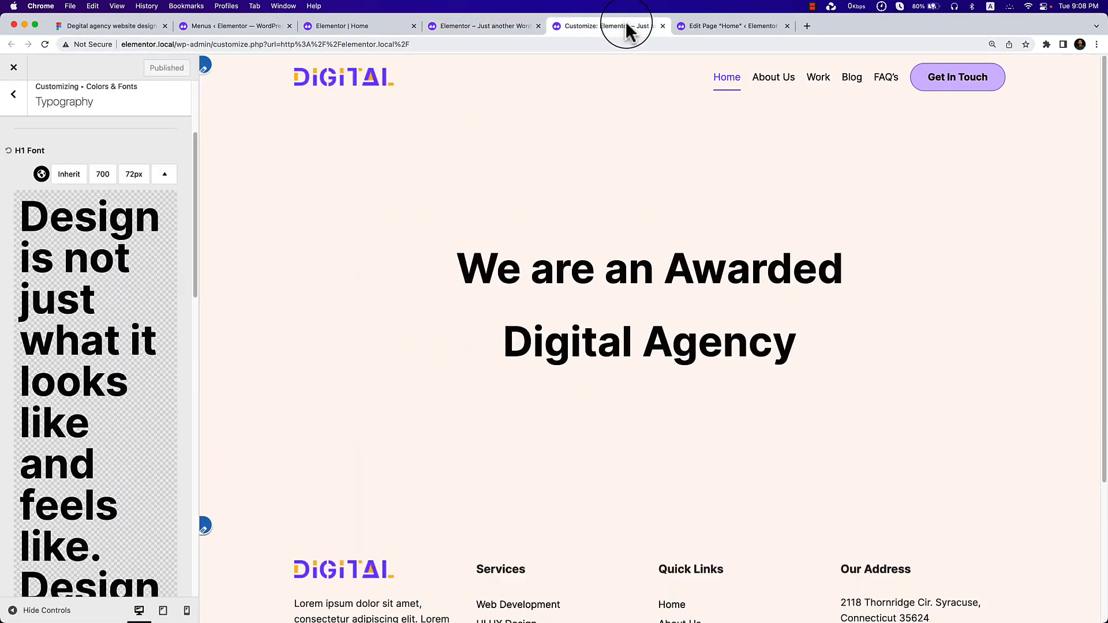
click(75, 174)
text(cla)
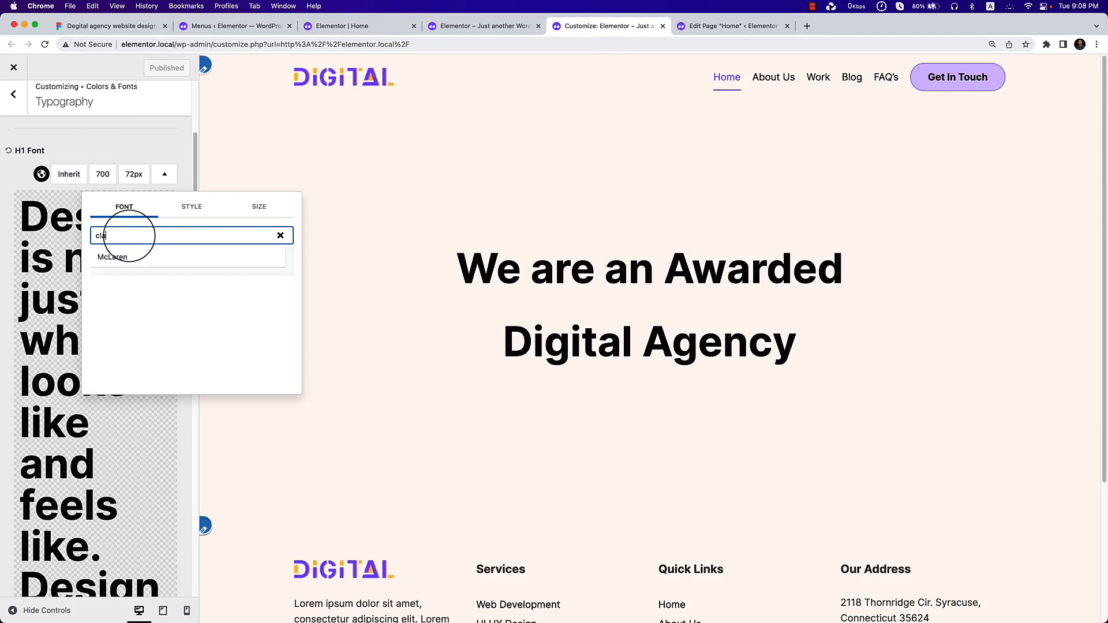
click(281, 234)
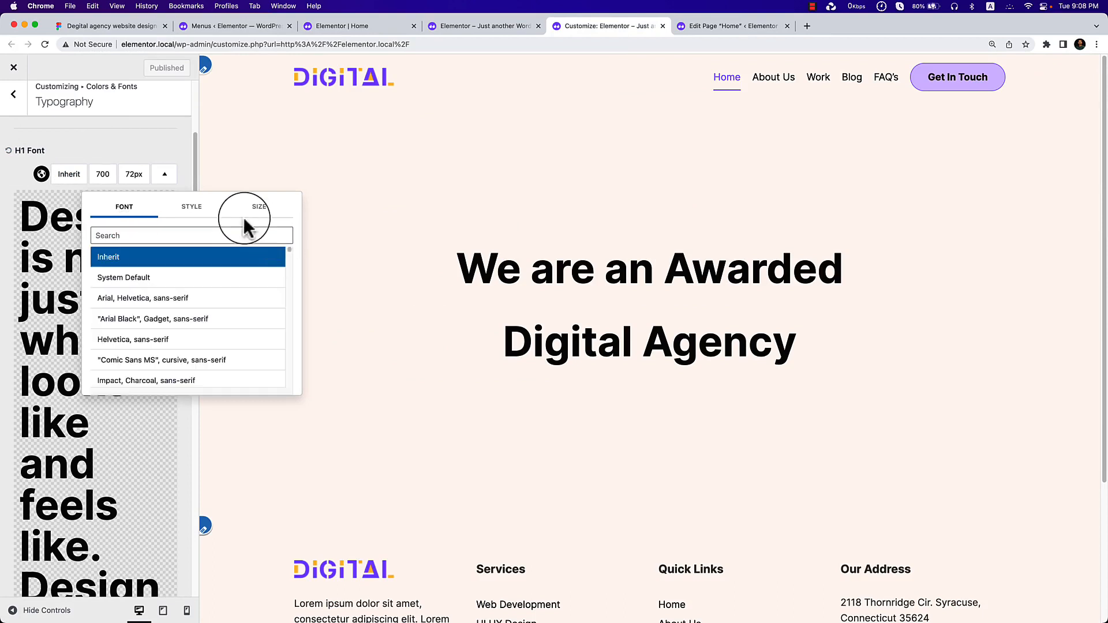
click(69, 174)
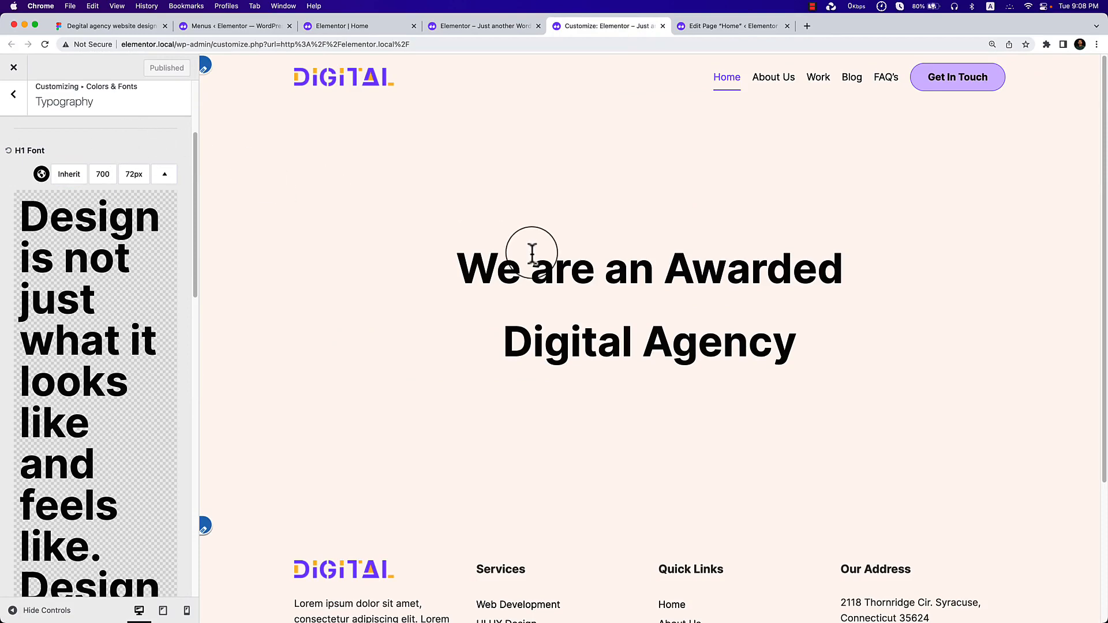
Return to the Elementor editor, unlink the margins of the "We are an Awarded" heading and set its bottom margin to -35 px.
click(475, 34)
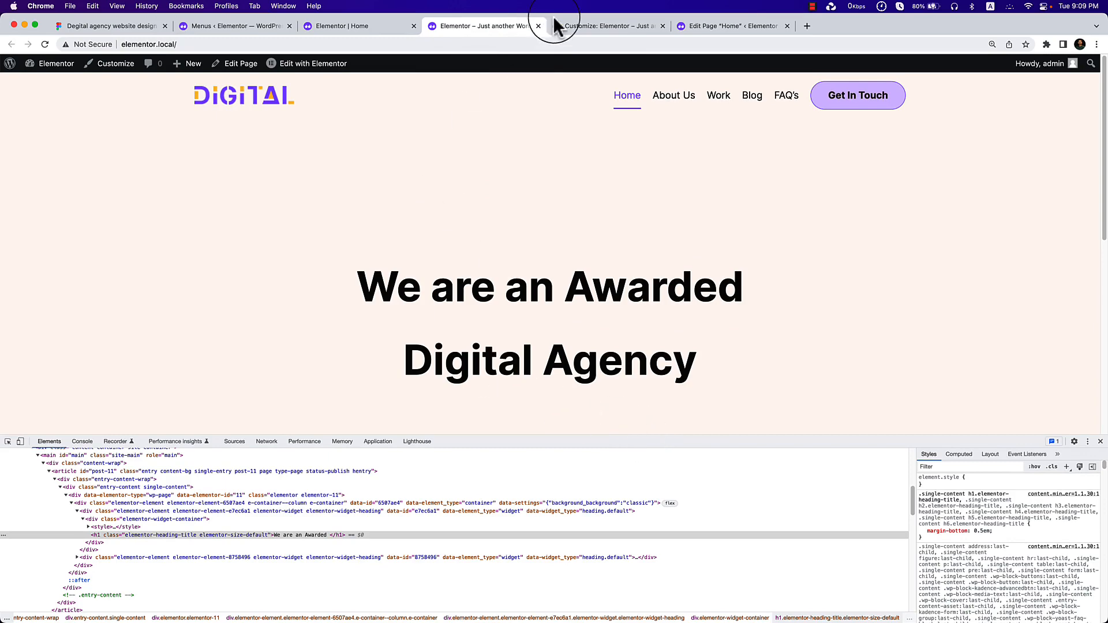
click(728, 26)
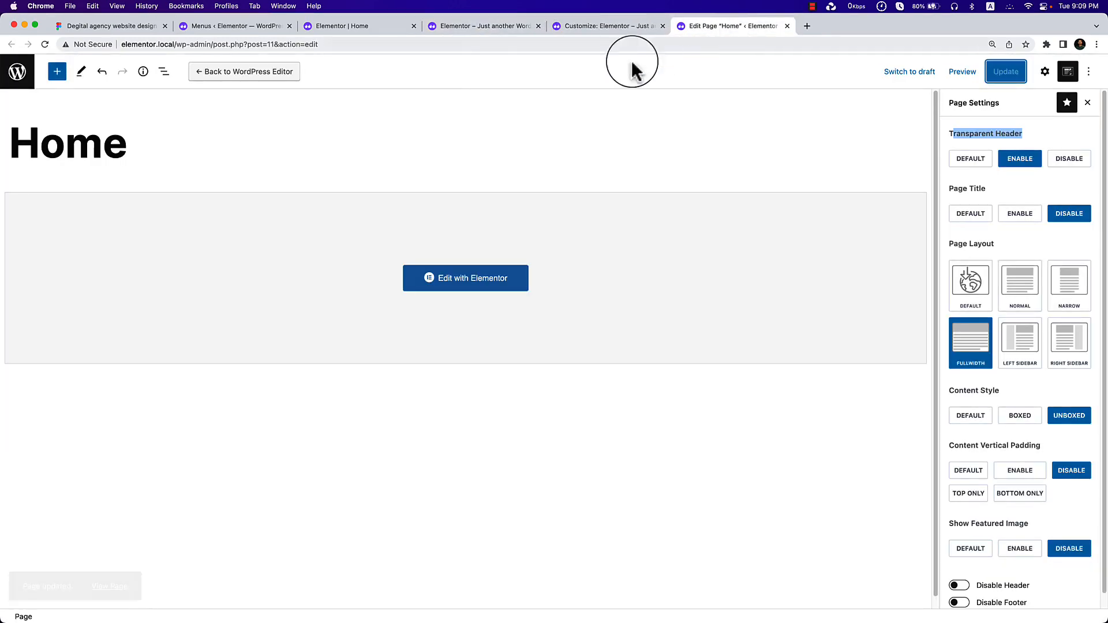
click(335, 27)
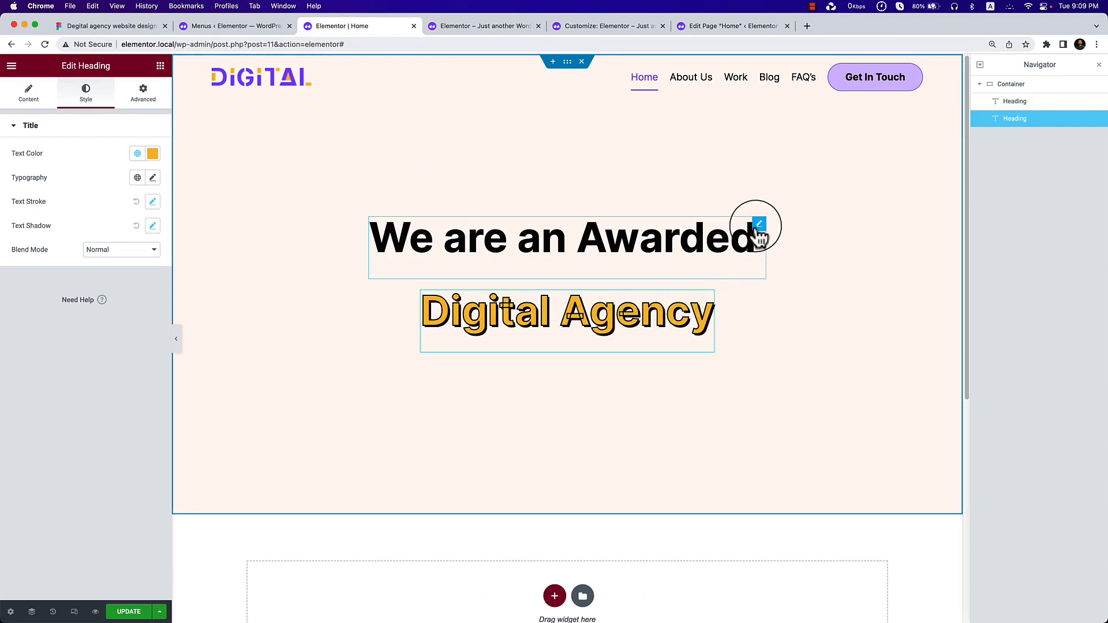
click(759, 226)
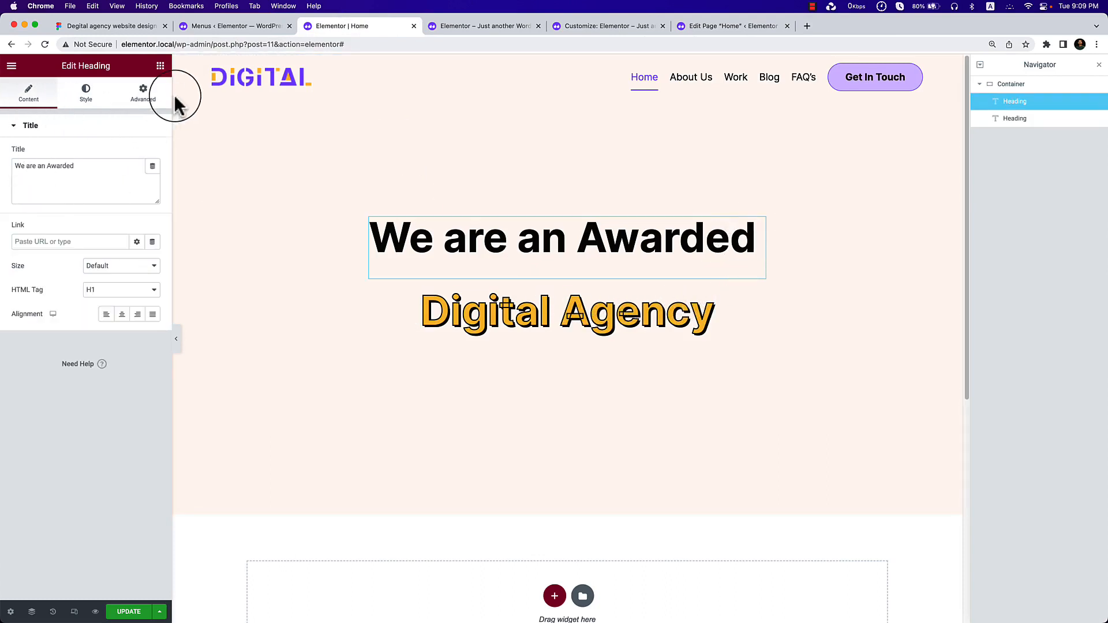
click(160, 66)
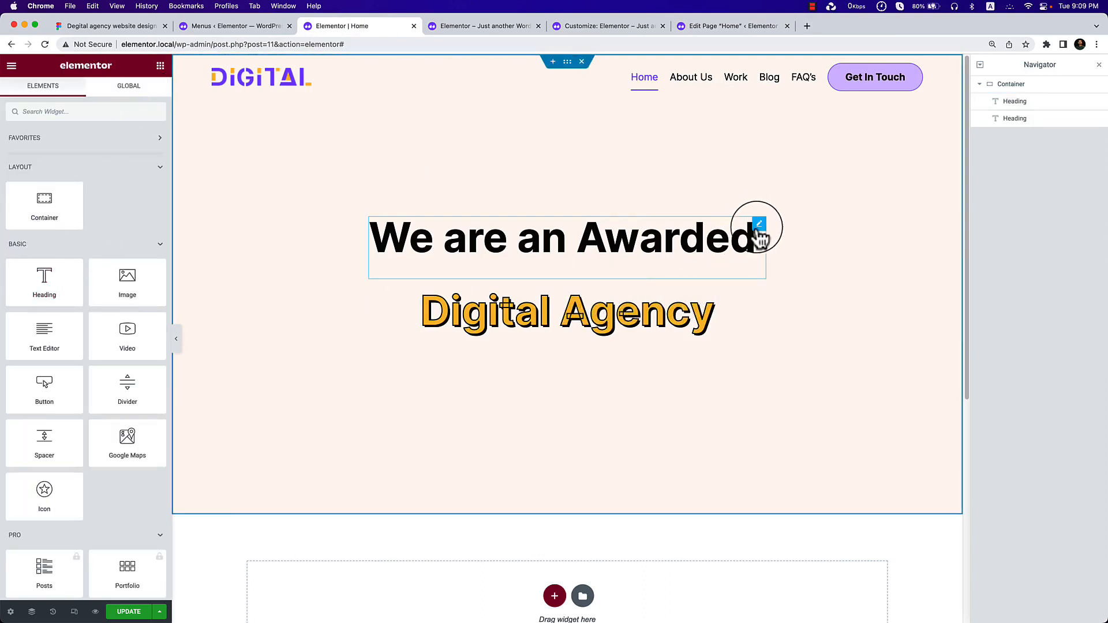
click(759, 225)
click(87, 96)
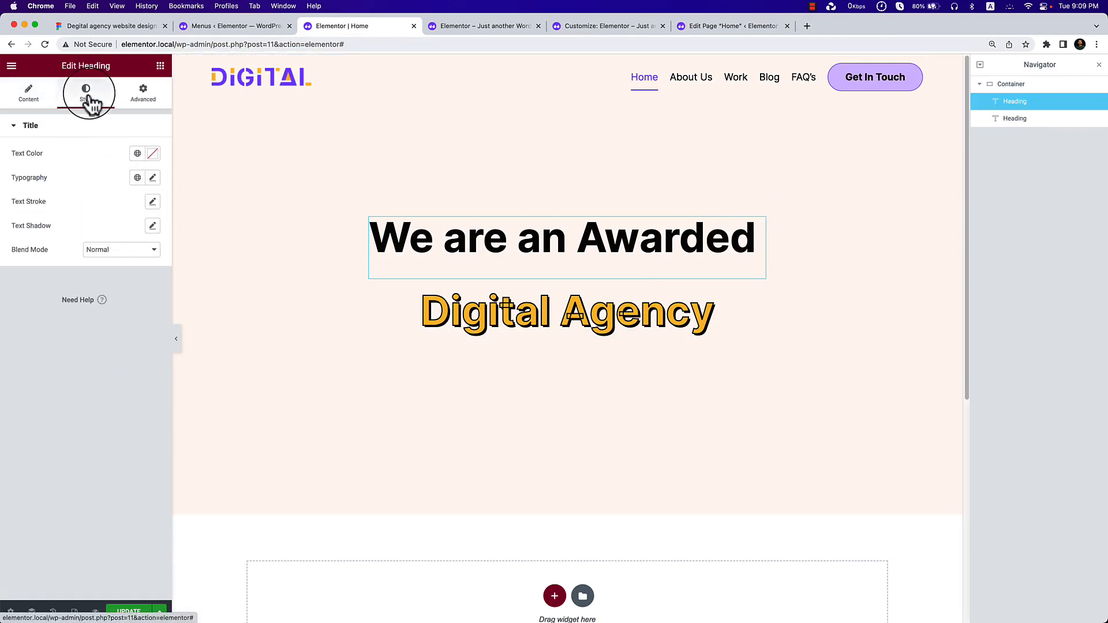
click(140, 96)
click(22, 212)
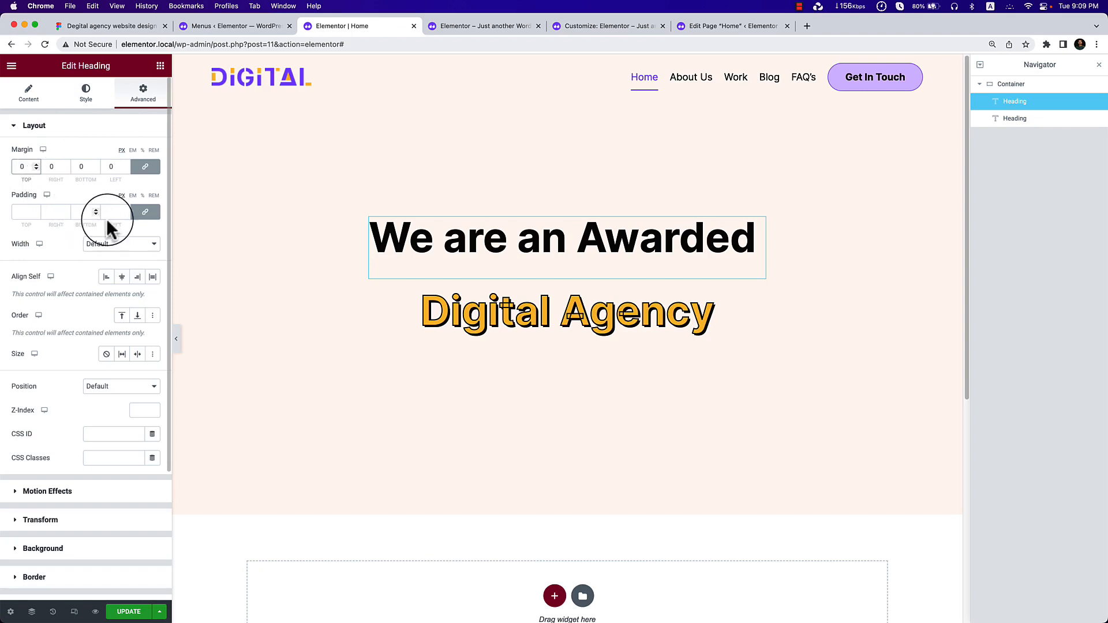
click(145, 166)
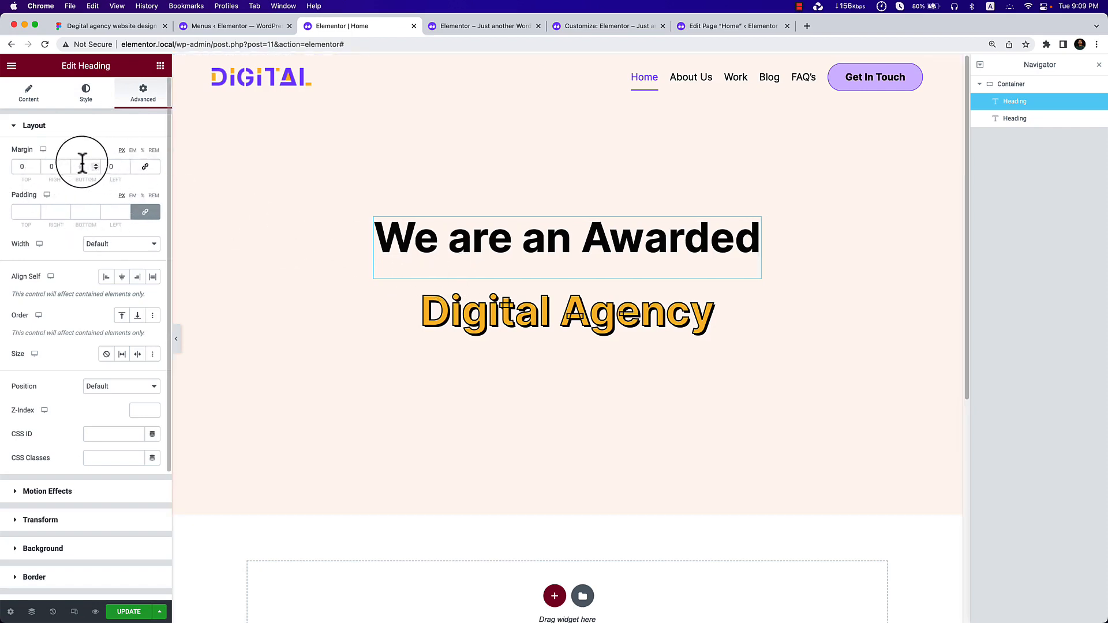
key(Down)
key(Down)
key(Down)
key(Down)
key(Down)
key(Down)
key(Down)
key(Down)
key(Down)
key(Down)
key(Down)
key(Down)
key(Down)
key(Down)
key(Down)
key(Down)
key(Down)
key(Down)
key(Down)
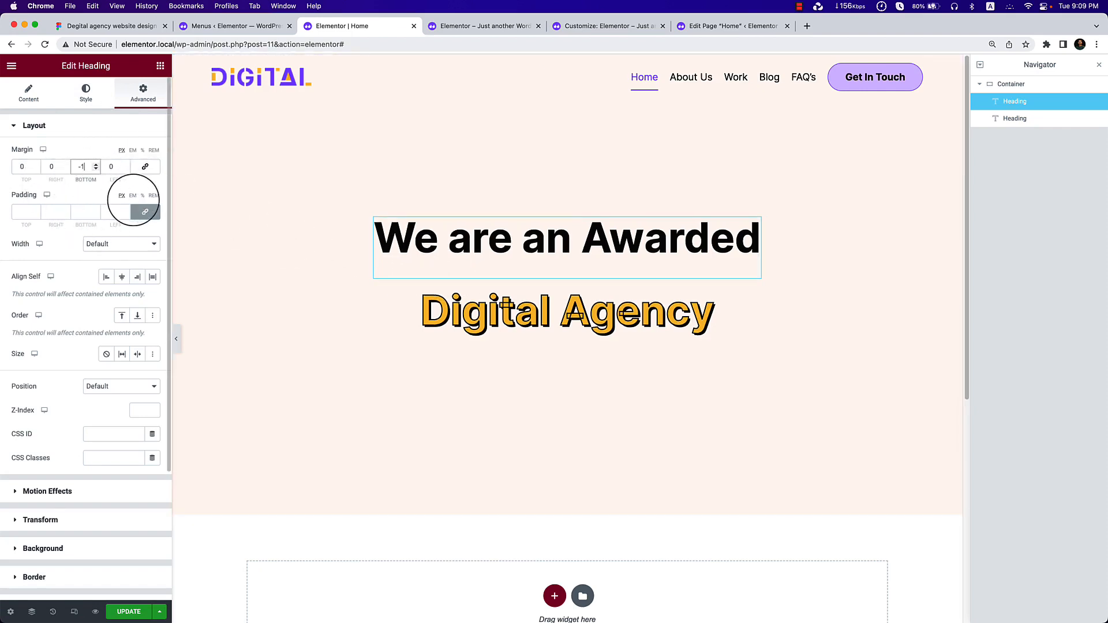
key(Down)
key(Down)
key(Down)
key(Down)
key(Down)
key(Down)
key(Down)
key(Down)
key(Down)
key(Down)
key(Down)
key(Down)
key(Down)
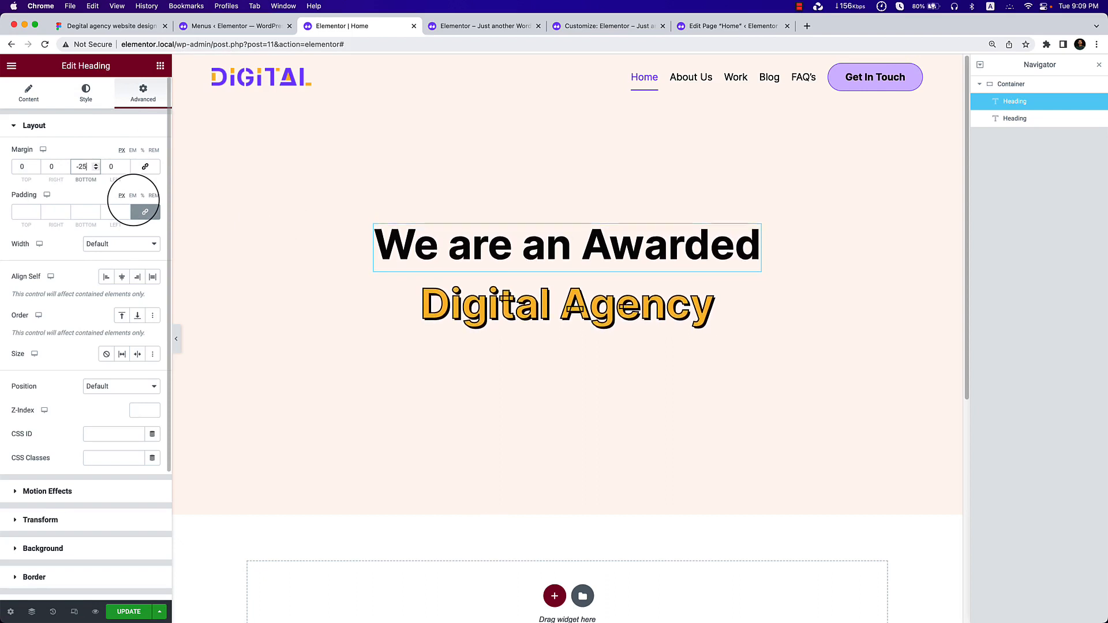
key(Down)
key(Down)
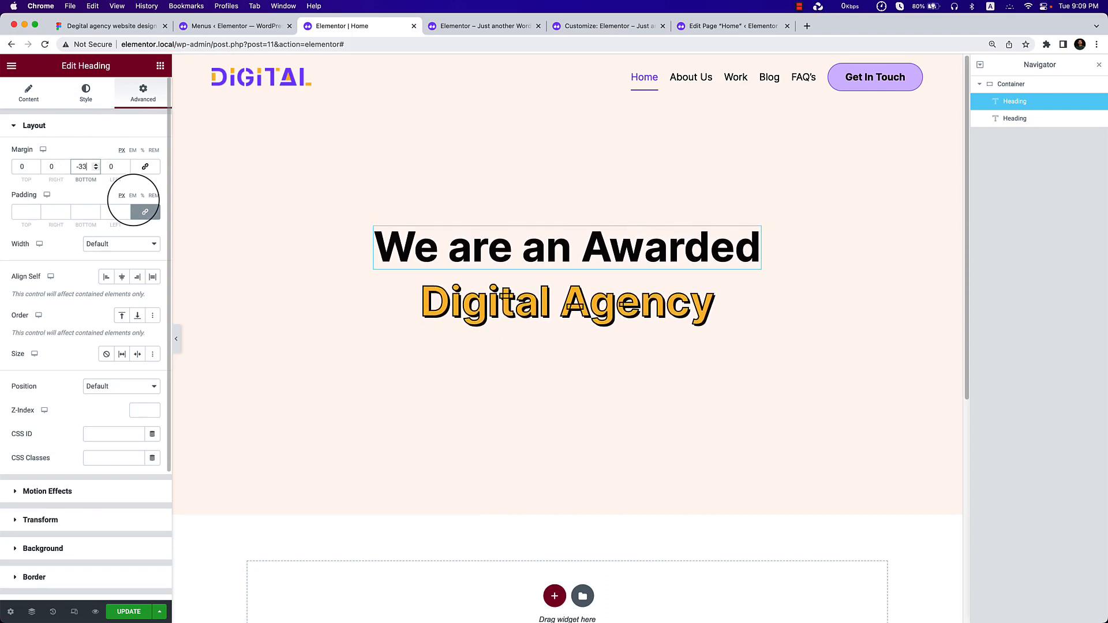
key(Down)
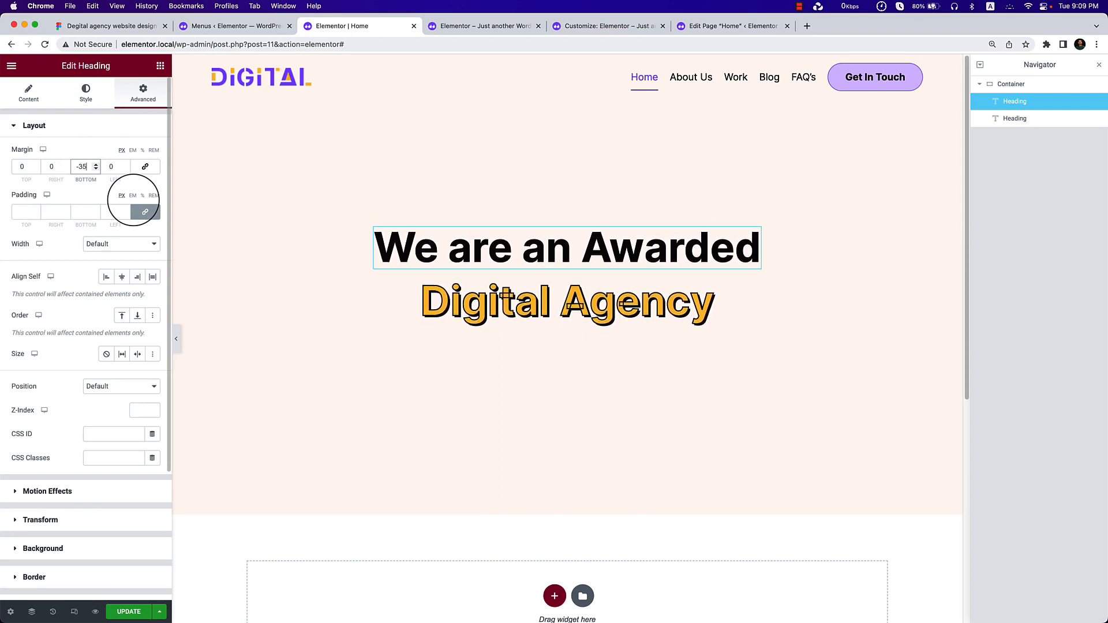
Unlink the margins of the "Digital Agency" heading and set its bottom margin to -35 px.
click(707, 292)
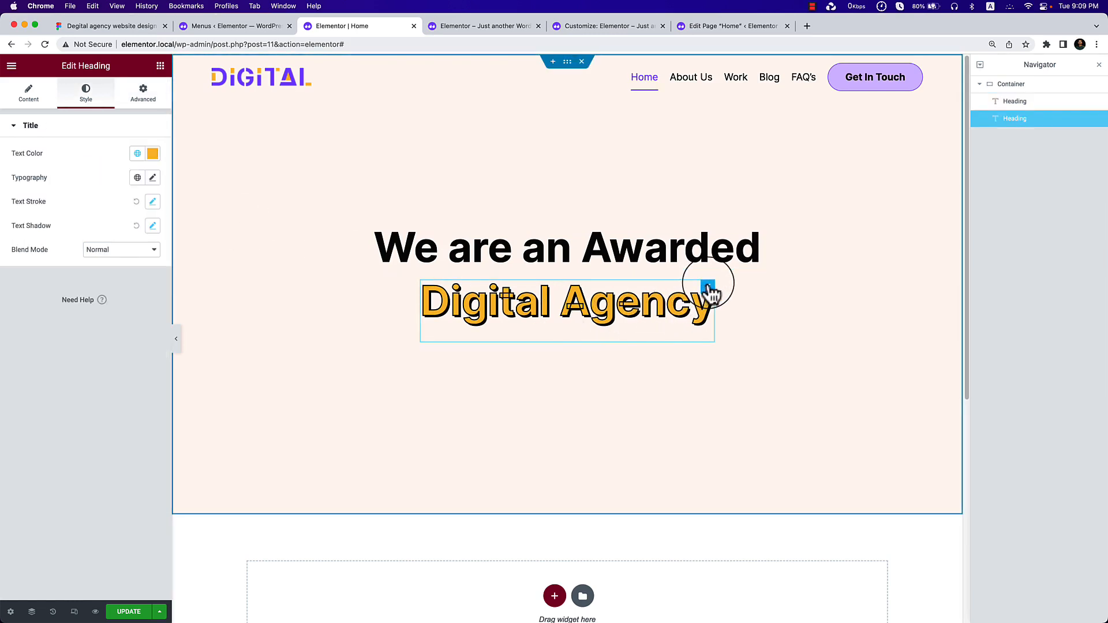
click(149, 98)
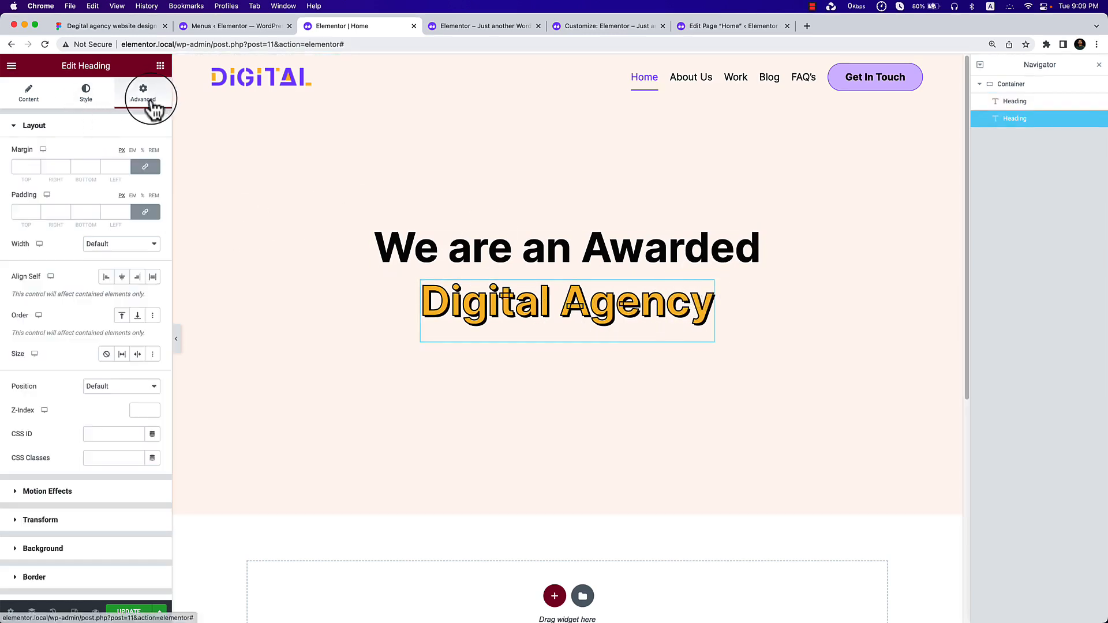
click(145, 166)
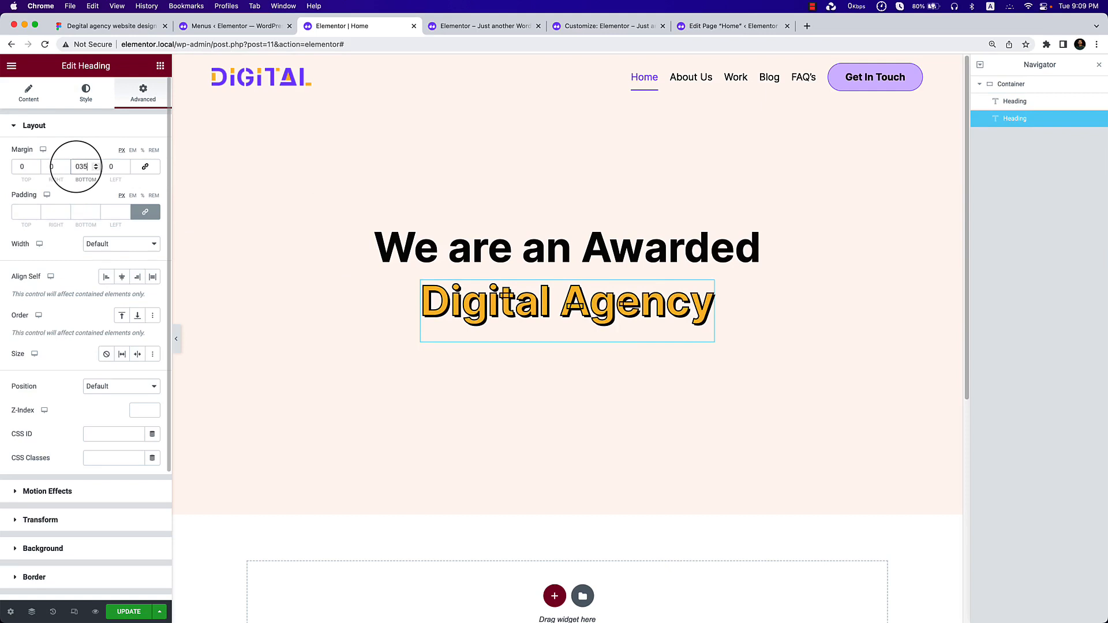
text(-)
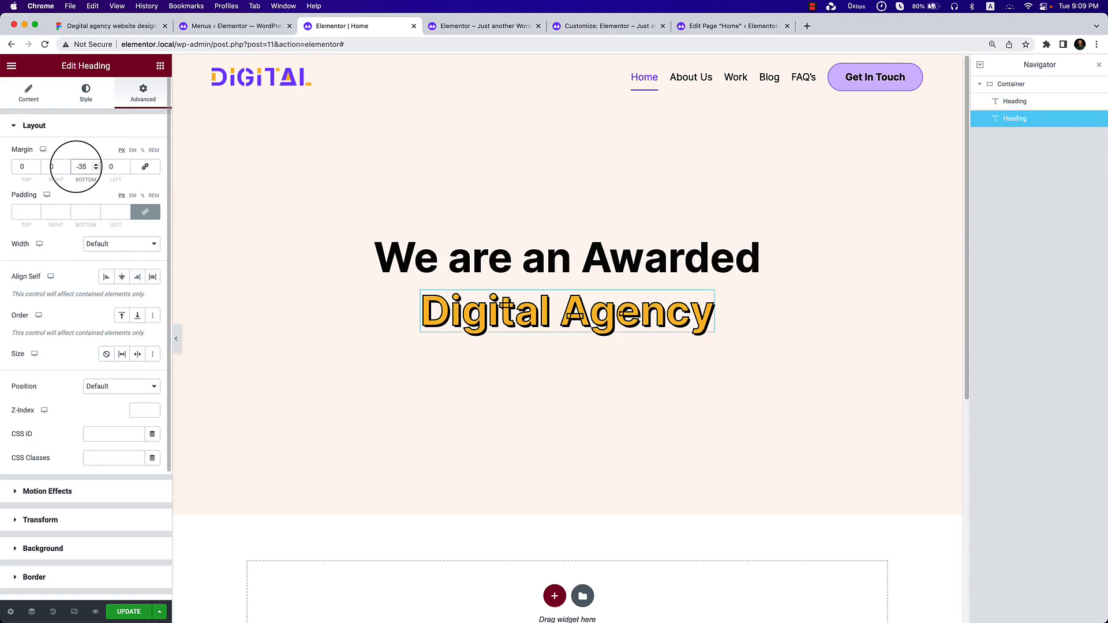
Set the "Digital Agency" heading's top margin to -9 px, and check the heading spacing against the Figma design.
drag(18, 167, 41, 171)
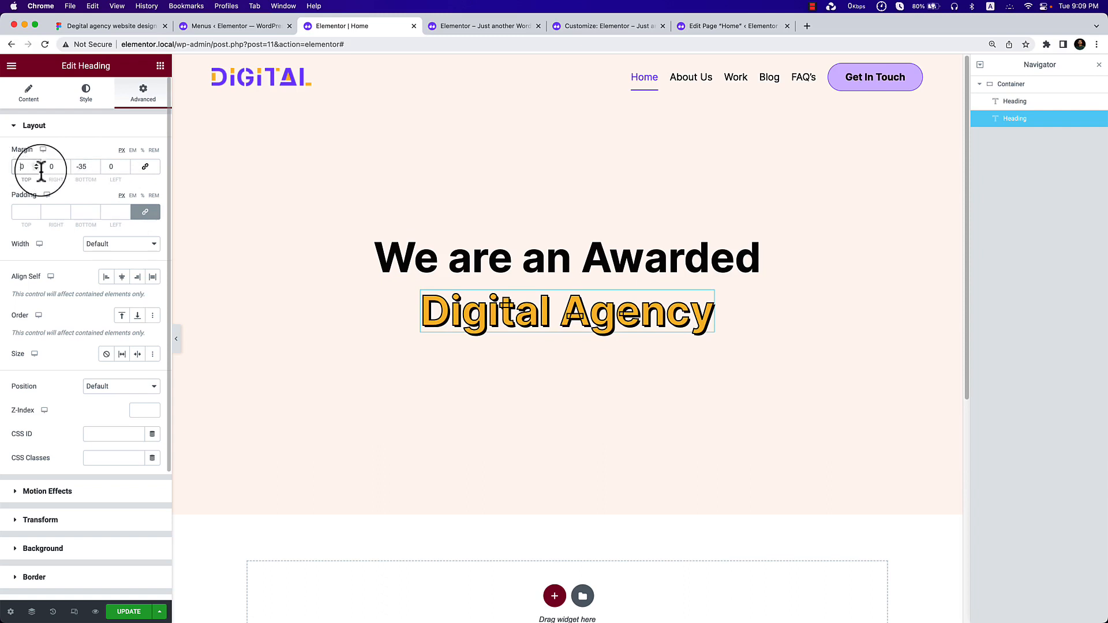
key(Down)
key(Down)
key(Down)
key(Down)
key(Down)
key(Down)
key(Down)
key(Down)
key(Down)
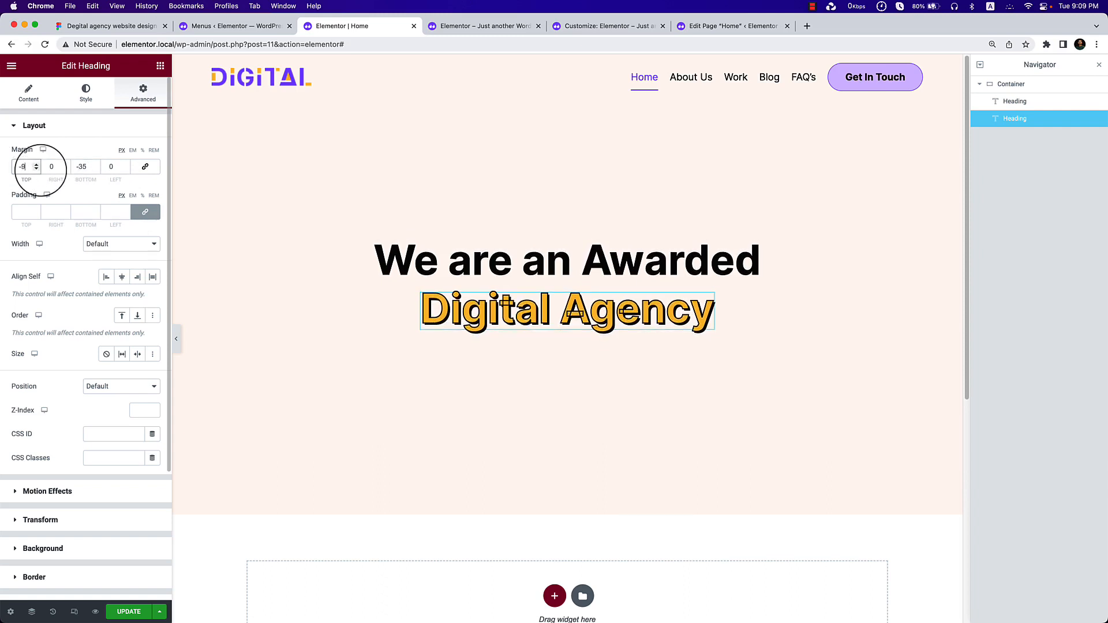
click(122, 27)
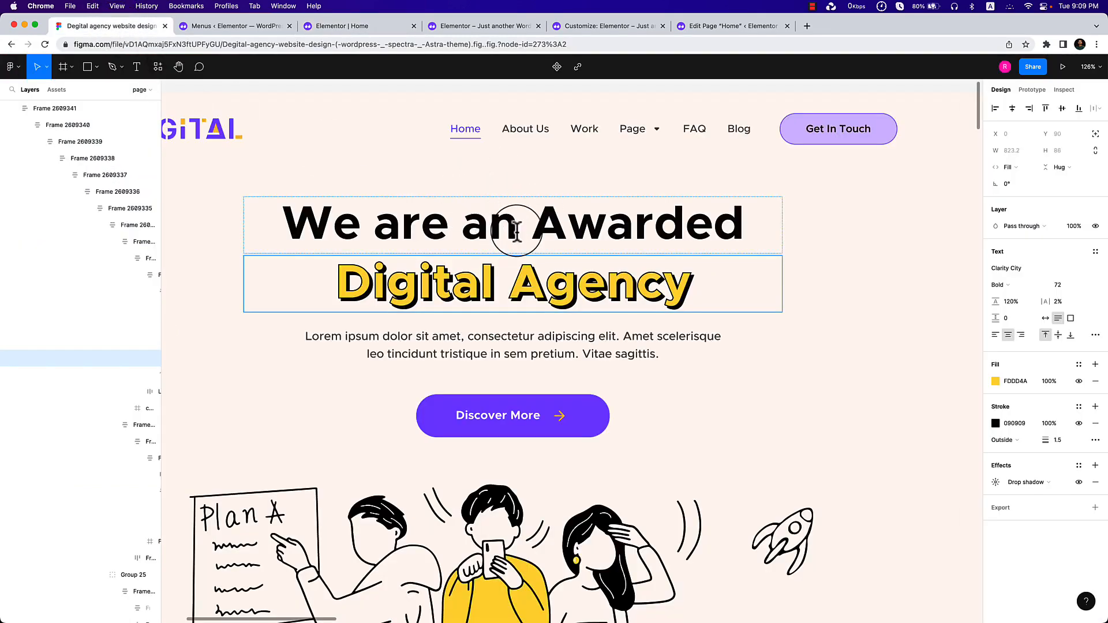
Copy the lorem ipsum paragraph below the "Digital Agency" heading in the Figma design and return to the Elementor editor.
scroll(517, 231, down, 3)
double_click(529, 326)
key(super+c)
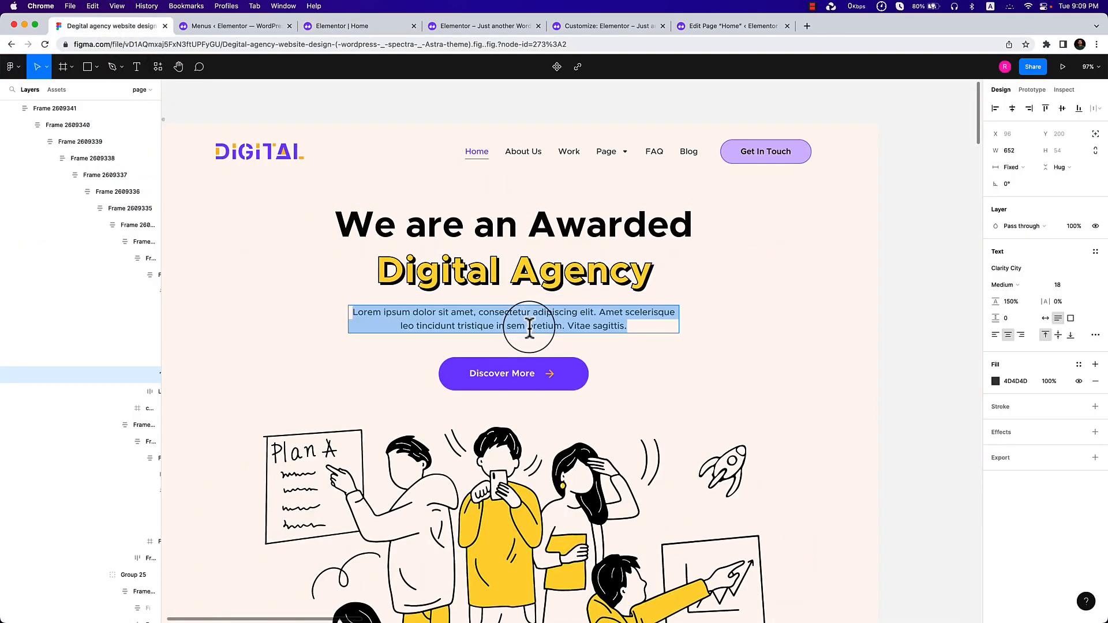
click(487, 26)
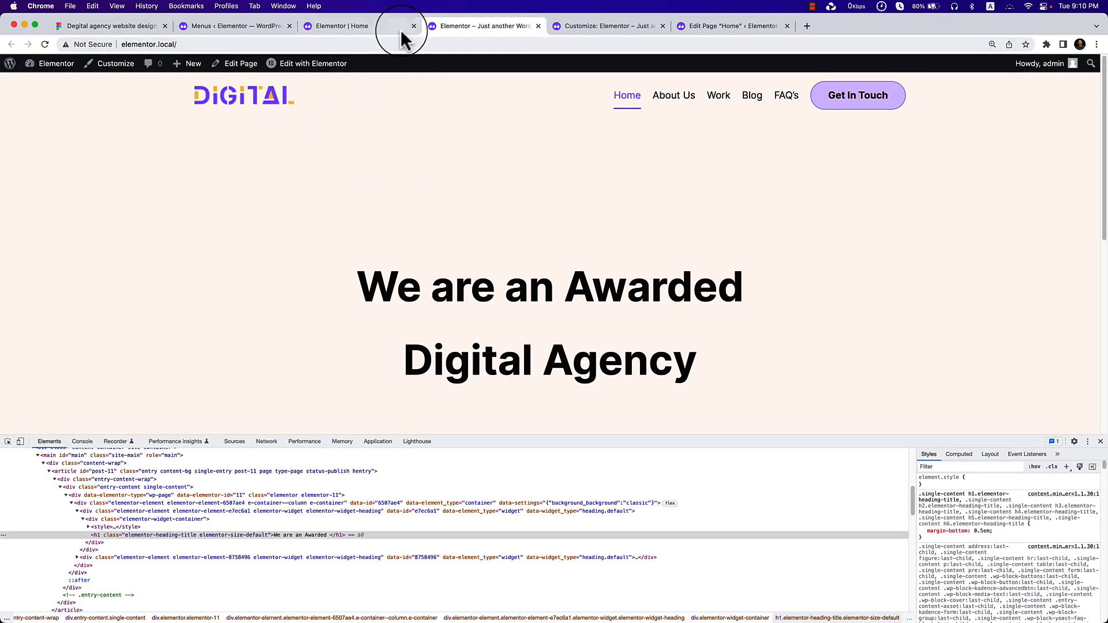
click(363, 27)
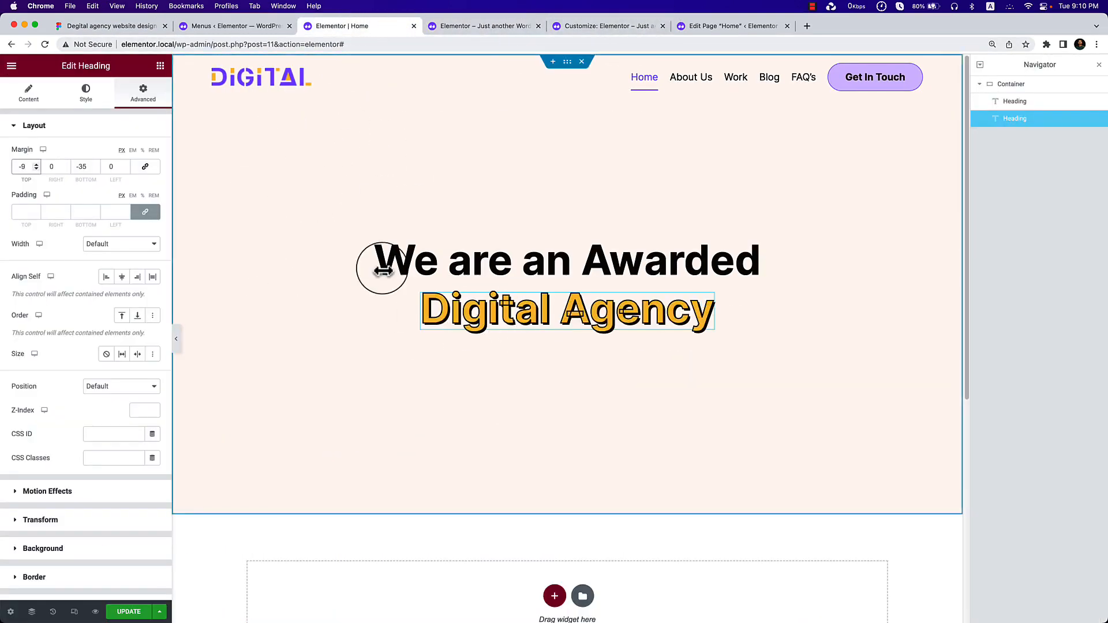
Add a Text Editor widget below the "Digital Agency" heading and replace its placeholder text with the copied paragraph.
click(160, 65)
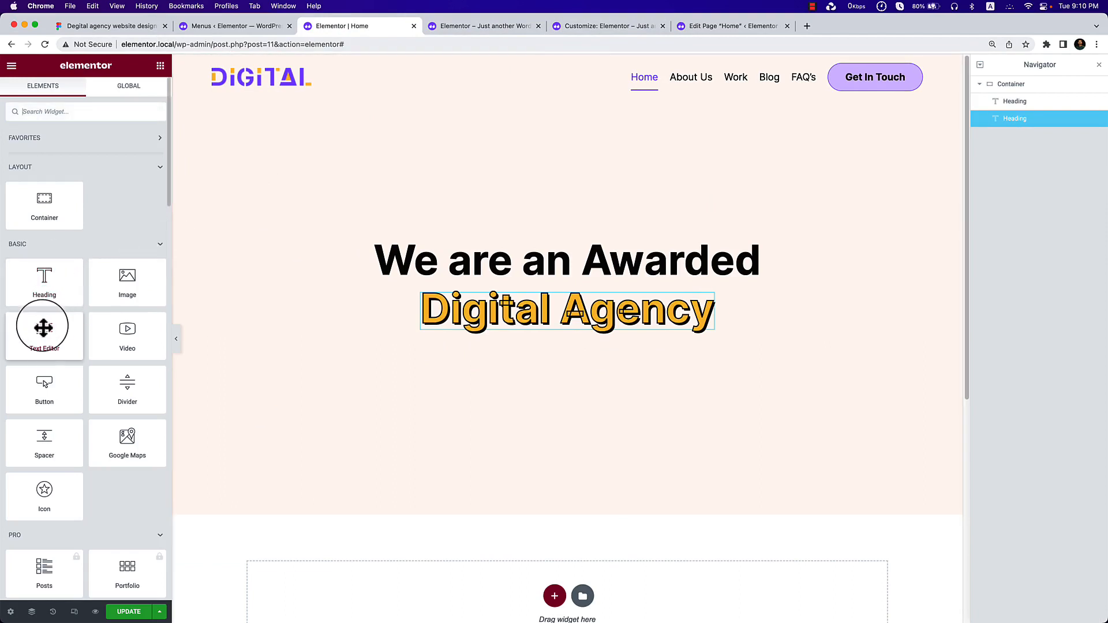
drag(40, 324, 552, 329)
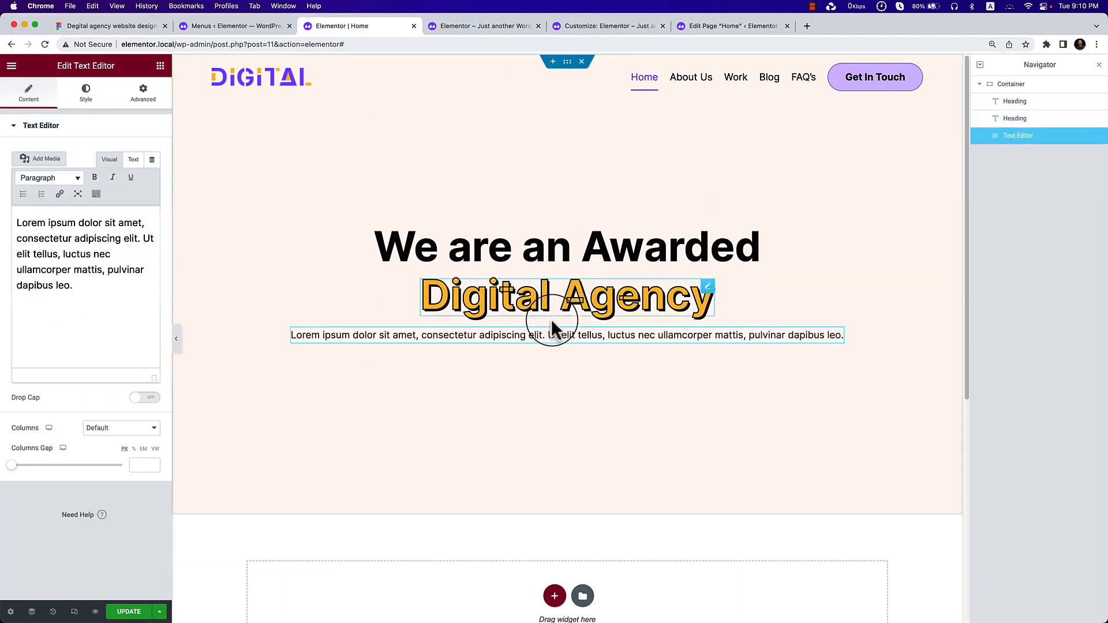
triple_click(106, 235)
key(super+v)
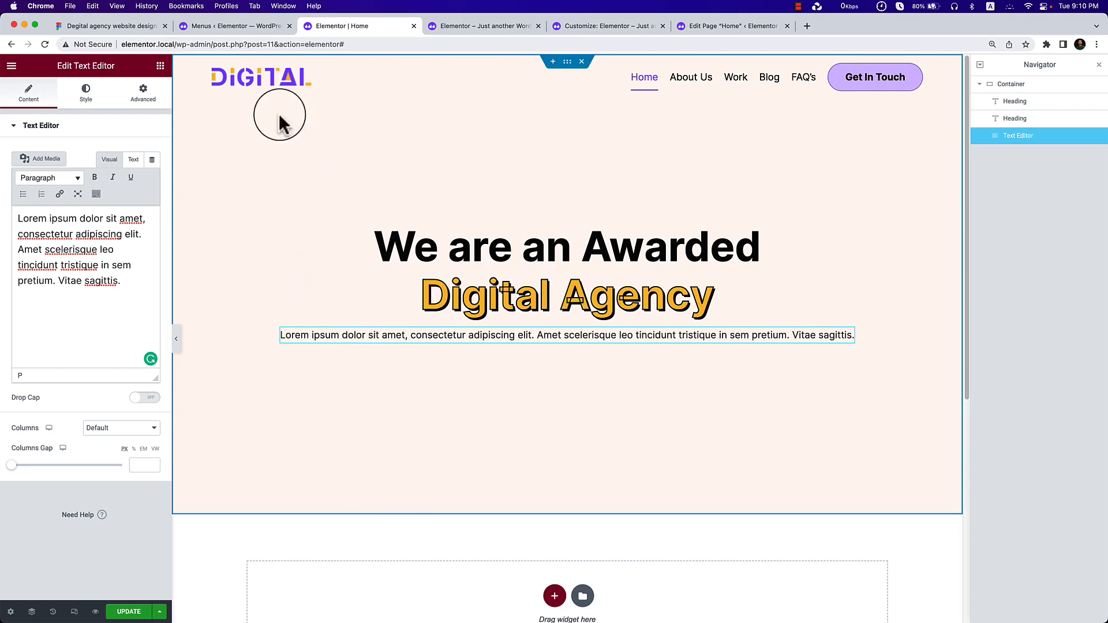
Add a container below the "Digital Agency" heading, move the paragraph into it, and set the container's boxed width to 577 px.
click(159, 66)
drag(53, 207, 581, 320)
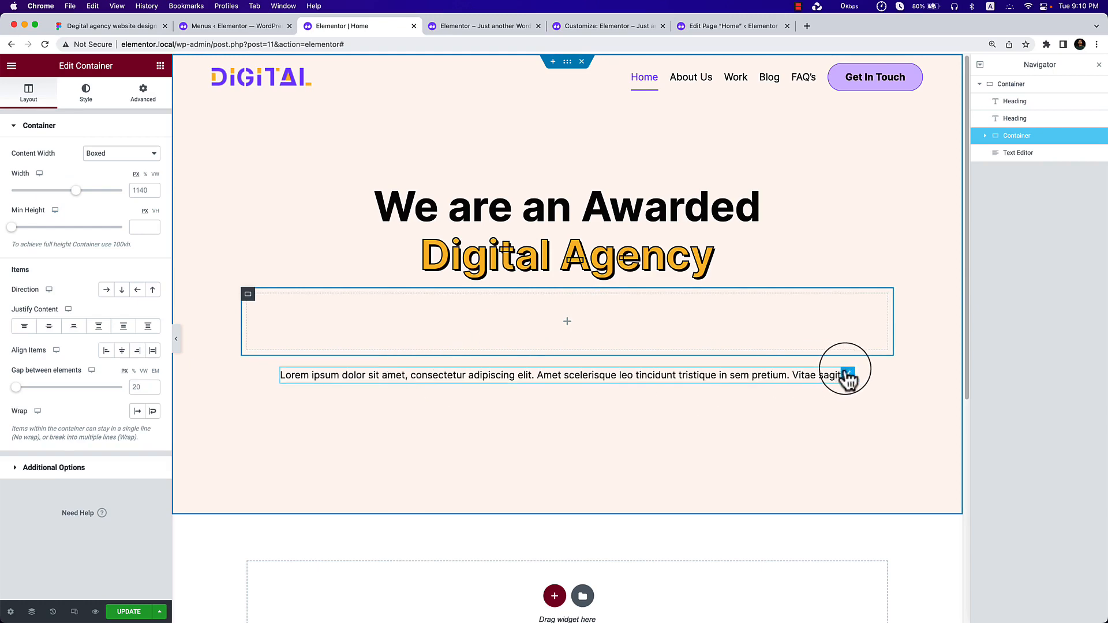
drag(846, 375, 669, 323)
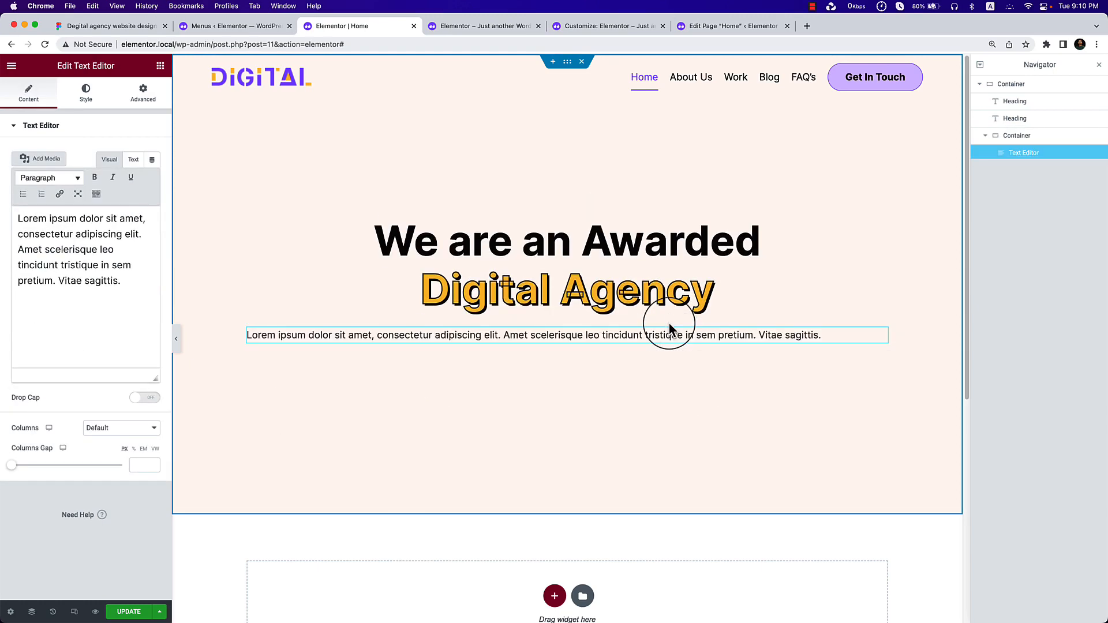
click(1027, 136)
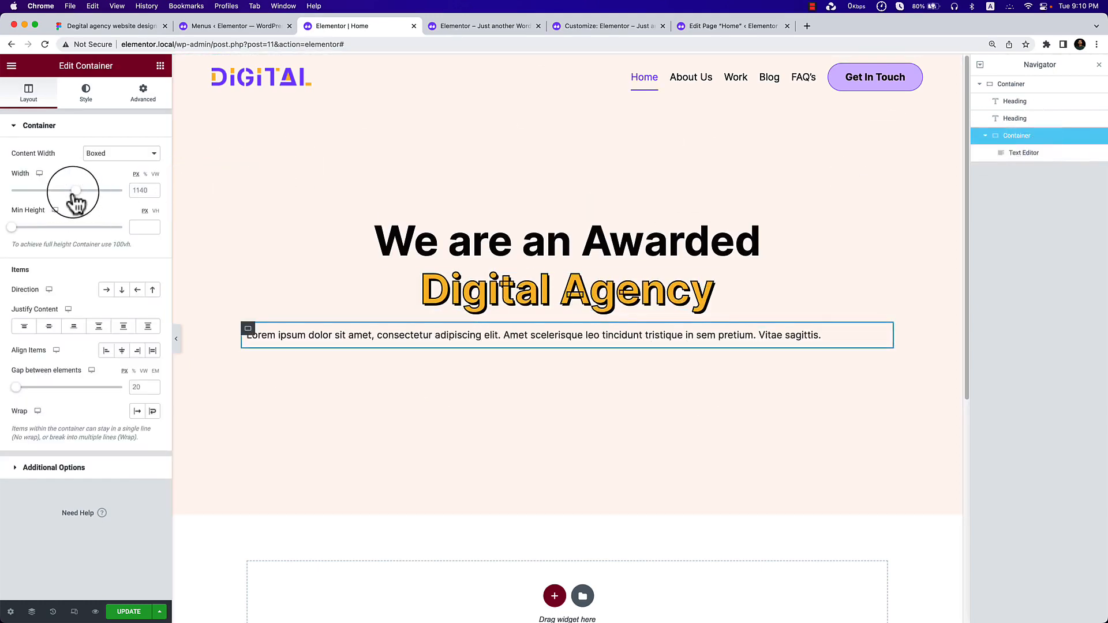
drag(74, 188, 20, 209)
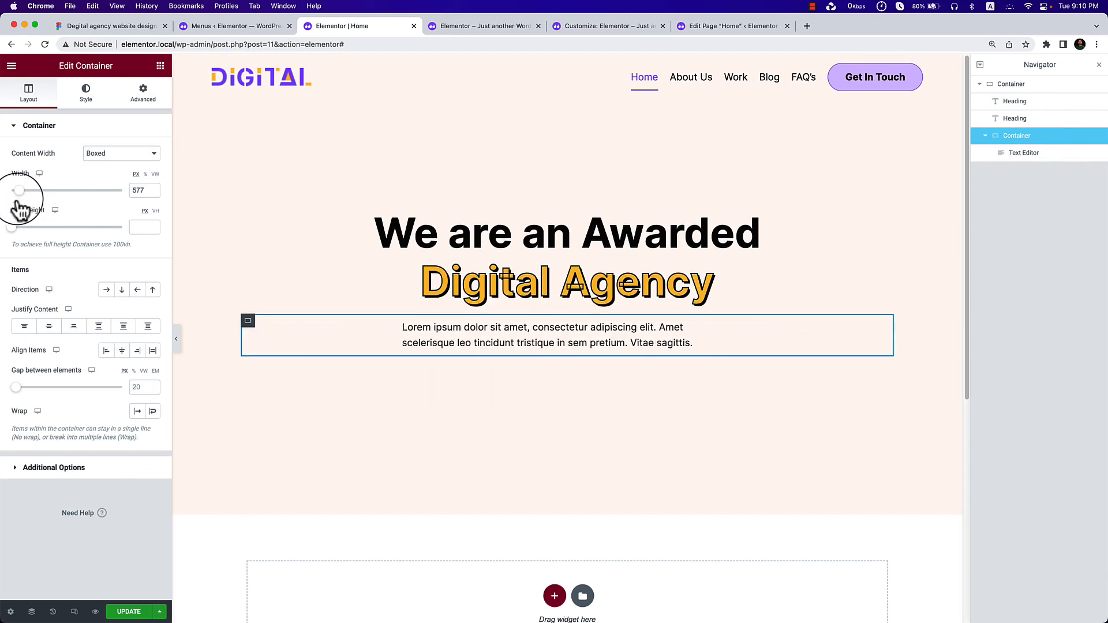
Center-align the hero paragraph's text and preview the page without the editing panel.
click(601, 336)
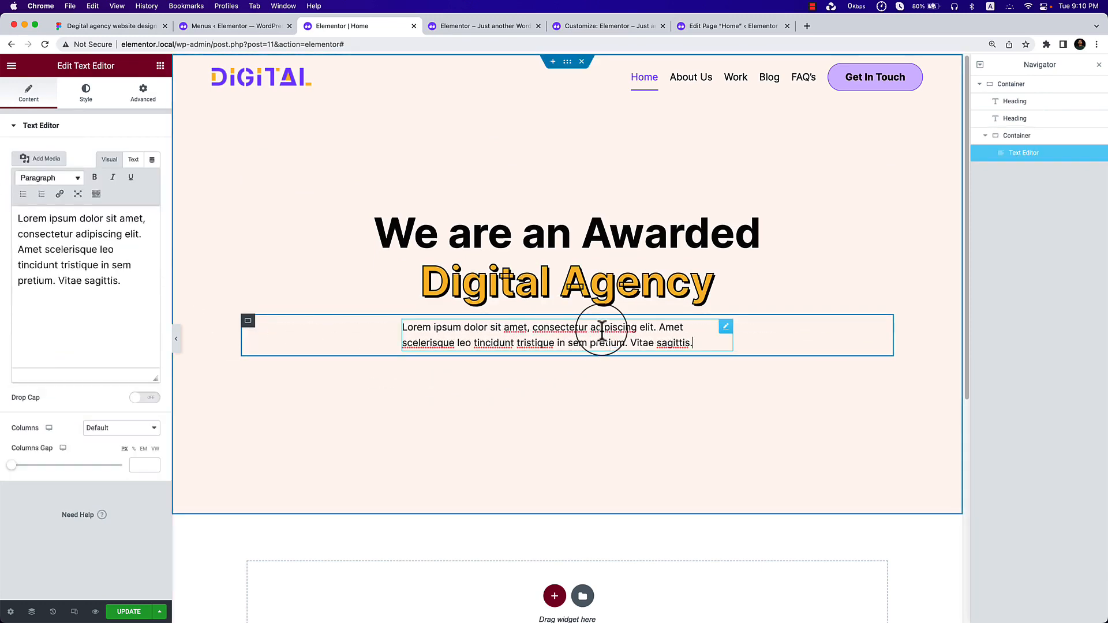
click(87, 97)
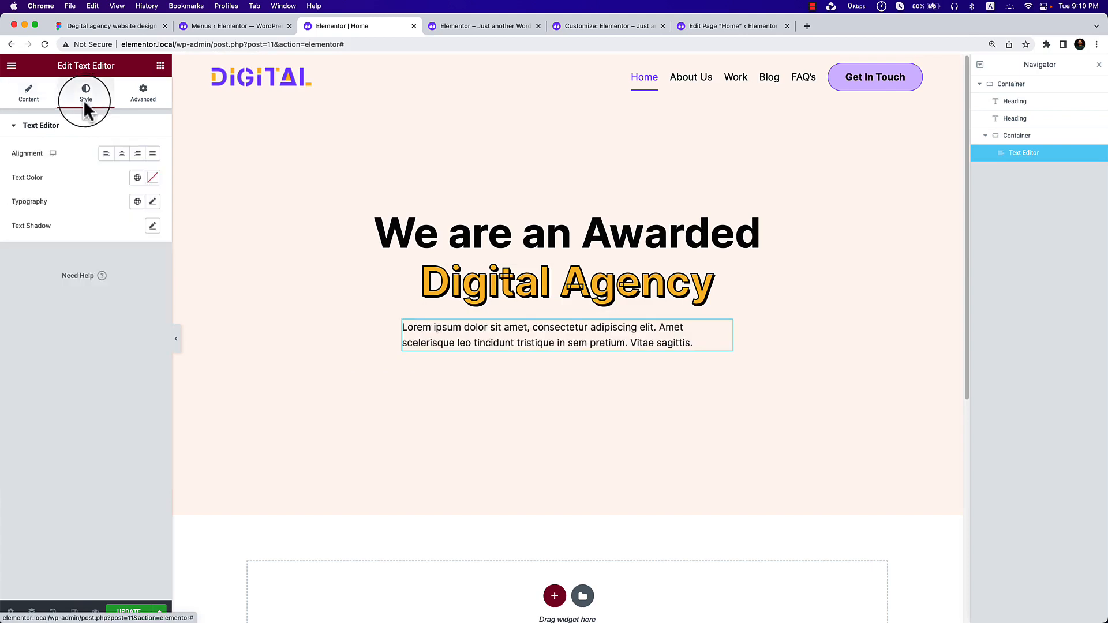
click(122, 153)
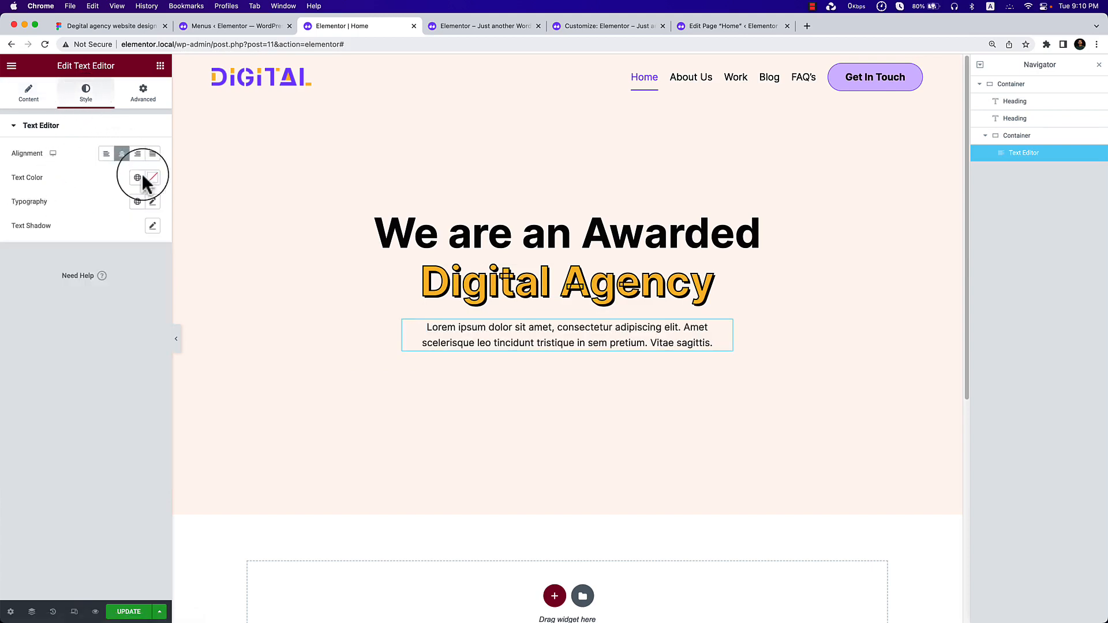
click(177, 346)
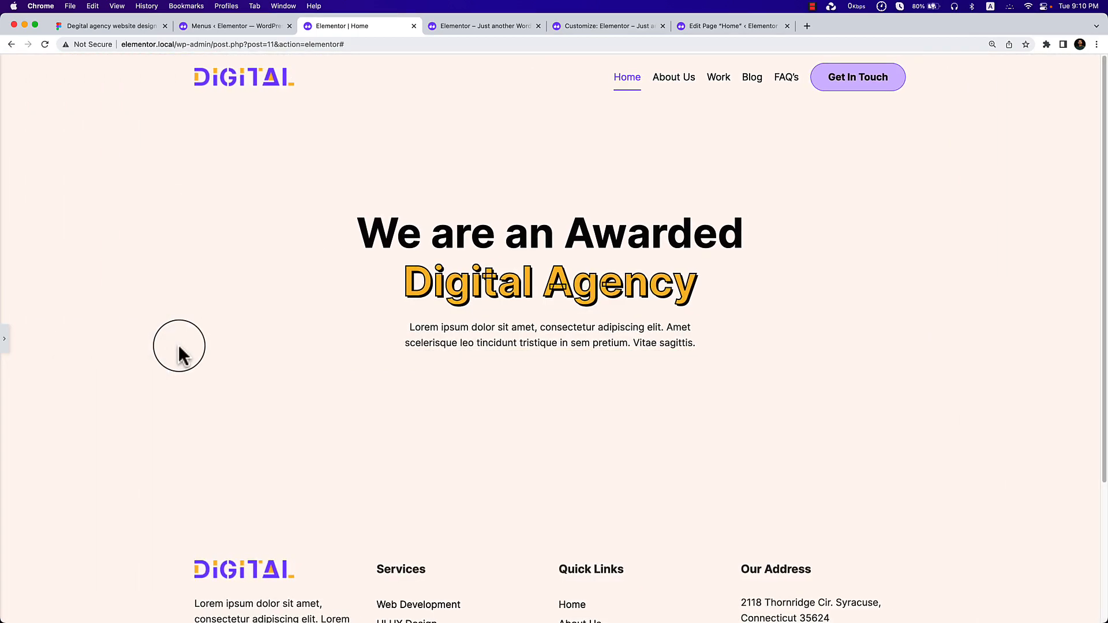
Switch to the Figma design, select the "Discover More" button label, and return to the Elementor editor.
click(111, 27)
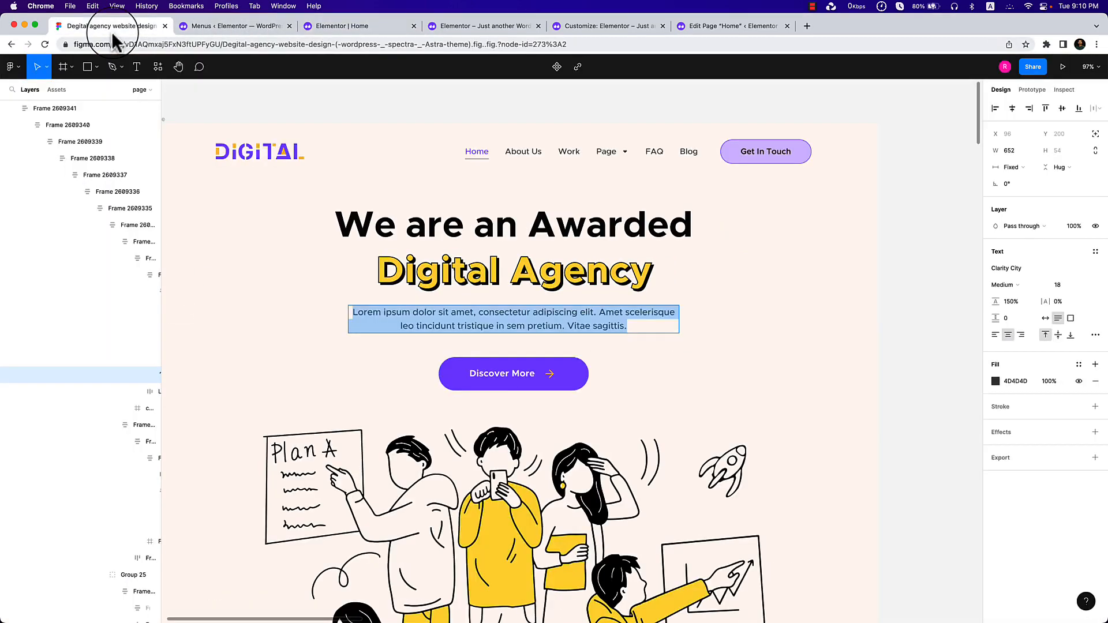
double_click(513, 373)
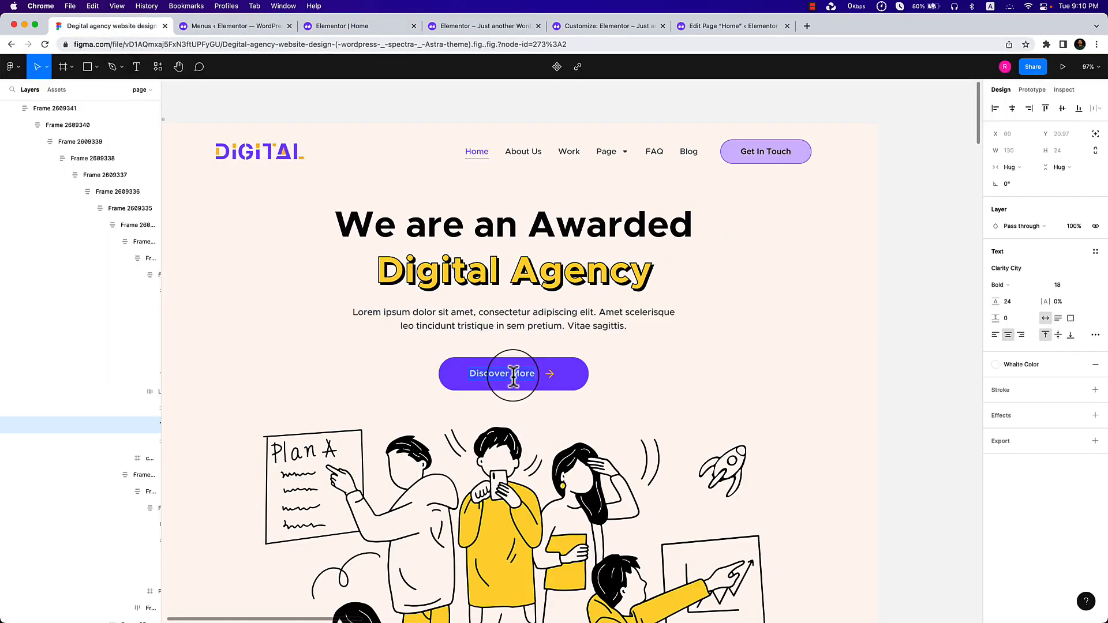
click(245, 45)
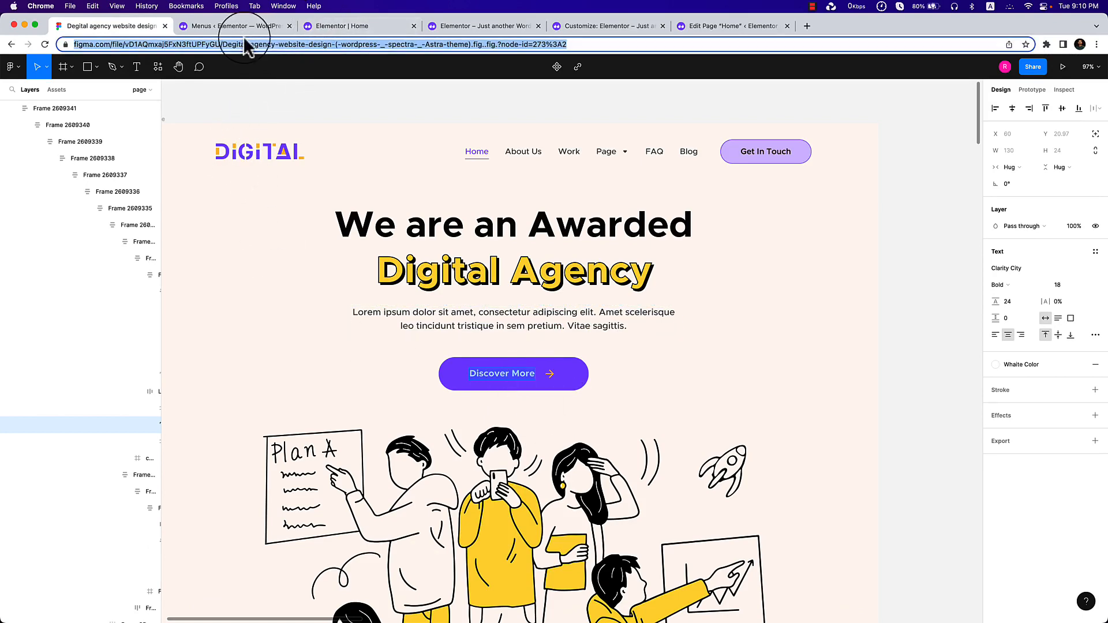
click(247, 28)
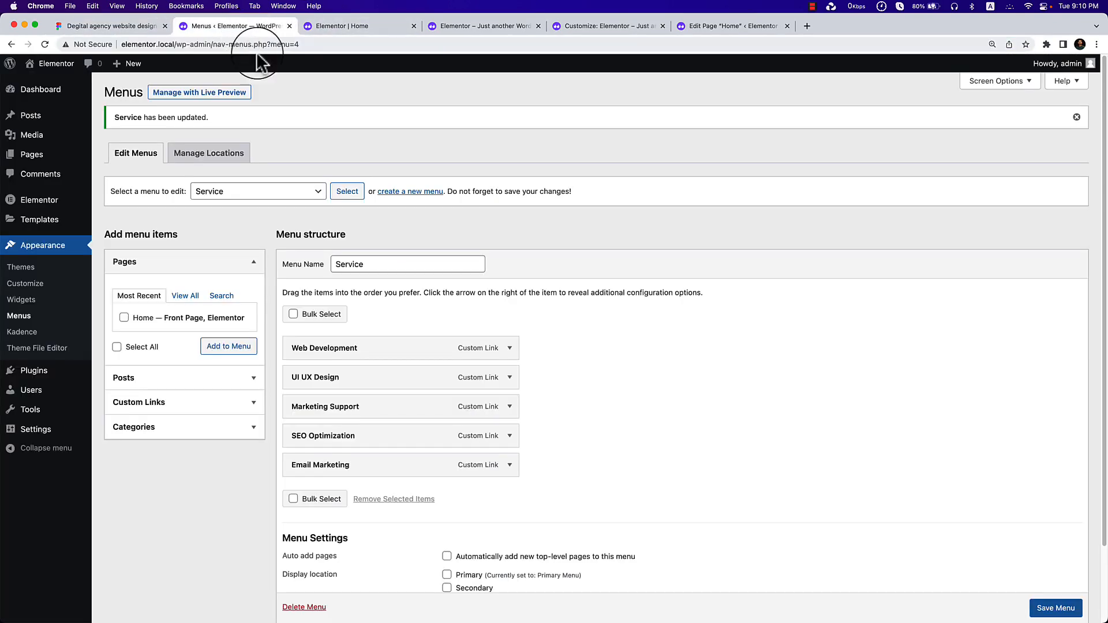
click(337, 23)
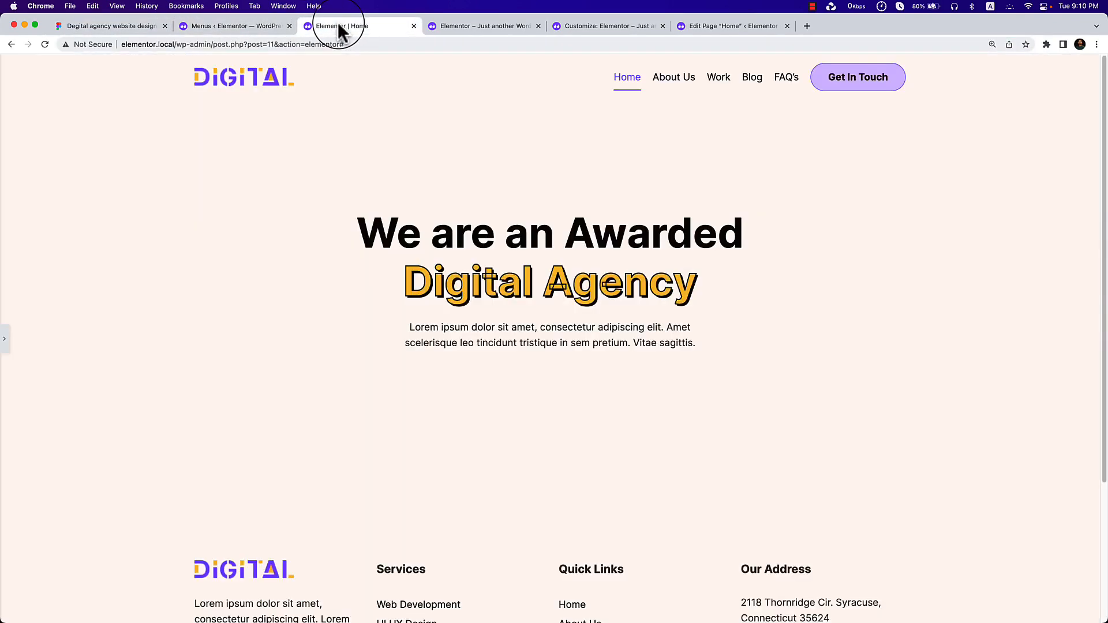
Add a centered Button widget below the hero paragraph in the inner container and set its text to "Discover More".
click(5, 339)
click(91, 66)
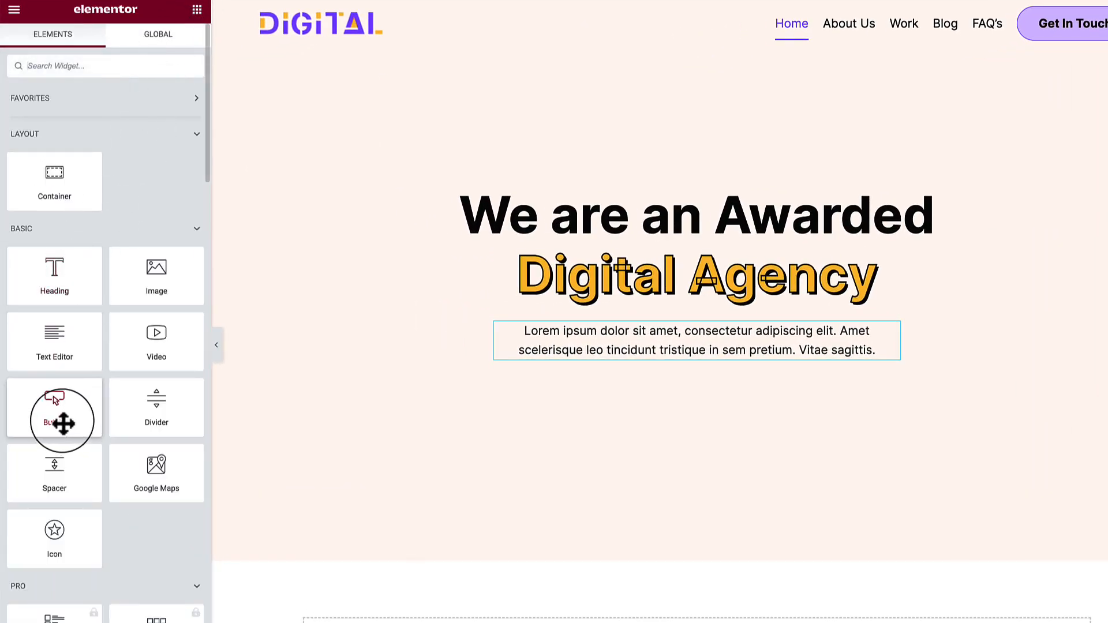
drag(62, 423, 731, 353)
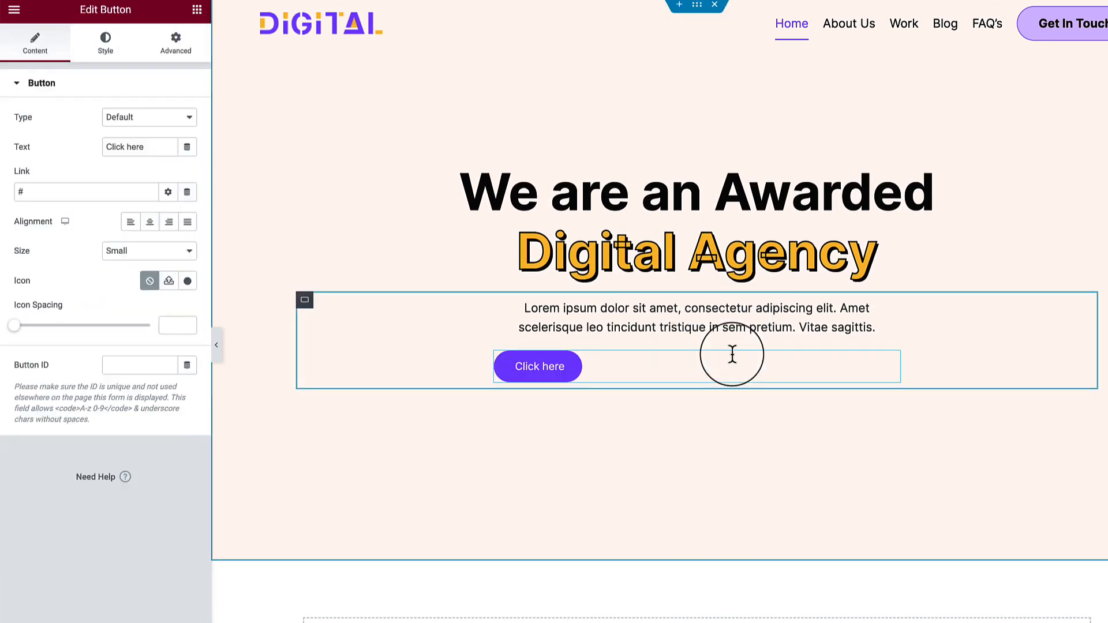
click(150, 222)
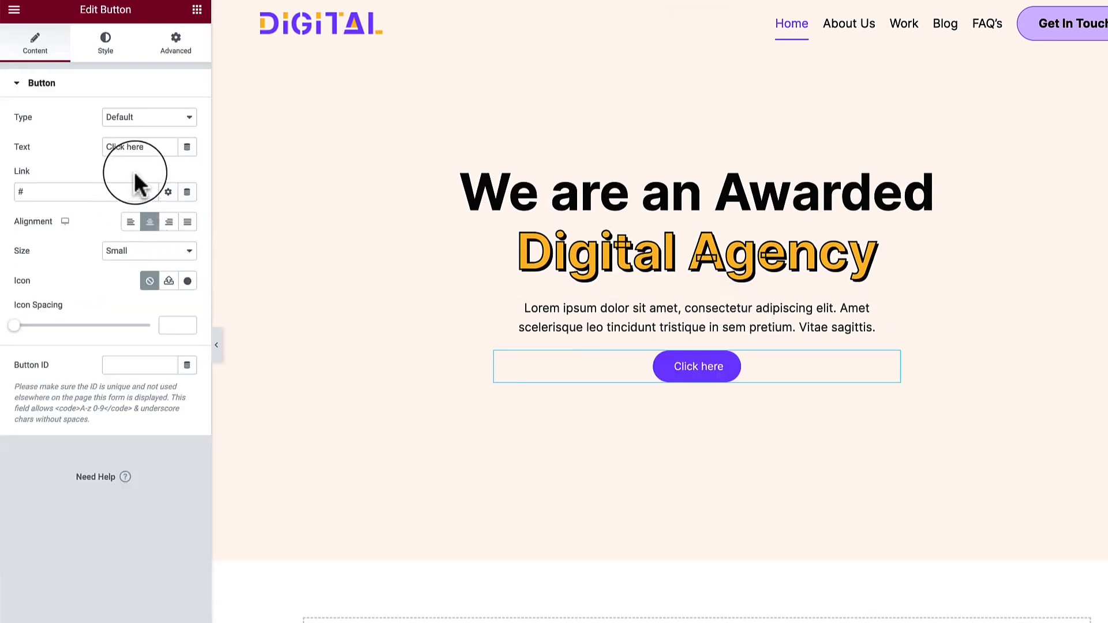
text(Discover More)
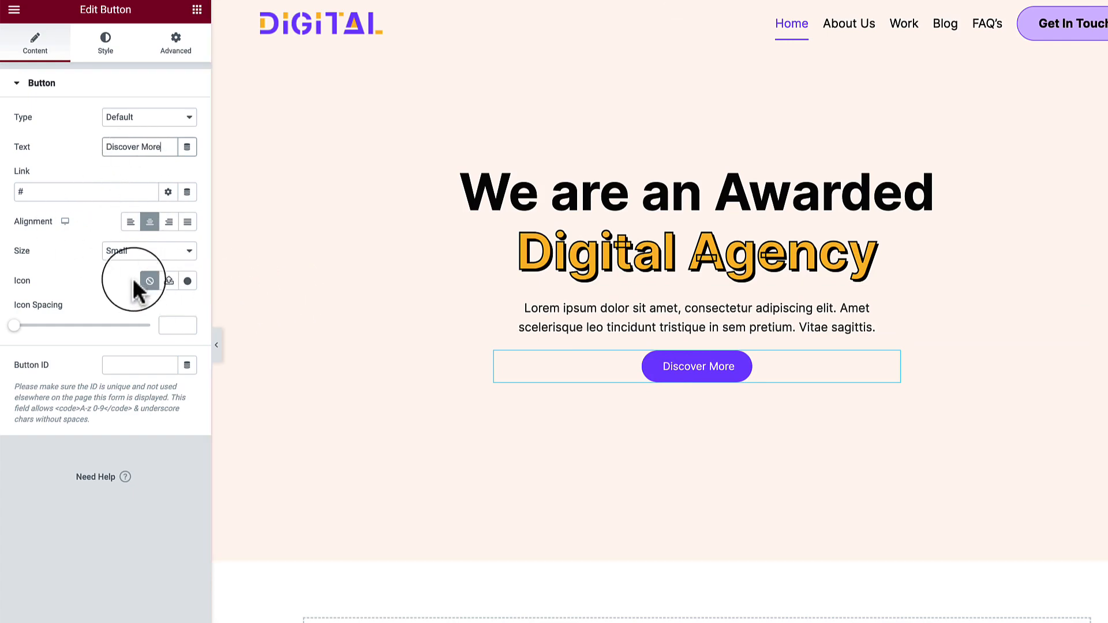
Search the icon library for "arrow" and insert the plain right arrow as the "Discover More" button's icon.
click(171, 282)
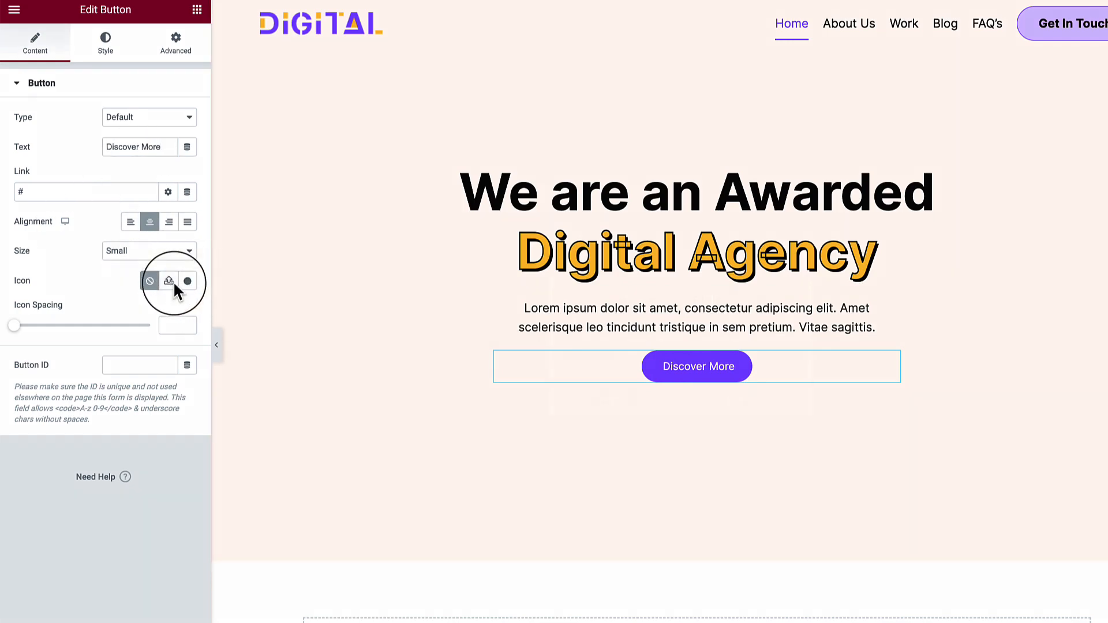
click(621, 410)
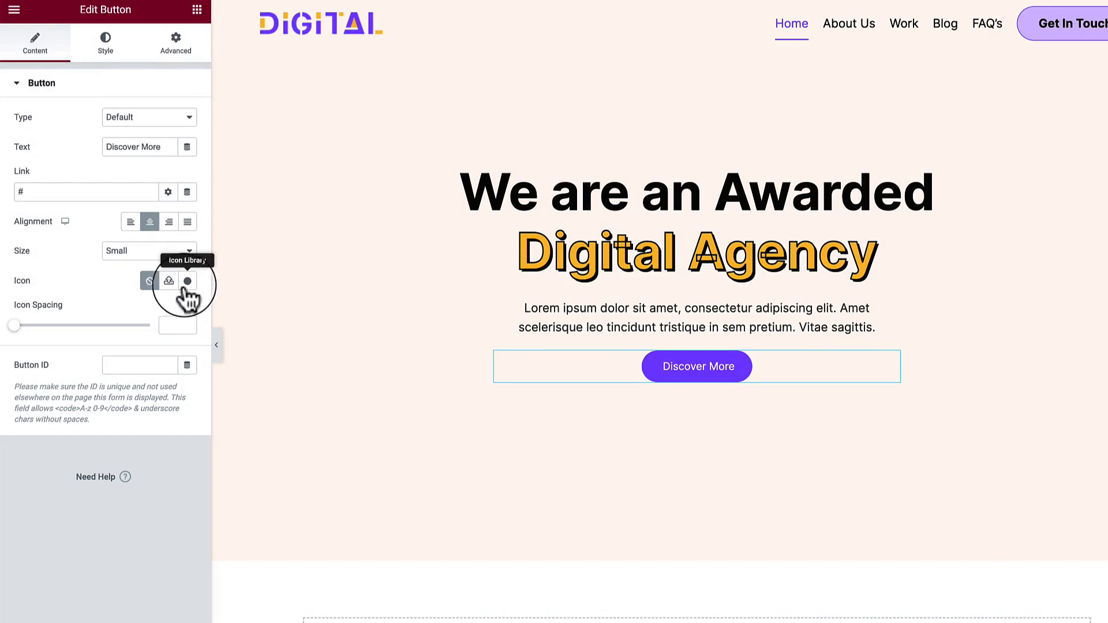
click(188, 281)
click(717, 130)
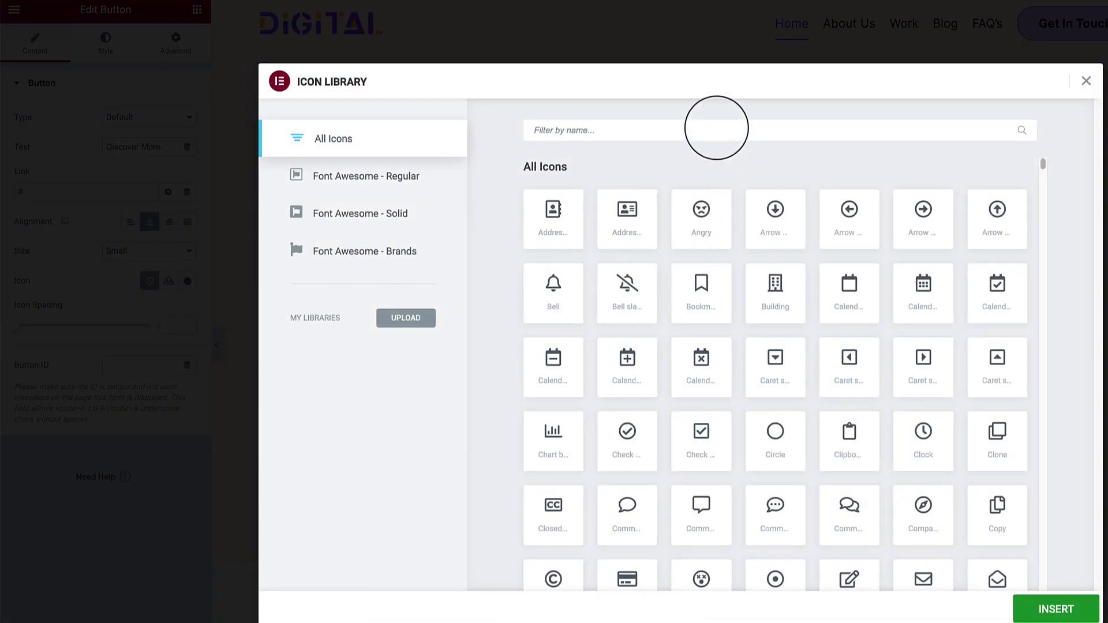
text(arrow)
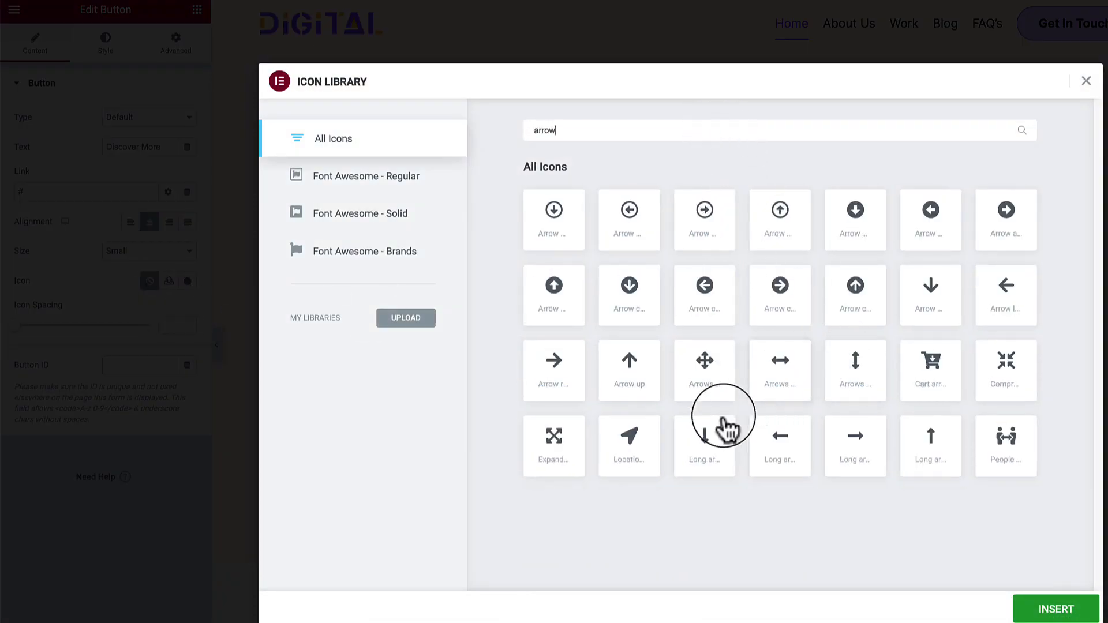
click(536, 381)
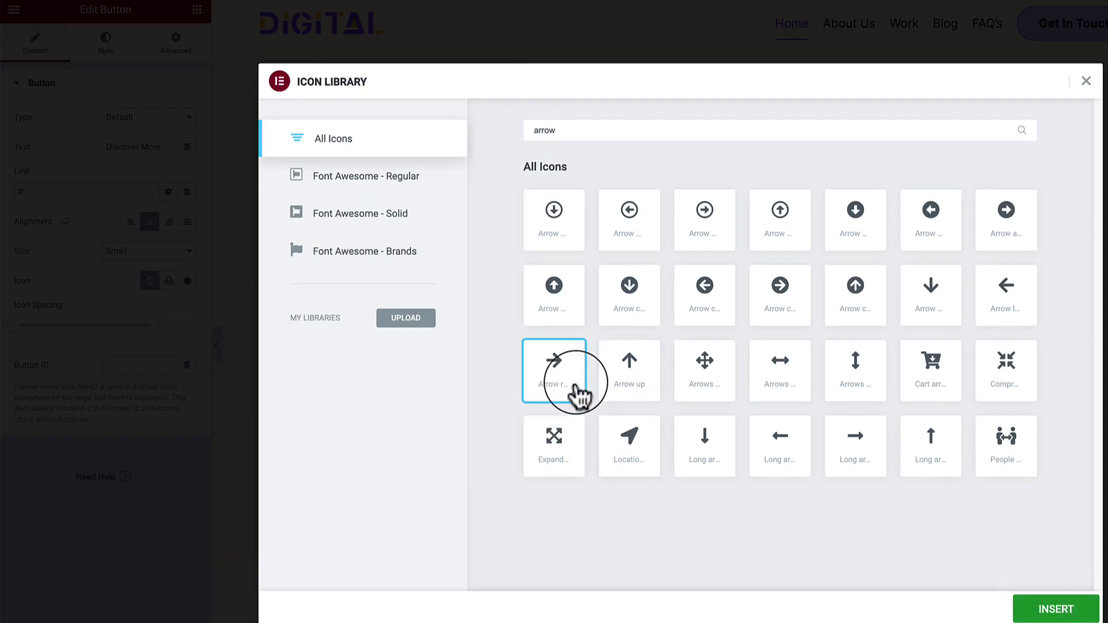
click(1052, 611)
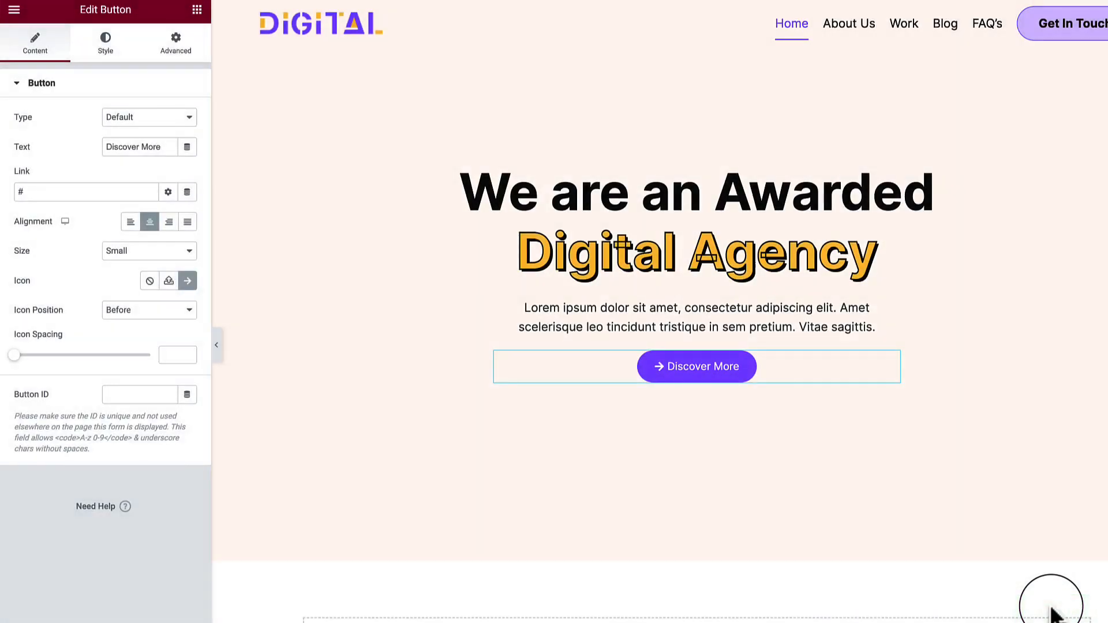
Position the arrow icon after the button text with an icon spacing of 16, and update the page.
click(145, 314)
click(147, 325)
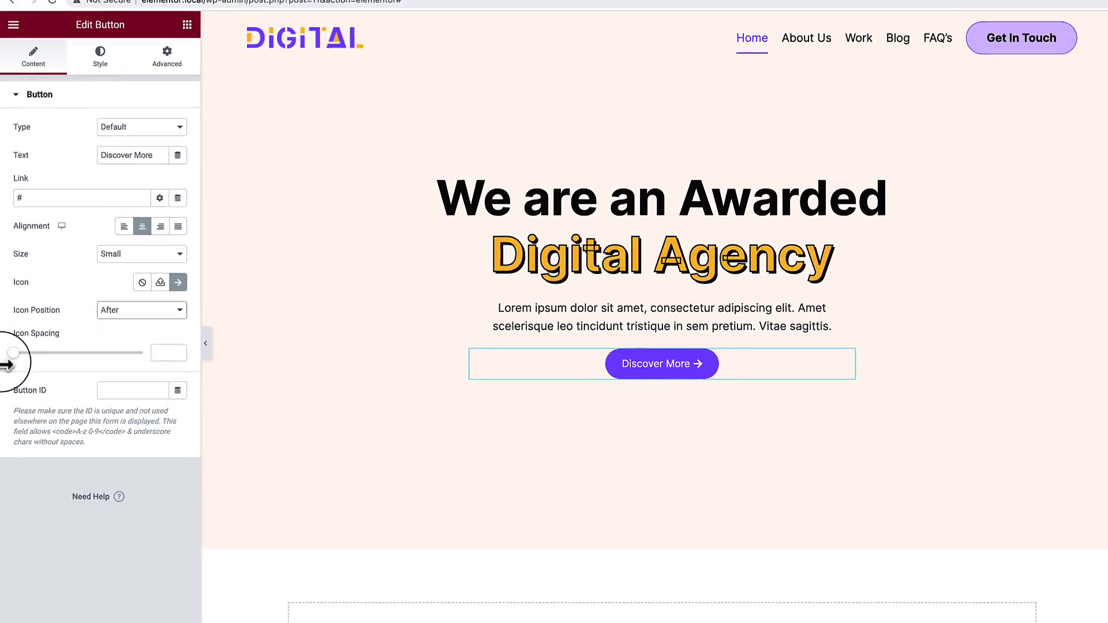
drag(7, 363, 52, 360)
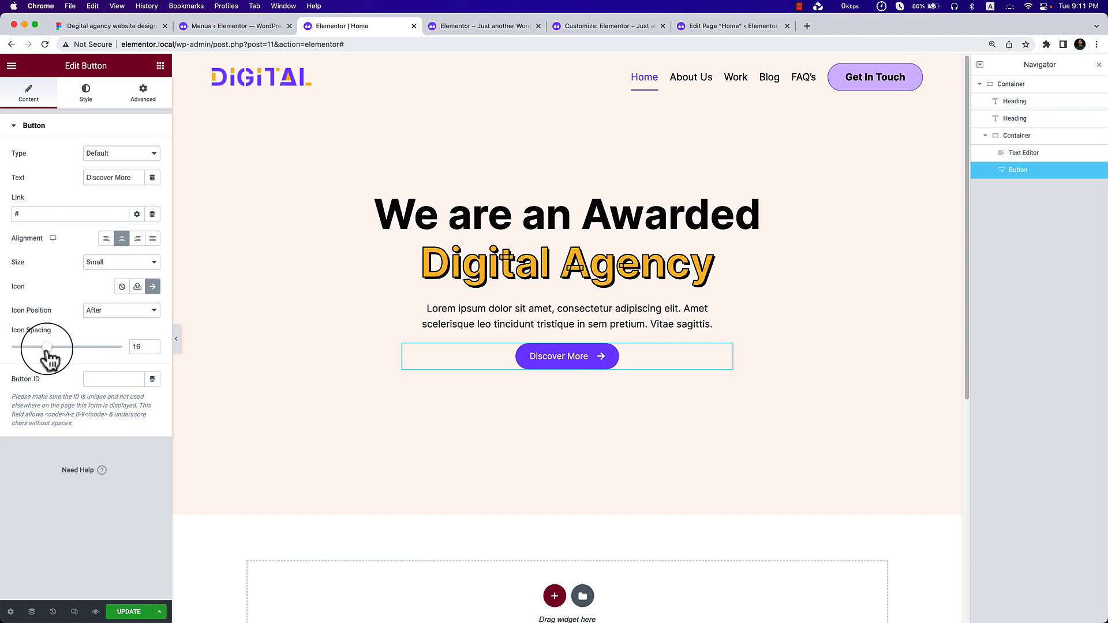
click(128, 613)
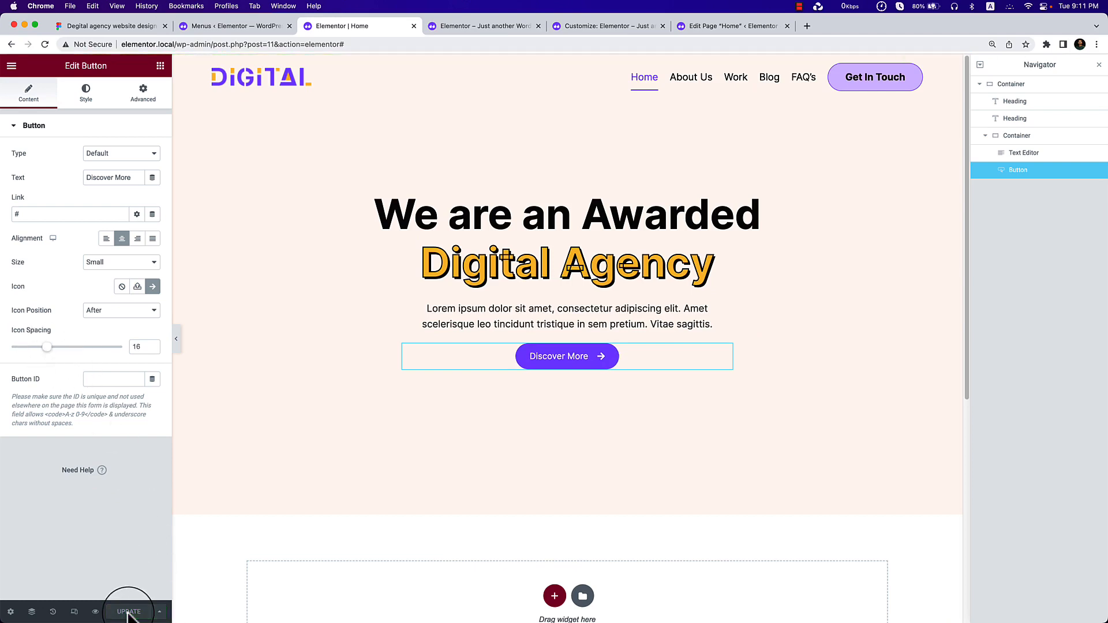
Move the Figma browser tab beside the Elementor editor tab and examine the hero illustration below the "Discover More" button.
click(242, 22)
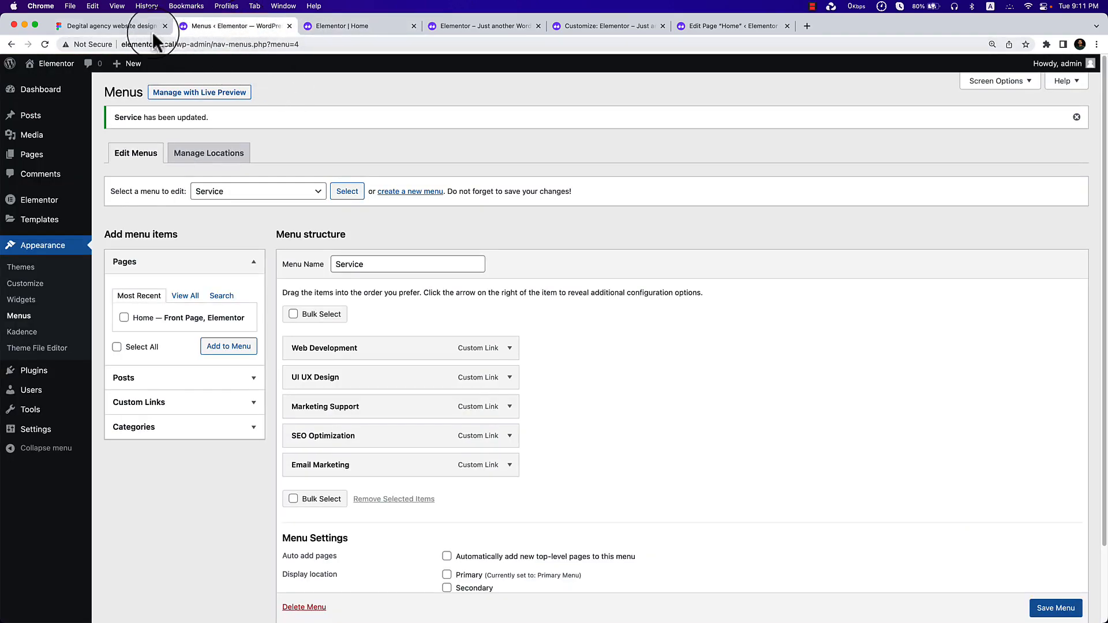
drag(146, 26, 275, 25)
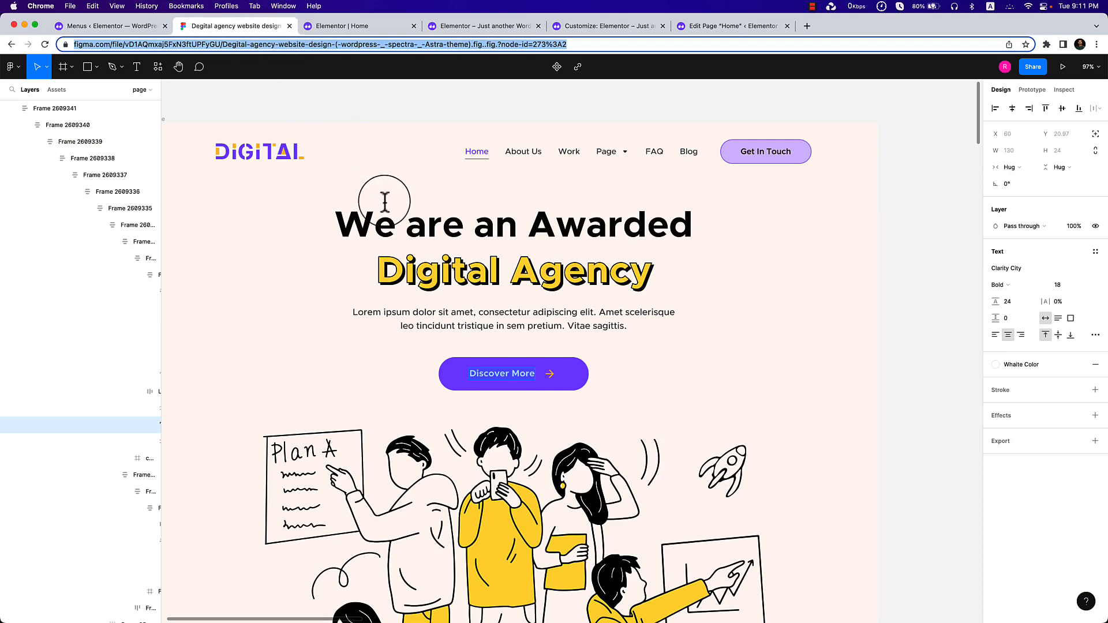
scroll(385, 201, down, 5)
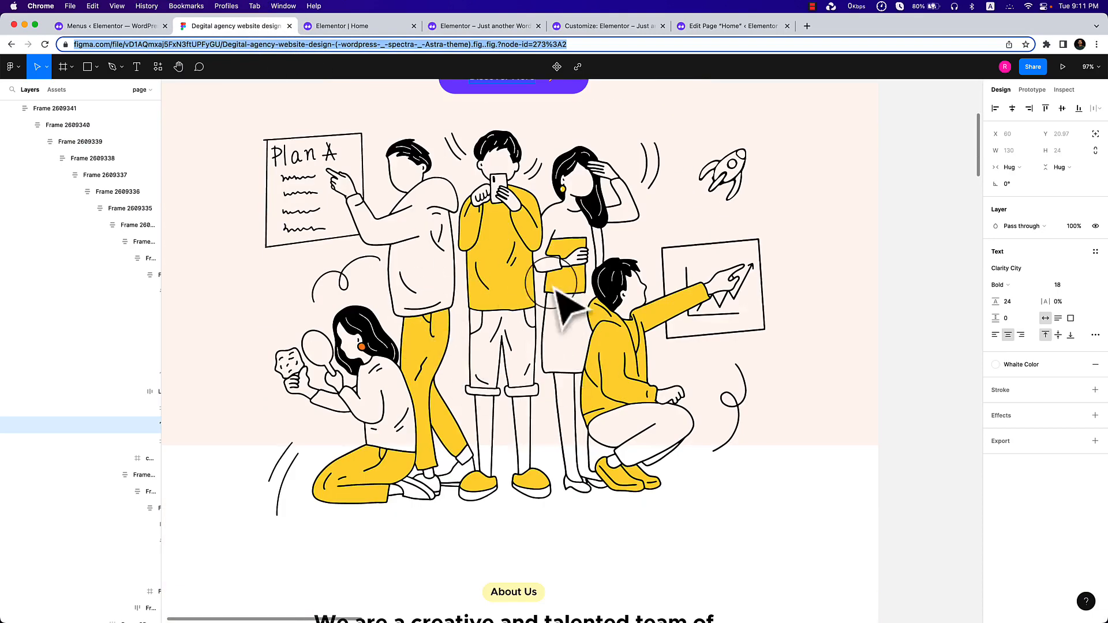
Close the WordPress Menus browser tab and examine the hero section and its team illustration in the Figma design.
scroll(555, 288, up, 2)
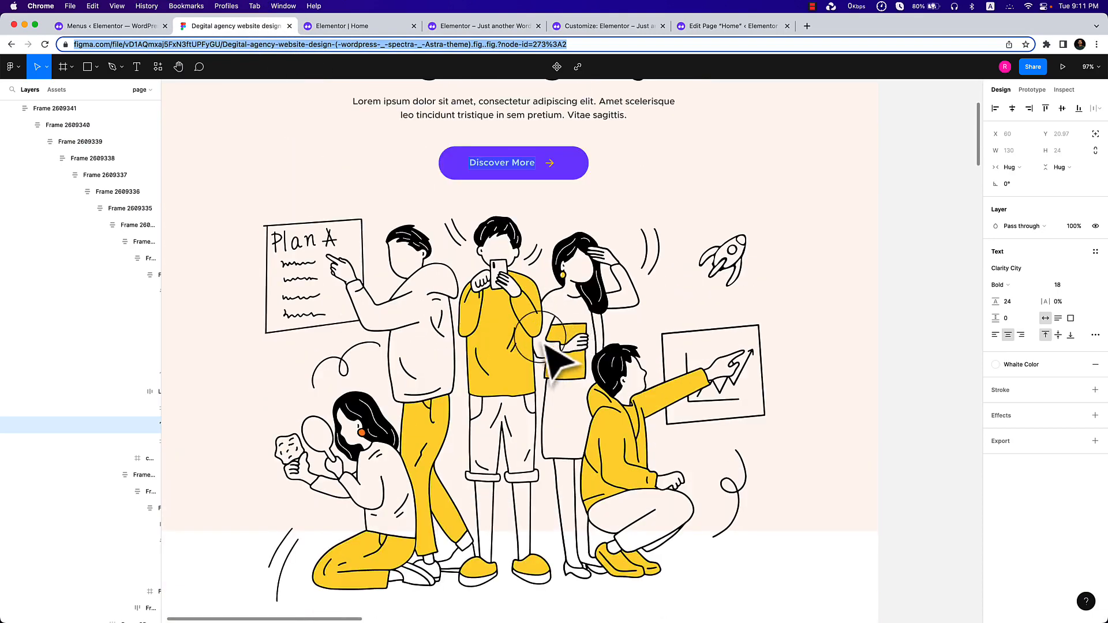
click(165, 26)
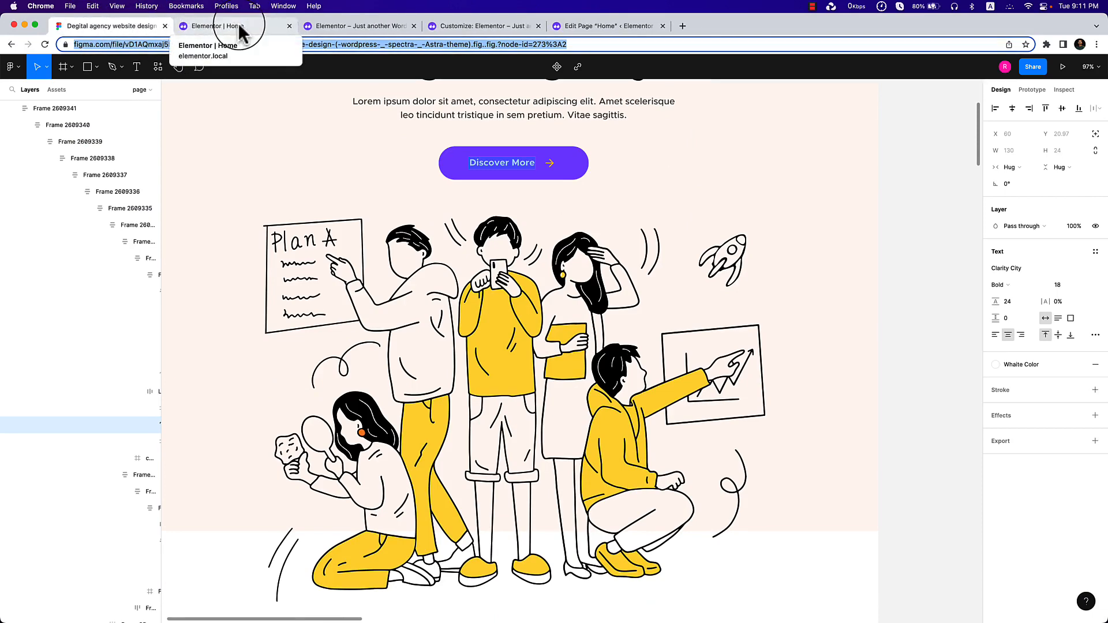
scroll(539, 237, down, 6)
key(BackSpace)
click(526, 220)
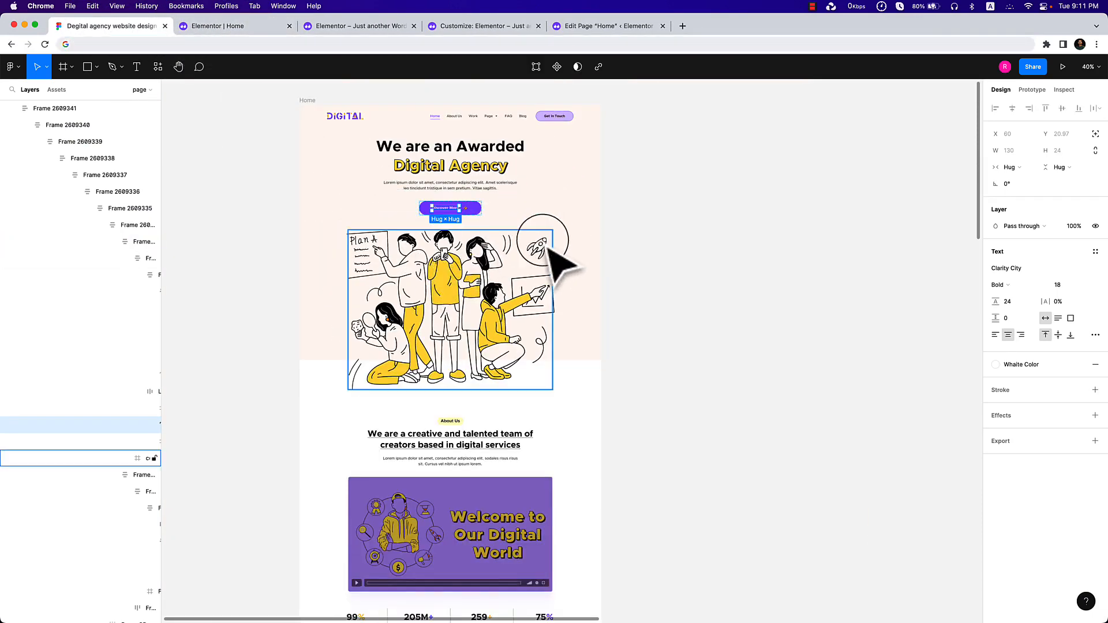
click(640, 218)
key(space)
drag(497, 229, 595, 327)
scroll(600, 359, up, 2)
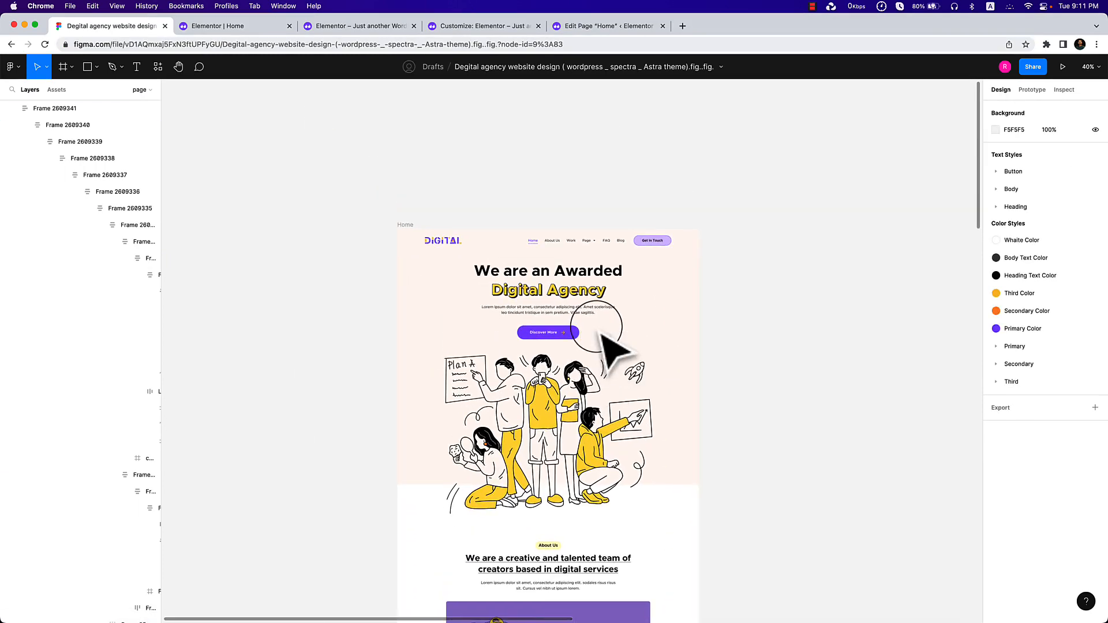
scroll(462, 305, up, 5)
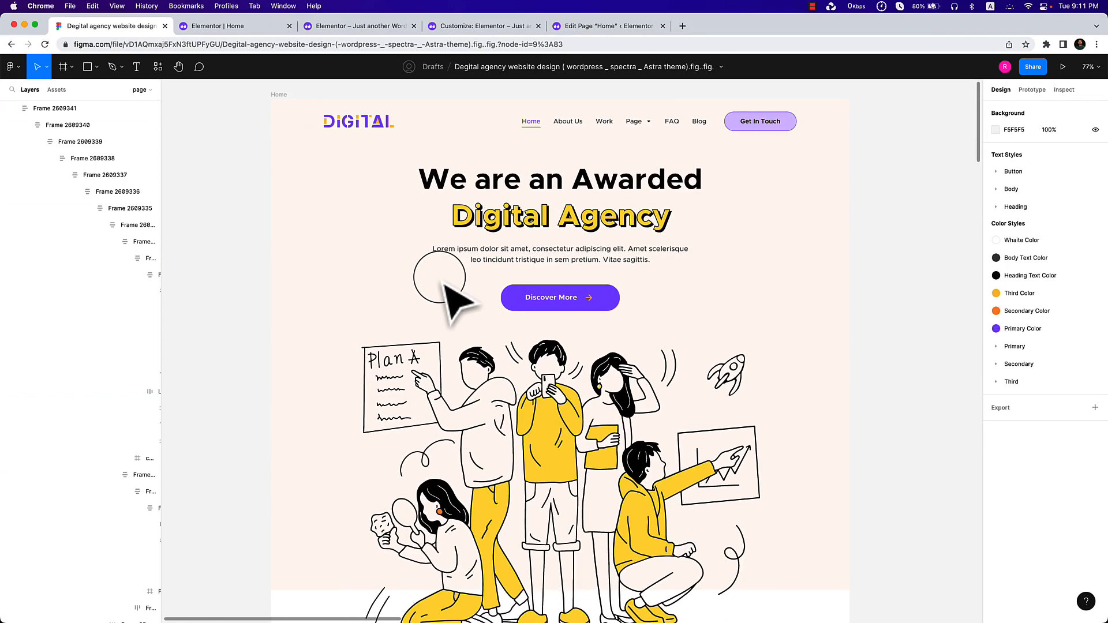
scroll(681, 375, down, 4)
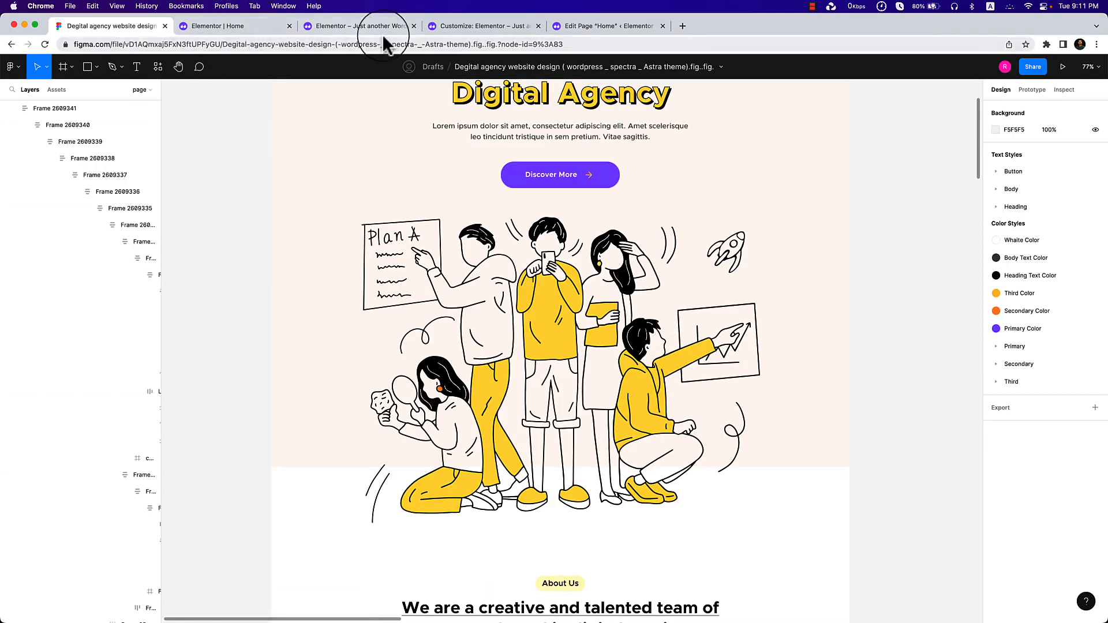
Switch to the Elementor editor and add a new single-column container below the hero container.
click(247, 27)
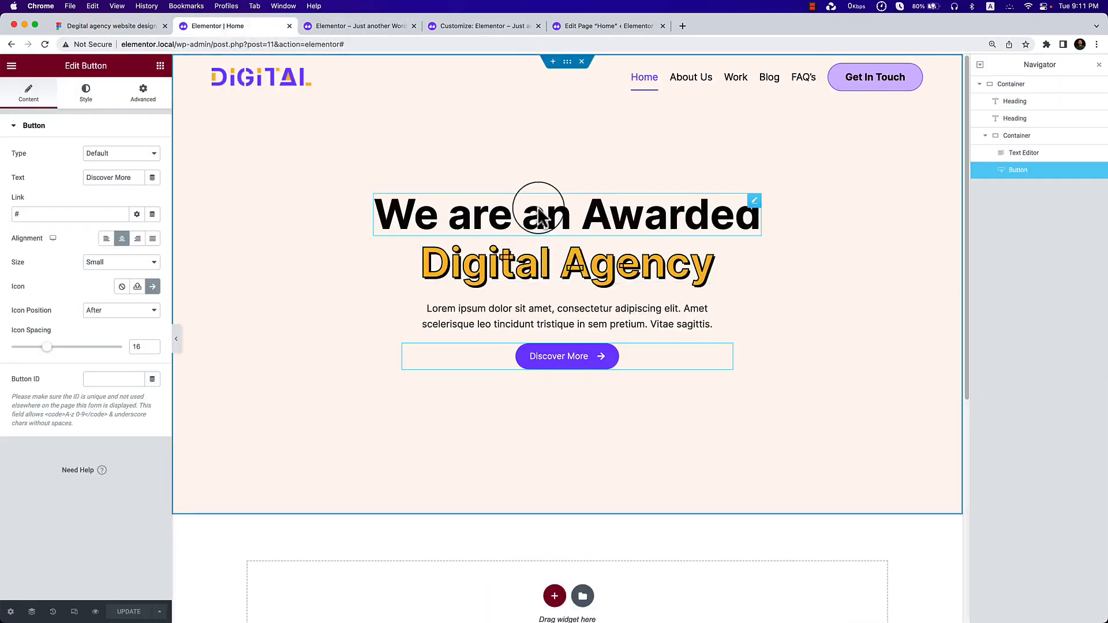
scroll(557, 588, down, 5)
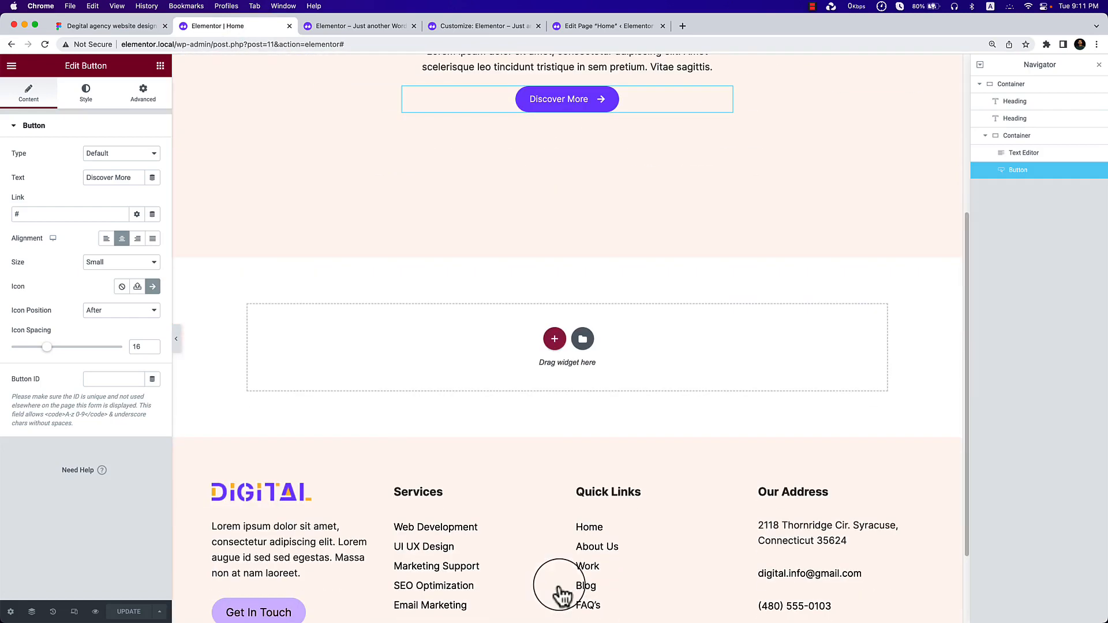
click(554, 339)
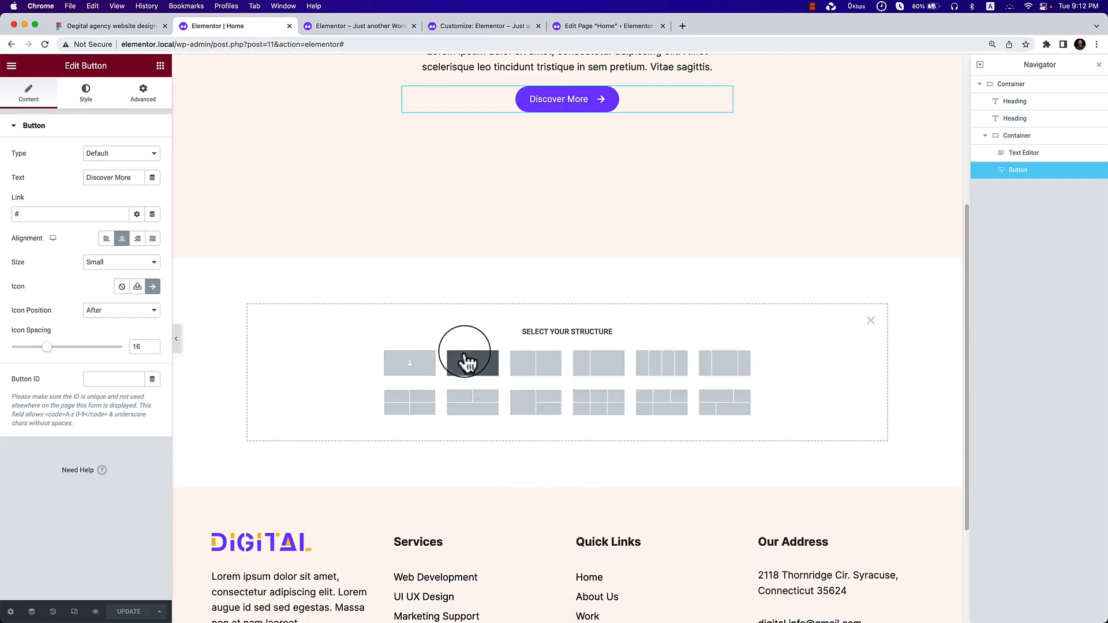
click(426, 360)
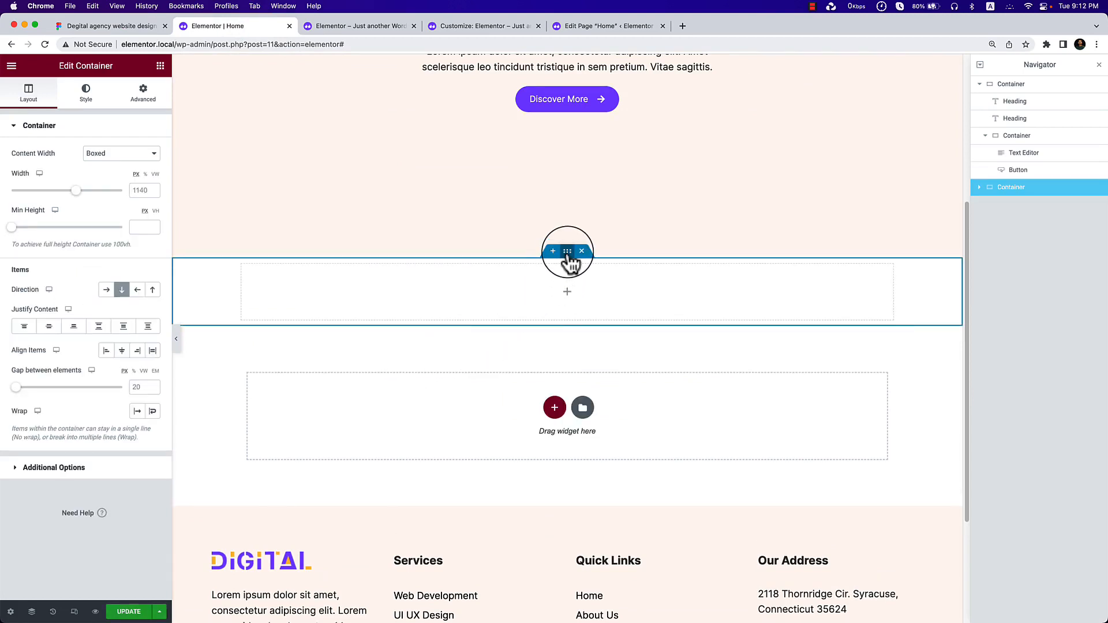
click(96, 103)
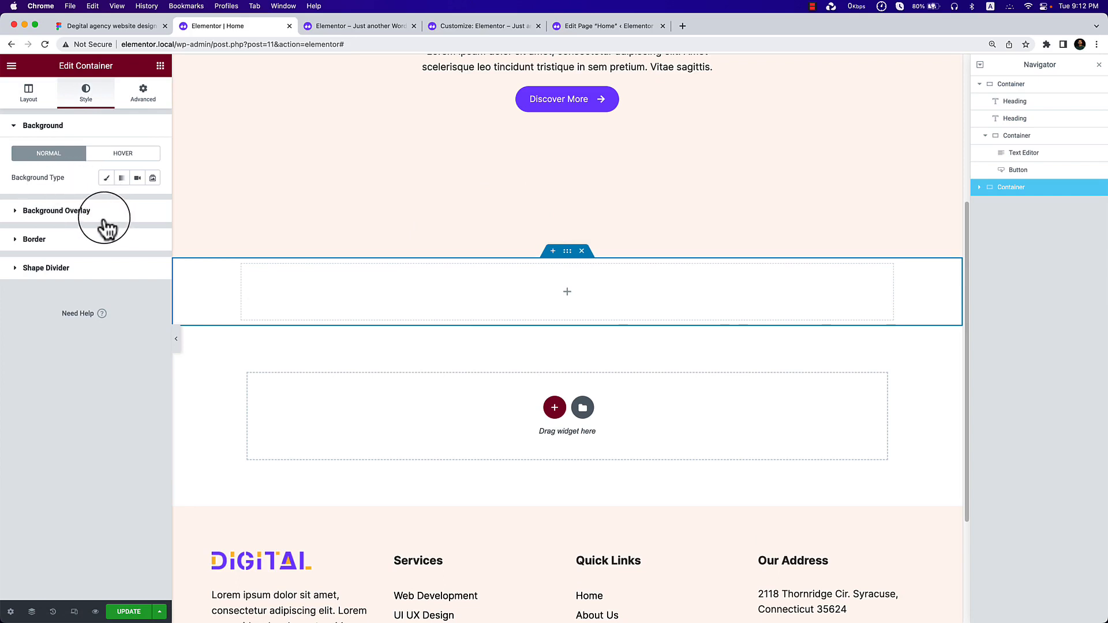
Add an Image widget to the new container and insert team-or-research-or-development-1.png from the media library.
click(160, 65)
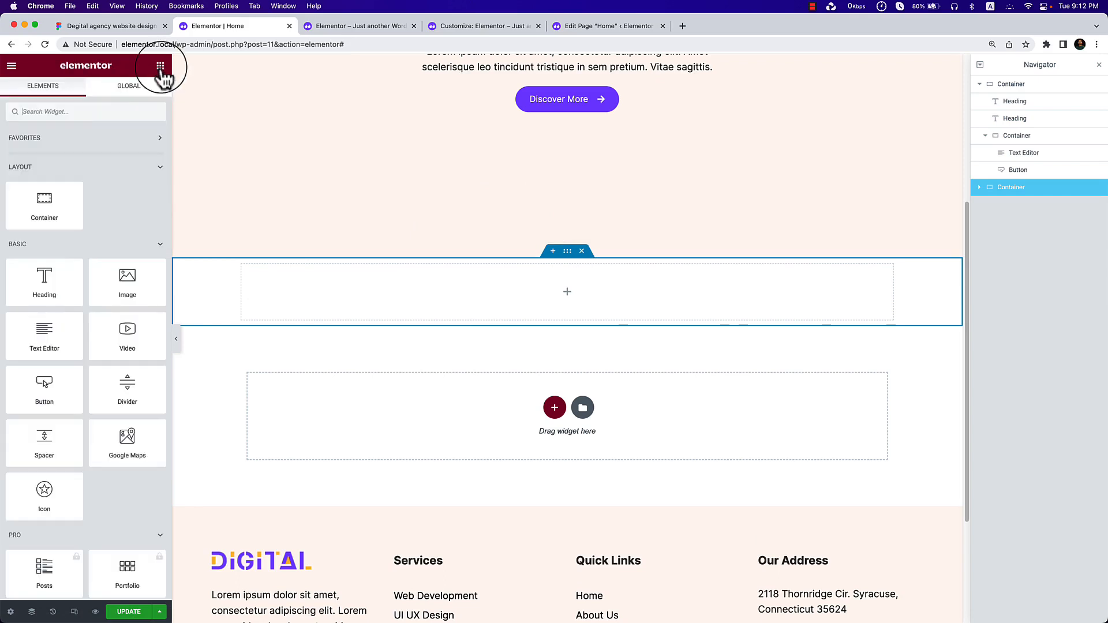
drag(126, 282, 553, 300)
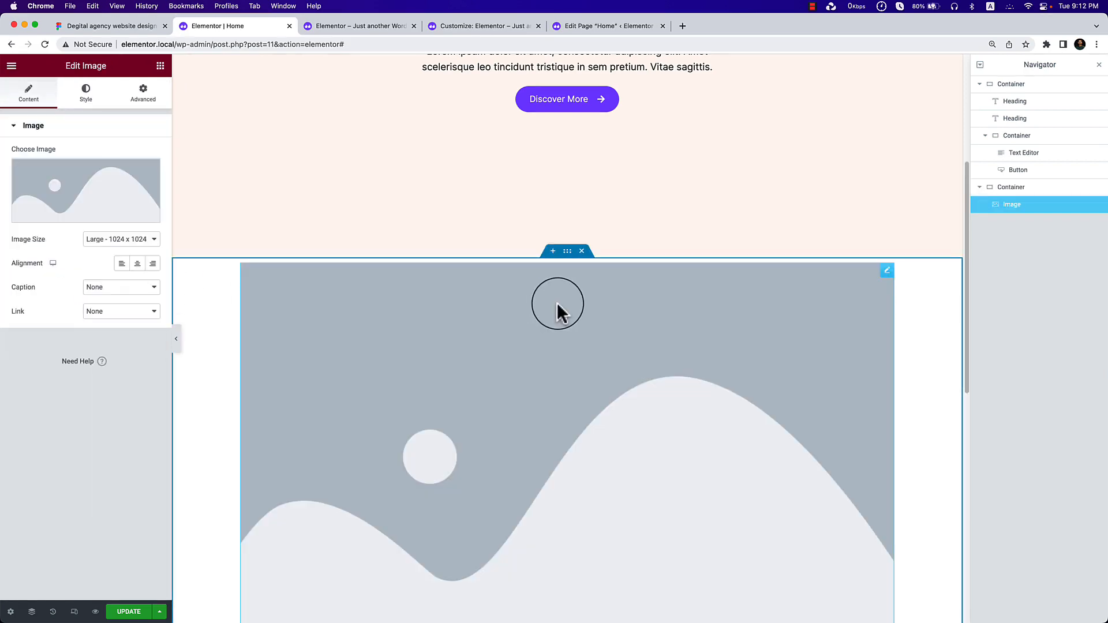
click(96, 190)
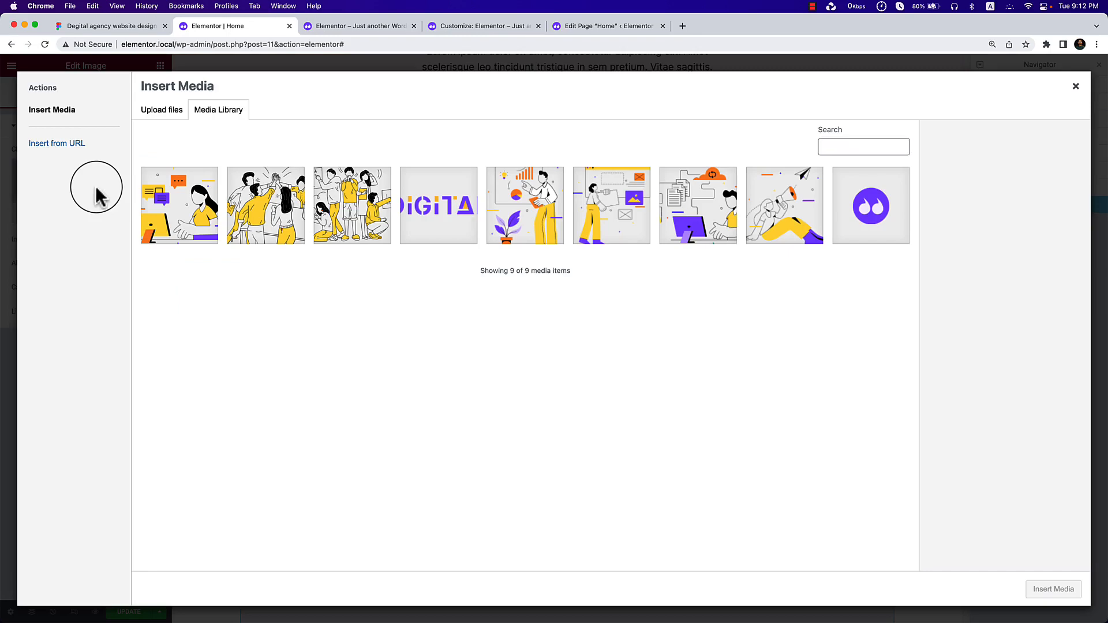
click(350, 206)
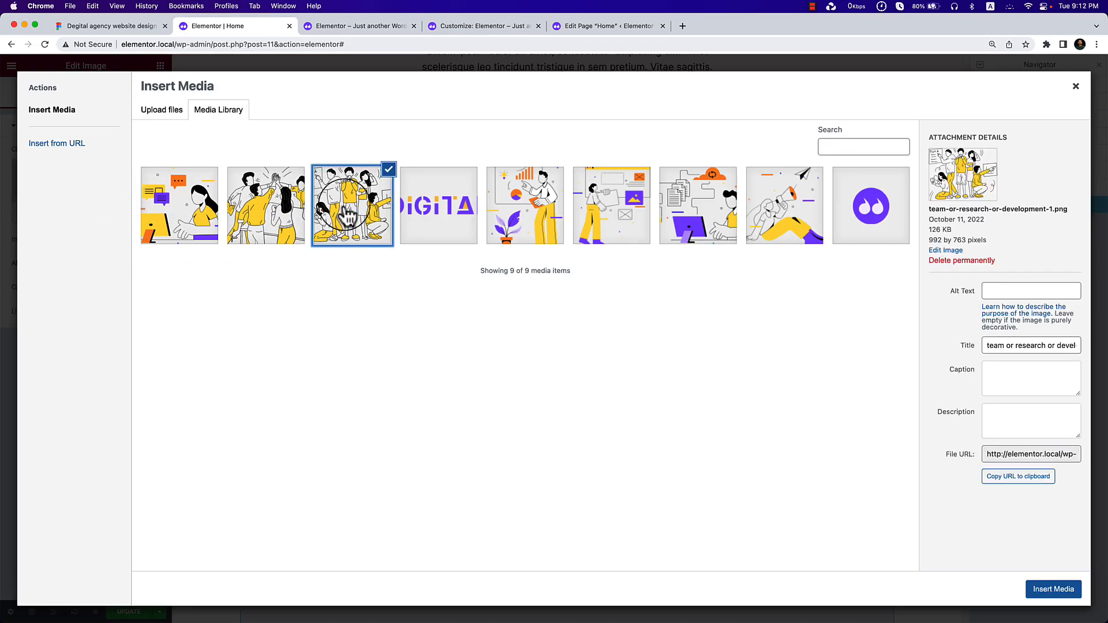
click(1051, 589)
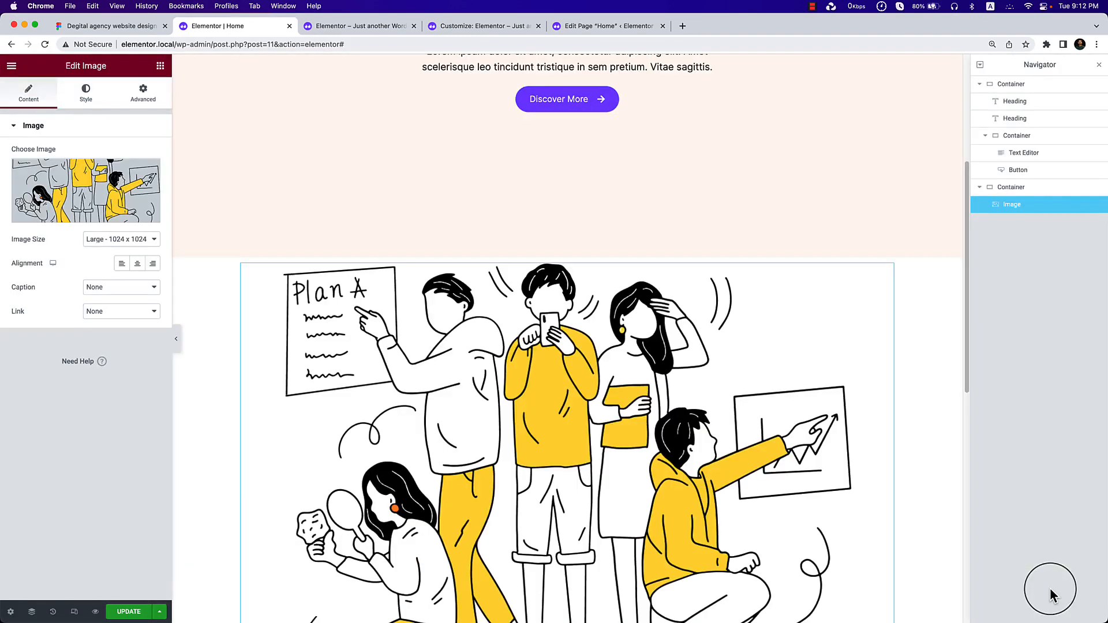
Compare the inserted illustration's placement and background with the hero section in the Figma design.
scroll(742, 465, down, 10)
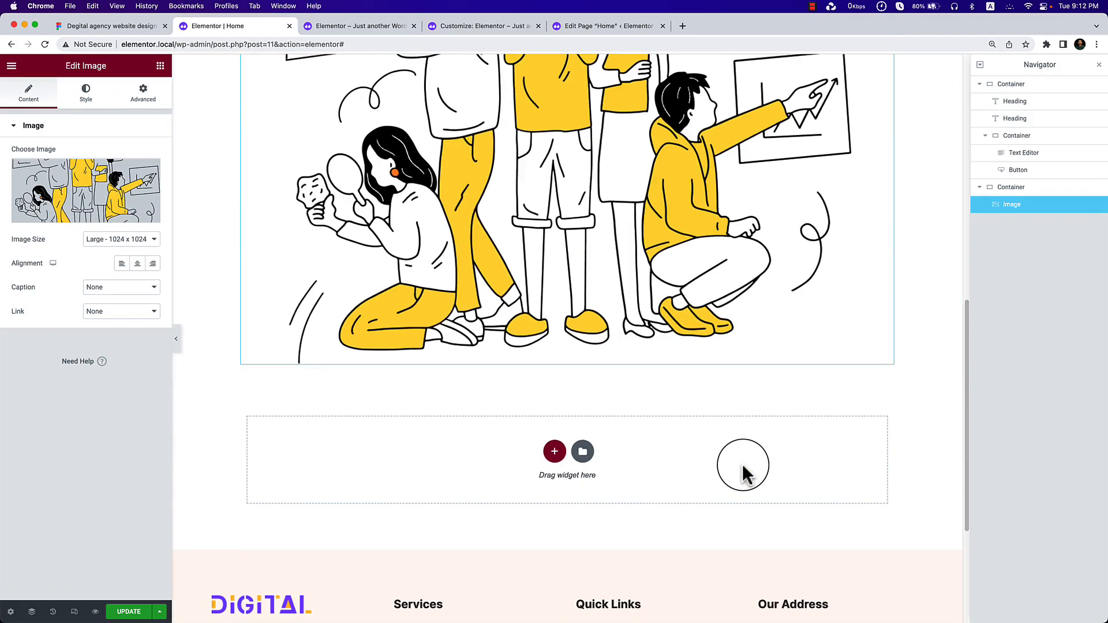
scroll(742, 465, up, 12)
scroll(742, 469, down, 5)
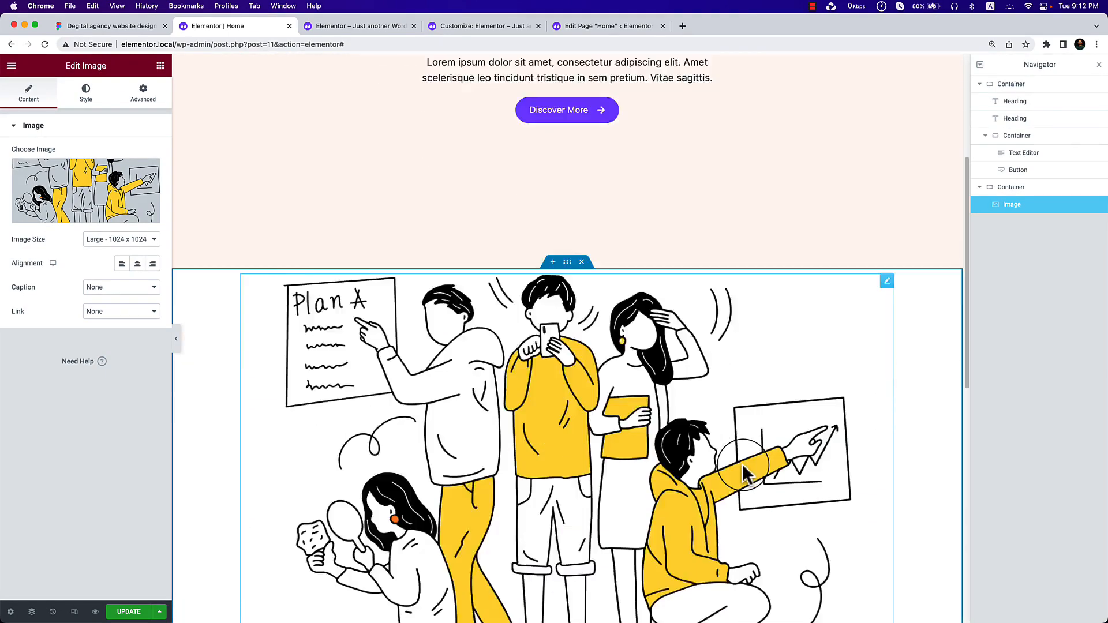
scroll(745, 474, up, 3)
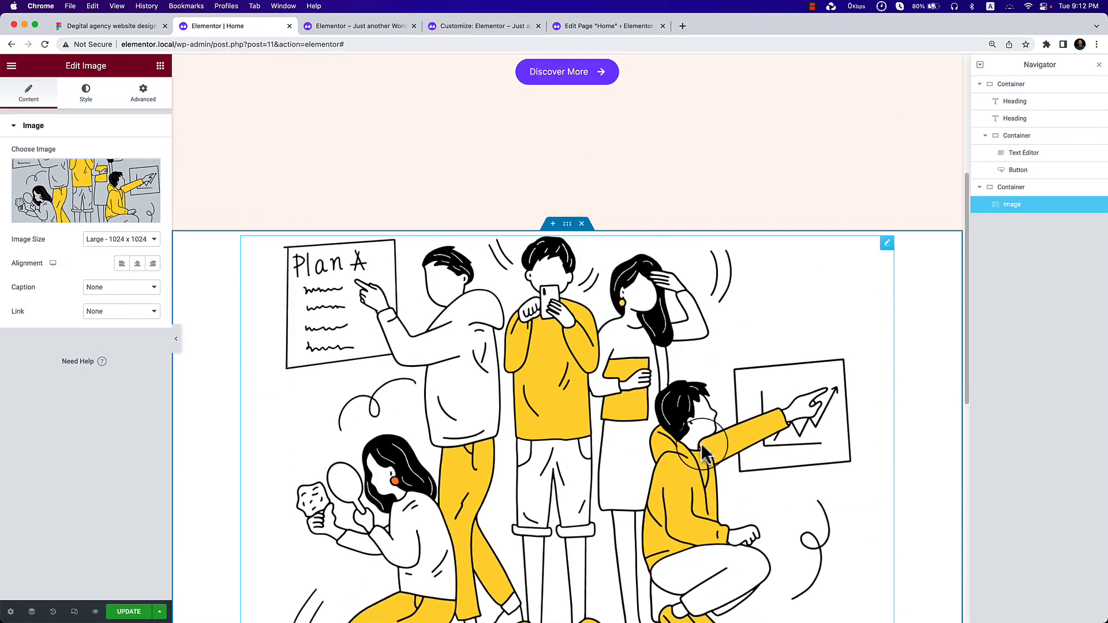
scroll(312, 223, up, 1)
click(117, 26)
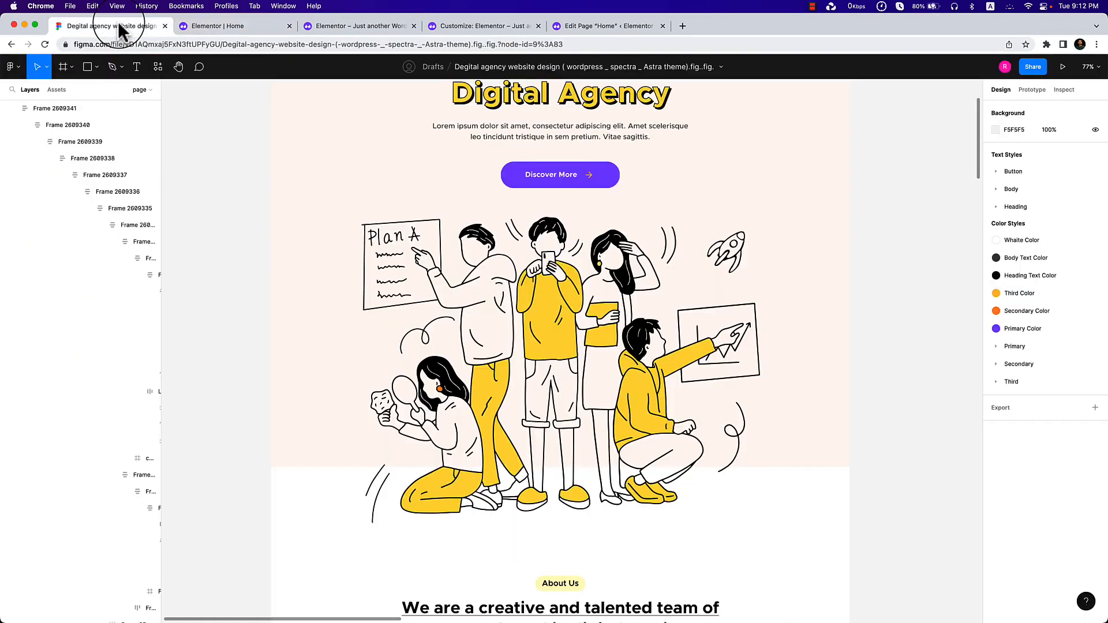
scroll(492, 415, down, 2)
click(344, 468)
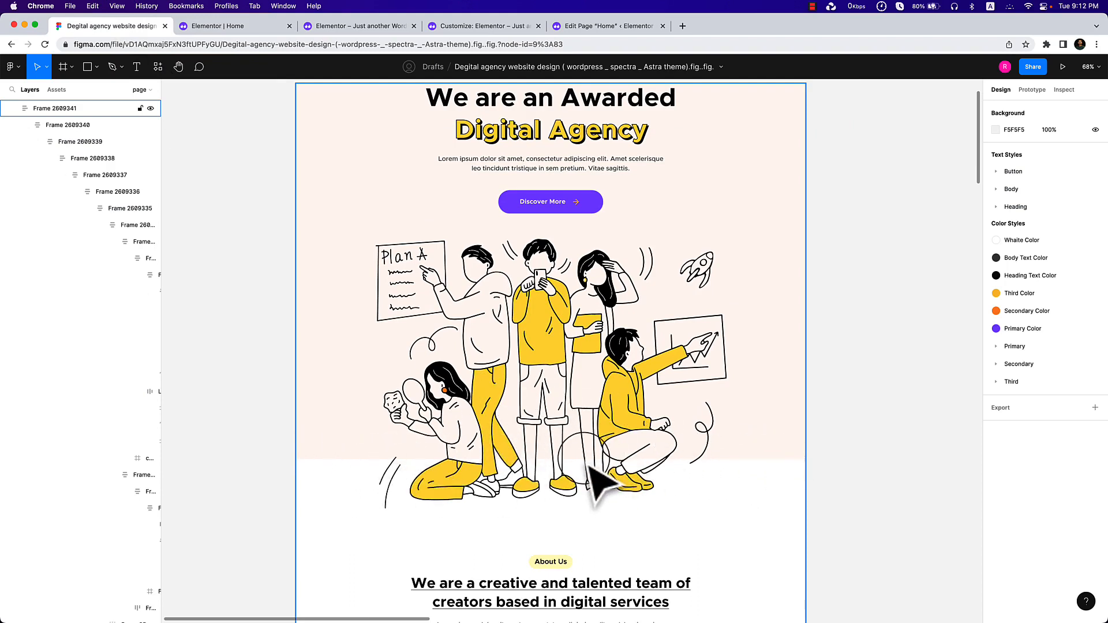
scroll(600, 485, up, 3)
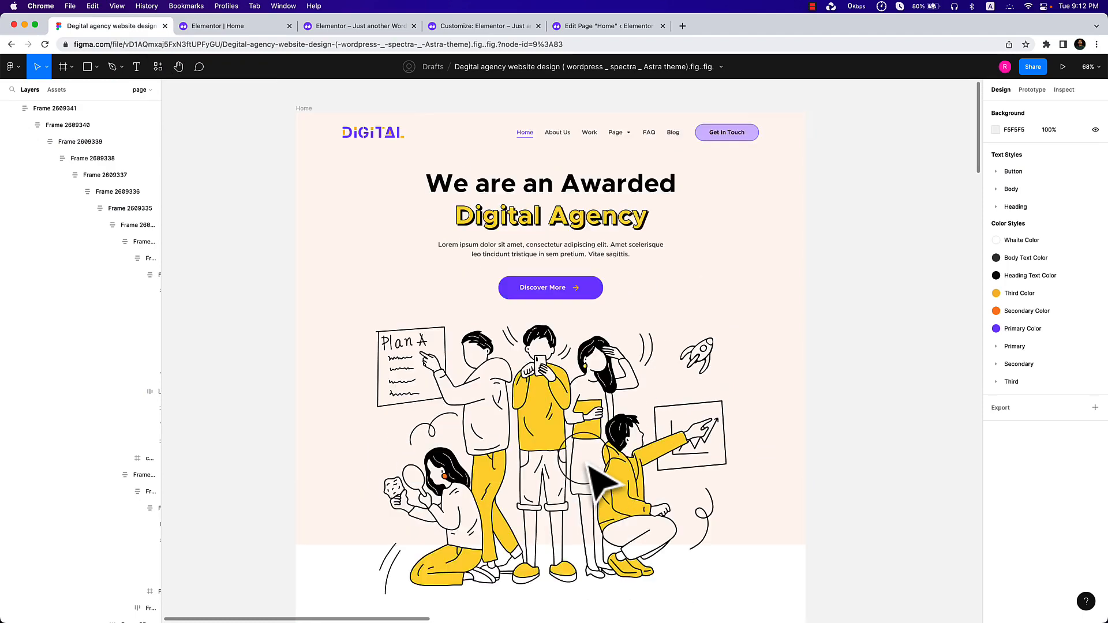
scroll(603, 485, down, 3)
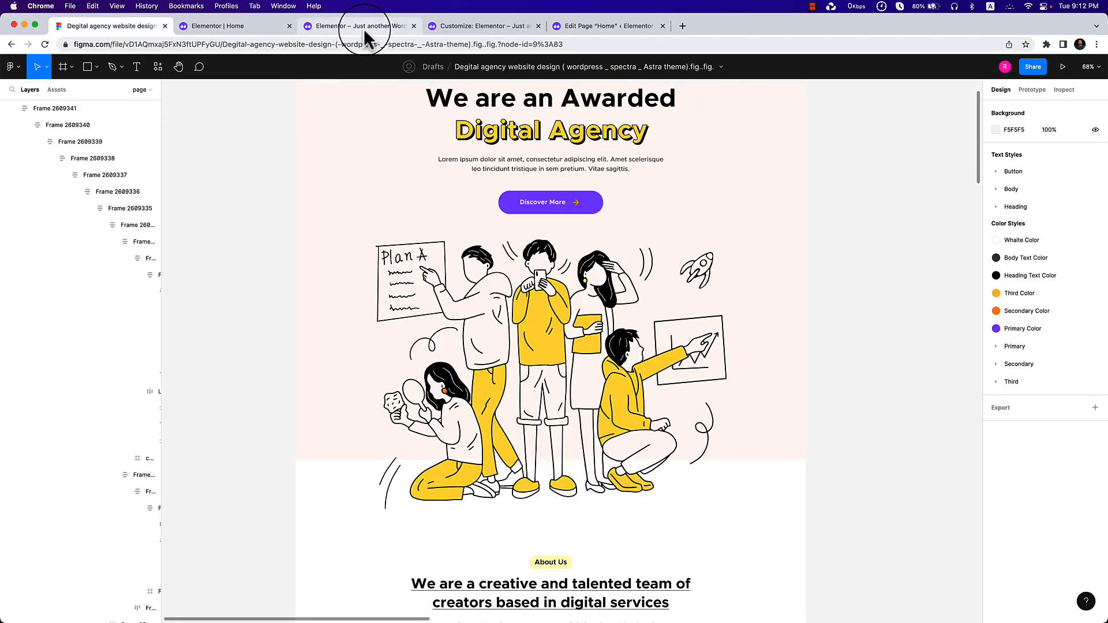
click(342, 29)
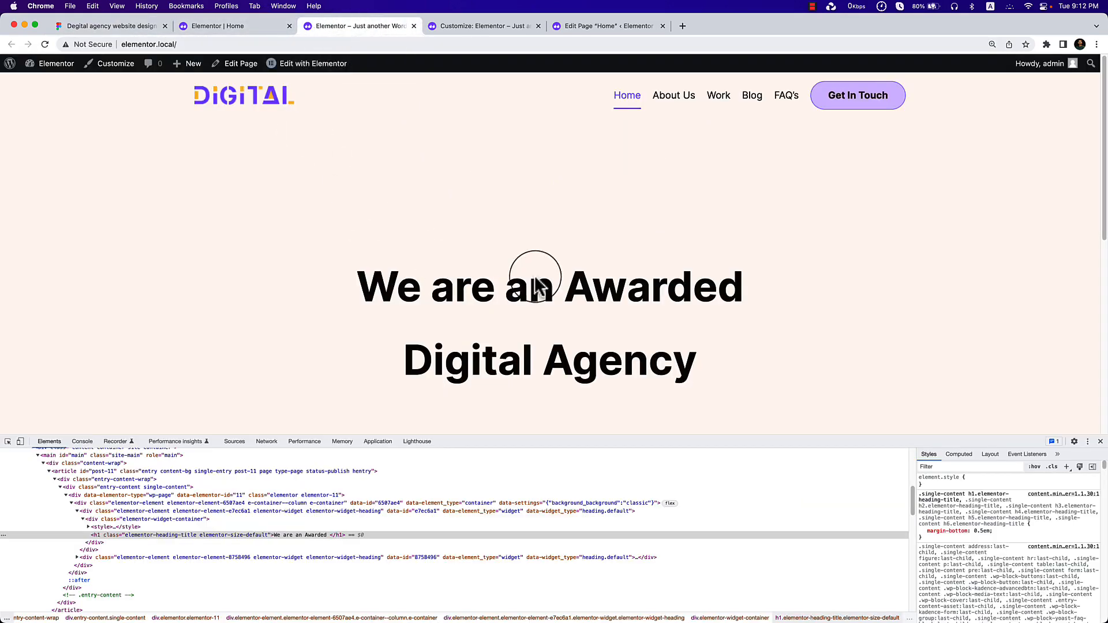
Give the illustration's container in Elementor a classic background in the global color "Medium text".
click(218, 29)
scroll(428, 250, down, 2)
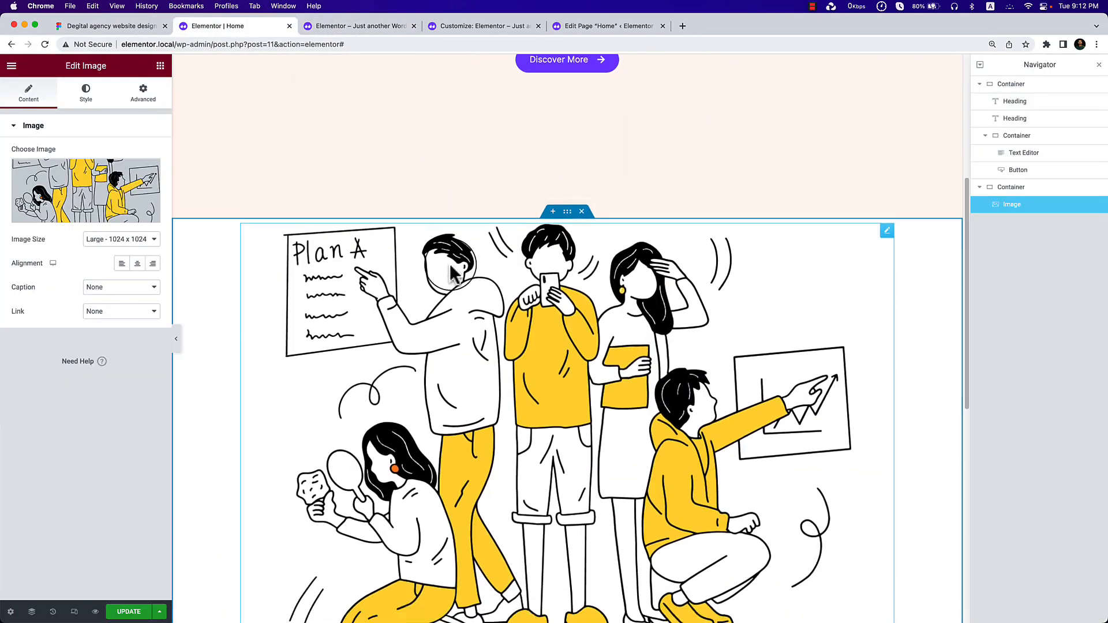
click(567, 208)
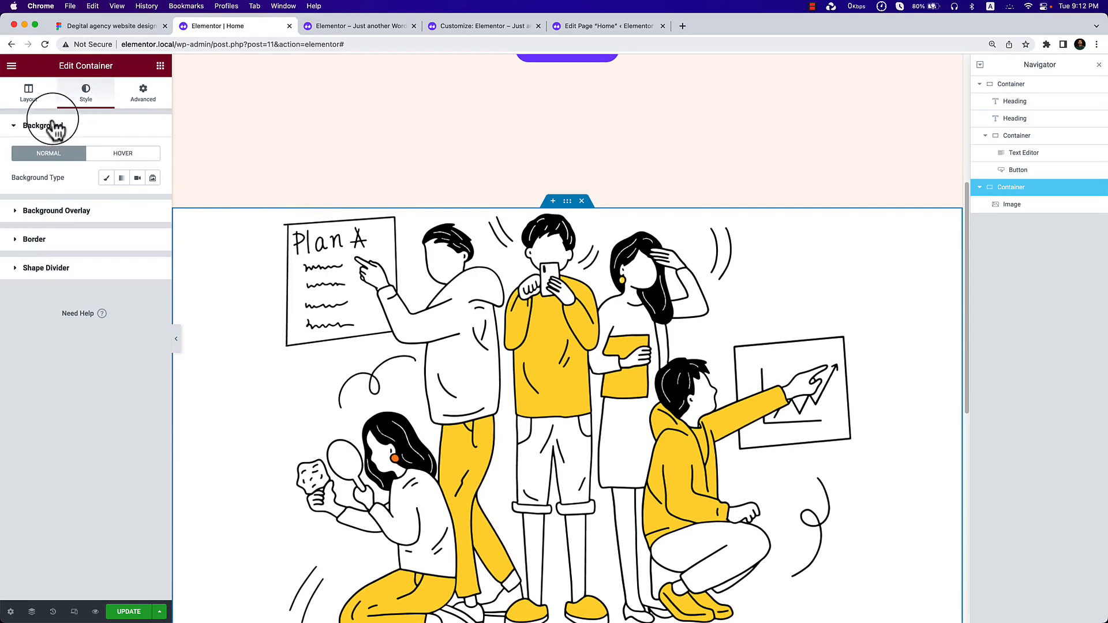
click(106, 178)
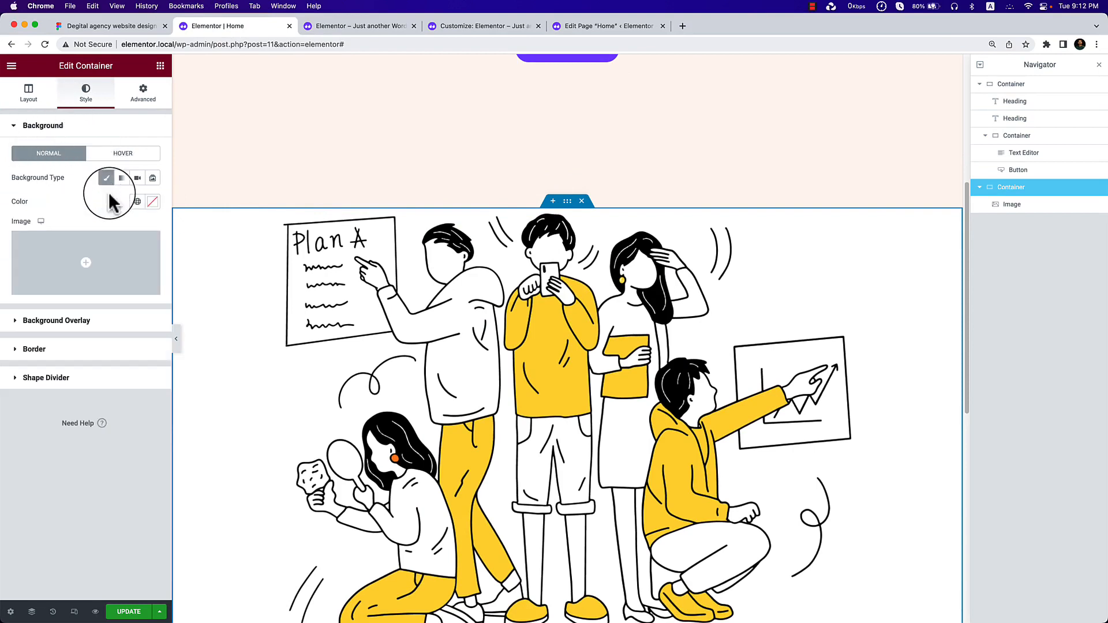
click(137, 202)
scroll(68, 378, down, 5)
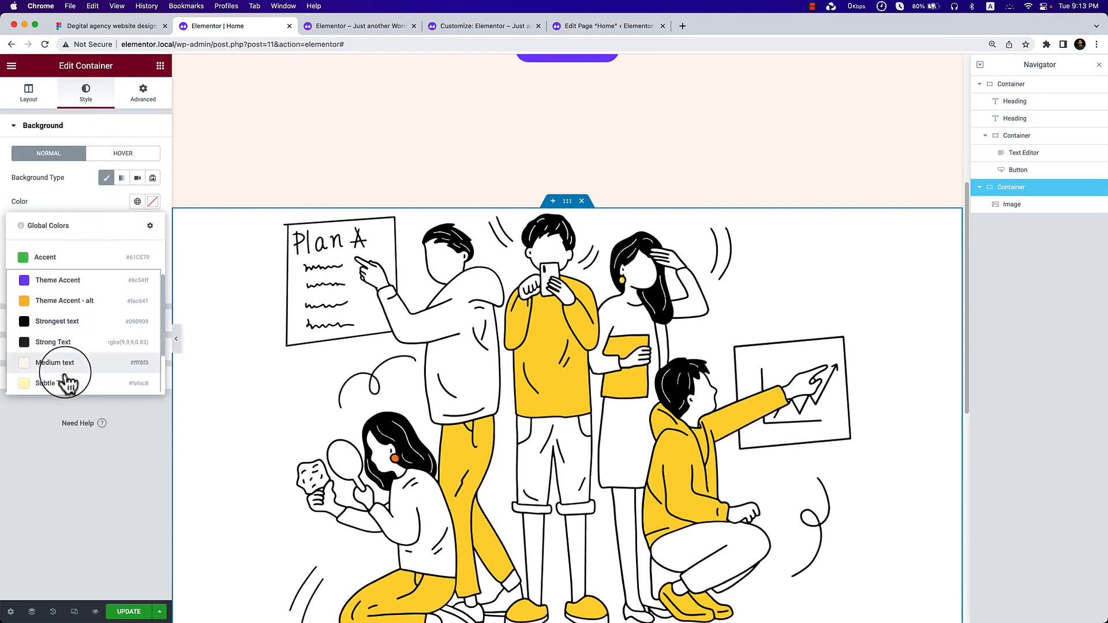
click(71, 367)
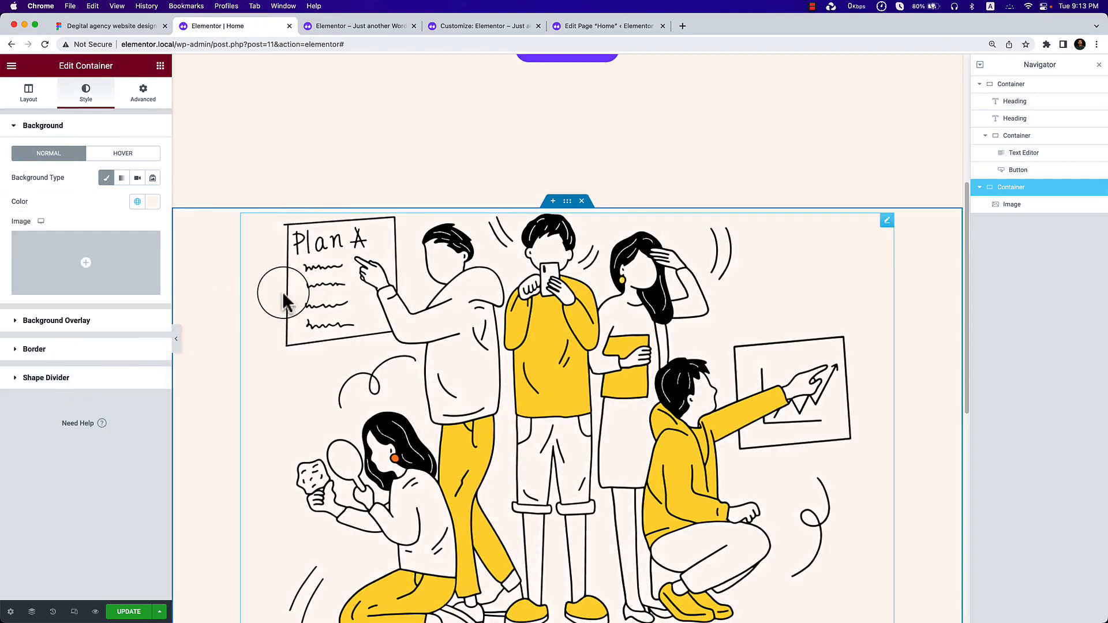
Clear the minimum height of the hero container that holds the headings and button.
scroll(539, 228, up, 5)
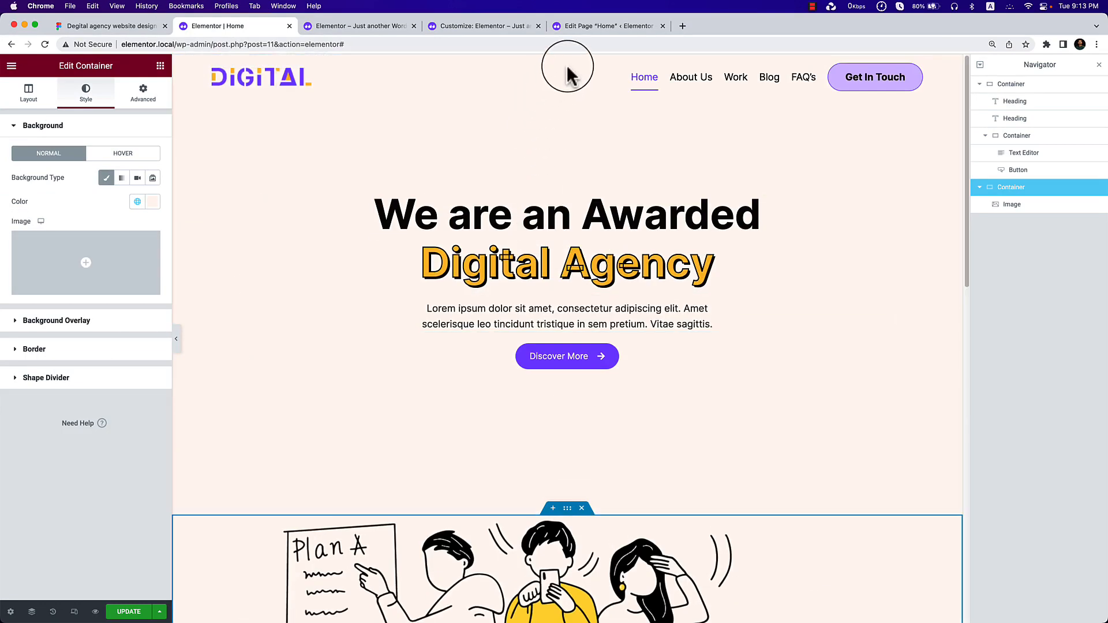
click(1012, 84)
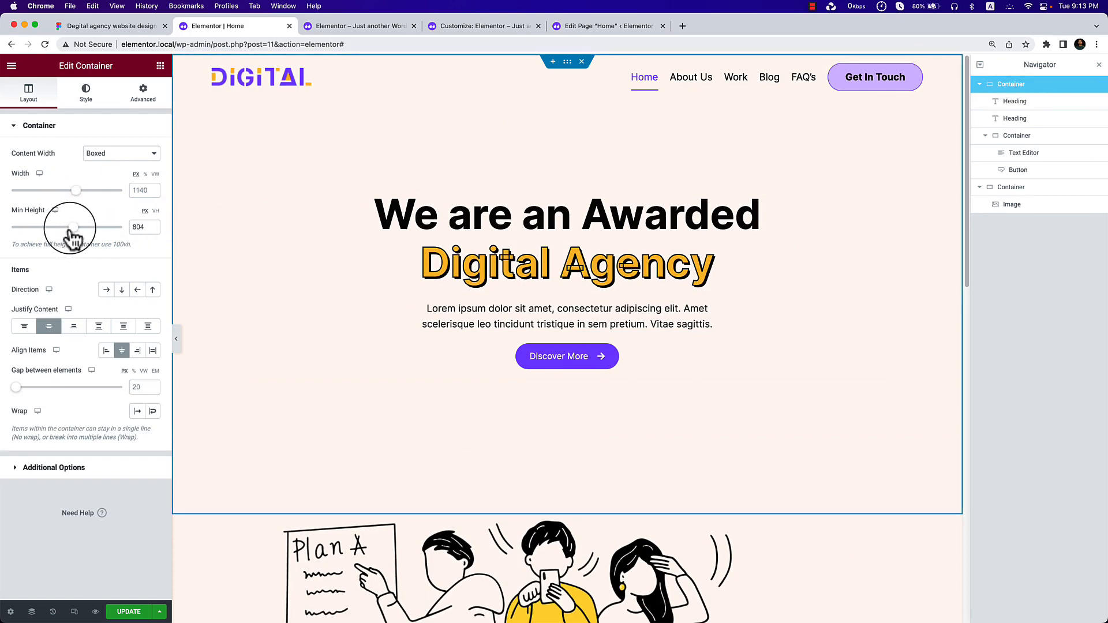
drag(74, 226, 52, 227)
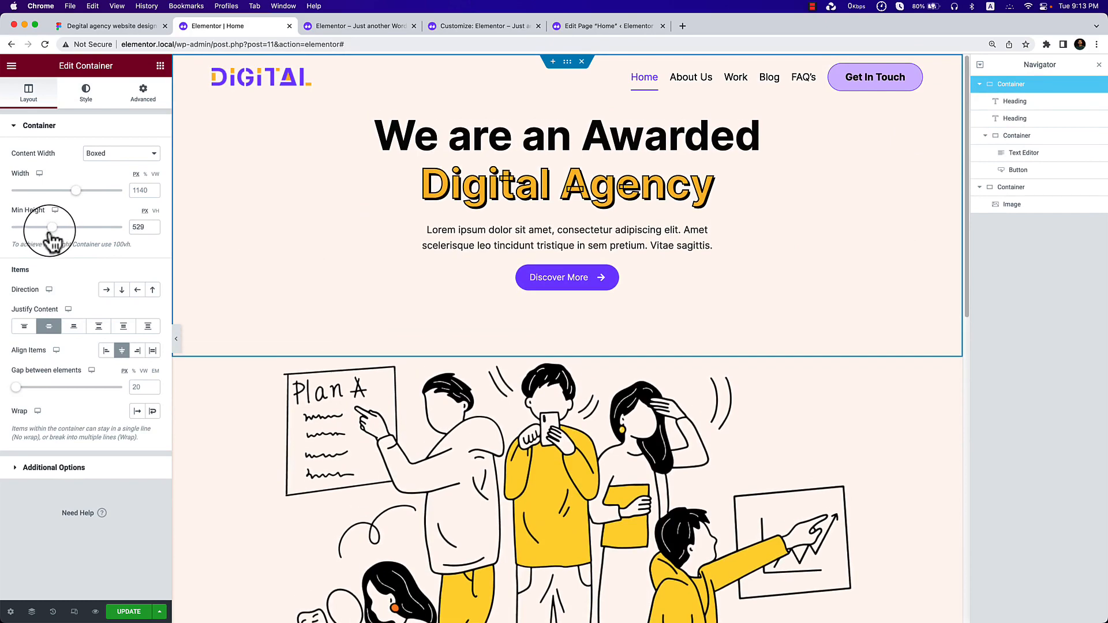
click(141, 229)
key(BackSpace)
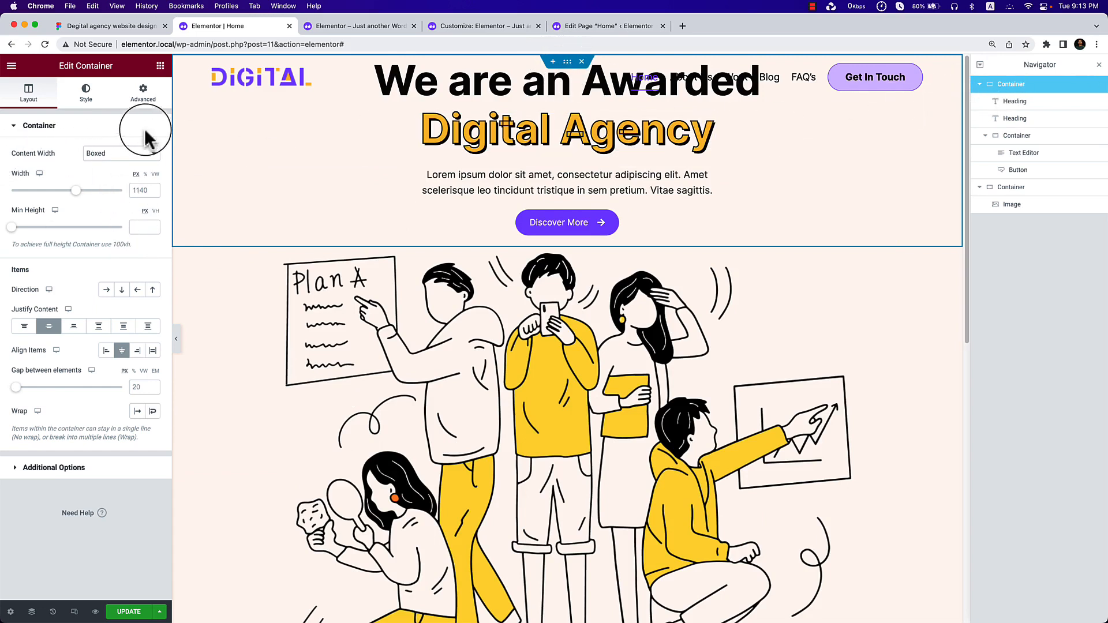
Unlink the padding values of the hero container that holds the headings and button, and set its top padding to 189 px.
click(147, 98)
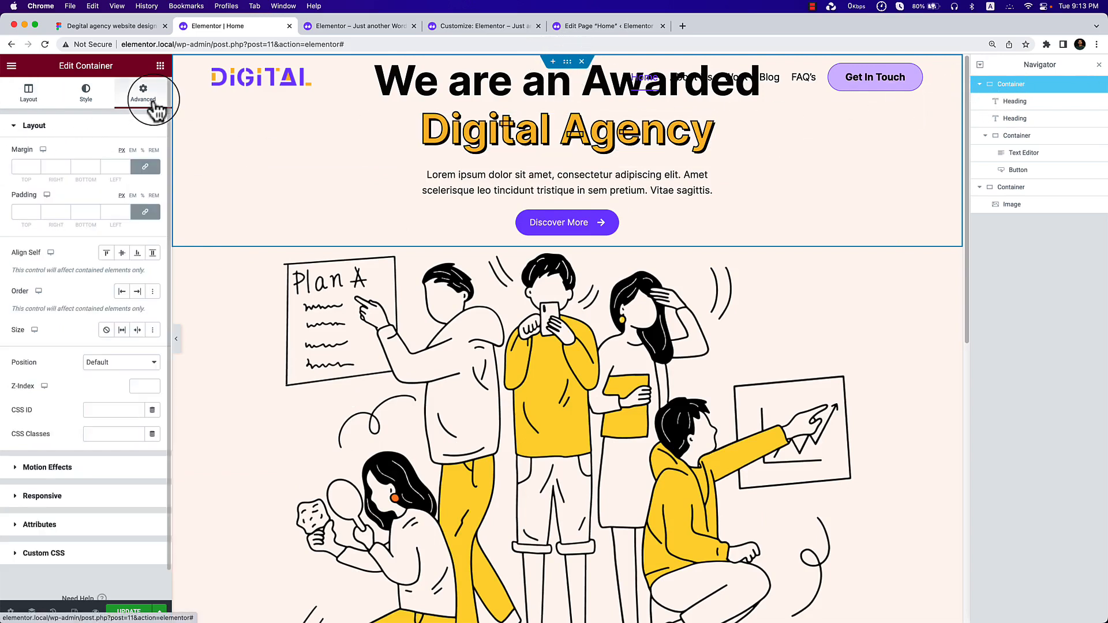
click(145, 211)
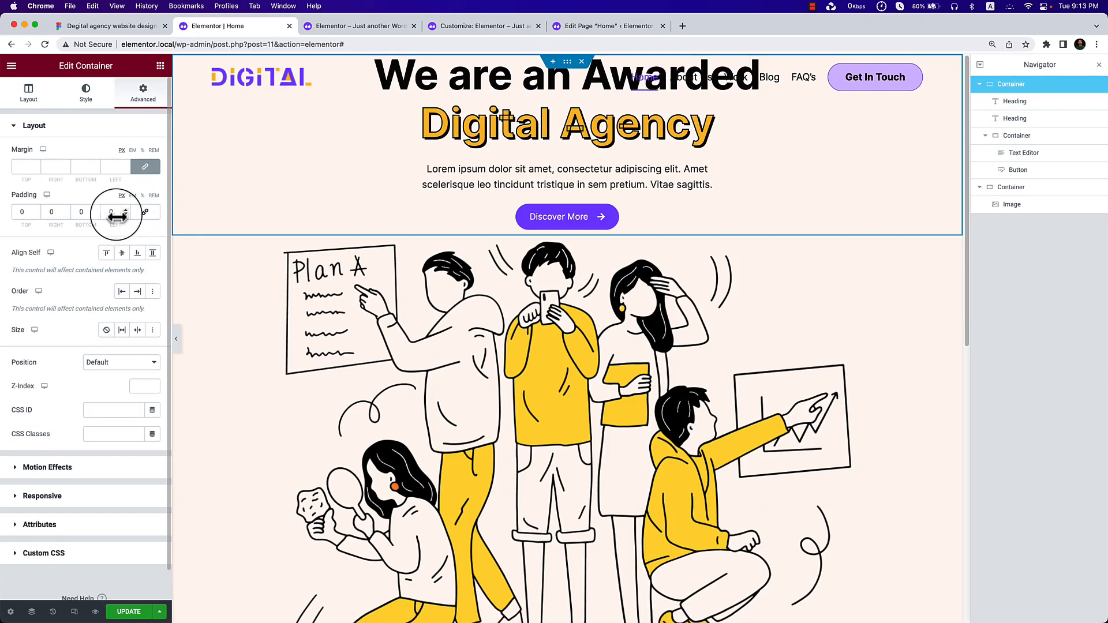
click(21, 212)
text(300)
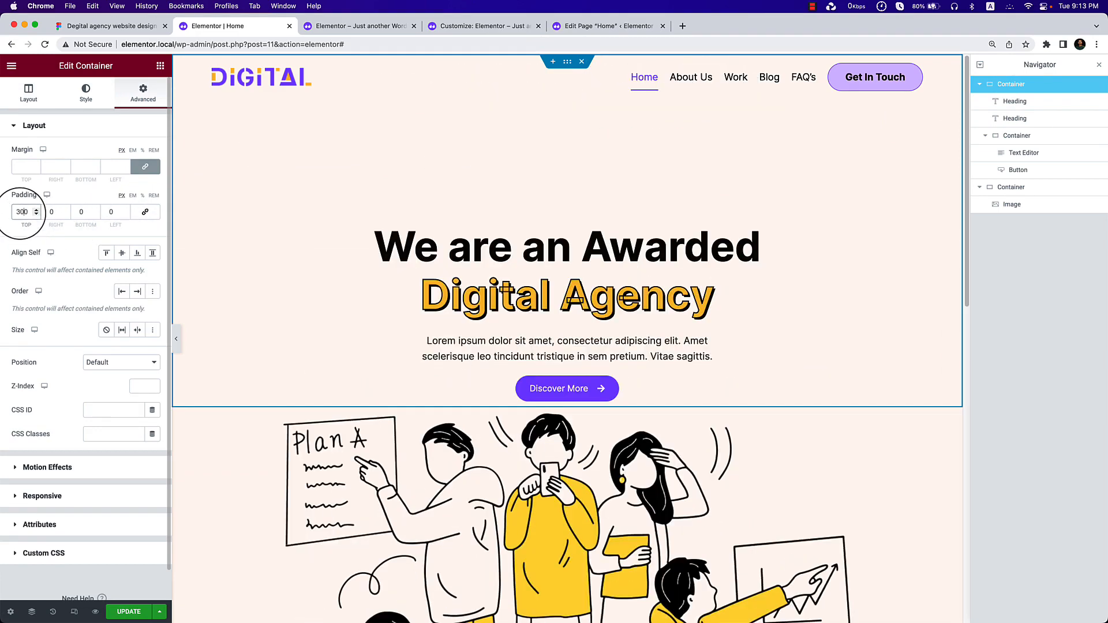
key(Down)
key(Down)
key(Down)
key(Down)
key(Down)
key(Down)
key(Down)
key(Down)
key(Down)
key(Down)
key(Down)
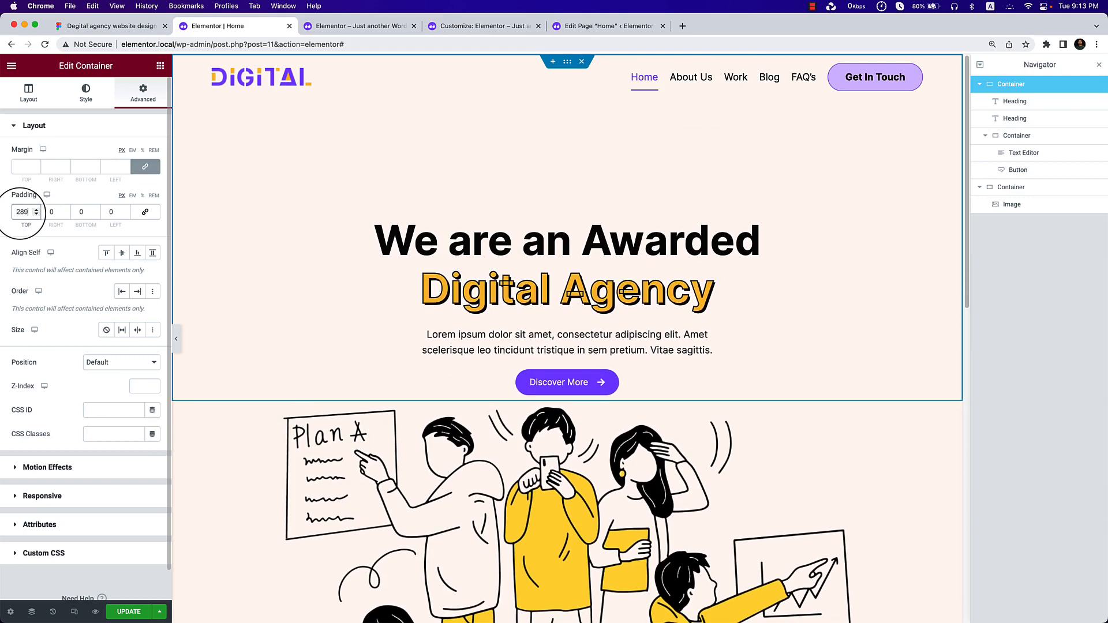
click(20, 212)
key(BackSpace)
text(1)
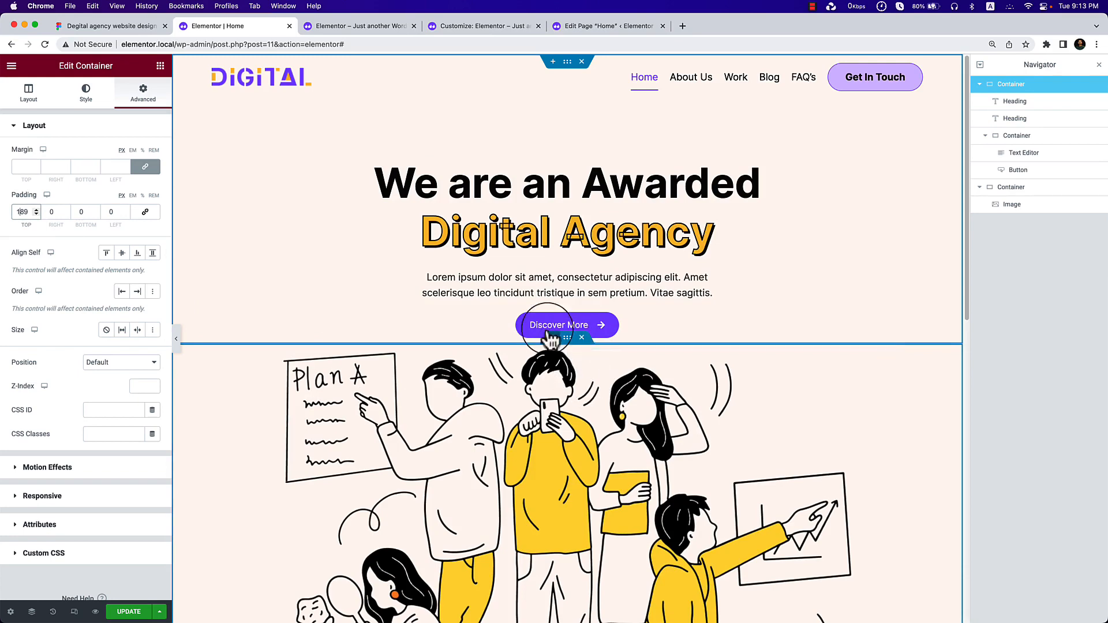
Compare the lower part of the hero illustration with the Figma design, examining how it overlaps the background's bottom edge.
scroll(588, 380, down, 1)
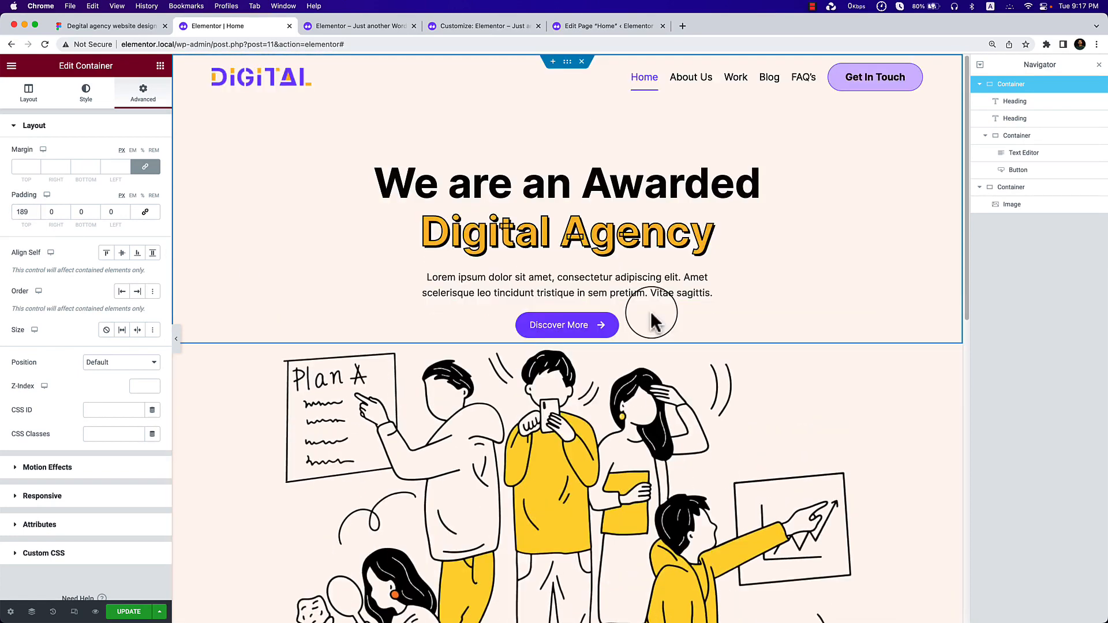
scroll(656, 314, down, 5)
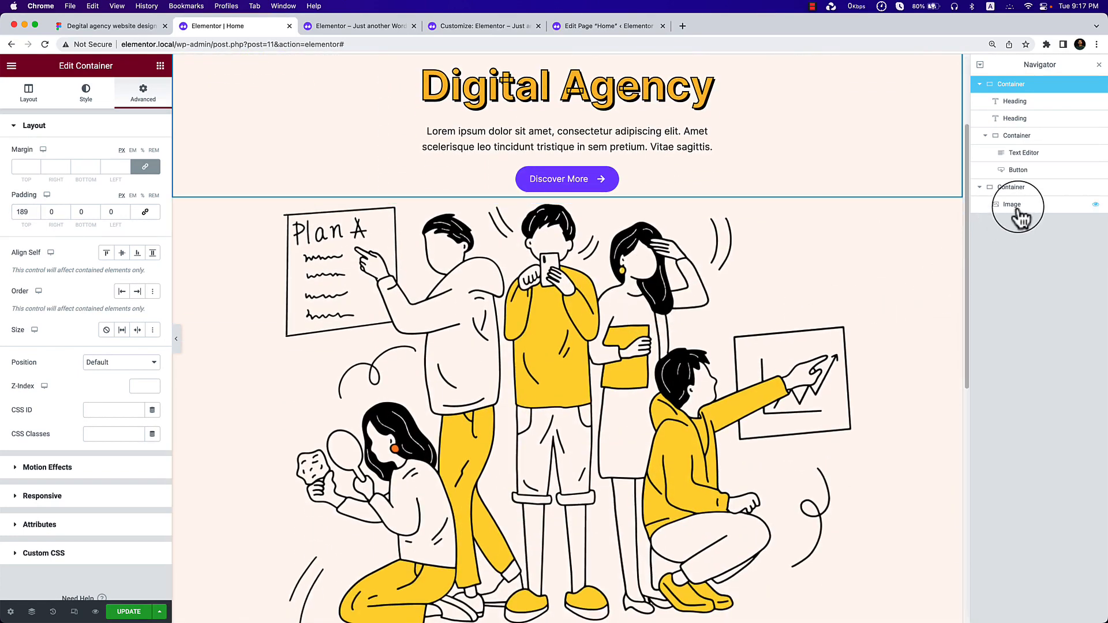
click(1019, 207)
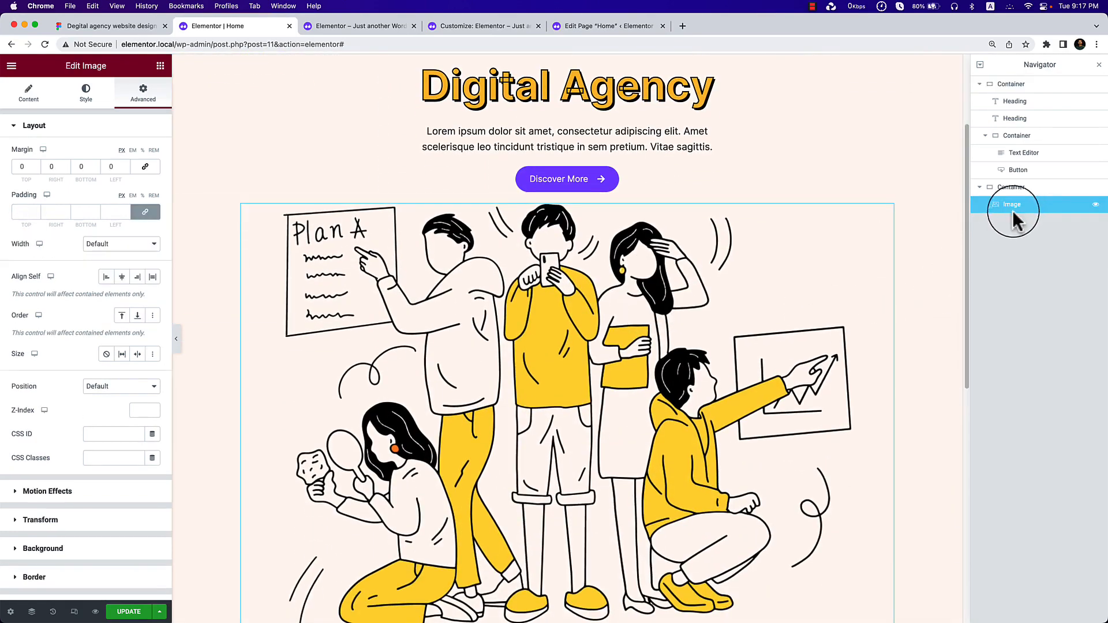
scroll(634, 335, down, 5)
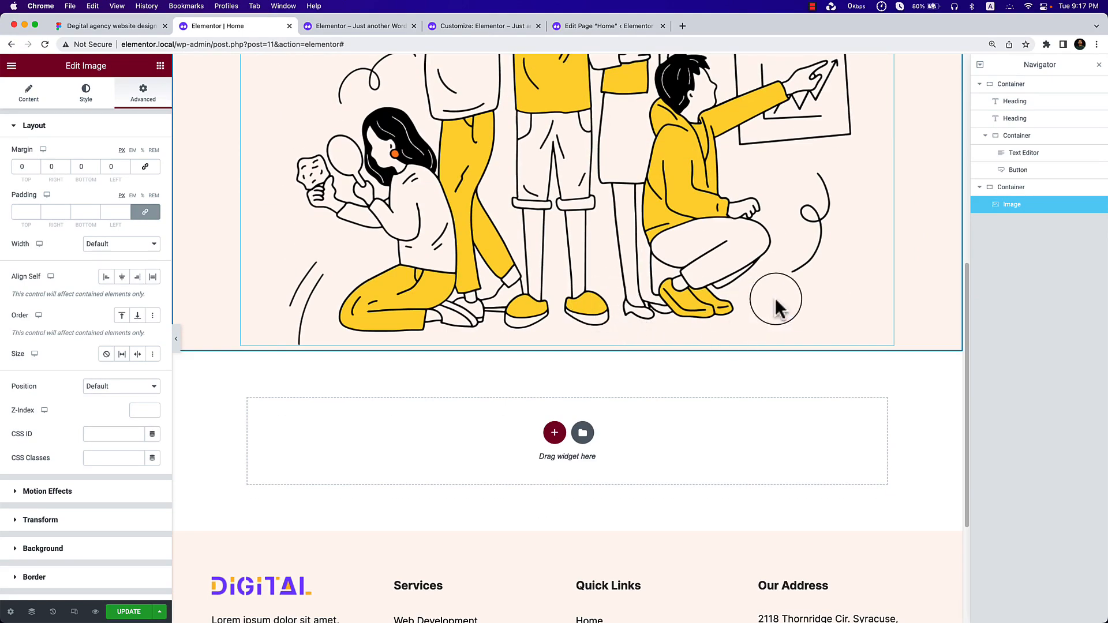
click(119, 28)
click(321, 186)
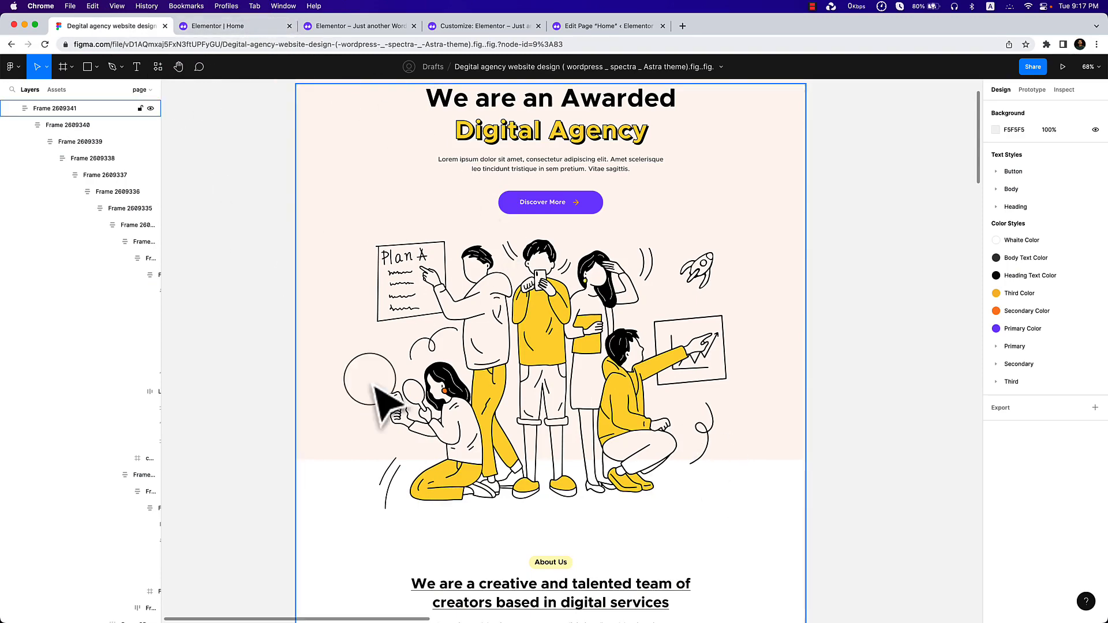
key(Escape)
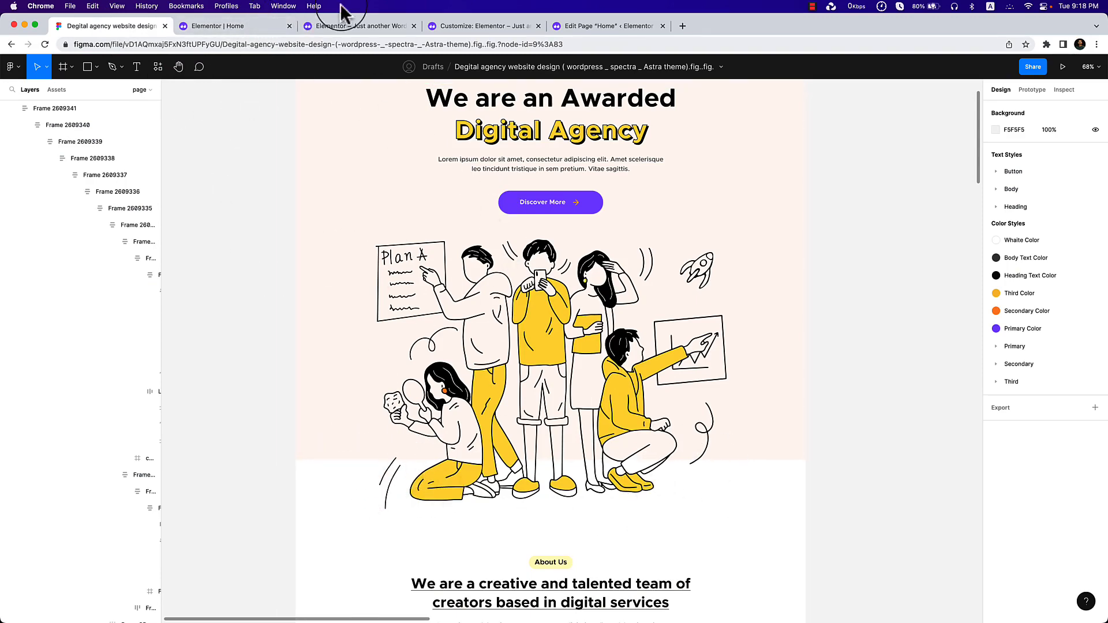
click(366, 23)
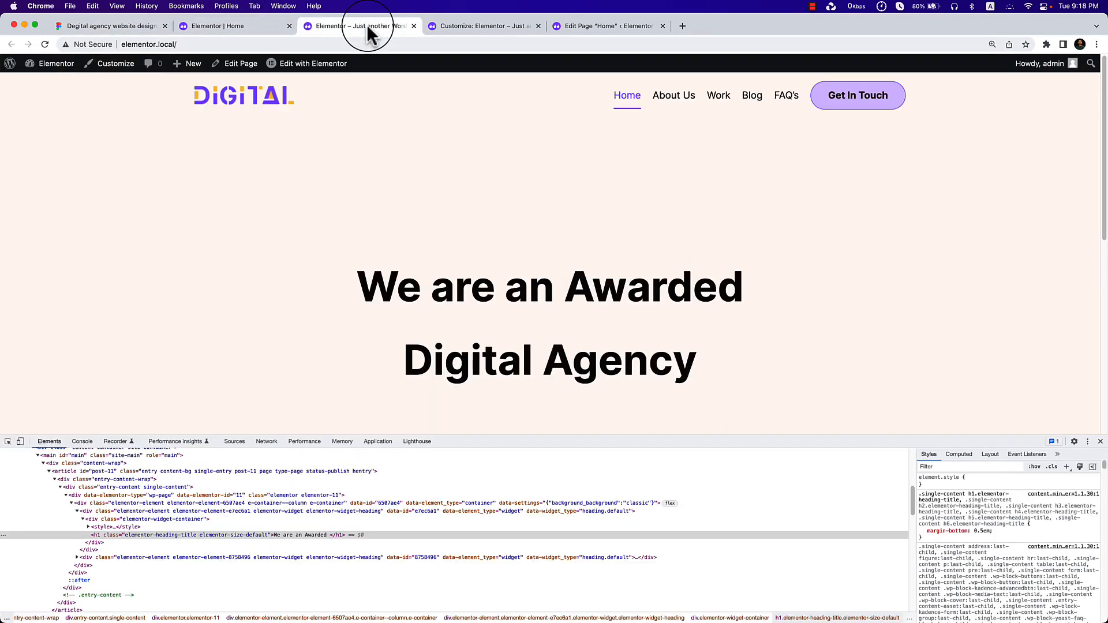
click(234, 25)
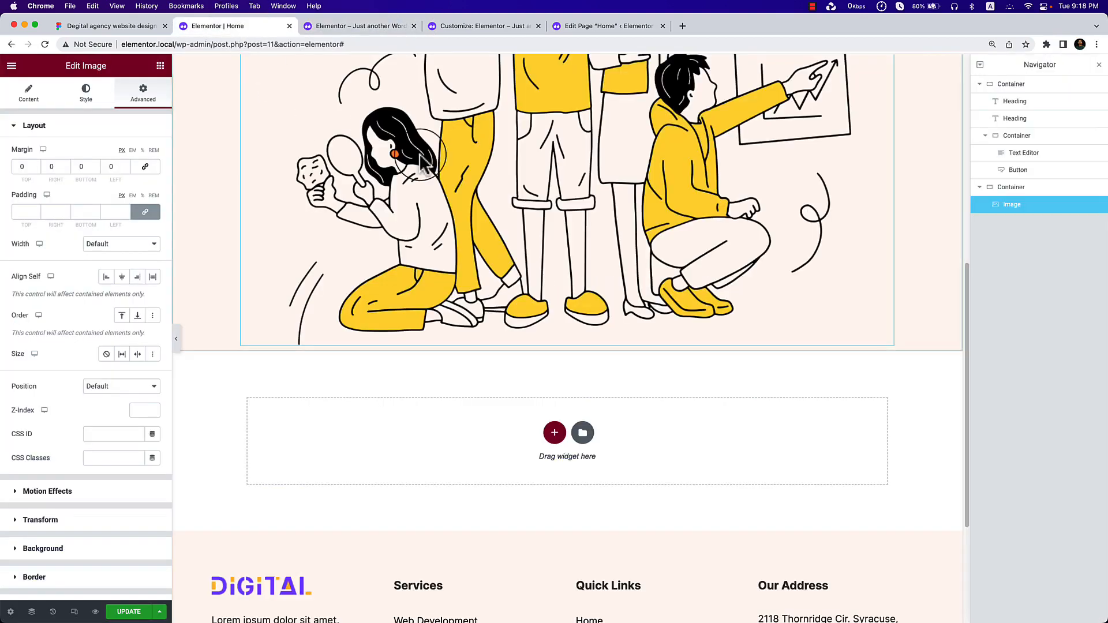
Set the bottom margin of the illustration's Image widget in Elementor to -170 px.
click(1014, 214)
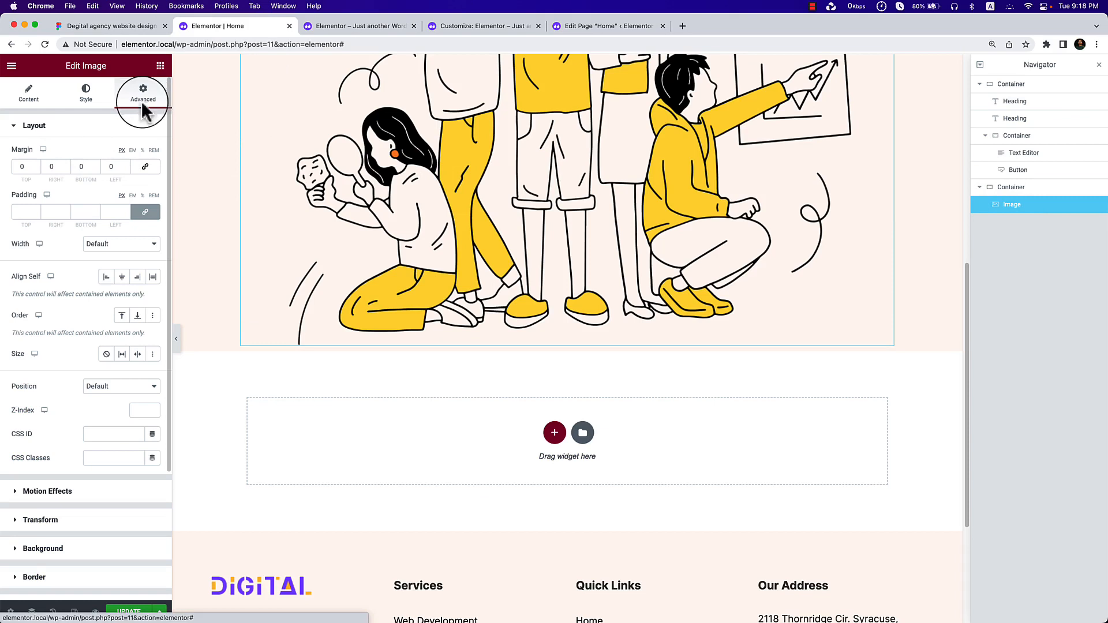
click(21, 166)
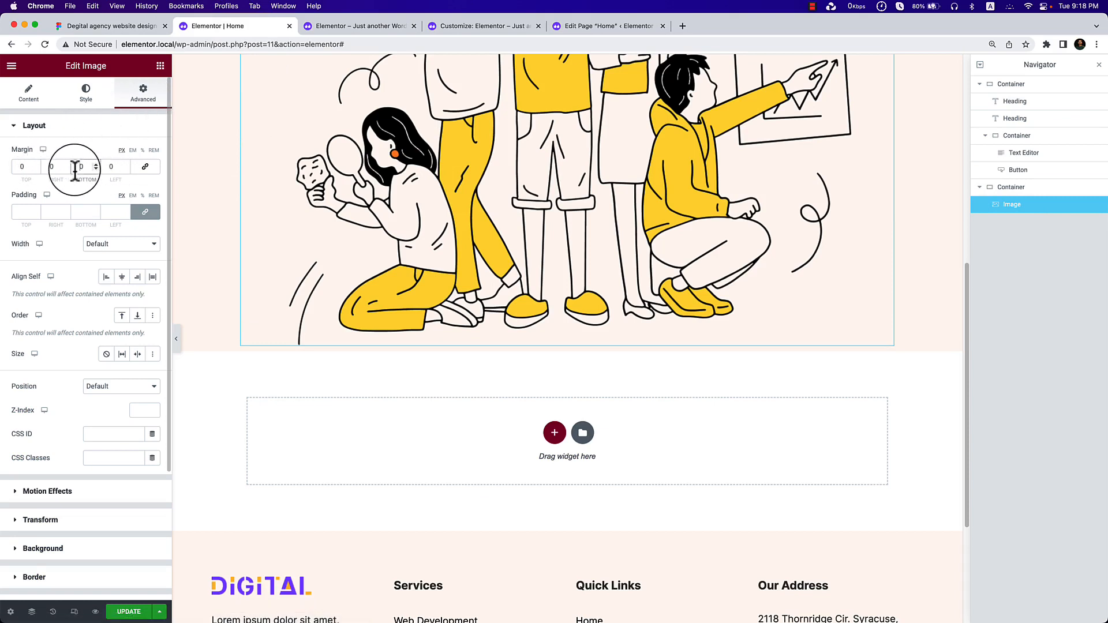
text(17)
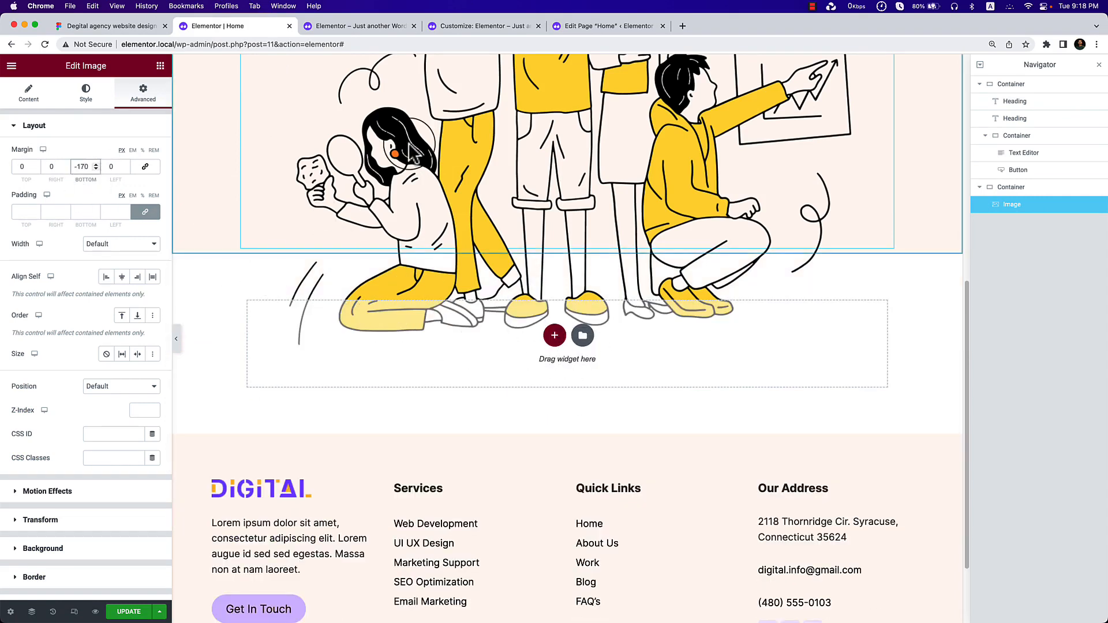
Switch to the Figma design and inspect the text properties of the "About Us" label and the heading below it.
click(112, 26)
scroll(648, 440, down, 5)
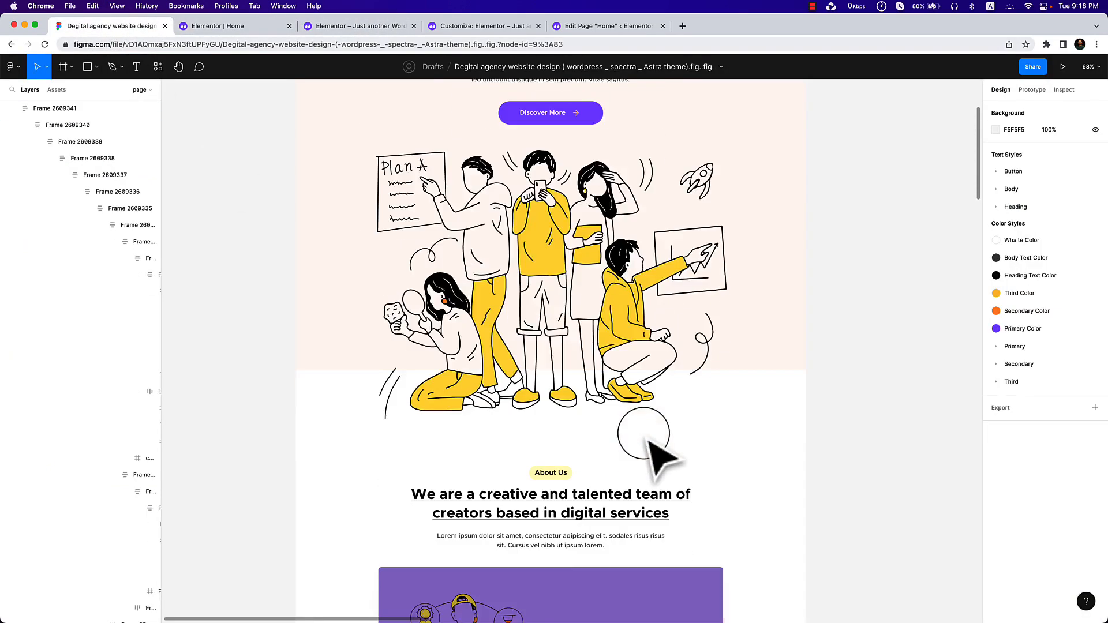
click(514, 416)
double_click(513, 417)
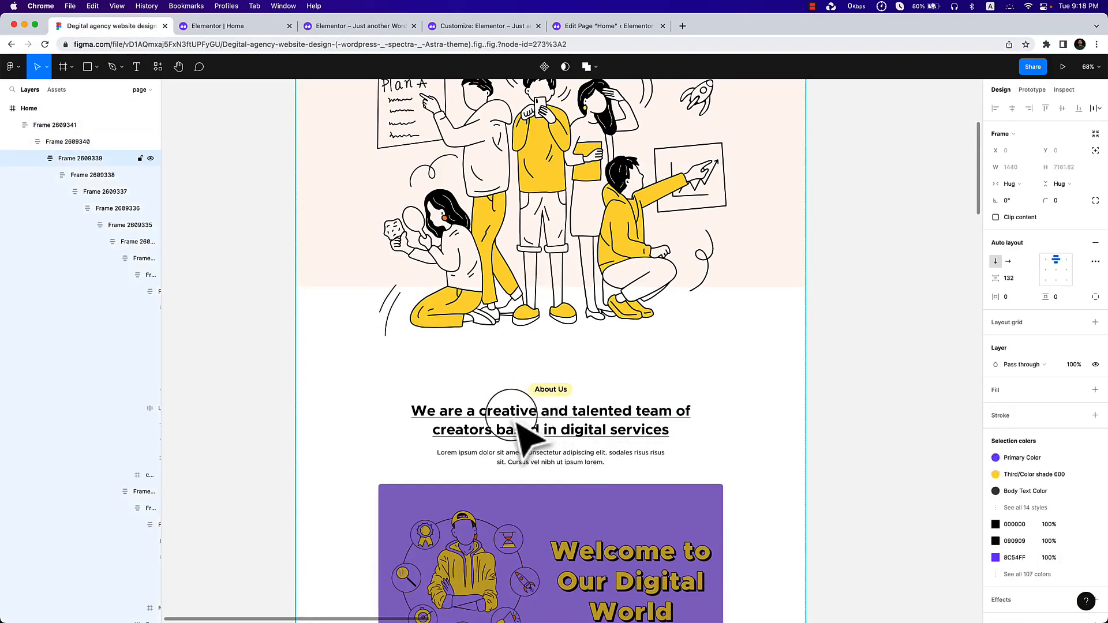
double_click(553, 392)
double_click(558, 398)
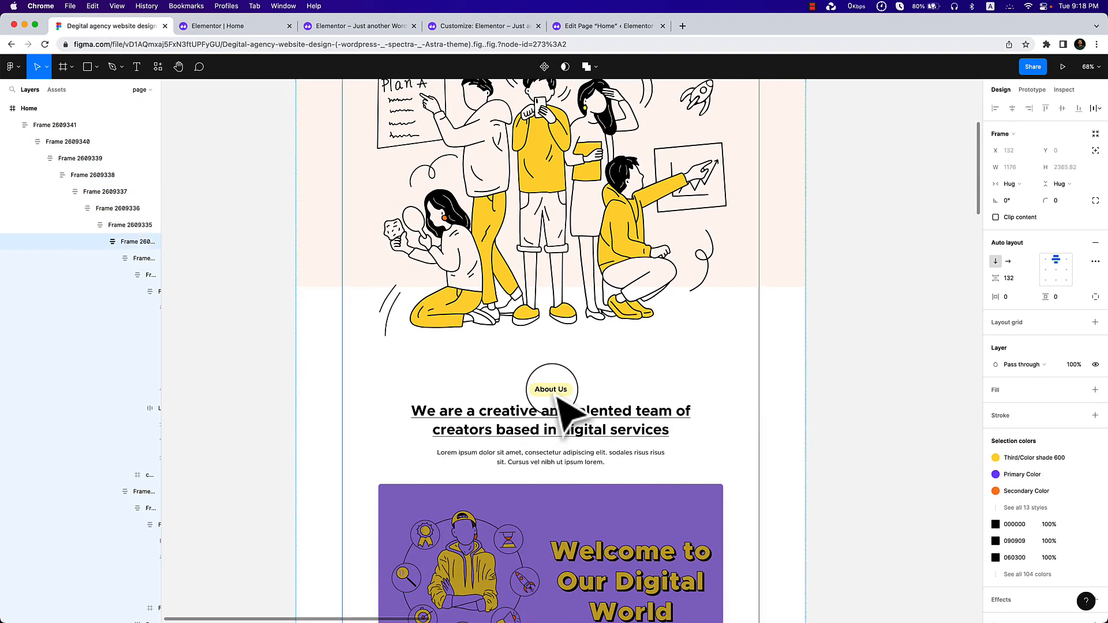
double_click(558, 398)
double_click(559, 398)
double_click(552, 390)
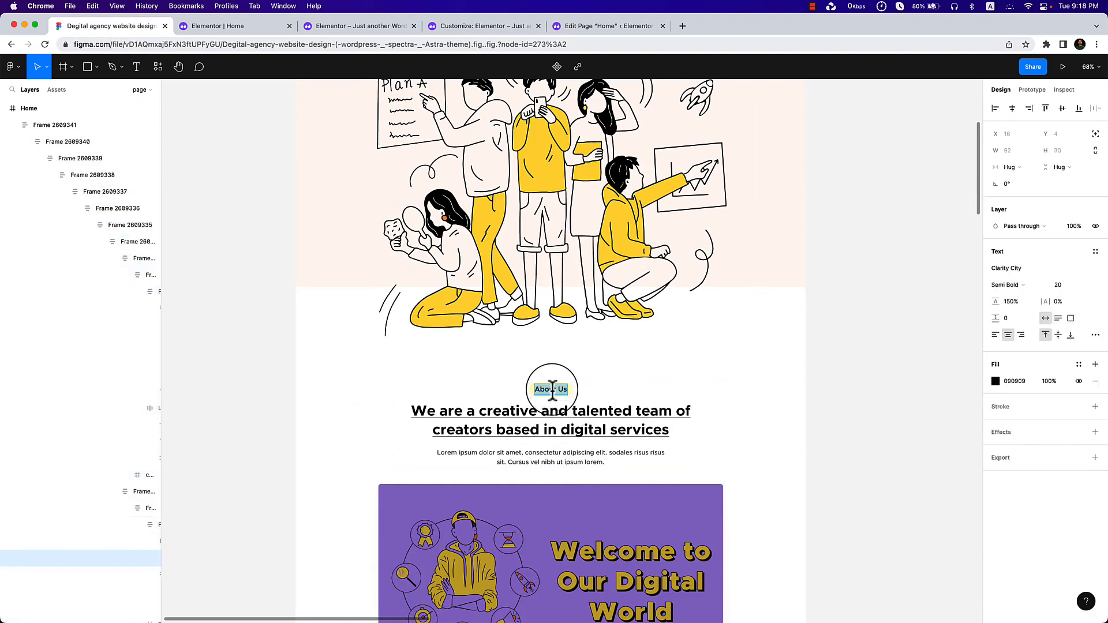
double_click(474, 414)
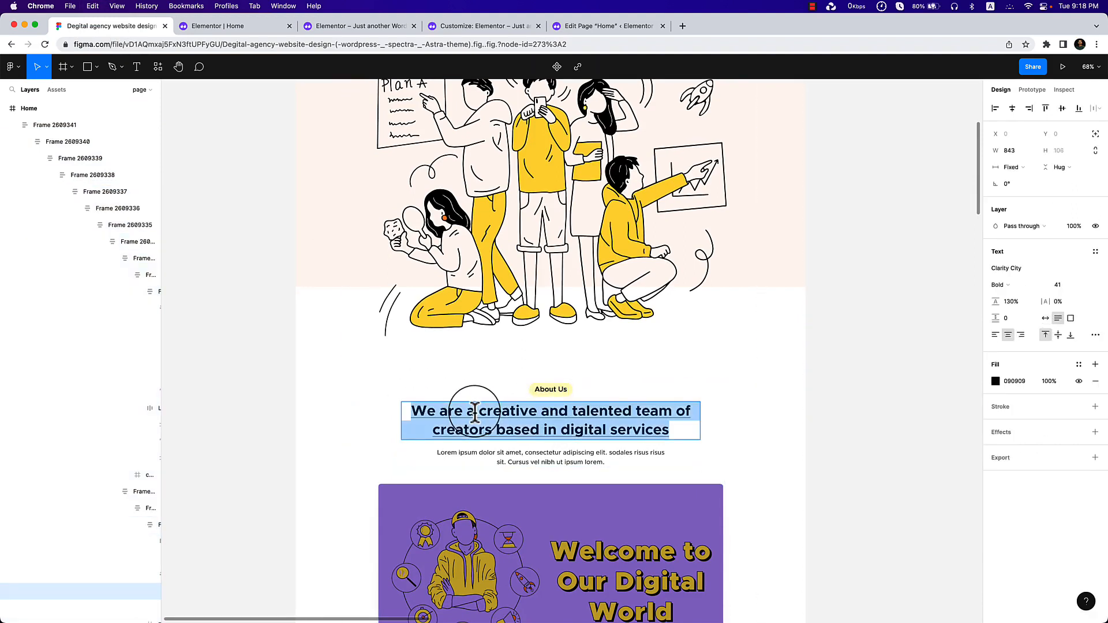
Return to Elementor and add a new row-direction container below the illustration.
click(230, 26)
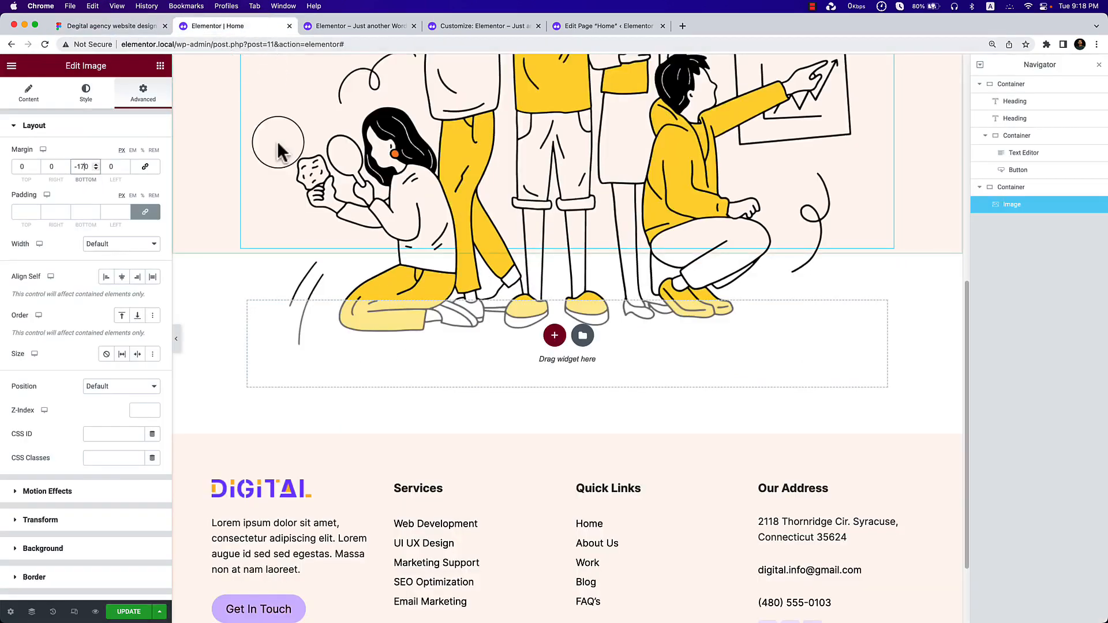
click(551, 337)
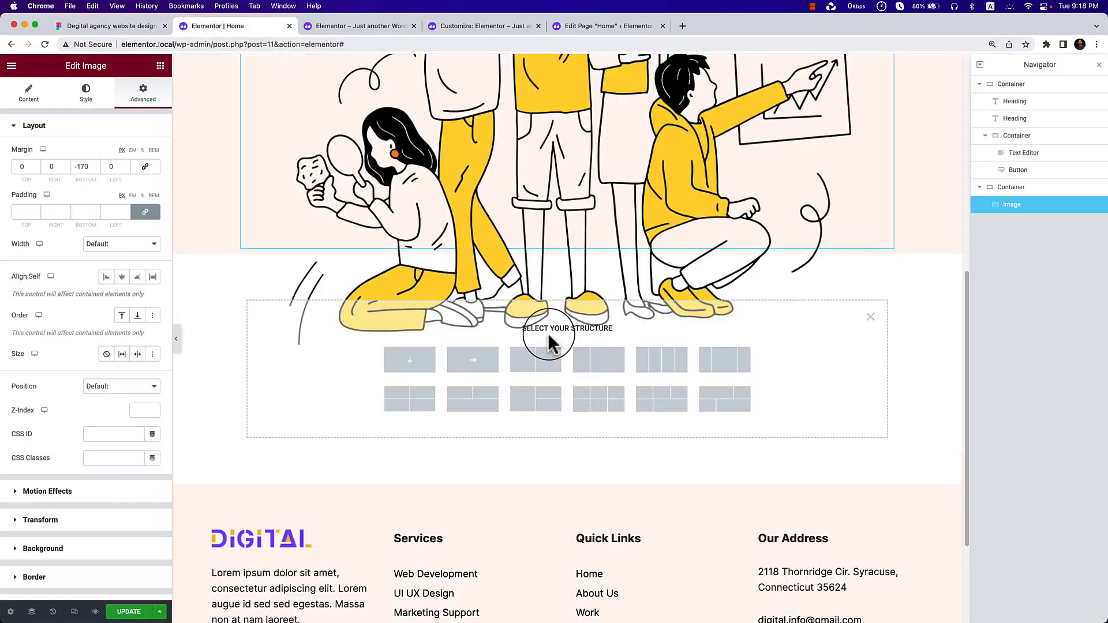
click(466, 371)
Unlink the new container's margin values and set its top margin to 170 px.
click(568, 250)
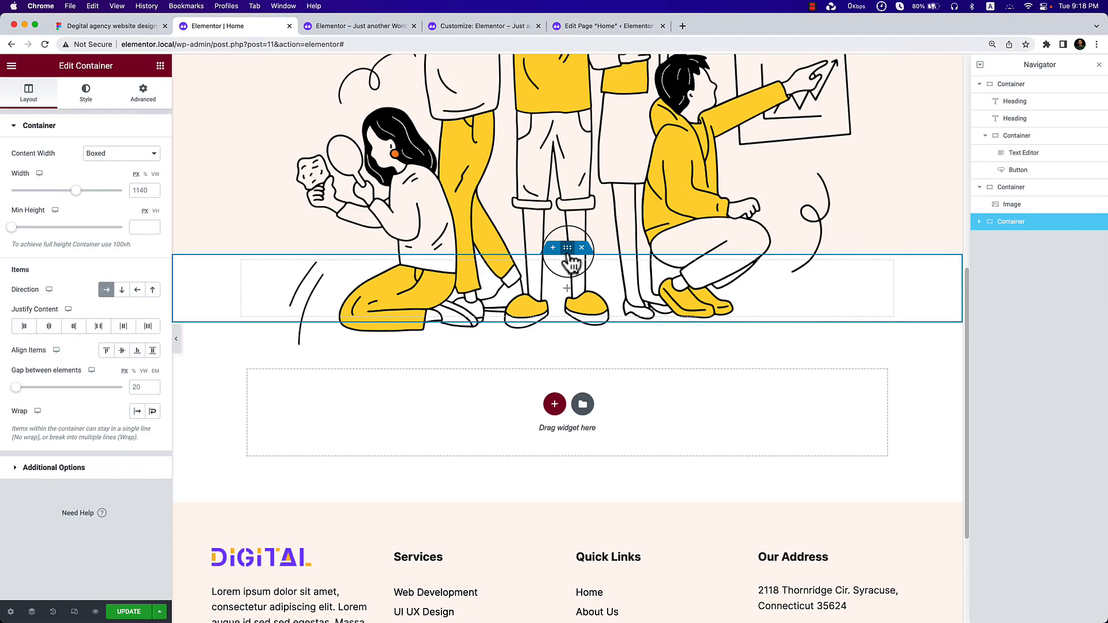
click(142, 93)
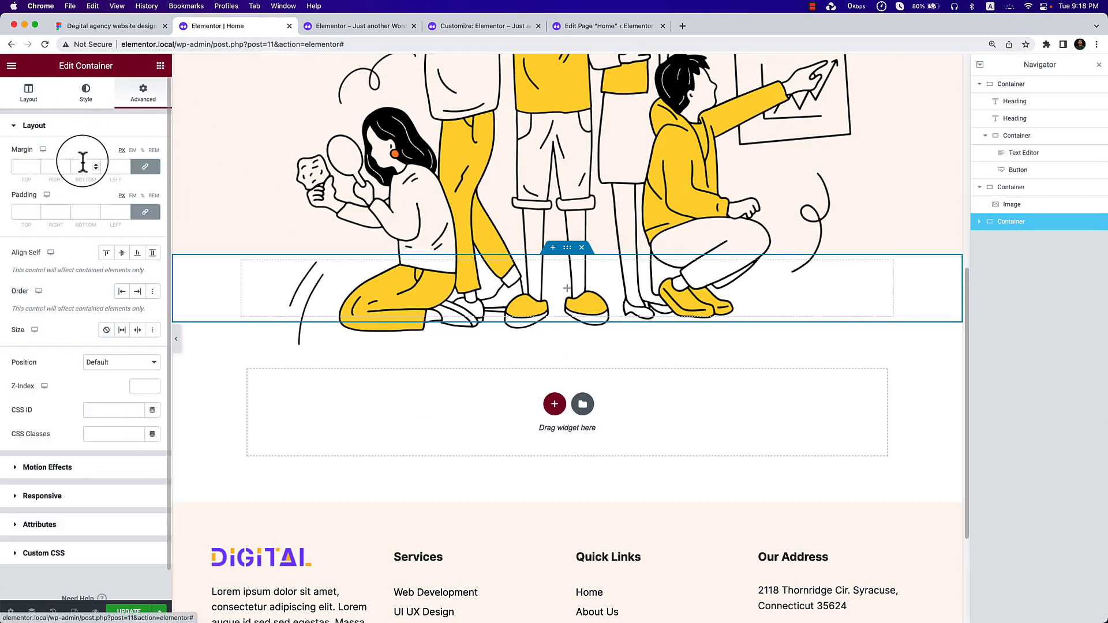
click(146, 167)
click(16, 169)
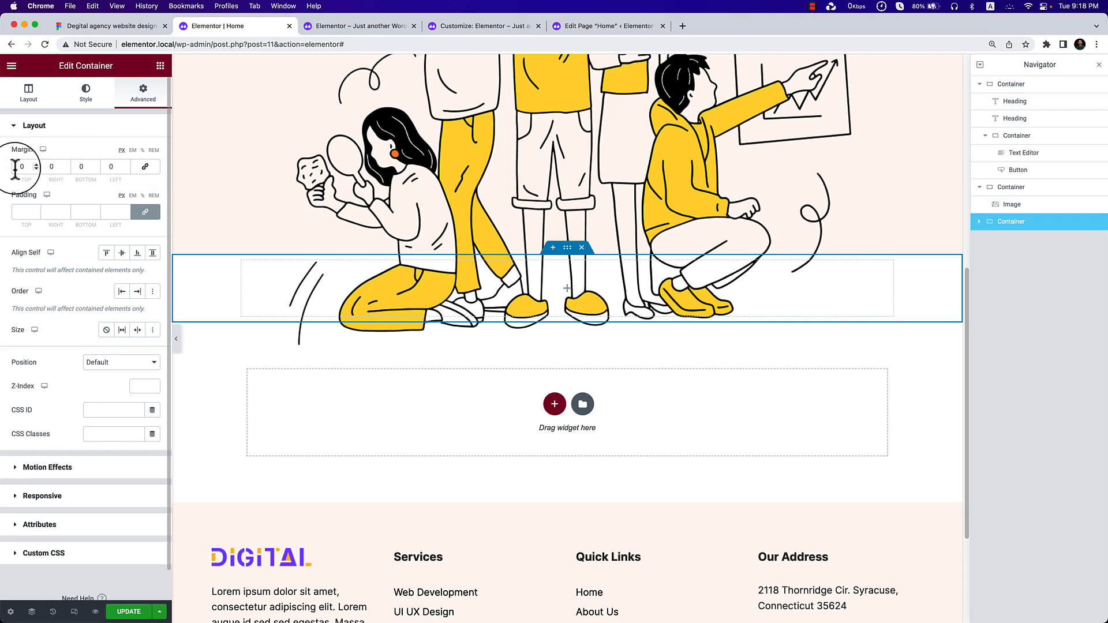
text(17)
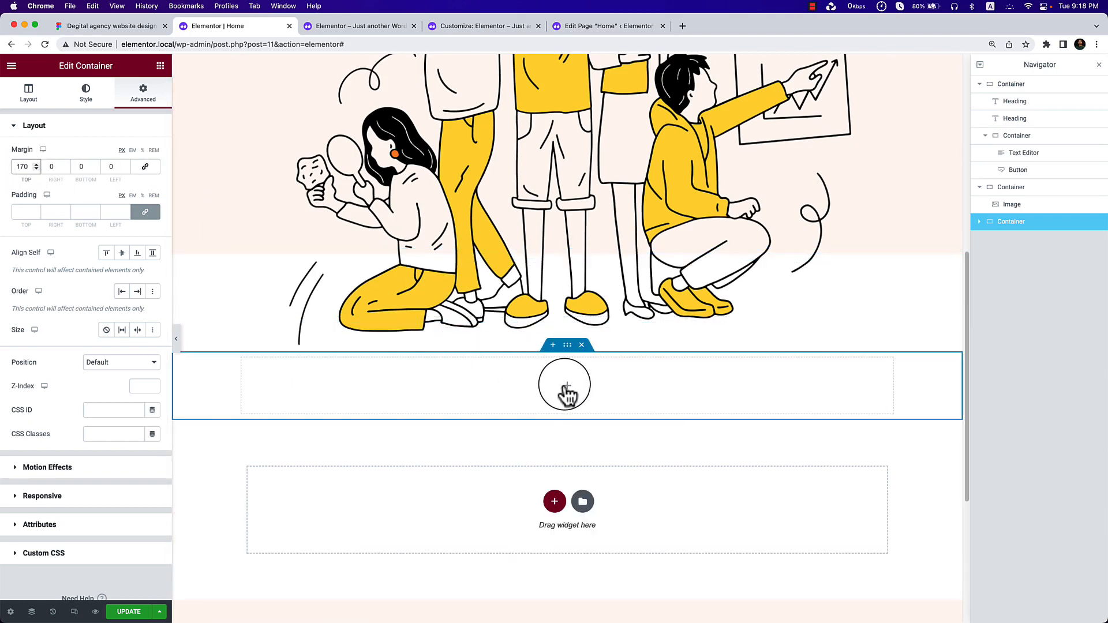
Copy the heading "We are a creative and talented team of creators based in digital services" from the About Us section in Figma.
click(566, 387)
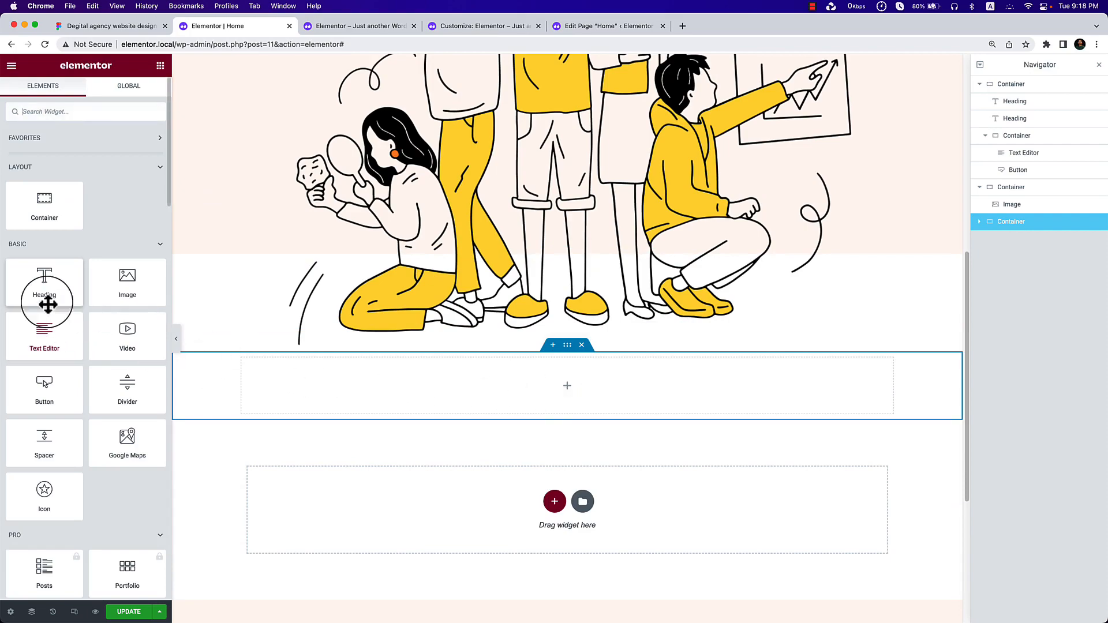
click(141, 25)
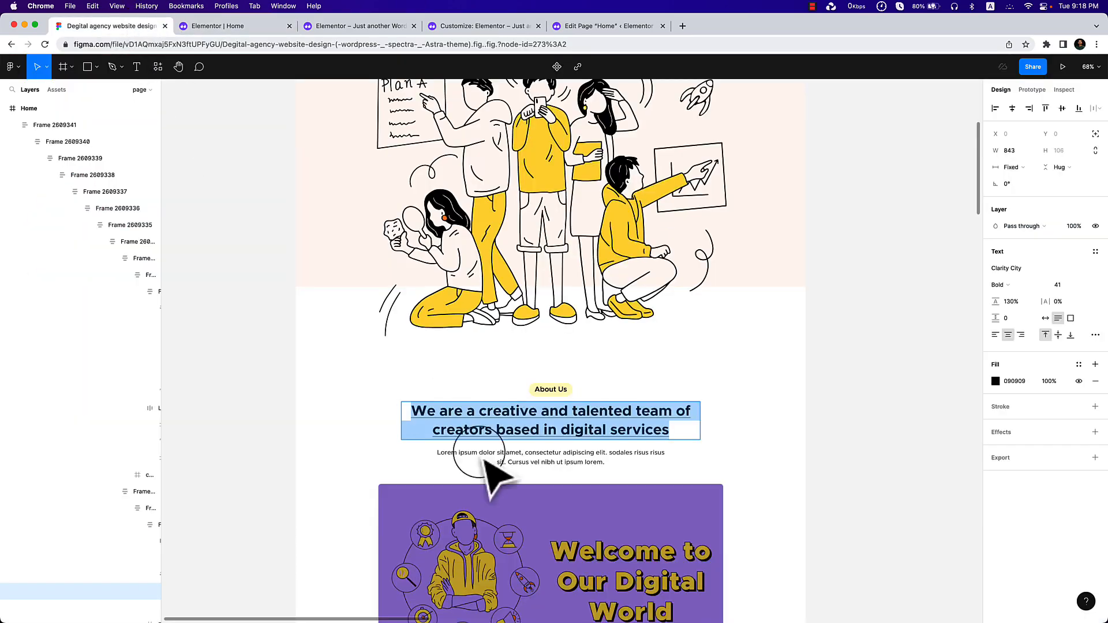
scroll(754, 471, up, 5)
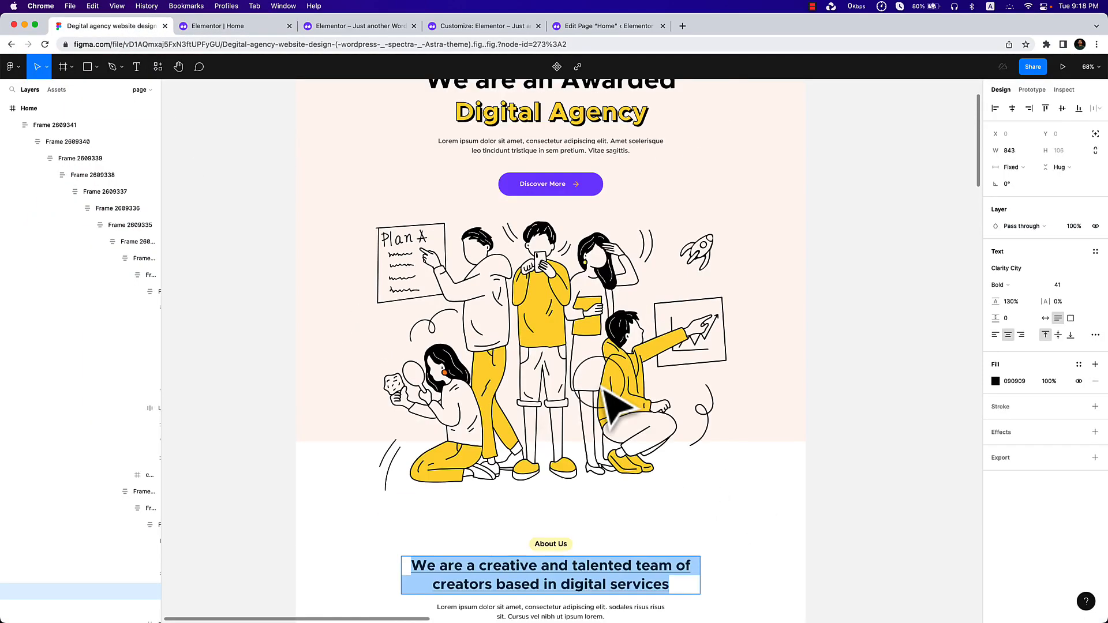
scroll(603, 390, down, 5)
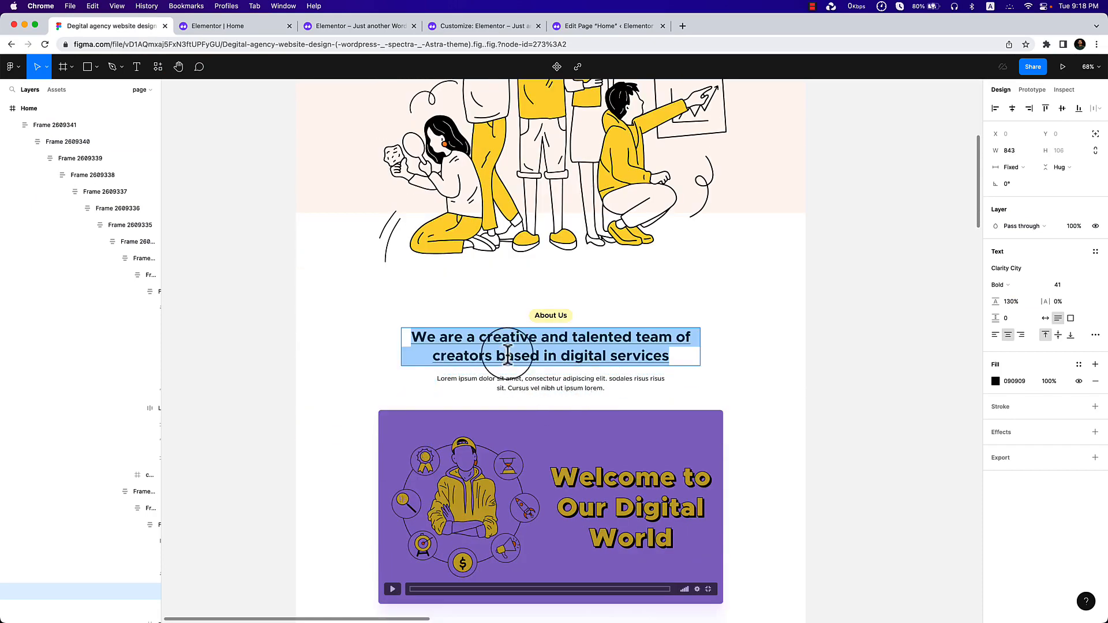
right_click(510, 353)
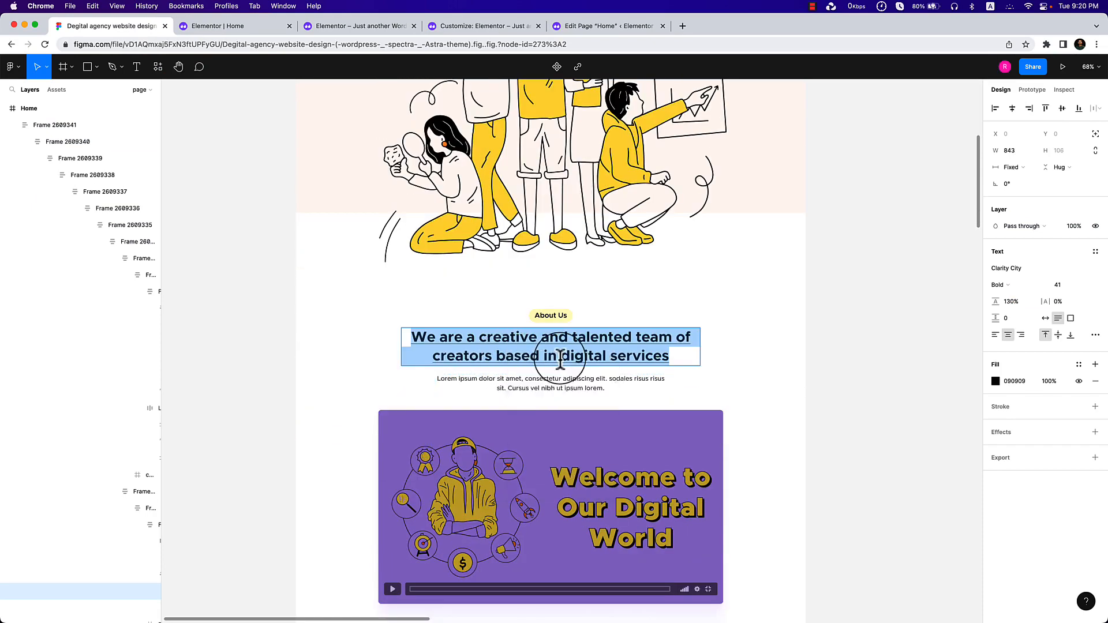
triple_click(559, 358)
key(super+c)
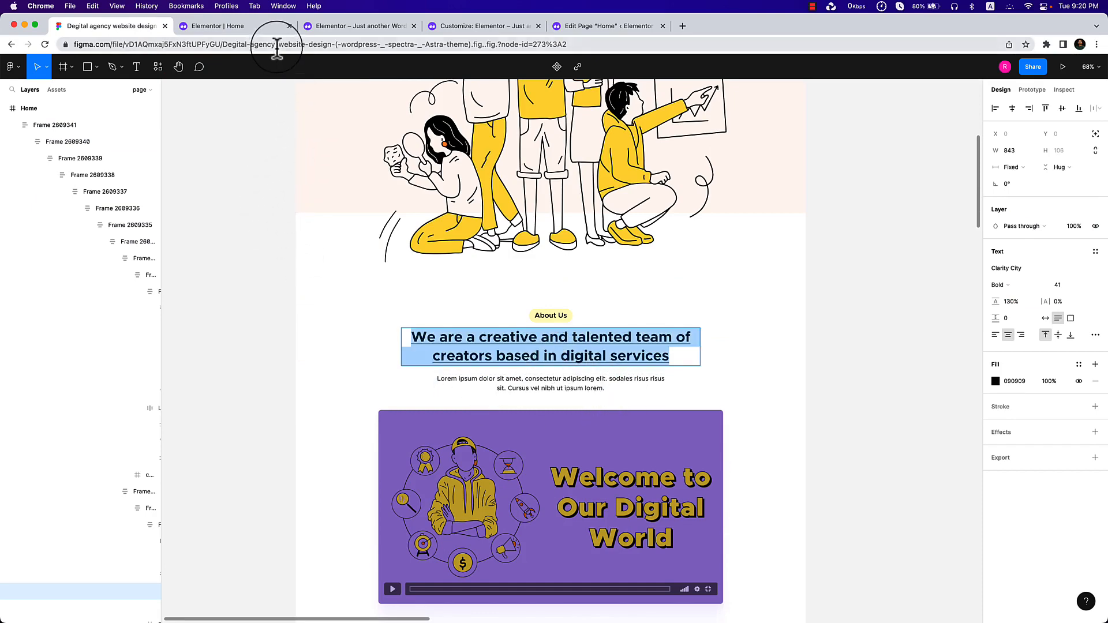
Return to Elementor and place a Heading widget in the new container below the illustration.
click(262, 26)
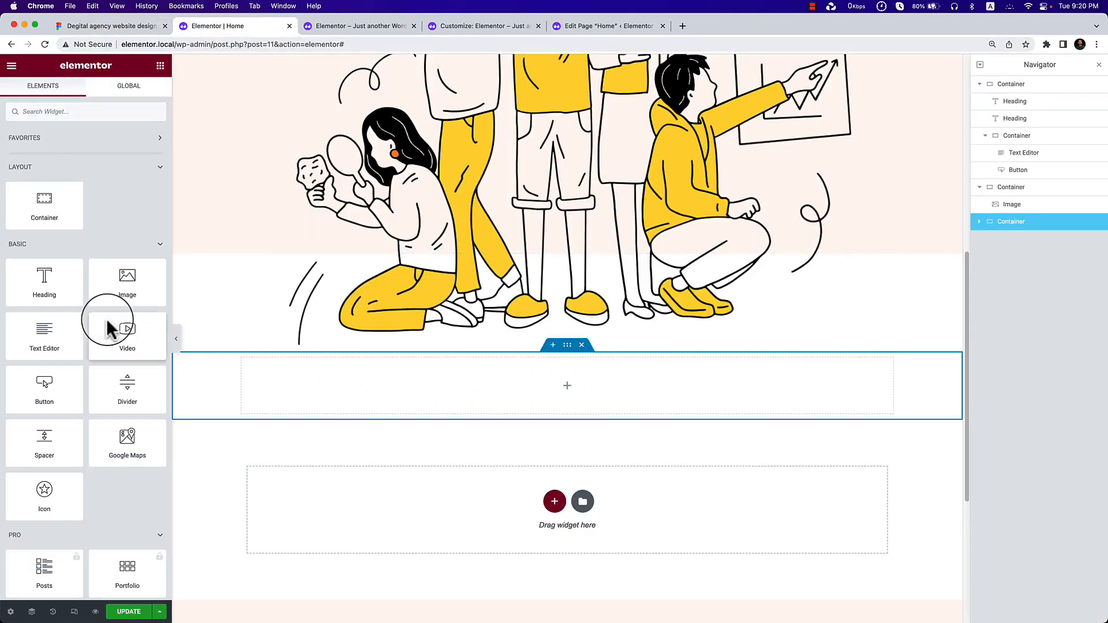
drag(44, 282, 600, 395)
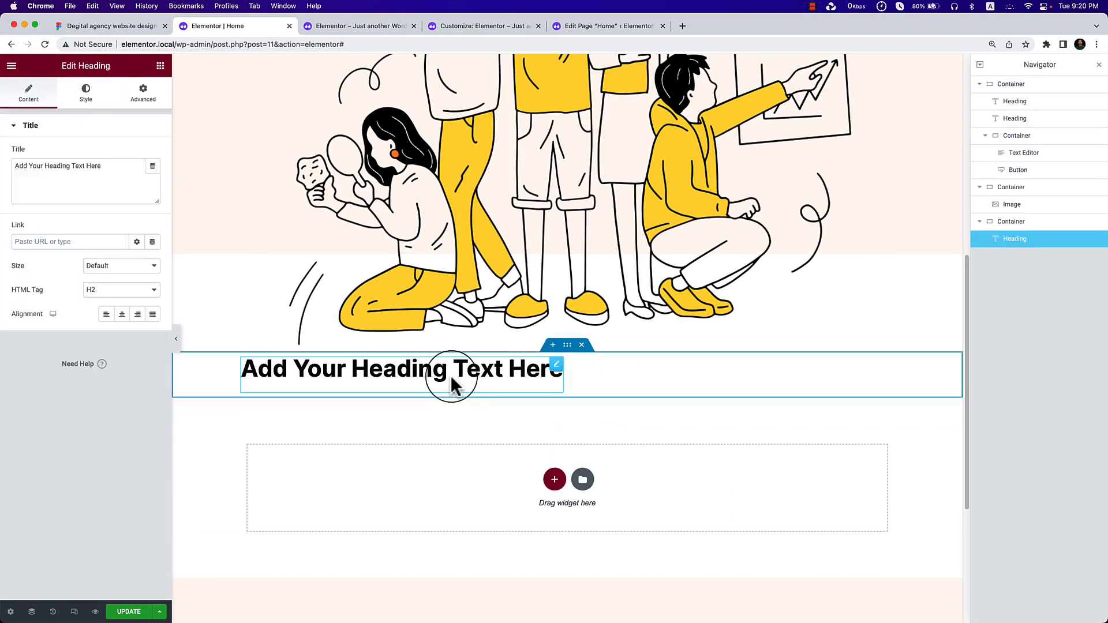
Replace the new heading's placeholder title with "We are a creative and talented team of creators based in digital services".
click(50, 169)
key(super+a)
key(super+v)
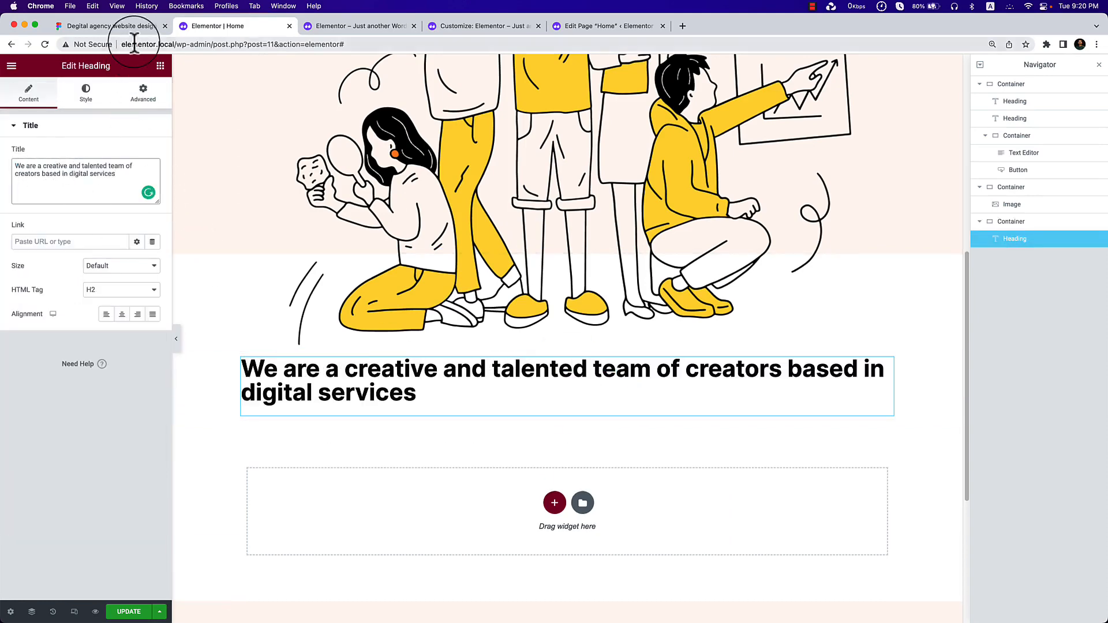
Select the paragraph under the About Us heading in Figma, then return to Elementor and add a Text Editor widget to the heading's container.
click(141, 27)
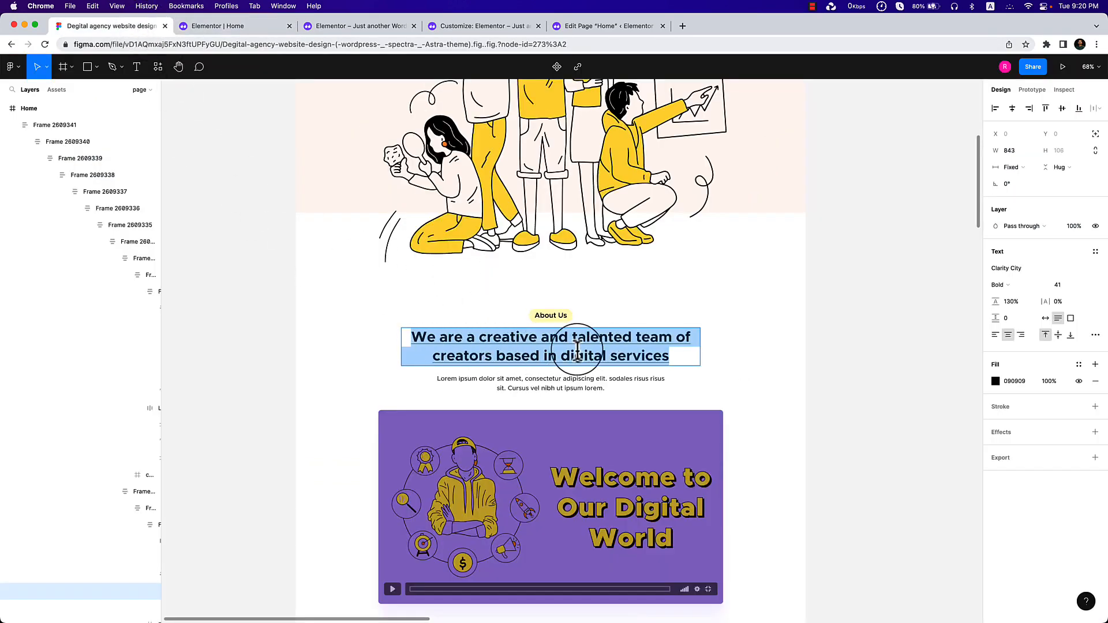
double_click(530, 388)
click(217, 26)
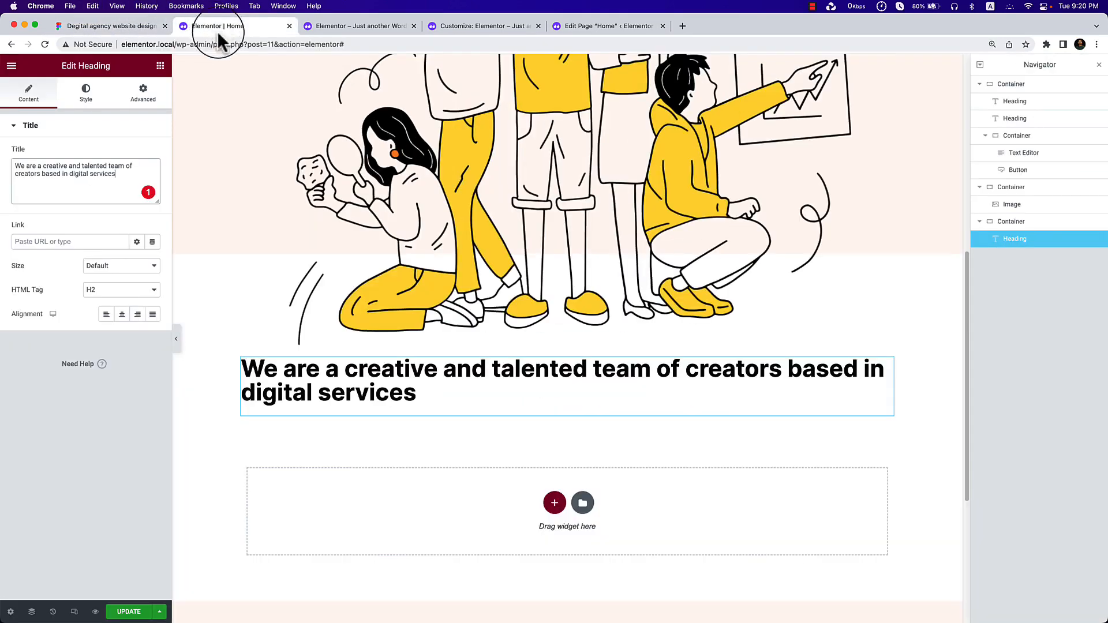
click(161, 65)
drag(45, 325, 427, 391)
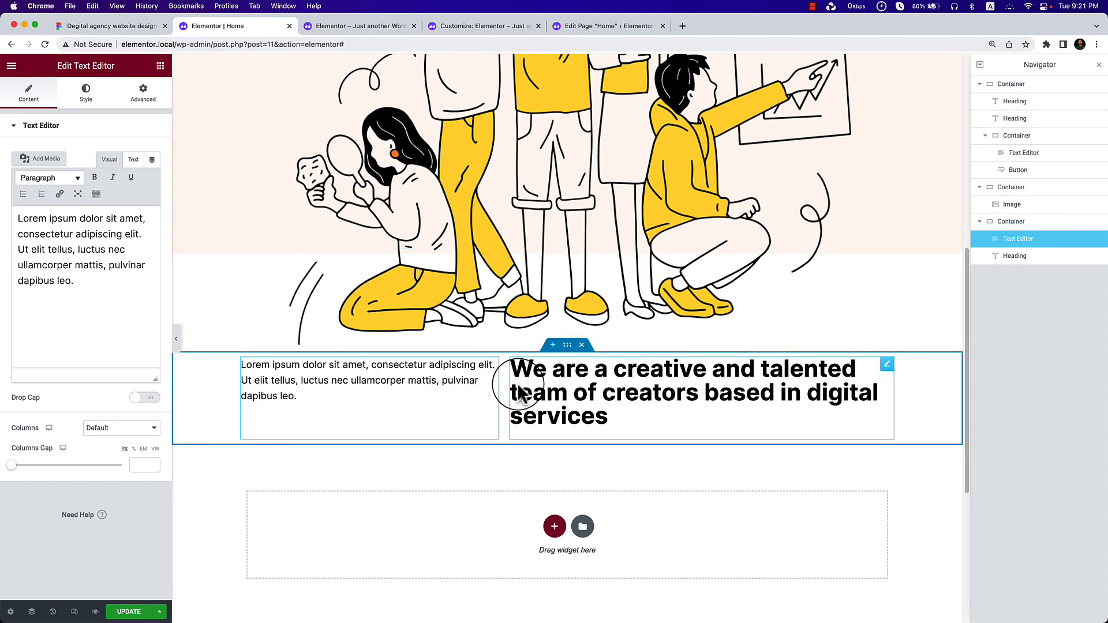
Set the About Us container's direction to vertical column and reduce its boxed content width to 728 px.
click(1022, 222)
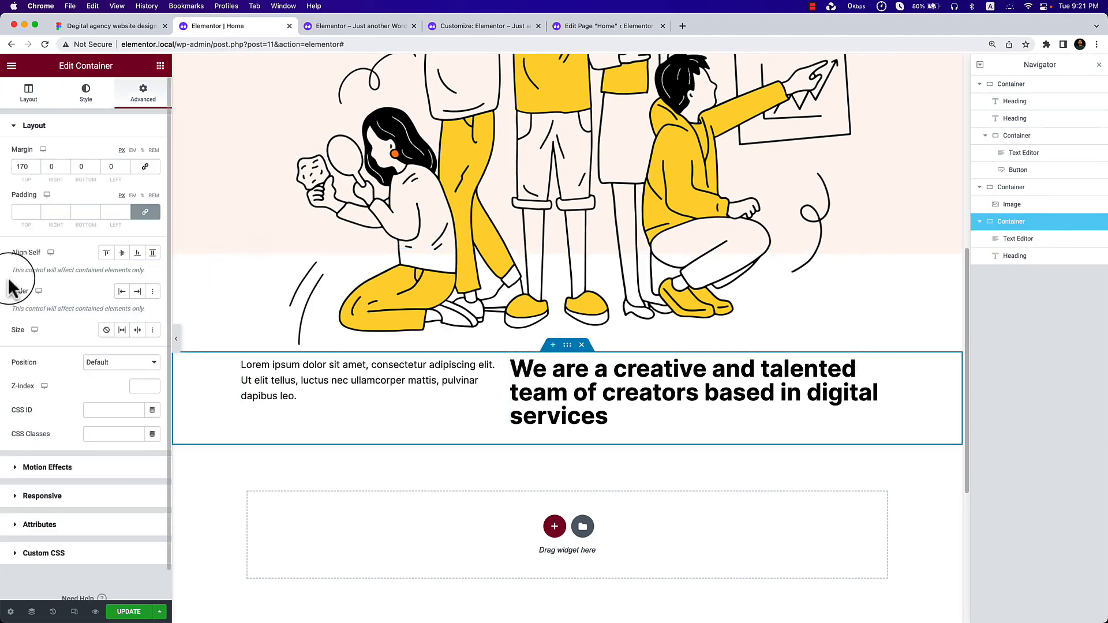
click(29, 96)
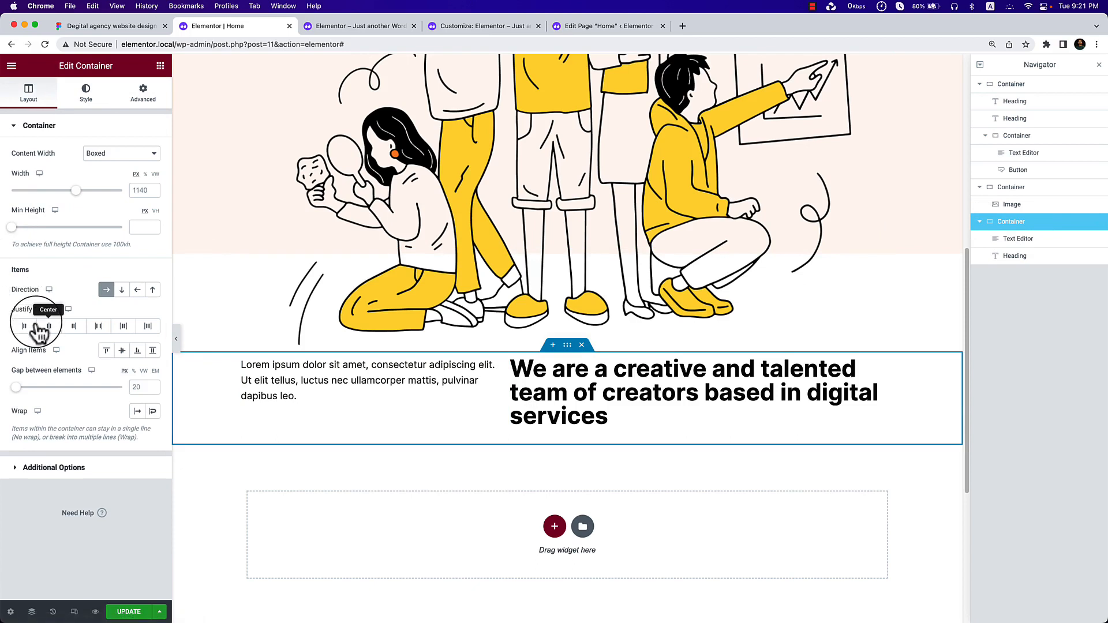
click(121, 290)
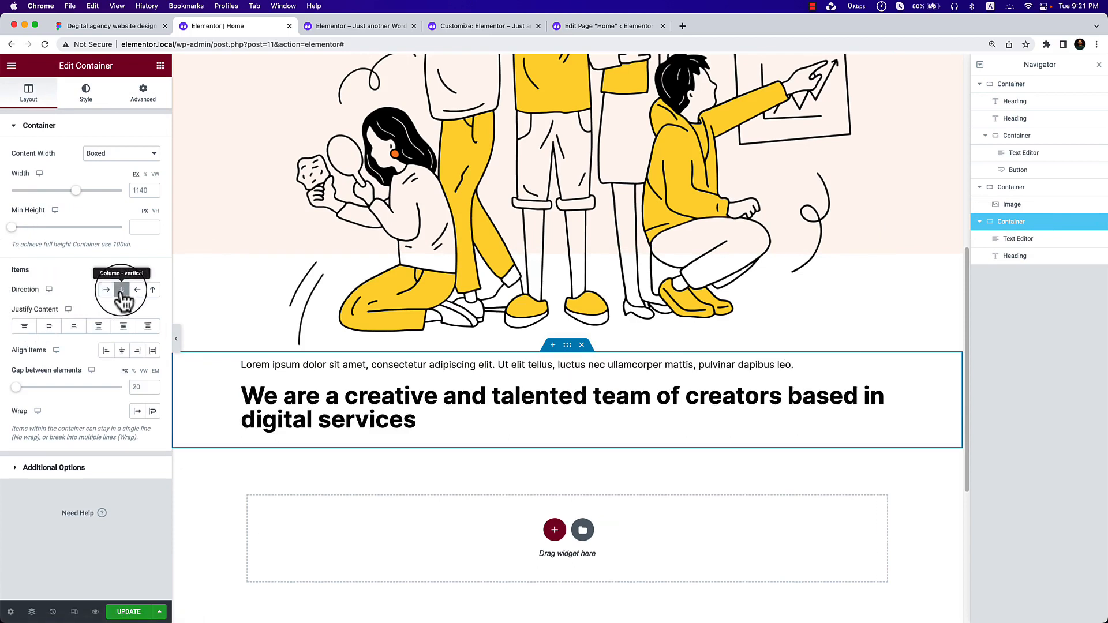
click(51, 190)
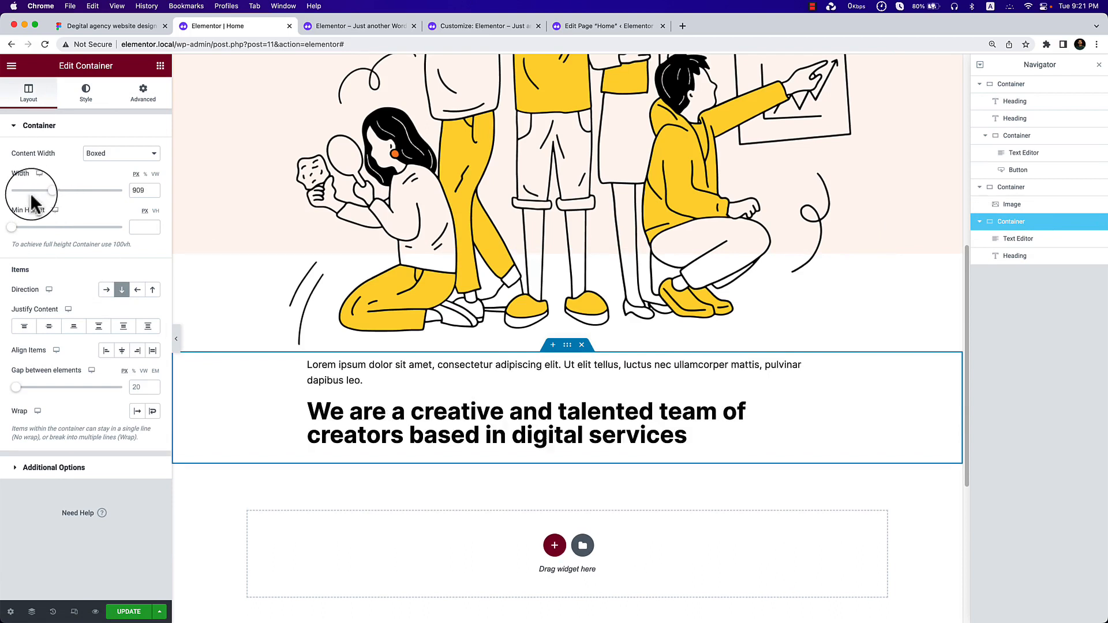
mouse_move(38, 199)
mouse_down()
mouse_move(49, 202)
mouse_move(36, 206)
mouse_up()
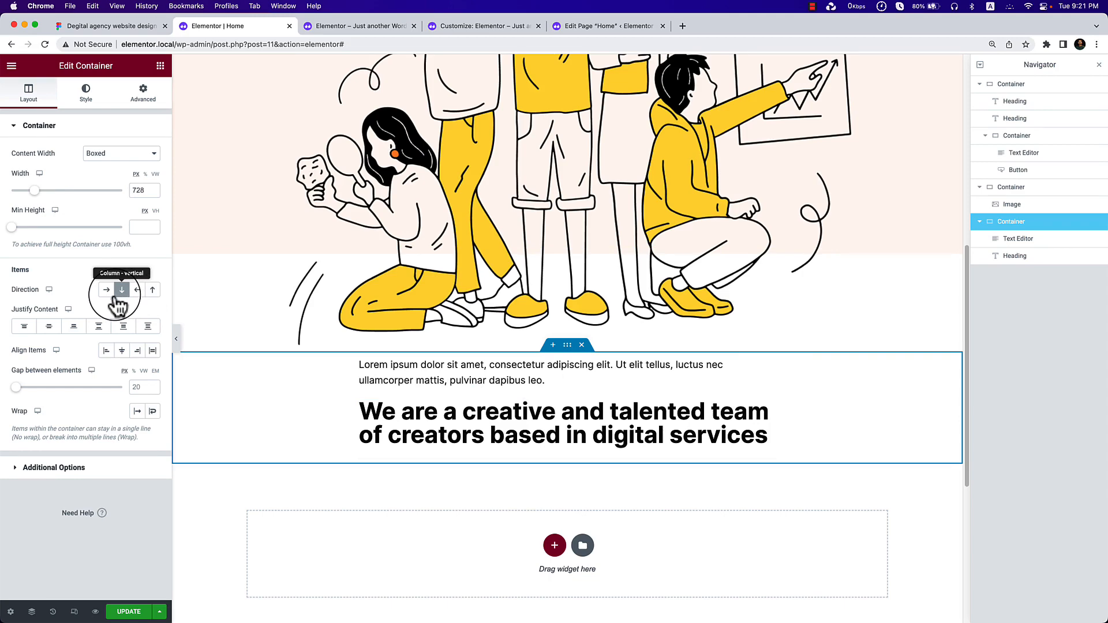
Try the reversed column direction on the container, clear it, and move the Text Editor below the heading in the structure.
click(153, 290)
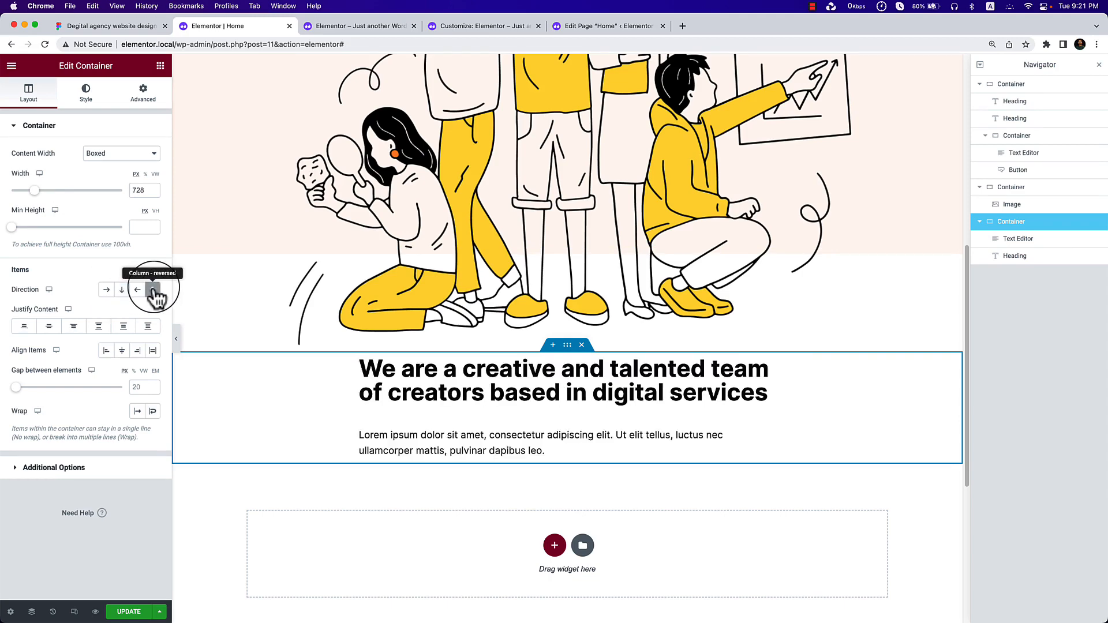
click(153, 291)
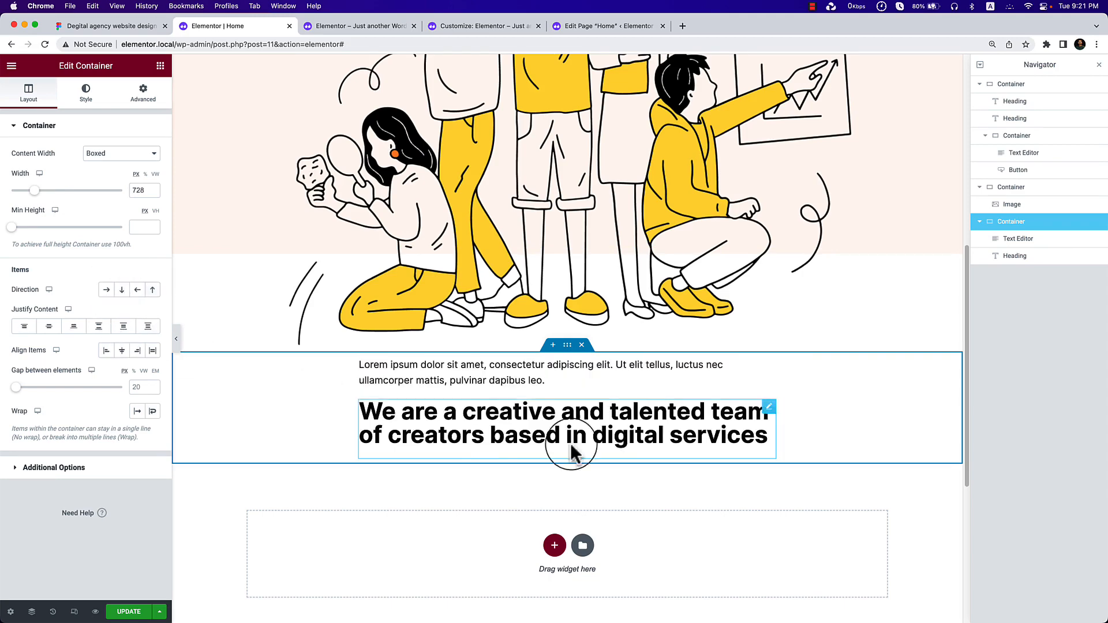
mouse_move(1036, 239)
mouse_down()
mouse_move(1037, 266)
mouse_move(1039, 254)
mouse_up()
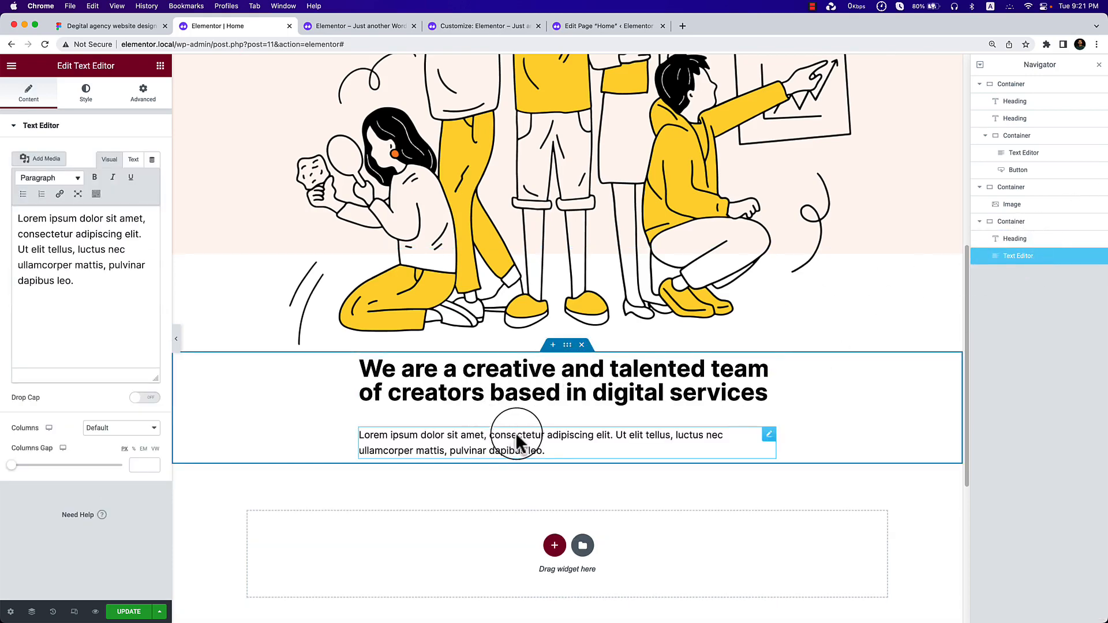
Center-align the "We are a creative and talented team" heading and the paragraph below it.
click(569, 393)
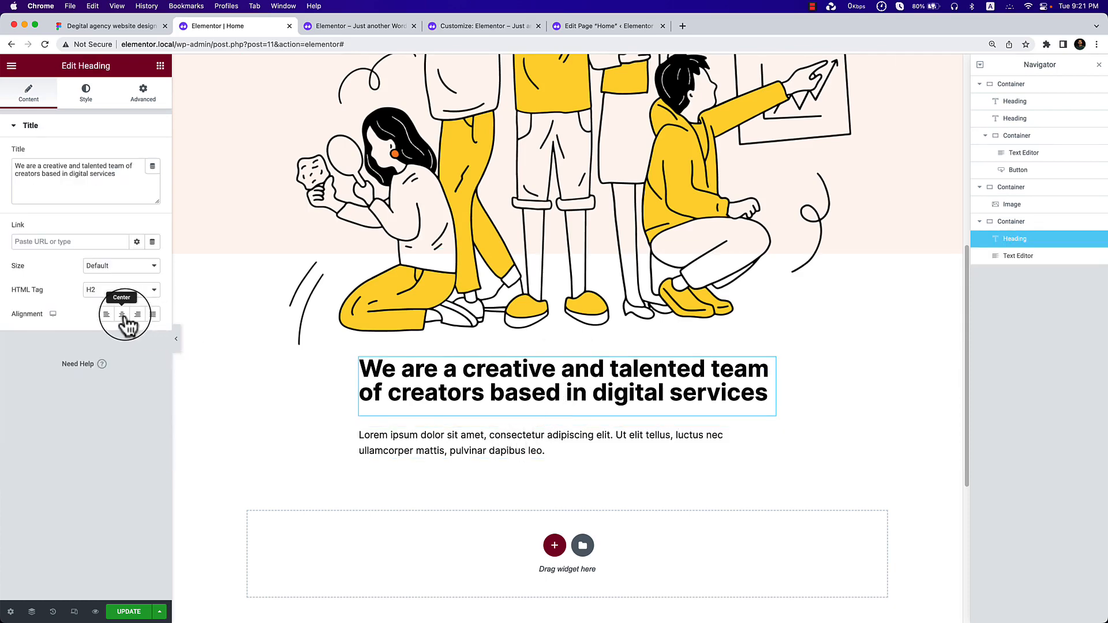
click(124, 318)
click(526, 453)
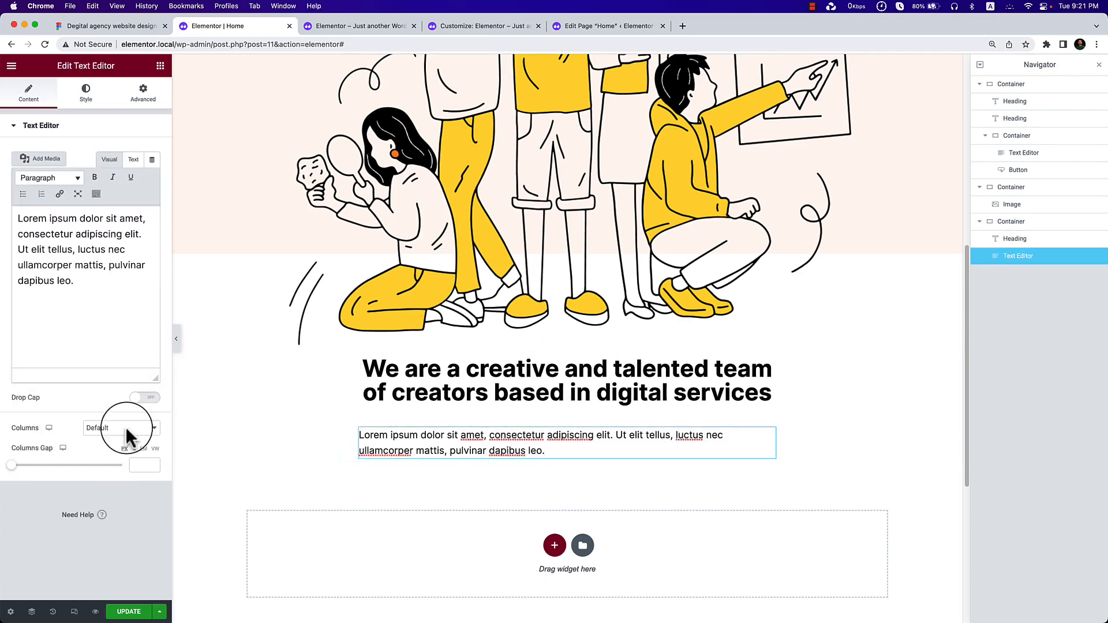
click(81, 106)
click(121, 153)
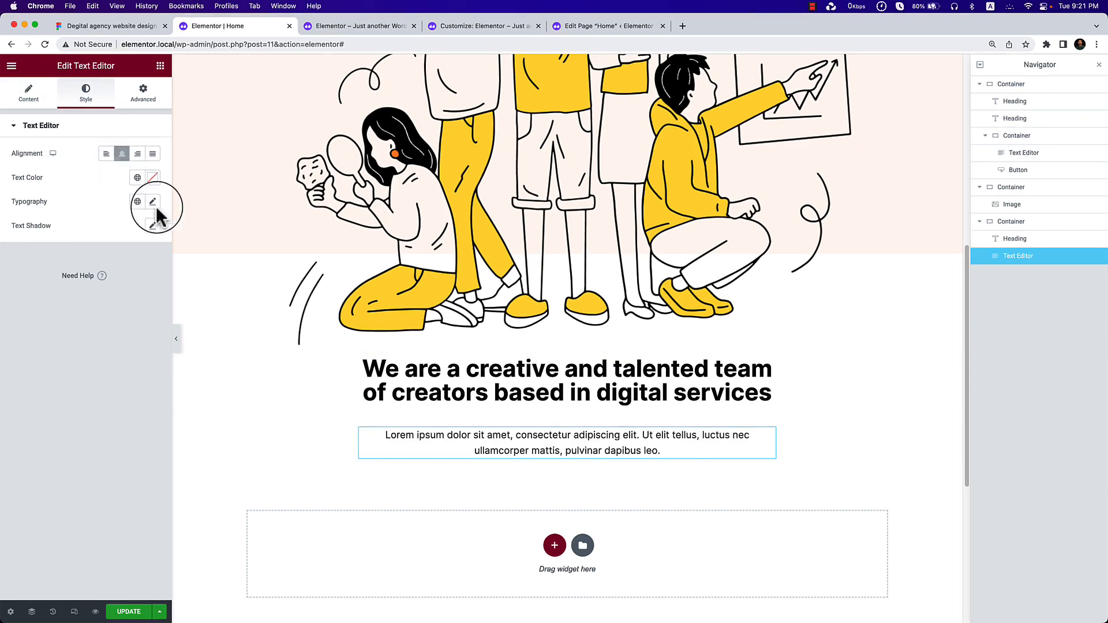
Switch to Figma to examine the About Us label above the heading, and return to Elementor.
click(127, 30)
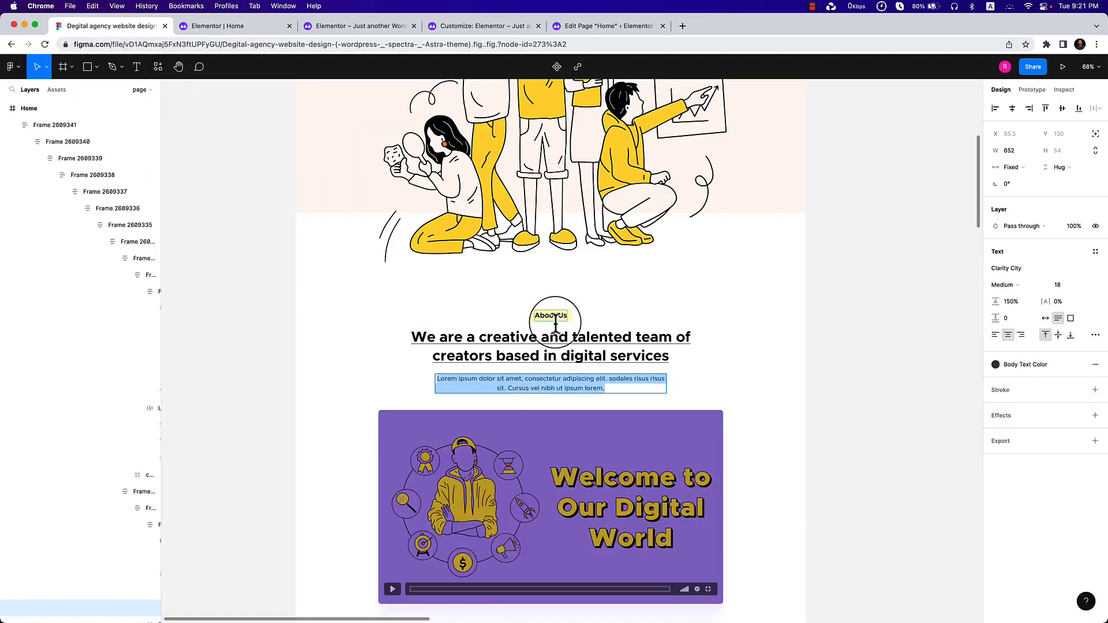
click(559, 317)
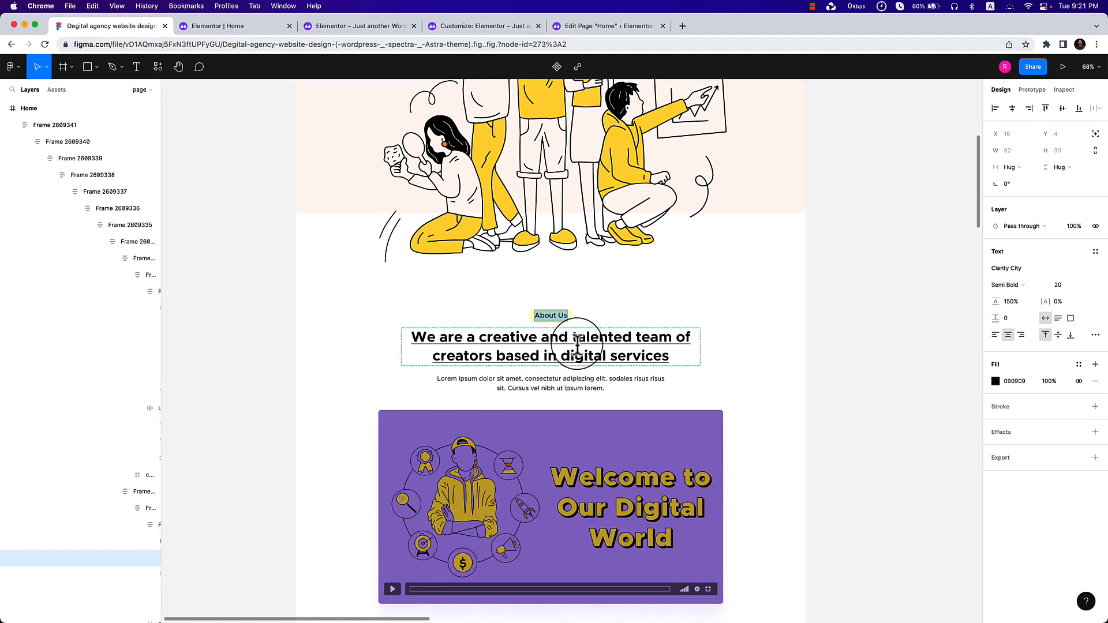
click(250, 26)
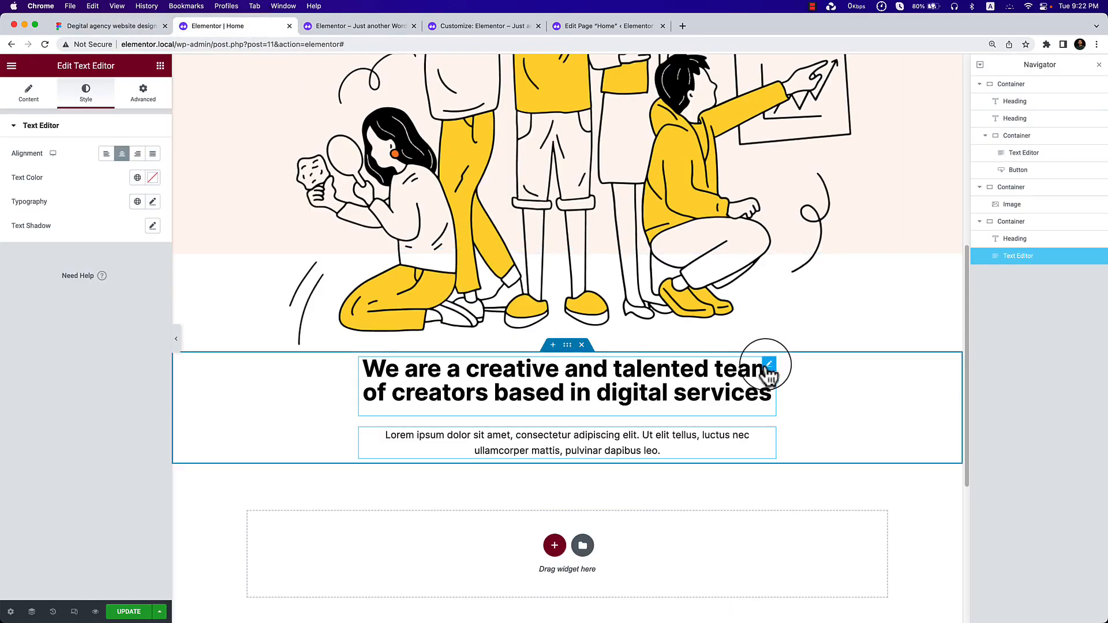
Set the typography decoration of the "We are a creative and talented team" heading to Underline.
click(769, 369)
click(91, 104)
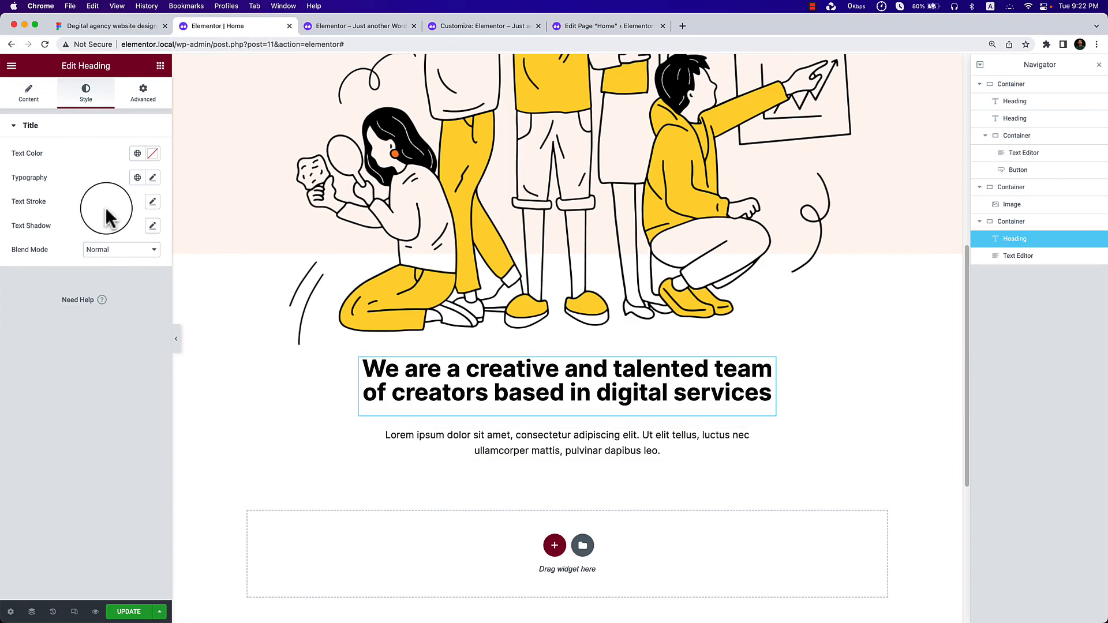
click(153, 177)
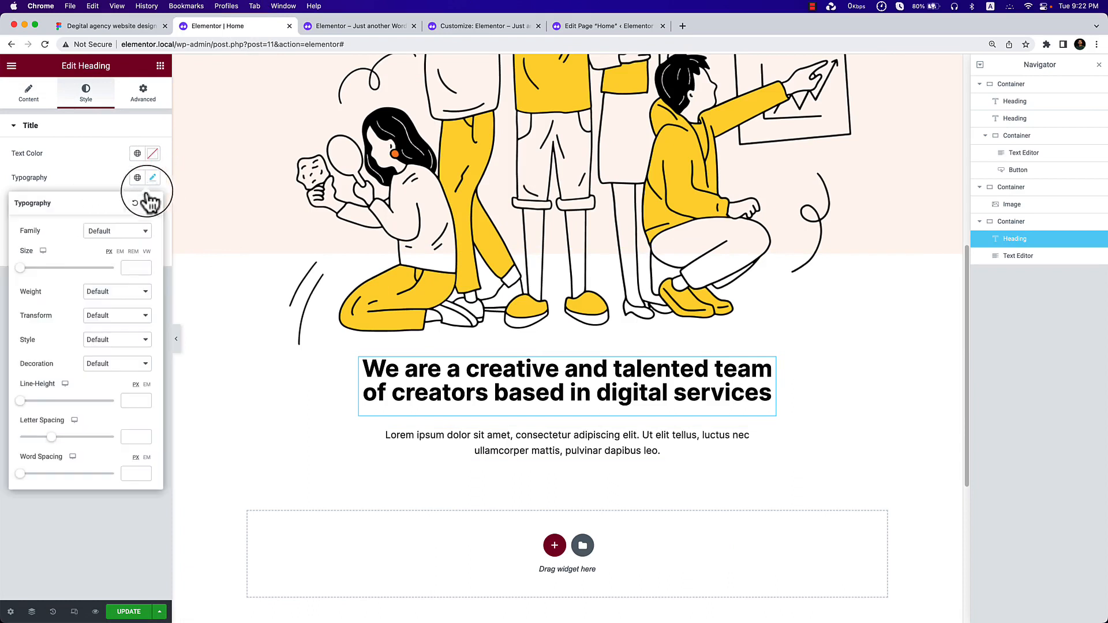
click(128, 364)
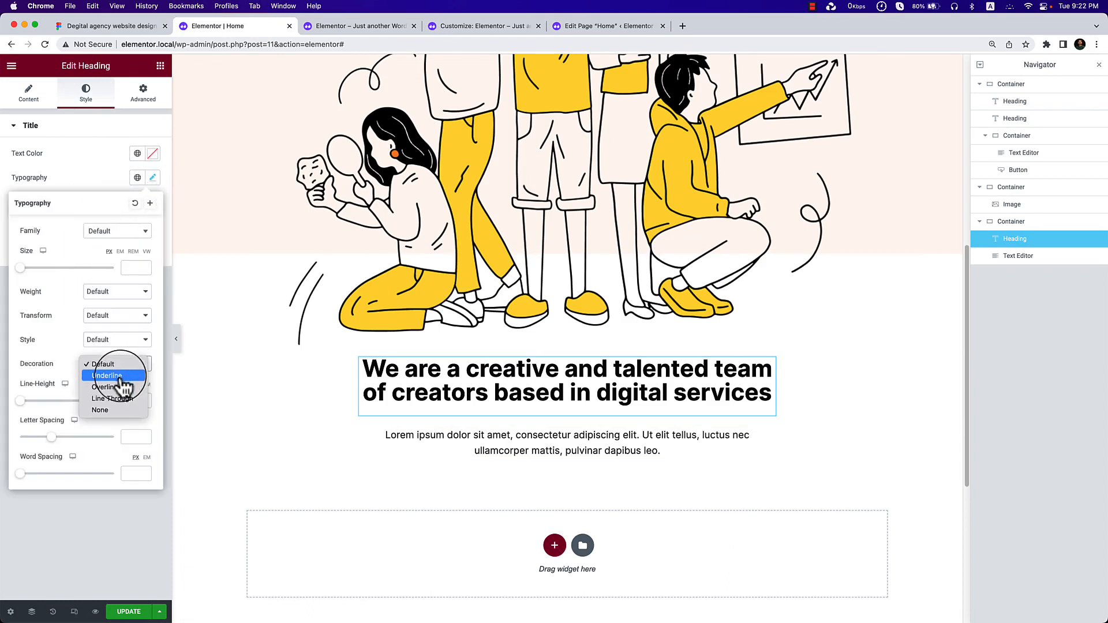
click(110, 376)
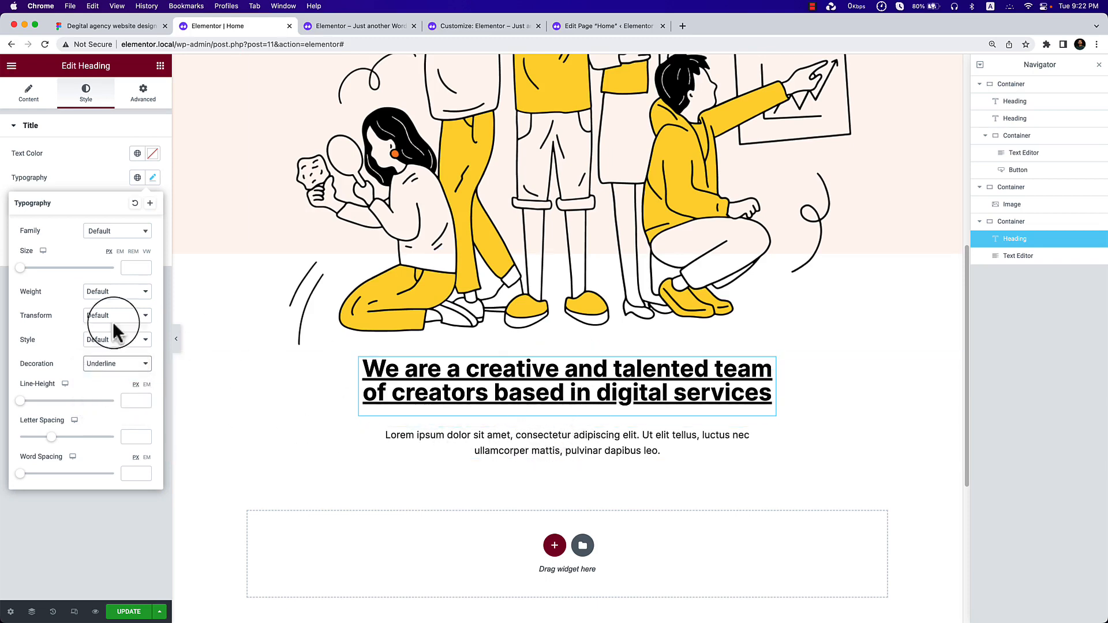
click(86, 161)
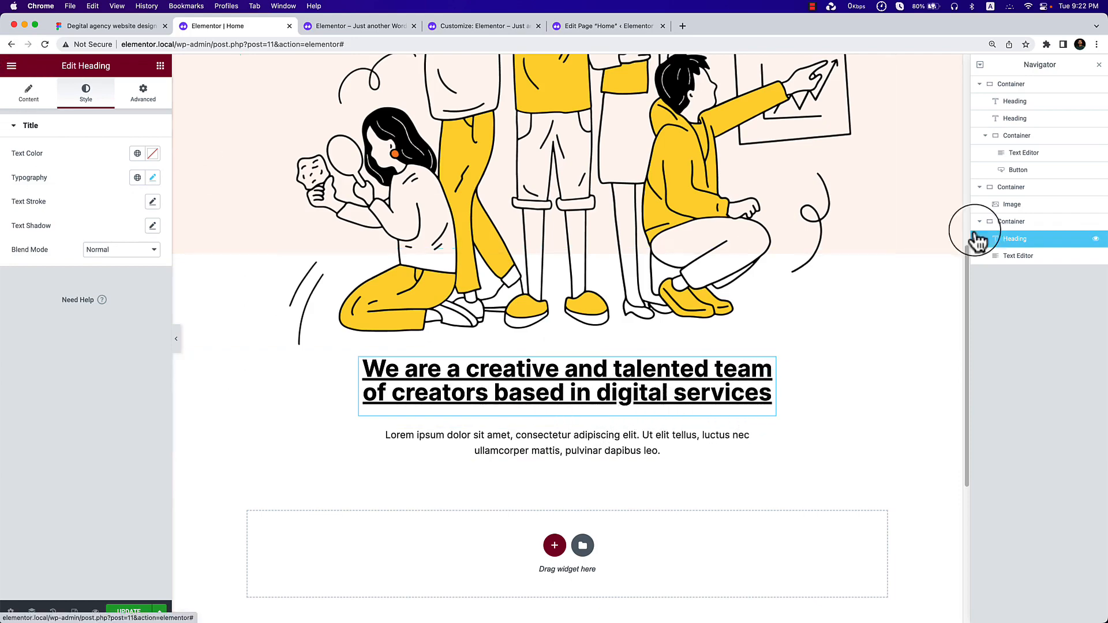
Reduce the About Us container's gap between elements to 0 px and compare its spacing with the hero section.
click(1050, 224)
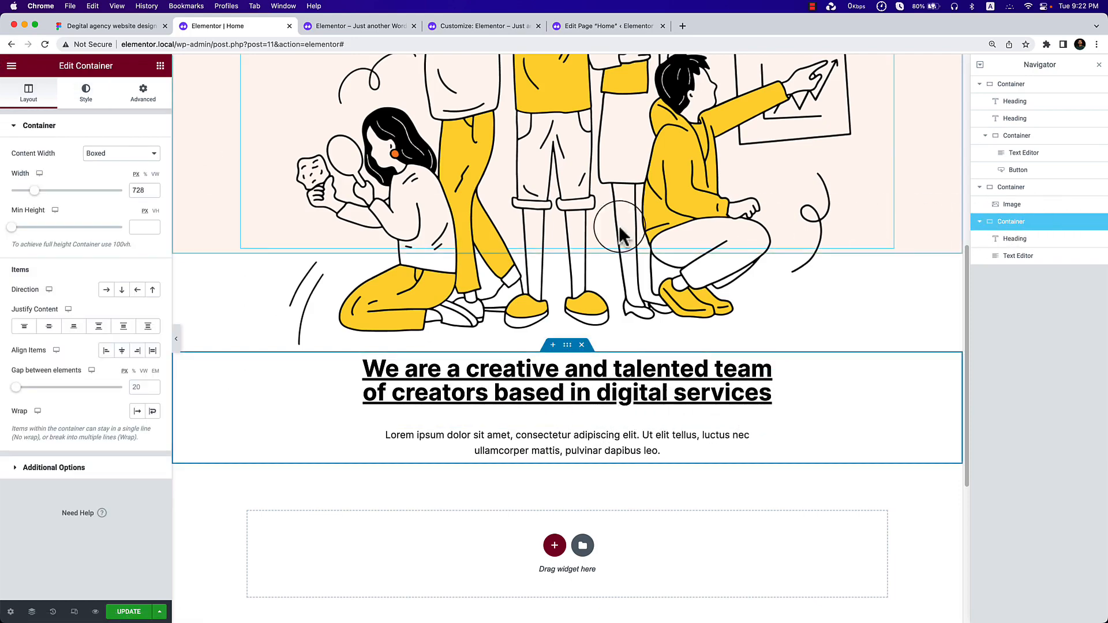
drag(21, 386, 11, 386)
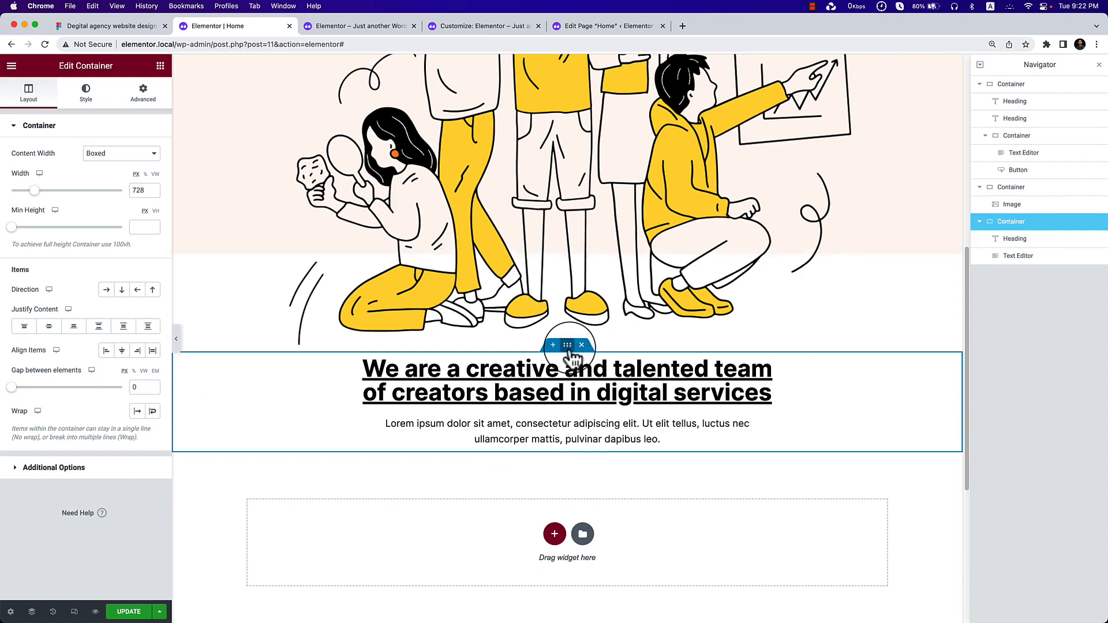
scroll(569, 358, up, 6)
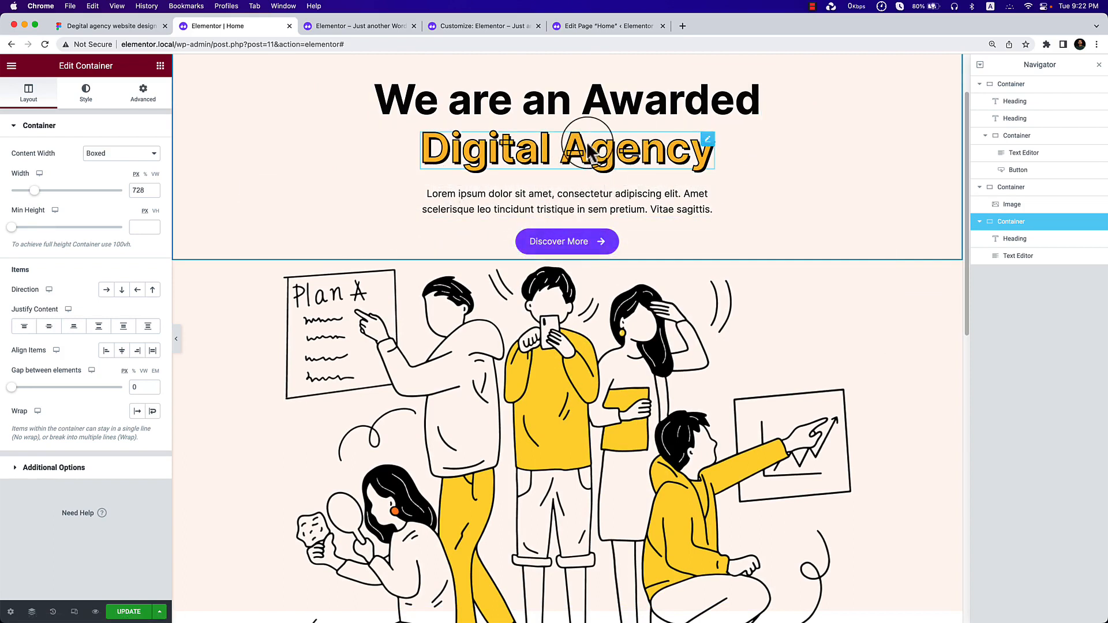
scroll(571, 216, down, 8)
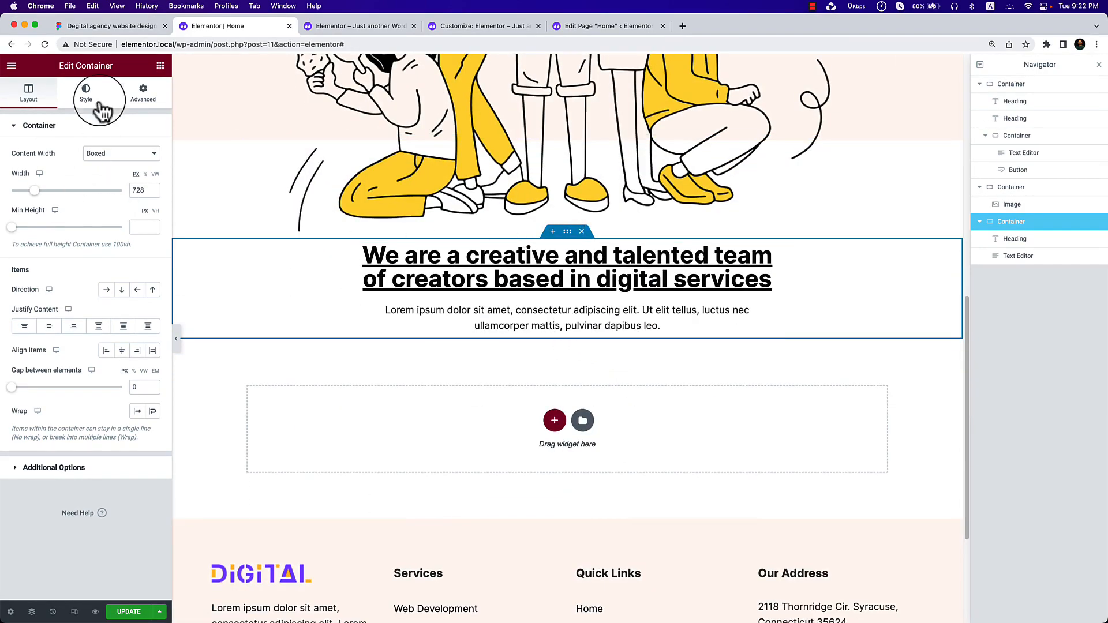
Add a Heading widget above the underlined heading and set its title to "About Us".
click(164, 68)
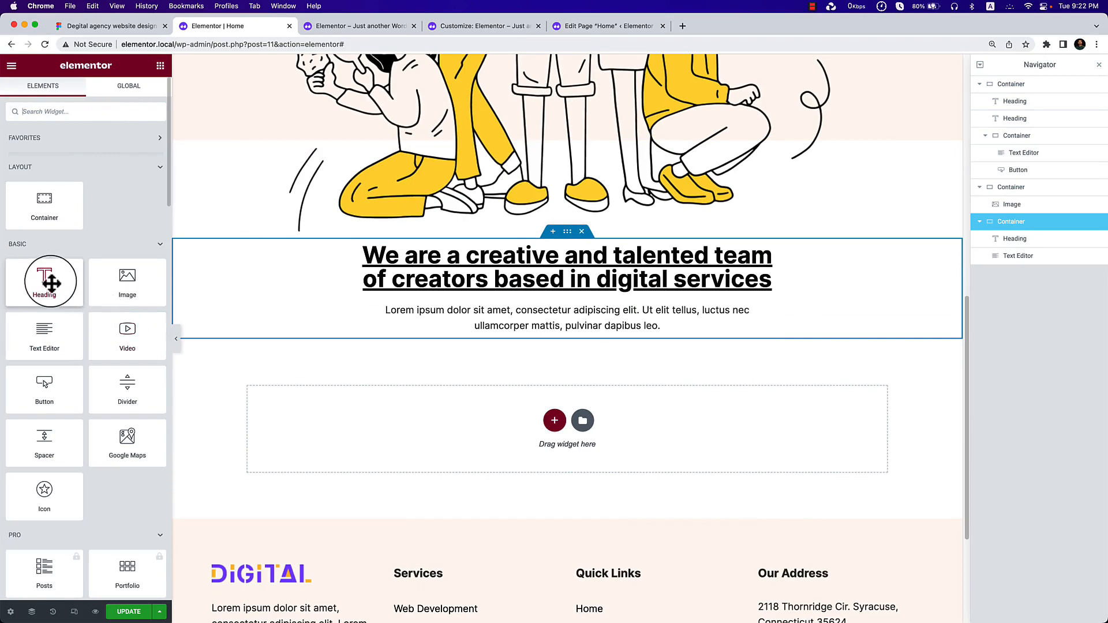
drag(51, 283, 629, 254)
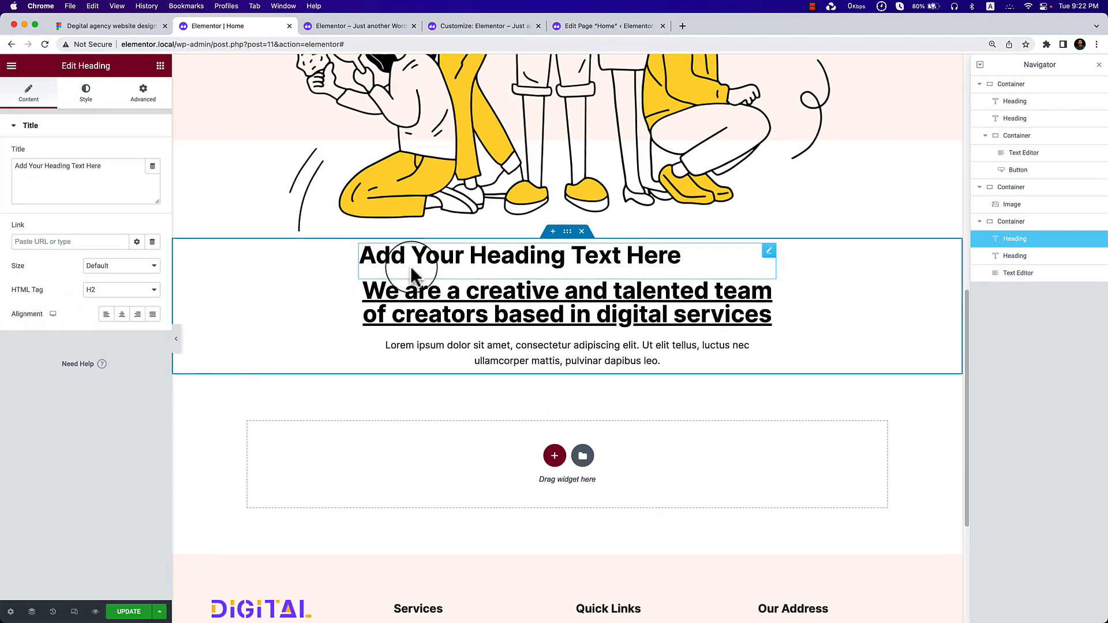
text(About Us)
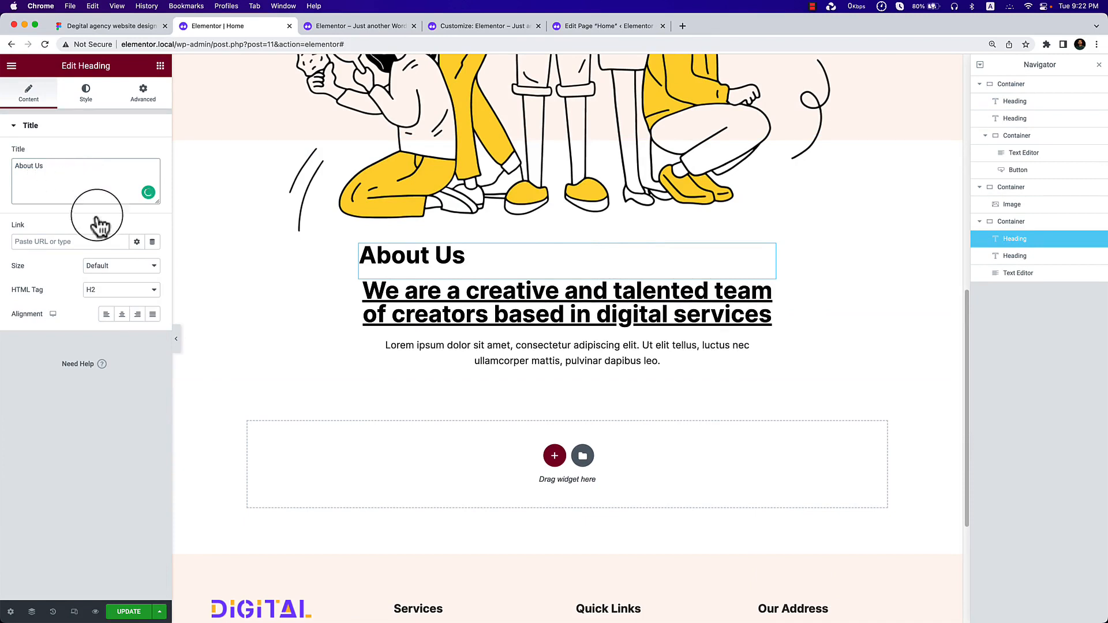
Center-align the "About Us" heading and set its HTML tag to H4.
click(122, 314)
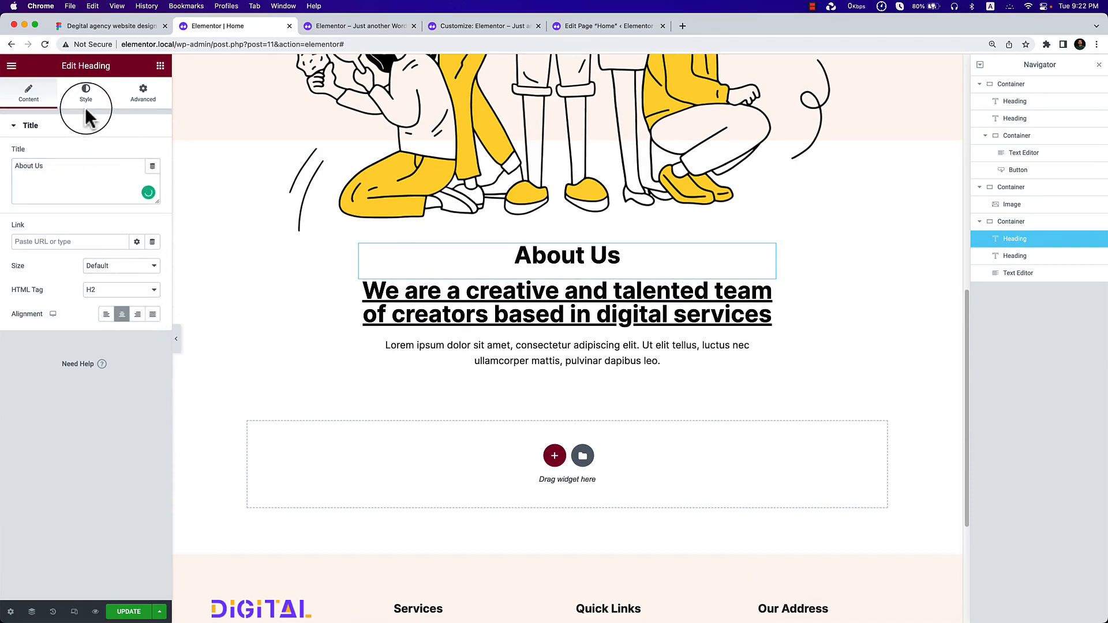
click(120, 290)
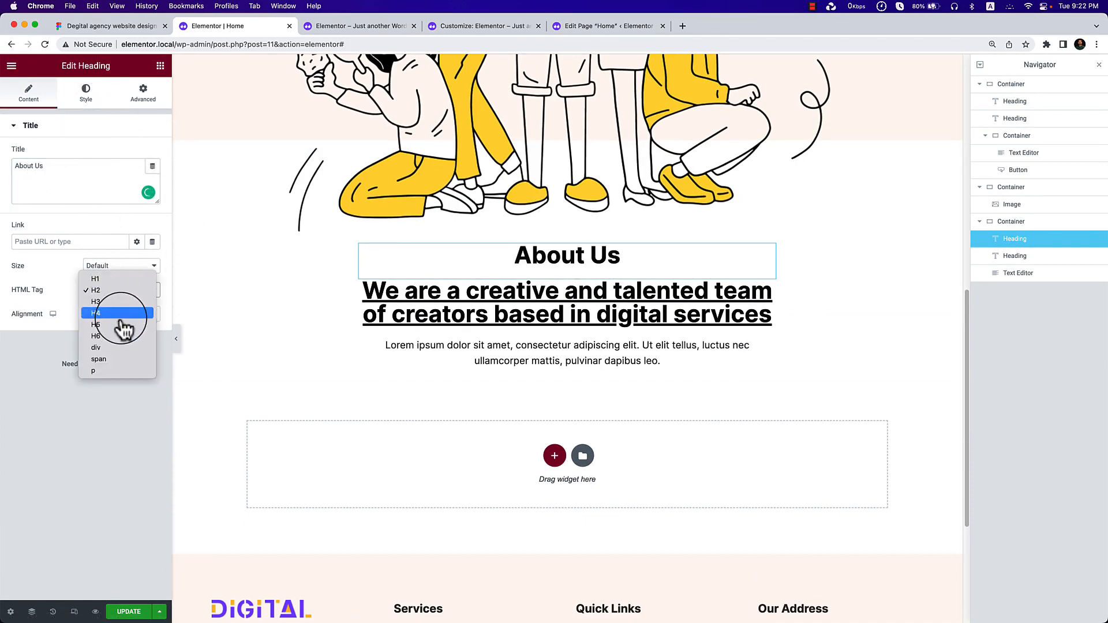
click(120, 316)
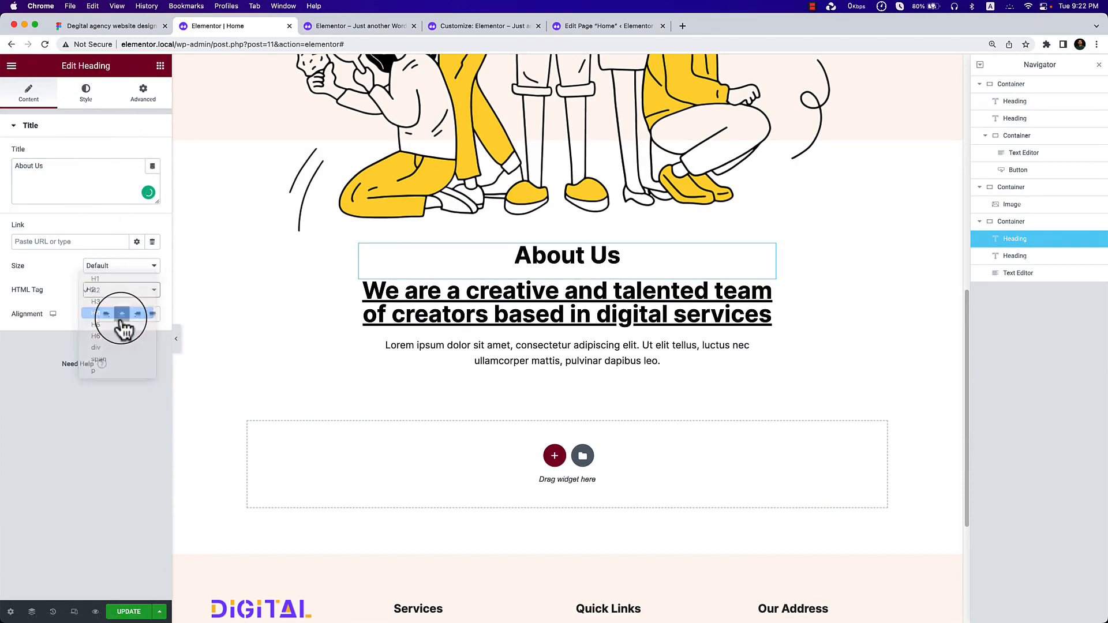
Switch to Figma to examine the About Us label's highlight styling, and return to the heading's settings in Elementor.
click(85, 95)
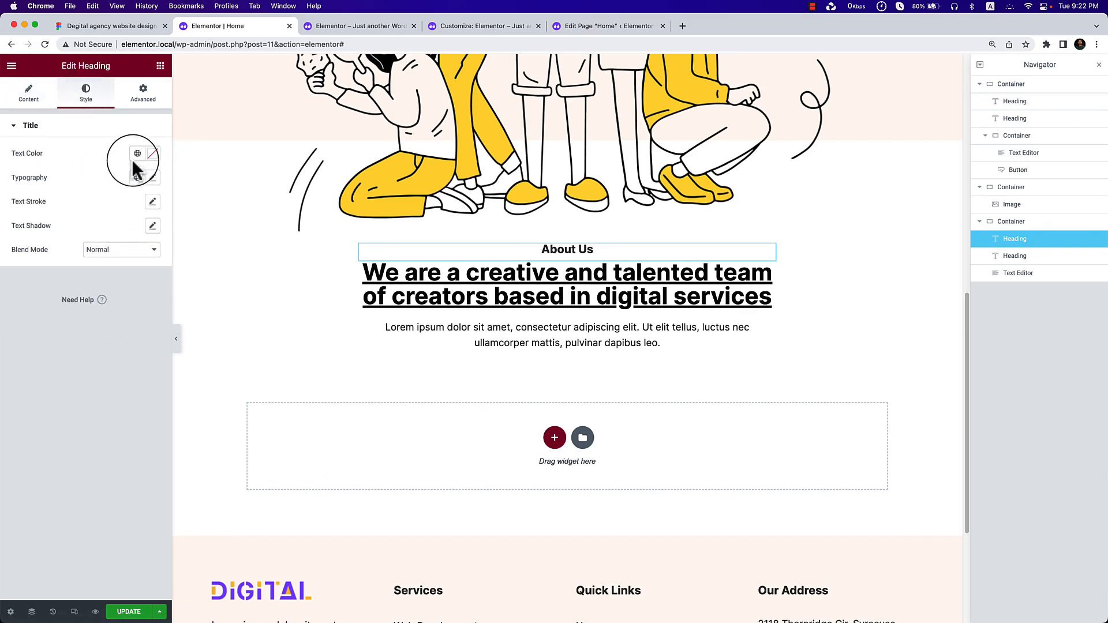
click(91, 25)
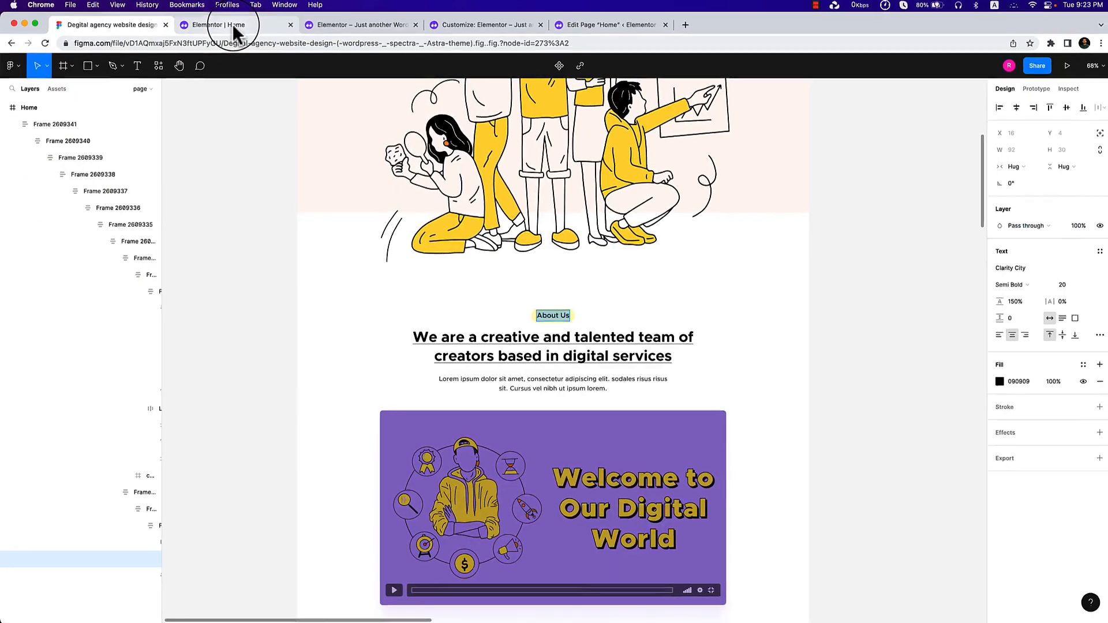
click(231, 25)
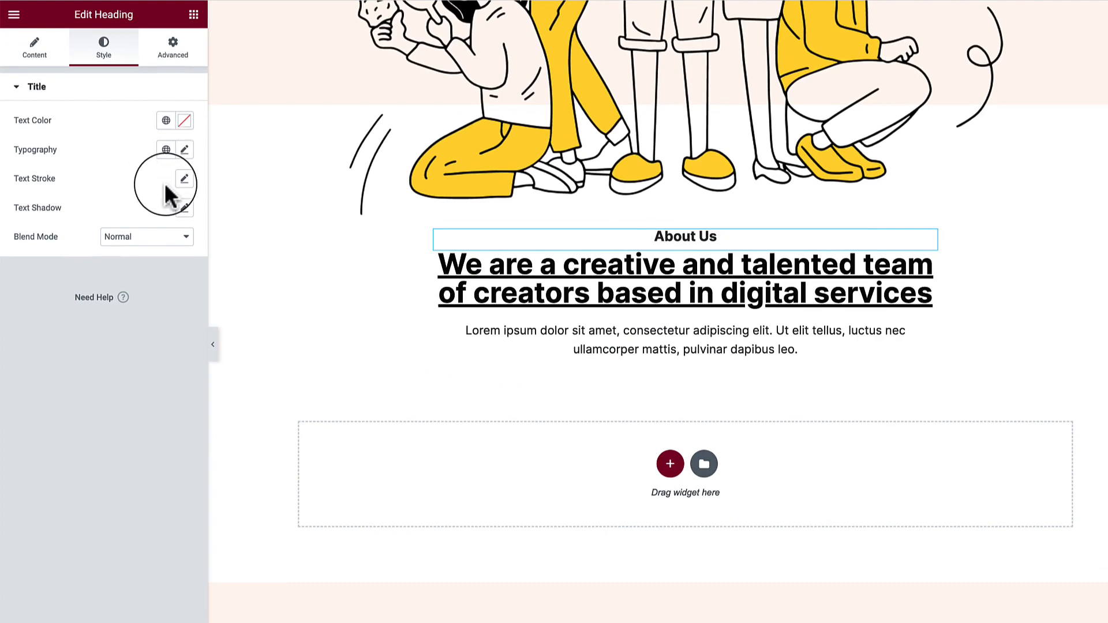
Set the "About Us" heading's background type to Classic and open the global colors for its background color.
click(167, 54)
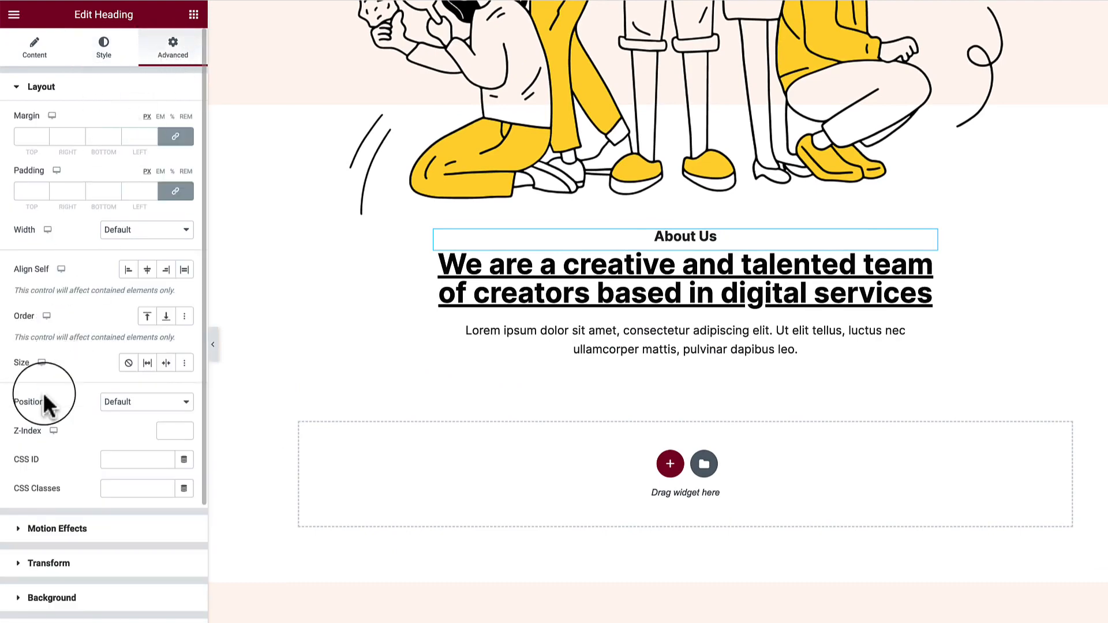
scroll(127, 536, down, 1)
scroll(126, 533, down, 3)
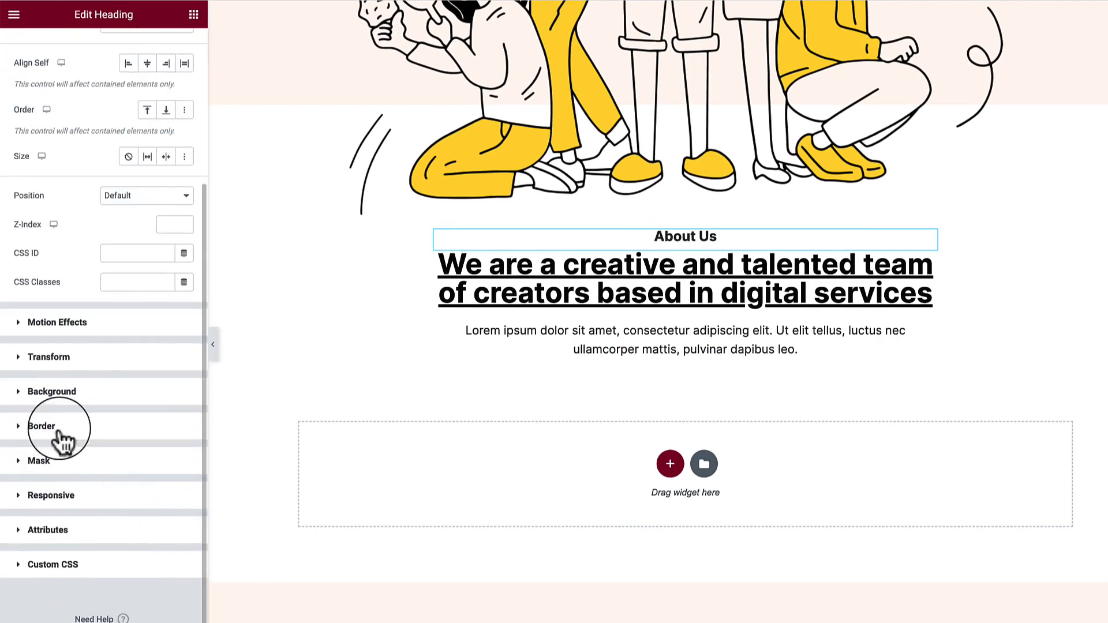
click(83, 392)
click(166, 255)
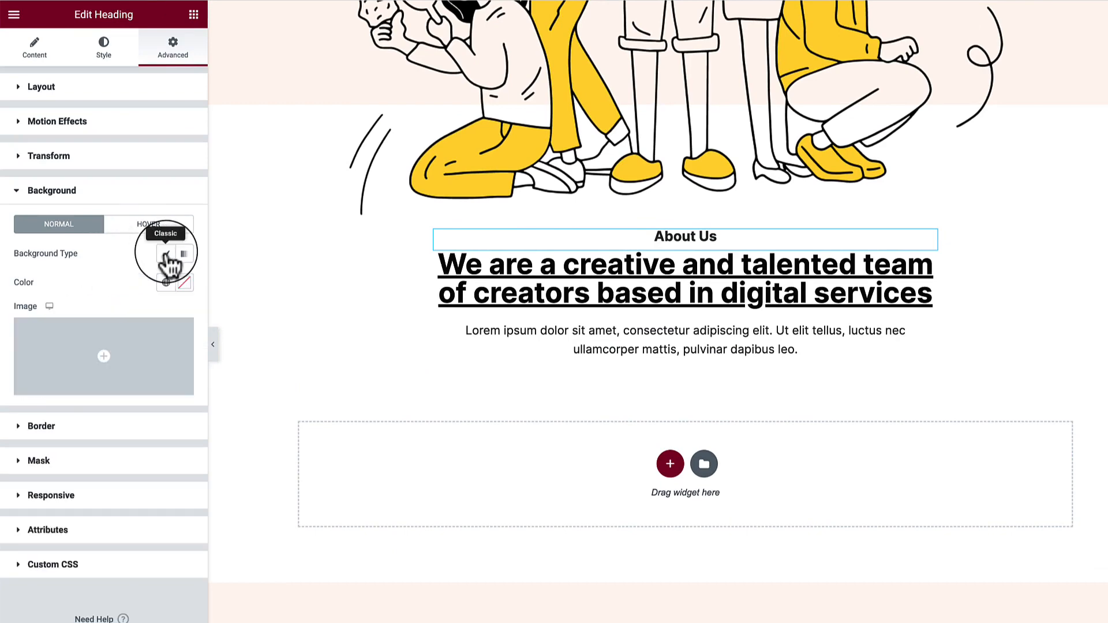
click(166, 283)
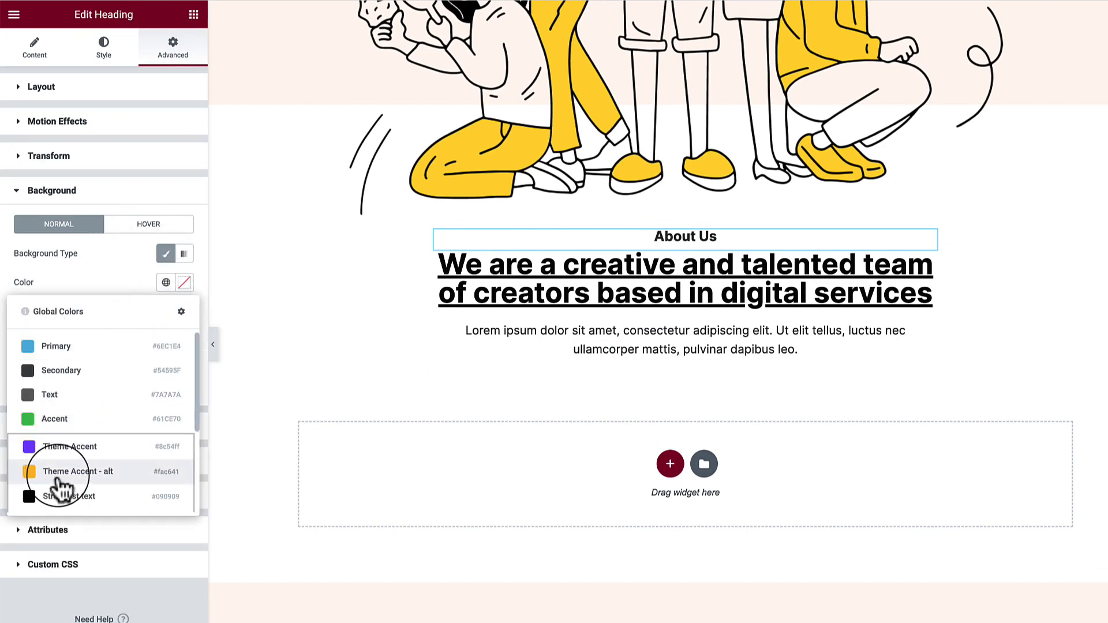
Give the About Us heading a pale yellow global background colour matching the Figma design and a 50 px border radius.
click(57, 473)
click(166, 282)
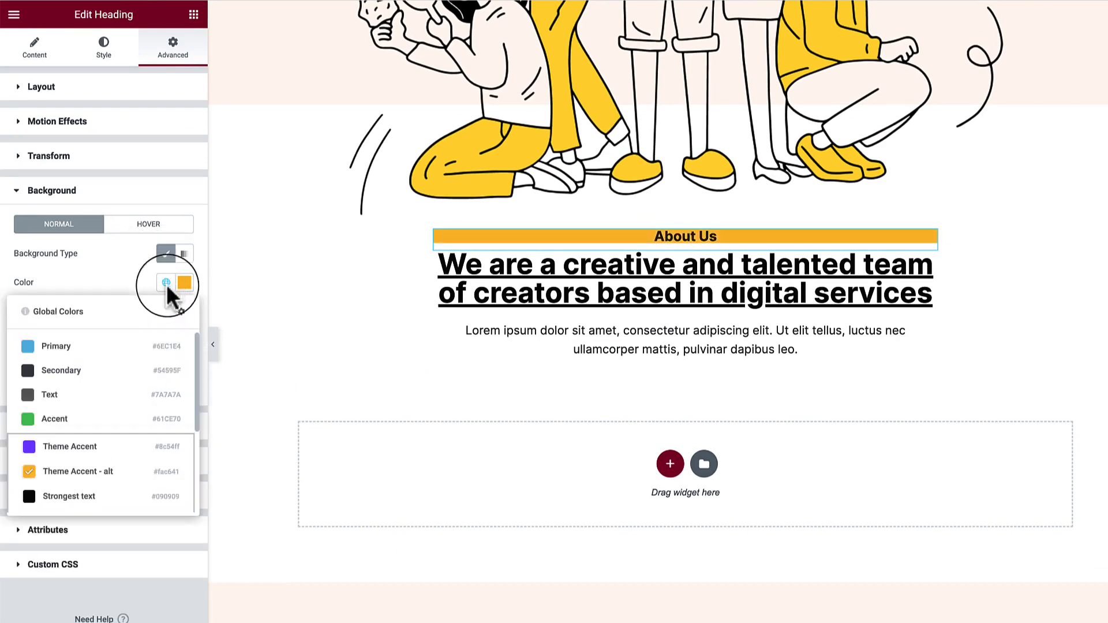
scroll(130, 445, down, 1)
scroll(129, 444, down, 3)
click(113, 451)
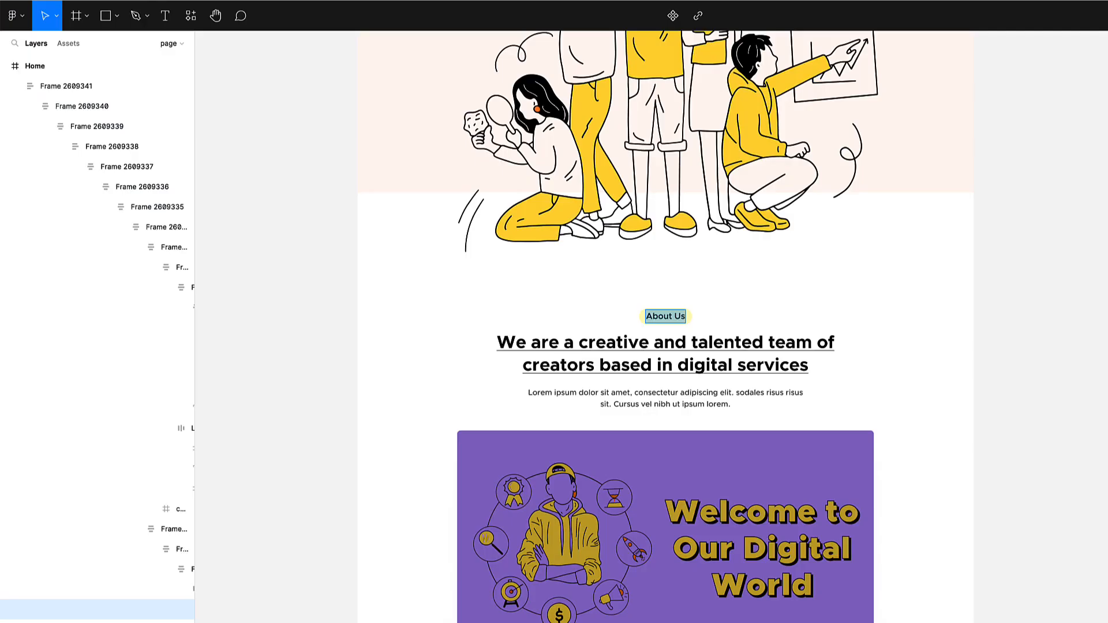
click(617, 266)
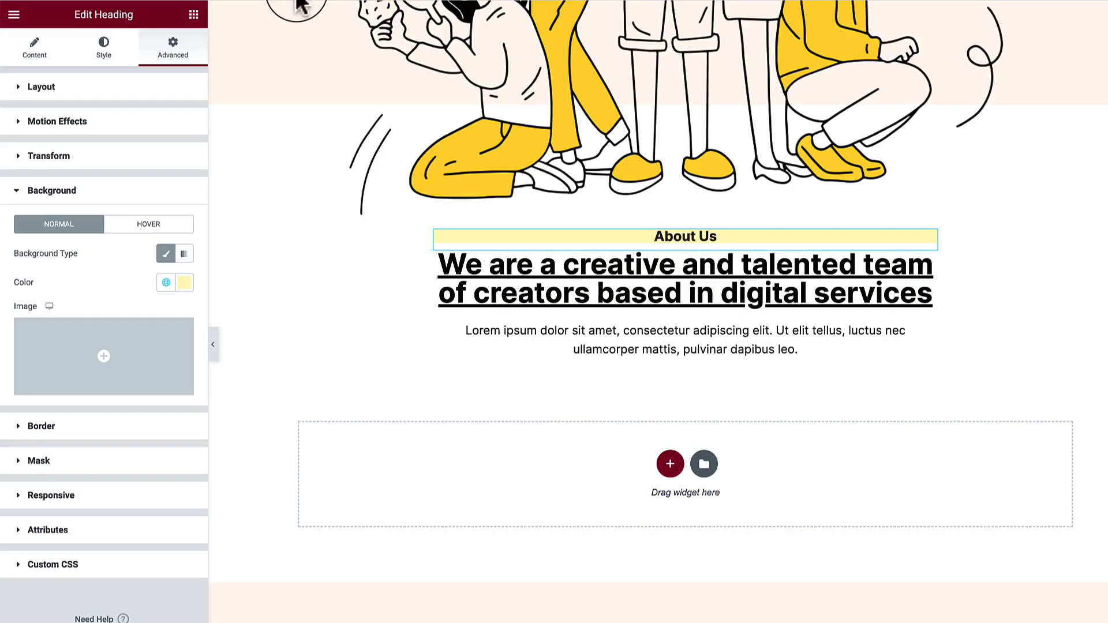
click(21, 434)
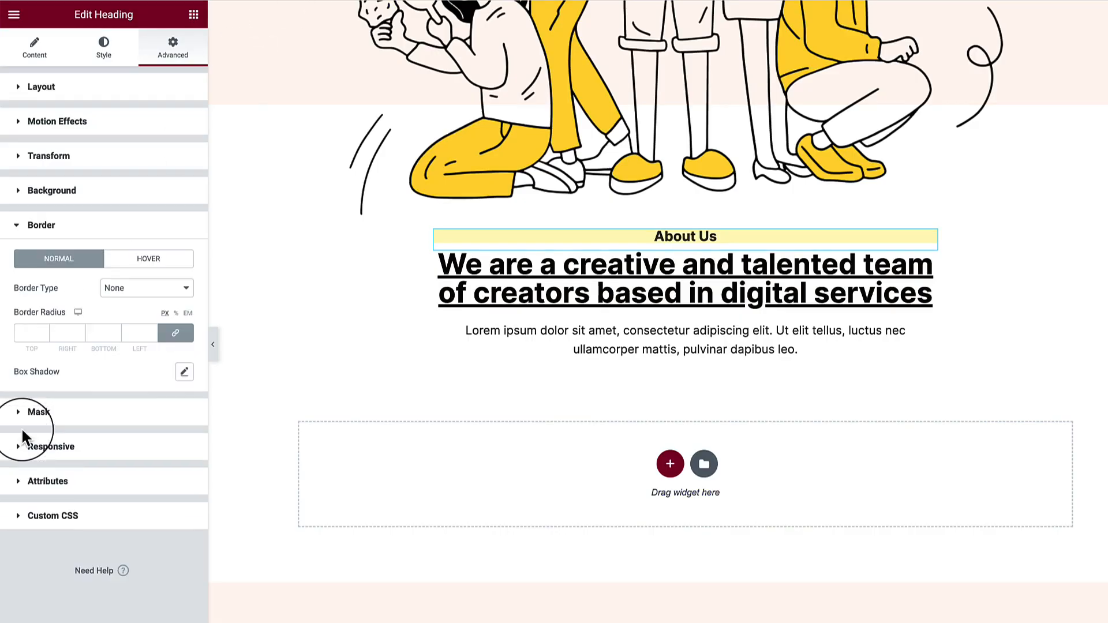
click(42, 328)
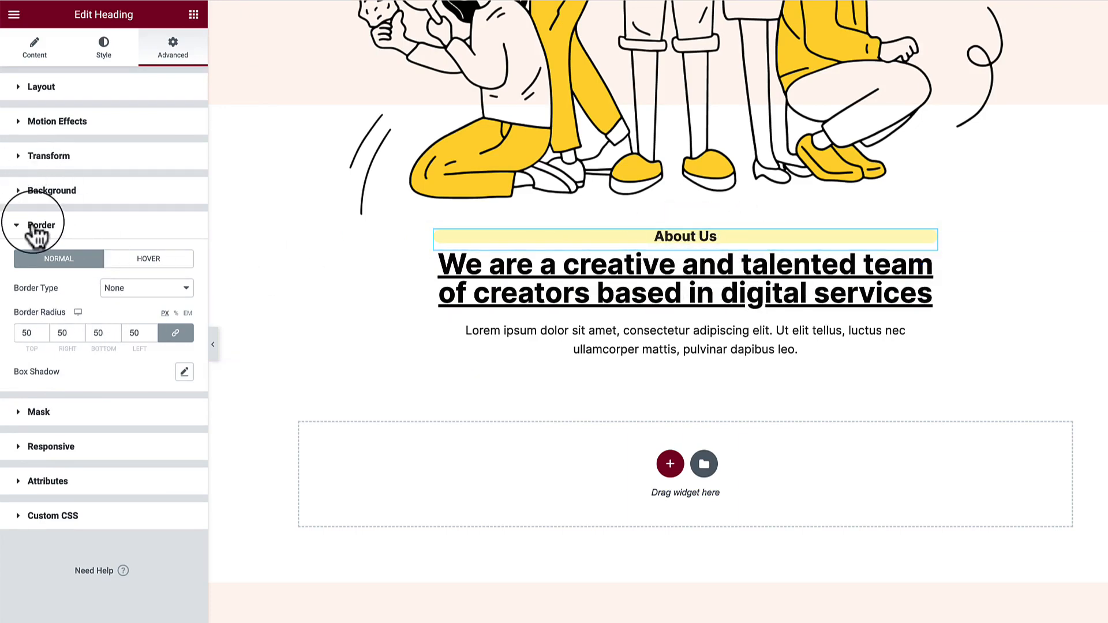
Unlink the About Us heading's padding values and set its top and bottom padding to 10 px.
click(41, 87)
click(176, 191)
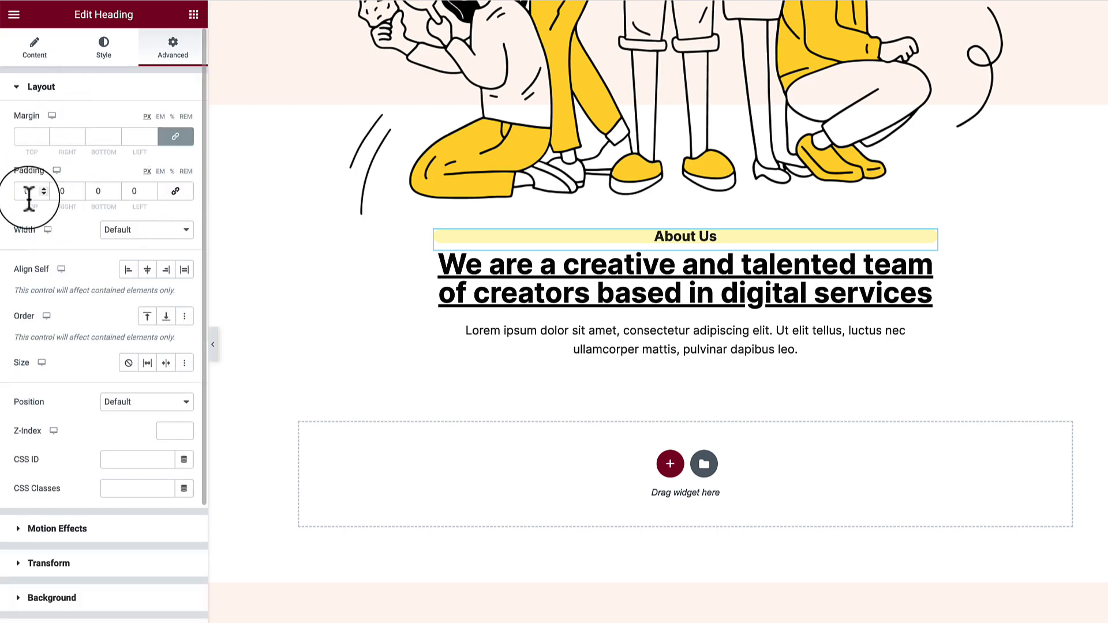
text(1)
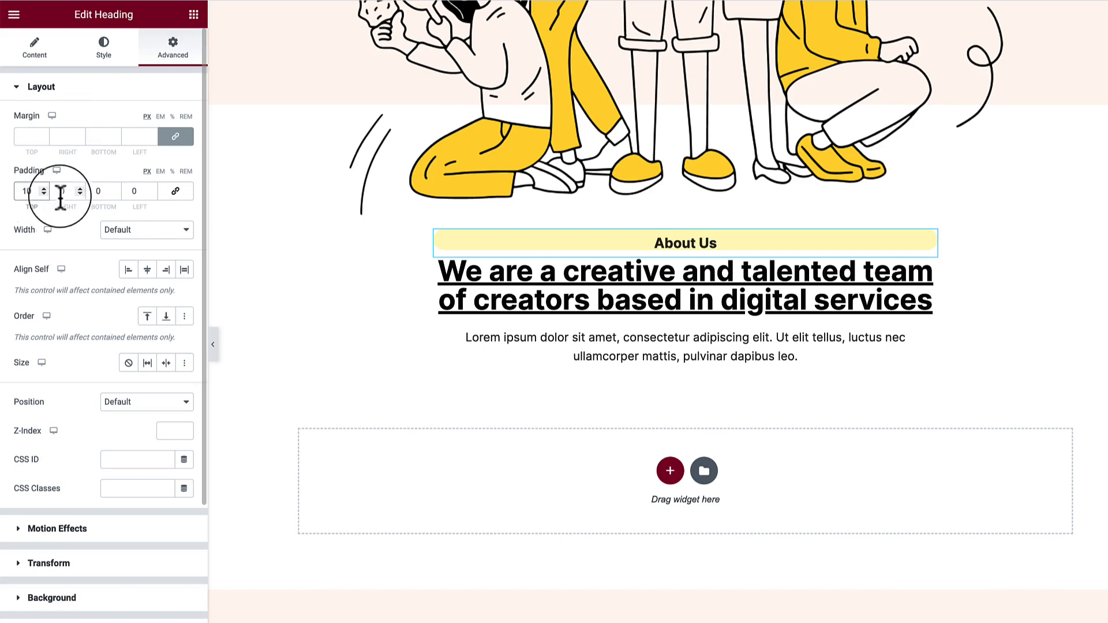
click(92, 192)
text(1)
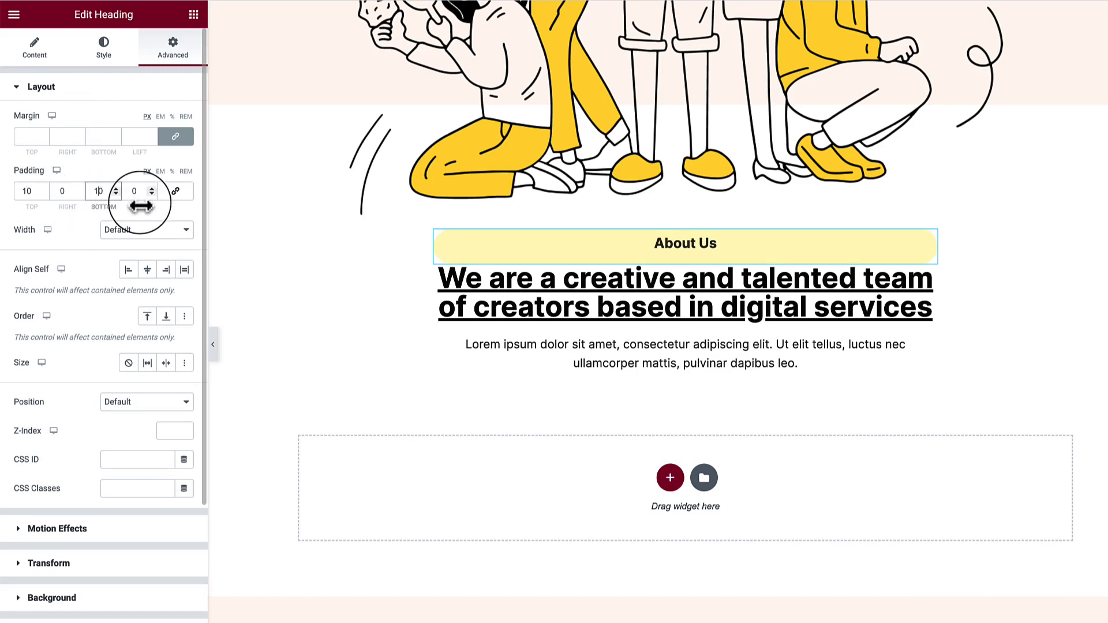
Set the About Us heading's bottom padding to 2 px and its top padding to 6 px.
key(BackSpace)
key(BackSpace)
text(4)
key(BackSpace)
text(2)
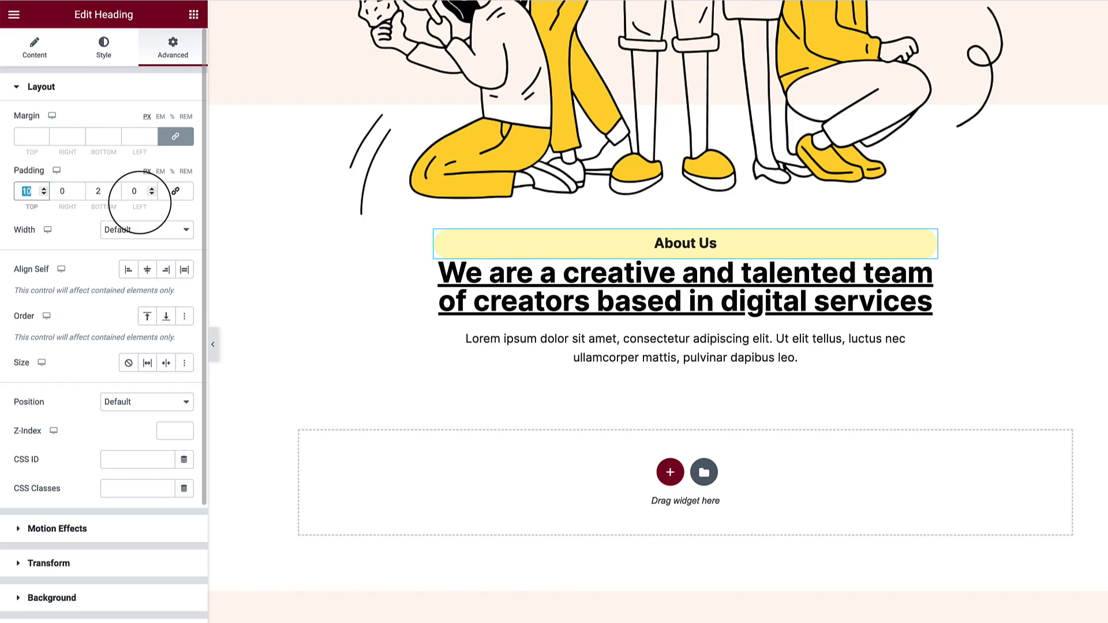
text(7)
key(BackSpace)
text(6)
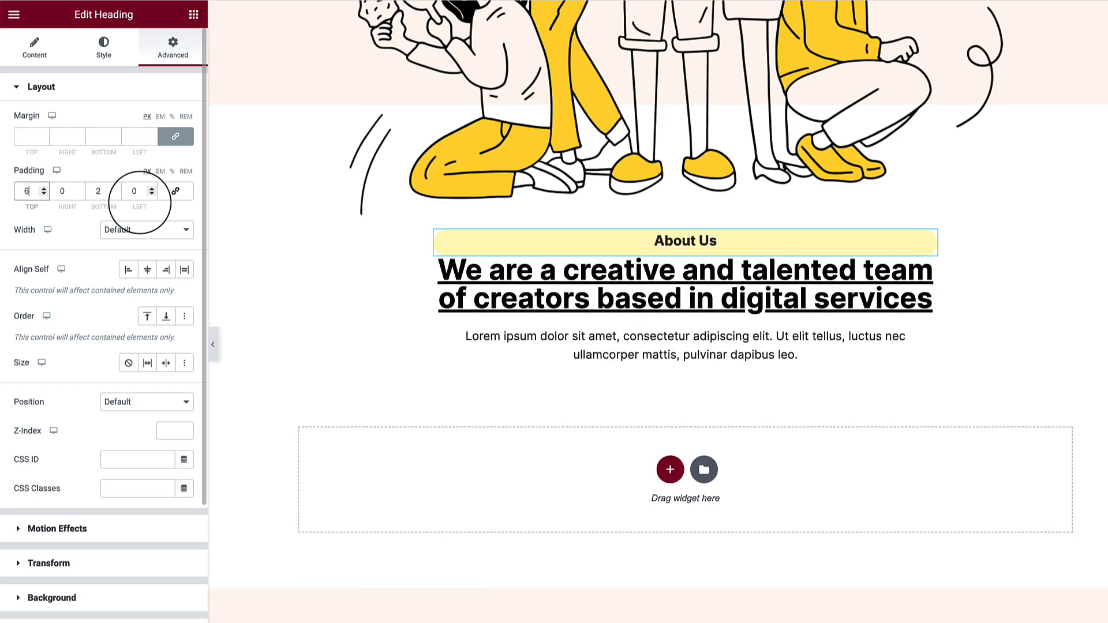
Set the About Us heading's bottom padding to 1 px and its top padding to 9 px.
text(1)
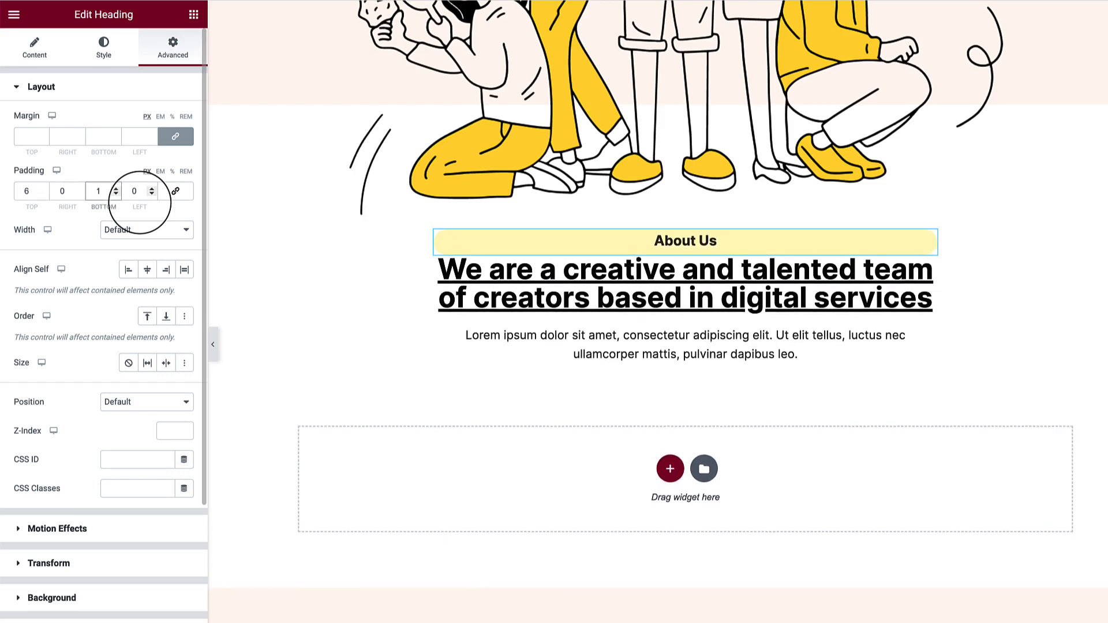
key(BackSpace)
text(0)
key(BackSpace)
text(1)
key(shift+Tab)
text(9)
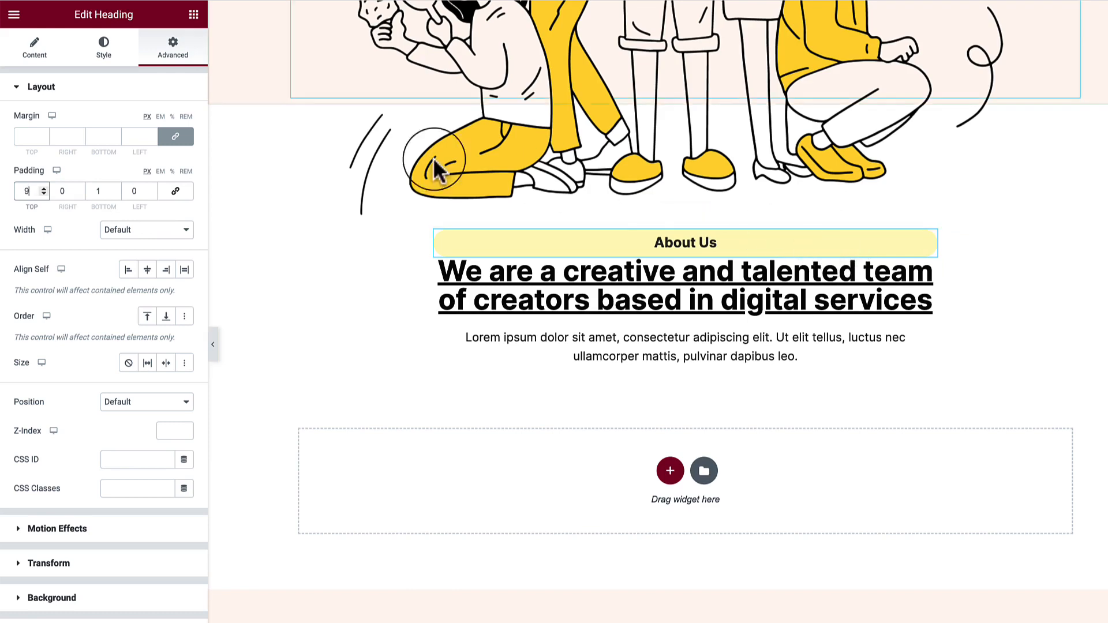
Center-align the items of the container holding the About Us text and leave its wrap option unset.
click(685, 215)
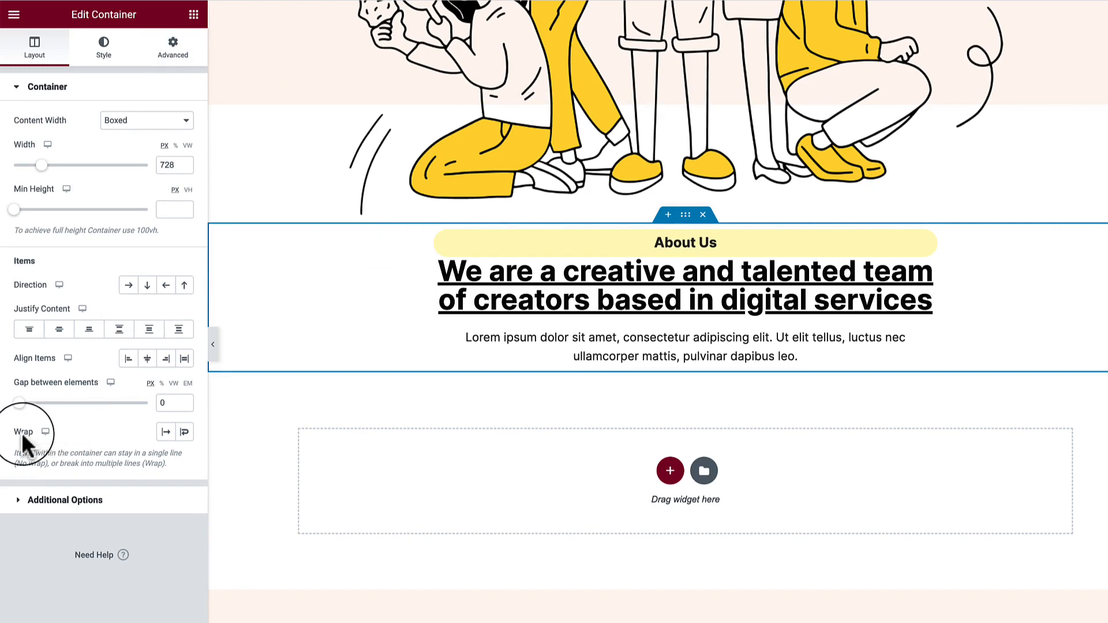
click(184, 433)
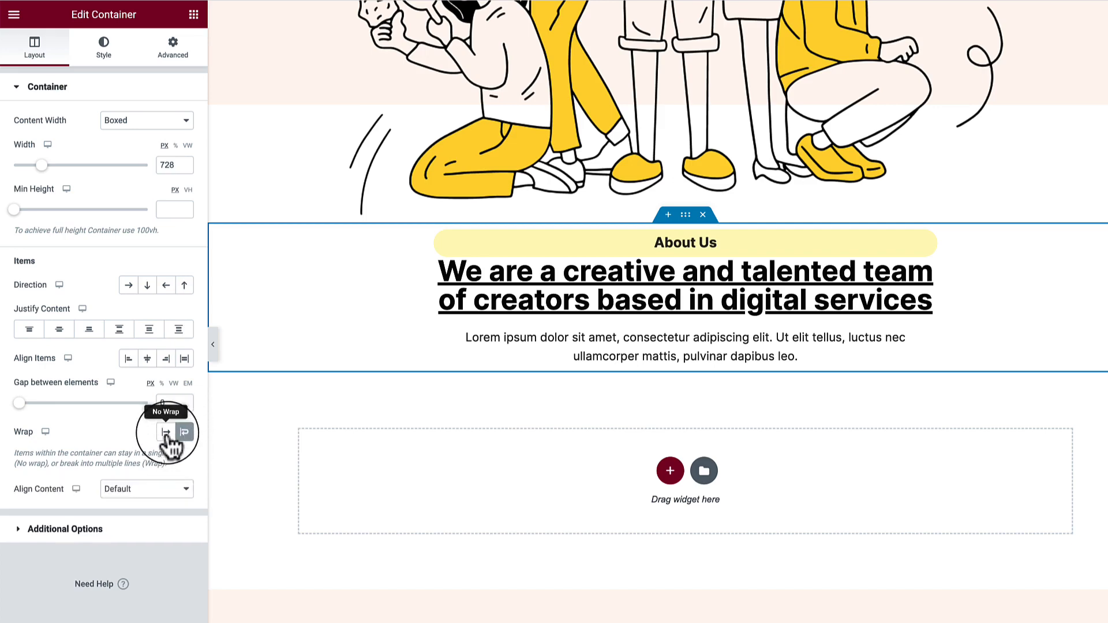
click(166, 433)
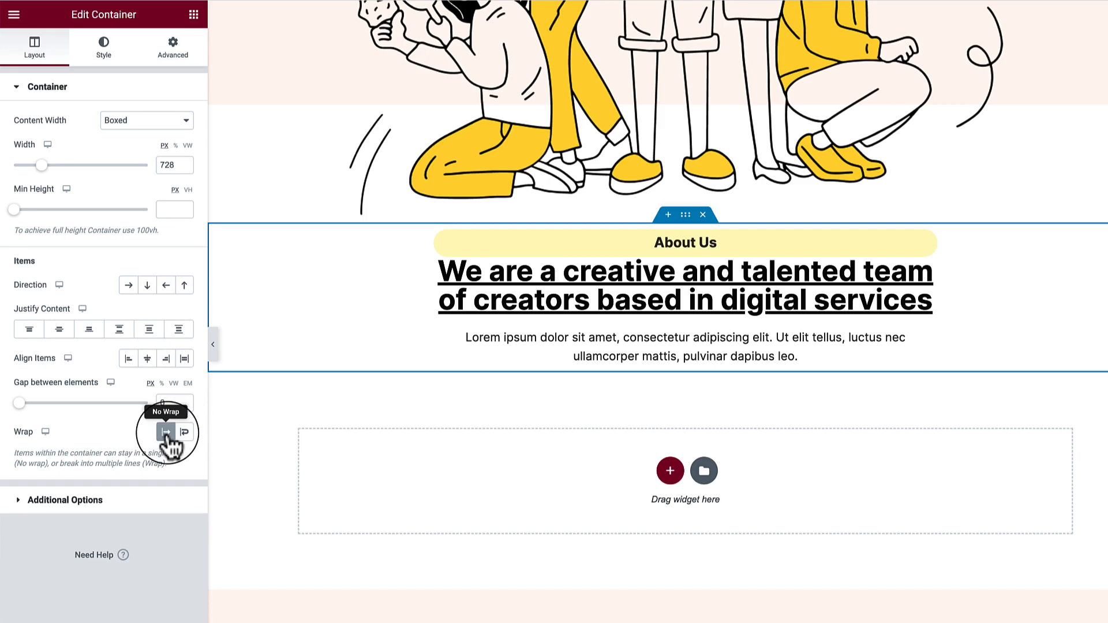
click(147, 360)
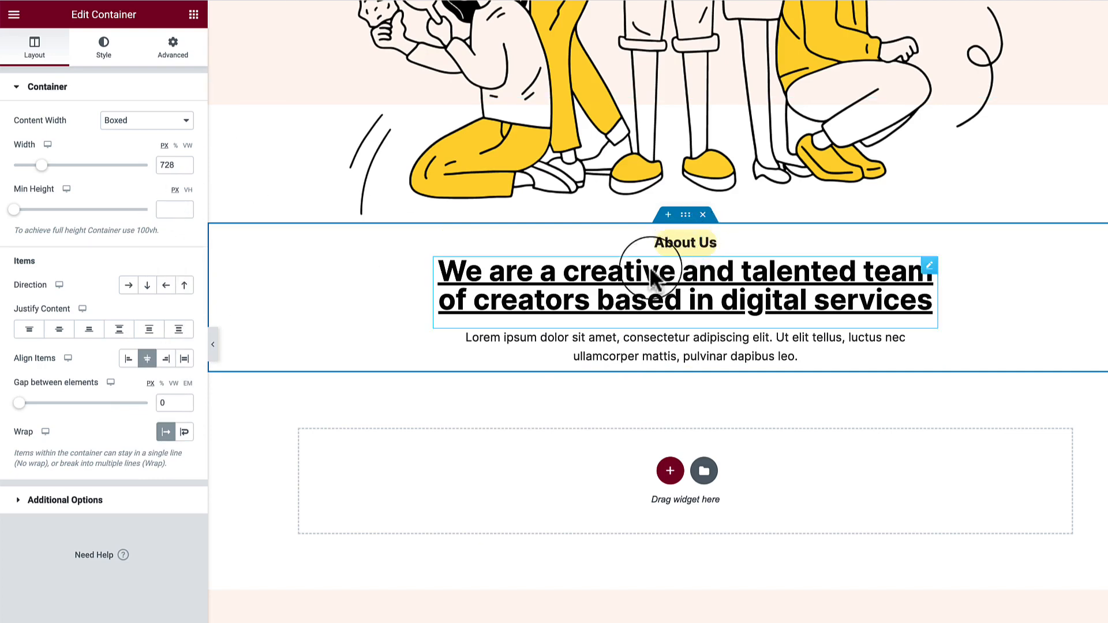
click(184, 432)
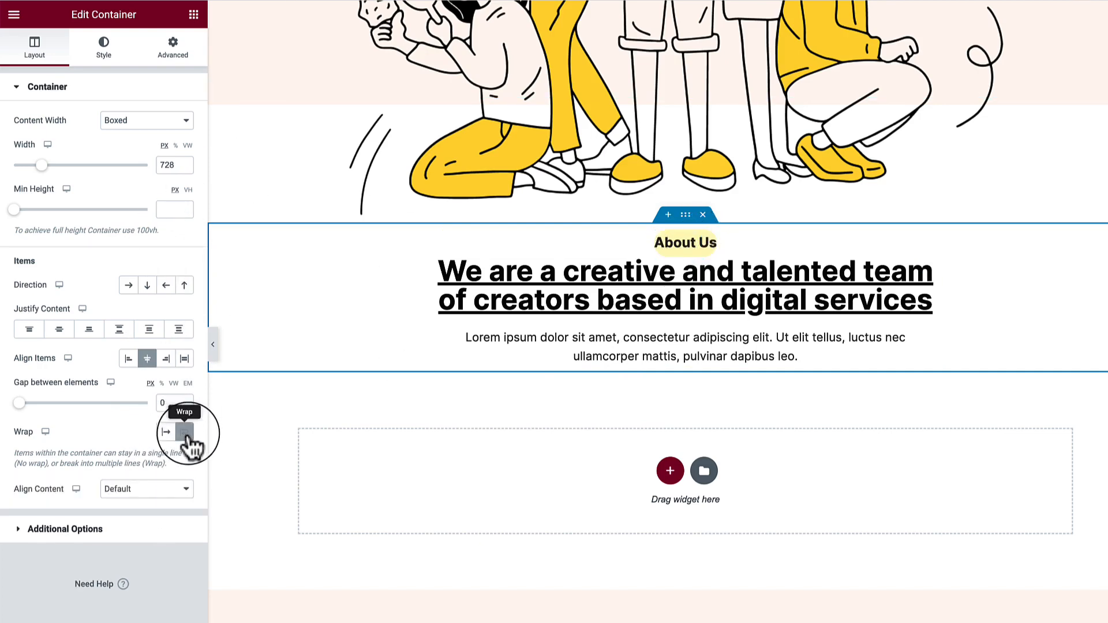
click(185, 432)
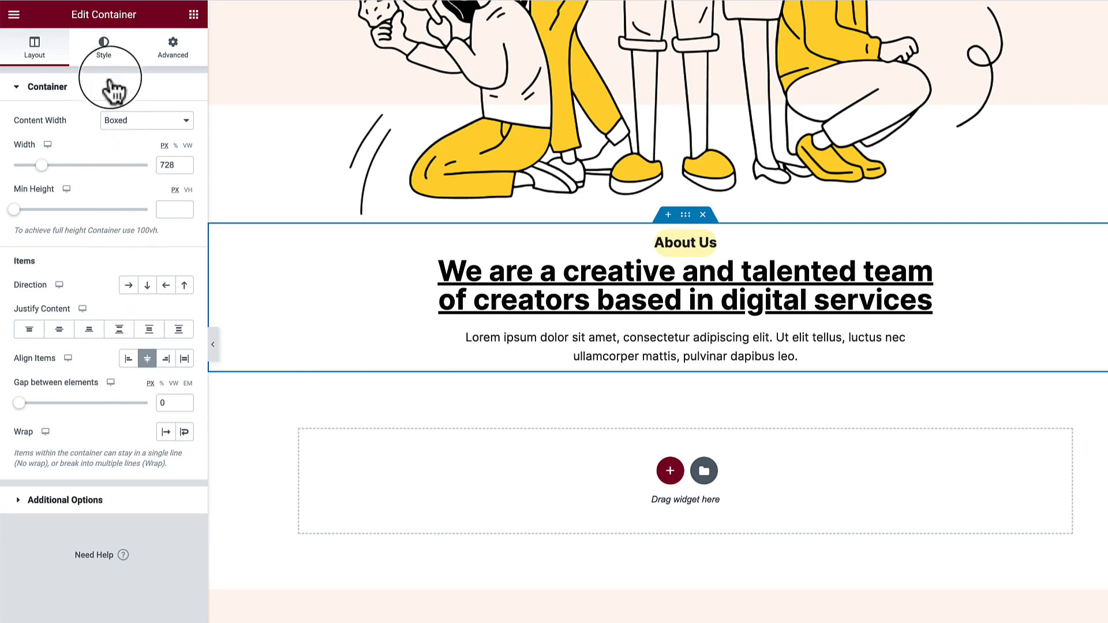
Set the About Us heading's left and right padding to 10 px.
click(169, 72)
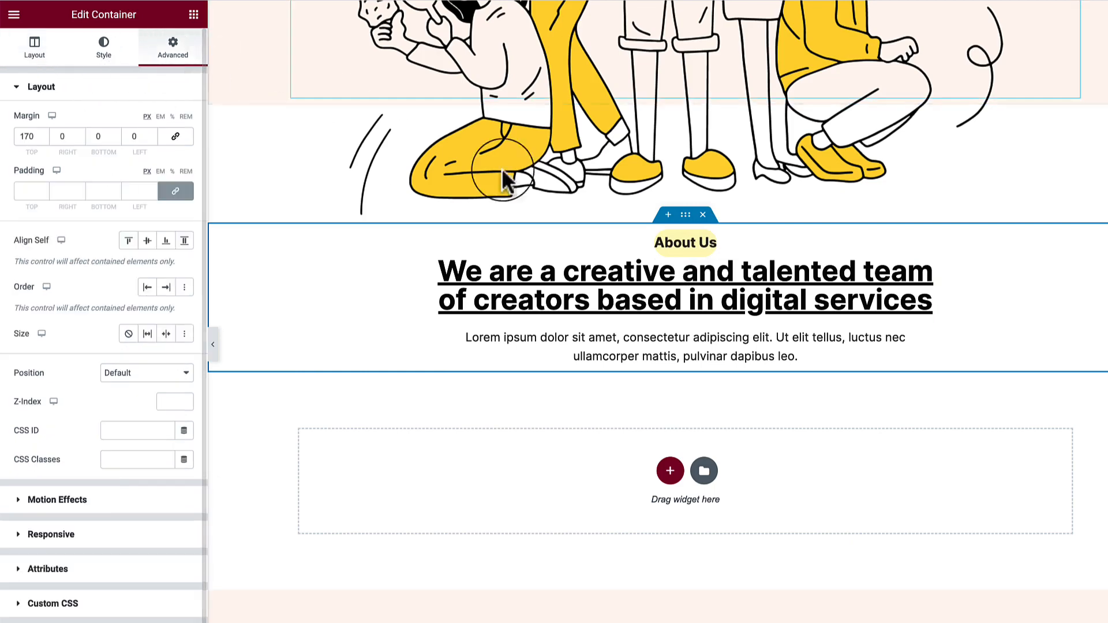
click(715, 245)
click(166, 58)
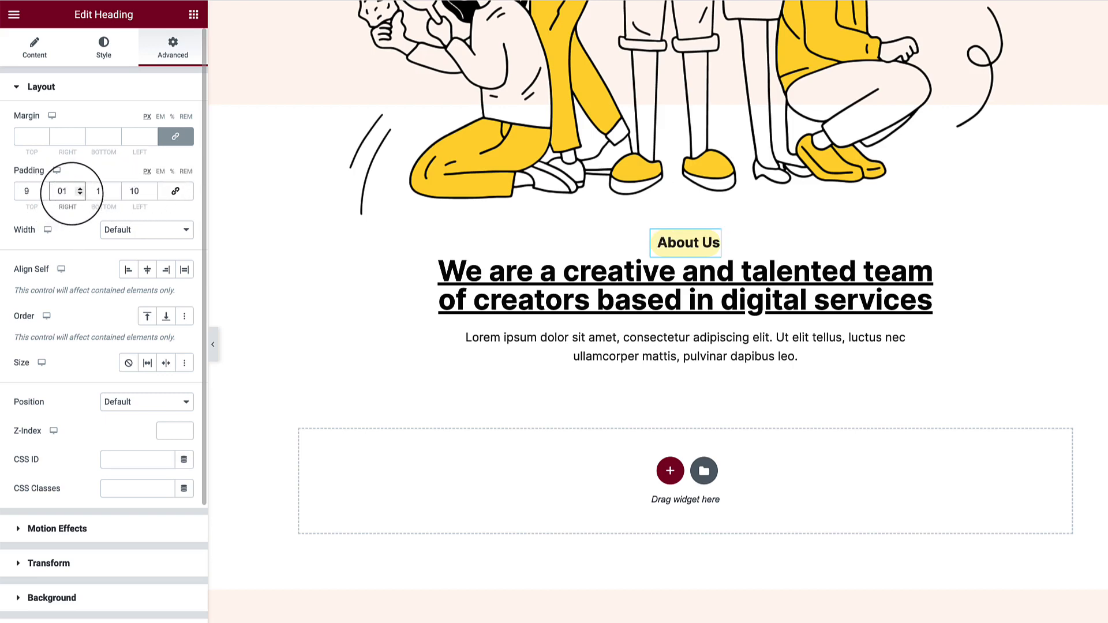
text(0)
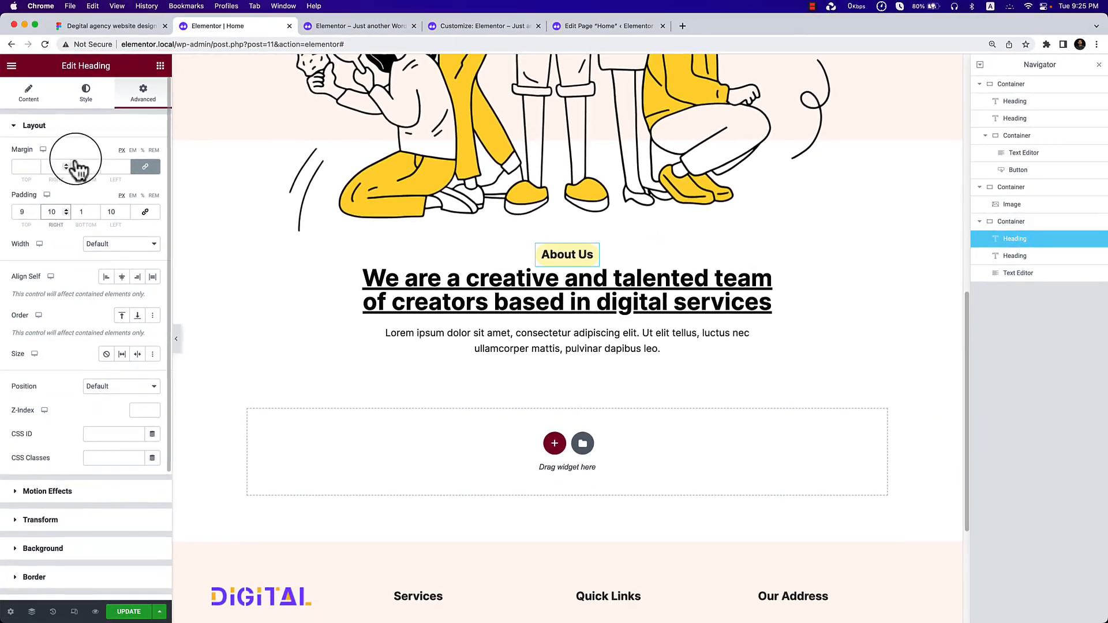
Preview the About Us section with the editing controls hidden and restore them.
click(176, 338)
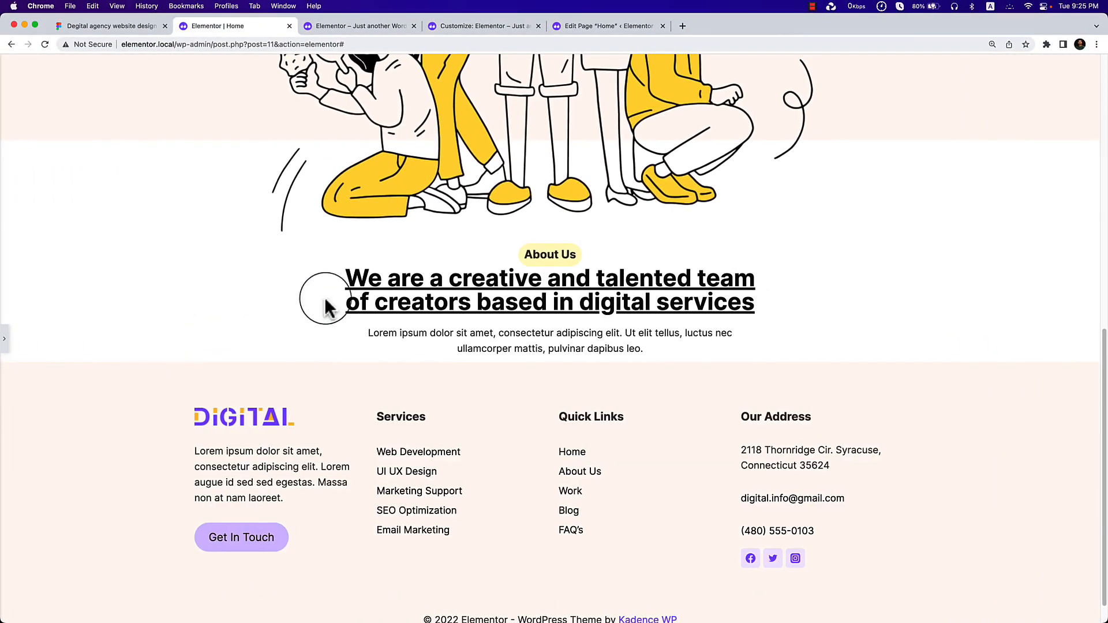
scroll(601, 374, up, 8)
scroll(633, 465, down, 6)
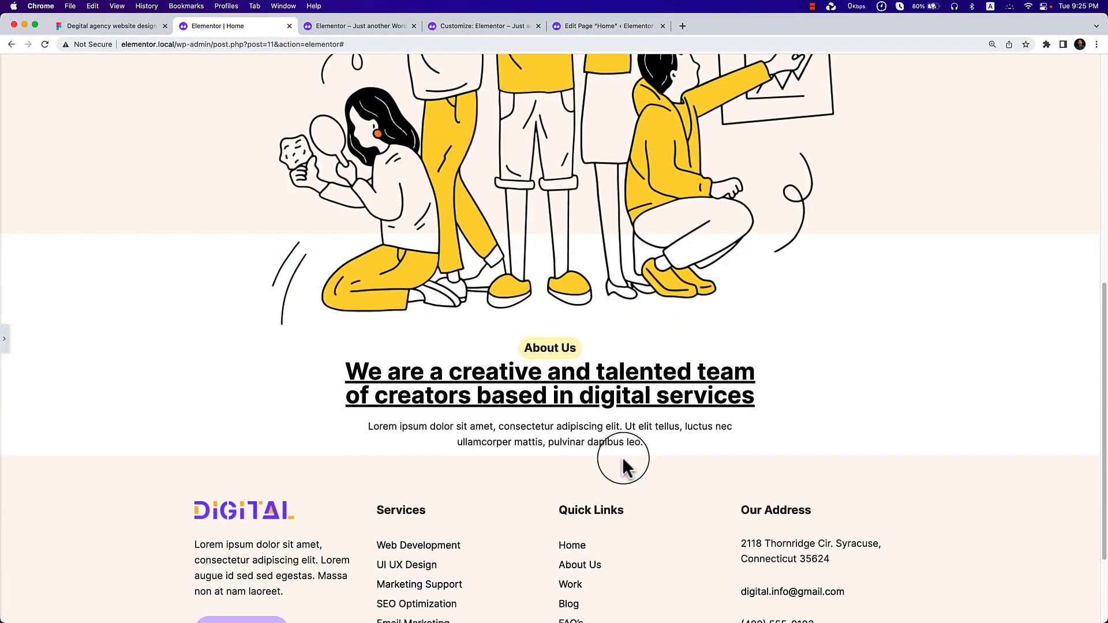
click(5, 341)
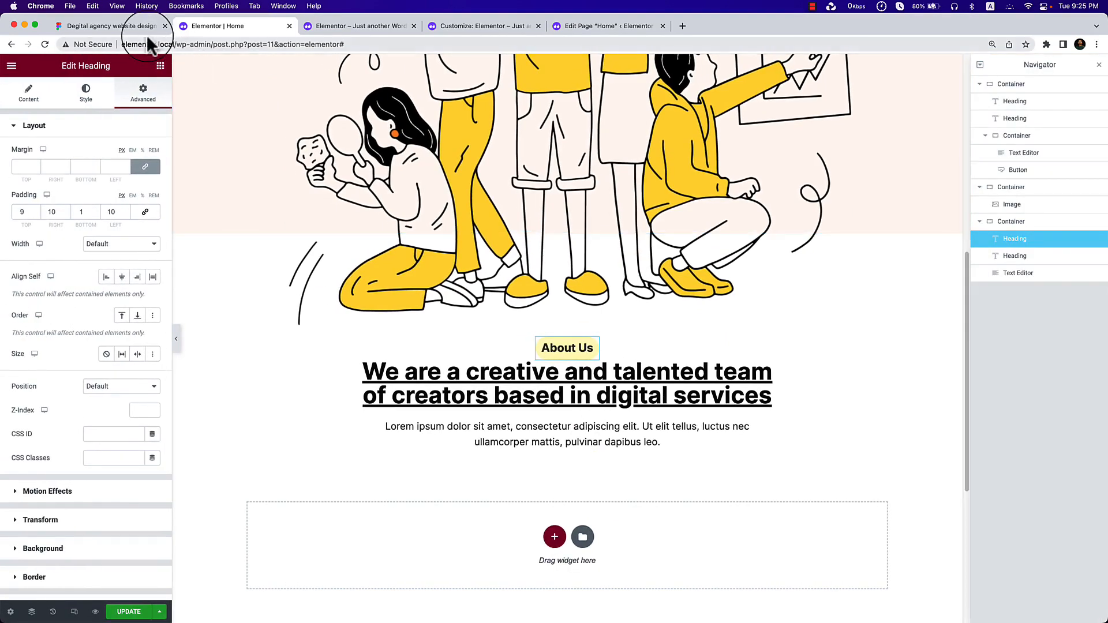
Switch to the Figma design and examine how the section heading layout is reused across the homepage.
click(140, 30)
scroll(721, 395, down, 3)
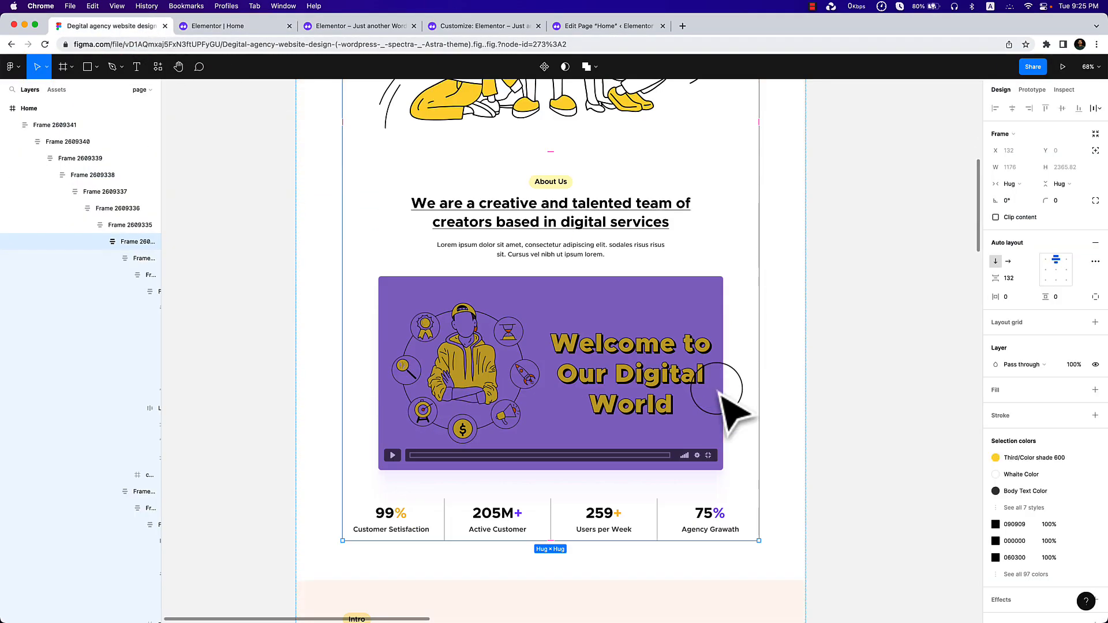
scroll(727, 409, down, 6)
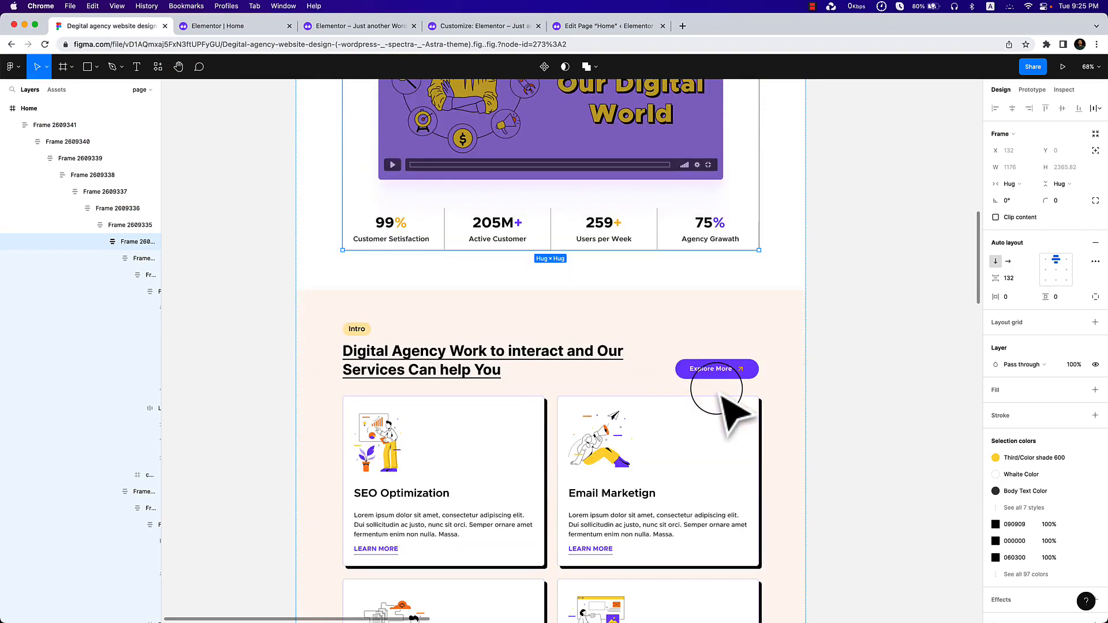
scroll(461, 401, down, 10)
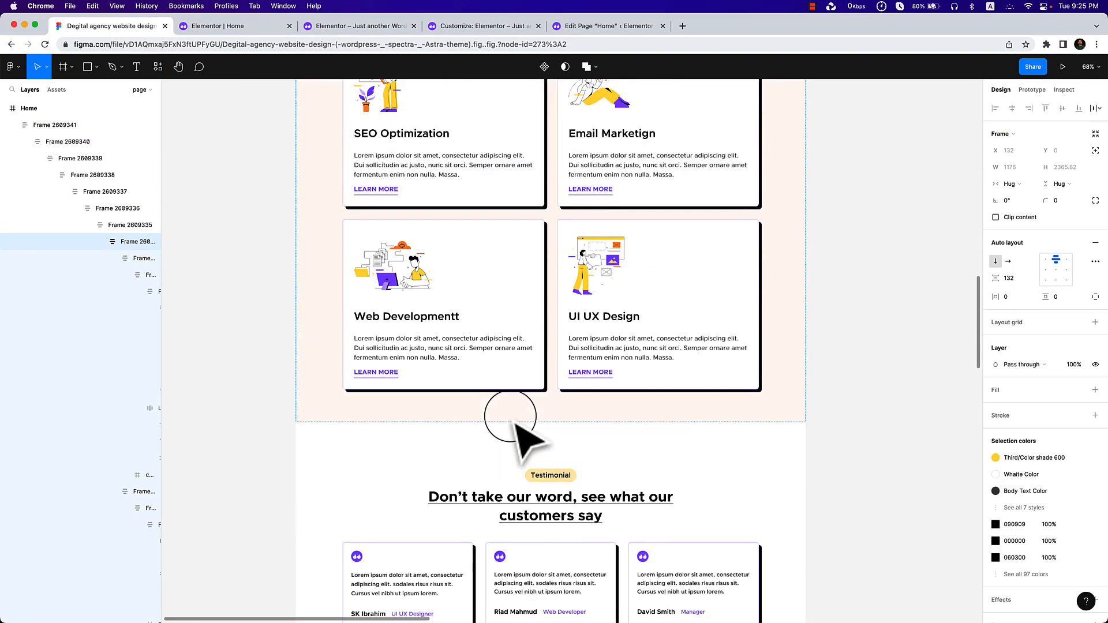
scroll(517, 412, down, 1)
scroll(606, 404, down, 7)
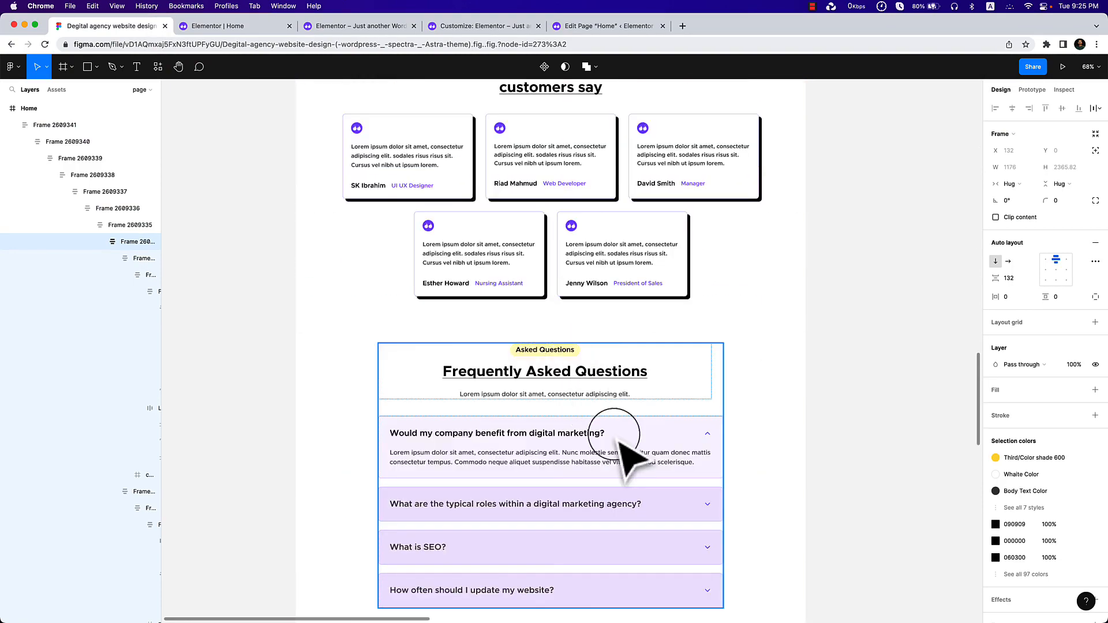
scroll(620, 443, down, 5)
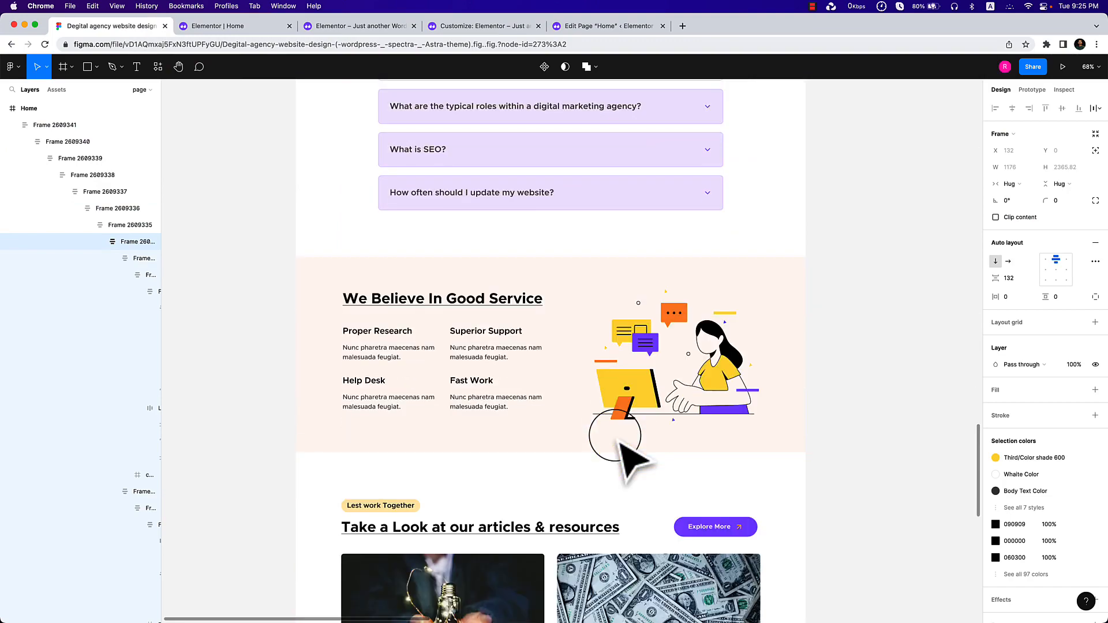
scroll(620, 443, down, 5)
scroll(620, 443, up, 15)
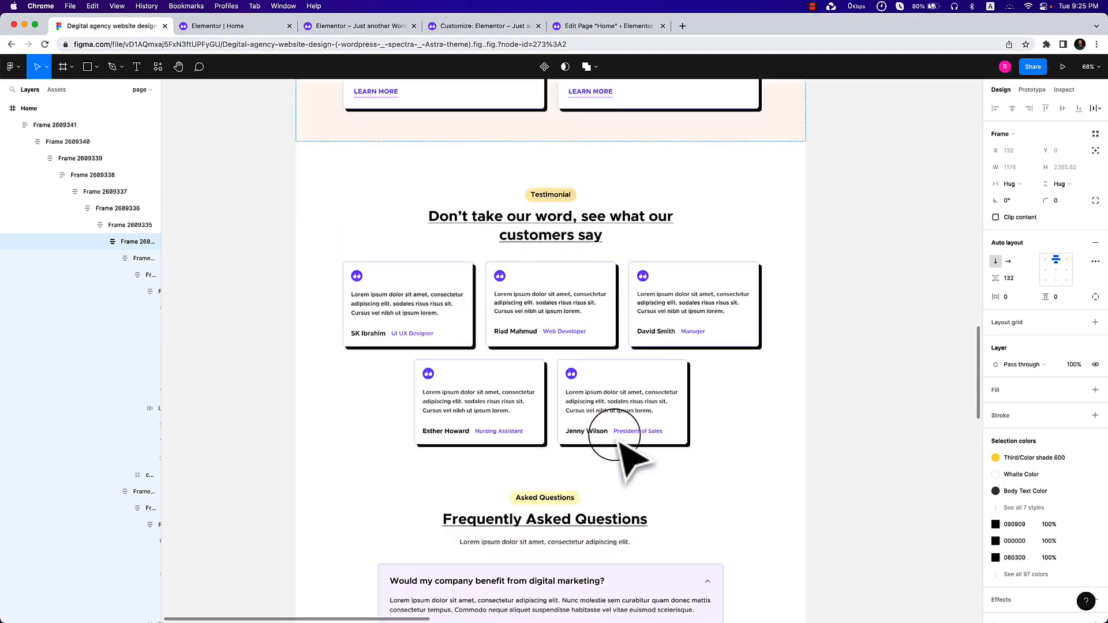
scroll(621, 442, up, 16)
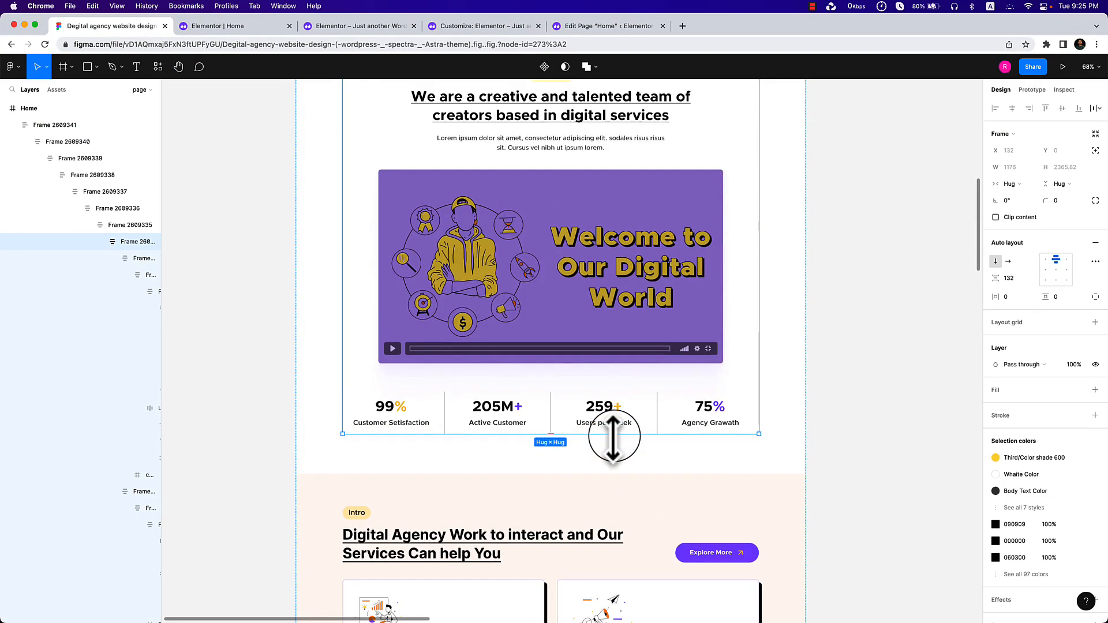
scroll(612, 437, up, 7)
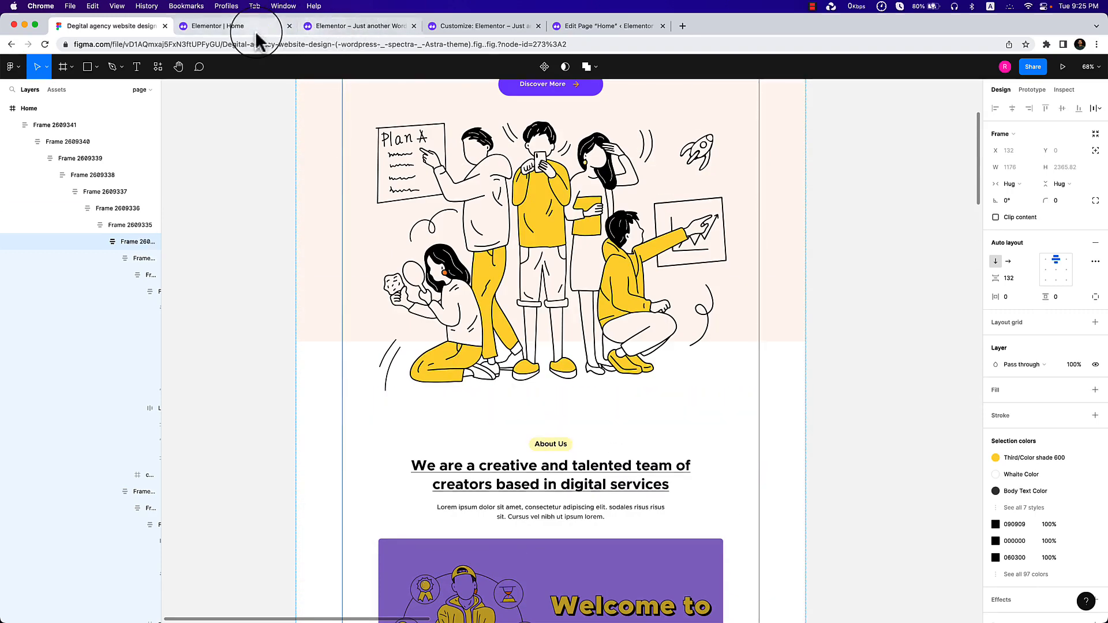
Return to the Elementor homepage and save the About Us container to the library as a template named Section Heading.
click(254, 30)
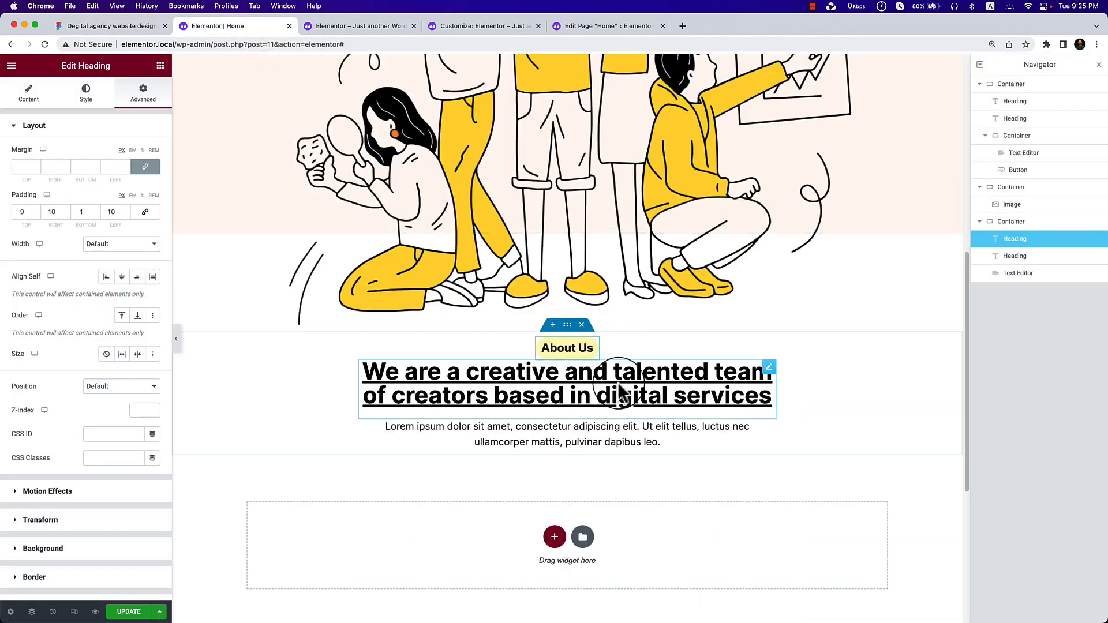
right_click(565, 334)
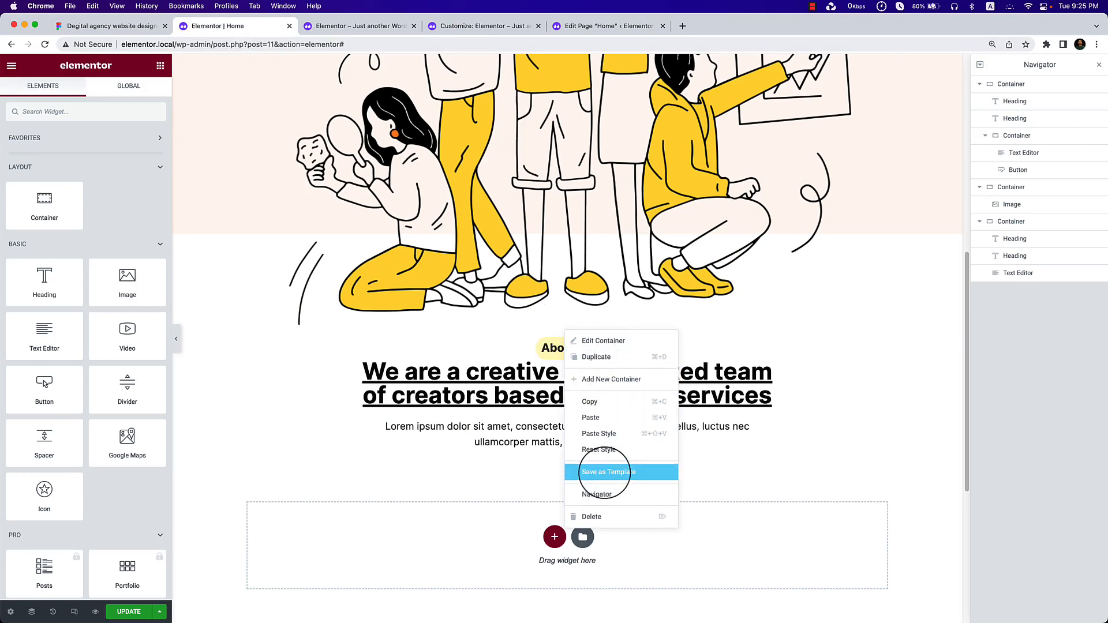
click(604, 474)
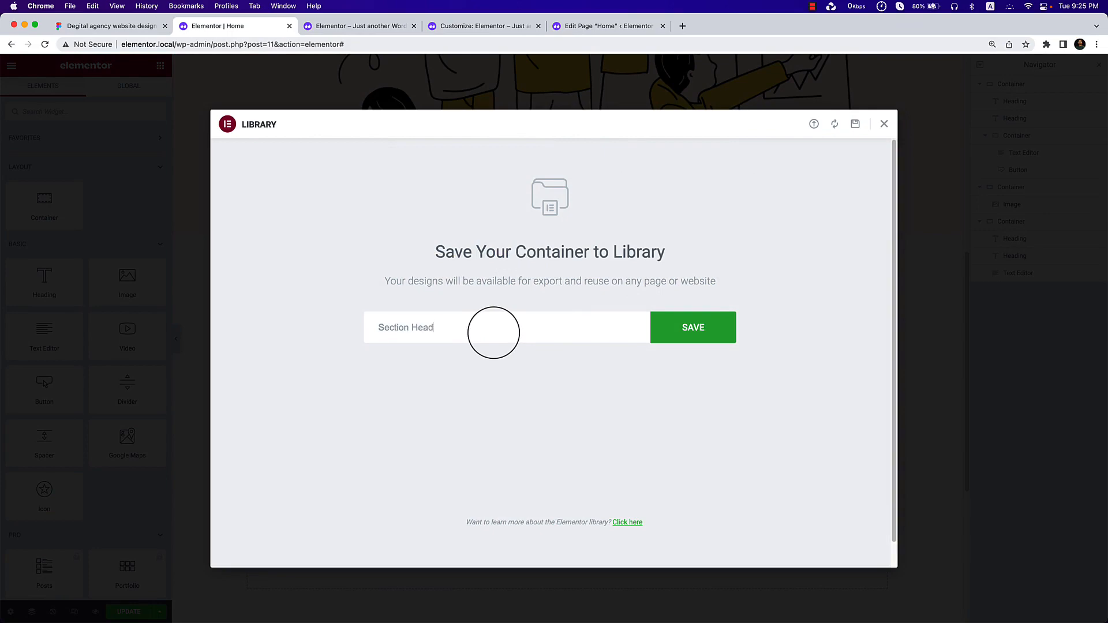
click(680, 334)
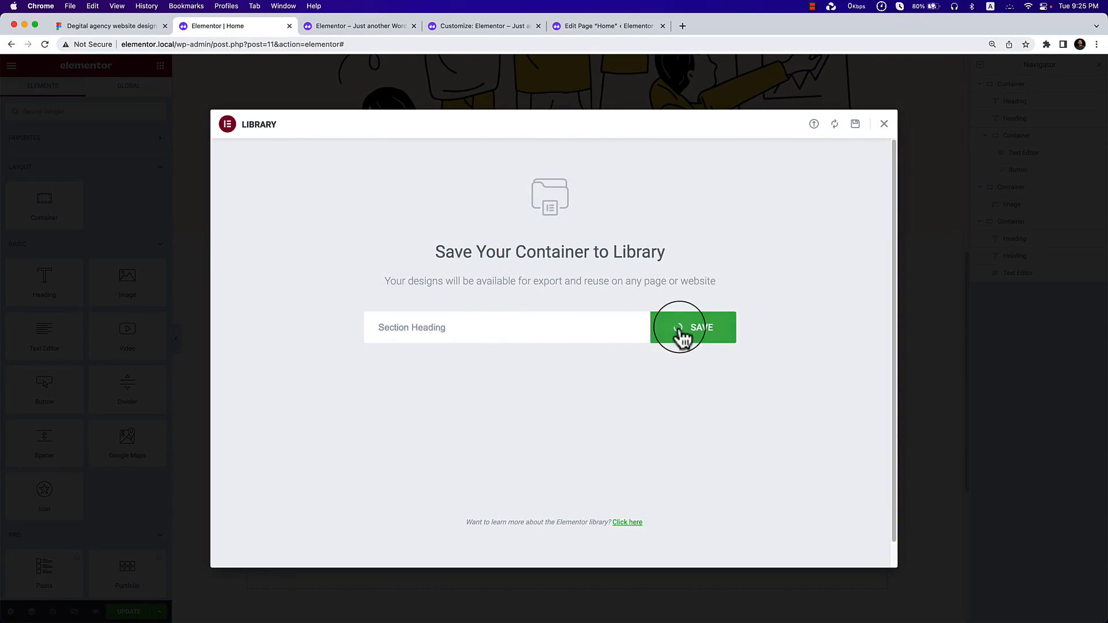
click(883, 125)
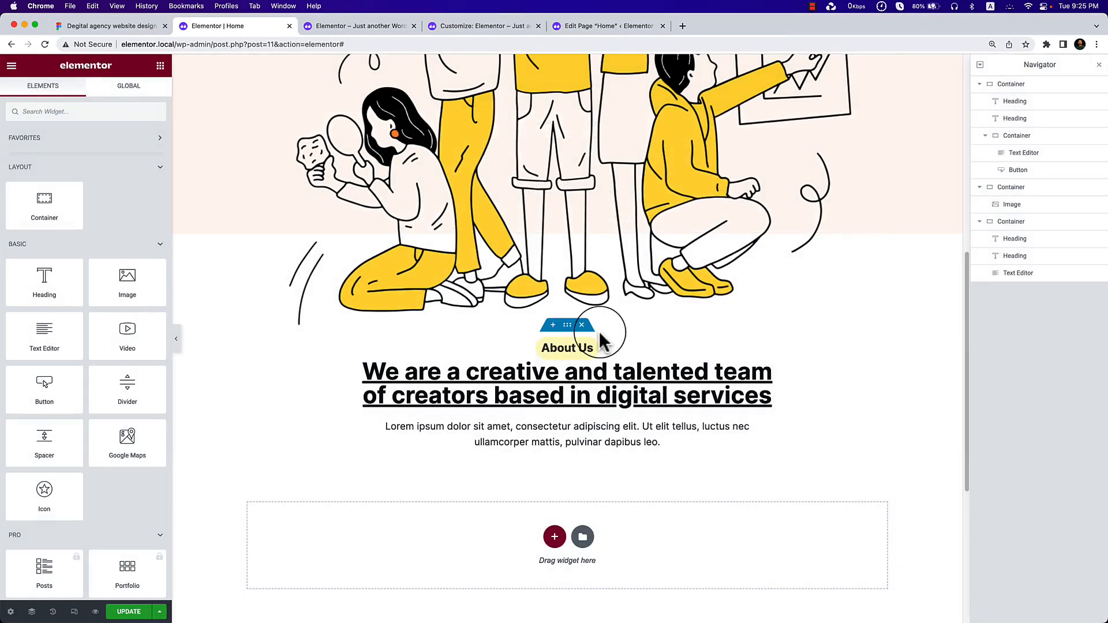
Switch to the Figma design and examine the video and statistics below the About Us heading.
click(138, 28)
scroll(712, 457, down, 3)
scroll(557, 406, down, 3)
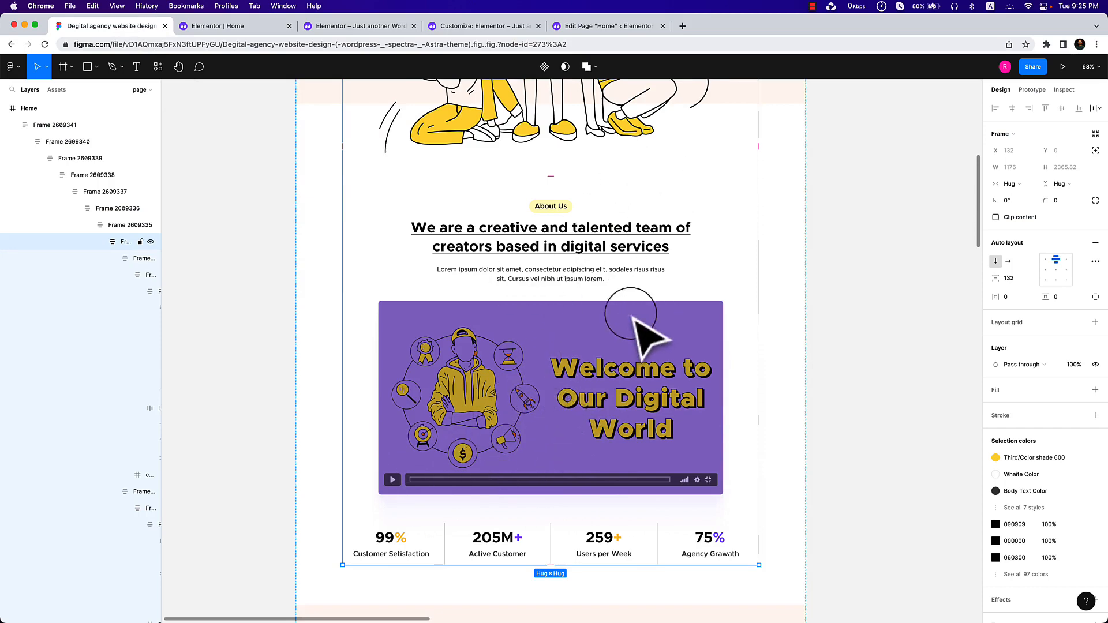
Search the web for "vimeo video" in a new browser tab.
click(683, 29)
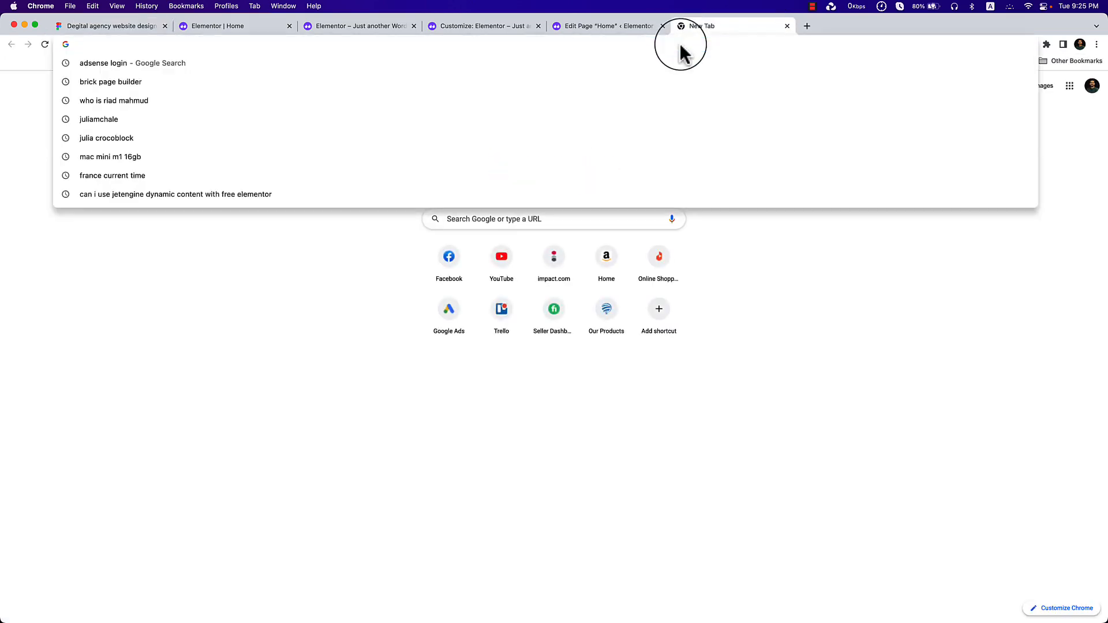
text(videmo)
key(BackSpace)
key(BackSpace)
key(BackSpace)
key(BackSpace)
key(BackSpace)
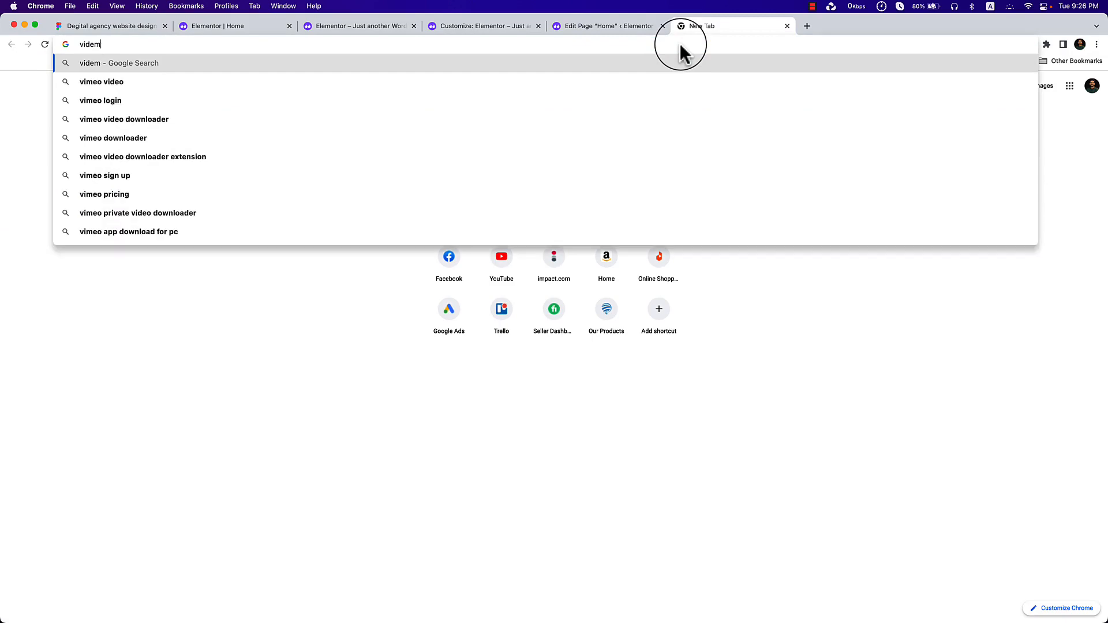
text(imeo video)
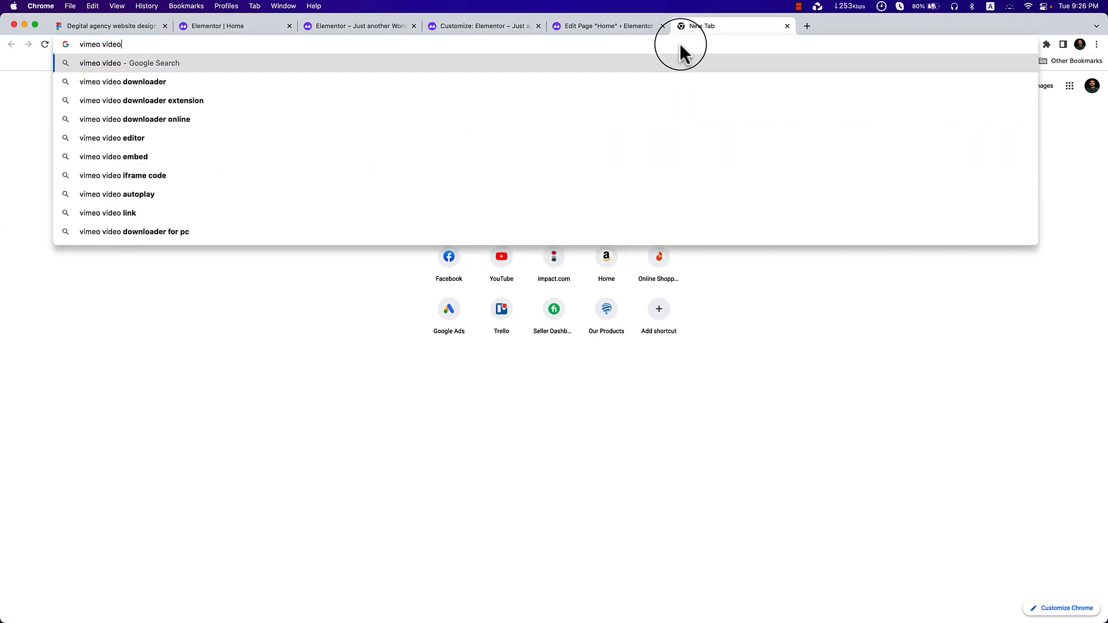
key(Return)
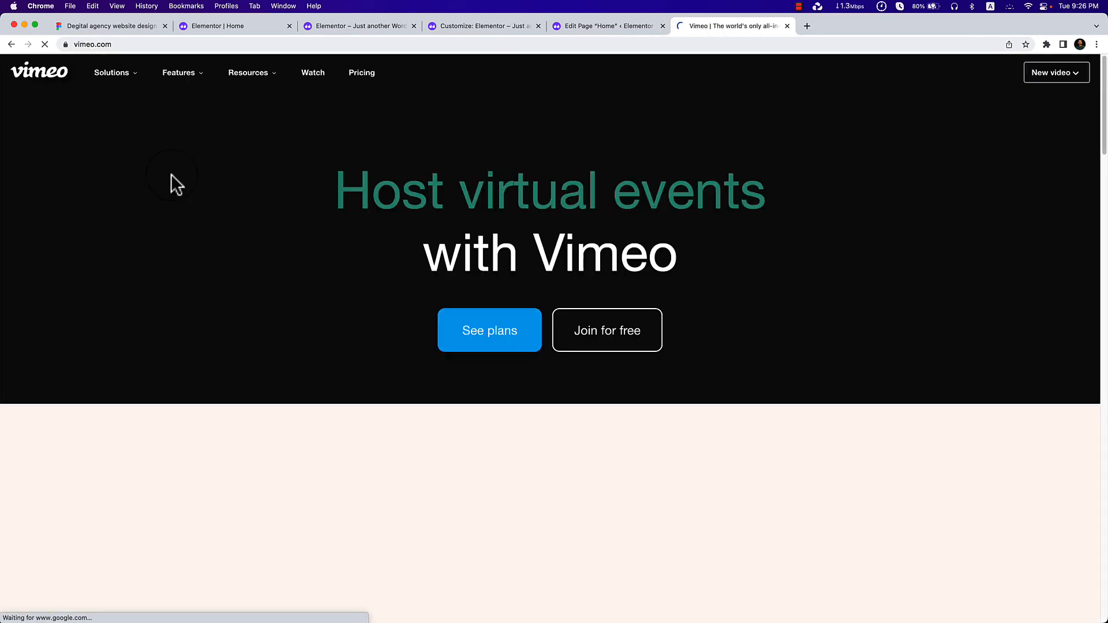
Go to Vimeo's free video watch page and open the staff pick video "A Brief Disagreement".
click(560, 332)
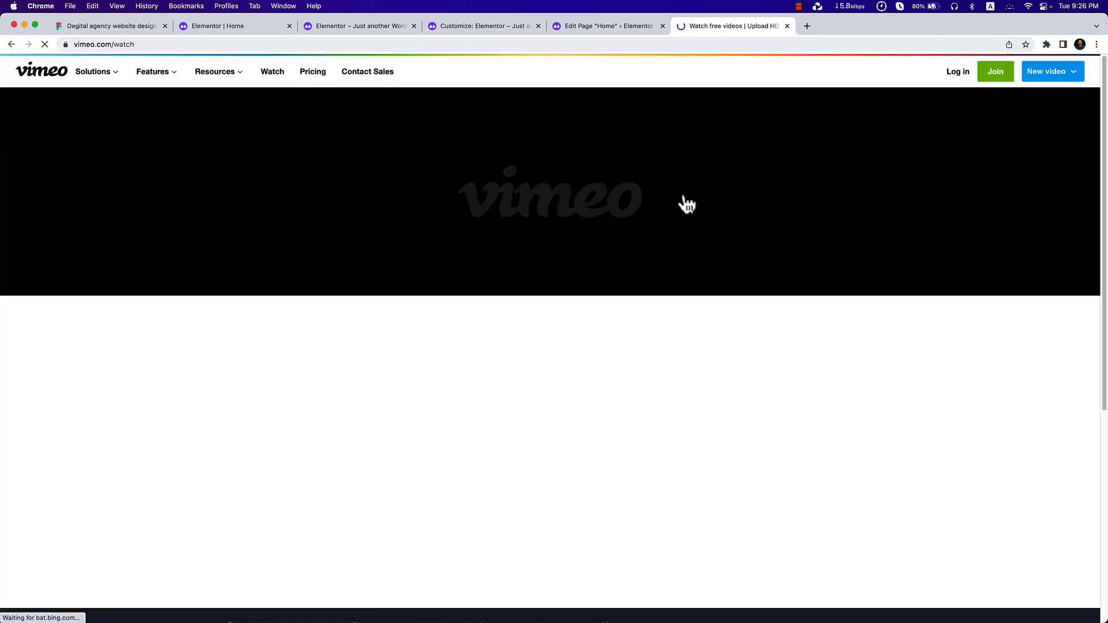
scroll(683, 198, down, 2)
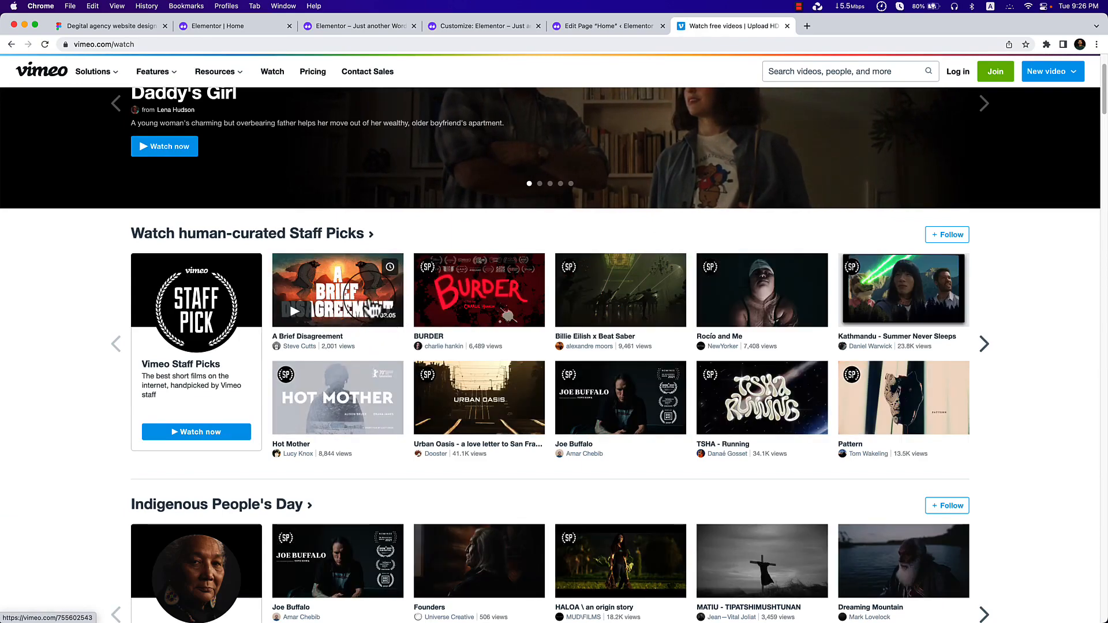
click(352, 303)
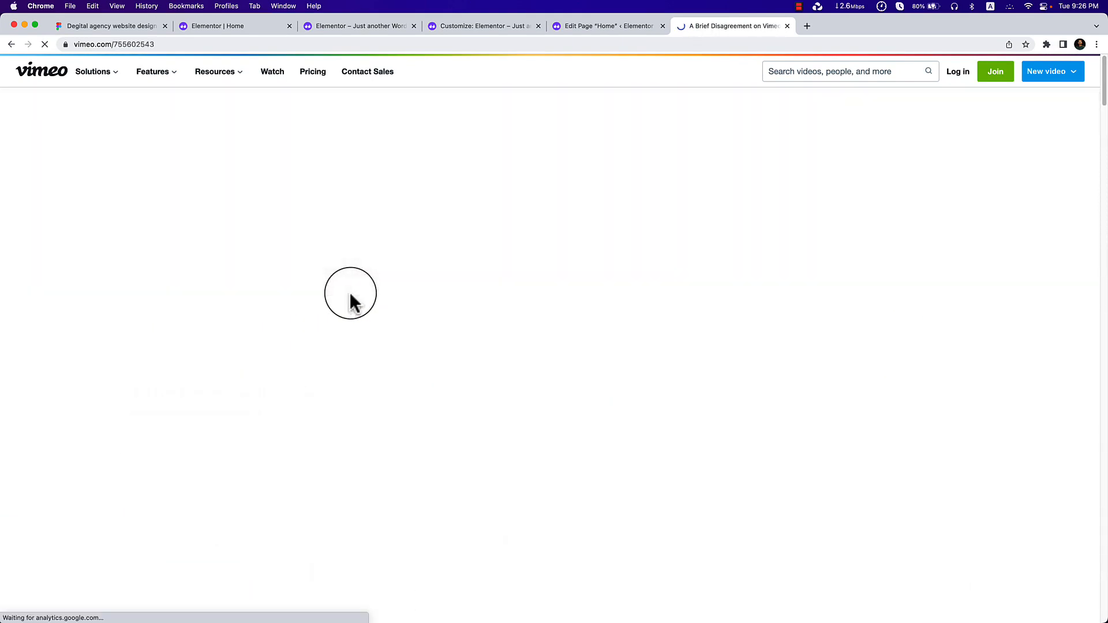
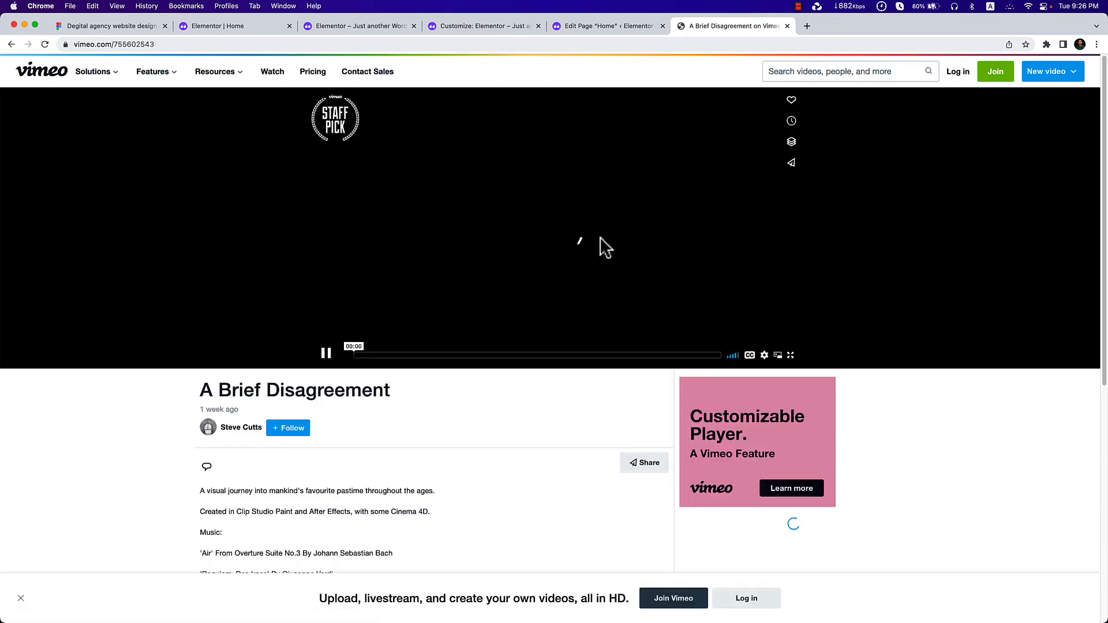
Copy the video's link from its sharing options and pause the playback.
click(791, 166)
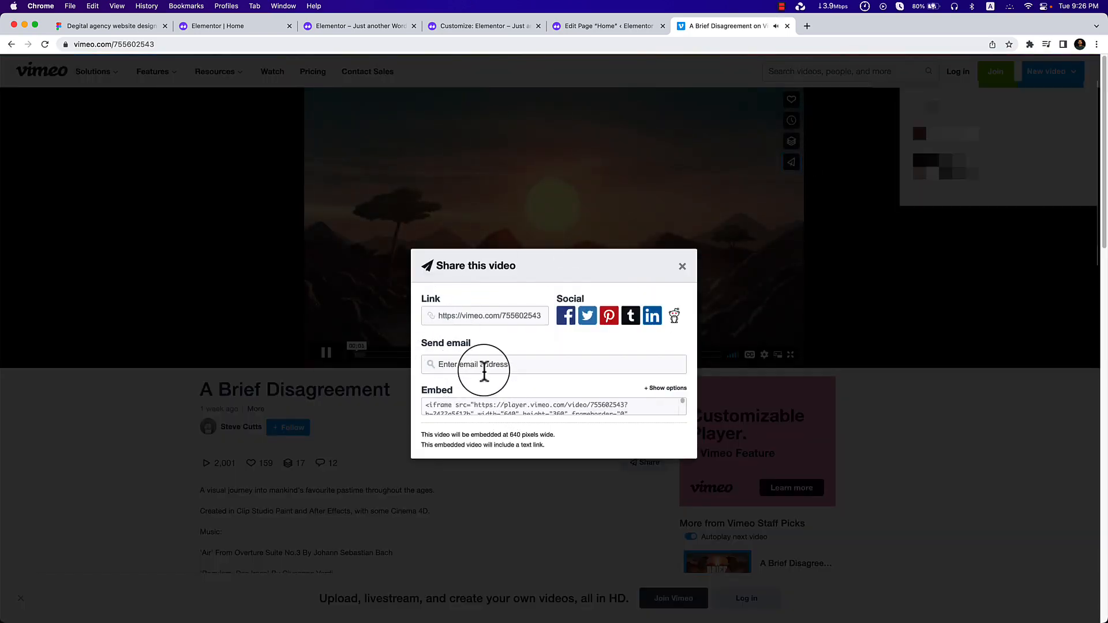
click(428, 321)
right_click(479, 317)
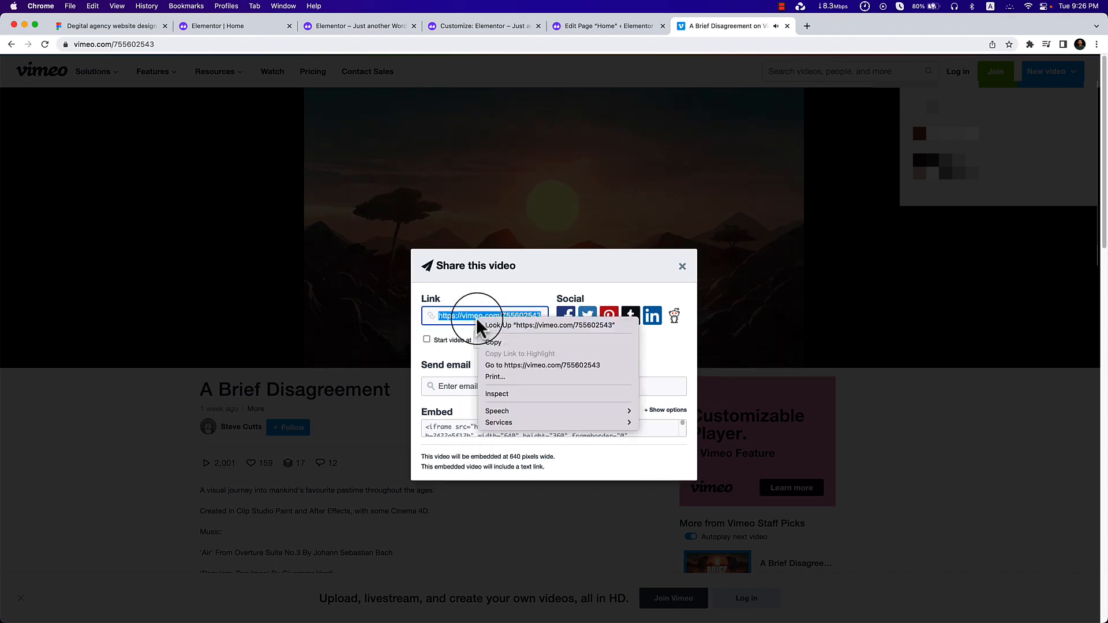
click(510, 343)
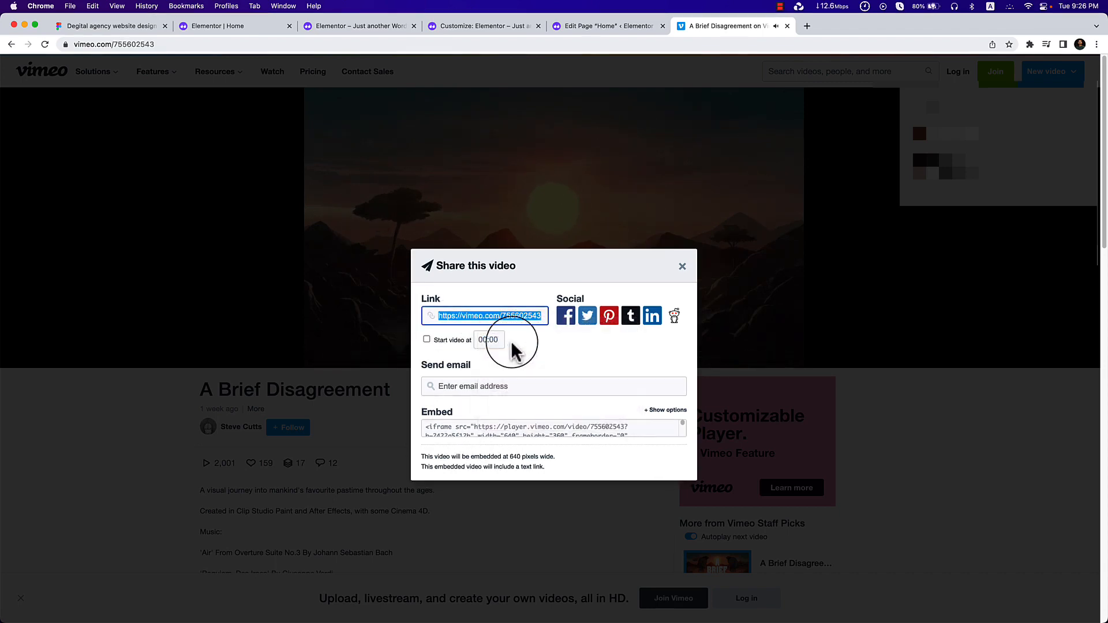
click(682, 266)
click(559, 234)
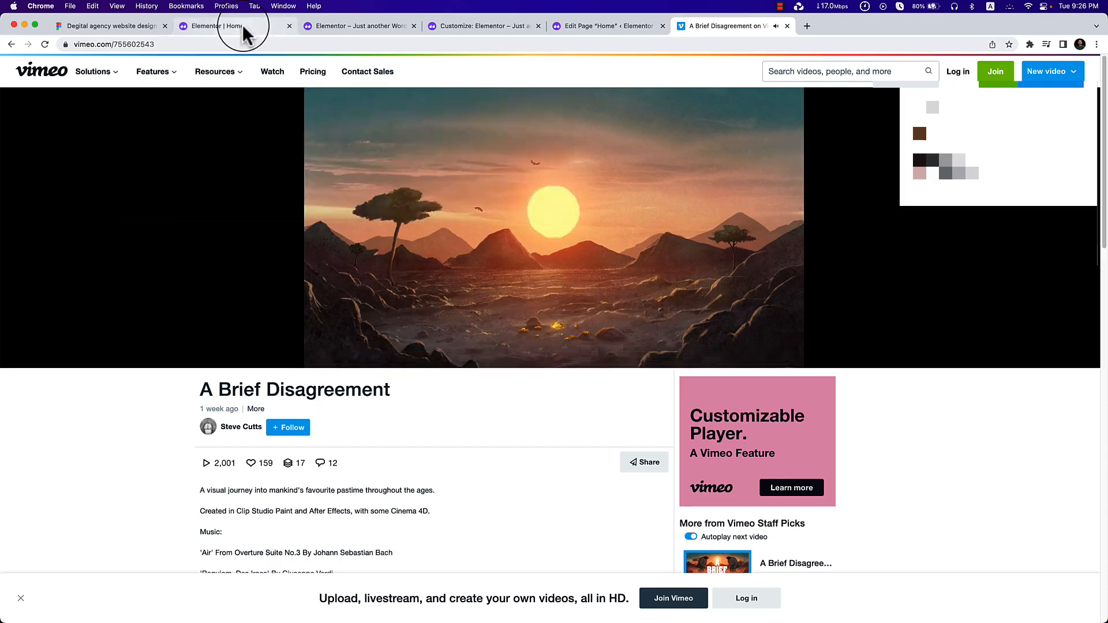
Add a Video widget below the About Us paragraph in Elementor, paste the copied link and set its source to Vimeo.
click(234, 25)
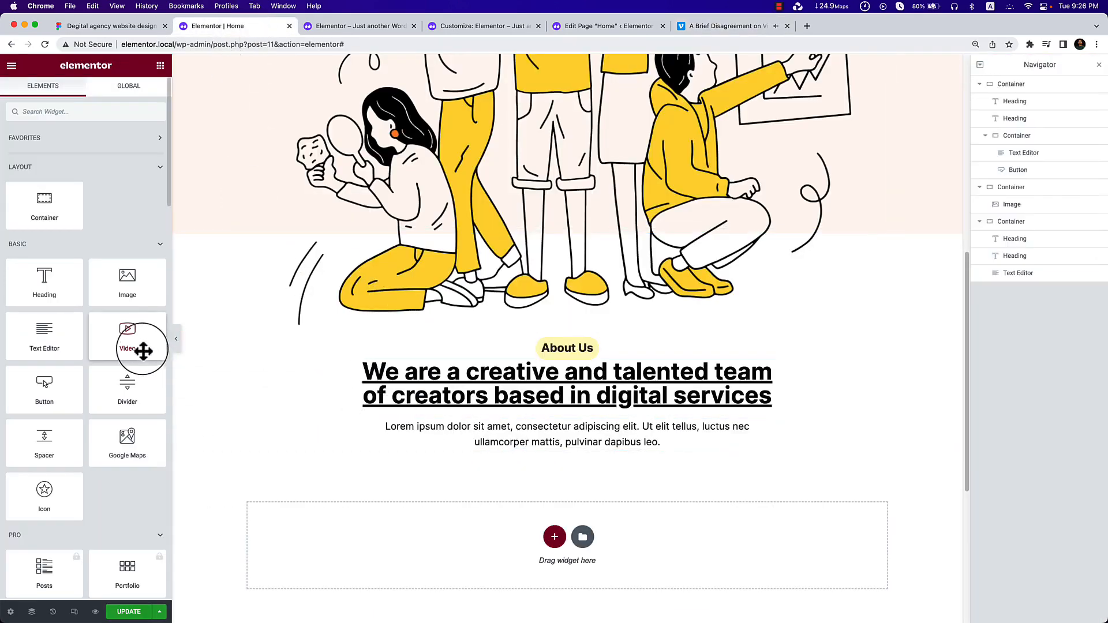
drag(141, 346, 586, 456)
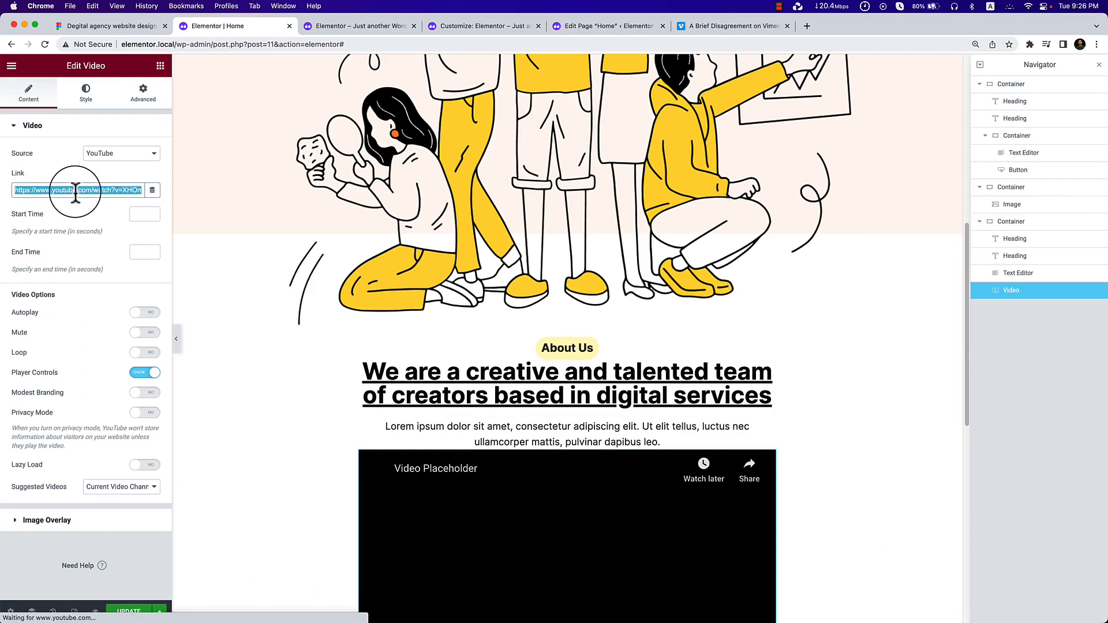
key(super+v)
click(124, 153)
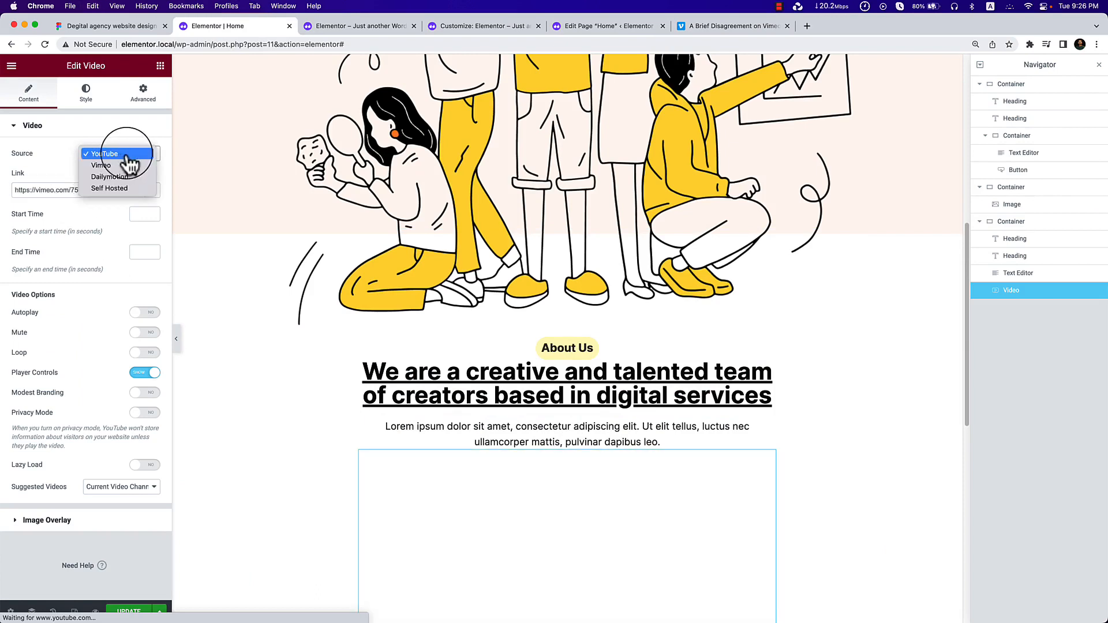
click(108, 167)
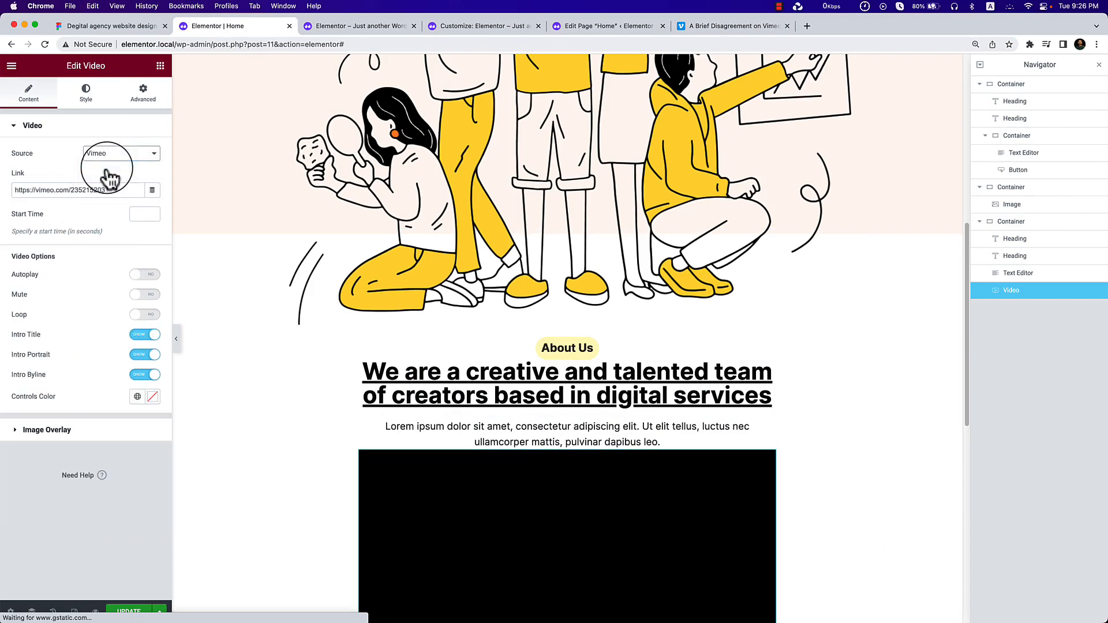
scroll(716, 490, down, 6)
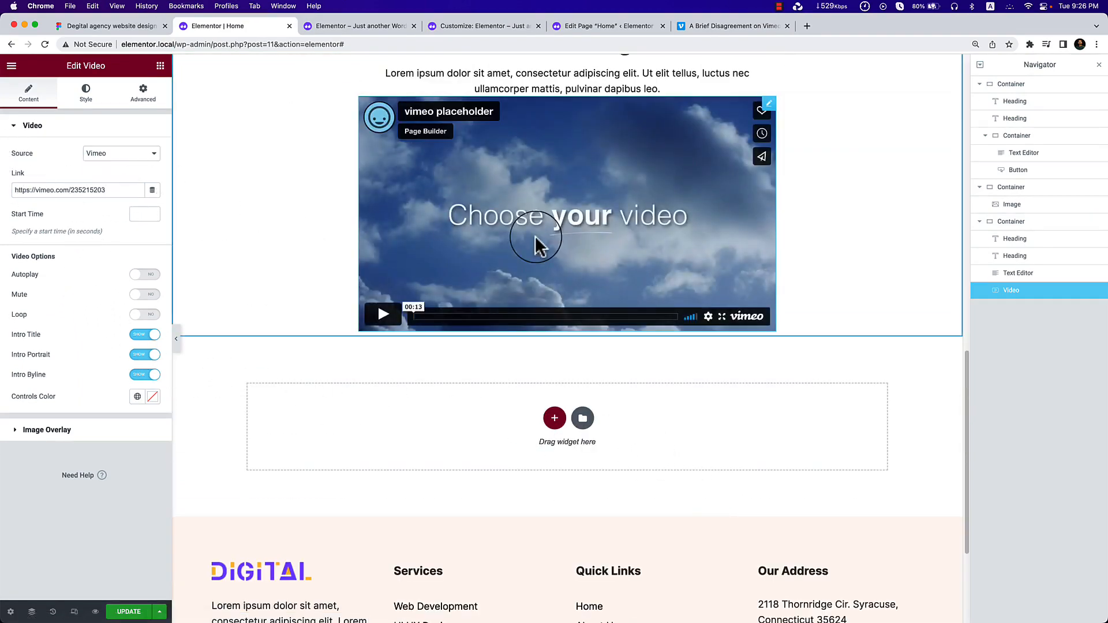
scroll(816, 320, up, 2)
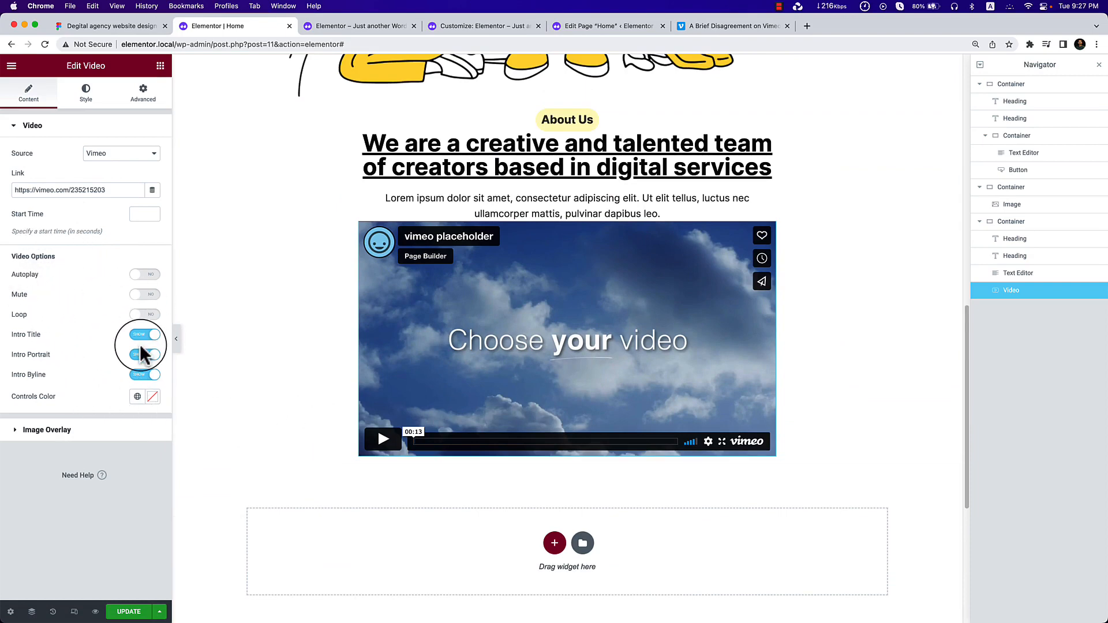
Check the video in the Figma design, then hide the intro title of the Video widget in Elementor.
click(133, 27)
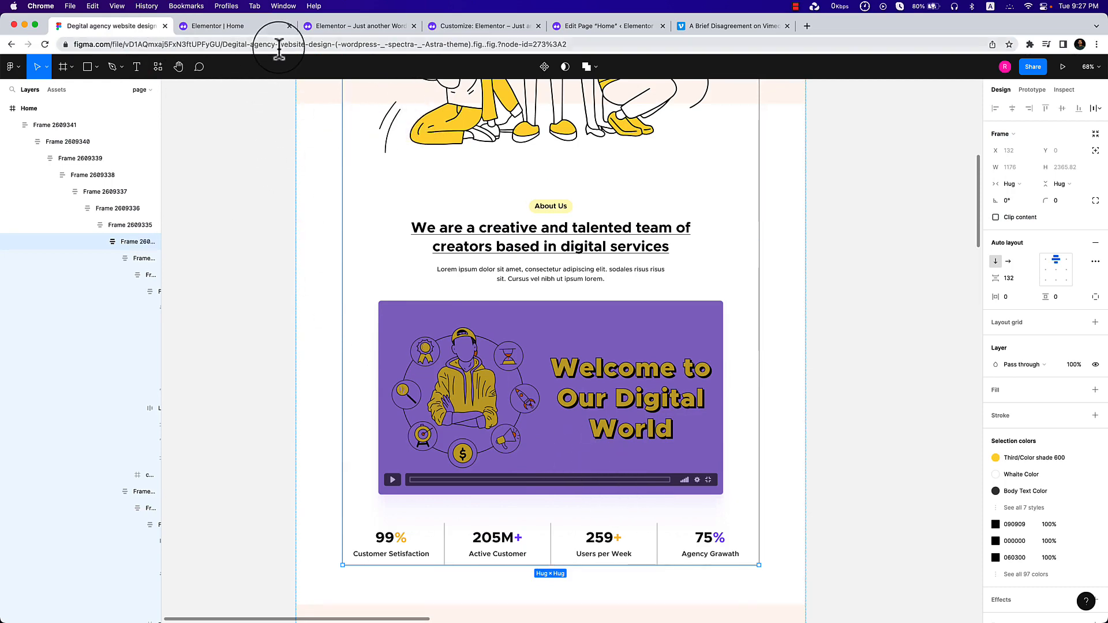
click(334, 28)
click(225, 28)
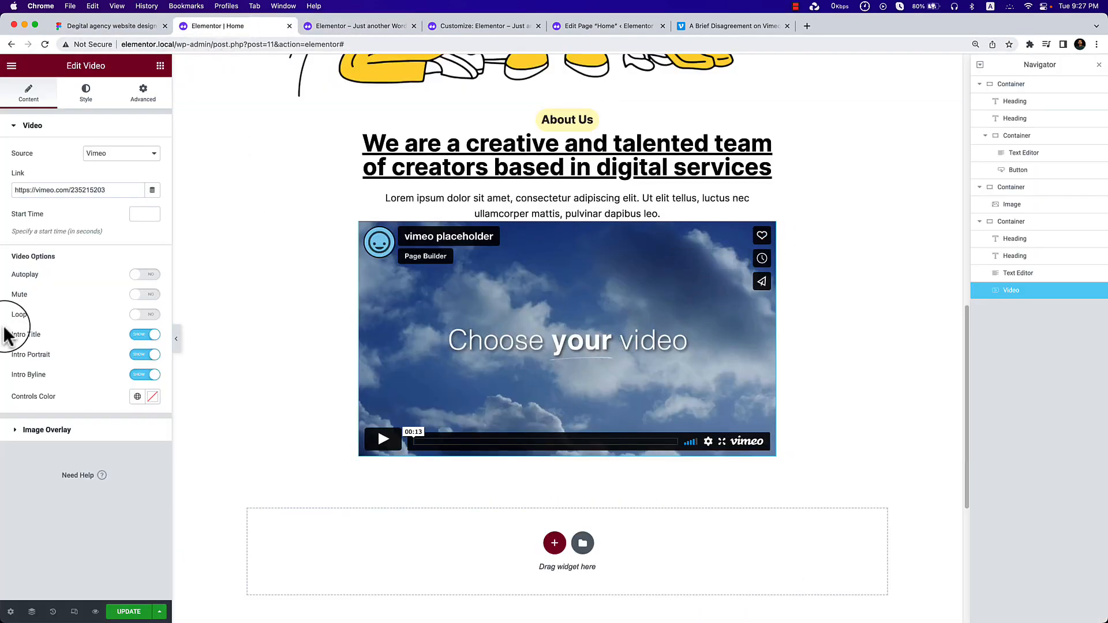
click(145, 337)
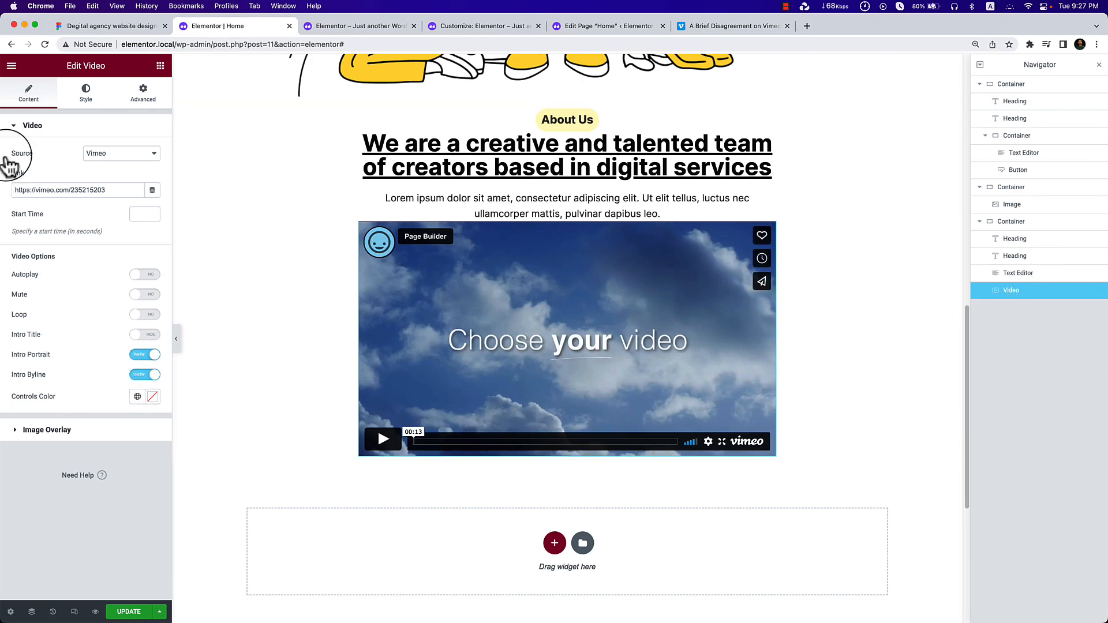
Set the Video widget's top margin to 40 px.
click(141, 91)
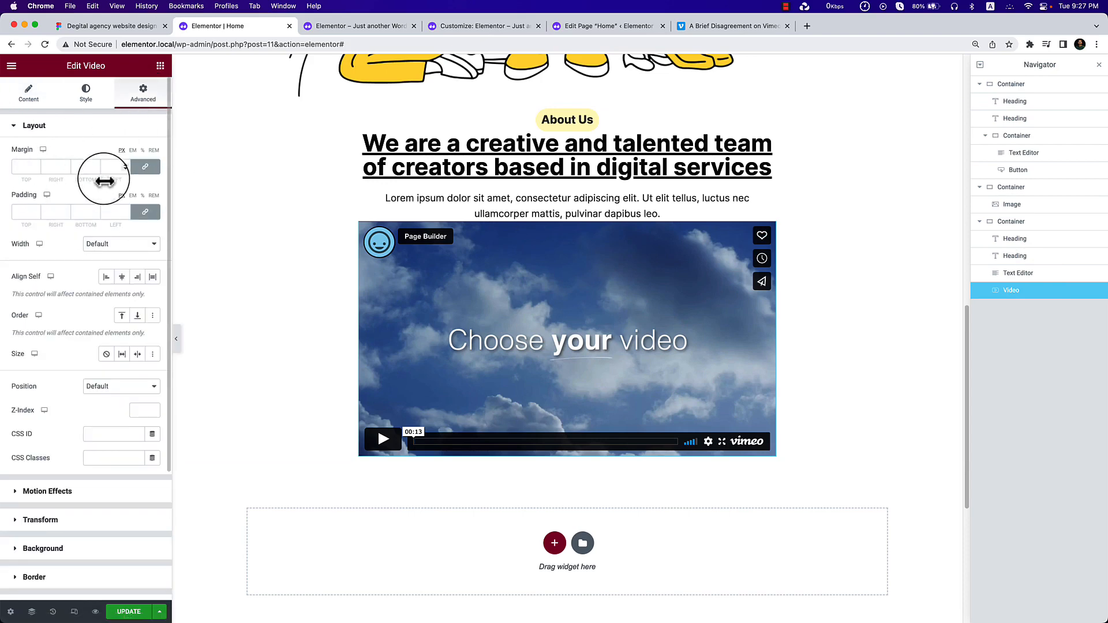
click(19, 166)
text(40)
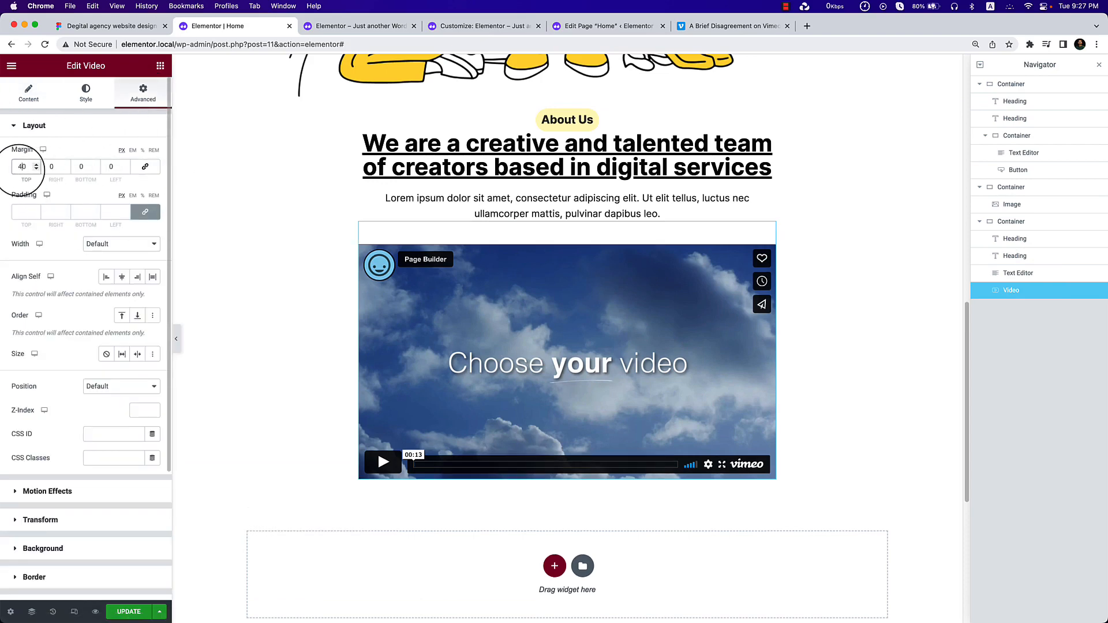
Preview the About Us section with the editing controls hidden, compare it with the Figma design, and restore the controls.
click(176, 339)
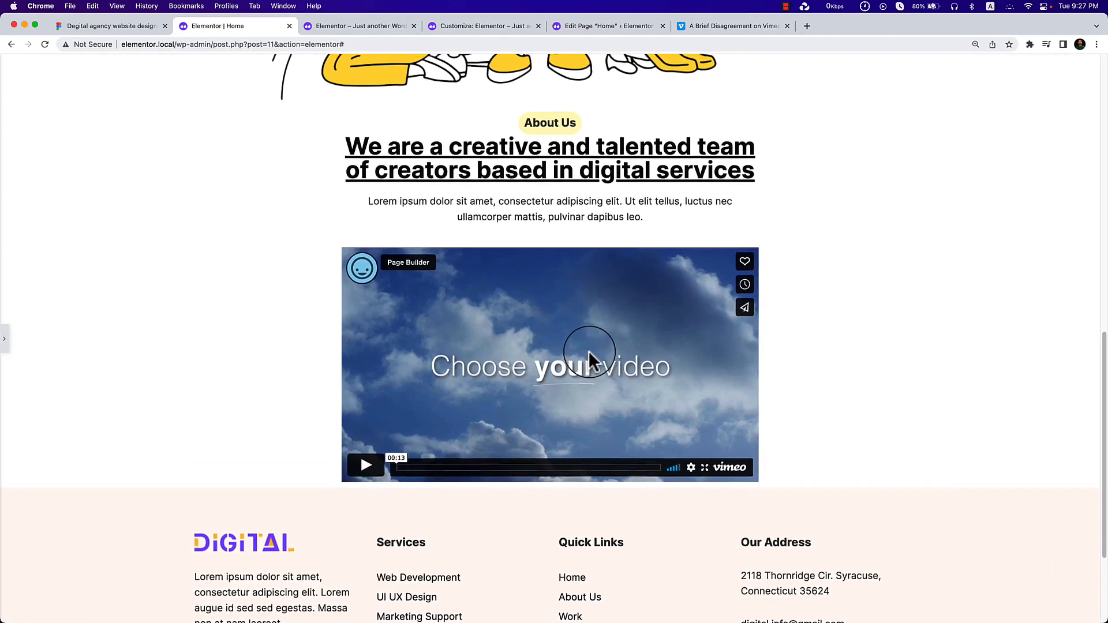
scroll(583, 354, up, 5)
scroll(589, 353, down, 5)
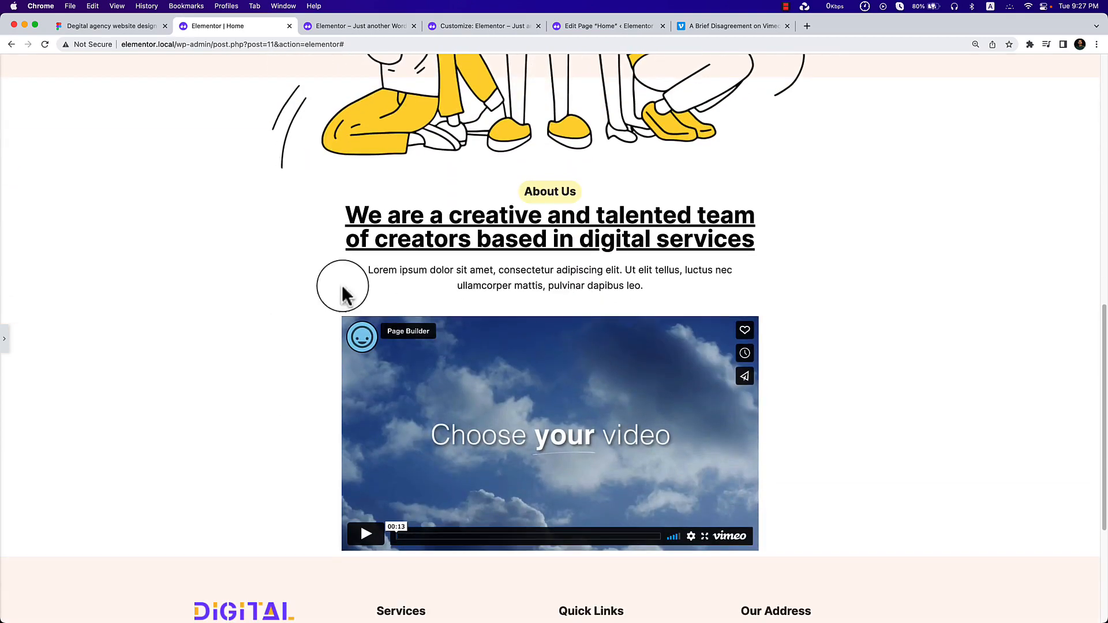
click(133, 26)
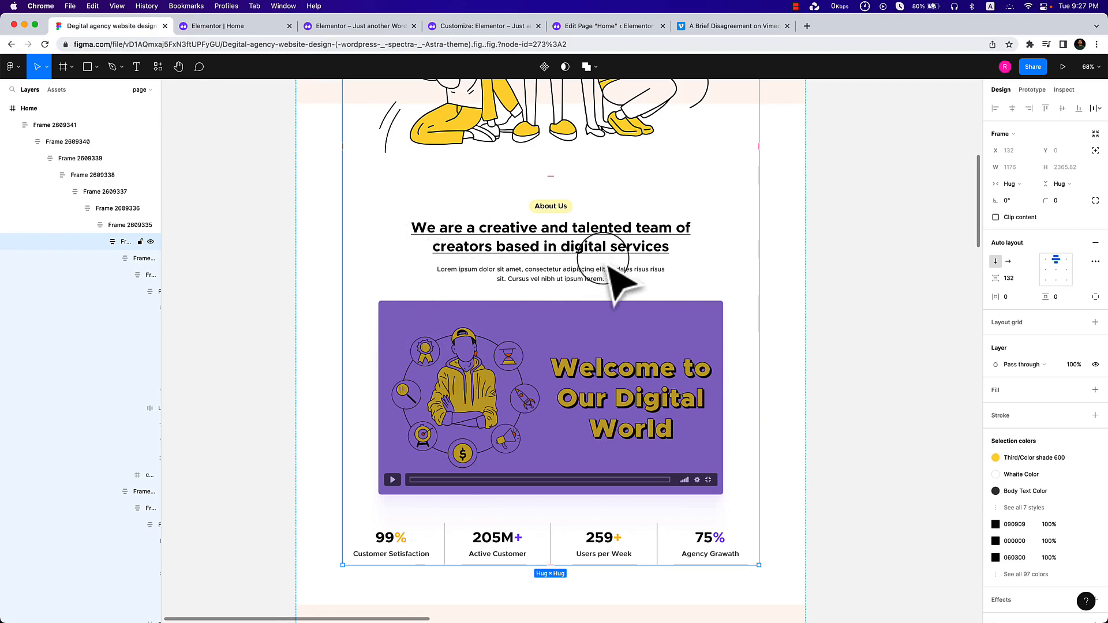
click(271, 27)
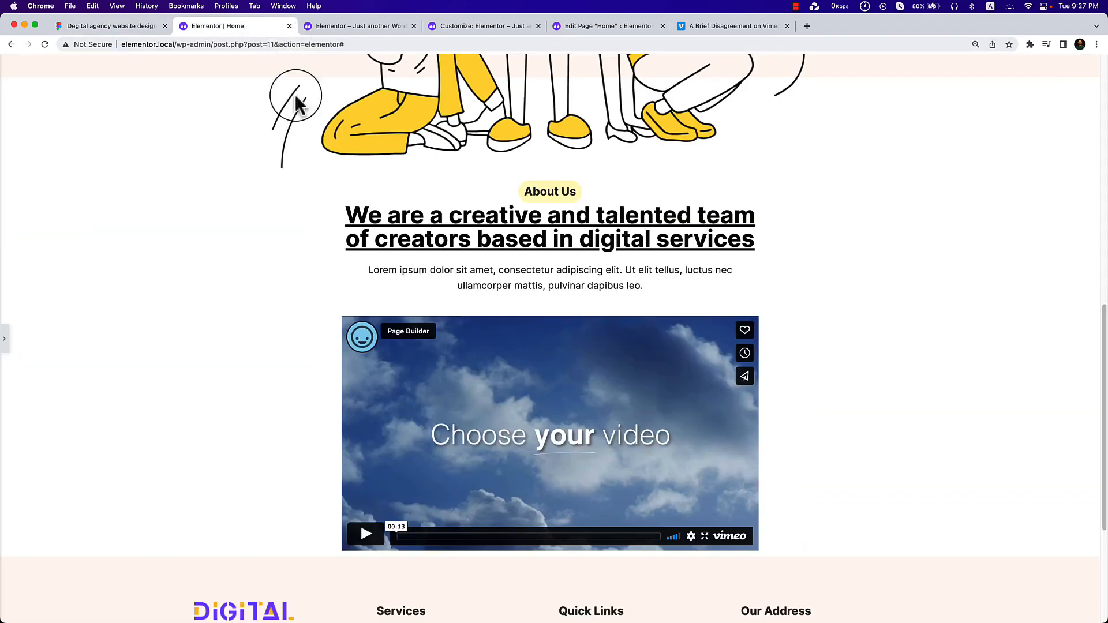
click(5, 341)
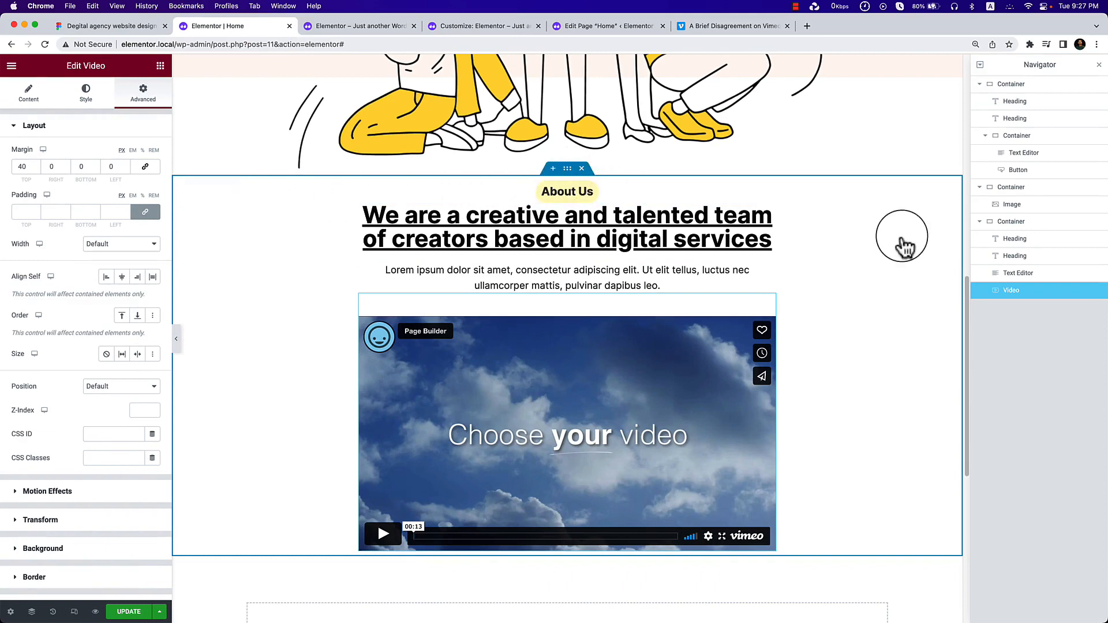
Set the boxed width of the About Us section's container to 1140 px.
click(1025, 223)
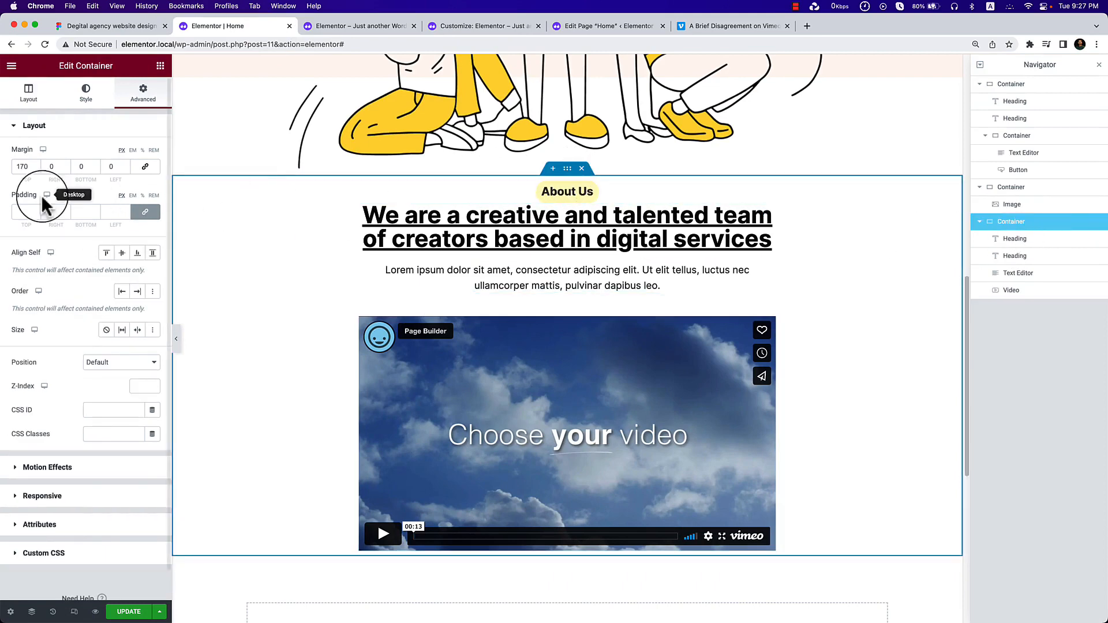
click(29, 92)
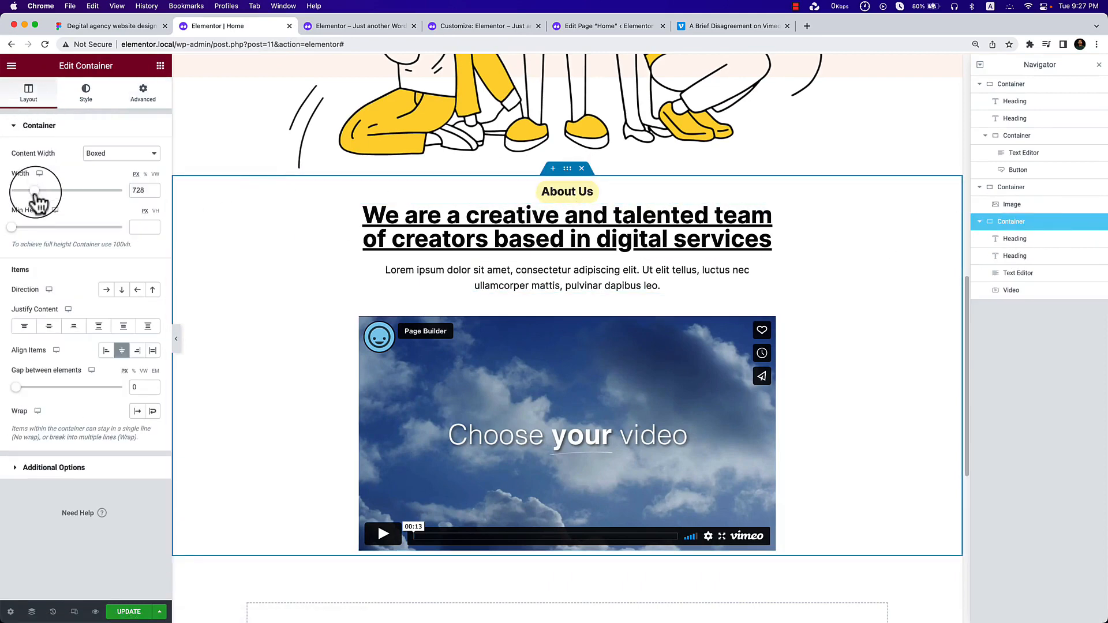
mouse_move(36, 195)
mouse_down()
mouse_move(72, 193)
mouse_move(52, 196)
mouse_up()
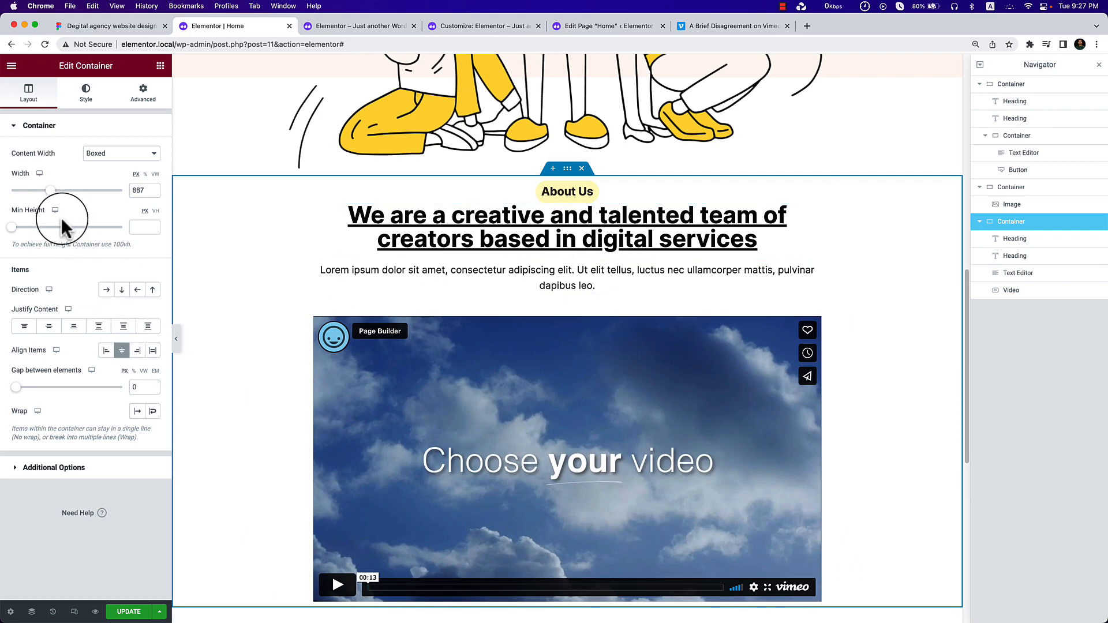
drag(51, 191, 67, 212)
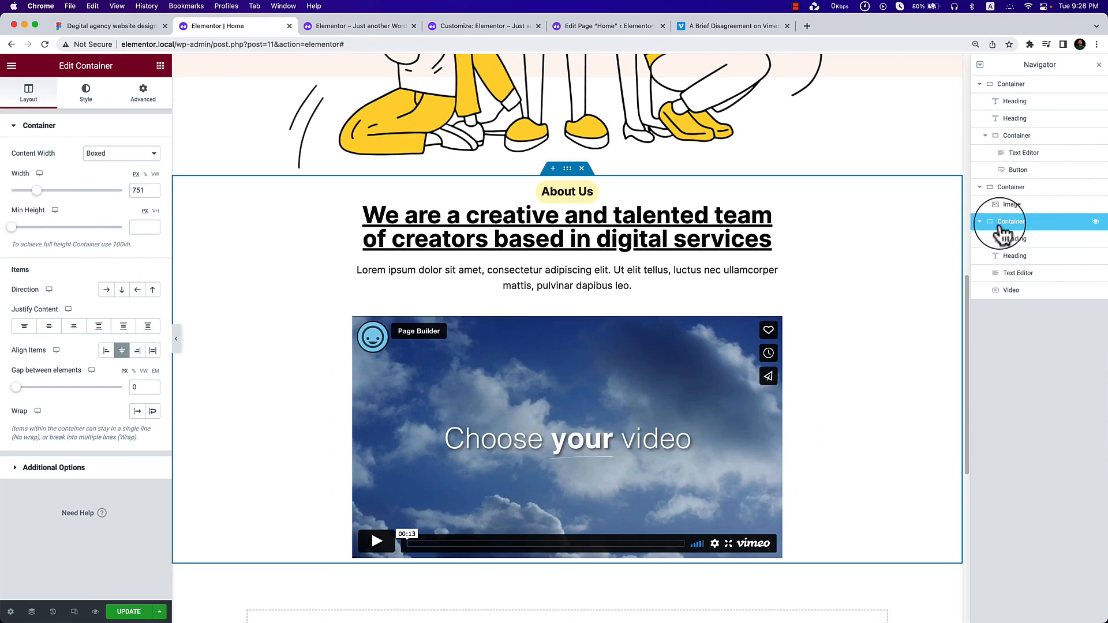
click(979, 222)
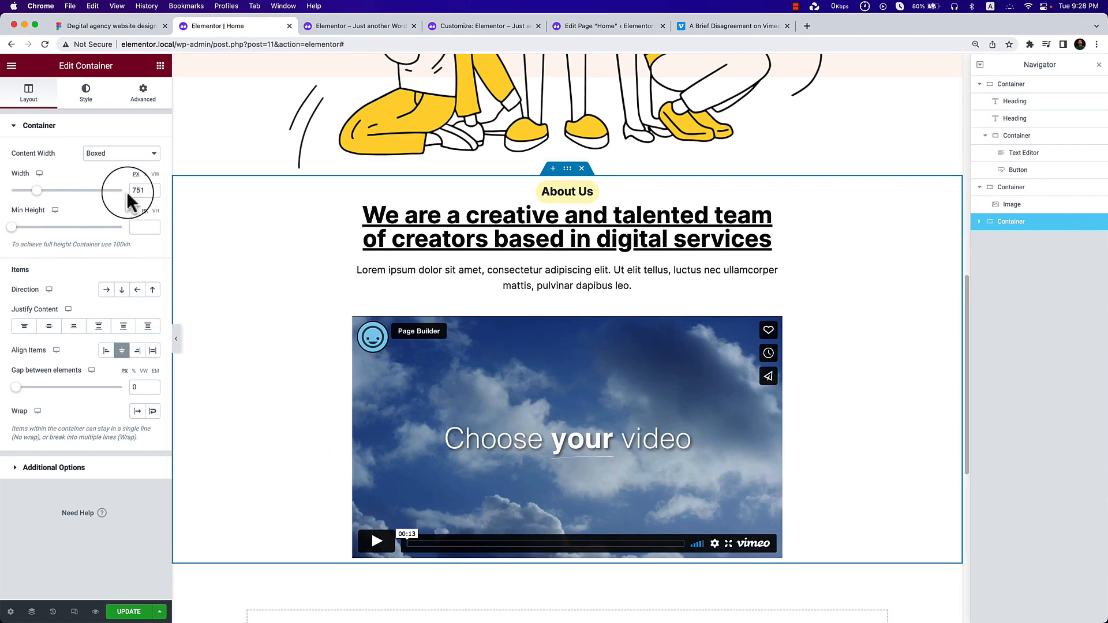
text(1140)
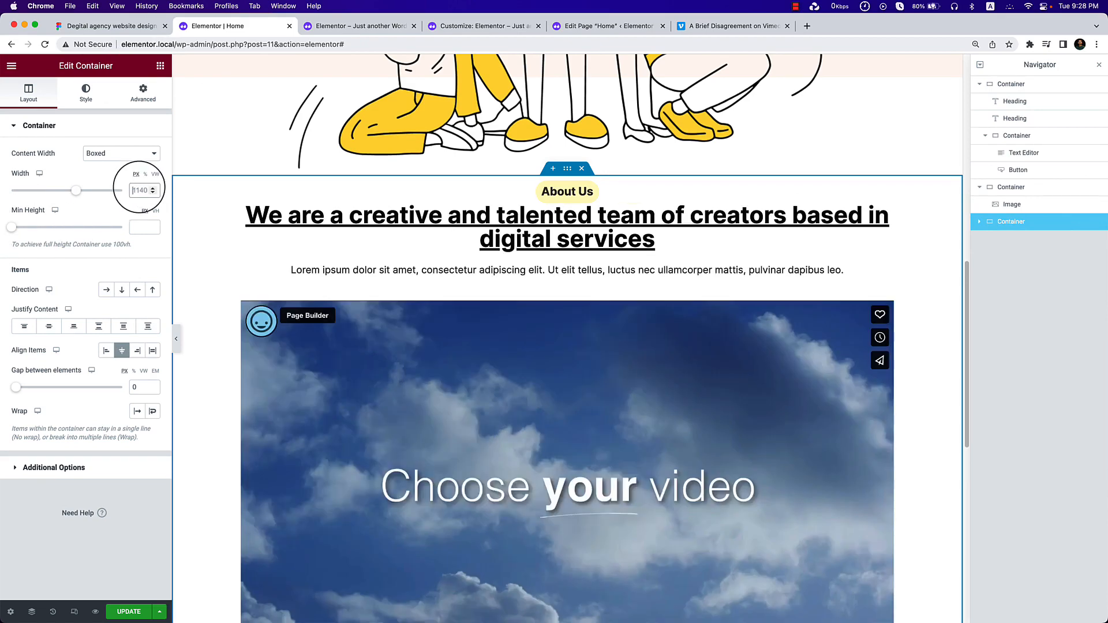
Add a nested container above the About Us content and move the About Us label, main heading and paragraph into it in that order.
click(161, 66)
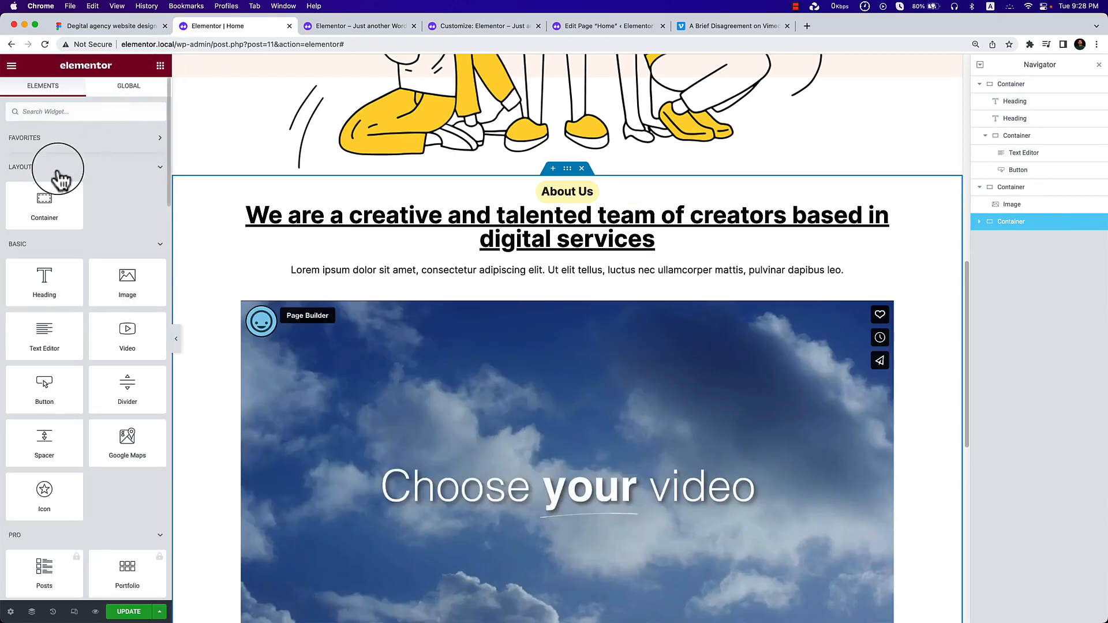
drag(60, 180, 589, 187)
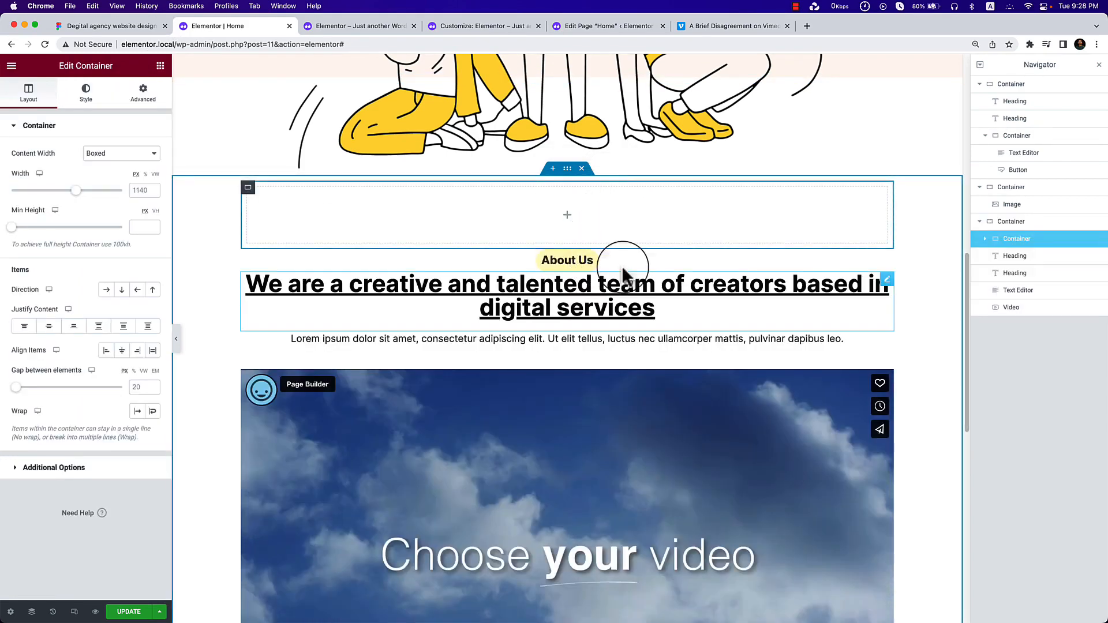
drag(1010, 256, 1038, 263)
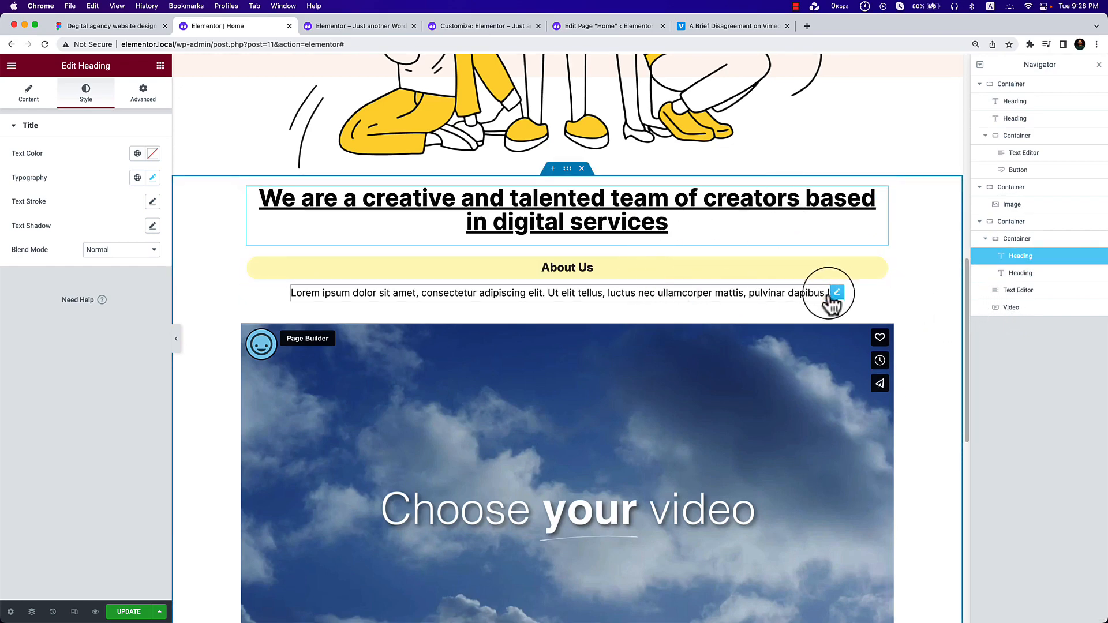
drag(834, 294, 750, 278)
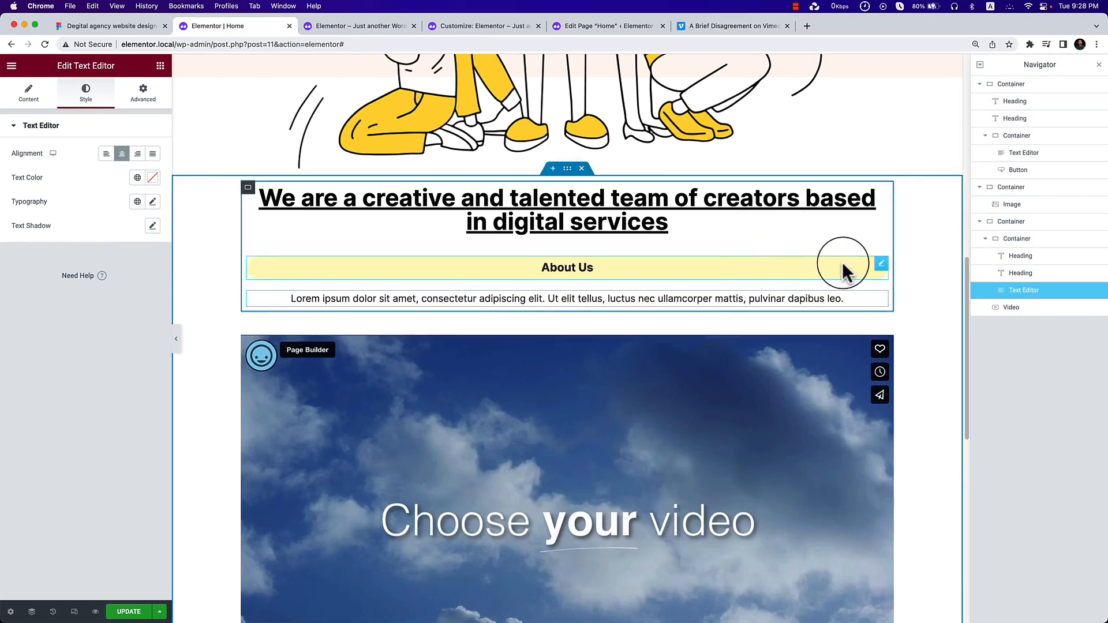
drag(880, 263, 609, 202)
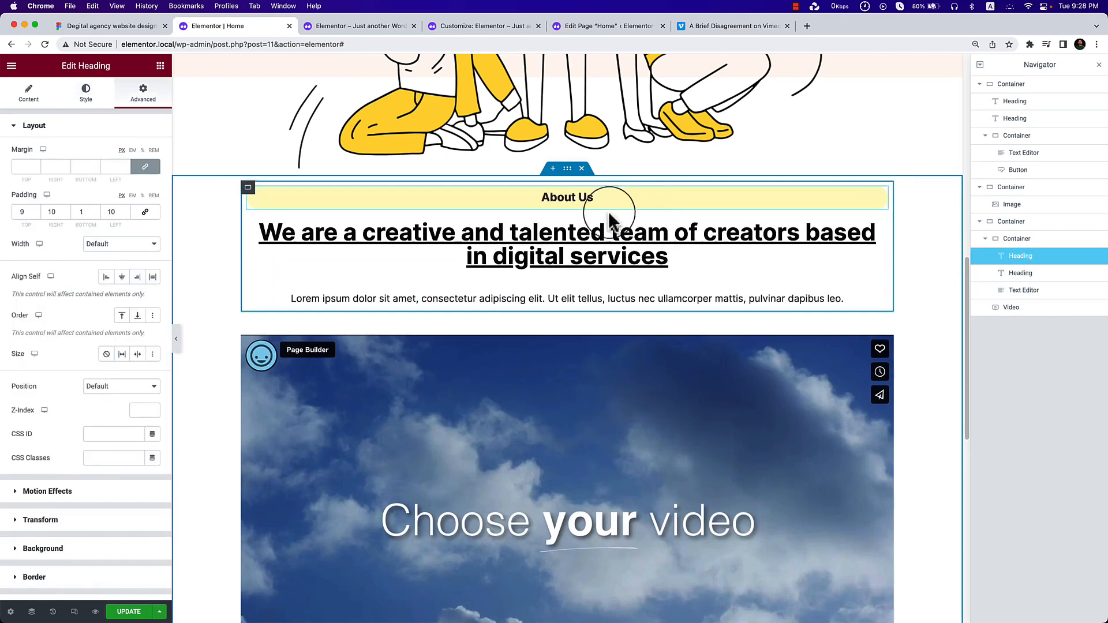
Center-align the items of the nested heading container and narrow its boxed width to 787 px.
click(566, 174)
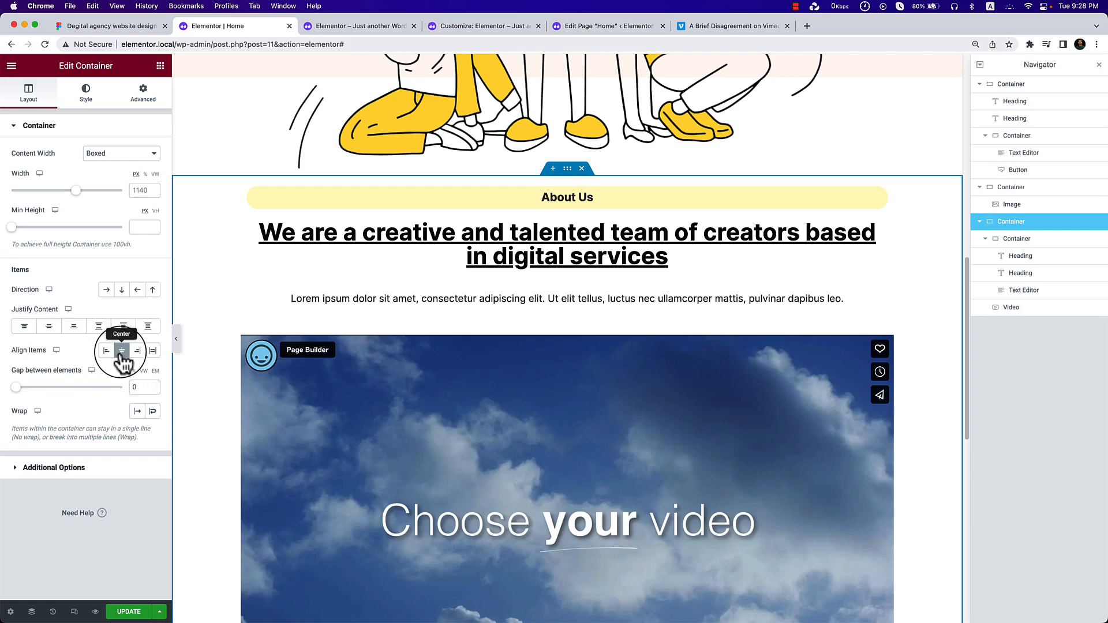
click(673, 192)
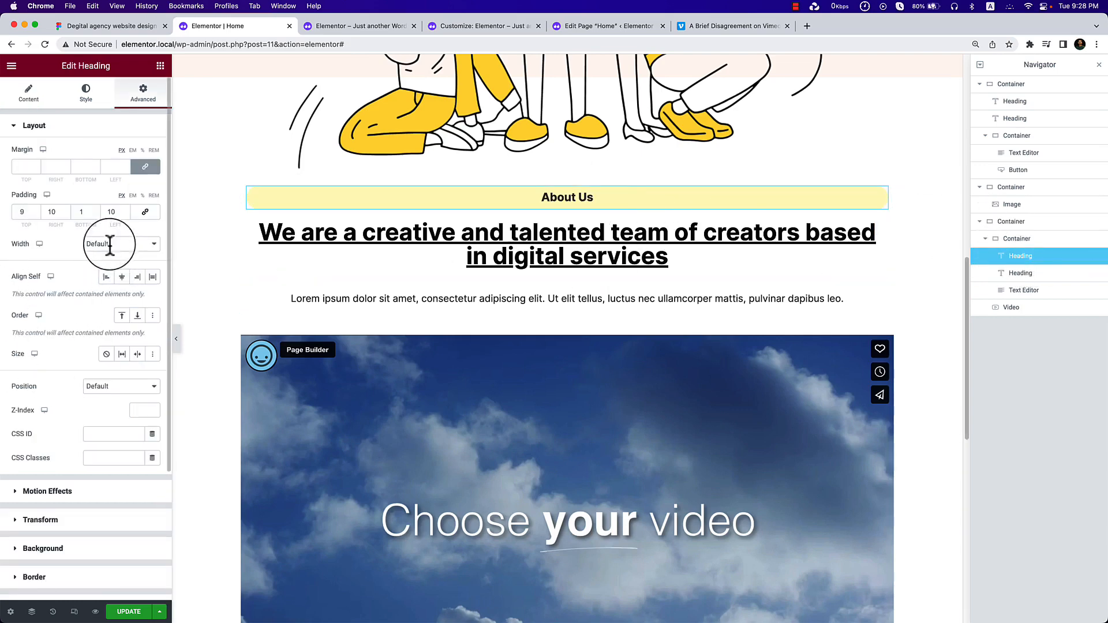
click(23, 94)
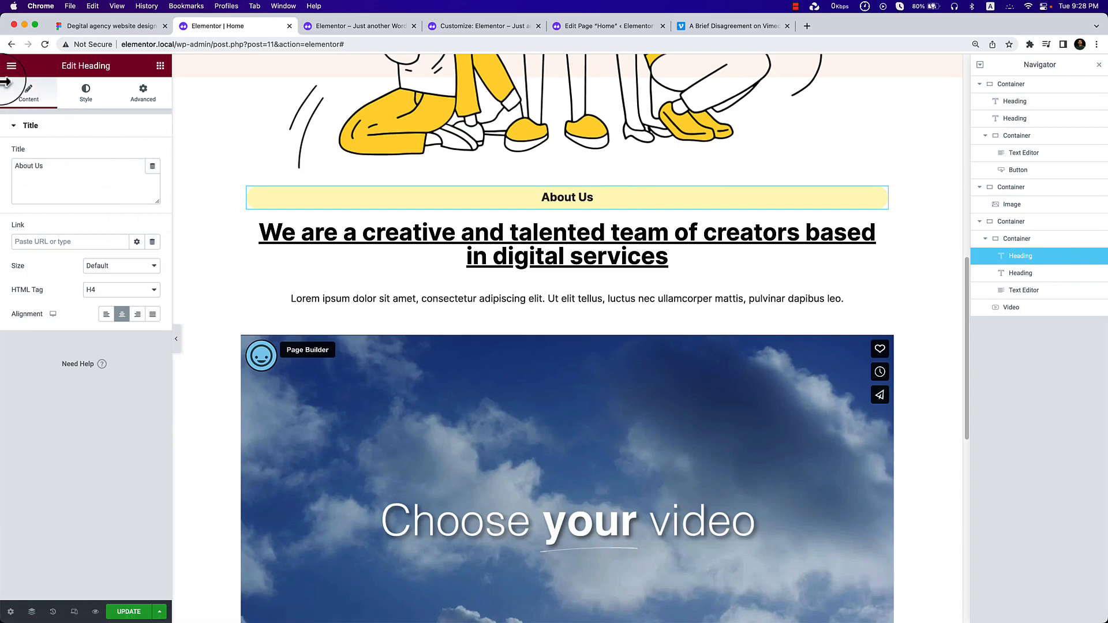
click(11, 66)
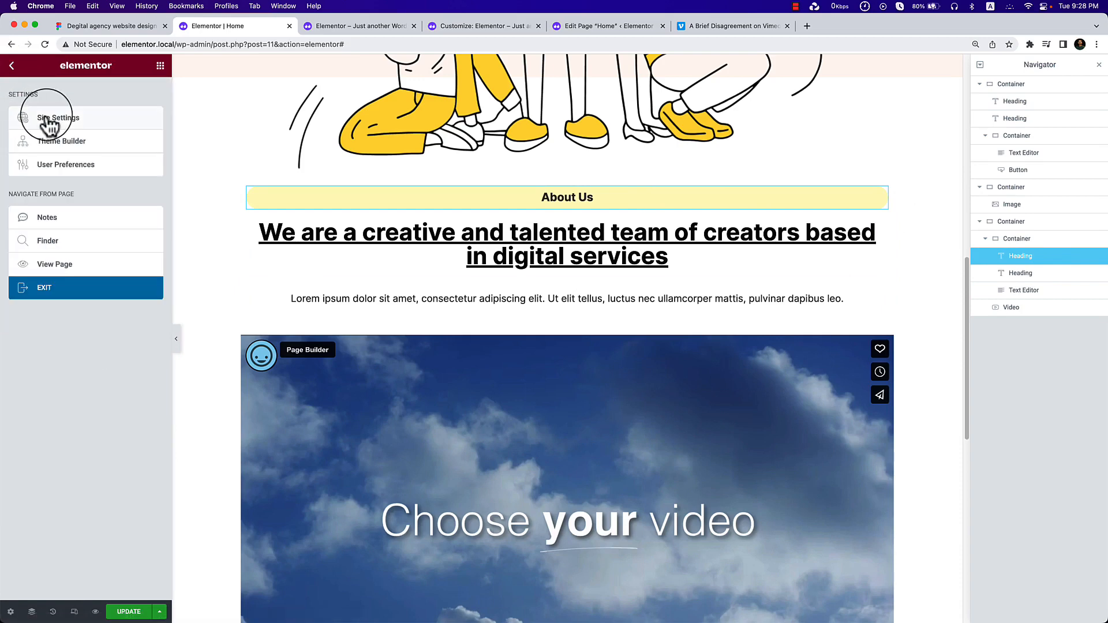
click(1004, 222)
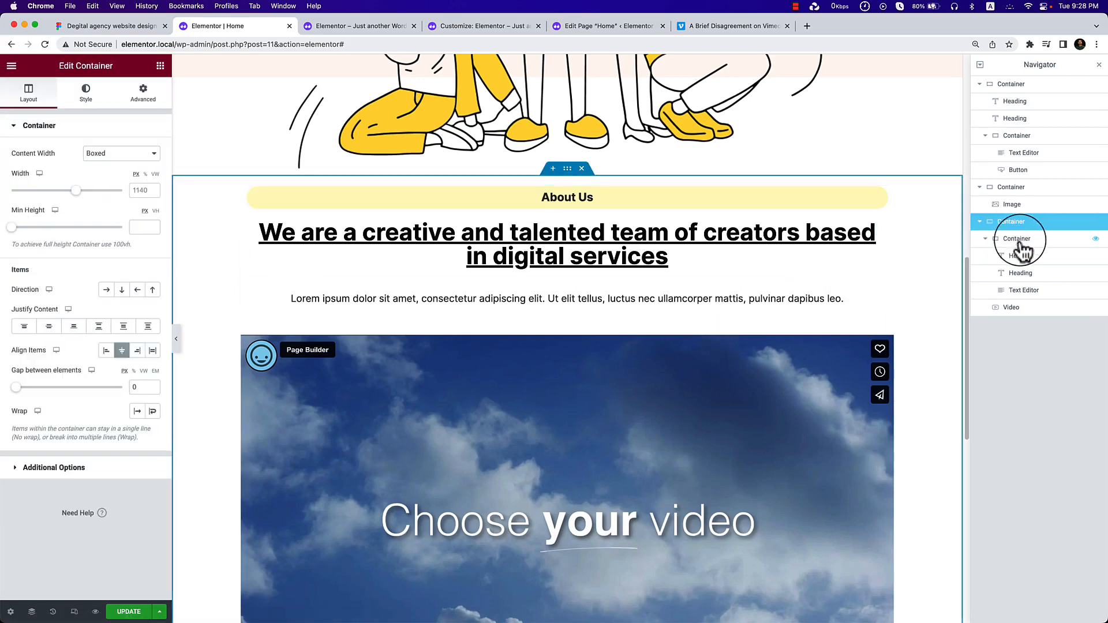
click(1018, 241)
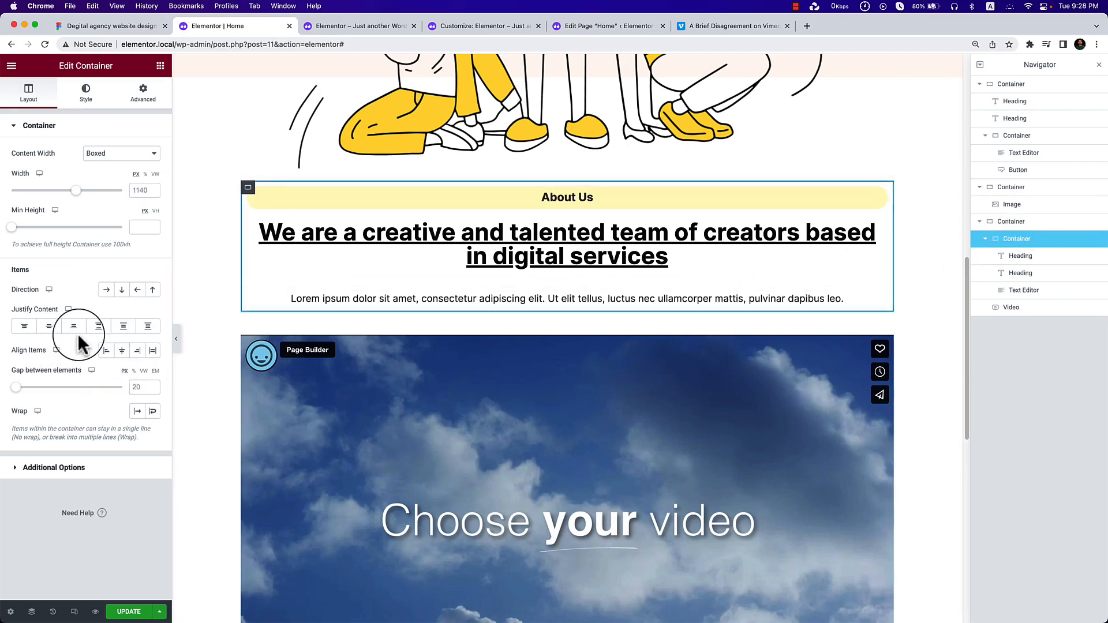
click(120, 353)
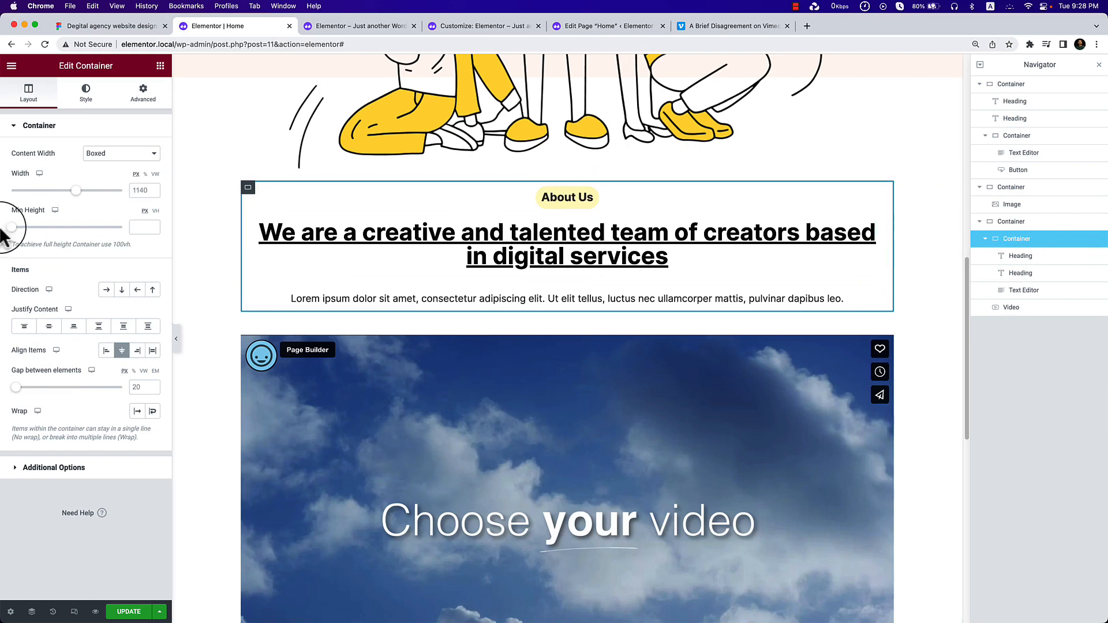
drag(77, 199, 34, 199)
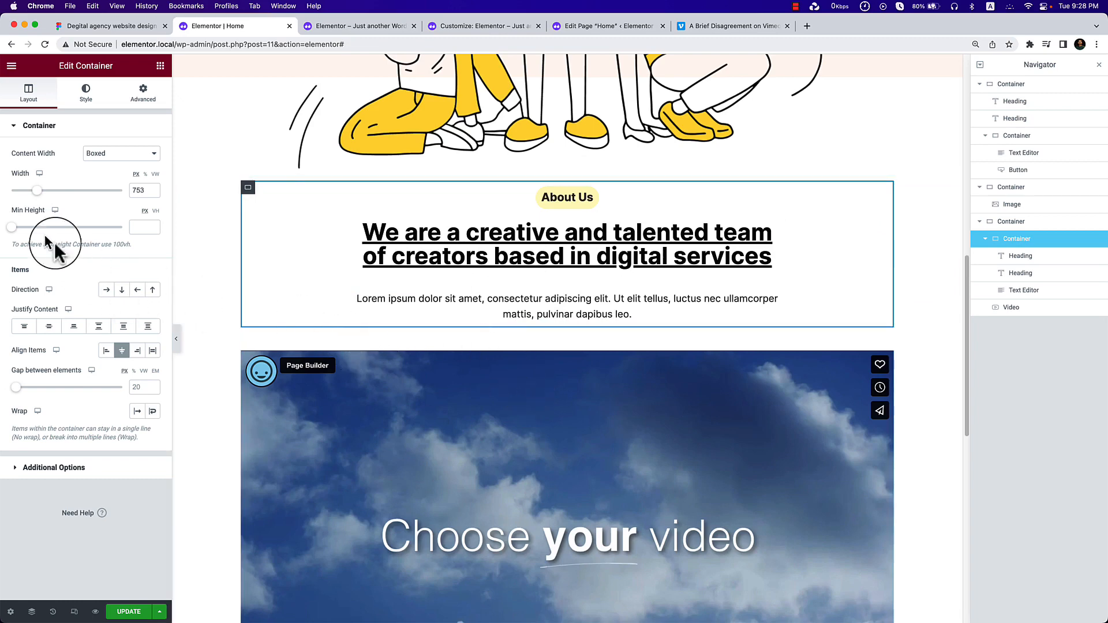
drag(39, 191, 41, 191)
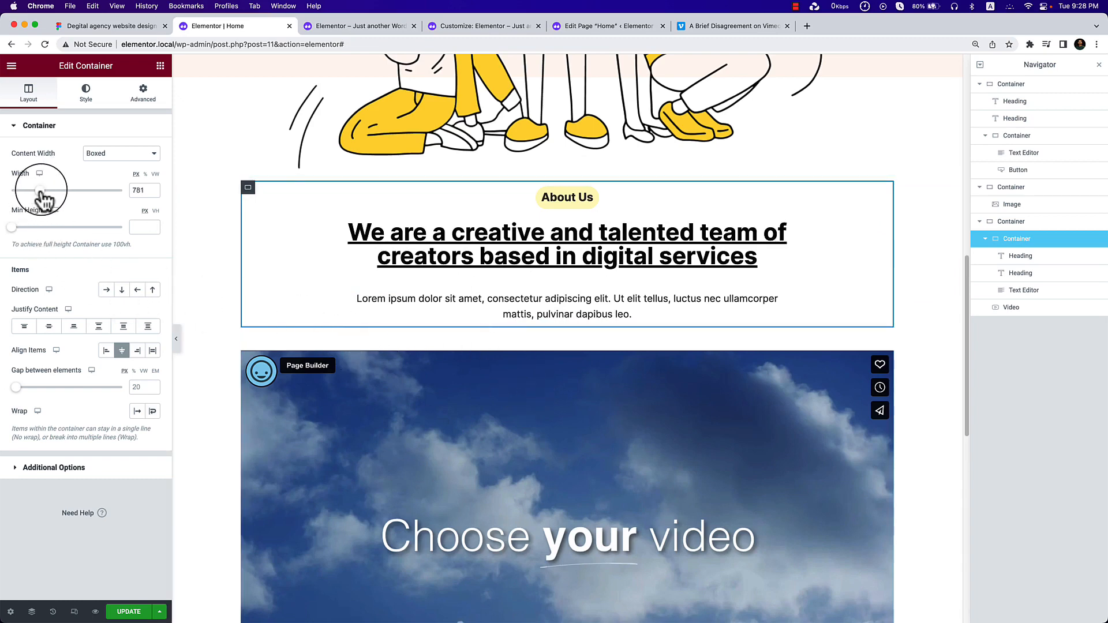
Preview the About Us section with the editing controls hidden, restore them, and examine the video and statistics row in the Figma design.
click(177, 343)
scroll(663, 420, down, 5)
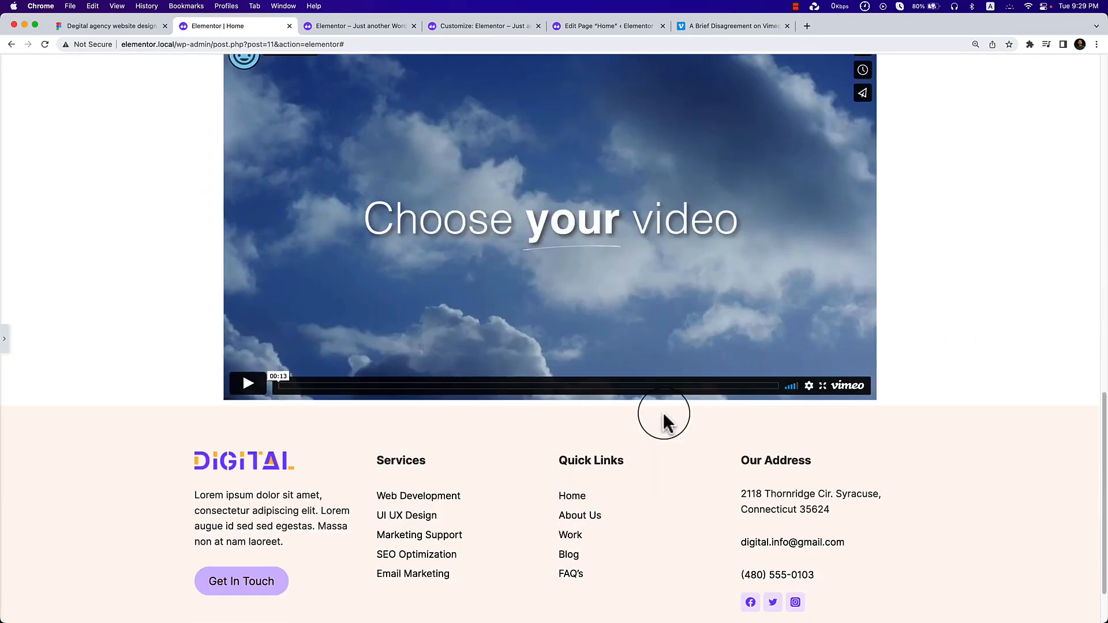
scroll(669, 427, up, 10)
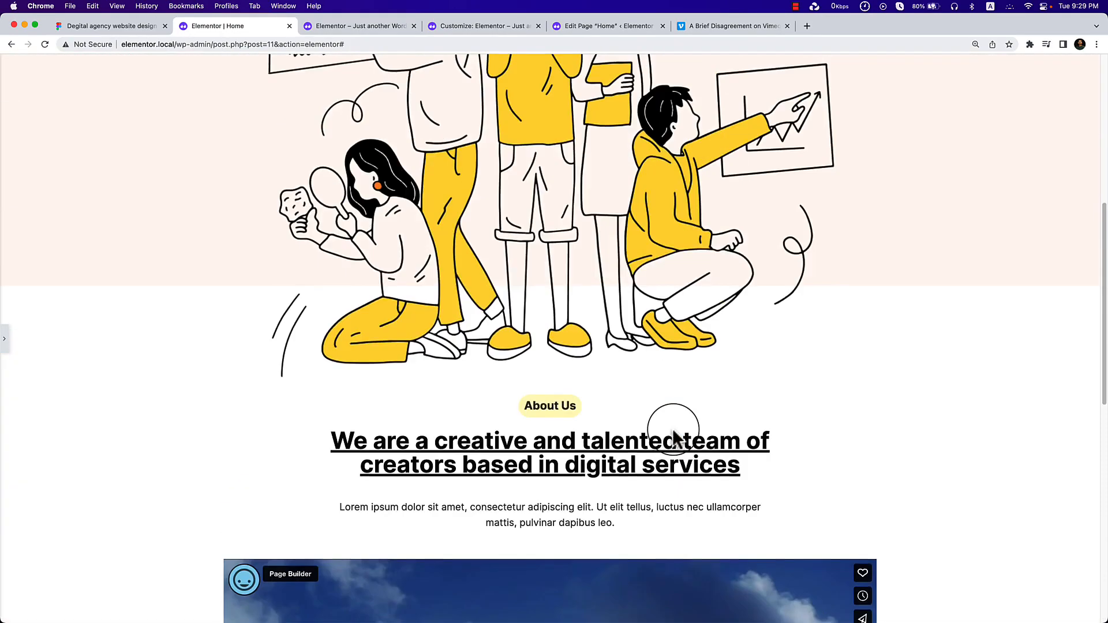
scroll(672, 431, up, 5)
scroll(673, 431, down, 10)
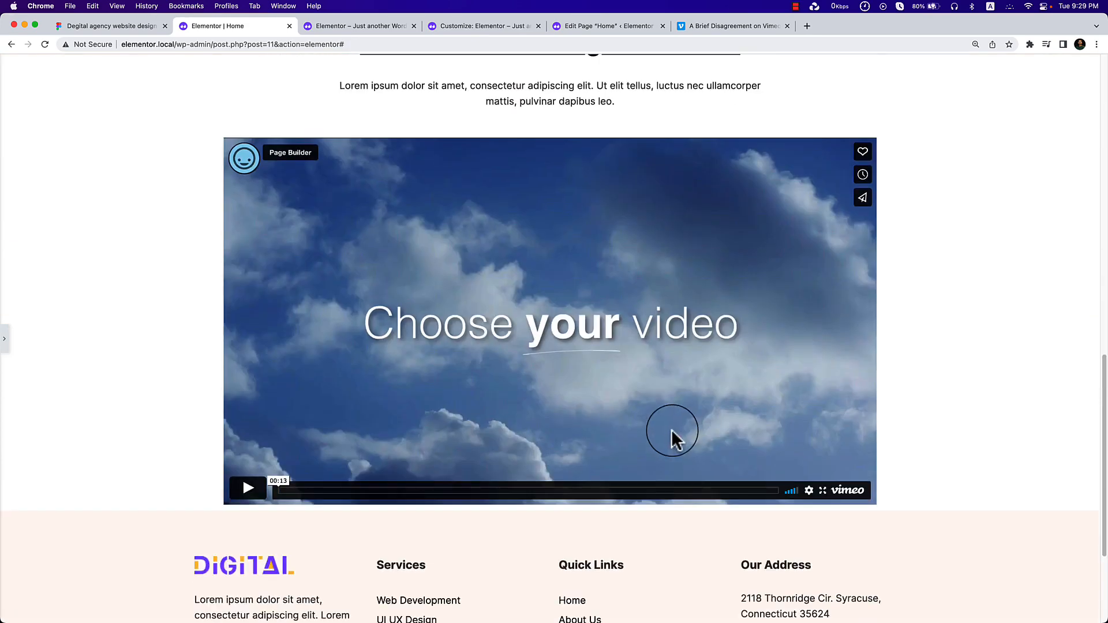
click(4, 375)
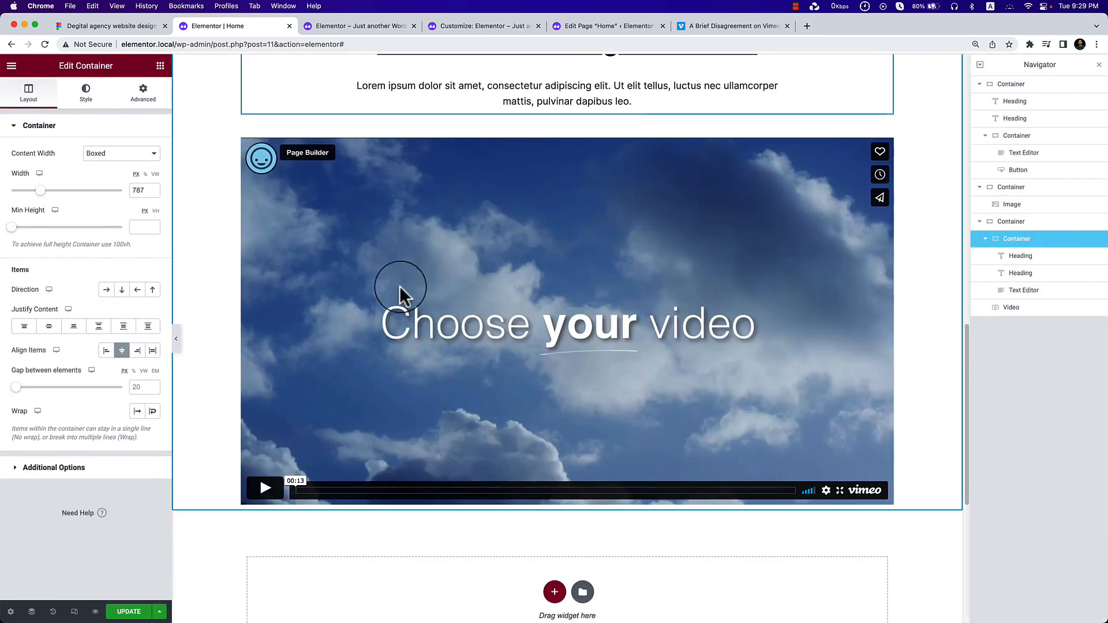
click(117, 27)
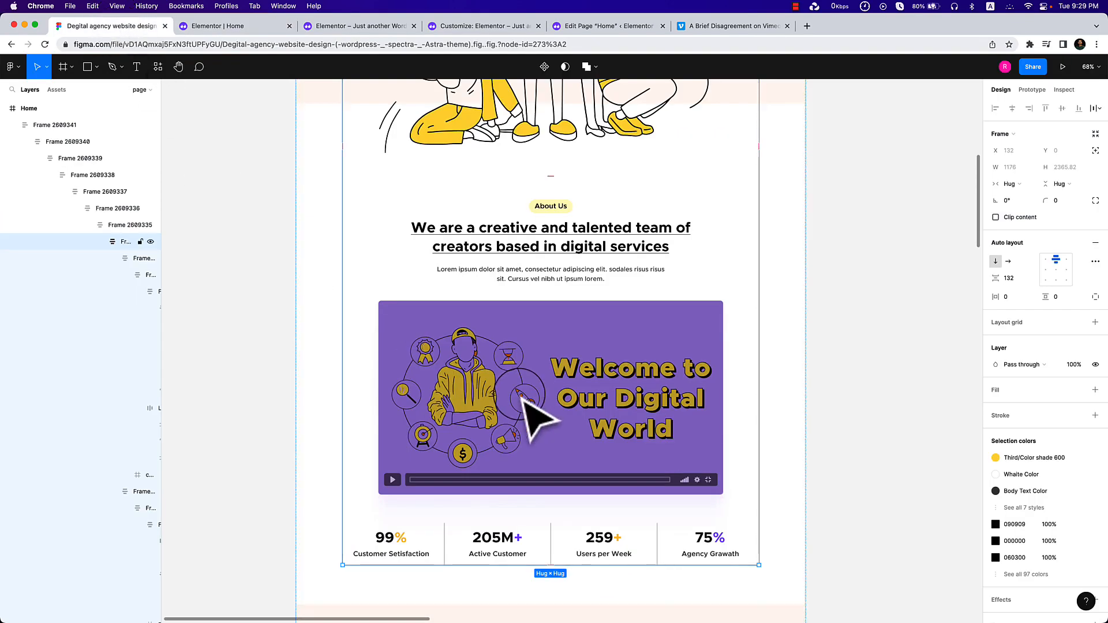
scroll(524, 396, down, 5)
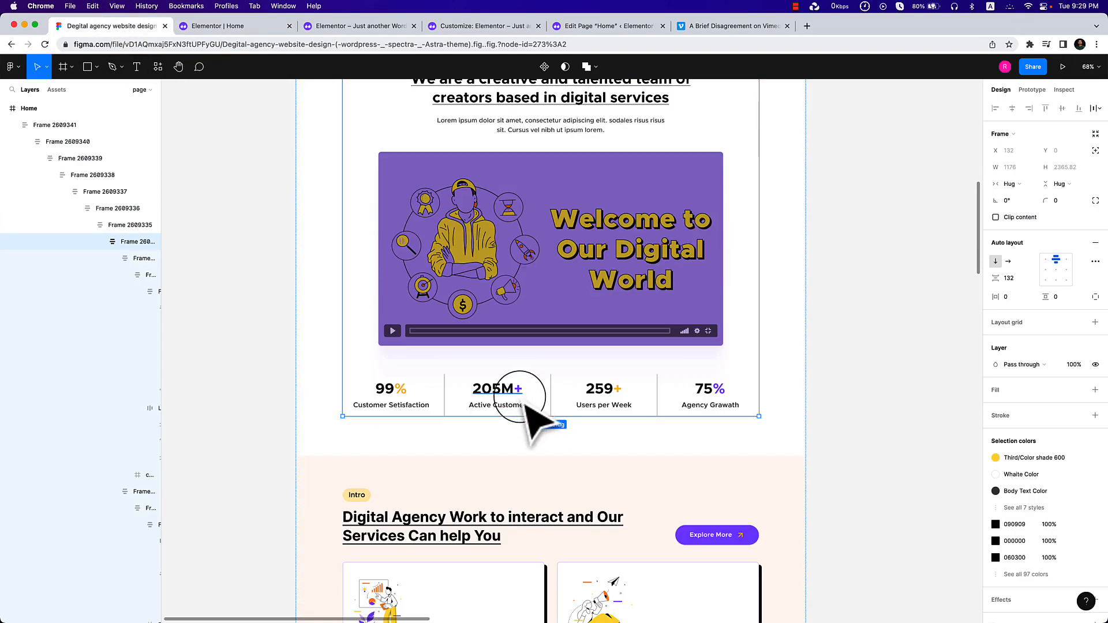
scroll(525, 398, up, 5)
scroll(571, 410, down, 1)
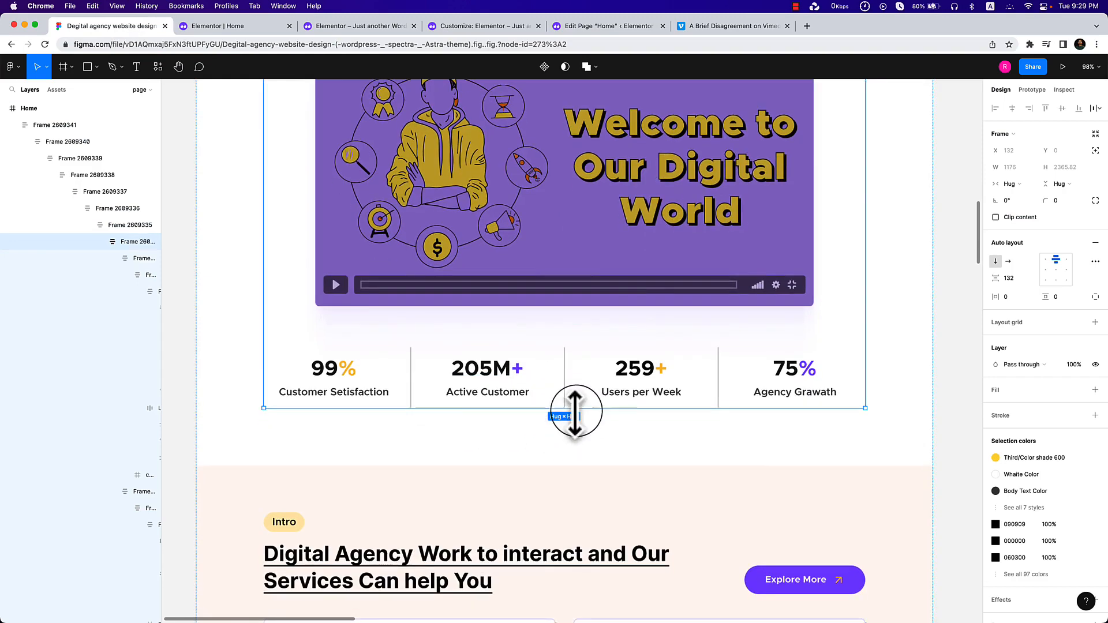
Switch back to Elementor and add another nested container to the About Us section, below the Video widget.
click(230, 28)
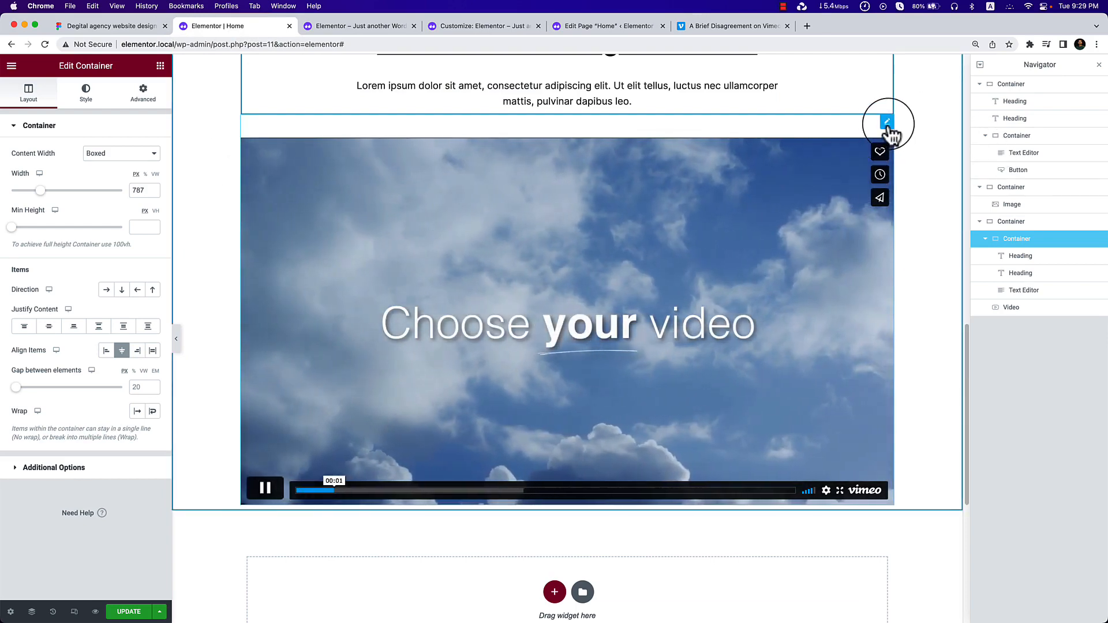
click(887, 123)
click(29, 97)
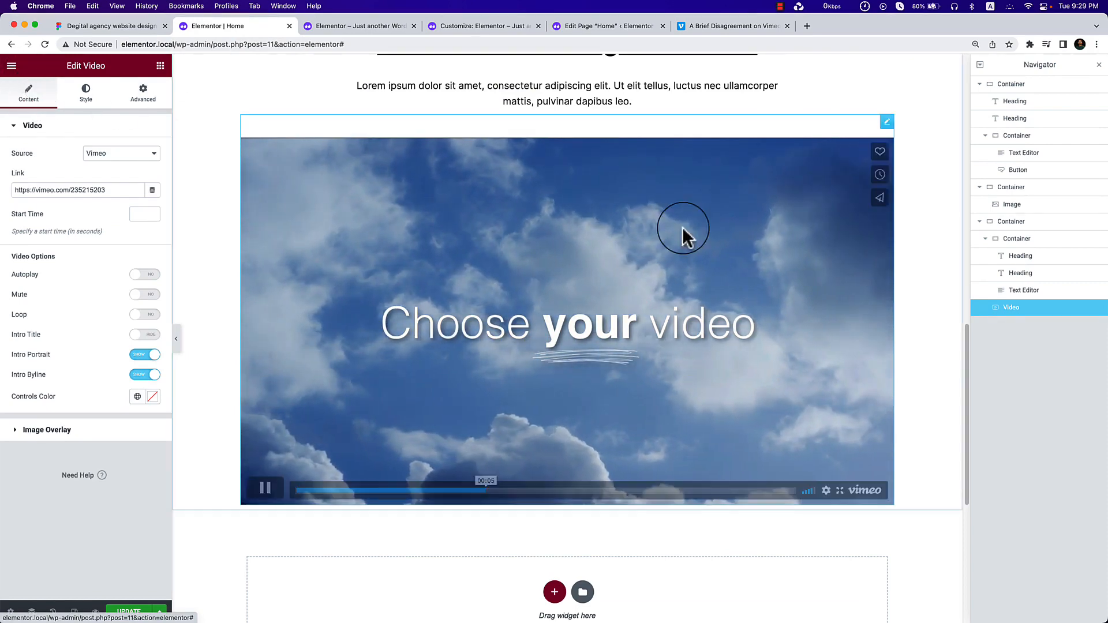
click(1016, 238)
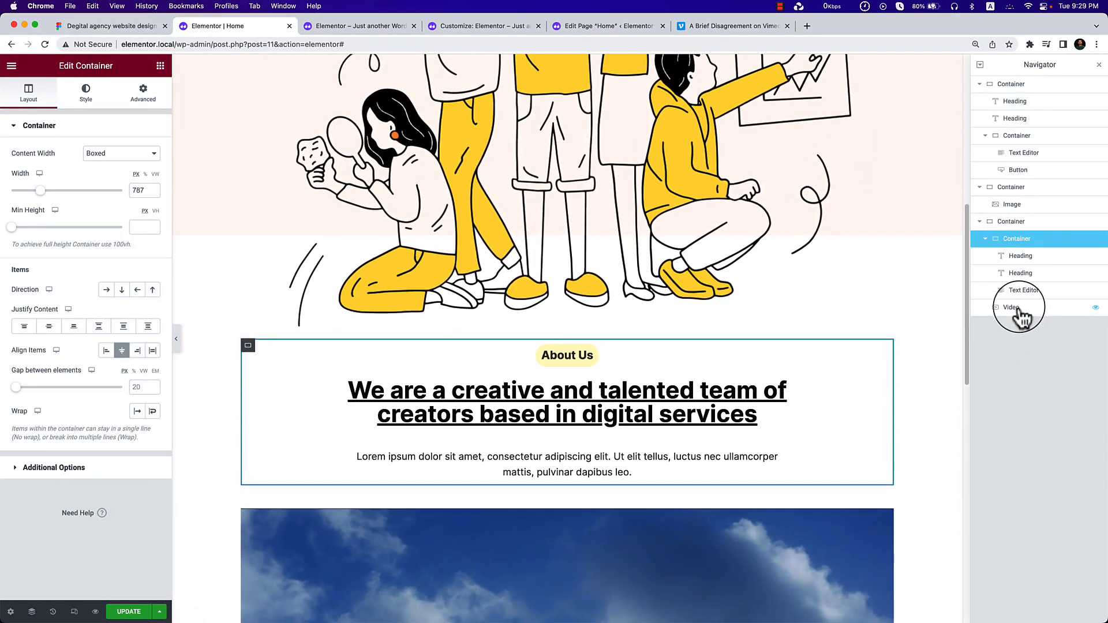
click(985, 240)
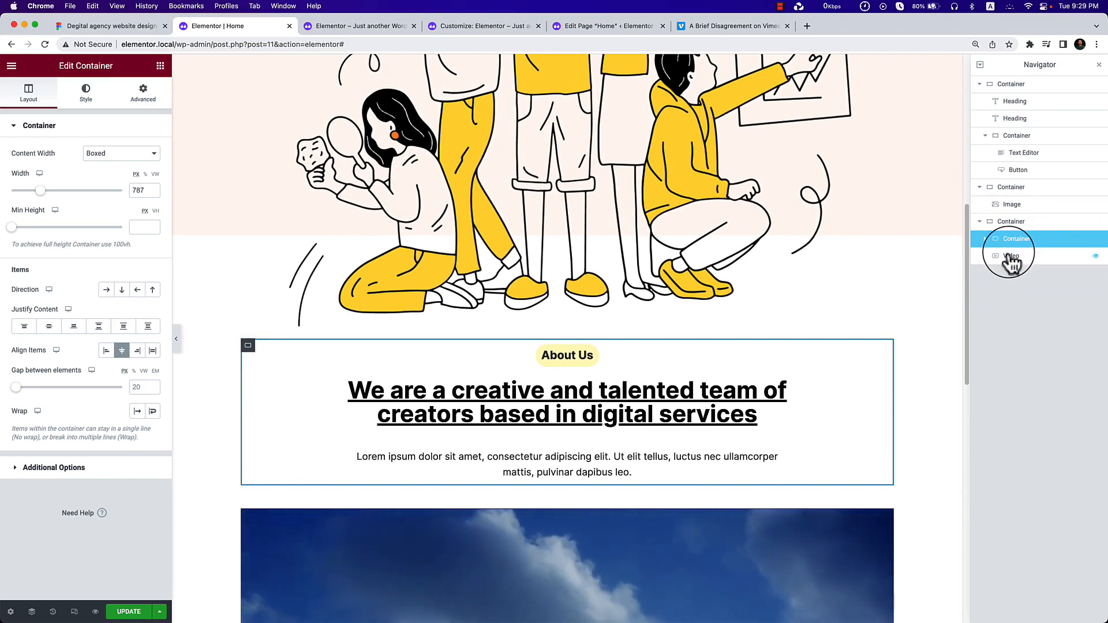
click(160, 66)
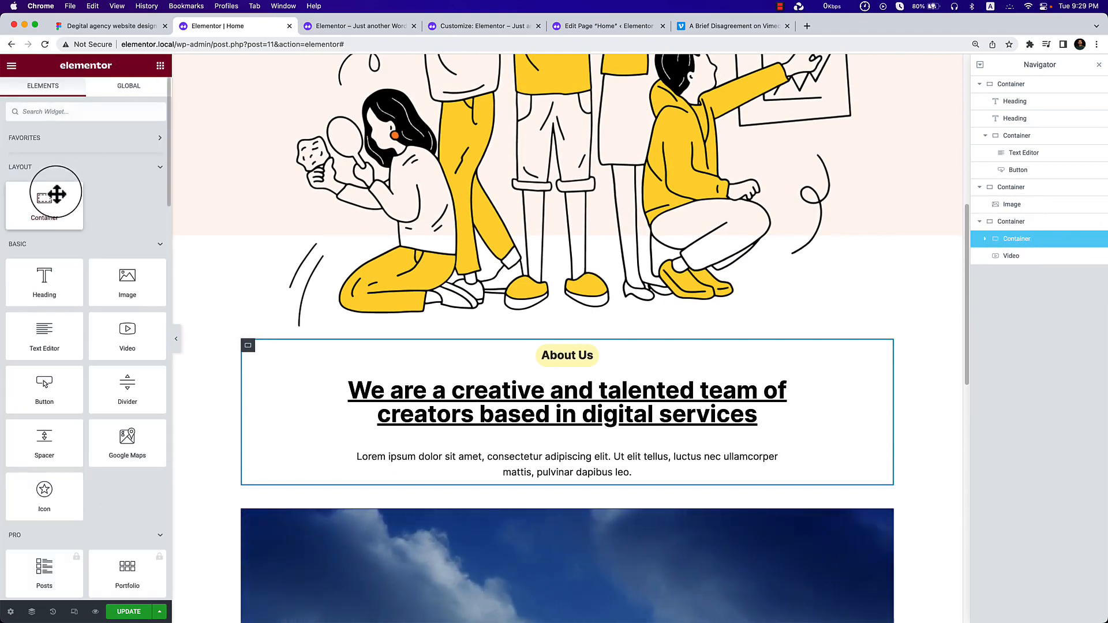
drag(54, 192, 289, 504)
Move the Video widget into the new nested container and set that container's boxed width to 960 px.
scroll(634, 438, down, 3)
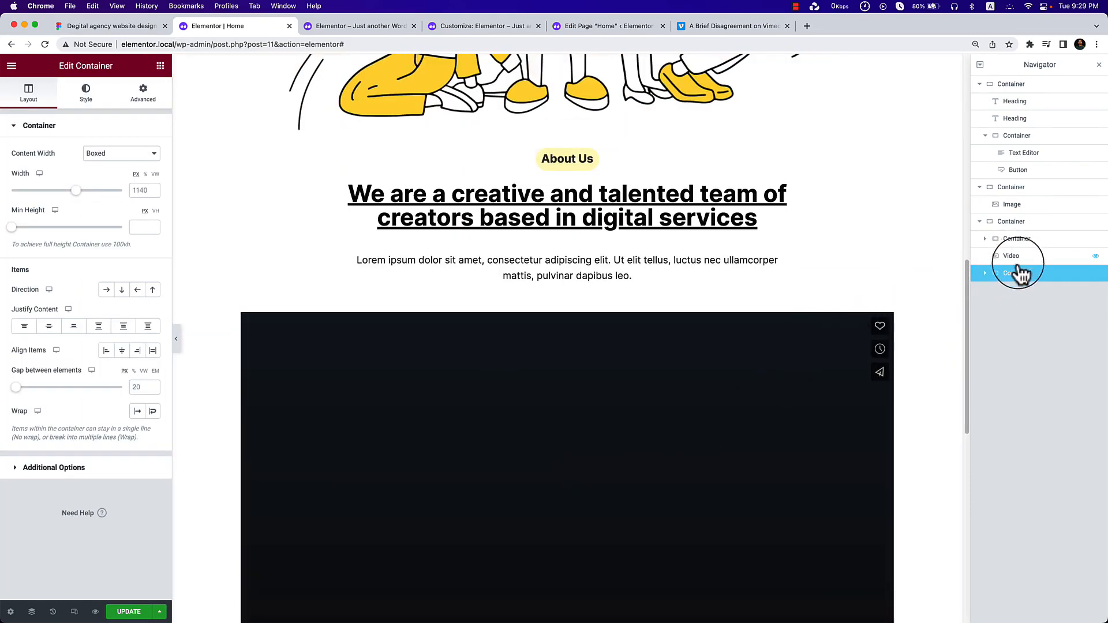
drag(1020, 258, 1050, 266)
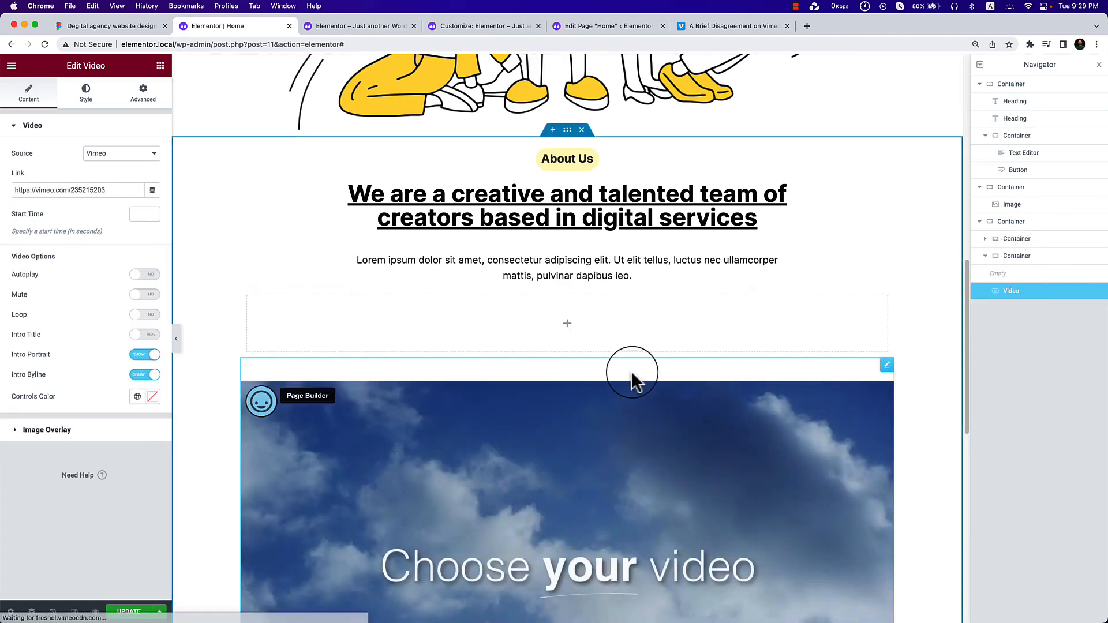
click(992, 258)
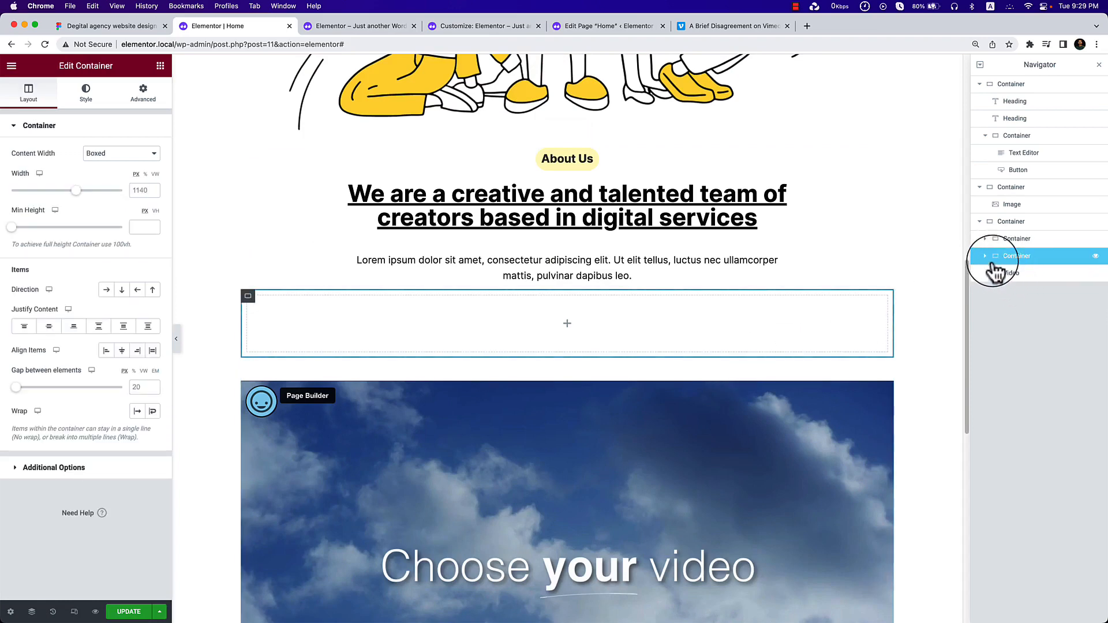
drag(1009, 281, 1034, 279)
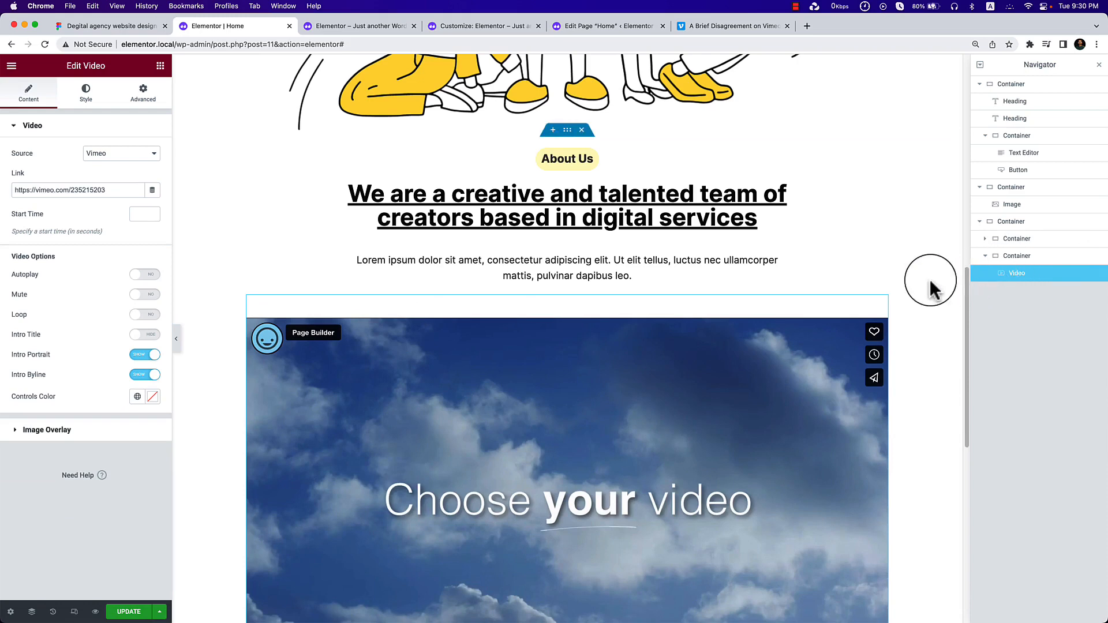
click(1015, 258)
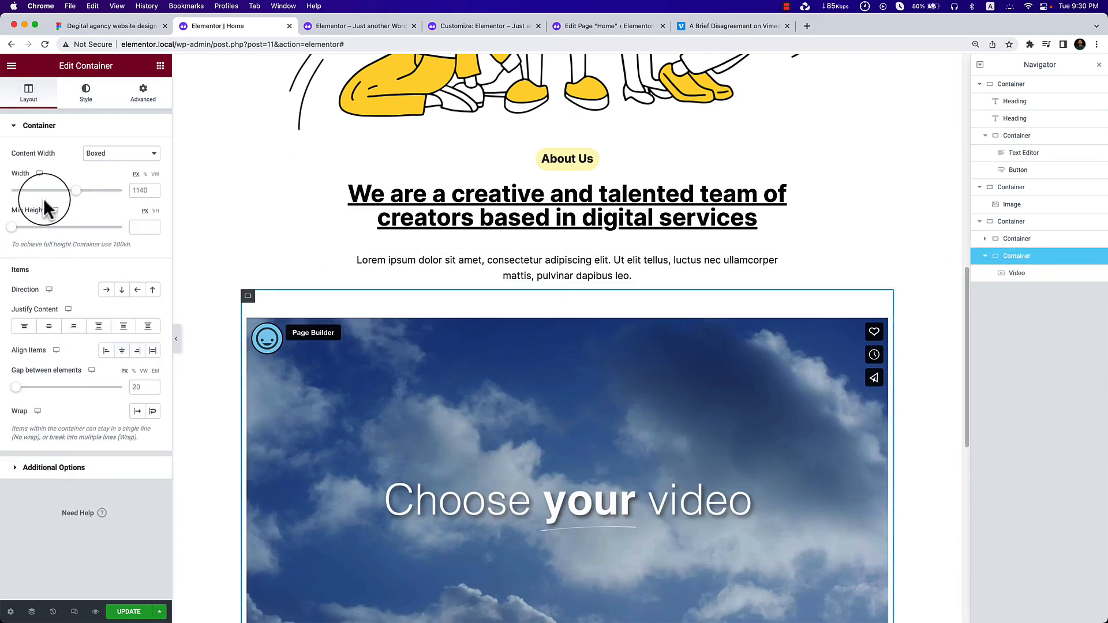
mouse_move(76, 190)
mouse_down()
mouse_move(41, 202)
mouse_move(57, 199)
mouse_up()
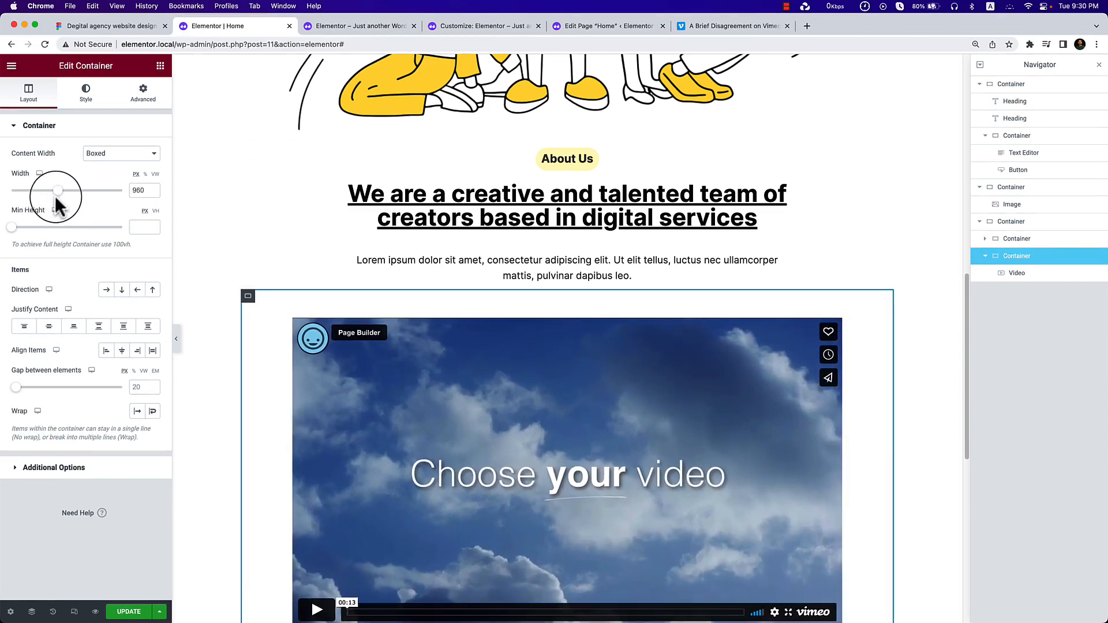
Preview the About Us heading and narrowed video with the editing controls hidden, and restore the controls.
click(176, 341)
scroll(650, 358, up, 4)
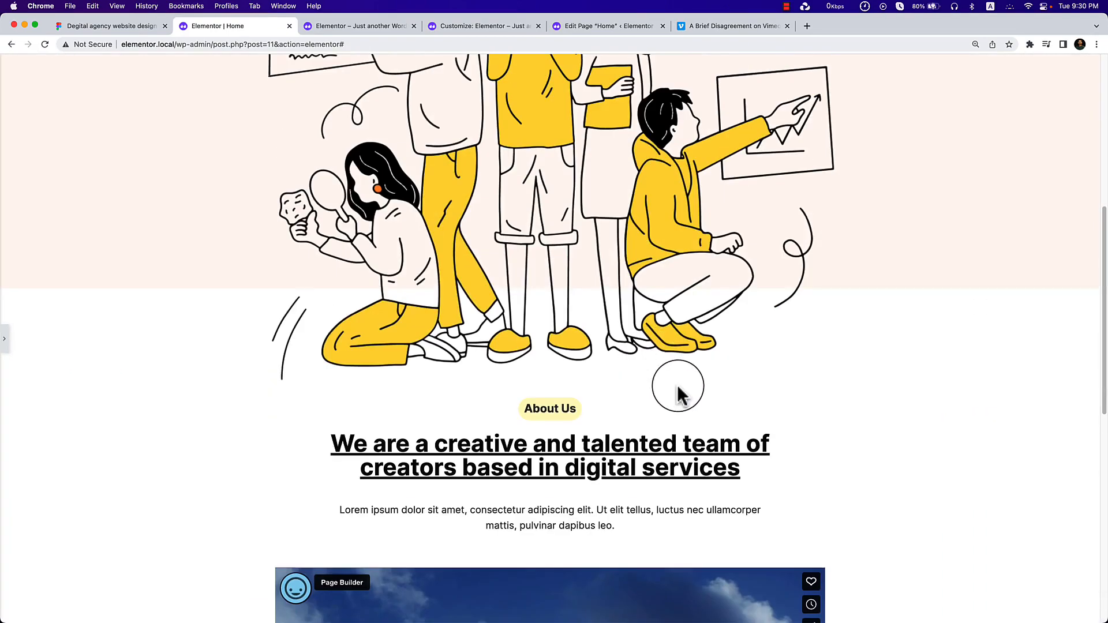
scroll(678, 395, up, 4)
scroll(678, 395, down, 8)
scroll(678, 395, up, 1)
scroll(679, 395, down, 2)
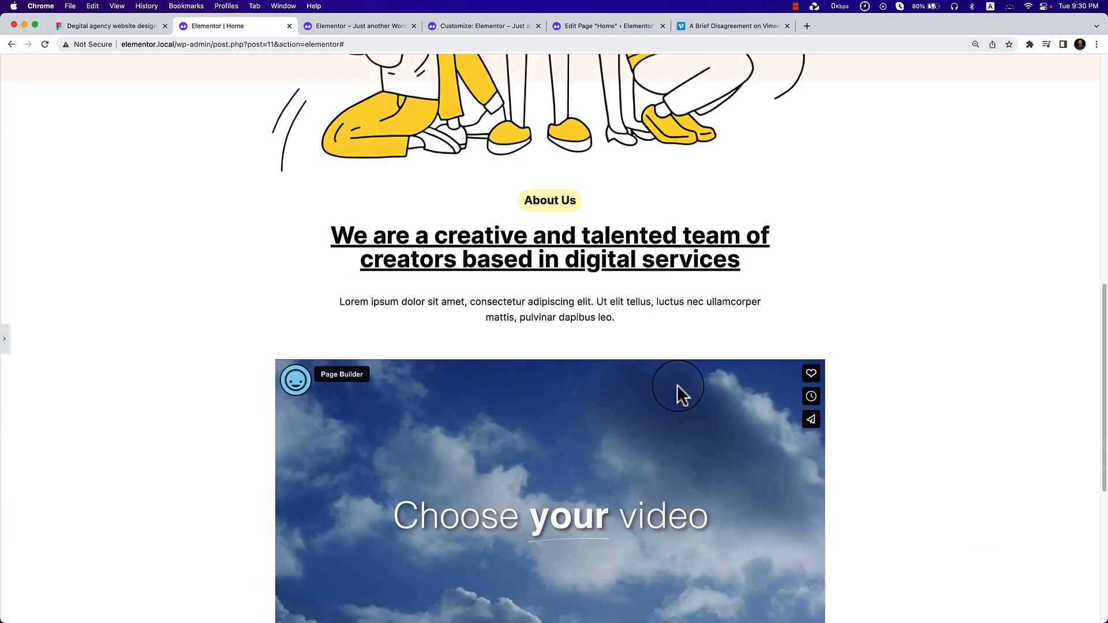
scroll(680, 396, down, 2)
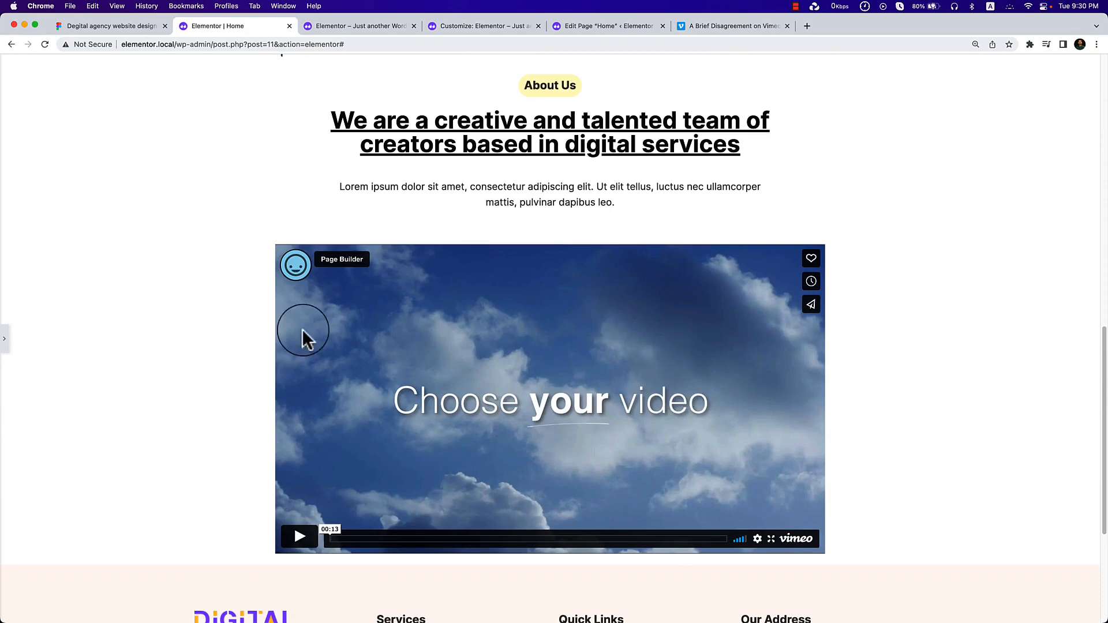
click(5, 340)
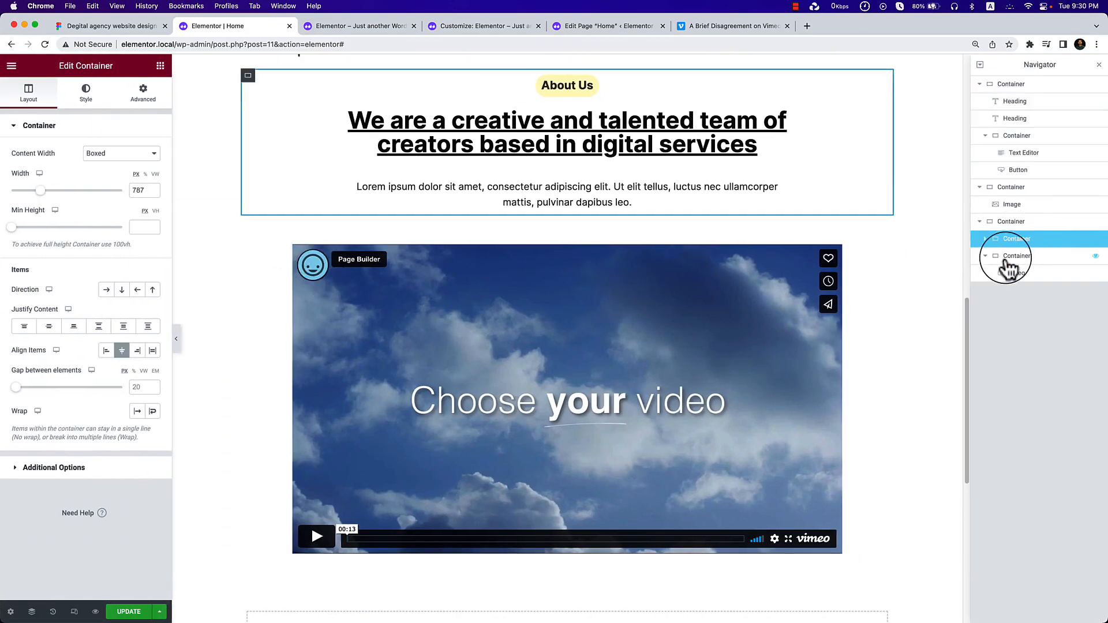
Set the Video widget's top margin to 0.
click(144, 96)
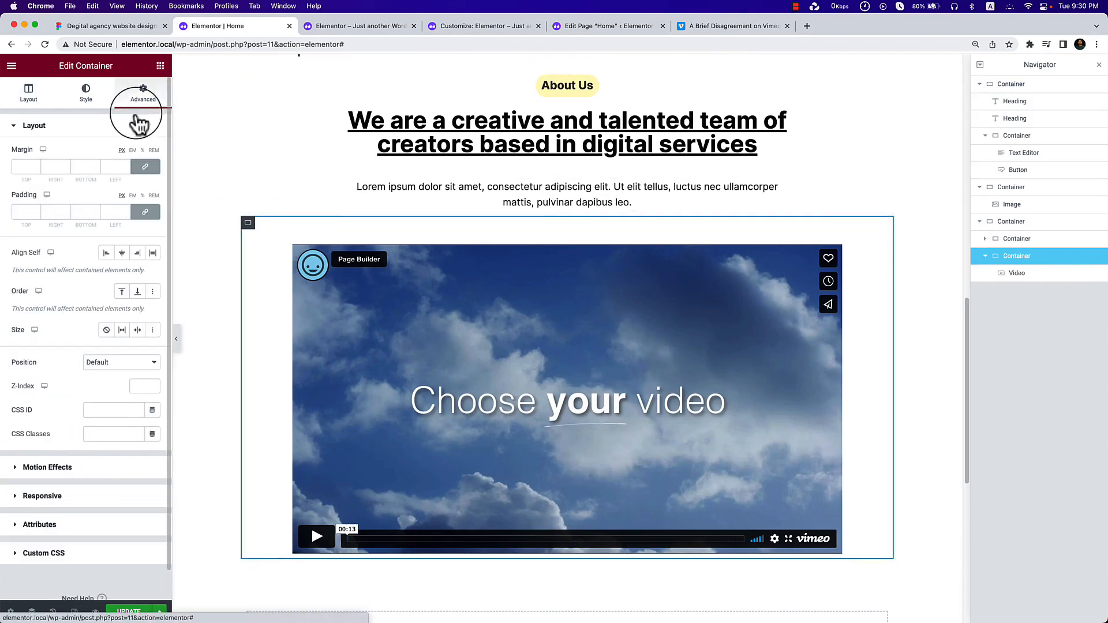
click(26, 167)
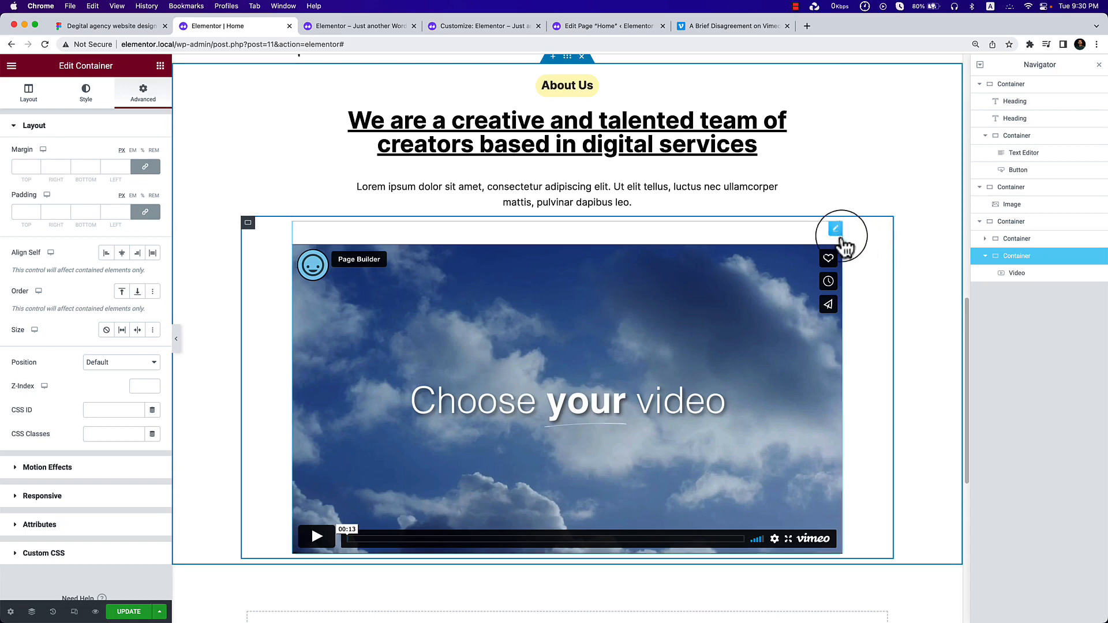
click(835, 230)
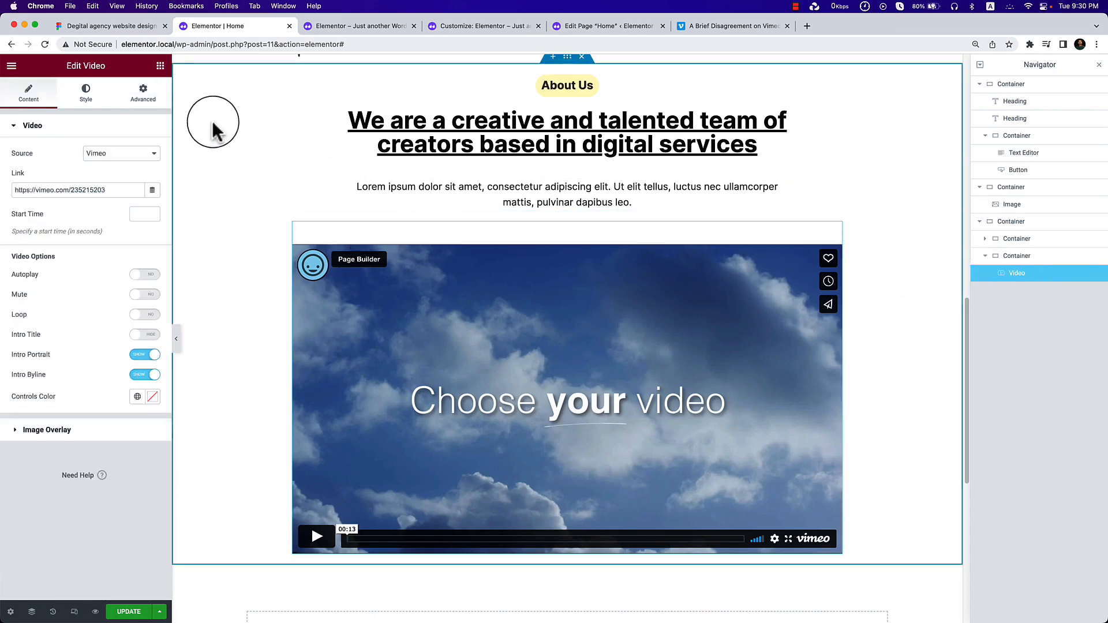
click(143, 94)
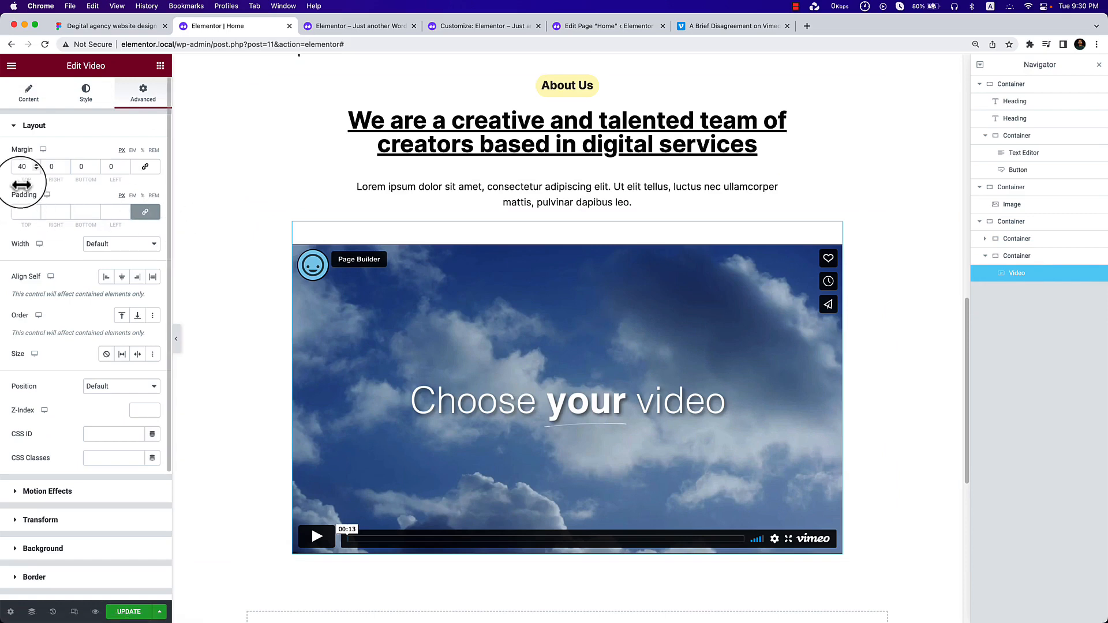
key(BackSpace)
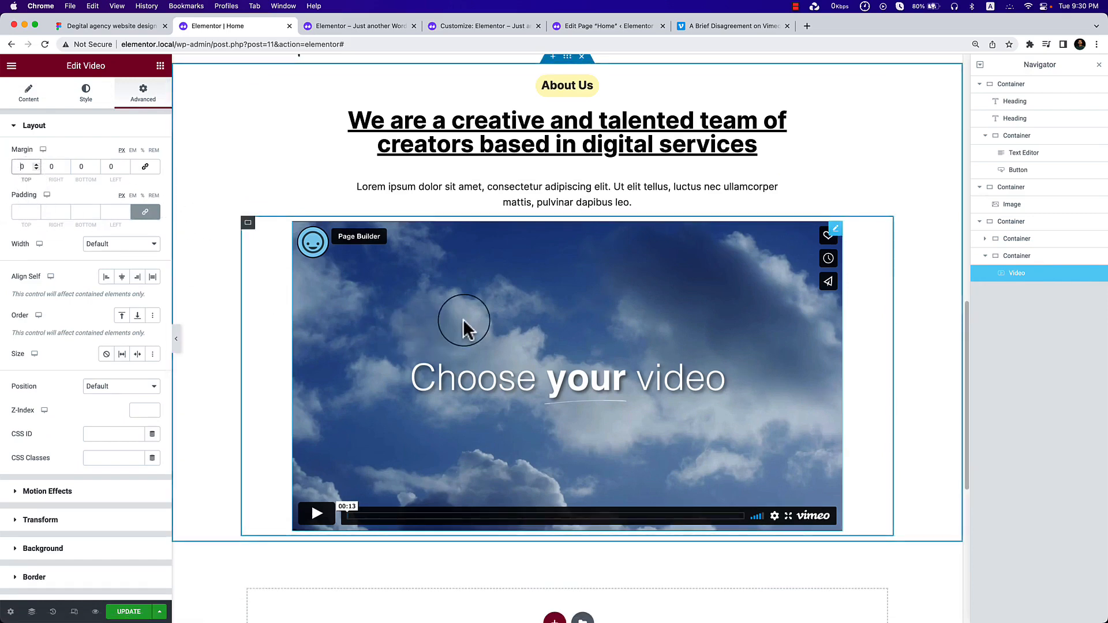
Add a third nested container to the About Us section, below the video container.
scroll(463, 320, down, 3)
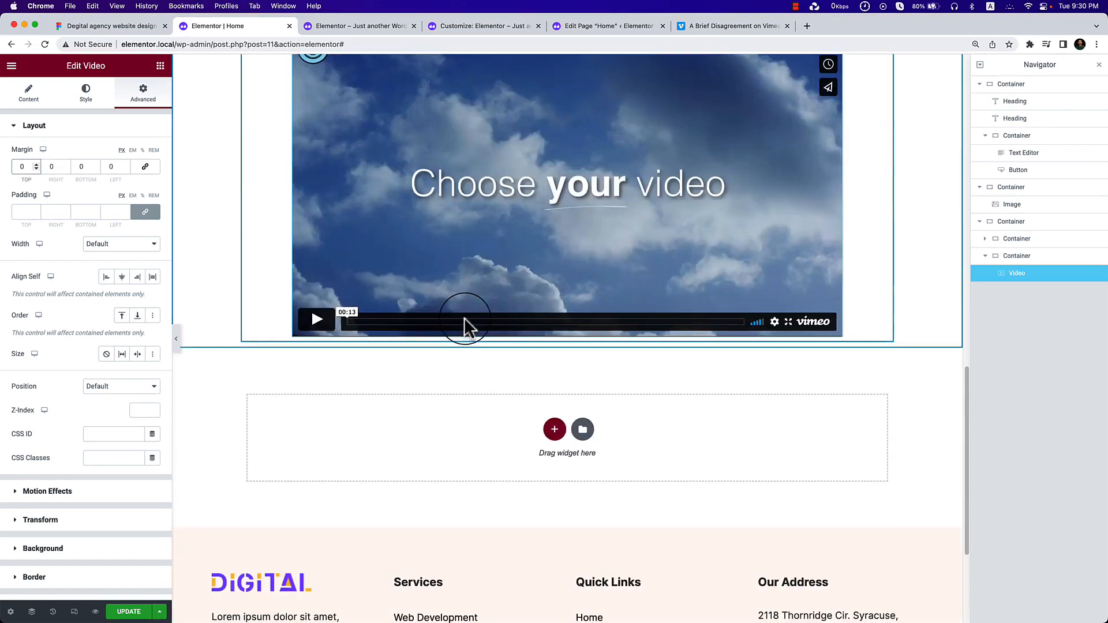
click(160, 65)
drag(45, 202, 285, 339)
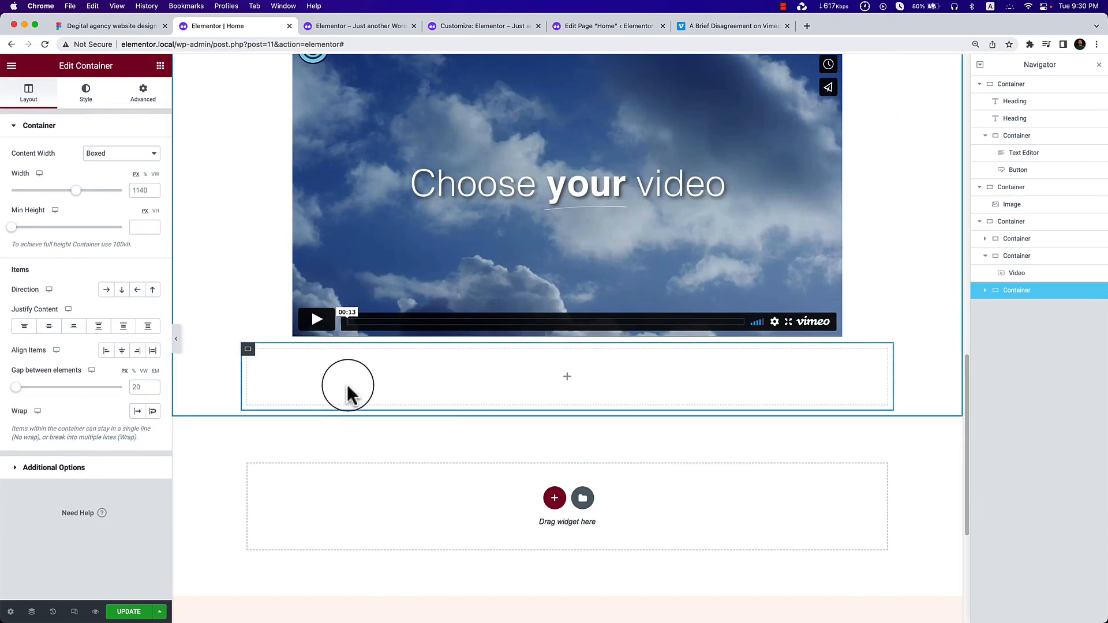
Collapse the nested containers in the page structure and review each of the About Us section's three inner containers.
click(986, 256)
click(984, 239)
click(985, 239)
click(1006, 218)
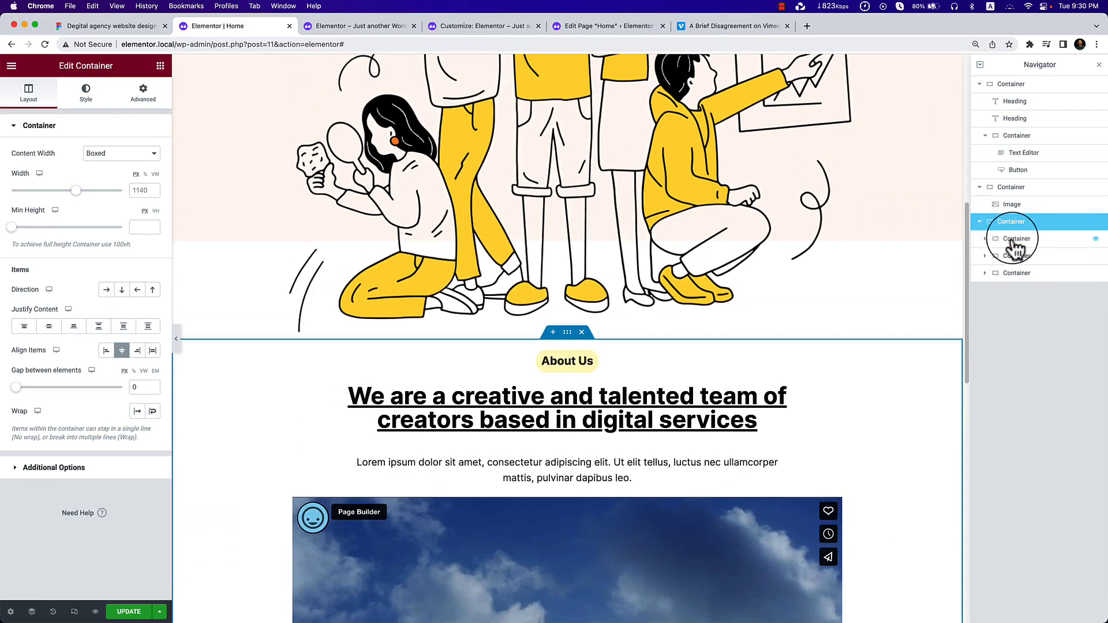
click(1015, 239)
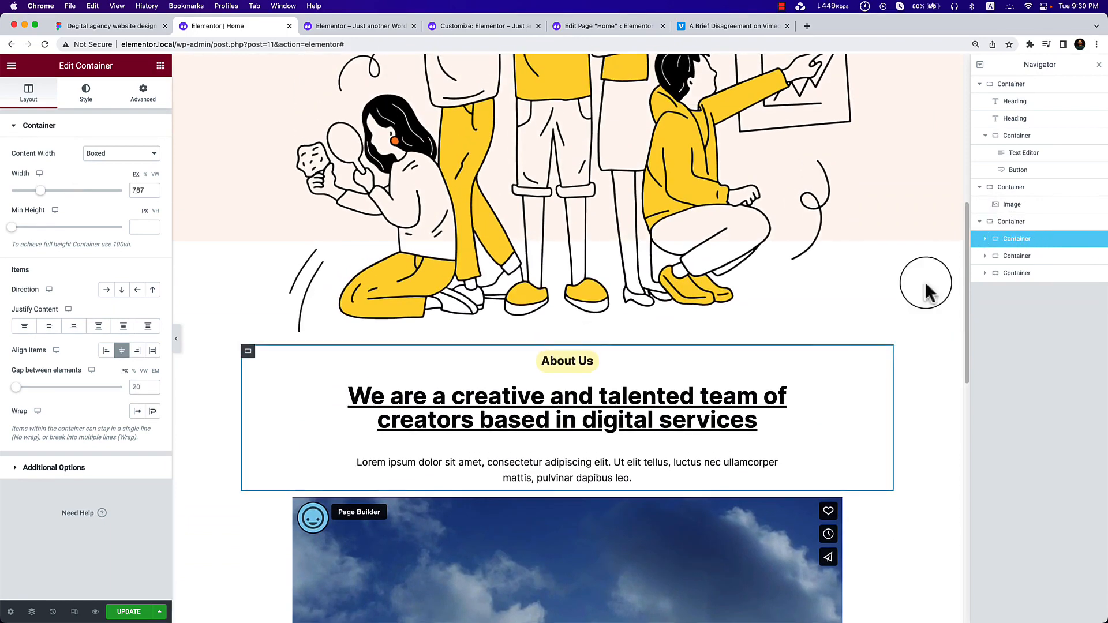
scroll(926, 292, down, 3)
click(1033, 255)
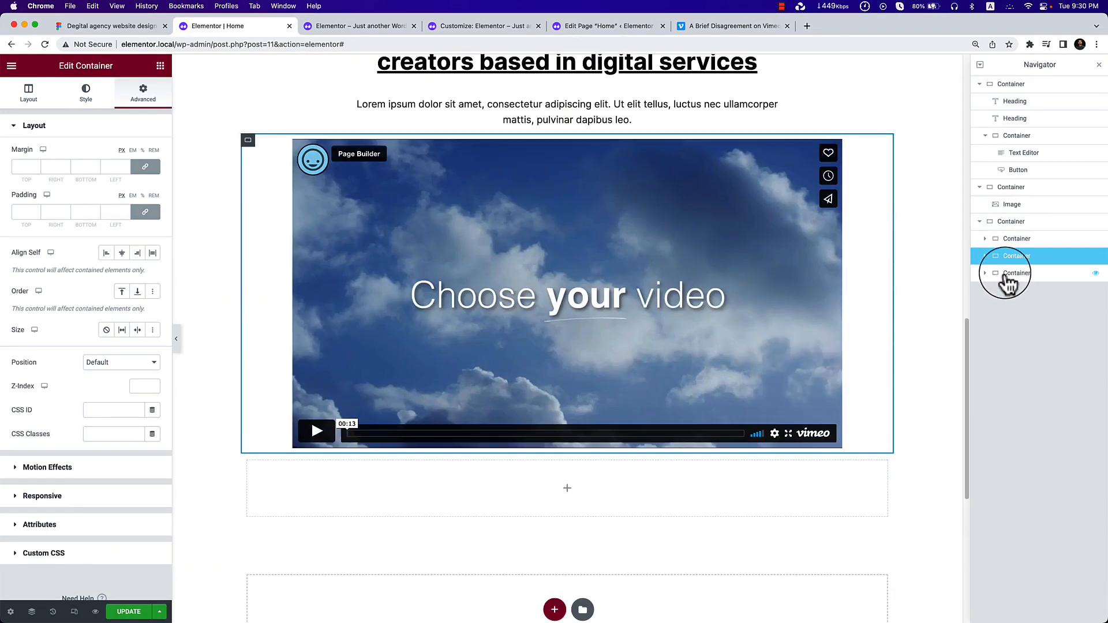
click(1007, 280)
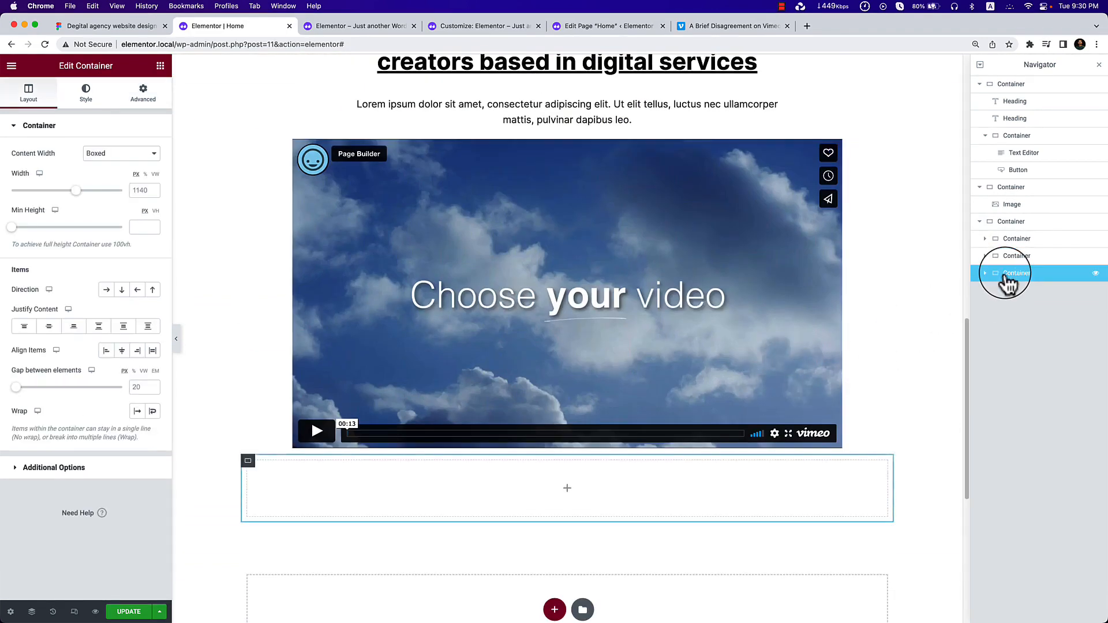
scroll(527, 354, down, 5)
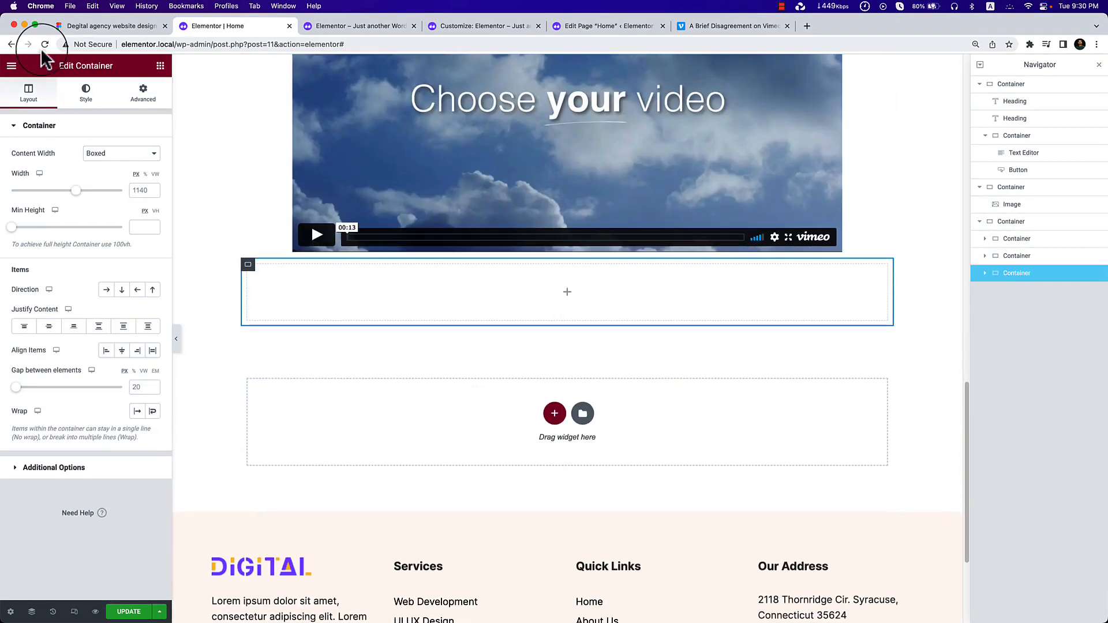
Switch to the Figma design and examine the 99% customer satisfaction statistic down to its text layer.
click(112, 25)
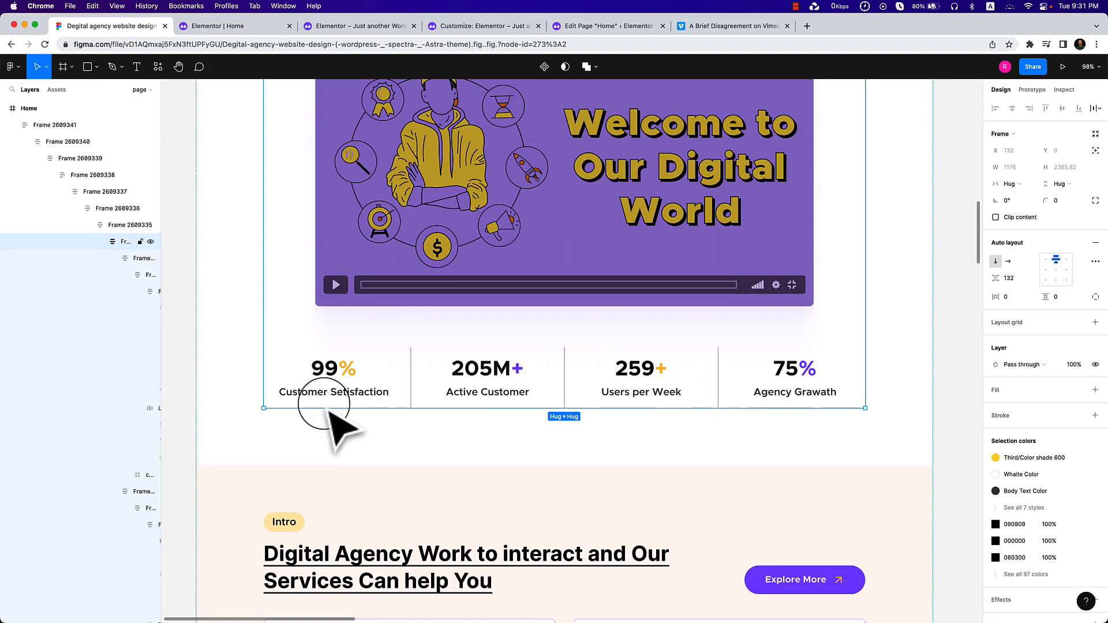
double_click(323, 369)
double_click(324, 372)
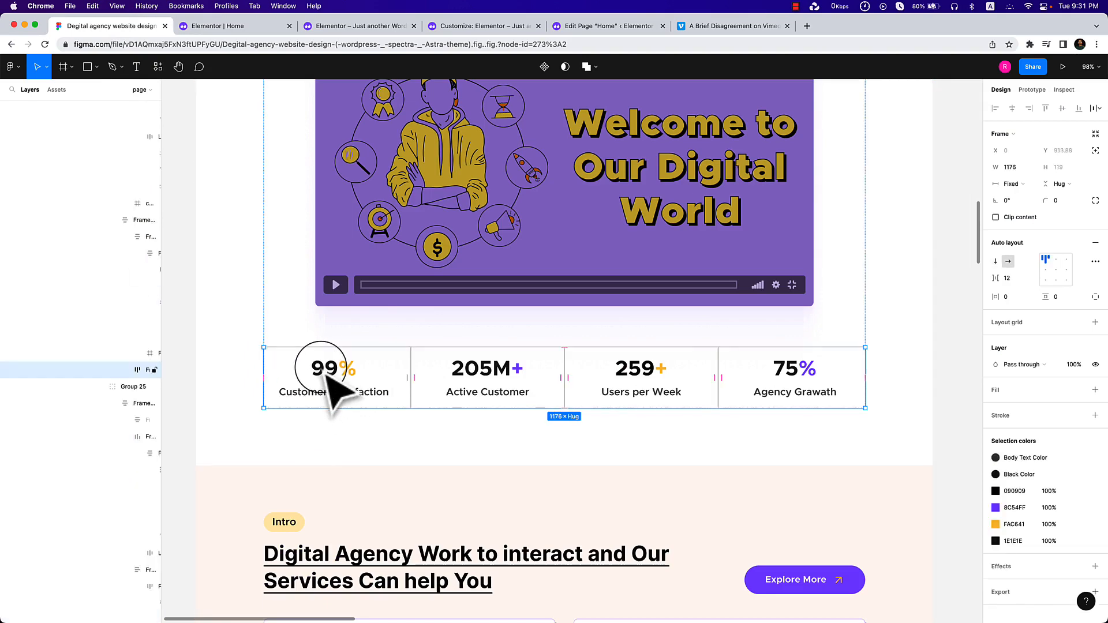
double_click(325, 374)
double_click(325, 374)
double_click(326, 375)
double_click(323, 370)
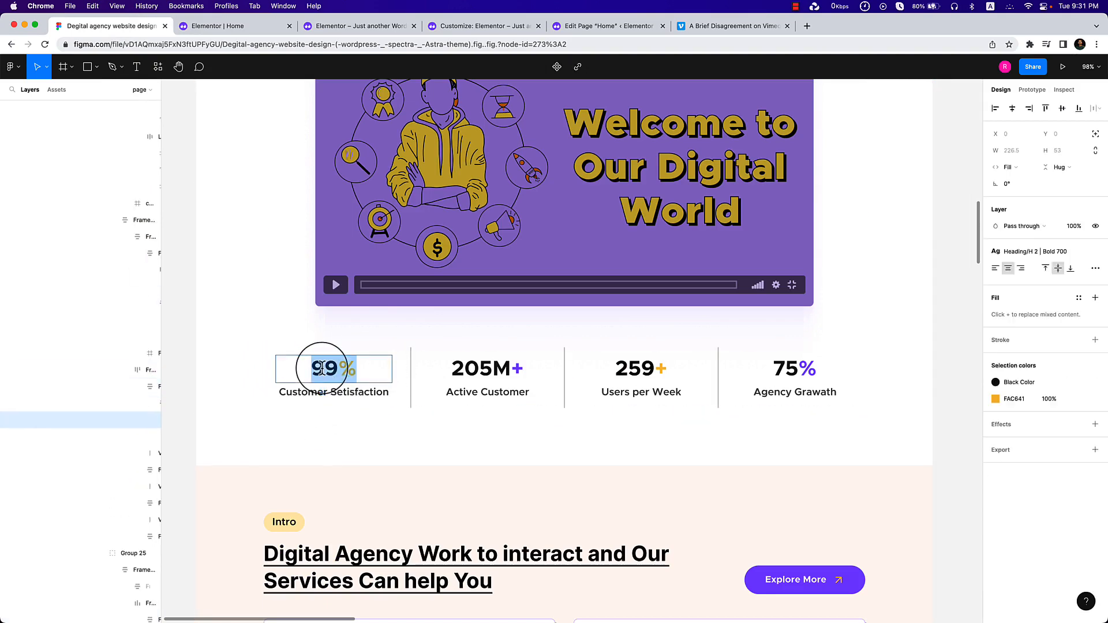
Switch back to Elementor and add a container inside the empty nested container below the video.
click(231, 26)
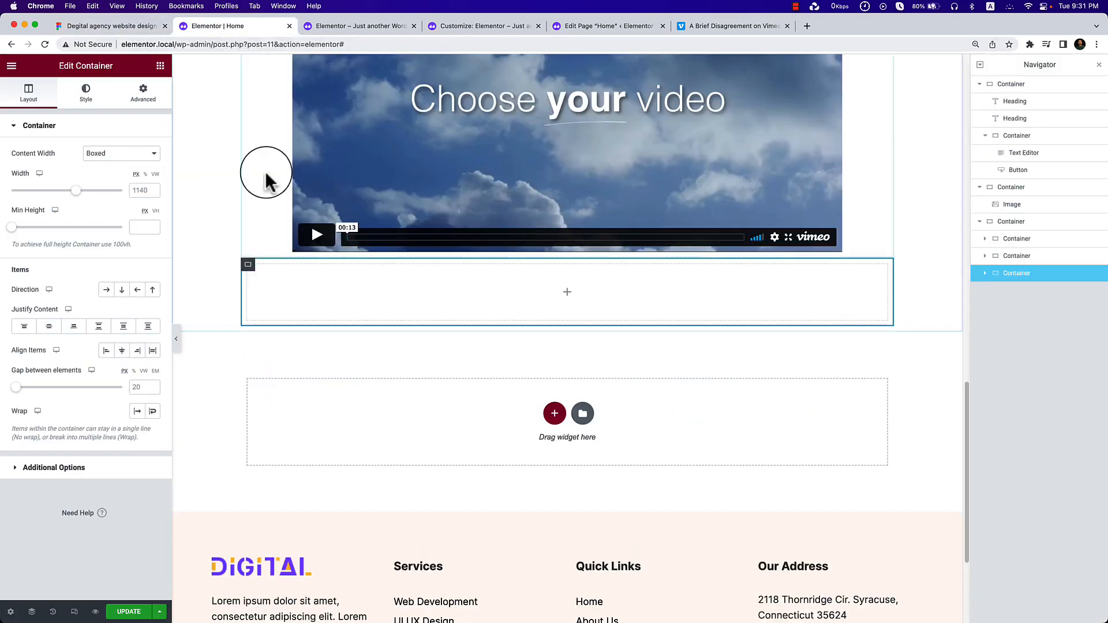
click(566, 293)
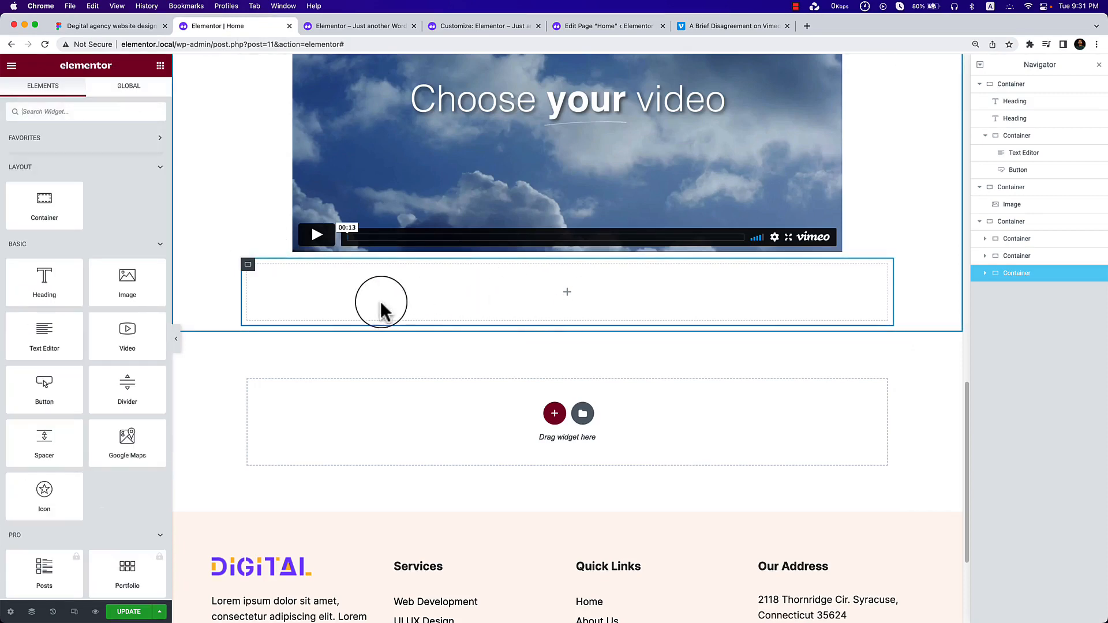
drag(34, 205, 564, 292)
click(566, 299)
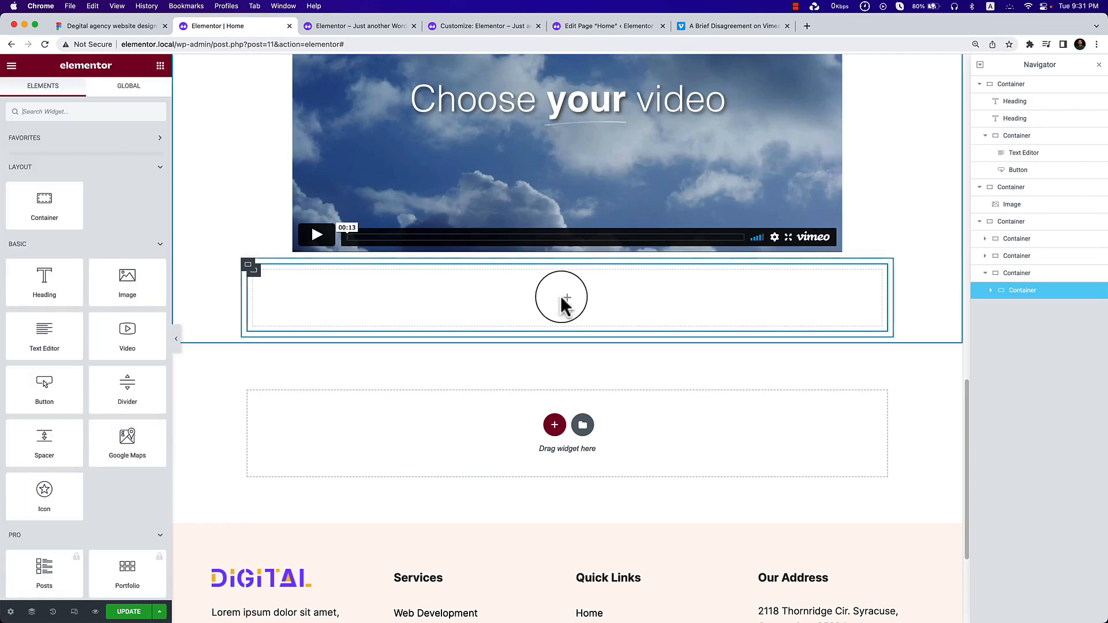
Find the Counter widget and place it in the innermost container below the video.
mouse_move(30, 282)
mouse_down()
mouse_move(409, 289)
mouse_move(30, 271)
mouse_up()
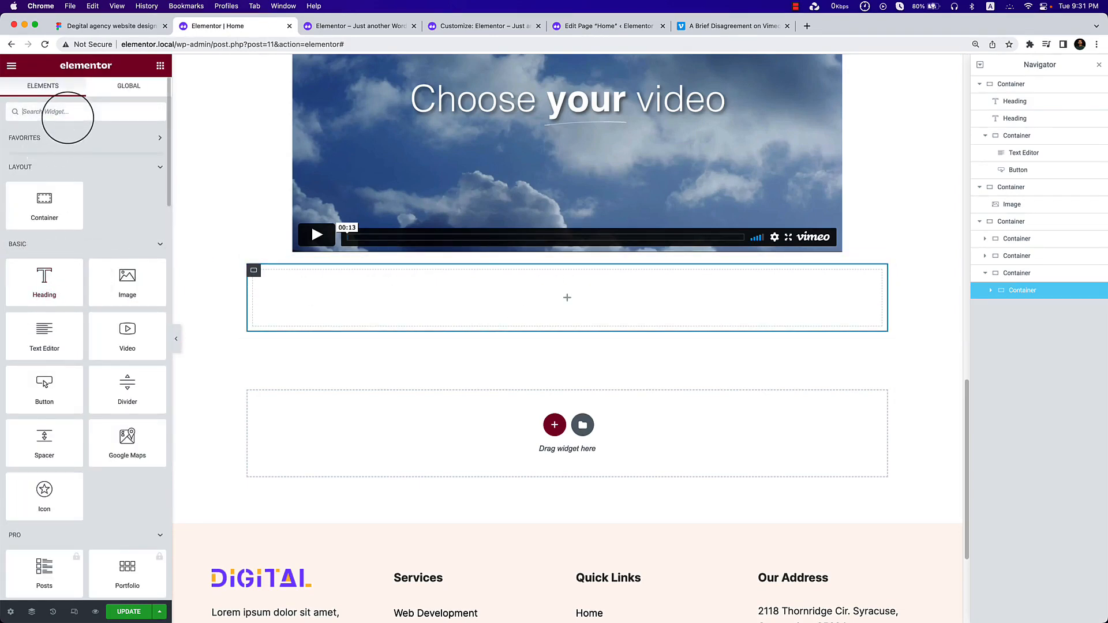
text(coun)
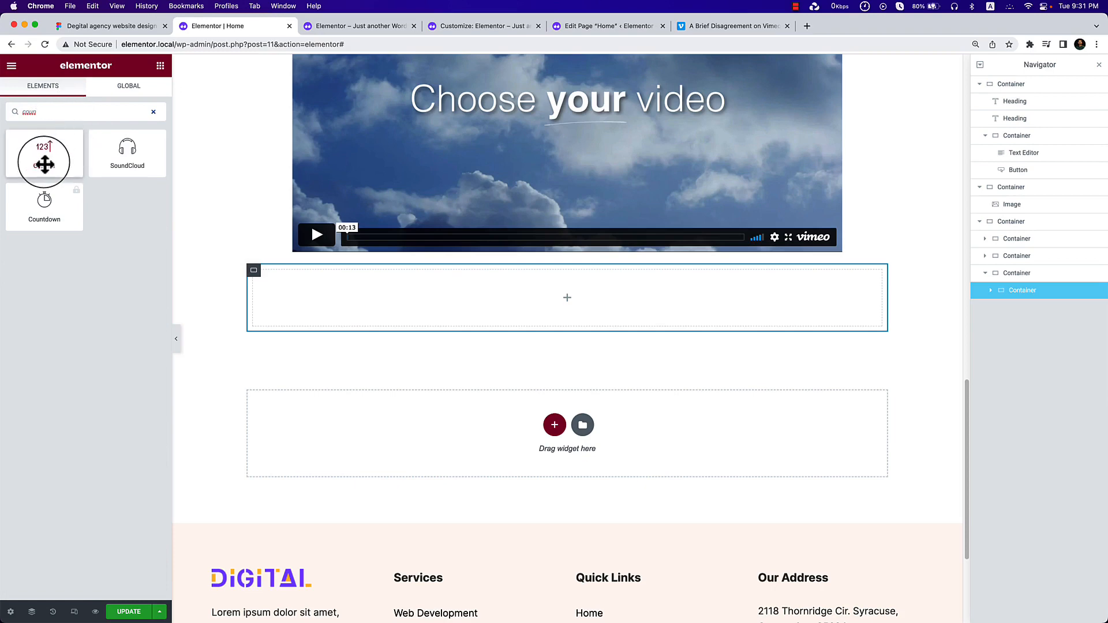
drag(32, 168, 430, 291)
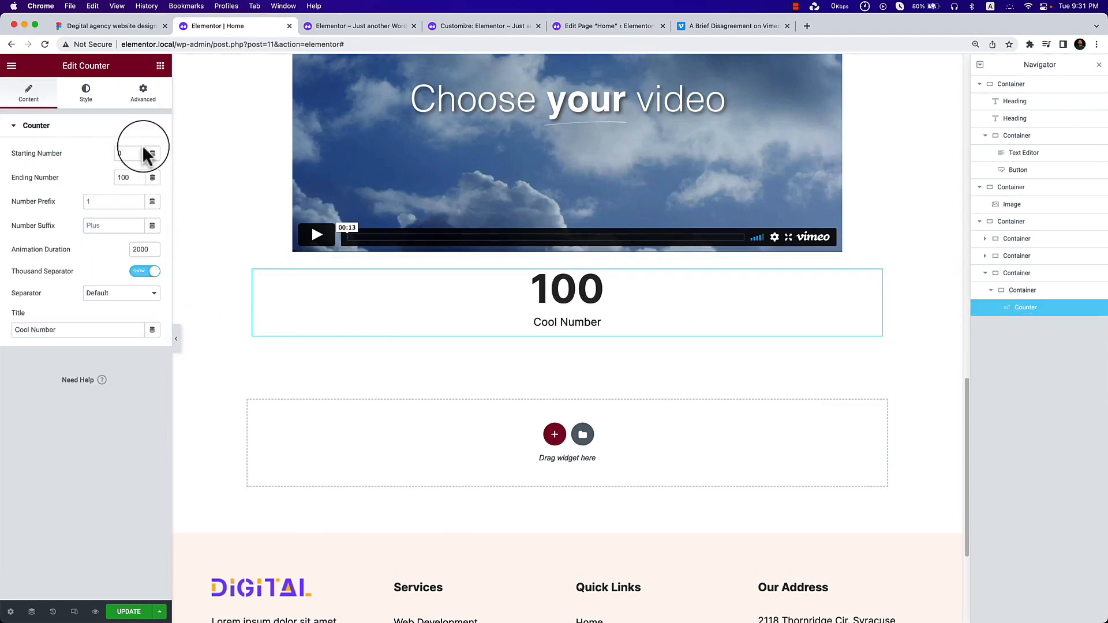
Check the first statistic in the Figma design and set the counter's ending number to 99 in Elementor.
click(109, 26)
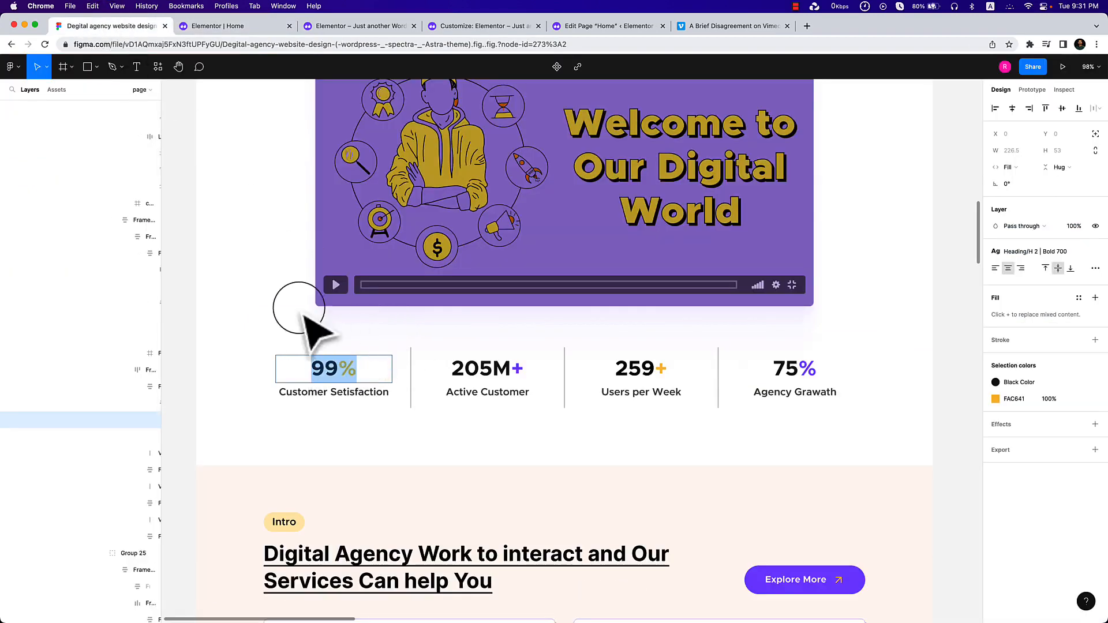
click(251, 25)
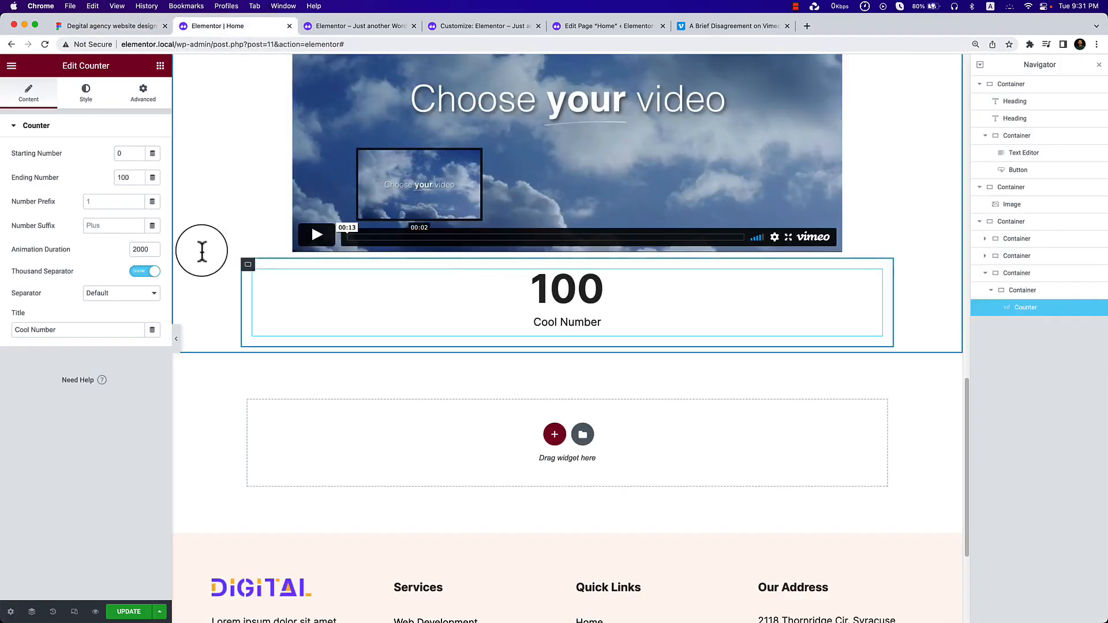
double_click(124, 153)
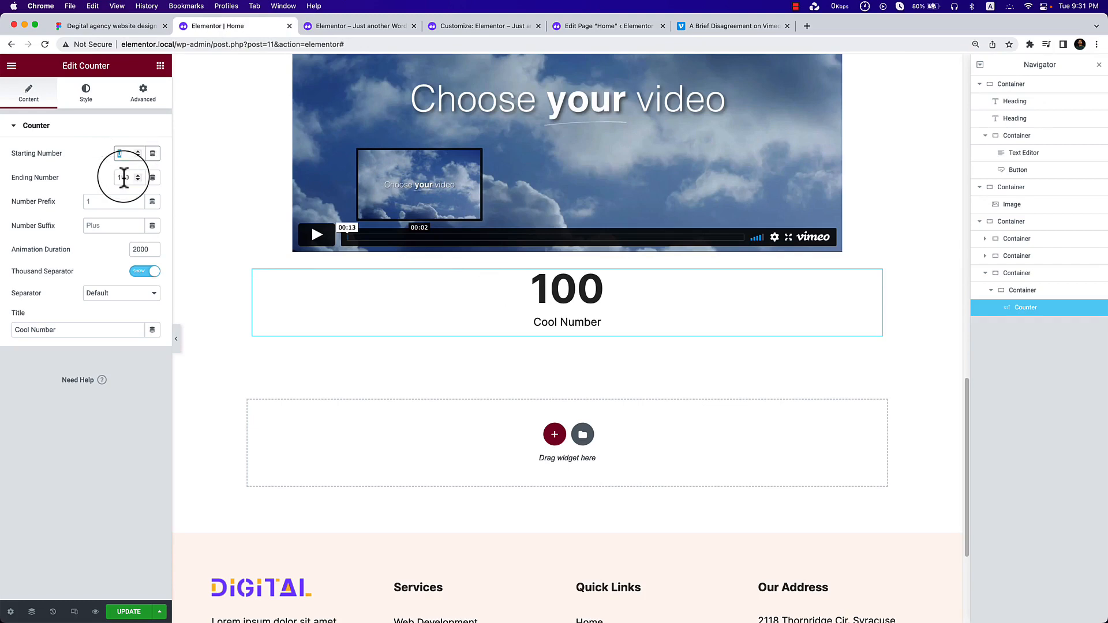
click(118, 28)
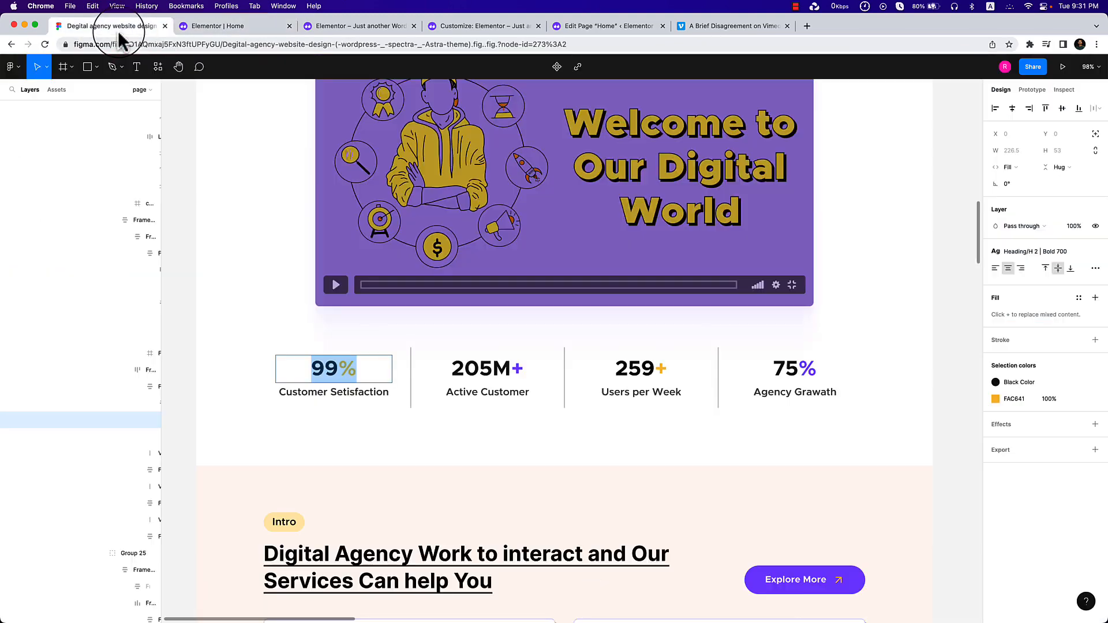
click(205, 32)
click(128, 179)
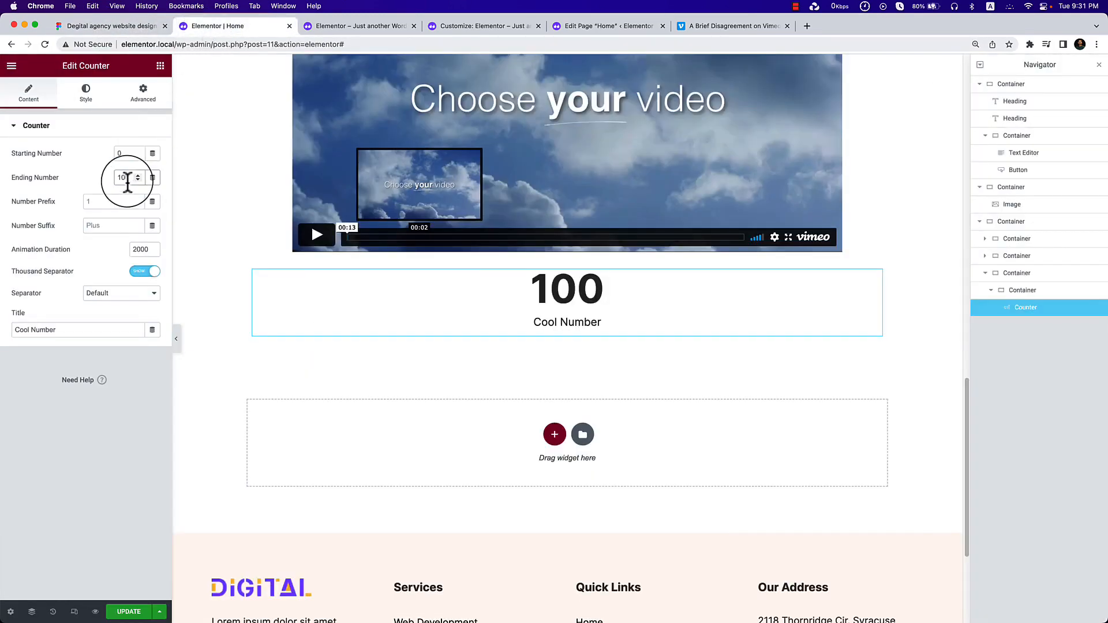
text(99)
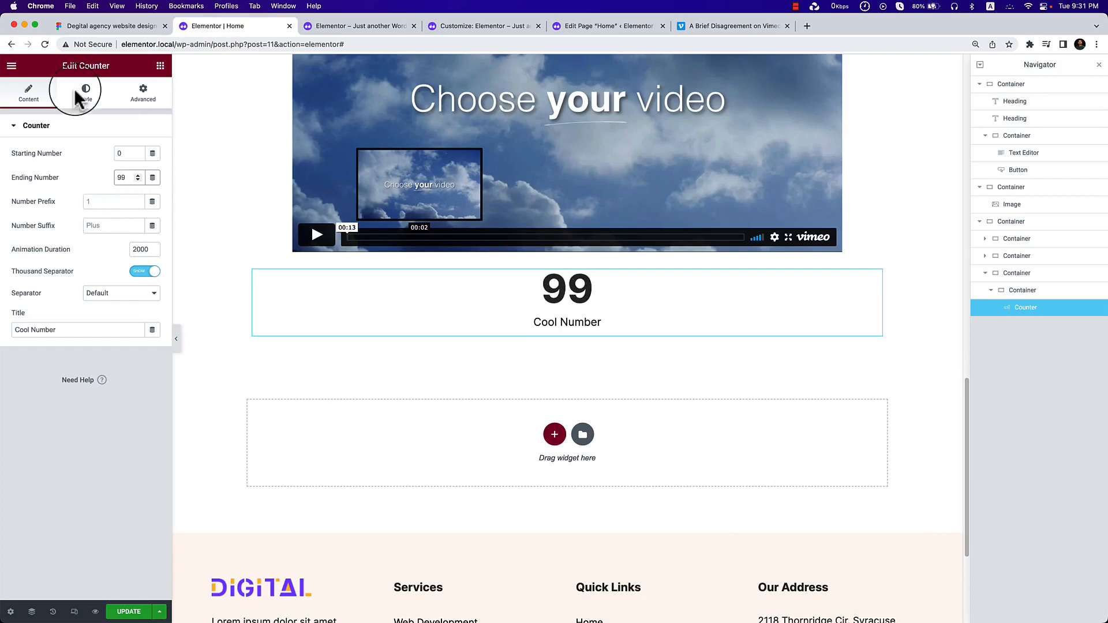
Recheck the statistic in Figma, then clear the counter's number prefix and set its number suffix to %.
click(95, 25)
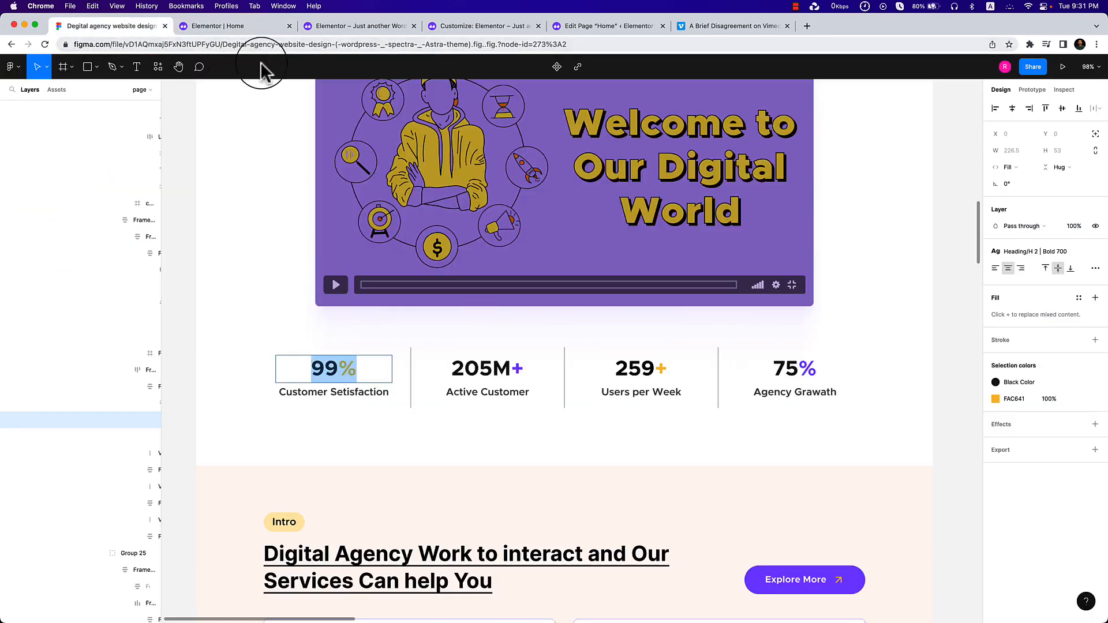
click(255, 30)
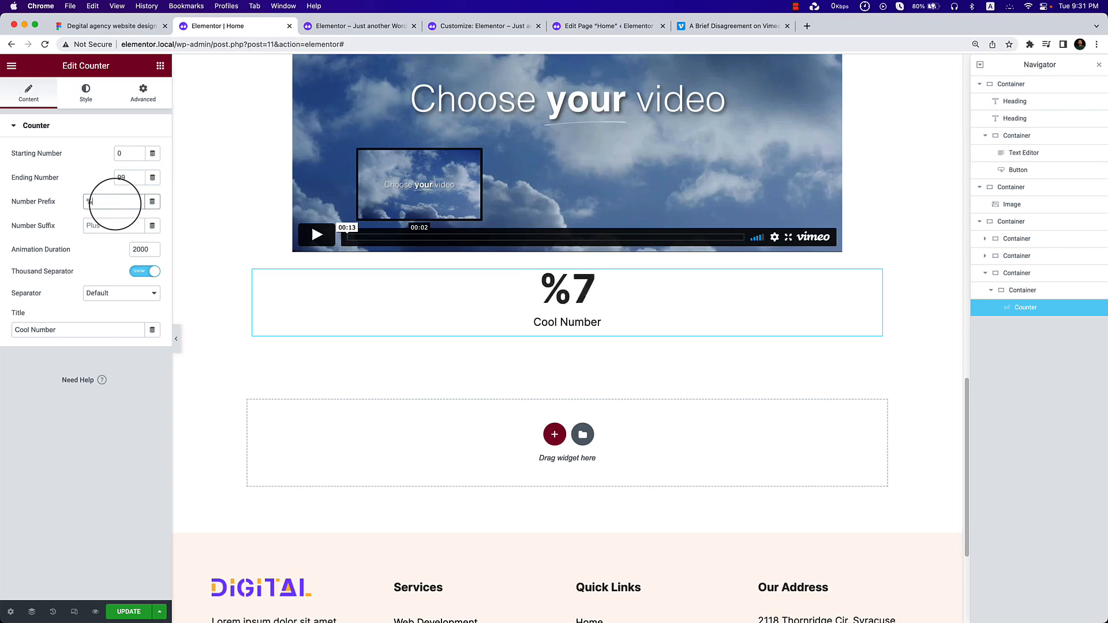
key(Tab)
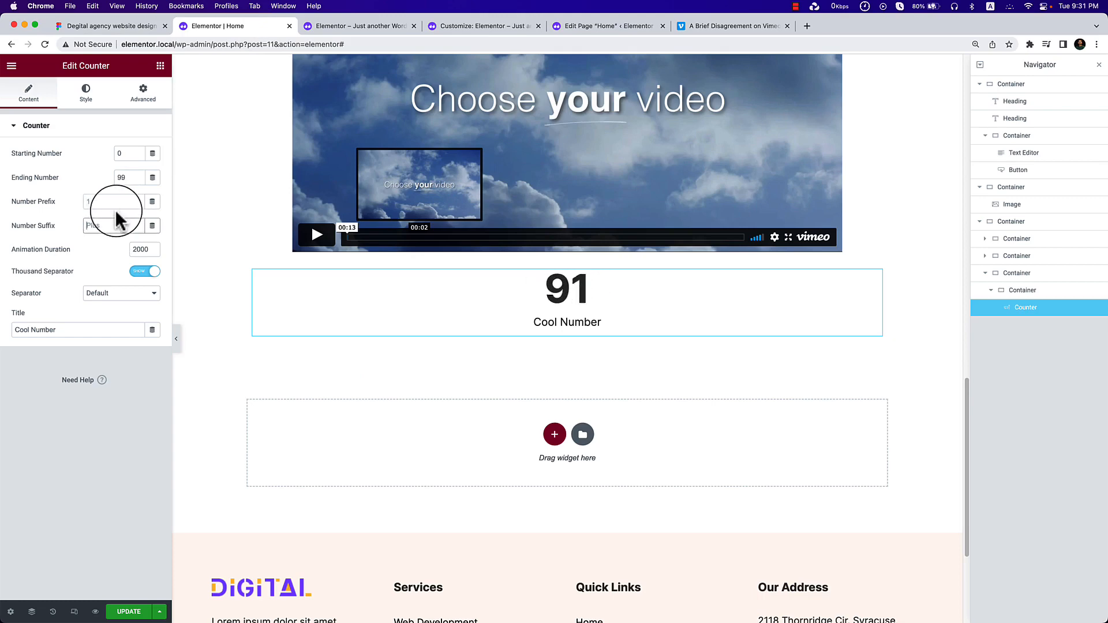
text(%)
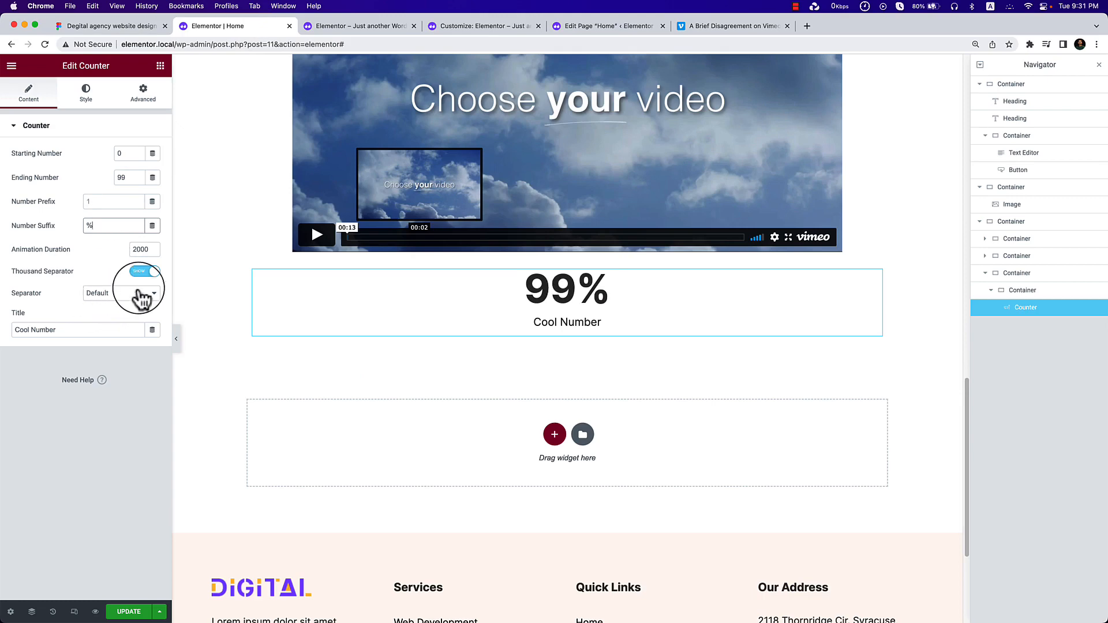
Switch to the Figma design and reveal the font details of the 99% number and its Customer Setisfaction label.
click(110, 26)
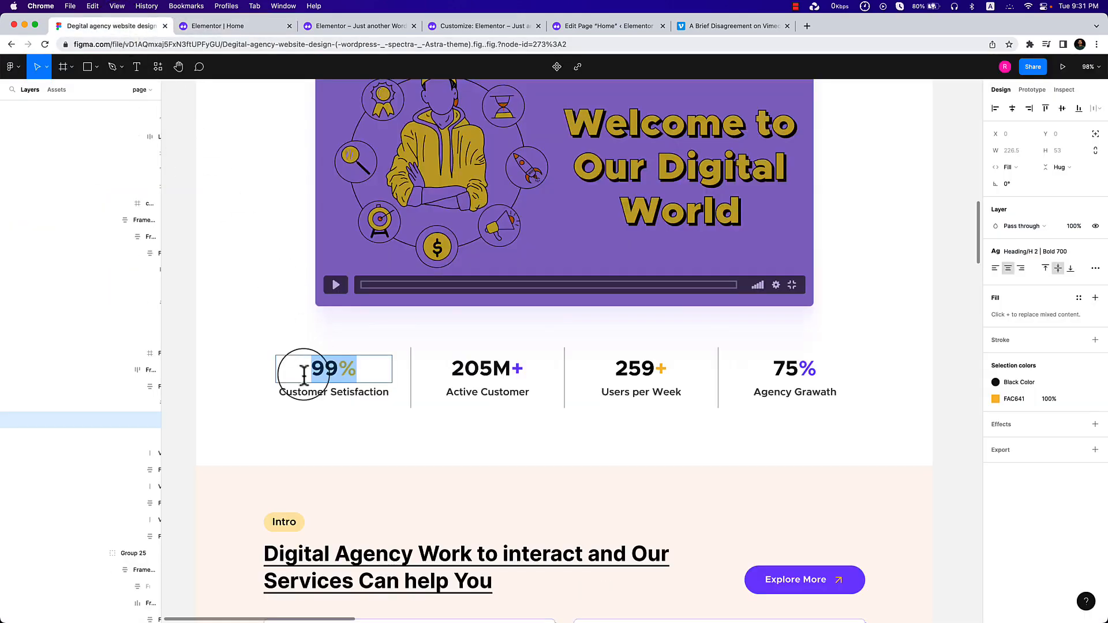
click(1094, 252)
click(330, 392)
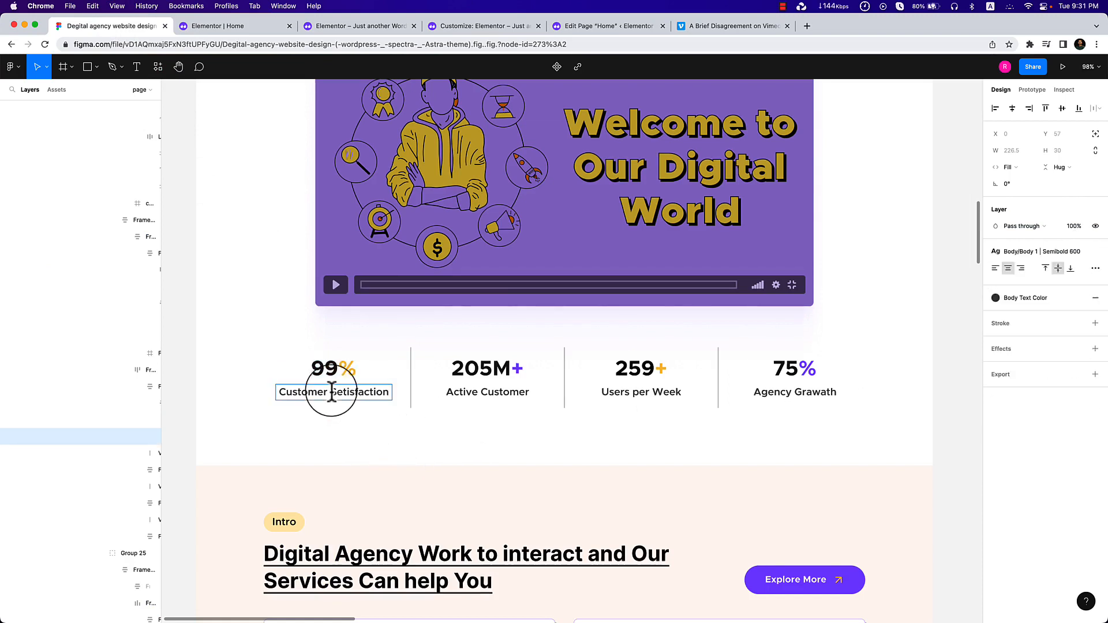
double_click(332, 391)
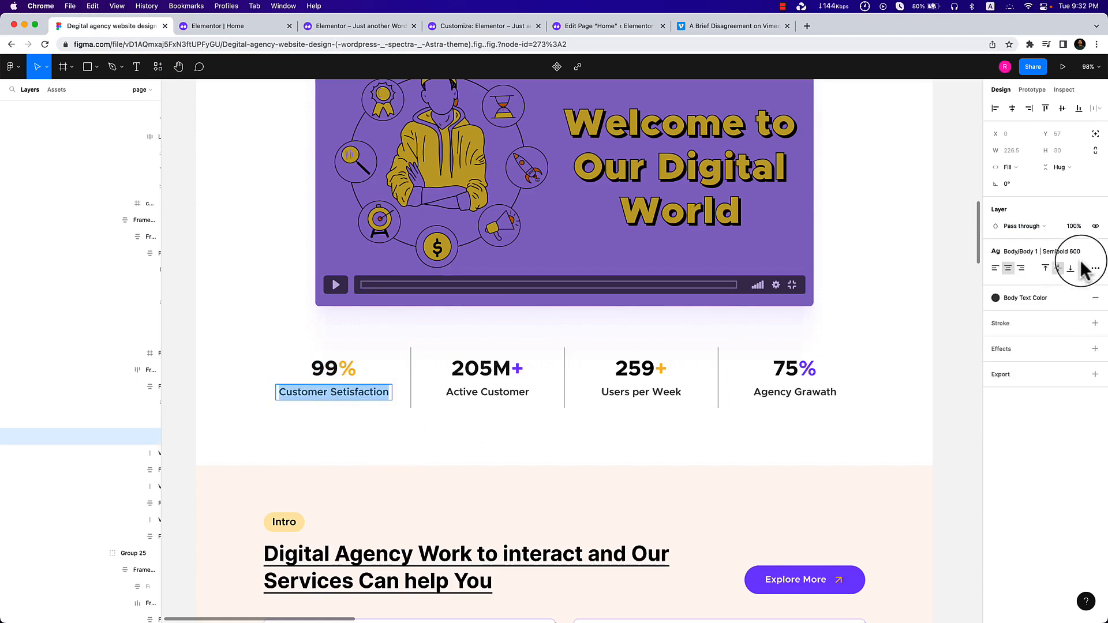
click(1095, 252)
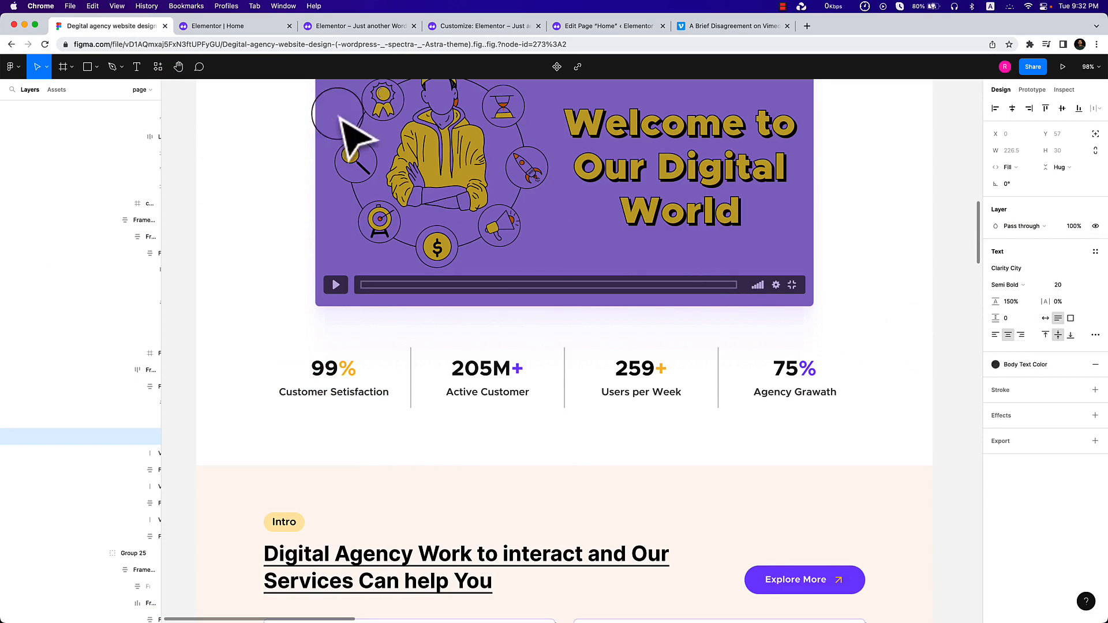
Copy the Customer Setisfaction label from Figma and use it as the counter's title in Elementor.
key(Return)
key(super+c)
click(264, 26)
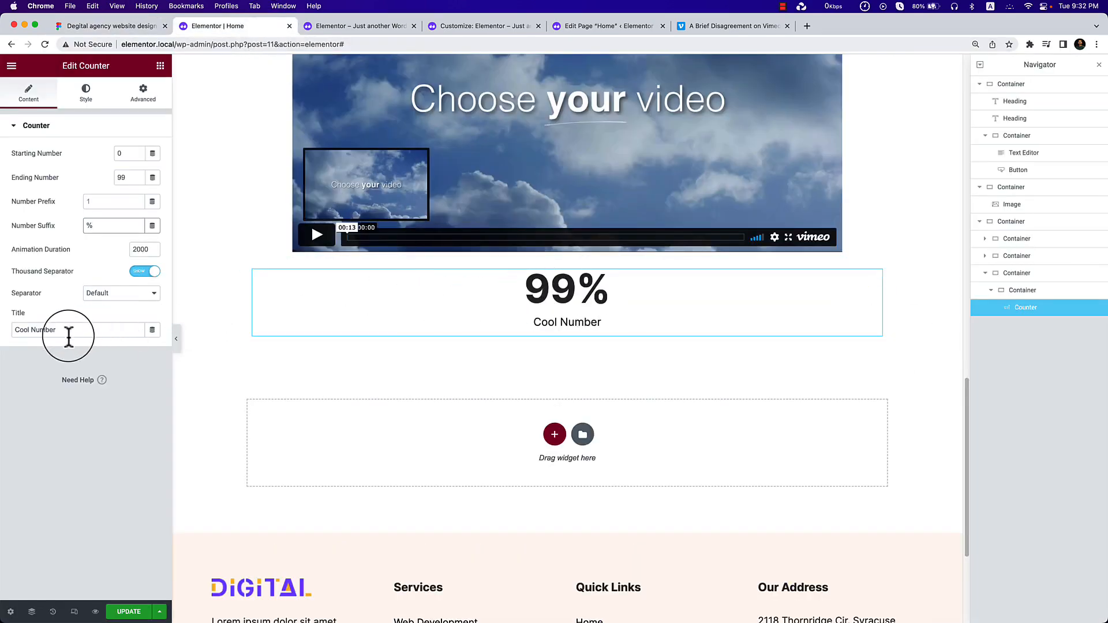
key(super+v)
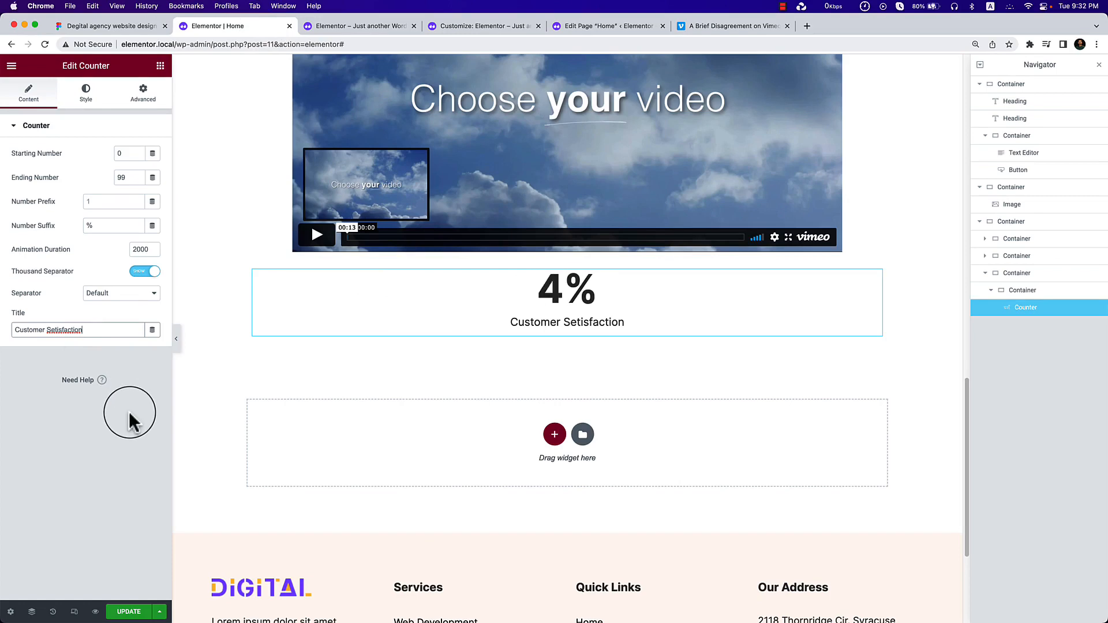
Compare the counter's number and title style options with the separate colours of the 99 and % characters in Figma.
click(85, 95)
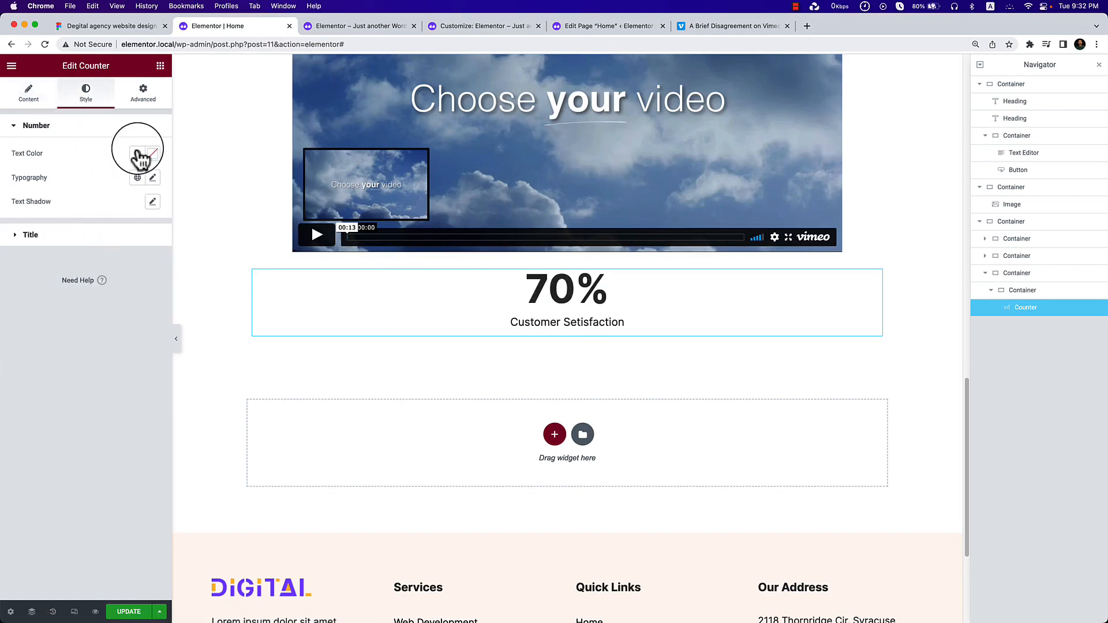
click(141, 22)
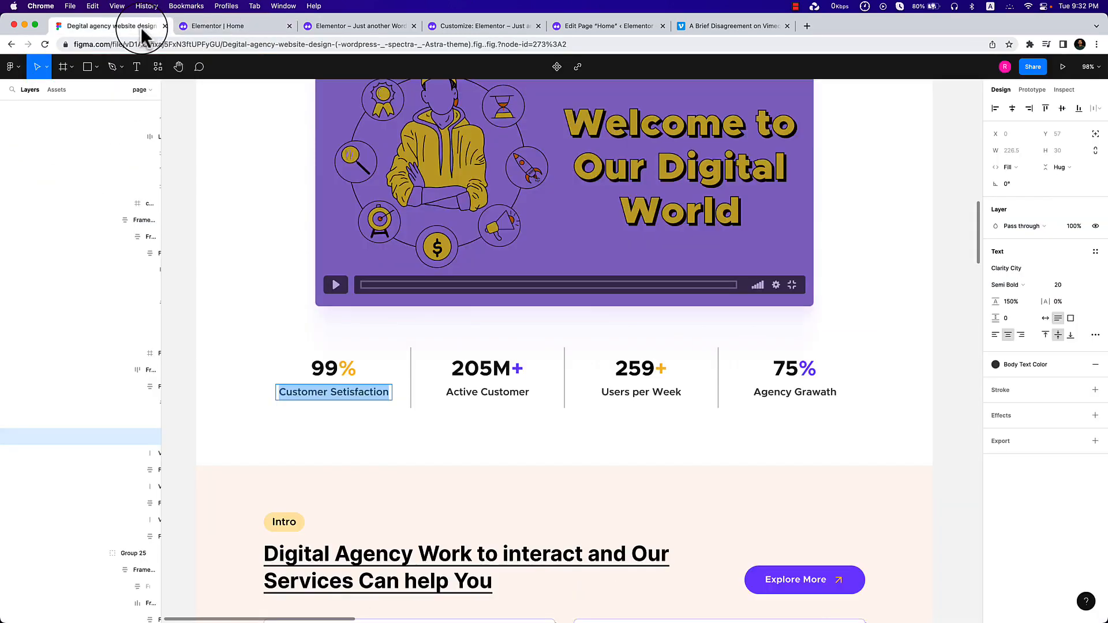
click(221, 26)
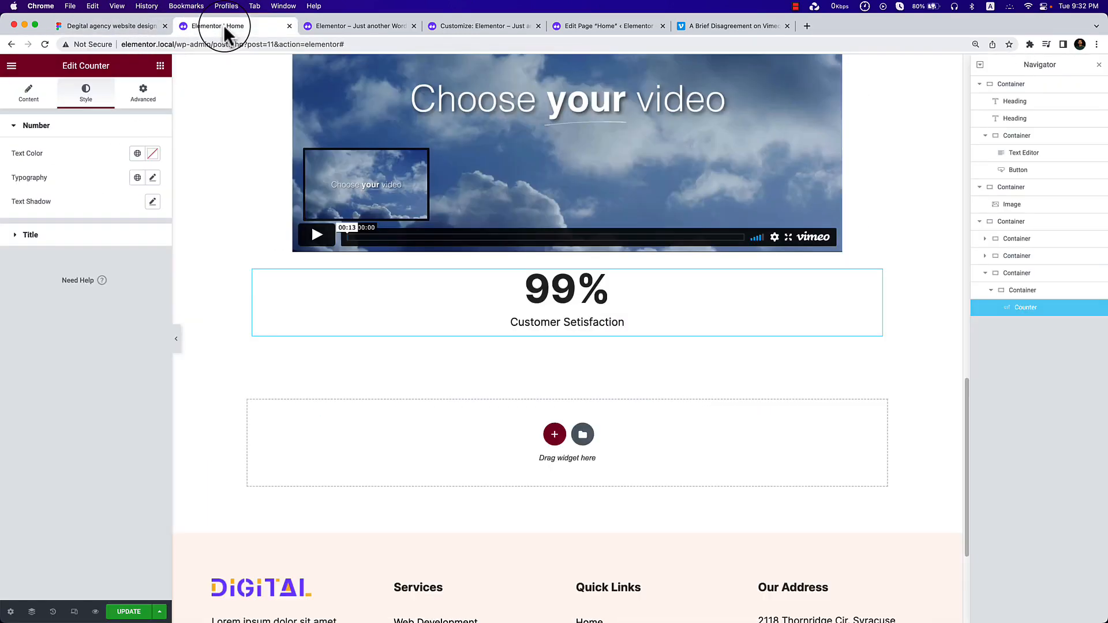
click(81, 237)
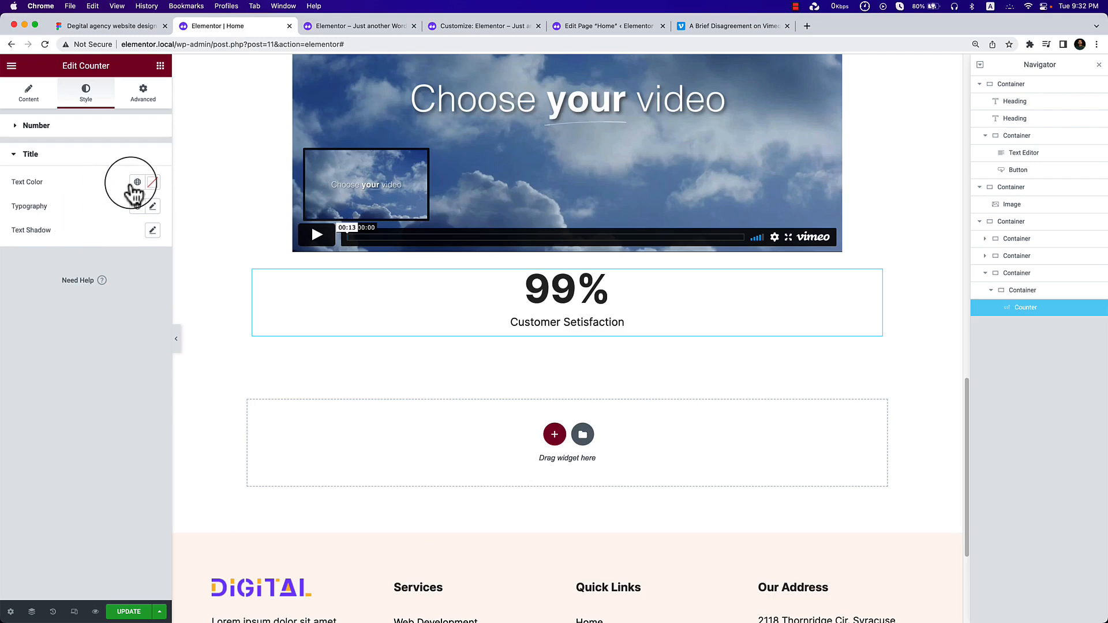
click(141, 29)
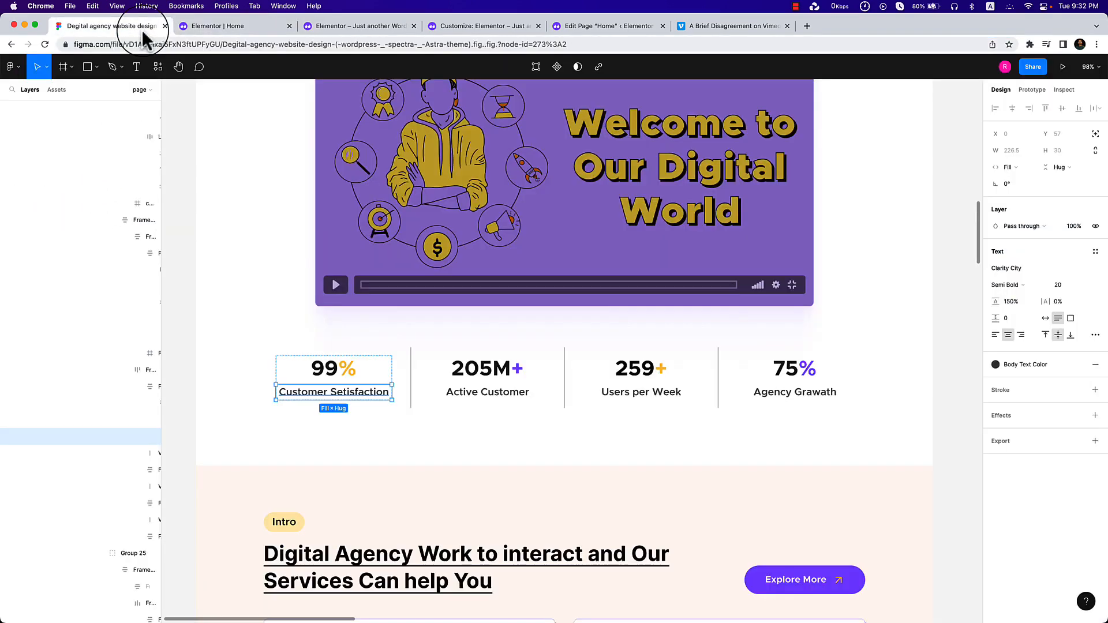
double_click(347, 369)
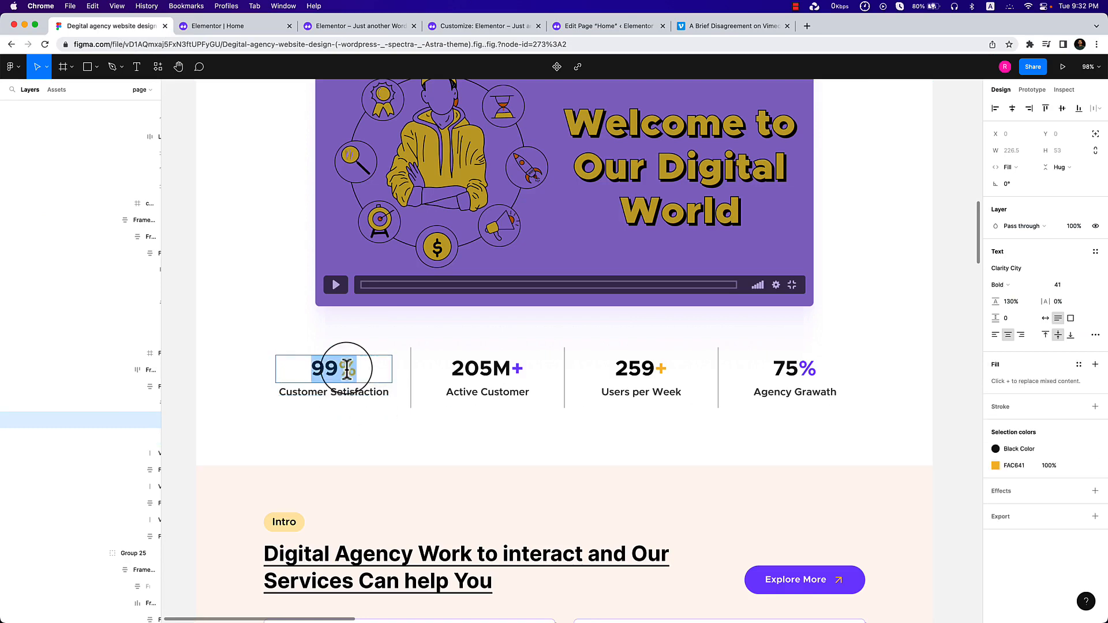
click(341, 375)
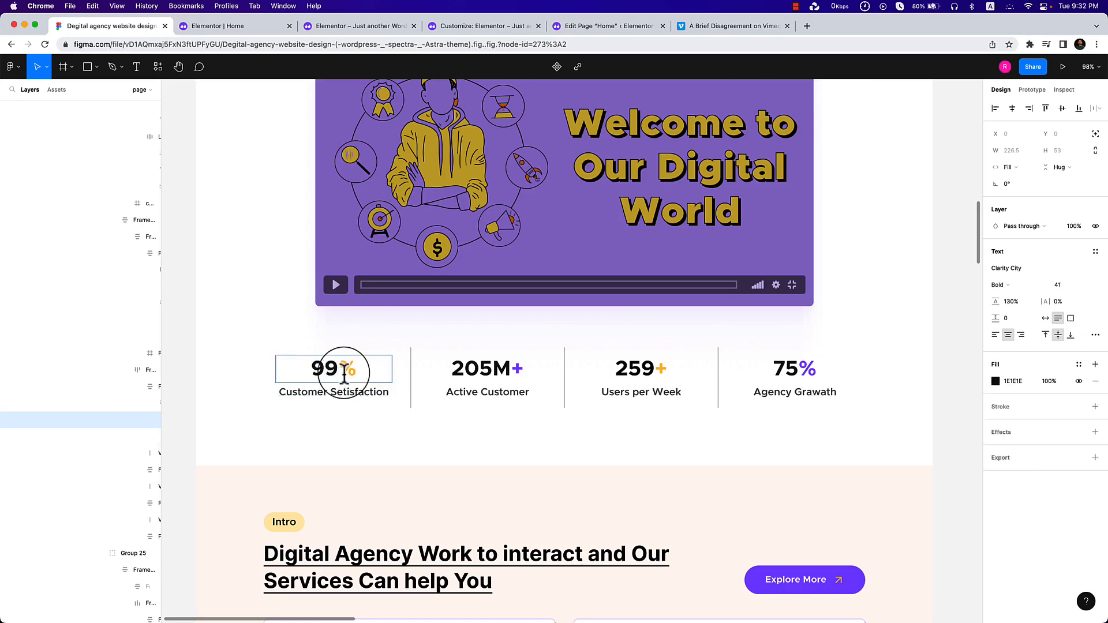
click(322, 26)
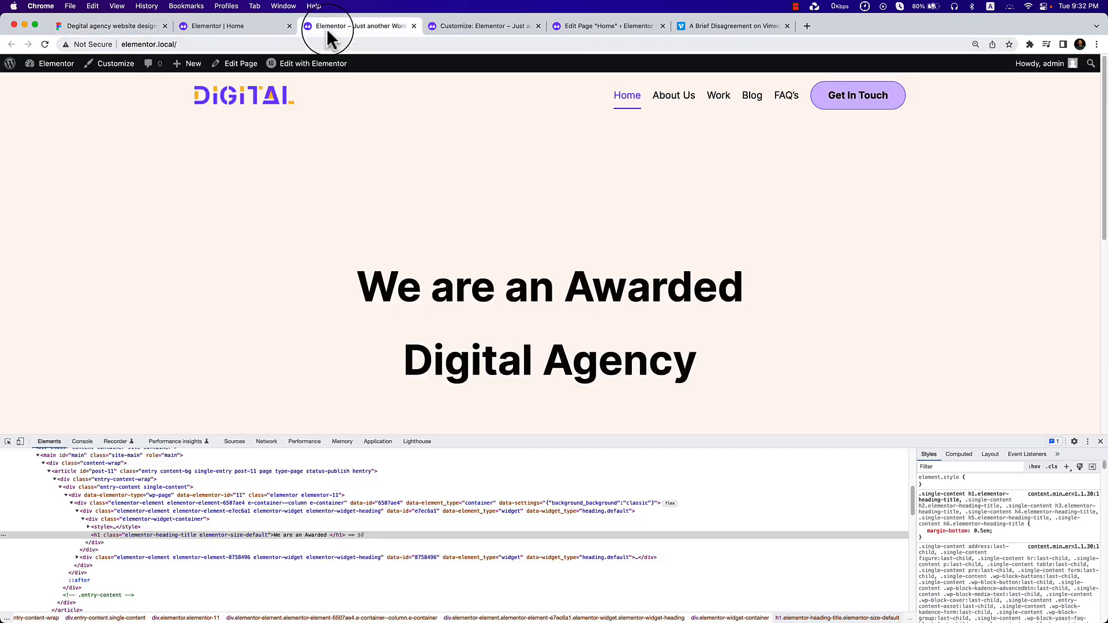
click(262, 28)
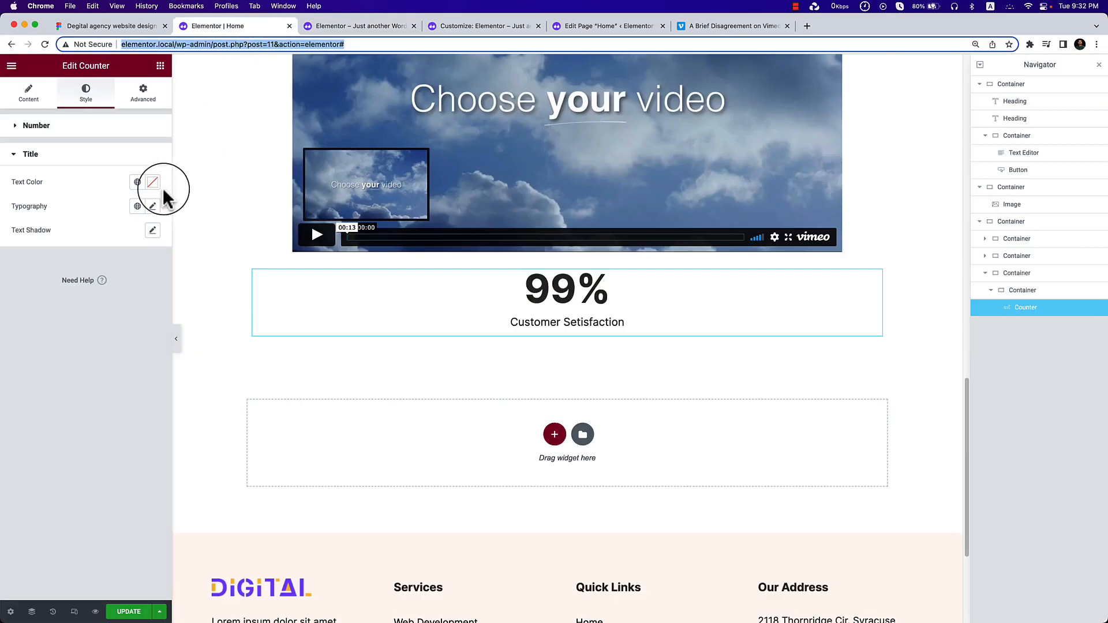
click(72, 127)
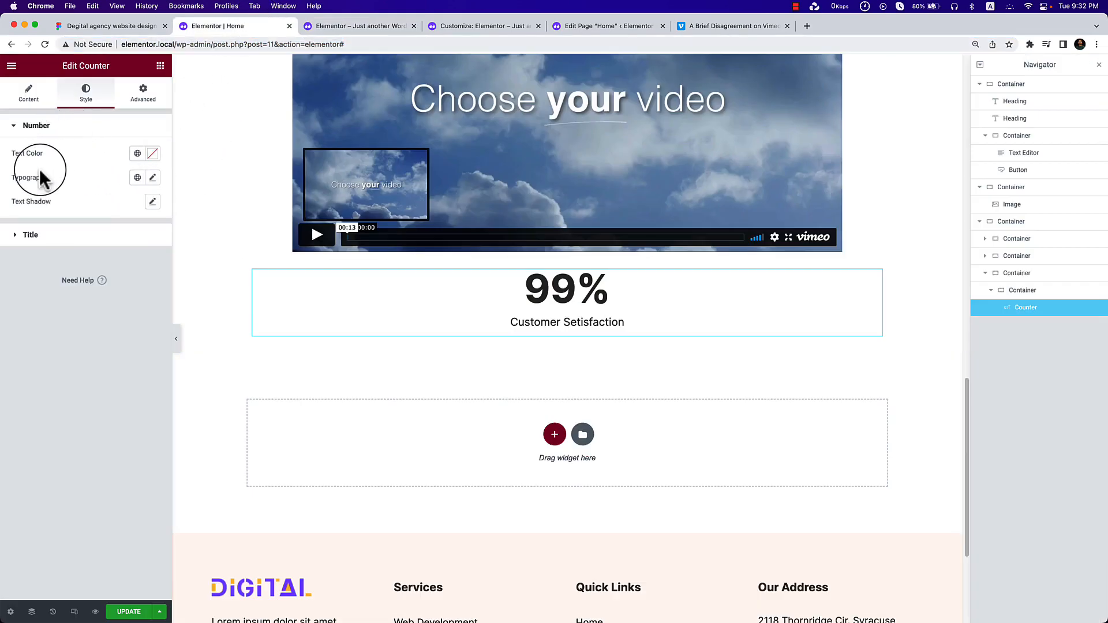
click(32, 91)
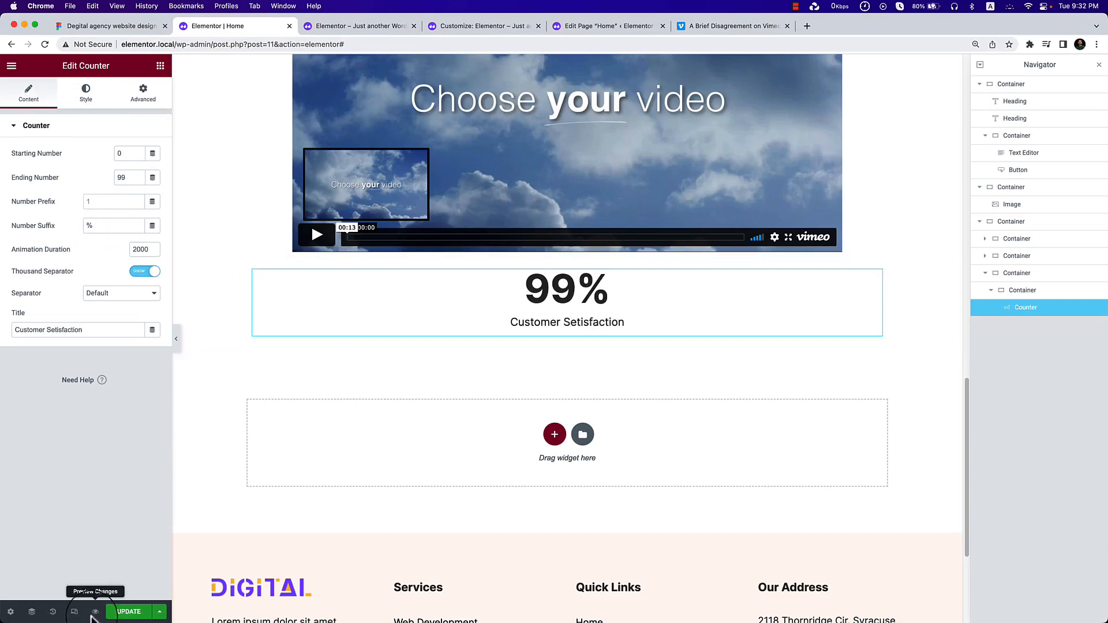
Update the page in Elementor, then reload the live homepage and view the Customer Setisfaction counter.
click(129, 613)
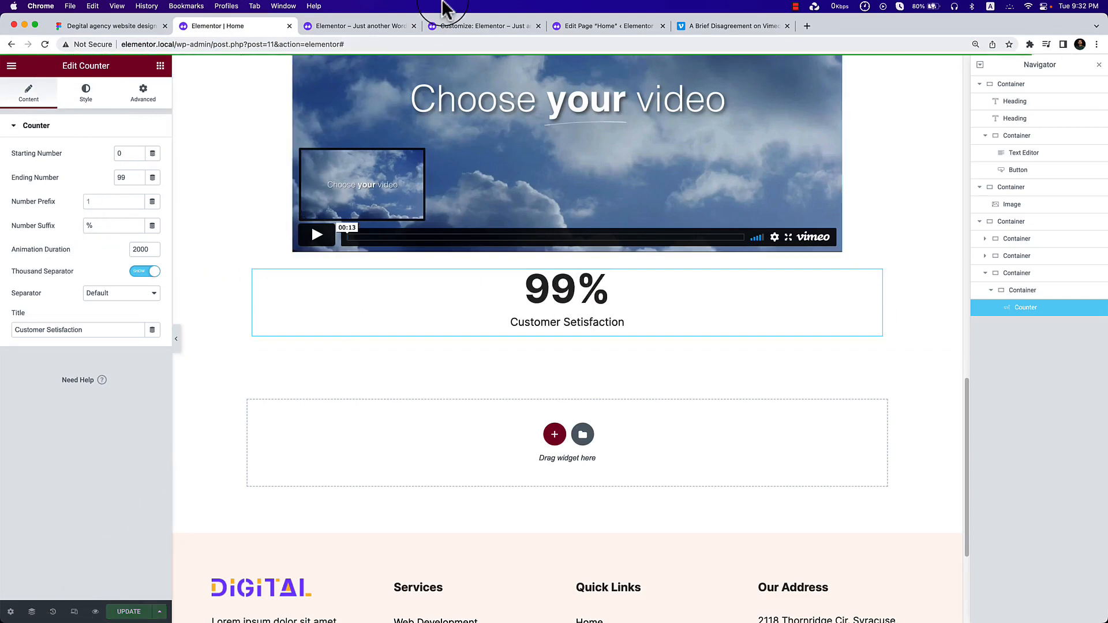
click(386, 27)
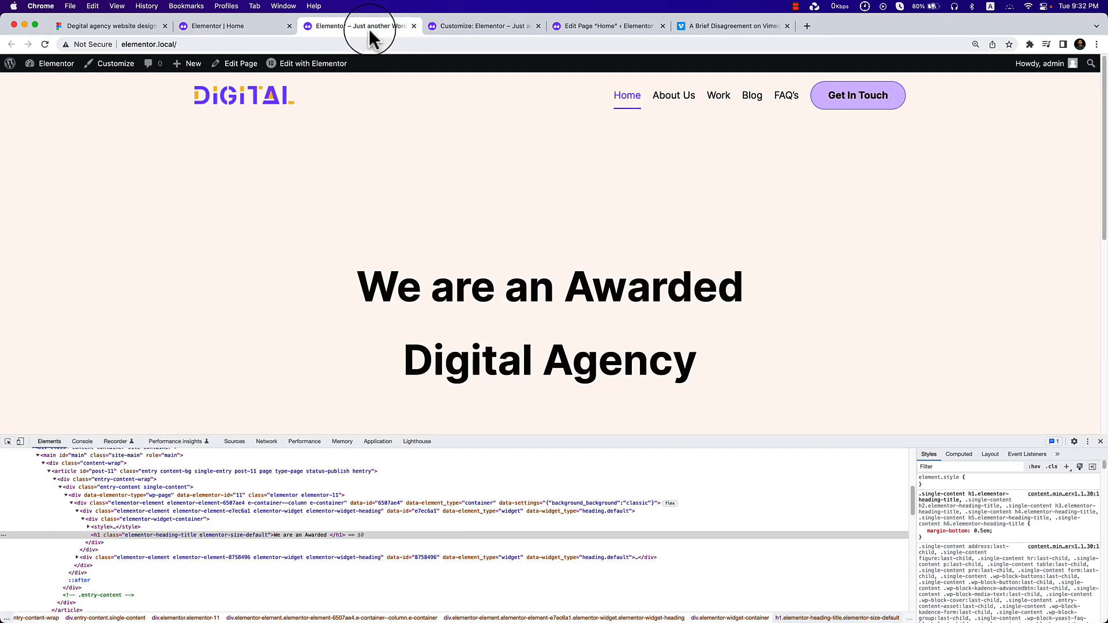
click(44, 44)
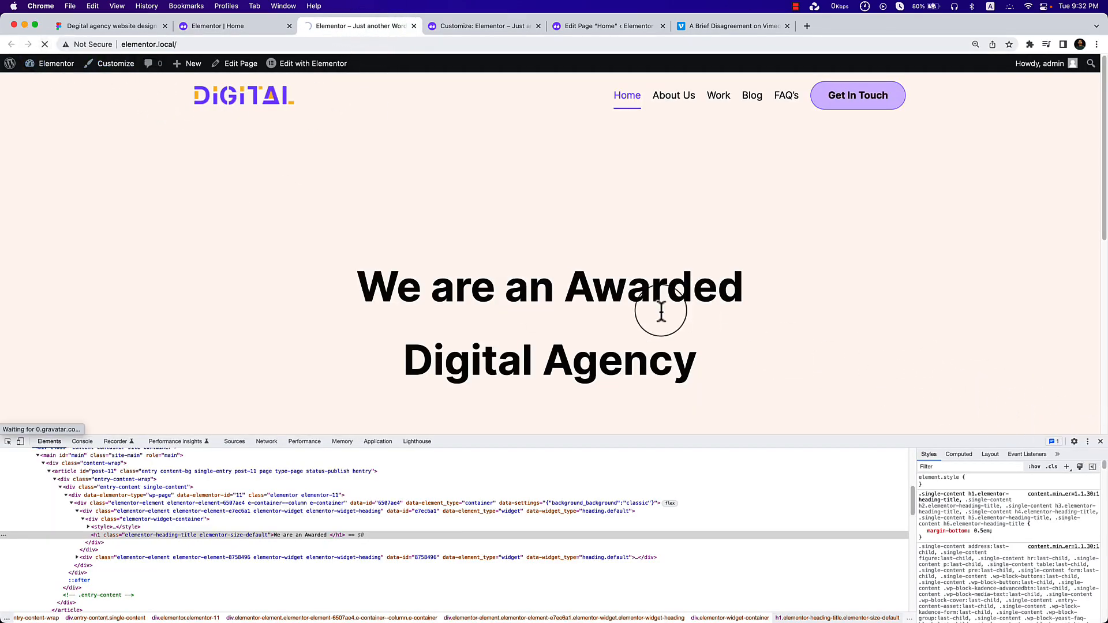
scroll(660, 311, down, 10)
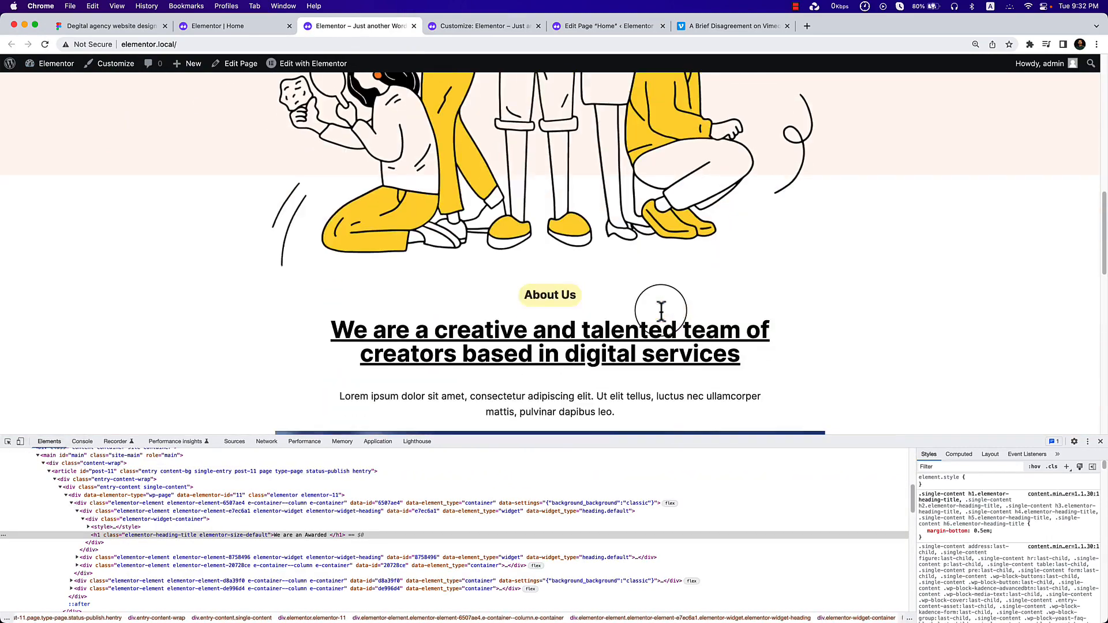
scroll(661, 311, down, 15)
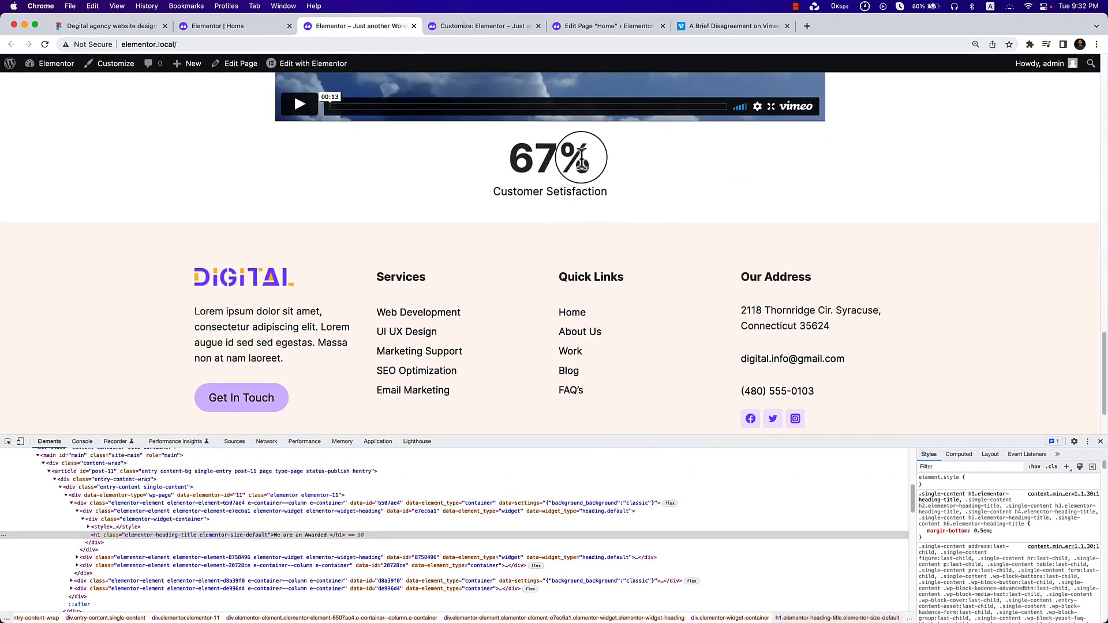
Inspect the counter's % suffix on the live homepage and add a span.elementor-counter-number-suffix style rule with the color red.
right_click(581, 163)
click(616, 208)
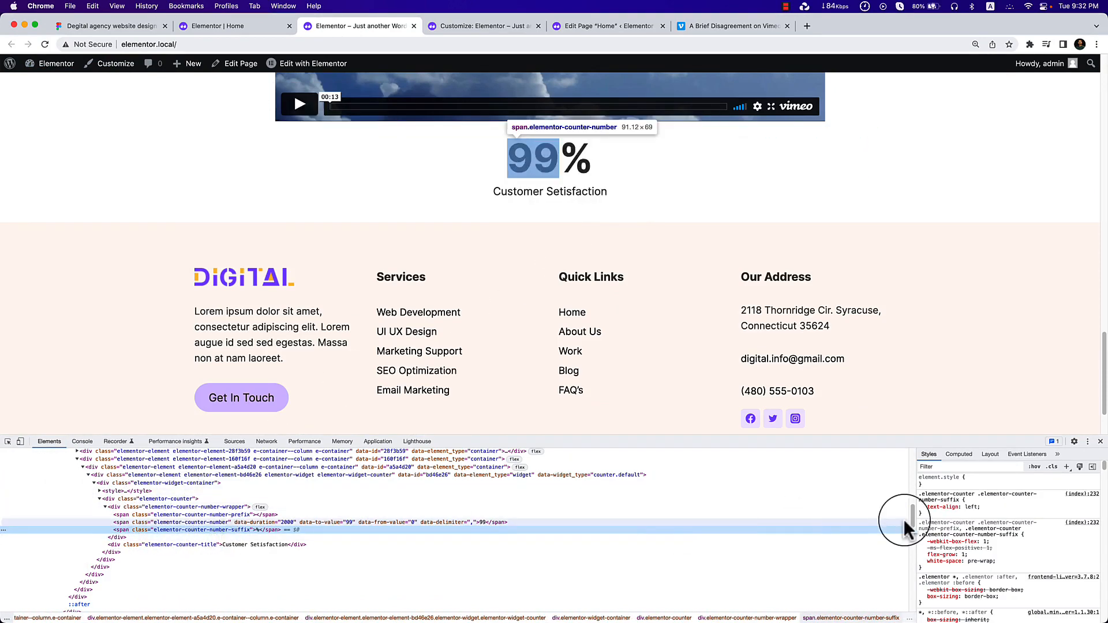
click(1066, 467)
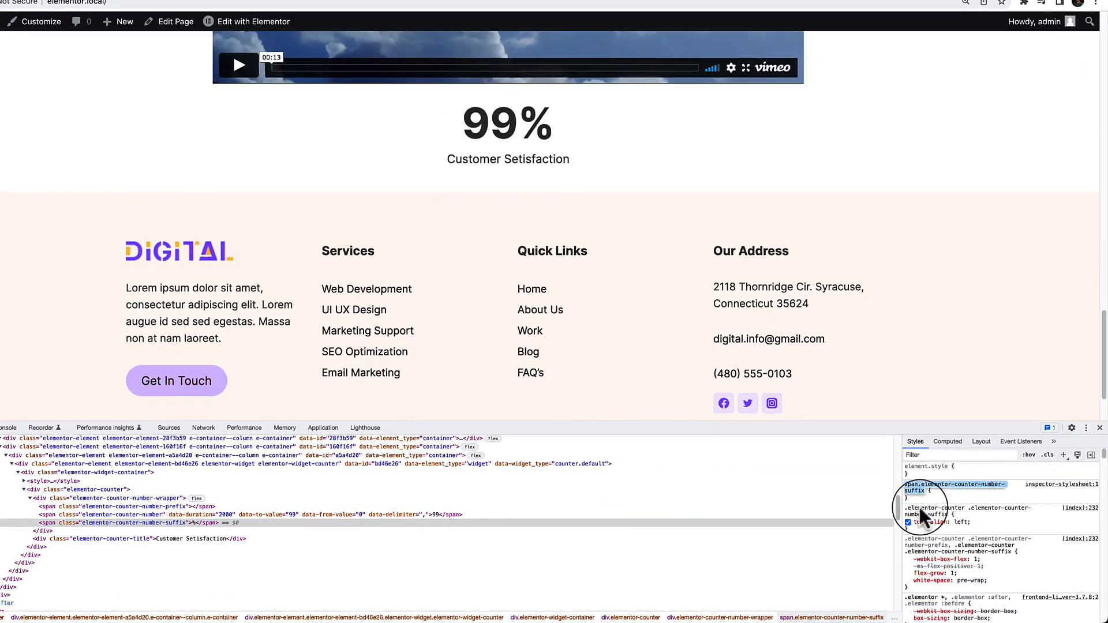
key(Return)
text(co)
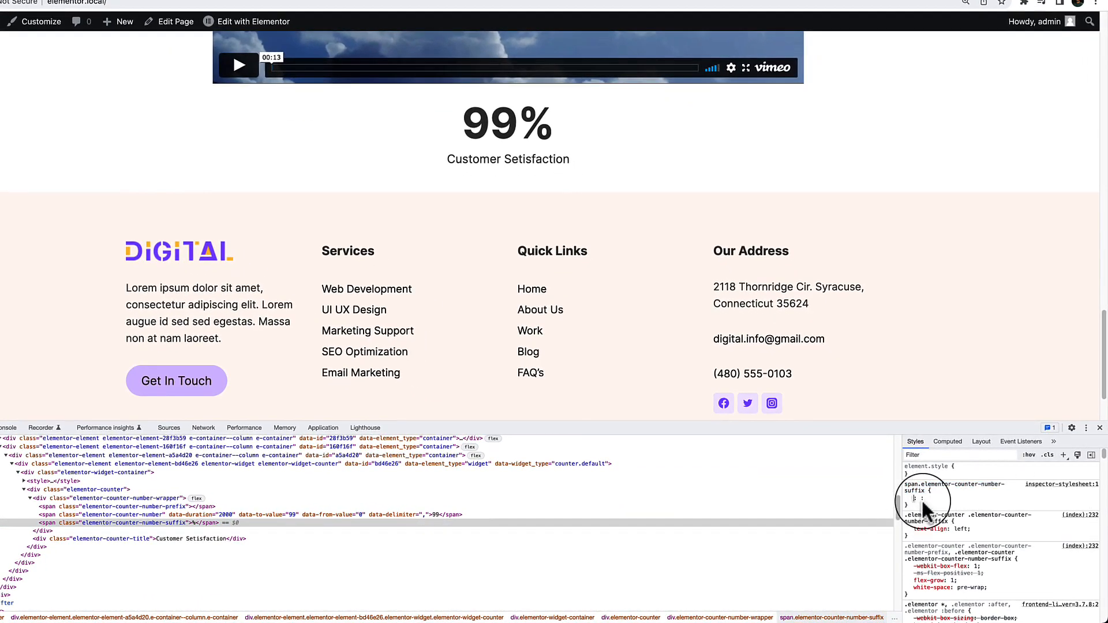
text(lor)
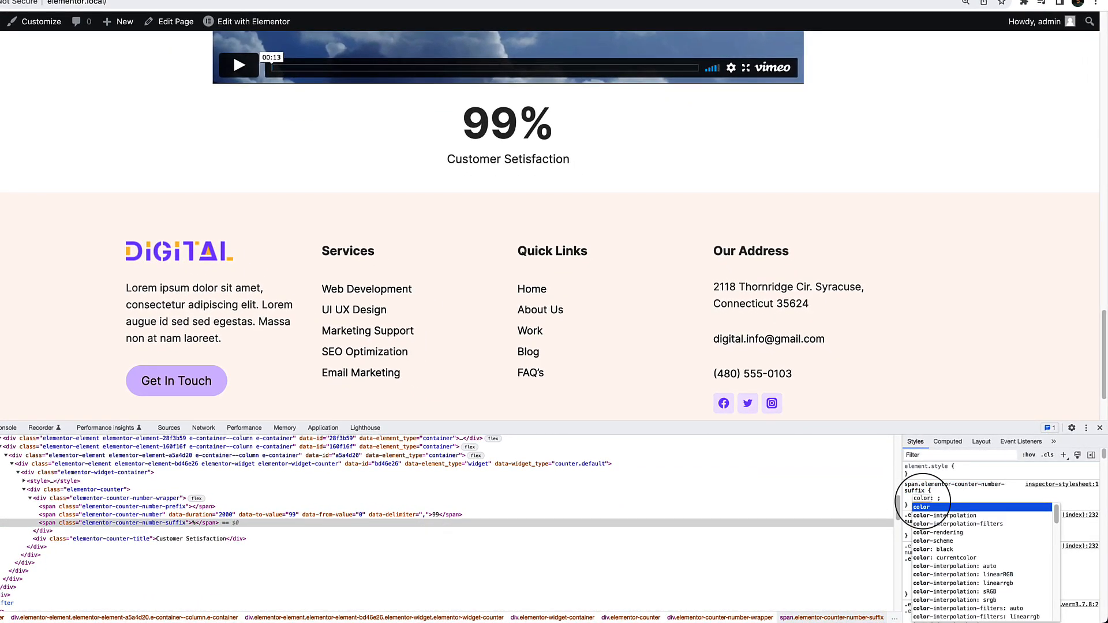
key(Tab)
text(#)
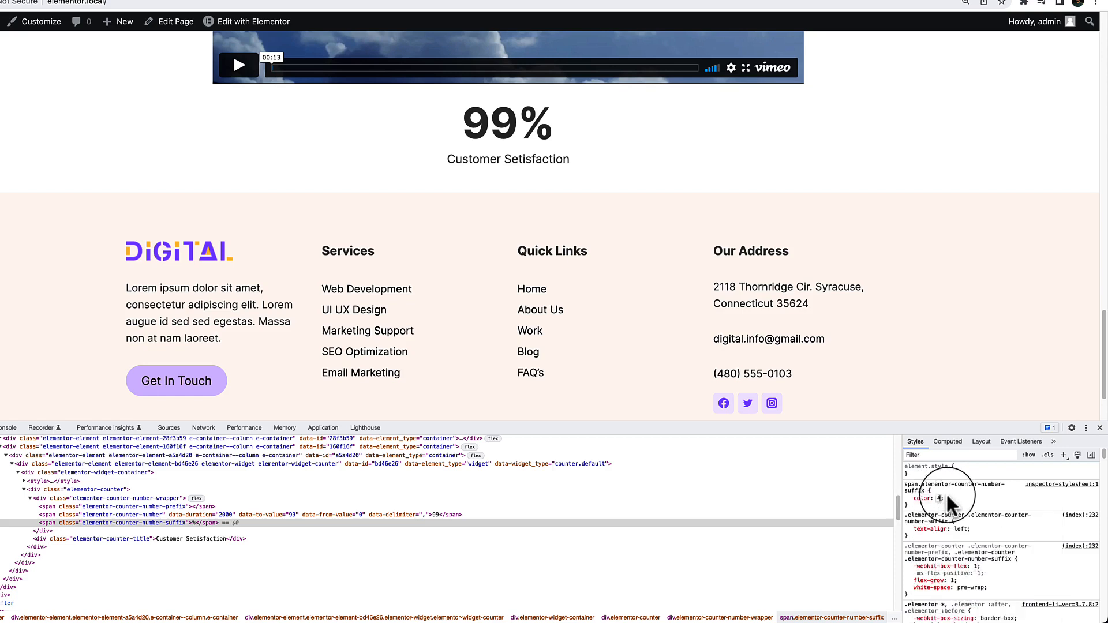
text(edred)
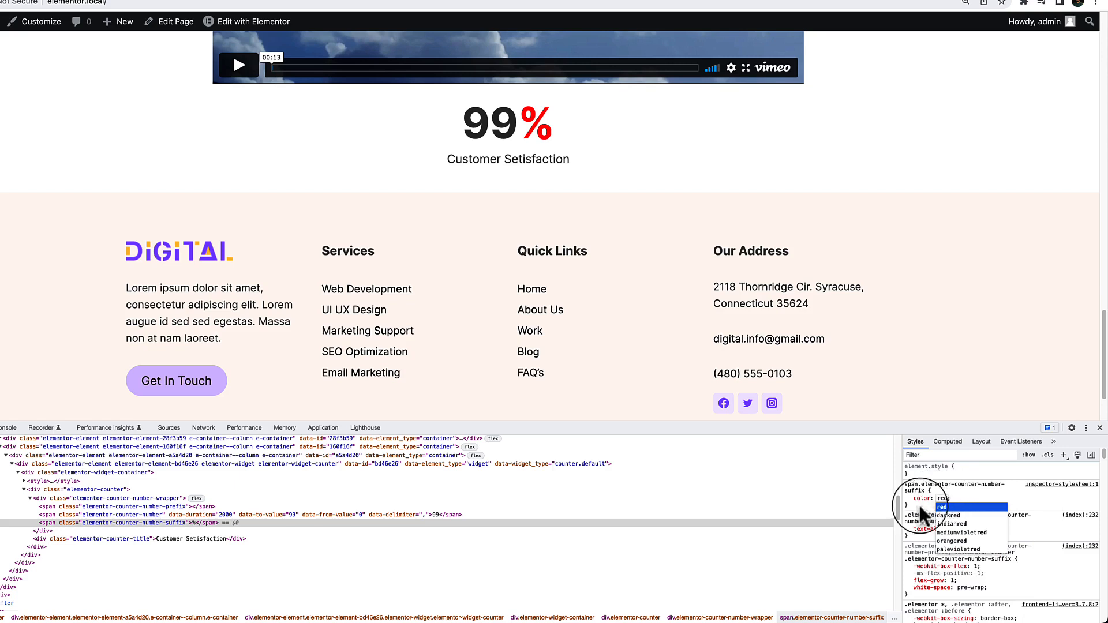
Copy the suffix style rule and paste it into the site's Additional CSS in the WordPress Customizer.
click(918, 505)
drag(912, 506, 904, 484)
key(super+c)
click(922, 501)
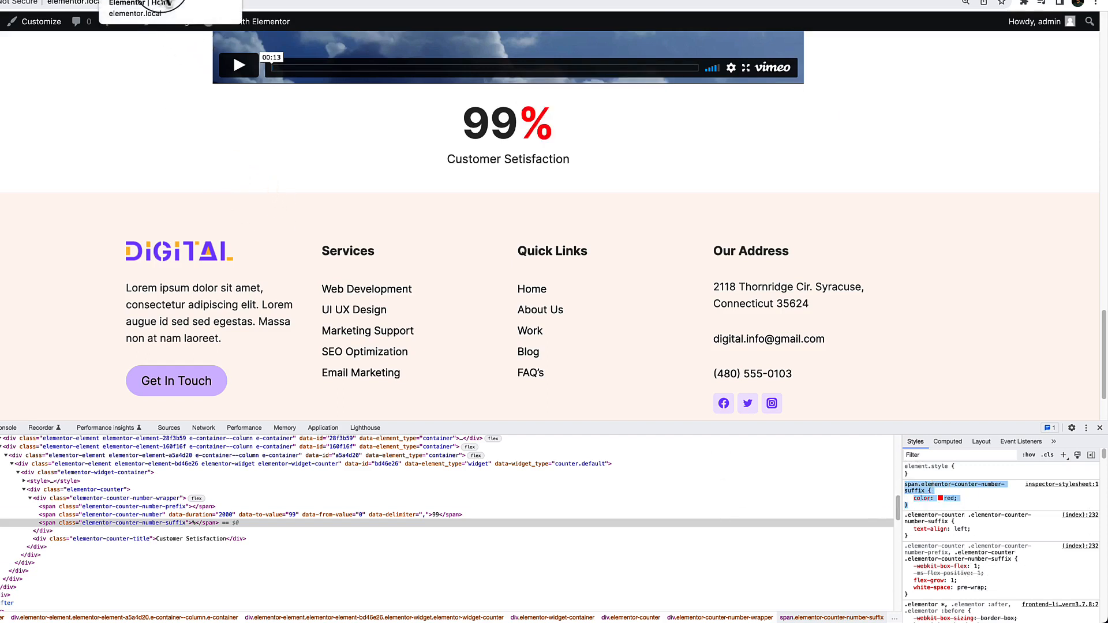
click(167, 3)
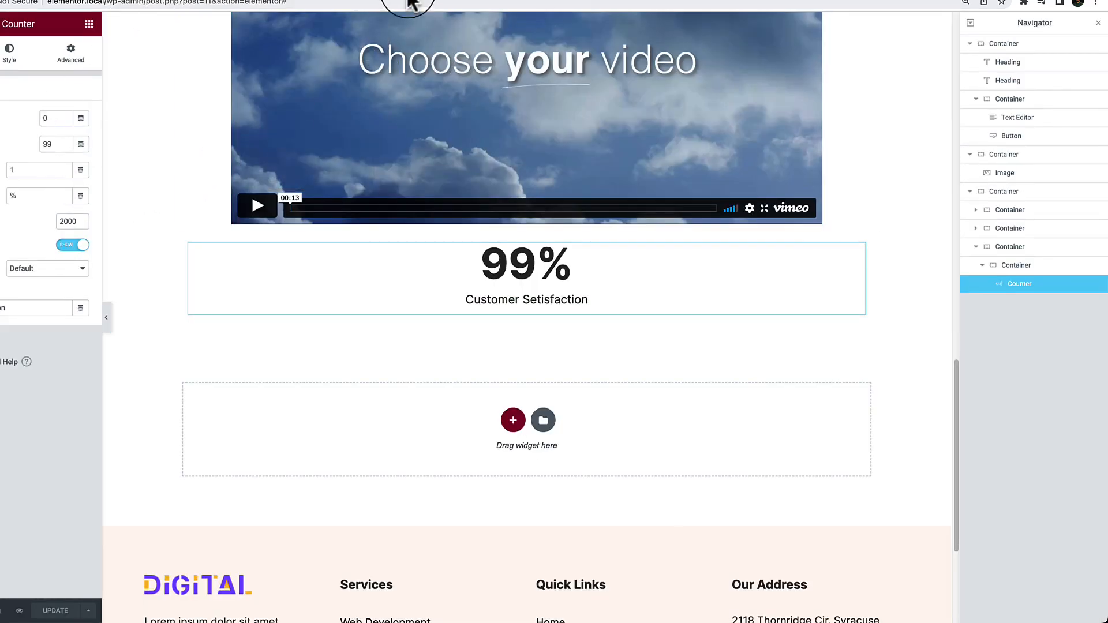
click(445, 3)
click(0, 74)
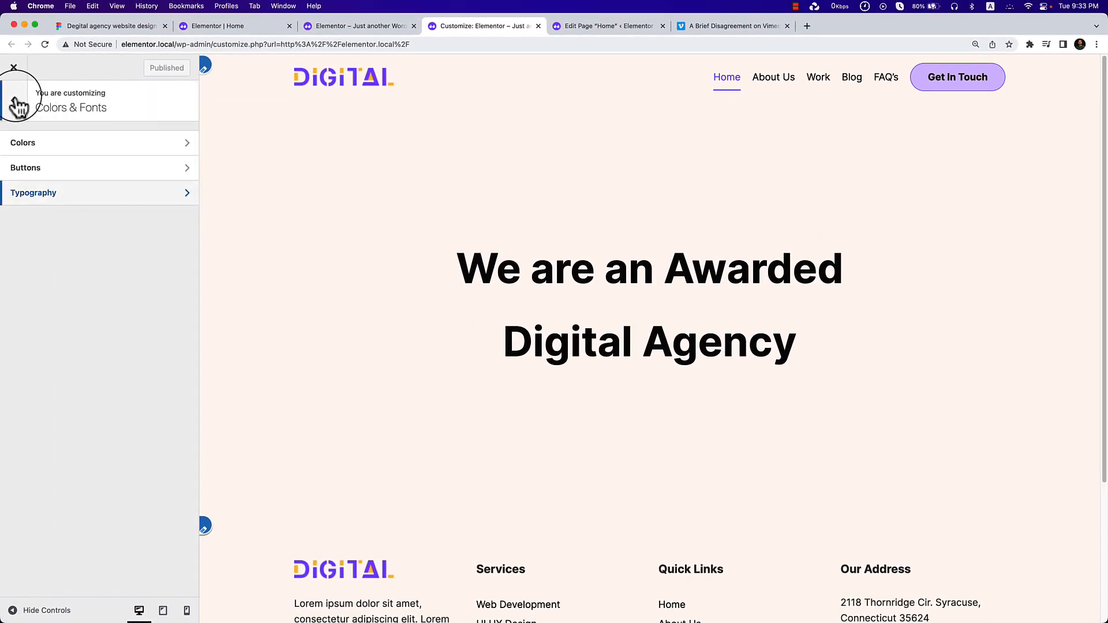
click(0, 74)
click(65, 443)
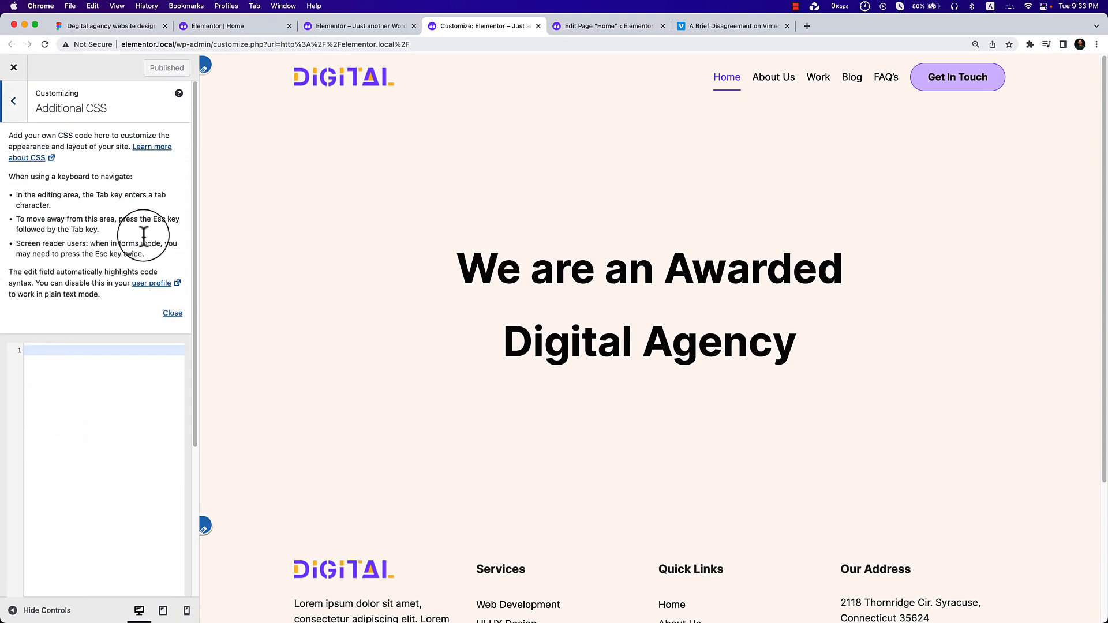
click(172, 313)
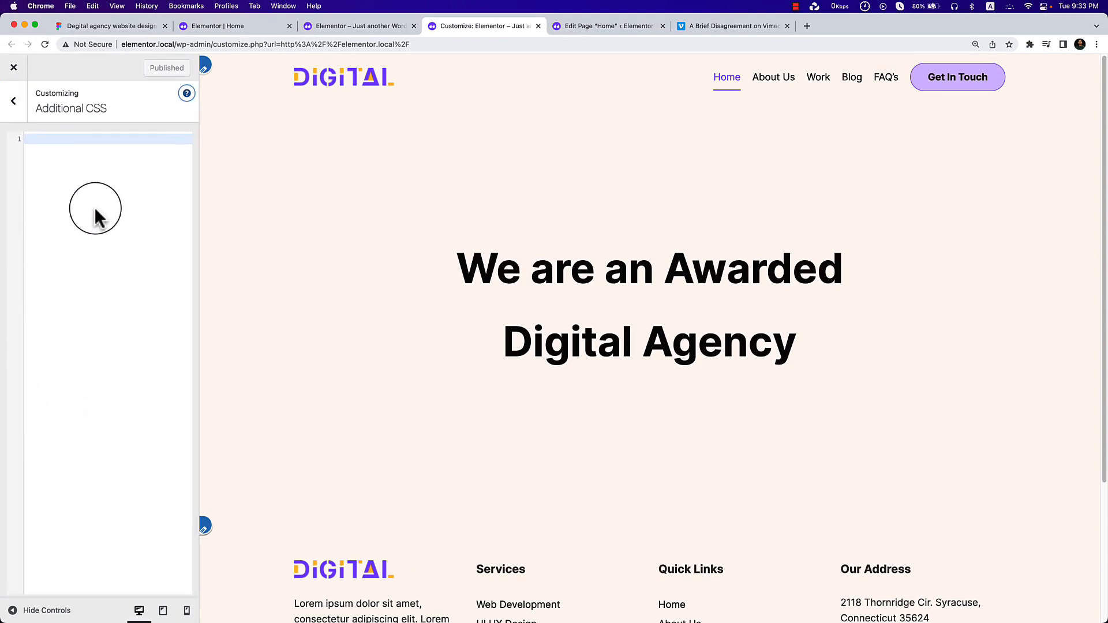
key(super+v)
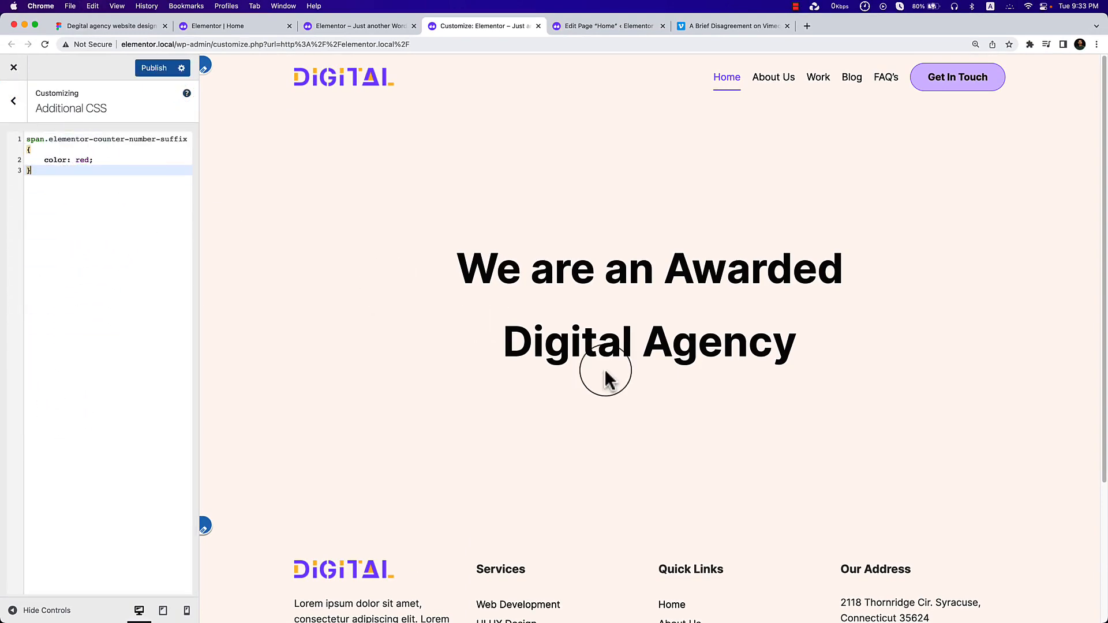
scroll(604, 374, down, 3)
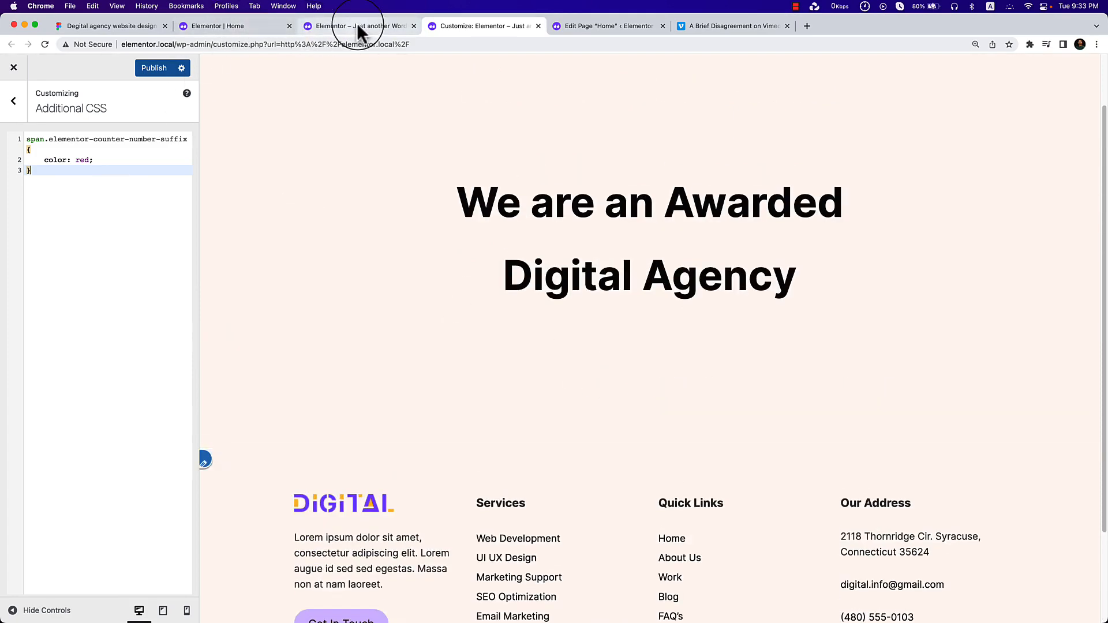
Switch to the Figma design and copy the fill hex code of the % character in the 99% number.
click(357, 25)
click(113, 41)
click(118, 29)
click(363, 372)
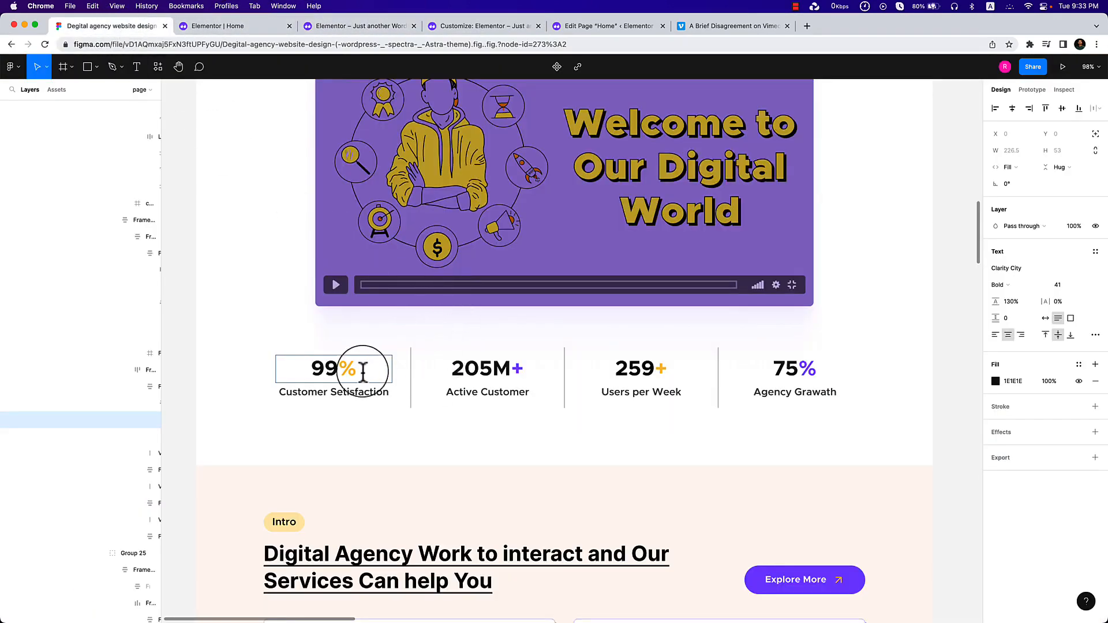
triple_click(347, 368)
double_click(348, 368)
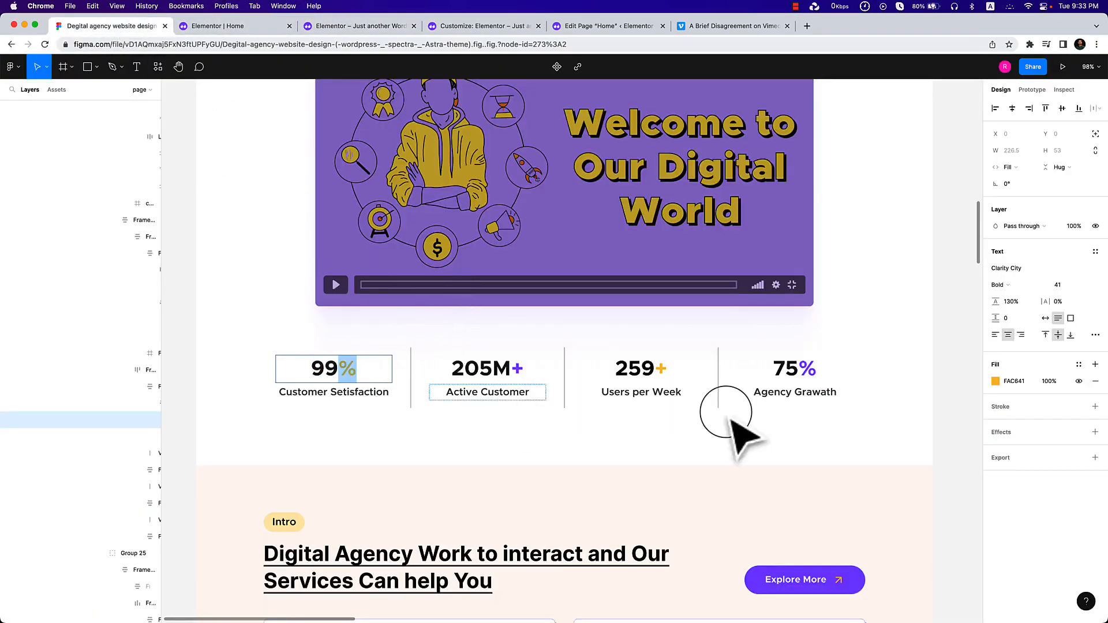
click(1014, 382)
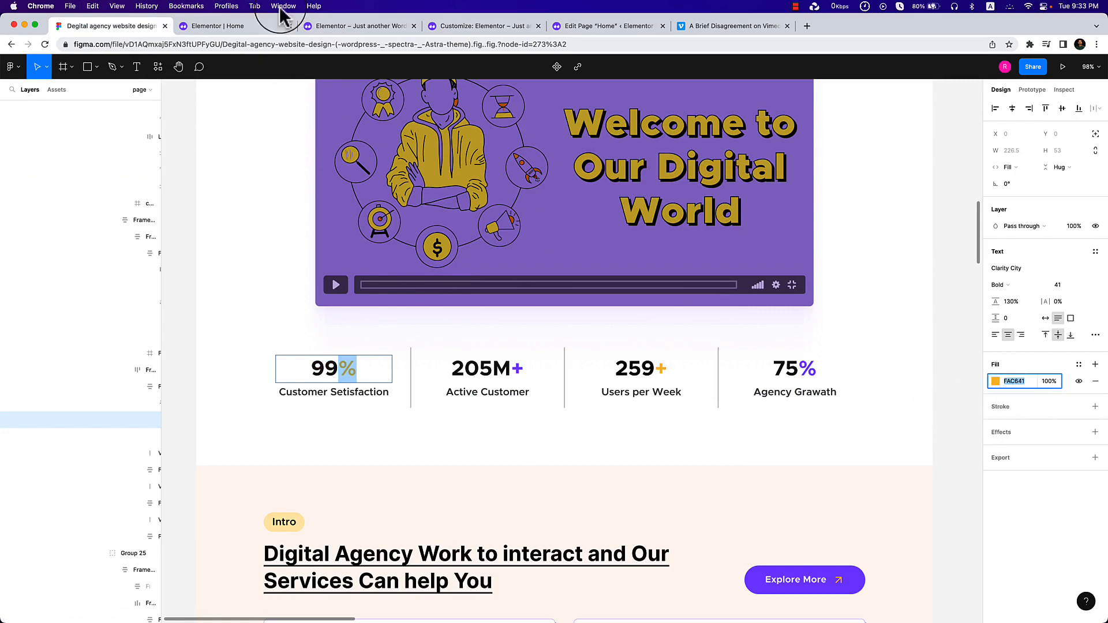
Return to the Customizer, change the suffix rule's color to #FAC641 in Additional CSS and publish the change.
click(371, 27)
click(447, 27)
click(8, 203)
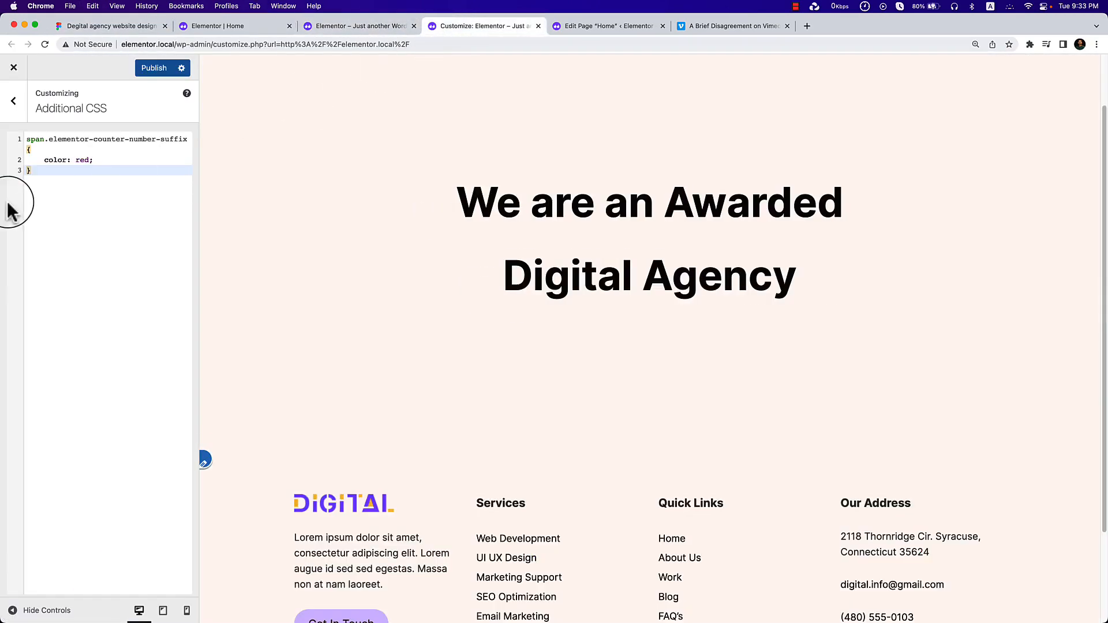
double_click(79, 161)
text(#)
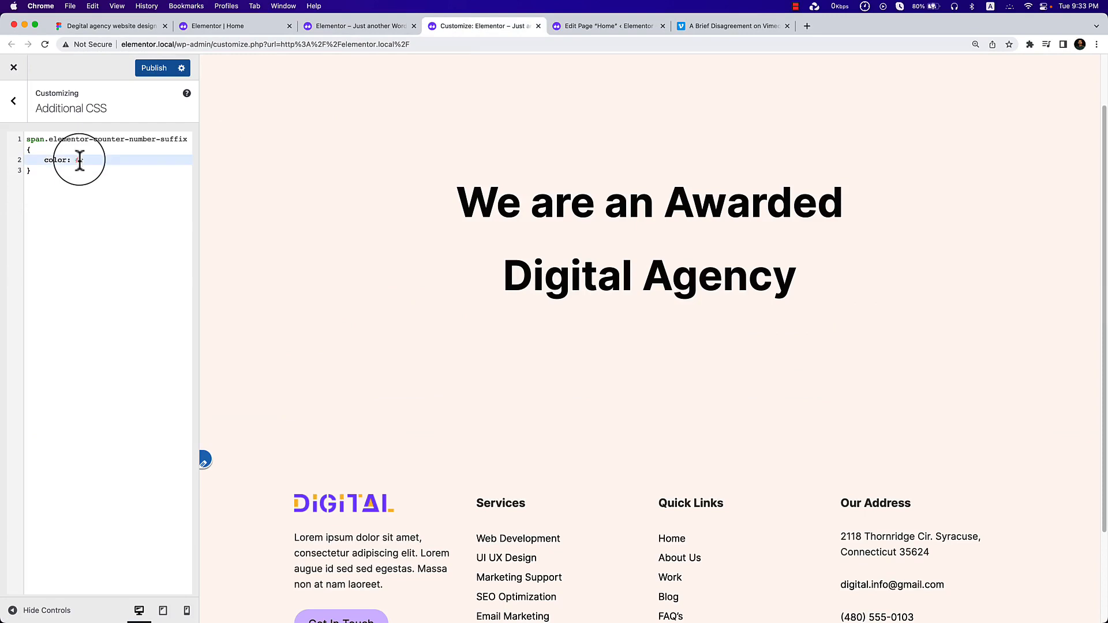
text(FAC641;)
click(99, 205)
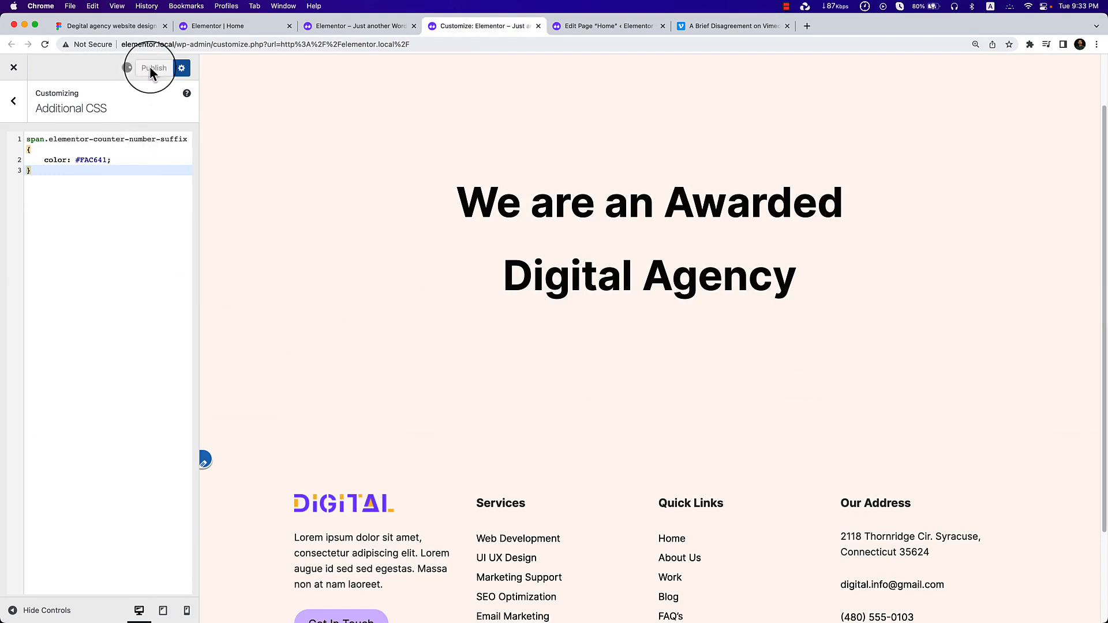
click(159, 145)
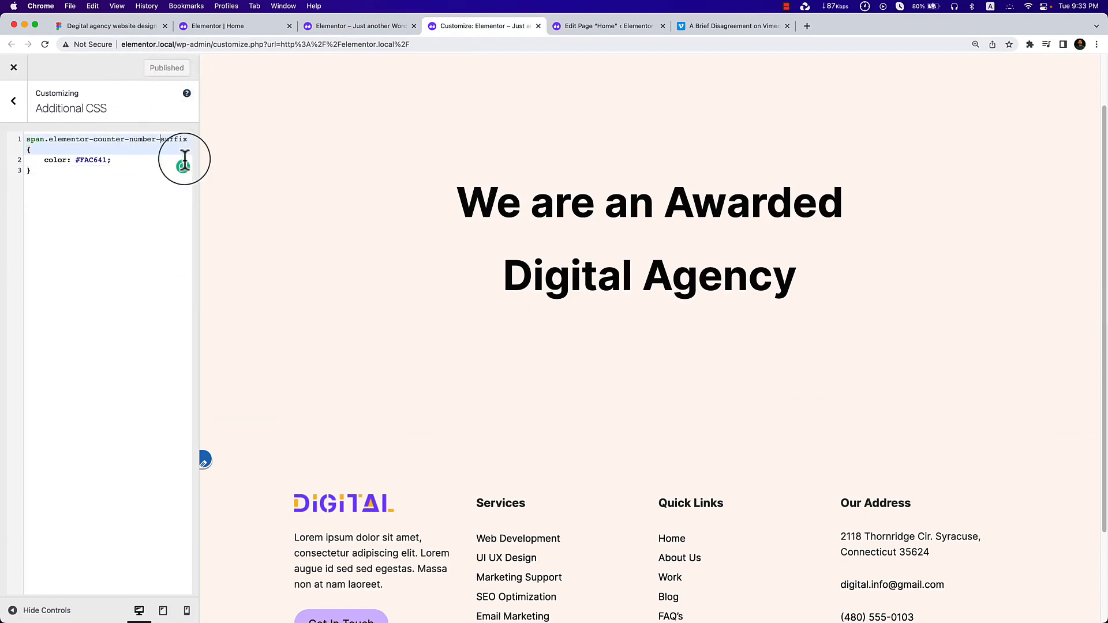
Return to the Elementor editor and give the Customer Setisfaction counter the CSS ID c-1.
click(253, 24)
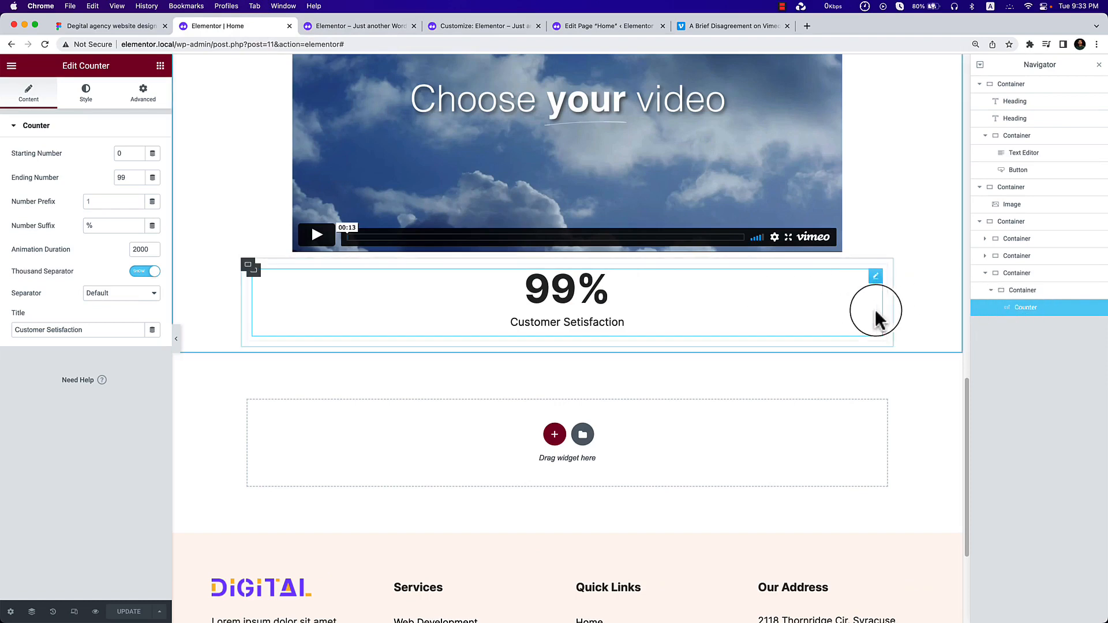
click(143, 91)
click(104, 437)
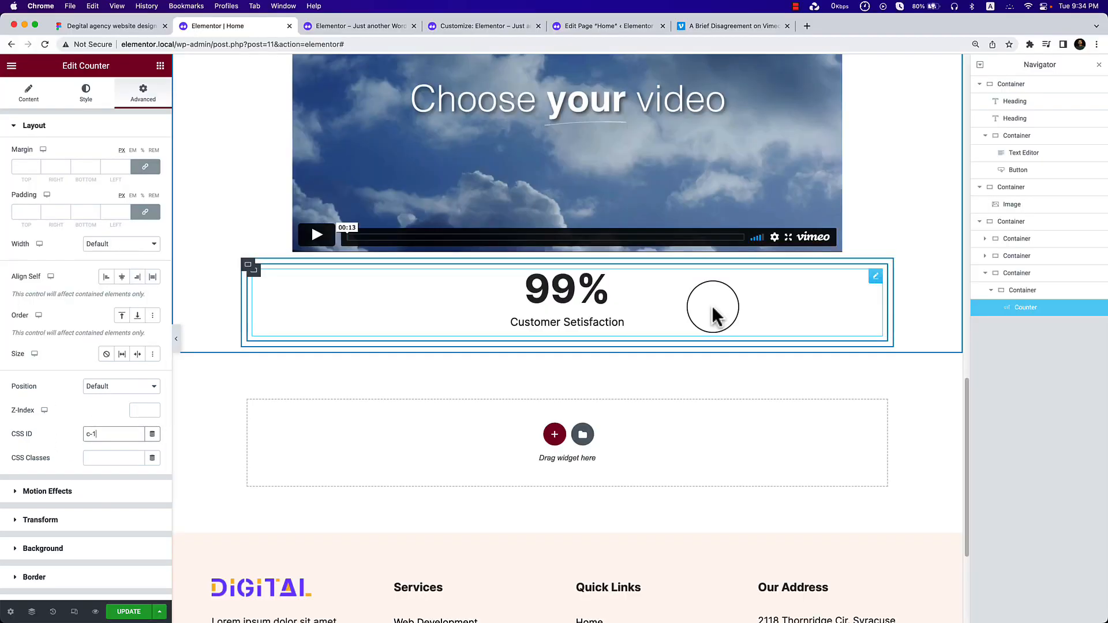
Set the counter title's typography size to 20 px.
click(88, 95)
click(91, 237)
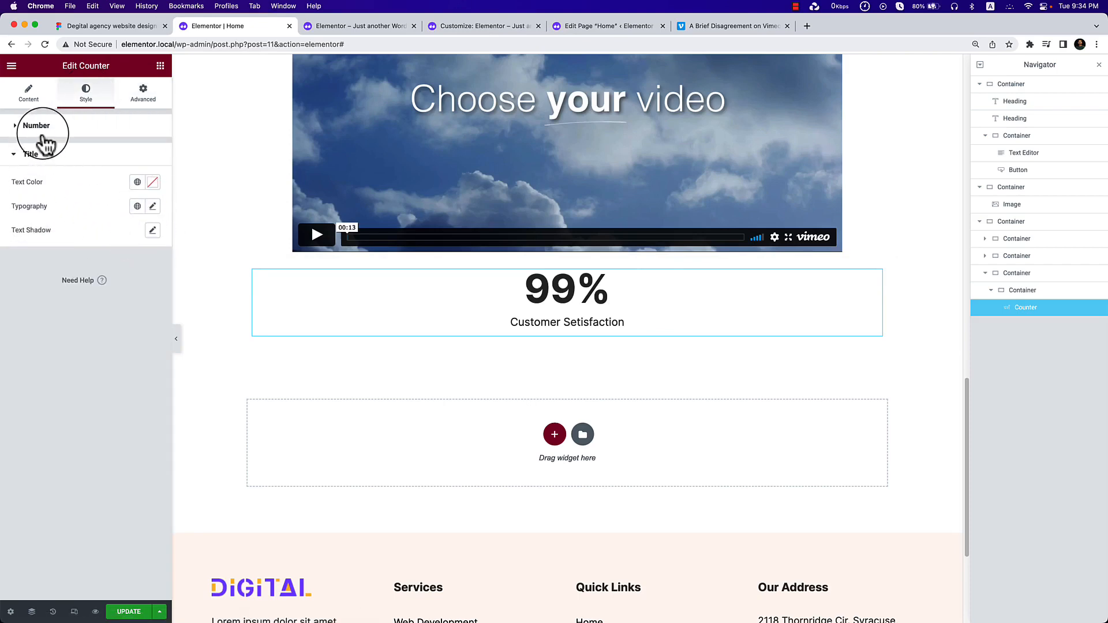
click(152, 206)
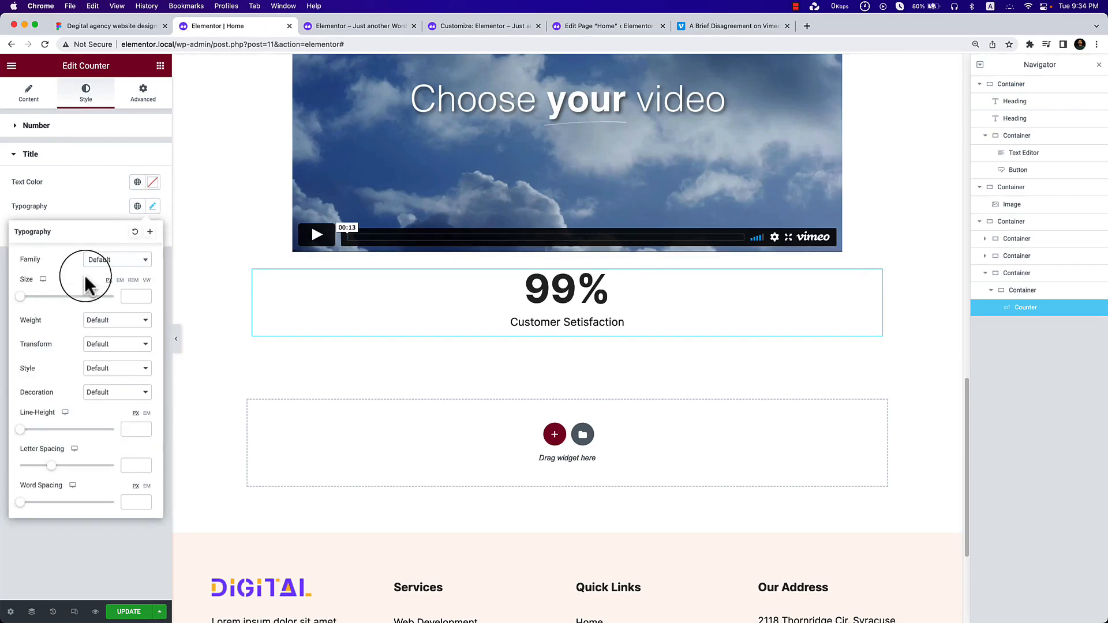
click(104, 259)
click(82, 284)
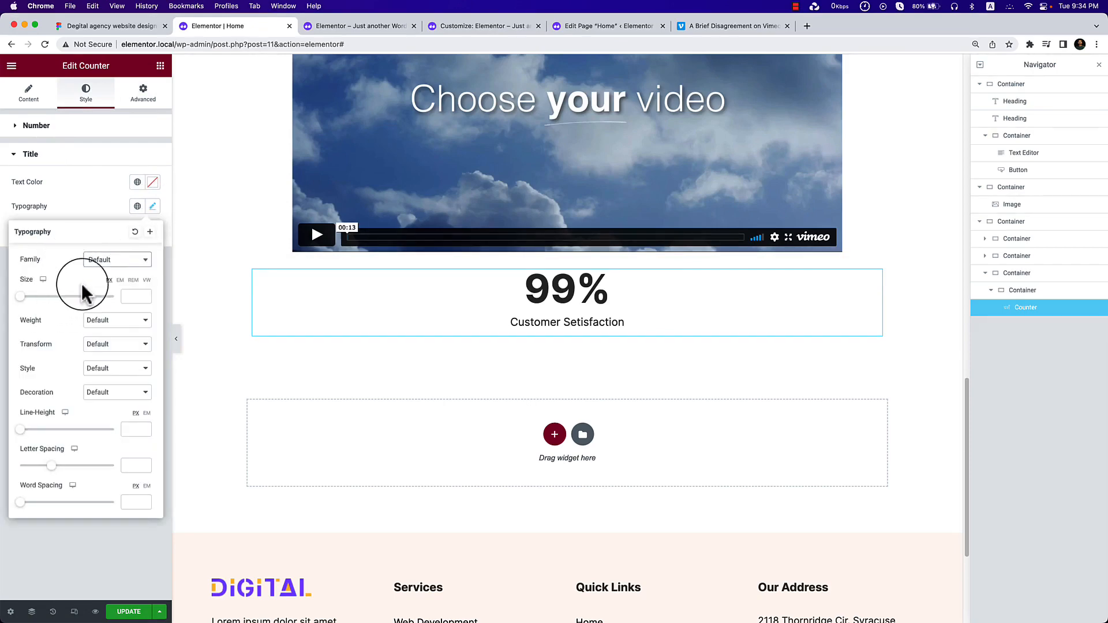
click(136, 297)
text(41)
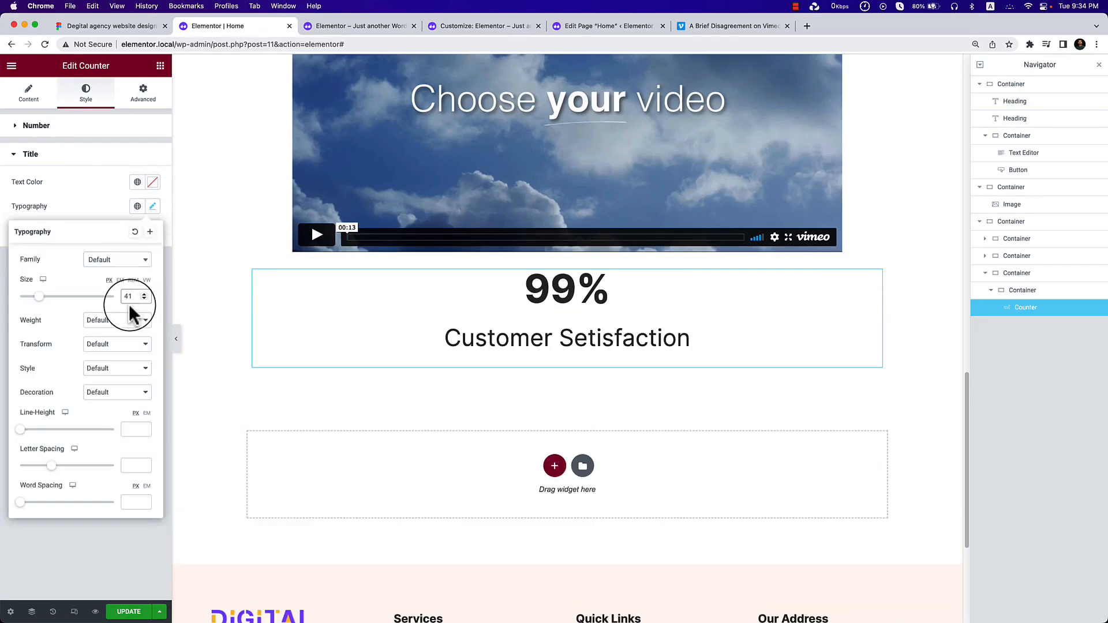
key(Up)
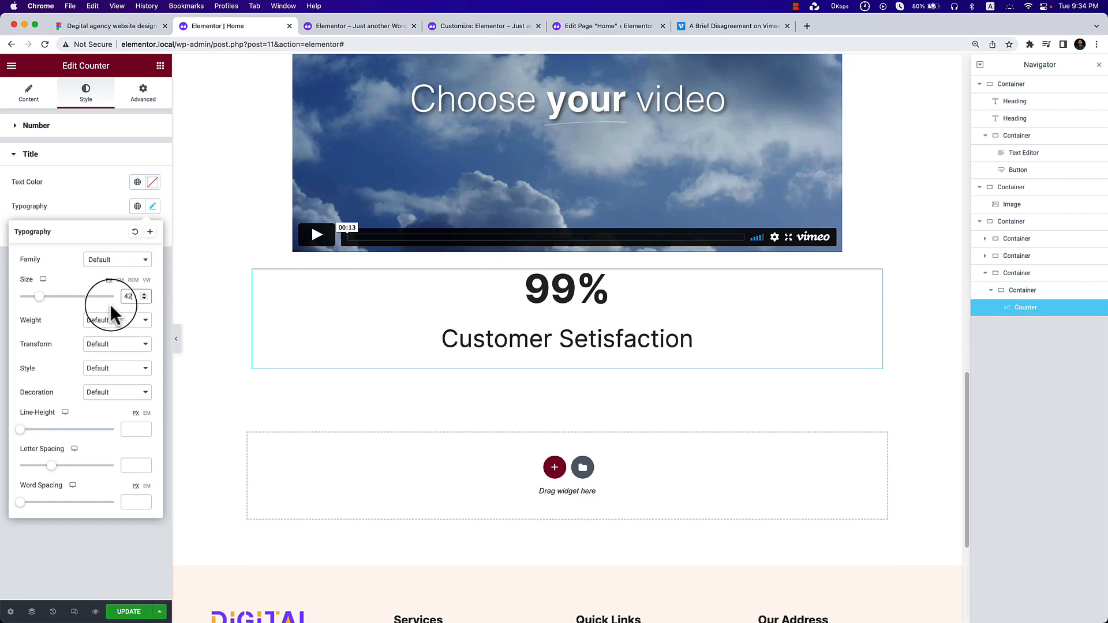
key(BackSpace)
key(BackSpace)
text(20)
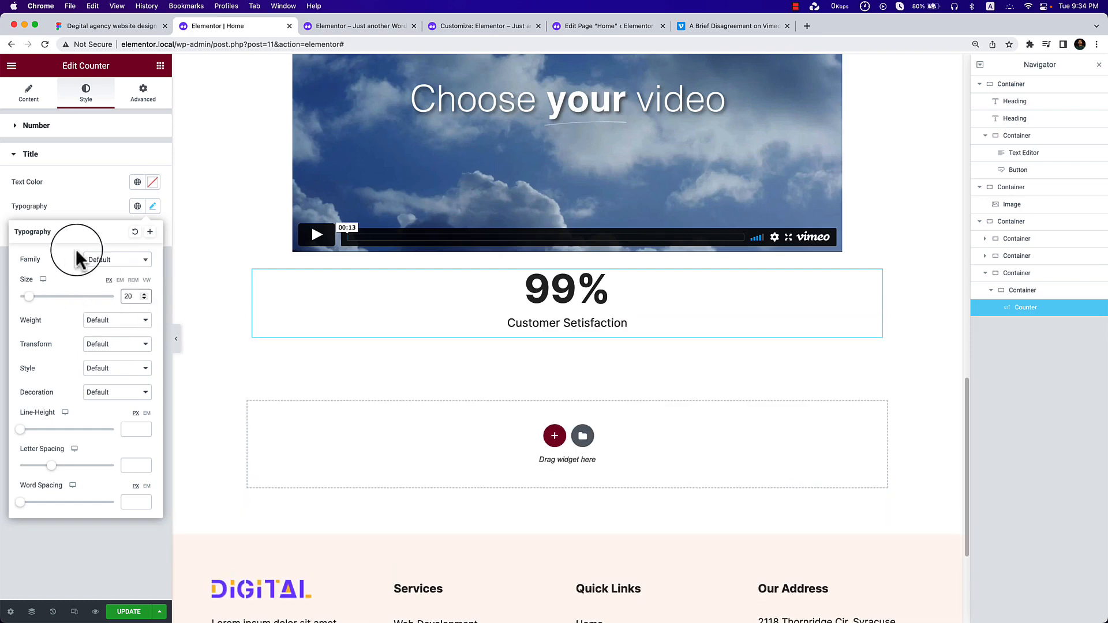
click(69, 209)
Set the counter number's typography size to 41 px.
click(71, 130)
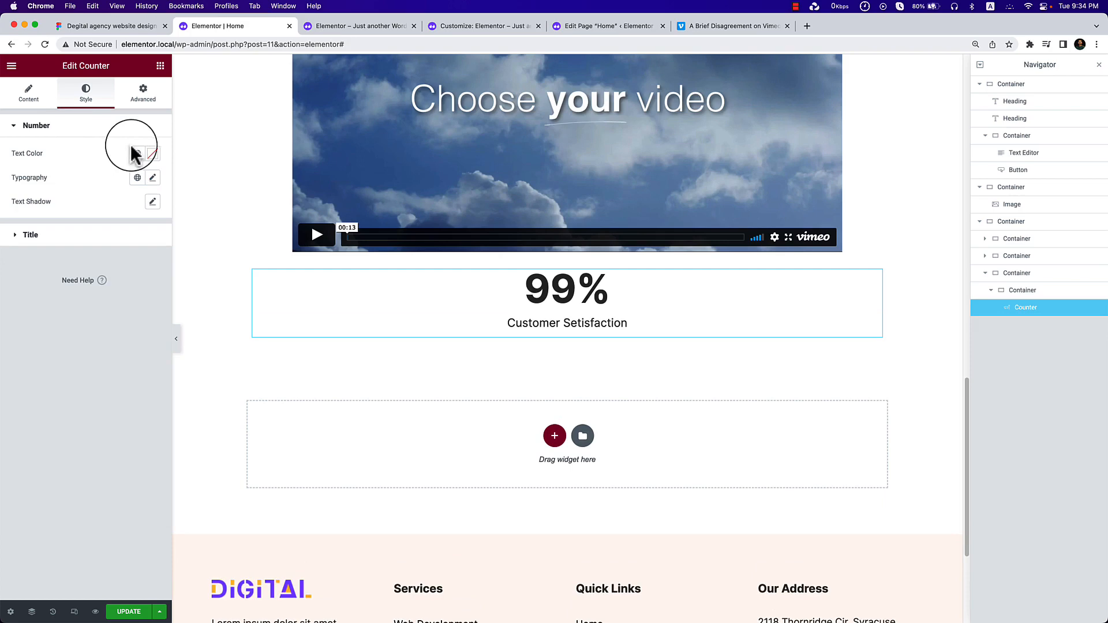
click(153, 179)
text(41)
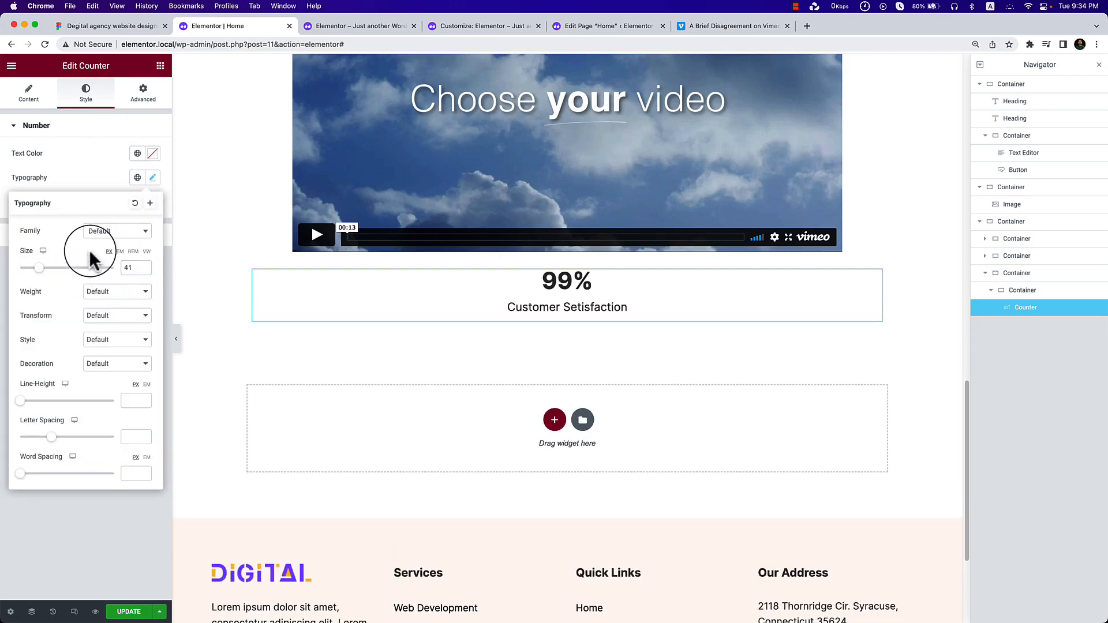
click(92, 176)
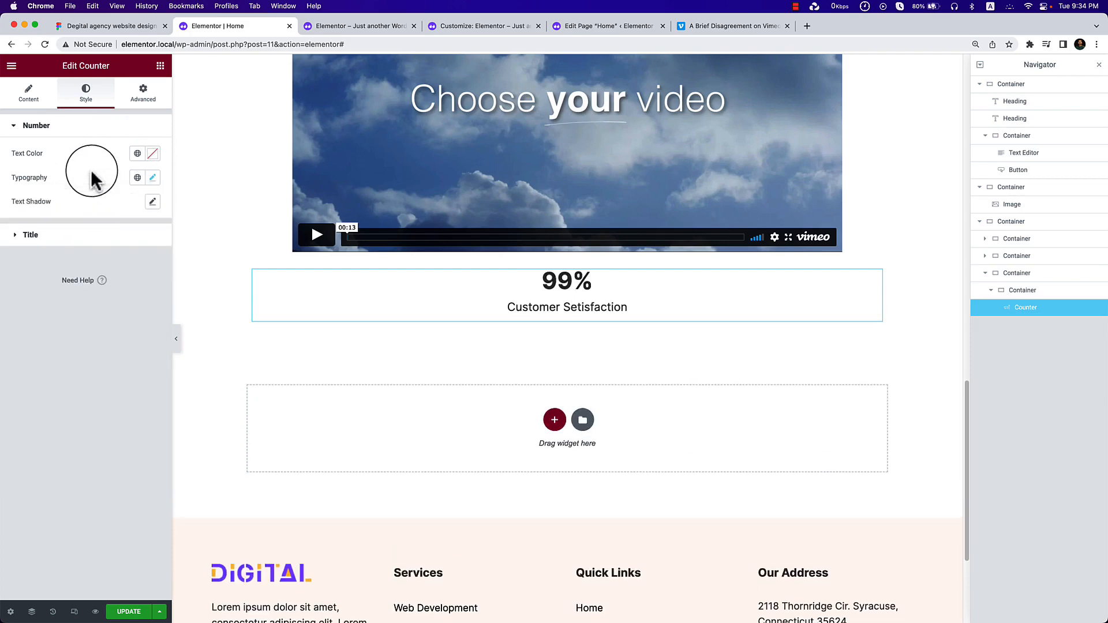
Compare with the Figma statistics row, then move the counter out of its nested container and delete the emptied container.
click(115, 26)
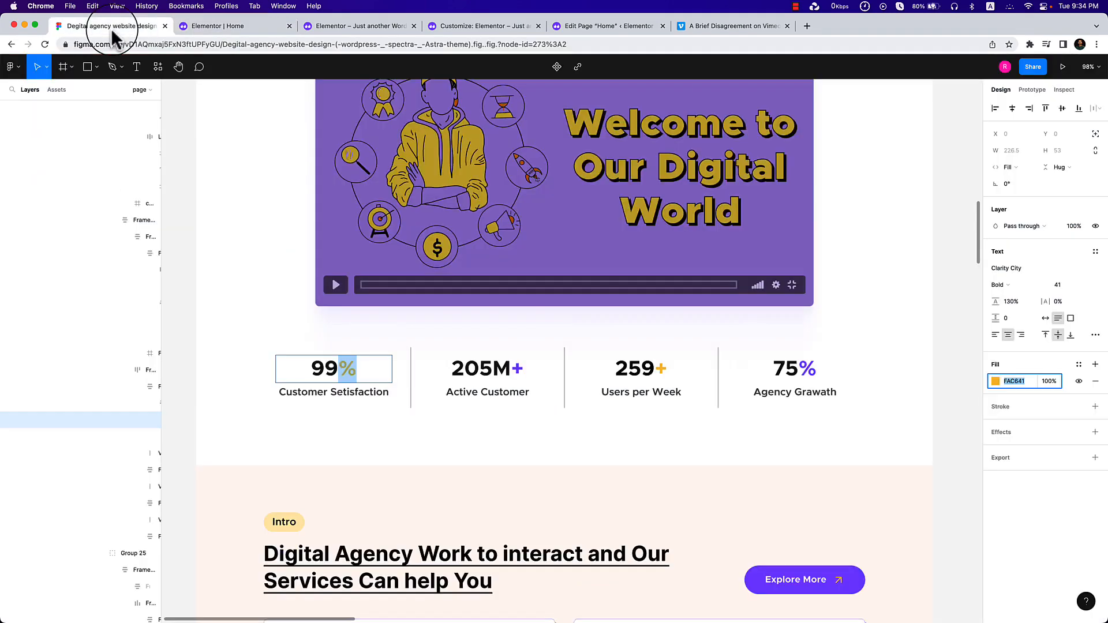
click(239, 30)
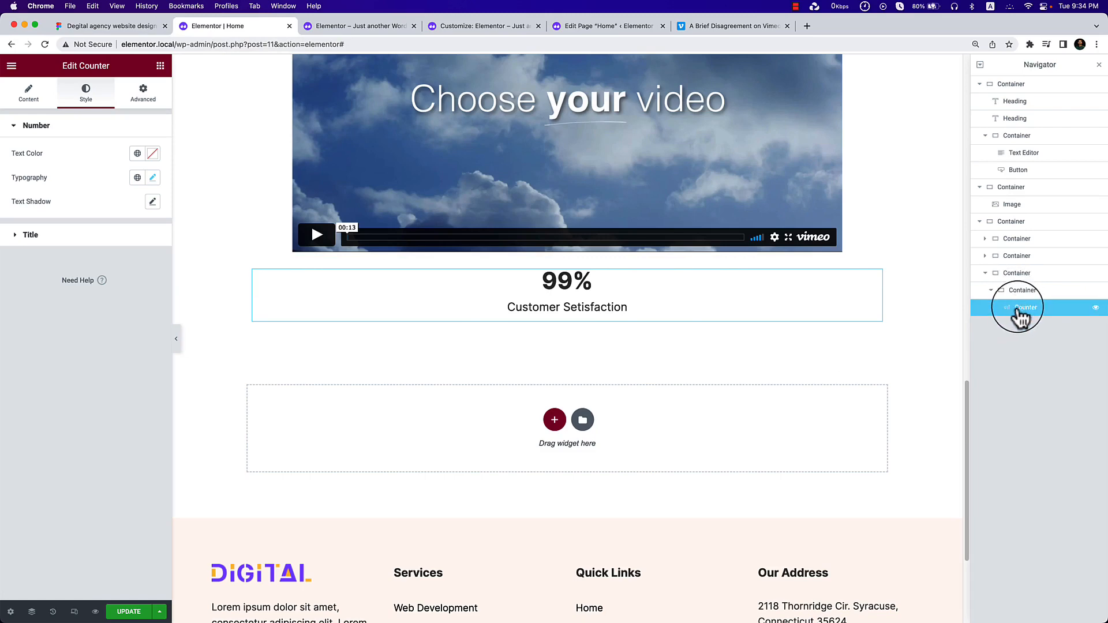
drag(1019, 314, 1026, 289)
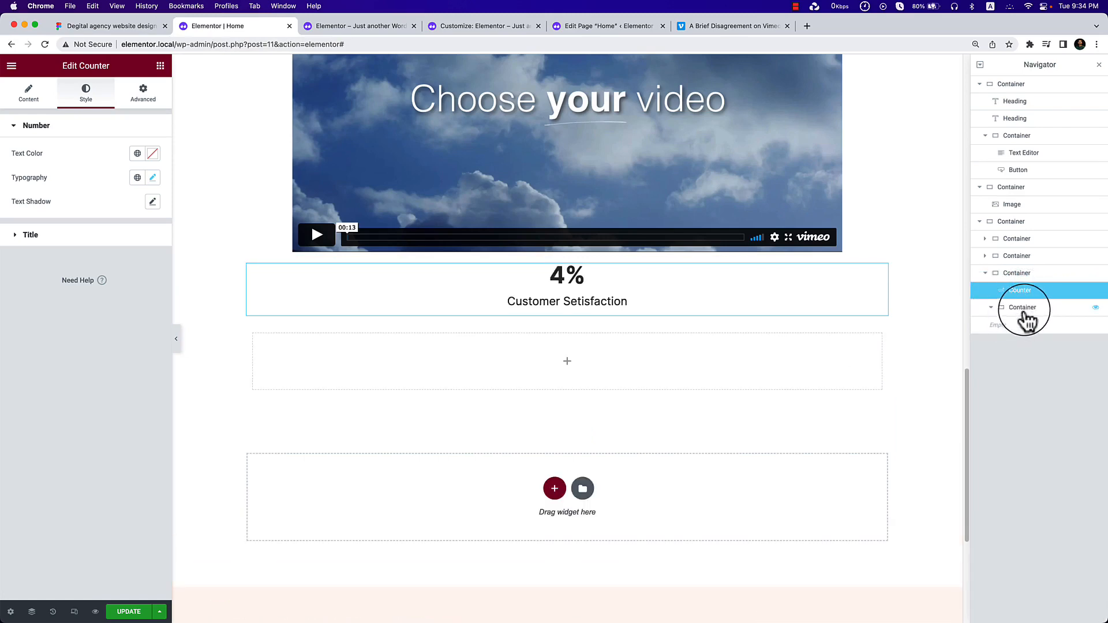
click(1024, 309)
right_click(1025, 311)
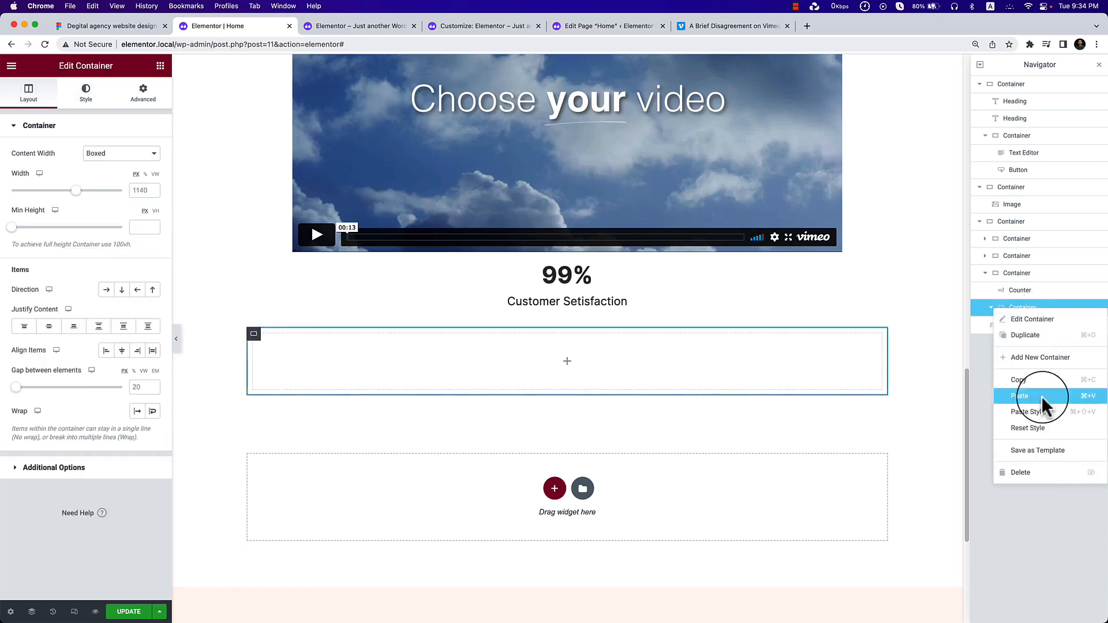
click(1041, 473)
click(1012, 278)
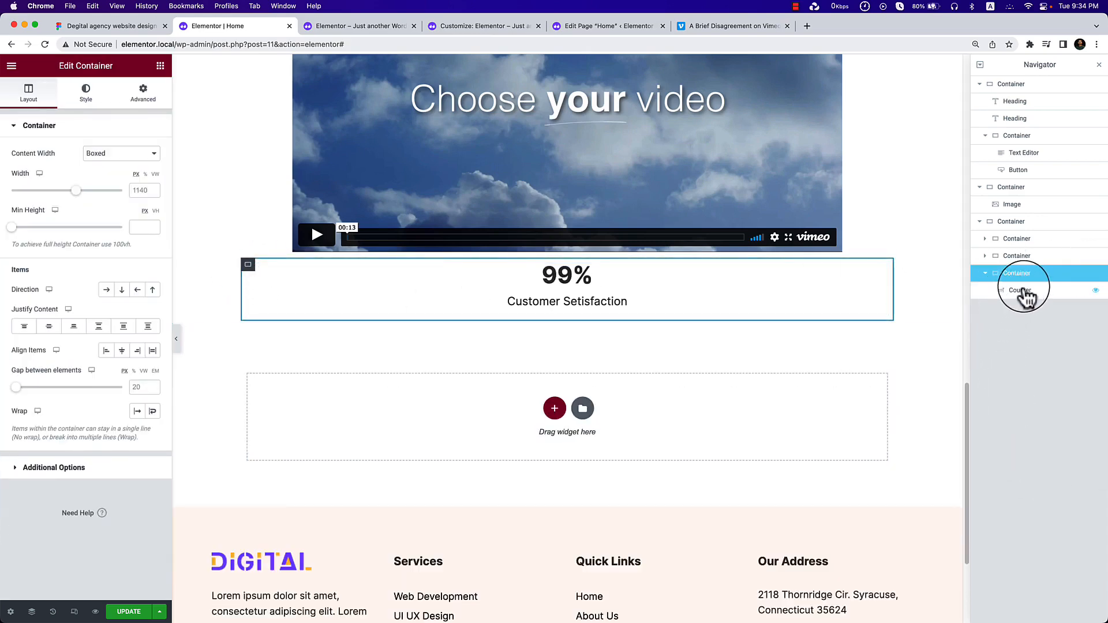
Duplicate the Customer Setisfaction counter three times within the same container.
right_click(685, 312)
click(715, 326)
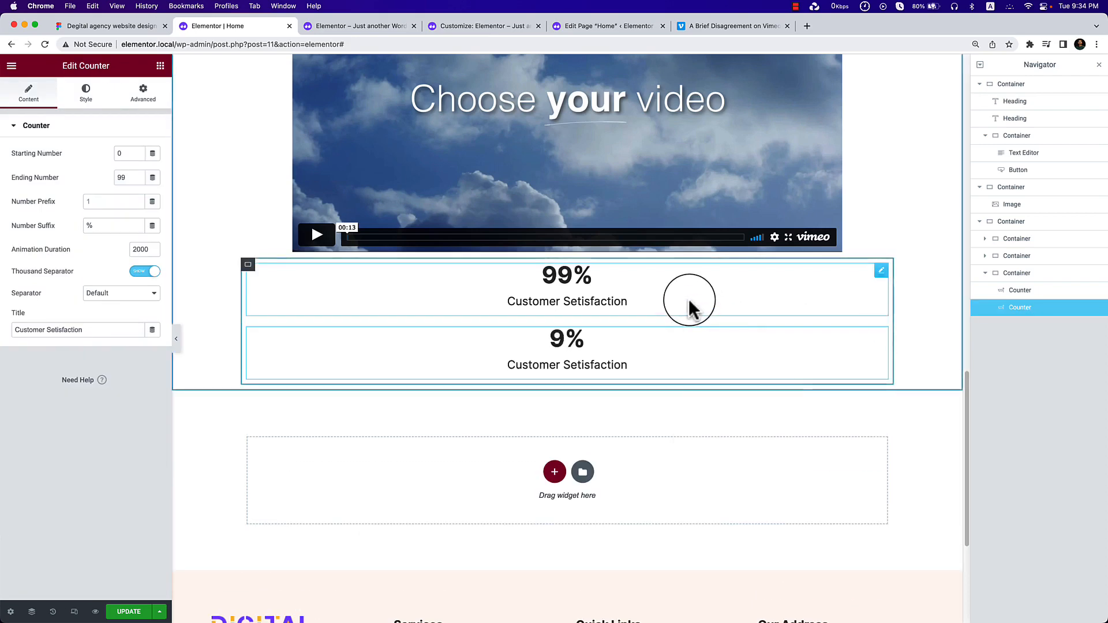
right_click(690, 302)
click(713, 329)
right_click(698, 294)
click(716, 327)
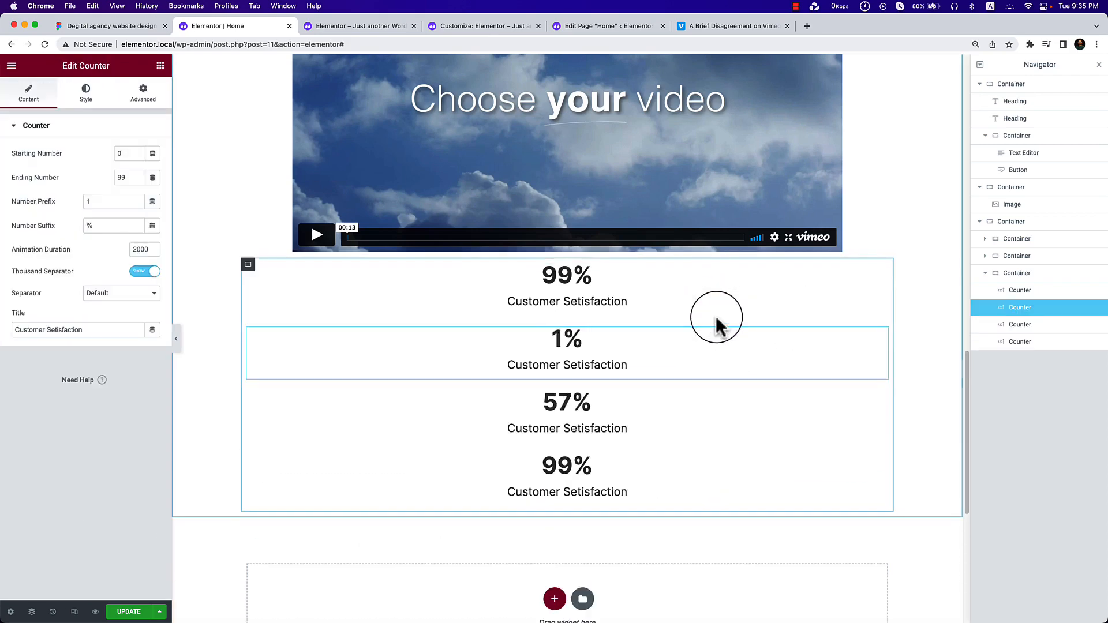
Arrange the counters' container in a horizontal row and center its items with Justify Content.
click(1056, 275)
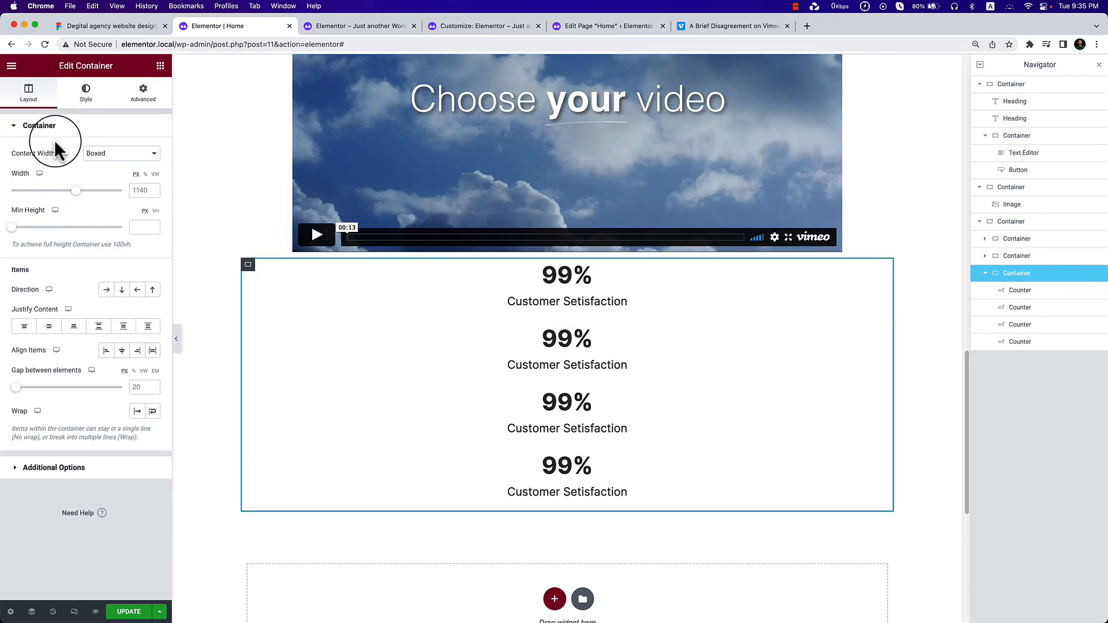
click(107, 291)
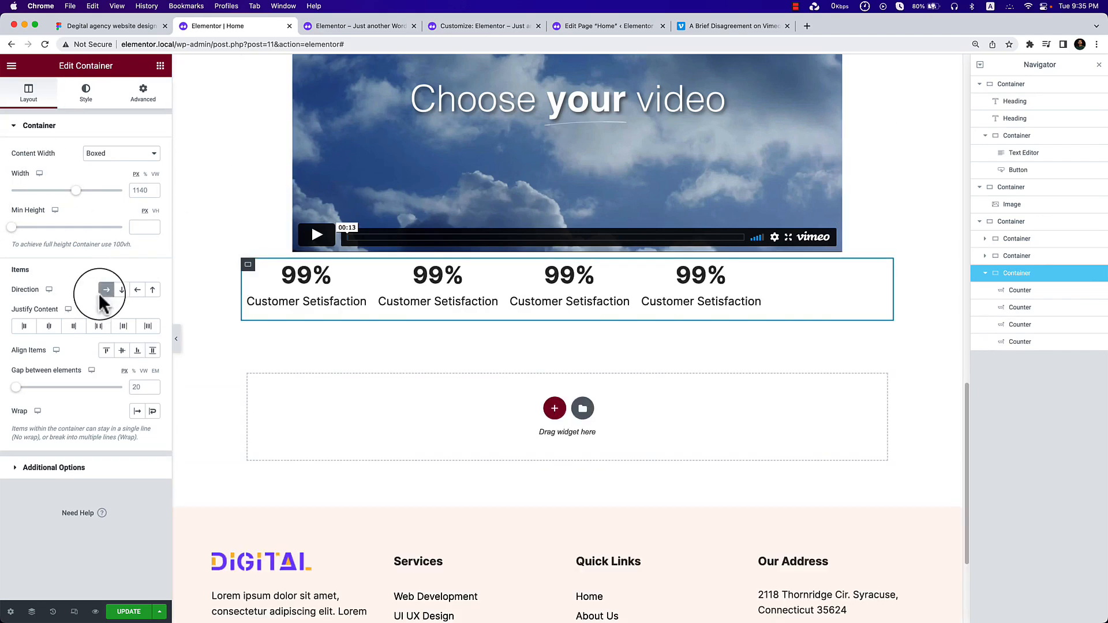
click(50, 326)
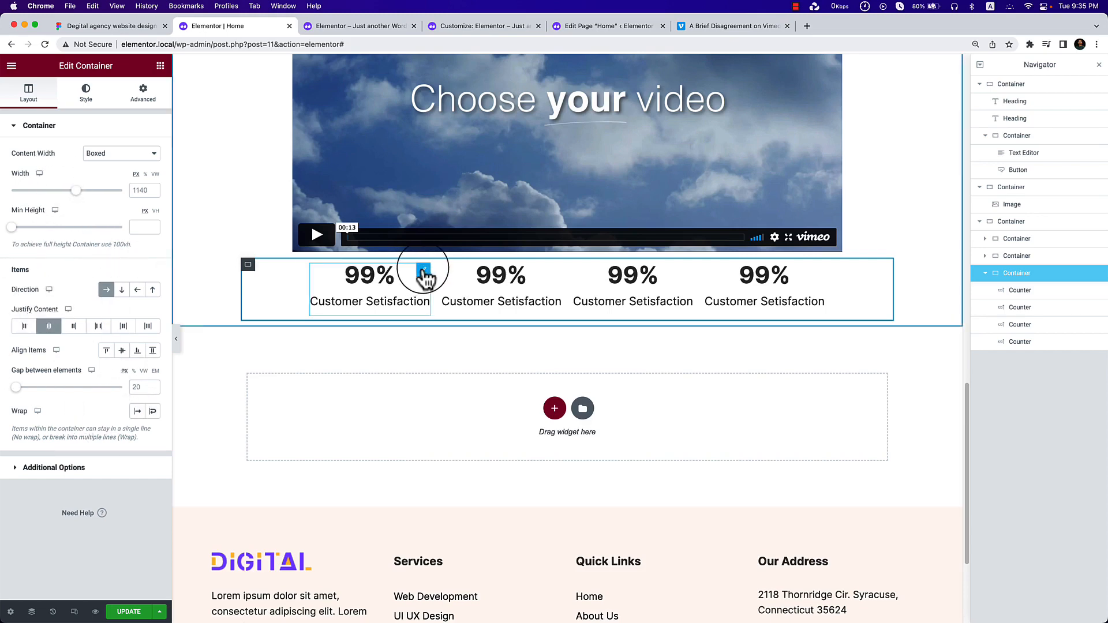
Try a solid border on the first counter, 1 px wide on its right side and 0 on the other sides.
click(423, 271)
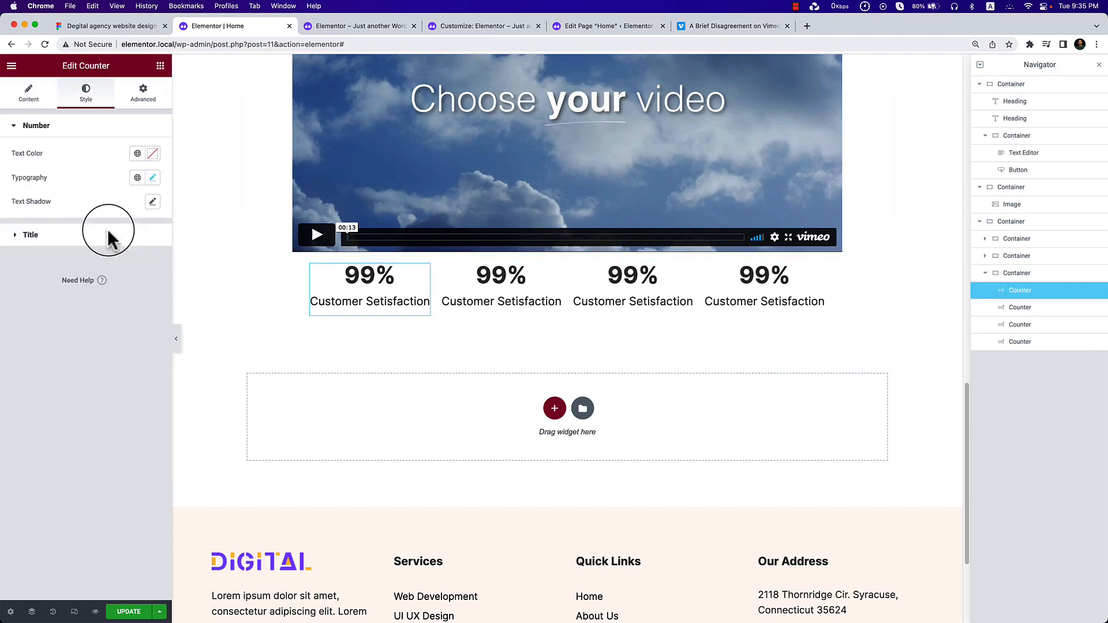
click(145, 98)
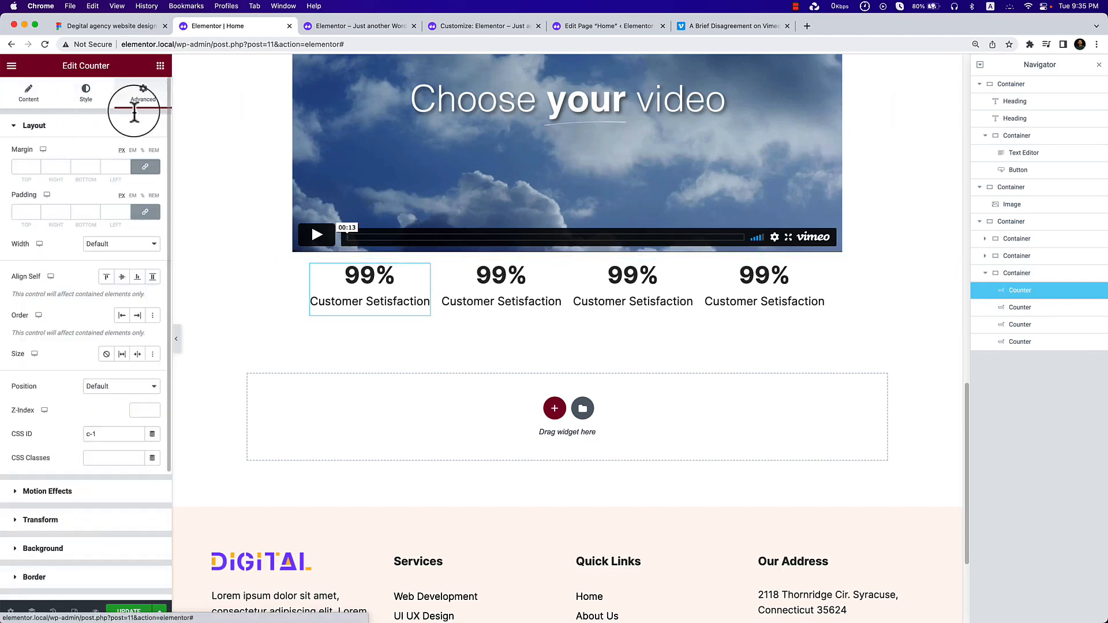
click(40, 578)
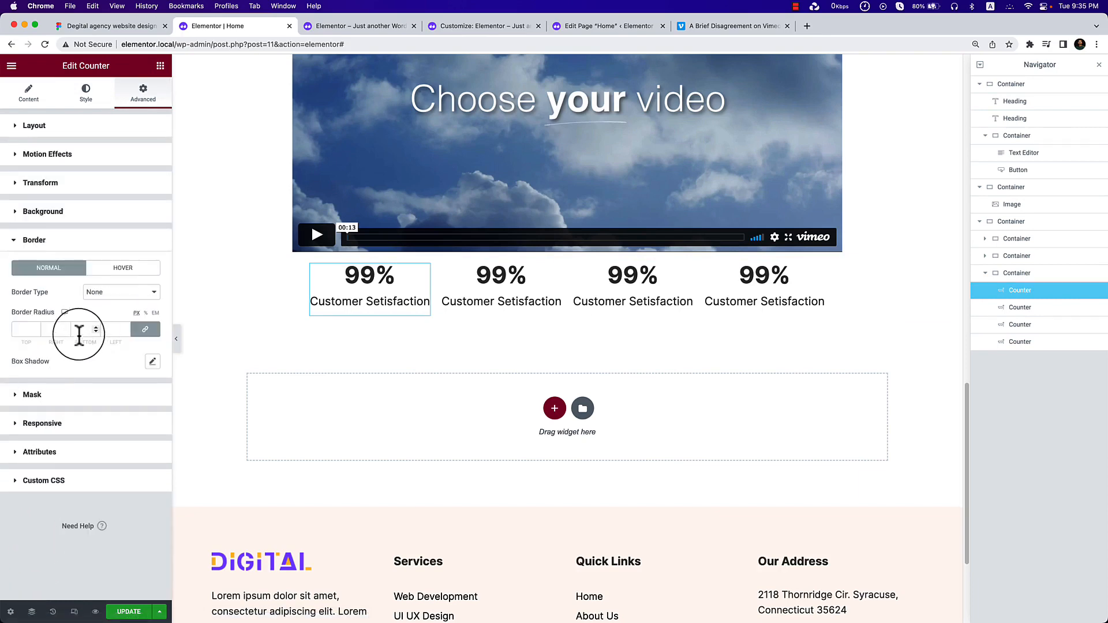
click(121, 305)
click(107, 311)
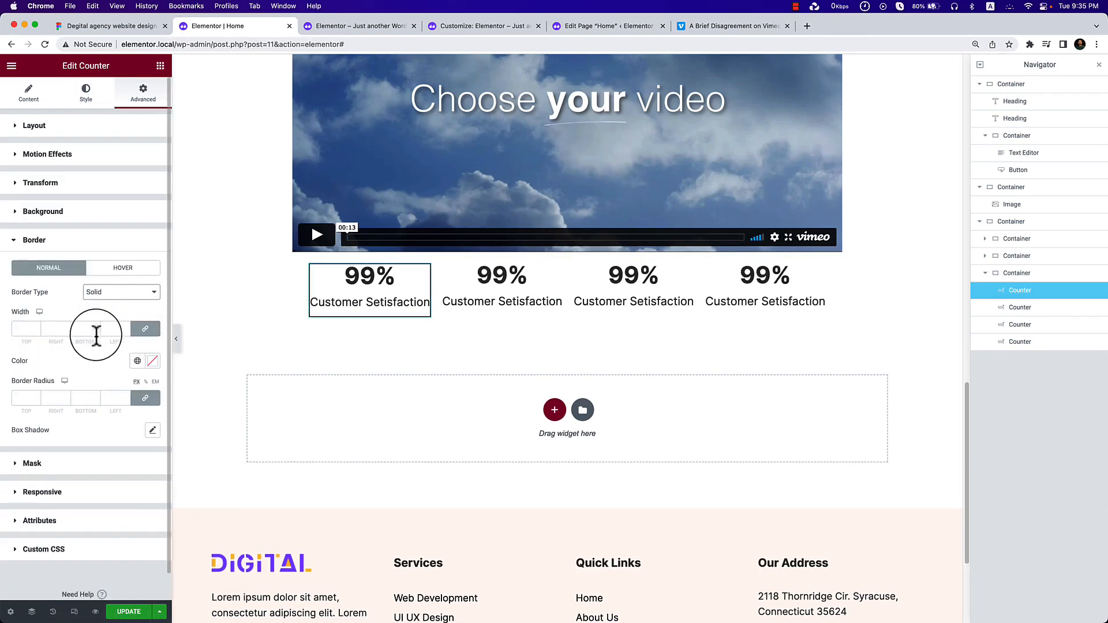
click(137, 334)
double_click(86, 328)
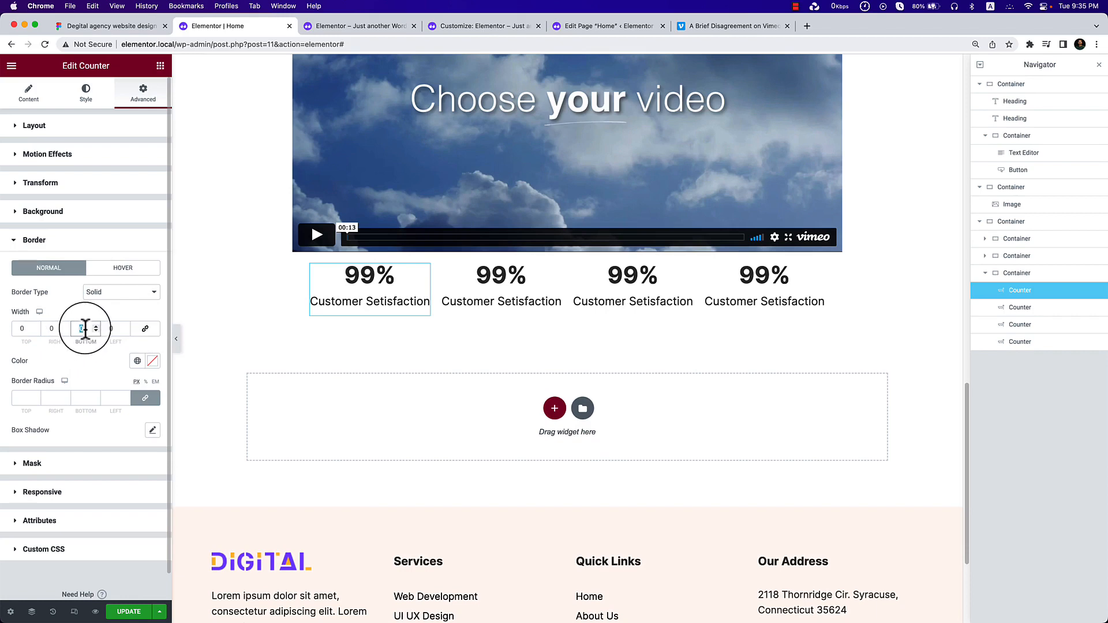
text(1)
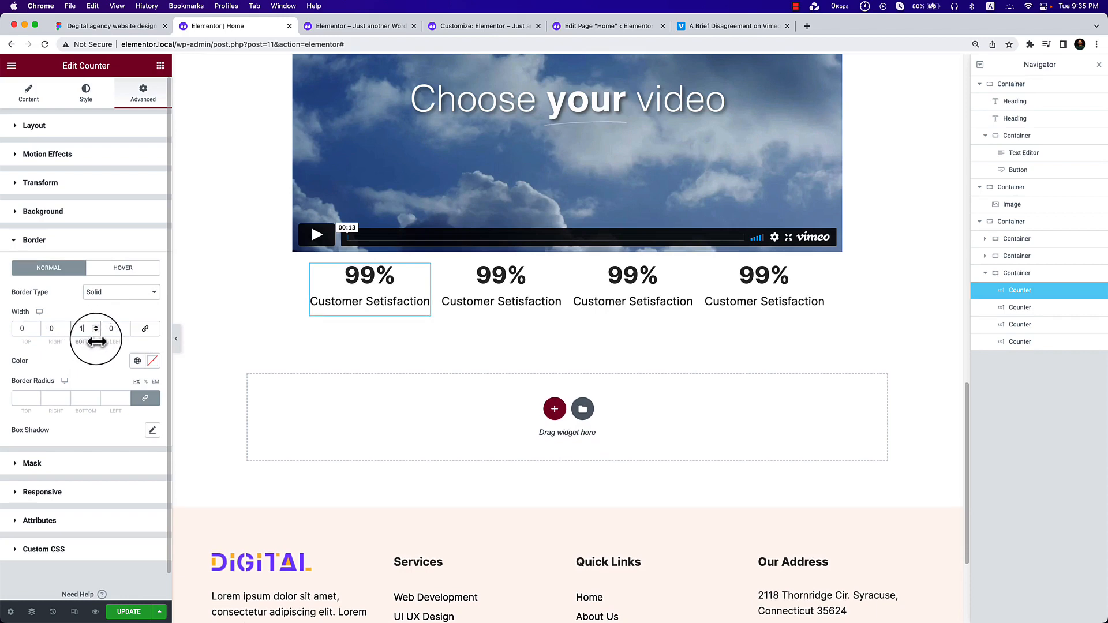
key(BackSpace)
text(0)
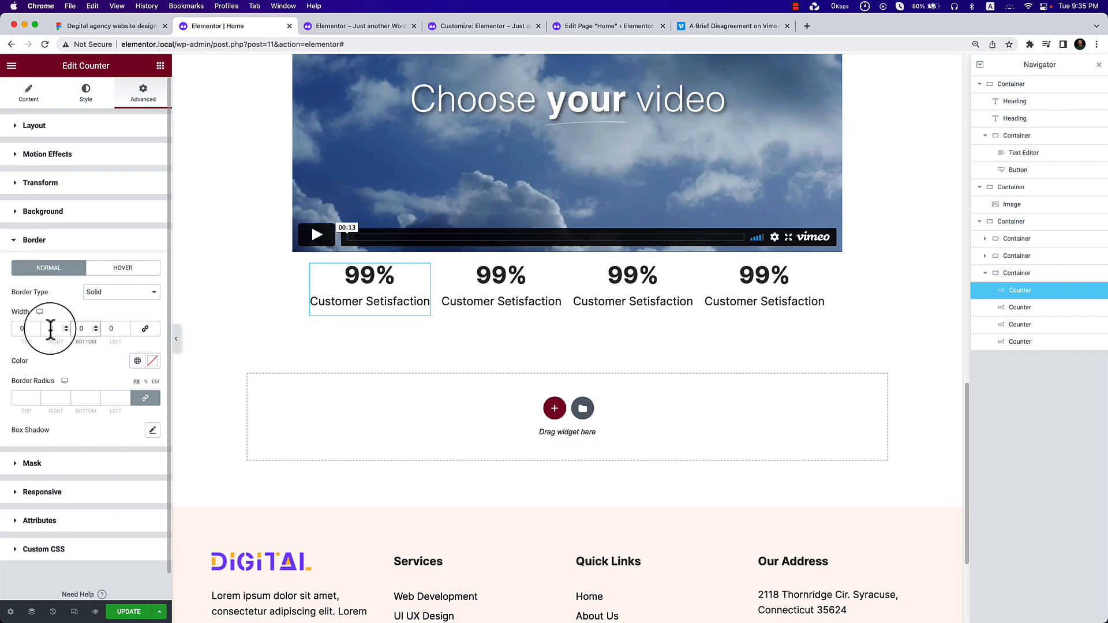
double_click(51, 328)
text(1)
Check the counter spacing in the Figma design and set the container's gap between elements to 72 px.
click(124, 26)
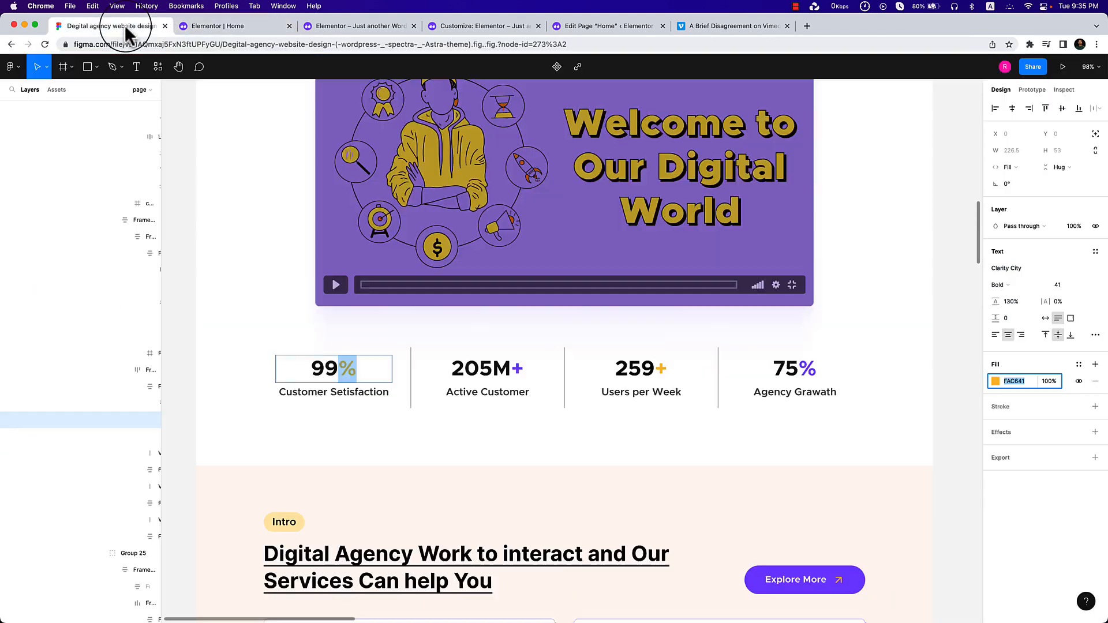
click(234, 27)
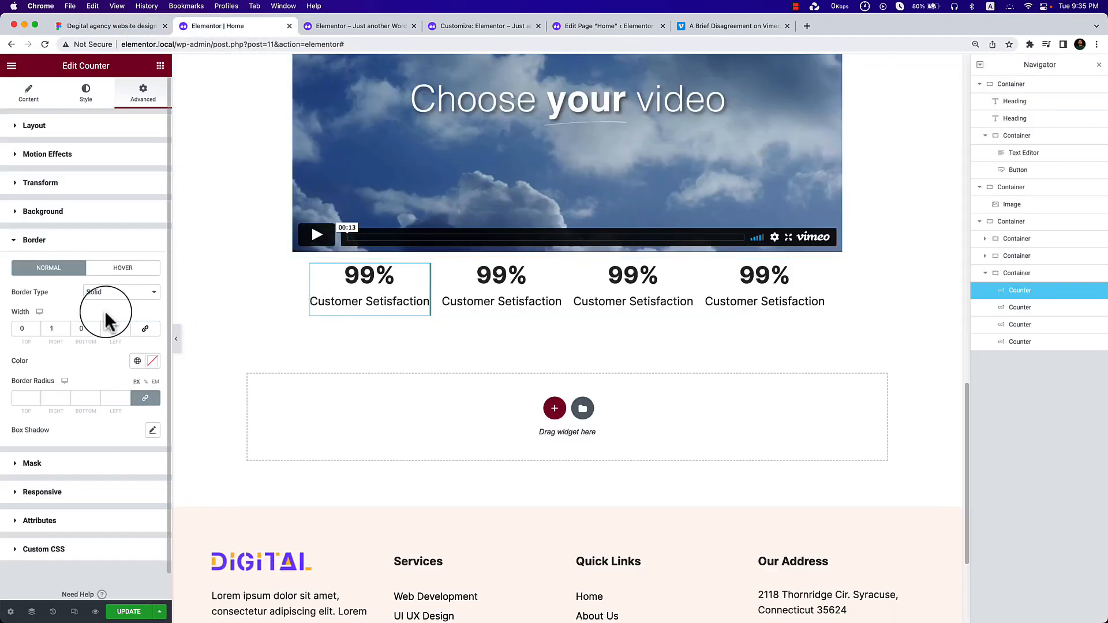
click(1016, 273)
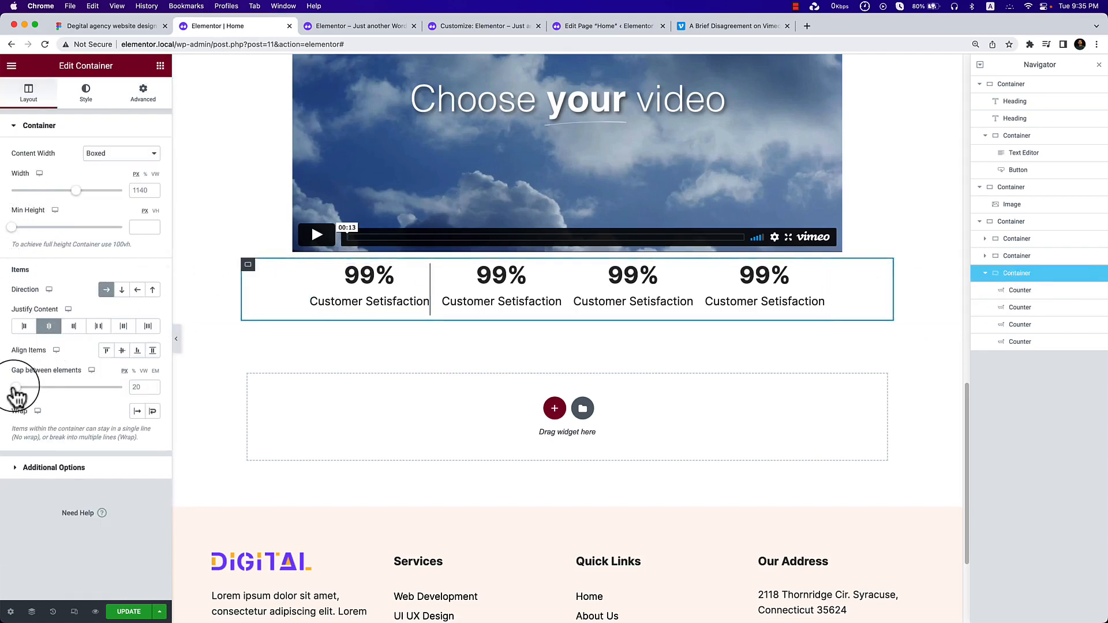
drag(16, 387, 26, 388)
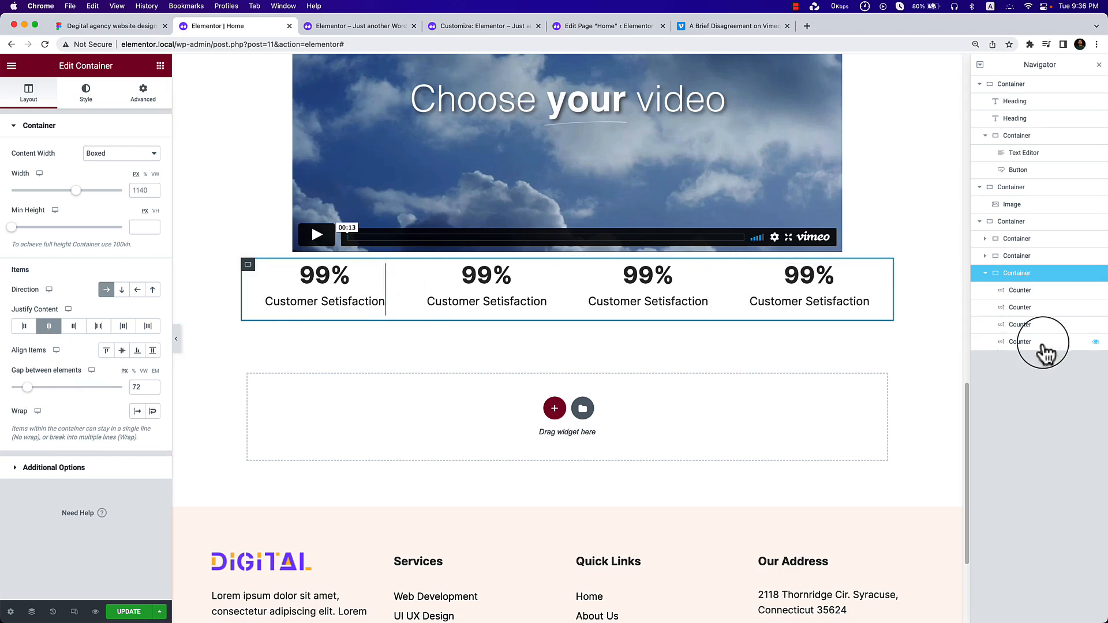
Remove the first counter's border by setting its right border width to 0.
click(1020, 291)
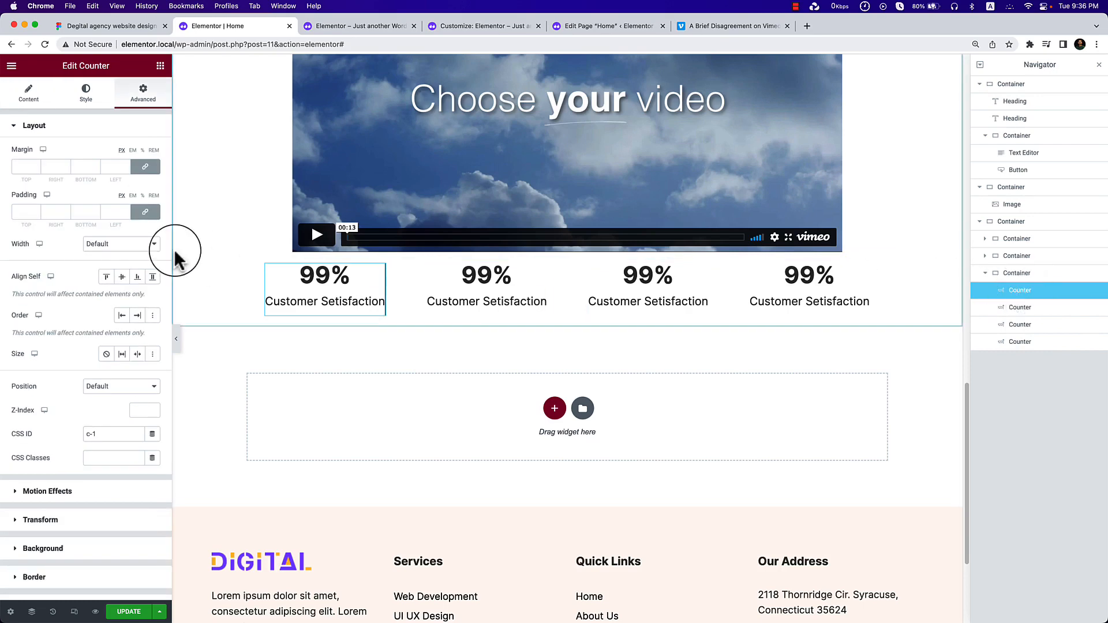
click(87, 93)
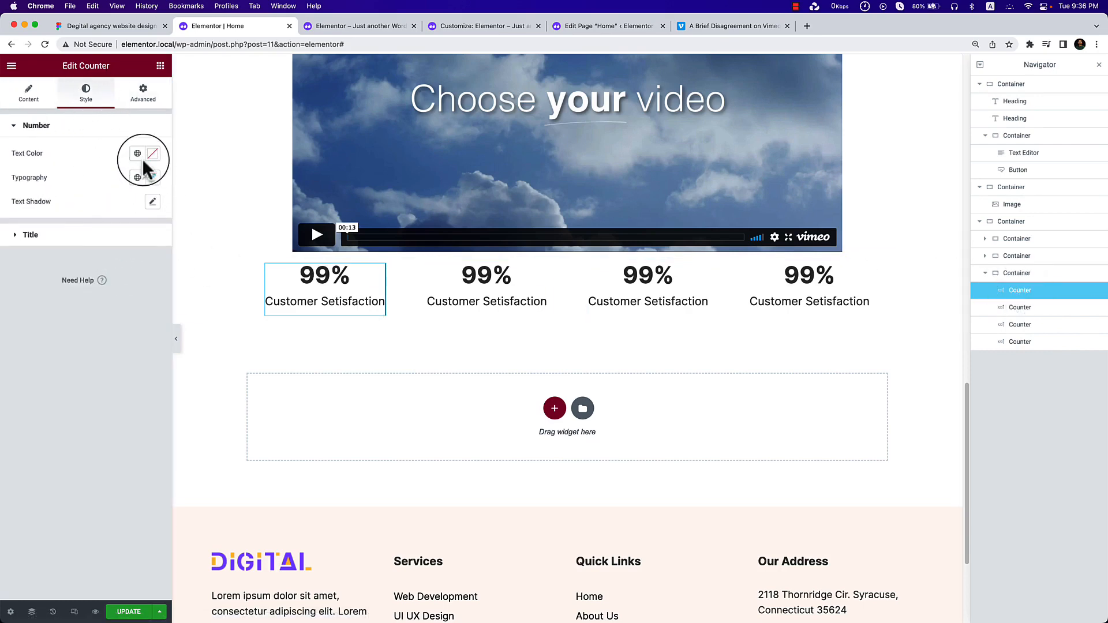
click(143, 92)
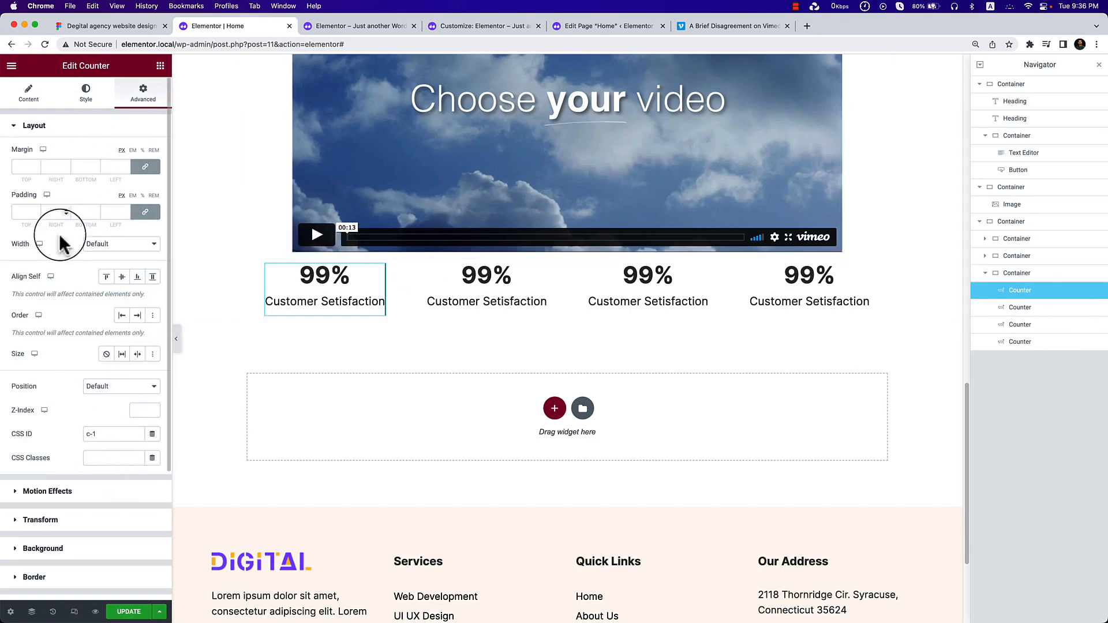
click(38, 578)
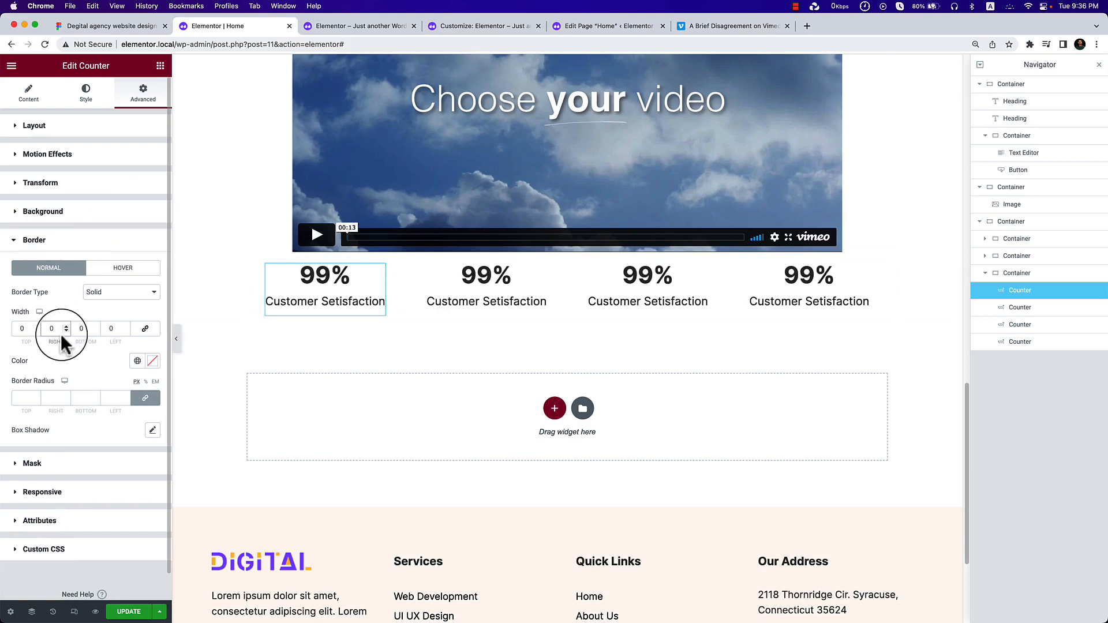
click(145, 328)
click(132, 295)
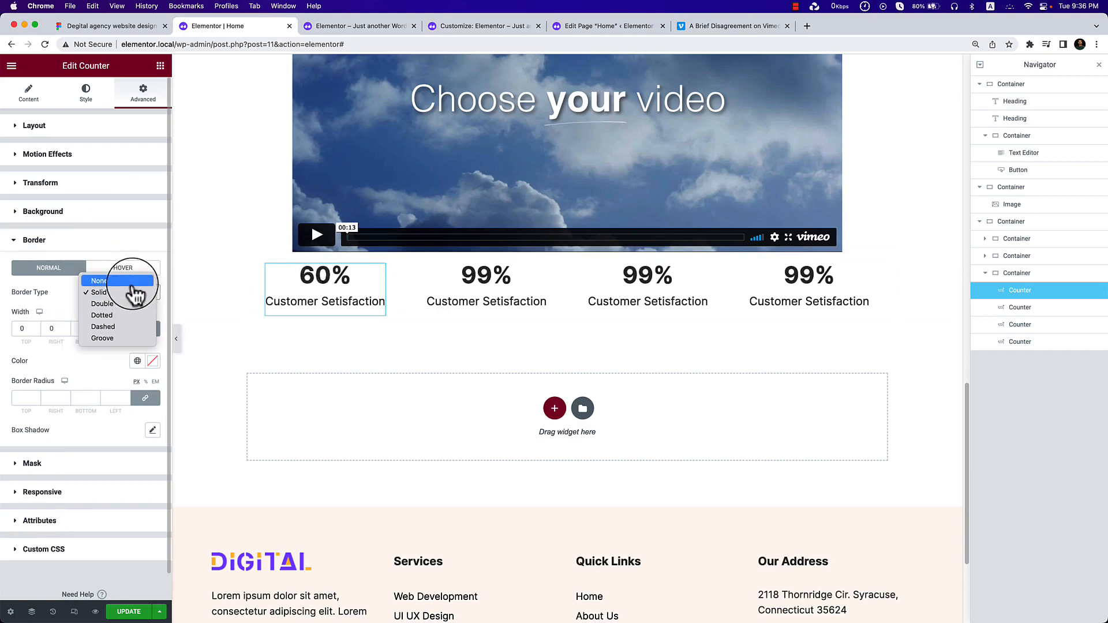
click(137, 294)
Give the second counter the CSS class c-2.
click(537, 287)
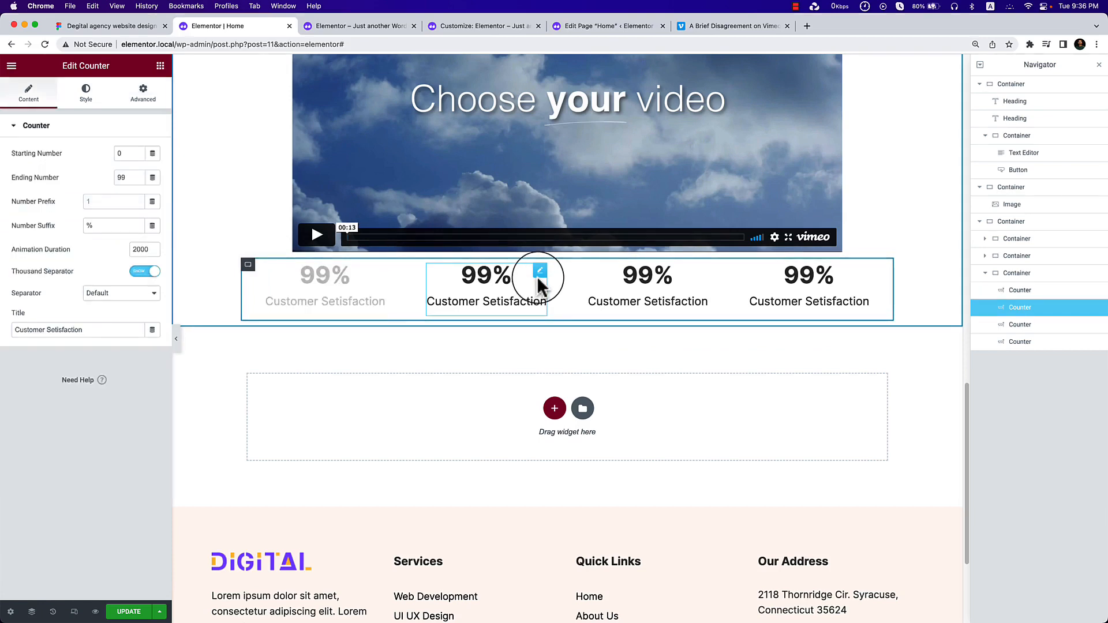
click(142, 92)
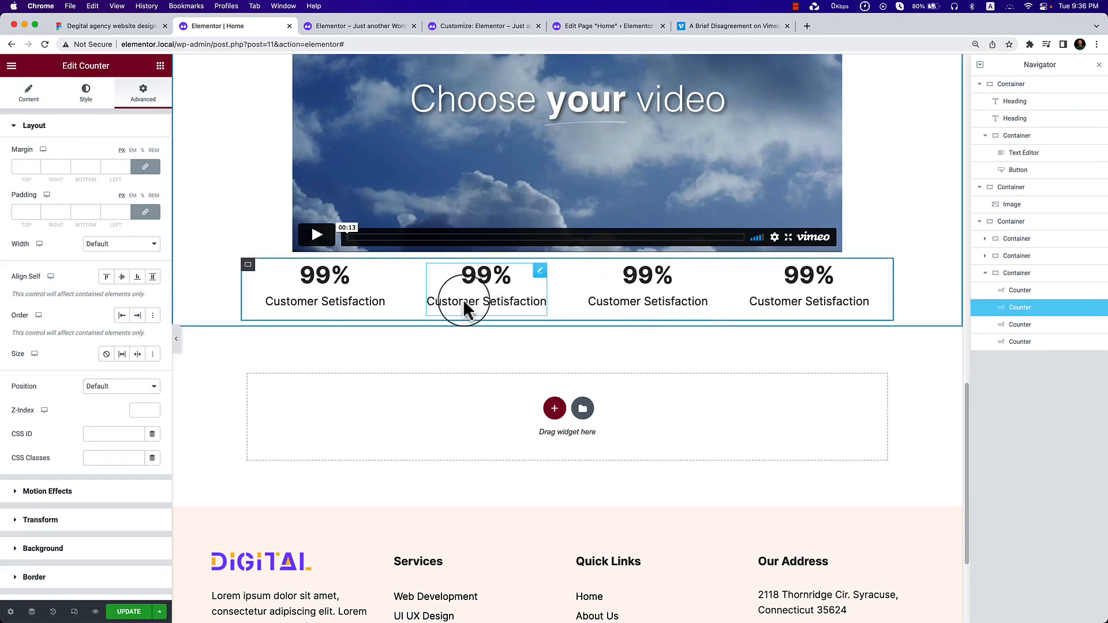
click(90, 459)
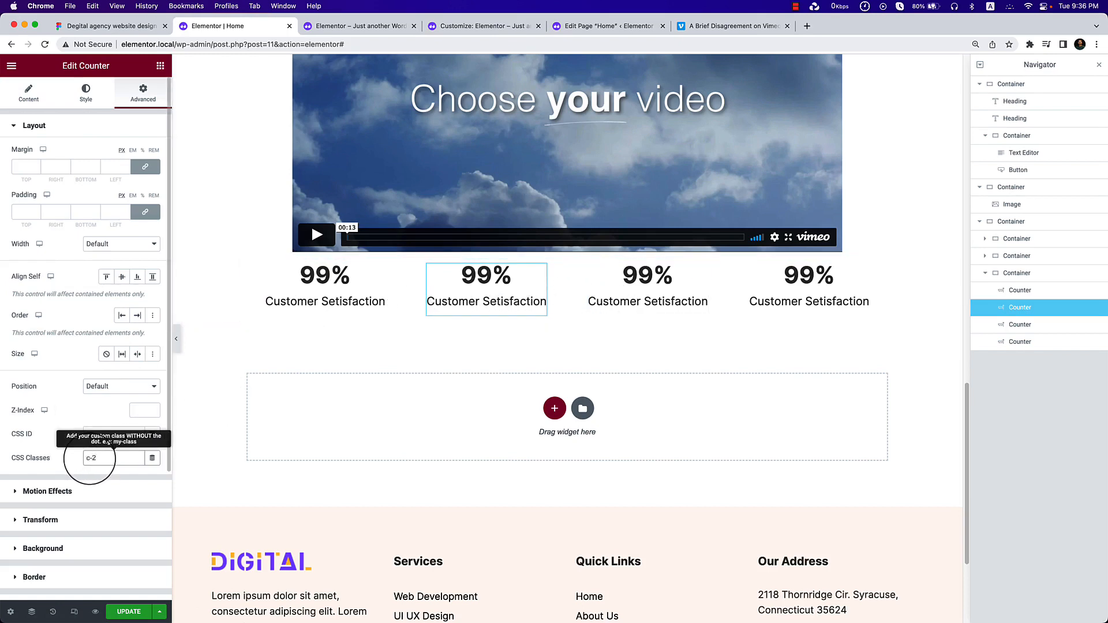
Clear the first counter's CSS ID and enter a CSS class for it instead.
click(375, 270)
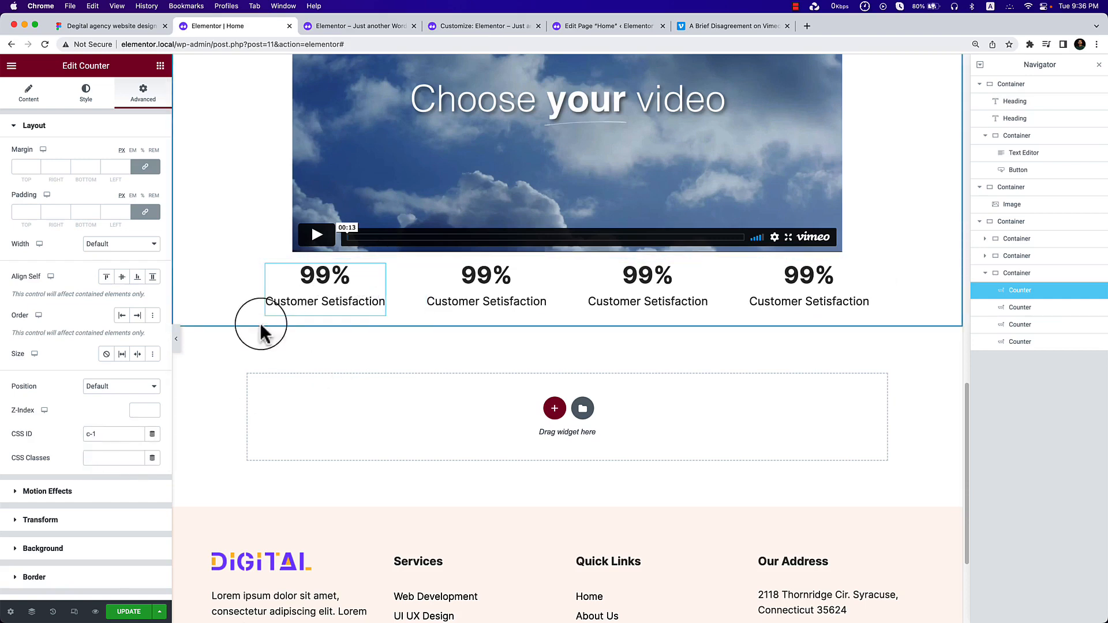
triple_click(119, 440)
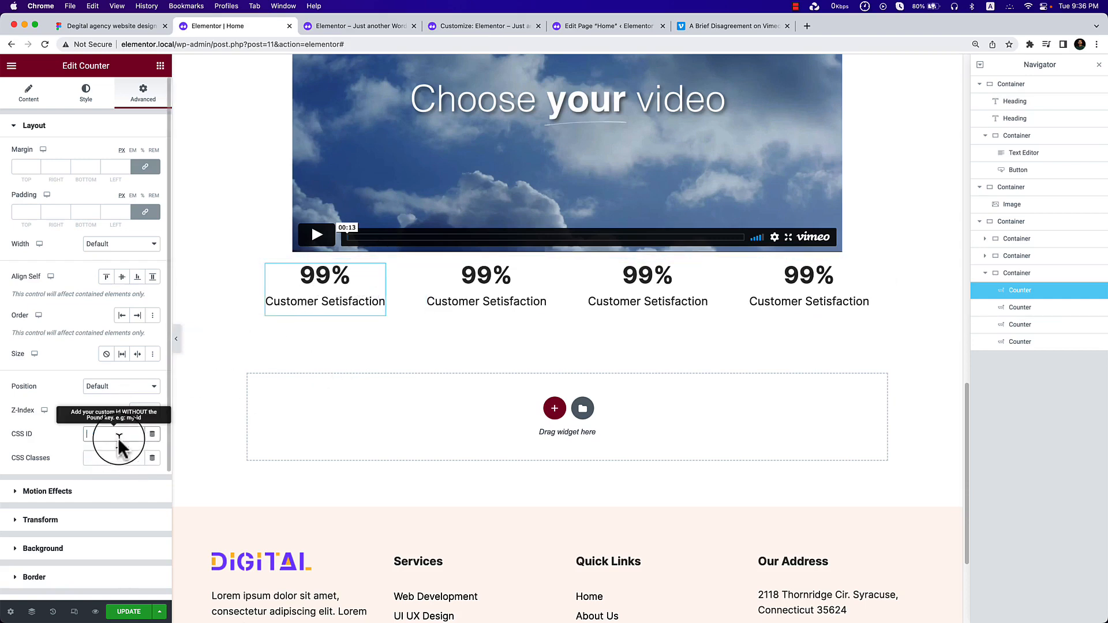
click(119, 457)
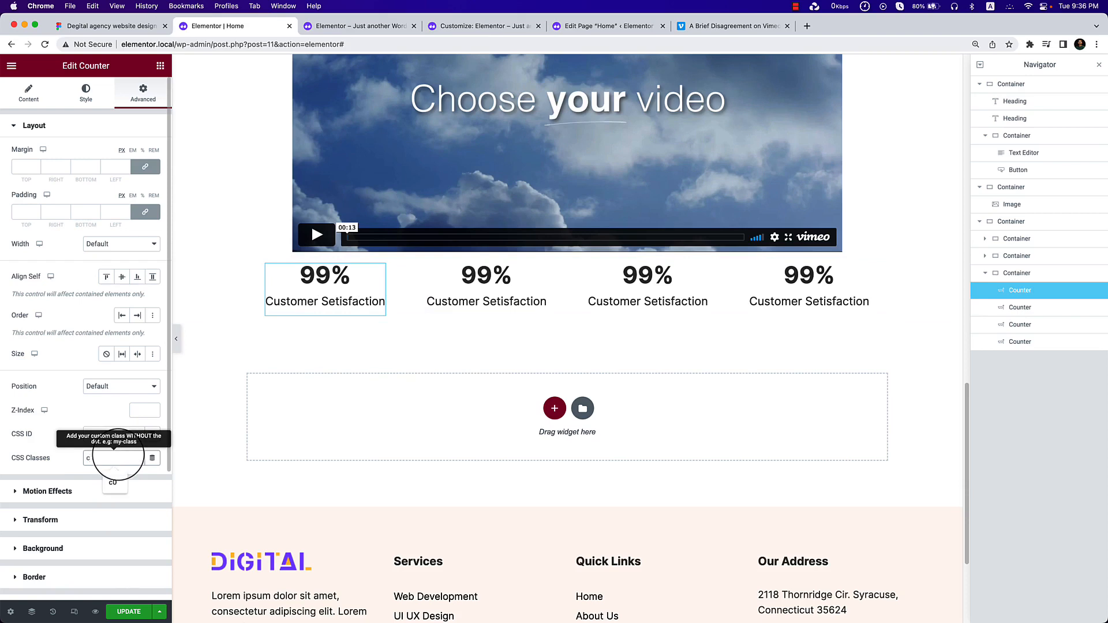
Check the second counter's CSS class and give the third counter the CSS class c-3.
click(536, 276)
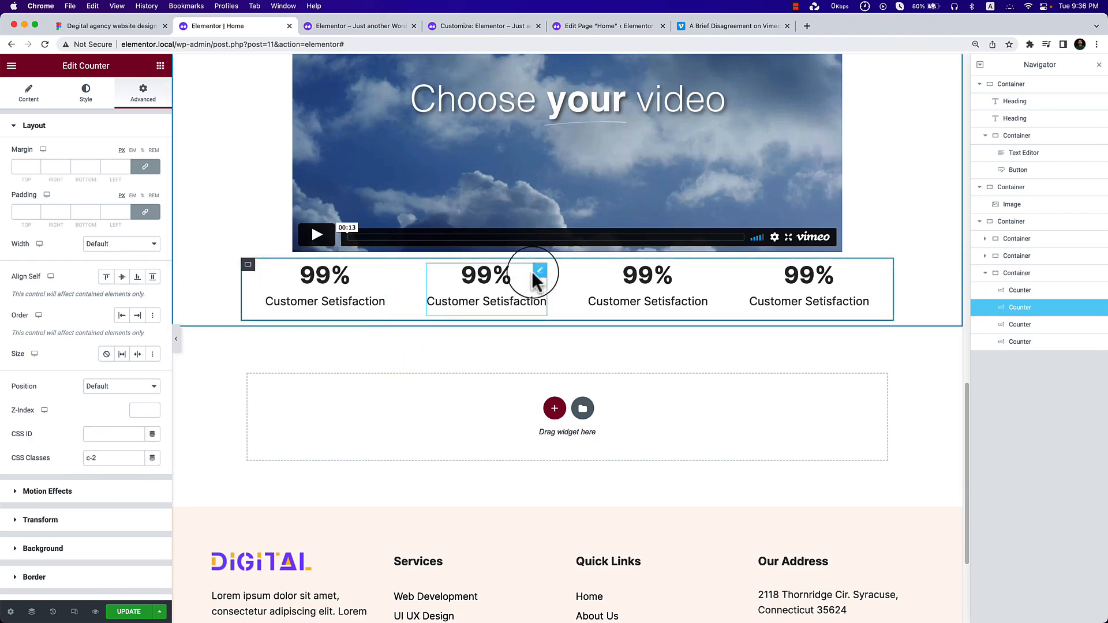
click(707, 279)
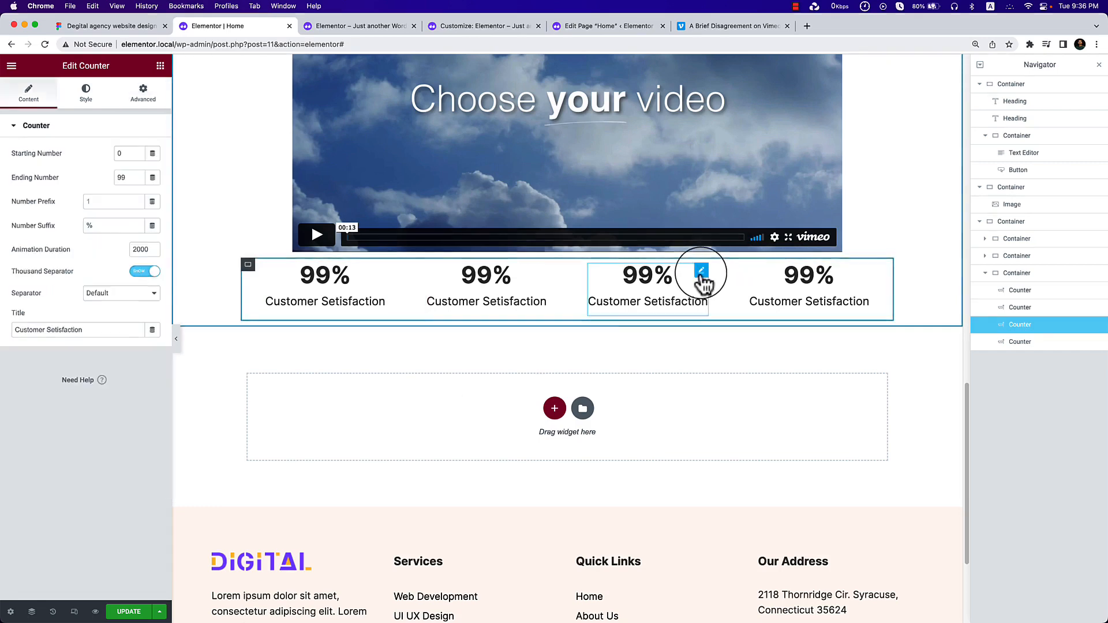
click(143, 93)
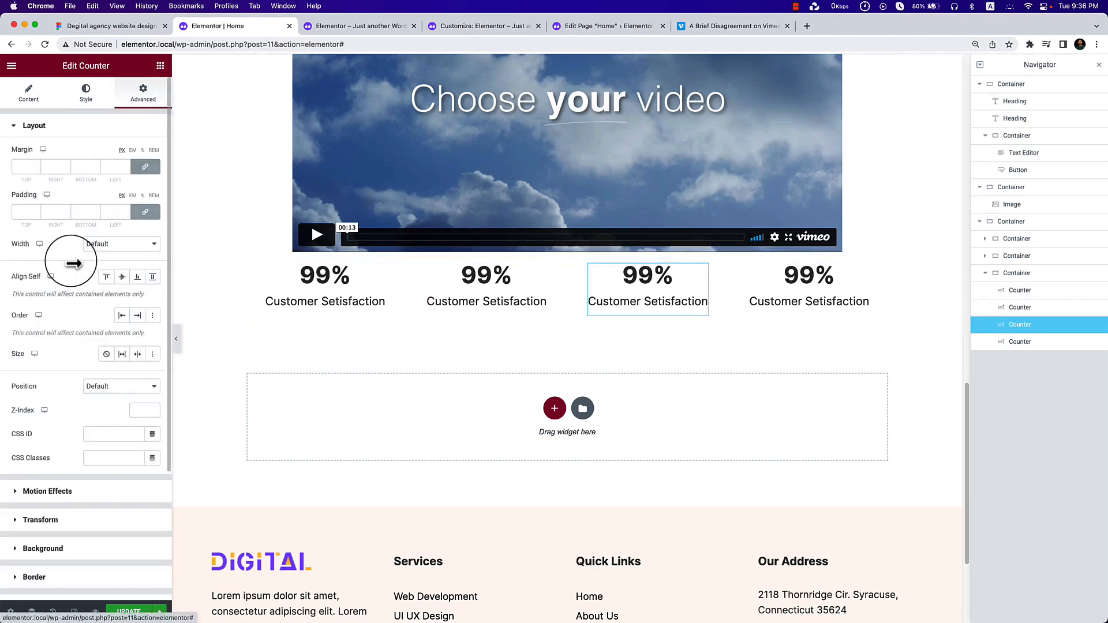
click(117, 459)
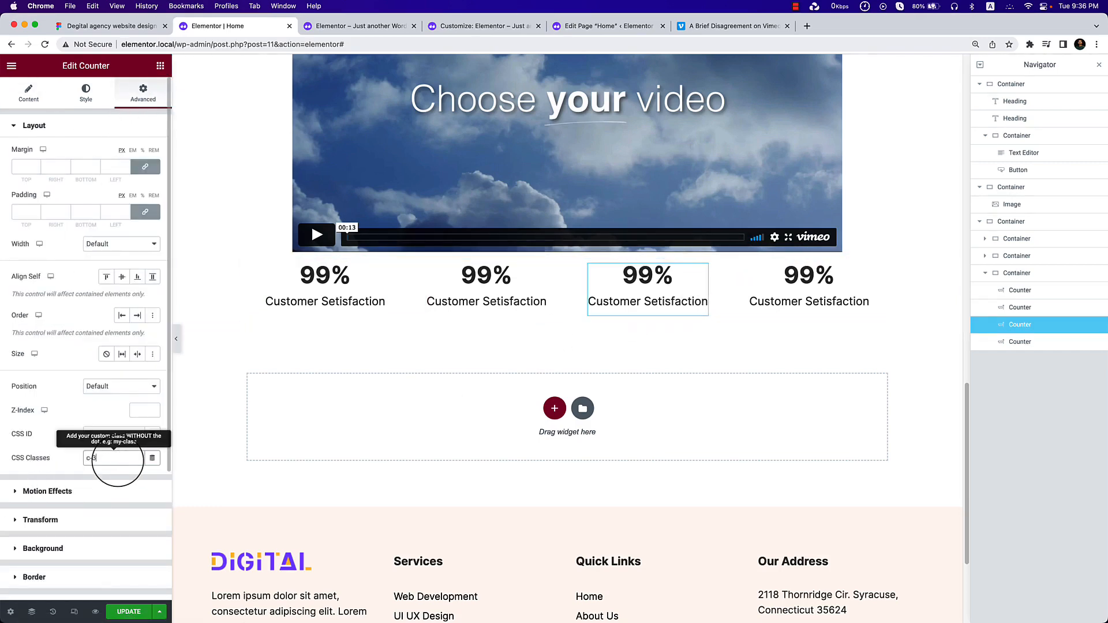
text(c-3)
Give the fourth counter the CSS class c-4 and save the page.
click(849, 282)
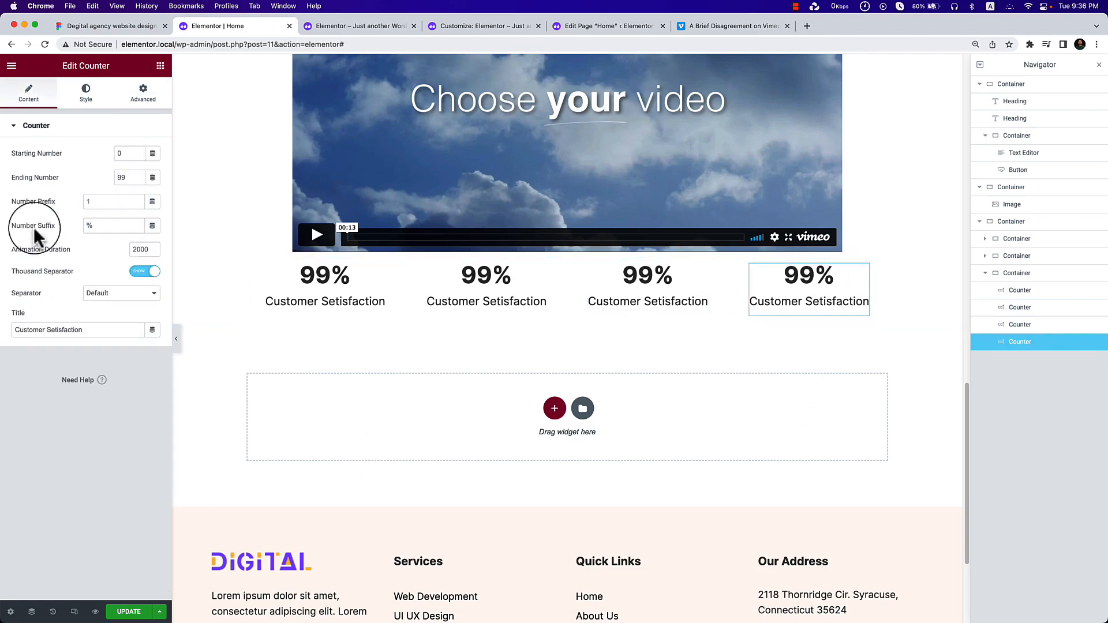
click(144, 95)
click(96, 459)
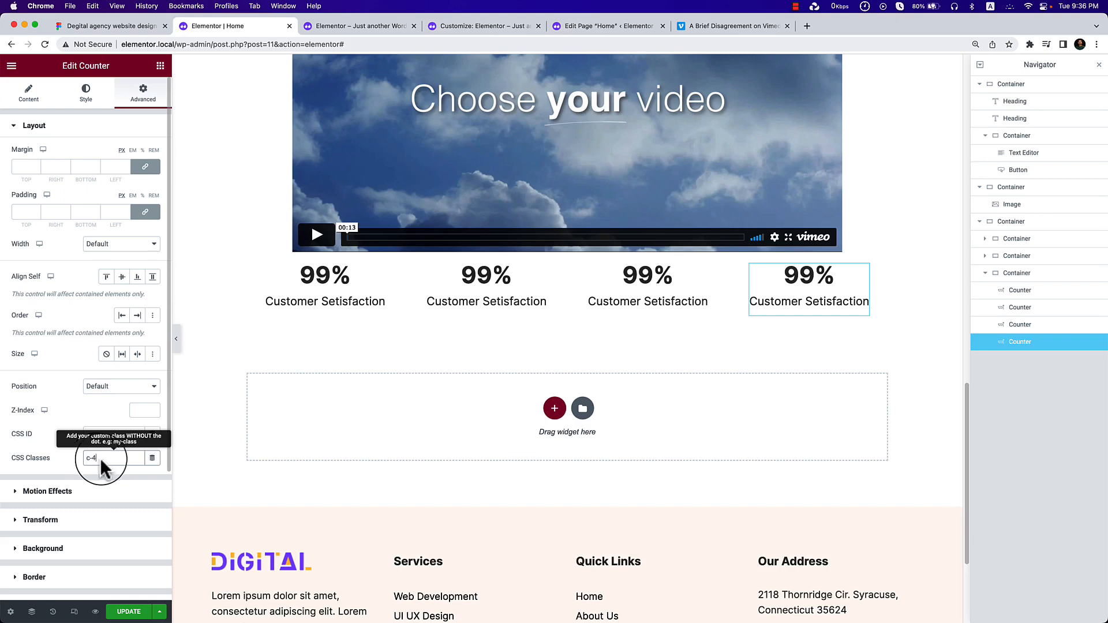
text(c-4)
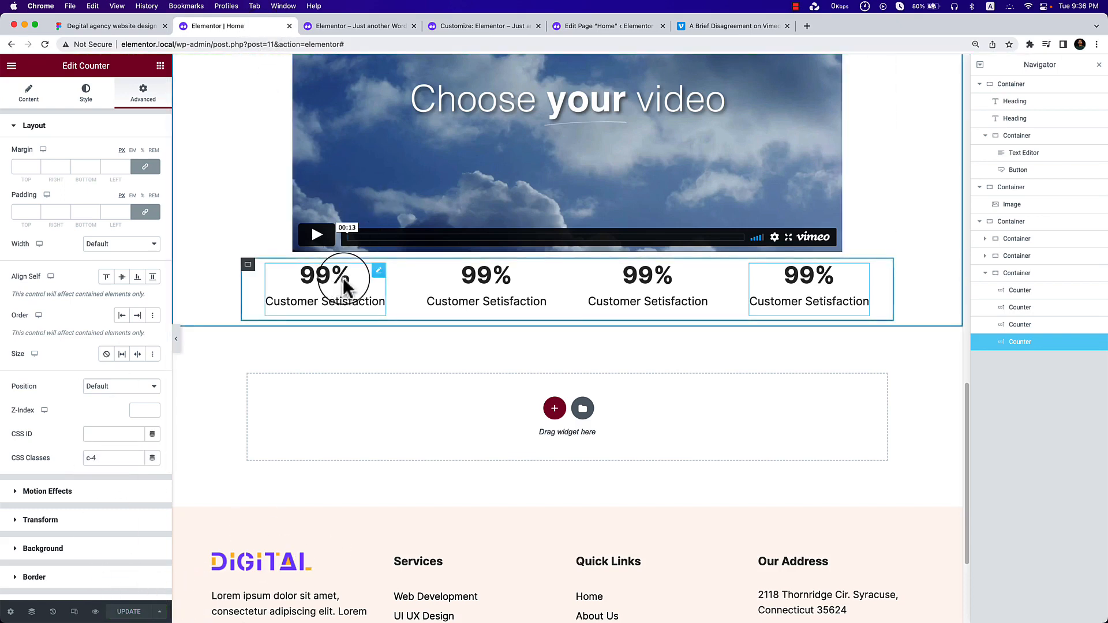
Look up the second statistic in the Figma design and set the second counter's ending number to 205 with the suffix M+.
click(120, 26)
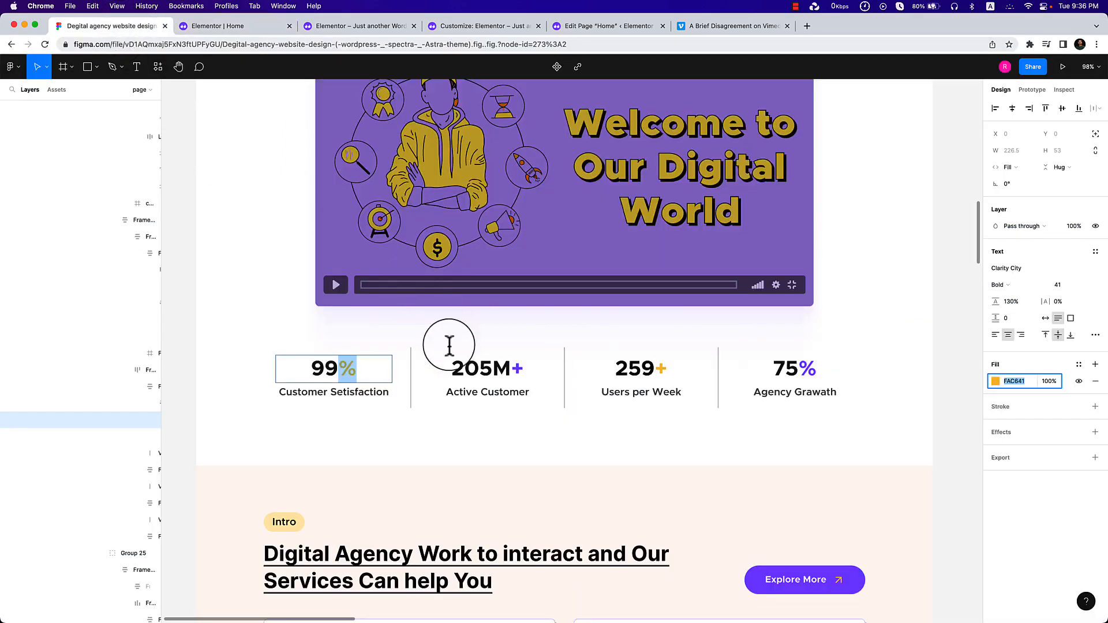
click(458, 365)
double_click(456, 367)
drag(452, 366, 505, 374)
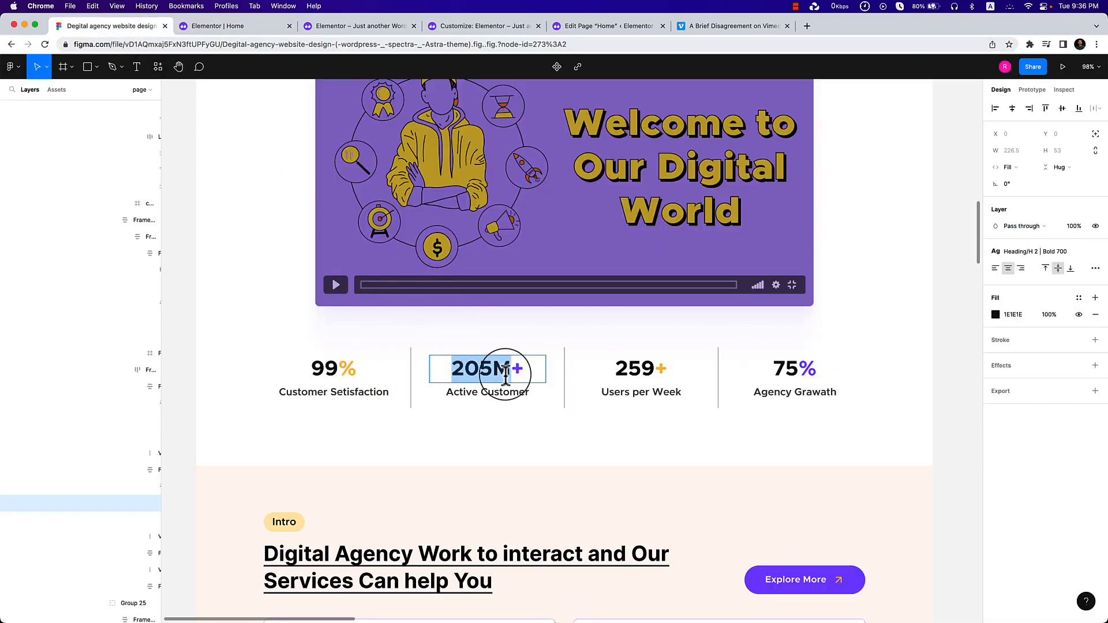
click(254, 29)
click(344, 27)
click(242, 29)
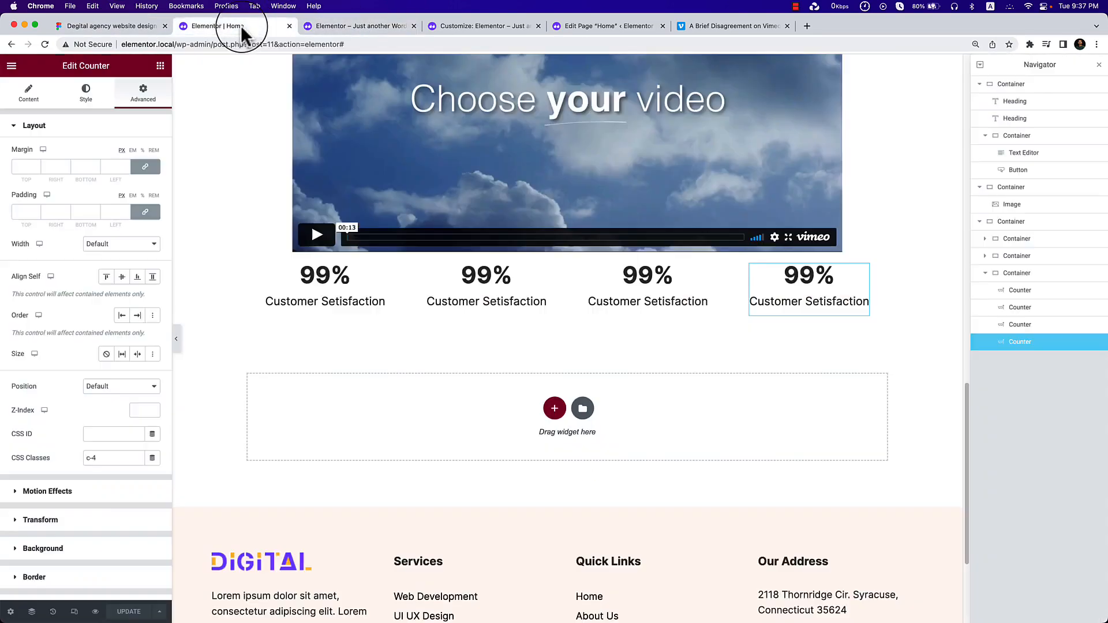
click(519, 284)
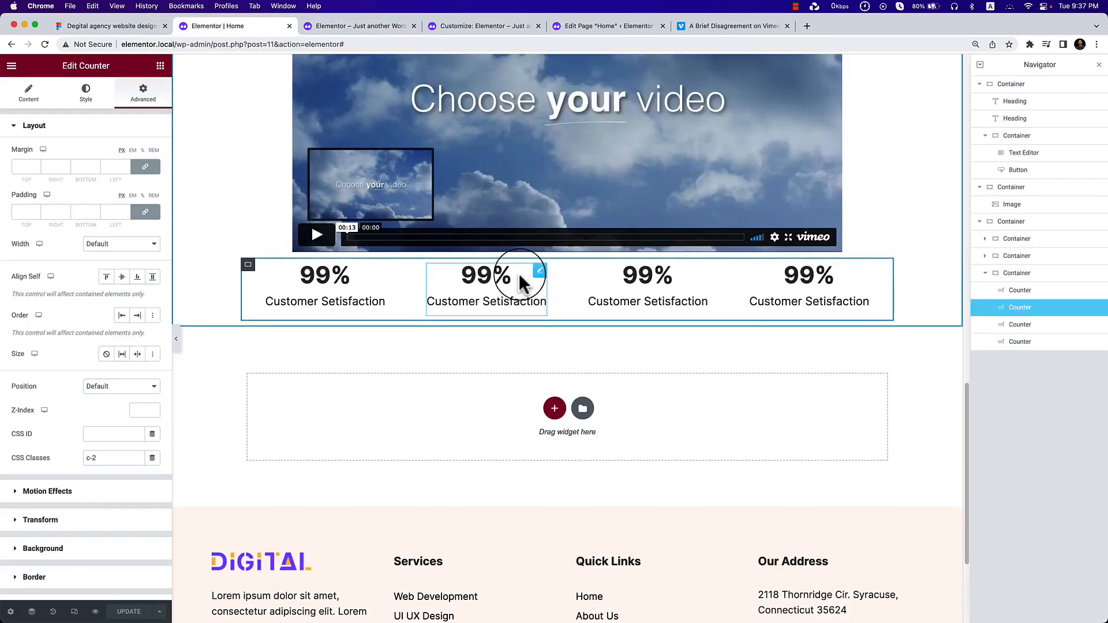
click(32, 94)
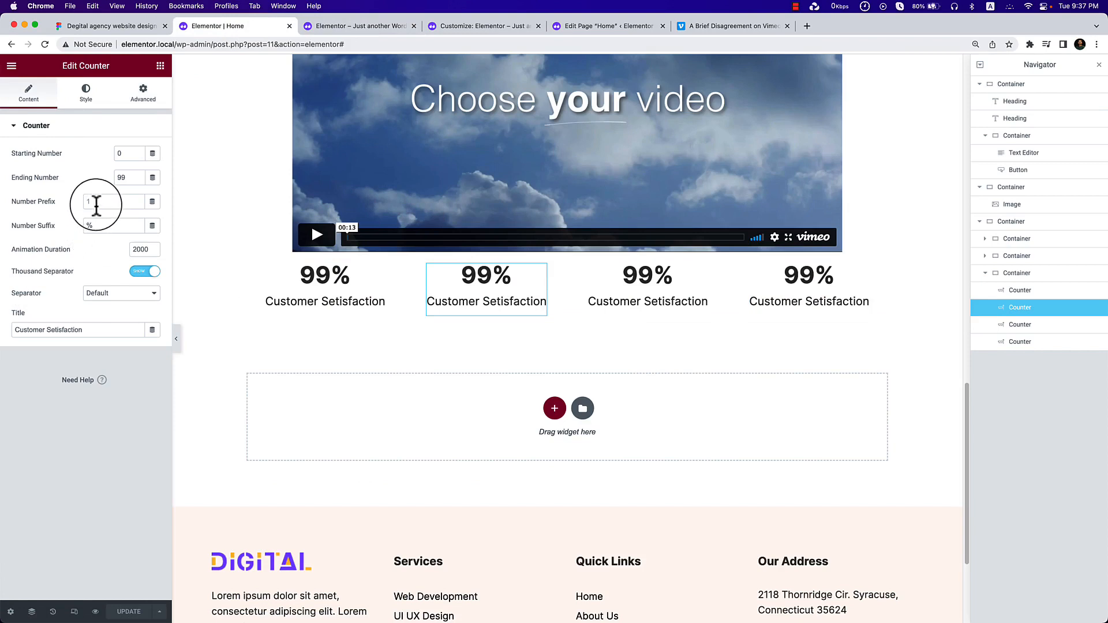
text(205)
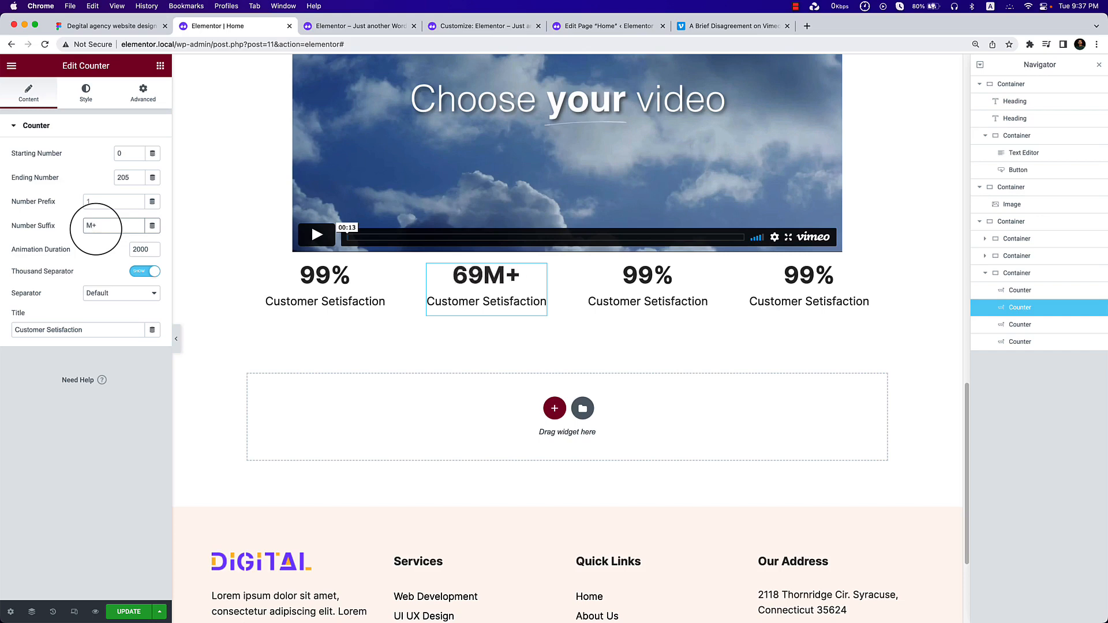
Look up the third statistic in the Figma design and set the third counter's ending number to 259.
click(91, 20)
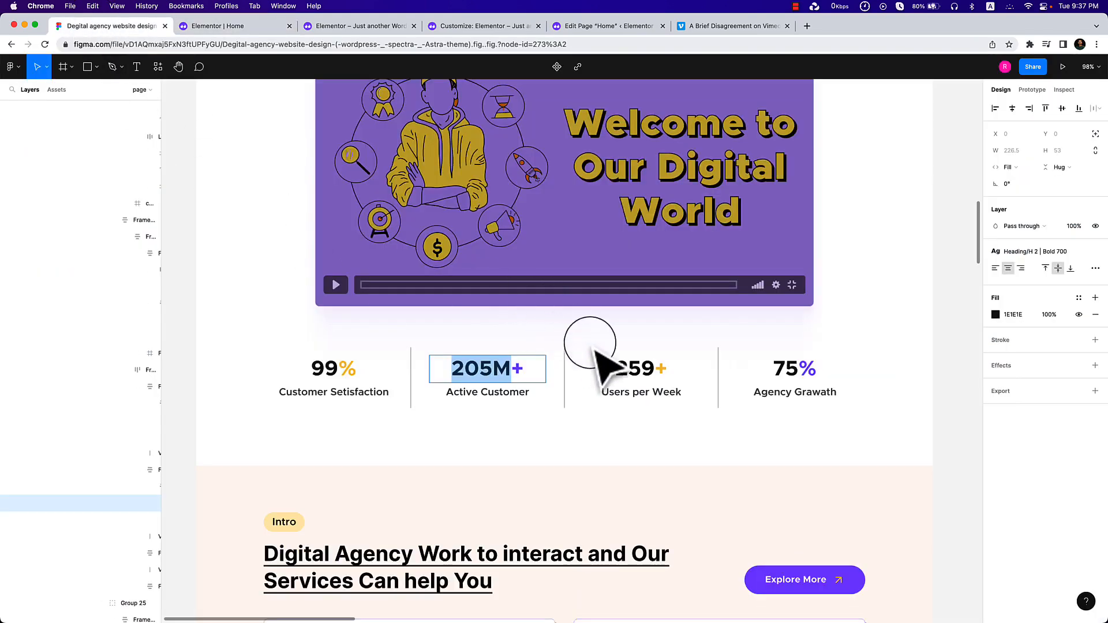
click(620, 363)
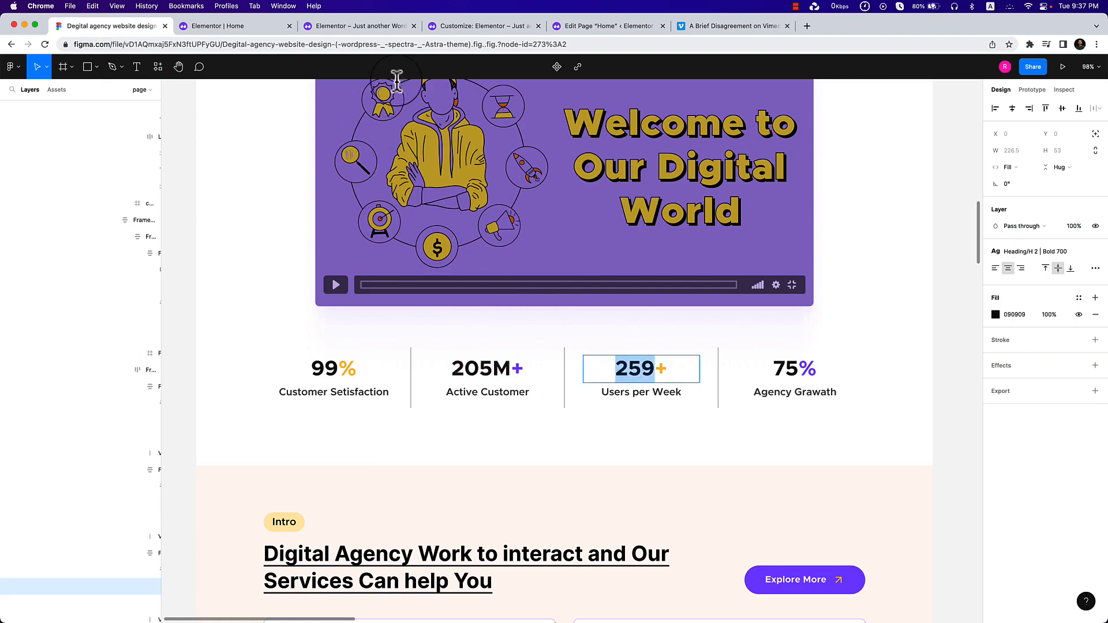
click(222, 25)
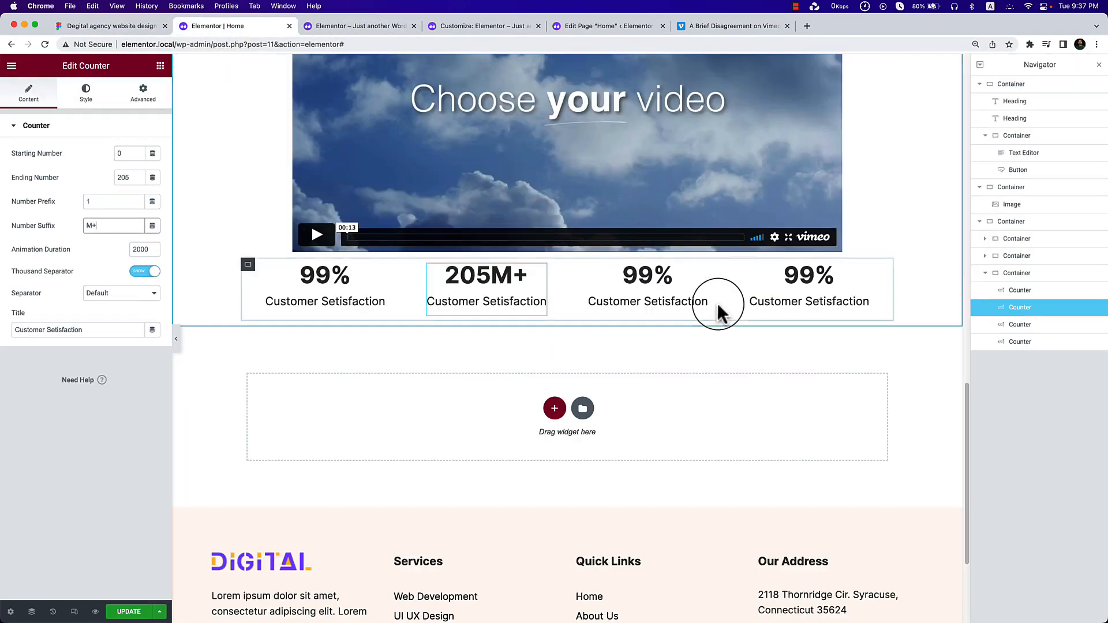
click(634, 283)
click(28, 91)
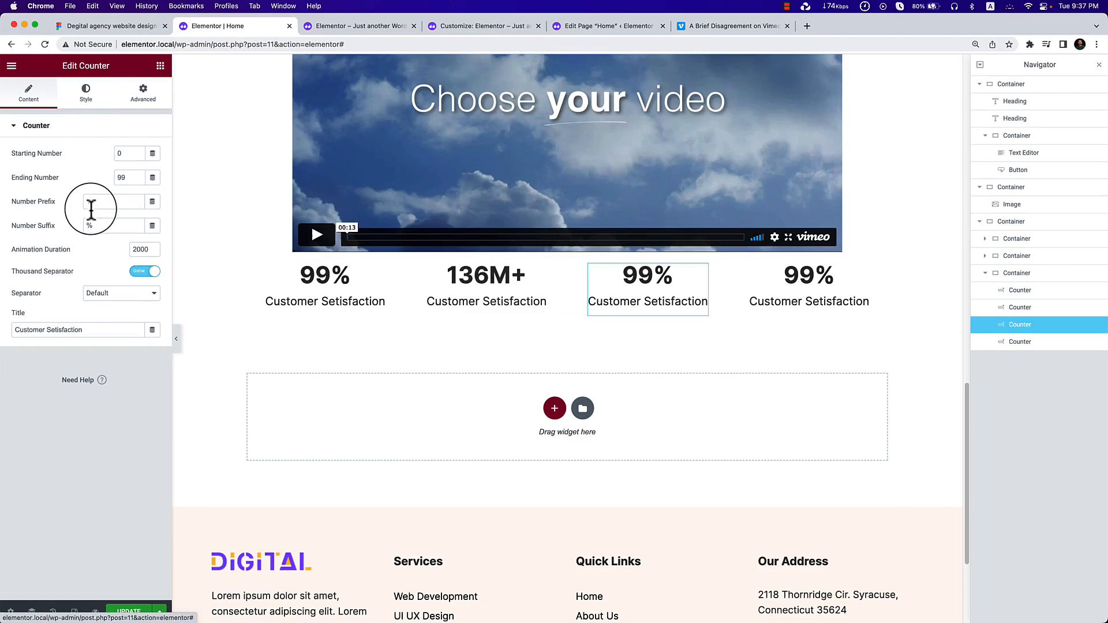
double_click(119, 178)
text(259)
Check the fourth statistic in the Figma design and change the third counter's number suffix to +.
click(93, 27)
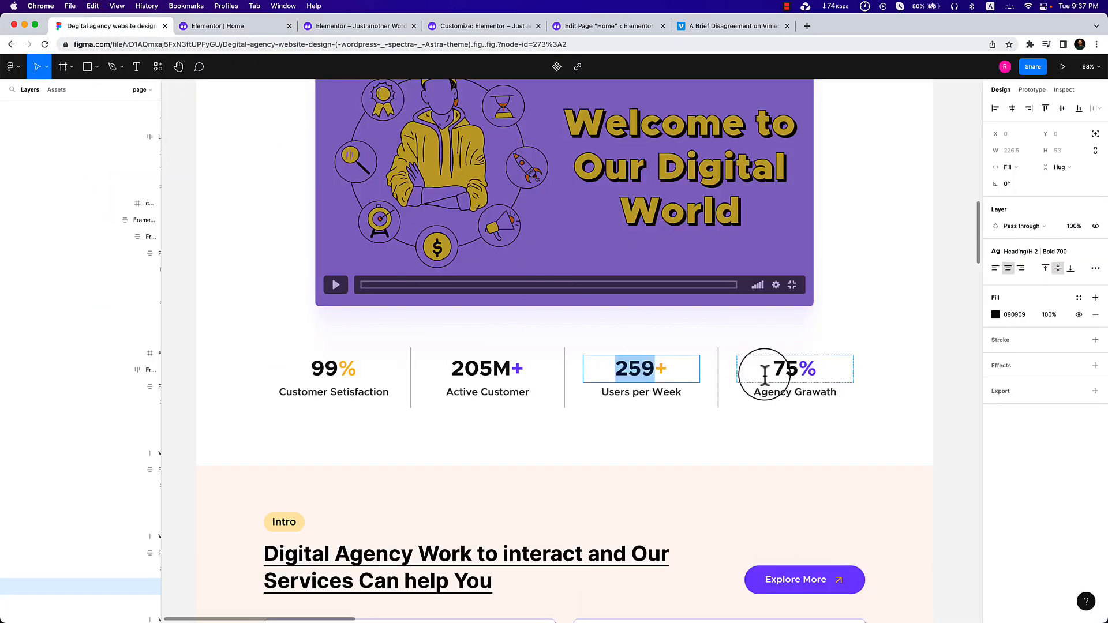
double_click(782, 367)
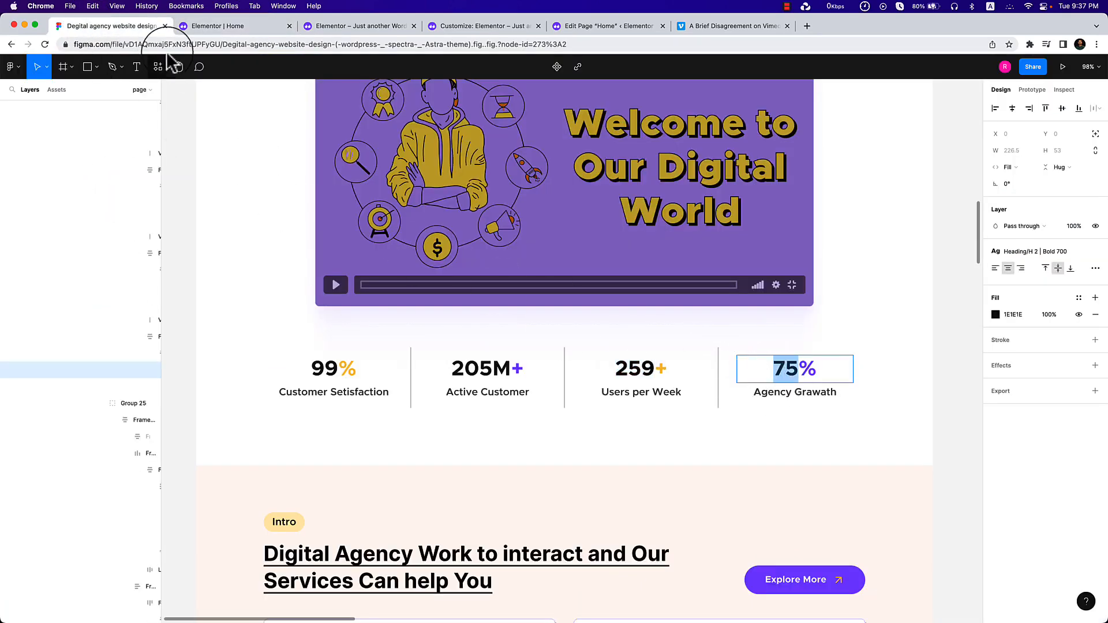
click(357, 26)
click(254, 26)
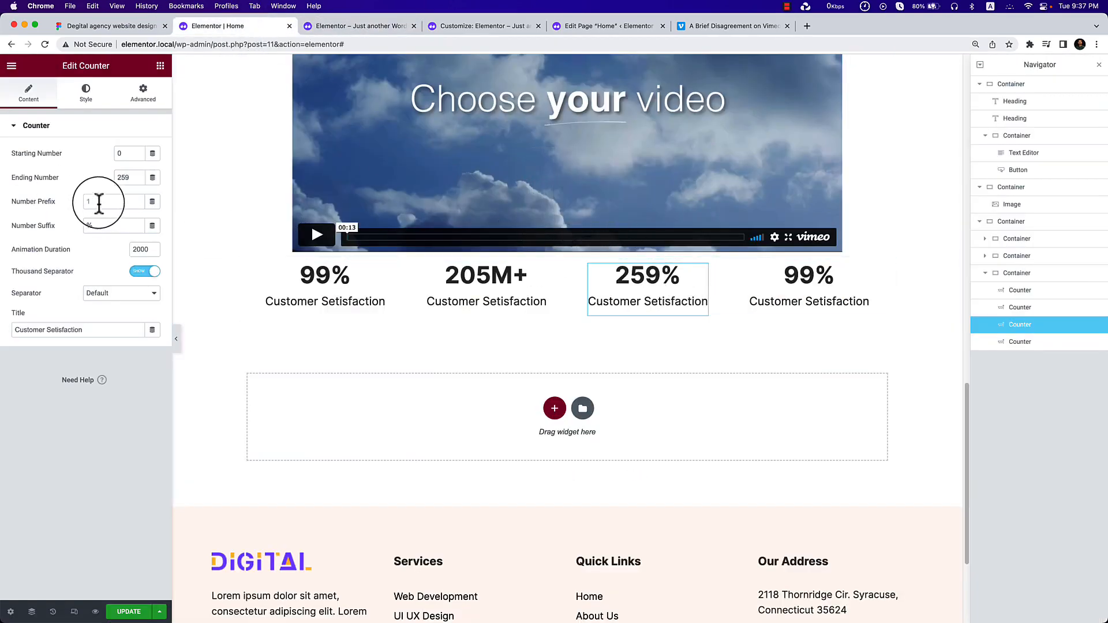
double_click(90, 226)
text(+)
Set the fourth counter's ending number to 75.
click(780, 306)
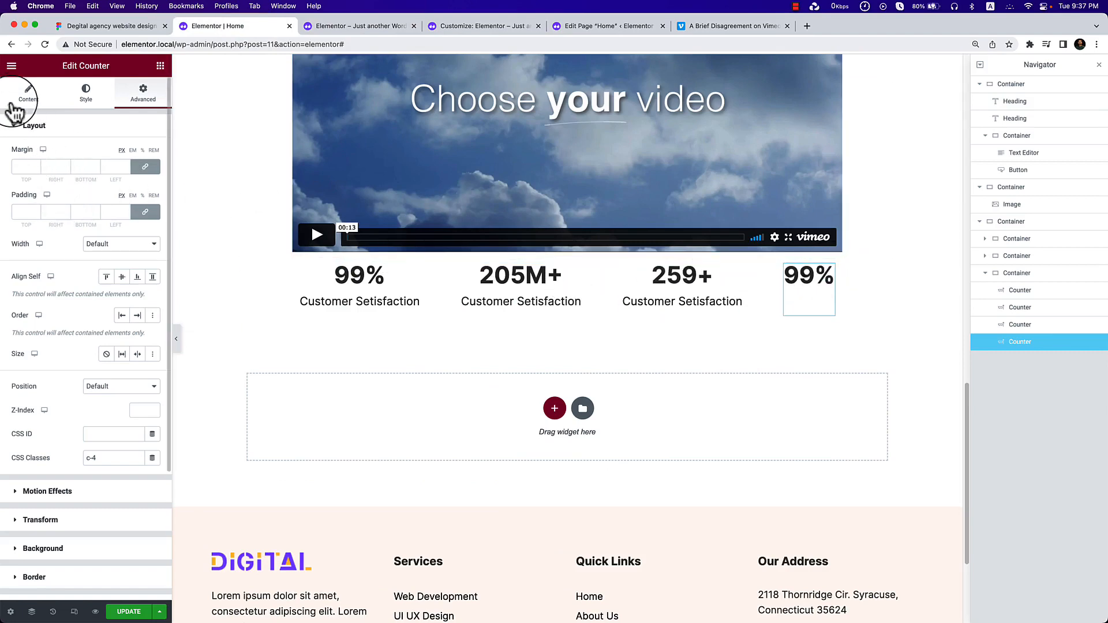
click(29, 89)
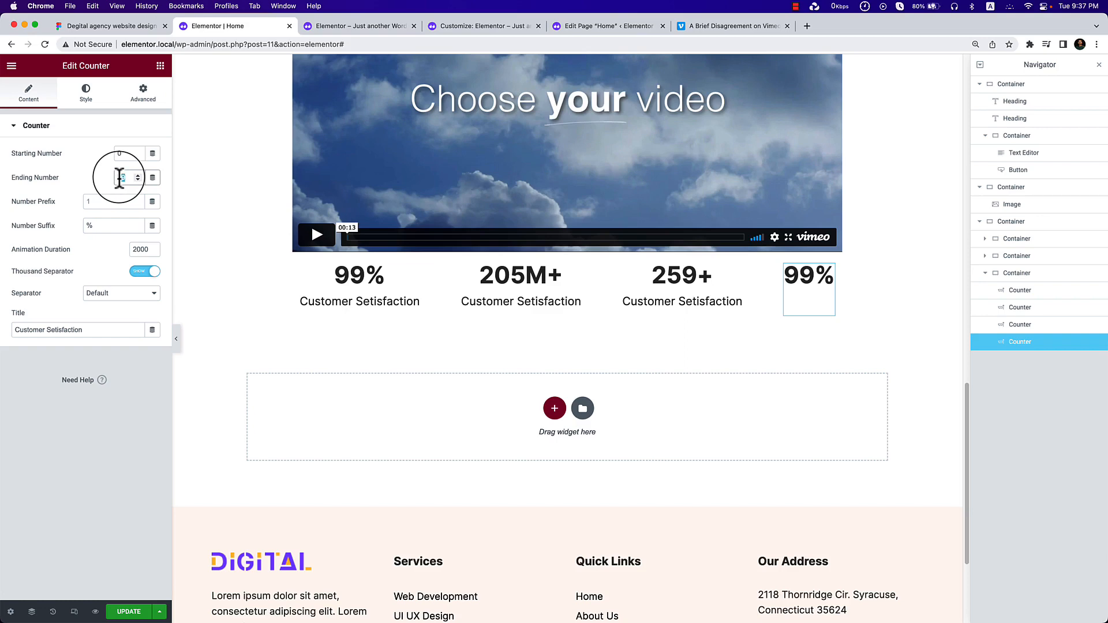
text(75)
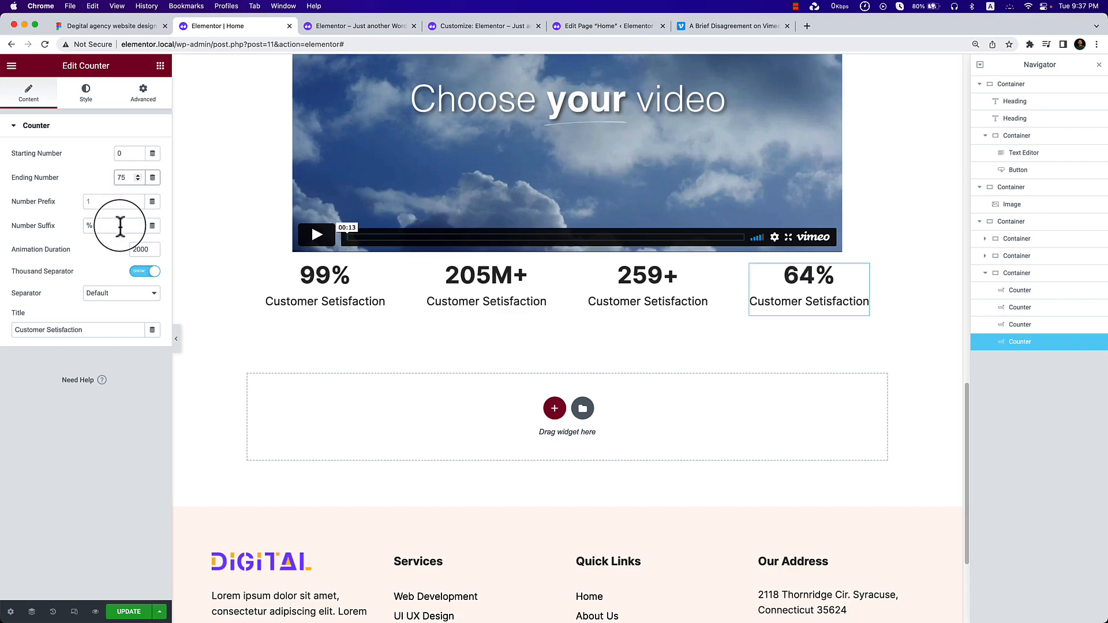
Copy the title "Active Customer" from the Figma design and replace the second counter's title with it.
click(131, 27)
double_click(482, 395)
key(super+c)
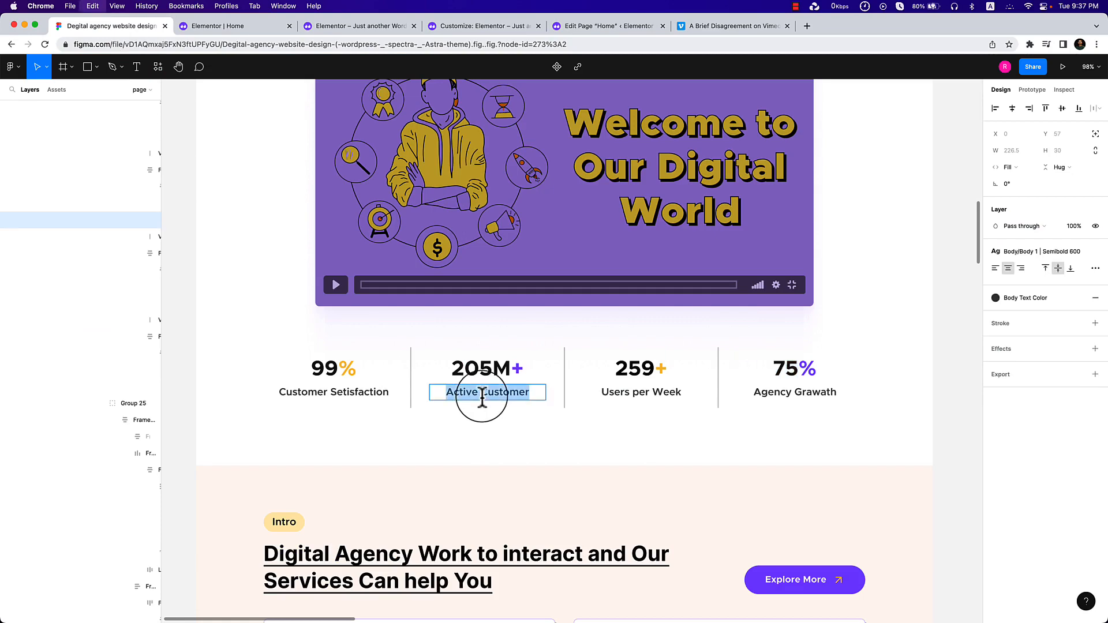
click(231, 31)
click(477, 306)
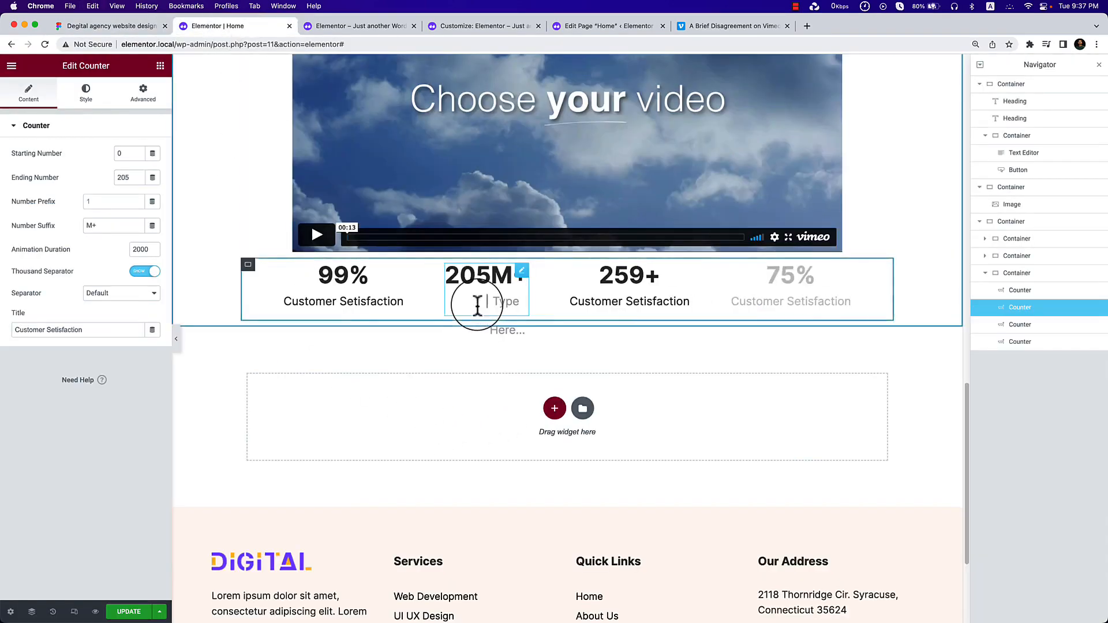
click(35, 102)
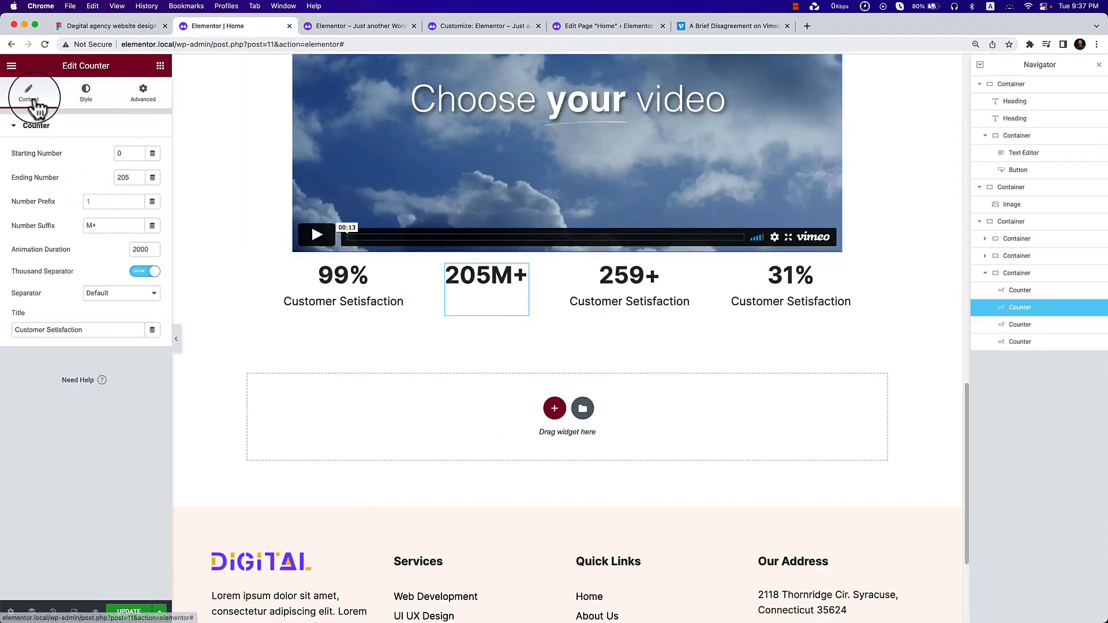
click(502, 314)
key(super+v)
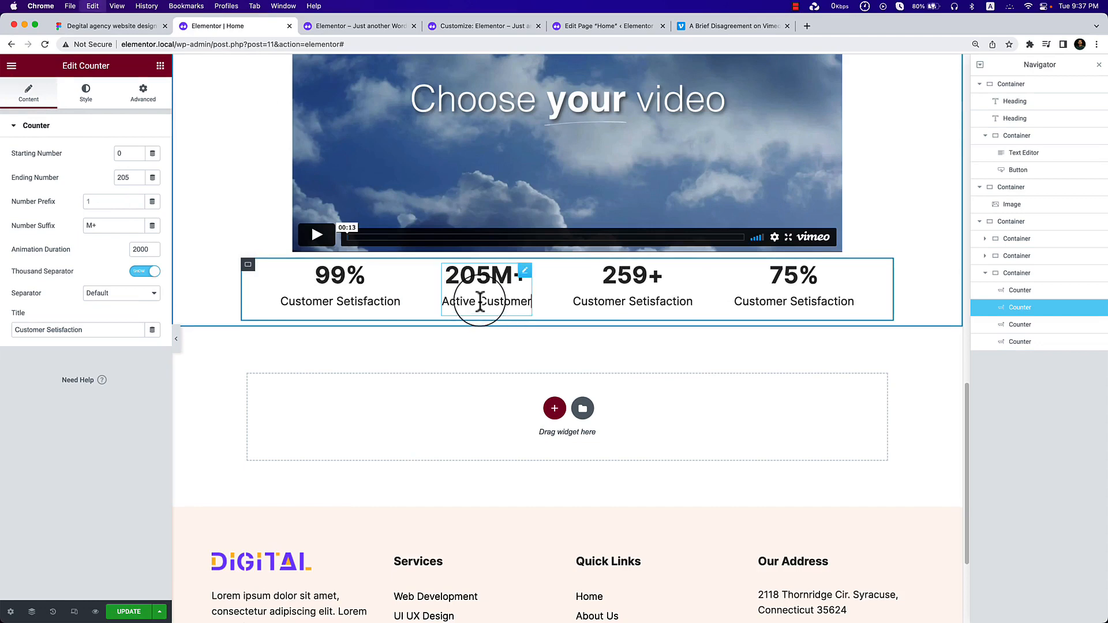
Replace the third counter's title with "Users per Week" from the Figma design.
click(96, 26)
double_click(638, 392)
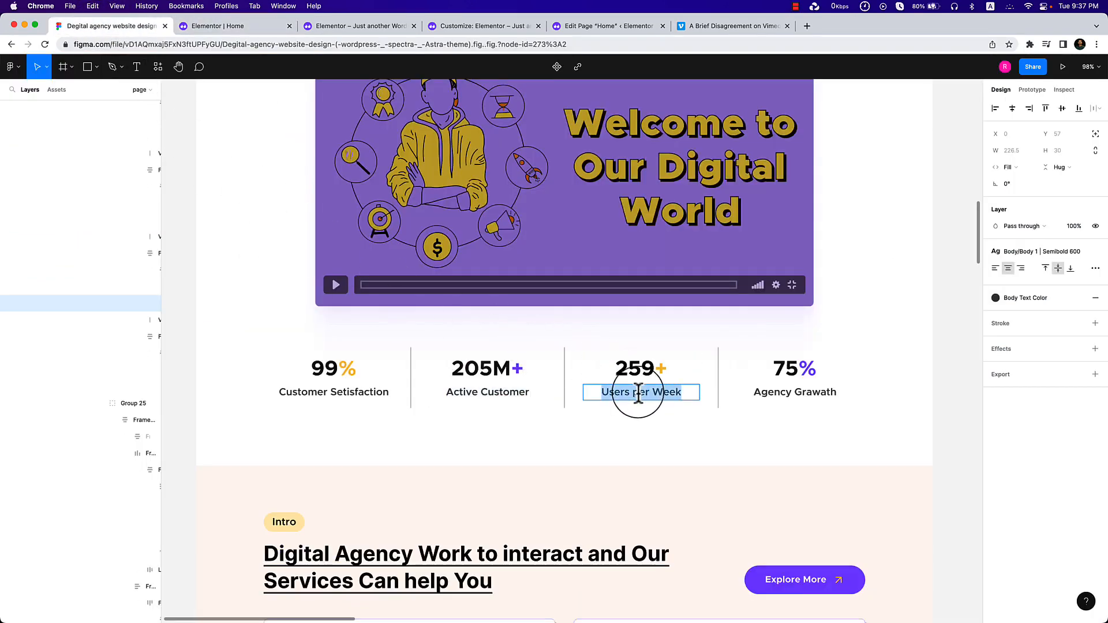
click(259, 29)
click(652, 302)
text(Users per Week)
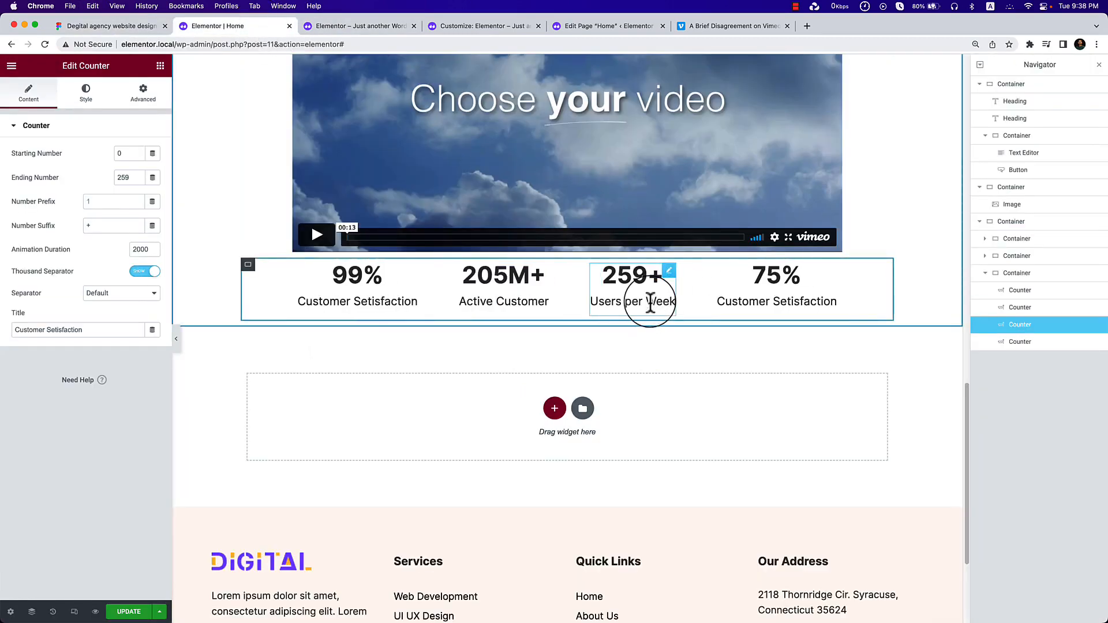
Replace the fourth counter's title with "Agency Grawath" from the Figma design.
click(123, 26)
double_click(787, 395)
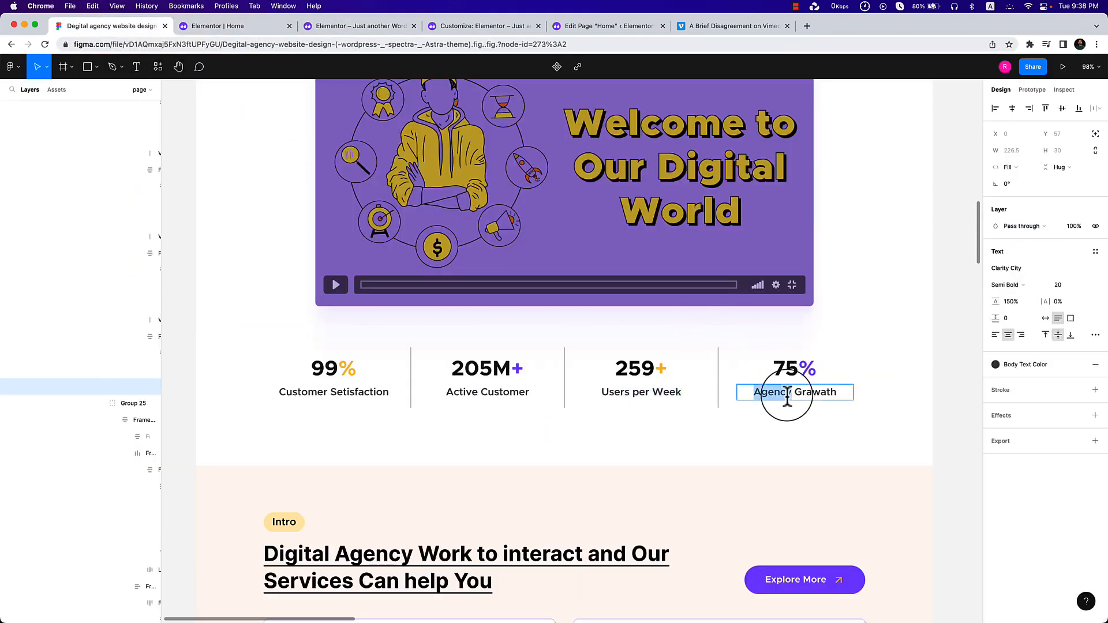
click(269, 7)
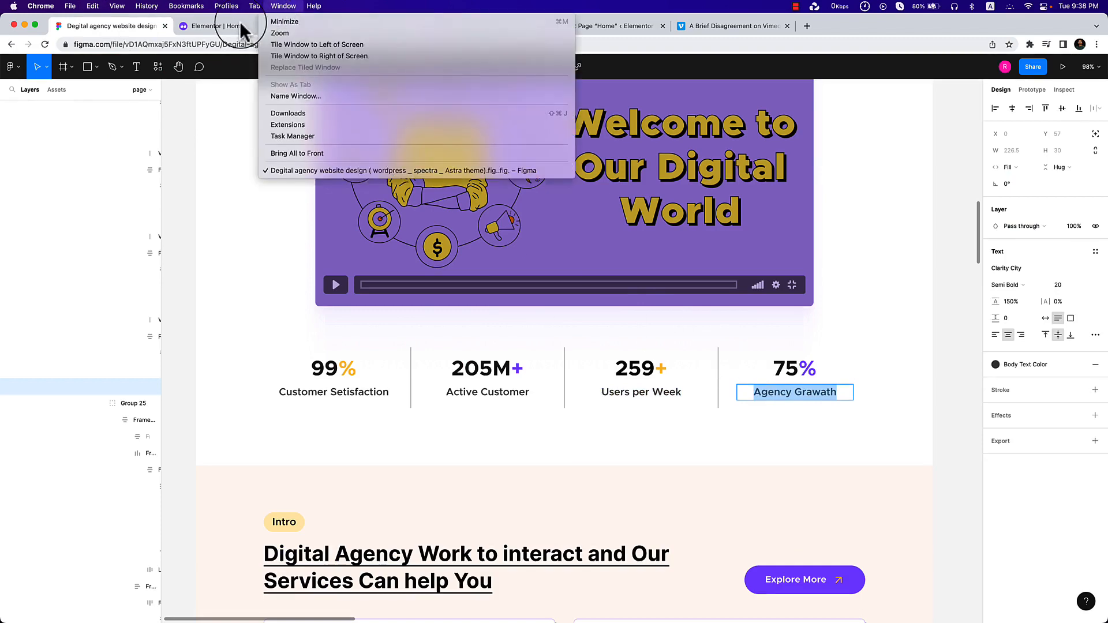
click(239, 24)
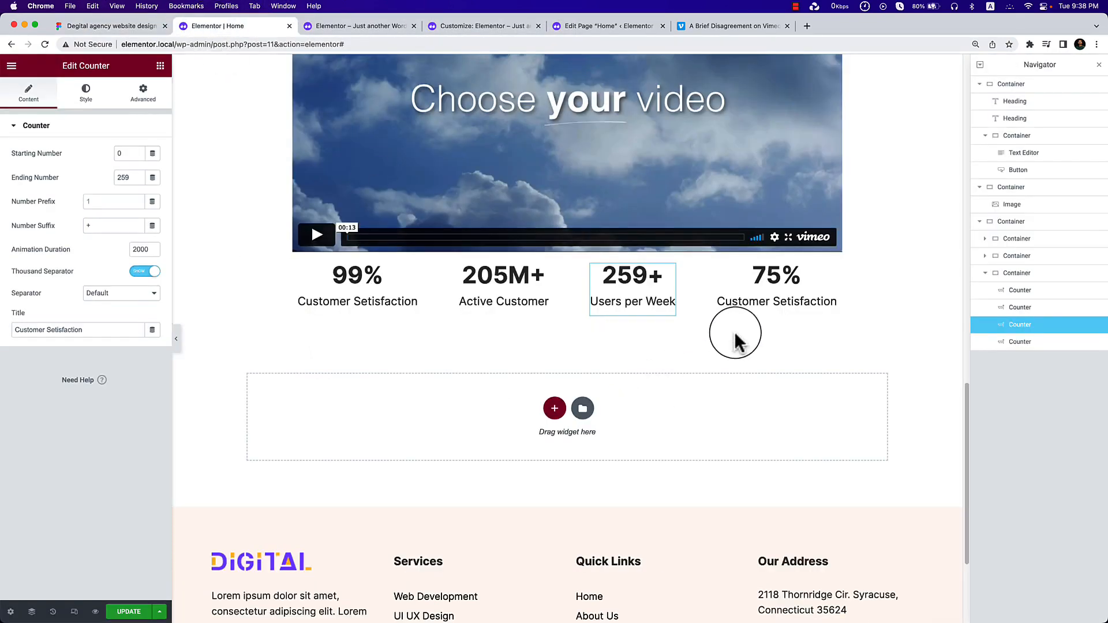
click(759, 302)
key(super+a)
key(BackSpace)
text(Agency Grawath)
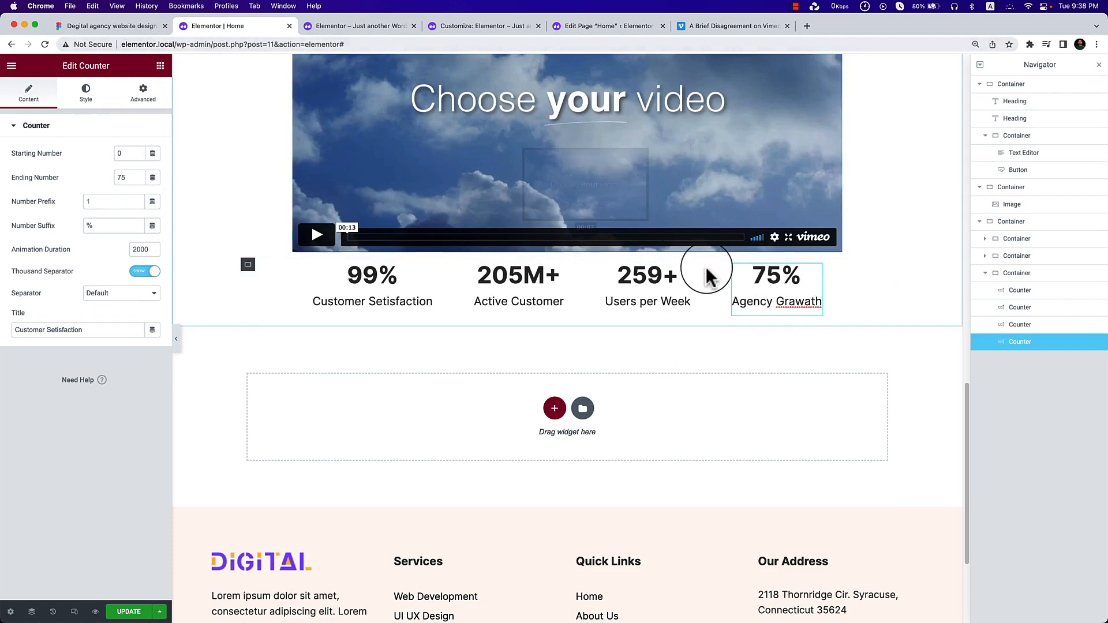
Correct the last word of the fourth counter's title so that it reads "Agency Growth".
double_click(798, 301)
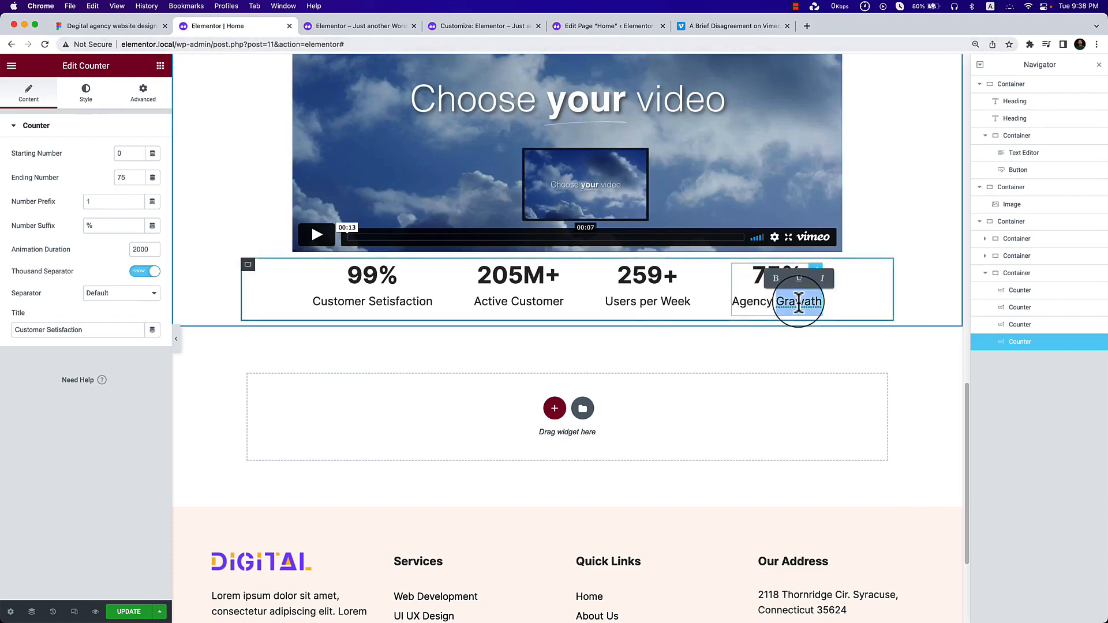
text(Gro)
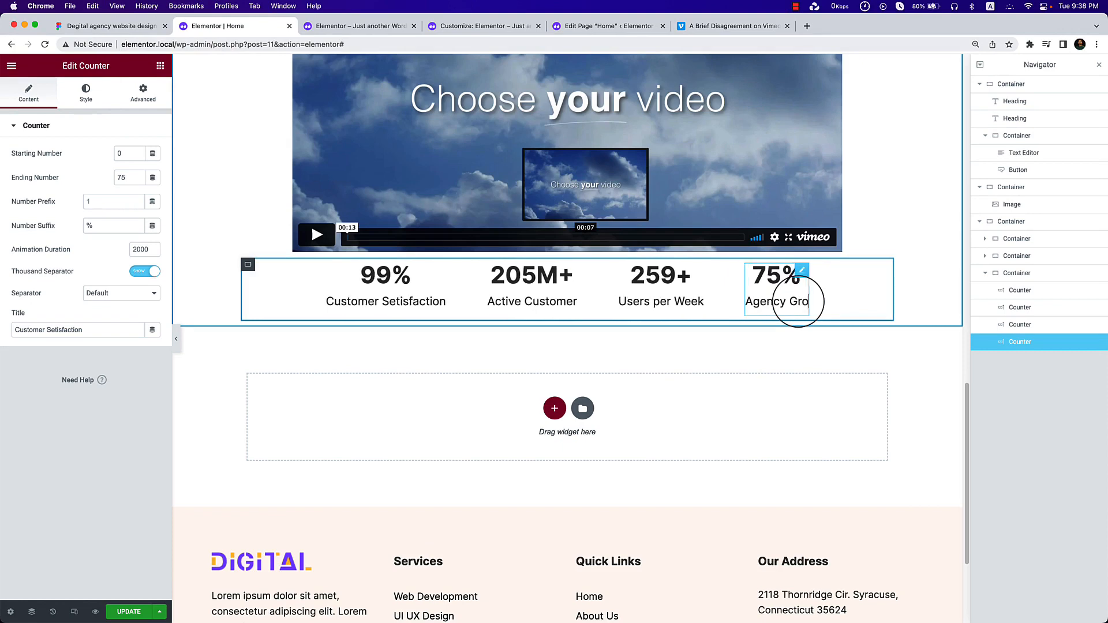
text(wth)
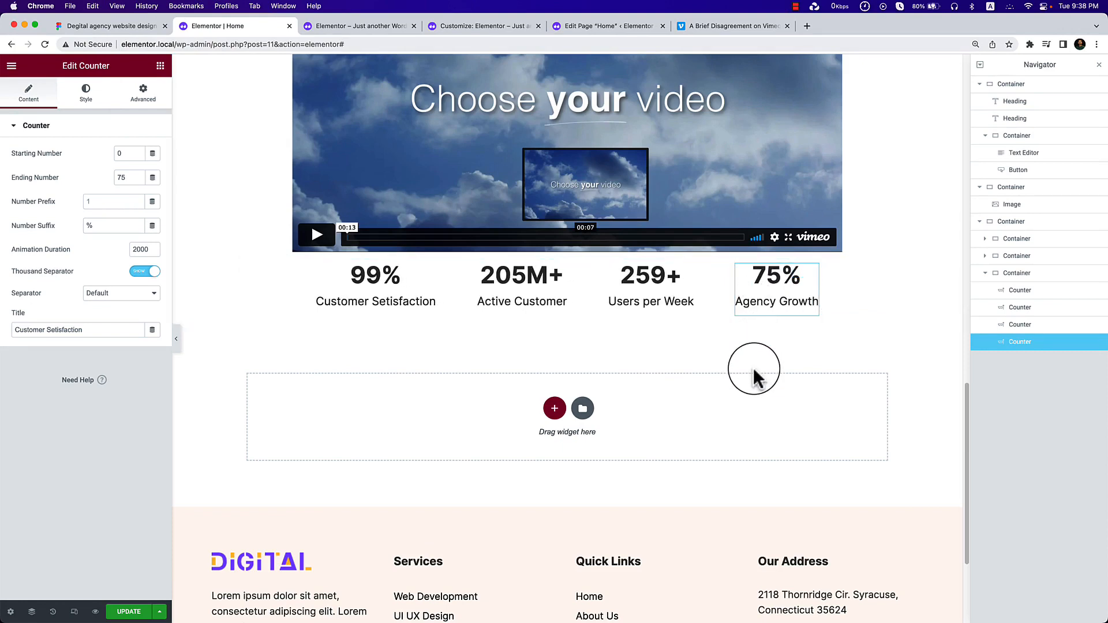
Review the settings of the statistics container and each of its four counters.
click(1047, 276)
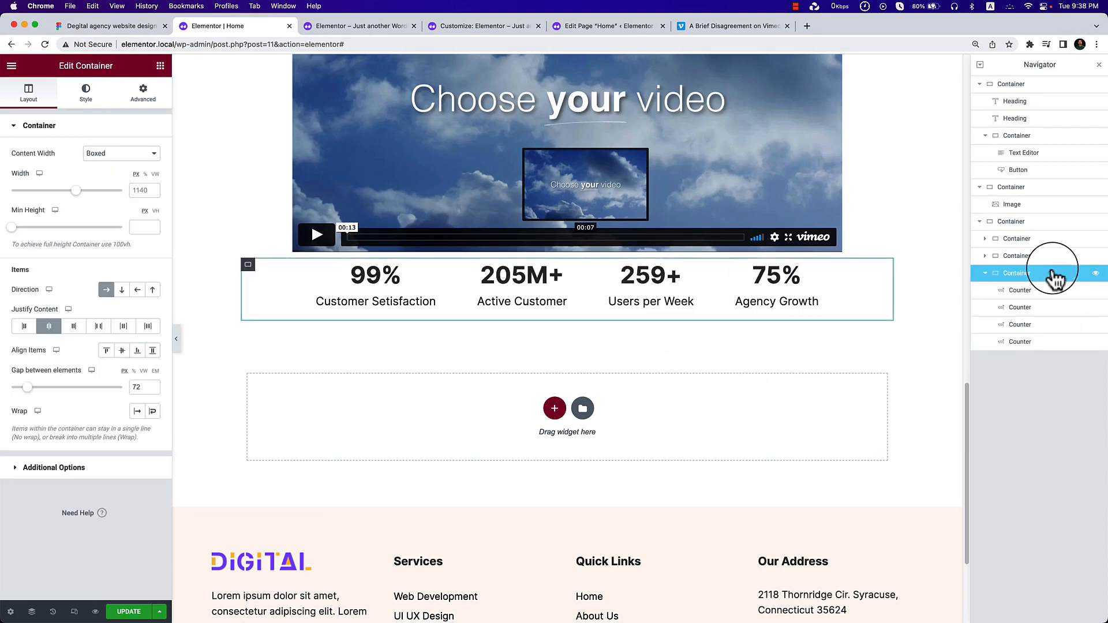
click(1019, 292)
click(1020, 307)
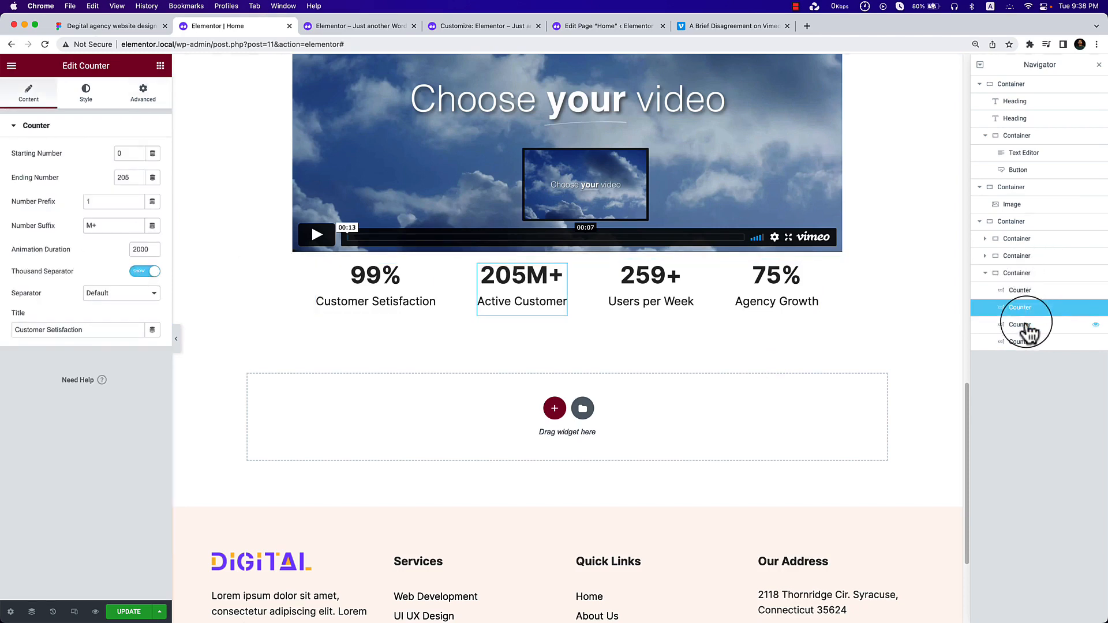
click(1025, 325)
click(1030, 343)
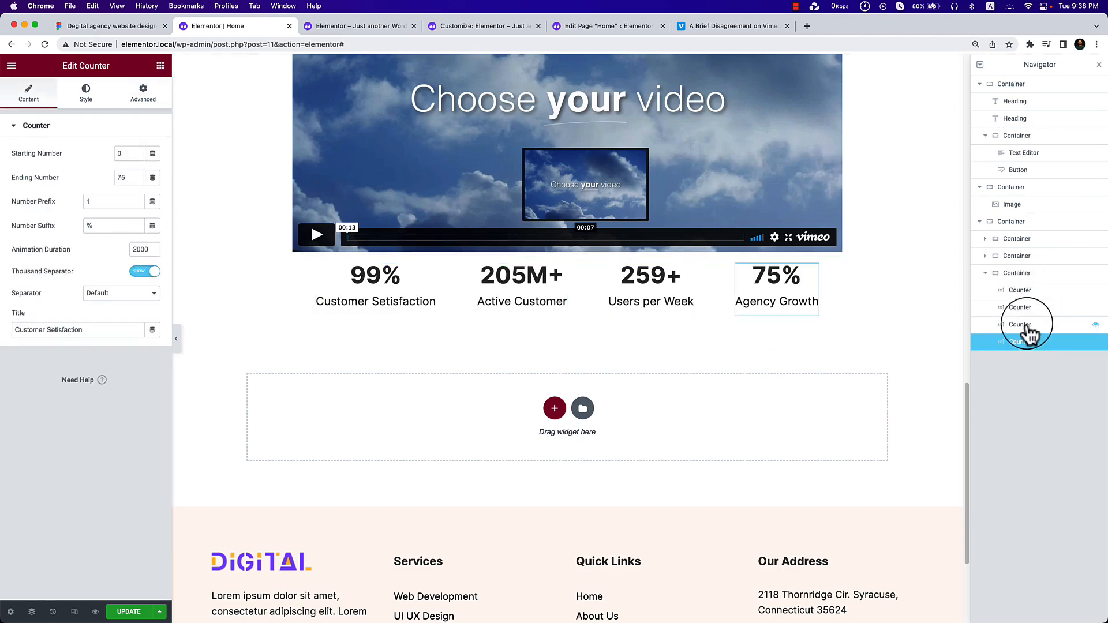
click(1026, 324)
click(1021, 307)
click(1020, 291)
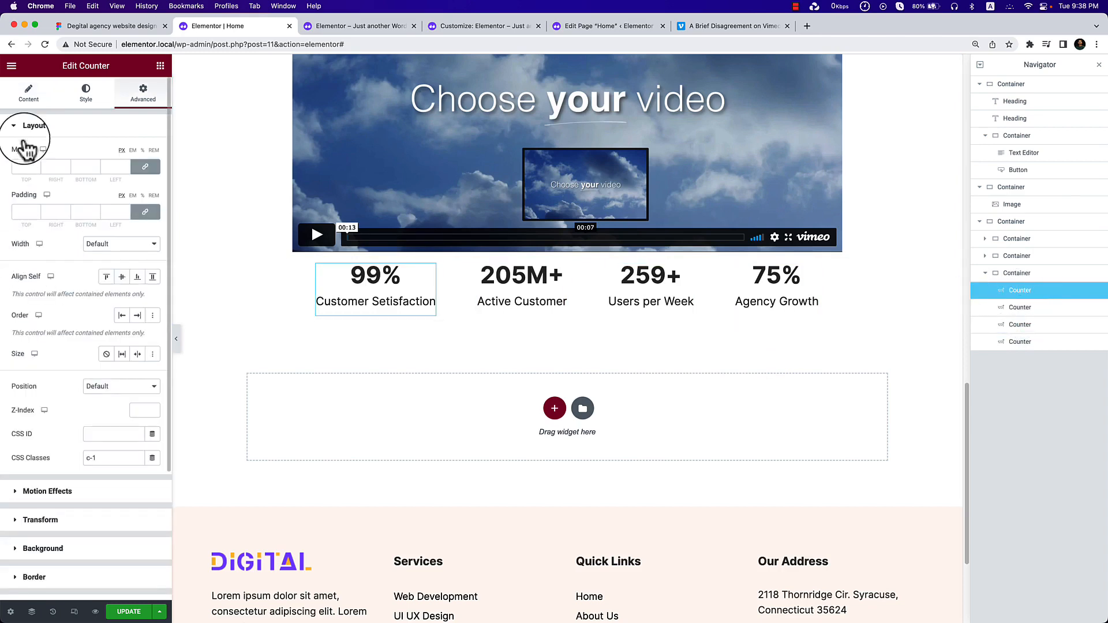
Find the Divider widget and insert it between the first and second counters.
click(155, 66)
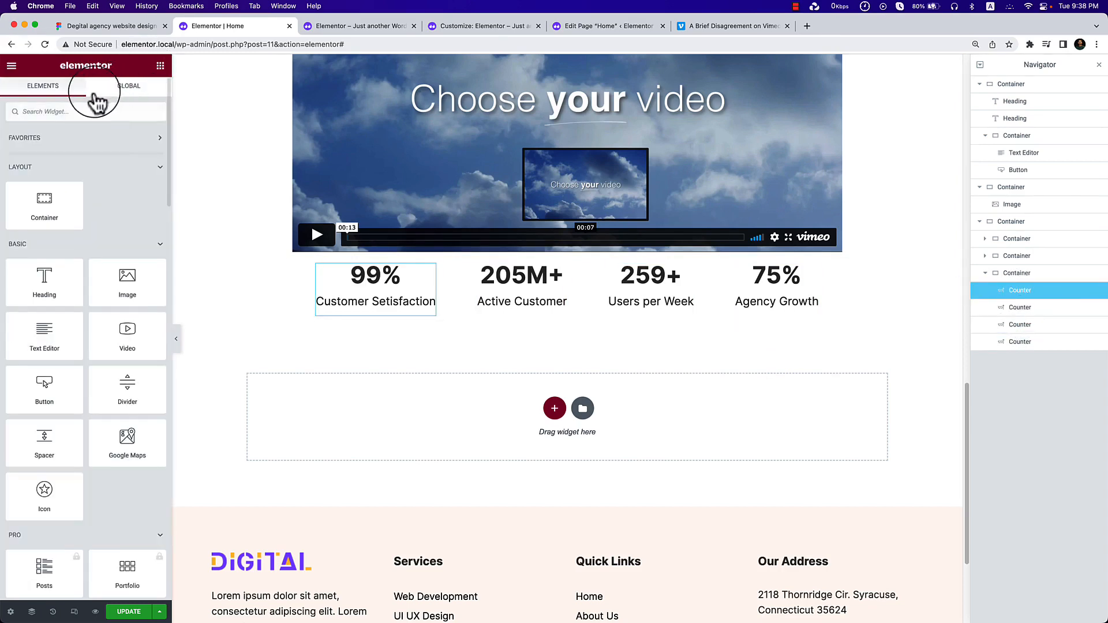
click(52, 112)
text(sep)
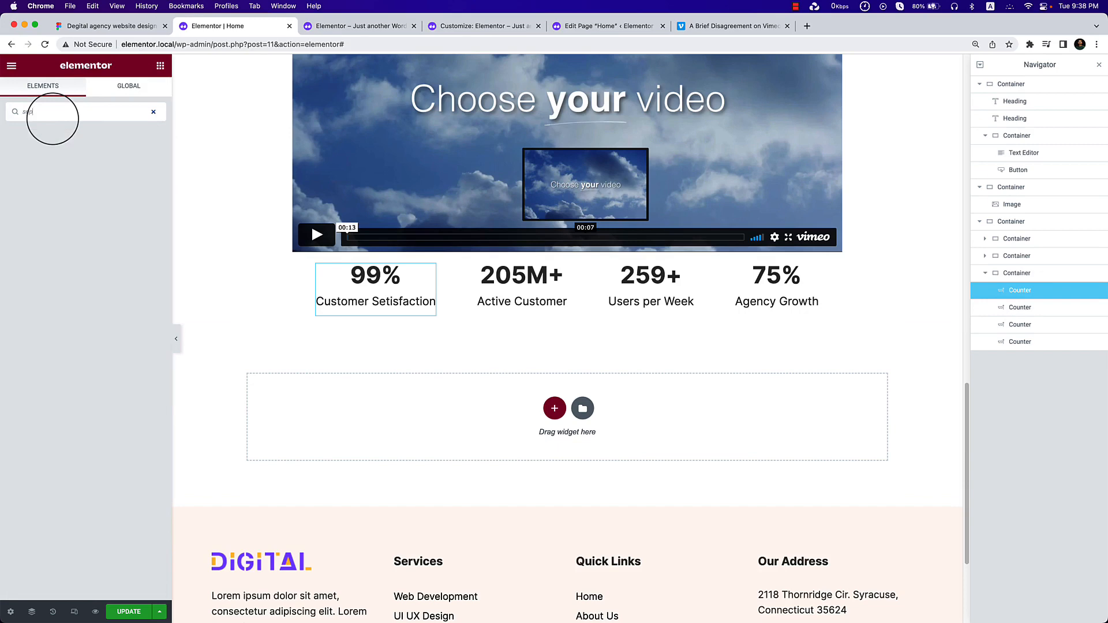
key(BackSpace)
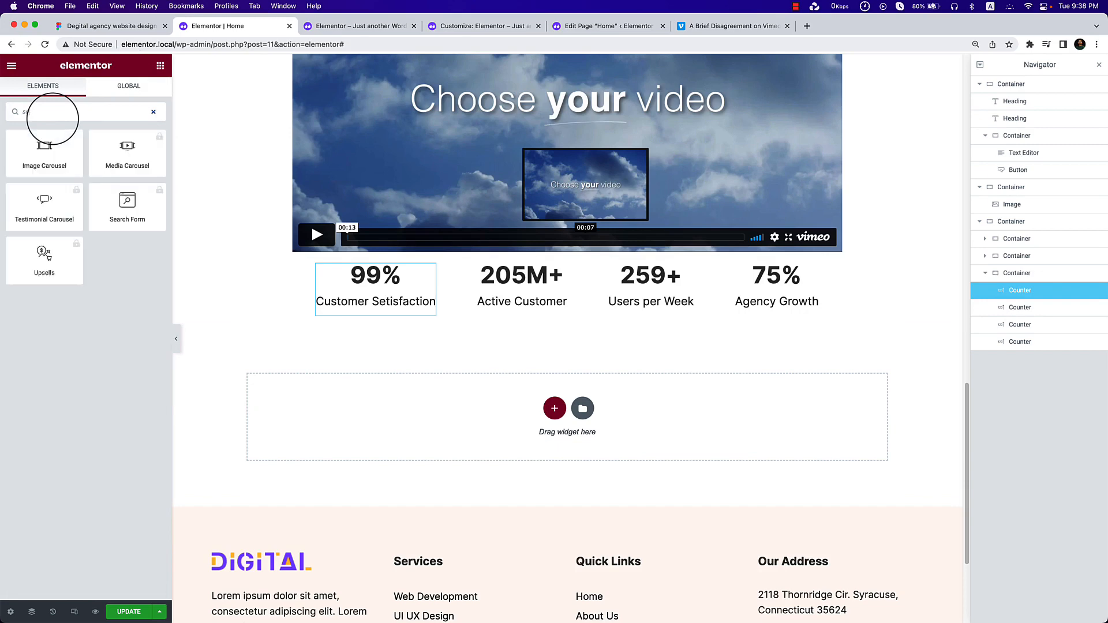
key(BackSpace)
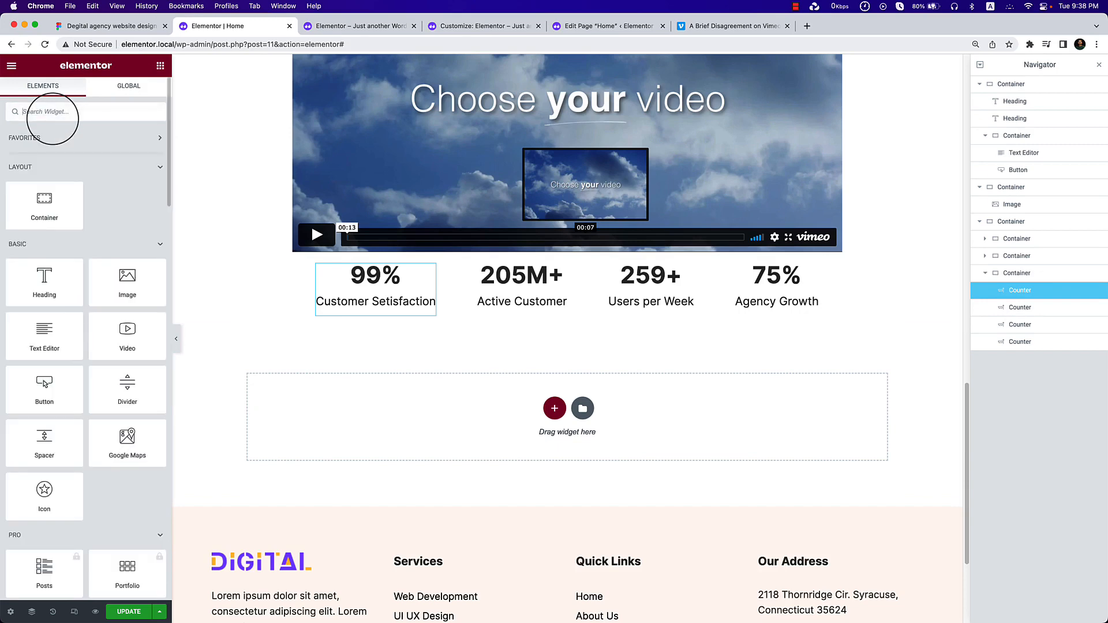
drag(127, 388, 363, 279)
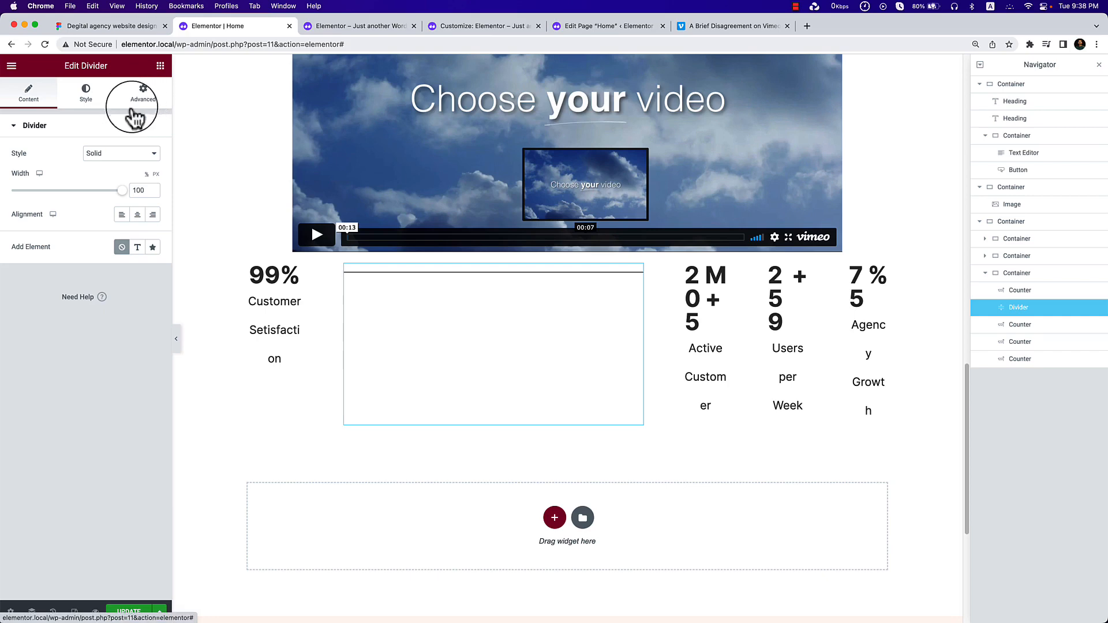
Keep the divider's Solid style, switch its width unit to pixels and set the width to 188 px.
click(113, 154)
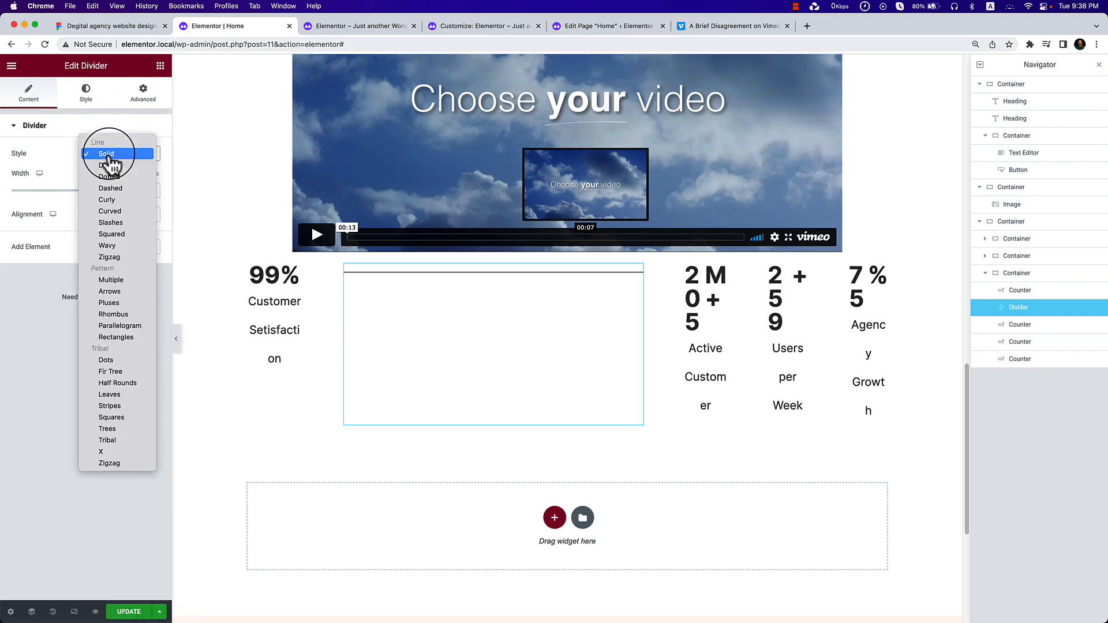
click(56, 159)
drag(123, 189, 161, 189)
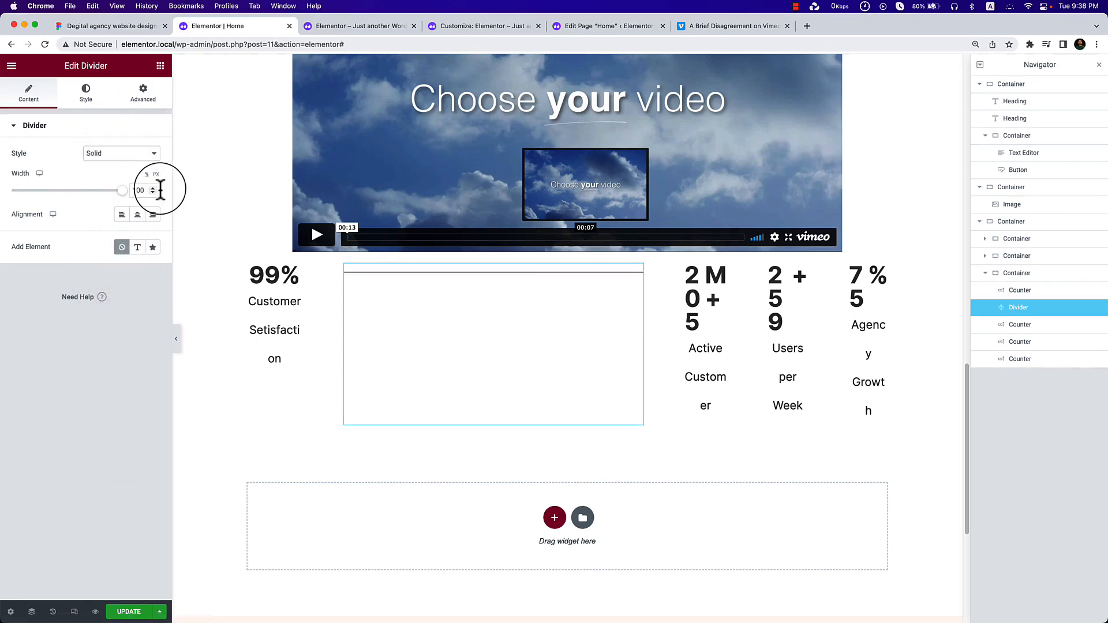
click(156, 174)
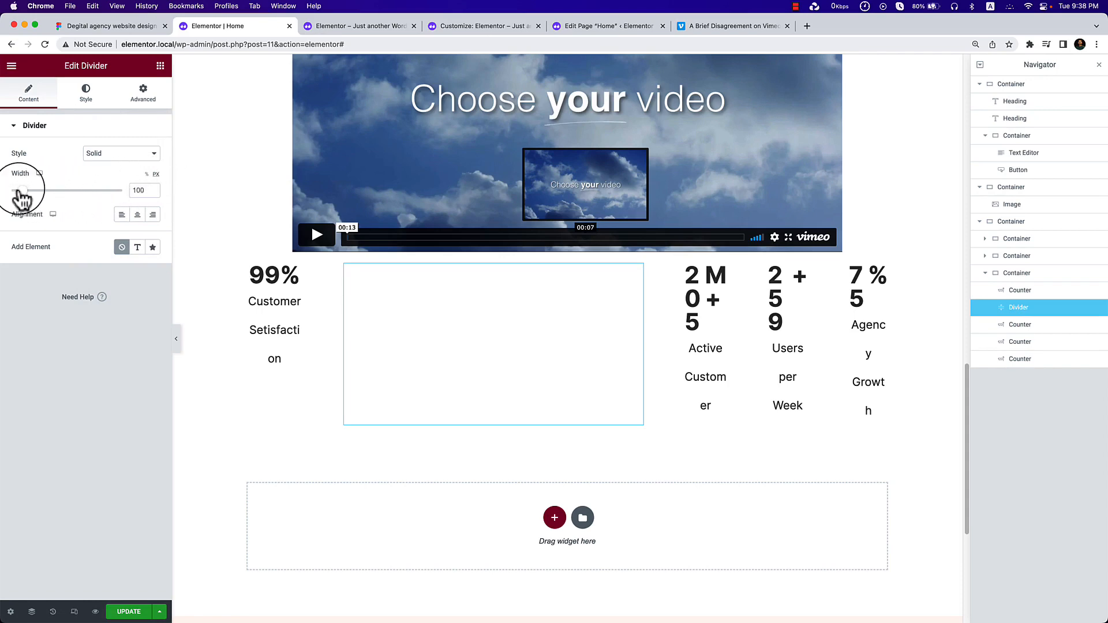
mouse_move(23, 191)
mouse_down()
mouse_move(45, 196)
mouse_move(31, 199)
mouse_up()
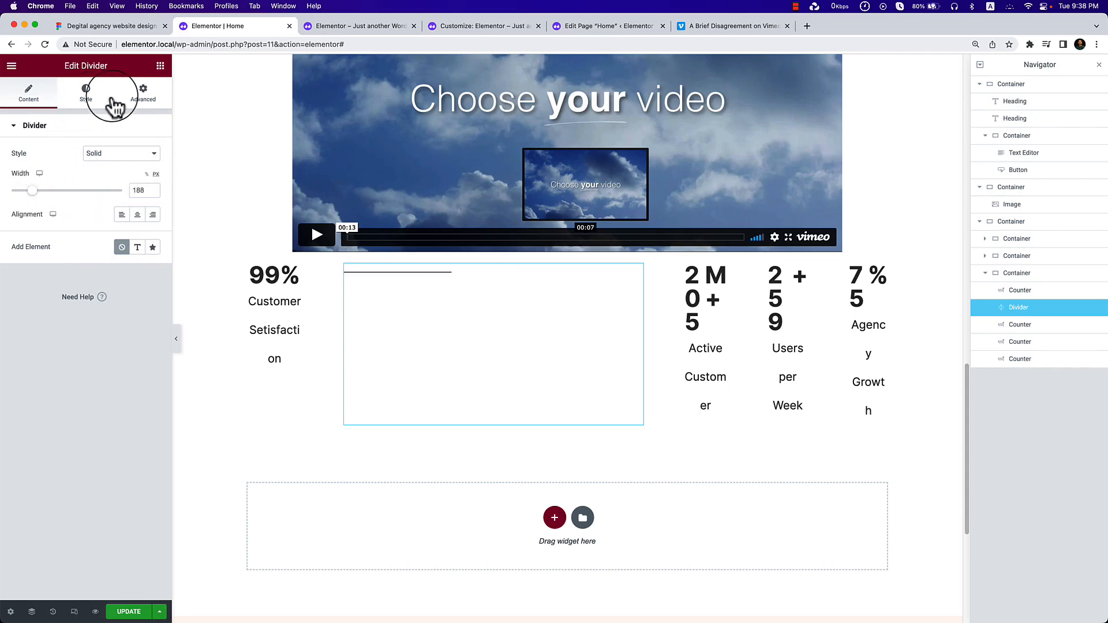
Try rotating the divider with a Transform rotation of about 83 degrees, and reset the rotation.
click(143, 92)
scroll(55, 489, down, 2)
scroll(55, 489, down, 2)
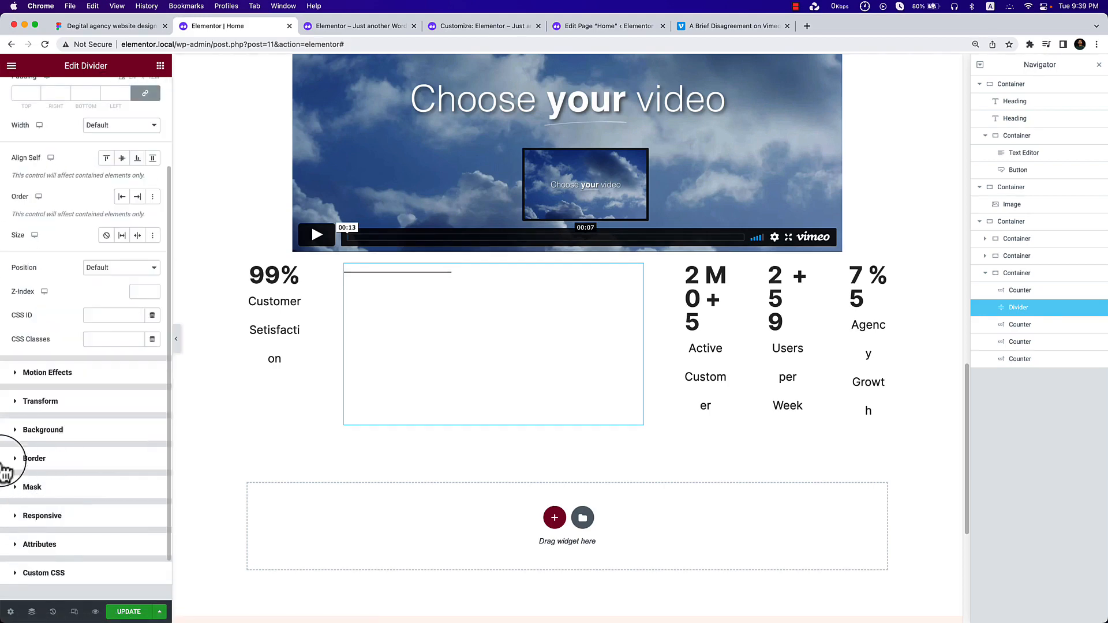
click(42, 411)
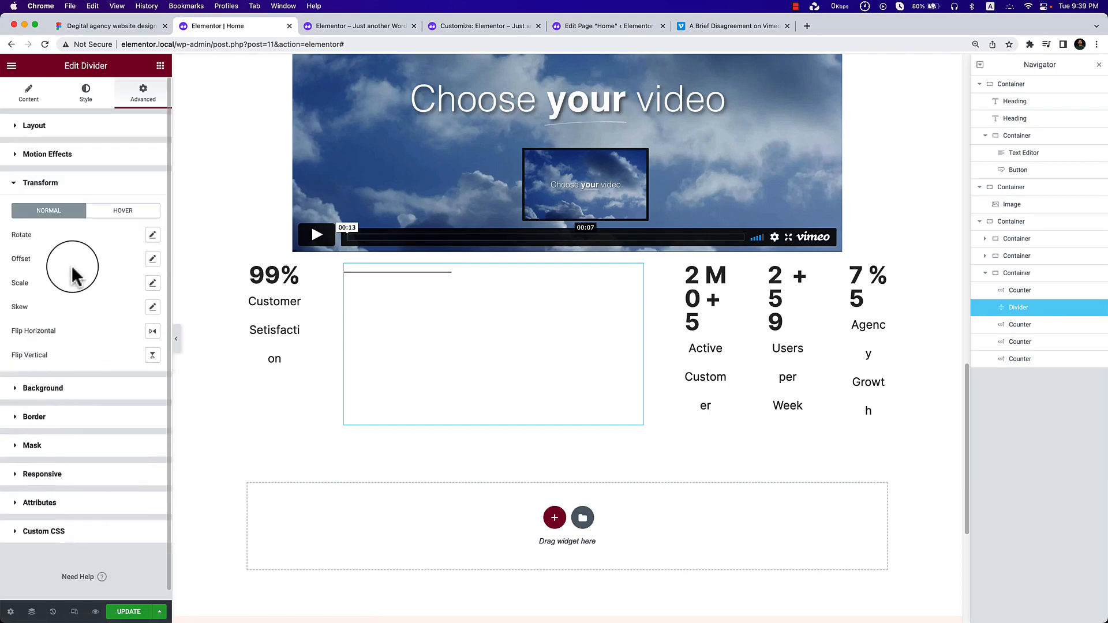
click(152, 235)
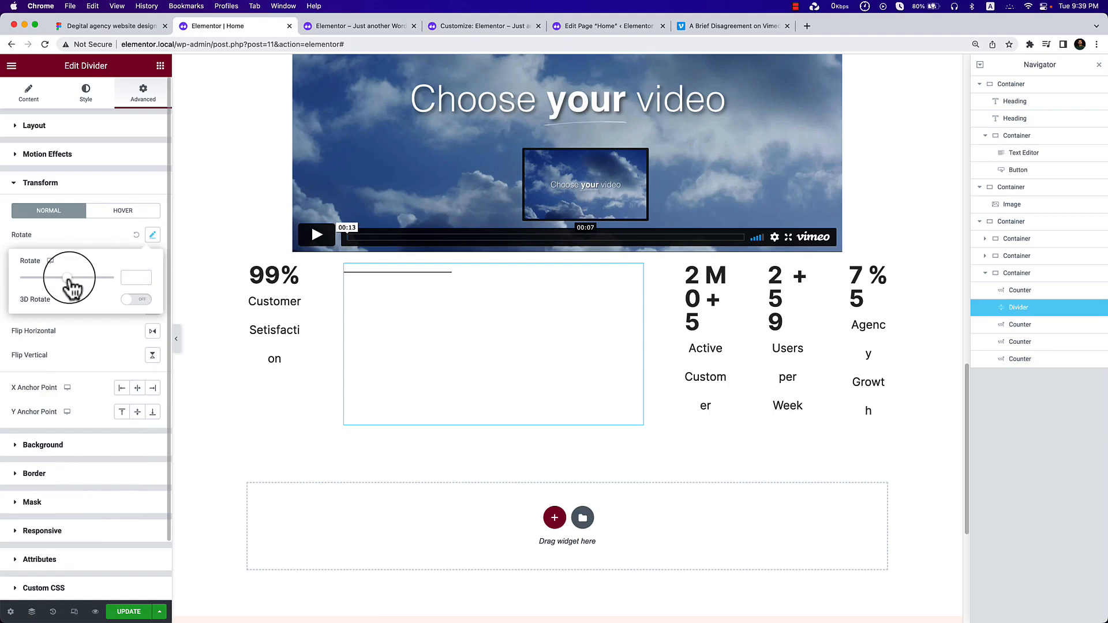
drag(72, 277, 74, 316)
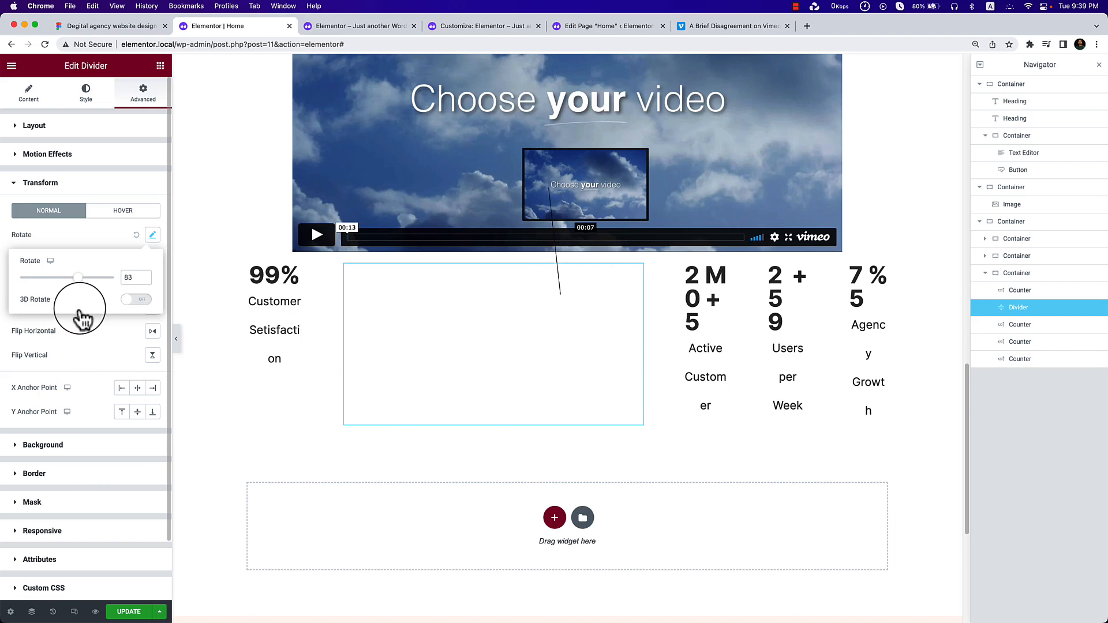
mouse_move(80, 309)
mouse_down()
mouse_move(94, 313)
mouse_move(78, 315)
mouse_up()
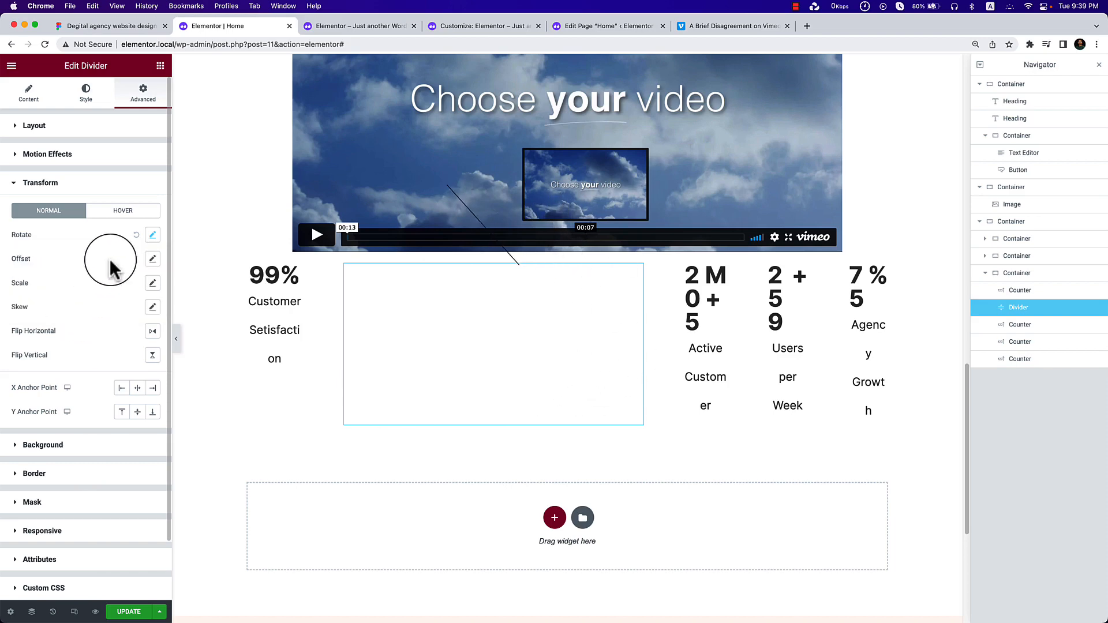
click(136, 235)
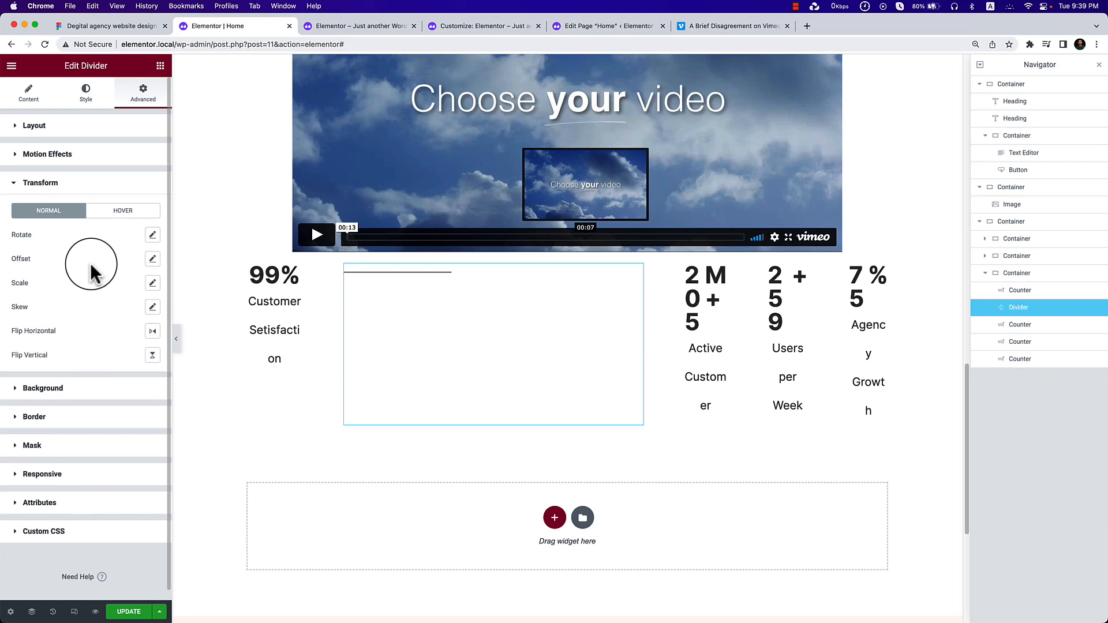
Try the horizontal flip, vertical flip and left X anchor point on the divider, and clear them again.
click(153, 332)
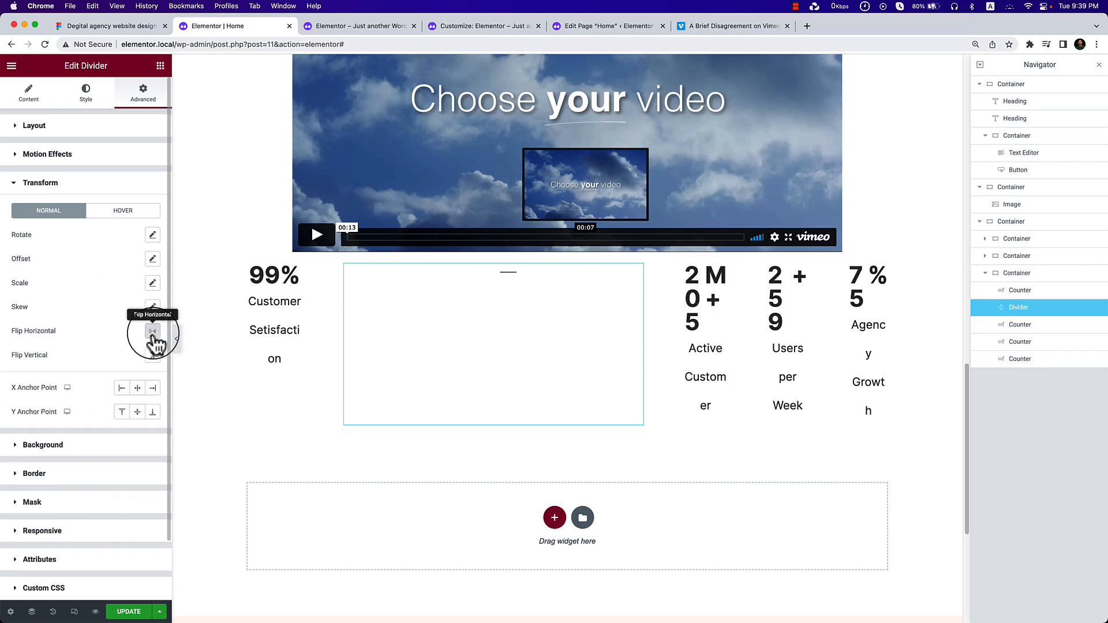
click(153, 332)
click(152, 354)
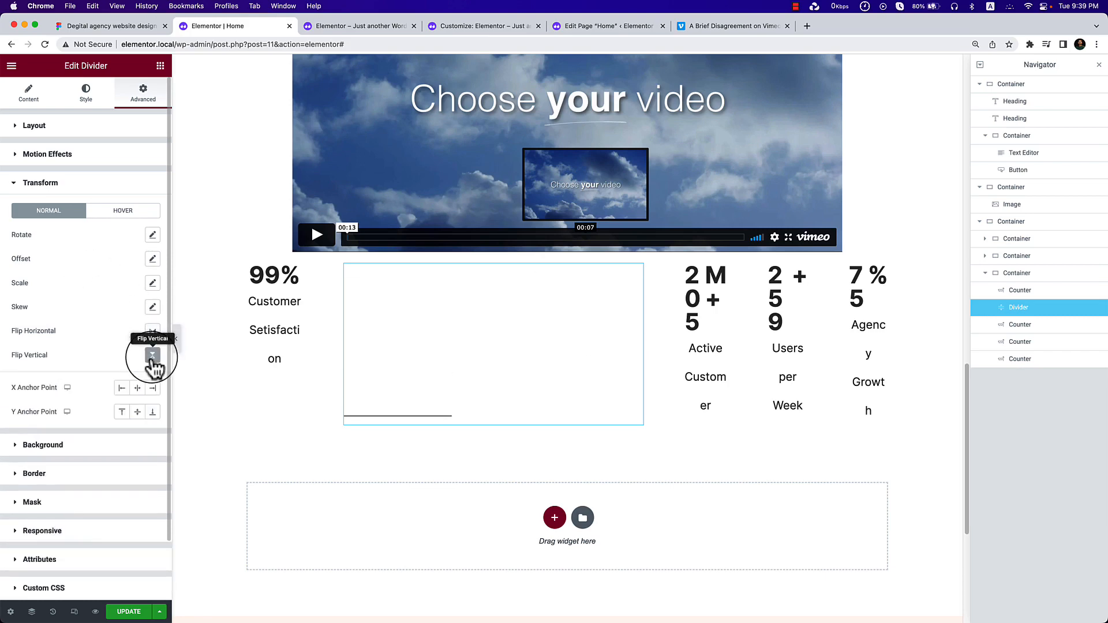
click(152, 355)
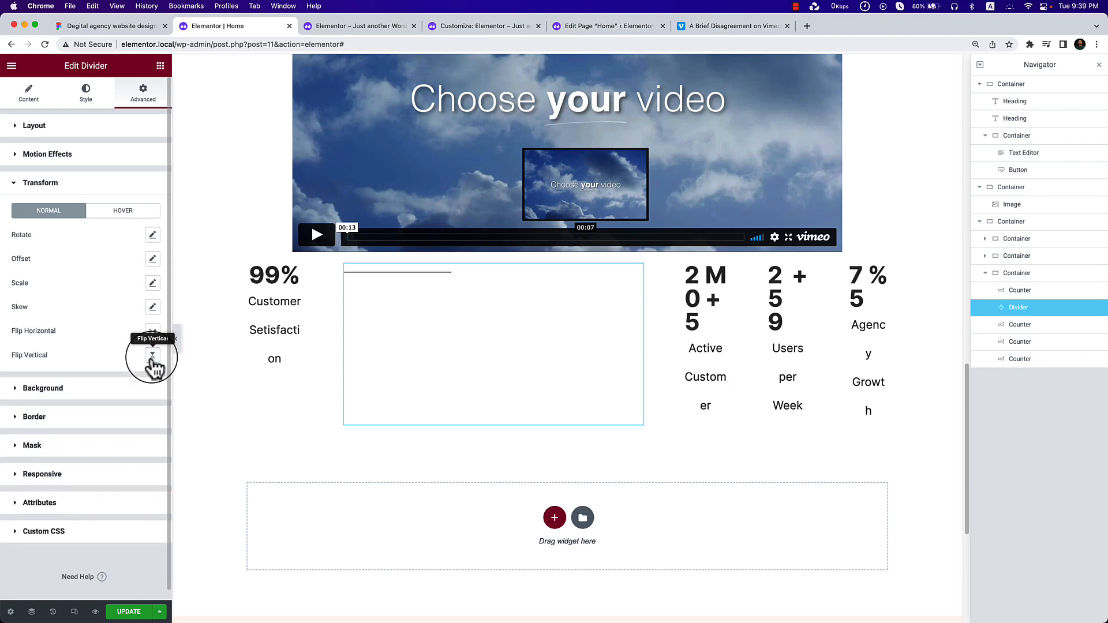
click(152, 355)
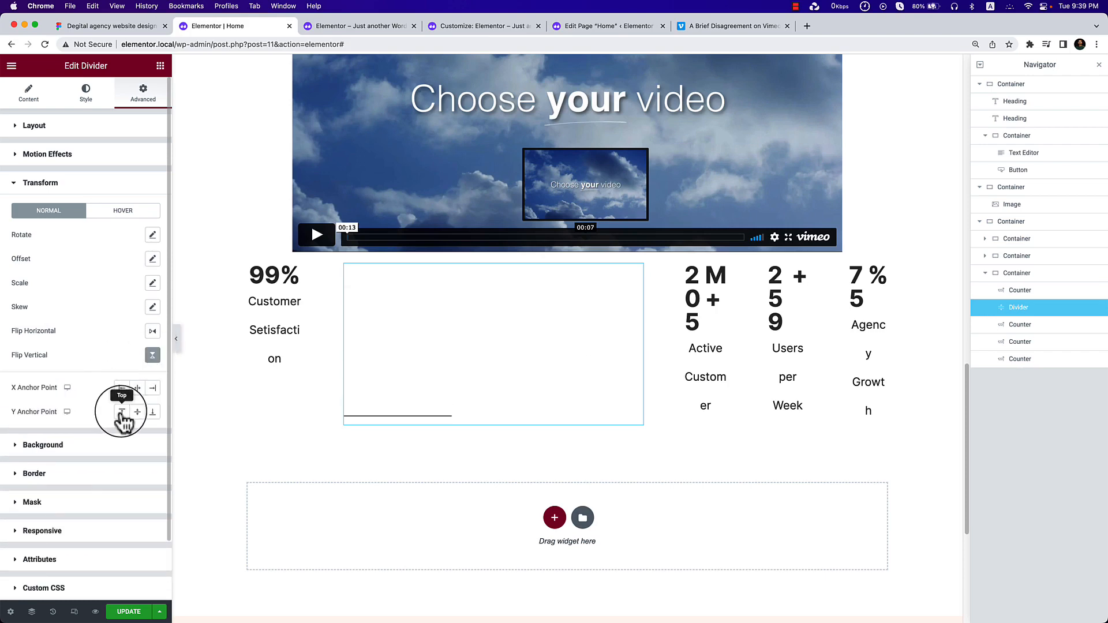
click(123, 390)
click(120, 412)
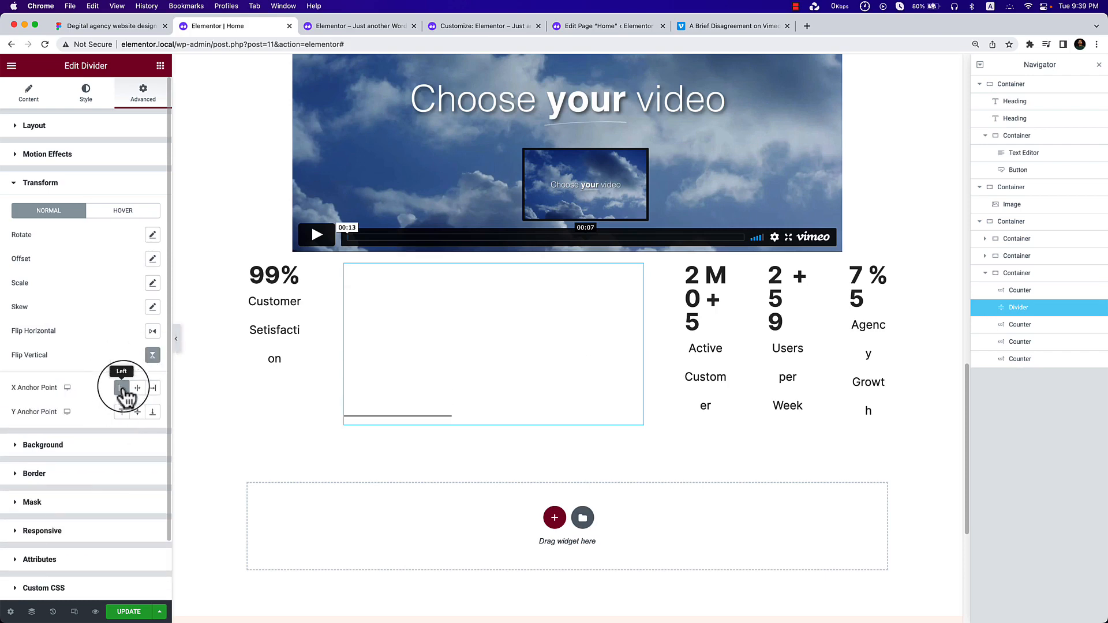
click(123, 388)
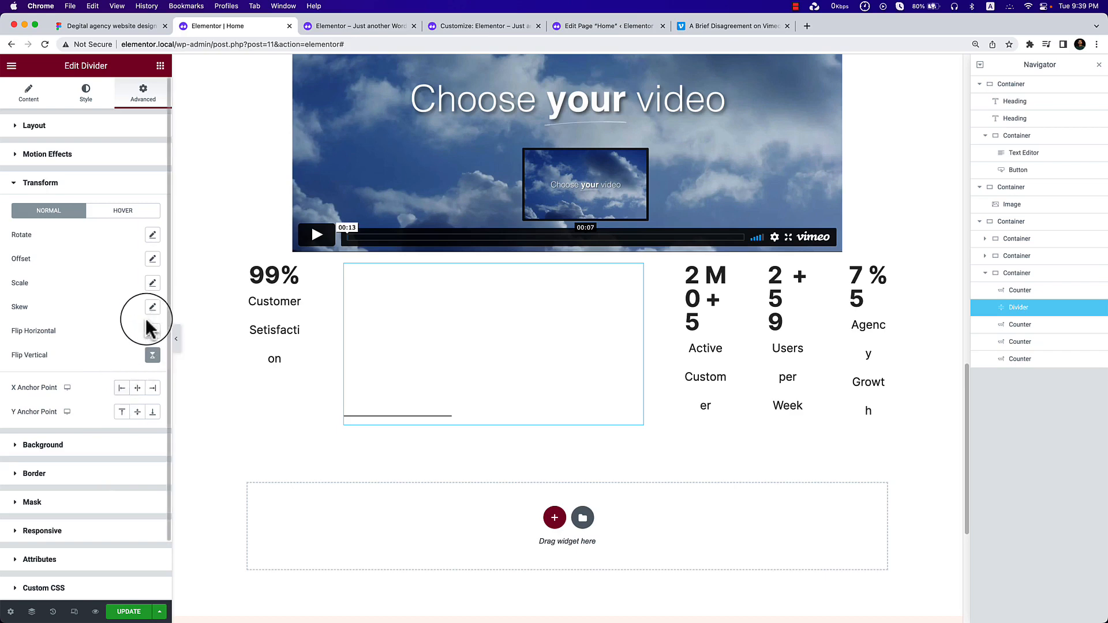
click(152, 355)
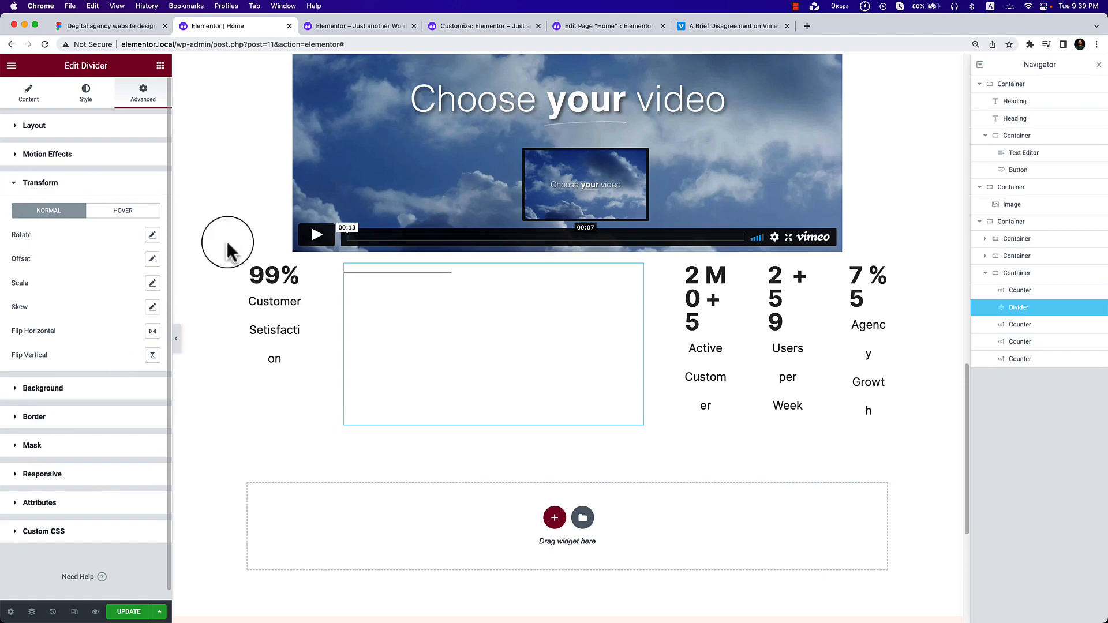
Delete the divider from the statistics container.
right_click(1019, 306)
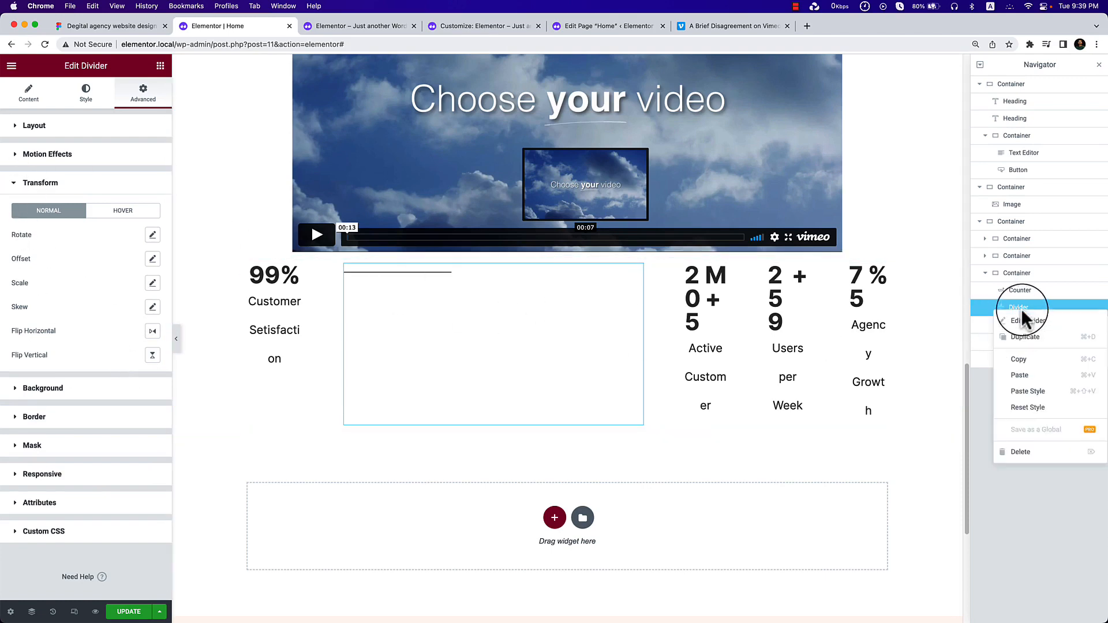
click(1055, 452)
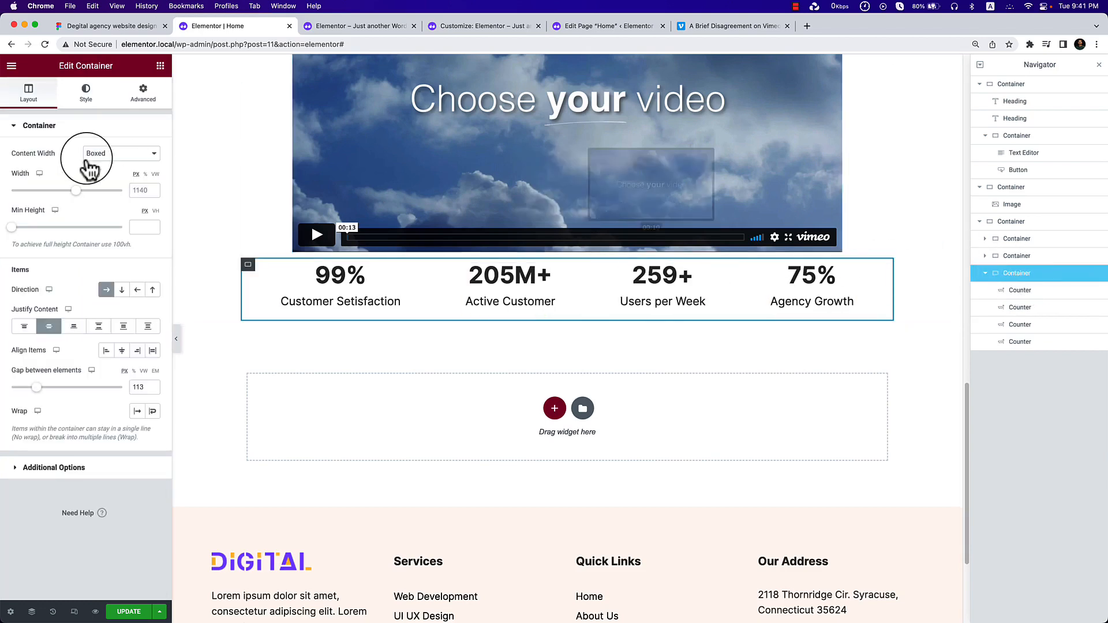
Try a solid border on the 99% counter with only its right width set to 1, and preview the page.
click(161, 65)
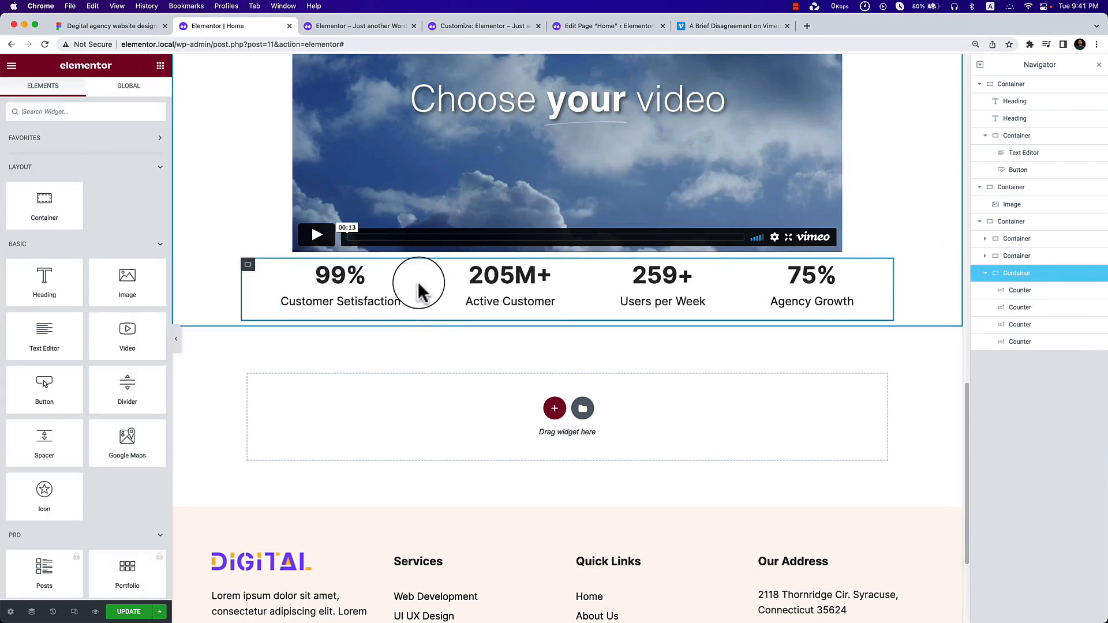
click(394, 272)
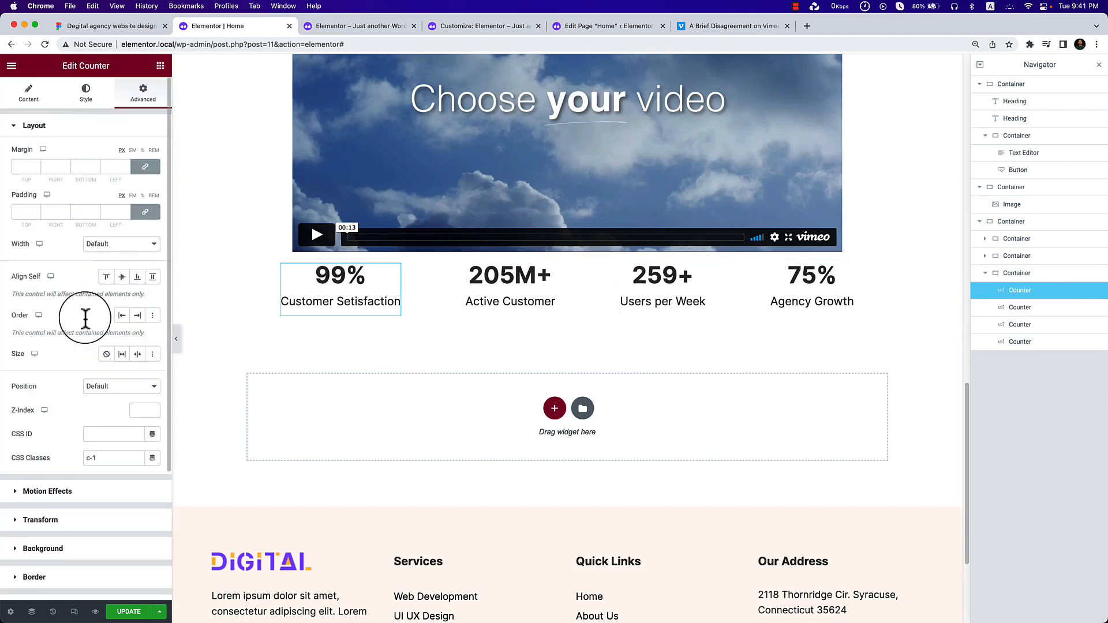
click(55, 576)
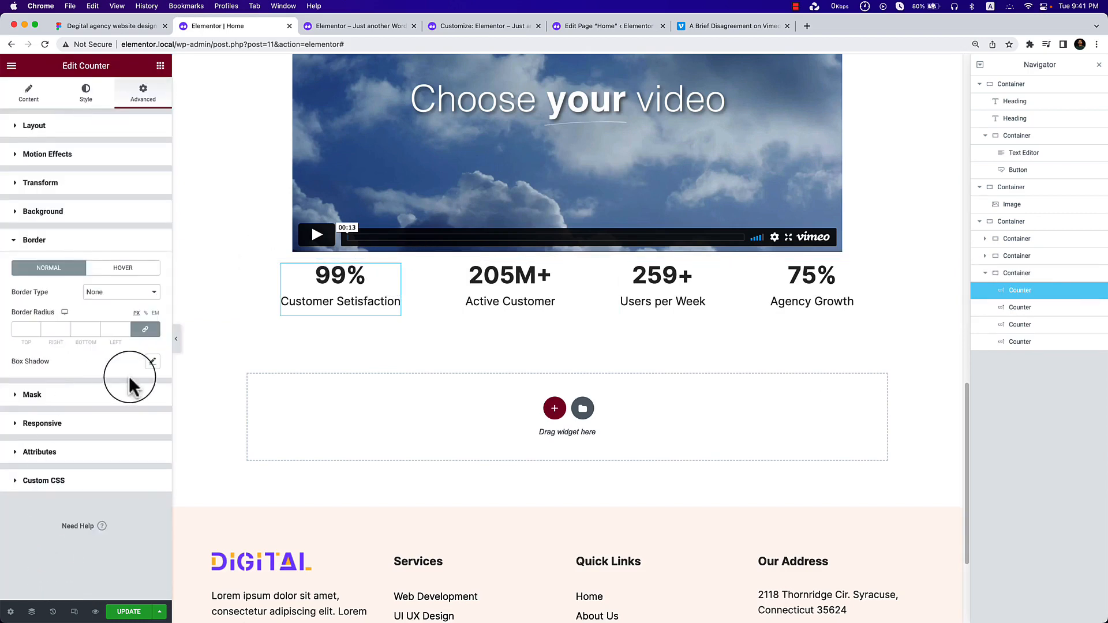
click(118, 295)
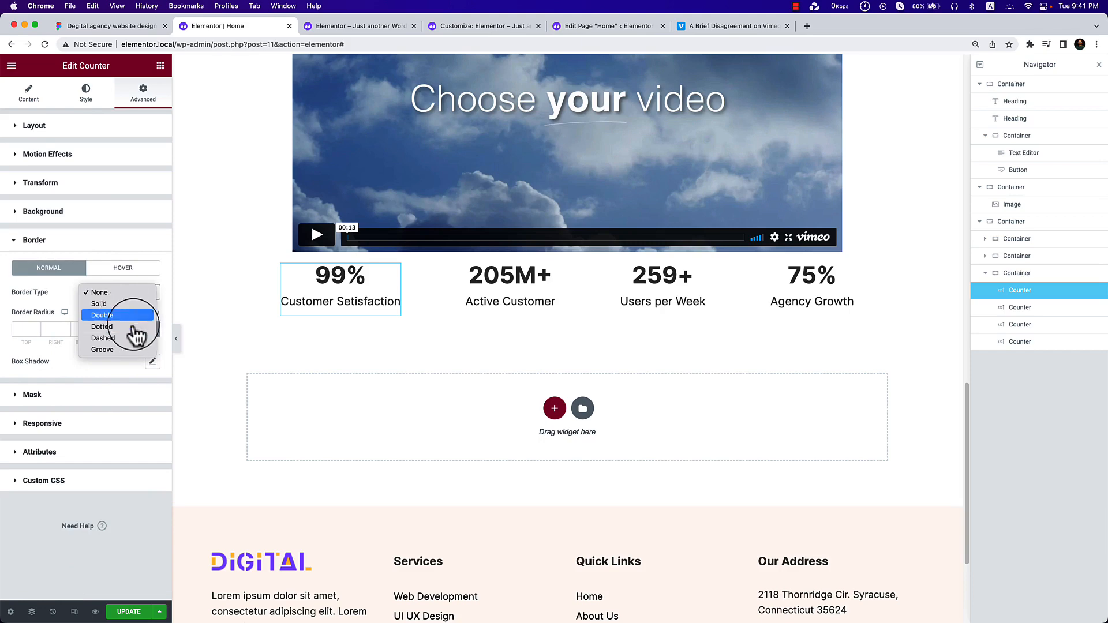
click(109, 305)
click(150, 329)
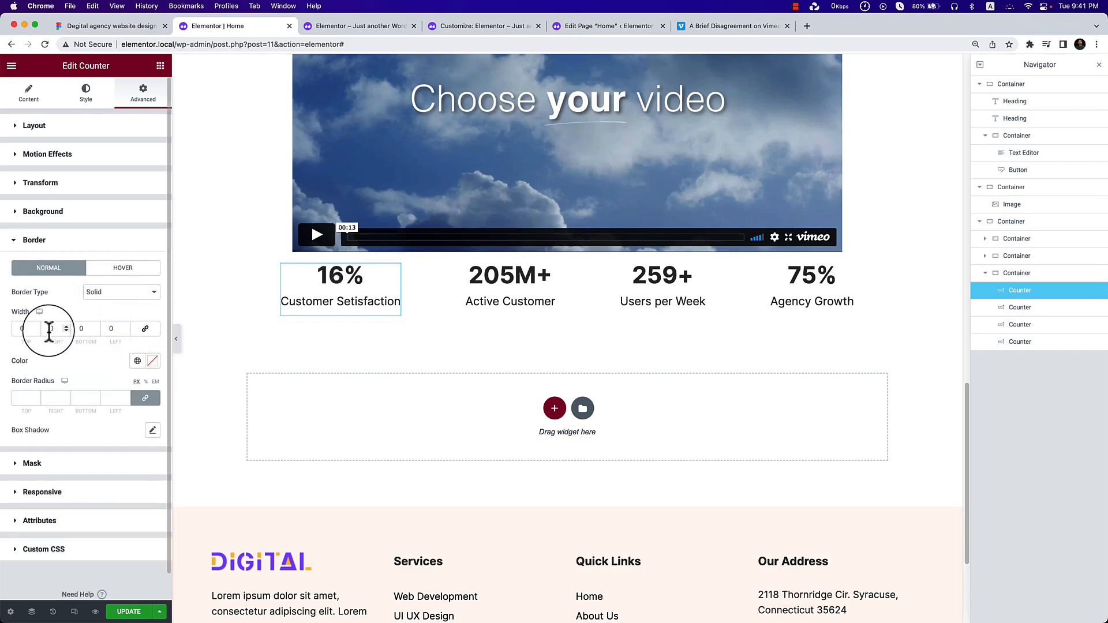
drag(48, 329, 58, 330)
text(1)
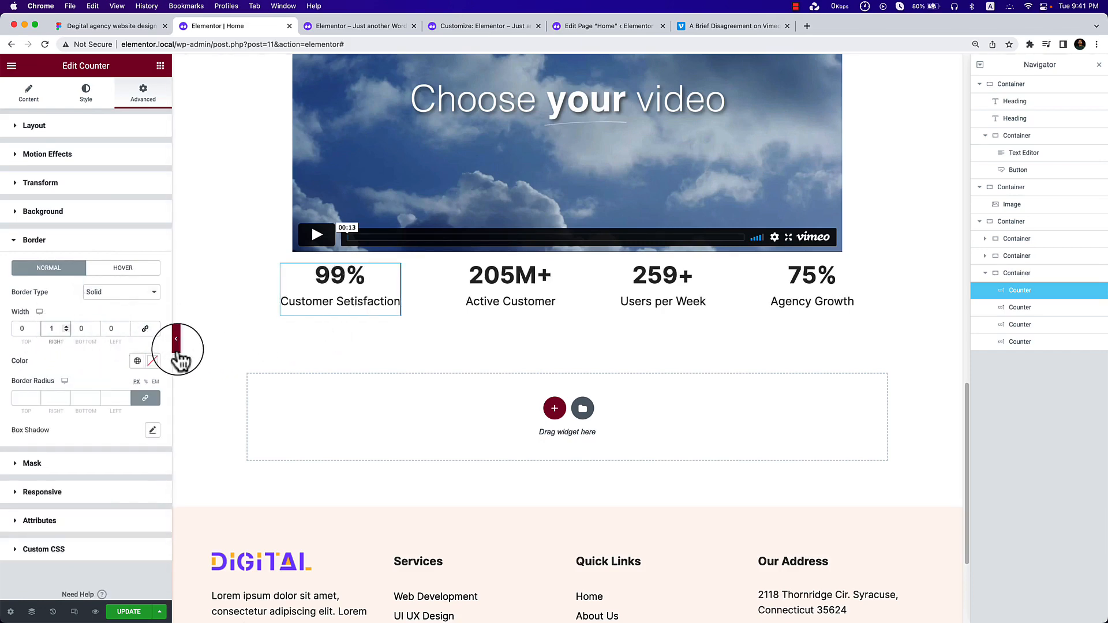
click(178, 347)
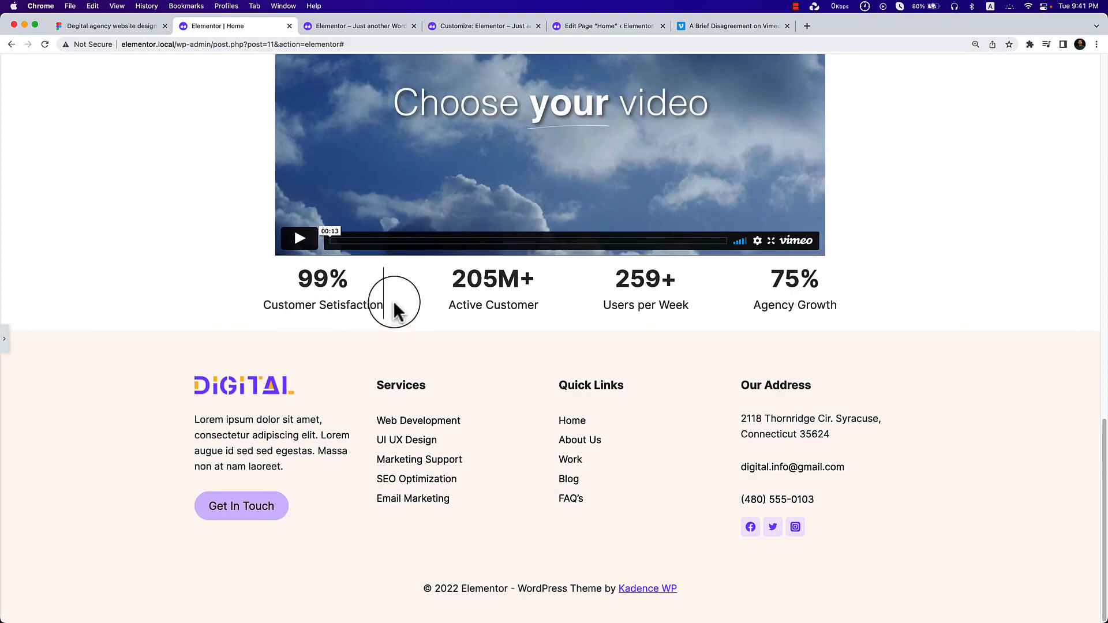
click(5, 338)
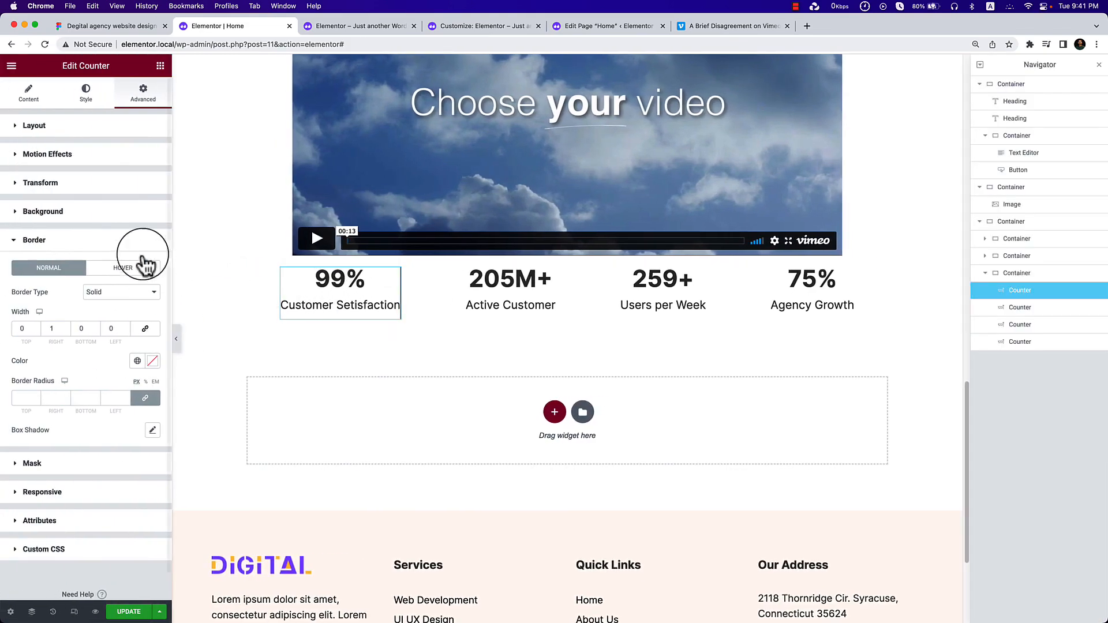
Try a right padding of 50 px on the 99% counter, preview it, and clear the padding and border again.
click(26, 125)
click(145, 212)
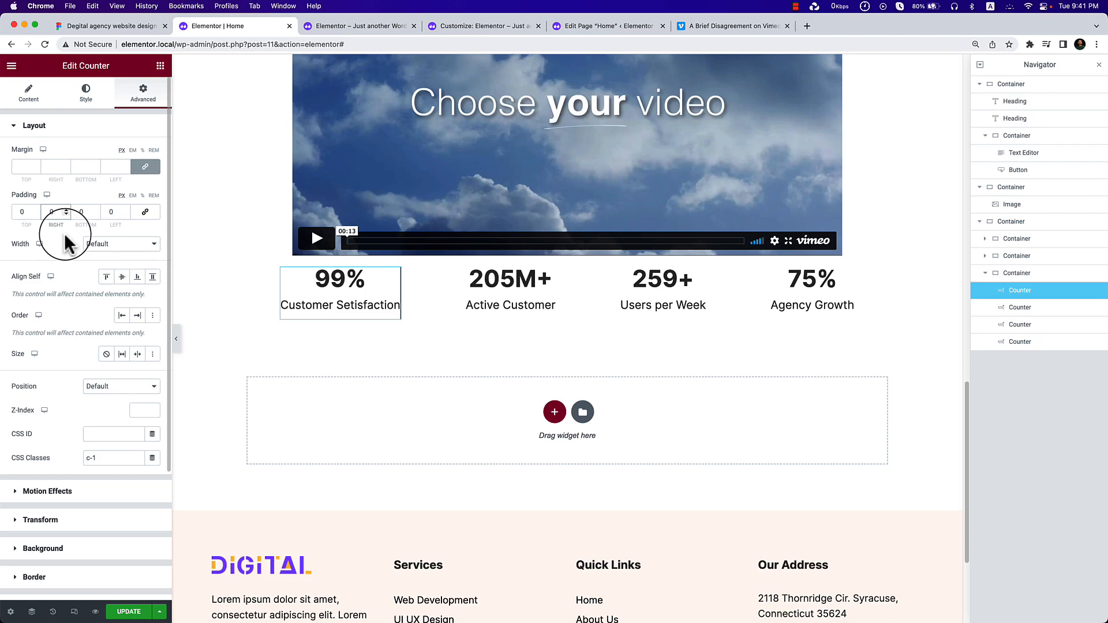
text(50)
click(177, 339)
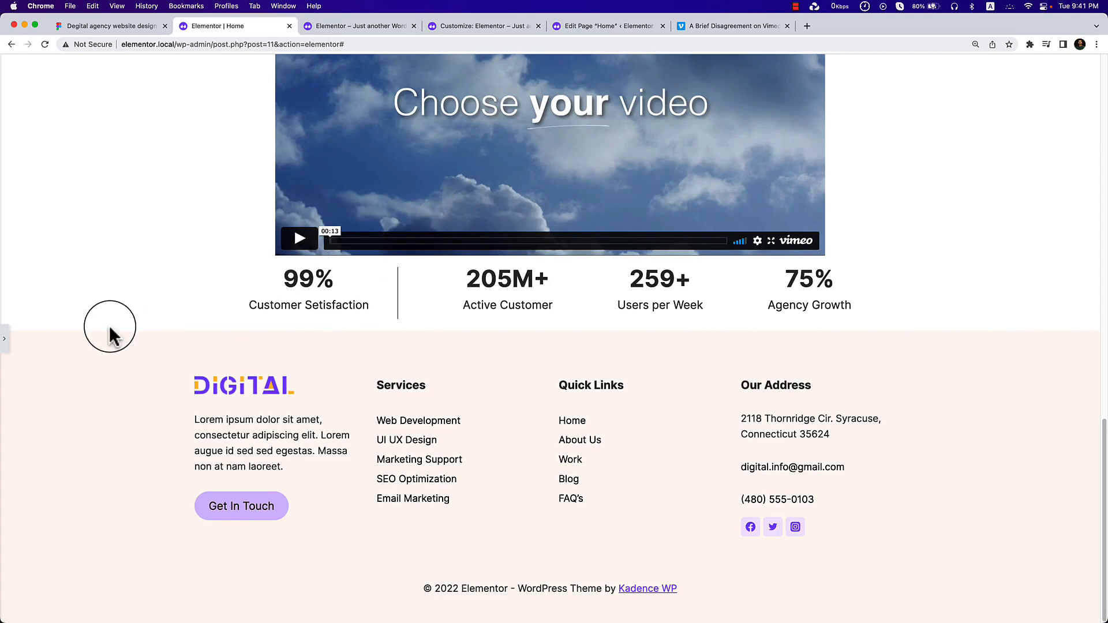
click(6, 339)
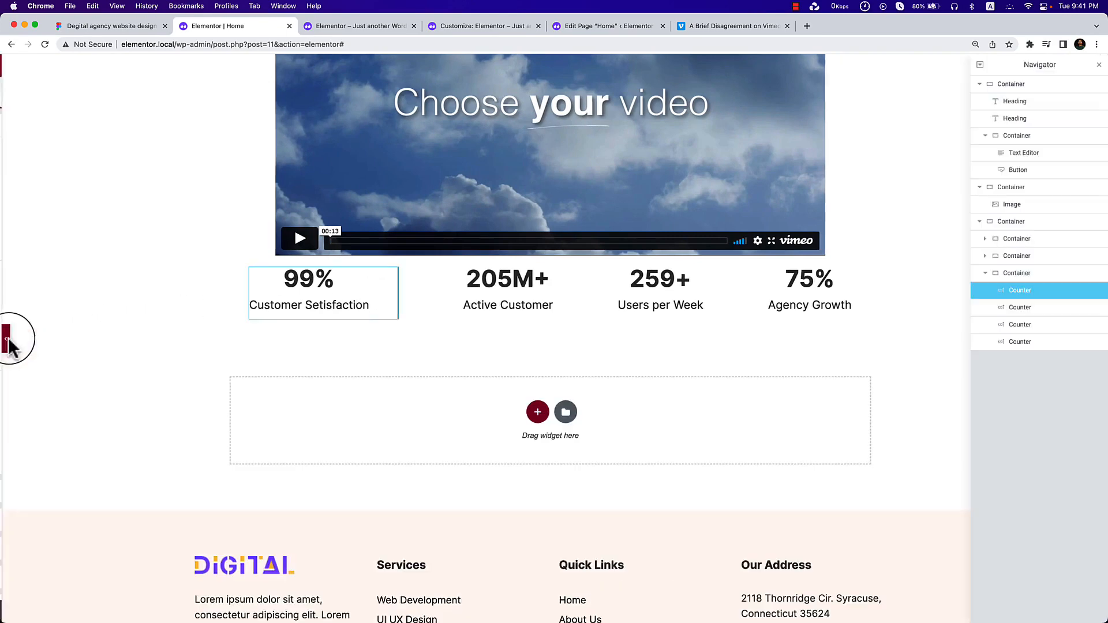
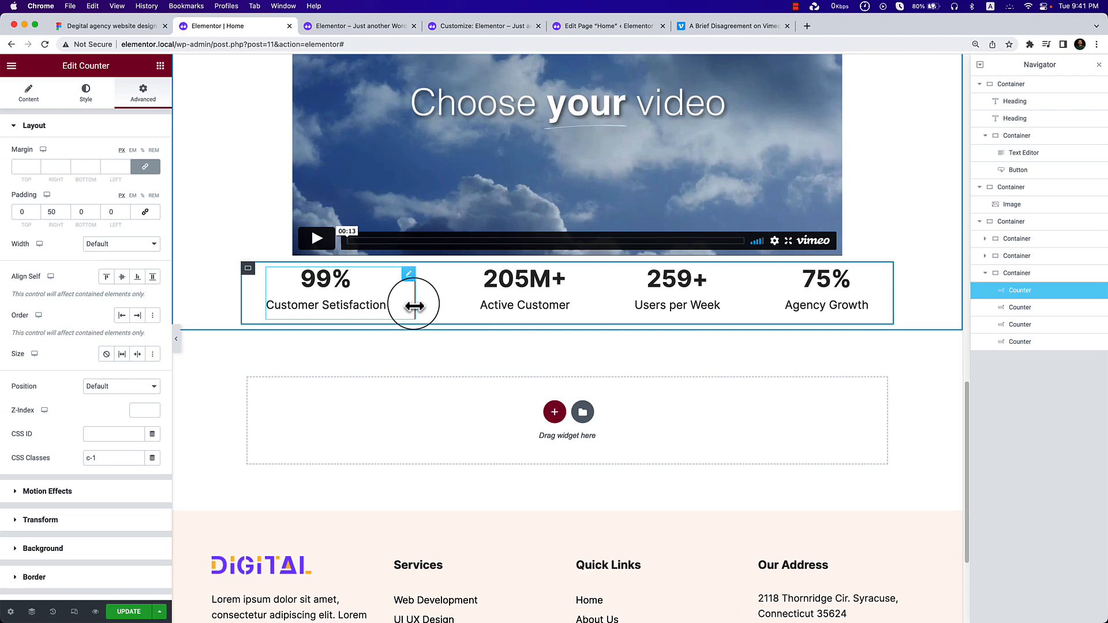
text(0)
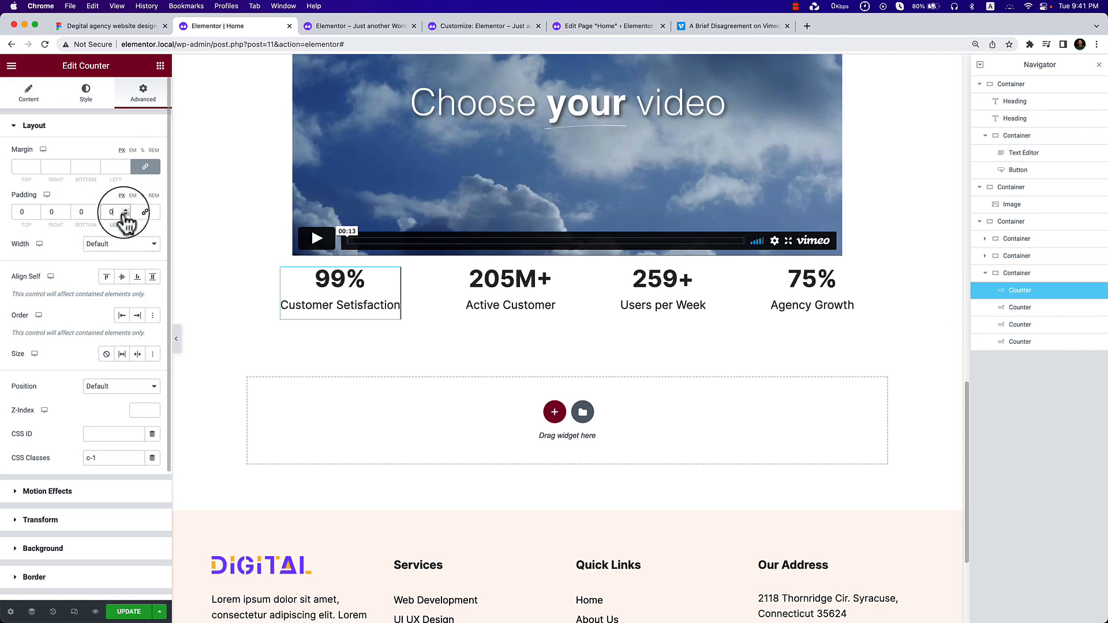
click(143, 215)
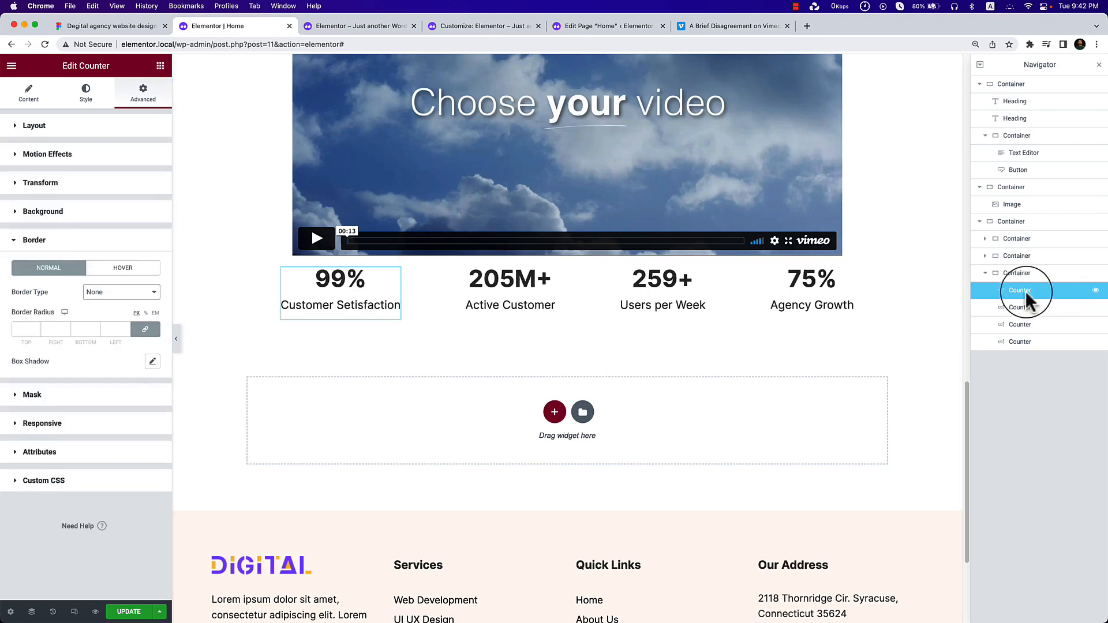
Add a new container at the start of the statistics row and move the 99% counter into it.
click(160, 65)
drag(44, 205, 349, 303)
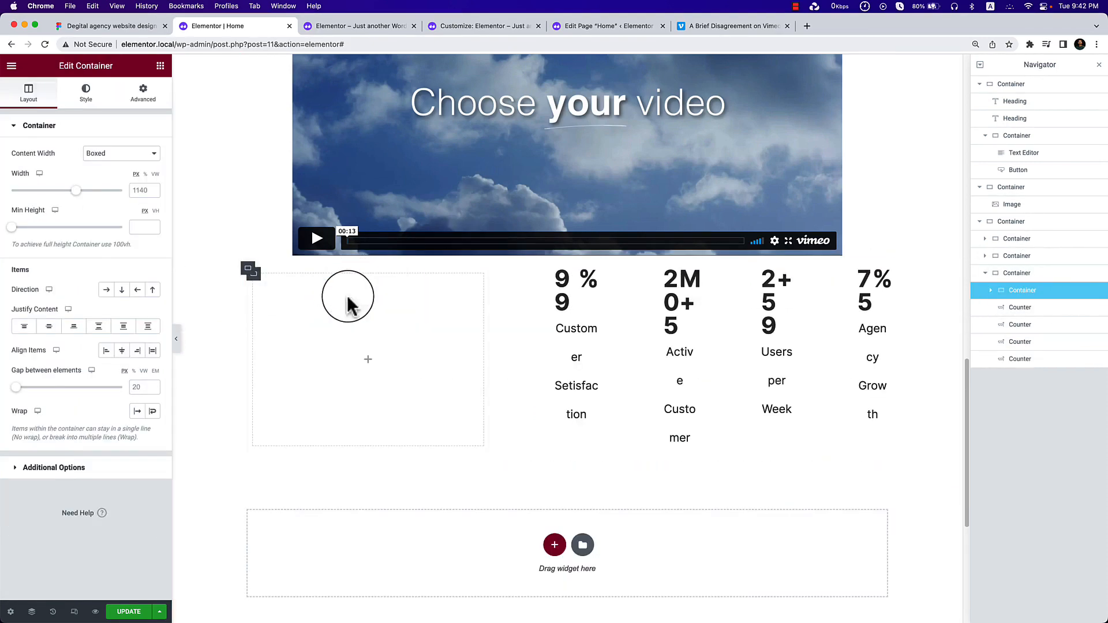
drag(588, 278, 396, 345)
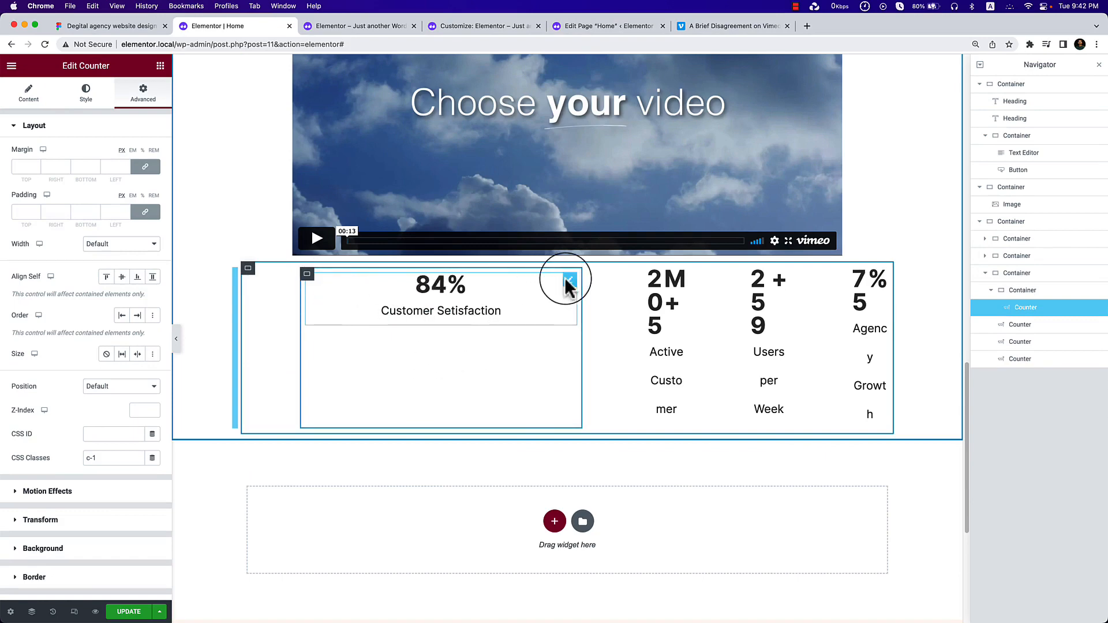
Duplicate the 99% counter's container and replace the counter inside the copy with the 205M+ counter.
right_click(307, 277)
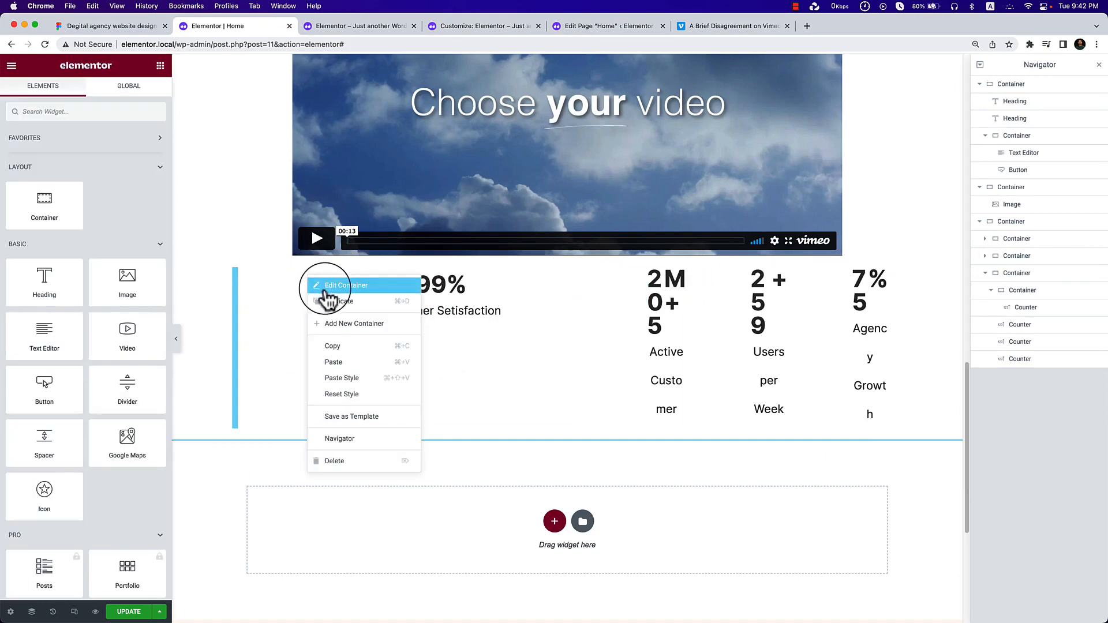
click(331, 302)
drag(716, 283, 573, 314)
right_click(648, 293)
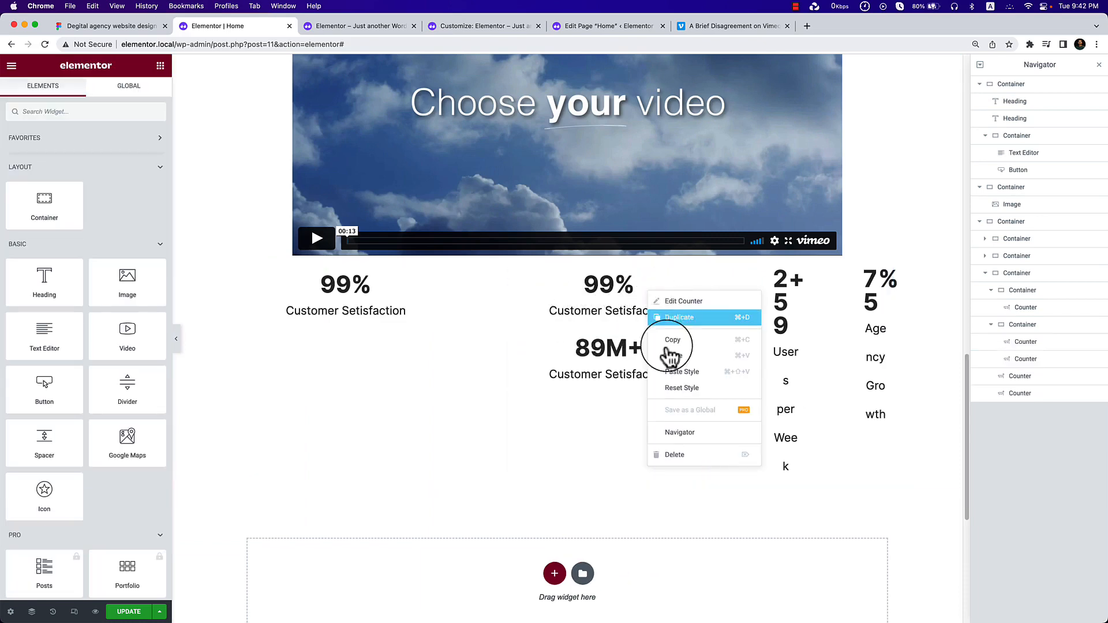
click(698, 456)
Duplicate the 205M+ counter's container and replace the counter inside the copy with the 259+ counter.
right_click(519, 276)
click(546, 303)
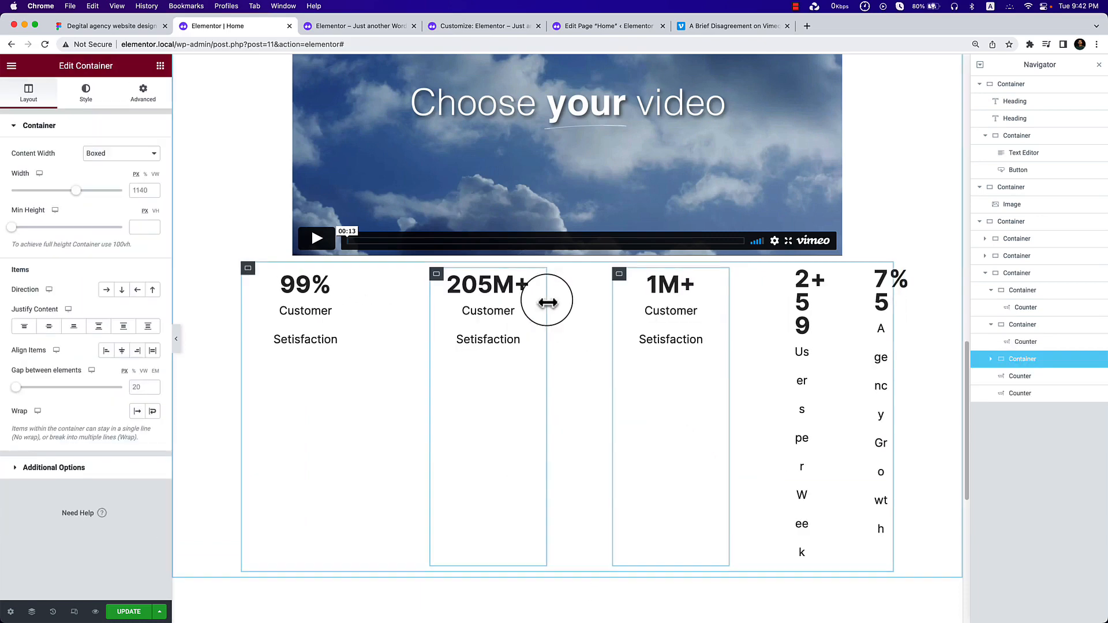
right_click(716, 283)
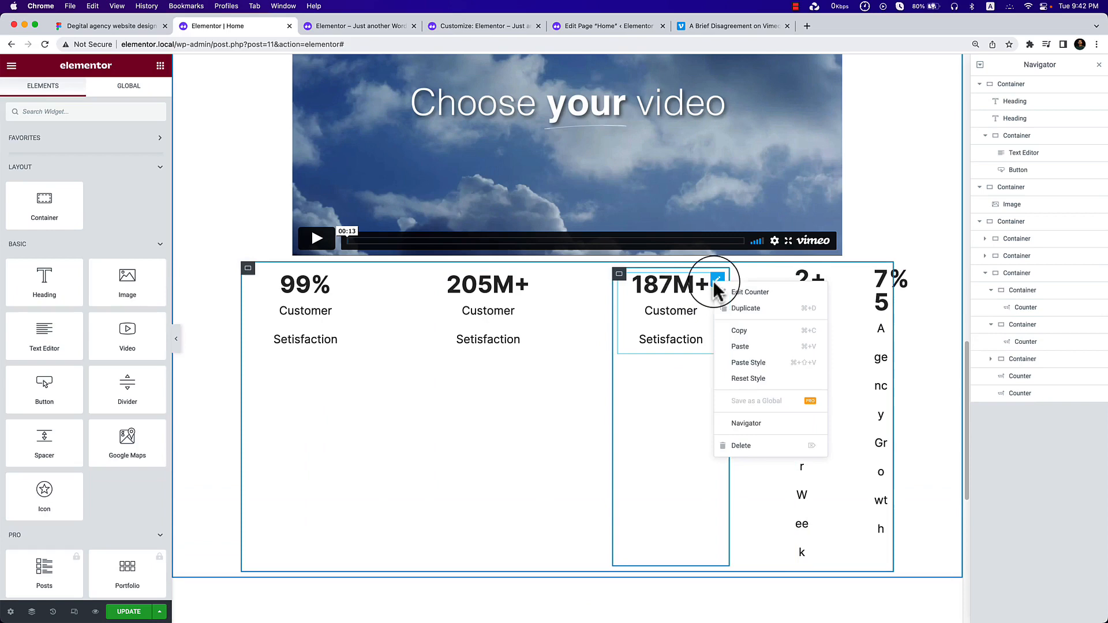
click(746, 445)
drag(802, 275, 657, 362)
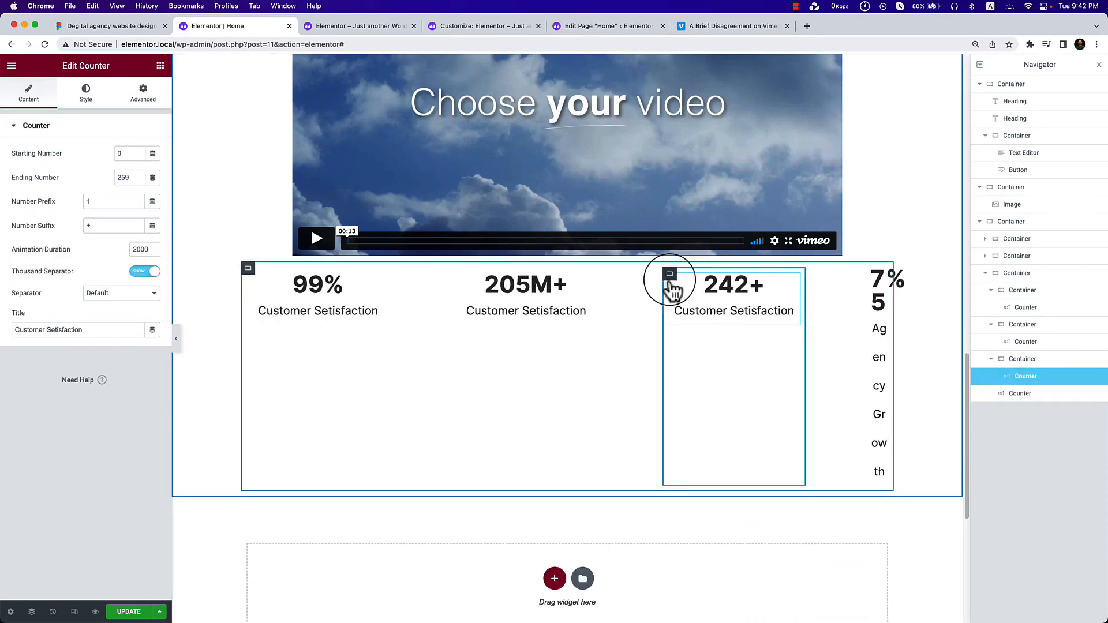
Duplicate the 259+ counter's container and replace the counter inside the copy with the 75% counter.
right_click(670, 280)
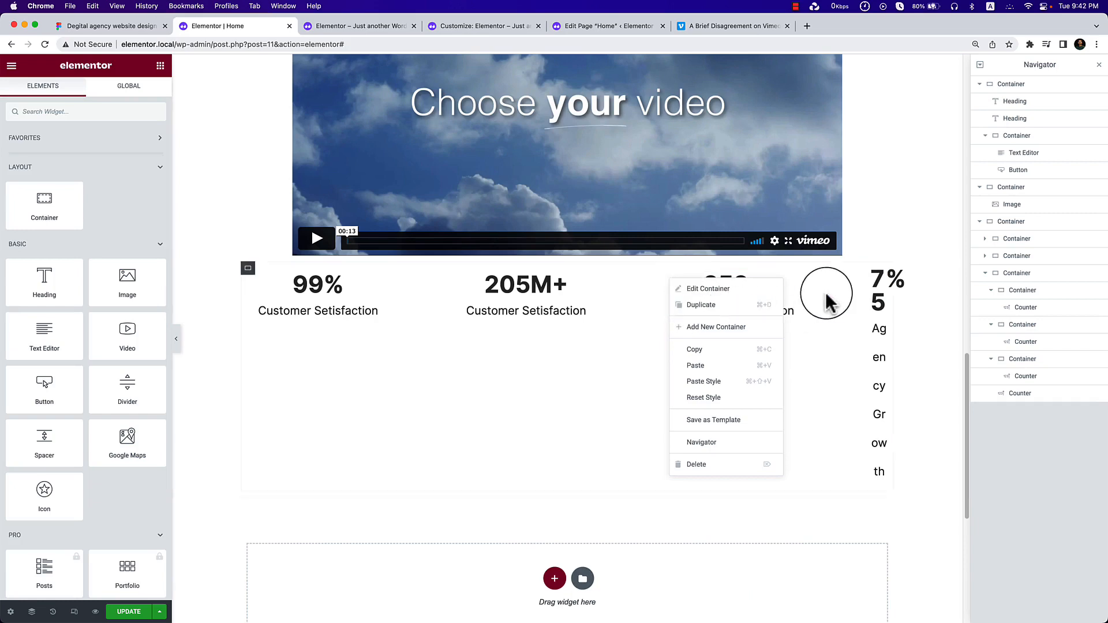
click(699, 304)
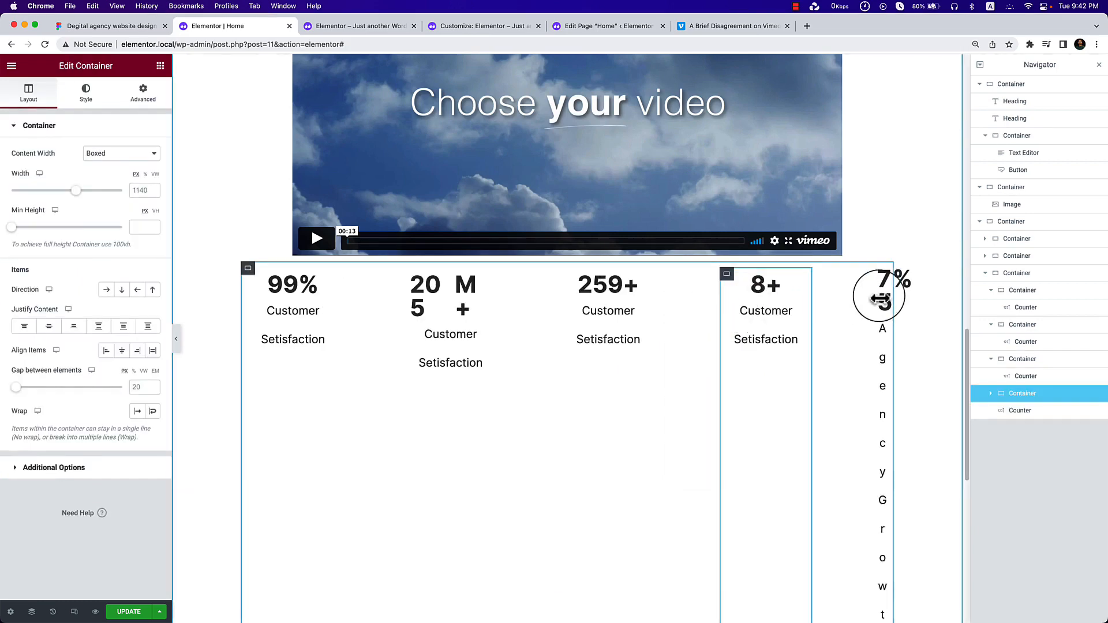
right_click(797, 287)
click(837, 443)
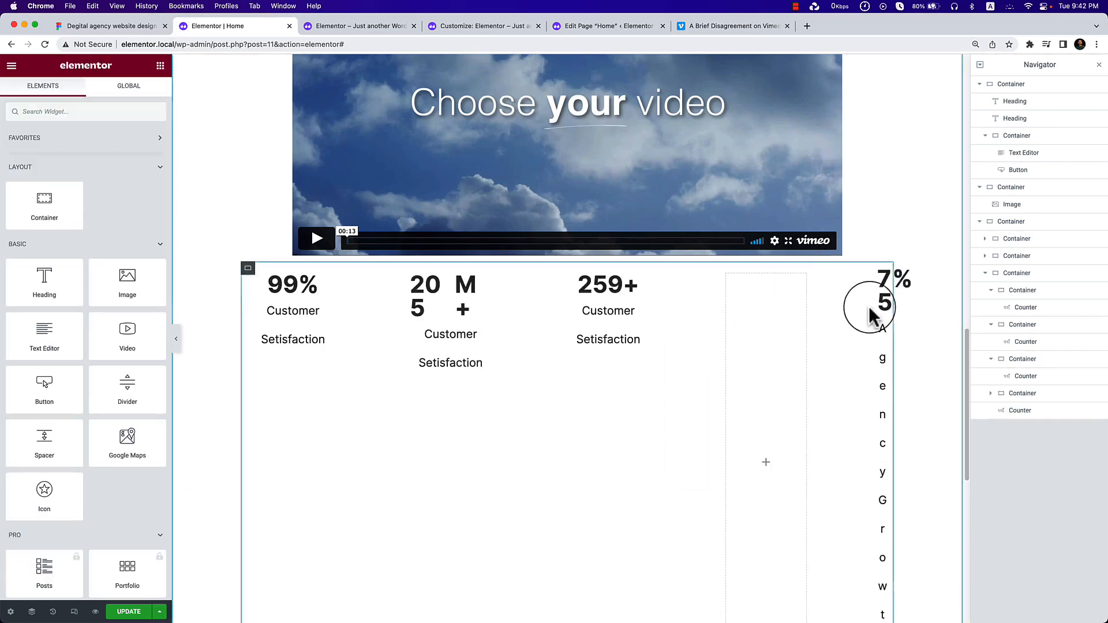
drag(885, 277, 750, 355)
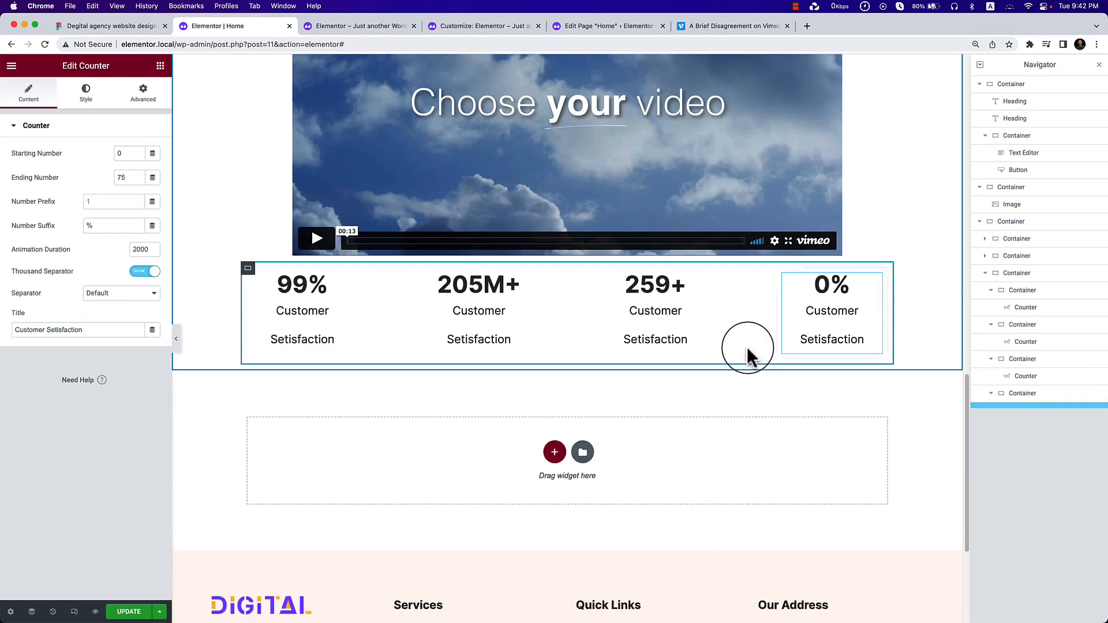
Set the gap between elements of the outer statistics container to 0.
click(248, 269)
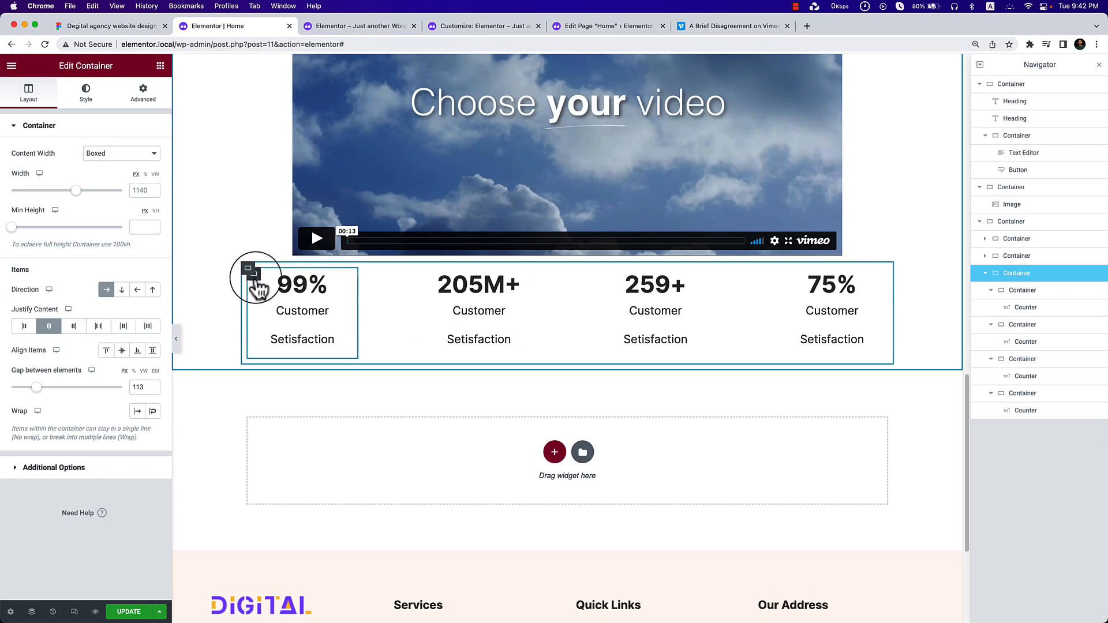
click(254, 275)
click(248, 269)
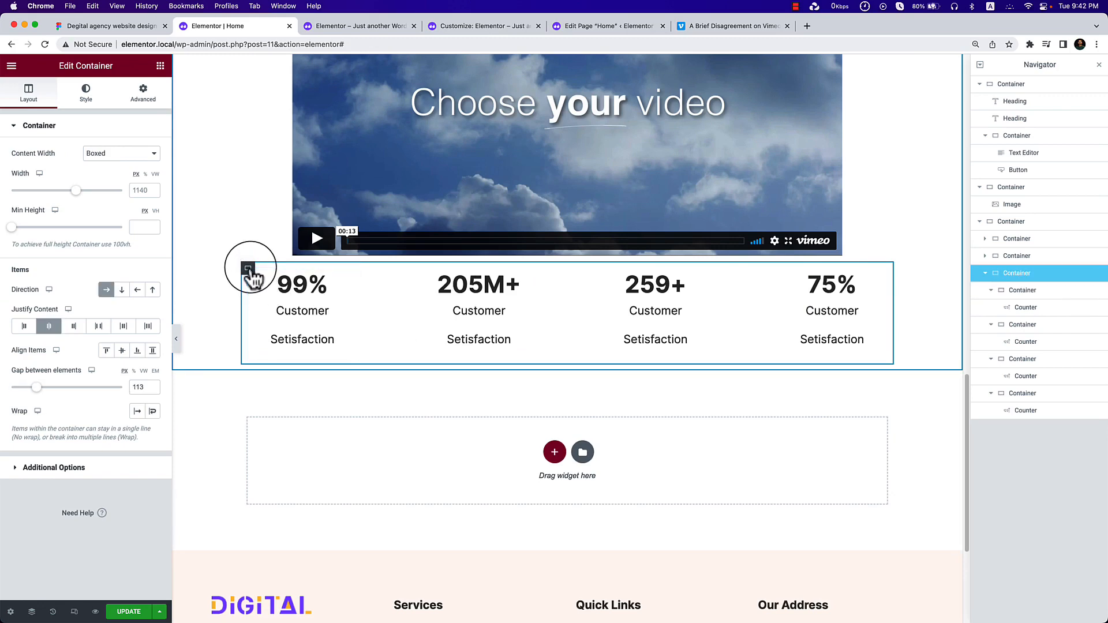
drag(35, 392, 10, 404)
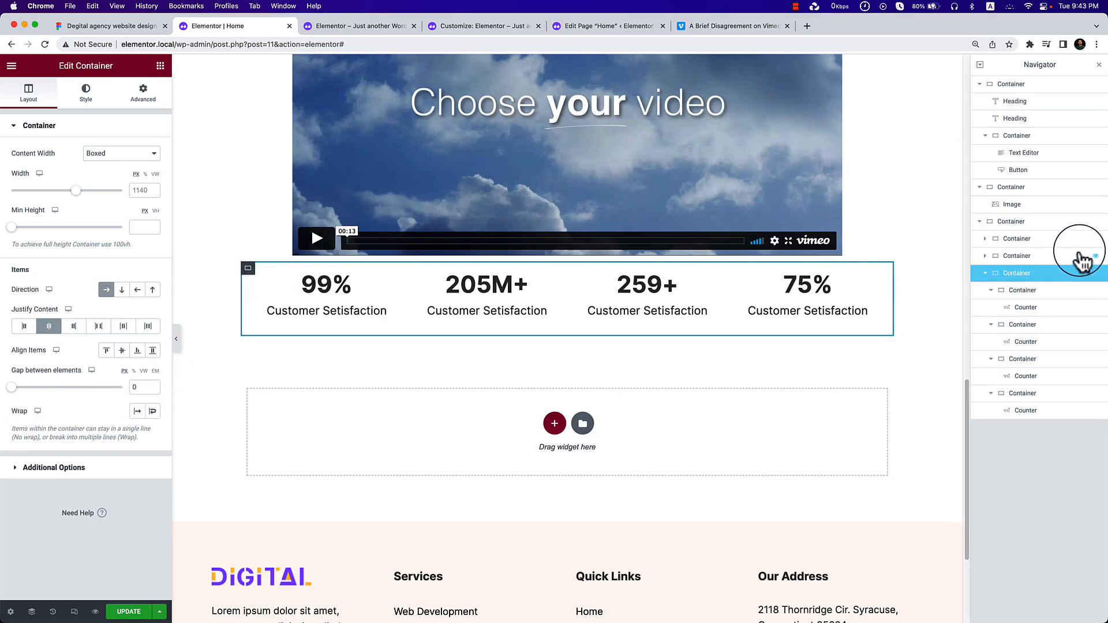
Give the 99% counter's container a solid border on its right side only.
click(1022, 291)
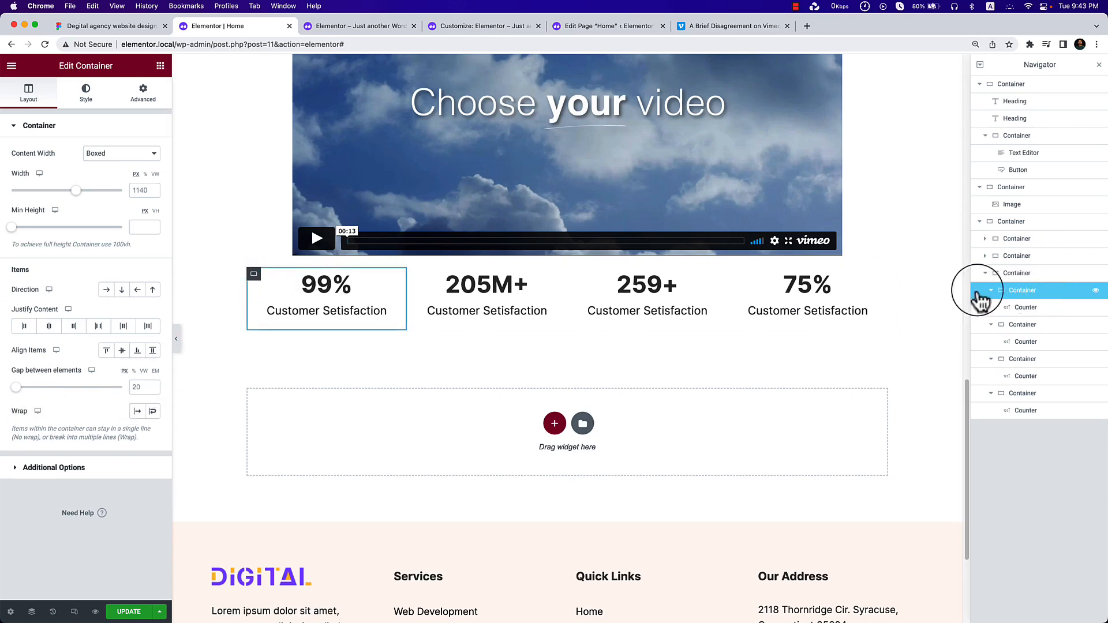
click(143, 93)
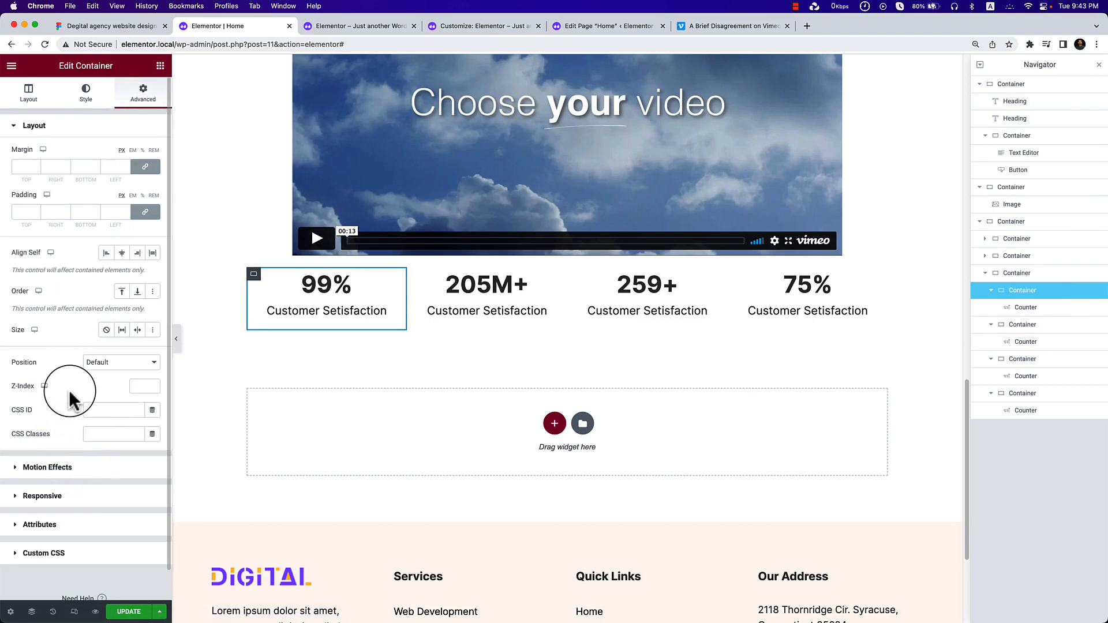
click(87, 93)
click(53, 233)
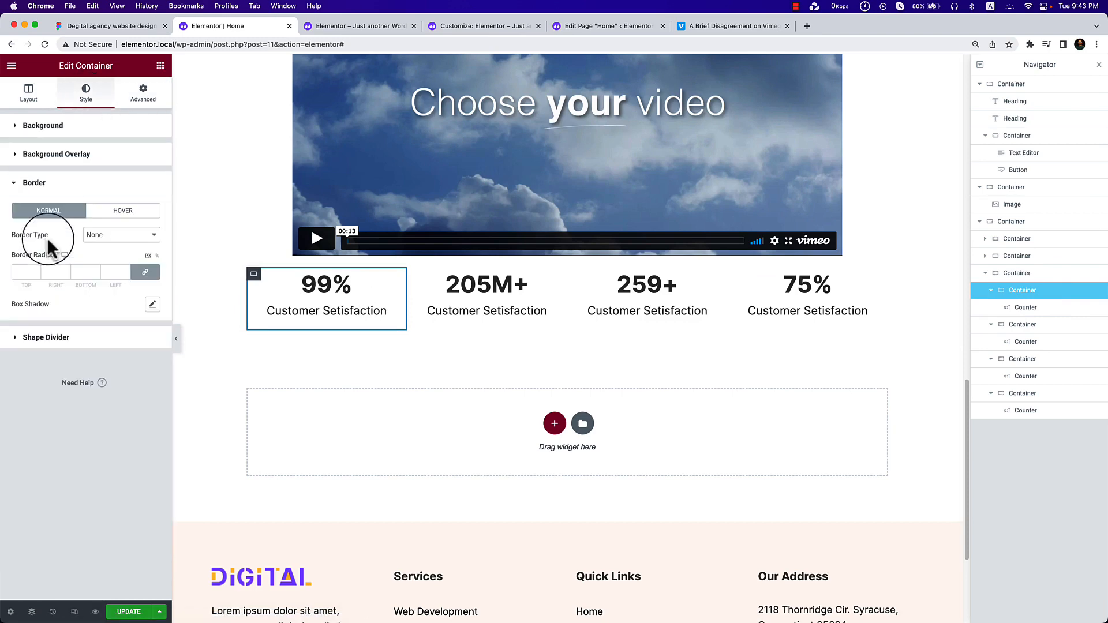
click(95, 235)
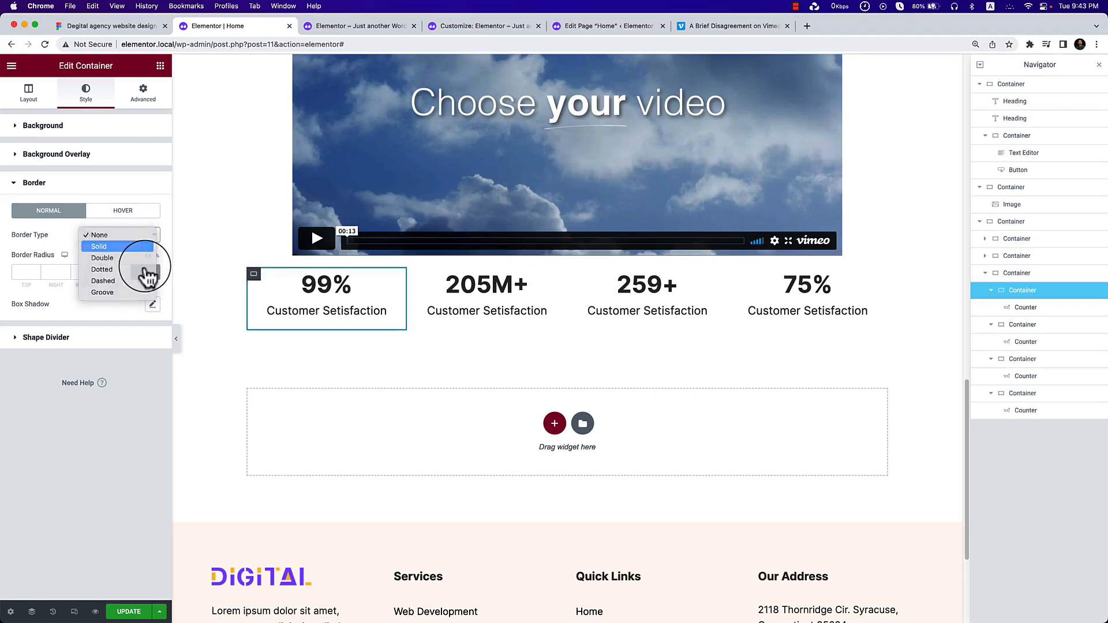
click(123, 247)
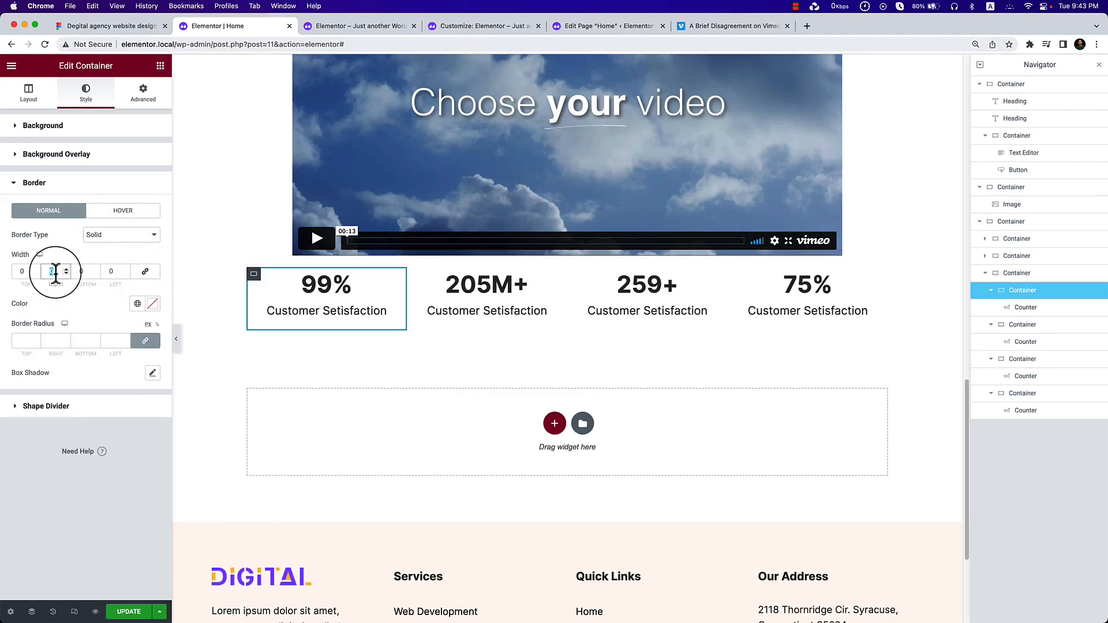
Give the 205M+ counter's container a solid border with a width of 1 on its right side only.
click(414, 276)
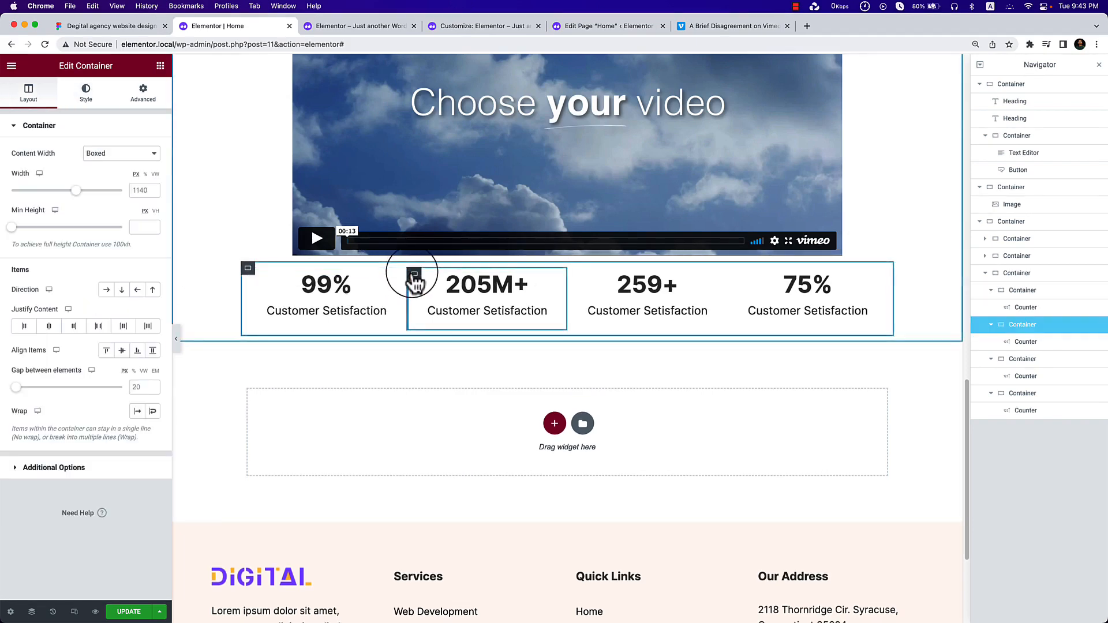
click(102, 111)
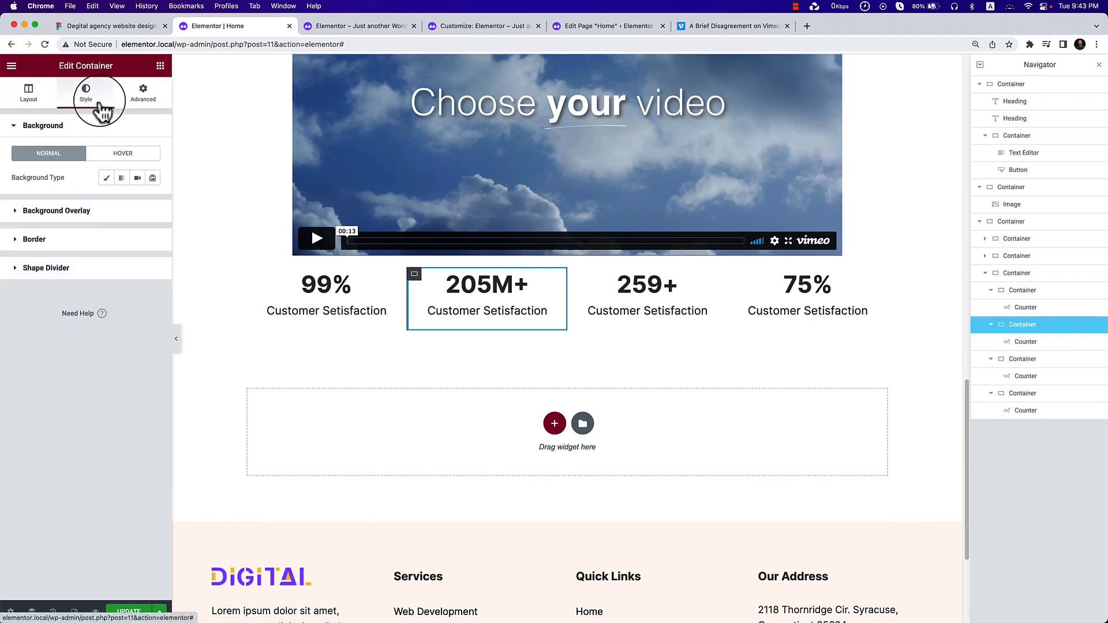
click(35, 241)
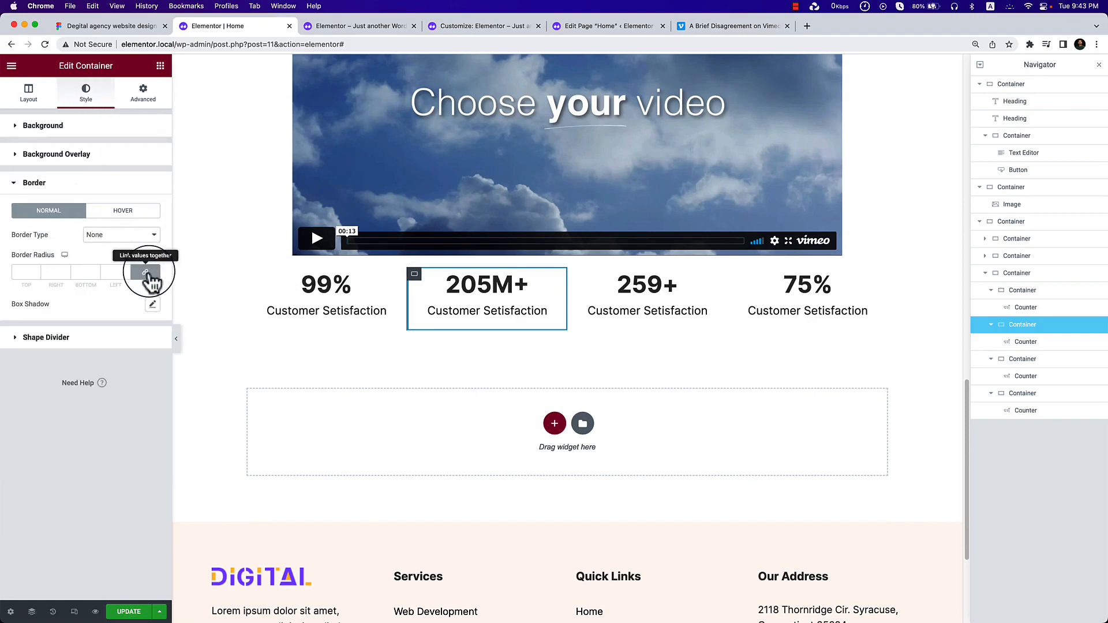
click(138, 238)
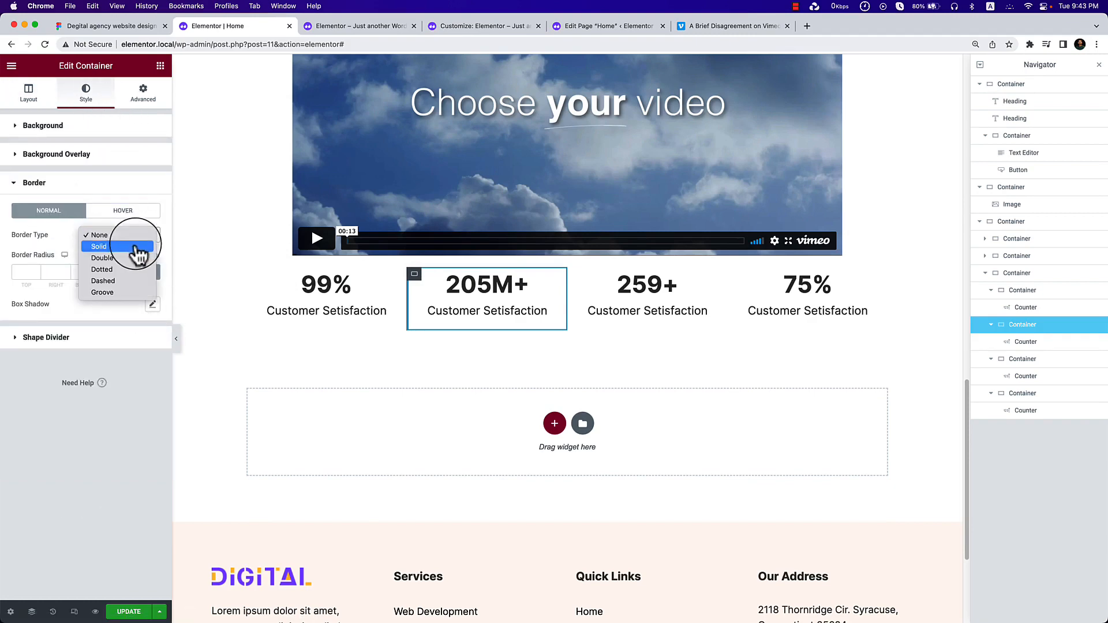
click(141, 247)
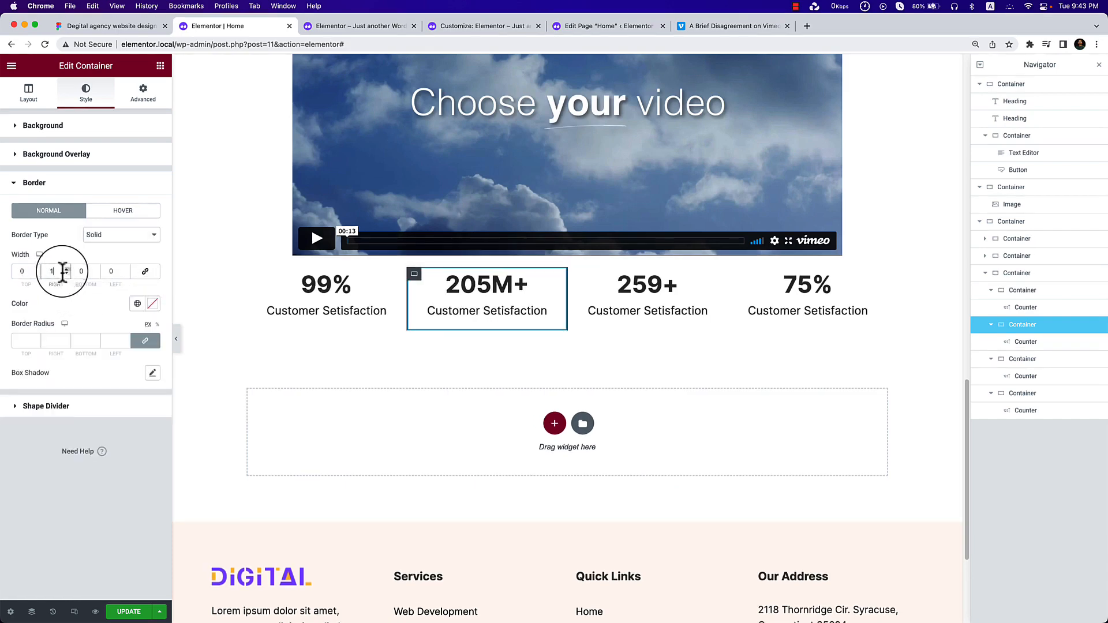
Give the 259+ counter's container a solid border with a right width of 1 and 0 elsewhere, and preview the separator lines.
click(575, 274)
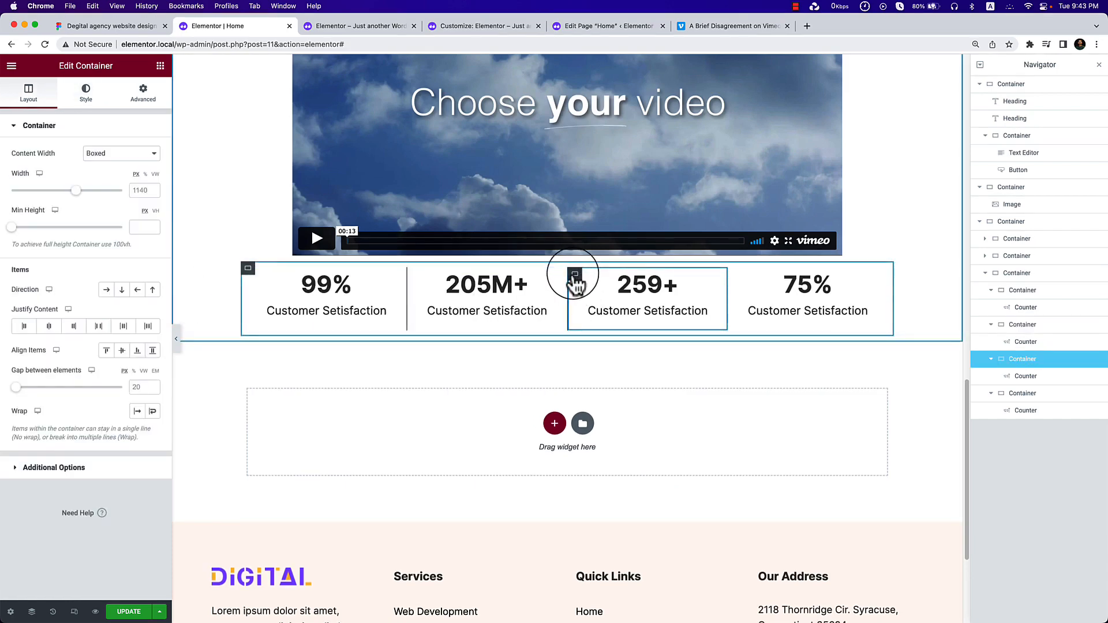
click(85, 93)
click(116, 238)
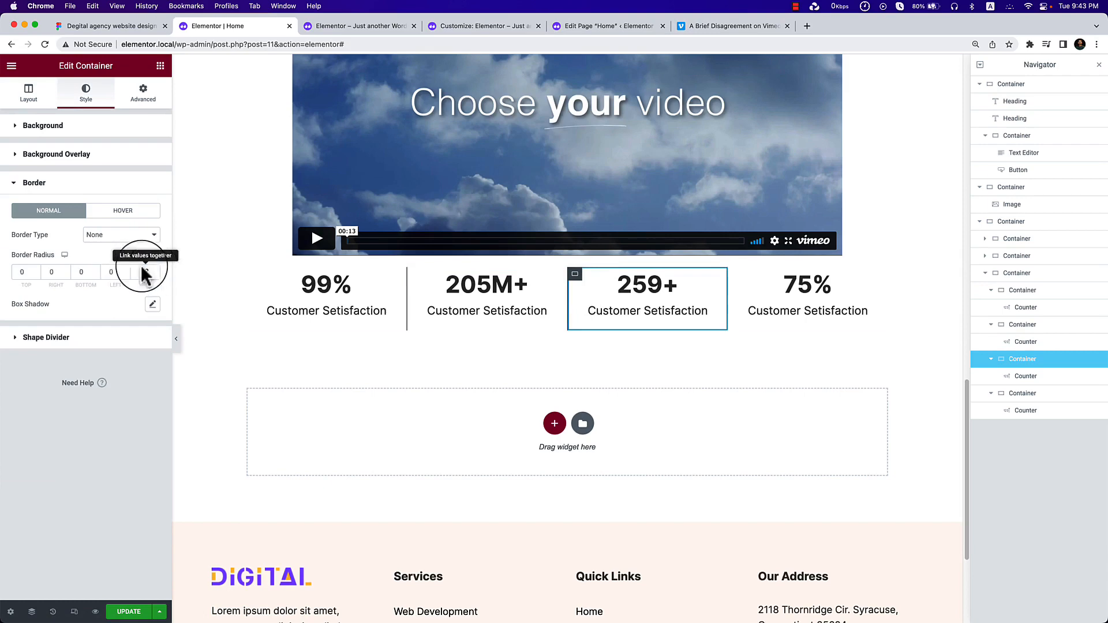
click(127, 235)
click(101, 245)
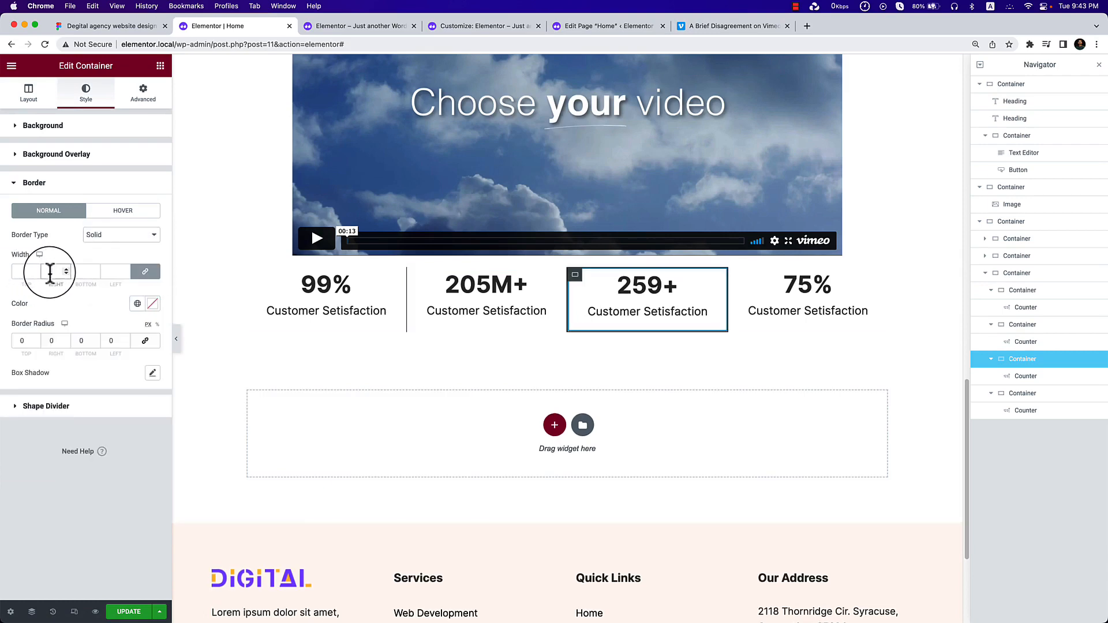
text(1)
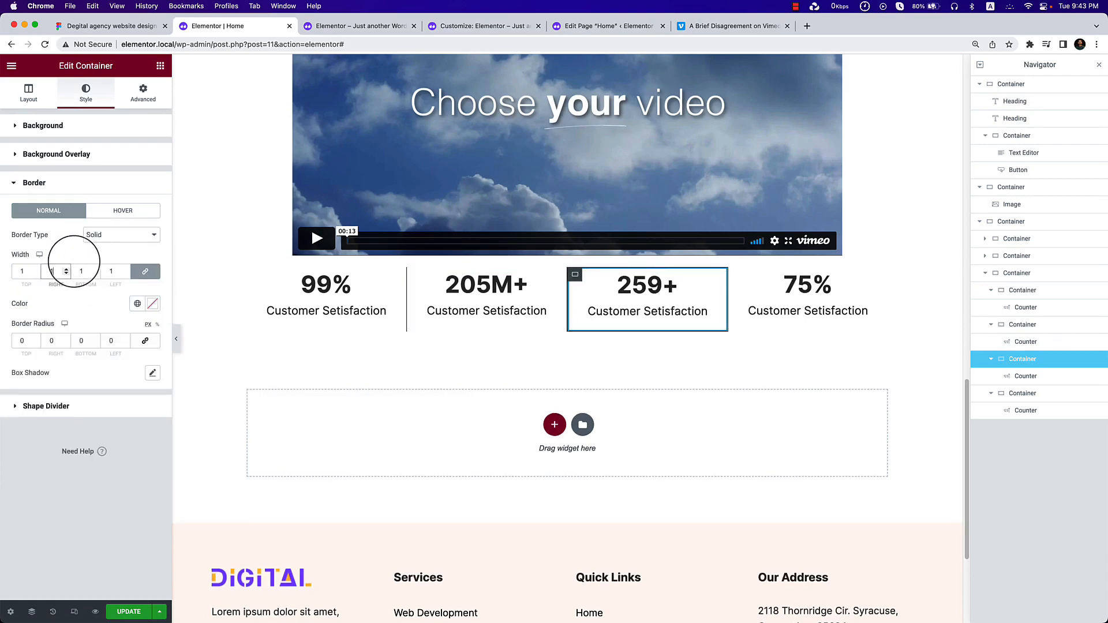
key(BackSpace)
click(148, 271)
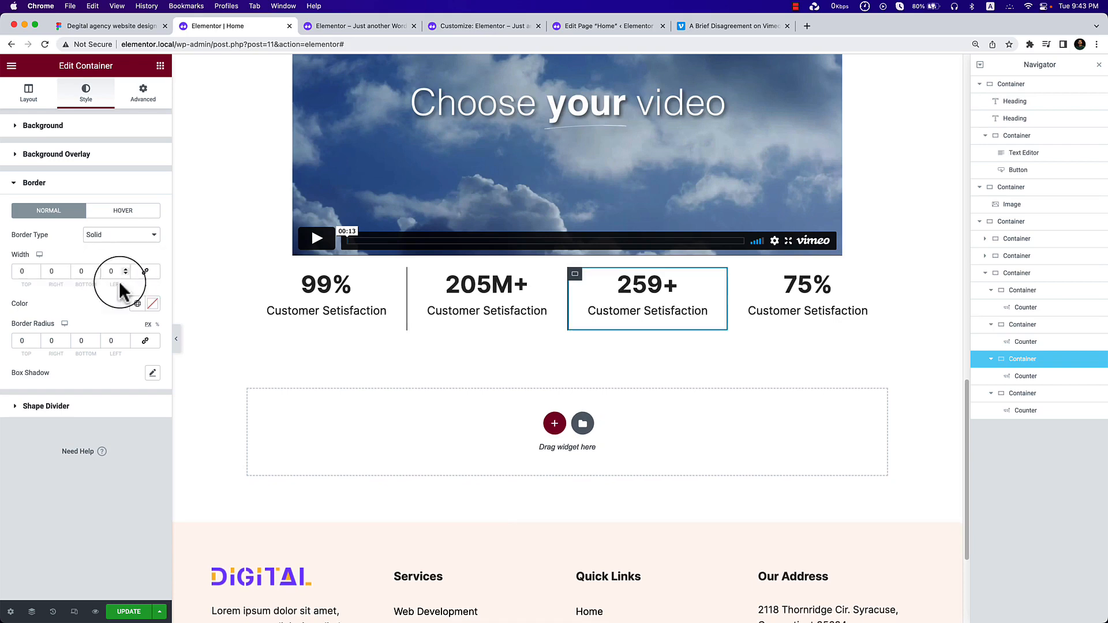
double_click(51, 275)
text(1)
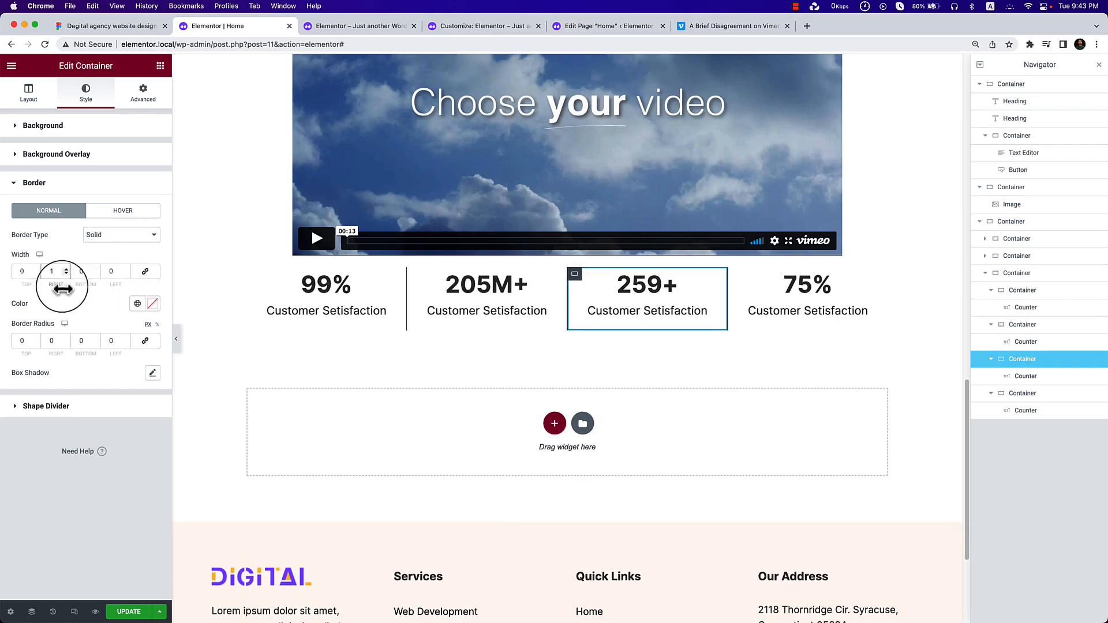
click(176, 339)
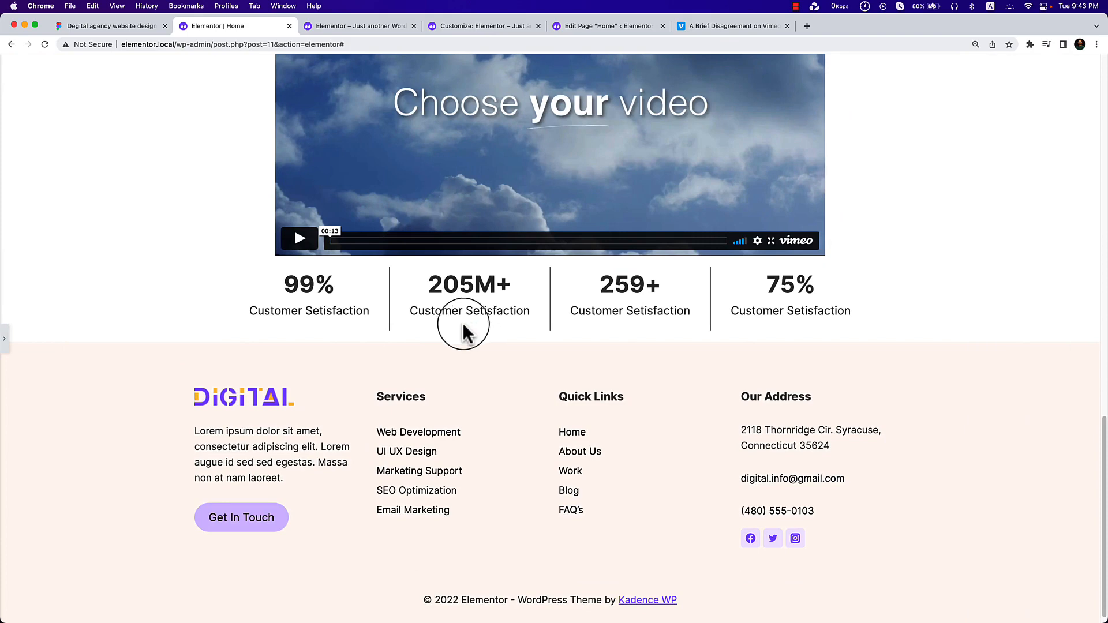
click(5, 339)
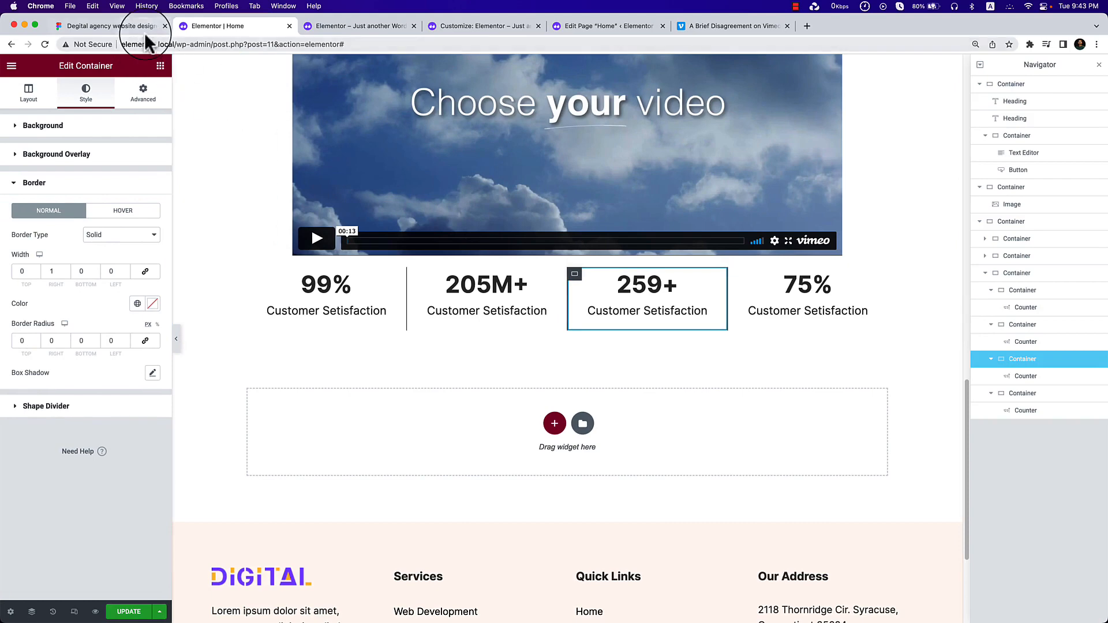
Switch to the Figma design and examine the width, fill and opacity of the separator line between the 99% and 205M+ statistics.
click(142, 27)
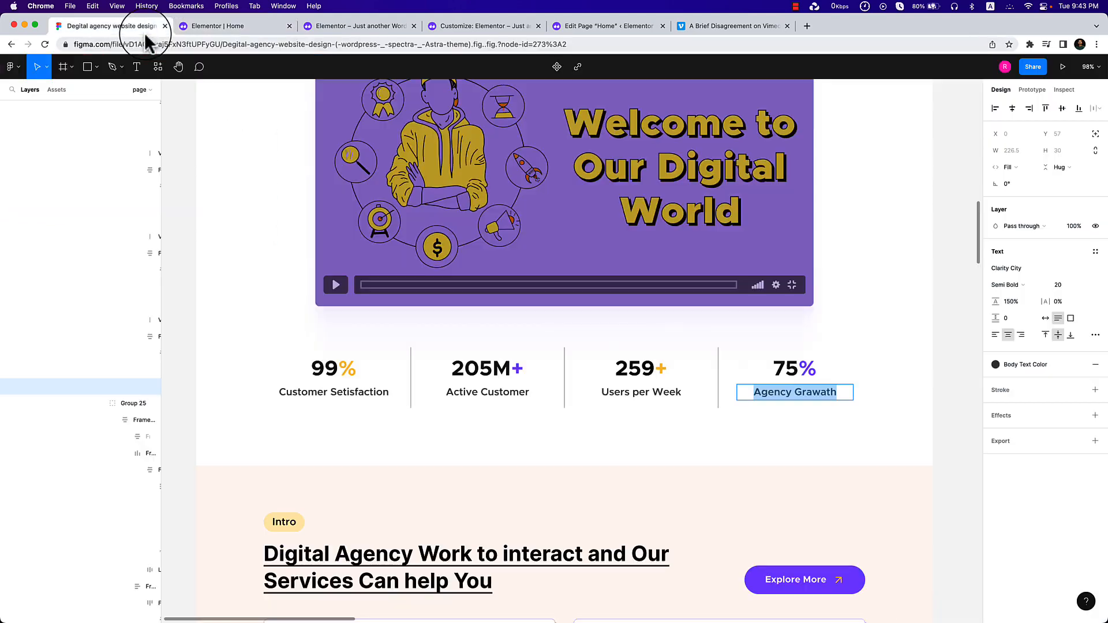
scroll(416, 378, up, 5)
click(410, 376)
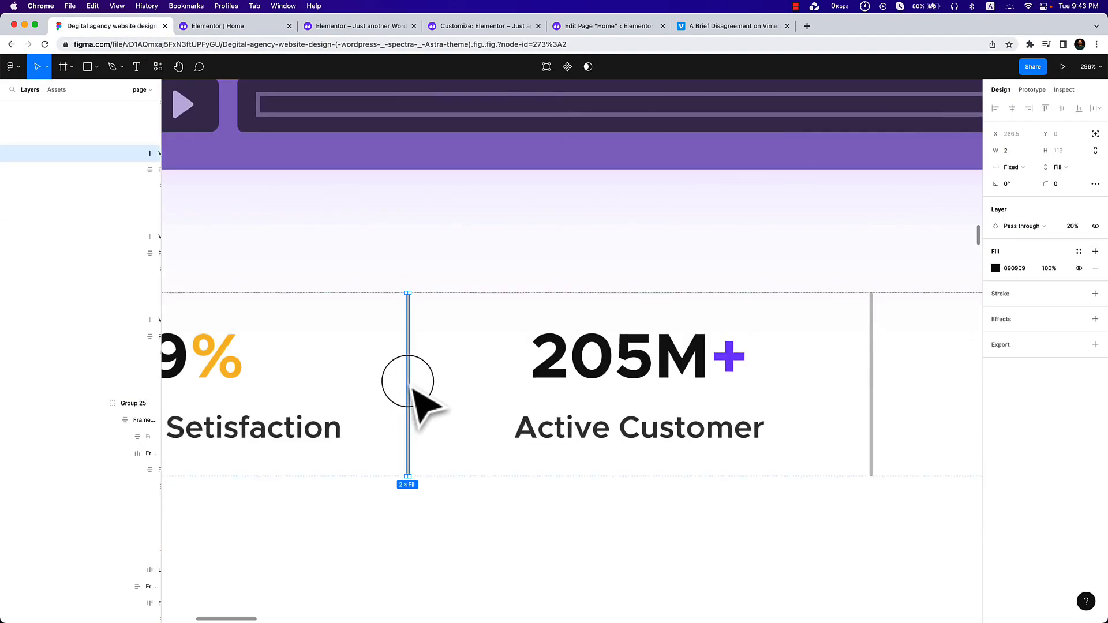
scroll(425, 386, up, 5)
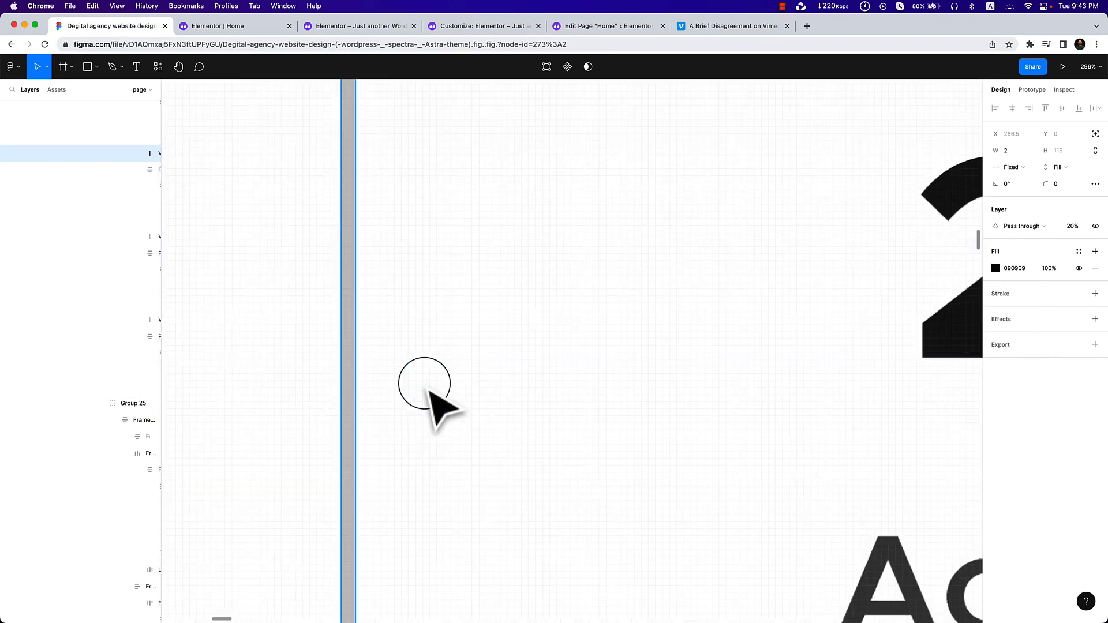
double_click(348, 379)
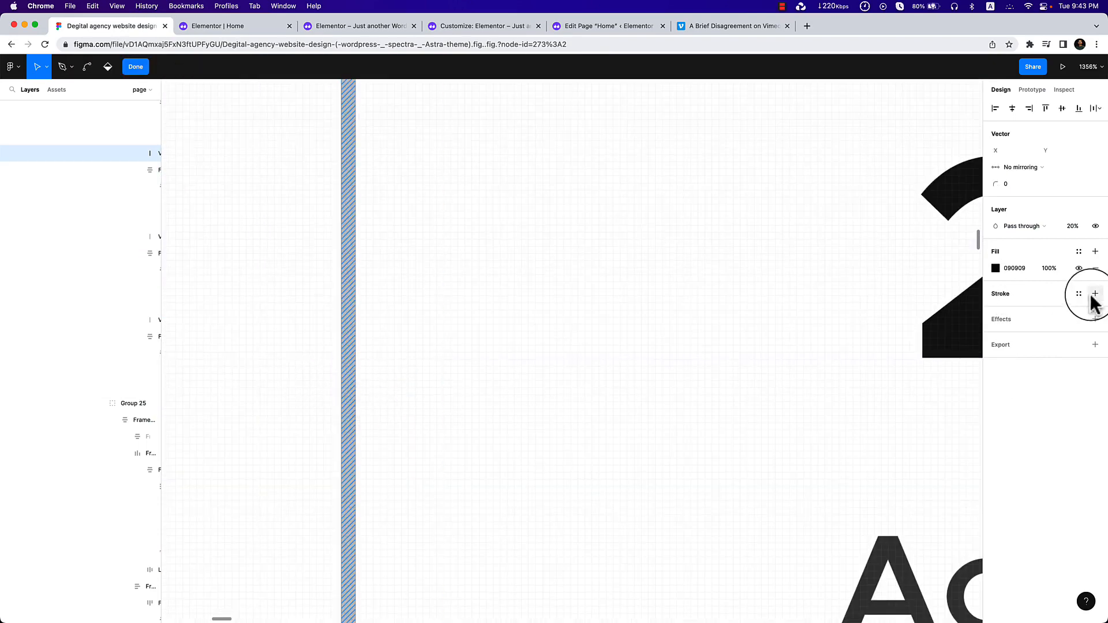
scroll(447, 332, down, 3)
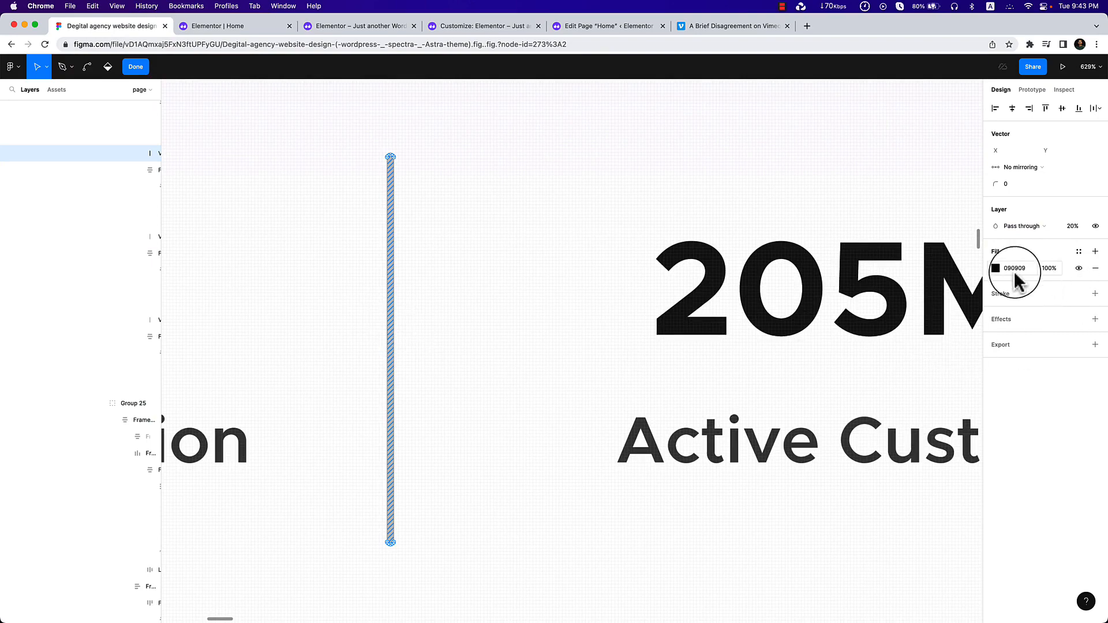
scroll(450, 346, down, 2)
key(Escape)
scroll(469, 396, down, 5)
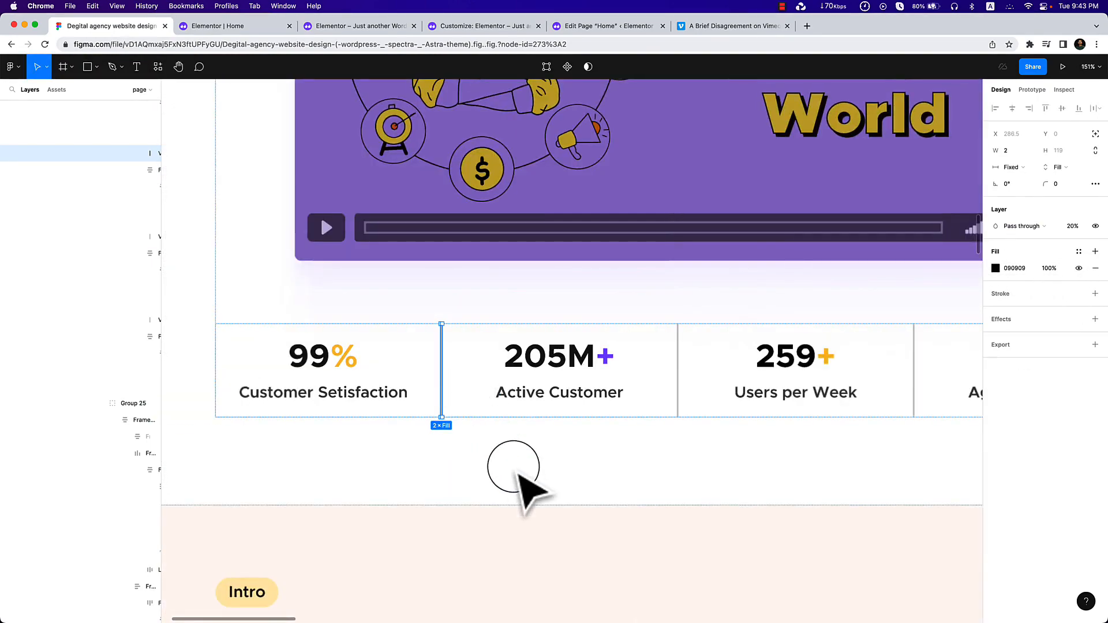
click(516, 475)
Switch back to Elementor and try the global Text color on the 259+ container's border, previewing the separators.
click(254, 26)
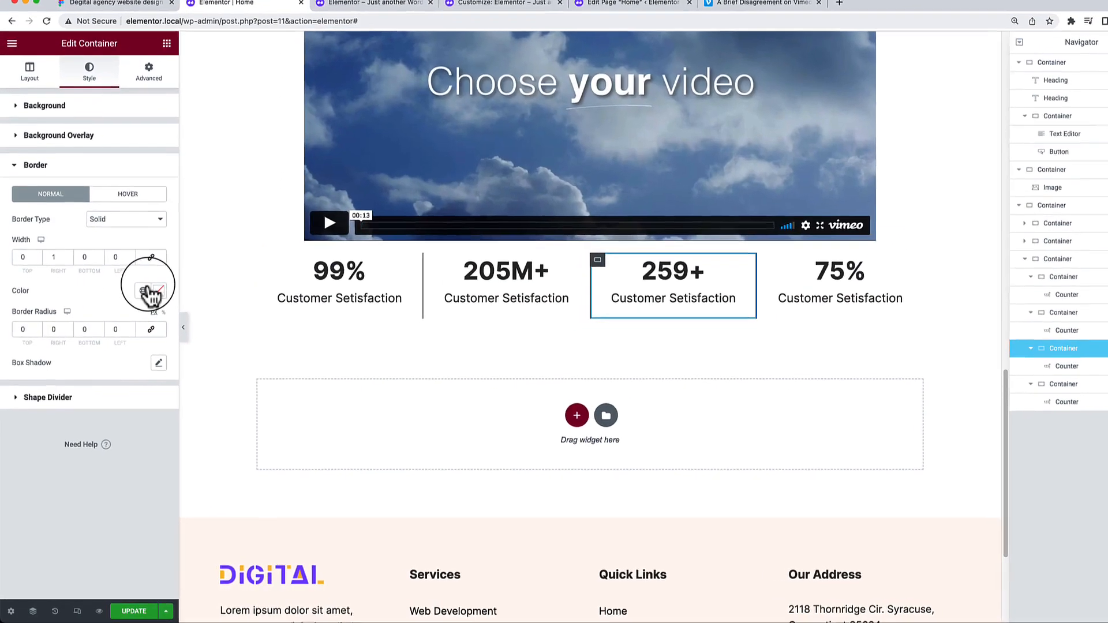
click(138, 303)
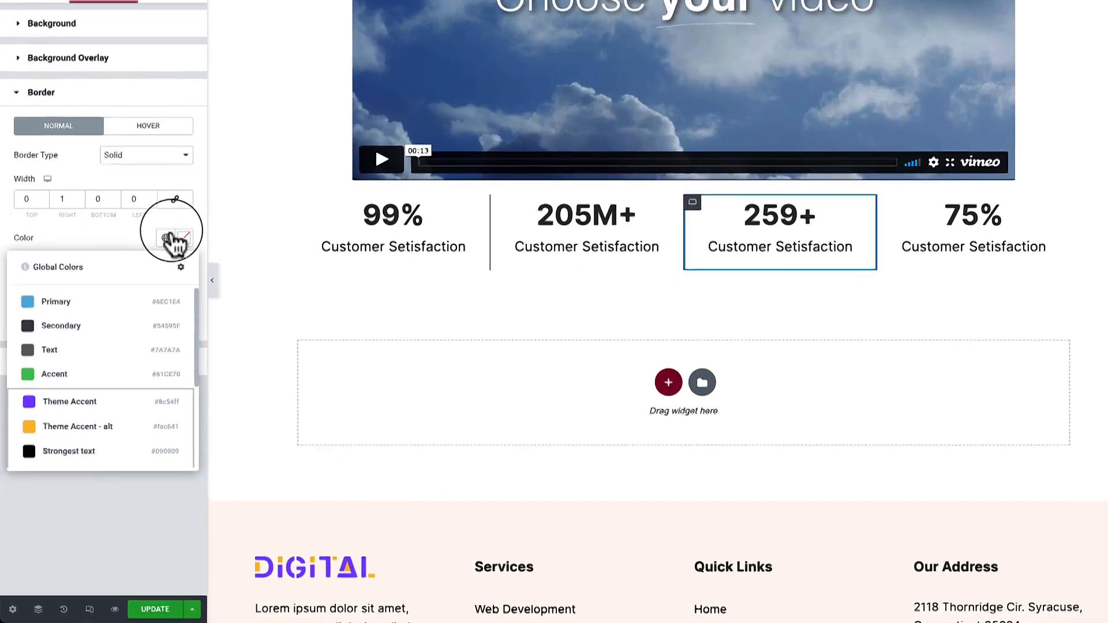
click(91, 347)
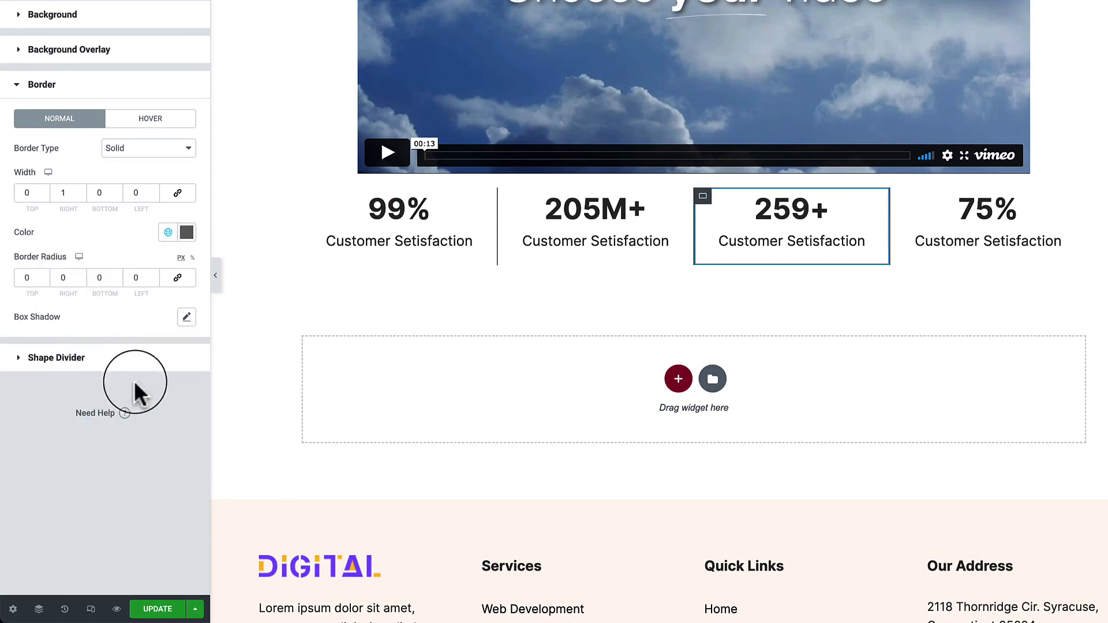
click(216, 276)
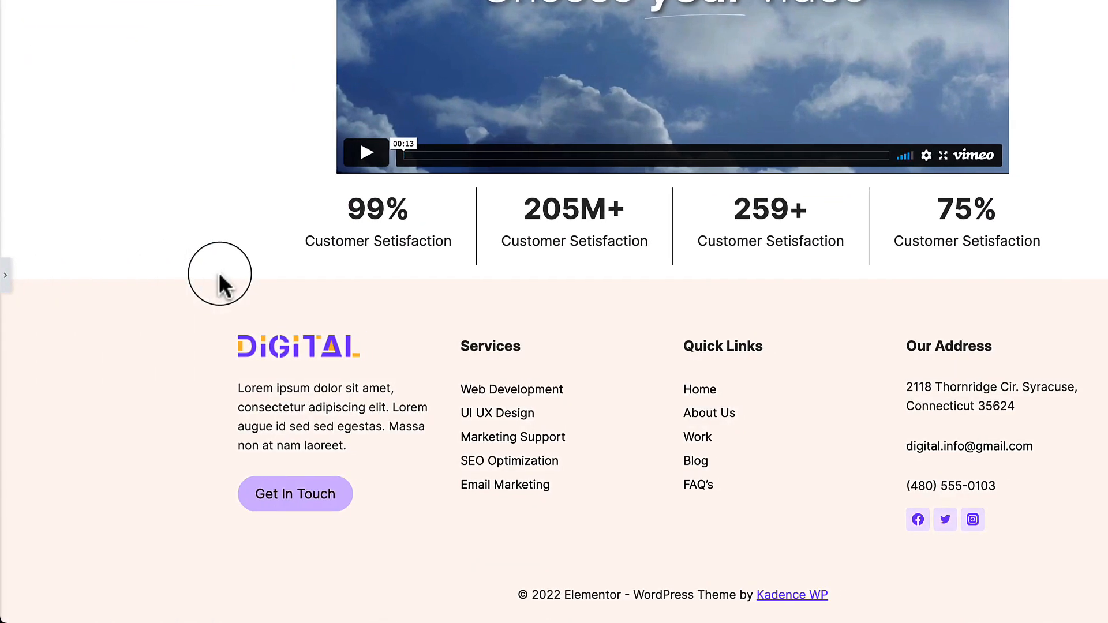
click(5, 275)
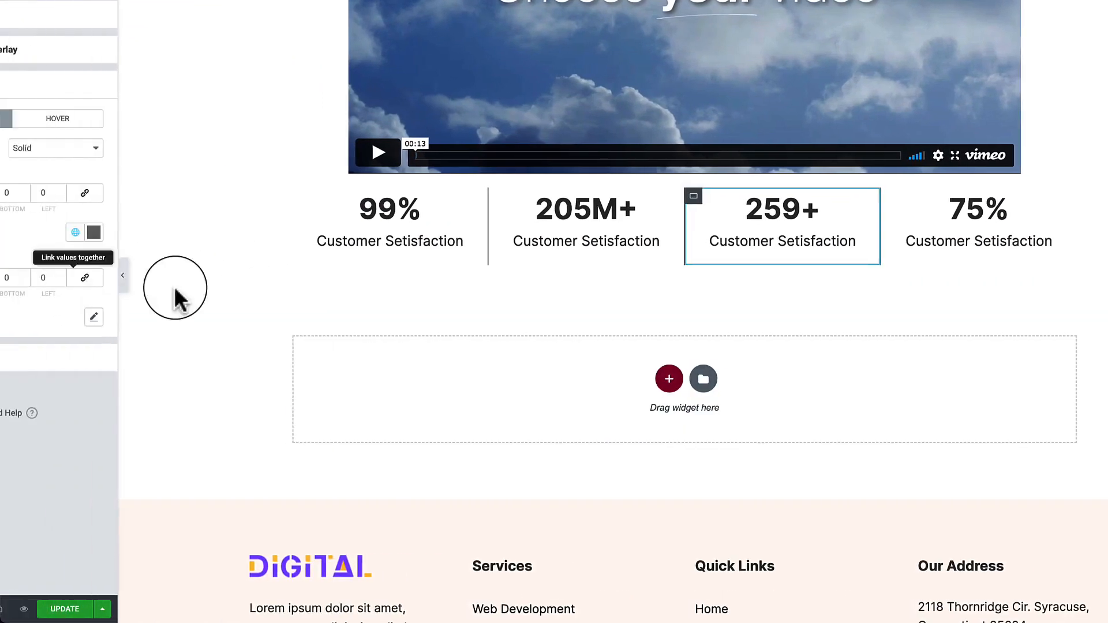
Set the 259+ container's border to the custom light grey #DEDEDE and select its hex code.
click(186, 231)
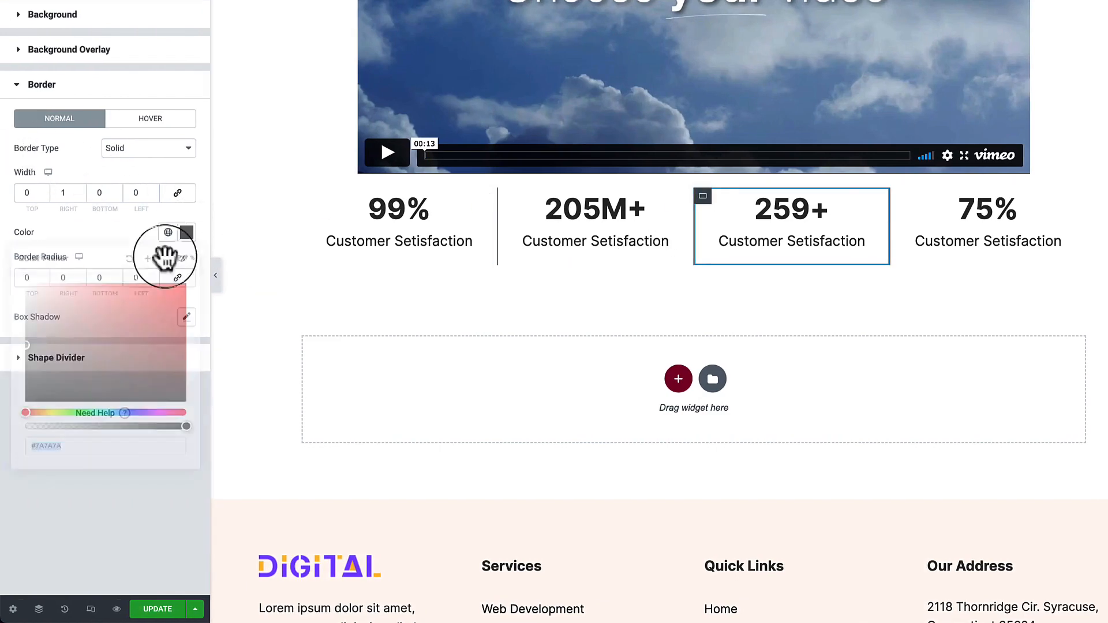
drag(37, 314, 12, 304)
click(216, 280)
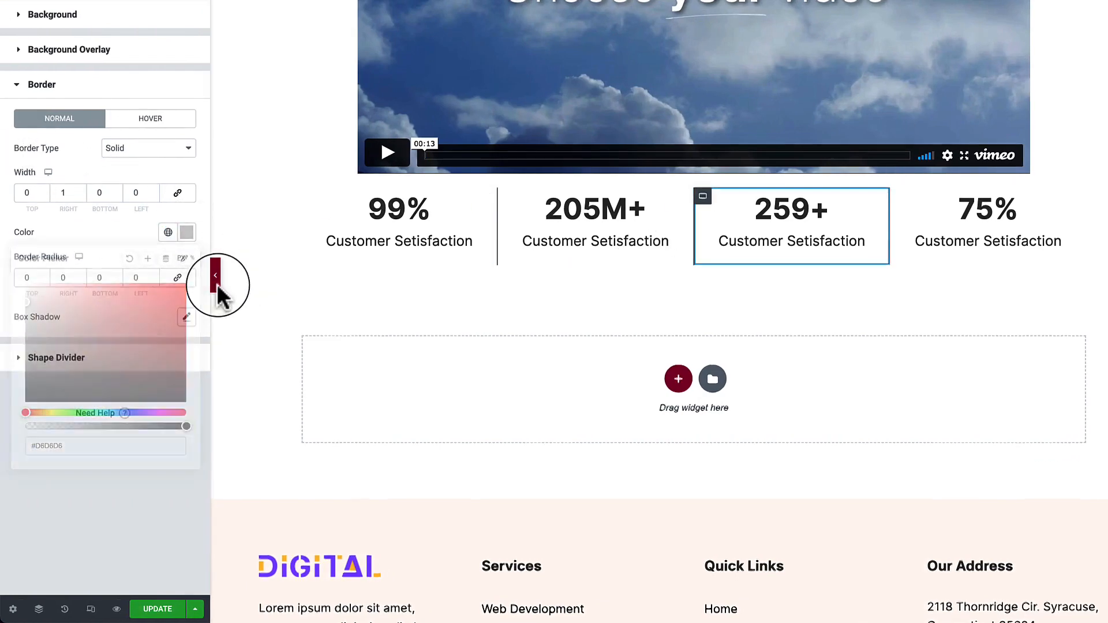
click(6, 275)
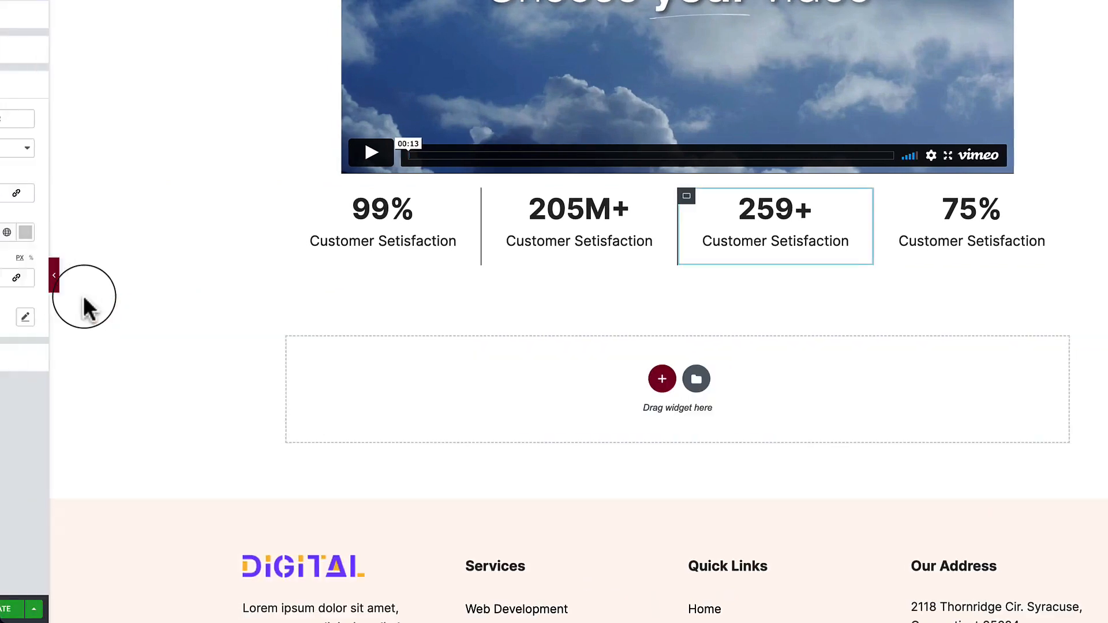
click(187, 232)
drag(51, 317, 19, 296)
double_click(39, 441)
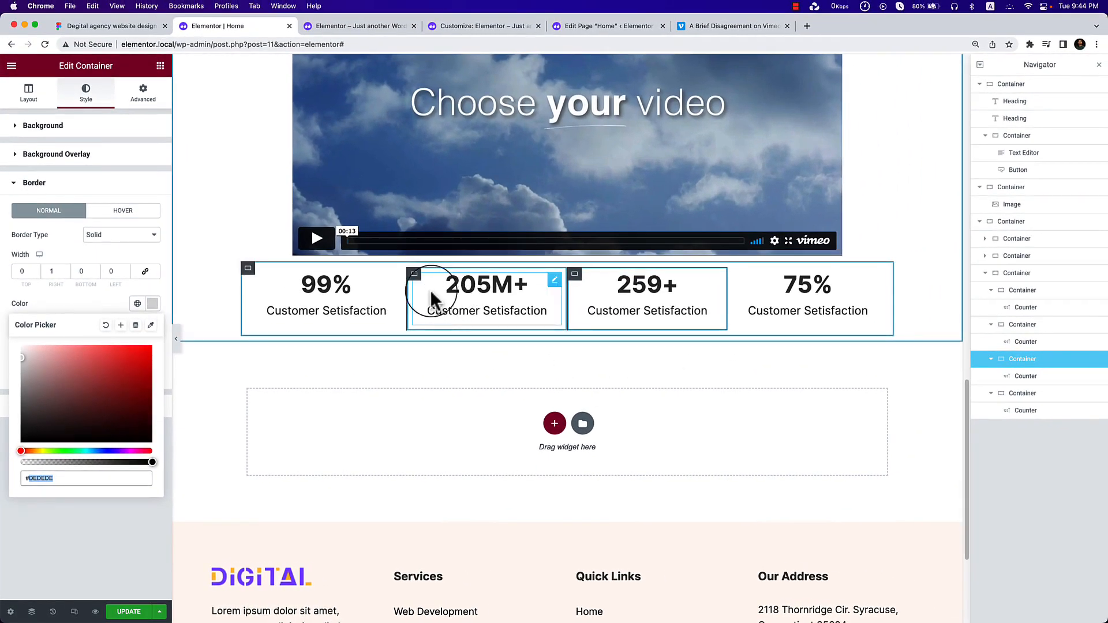
Open the style settings of the 205M+ counter's container.
click(410, 274)
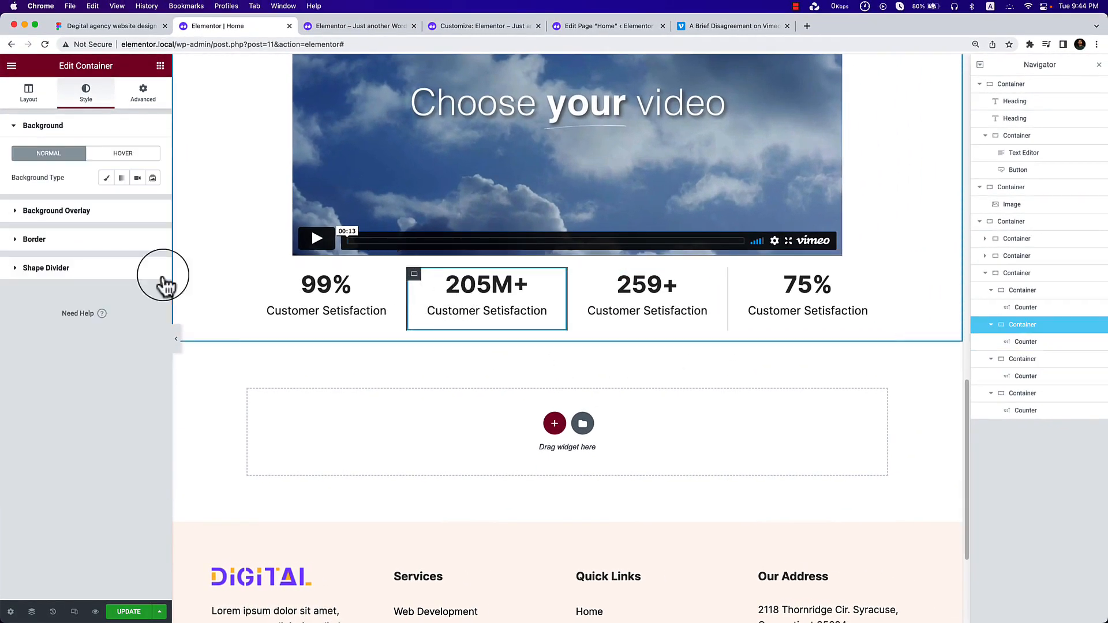
Set the border colour of the 205M+ counter's container to light grey.
click(89, 237)
click(153, 304)
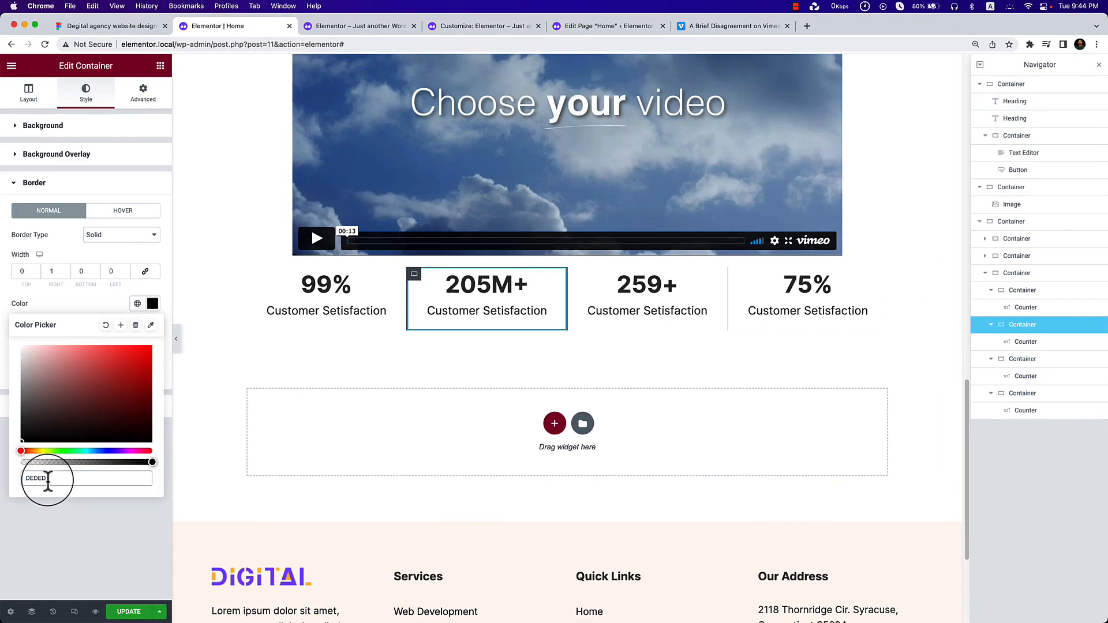
text(#)
click(76, 522)
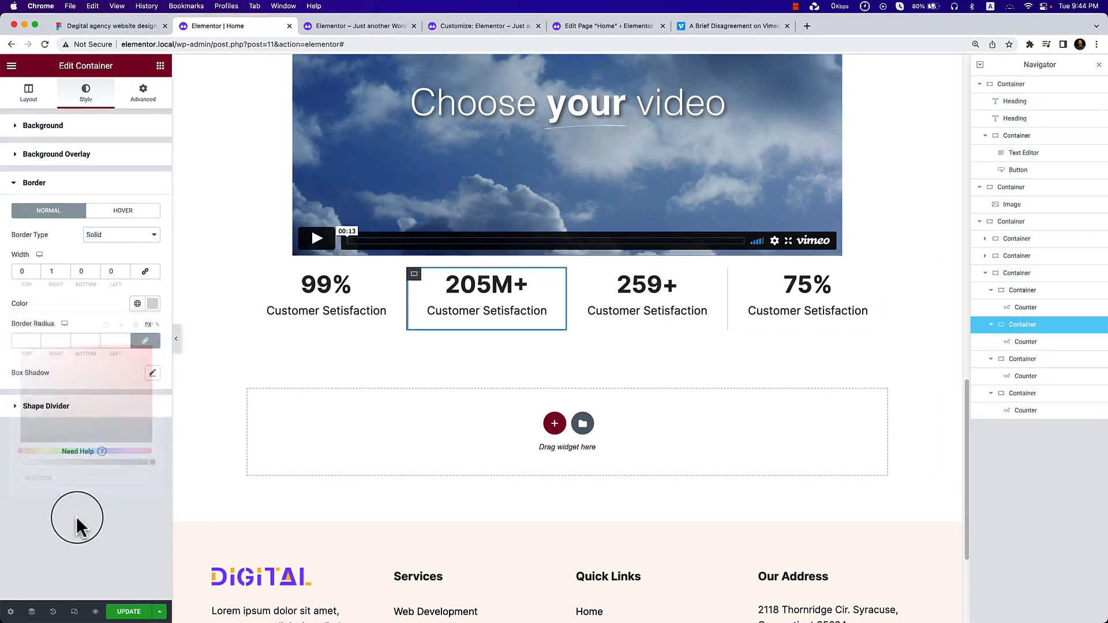
Set the border colour of the 99% counter's container to light grey, preview the row full width and save the page.
click(257, 274)
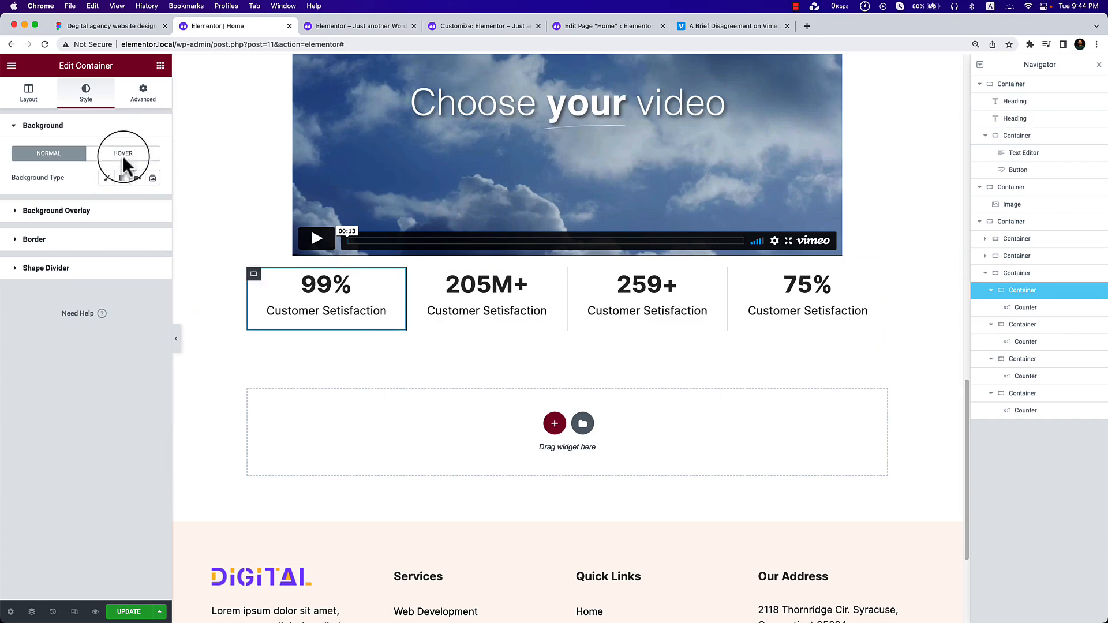
click(31, 246)
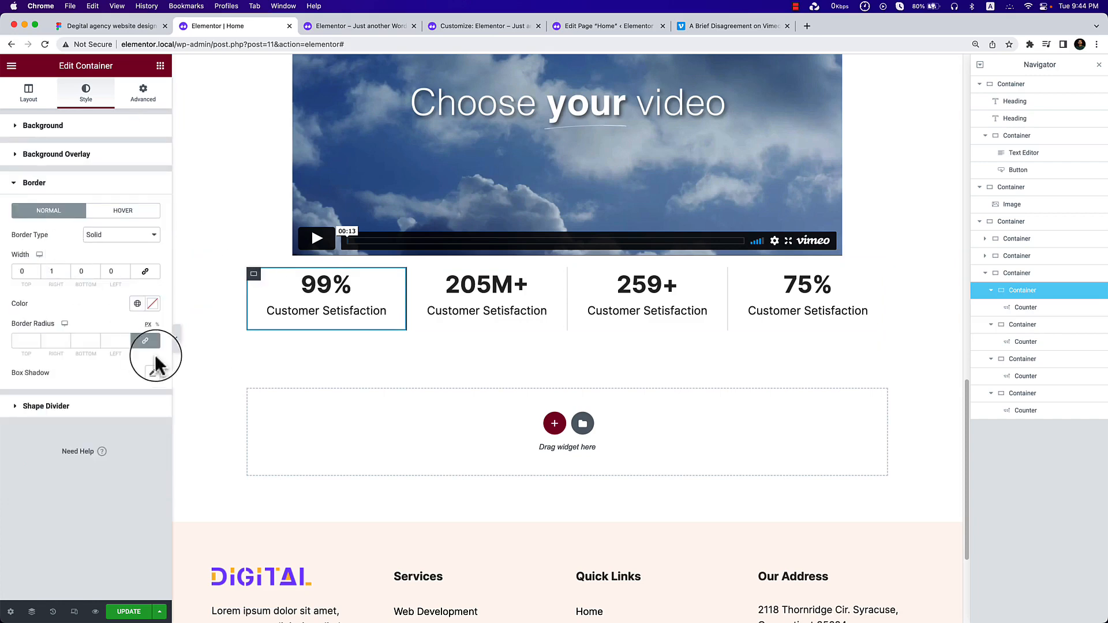
click(153, 304)
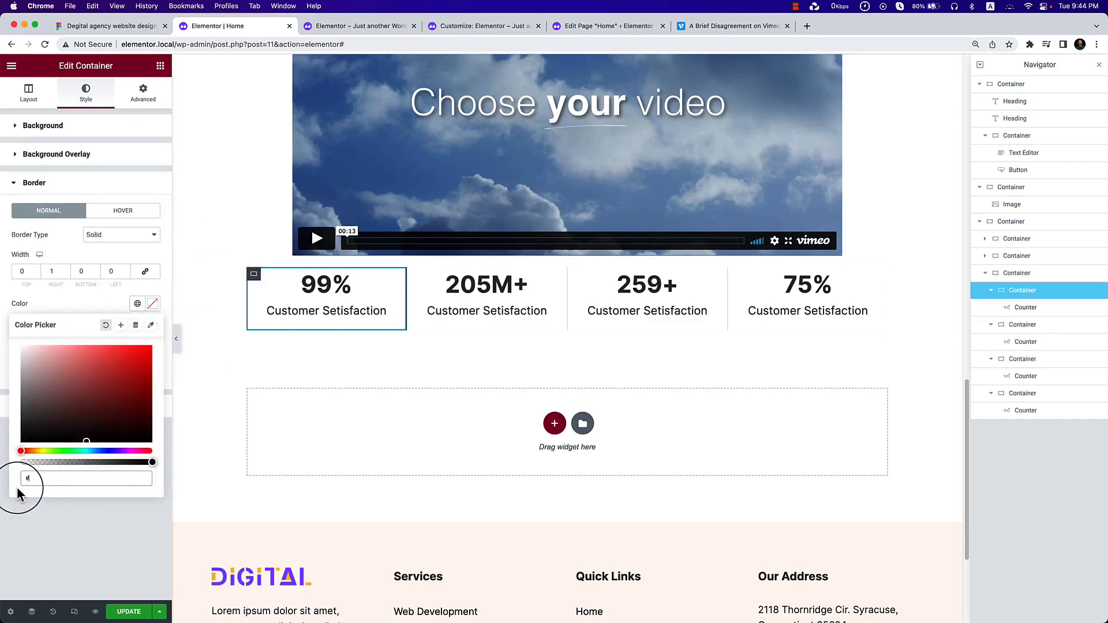
click(43, 517)
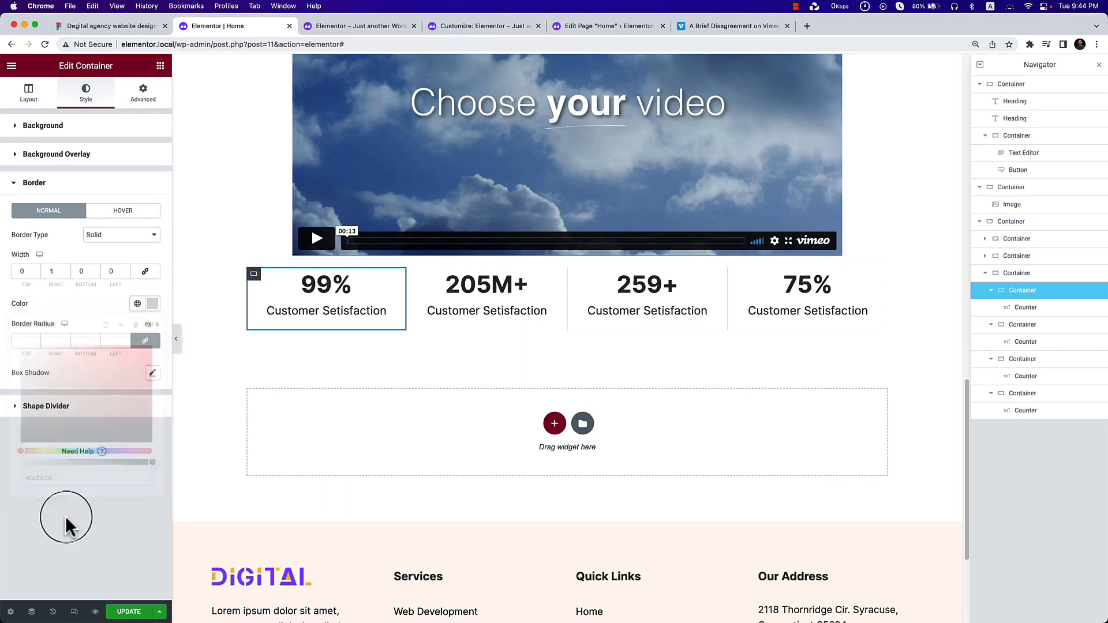
click(175, 340)
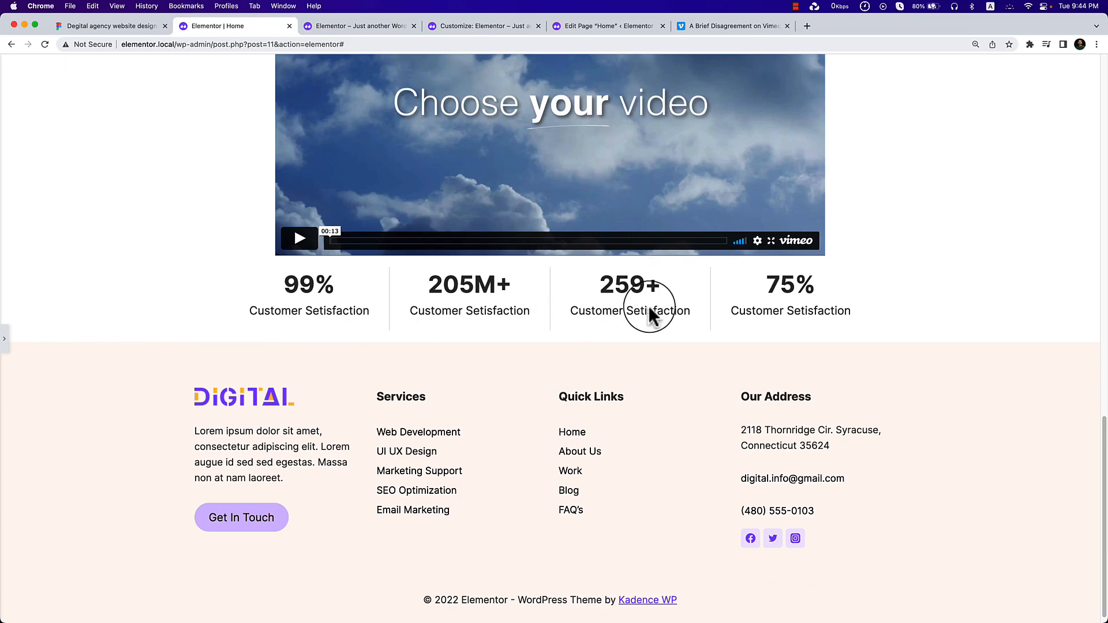
click(4, 345)
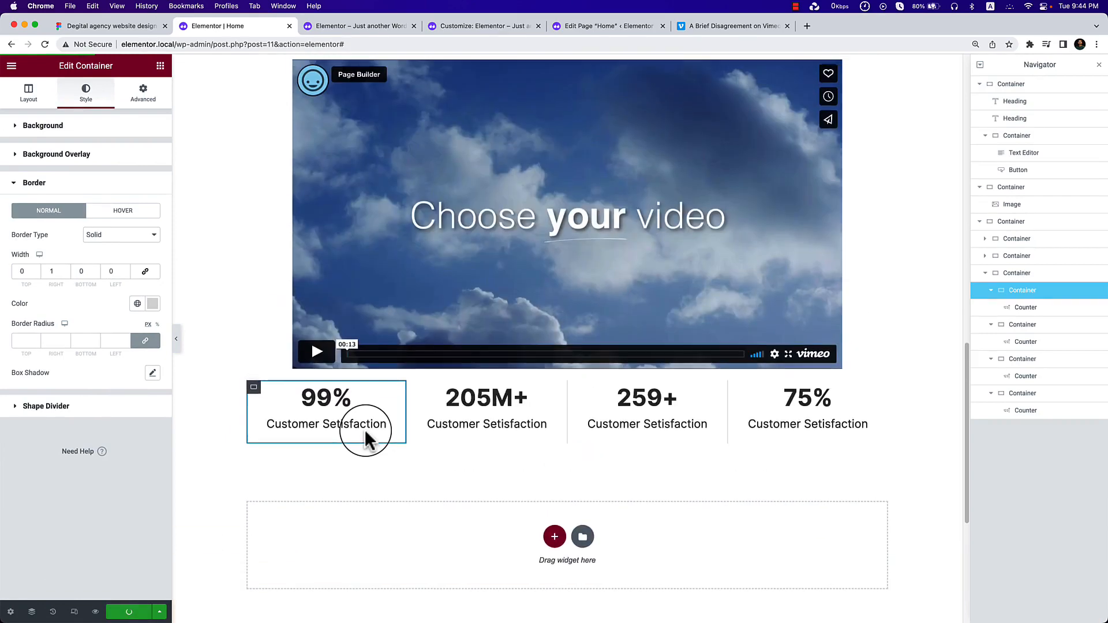
Switch to the Figma design, examine the counter row's spacing and suffix colours, and return to the Elementor editor.
click(108, 26)
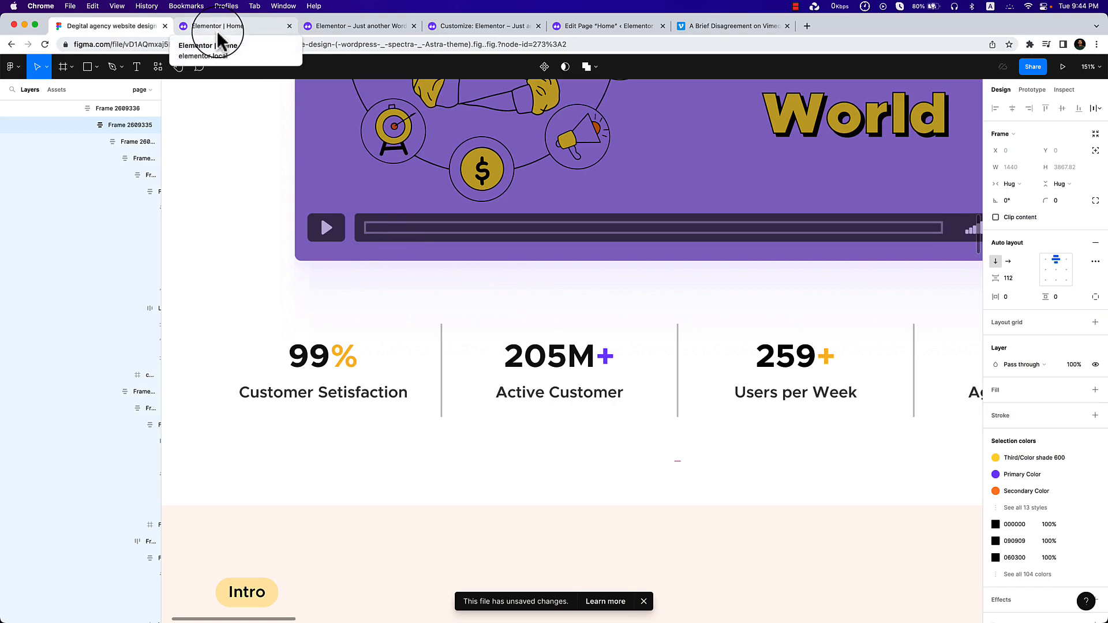
scroll(494, 223, down, 5)
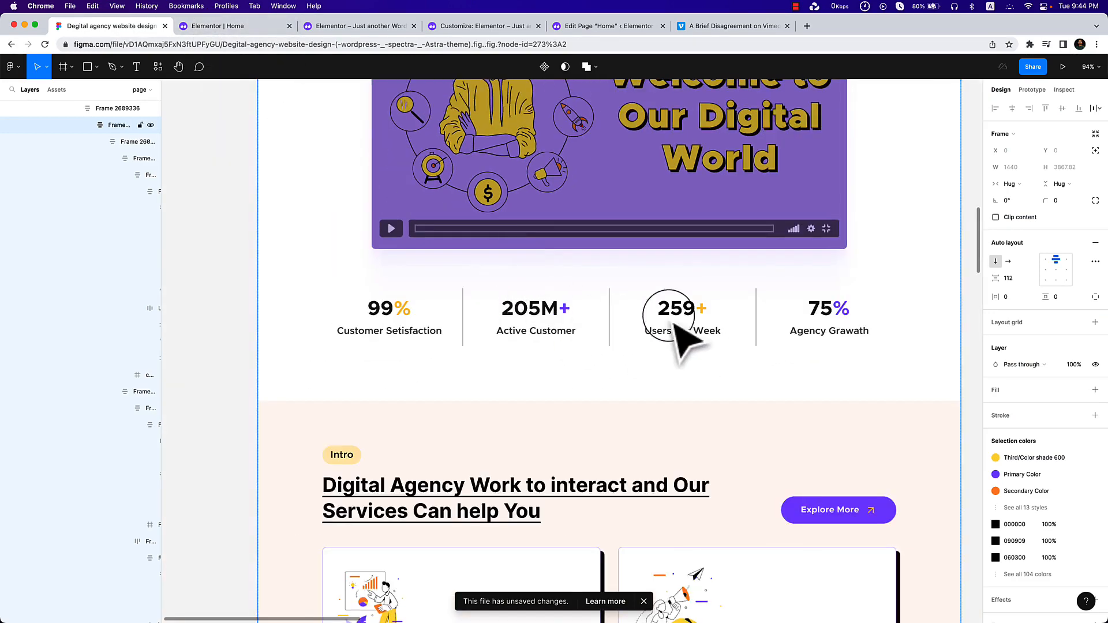
drag(677, 278, 568, 316)
click(215, 26)
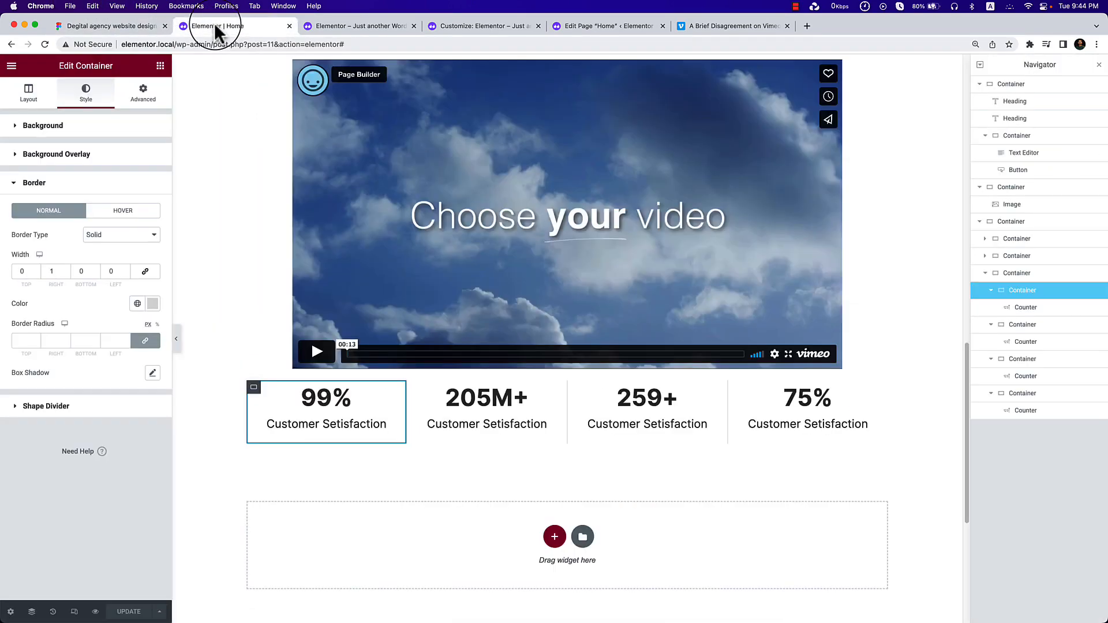
Give the container holding the four counters a top margin of 60 px, with the margin sides unlinked.
click(1028, 272)
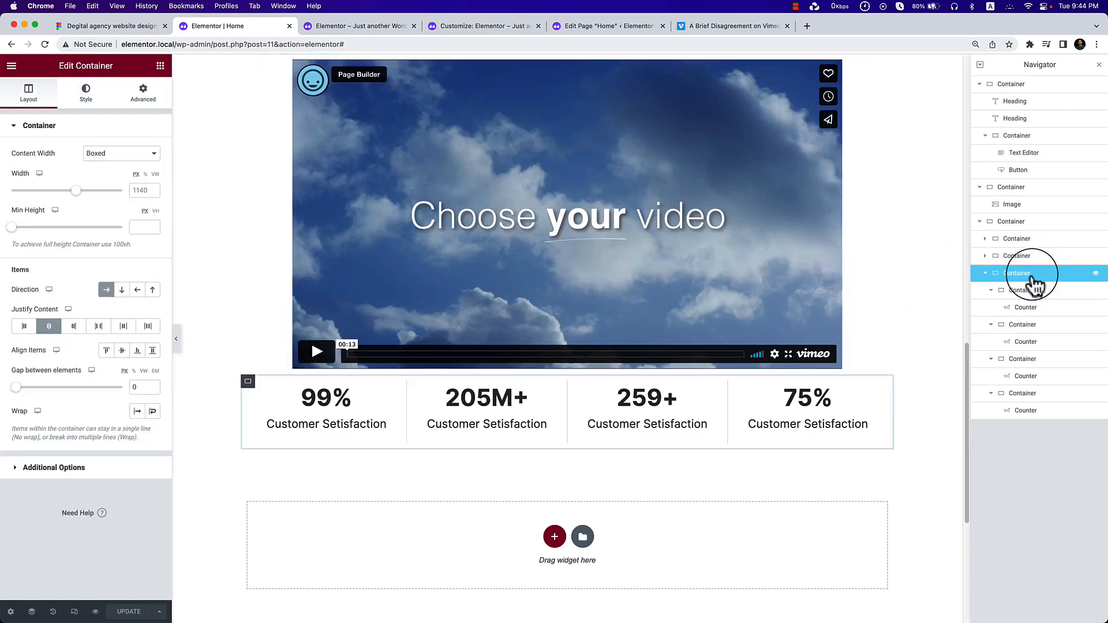
click(1017, 225)
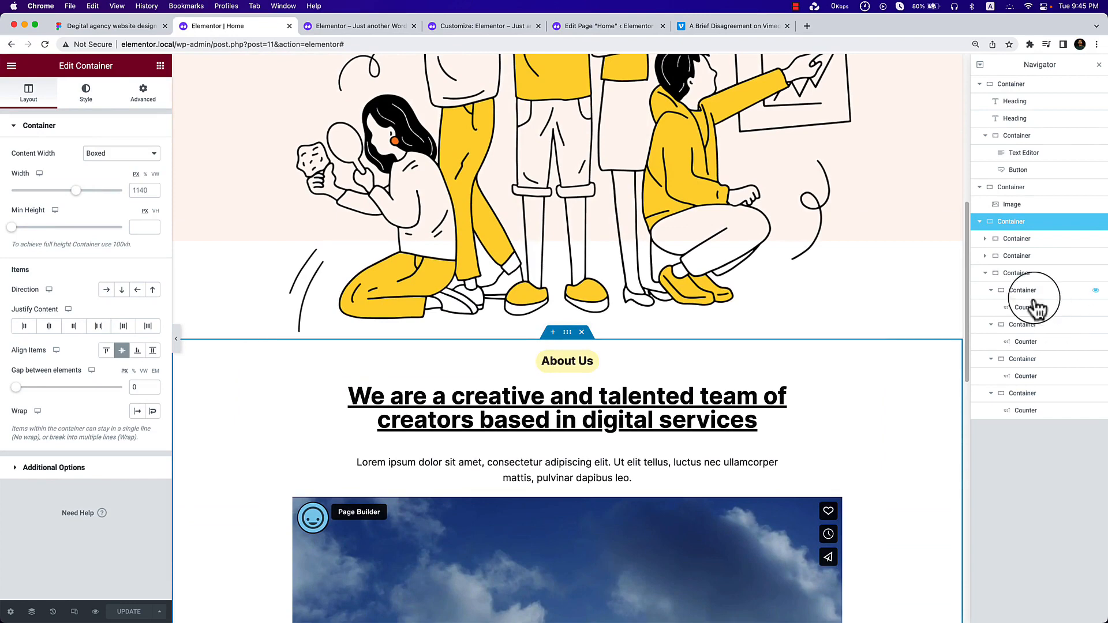
click(1029, 273)
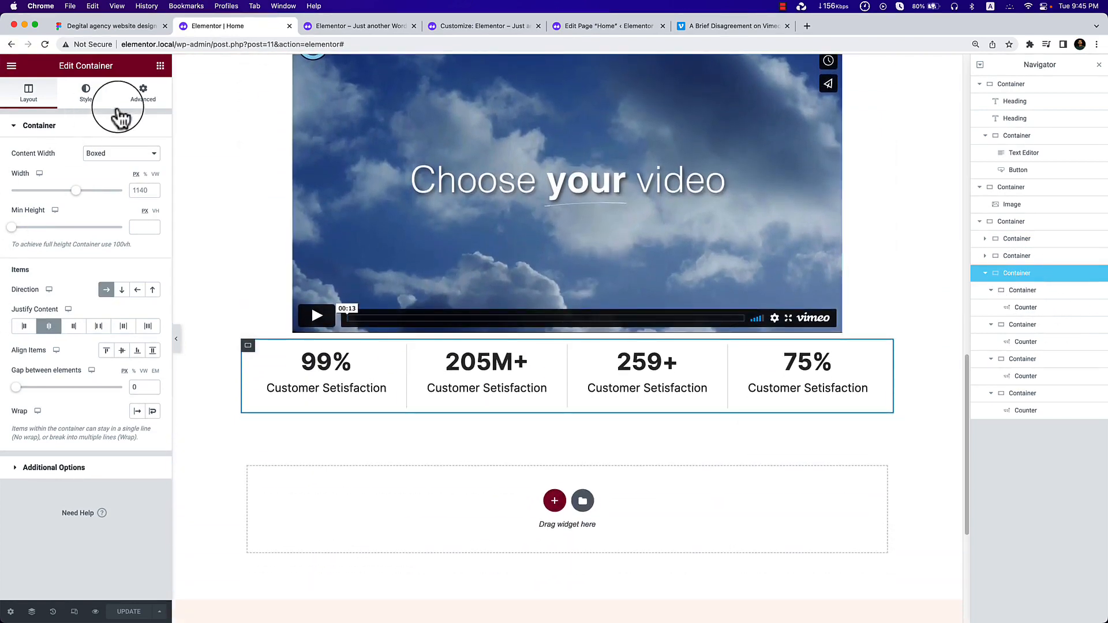
click(161, 104)
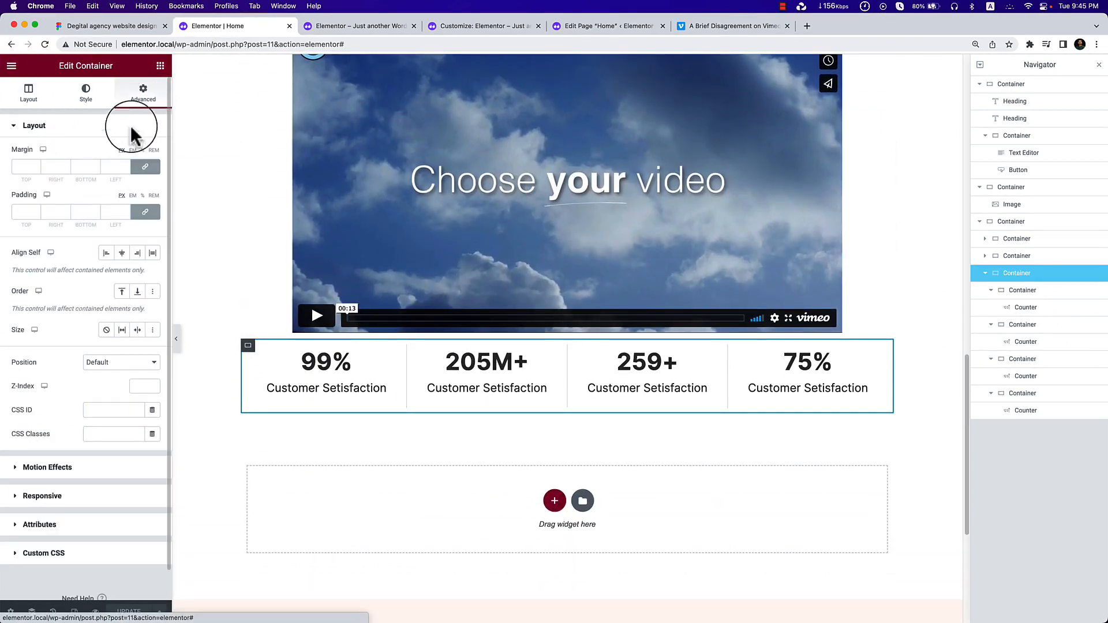
click(144, 166)
click(19, 167)
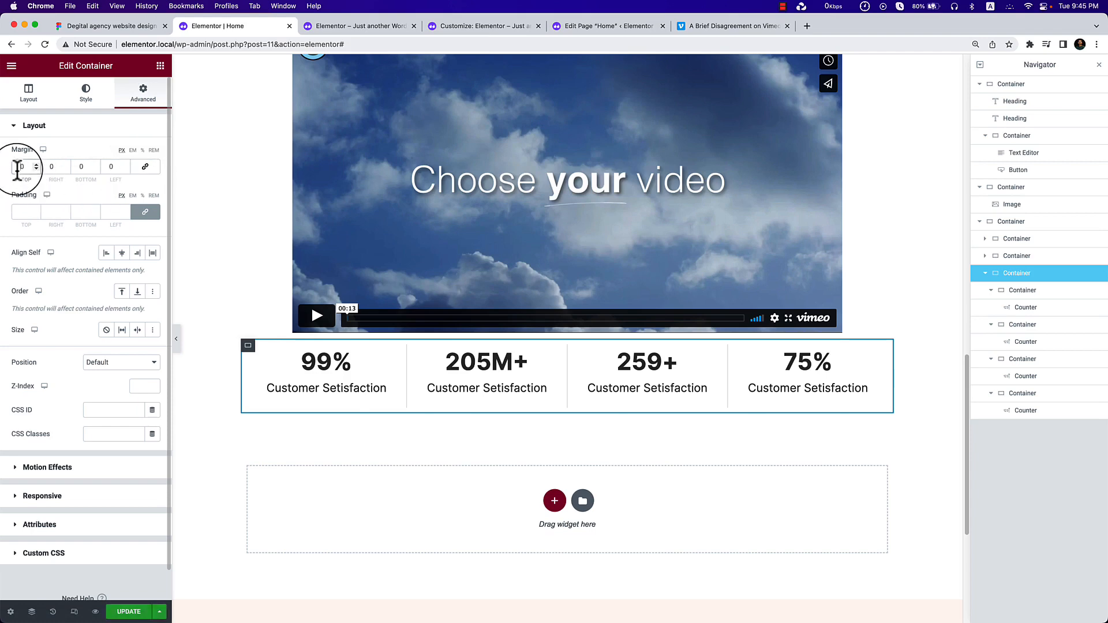
text(4)
key(BackSpace)
text(6)
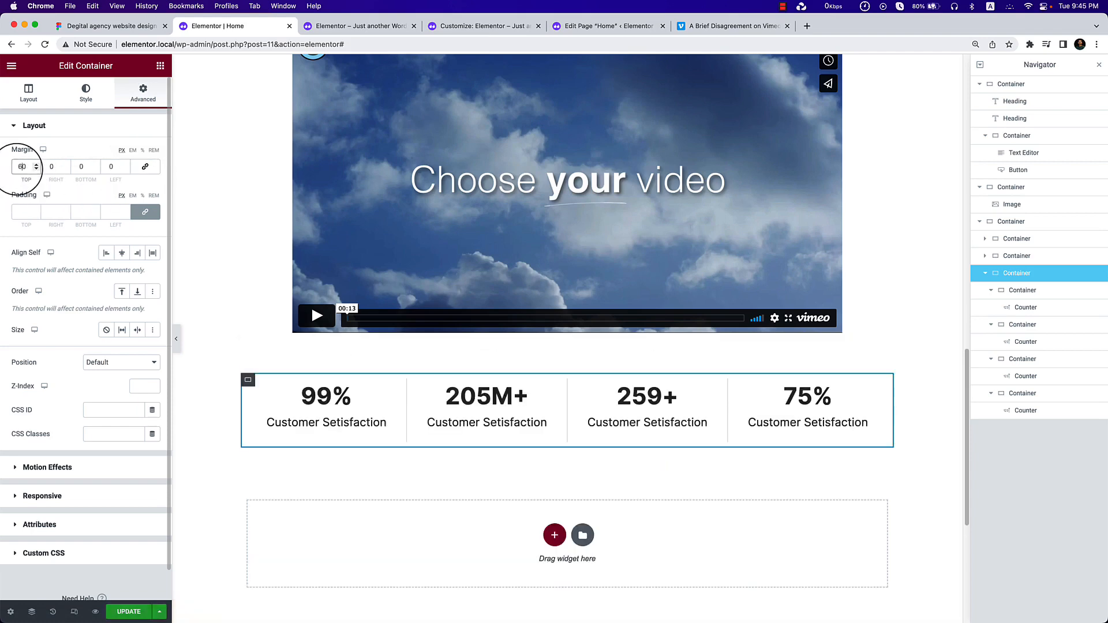
Preview the spacing between the video and the counter row without the editing panel, and update the page.
click(176, 339)
scroll(748, 368, up, 4)
scroll(747, 367, down, 4)
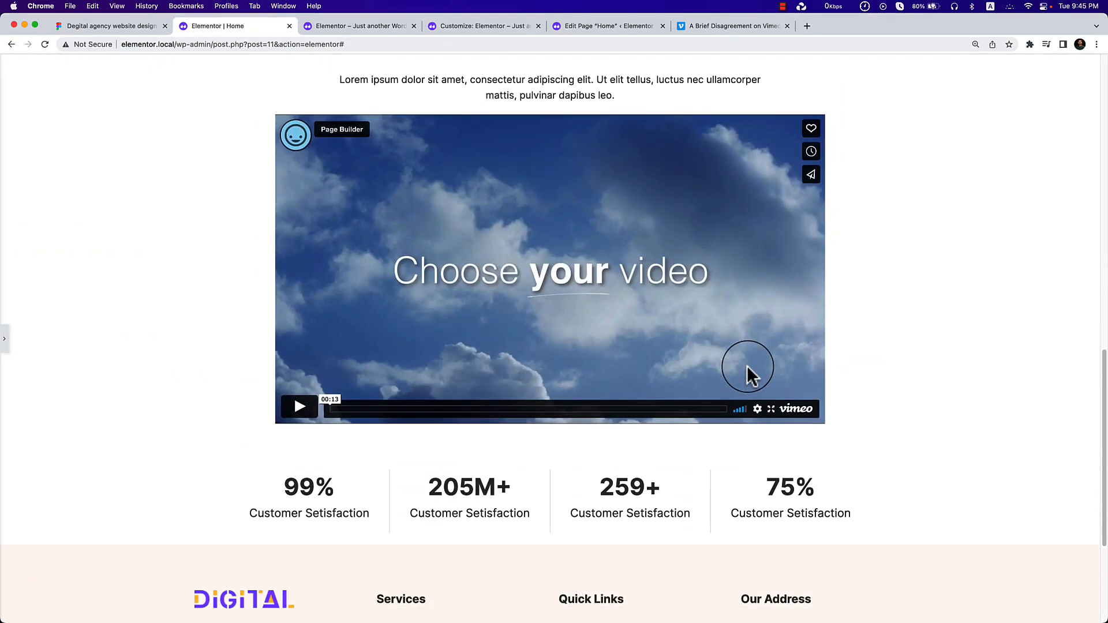
scroll(744, 369, down, 3)
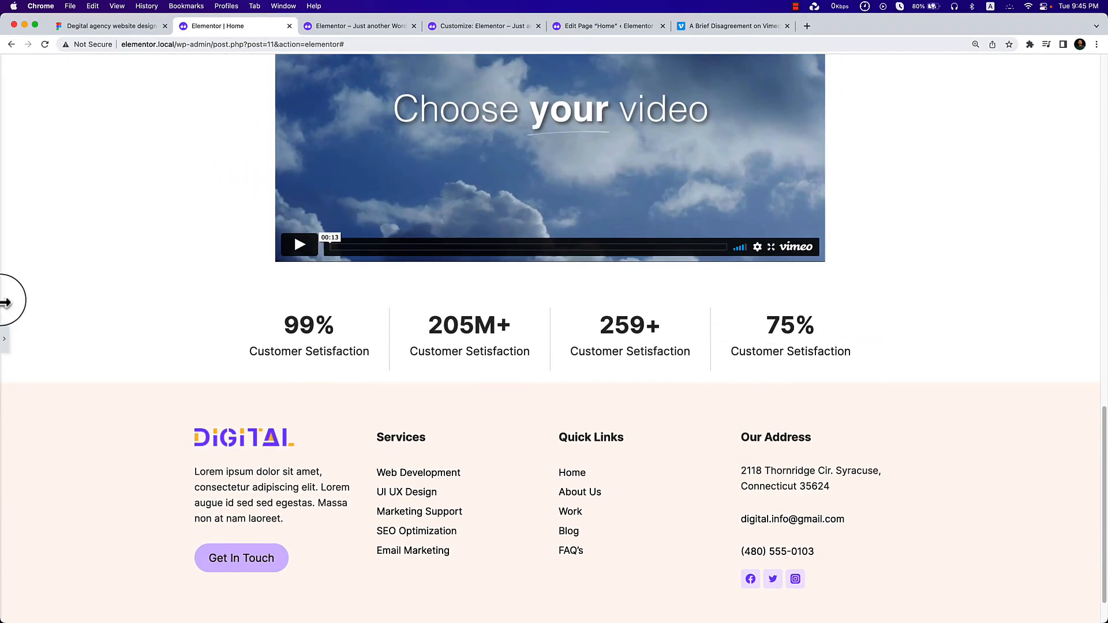
click(4, 334)
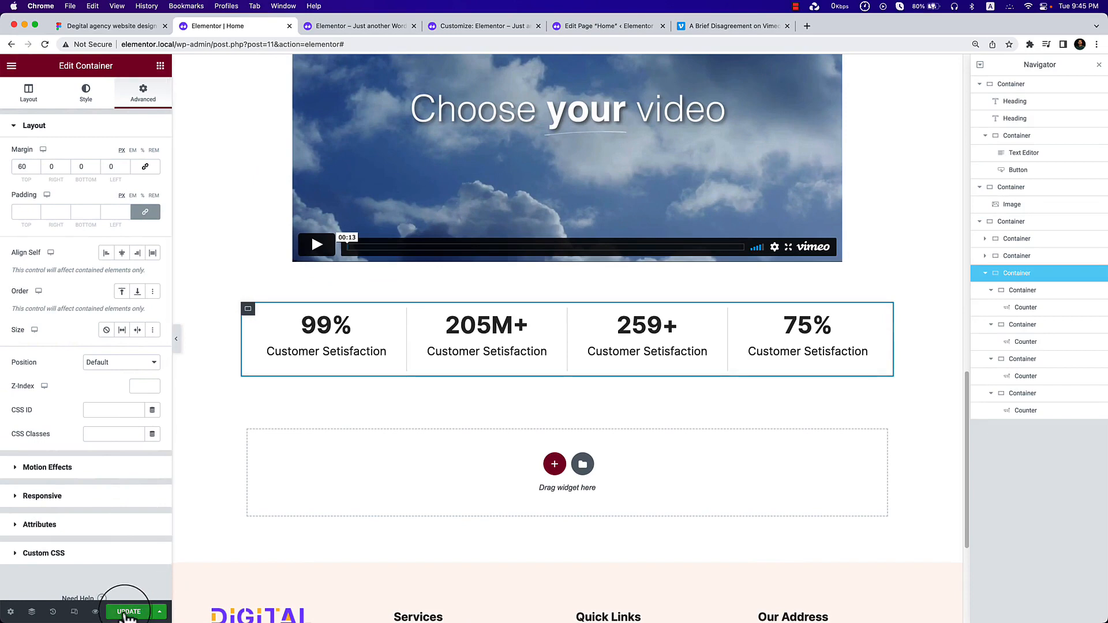
click(125, 610)
Switch to the site's Customizer and examine the four counters and their suffix colours in the live preview.
click(613, 26)
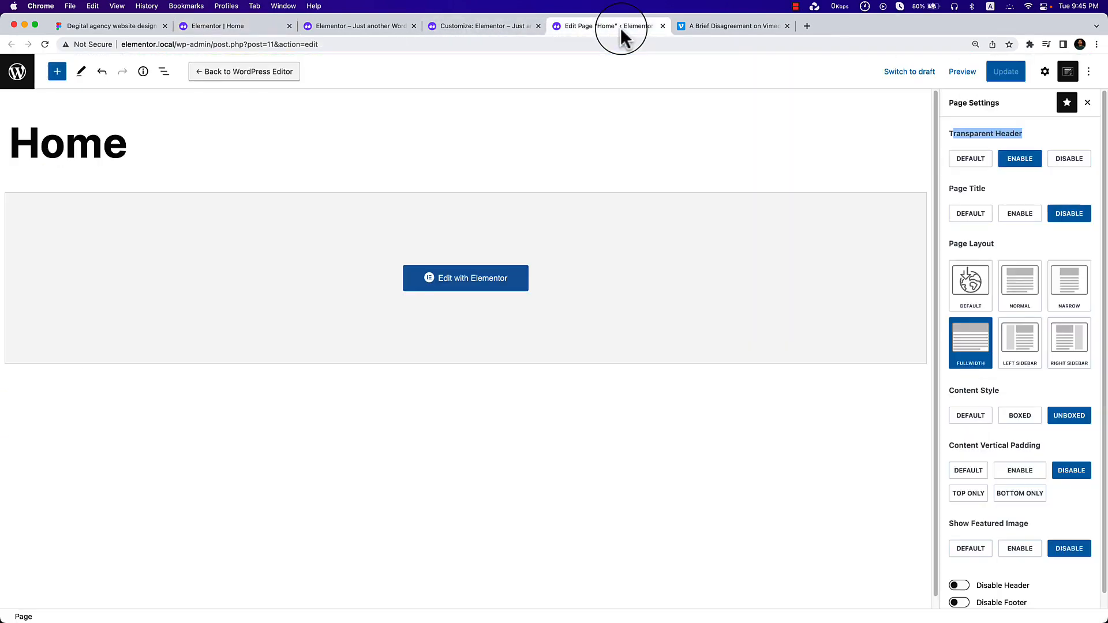
click(541, 41)
click(474, 28)
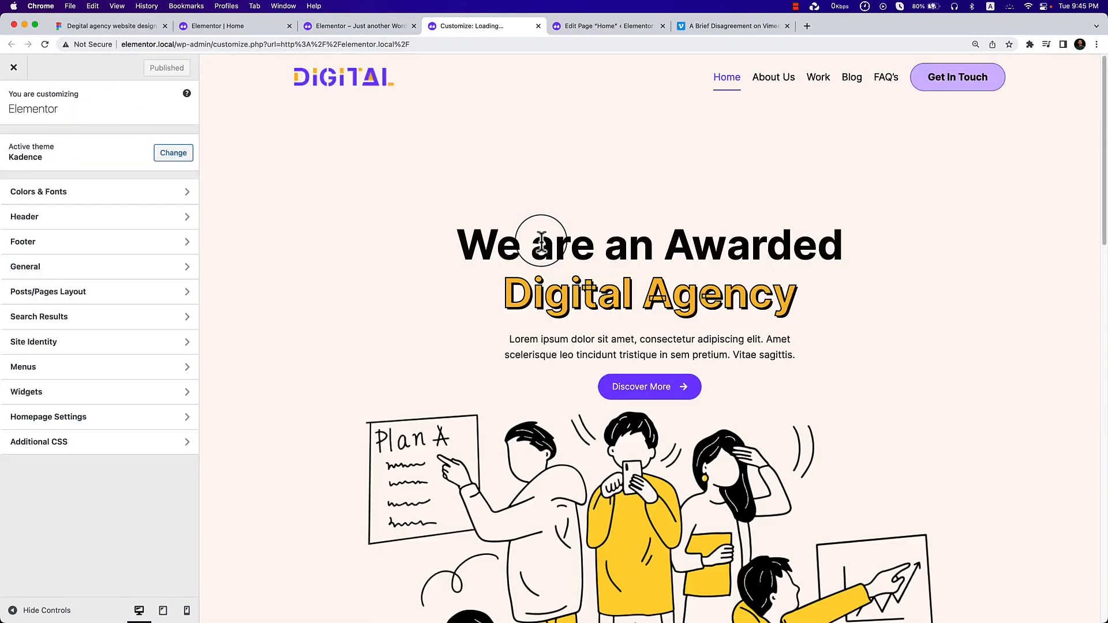
scroll(539, 233, down, 10)
scroll(720, 313, down, 7)
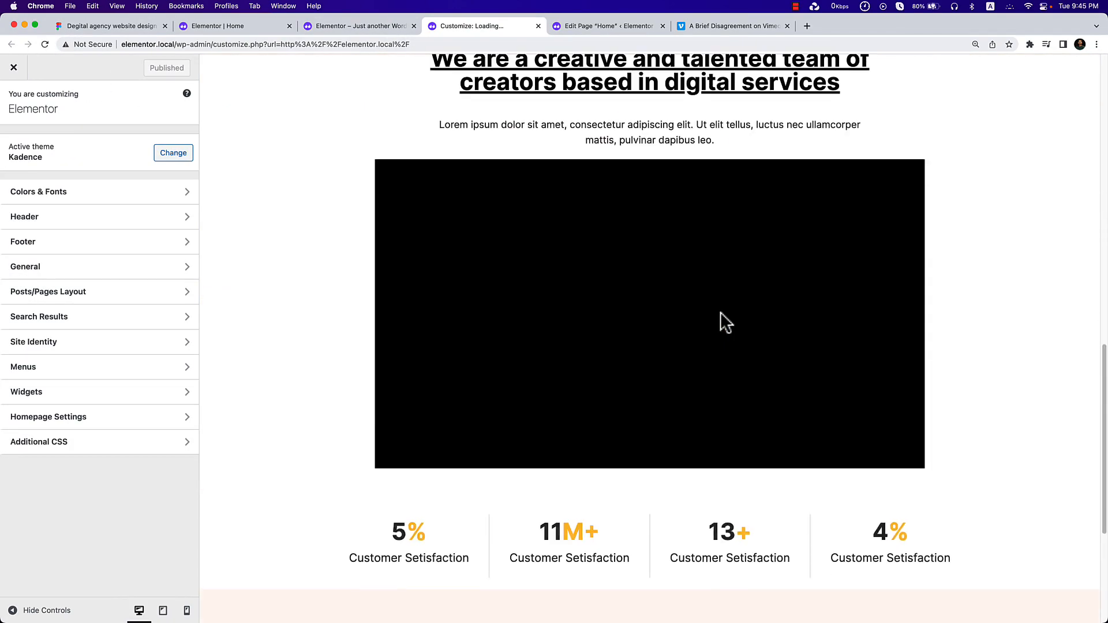
scroll(720, 312, up, 10)
scroll(720, 313, down, 4)
scroll(721, 316, down, 8)
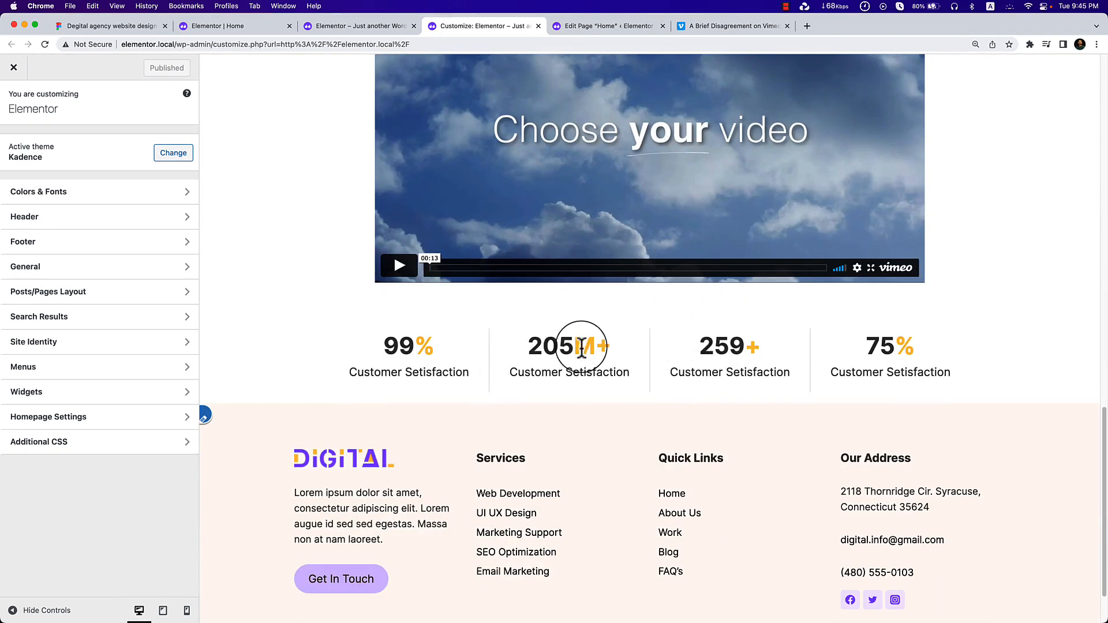
drag(577, 346, 610, 346)
drag(896, 345, 920, 348)
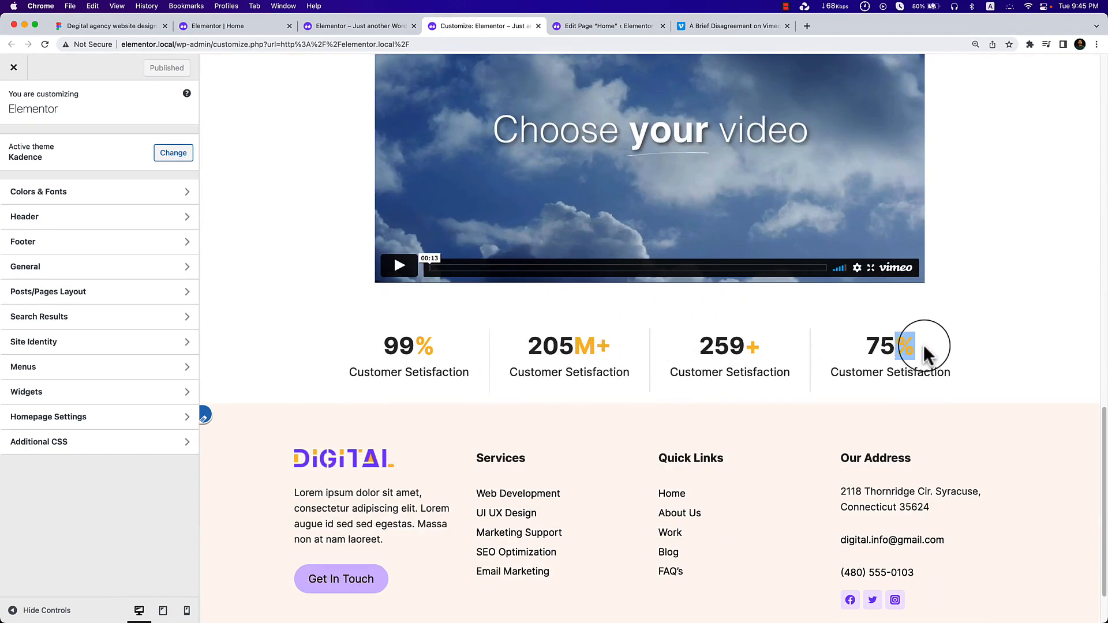
scroll(919, 348, down, 2)
In the Additional CSS, prefix the span.elementor-counter-number-suffix selector with the class .c-1.
click(41, 443)
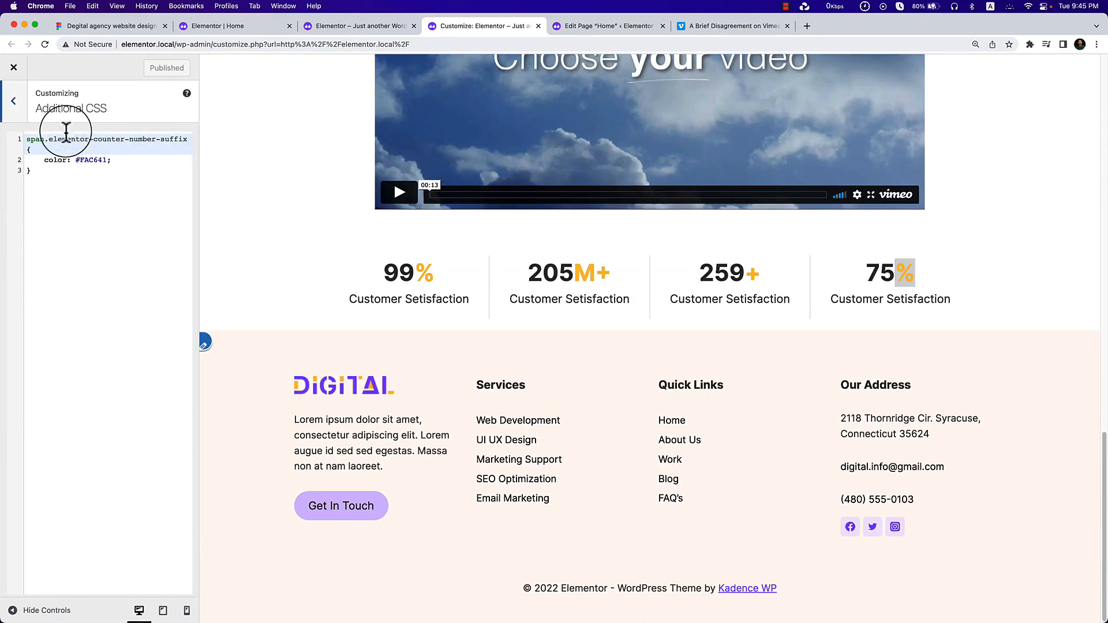
click(32, 140)
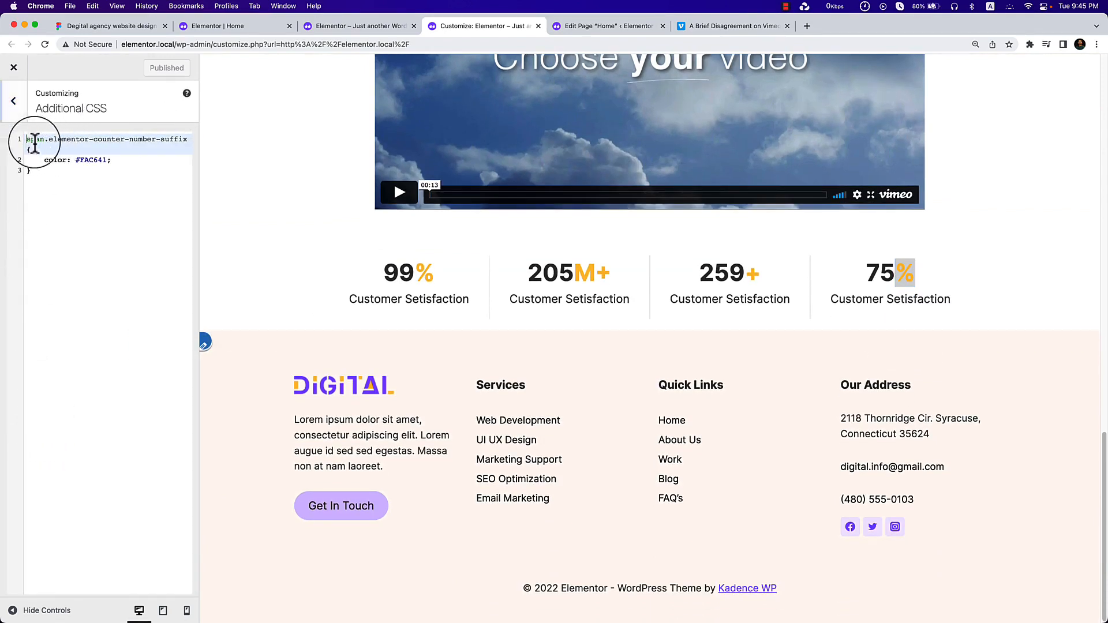
text(.c-1)
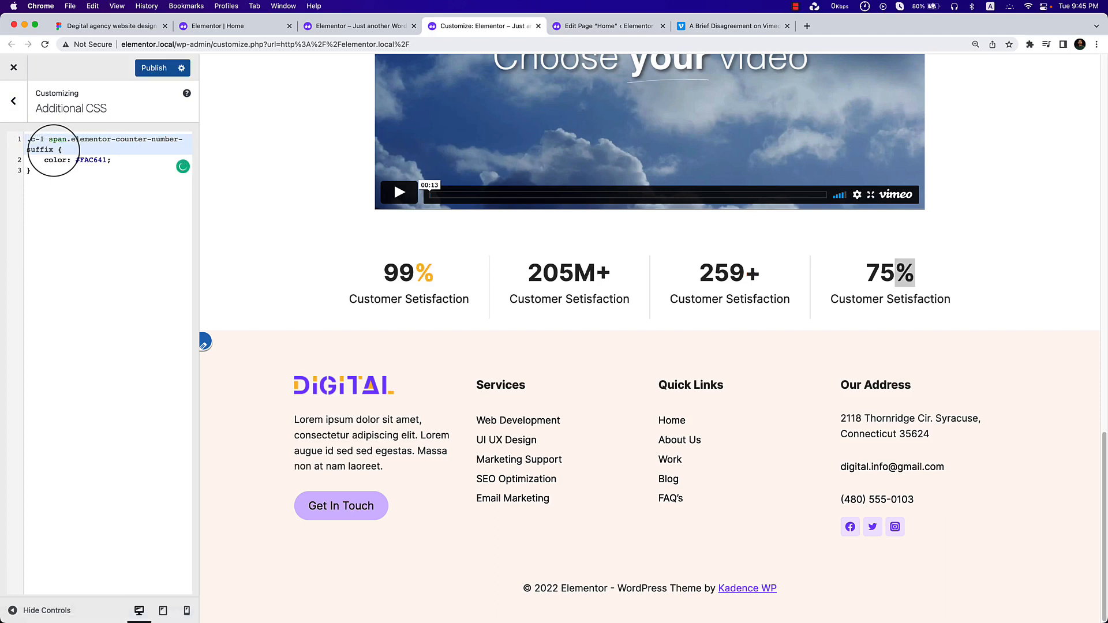
Duplicate the whole .c-1 suffix colour rule three times below the original, separated by blank lines.
drag(56, 148, 5, 144)
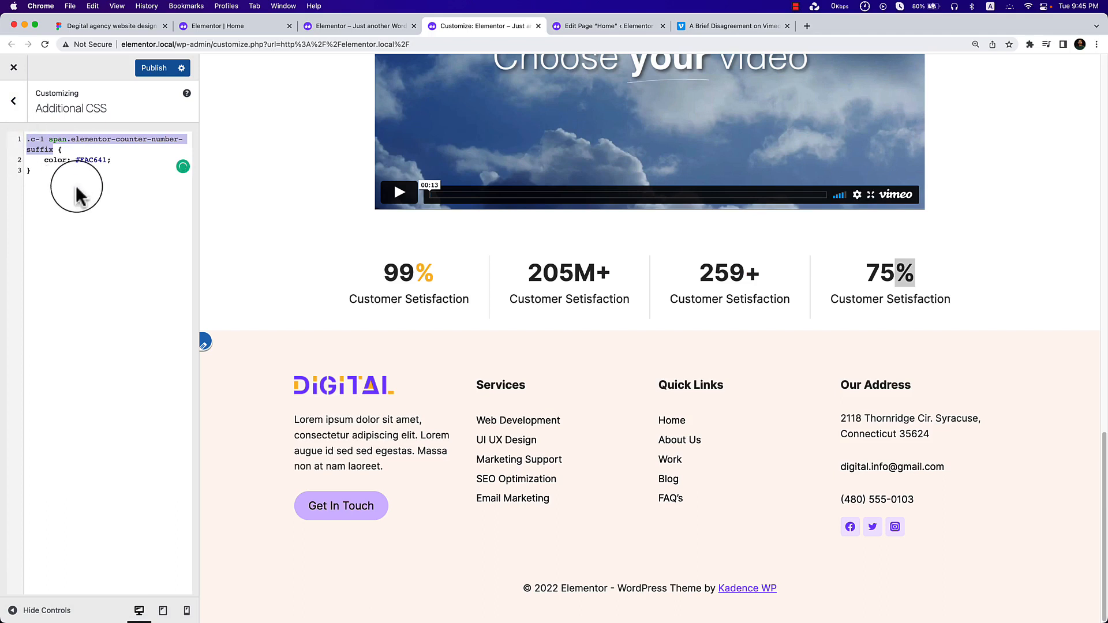
click(33, 180)
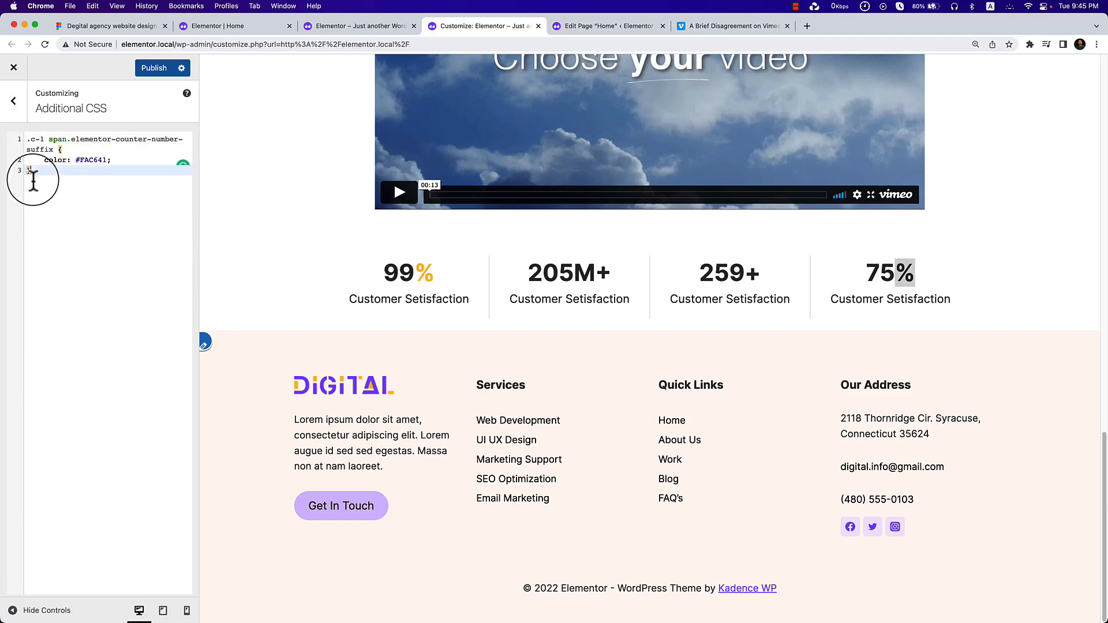
drag(36, 175, 13, 145)
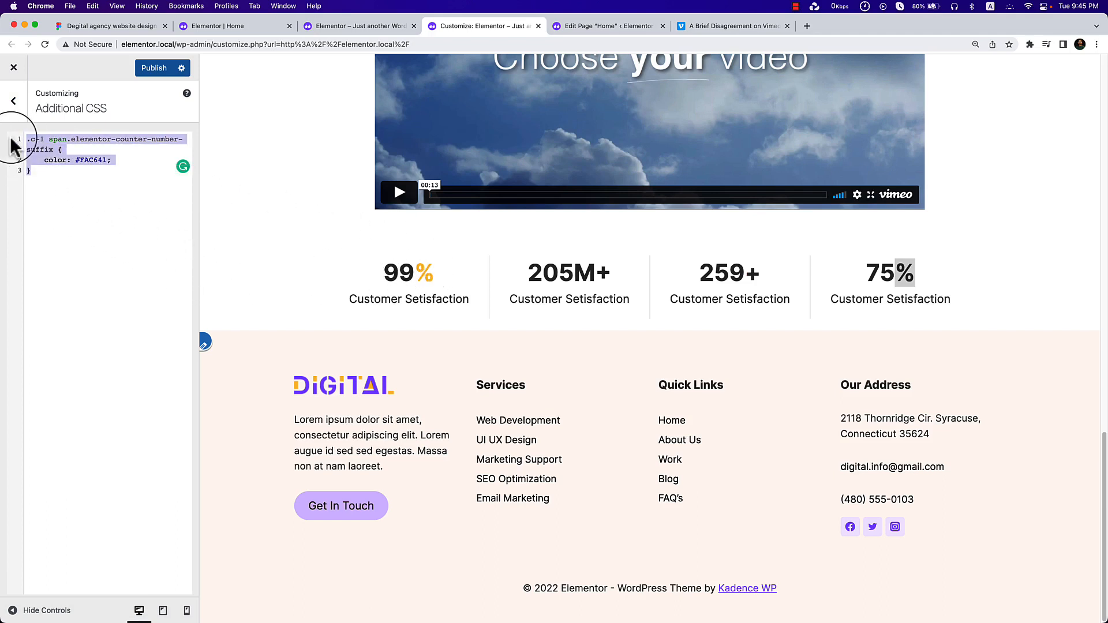
key(ctrl+c)
click(55, 185)
key(Return)
key(Return)
key(ctrl+v)
key(Return)
key(Return)
key(ctrl+v)
key(Return)
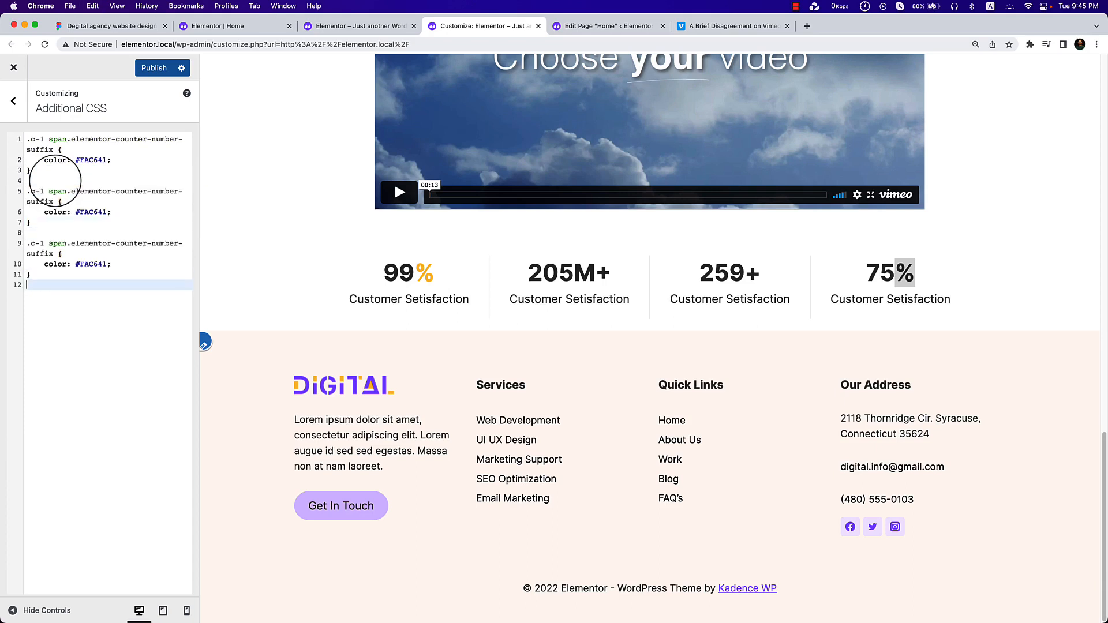
key(Return)
key(ctrl+v)
Change the class in the three duplicated rules to .c-2, .c-3 and .c-4 respectively.
double_click(41, 191)
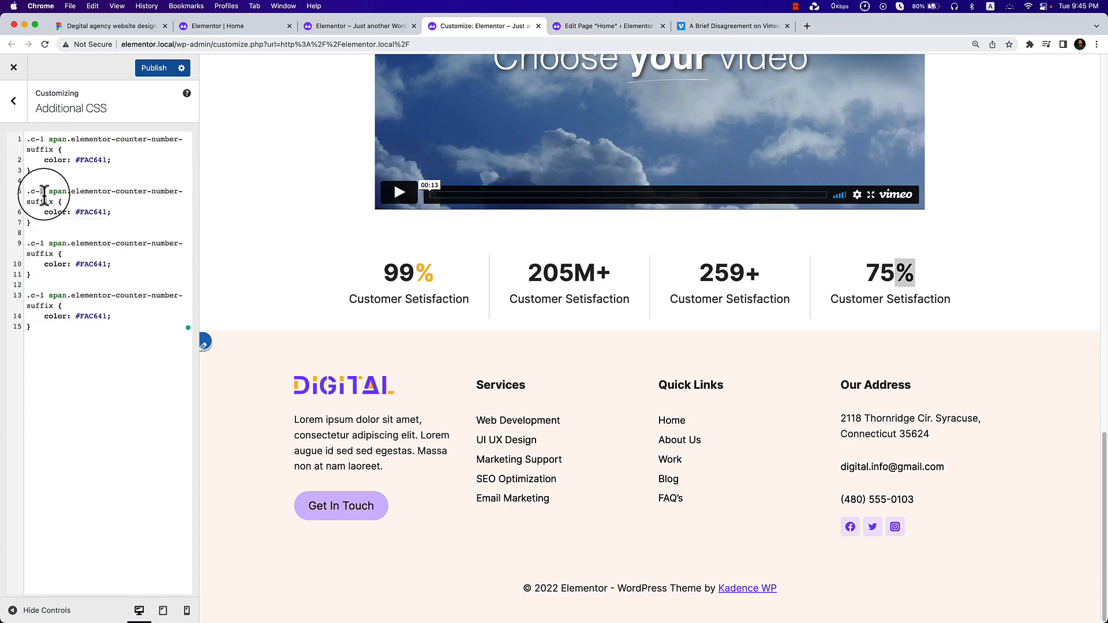
text(2)
double_click(42, 243)
text(3)
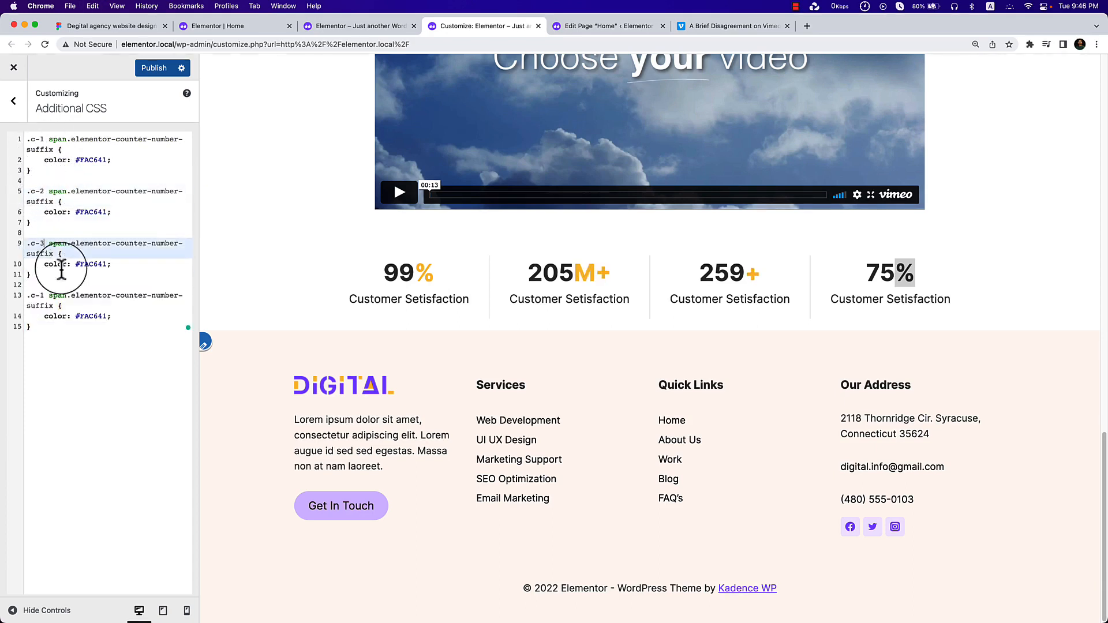
double_click(43, 296)
text(4)
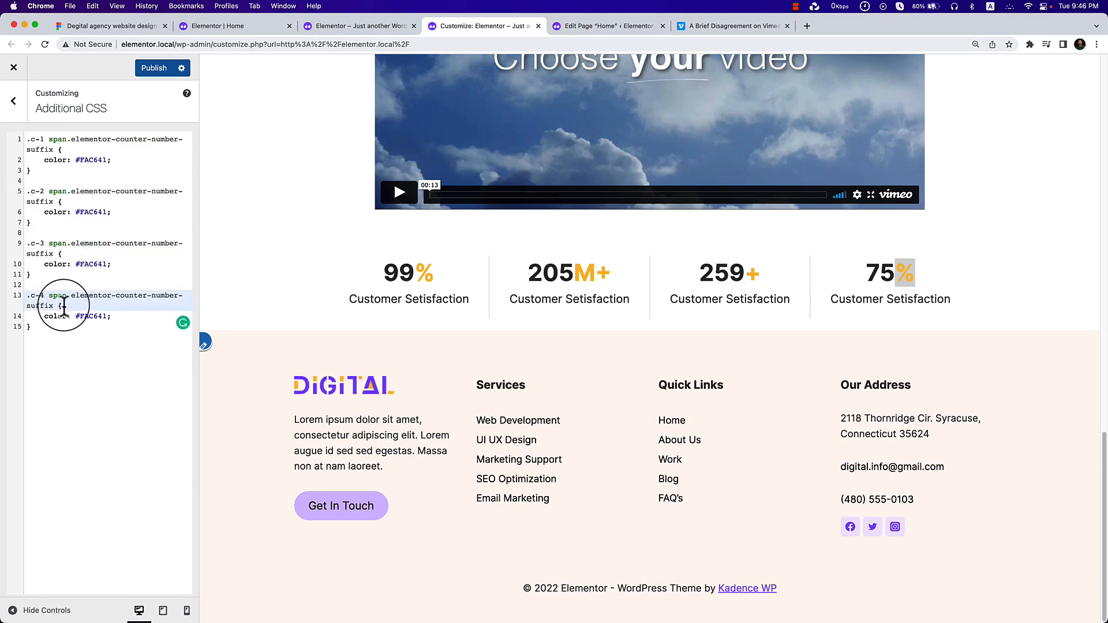
Detach the Primary Color style in the Figma design to get its hex code and set the .c-2 suffix colour to #8C54FF.
double_click(92, 212)
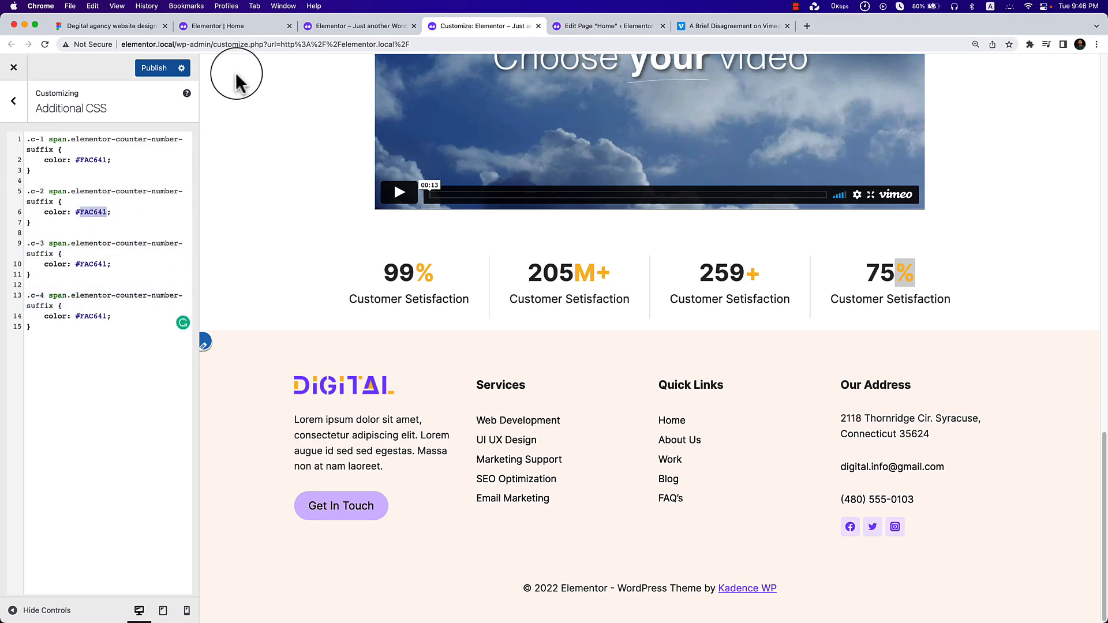
click(110, 26)
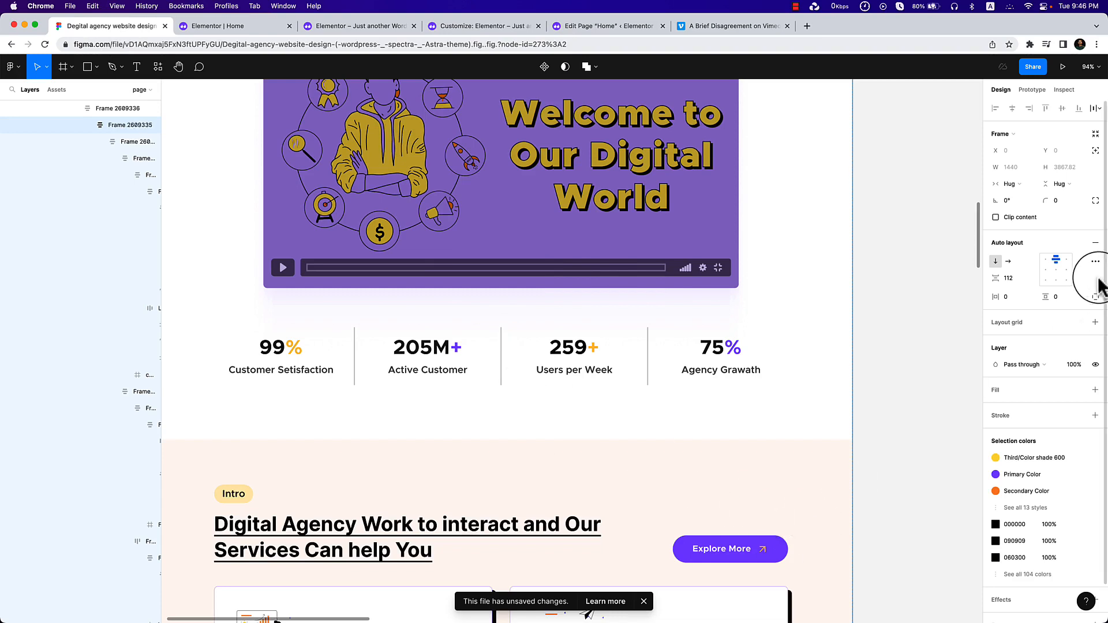
click(1020, 475)
click(1079, 474)
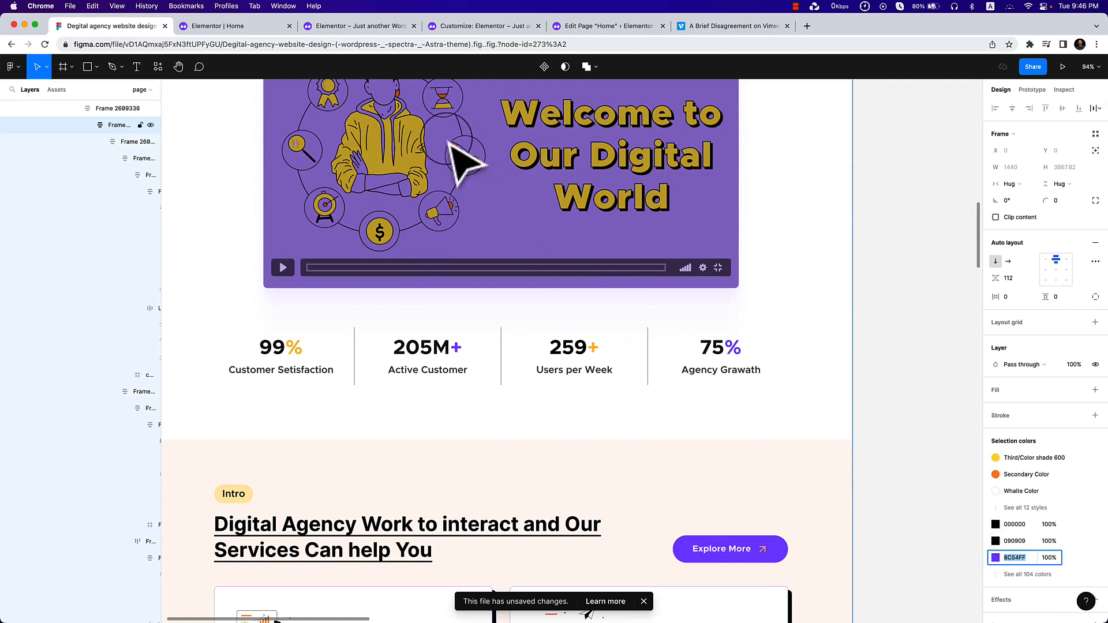
click(470, 28)
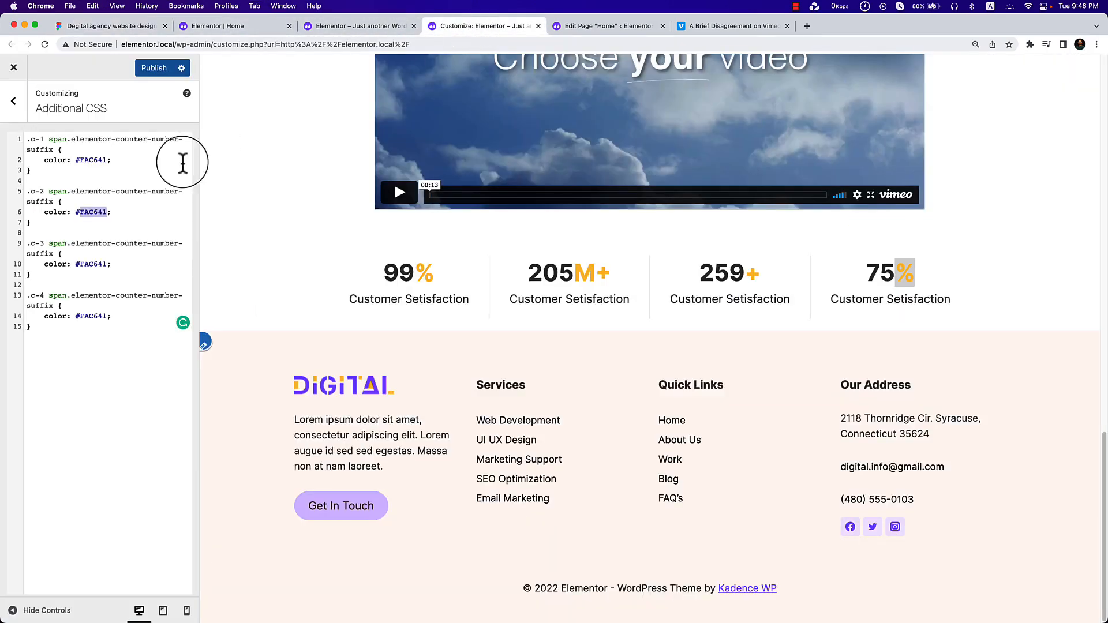
key(super+v)
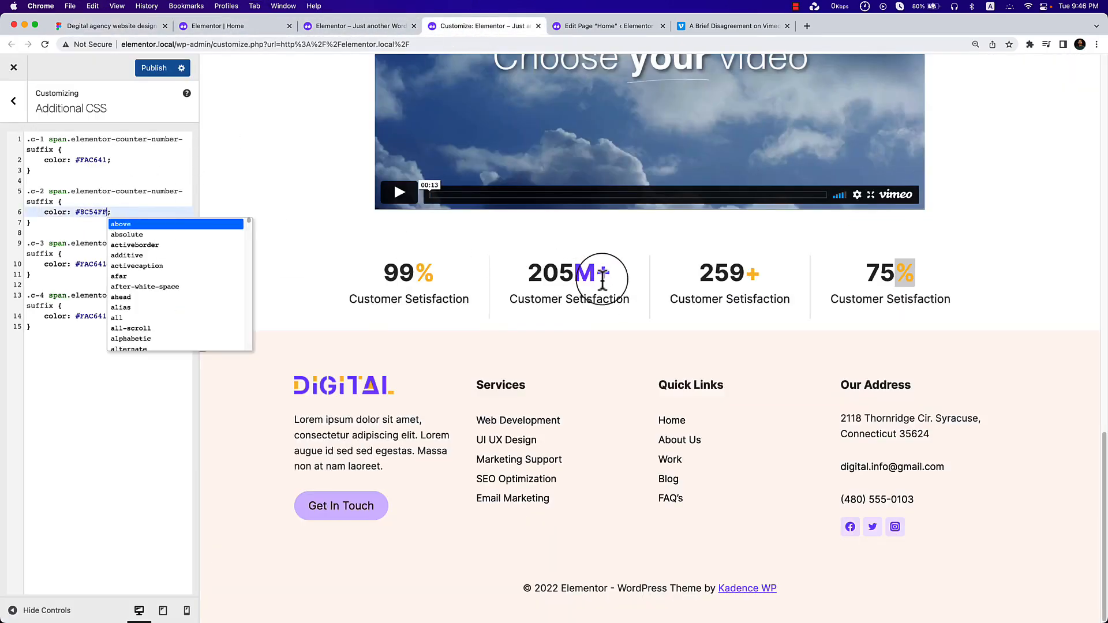
In the Figma design, select the counter row's frame, detach the Third/Color shade 600 style and pick up its hex code FDDD4A.
click(109, 26)
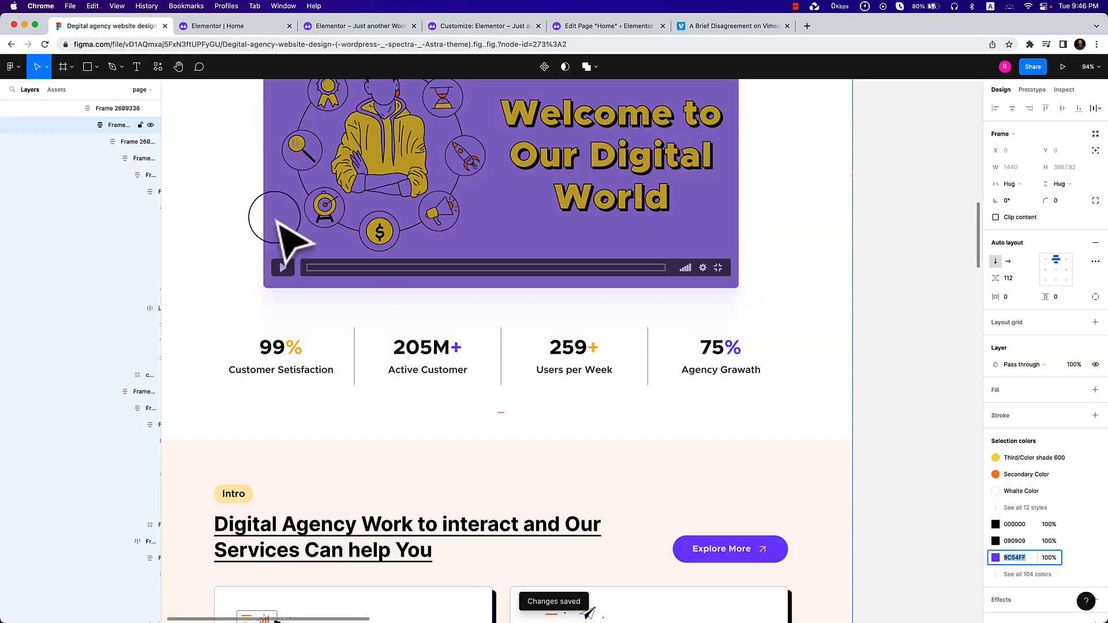
click(593, 355)
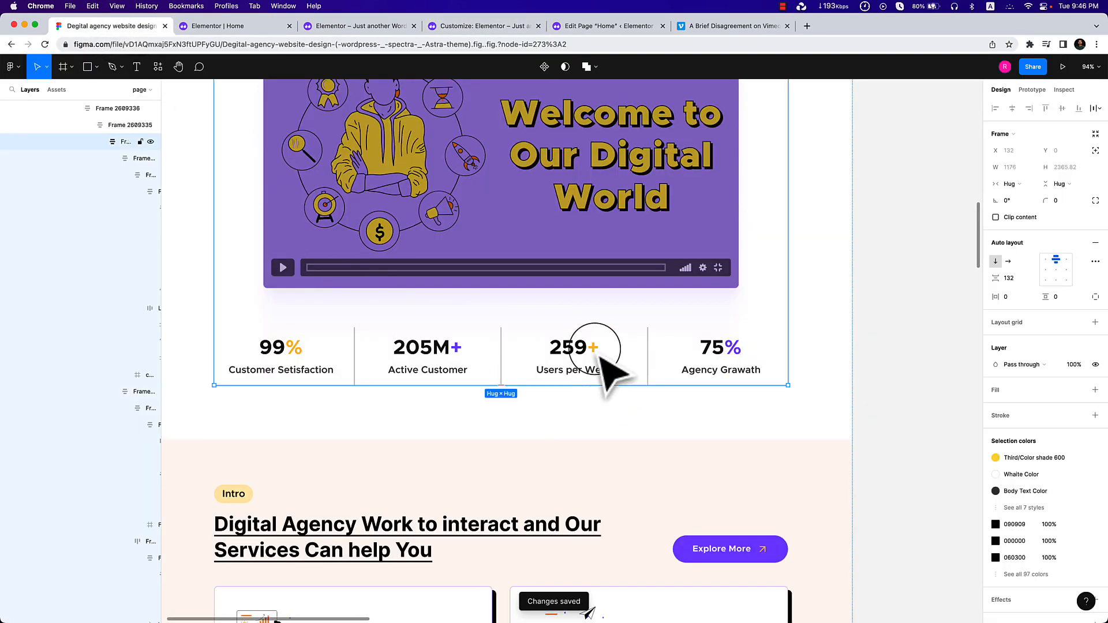
click(1078, 457)
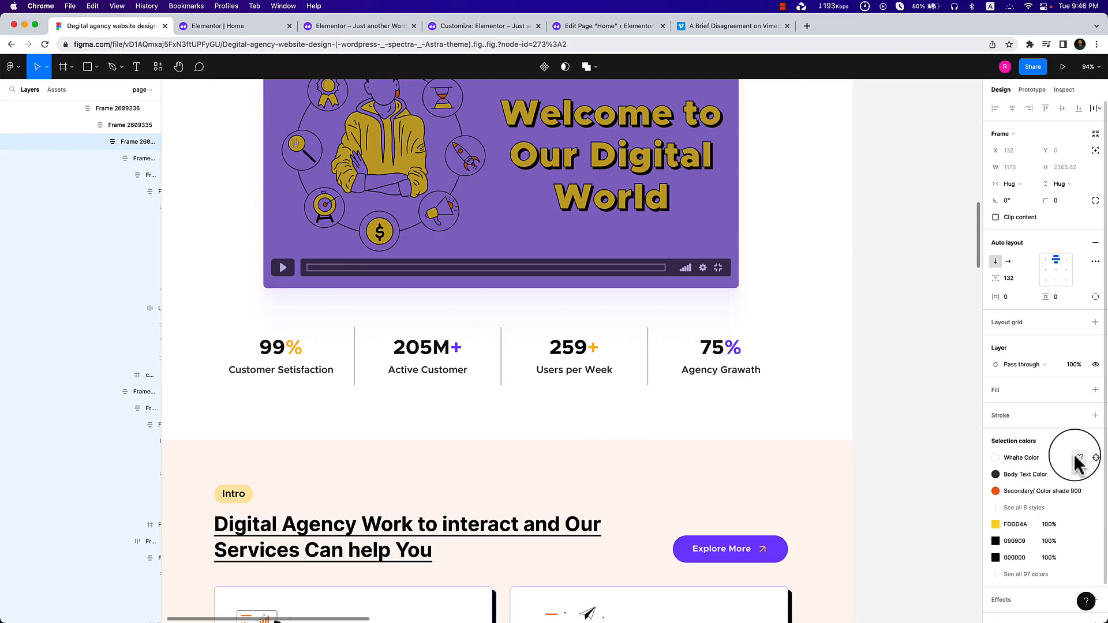
click(1021, 525)
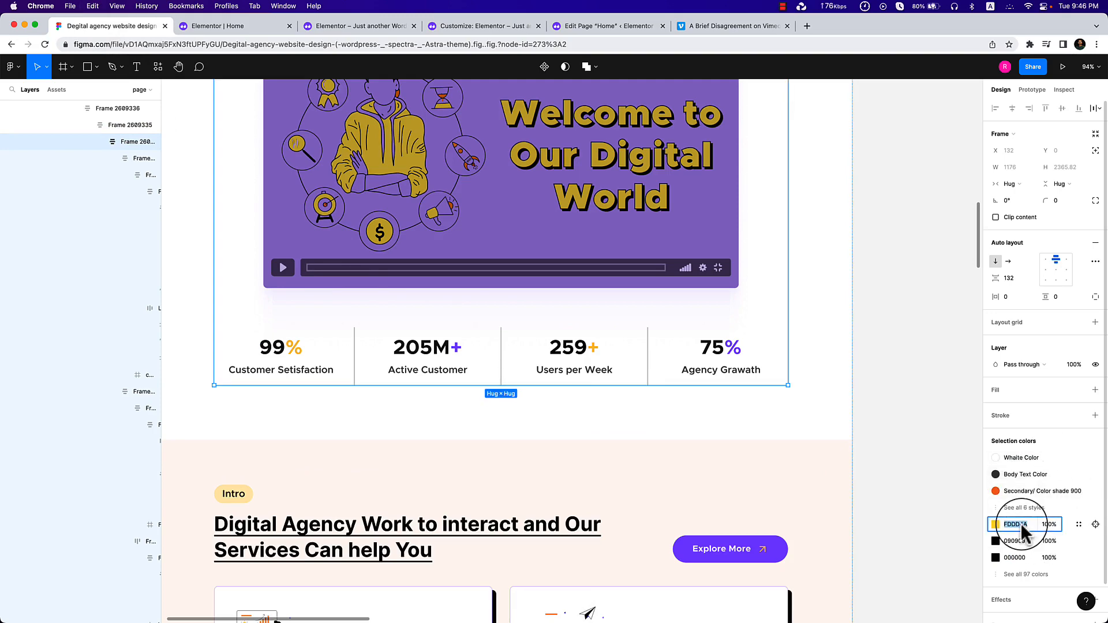
In the Customizer's Additional CSS, set the .c-3 suffix colour to #FDDD4A, undoing any misplaced paste.
click(450, 25)
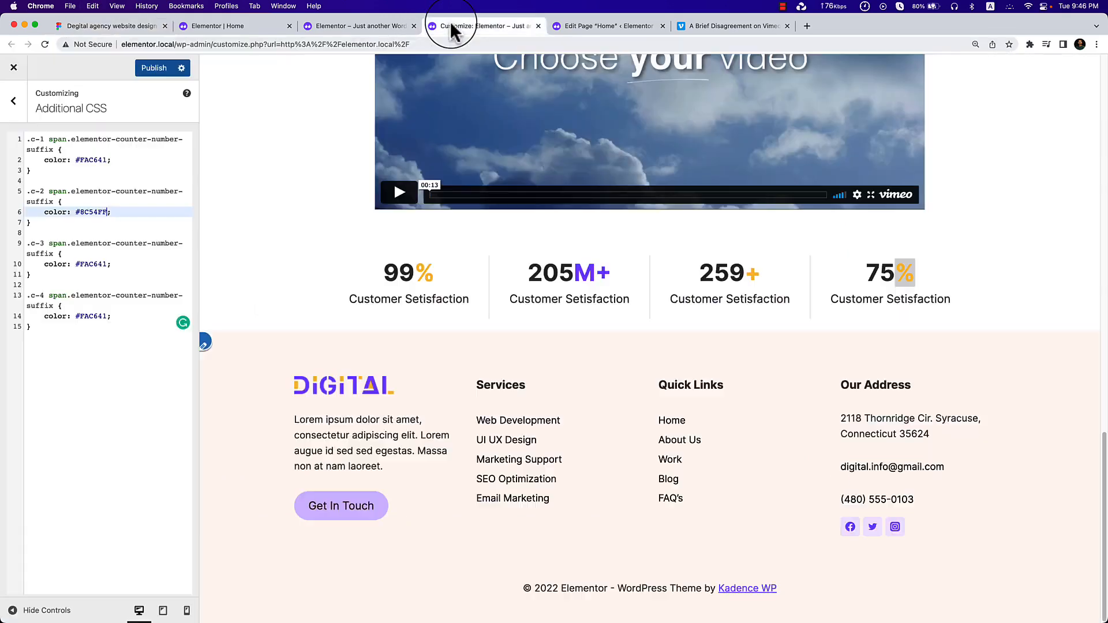
double_click(94, 271)
key(super+v)
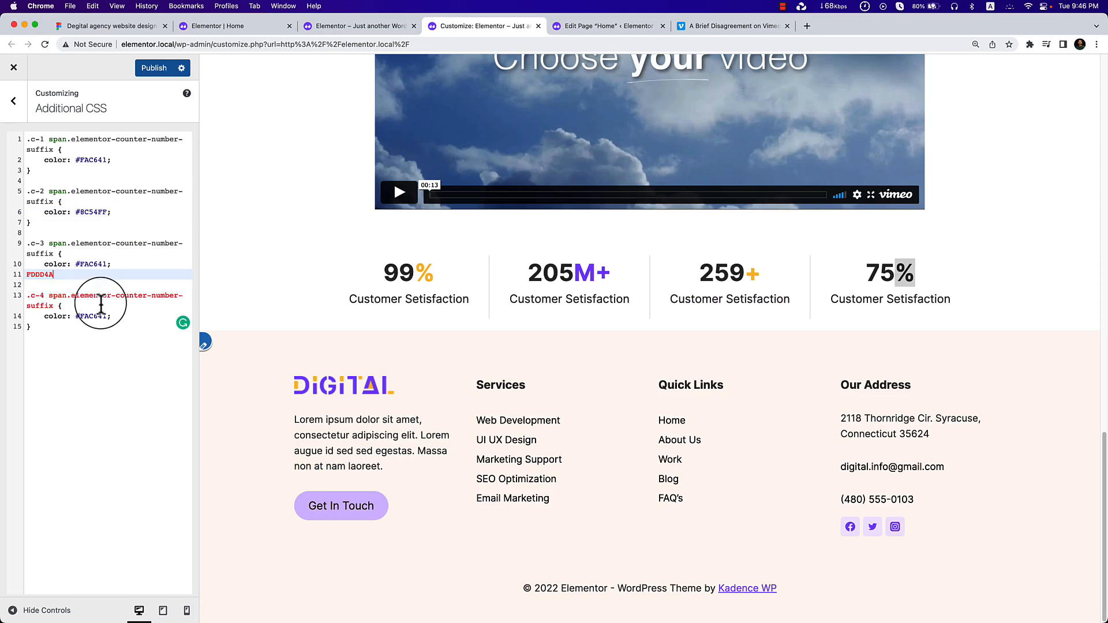
key(super+z)
key(cmd+v)
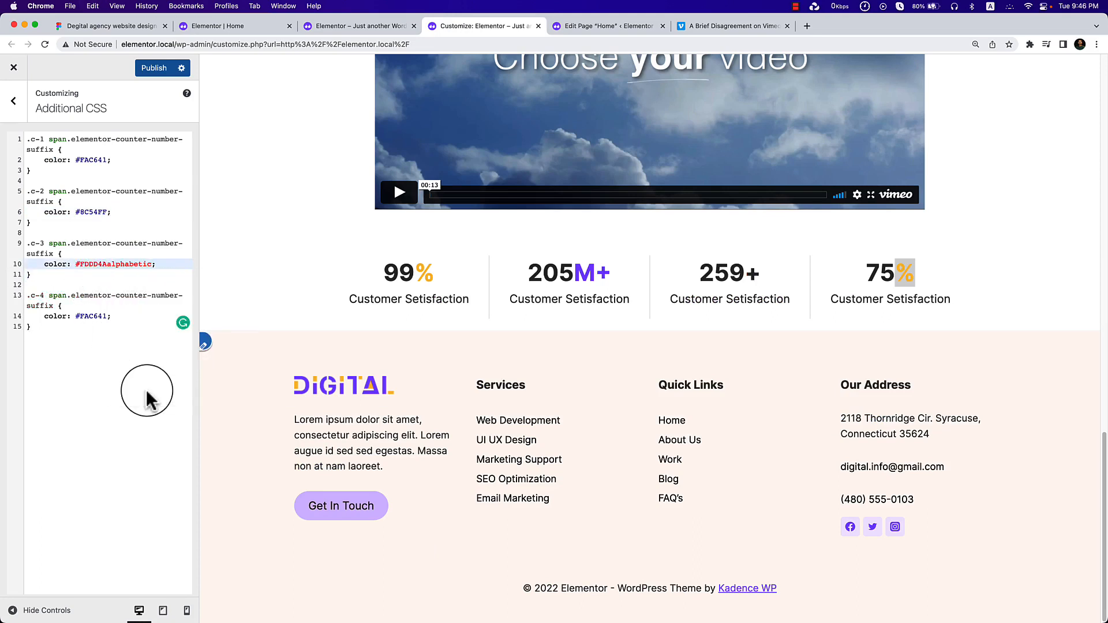
click(210, 26)
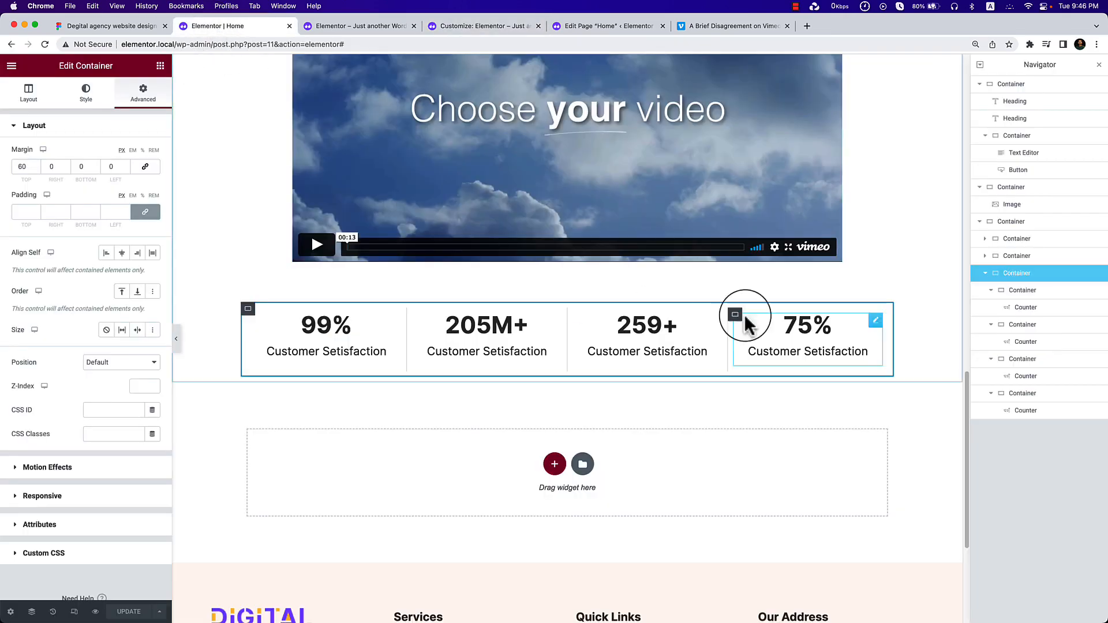
click(144, 26)
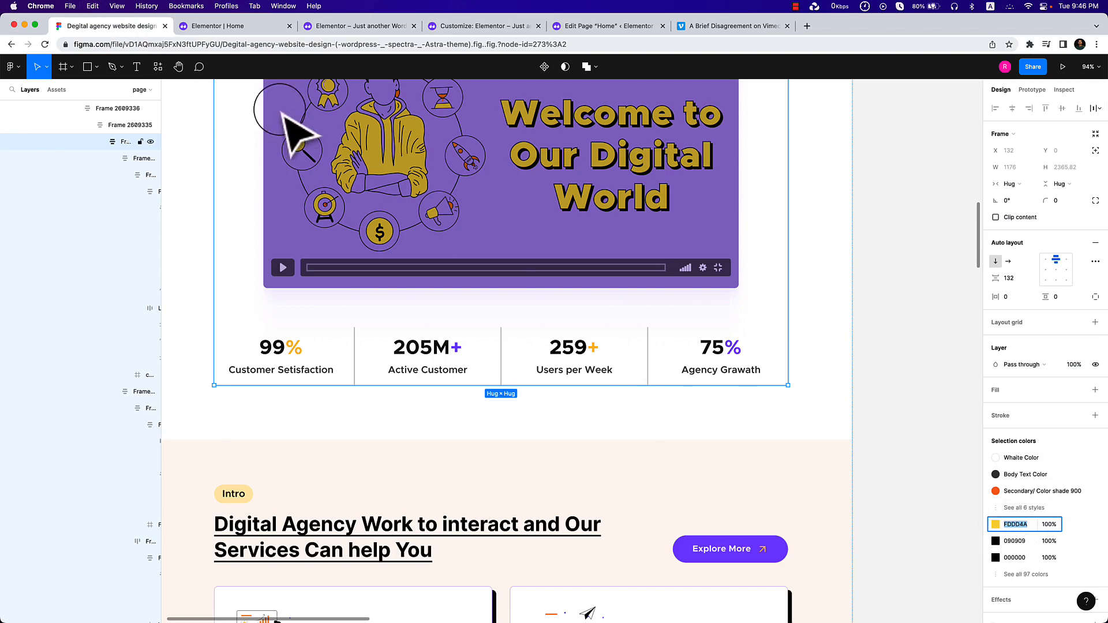
click(468, 30)
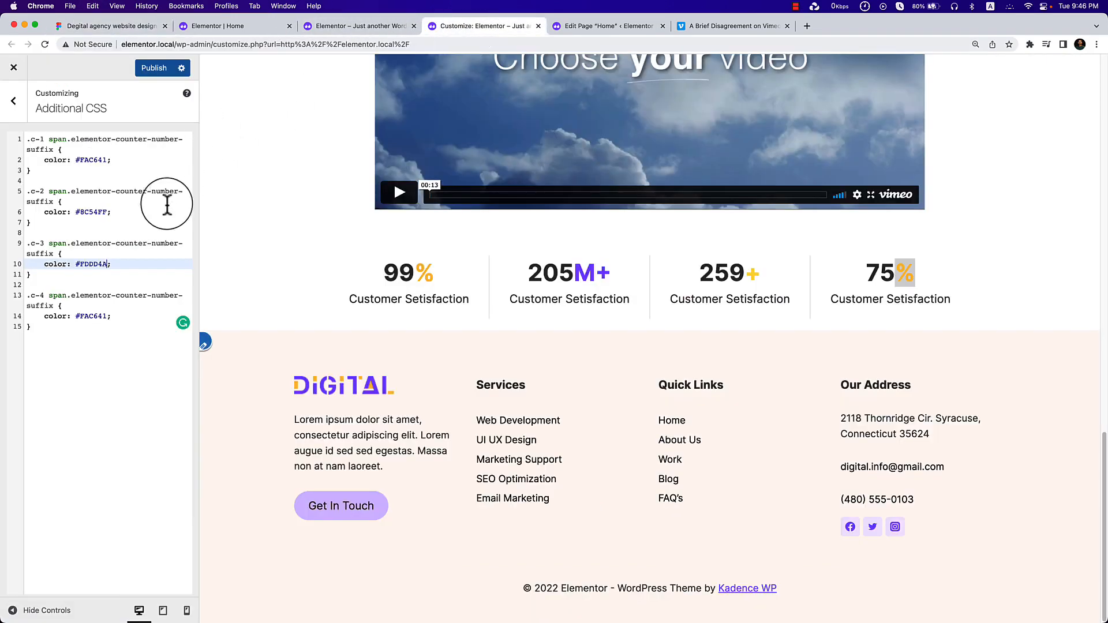
double_click(97, 268)
text(FDDD4A)
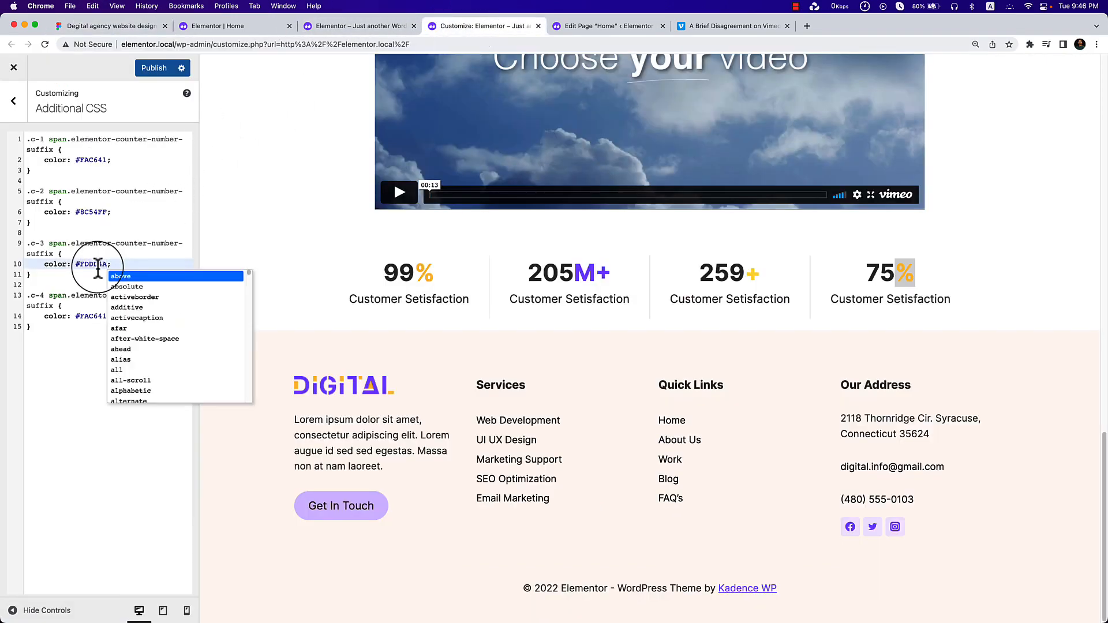
click(97, 275)
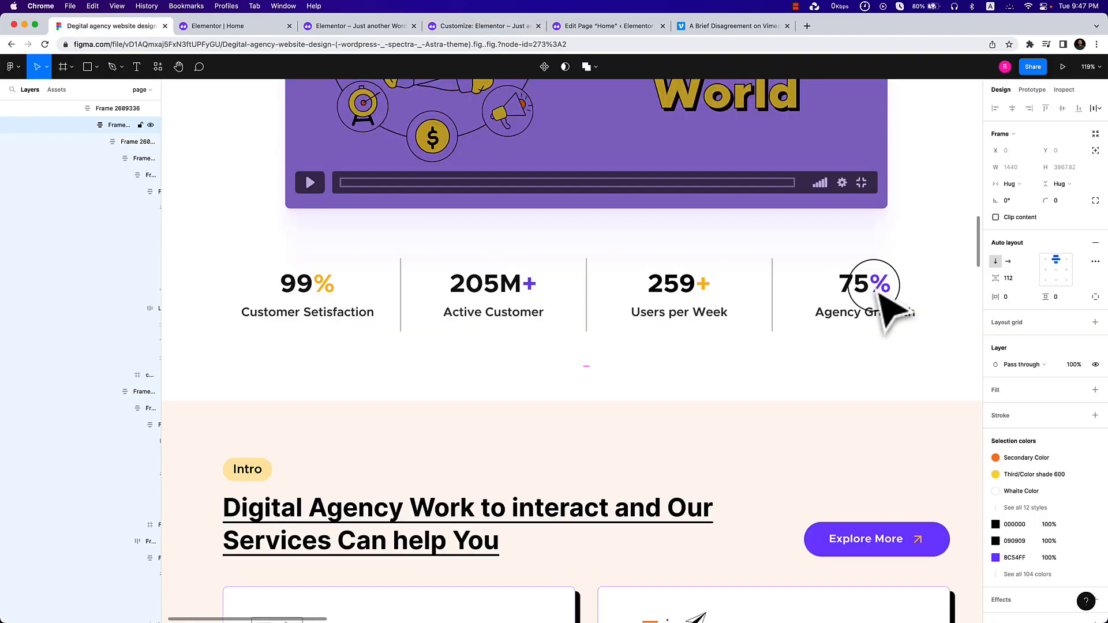
Return to the Customizer and set the .c-4 suffix colour to #8C54FF, the same purple as the .c-2 rule.
click(234, 27)
click(392, 24)
click(442, 25)
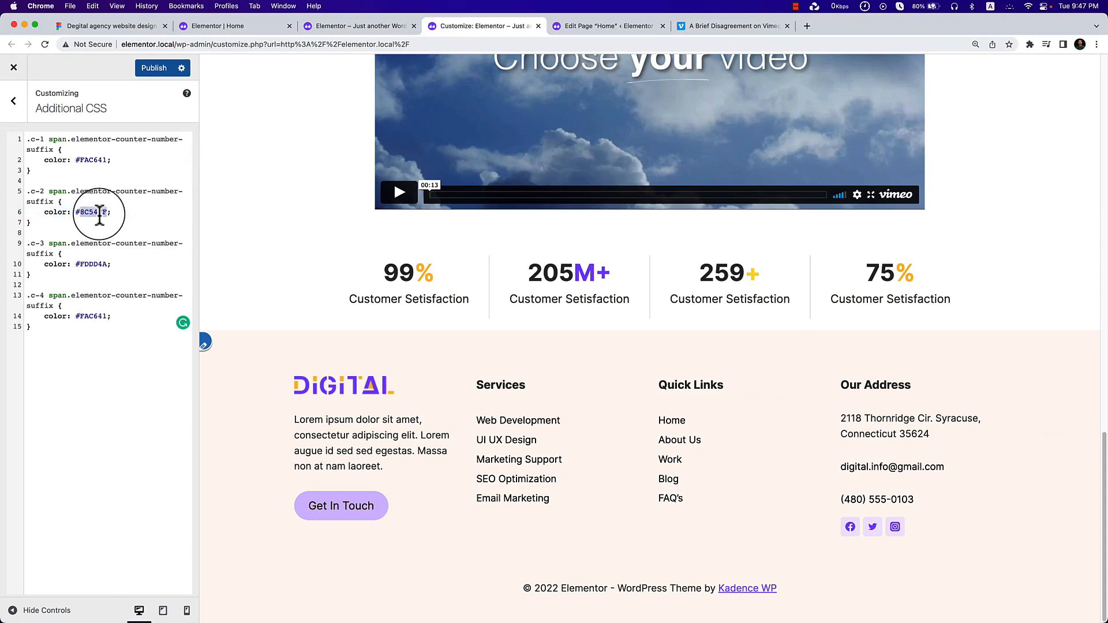
double_click(94, 315)
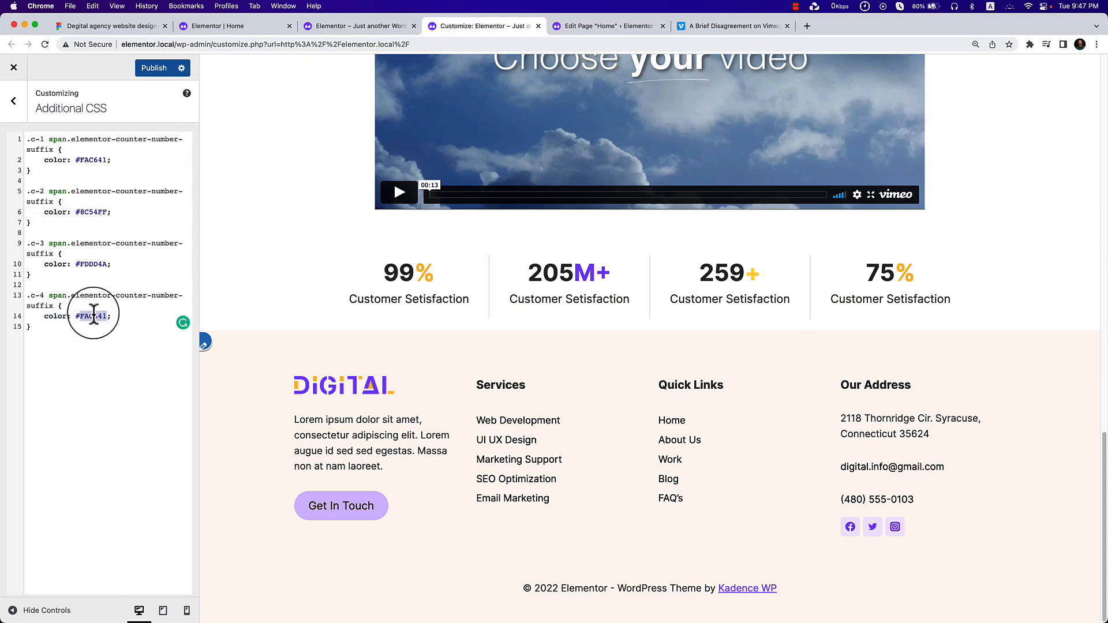
text(8C54FF)
click(140, 354)
key(super+z)
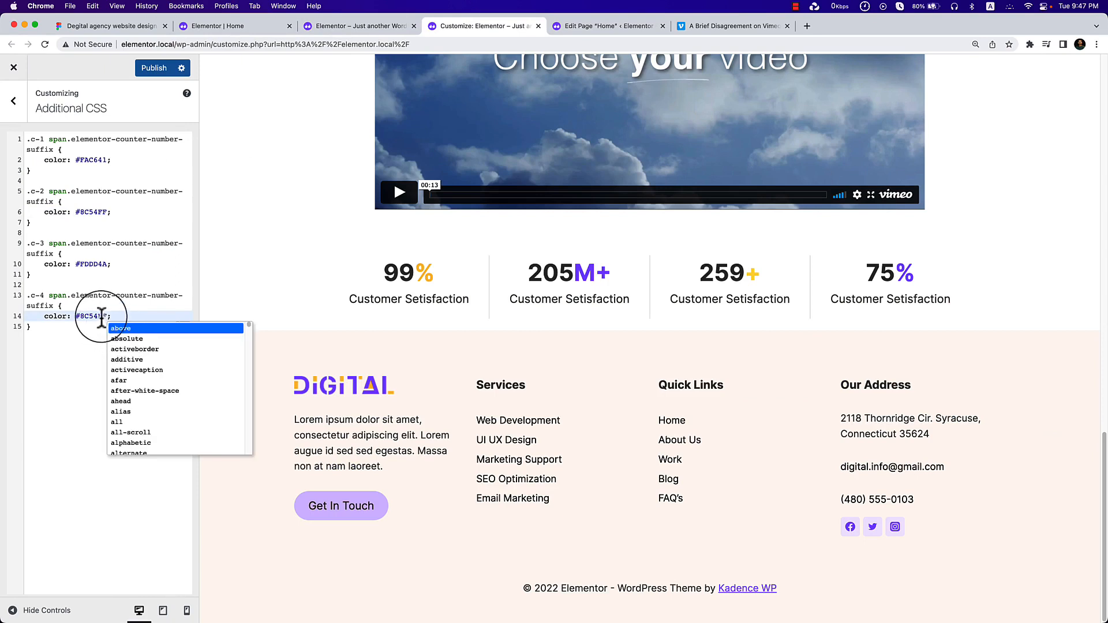
double_click(99, 316)
text(8C54FF)
click(106, 304)
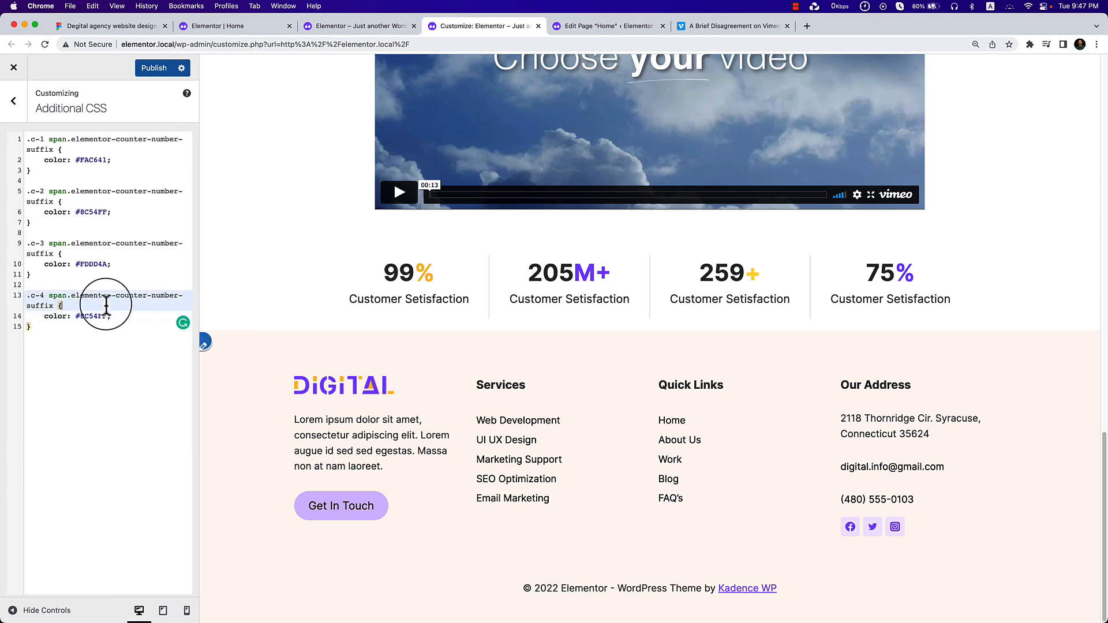
Publish the Additional CSS changes and review the counter row in the live preview.
click(76, 385)
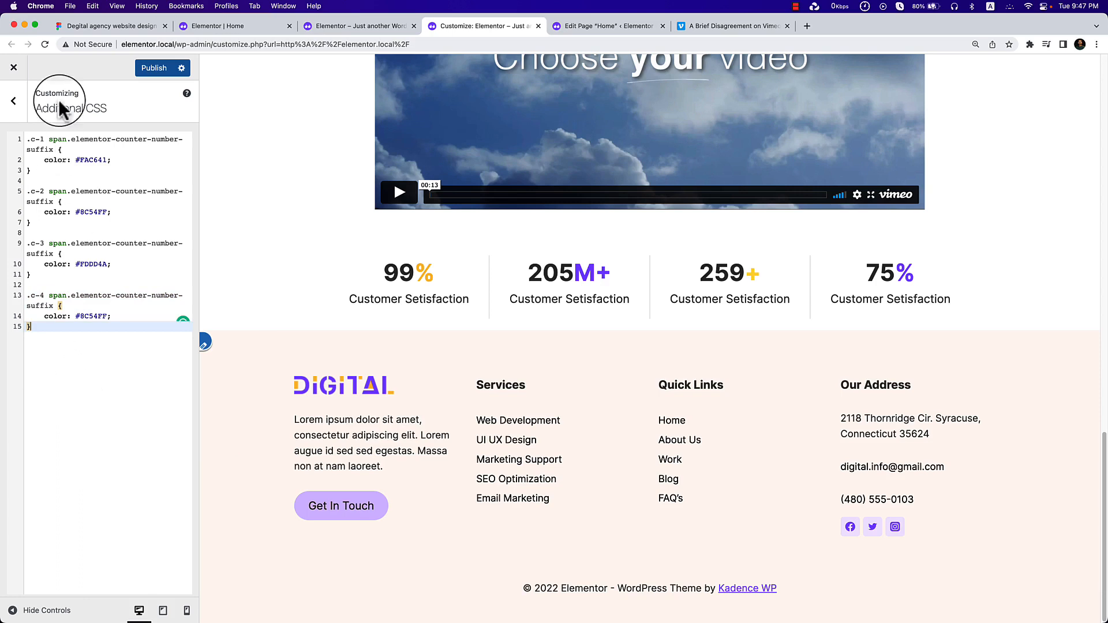
click(149, 71)
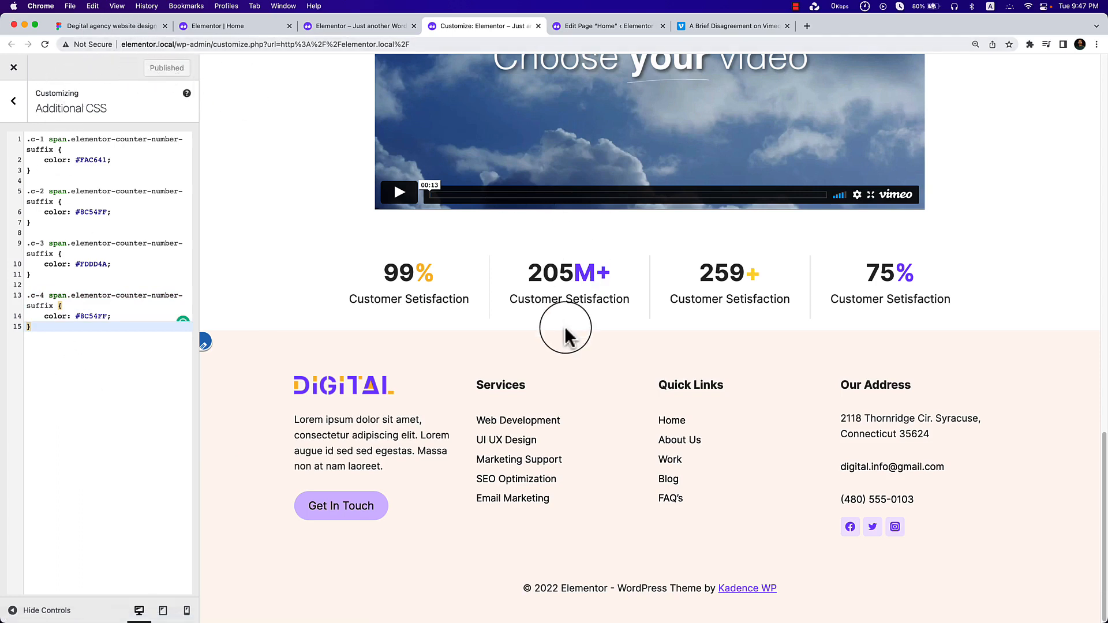
scroll(527, 257, up, 10)
scroll(527, 257, down, 6)
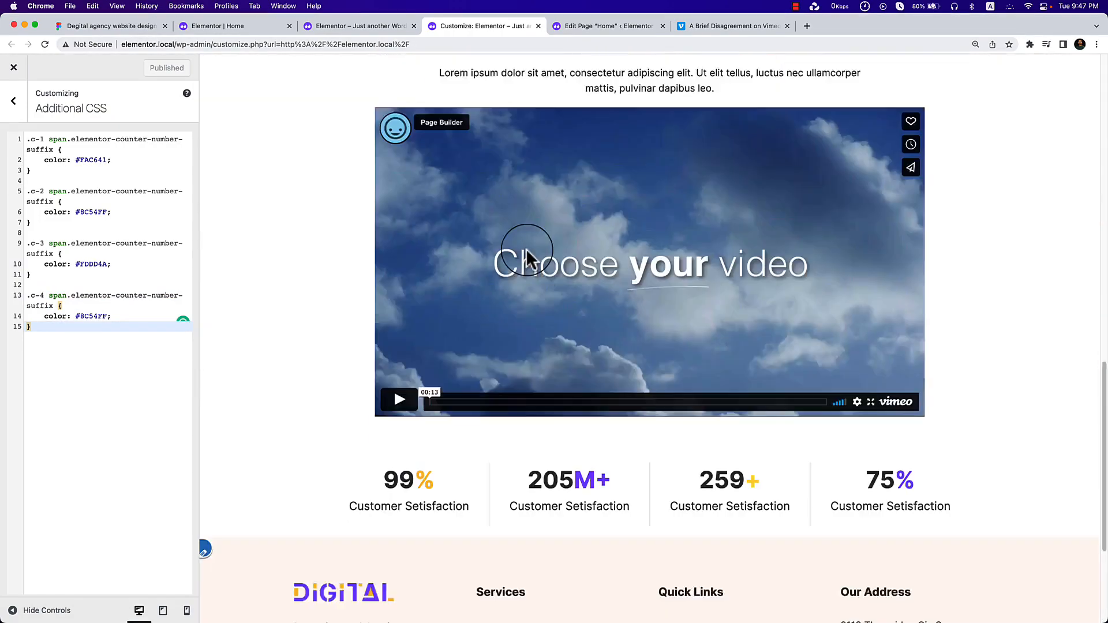
scroll(527, 258, down, 4)
Switch to the Figma design and examine the Intro section's heading, Explore More button and service cards.
click(138, 27)
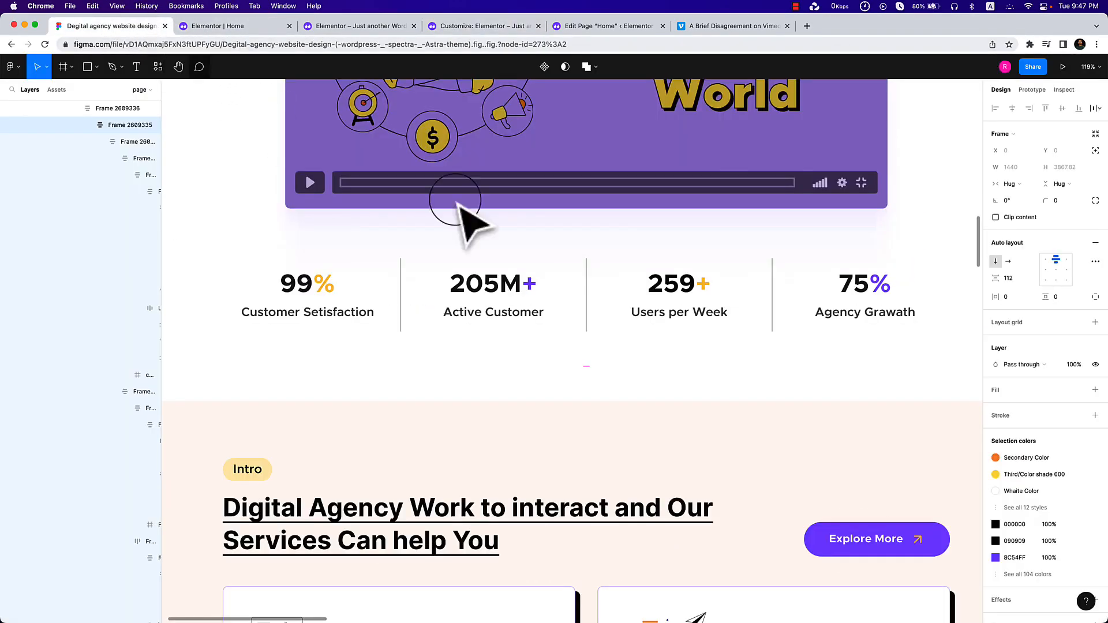
scroll(753, 372, down, 5)
click(921, 326)
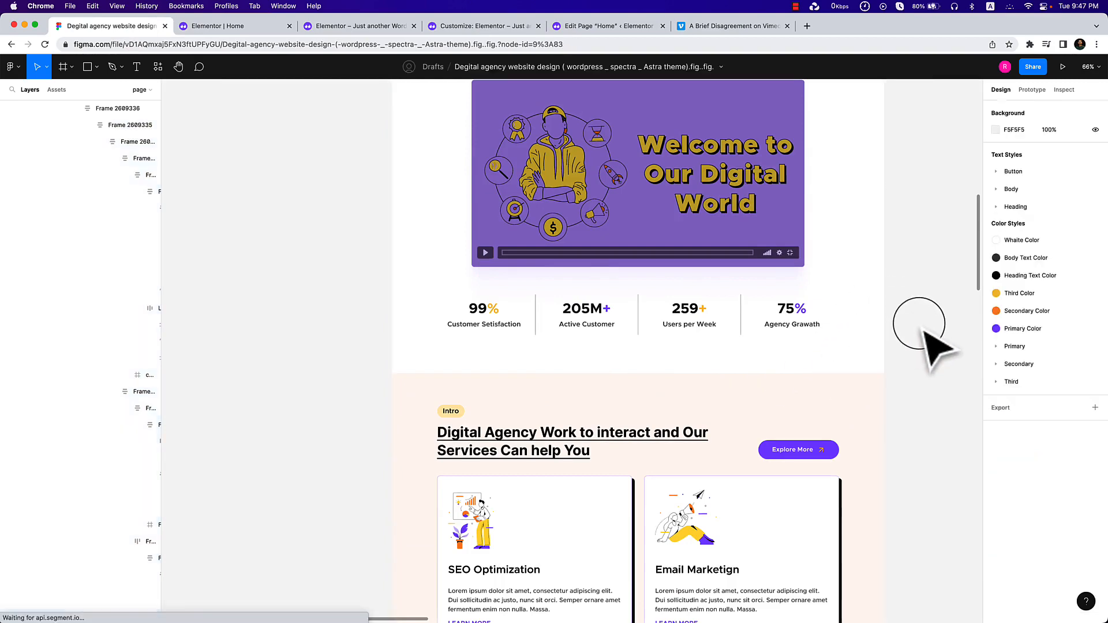
drag(780, 404, 660, 527)
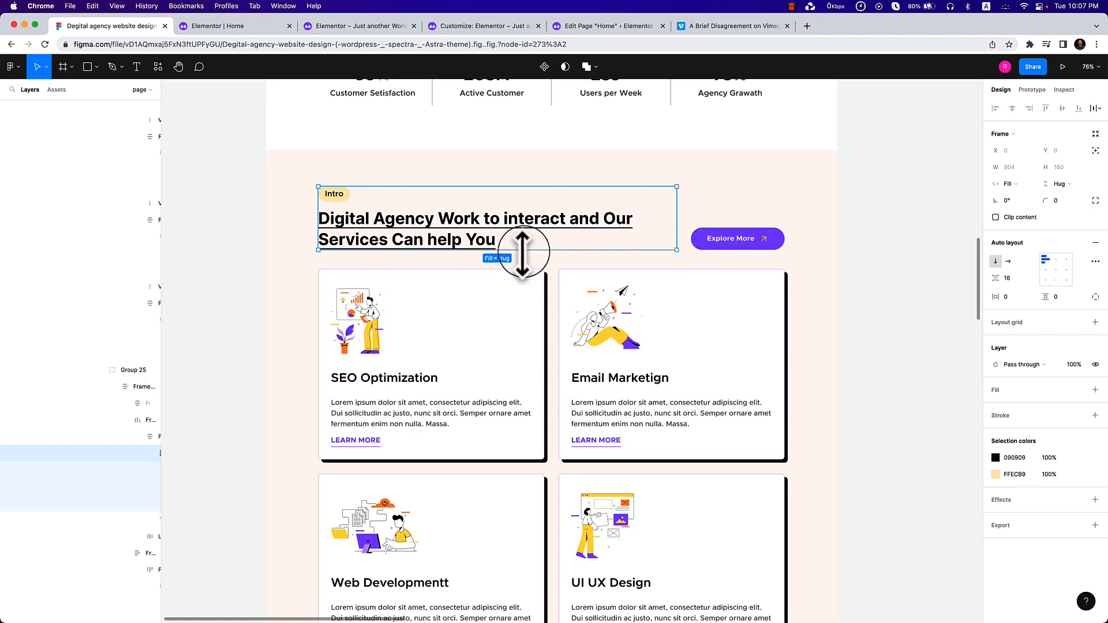
scroll(519, 255, down, 3)
scroll(519, 257, up, 6)
click(826, 203)
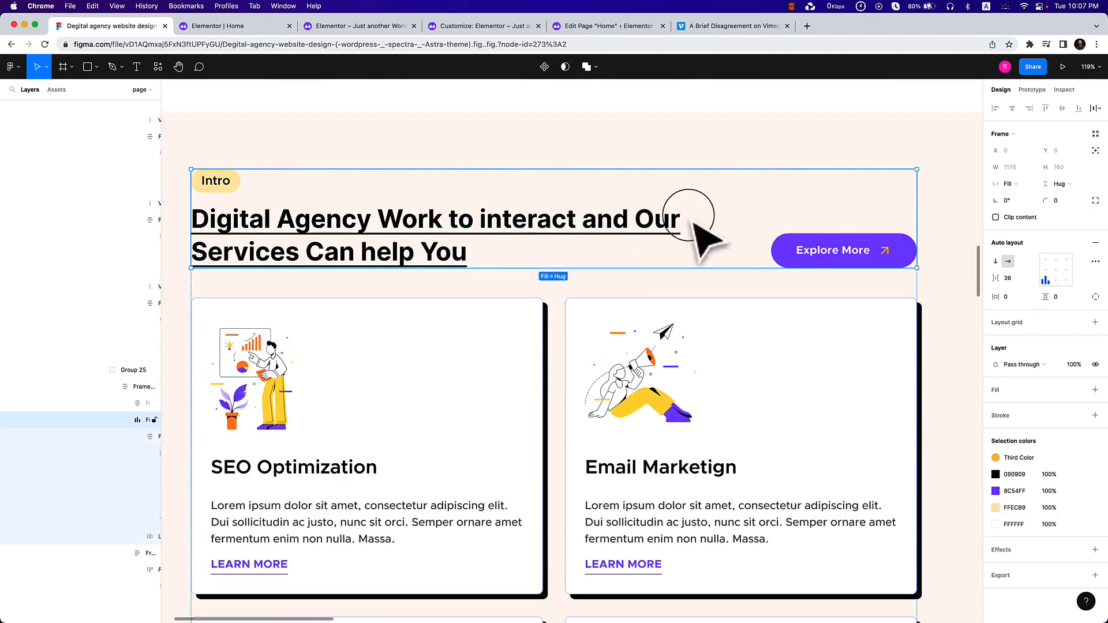
Select the full text of the Intro section's heading, "Digital Agency Work to interact and Our Services Can help You".
scroll(404, 218, down, 2)
double_click(378, 231)
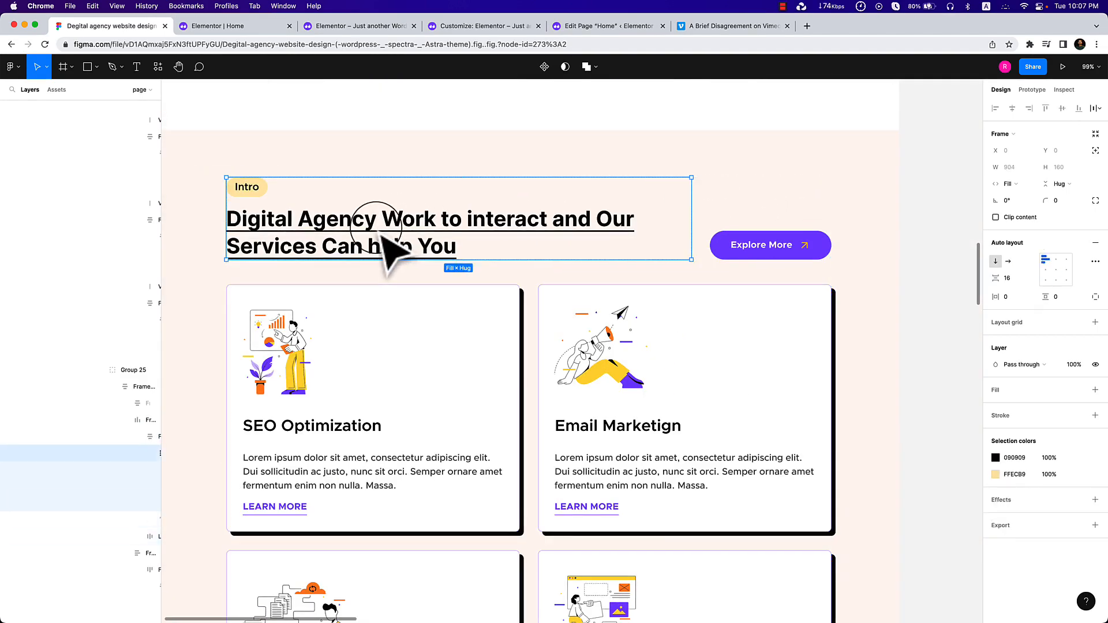
double_click(375, 225)
double_click(379, 226)
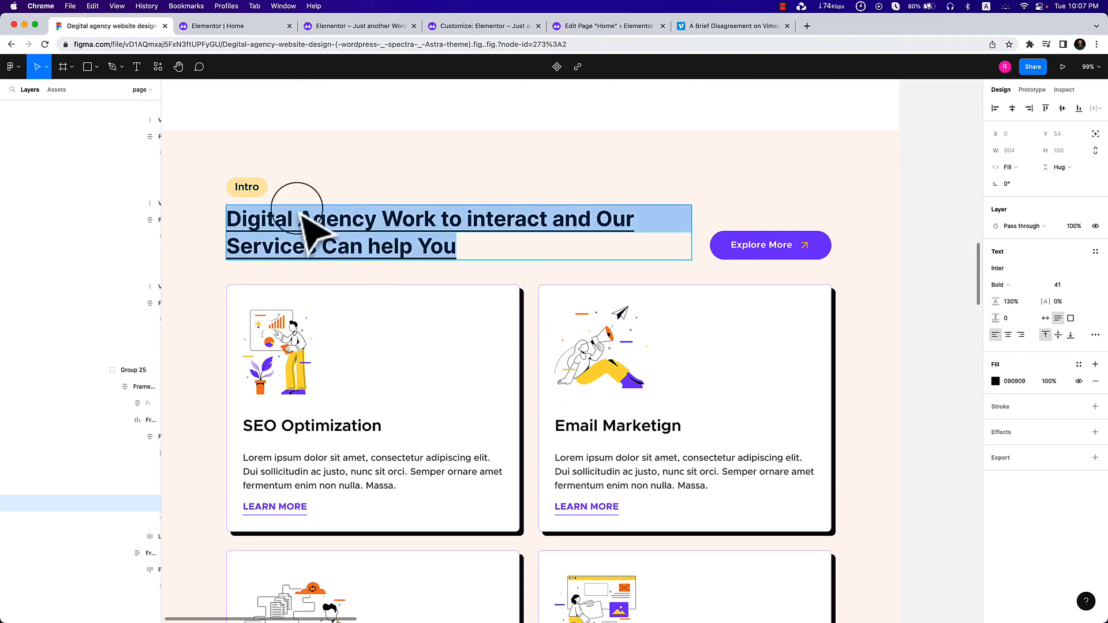
In the Elementor editor, insert the saved Section Heading template below the counter row and apply its settings.
click(248, 30)
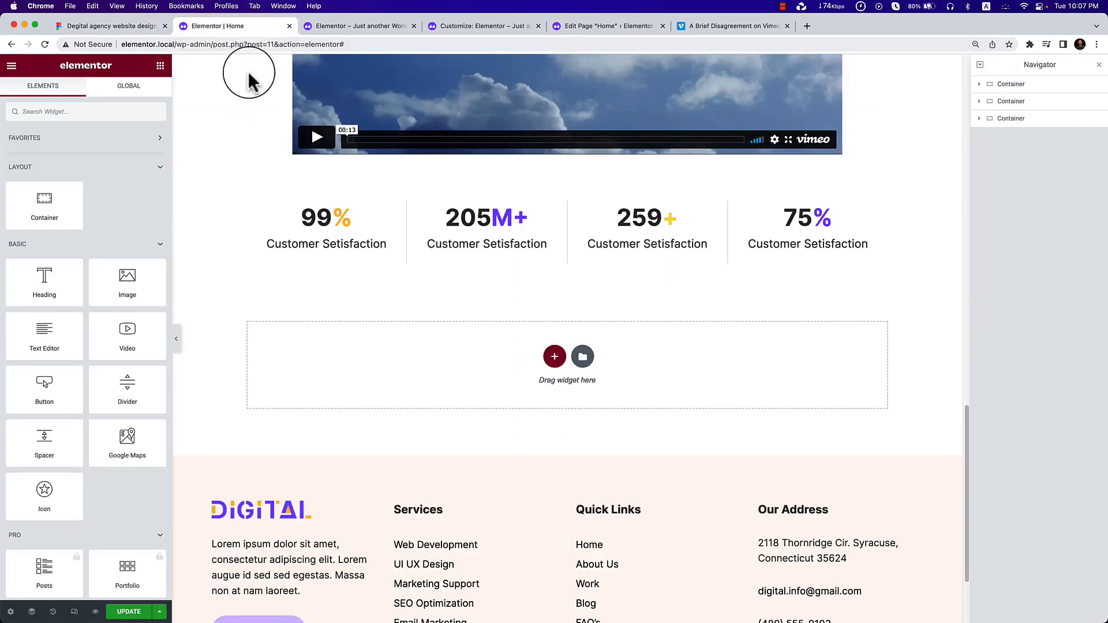
click(580, 359)
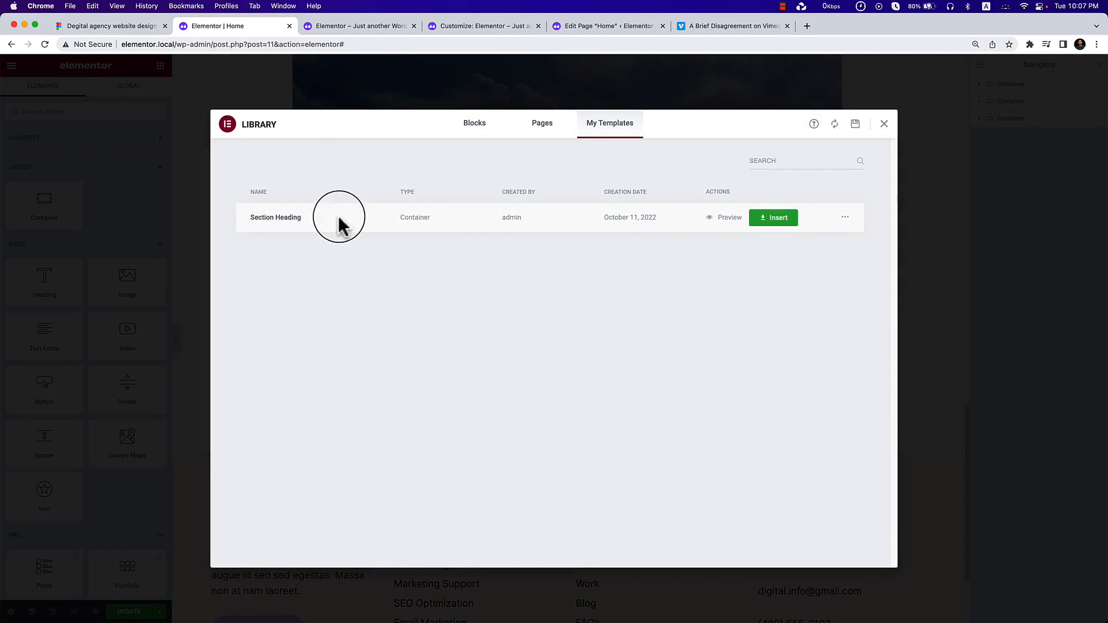
click(772, 219)
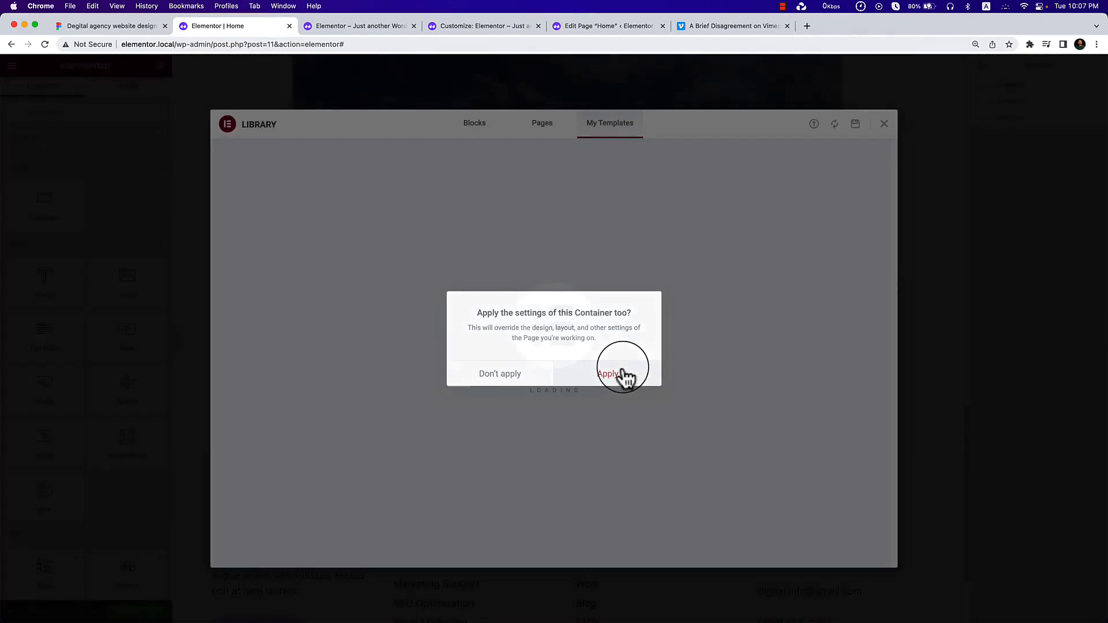
click(623, 375)
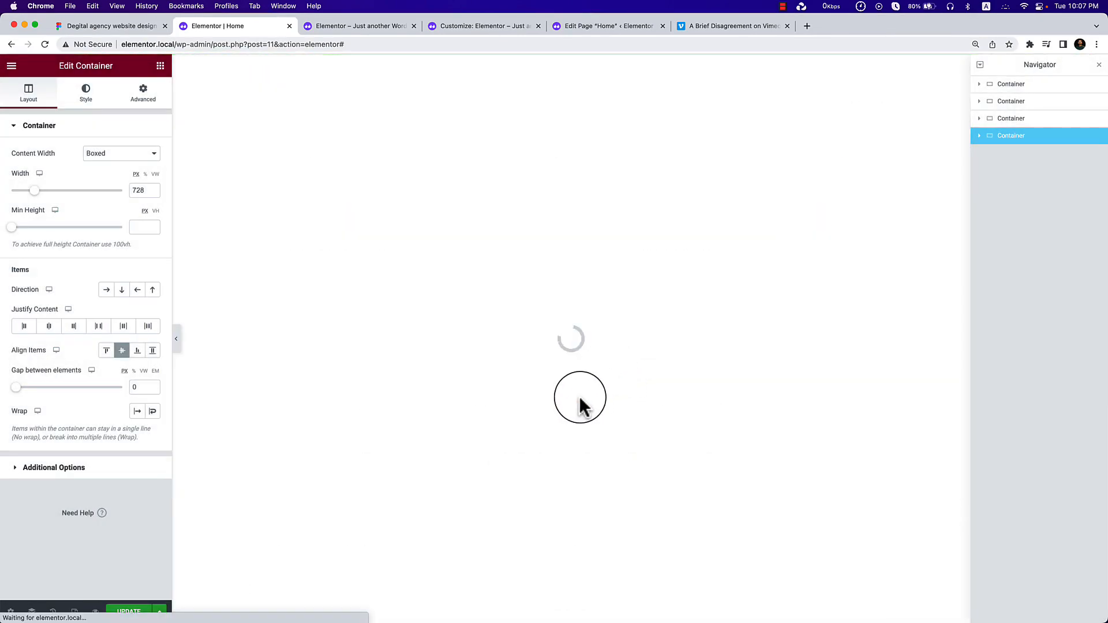
scroll(580, 398, up, 12)
scroll(582, 397, down, 6)
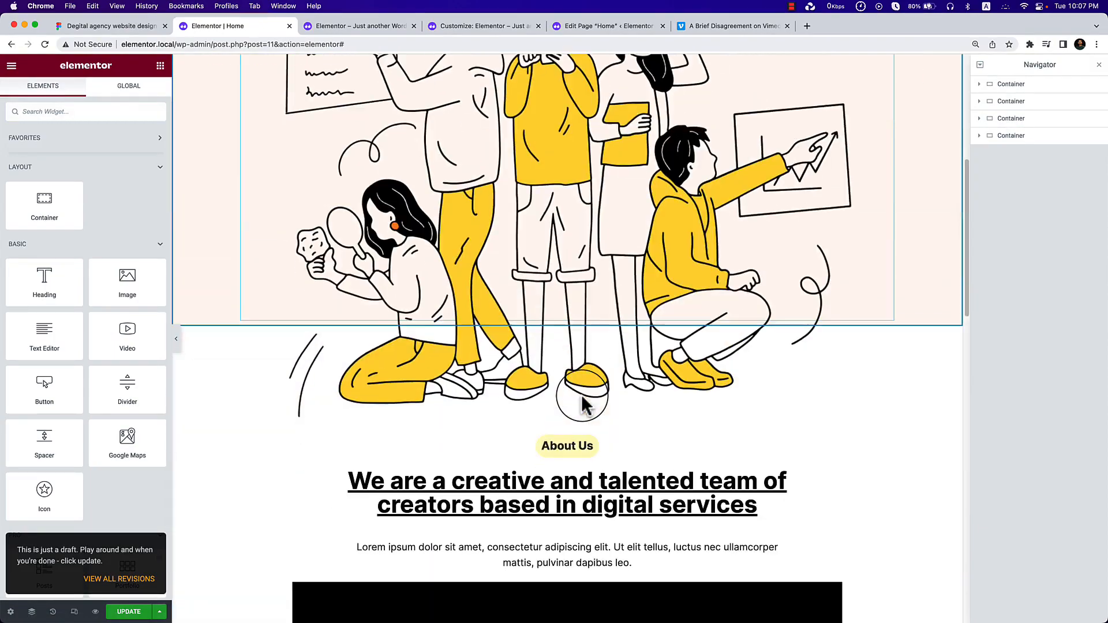
Set the width of the newly inserted heading section's boxed container to 1140 px.
scroll(582, 404, down, 10)
click(566, 281)
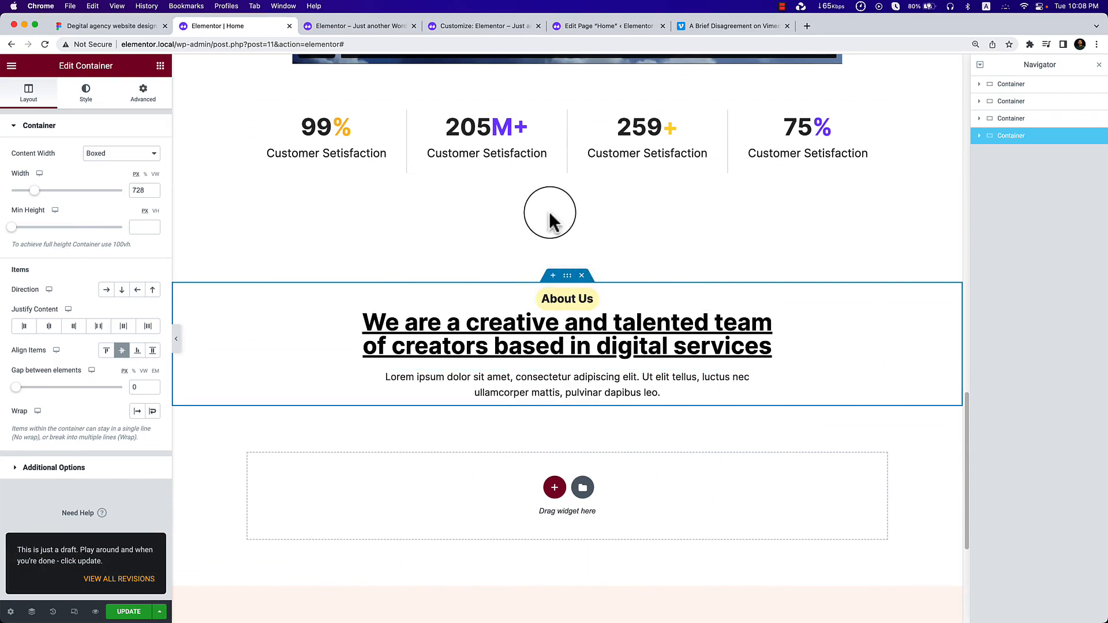
double_click(133, 190)
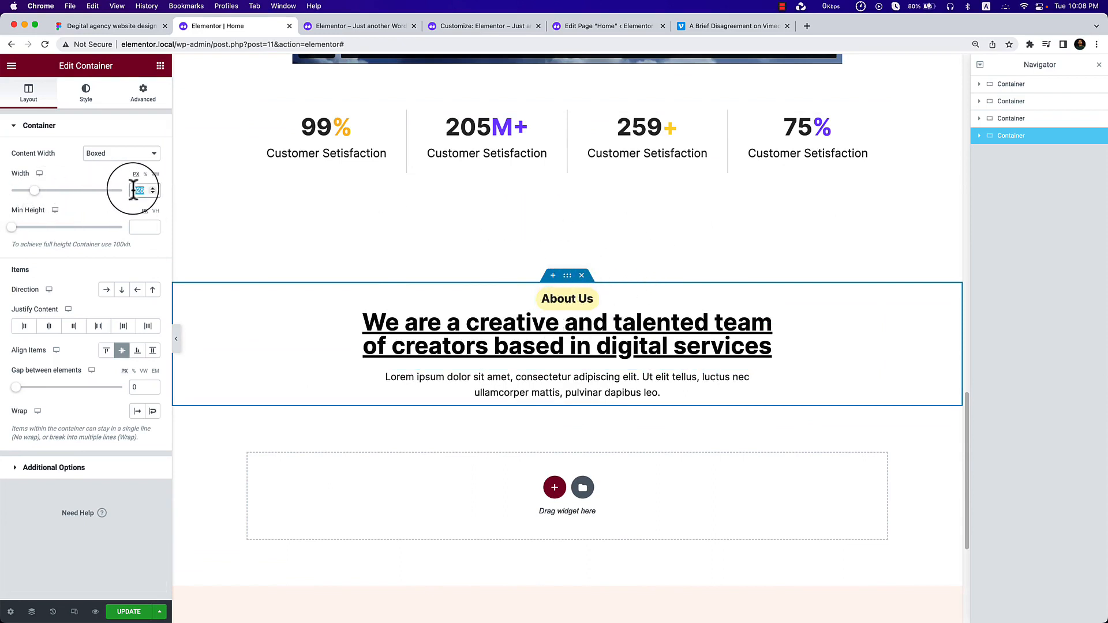
text(1140)
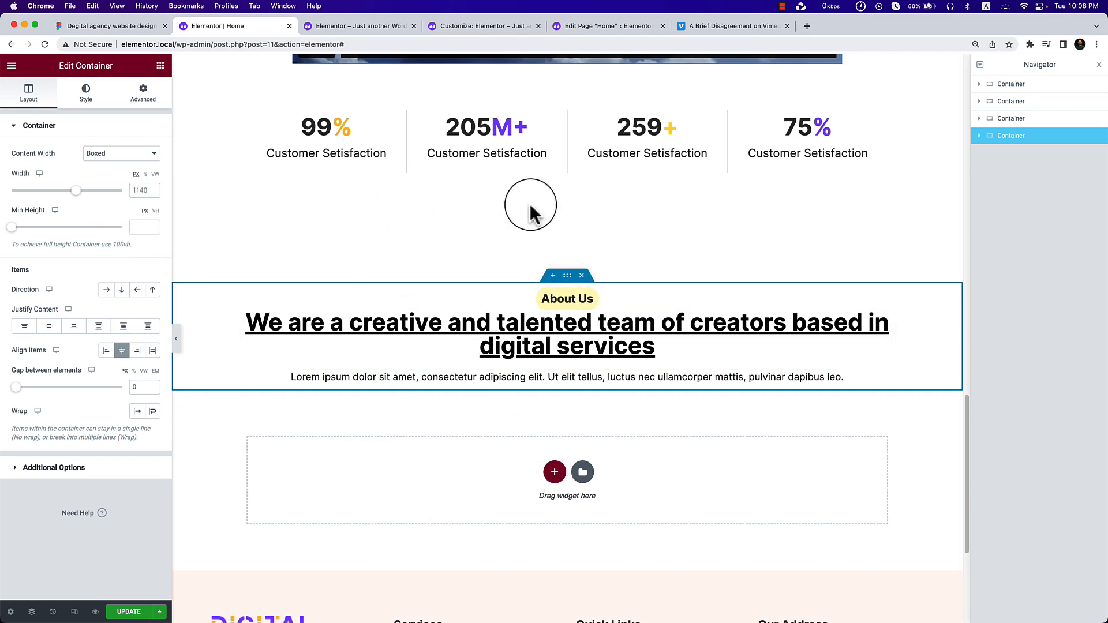
Set the section container's top margin to 70 px and add an empty container below its description text.
scroll(571, 194, up, 3)
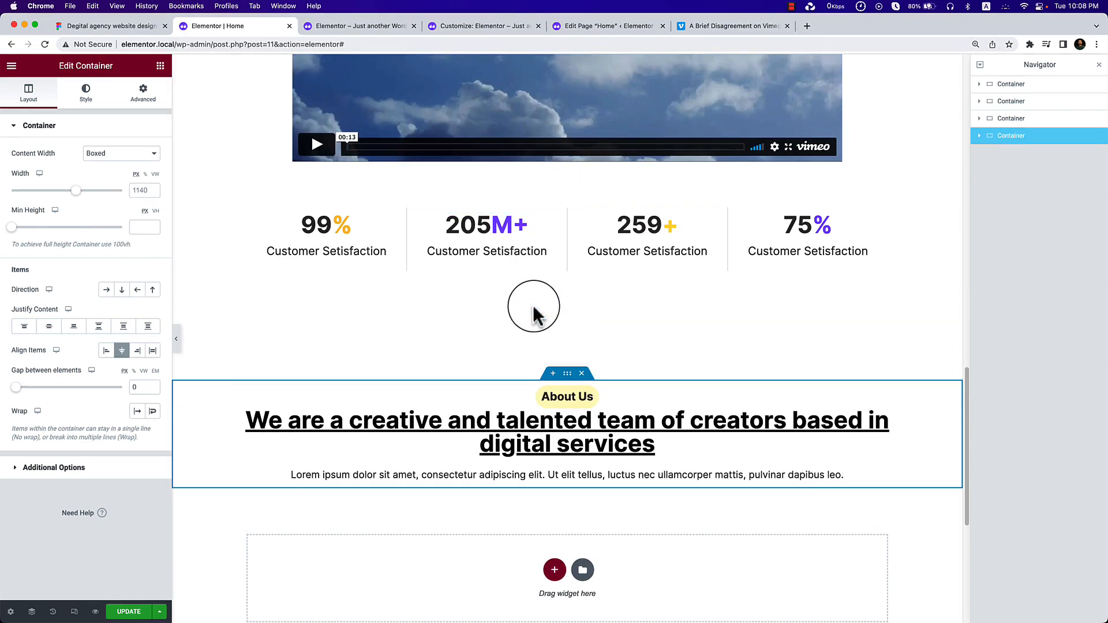
click(143, 98)
click(19, 167)
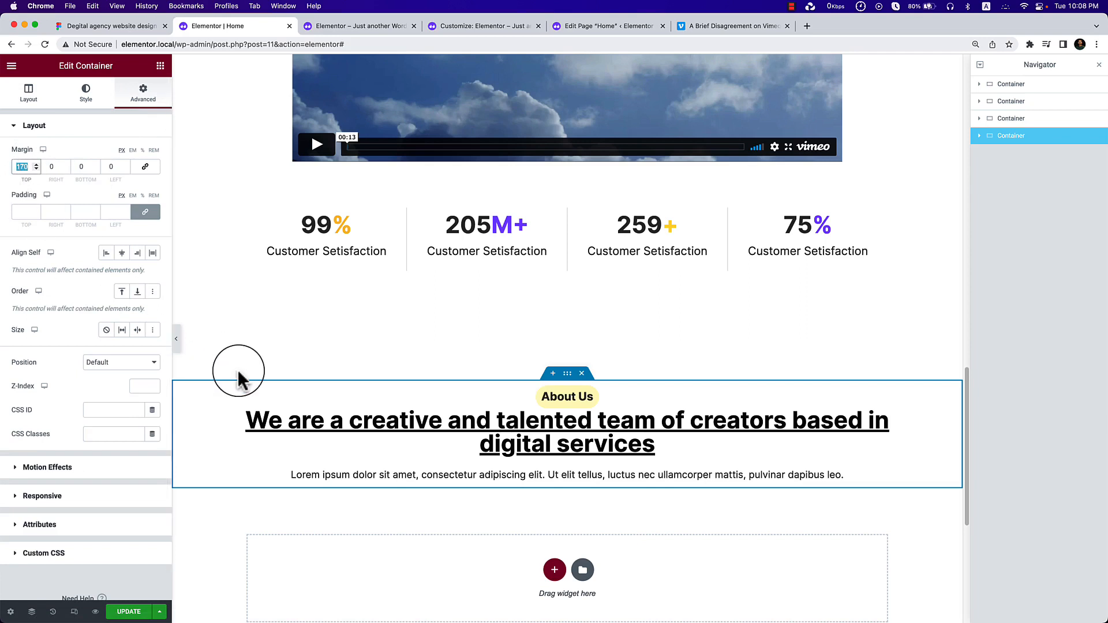
text(7)
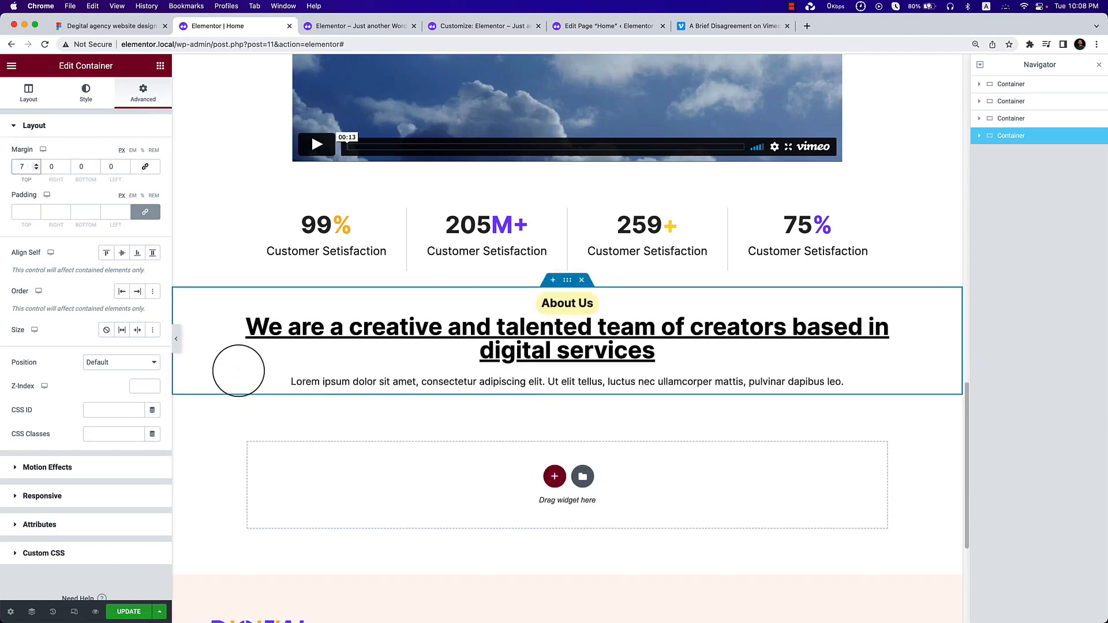
text(0)
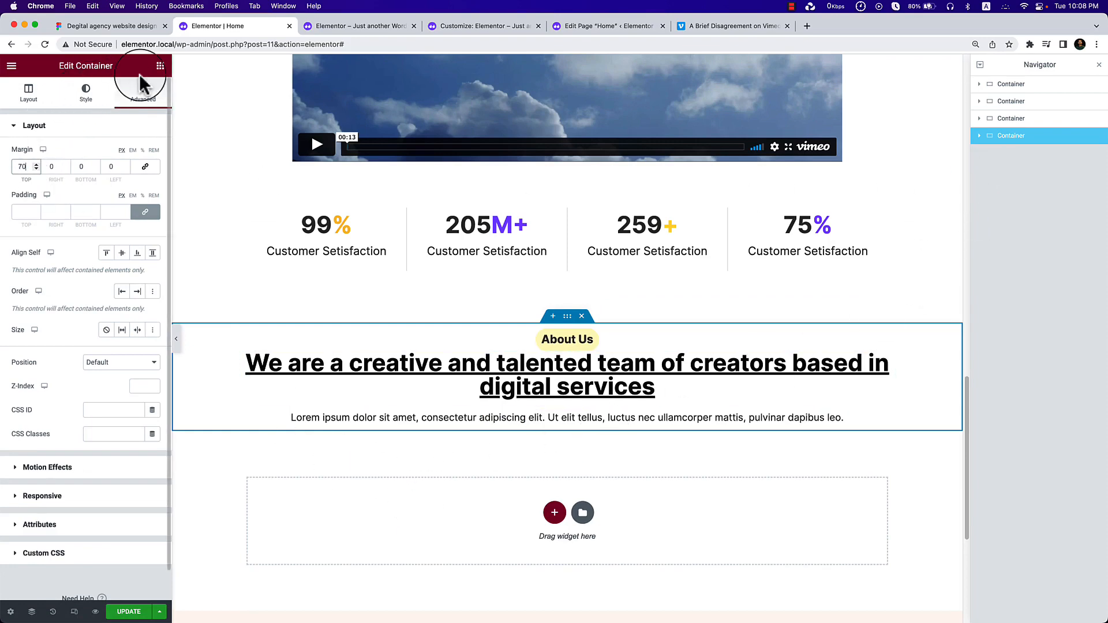
click(159, 65)
drag(34, 196, 550, 421)
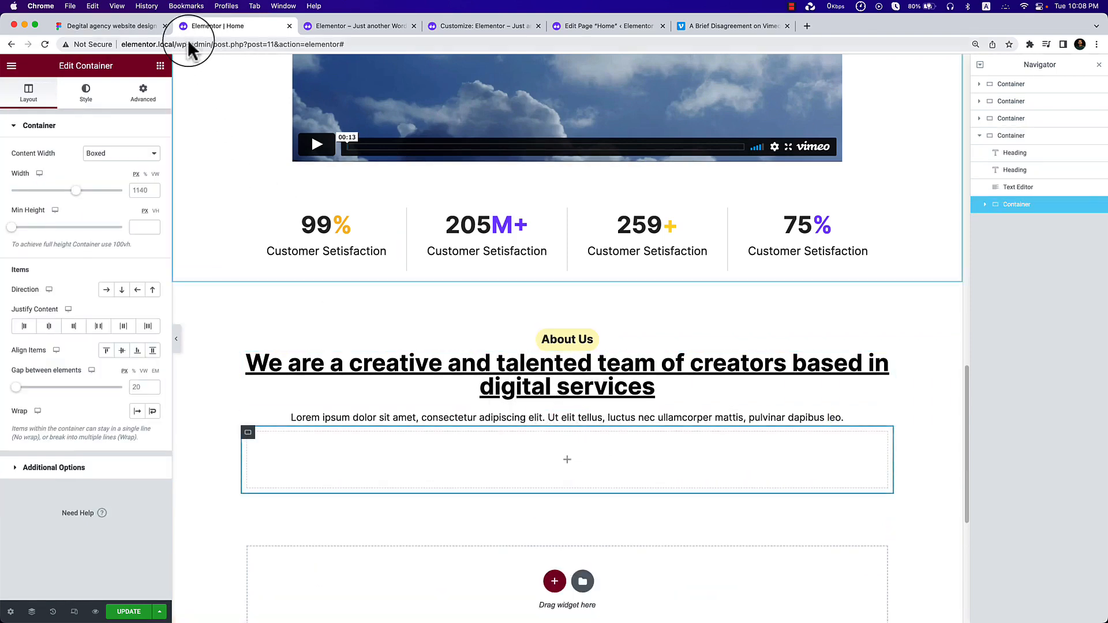
Switch to Figma and examine how the Intro heading and Explore More button are arranged, returning to the Elementor editor when done.
click(138, 26)
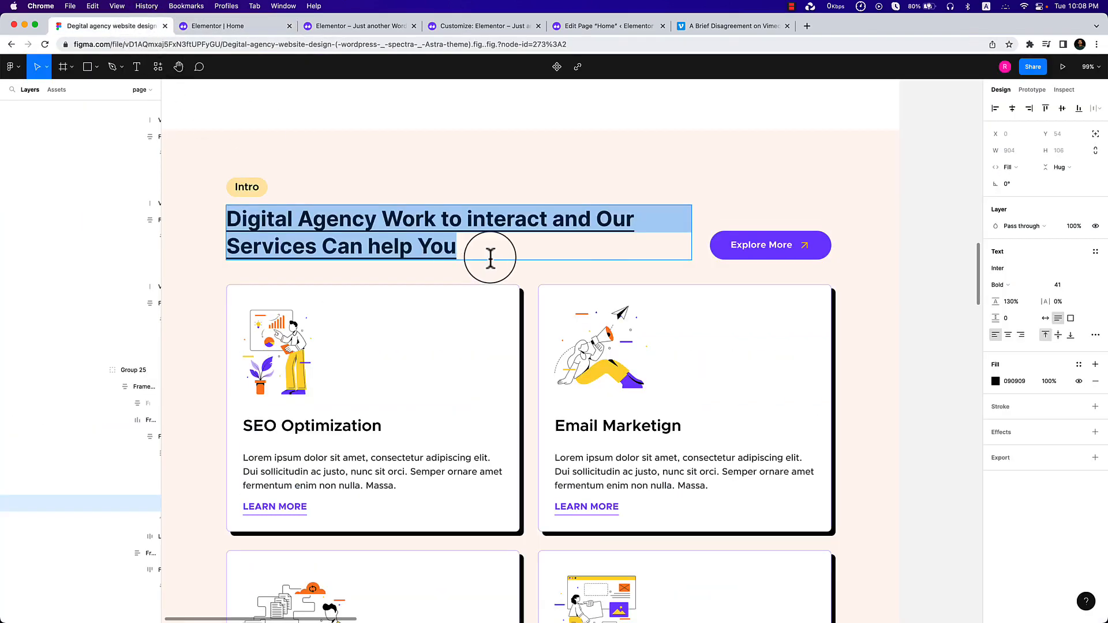
key(Escape)
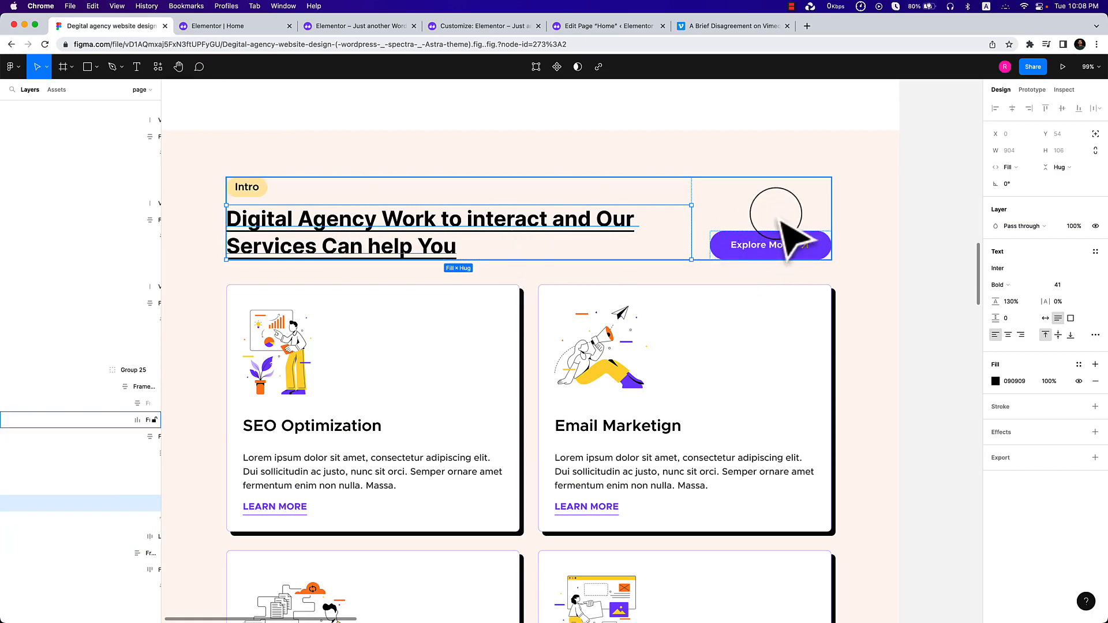
click(748, 235)
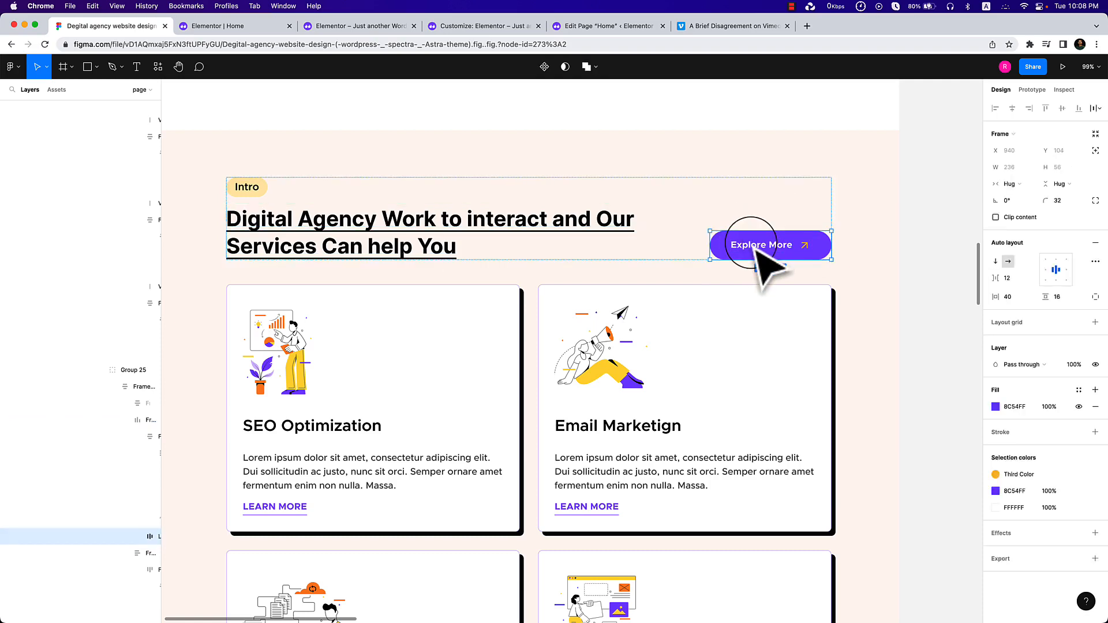
click(492, 234)
click(492, 233)
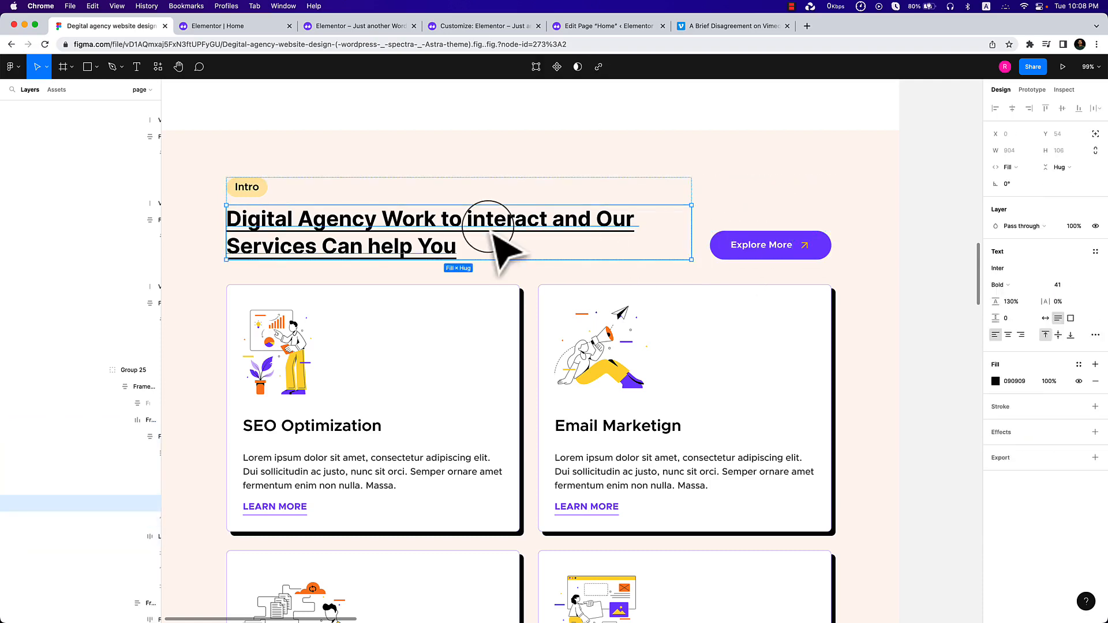
click(318, 29)
click(237, 26)
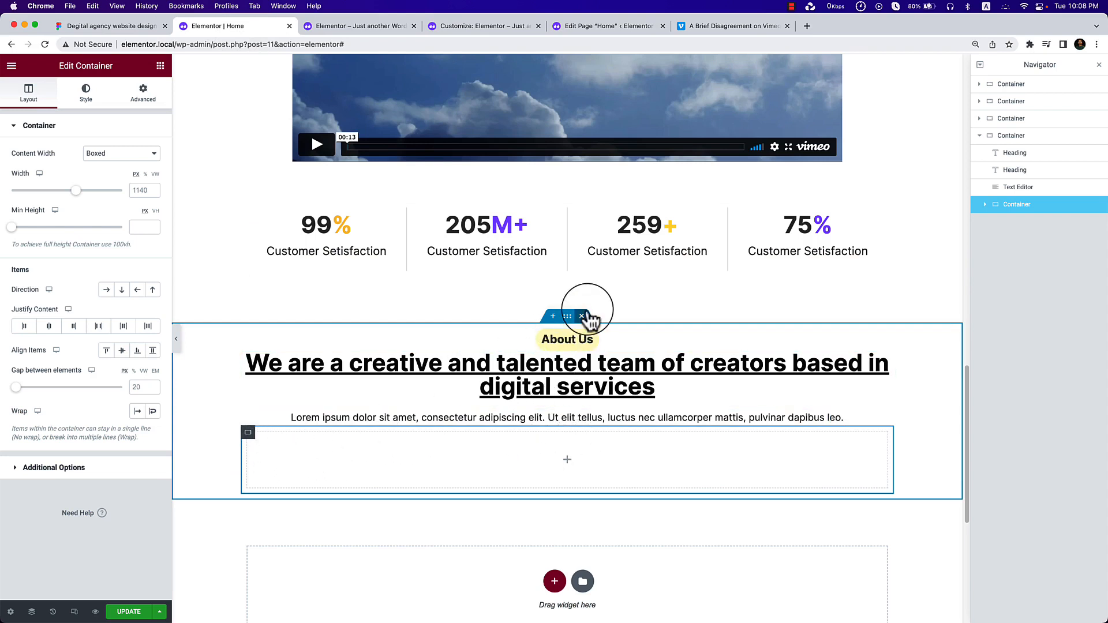
Nest another container inside the empty one and delete the section's Lorem ipsum description text.
click(568, 316)
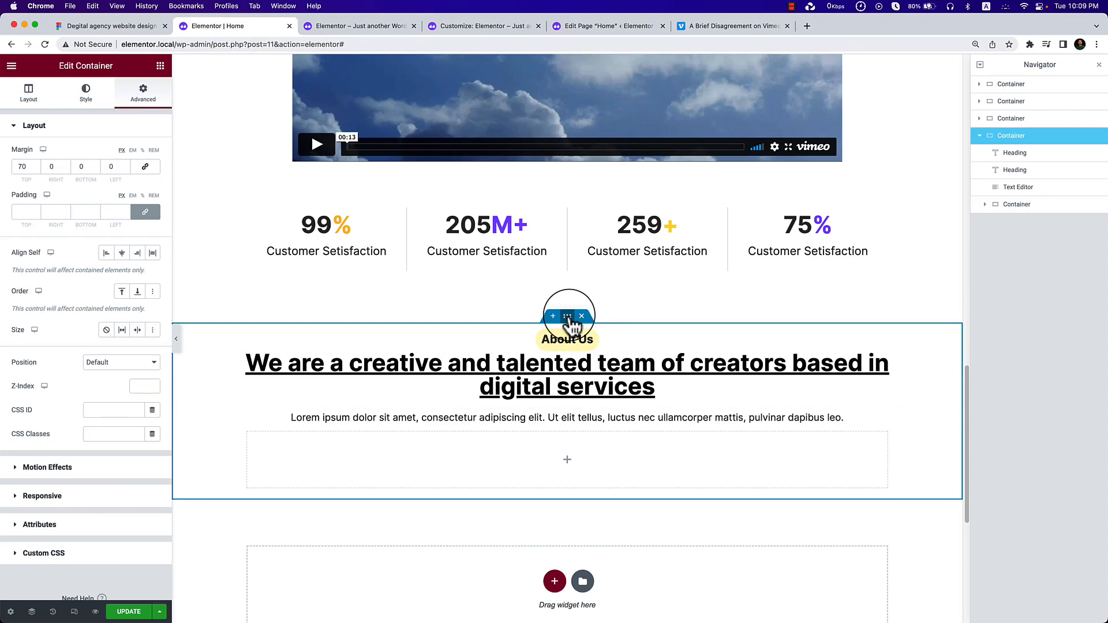
click(565, 462)
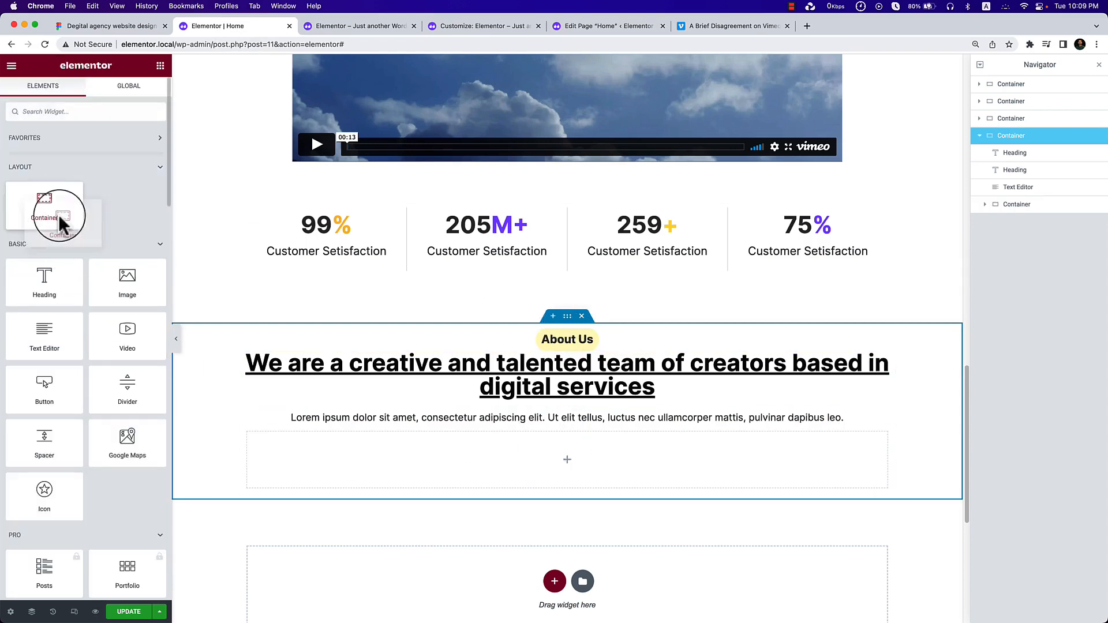
drag(67, 218, 419, 452)
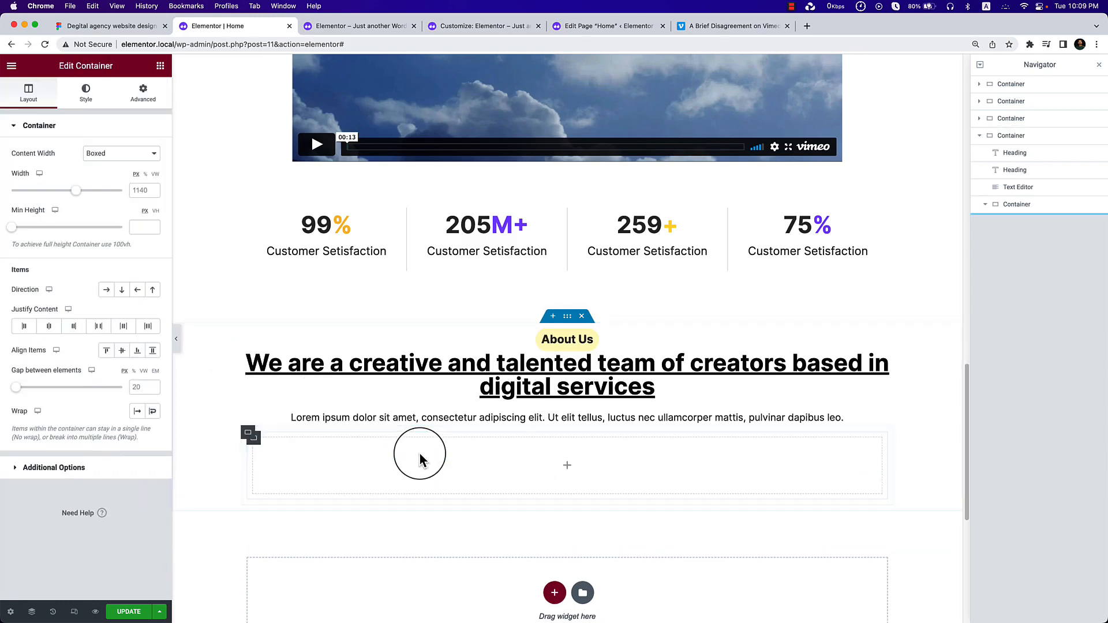
right_click(609, 416)
click(686, 583)
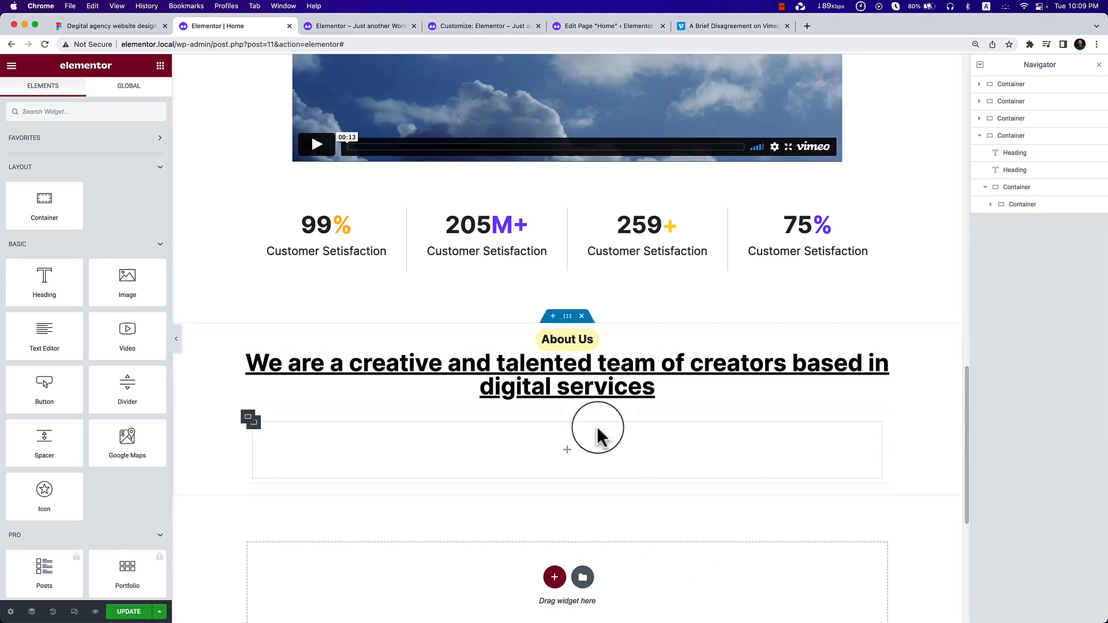
Add a second empty inner container and move the "About Us" label and the main heading into the first inner container.
right_click(248, 417)
click(292, 453)
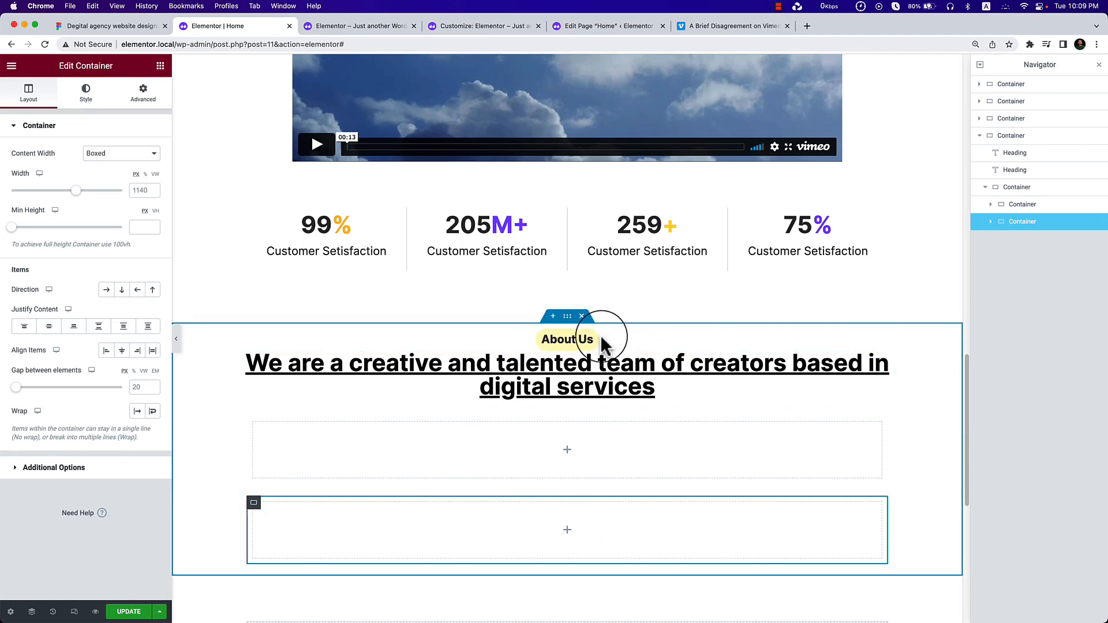
drag(598, 340, 545, 443)
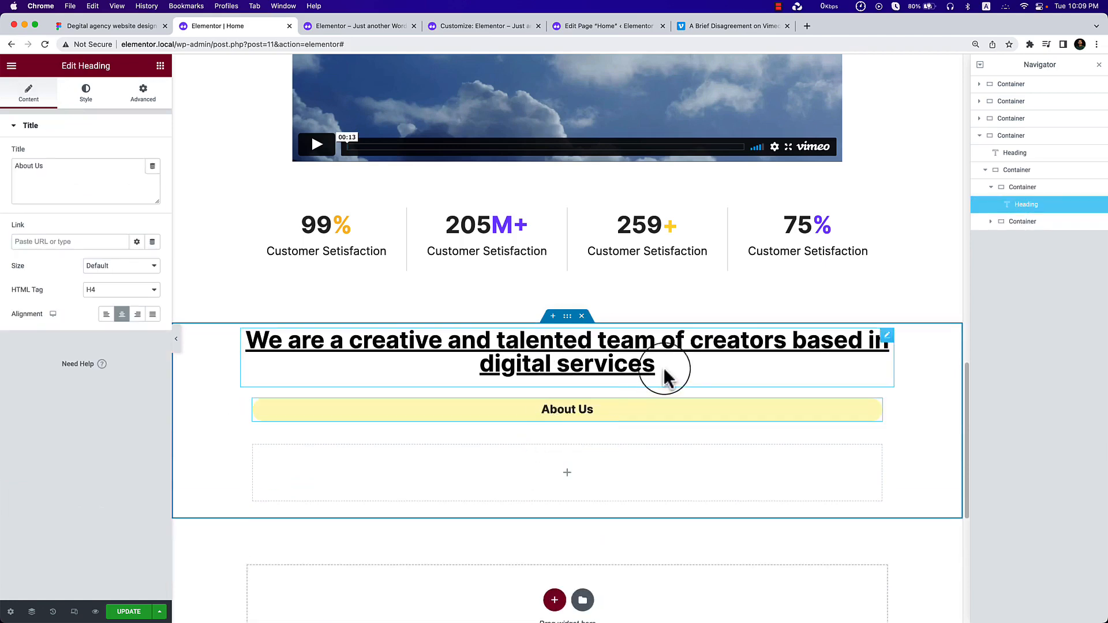
drag(879, 332, 626, 415)
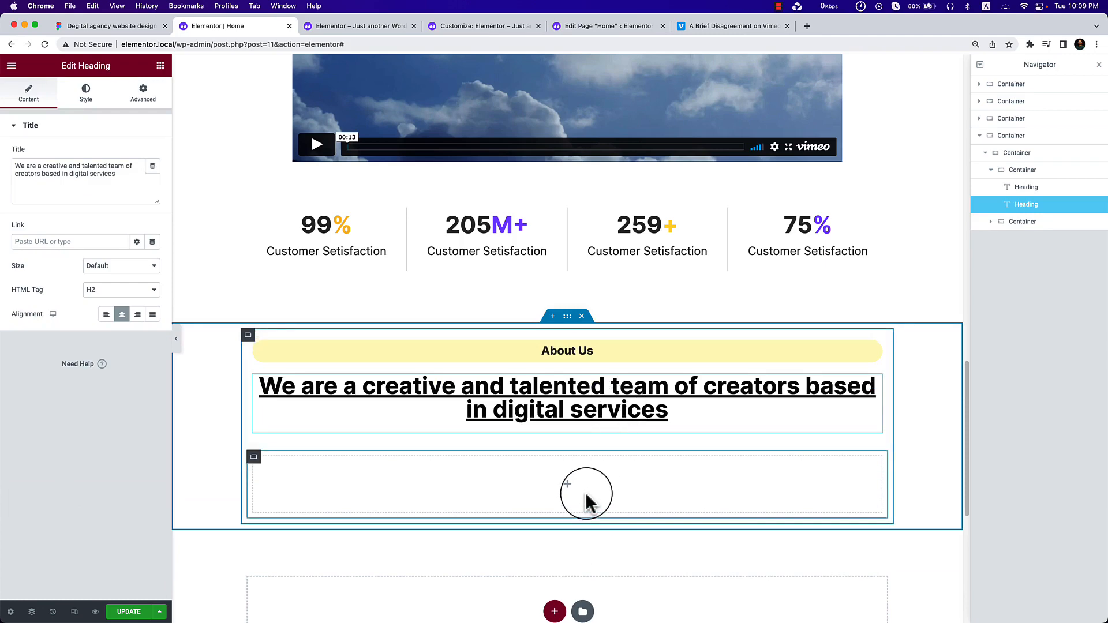
Delete the empty second inner container and add a Button widget below the container holding both headings, inside their parent container.
right_click(253, 461)
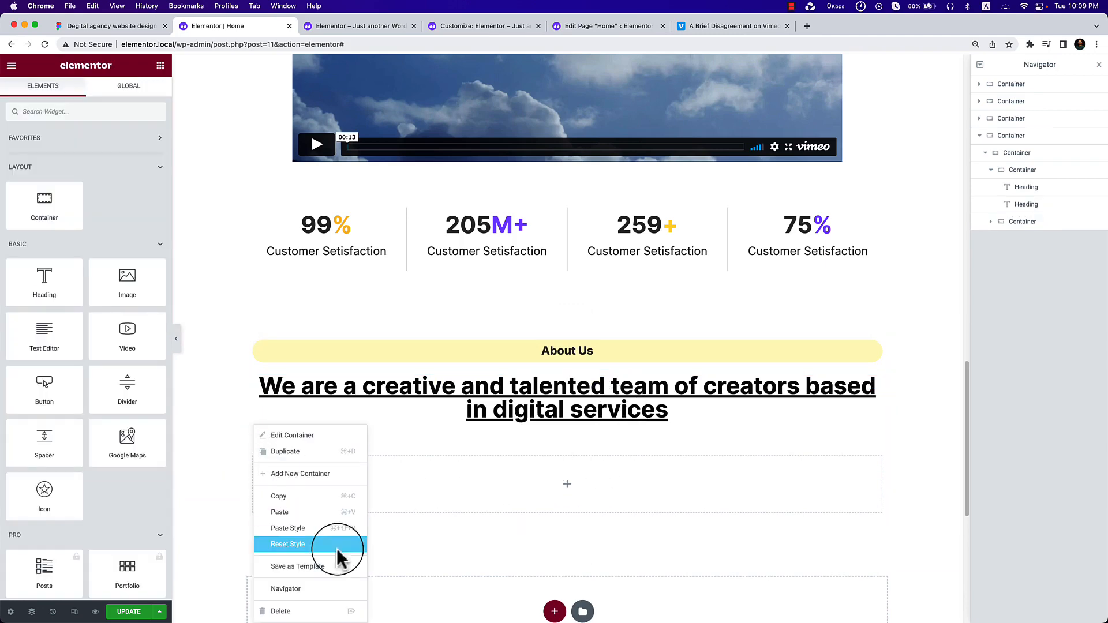
click(346, 607)
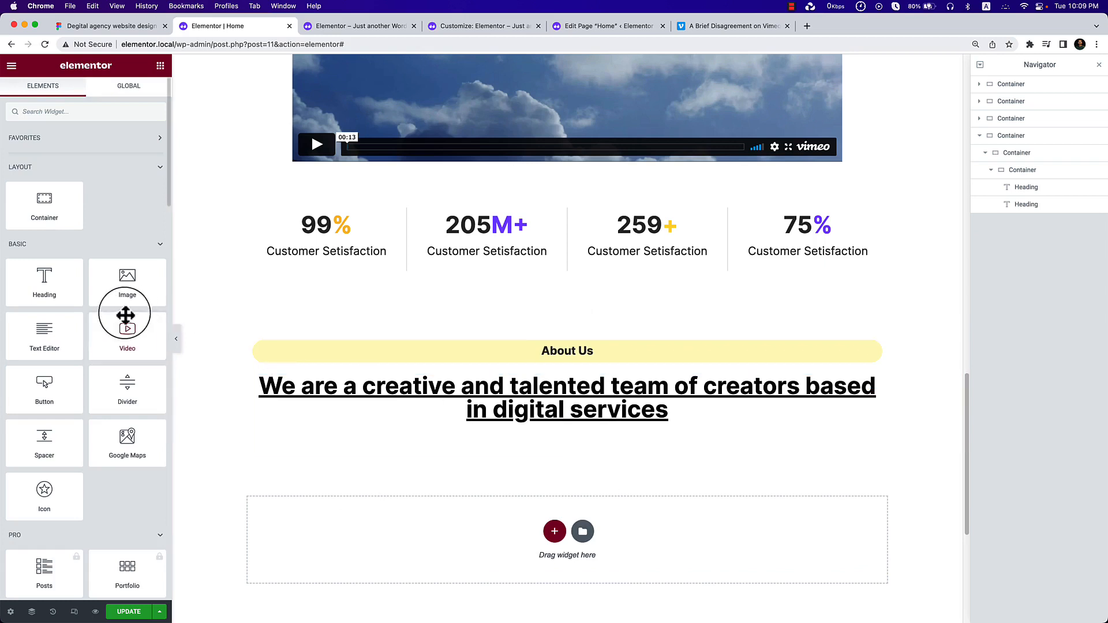
drag(54, 413, 643, 426)
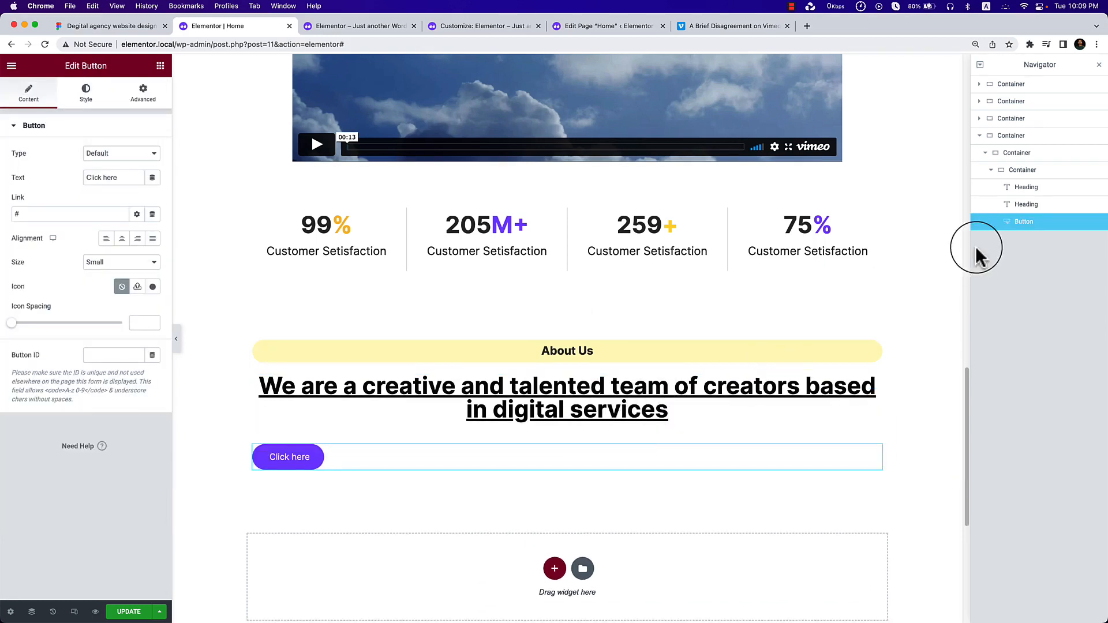
drag(1010, 222, 1018, 165)
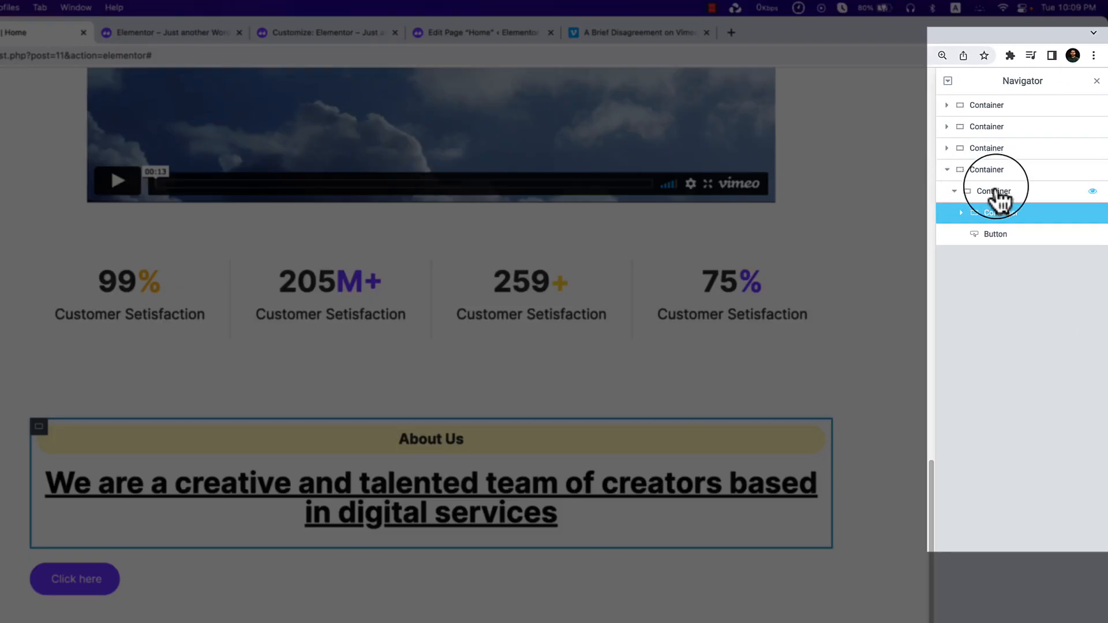
Examine the nested structure by selecting the parent container, toggling its visibility, and selecting the heading container and the button.
click(1000, 186)
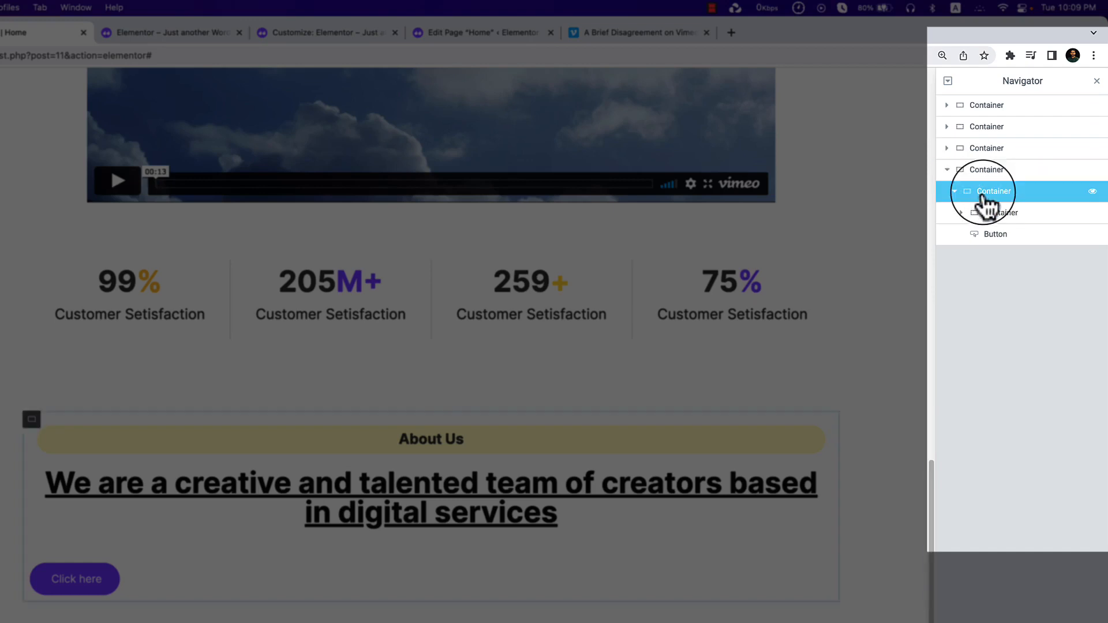
click(1091, 193)
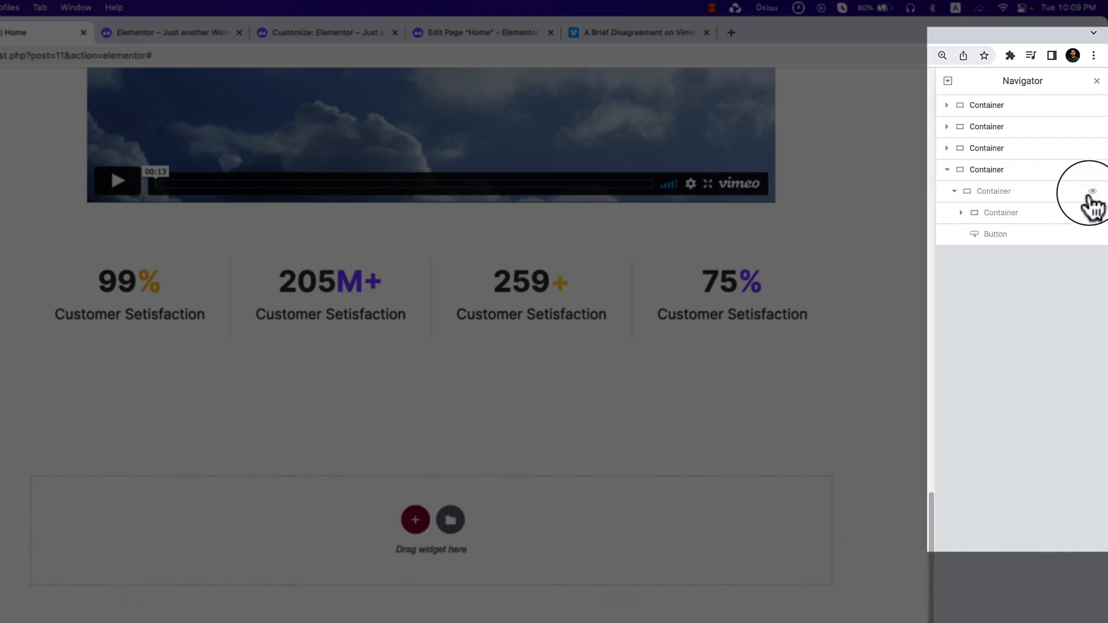
click(1091, 192)
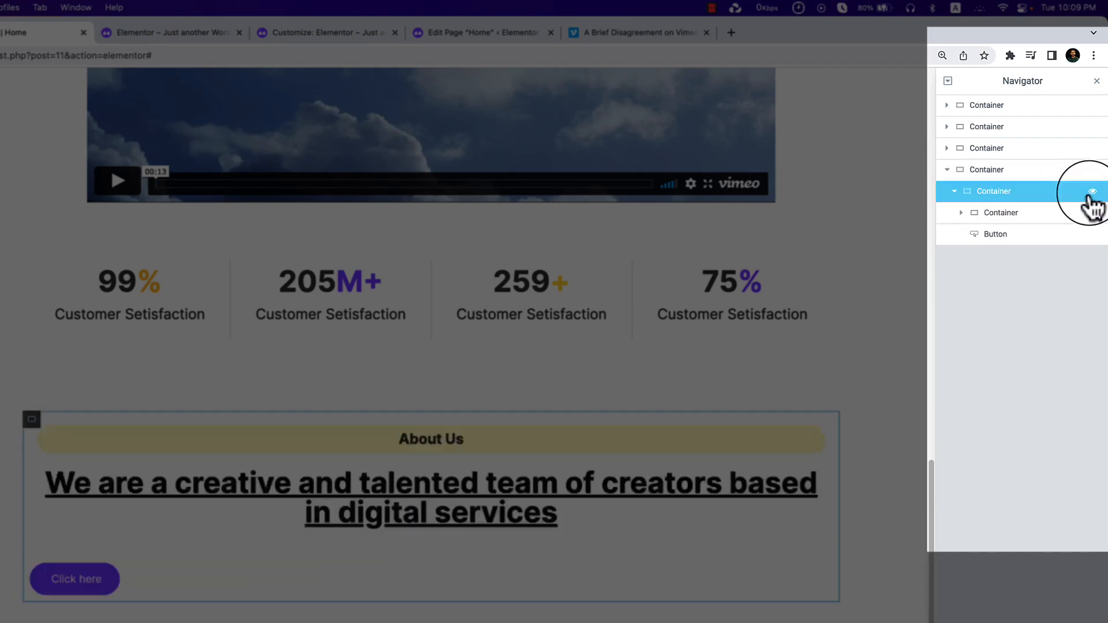
click(1002, 215)
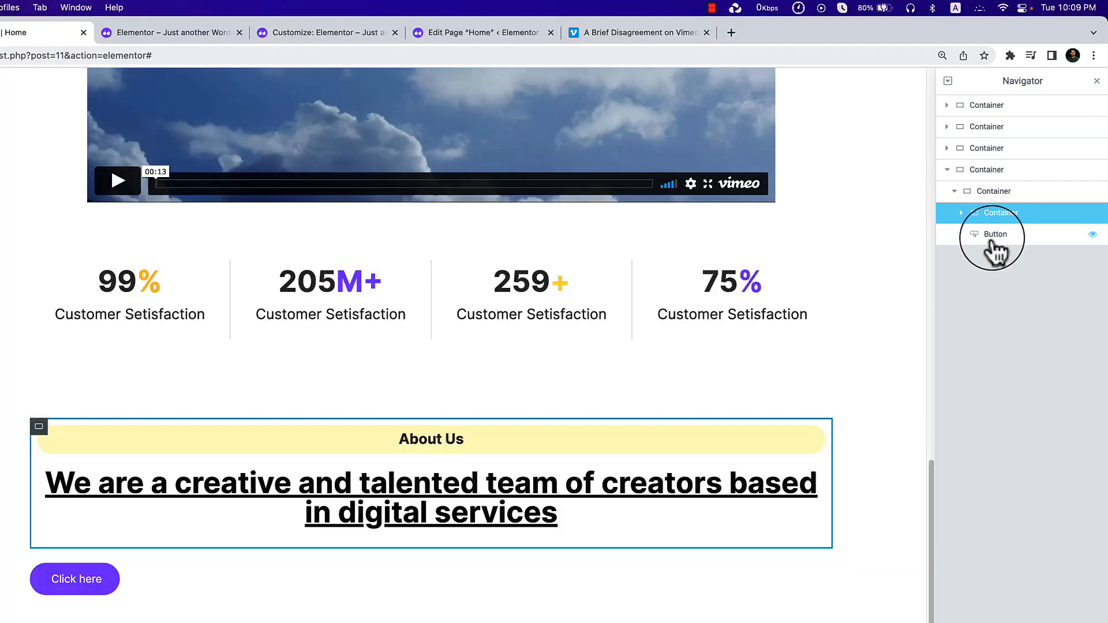
click(991, 238)
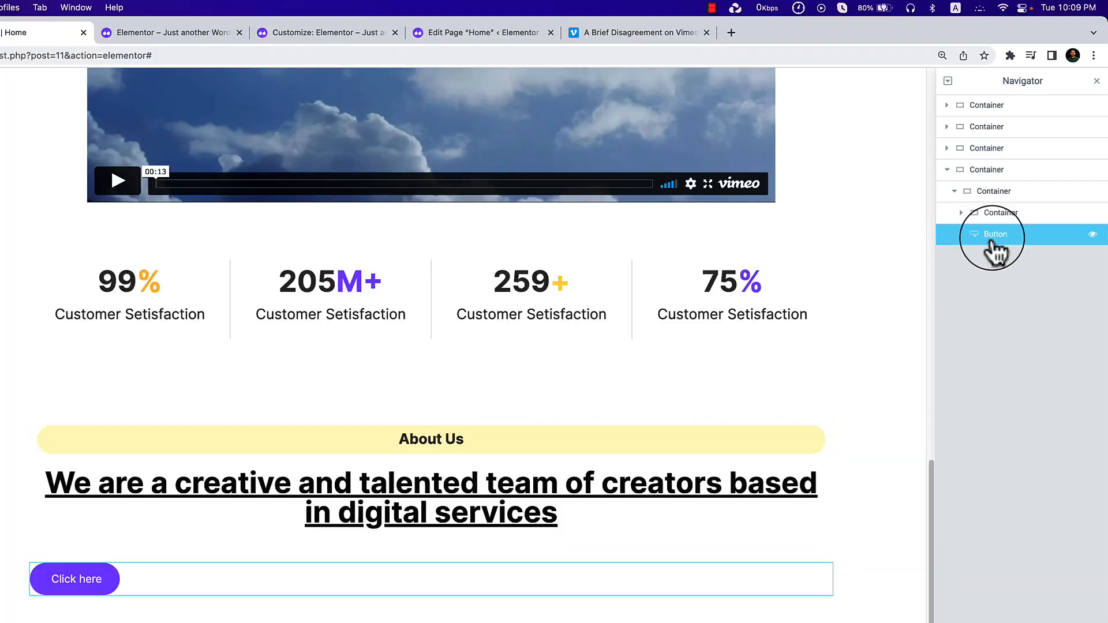
Try the row direction on the parent container of the headings and button, and return it to a vertical layout.
click(990, 198)
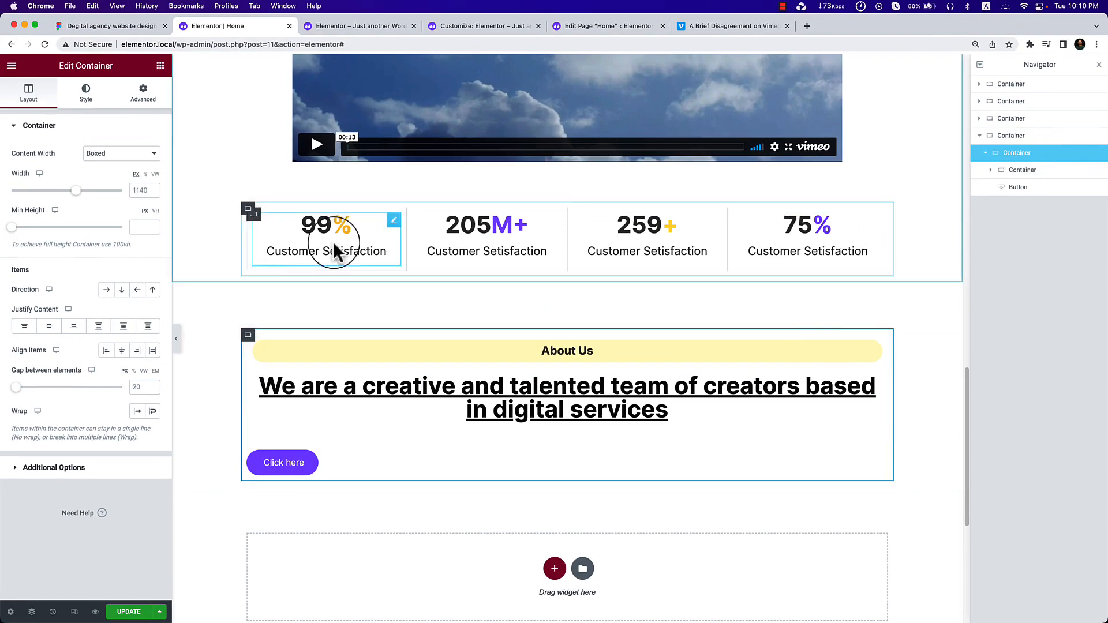
click(106, 290)
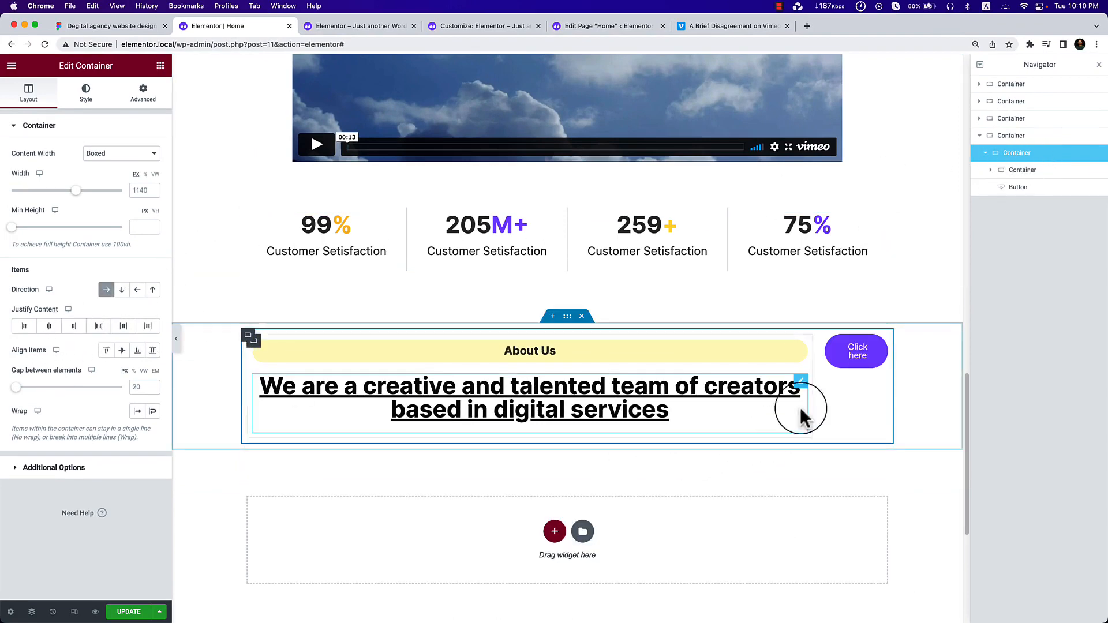
click(862, 355)
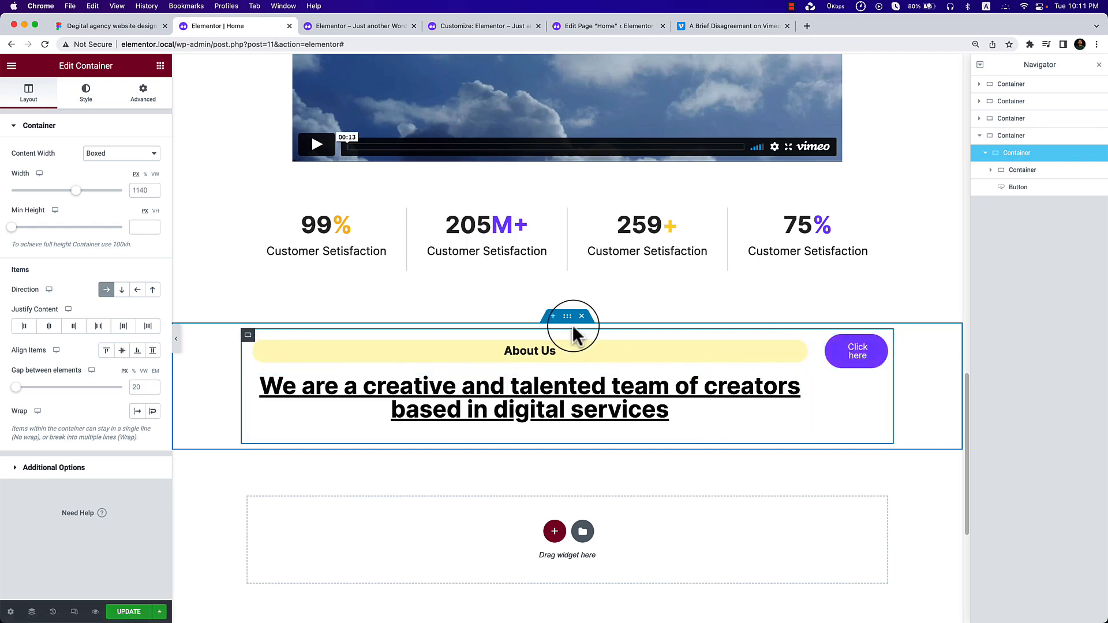
click(122, 289)
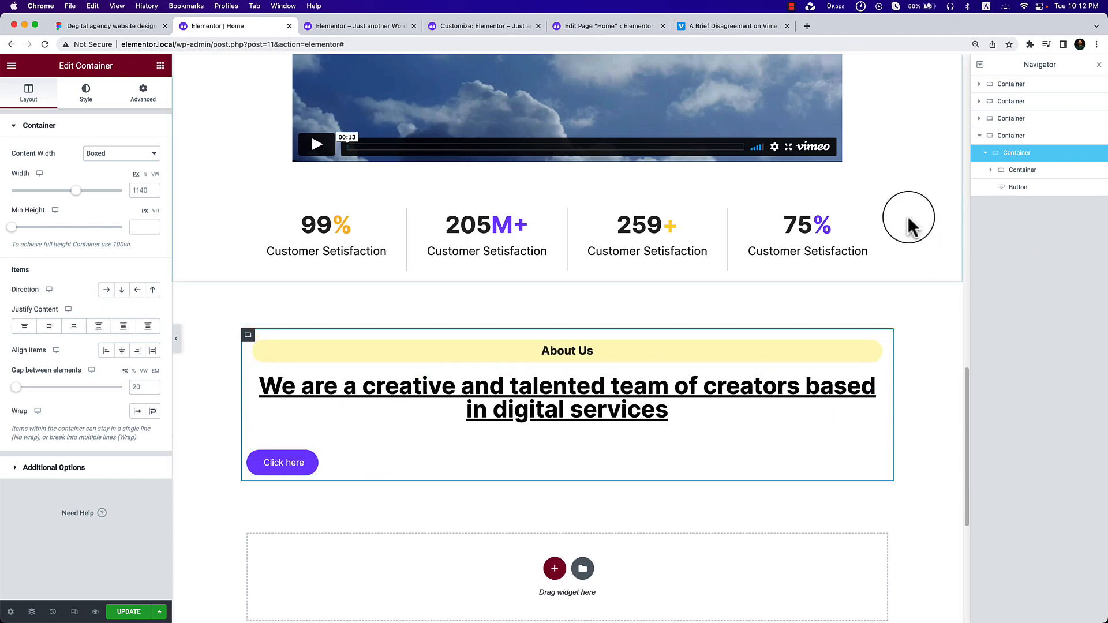
Add an empty container between the heading container and the button, inside their parent container.
click(153, 66)
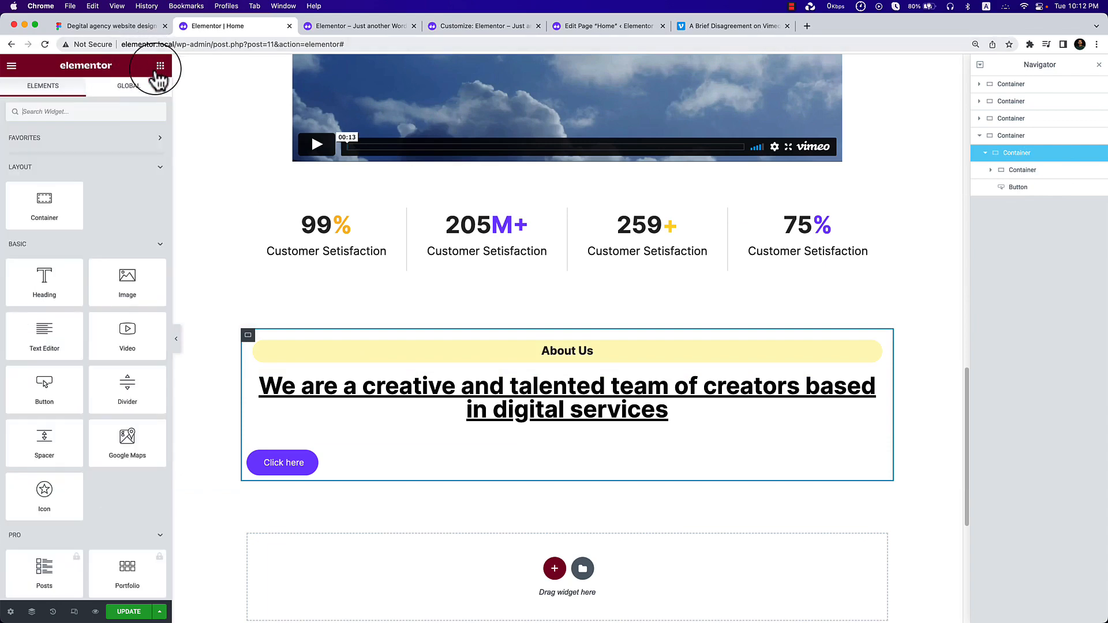
drag(45, 207, 339, 465)
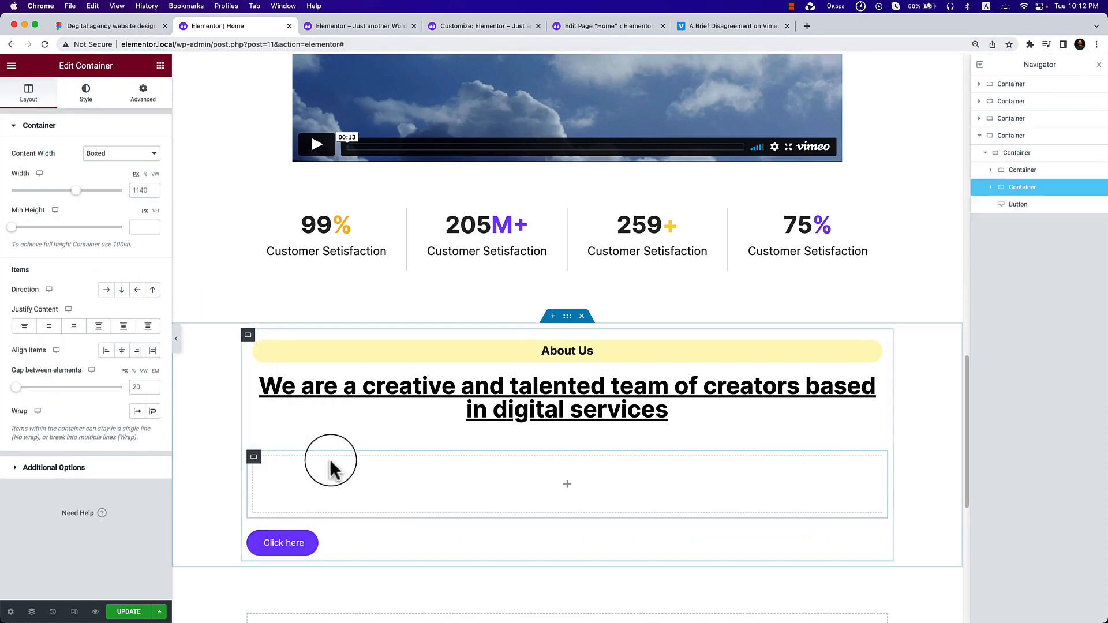
Move the button into the empty container and set the parent container's direction to row.
click(383, 544)
drag(881, 538, 677, 479)
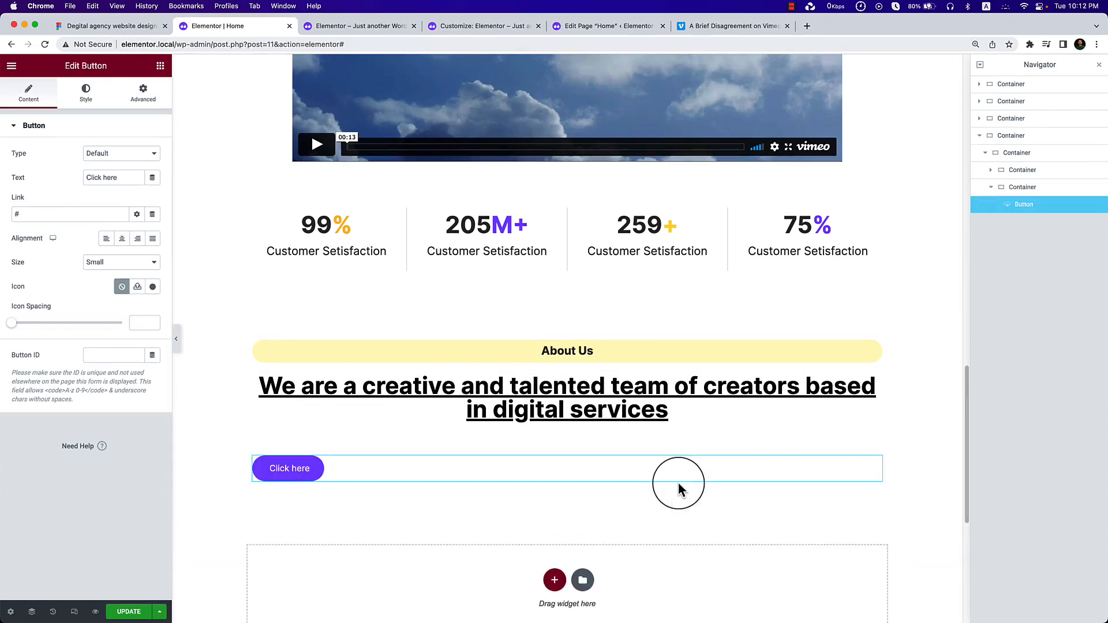
click(990, 187)
click(1025, 154)
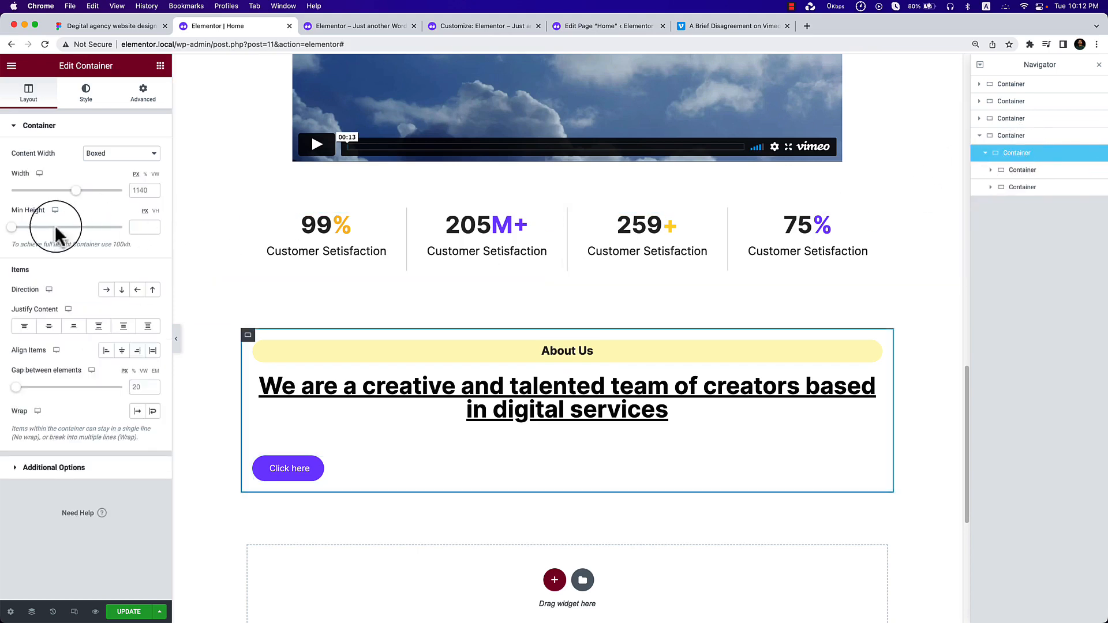
click(106, 290)
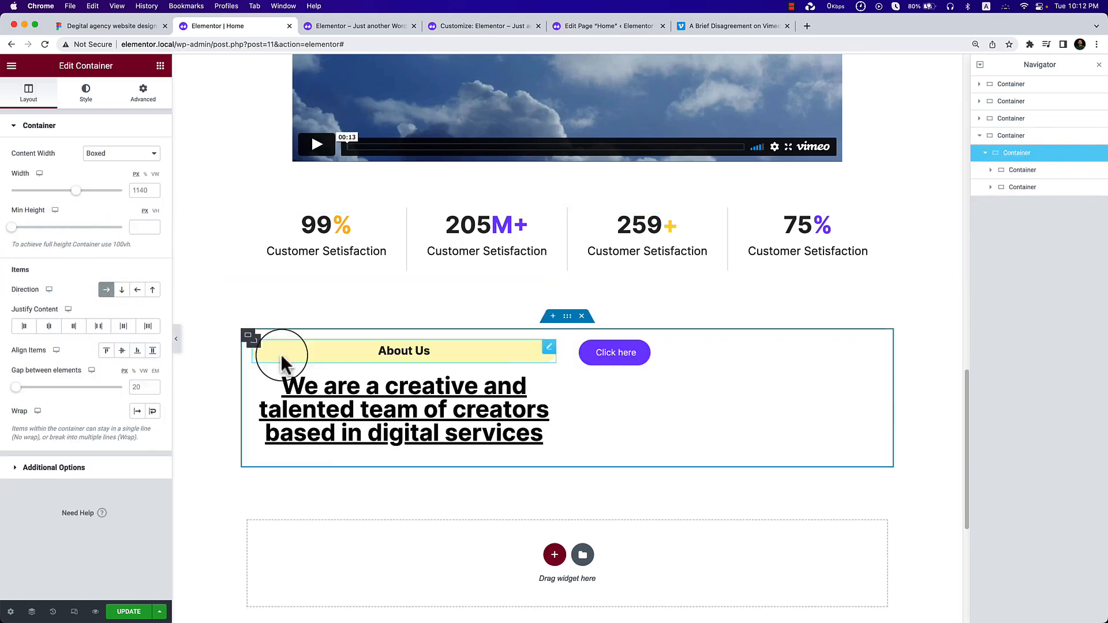
Align the heading container's items to the start and left-align the large underlined heading.
click(252, 348)
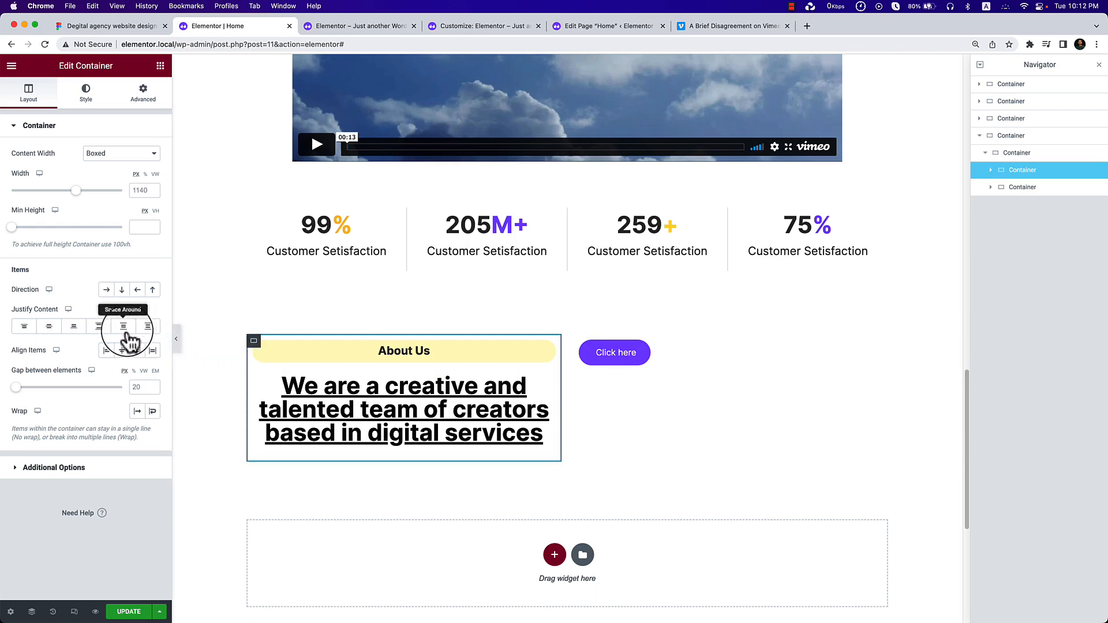
click(106, 350)
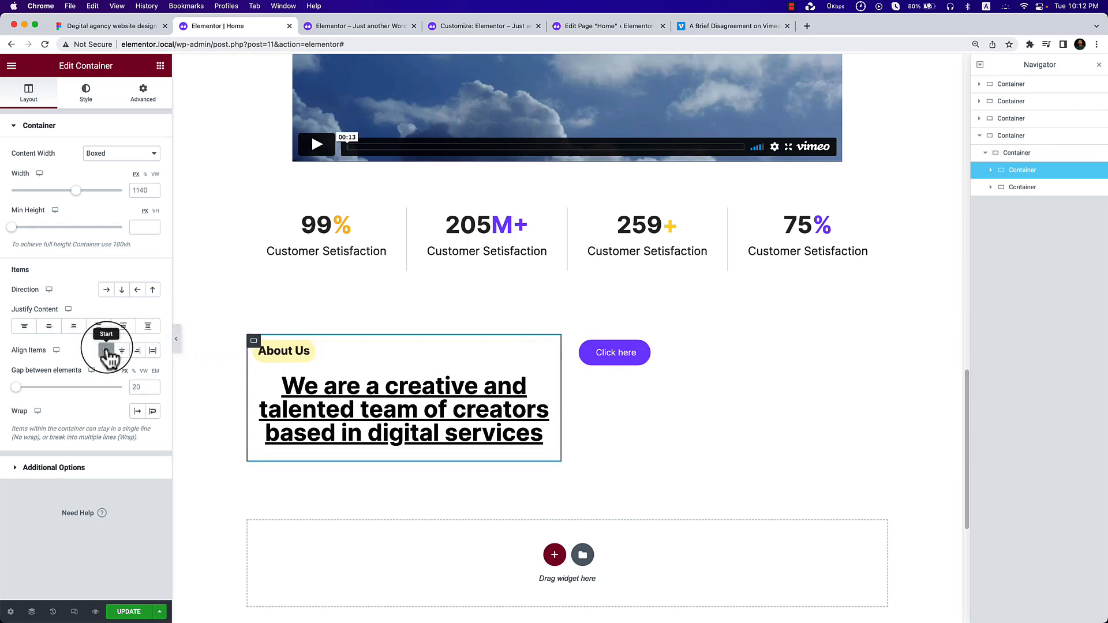
click(456, 432)
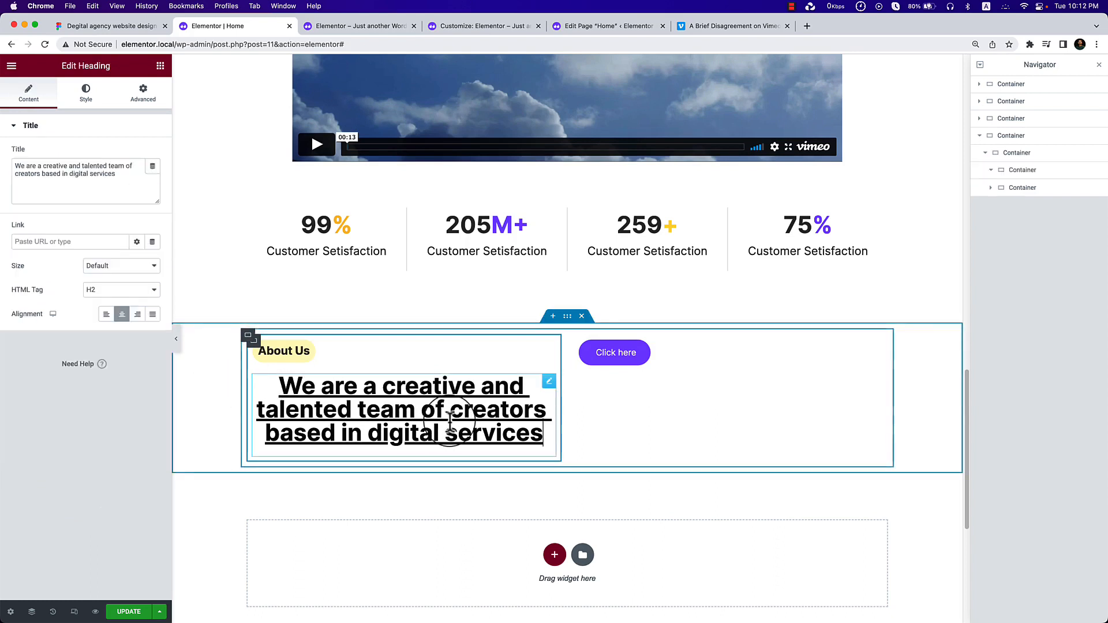
click(107, 314)
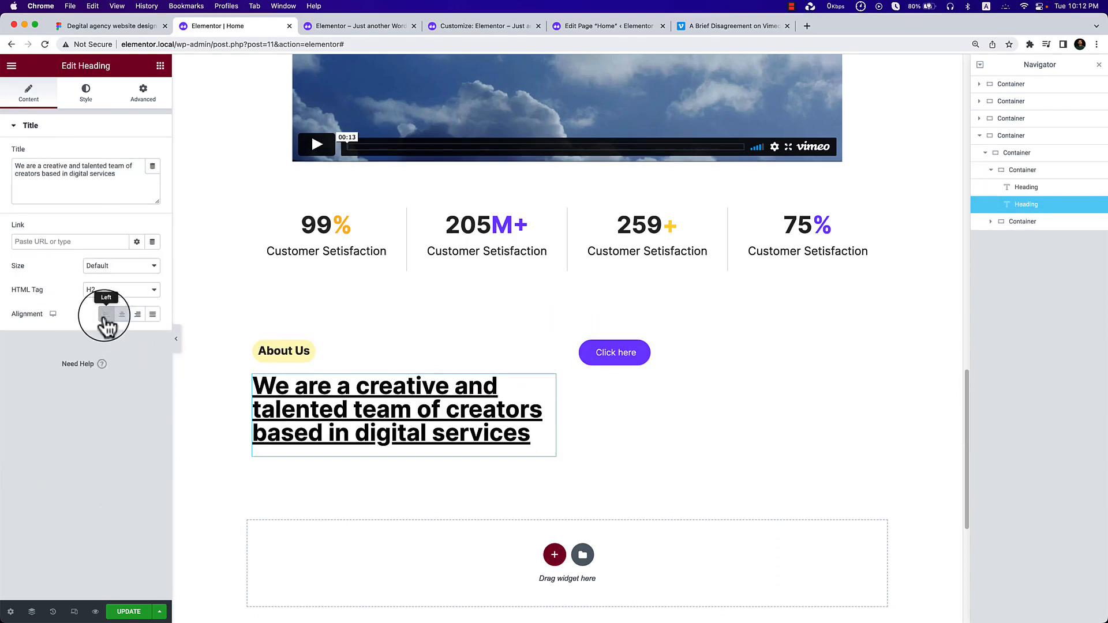
Replace the large heading's title with "Digital Agency Work to interact and Our Services Can help You".
triple_click(67, 176)
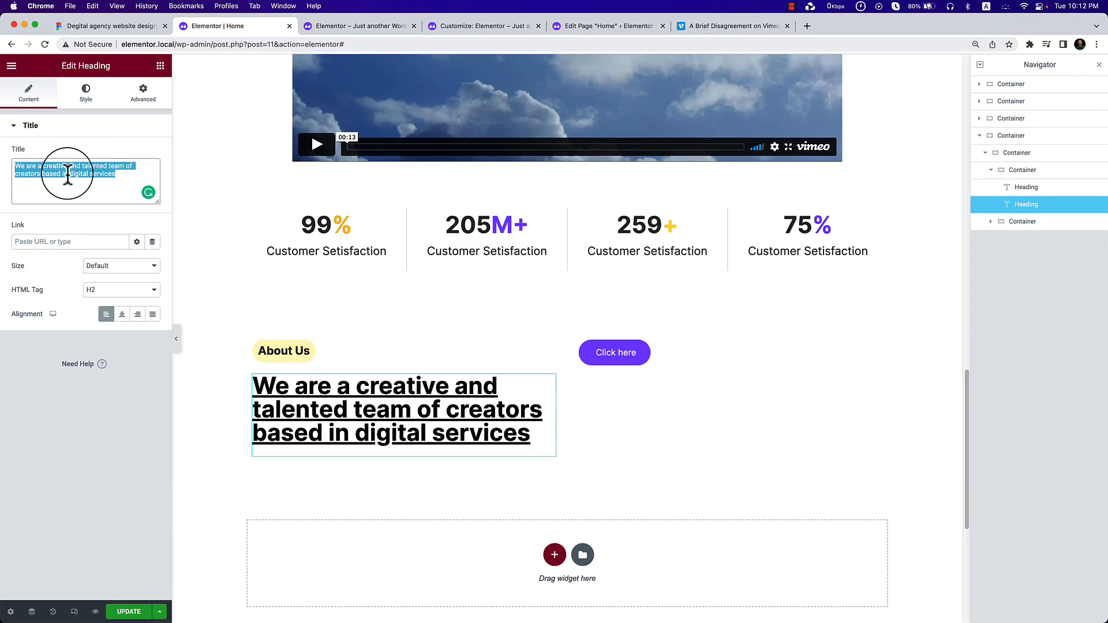
text(V)
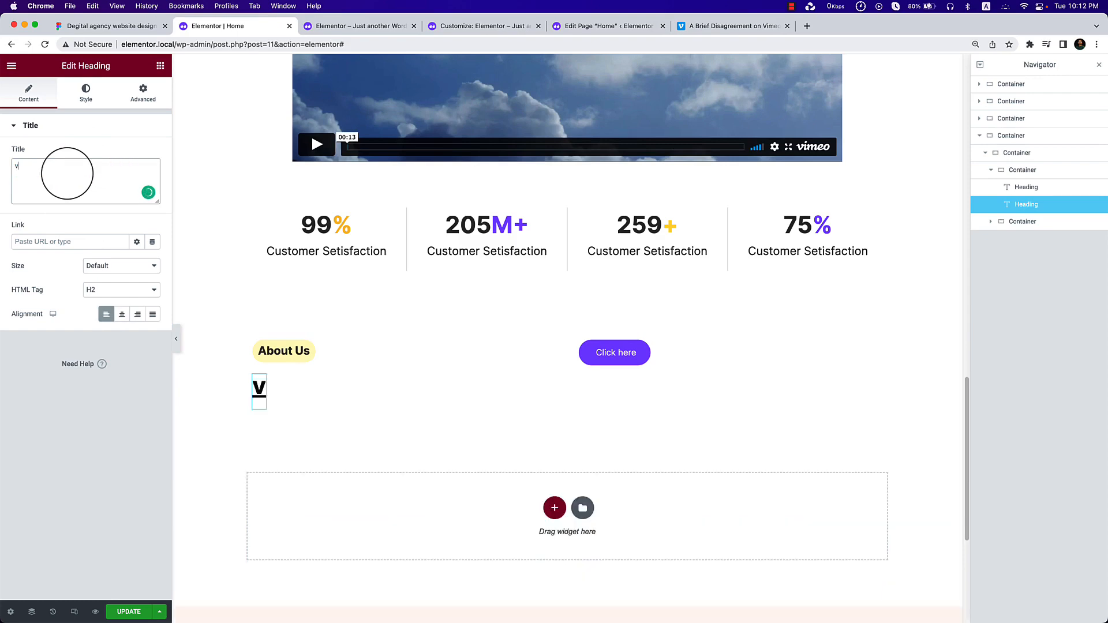
key(BackSpace)
text(Digital Agency Work to interact and Our Services Can help You)
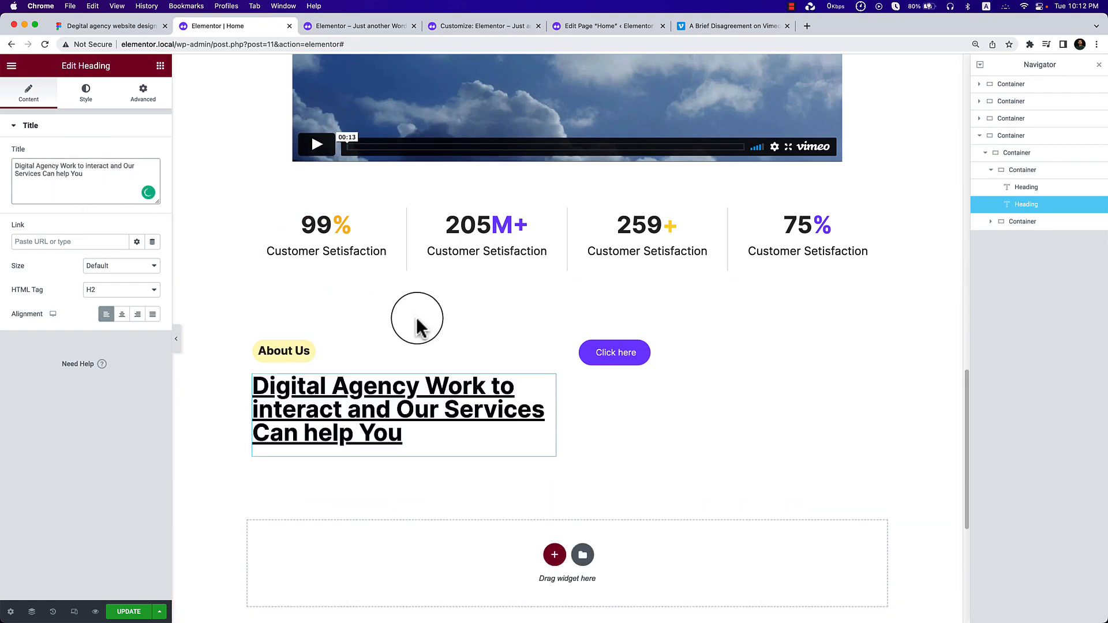
Copy the small label's text from the Figma design and replace the "About Us" heading's title with "Intro".
click(116, 26)
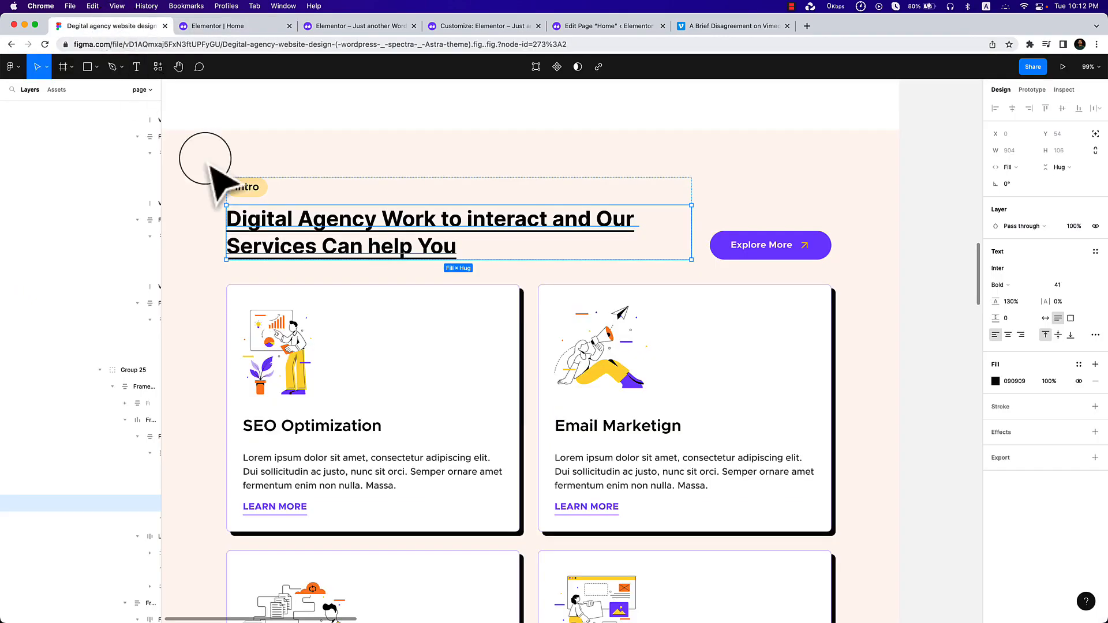
click(247, 186)
click(247, 186)
click(277, 26)
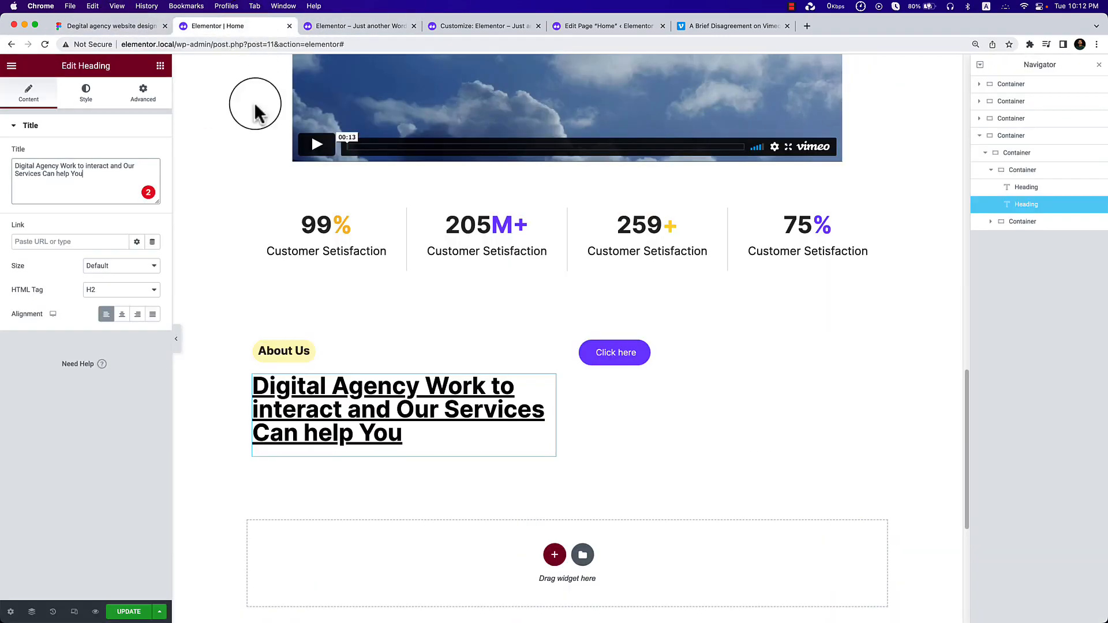
click(277, 351)
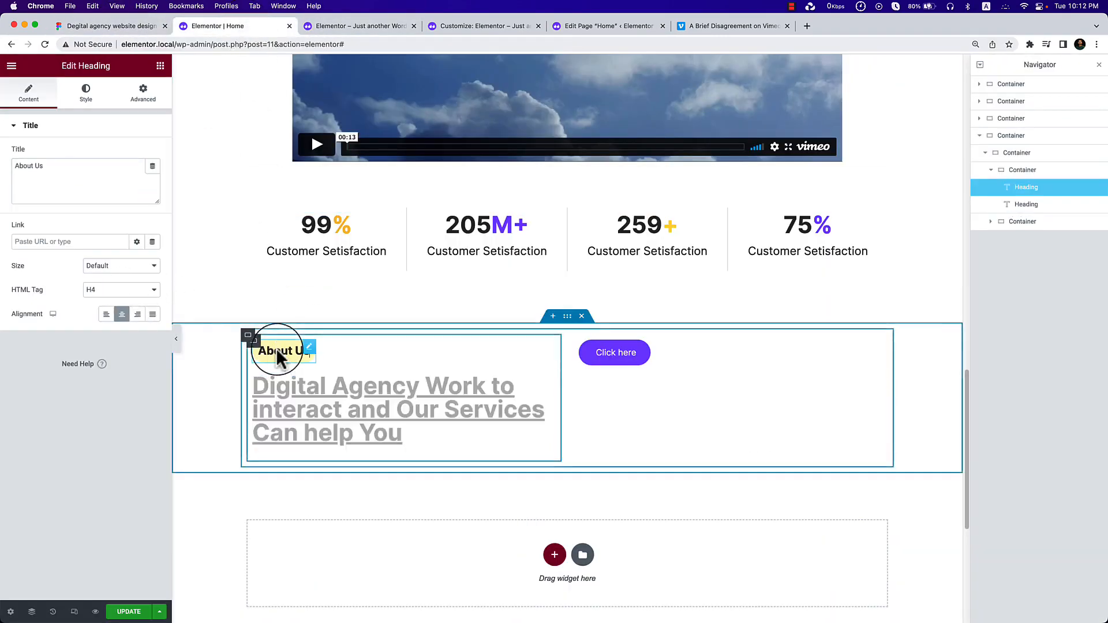
double_click(36, 164)
text(Intro)
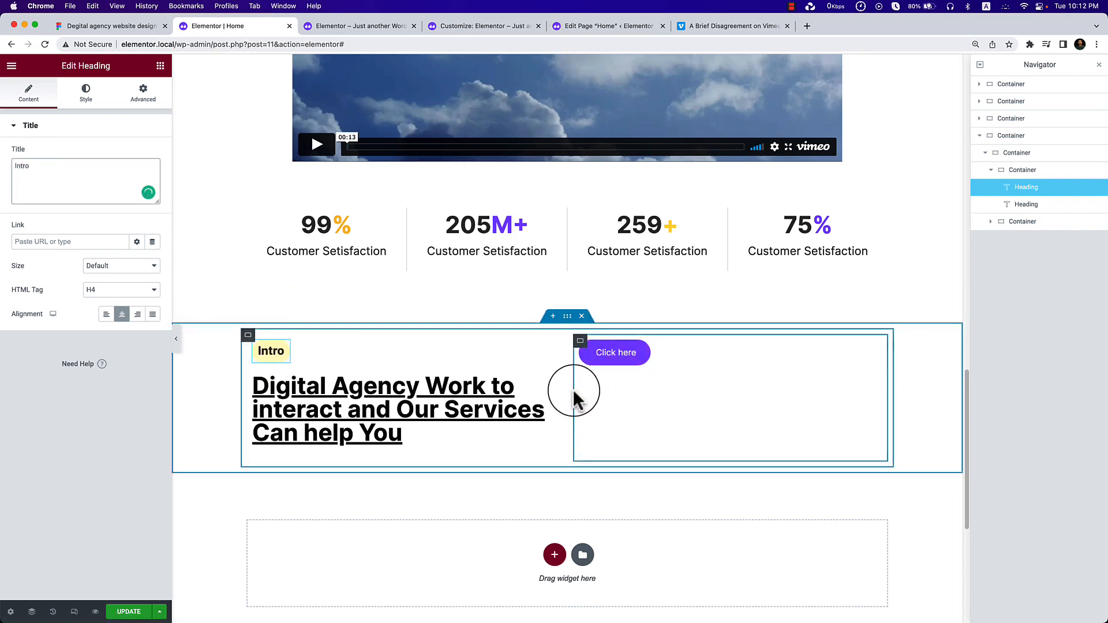
Widen the heading container to about 62% of the row.
click(1017, 153)
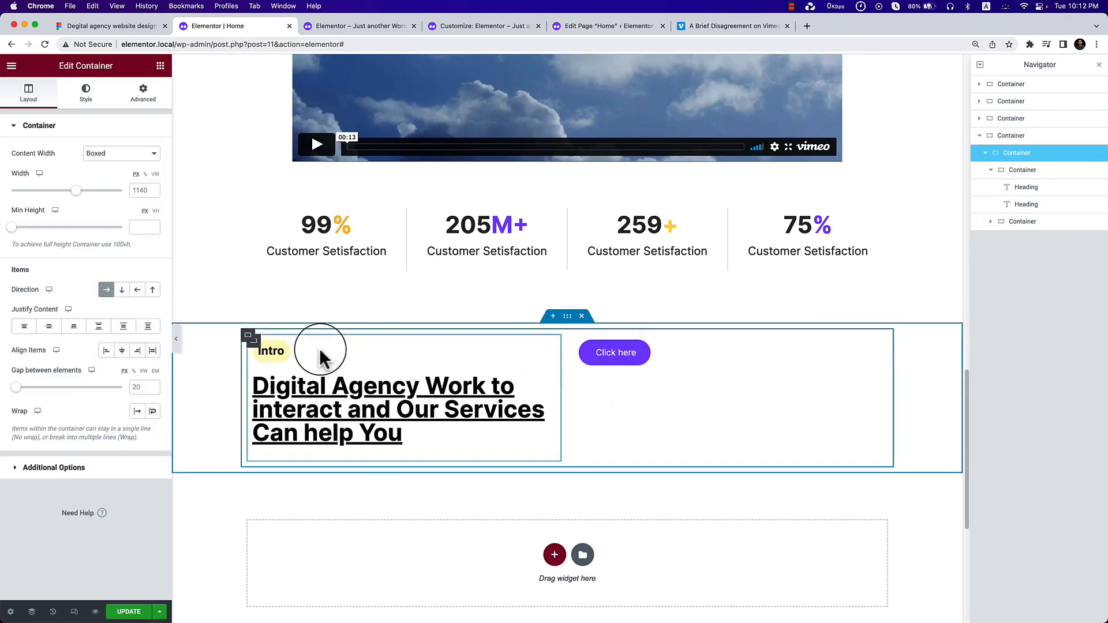
click(249, 336)
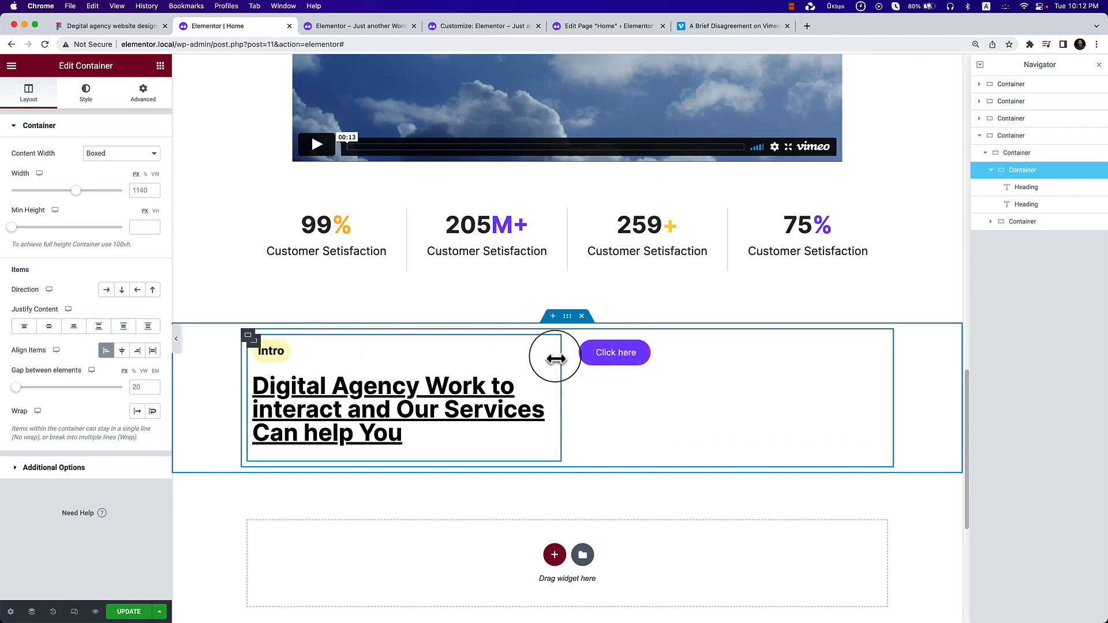
drag(559, 358, 657, 366)
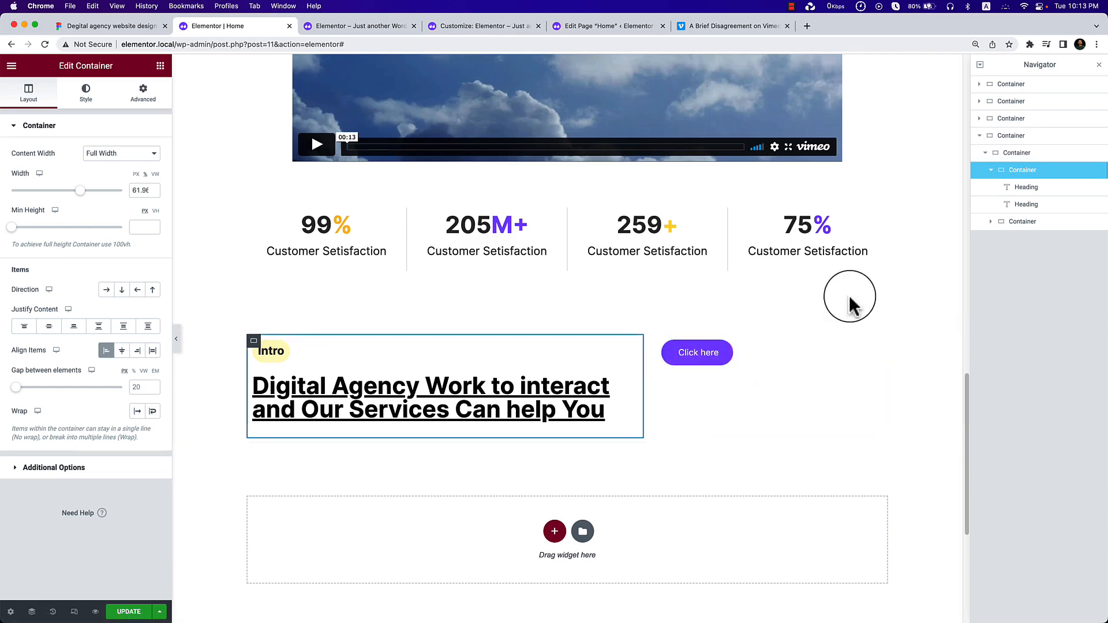
Align the button container's items to the end and justify its content to the center.
click(1025, 228)
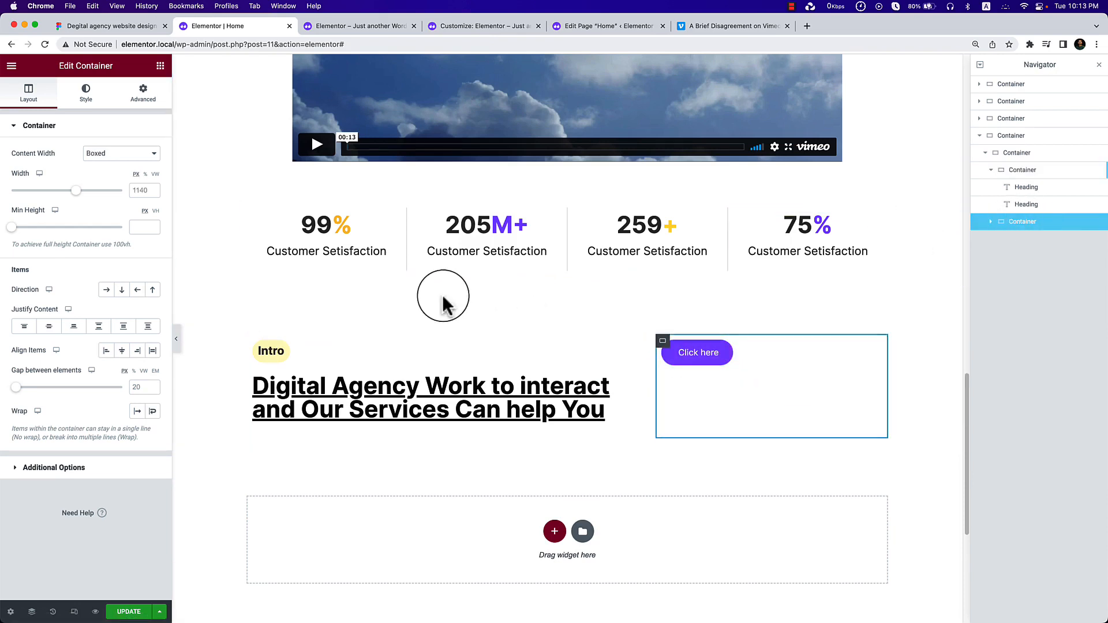
click(138, 351)
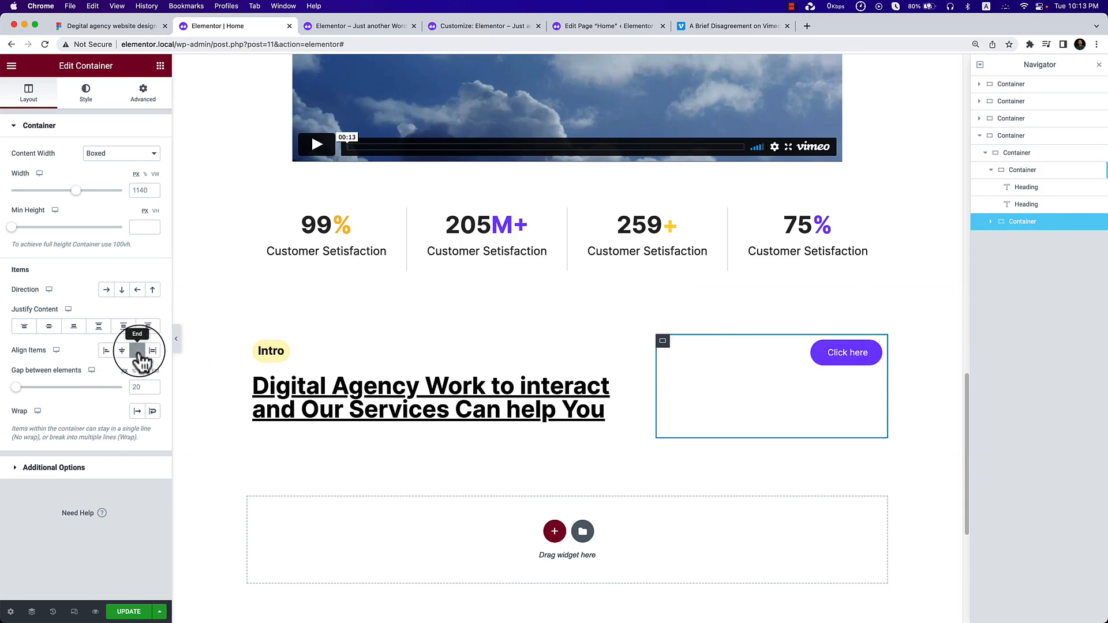
click(122, 351)
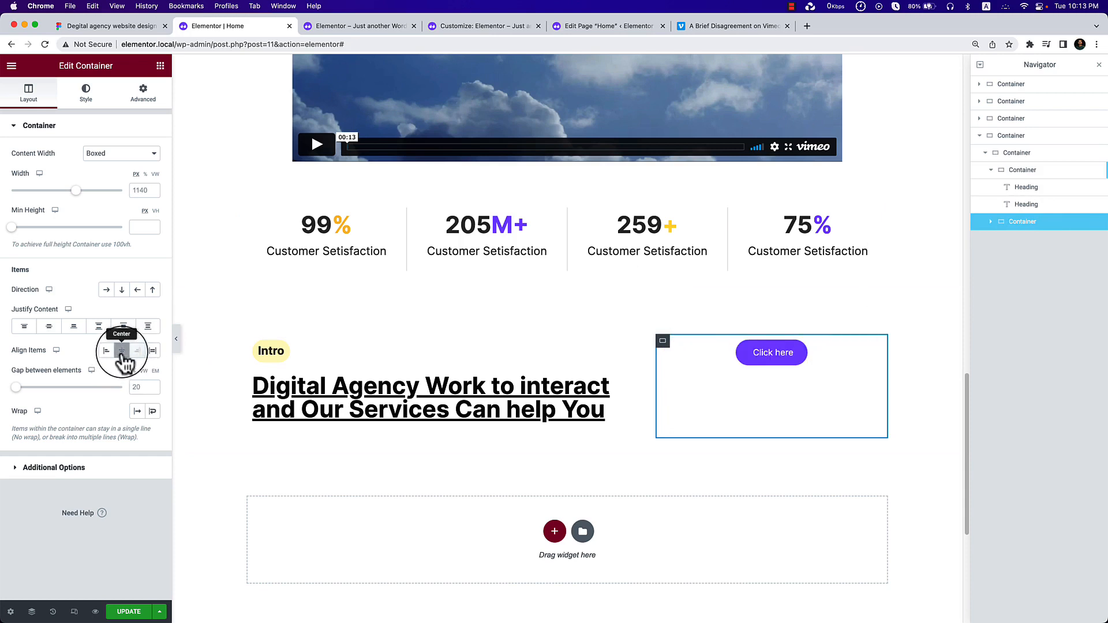
click(137, 350)
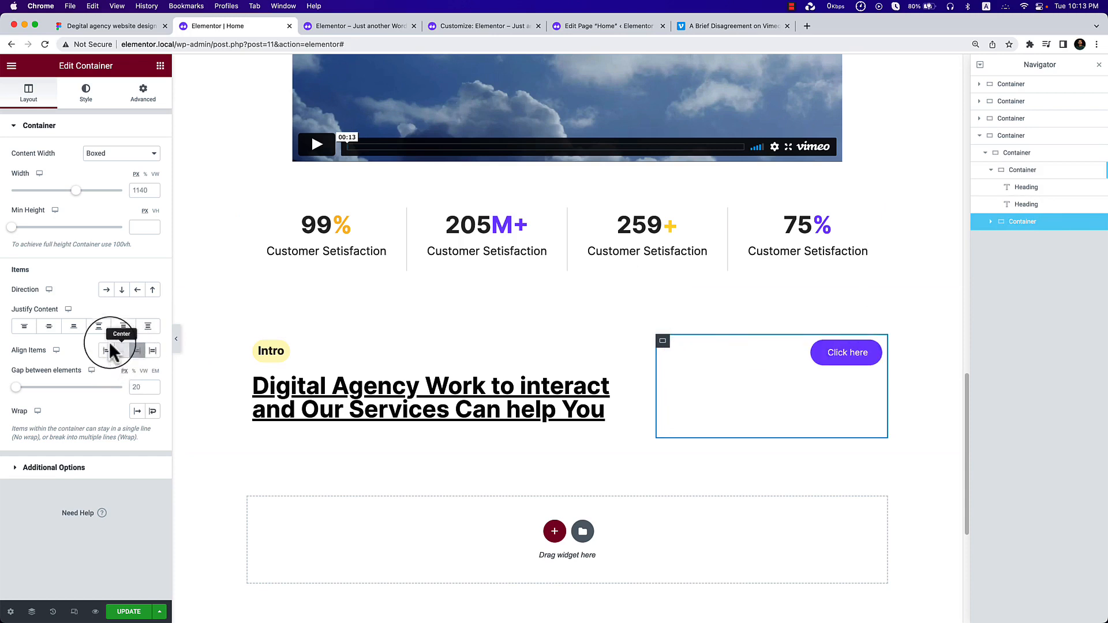
click(50, 329)
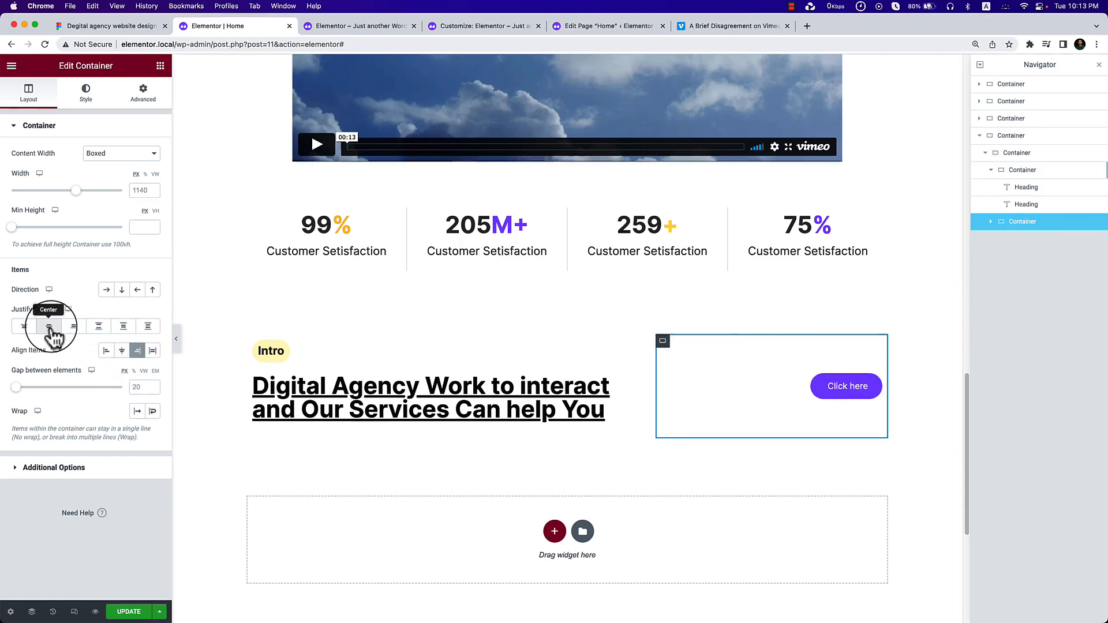
Preview the section without the editing panels, copy the "Explore More" button label from the Figma design, and return to editing the page.
click(176, 338)
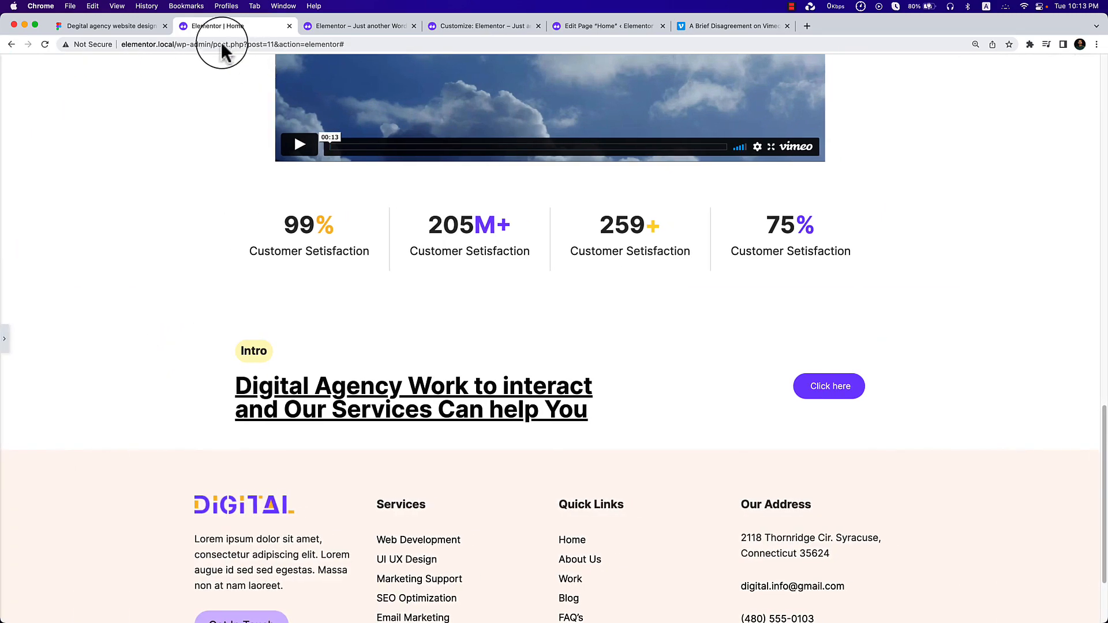
click(111, 27)
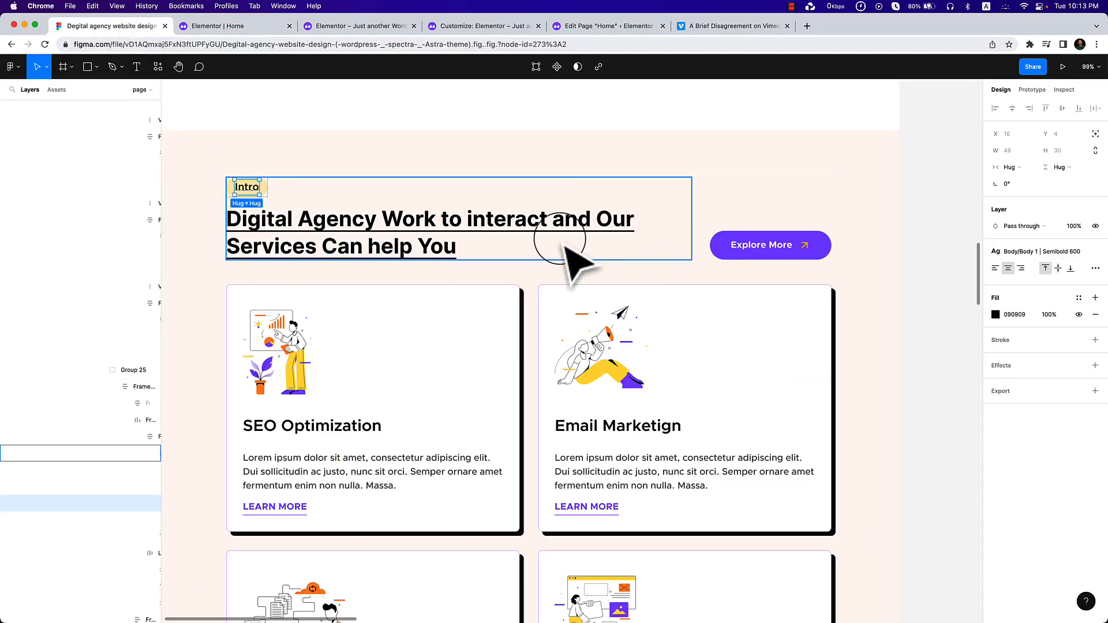
double_click(742, 246)
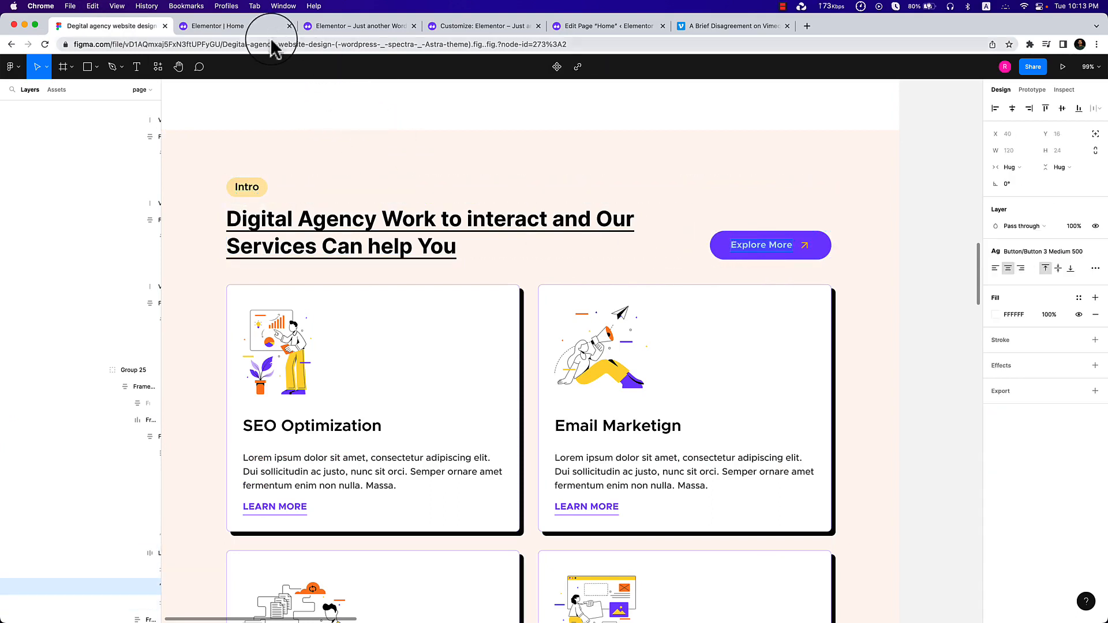
click(234, 26)
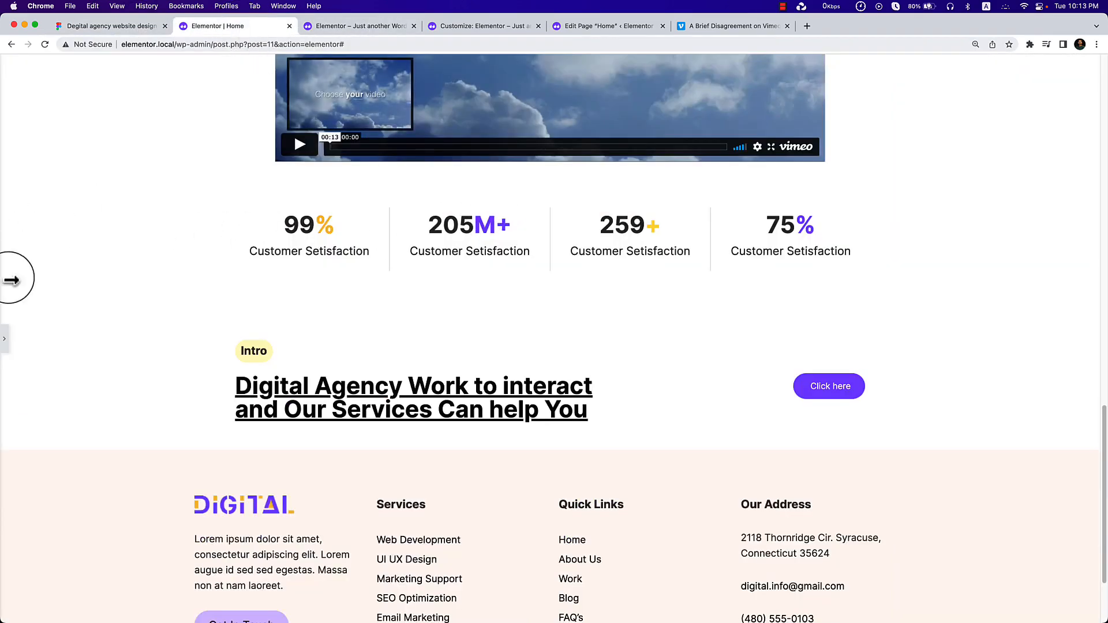
click(4, 335)
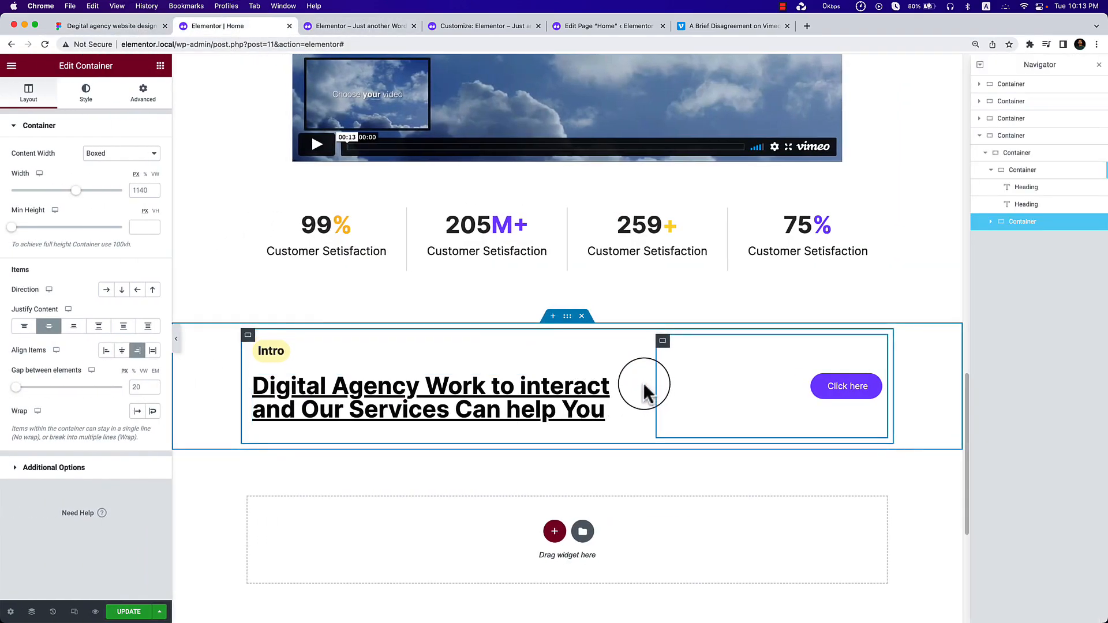
Widen the heading container to about 75% of the row and set the button's text to "Explore More".
drag(642, 383, 738, 386)
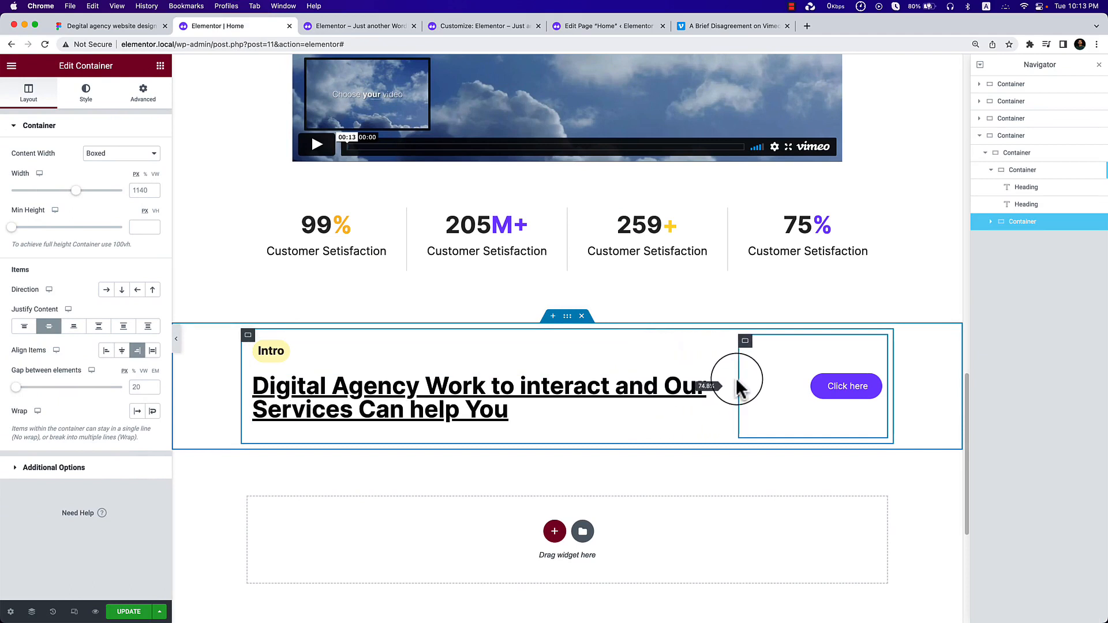
click(831, 392)
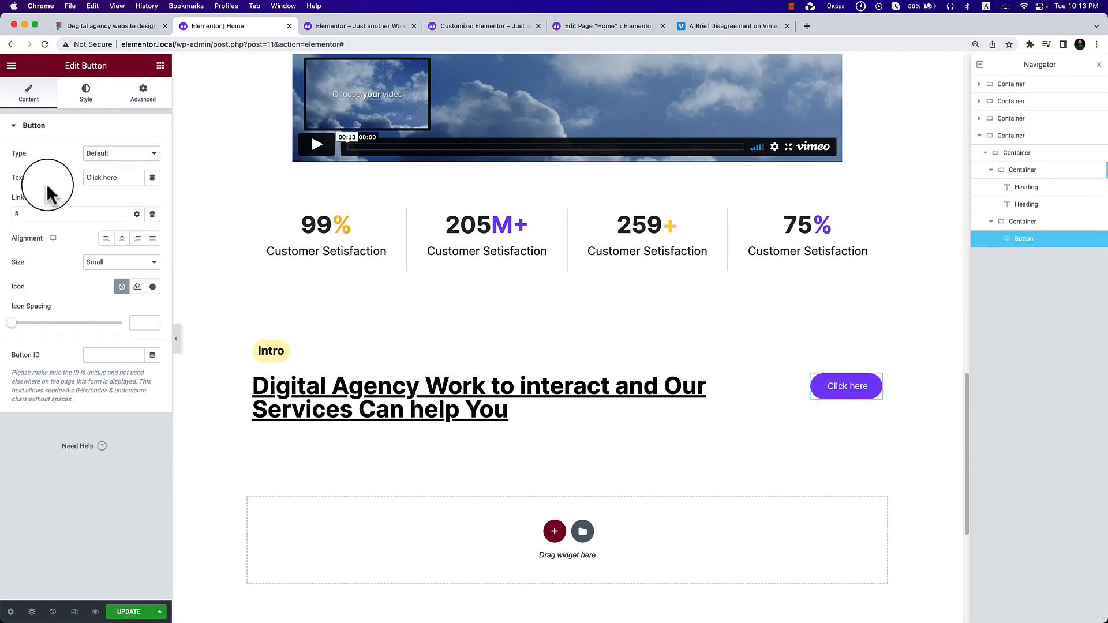
text(Explore More)
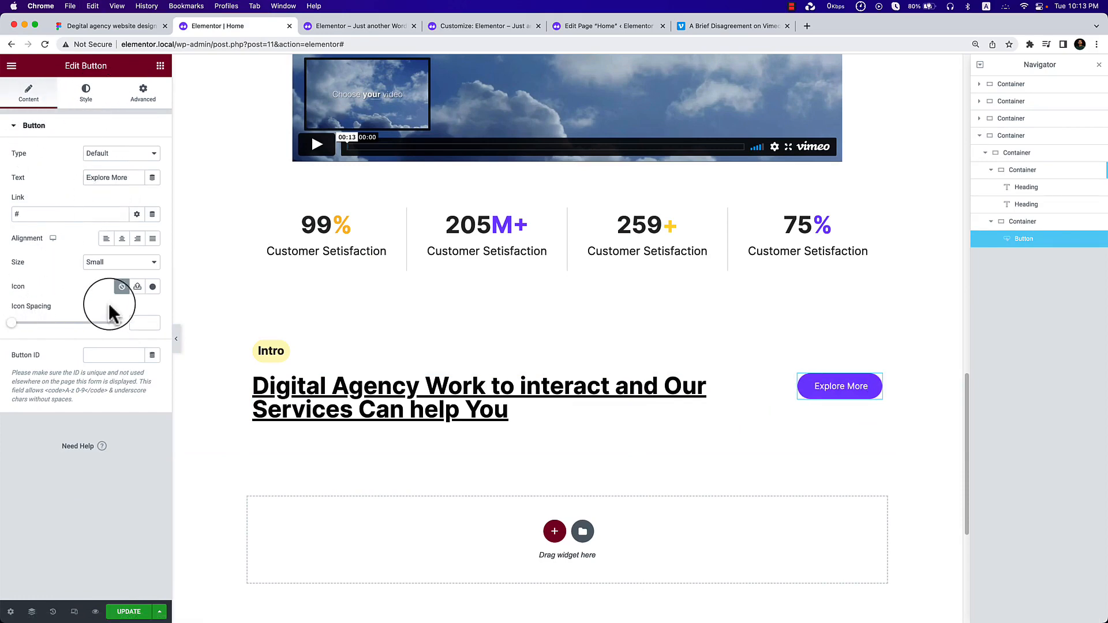
Add a right-arrow icon from the icon library after the button's text, with an icon spacing of 10.
click(151, 288)
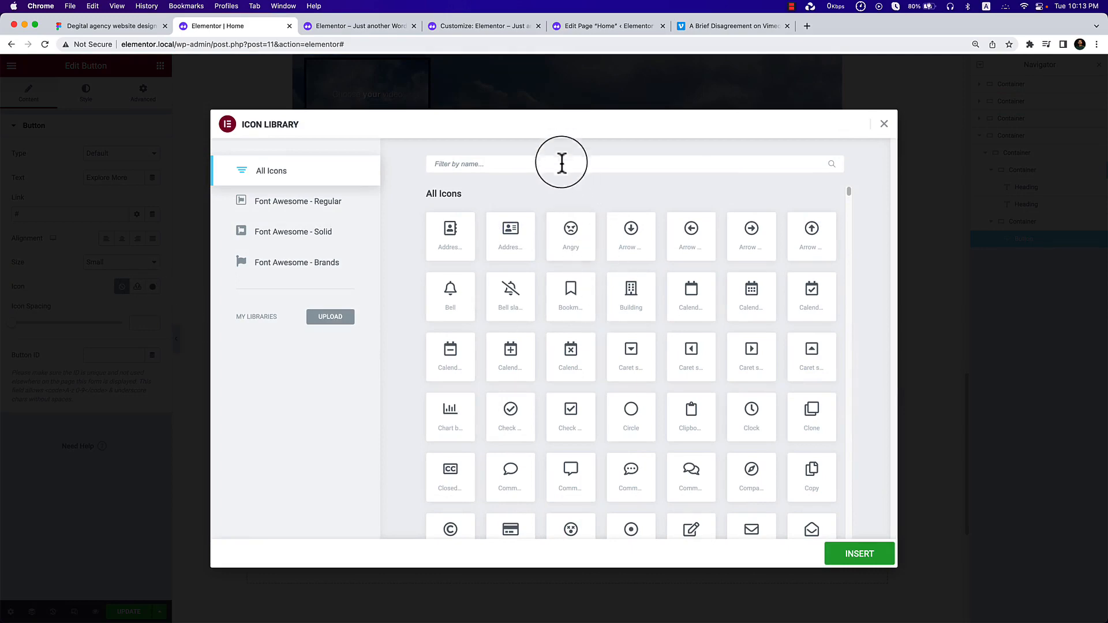
text(arrow)
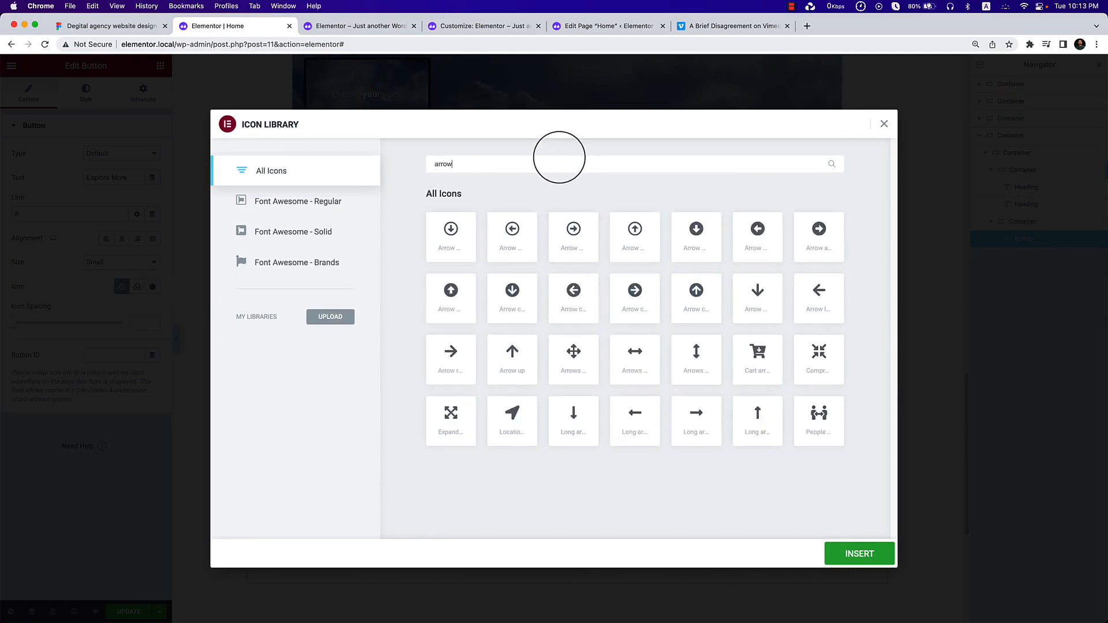
click(859, 554)
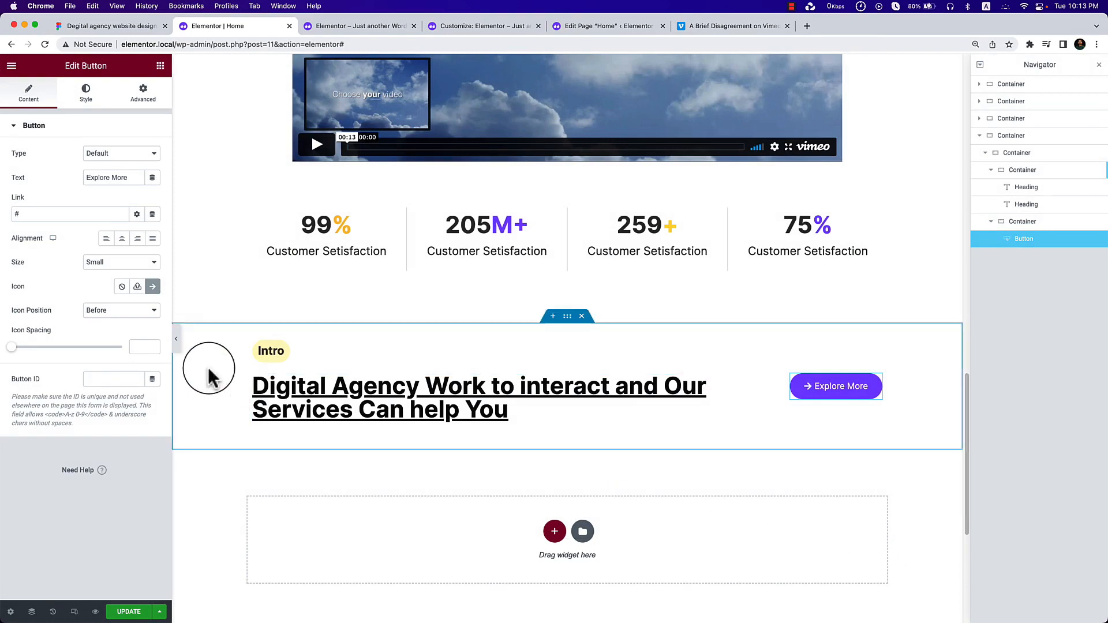
click(138, 310)
click(139, 324)
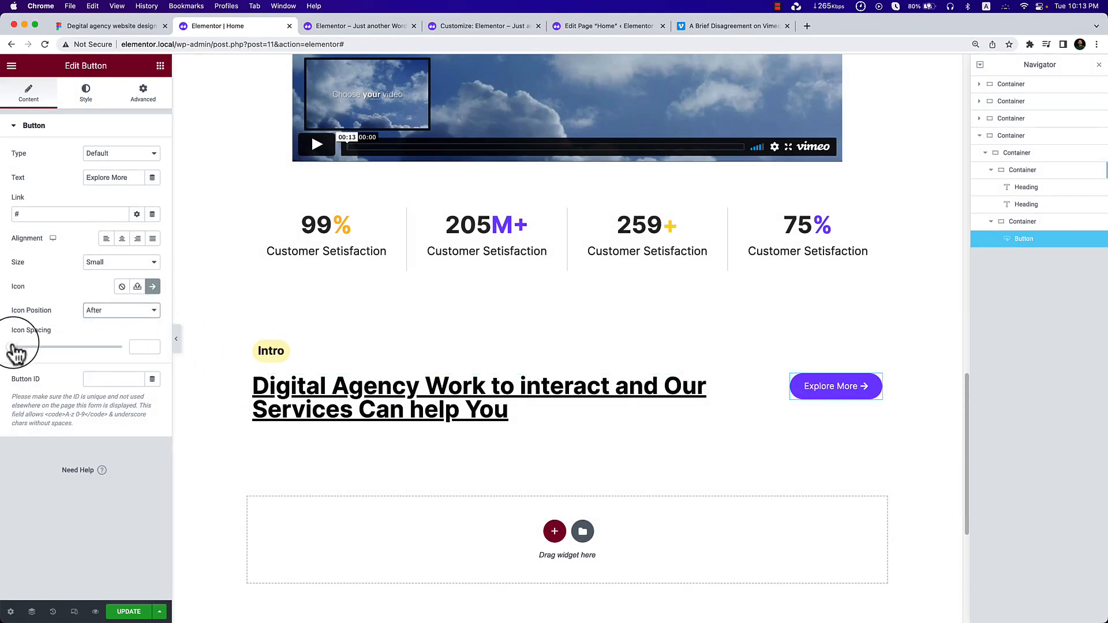
drag(17, 350, 35, 350)
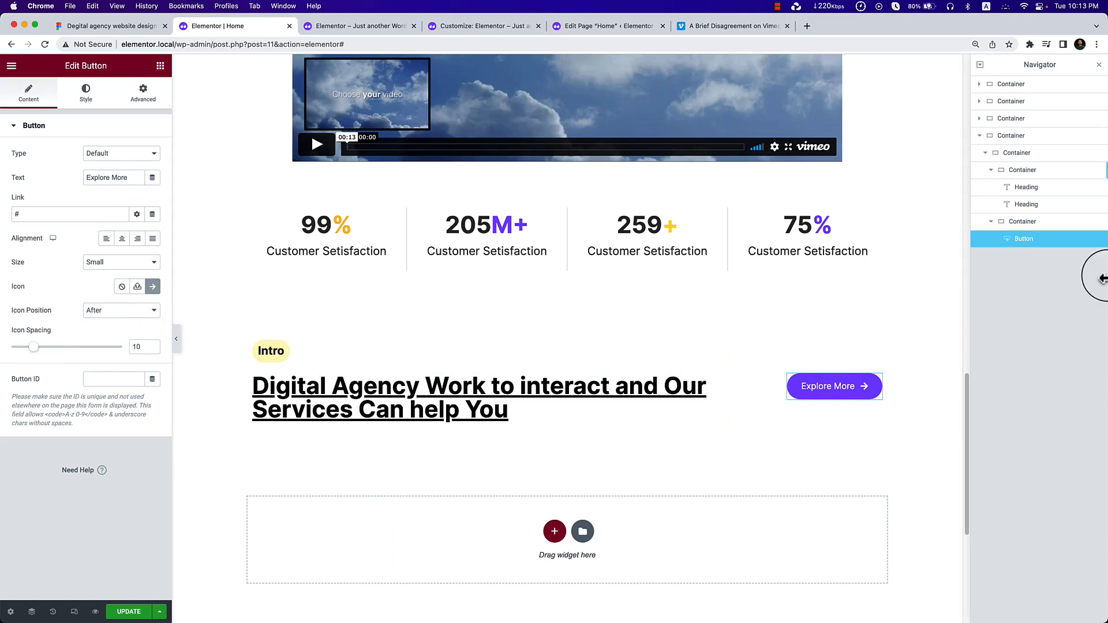
Justify the button container's content to the end and preview the section without the editing panels.
click(1028, 223)
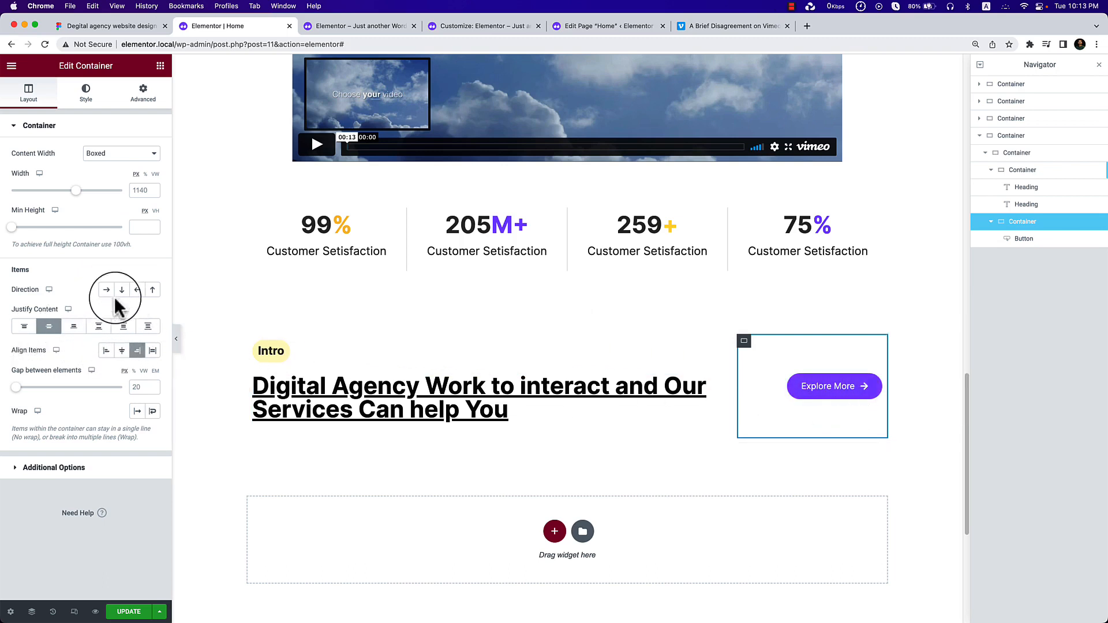
click(73, 328)
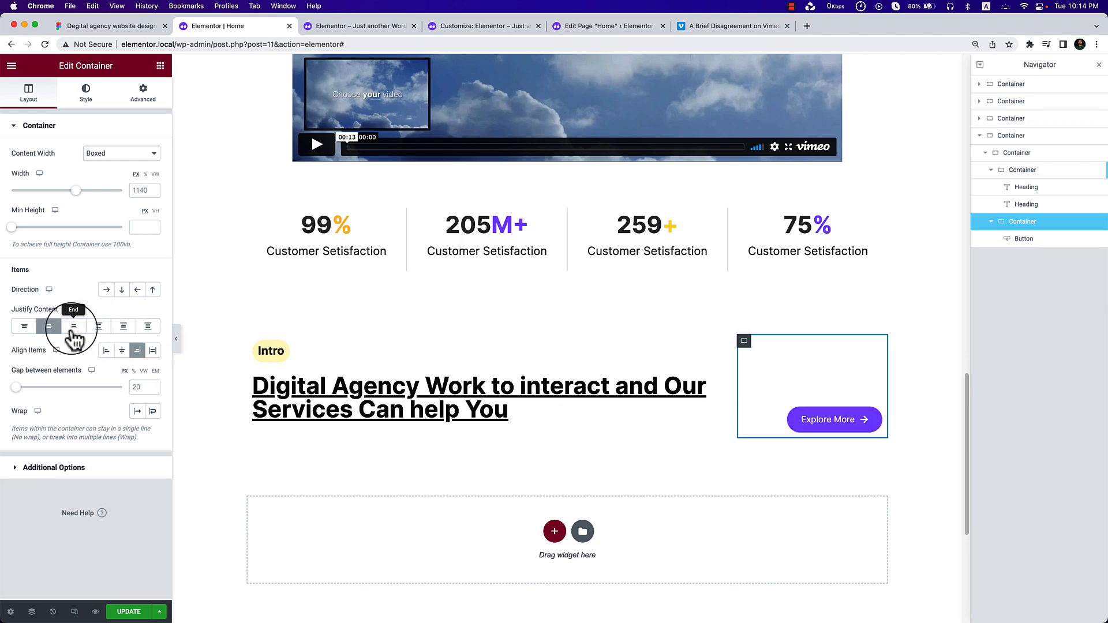
click(177, 342)
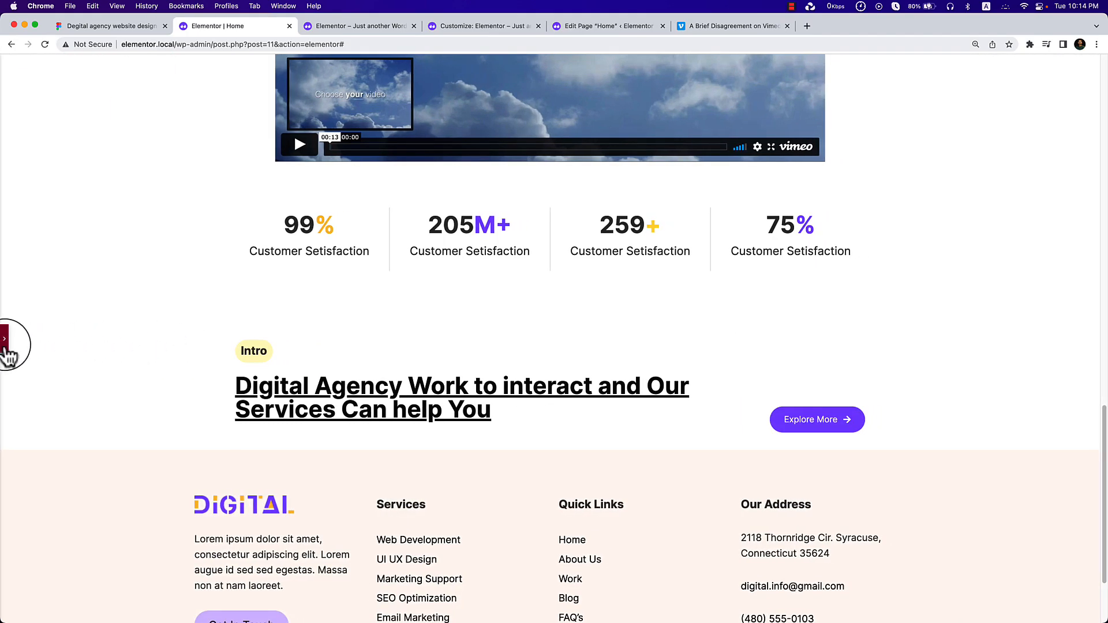
click(4, 343)
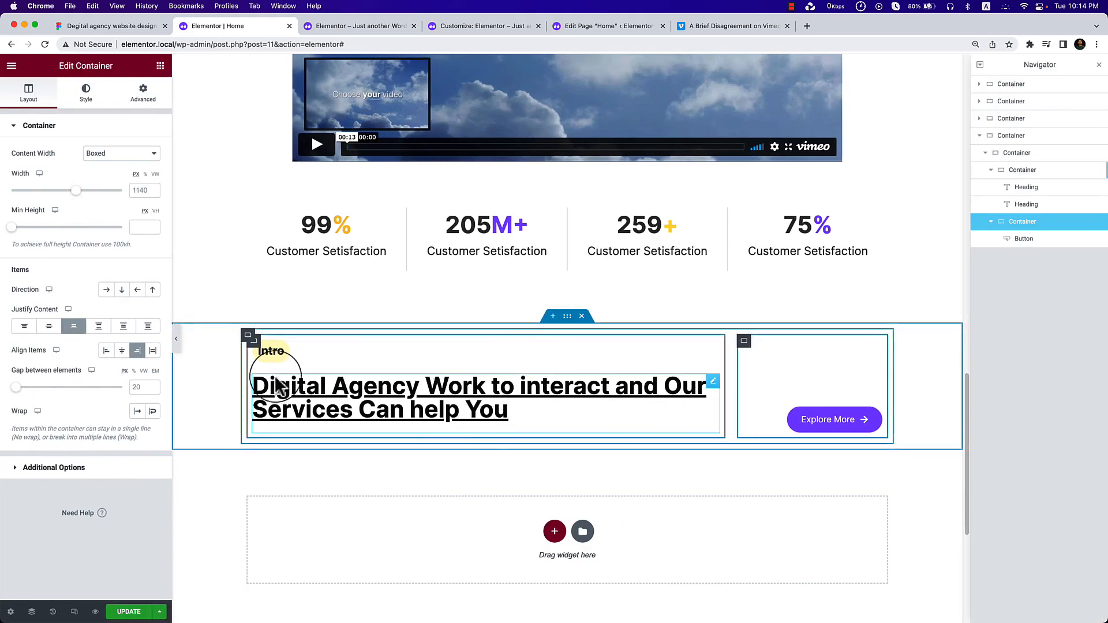
Give the Explore More button an unlinked bottom padding of 20 px and preview the section without the editing panels.
click(252, 346)
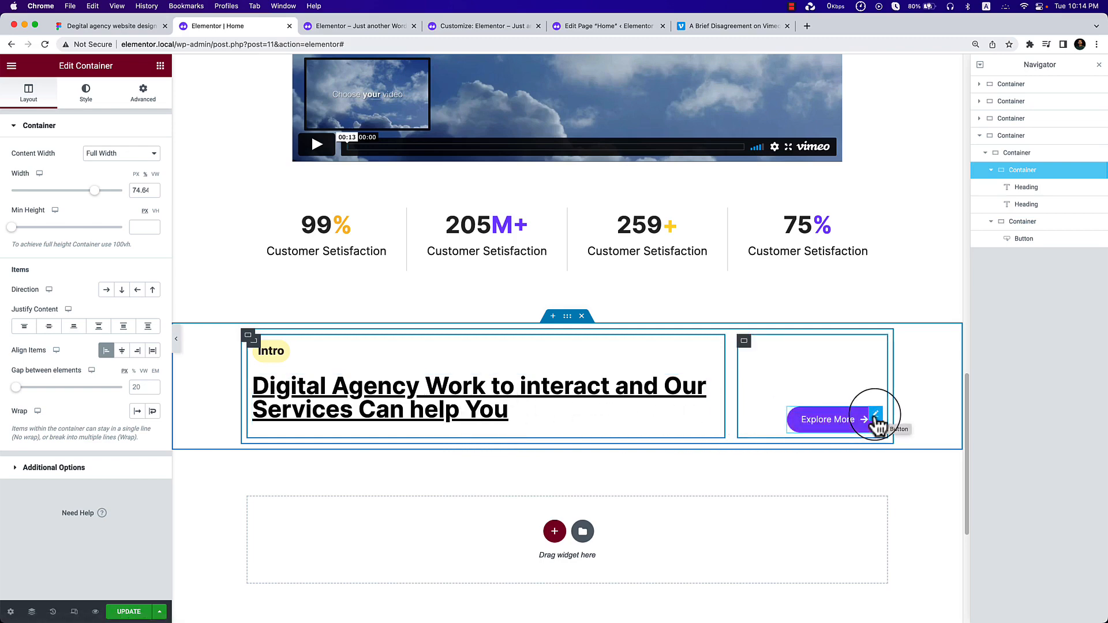
click(876, 415)
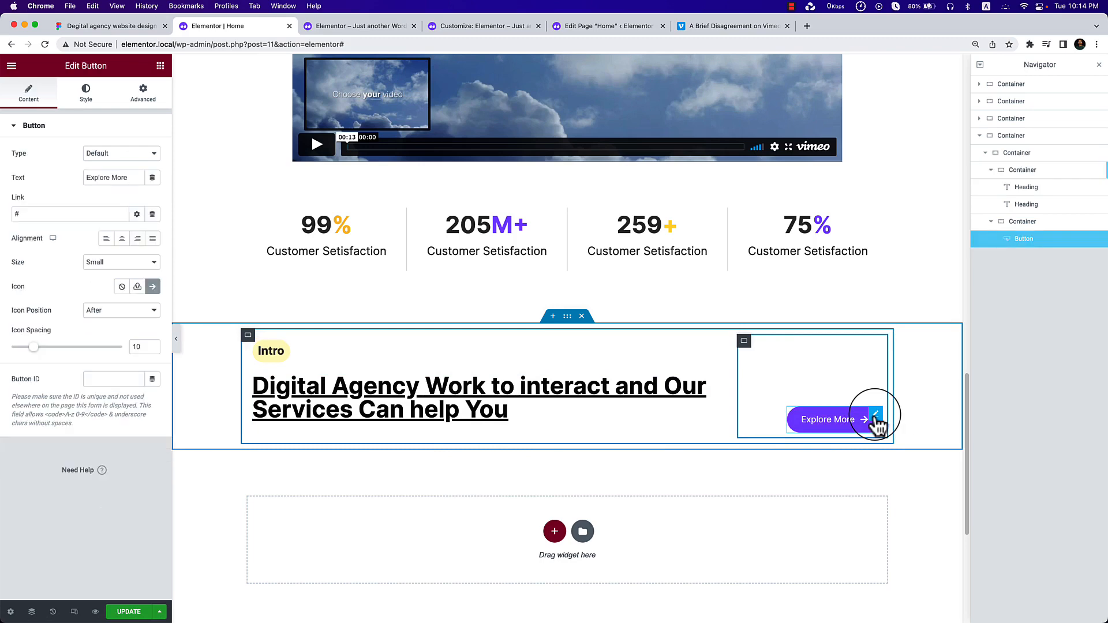
click(144, 95)
click(147, 169)
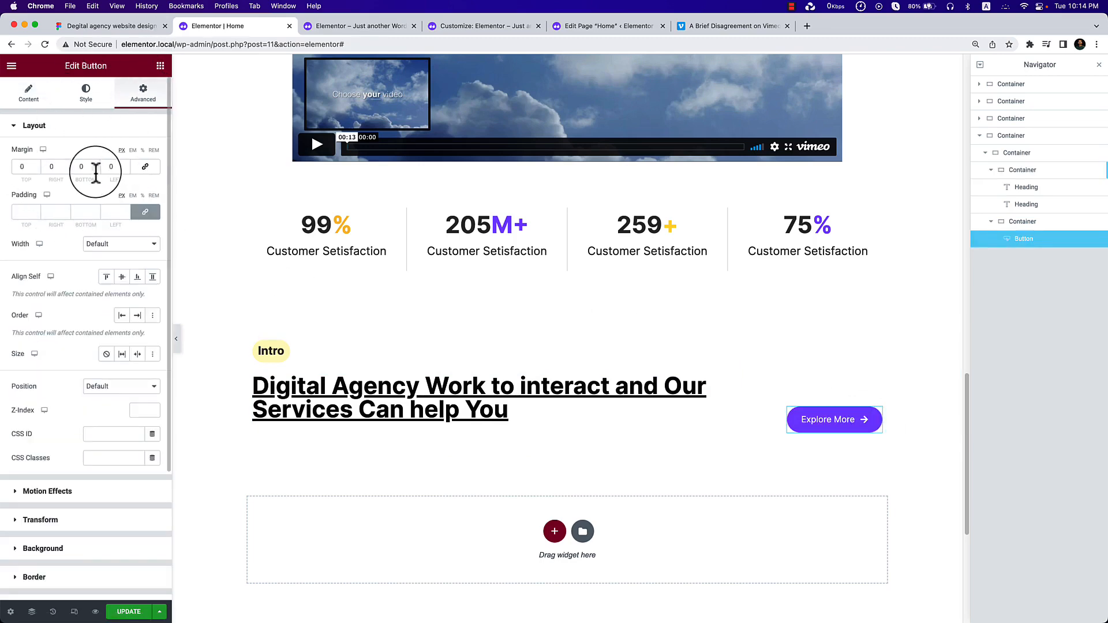
click(144, 166)
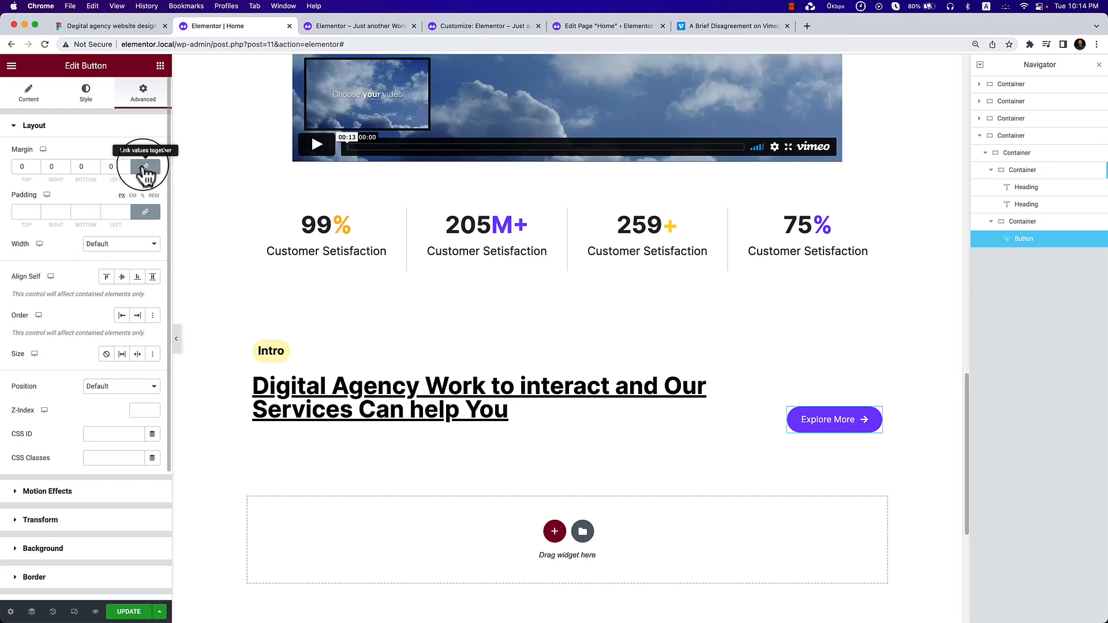
click(145, 211)
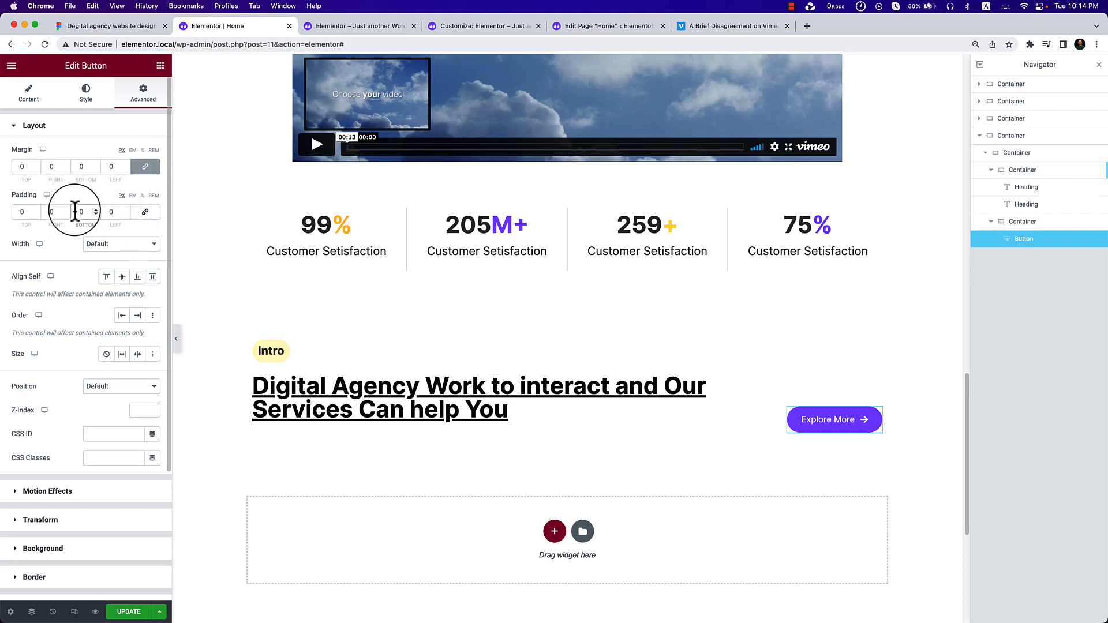
click(75, 211)
text(30)
key(BackSpace)
text(2)
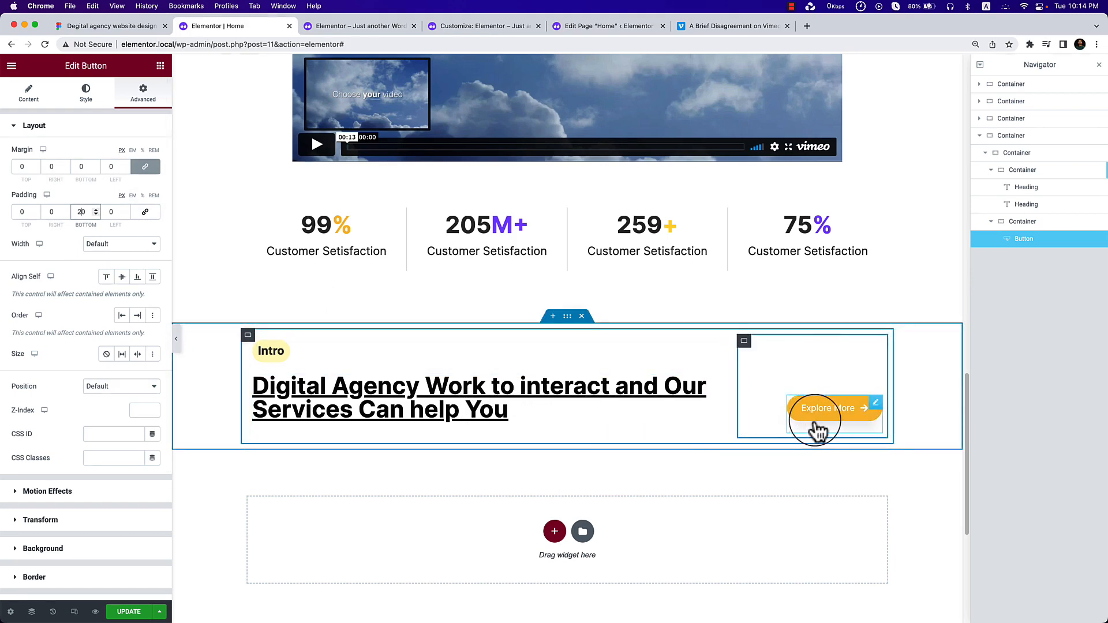
click(178, 339)
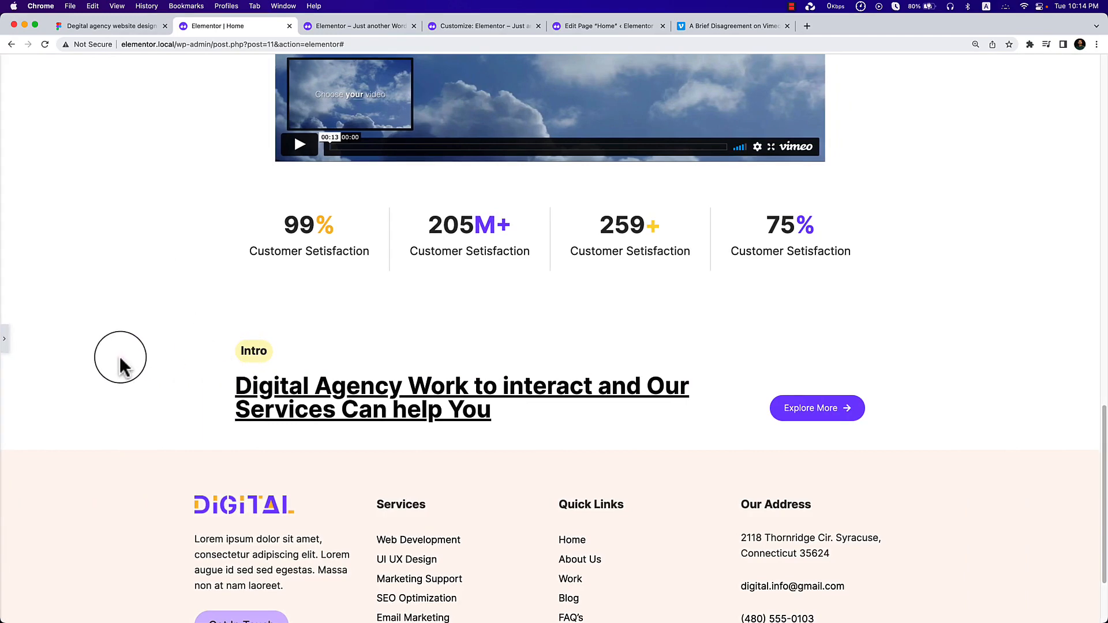
click(5, 347)
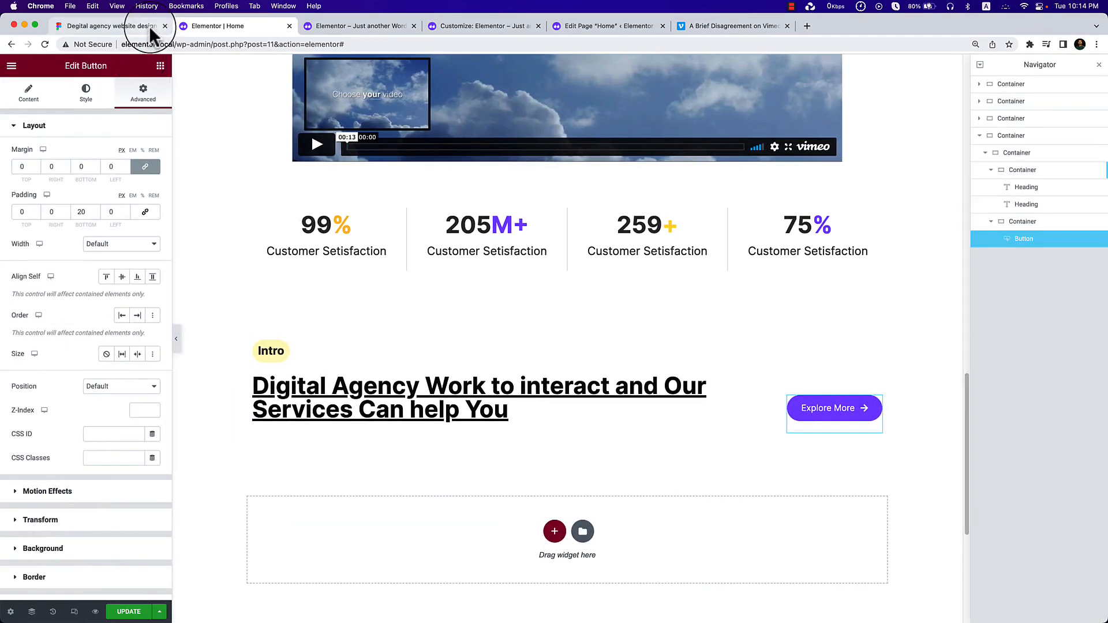
Examine the service cards in the Figma design, select the first card's "SEO Optimization" title, and return to the page editor.
click(149, 26)
scroll(574, 369, down, 3)
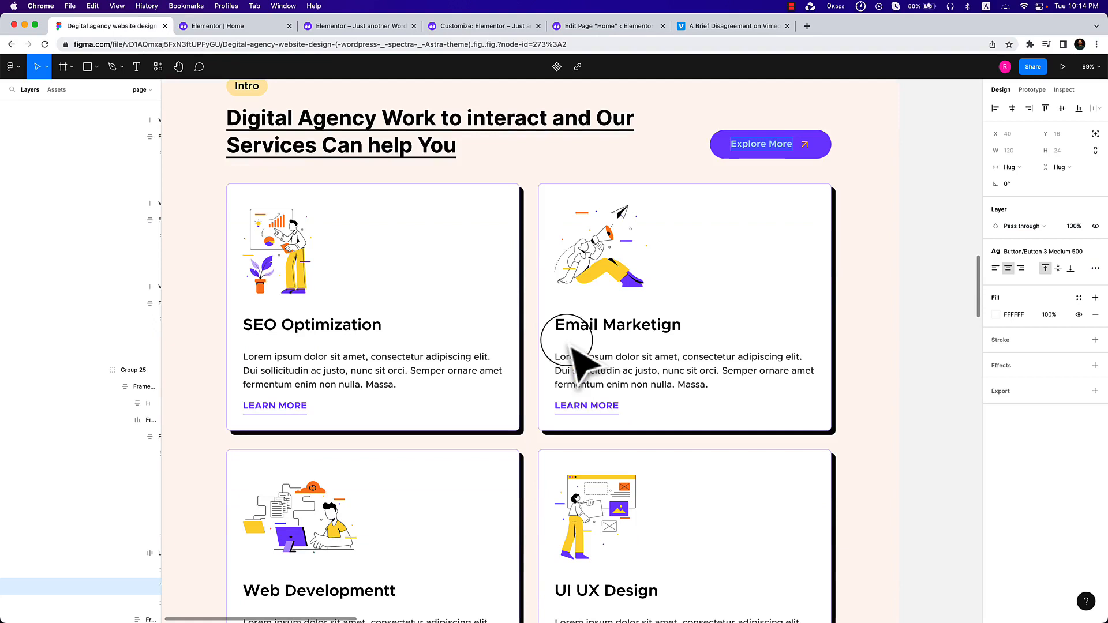
double_click(301, 325)
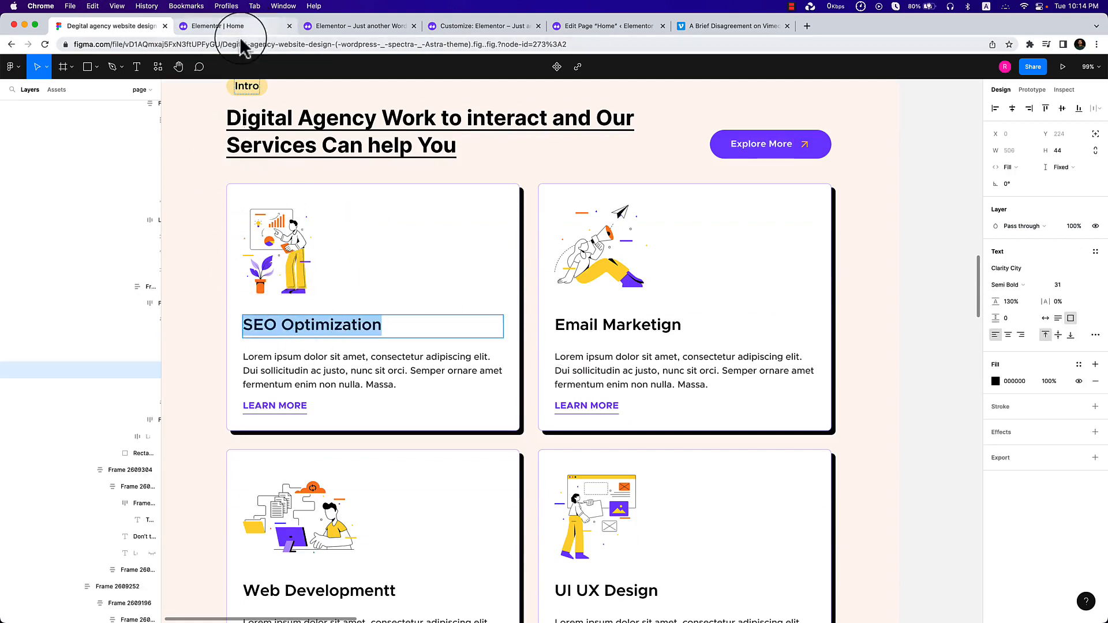
click(217, 26)
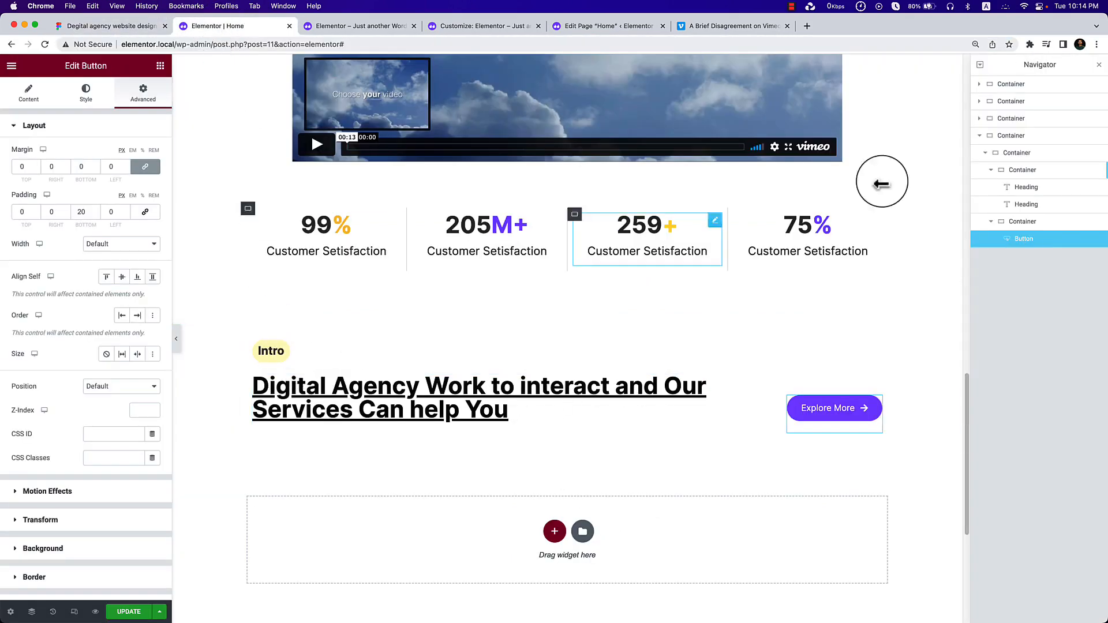
Add a new column-direction container below the Intro section and nest another container inside it.
click(1010, 136)
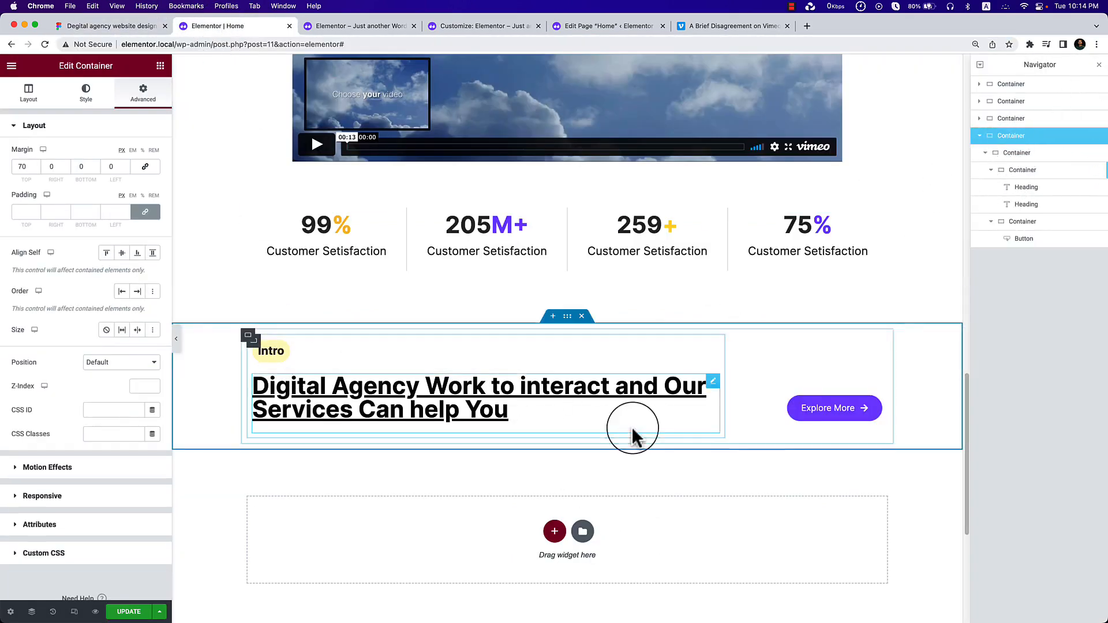
scroll(633, 434, down, 3)
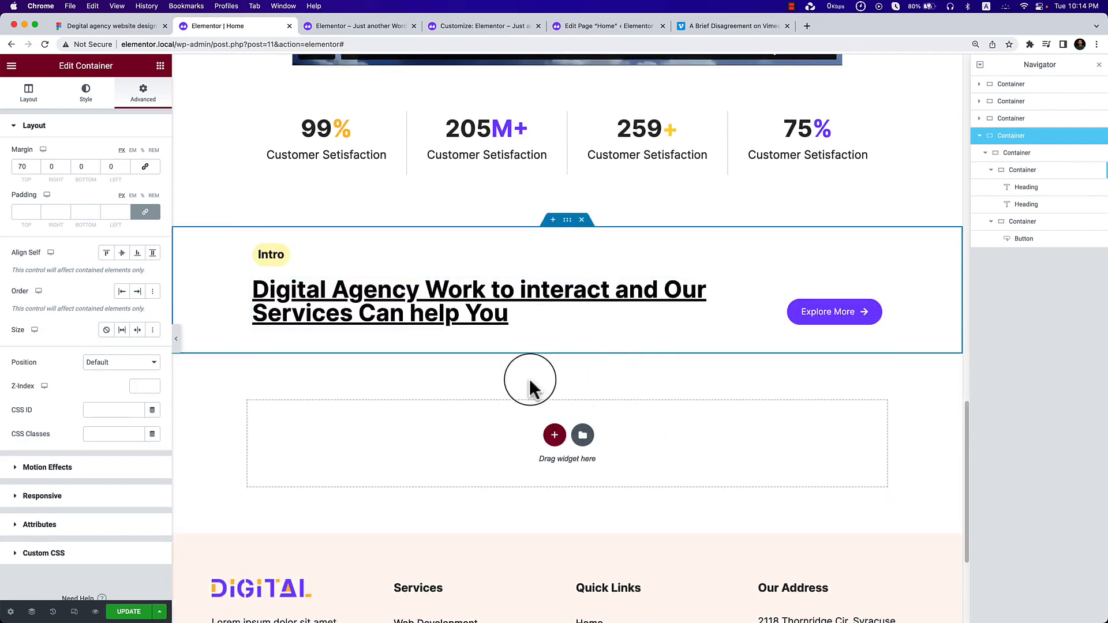
click(554, 434)
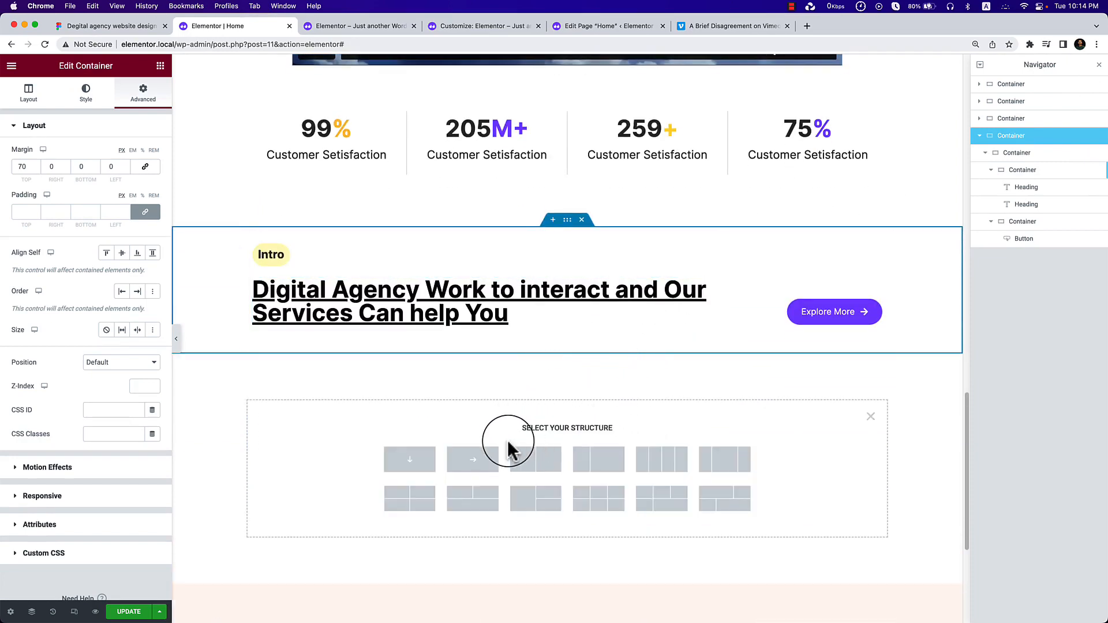
click(409, 462)
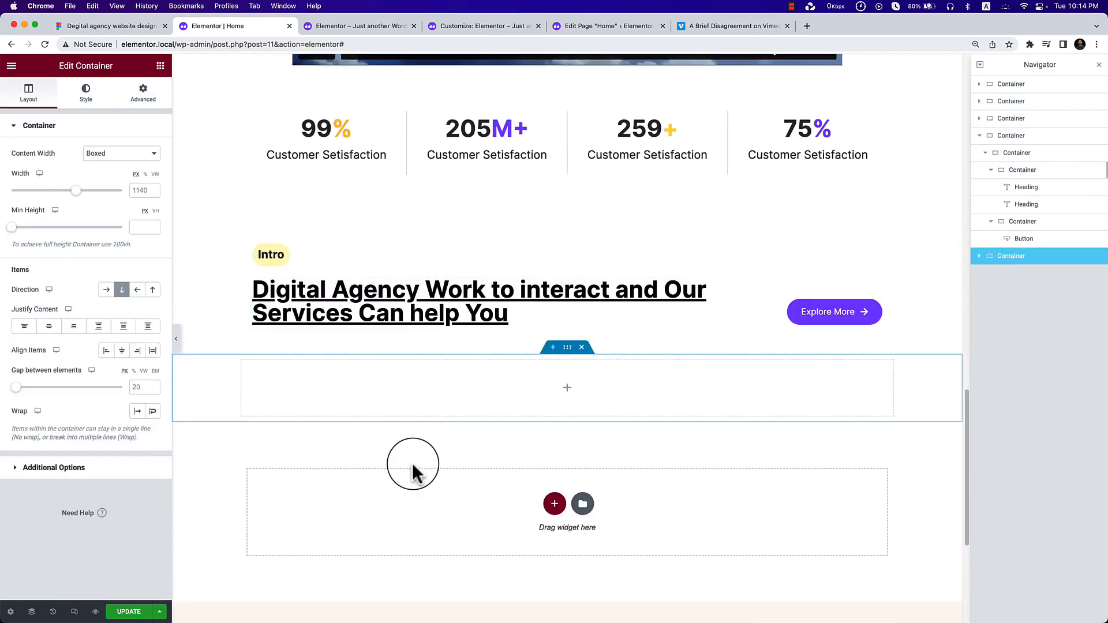
click(573, 391)
drag(34, 208, 539, 388)
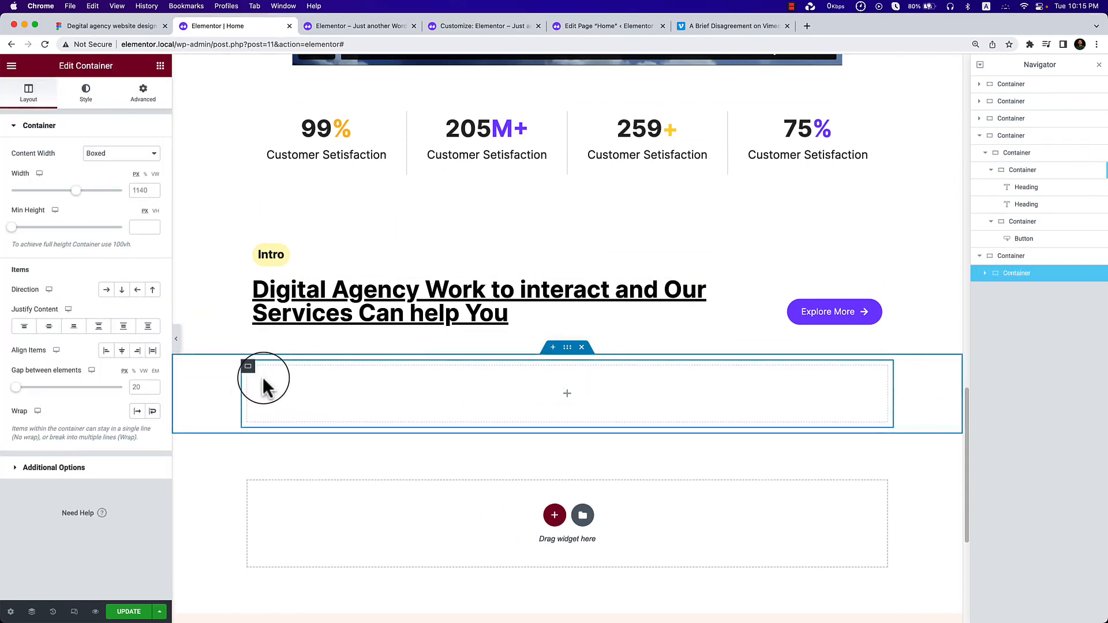
Copy the "SEO Optimization" card title from the Figma design and return to the page editor.
click(130, 27)
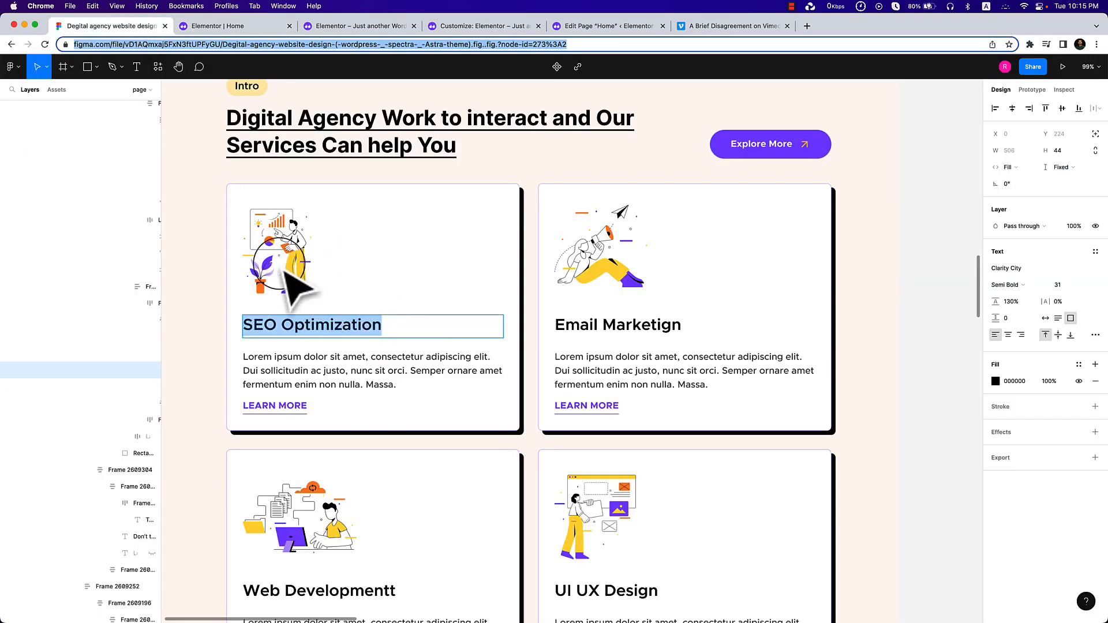
right_click(304, 323)
click(348, 333)
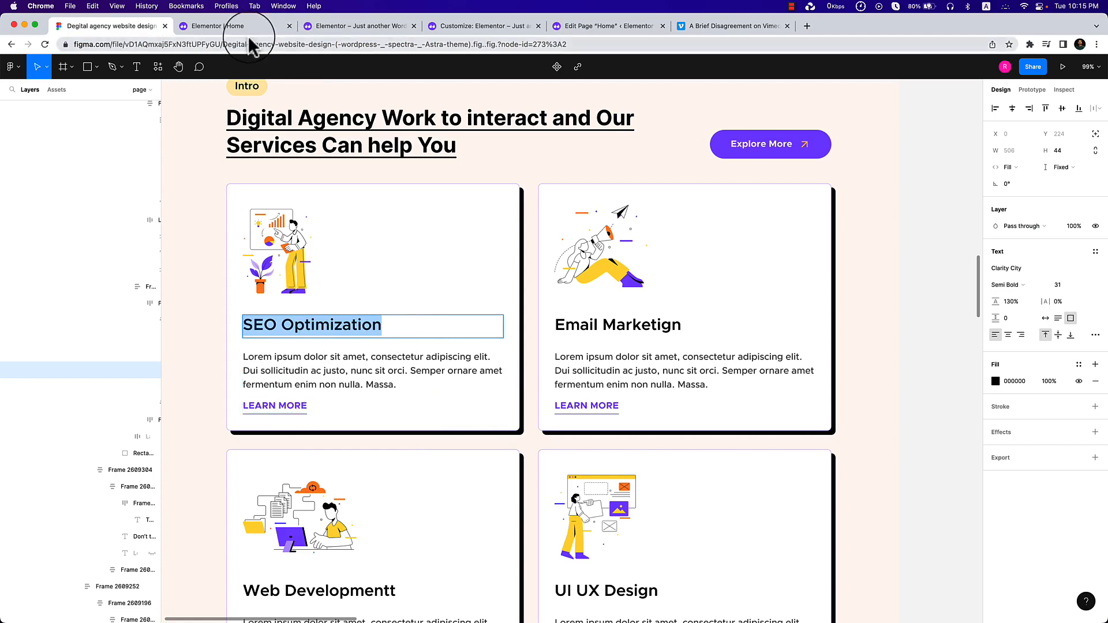
click(230, 26)
Add an image widget to the nested container and insert Group-18-1.png from the media library.
click(559, 401)
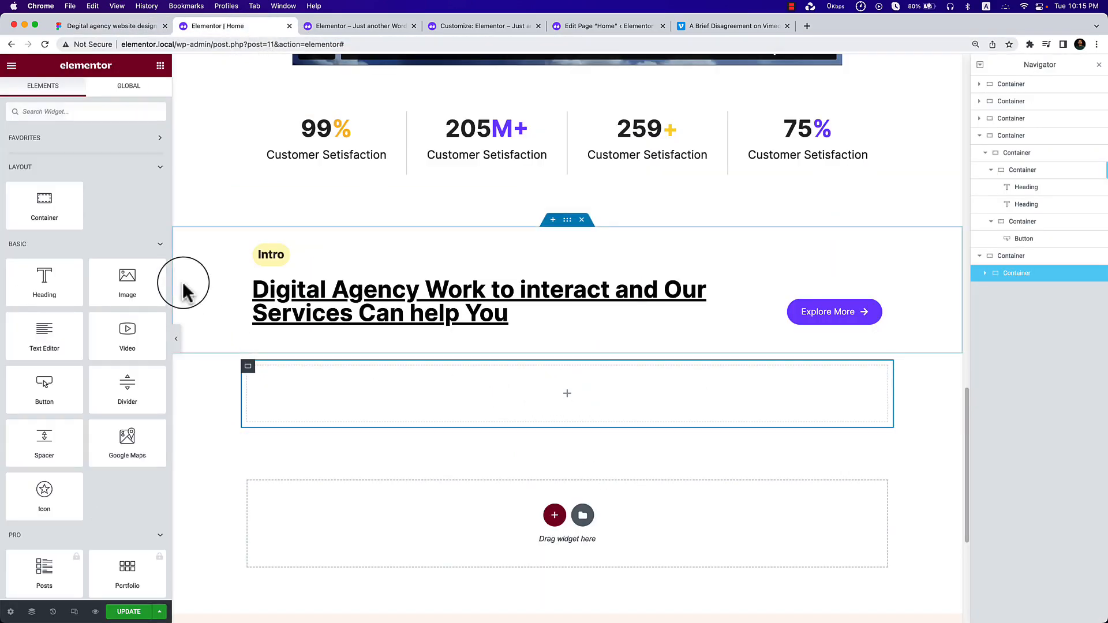
drag(107, 299, 439, 396)
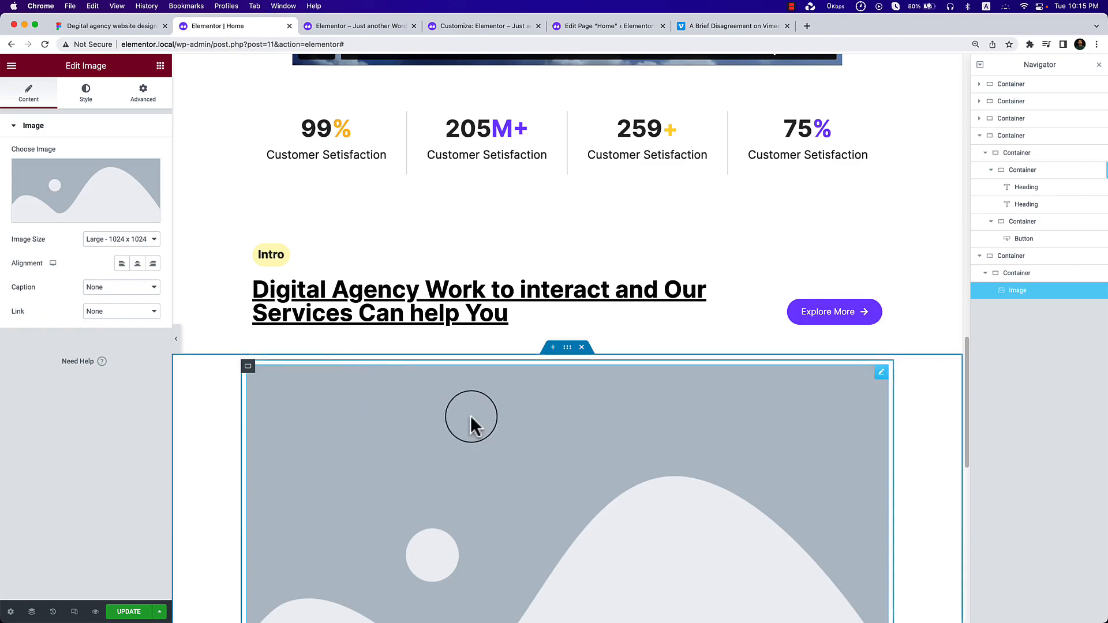
click(92, 188)
click(508, 218)
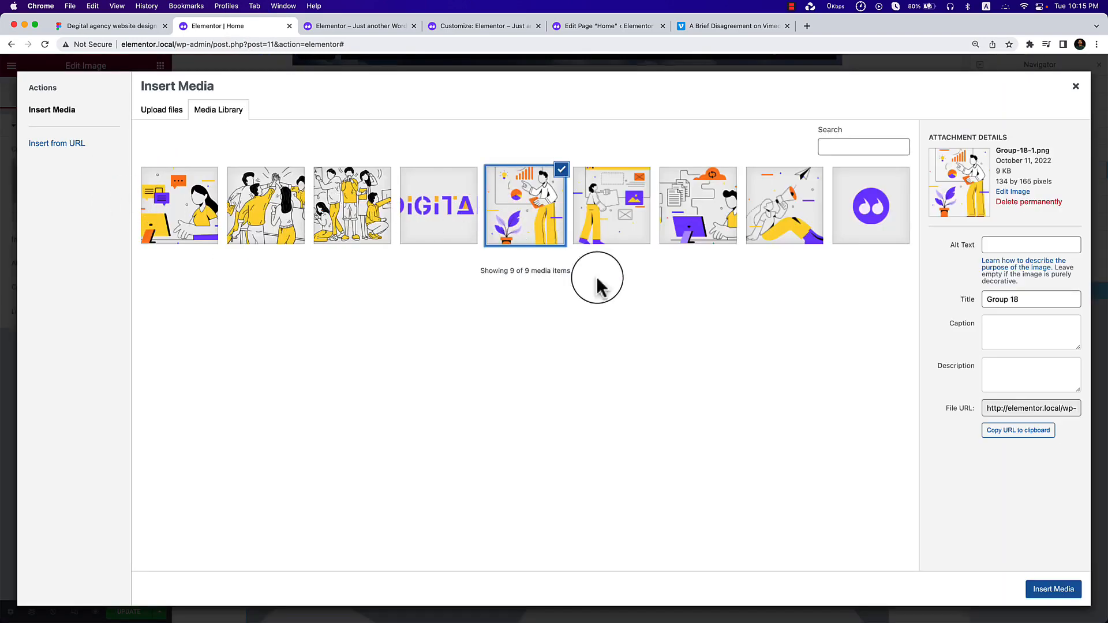
click(1053, 589)
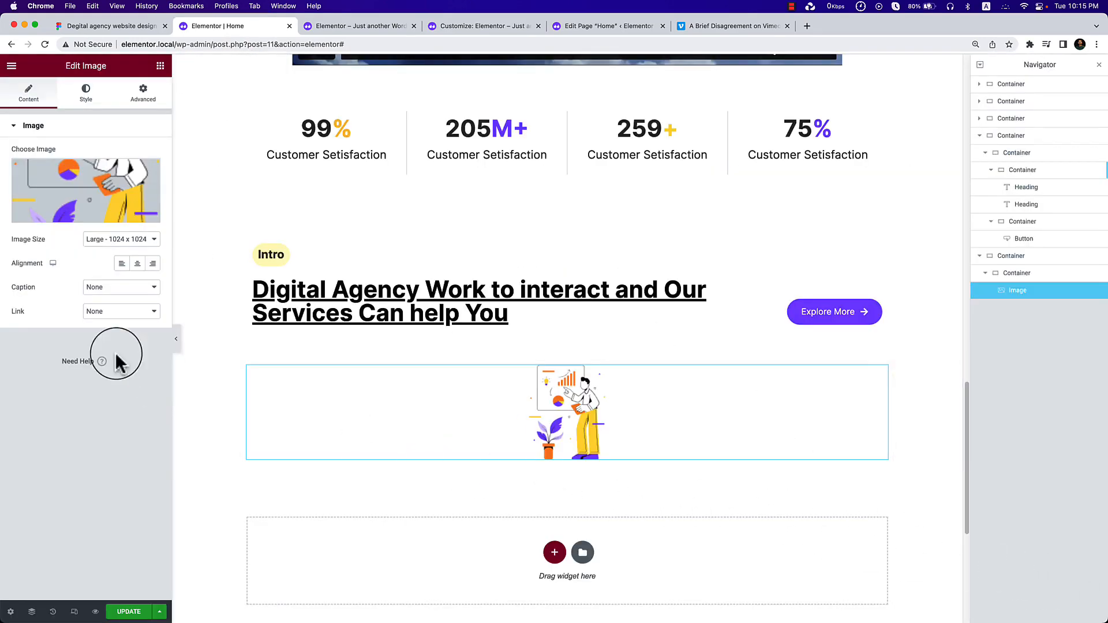
Add a heading below the image with the HTML tag H3 and the title "SEO Optimization".
click(160, 65)
drag(80, 299, 590, 455)
click(121, 290)
click(125, 301)
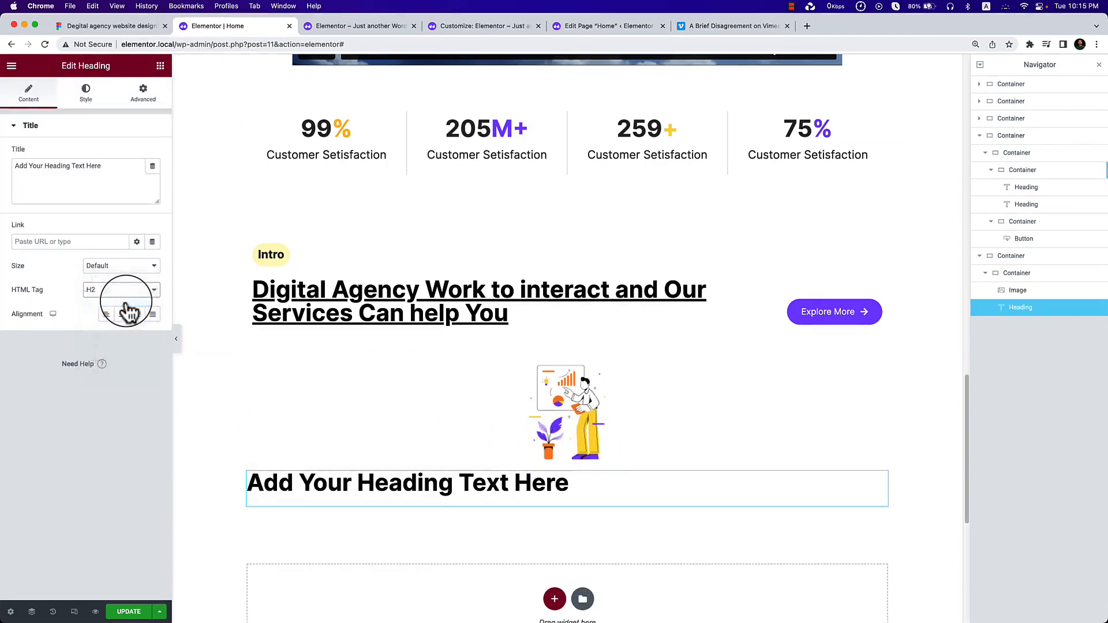
key(super+v)
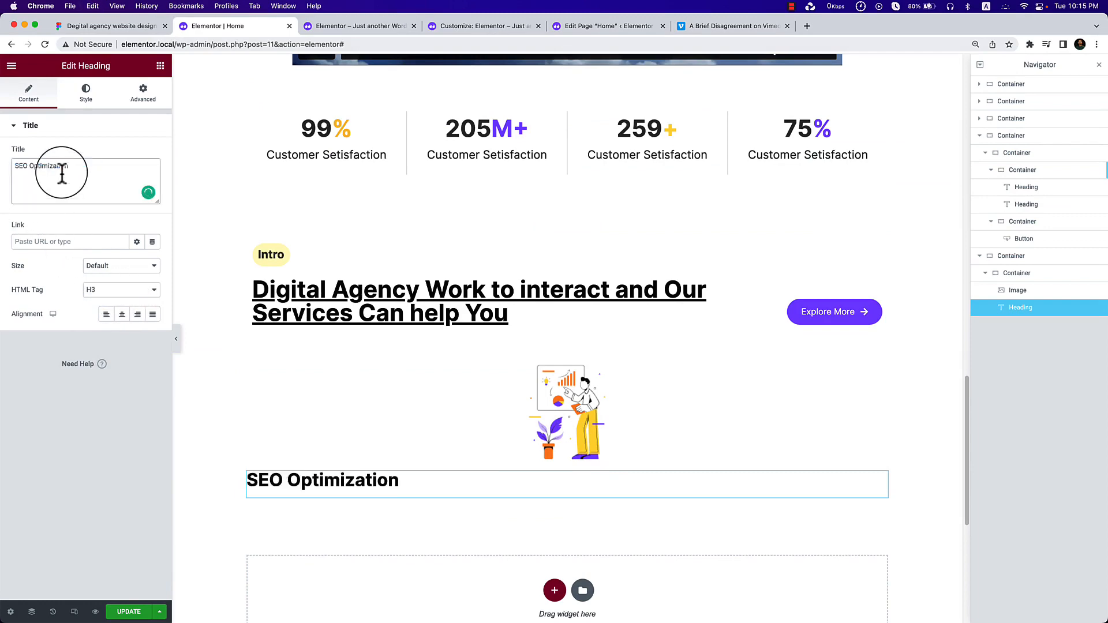
Add a text editor below the heading and replace its text with the SEO Optimization card's description copied from the Figma design.
click(112, 32)
triple_click(327, 368)
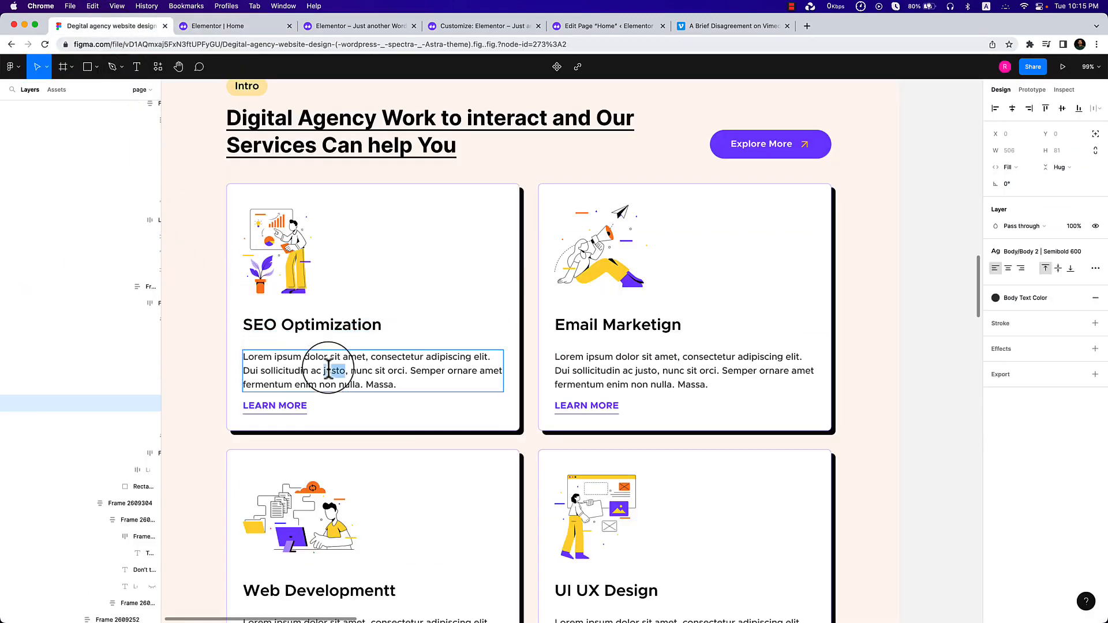
click(237, 26)
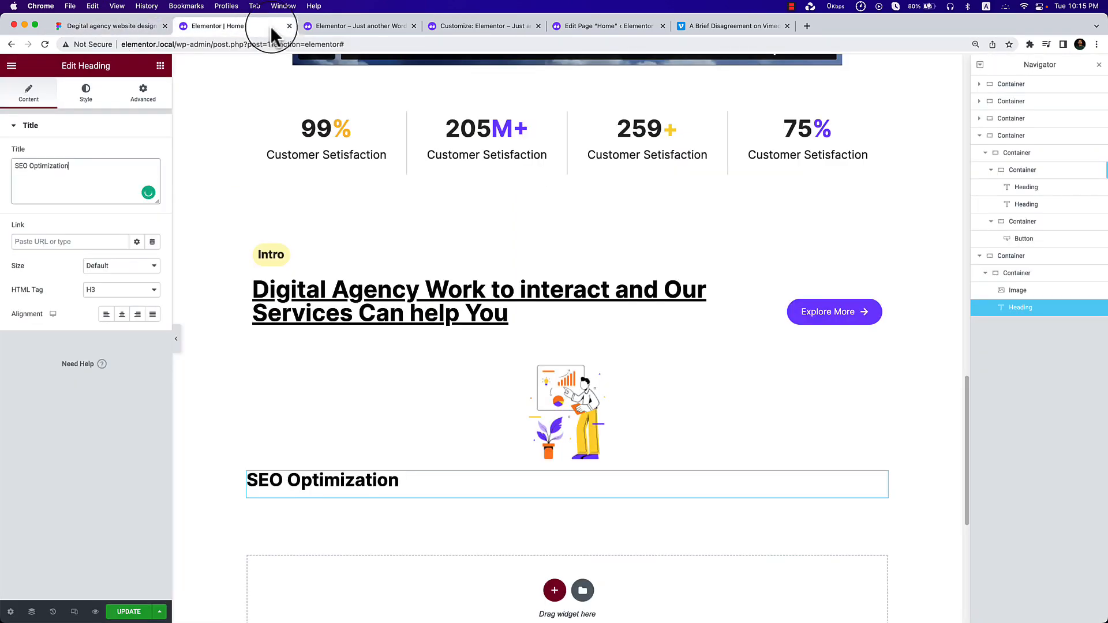
click(160, 66)
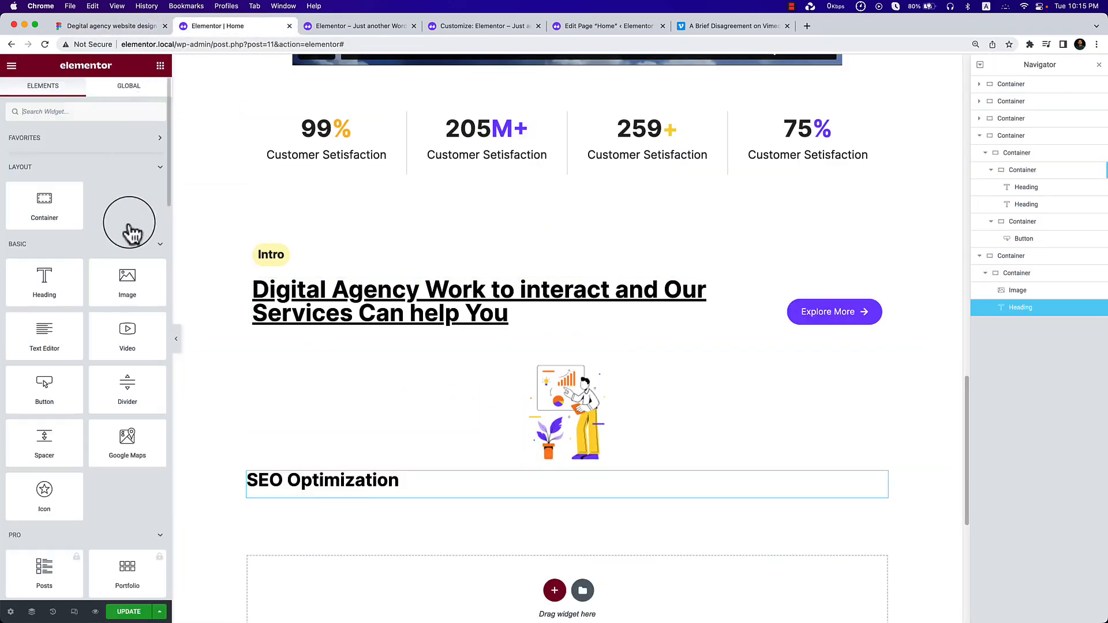
drag(65, 319, 435, 484)
click(134, 161)
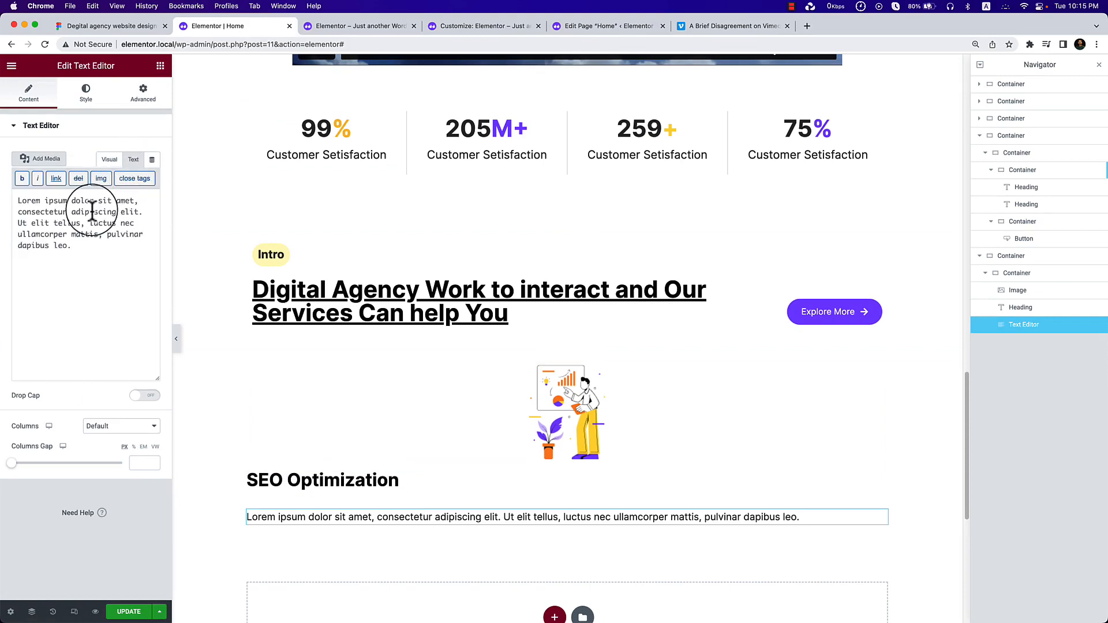
key(super+a)
key(super+v)
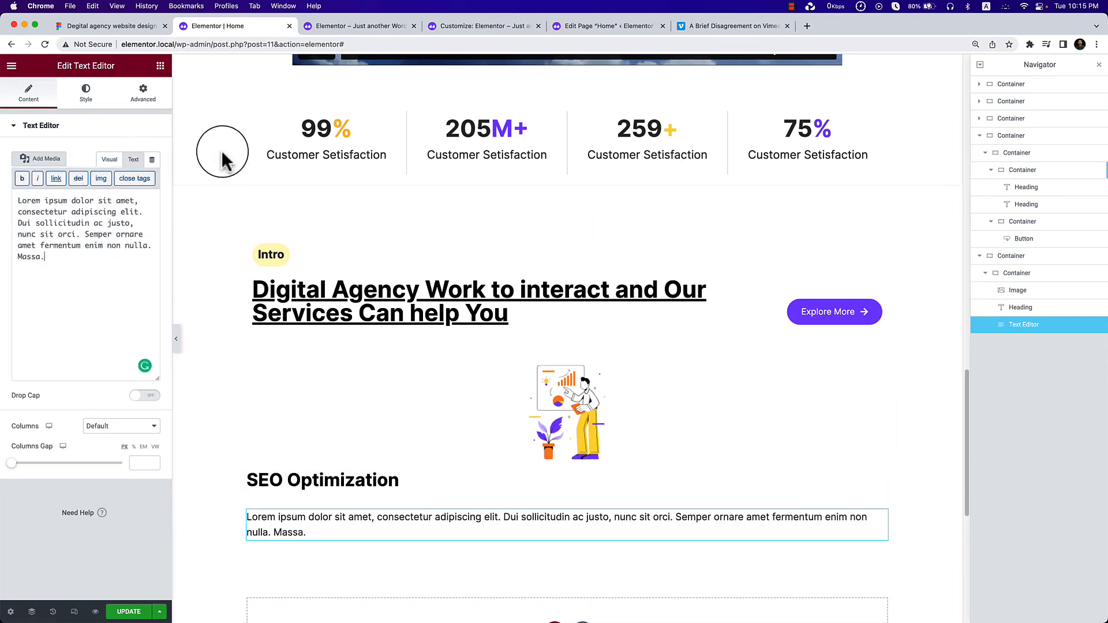
Copy the LEARN MORE text from the Figma design's SEO Optimization card and use it for a new button below the description.
click(104, 26)
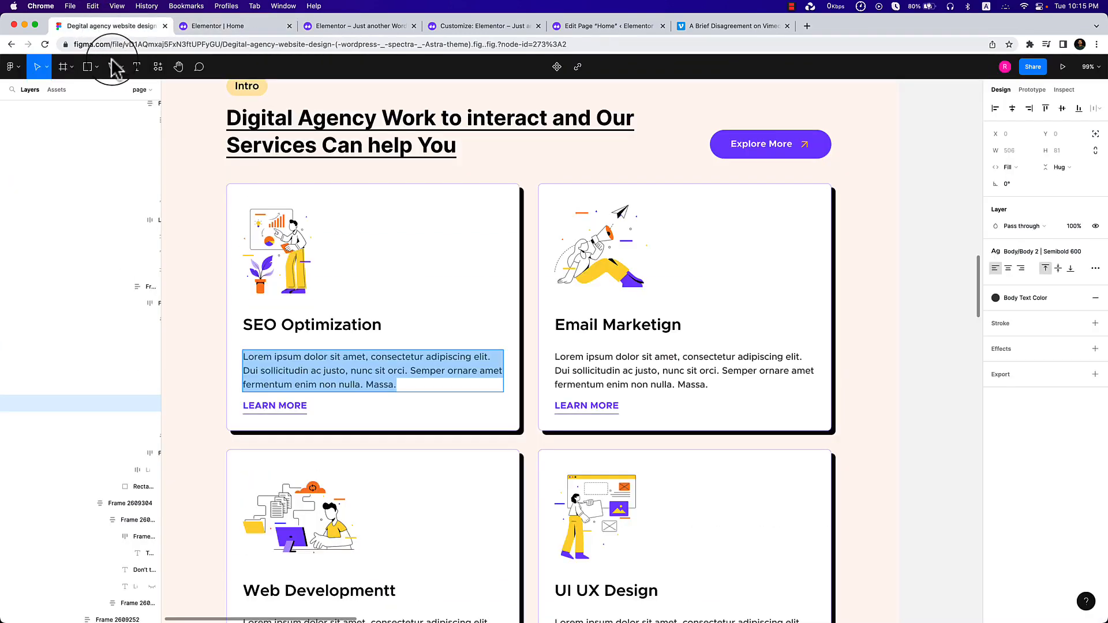
click(290, 410)
double_click(292, 408)
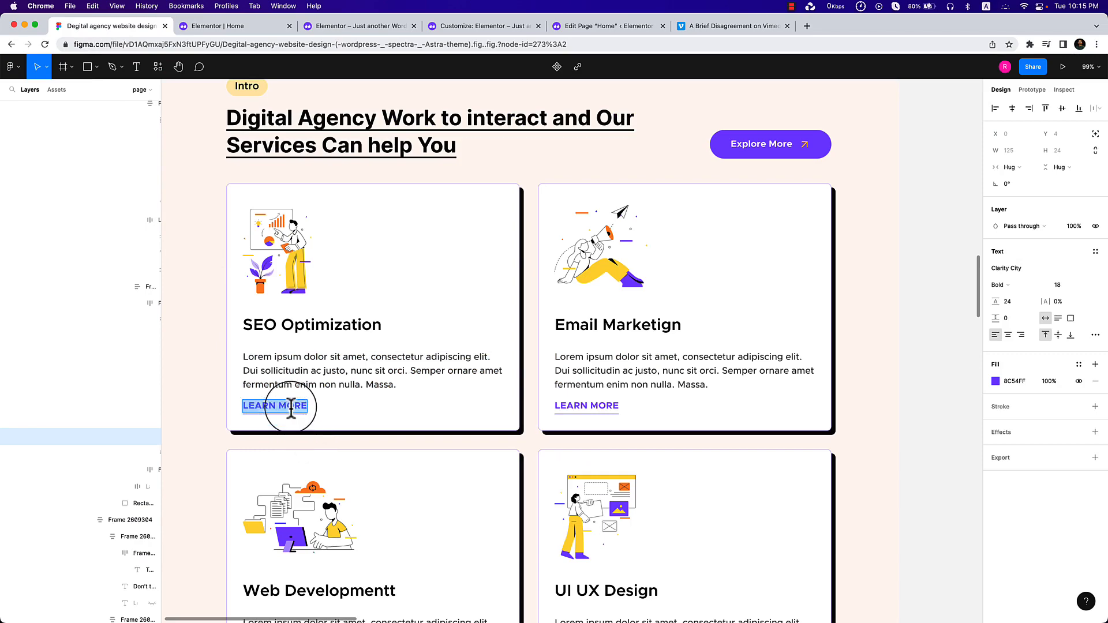
click(257, 26)
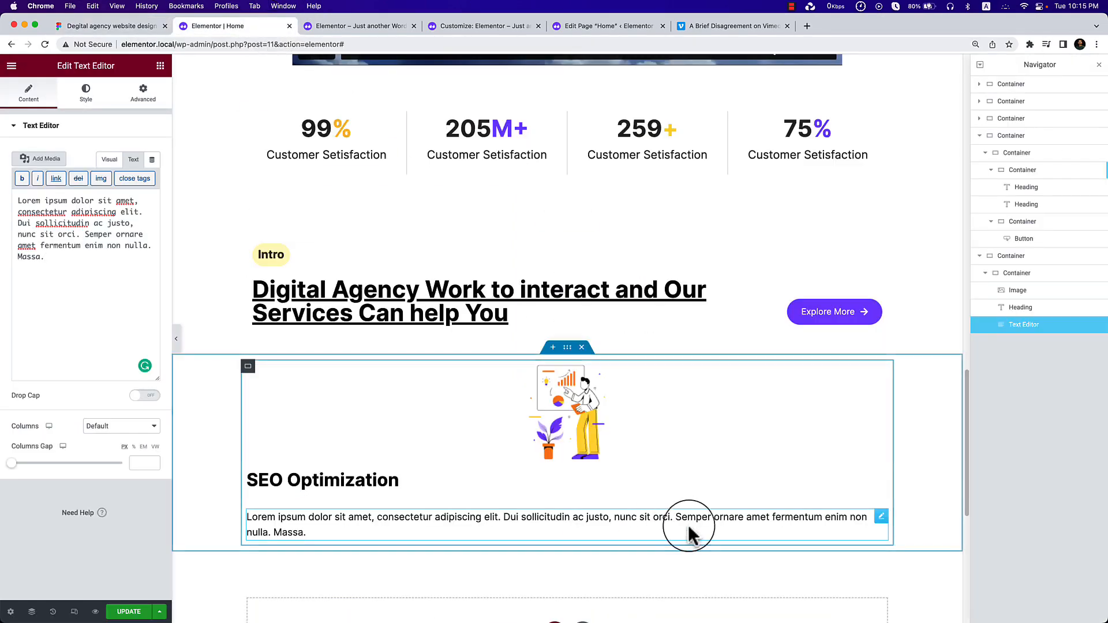
scroll(688, 525, down, 1)
click(160, 65)
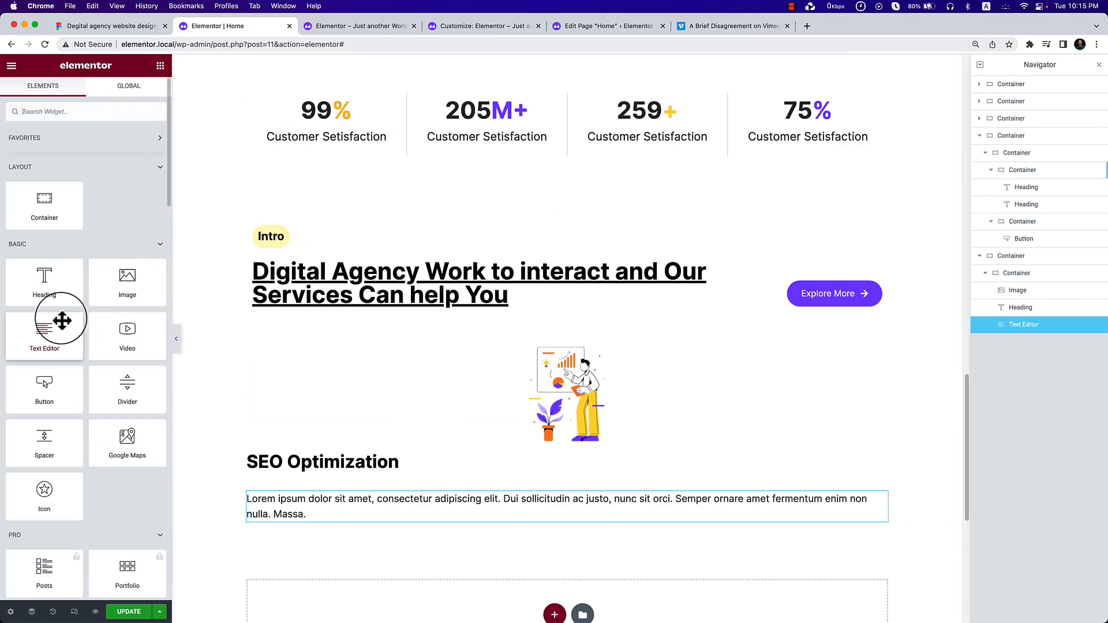
drag(49, 386, 338, 513)
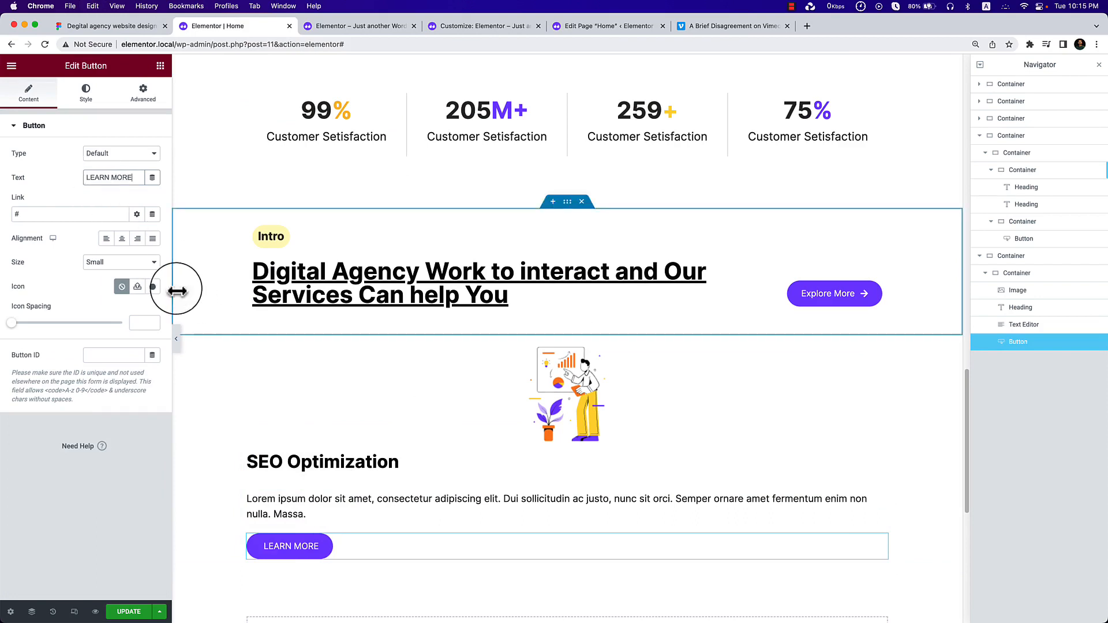
Make the LEARN MORE button's background fully transparent (#02010100) and set its text color to the global color Theme Accent.
click(88, 99)
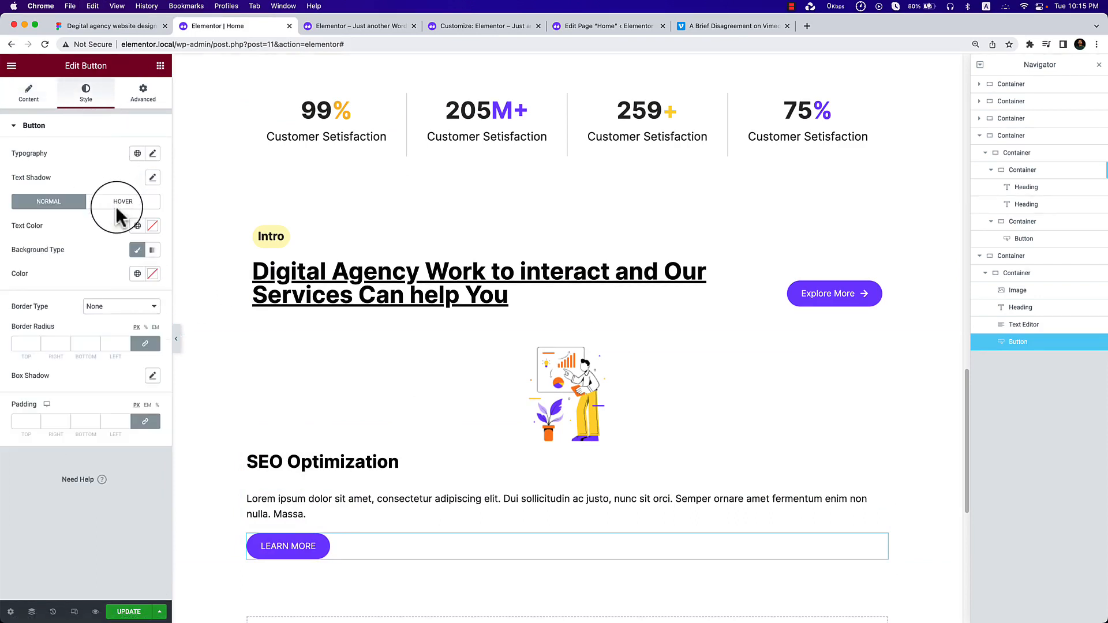
click(137, 250)
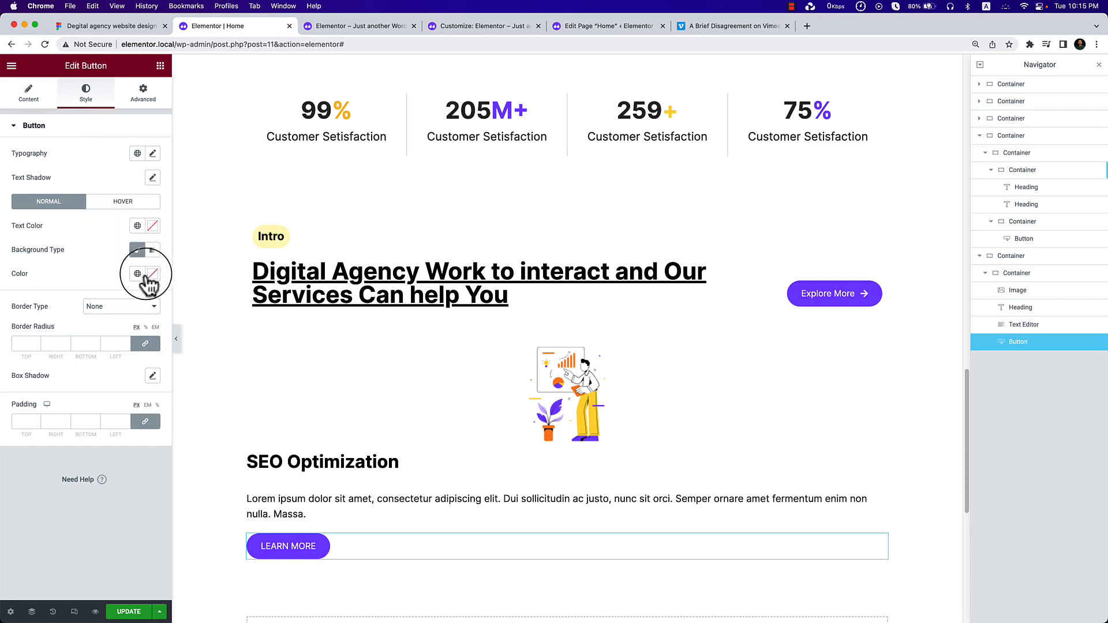
click(152, 273)
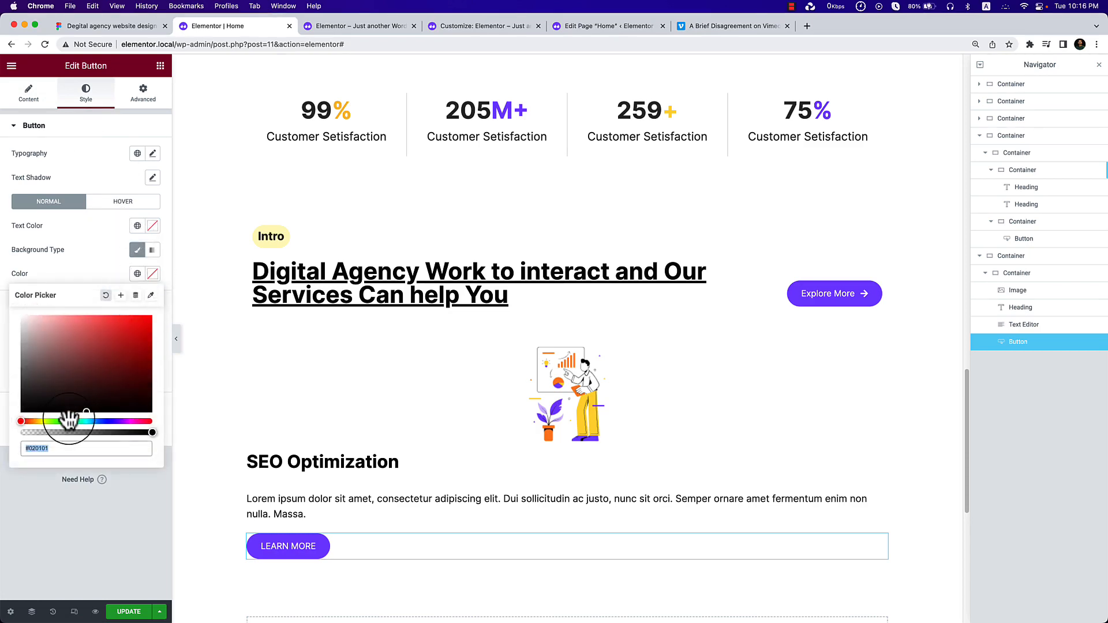
drag(72, 432, 6, 434)
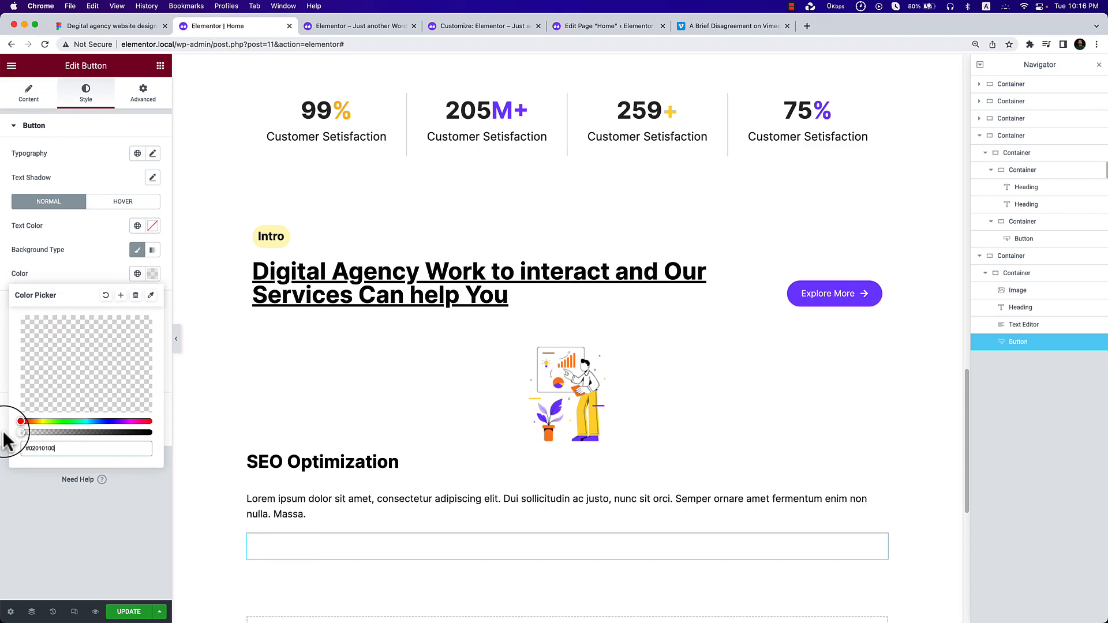
click(136, 227)
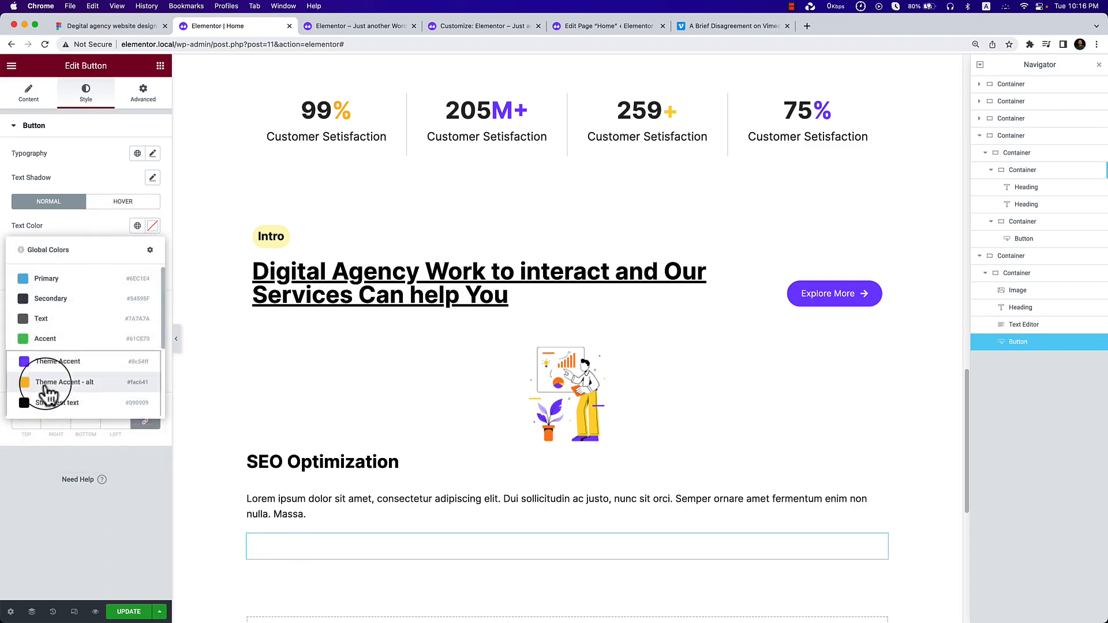
click(55, 363)
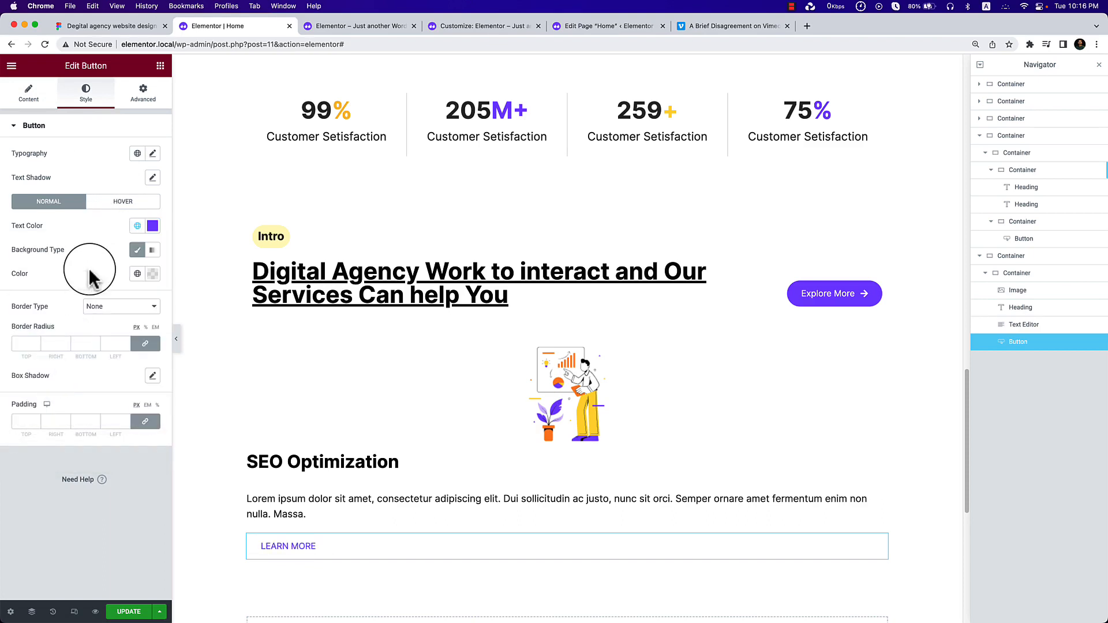
Set the button's padding and border radius to 0 and give it a solid border 2 px wide on the bottom only.
click(15, 421)
text(0)
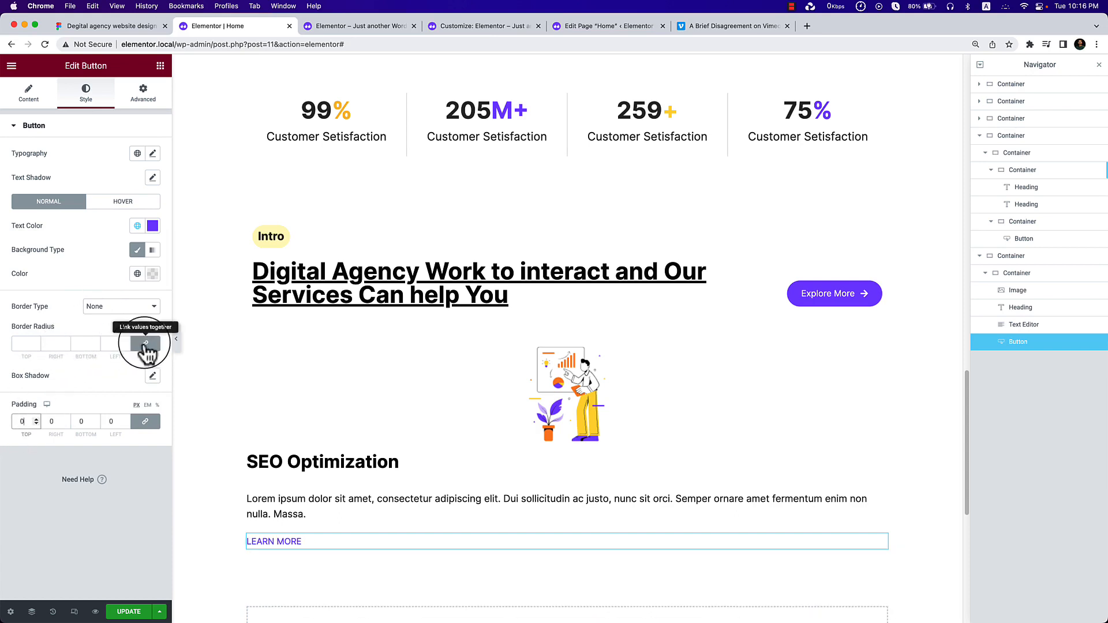
click(147, 311)
click(143, 322)
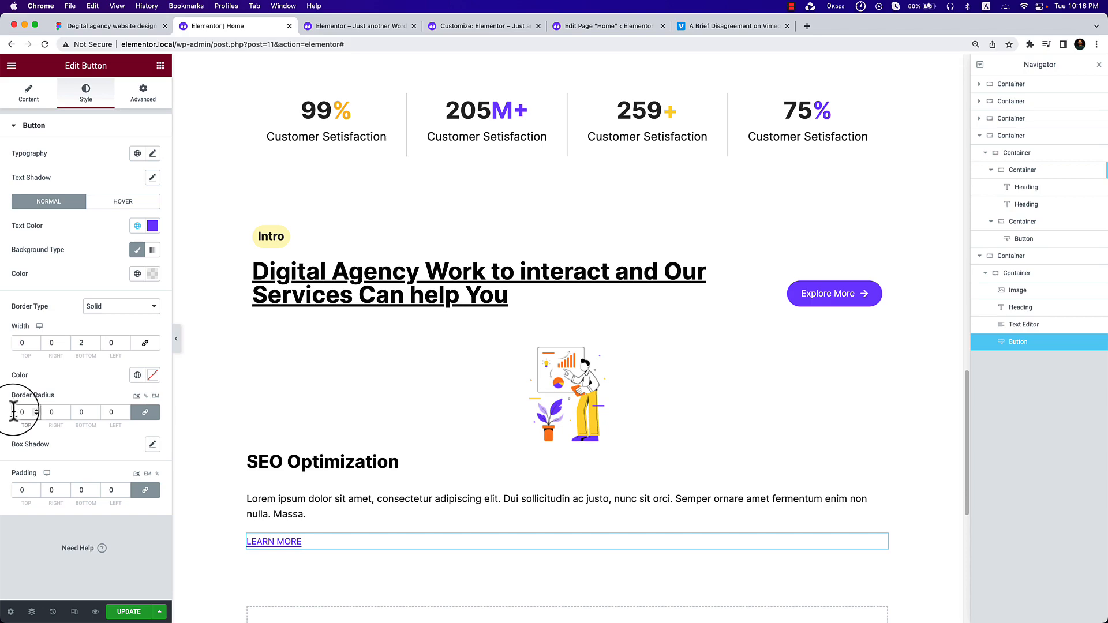
Compare the link with the Figma design, then unlink the button's padding and set the bottom to 5 px, with 0 elsewhere.
click(125, 22)
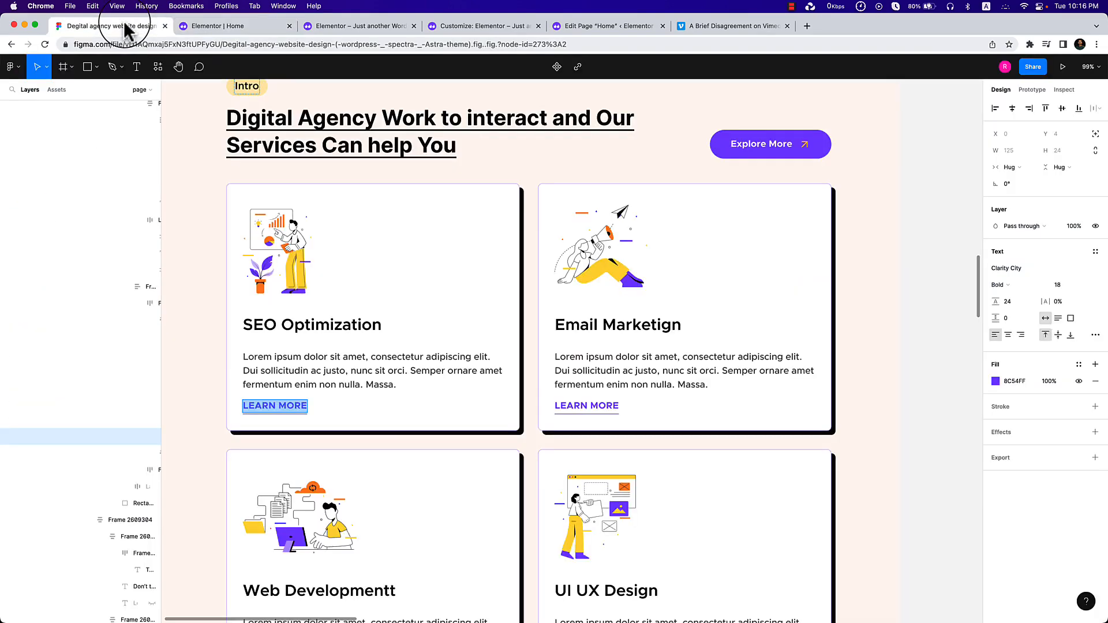
click(217, 26)
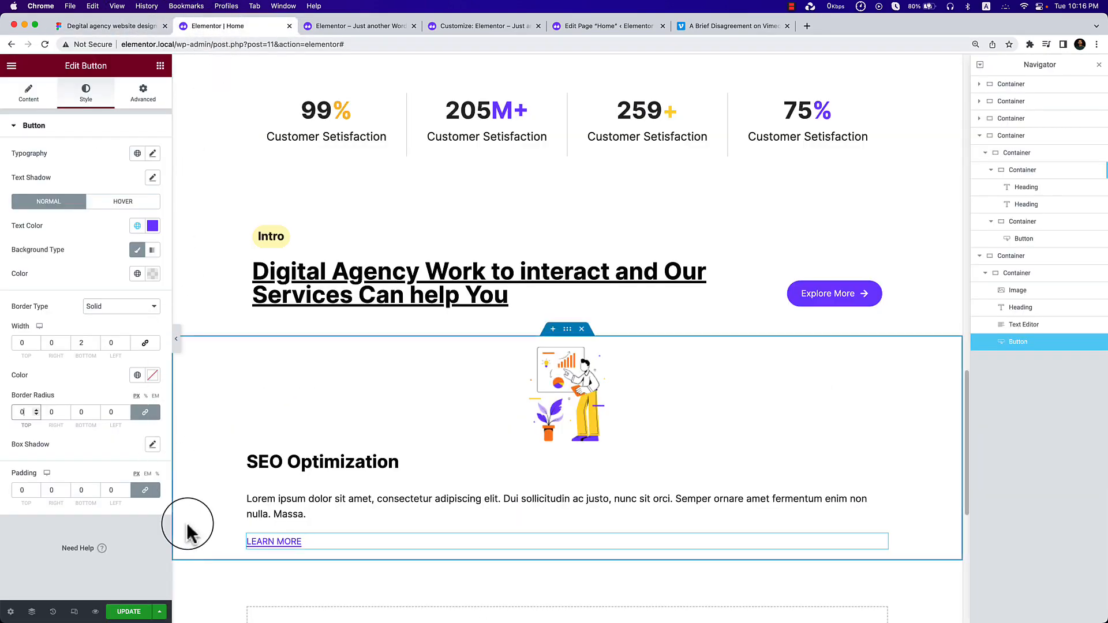
click(81, 490)
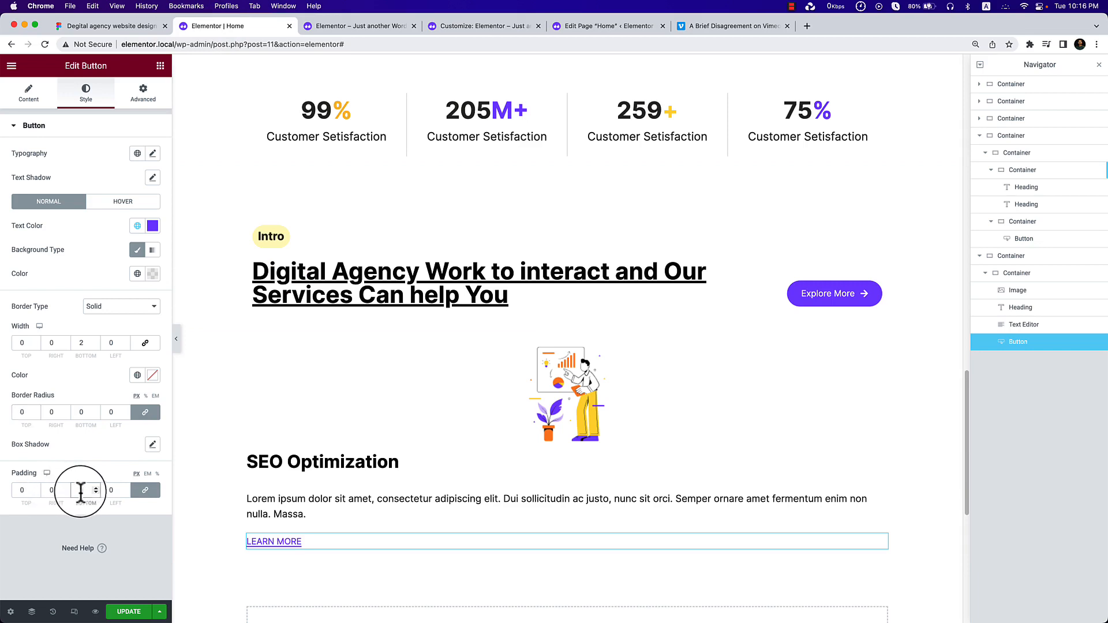
text(10)
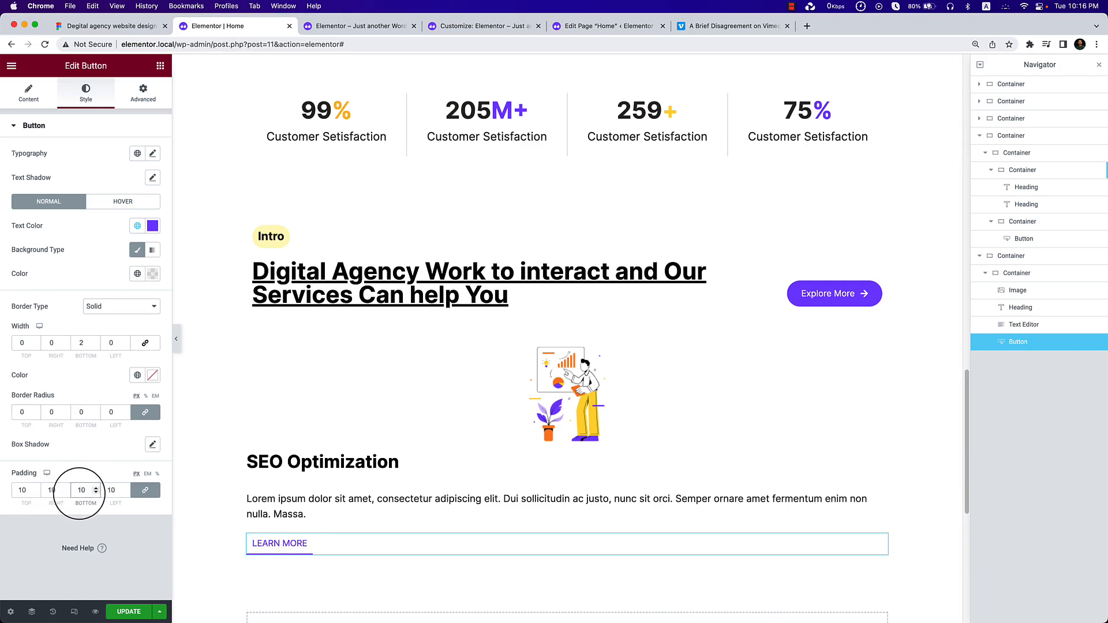
click(145, 490)
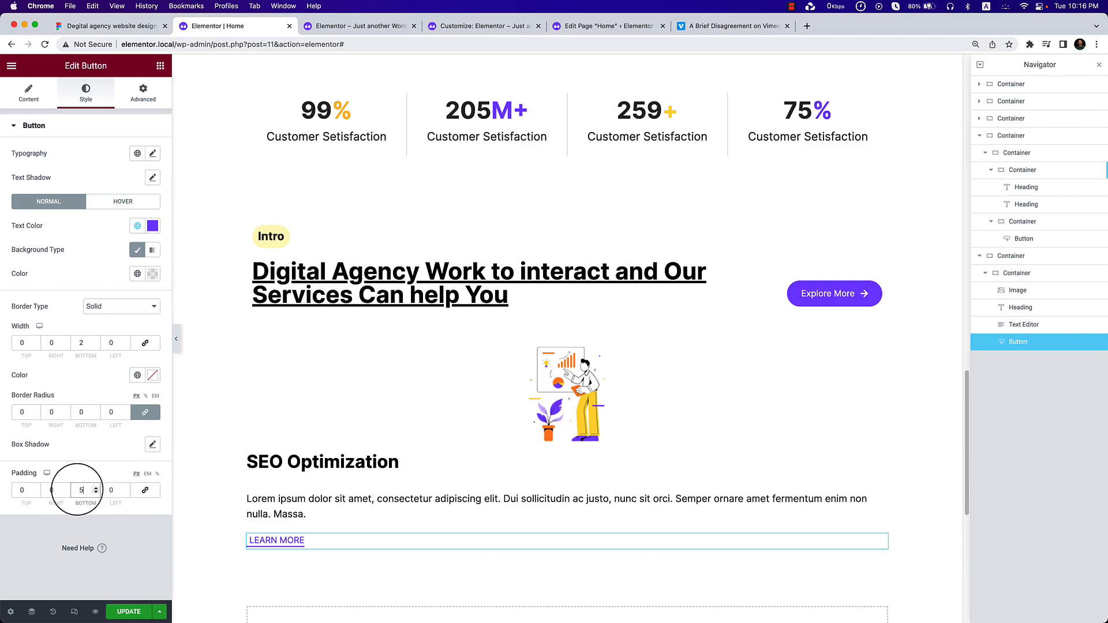
click(176, 339)
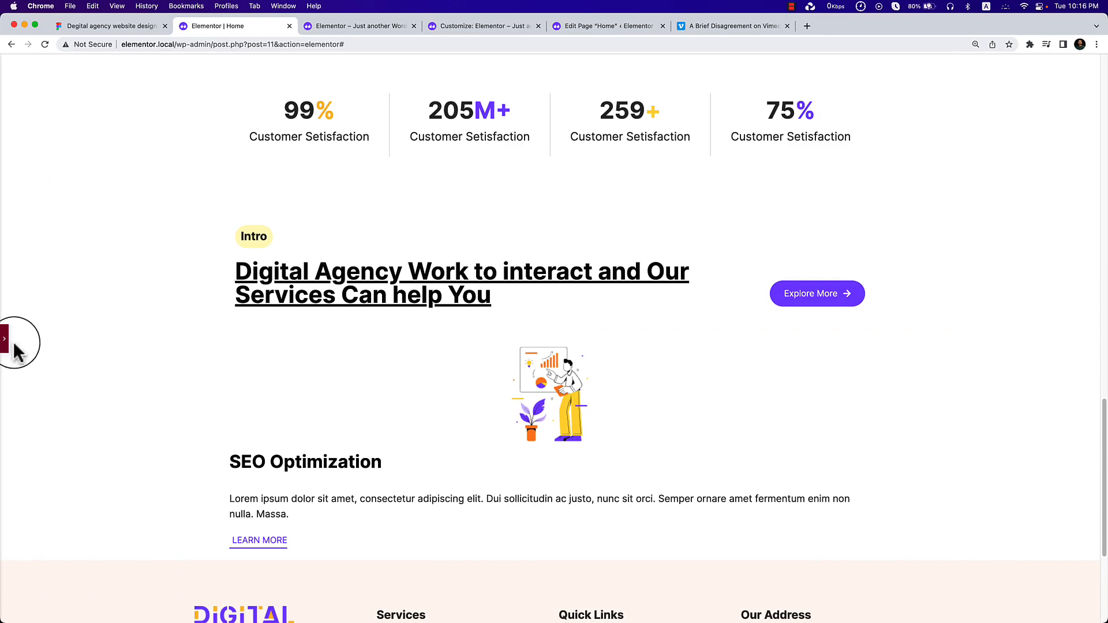
click(14, 345)
Search the icon library for "ang" and insert the single right-pointing angle icon into the LEARN MORE button.
click(27, 91)
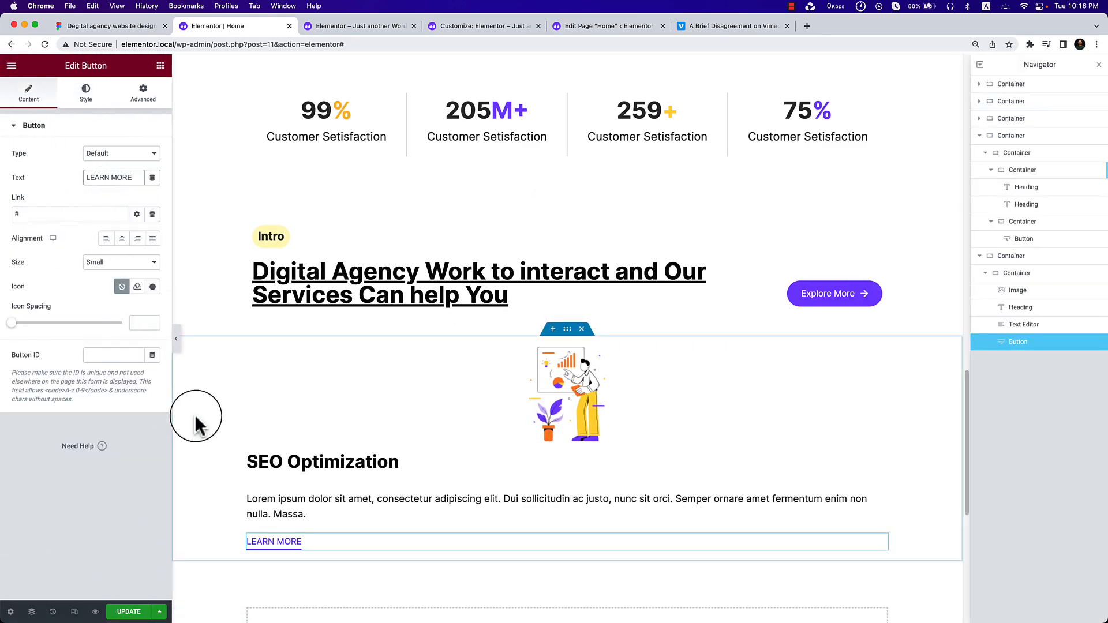
click(141, 293)
click(537, 388)
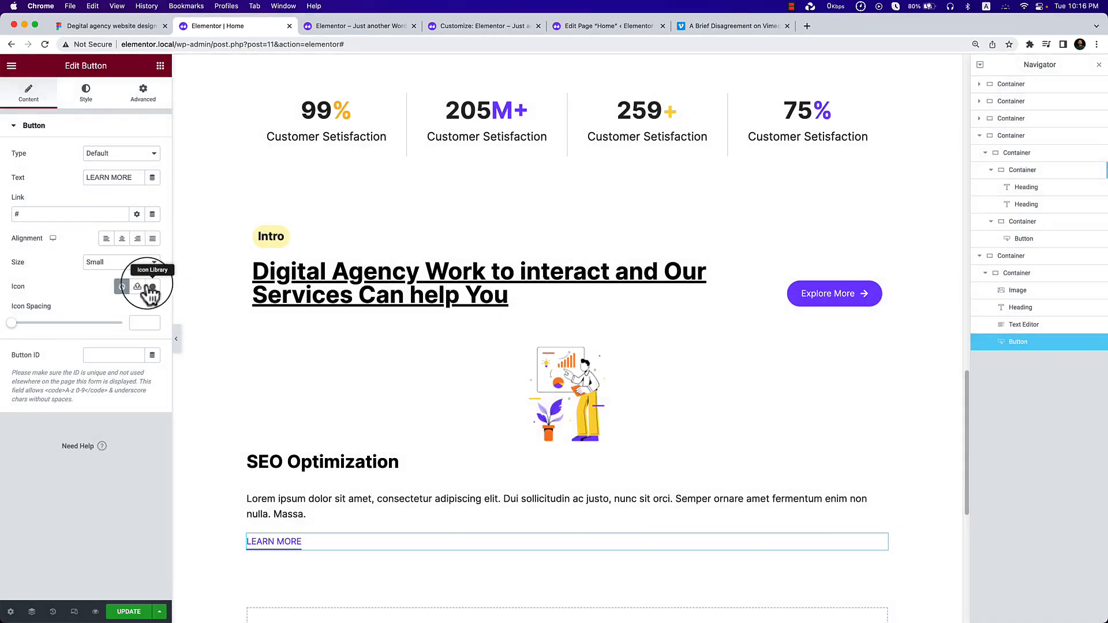
click(152, 287)
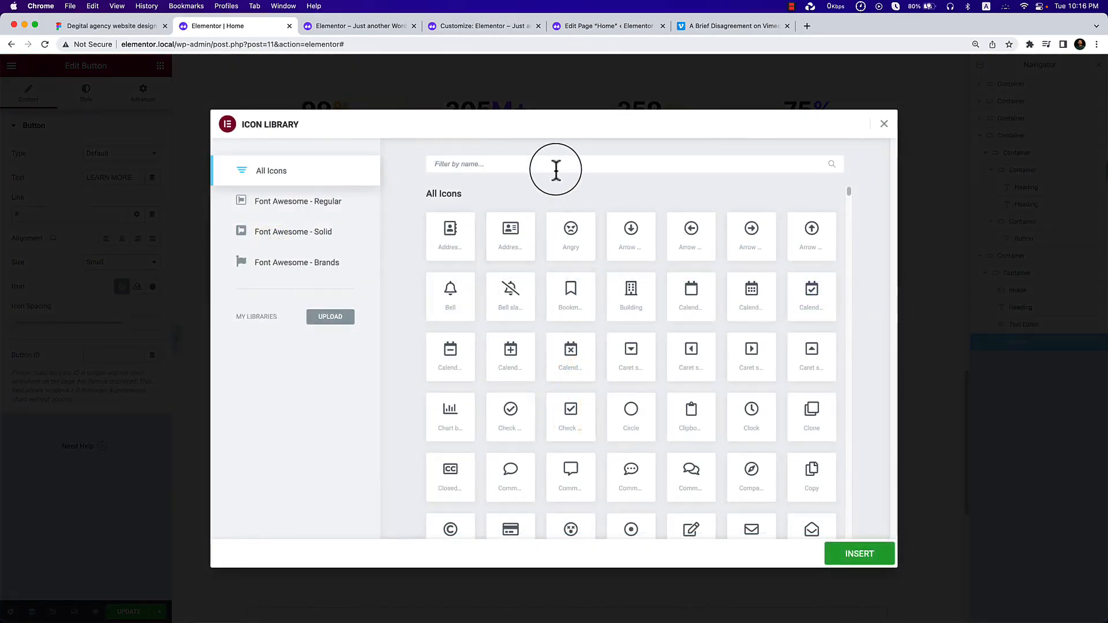
click(556, 169)
text(arrow)
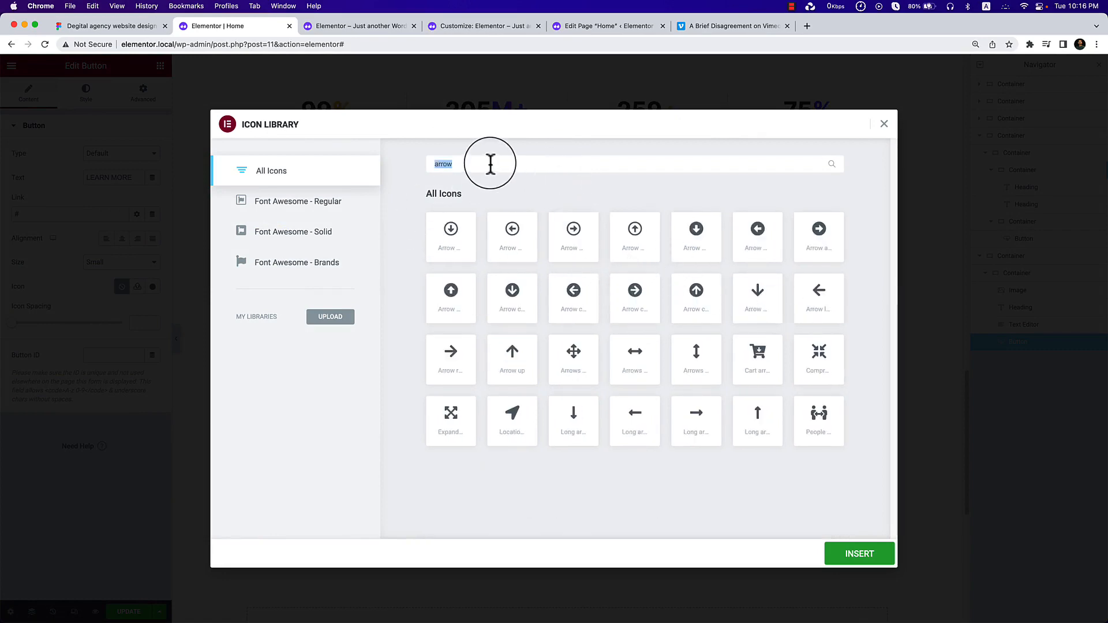
text(ang)
click(511, 295)
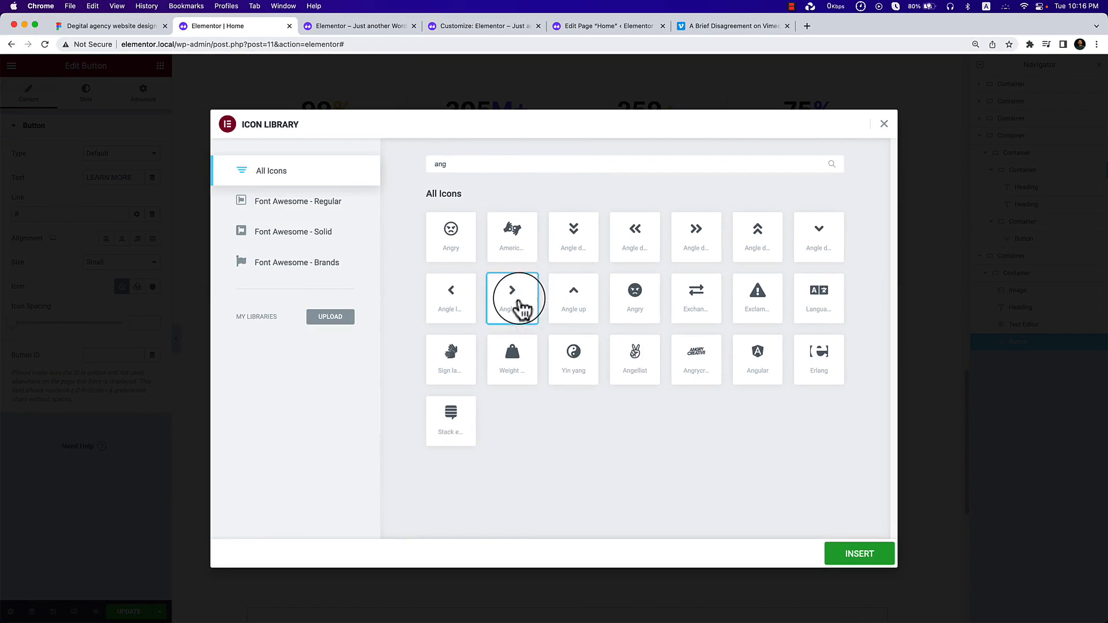
click(859, 555)
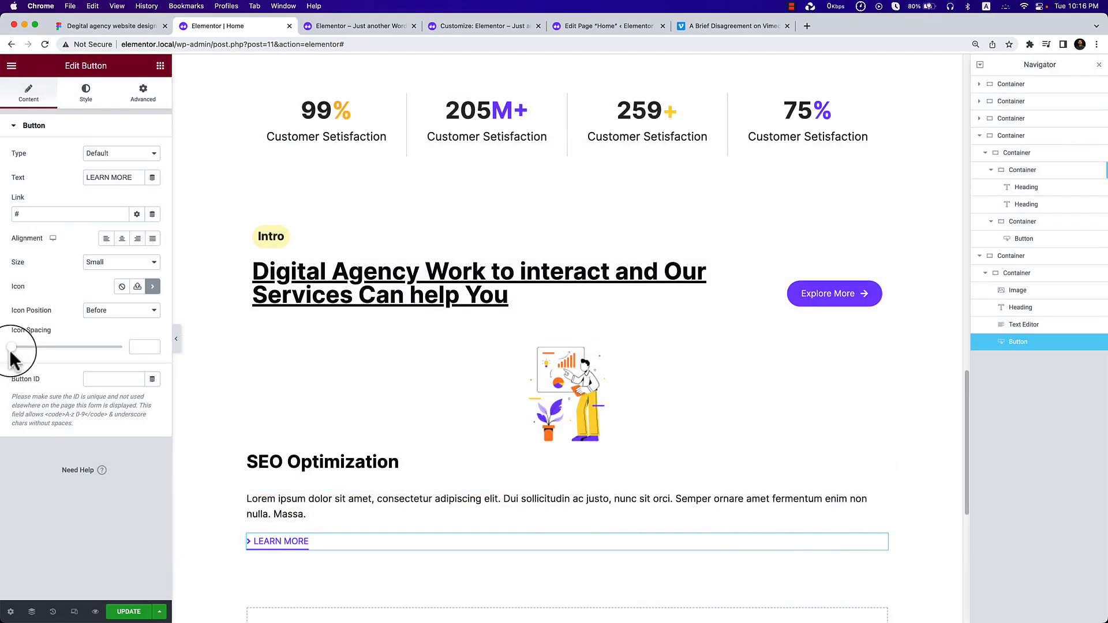
Set the button's icon position to After with an icon spacing of 10, and preview the card.
click(94, 264)
click(61, 280)
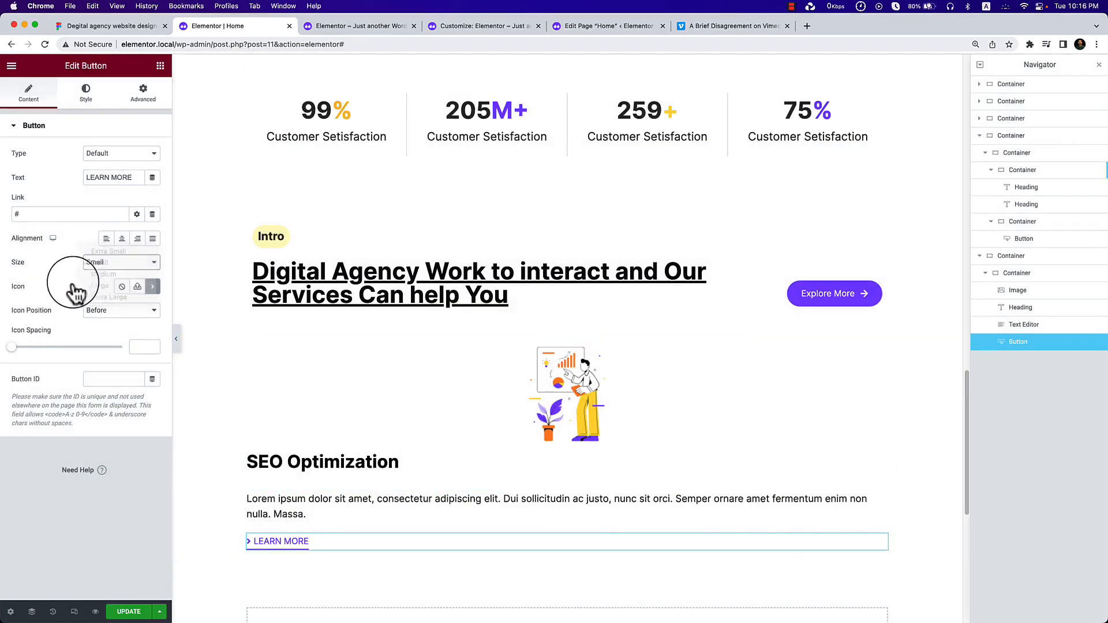
click(119, 310)
click(112, 323)
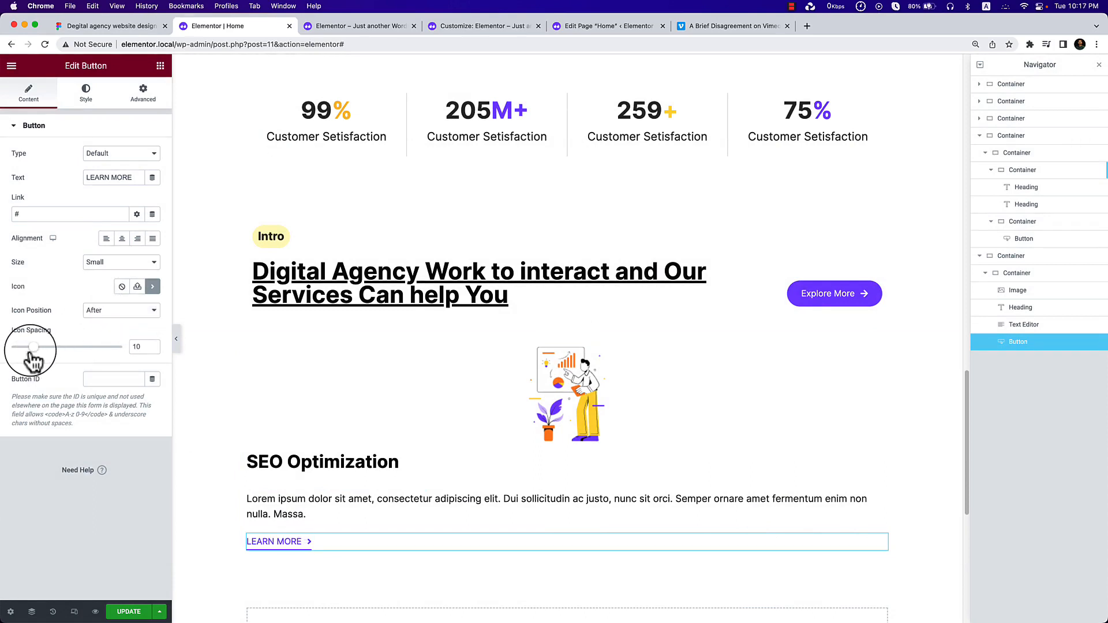
click(176, 339)
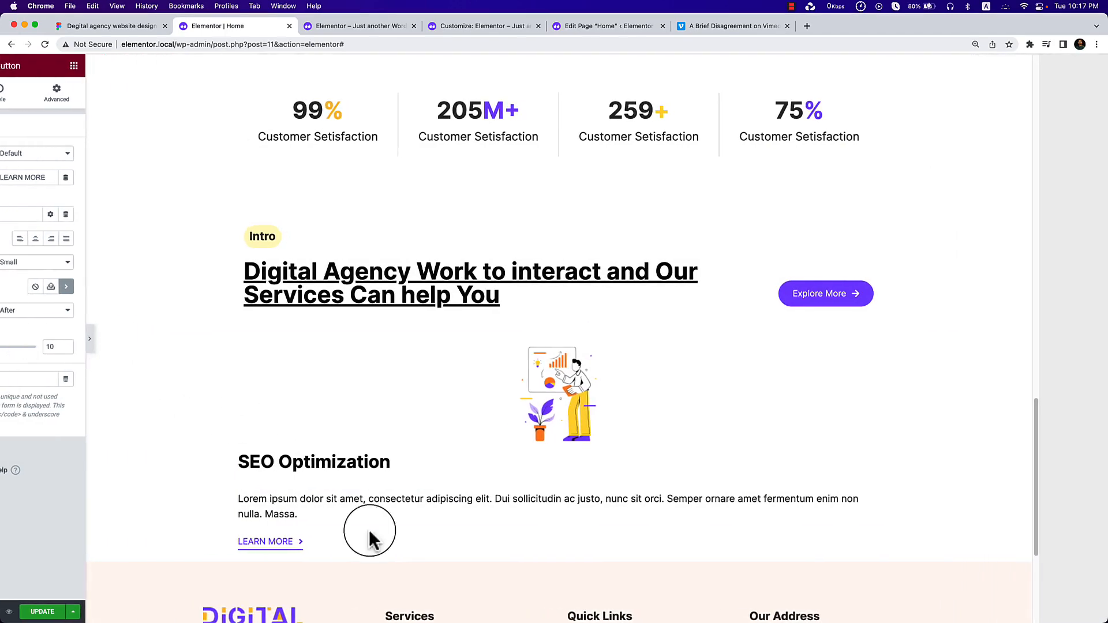
click(6, 344)
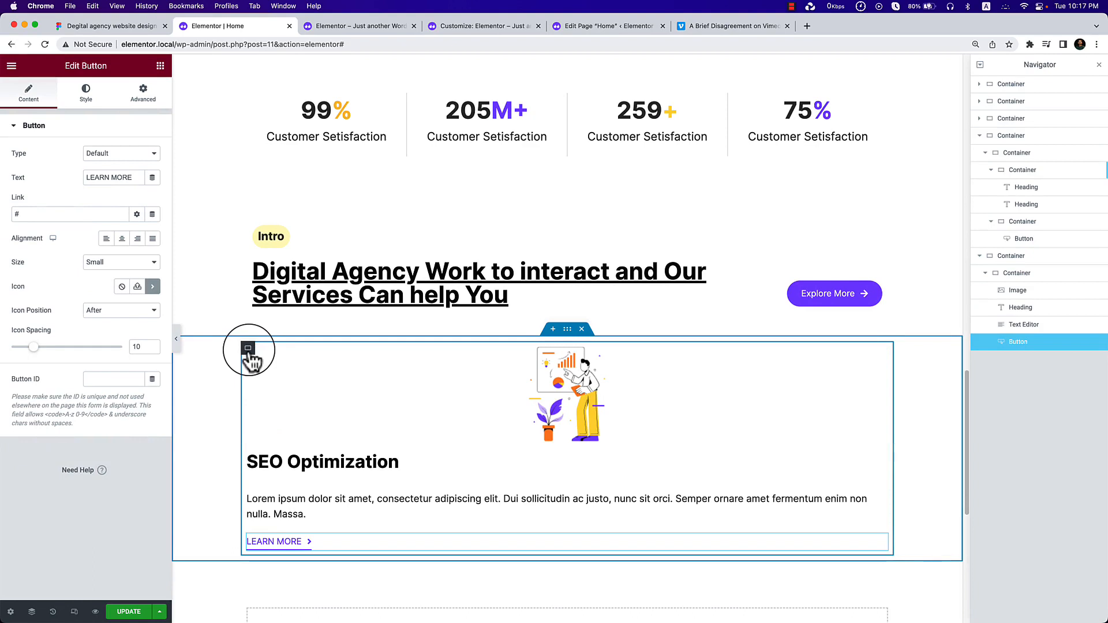
Duplicate the SEO Optimization card container and set the parent container's direction to a horizontal row.
click(248, 348)
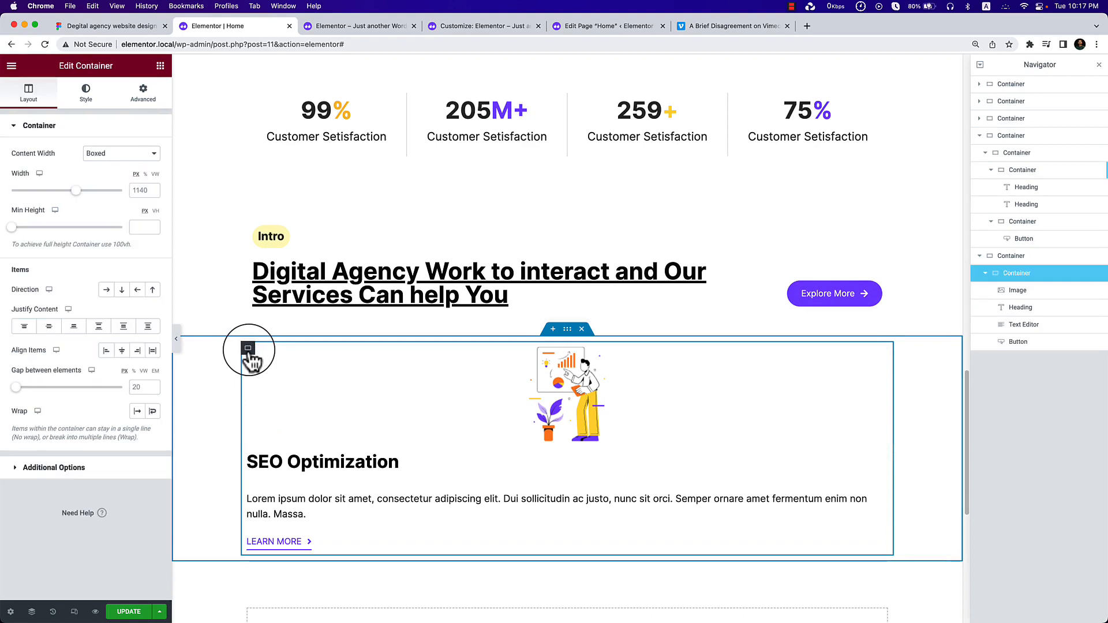
right_click(248, 348)
click(281, 381)
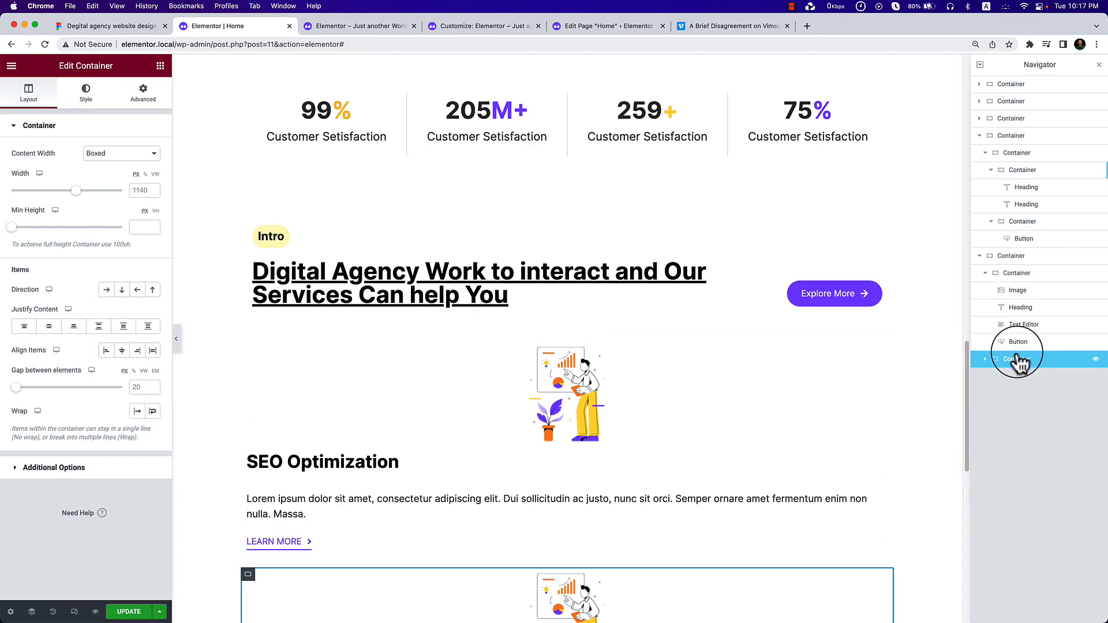
click(1010, 257)
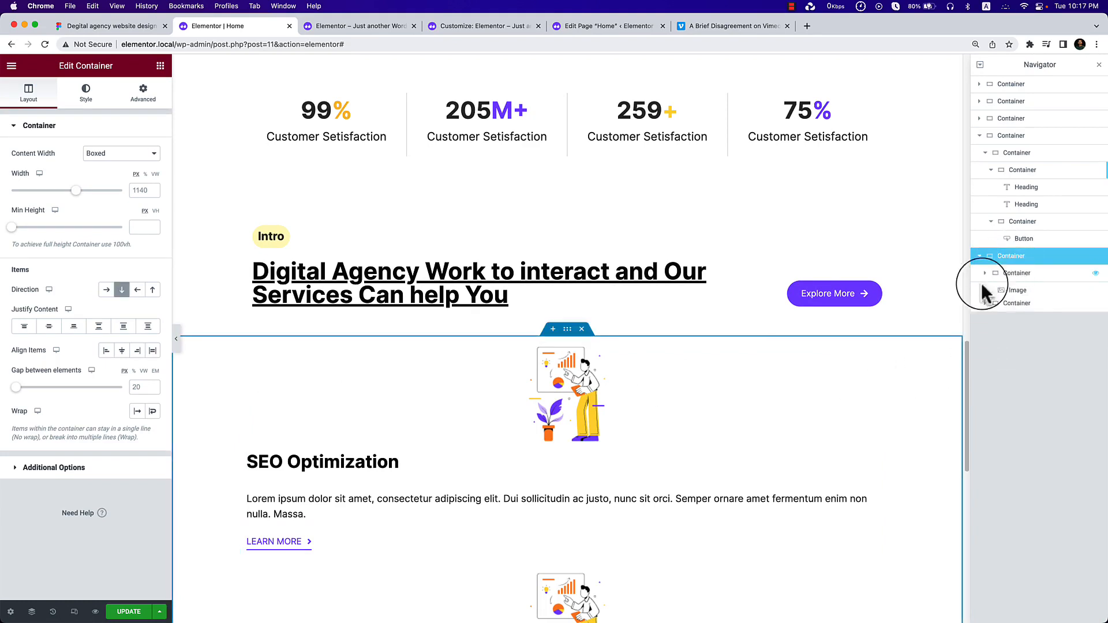
click(106, 290)
scroll(577, 450, down, 1)
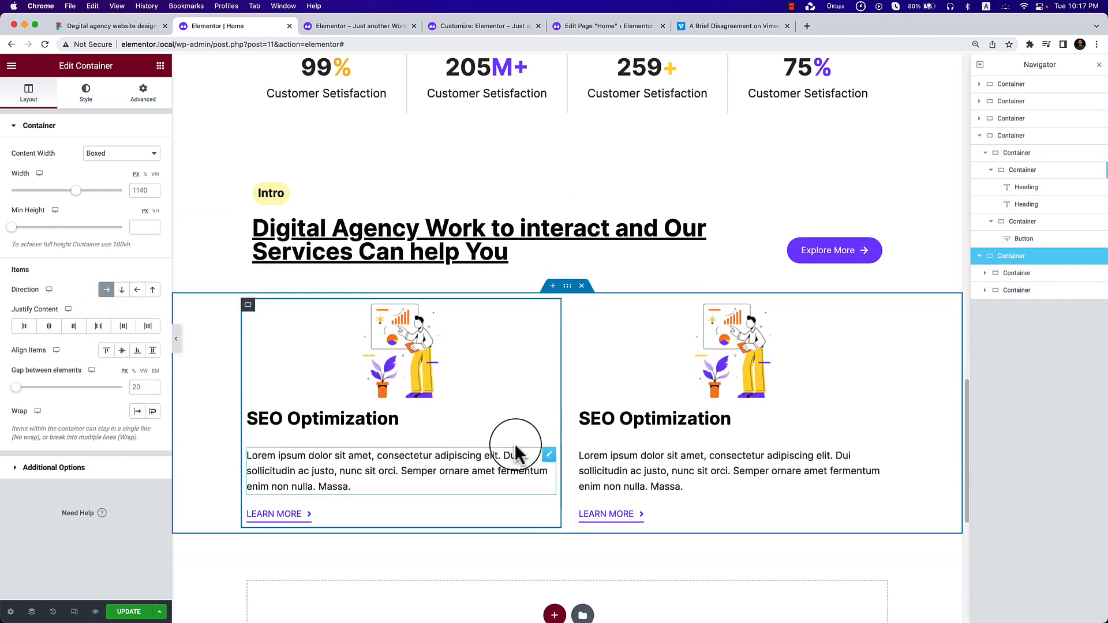
Align the items in the first SEO Optimization card container to the start.
click(248, 304)
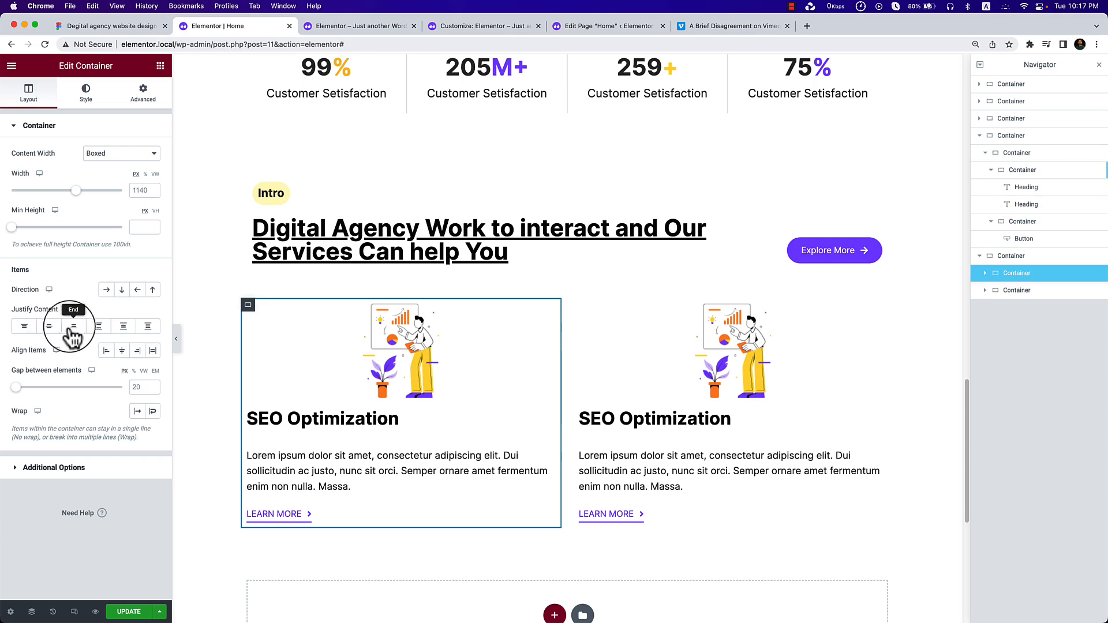
click(106, 350)
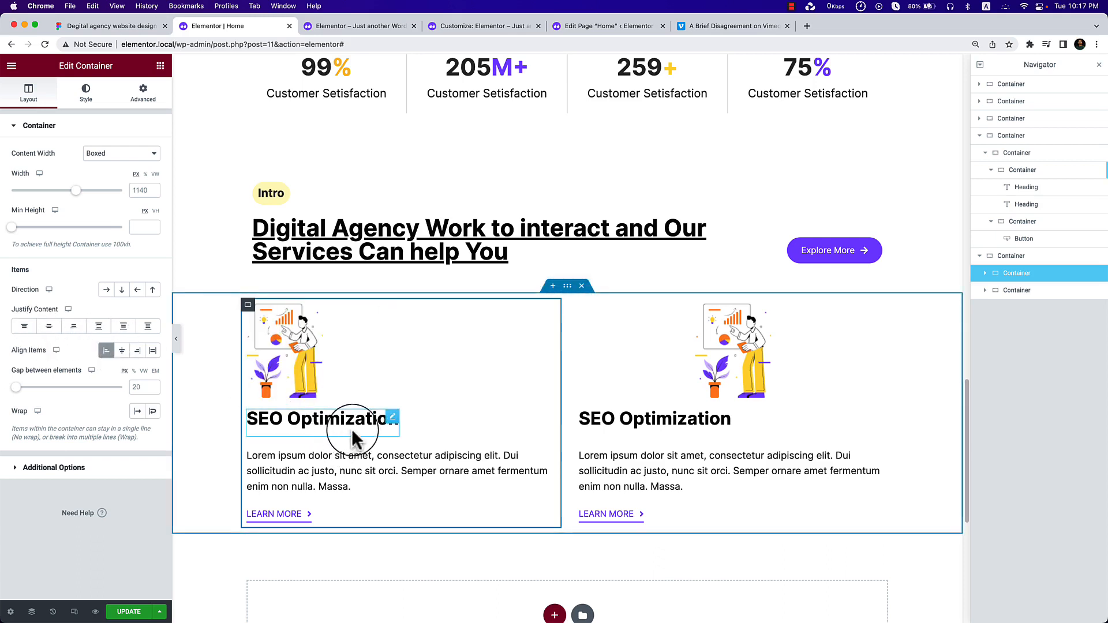
Unlink the margin values of the first card's SEO Optimization heading and set its bottom margin to -10.
click(392, 417)
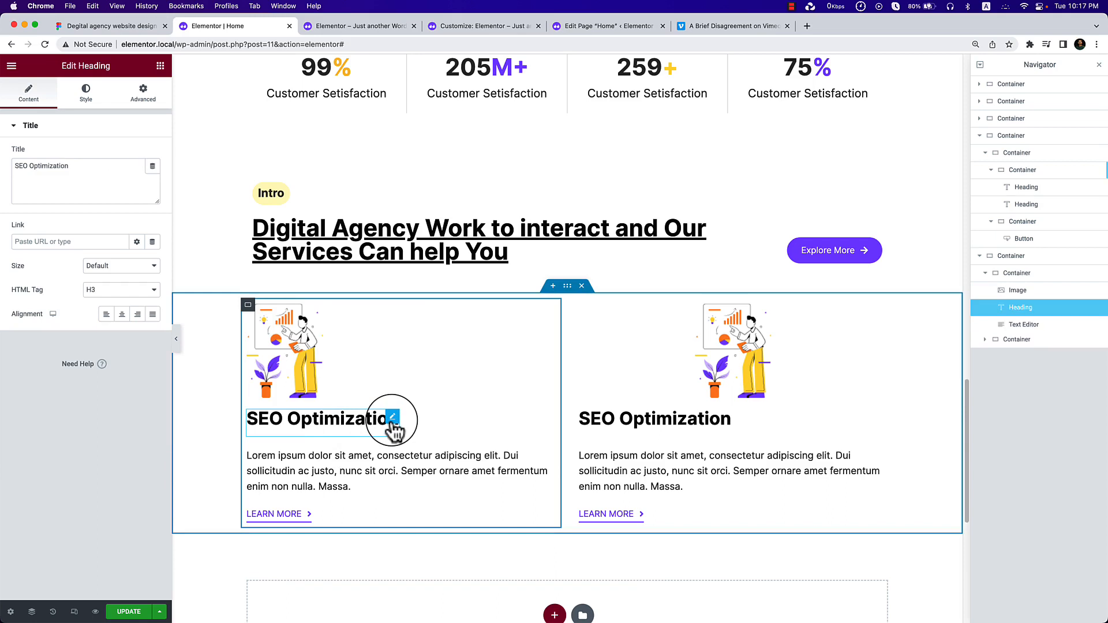
click(80, 105)
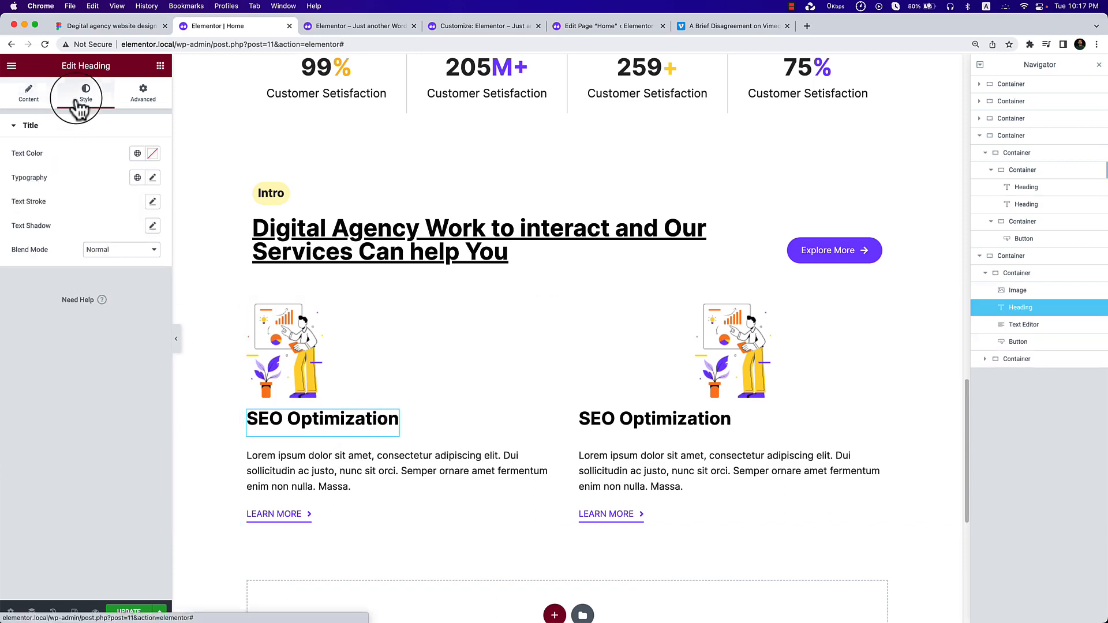
click(146, 99)
click(145, 167)
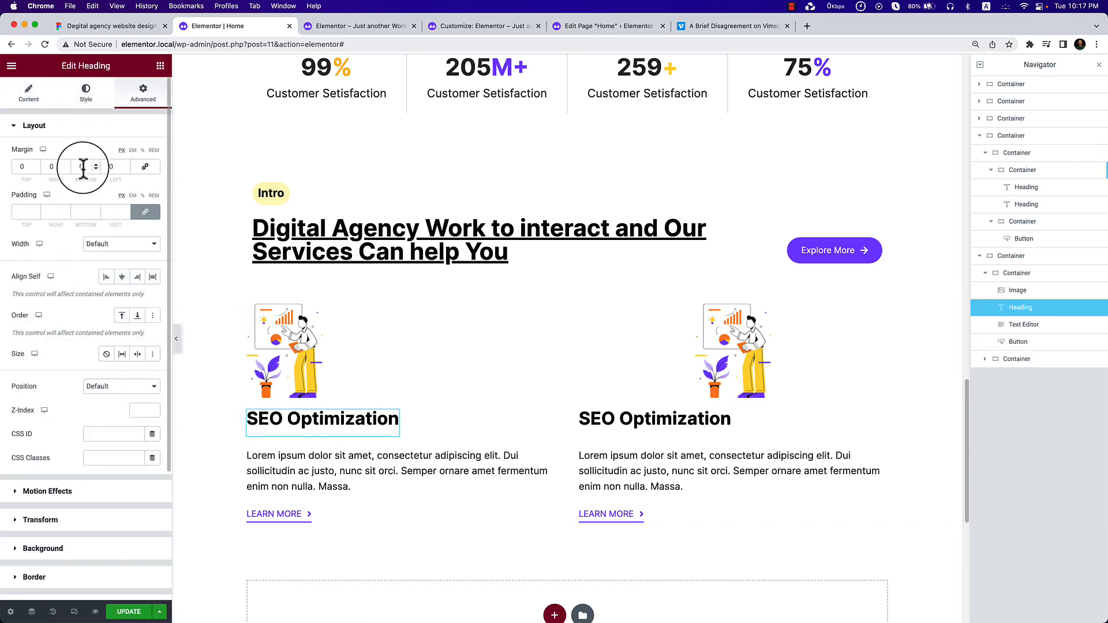
key(Down)
key(Down)
key(Down)
key(Down)
key(Down)
key(Down)
key(Down)
key(Down)
key(Down)
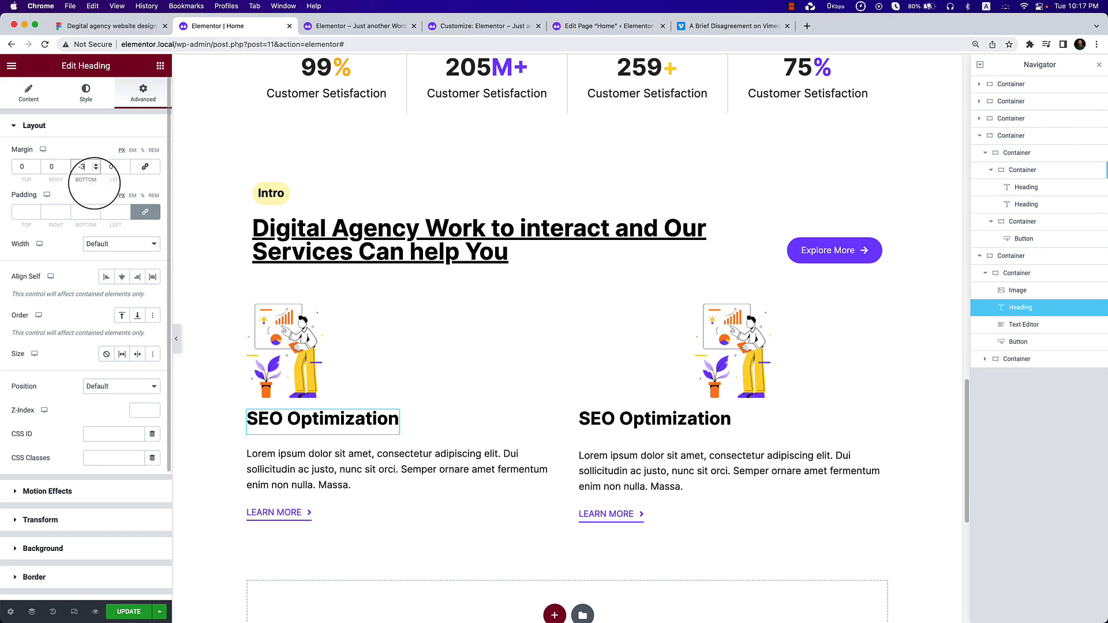
key(Down)
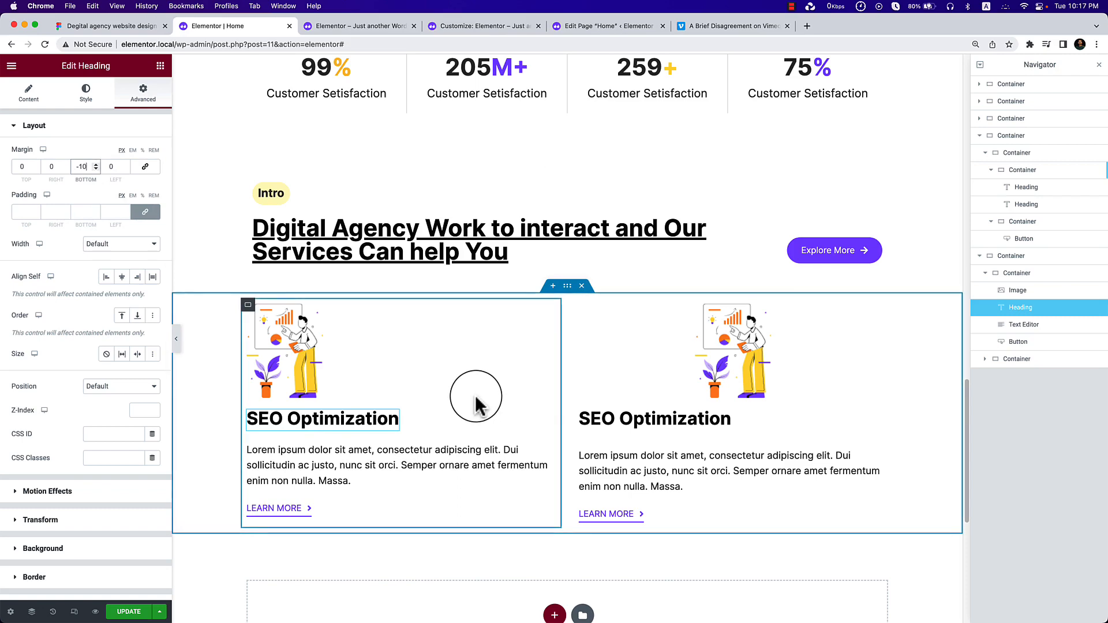
Give the first SEO Optimization card container a solid border of width 1 in the global purple color with a border radius of 10.
click(104, 26)
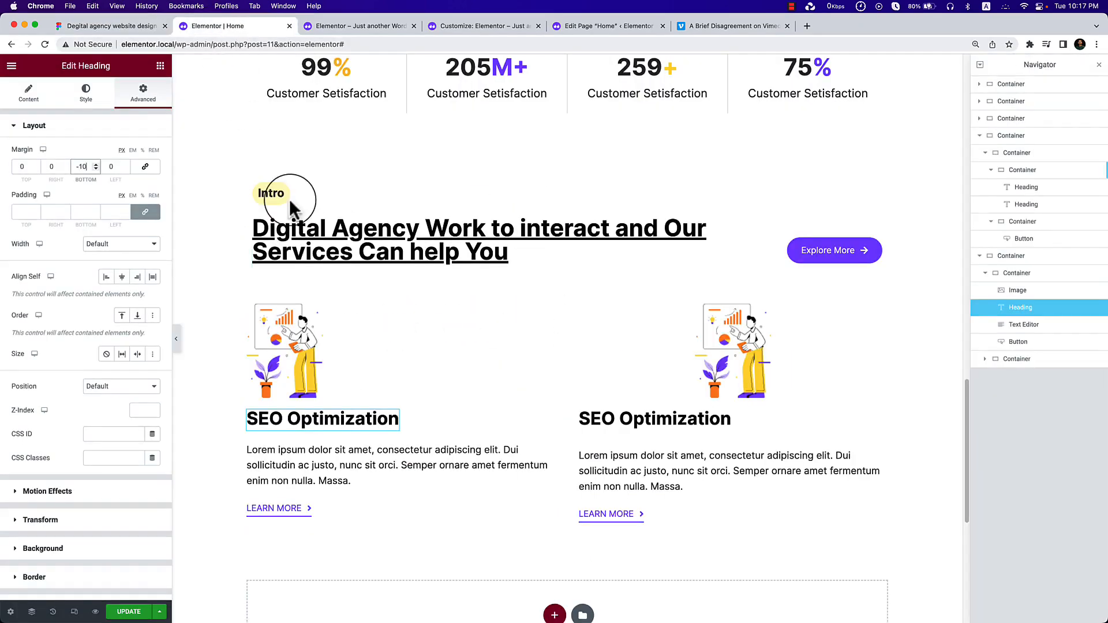
click(216, 26)
click(249, 306)
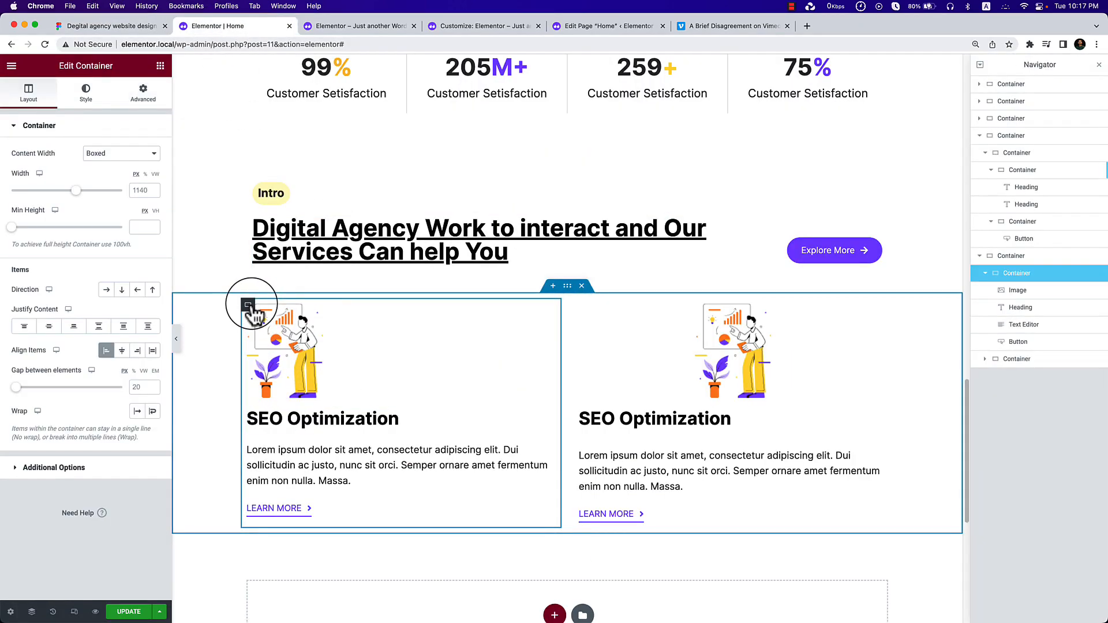
click(86, 95)
click(29, 243)
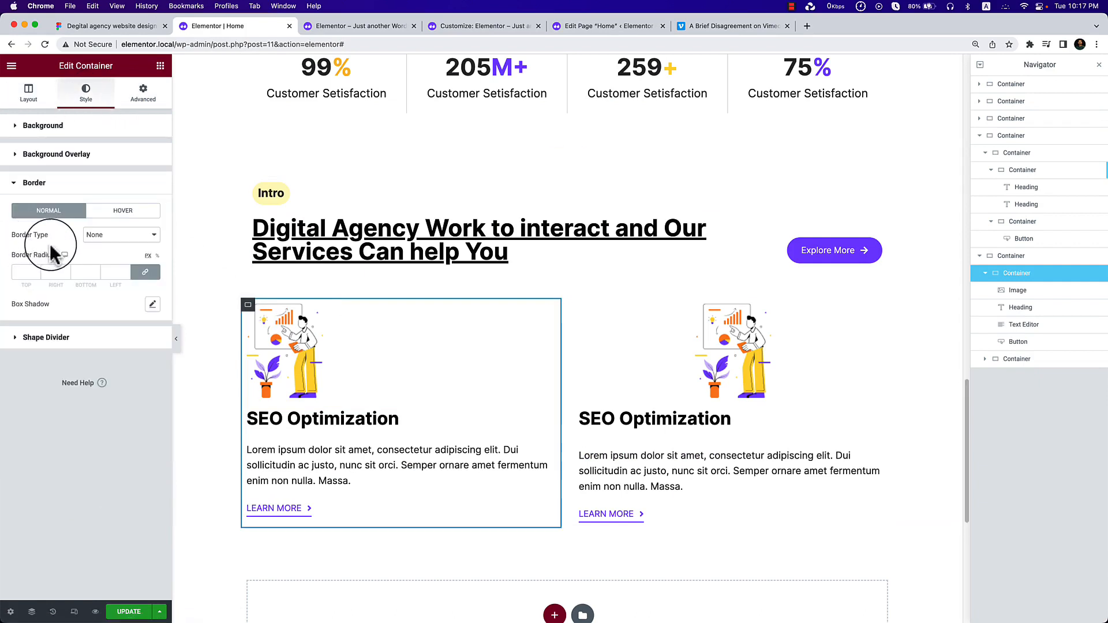
click(109, 235)
click(111, 246)
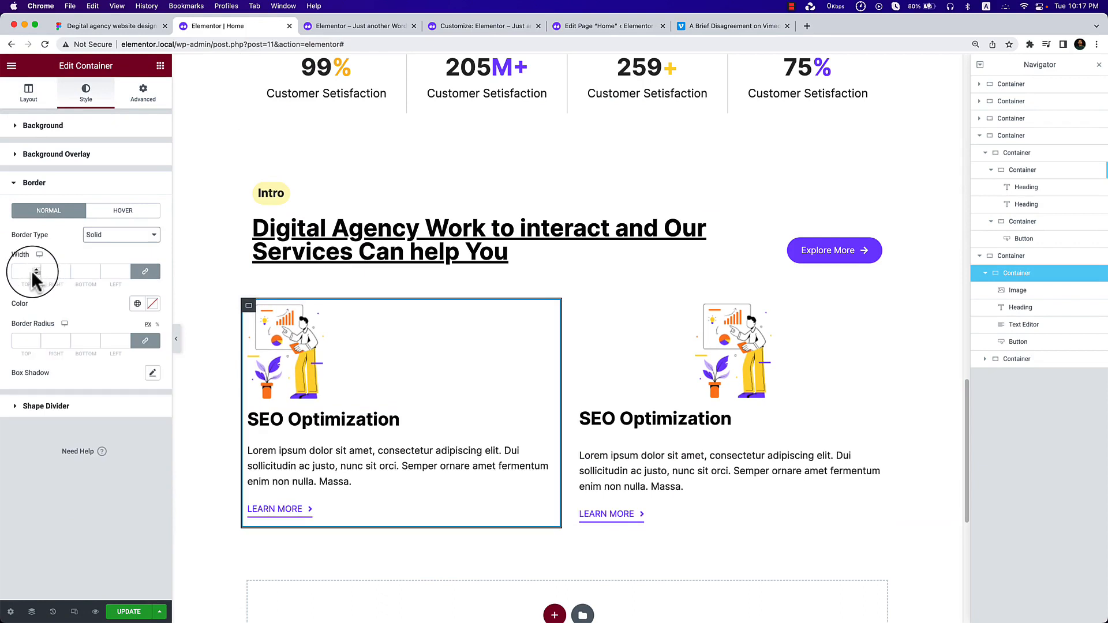
click(34, 274)
text(1)
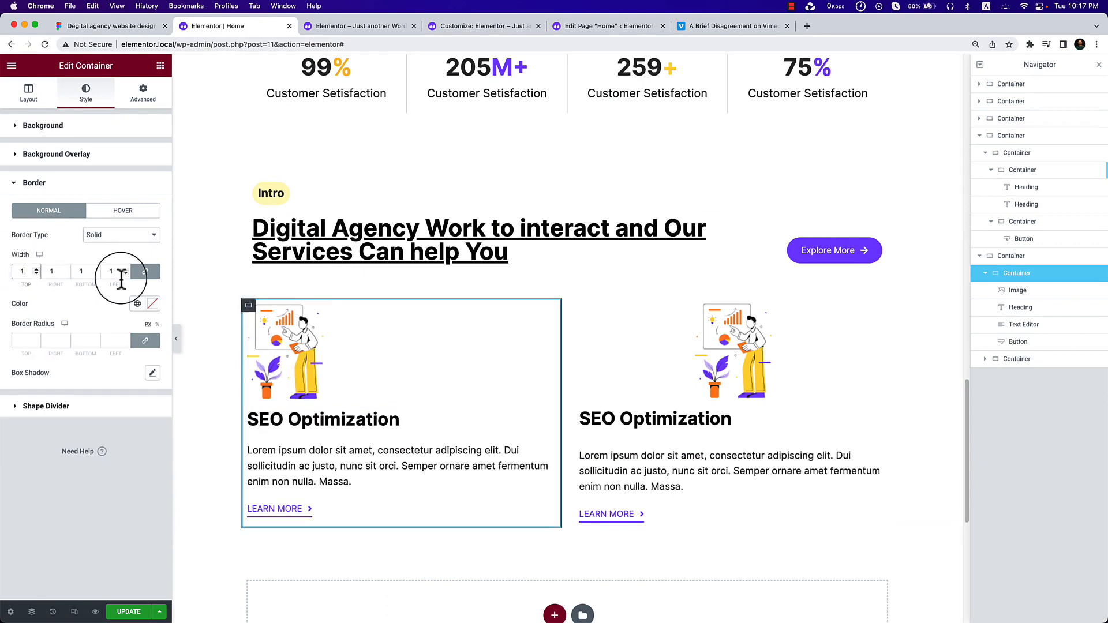
click(138, 303)
click(75, 434)
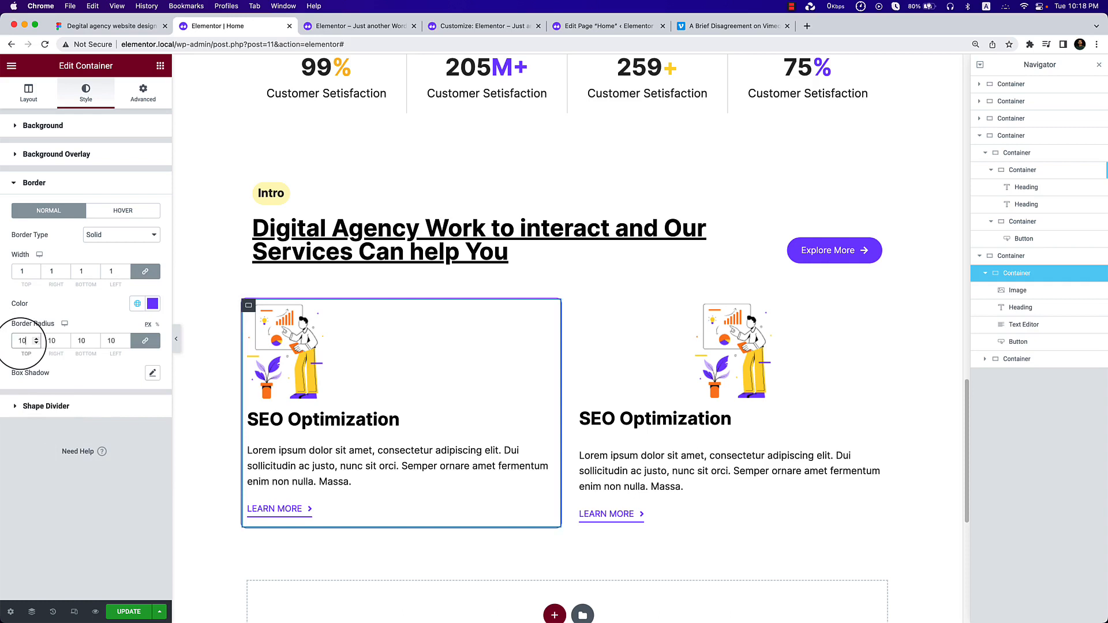
Add an outline box shadow to the first card container in opaque black with horizontal 6, vertical 6 and blur 0.
click(152, 372)
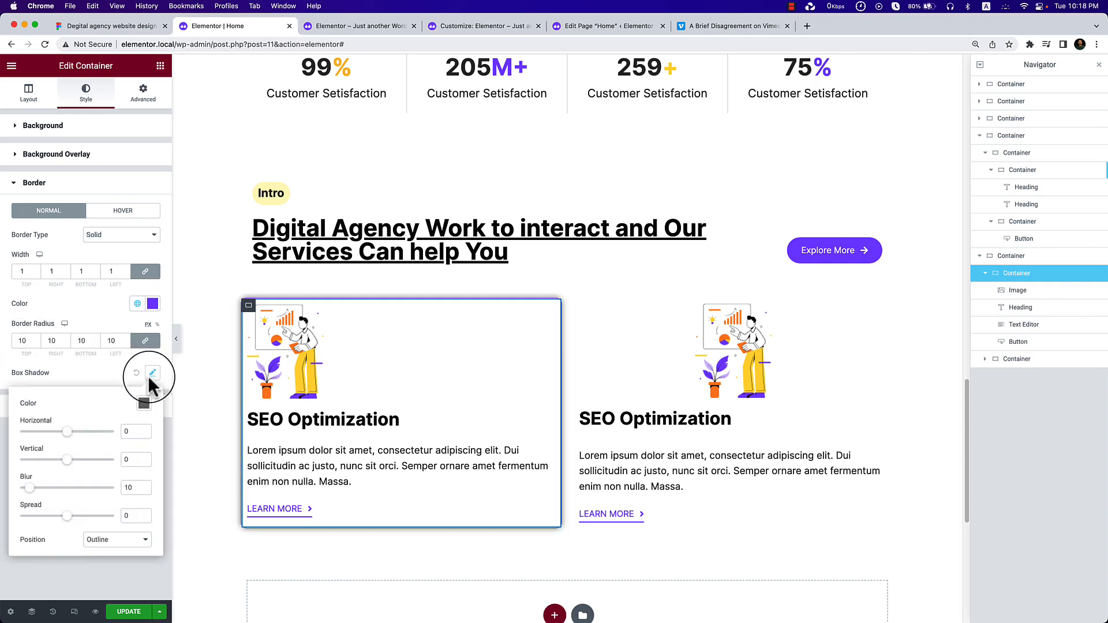
click(144, 404)
drag(150, 561, 224, 559)
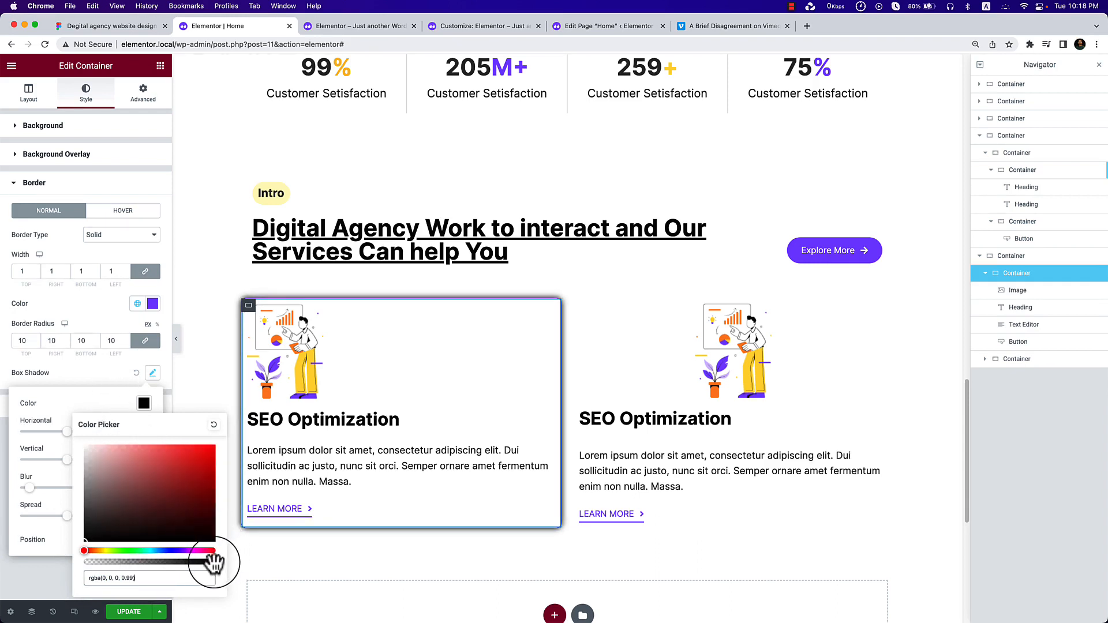
click(105, 406)
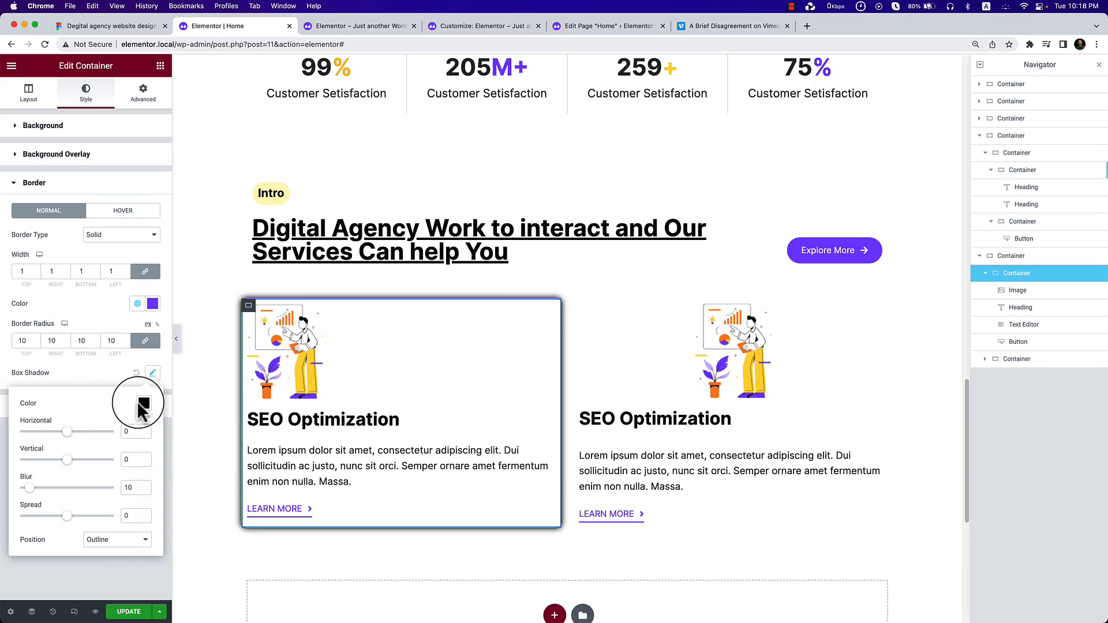
click(8, 491)
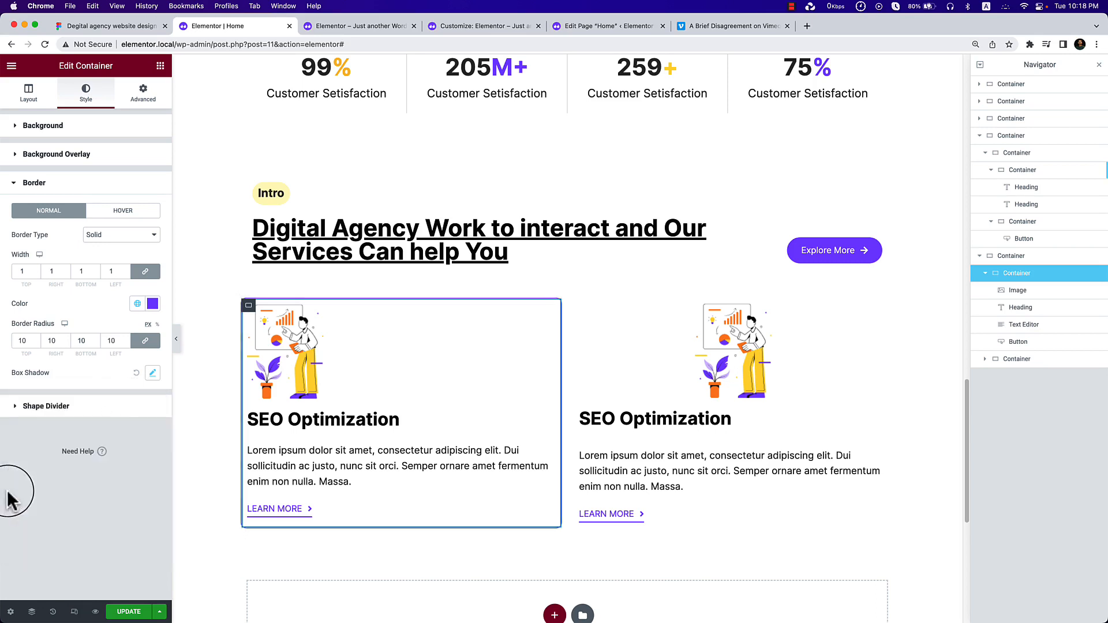
click(153, 374)
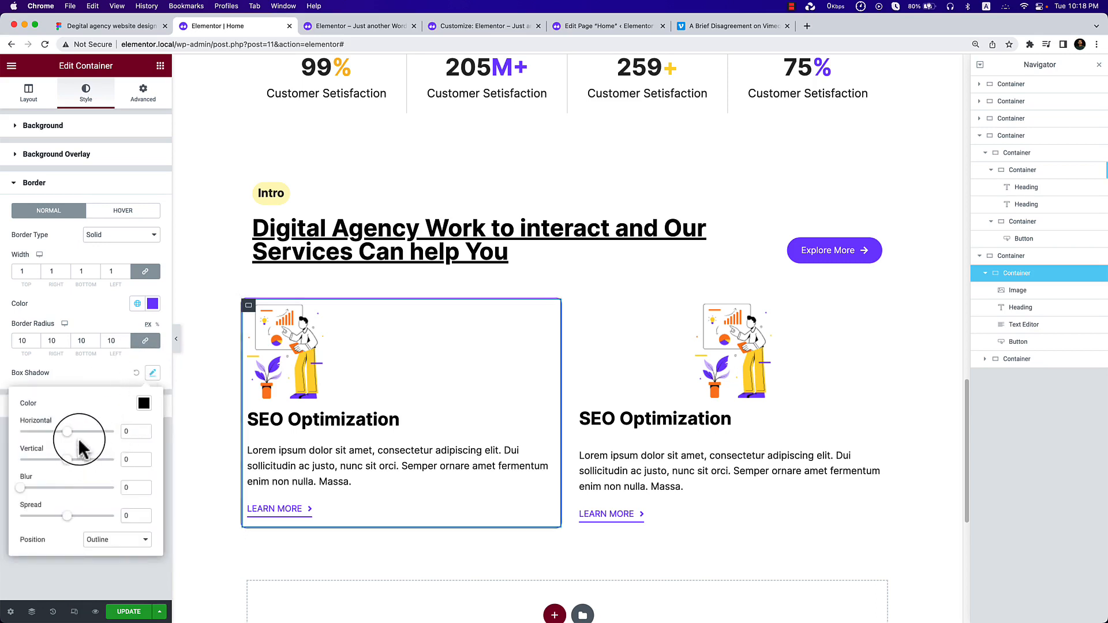
drag(69, 433, 72, 435)
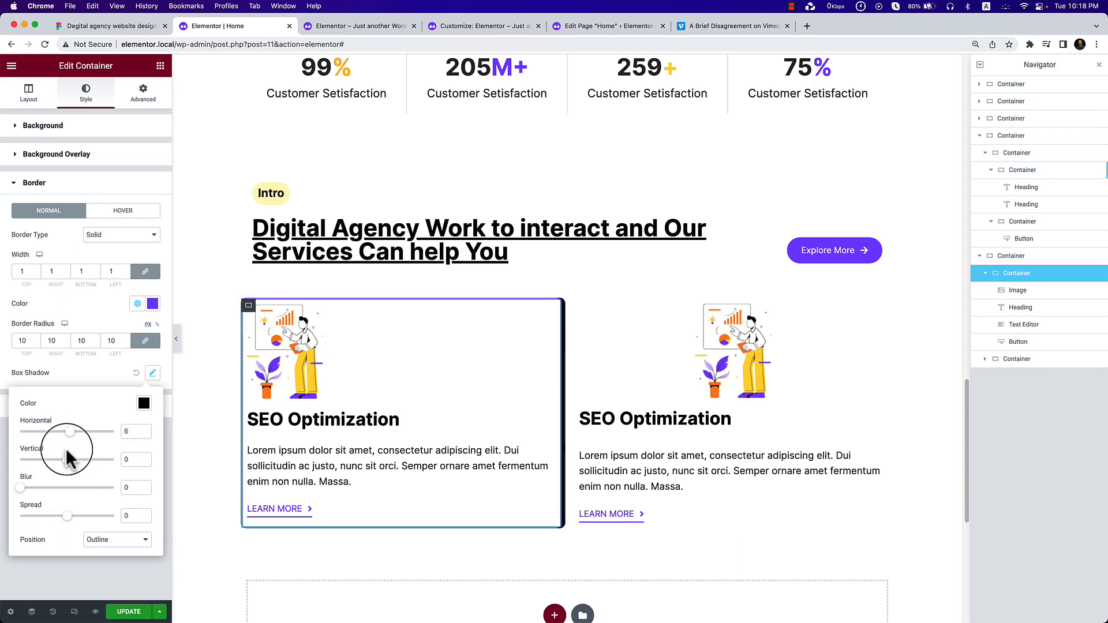
double_click(113, 460)
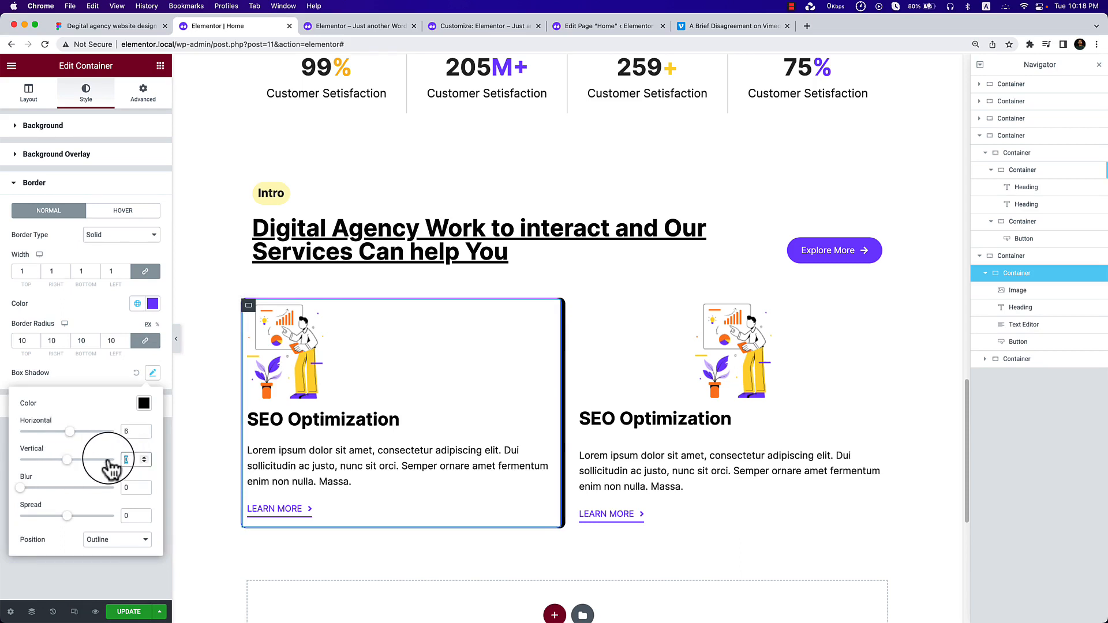
text(6)
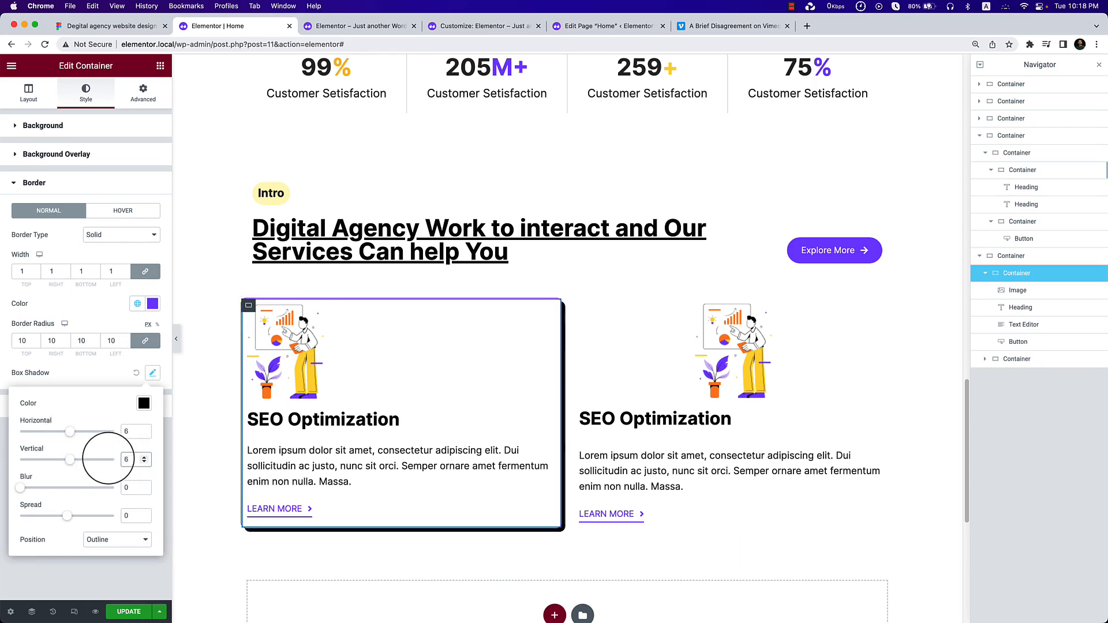
click(117, 370)
Preview the bordered card without the editing panel and compare it with the service cards in the Figma design.
click(174, 340)
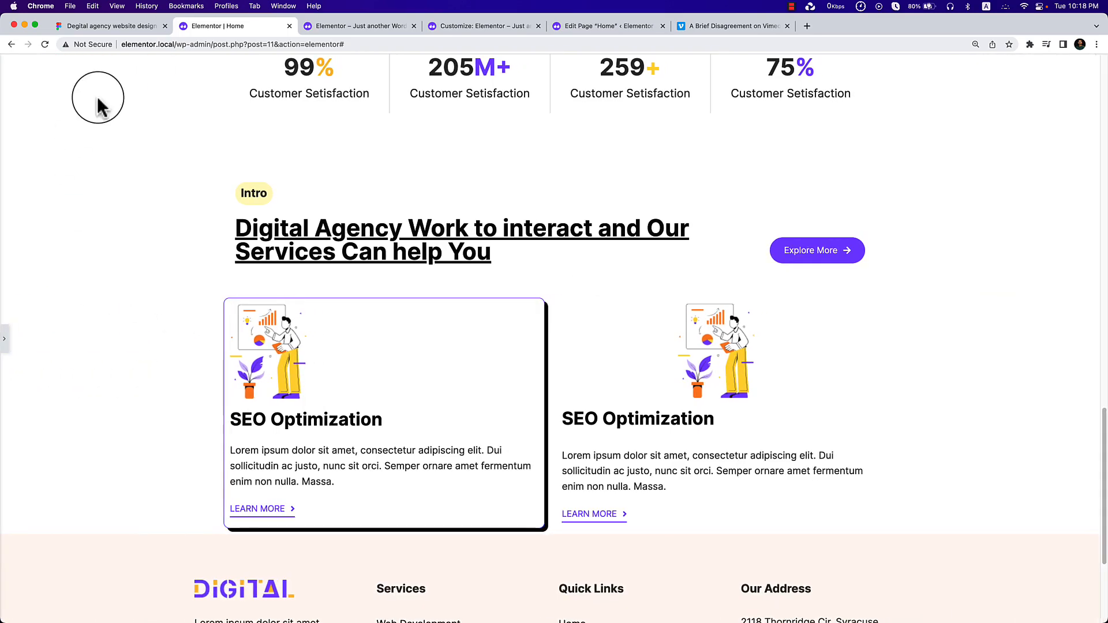
click(105, 30)
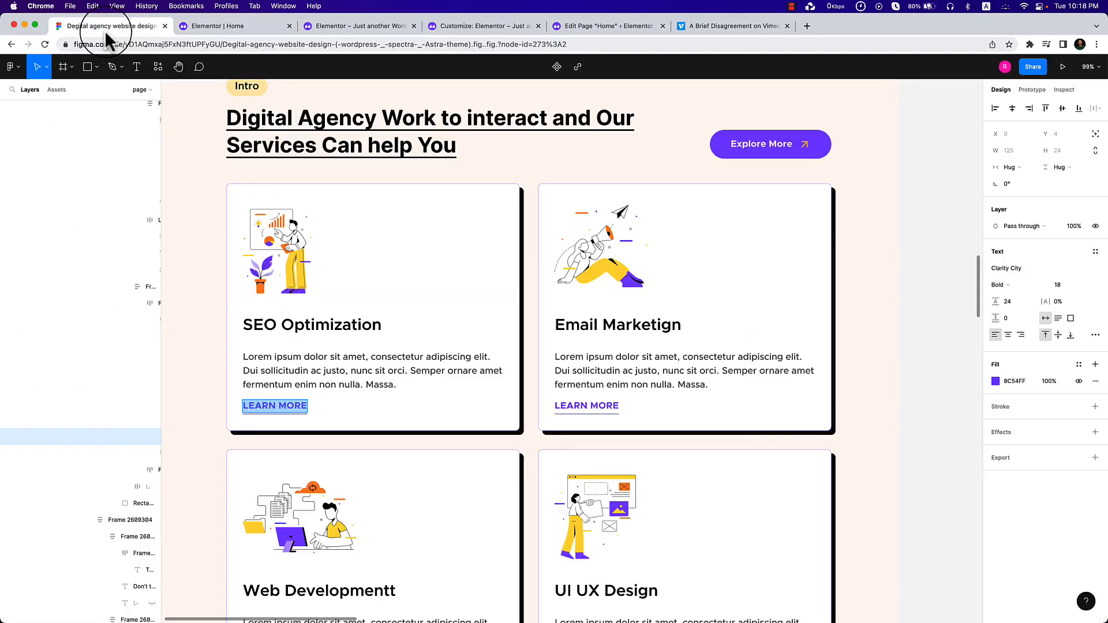
click(244, 30)
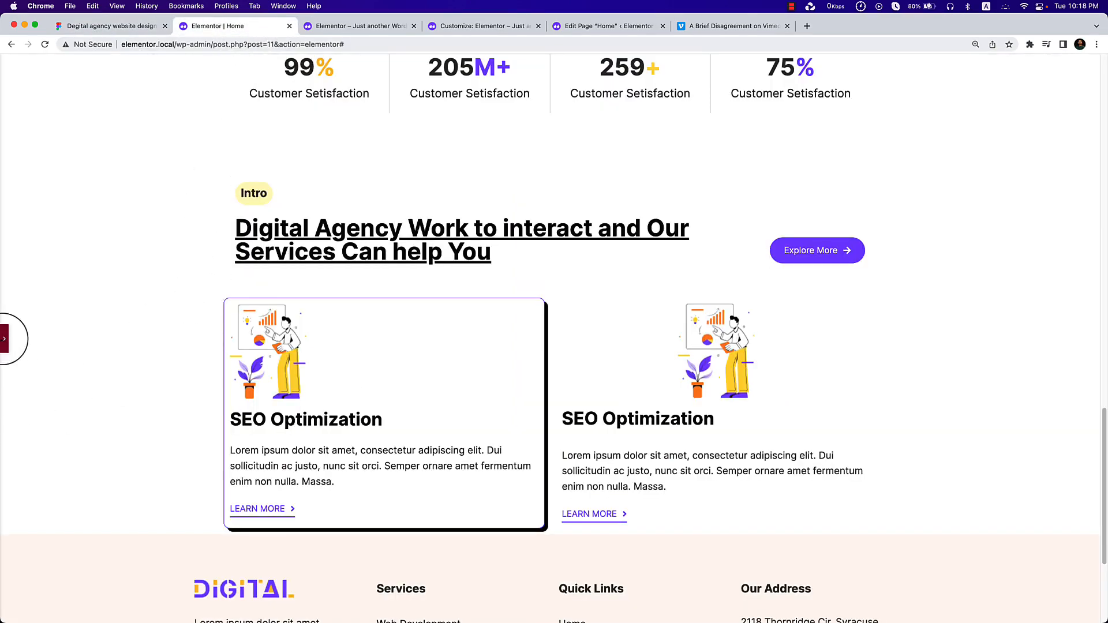
click(5, 338)
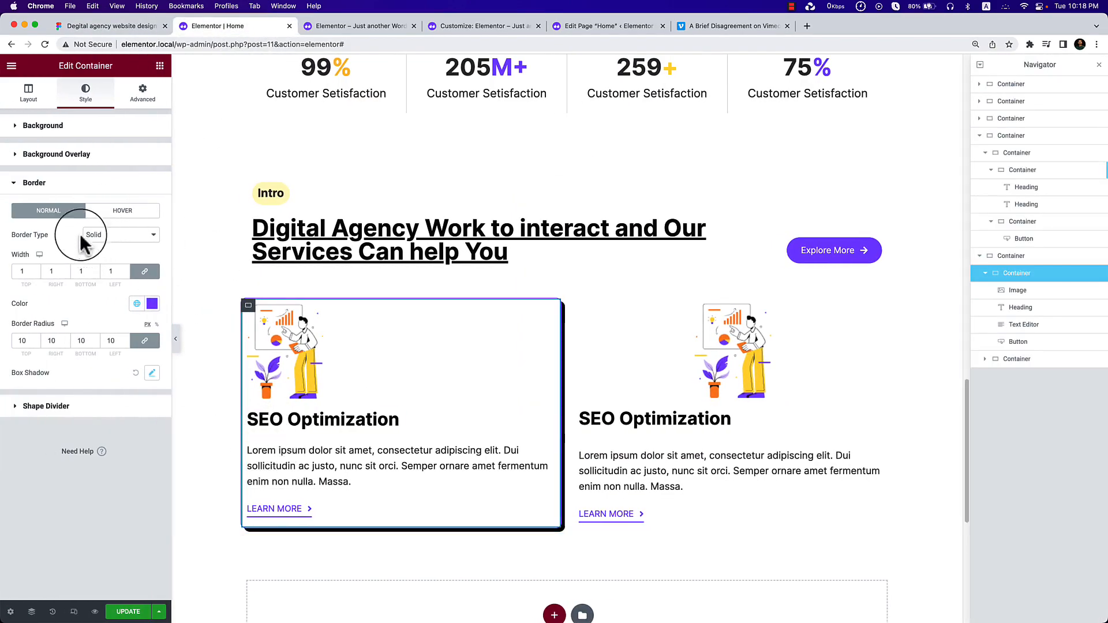
Set the first card container's padding to 30 on all sides, checking the card spacing against the Figma design.
click(16, 132)
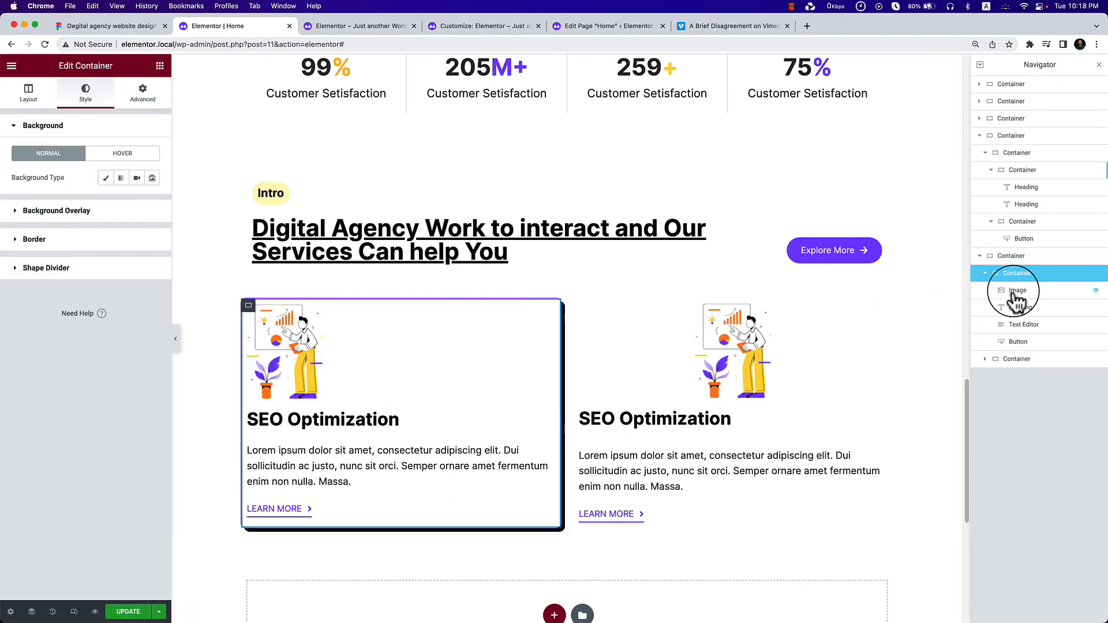
click(130, 101)
click(22, 211)
text(20)
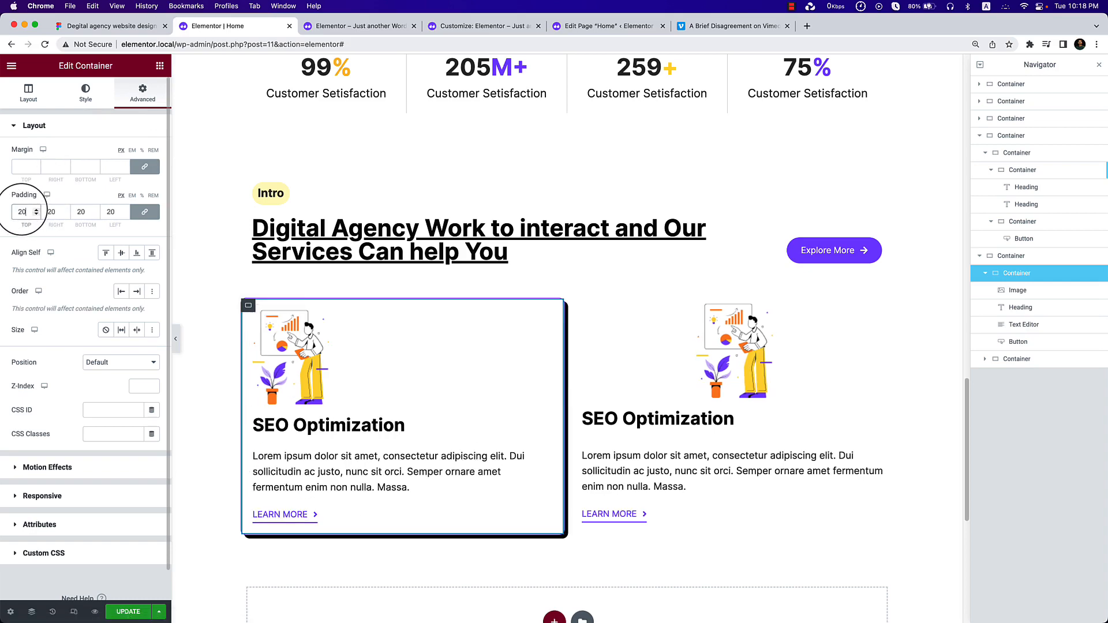
click(119, 29)
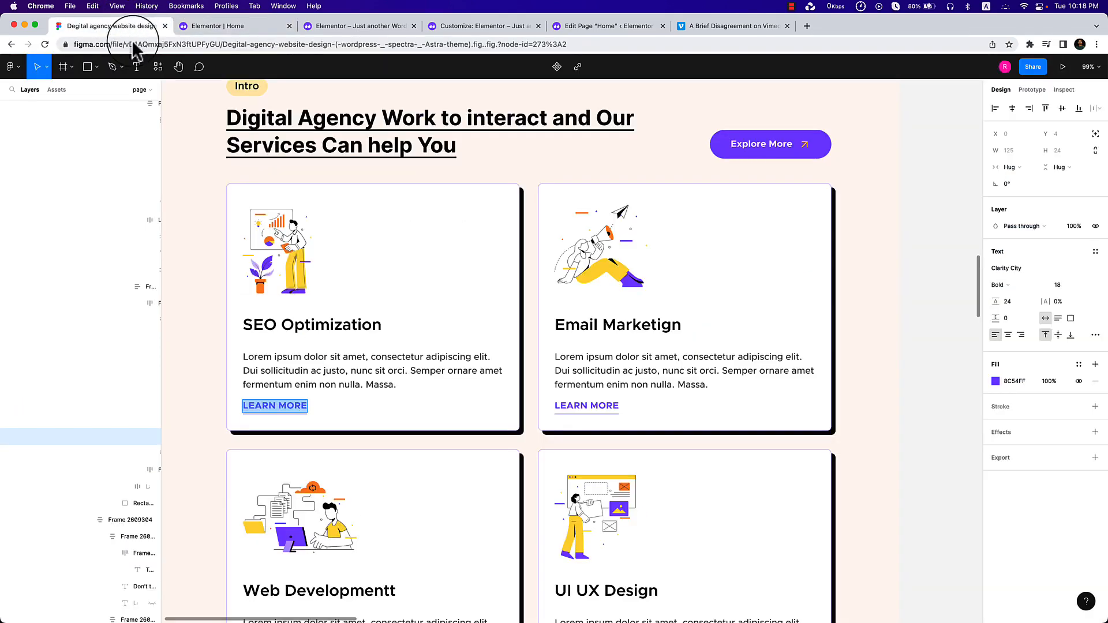
click(254, 27)
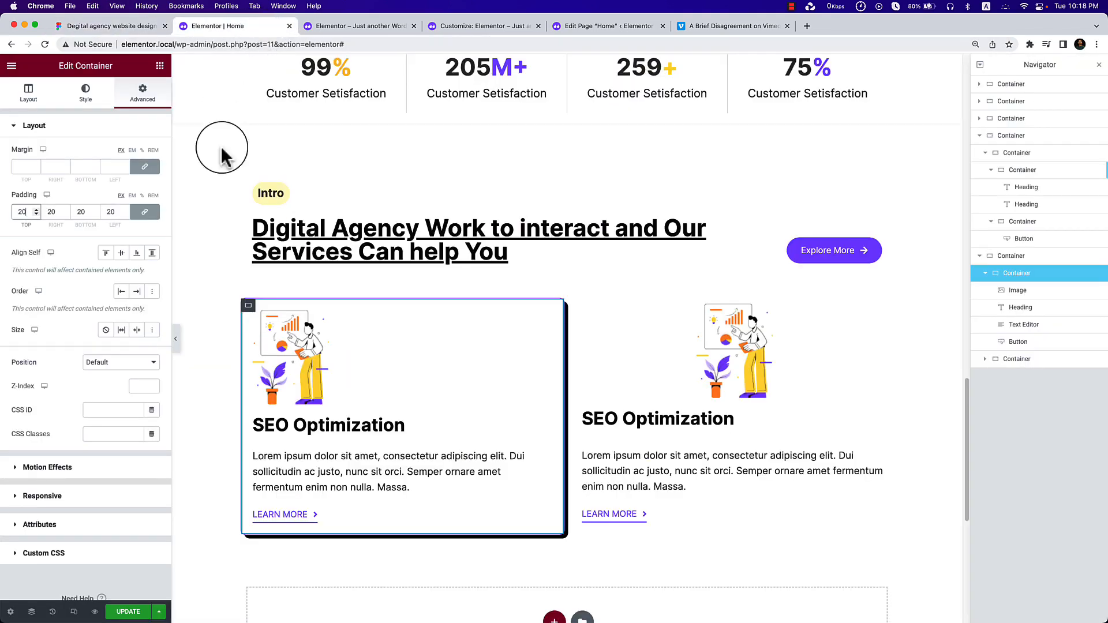
click(33, 209)
click(34, 209)
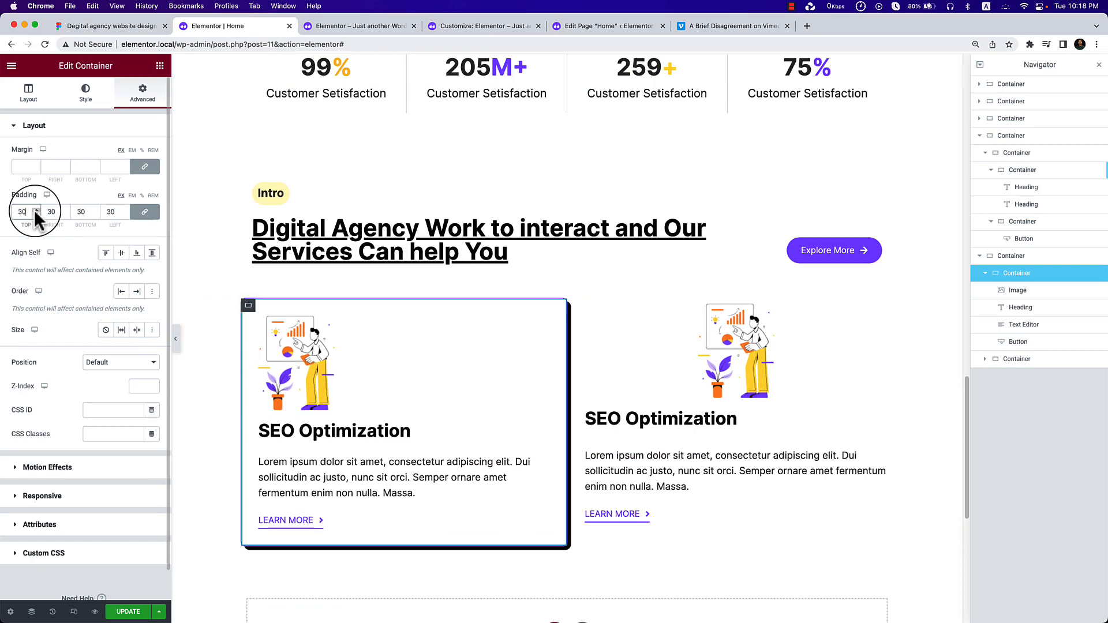
right_click(590, 312)
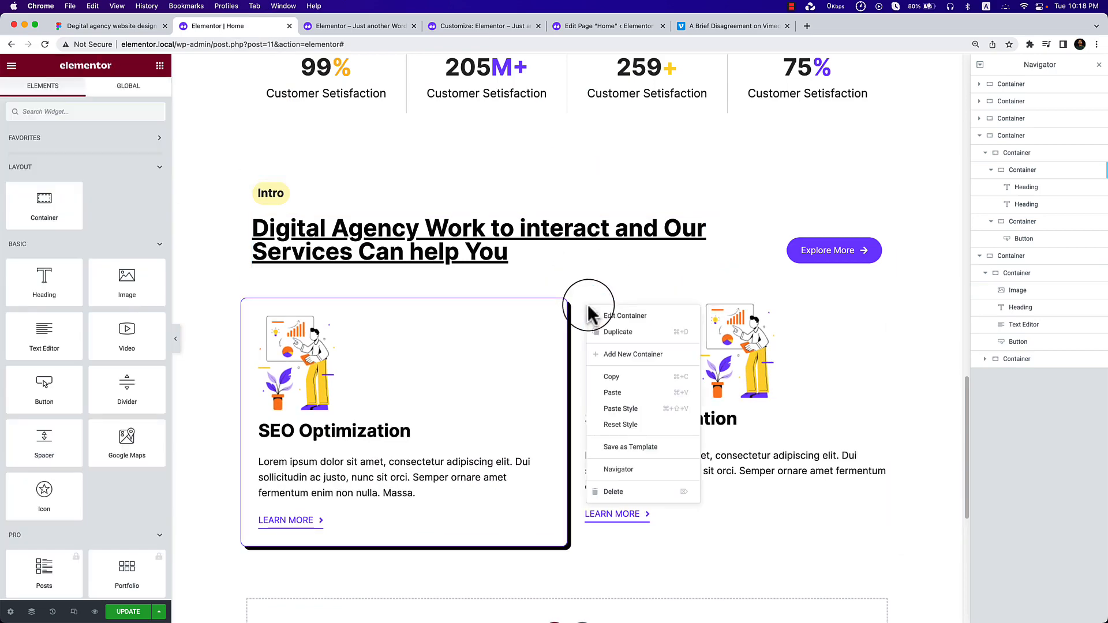
click(617, 332)
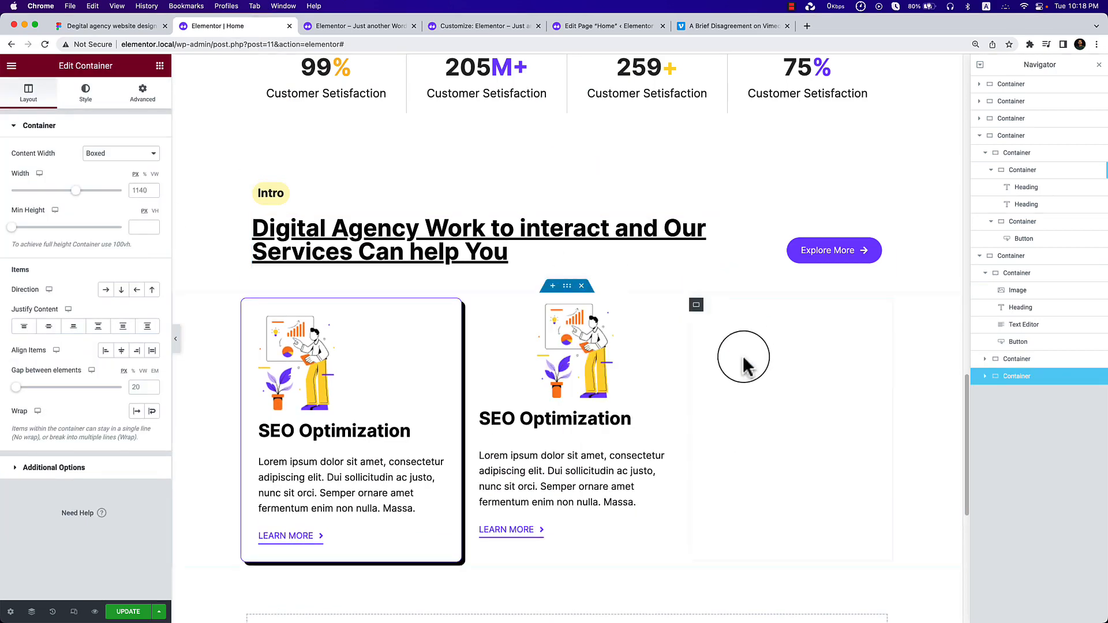
right_click(698, 314)
click(746, 559)
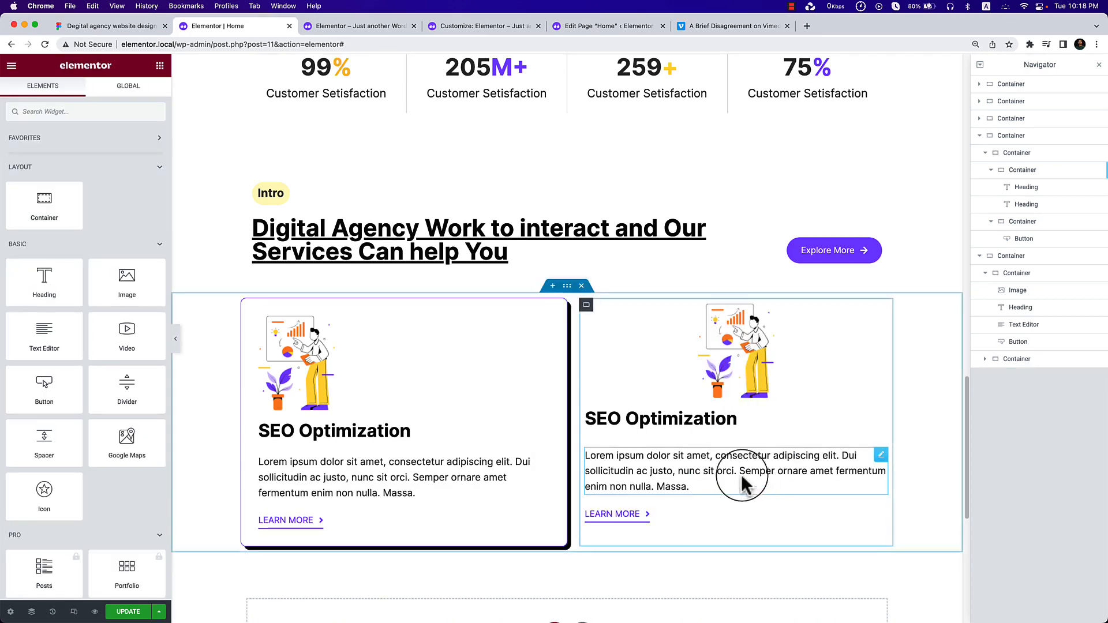
Delete the unstyled second SEO Optimization card and duplicate the styled first card in its place.
right_click(579, 317)
click(650, 552)
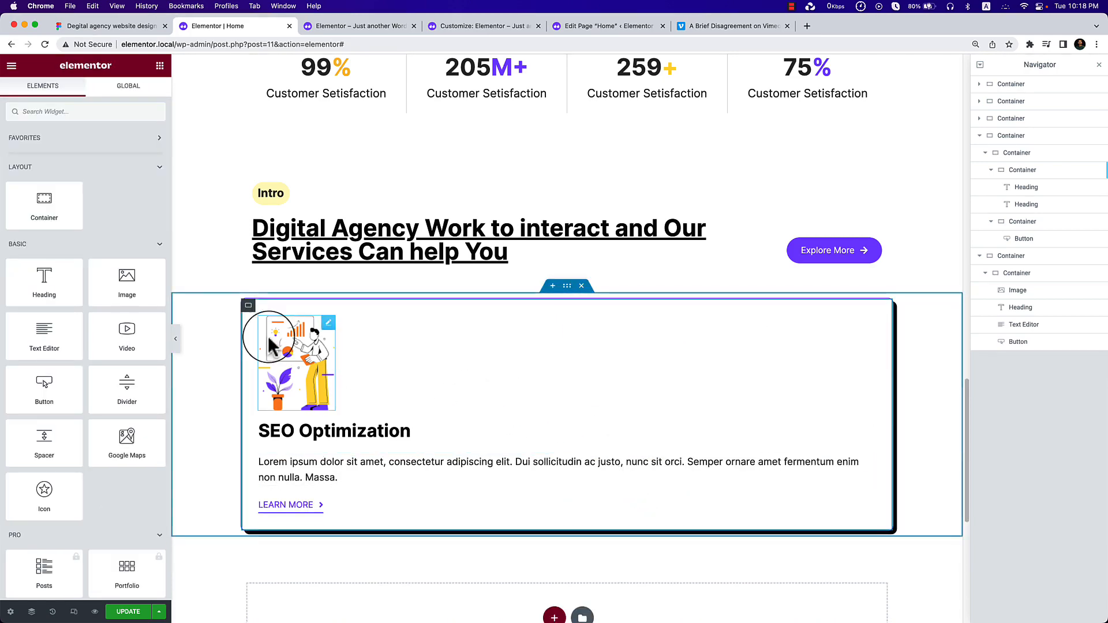
right_click(250, 307)
click(286, 333)
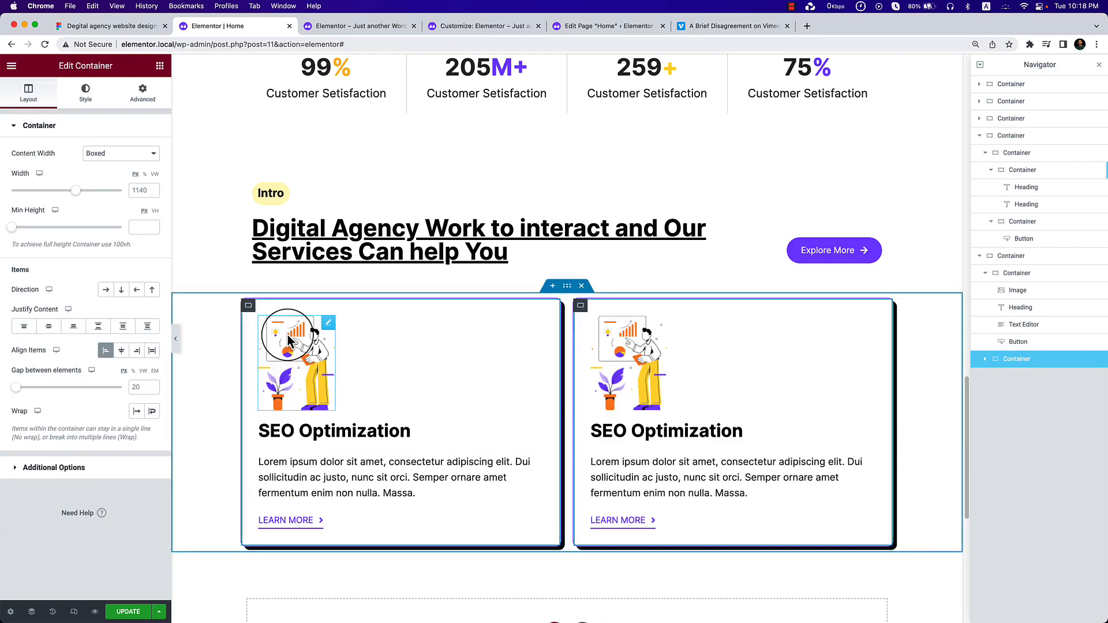
scroll(635, 395, down, 2)
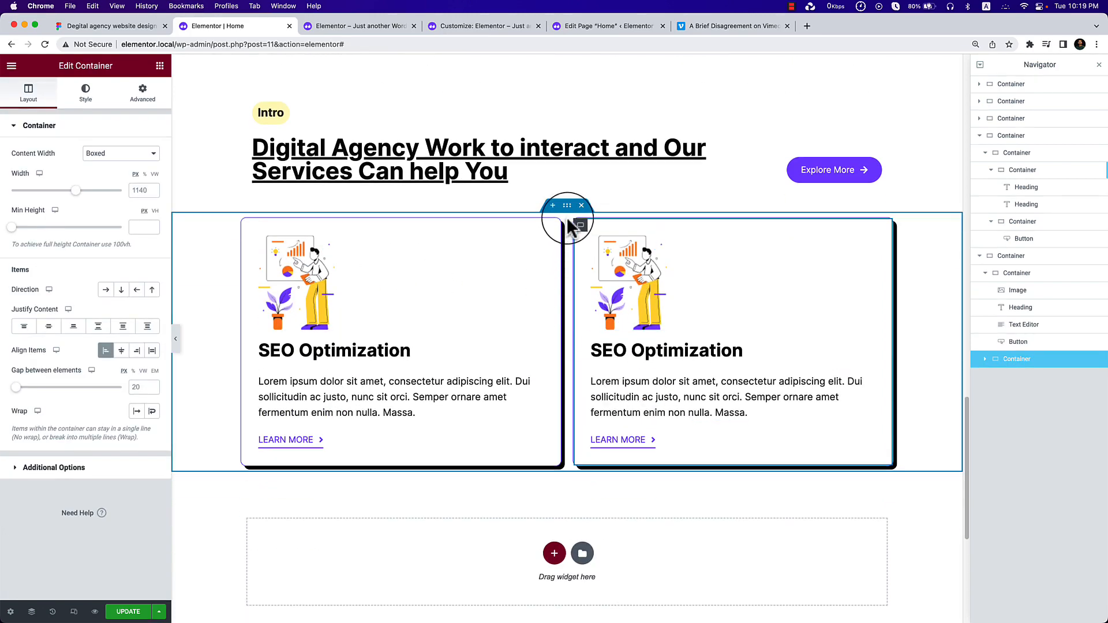
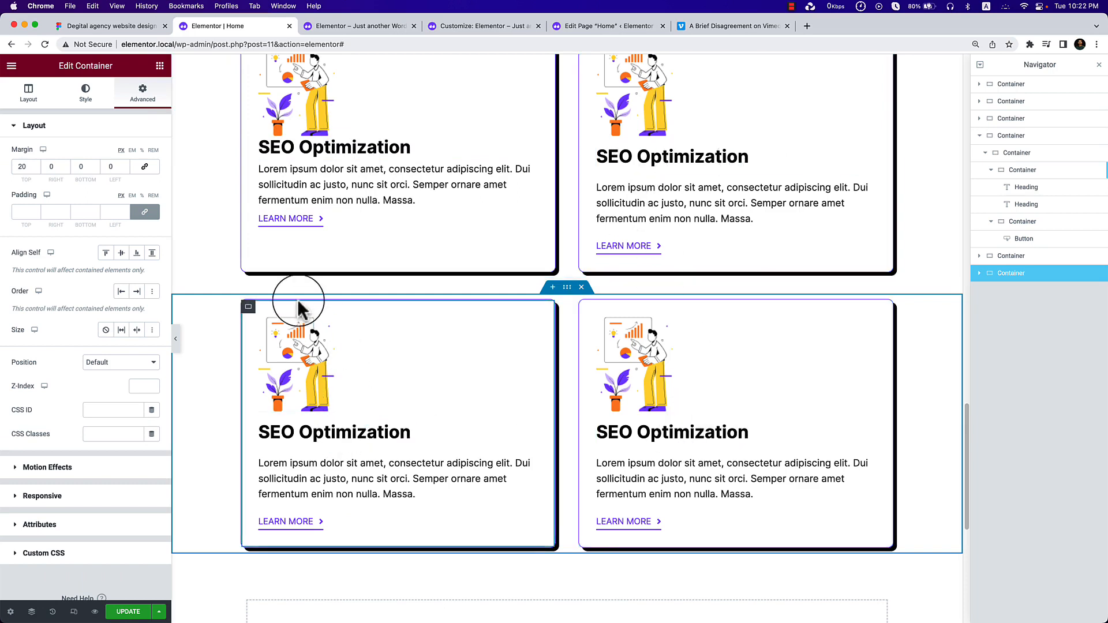
Set the bottom margin of the first service card's SEO Optimization heading to 0.
click(405, 147)
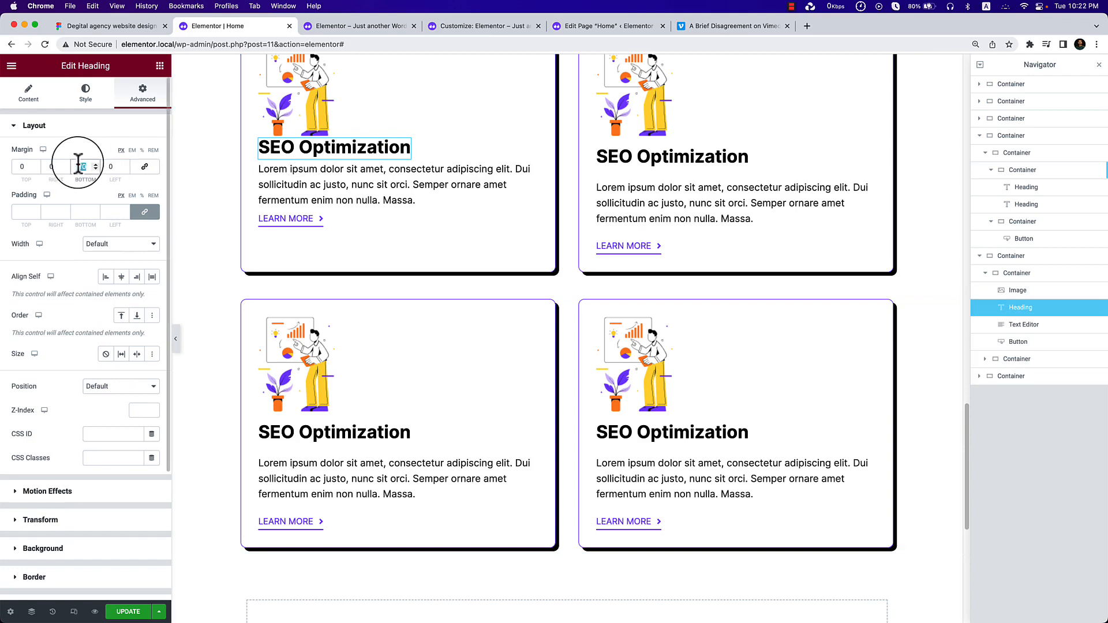
text(0)
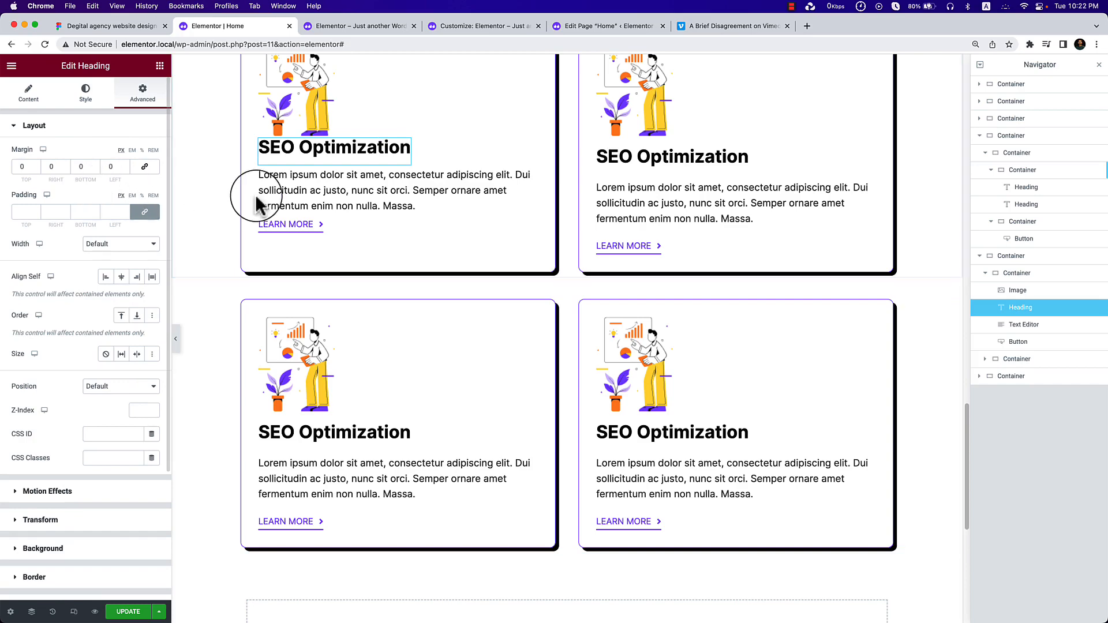
scroll(308, 232, up, 2)
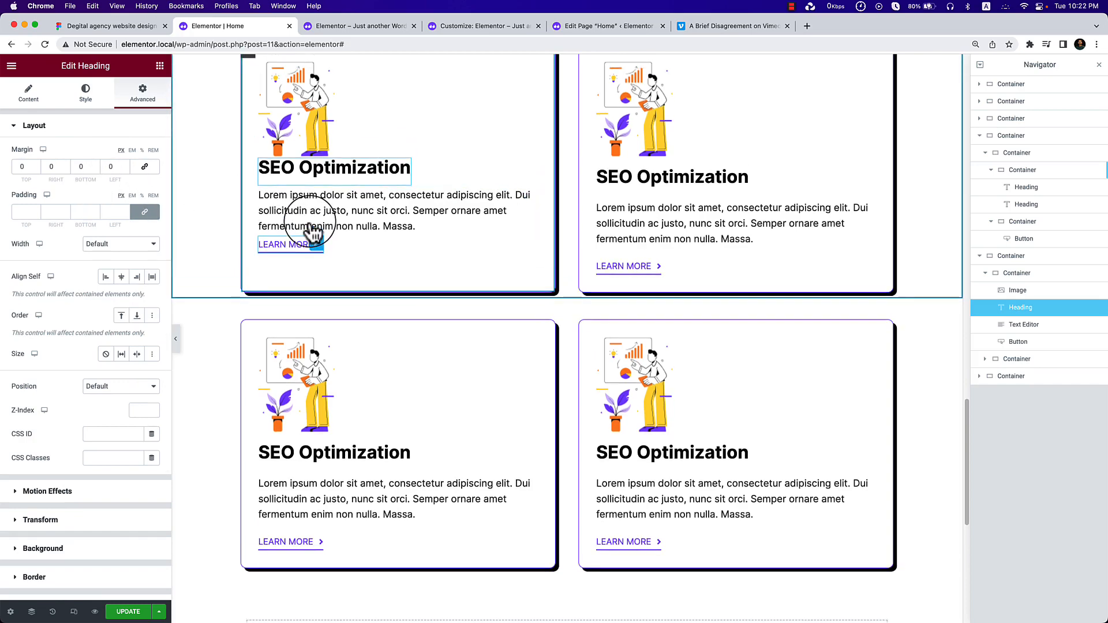
Set the gap between elements in the first service card's container to 20 px.
click(248, 76)
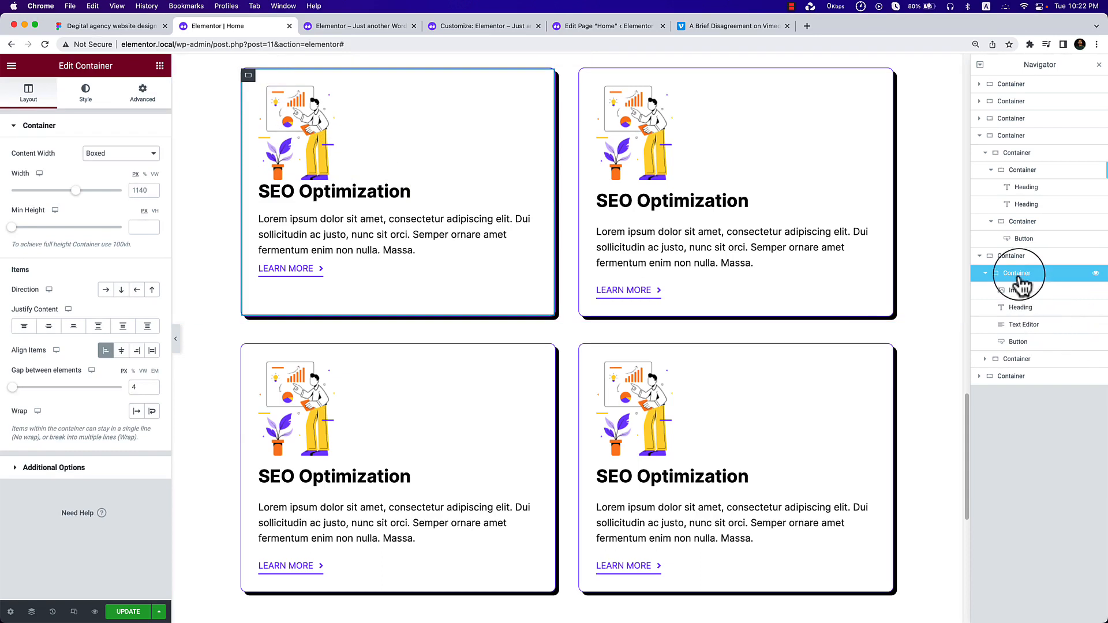
drag(13, 392, 21, 391)
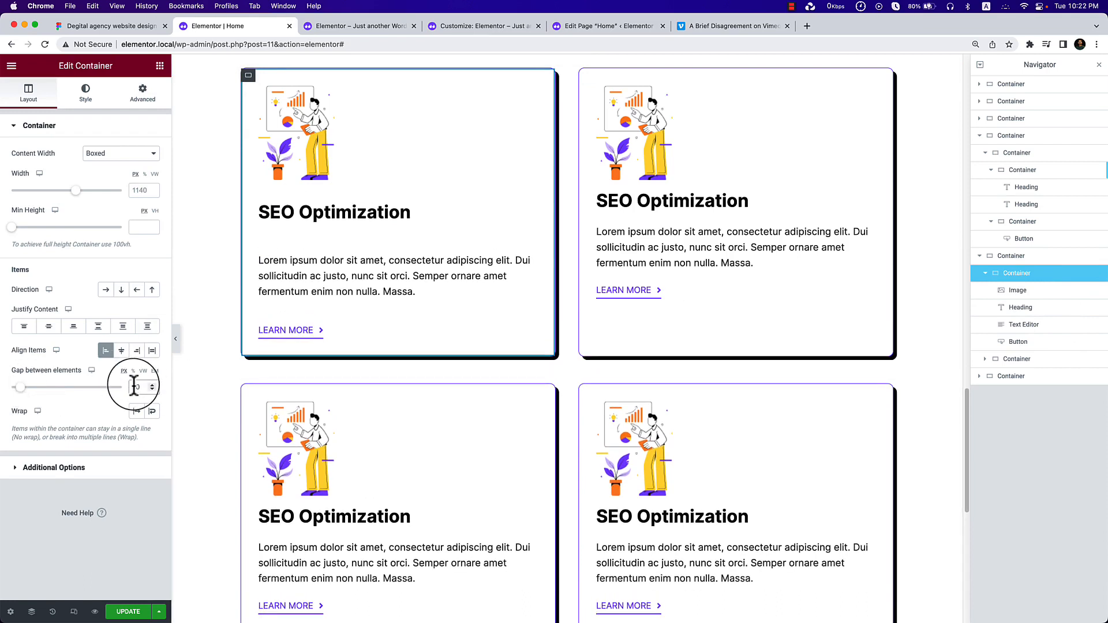
text(20)
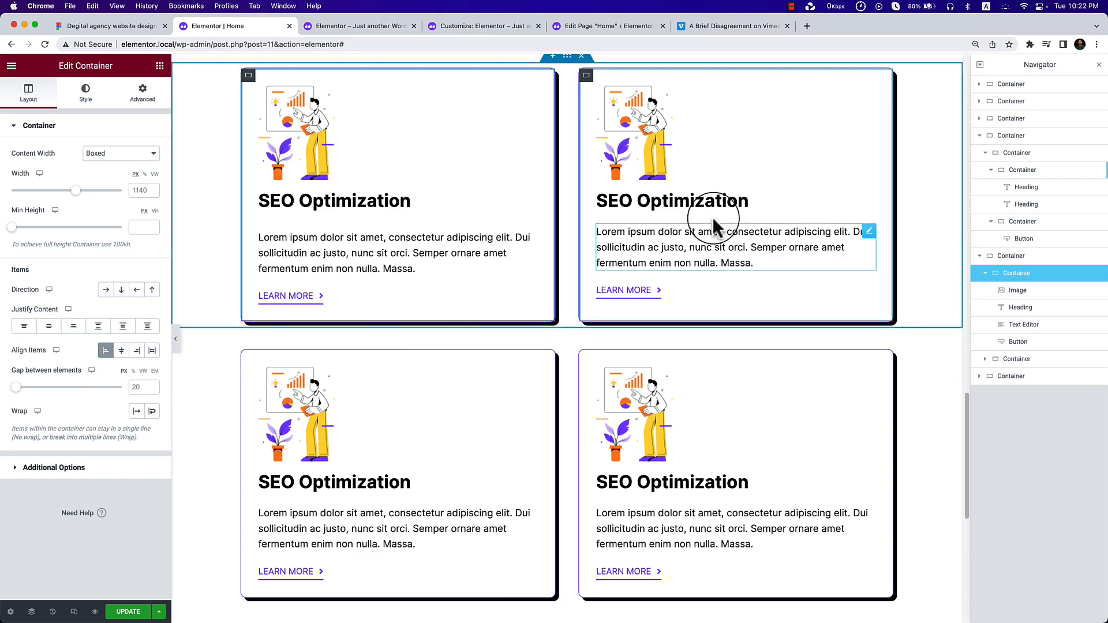
Preview the four service cards without the editing panel and check the second card's title in the Figma design.
click(1013, 361)
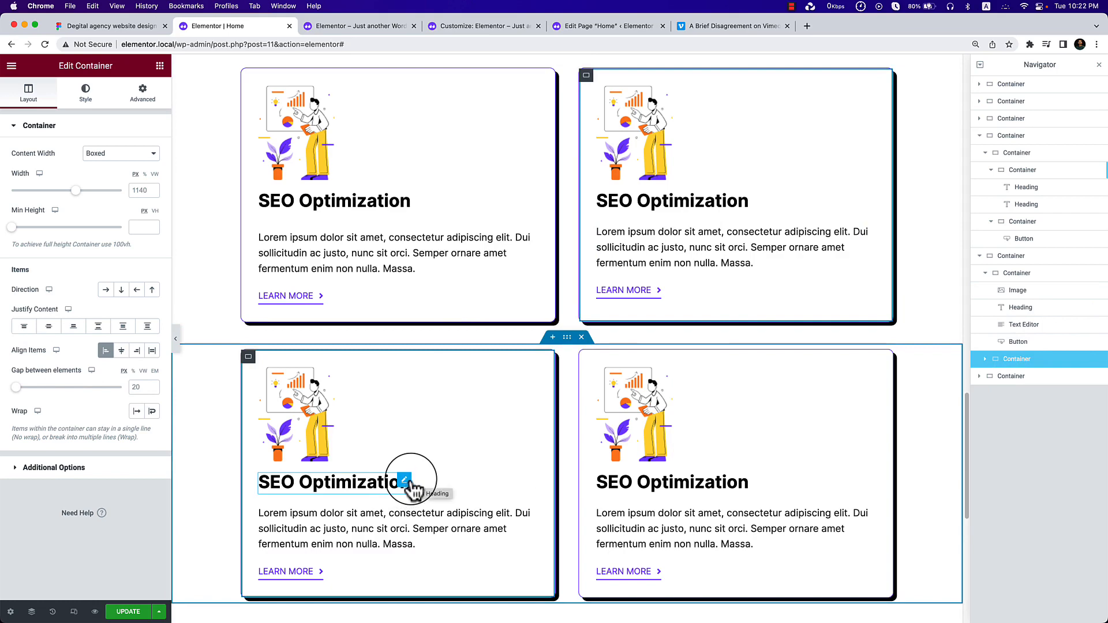
click(175, 340)
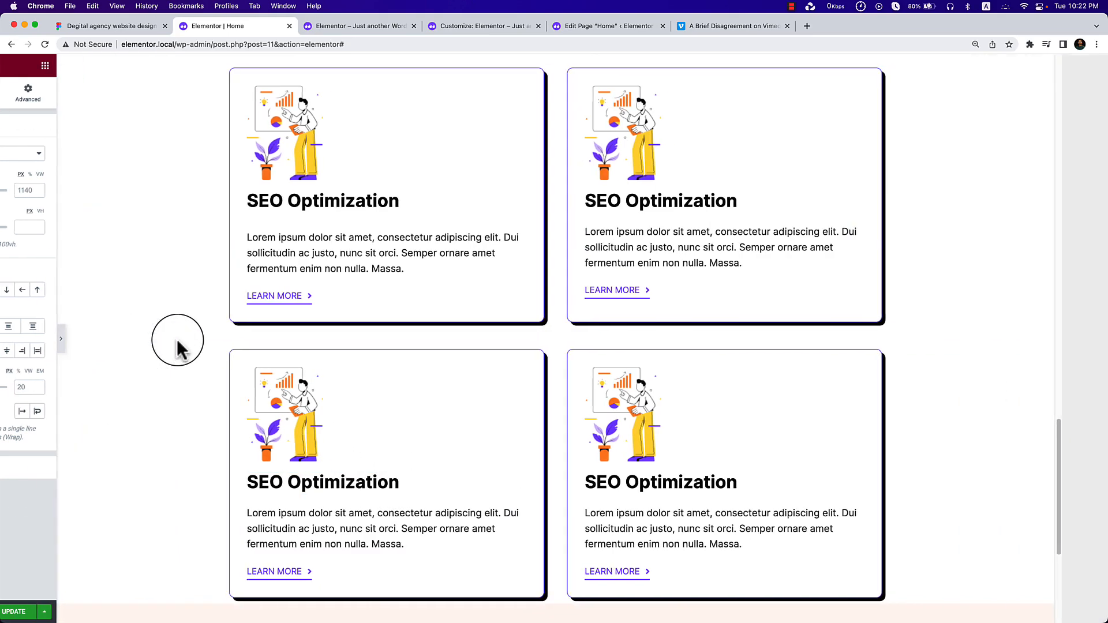
scroll(545, 431, down, 3)
scroll(545, 431, up, 5)
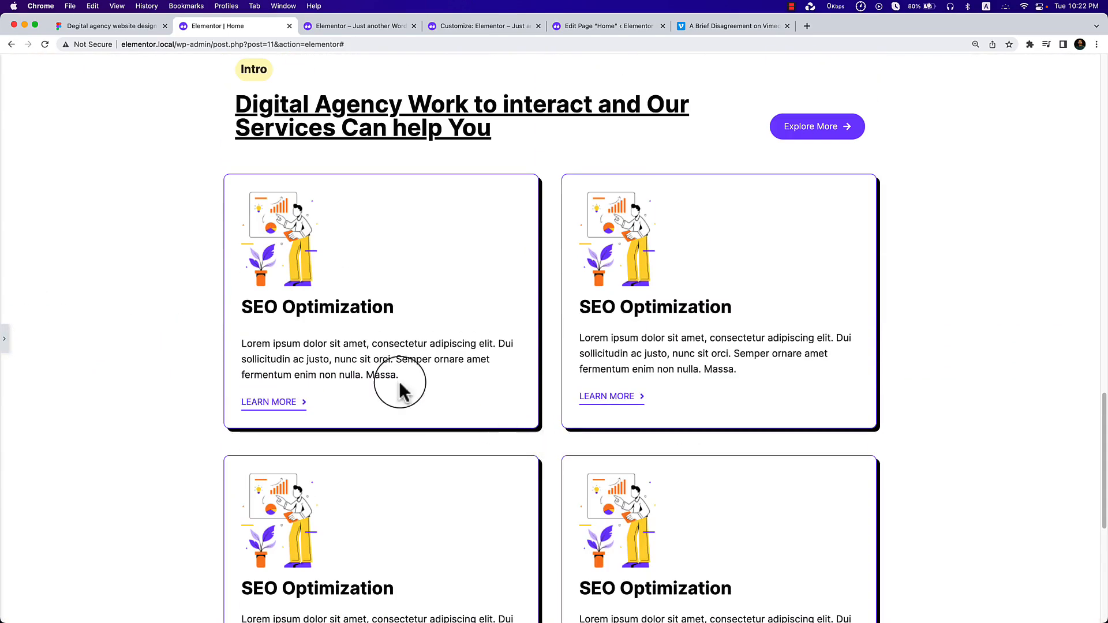
click(4, 339)
click(135, 33)
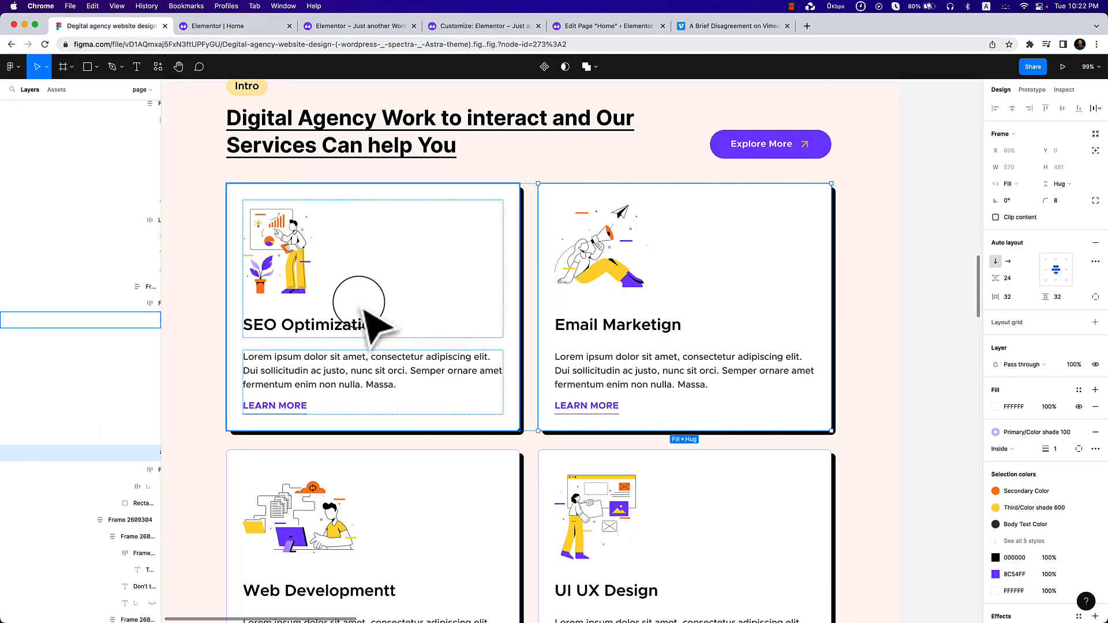
scroll(370, 323, down, 1)
click(597, 306)
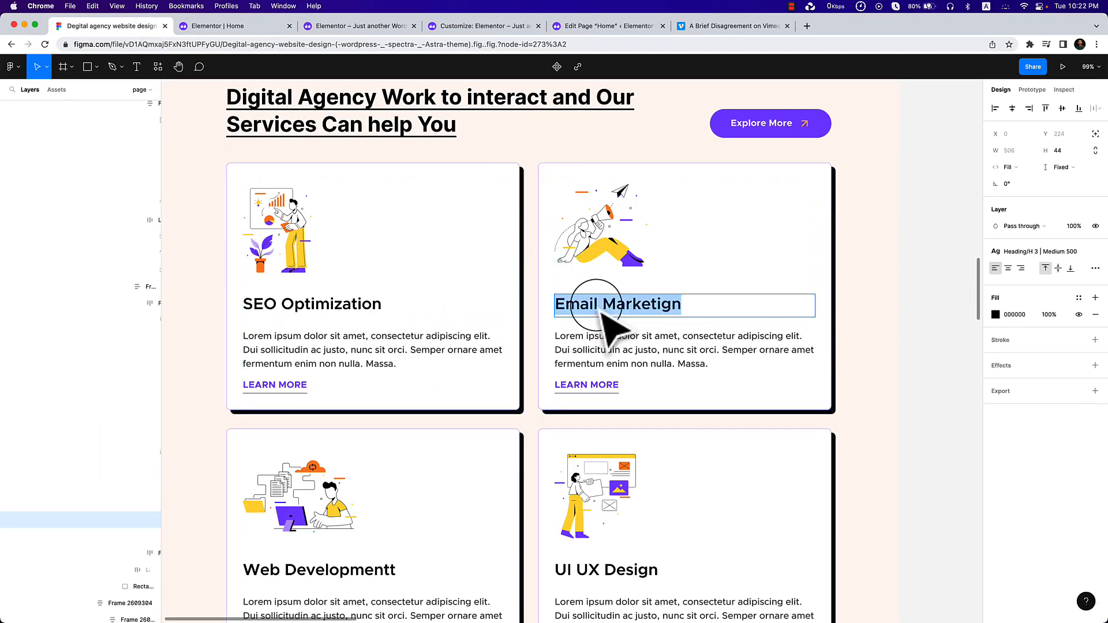
click(245, 27)
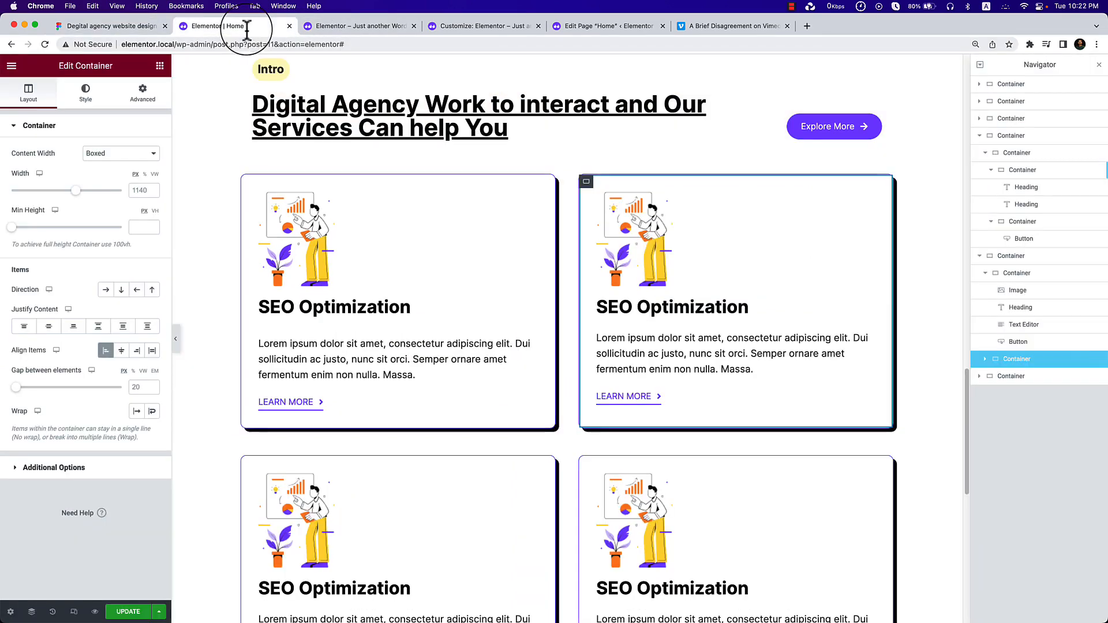
Replace the second service card's heading with "Email Marketign", copied from the Figma design.
click(667, 311)
key(ctrl+a)
key(BackSpace)
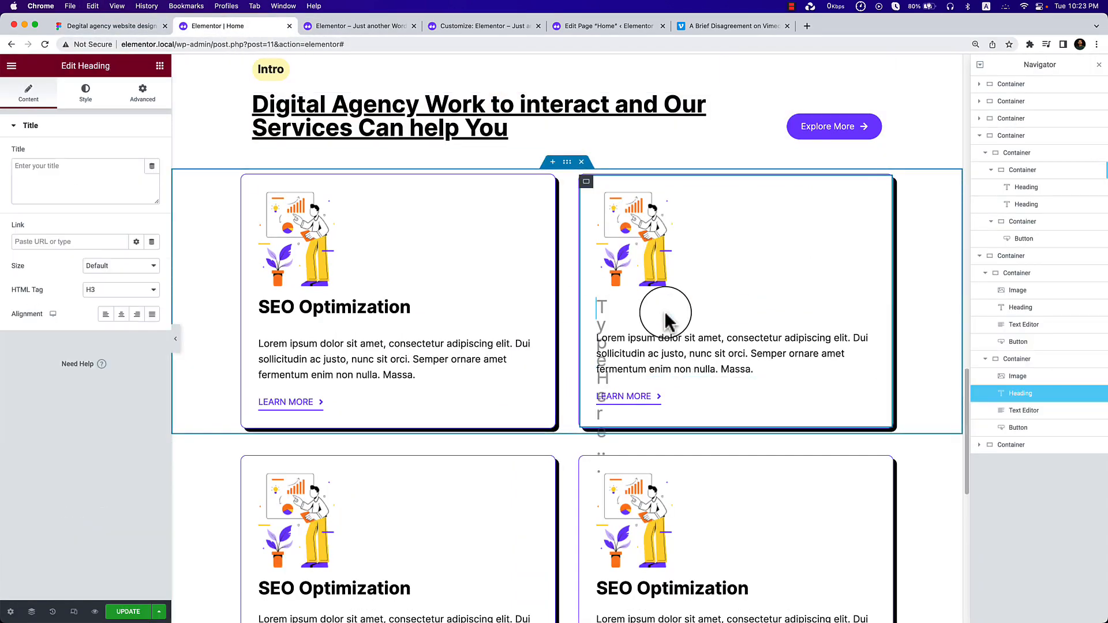
key(super+z)
triple_click(45, 179)
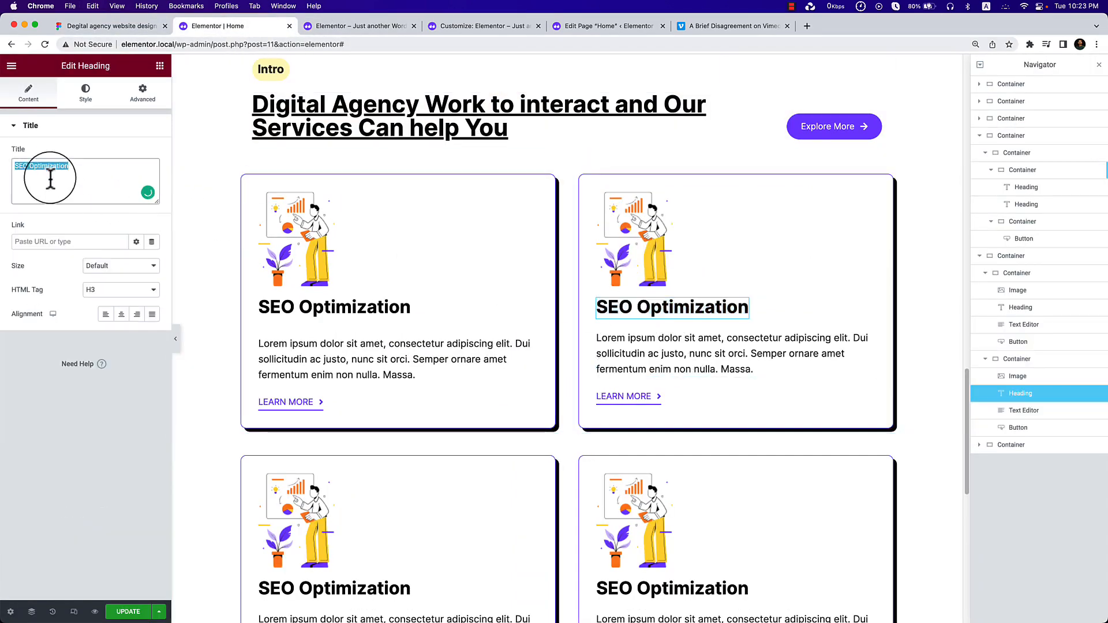
key(BackSpace)
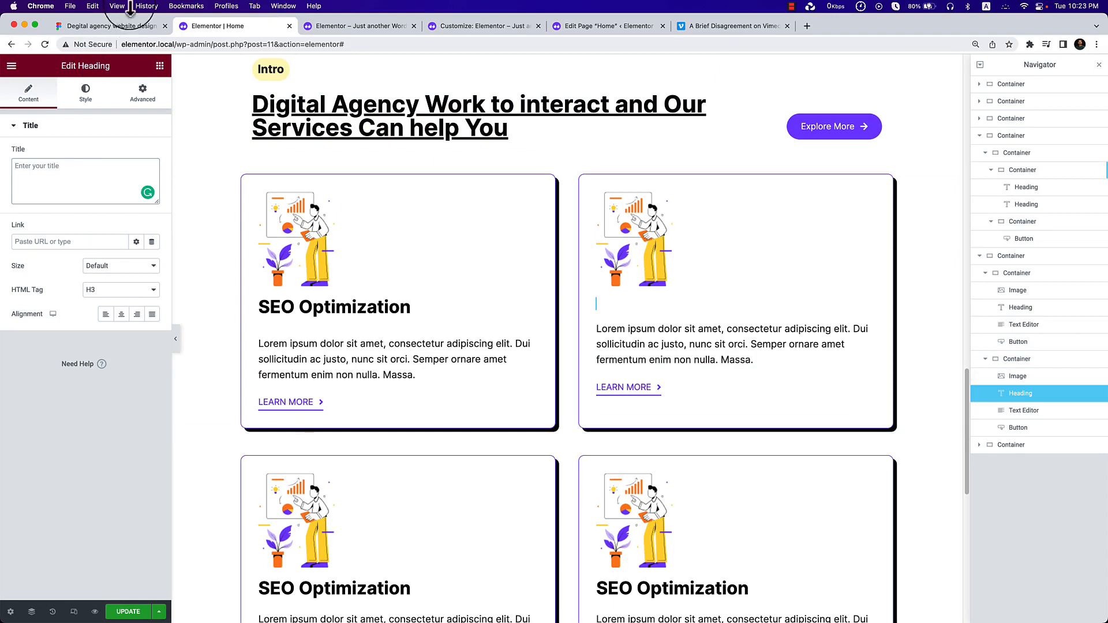
click(116, 25)
double_click(599, 301)
key(super+c)
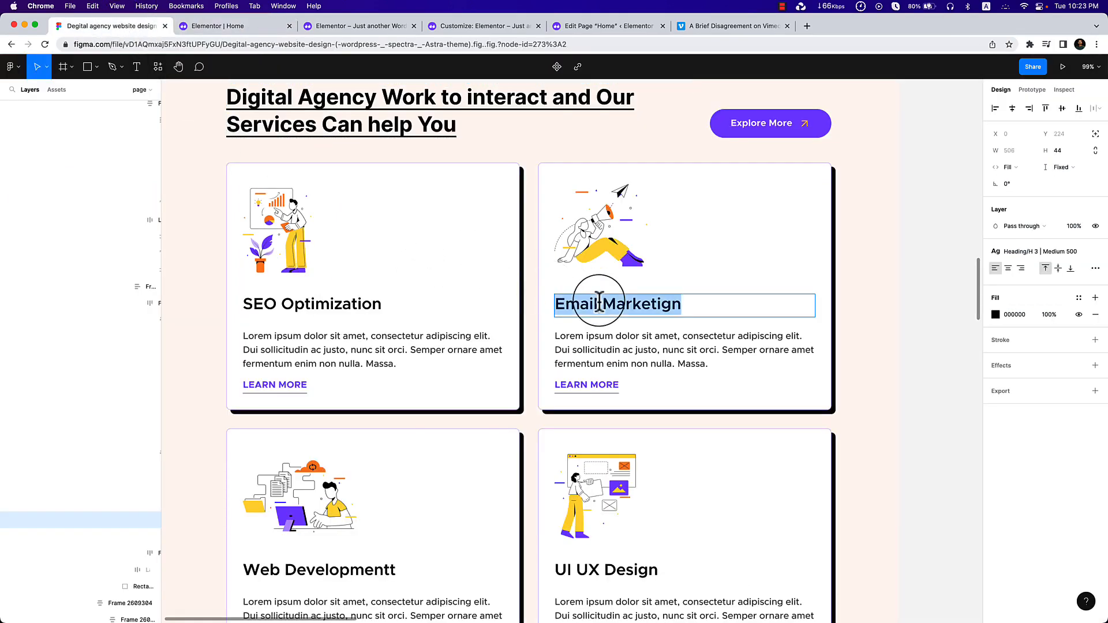
click(234, 26)
key(super+v)
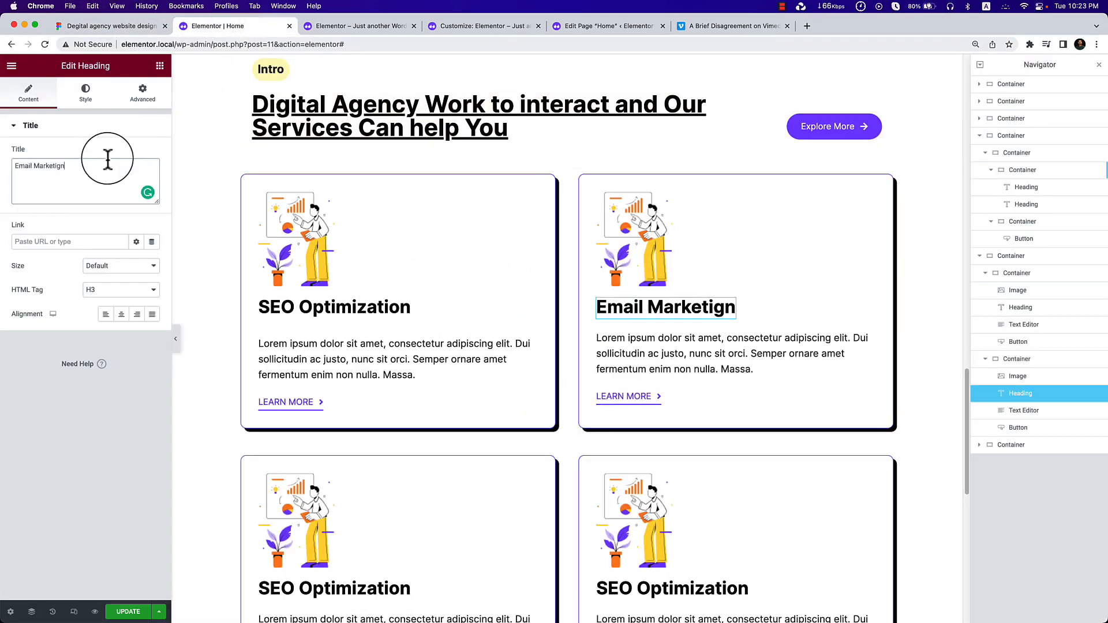
Replace the third service card's heading with "Web Developmentt", copied from the Figma design.
click(113, 25)
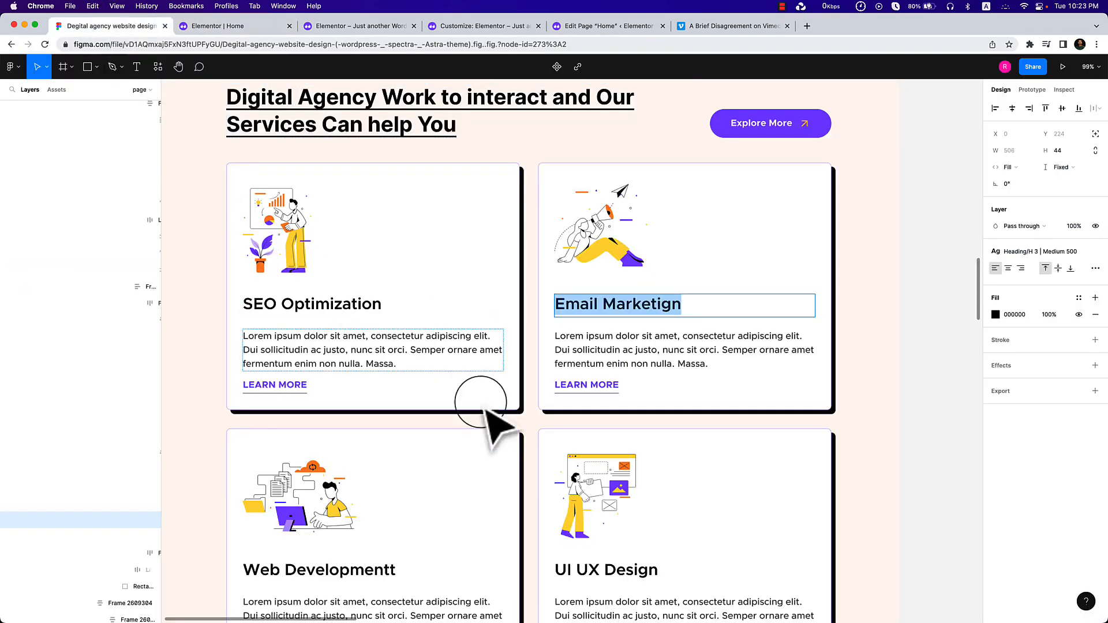
scroll(445, 456, down, 5)
double_click(325, 430)
key(cmd+c)
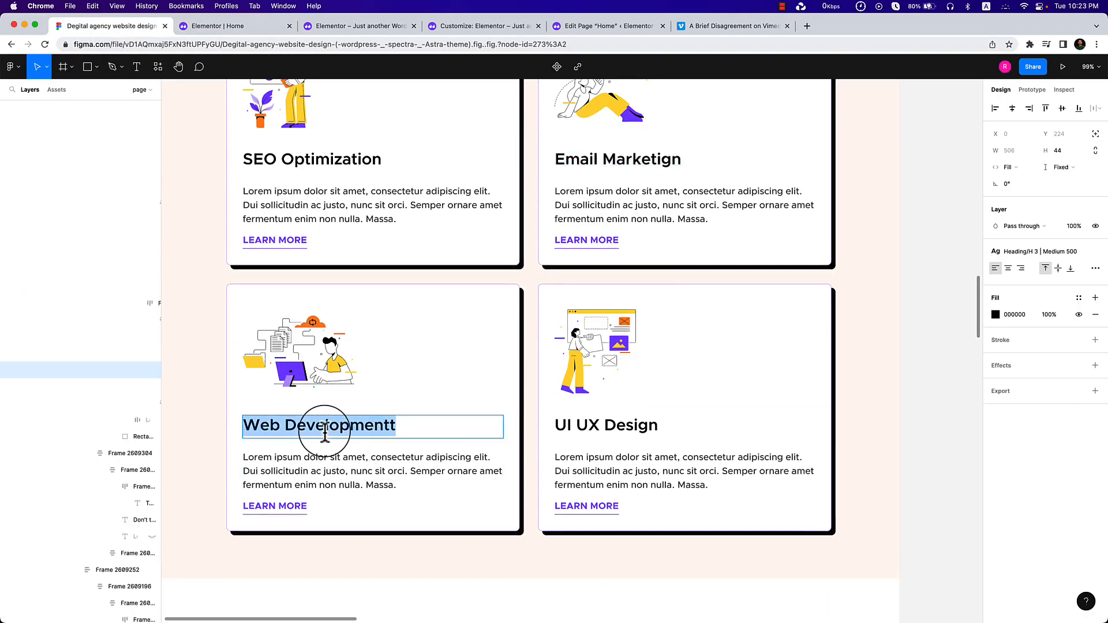
click(218, 26)
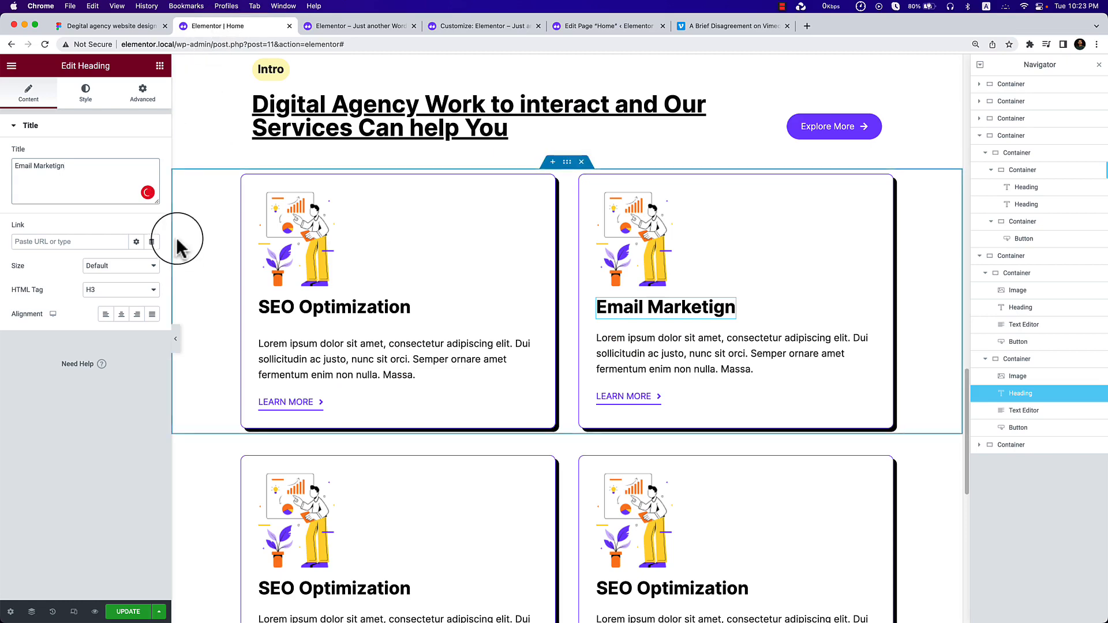
scroll(317, 465, down, 2)
scroll(316, 465, down, 3)
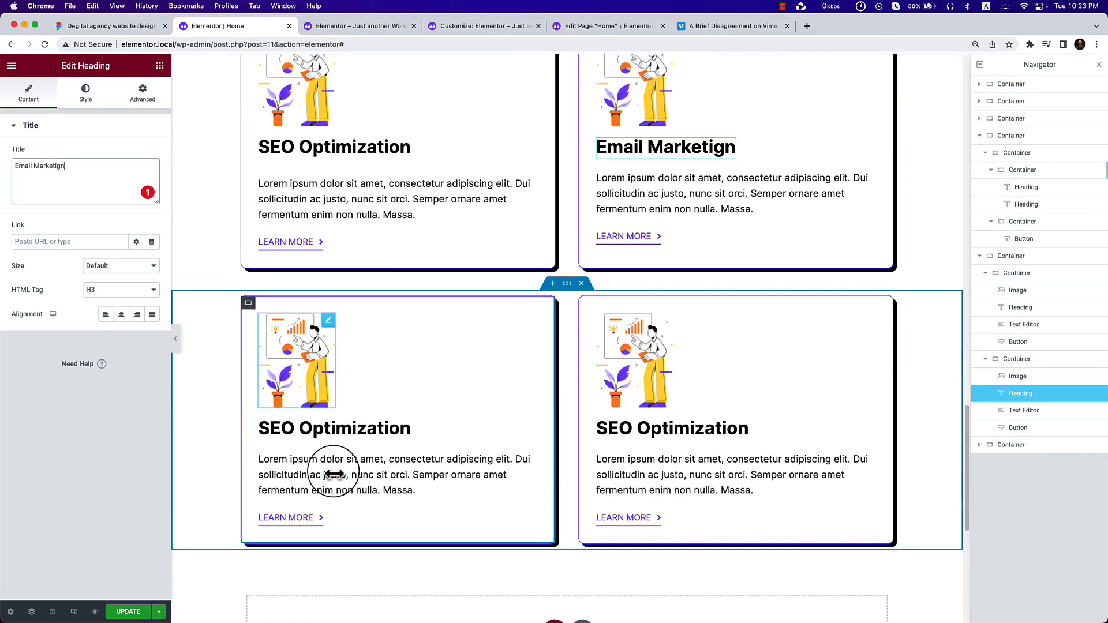
click(369, 425)
triple_click(77, 167)
key(cmd+v)
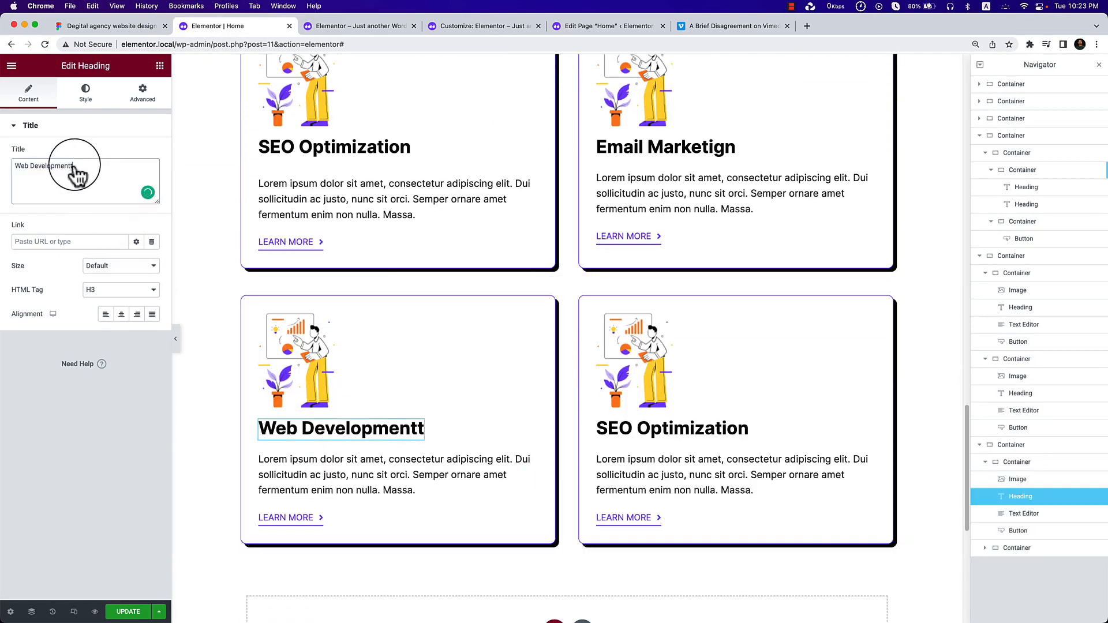
Replace the fourth service card's heading with "UI UX Design", copied from the Figma design.
click(106, 26)
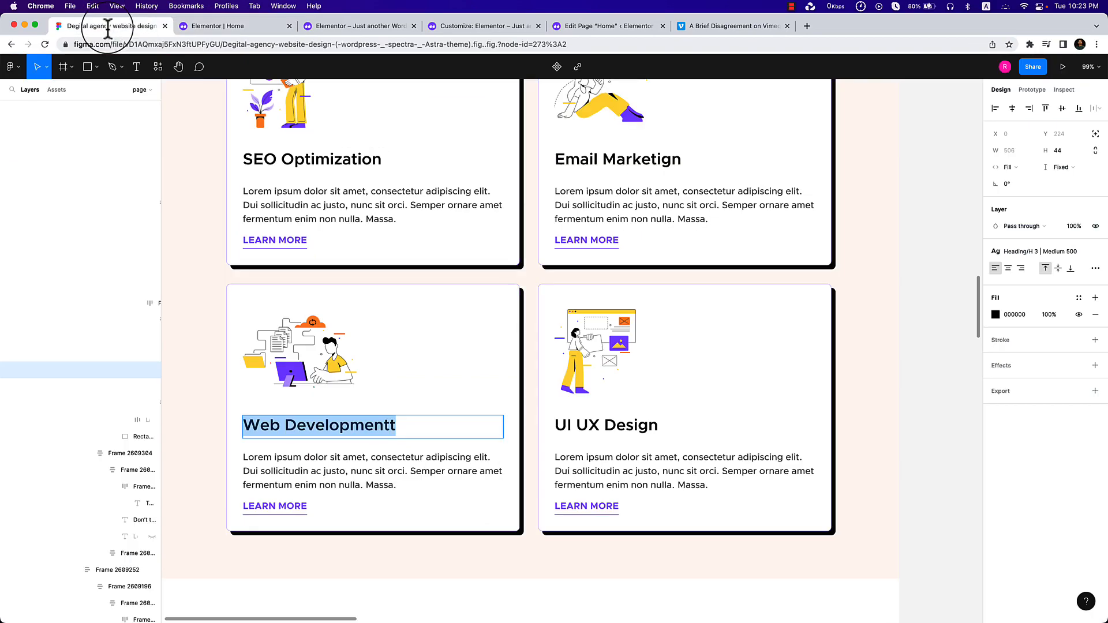
double_click(599, 417)
key(super+c)
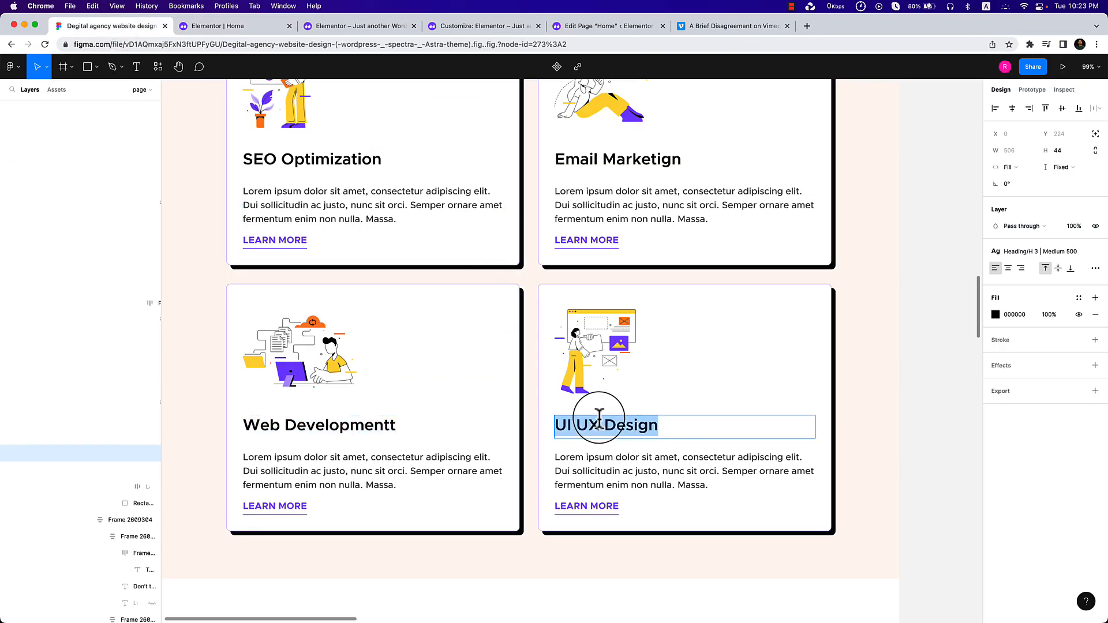
click(219, 26)
click(662, 444)
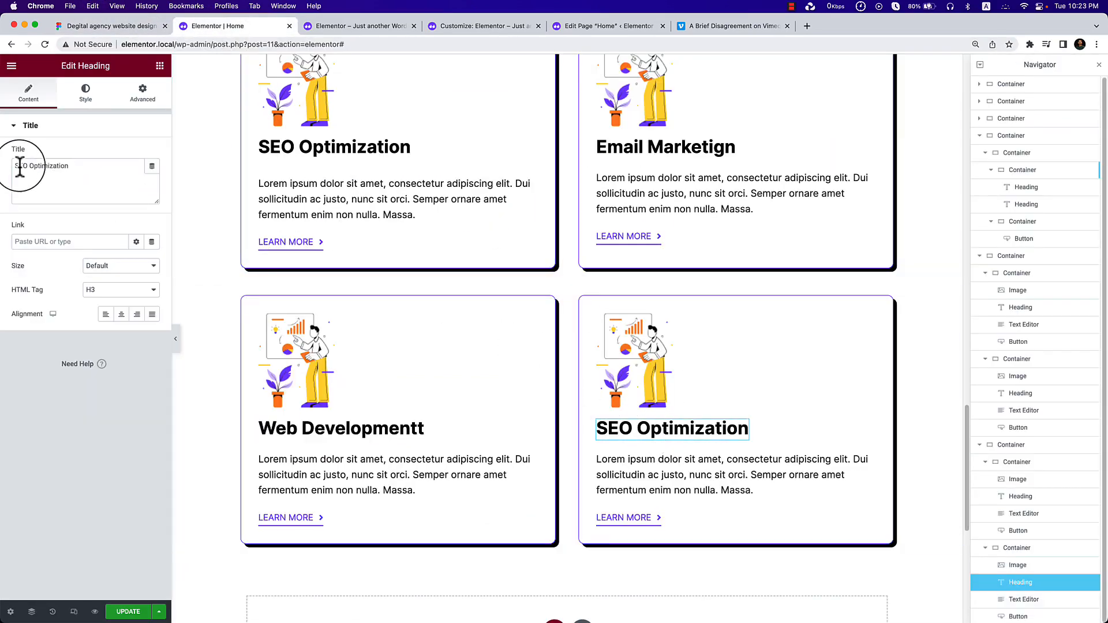
key(super+v)
Replace the Email Marketign card's image with Group-14-1.png from the media library.
click(611, 98)
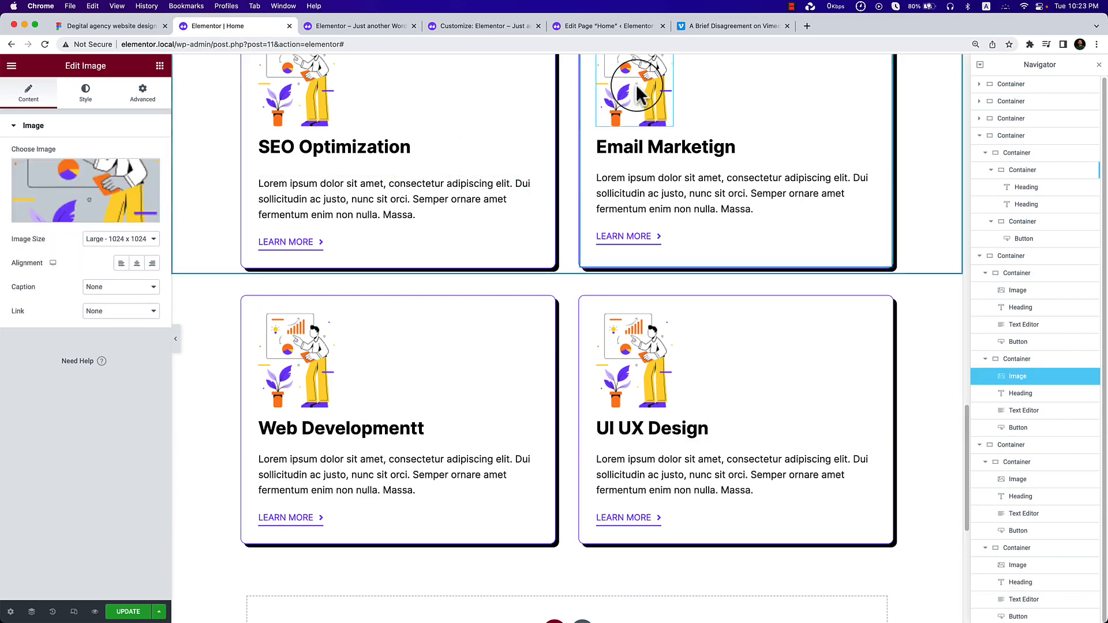
click(92, 153)
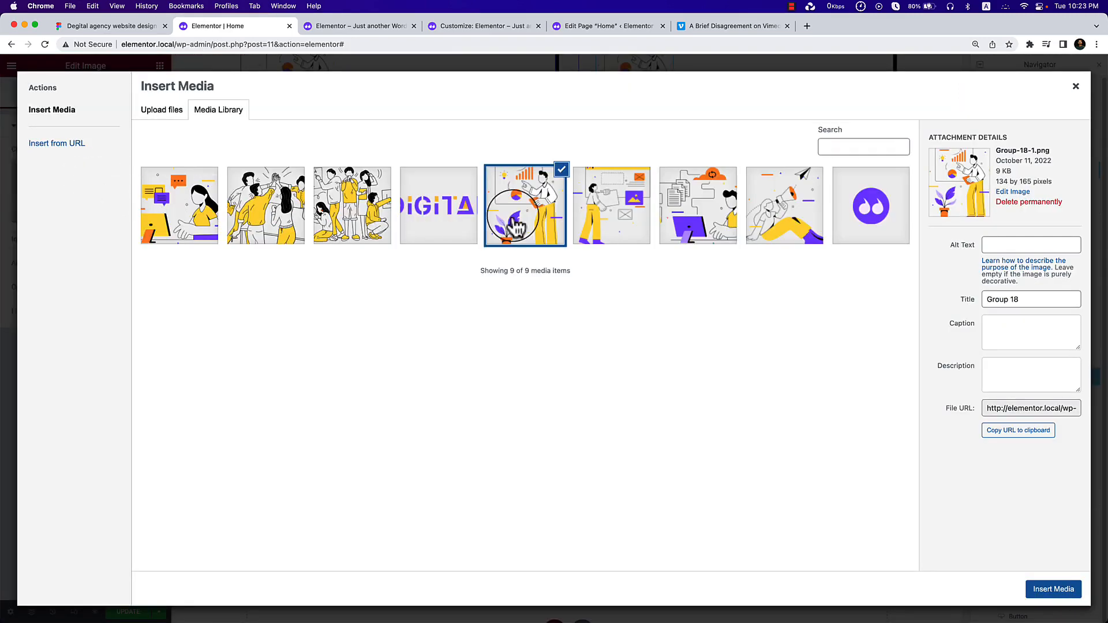
click(799, 231)
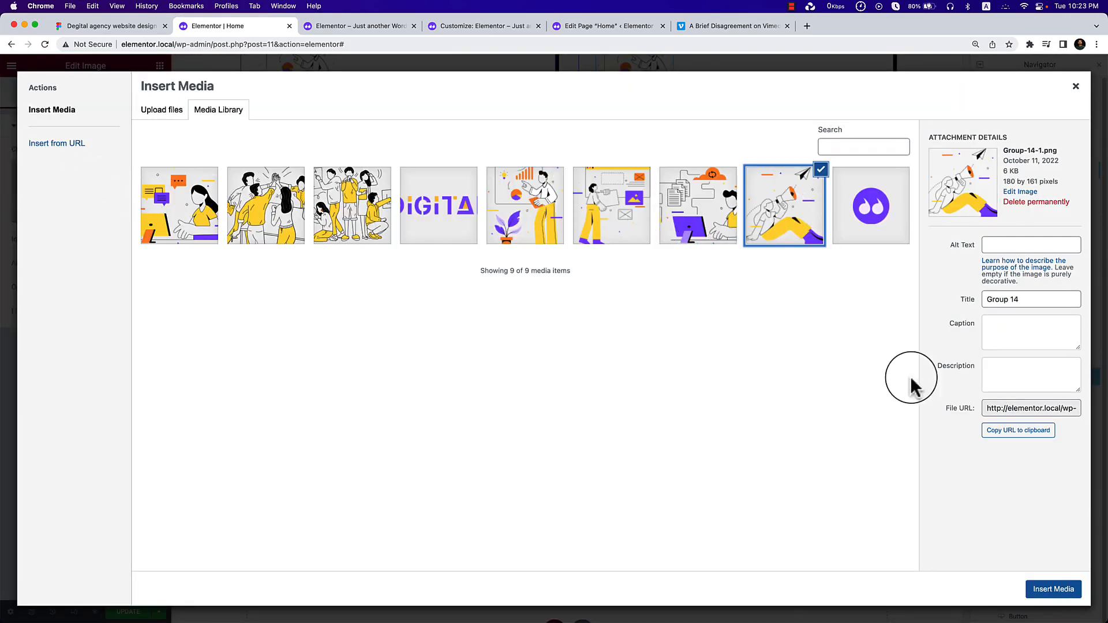
click(1051, 589)
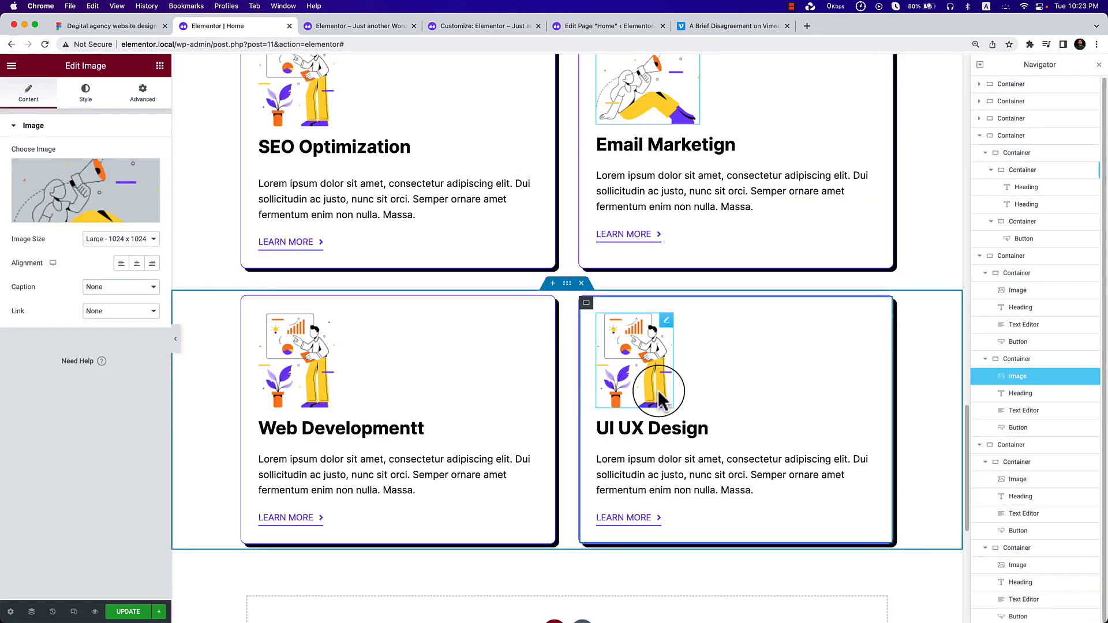
Check the Web Developmentt illustration in the Figma design and replace that card's image with Group-16-1.png from the media library.
click(109, 26)
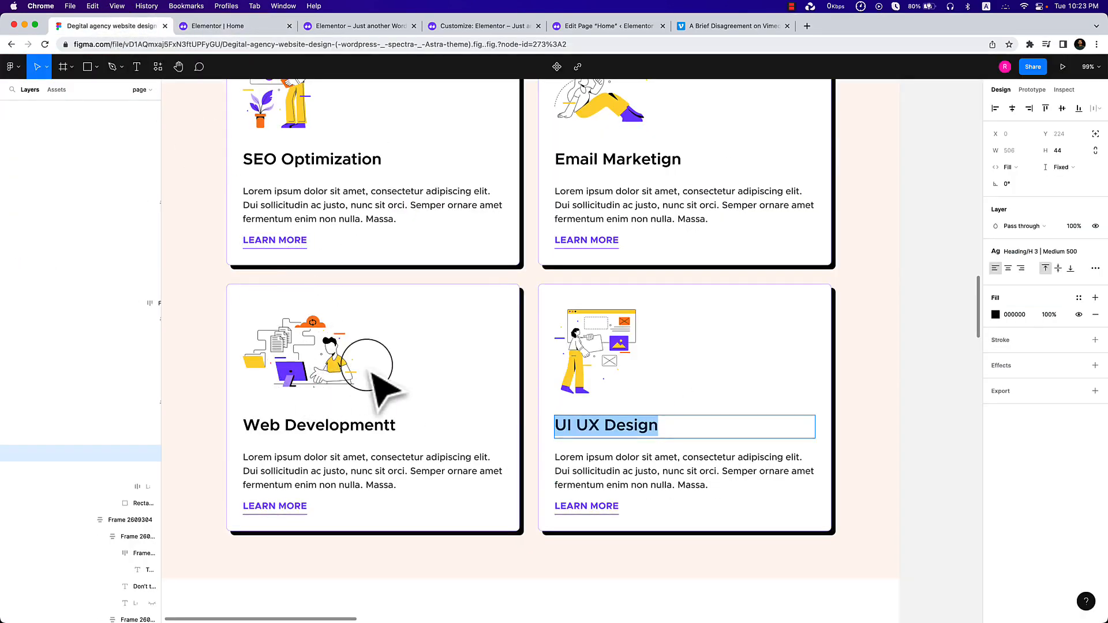
click(230, 25)
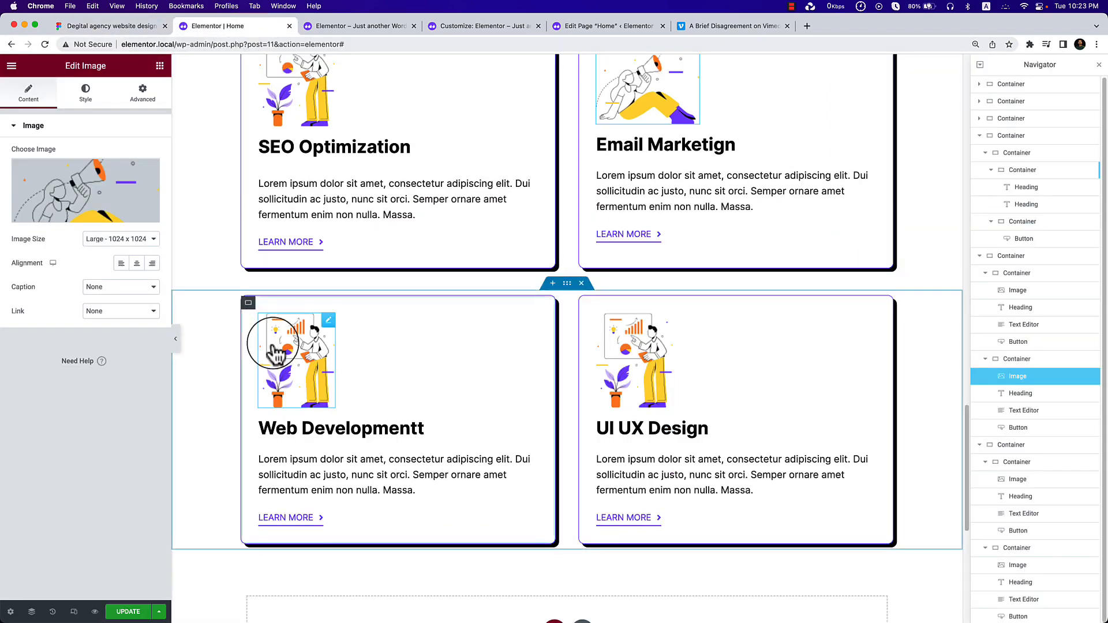
click(93, 193)
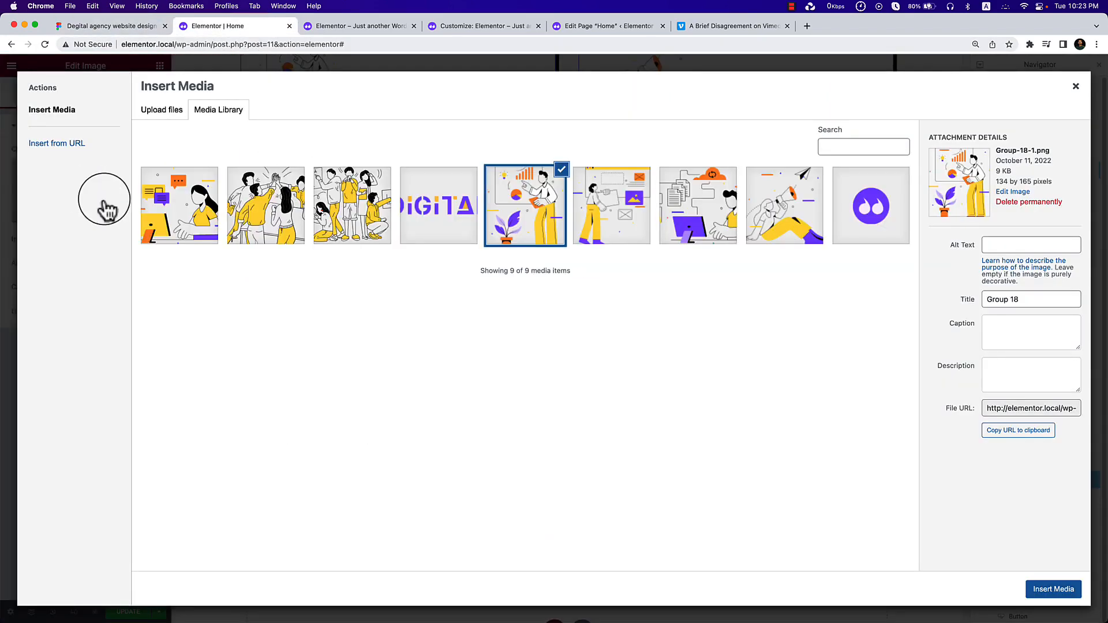
click(730, 234)
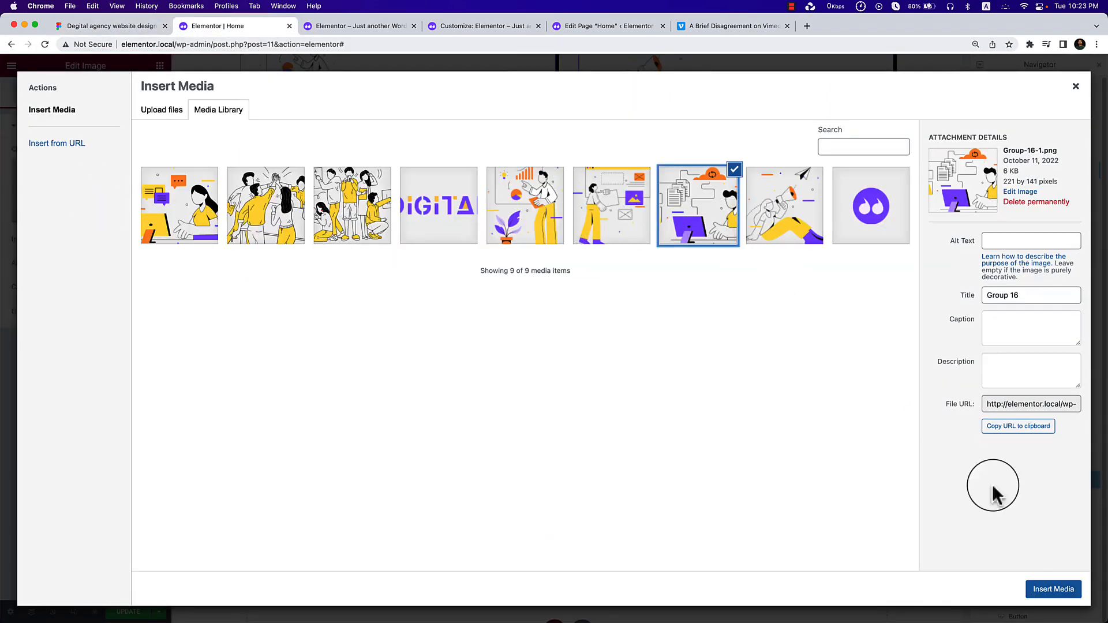
click(1055, 589)
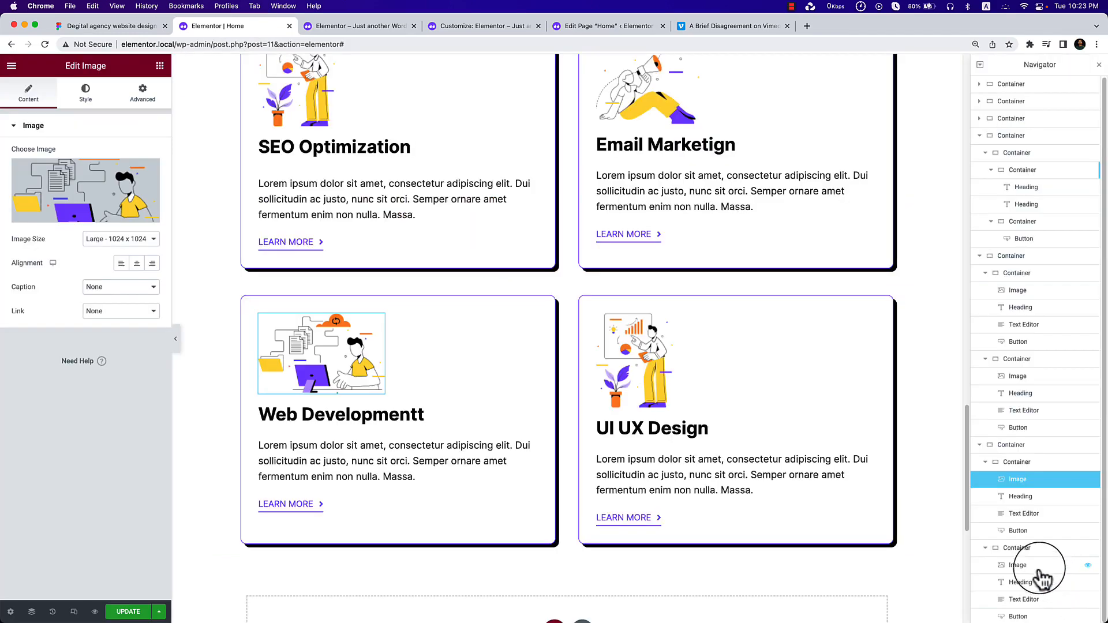
Check the UI UX Design illustration in the Figma design and replace that card's image with the matching one from the media library.
click(659, 387)
click(84, 23)
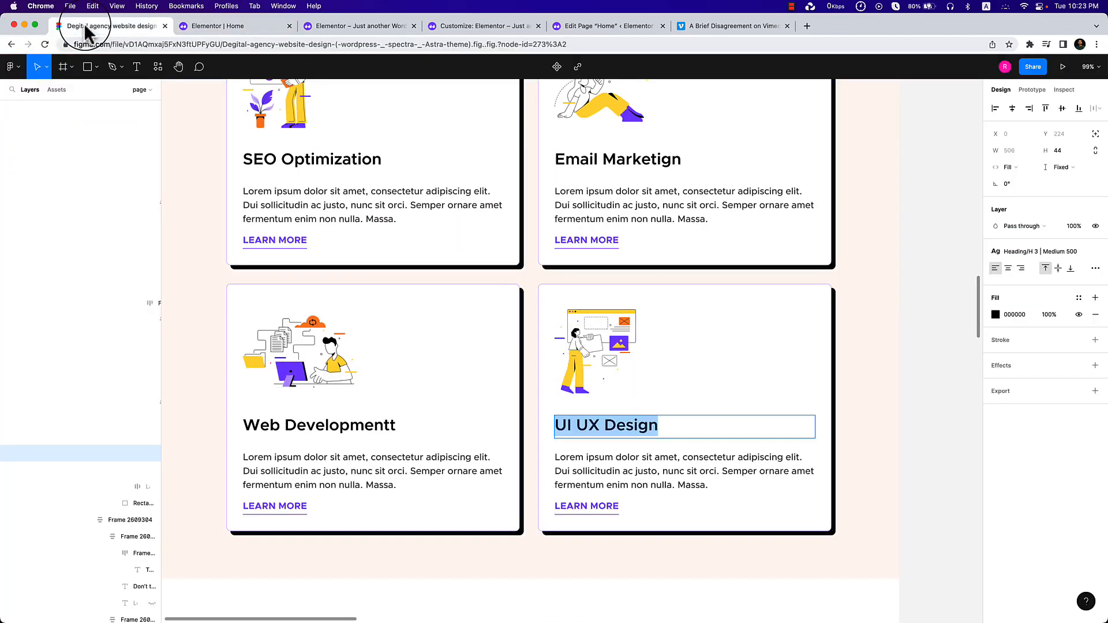
click(212, 26)
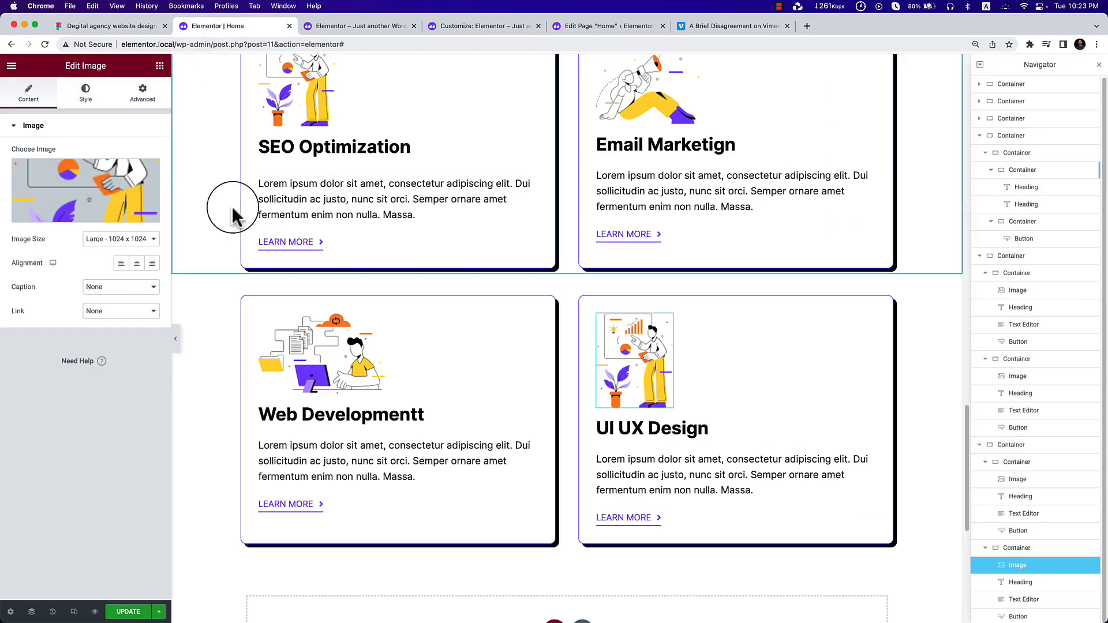
click(129, 192)
click(595, 217)
click(1047, 600)
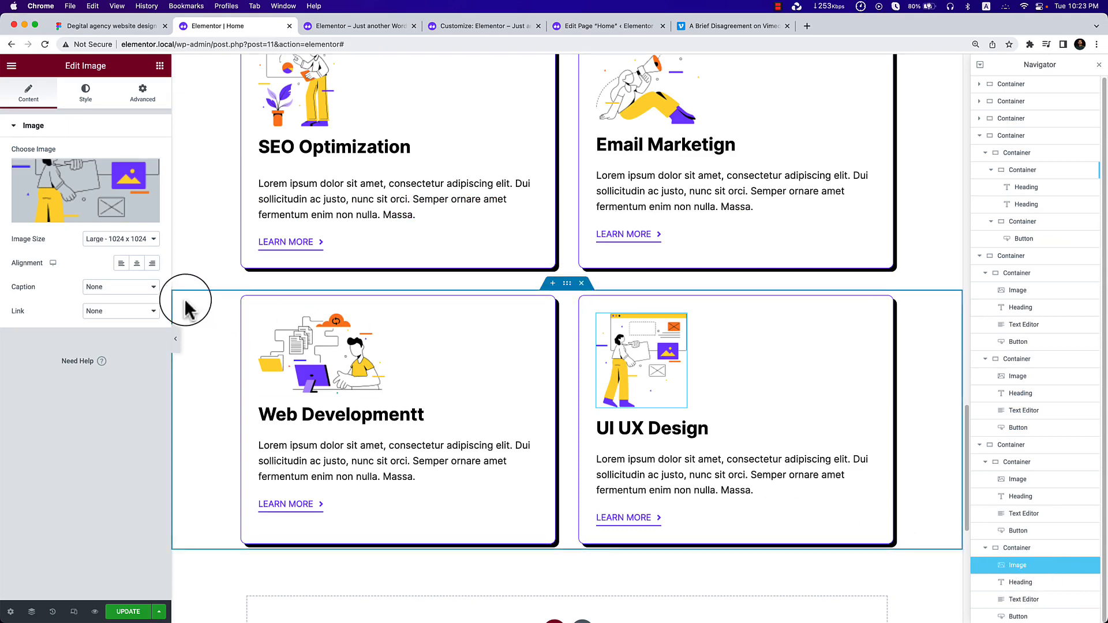
Preview the homepage at full width and review the services section together with the sections above and below it.
click(175, 339)
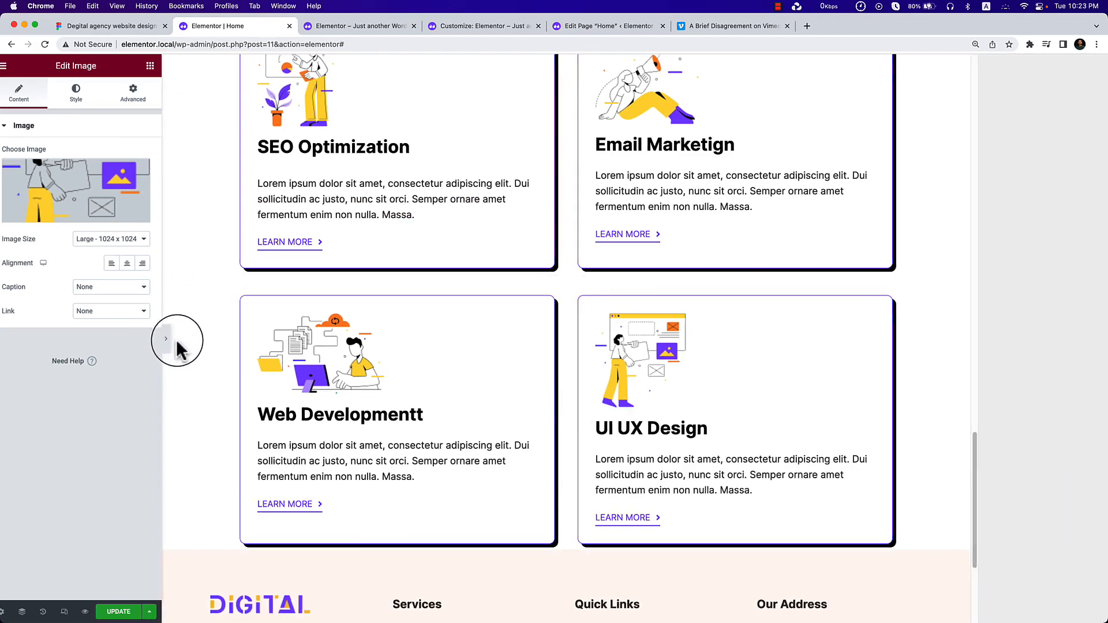
scroll(533, 316, down, 4)
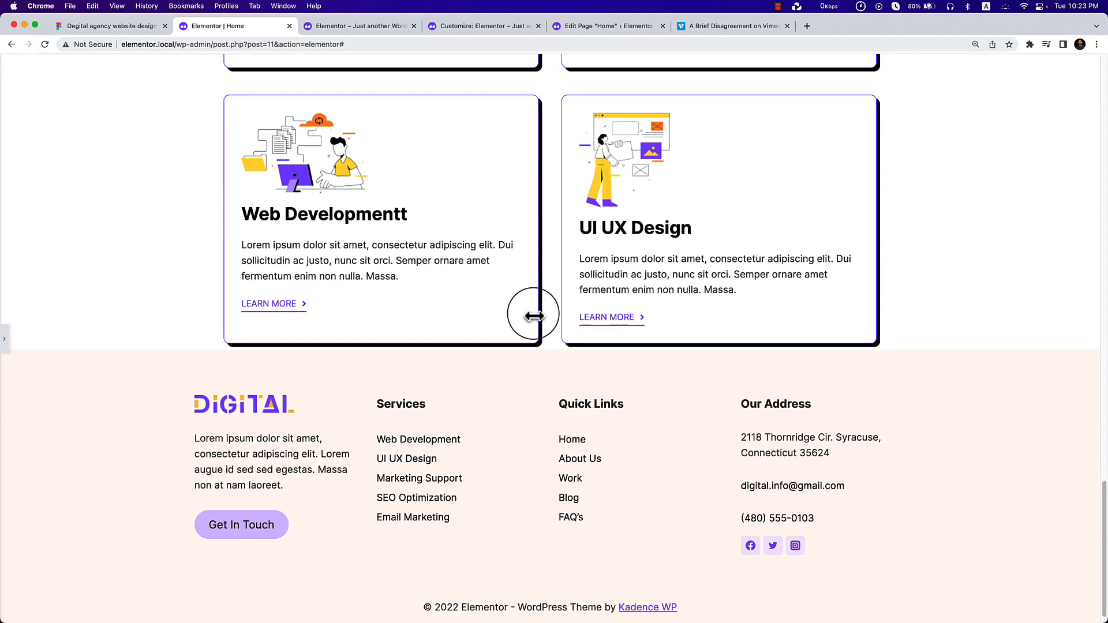
scroll(533, 316, up, 5)
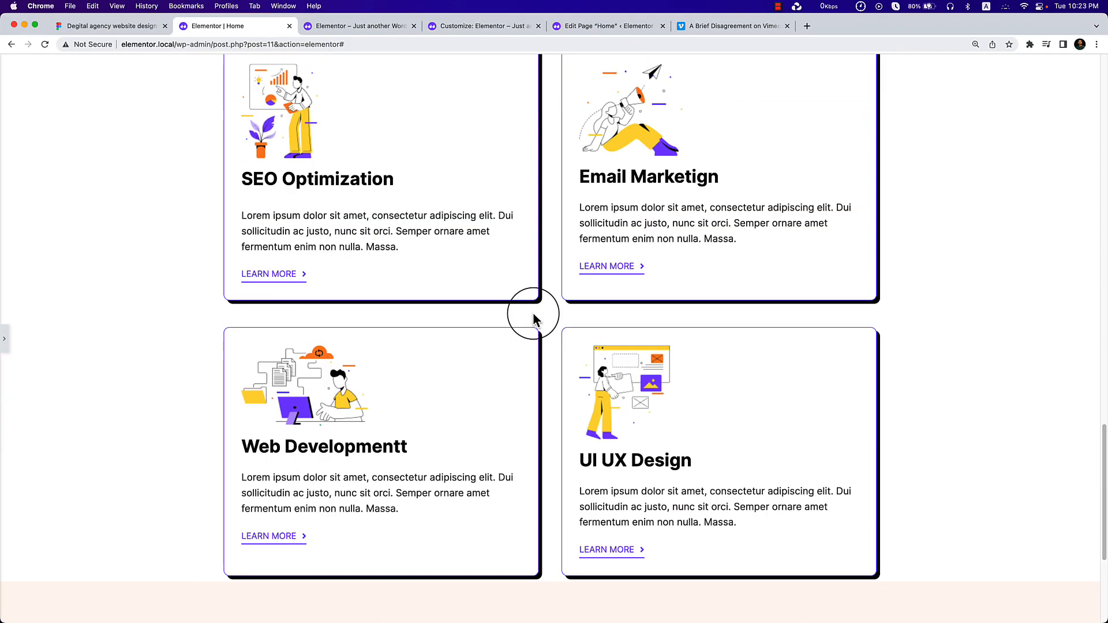
scroll(533, 314, up, 3)
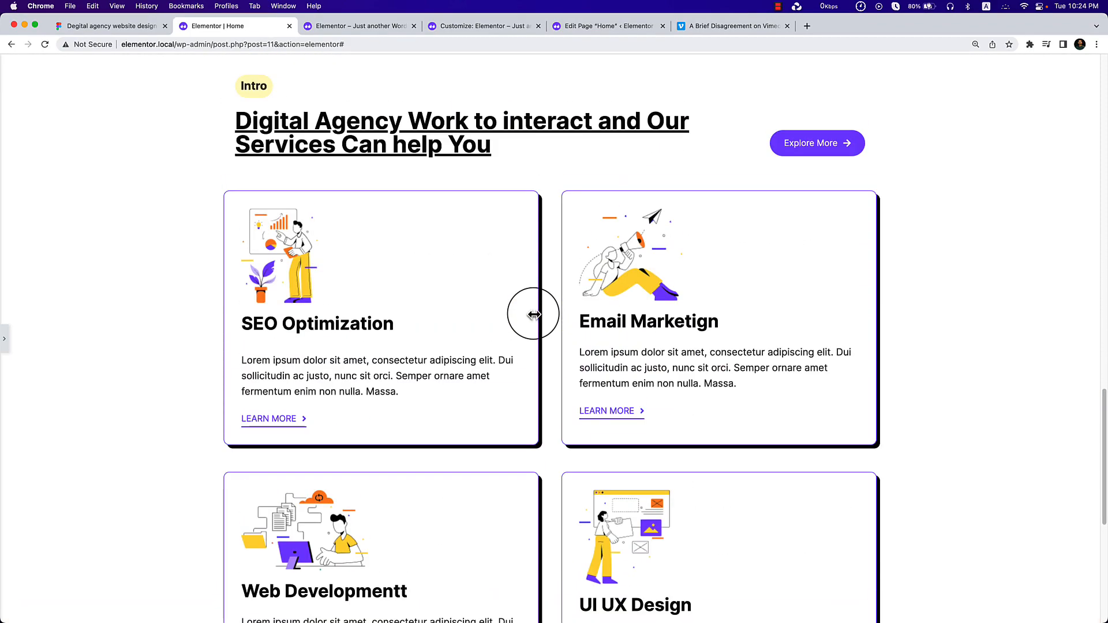
scroll(533, 315, down, 3)
scroll(533, 314, up, 15)
scroll(533, 316, up, 5)
scroll(533, 315, down, 20)
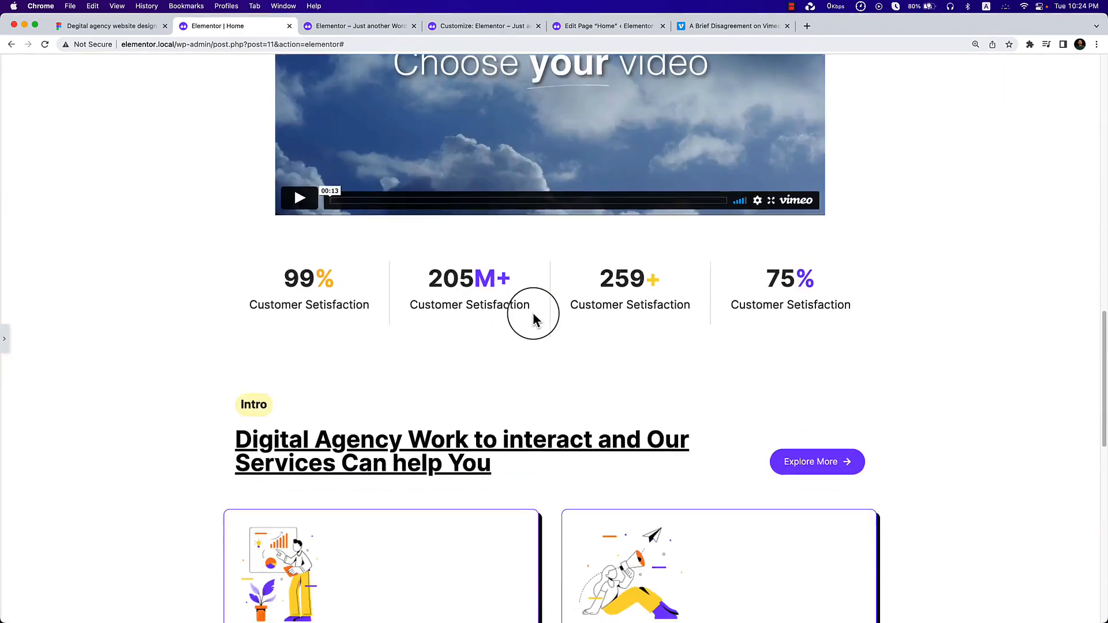
scroll(533, 319, down, 10)
Switch to the Figma design and examine the services section's background and the Testimonial section below it.
click(115, 25)
scroll(562, 398, down, 5)
scroll(466, 372, down, 3)
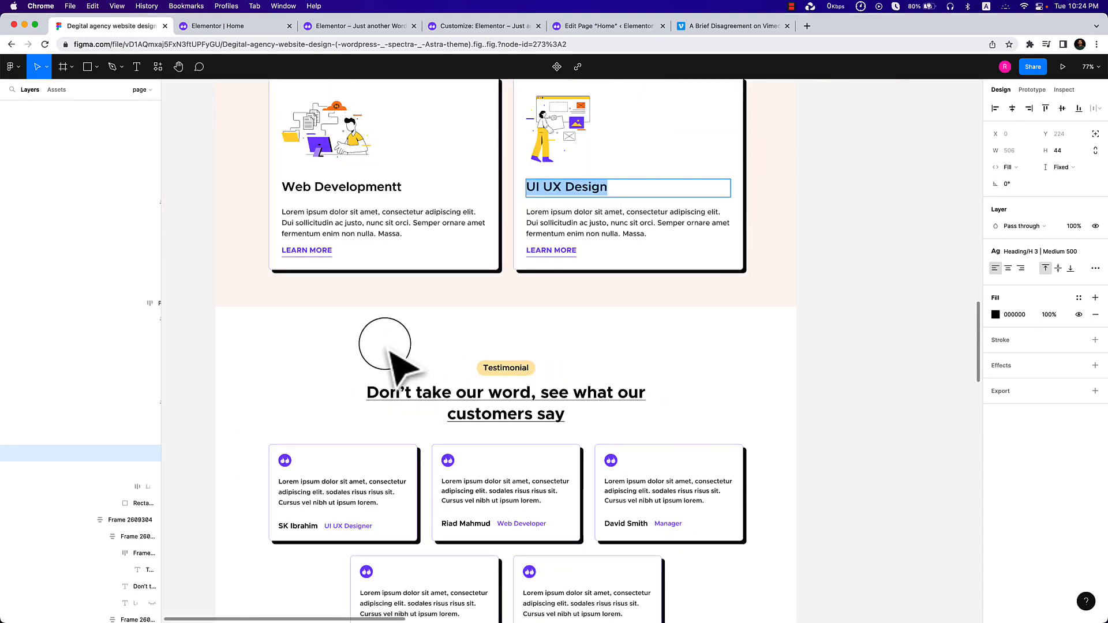
click(873, 362)
drag(558, 396, 589, 202)
Back in Elementor, give the Intro heading container a classic background in the global Medium text colour.
click(238, 27)
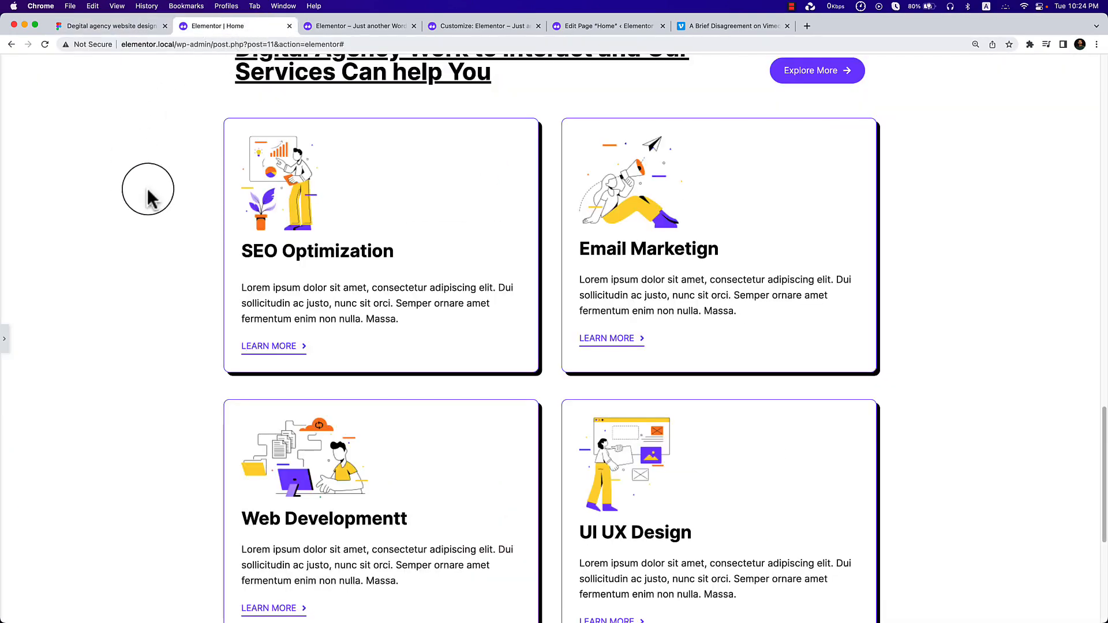
scroll(383, 244, up, 3)
scroll(506, 255, up, 4)
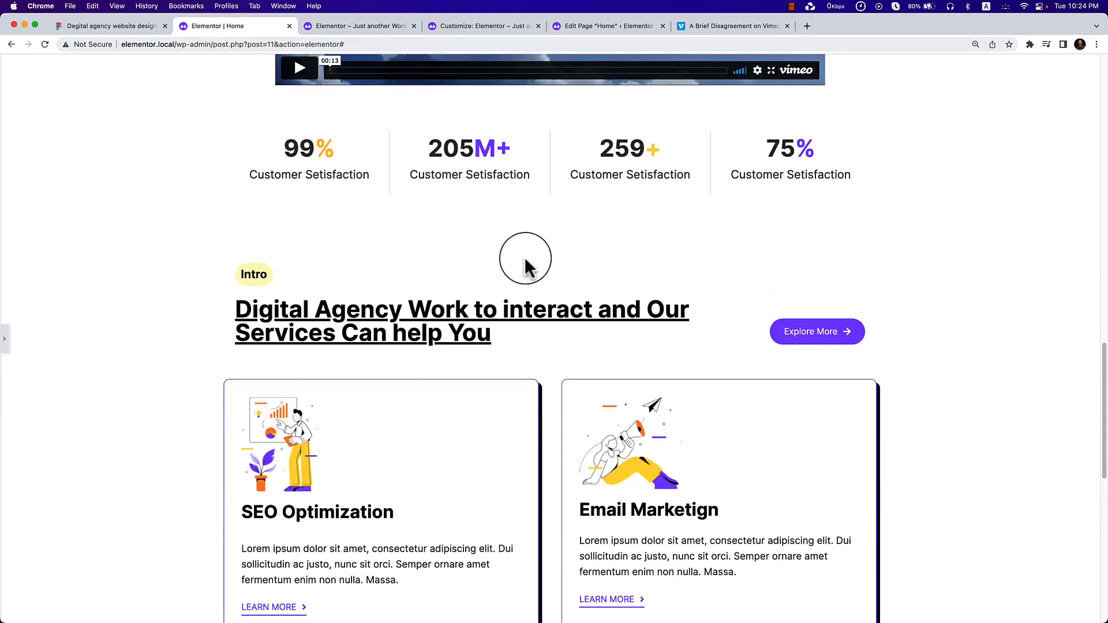
click(9, 340)
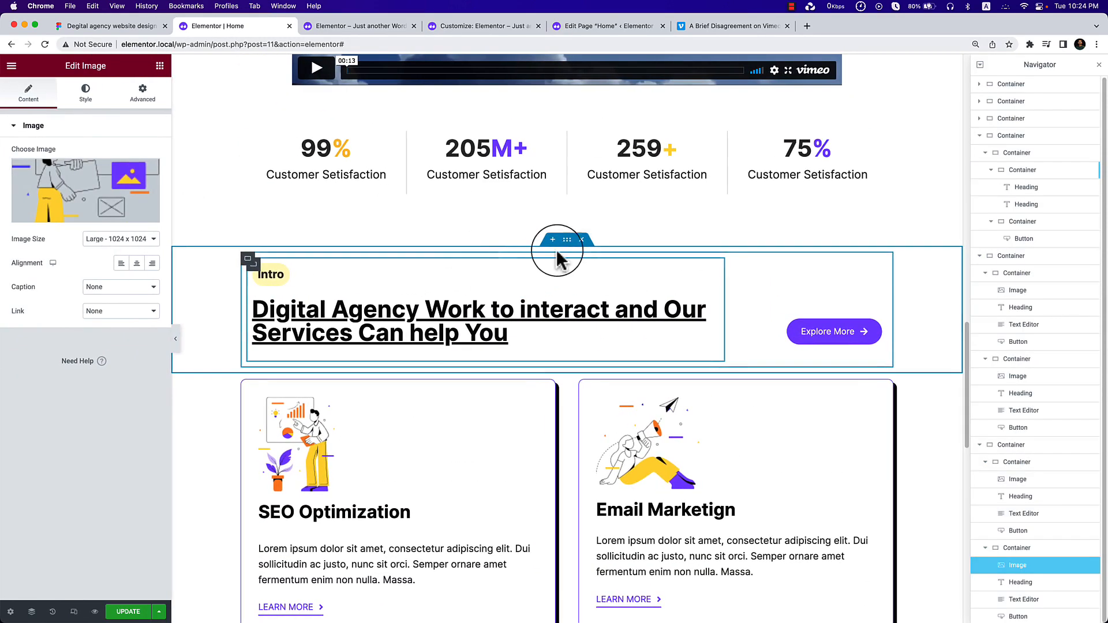
click(567, 240)
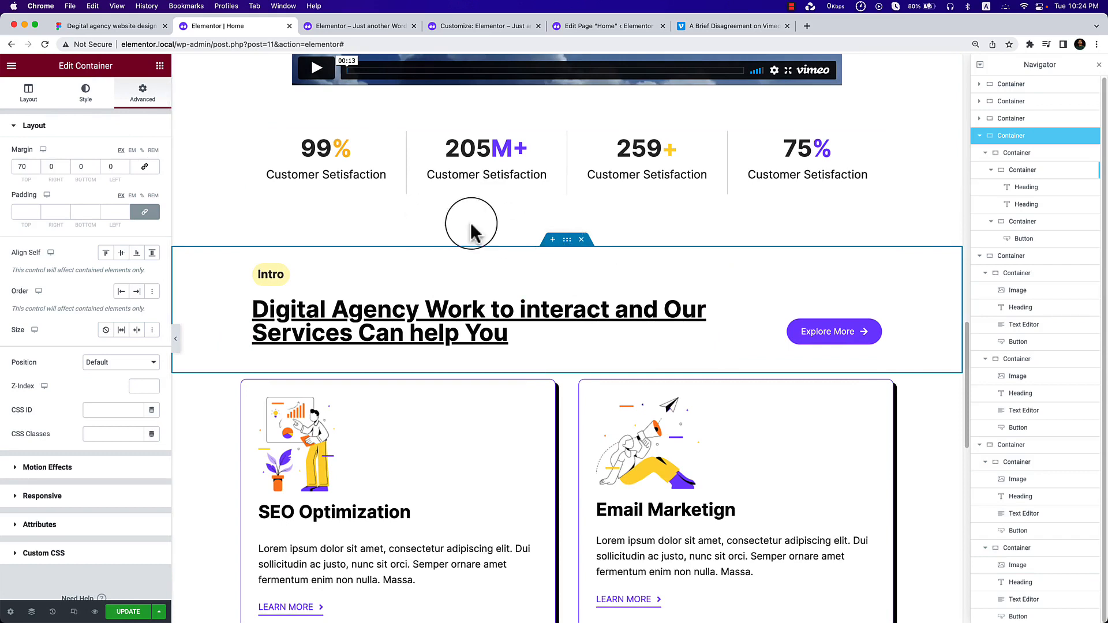
click(85, 92)
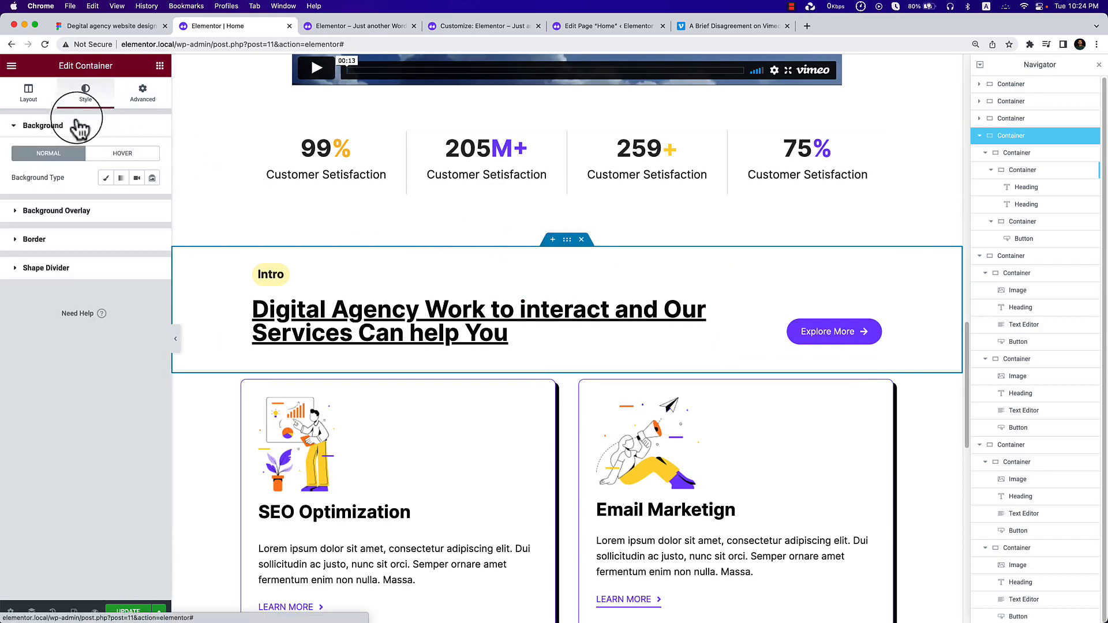
click(105, 178)
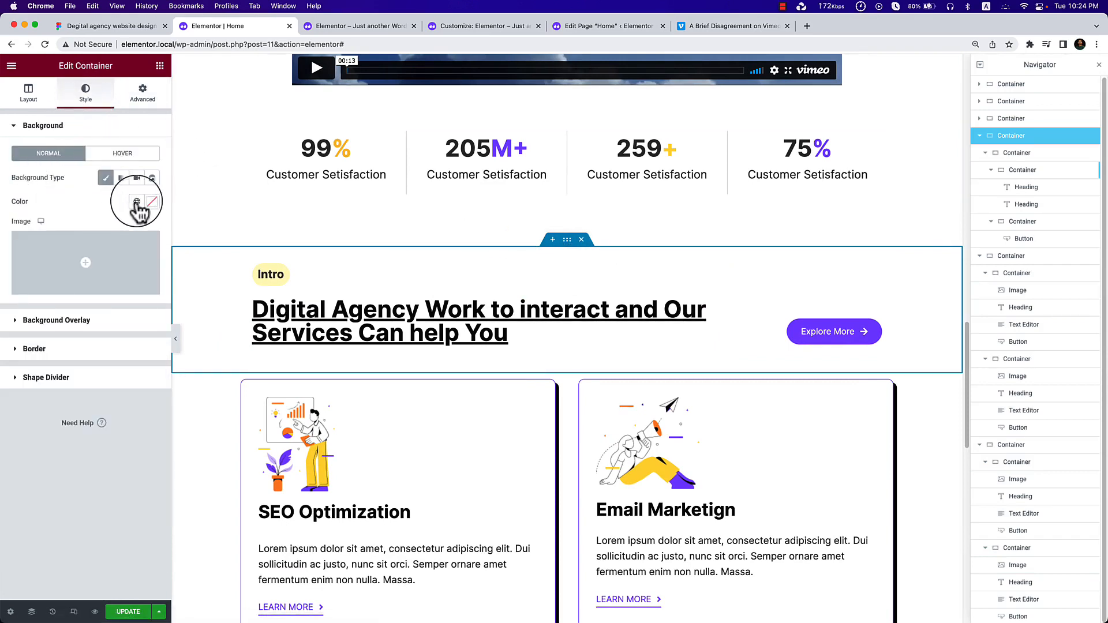
click(137, 201)
scroll(101, 363, down, 3)
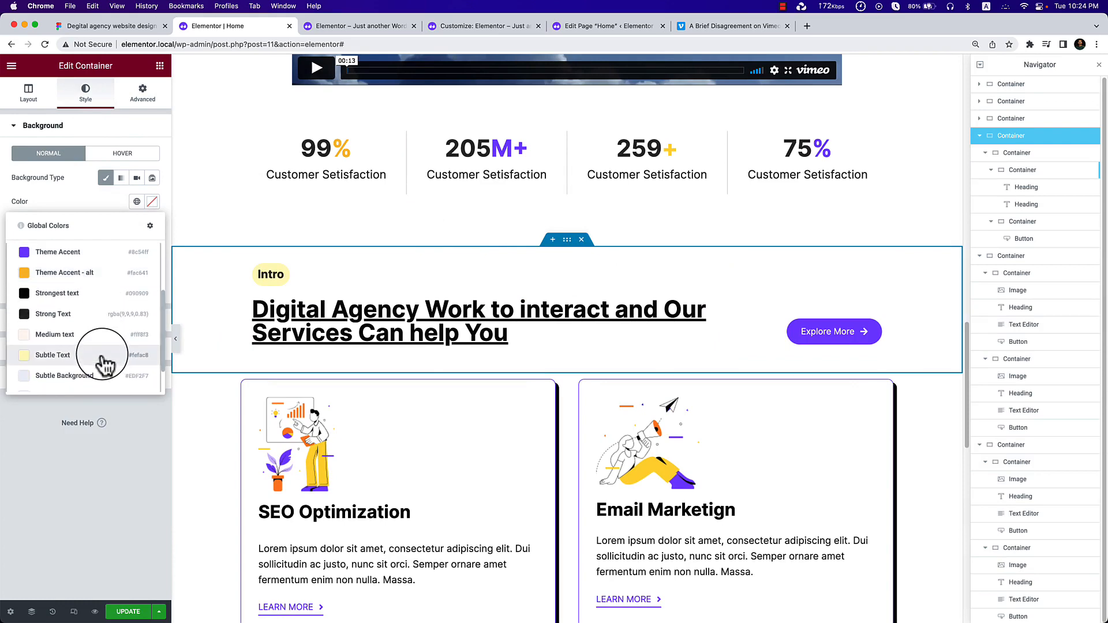
click(101, 349)
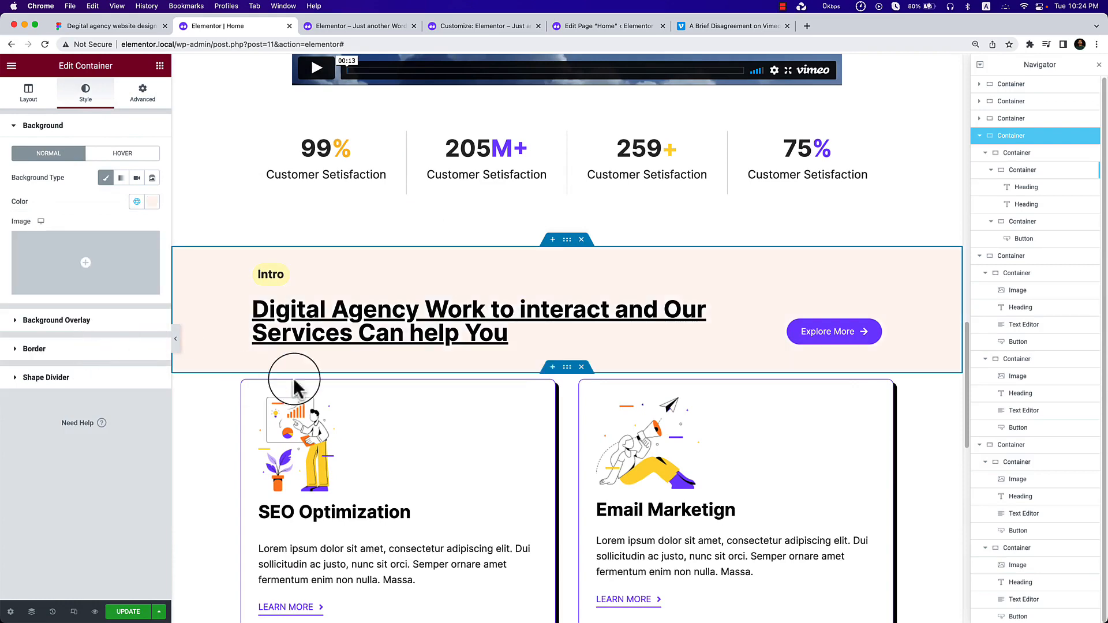
Give the container holding the SEO Optimization and Email Marketign cards a classic background in the global Medium text colour.
scroll(404, 366, down, 2)
click(571, 285)
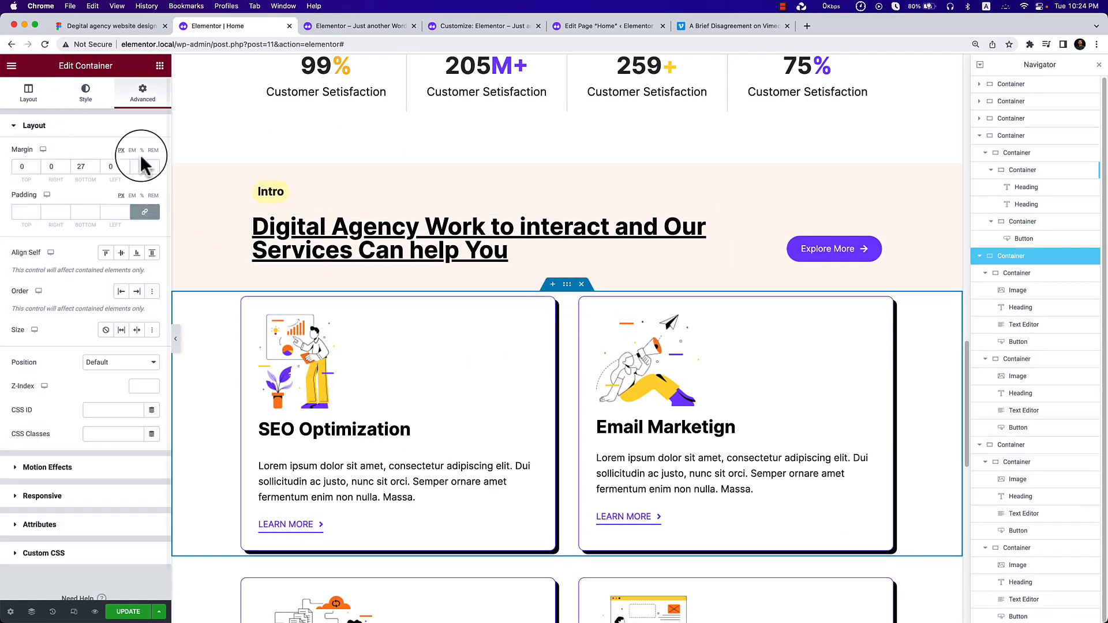
click(86, 91)
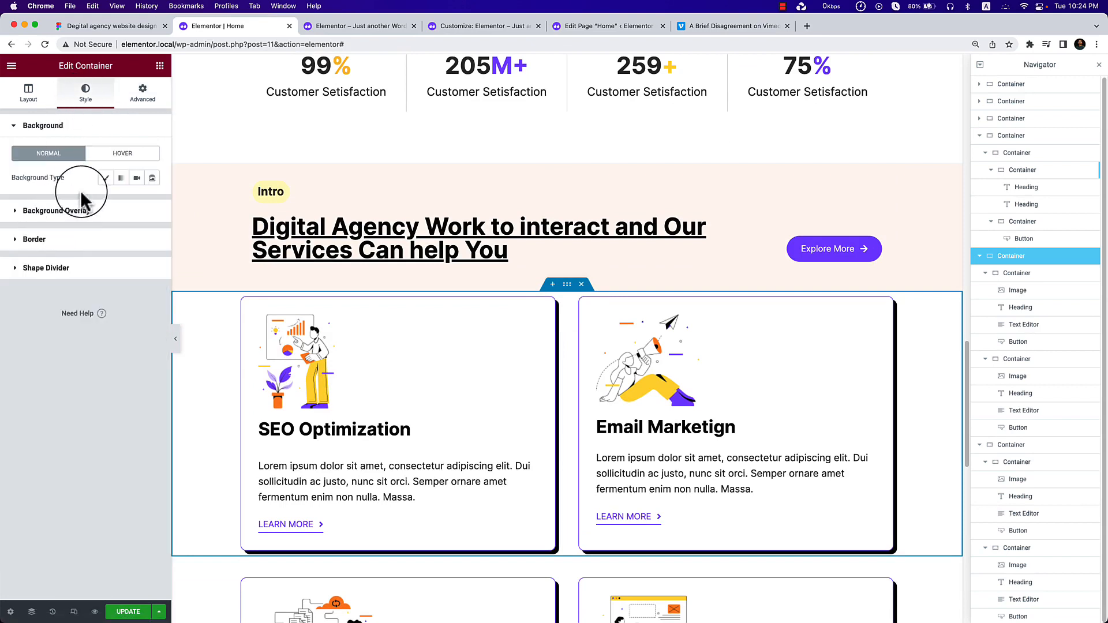
click(105, 177)
click(136, 201)
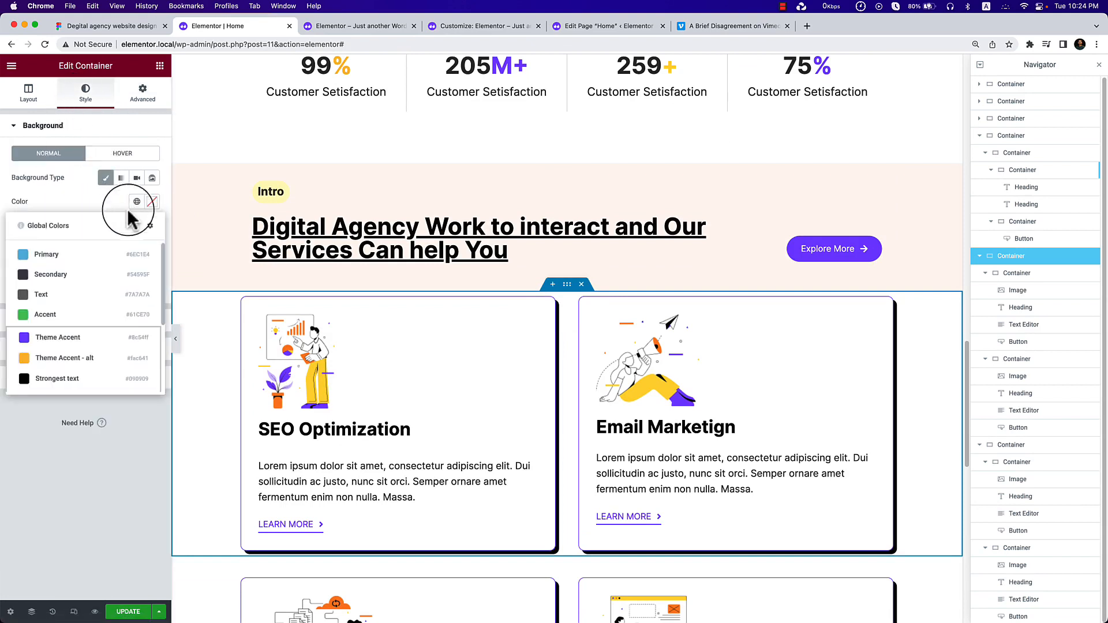
scroll(58, 355, down, 2)
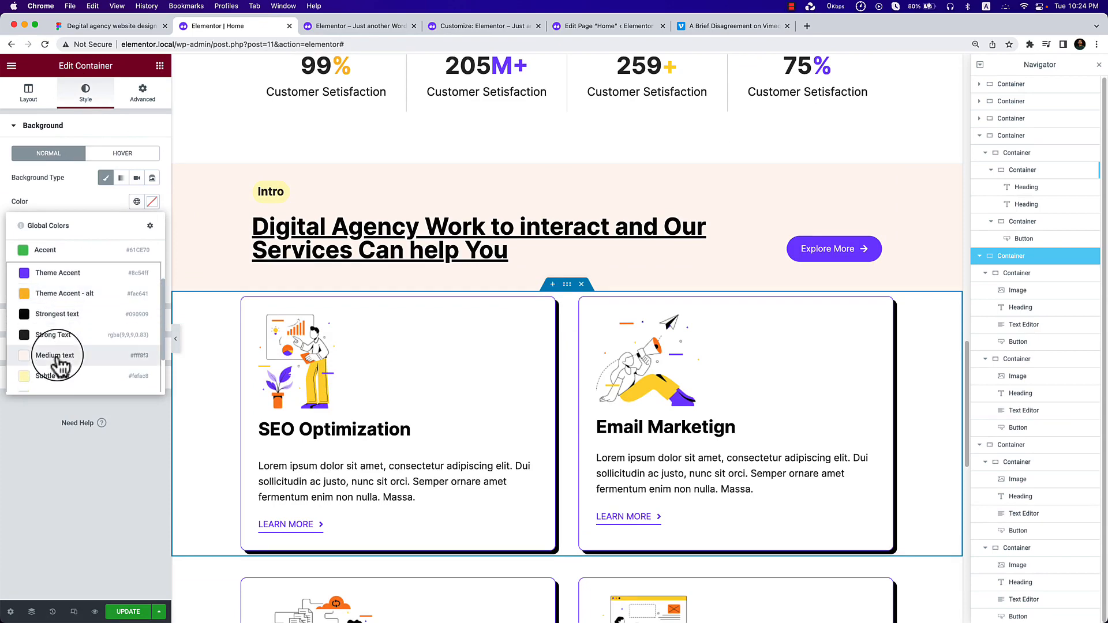
click(57, 369)
Give the Web Developmentt and UI UX Design row a classic Medium text background and preview the section at full width.
scroll(479, 363, down, 3)
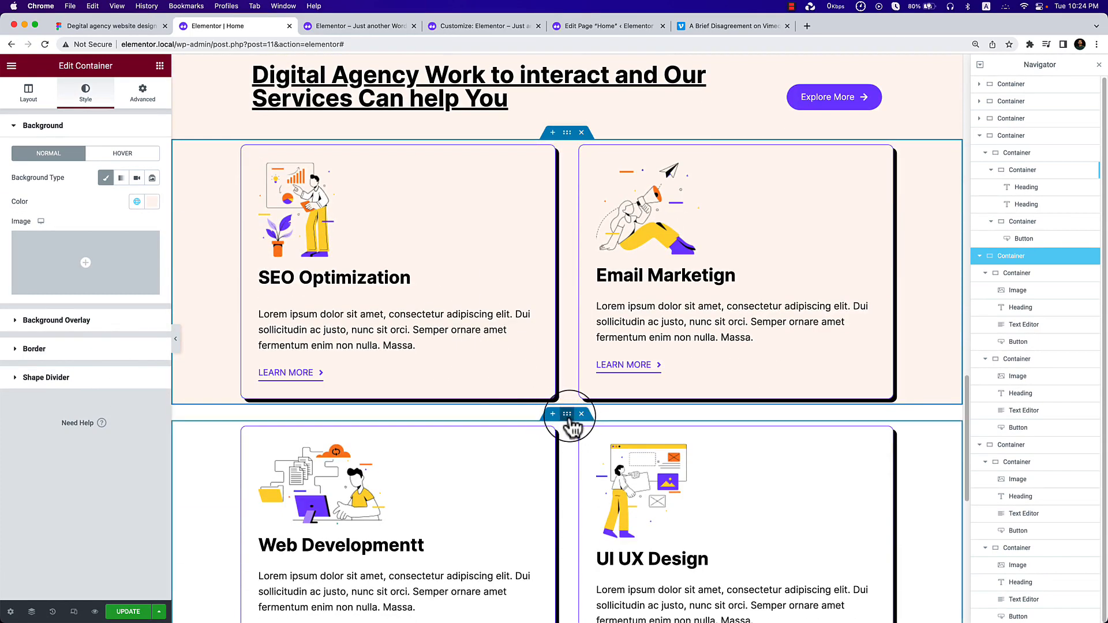
click(571, 417)
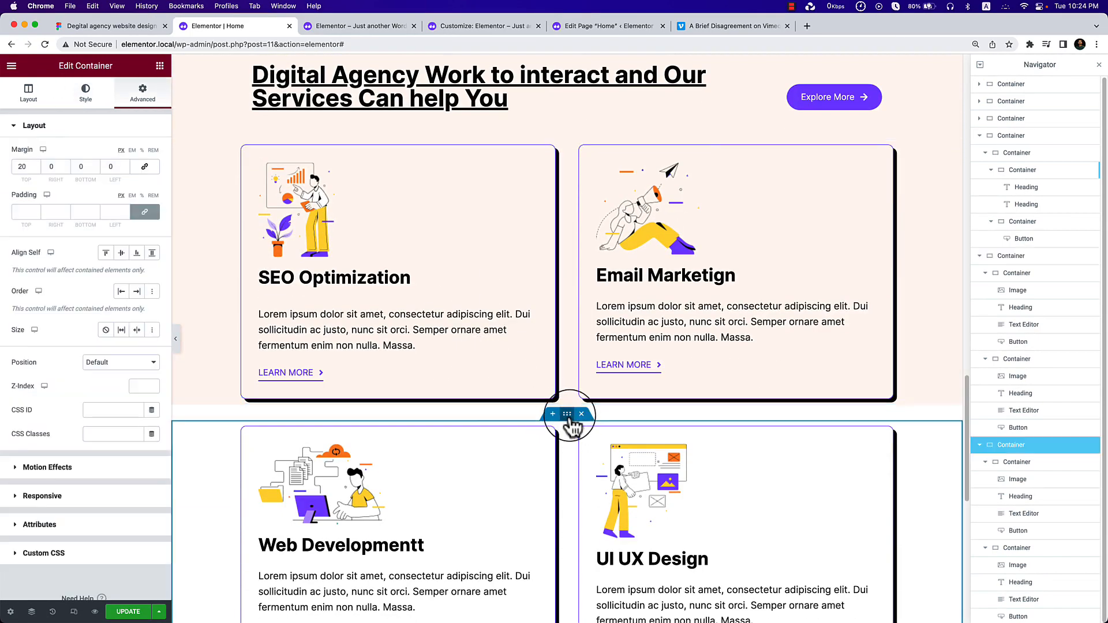
click(99, 107)
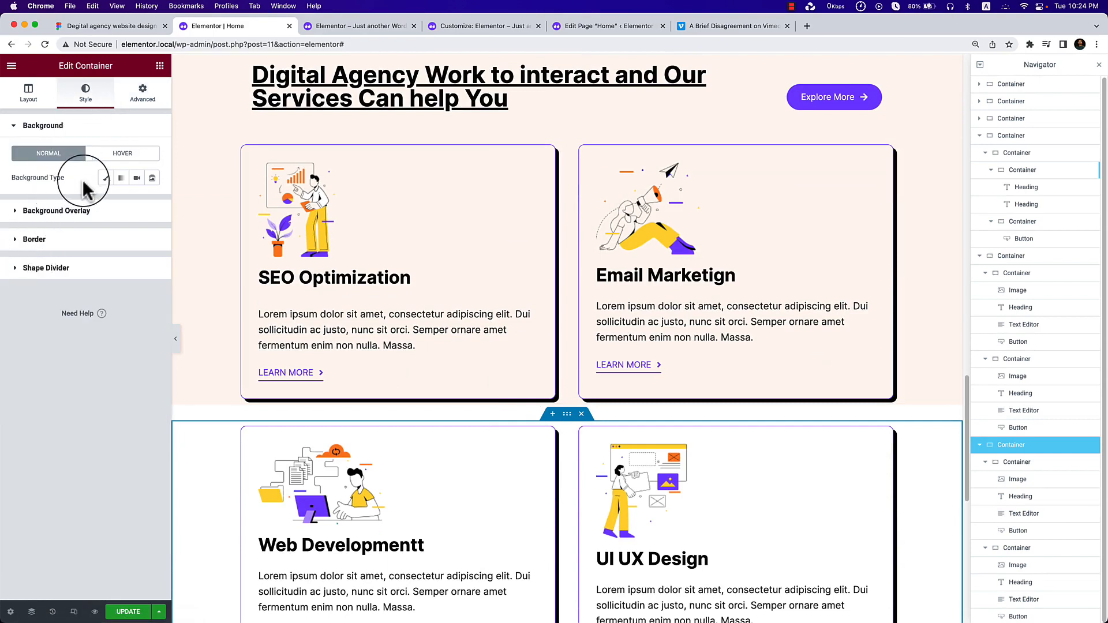
click(106, 177)
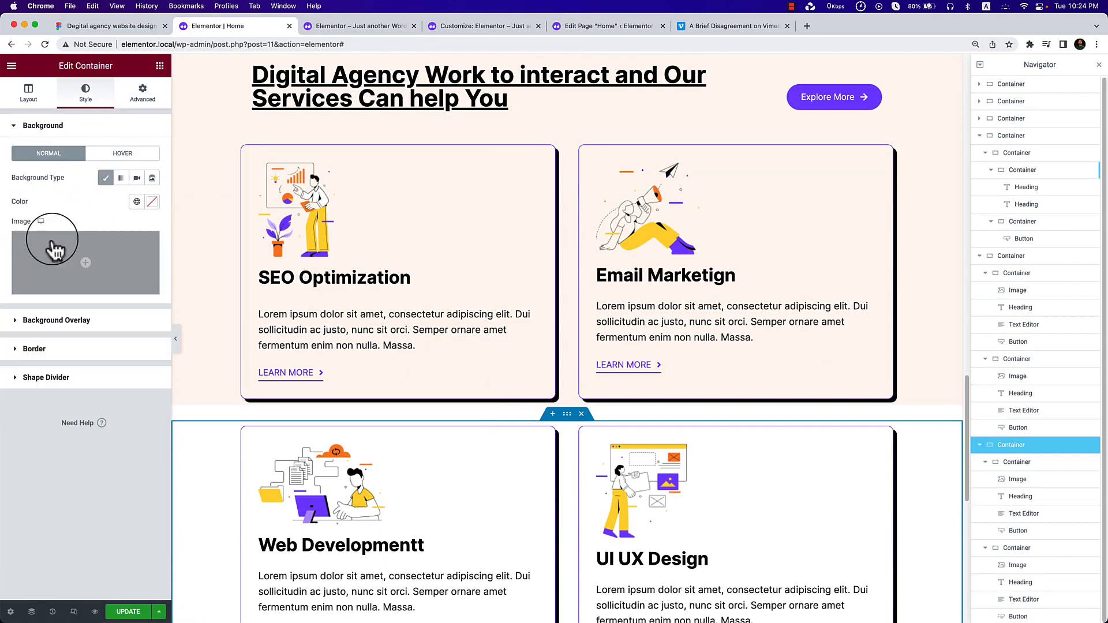
click(137, 201)
scroll(50, 375, down, 3)
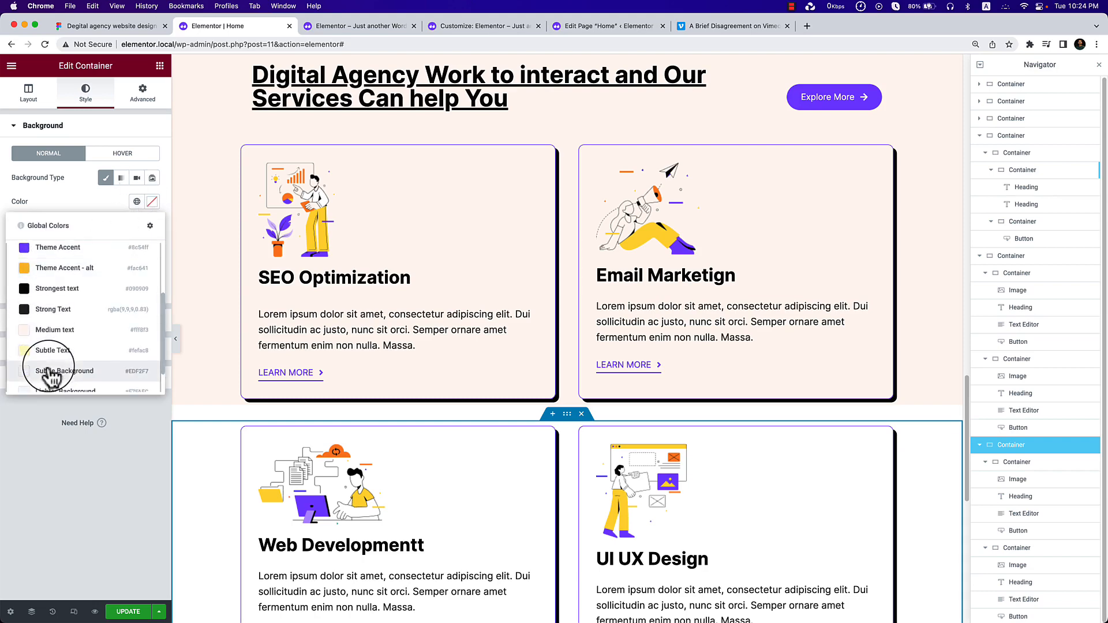
click(93, 346)
scroll(452, 390, down, 5)
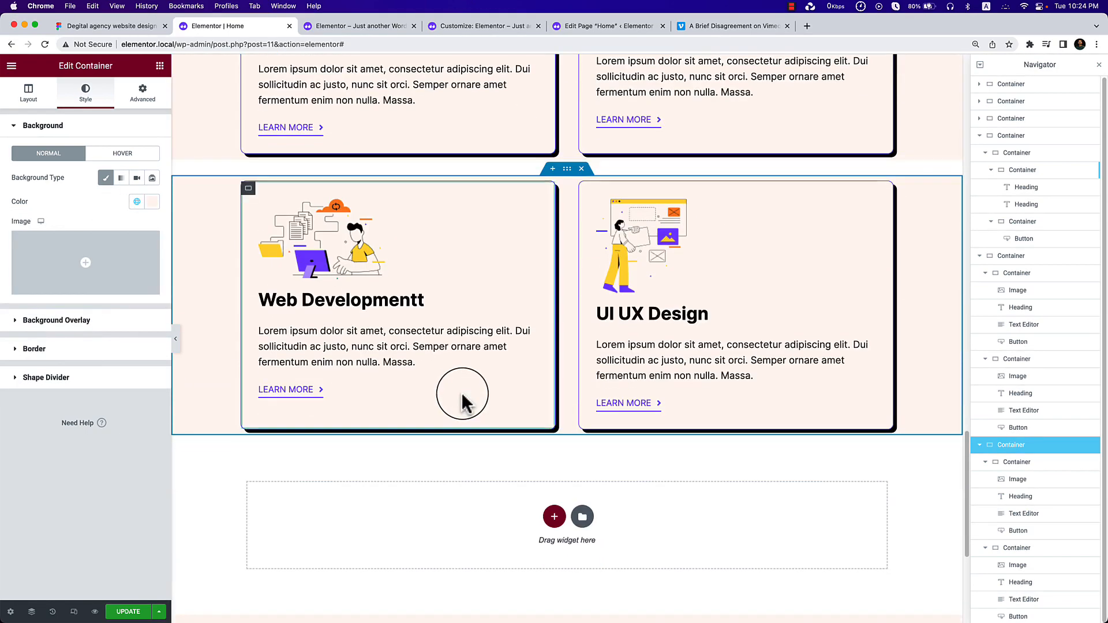
scroll(569, 383, up, 2)
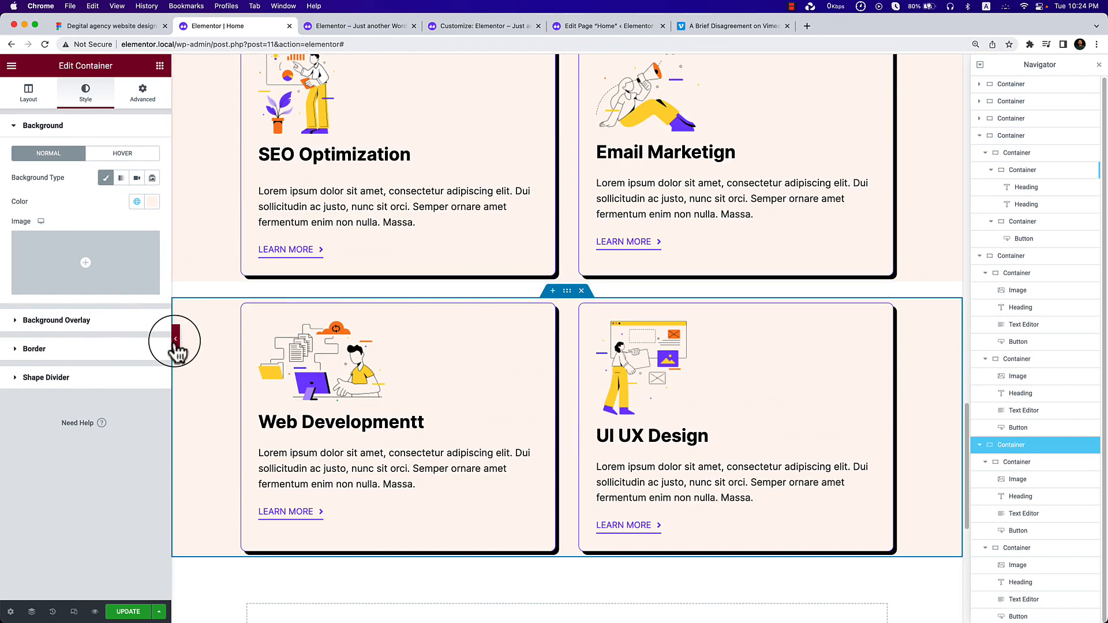
click(174, 339)
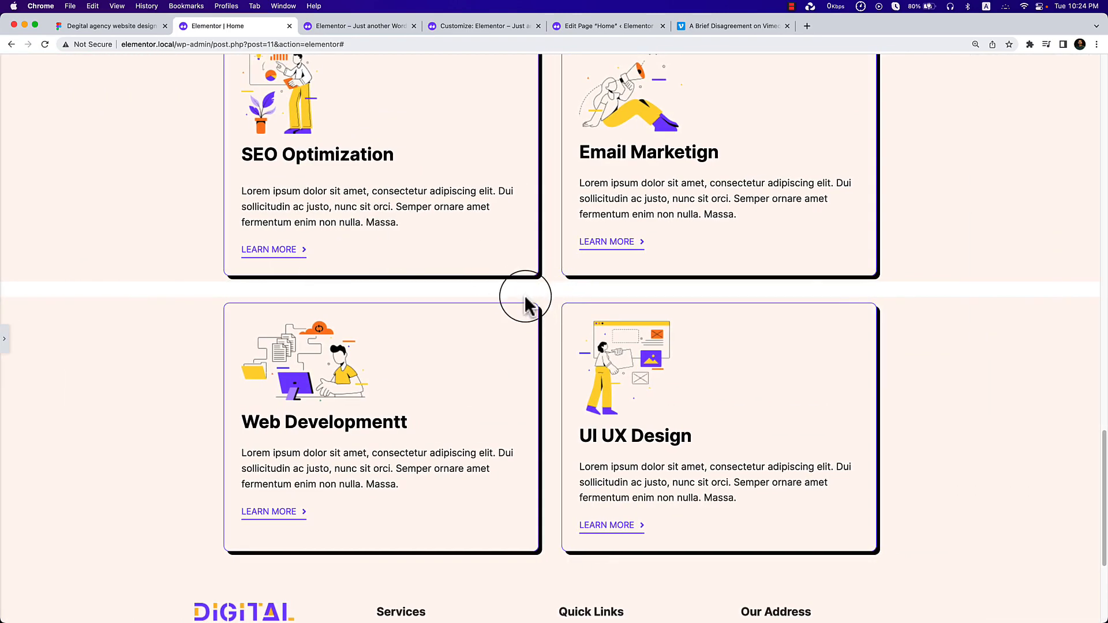
Set the bottom margin of the container holding the SEO Optimization and Email Marketign cards to 0.
click(5, 345)
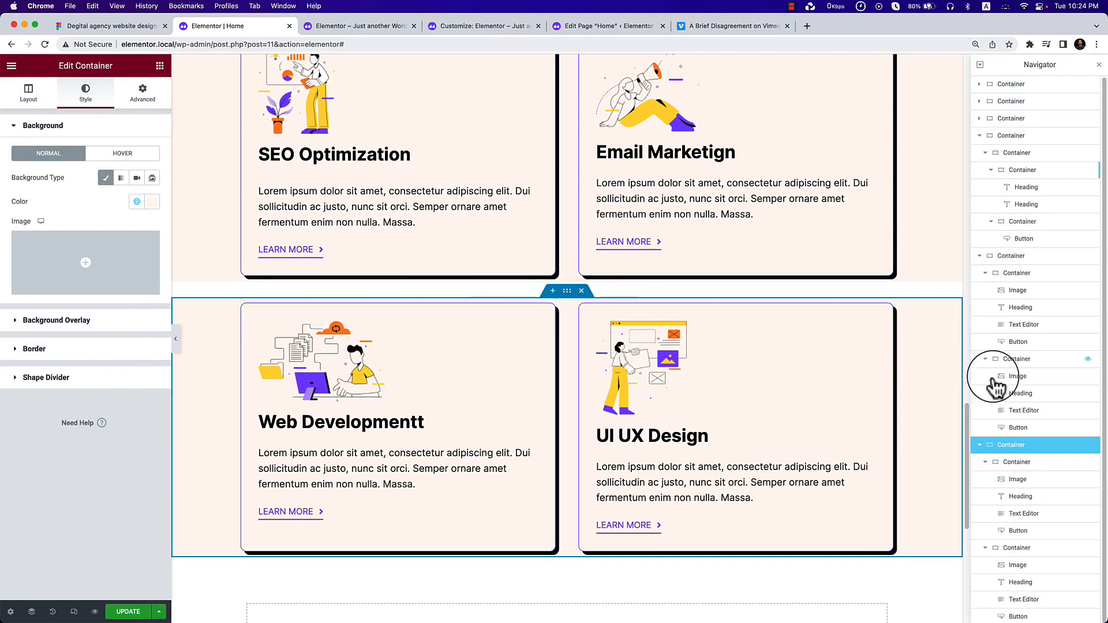
scroll(603, 338, up, 1)
scroll(602, 338, up, 2)
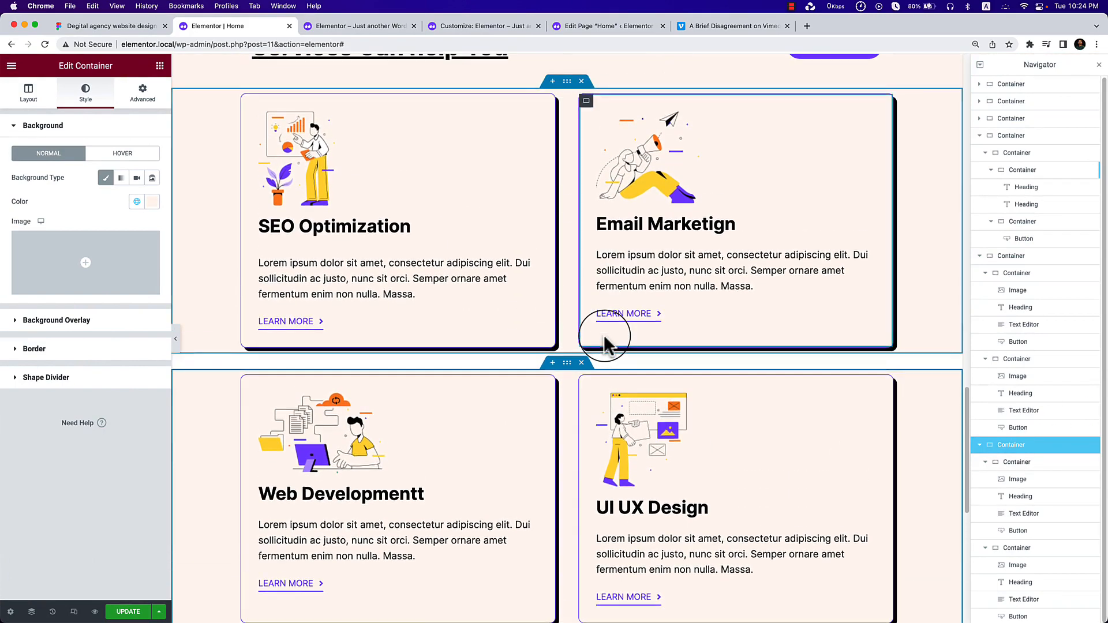
click(566, 99)
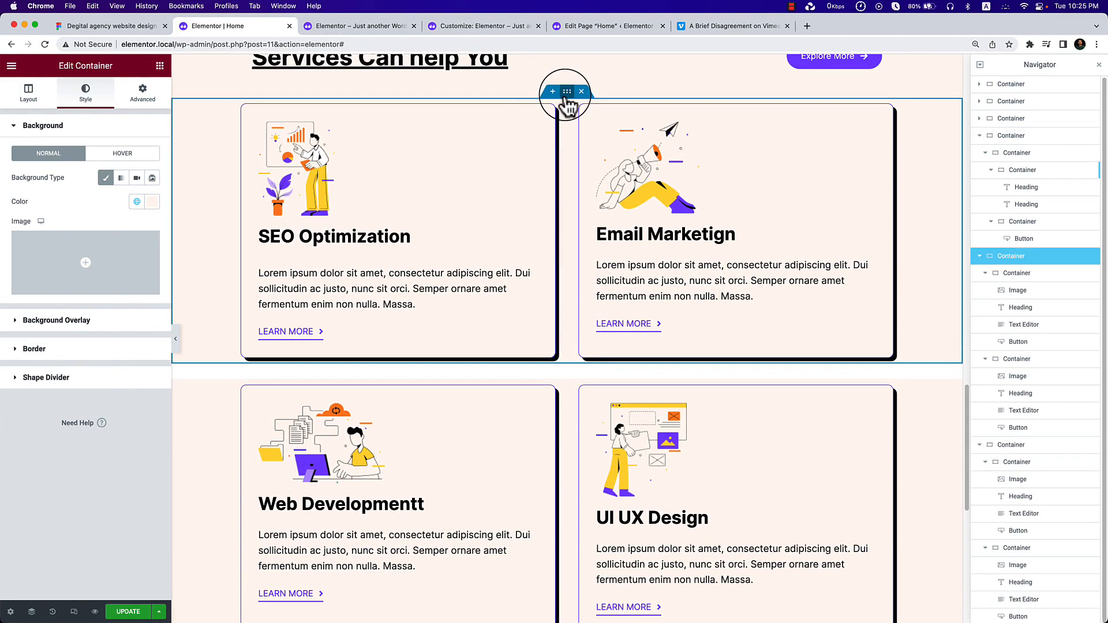
click(143, 98)
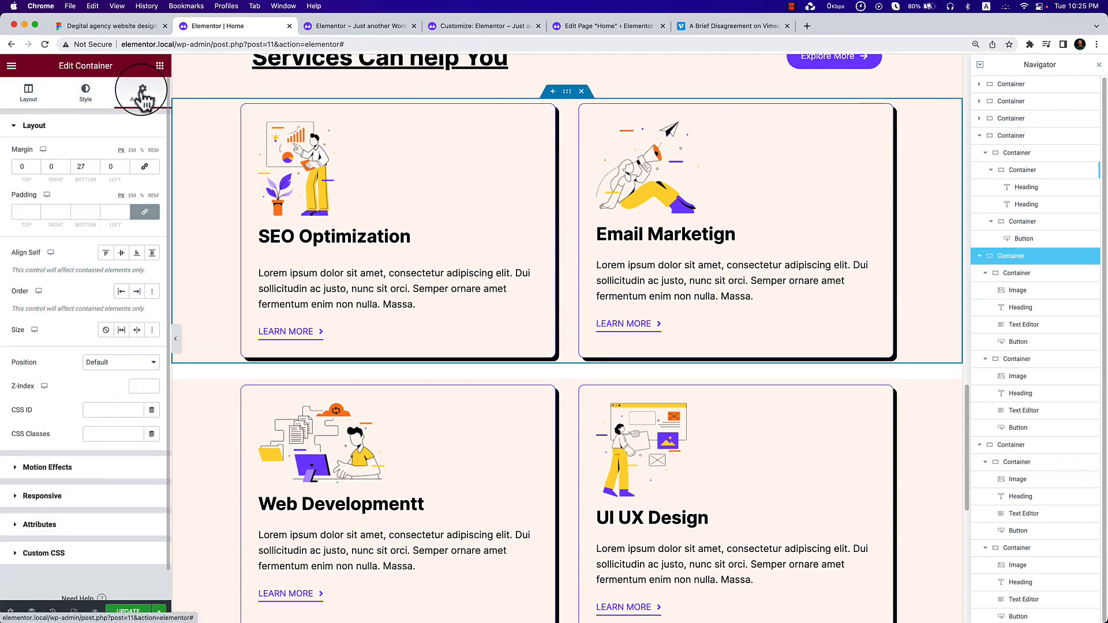
double_click(75, 167)
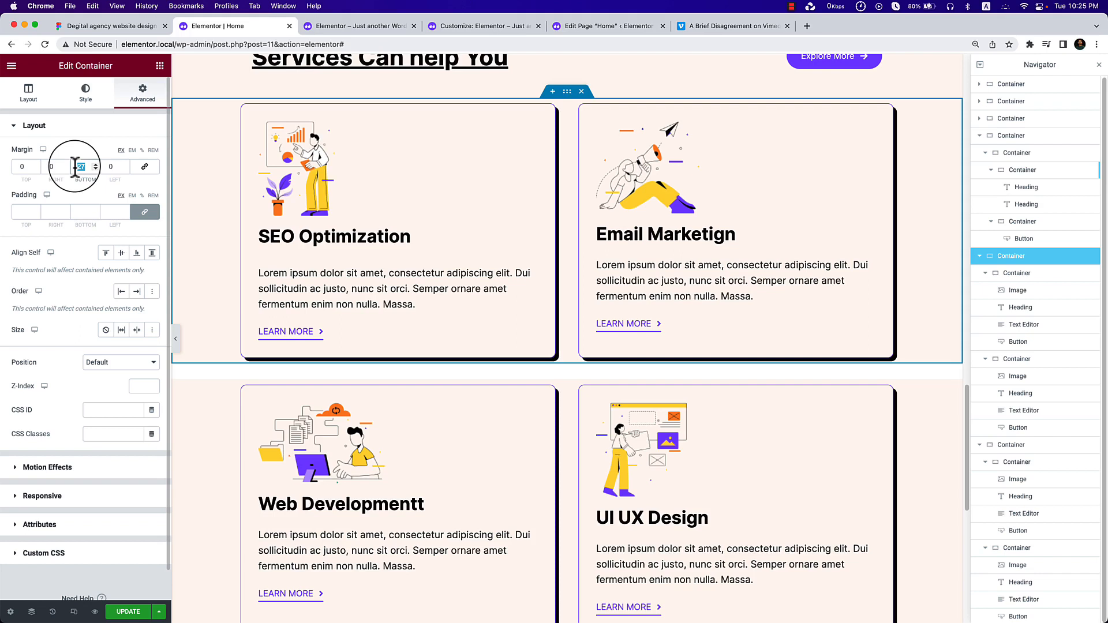
text(0)
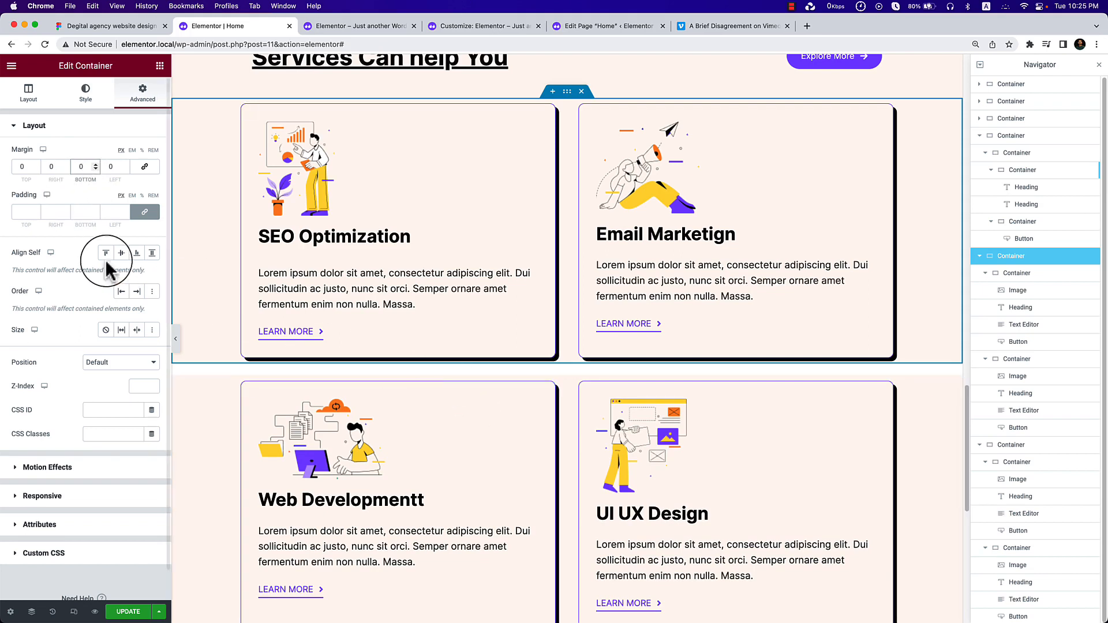
Set the SEO Optimization and Email Marketign row's padding to 30 at the bottom and 0 on the other sides.
click(76, 215)
text(30)
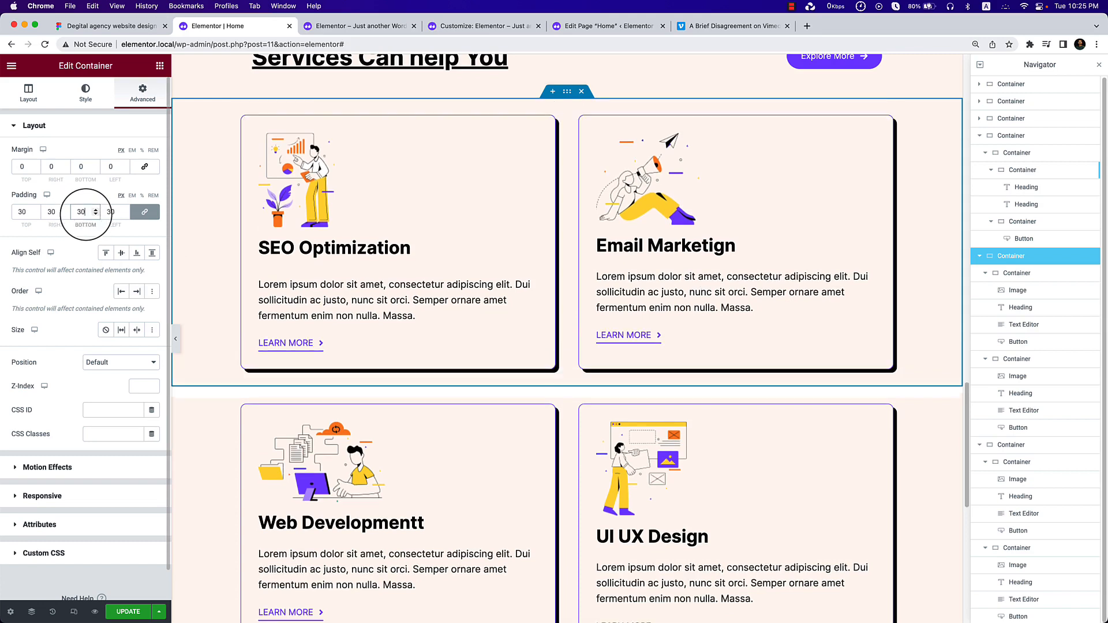
key(BackSpace)
key(BackSpace)
text(0)
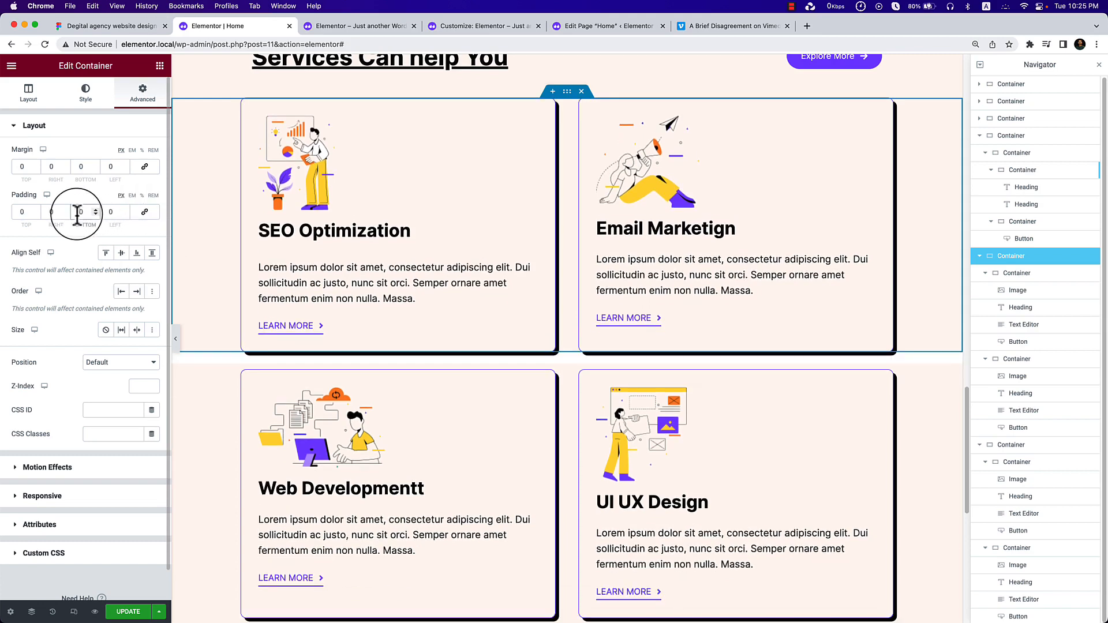
text(3)
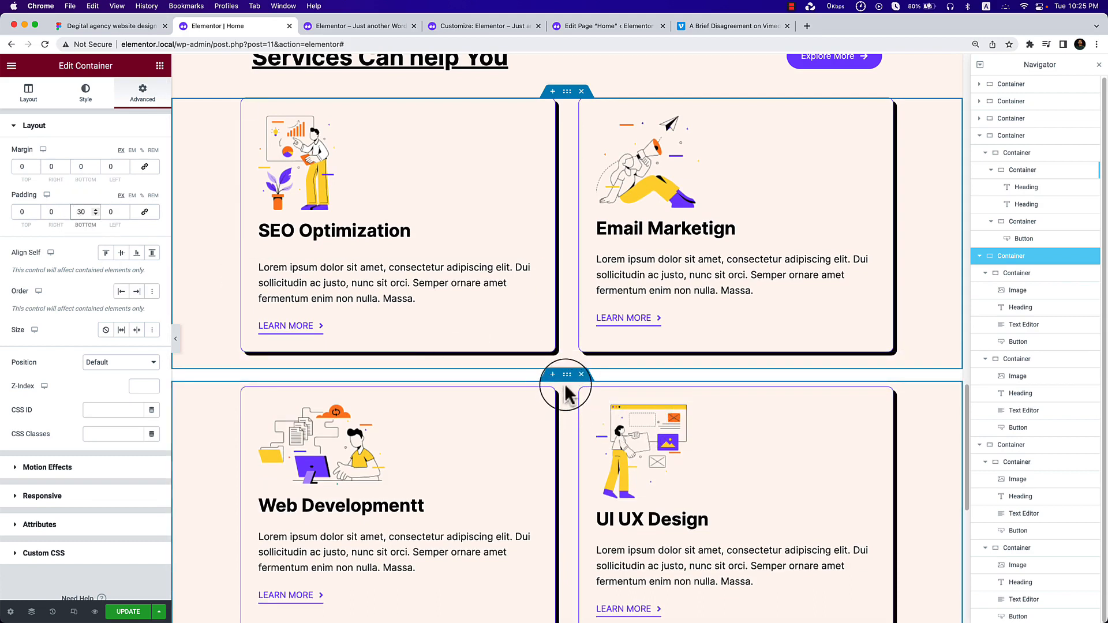
Set the top margin of the Web Developmentt and UI UX Design row to 0.
click(568, 376)
click(142, 92)
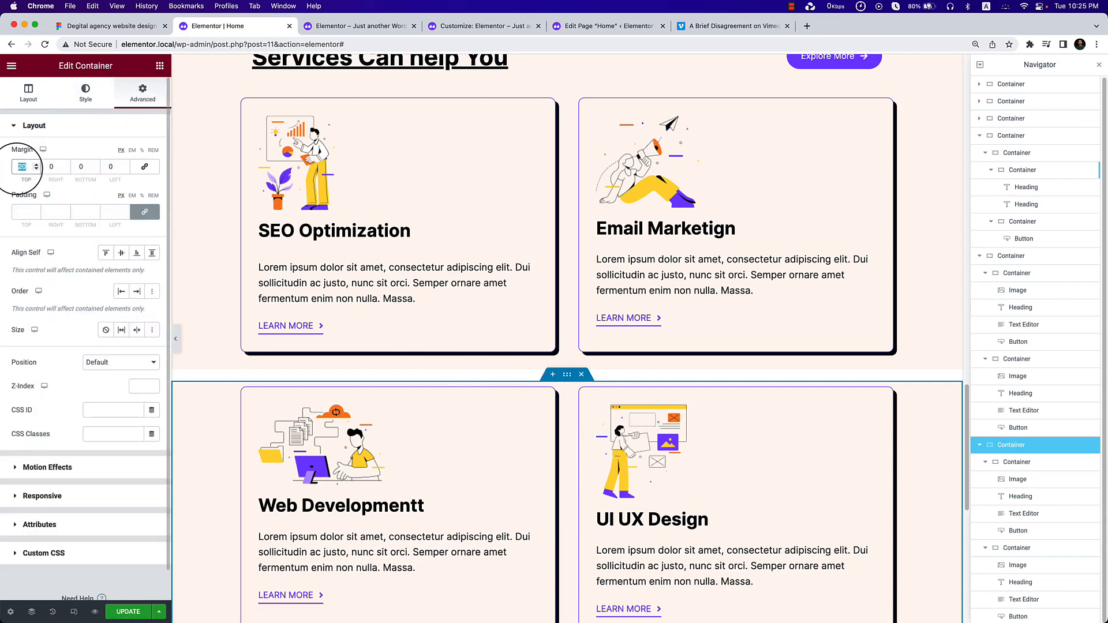
text(0)
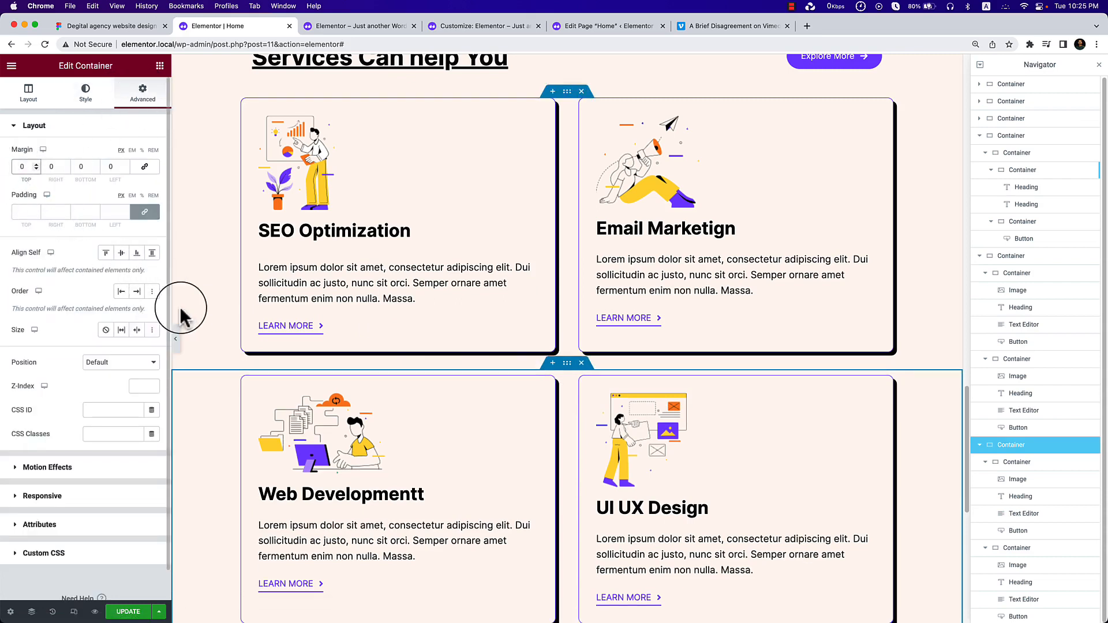
Preview the services section at full width, bring back the editing panel and update the page.
click(176, 339)
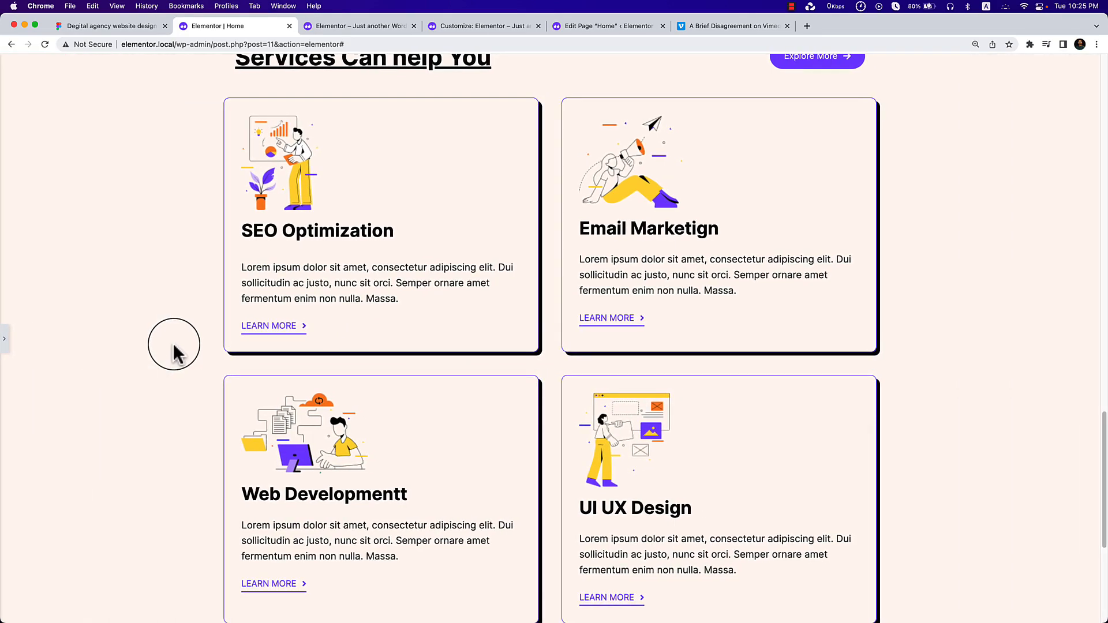
scroll(175, 346, down, 3)
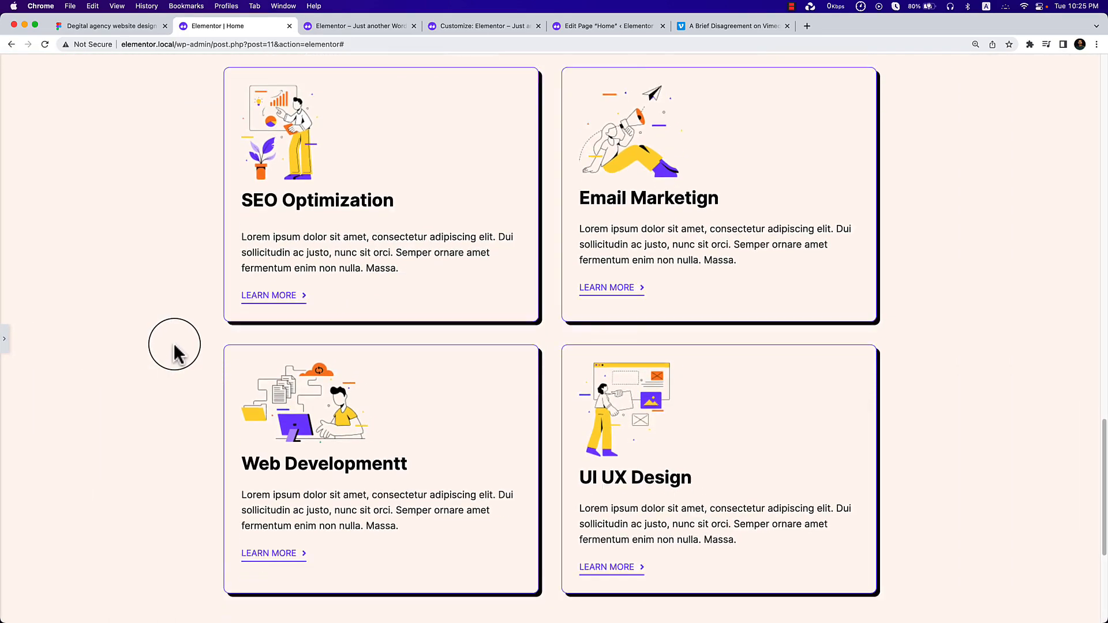
scroll(178, 346, up, 3)
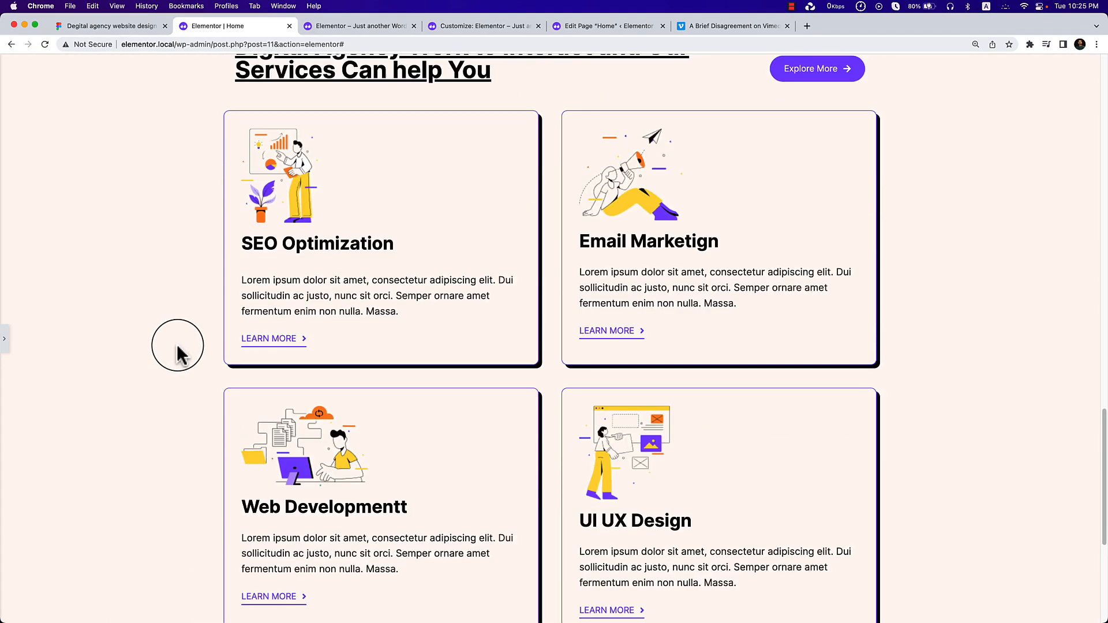
scroll(115, 349, down, 4)
click(6, 345)
click(129, 613)
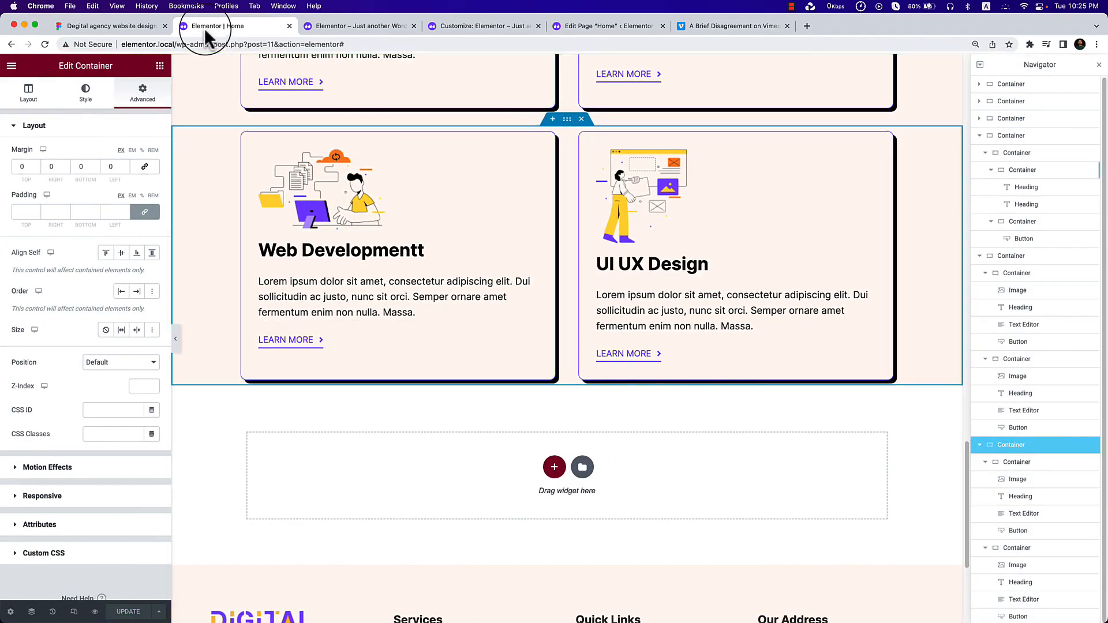
Check the spacing below the service cards in Figma, and in Elementor set the last row's padding to 80 at the bottom and 0 elsewhere.
click(126, 25)
scroll(617, 392, up, 3)
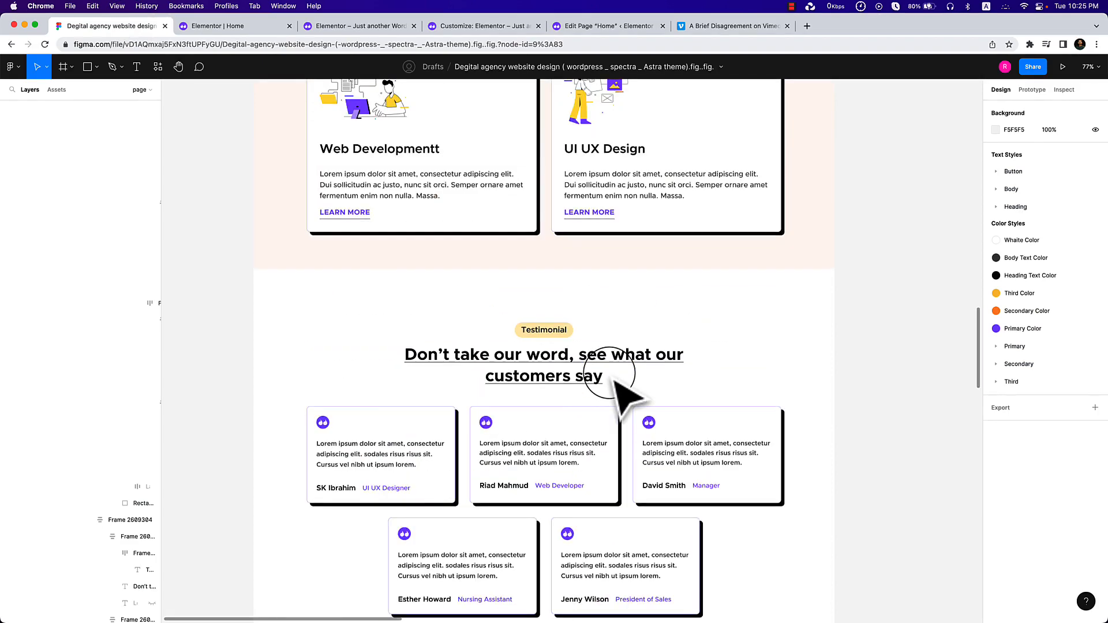
scroll(542, 266, down, 2)
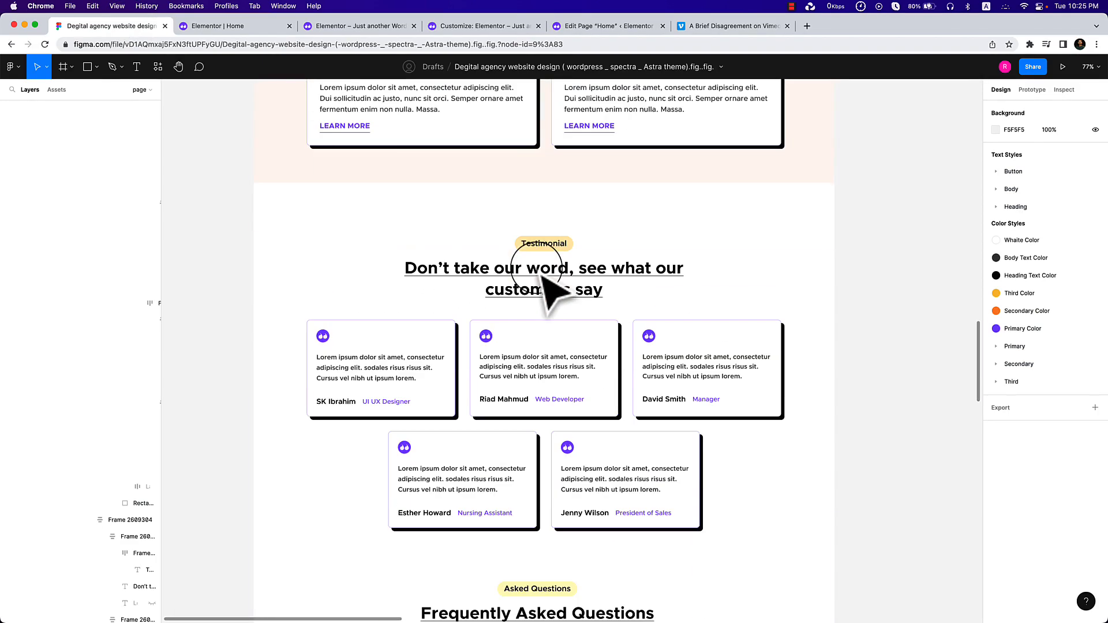
click(237, 29)
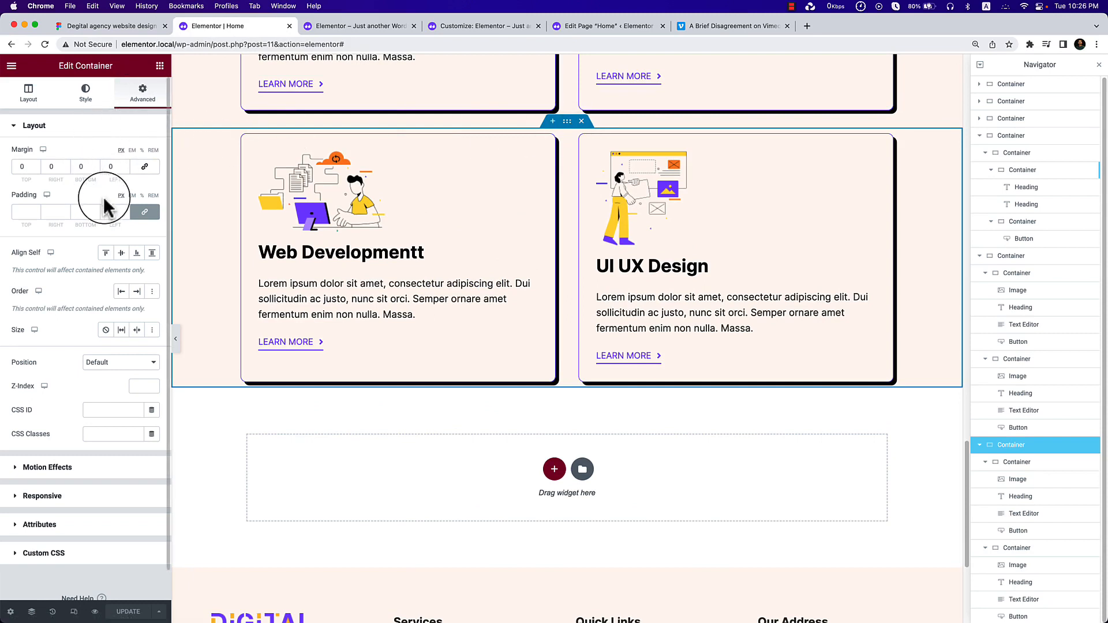
click(145, 213)
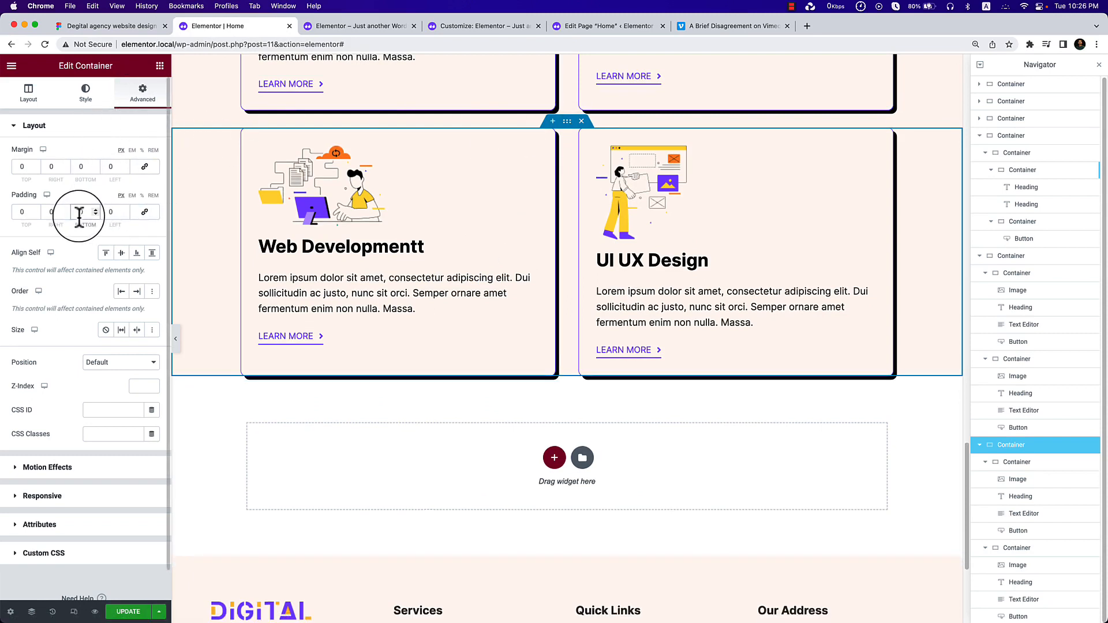
text(7)
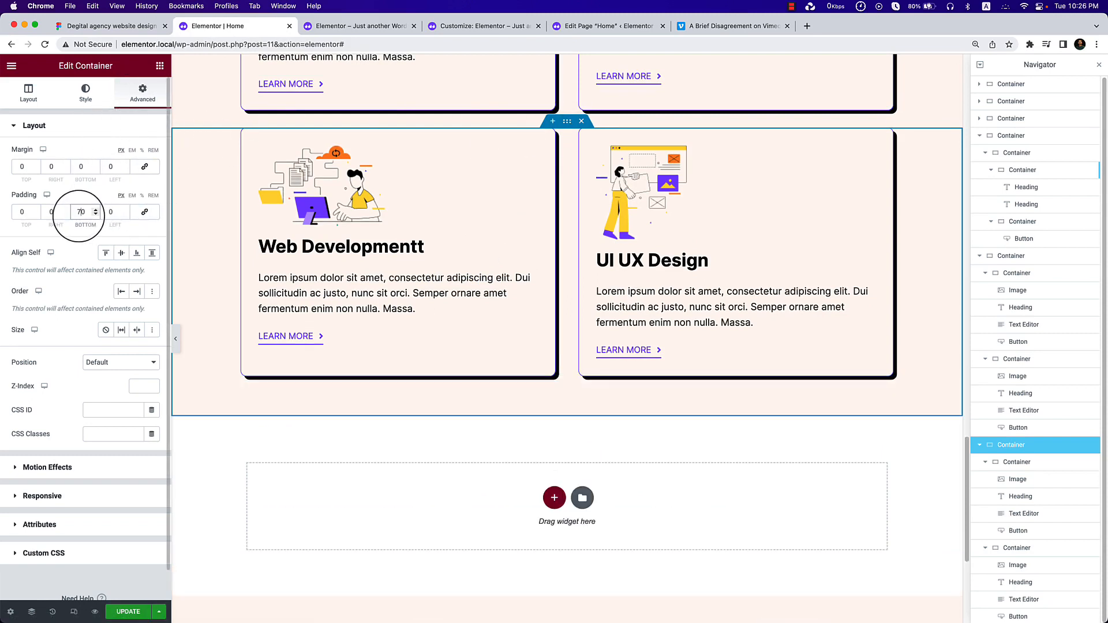
key(BackSpace)
text(8)
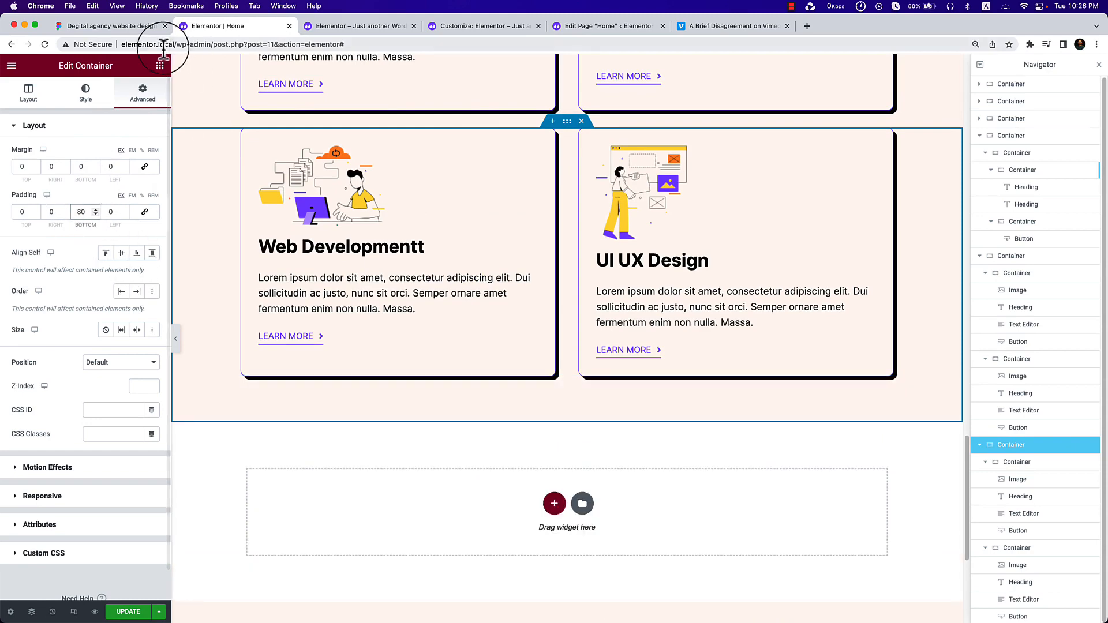
Measure the gap below the cards in Figma, and in Elementor set the last row's bottom padding to 90.
click(120, 27)
click(586, 159)
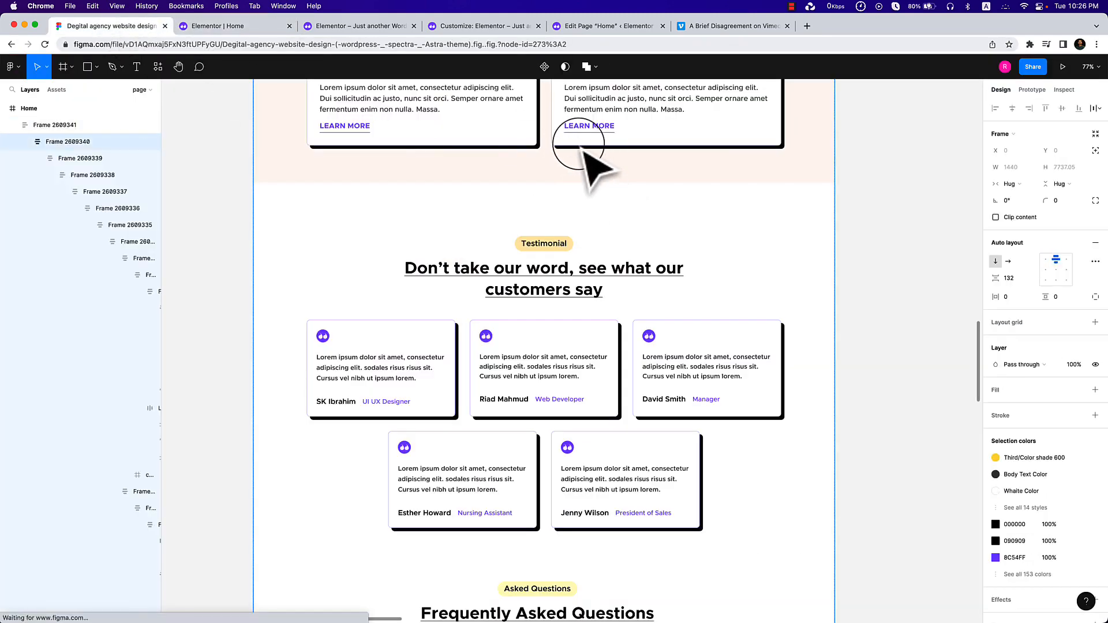
key(alt)
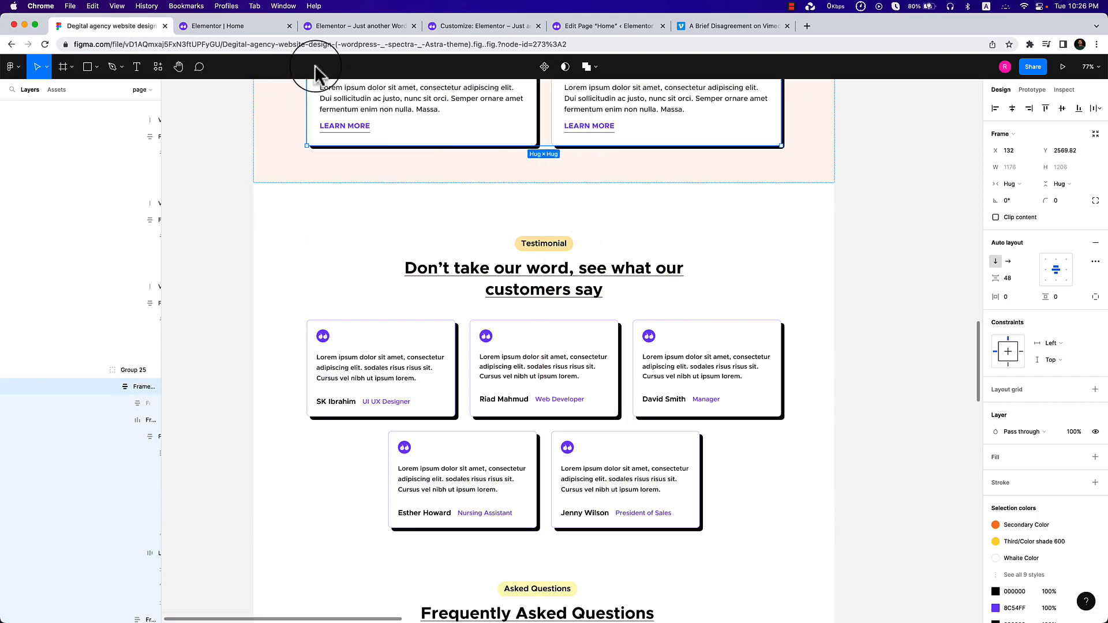
click(237, 27)
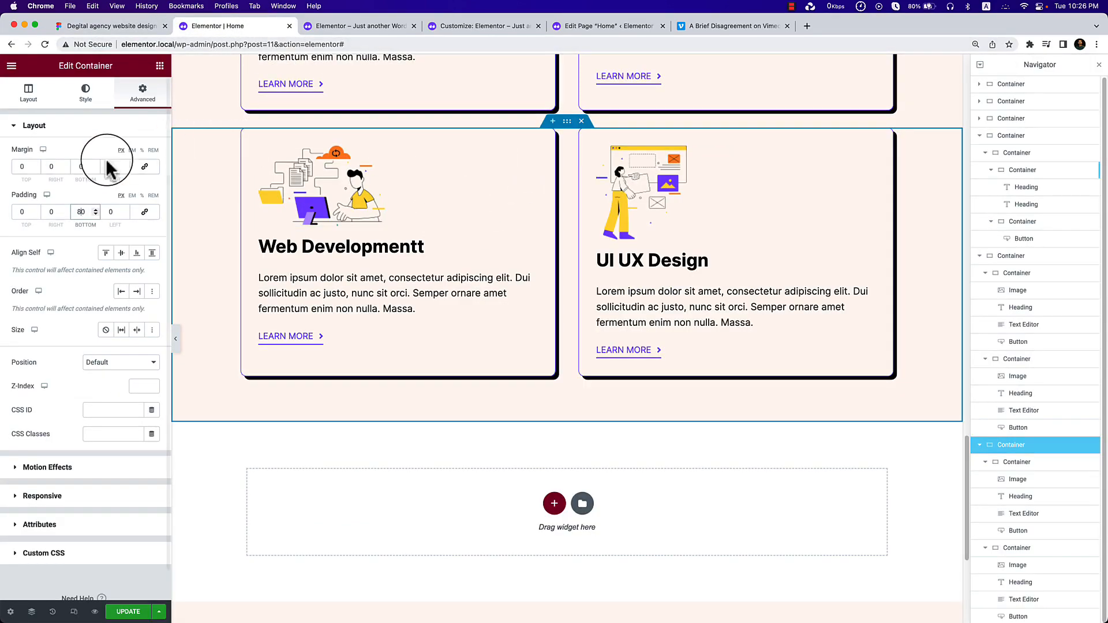
key(BackSpace)
text(9)
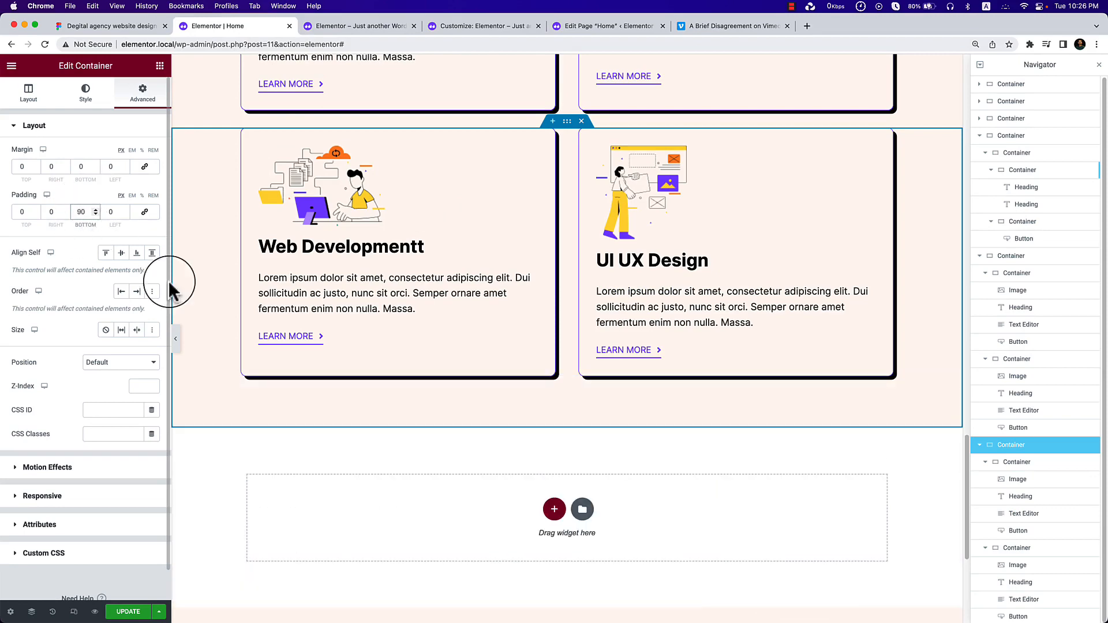
Review the Testimonial section in Figma, and in Elementor add a column container below the service cards with another container nested inside.
click(113, 26)
scroll(649, 392, down, 2)
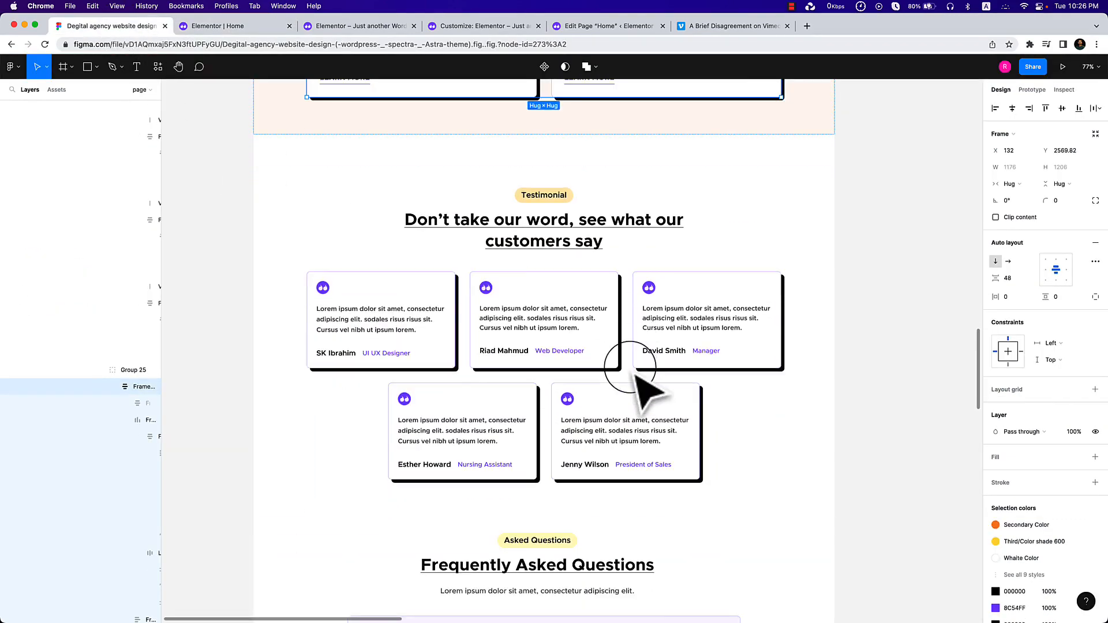
scroll(637, 374, down, 2)
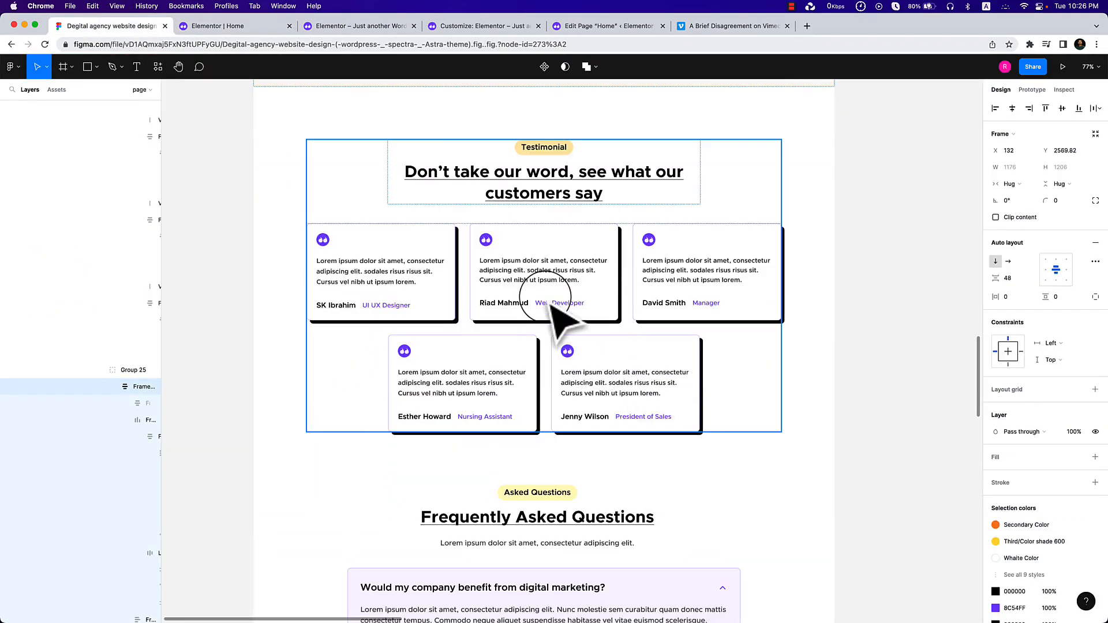
scroll(551, 305, up, 1)
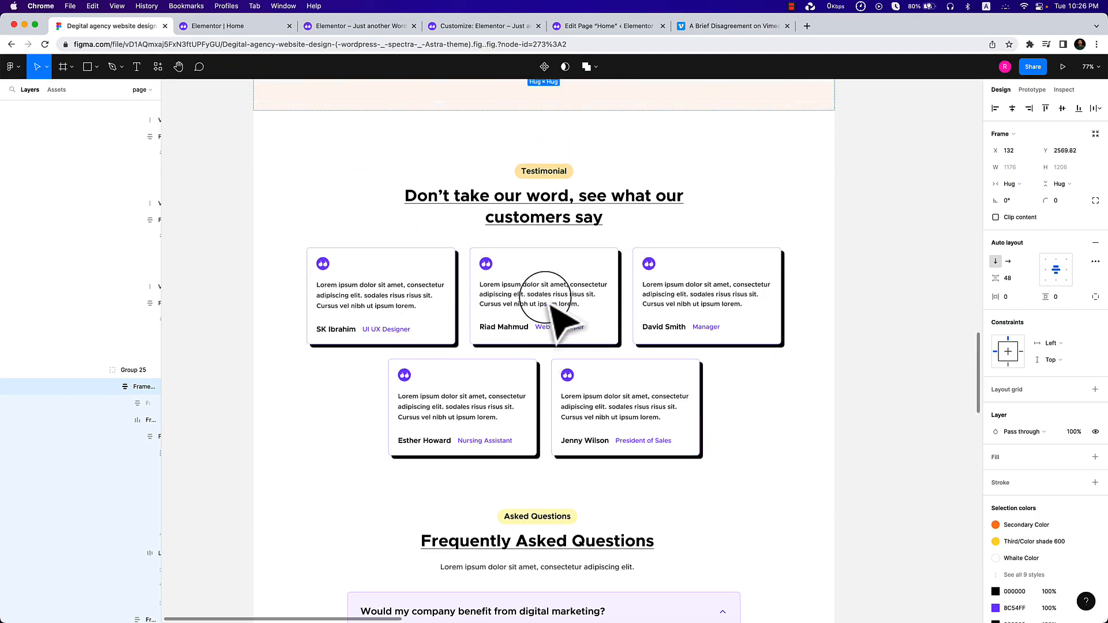
click(246, 24)
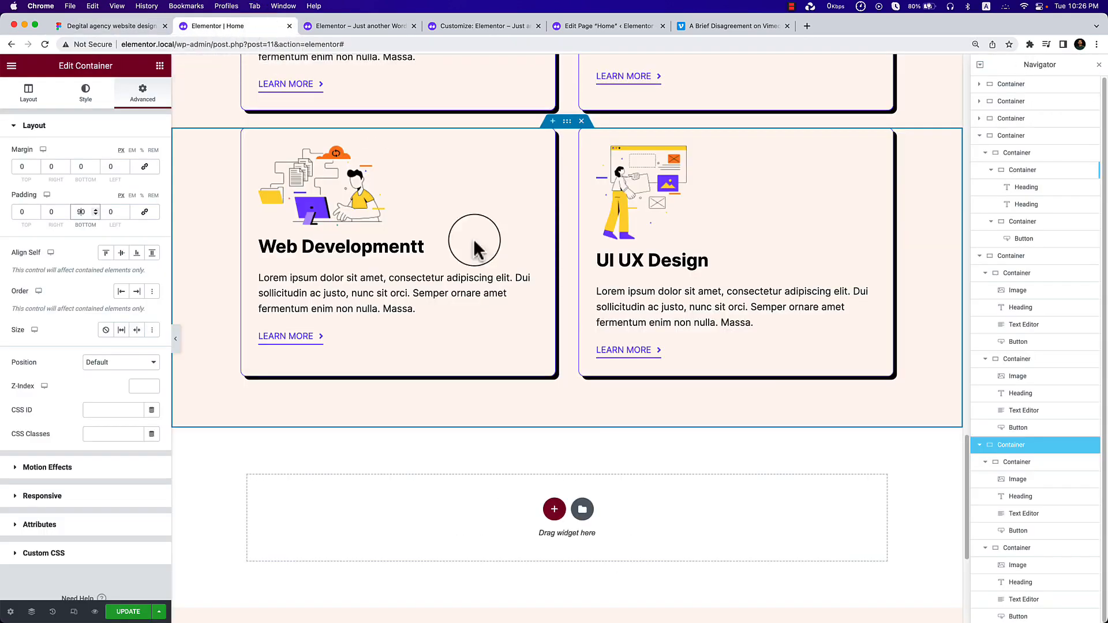
click(551, 509)
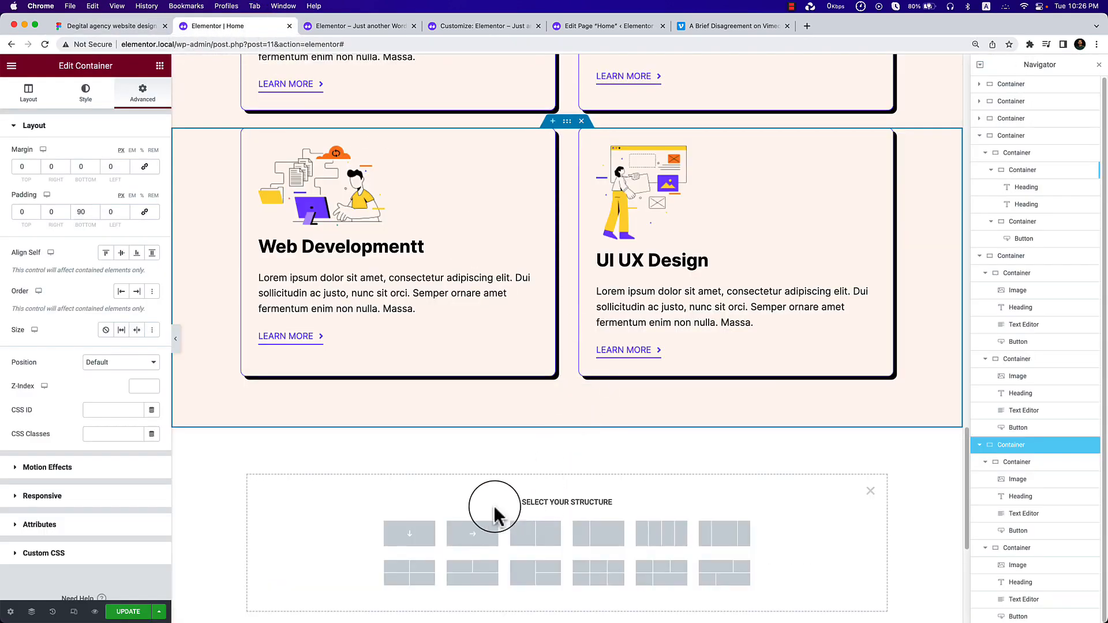
click(434, 540)
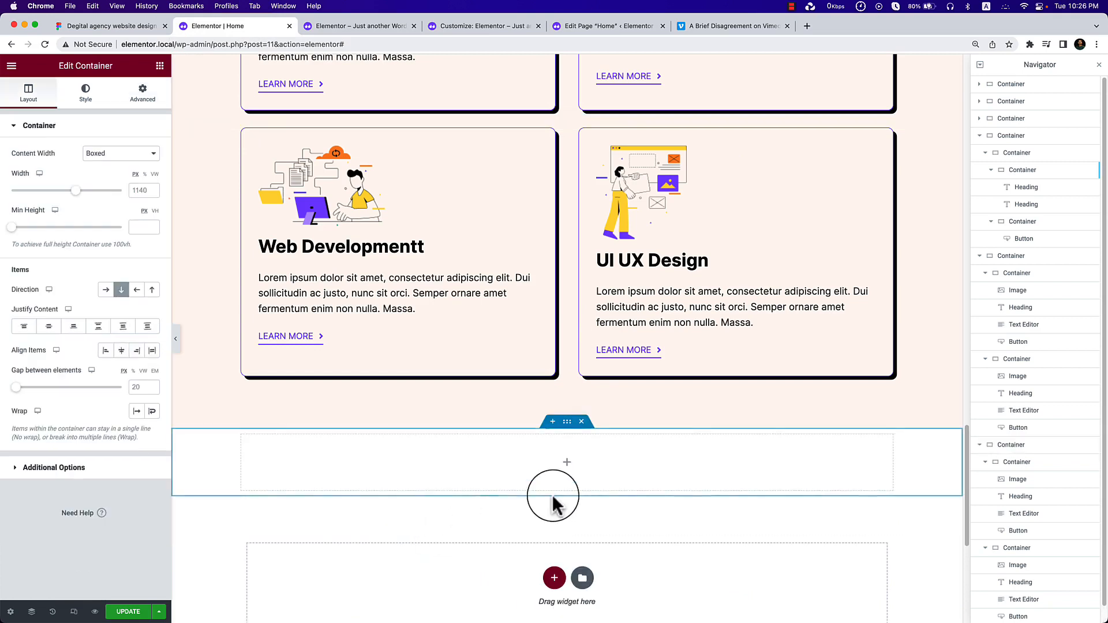
click(580, 420)
drag(52, 214, 550, 489)
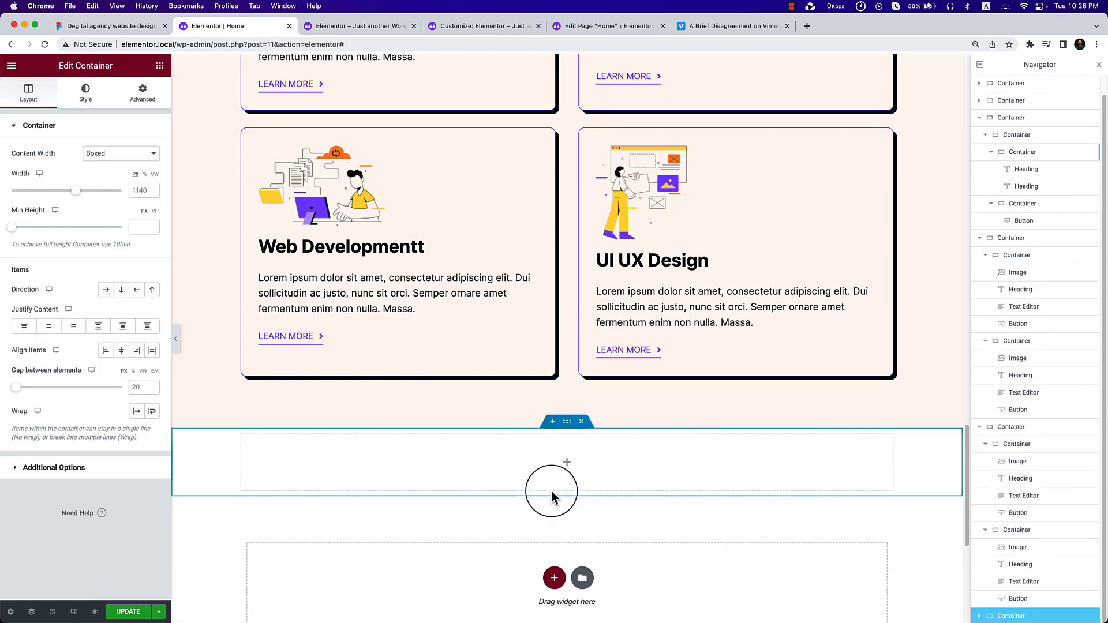
click(566, 462)
drag(58, 218, 559, 464)
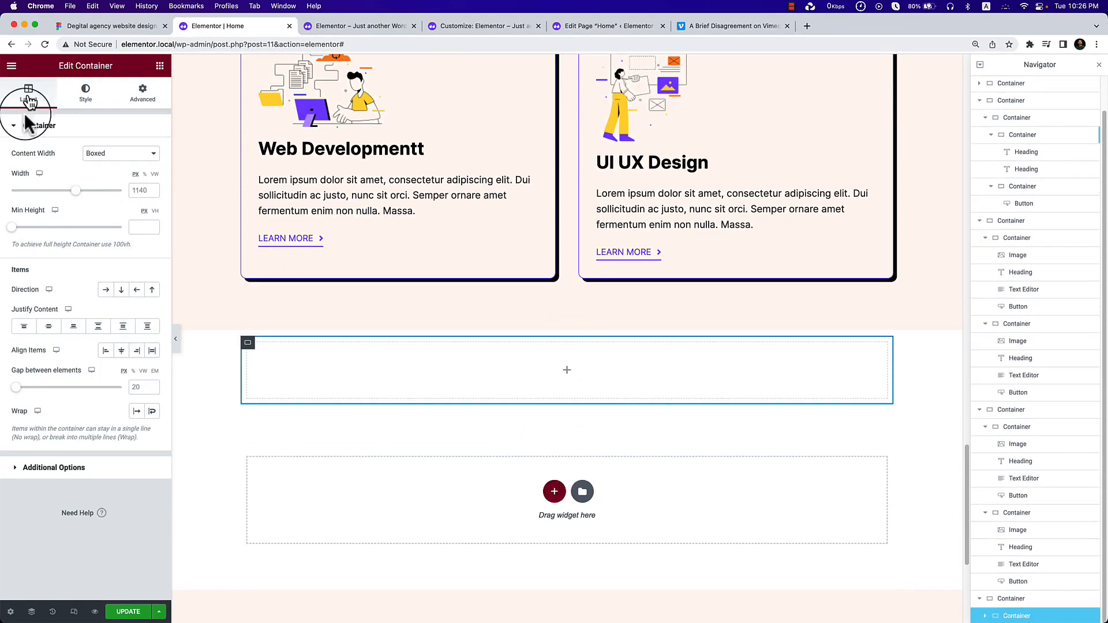
Check the Testimonial label in Figma, and in Elementor duplicate the Intro label and move the copy into the new nested container.
click(98, 26)
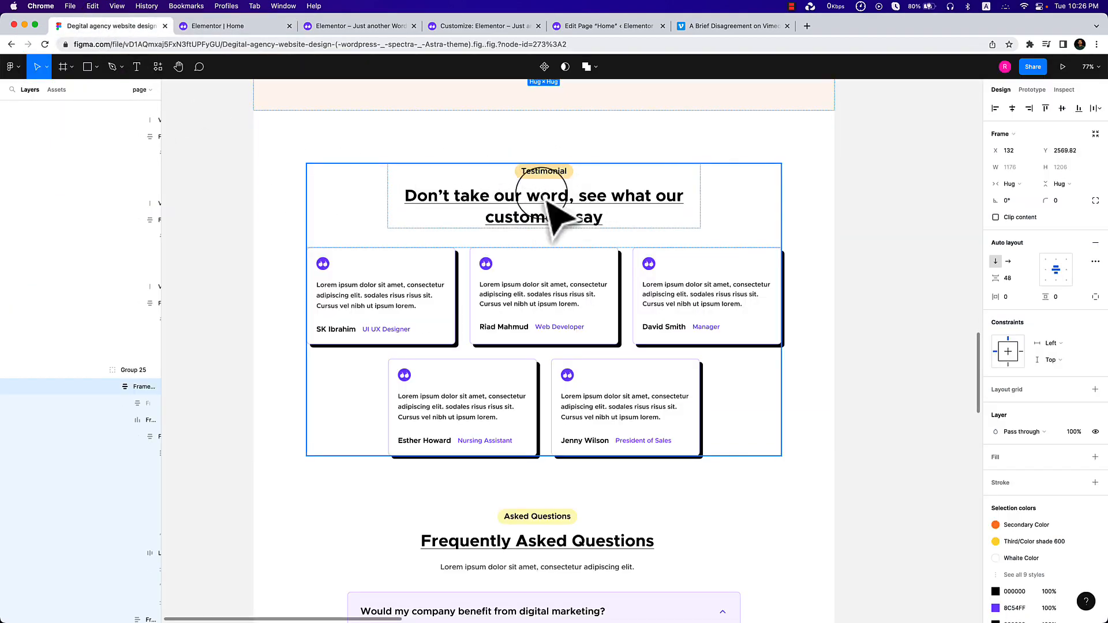
click(214, 26)
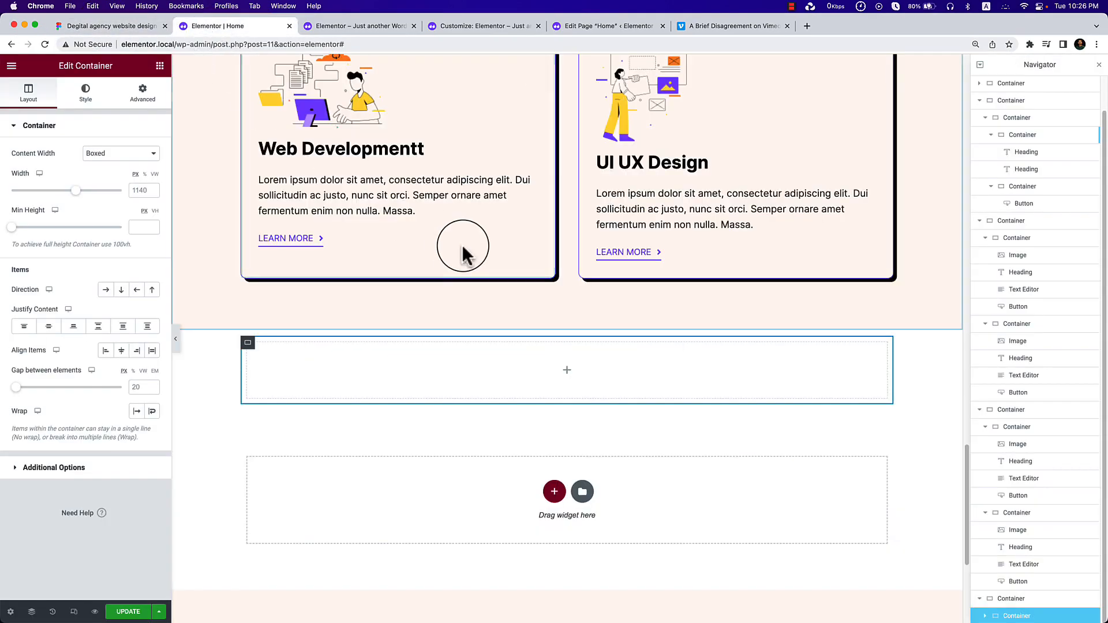
scroll(463, 251, up, 5)
scroll(464, 251, up, 5)
scroll(363, 219, down, 5)
scroll(616, 352, down, 7)
scroll(566, 406, up, 12)
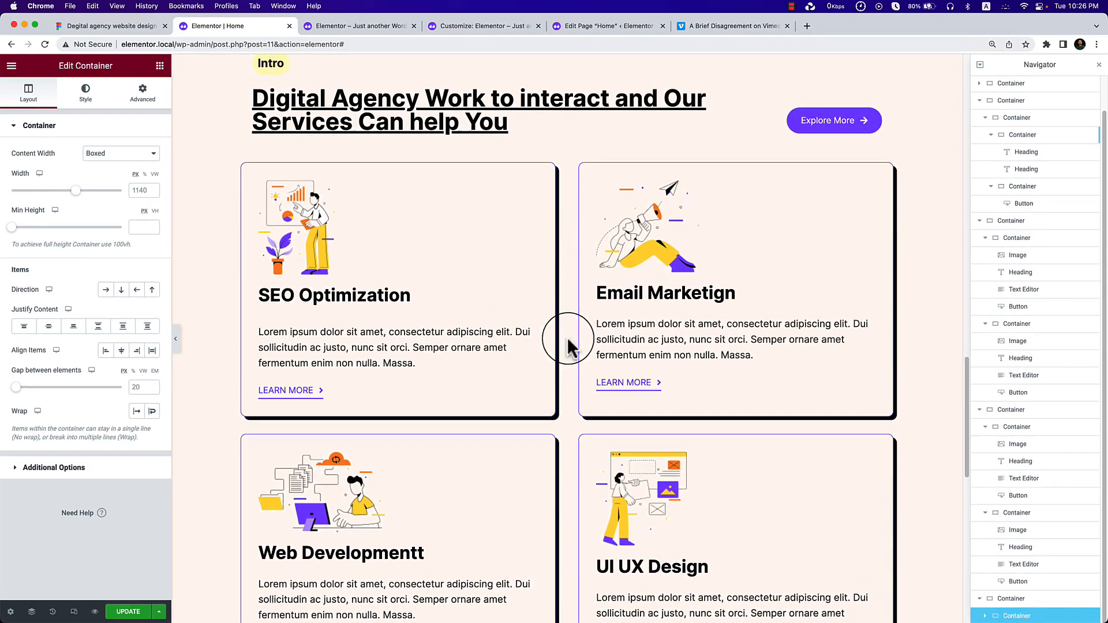
scroll(400, 378, up, 3)
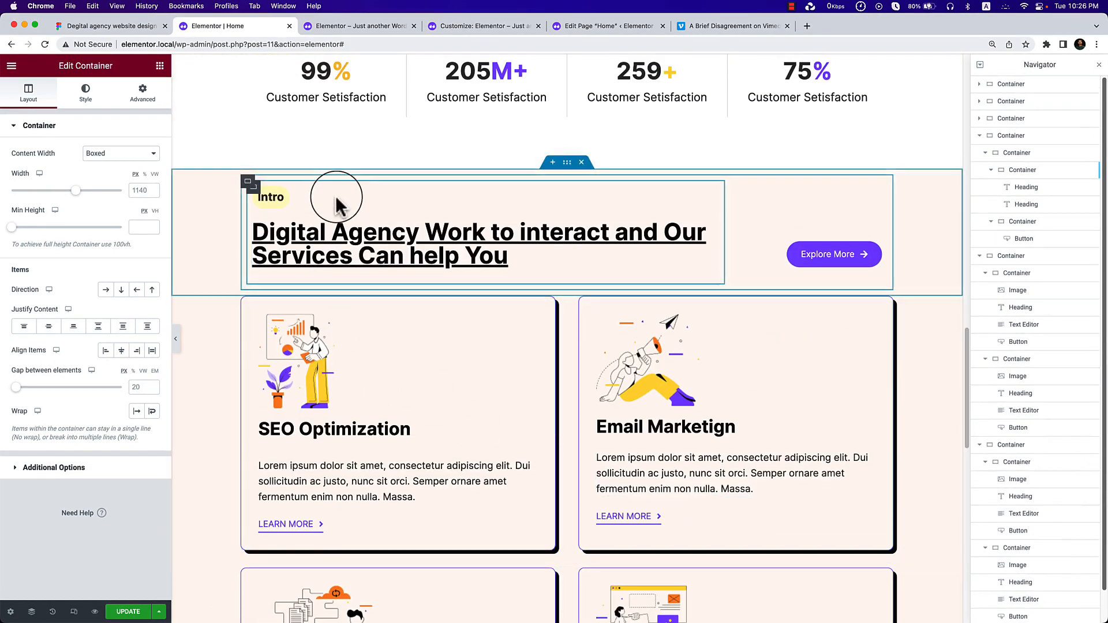
right_click(285, 199)
click(301, 222)
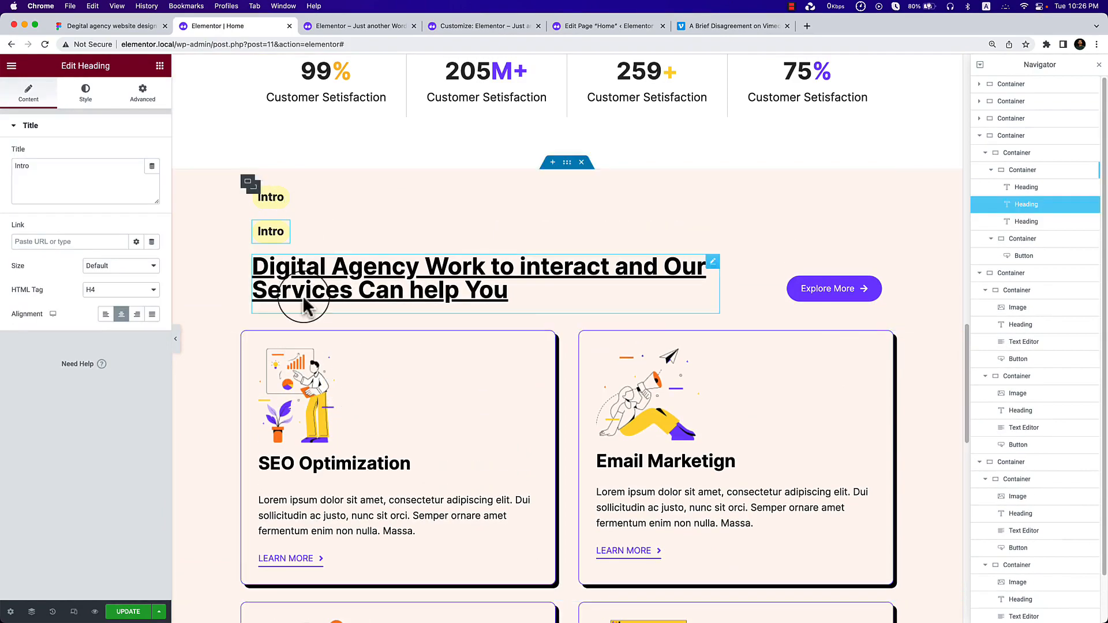
drag(285, 236, 548, 450)
Copy the "Digital Agency Work to interact and Our Services Can help You" heading into the new nested container, directly below its Intro label.
scroll(544, 445, up, 7)
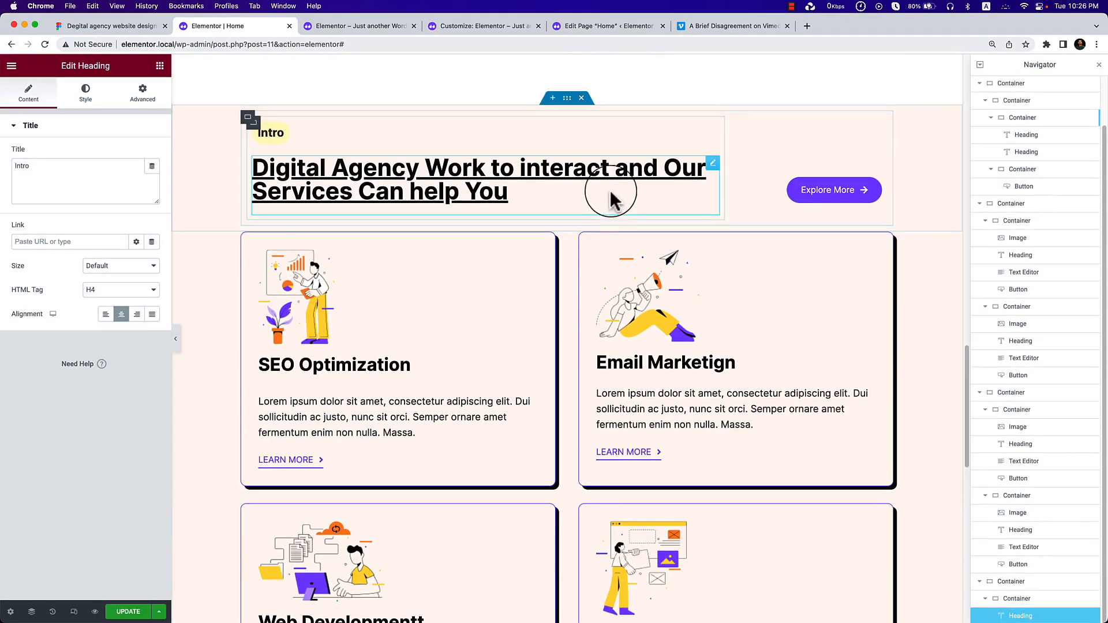
right_click(674, 195)
click(701, 235)
scroll(591, 461, down, 8)
right_click(563, 398)
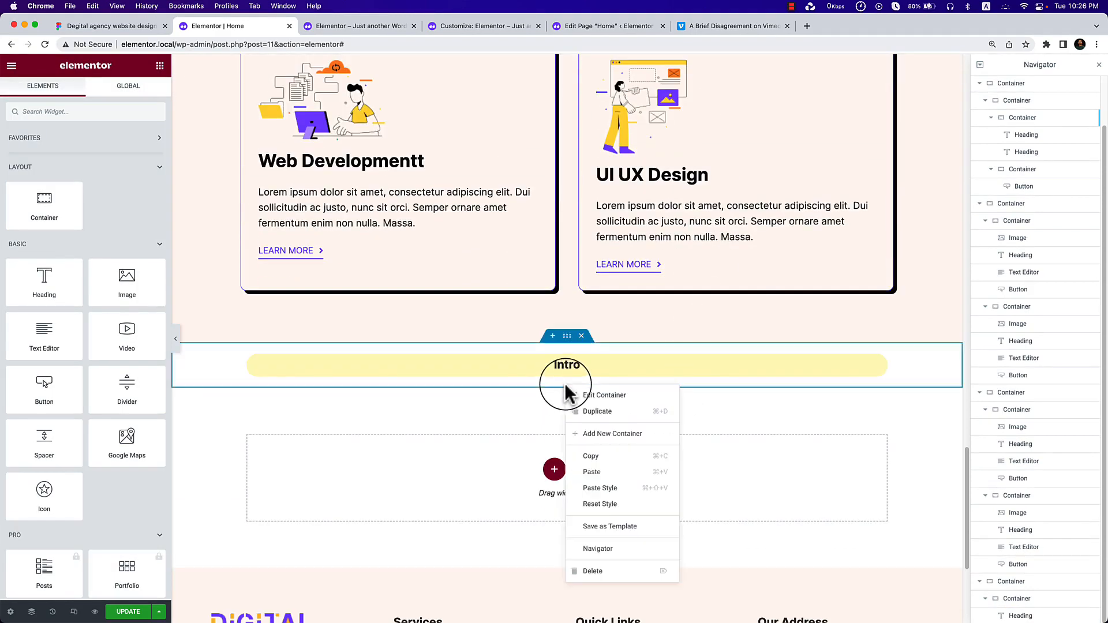
click(615, 469)
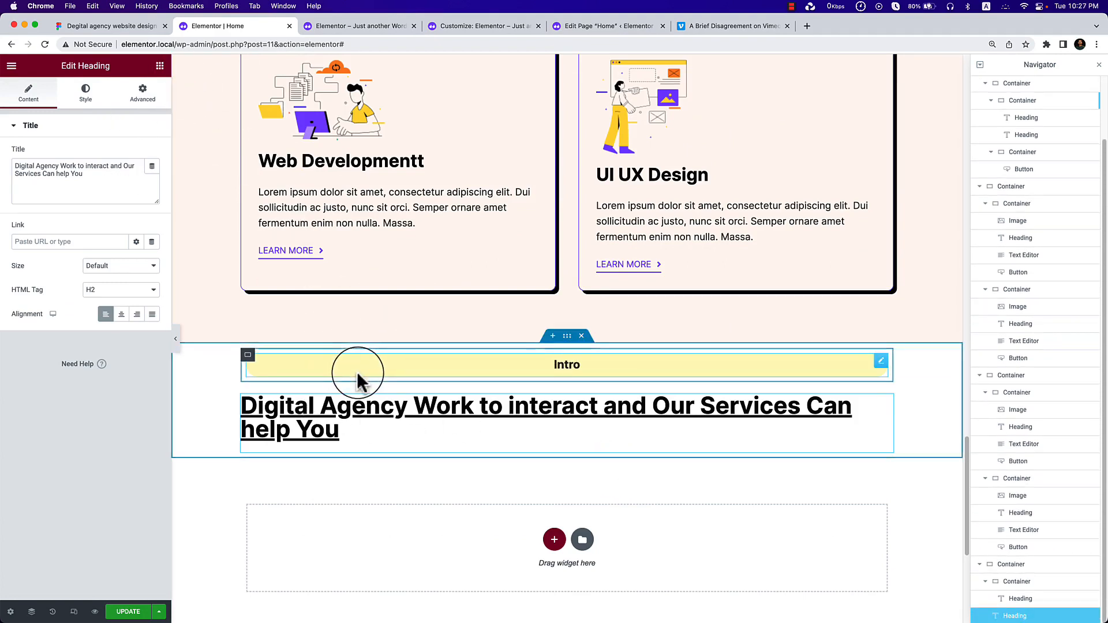
drag(884, 403, 633, 376)
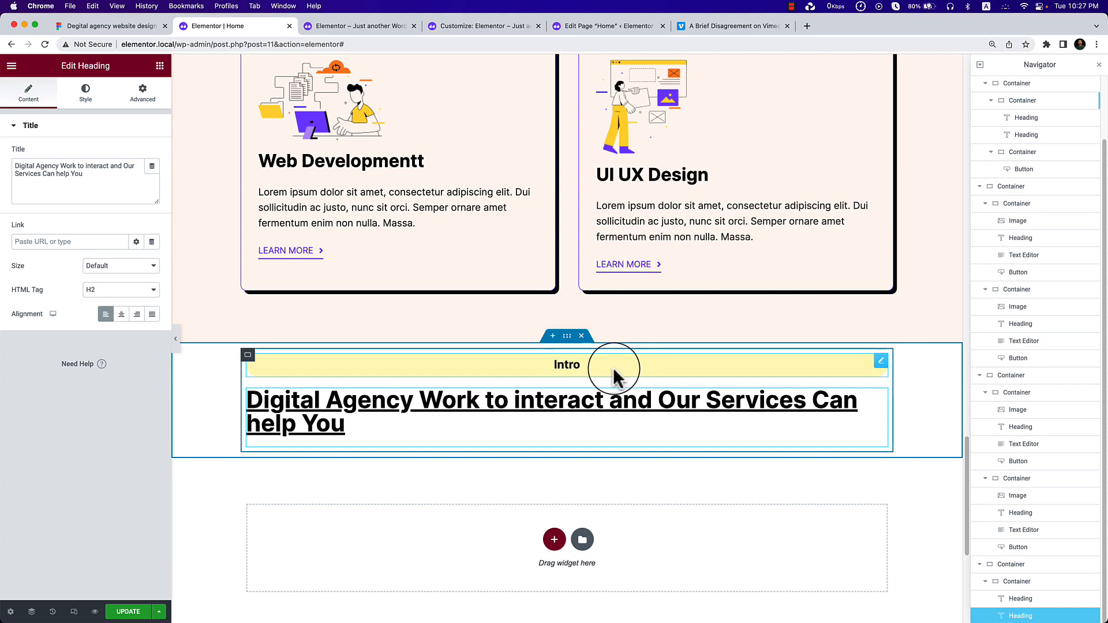
Copy the "Don't take our word, see what our customers say" heading text from Figma and return to Elementor.
click(78, 27)
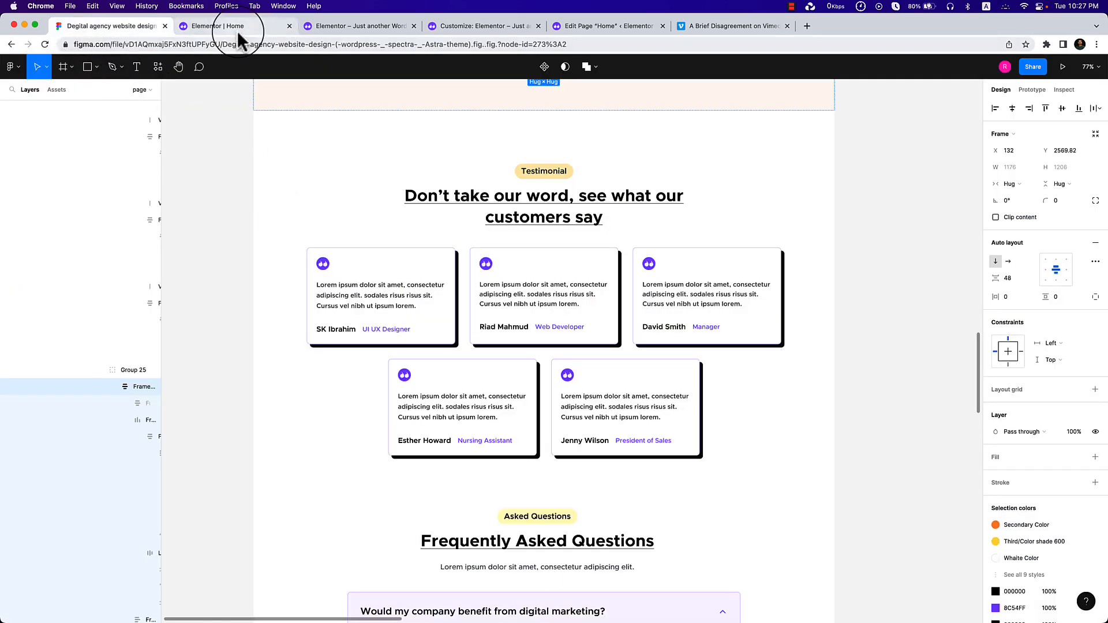
double_click(548, 212)
double_click(543, 196)
click(544, 197)
key(super+c)
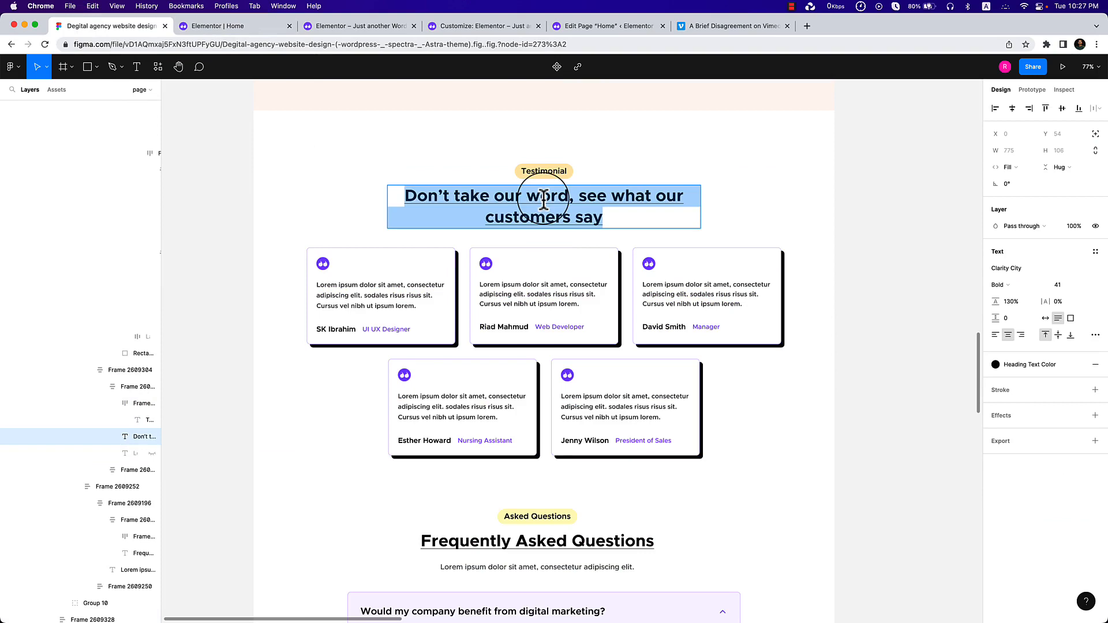
click(258, 27)
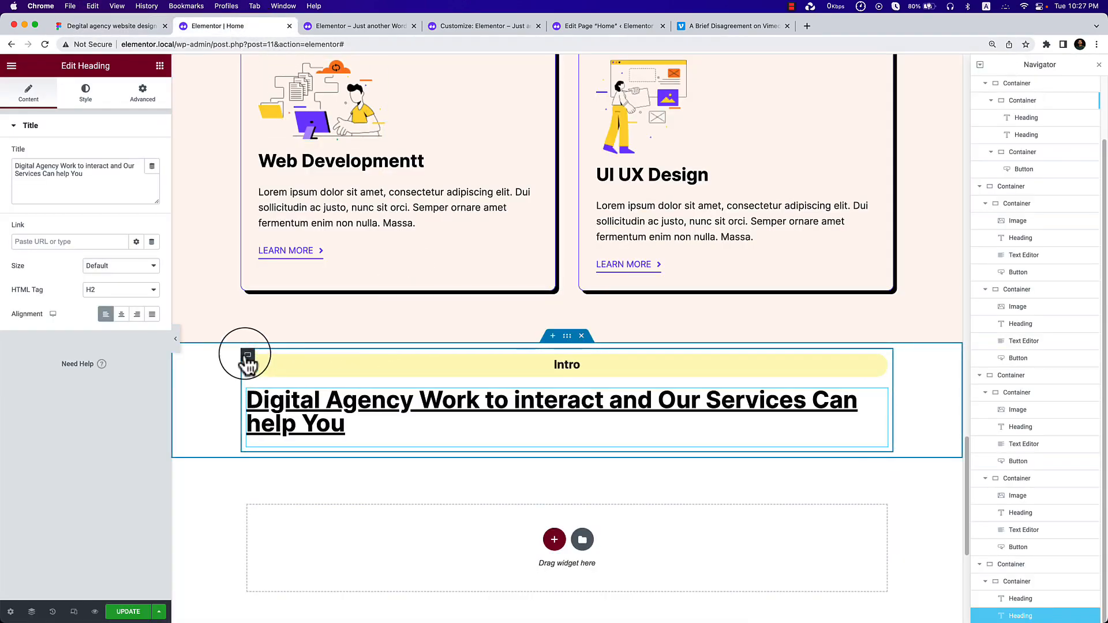
Narrow the Intro container's content width to 723 px and replace its main heading with "Don't take our word, see what our customers say".
click(247, 356)
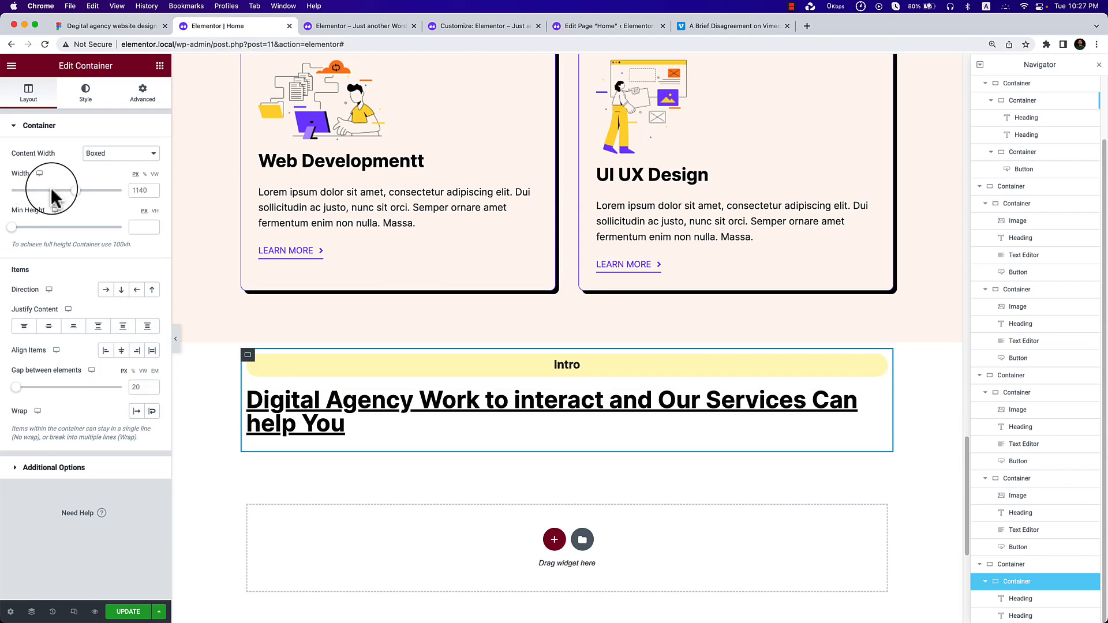
mouse_move(51, 190)
mouse_down()
mouse_move(69, 199)
mouse_move(36, 202)
mouse_up()
click(439, 418)
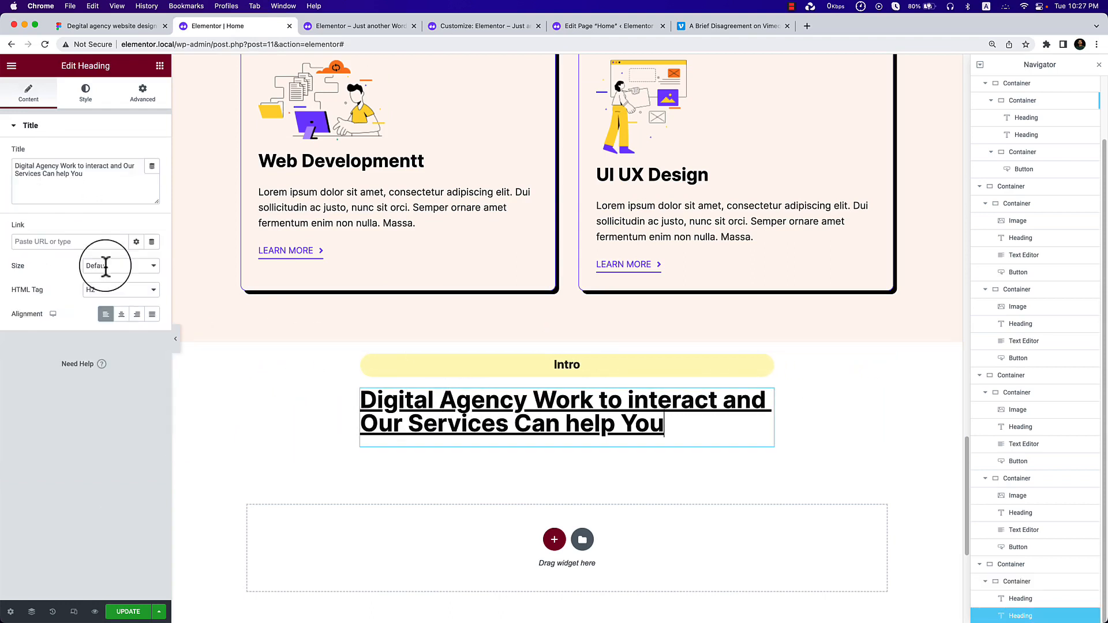
key(super+v)
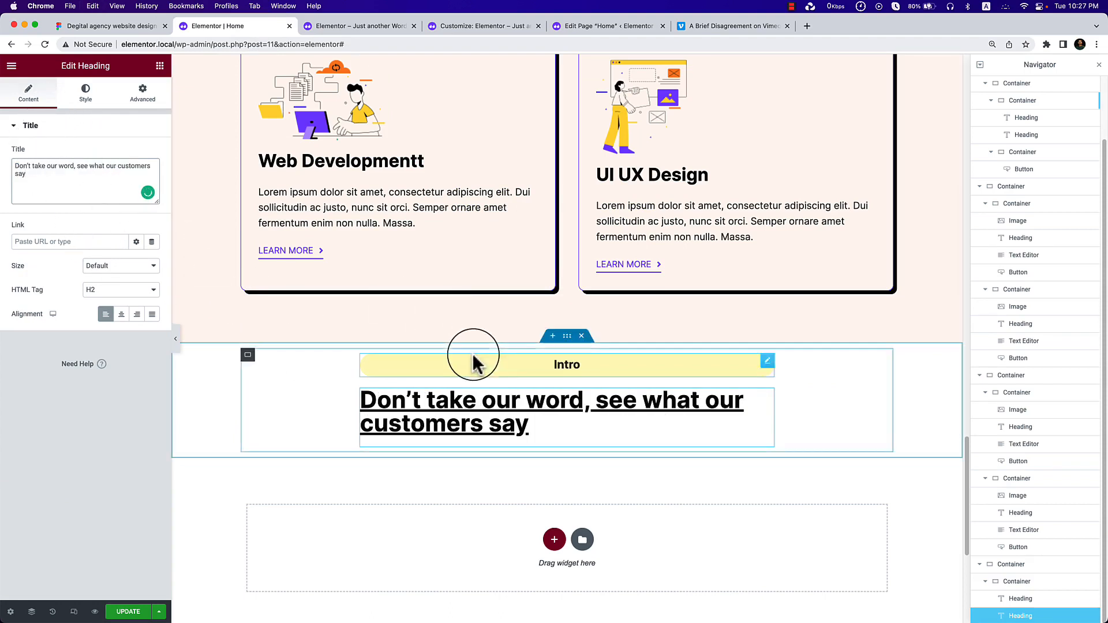
Center-align the items in the Intro container and center the text of its main heading.
click(248, 356)
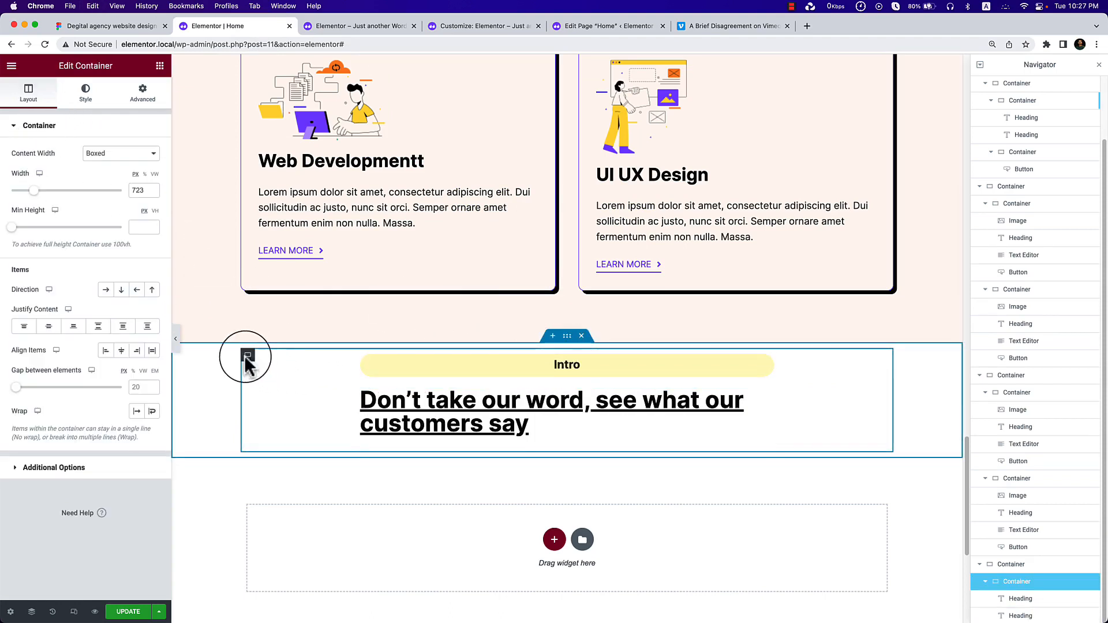
click(122, 351)
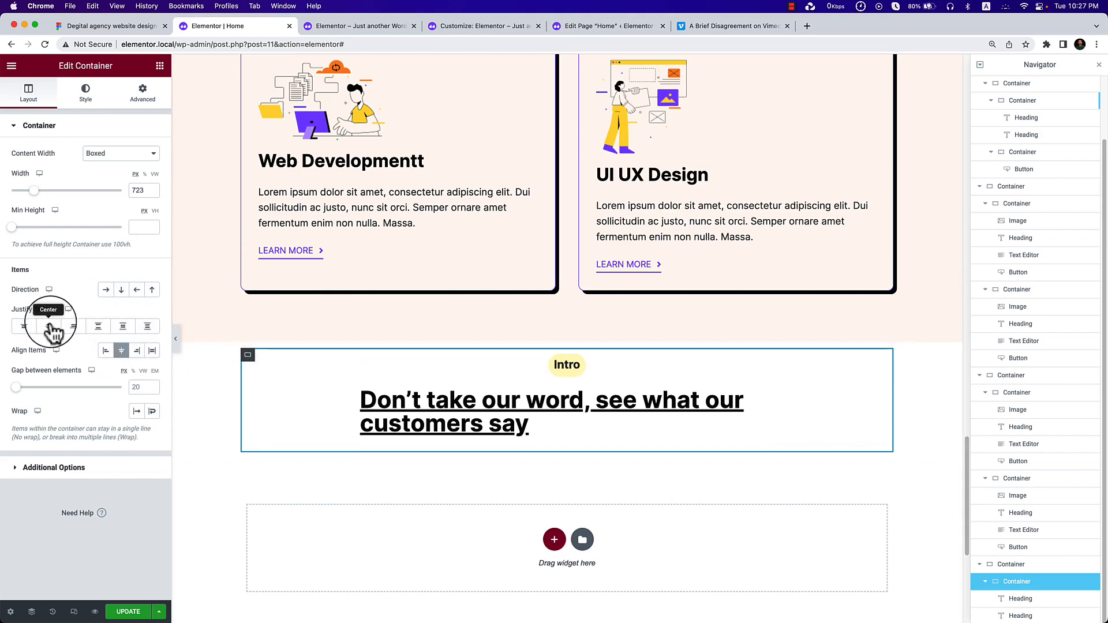
click(555, 420)
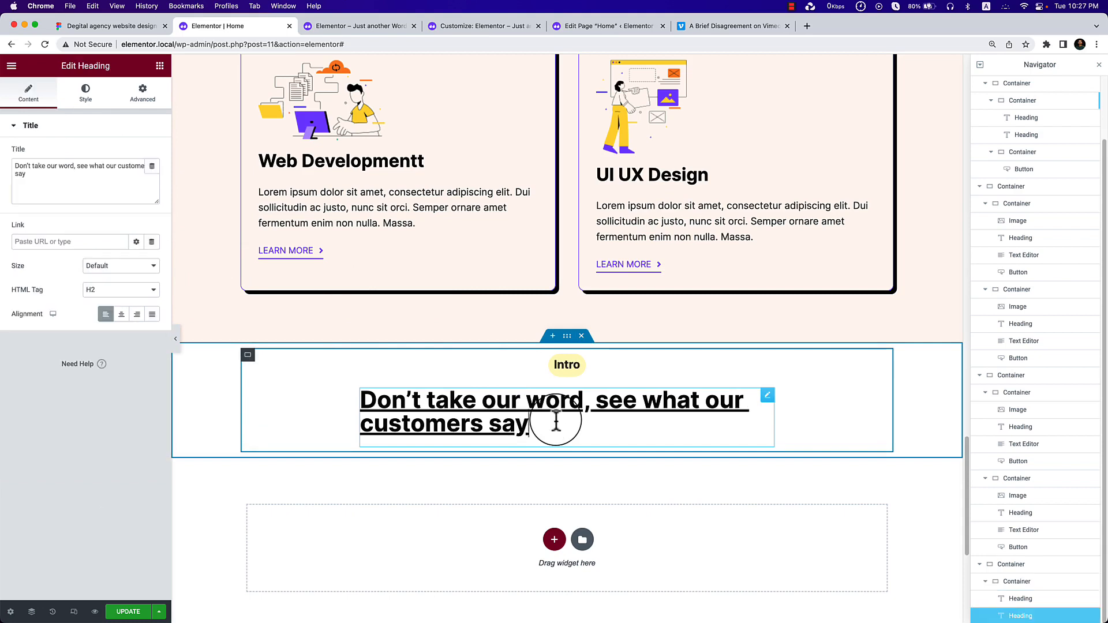
click(123, 317)
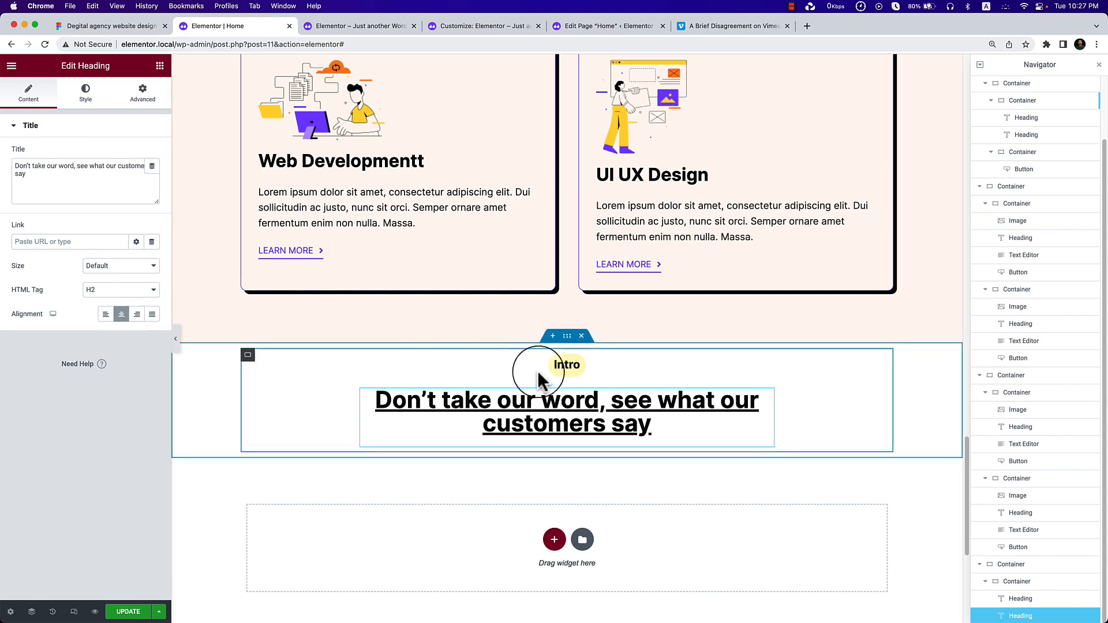
Change the Intro label to "Testimonials" and set the section's top and bottom padding to 80 px.
click(565, 371)
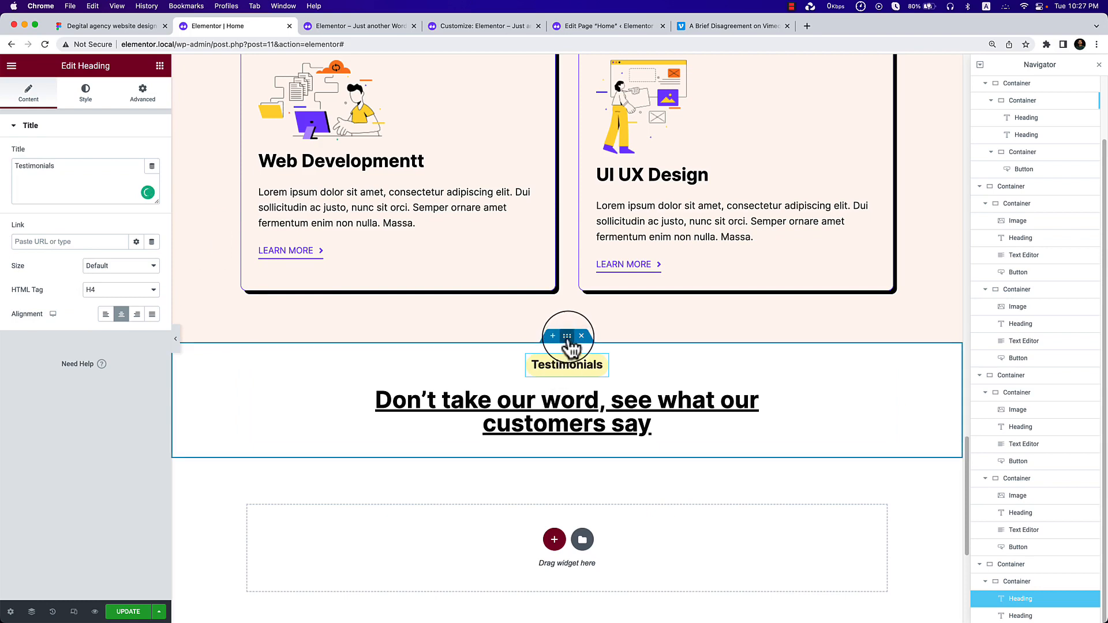
click(567, 335)
click(139, 94)
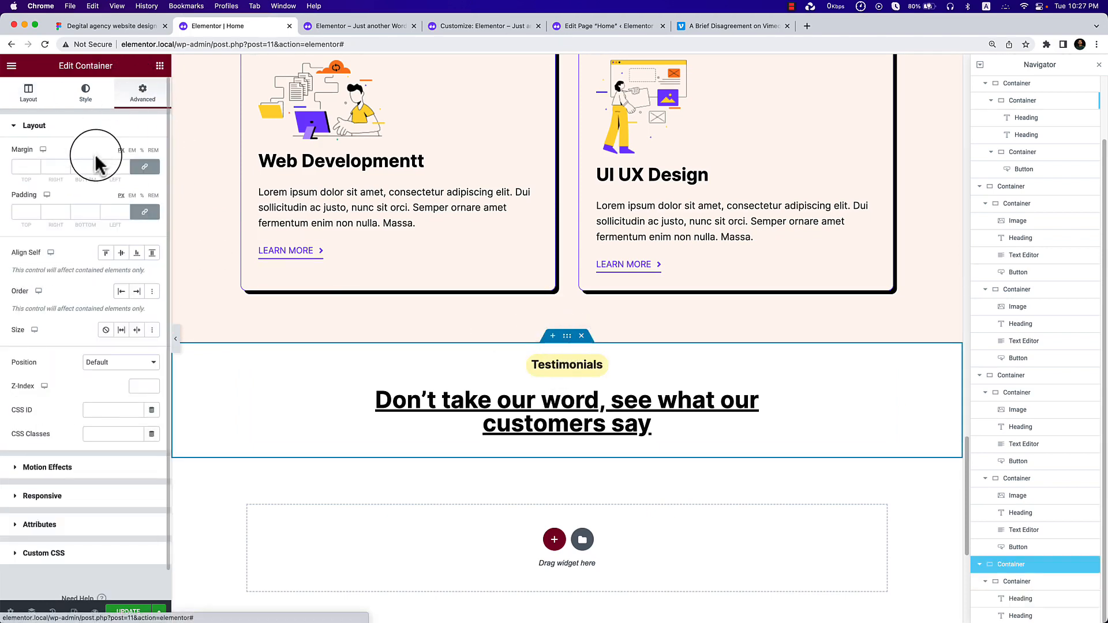
click(146, 211)
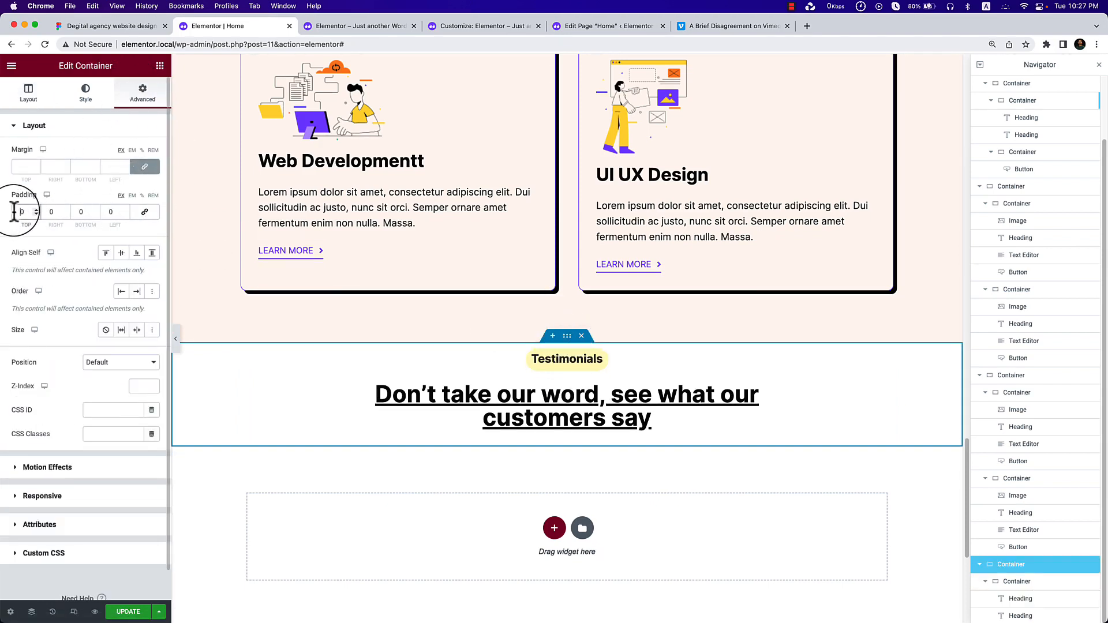
text(8)
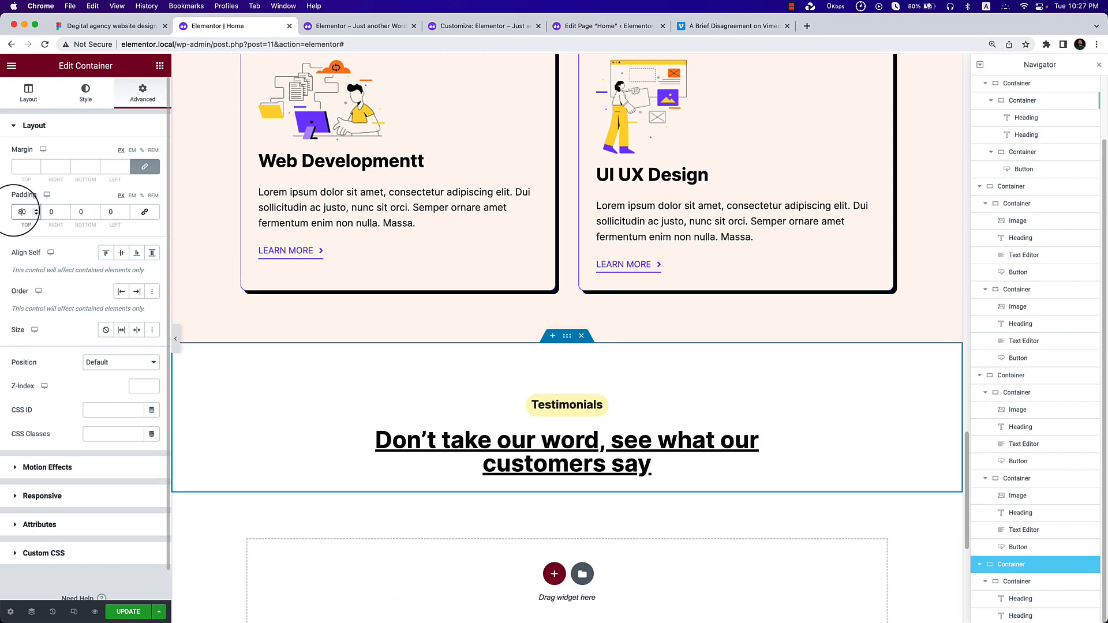
click(80, 211)
text(80)
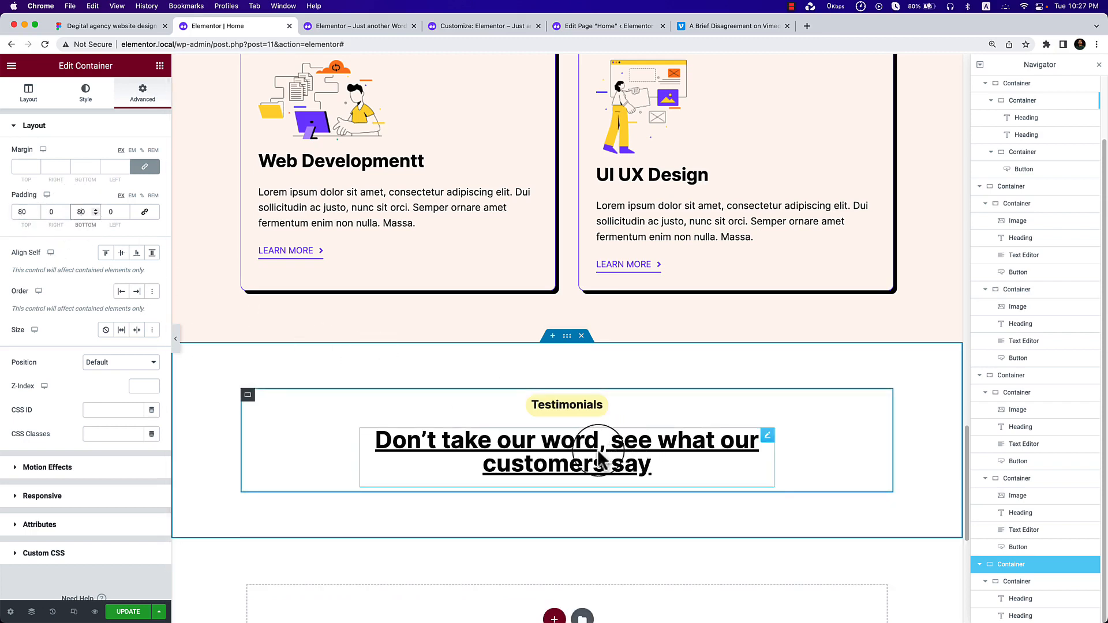
Add an empty container below the heading container inside the Testimonials section.
click(156, 69)
drag(45, 205, 364, 495)
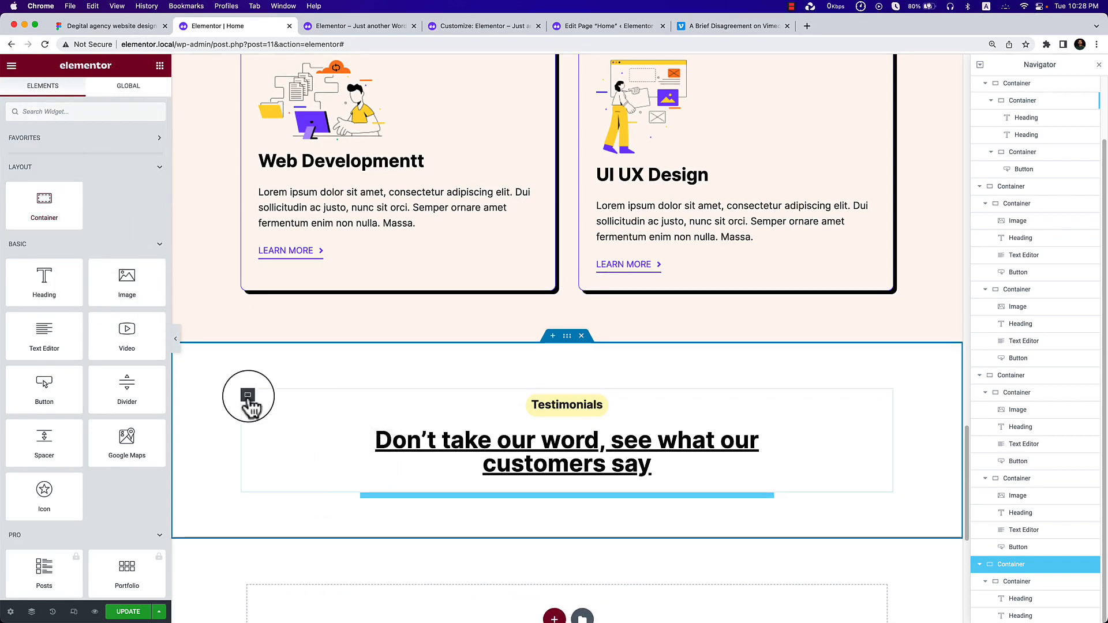
drag(71, 233, 314, 482)
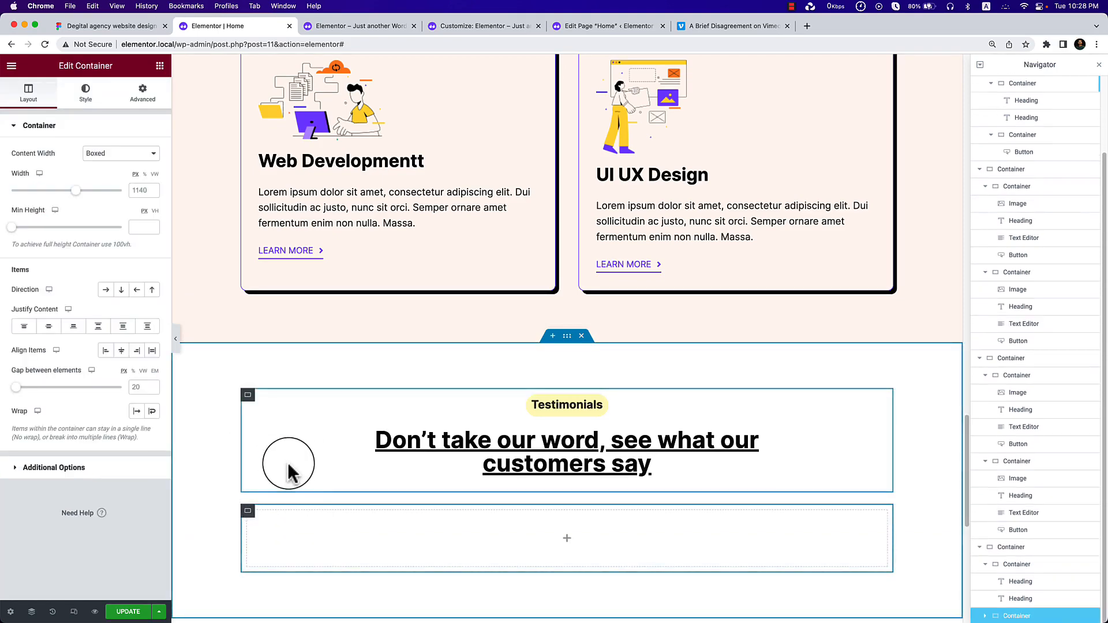
scroll(289, 465, down, 2)
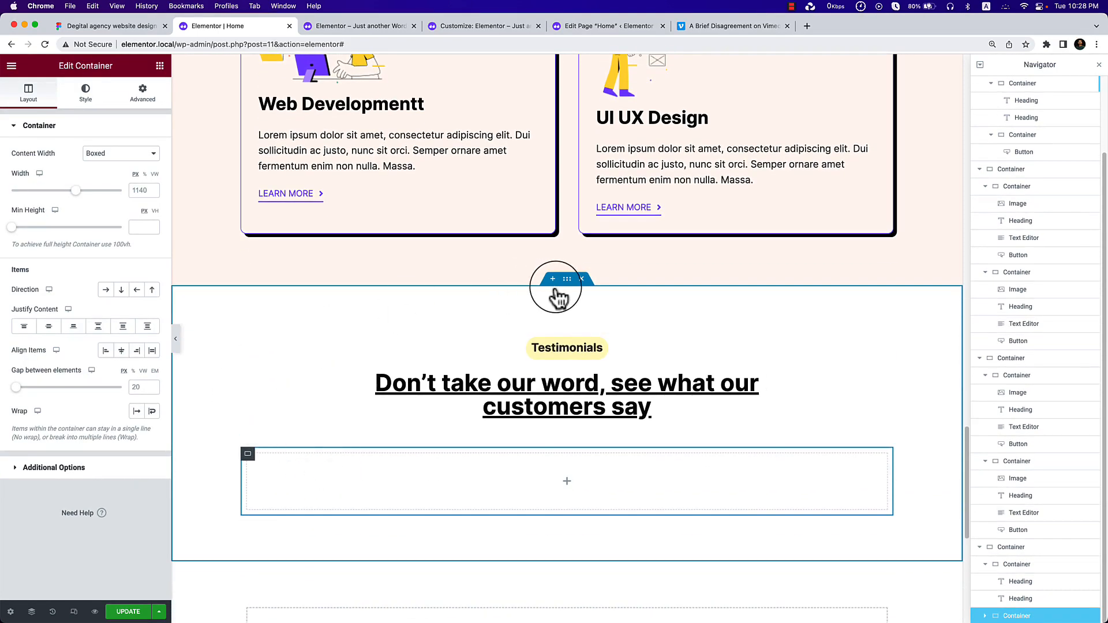
click(569, 294)
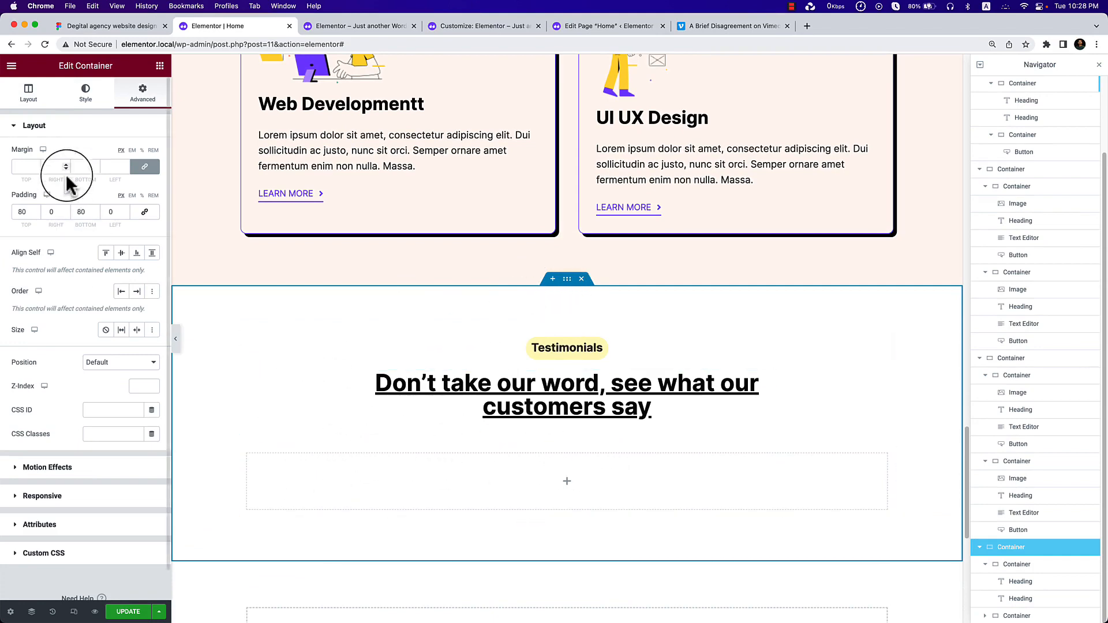
Nest a container inside the empty testimonials container and insert the purple quote-mark image from the media library into it.
click(110, 26)
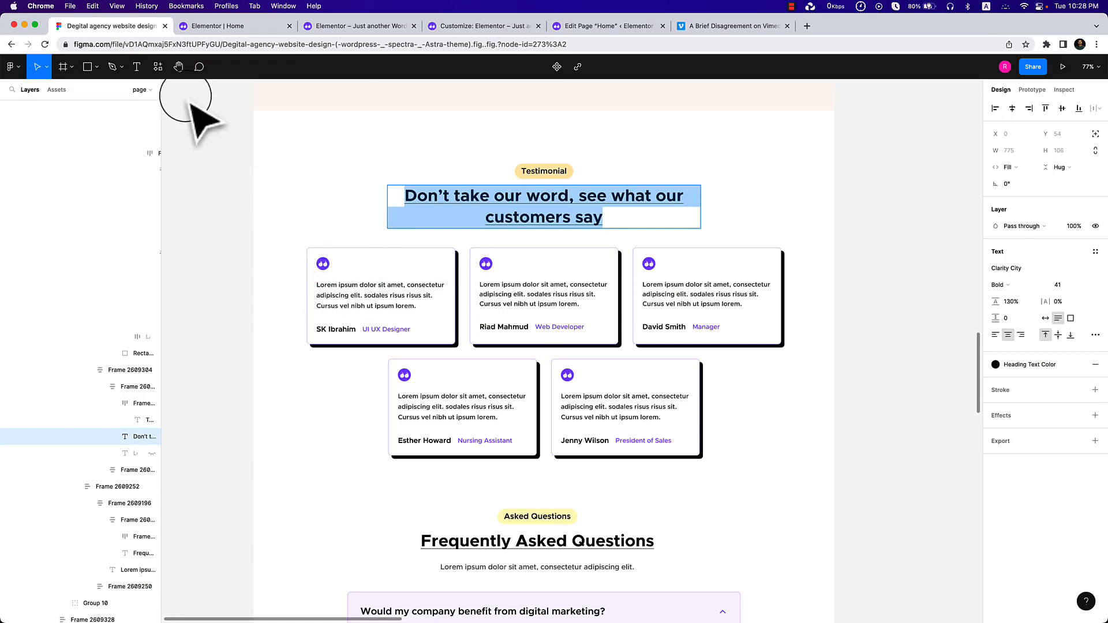
click(222, 26)
click(569, 494)
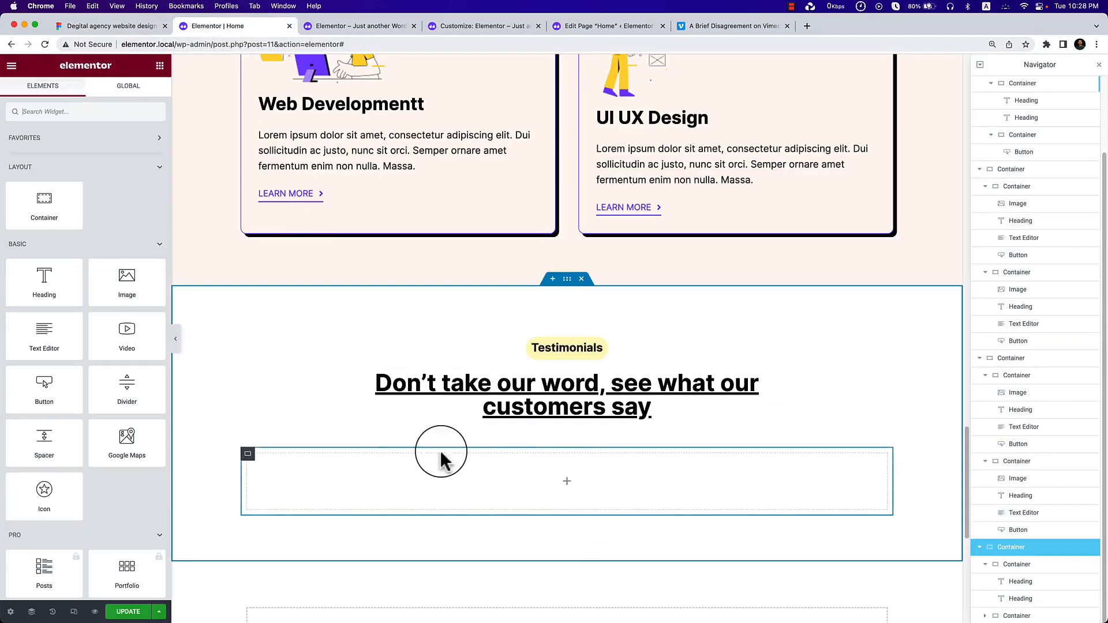
drag(55, 216, 460, 490)
click(433, 487)
drag(136, 289, 453, 500)
click(52, 180)
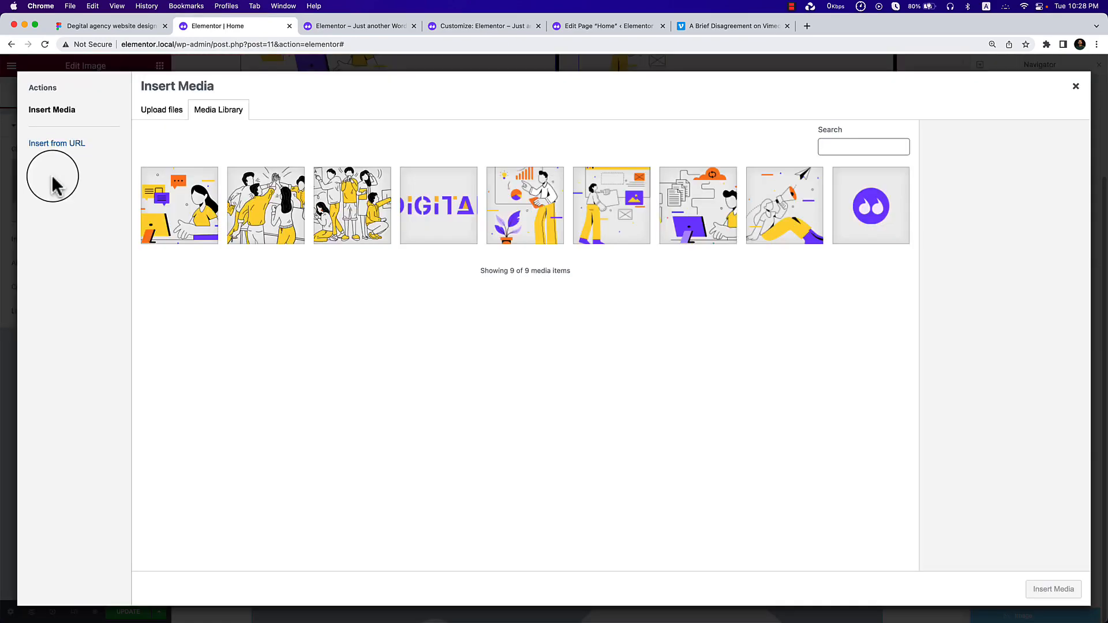
click(885, 222)
click(1052, 589)
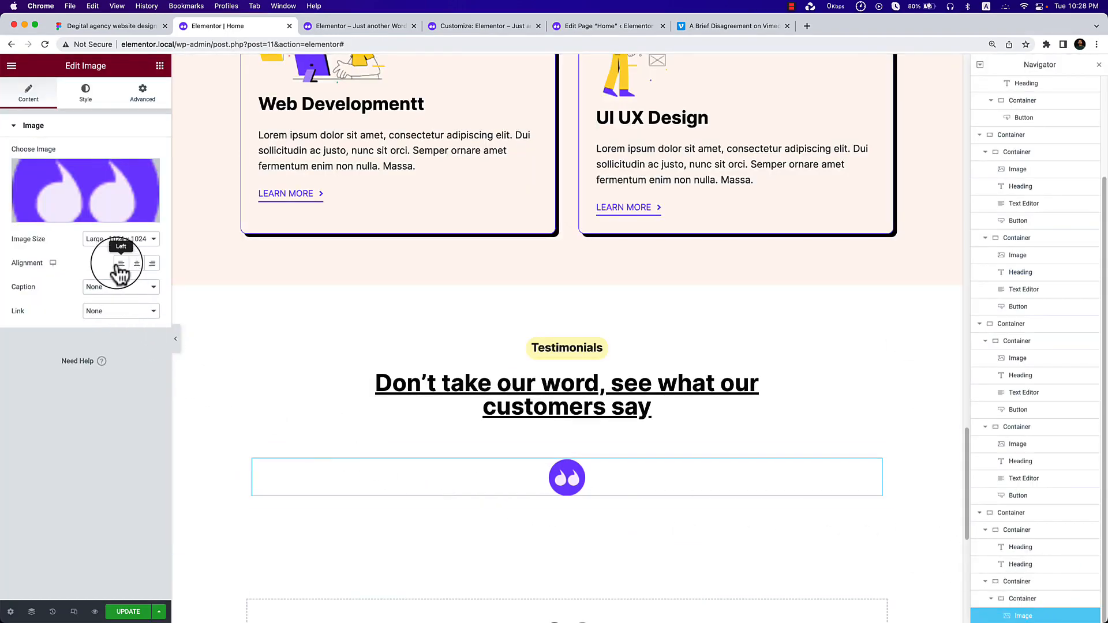
Add a text editor below the quote image containing the first testimonial card's paragraph, copied from the Figma design.
click(130, 34)
double_click(360, 287)
key(super+c)
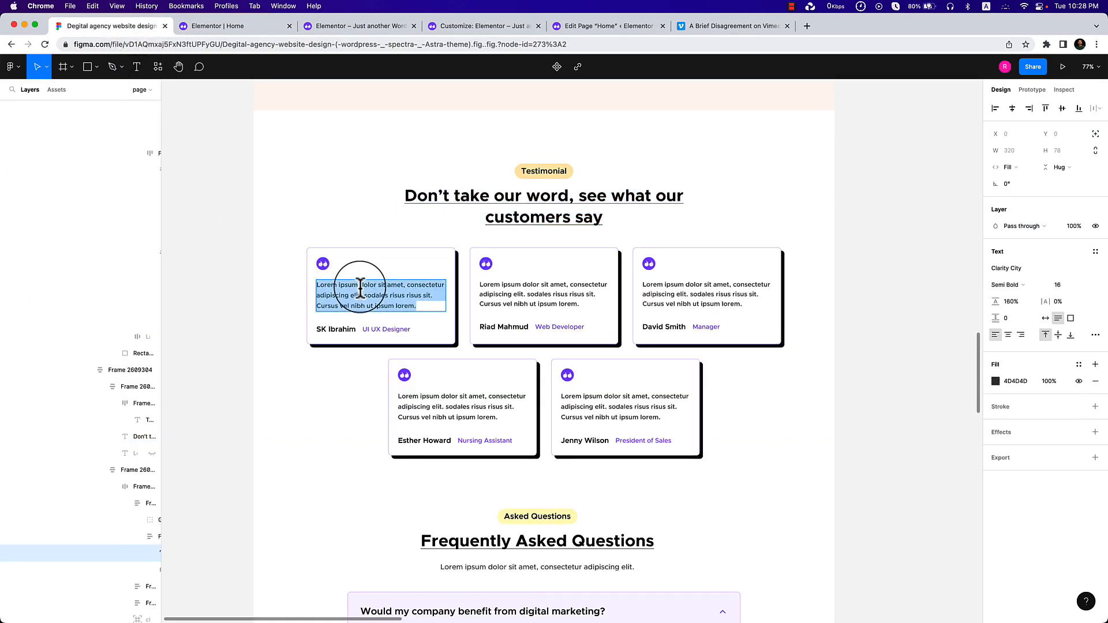
click(248, 27)
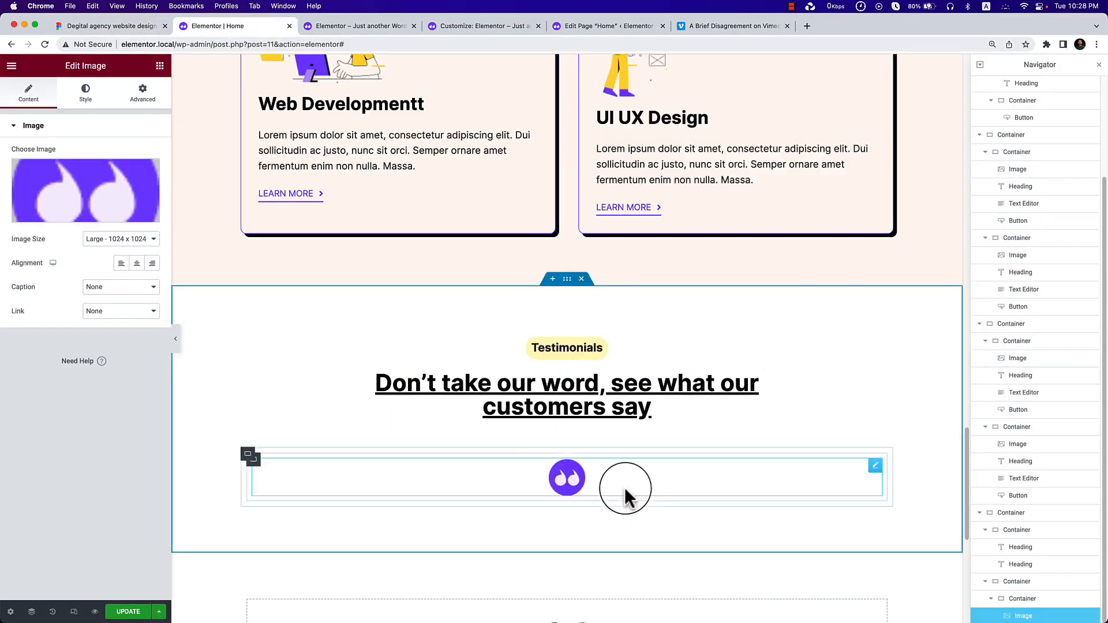
click(160, 66)
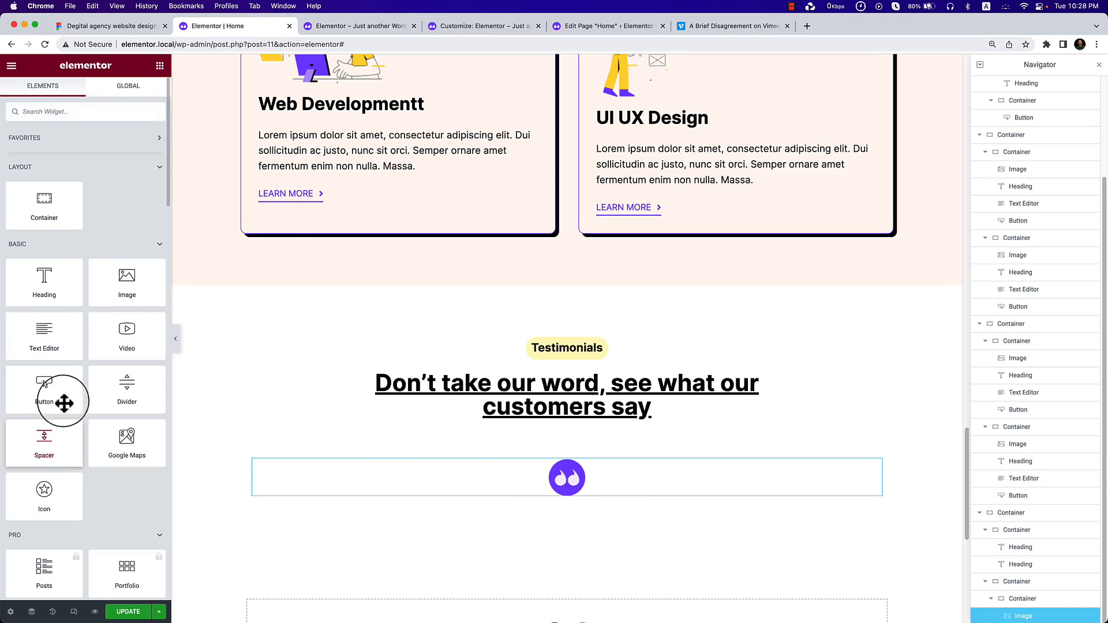
drag(37, 333, 593, 497)
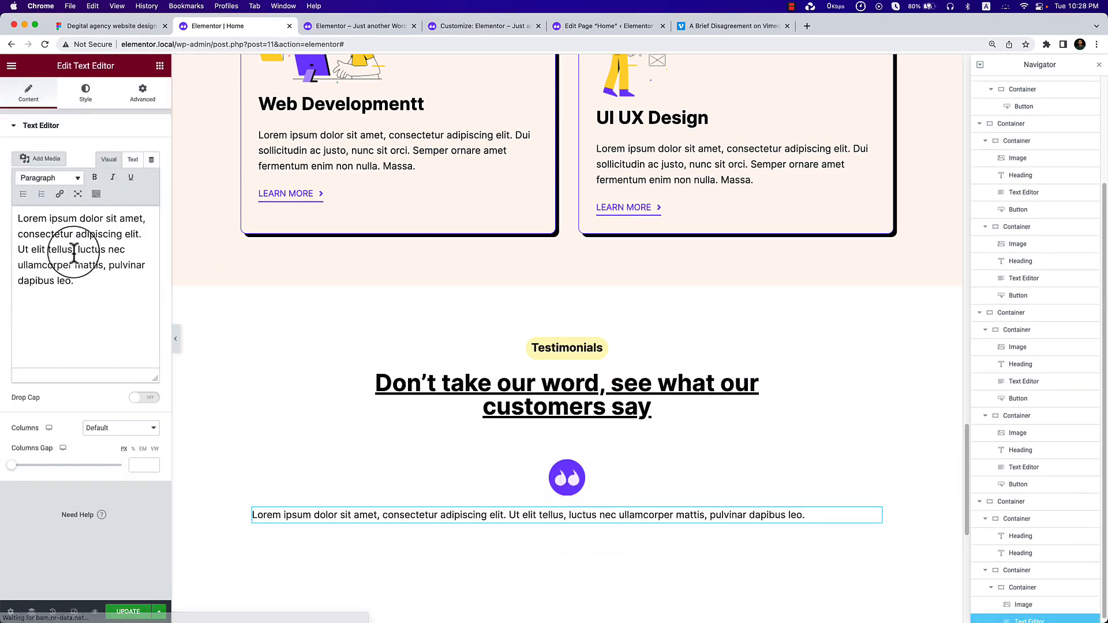
click(133, 160)
triple_click(61, 233)
key(super+v)
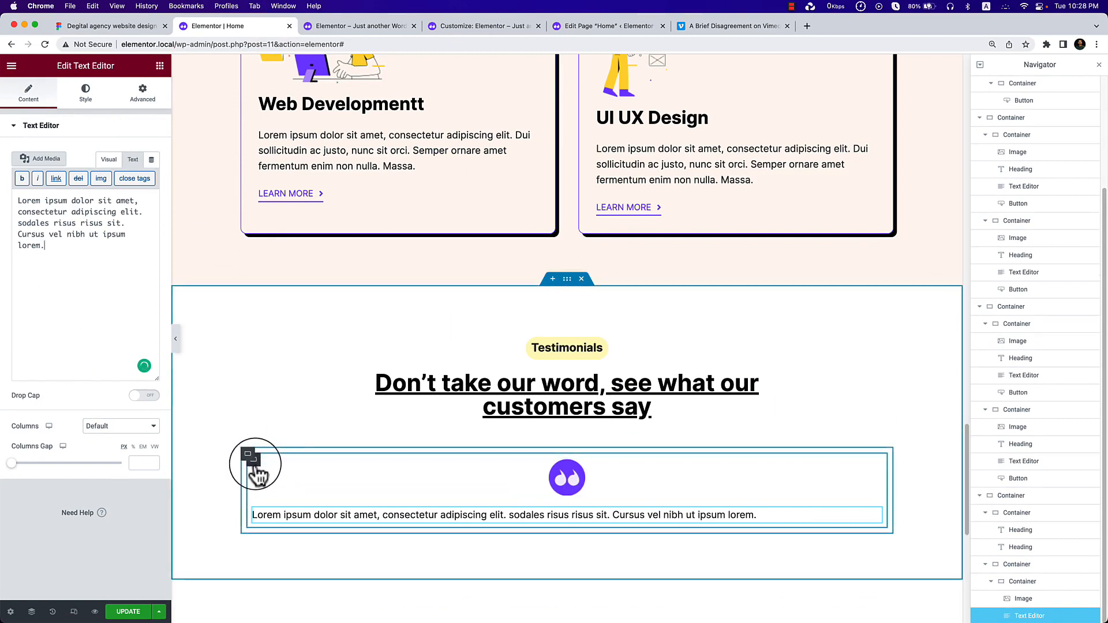
Align the items of the inner testimonial card container to Start.
click(251, 459)
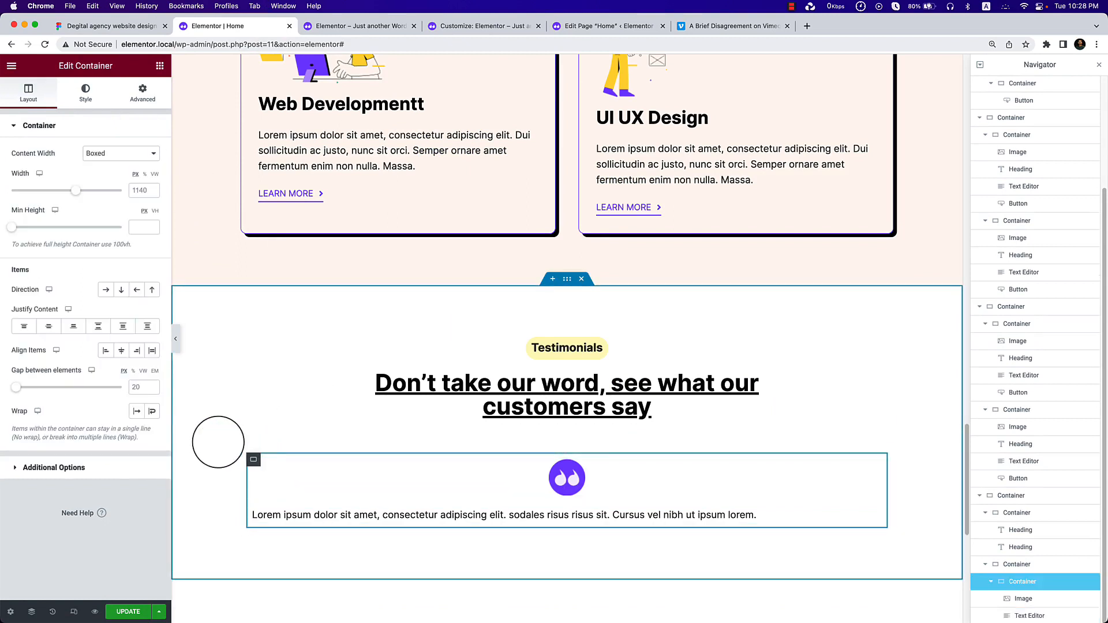
click(105, 352)
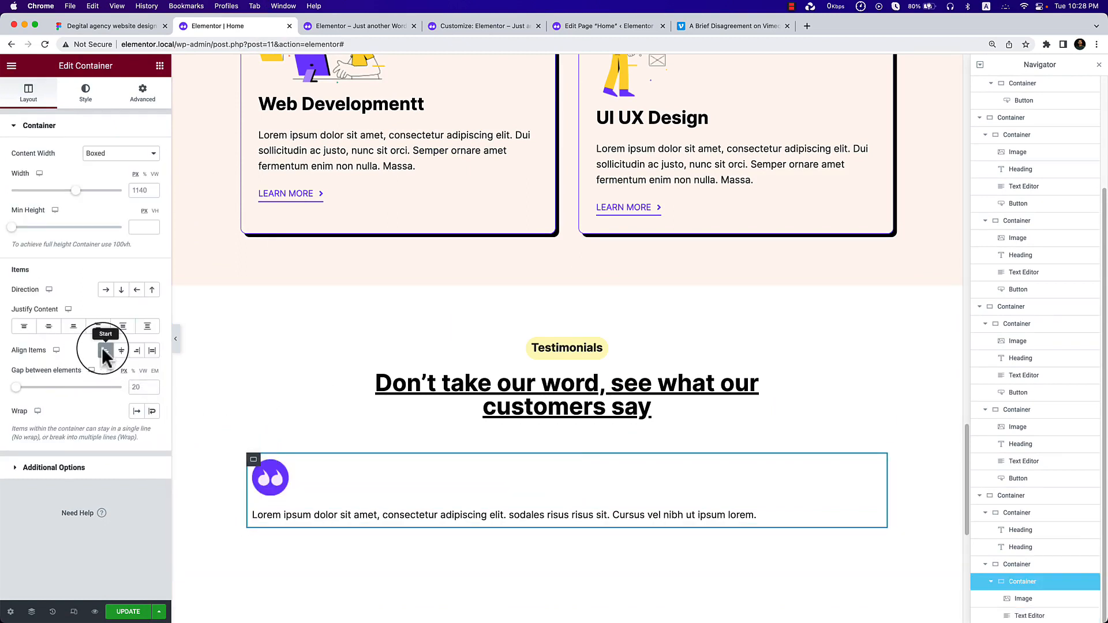
Copy the first testimonial's author name from the Figma design and add a container below the card's paragraph.
click(110, 25)
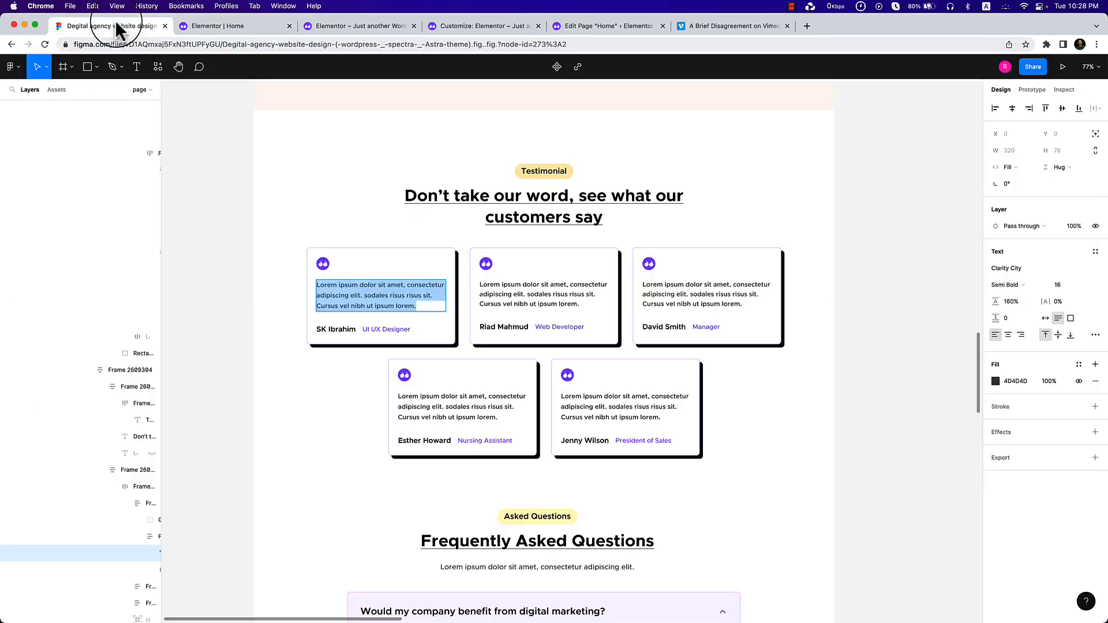
double_click(337, 330)
key(super+c)
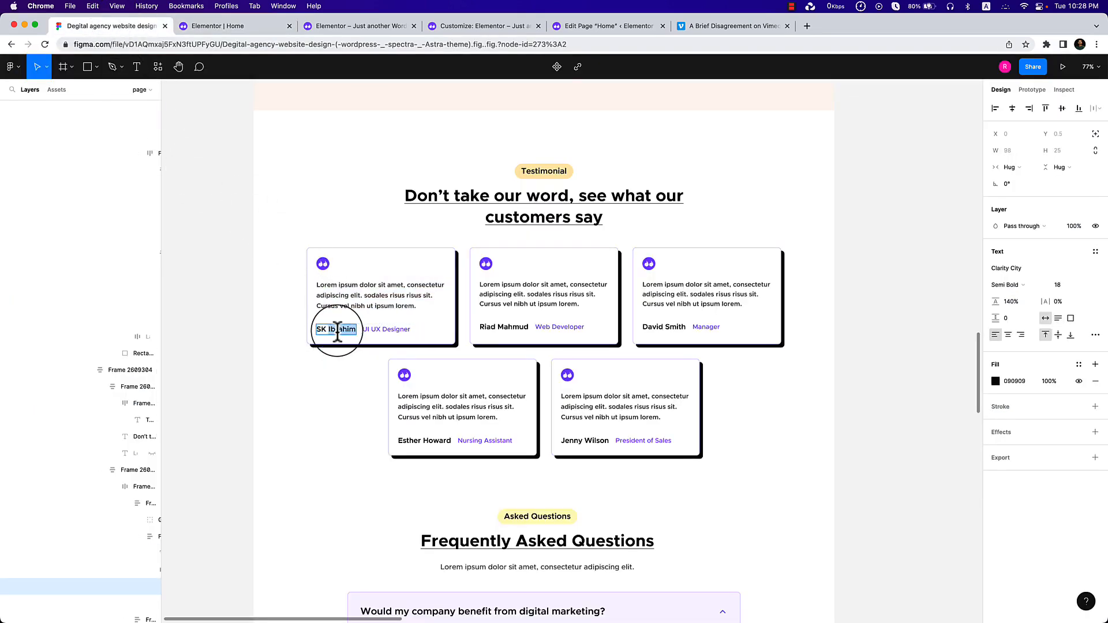
click(254, 29)
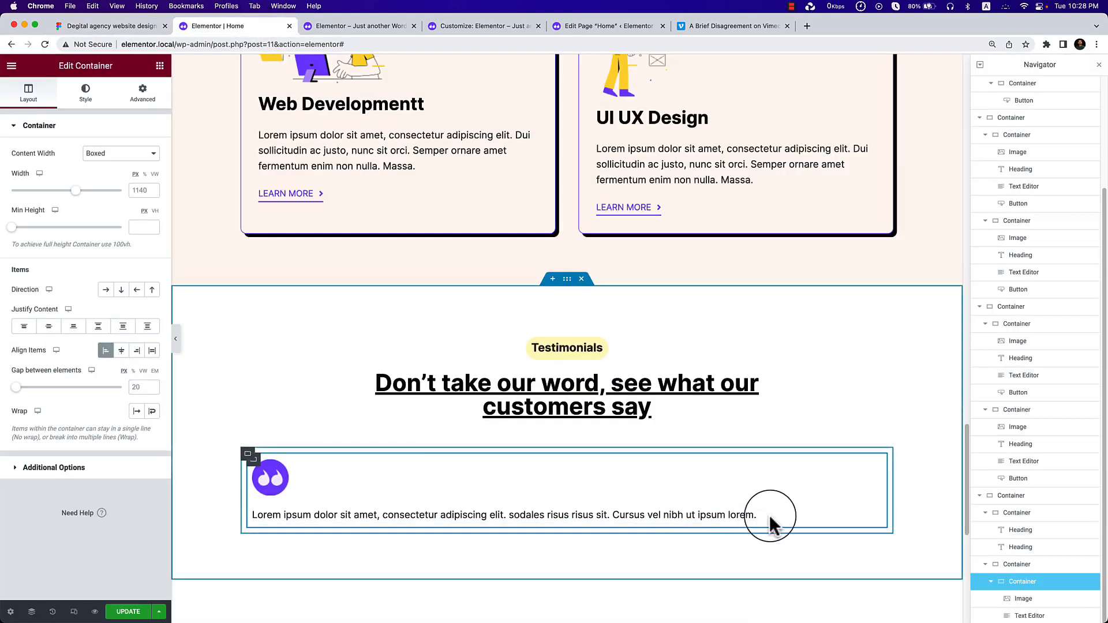
click(160, 67)
drag(63, 219, 512, 517)
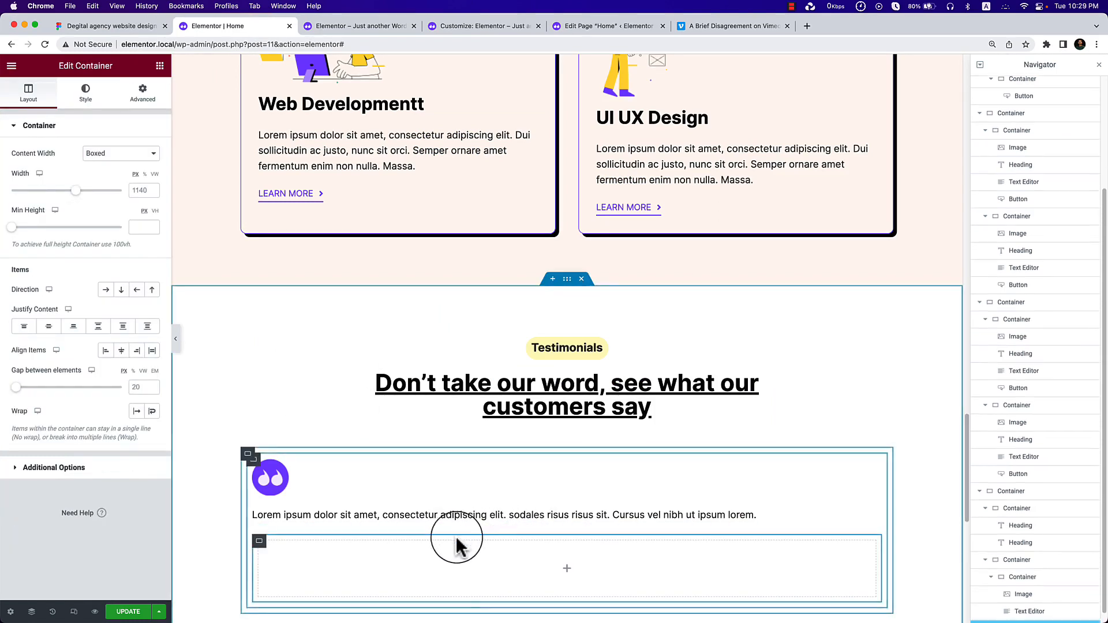
Add a heading with the copied author name to the new container and set its HTML tag to H6.
click(570, 569)
drag(44, 283, 491, 566)
click(46, 194)
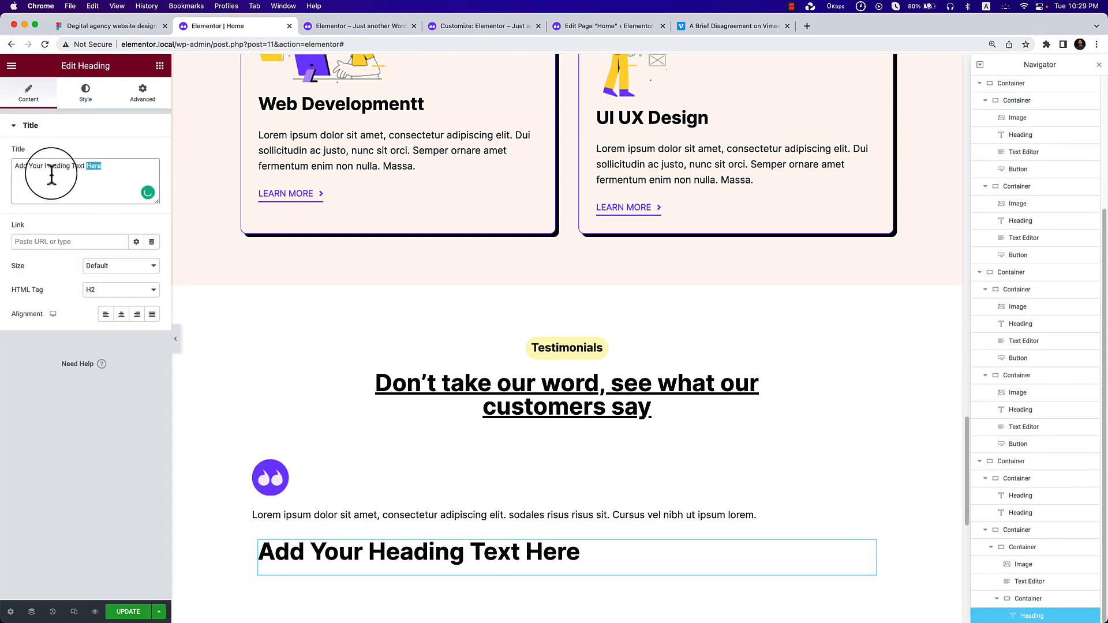
drag(52, 173, 15, 166)
key(super+v)
click(115, 287)
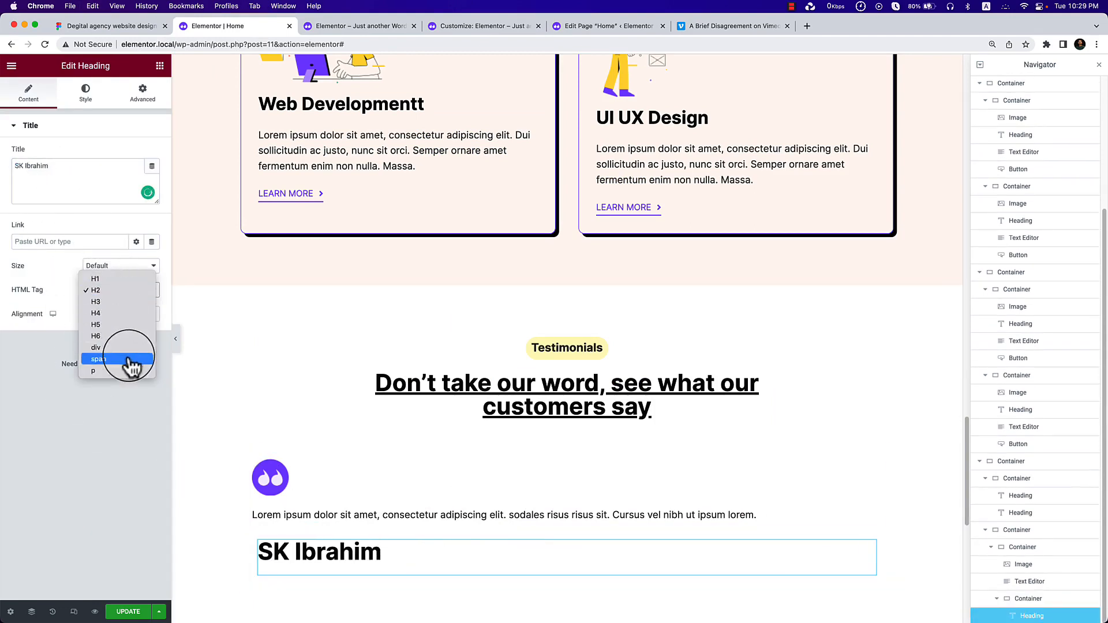
click(141, 324)
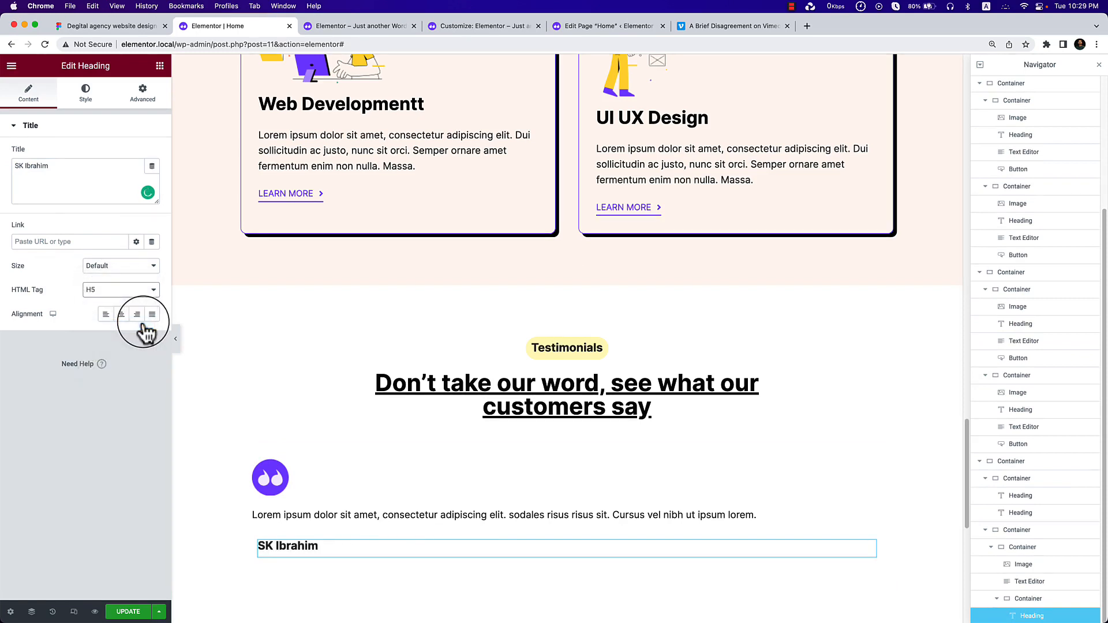
click(138, 291)
click(141, 299)
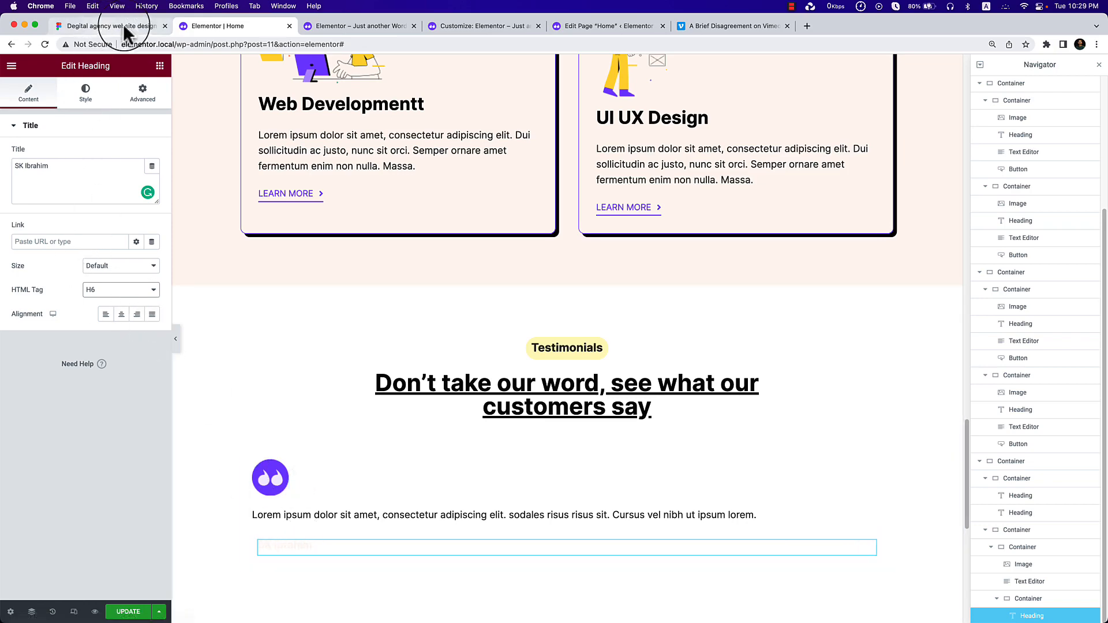
Duplicate the first testimonial's author name heading and replace its title with the job title UI UX Designer, copied from the Figma design.
click(89, 24)
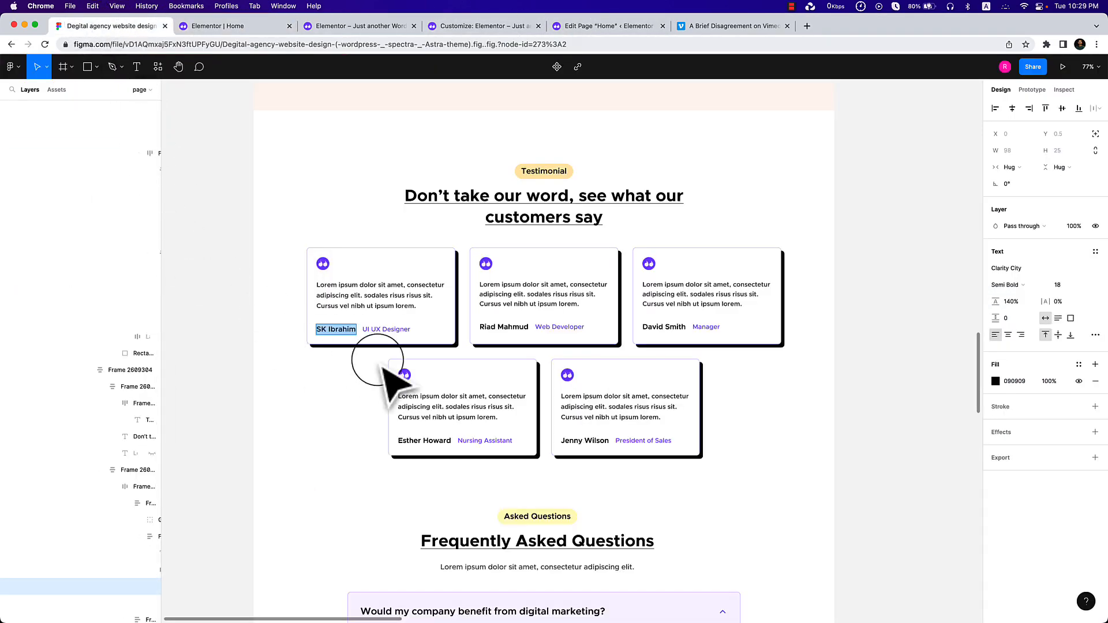
double_click(381, 330)
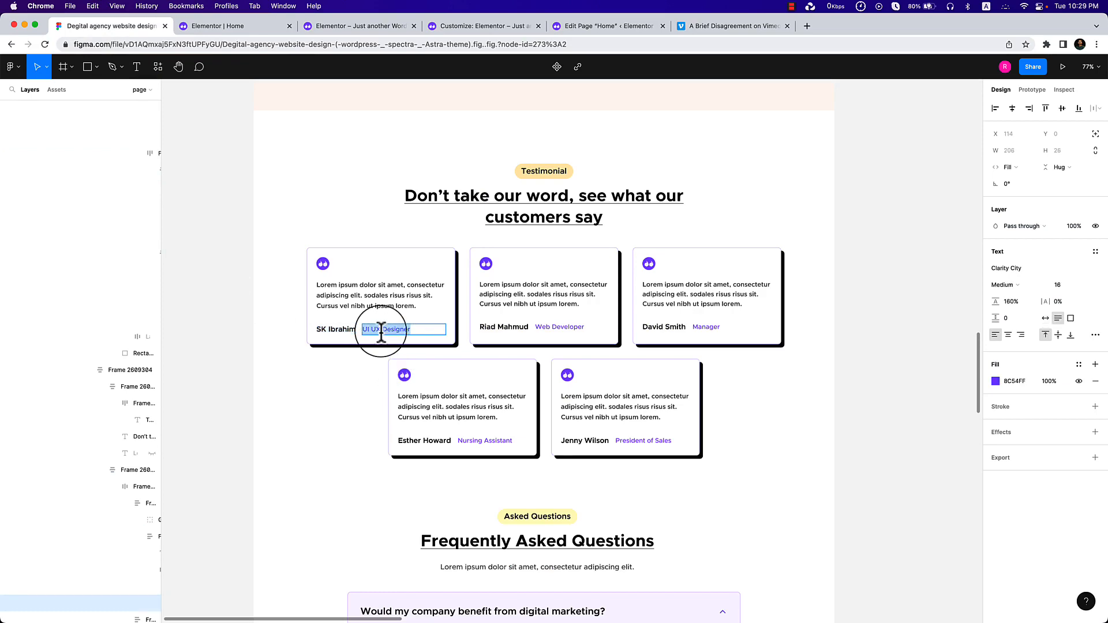
click(227, 28)
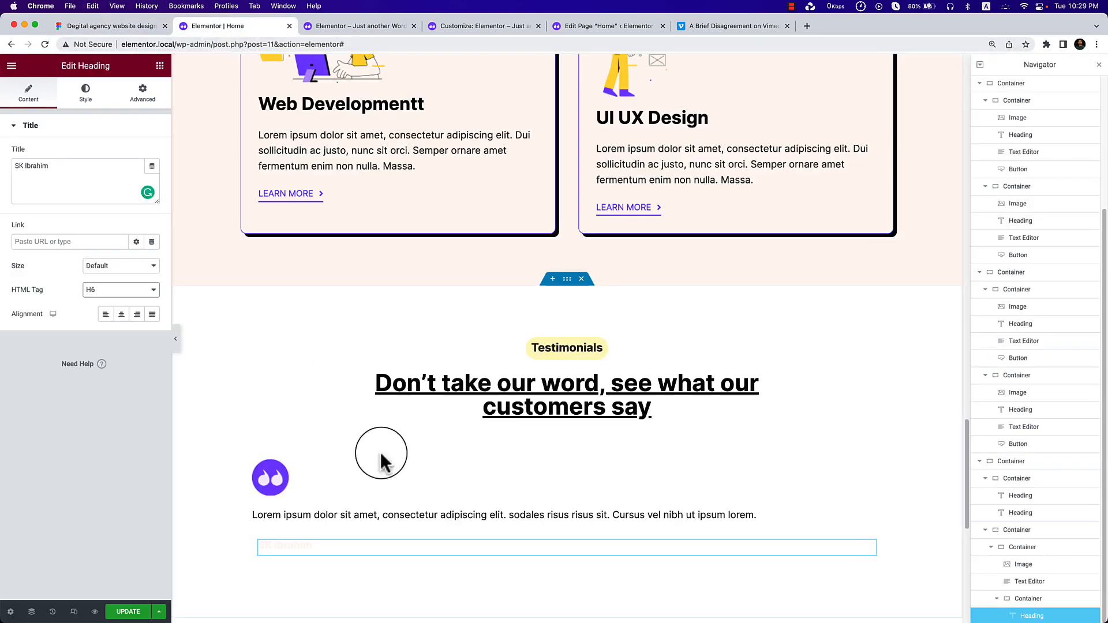
right_click(440, 554)
click(500, 469)
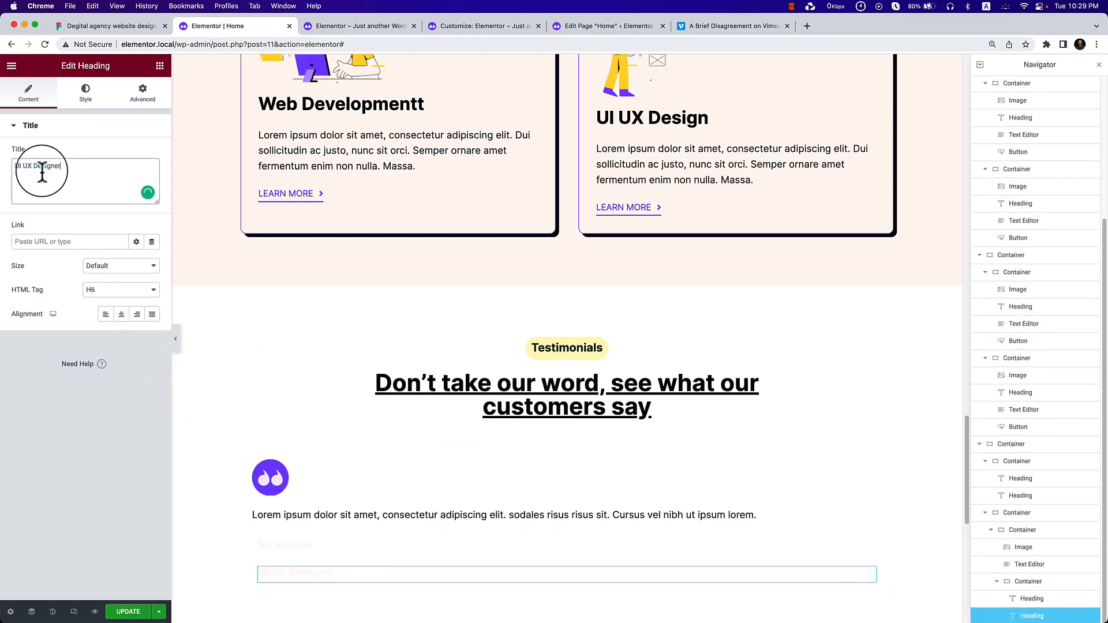
Set the HTML tag of both the job title heading and the author name heading to p.
click(98, 297)
click(118, 326)
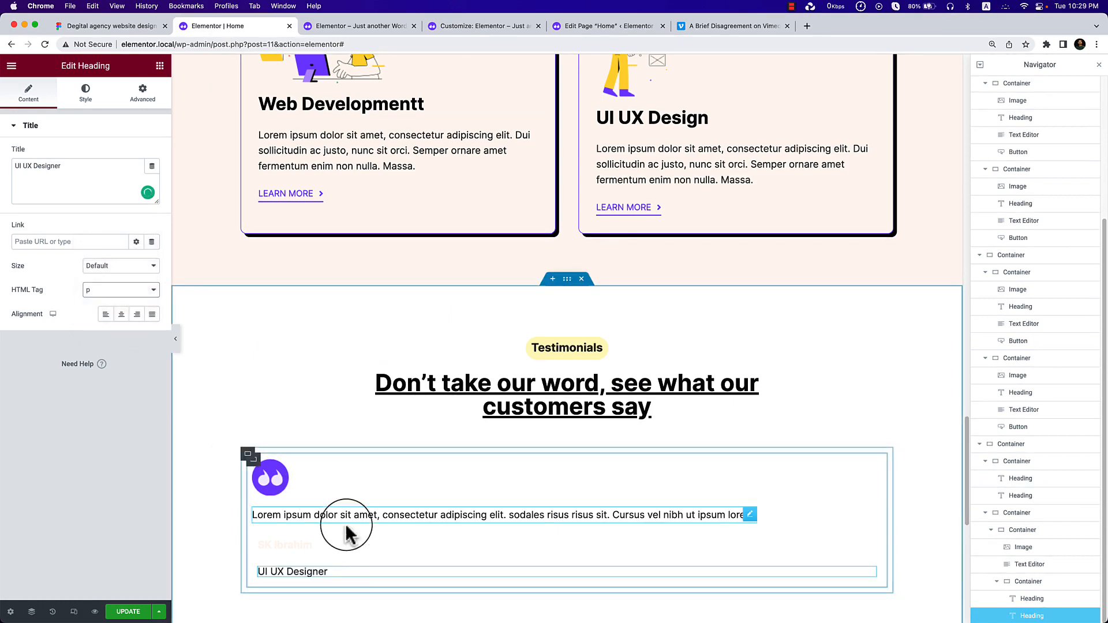
click(352, 555)
click(99, 289)
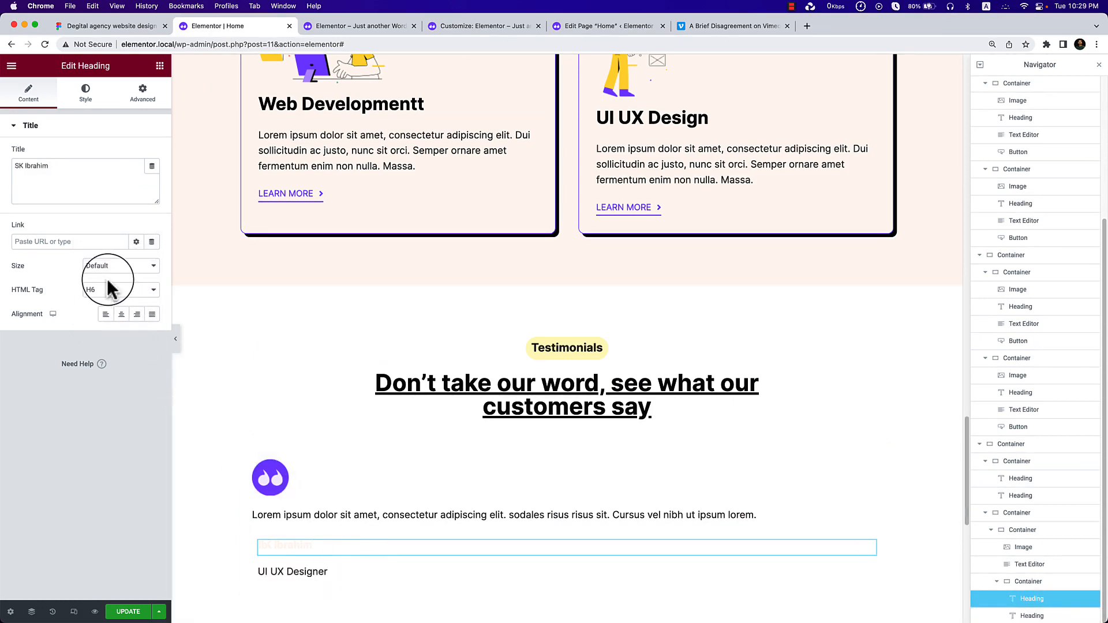
click(107, 324)
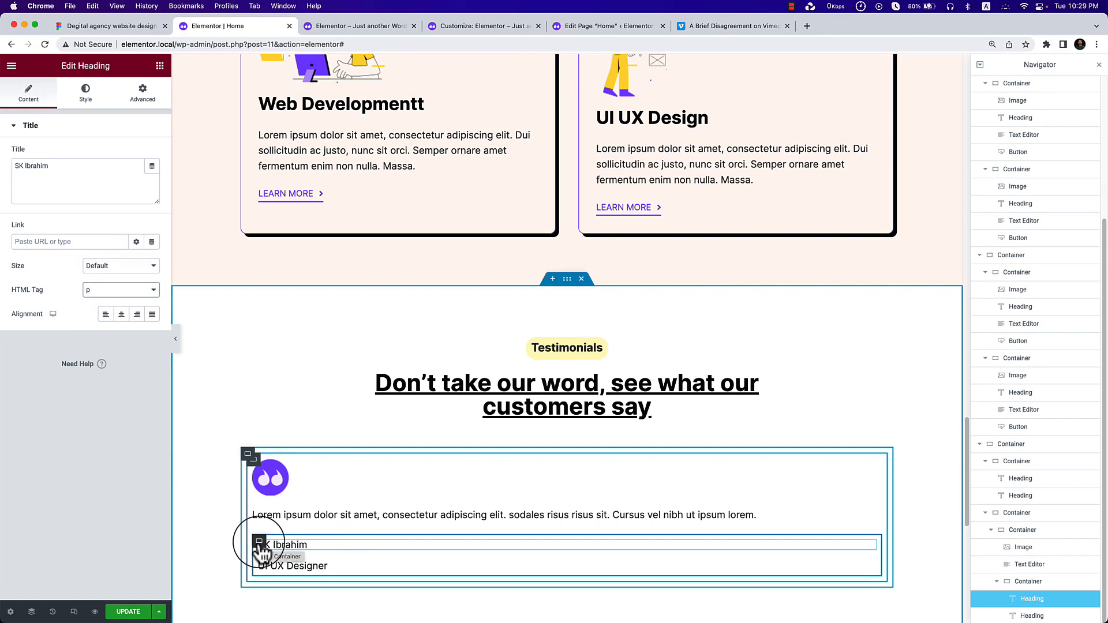
Set the direction of the container holding the author name and job title to a left-to-right row.
click(1017, 581)
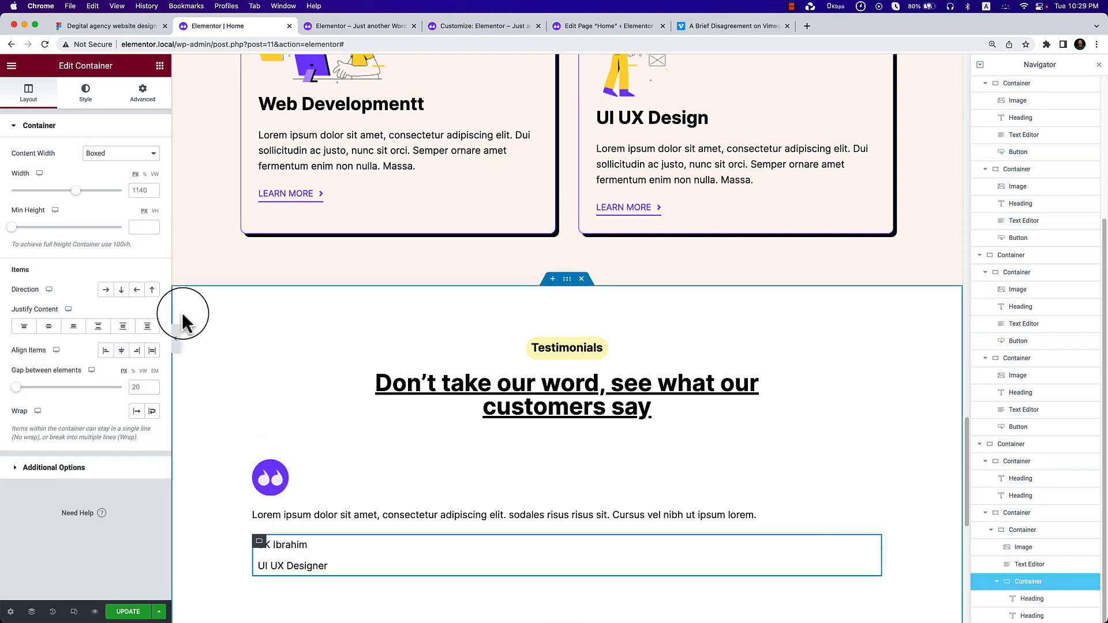
click(106, 290)
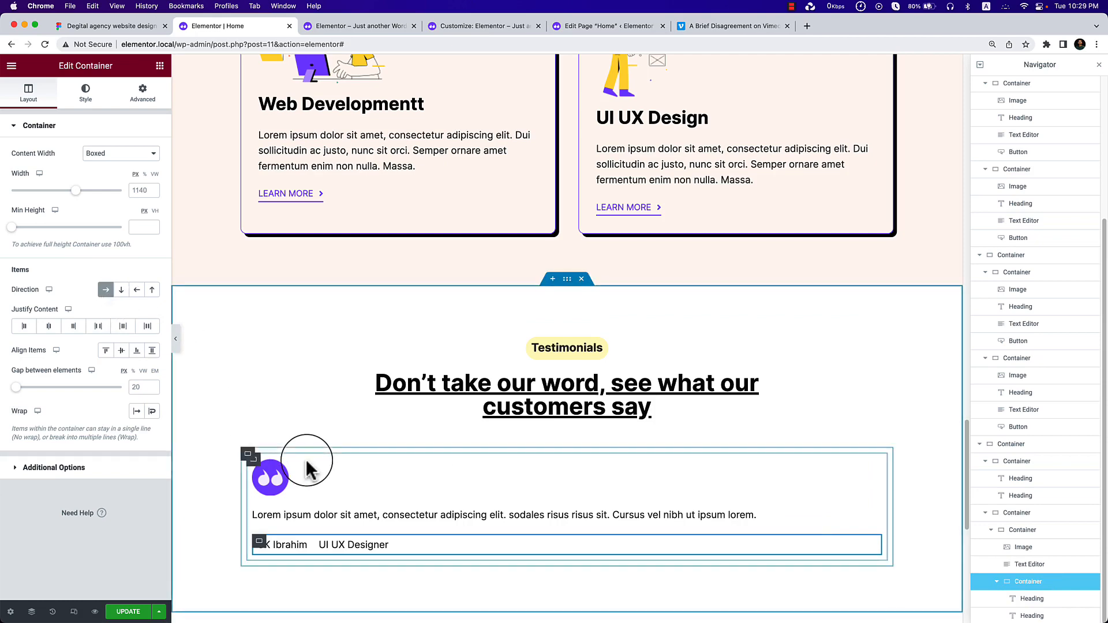
Check the author name's font weight in the Figma design and set the author name heading's typography weight to 600.
click(120, 26)
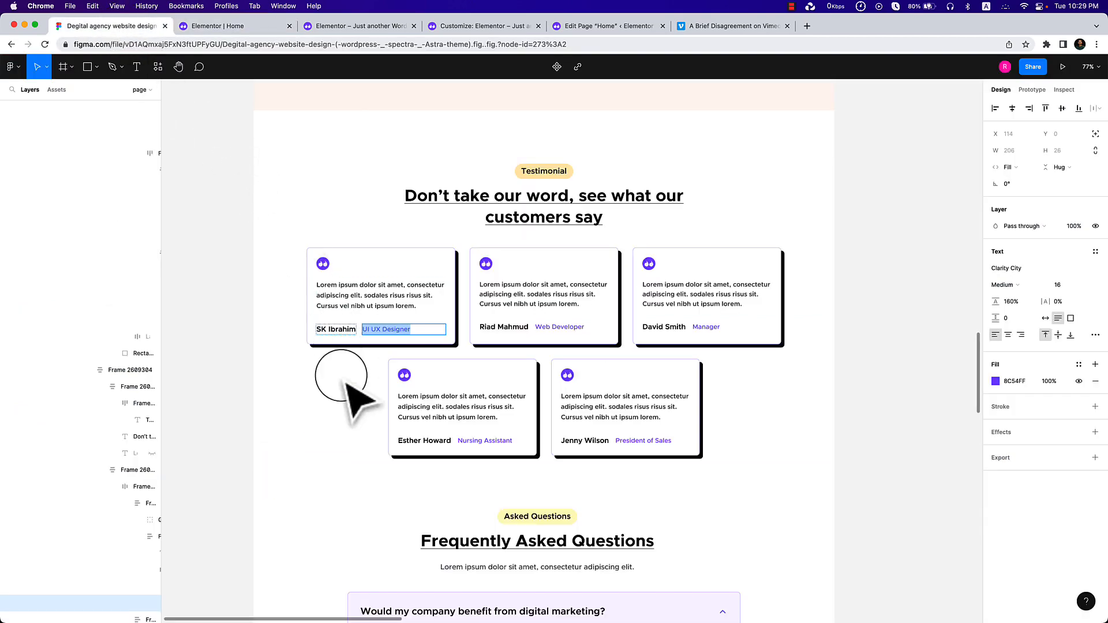
click(333, 327)
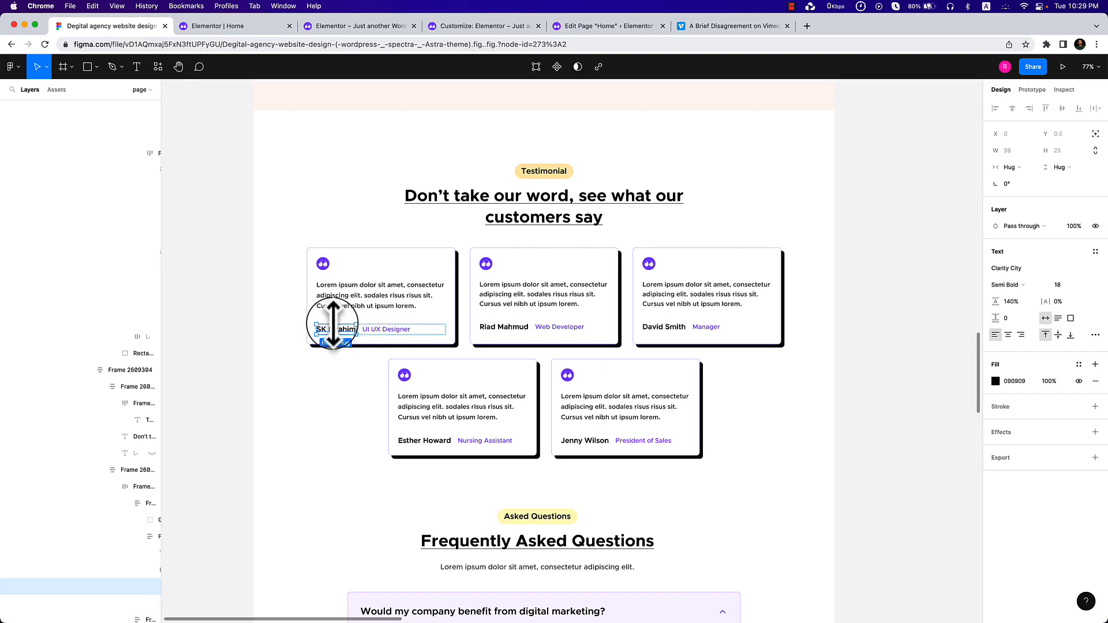
click(228, 27)
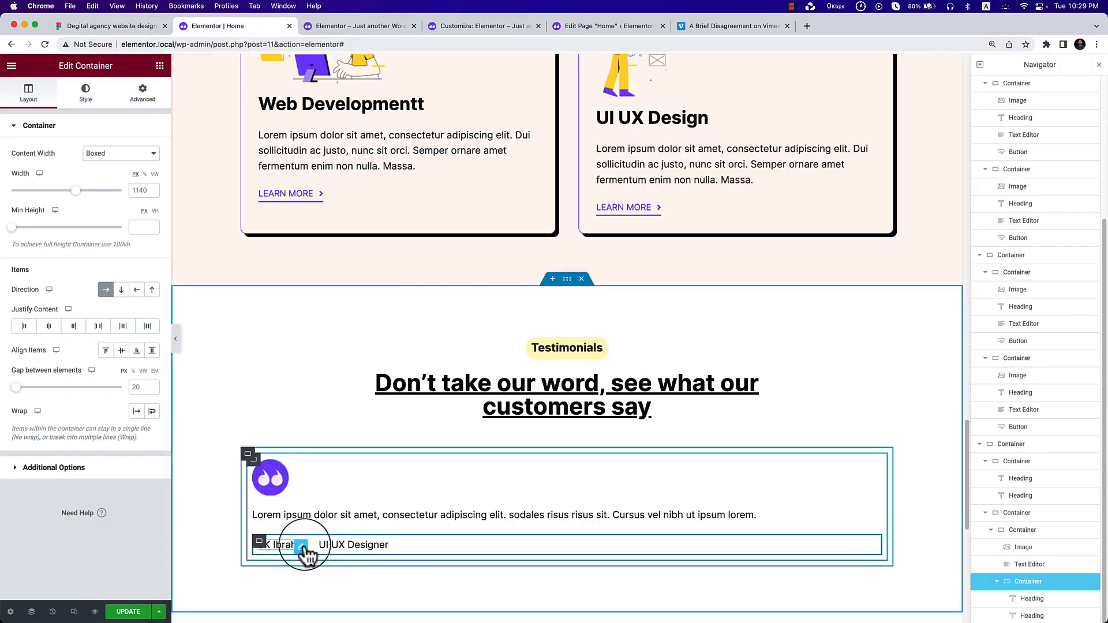
click(308, 555)
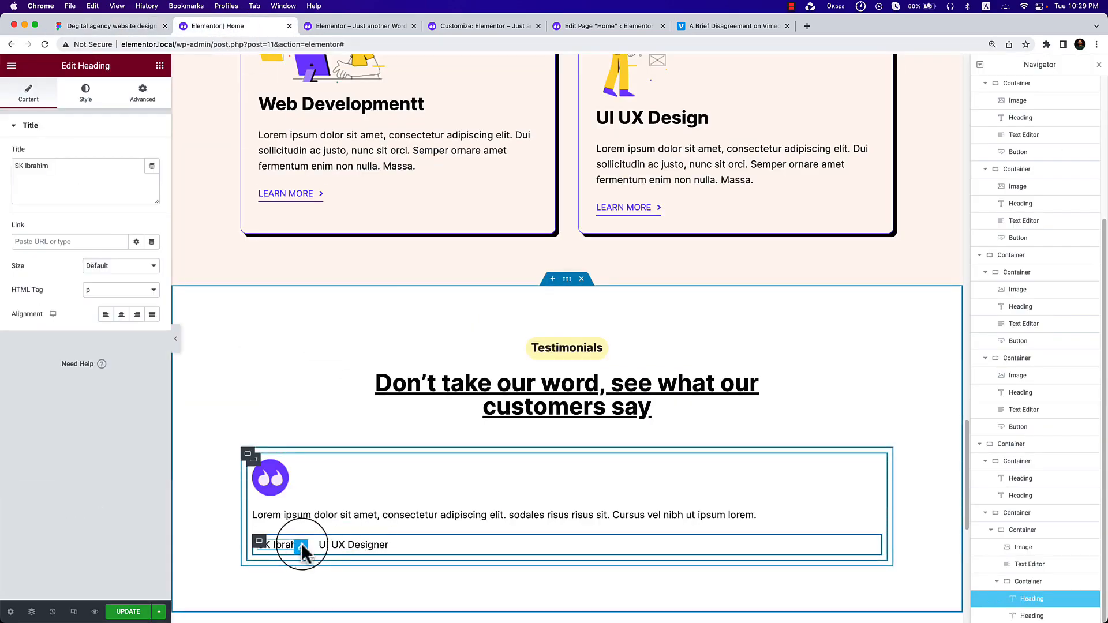
click(92, 110)
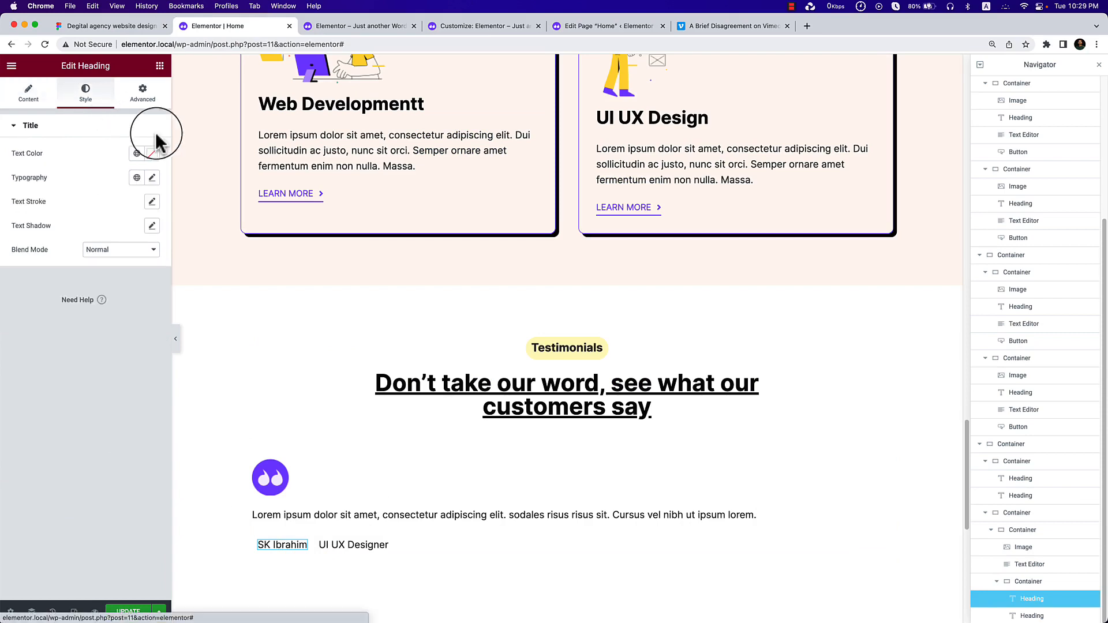
click(152, 178)
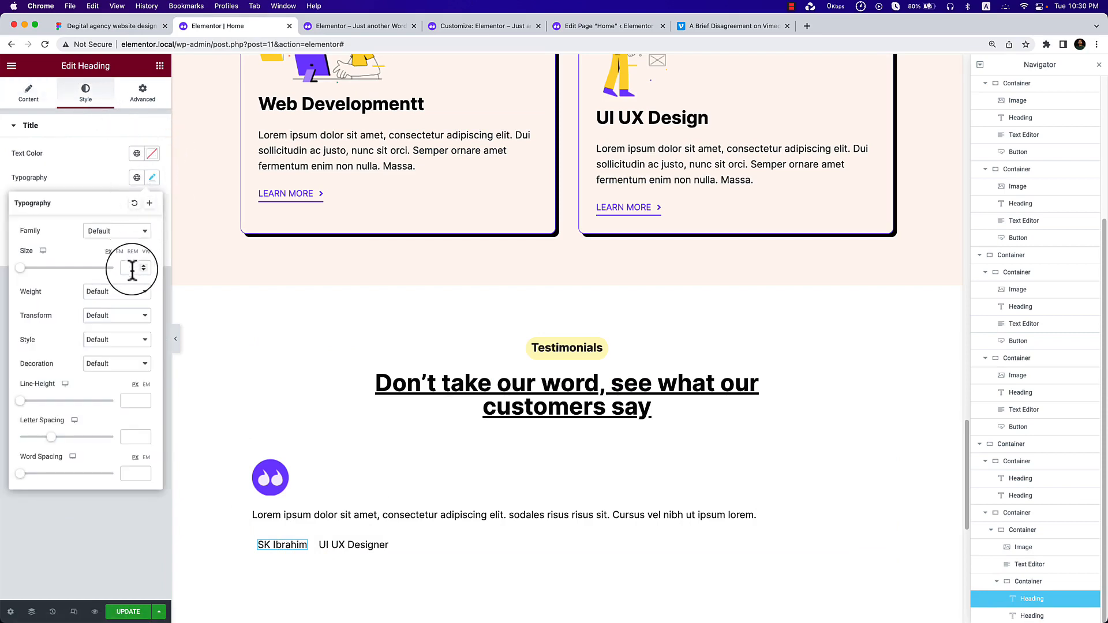
click(121, 291)
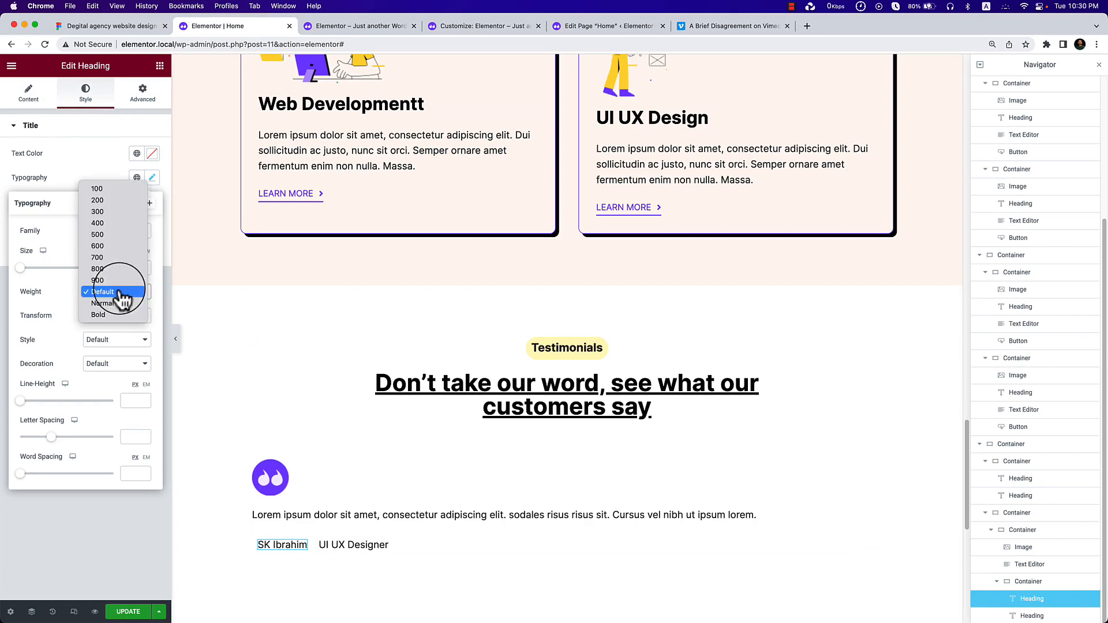
click(128, 258)
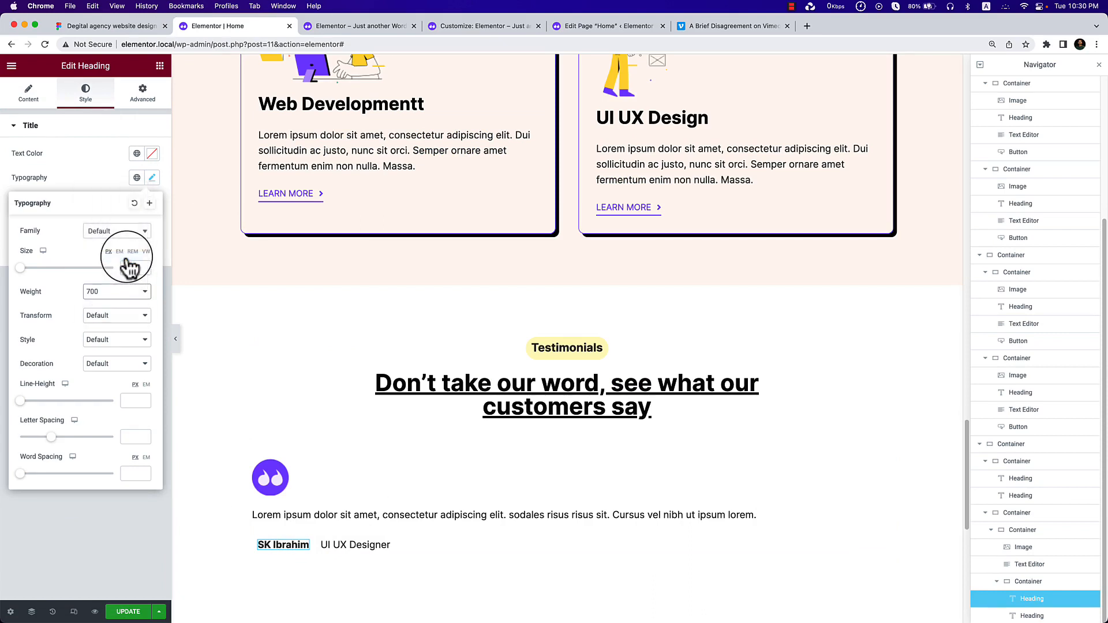
click(126, 313)
click(126, 287)
click(126, 292)
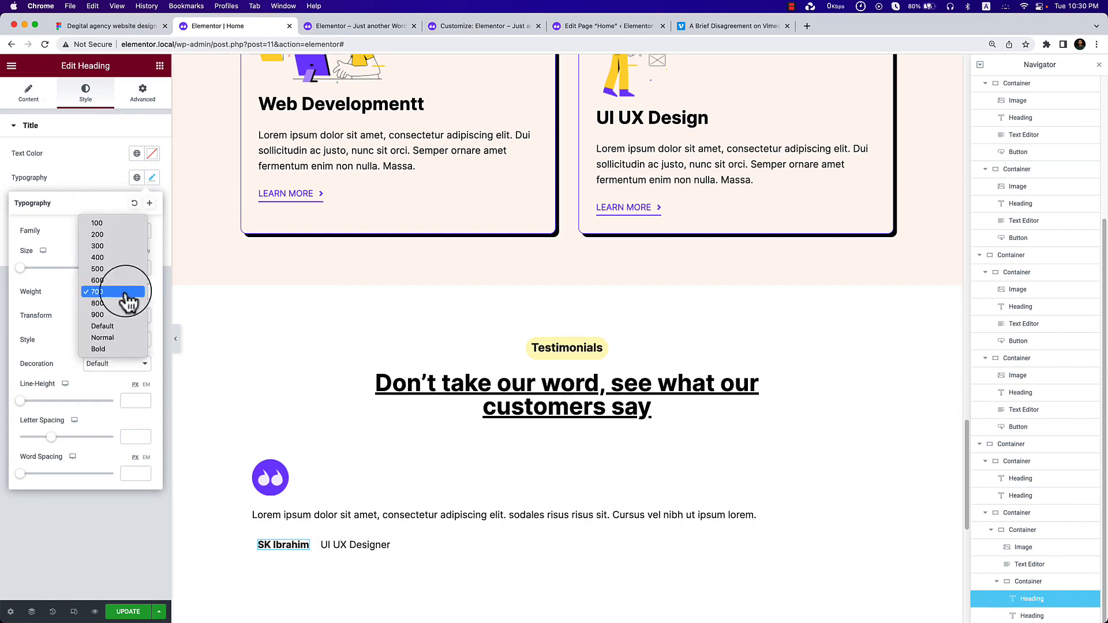
click(125, 281)
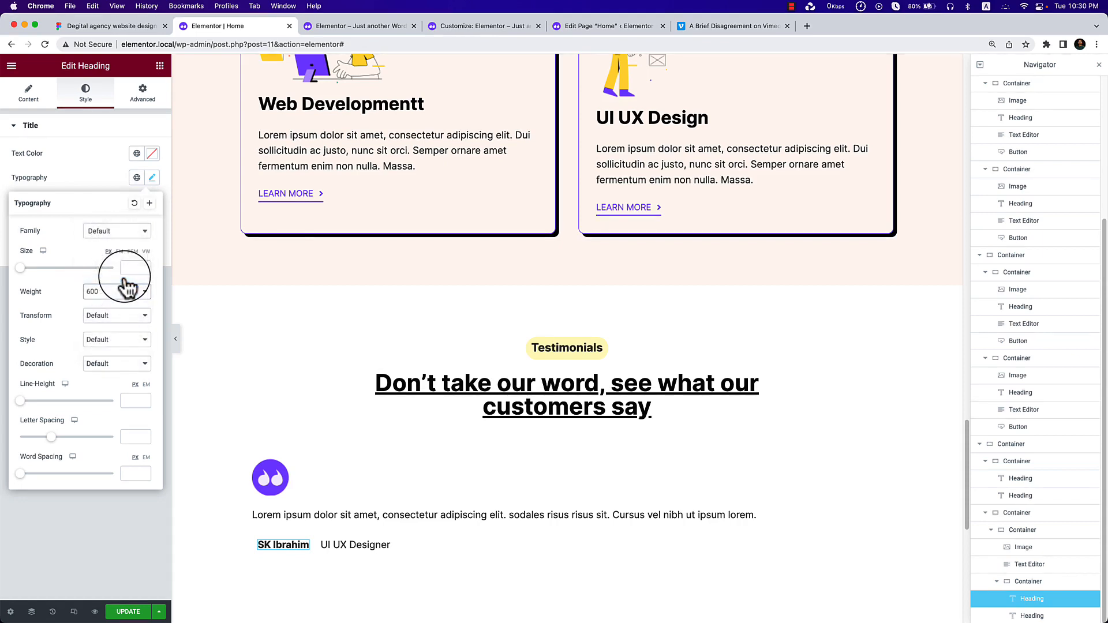
click(125, 290)
click(125, 281)
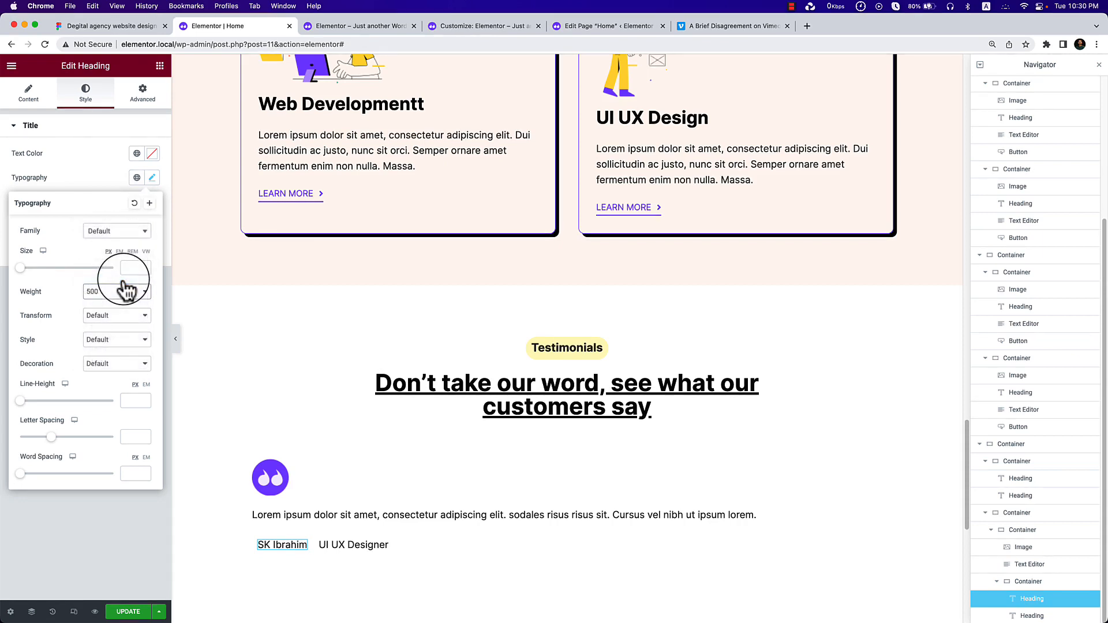
click(126, 291)
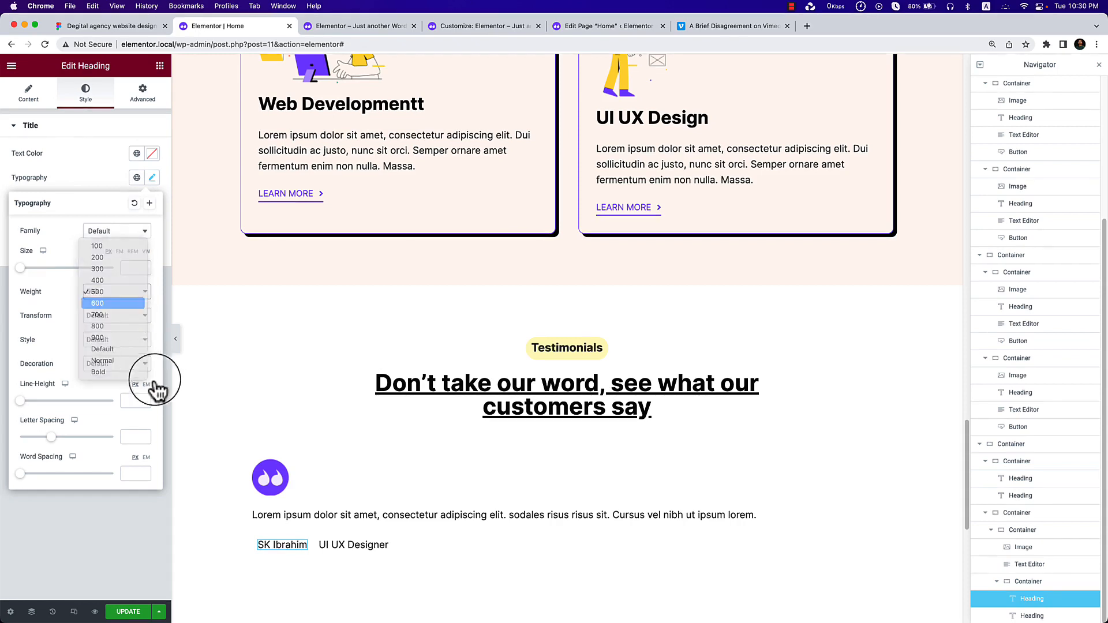
click(128, 304)
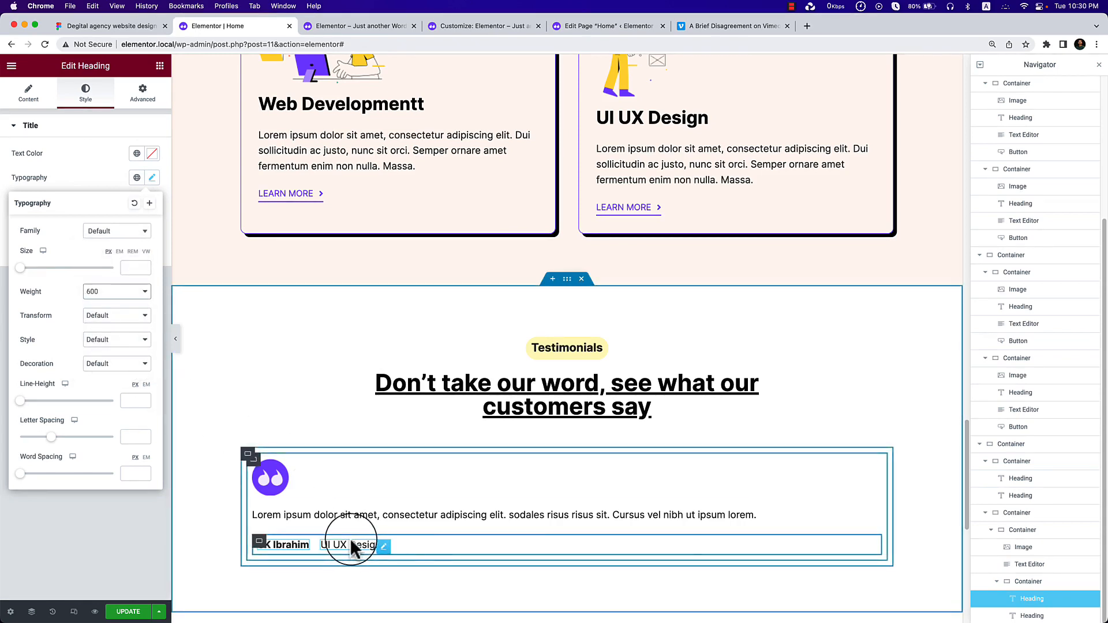
Set the gap between elements in the author name and job title container to 10 px.
click(1035, 580)
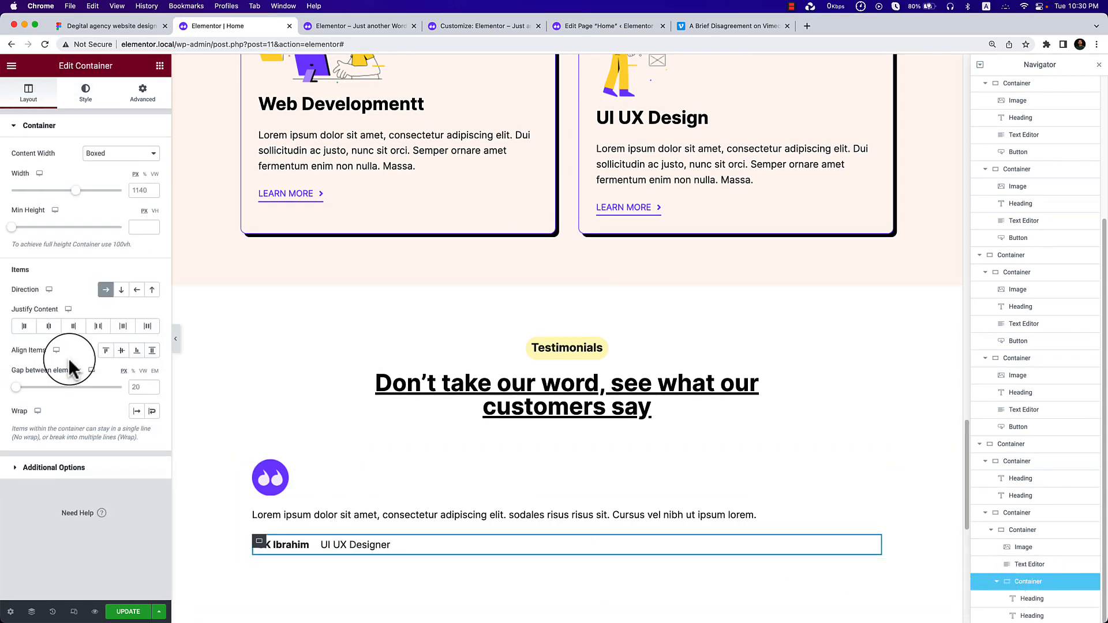
drag(19, 389, 15, 395)
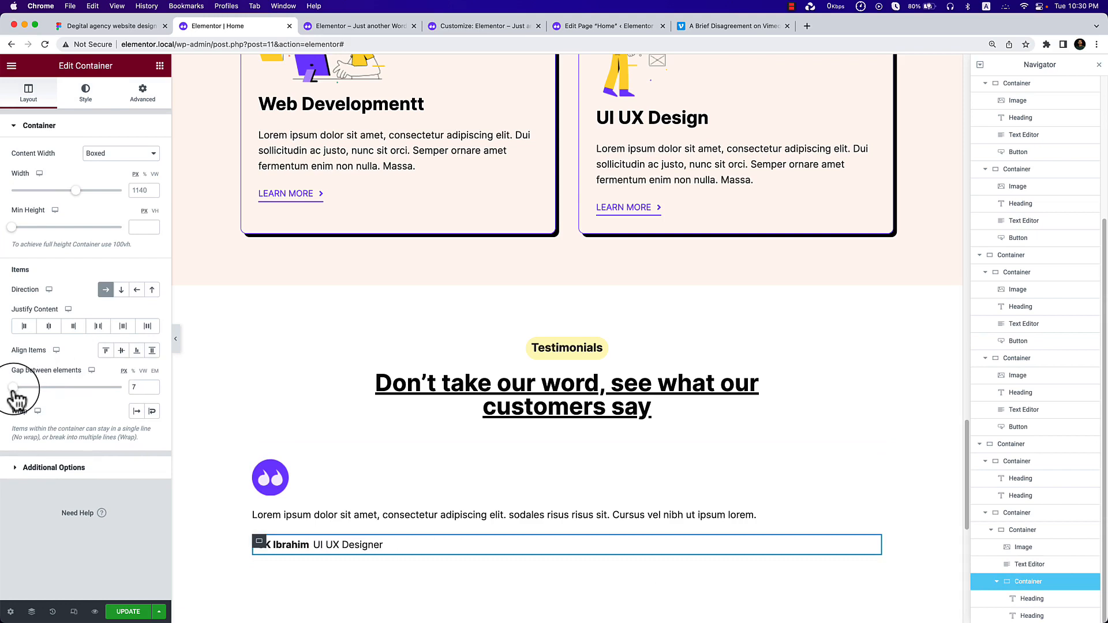
Set the text color of the UI UX Designer heading to the global color Theme Accent.
click(380, 548)
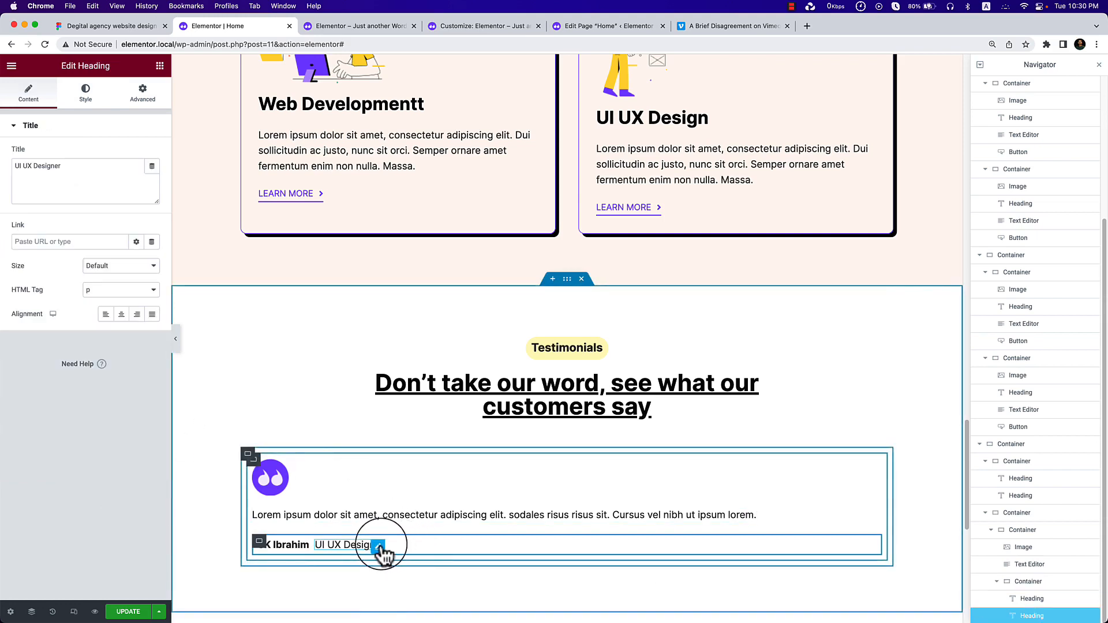
click(86, 92)
click(137, 159)
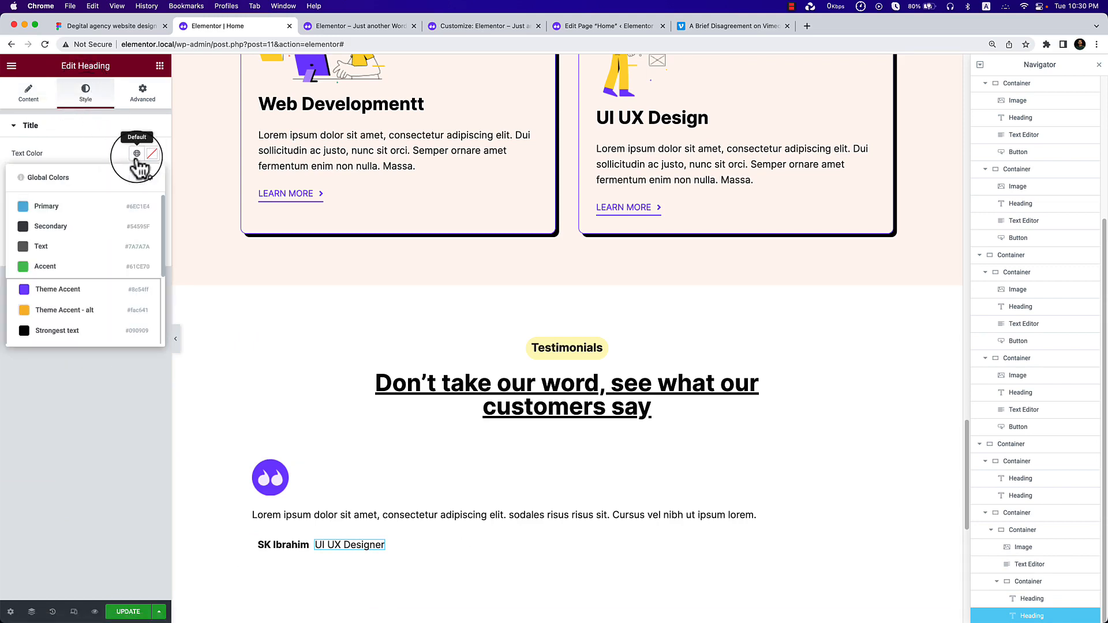
click(96, 292)
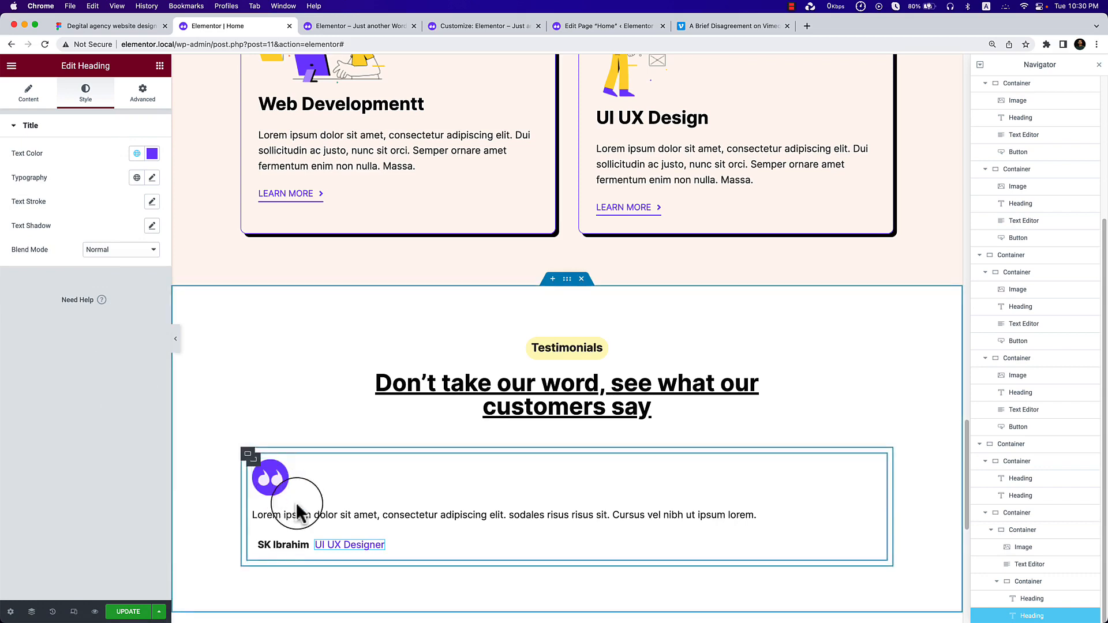
Set the padding of the author name and job title container to 0 on all sides.
click(259, 543)
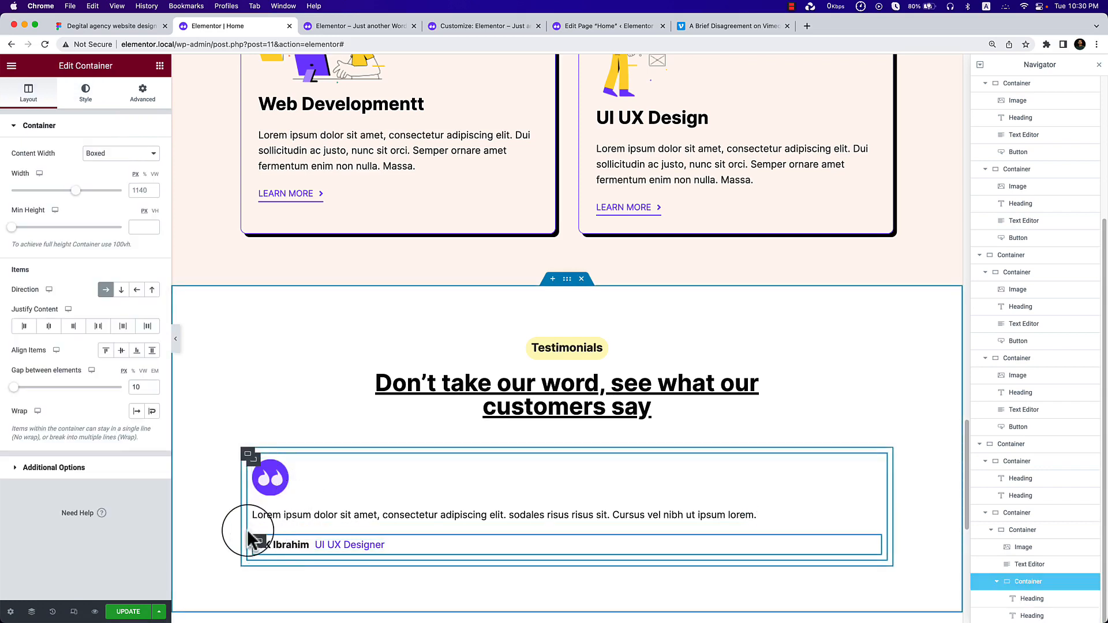
click(144, 107)
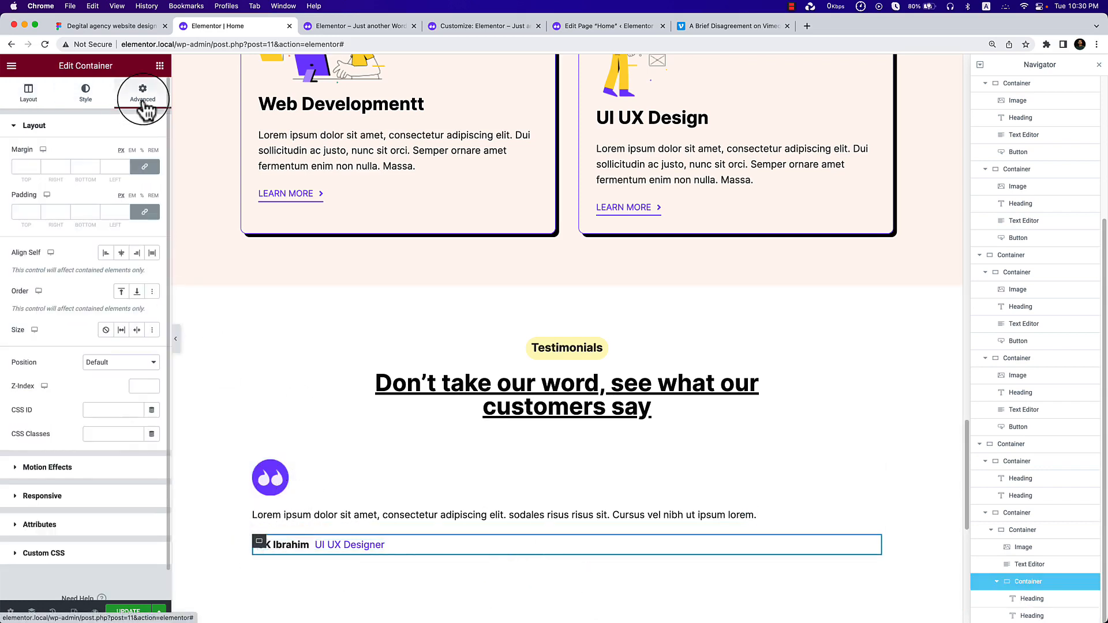
click(23, 212)
text(0)
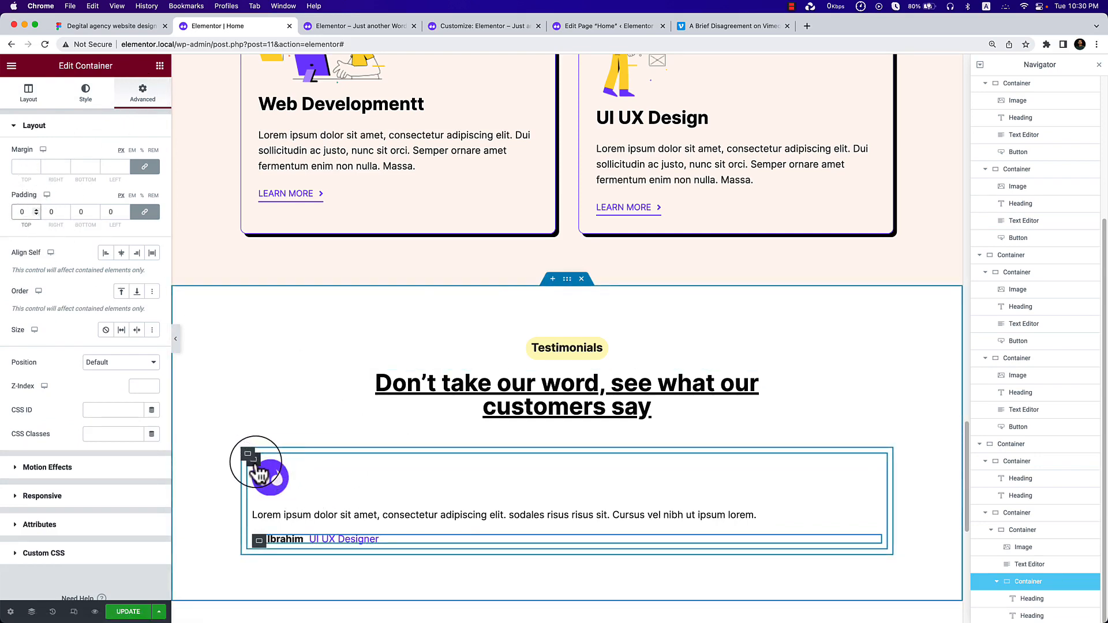
Duplicate the first testimonial card's container twice.
click(257, 468)
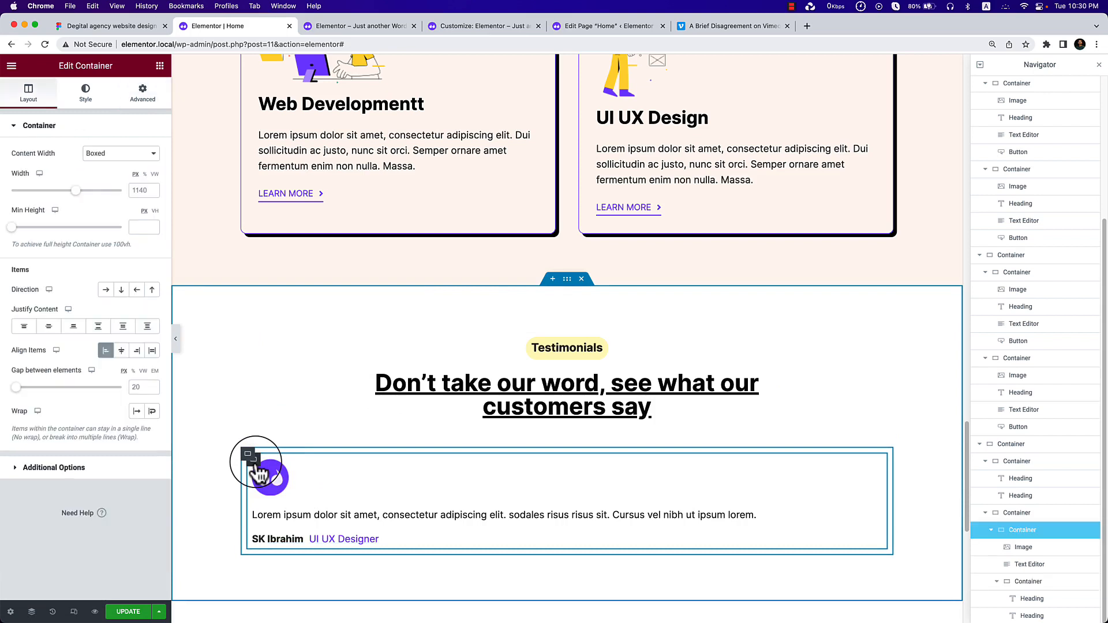
right_click(256, 468)
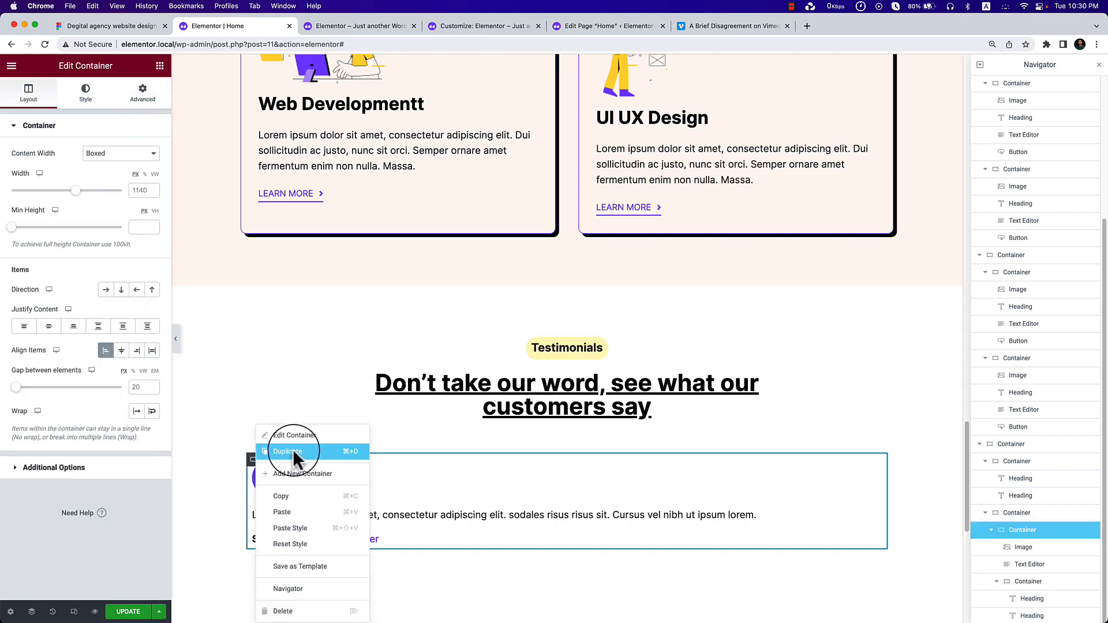
click(291, 454)
right_click(256, 463)
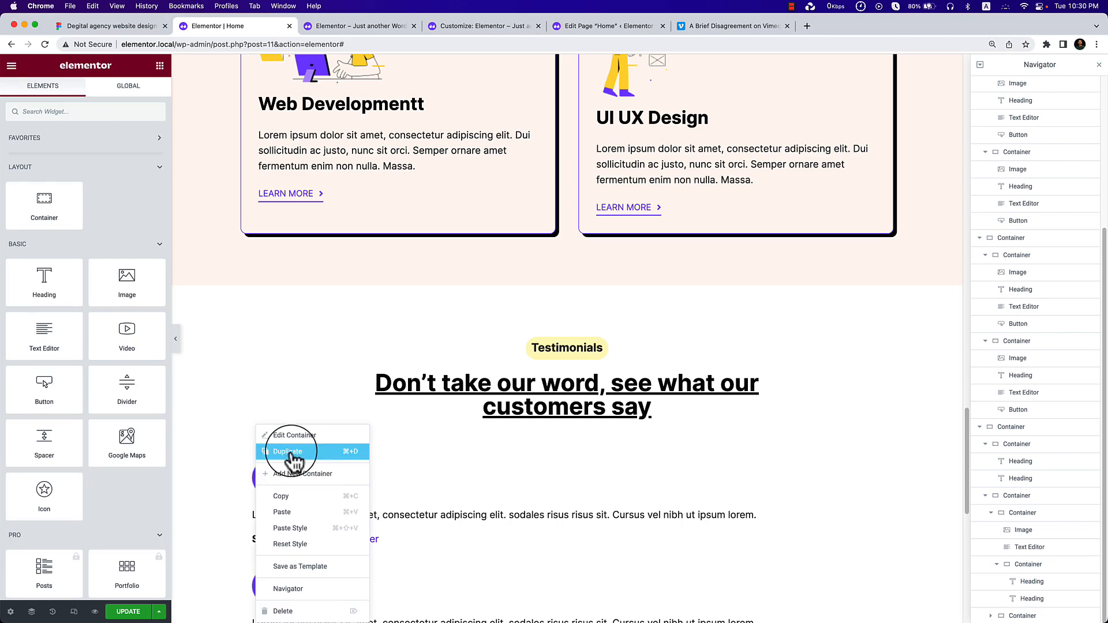
click(292, 451)
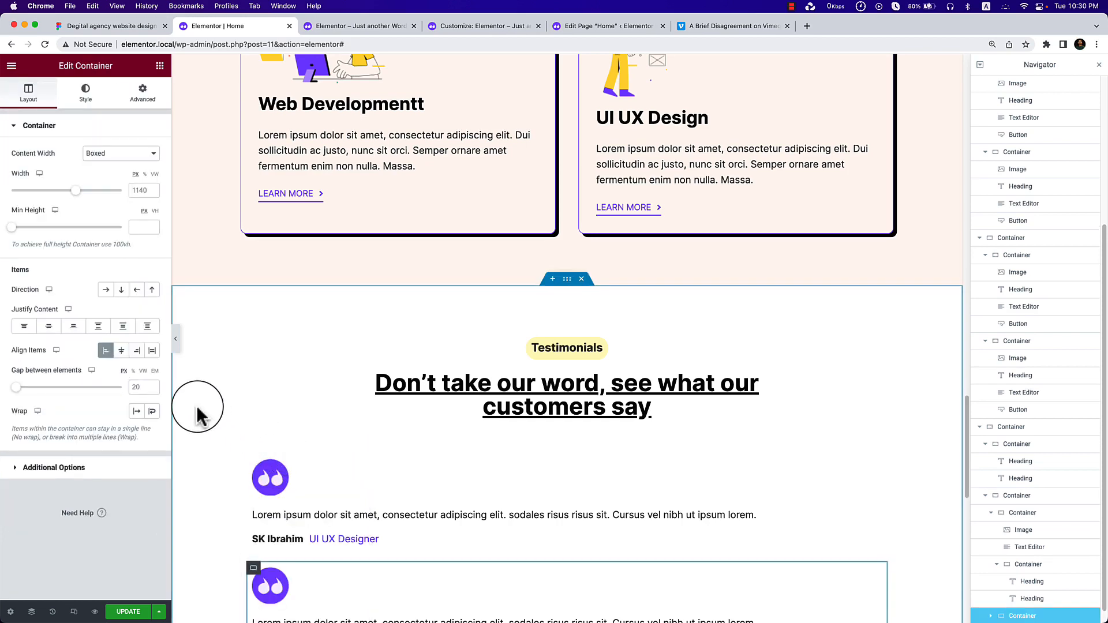
Set the direction of the container holding the three testimonial cards to a horizontal row.
click(1006, 495)
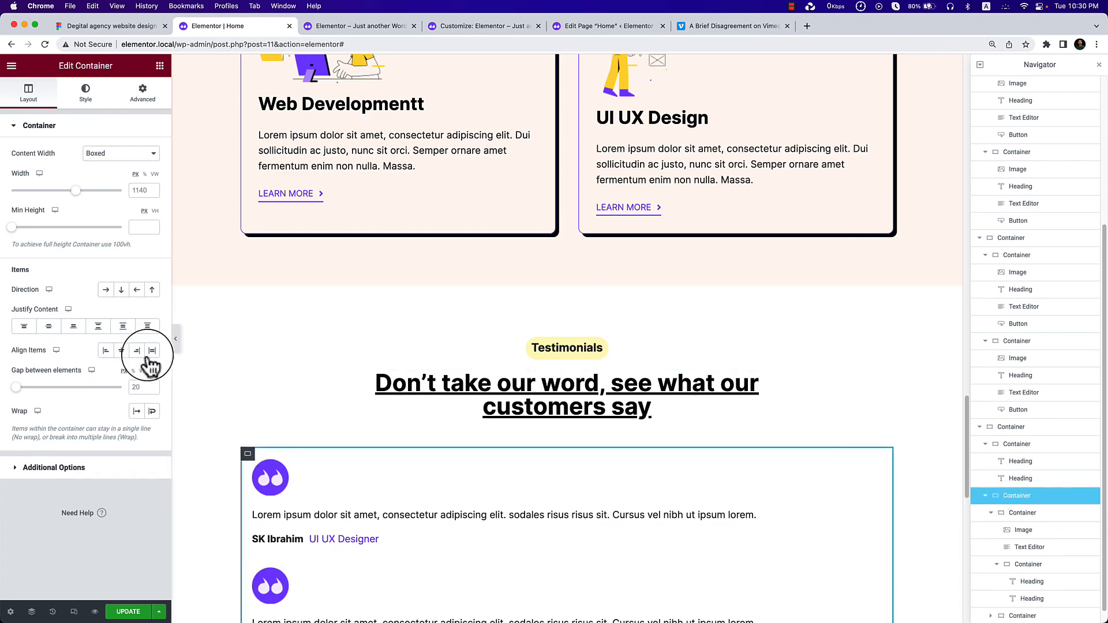
click(106, 290)
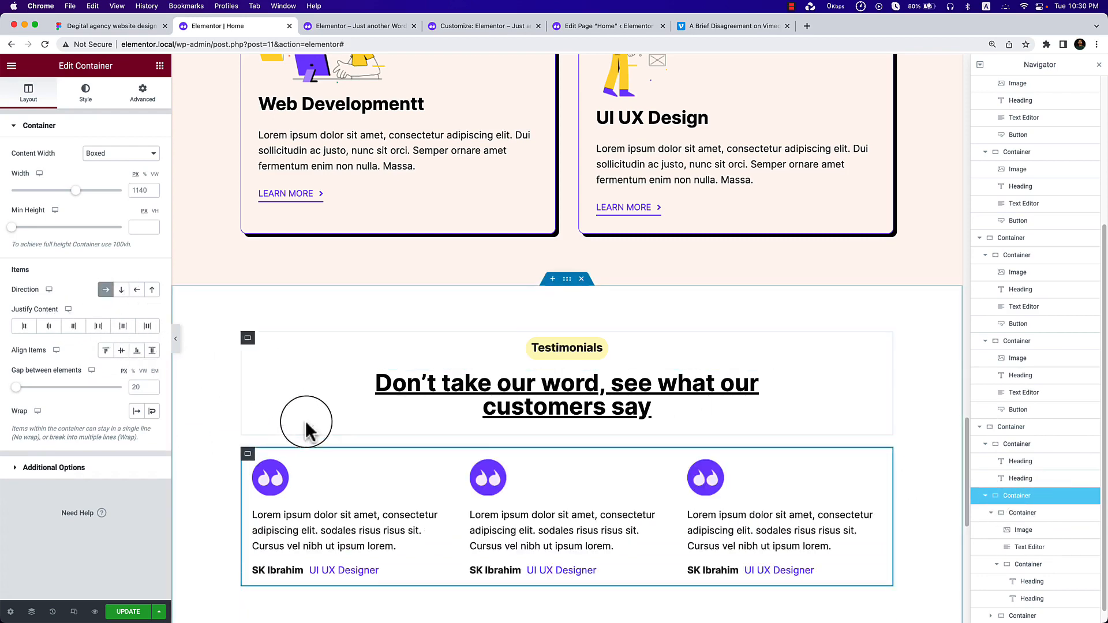
Give the first testimonial card a solid 1 px border in the global color Theme Accent with a border radius of 10 px.
scroll(312, 465, down, 3)
click(248, 375)
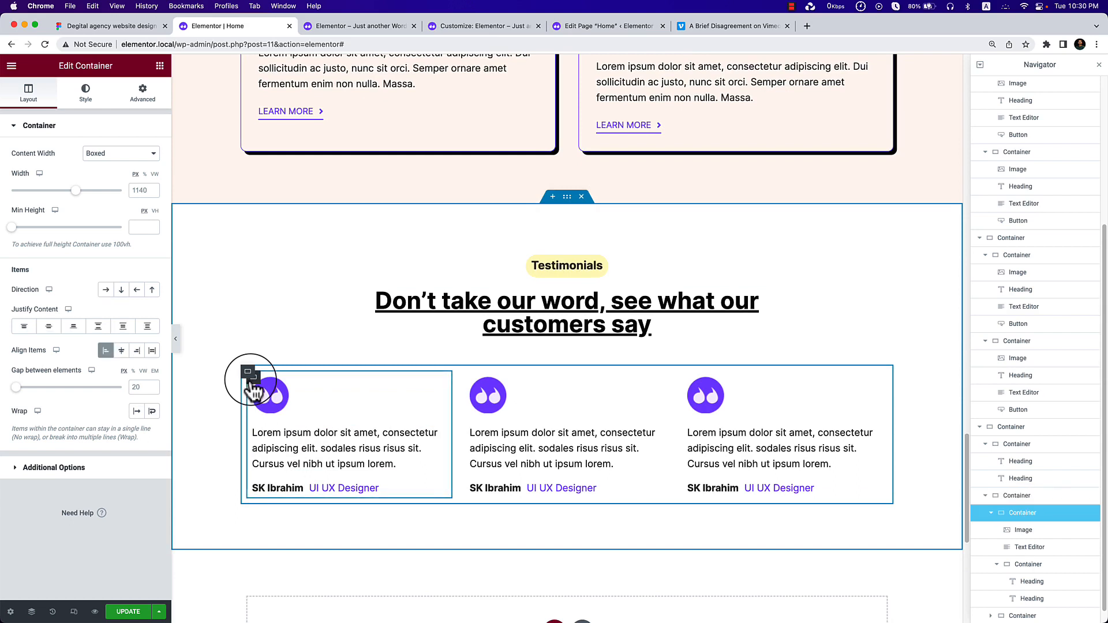
click(83, 101)
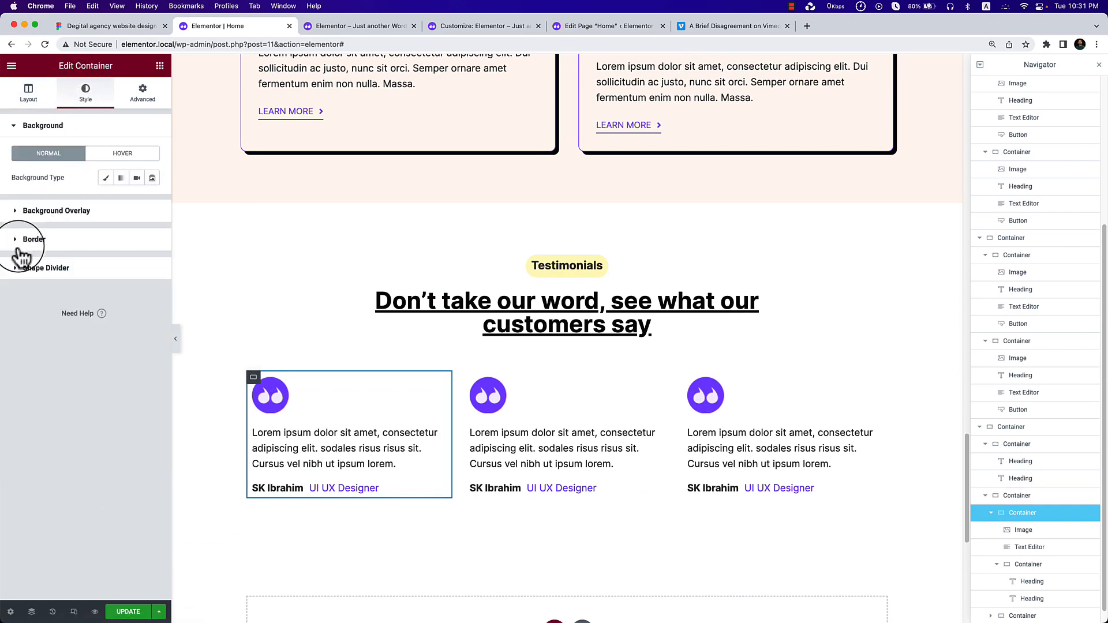
click(21, 247)
click(116, 234)
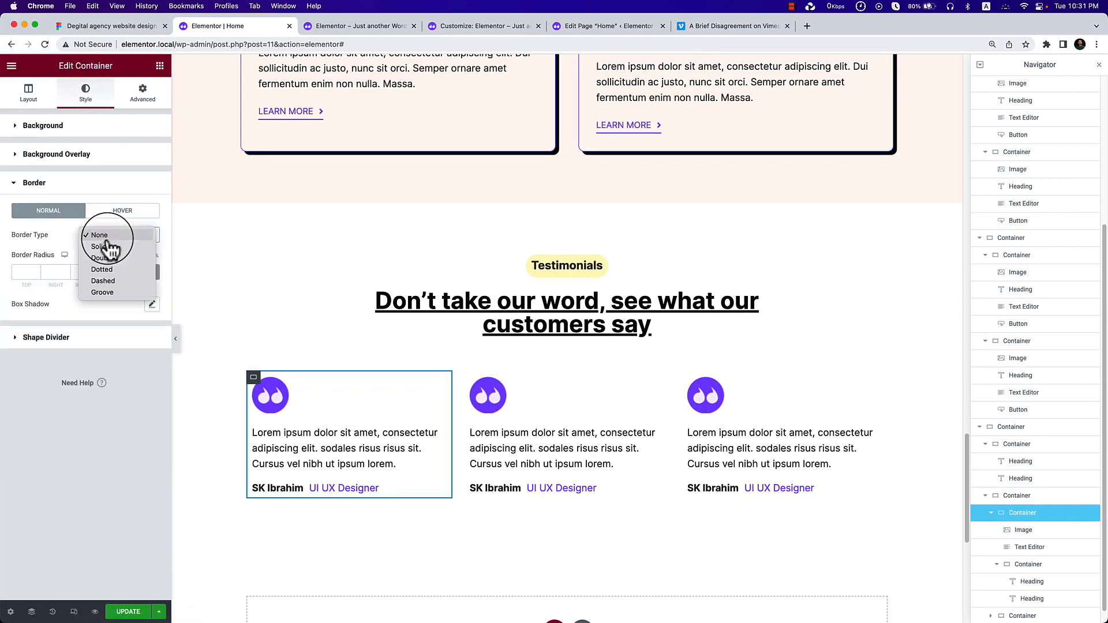
click(103, 245)
click(25, 271)
text(1)
click(136, 305)
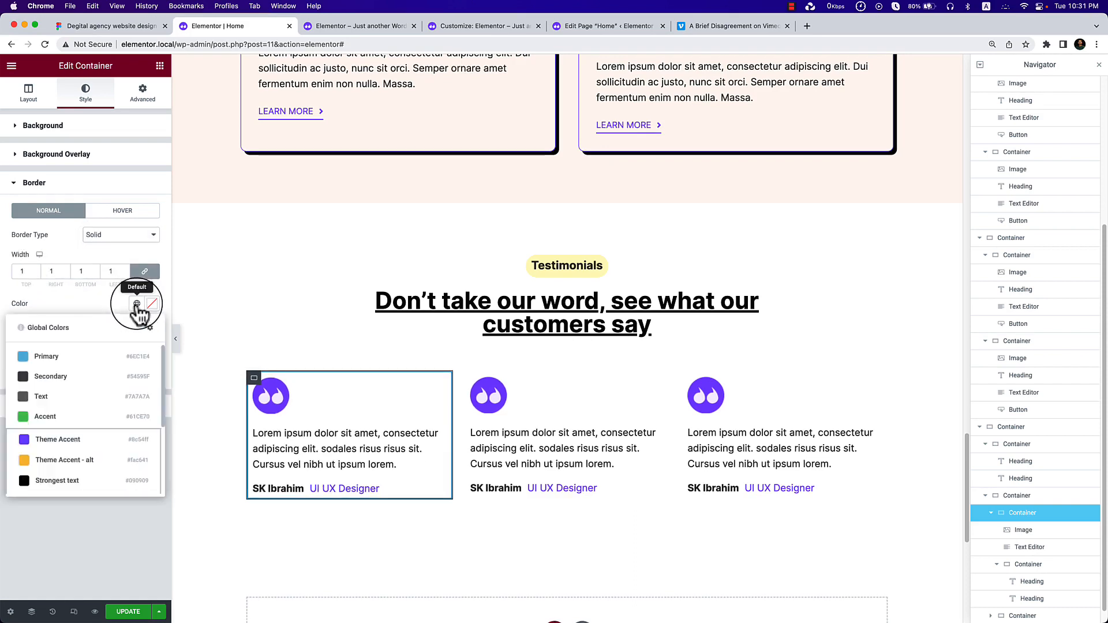
click(75, 440)
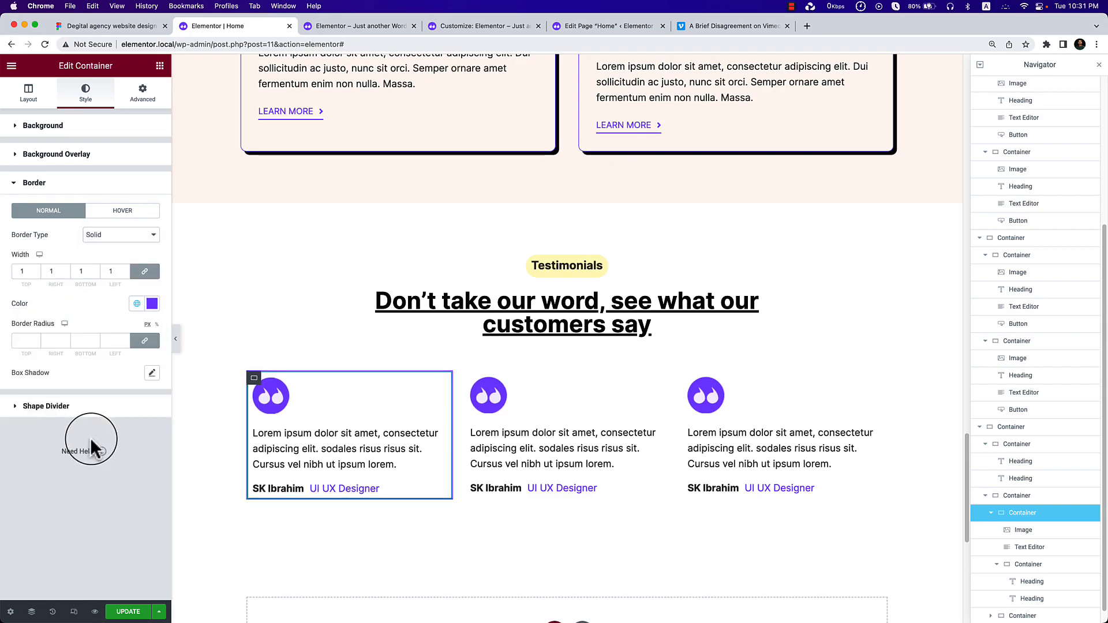
click(26, 340)
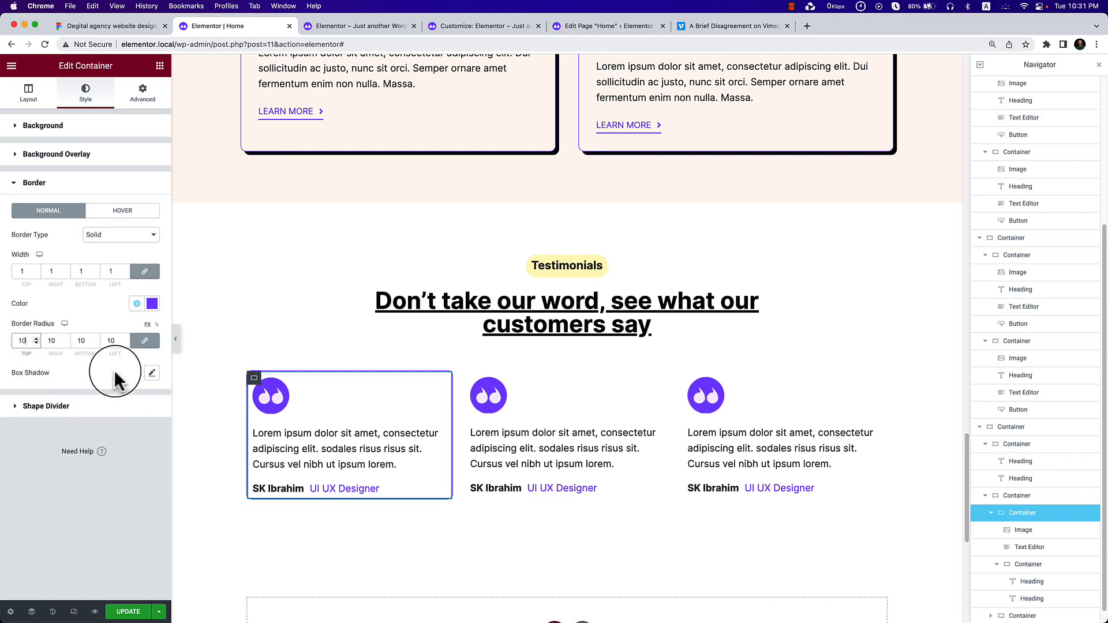
Add a fully opaque black box shadow to the first card with horizontal 6, vertical 6 and blur 0.
click(152, 373)
click(151, 403)
triple_click(146, 578)
drag(149, 562, 217, 562)
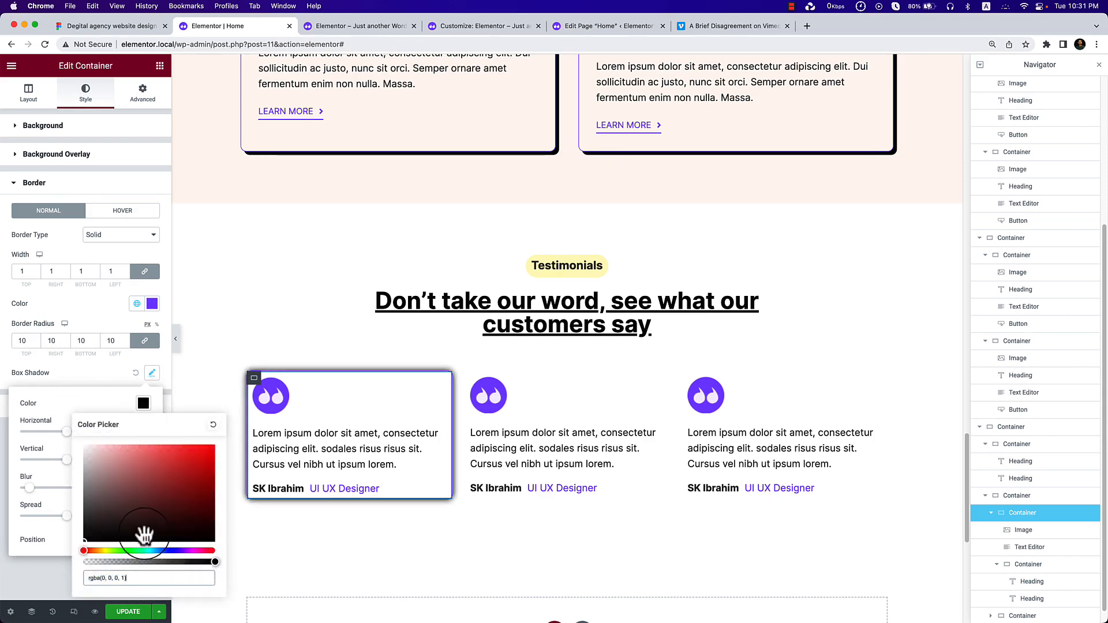
click(30, 497)
drag(29, 489, 21, 489)
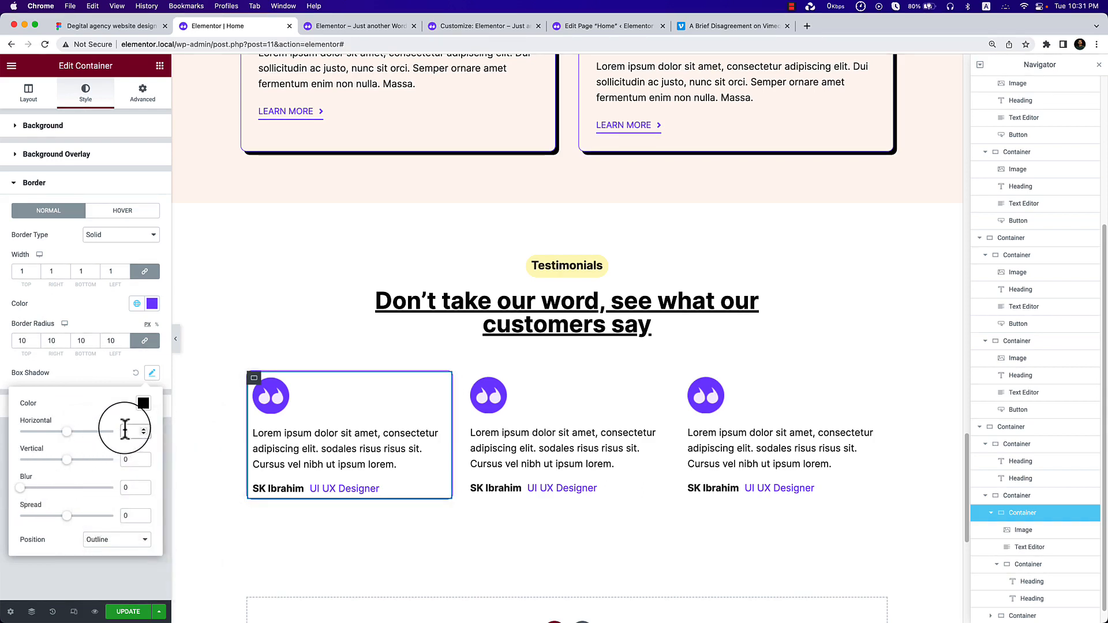
text(6)
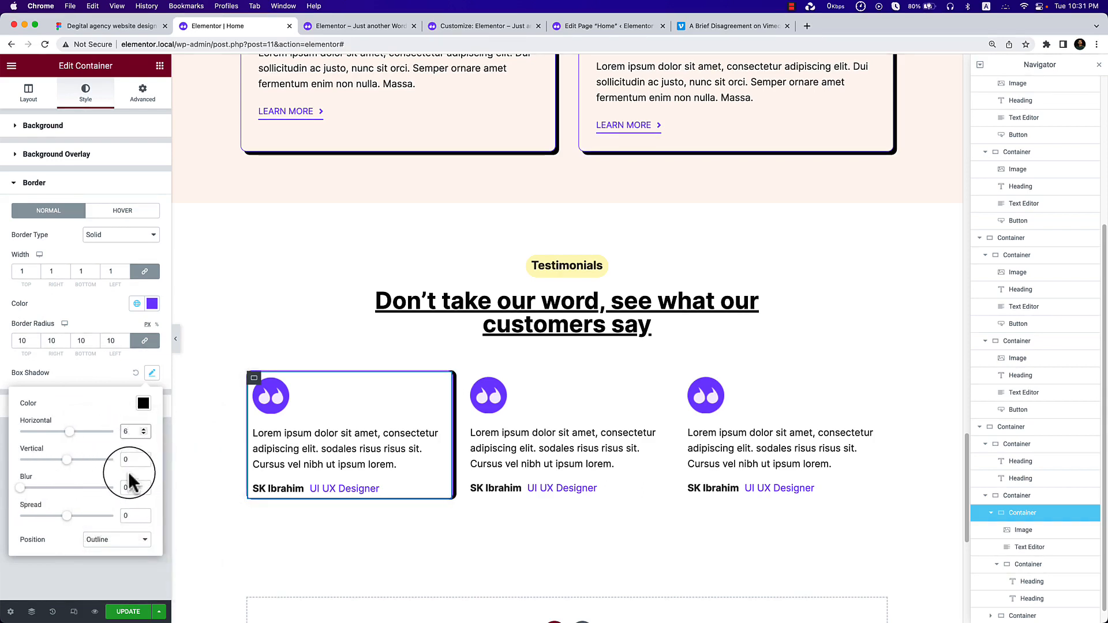
double_click(137, 460)
text(6)
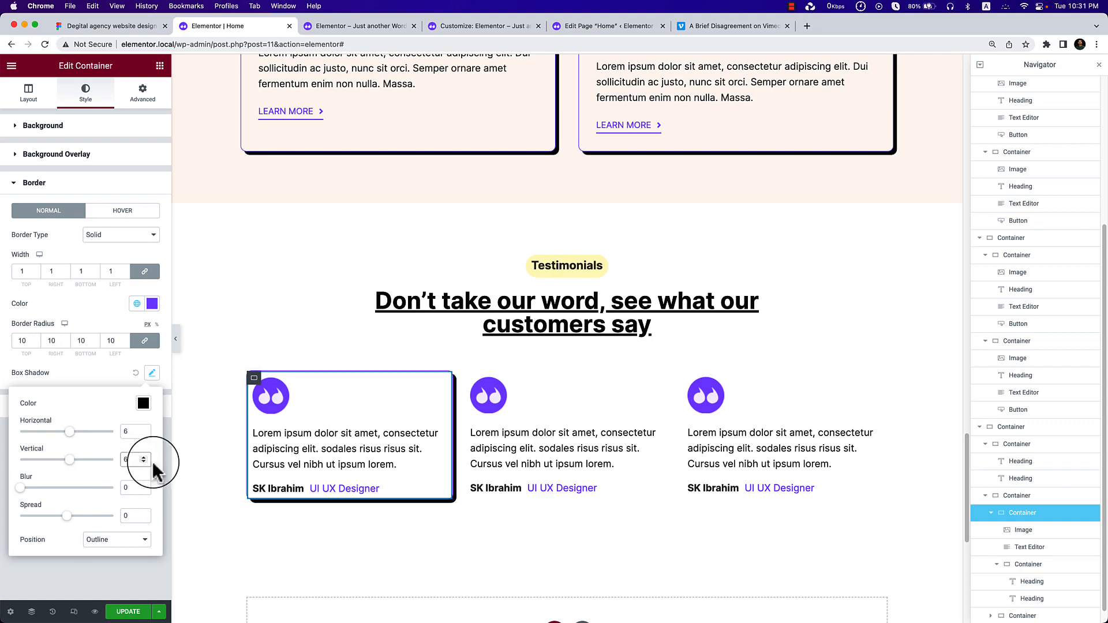
click(89, 362)
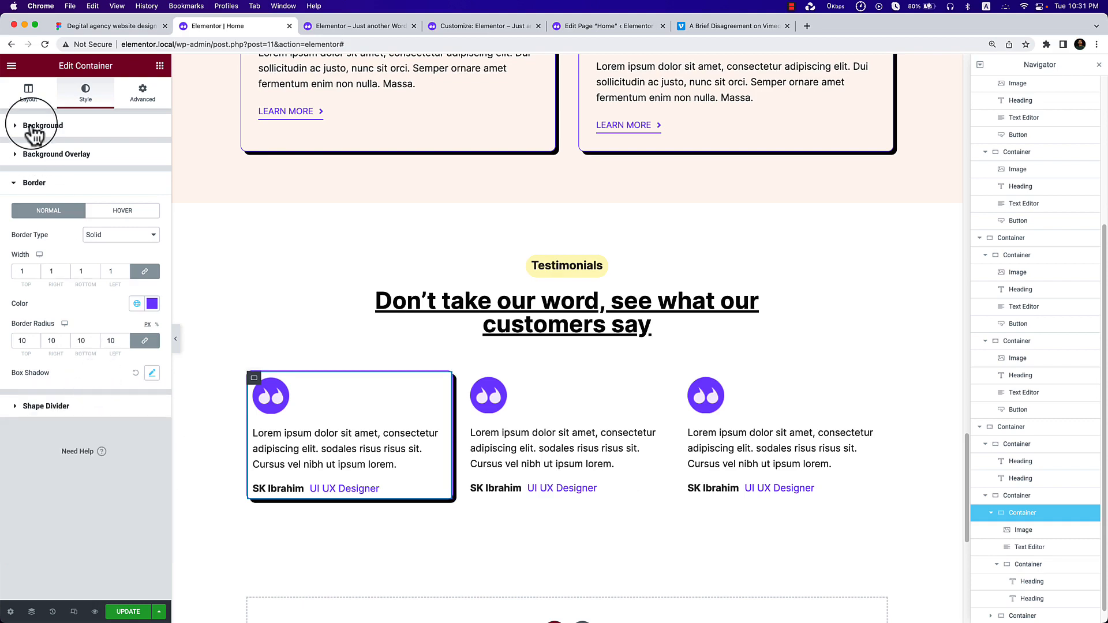
Set the padding of the first testimonial card to 30 px on all sides.
click(142, 92)
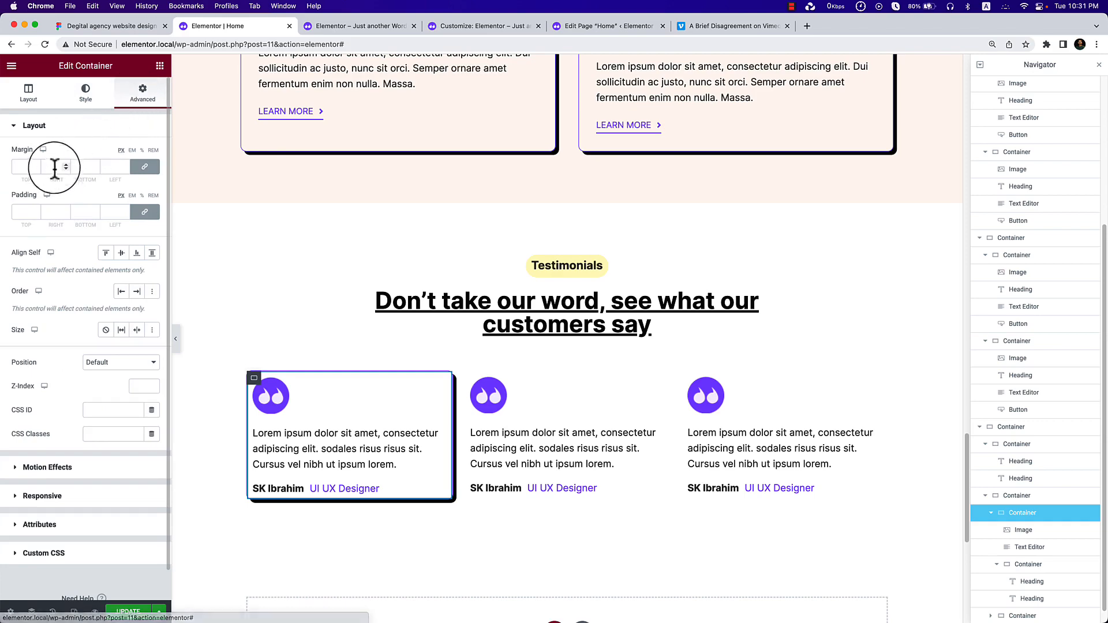
click(19, 211)
text(30)
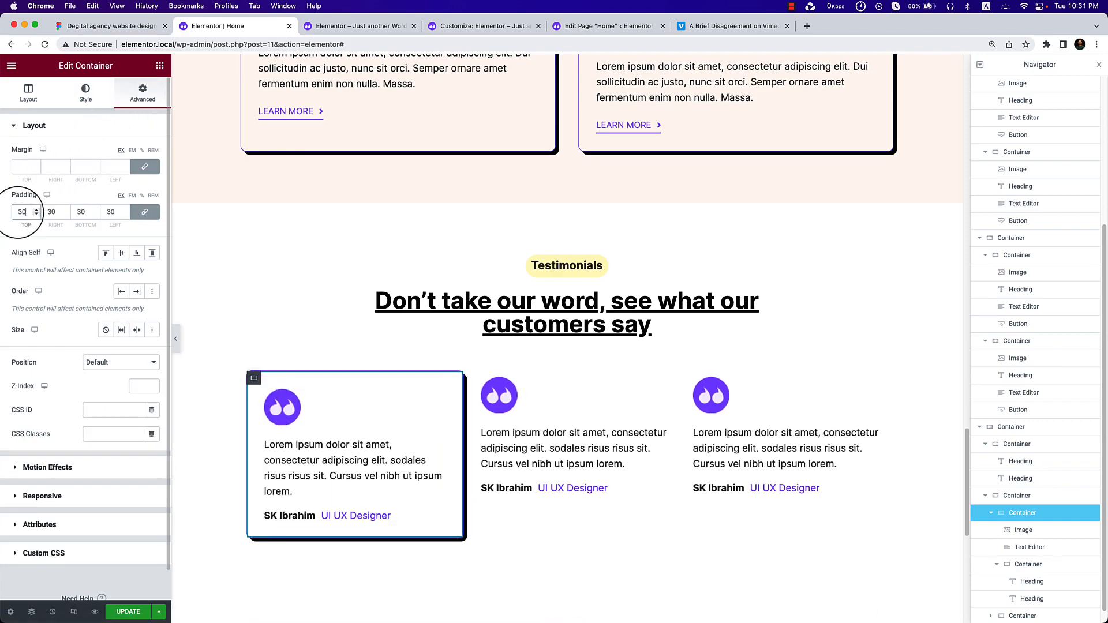
Preview the Testimonials section, compare its cards with the Figma design, and return to the Elementor page.
click(175, 338)
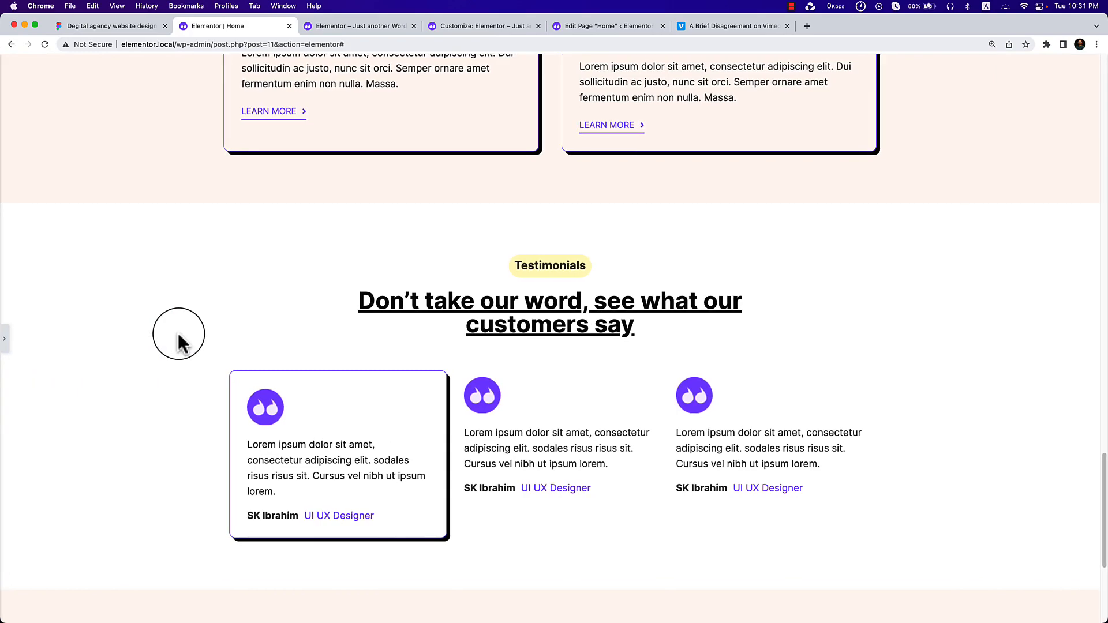
click(4, 340)
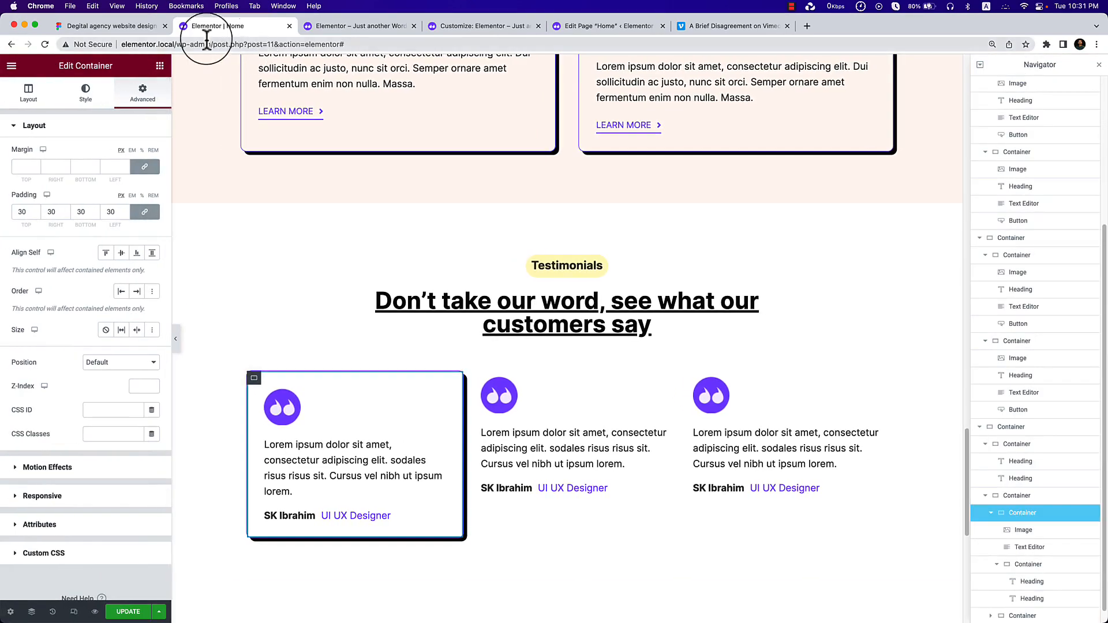
click(131, 26)
scroll(358, 266, up, 2)
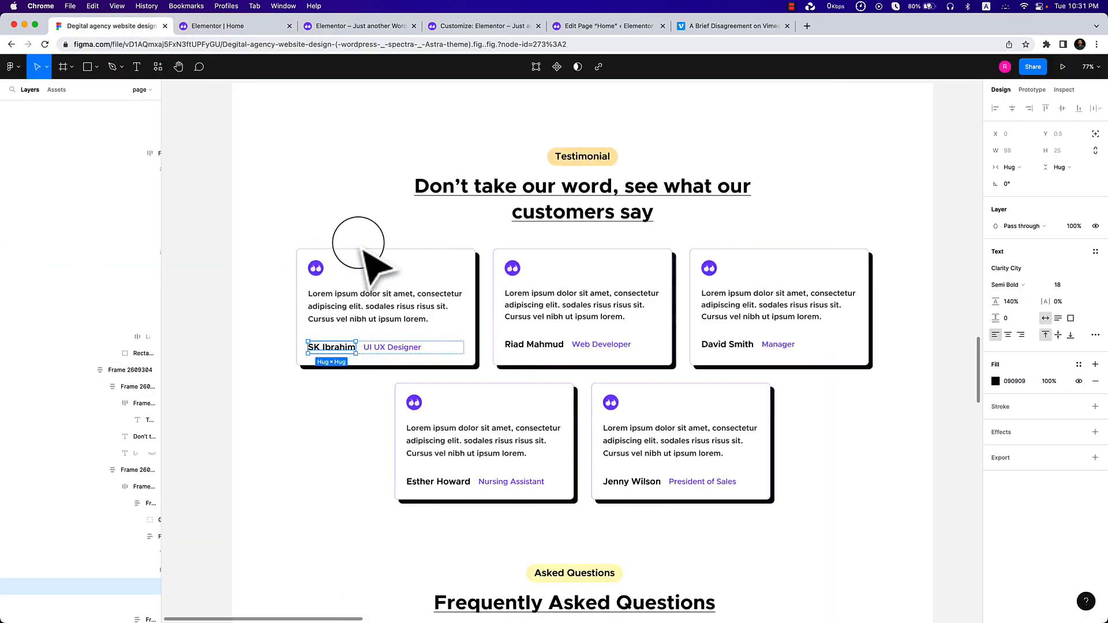
scroll(358, 244, up, 3)
scroll(681, 313, down, 2)
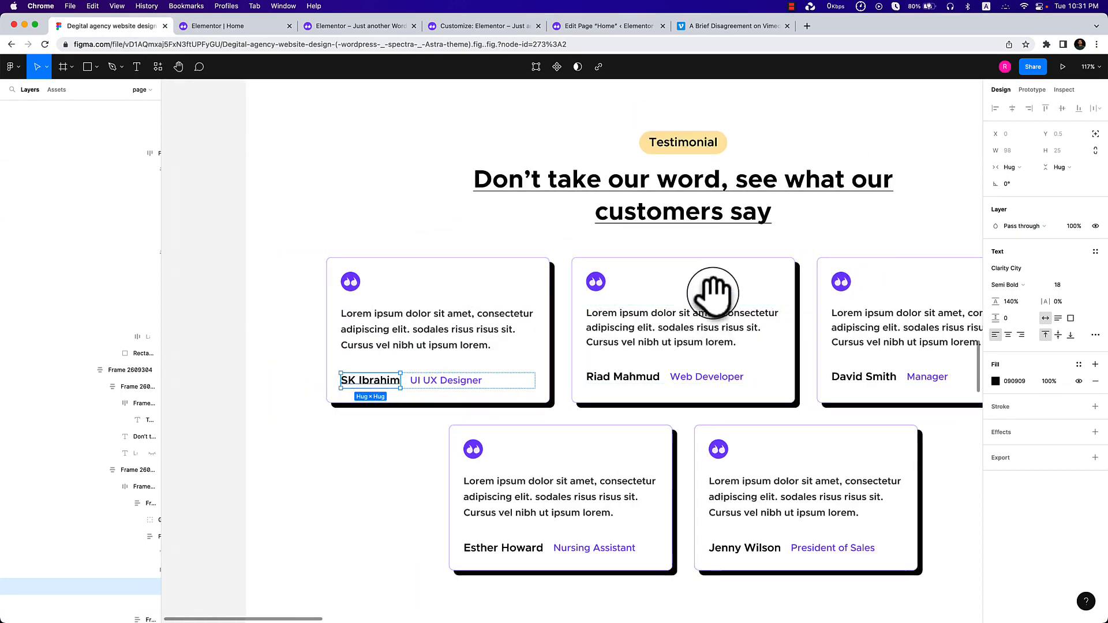
drag(713, 293, 603, 291)
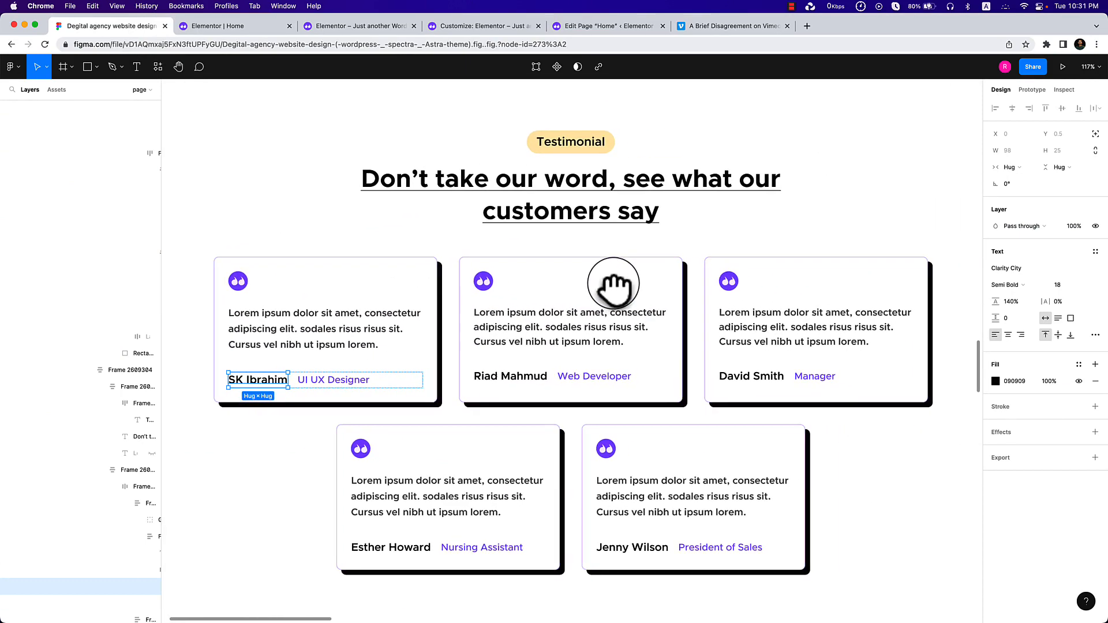
click(248, 27)
Set the width of the quote icon image in the first testimonial card to 35 px.
click(275, 403)
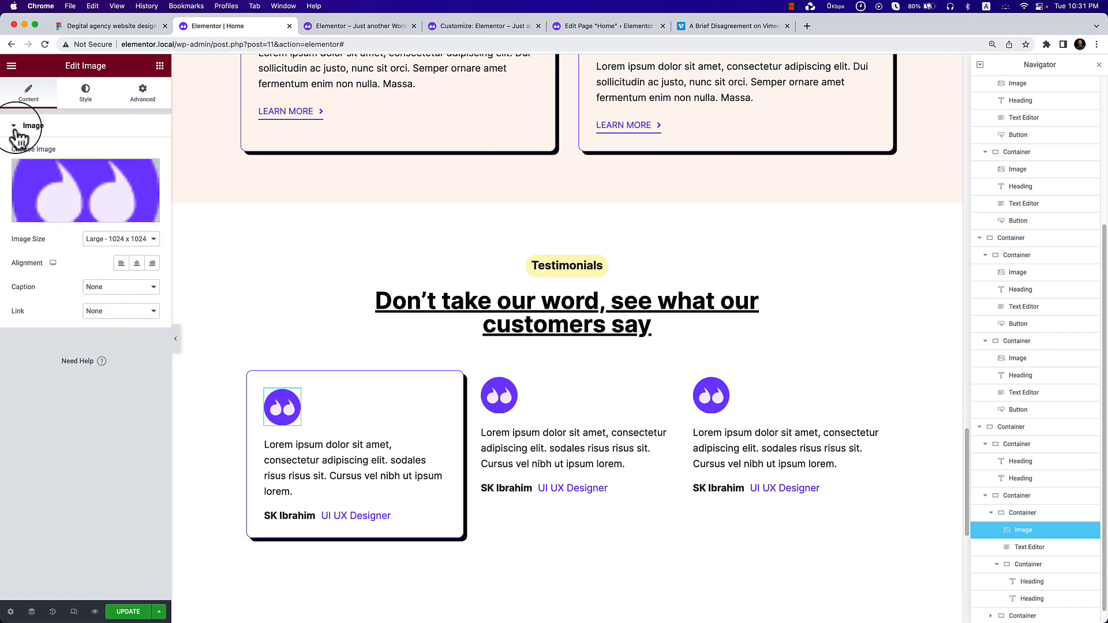
click(118, 240)
click(122, 274)
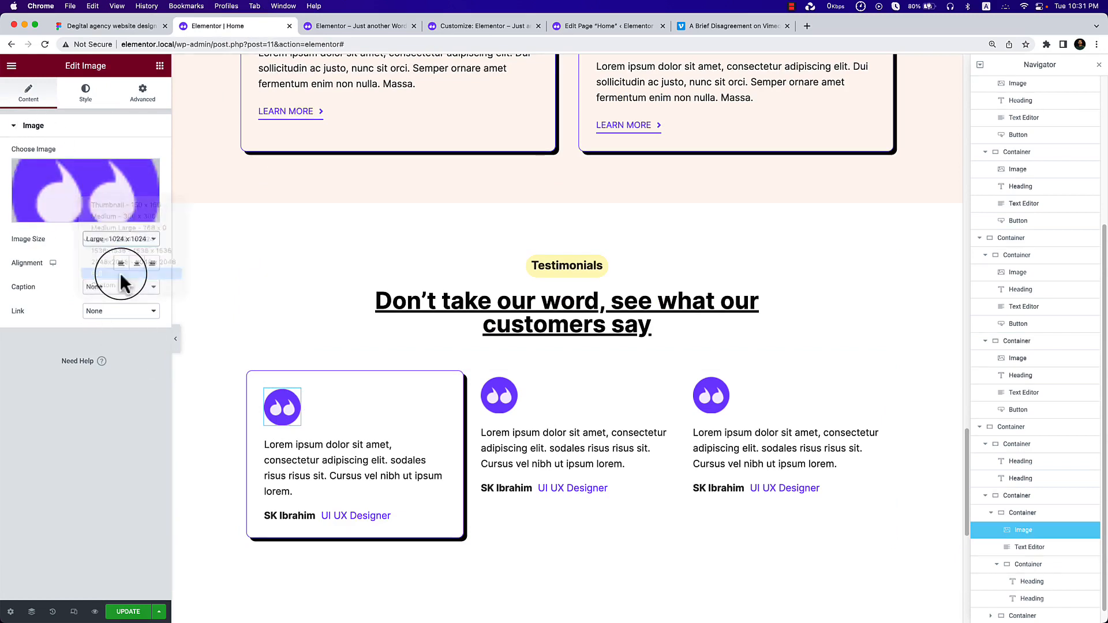
click(85, 96)
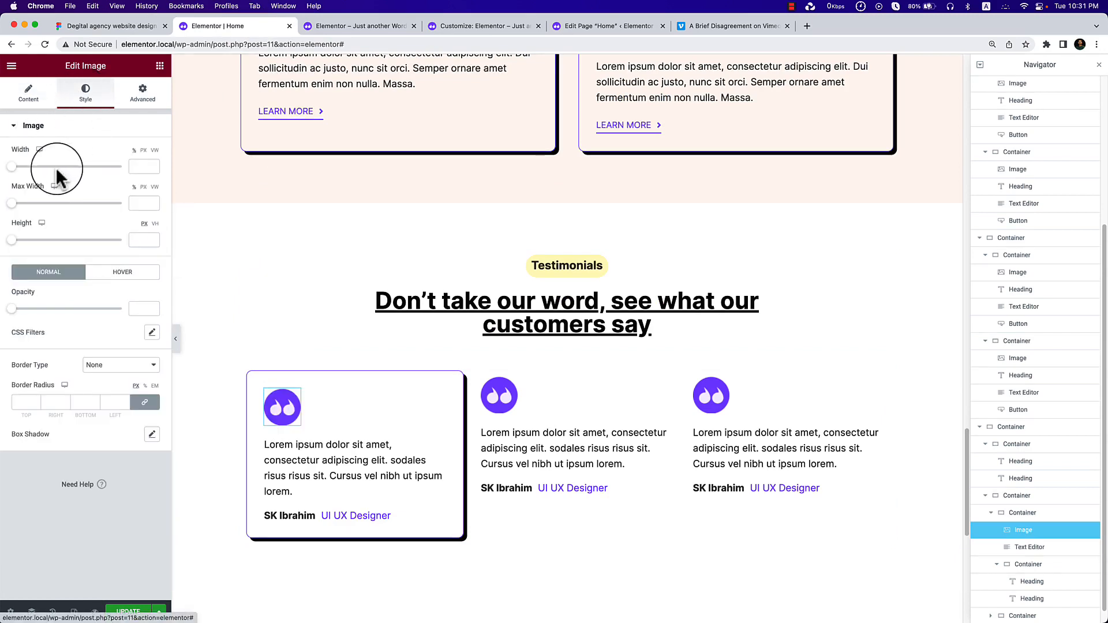
drag(14, 166, 65, 168)
click(133, 165)
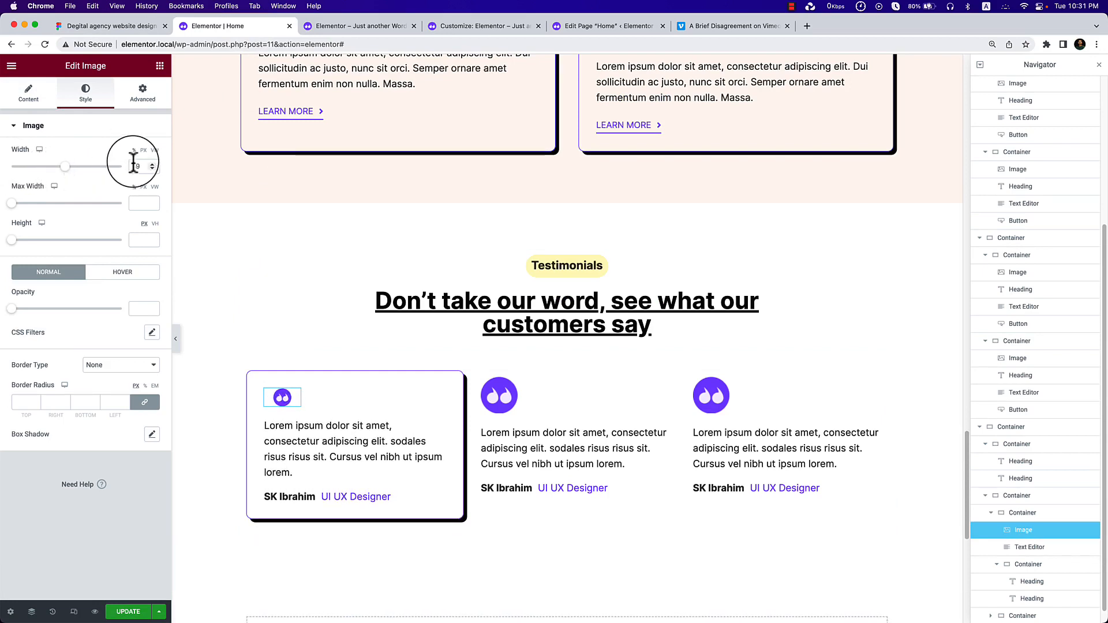
click(143, 150)
click(138, 165)
text(4)
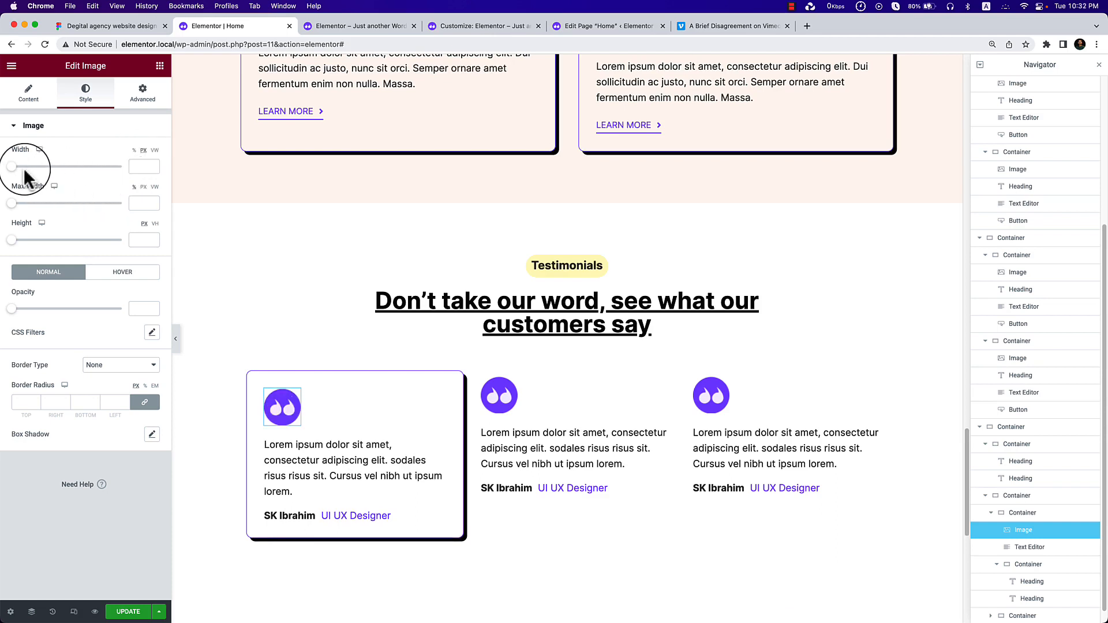
drag(19, 168, 16, 168)
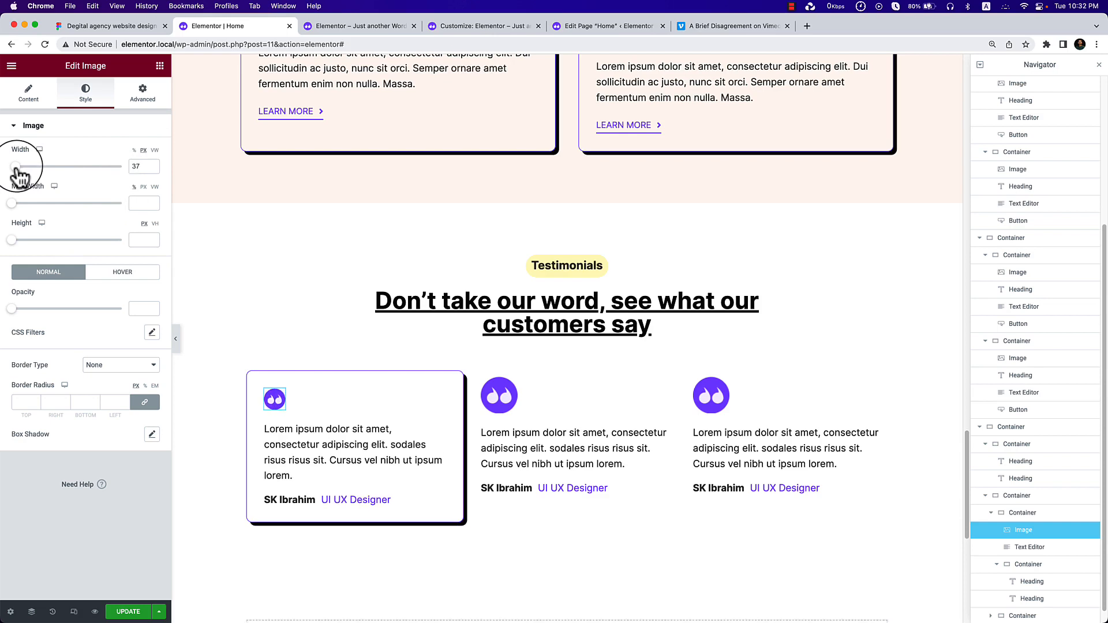
click(151, 168)
click(151, 167)
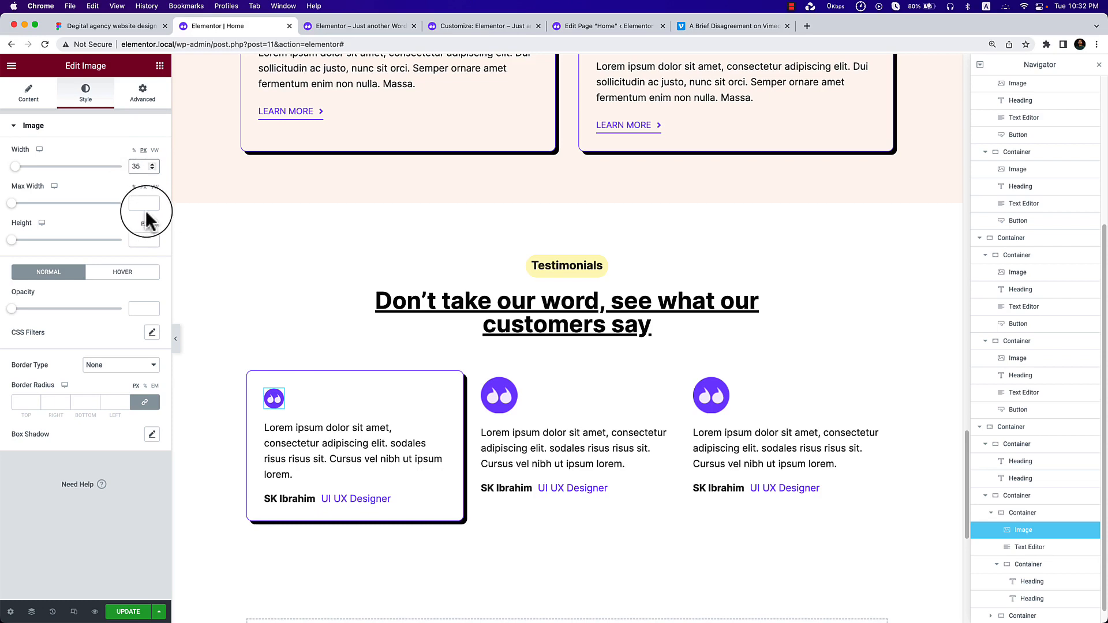
Delete the two unstyled testimonial cards beside the styled first card.
right_click(482, 382)
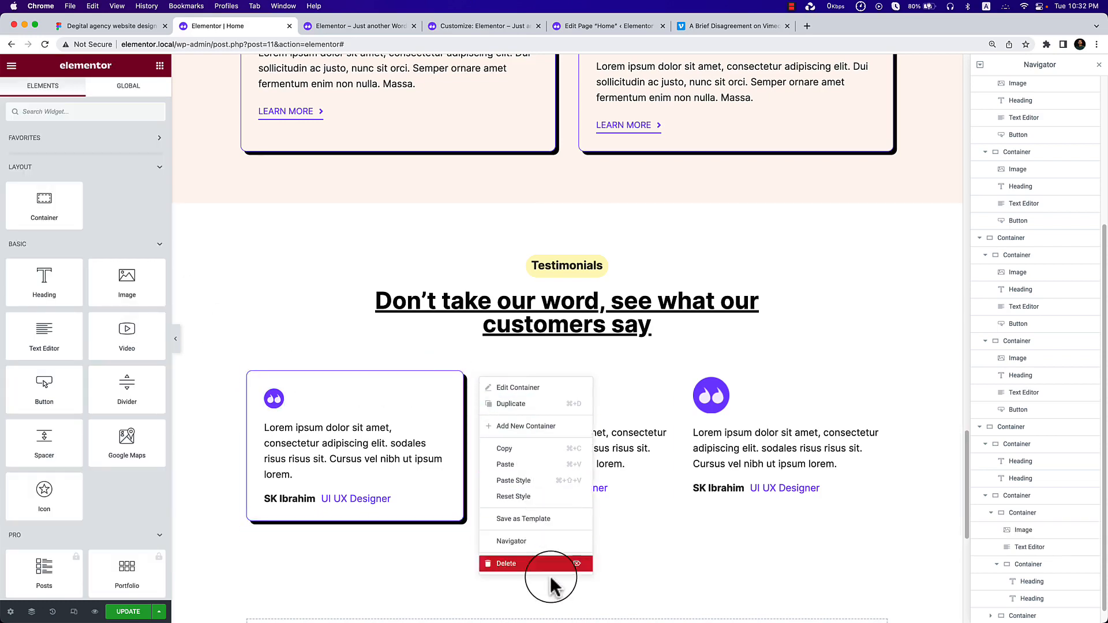
click(553, 574)
right_click(586, 378)
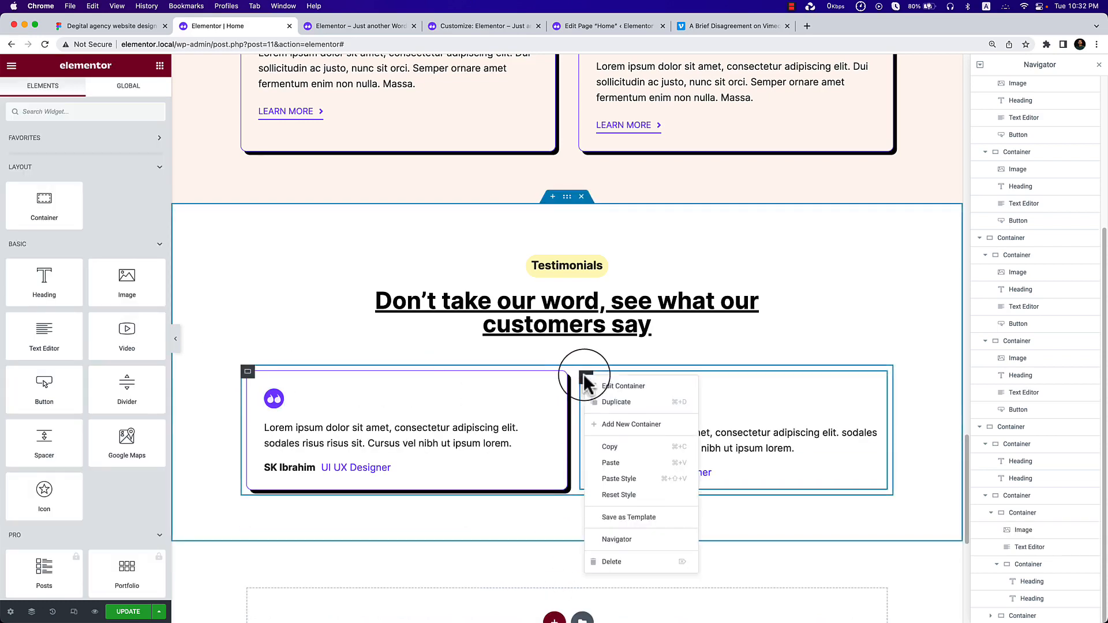
click(653, 562)
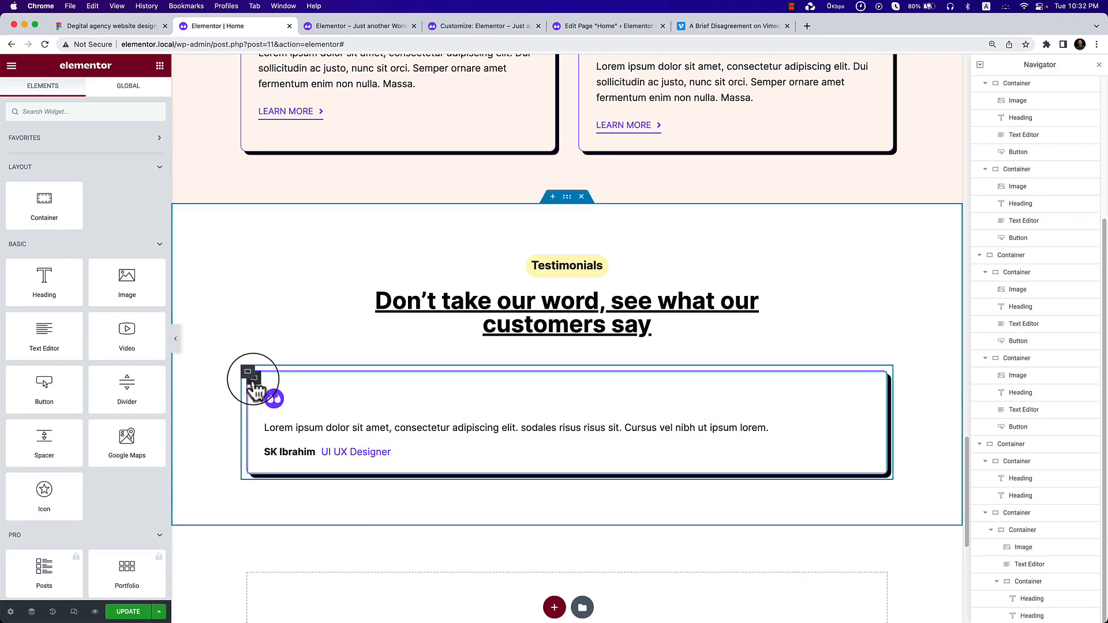
Duplicate the styled testimonial card twice to make a row of three cards.
right_click(250, 375)
click(292, 403)
right_click(254, 385)
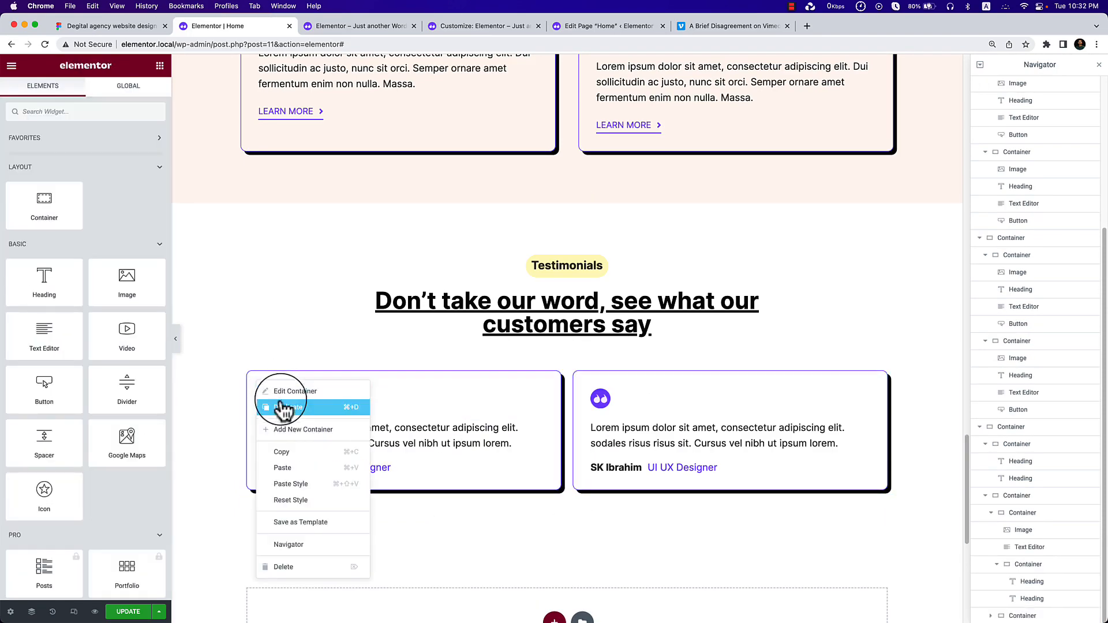
click(284, 403)
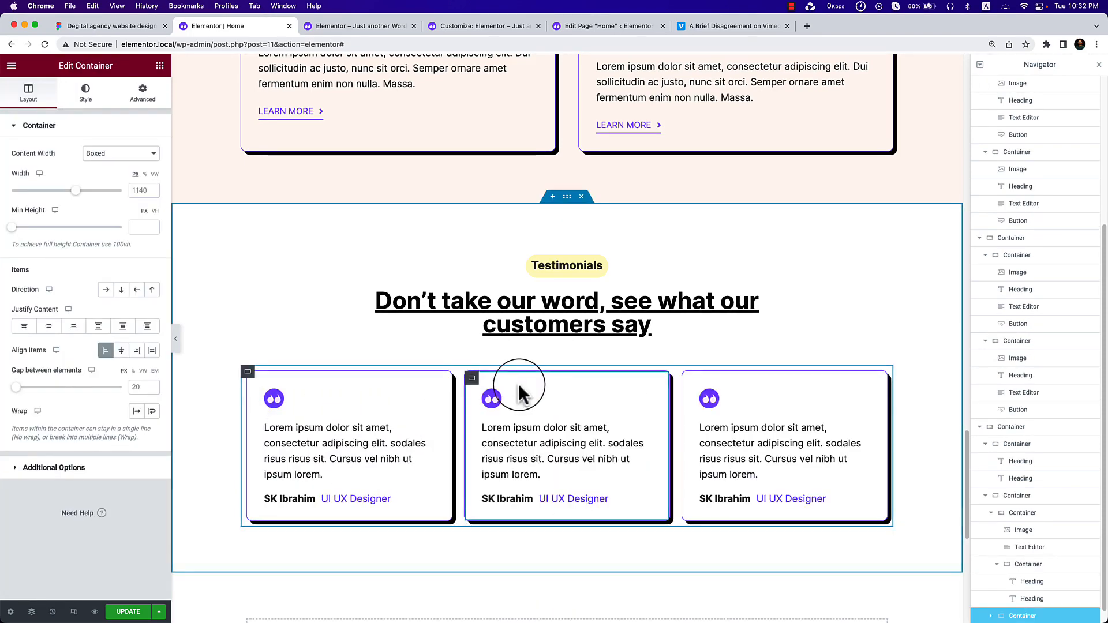
Duplicate the row of testimonial cards and set the gap between elements in the first row to 38 px.
right_click(248, 373)
click(297, 403)
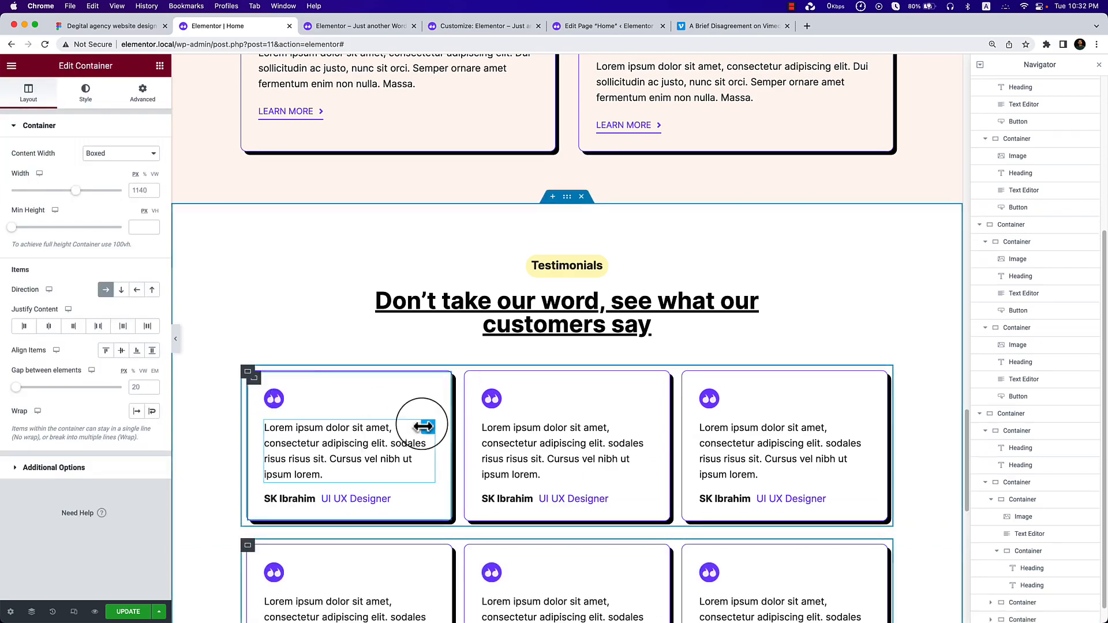
click(251, 375)
drag(19, 392, 21, 397)
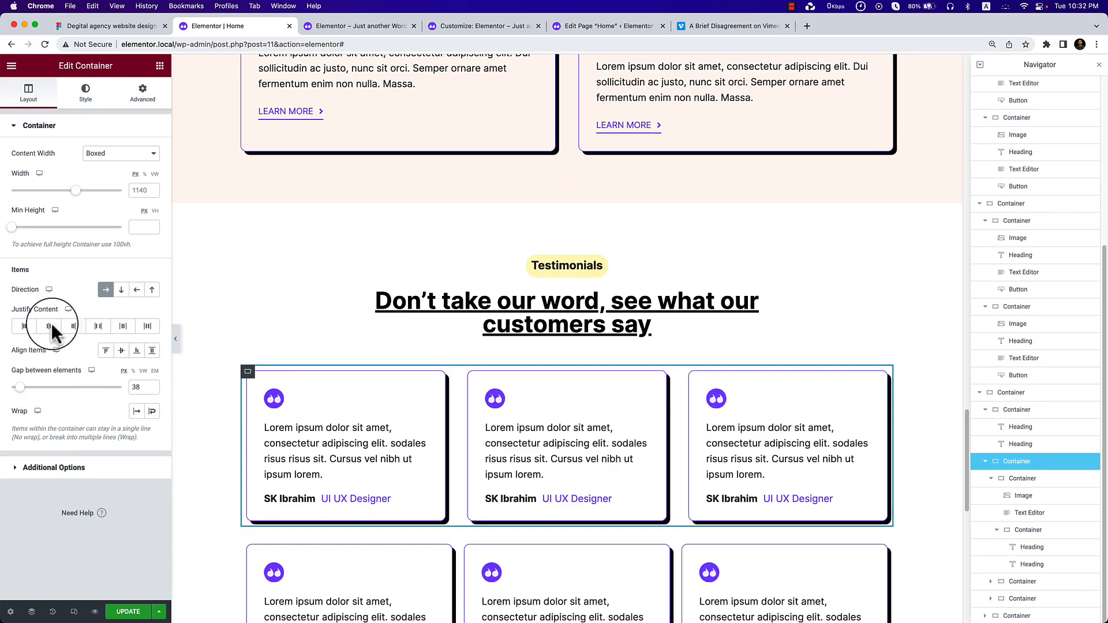
Measure the gap between the first two testimonial cards in the Figma design and return to the Elementor page.
click(116, 25)
click(473, 369)
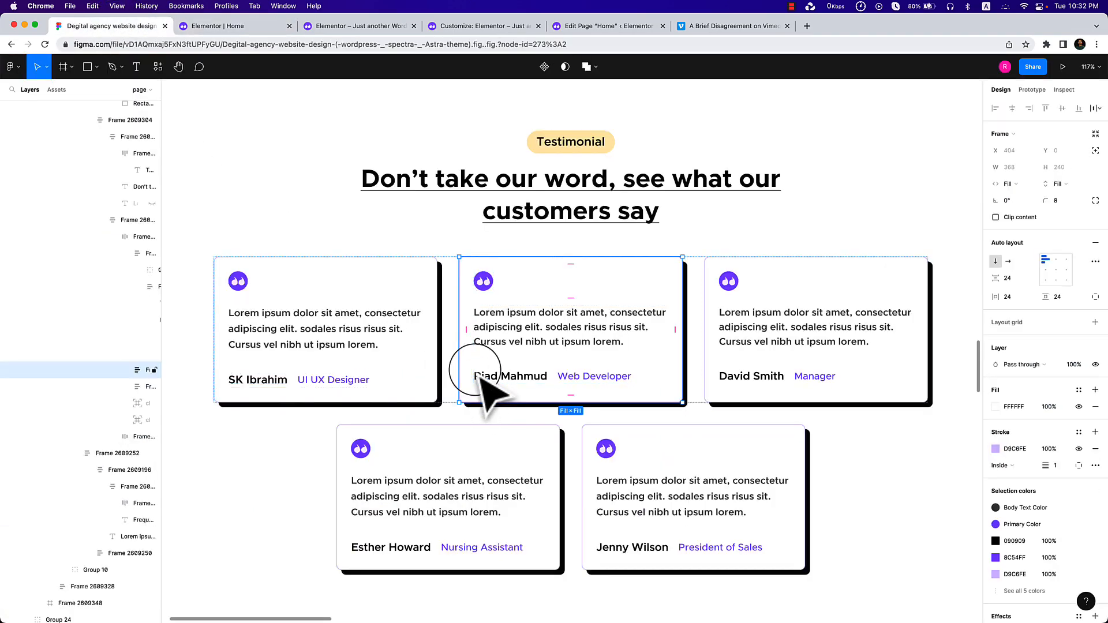
key(alt)
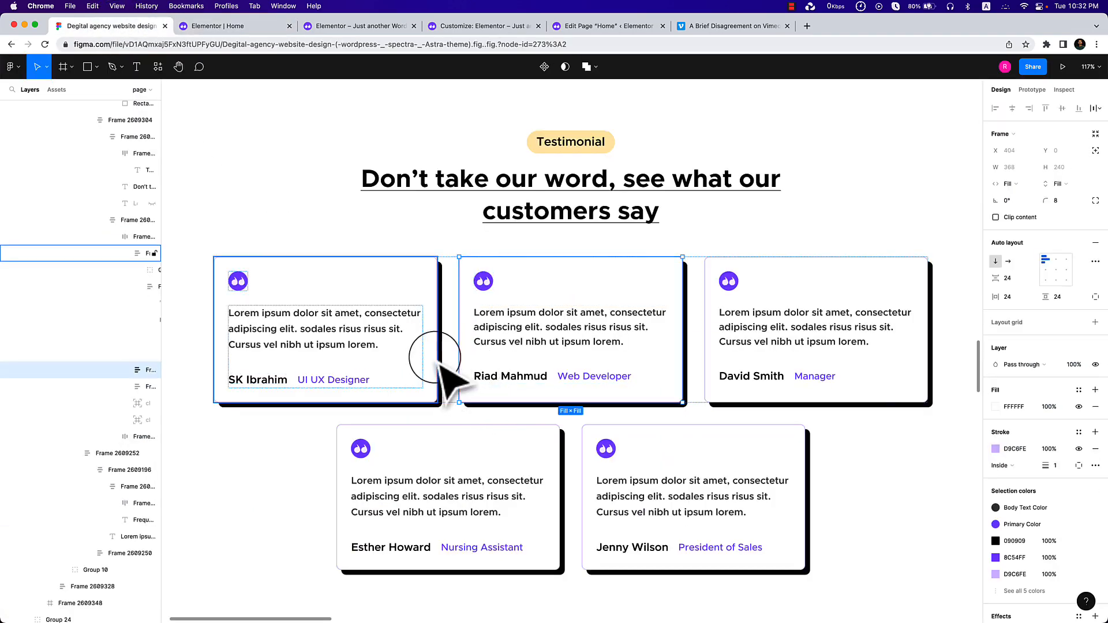
click(224, 27)
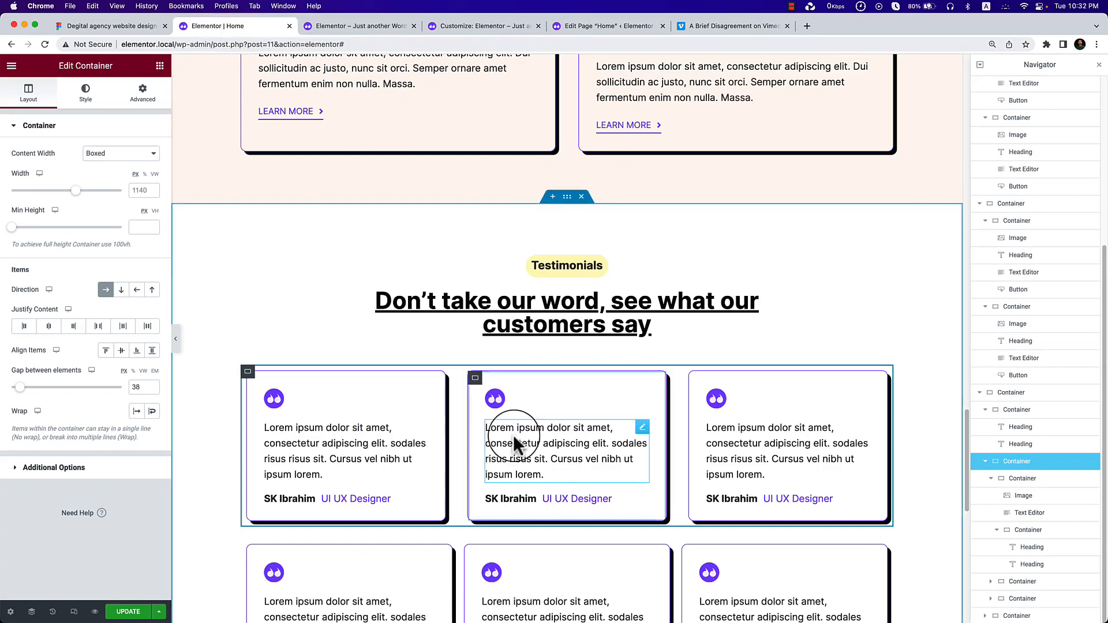
scroll(513, 434, down, 2)
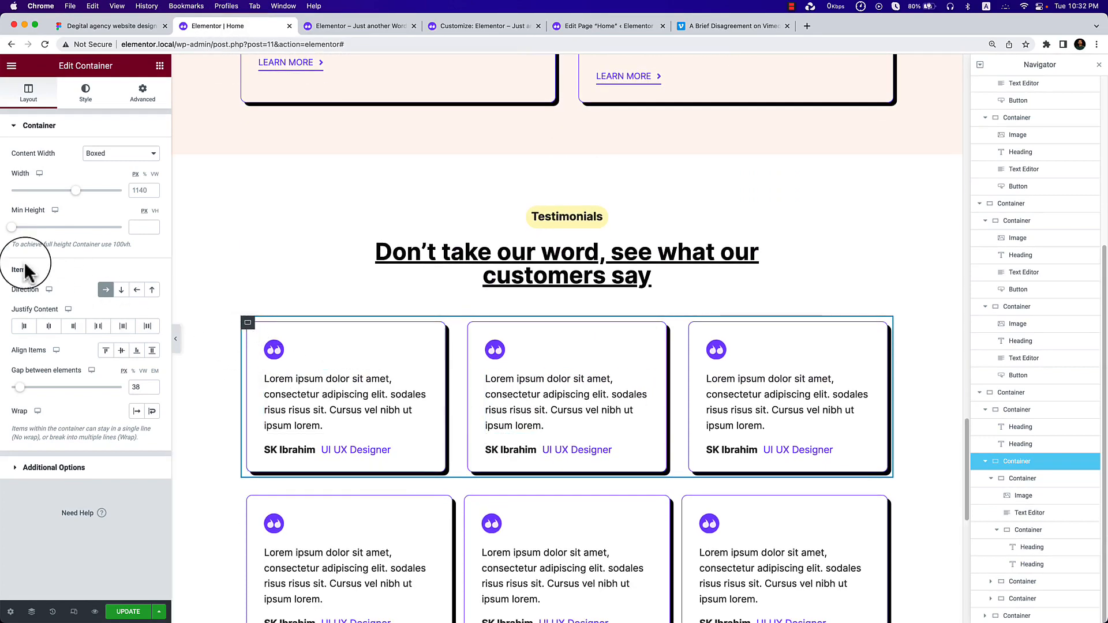
Set the gap between elements to 35 px in both rows of testimonial cards and preview the section at full width.
click(153, 390)
click(153, 389)
click(153, 390)
scroll(421, 504, down, 1)
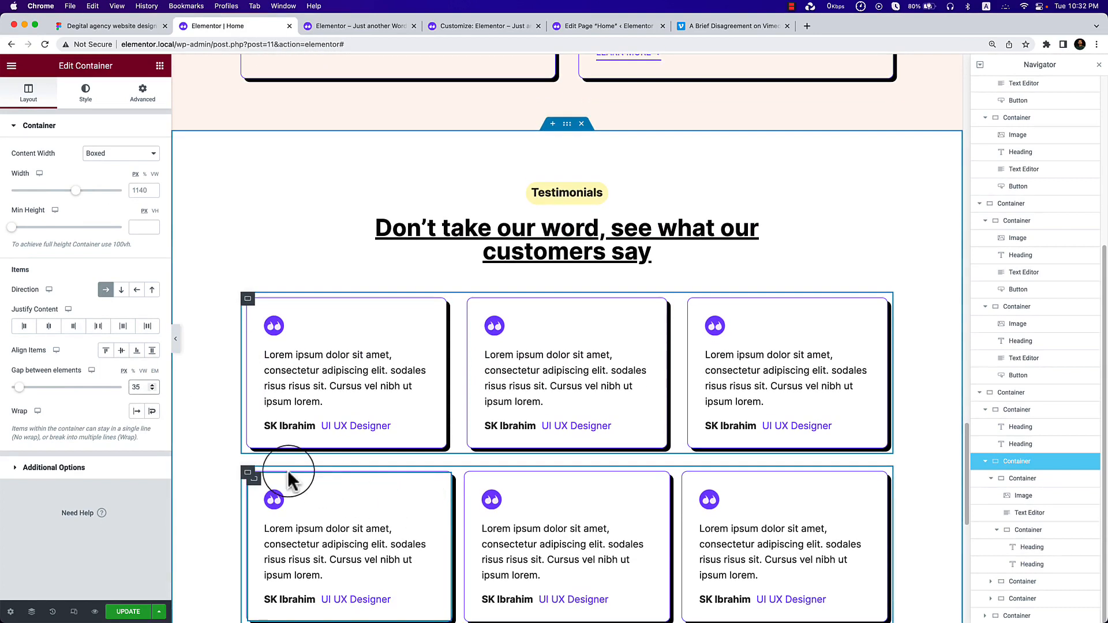
click(248, 473)
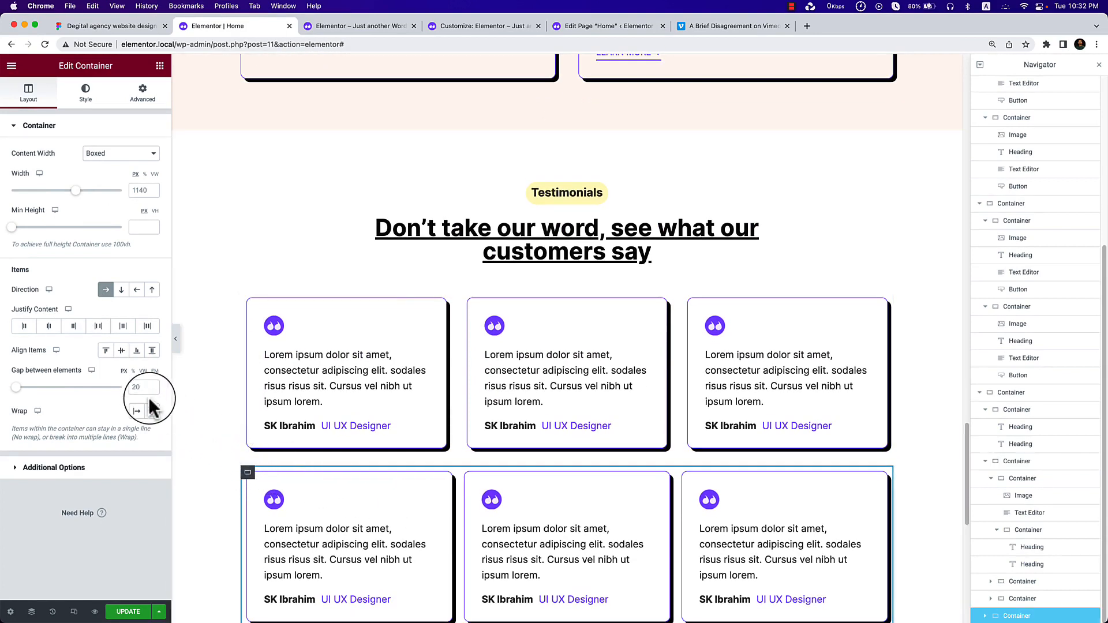
text(35)
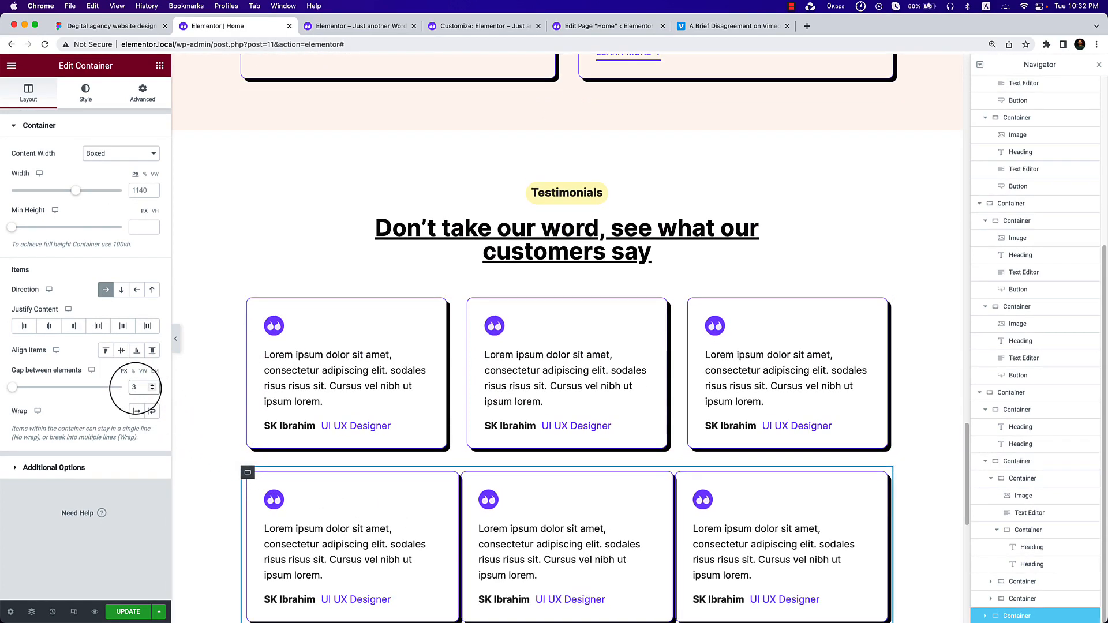
click(175, 340)
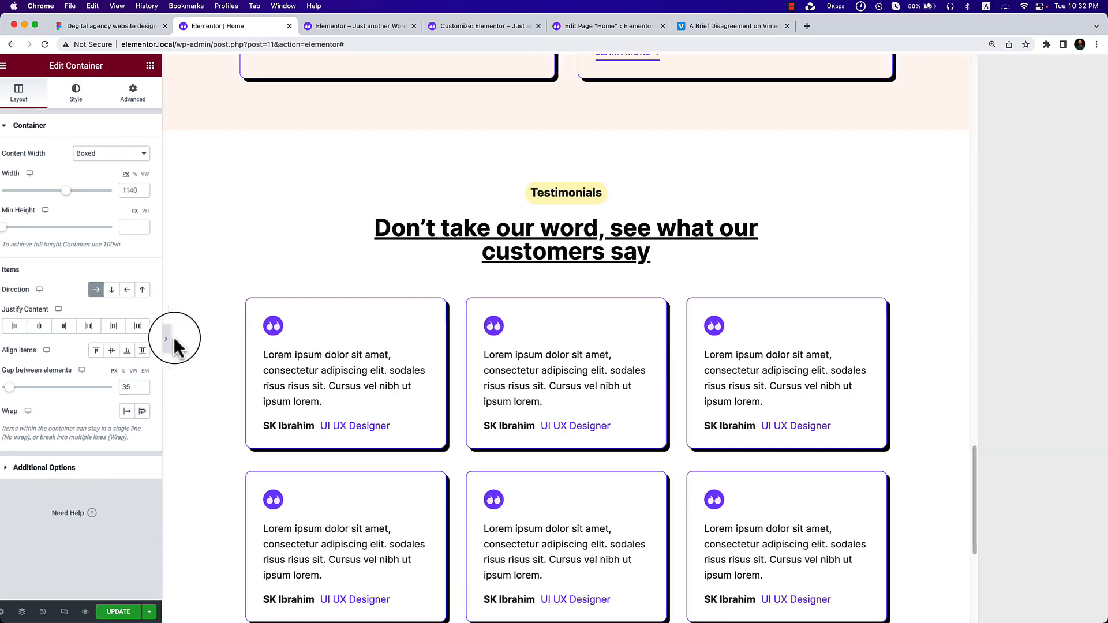
scroll(407, 442, down, 3)
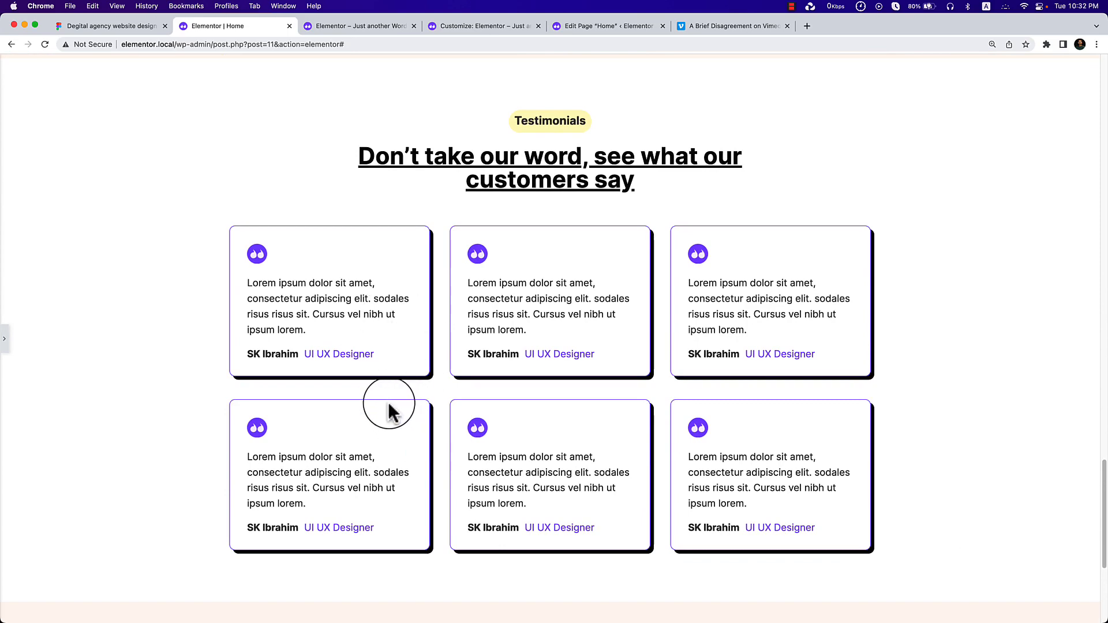
click(5, 340)
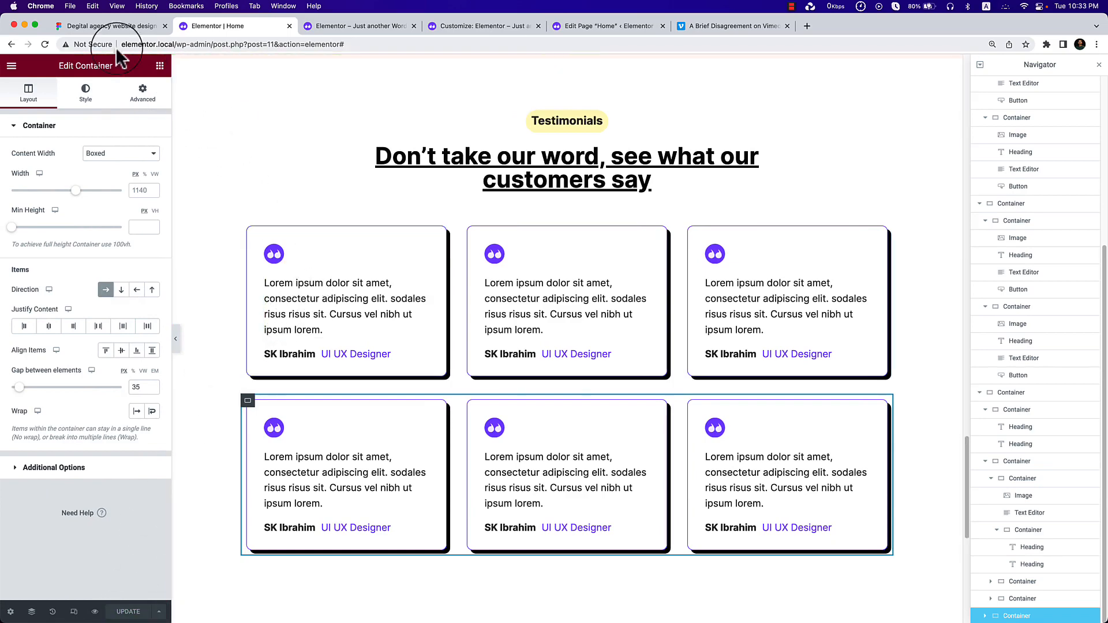
Examine the layout of the Frequently Asked Questions section in the Figma design.
click(92, 26)
scroll(635, 398, down, 5)
scroll(619, 386, down, 5)
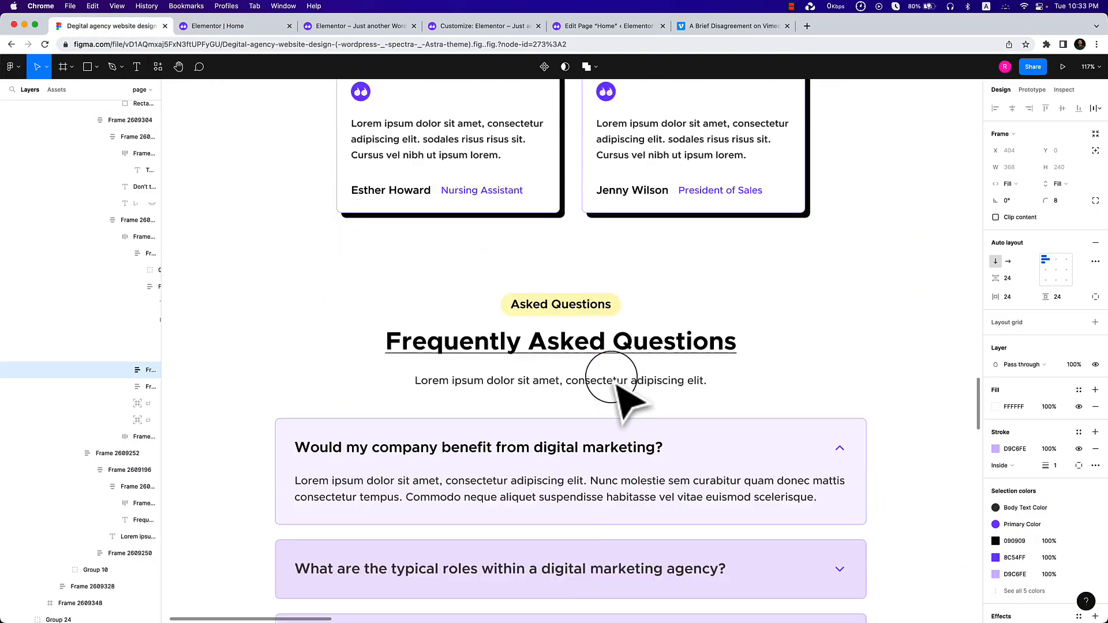
scroll(614, 383, down, 2)
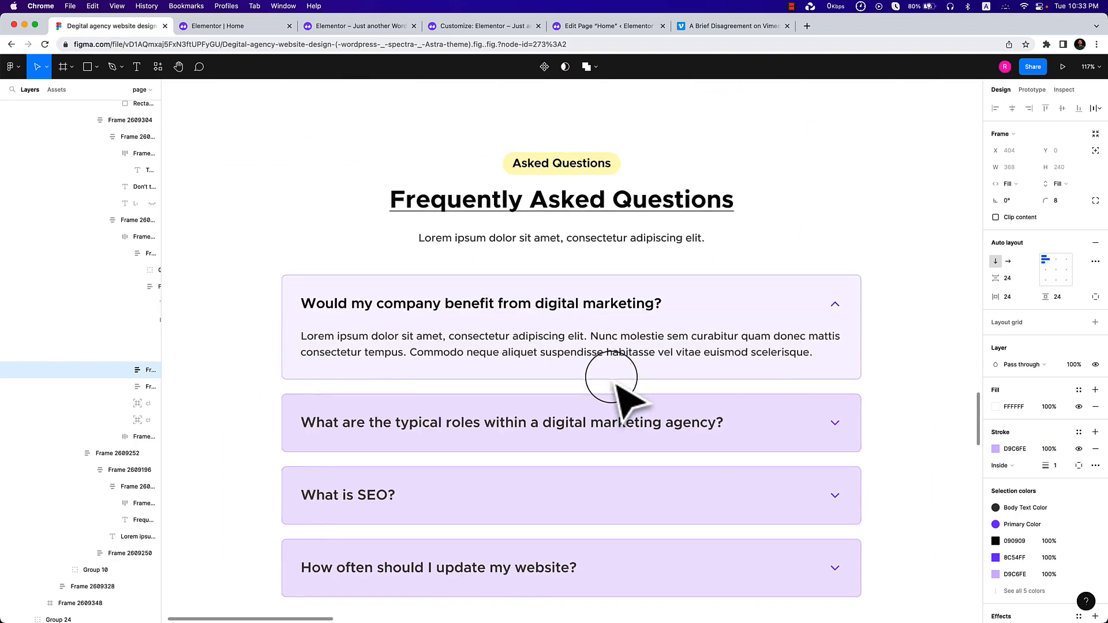
scroll(684, 396, down, 3)
scroll(680, 346, up, 2)
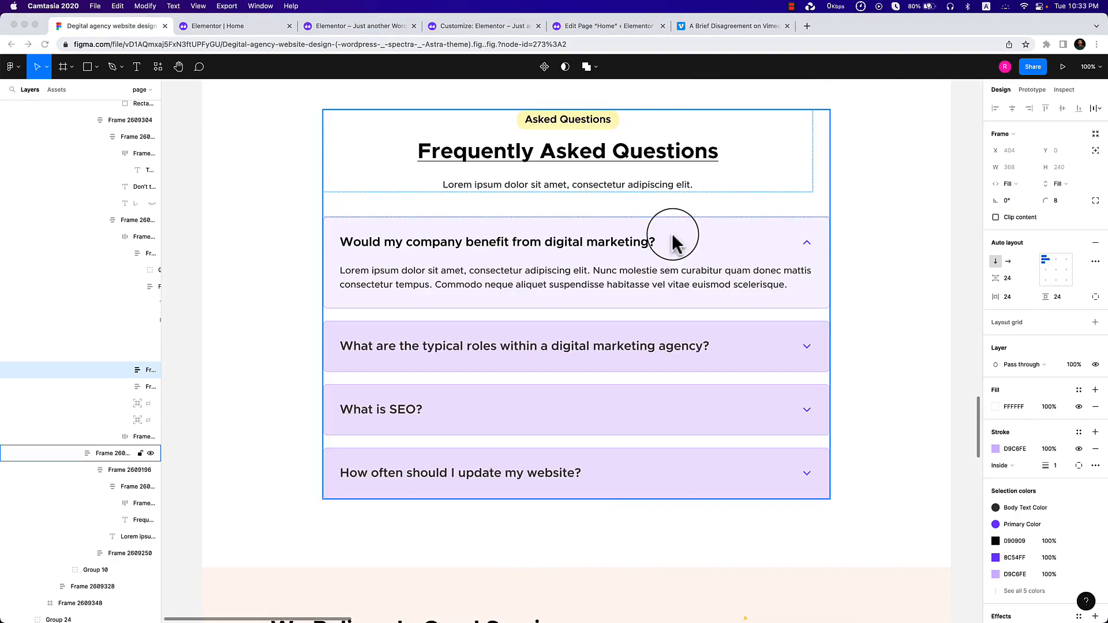
click(230, 25)
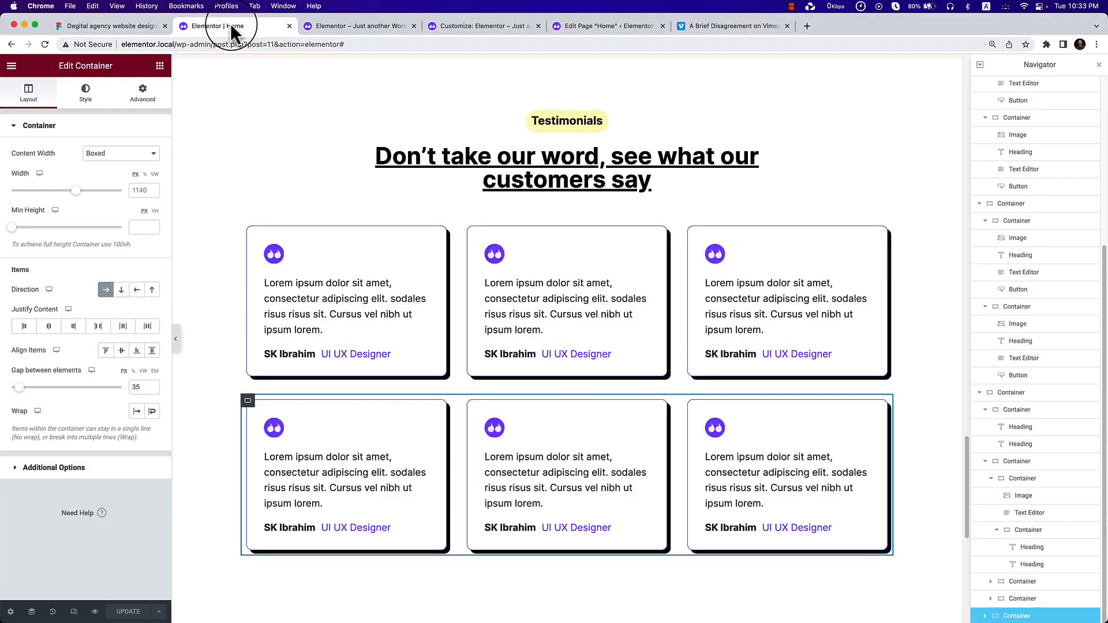
Duplicate the whole Testimonials section container in Elementor.
scroll(525, 213, up, 5)
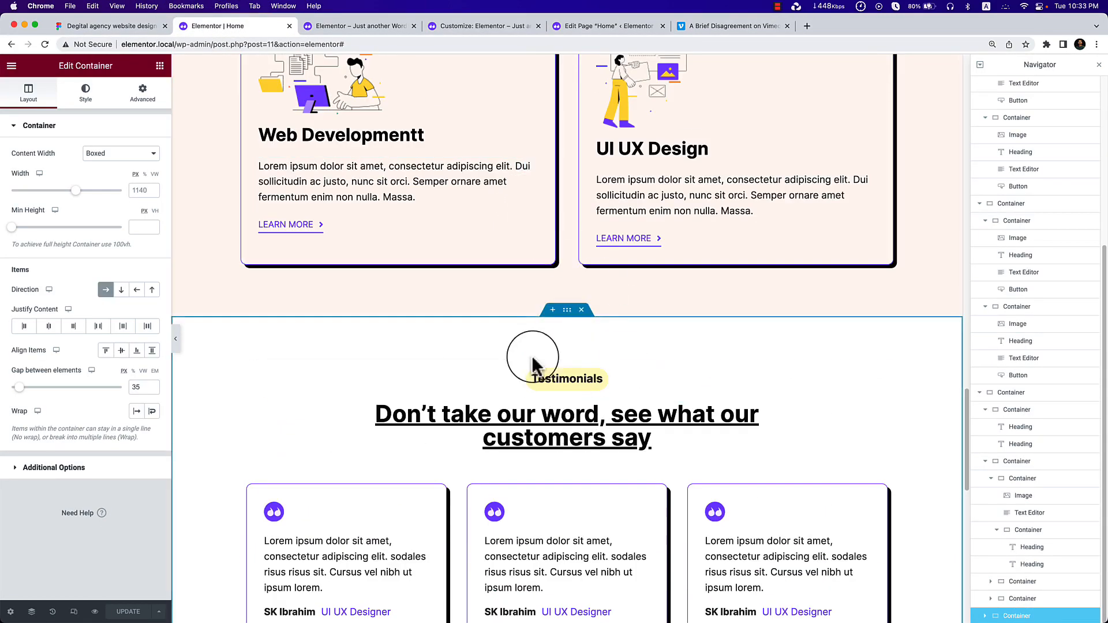
right_click(574, 316)
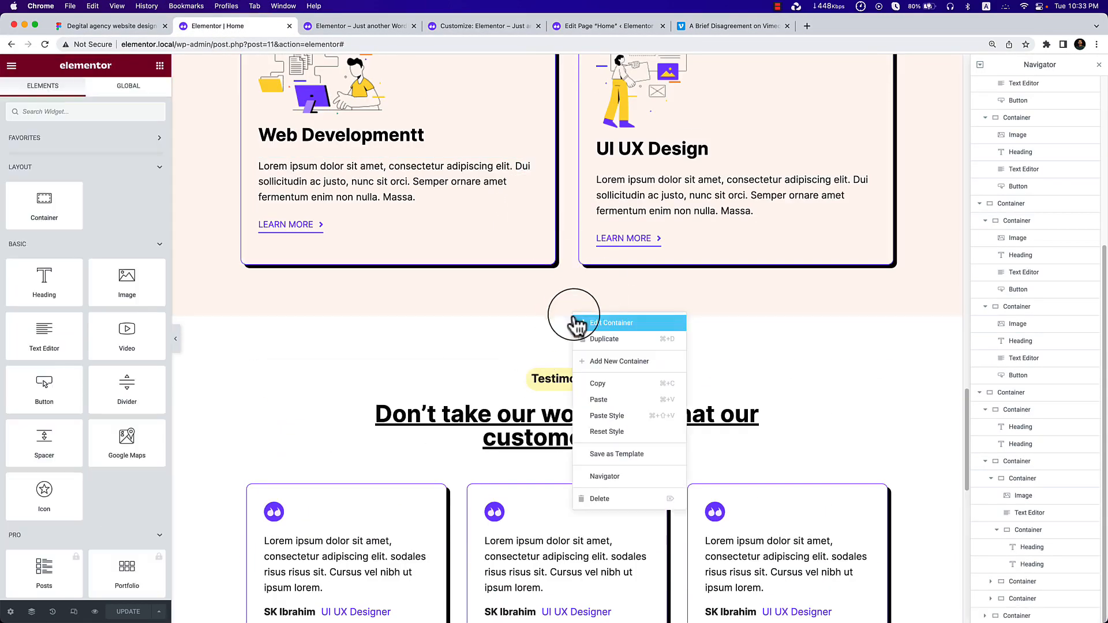
click(602, 346)
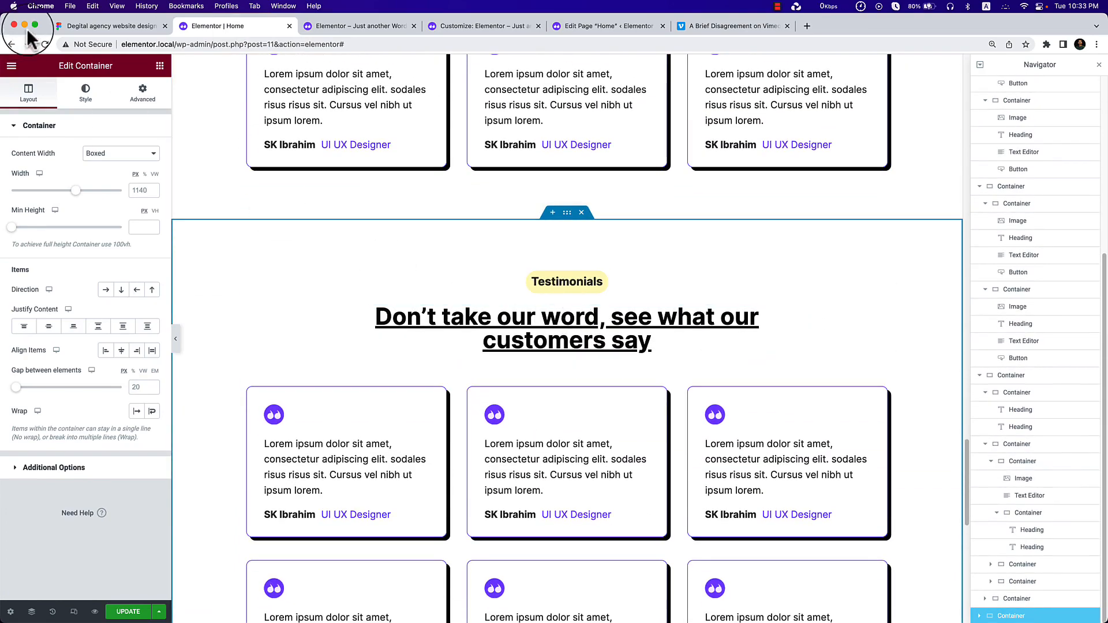
Copy the small label text from the FAQ design in Figma and change the duplicated section's label to "Asked Questions".
click(96, 26)
scroll(441, 227, up, 4)
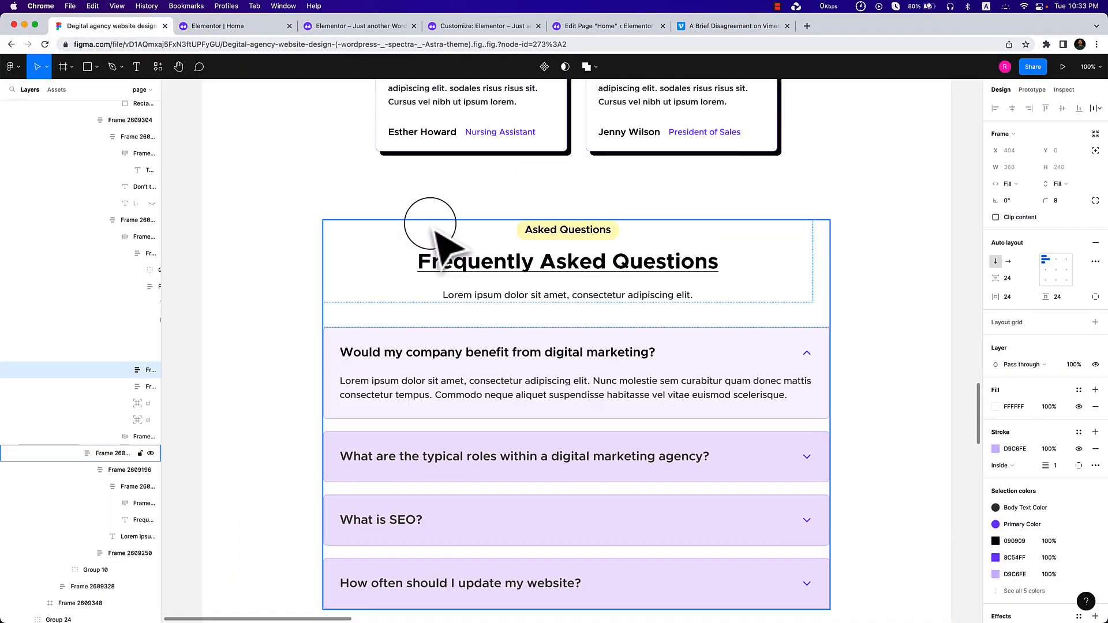
click(577, 237)
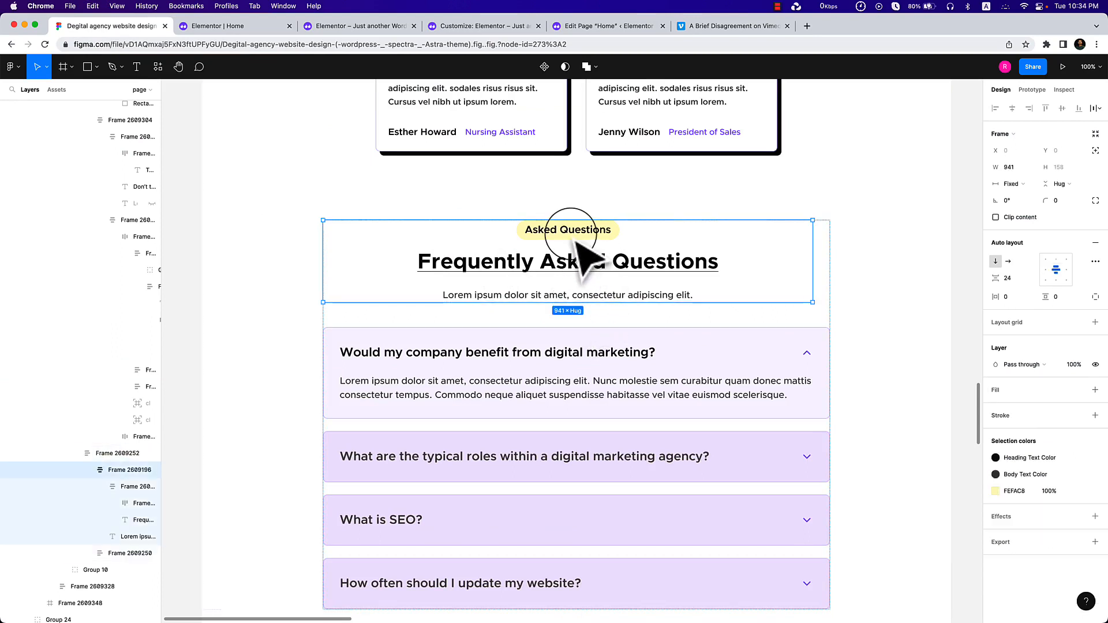
double_click(574, 234)
double_click(571, 232)
double_click(571, 232)
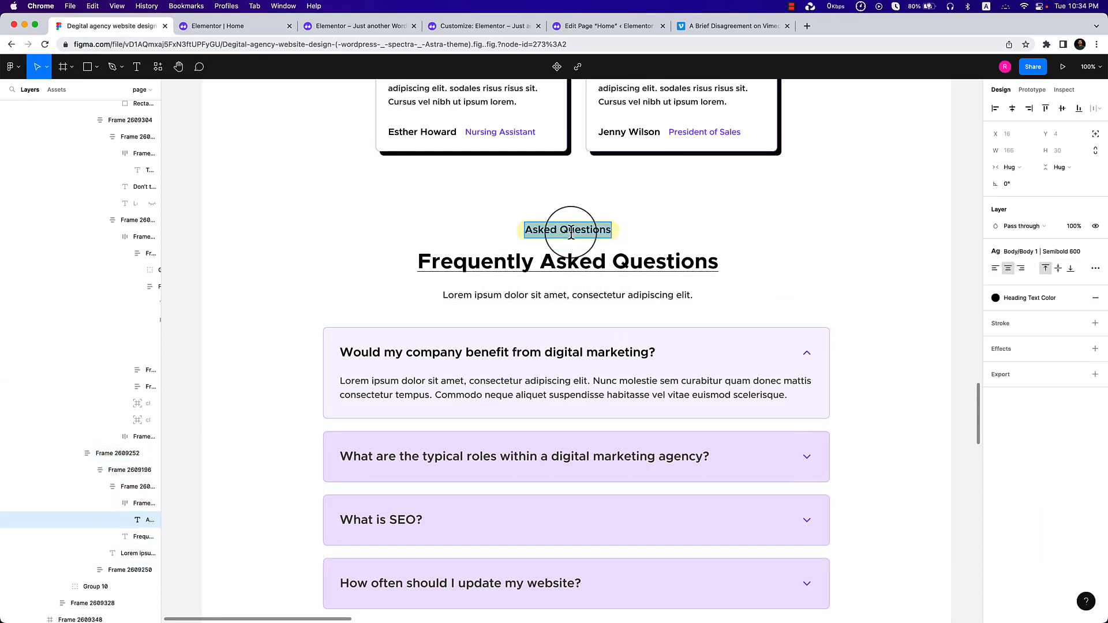
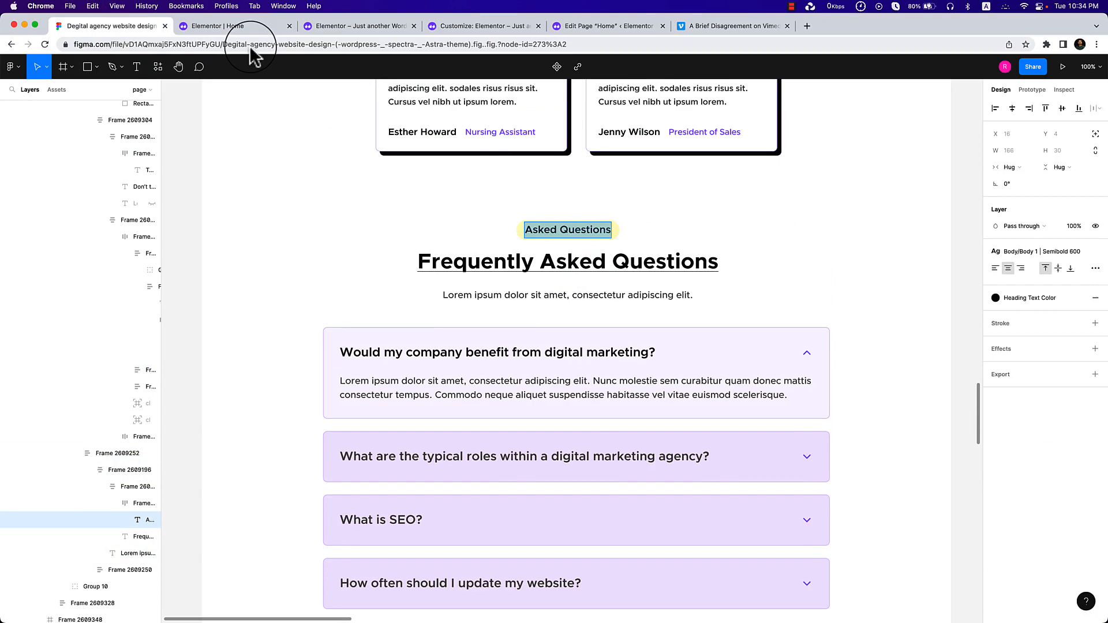
click(244, 29)
click(542, 281)
triple_click(50, 181)
text(Asked Questions)
Replace the duplicated section's main heading with "Frequently Asked Questions", copied from the Figma design.
click(115, 26)
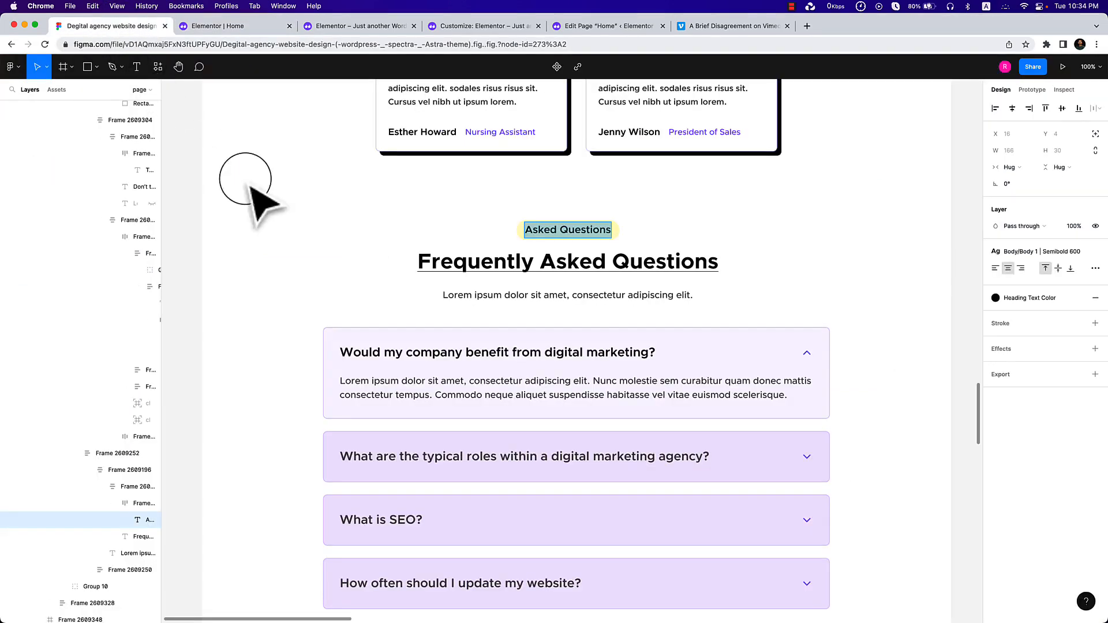
triple_click(519, 267)
key(super+c)
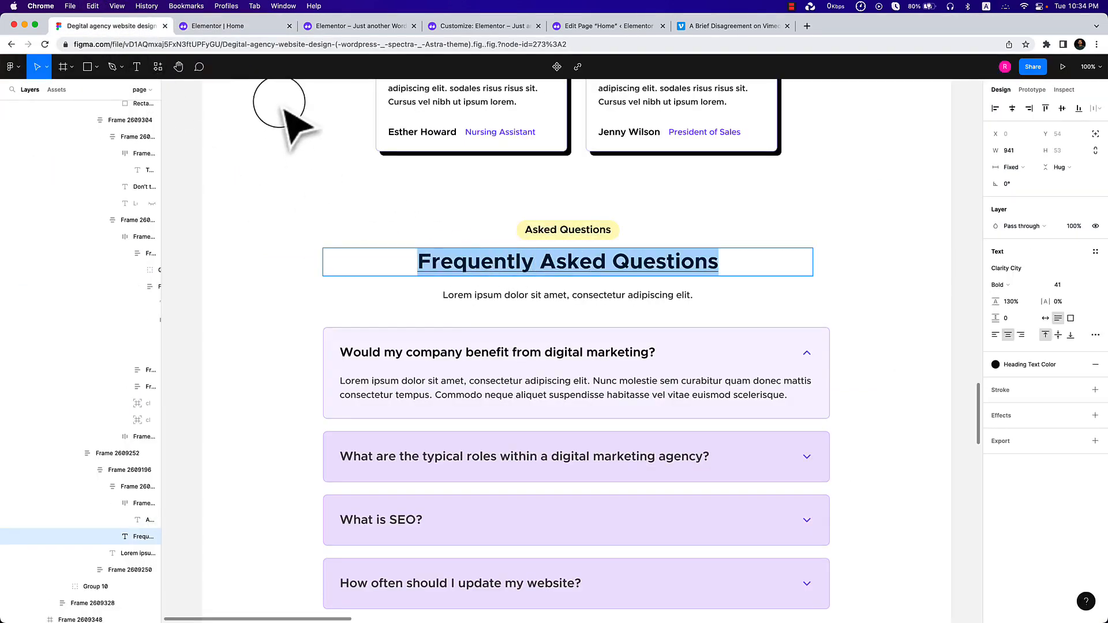
click(242, 27)
click(539, 323)
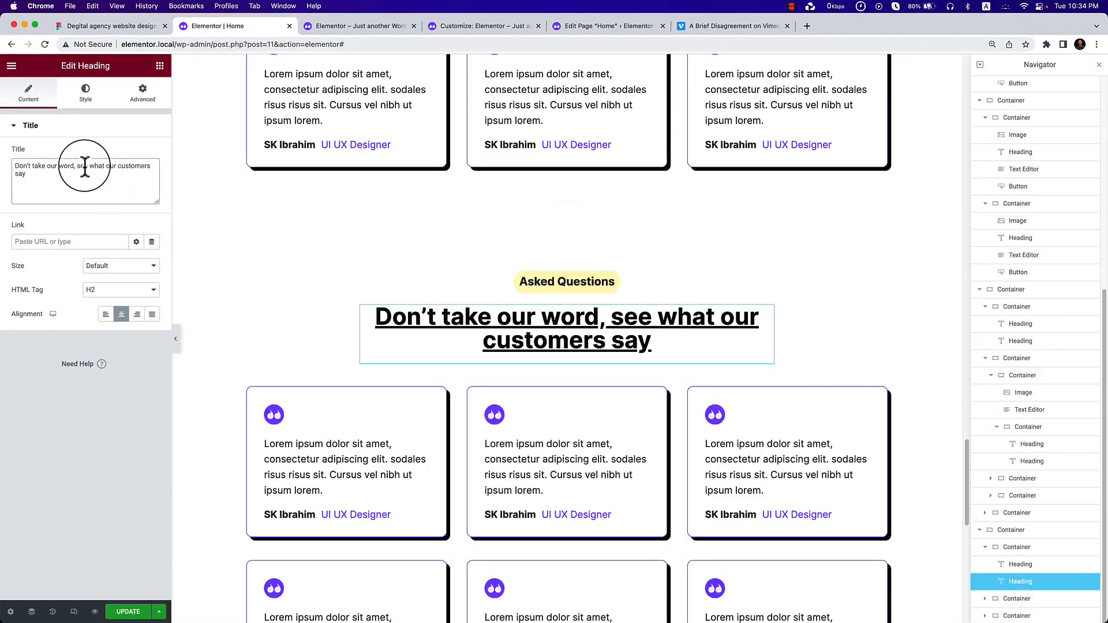
key(super+v)
Add a Text Editor widget below the FAQ heading with the Figma text "Lorem ipsum dolor sit amet, consectetur adipiscing elit.".
click(113, 26)
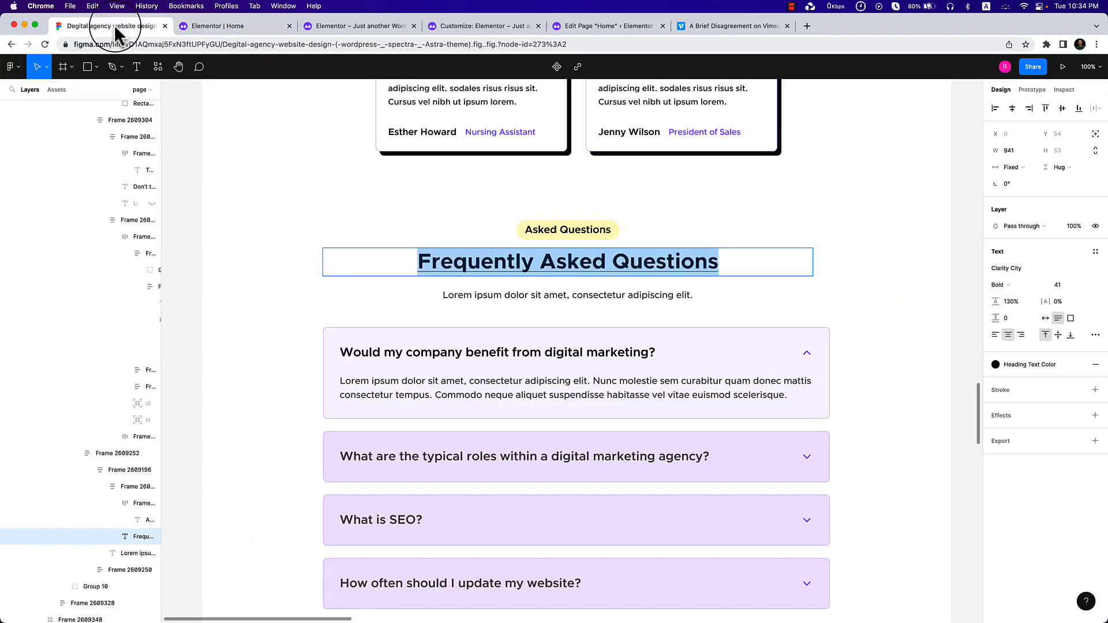
double_click(485, 294)
key(super+c)
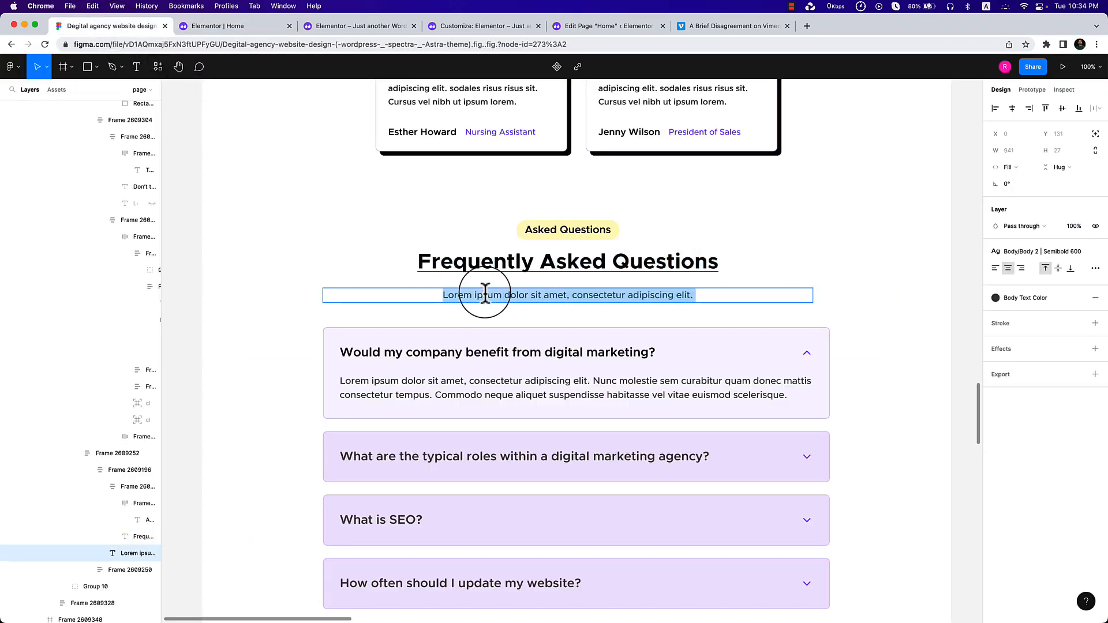
click(234, 26)
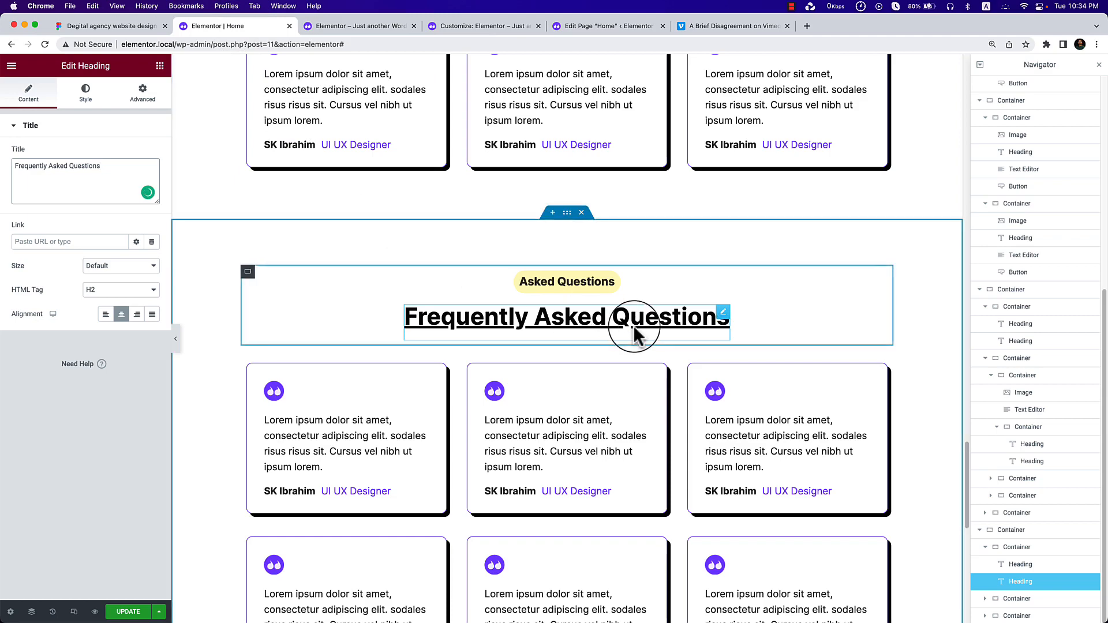
click(160, 65)
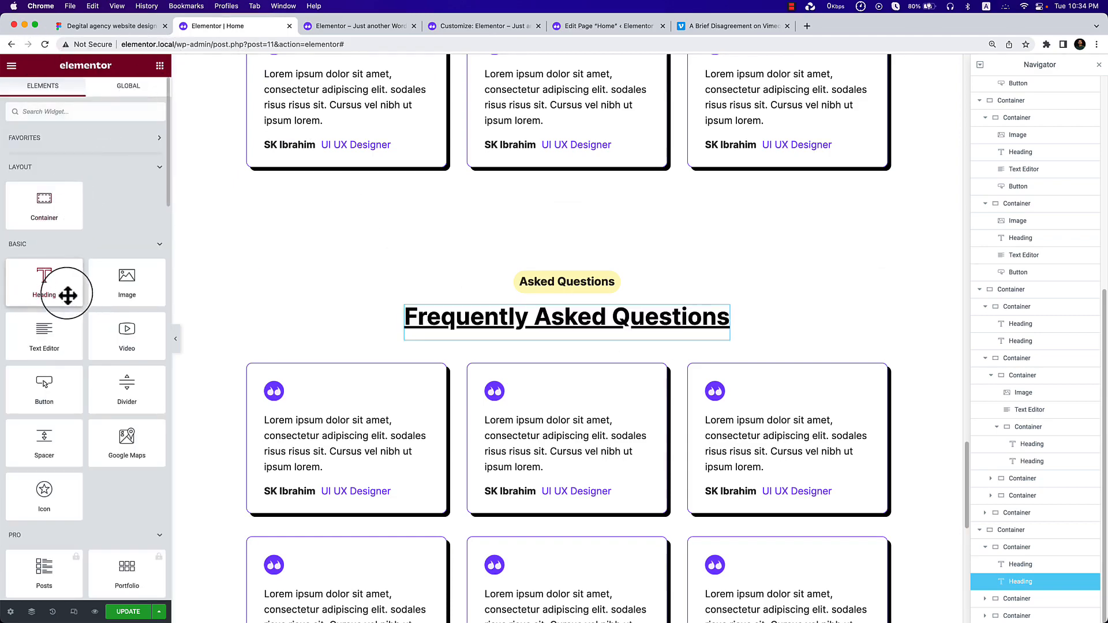
drag(38, 323, 664, 329)
click(132, 162)
triple_click(83, 197)
key(super+v)
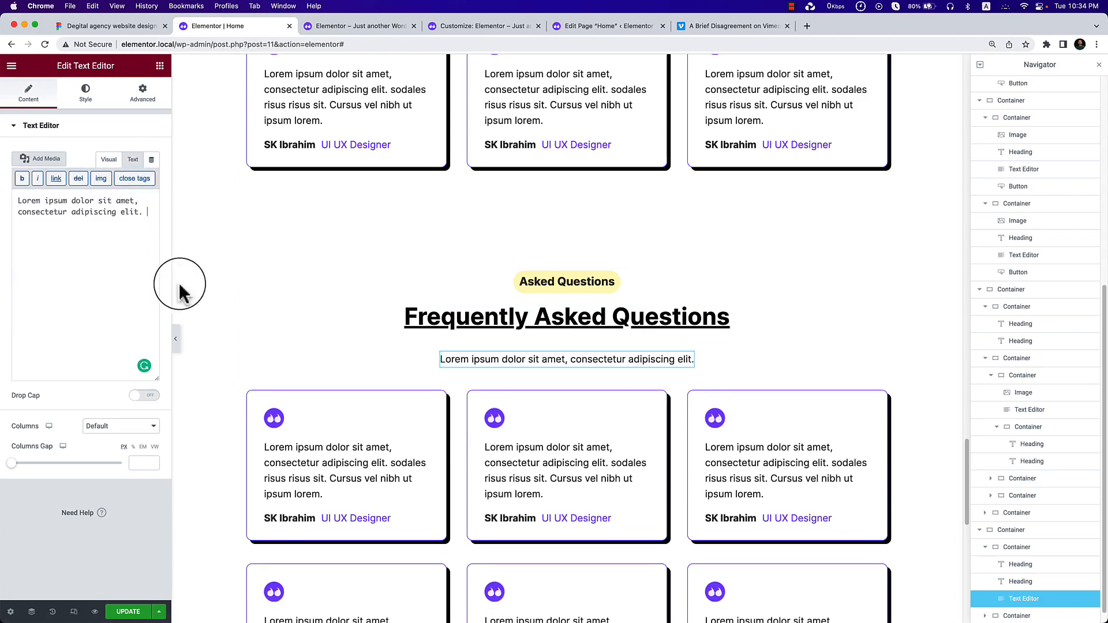
Preview the FAQ section header at full width and inspect the layout settings of its container.
click(175, 338)
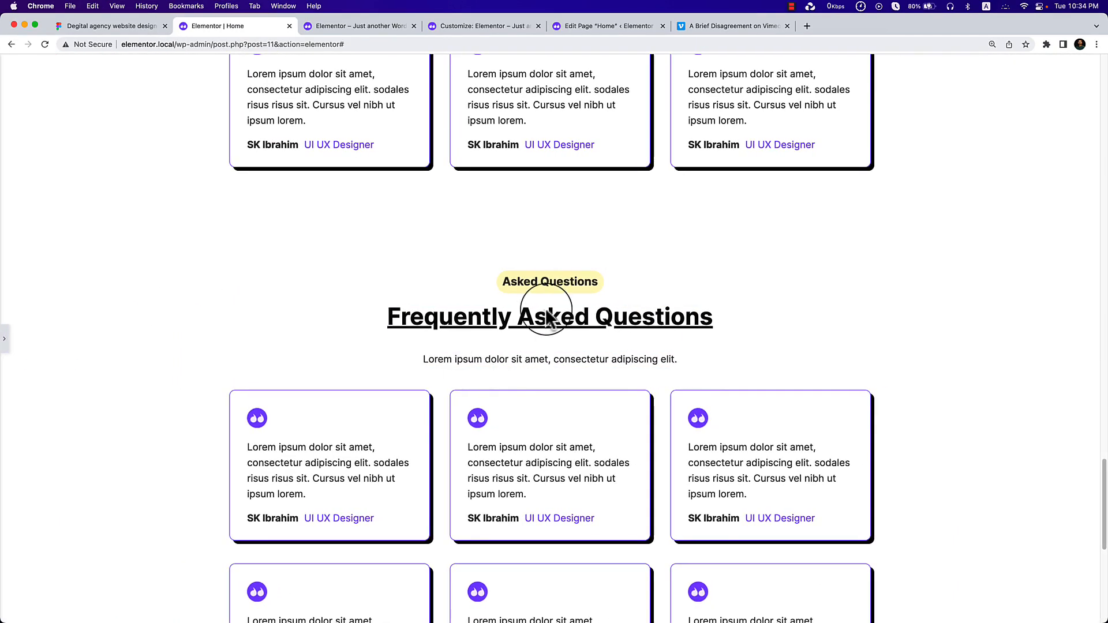
key(super+p)
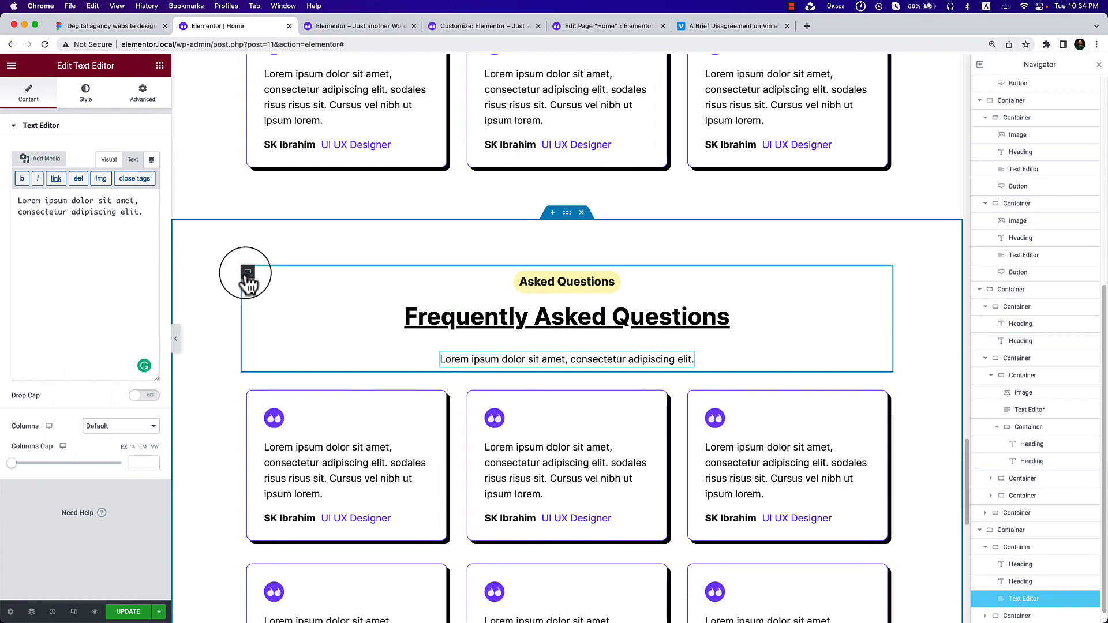
click(248, 271)
drag(22, 397, 22, 396)
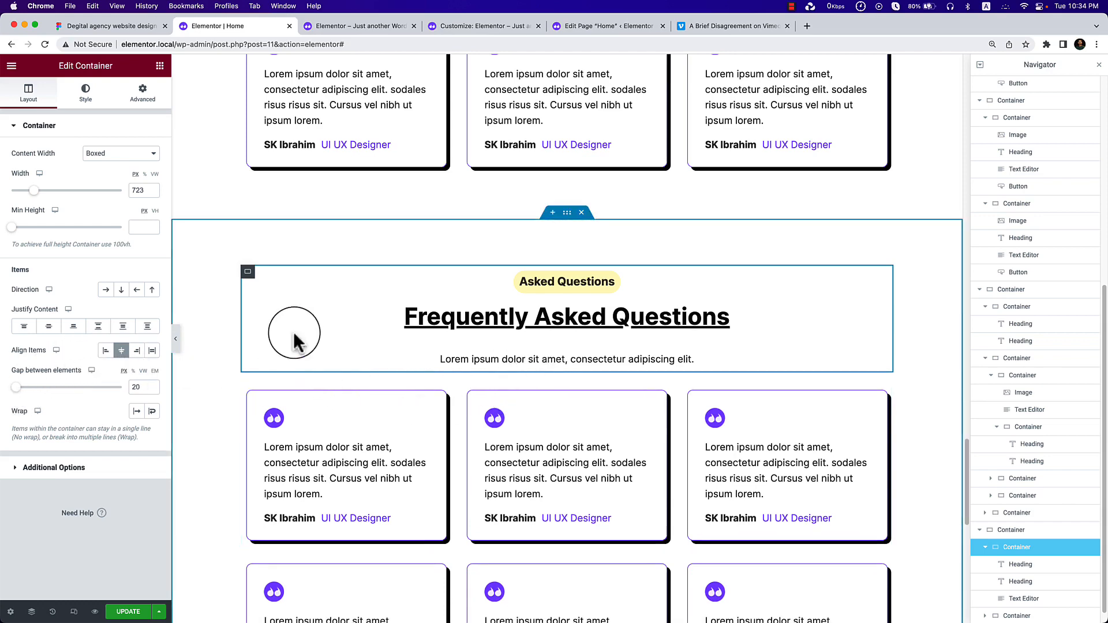
Copy the first question, "Would my company benefit from digital marketing?", from the FAQ design in Figma and return to the Elementor editor.
click(96, 26)
scroll(634, 358, down, 1)
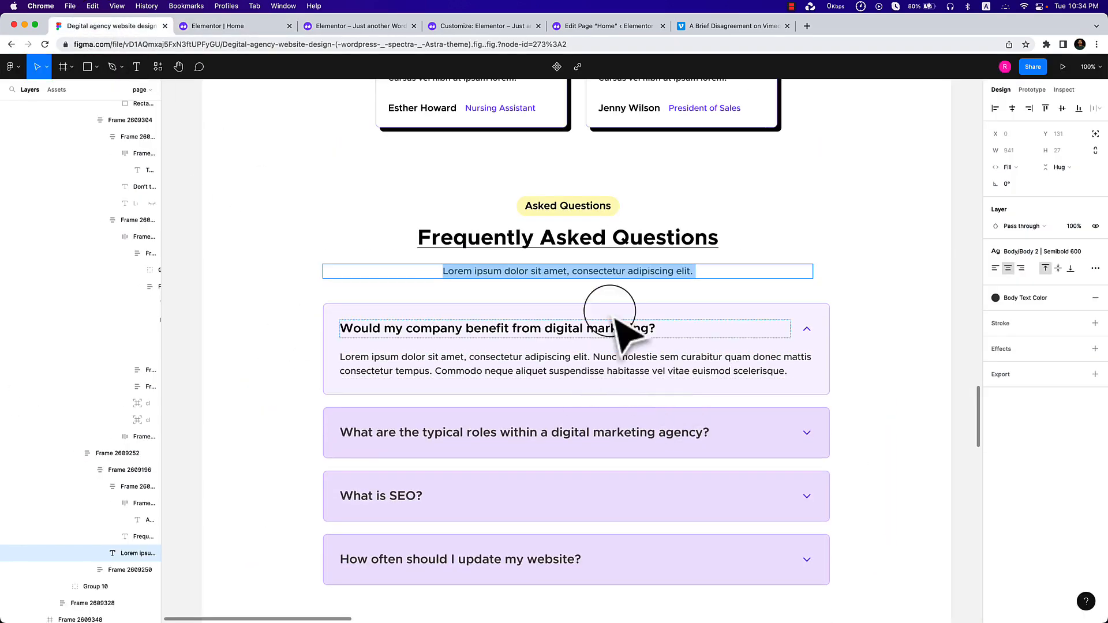
double_click(477, 326)
key(super+c)
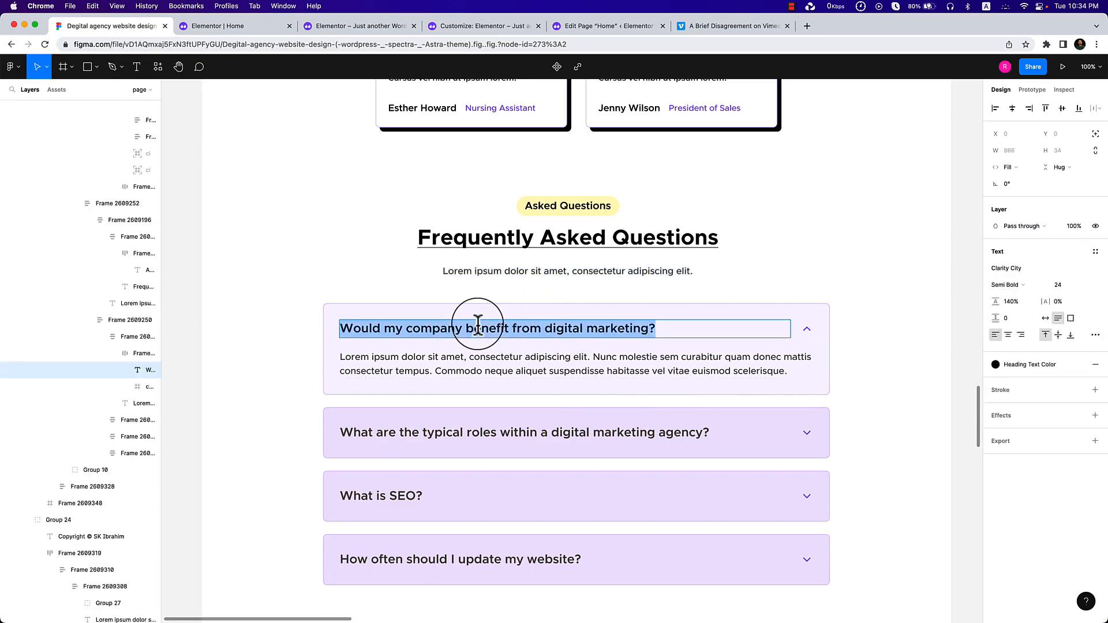
click(241, 24)
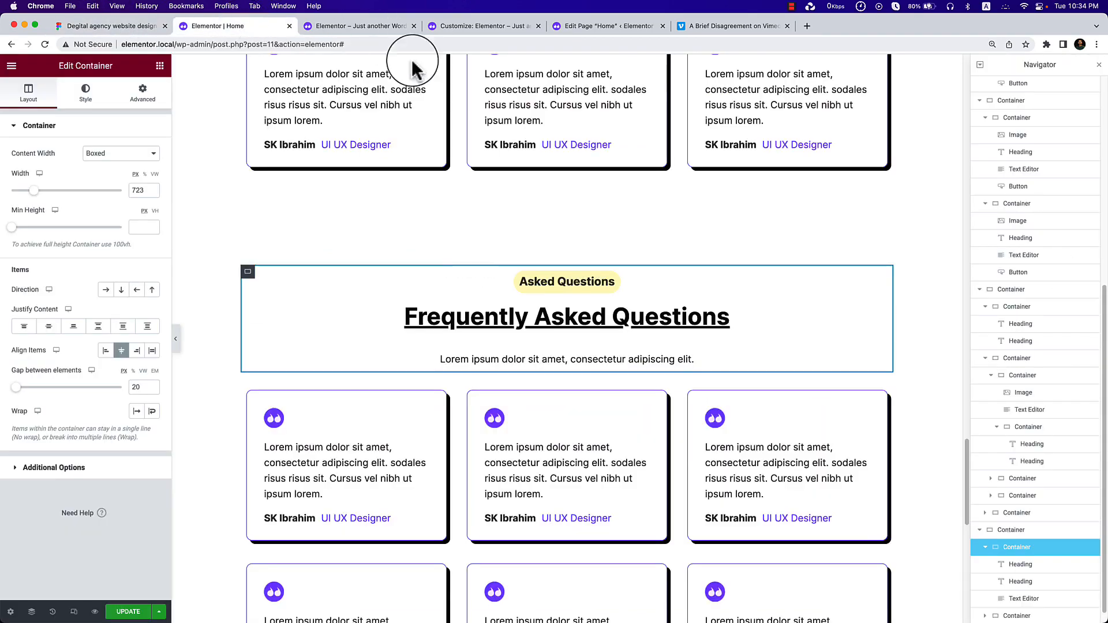
Delete all the leftover testimonial cards below the FAQ header, leaving their parent container empty.
scroll(692, 346, down, 1)
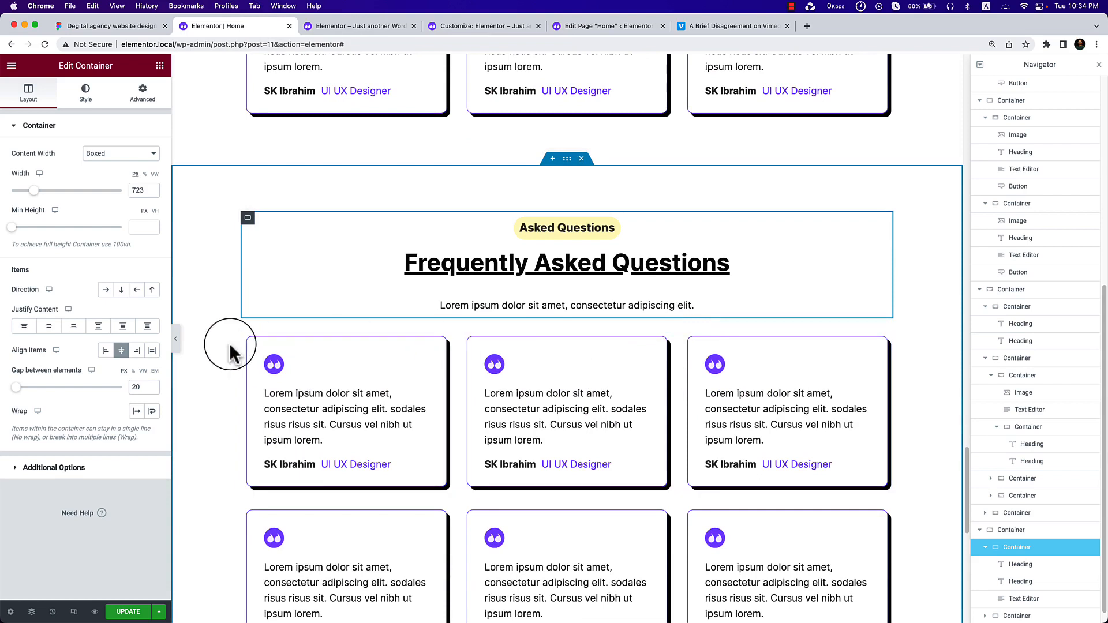
right_click(247, 339)
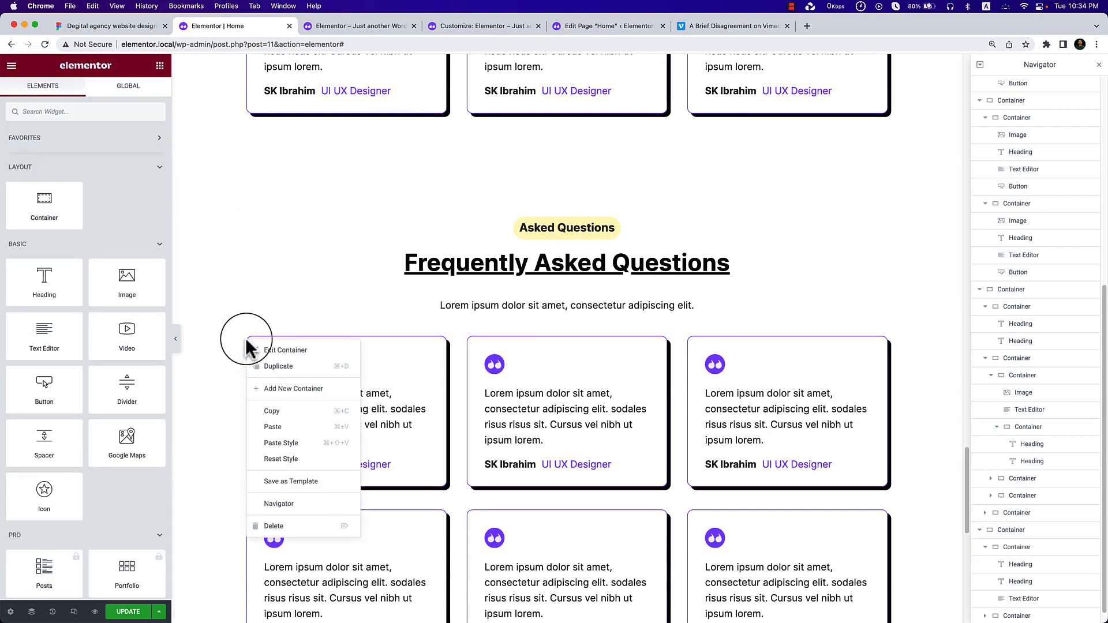
click(317, 525)
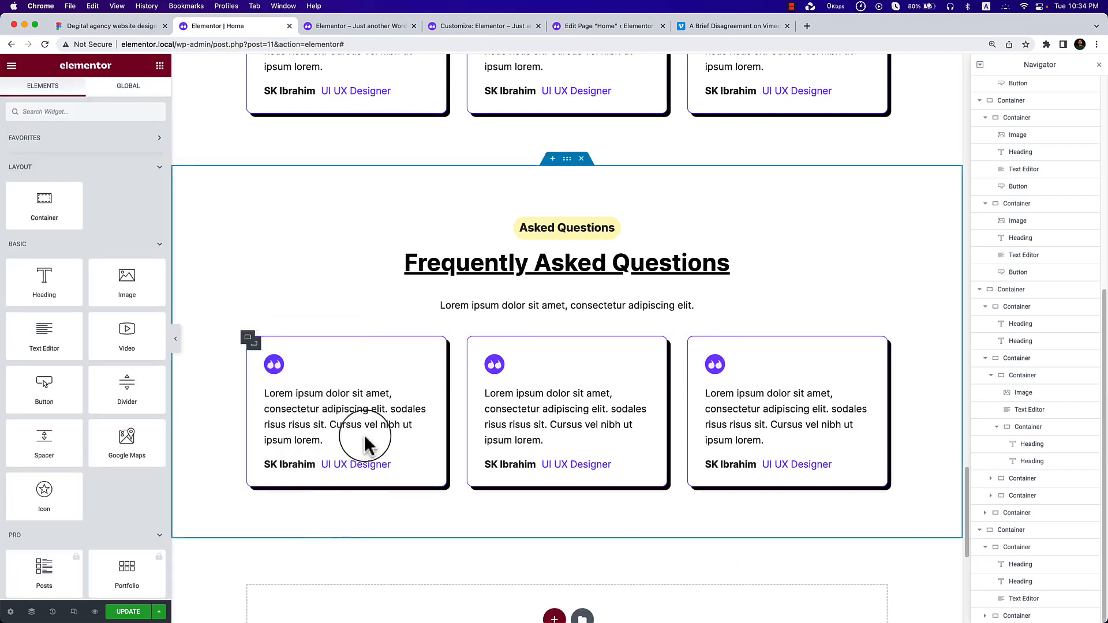
right_click(258, 349)
click(320, 535)
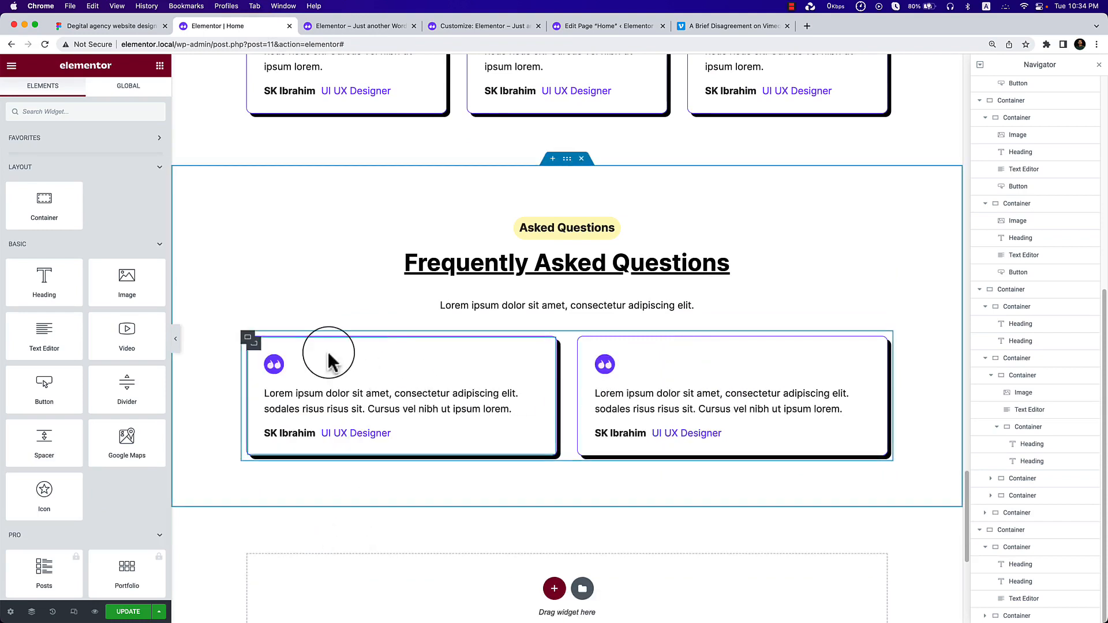
right_click(257, 342)
click(321, 595)
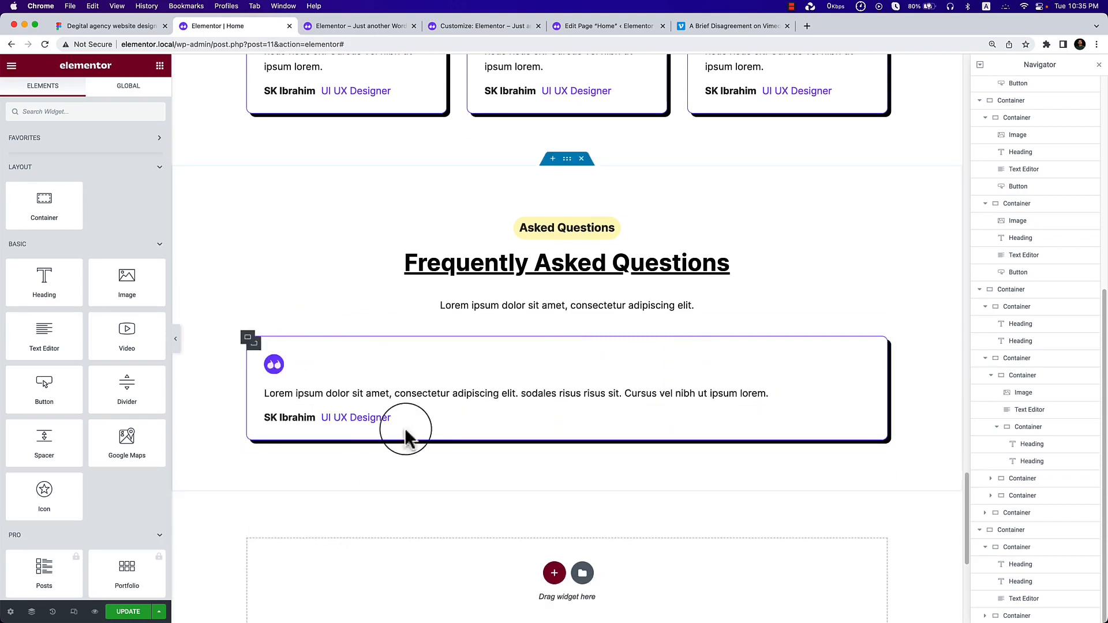
right_click(437, 391)
click(493, 555)
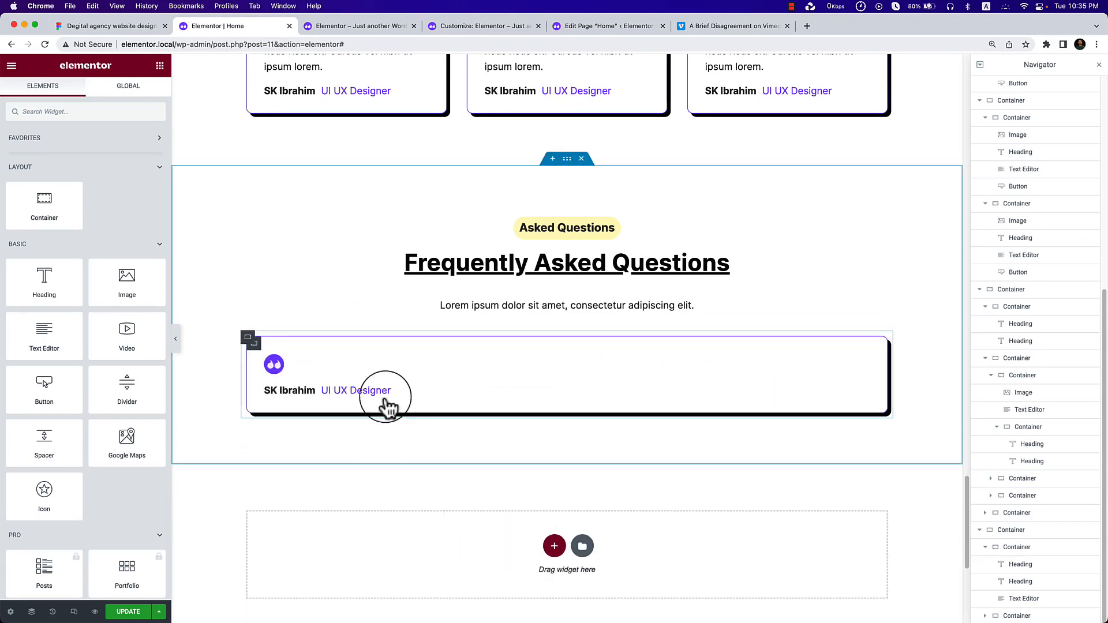
right_click(374, 375)
right_click(259, 348)
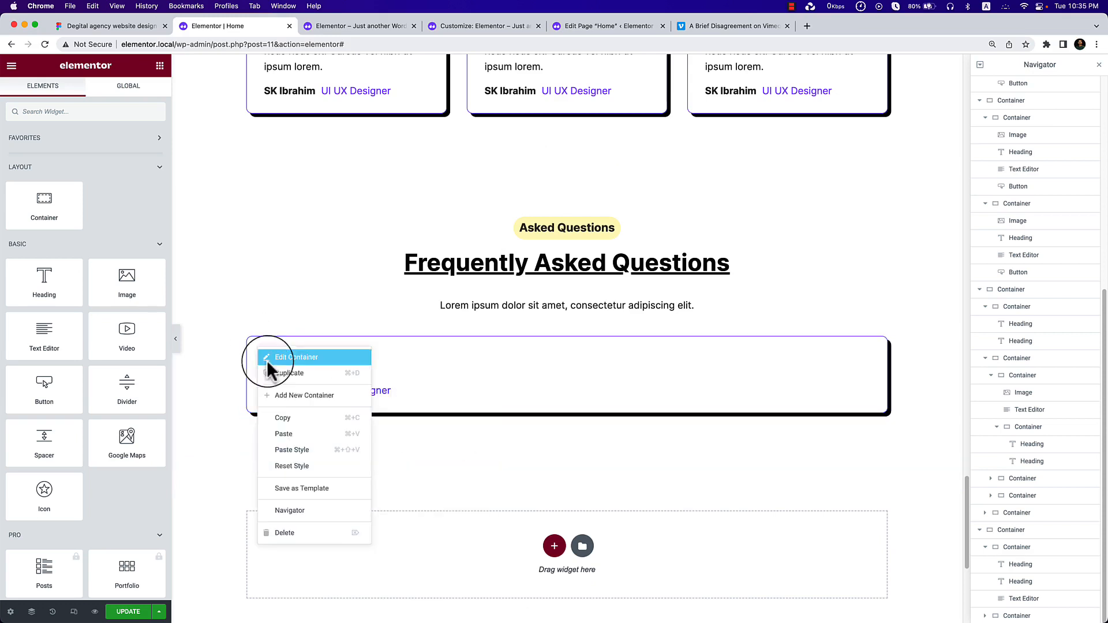
click(300, 533)
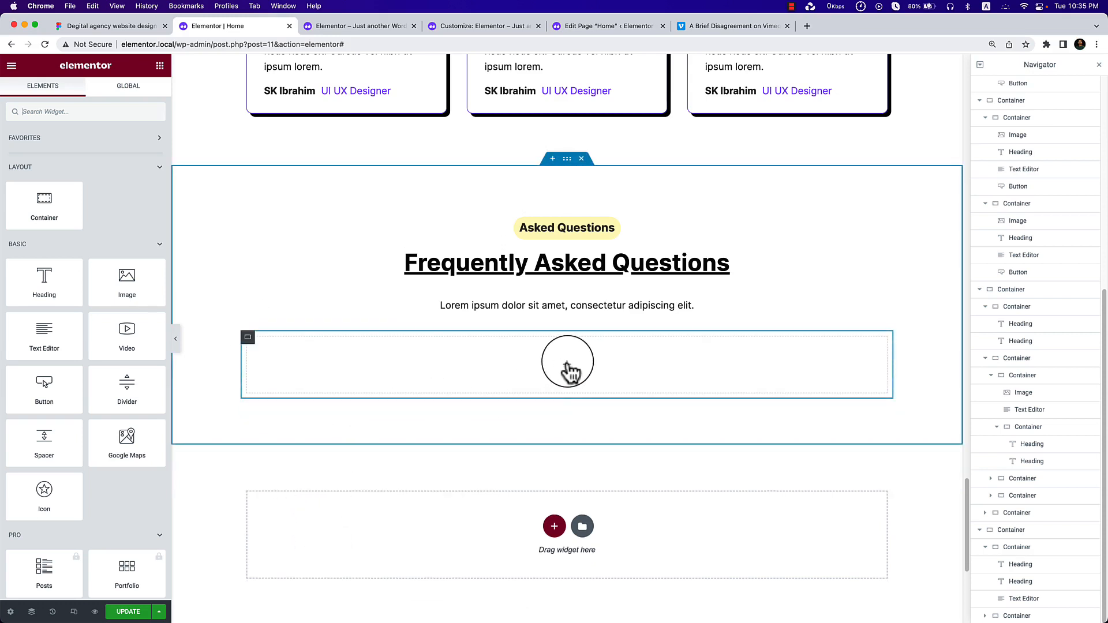
Add a Toggle widget to the empty container under the FAQ header and compare it with the Figma design.
click(116, 112)
text(to)
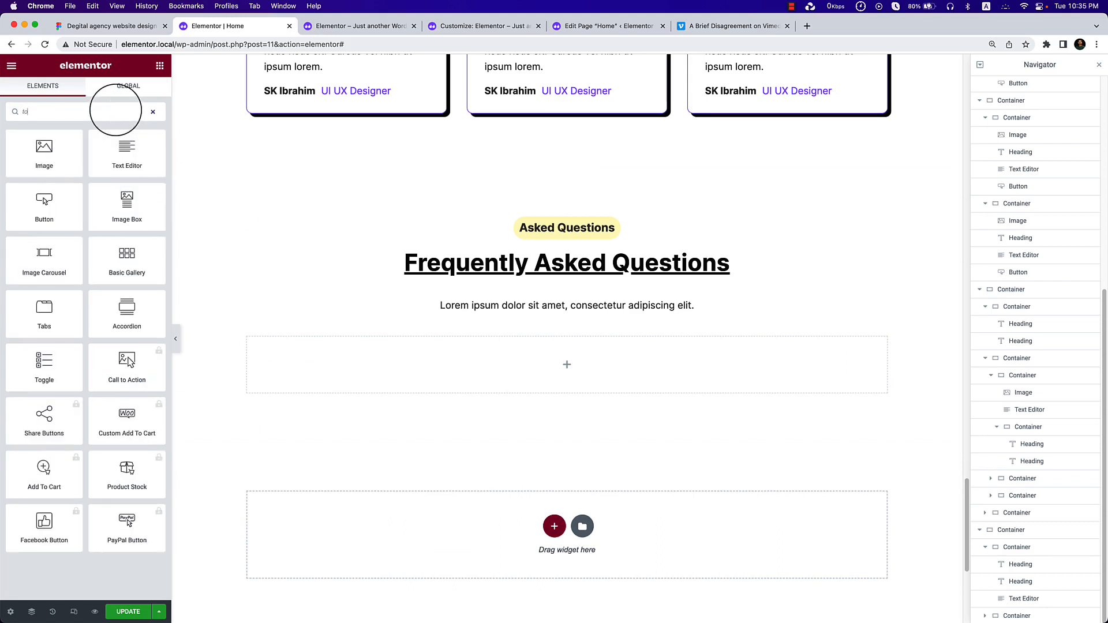
text(g)
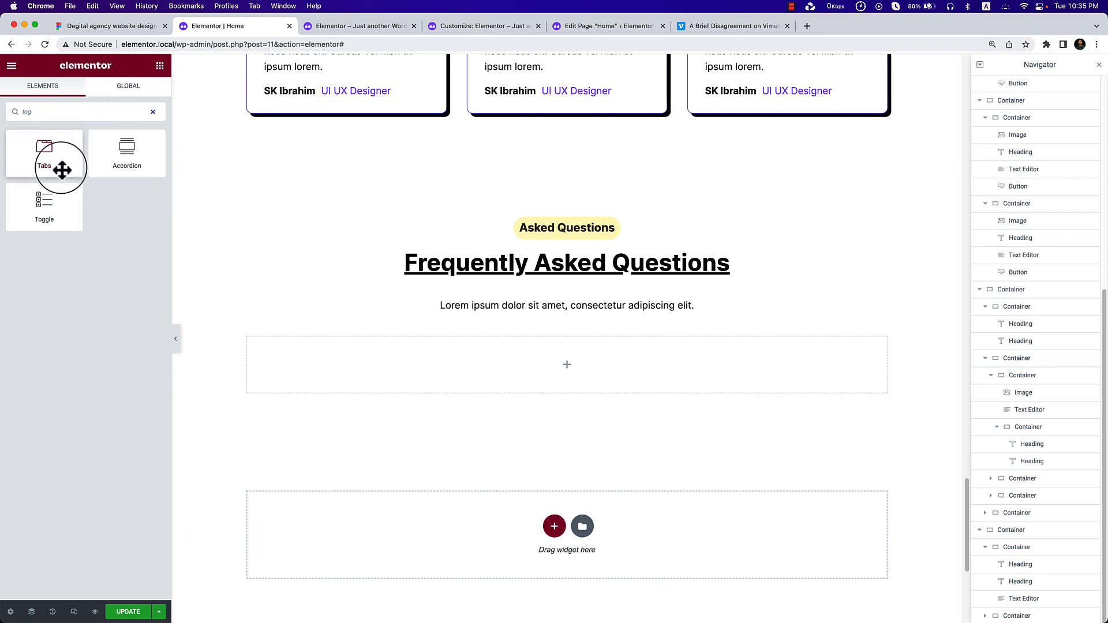
drag(52, 206, 546, 349)
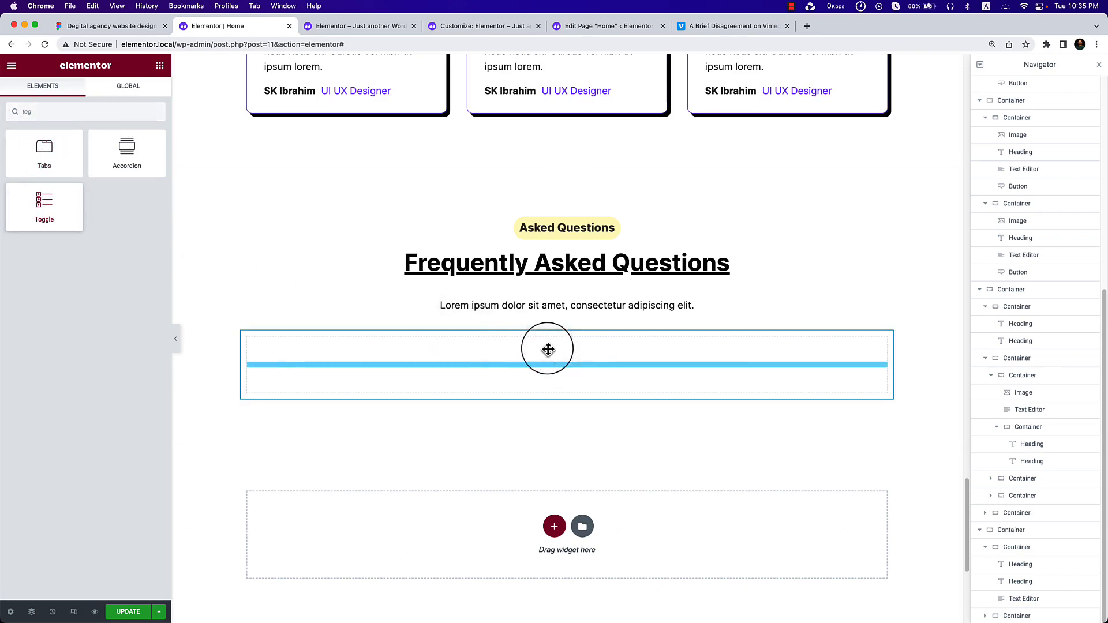
click(151, 26)
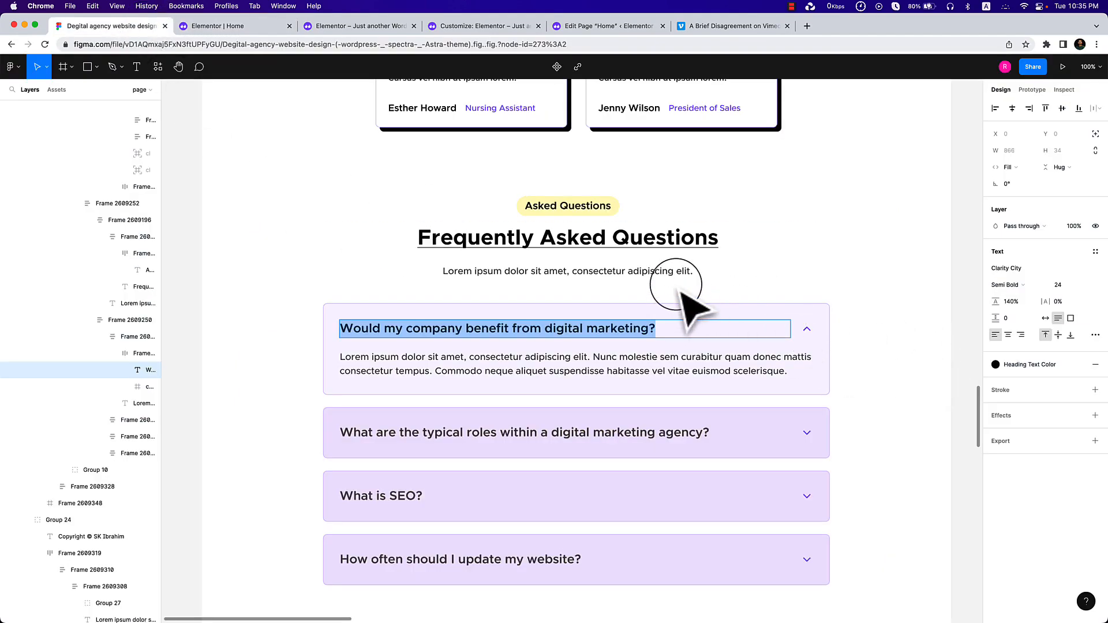
click(237, 27)
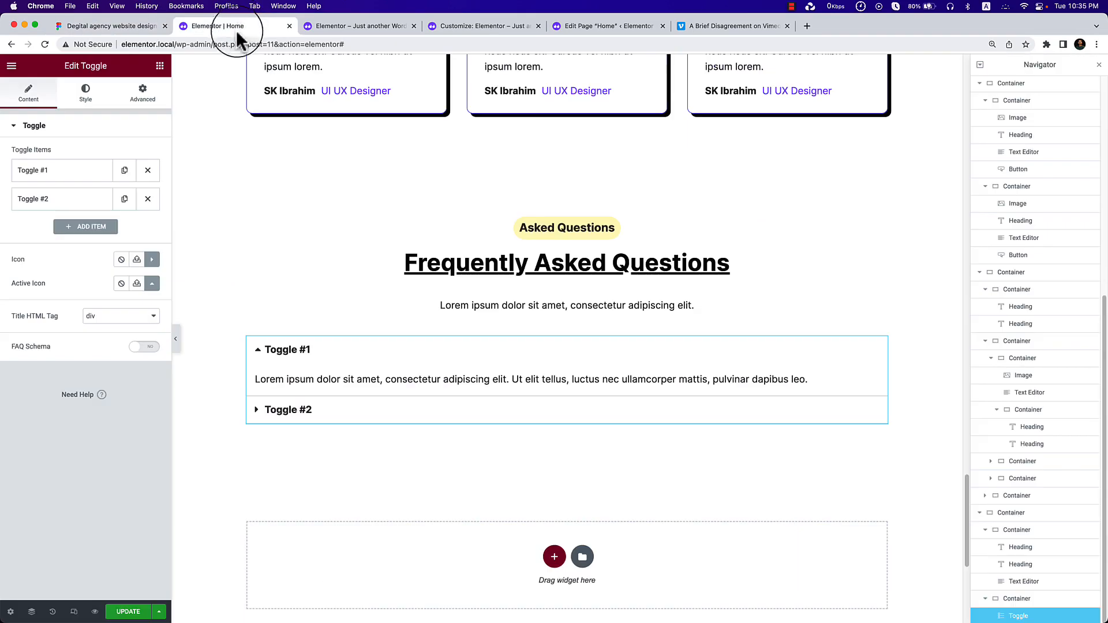
Set the first toggle item's title to the copied question "Would my company benefit from digital marketing?".
click(89, 107)
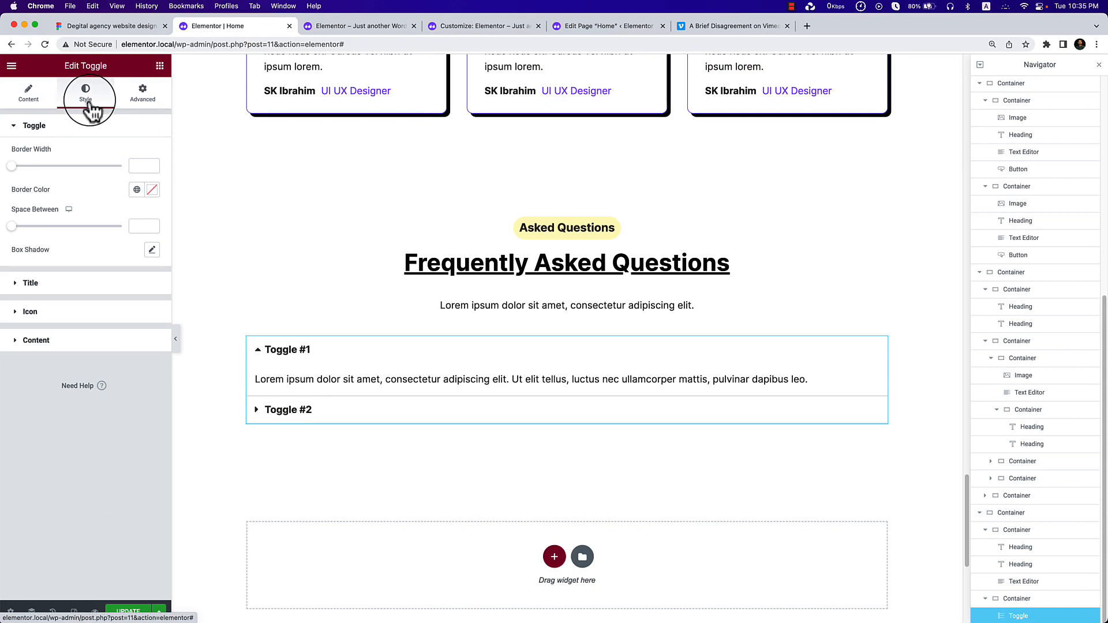
click(43, 104)
click(50, 177)
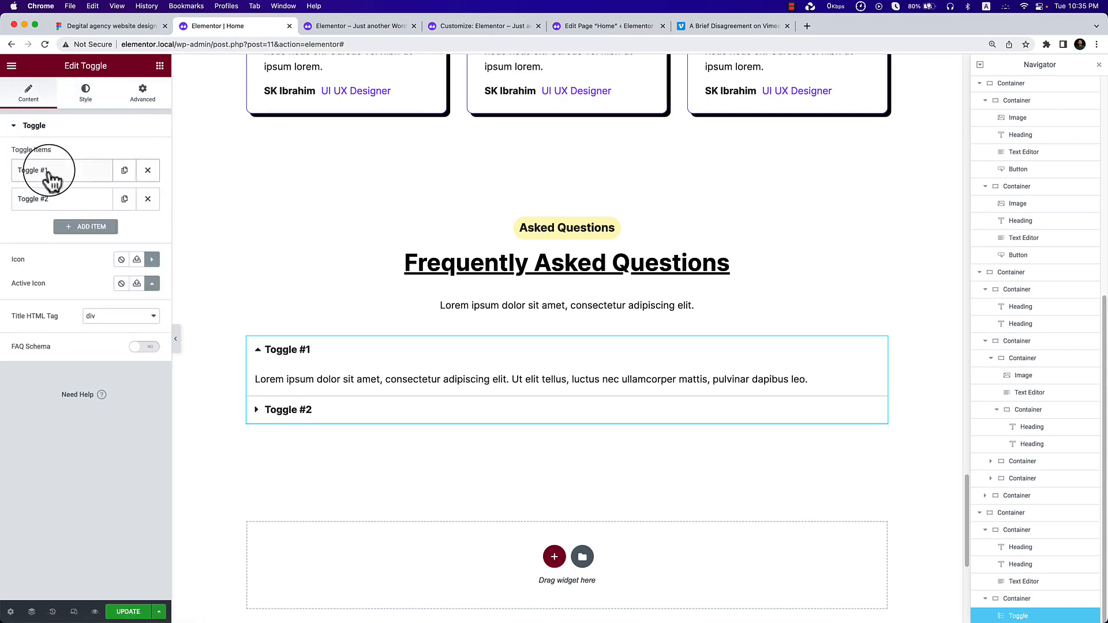
click(57, 210)
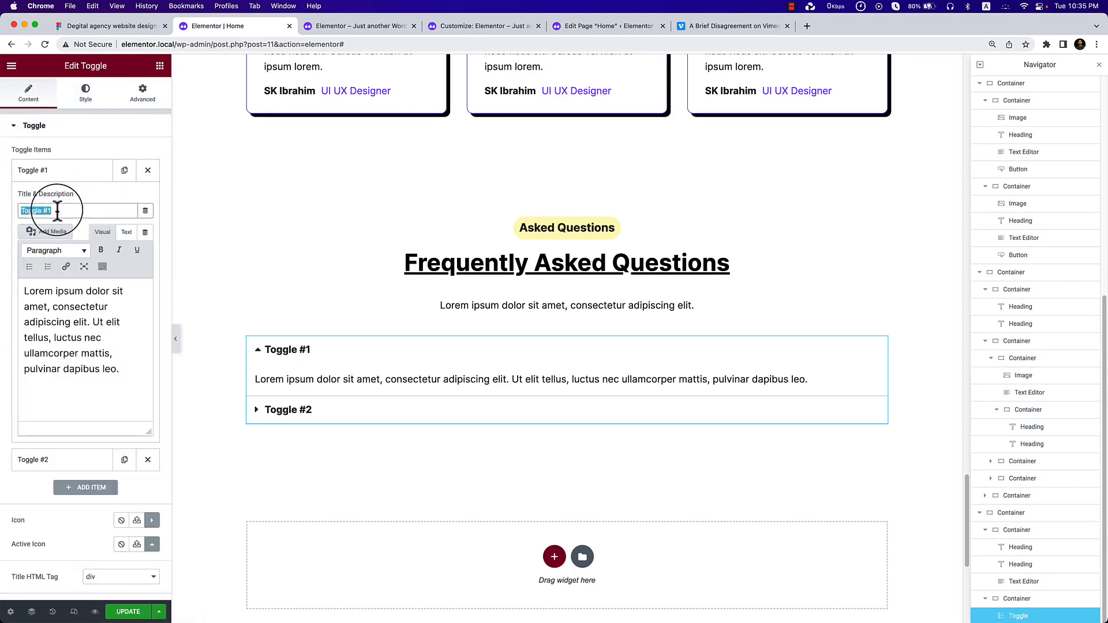
key(super+v)
Set the toggle icon alignment to End.
click(86, 92)
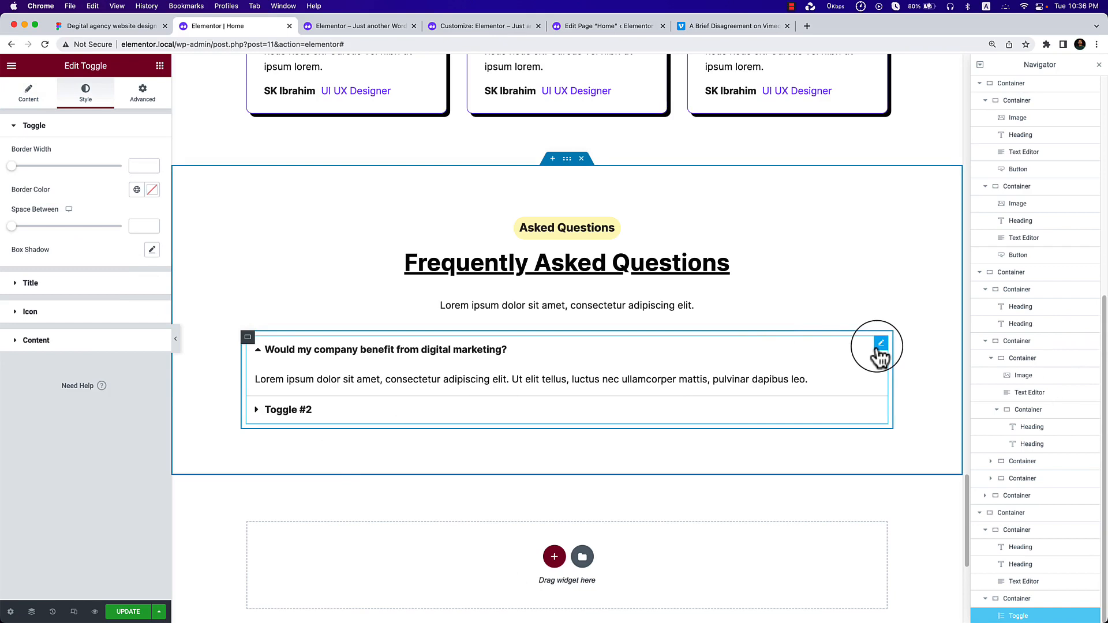
click(32, 312)
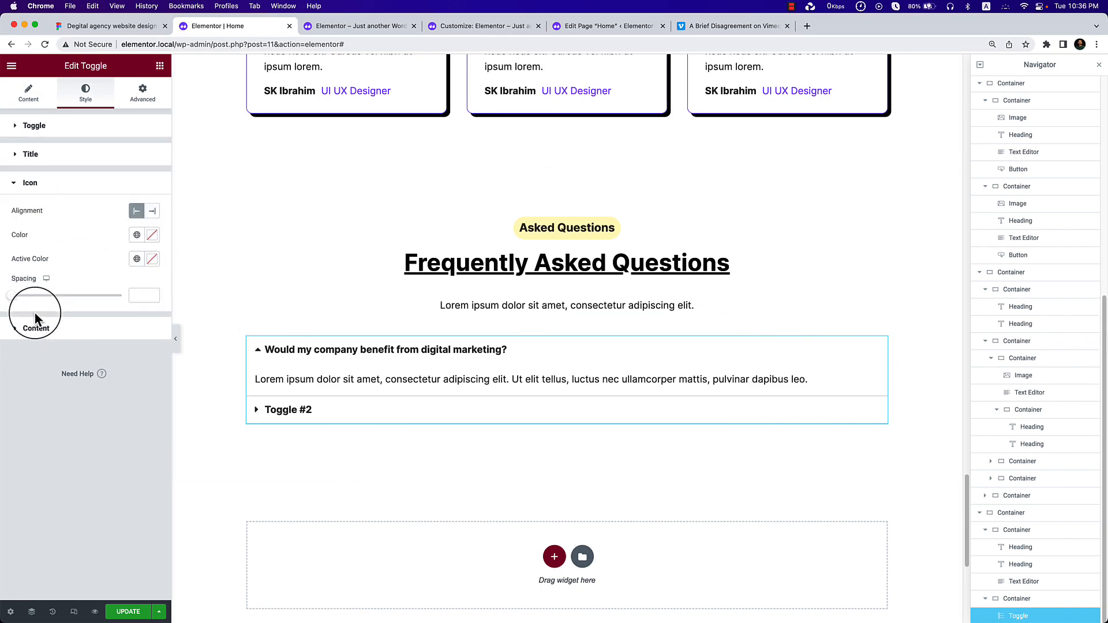
click(153, 212)
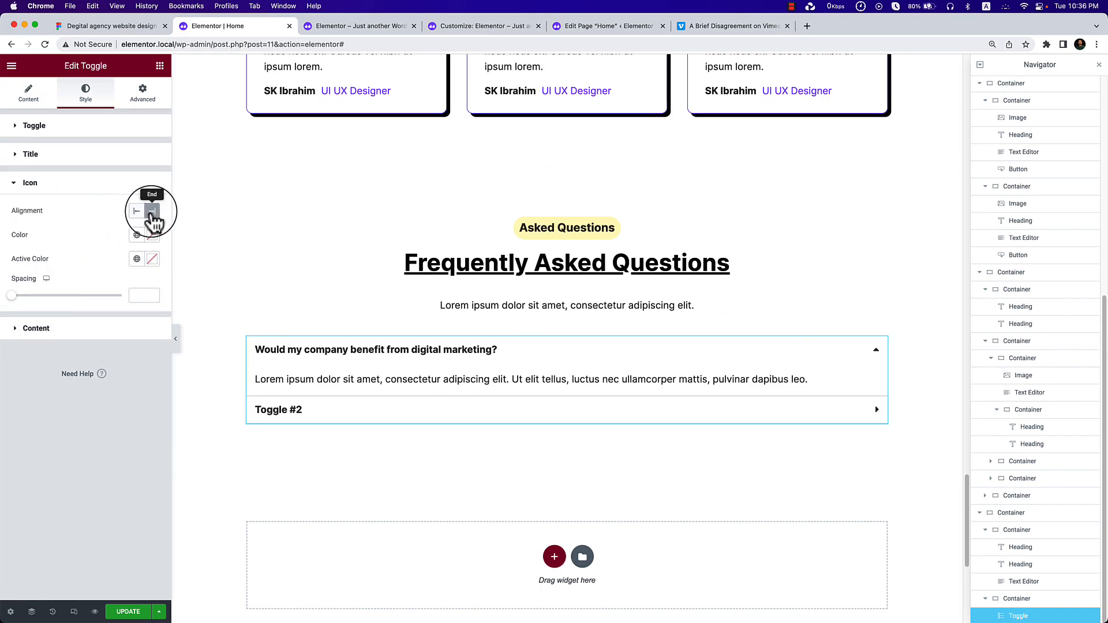
Set the toggle's icon to a downward chevron and its active icon to an upward chevron from the icon library.
click(30, 101)
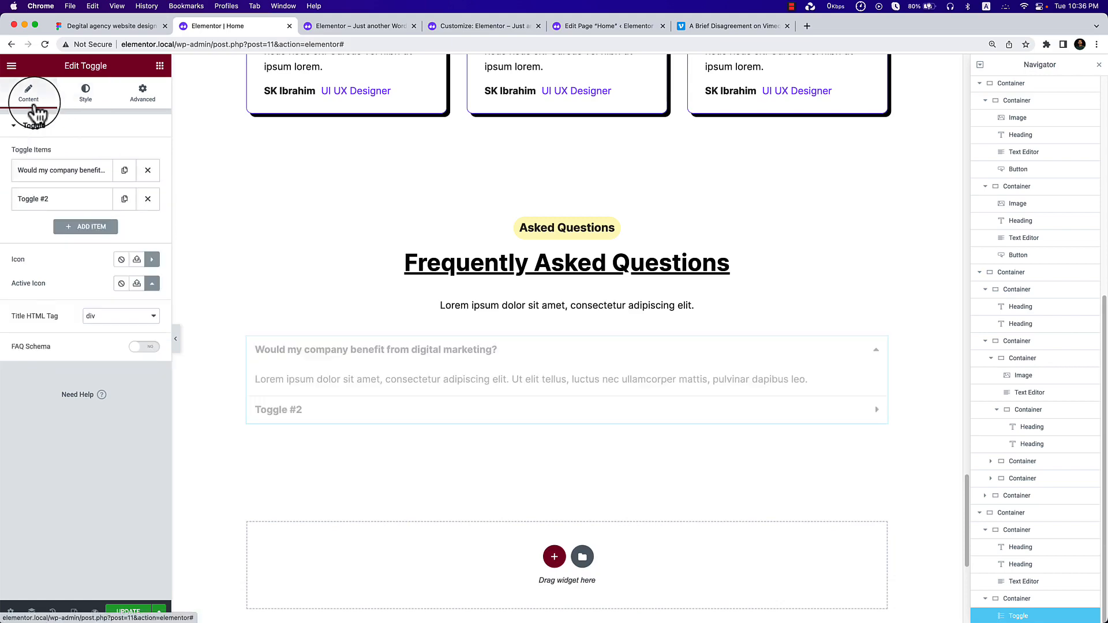
click(152, 263)
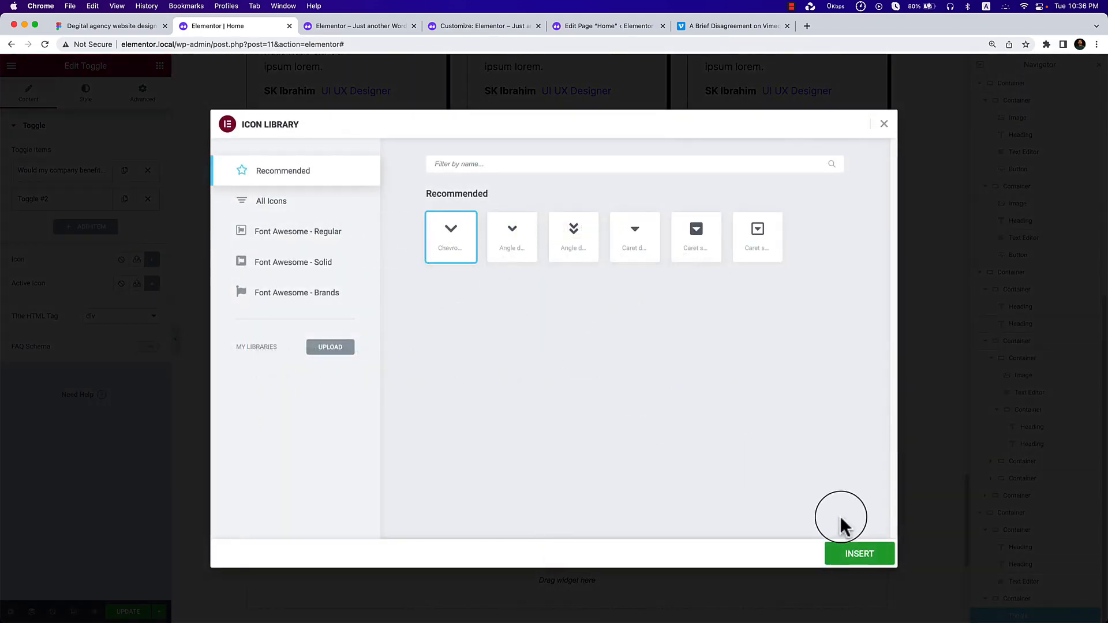
click(859, 554)
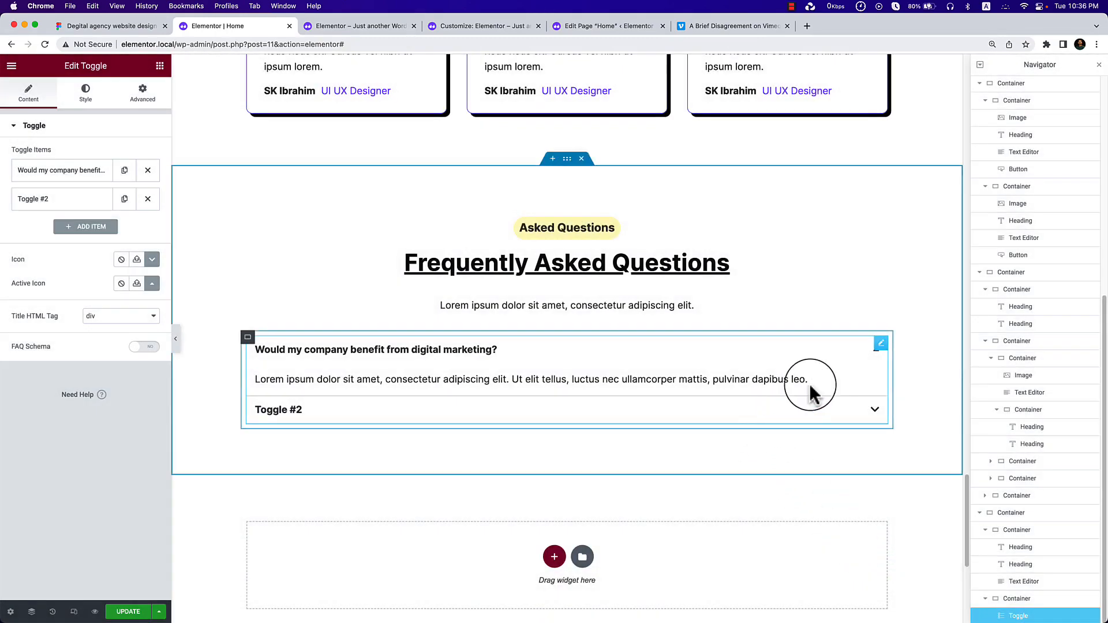
click(848, 355)
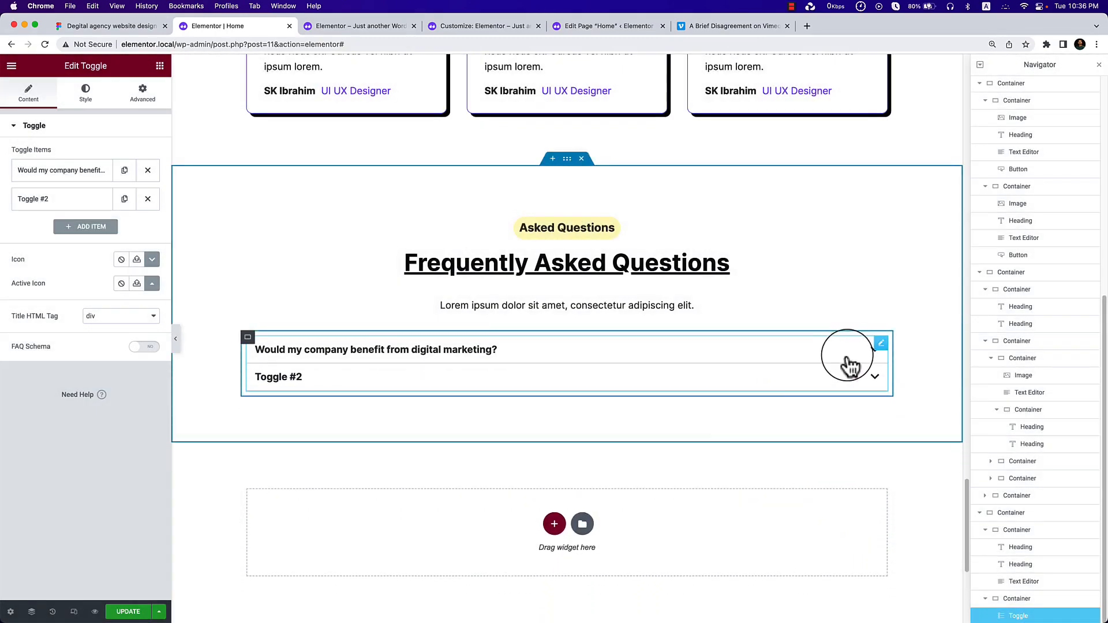
click(781, 355)
click(810, 413)
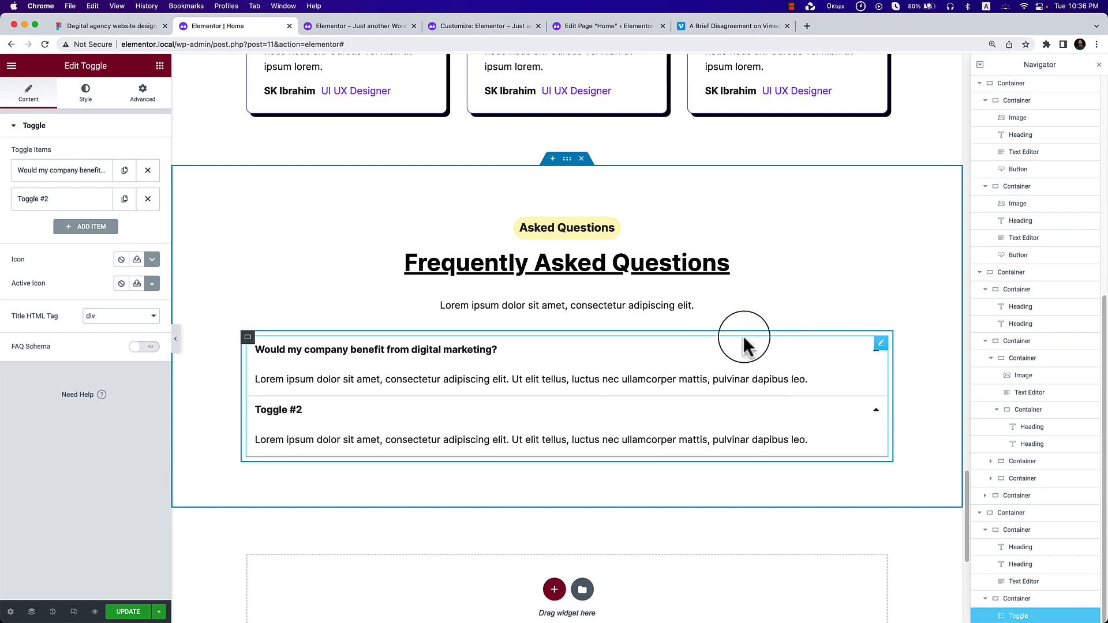
click(137, 283)
click(450, 254)
click(865, 554)
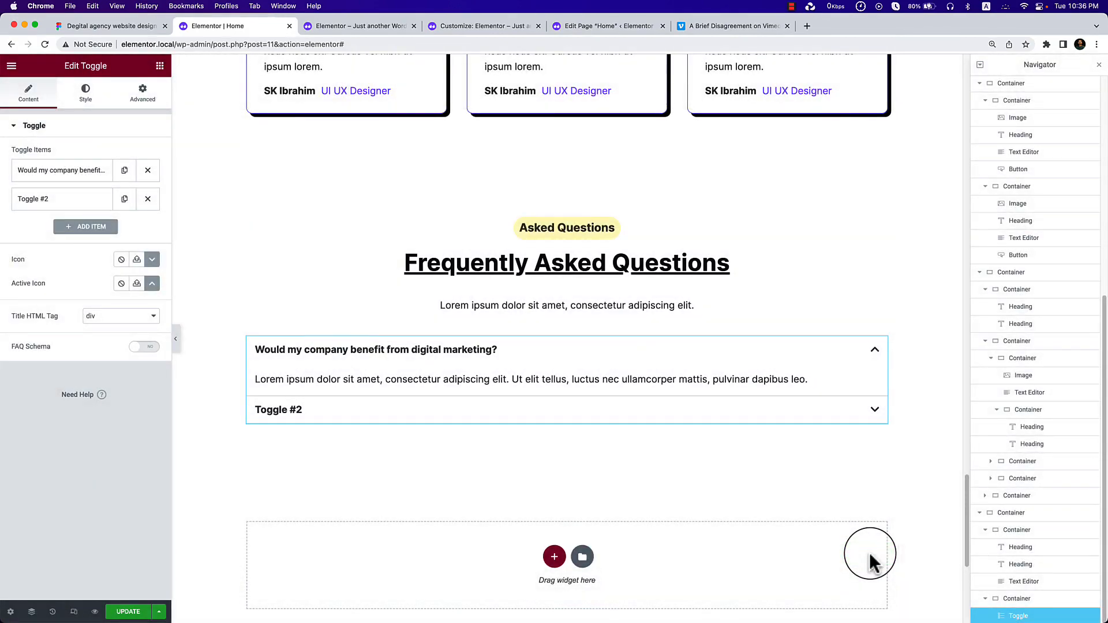
Replace the first toggle item's description with the lorem ipsum answer text copied from the first question in the Figma design.
click(107, 26)
click(396, 363)
double_click(402, 356)
key(super+c)
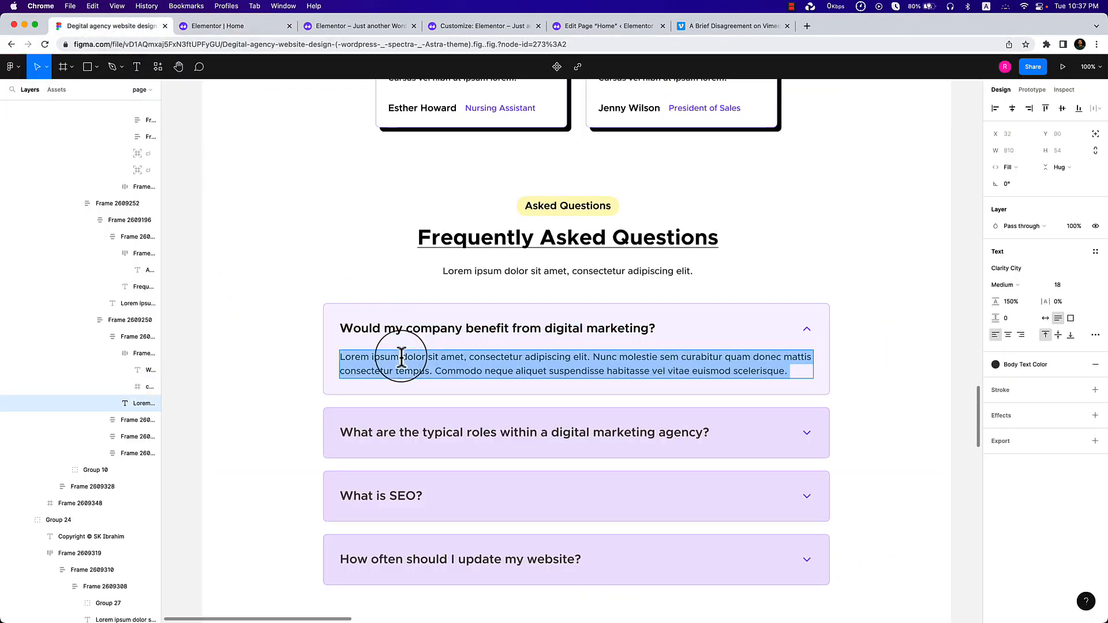
click(242, 30)
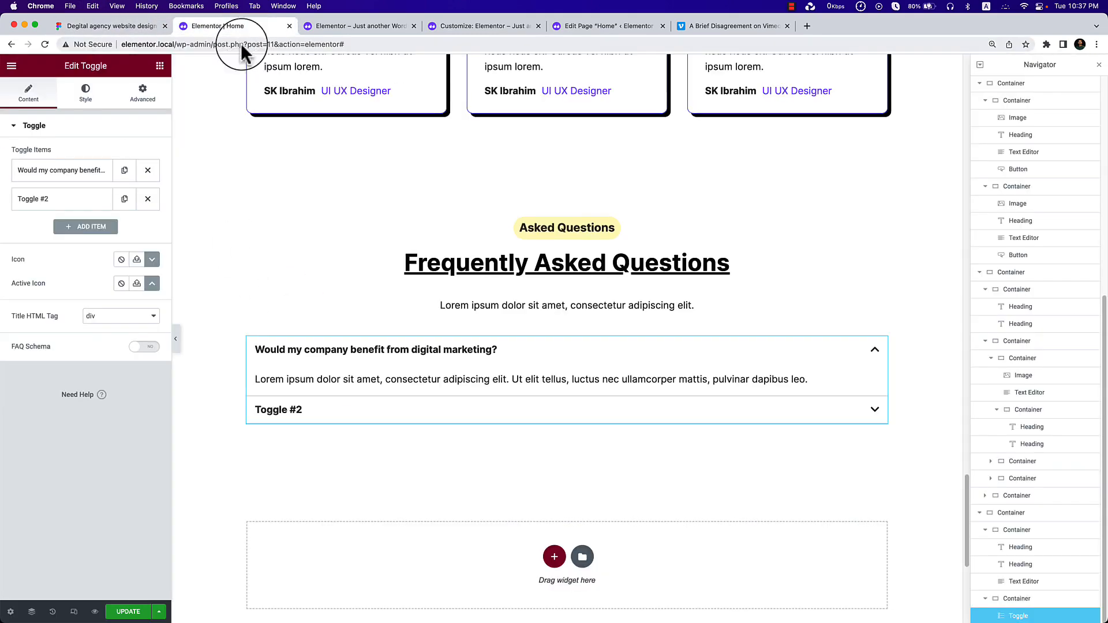
click(87, 171)
triple_click(81, 309)
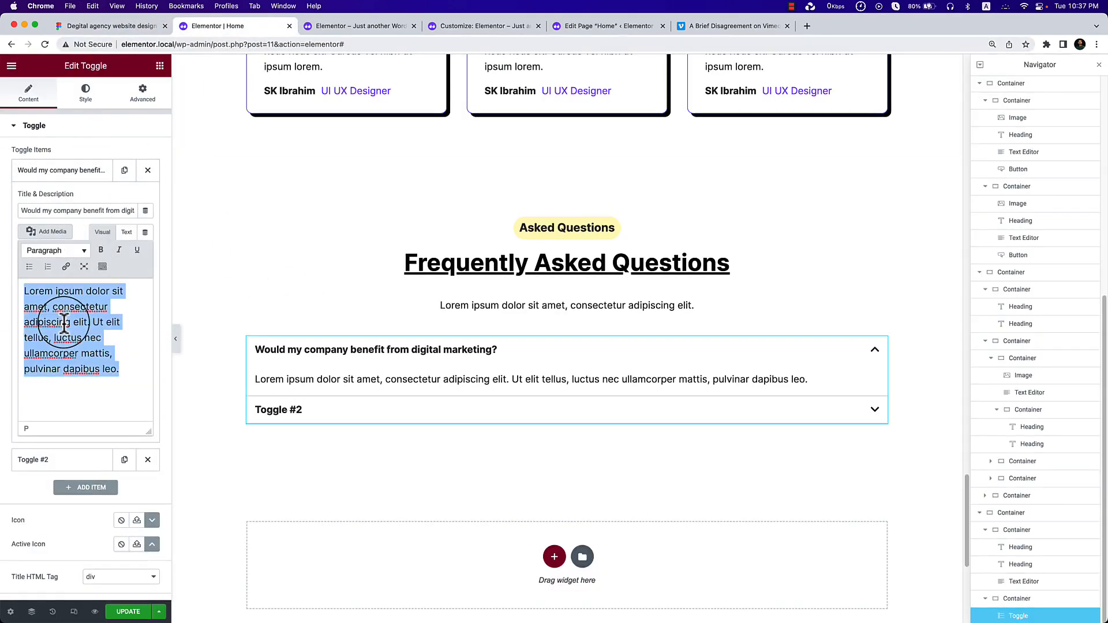
click(132, 234)
key(super+a)
key(super+v)
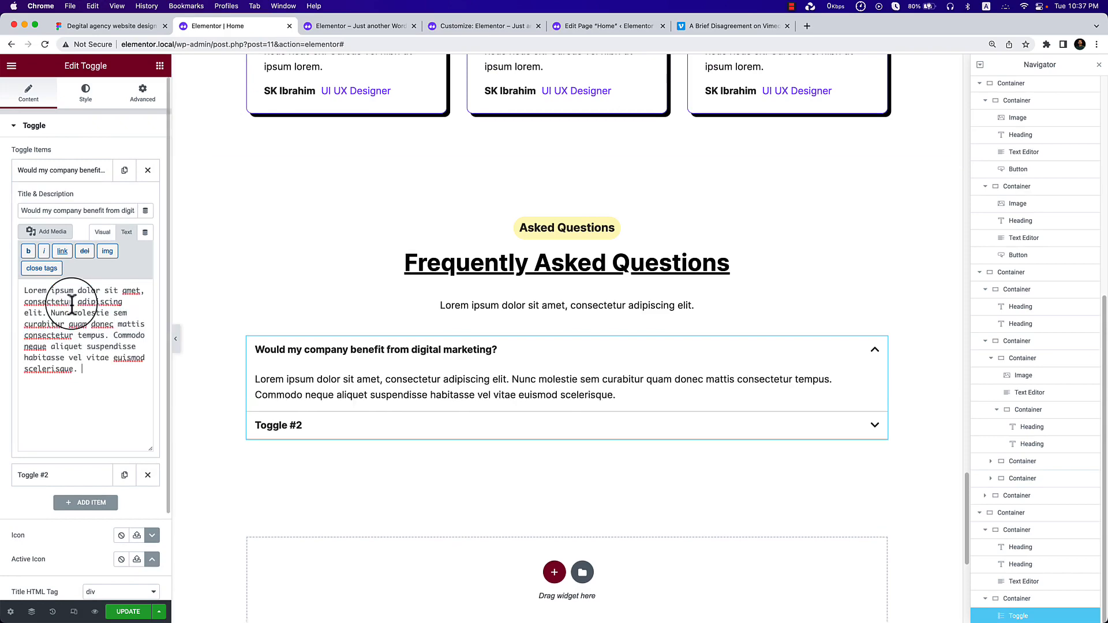
Duplicate the first toggle item three times and remove the default "Toggle #2" item.
click(98, 170)
click(125, 170)
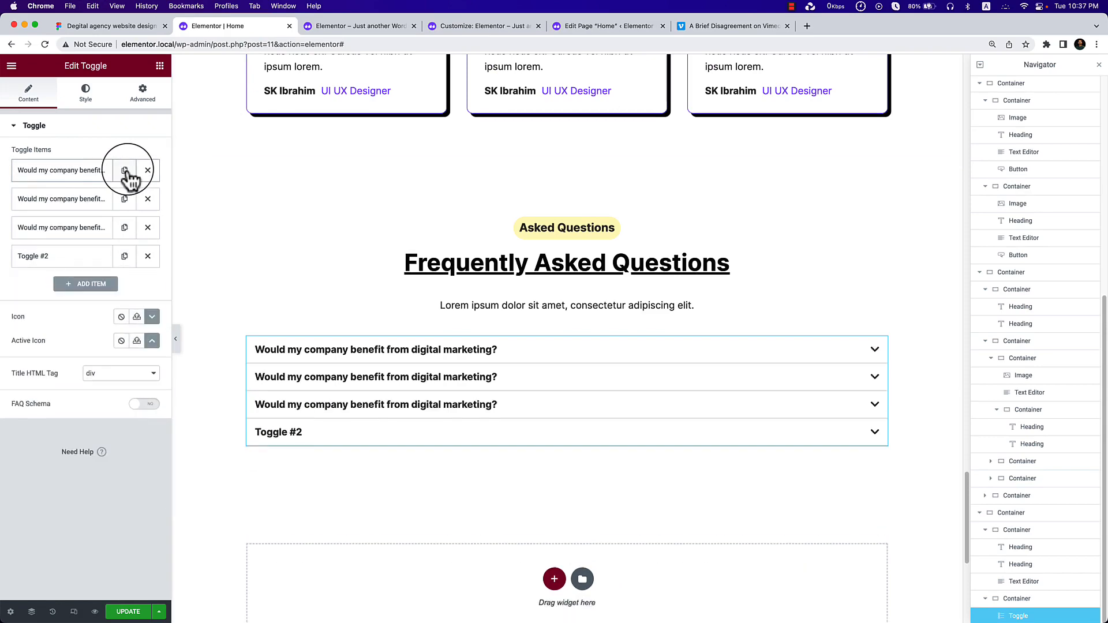
click(124, 170)
click(148, 284)
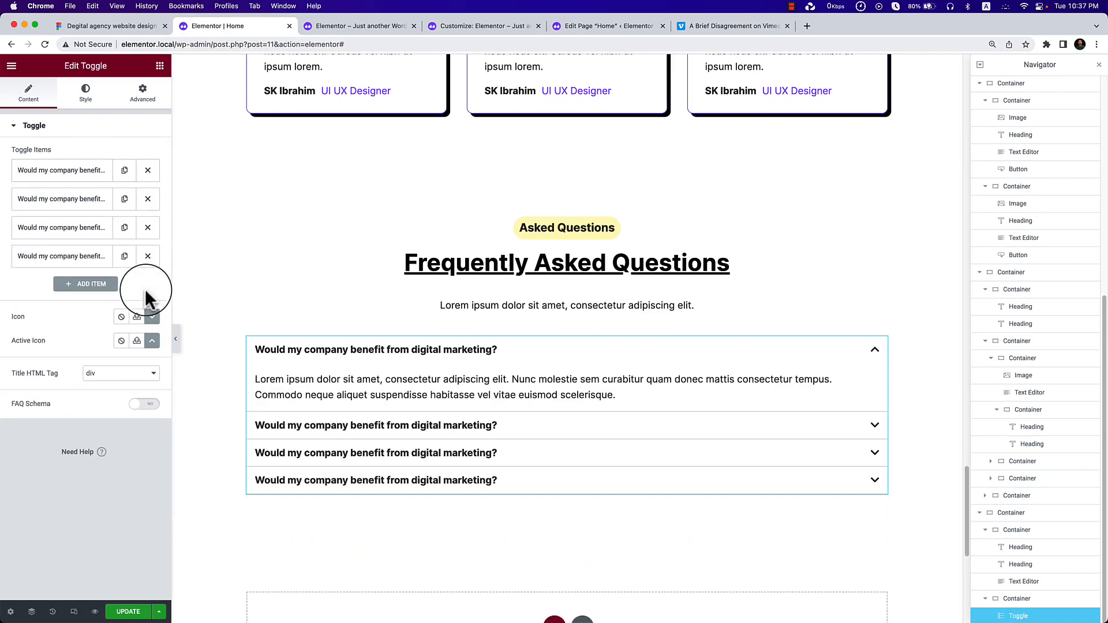
Retitle the second toggle item "What are the typical roles within a digital marketing agency?" using the question copied from the Figma design.
click(130, 26)
click(445, 431)
double_click(445, 432)
key(super+c)
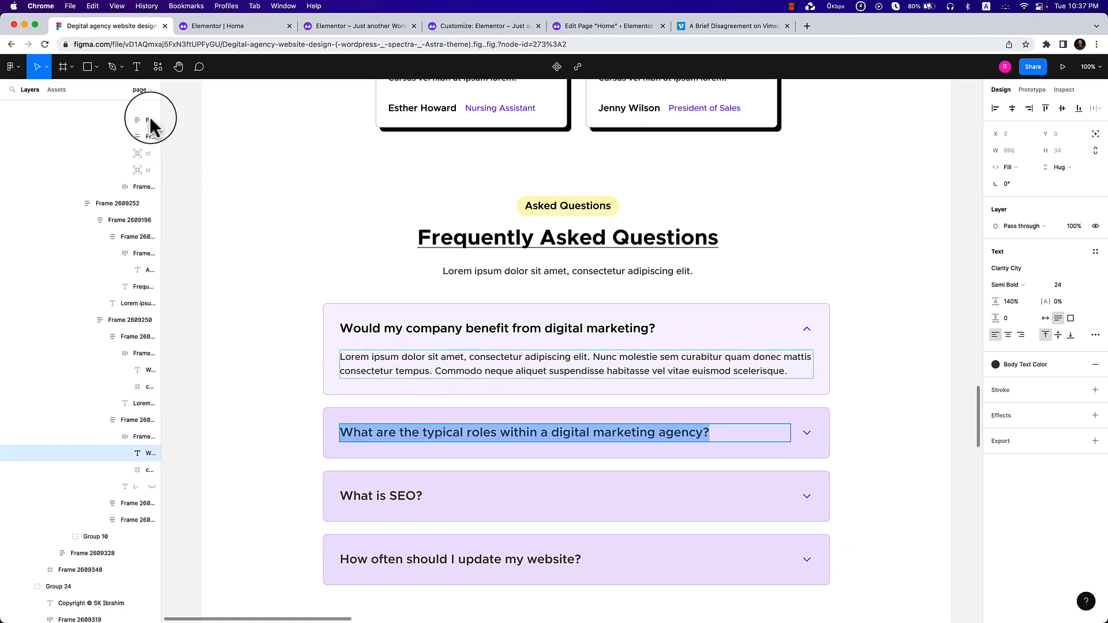
click(215, 26)
click(84, 199)
double_click(66, 239)
key(super+v)
key(super+a)
key(super+v)
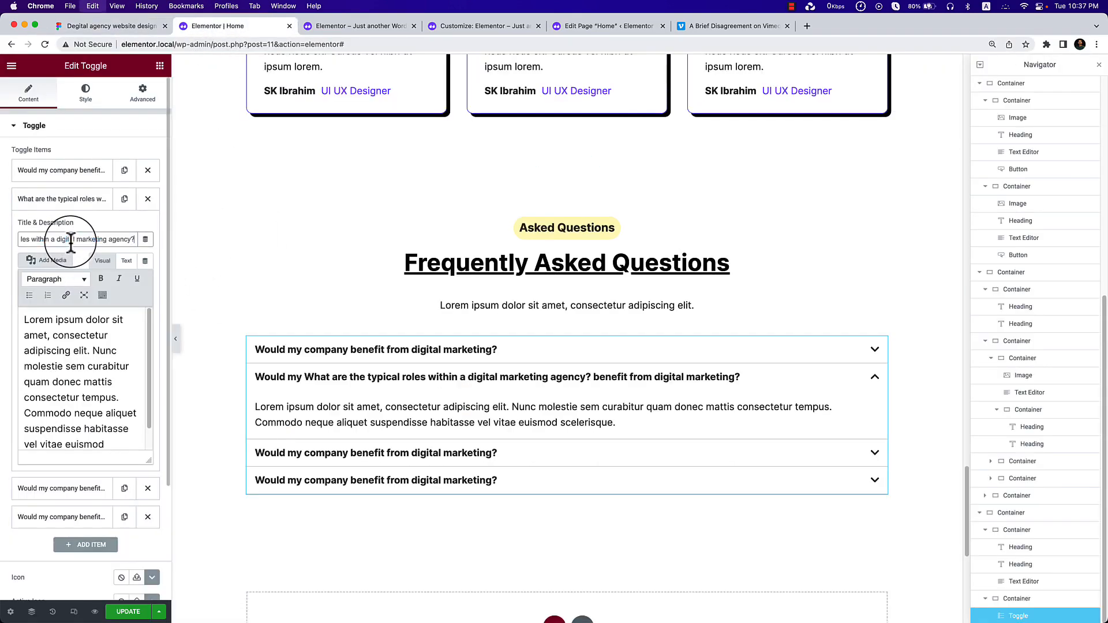
Retitle the third toggle item "What is SEO?" to match the third question in the Figma design.
click(106, 26)
click(376, 490)
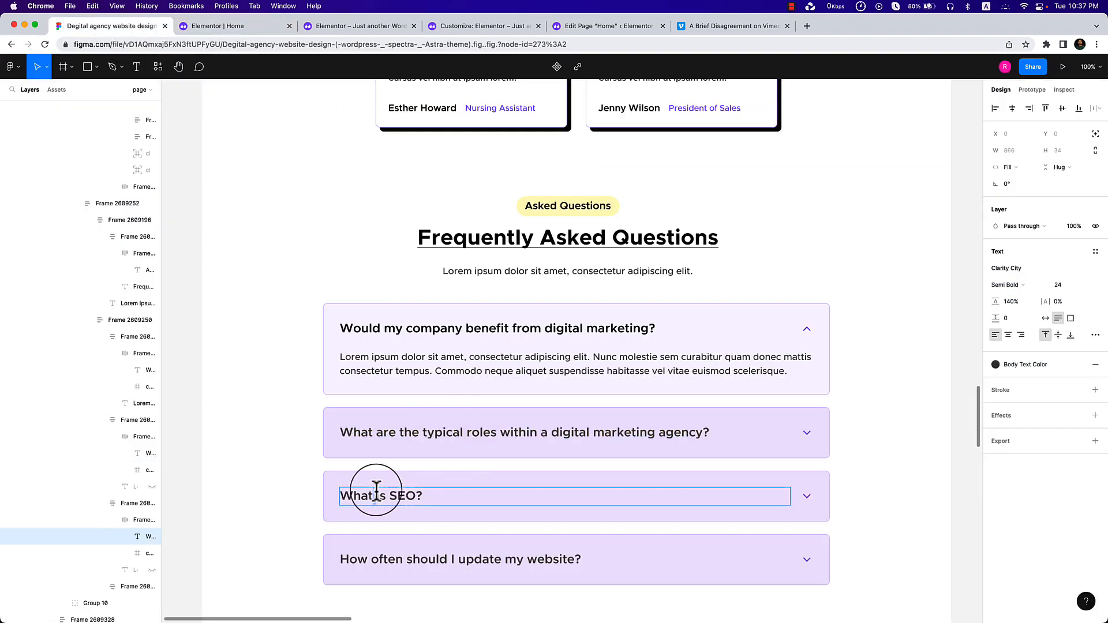
click(208, 25)
click(53, 239)
click(81, 199)
click(82, 230)
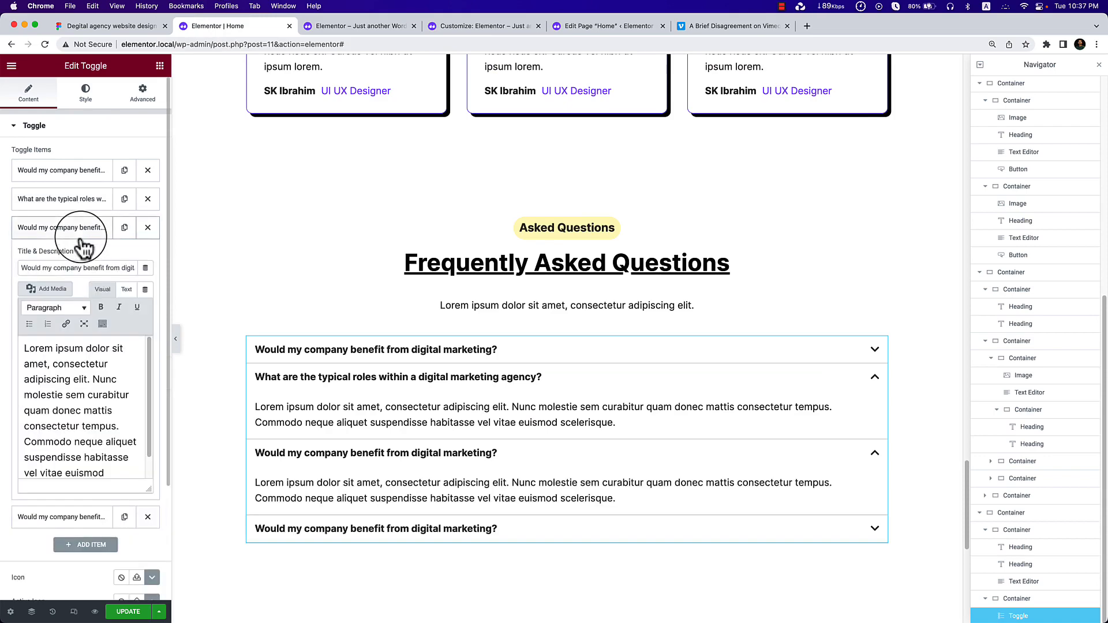
text(What is SEO?)
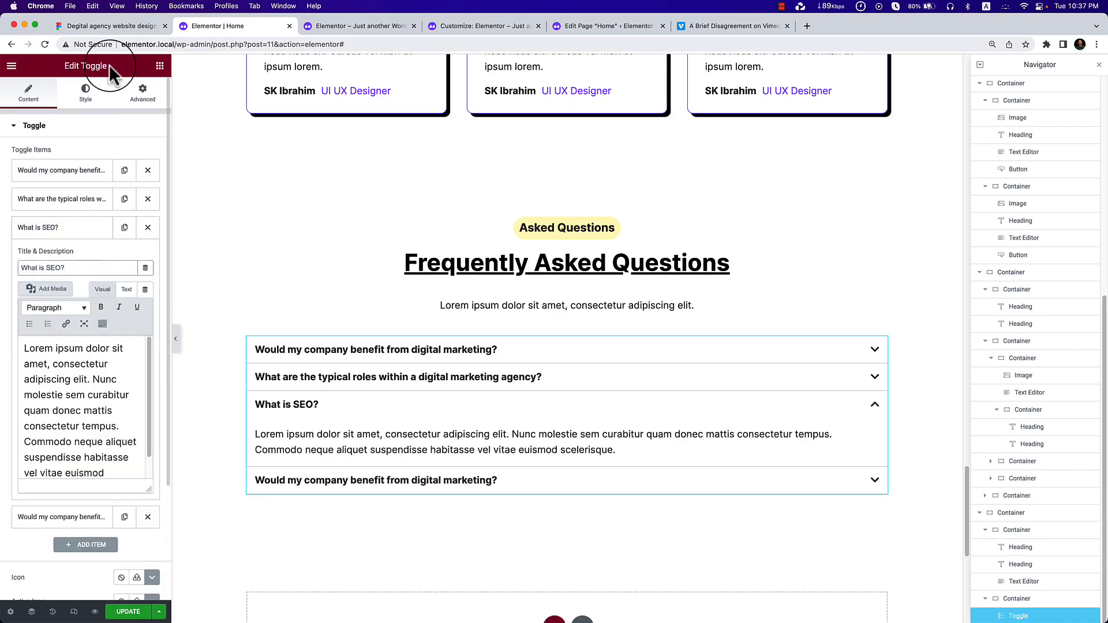
Retitle the fourth toggle item "How often should I update my website?" using the last question copied from the Figma design.
click(115, 26)
double_click(427, 558)
key(super+c)
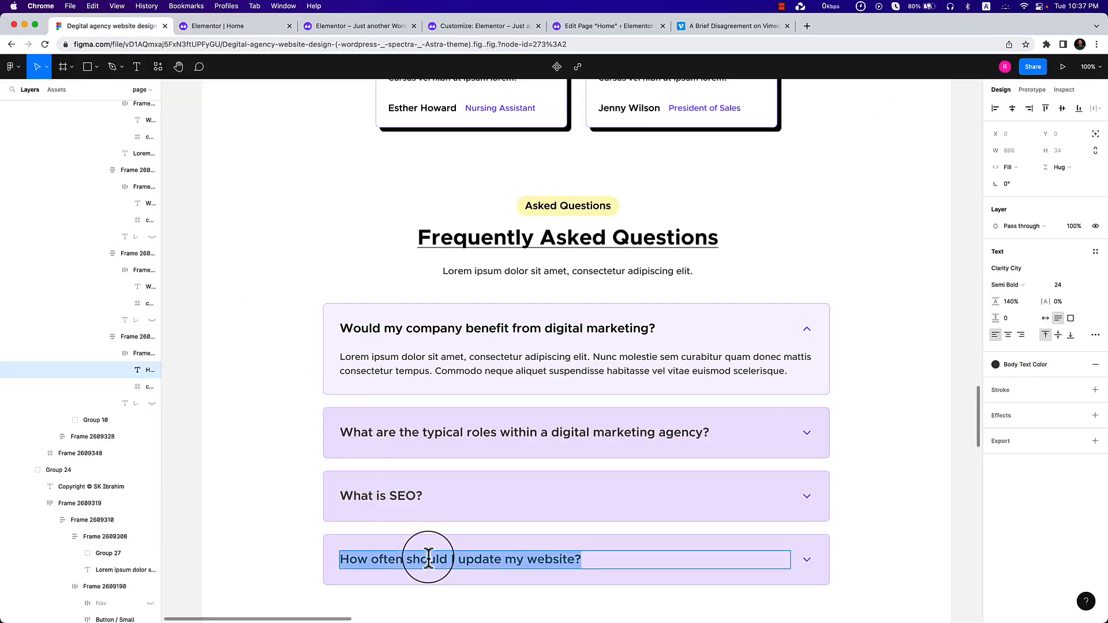
click(210, 26)
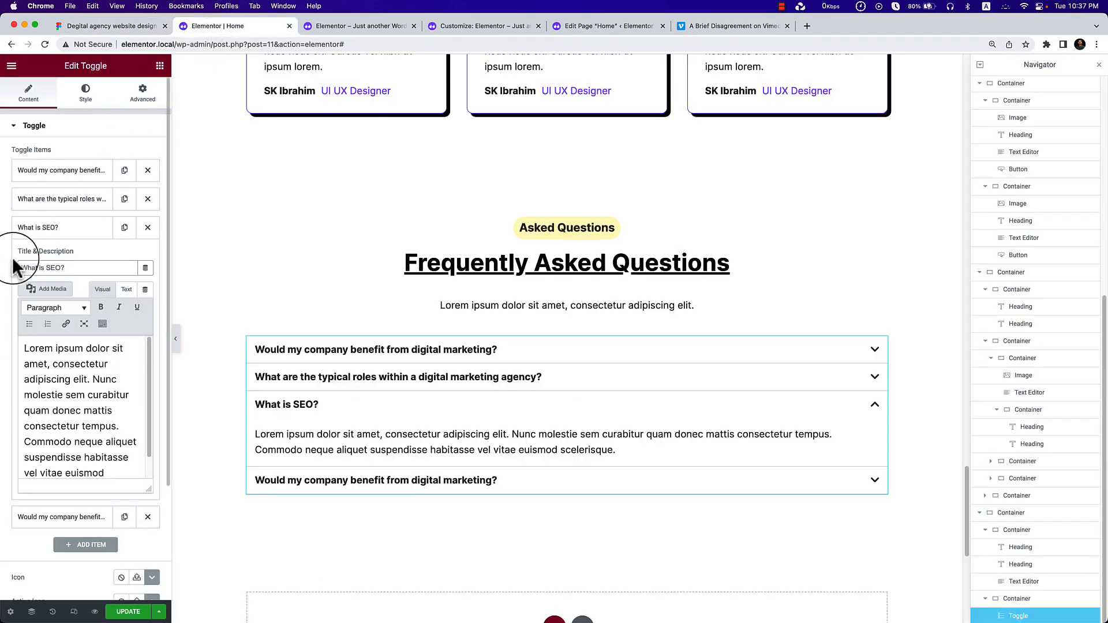
click(46, 230)
click(82, 260)
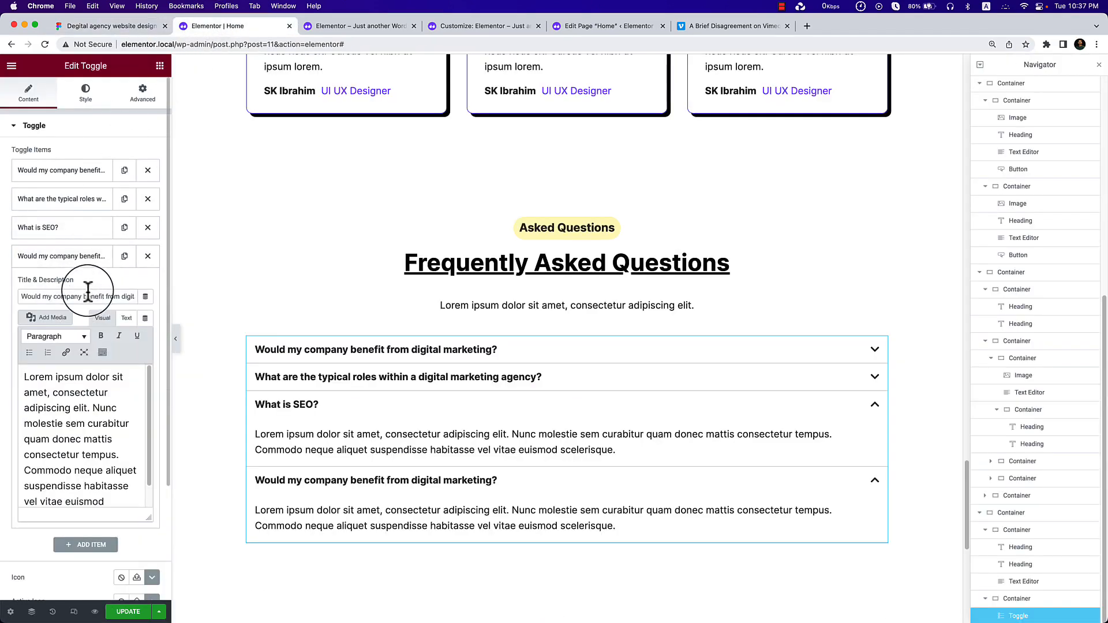
key(super+v)
click(88, 256)
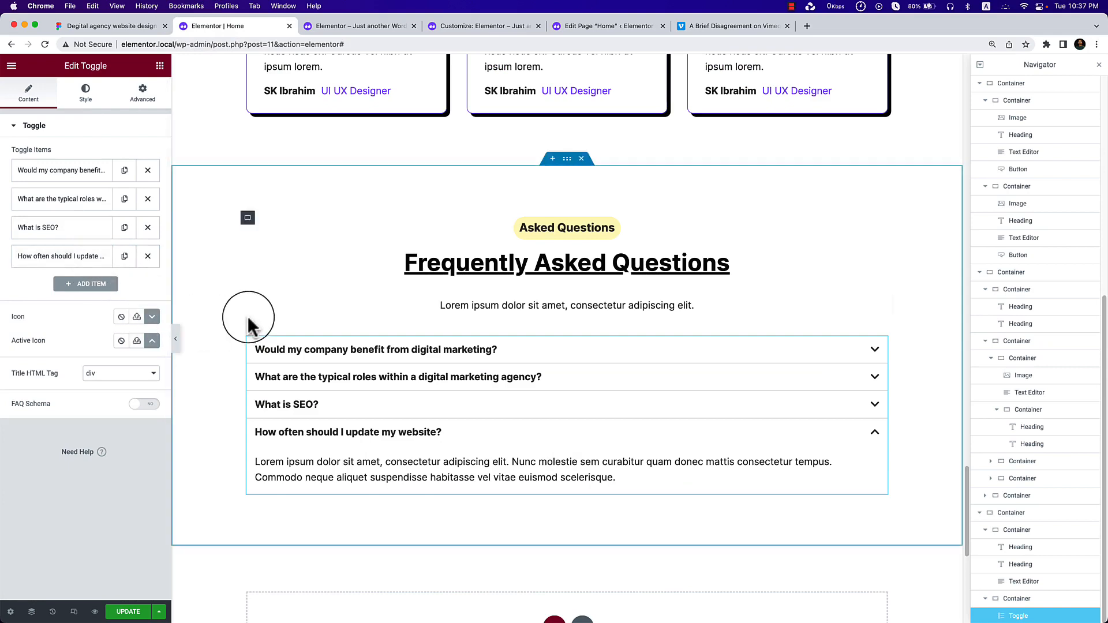
Narrow the boxed content width of the container holding the toggle to 997 px.
click(249, 339)
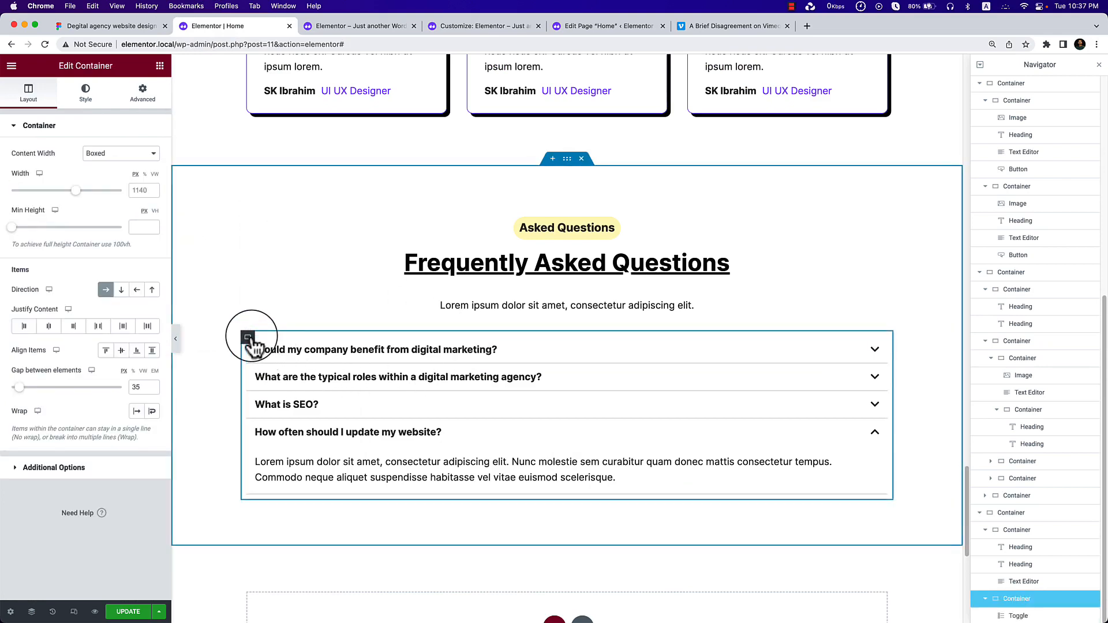
drag(71, 187, 56, 207)
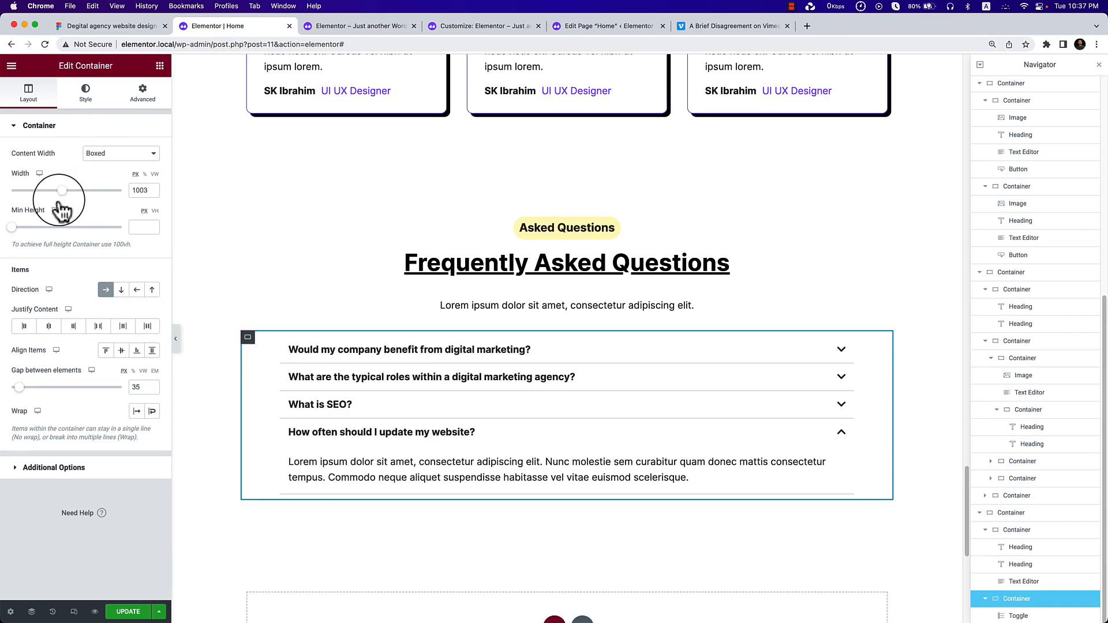
Compare the FAQ block's width and the testimonial section in the Figma design with the same sections on the Elementor page.
click(113, 30)
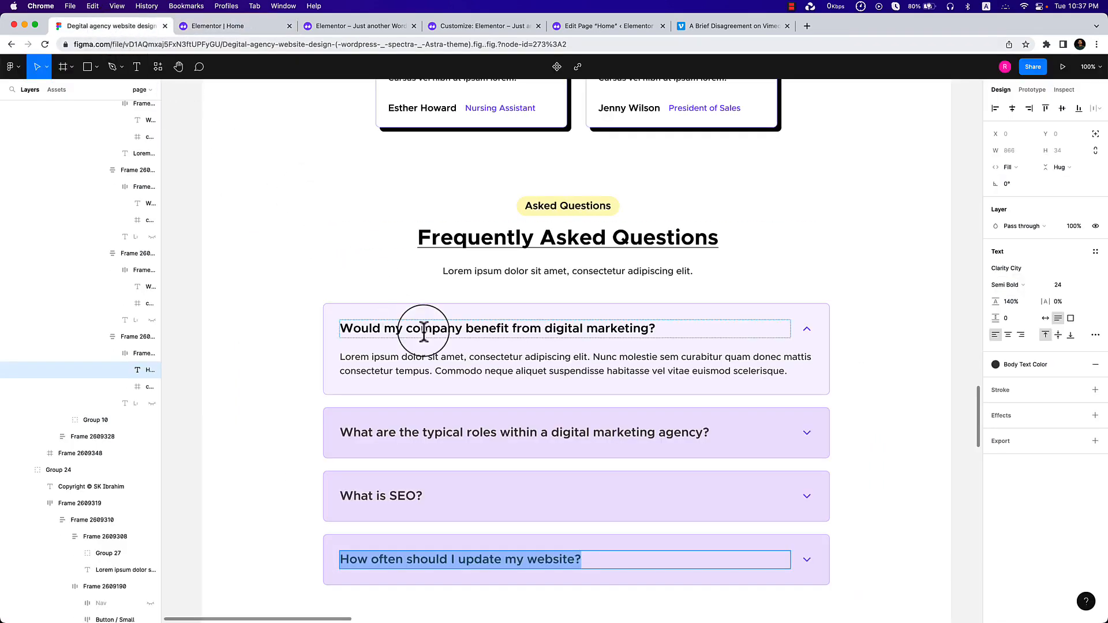
scroll(421, 324, up, 5)
scroll(424, 338, up, 6)
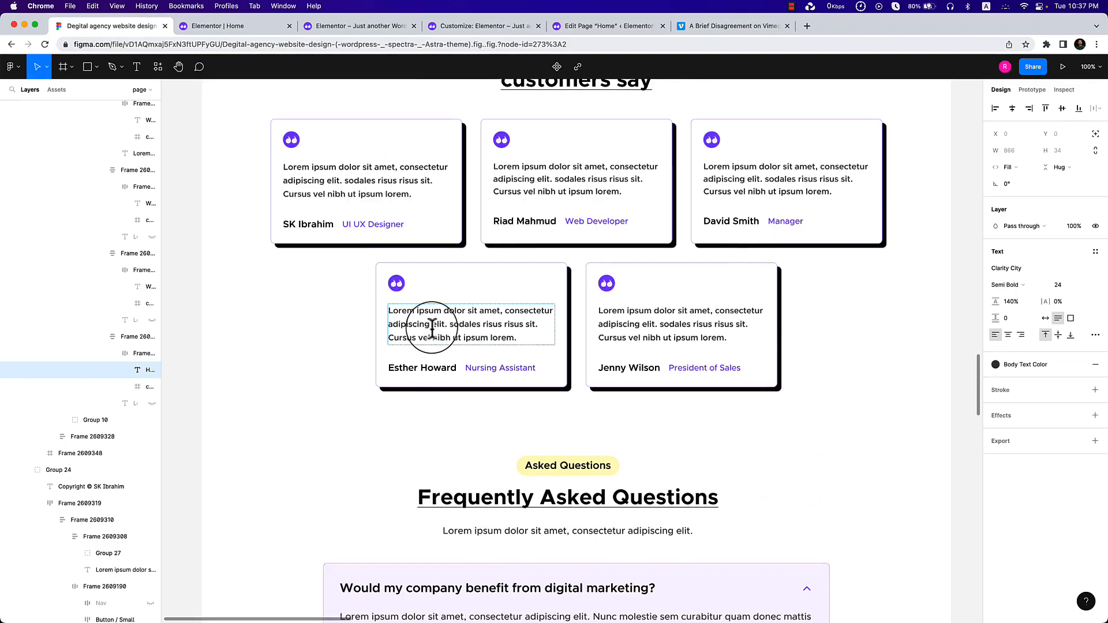
scroll(433, 275, down, 3)
scroll(432, 326, down, 5)
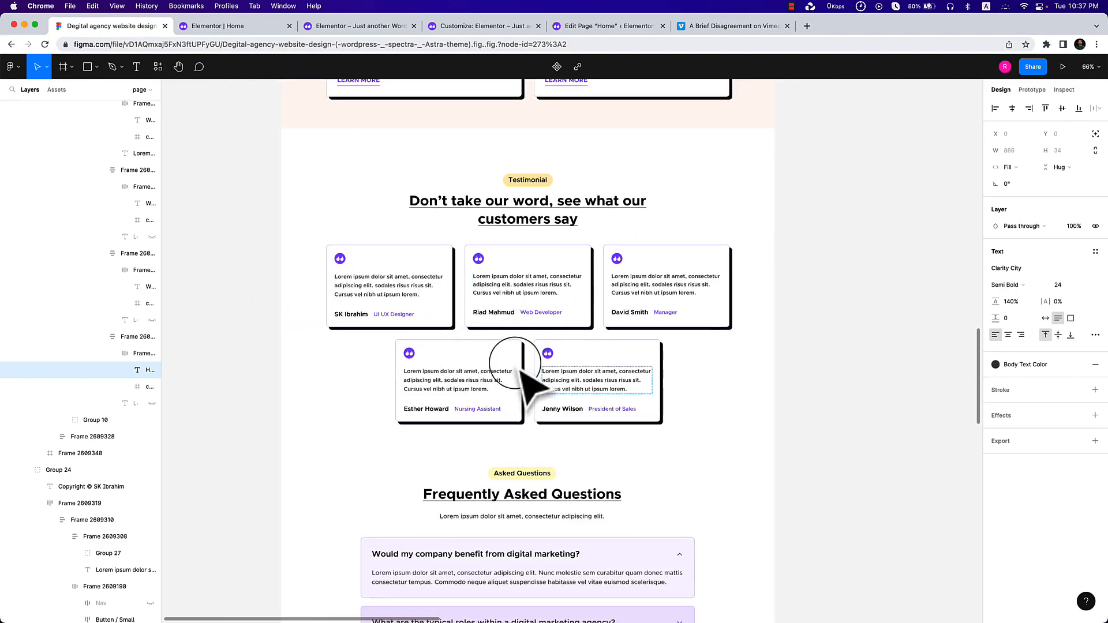
scroll(570, 297, down, 2)
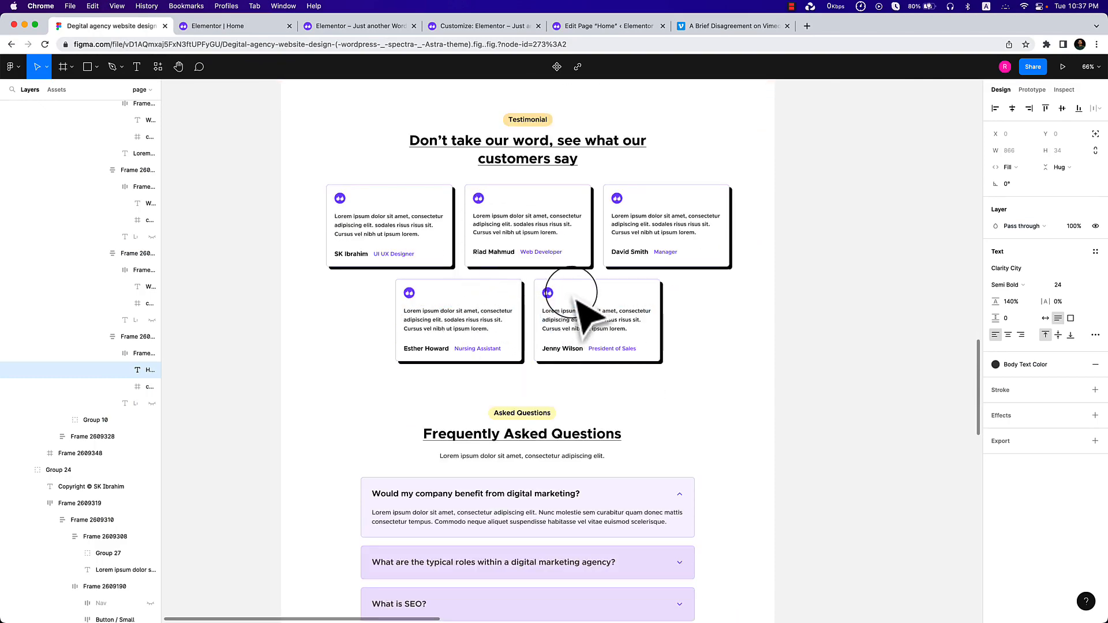
scroll(586, 337, down, 6)
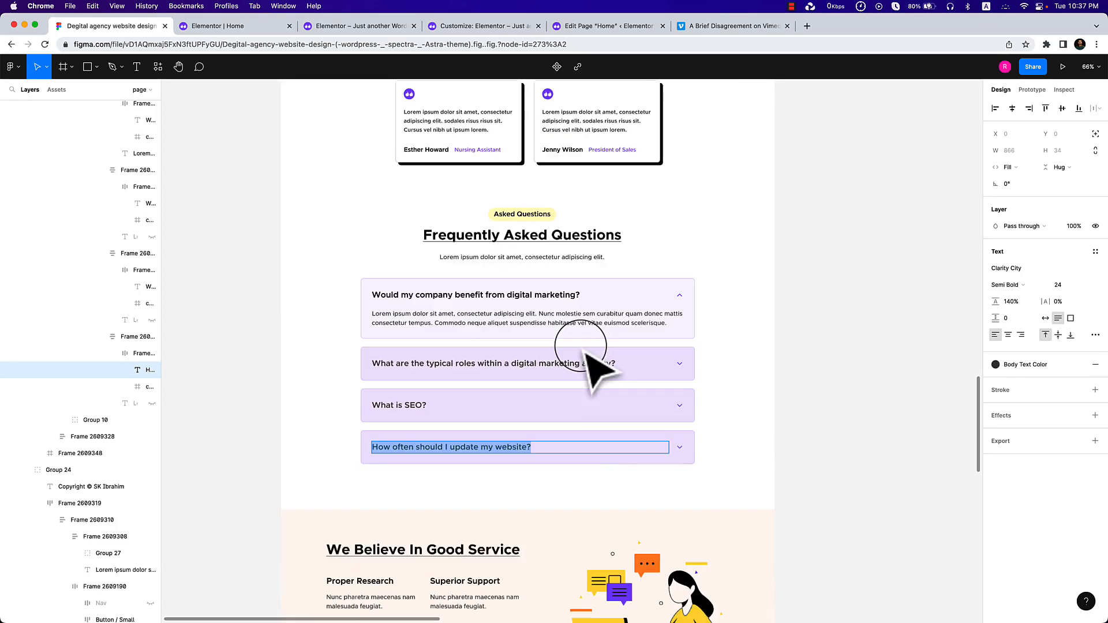
scroll(577, 364, down, 3)
scroll(426, 315, up, 2)
key(Escape)
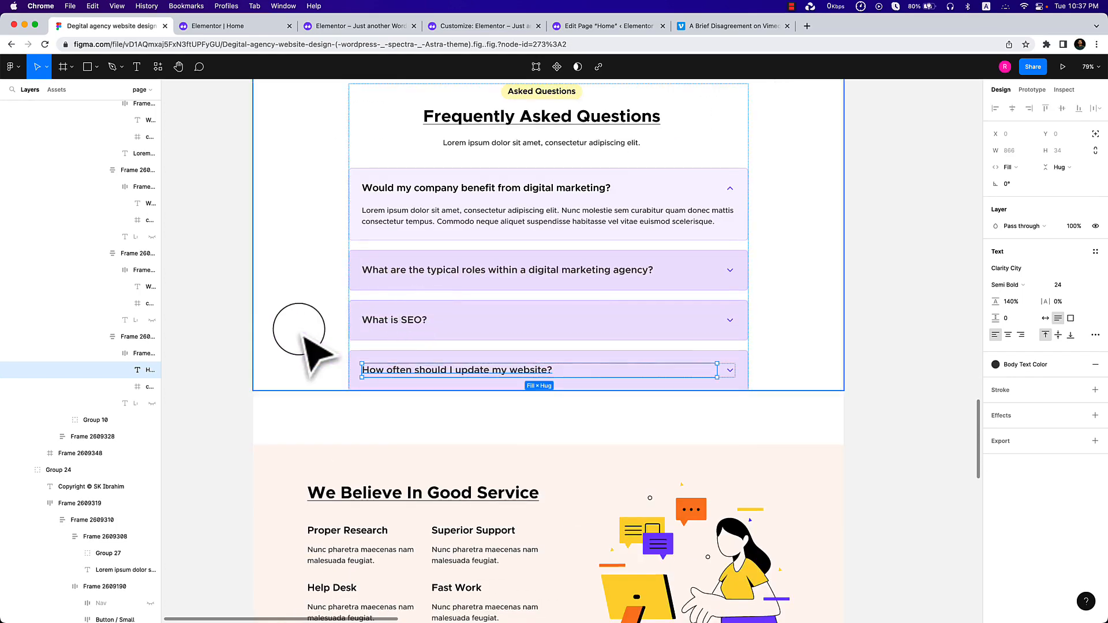
click(243, 26)
scroll(519, 260, up, 5)
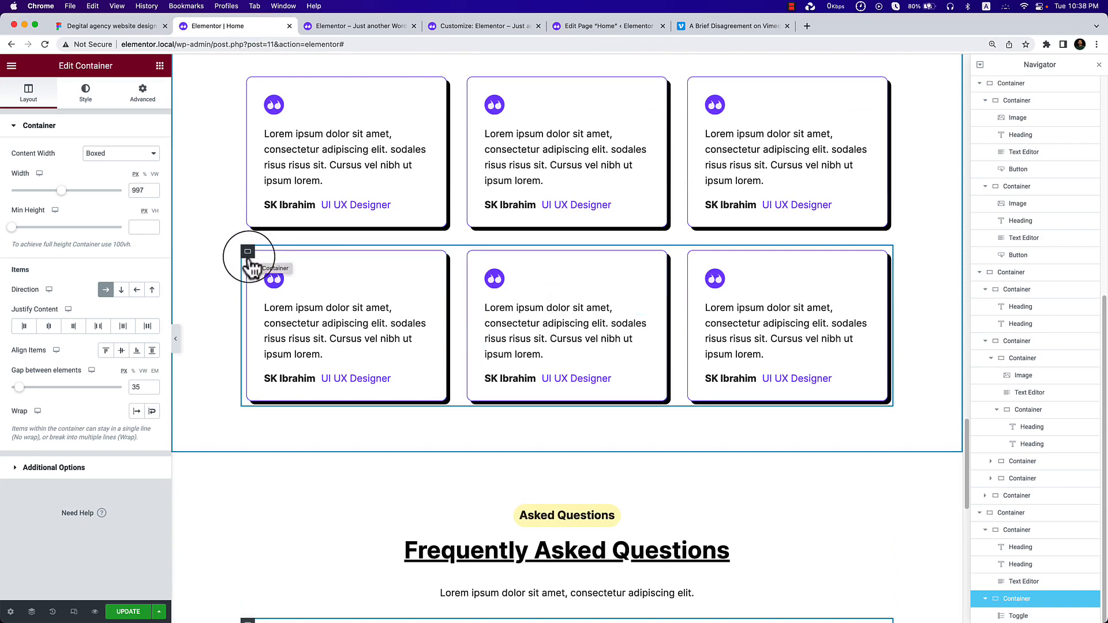
scroll(261, 263, down, 8)
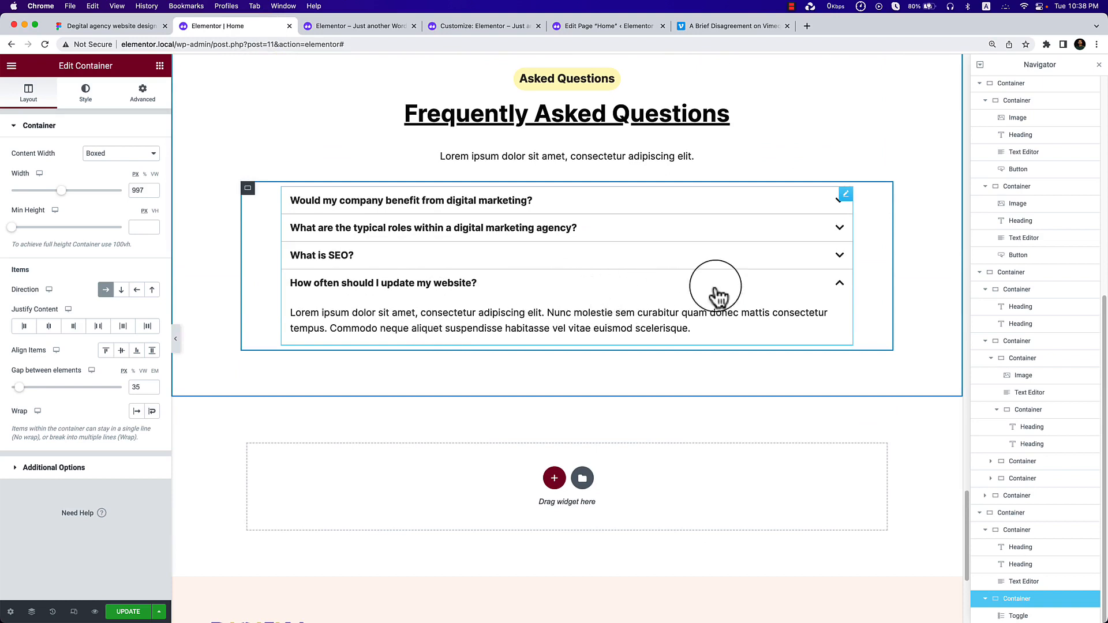
Set the Toggle widget's border color to the Theme Accent global color.
click(845, 194)
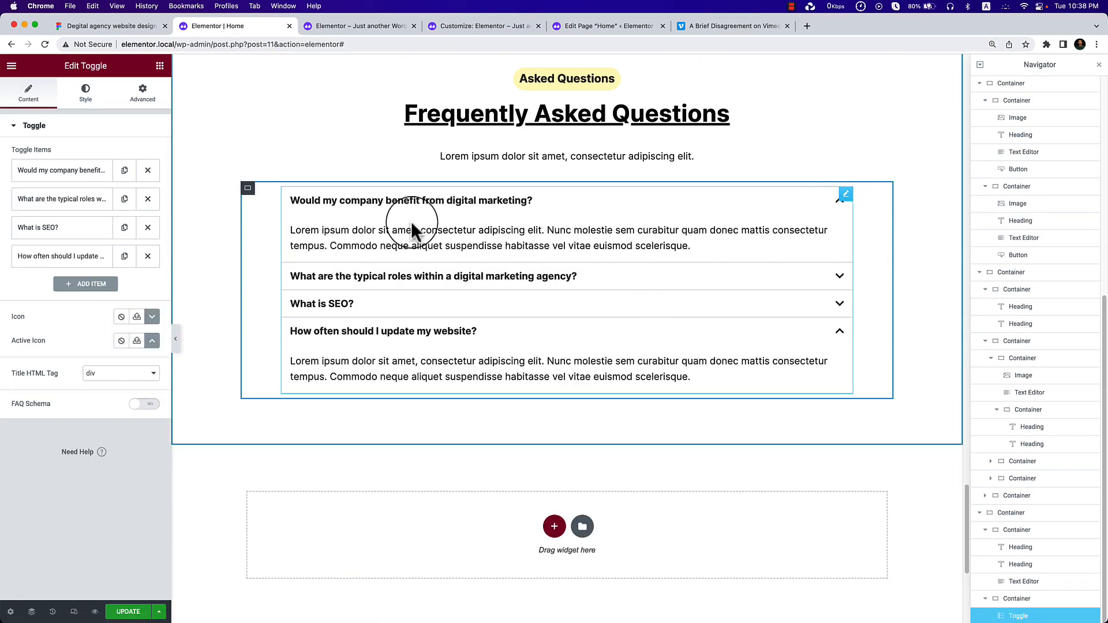
click(94, 107)
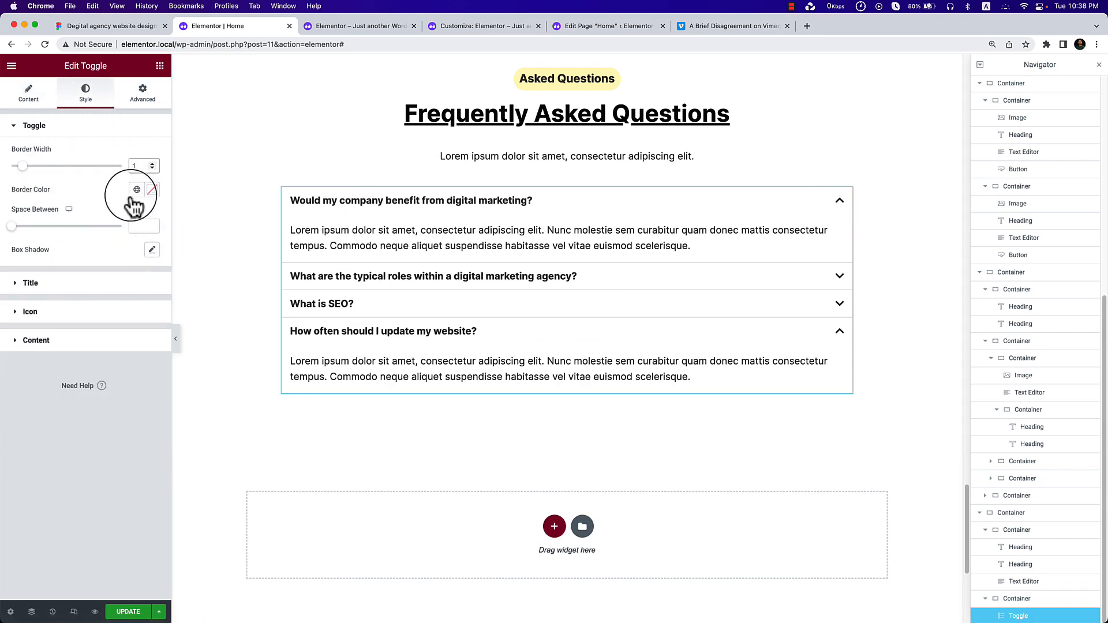
click(136, 189)
click(115, 26)
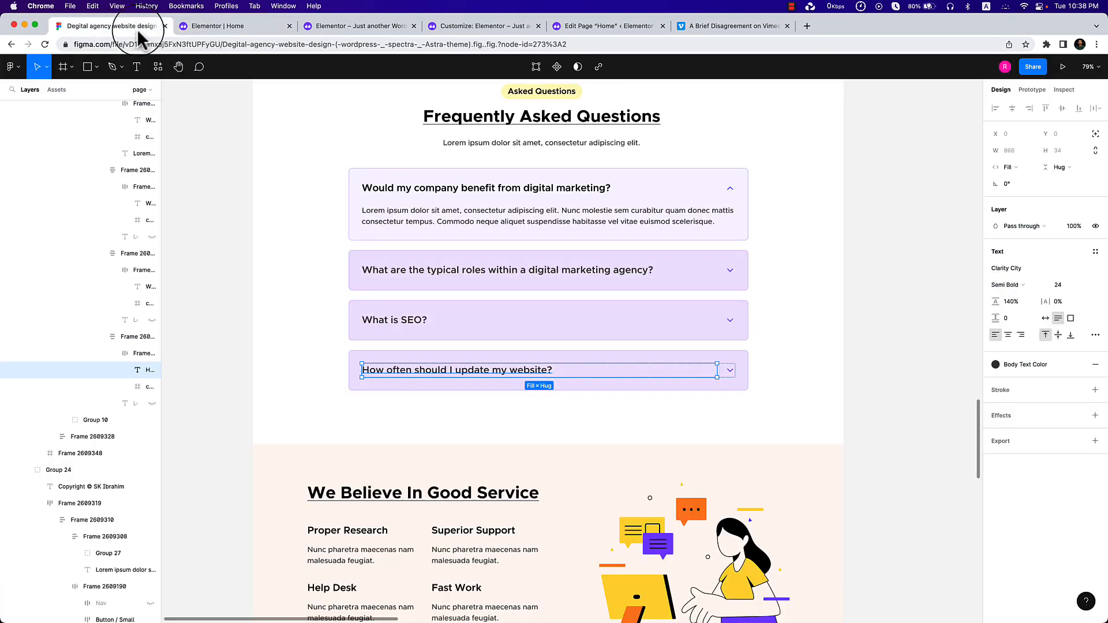
click(221, 28)
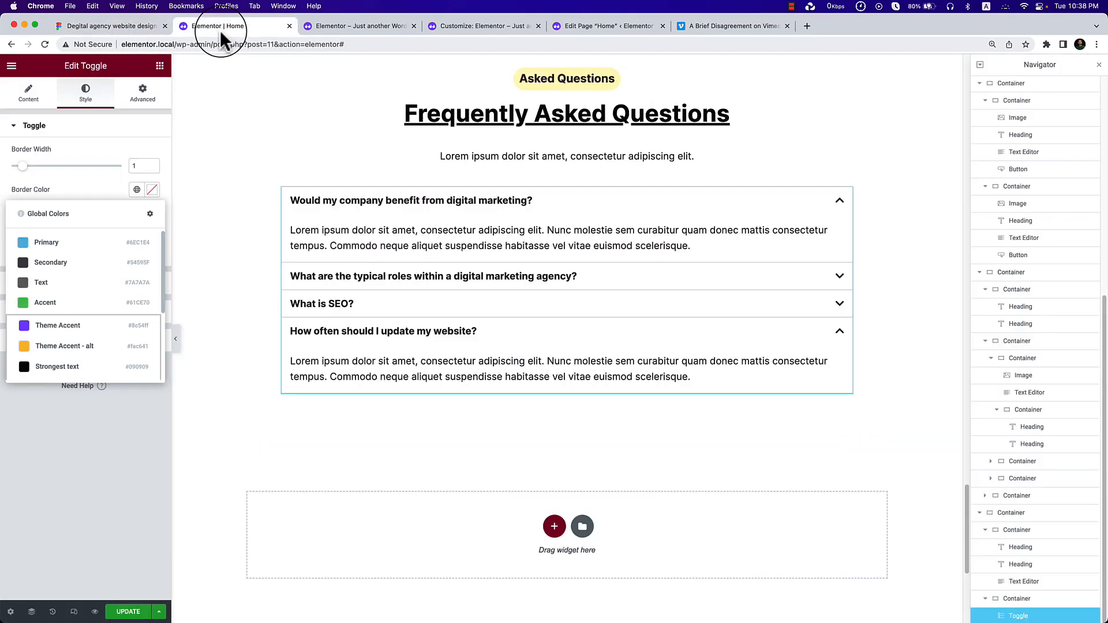
click(46, 327)
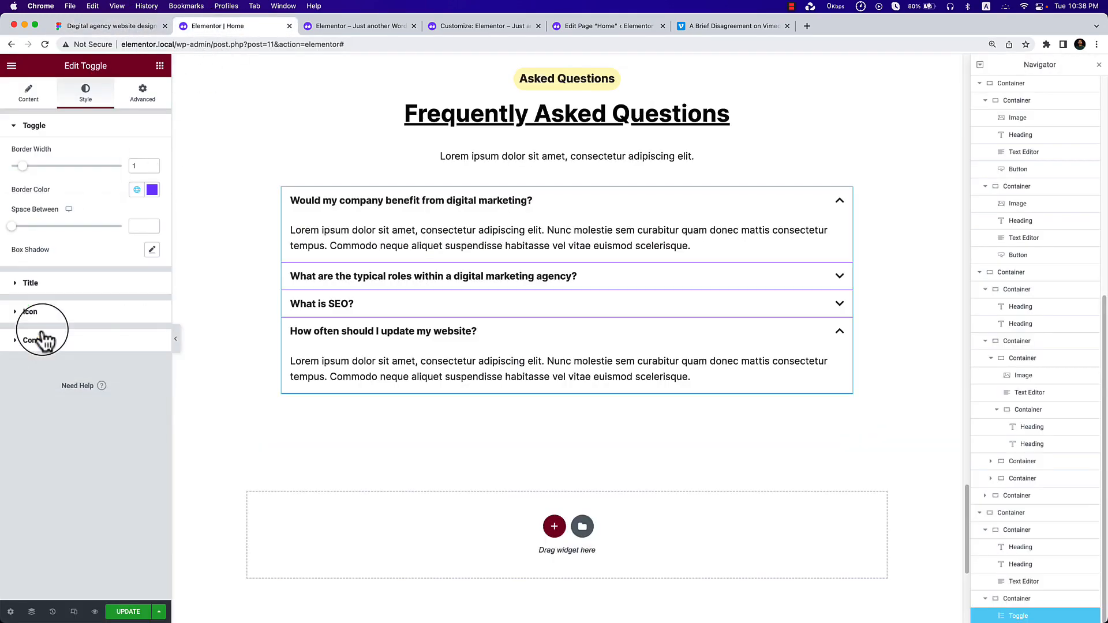
click(176, 341)
click(3, 339)
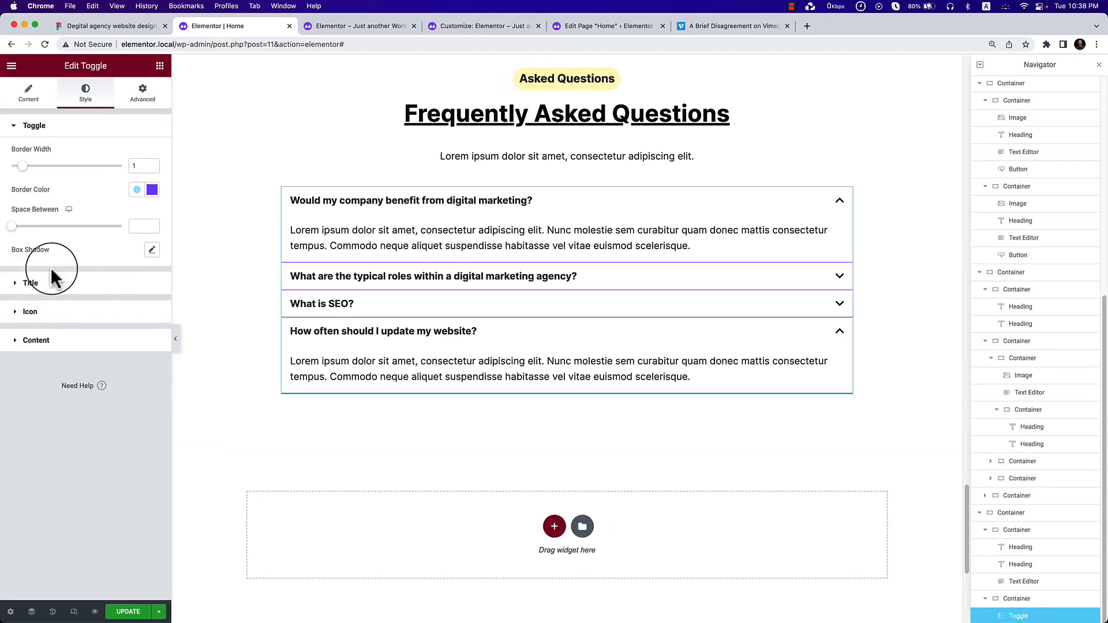
Try a 30 px padding on all sides of the toggle's content, and clear it again.
click(50, 340)
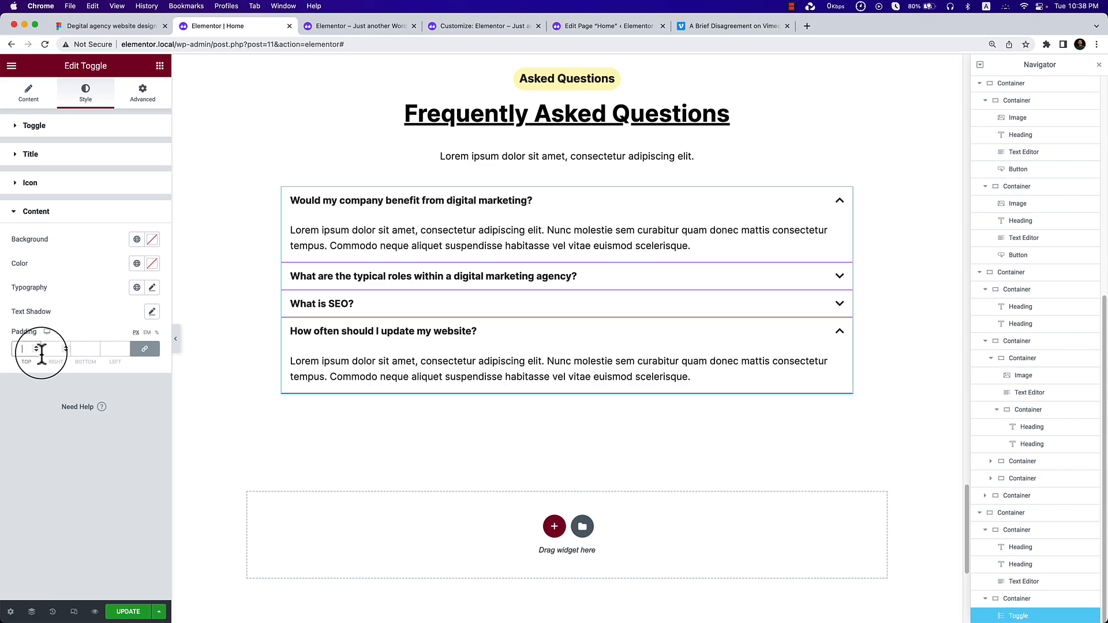
text(30)
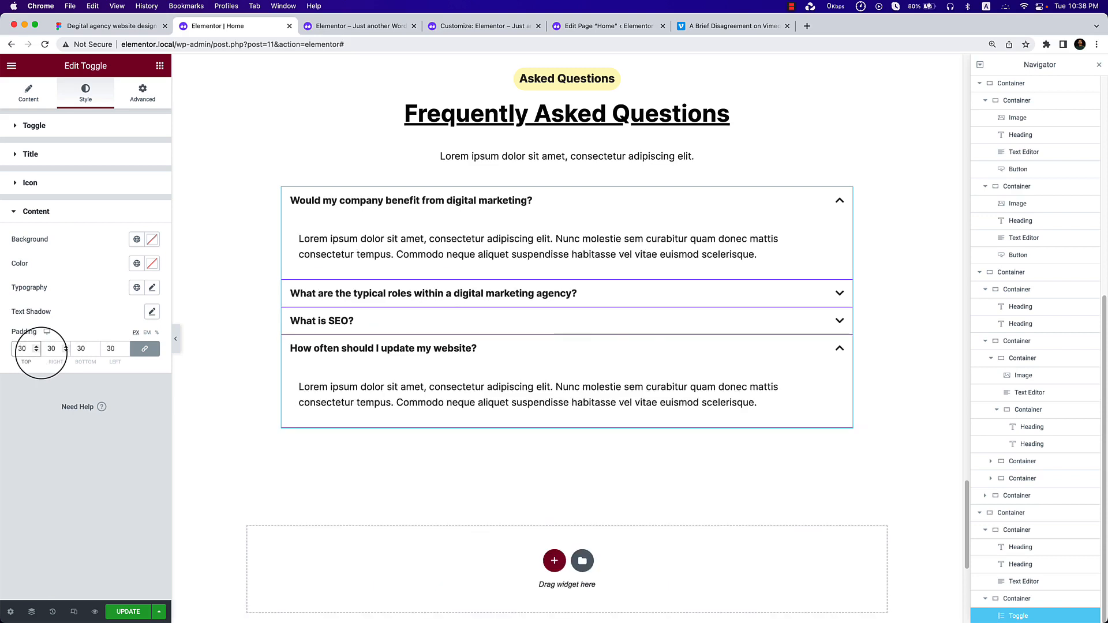
key(BackSpace)
key(BackSpace)
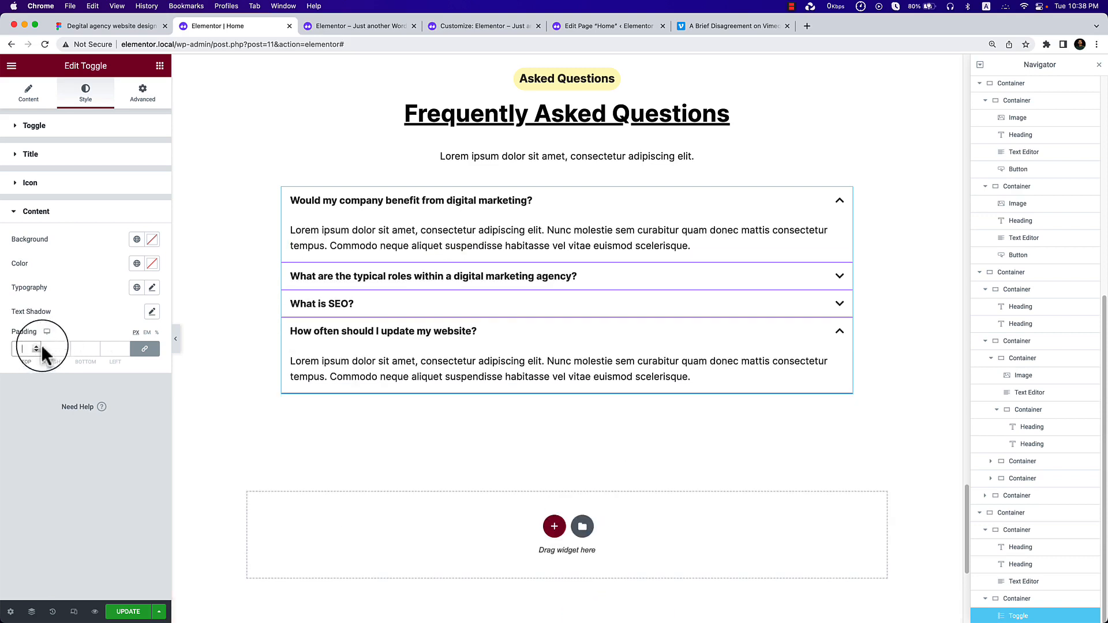
Switch to Figma and copy the fill color F9F5FF of the open "Would my company benefit from digital marketing?" FAQ frame.
click(136, 239)
scroll(110, 375, down, 3)
scroll(110, 378, down, 2)
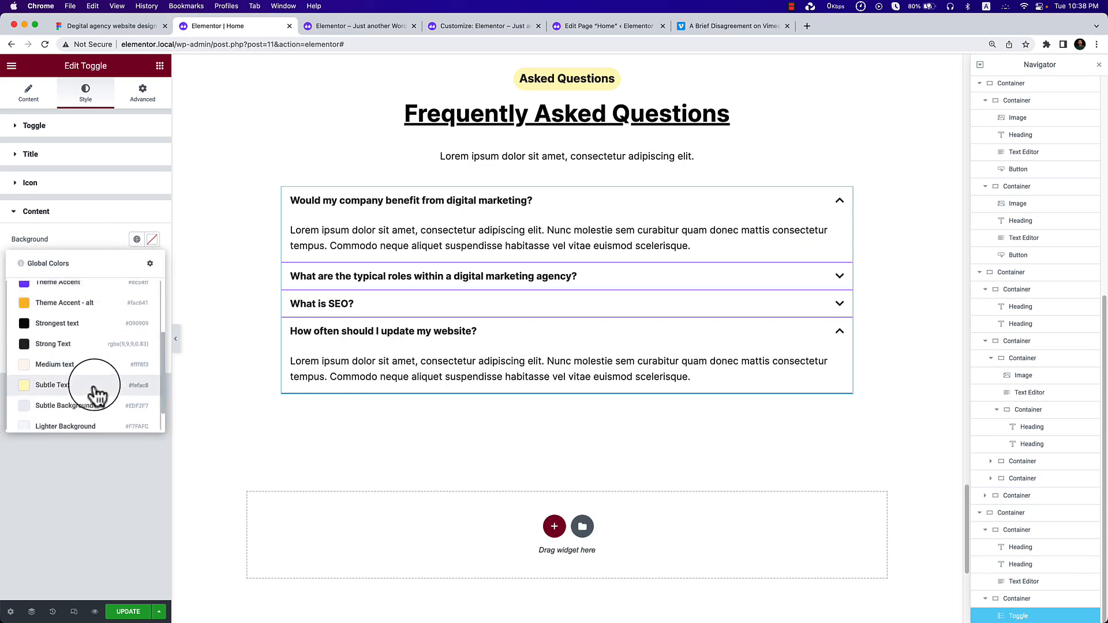
click(111, 27)
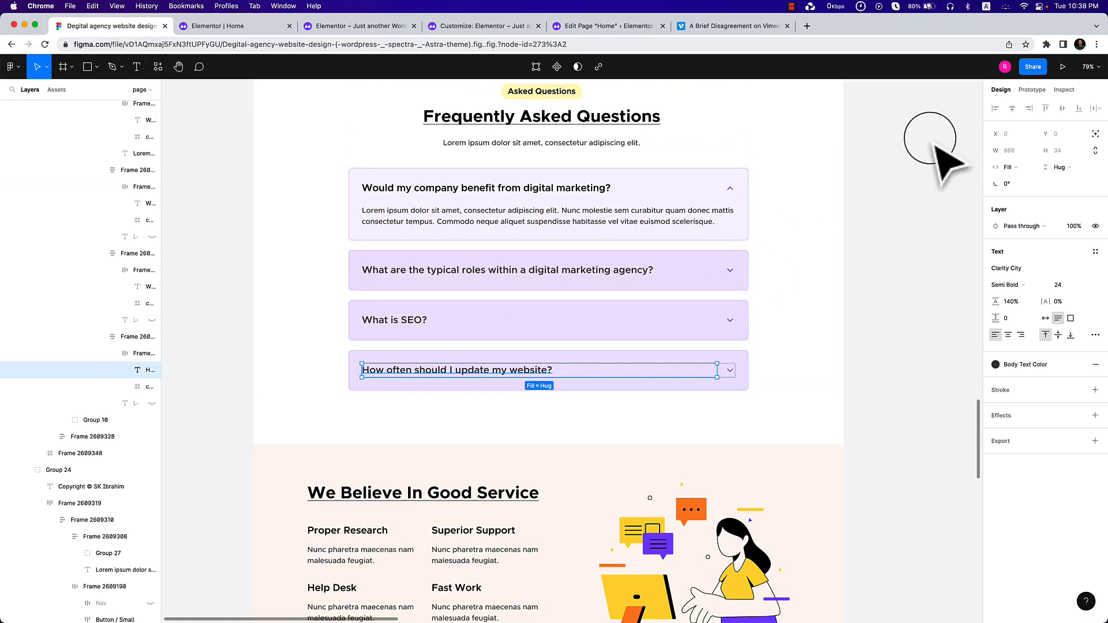
click(741, 237)
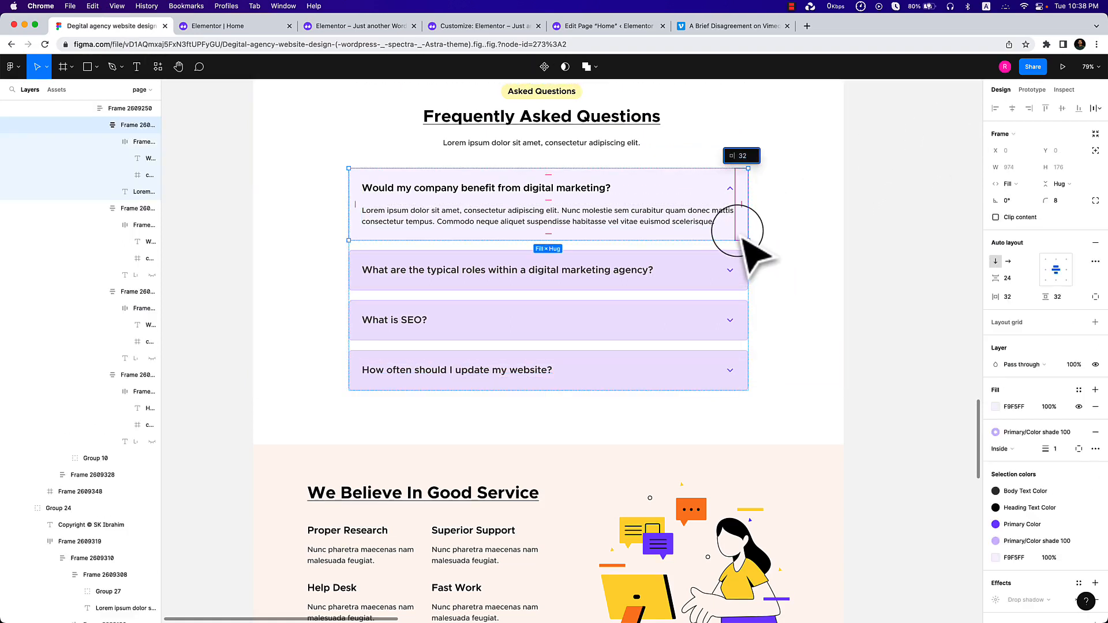
click(722, 233)
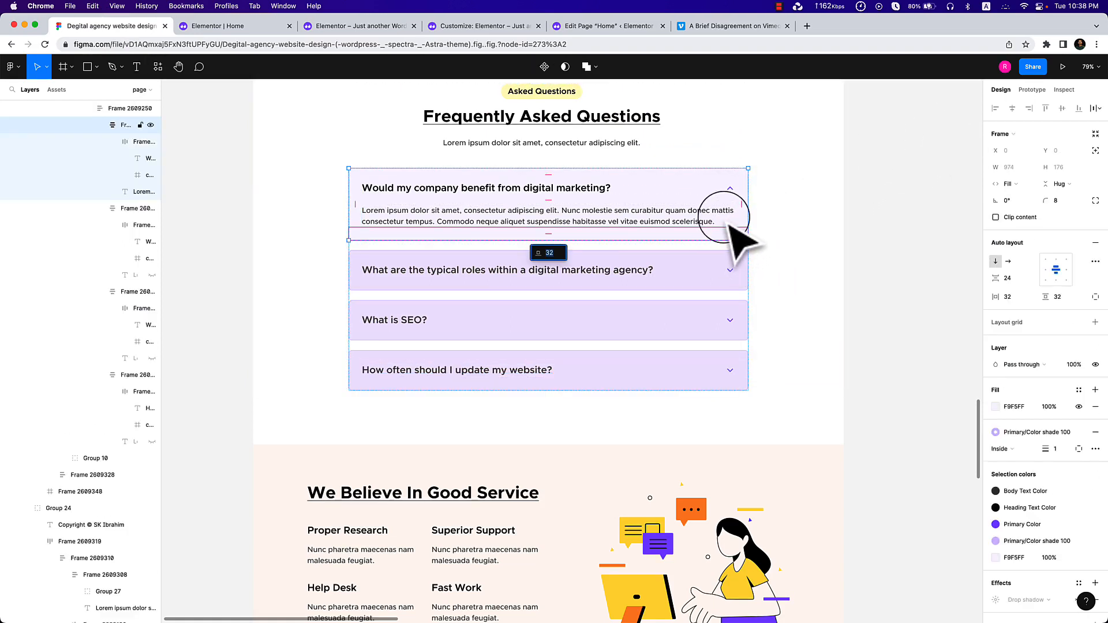
click(1011, 407)
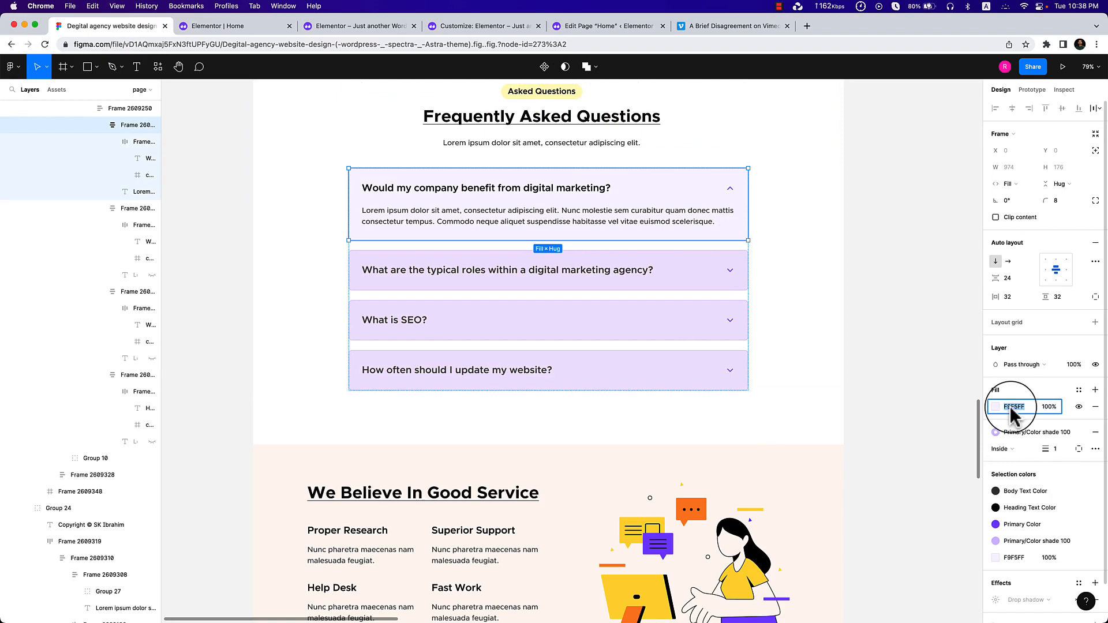
Back in Elementor, set the background color of the toggle's content to #F9F5FF.
click(241, 27)
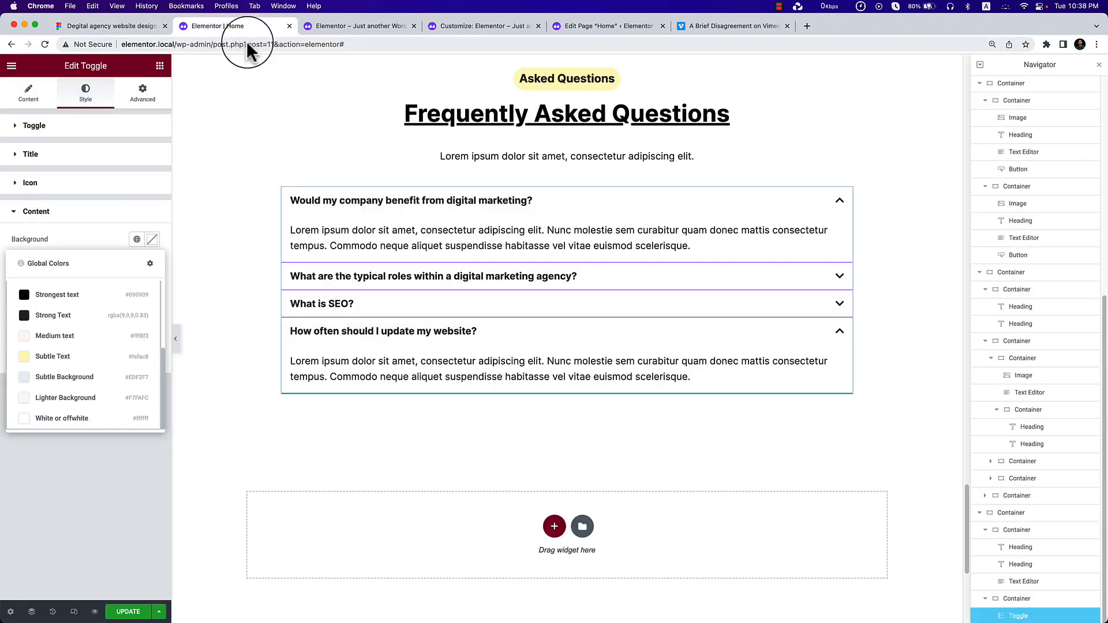
scroll(90, 352, up, 5)
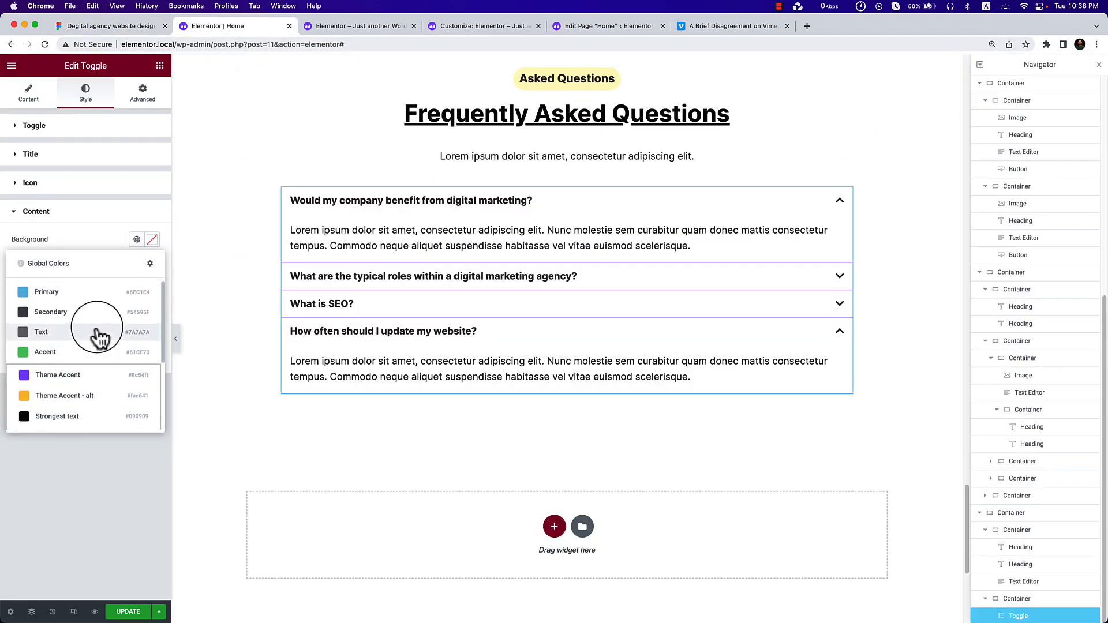
scroll(94, 371, down, 5)
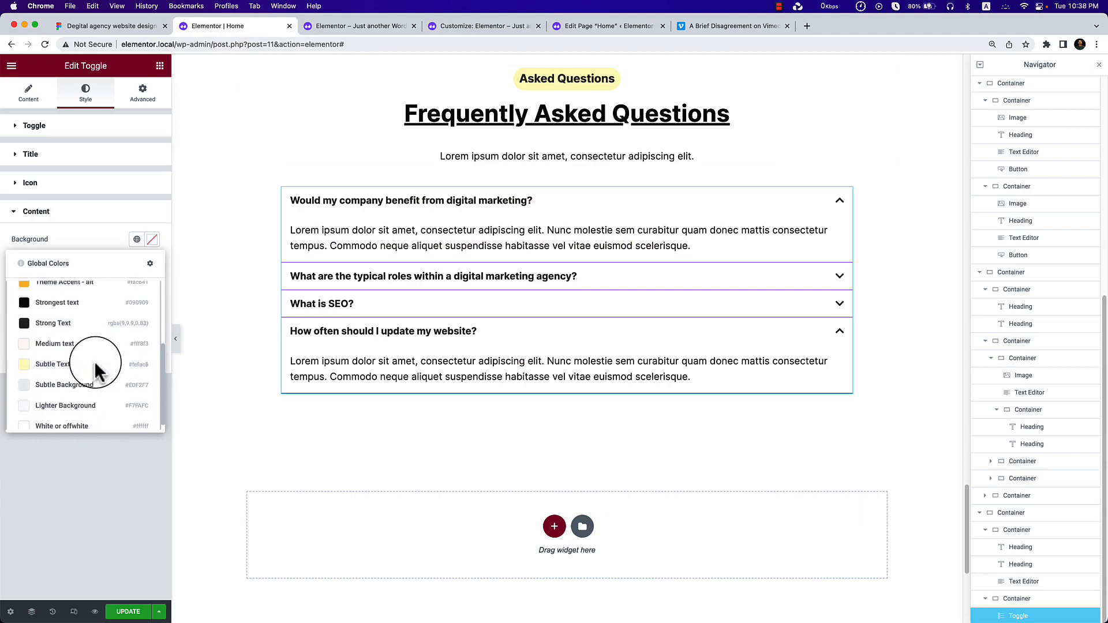
click(99, 469)
click(153, 238)
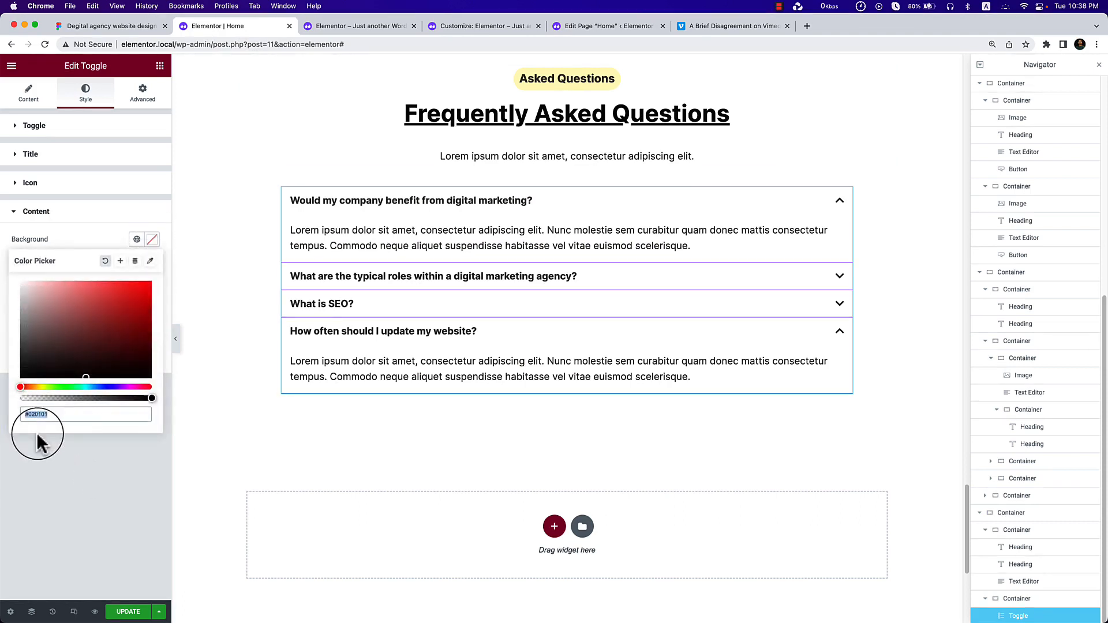
key(super+v)
click(92, 514)
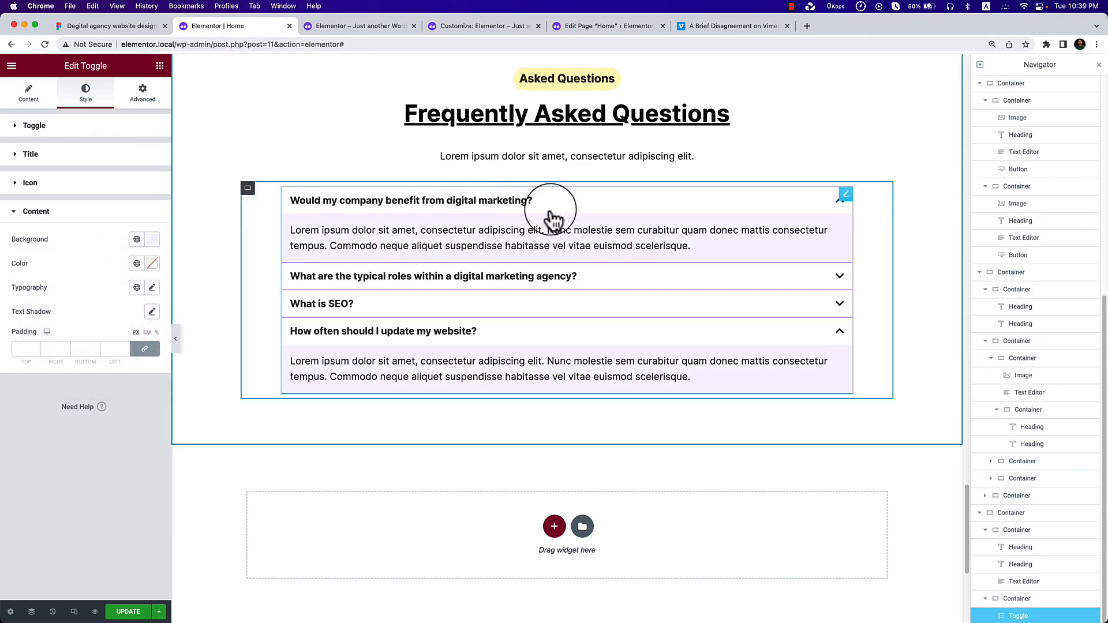
Check the FAQ design in Figma and set the background color of the toggle's titles to #F9F5FF in Elementor.
click(107, 27)
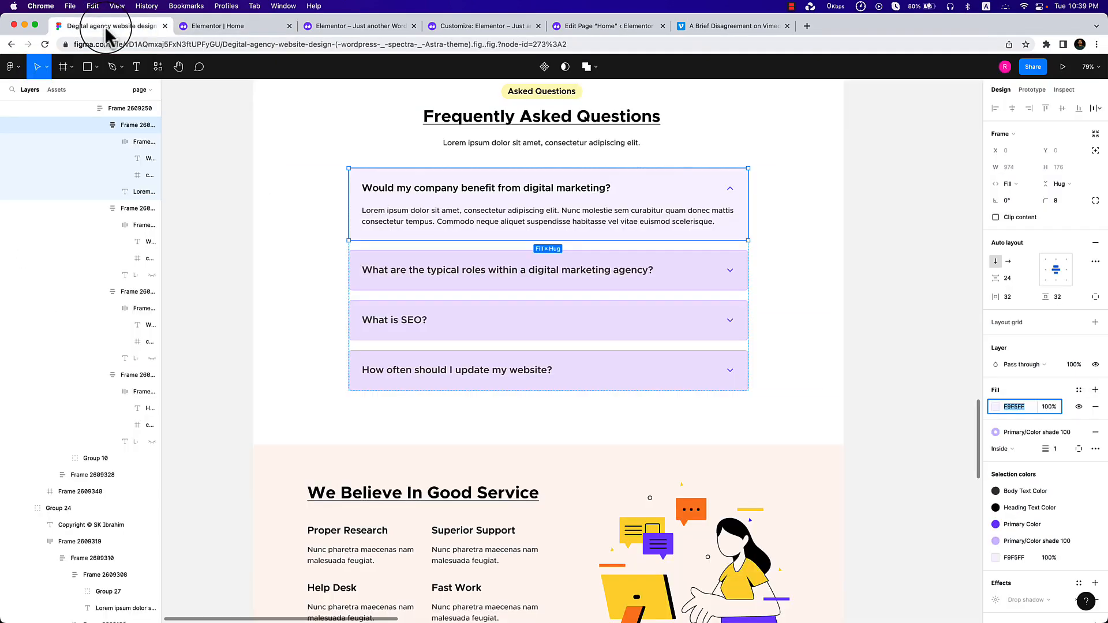
click(210, 30)
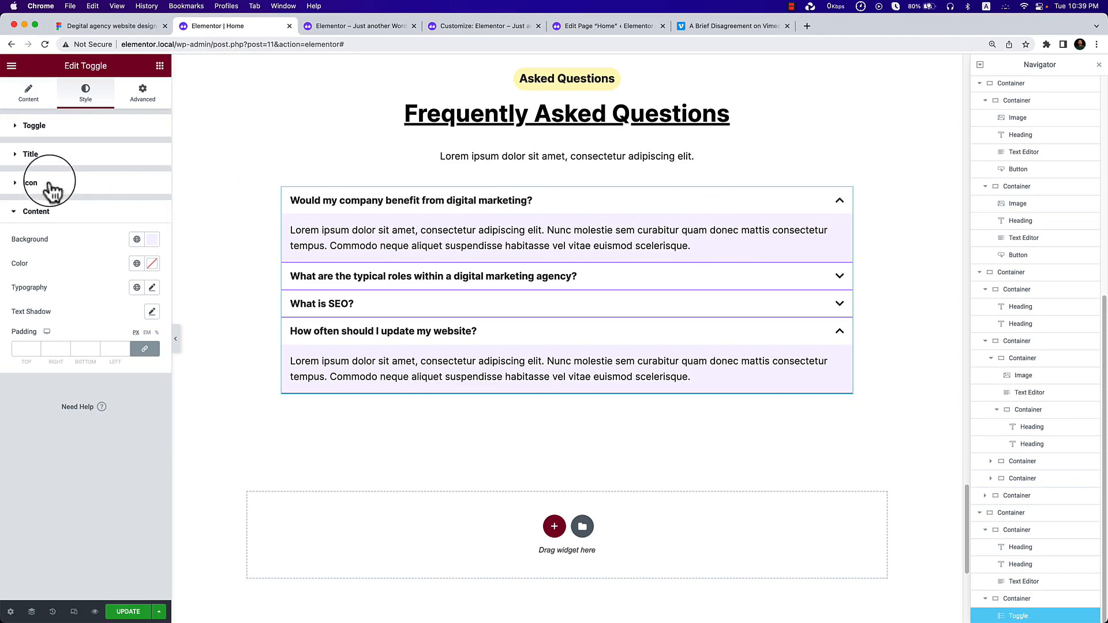
click(43, 159)
click(137, 183)
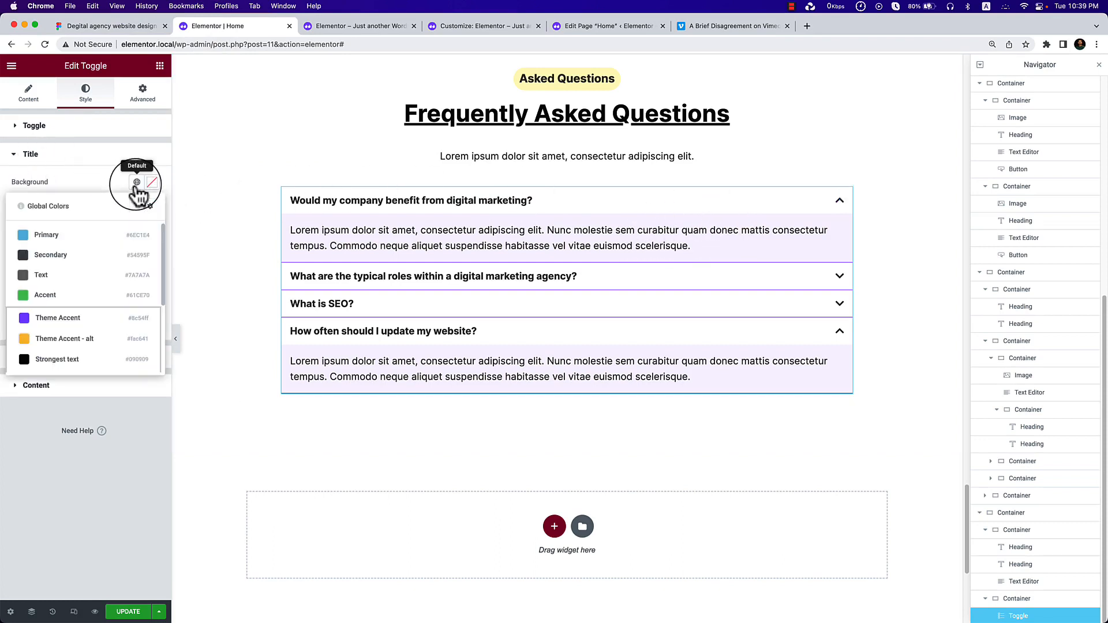
click(145, 191)
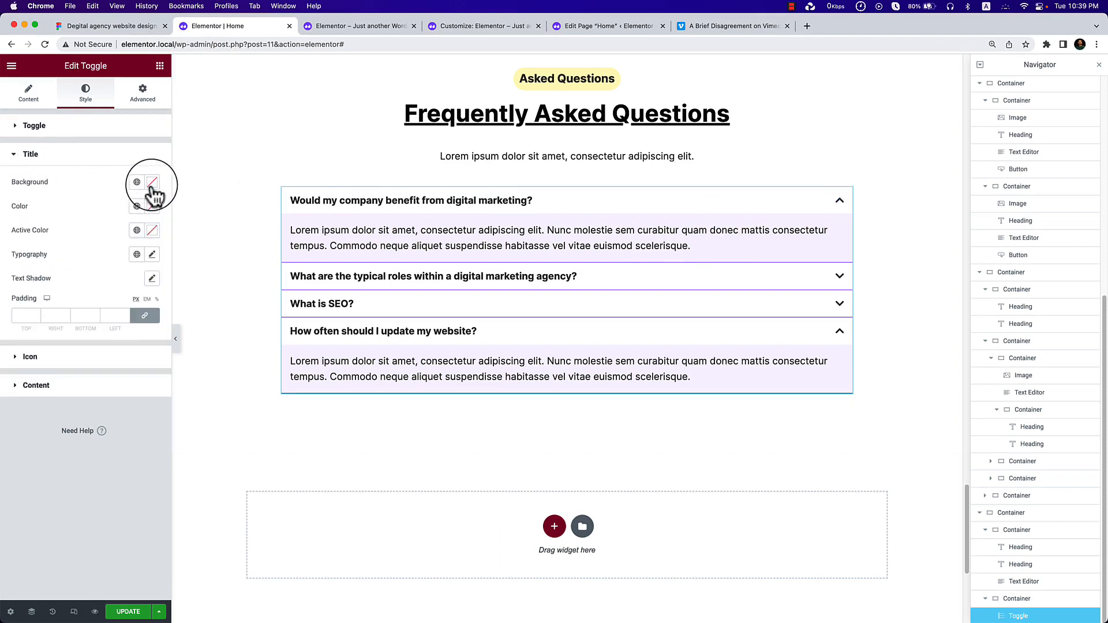
click(152, 183)
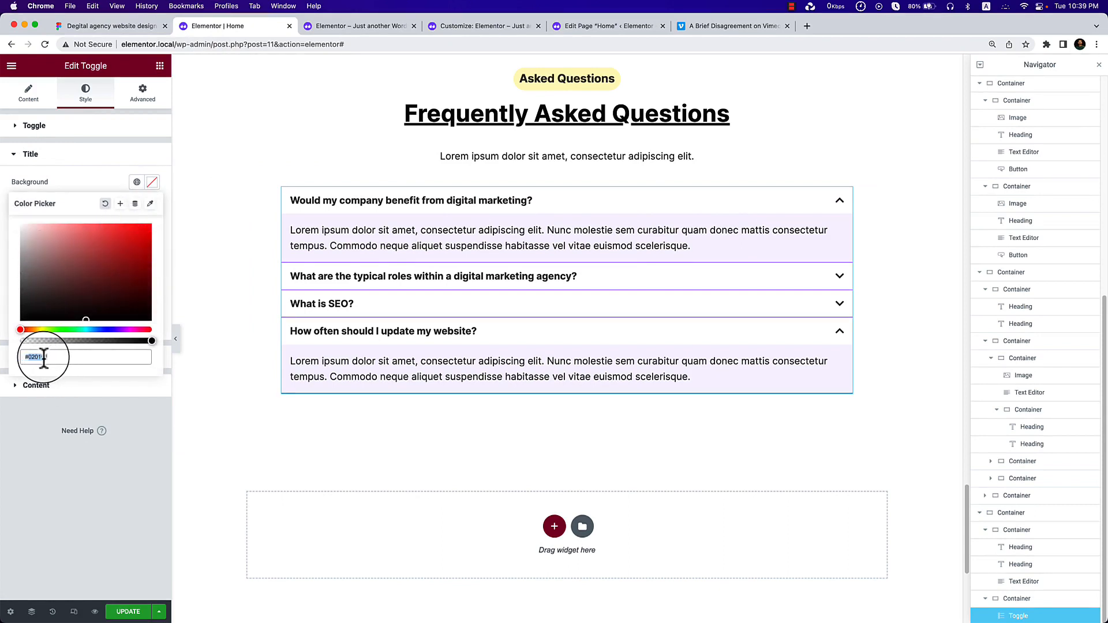
text(#F9F5FF)
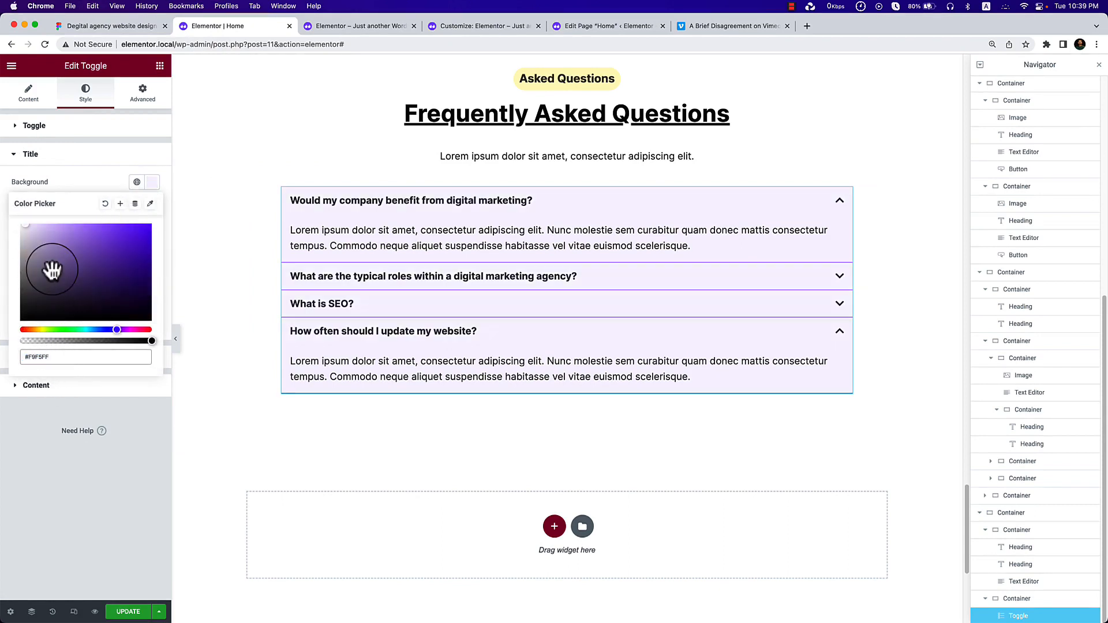
click(88, 193)
Examine the toggle's content, title and border style options against the closed FAQ items in the Figma design.
click(65, 390)
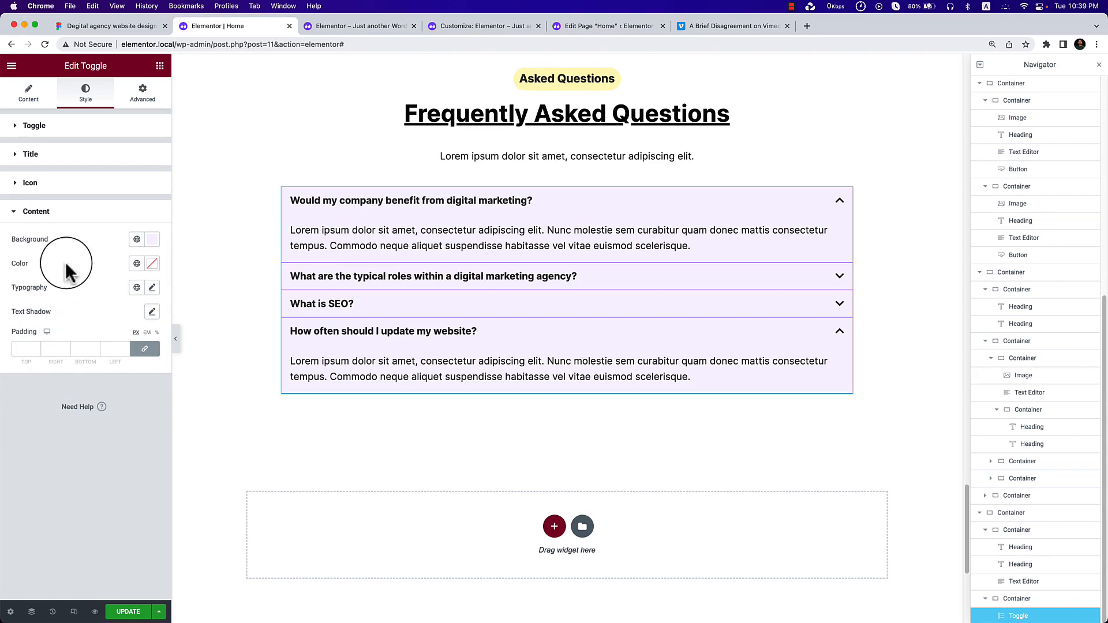
click(74, 155)
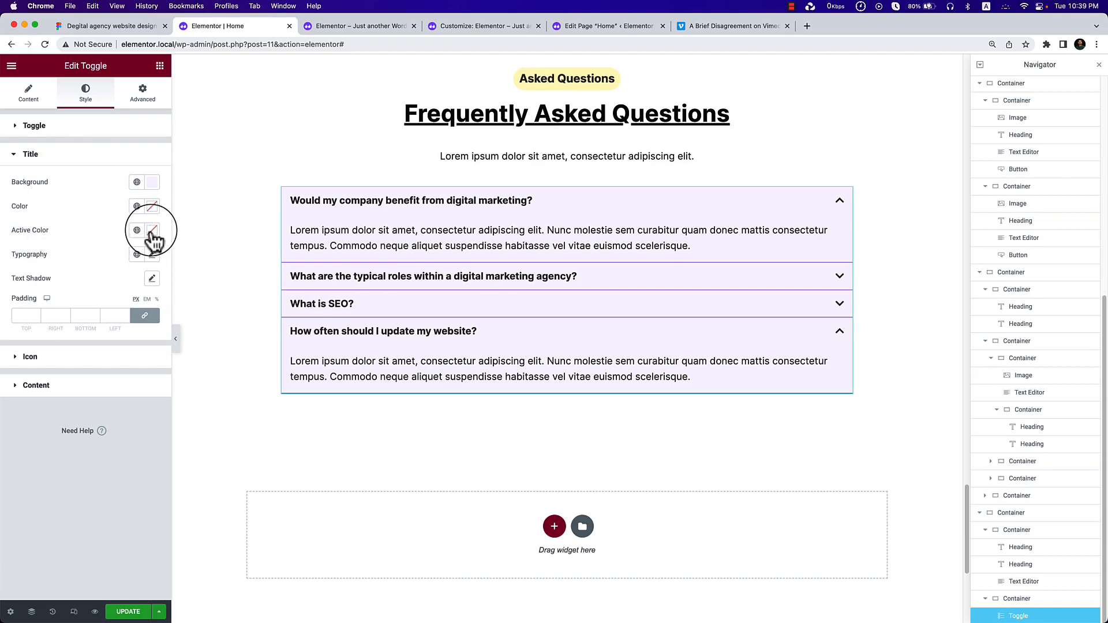
click(112, 27)
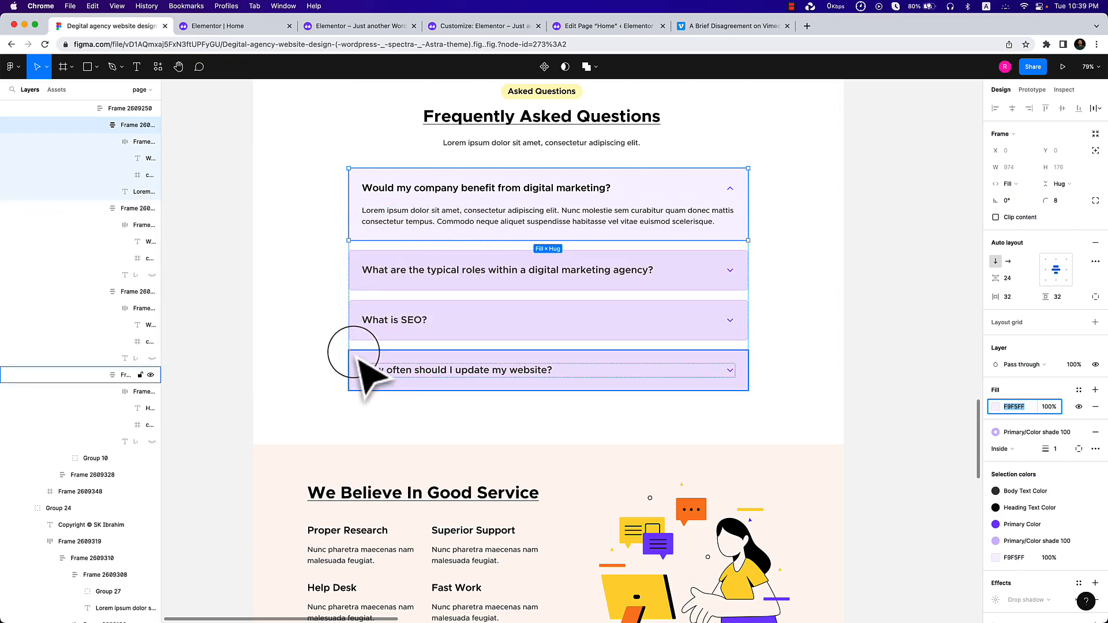
click(252, 33)
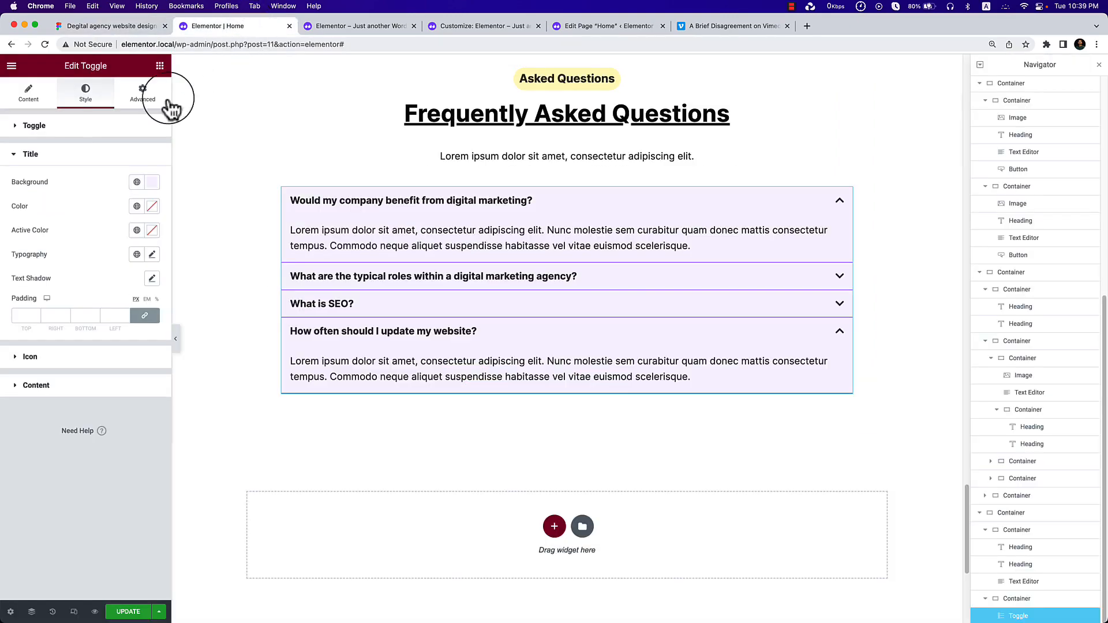
click(78, 129)
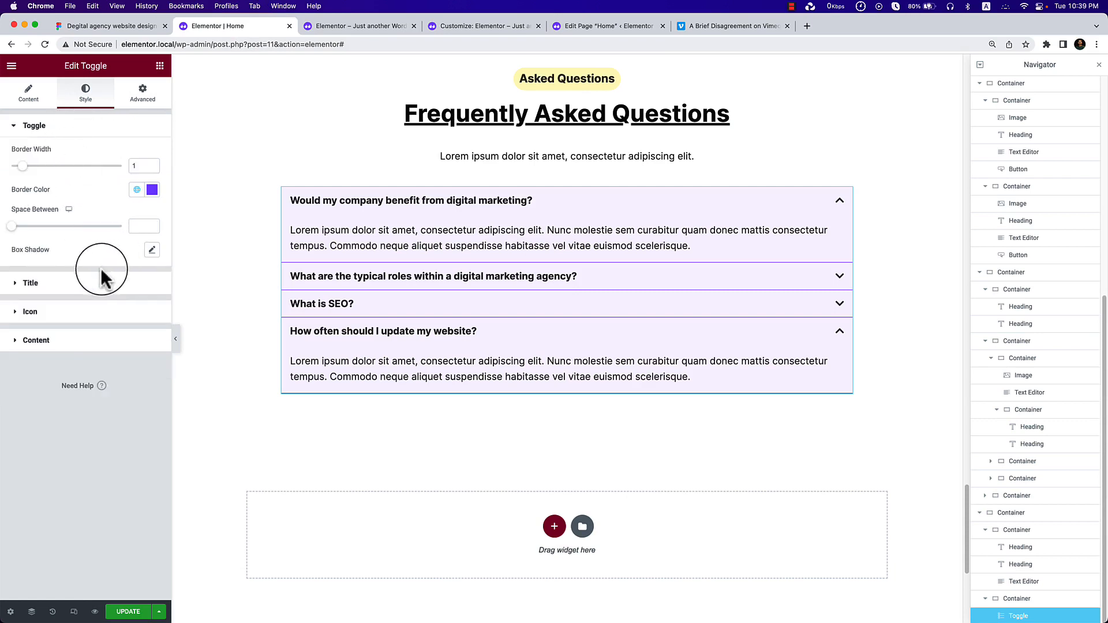
click(87, 281)
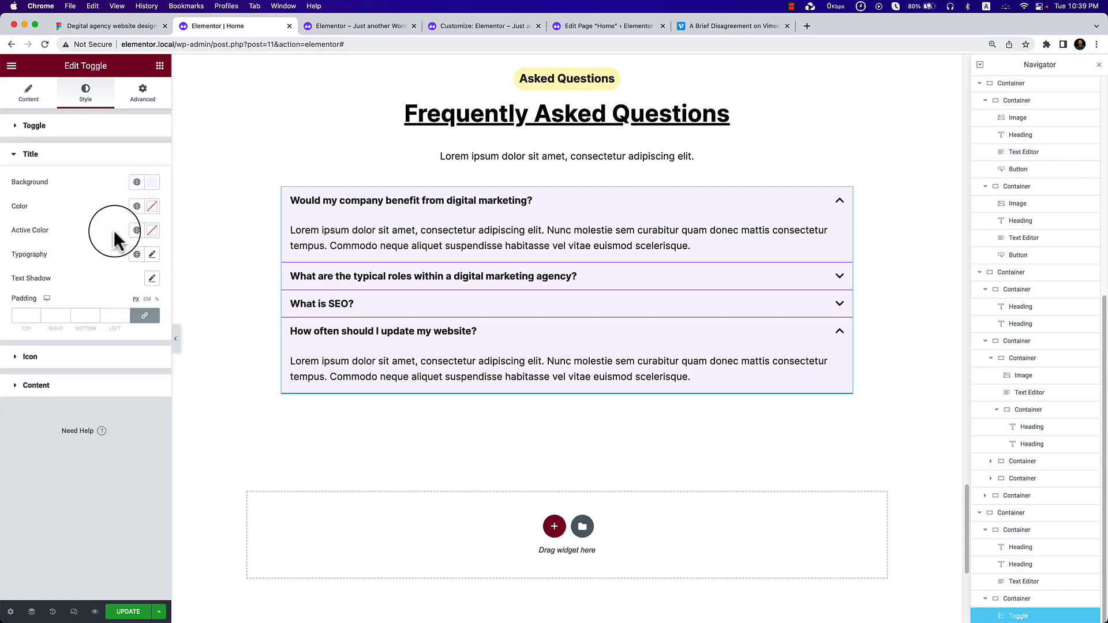
In Figma, detach the stroke color style of the "What is SEO?" FAQ frame and copy the color D9C6FE.
click(150, 186)
double_click(53, 356)
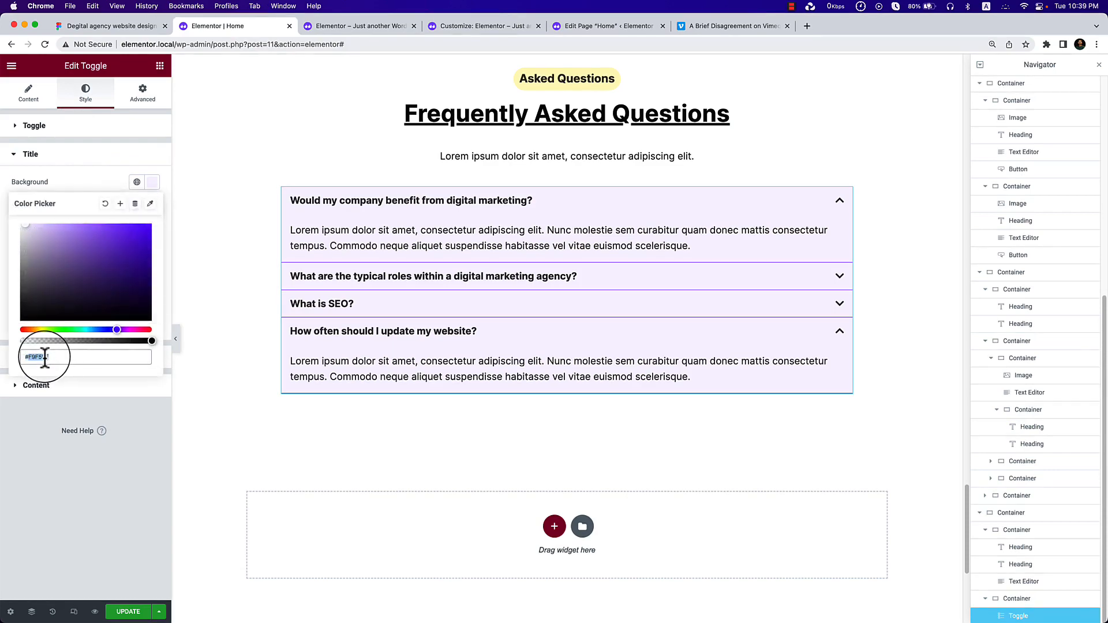
click(162, 25)
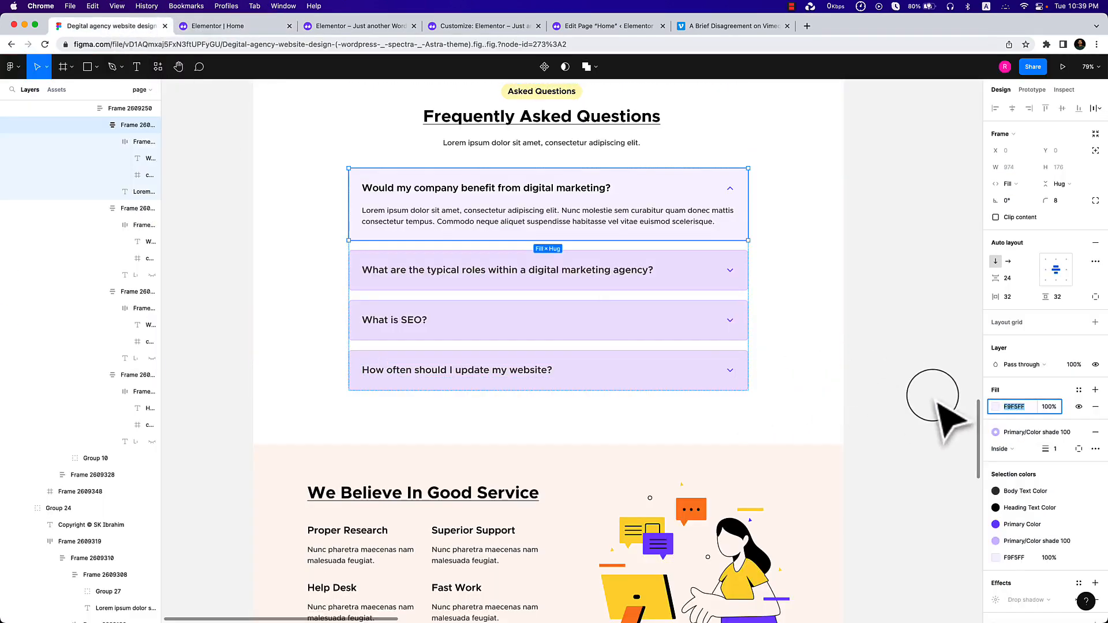
click(656, 330)
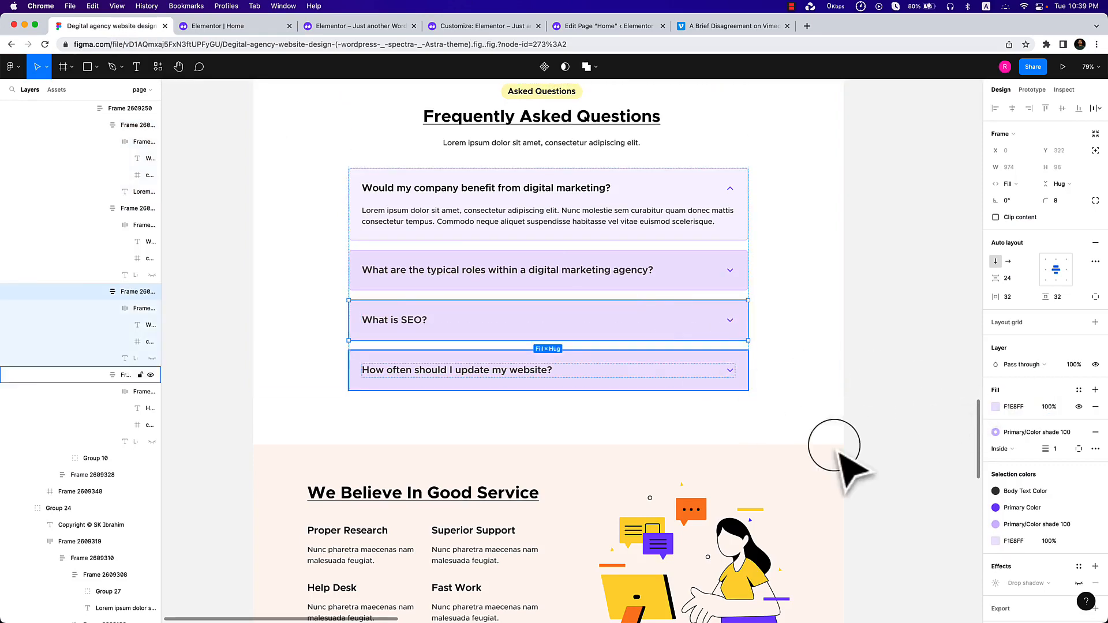
click(1078, 524)
click(1007, 451)
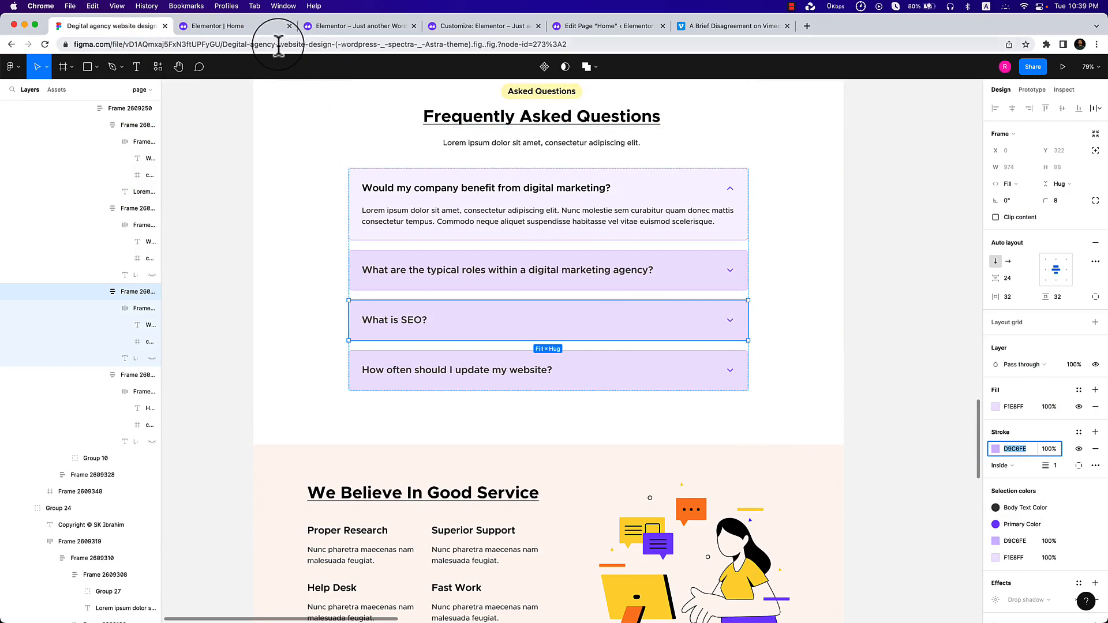
Back in Elementor, set the background color of the toggle's titles to #D9C6FE.
click(257, 26)
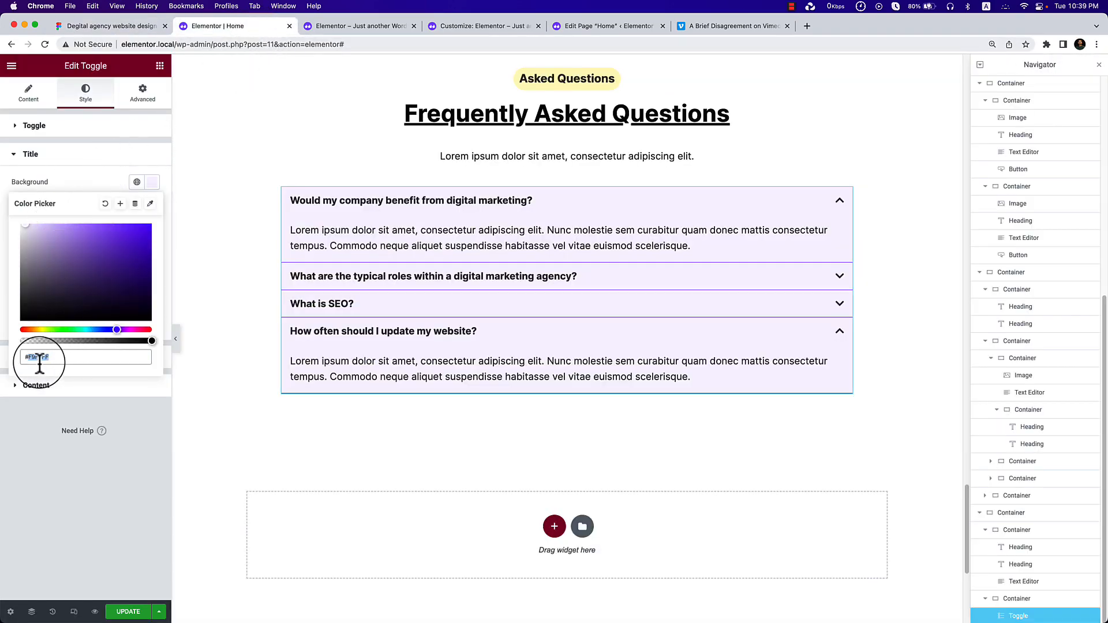
text(#D9C6FE)
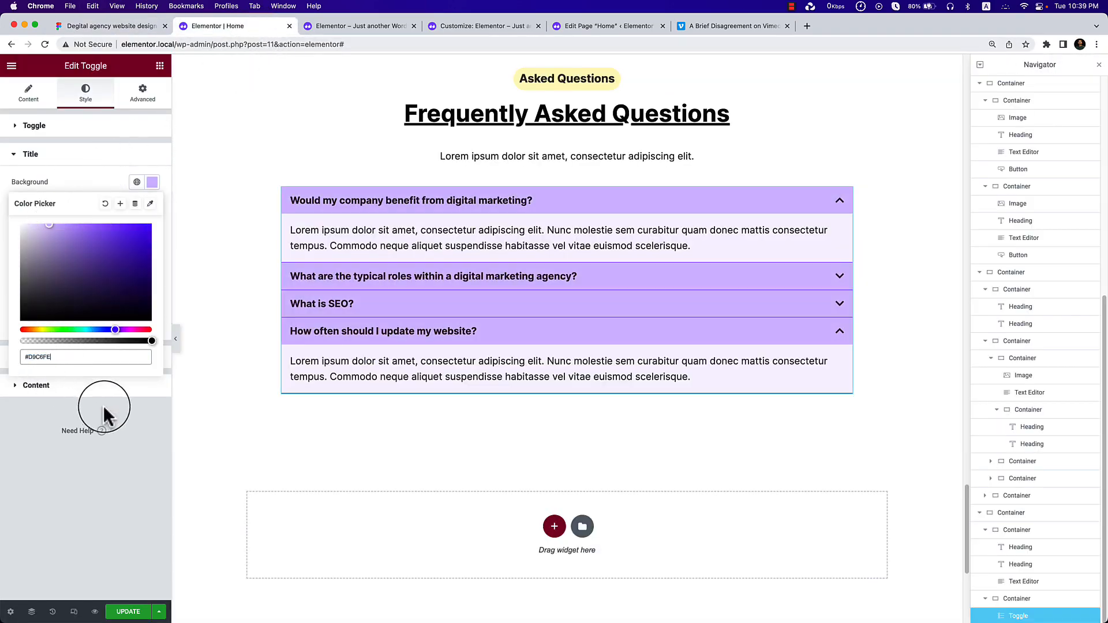
click(120, 397)
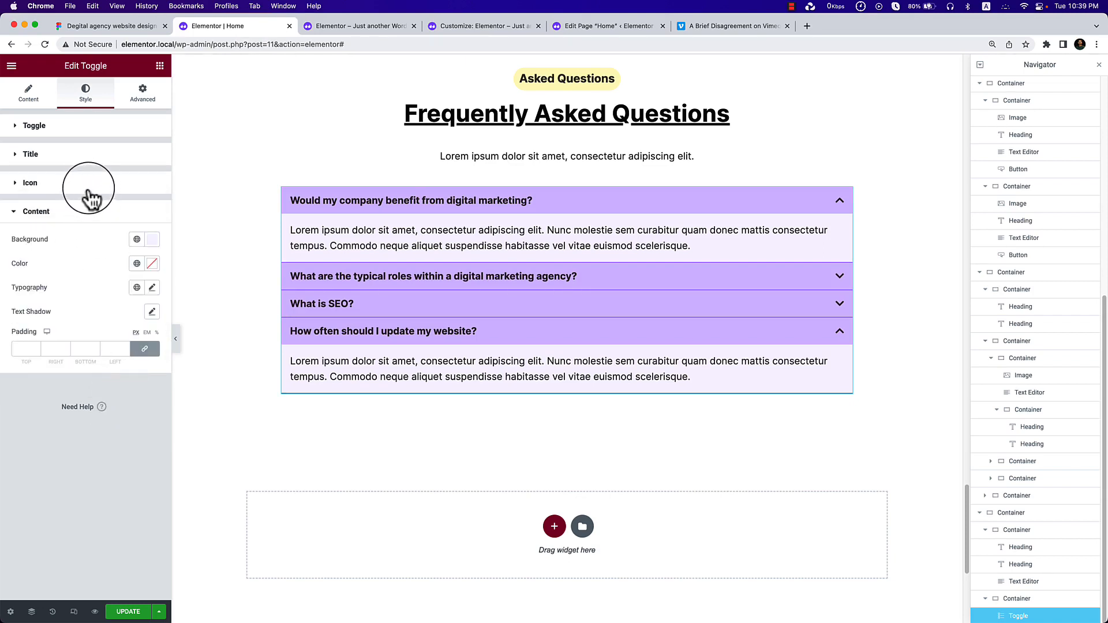
click(93, 154)
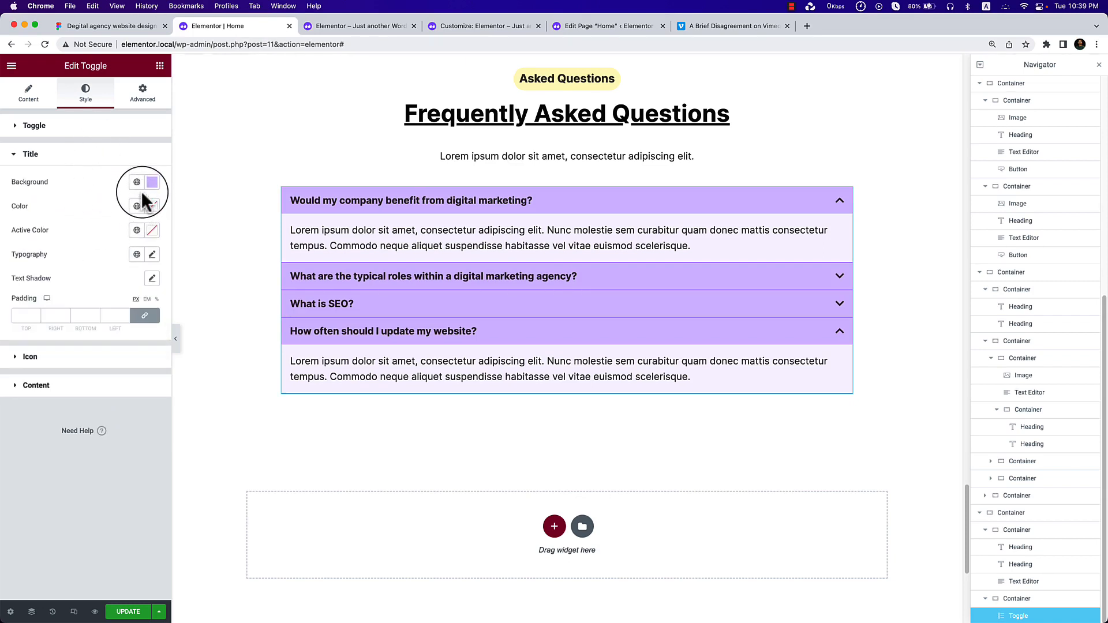
Switch to Figma and copy the fill color F1E8FF of the "How often should I update my website?" FAQ frame.
click(137, 231)
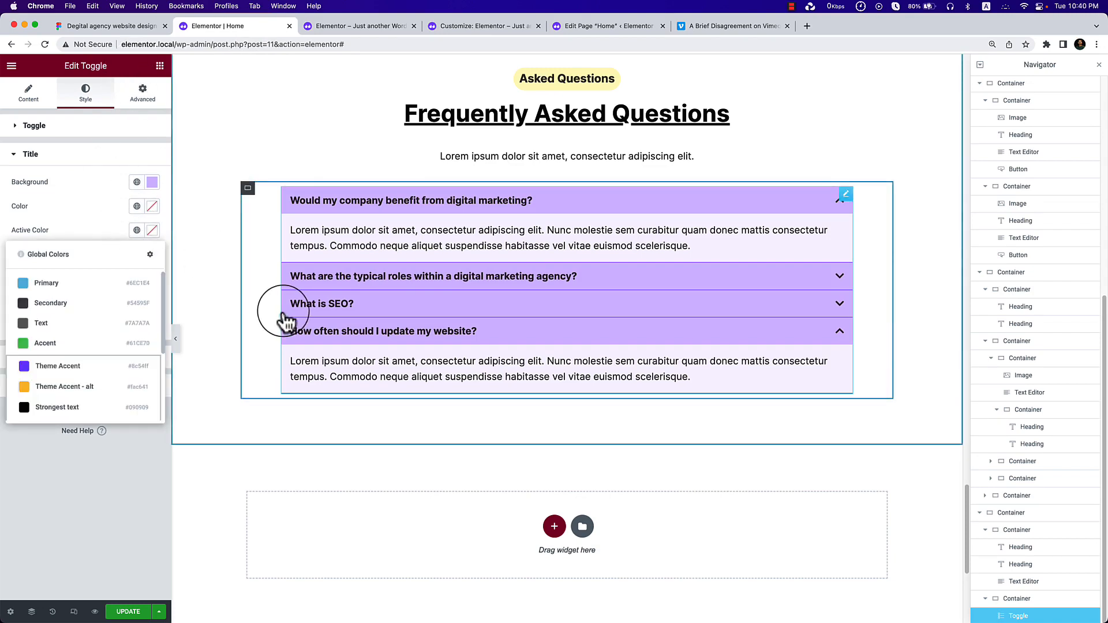
click(98, 26)
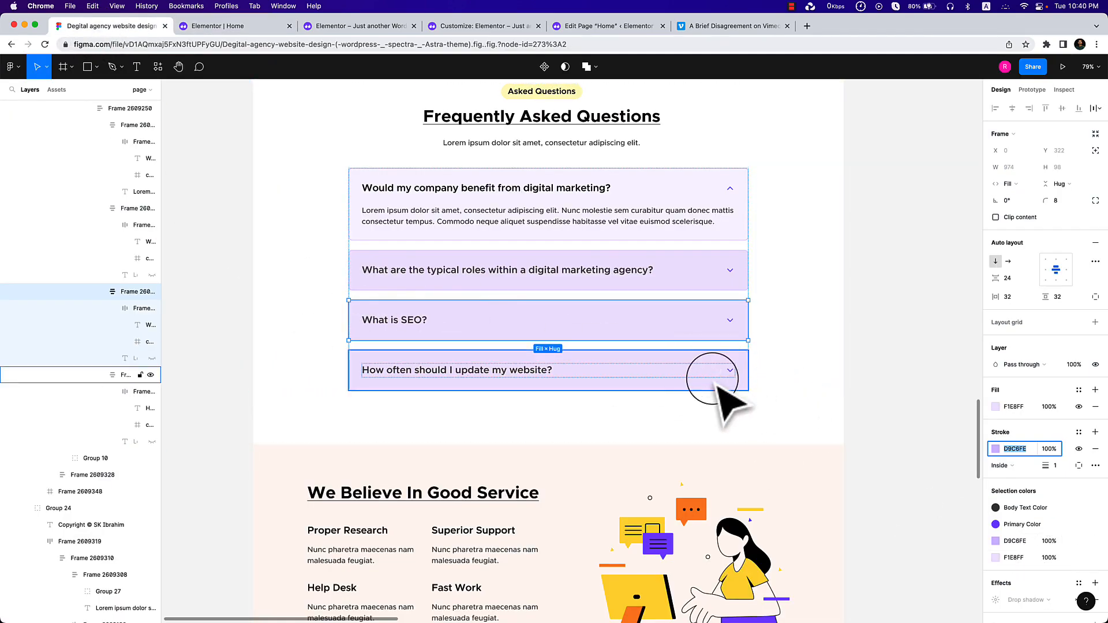
double_click(715, 383)
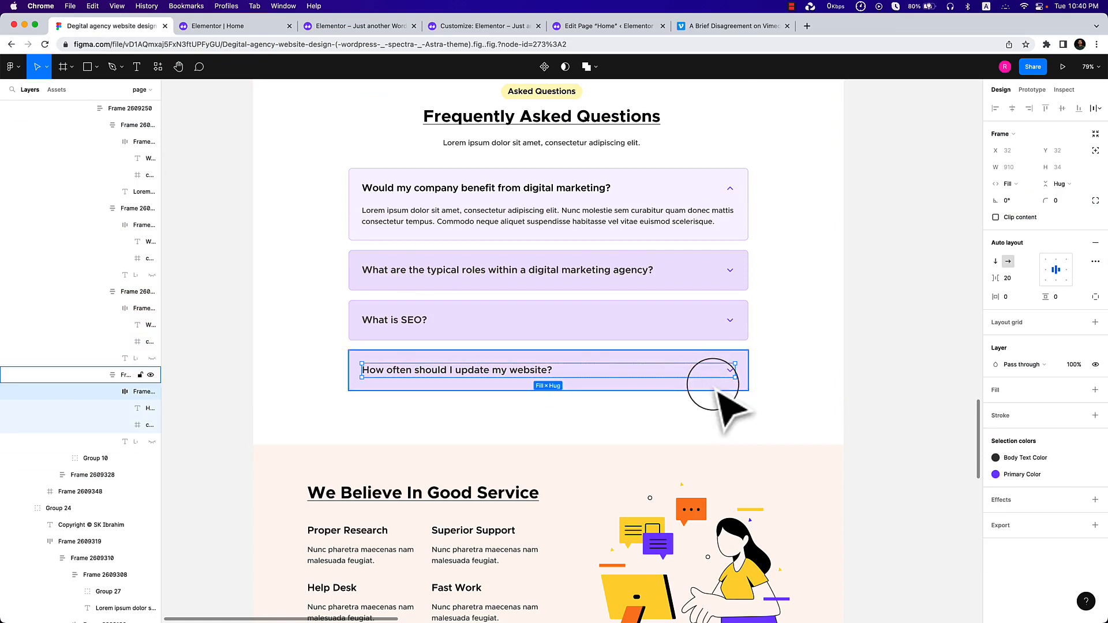
click(716, 387)
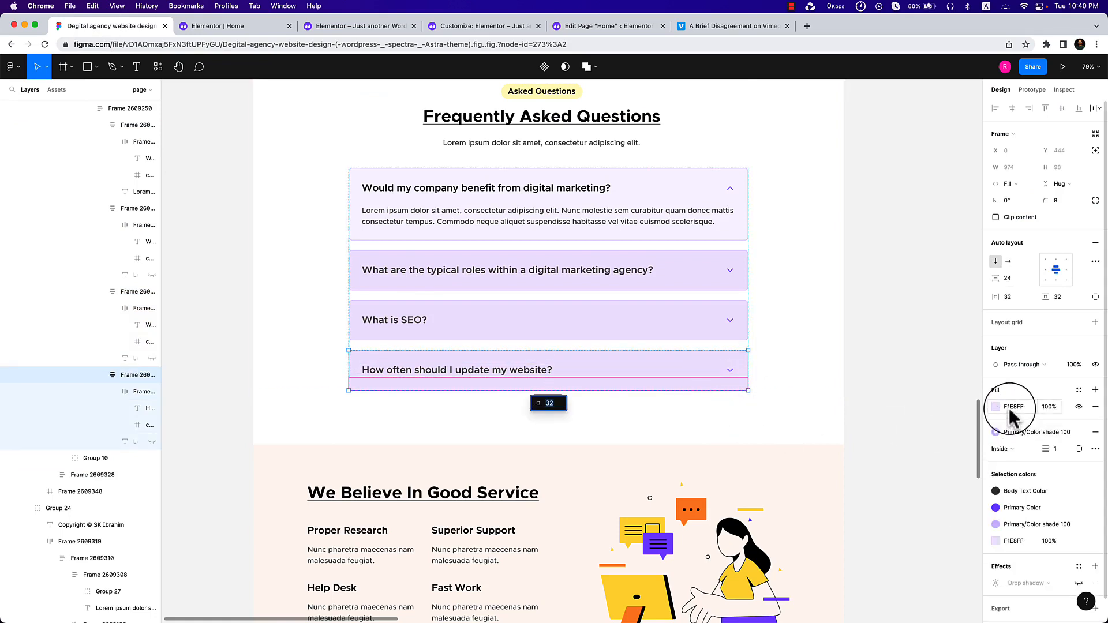
click(1010, 408)
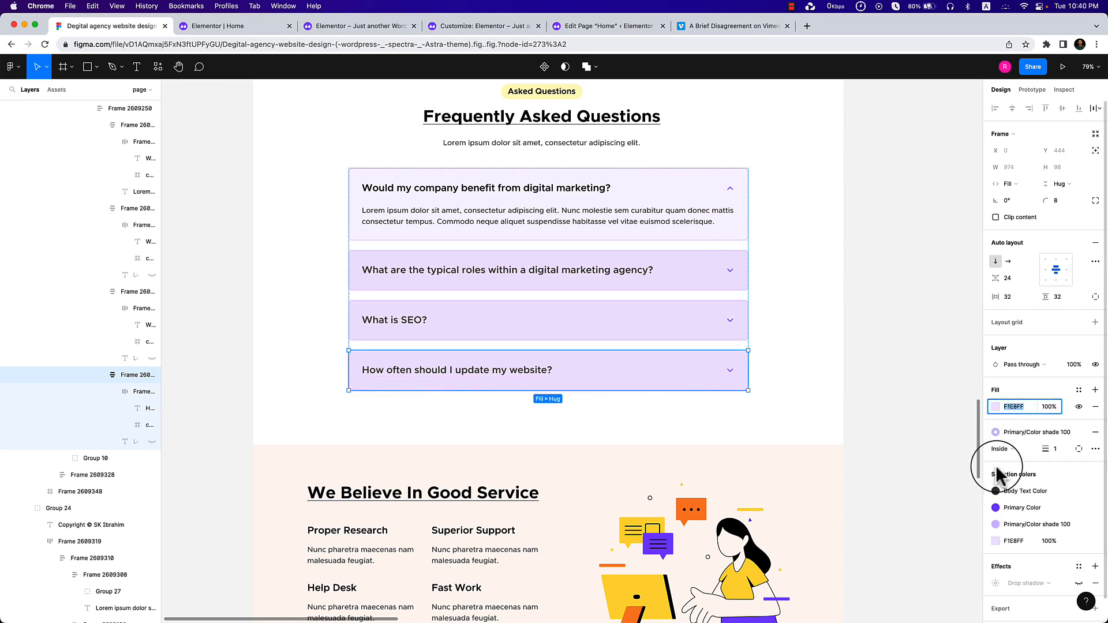
Back in Elementor, set the background color of the toggle's titles to #F1E8FF and copy that color value.
click(242, 26)
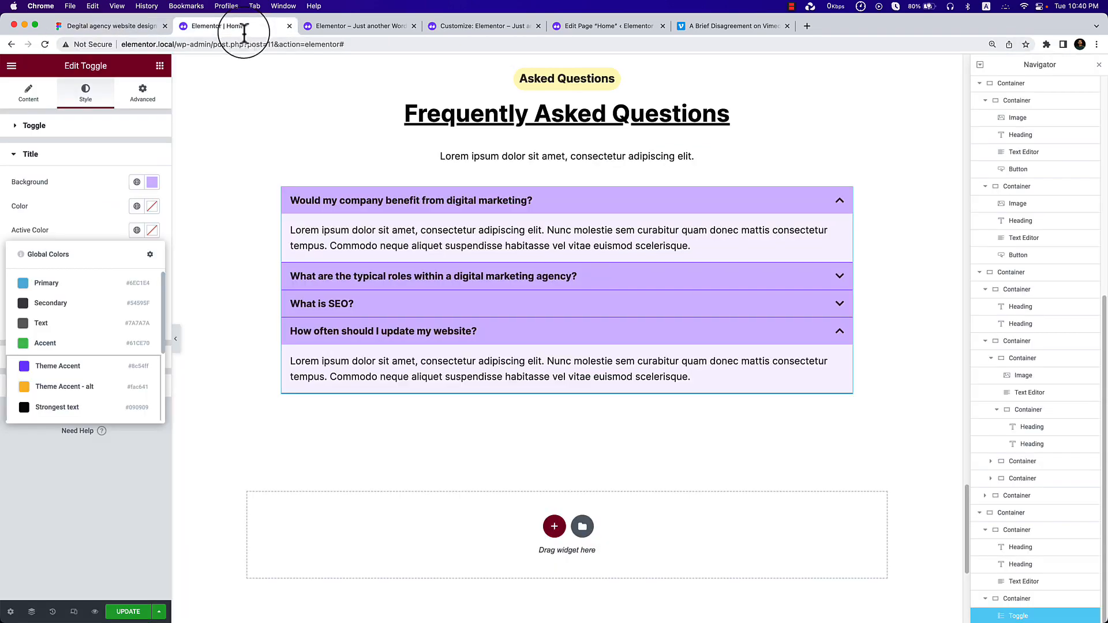
click(152, 182)
key(cmd+v)
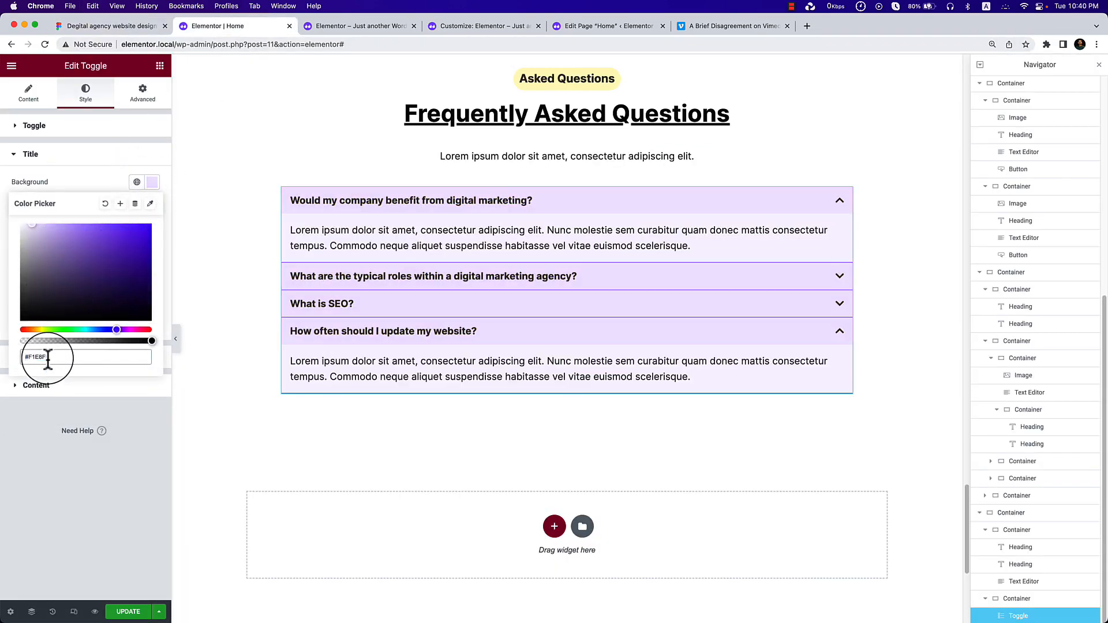
click(66, 183)
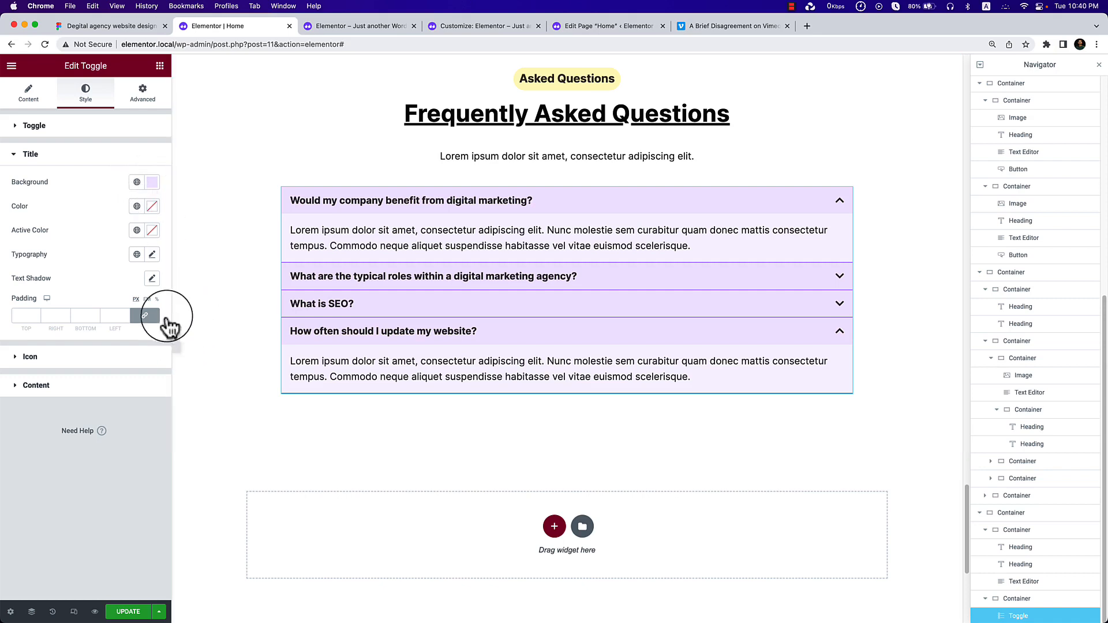
click(152, 184)
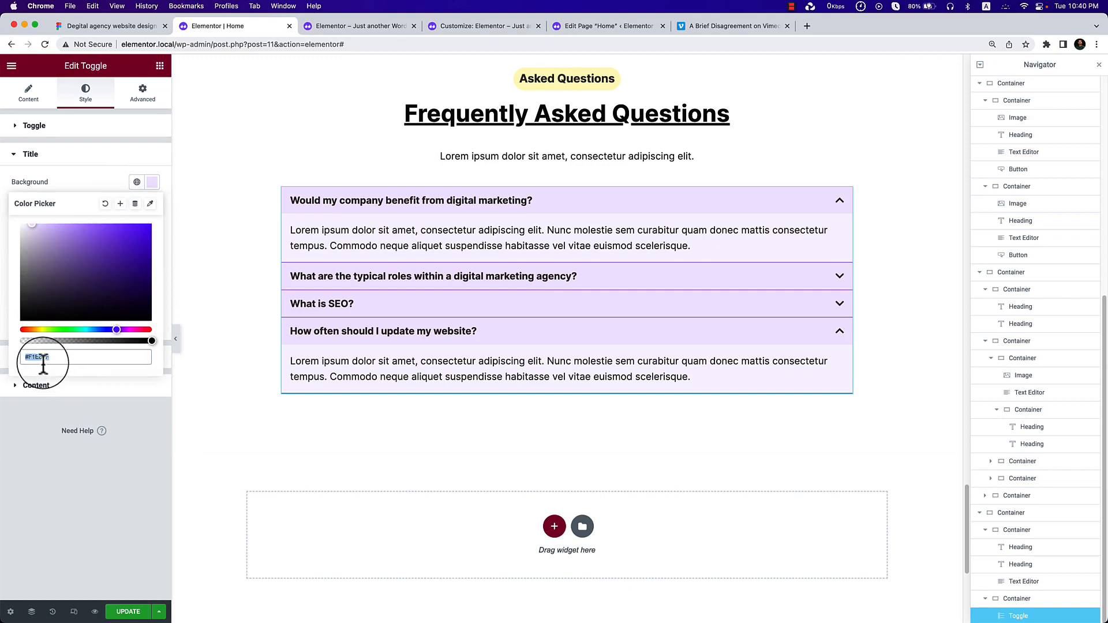
click(102, 182)
Try #F1E8FF as the active color of the toggle's titles, and revert it to #020101.
click(151, 230)
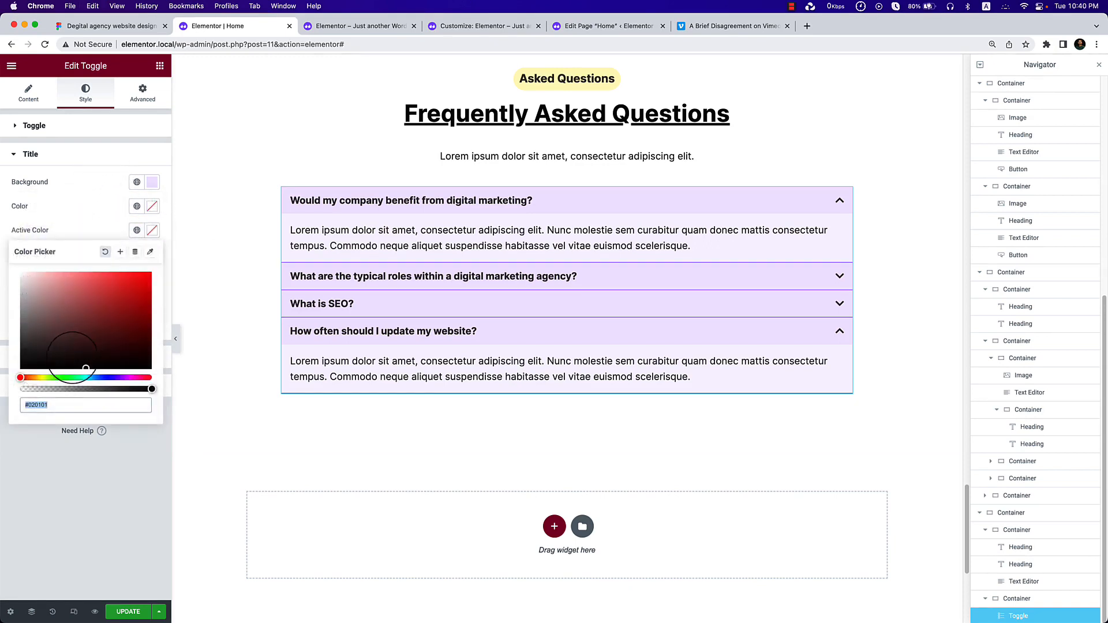
text(#F1E6FF)
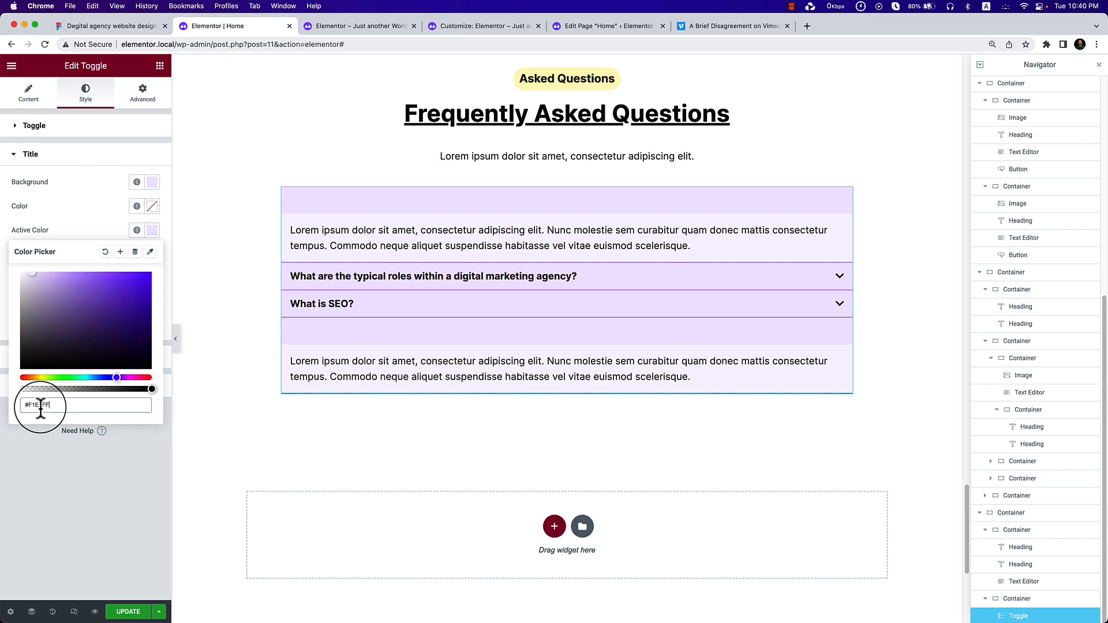
key(super+z)
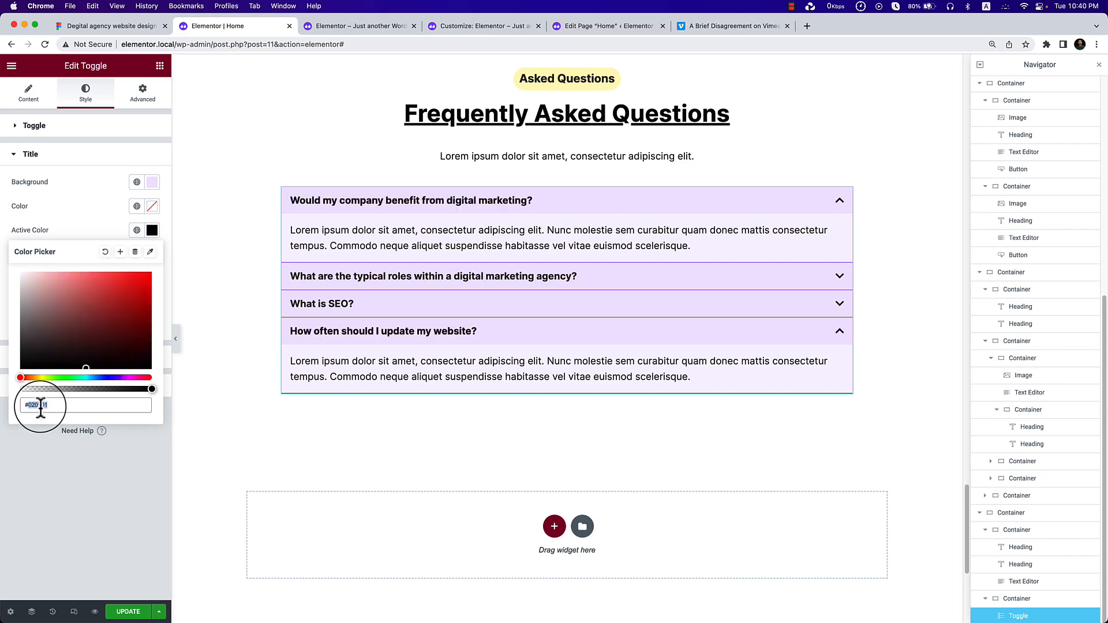
click(80, 239)
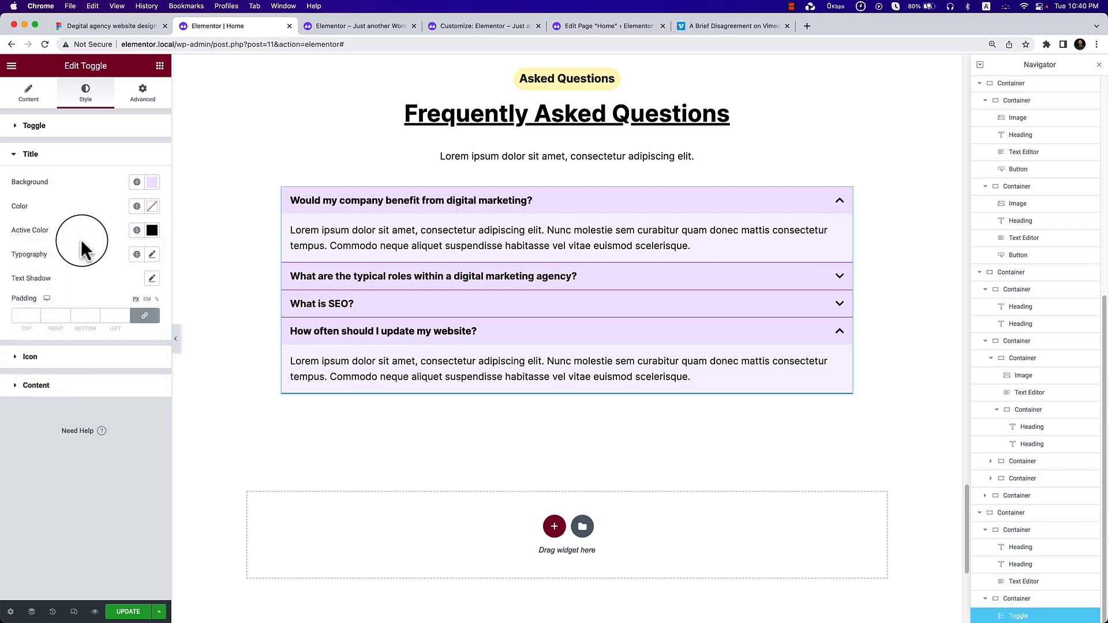
Preview the FAQ section, and set the padding of the toggle's titles to 25 px on all sides.
click(175, 345)
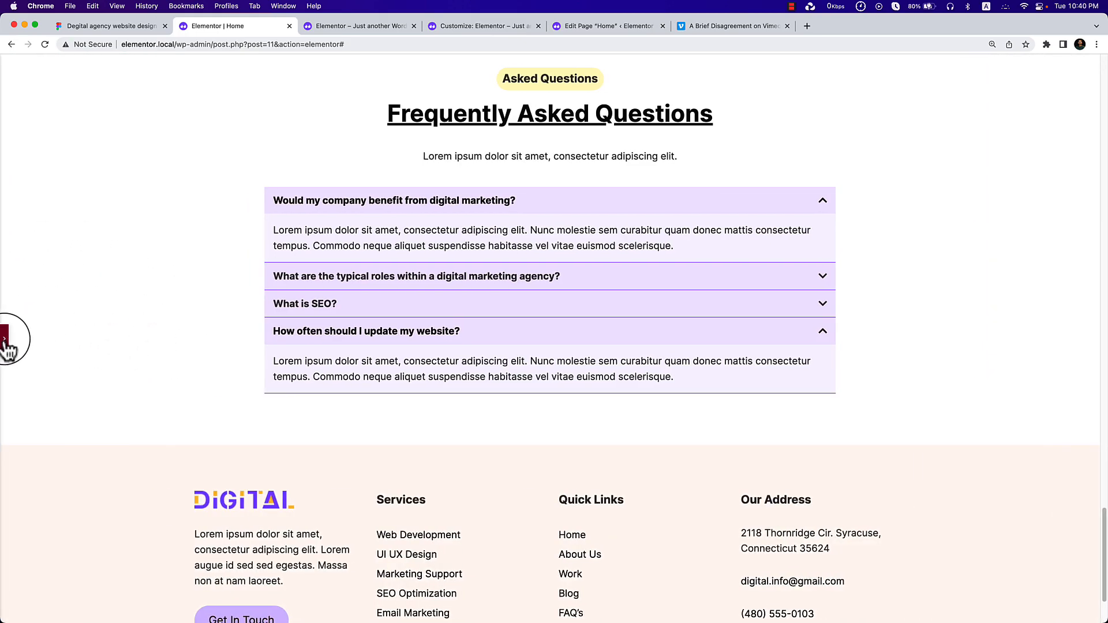
click(6, 340)
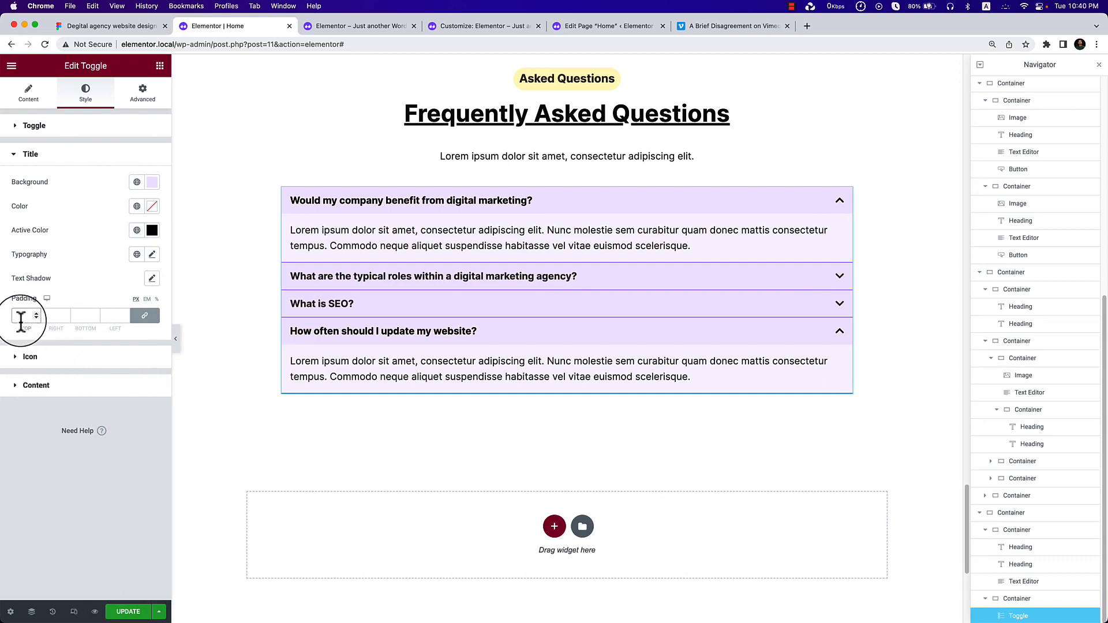
text(20)
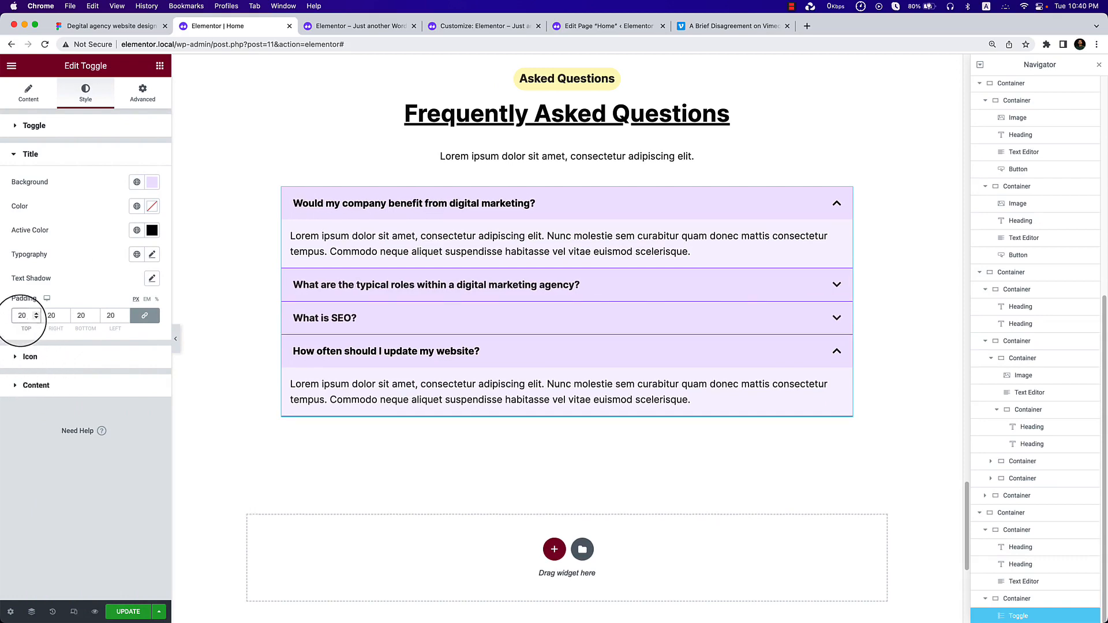
key(BackSpace)
key(BackSpace)
text(30)
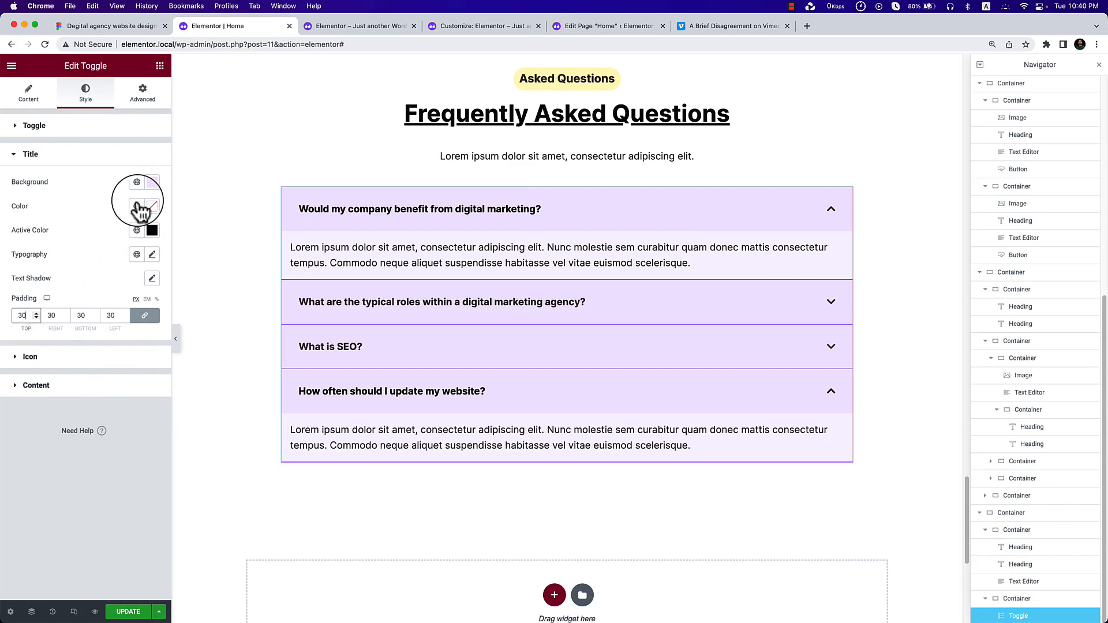
key(BackSpace)
key(BackSpace)
text(25)
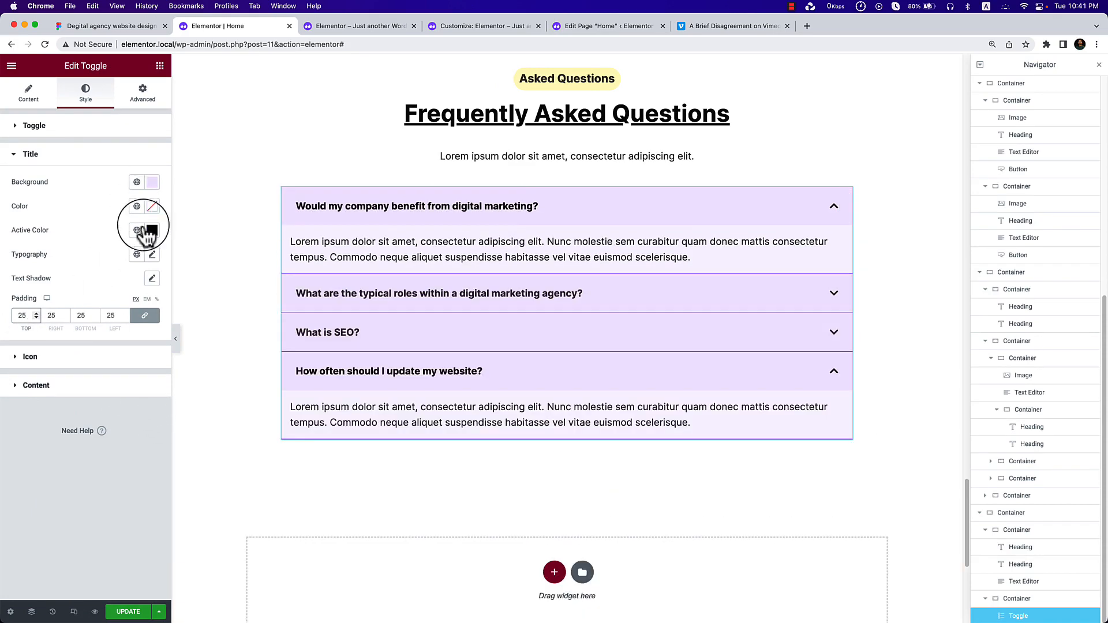
Set the padding of the toggle's content to 25 px on all sides, and check it by opening and closing FAQ items.
click(23, 387)
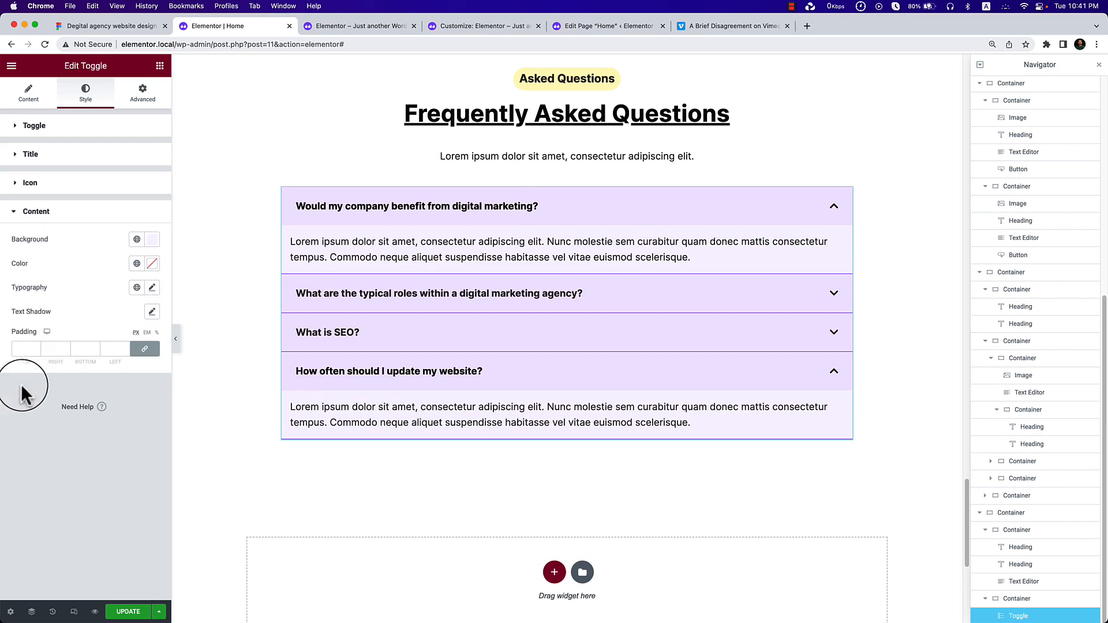
click(22, 346)
text(25)
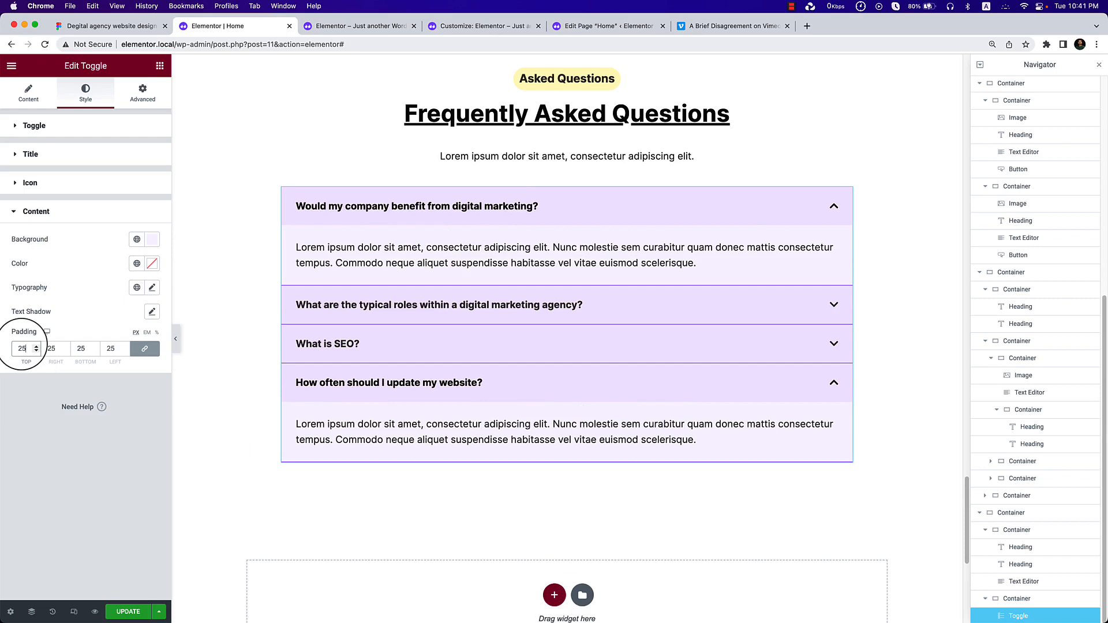
click(539, 388)
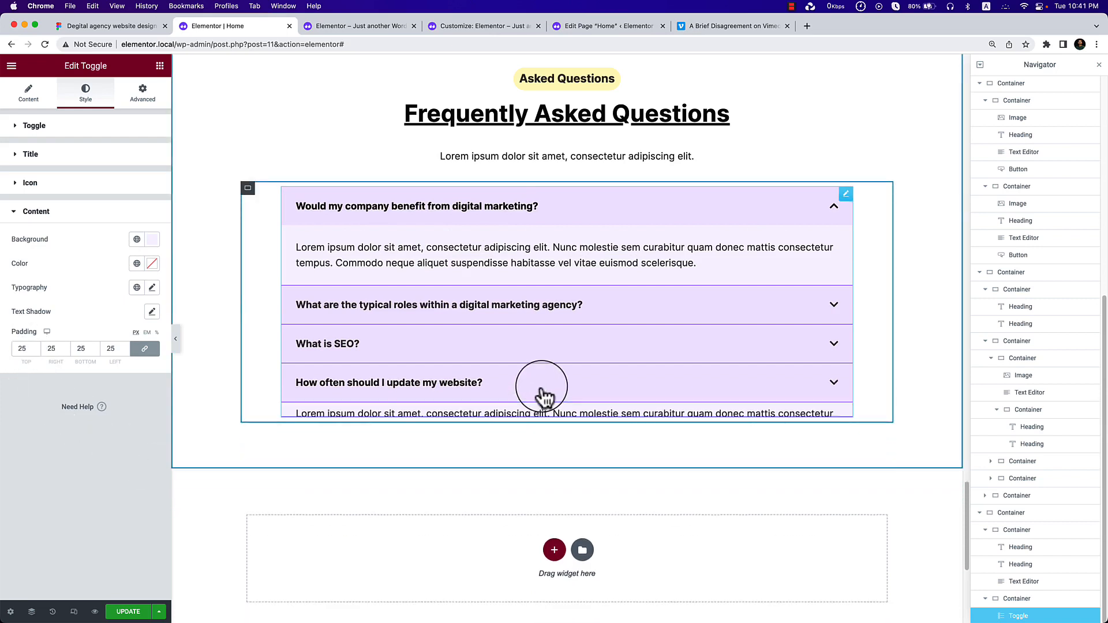
click(516, 347)
click(520, 301)
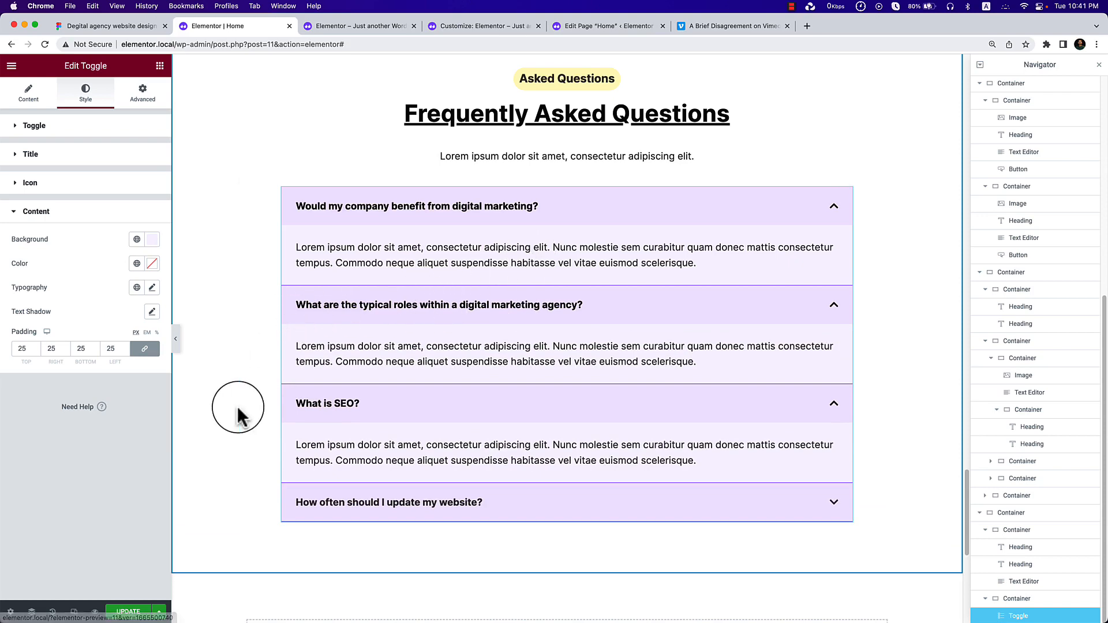
Check the gaps between FAQ items in the Figma design, and set the toggle's space between to 20 in Elementor.
click(95, 27)
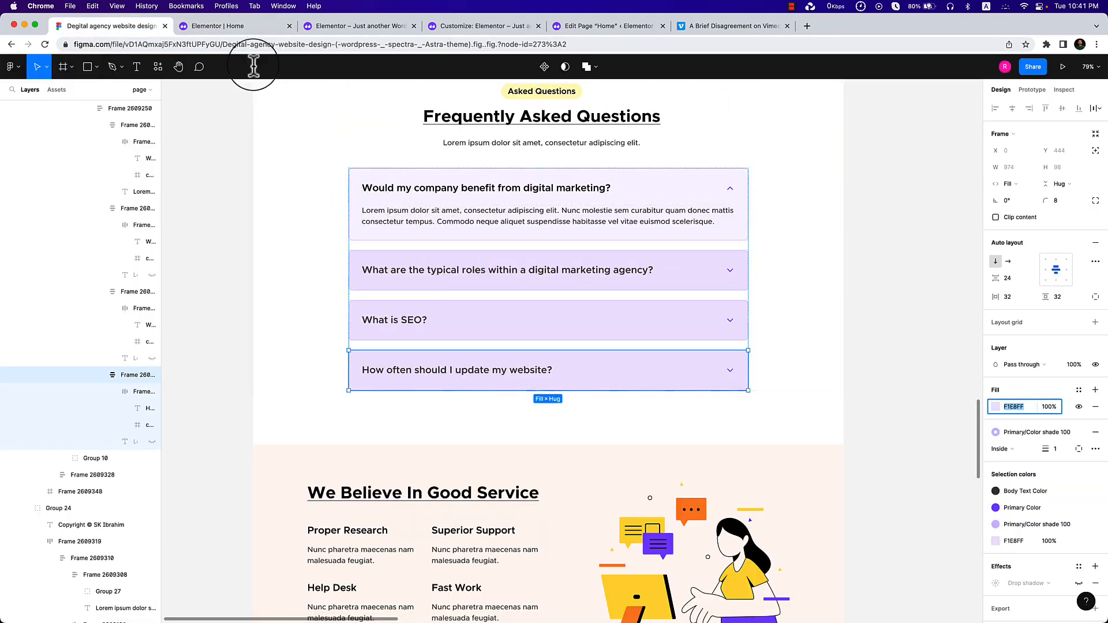
click(241, 26)
click(34, 138)
drag(12, 226, 29, 227)
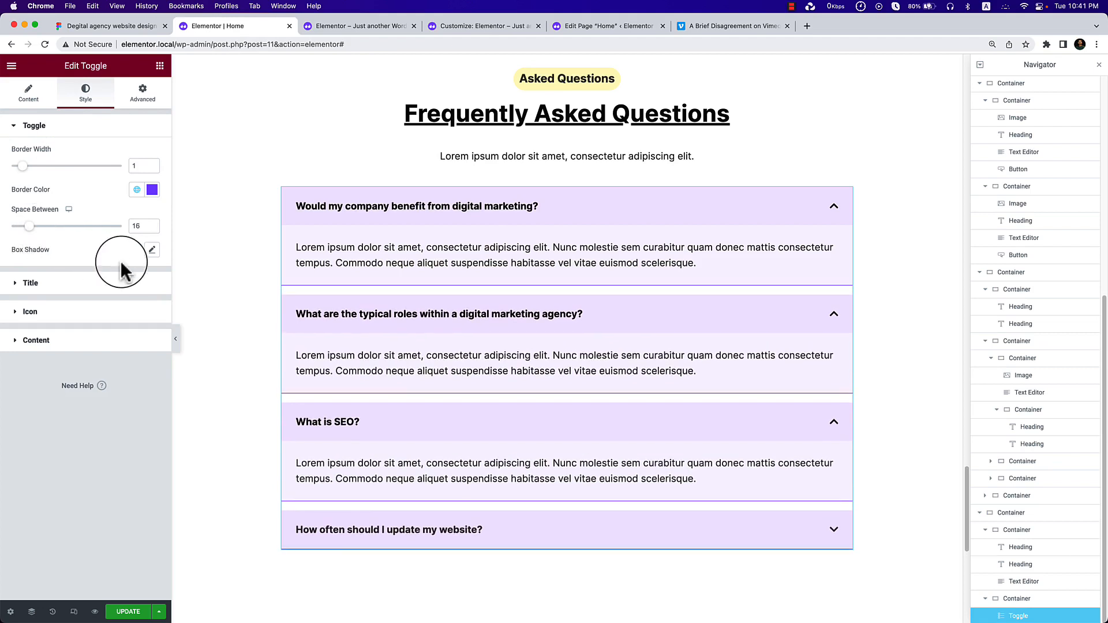
click(152, 224)
click(152, 224)
click(152, 223)
click(152, 223)
Preview the FAQ section without the editing panels while opening and closing its items.
click(175, 339)
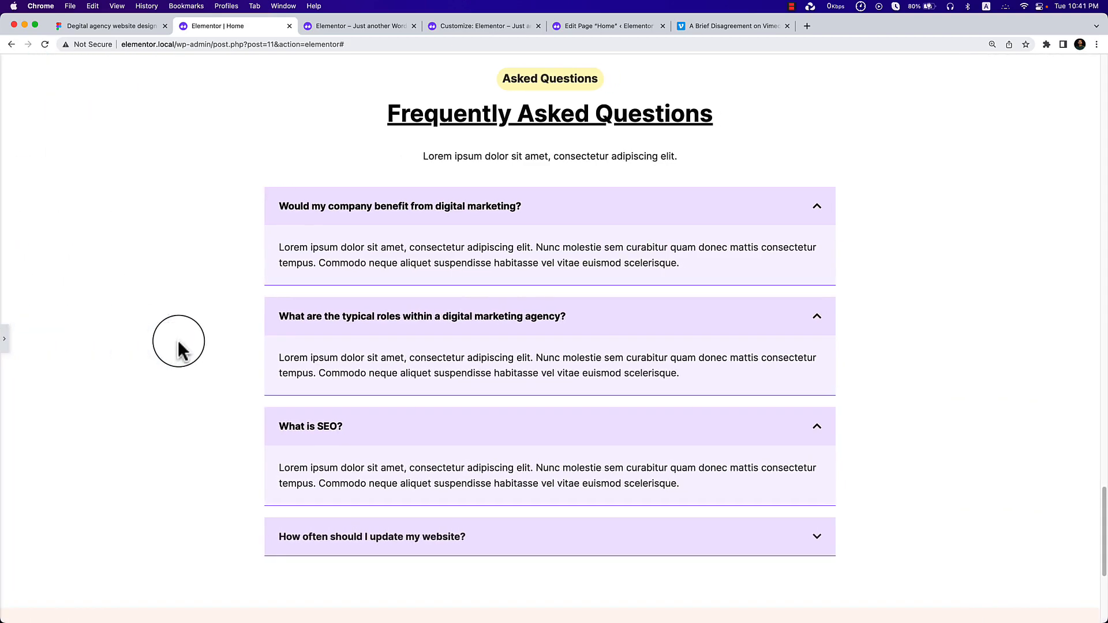
click(528, 329)
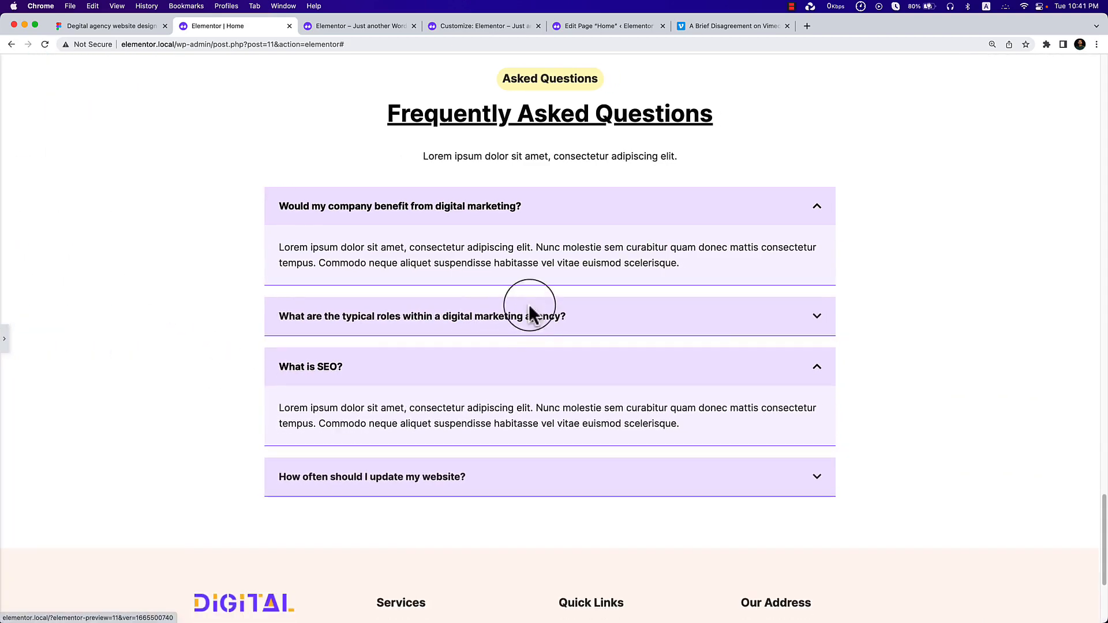
drag(477, 222, 472, 218)
click(472, 218)
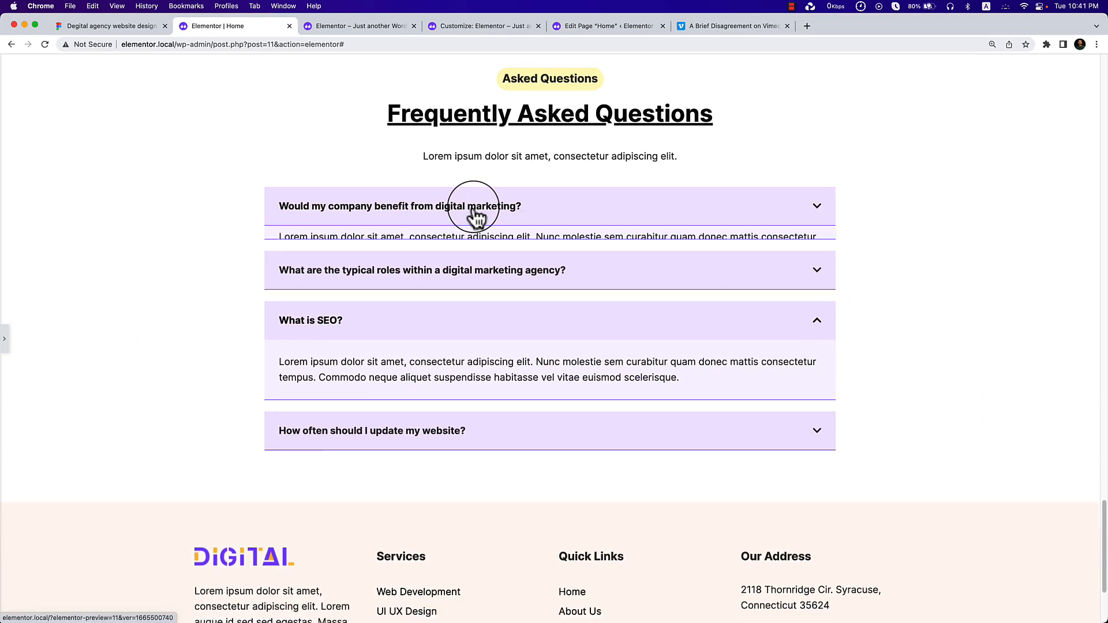
click(476, 264)
click(520, 381)
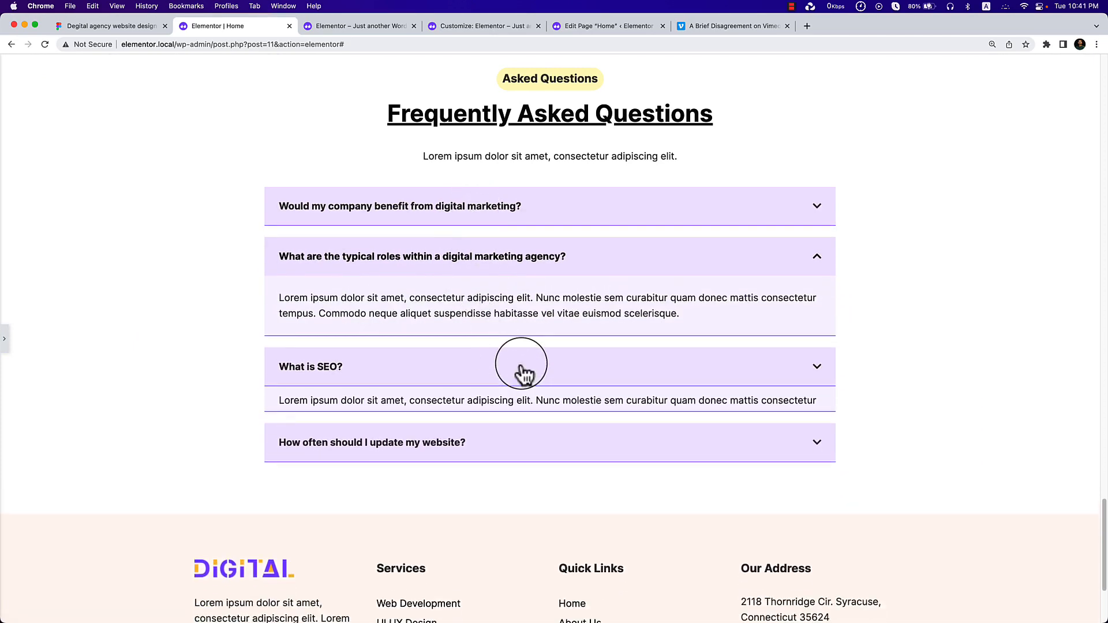
click(4, 339)
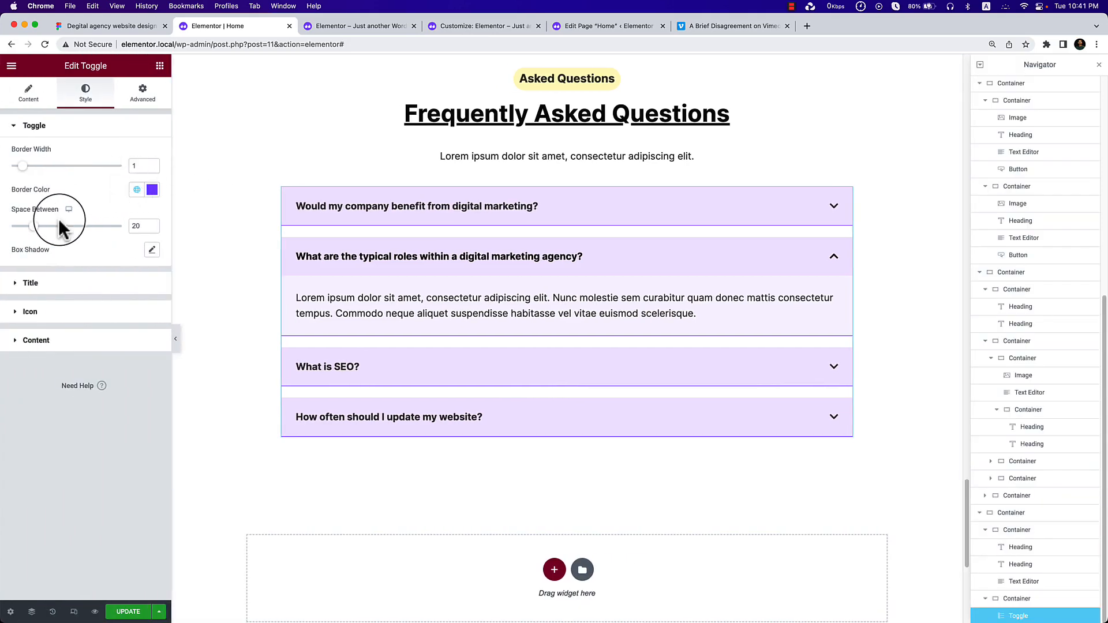
Look through the toggle's item settings and its content, icon, title and border style options.
click(28, 100)
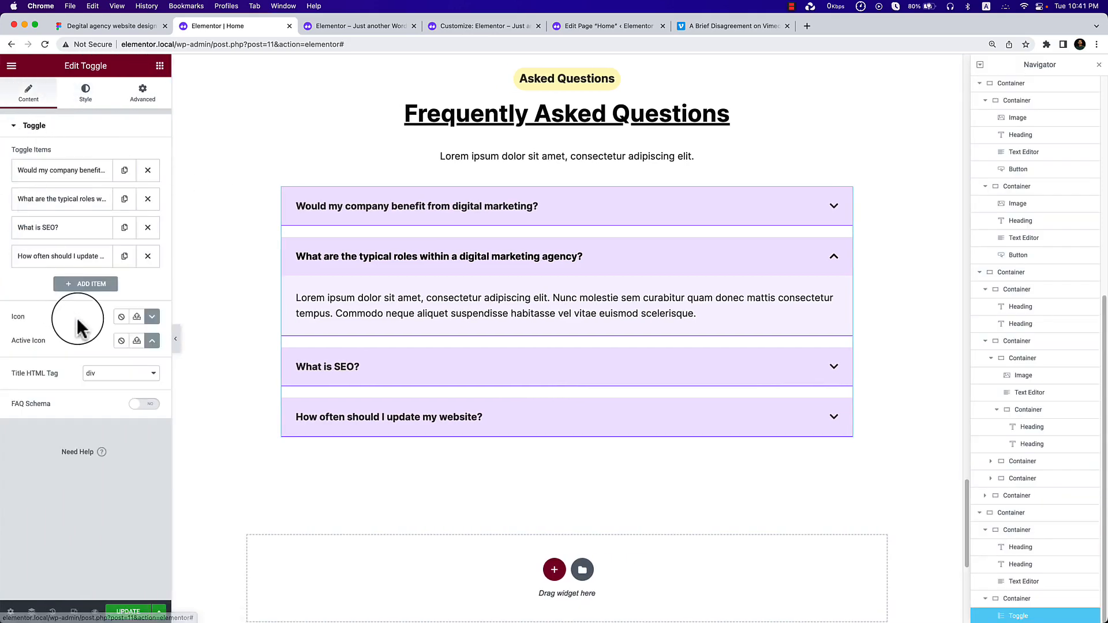
click(87, 99)
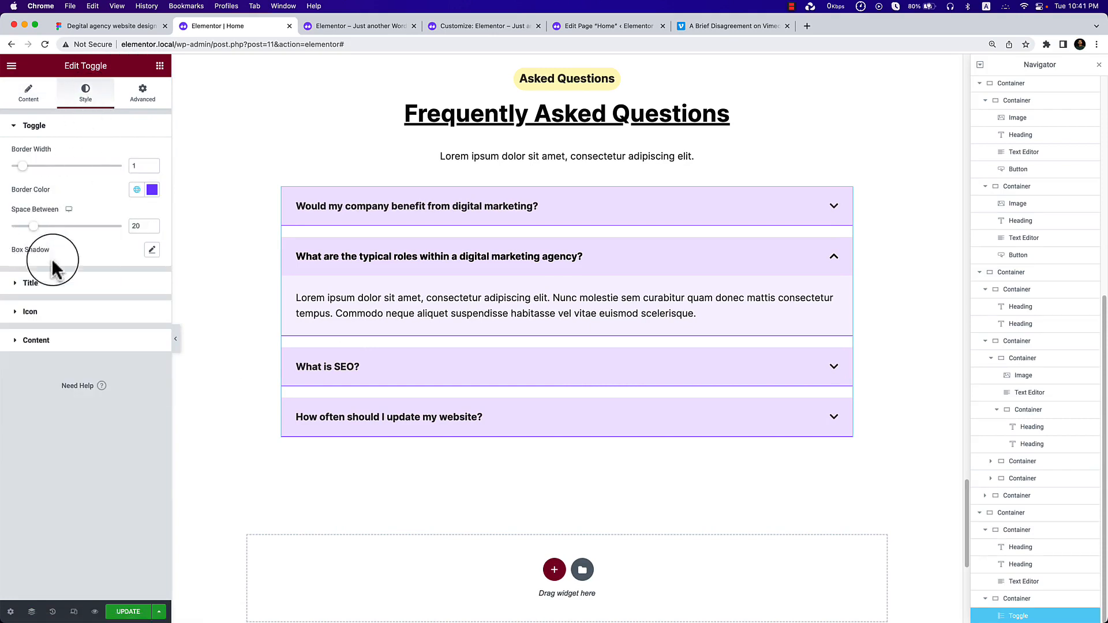
click(59, 341)
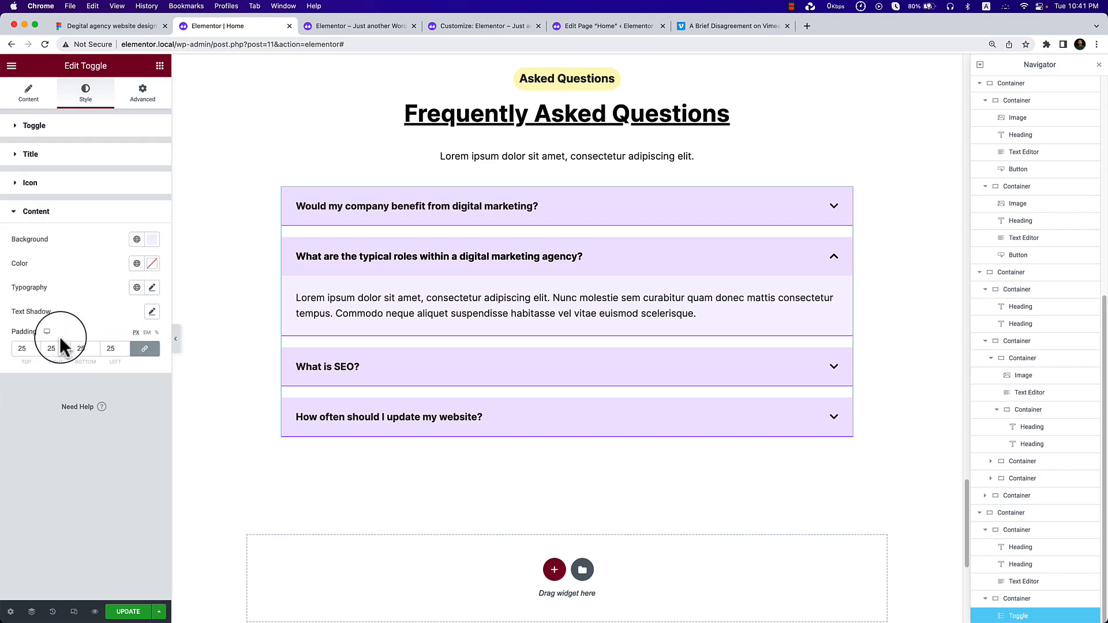
click(69, 184)
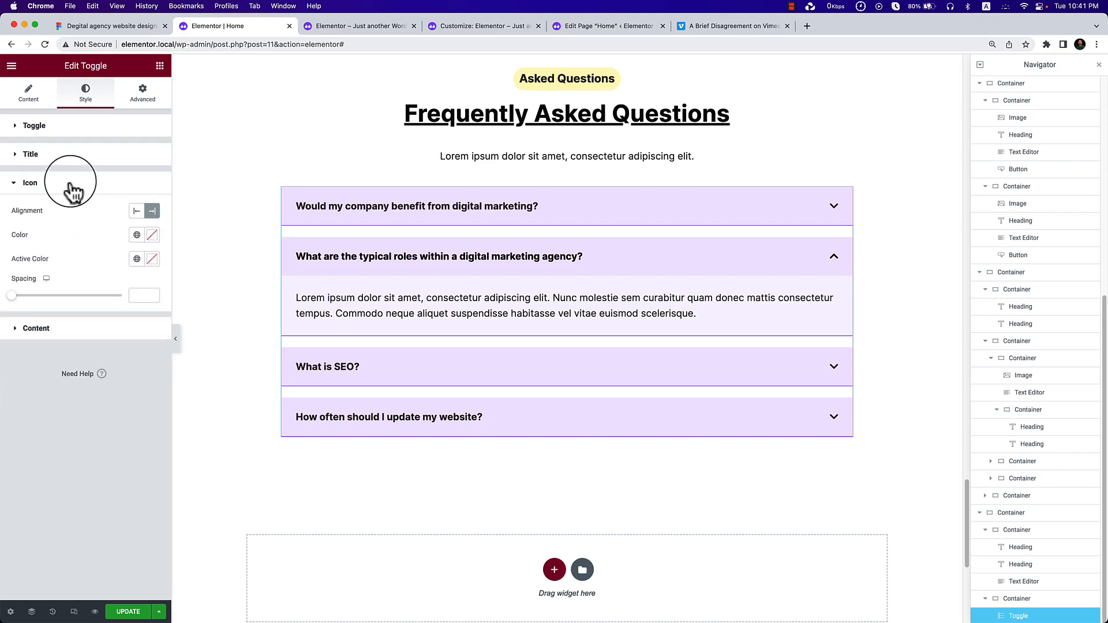
click(64, 154)
click(67, 127)
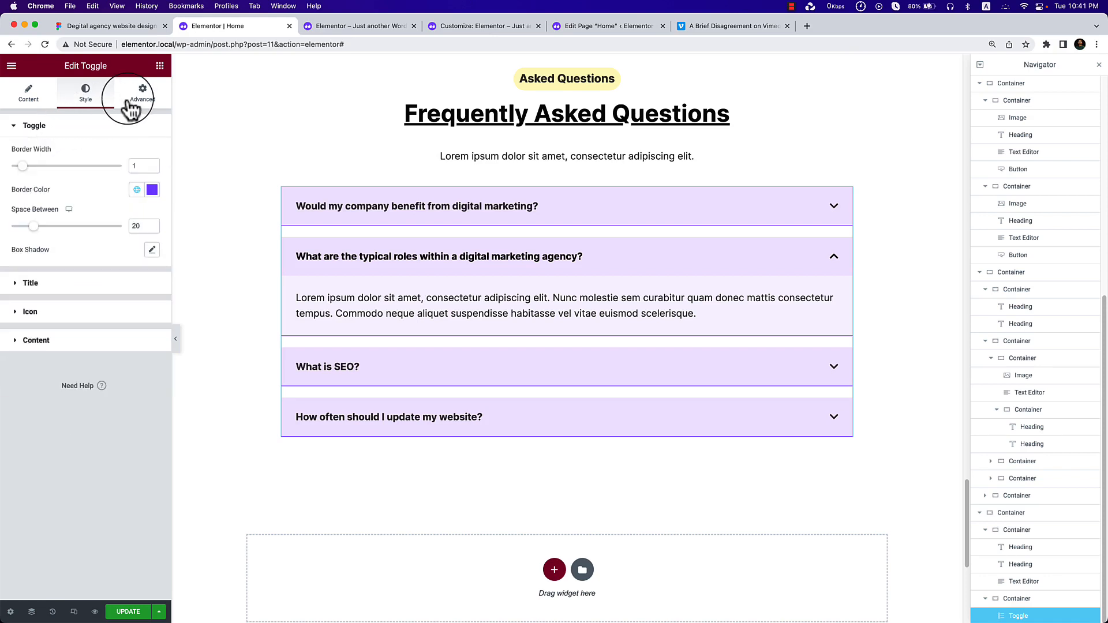
Add the CSS class c-toggle to the Toggle widget and update the page.
click(131, 108)
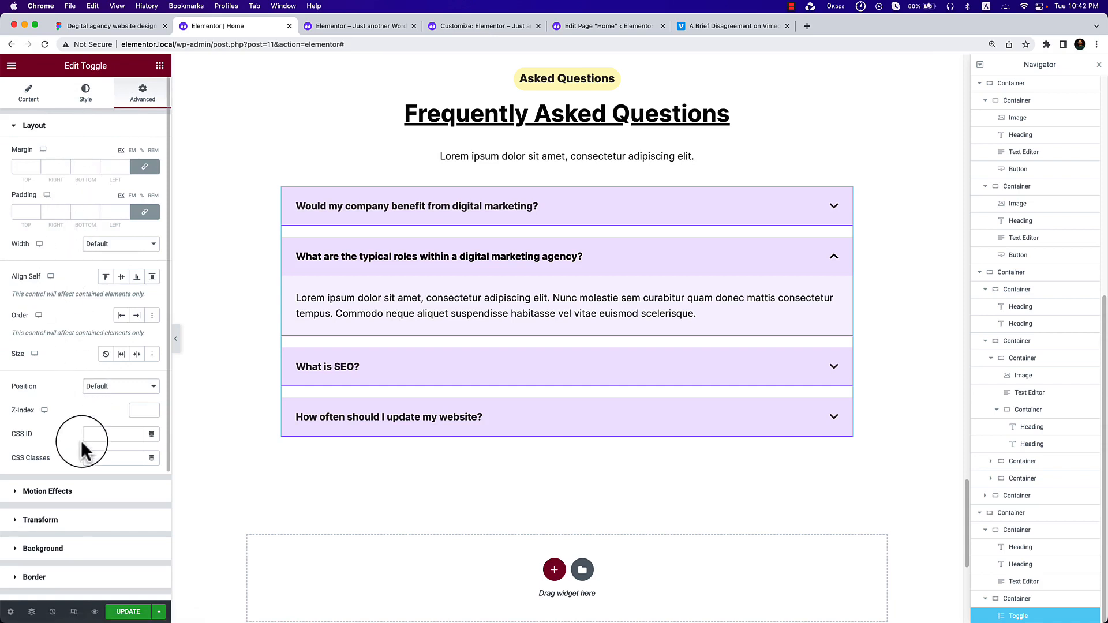
scroll(82, 449, down, 3)
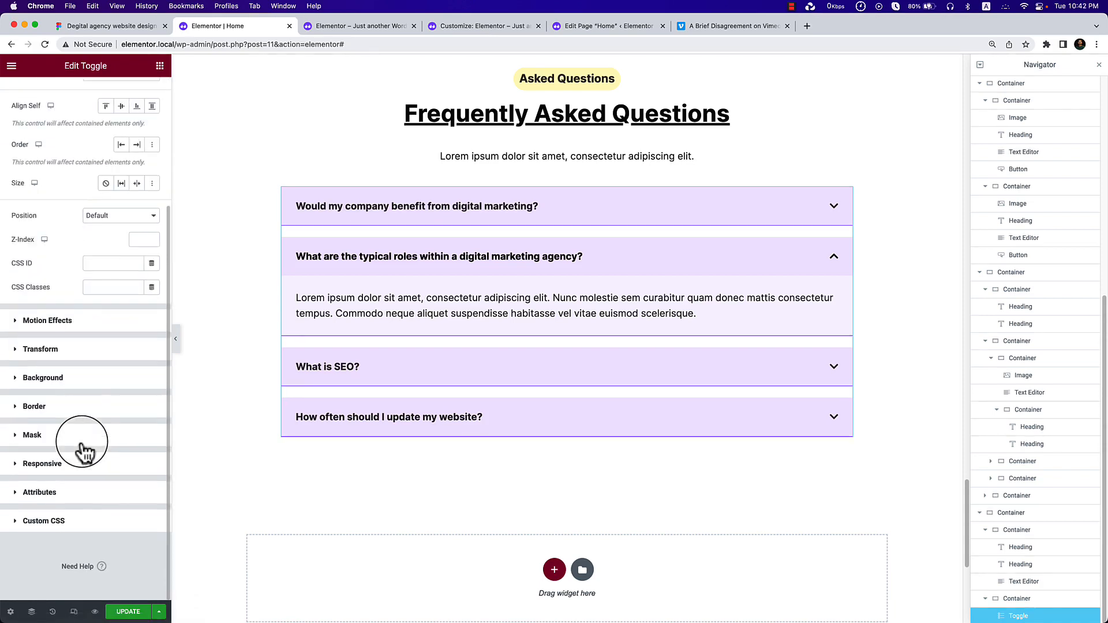
click(107, 285)
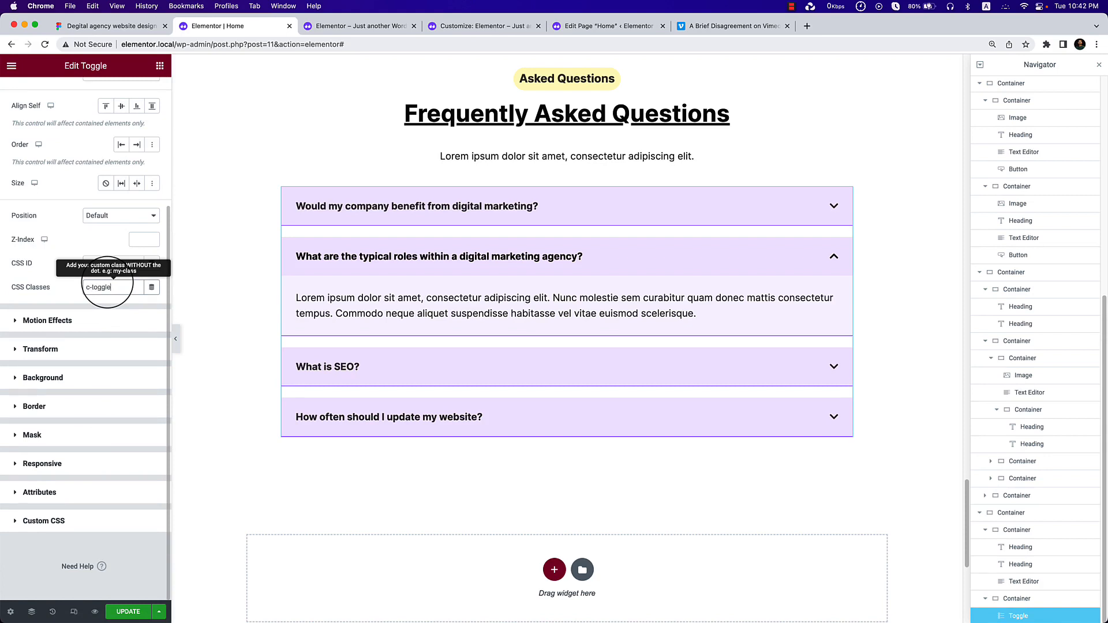
click(126, 612)
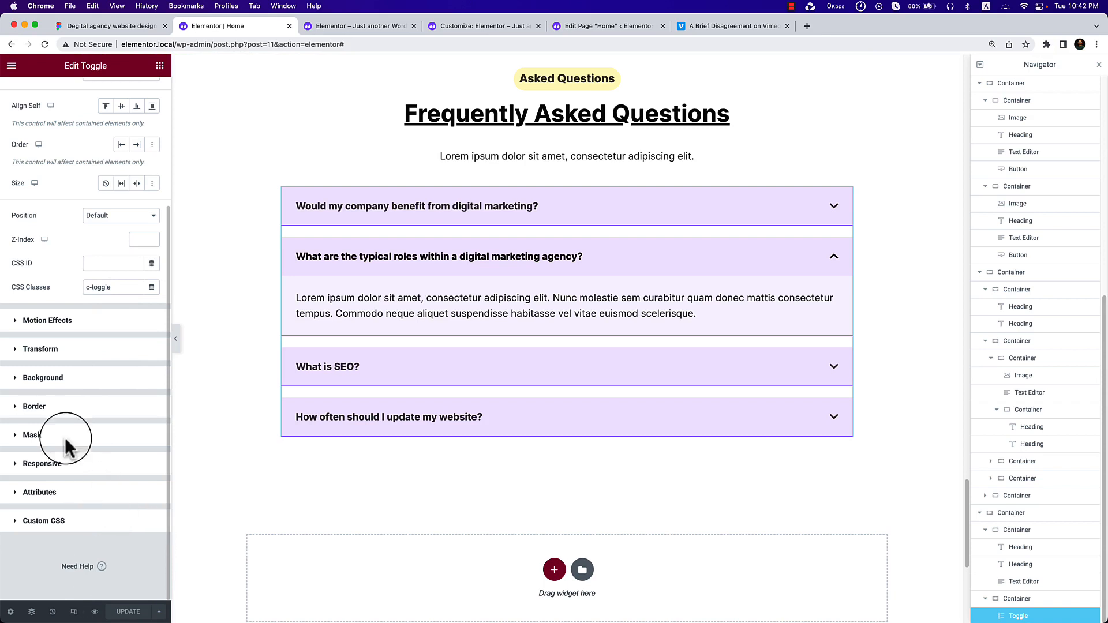
Copy the class name c-toggle from the Toggle widget's CSS classes.
click(103, 288)
triple_click(109, 286)
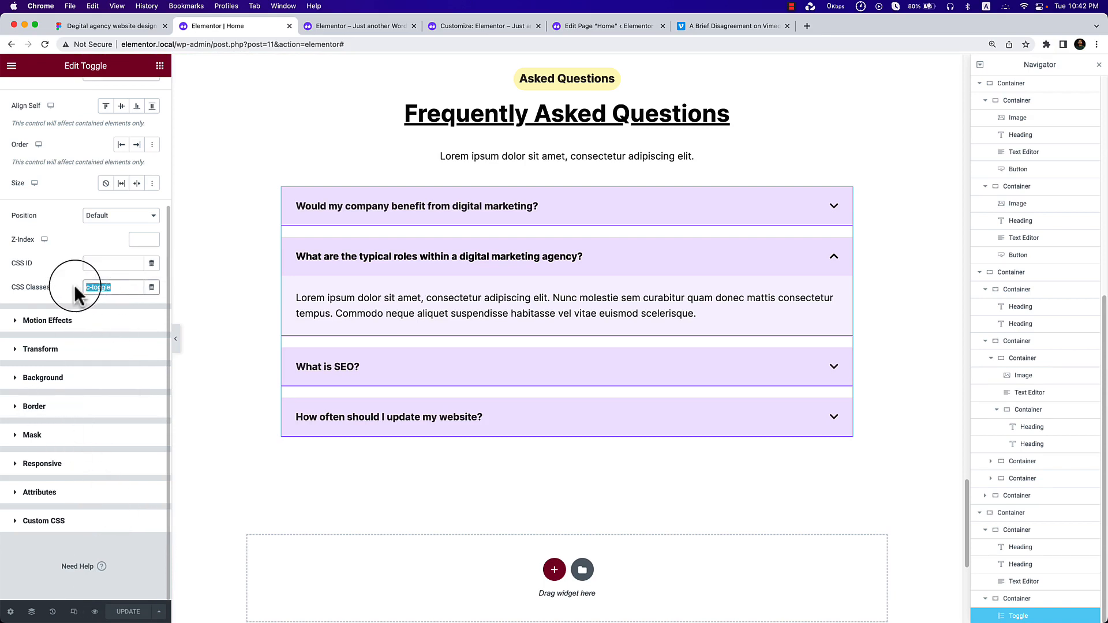
right_click(95, 286)
click(138, 368)
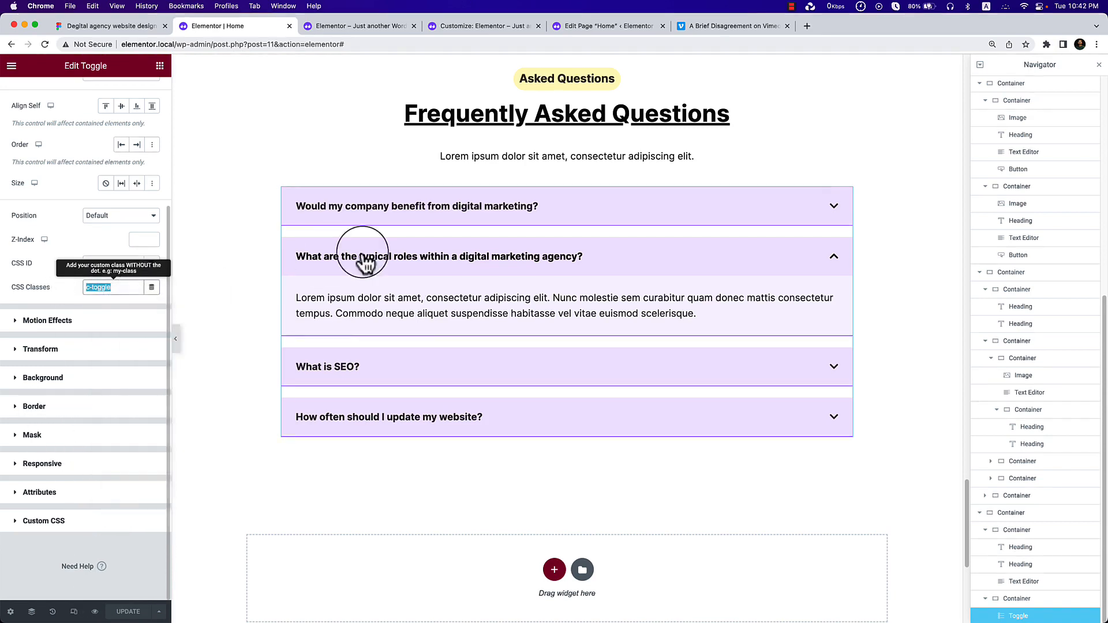
Switch to the Figma design and check the text properties of the second FAQ question.
click(132, 26)
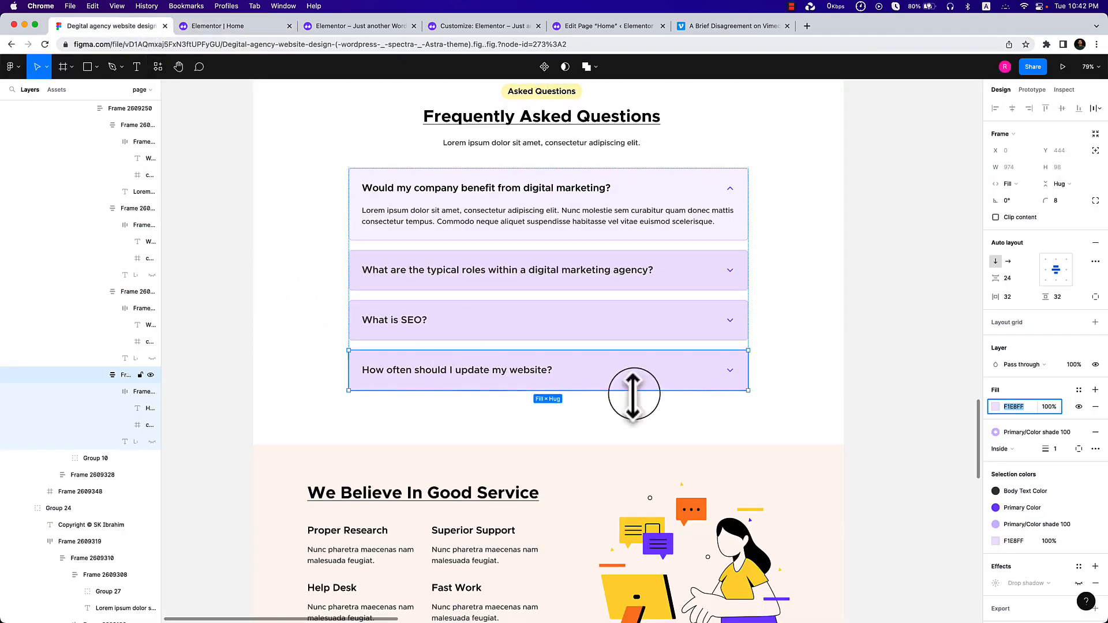
click(767, 420)
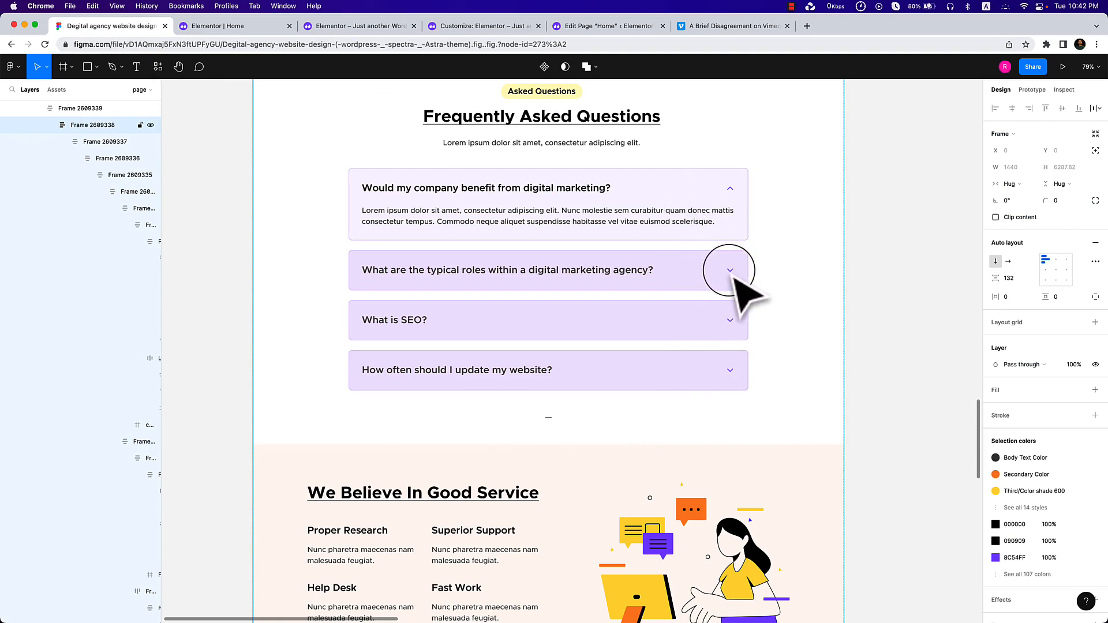
click(585, 269)
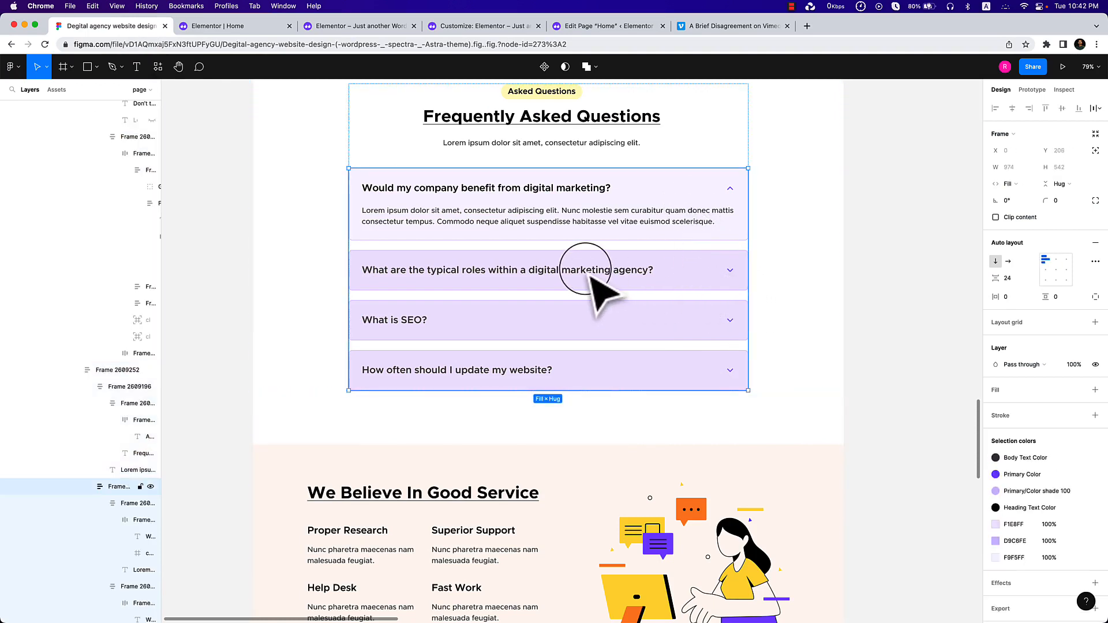
double_click(585, 269)
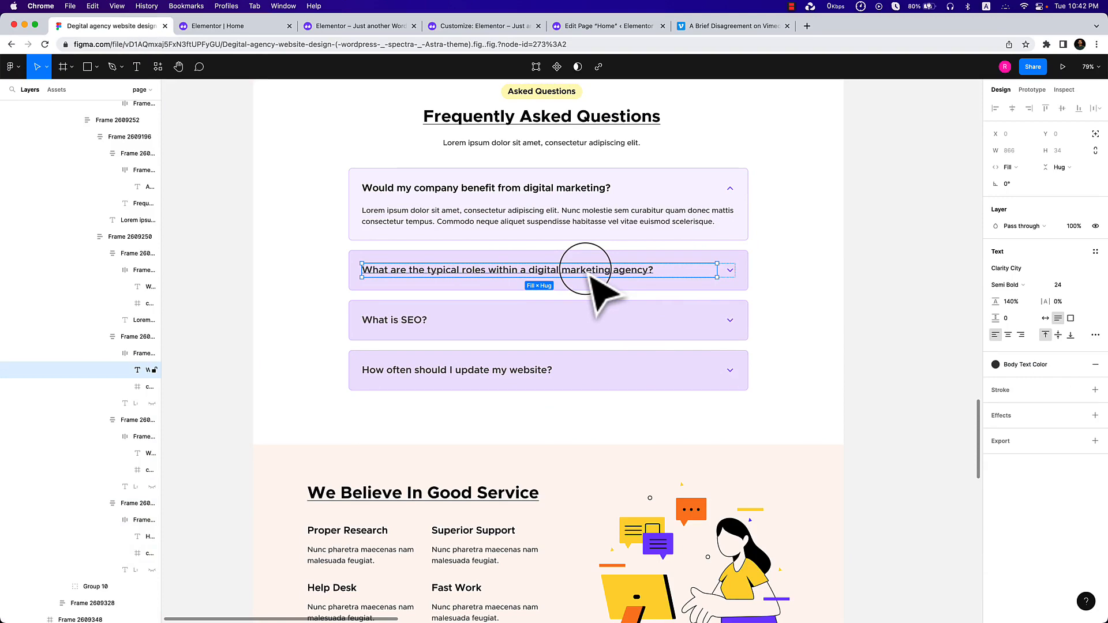
Return to the Elementor editor and set the Toggle widget's title font size to 24 px.
click(320, 26)
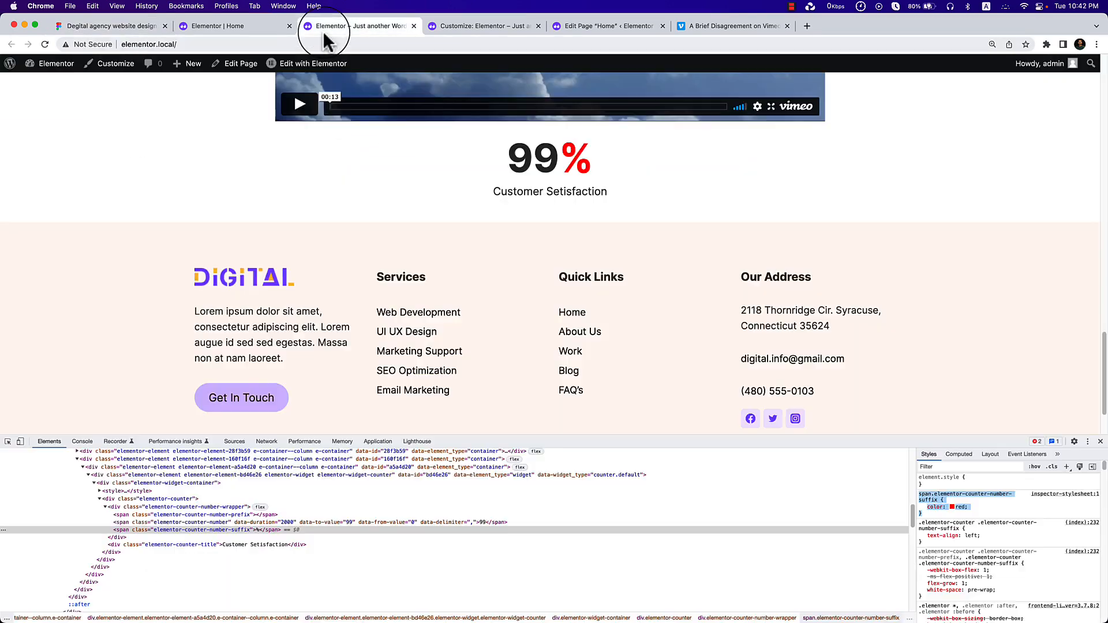
click(240, 25)
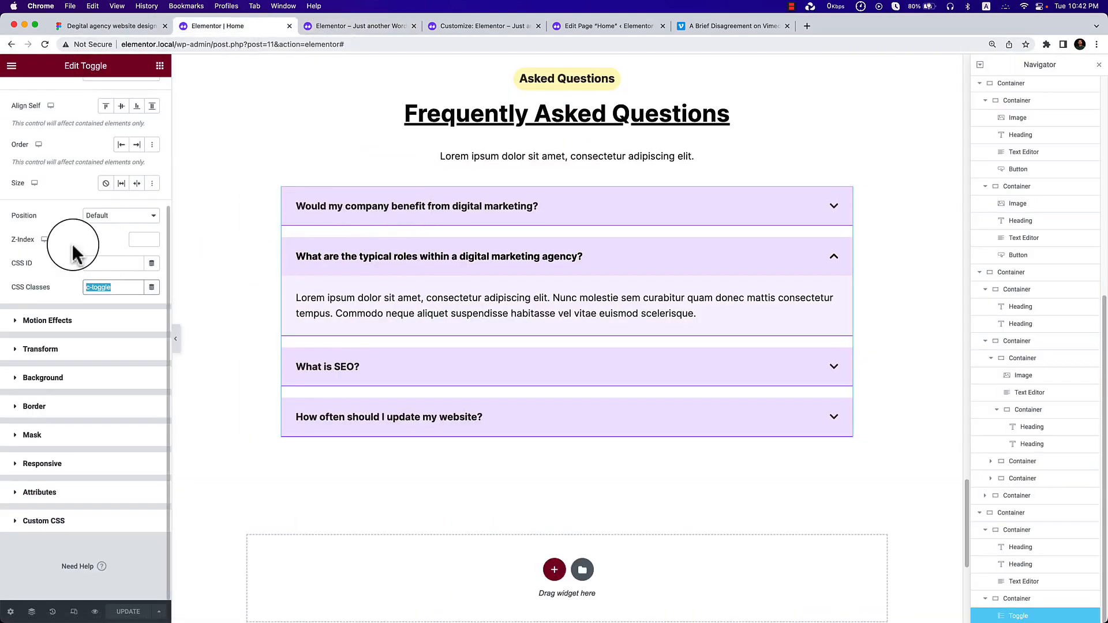
scroll(95, 199, up, 10)
click(85, 93)
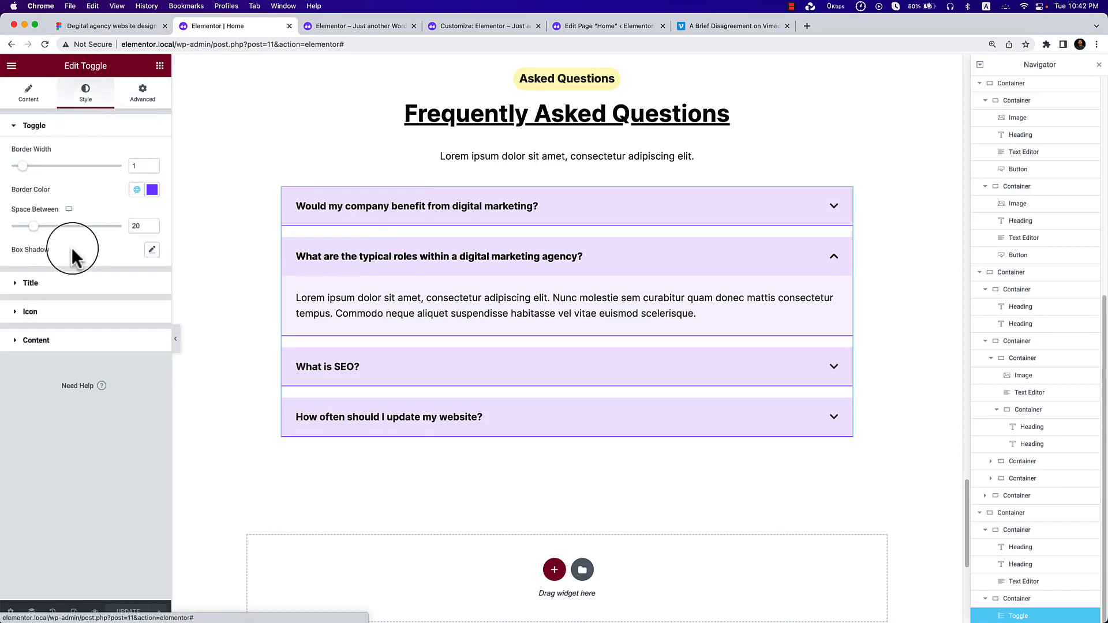
click(56, 285)
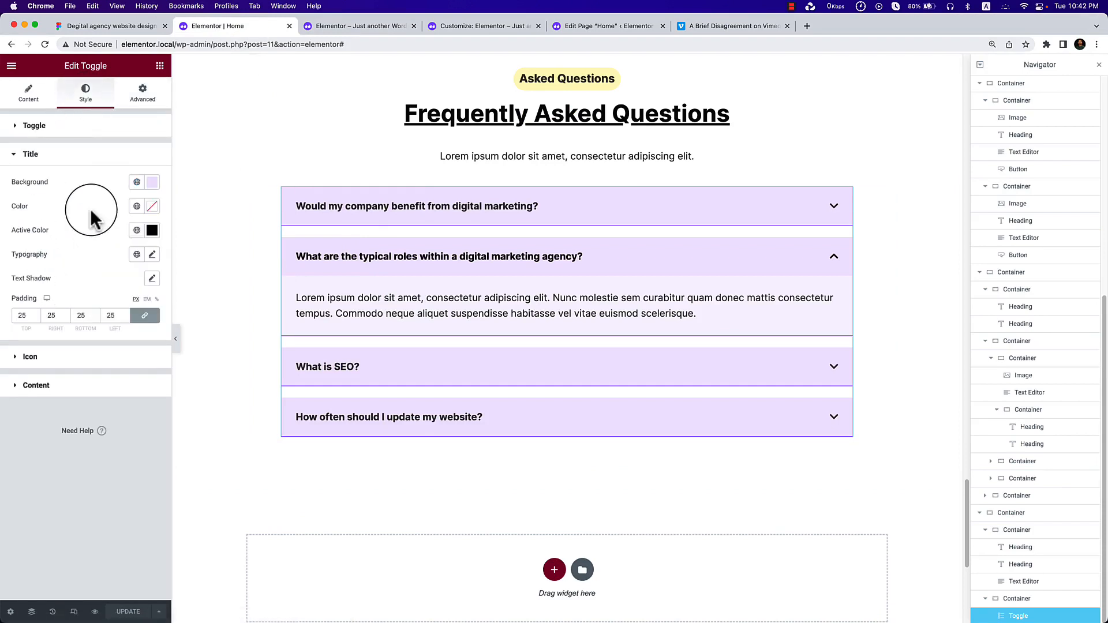
click(152, 255)
click(122, 345)
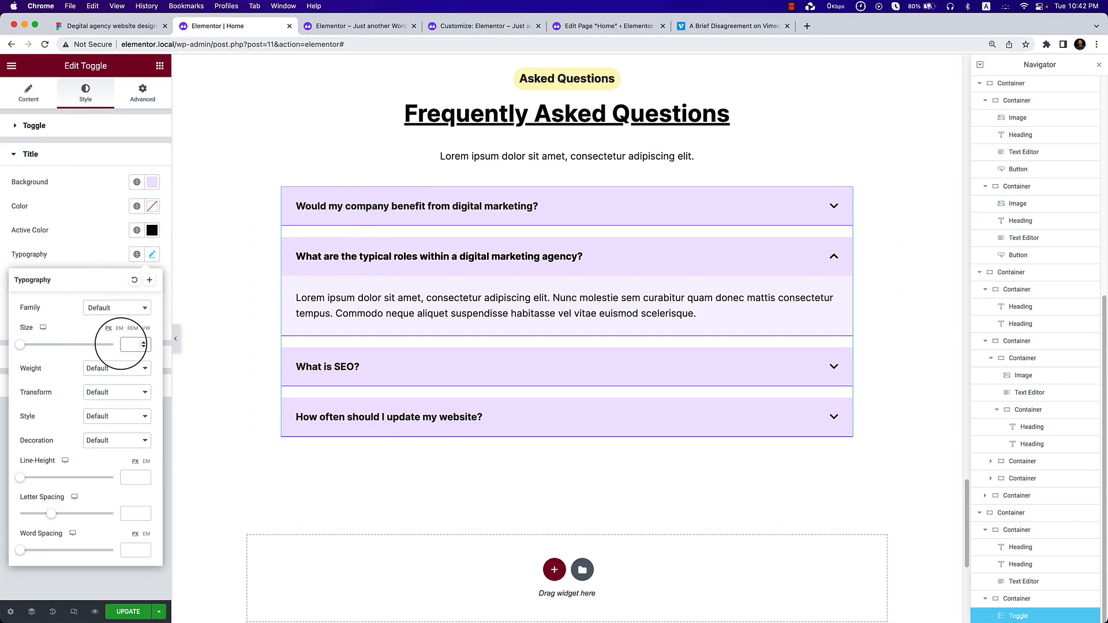
text(24)
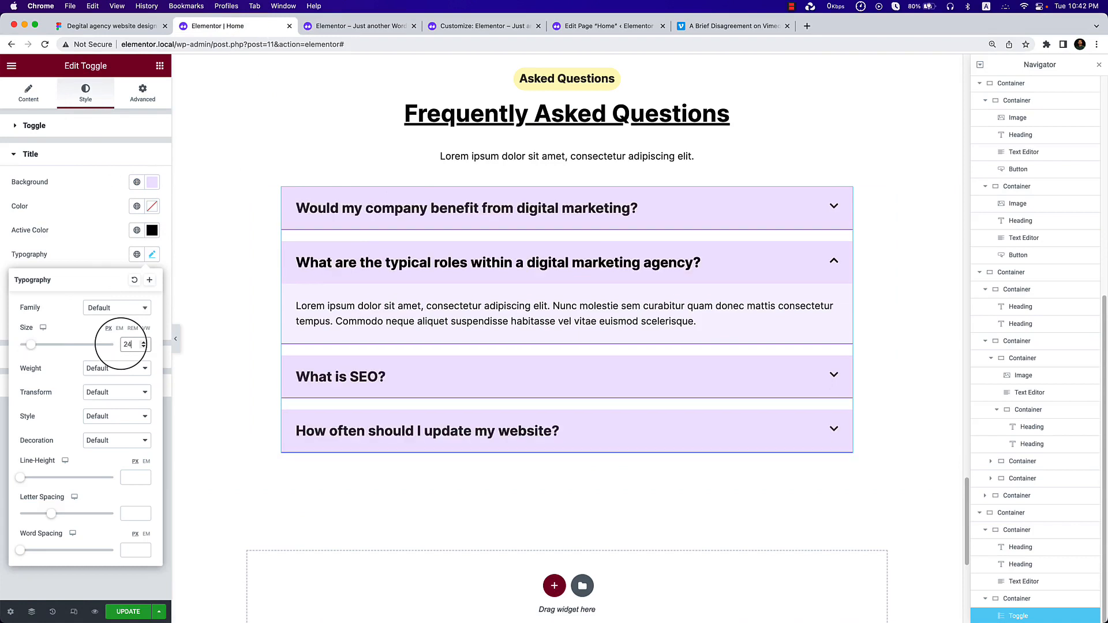
Set the toggle title's font weight to 500, keeping the default family, and update the page.
click(112, 310)
click(113, 314)
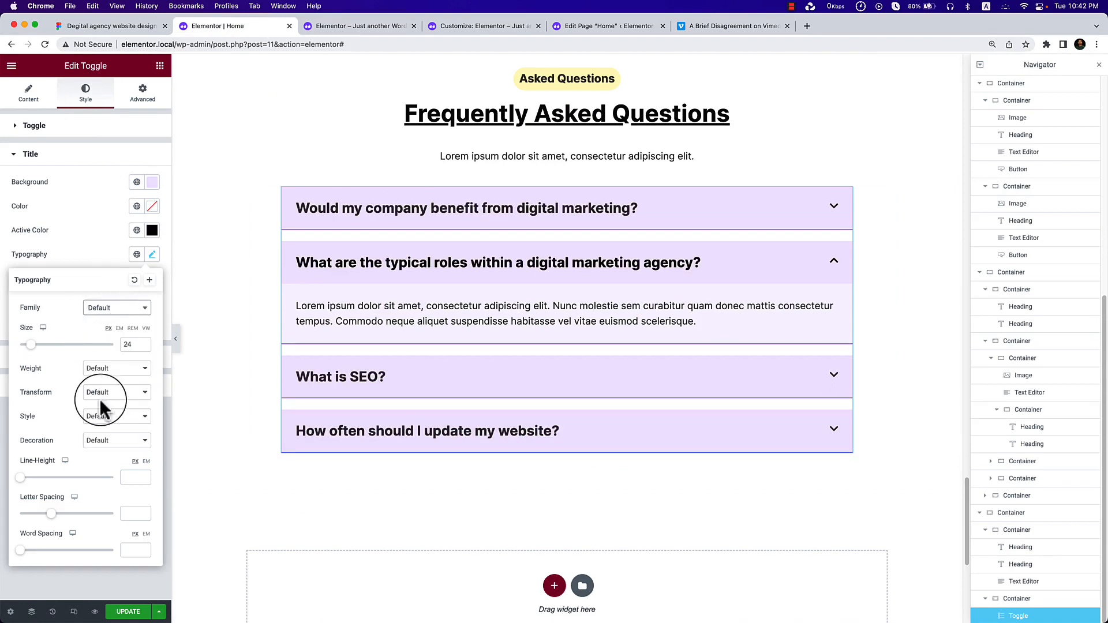
click(110, 370)
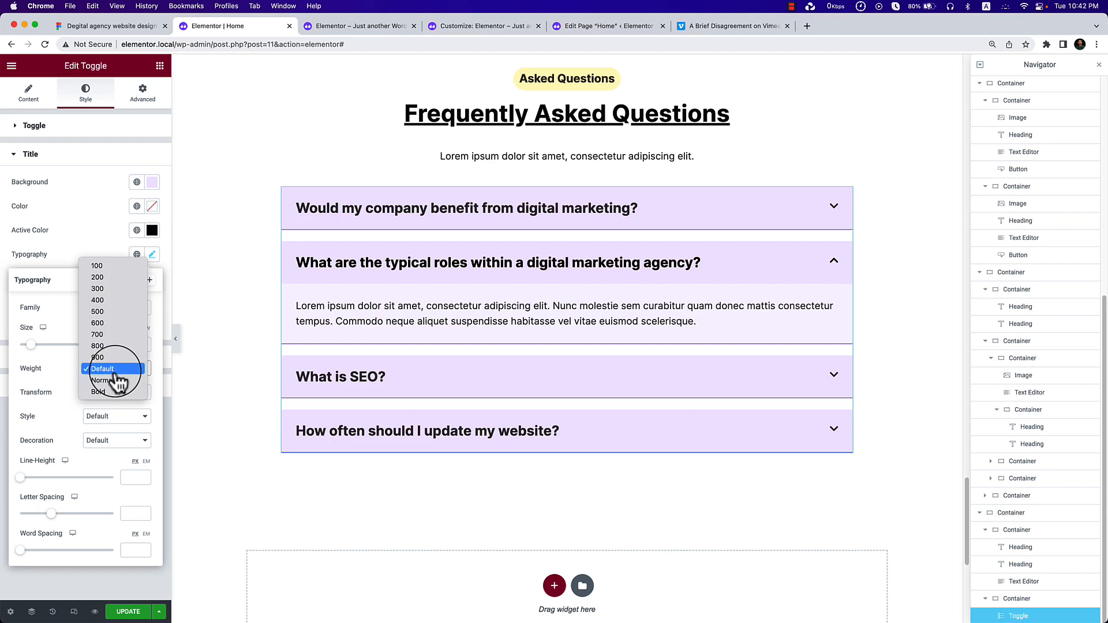
click(137, 312)
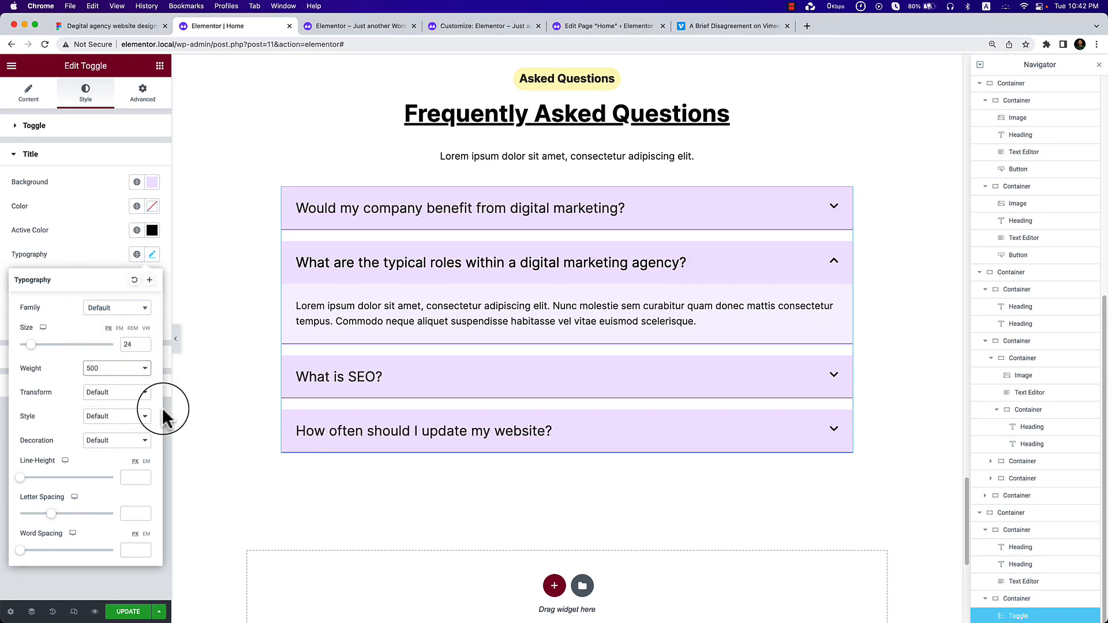
click(92, 253)
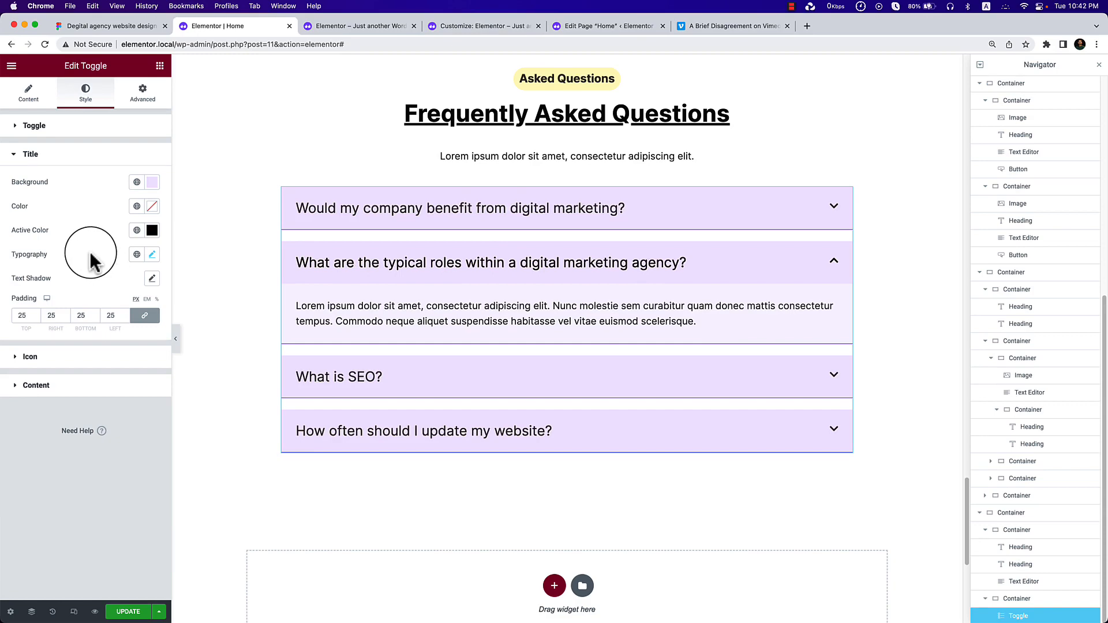
click(124, 611)
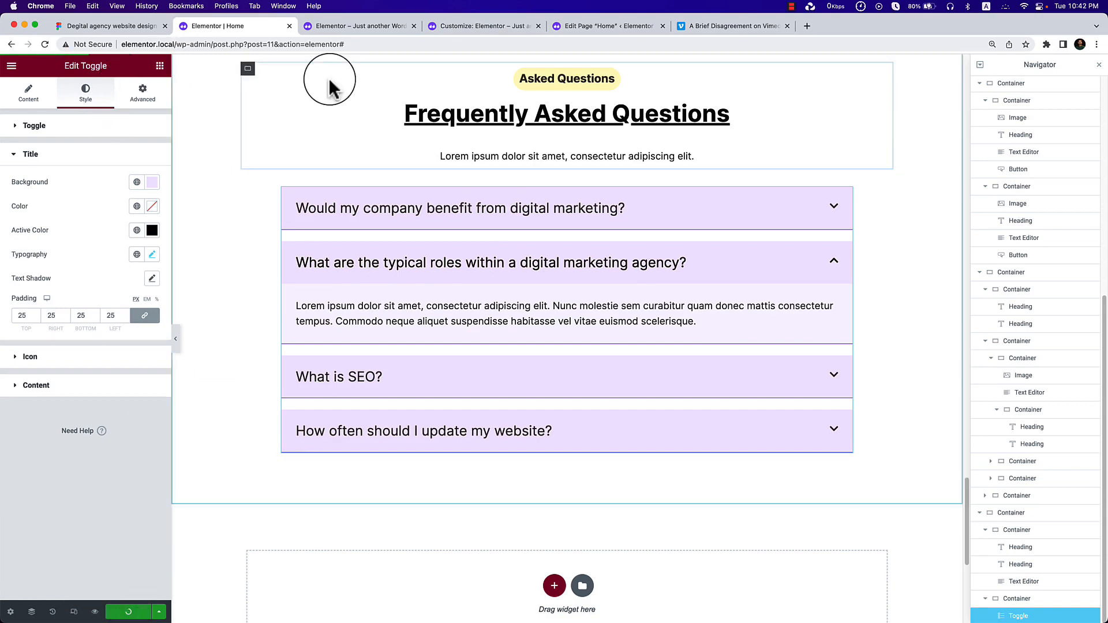
Reload the live site at elementor.local and inspect the first FAQ item's title in the developer tools.
click(357, 29)
click(361, 45)
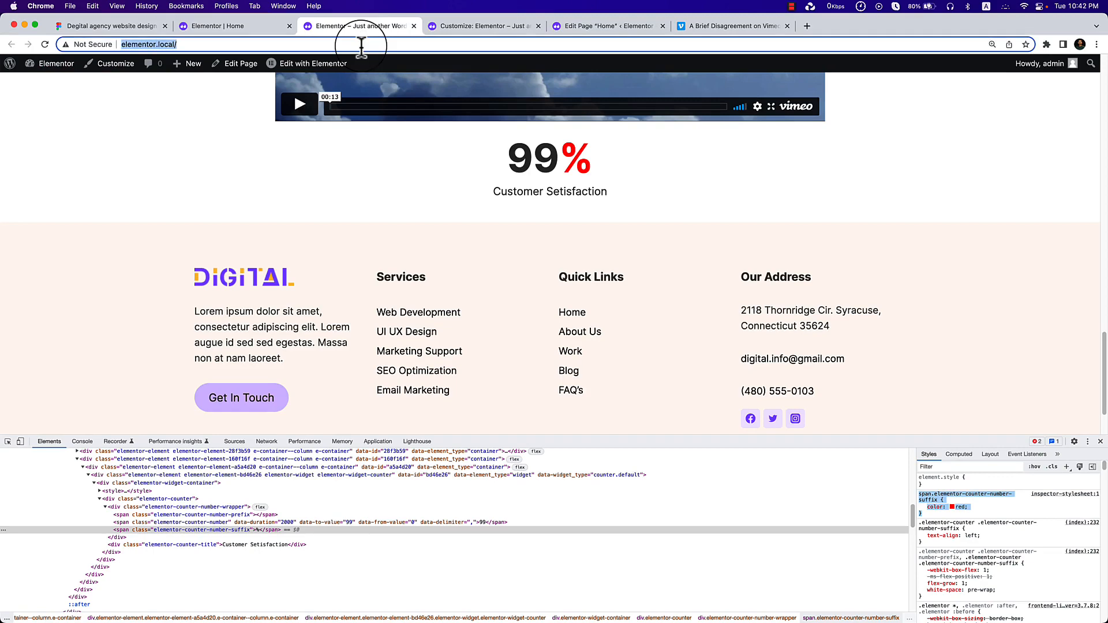
key(Return)
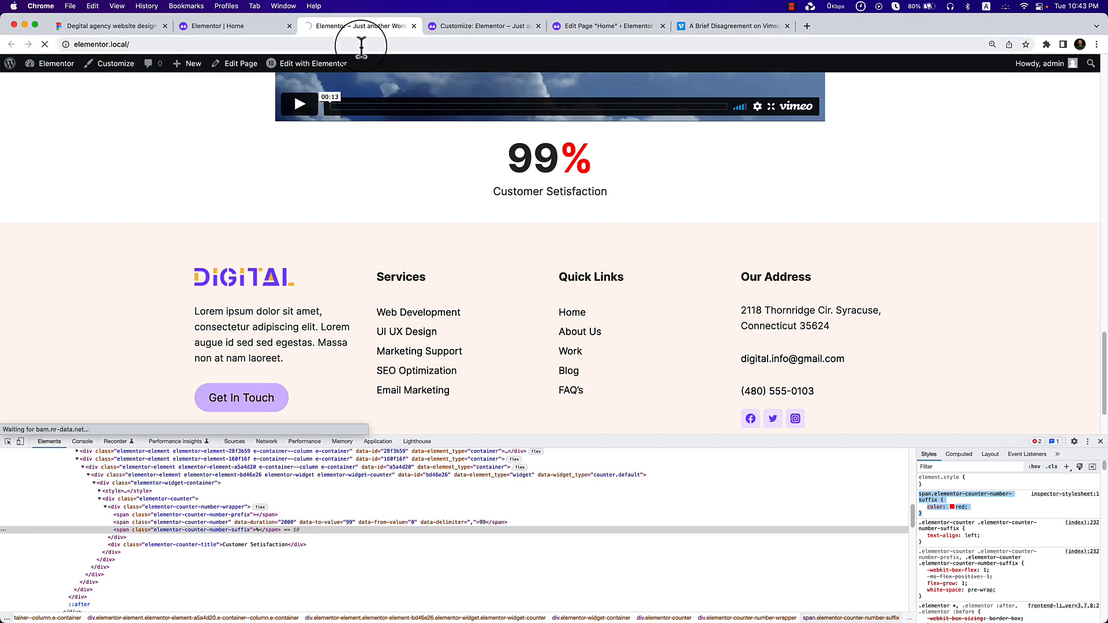
scroll(571, 142, down, 4)
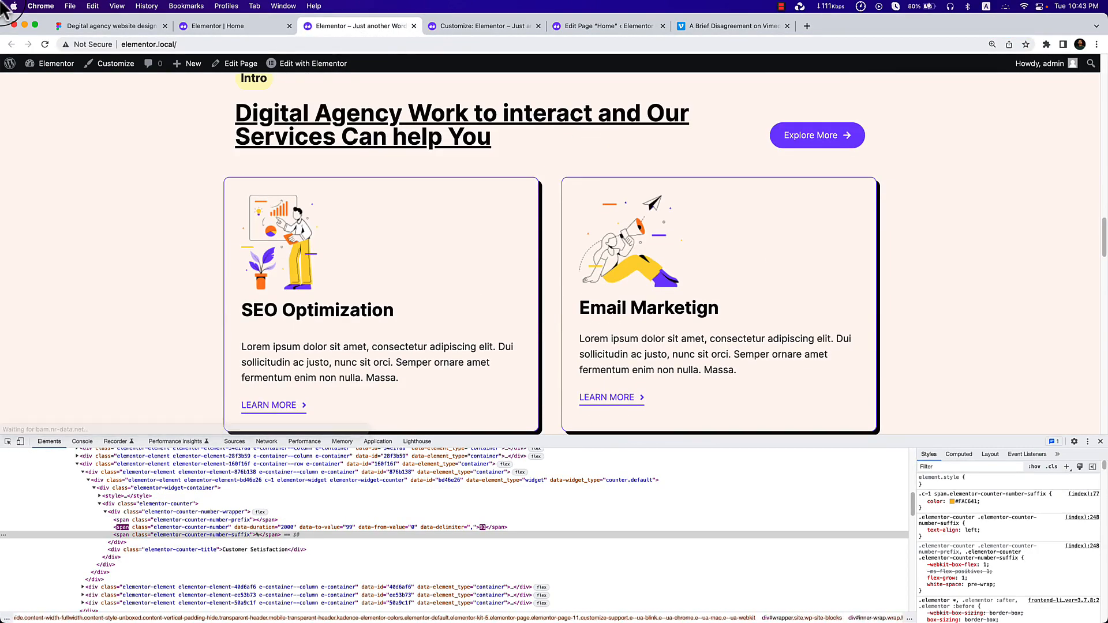
scroll(525, 141, down, 3)
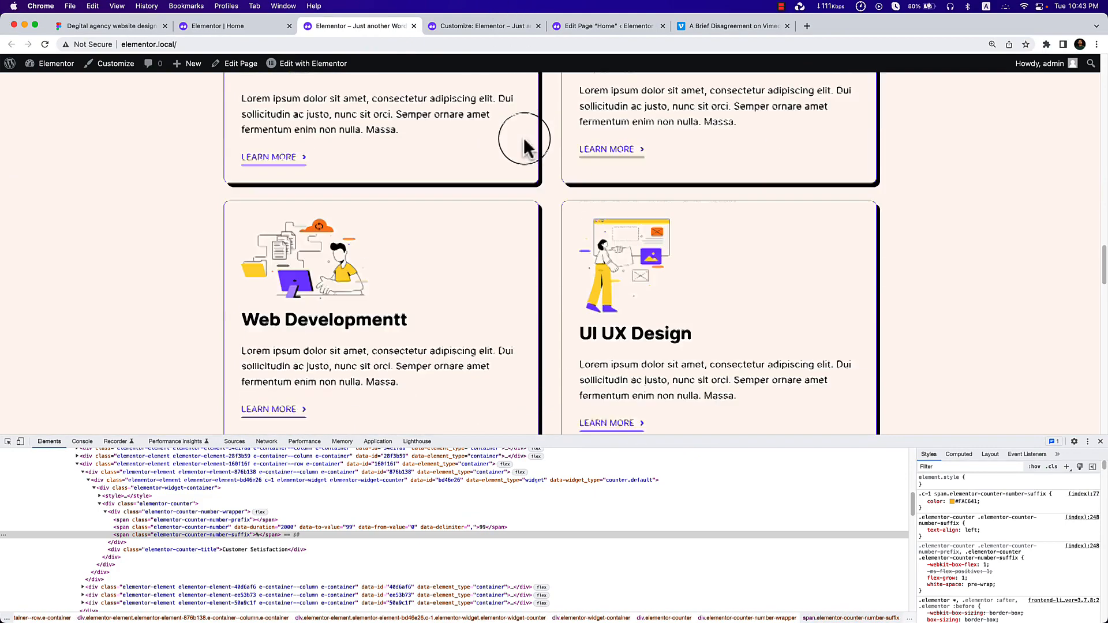
scroll(525, 141, down, 15)
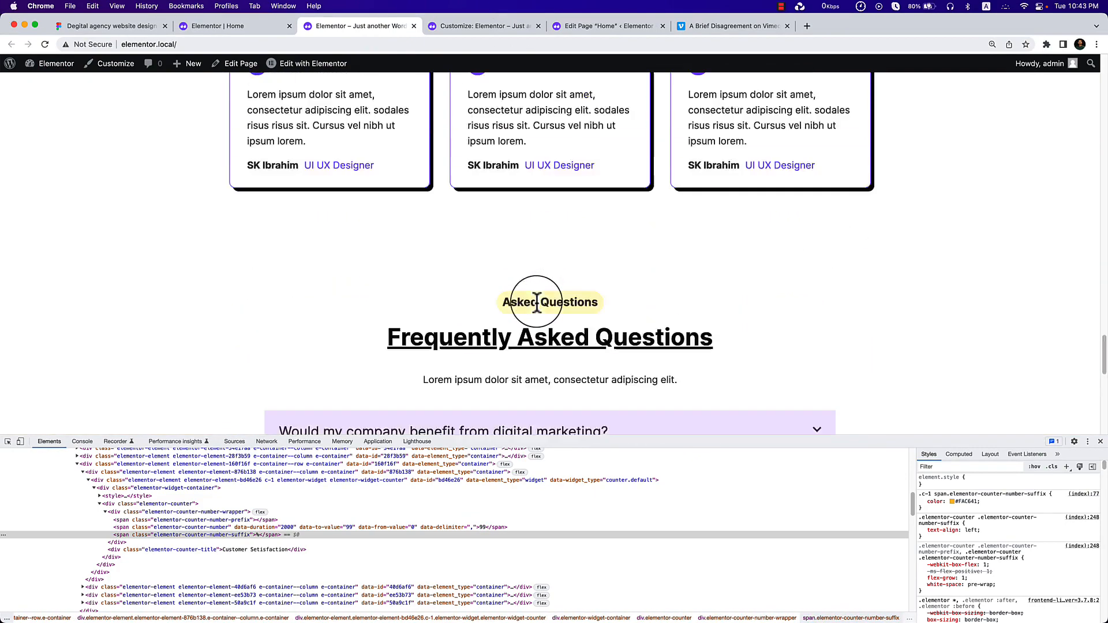
scroll(537, 300, down, 10)
scroll(280, 156, up, 1)
right_click(278, 143)
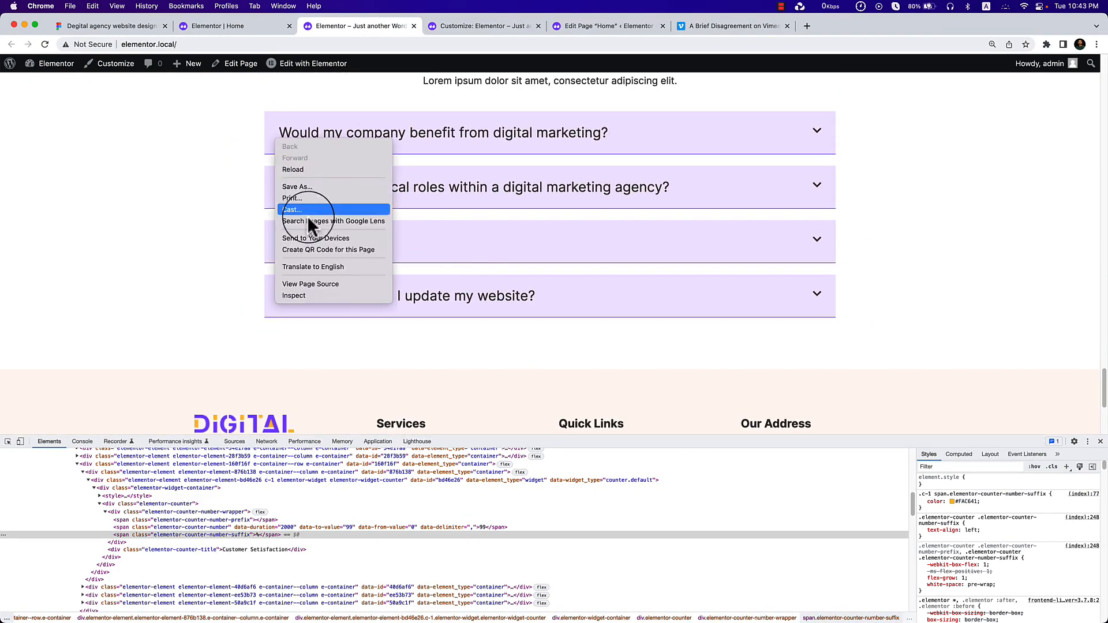
click(338, 294)
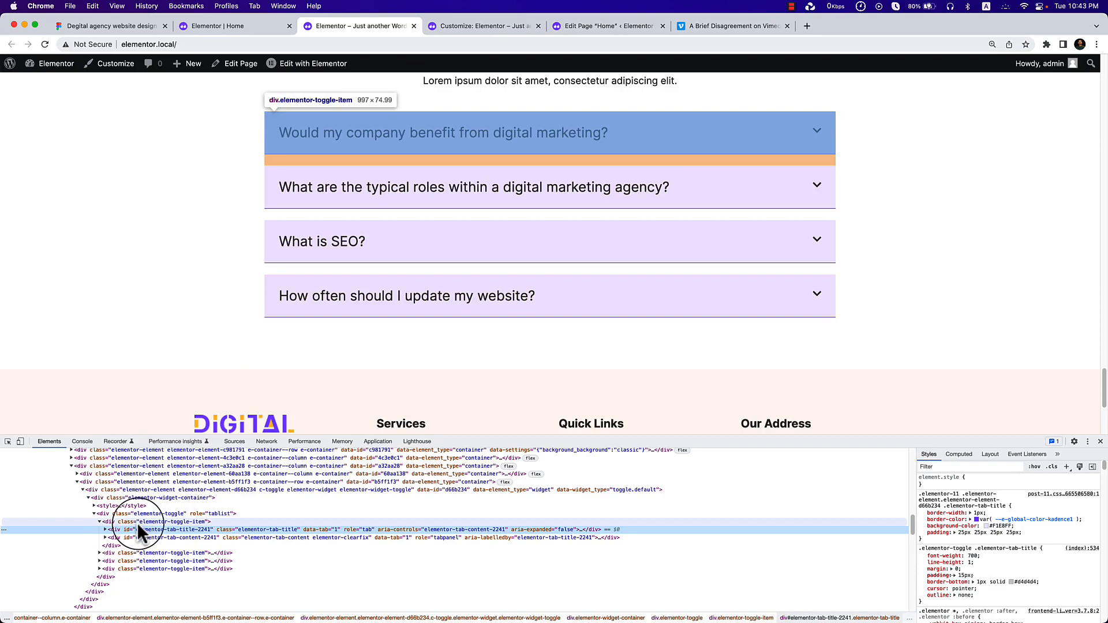
Select the Toggle widget's outer div in the element tree and search the markup for c-t.
scroll(137, 522, up, 1)
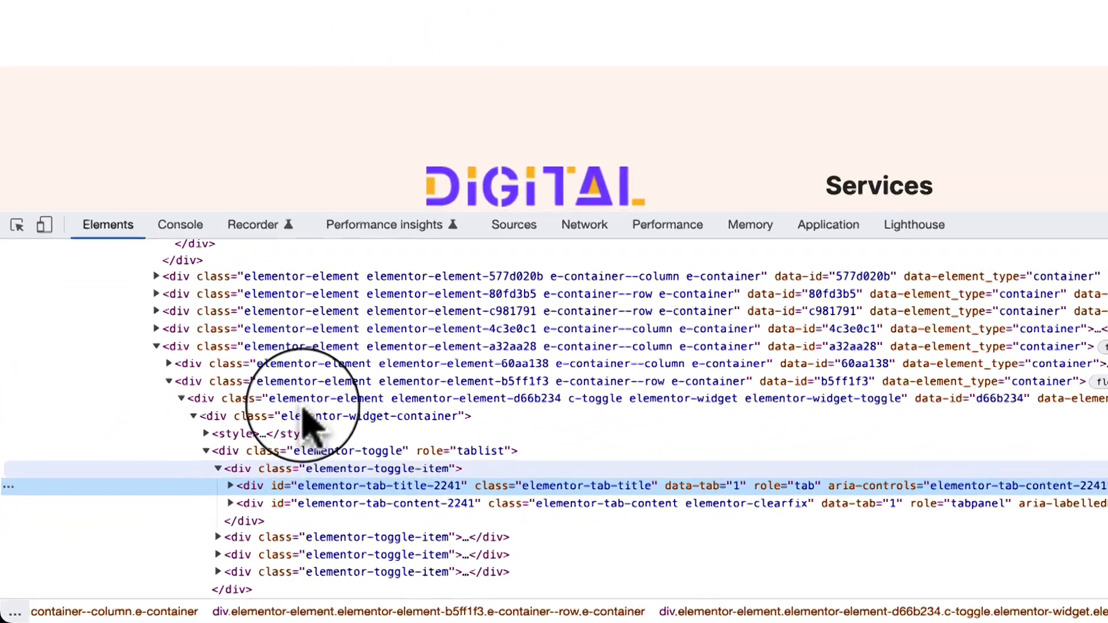
click(314, 399)
scroll(323, 415, up, 1)
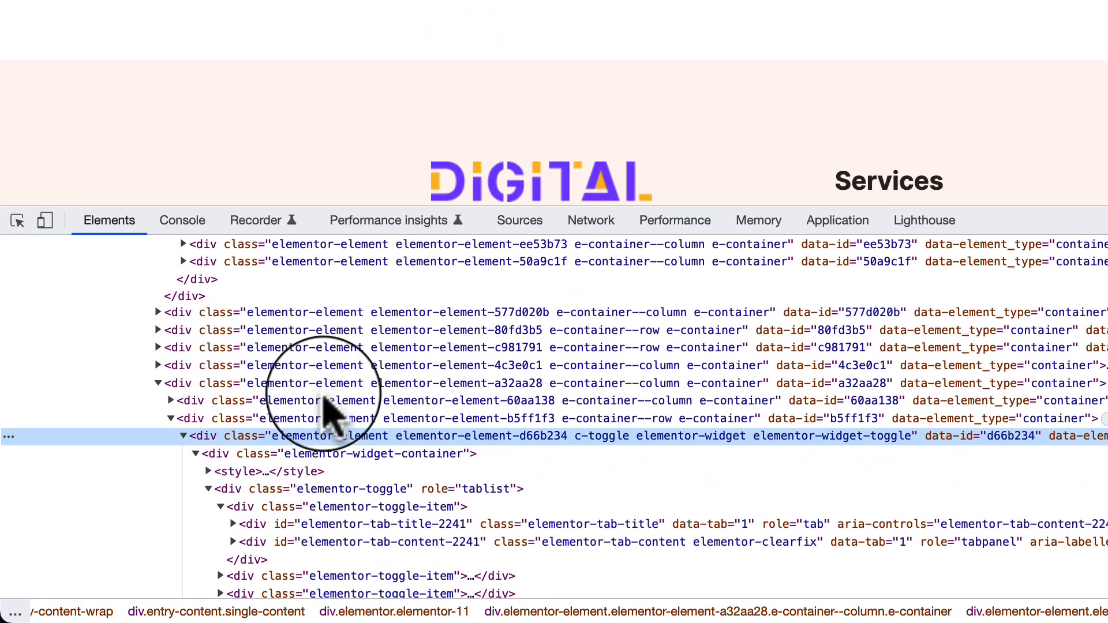
scroll(457, 383, up, 1)
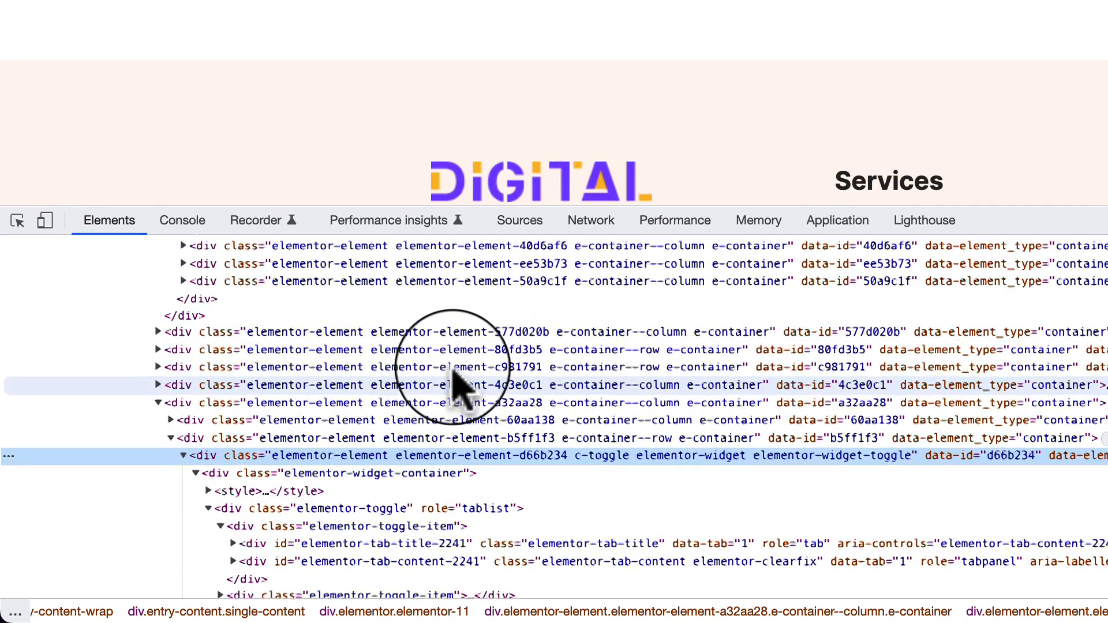
scroll(458, 383, down, 6)
scroll(458, 482, up, 4)
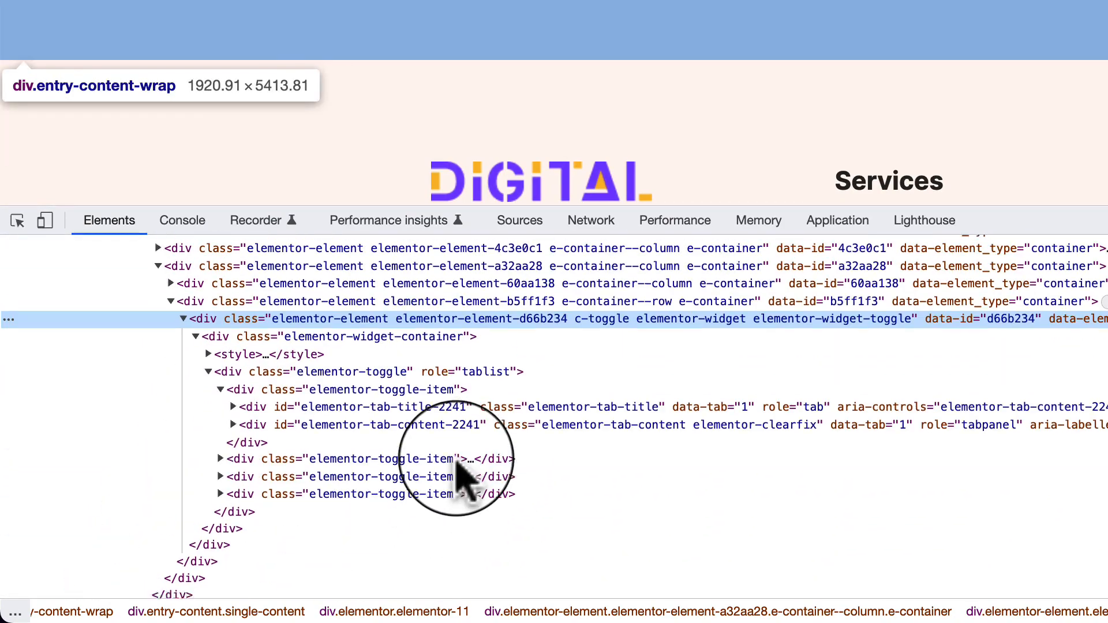
key(super+f)
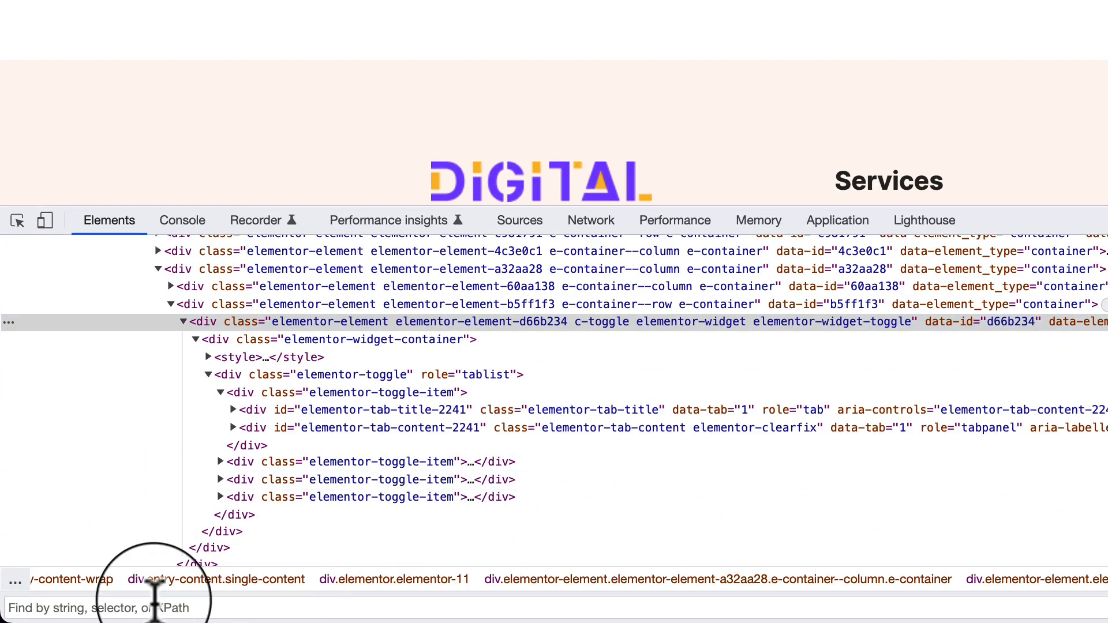
text(c-t)
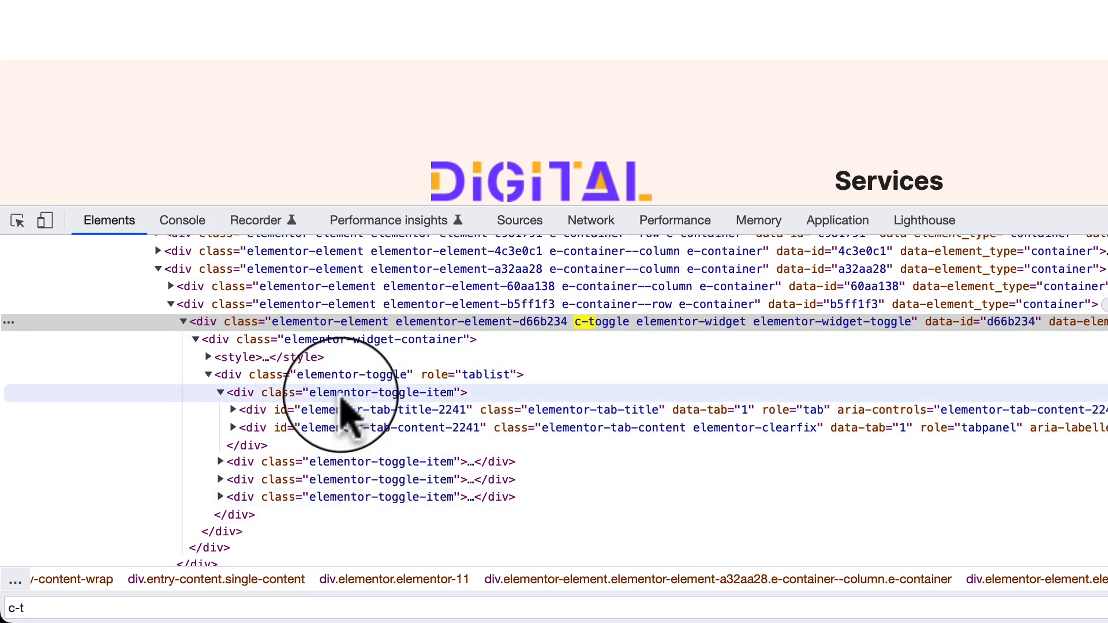
Add an inspector style rule for the first toggle item with the selector .c-toggle .elementor-toggle-item and copy that selector.
click(332, 393)
click(220, 393)
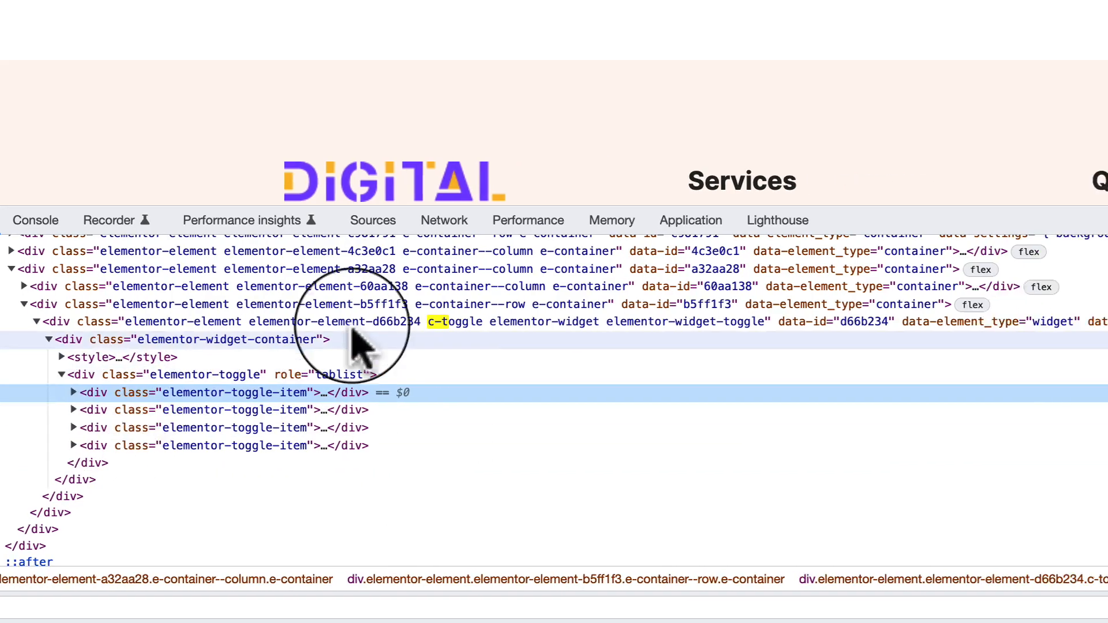
click(1015, 276)
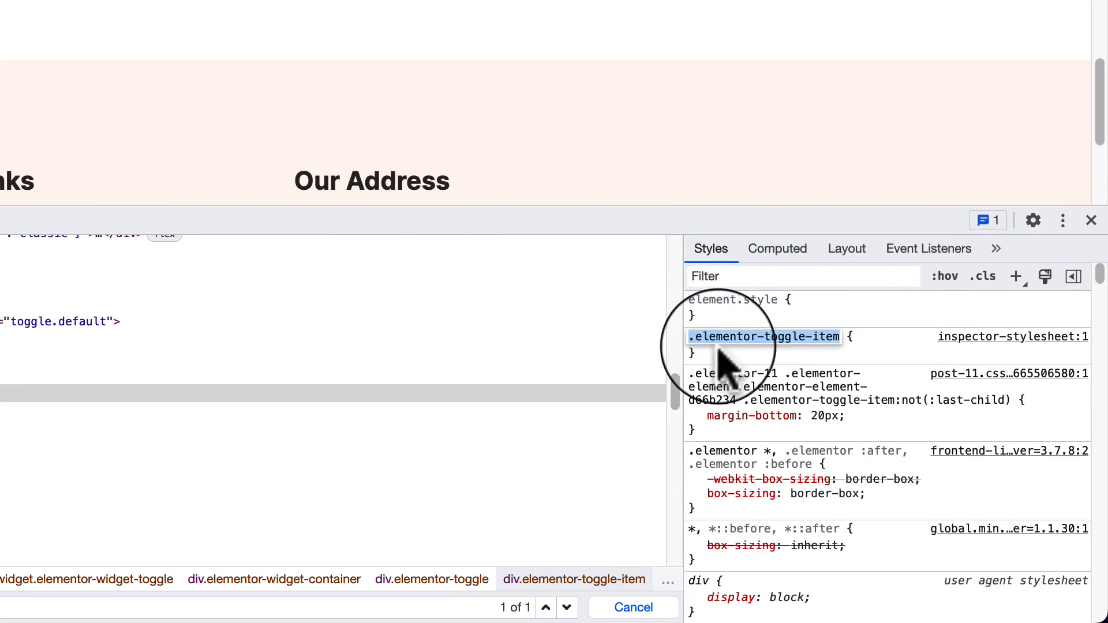
text(.c-toggle)
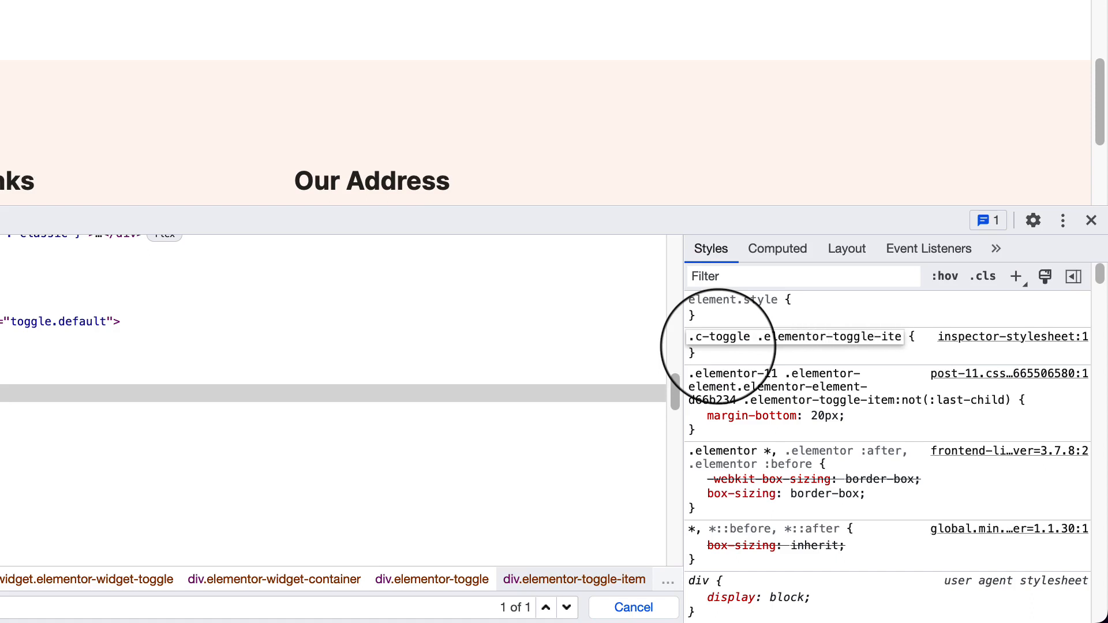
text(m)
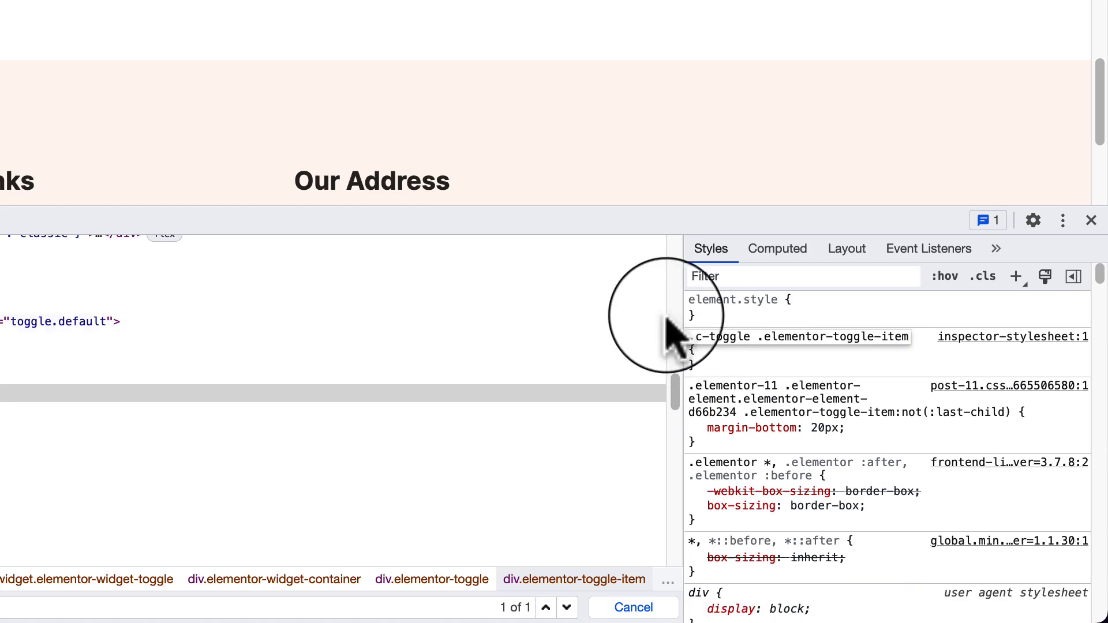
triple_click(731, 338)
key(ctrl+c)
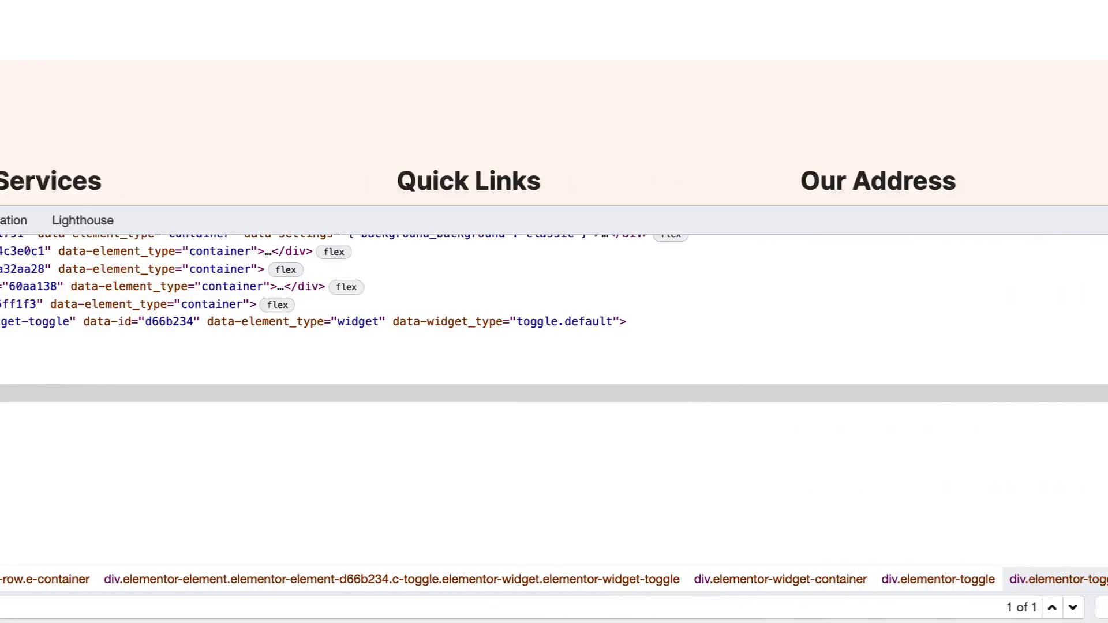
Add an inspector style rule for the first toggle item's title div with the selector .c-toggle .elementor-toggle-item .elementor-tab-title.
click(221, 393)
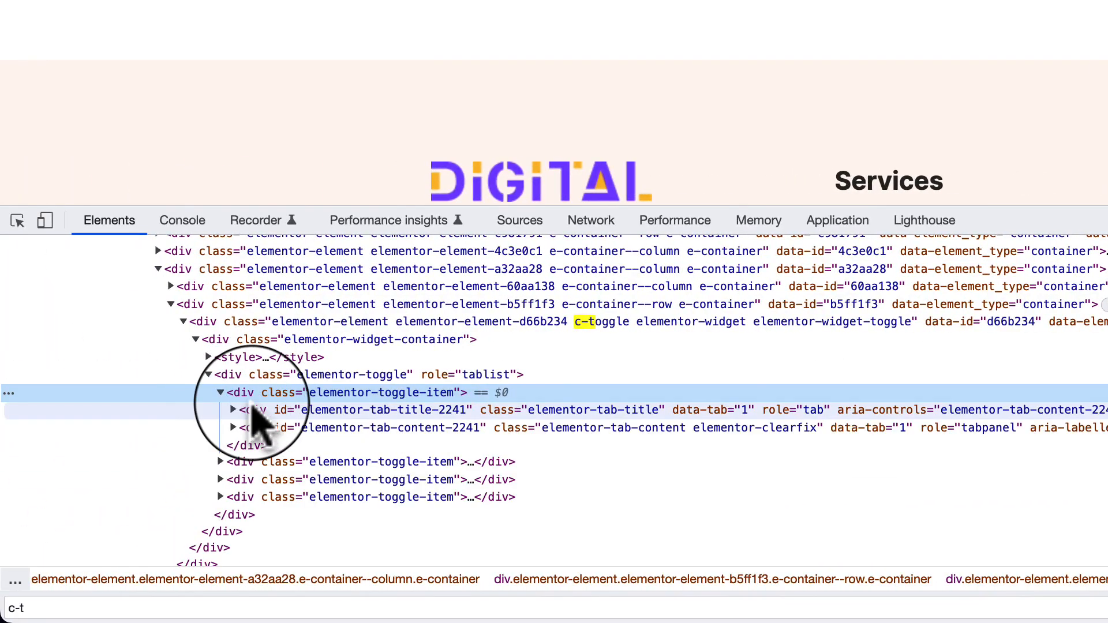
click(264, 410)
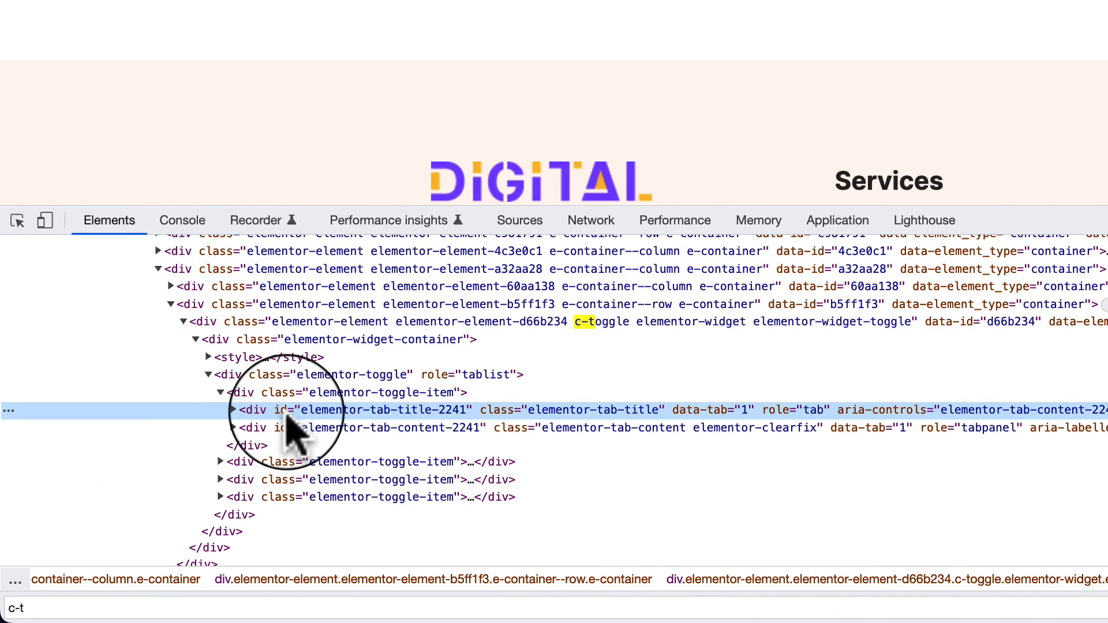
click(1015, 277)
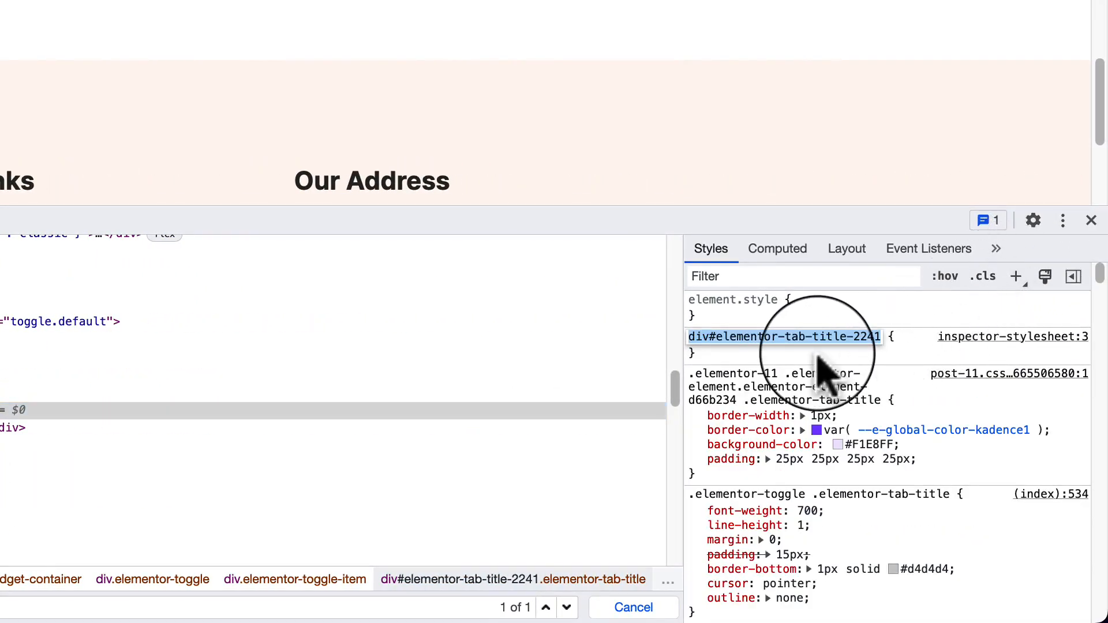
key(ctrl+v)
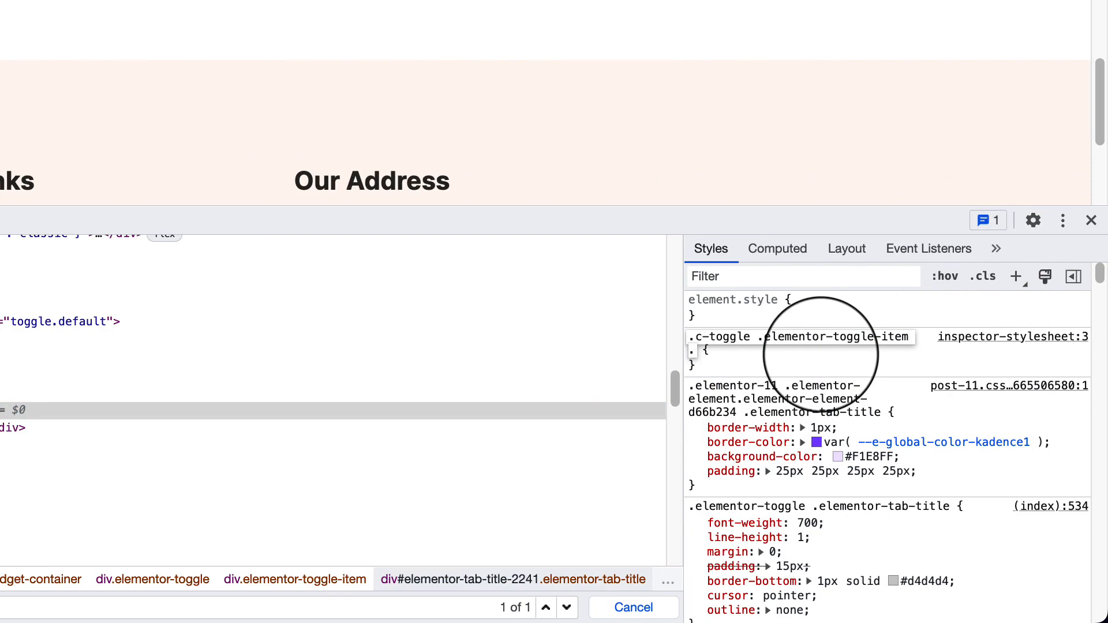
text(.elementor-ta)
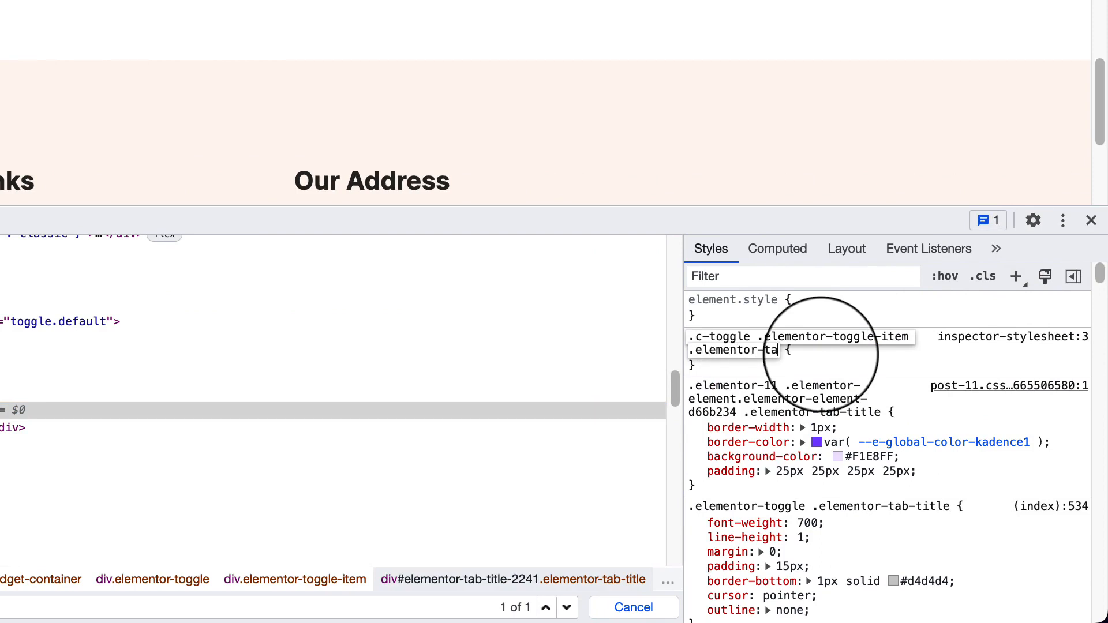
text(b-title)
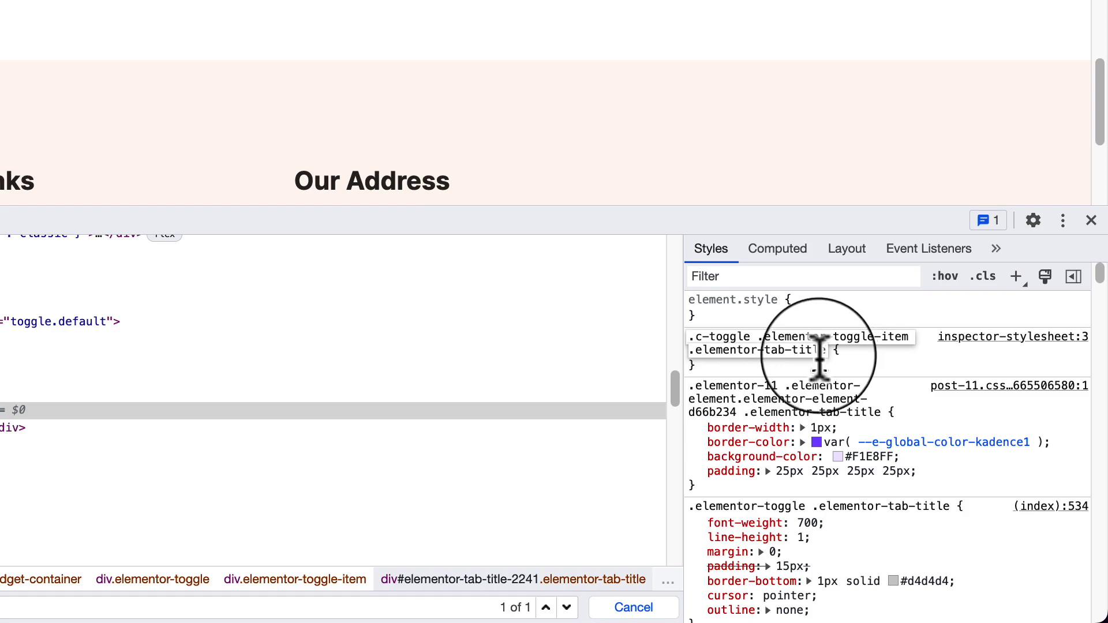
key(Return)
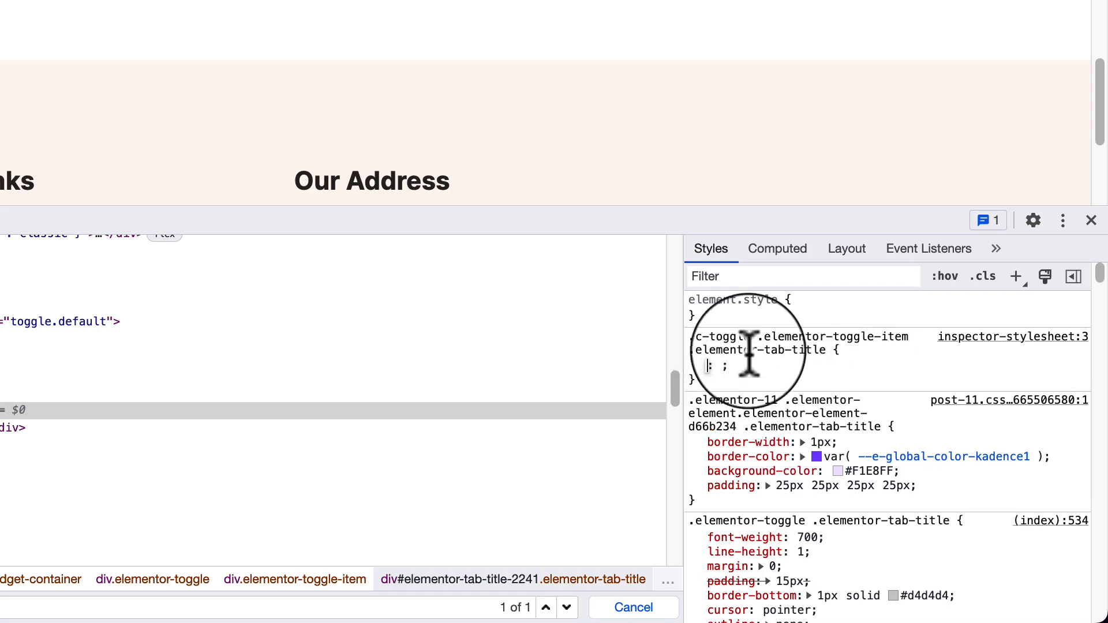
Give the .elementor-tab-title rule a border-radius of 10px.
click(744, 347)
key(Escape)
click(724, 370)
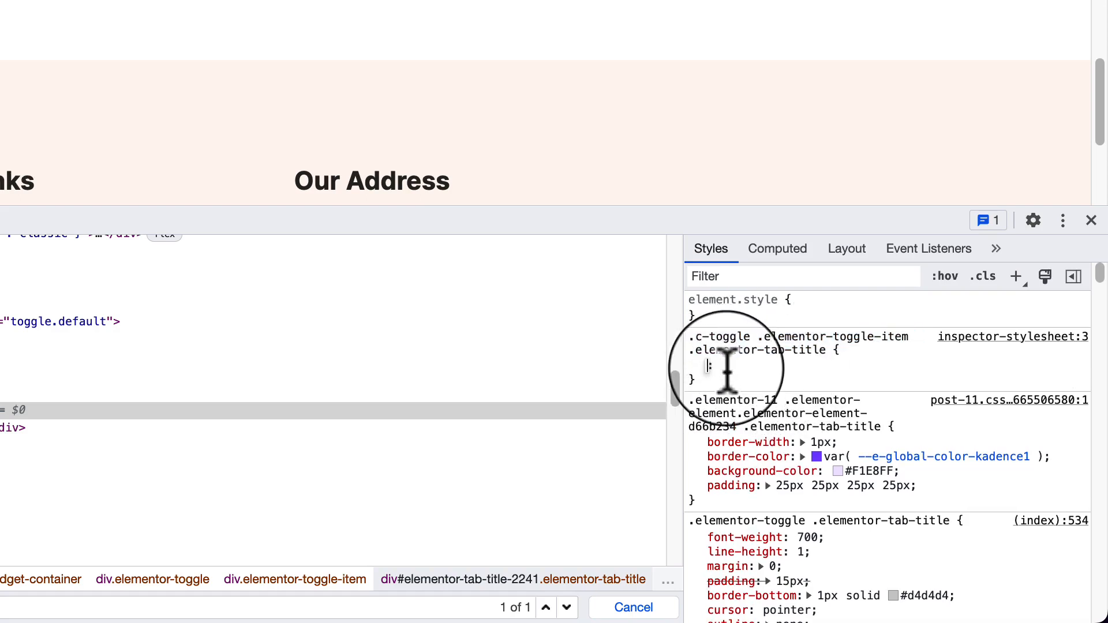
text(borderr)
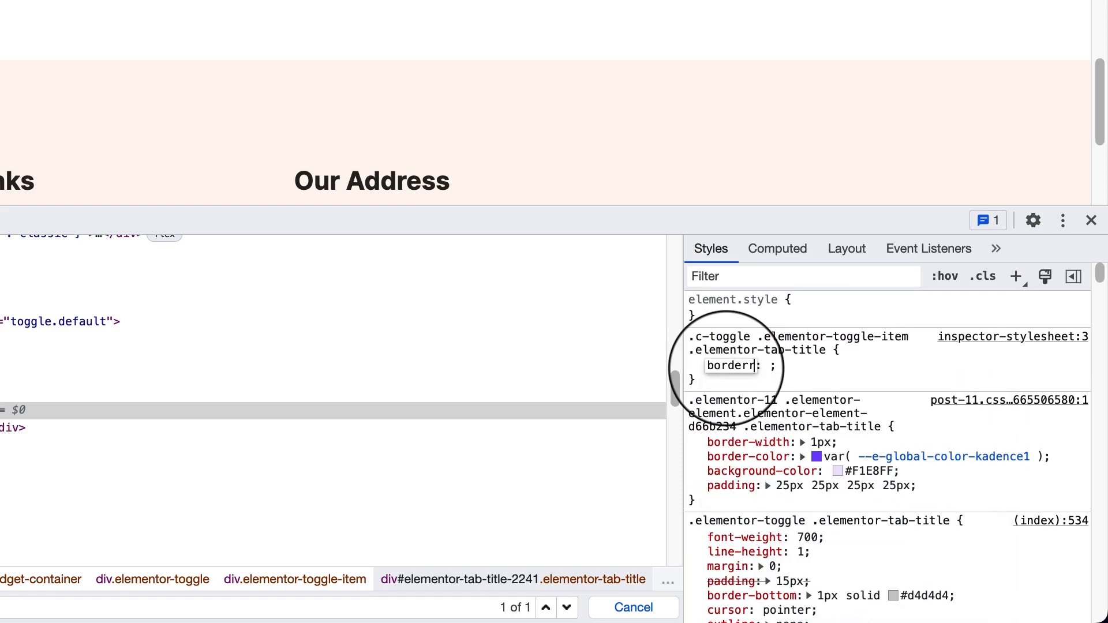
key(BackSpace)
text(-radius)
key(Tab)
text(10)
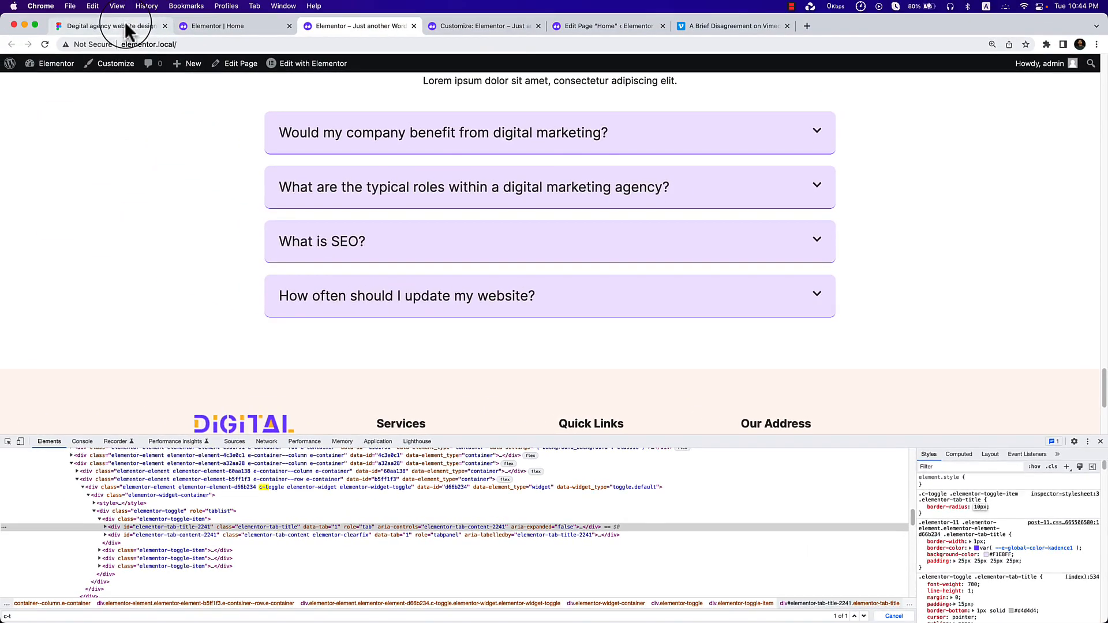
Compare the FAQ section in the Figma design and the Elementor editor, and return to the live page.
click(126, 25)
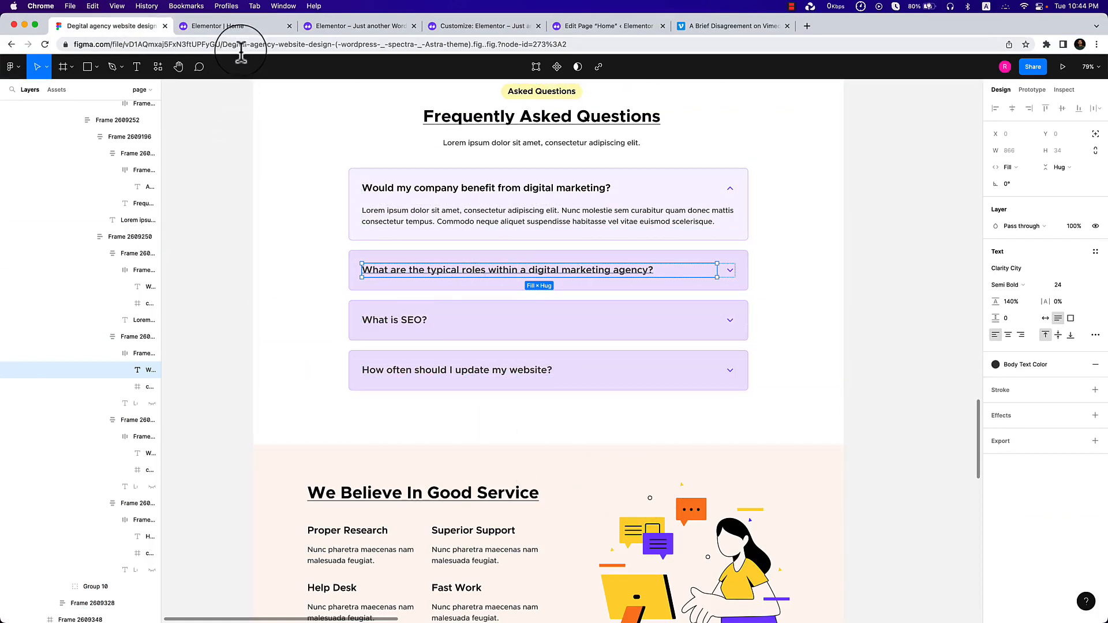
click(245, 26)
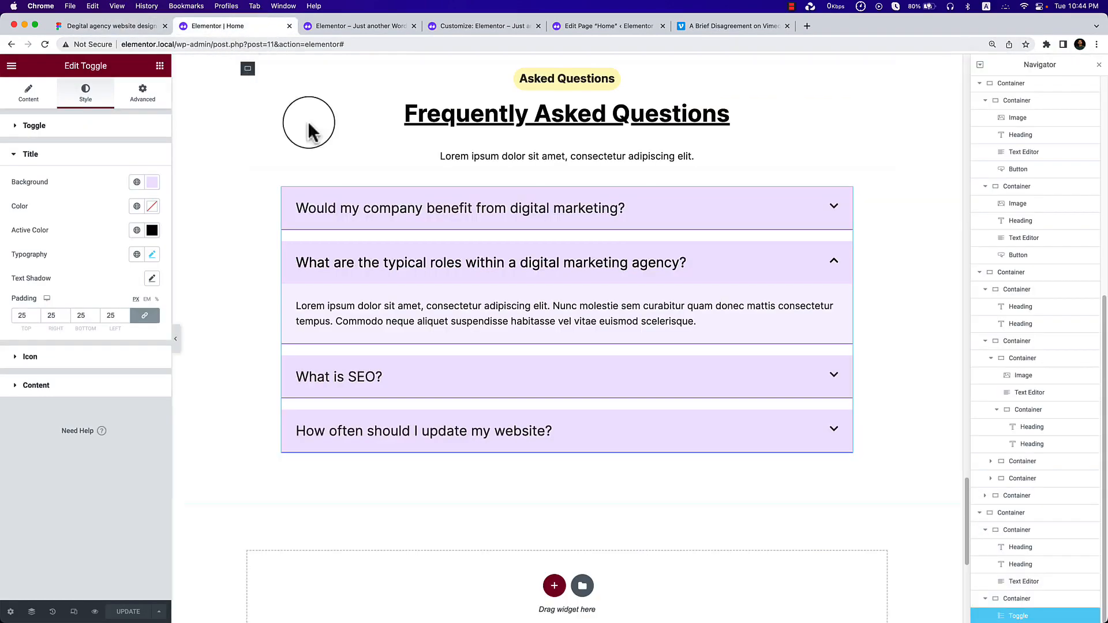
click(389, 24)
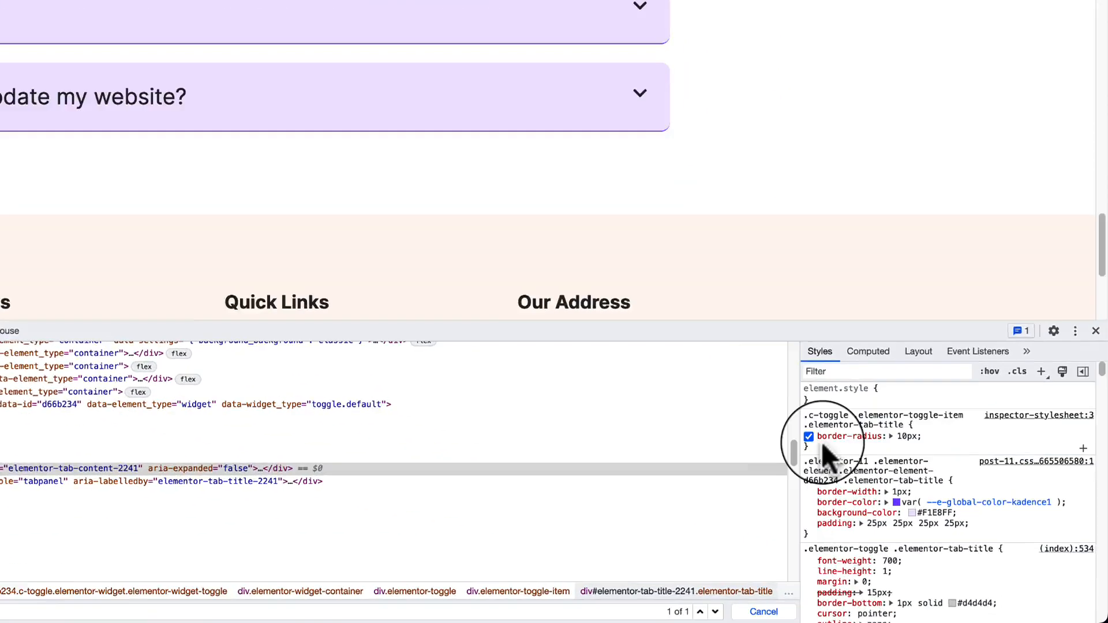
Copy the text of the border-radius rule for .elementor-tab-title from the inspector.
drag(930, 512, 918, 500)
drag(689, 350, 680, 340)
click(709, 380)
drag(705, 380, 694, 329)
right_click(712, 356)
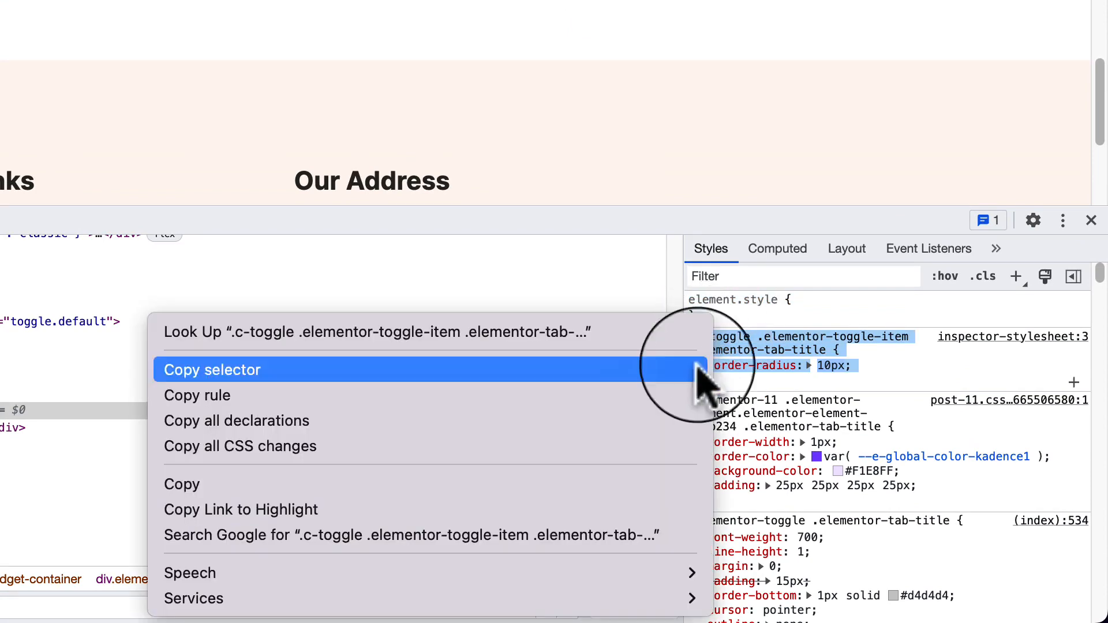
click(174, 485)
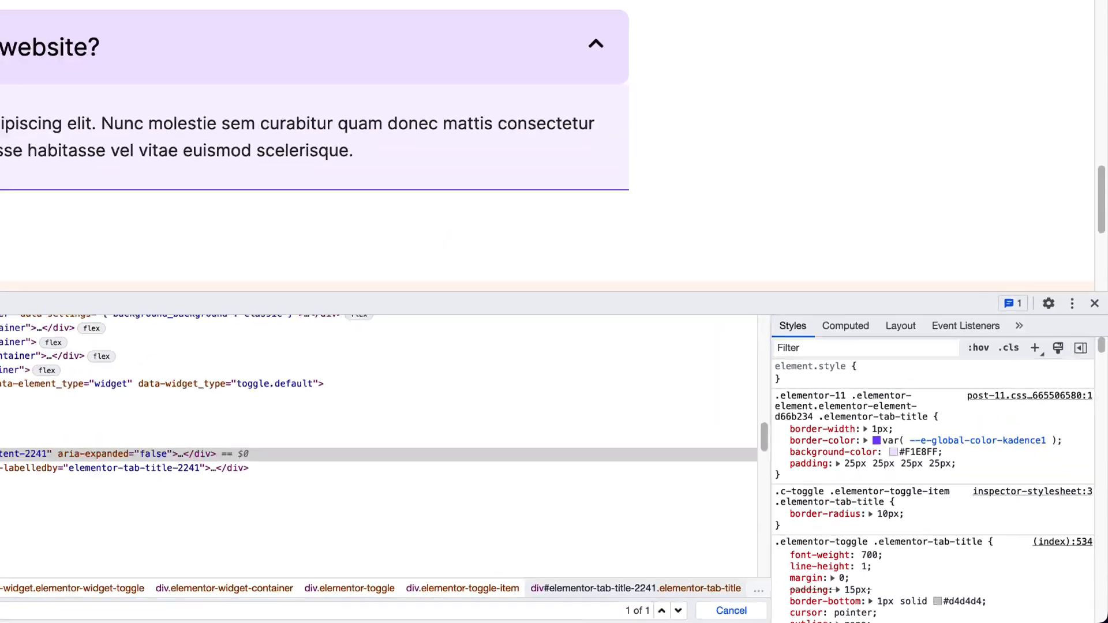
Expand the second and third FAQ items, and copy the .c-toggle .elementor-toggle-item part of the title rule's selector.
click(460, 251)
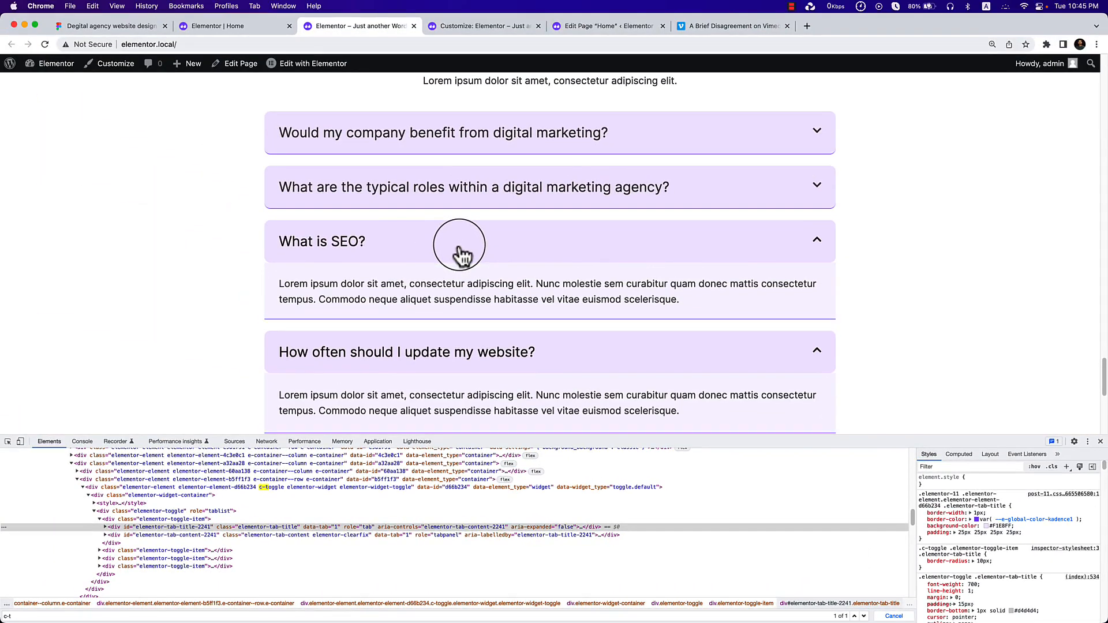
click(474, 196)
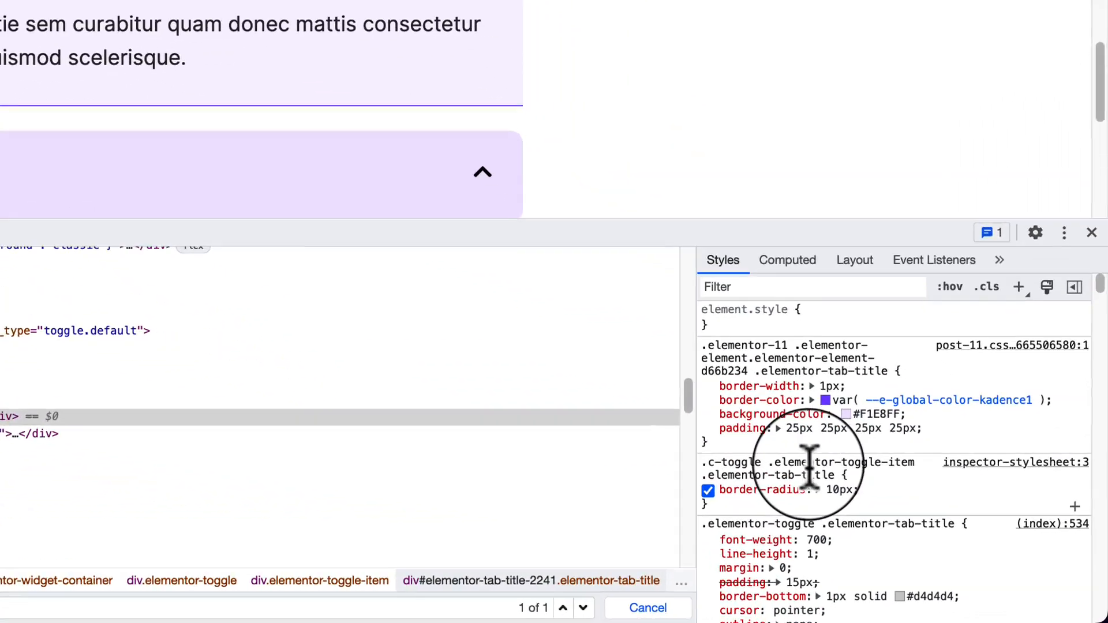
click(968, 550)
click(758, 468)
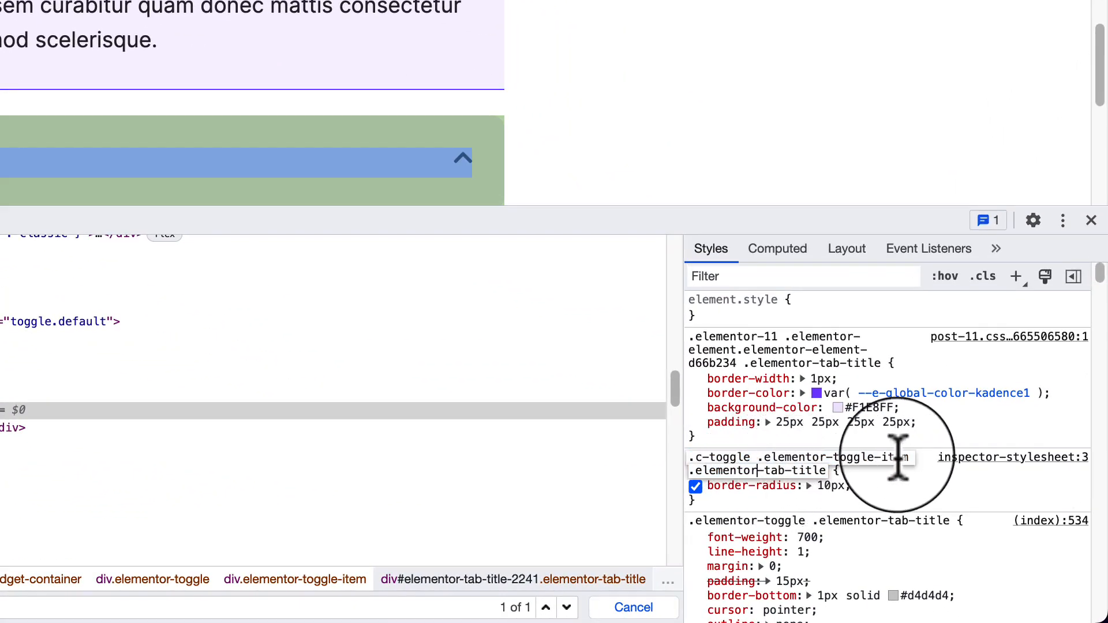
drag(910, 457, 690, 458)
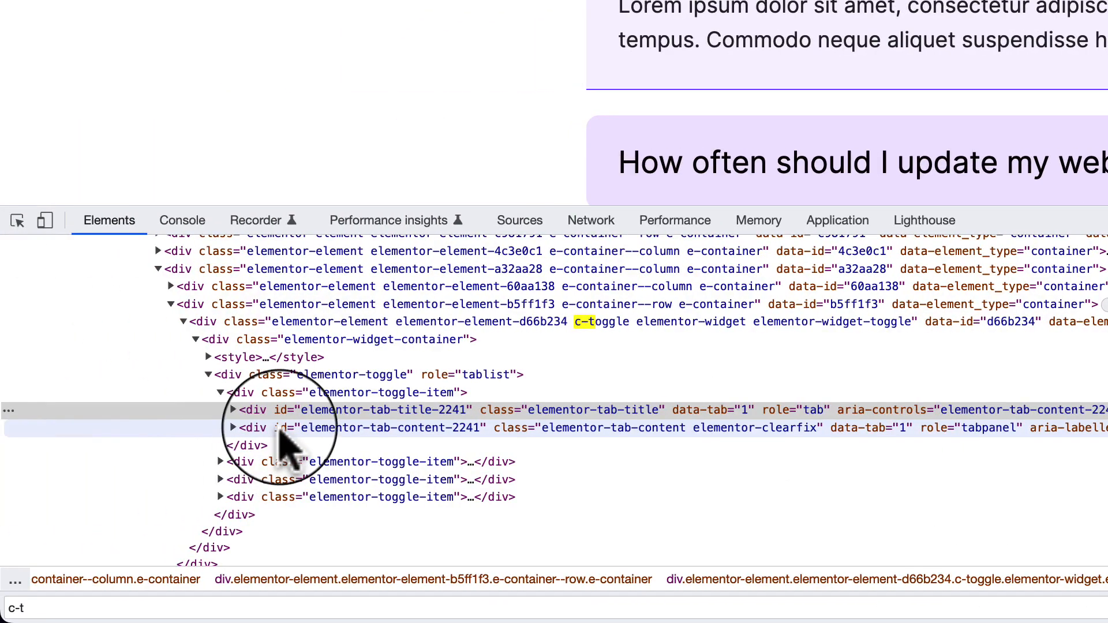
Inspect the open SEO answer's content div and add a style rule with the selector .c-toggle .elementor-toggle-item .elementor-tab-content.
click(279, 430)
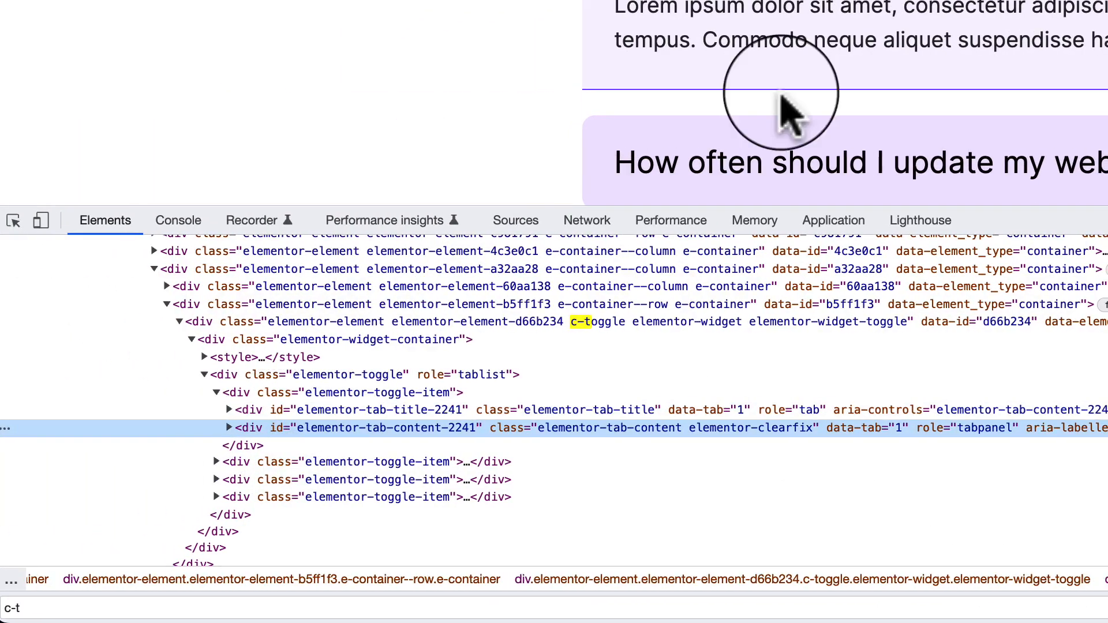
right_click(798, 65)
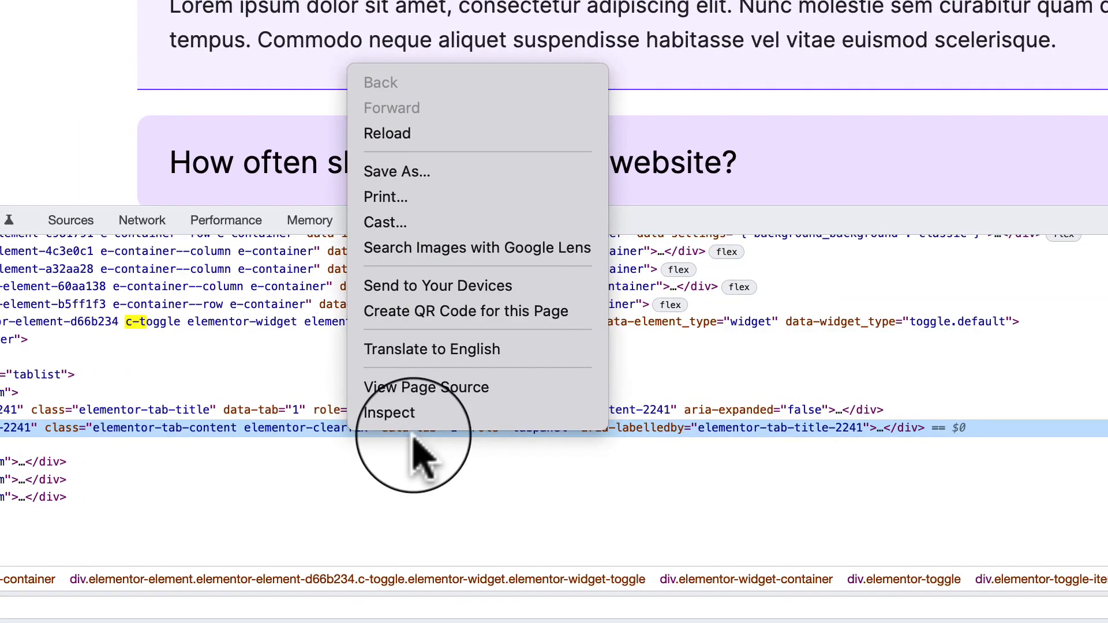
click(438, 413)
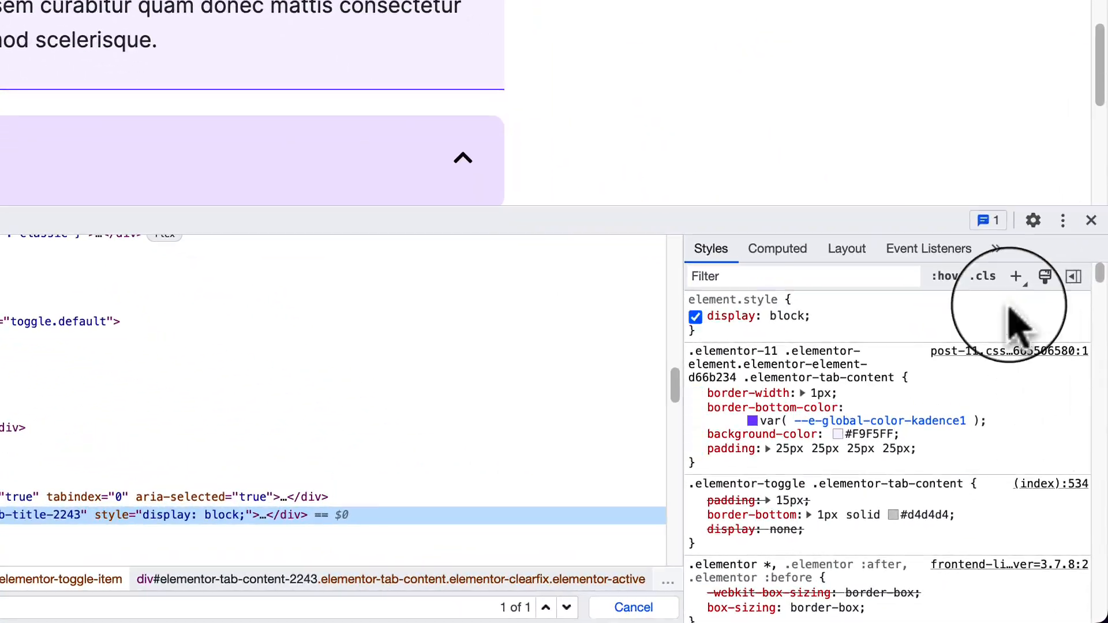
click(1037, 359)
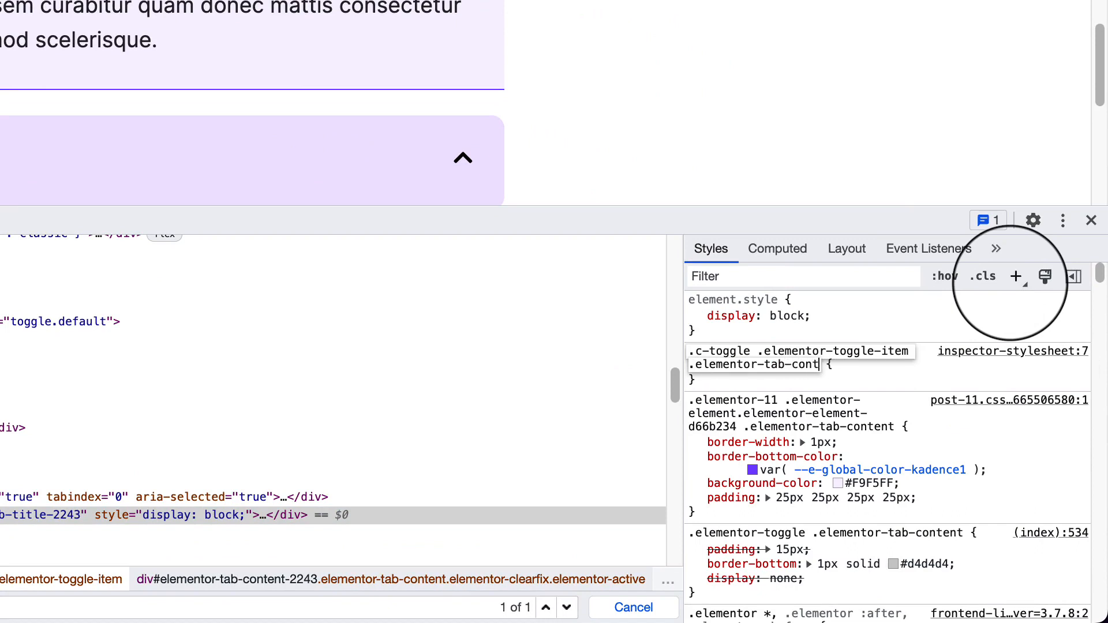
Give the .elementor-tab-content rule a margin-top of -9px.
click(712, 378)
text(margin)
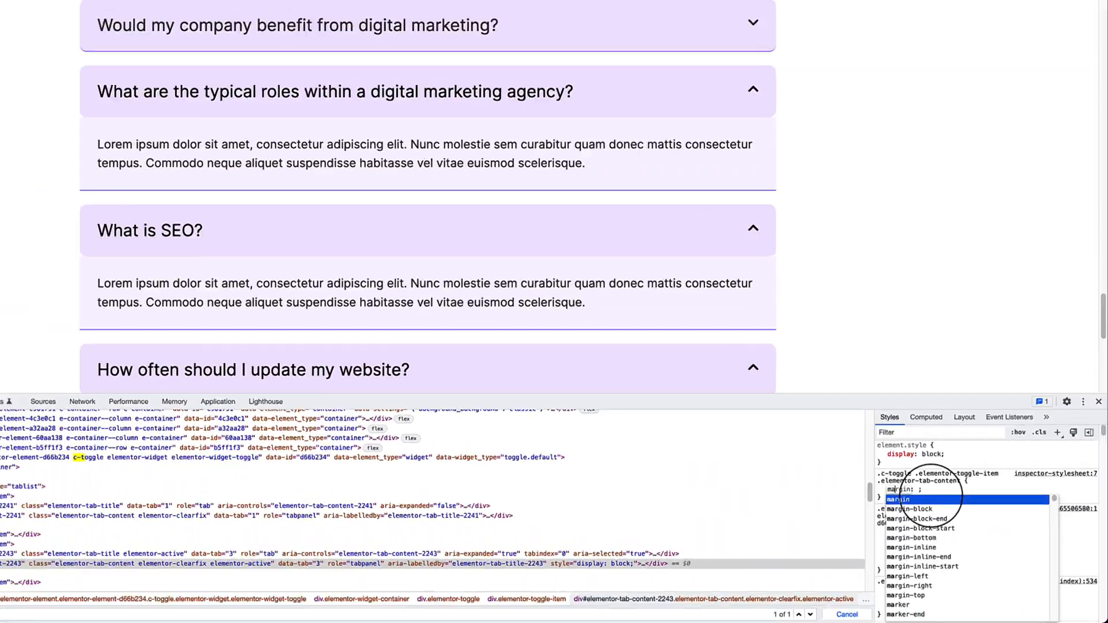
text(-top)
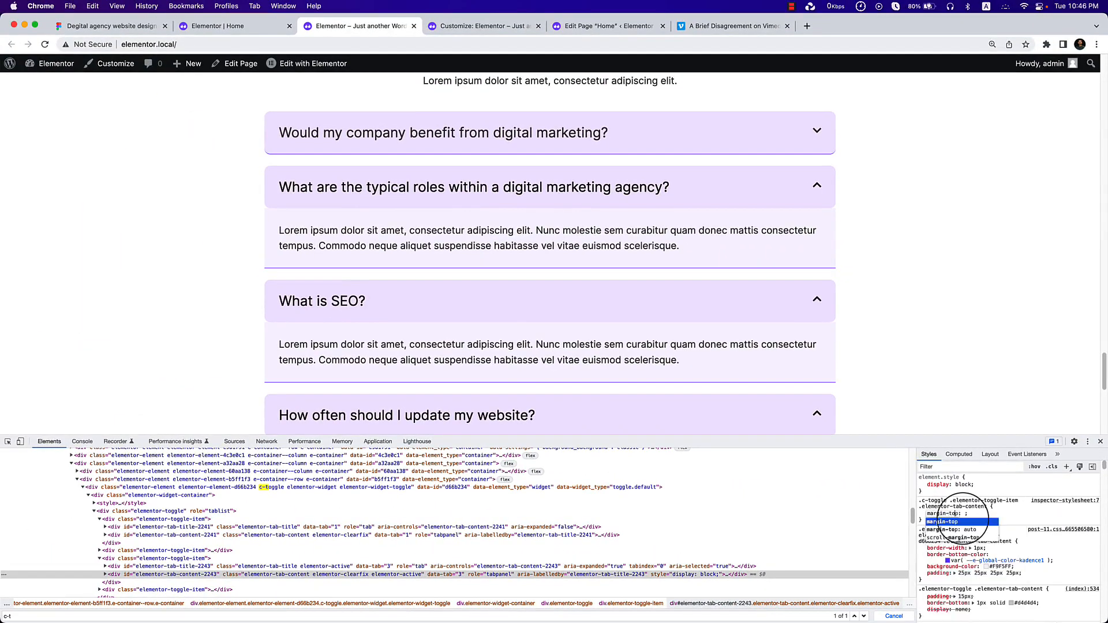
key(Tab)
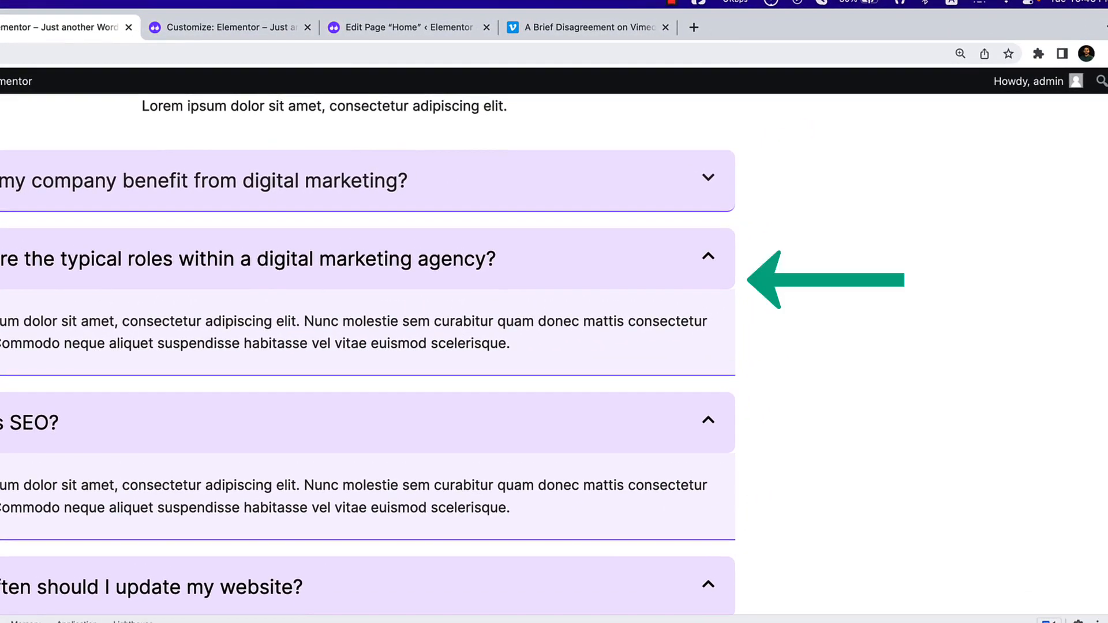
text(-10px)
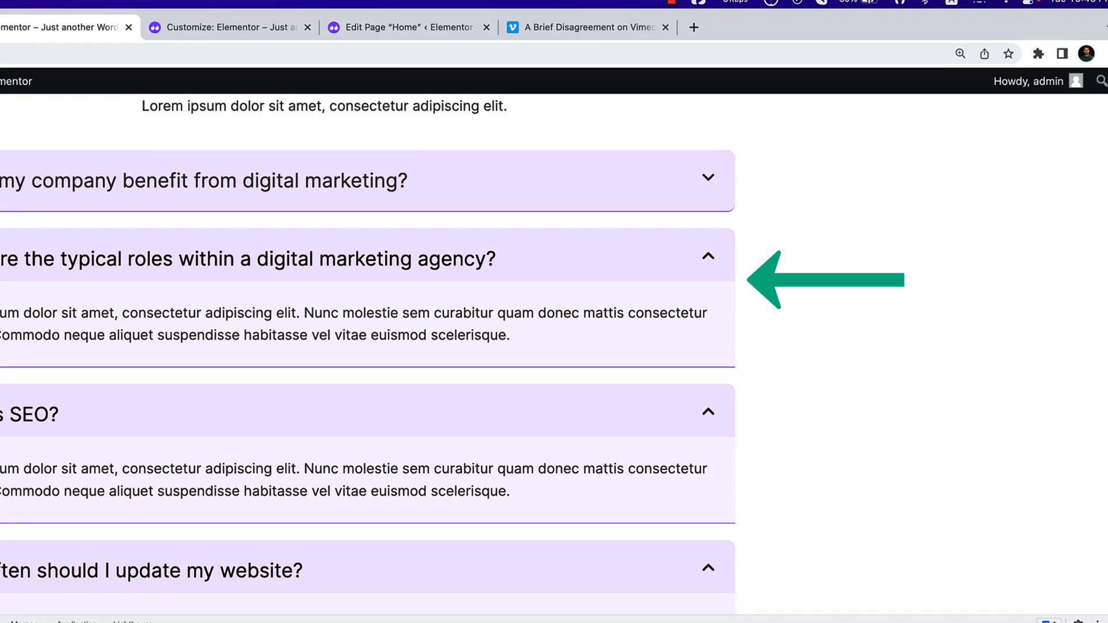
key(Up)
key(Up)
key(Up)
key(Up)
key(Up)
key(Up)
key(Up)
key(Up)
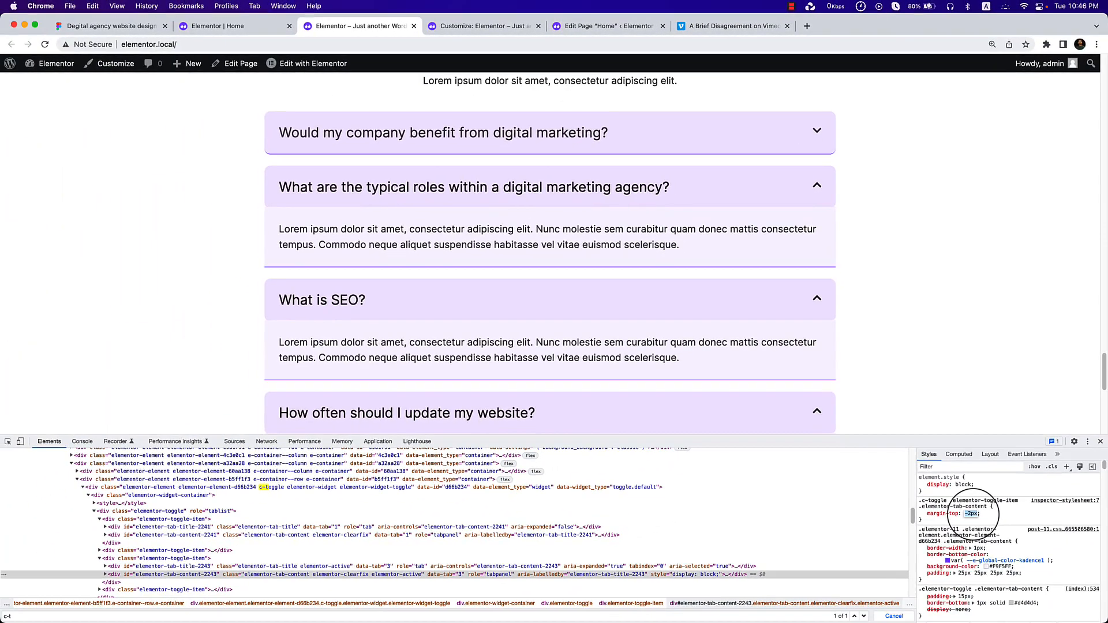
key(Down)
key(Down)
key(Down)
key(Down)
key(Down)
key(Down)
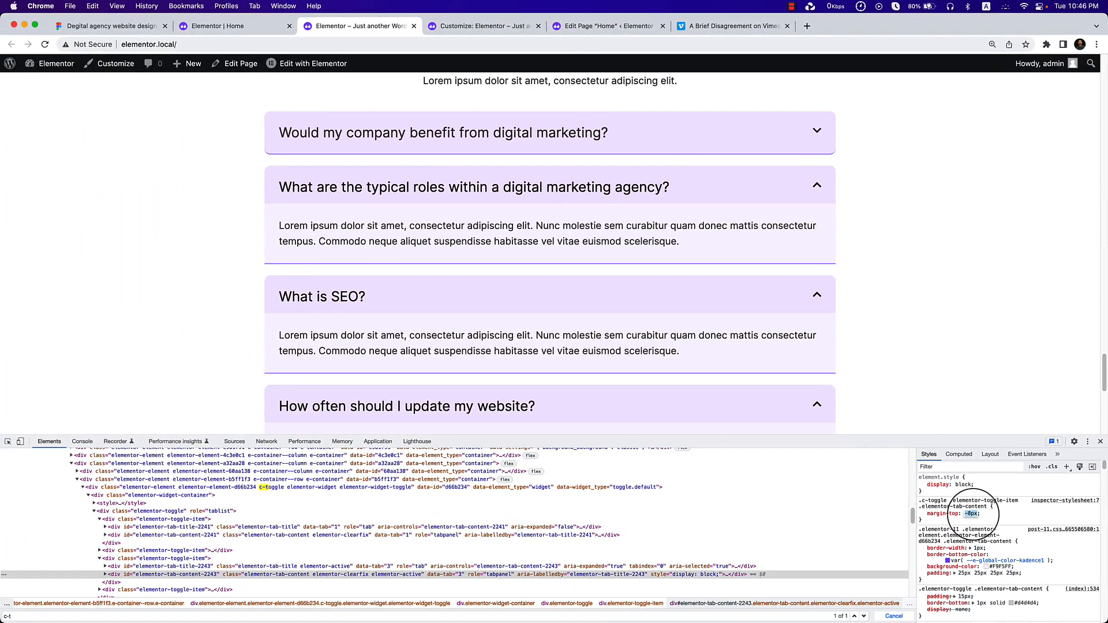
key(Down)
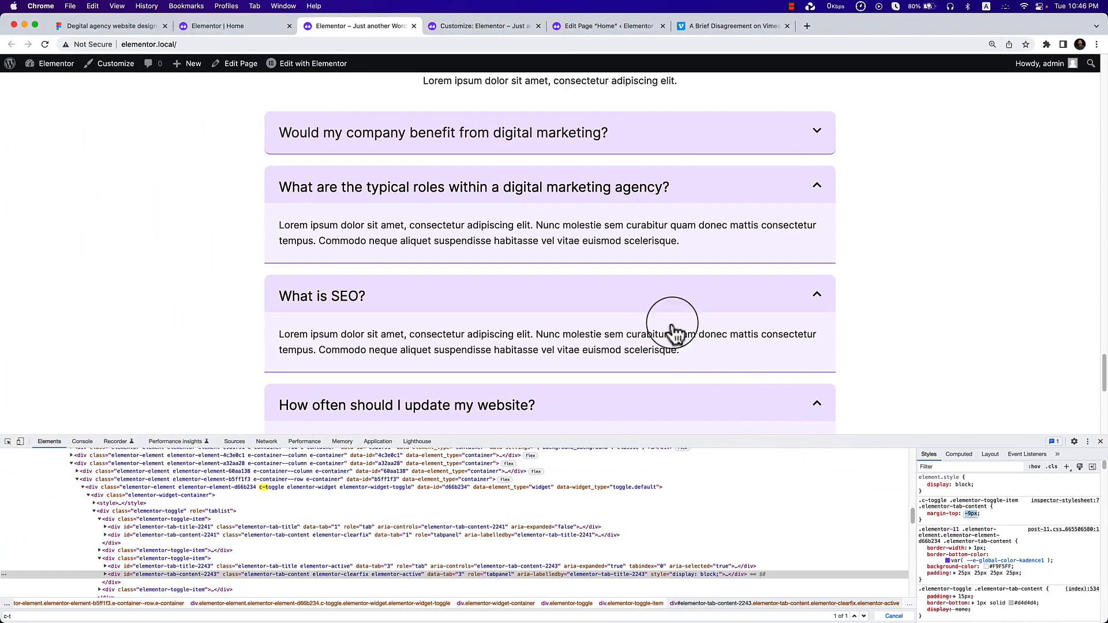
Collapse and re-expand the "What is SEO?" item to check its styling in both states.
click(639, 309)
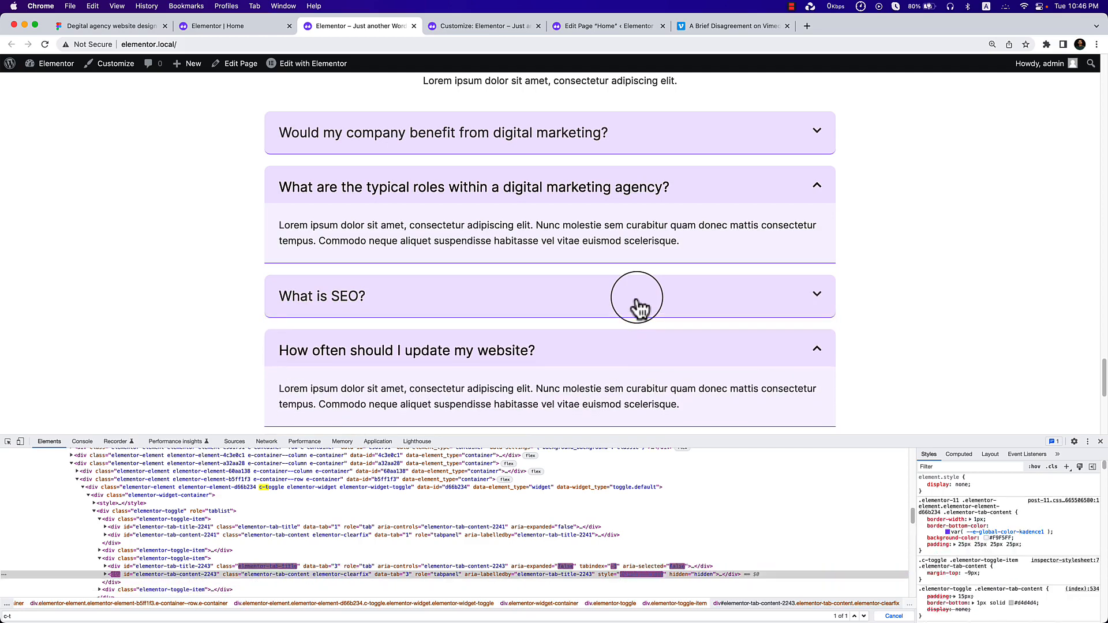
click(639, 308)
click(639, 308)
click(640, 308)
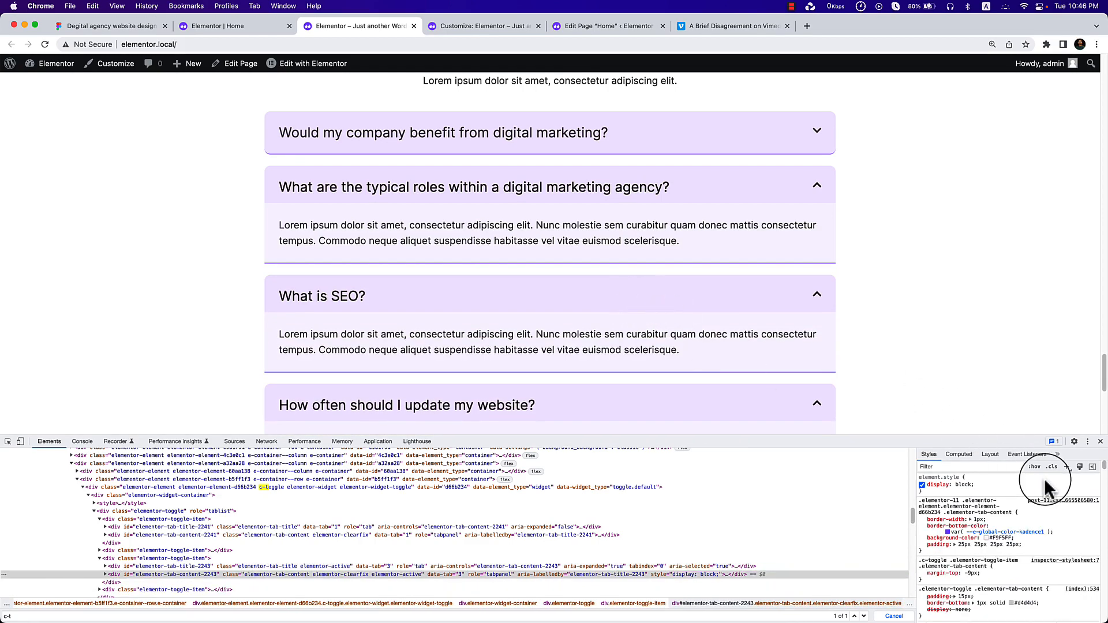
Open the inspector stylesheet through a new empty rule and copy the custom .c-toggle title and content rules.
click(1066, 466)
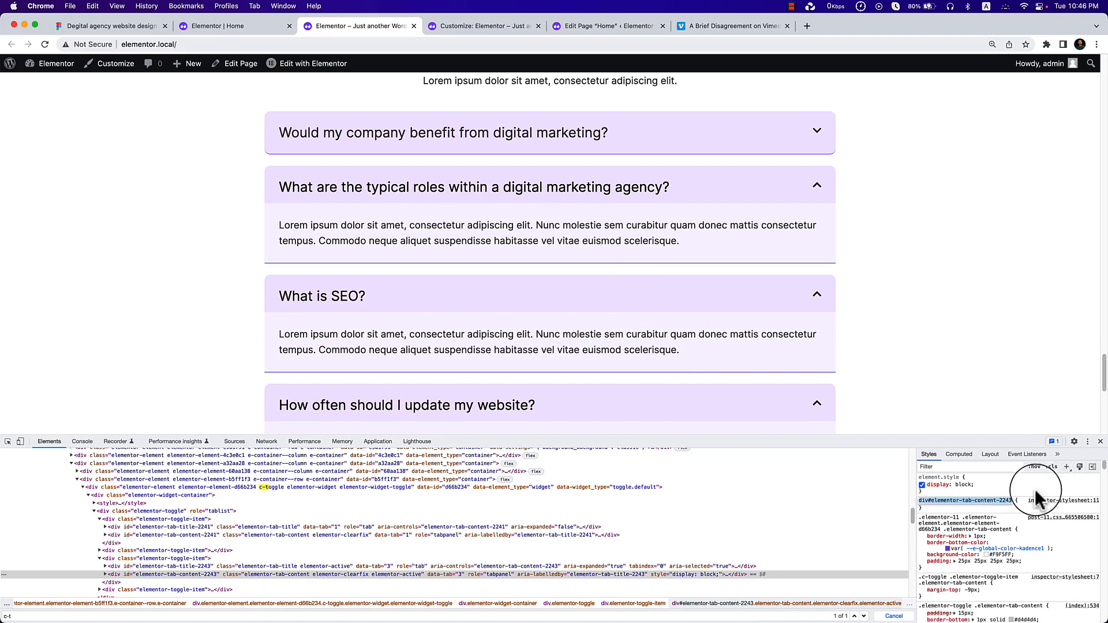
key(Return)
click(1045, 501)
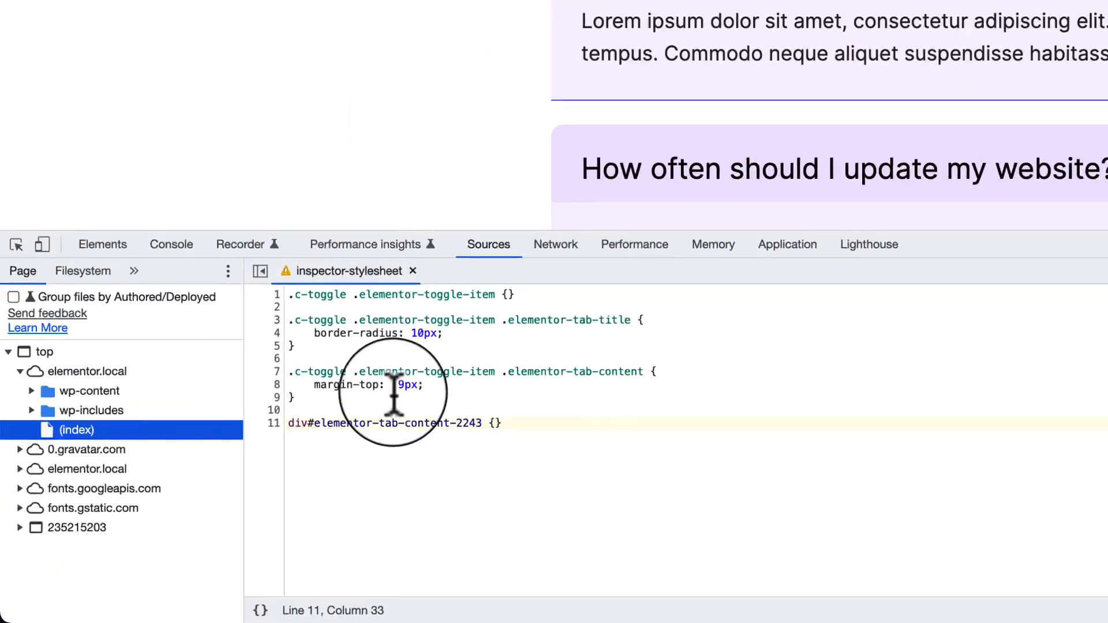
drag(341, 386, 304, 303)
key(super+c)
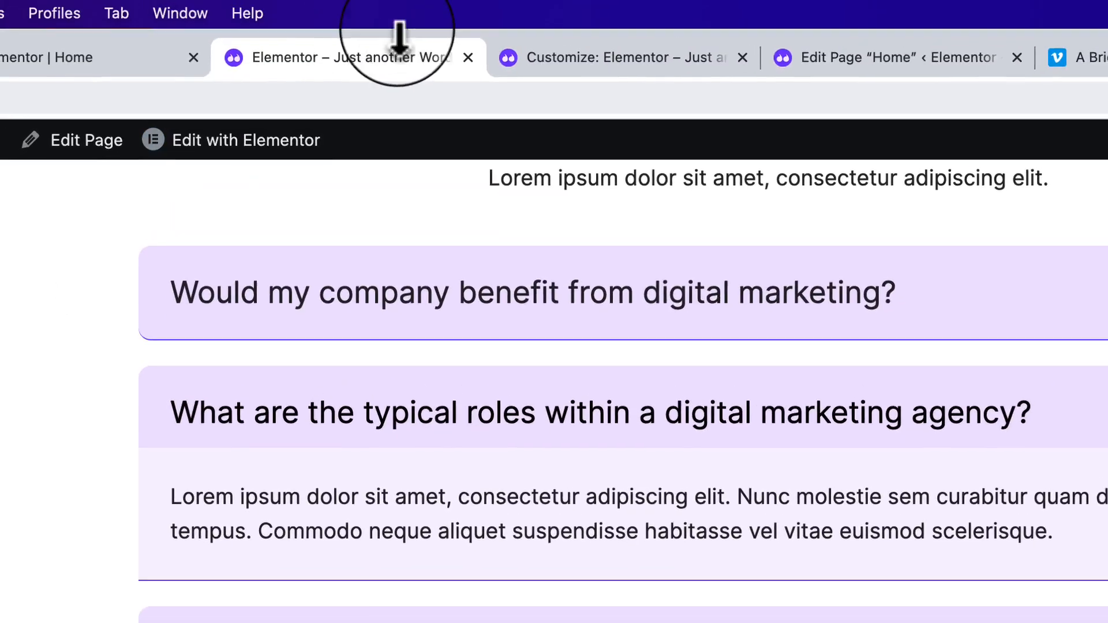
Paste the copied .c-toggle title and content rules below the .c-4 rule in the Customizer's Additional CSS and publish.
click(544, 51)
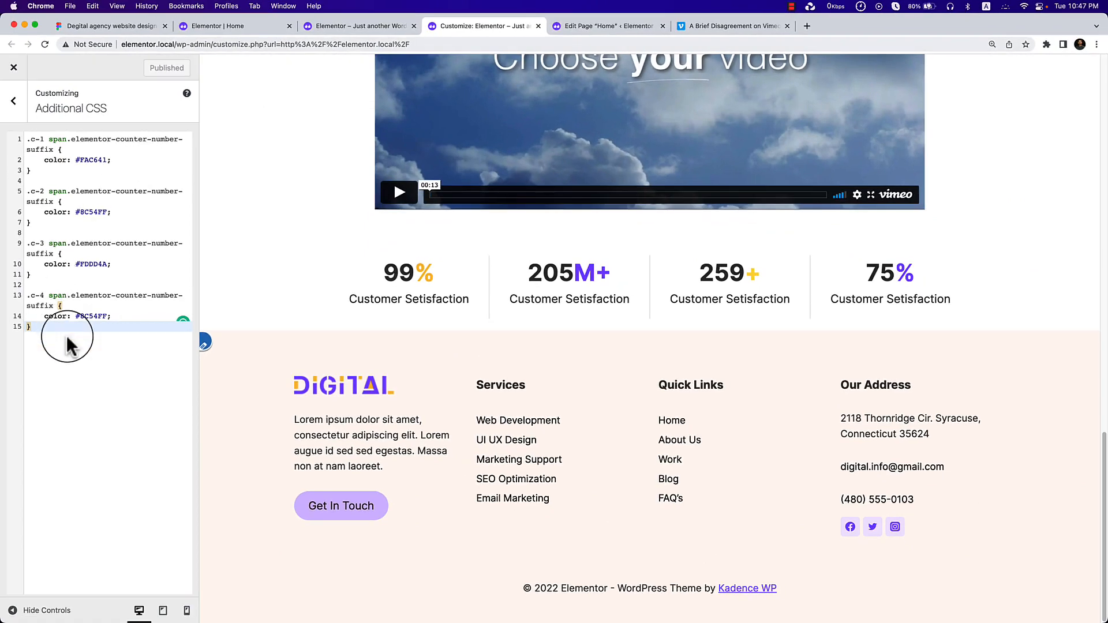
key(Return)
key(Return)
key(super+v)
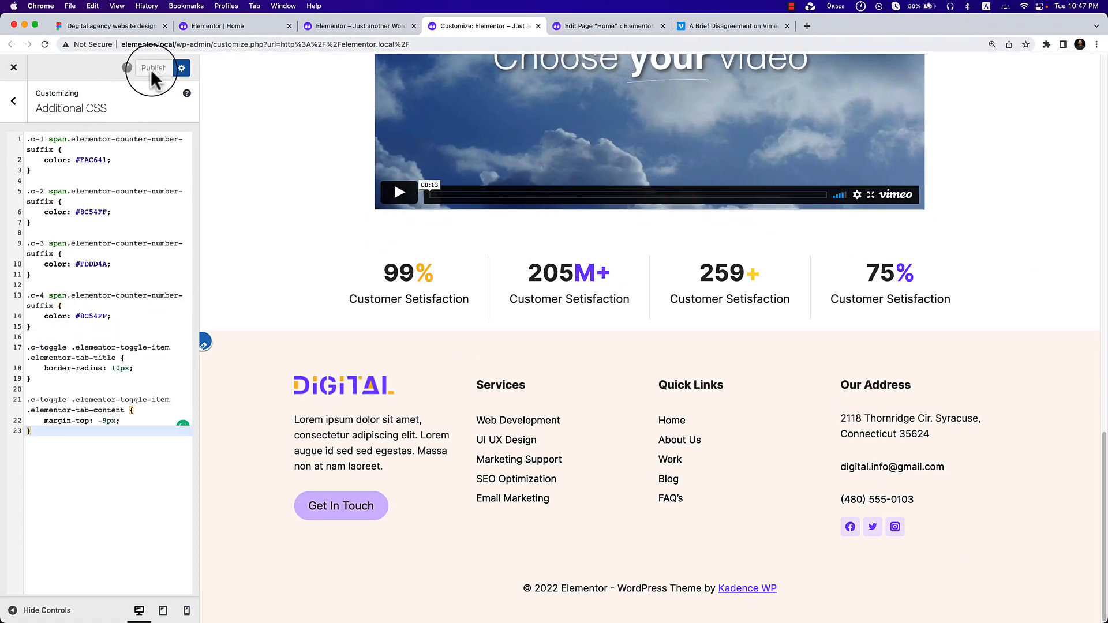
Reload the live home page and close the developer tools.
click(326, 29)
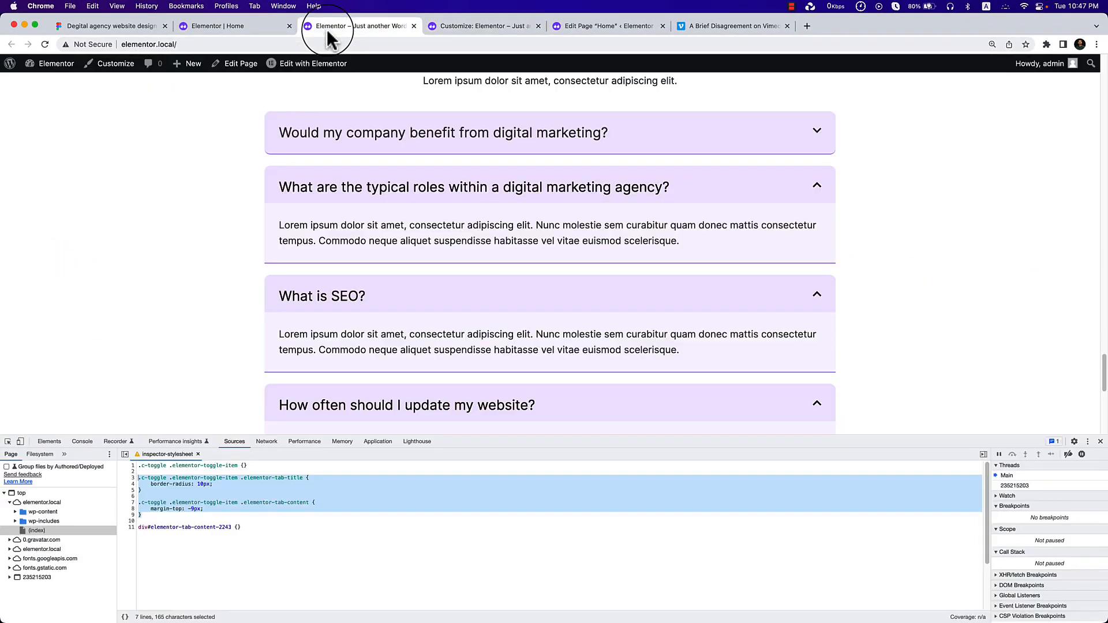
click(318, 43)
key(Return)
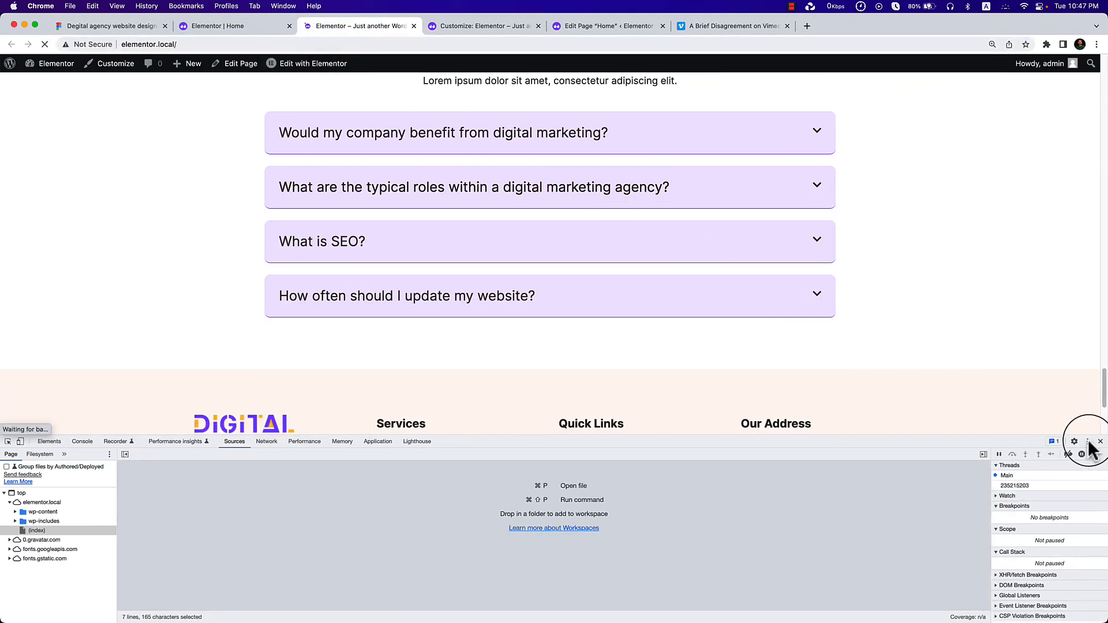
click(1100, 441)
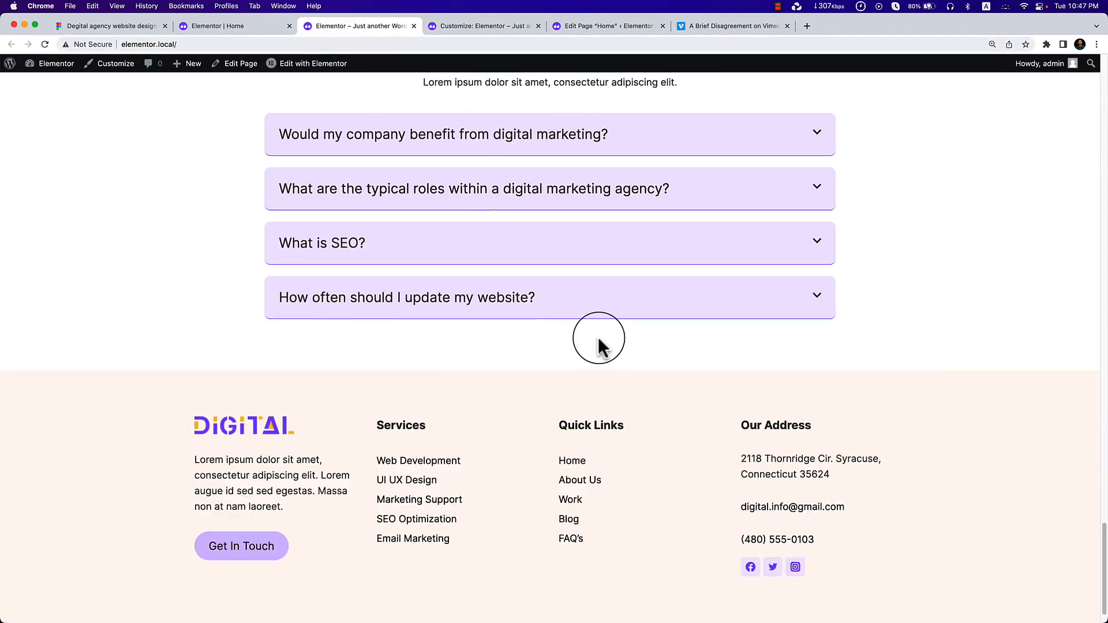
Expand all four FAQ items on the live page to check their corners and answer spacing.
scroll(598, 337, up, 5)
click(496, 382)
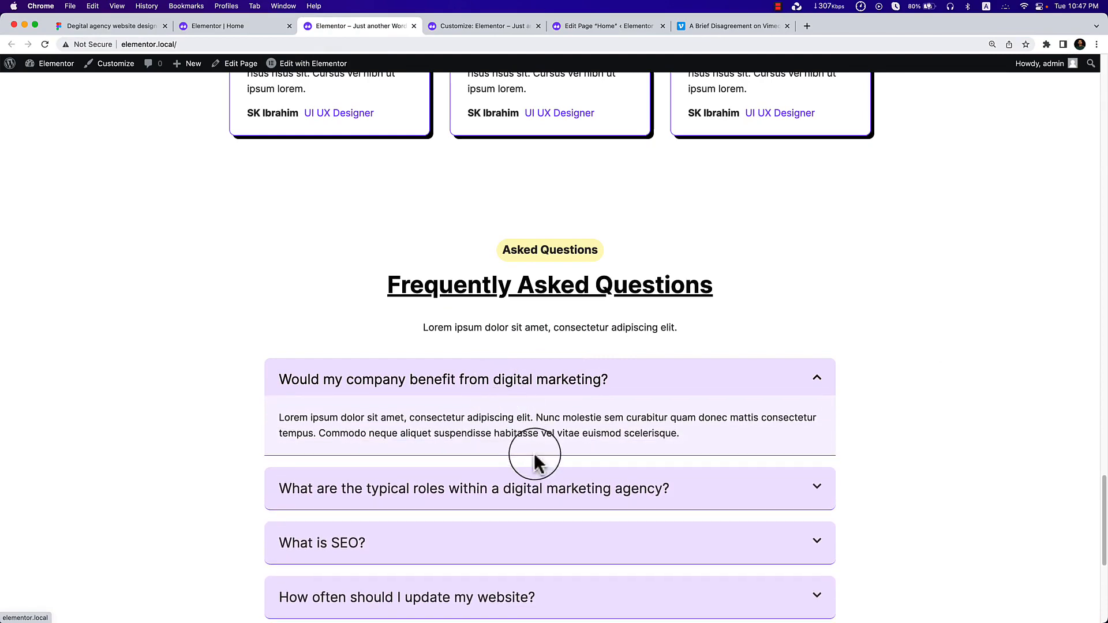
click(540, 472)
scroll(542, 478, down, 2)
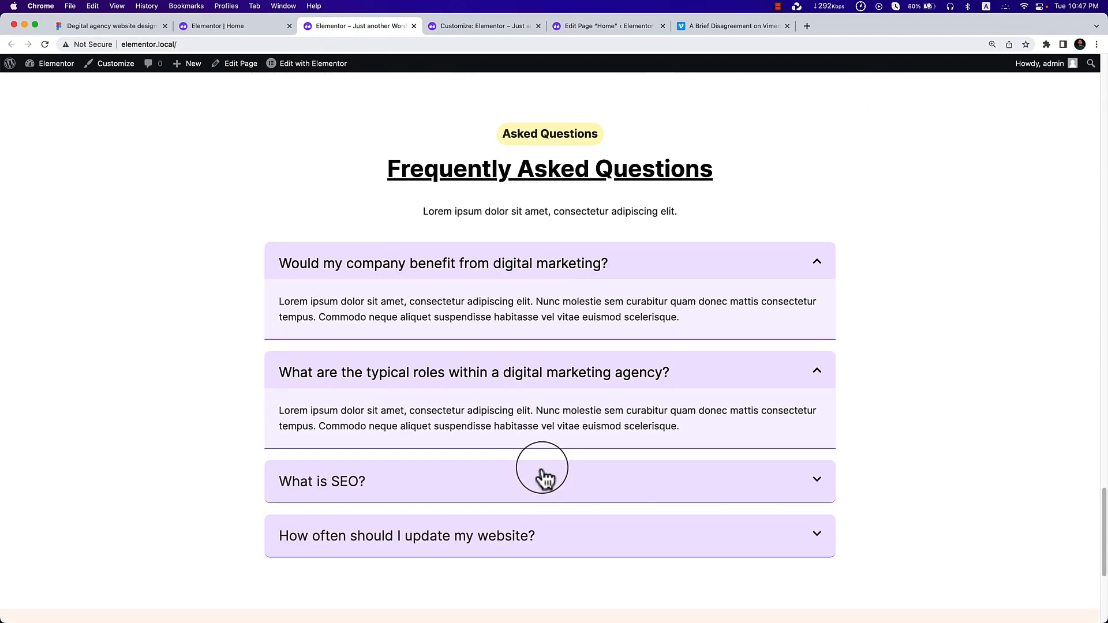
click(541, 478)
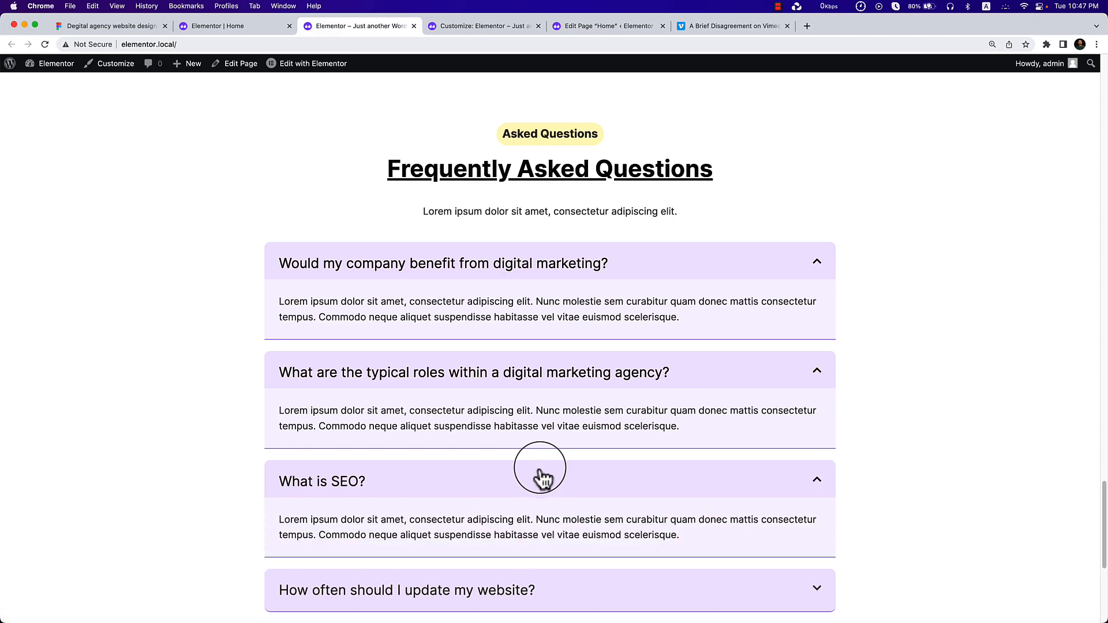
scroll(539, 477, down, 2)
click(521, 476)
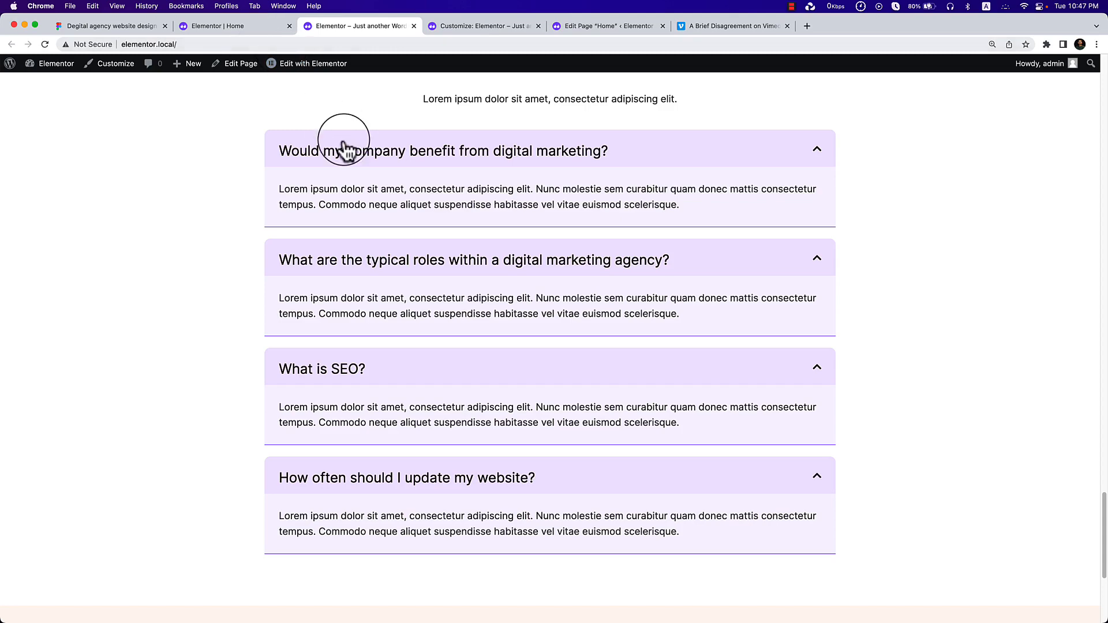
Copy the heading text "We Believe In Good Service" from the section below the FAQ in the Figma design.
click(107, 26)
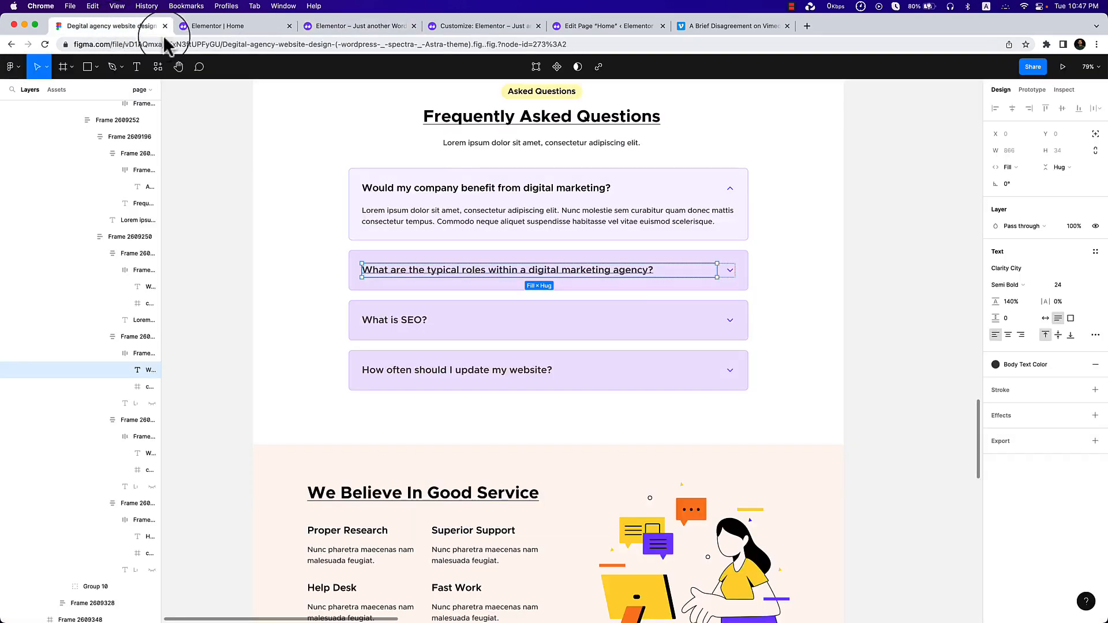
scroll(346, 370, down, 3)
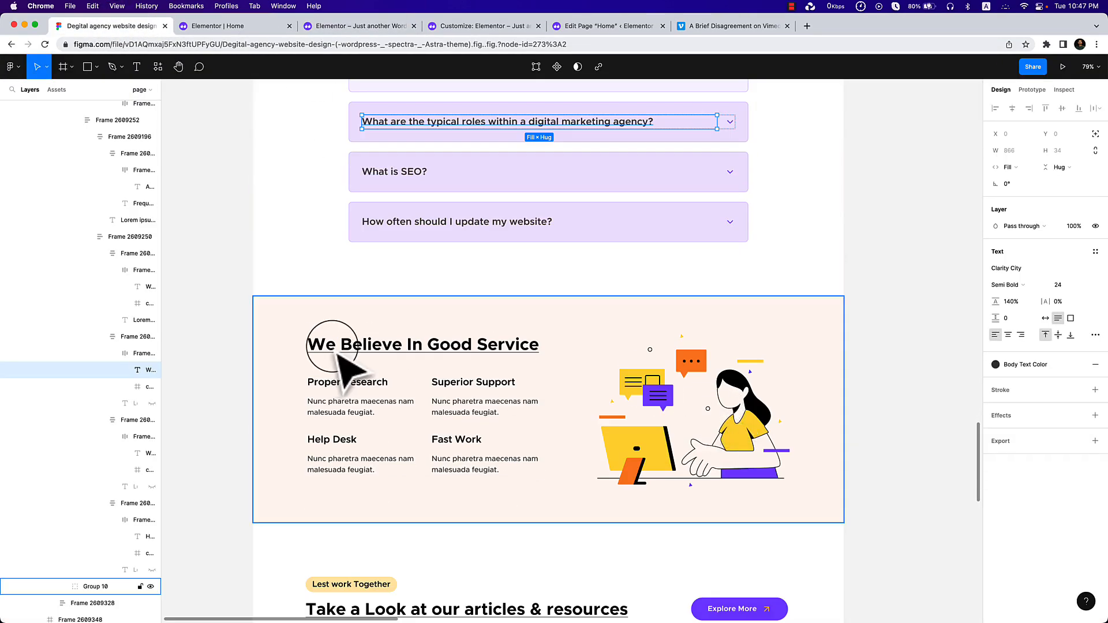
scroll(355, 366, down, 2)
click(426, 256)
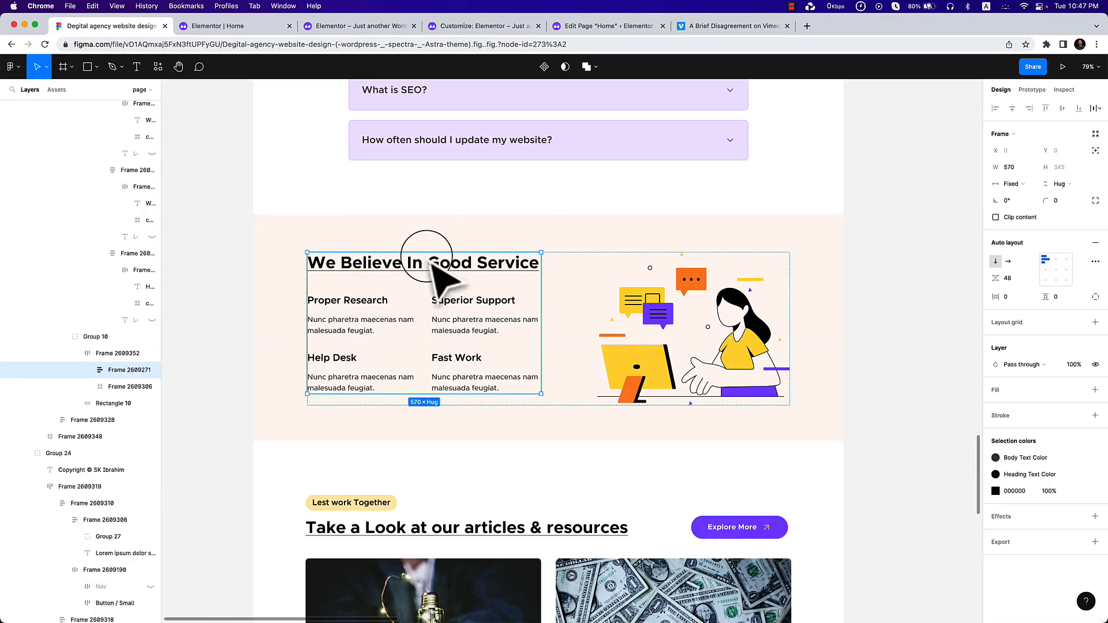
double_click(427, 258)
double_click(430, 263)
key(super+c)
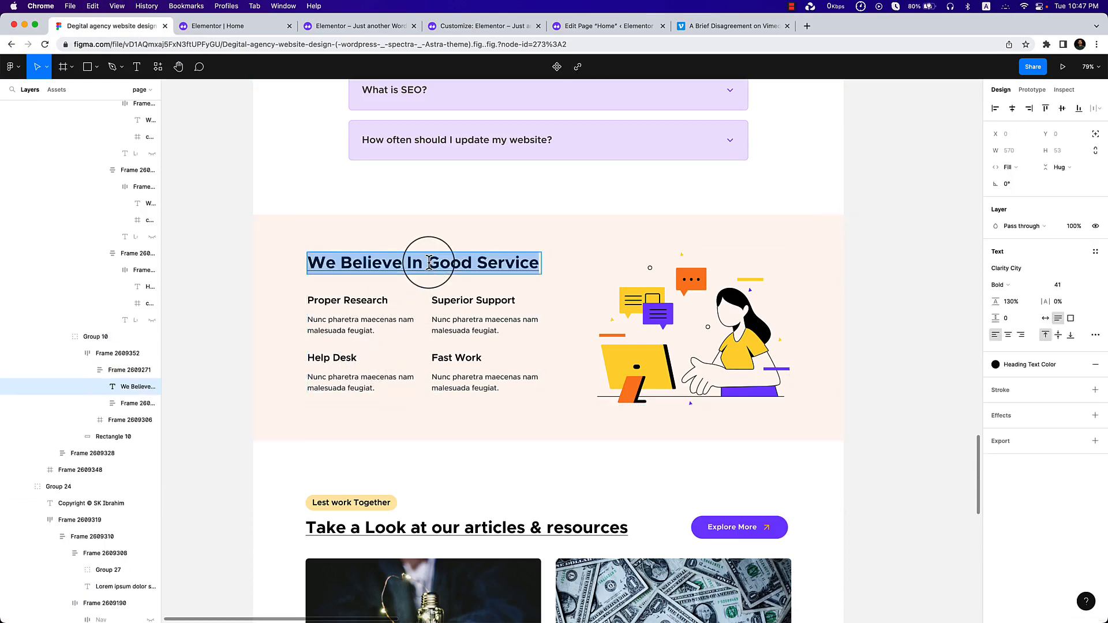
Start adding a new container below the FAQ section in the Elementor editor, opening the structure choices.
click(242, 26)
scroll(540, 508, down, 5)
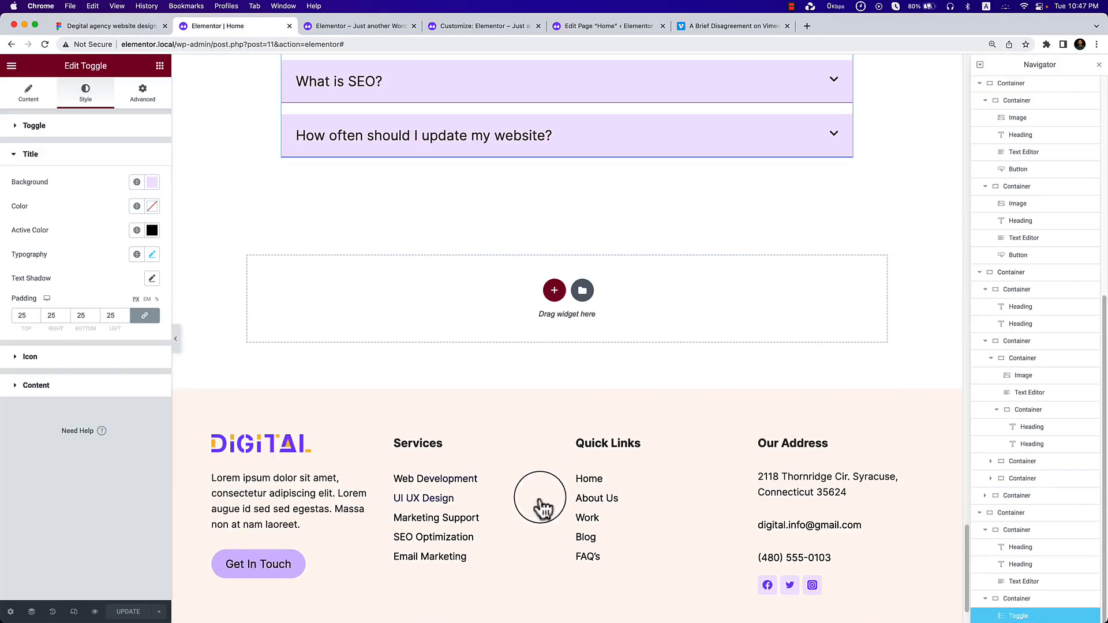
click(552, 290)
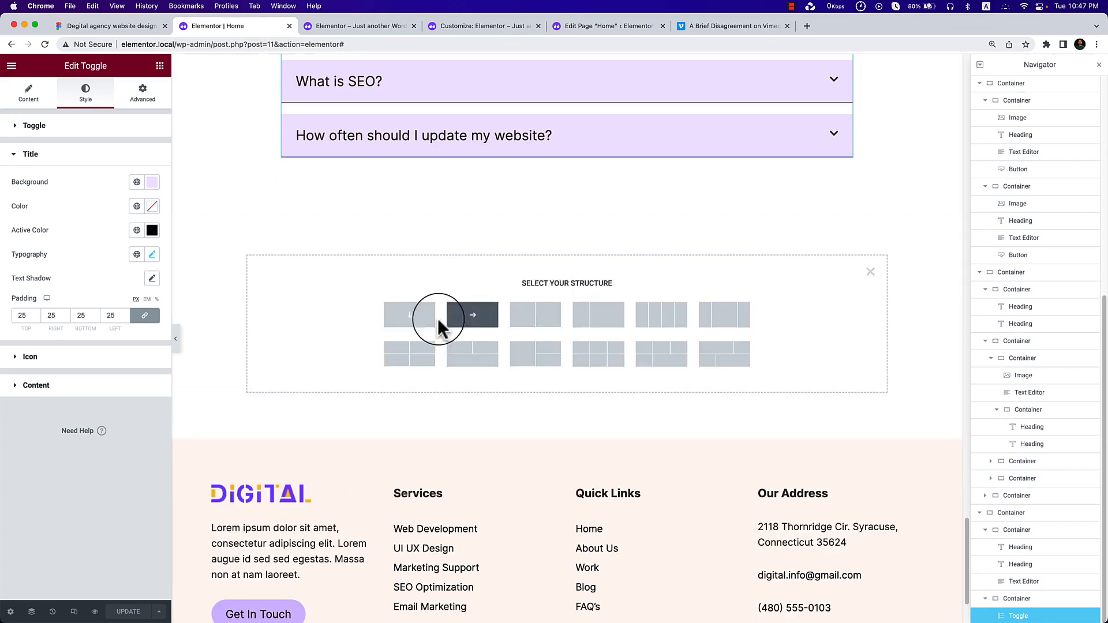
Add a one-column container section below the FAQ toggle, with two equal nested containers laid out in a horizontal row.
click(411, 316)
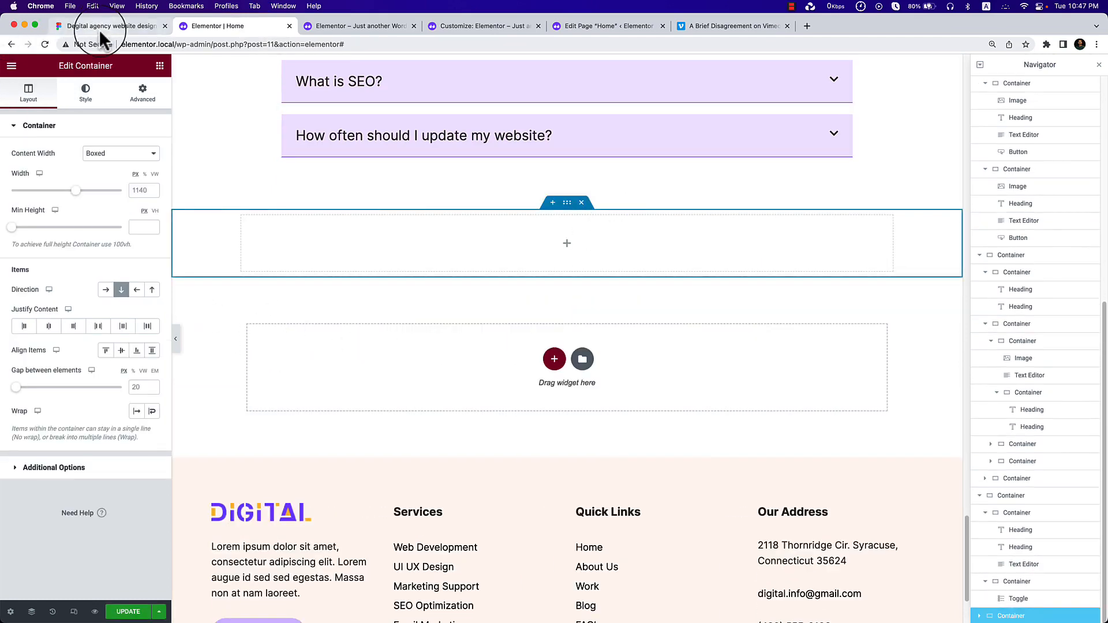
click(104, 28)
click(218, 26)
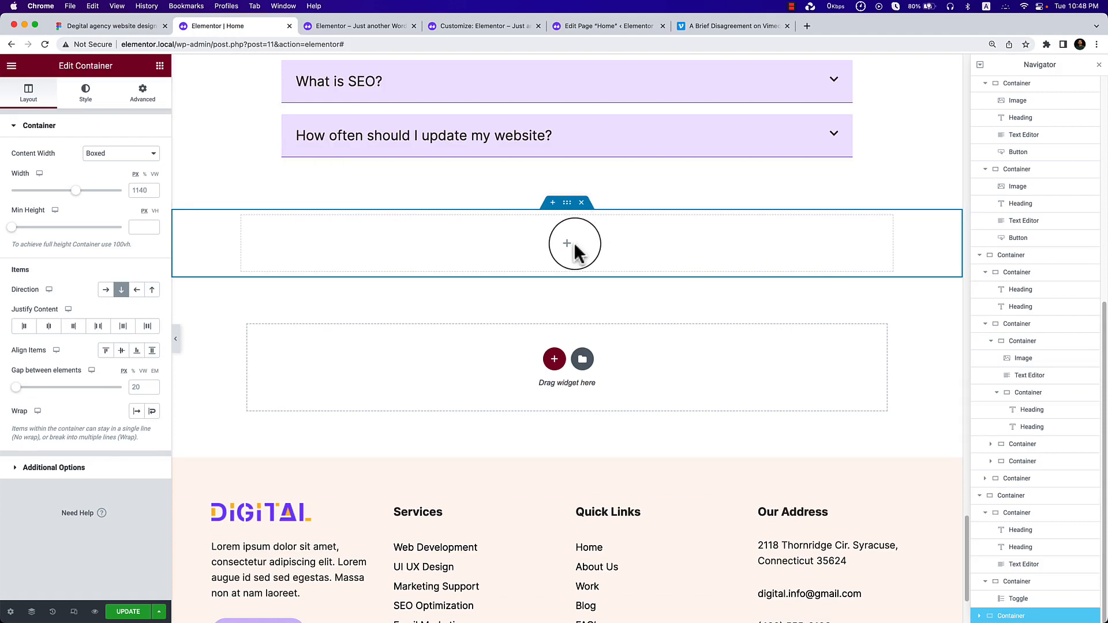
click(576, 246)
drag(44, 205, 551, 259)
right_click(247, 224)
click(277, 255)
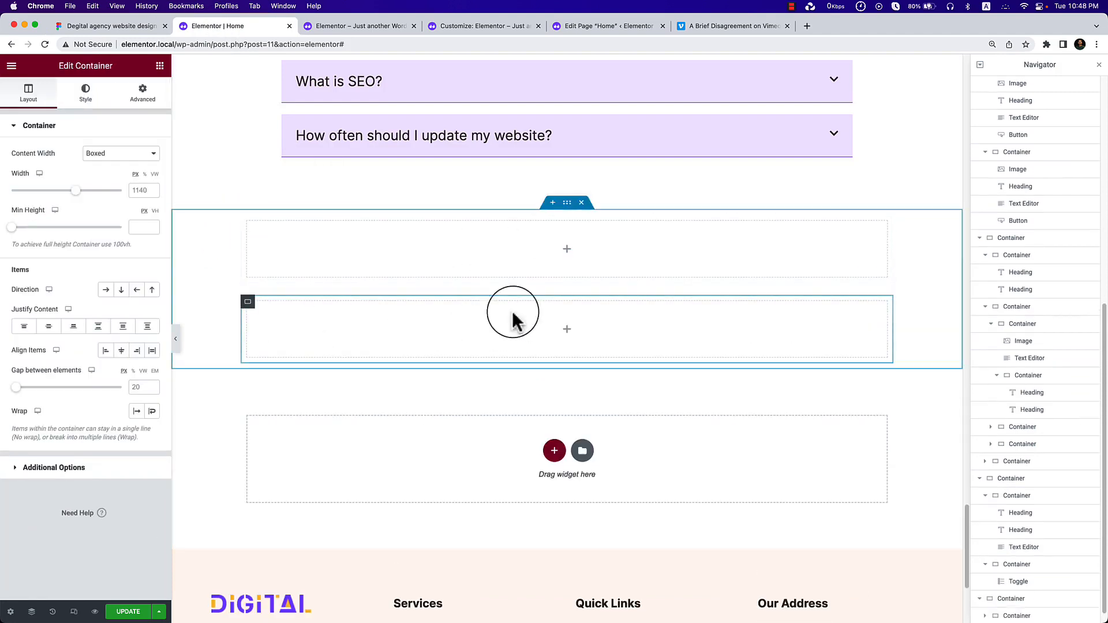
click(567, 202)
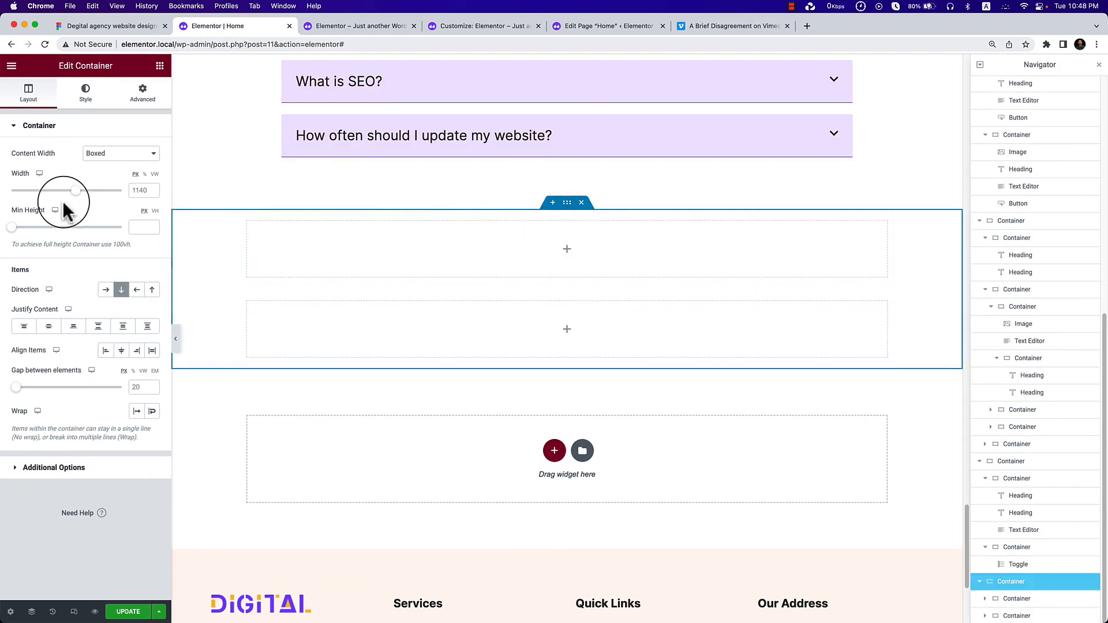
click(106, 290)
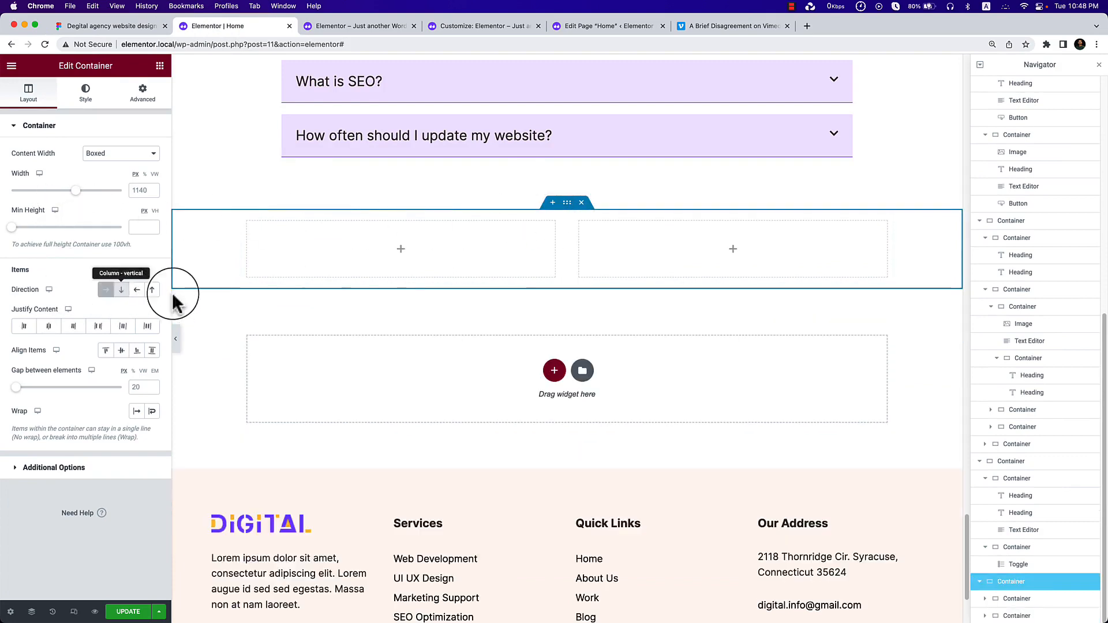
Add a heading reading "We Believe In Good Service" to the left container of the new section.
click(400, 252)
drag(52, 277, 404, 249)
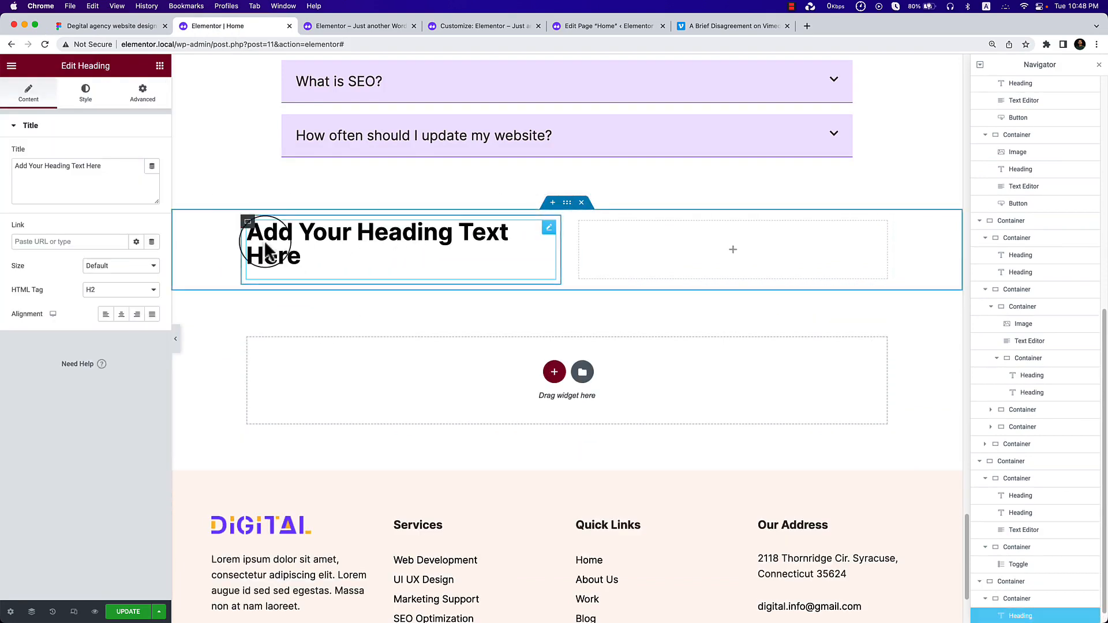
key(super+v)
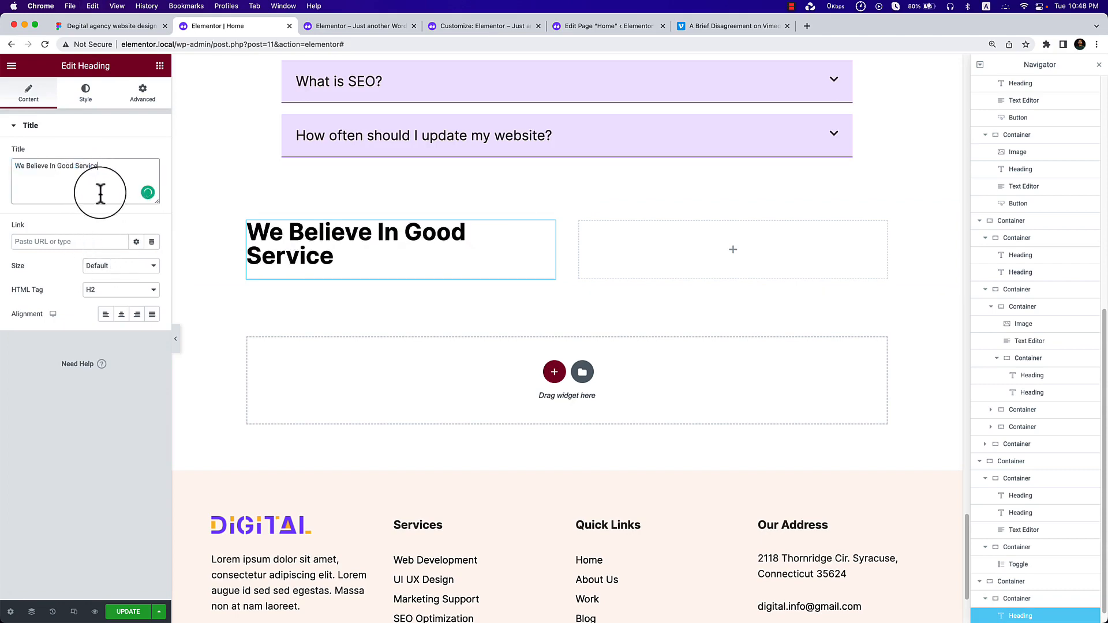
Duplicate the "Frequently Asked Questions" heading in the FAQ section.
scroll(415, 267, up, 5)
right_click(724, 147)
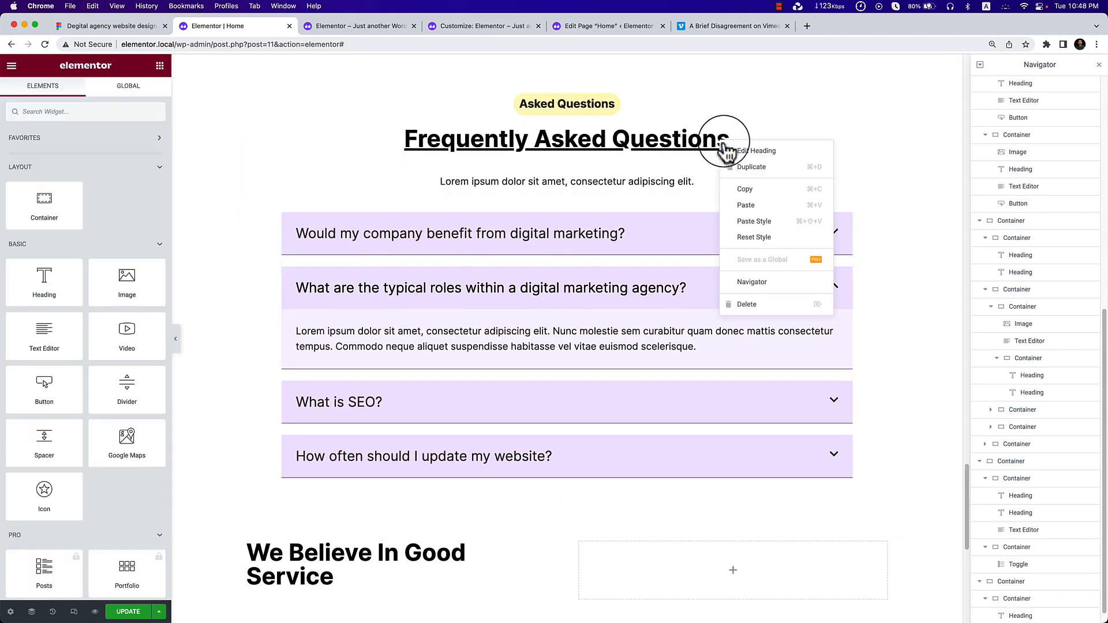
click(799, 154)
Paste the previously copied underlined heading into the new section's left container and delete the plain "We Believe In Good Service" heading.
scroll(593, 259, down, 2)
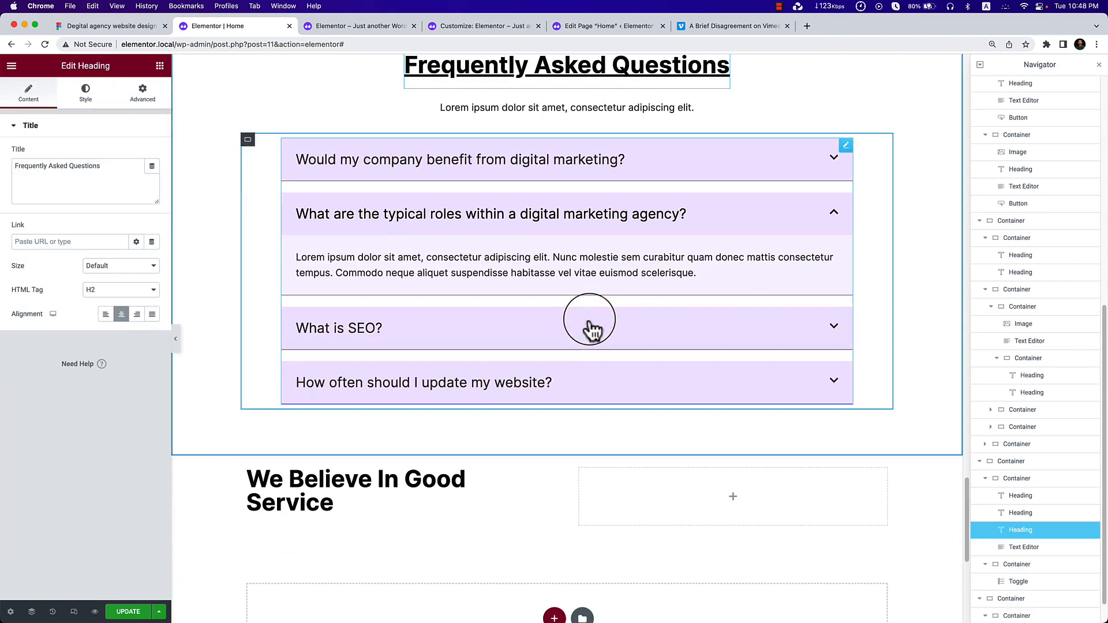
right_click(424, 501)
click(463, 519)
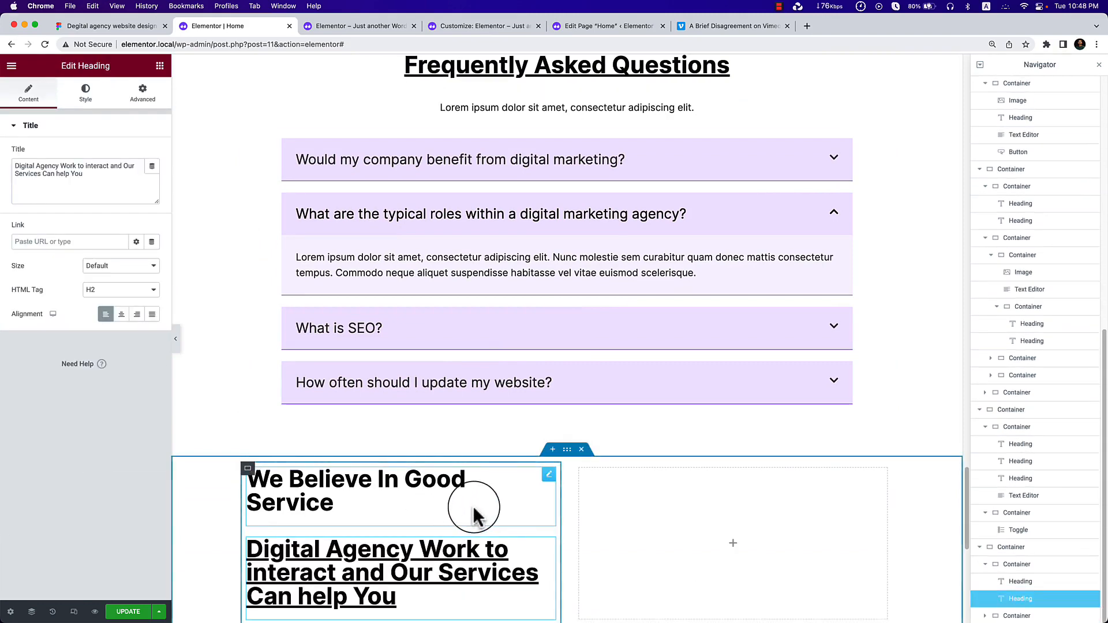
right_click(483, 508)
click(507, 608)
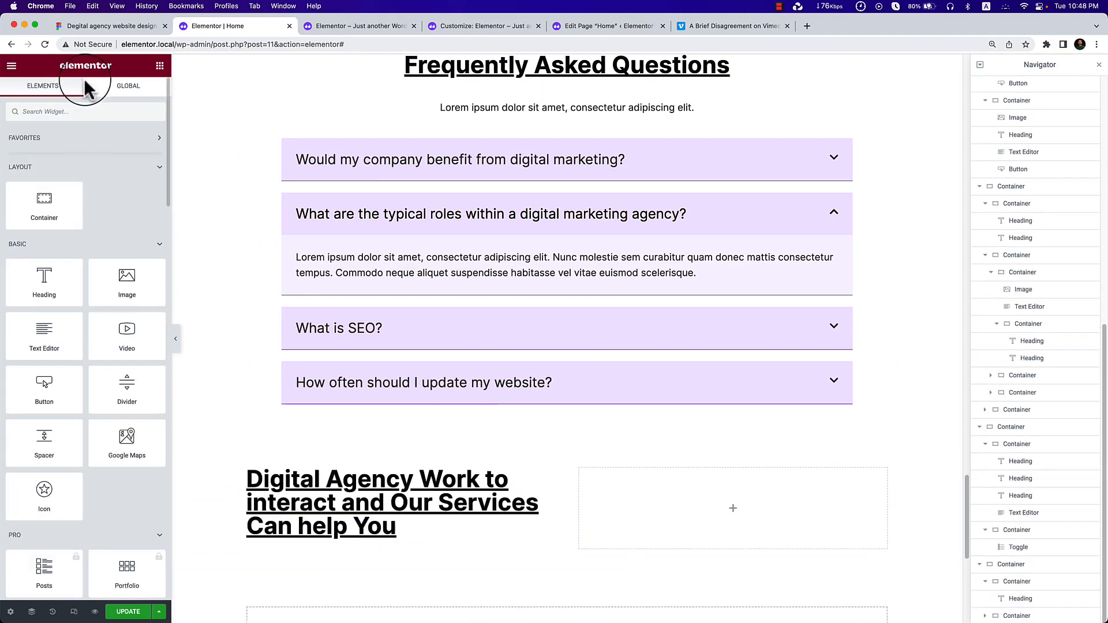
Copy "We Believe In Good Service" from the Figma design and replace the underlined heading's title with it in Elementor.
click(115, 26)
right_click(404, 261)
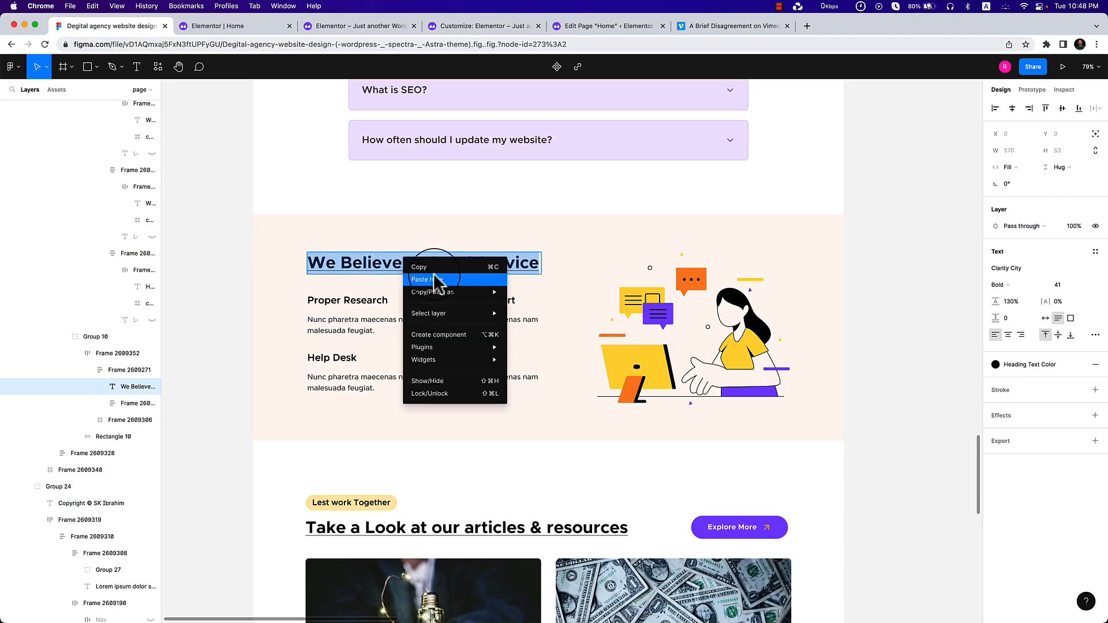
click(424, 267)
click(249, 26)
scroll(426, 421, down, 2)
click(366, 334)
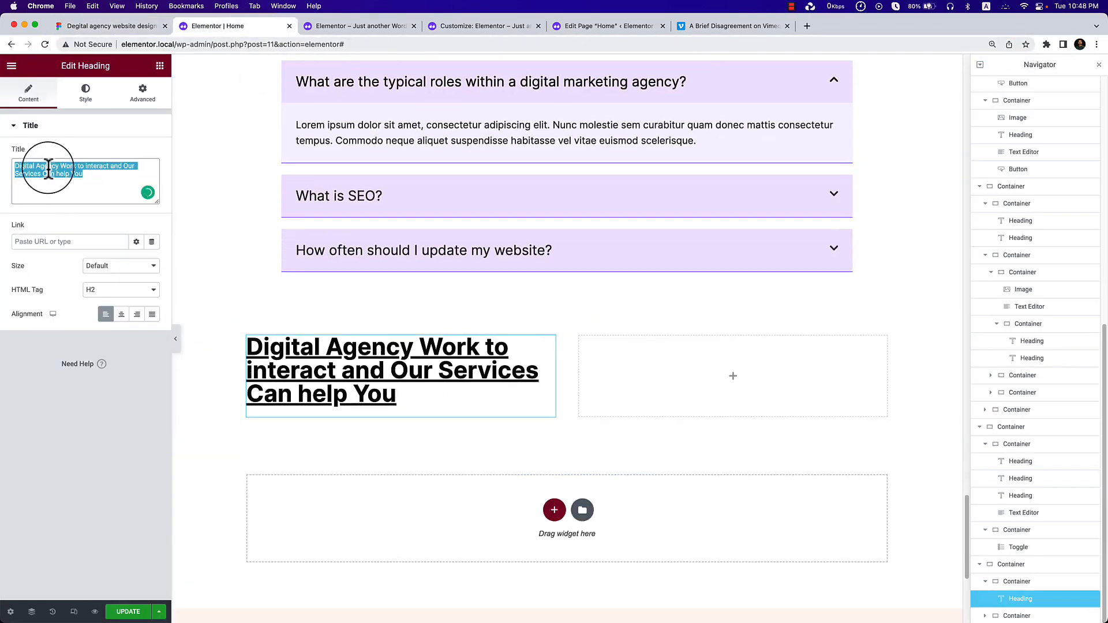
key(super+v)
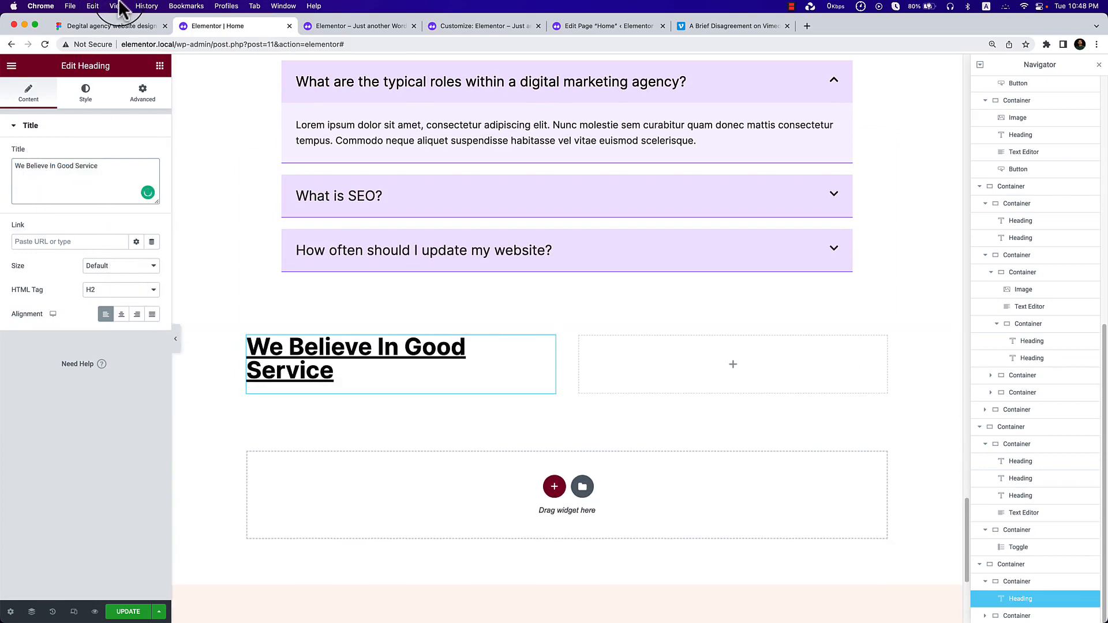
Copy the "Proper Research" subheading text from the Figma design and return to the Elementor page.
click(112, 27)
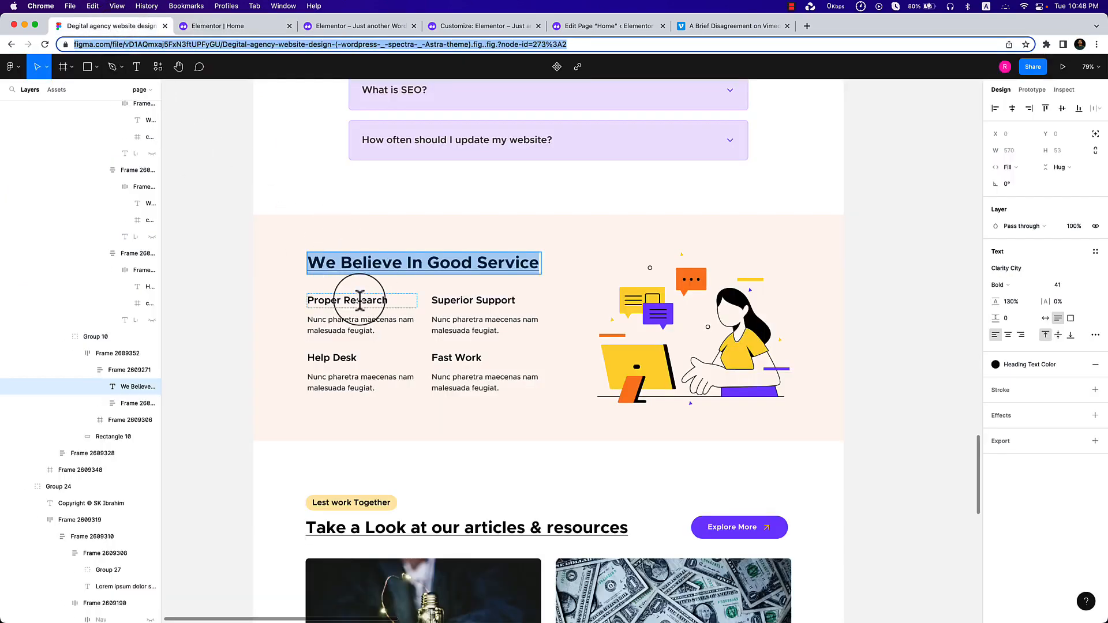
double_click(359, 300)
key(super+c)
click(217, 26)
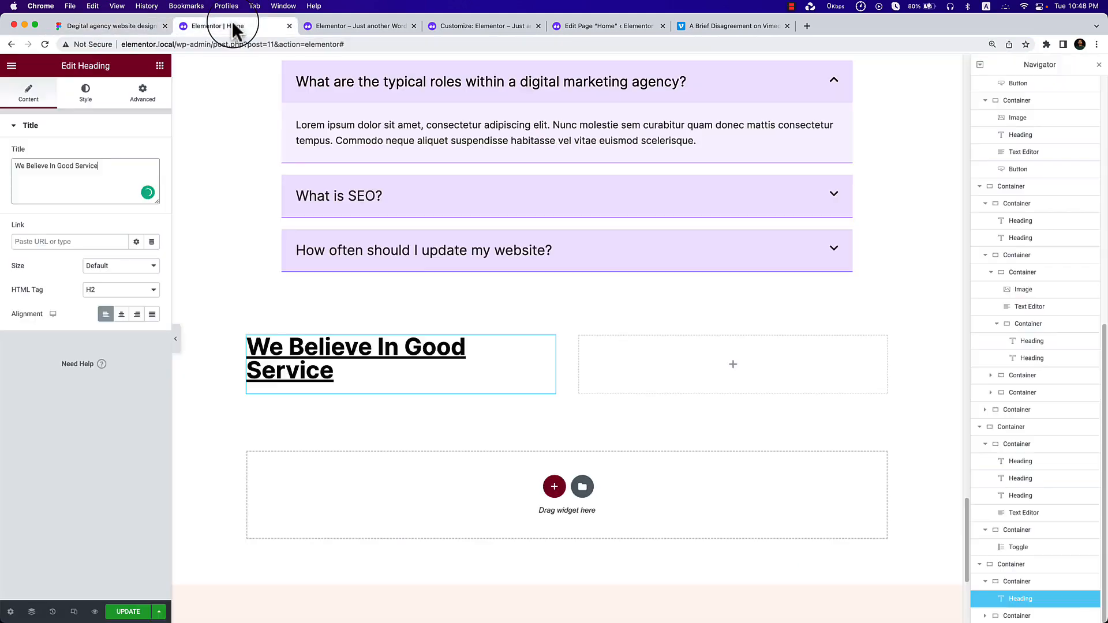
Widen the left container so its heading fits on one line, and add a nested container below the heading.
drag(563, 360, 616, 365)
click(160, 66)
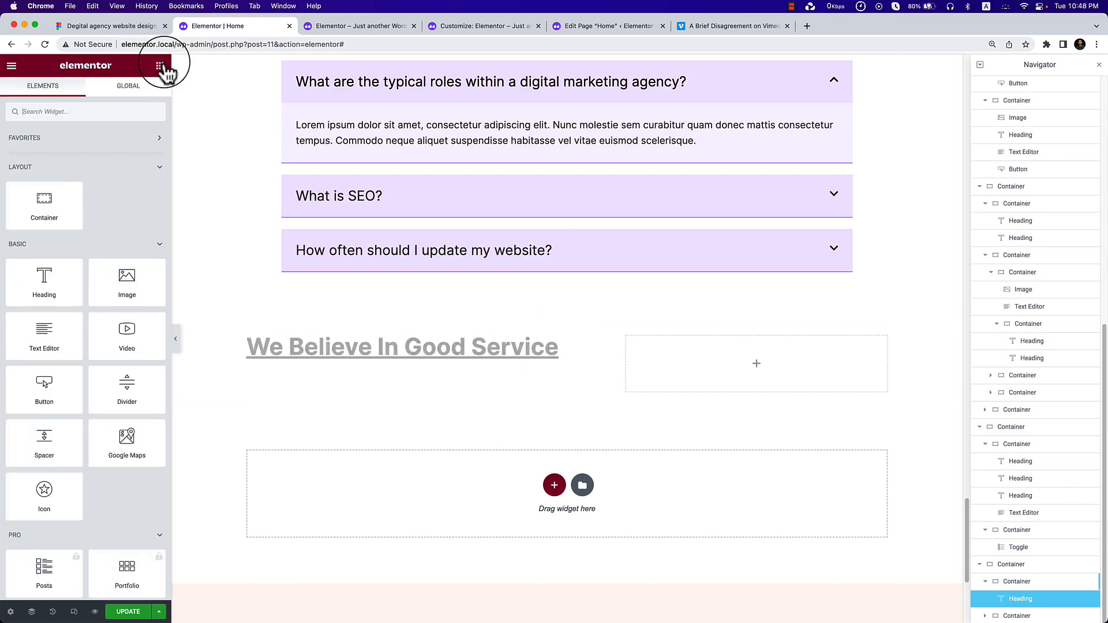
drag(455, 411, 457, 352)
right_click(258, 393)
click(299, 420)
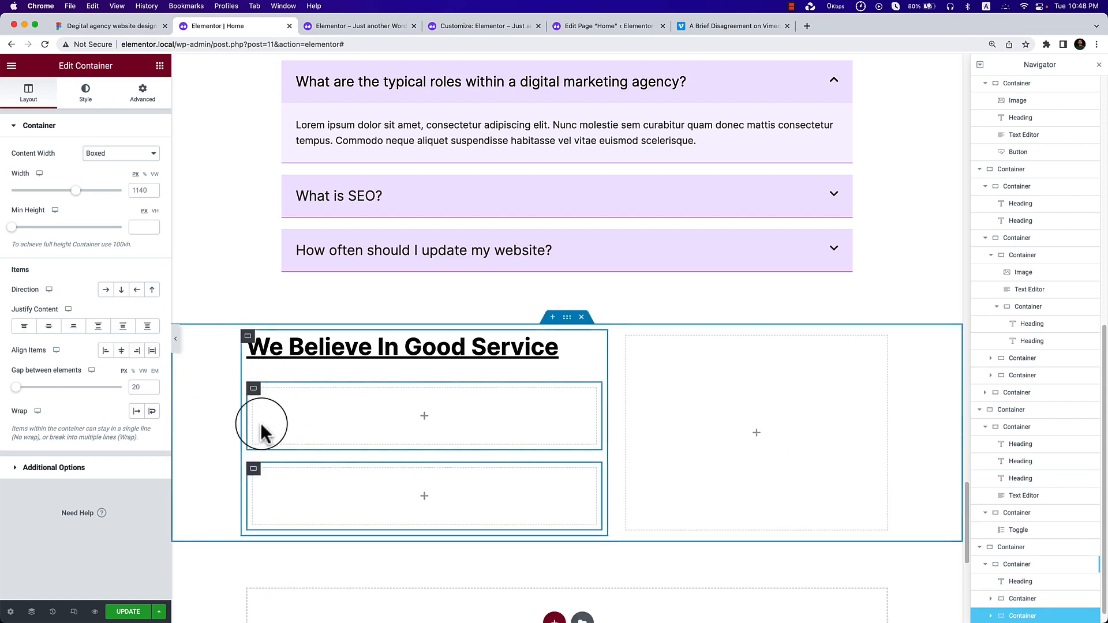
right_click(260, 471)
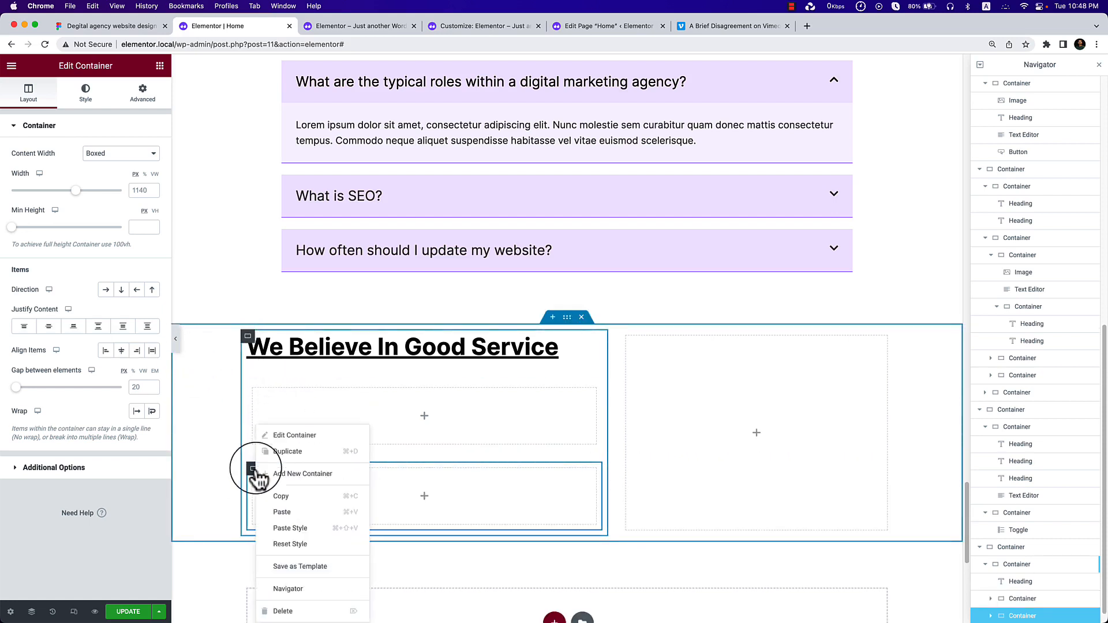
click(331, 609)
Check the feature grid layout in the Figma design and add a container inside the one below the heading in Elementor.
click(80, 26)
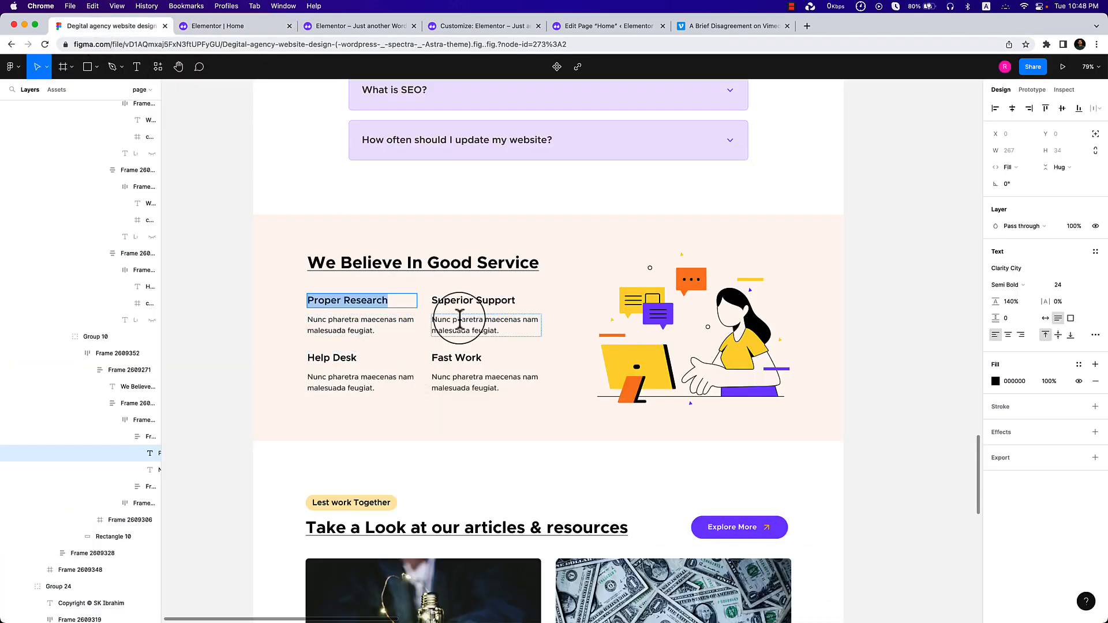
click(252, 28)
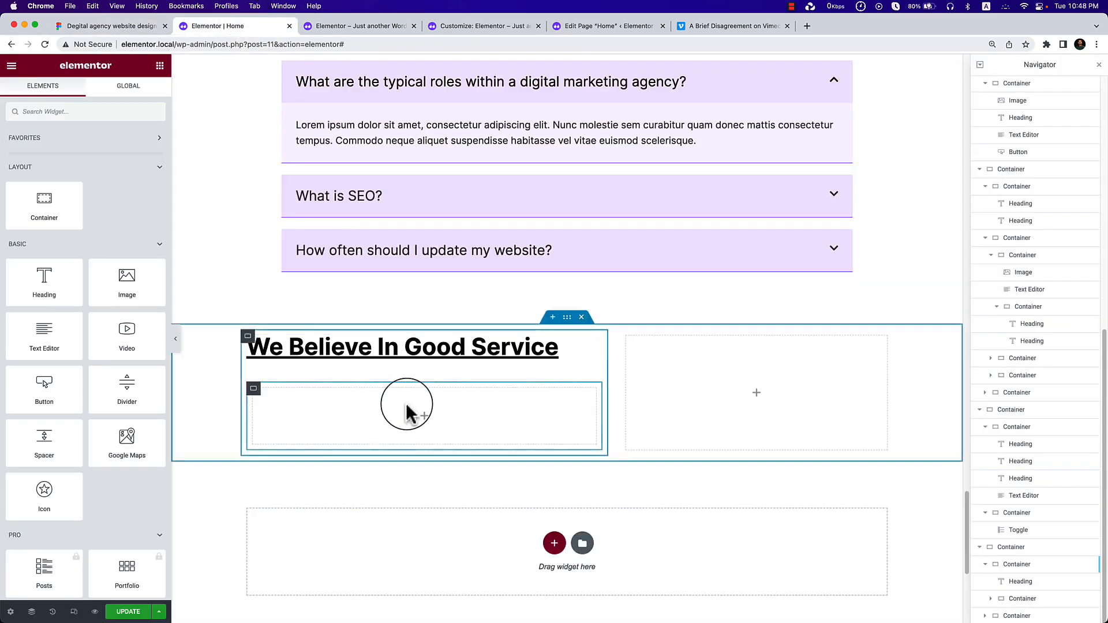
drag(40, 217, 427, 410)
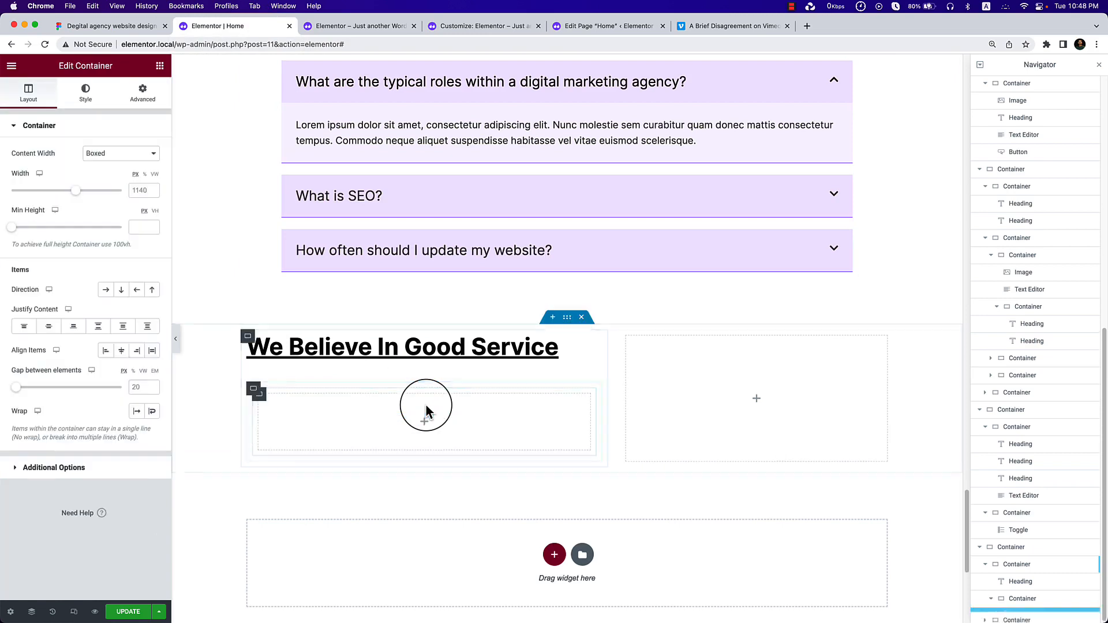
right_click(258, 404)
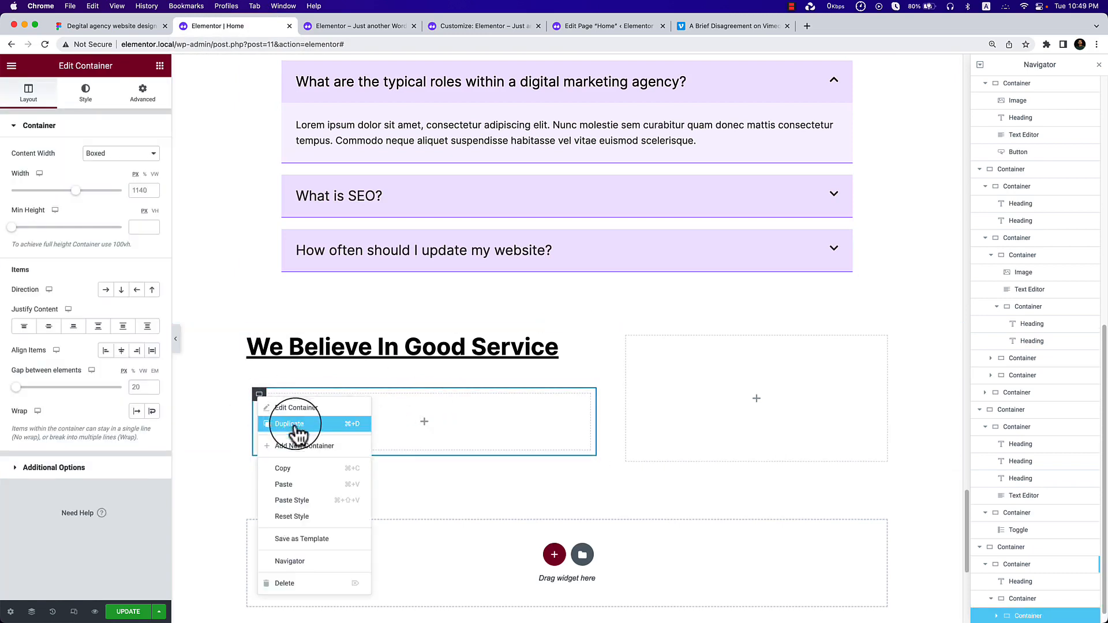
click(296, 424)
click(254, 389)
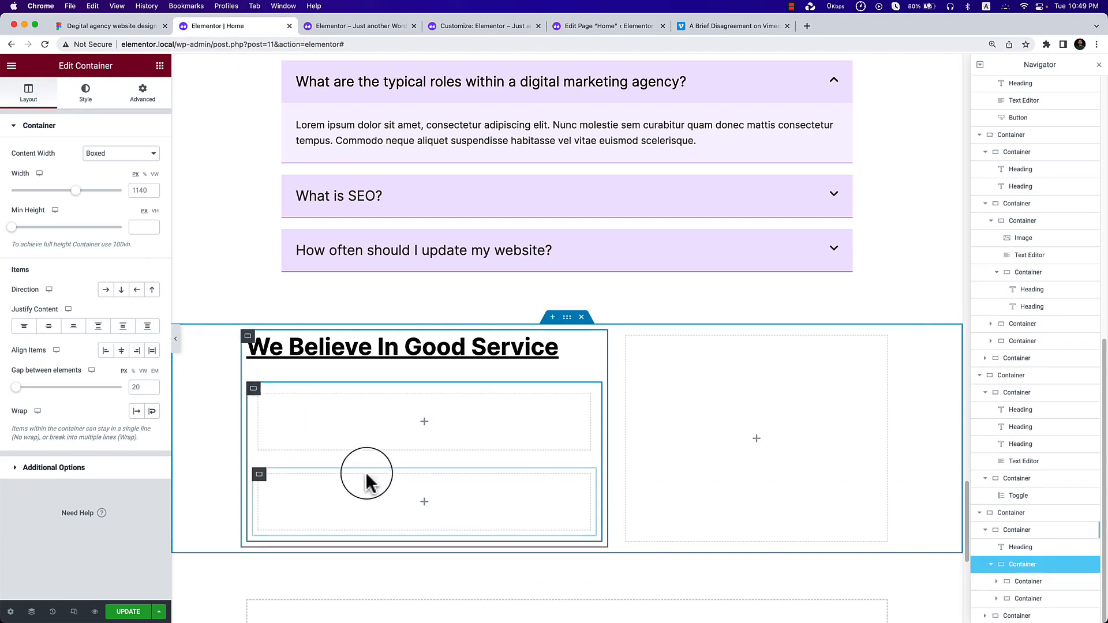
right_click(259, 475)
click(294, 606)
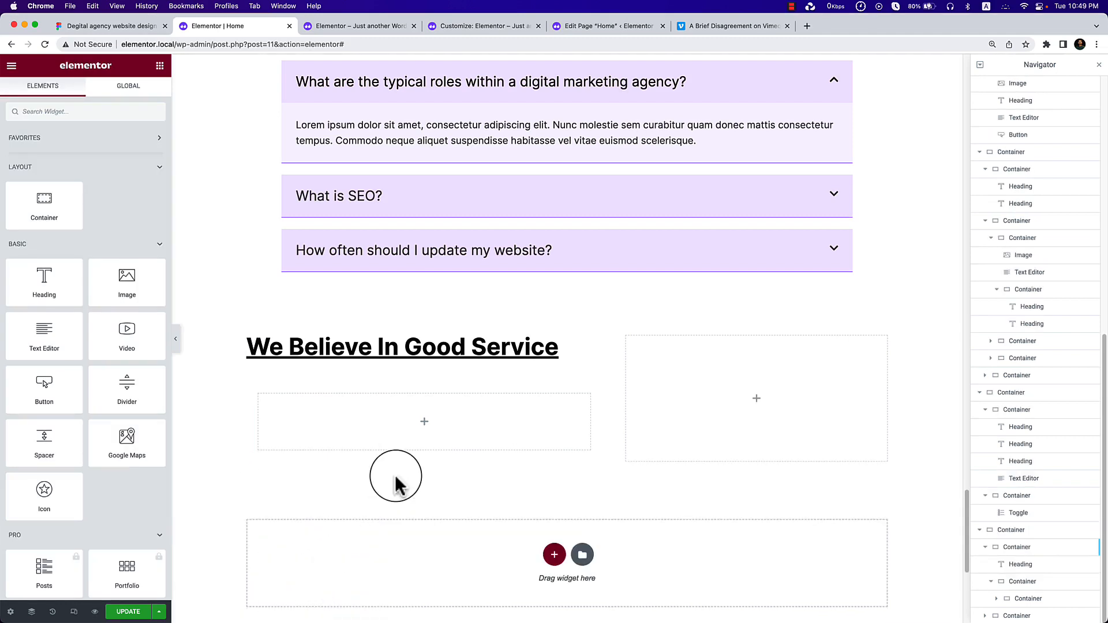
Nest two containers inside the innermost container and set its direction to Row - horizontal.
drag(35, 217, 346, 440)
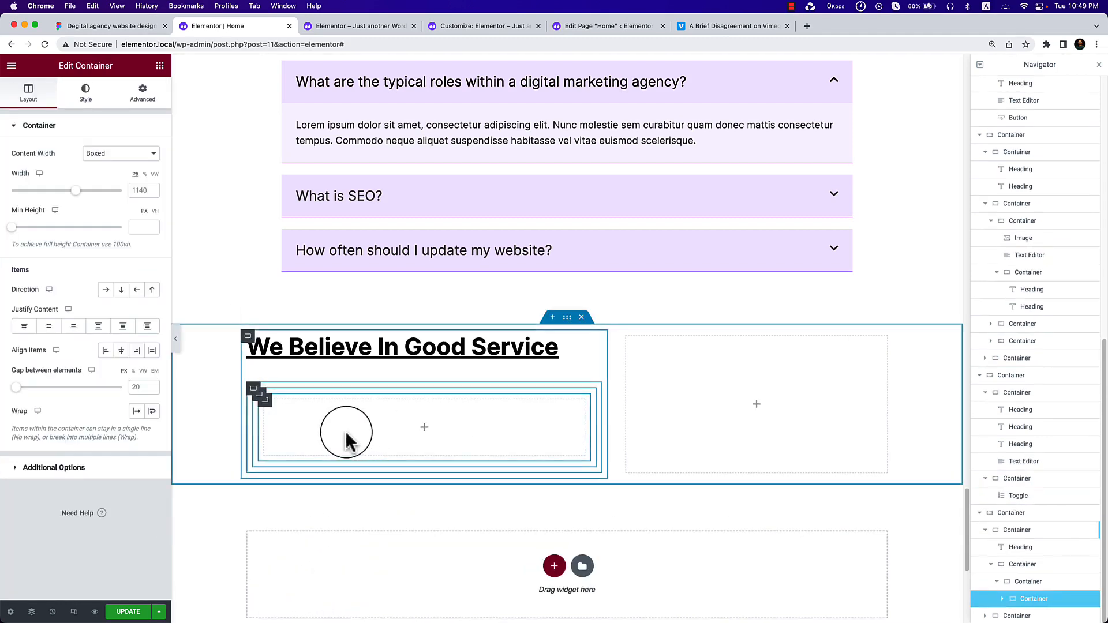
right_click(263, 404)
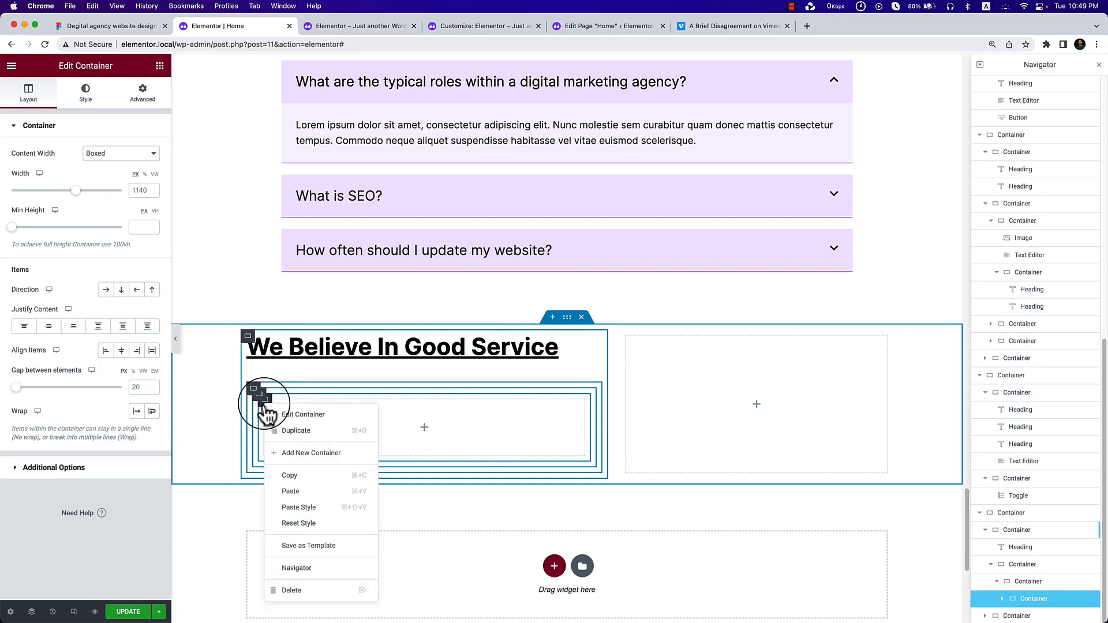
click(314, 438)
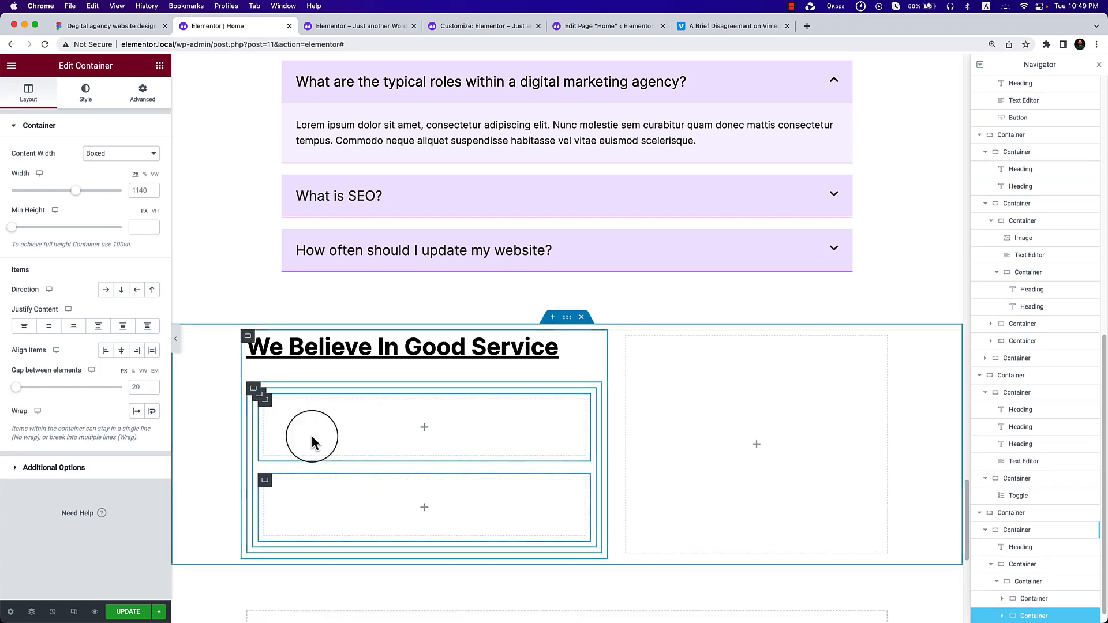
click(258, 404)
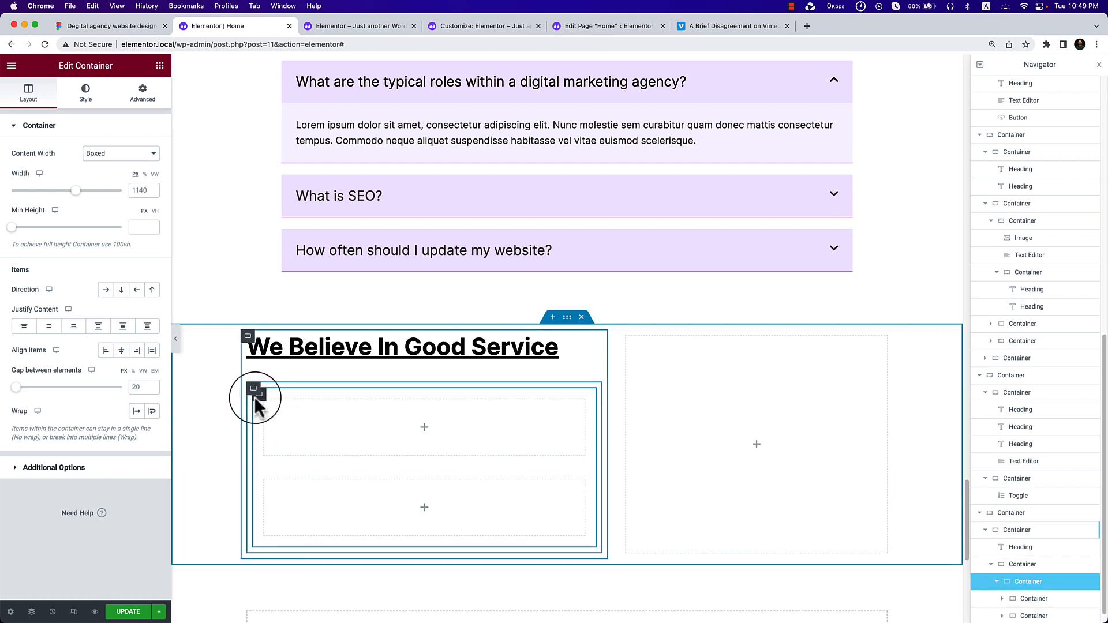
click(106, 291)
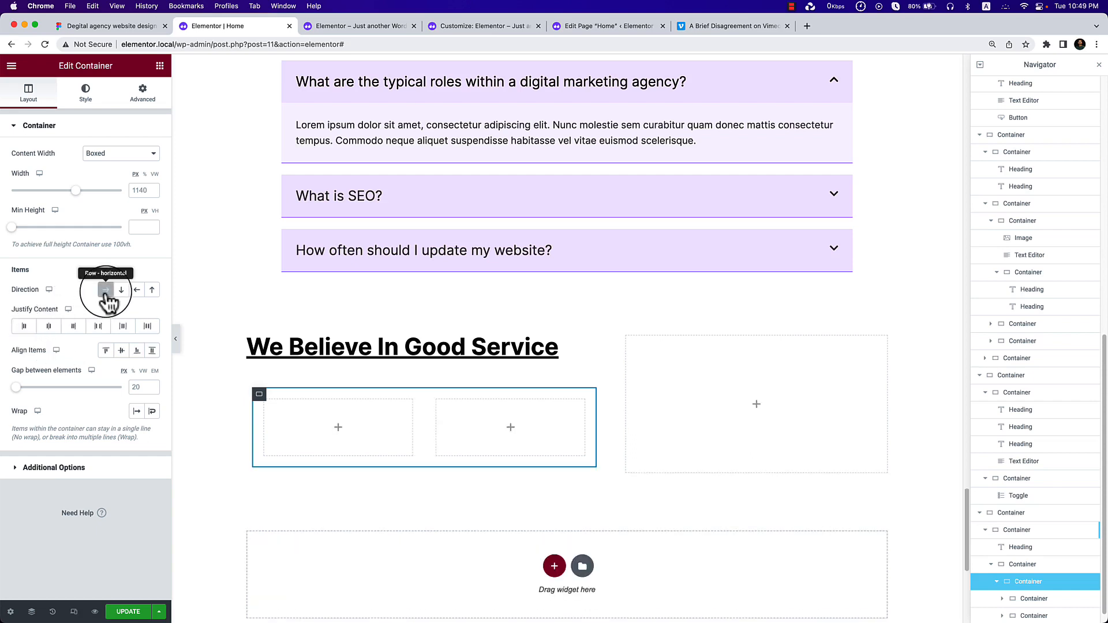
Duplicate the row of two containers to form a two-by-two grid below the heading.
right_click(262, 397)
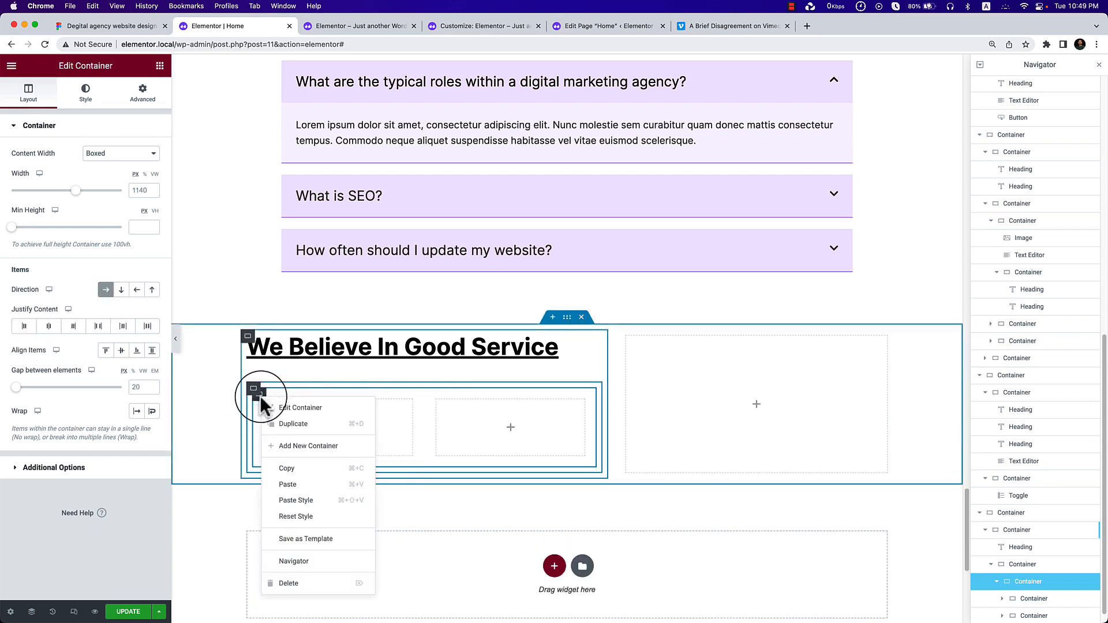
click(291, 424)
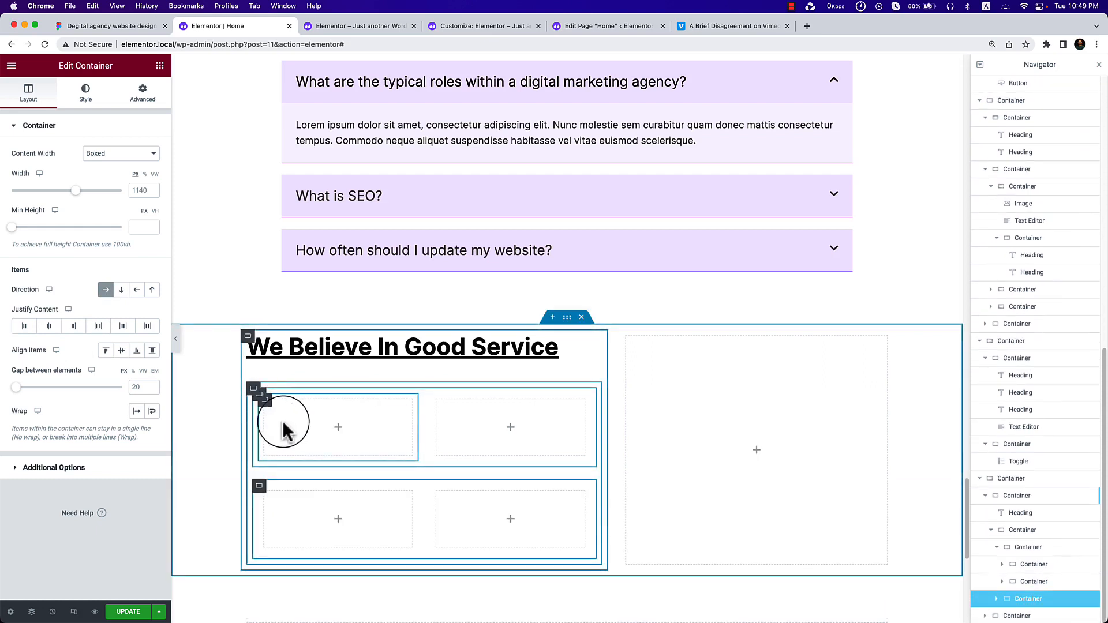
click(254, 395)
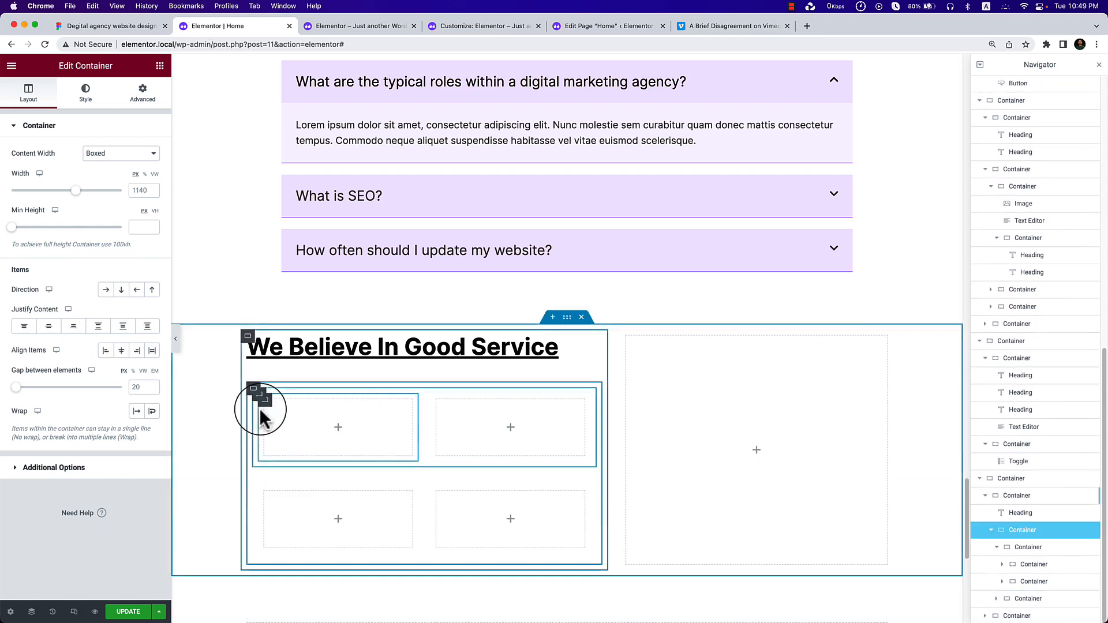
click(320, 426)
Using the title from the Figma design, add a "Proper Research" heading with HTML tag H4 to the grid's upper-left cell.
click(92, 26)
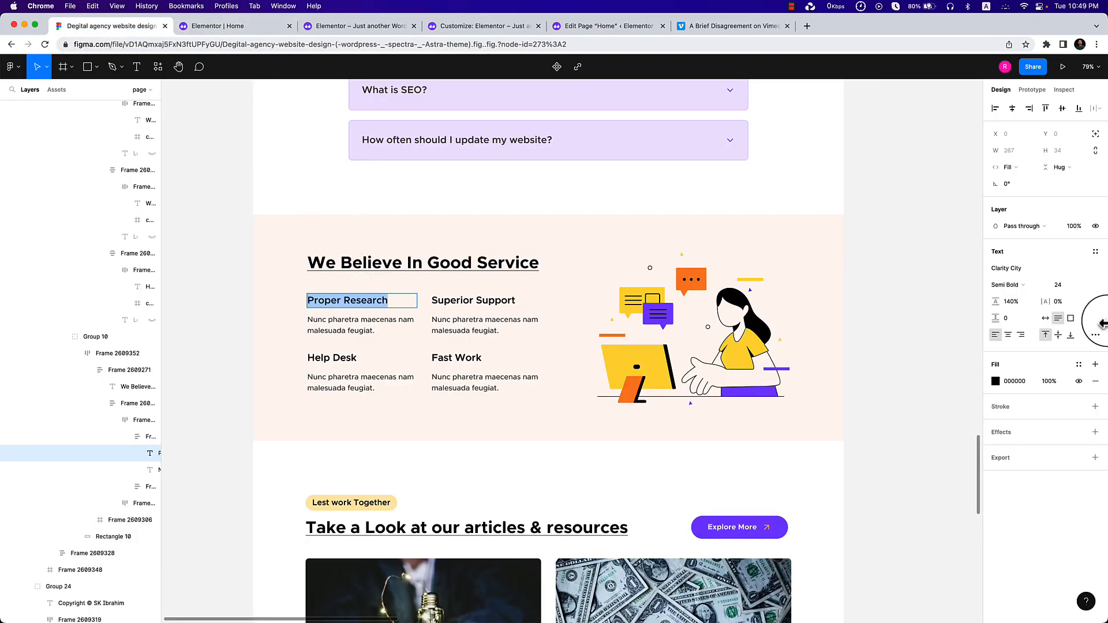
click(216, 26)
drag(60, 271, 346, 442)
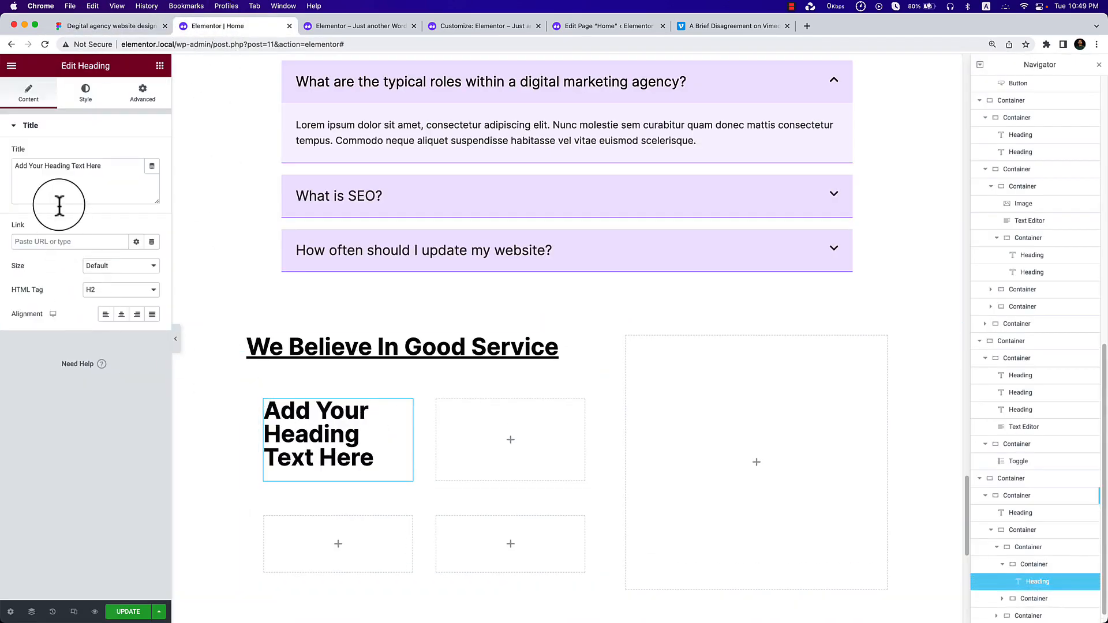
key(super+a)
key(super+v)
click(97, 290)
click(118, 313)
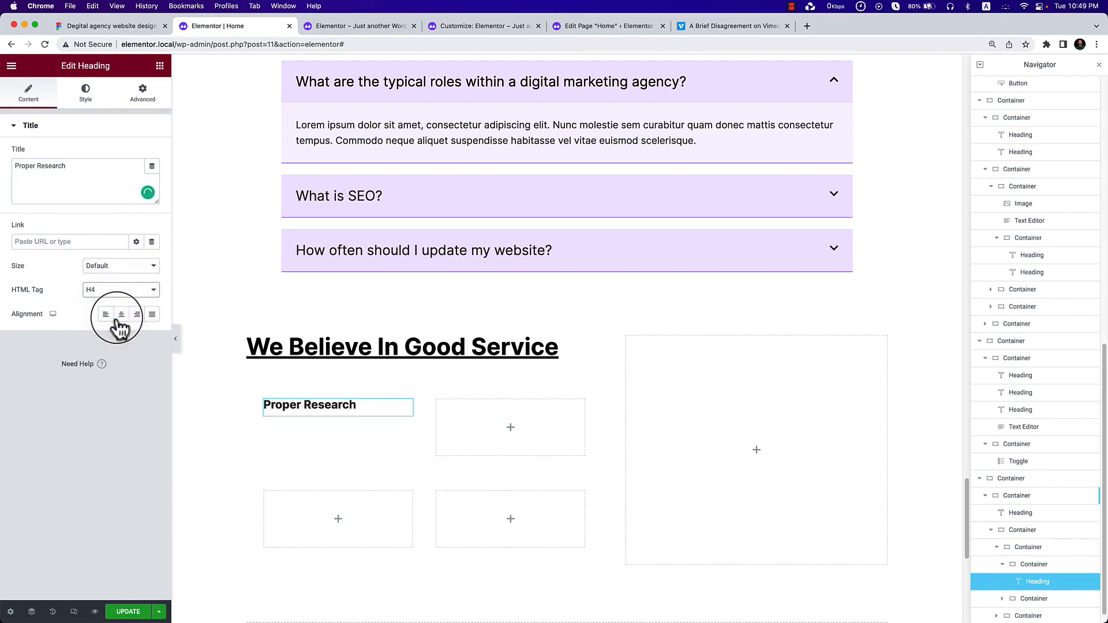
Set the "Proper Research" heading's typography size to 24 px.
click(94, 100)
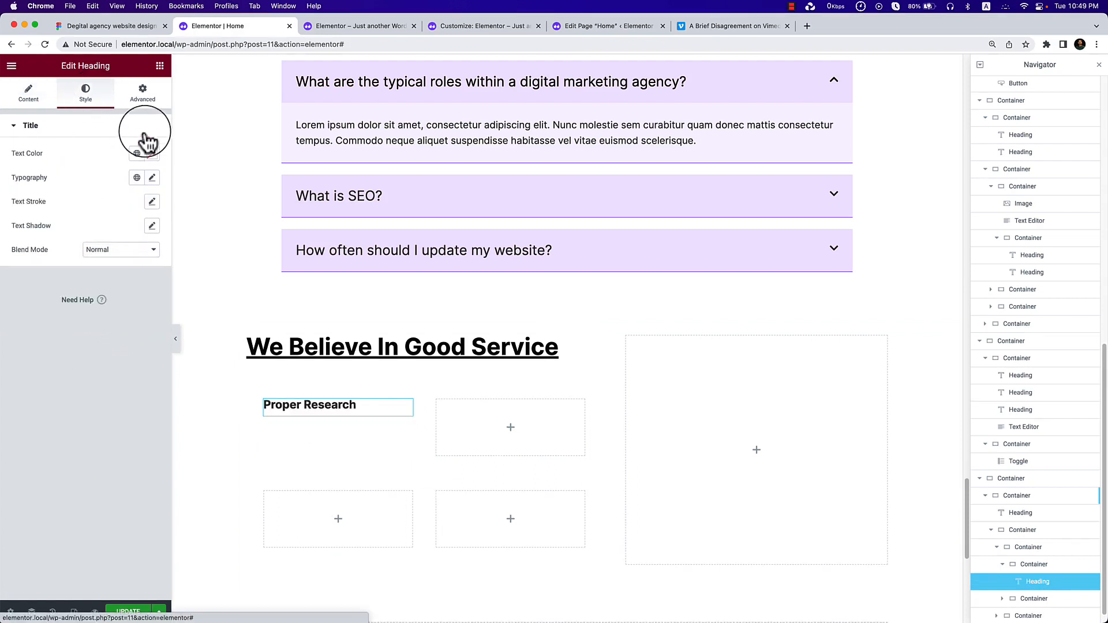
click(152, 178)
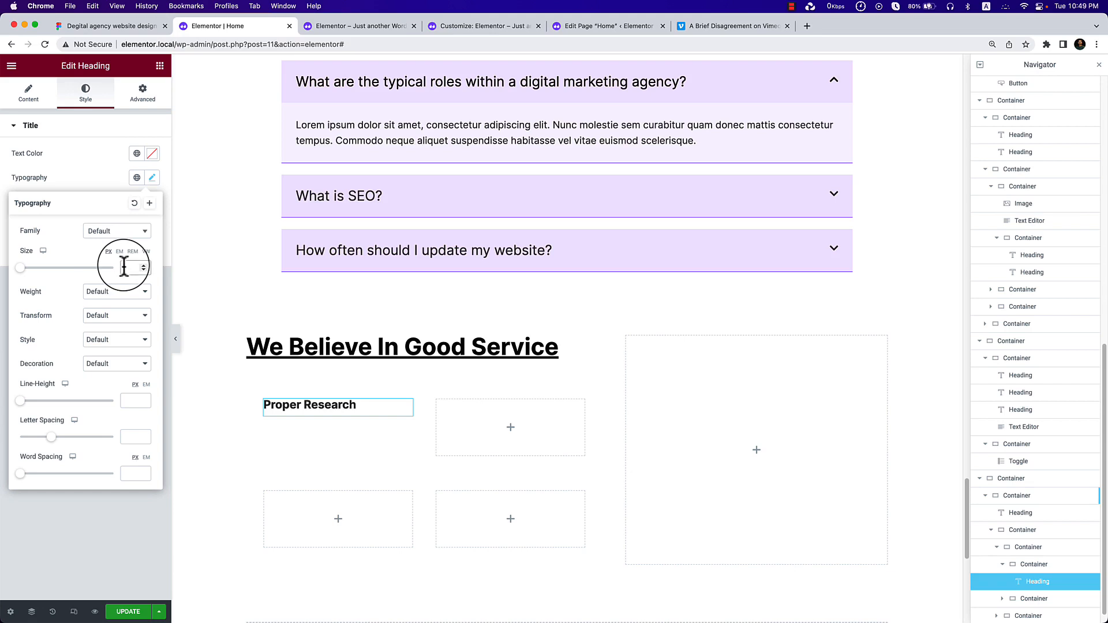
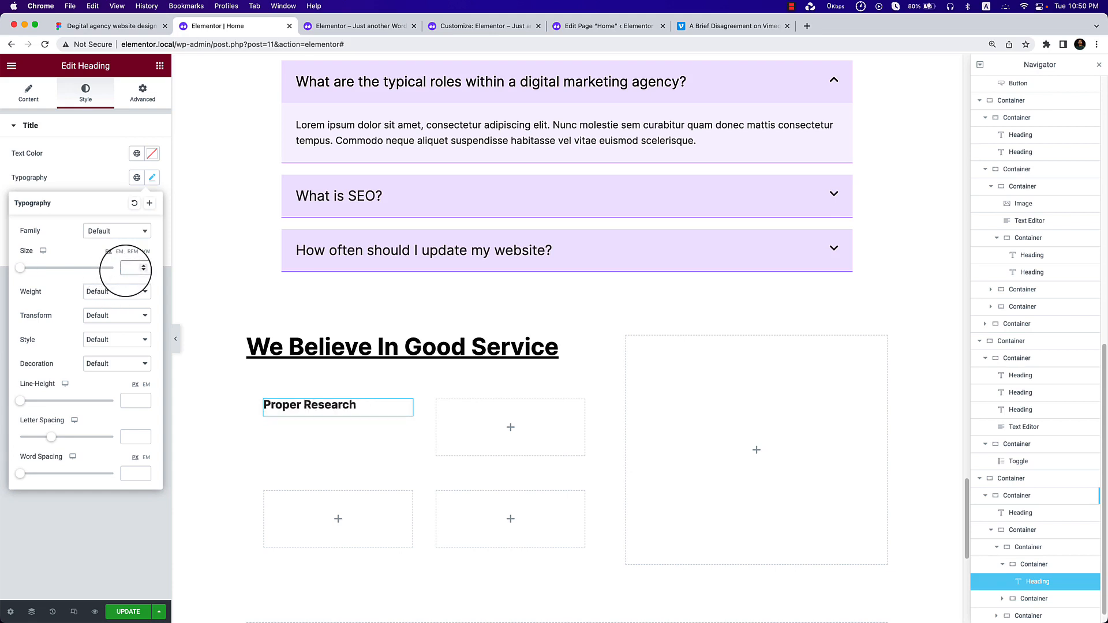
text(4)
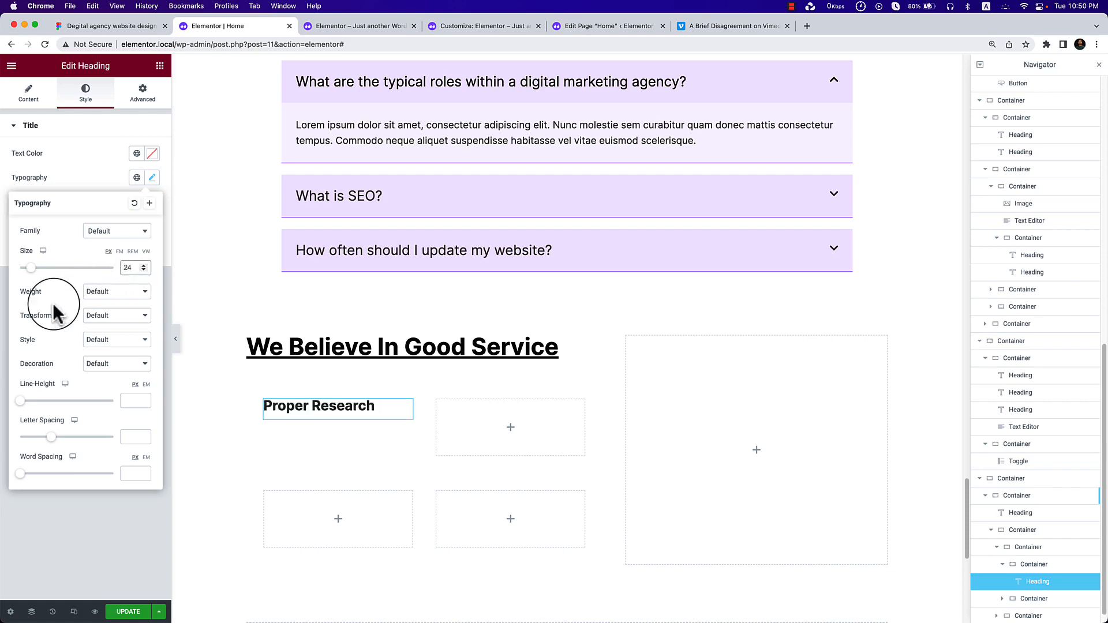
click(110, 164)
Copy the Proper Research description from Figma and add it in Elementor as a text editor below the heading: "Nunc pharetra maecenas nam malesuada feugiat.".
click(96, 26)
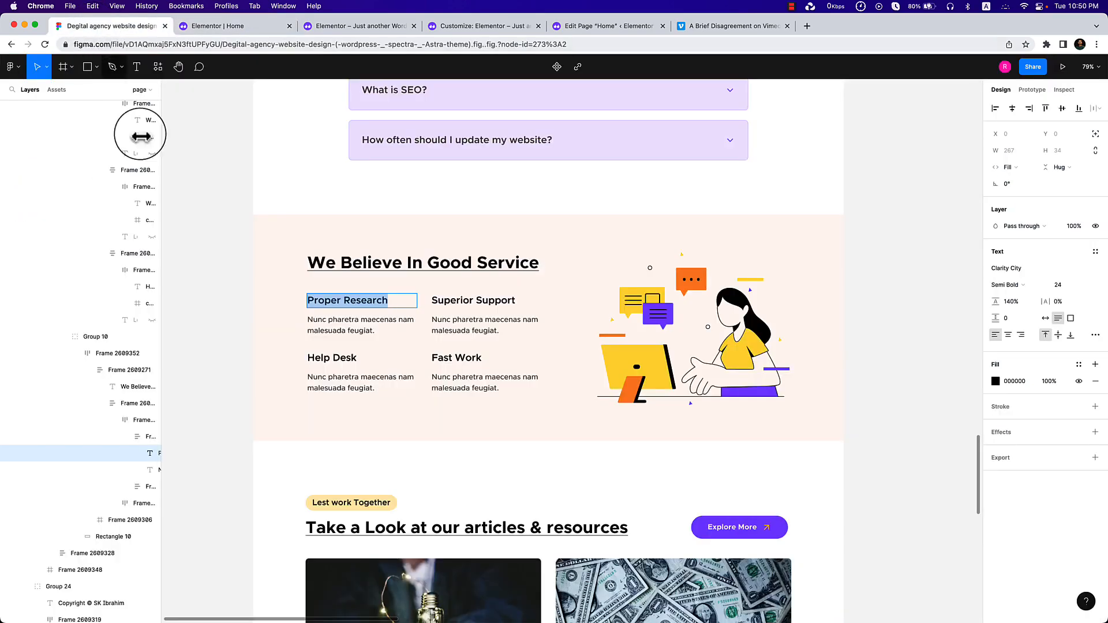
double_click(332, 330)
key(ctrl+c)
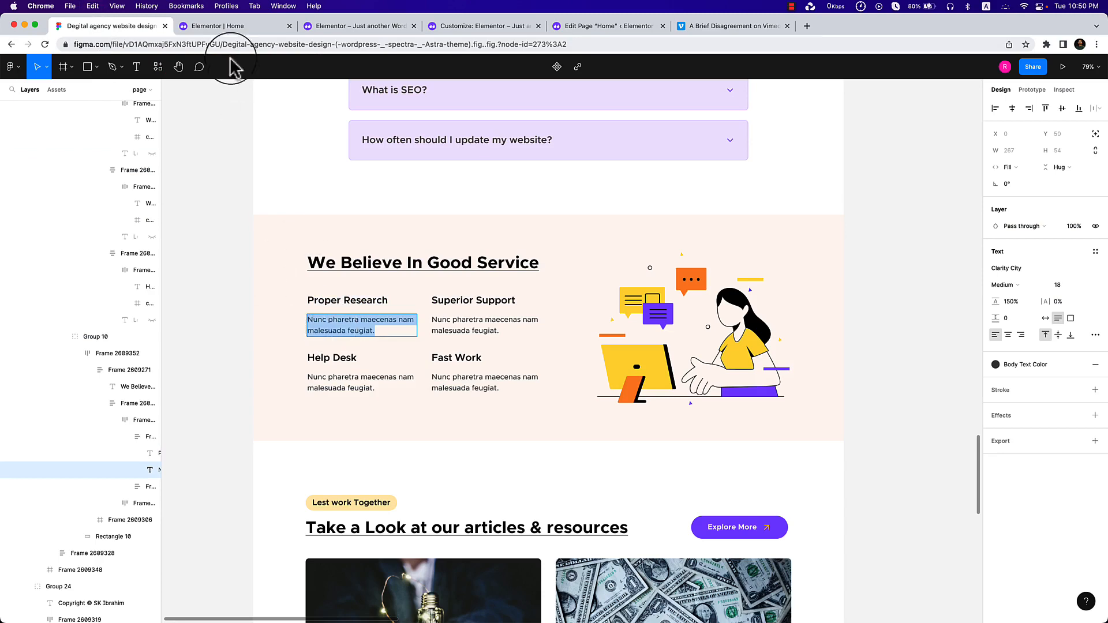
click(233, 27)
click(159, 65)
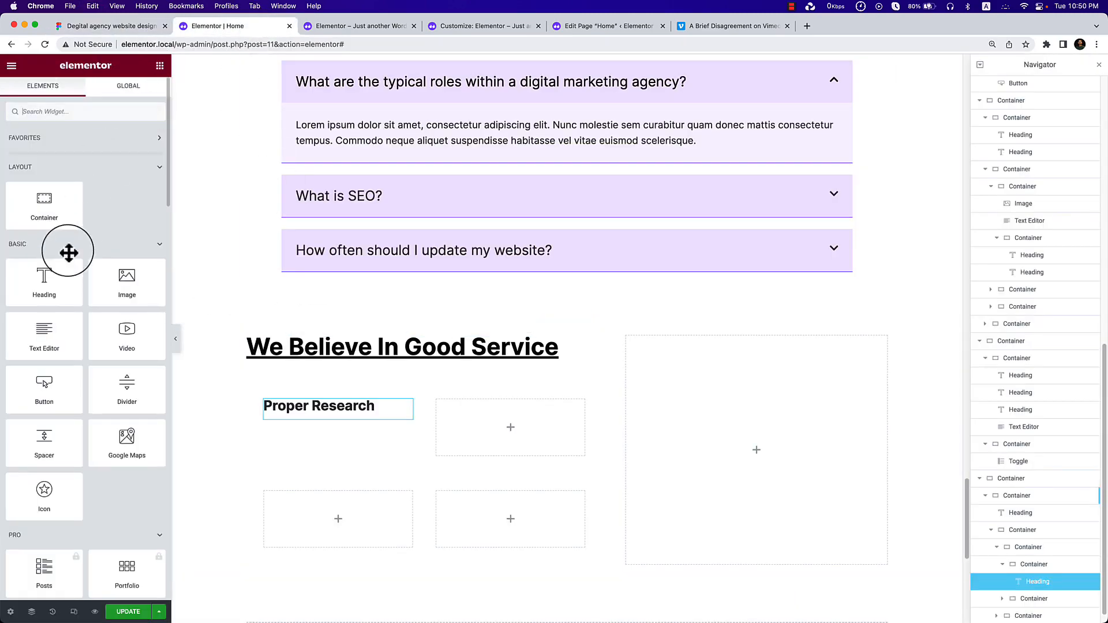
drag(86, 352, 339, 414)
click(133, 161)
click(91, 215)
key(ctrl+a)
key(ctrl+v)
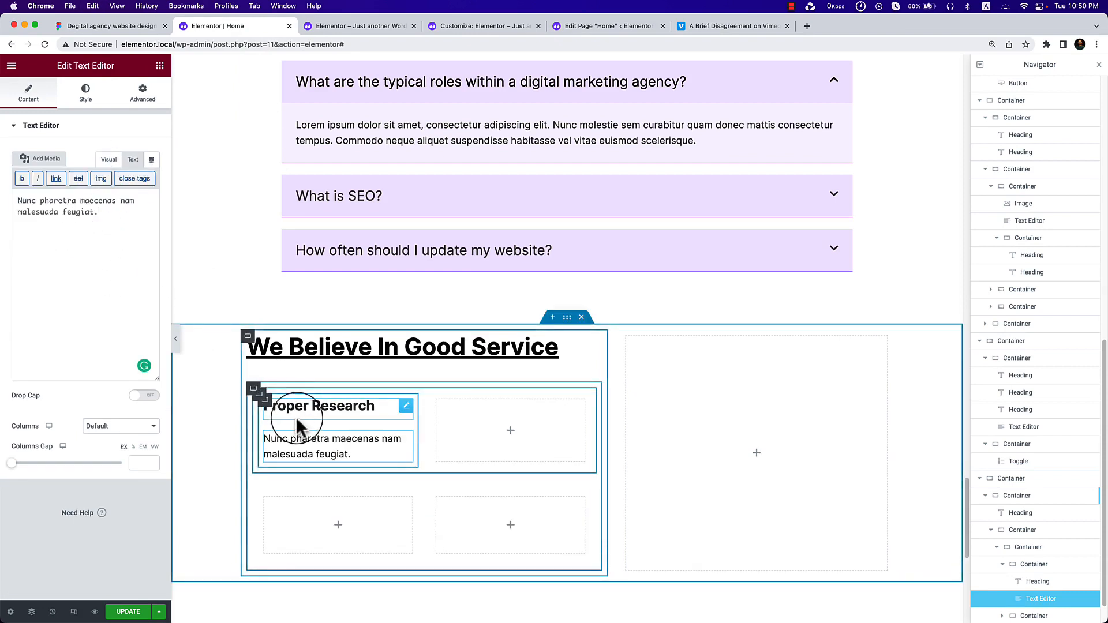
Set the element gap of the Proper Research cell to 0 and replace the empty container beside it with a duplicate of the cell.
click(261, 398)
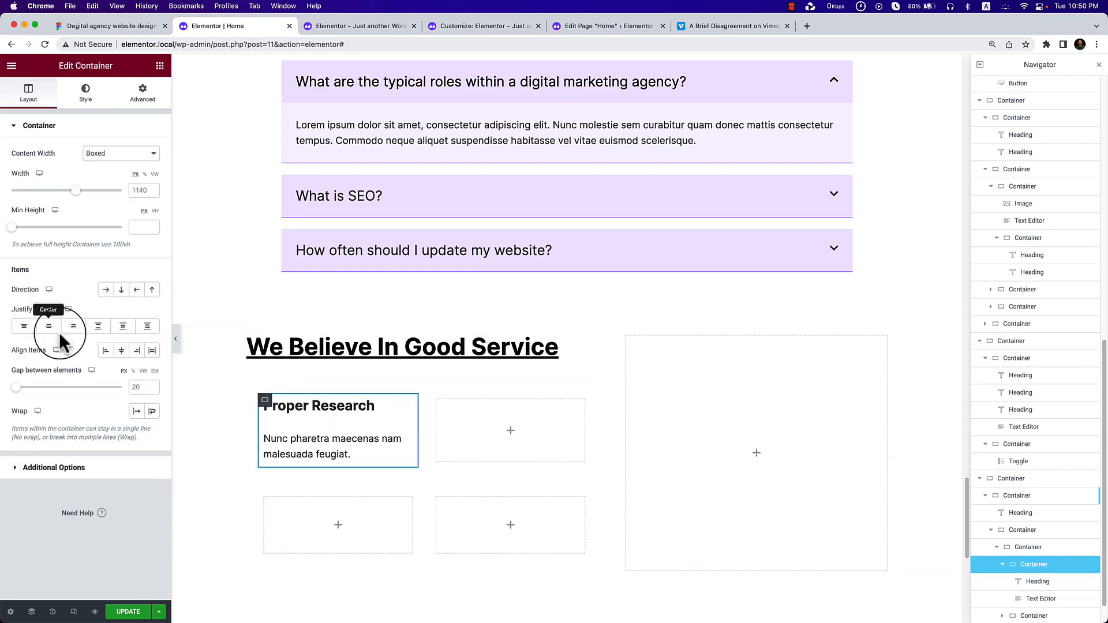
drag(17, 390, 13, 389)
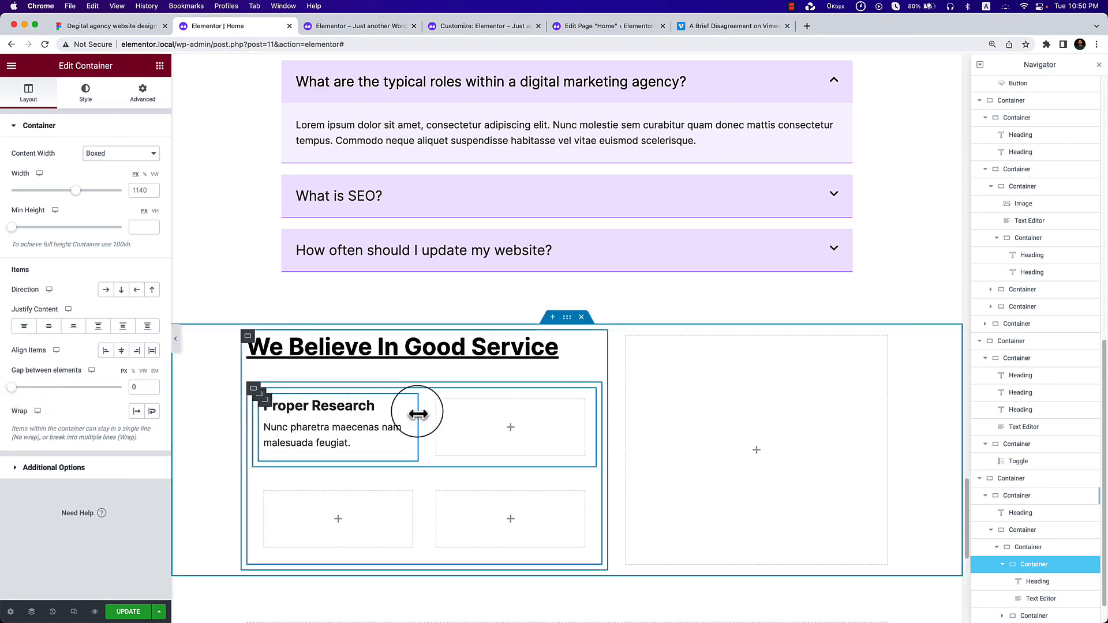
right_click(434, 404)
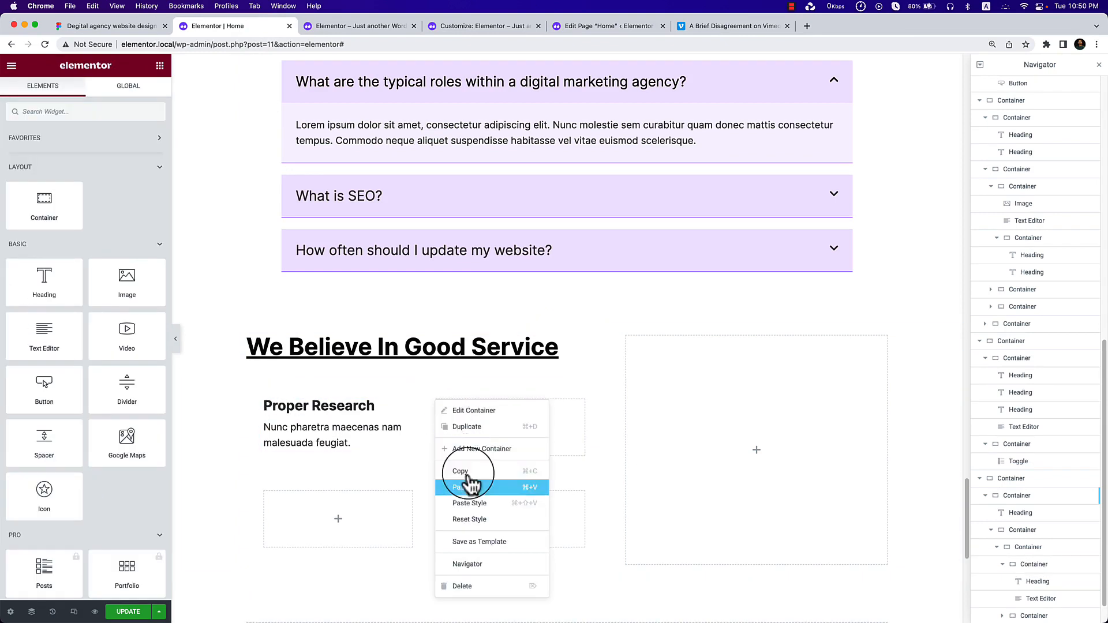
click(491, 586)
right_click(267, 407)
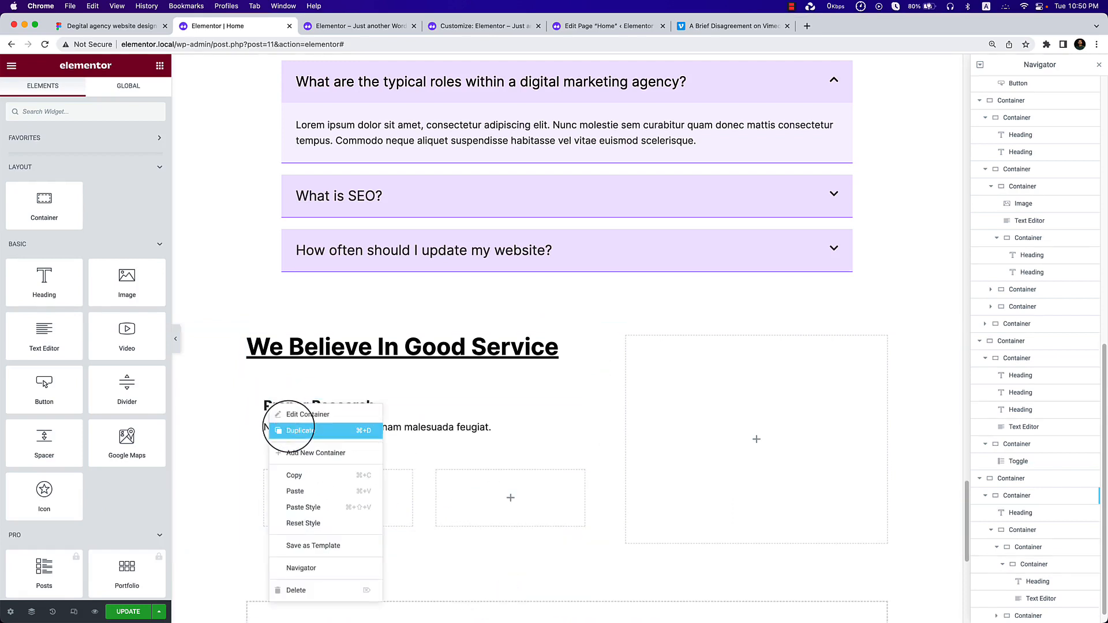
click(288, 431)
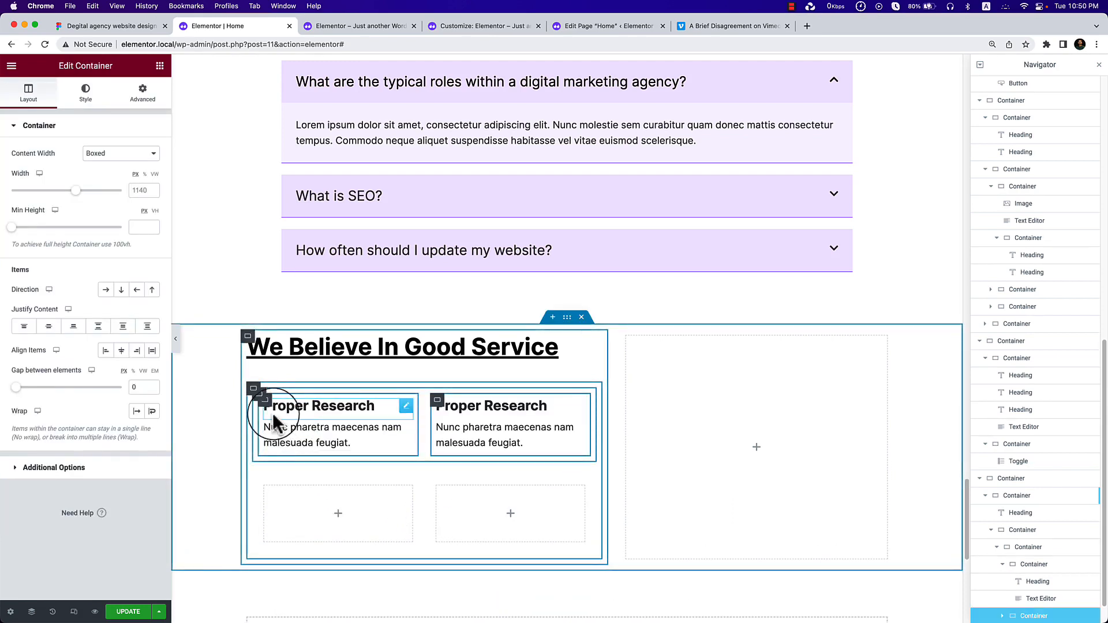
Duplicate the filled row of two Proper Research cells and delete the empty row below it.
right_click(264, 400)
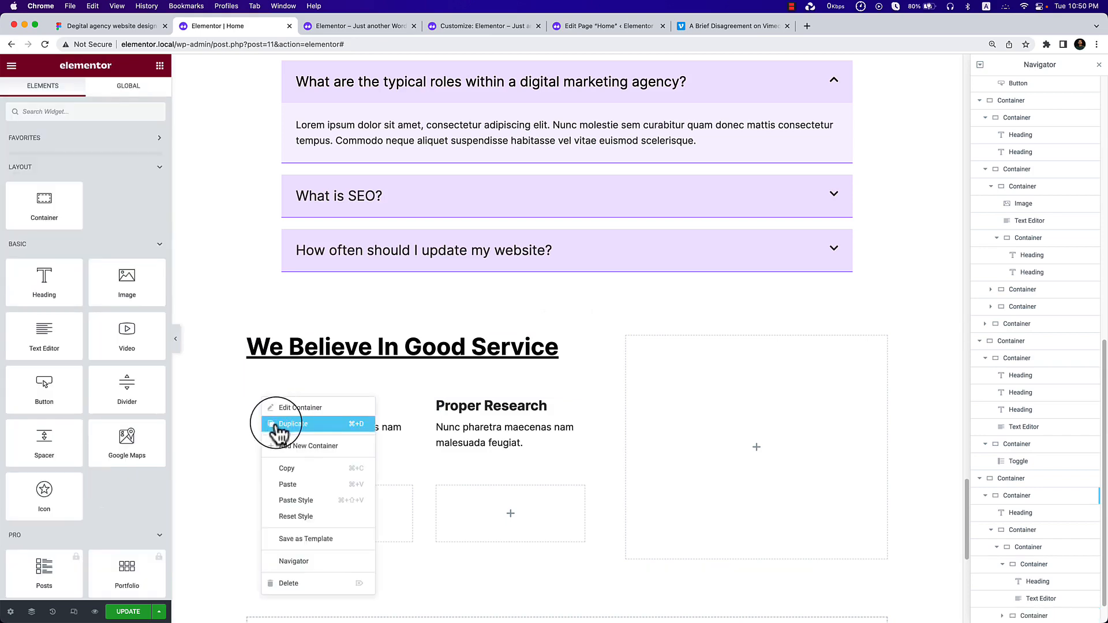
click(286, 423)
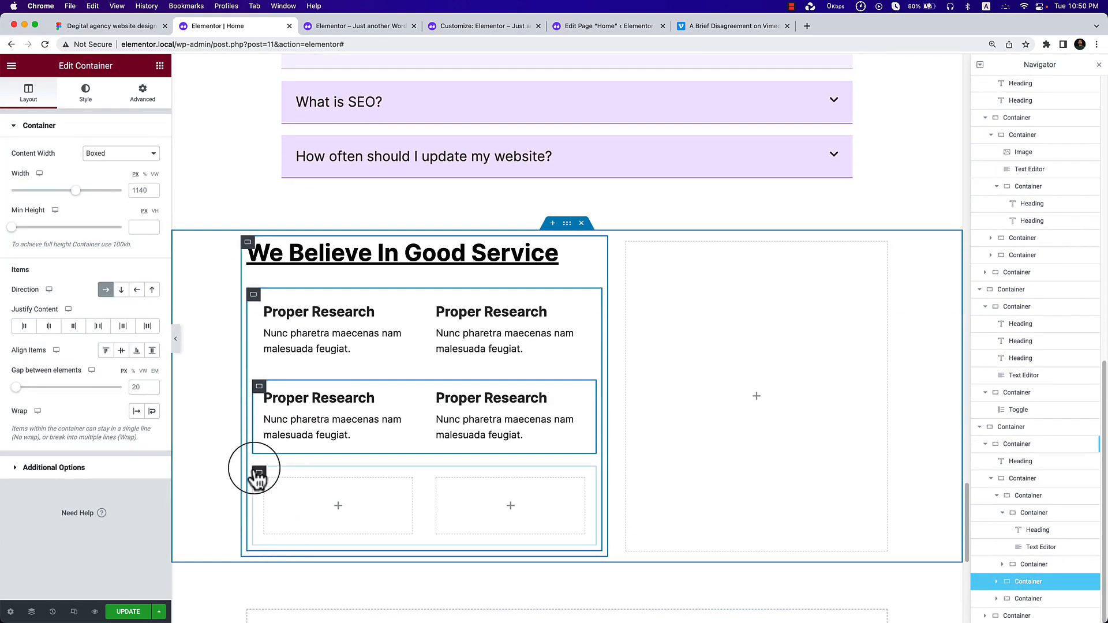
right_click(259, 472)
click(324, 607)
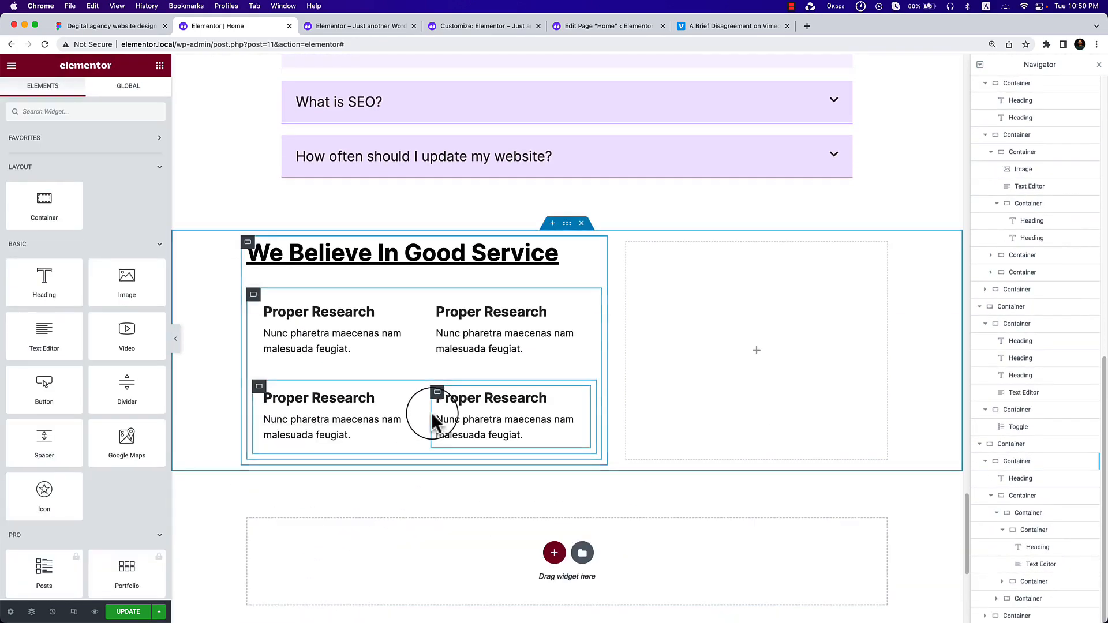
Select the "Superior Support" heading text in the Figma design and return to the Elementor page.
click(111, 27)
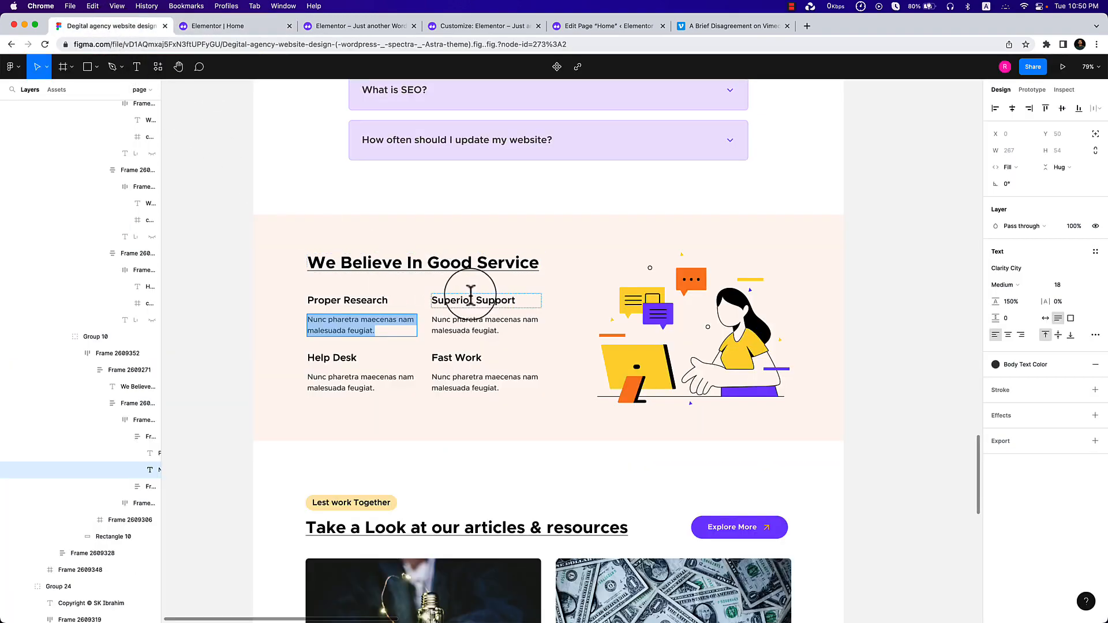
double_click(473, 300)
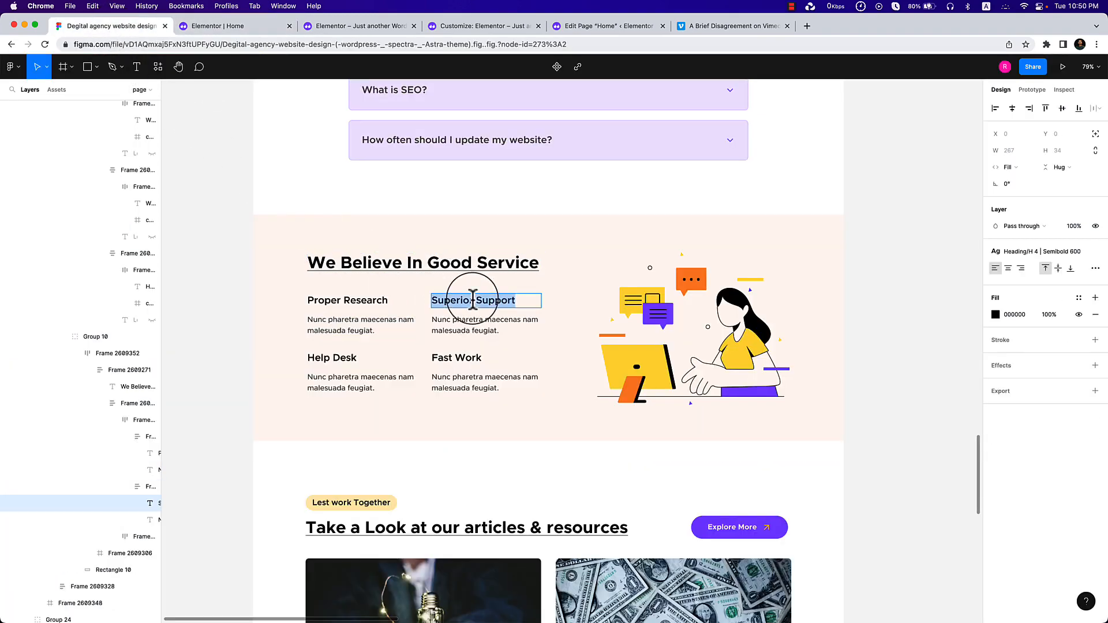
click(205, 26)
Set the padding of the container that wraps both feature rows to 0 on all sides.
click(255, 297)
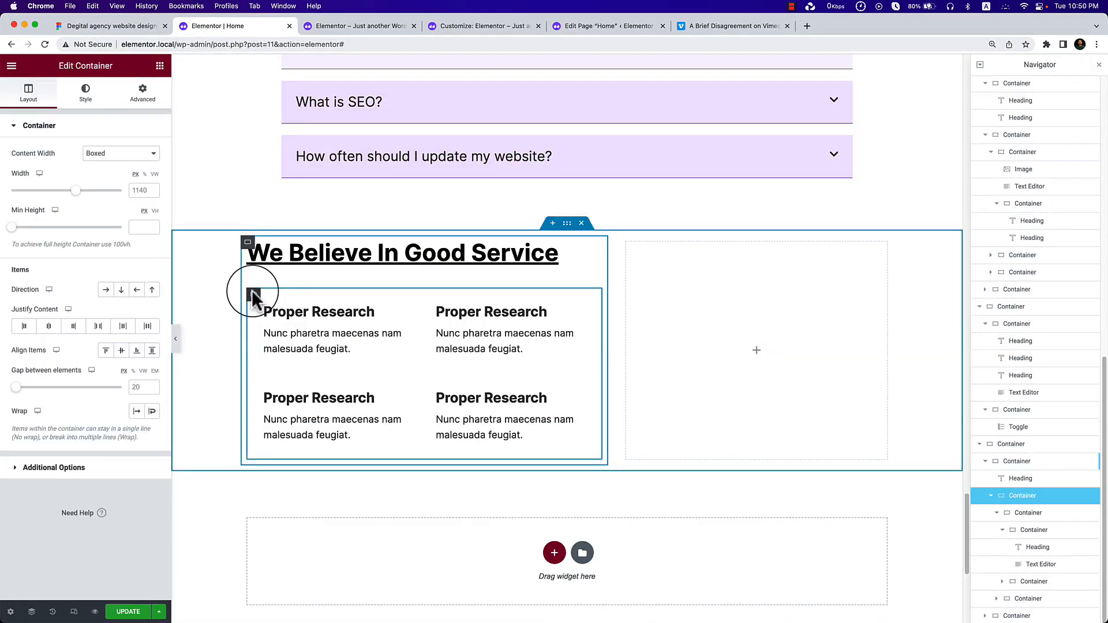
click(142, 92)
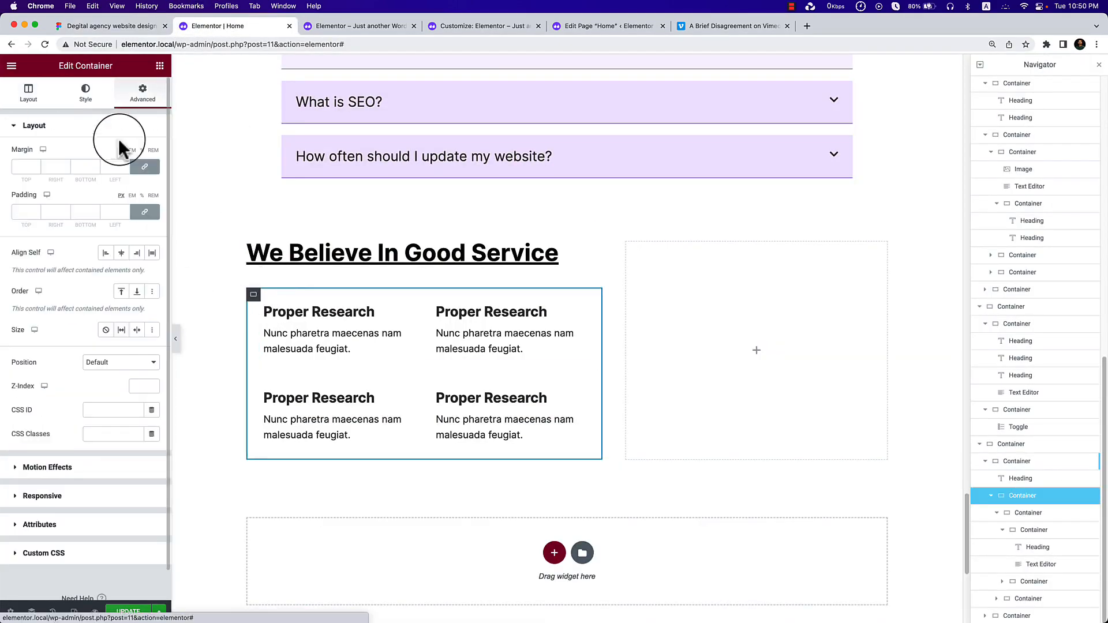
click(23, 218)
text(0)
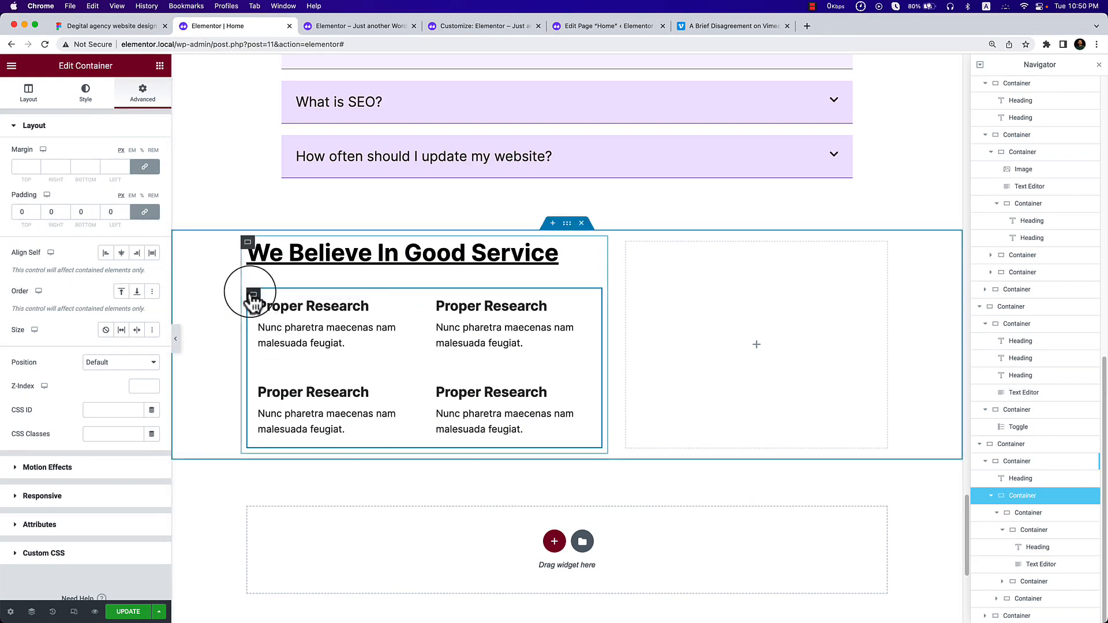
Set the padding to 0 on all sides for both Proper Research cells in the upper row.
click(248, 244)
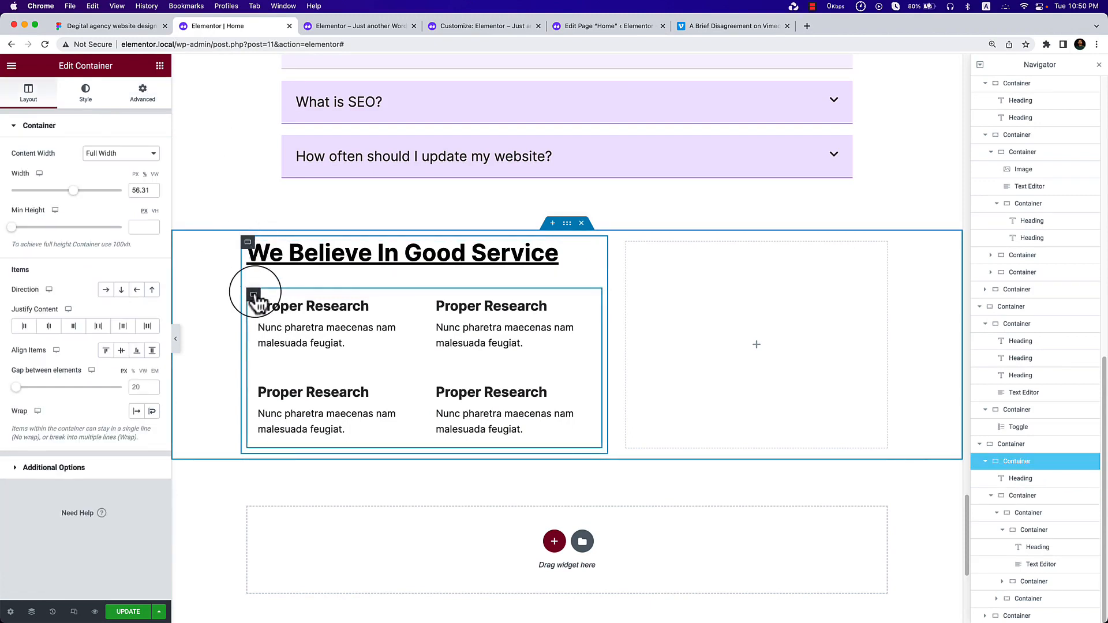
click(254, 293)
click(256, 299)
click(143, 93)
click(22, 211)
text(0)
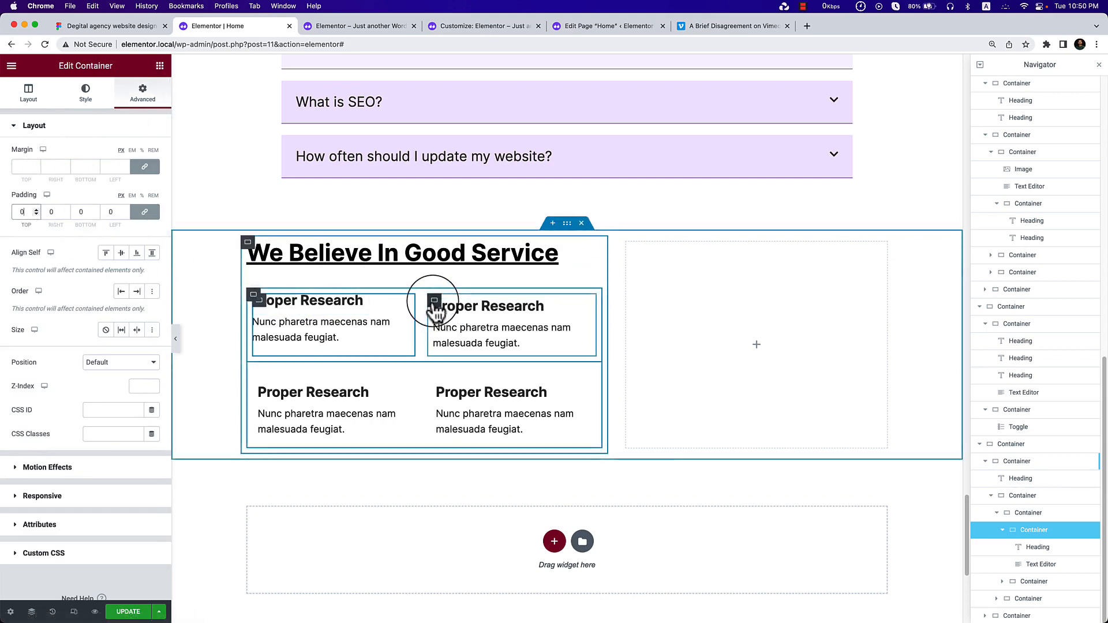
click(433, 300)
click(143, 92)
click(23, 212)
text(0)
Delete the lower feature row and duplicate the container around the upper row to replace it.
right_click(255, 372)
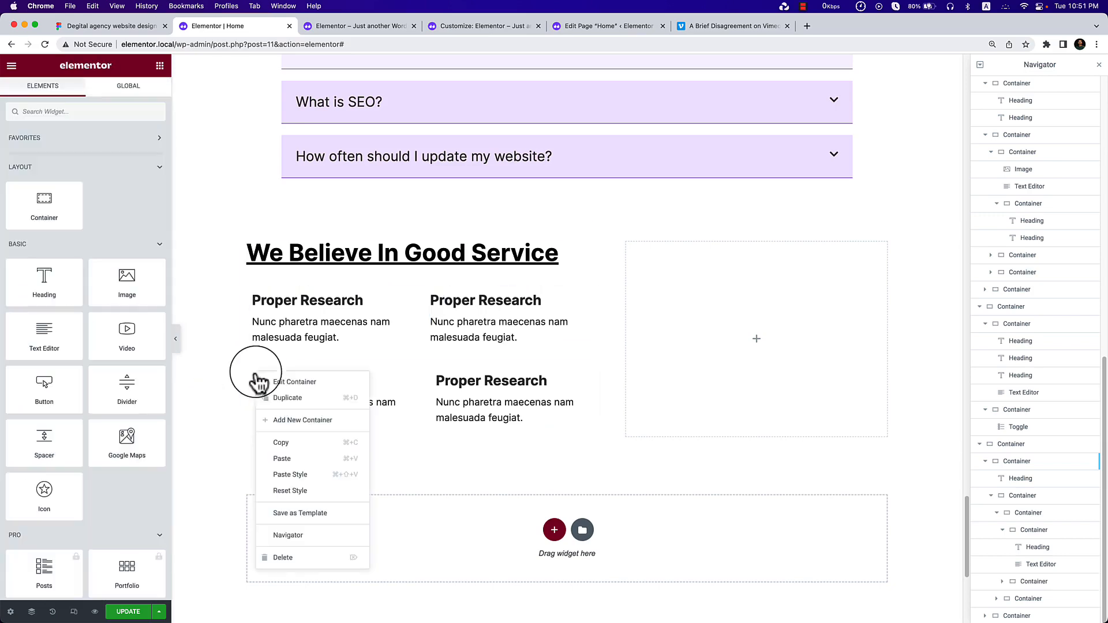
click(333, 557)
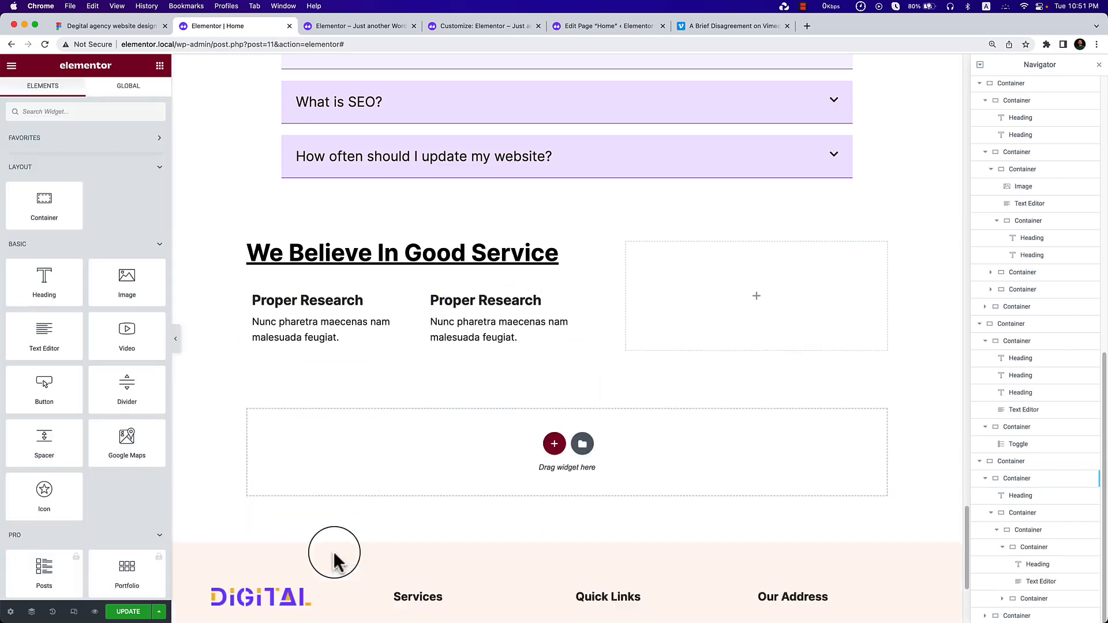
right_click(254, 304)
click(268, 323)
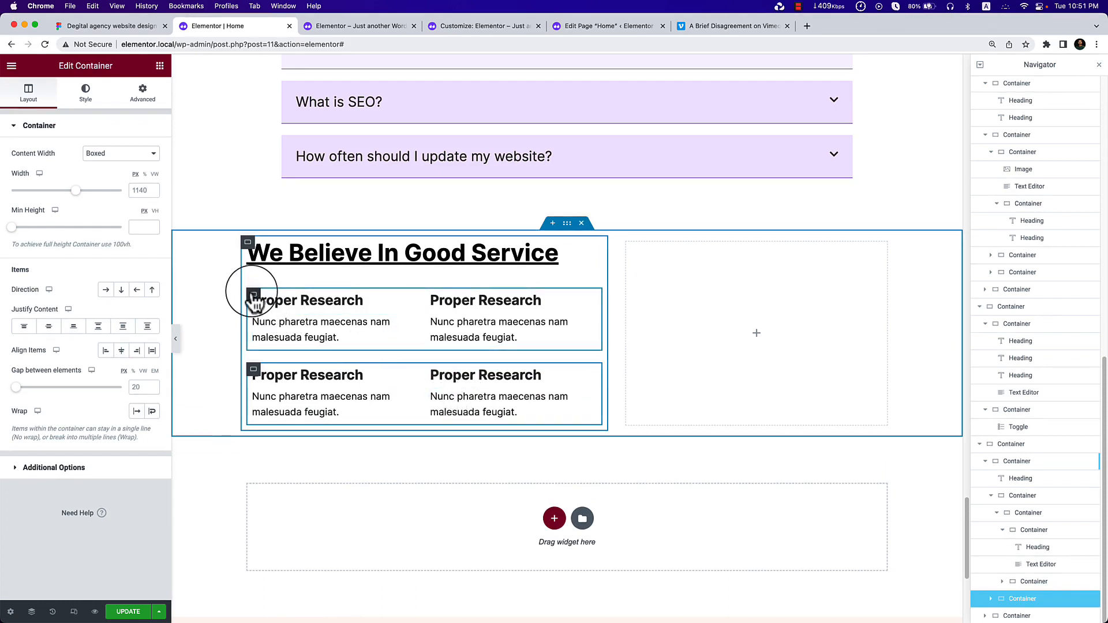
Narrow the section's left container to a width of about 50.4%.
drag(605, 321, 584, 328)
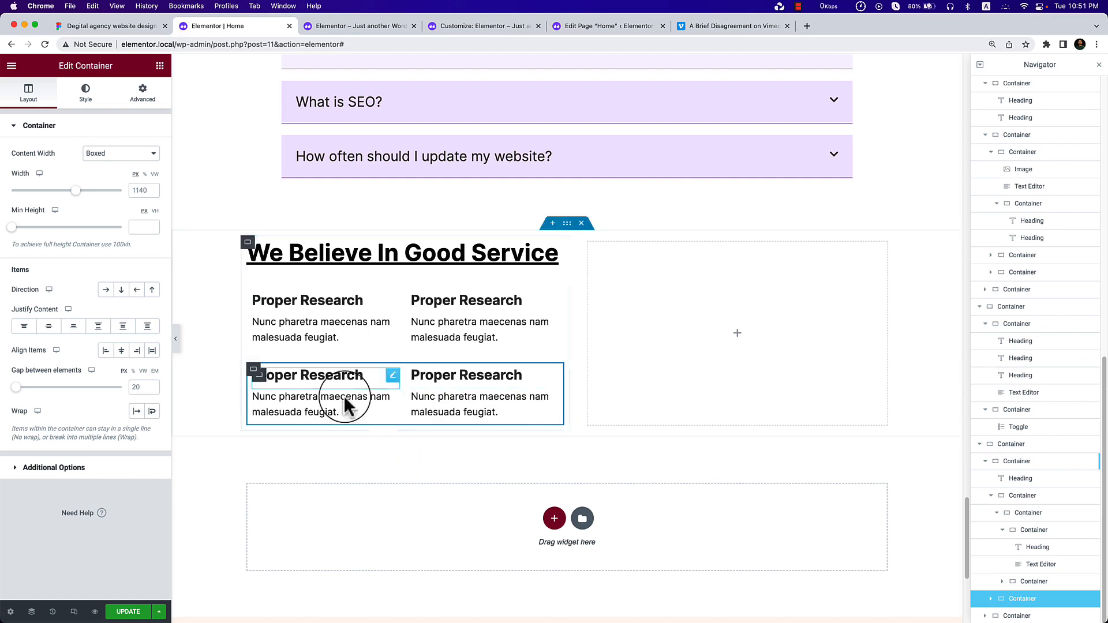
Check the margin and padding settings of both feature row containers and the first Proper Research cell.
click(253, 295)
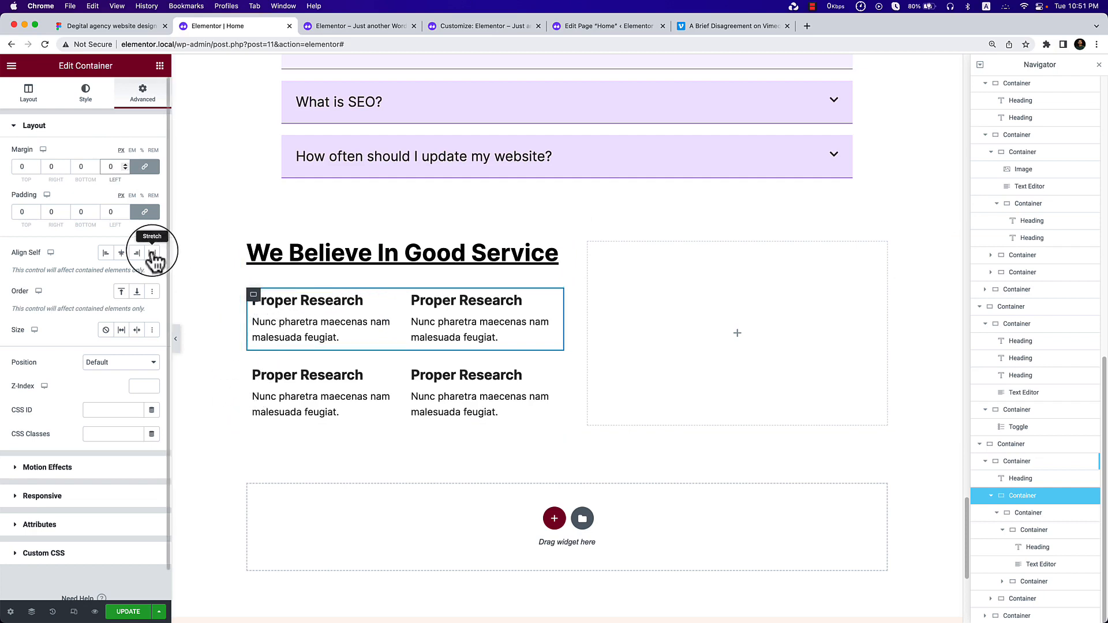
click(258, 306)
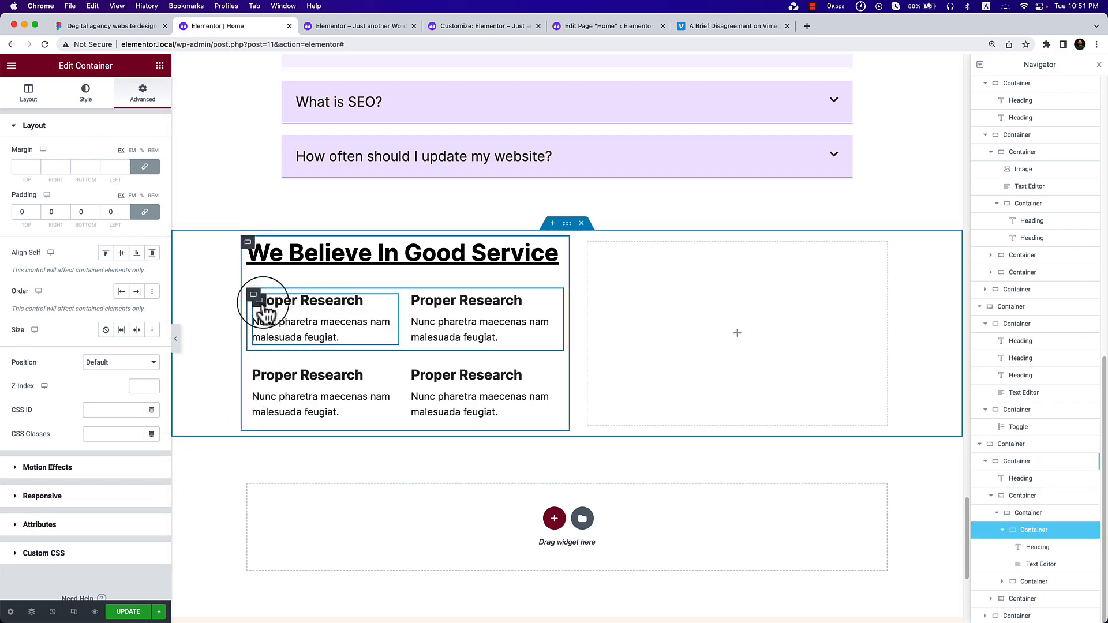
click(255, 296)
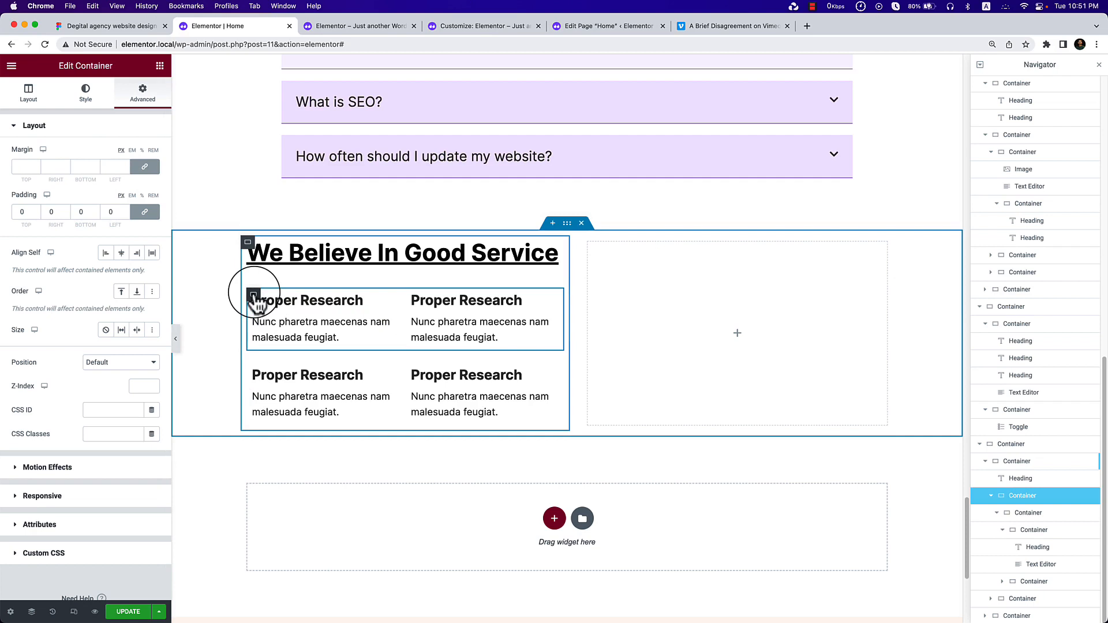
click(248, 241)
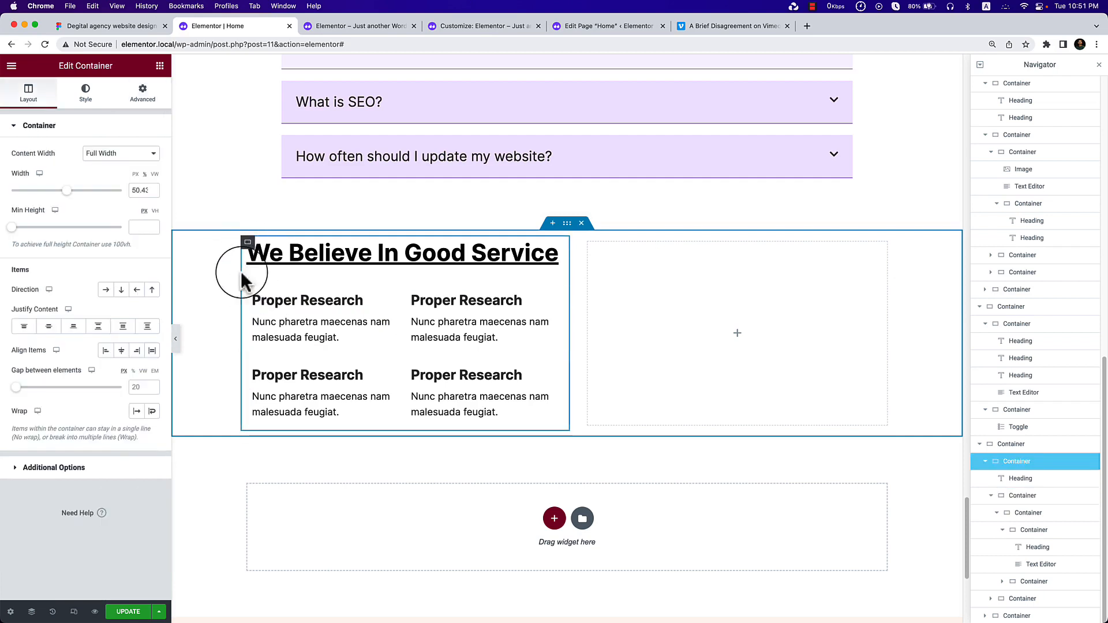
click(254, 296)
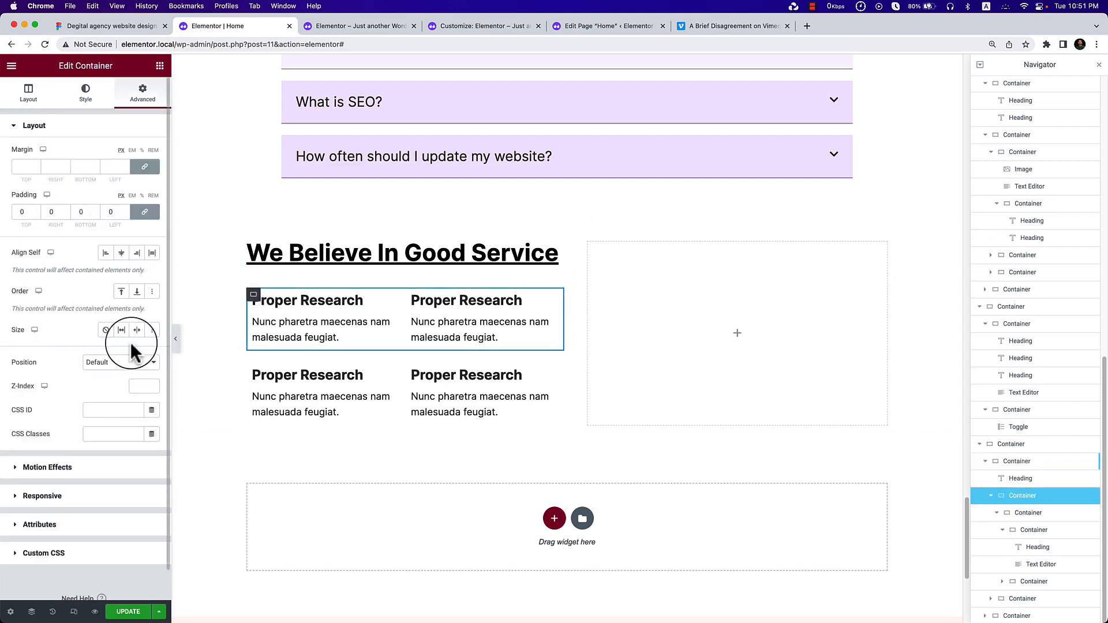
click(253, 369)
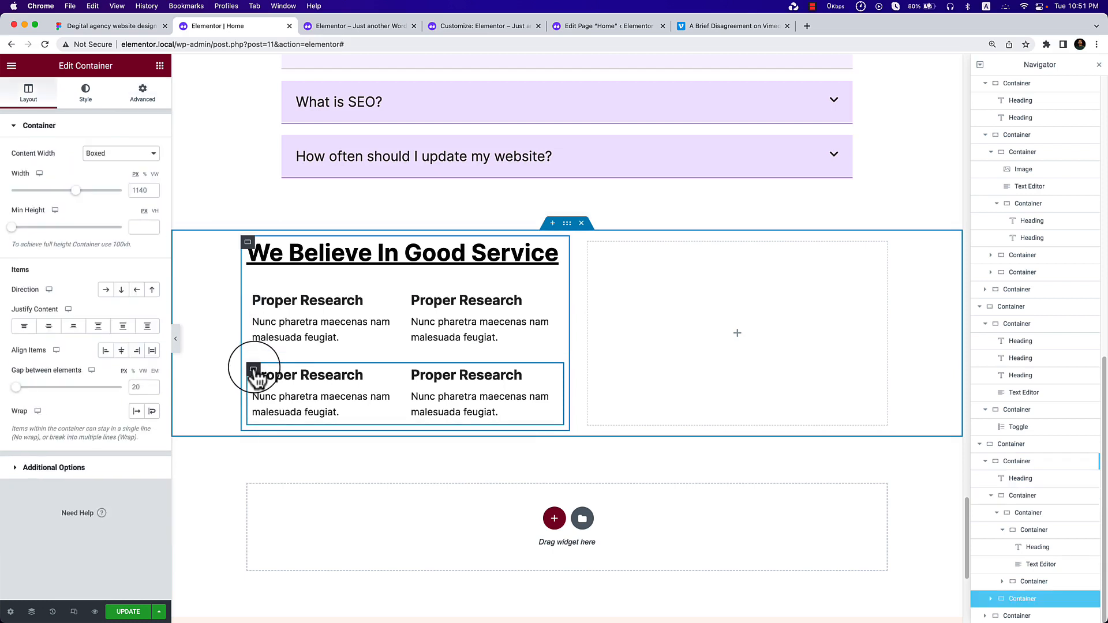
click(142, 92)
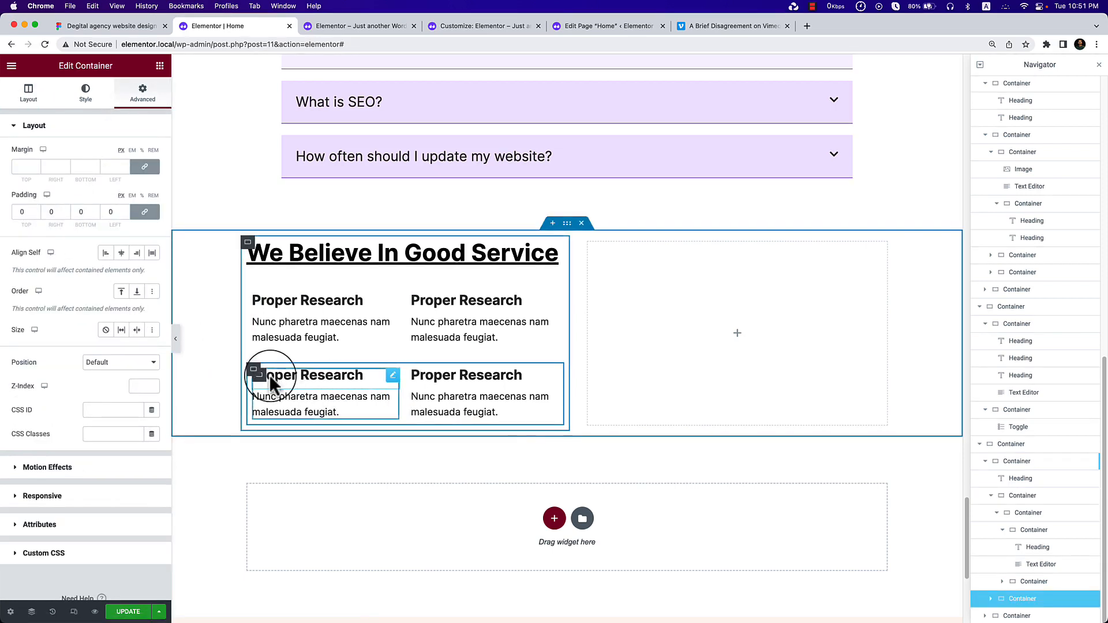
Set the gap between elements in the section's left container to 21 px, comparing the spacing with the Figma design.
click(247, 242)
mouse_move(19, 398)
mouse_down()
mouse_move(32, 399)
mouse_move(13, 409)
mouse_up()
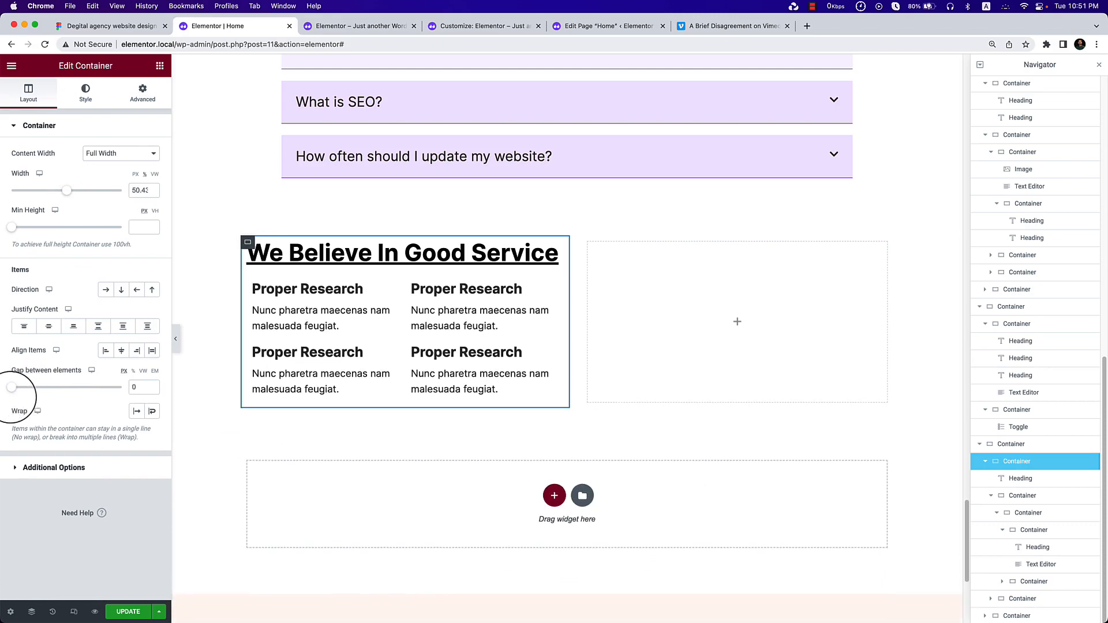
click(146, 27)
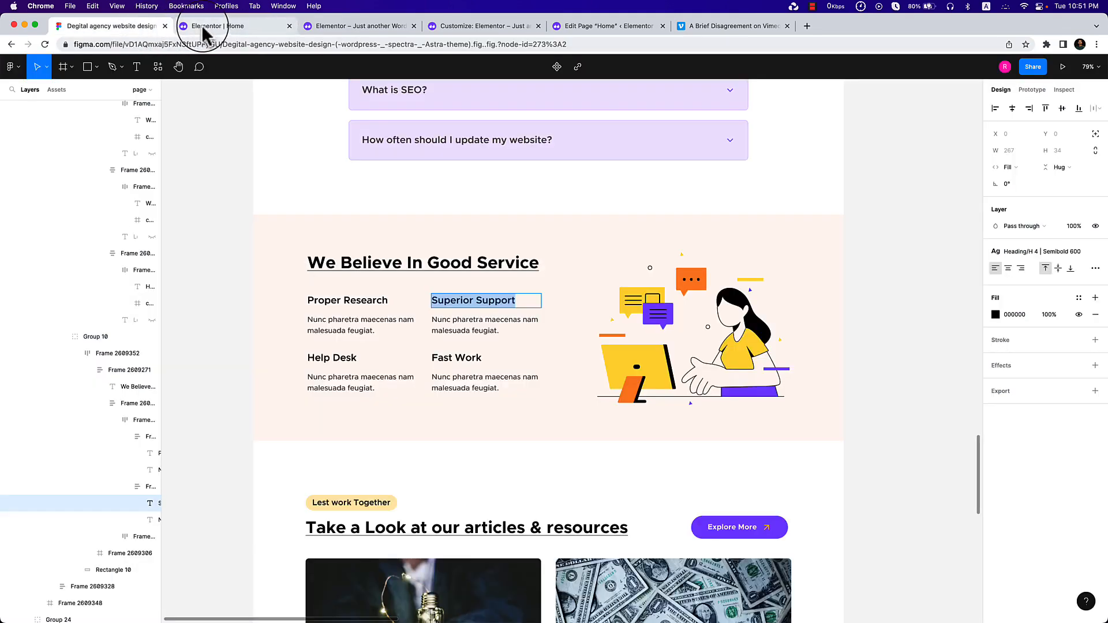
click(218, 29)
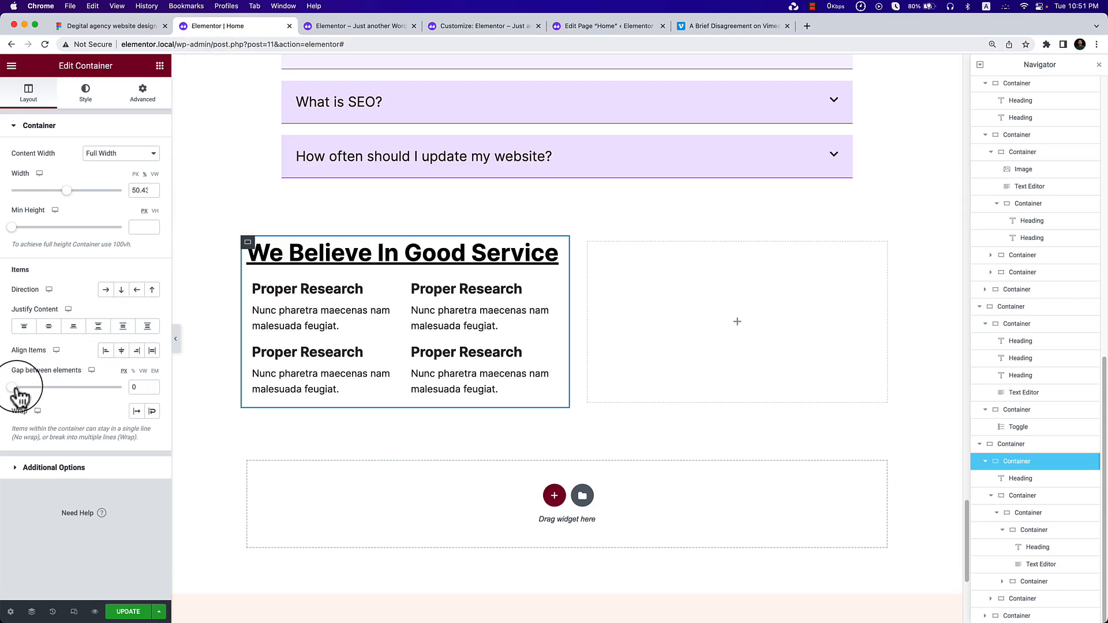
drag(12, 387, 17, 387)
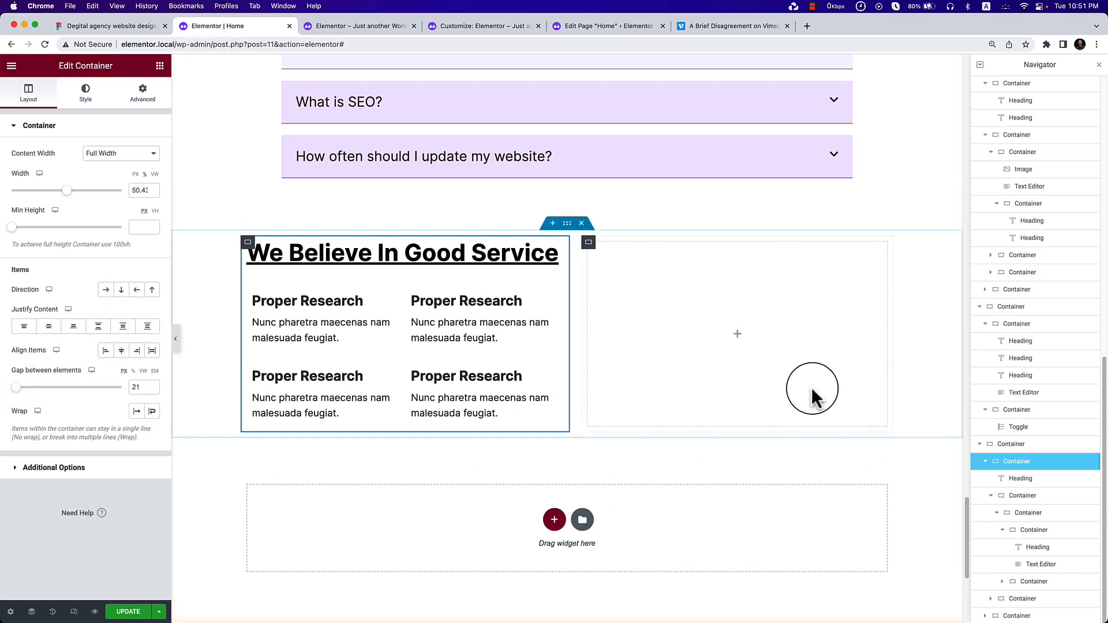
Add an Image widget to the section's empty right container and insert the illustration of the woman at a computer with chat bubbles.
click(750, 344)
click(144, 26)
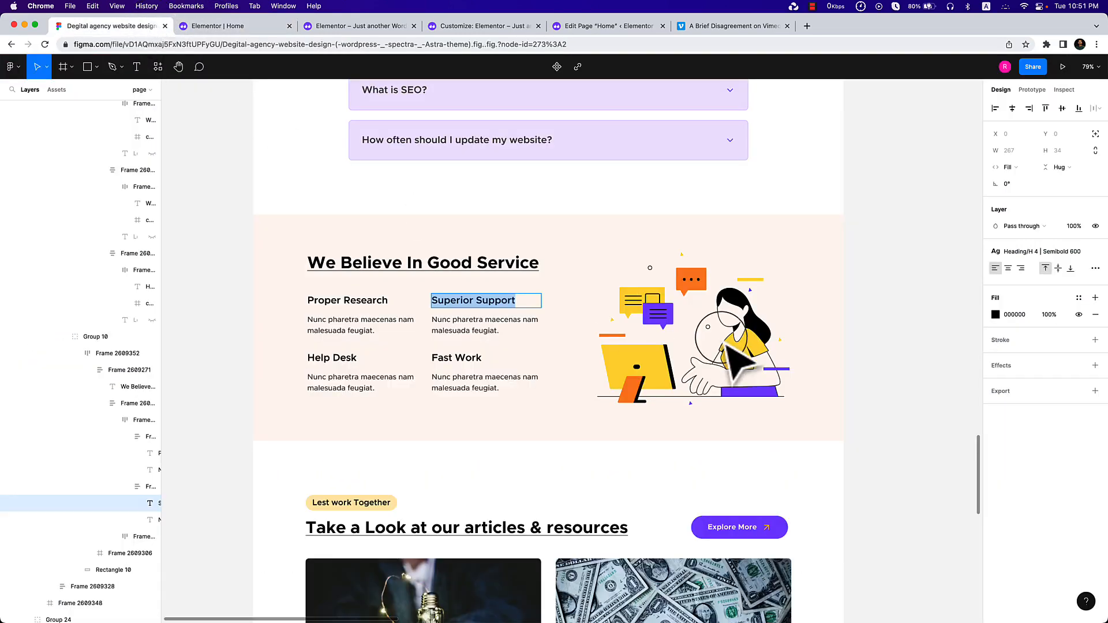
click(237, 26)
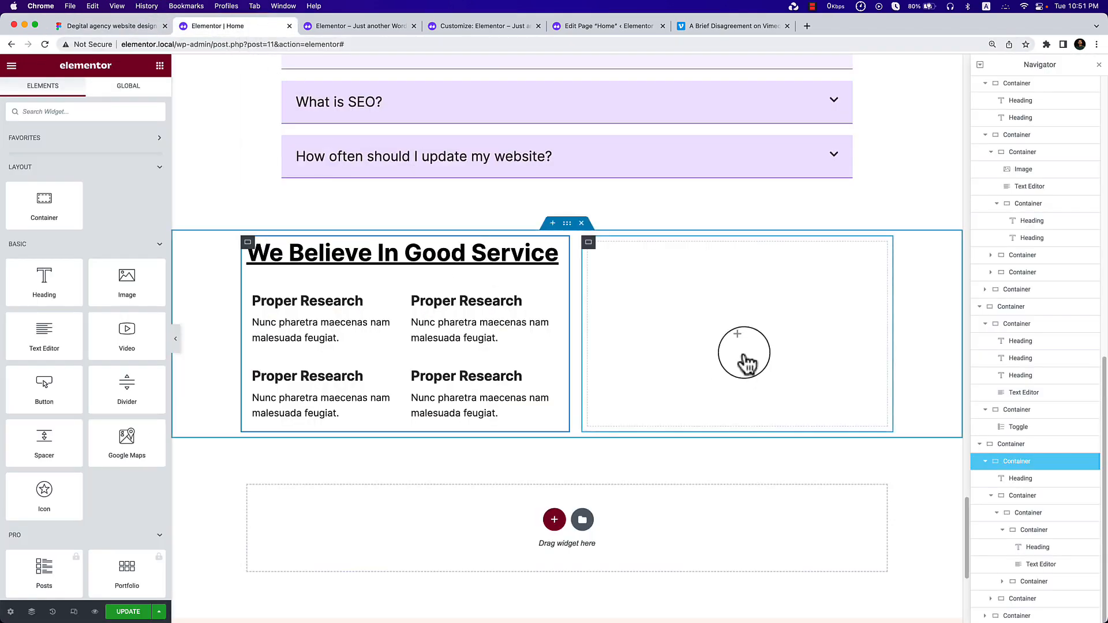
drag(101, 287, 825, 369)
click(127, 198)
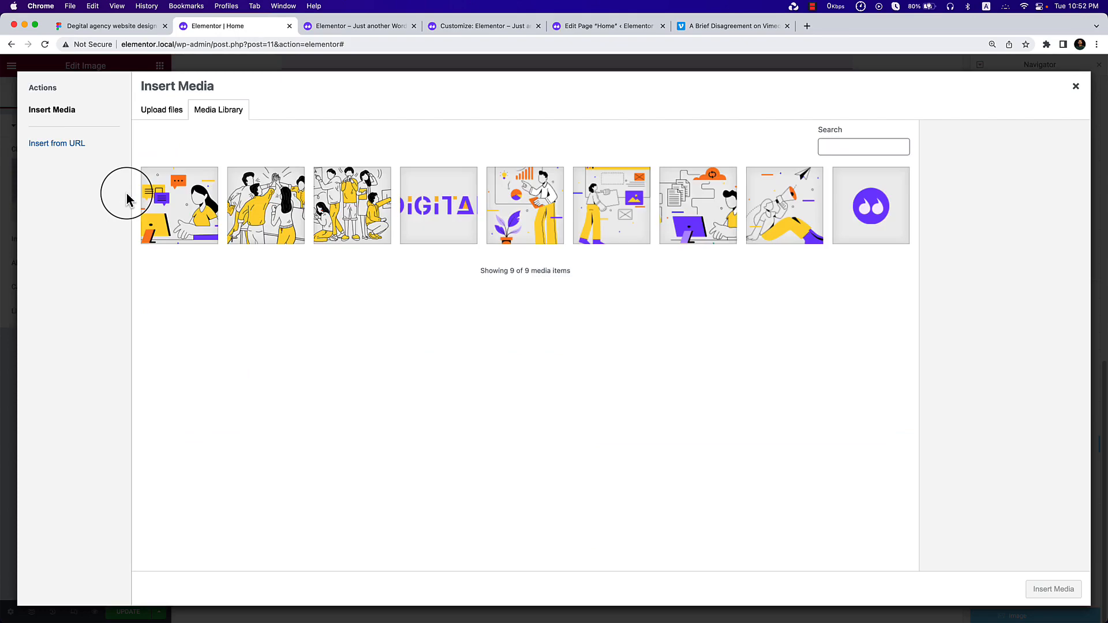
click(205, 222)
click(1041, 589)
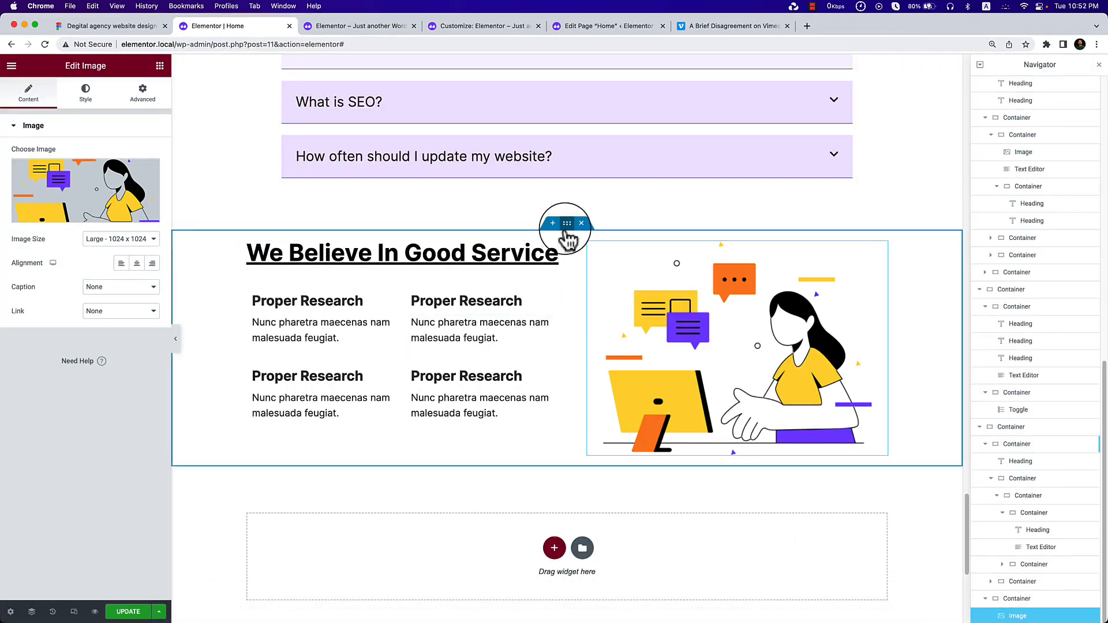
Centre-align the items of the section's outer container and give it a classic background in the global colour Medium text, matching Figma.
click(566, 225)
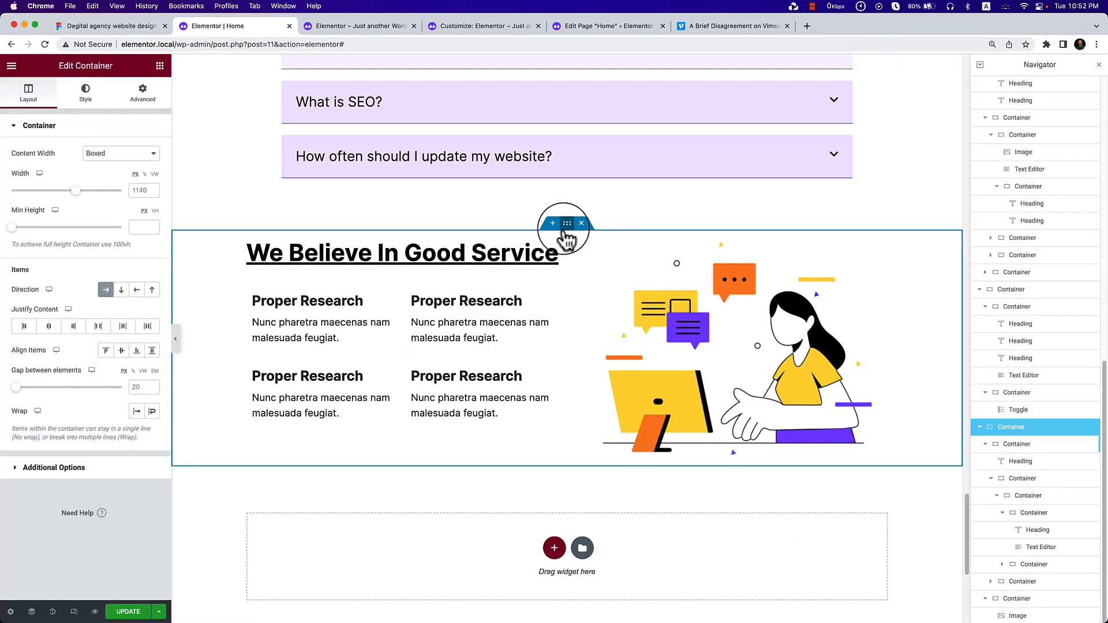
click(122, 351)
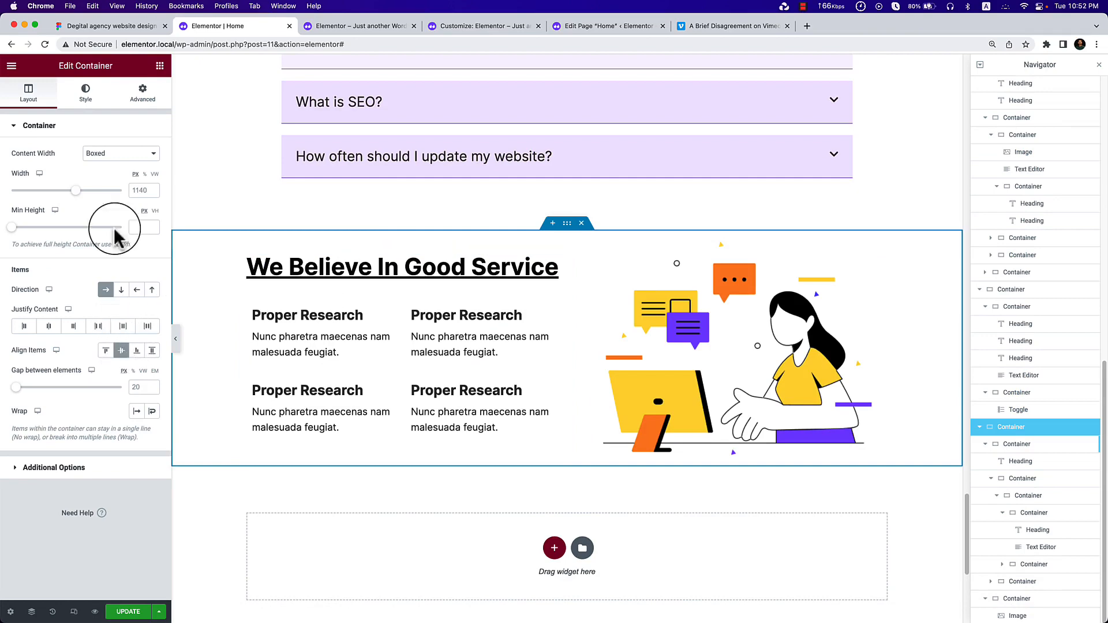
click(95, 26)
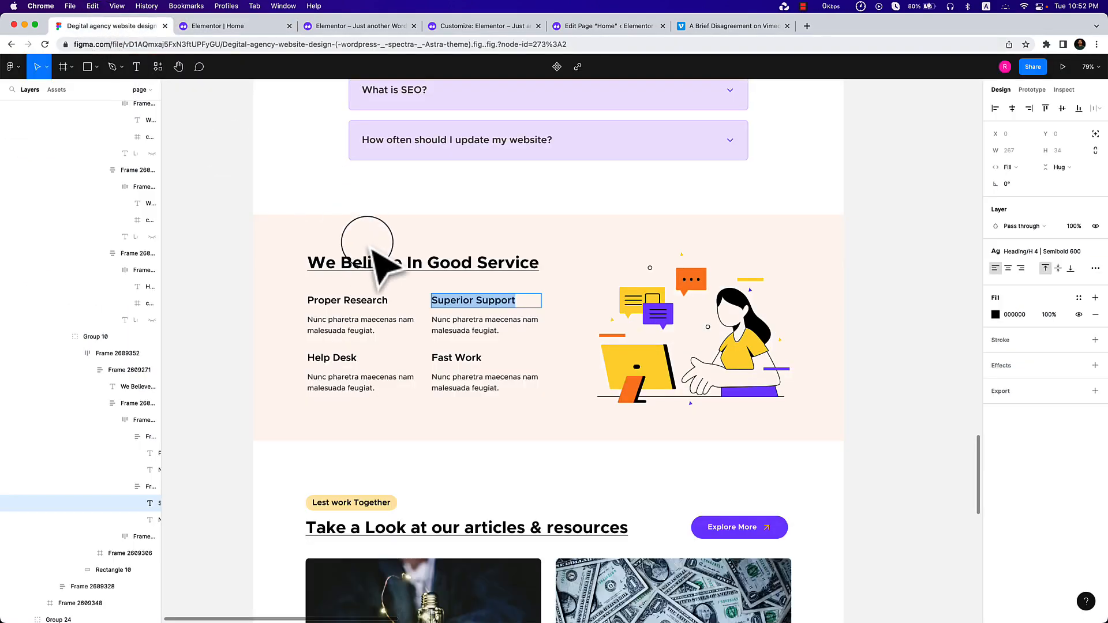
click(230, 26)
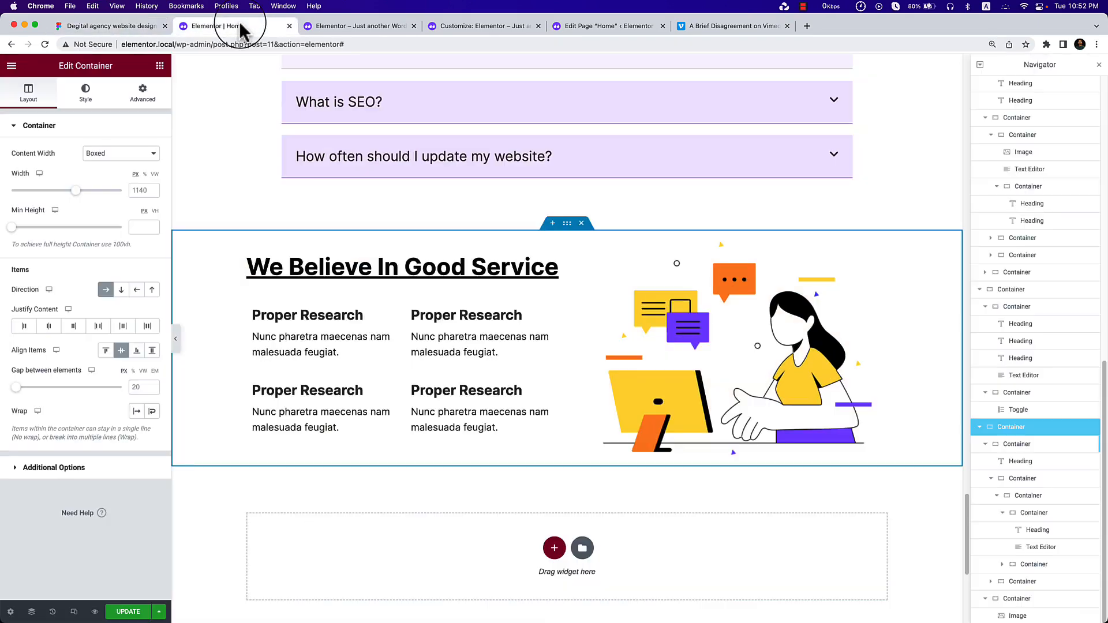
click(84, 96)
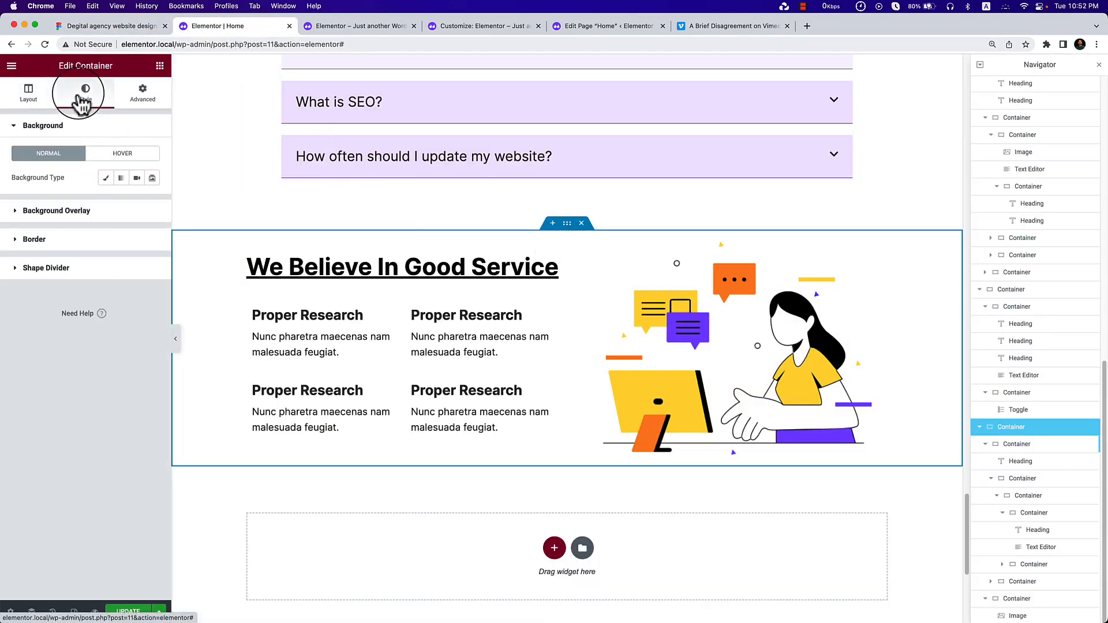
click(106, 178)
click(137, 202)
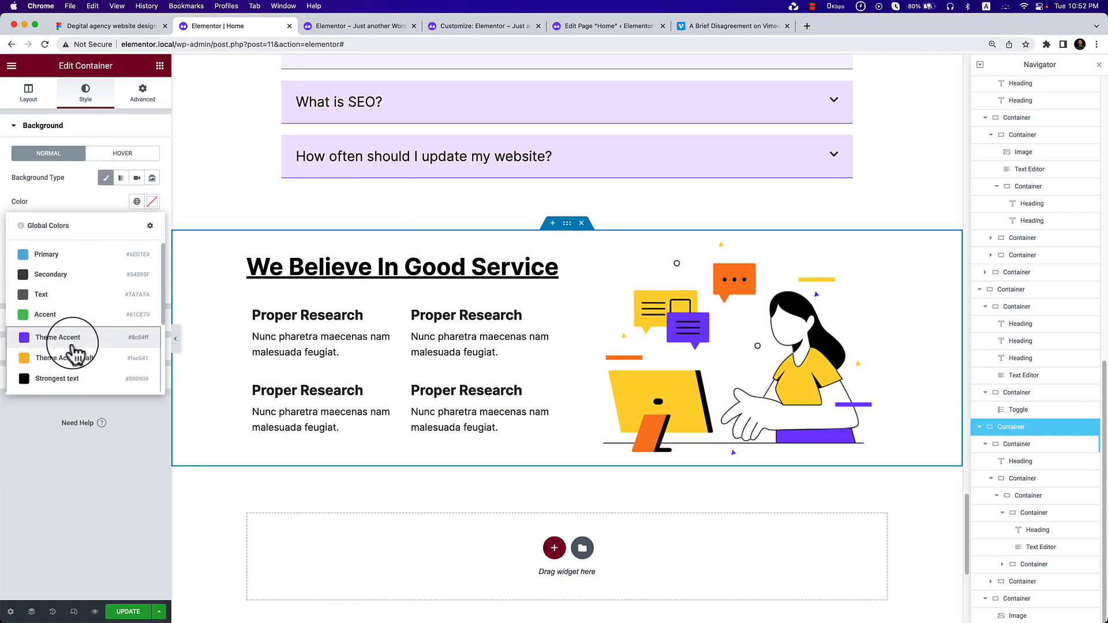
scroll(78, 349, down, 4)
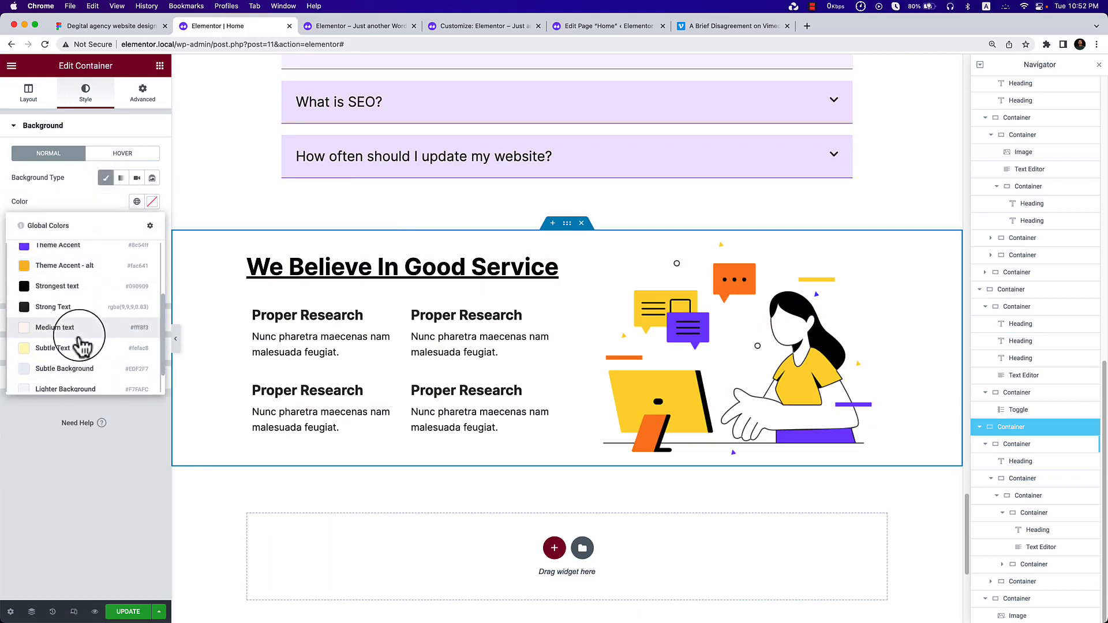
click(81, 333)
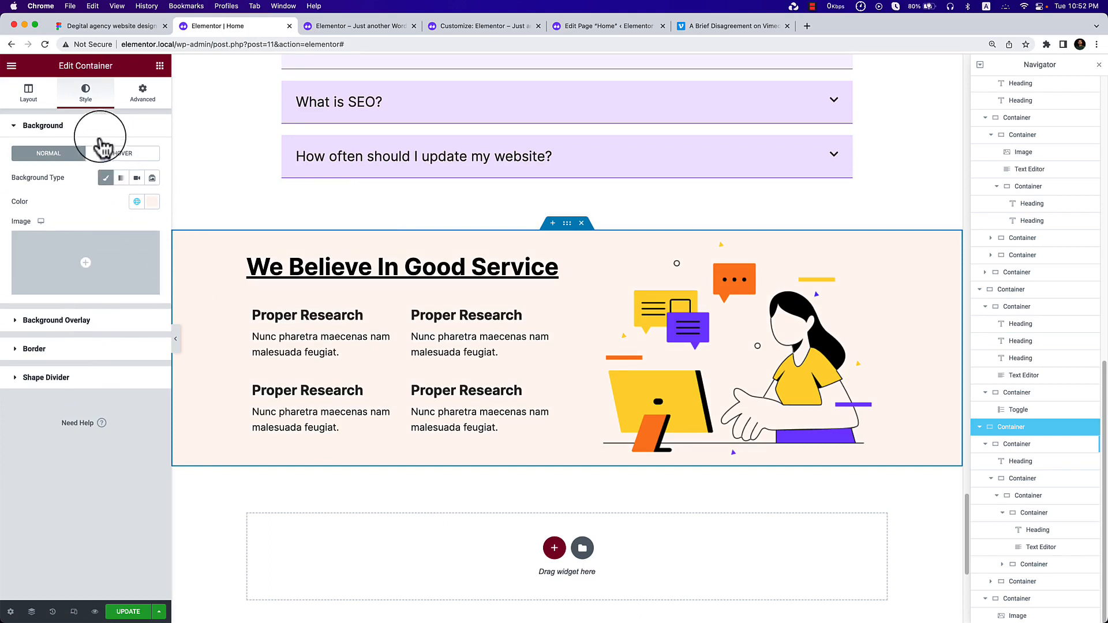
Unlink the outer container's padding values and set them to 70 px top and bottom and 0 at the sides.
click(138, 112)
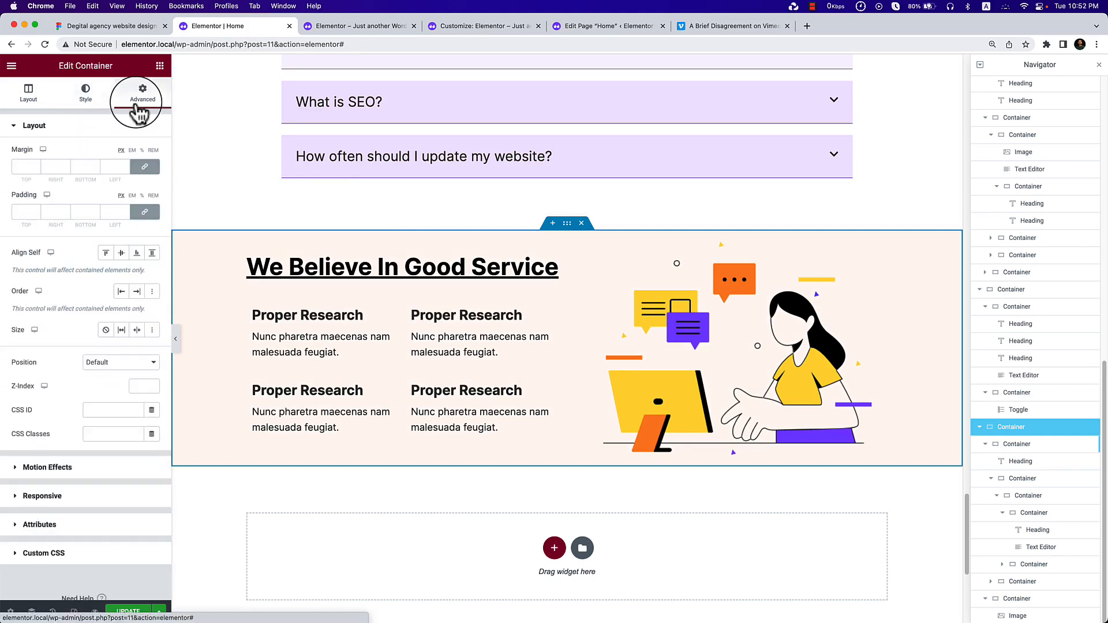
click(145, 213)
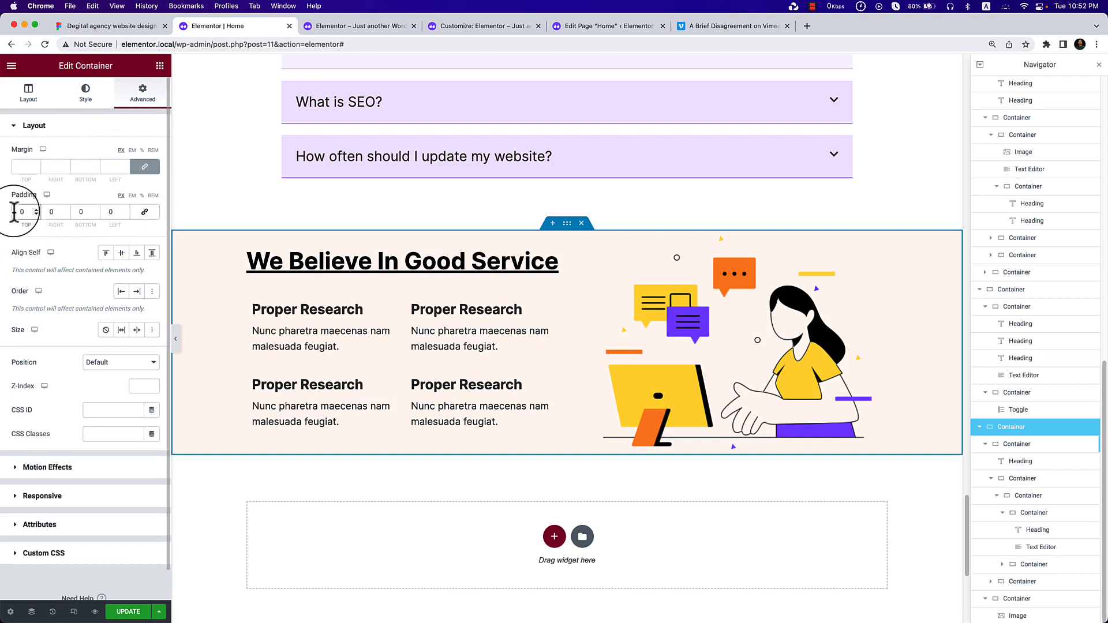
text(8)
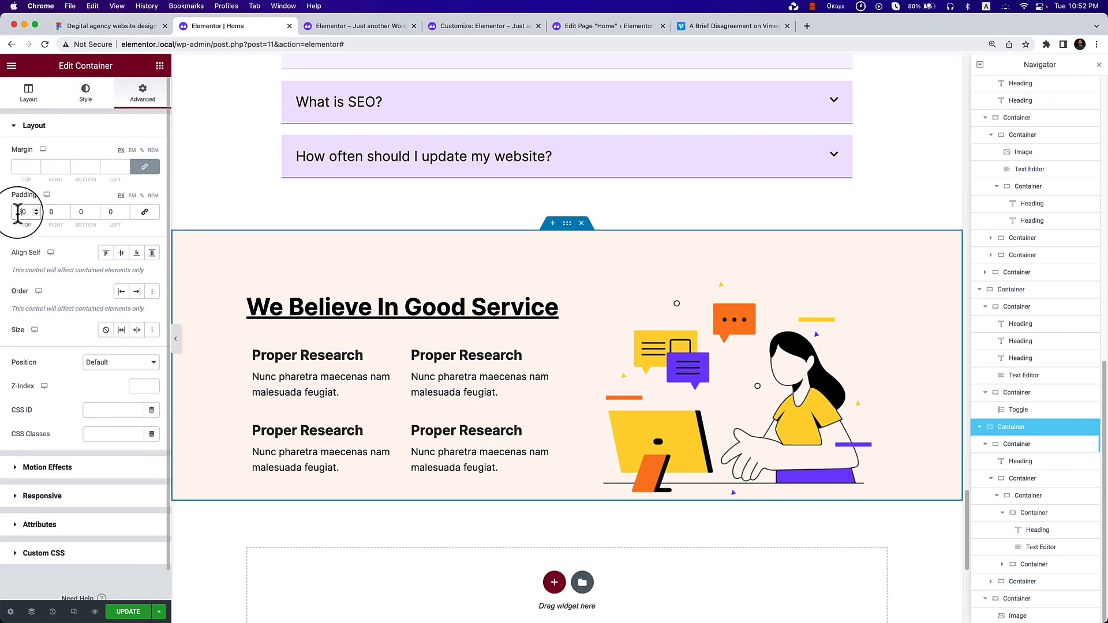
key(BackSpace)
text(7)
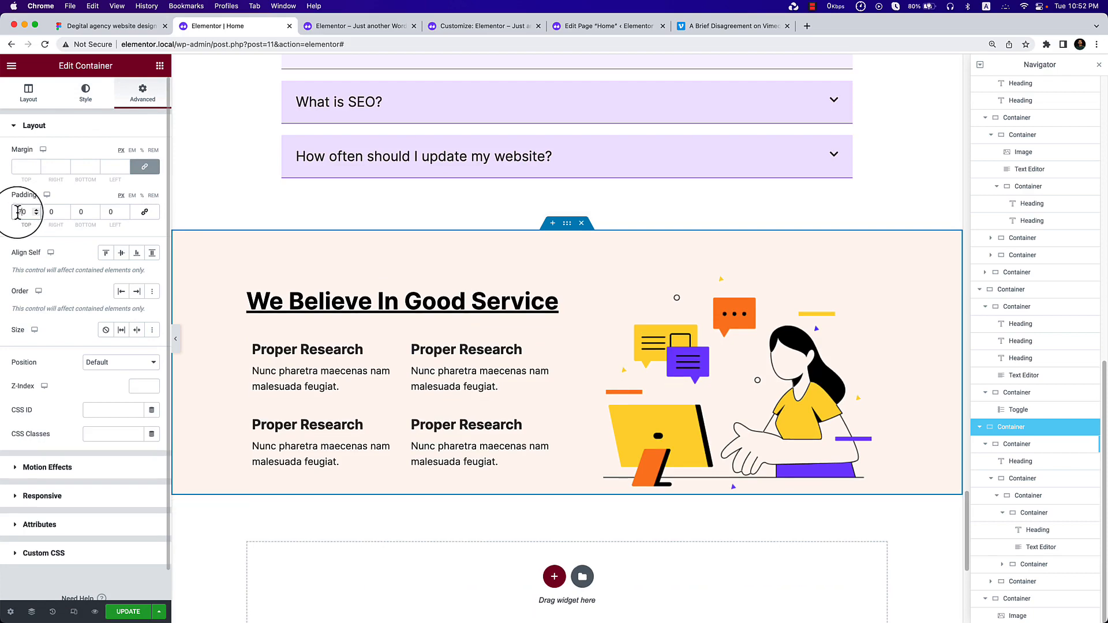
click(72, 214)
text(7)
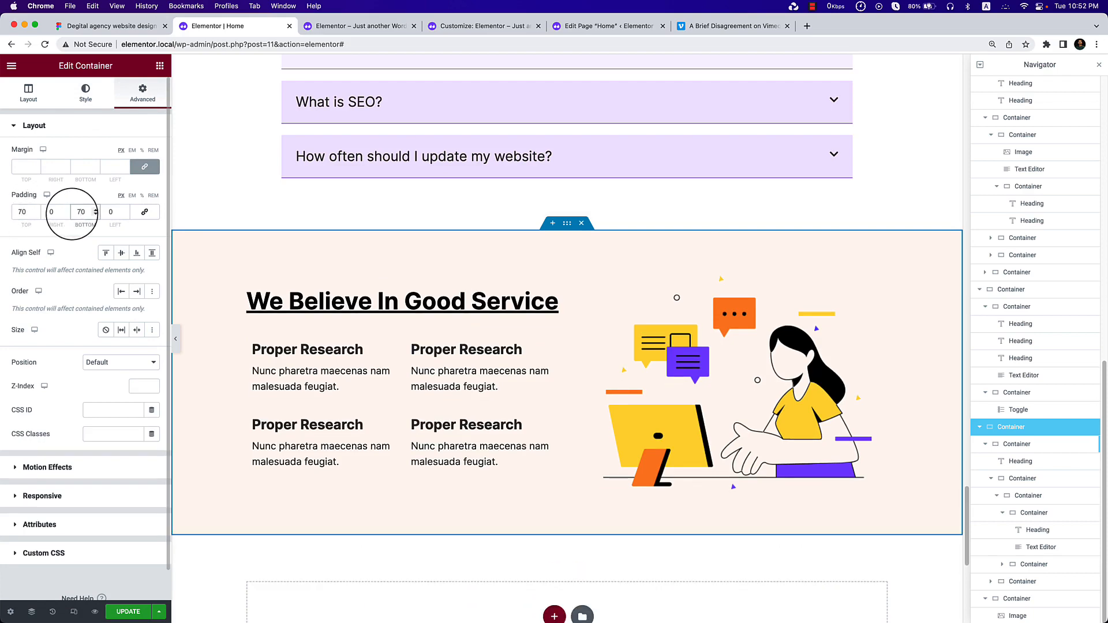
Preview the page without the editor panels to examine the finished service section and the FAQ section above it.
click(176, 339)
scroll(568, 382, down, 3)
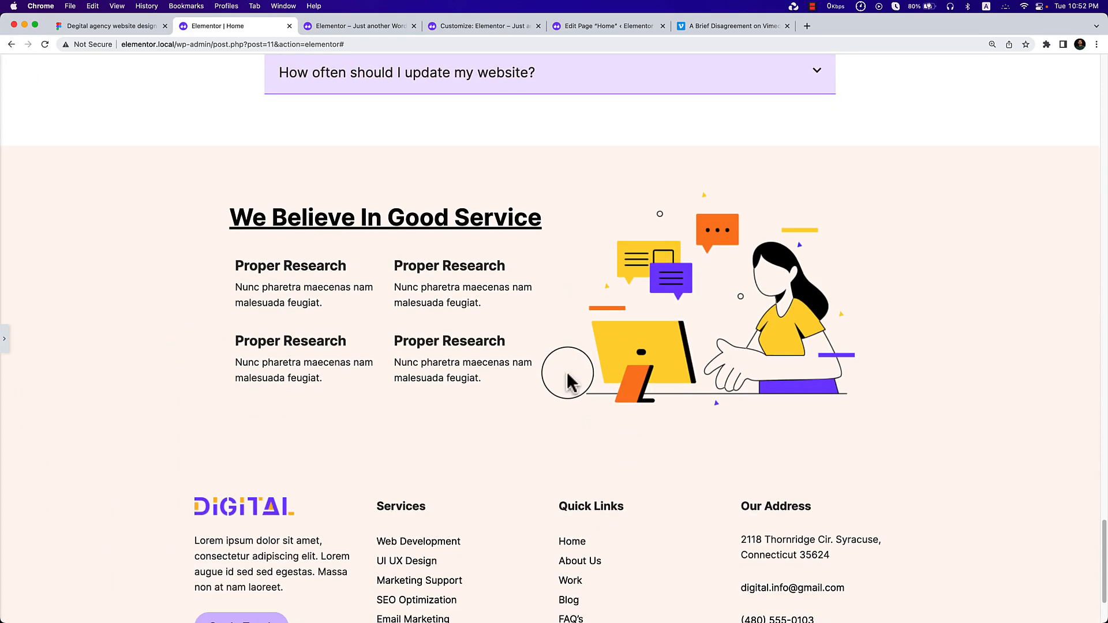
scroll(568, 382, up, 4)
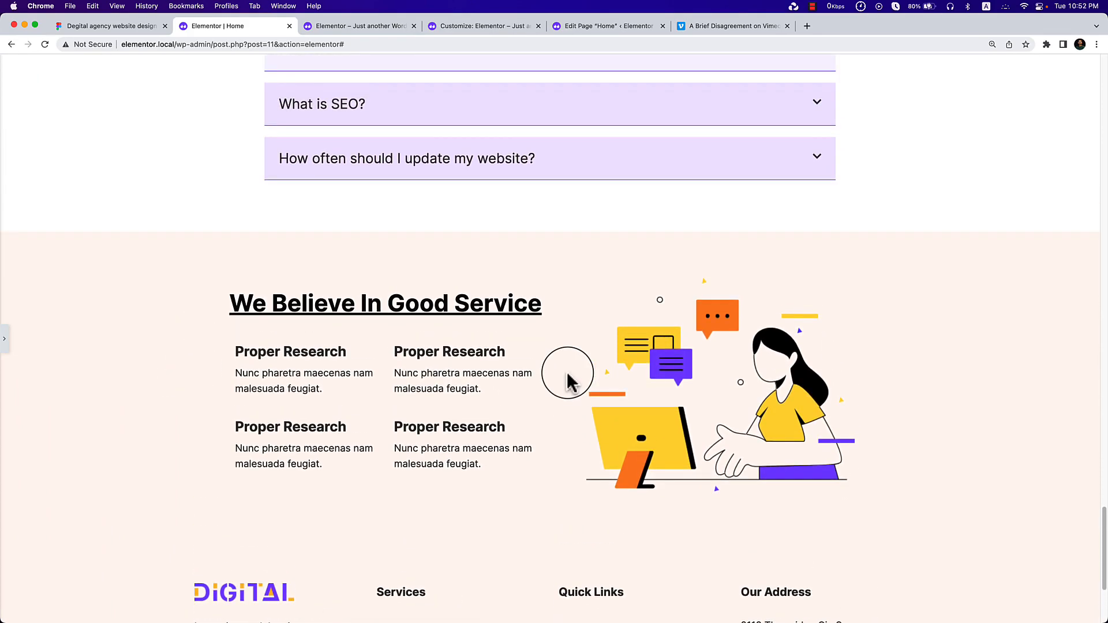
scroll(568, 381, up, 8)
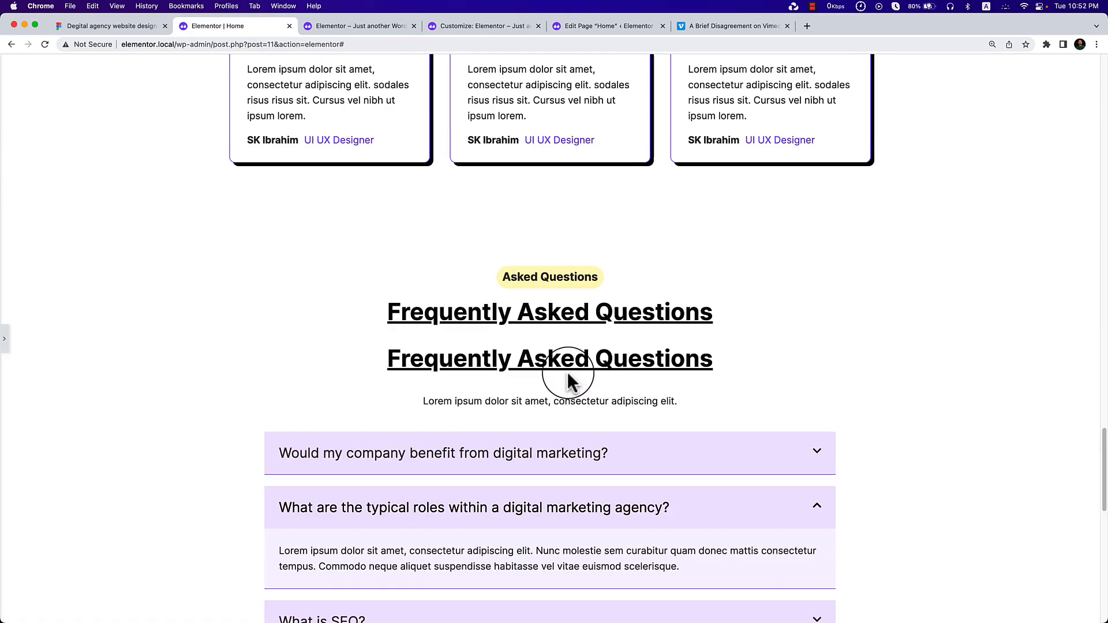
scroll(568, 380, down, 8)
scroll(566, 378, down, 5)
click(5, 339)
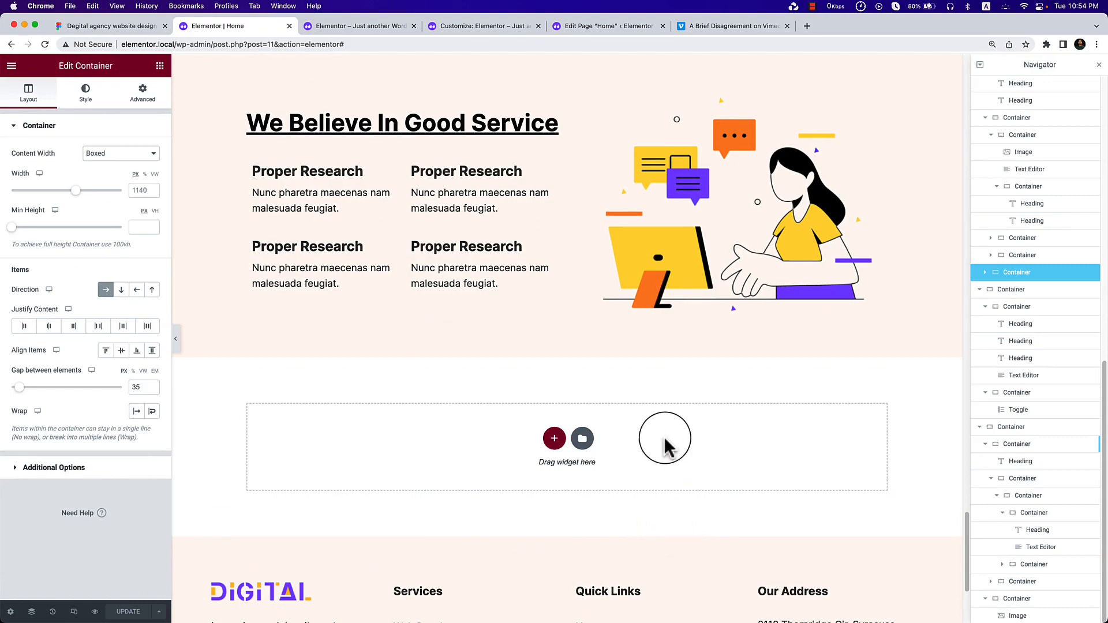
Compare the page's two rows of testimonial cards with the Testimonial section in the Figma design.
scroll(664, 444, up, 10)
scroll(669, 428, up, 5)
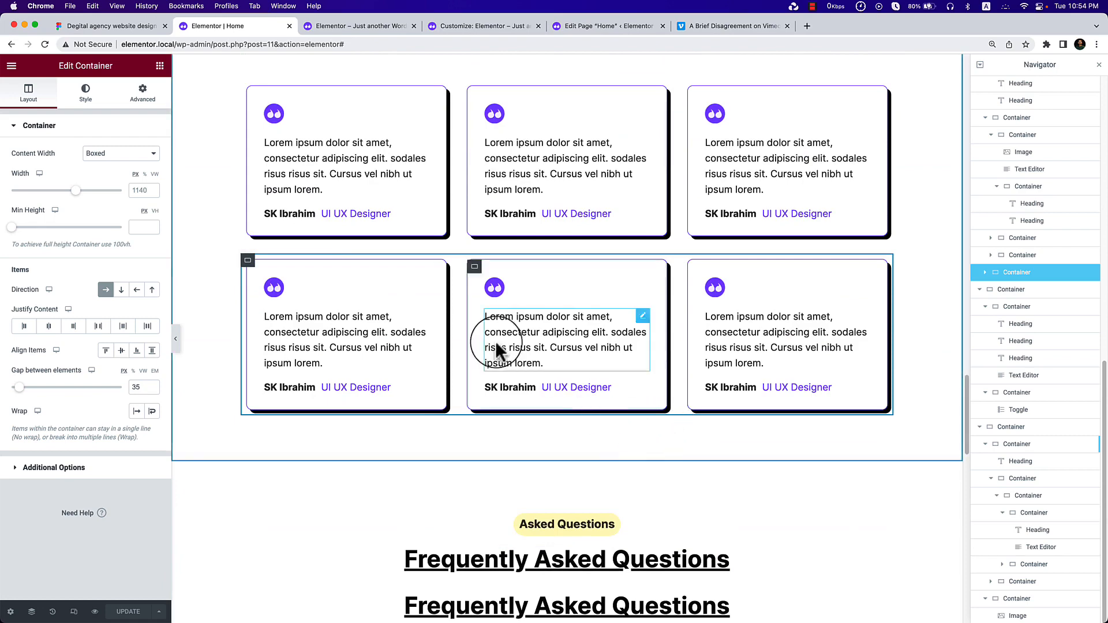
scroll(463, 245, up, 2)
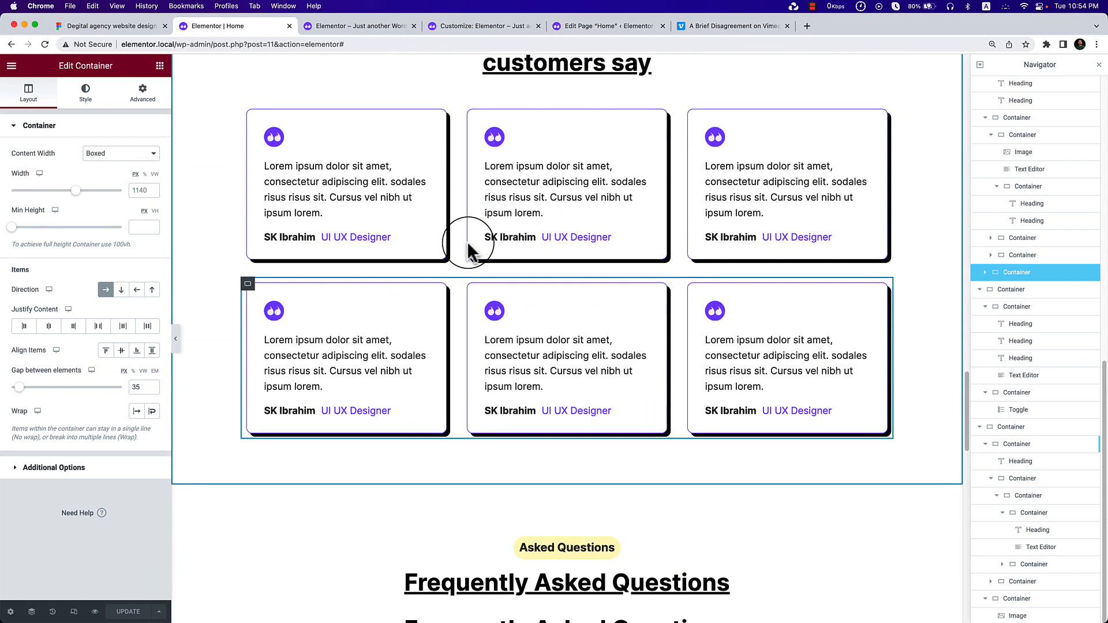
click(136, 30)
scroll(626, 300, up, 10)
scroll(628, 300, up, 8)
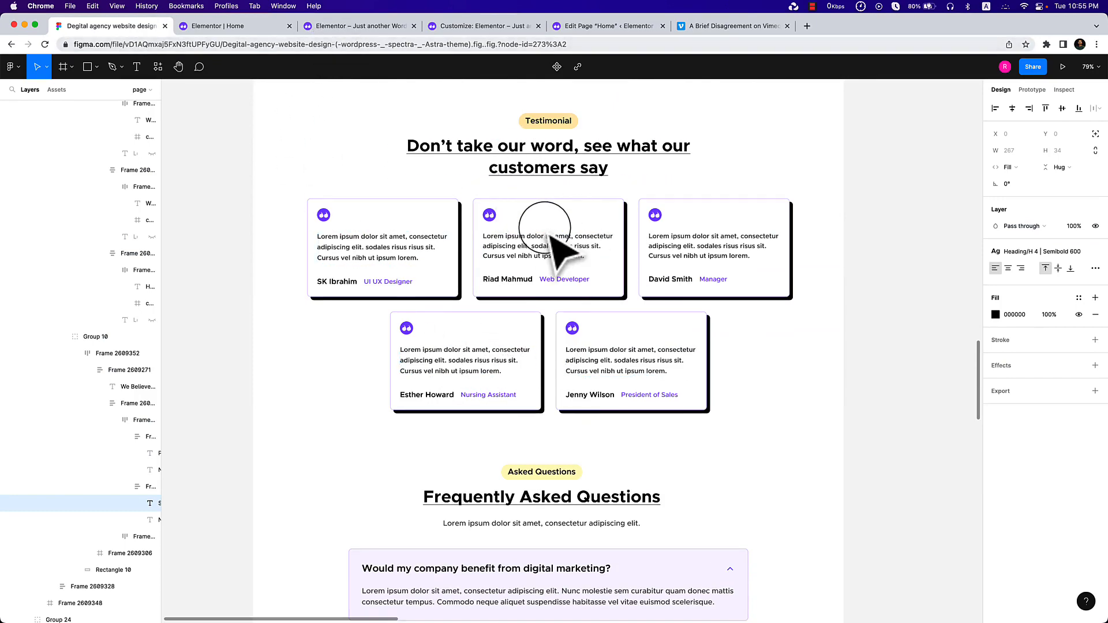
Delete the middle card from the second row of testimonials and set that row container's boxed content width to 752 px.
click(361, 26)
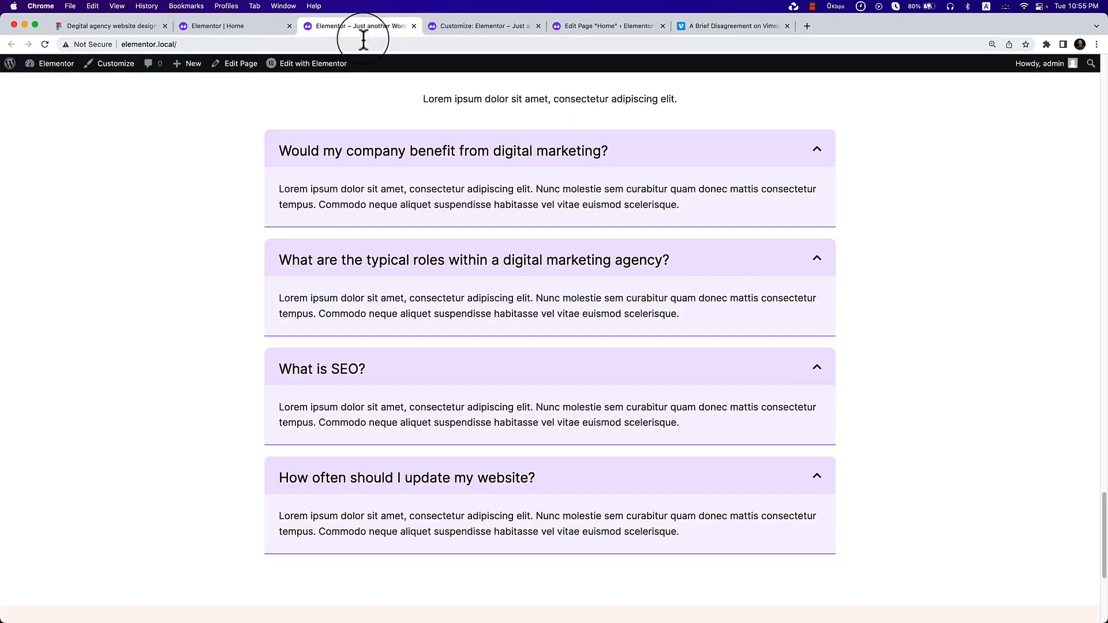
click(244, 28)
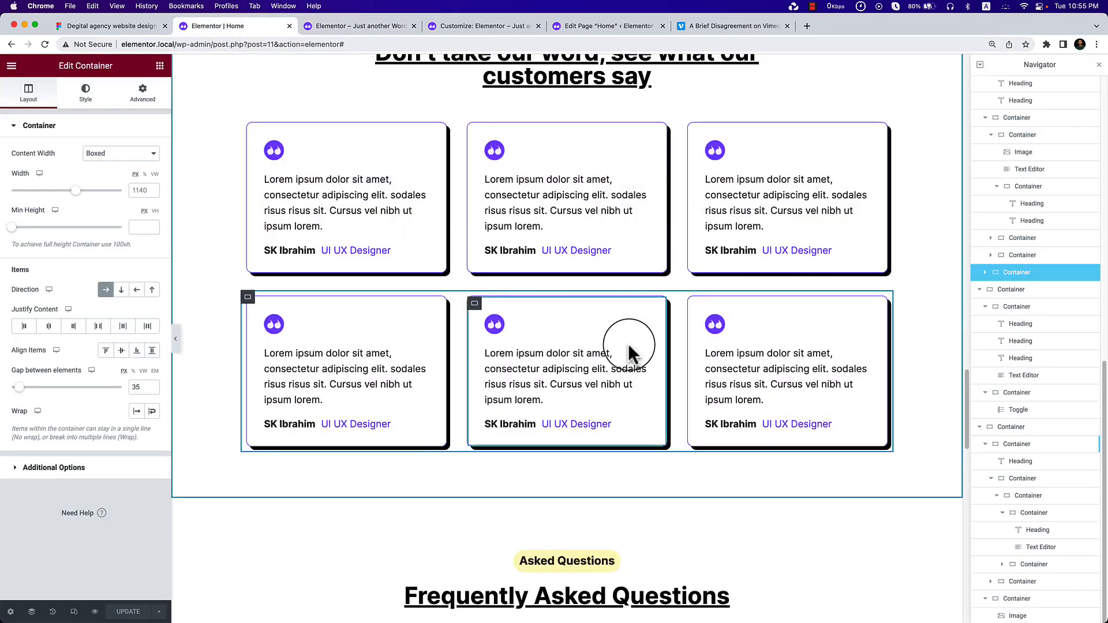
right_click(474, 303)
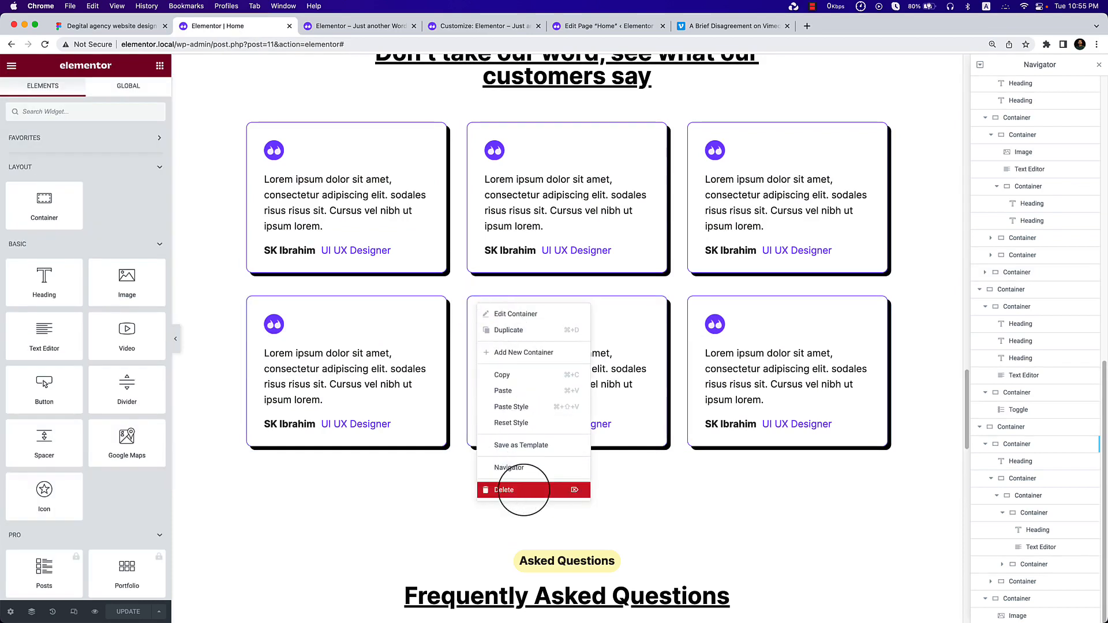
click(522, 492)
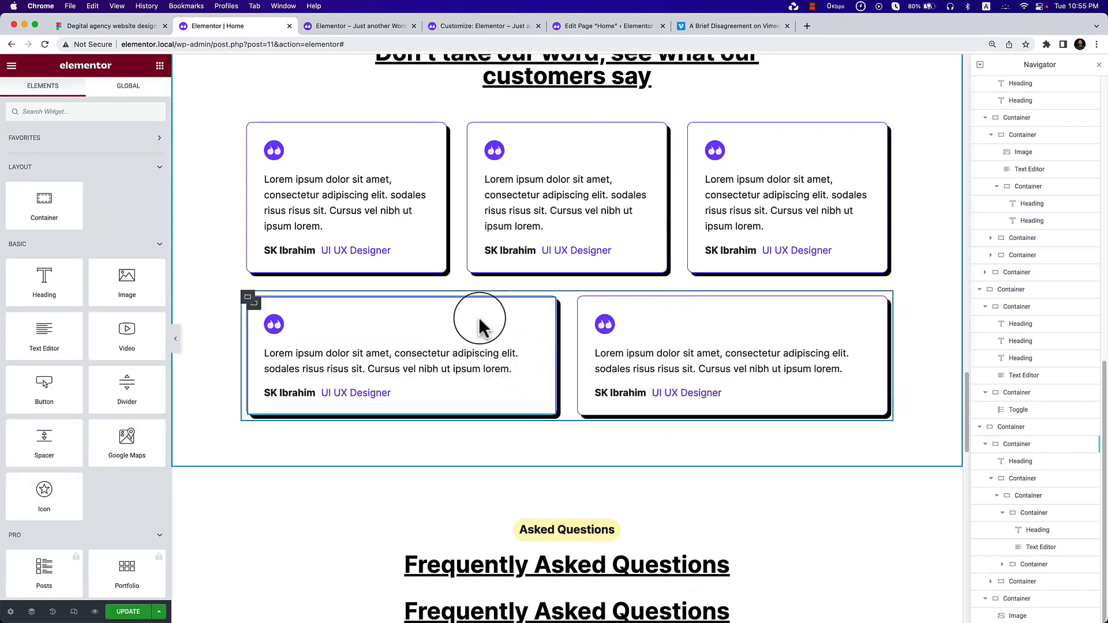
click(248, 297)
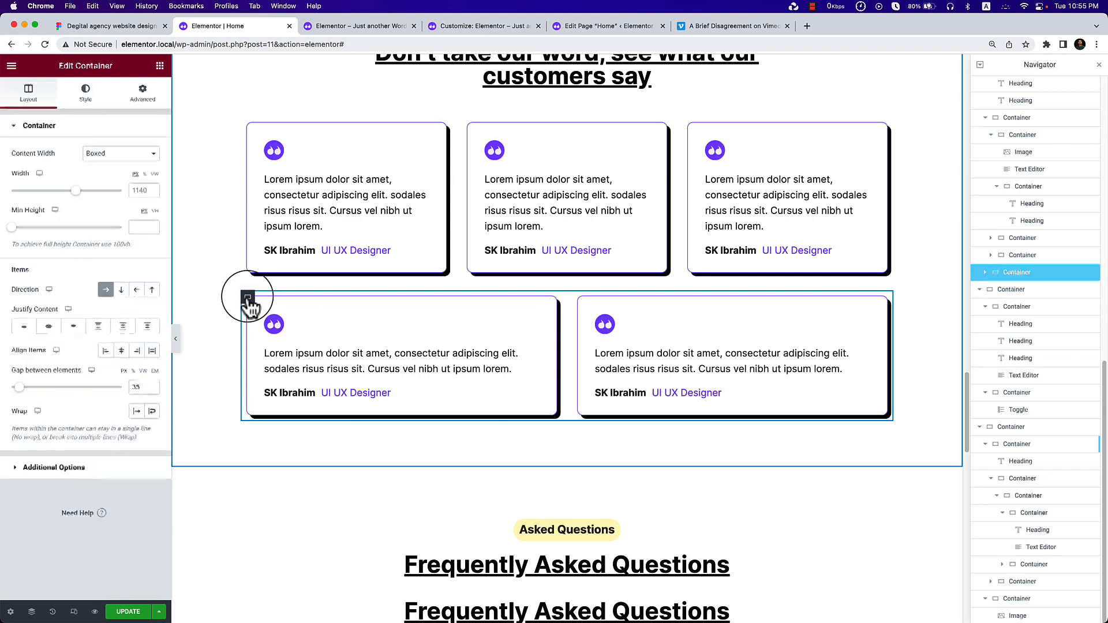
drag(77, 199, 39, 198)
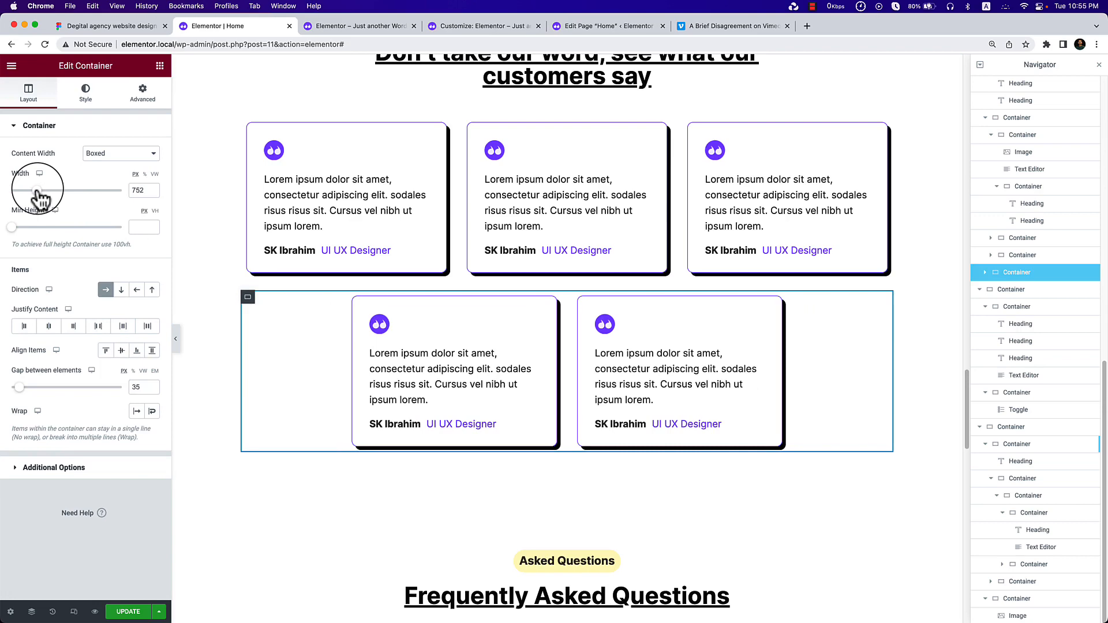
Check the testimonials and the sections down to the footer without the editor panels, and save the page update.
click(175, 340)
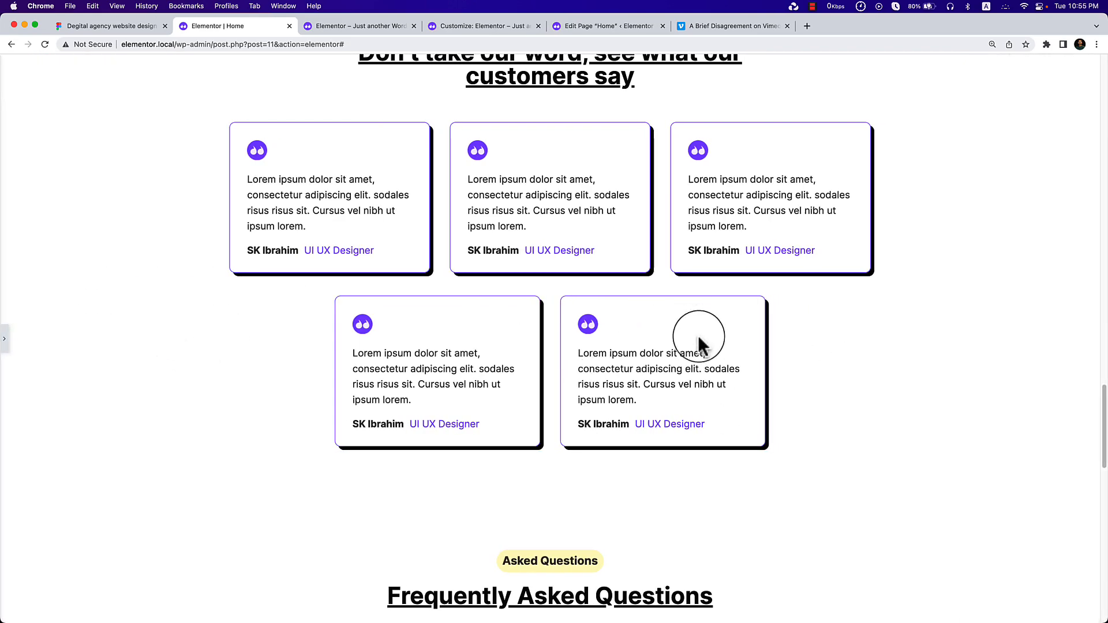
scroll(700, 356, up, 2)
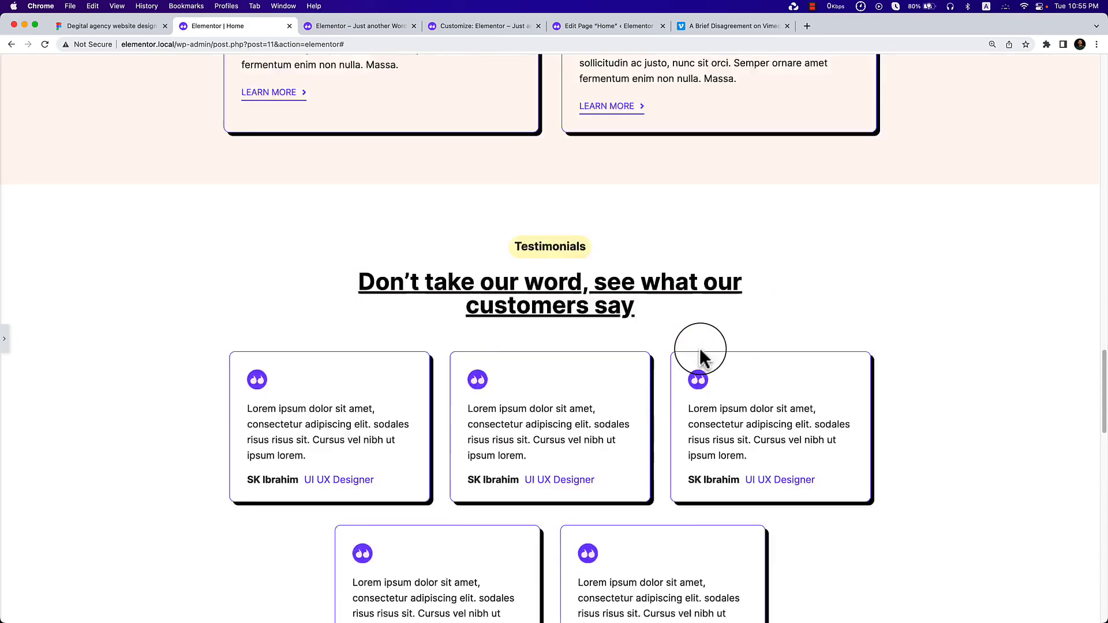
scroll(699, 356, down, 7)
scroll(699, 356, down, 10)
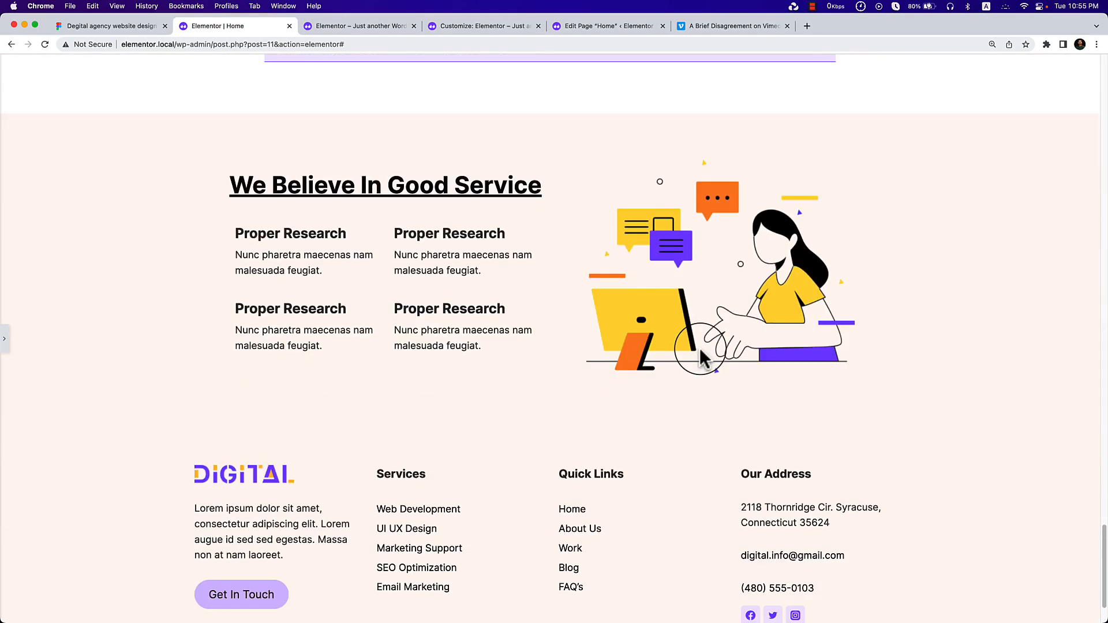
click(5, 339)
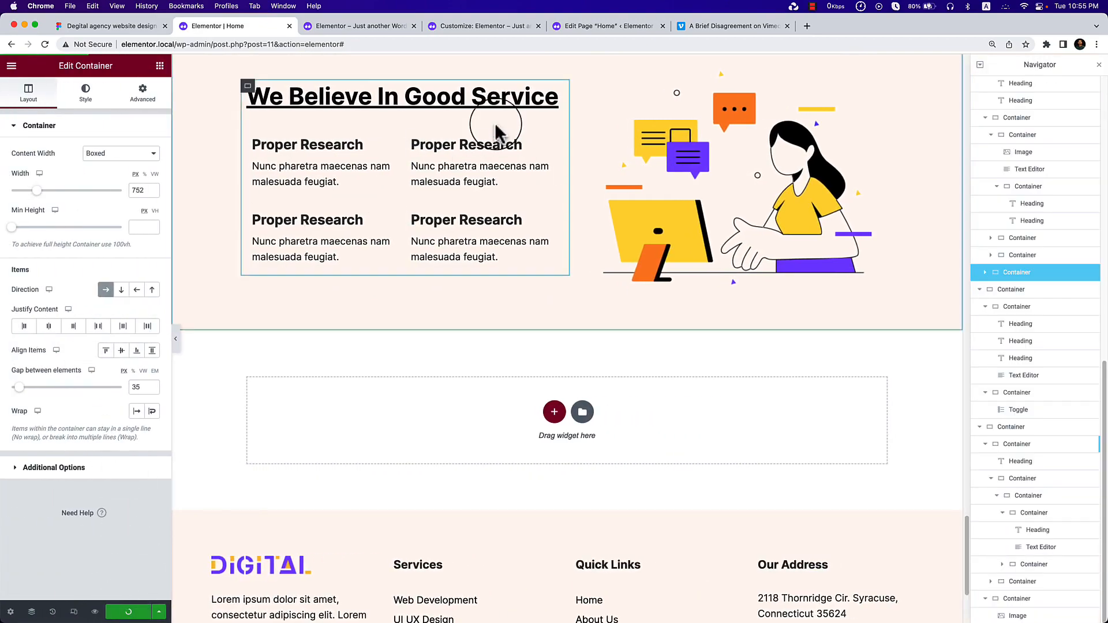
Examine the "Take a Look at our articles & resources" section below the service section in the Figma design.
click(110, 25)
scroll(571, 266, down, 15)
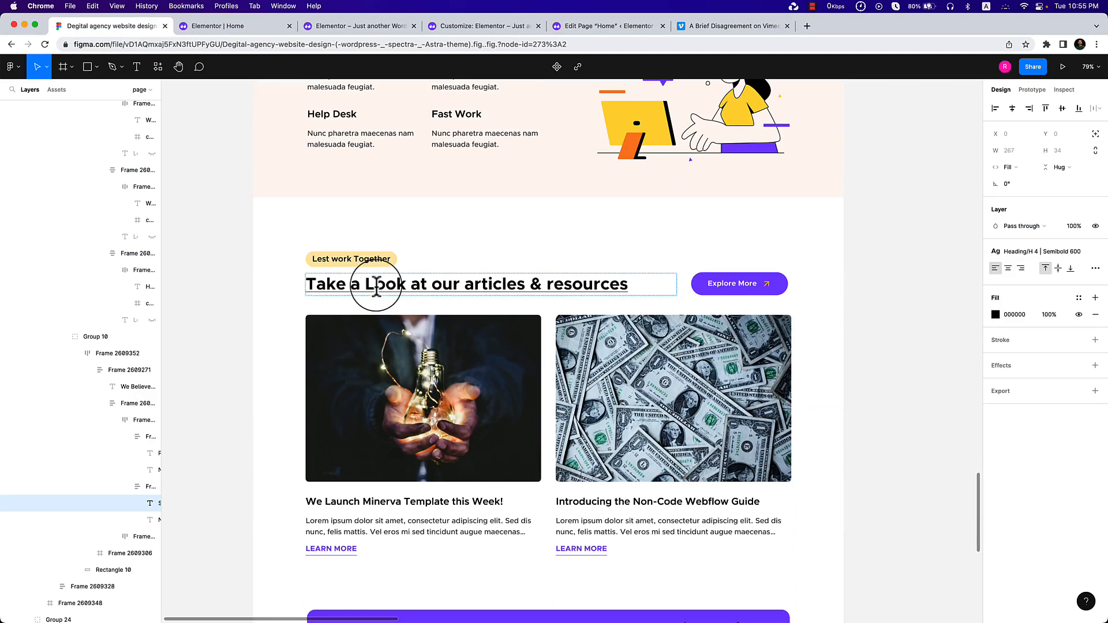
scroll(376, 285, up, 2)
scroll(383, 286, down, 4)
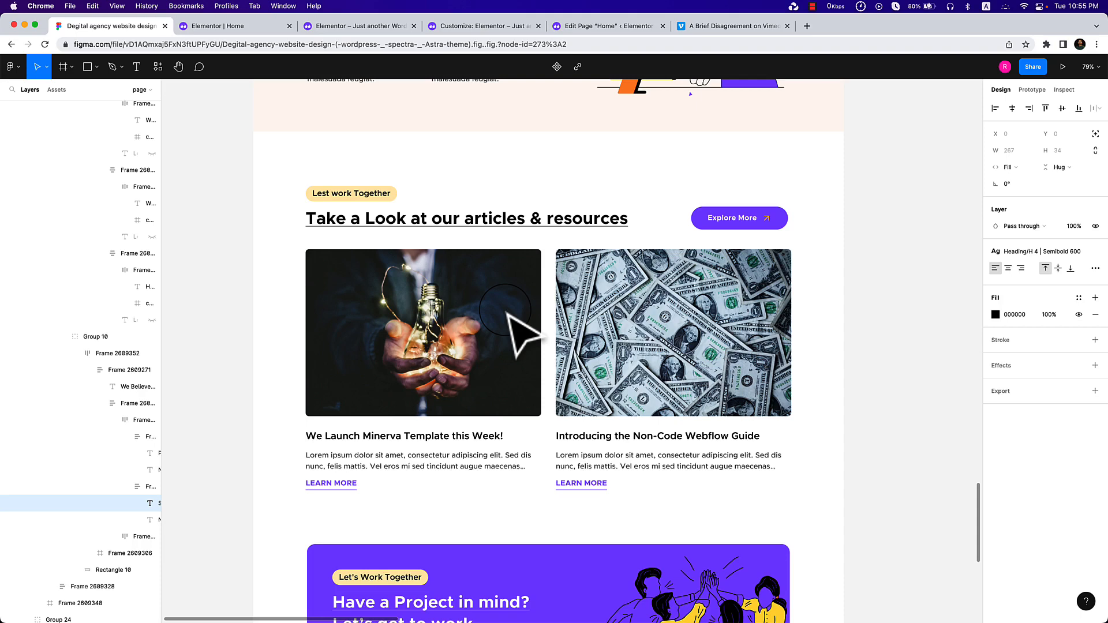
click(358, 26)
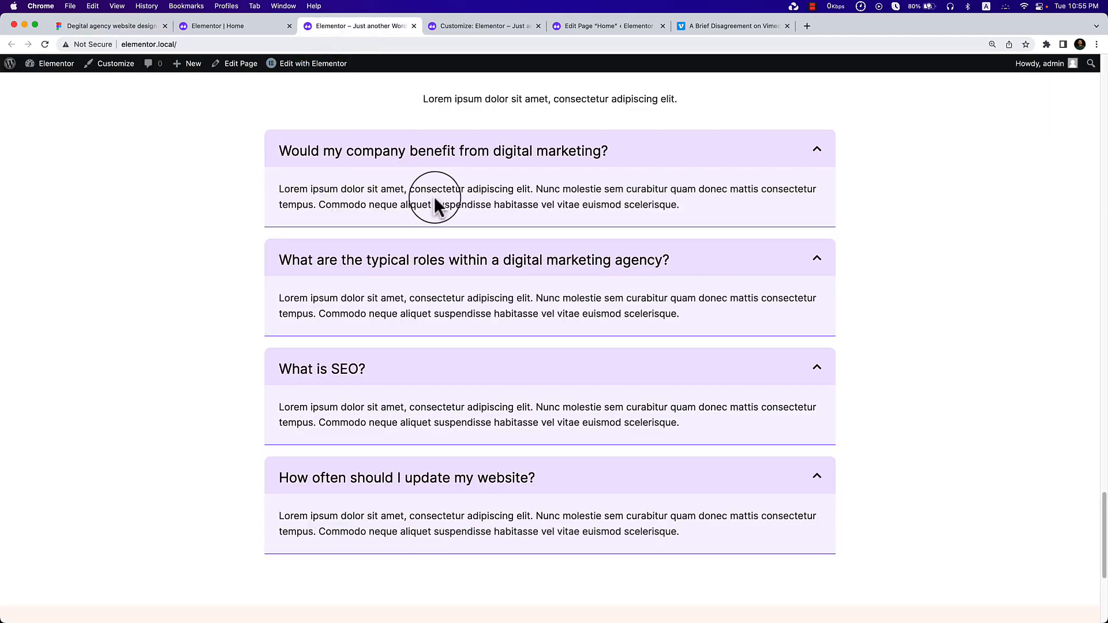
Add an empty container below the "We Believe In Good Service" section on the Elementor page.
click(237, 26)
scroll(520, 346, down, 1)
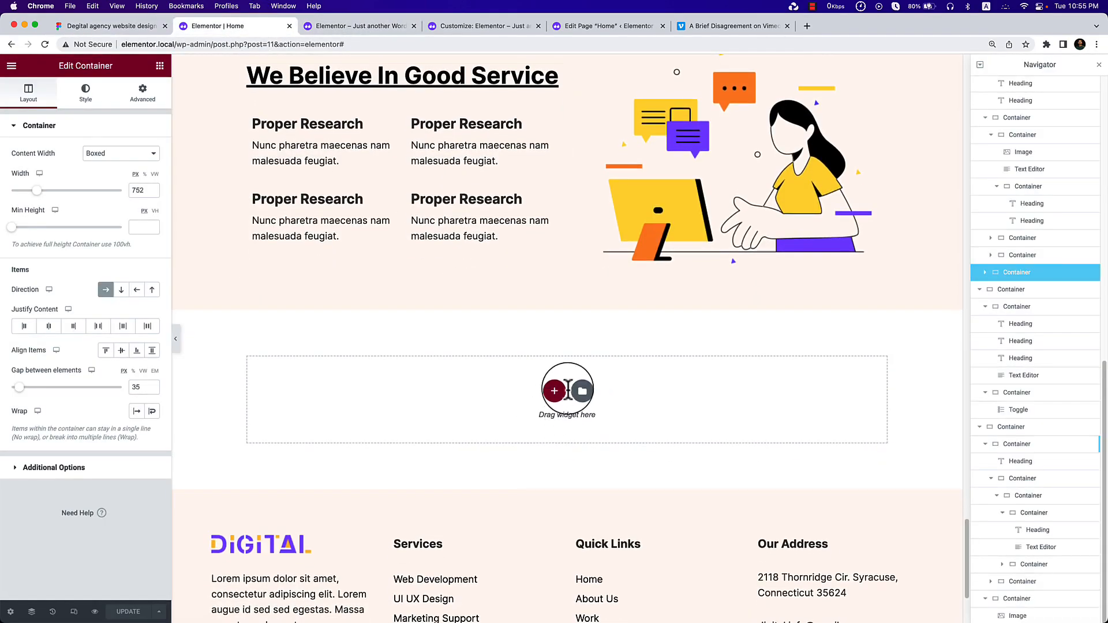
click(551, 393)
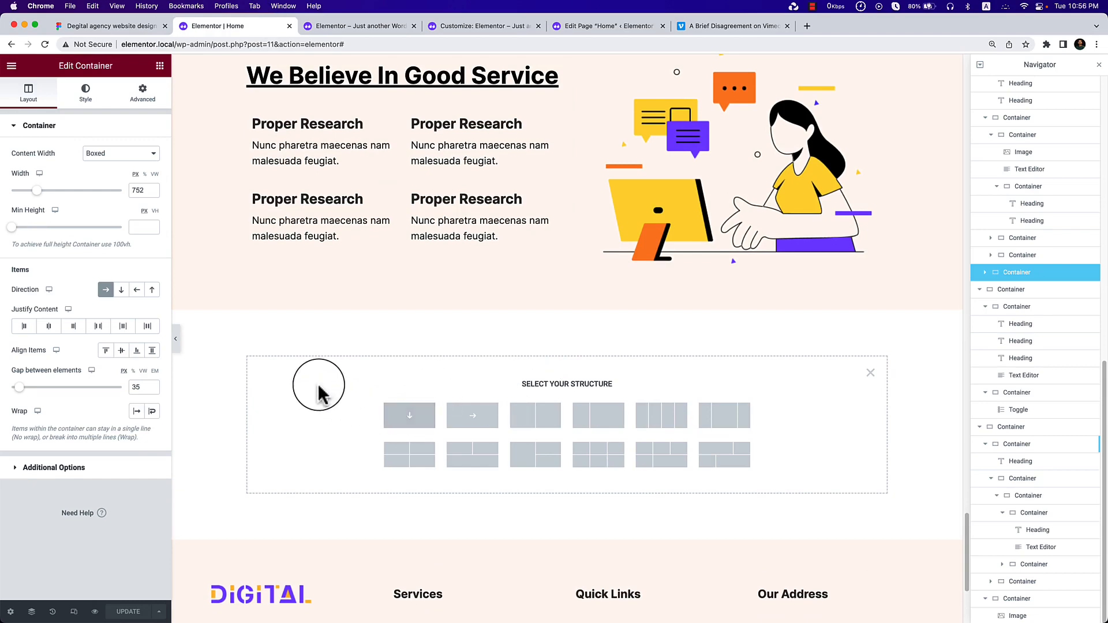
click(870, 373)
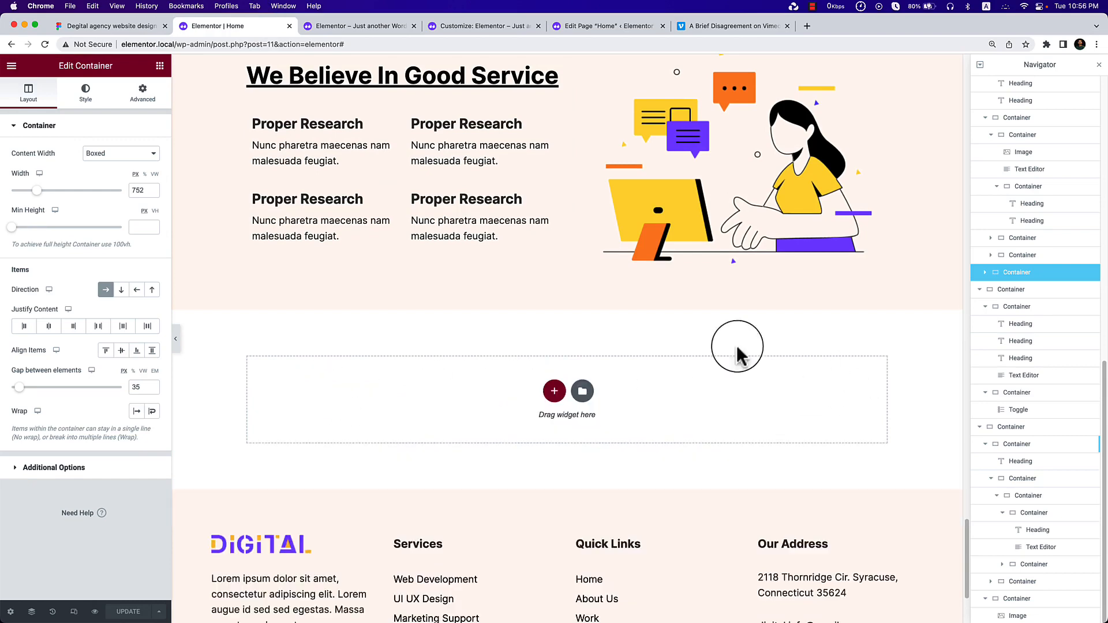
click(159, 66)
drag(44, 208, 503, 376)
click(565, 346)
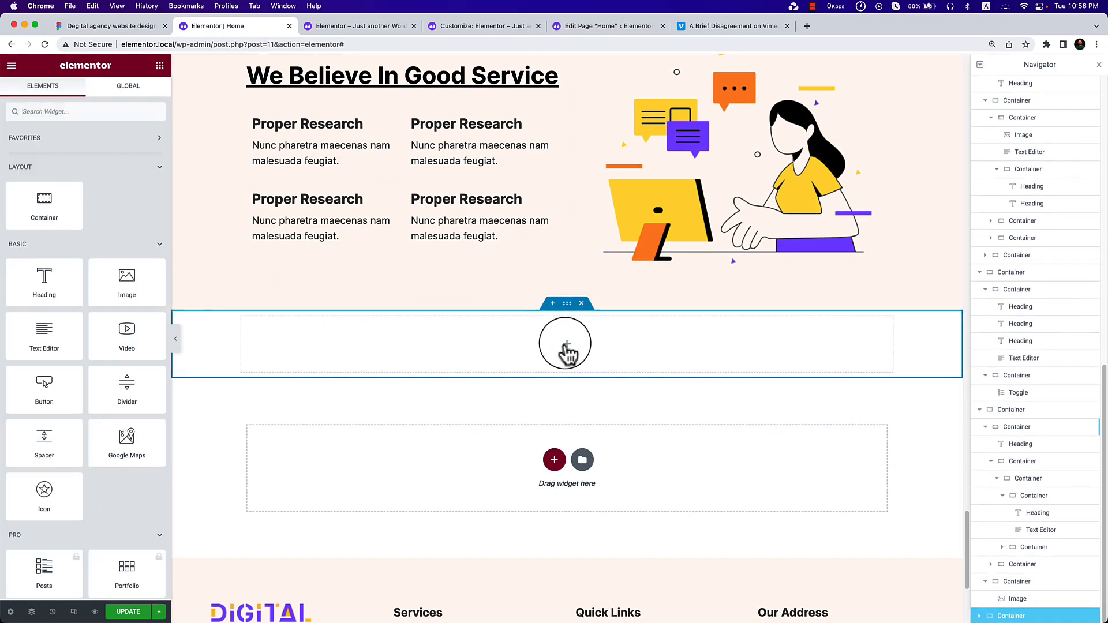
Search the Elementor widgets for "post" to check which post widgets are available, and clear the search.
click(98, 105)
text(post)
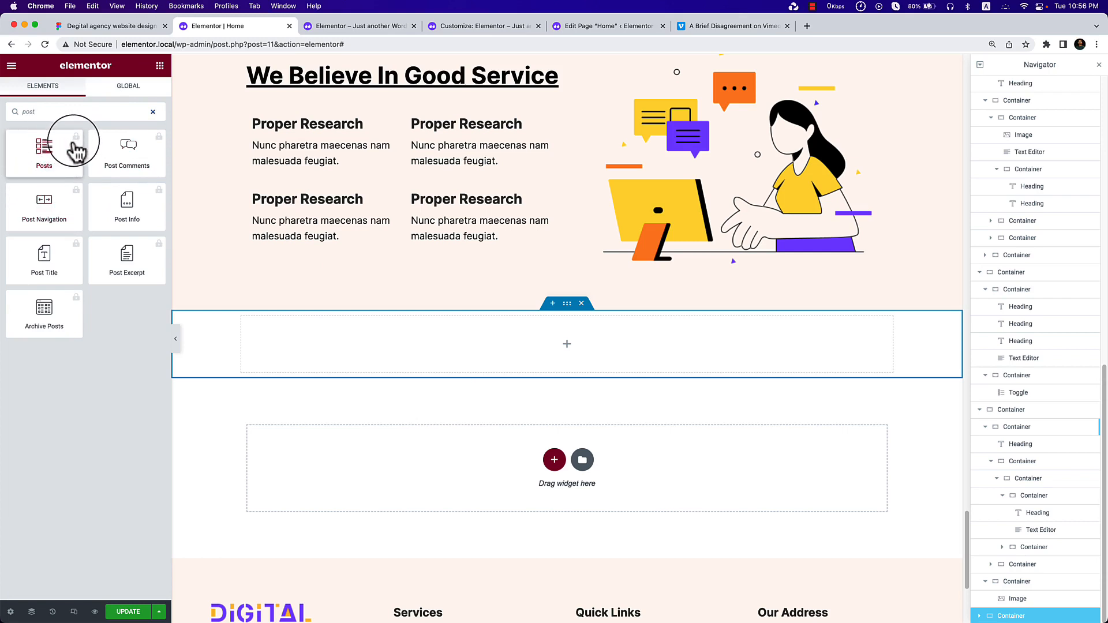
click(153, 112)
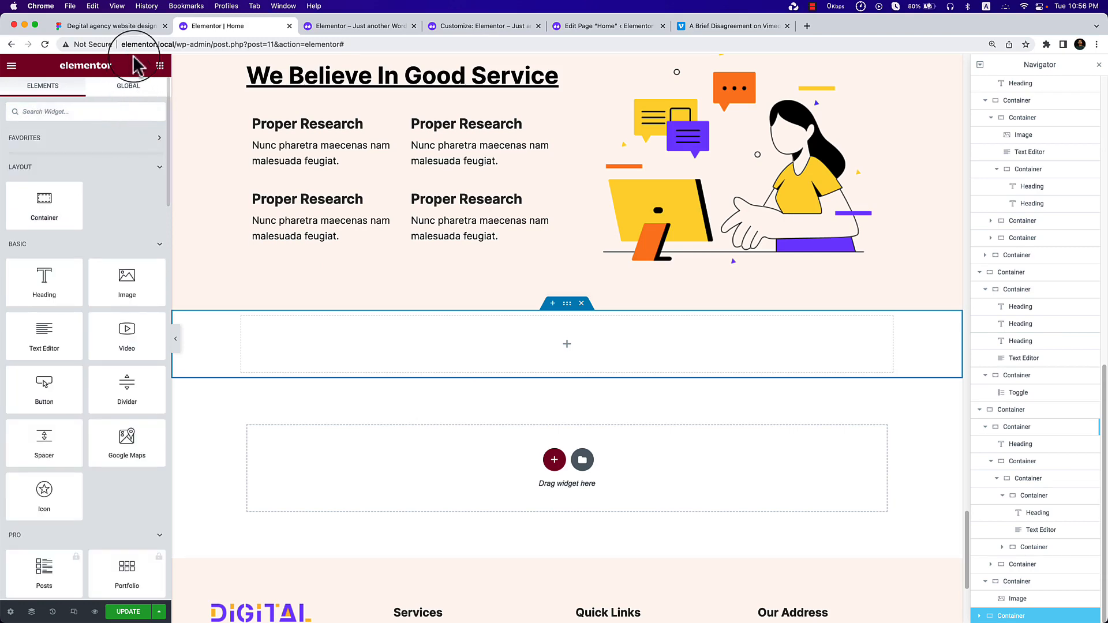
Open the site's WordPress dashboard in a new browser tab and place that tab first in the row.
click(127, 26)
click(318, 23)
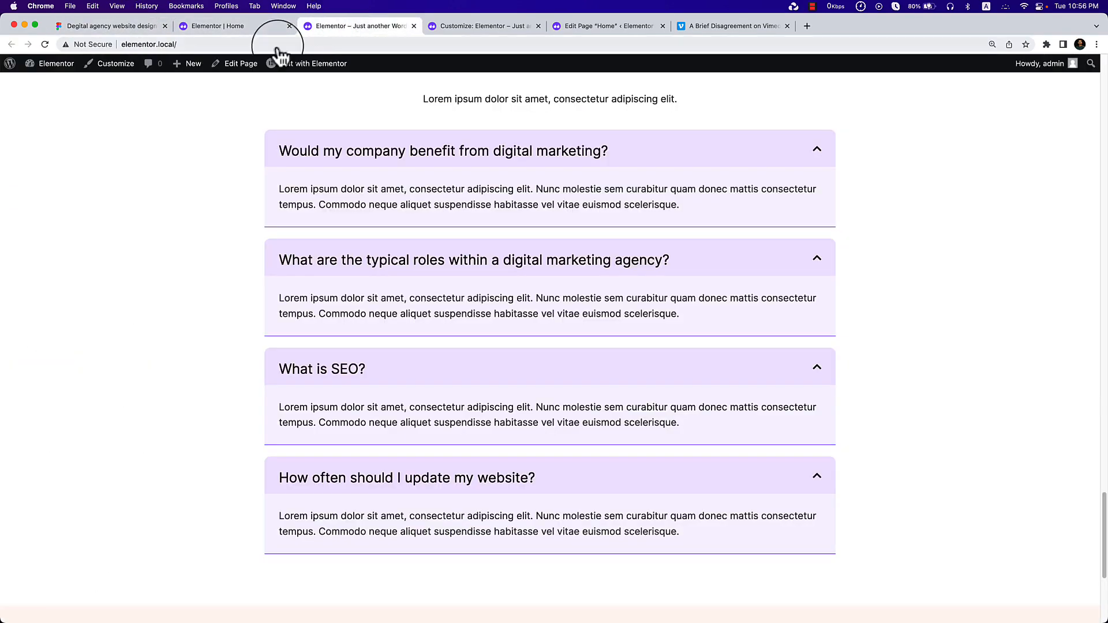
mouse_move(49, 63)
right_click(55, 83)
click(62, 87)
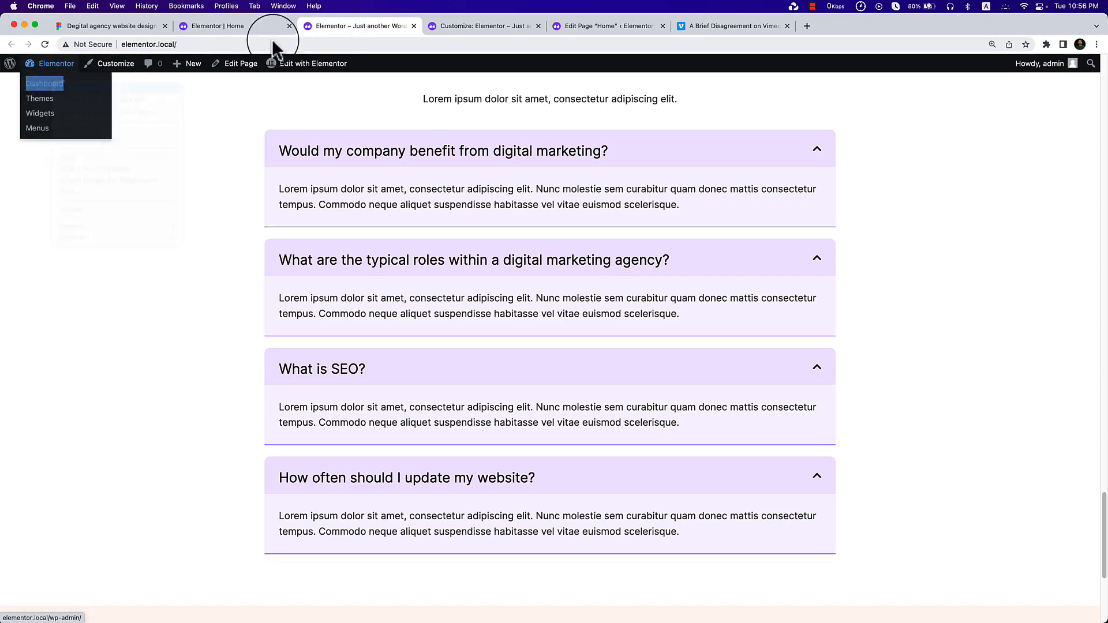
drag(433, 26, 112, 29)
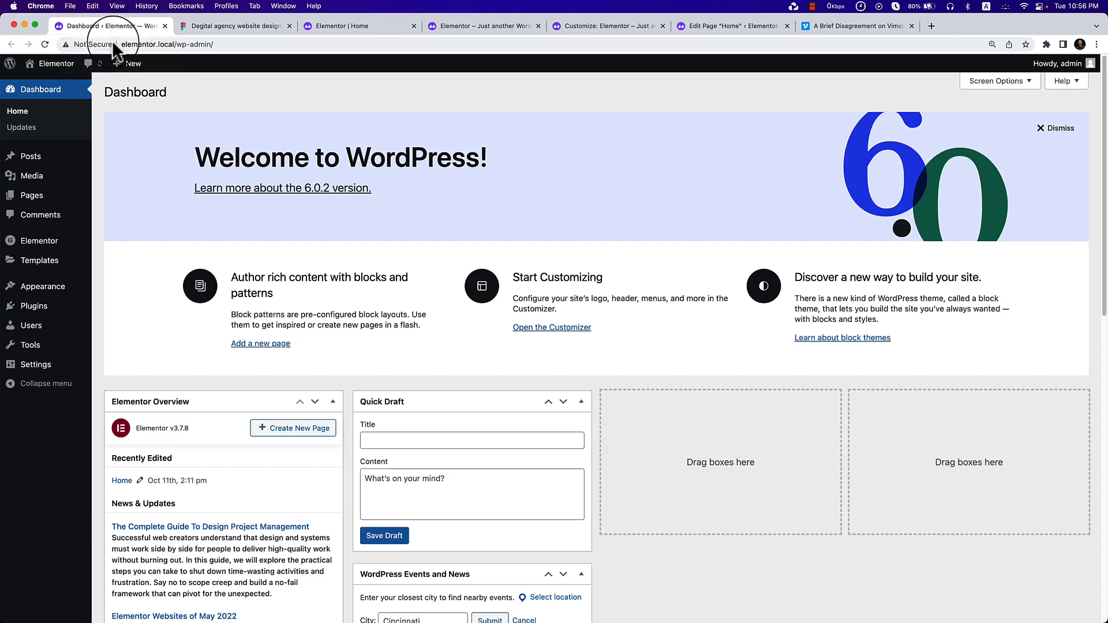
Go to the page for adding new plugins and search it for "elementor post".
mouse_move(70, 311)
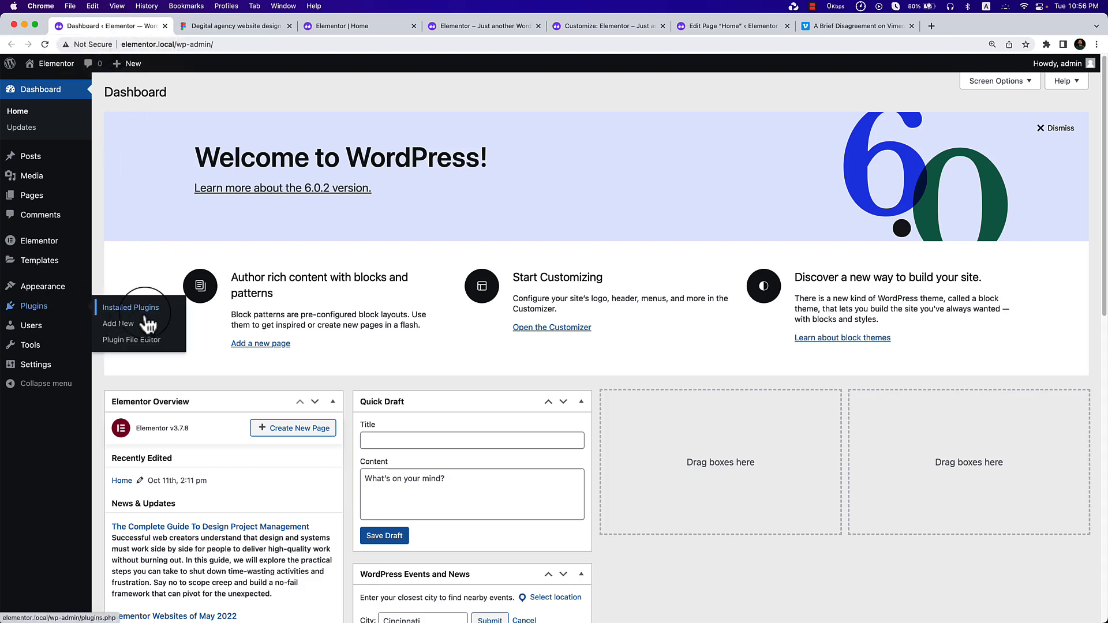
click(118, 324)
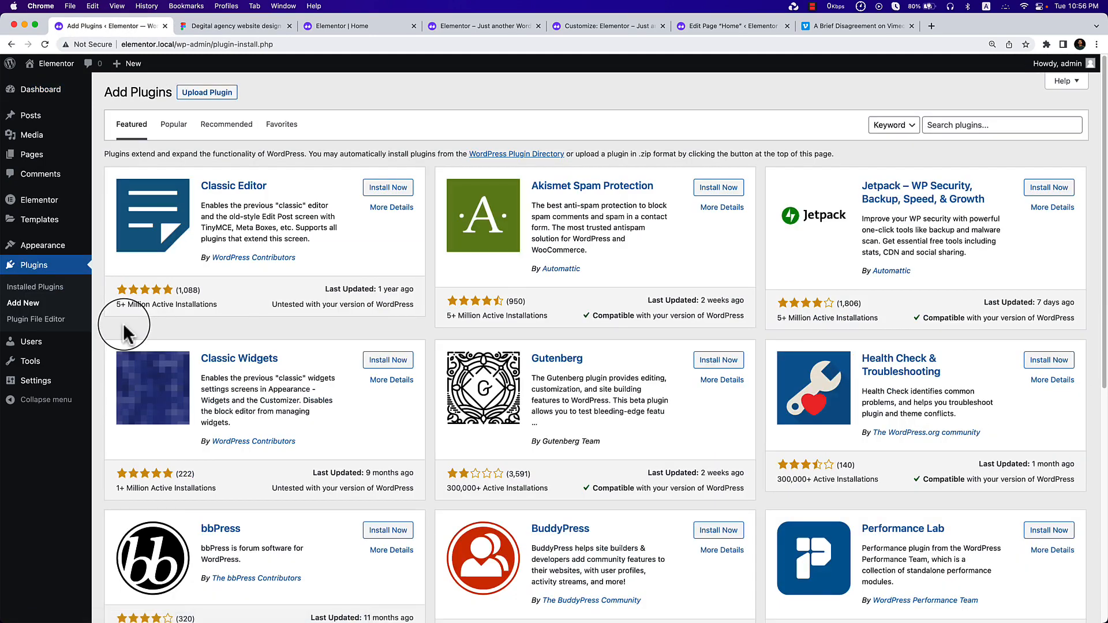
click(983, 128)
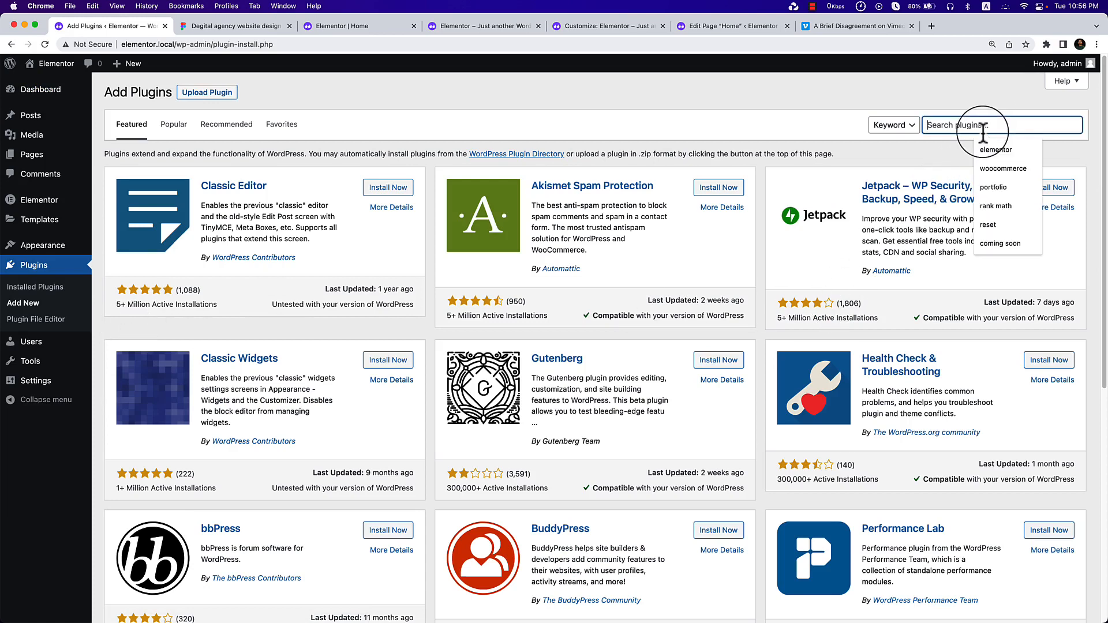
text(elementor post)
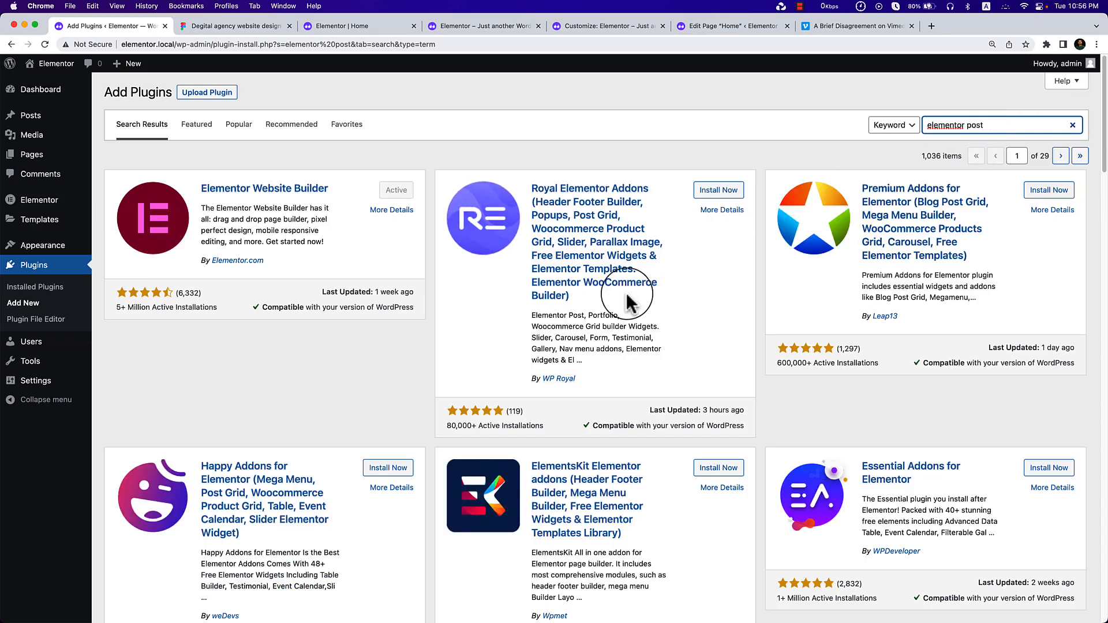
Look through the "elementor post" plugin results and compare the addons that offer post widgets.
scroll(627, 300, down, 5)
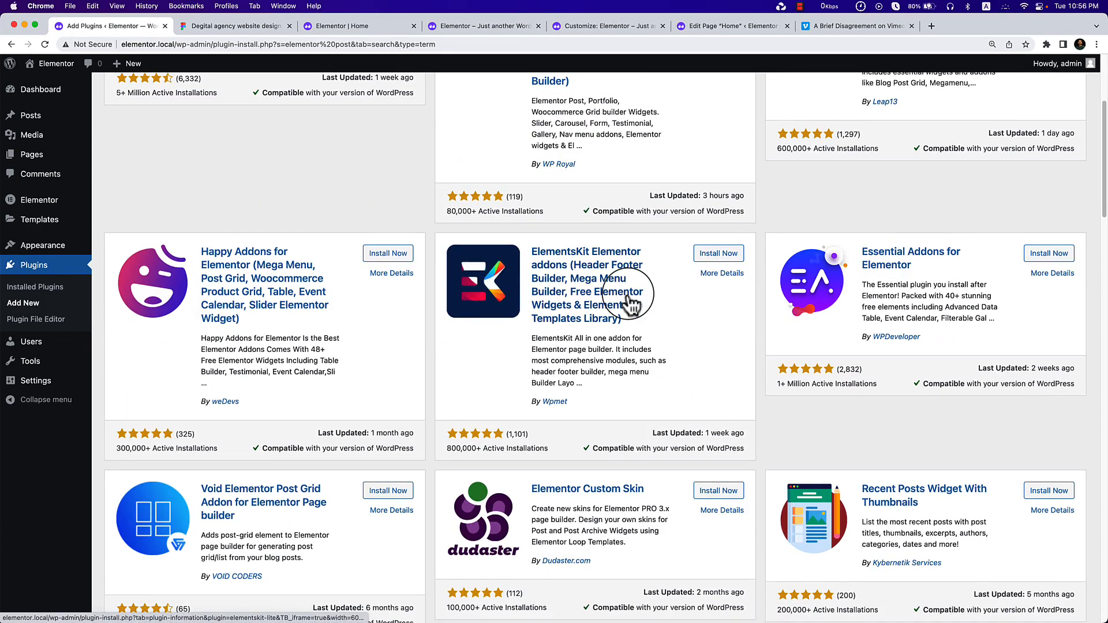
scroll(629, 299, down, 1)
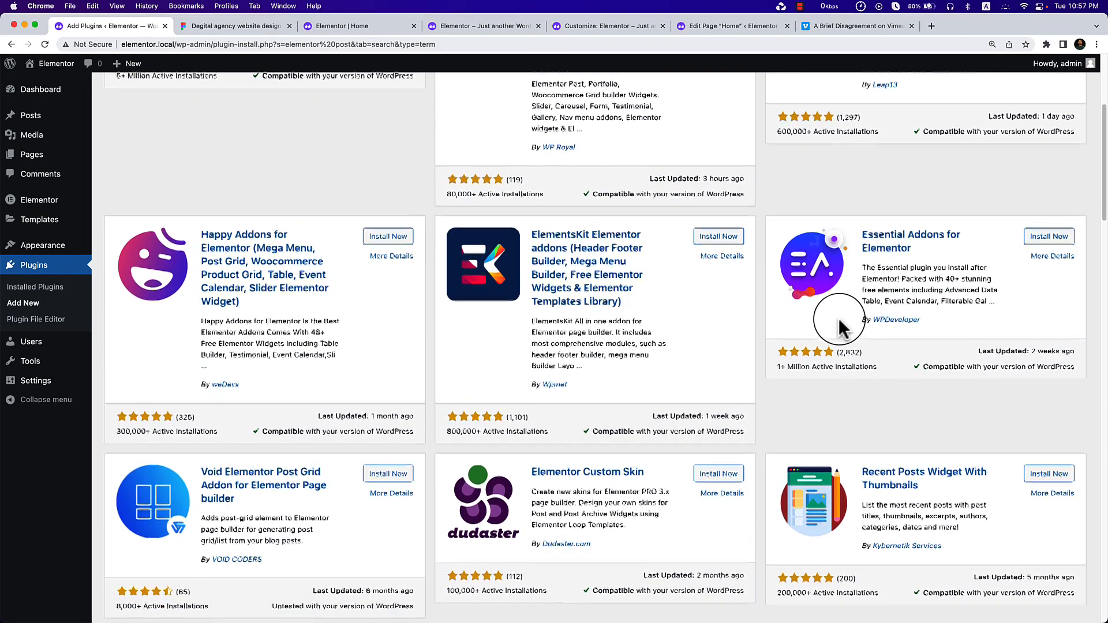
scroll(839, 328, up, 4)
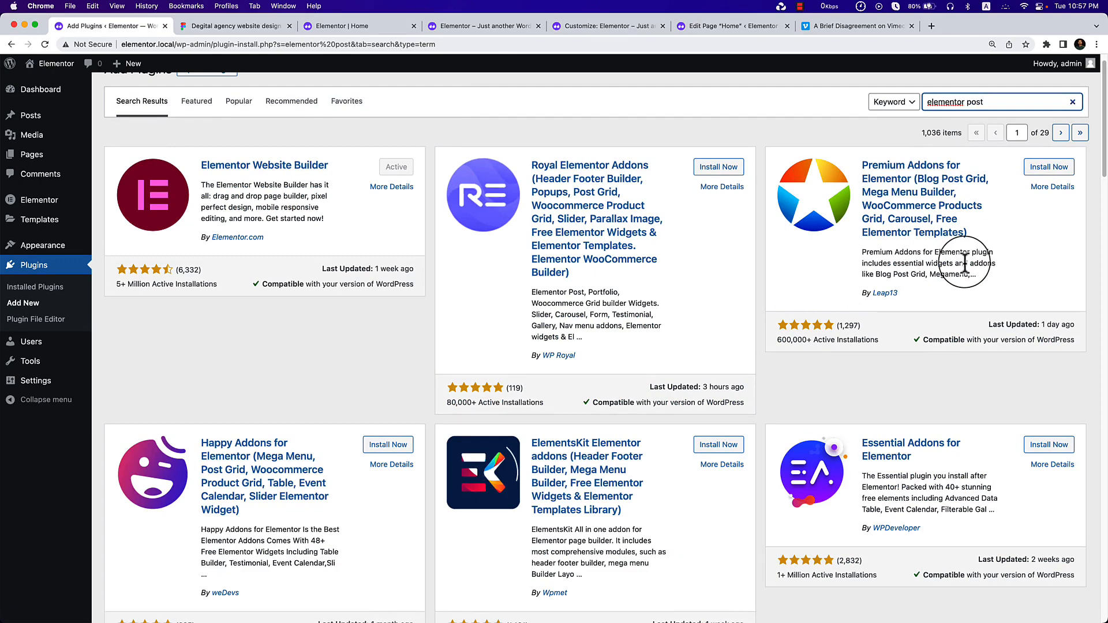
scroll(964, 264, down, 2)
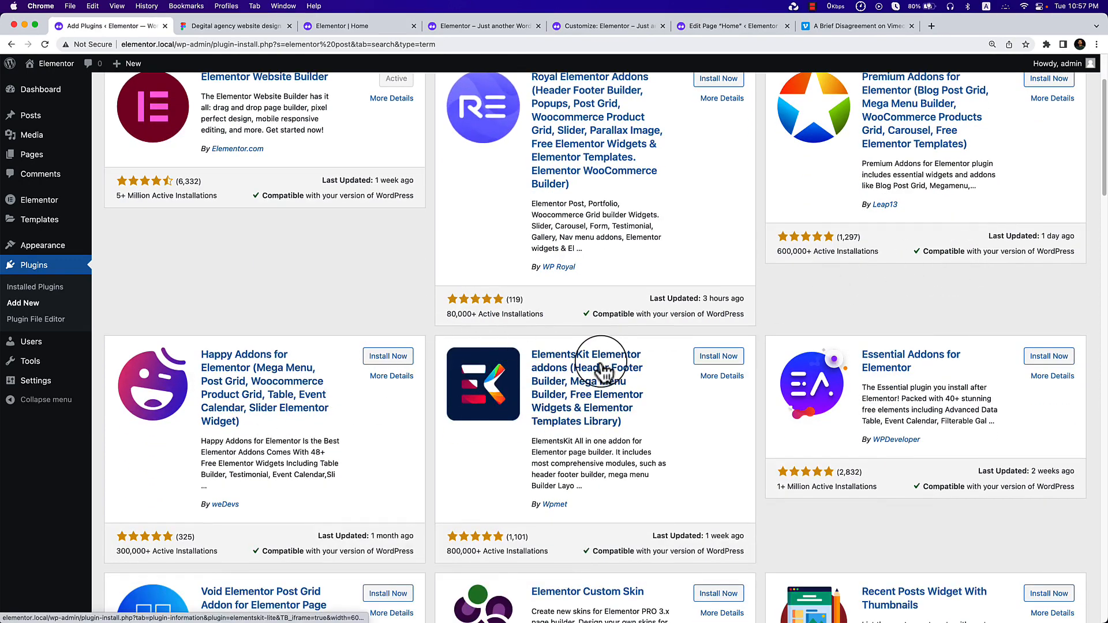
scroll(975, 415, up, 3)
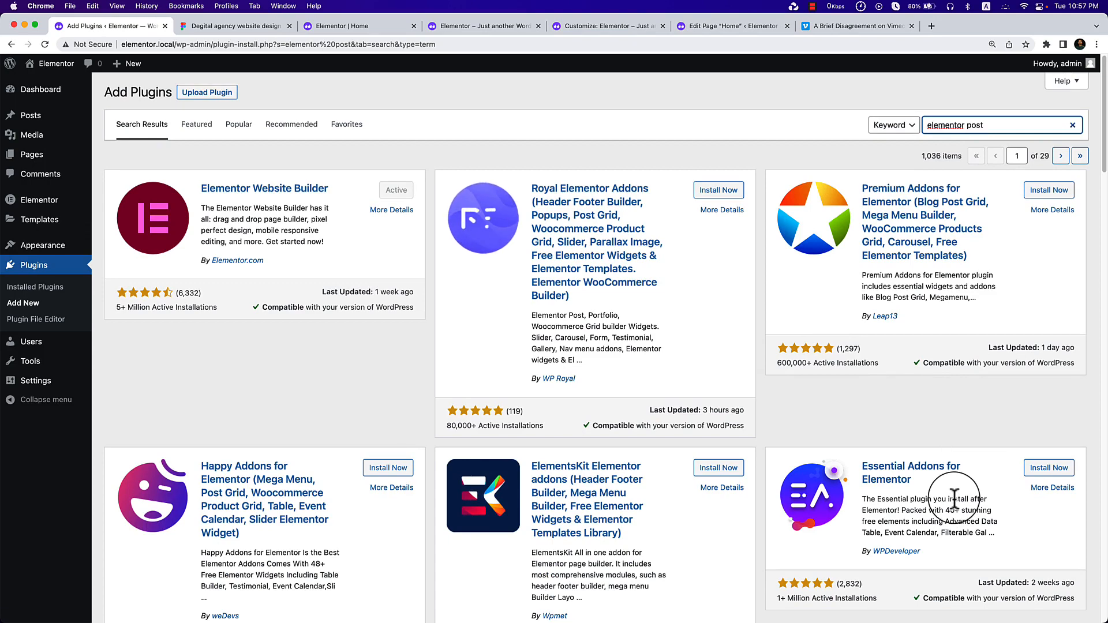
scroll(953, 500, down, 3)
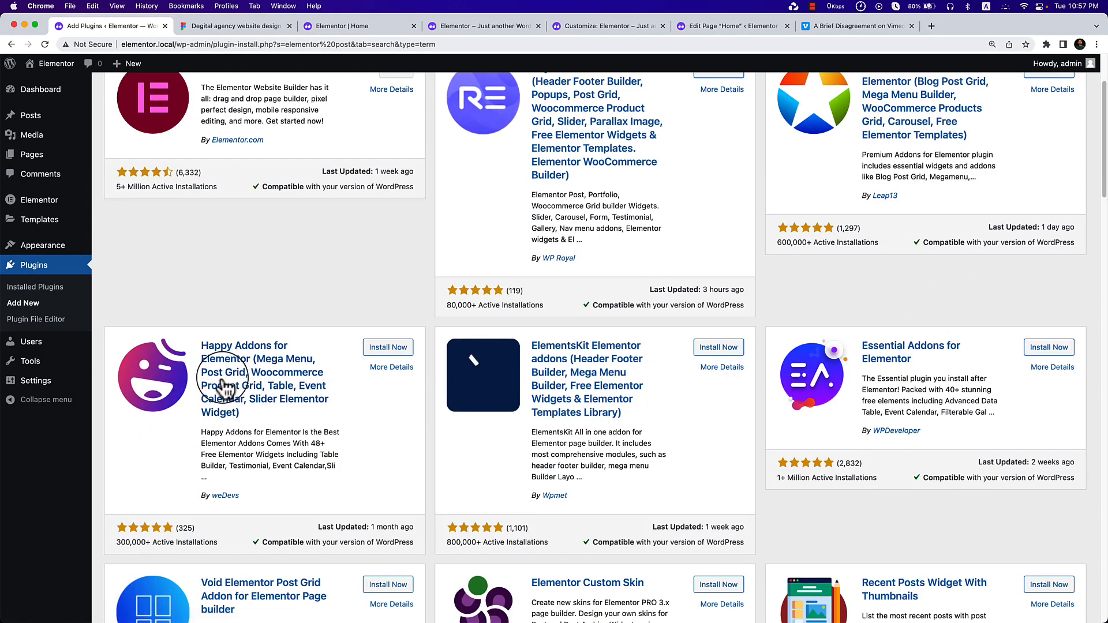
scroll(1081, 334, up, 3)
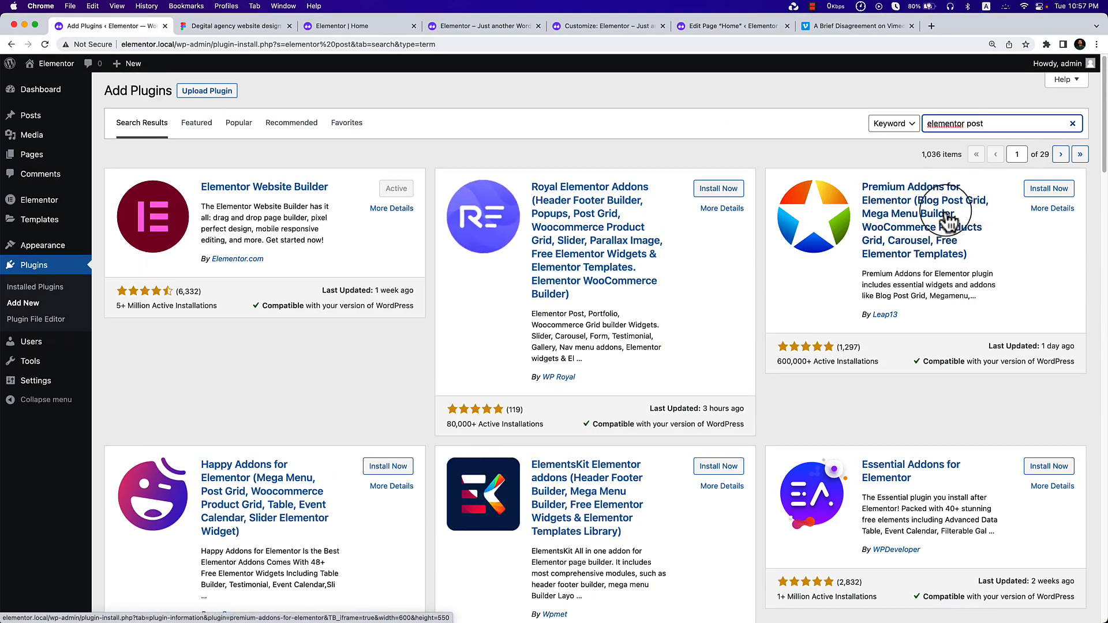
Install and activate Happy Addons for Elementor, and skip its setup wizard to reach its dashboard.
click(385, 470)
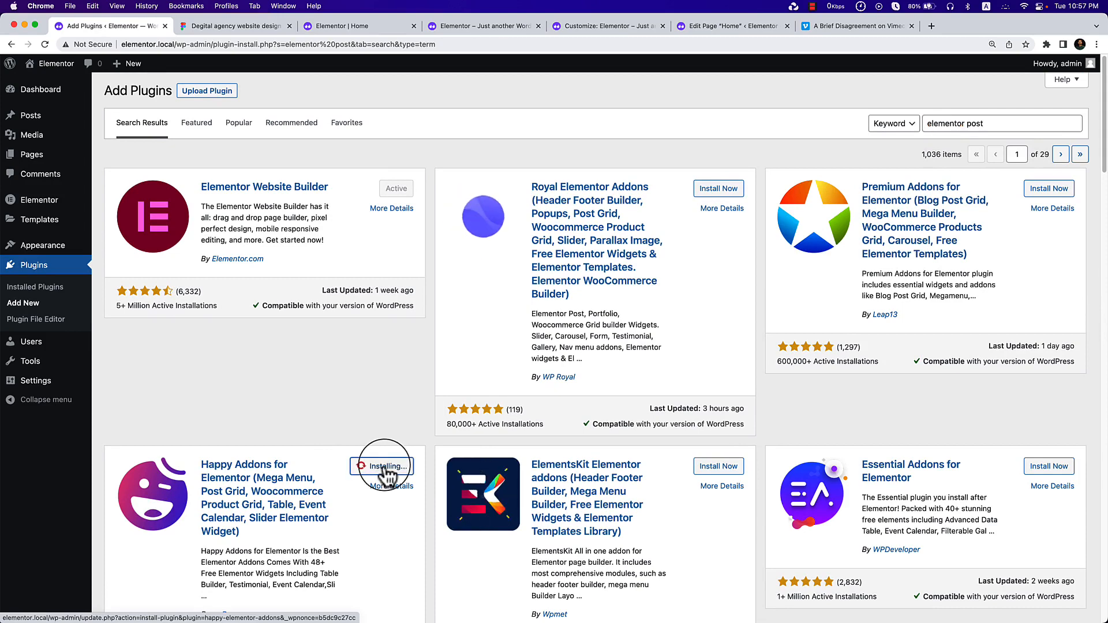
scroll(385, 472, down, 3)
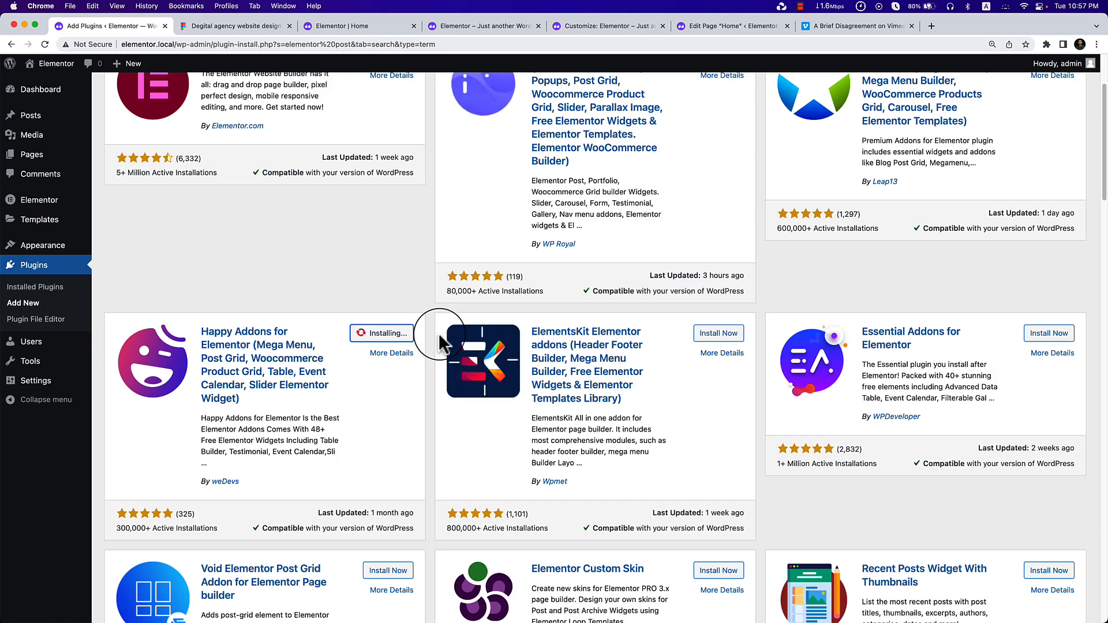
click(397, 339)
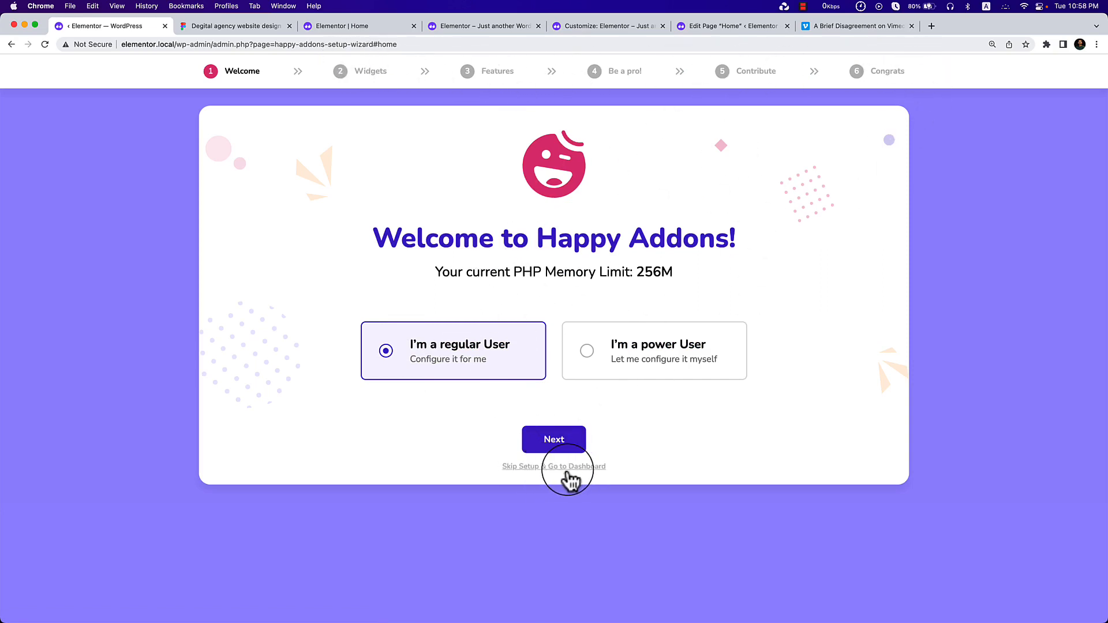
click(569, 467)
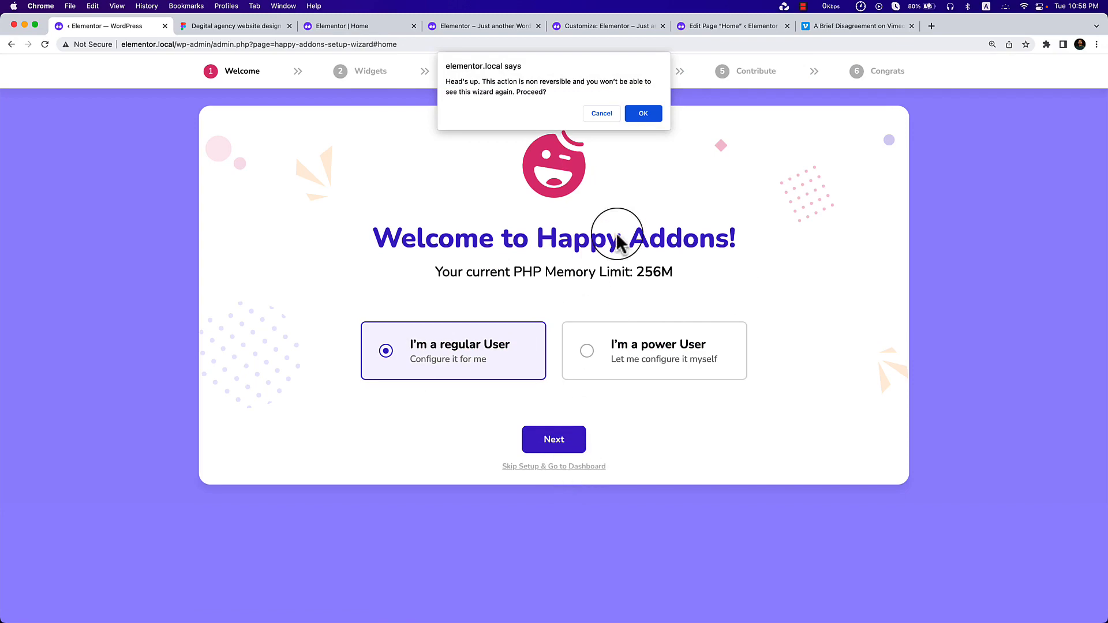
click(645, 114)
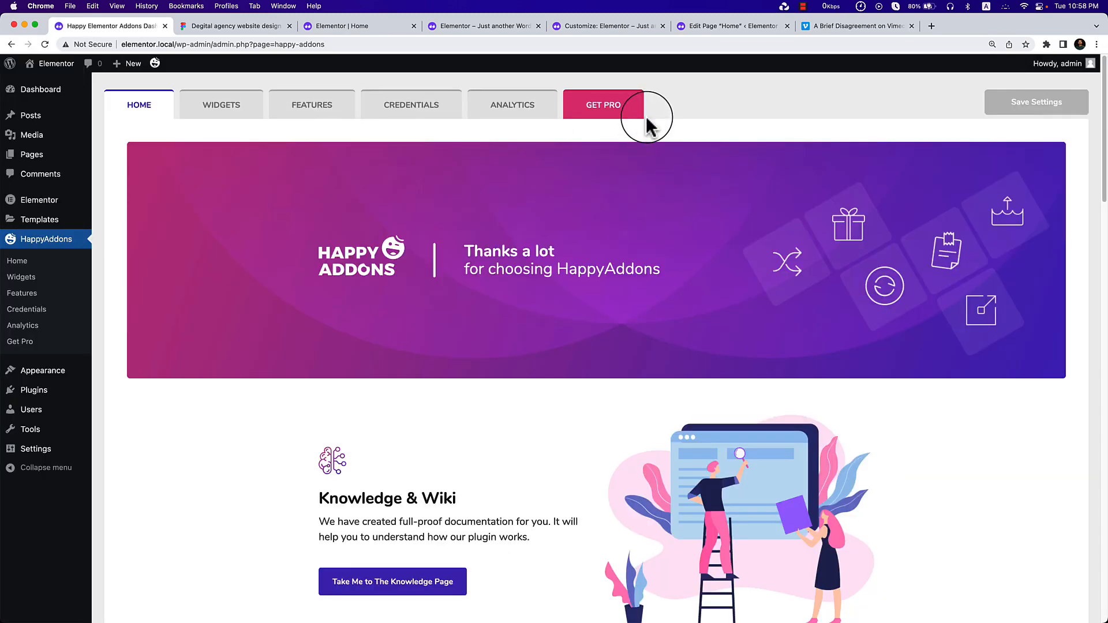
Disable all widgets at once in the Happy Addons widget settings.
click(214, 114)
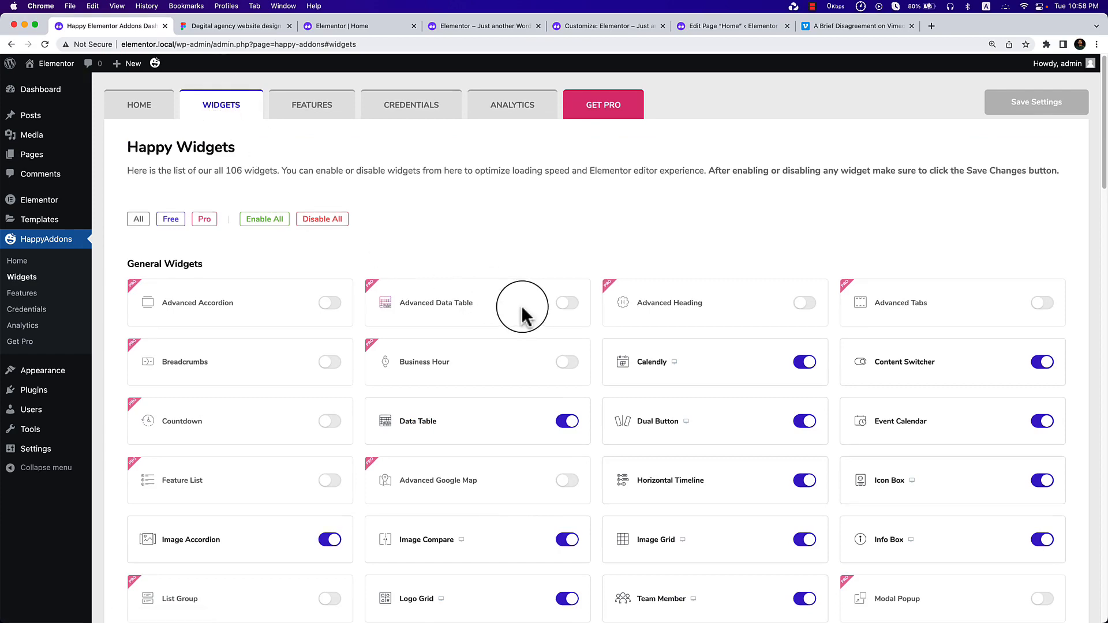
click(332, 224)
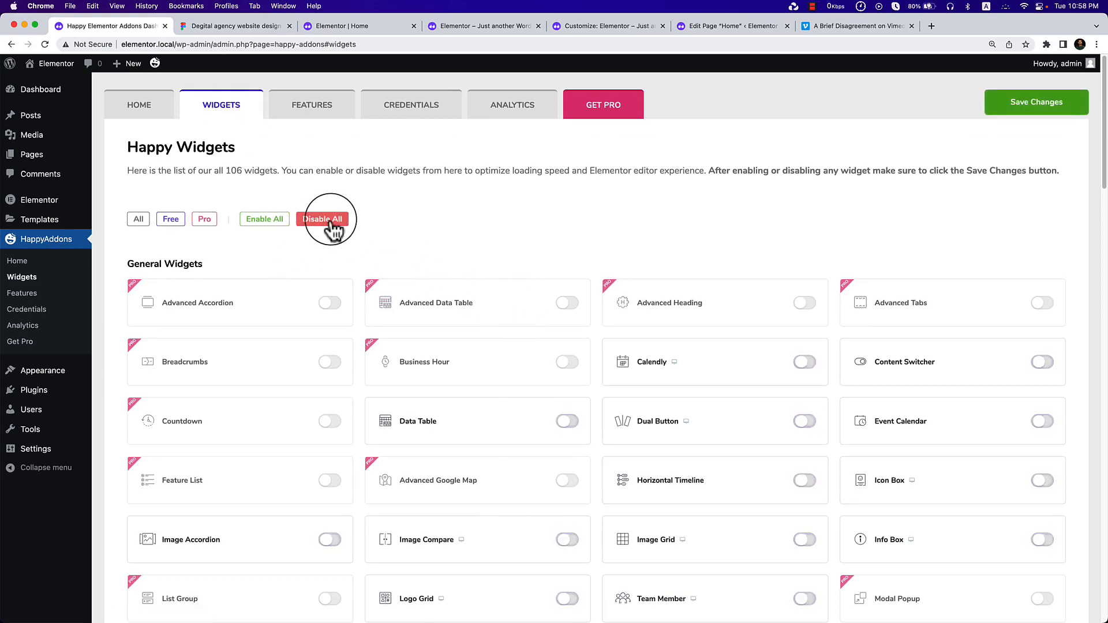
scroll(551, 259, down, 3)
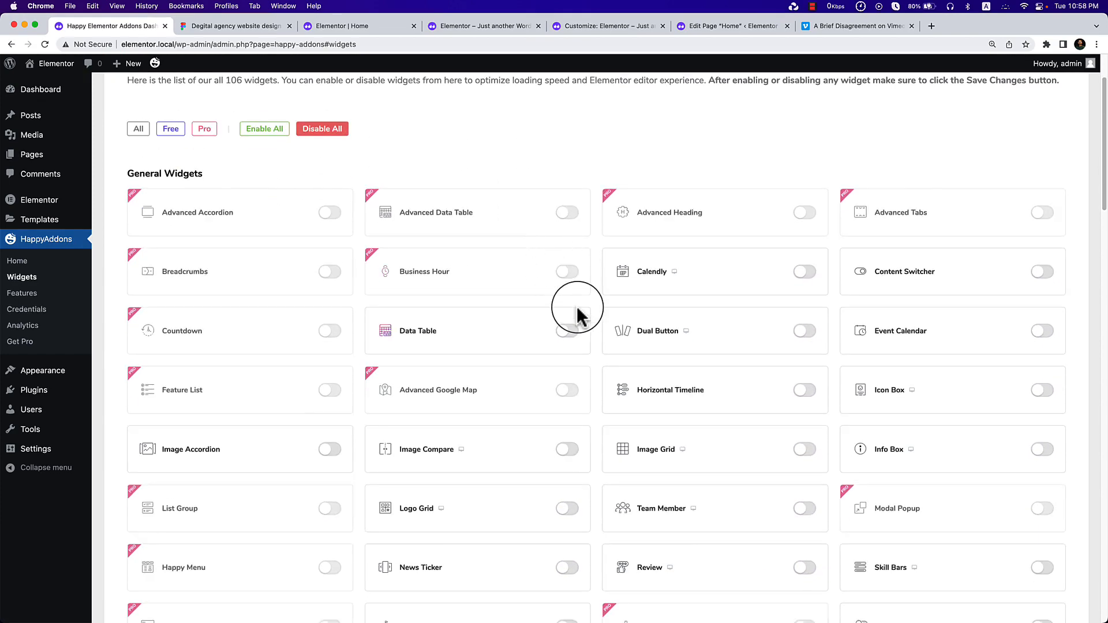
Search the Happy Addons widget list for "post" and check which post widgets are available without Pro.
key(super+f)
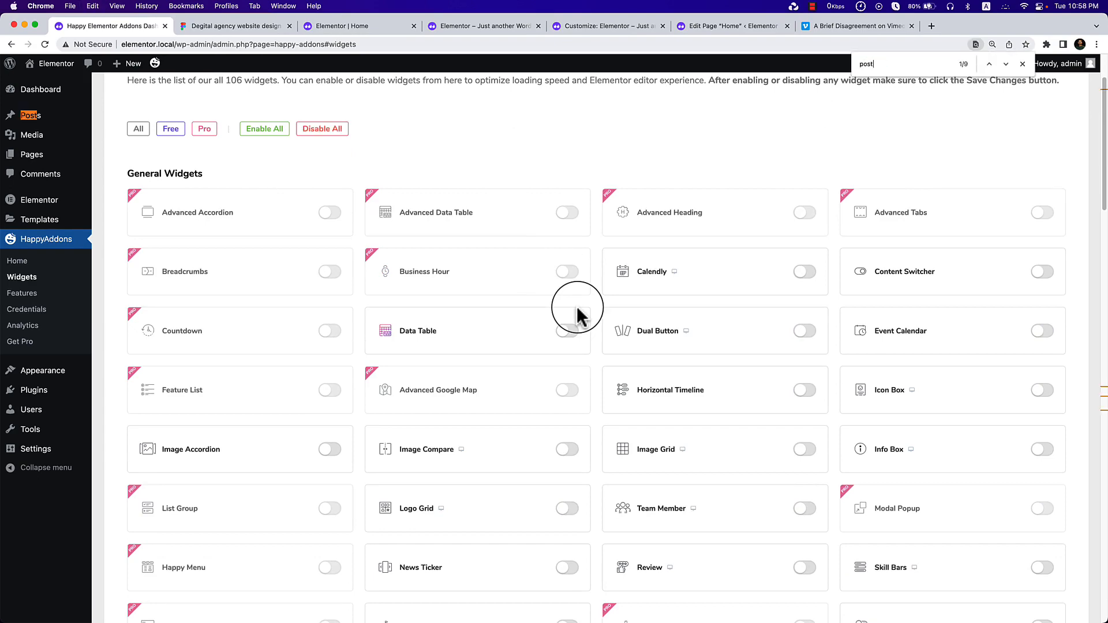
scroll(790, 309, down, 14)
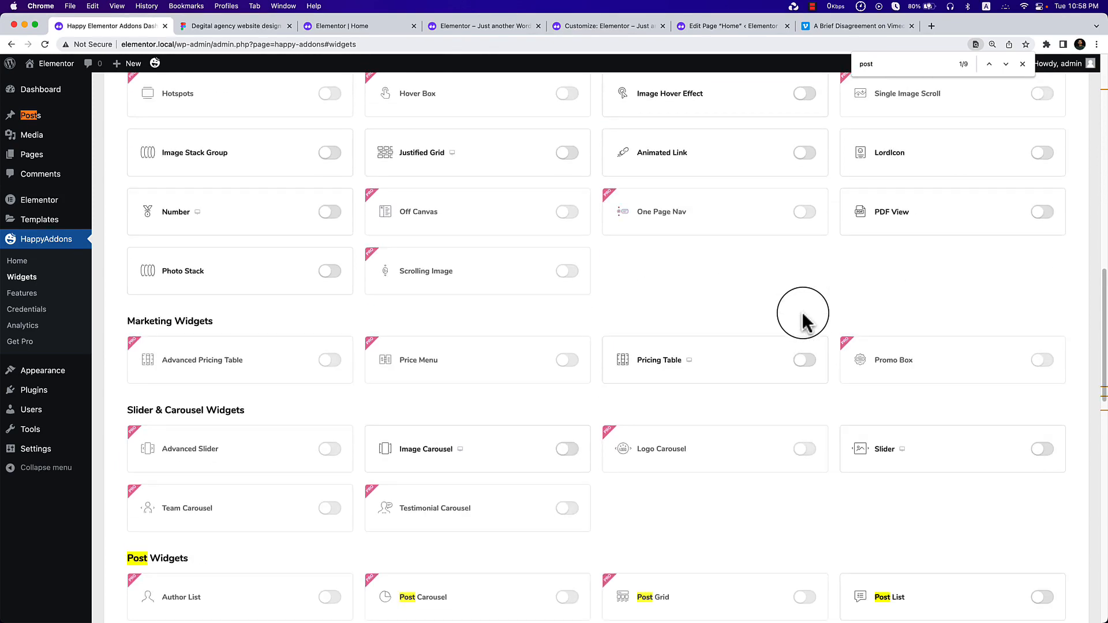
scroll(803, 314, down, 8)
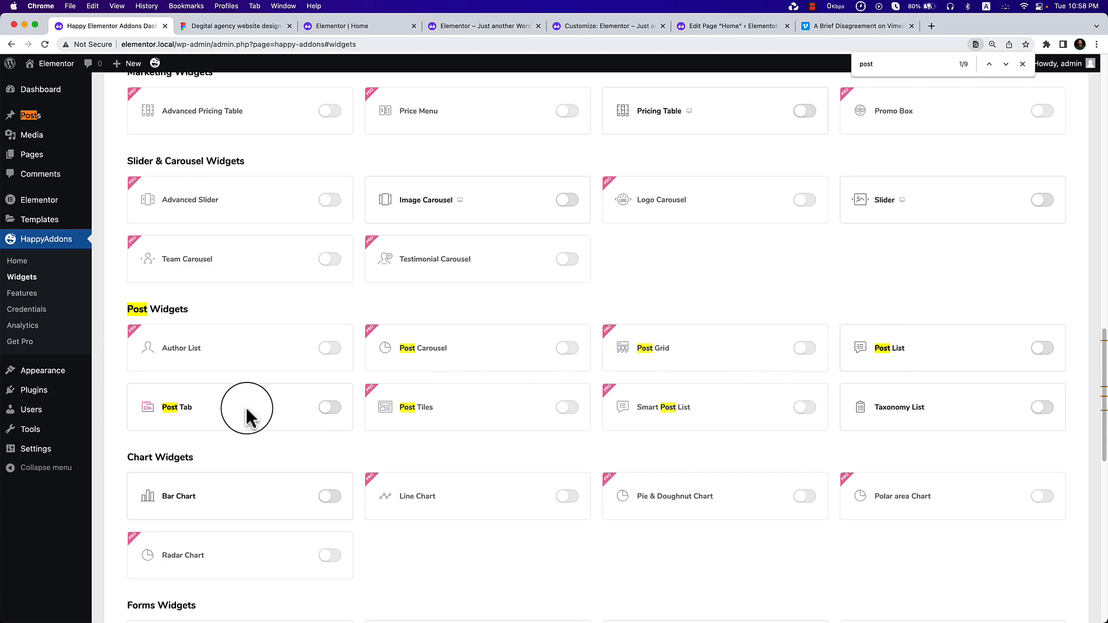
click(1004, 64)
click(1005, 64)
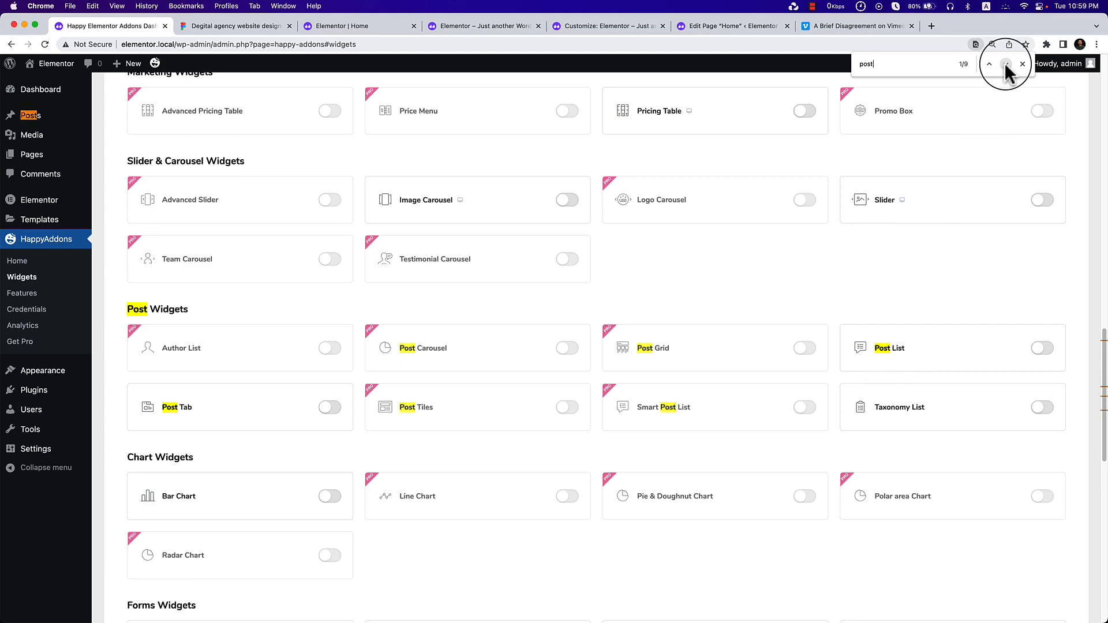
scroll(651, 416, up, 3)
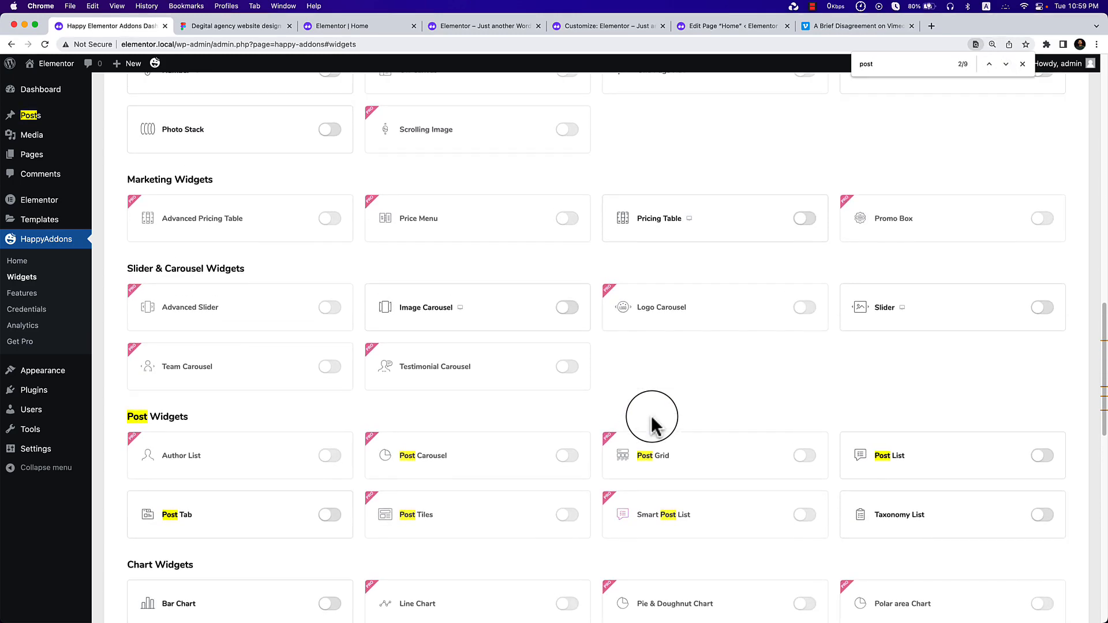
scroll(651, 417, up, 15)
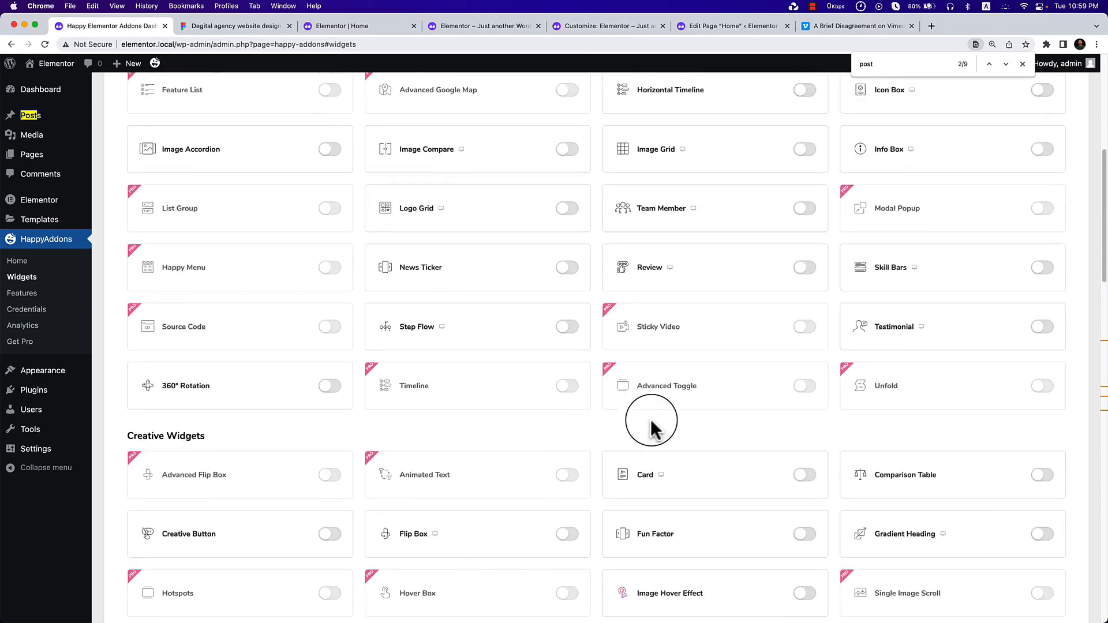
click(1023, 64)
click(499, 279)
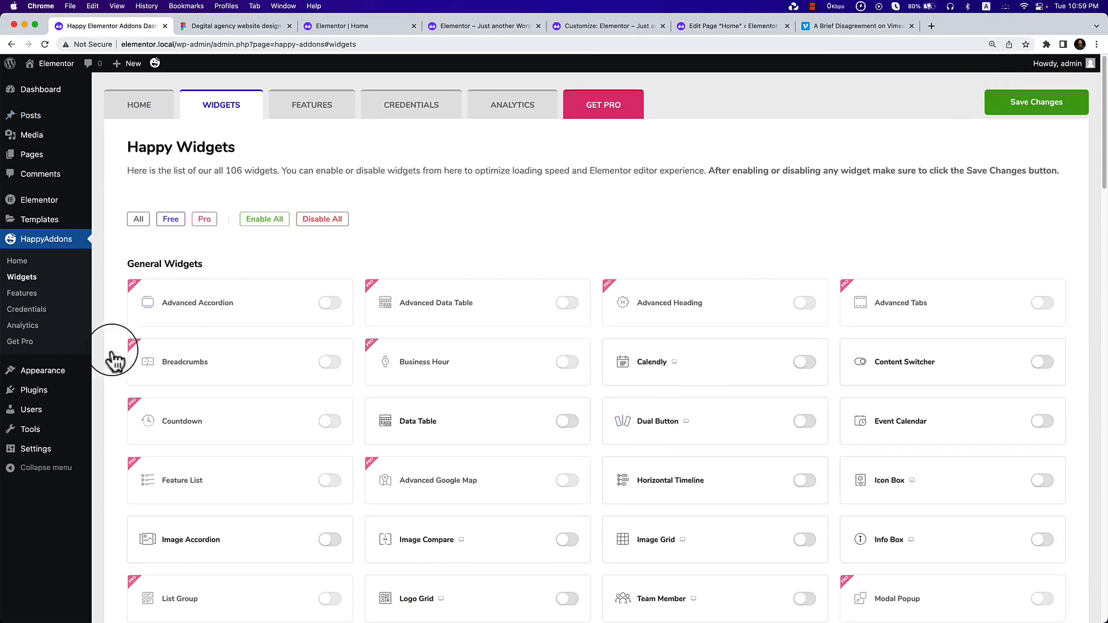
Deactivate Happy Elementor Addons without giving feedback and delete it from the installed plugins.
click(124, 391)
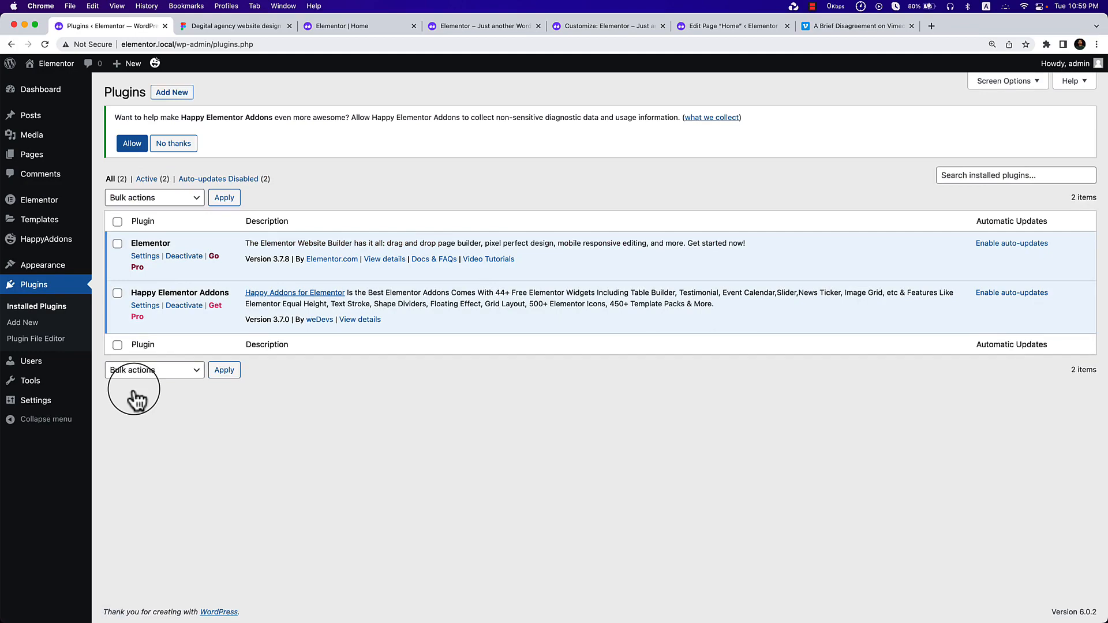
click(184, 305)
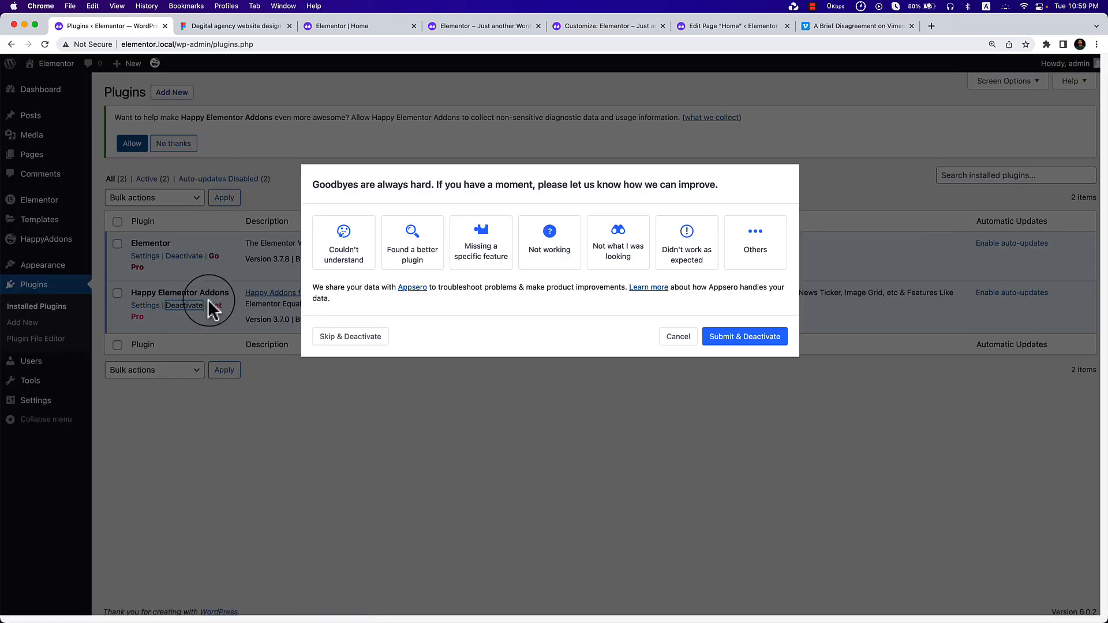
click(356, 337)
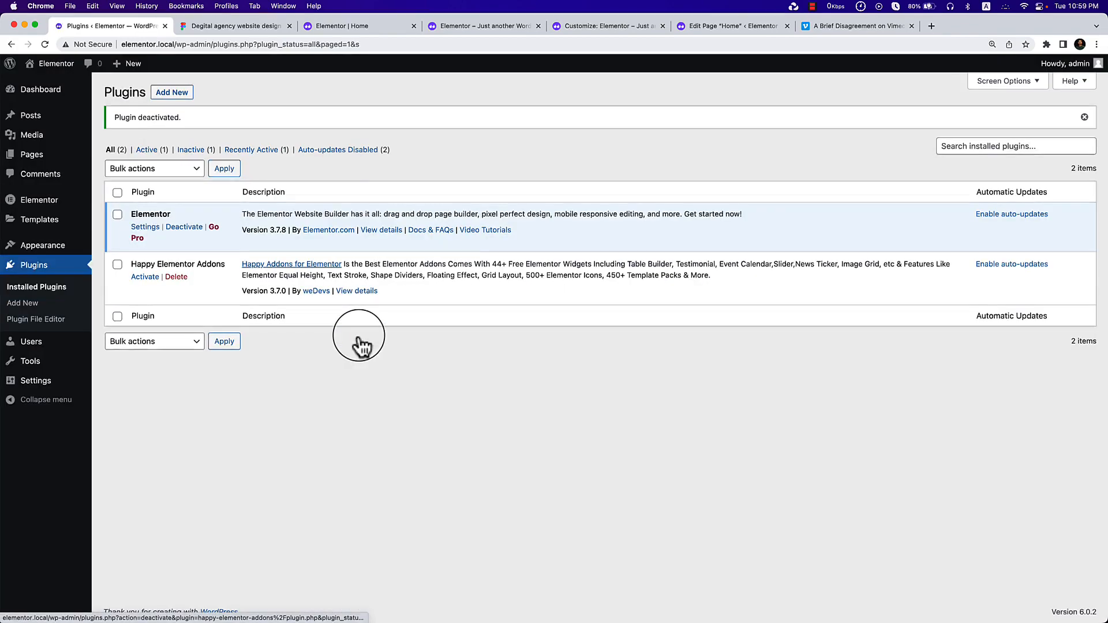
click(177, 276)
click(652, 98)
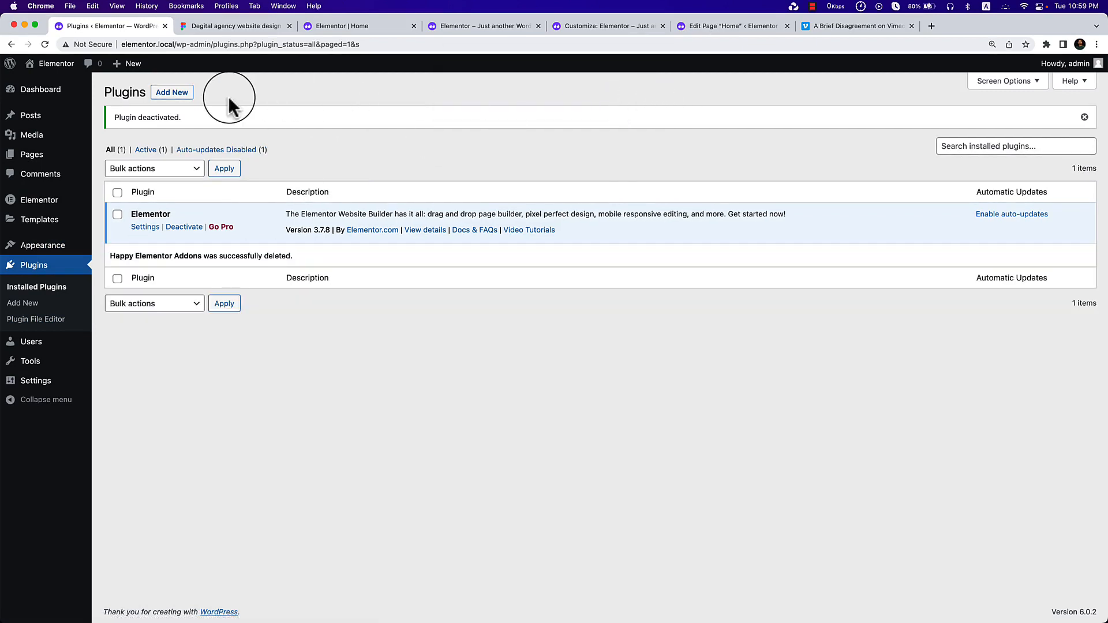
Go to the page for adding new plugins and search it for "elementor".
click(171, 94)
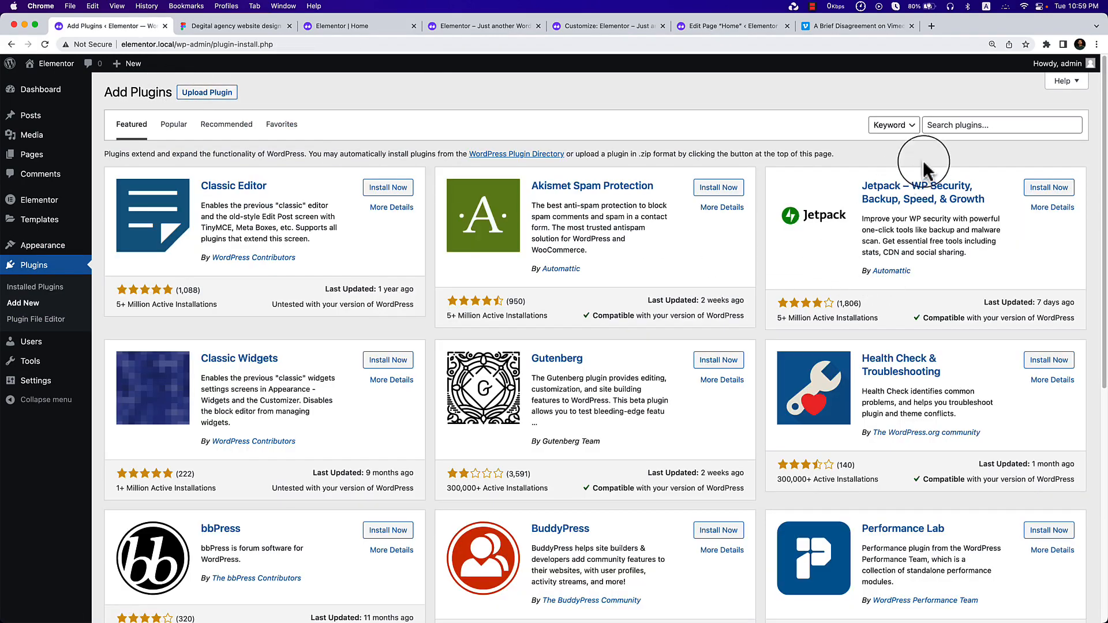
click(977, 126)
text(elementor)
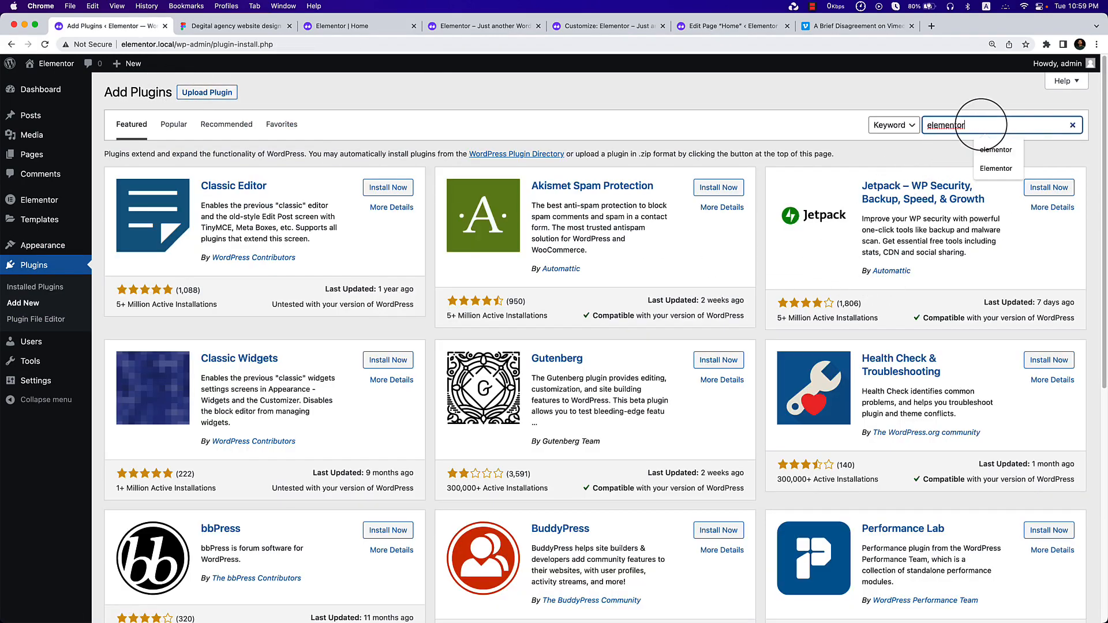
key(Return)
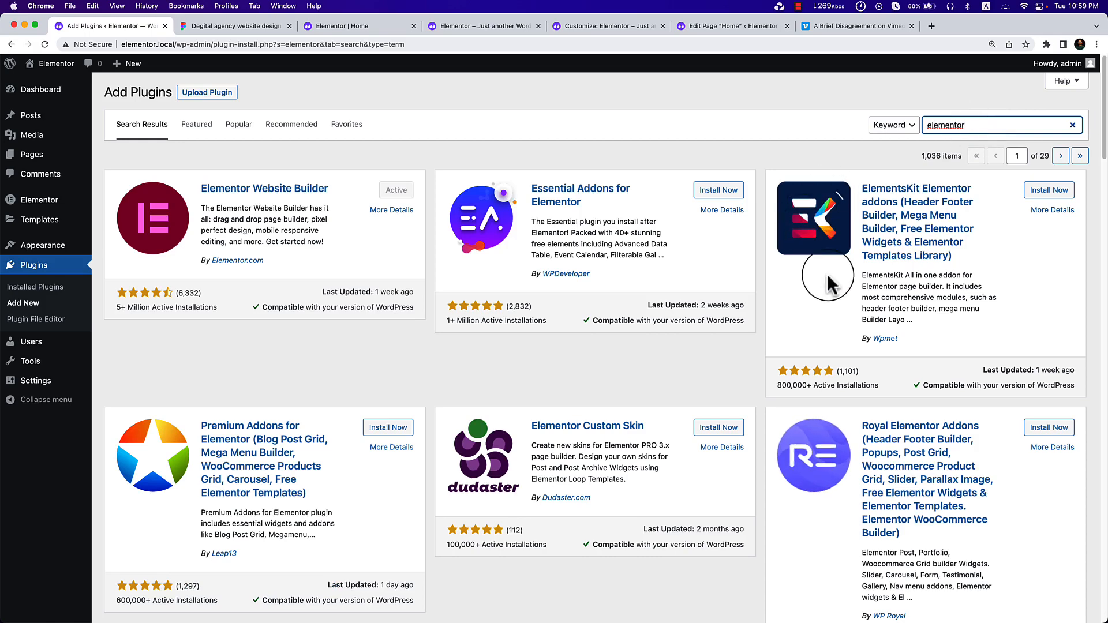
Install and activate the Essential Addons for Elementor plugin.
scroll(828, 275, down, 1)
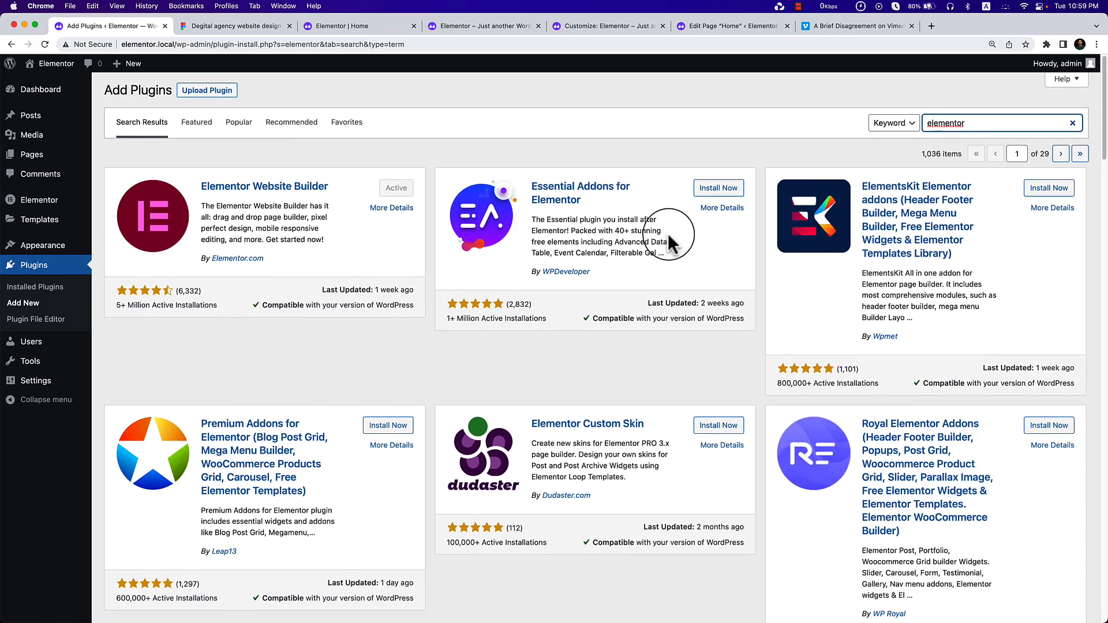
click(717, 191)
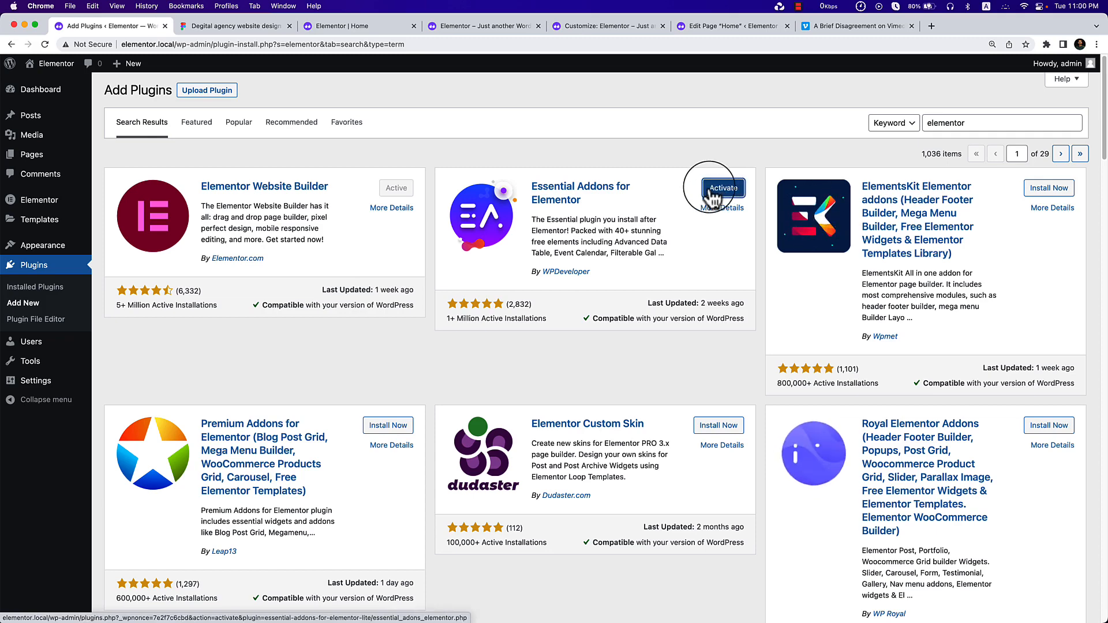
click(730, 193)
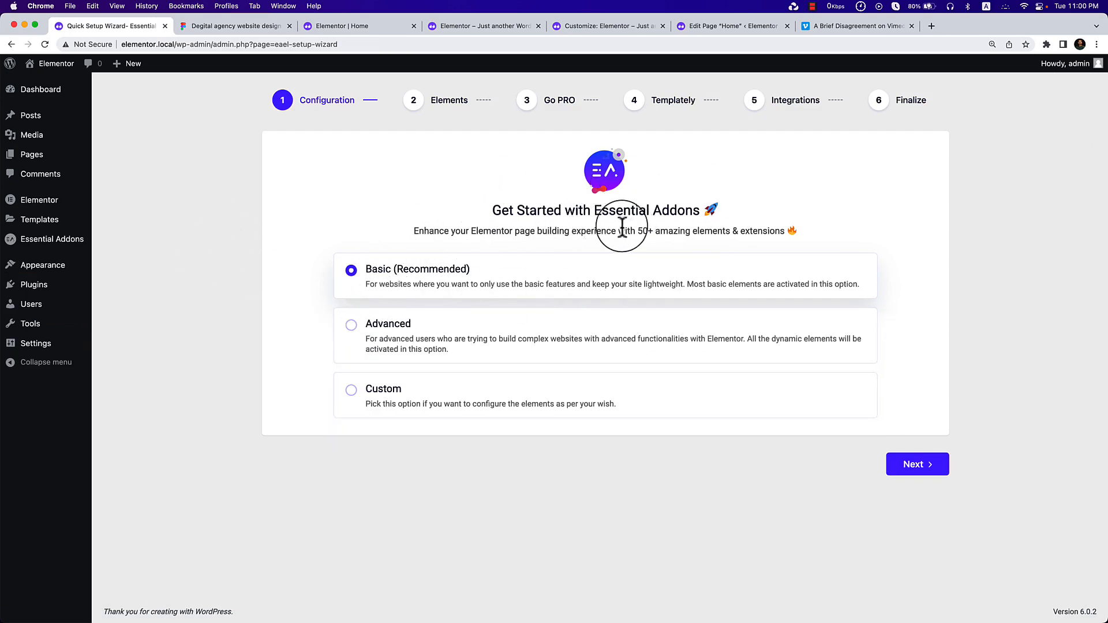
Open the Essential Addons element settings and disable all elements at once with the global control.
click(76, 245)
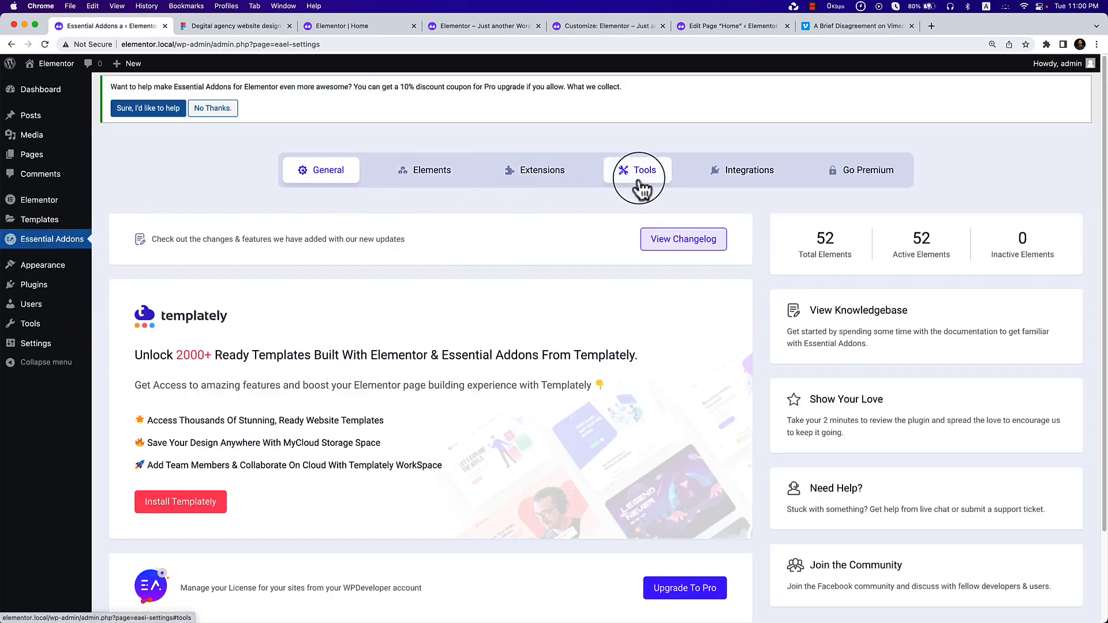
click(414, 184)
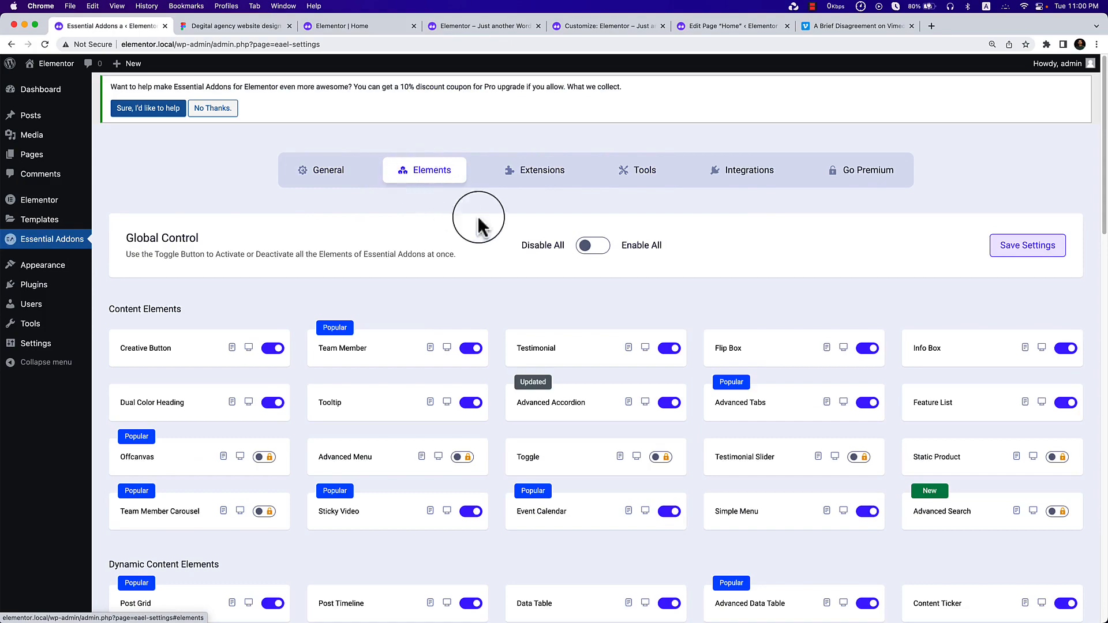
scroll(742, 314, down, 15)
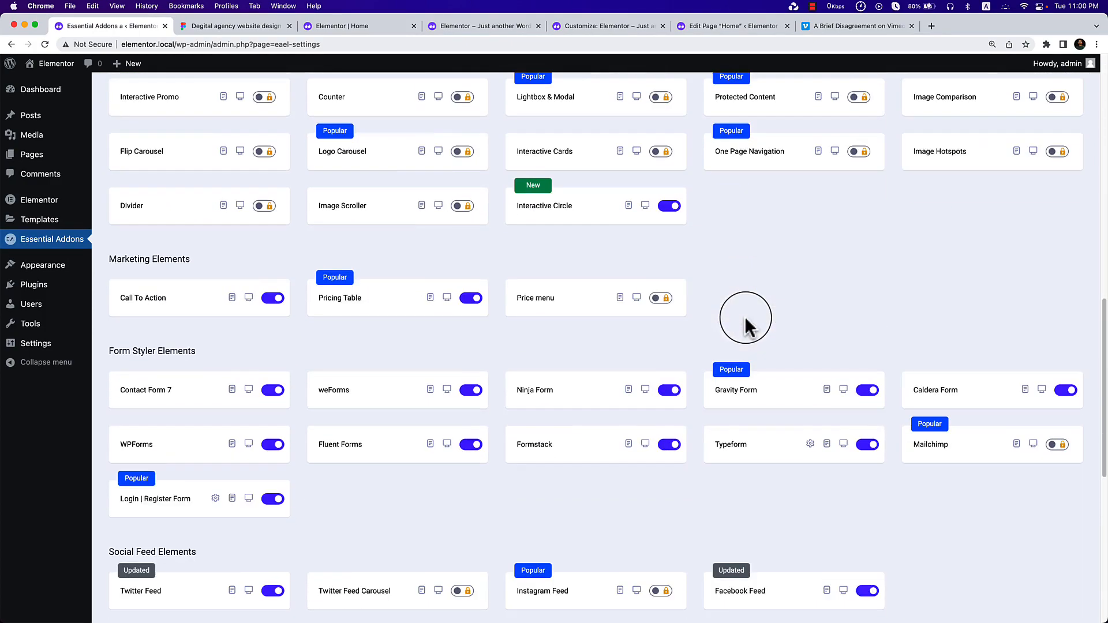
scroll(744, 289, up, 12)
scroll(748, 324, up, 2)
click(589, 231)
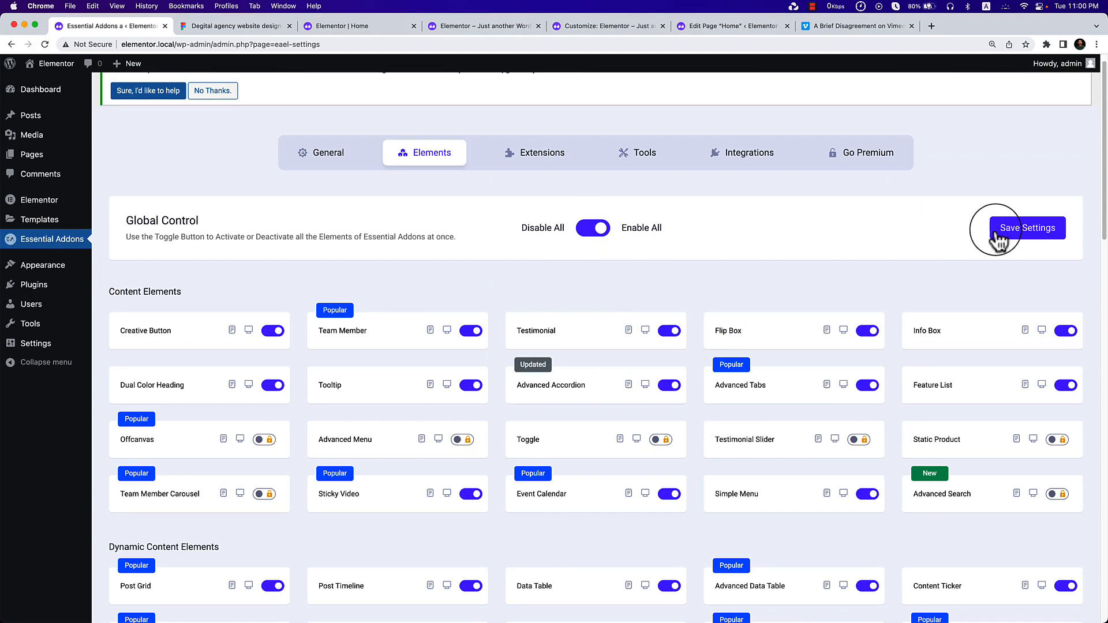
click(589, 231)
Search the element list for "post", enable only the Post Grid element and save the settings.
scroll(744, 263, down, 4)
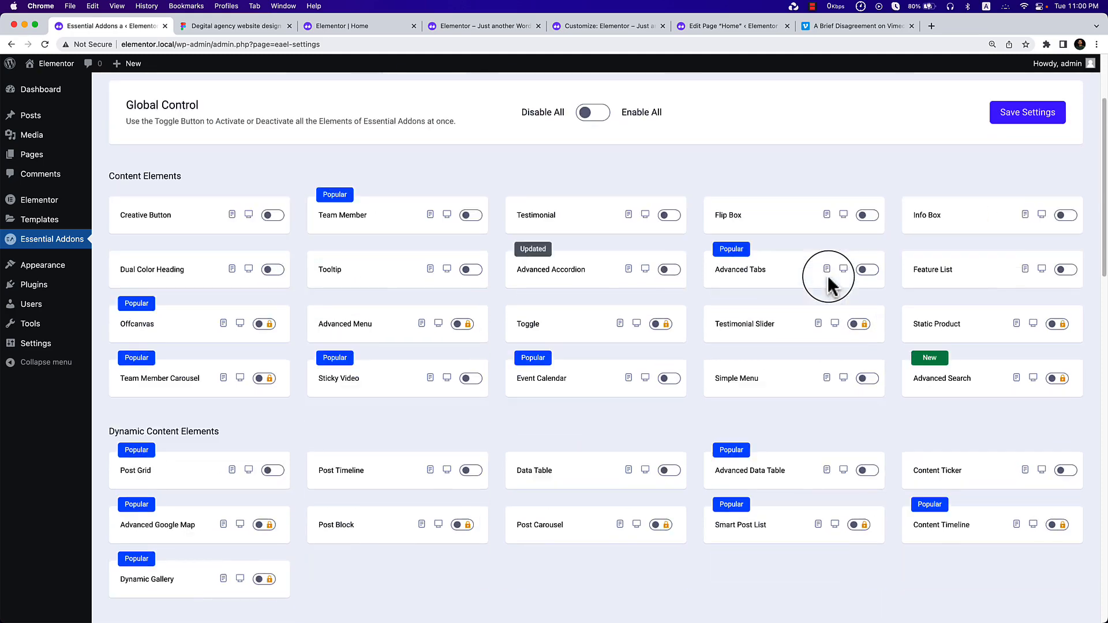
scroll(829, 279, down, 1)
scroll(831, 286, down, 1)
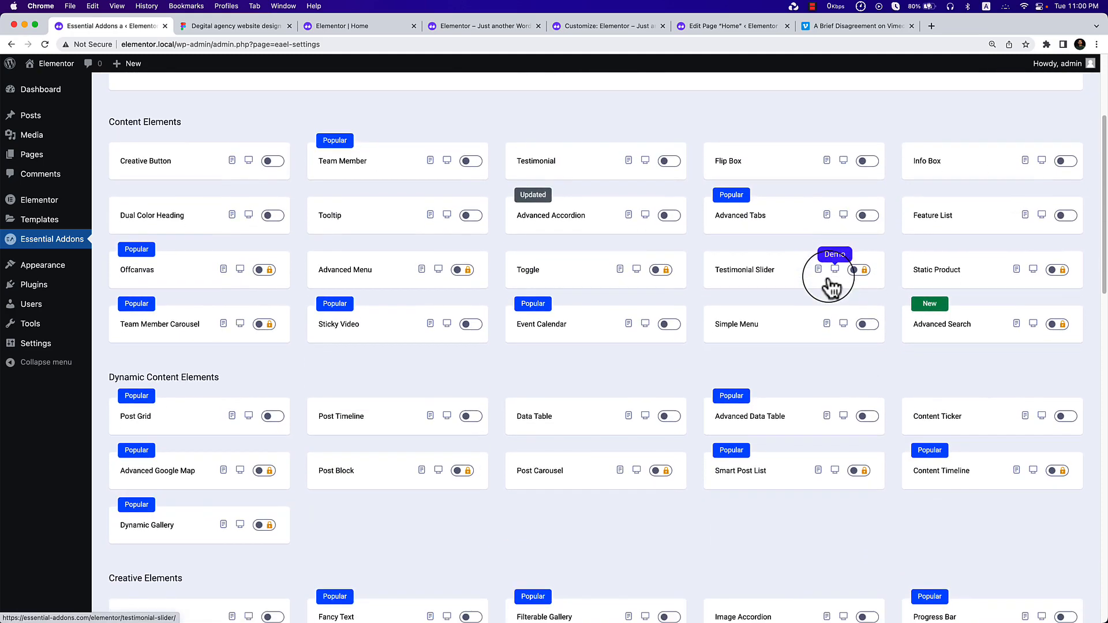
key(super+f)
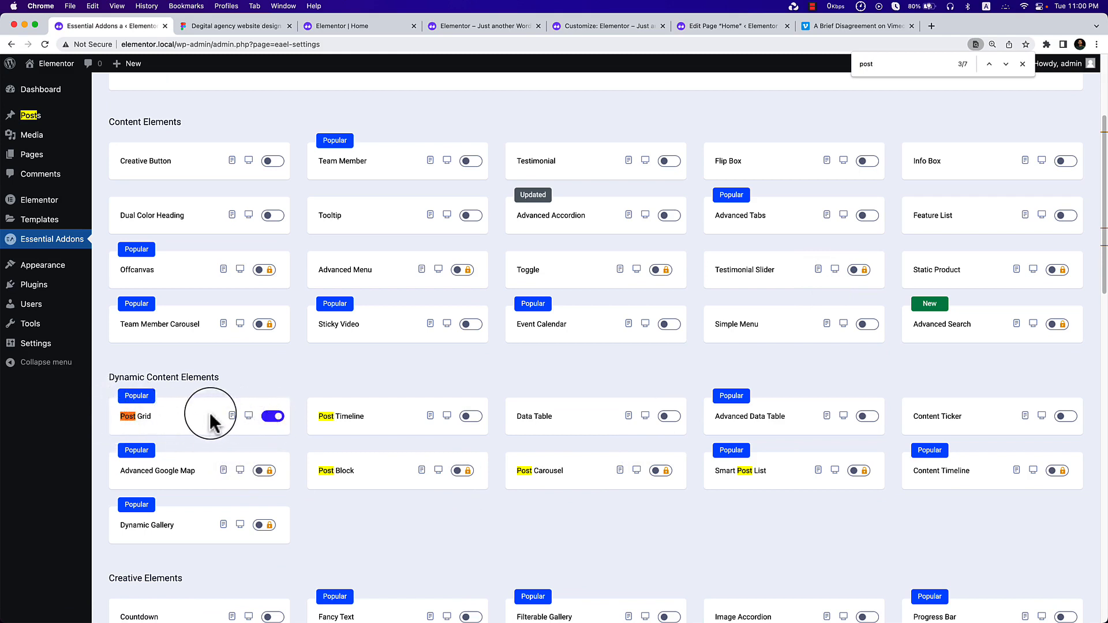
click(1022, 67)
scroll(878, 186, up, 3)
click(1034, 223)
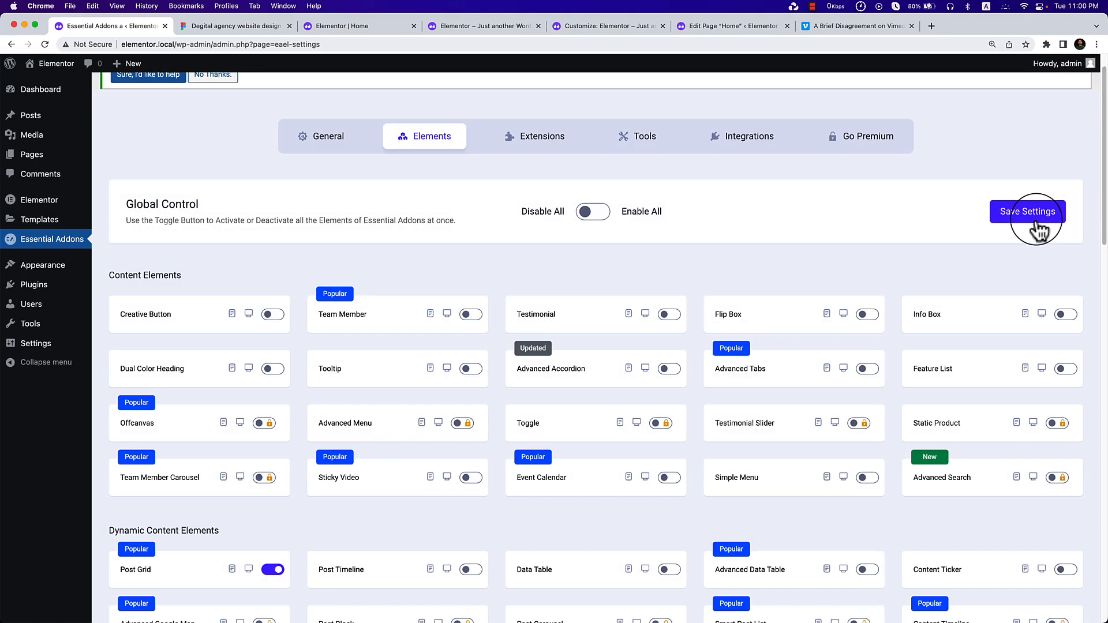
Open the Post Grid element's demo and documentation pages in new browser tabs.
scroll(427, 437, down, 3)
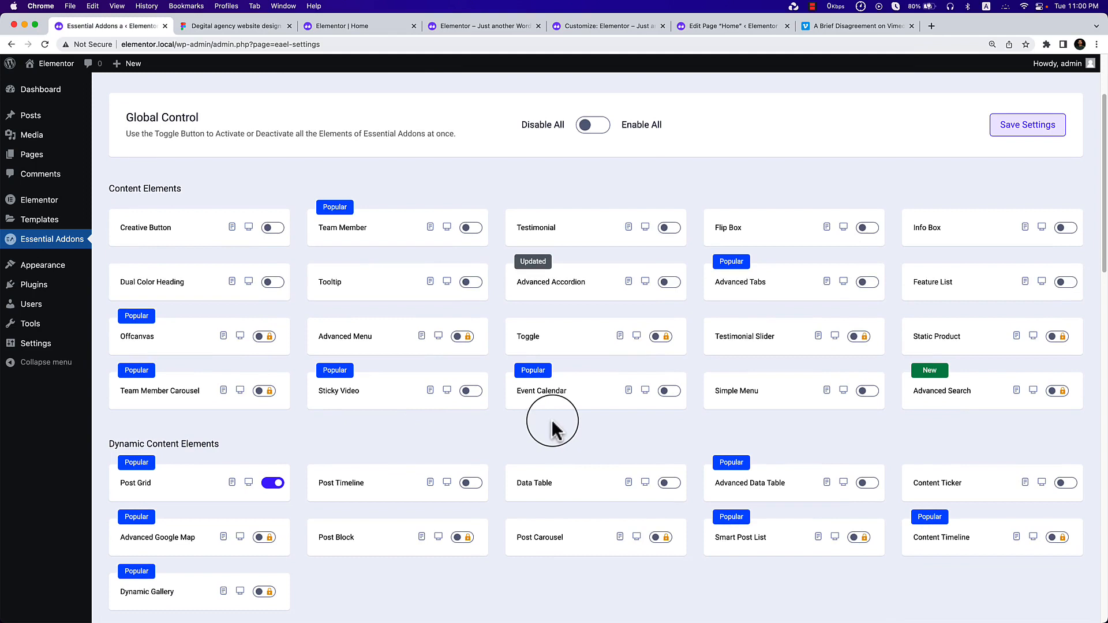
scroll(551, 430, down, 1)
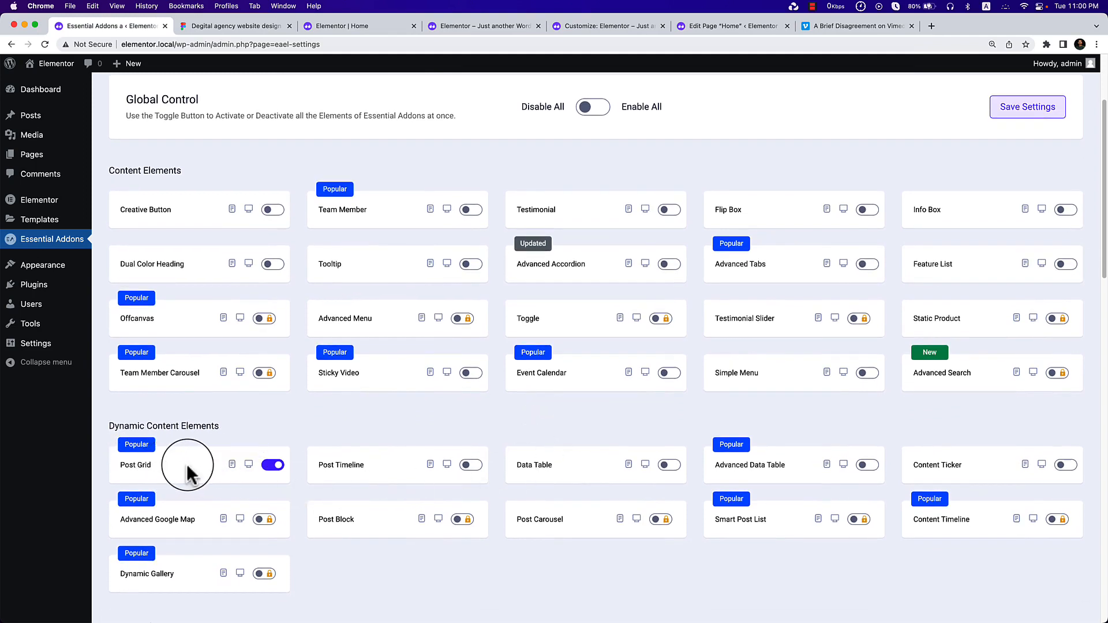
right_click(247, 465)
click(275, 467)
right_click(231, 464)
click(254, 473)
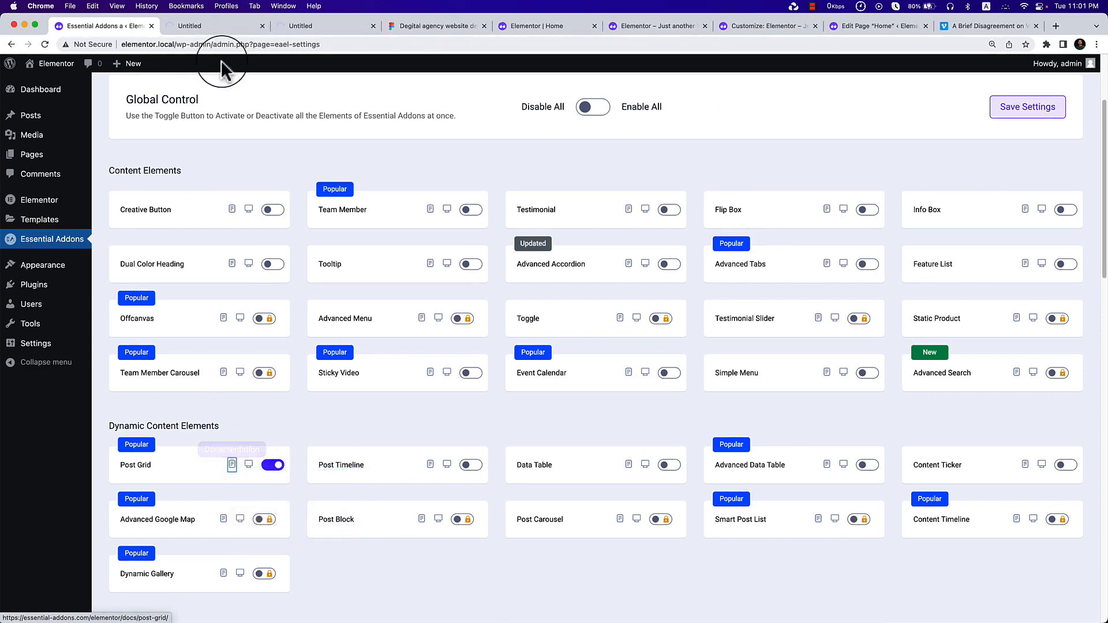
Look through the sample layouts on the Post Grid demo page.
click(234, 36)
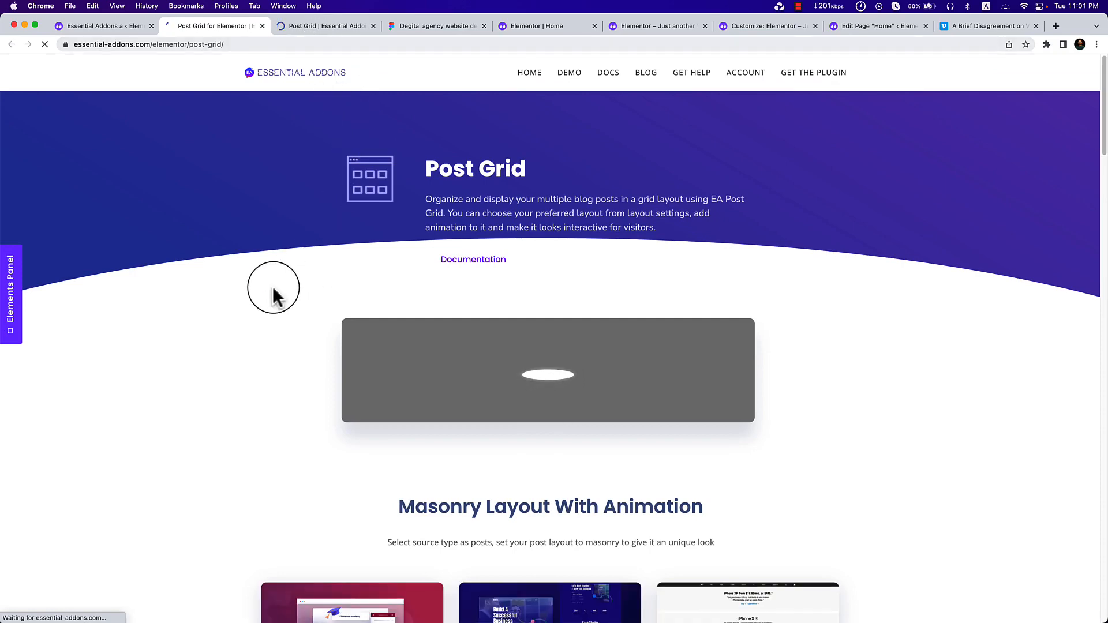
scroll(273, 294, down, 5)
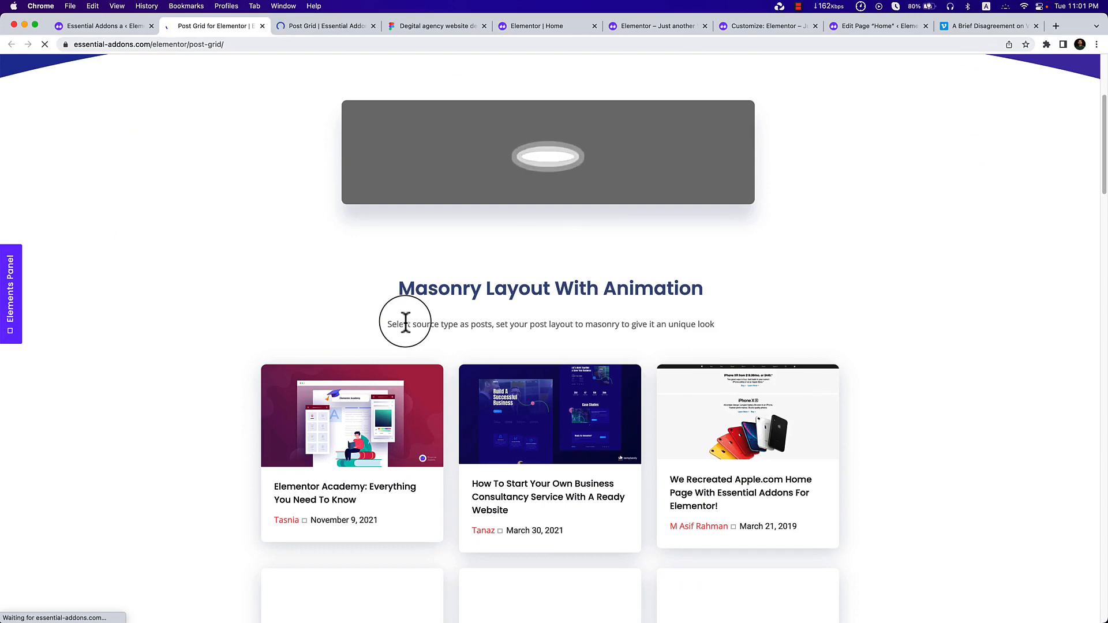
scroll(404, 320, down, 6)
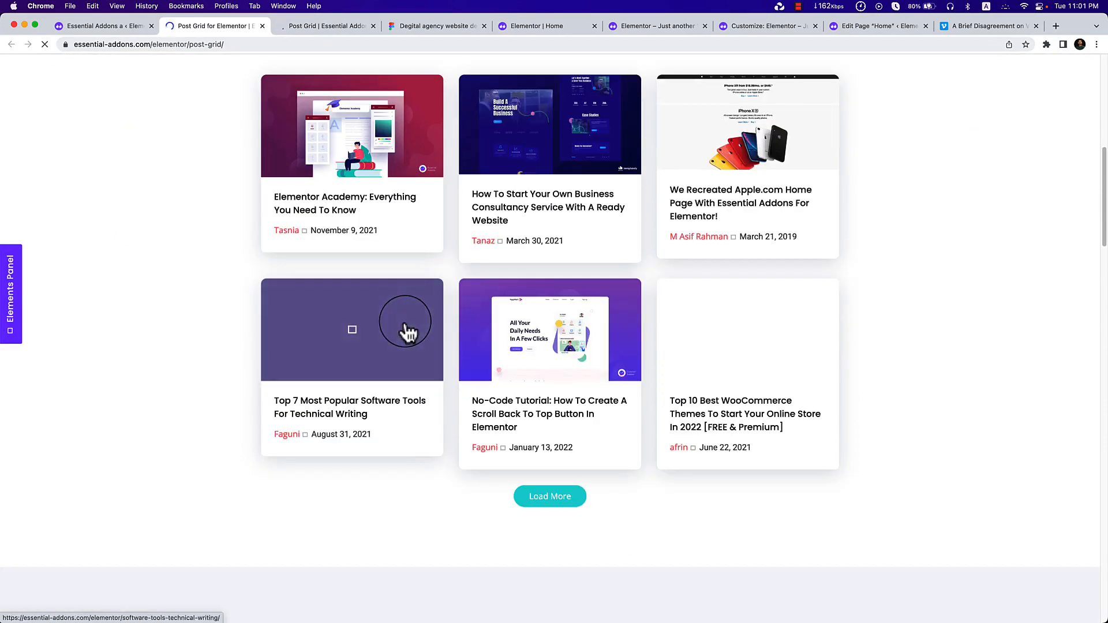
scroll(472, 277, down, 15)
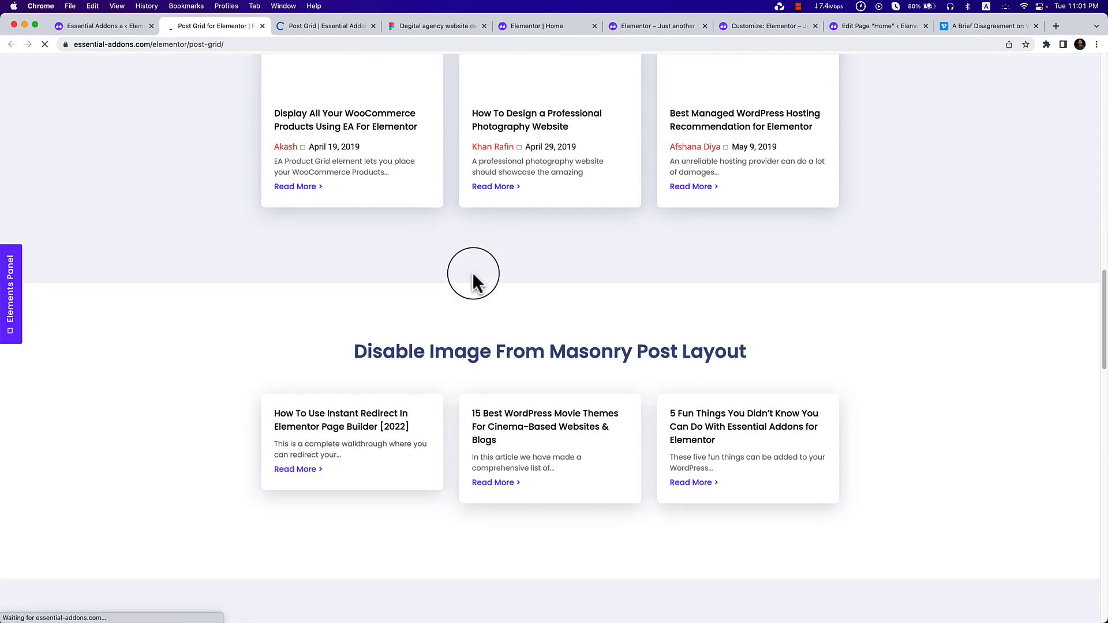
scroll(472, 277, up, 8)
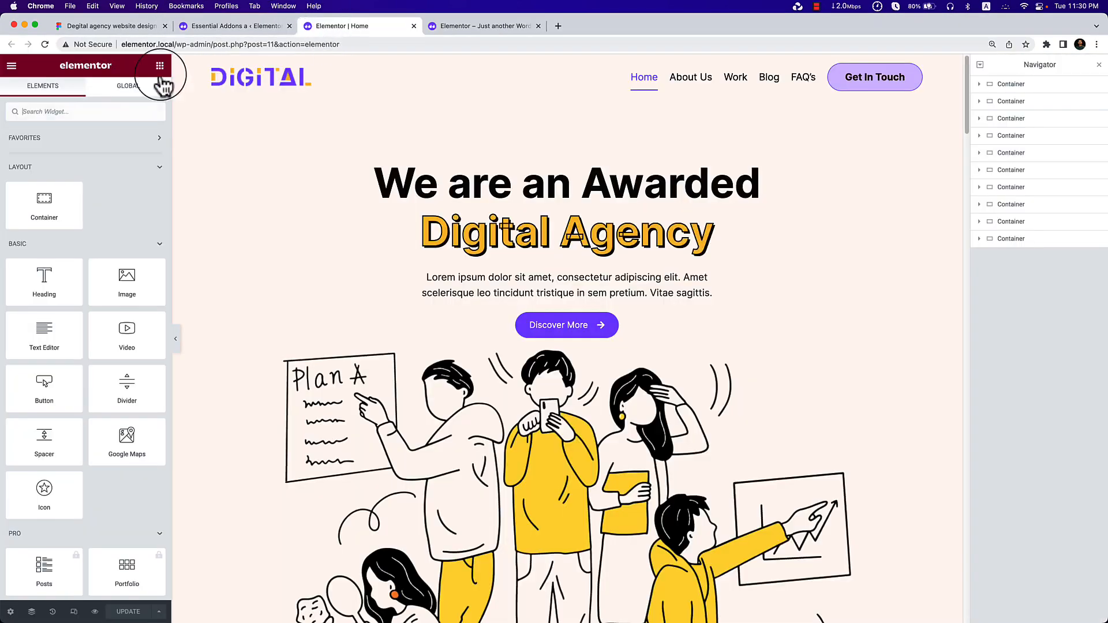
Delete the duplicate "Frequently Asked Questions" heading on the home page in the Elementor editor.
click(46, 45)
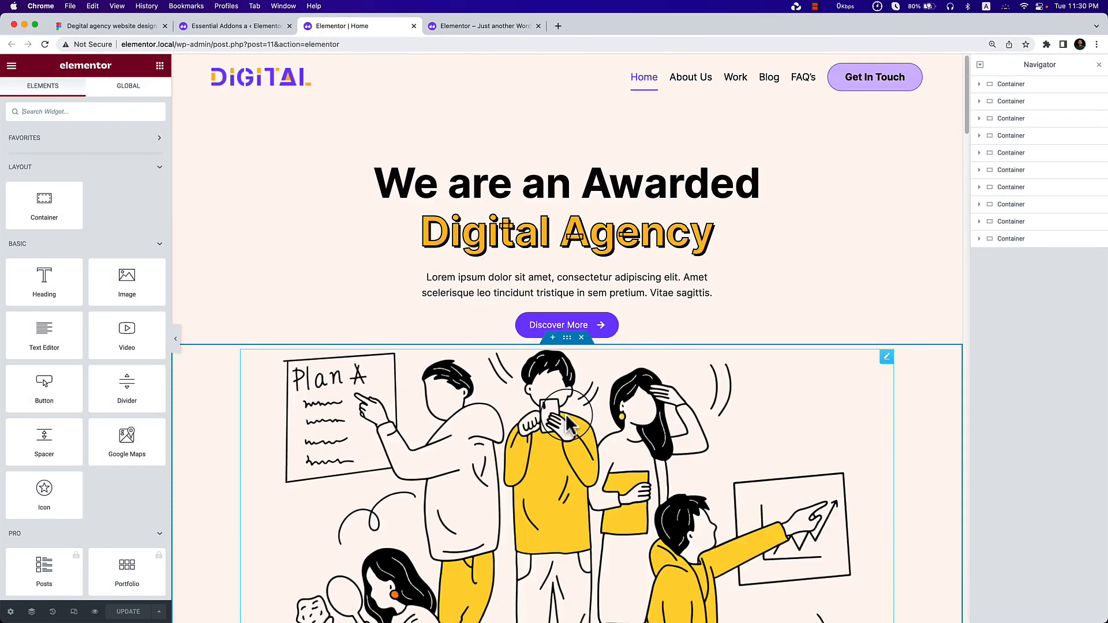
scroll(566, 424, down, 20)
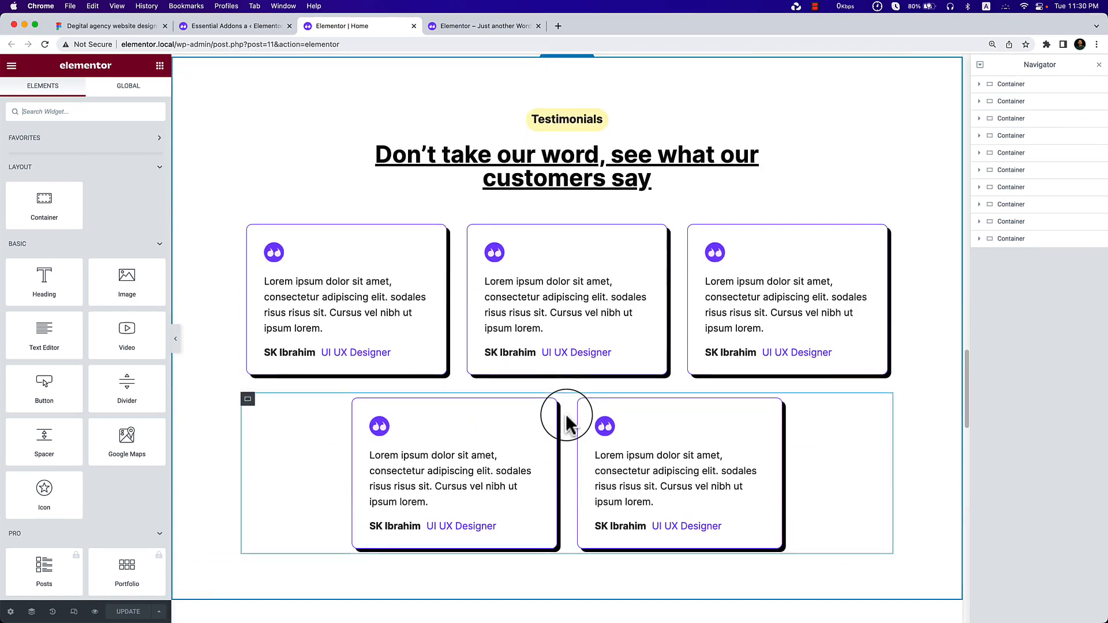
scroll(566, 424, down, 8)
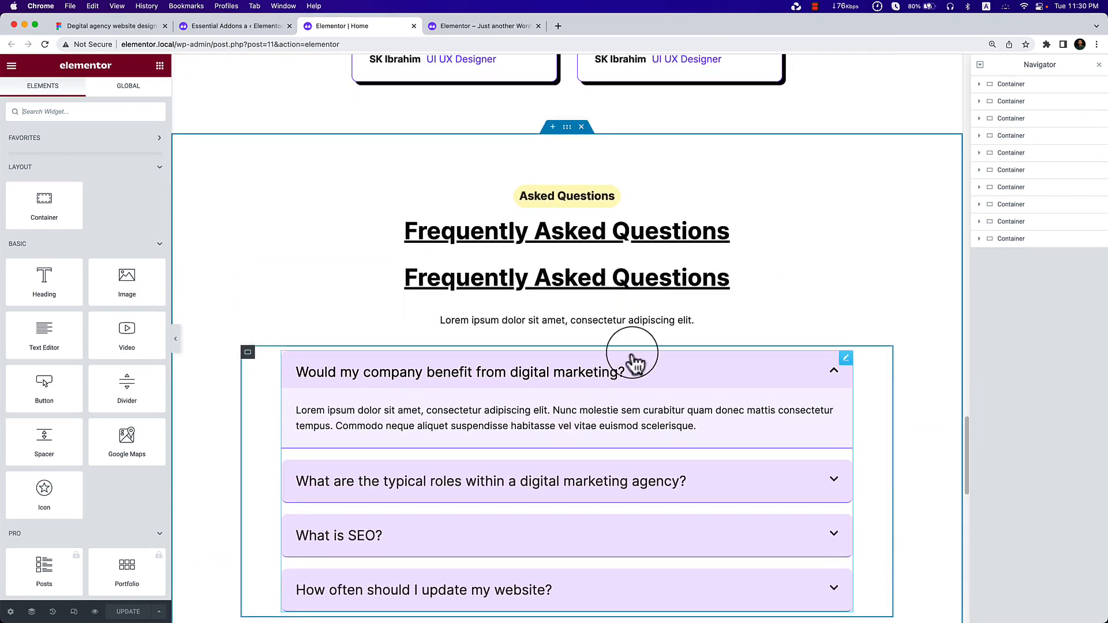
right_click(725, 282)
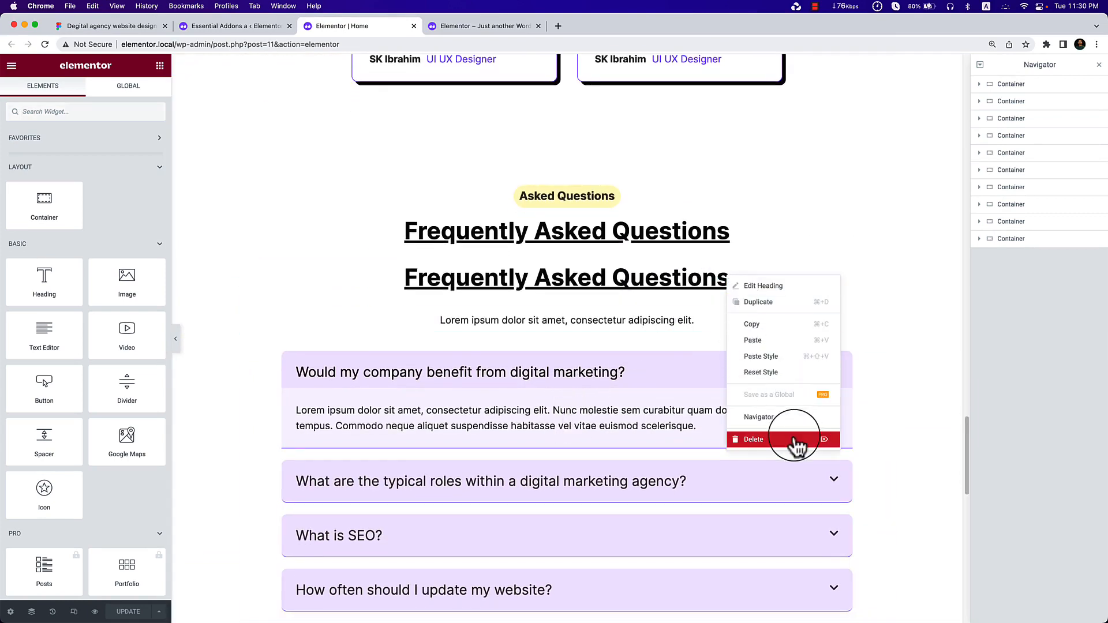
click(795, 443)
Examine the empty container above the footer and the articles & resources section in the Figma design.
scroll(808, 265, up, 5)
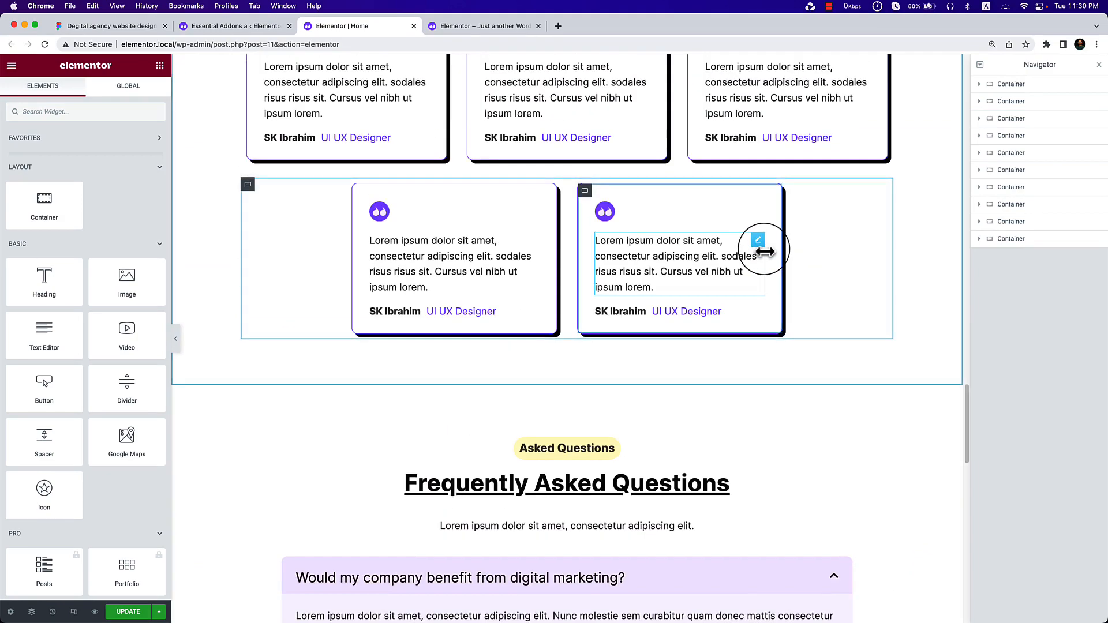
scroll(764, 251, down, 15)
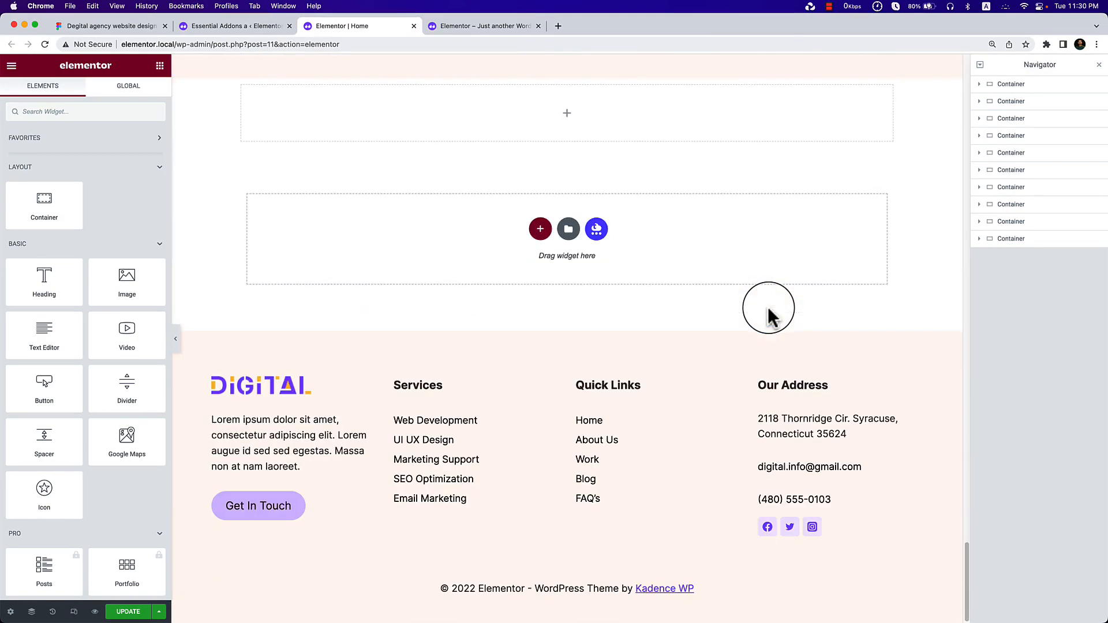
scroll(768, 318, up, 2)
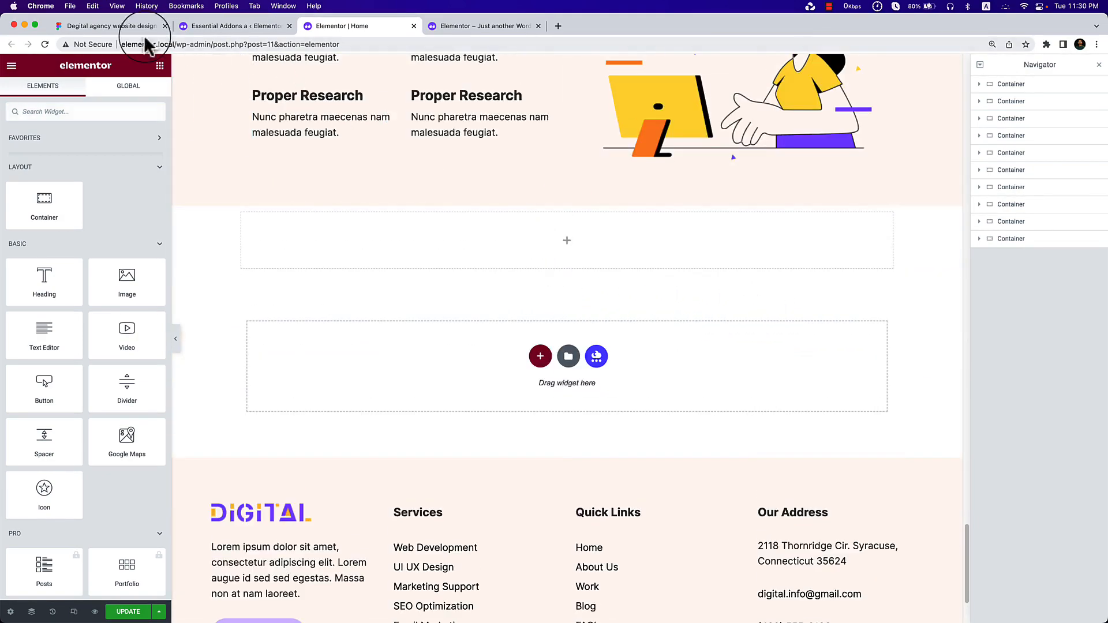
click(124, 26)
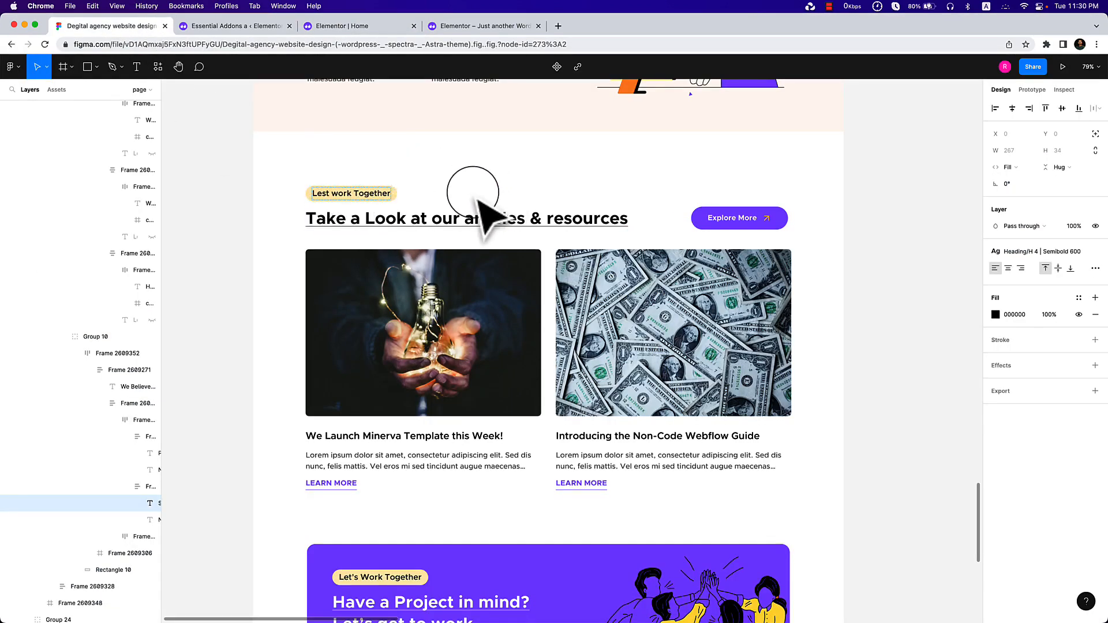
scroll(593, 247, up, 2)
click(244, 26)
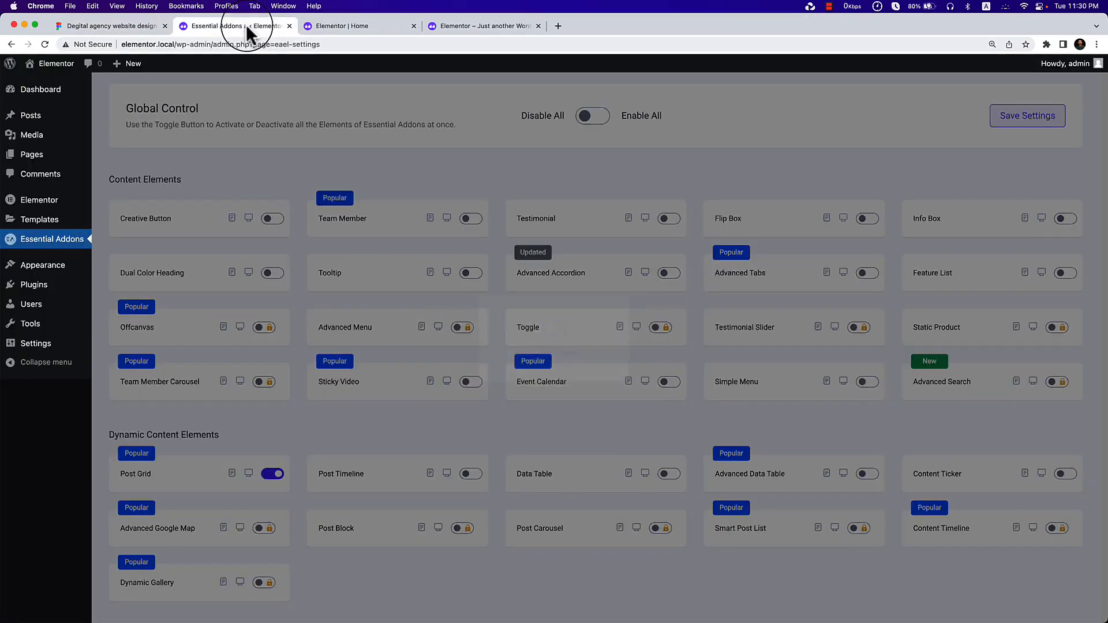
click(337, 26)
Copy the Intro section's header container that holds the "Digital Agency Work to interact" heading and Explore More button.
scroll(574, 304, up, 20)
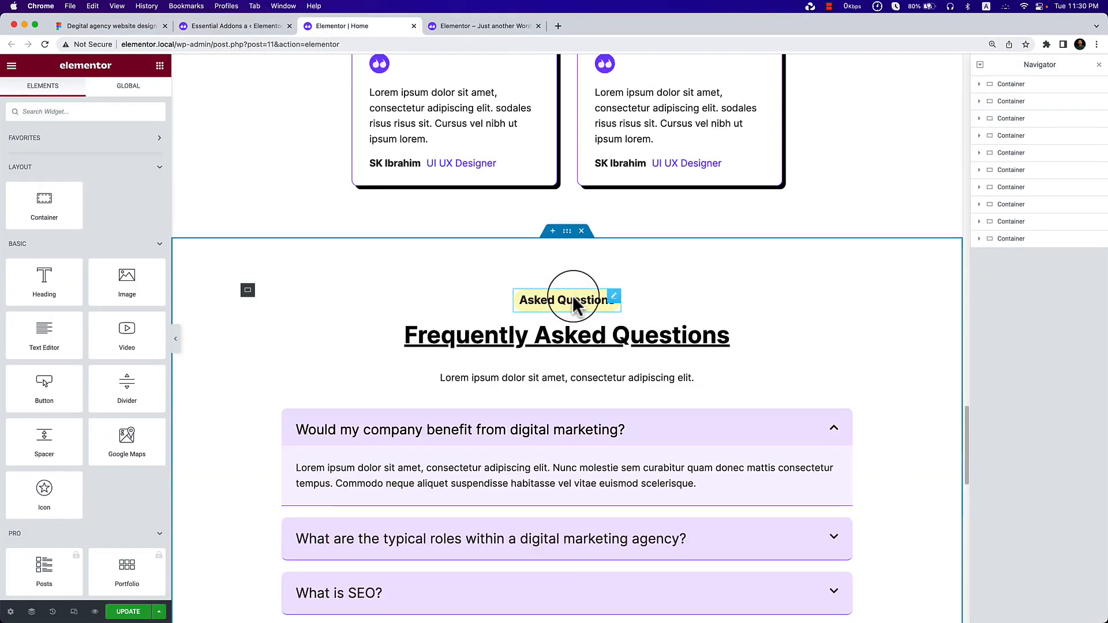
scroll(574, 303, up, 12)
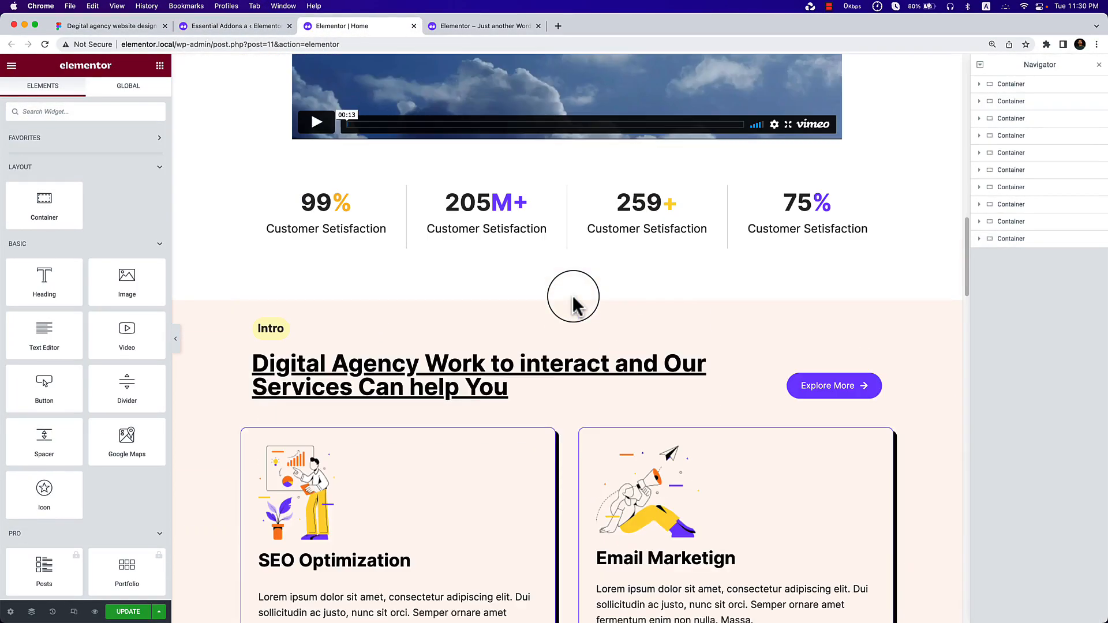
scroll(574, 303, down, 2)
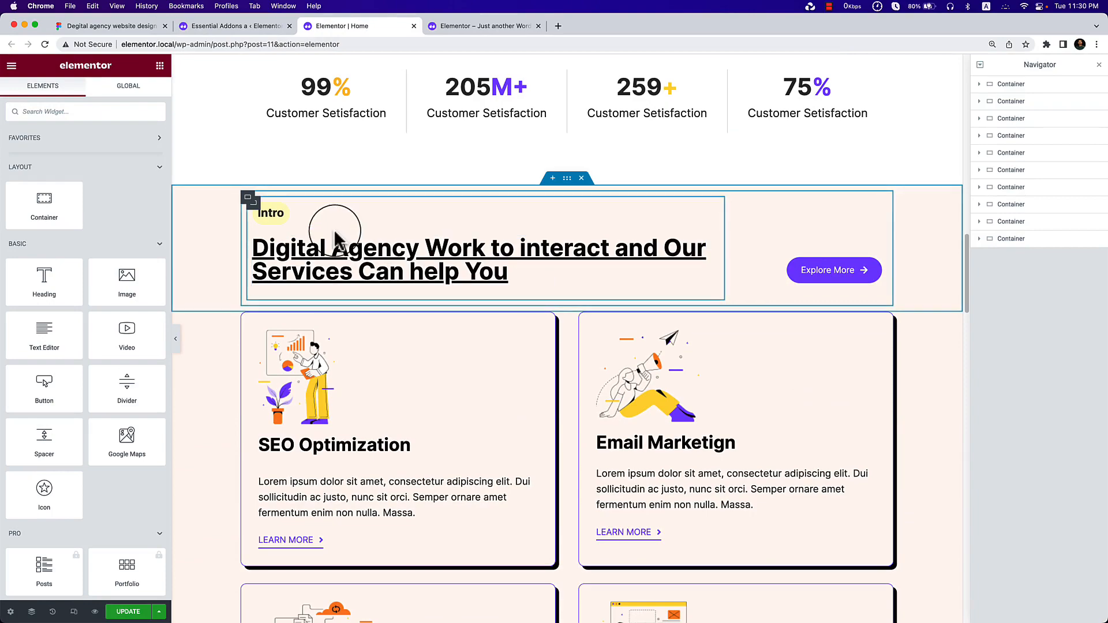
right_click(247, 198)
click(282, 260)
Try to paste the copied header into the empty container above the footer, and clear the stray text from the widget search.
scroll(289, 270, down, 15)
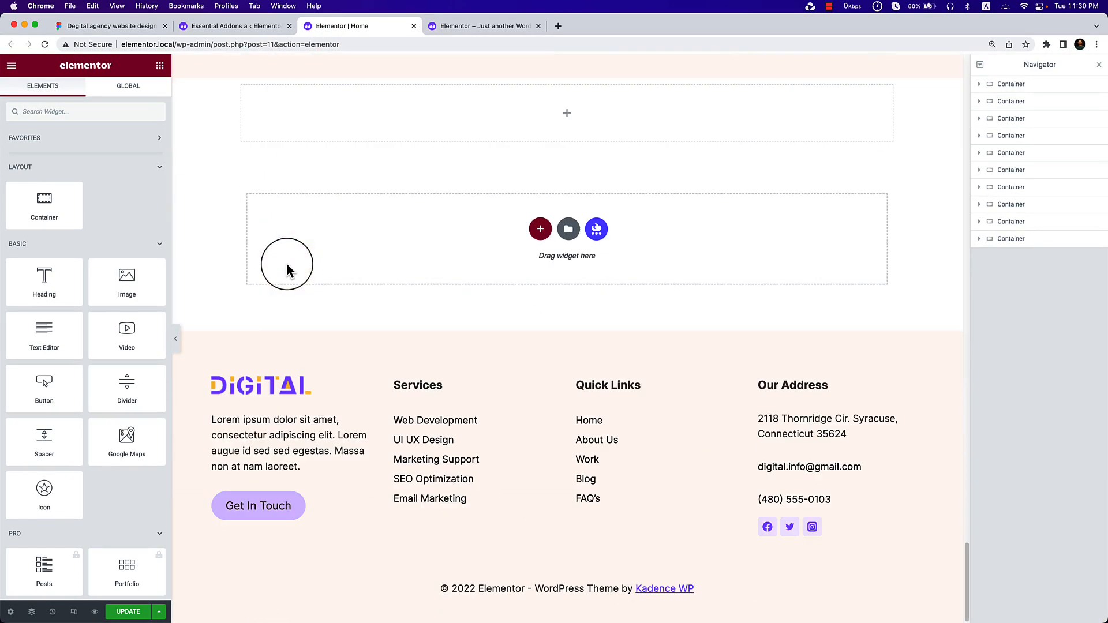
click(566, 124)
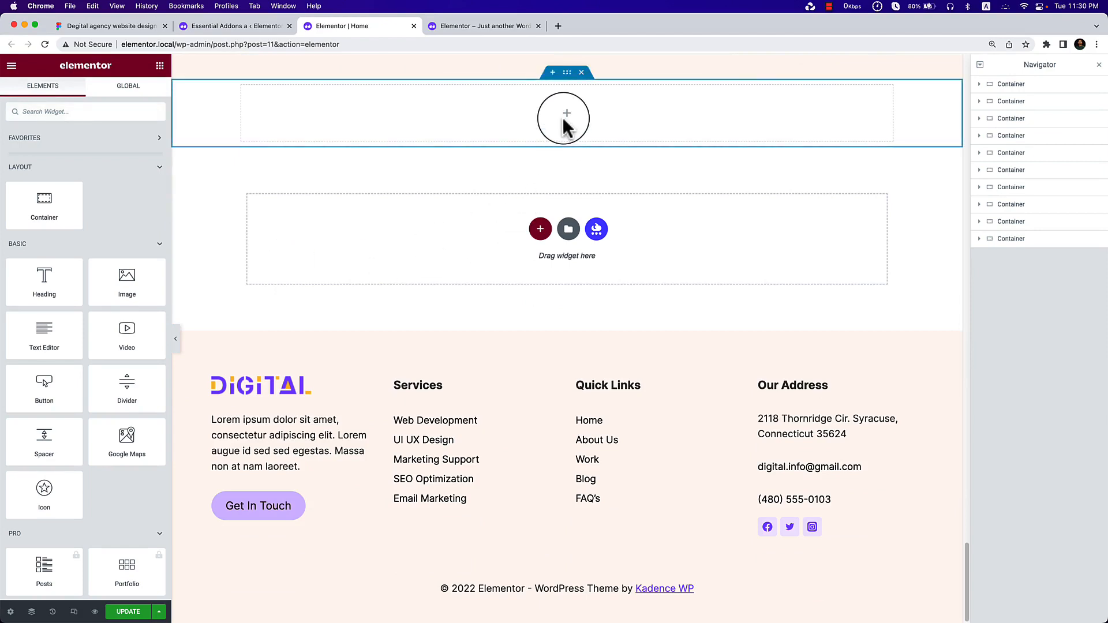
key(super+v)
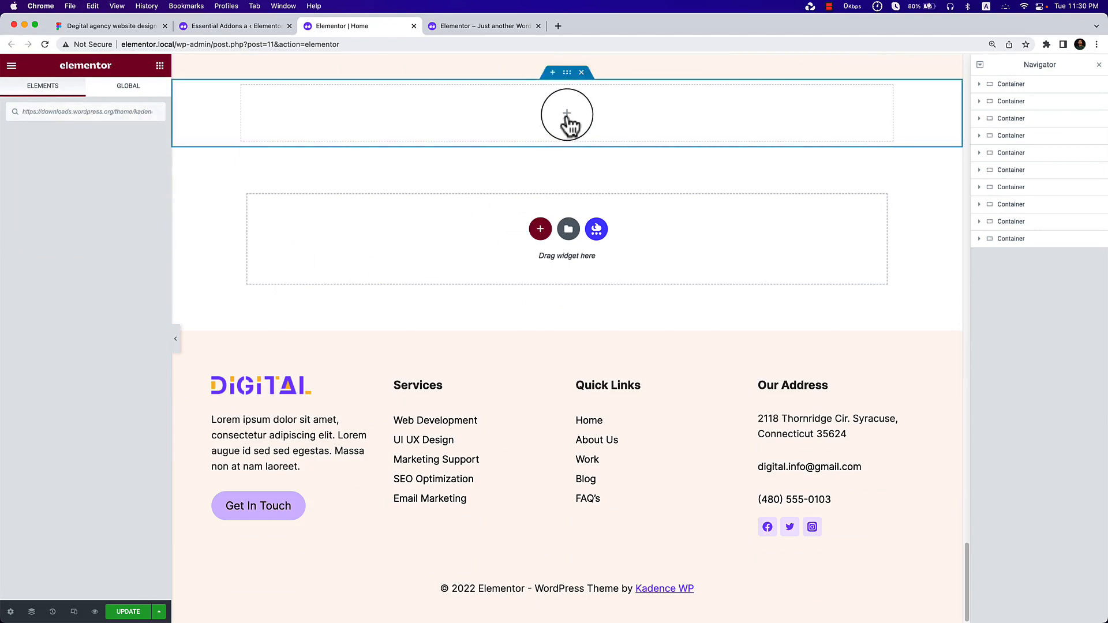
right_click(568, 121)
click(529, 123)
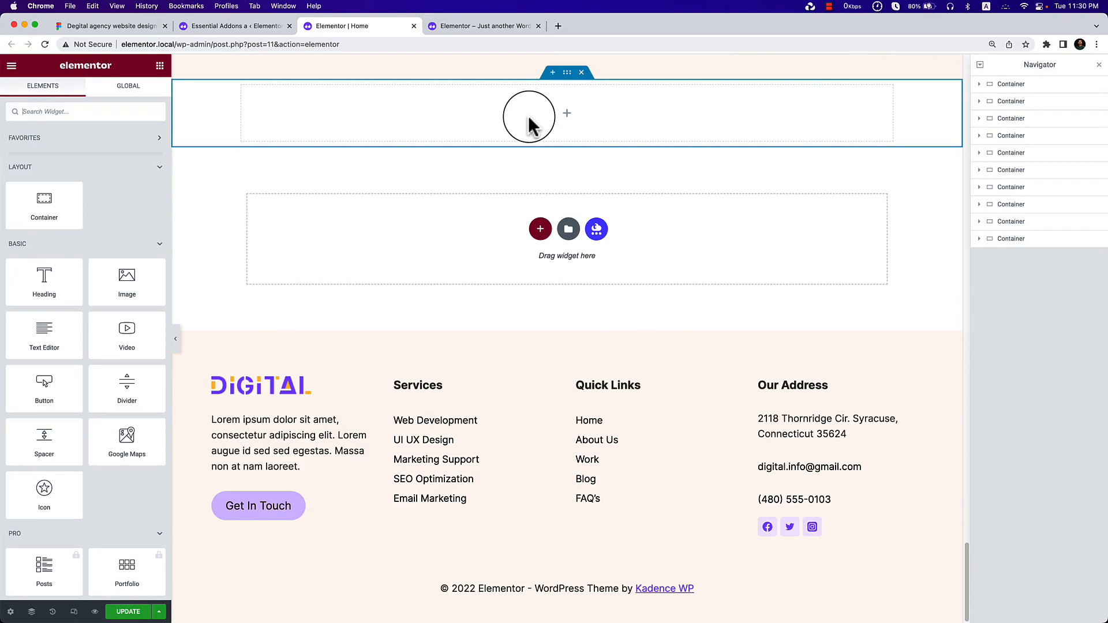
text(ads.wordpress.org/theme/kadence.1.1.30.zip)
click(142, 116)
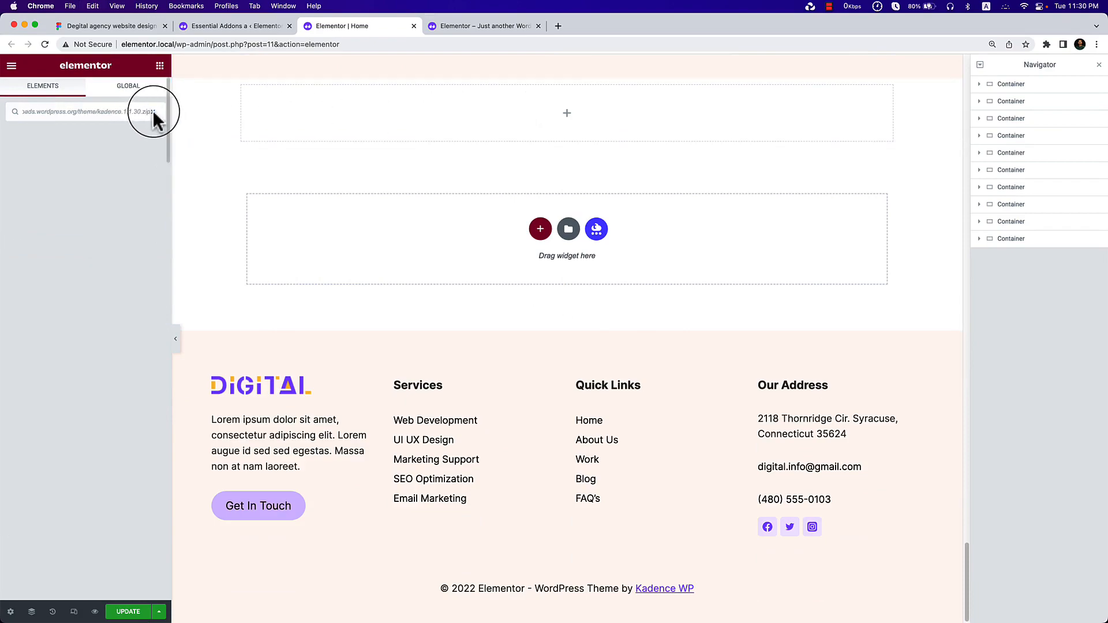
click(153, 112)
Copy the whole Intro section container that holds the "Digital Agency Work to interact" heading and Explore More button.
scroll(555, 218, up, 20)
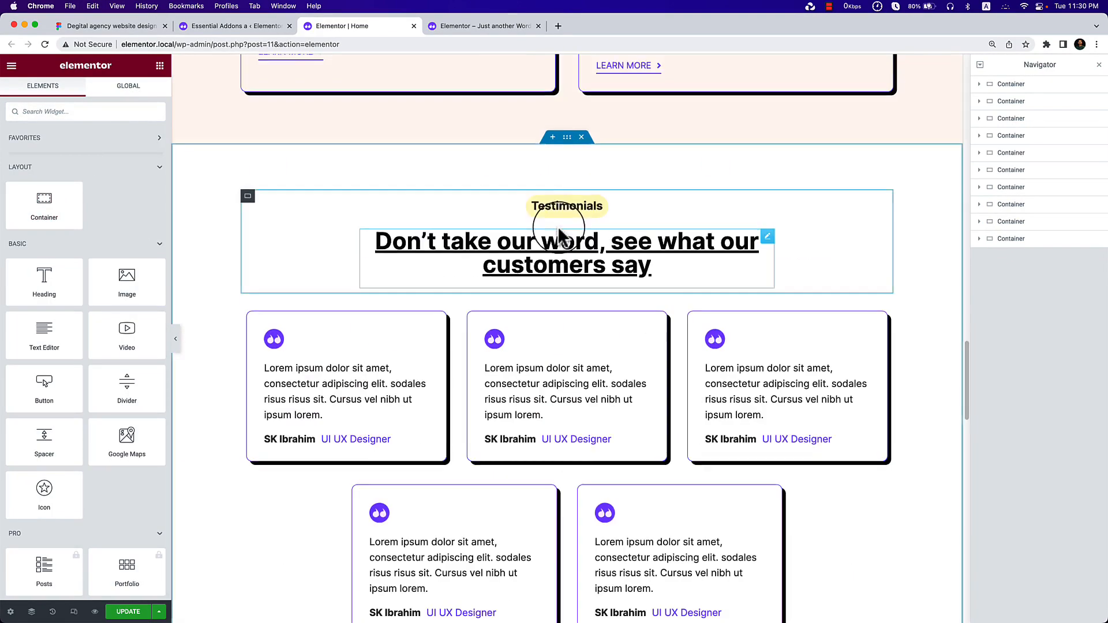
scroll(558, 233, up, 20)
scroll(530, 261, down, 20)
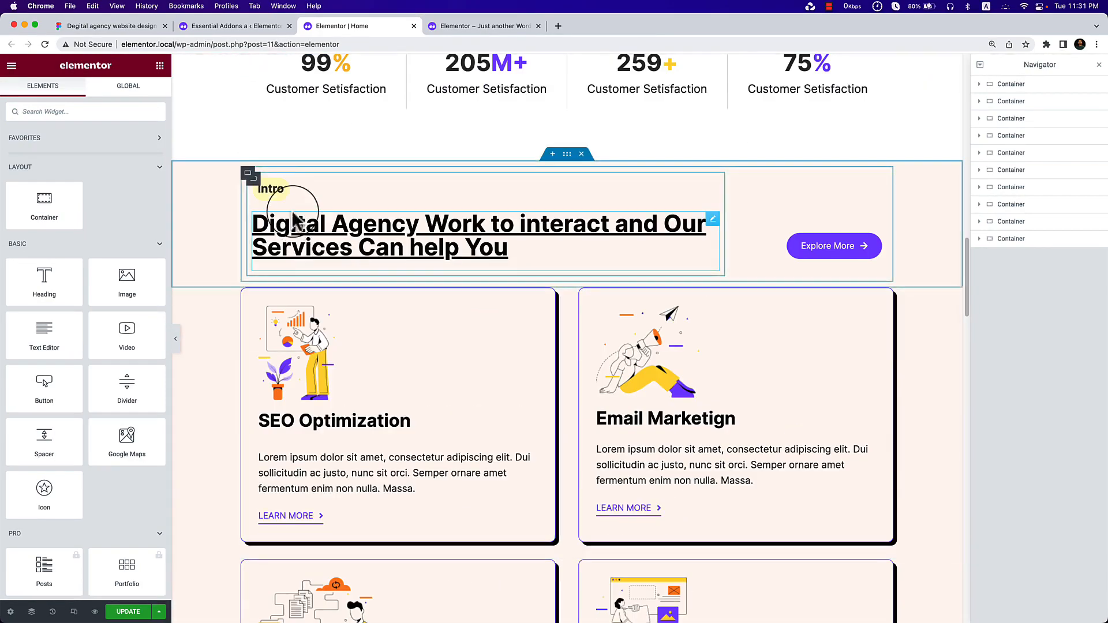
right_click(248, 175)
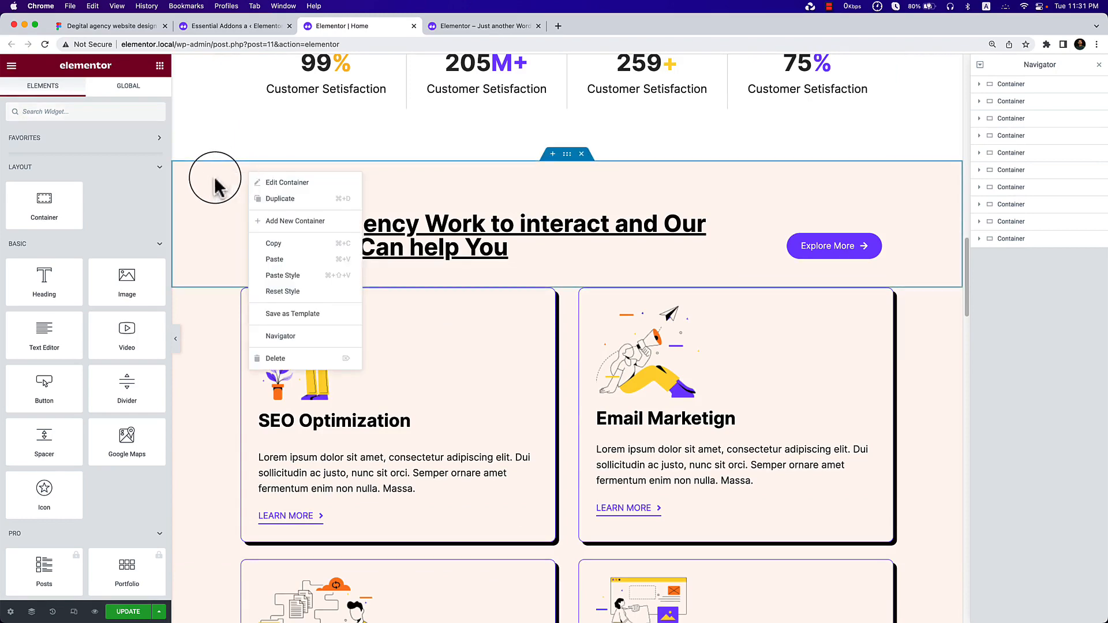
right_click(565, 156)
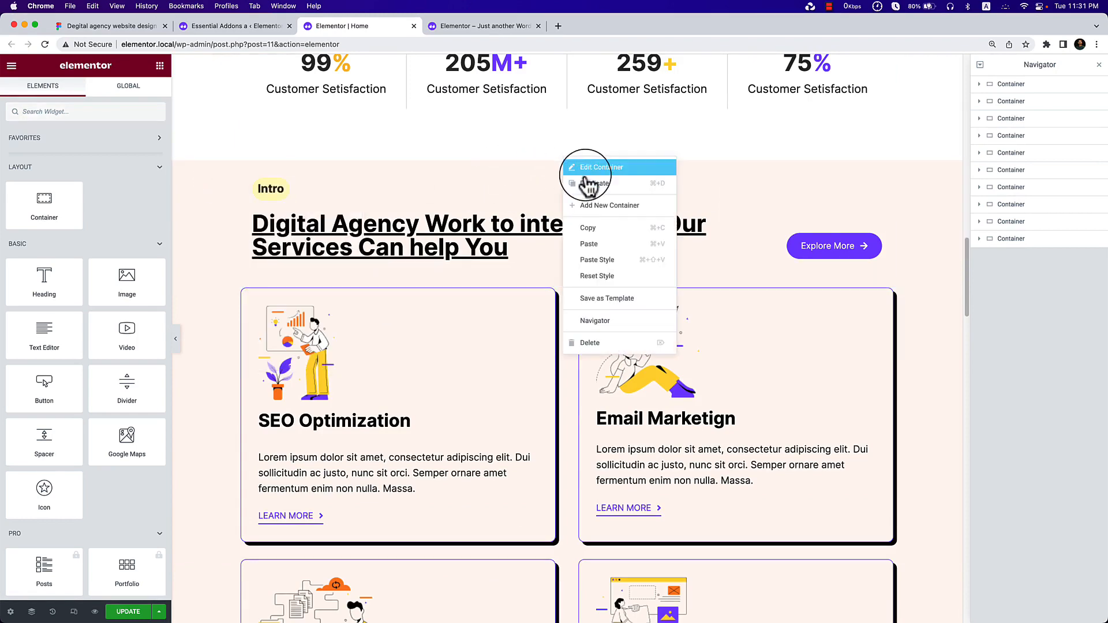
click(607, 229)
Paste the copied Intro header section above the empty container near the footer, then delete the empty container and dismiss the add-section area.
scroll(608, 230, down, 20)
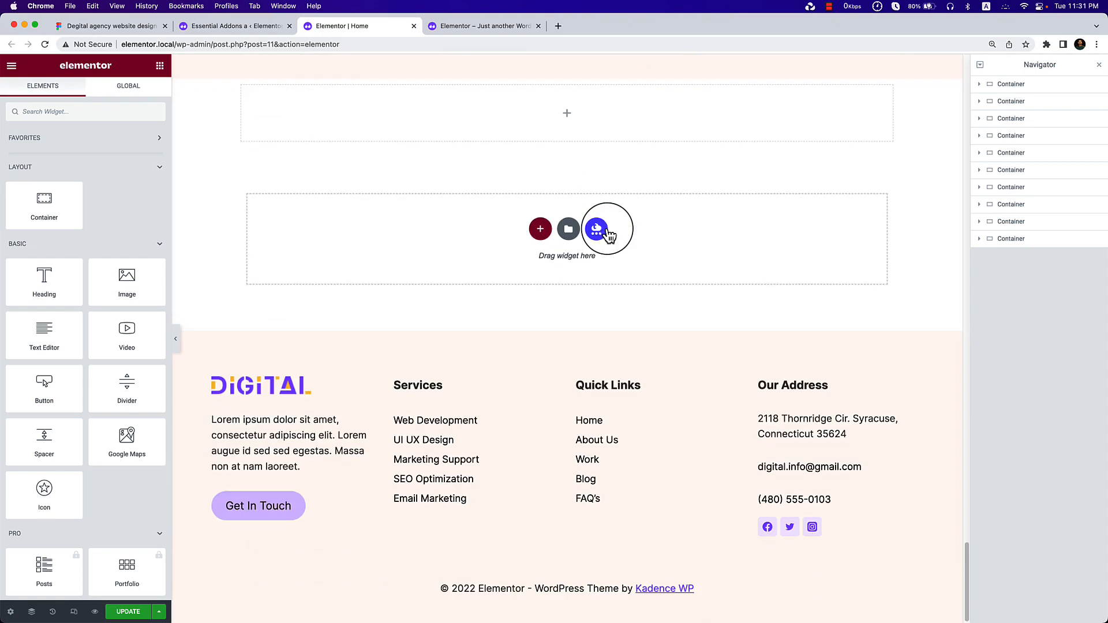
scroll(574, 263, up, 3)
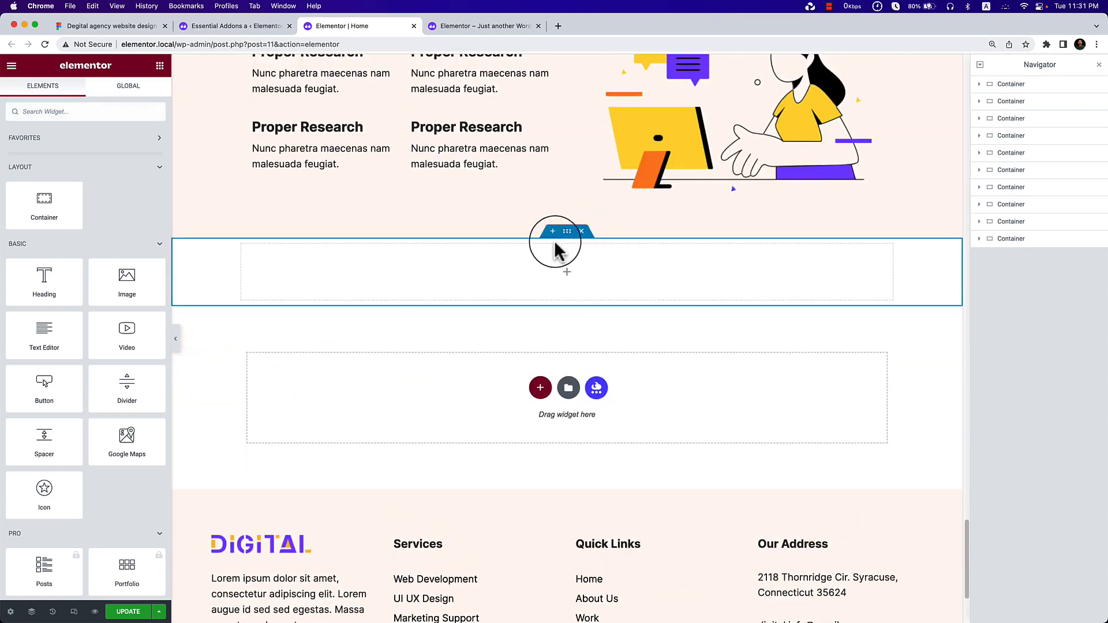
click(553, 232)
key(super+v)
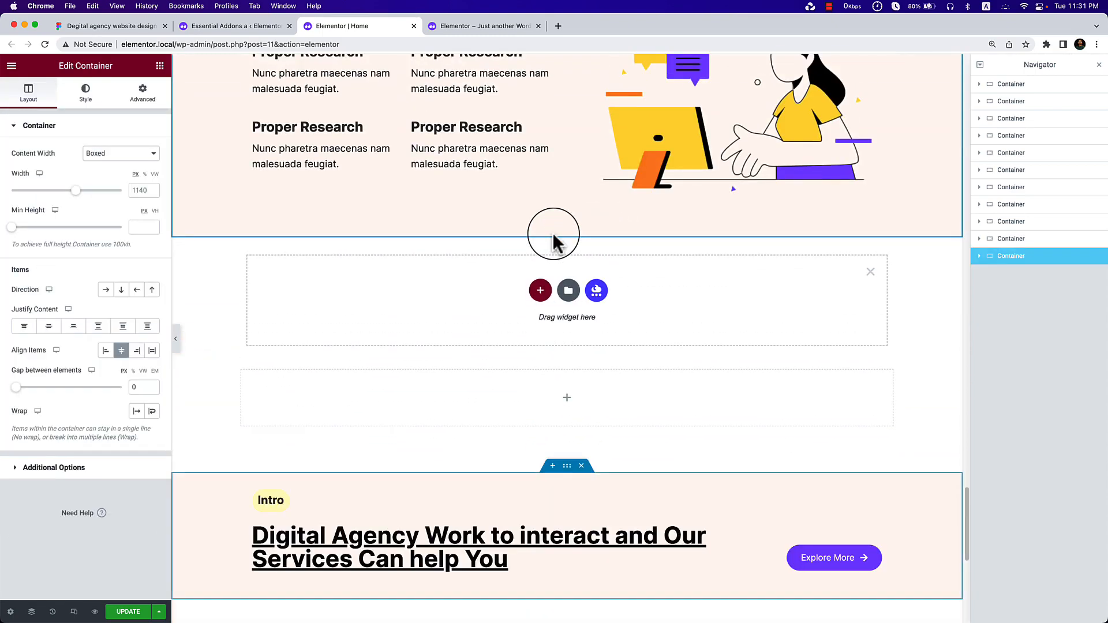
scroll(611, 372, down, 1)
click(581, 338)
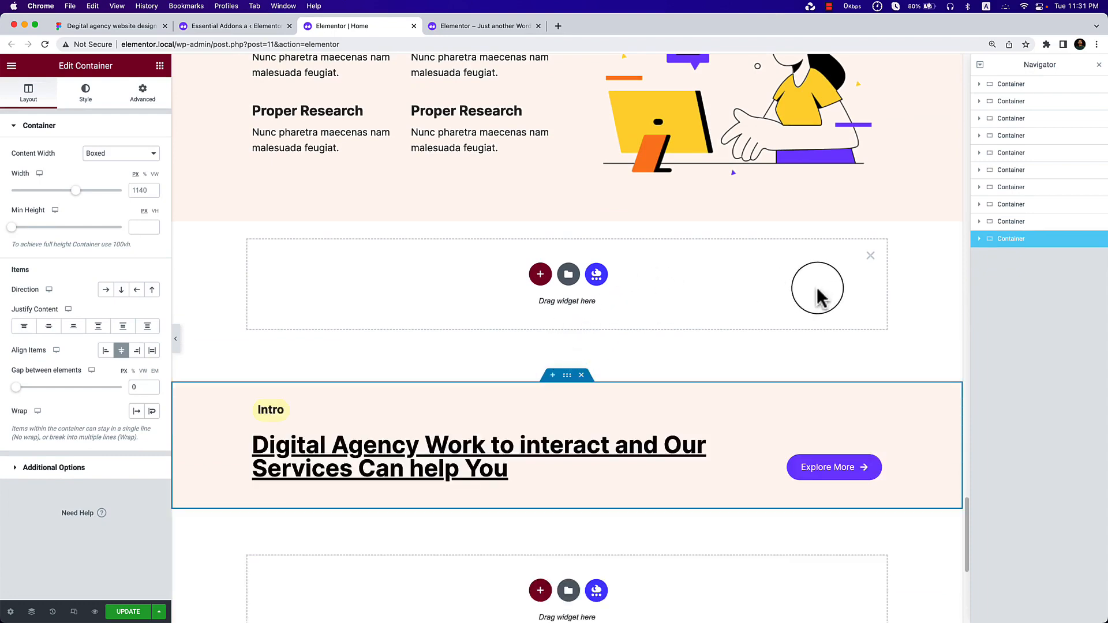
click(873, 258)
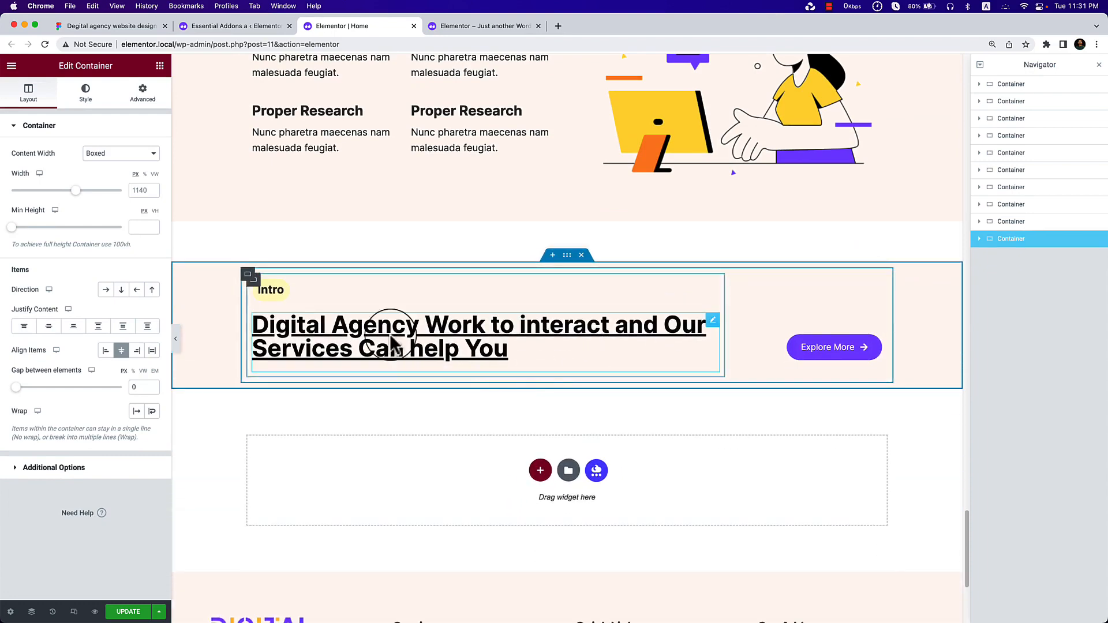
Replace the pasted header's "Intro" label with "Lest work Together" copied from the Figma design, and close the Essential Addons browser tab.
click(110, 25)
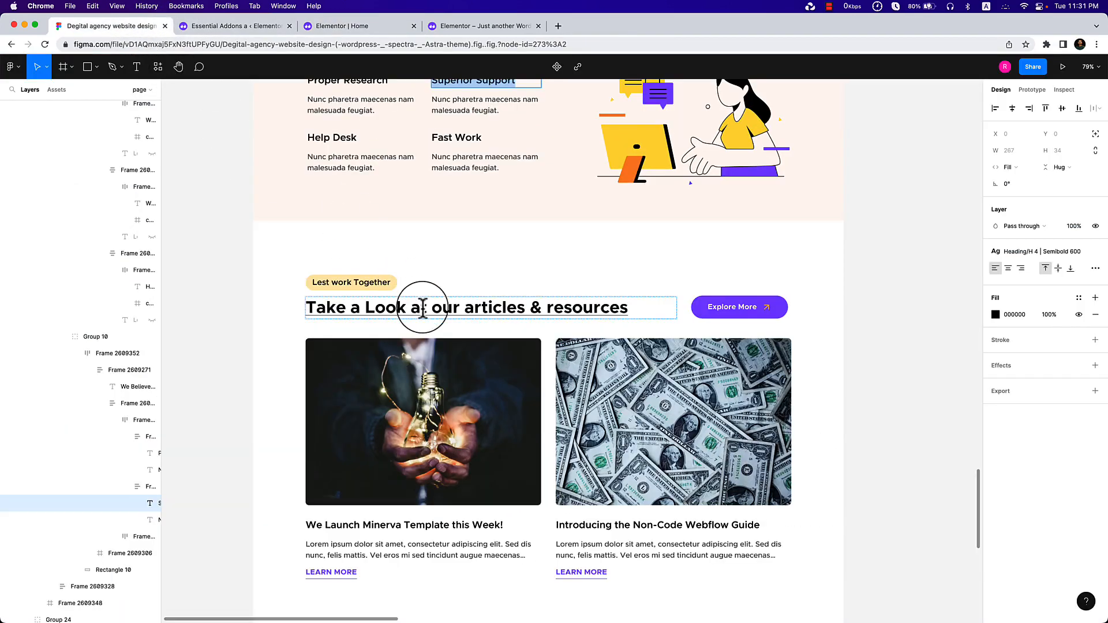
double_click(374, 286)
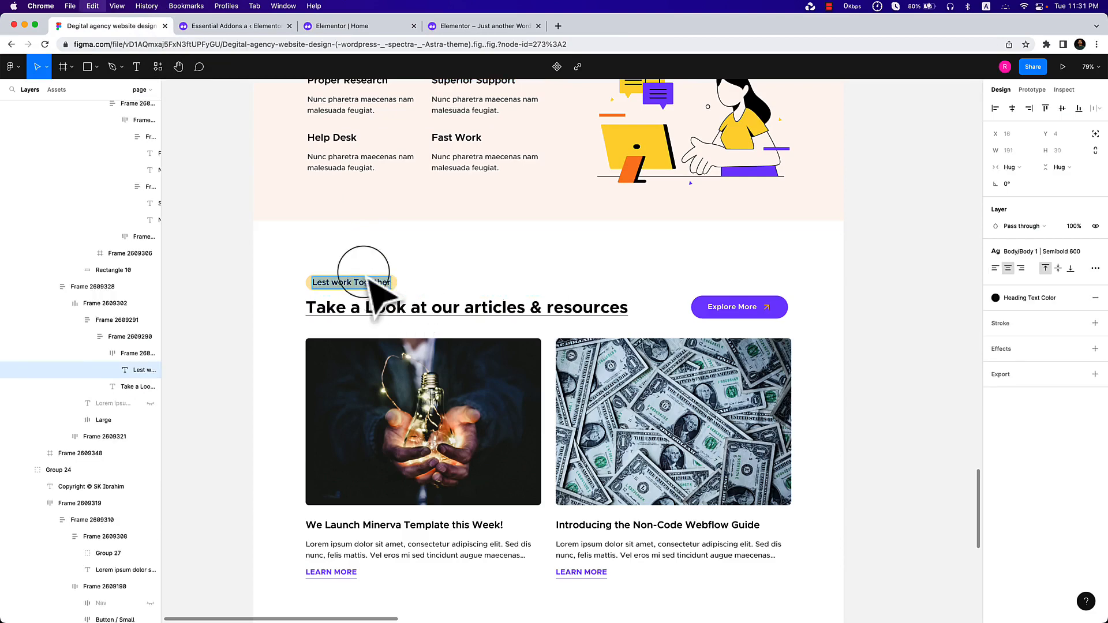
click(270, 26)
click(346, 26)
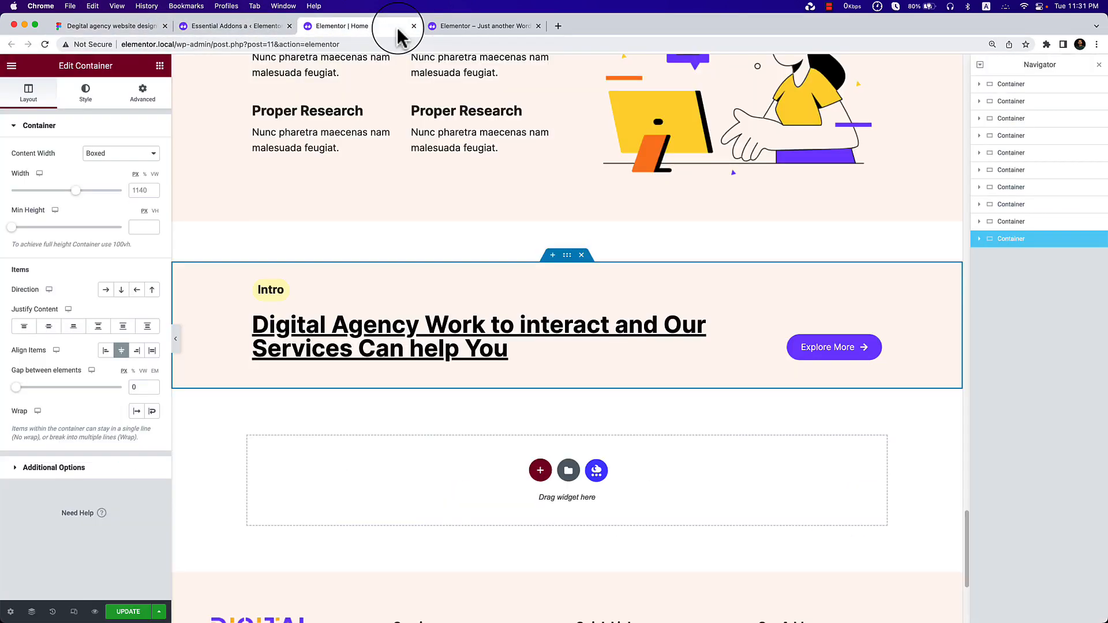
click(289, 26)
click(268, 292)
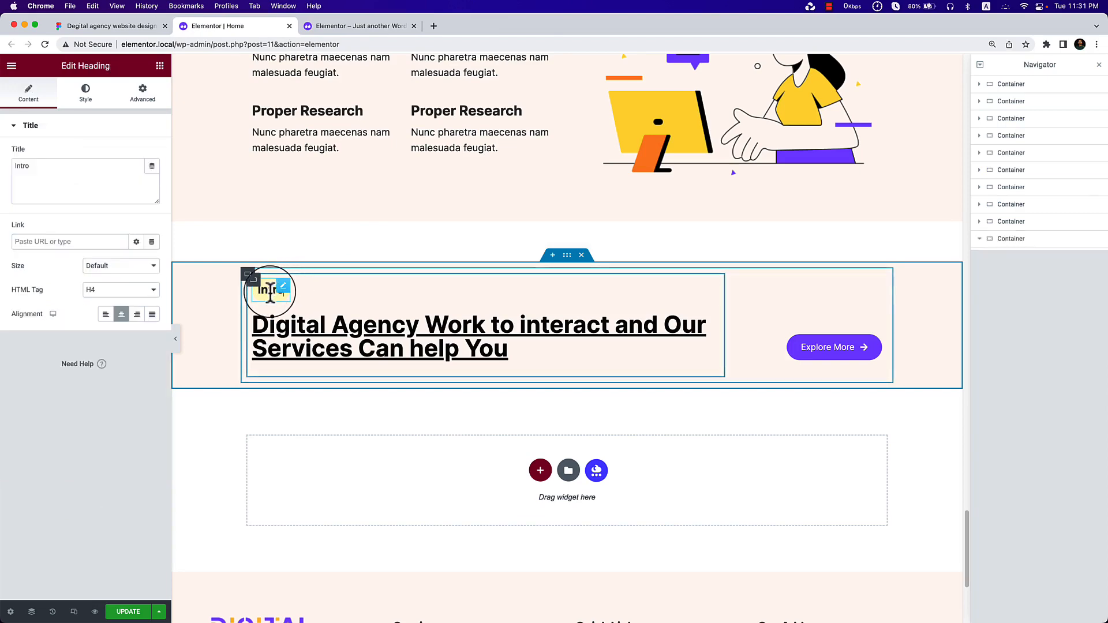
Replace the pasted header's main heading with "Take a Look at our articles & resources" copied from the Figma design.
click(93, 26)
double_click(379, 309)
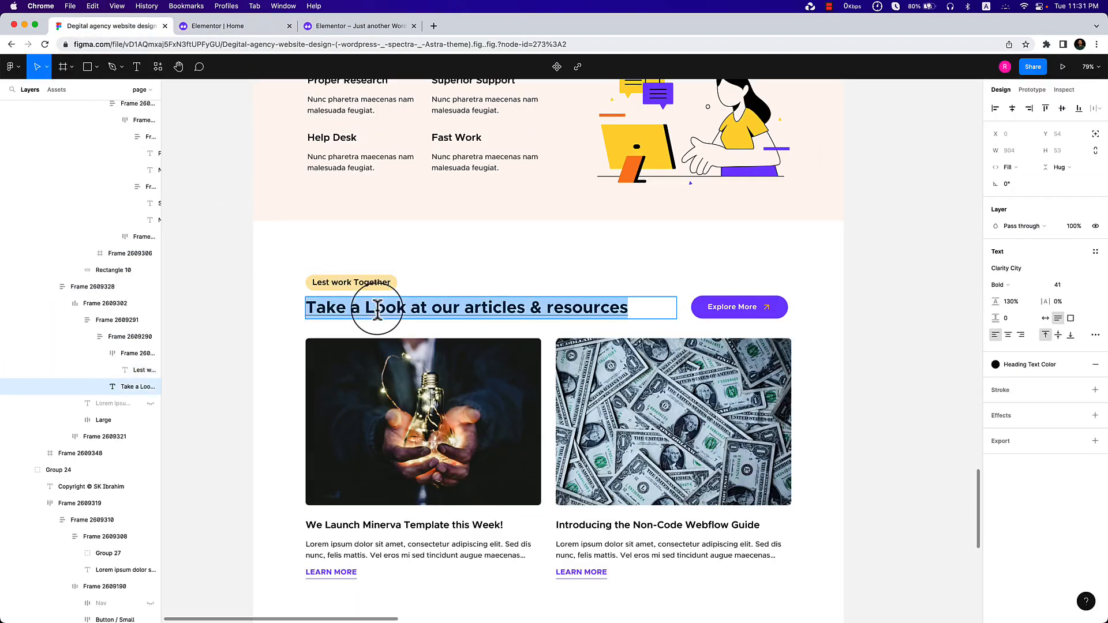
click(217, 26)
click(395, 323)
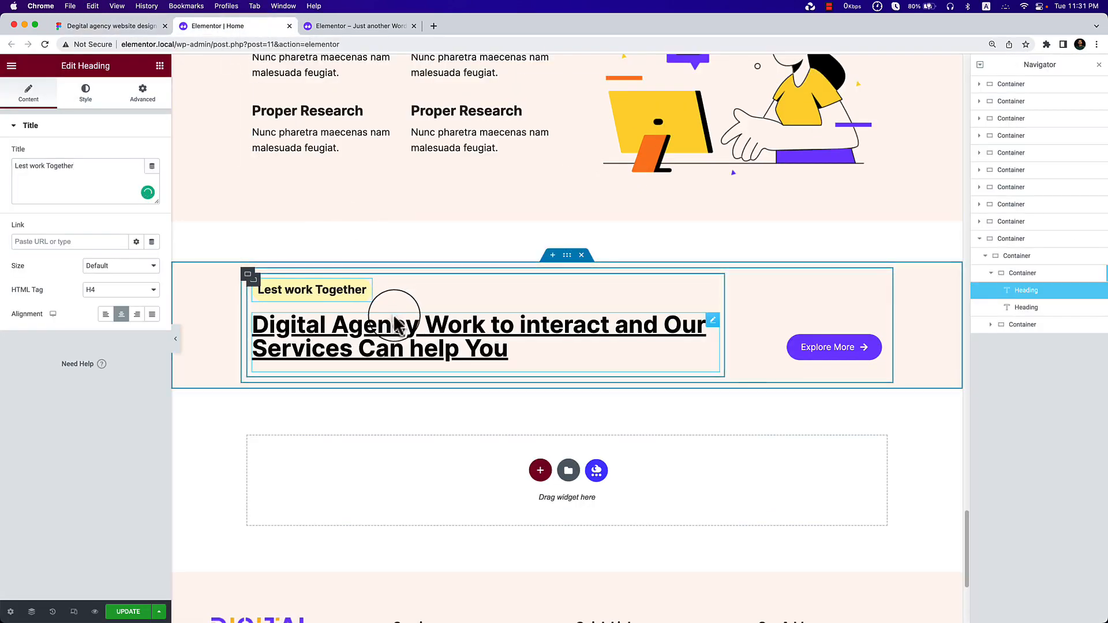
click(97, 173)
key(cmd+a)
key(cmd+v)
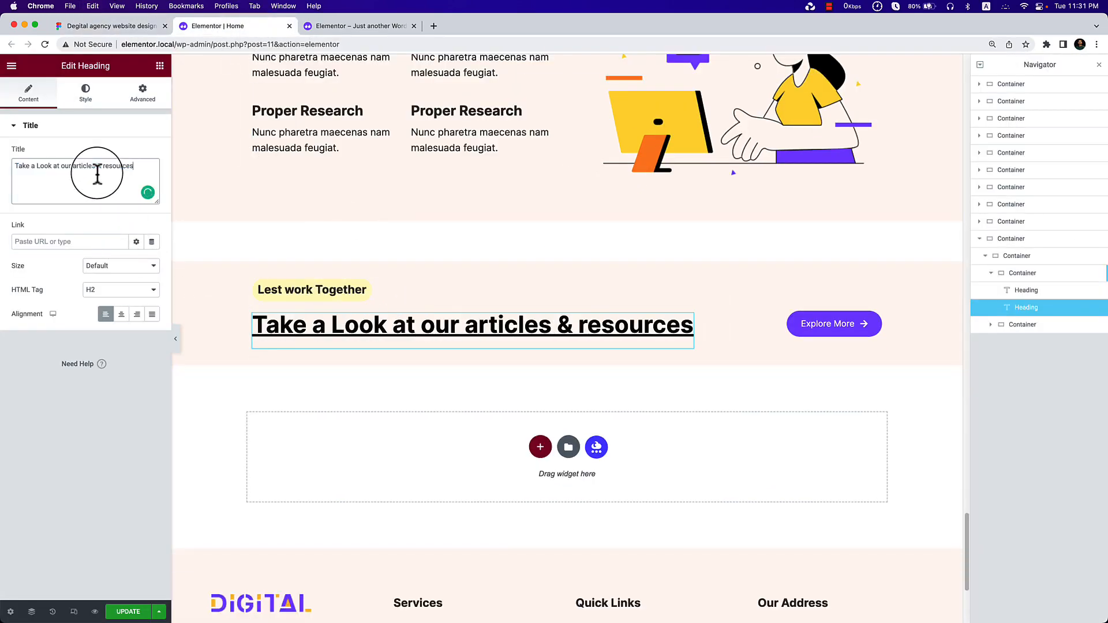
Check the articles & resources section in the Figma design and clear the background color of its header container in Elementor.
click(130, 26)
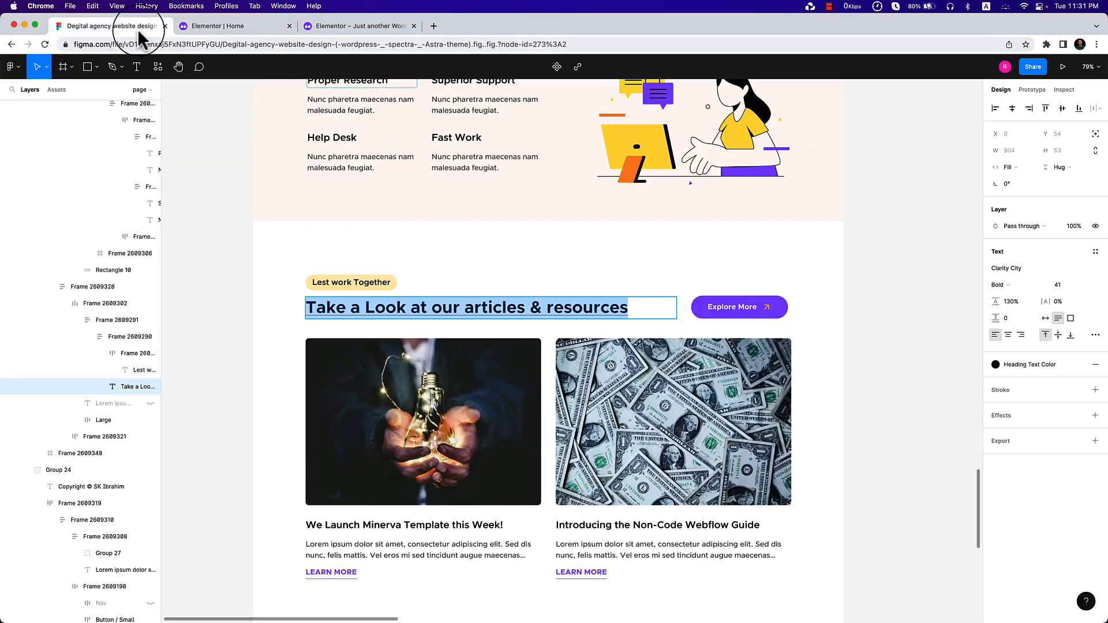
scroll(388, 386, down, 3)
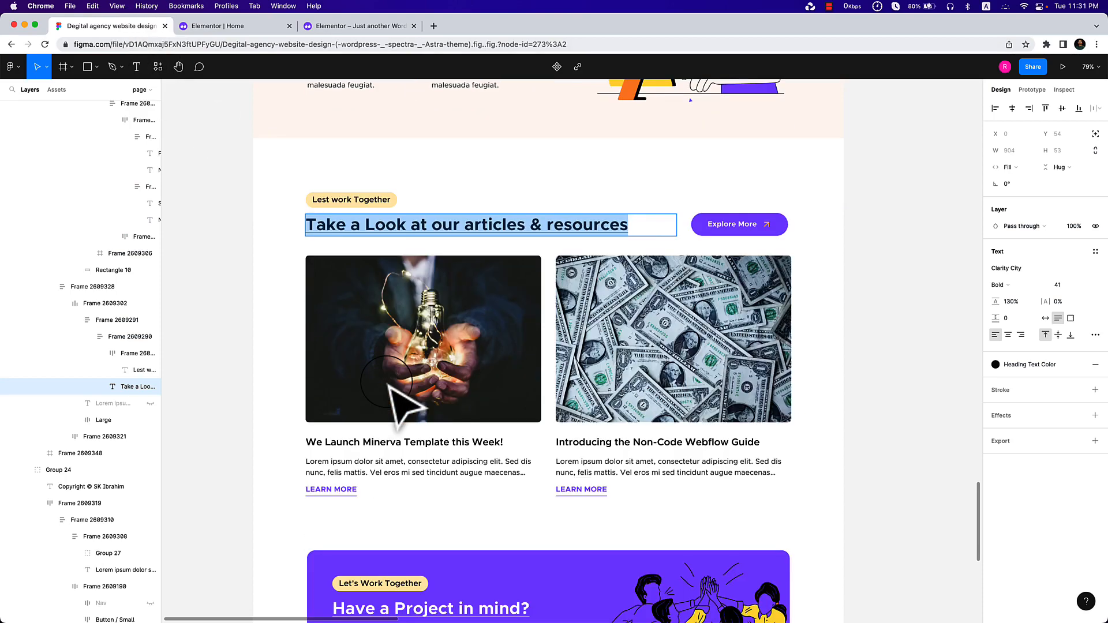
click(218, 26)
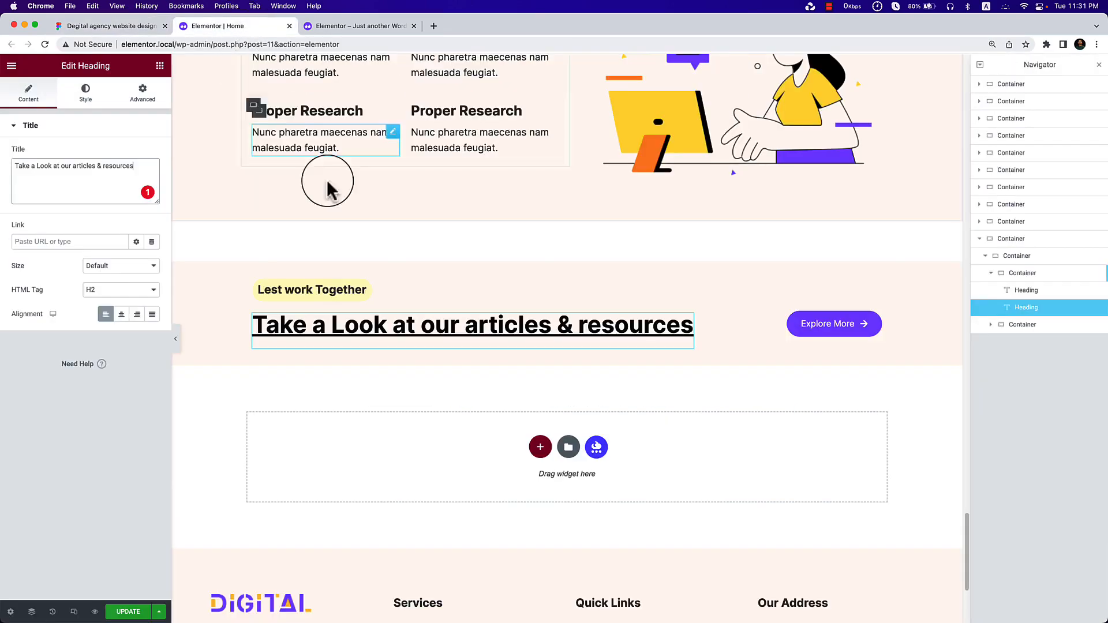
click(147, 28)
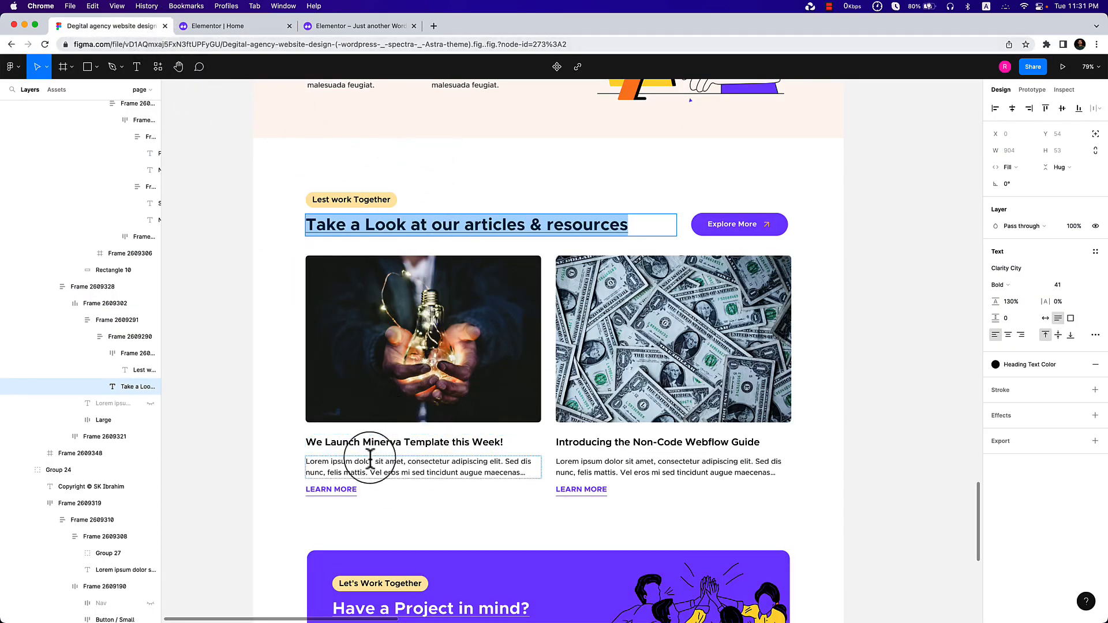
click(228, 25)
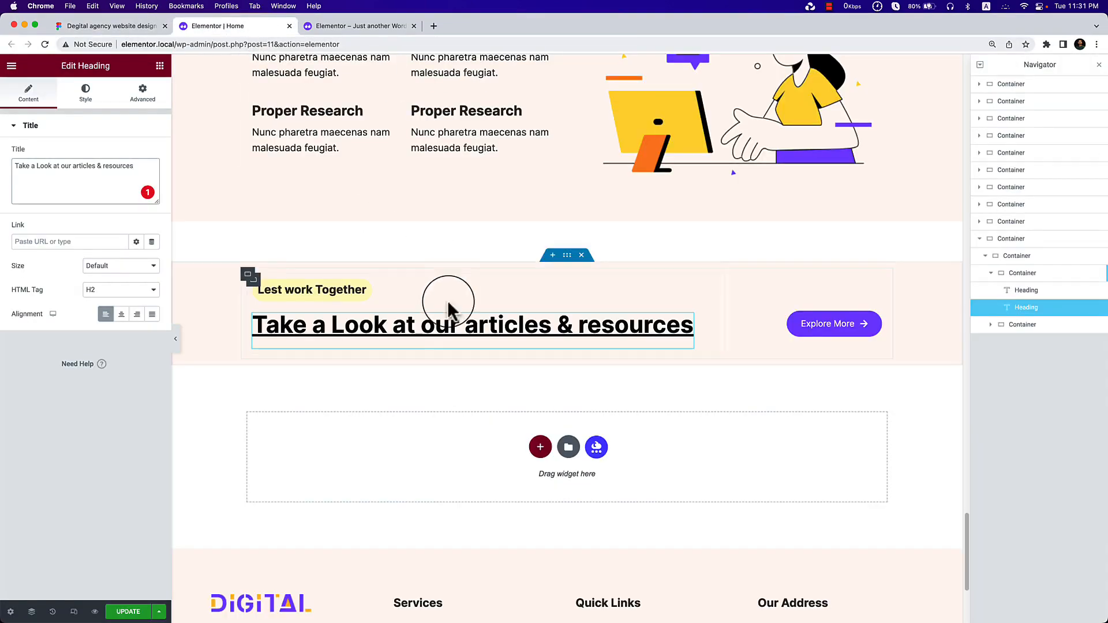
click(559, 258)
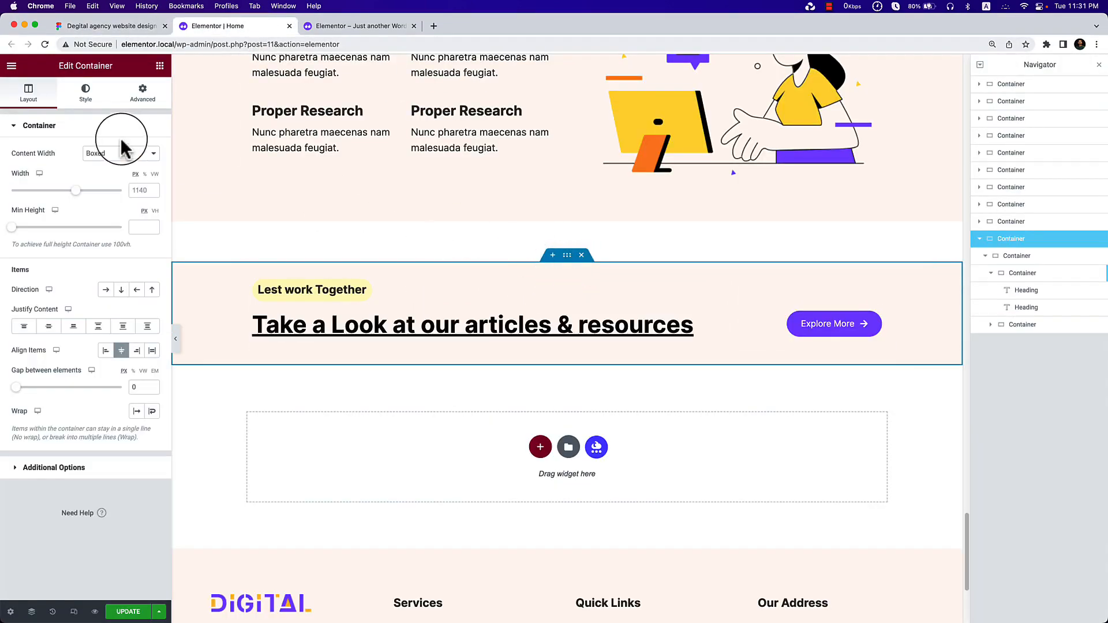
click(85, 107)
click(152, 201)
click(105, 224)
click(99, 212)
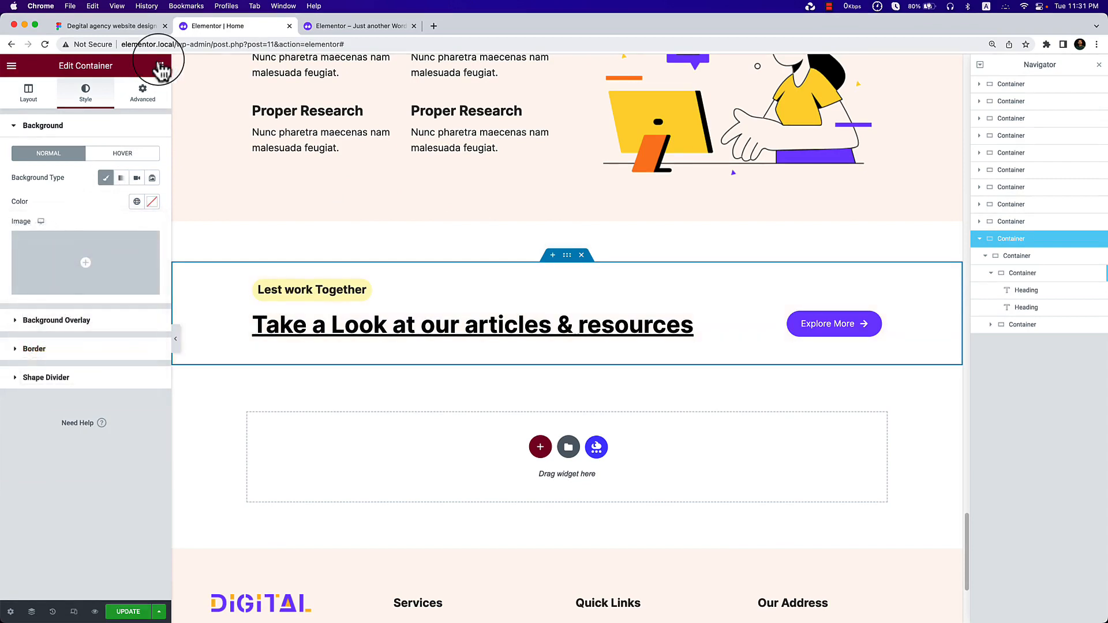
Search the widgets for "post" and try to place a Post Grid below the articles & resources header.
click(160, 65)
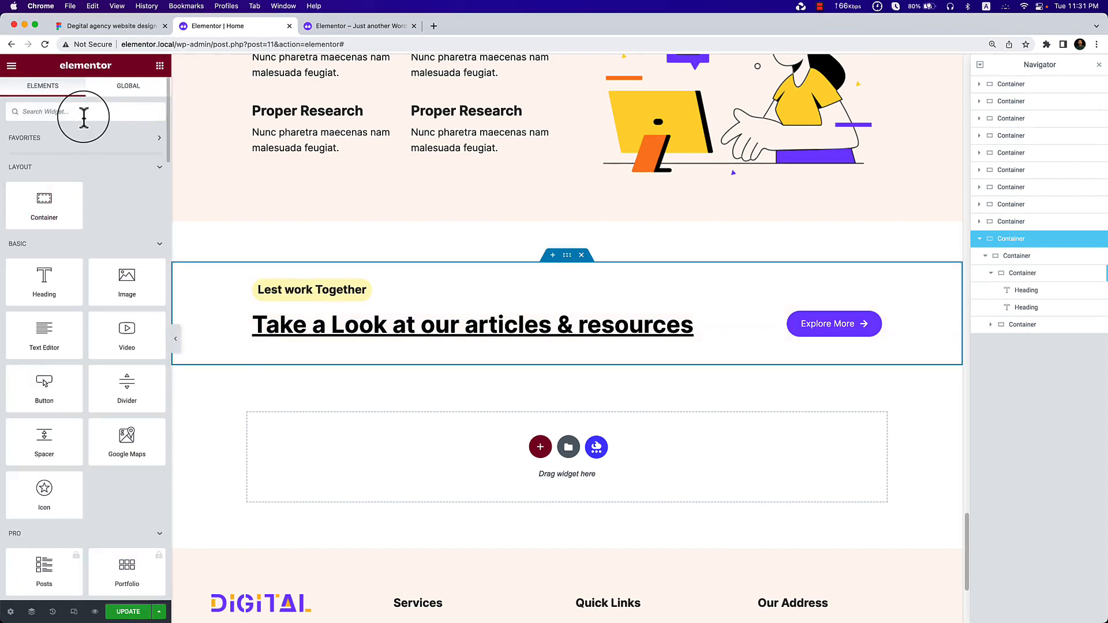
text(post)
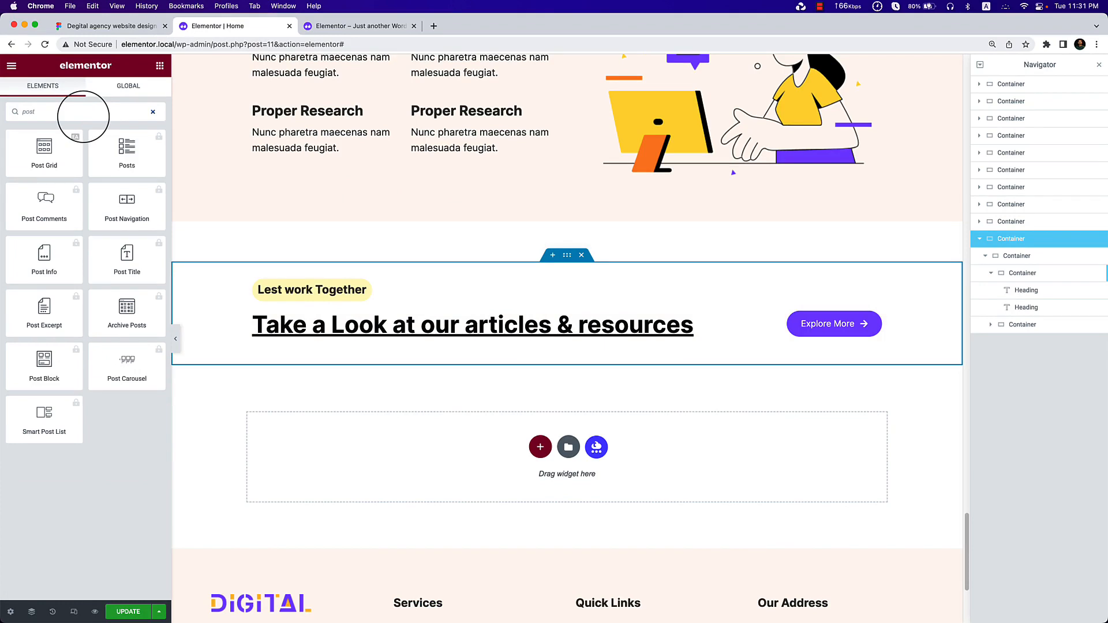
drag(44, 153, 549, 363)
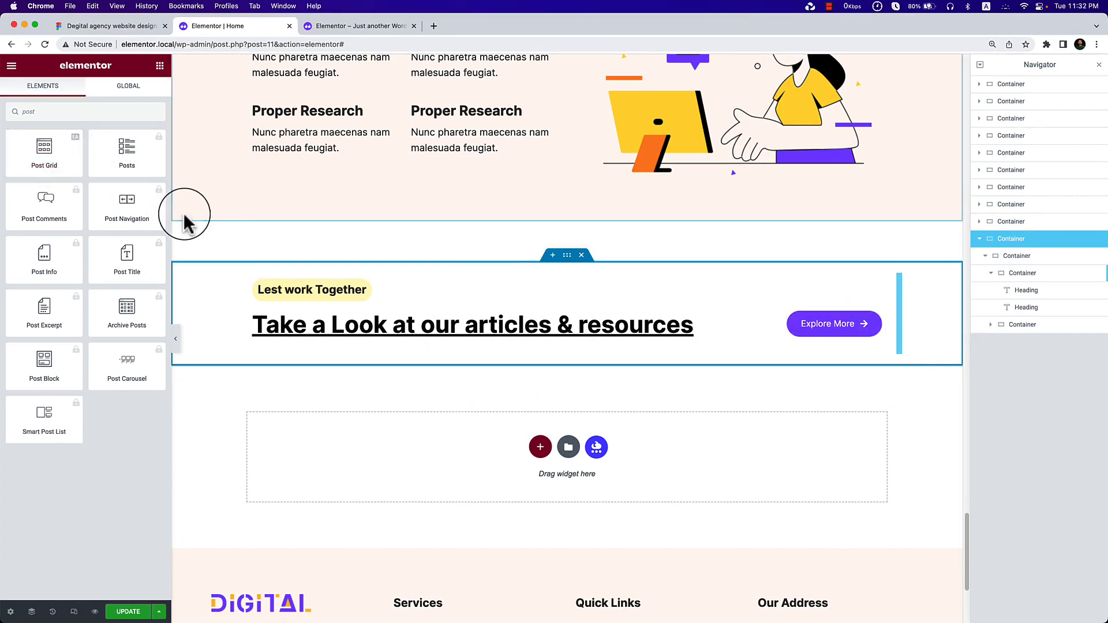
Duplicate the articles & resources header's inner container and delete the headings and Explore More button from the copy.
right_click(245, 278)
click(275, 304)
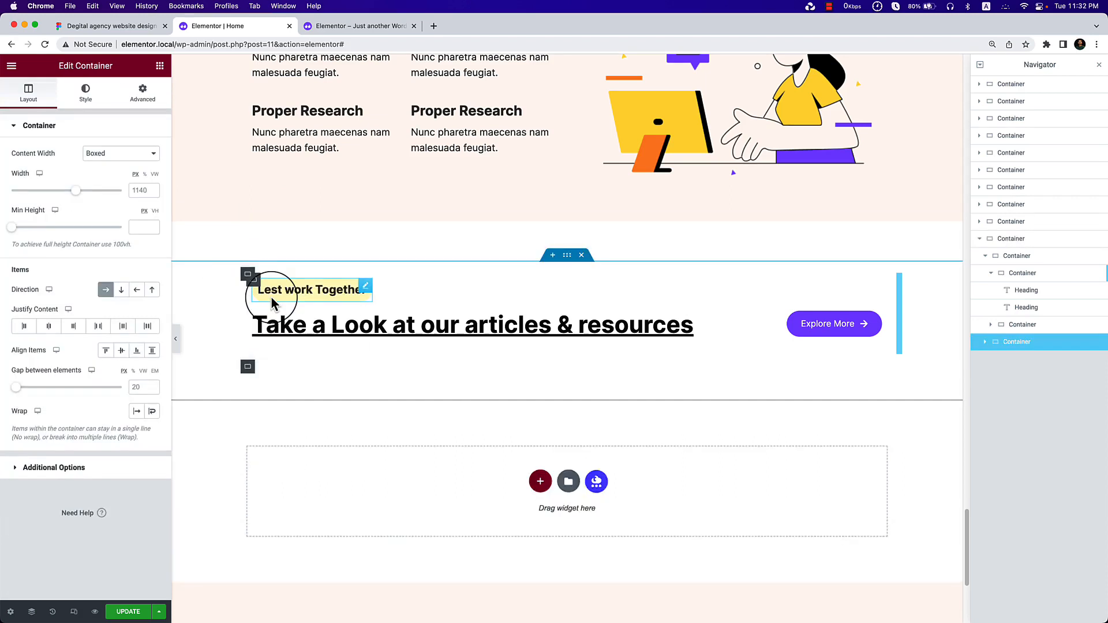
right_click(419, 386)
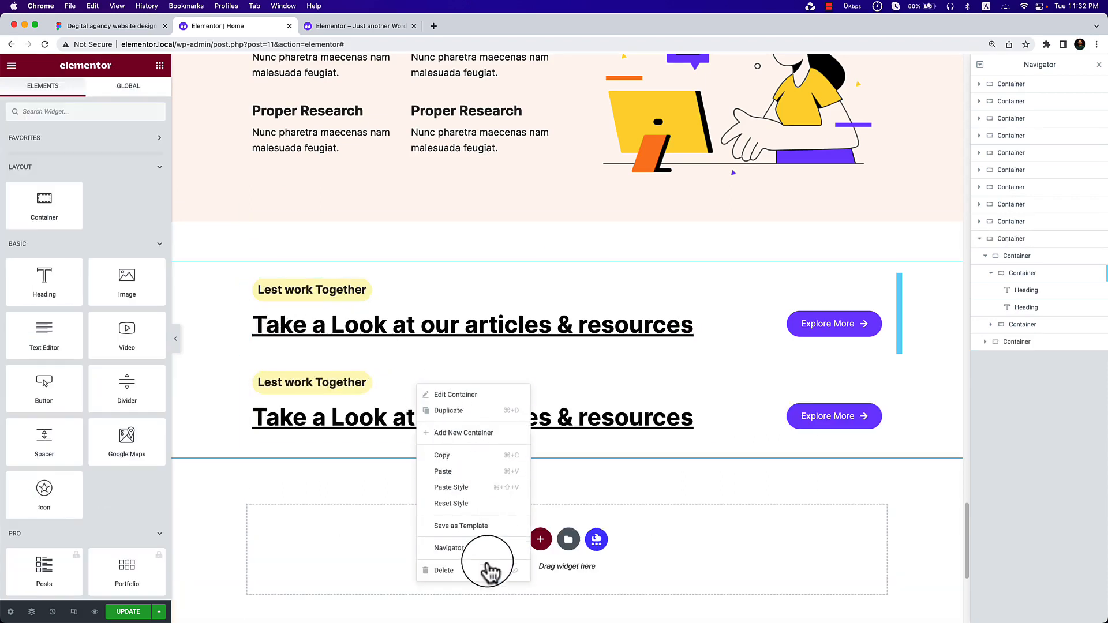
click(447, 570)
right_click(795, 406)
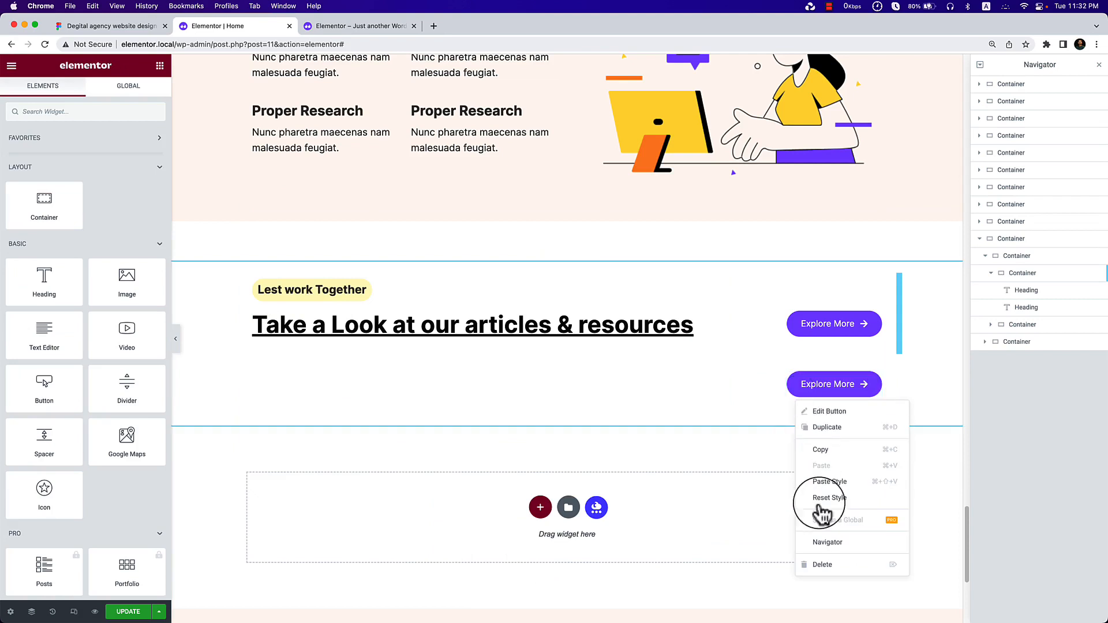
click(816, 563)
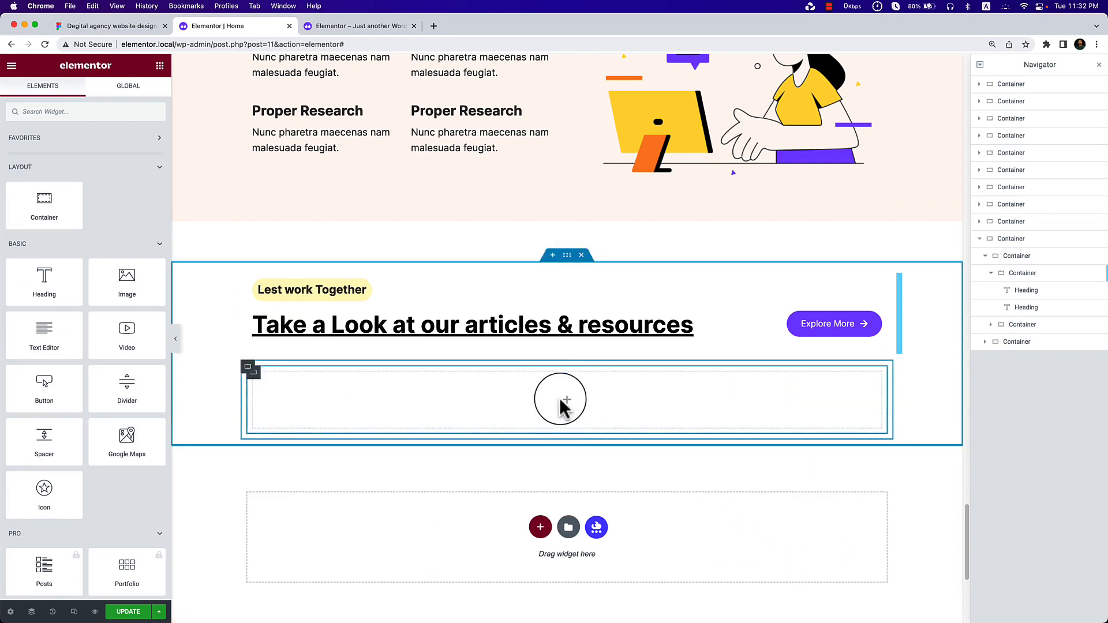
Search the widgets for "post" and add a Post Grid to the emptied container below the articles & resources header.
click(49, 112)
text(post)
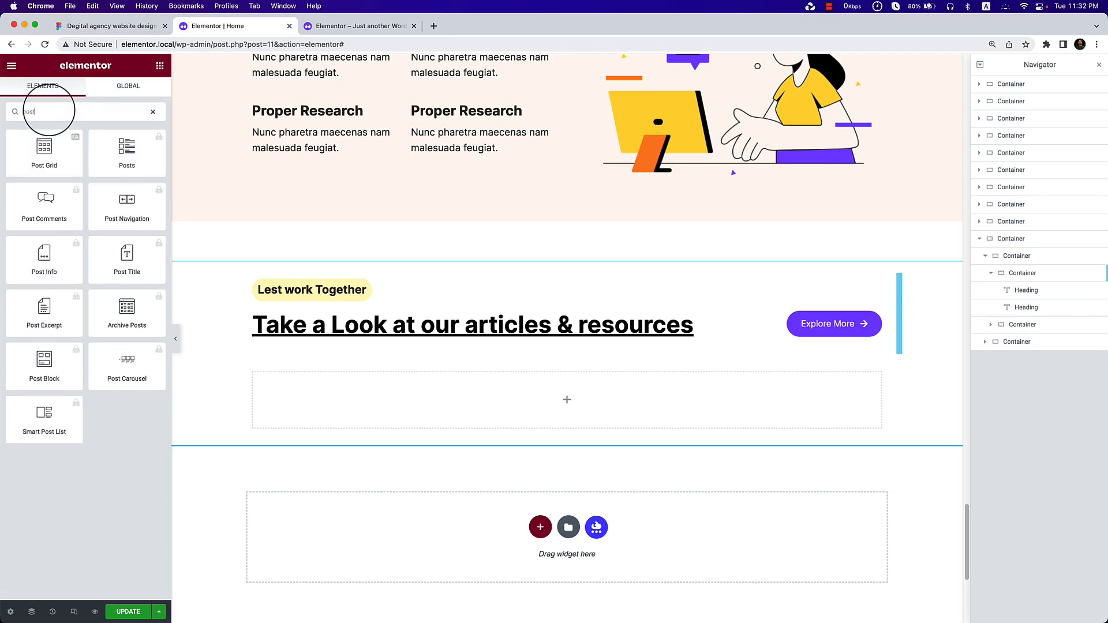
drag(45, 151, 63, 178)
drag(480, 434, 502, 415)
scroll(525, 434, down, 5)
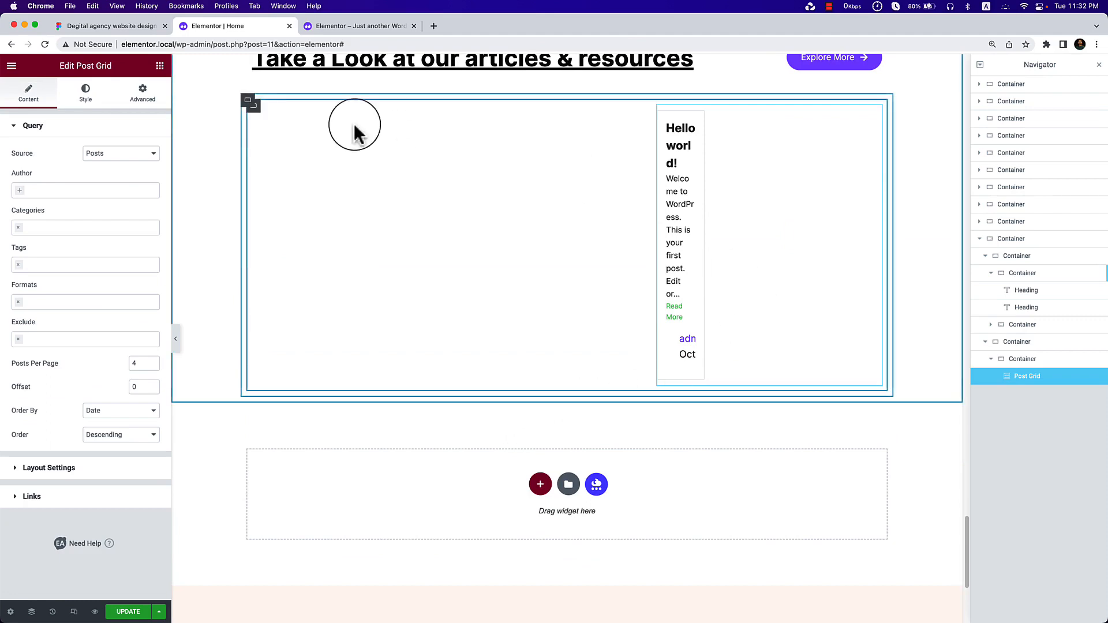
Delete the inner container holding the Post Grid below the articles & resources header and update the page.
click(249, 102)
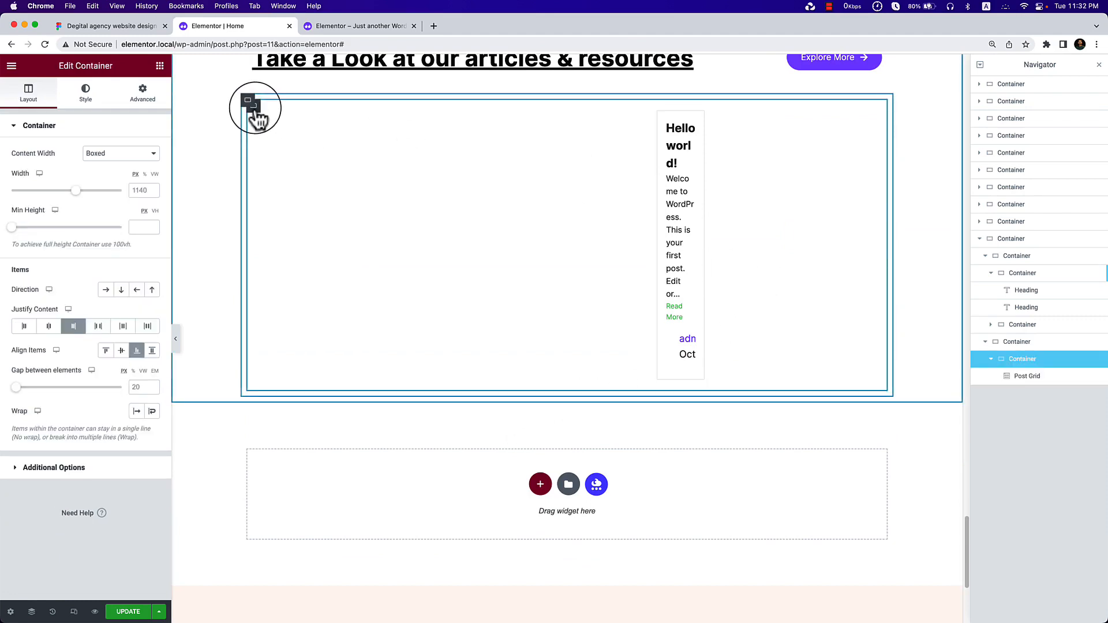
click(1002, 342)
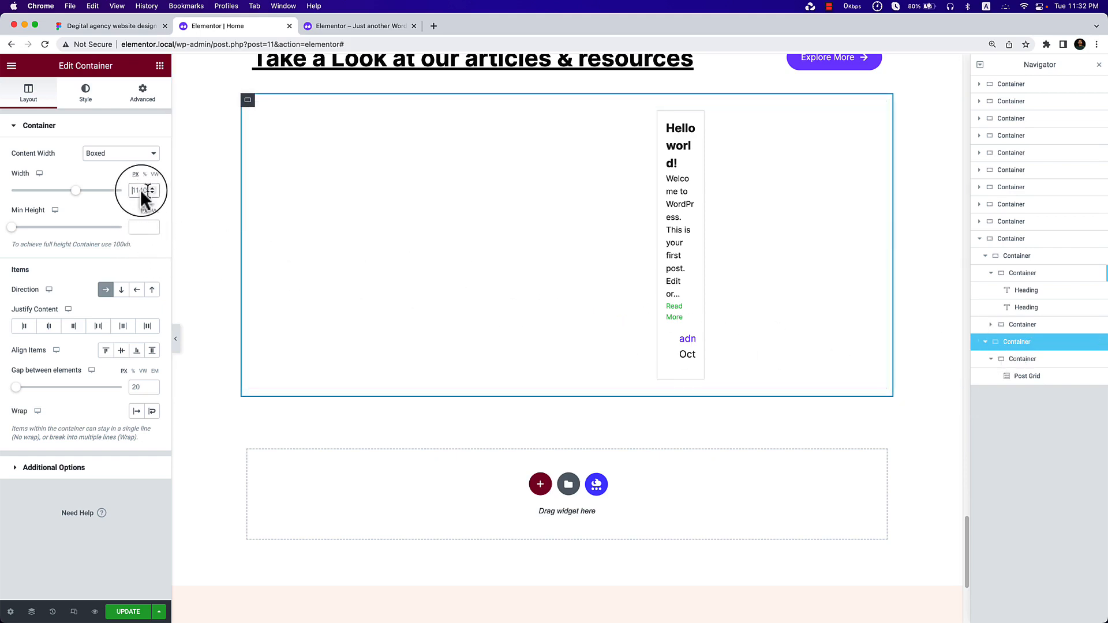
click(1018, 364)
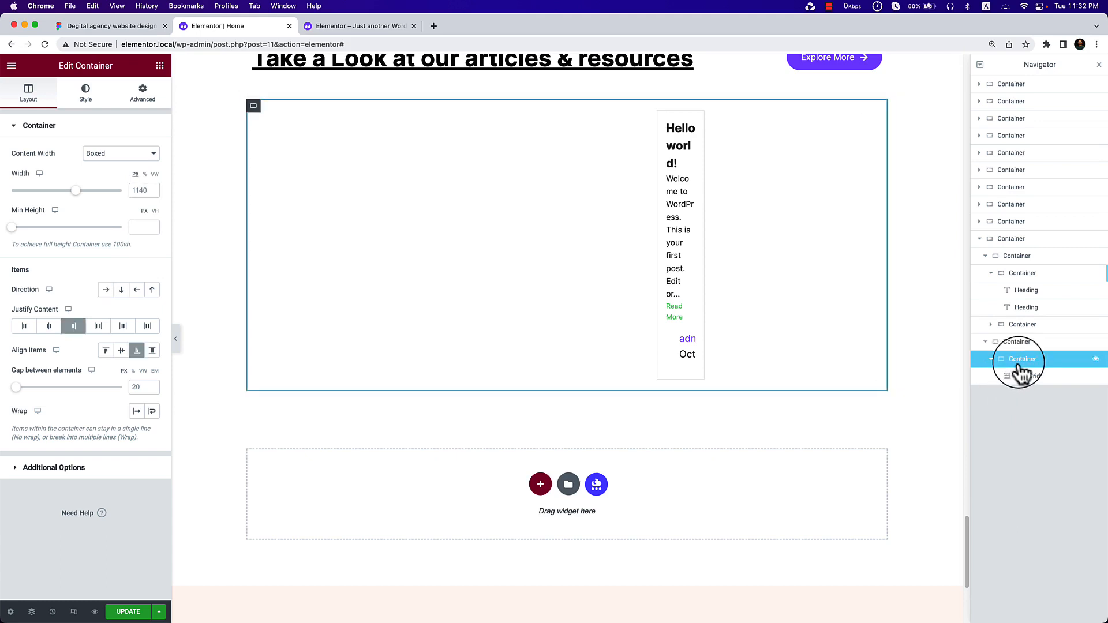
click(1011, 343)
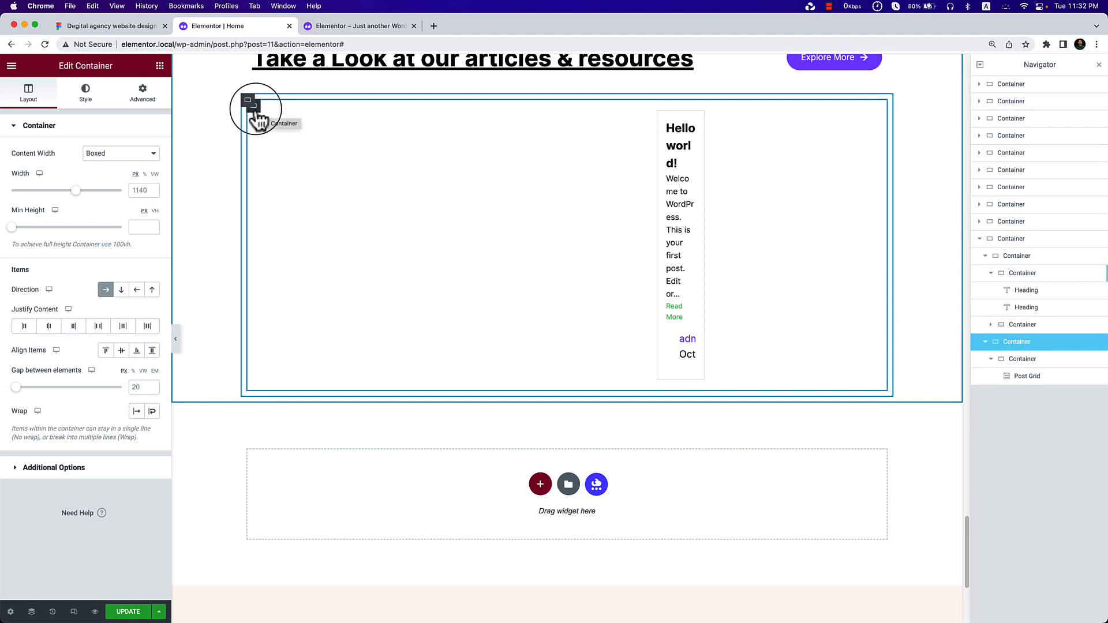
scroll(278, 159, up, 3)
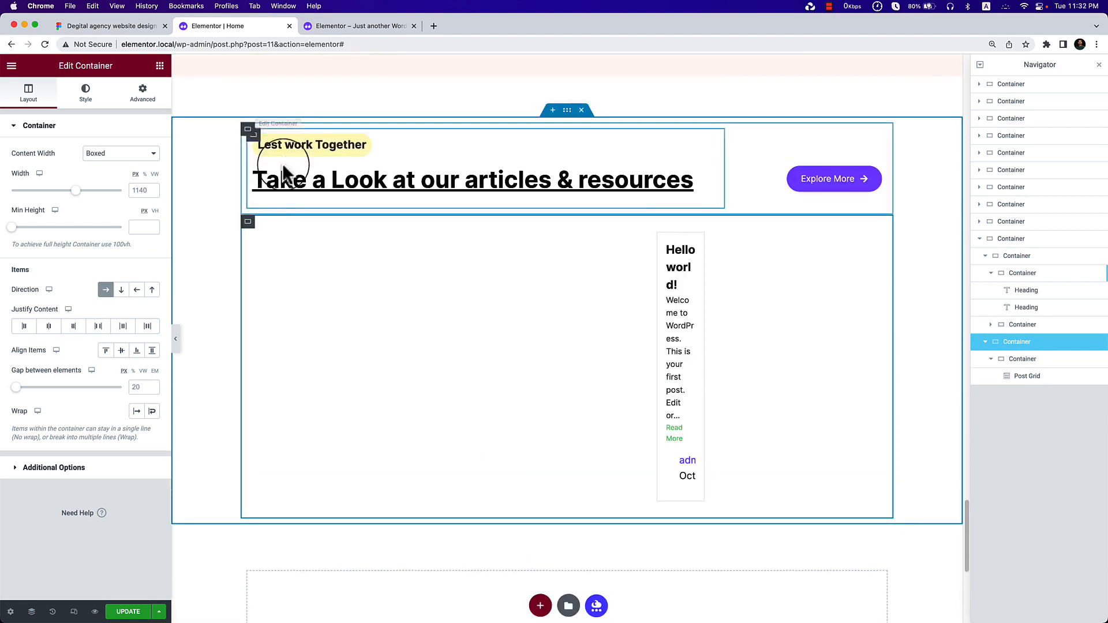
right_click(253, 237)
click(332, 414)
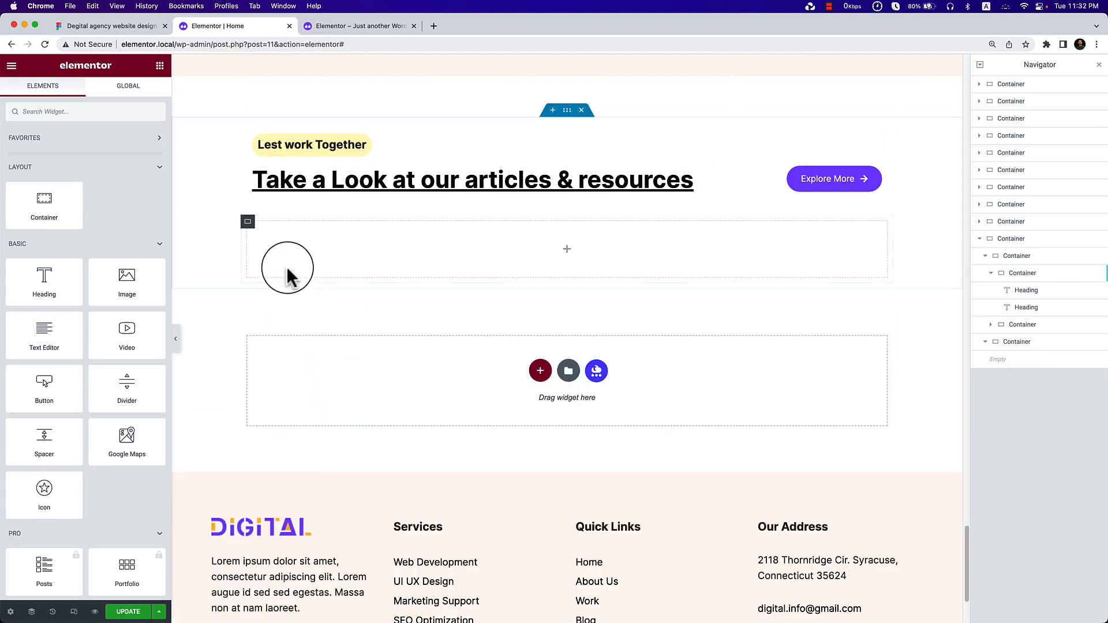
click(144, 612)
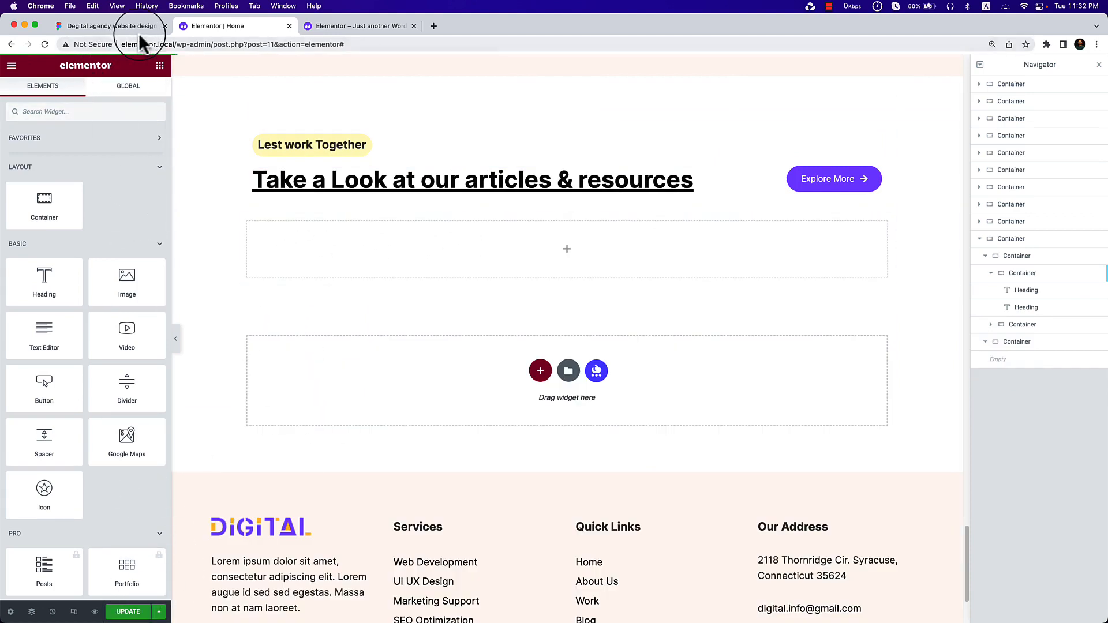
Open the WordPress dashboard from the live site in a new browser tab and place it right after the Figma tab.
click(333, 29)
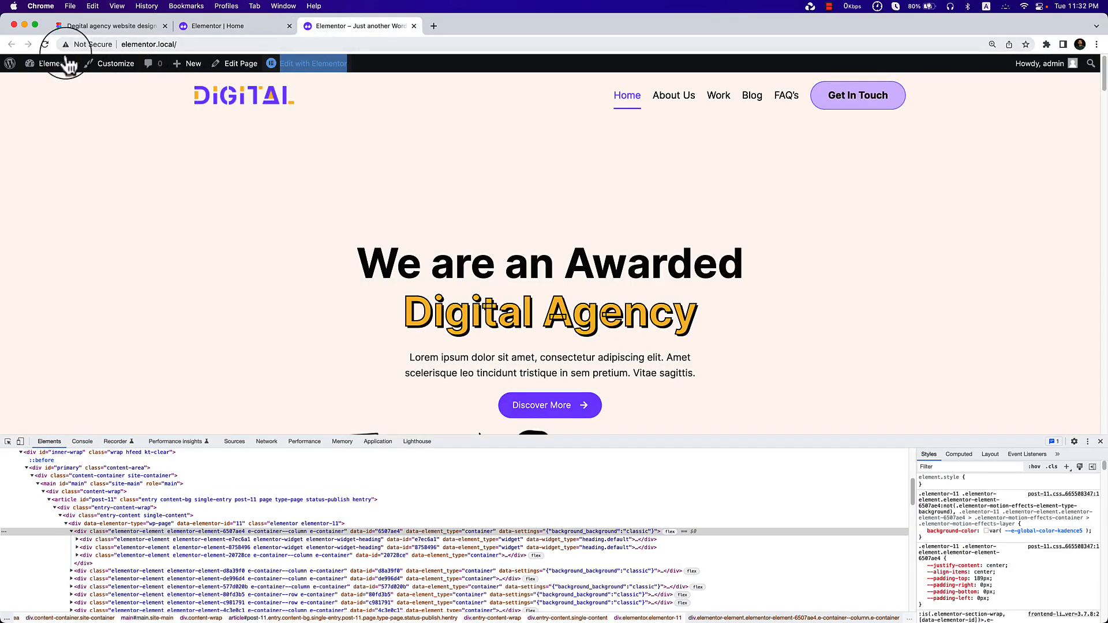
right_click(50, 85)
click(109, 91)
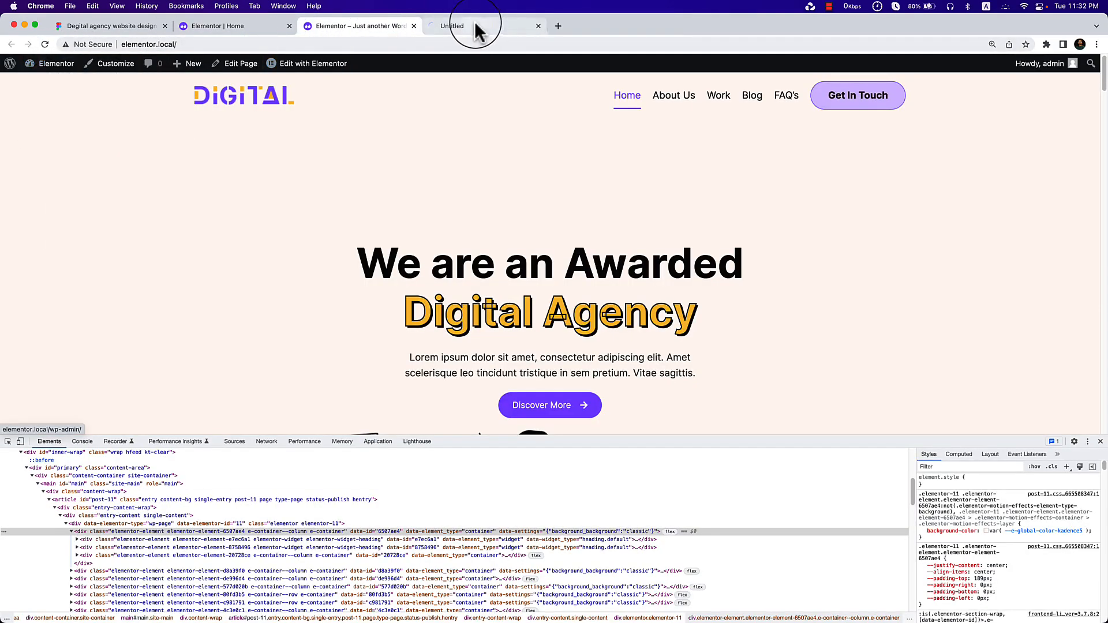
drag(474, 23, 324, 30)
mouse_move(51, 176)
mouse_move(85, 168)
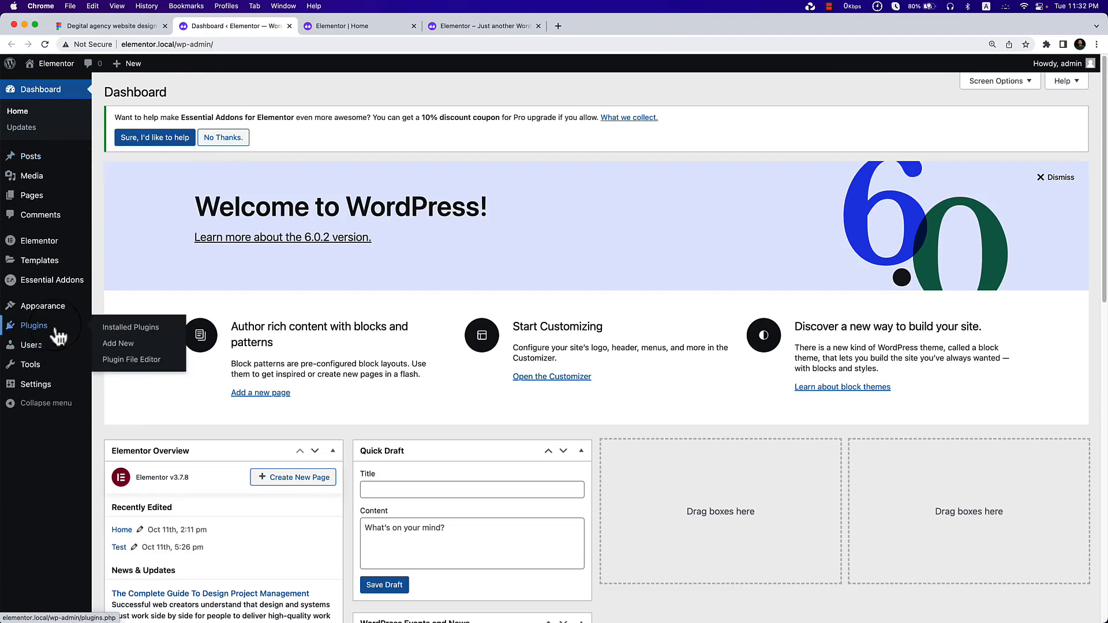
Search new WordPress plugins for "dummy post" and install and activate Generate Dummy Posts.
mouse_move(61, 334)
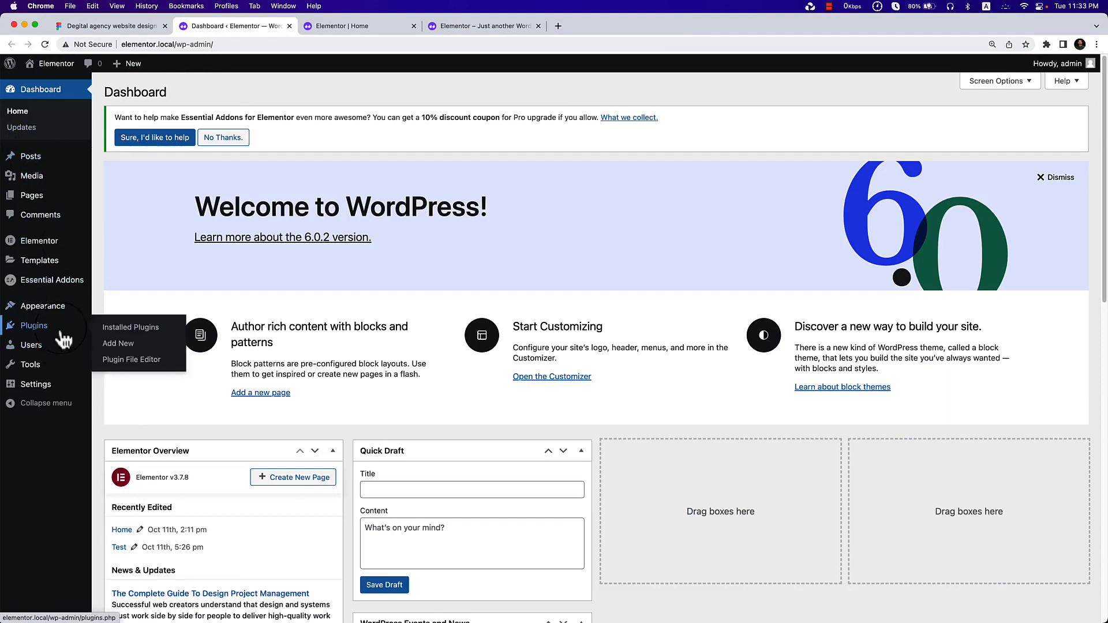
click(135, 352)
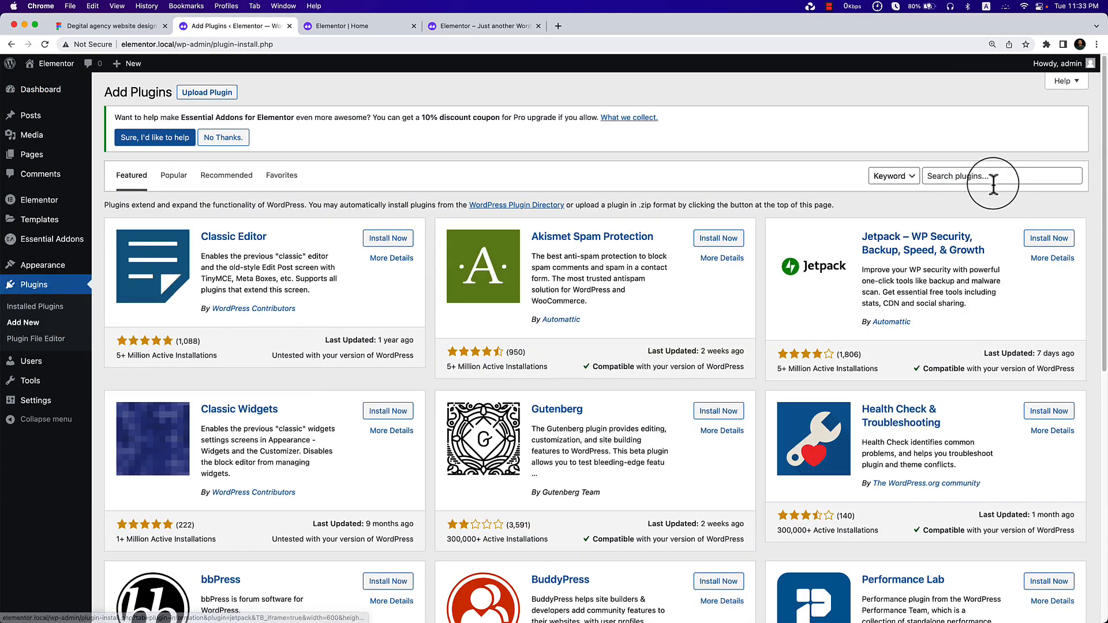
click(992, 177)
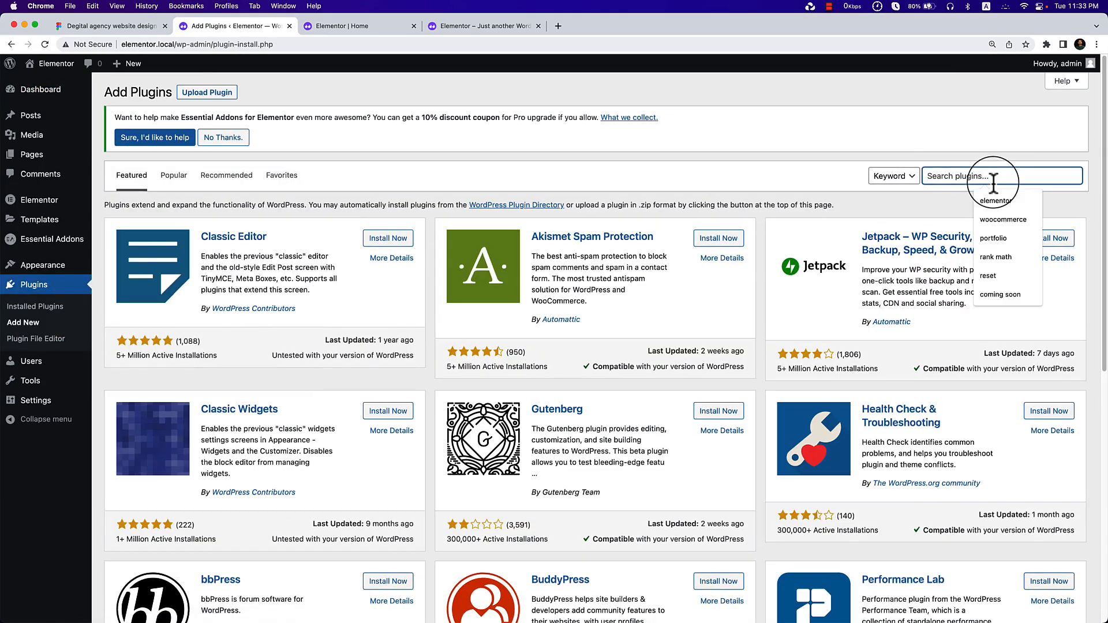
text(dummy post)
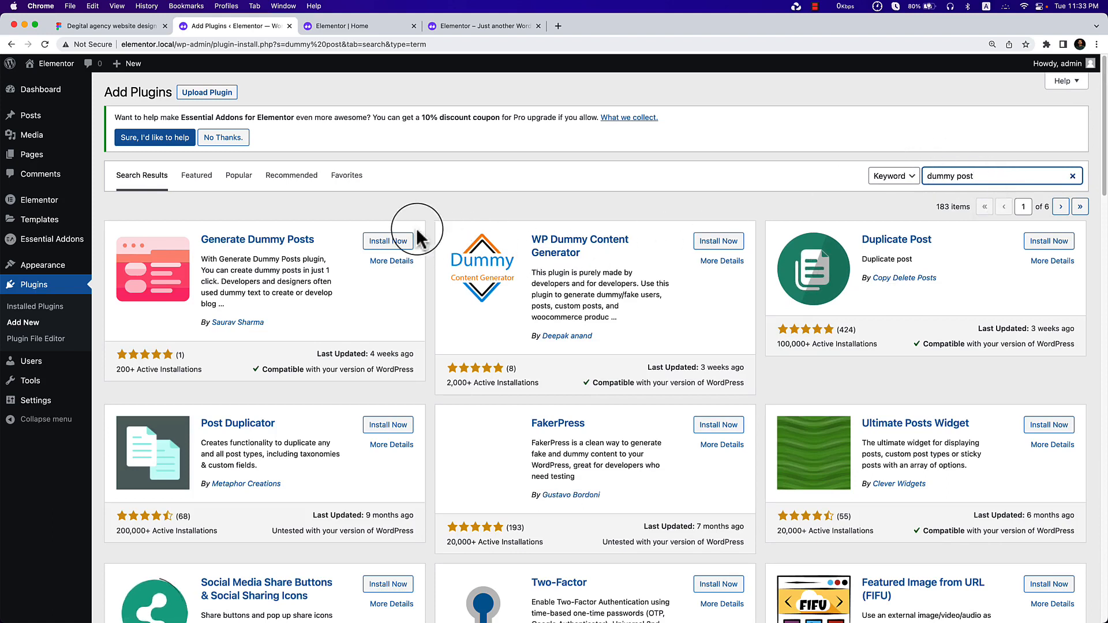
click(386, 245)
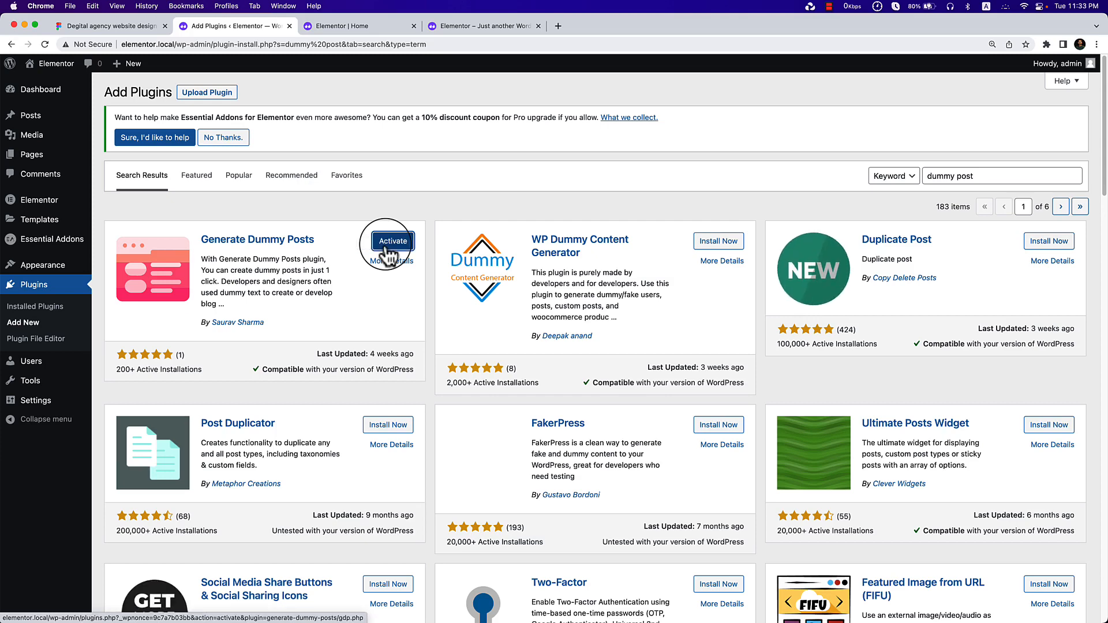
click(392, 242)
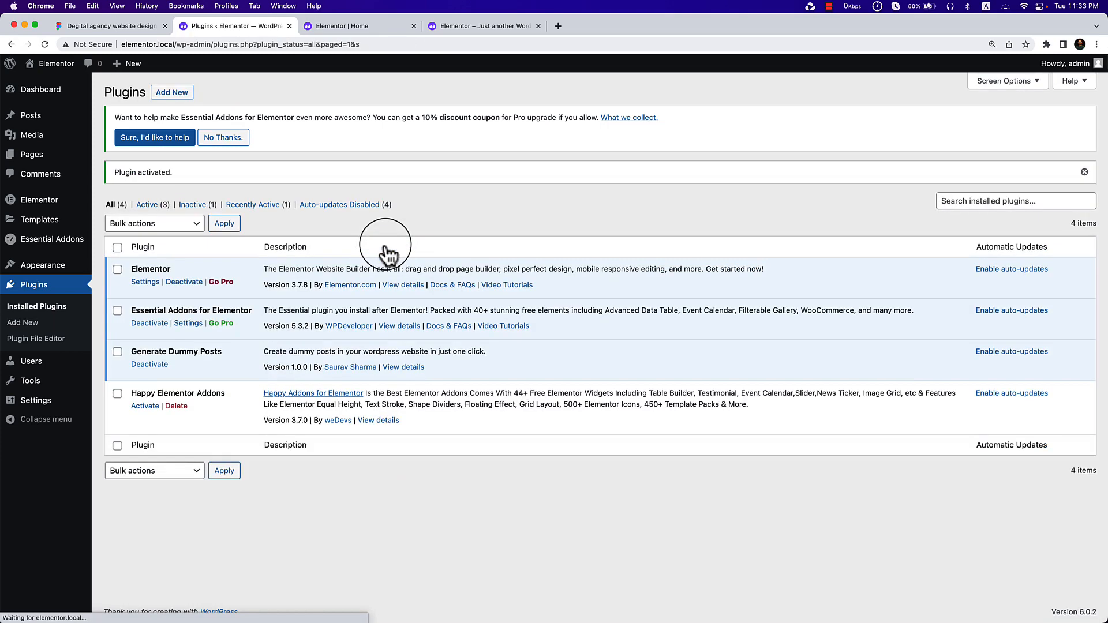
Generate 10 dummy posts with the Generate Dummy Posts plugin.
mouse_move(57, 410)
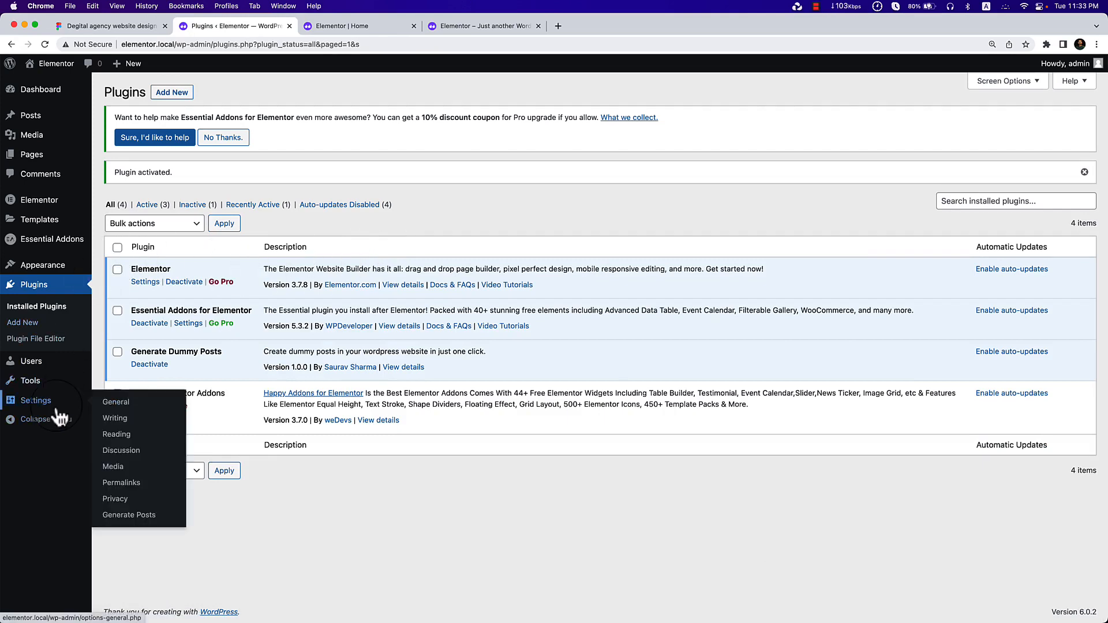
click(140, 518)
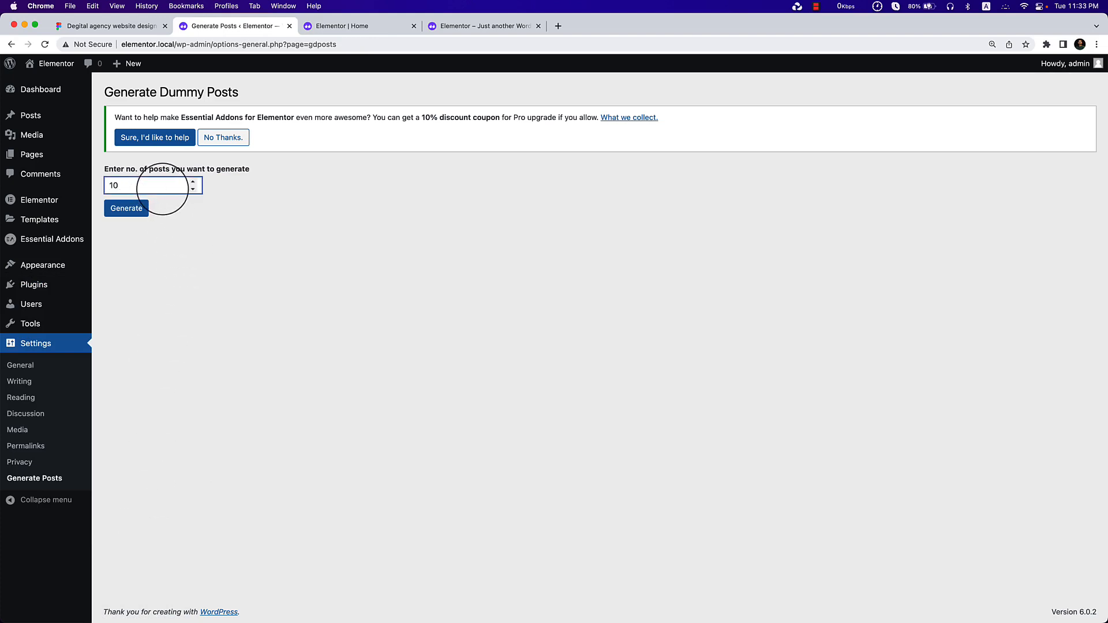
click(128, 211)
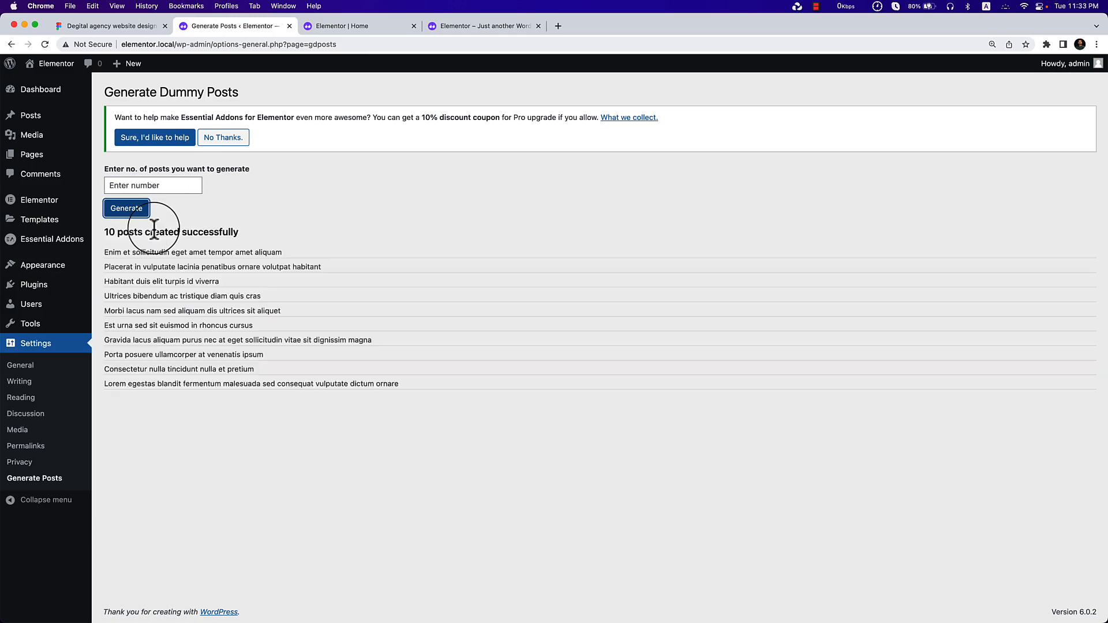
Move the "Hello world!" post to the trash in the WordPress posts list.
click(39, 122)
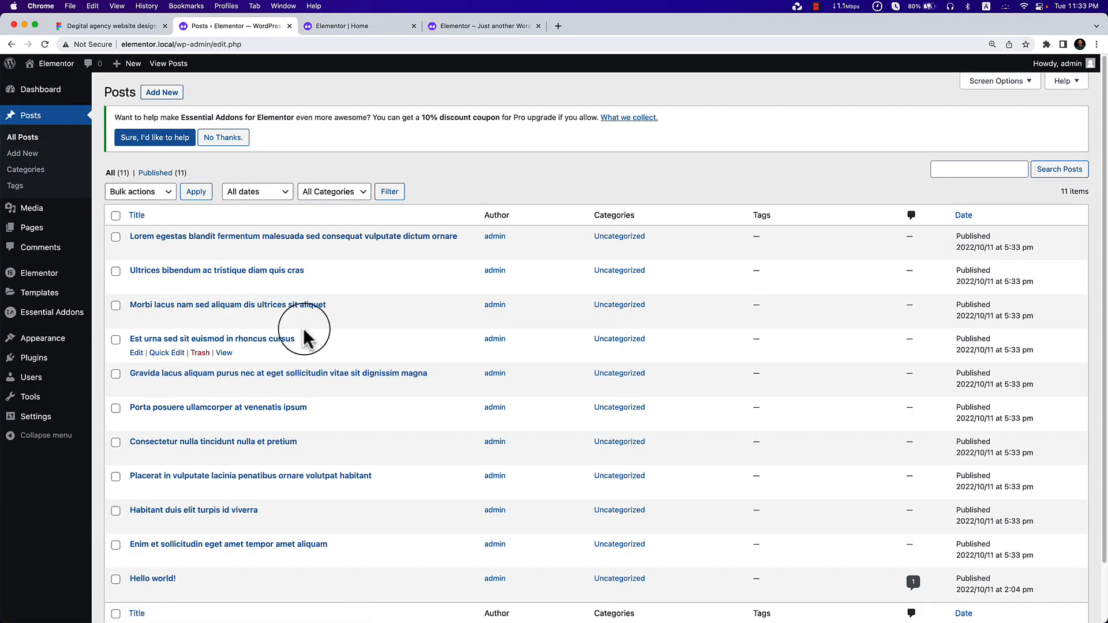
scroll(304, 337, down, 2)
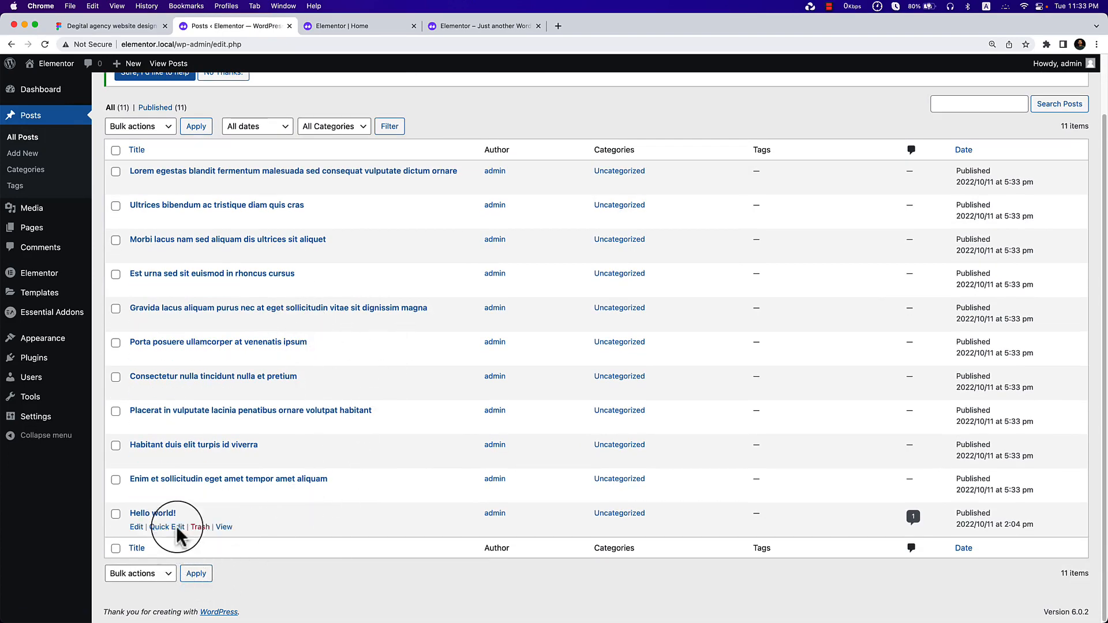
click(199, 527)
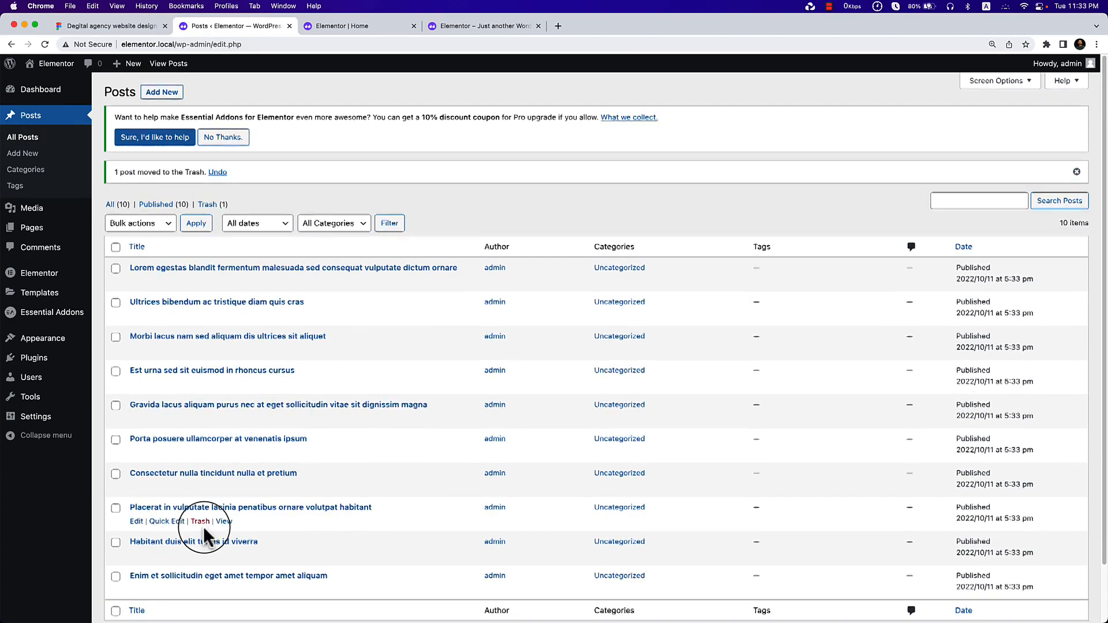
scroll(203, 536, down, 2)
Switch to the Elementor editor, reload it, and add a Post Grid to the empty container below the articles & resources header.
click(371, 30)
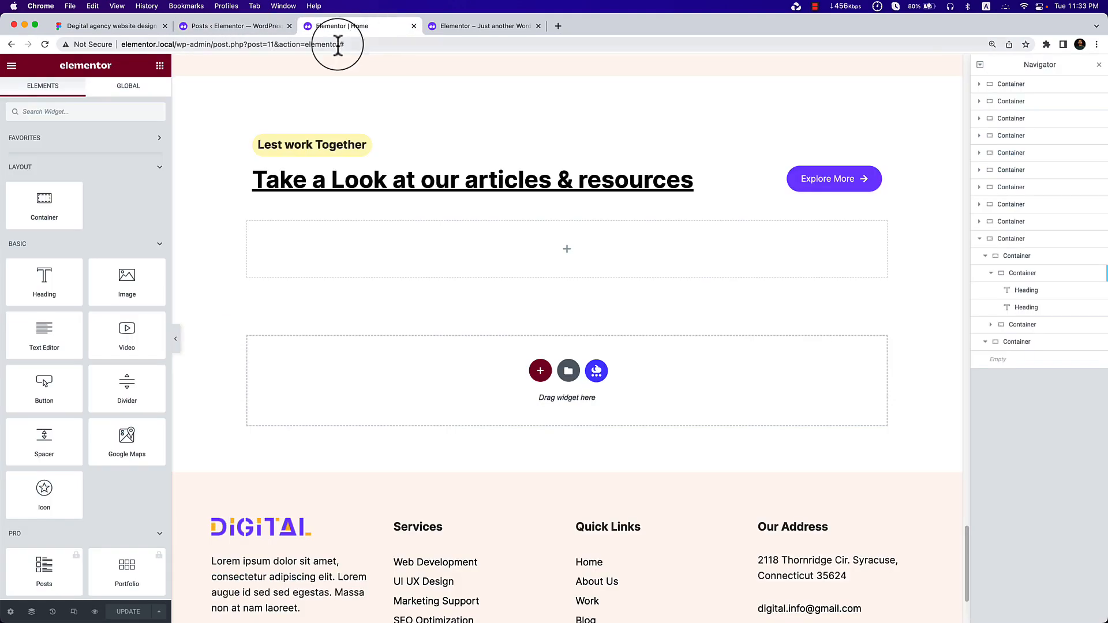
click(45, 45)
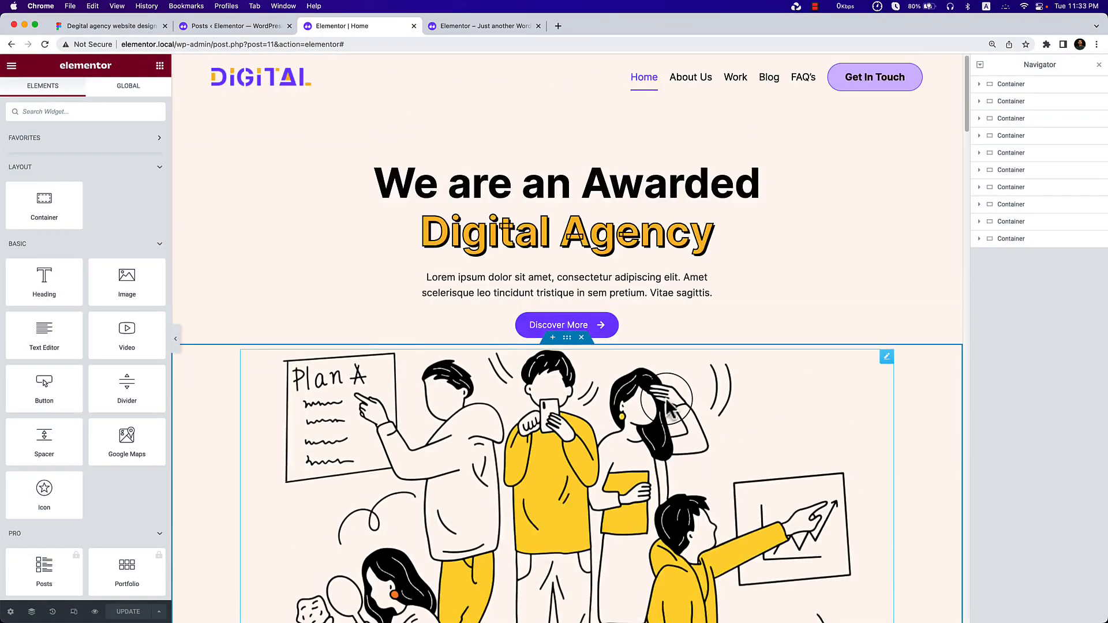
scroll(668, 402, down, 10)
click(1047, 247)
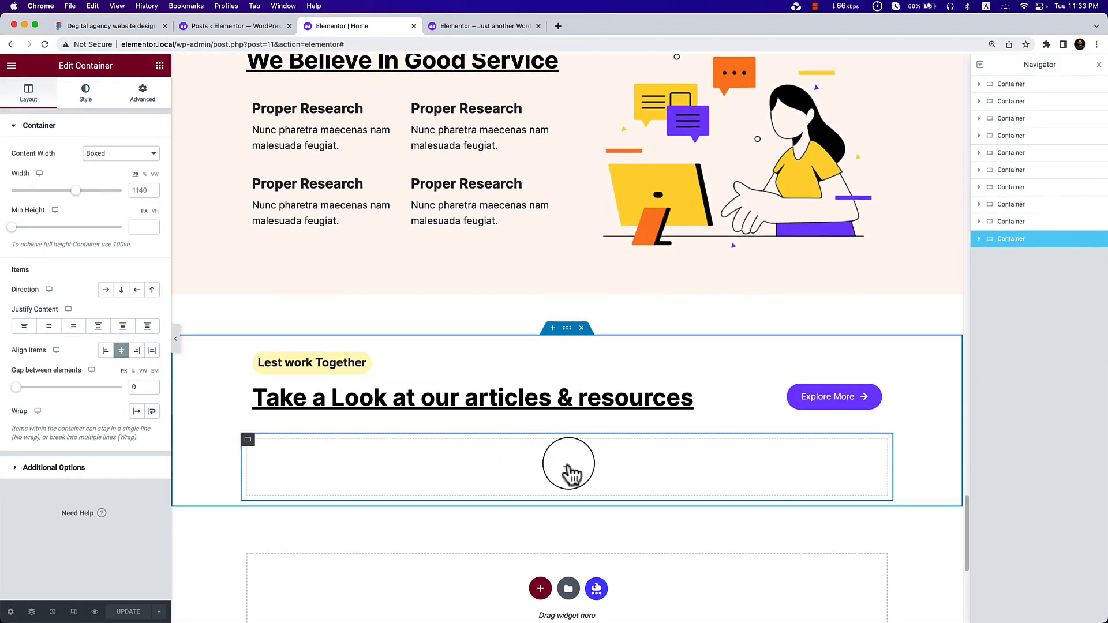
click(567, 469)
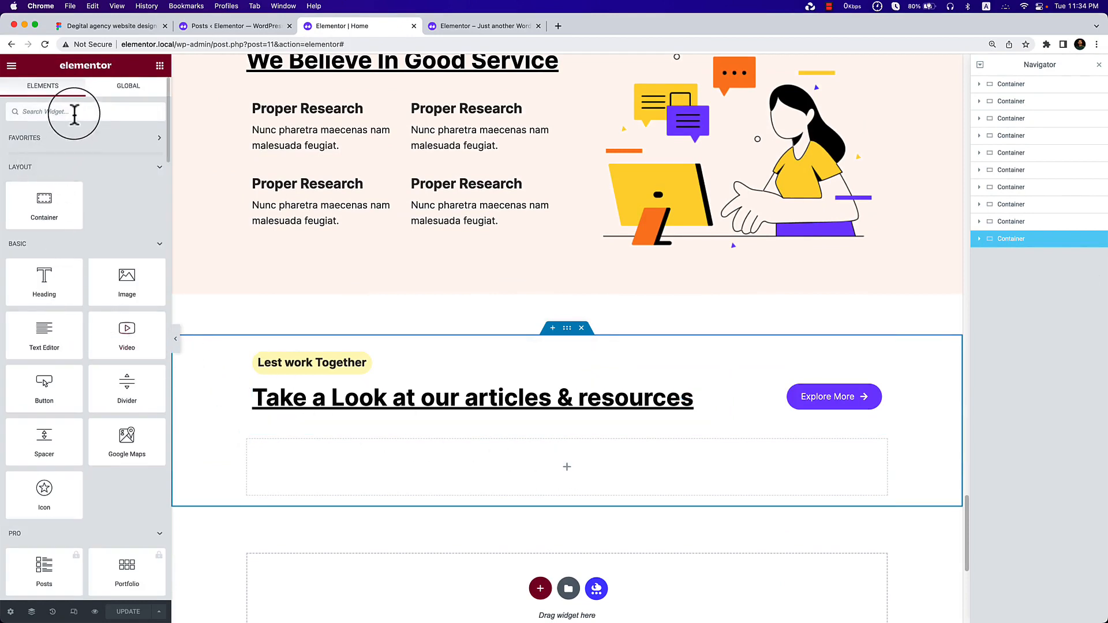
text(post)
drag(46, 149, 519, 470)
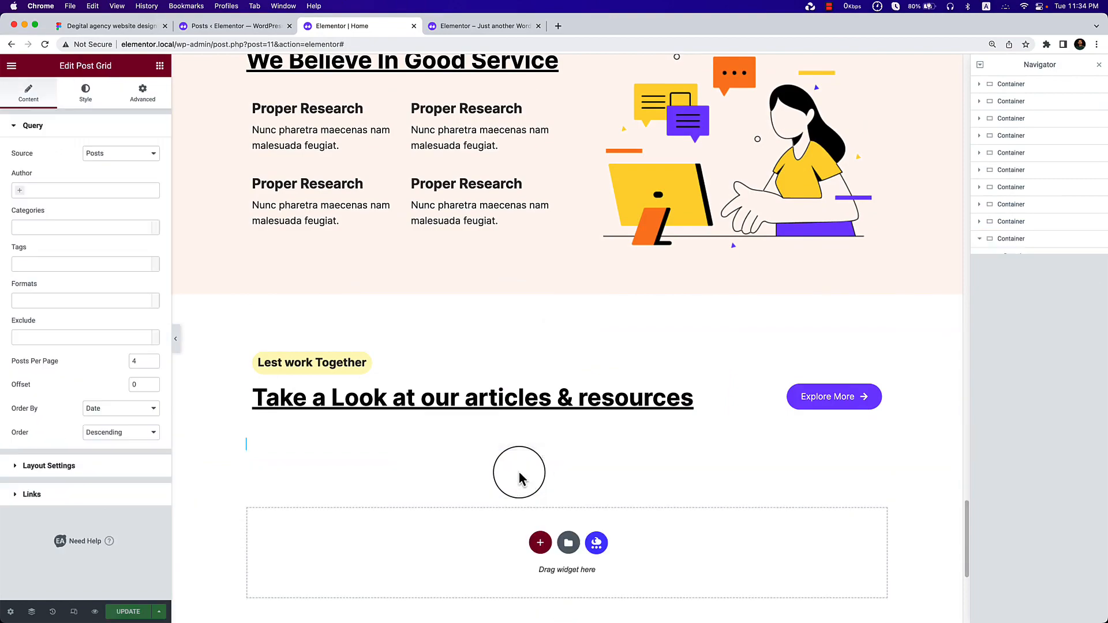
scroll(519, 477, down, 5)
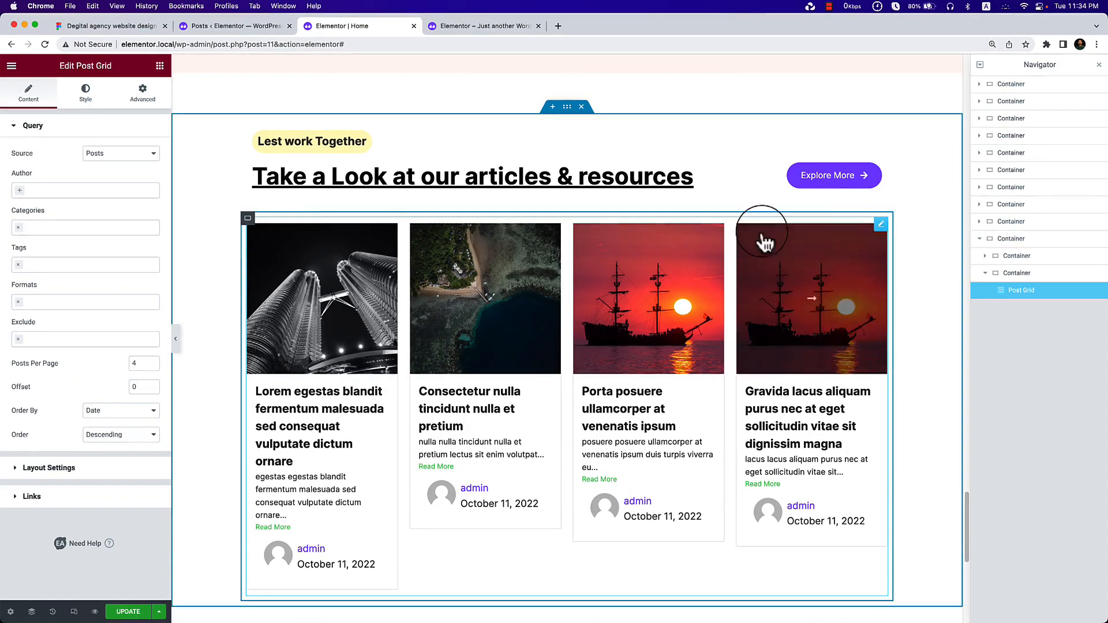
Keep Posts as the Post Grid's source, set its posts per page to 2 and update the page.
click(116, 154)
click(115, 156)
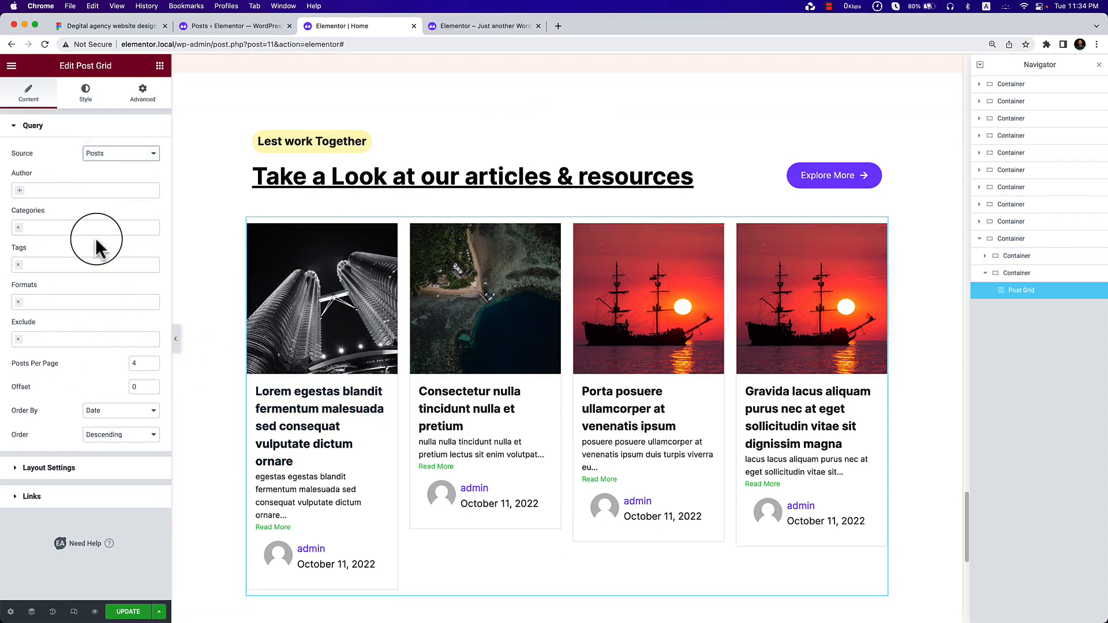
click(153, 366)
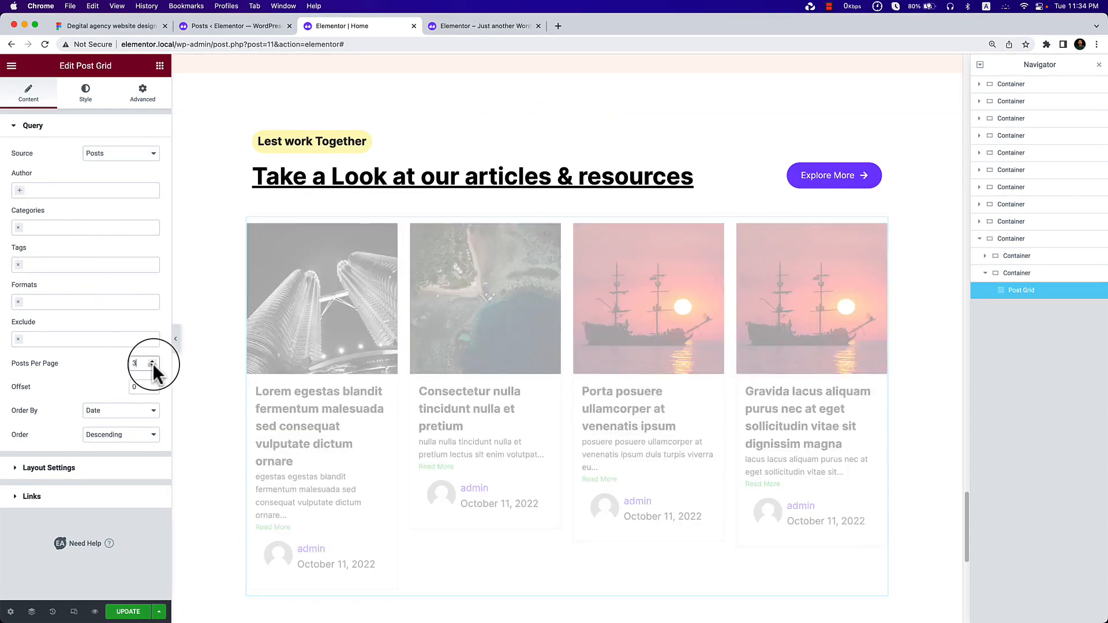
click(152, 365)
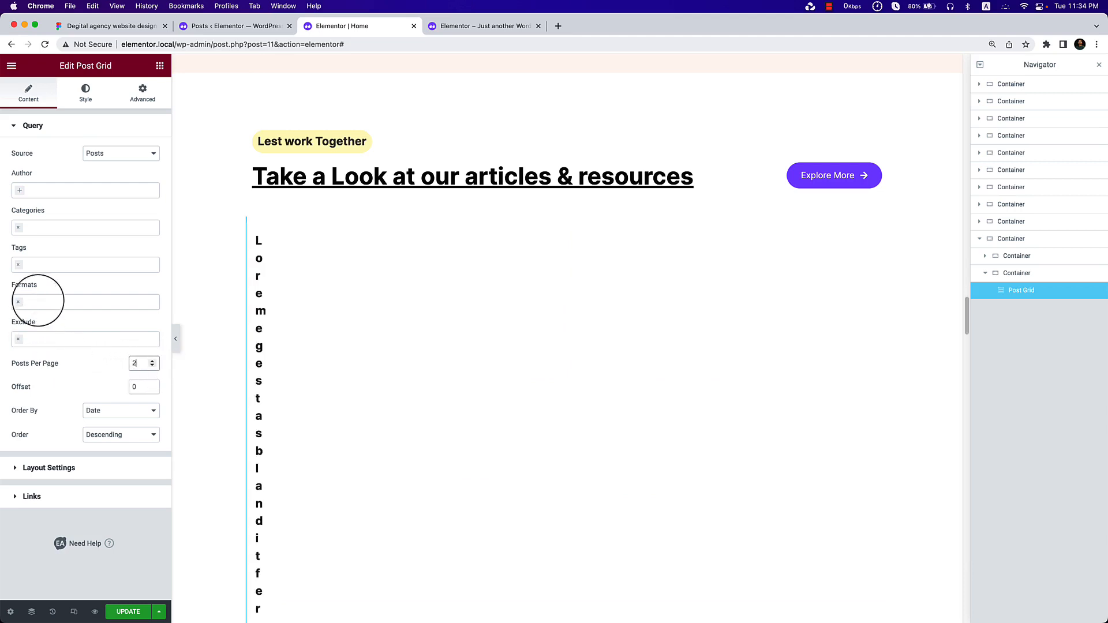
scroll(369, 386, down, 10)
scroll(372, 389, down, 15)
scroll(372, 389, down, 5)
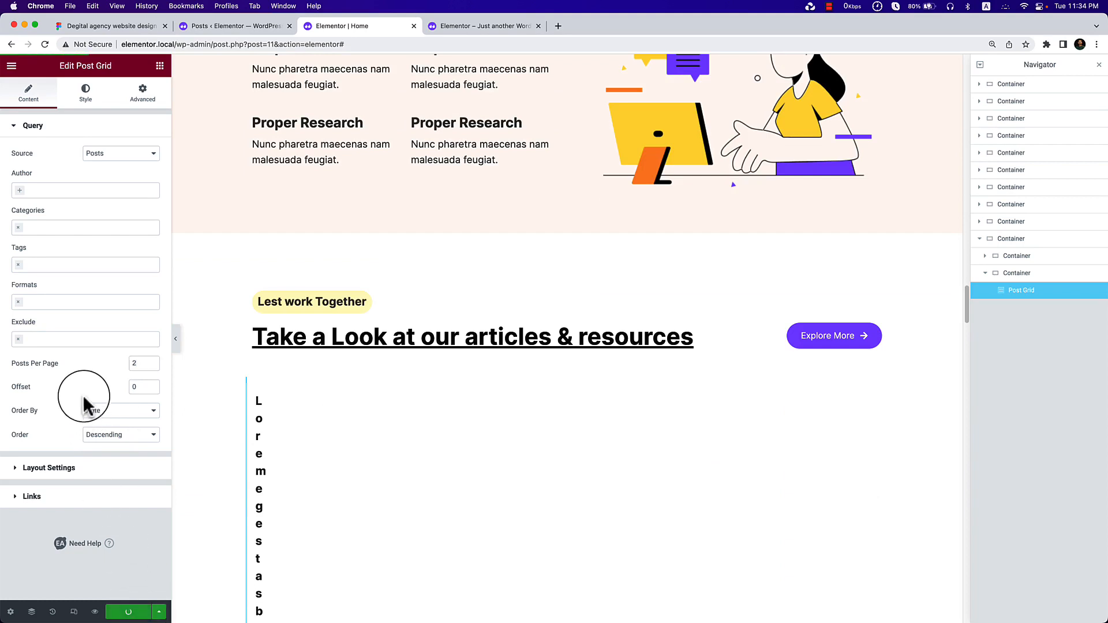
Reload the Elementor editor and check the Post Grid's layout in the articles & resources section.
click(44, 46)
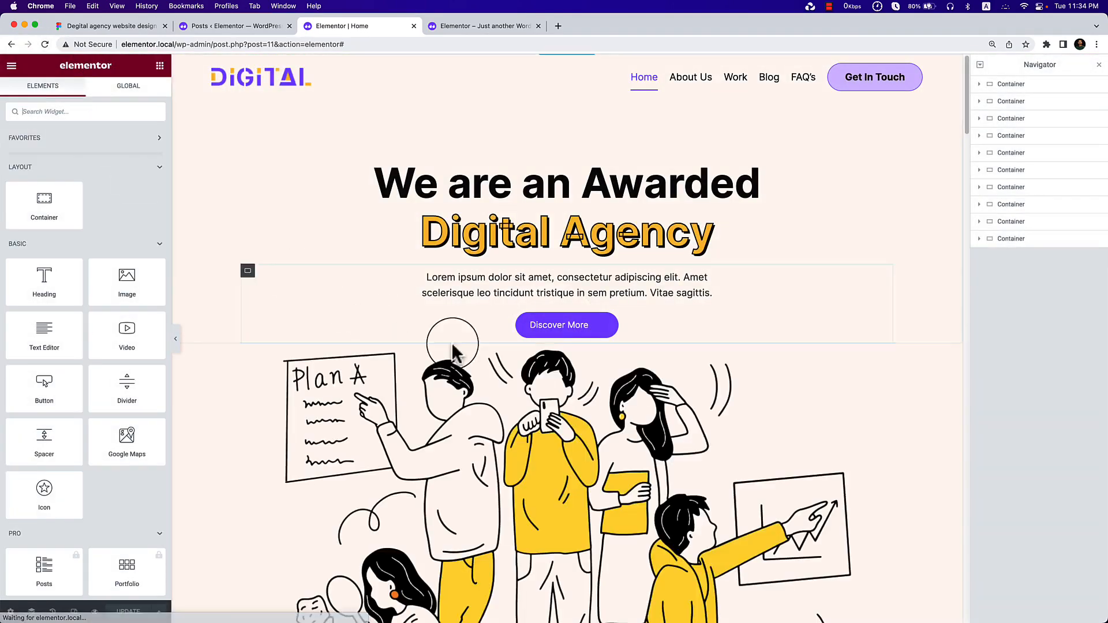
click(1014, 242)
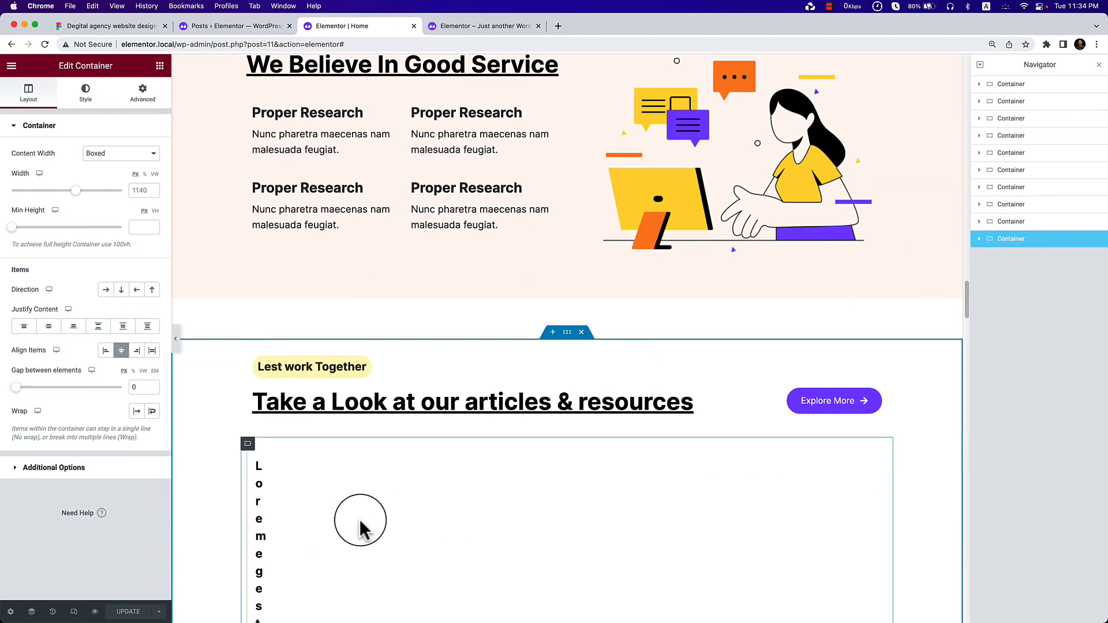
scroll(352, 508, down, 5)
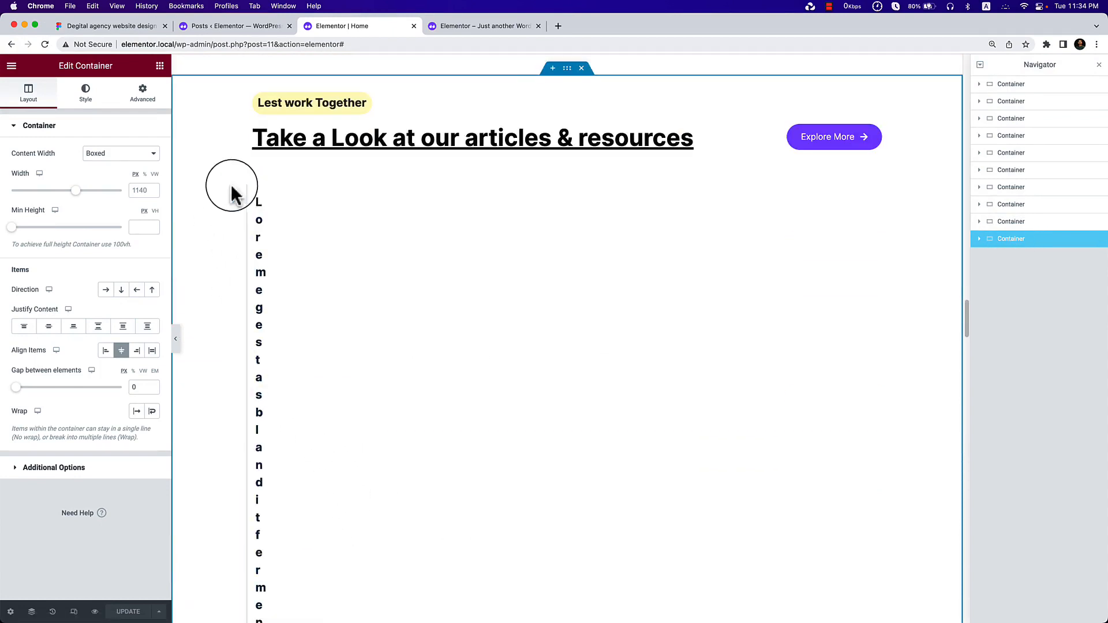
Try to repair the Post Grid's collapsed layout by setting its posts per page to 4.
click(241, 187)
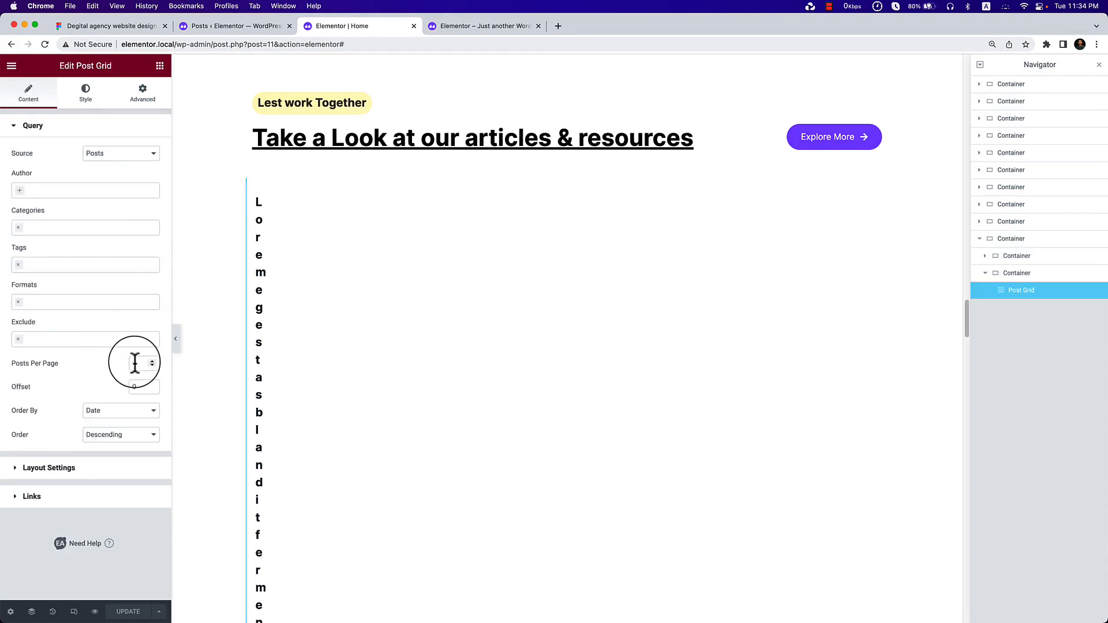
text(4)
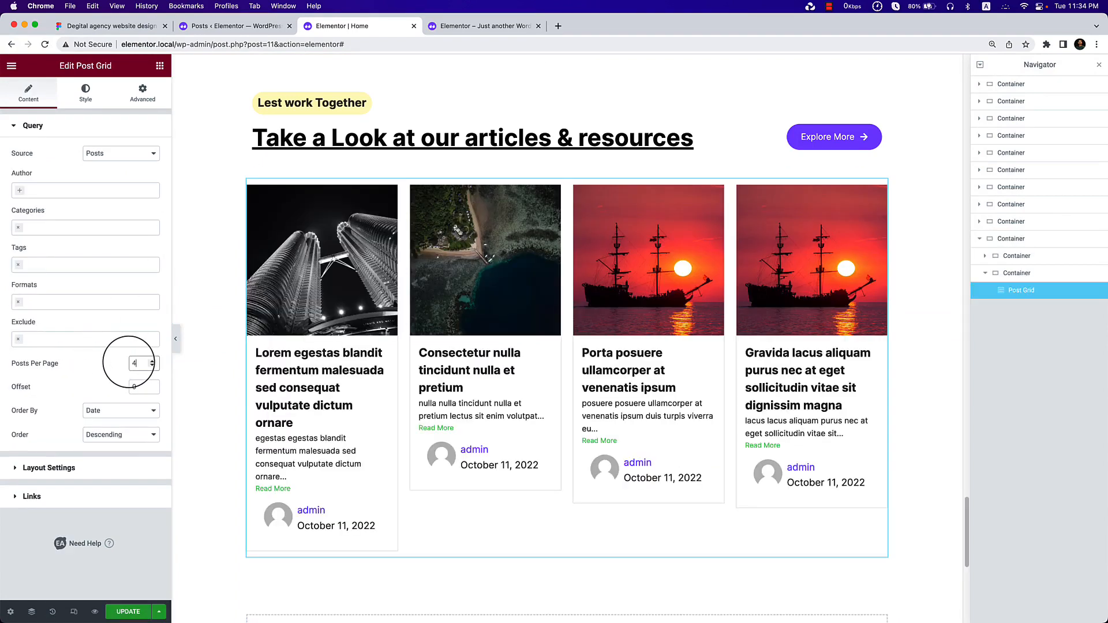
click(153, 366)
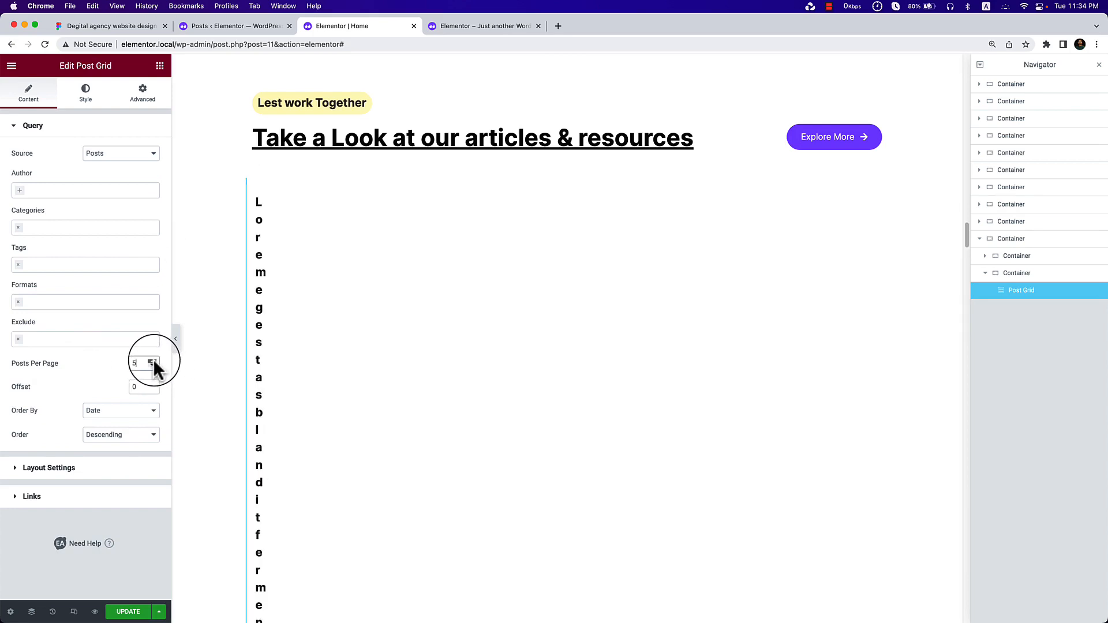
click(153, 359)
click(153, 359)
click(153, 359)
click(154, 360)
text(4)
click(96, 376)
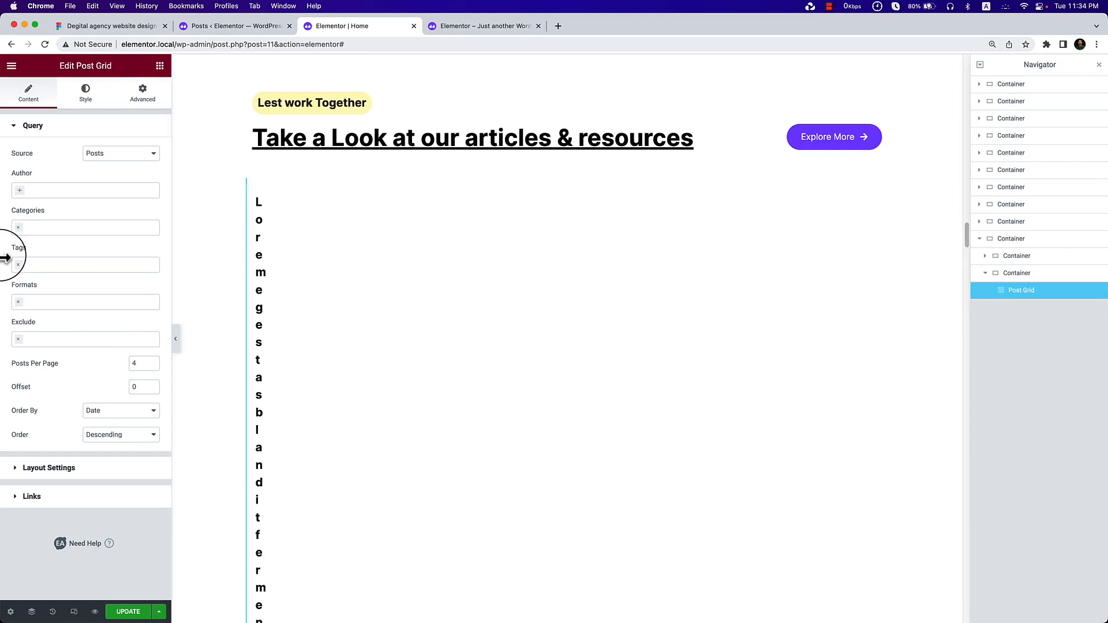
Delete the broken Post Grid and add a fresh one to the empty container below the articles & resources header.
right_click(1056, 291)
click(1047, 437)
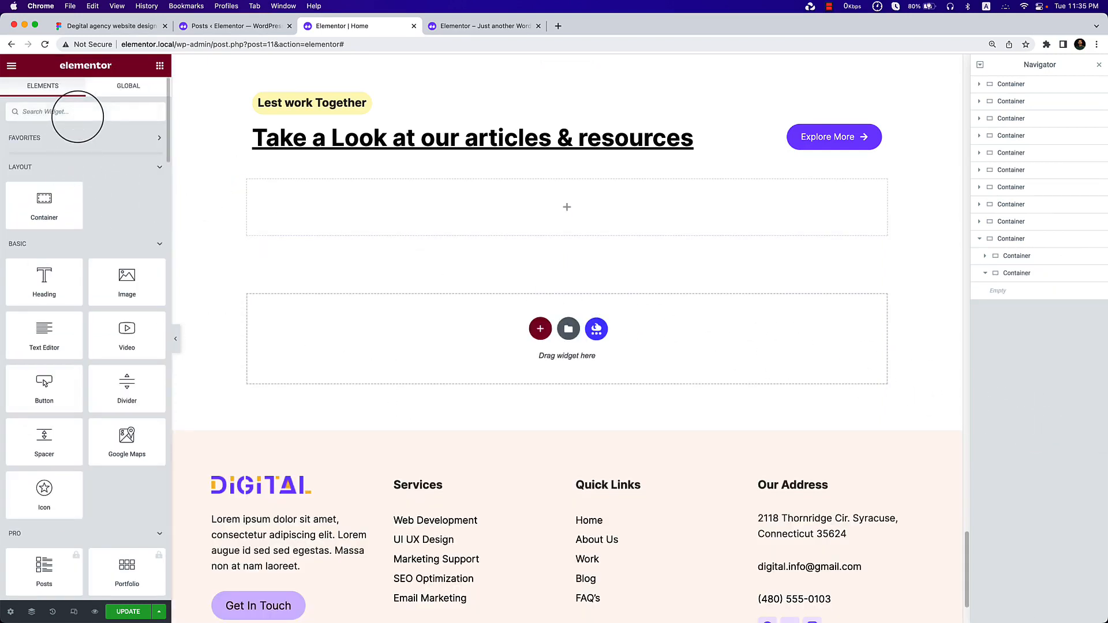
click(77, 114)
text(post)
drag(78, 130, 528, 184)
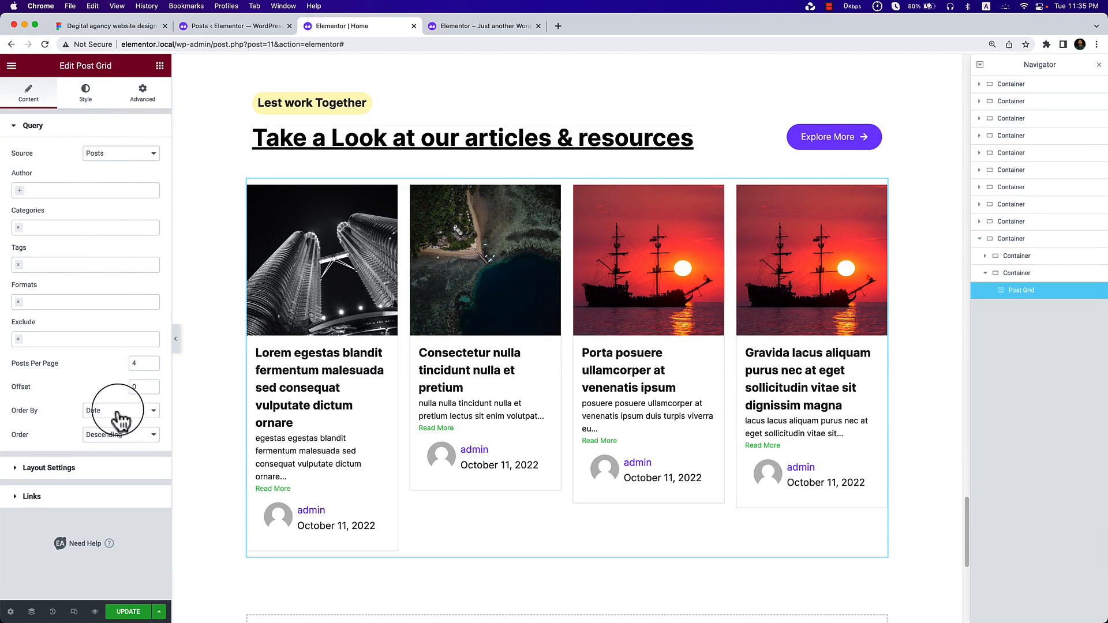
Set the new Post Grid to 2 columns and 2 posts per page.
click(59, 469)
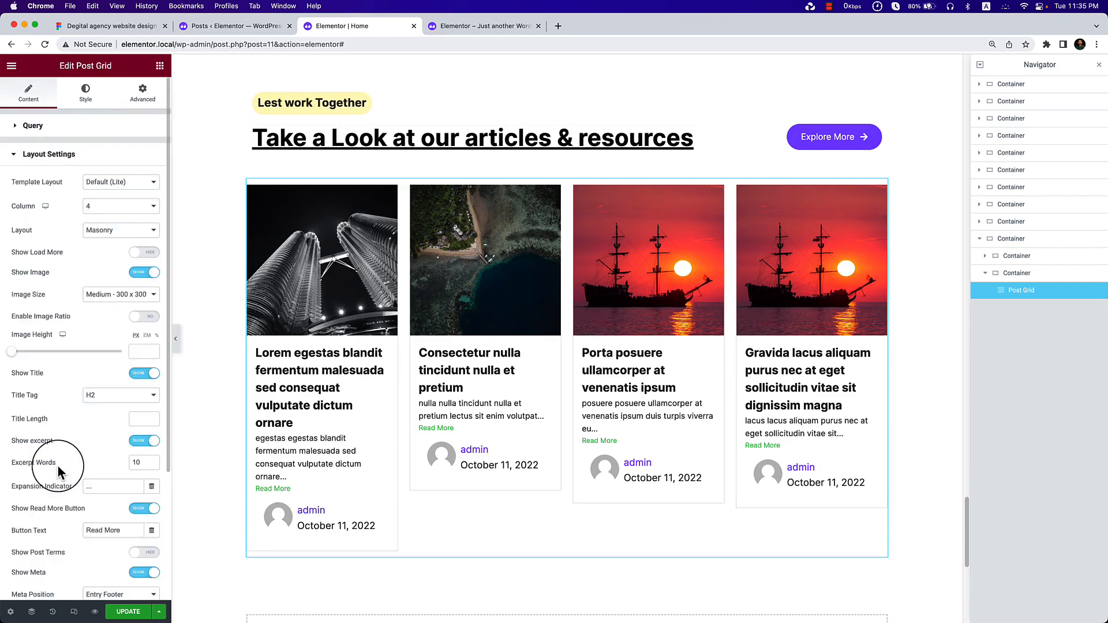
click(131, 209)
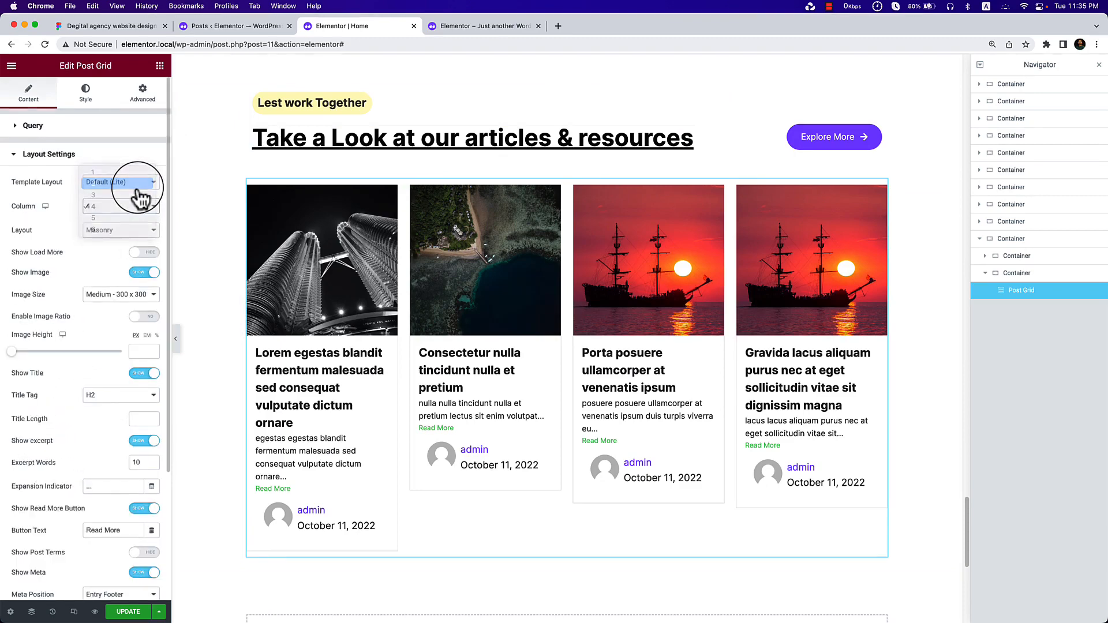
click(137, 186)
scroll(590, 398, down, 3)
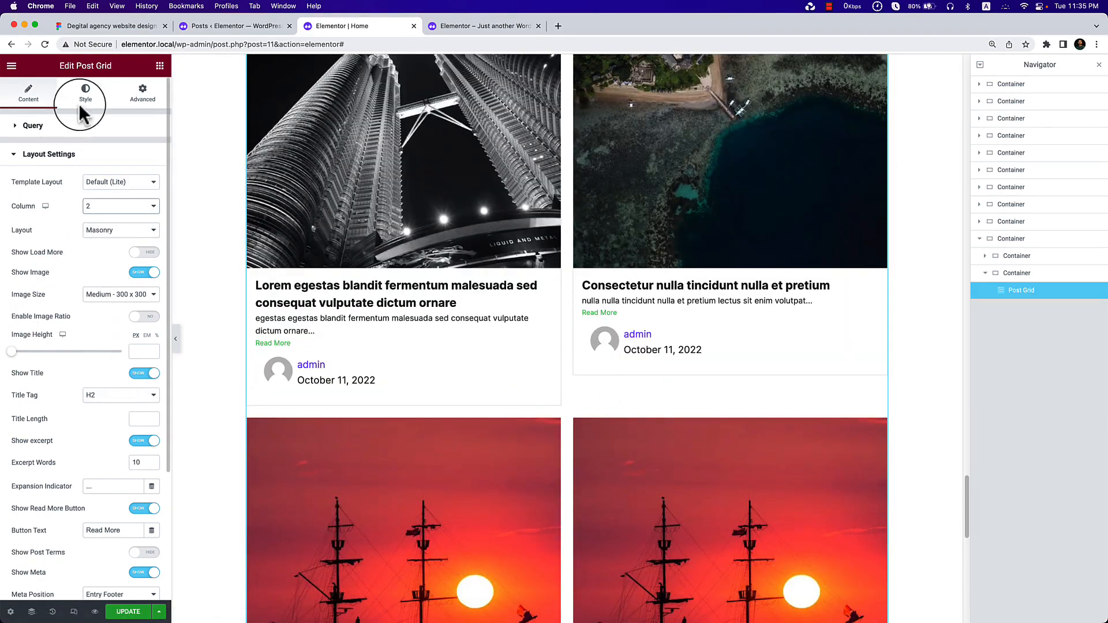
click(68, 123)
double_click(138, 364)
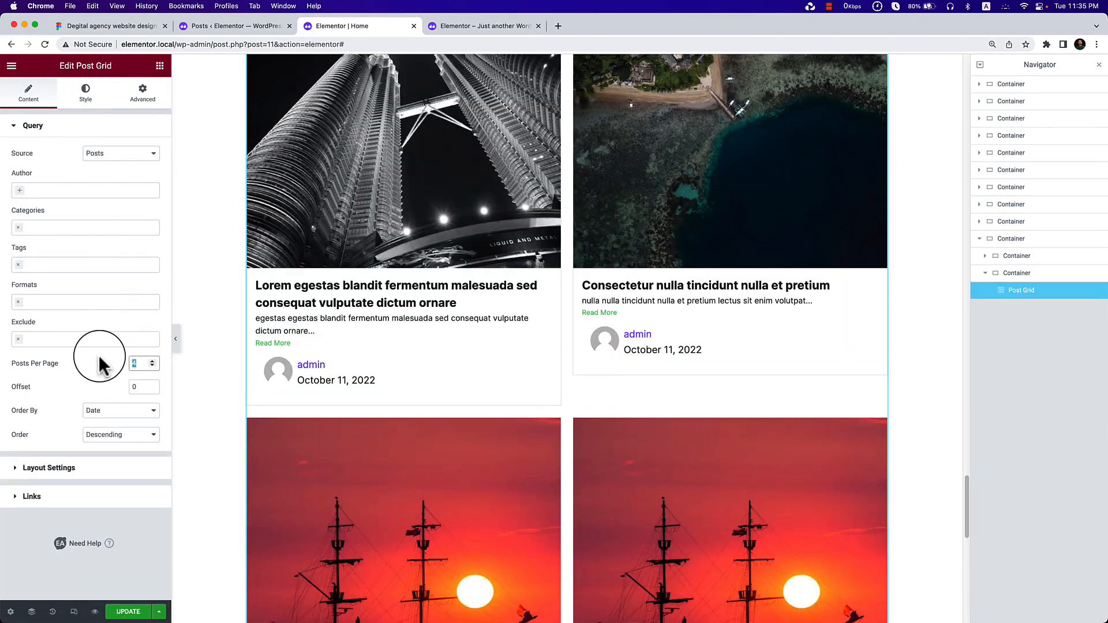
text(2)
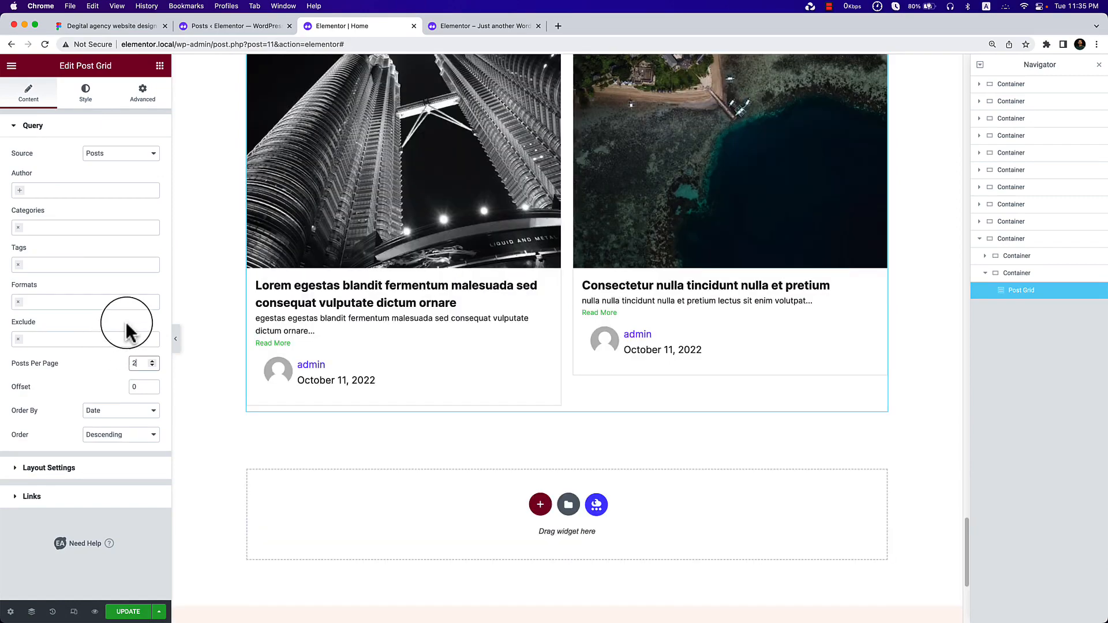
scroll(526, 274, up, 4)
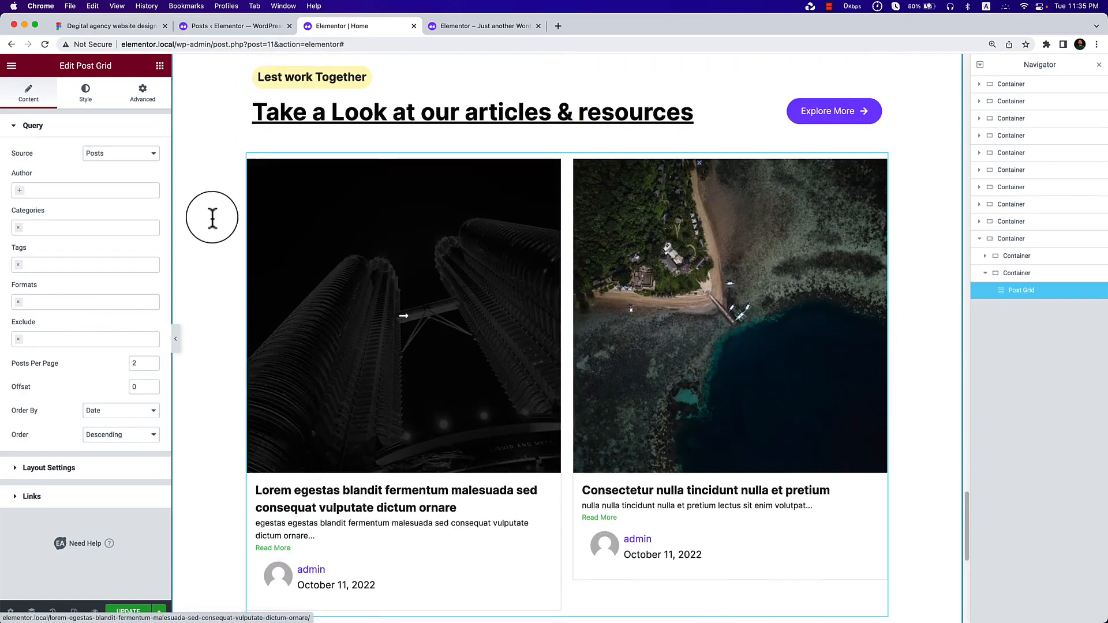
Examine the article card's title text and its font properties in the Figma design, and return to the Elementor editor.
click(238, 26)
click(132, 29)
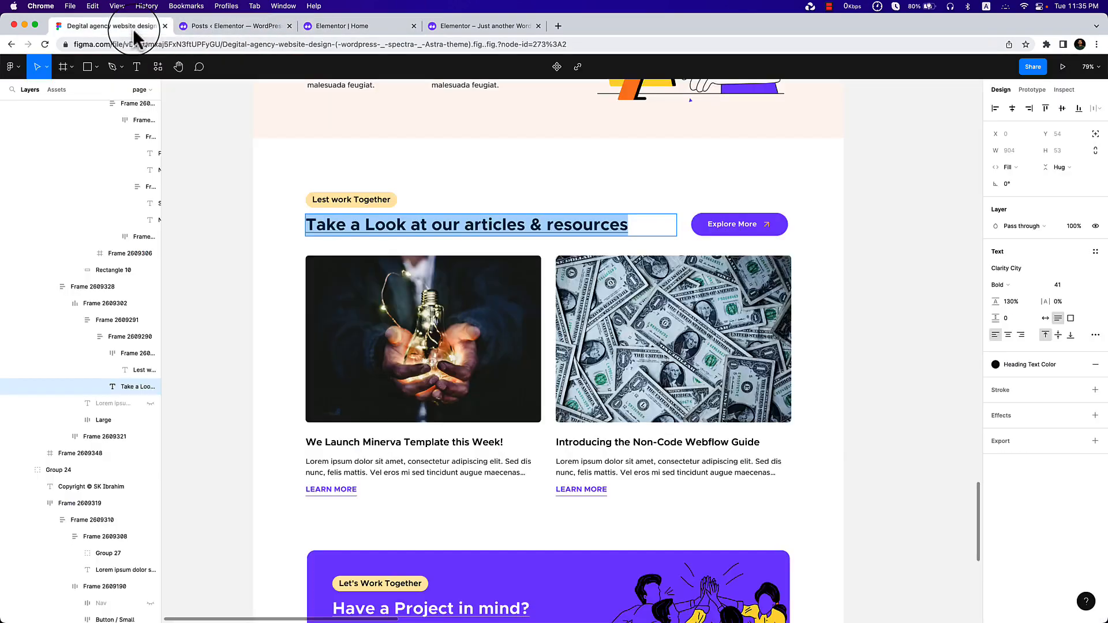
click(374, 444)
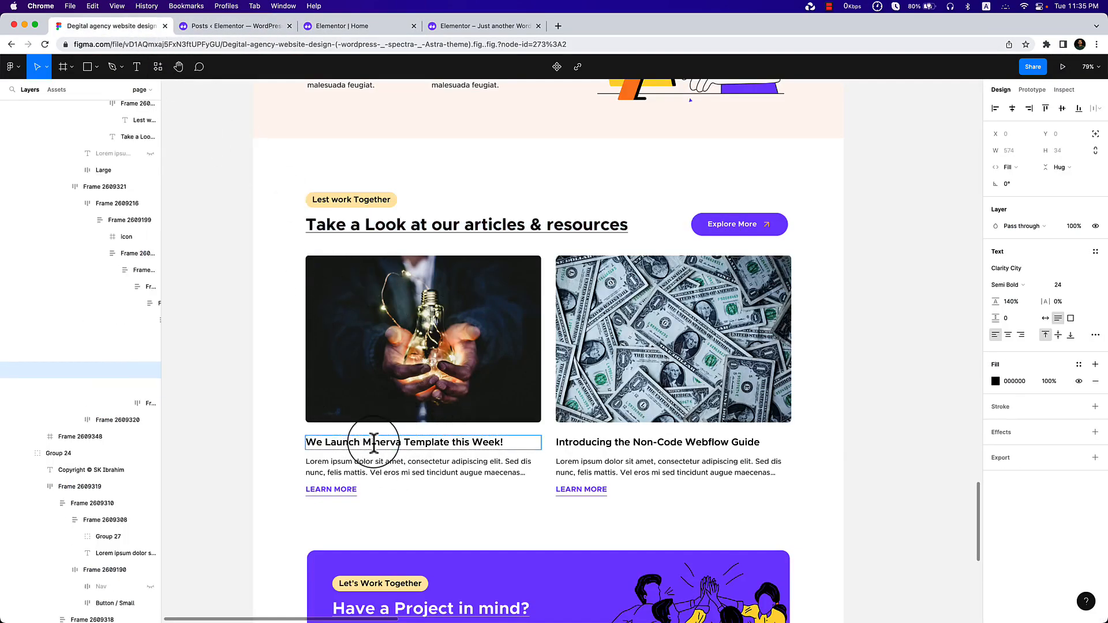
double_click(374, 444)
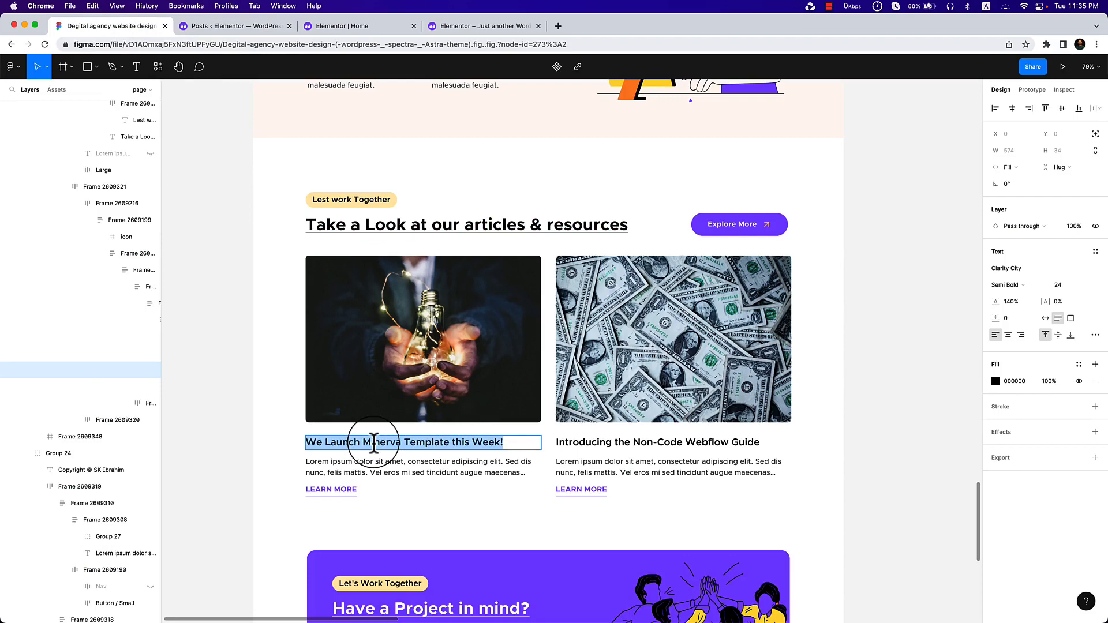
click(253, 29)
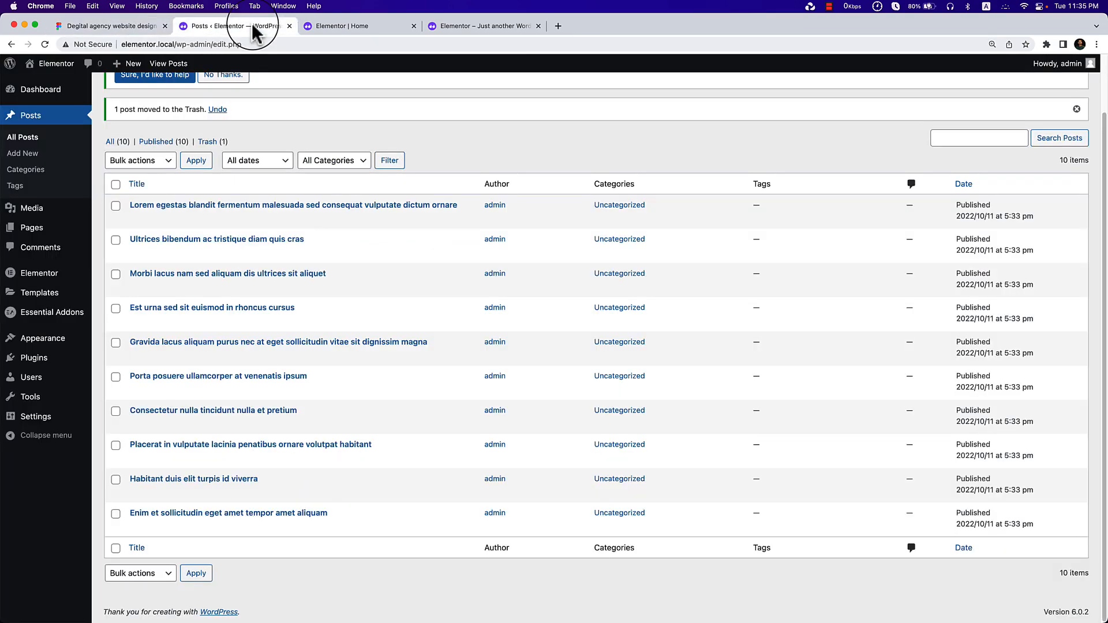
click(345, 26)
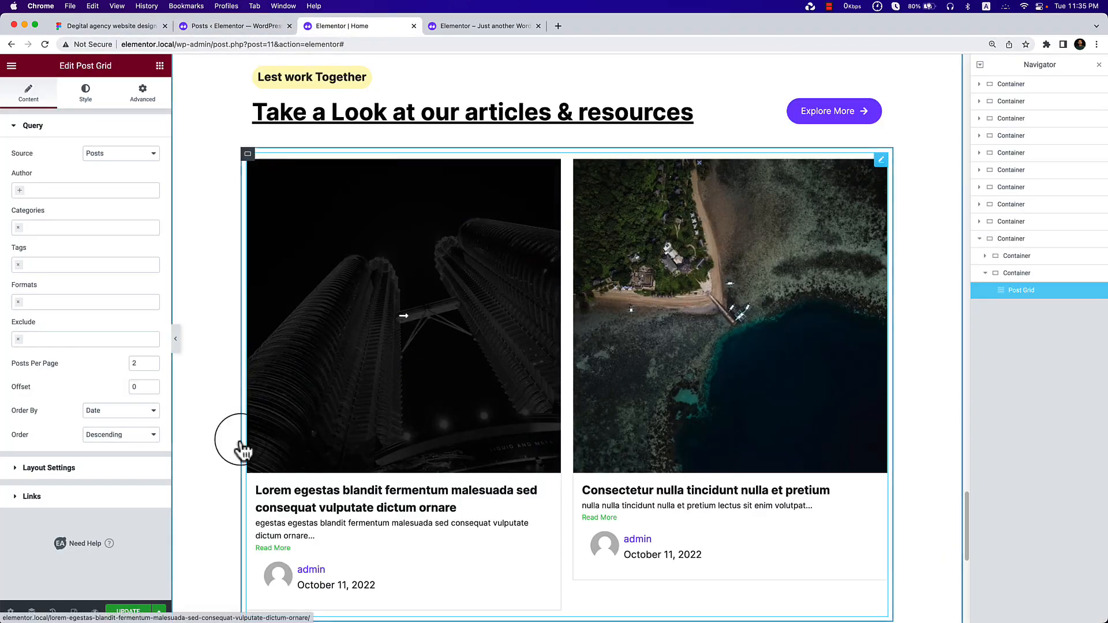
Set the Post Grid's image height to 312 px and hide the post meta.
click(65, 469)
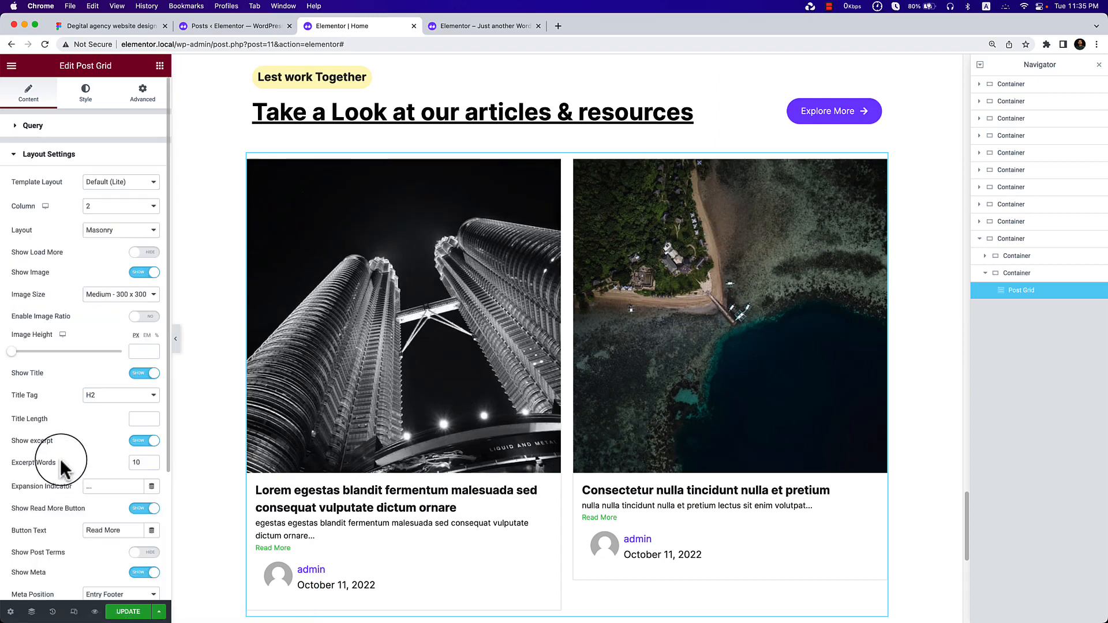
click(114, 296)
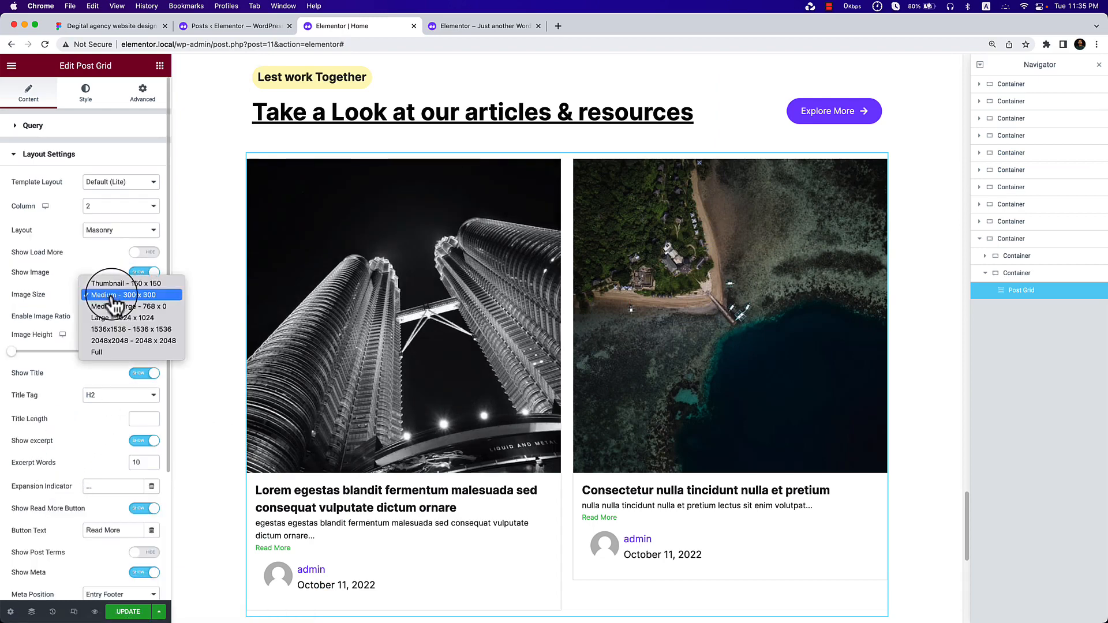
click(19, 360)
drag(29, 353, 68, 353)
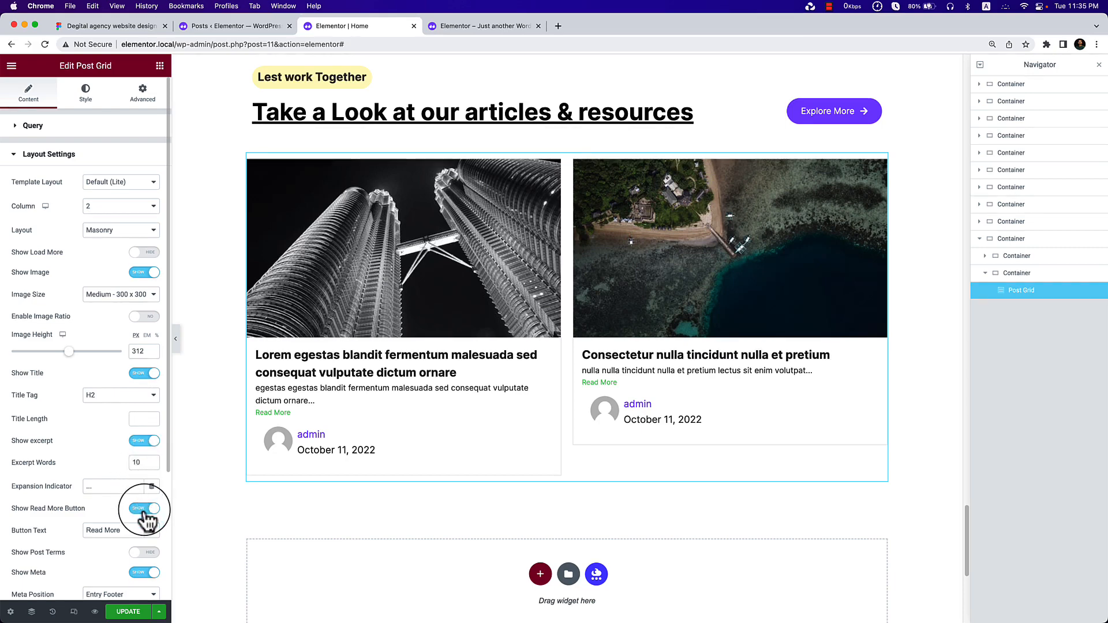
scroll(139, 509, down, 1)
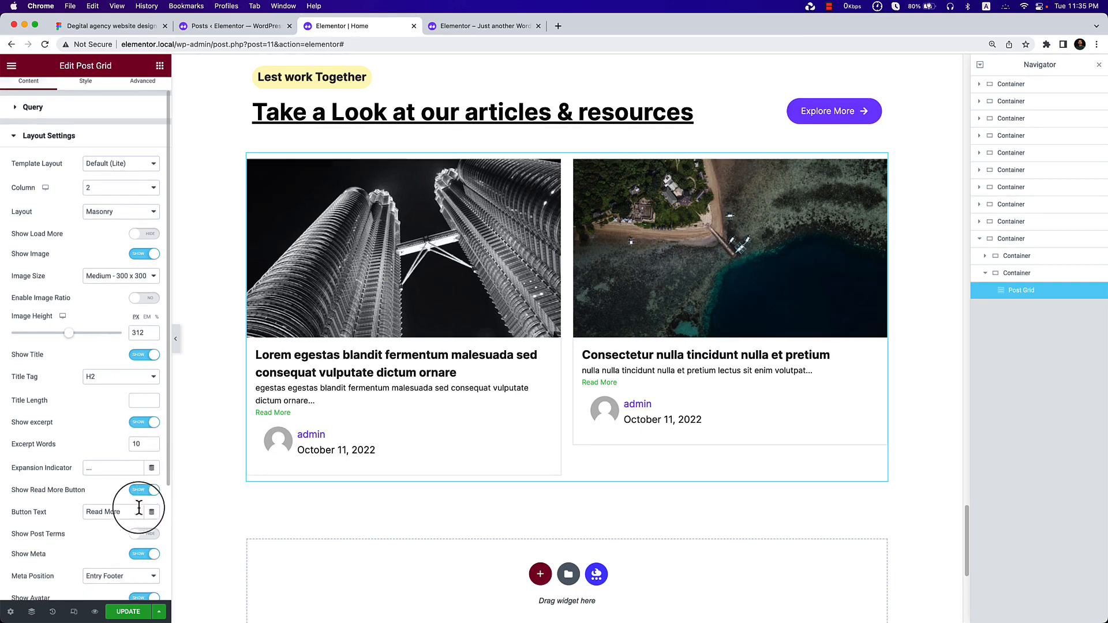
click(140, 552)
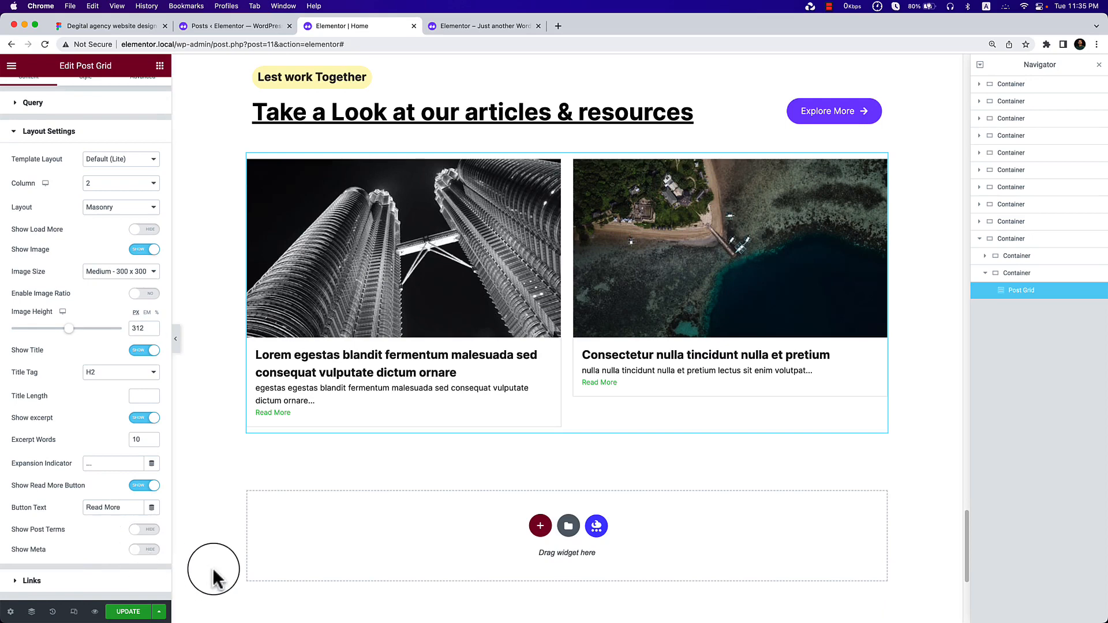
scroll(83, 538, down, 3)
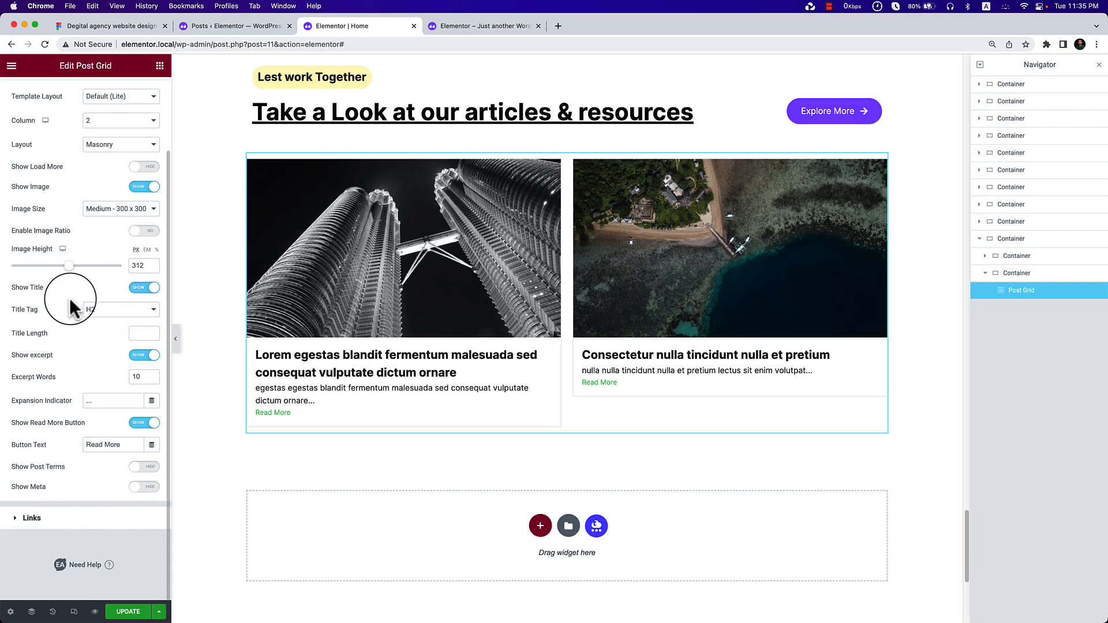
scroll(70, 297, up, 3)
Give the Post Grid's cards a border radius of 10 on all corners and preview the section without the editing panel.
click(87, 101)
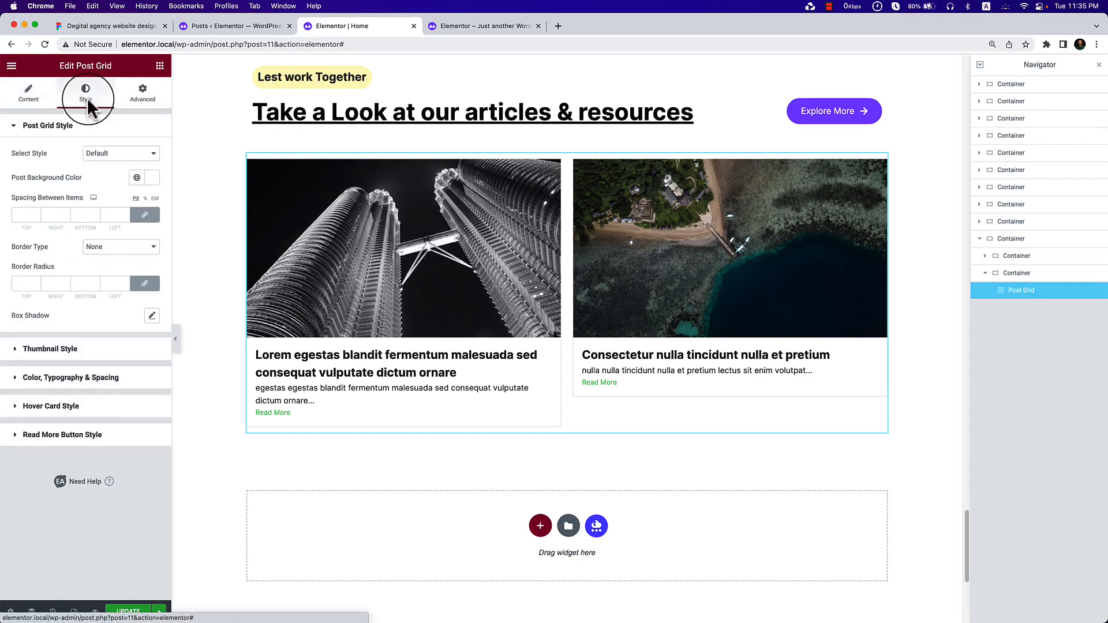
click(27, 283)
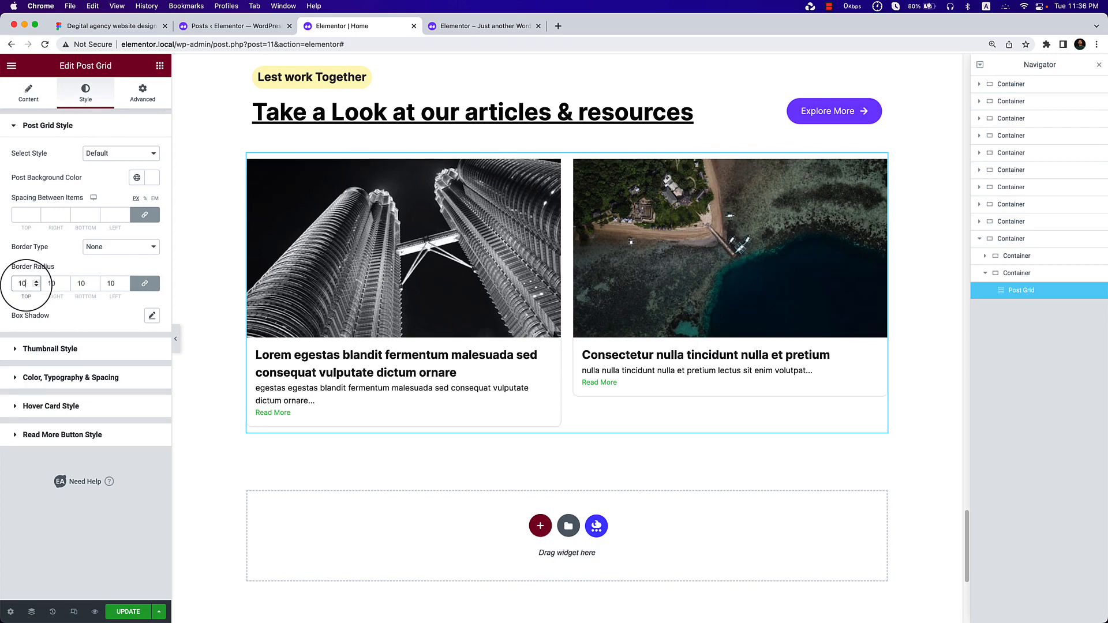
click(175, 340)
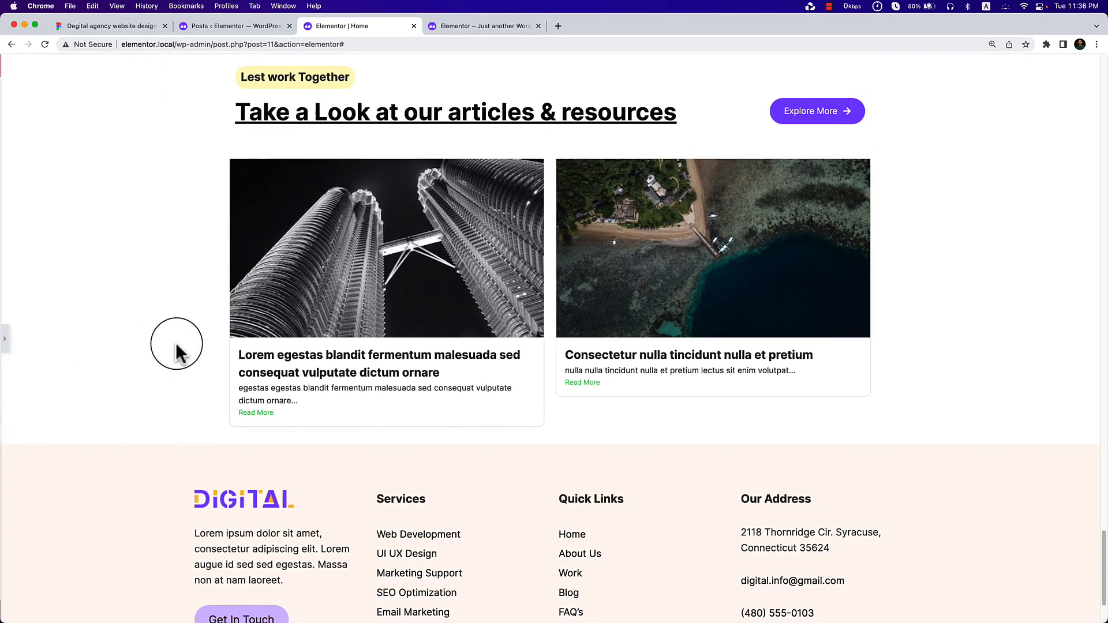
click(6, 339)
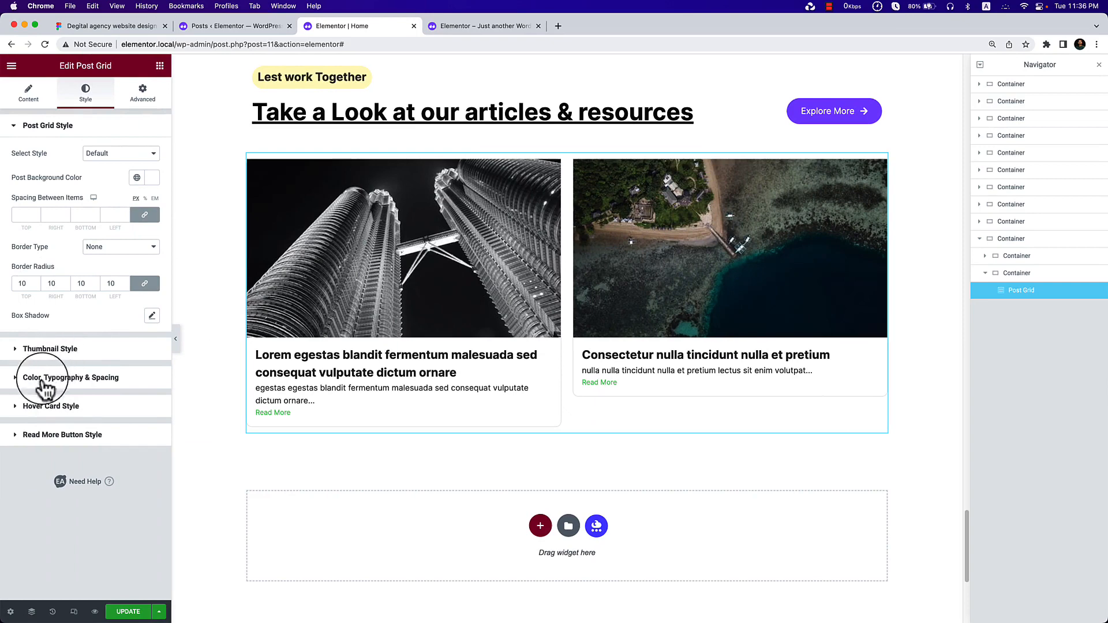
Unlink the Read More button's margins and set its top margin to 20 px.
click(34, 434)
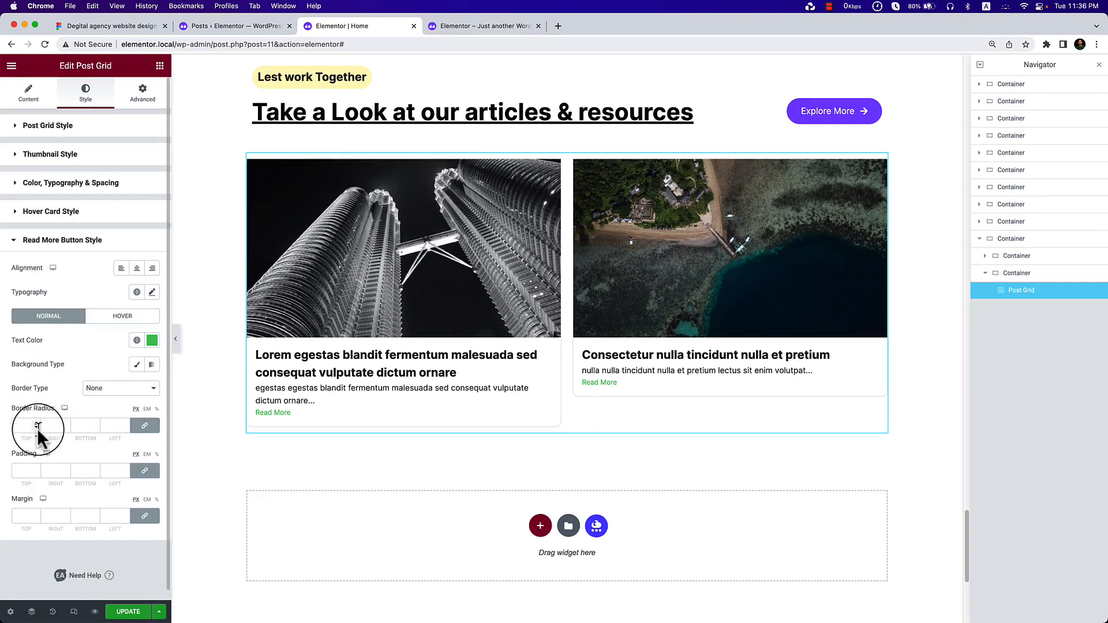
click(145, 515)
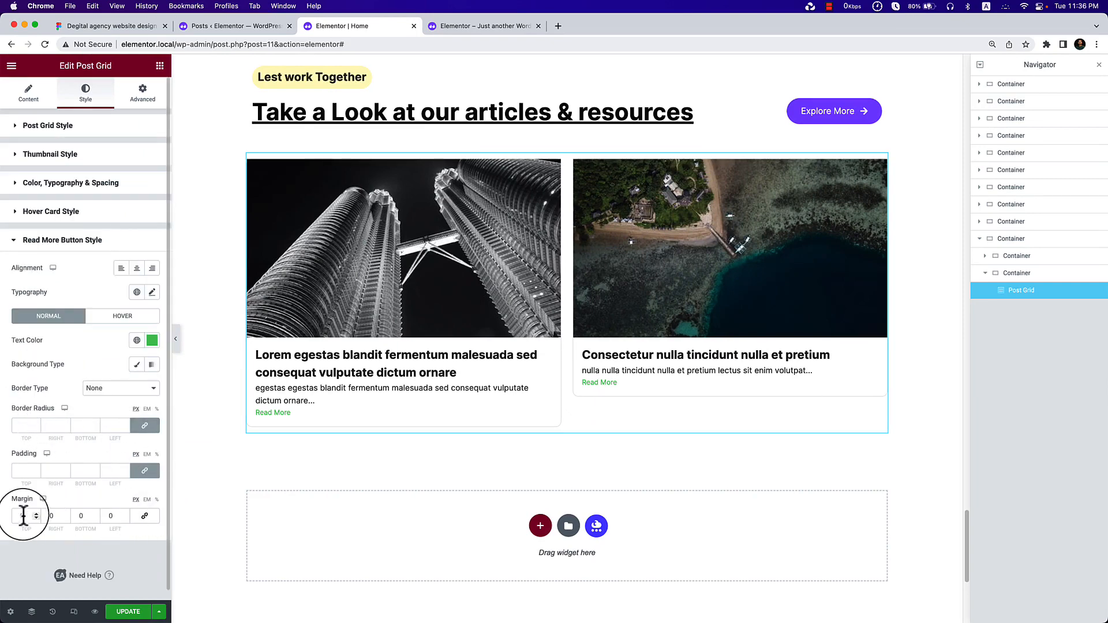
click(15, 515)
text(2)
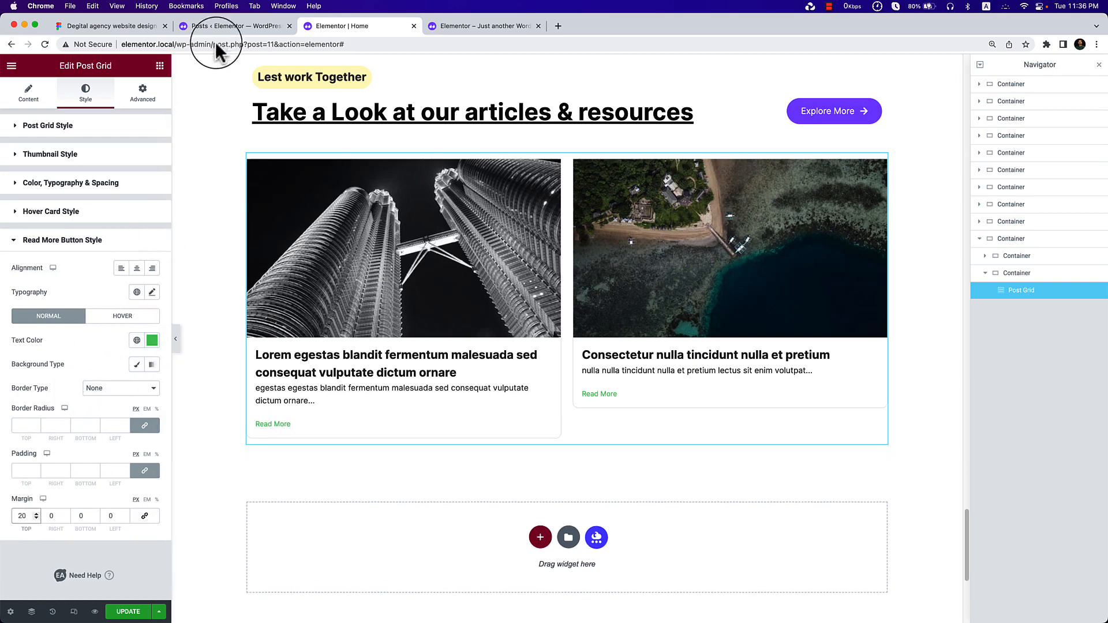
Check the LEARN MORE link in the Figma design and give the Read More button a solid border with only a 1 px bottom width.
click(138, 24)
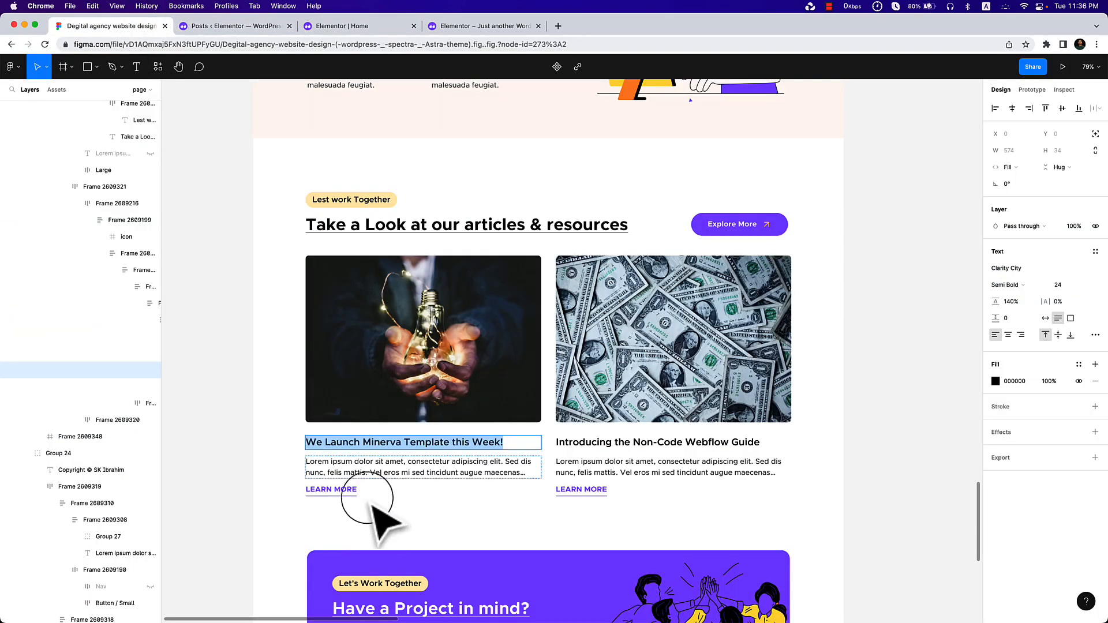
click(232, 25)
click(322, 25)
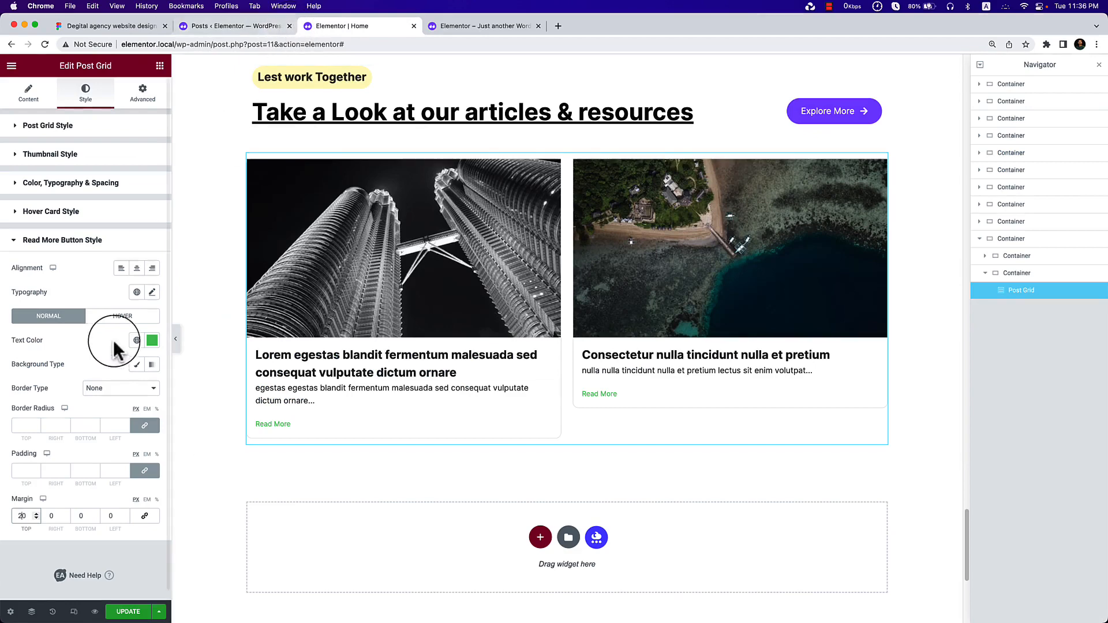
click(152, 389)
click(142, 402)
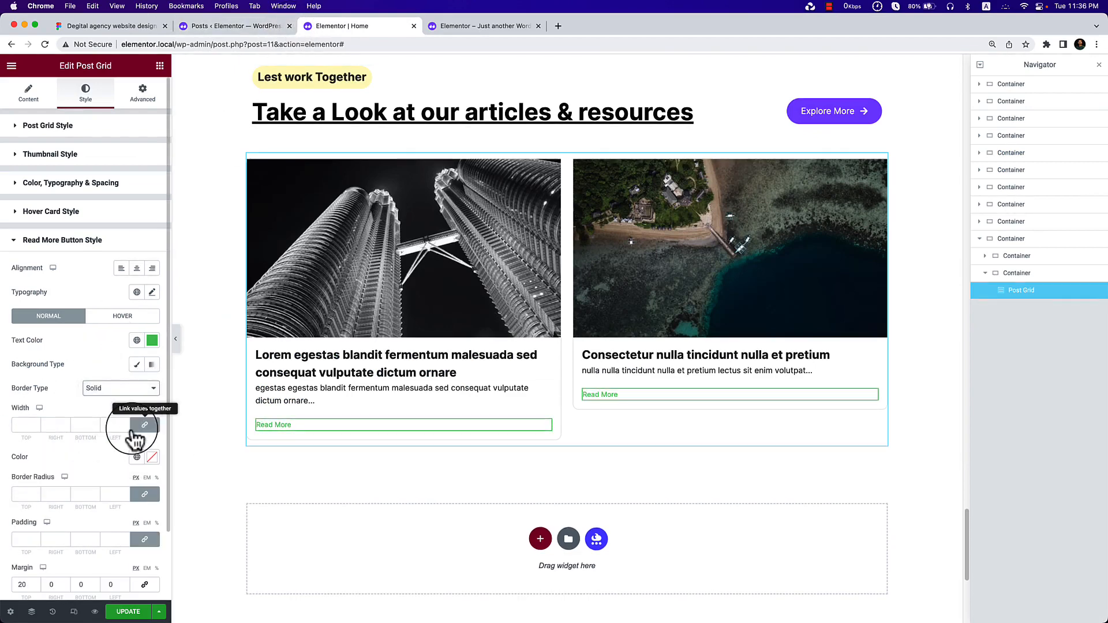
click(148, 427)
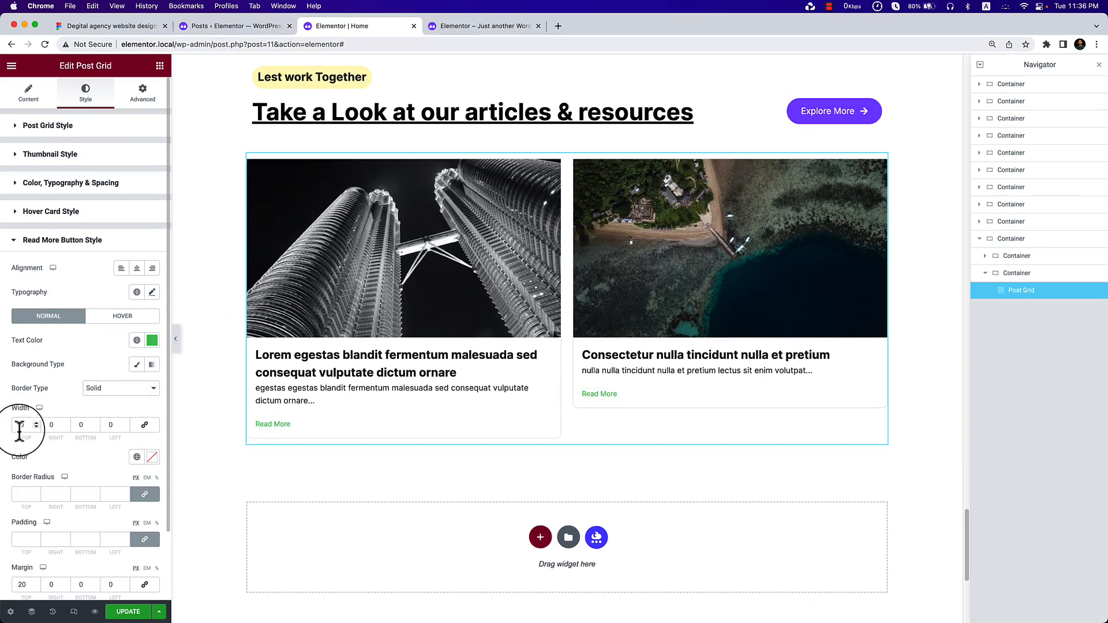
double_click(87, 425)
text(1)
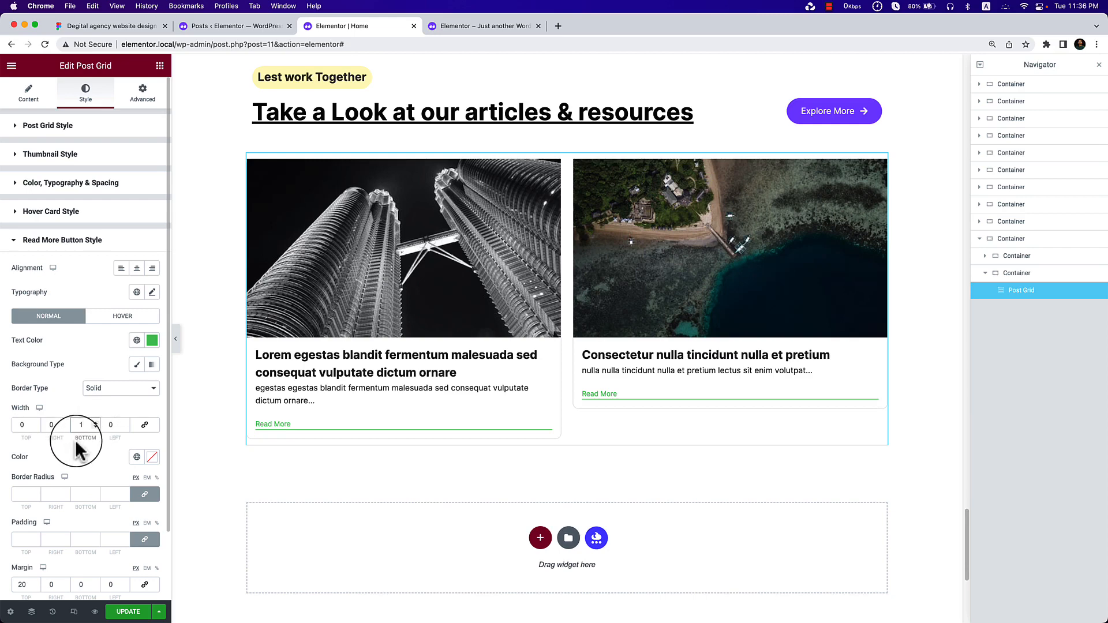
Set the Read More button's text color to Theme Accent and its typography to Uppercase with weight 700.
click(137, 339)
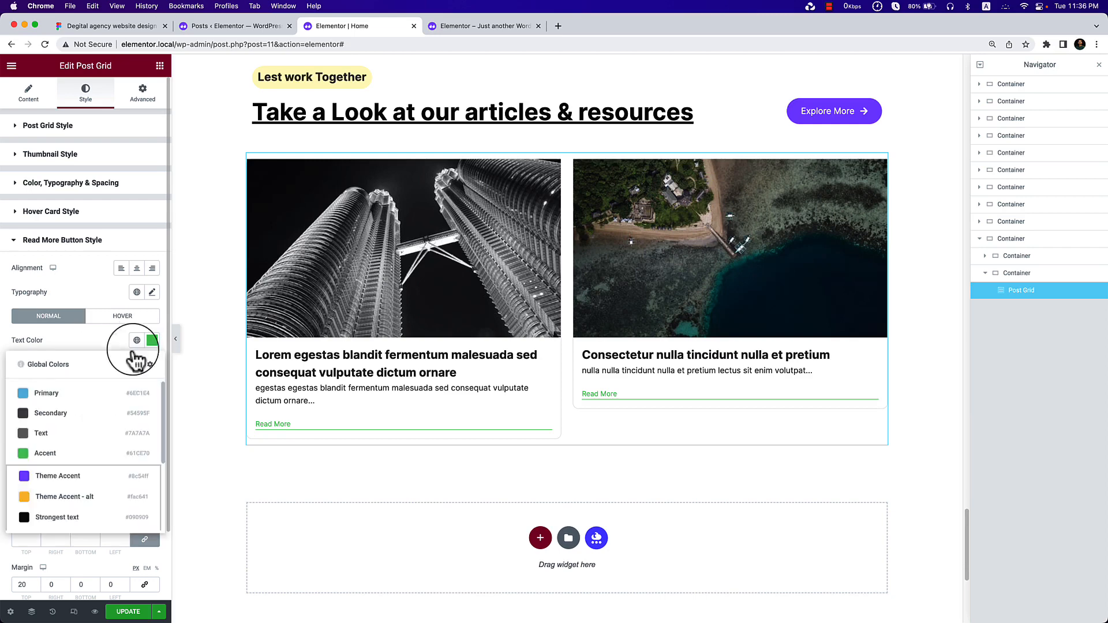
click(84, 475)
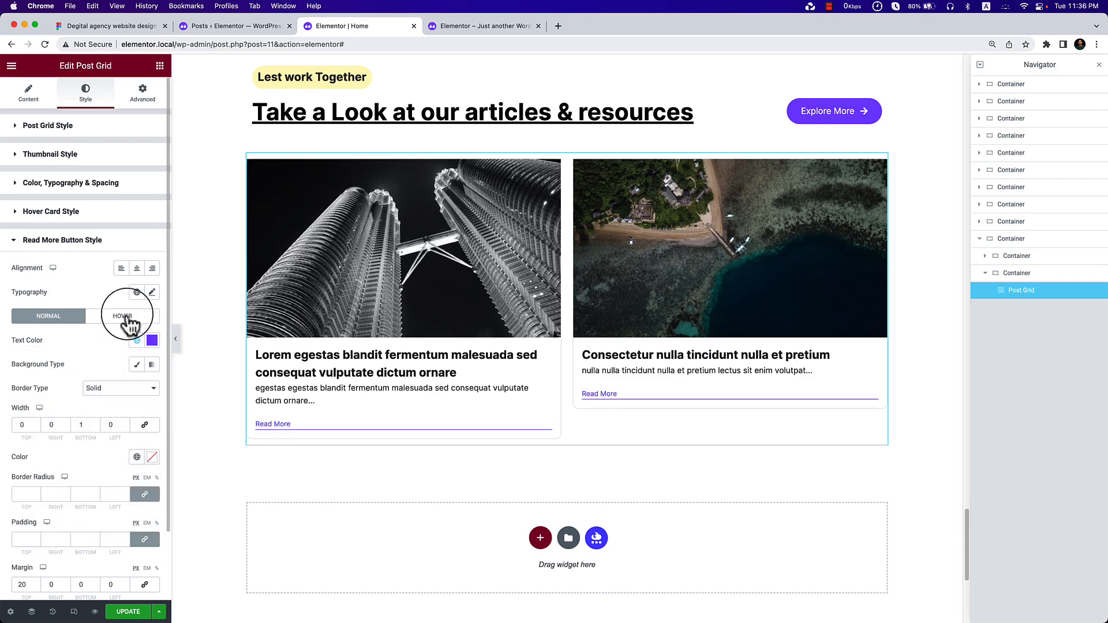
click(150, 295)
click(111, 428)
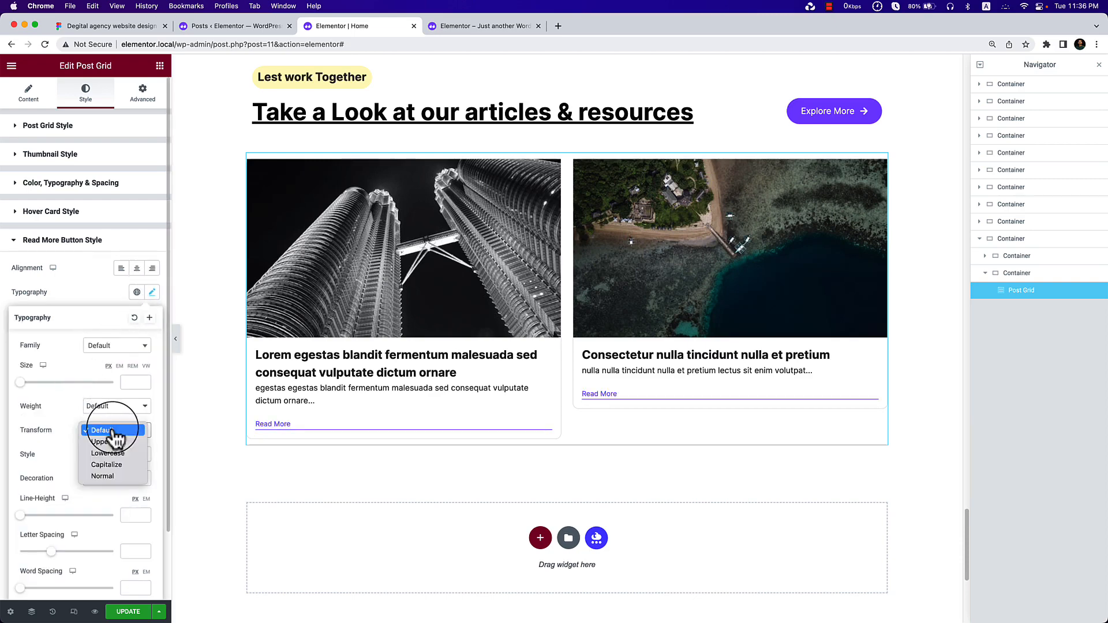
click(114, 440)
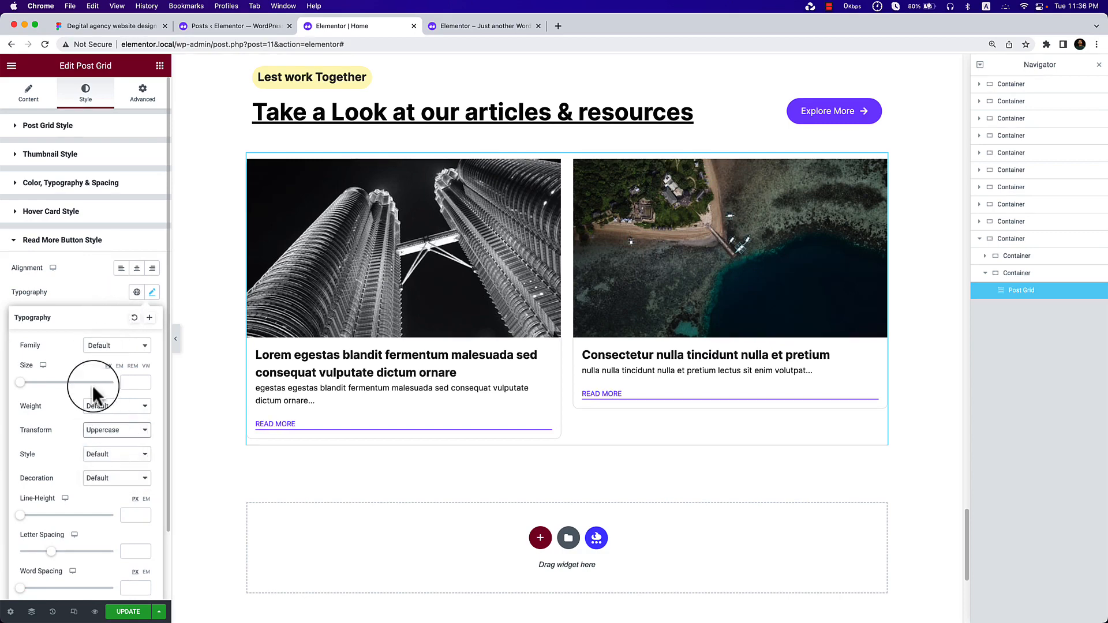
click(115, 441)
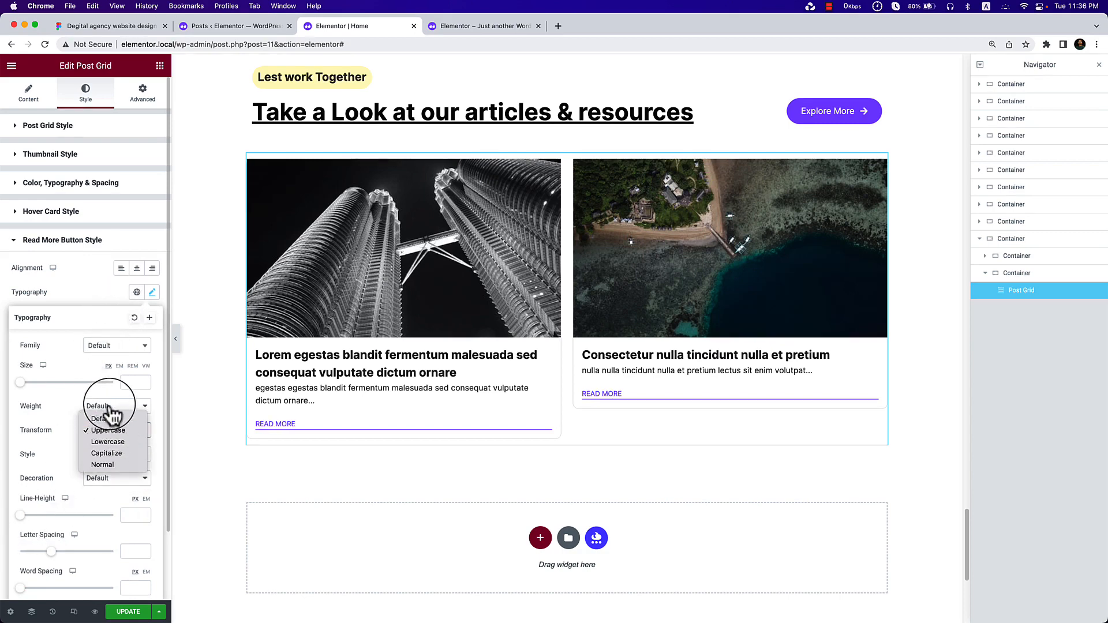
click(108, 402)
click(108, 406)
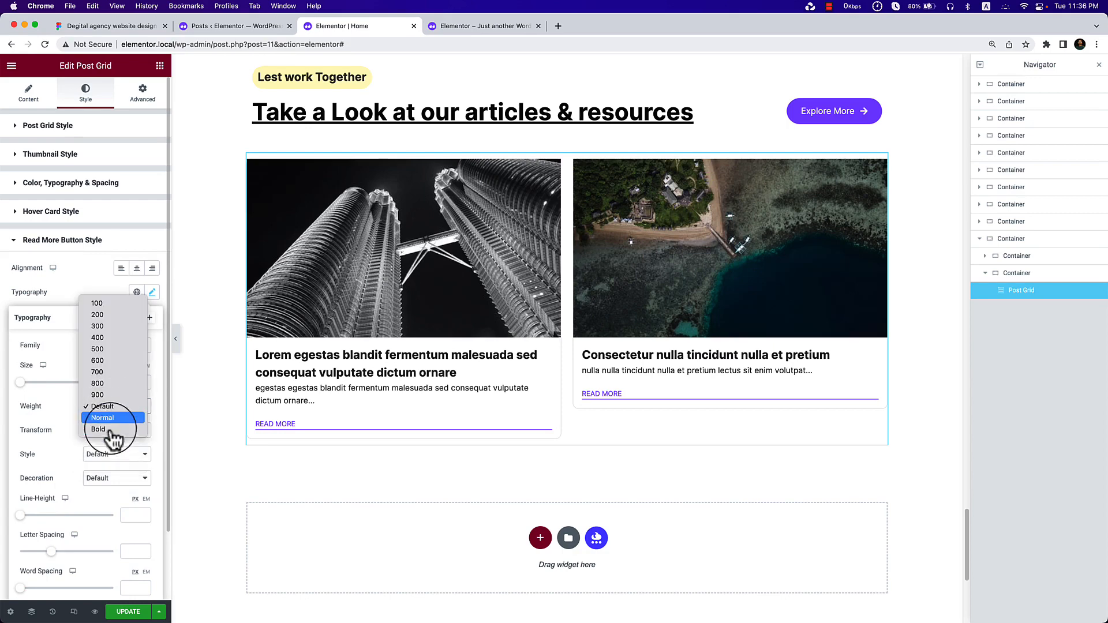
click(128, 374)
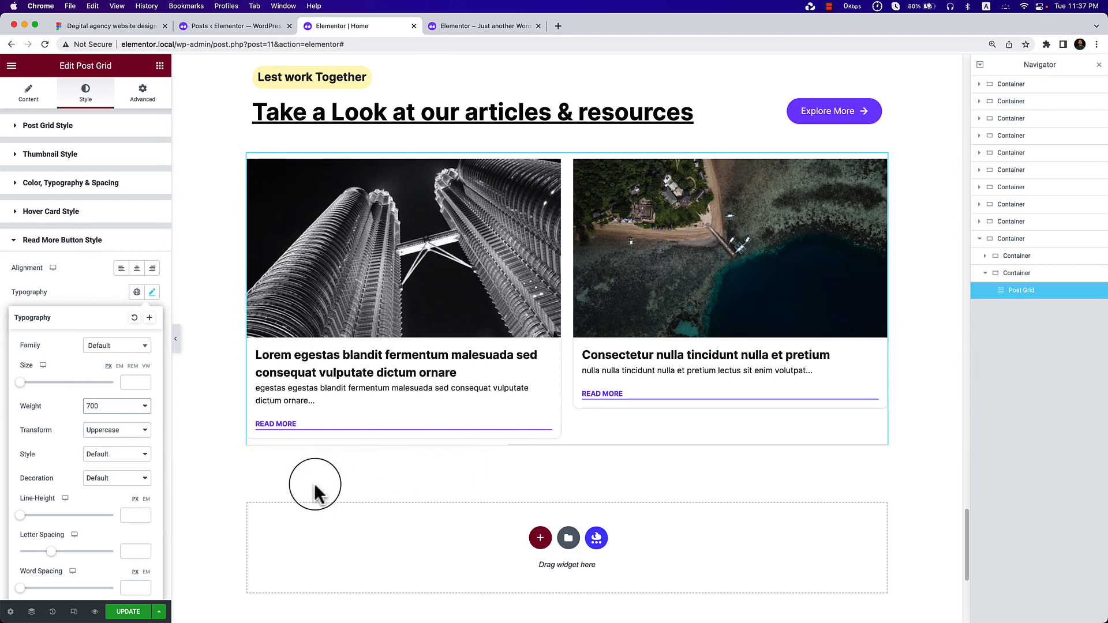
click(85, 304)
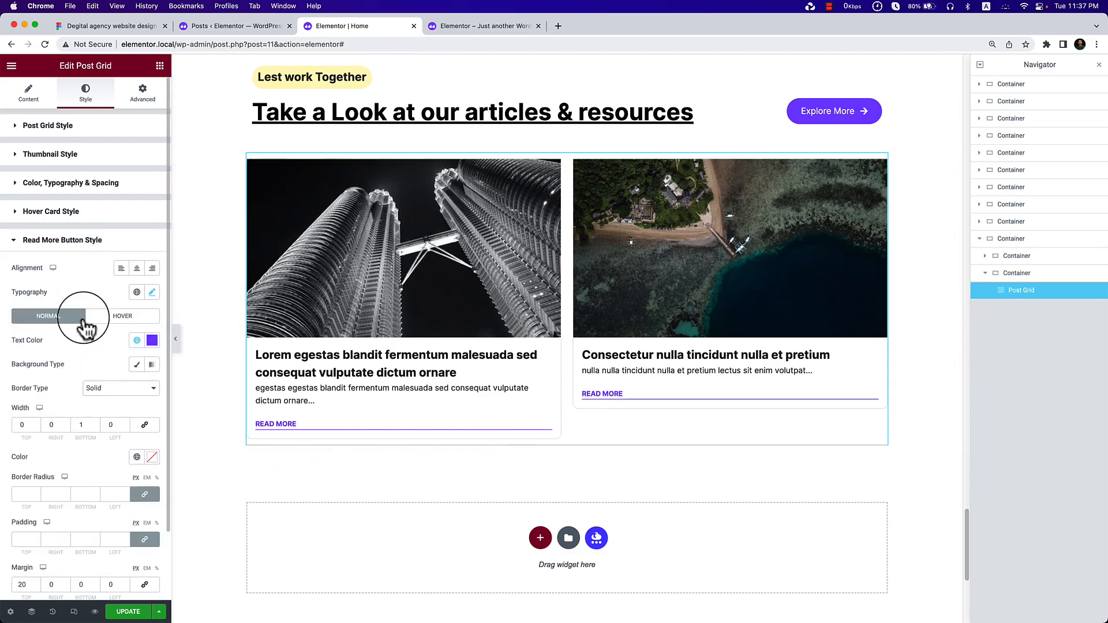
scroll(84, 321, down, 3)
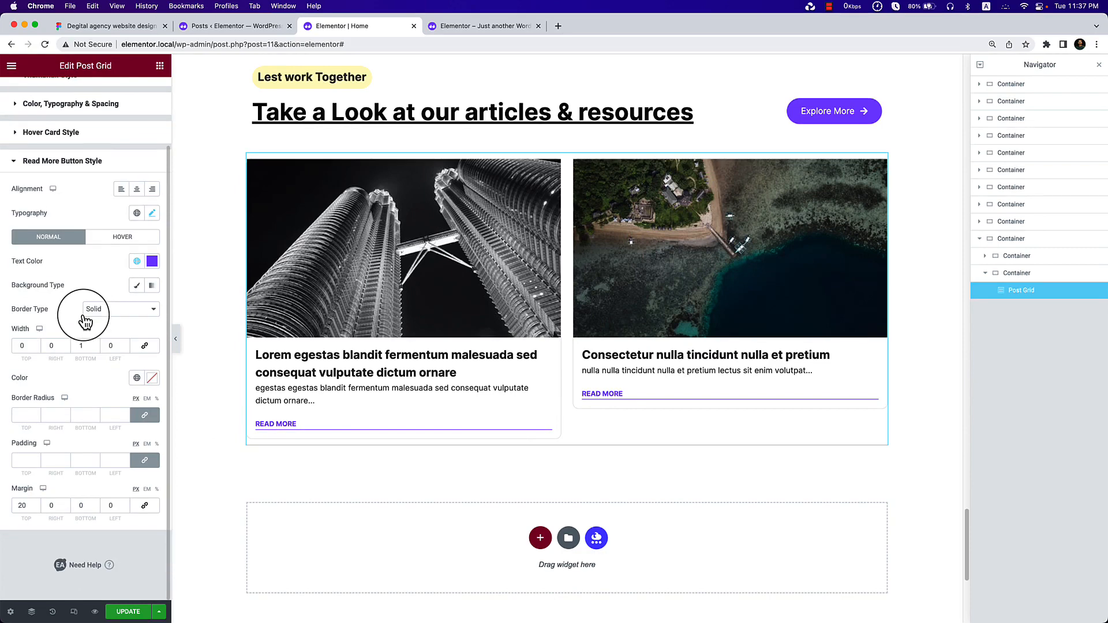
scroll(85, 322, up, 3)
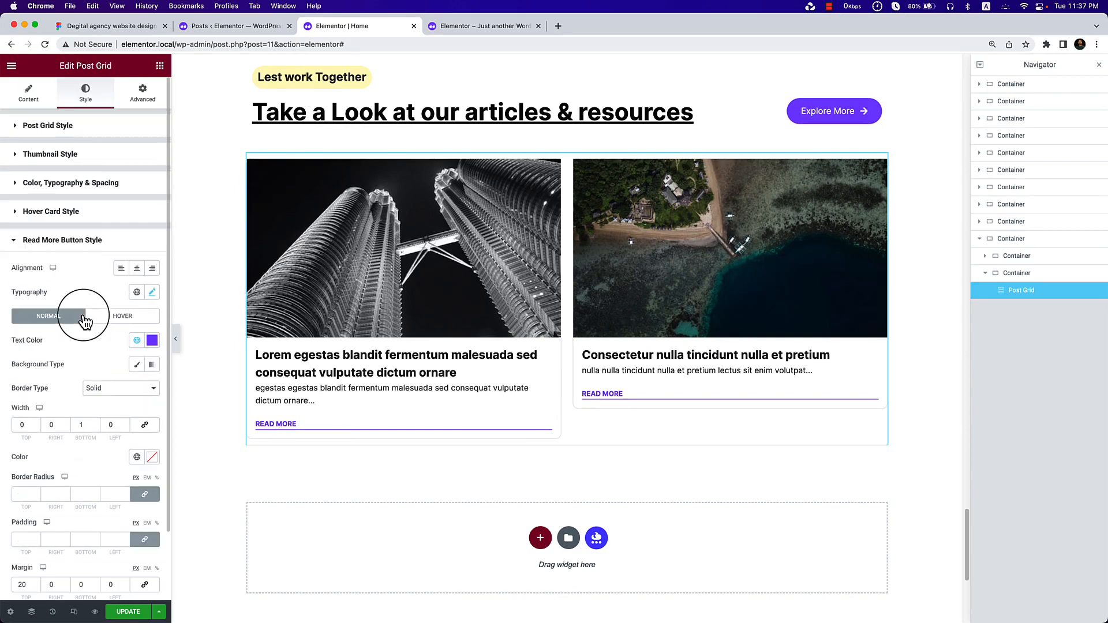
Try the Absolute position for the Post Grid and return it to Default.
click(126, 106)
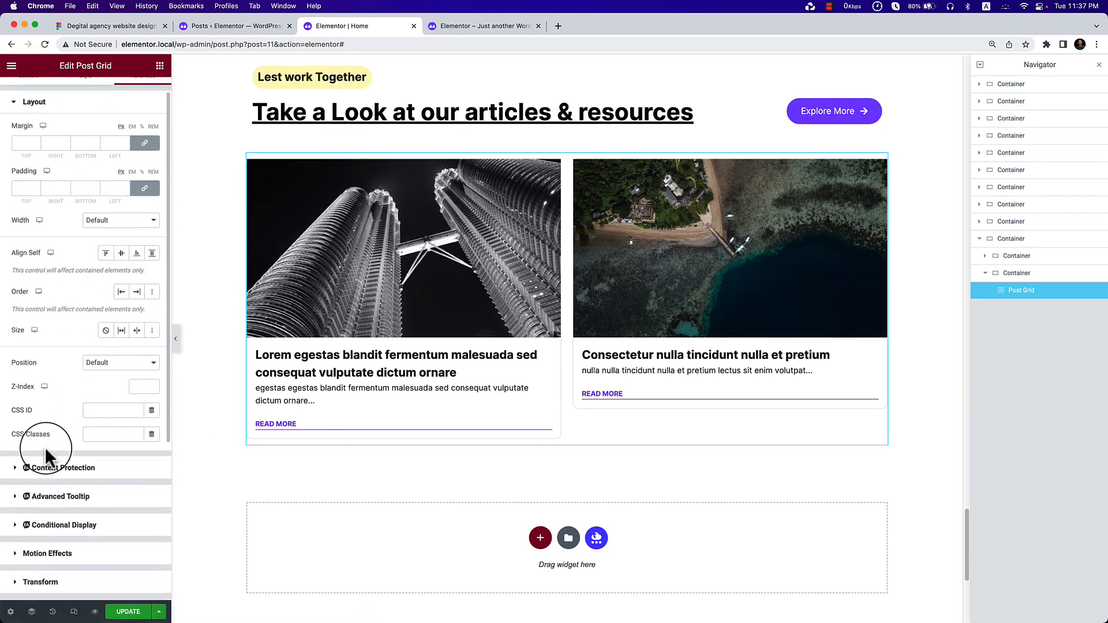
scroll(45, 448, down, 2)
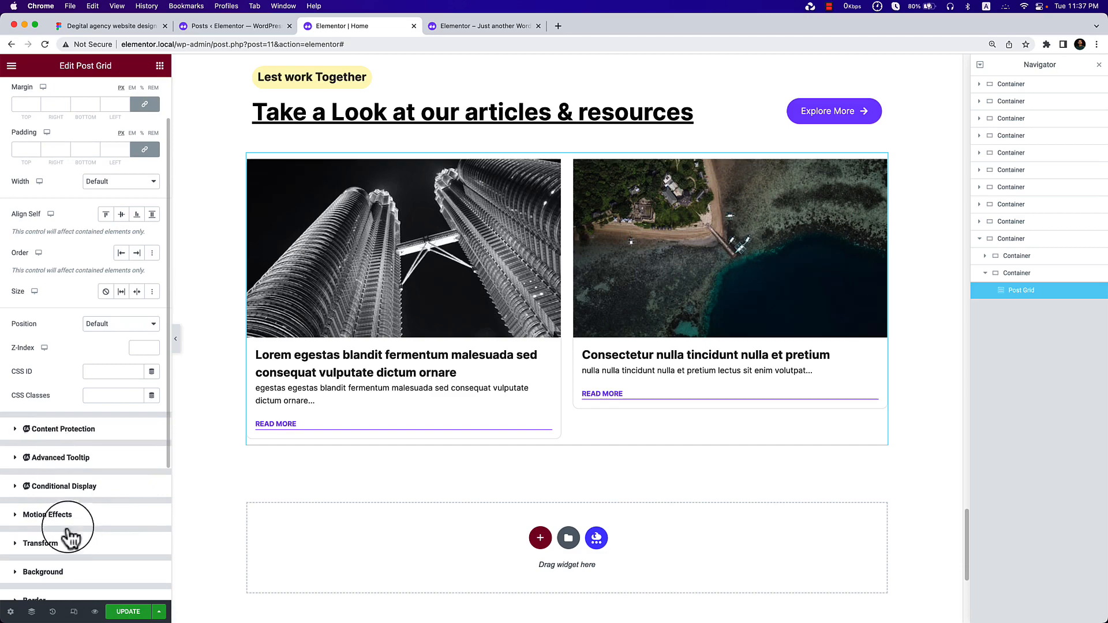
click(129, 324)
click(97, 335)
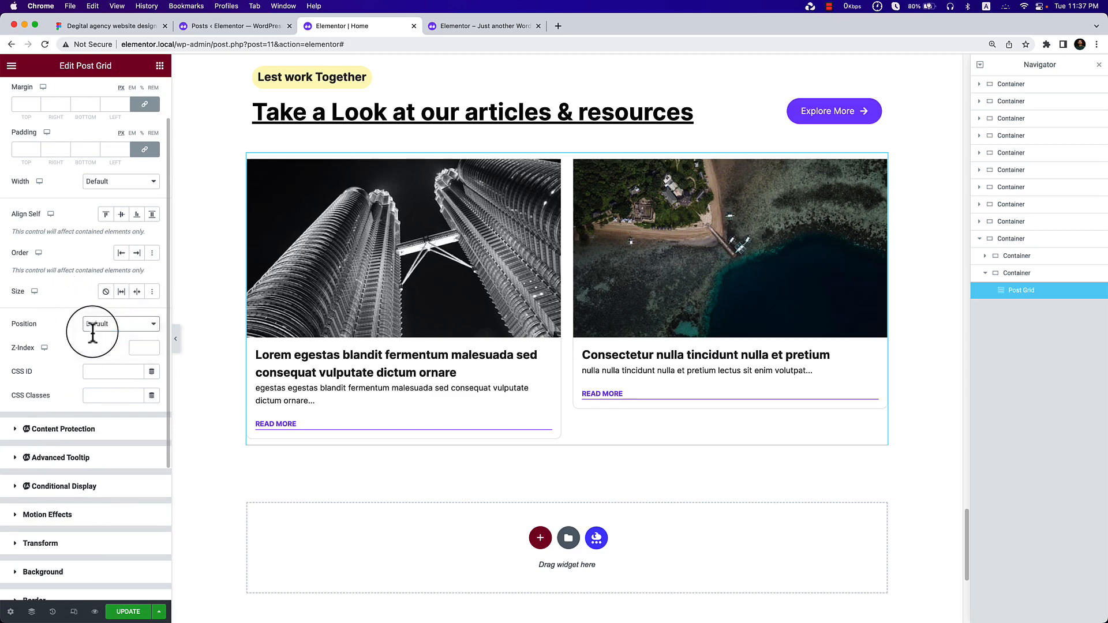
click(123, 392)
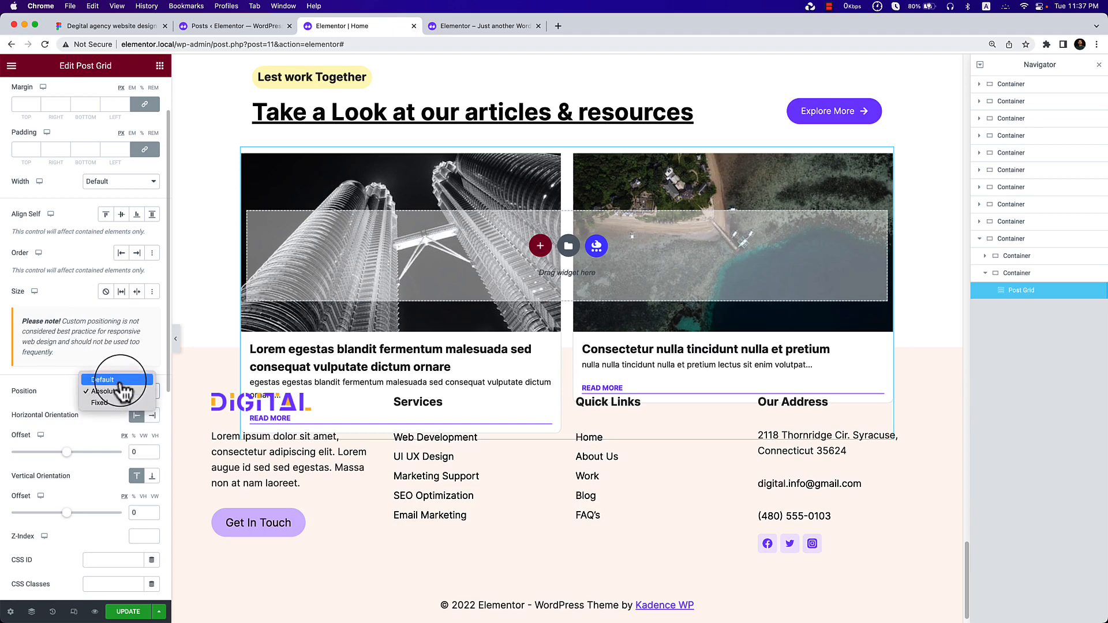
click(120, 379)
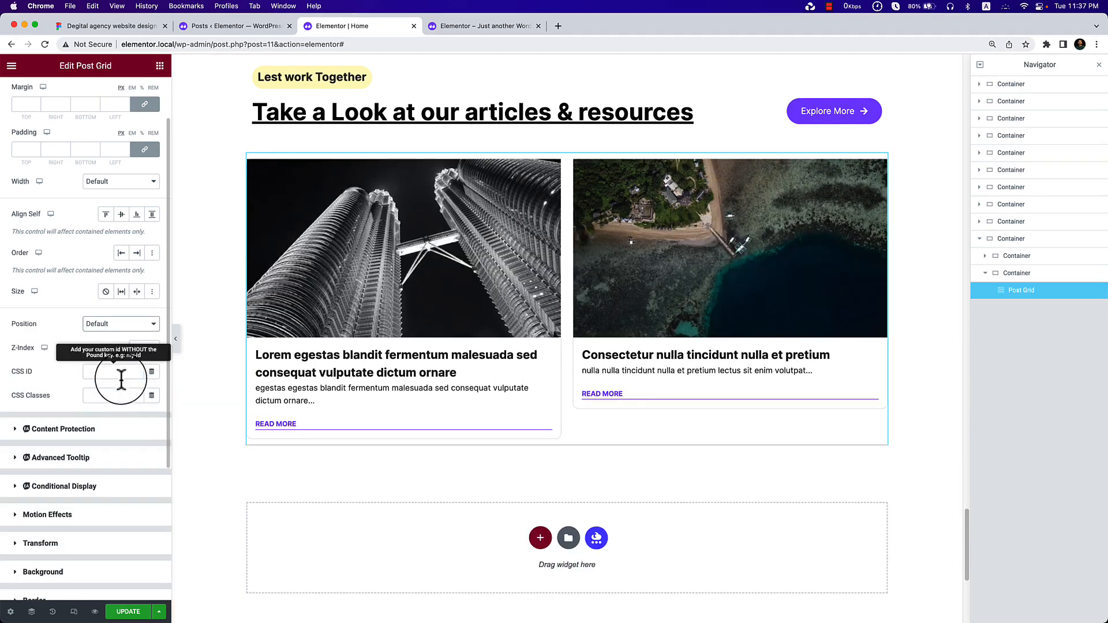
Try the Inline (auto) and Custom widths for the Post Grid and return the width to Default.
click(117, 183)
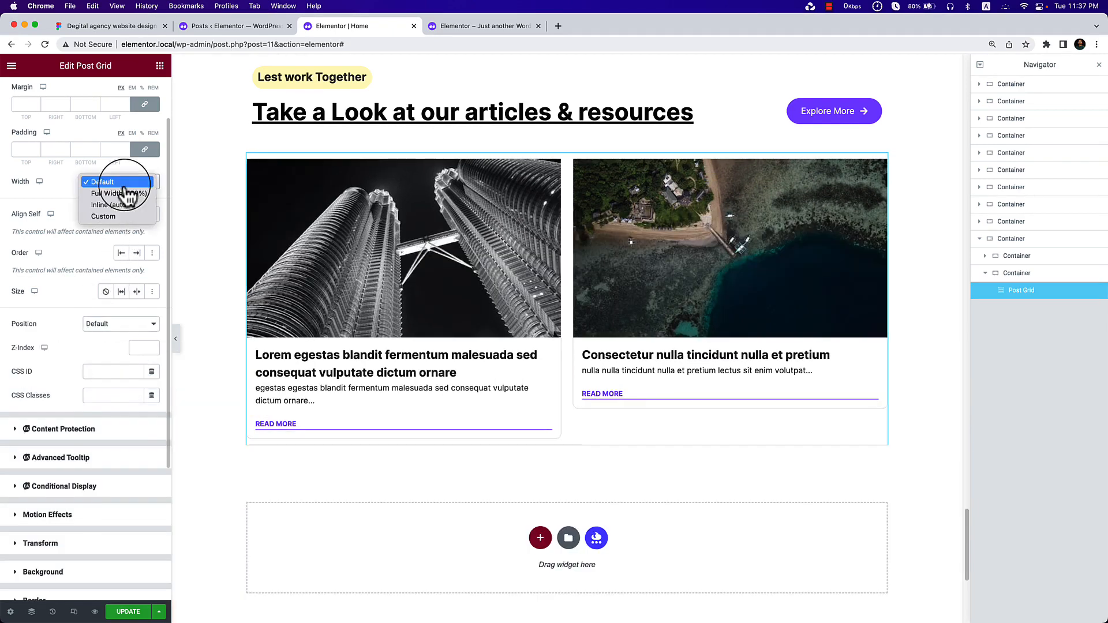
click(117, 205)
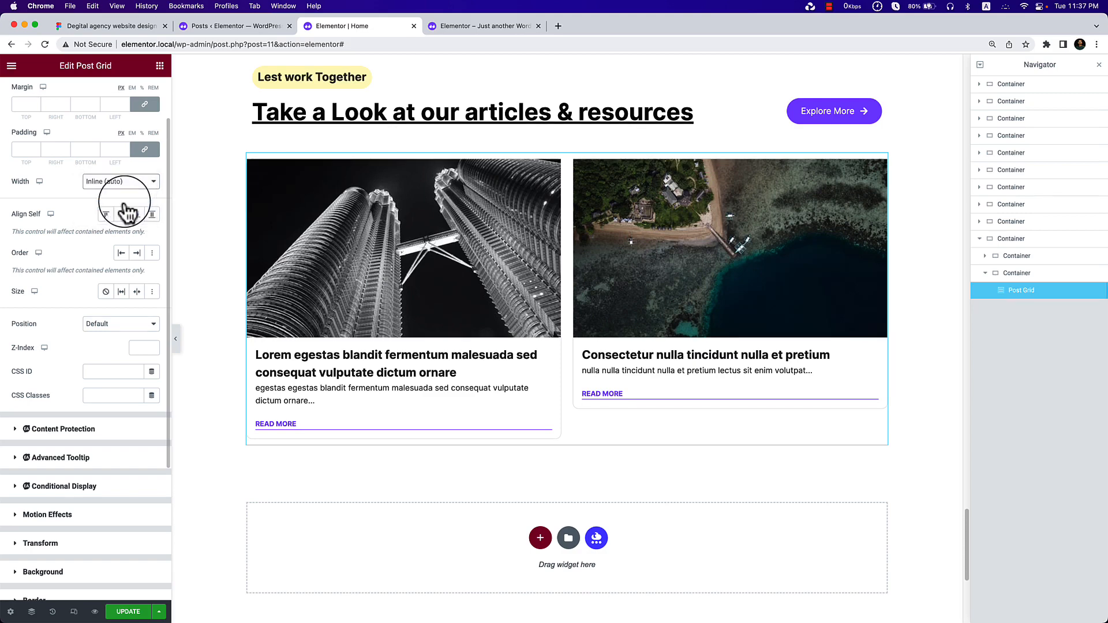
click(127, 186)
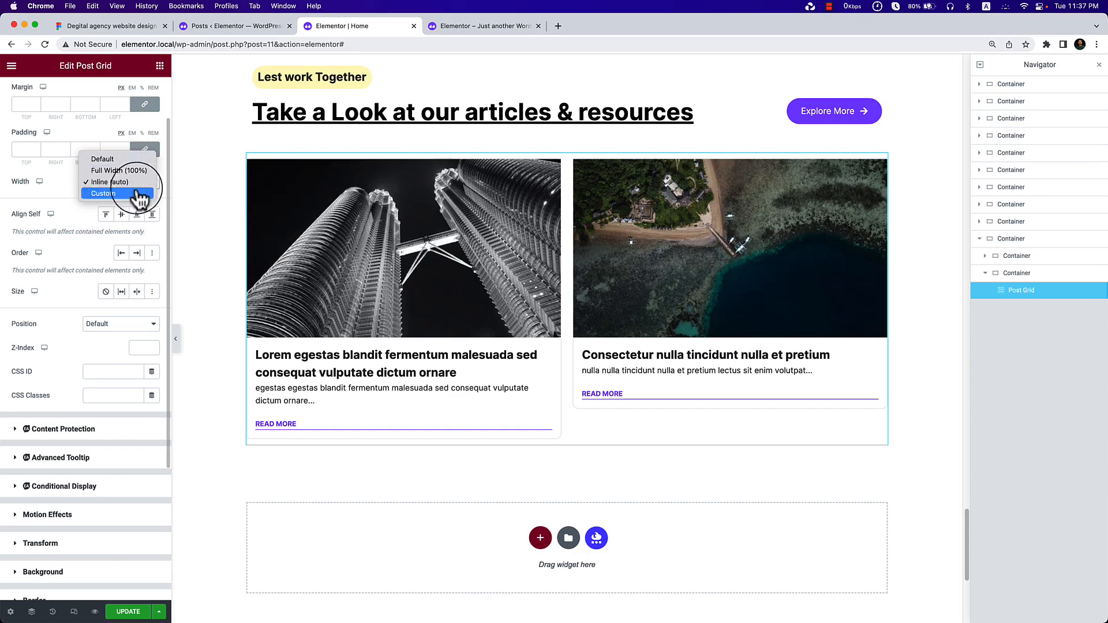
click(137, 193)
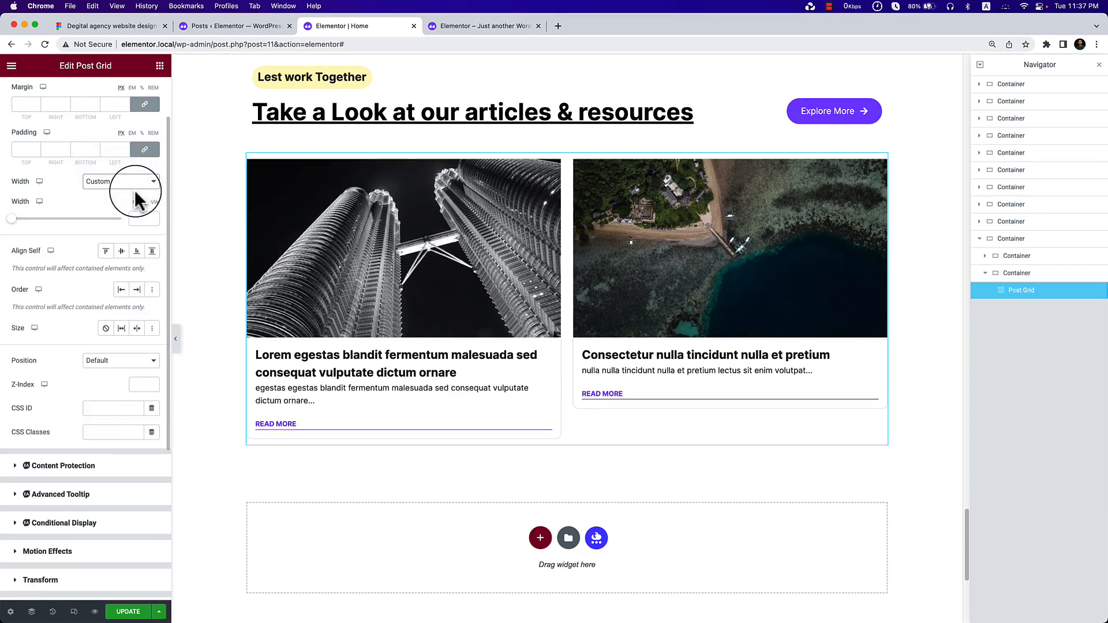
click(136, 182)
click(35, 227)
mouse_move(32, 218)
mouse_down()
mouse_move(8, 223)
mouse_move(31, 219)
mouse_up()
click(104, 181)
click(128, 151)
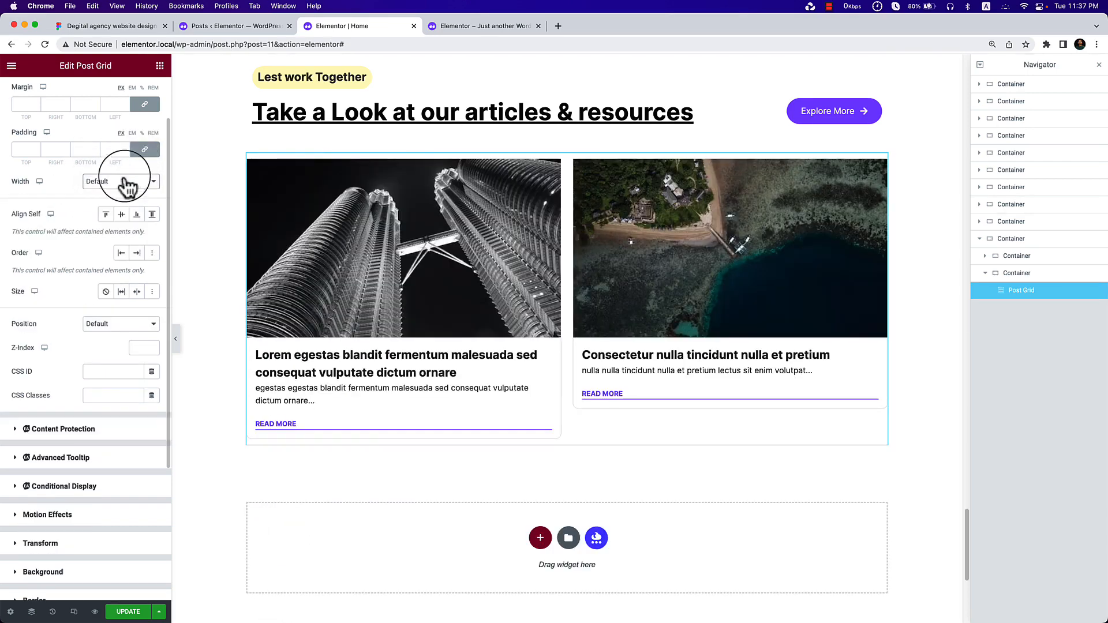
scroll(88, 502, down, 5)
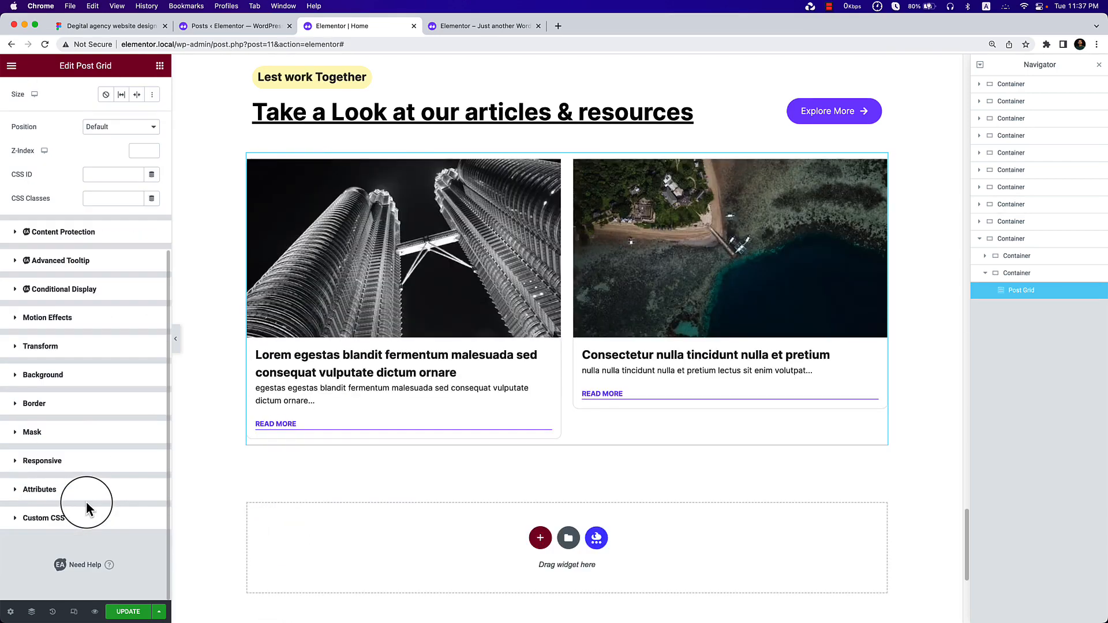
scroll(86, 495, up, 7)
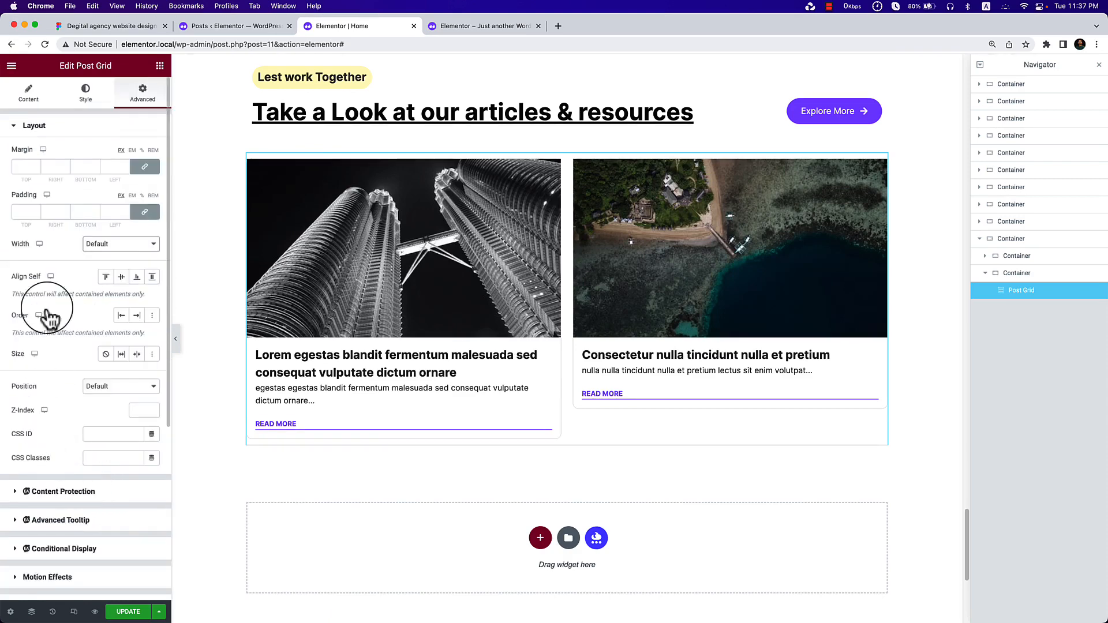
click(91, 98)
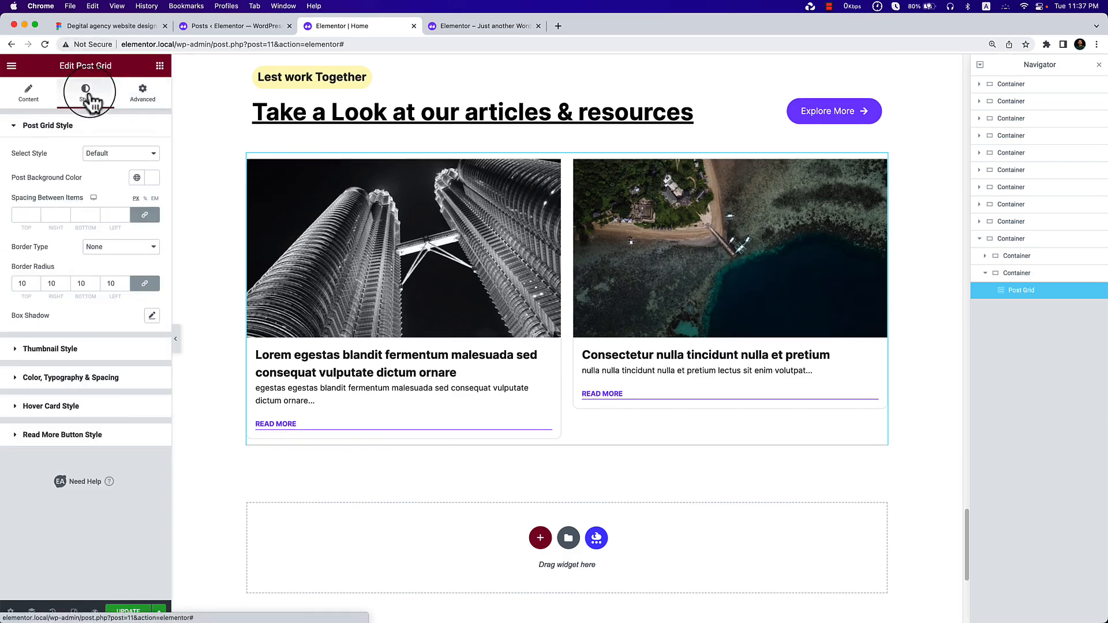
click(77, 435)
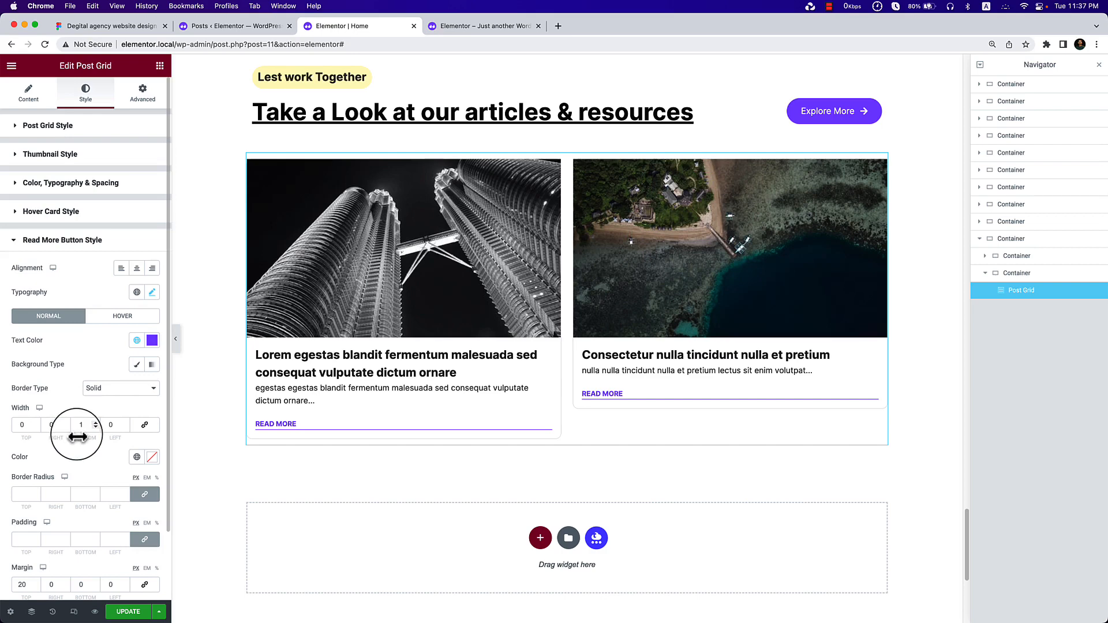
scroll(80, 439, down, 3)
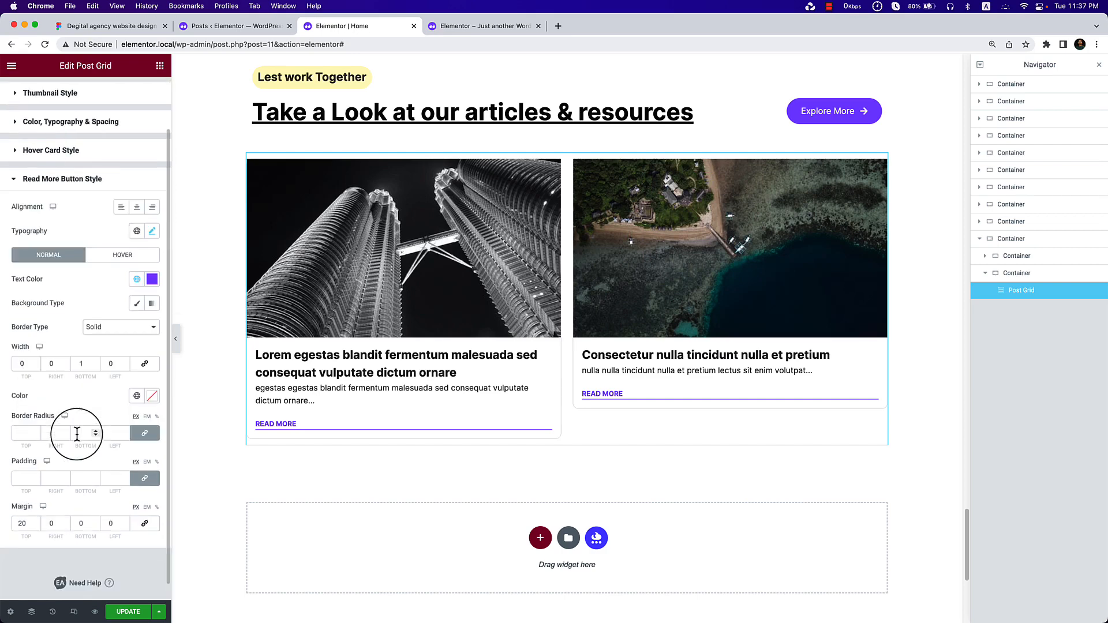
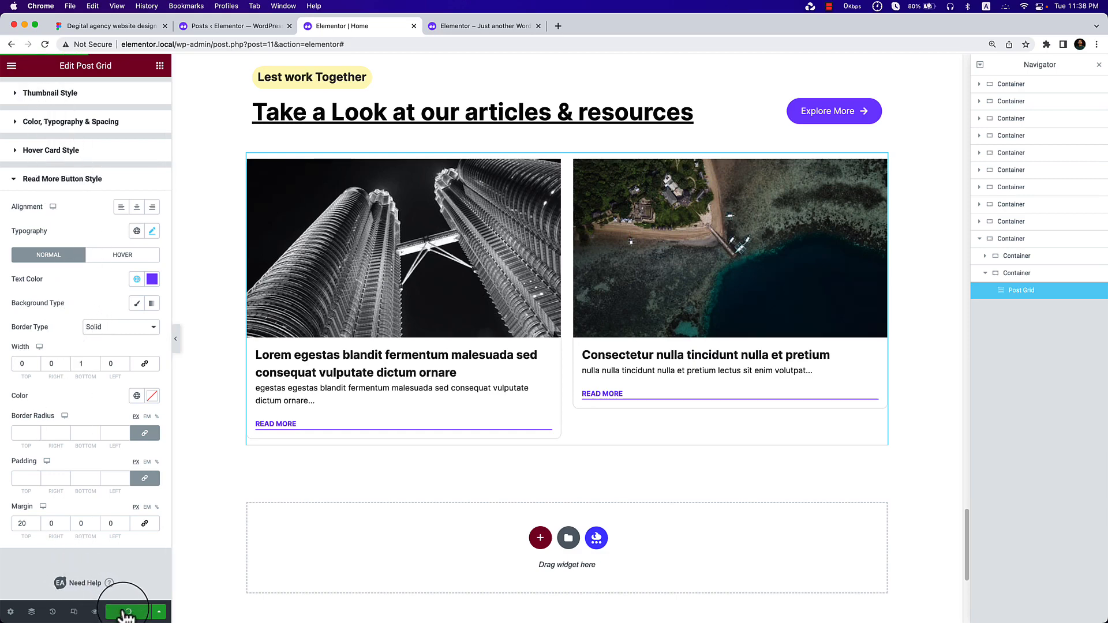
Reload the live home page and check the articles & resources section down to the footer.
click(511, 29)
click(44, 45)
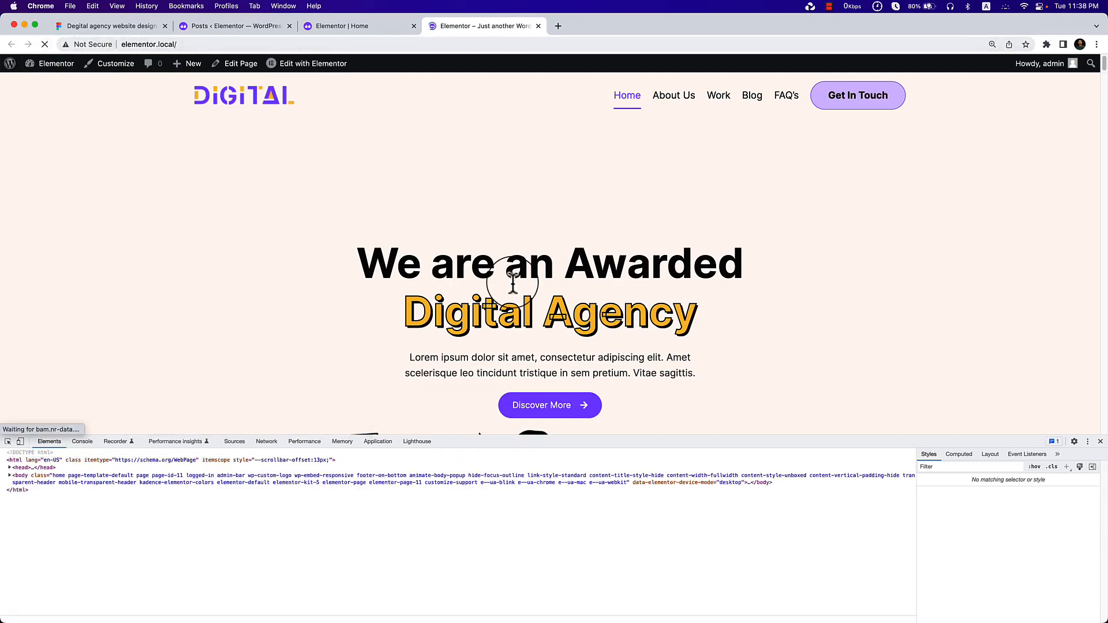
scroll(513, 283, down, 15)
scroll(512, 284, down, 20)
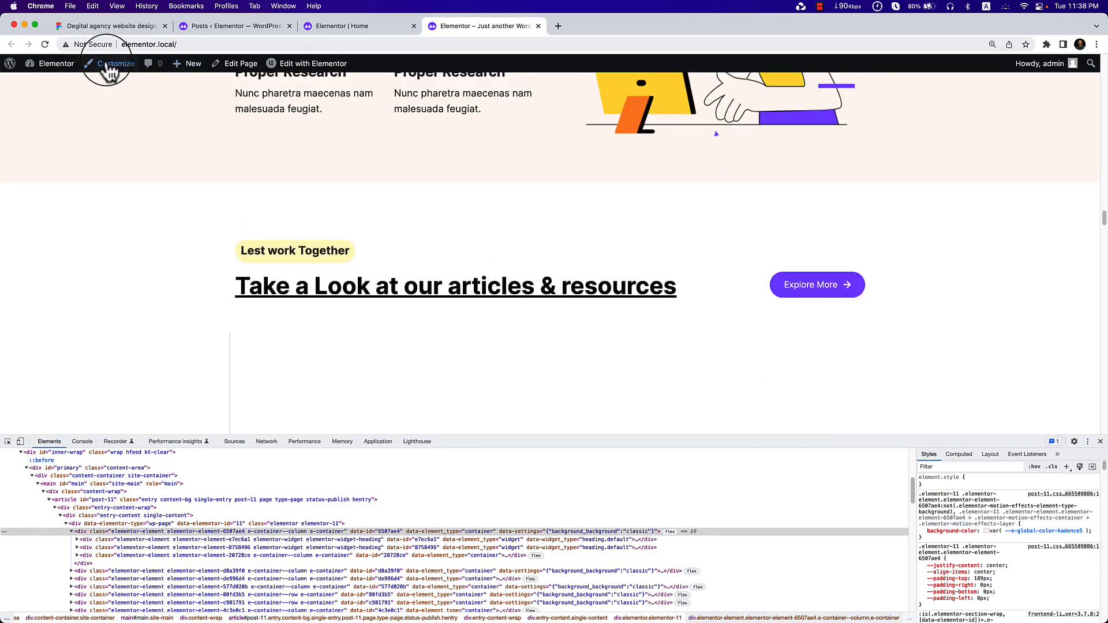
right_click(44, 45)
click(70, 94)
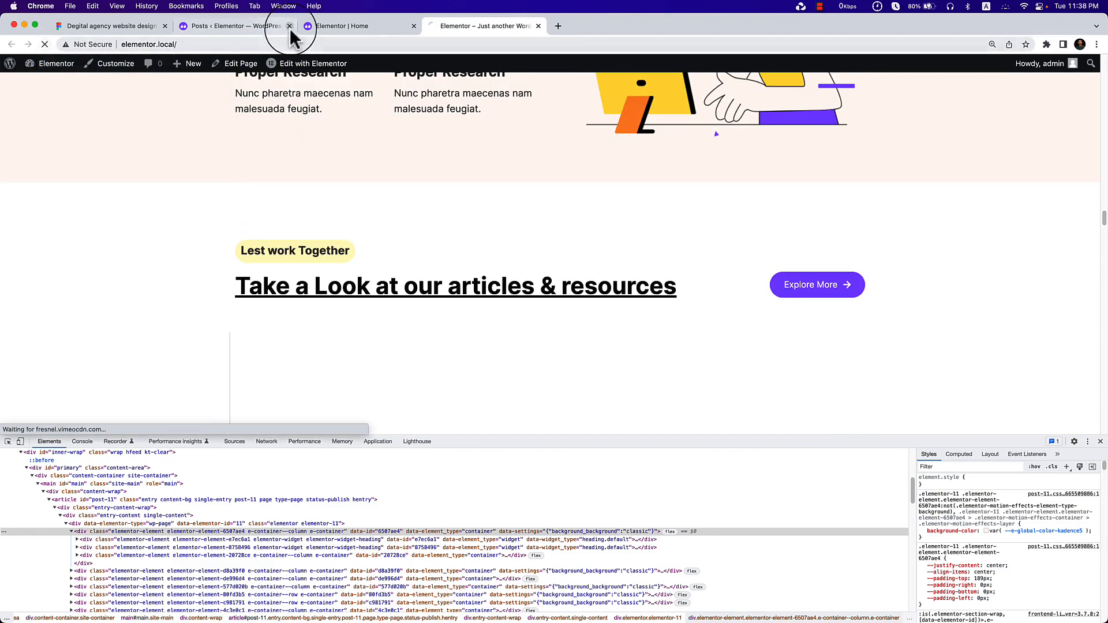
click(337, 25)
click(476, 27)
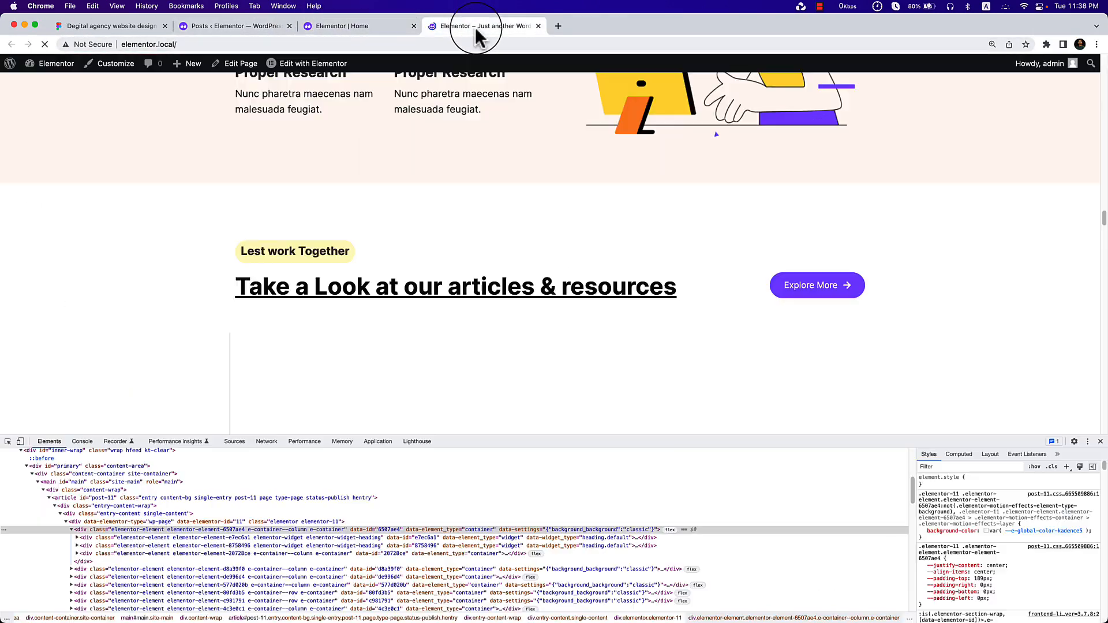
scroll(585, 397, down, 15)
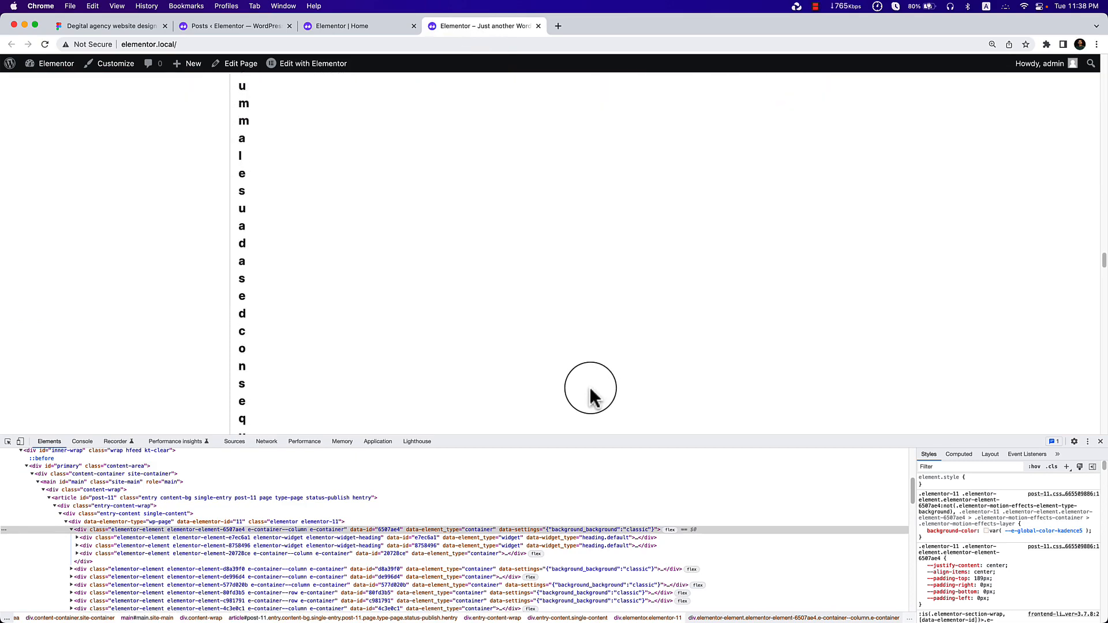
scroll(598, 396, down, 10)
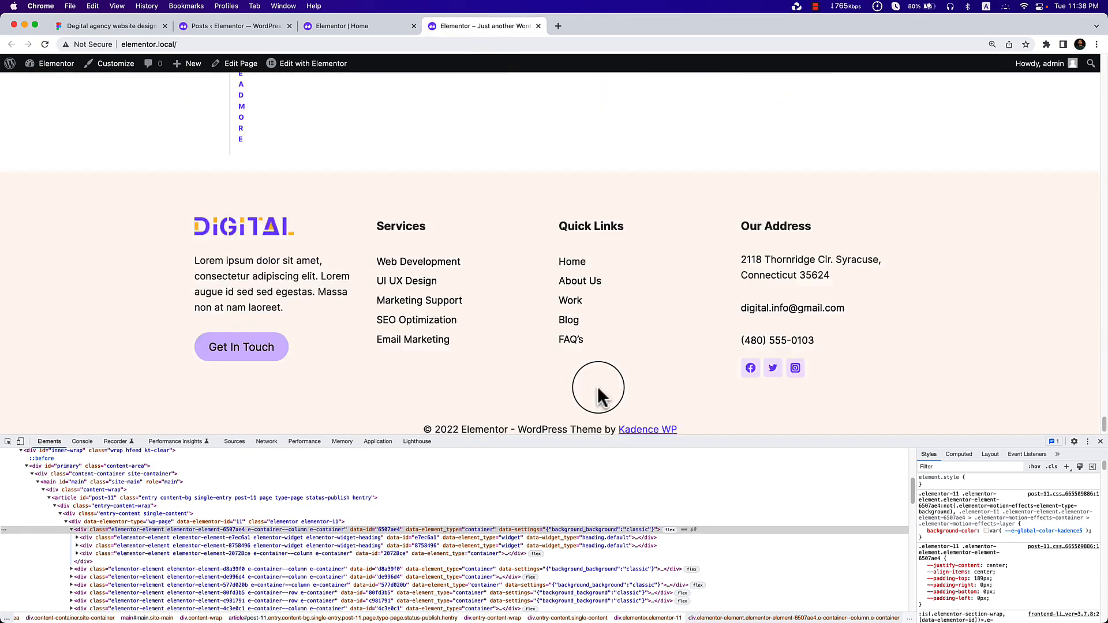
Copy the live site's address and open it in a new incognito window.
right_click(397, 44)
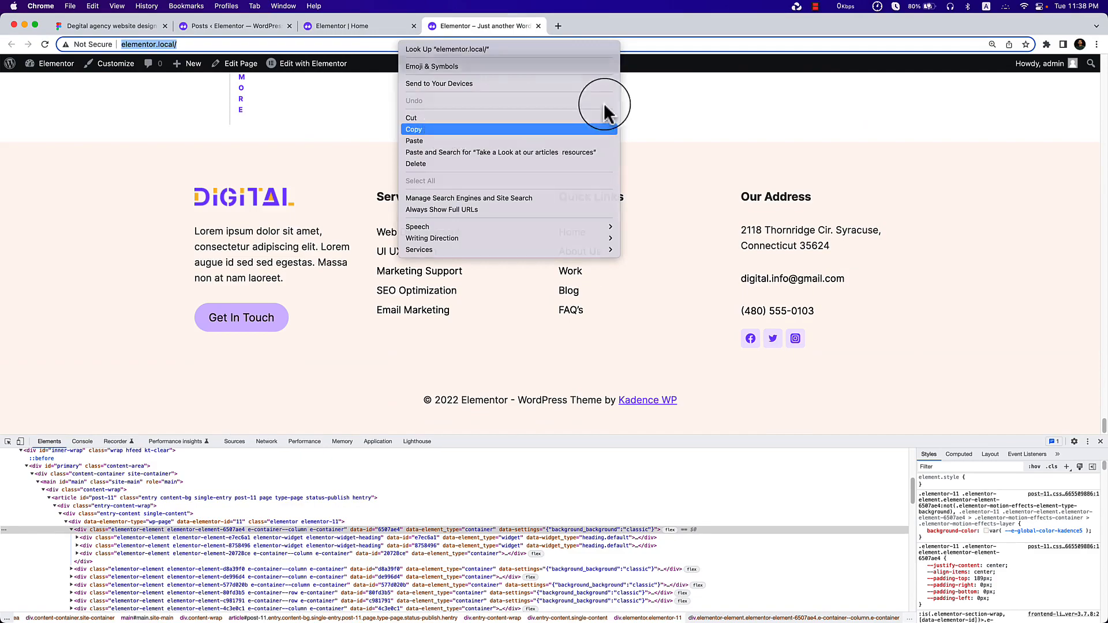
click(507, 128)
click(1096, 44)
click(994, 93)
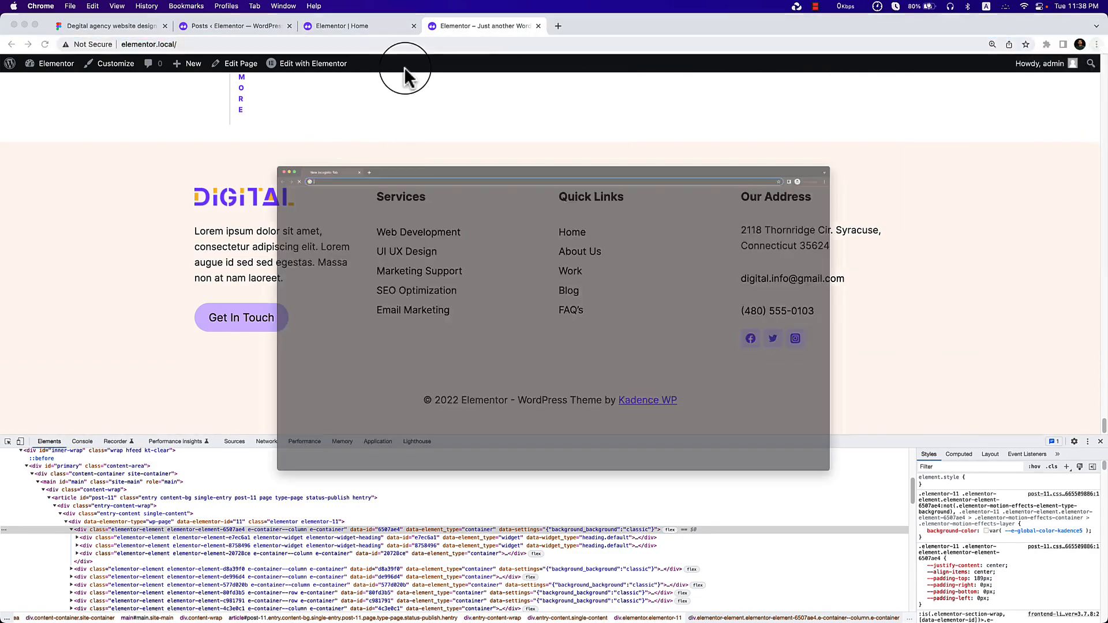
right_click(401, 45)
click(437, 122)
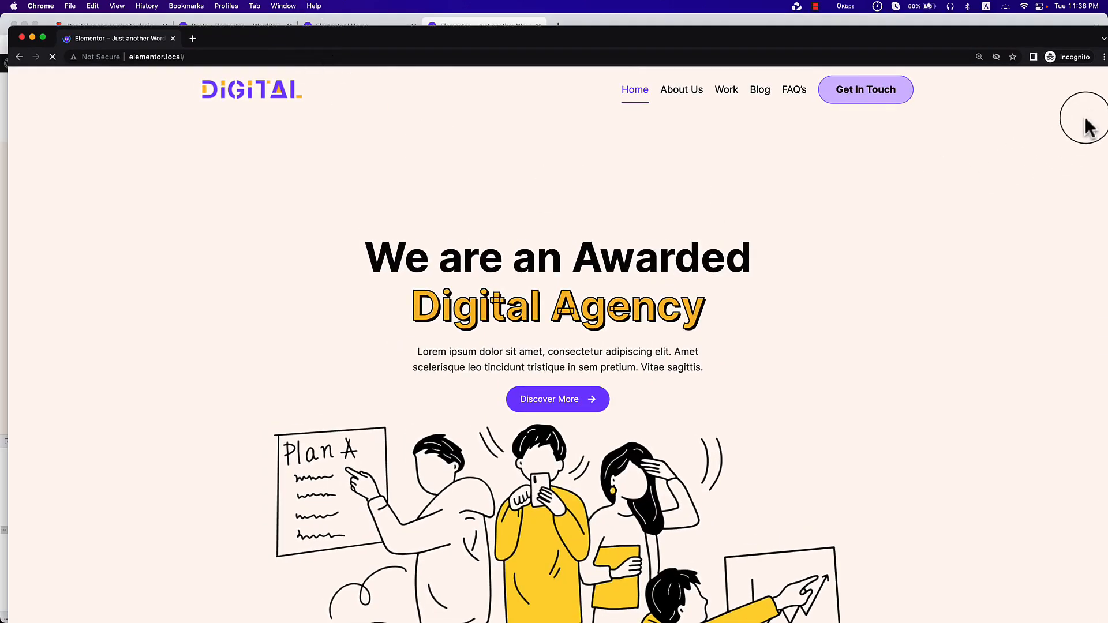
Check the articles & resources section down to the footer in the incognito window, and close that window.
scroll(1078, 151, down, 15)
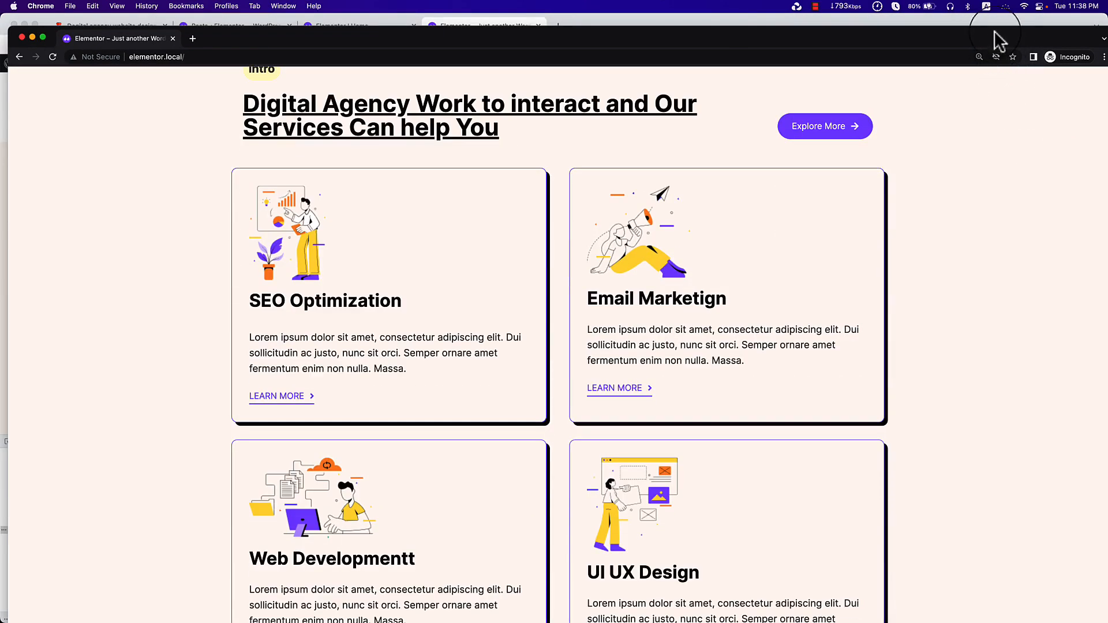
drag(994, 31, 952, 29)
drag(1068, 168, 1070, 606)
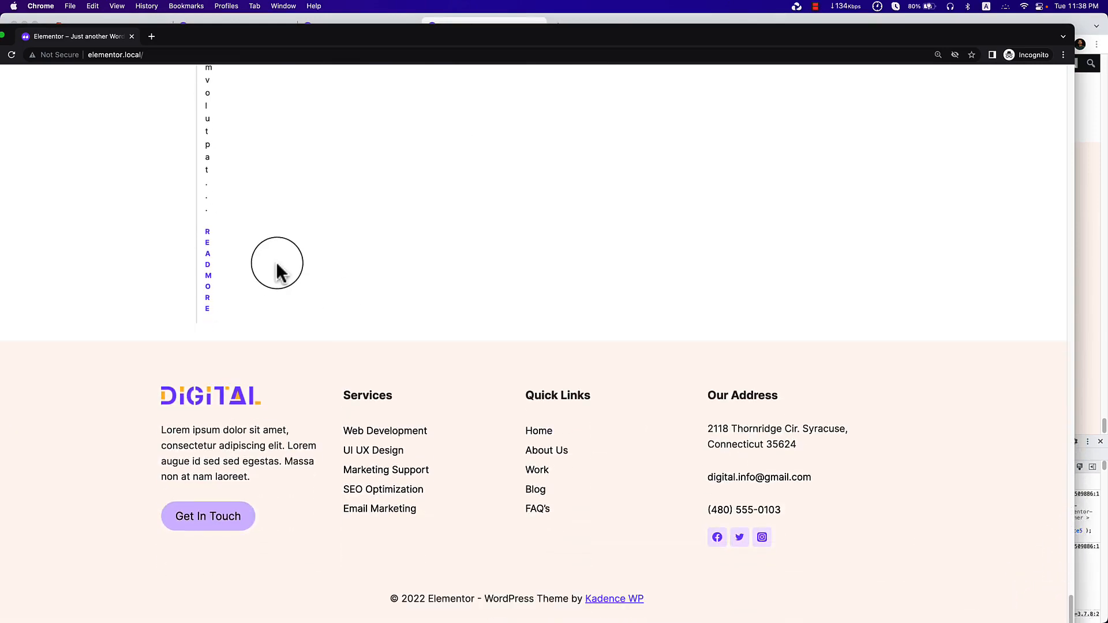
scroll(240, 260, up, 10)
scroll(240, 263, up, 15)
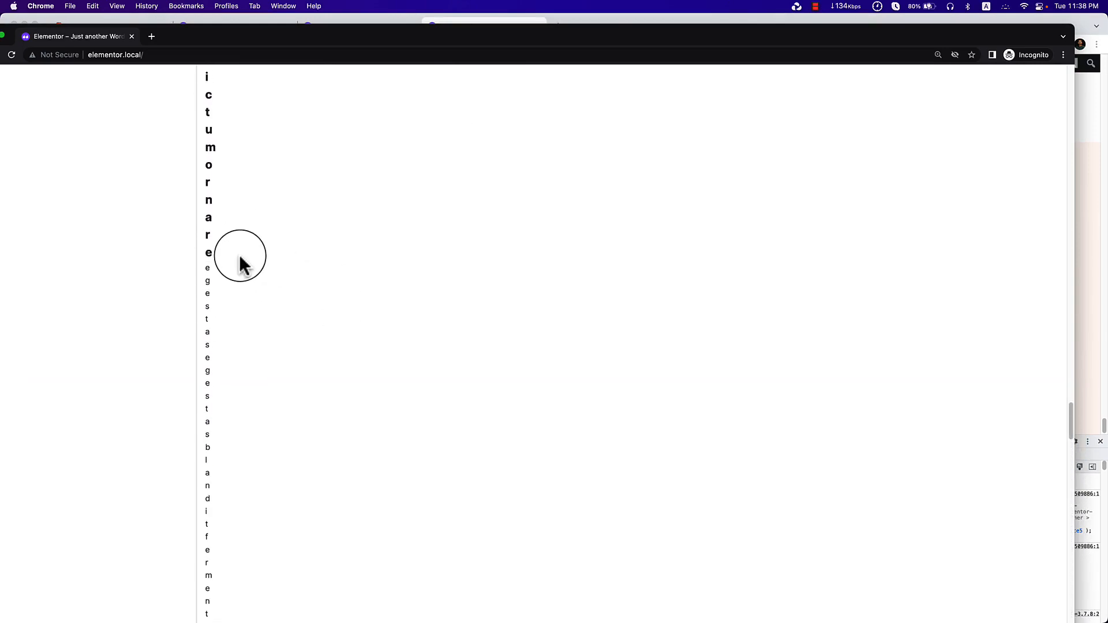
scroll(240, 261, up, 10)
scroll(240, 264, down, 10)
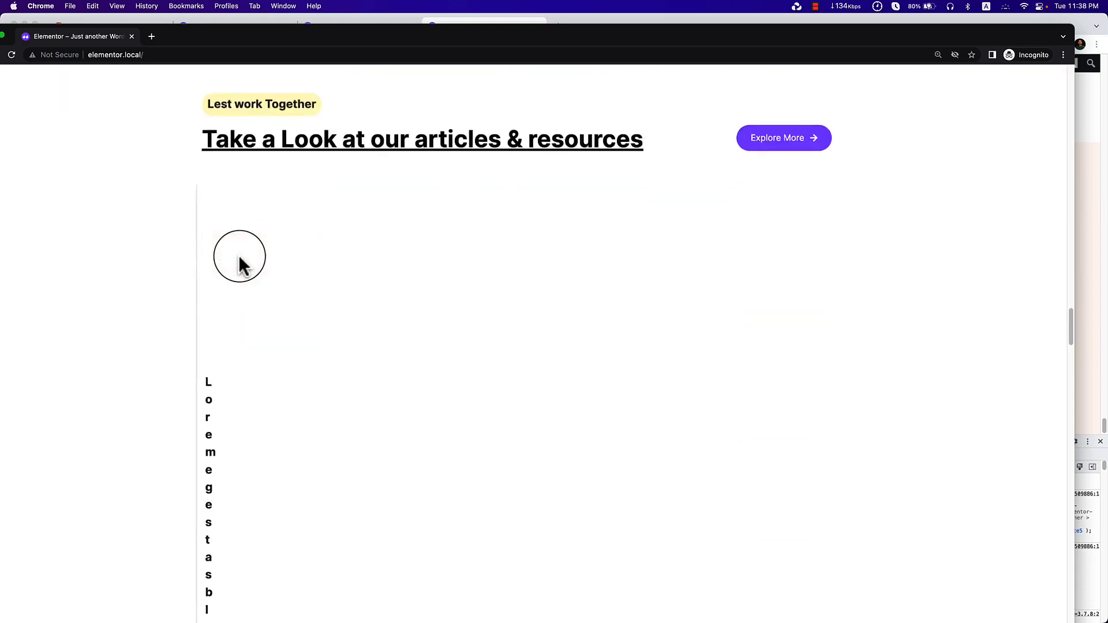
drag(137, 43, 441, 45)
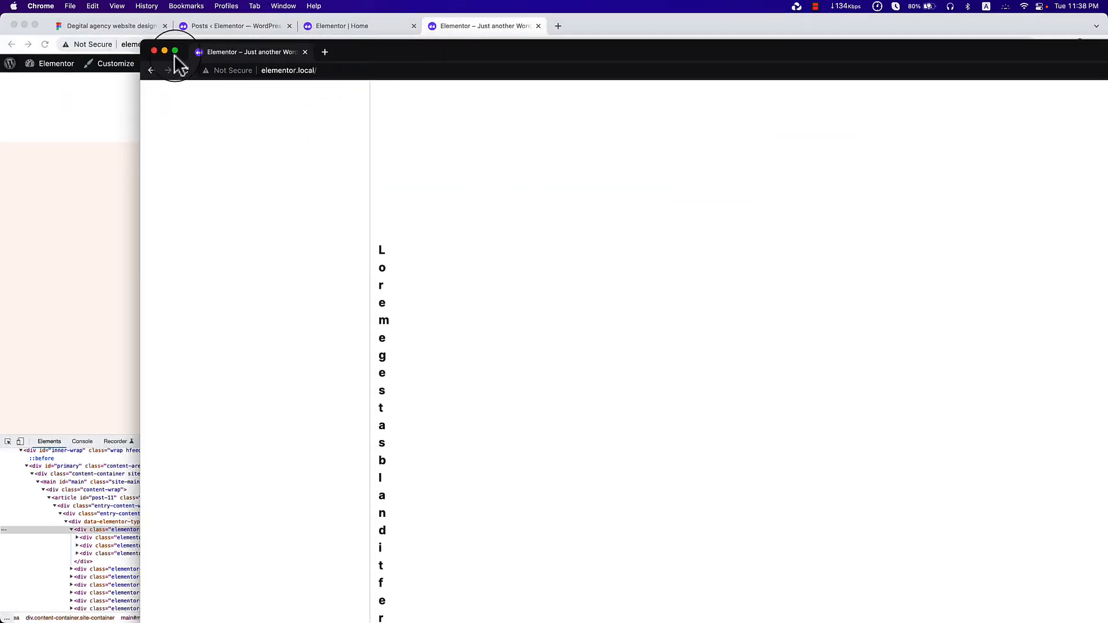
click(156, 51)
Look back through the articles section on the logged-in live page and view the WordPress posts list.
scroll(343, 208, up, 10)
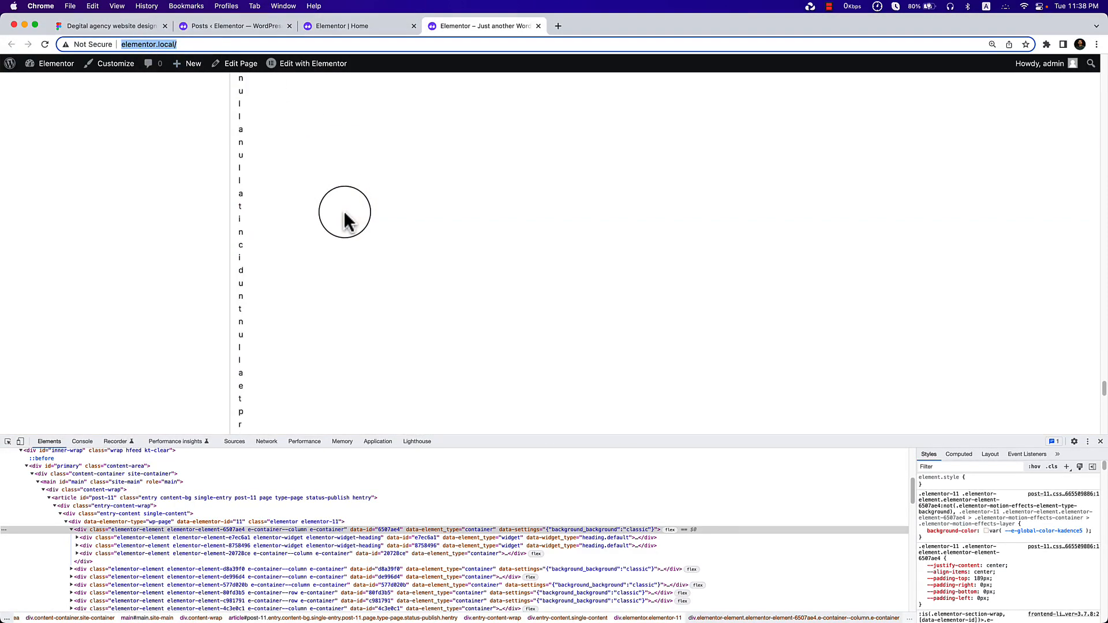
scroll(346, 216, up, 5)
scroll(358, 214, up, 5)
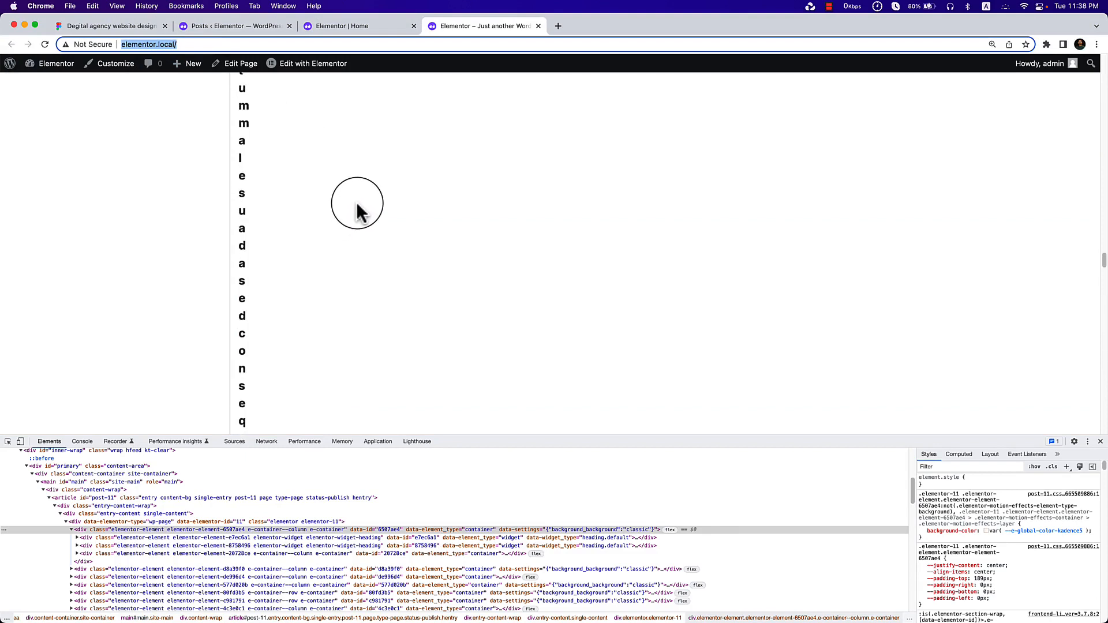
scroll(358, 211, up, 15)
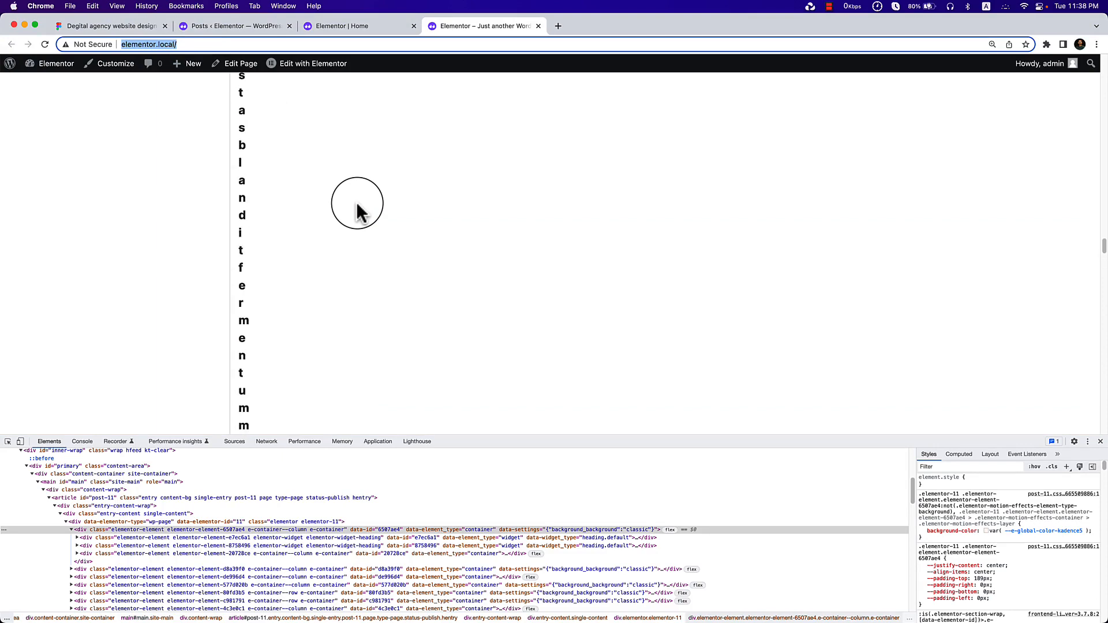
click(271, 26)
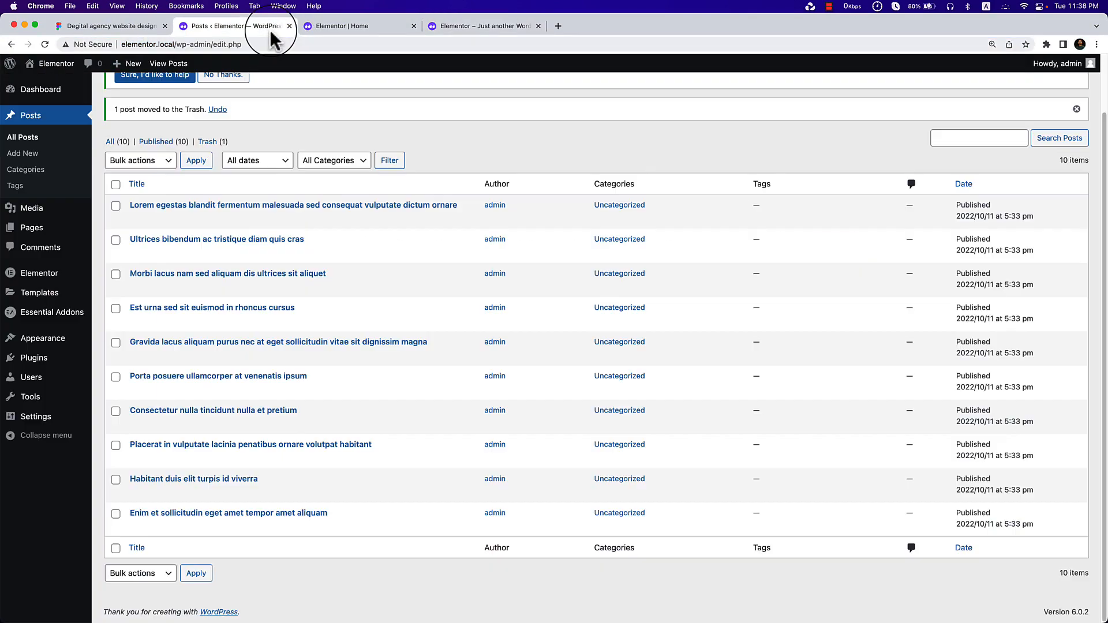
Reload the home page in the Elementor editor and select the Post Grid widget in the articles & resources container.
click(374, 29)
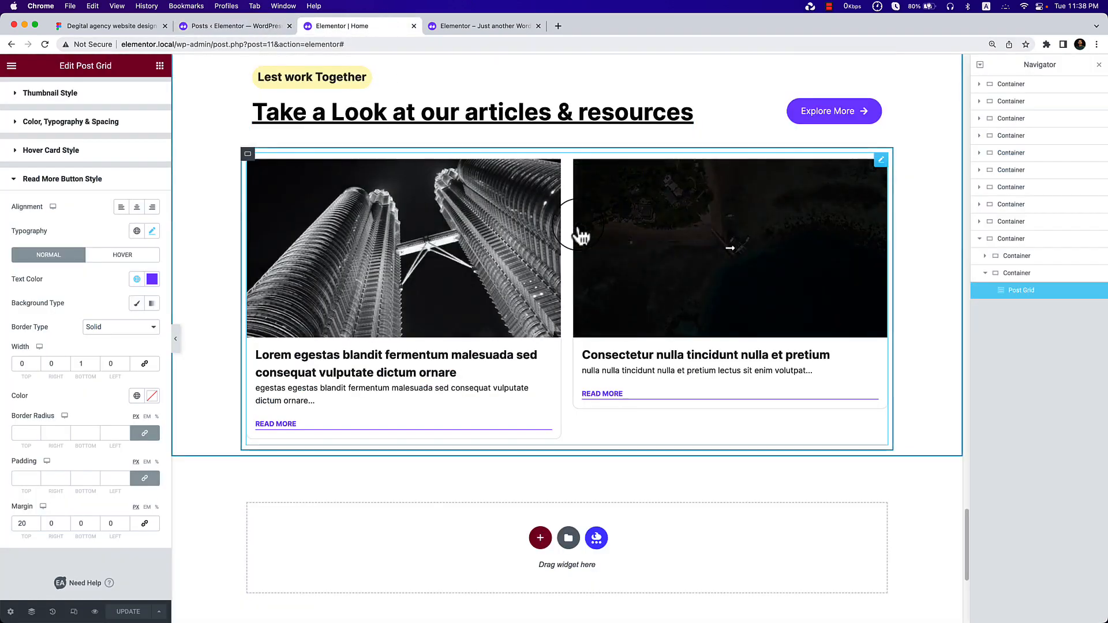
click(46, 44)
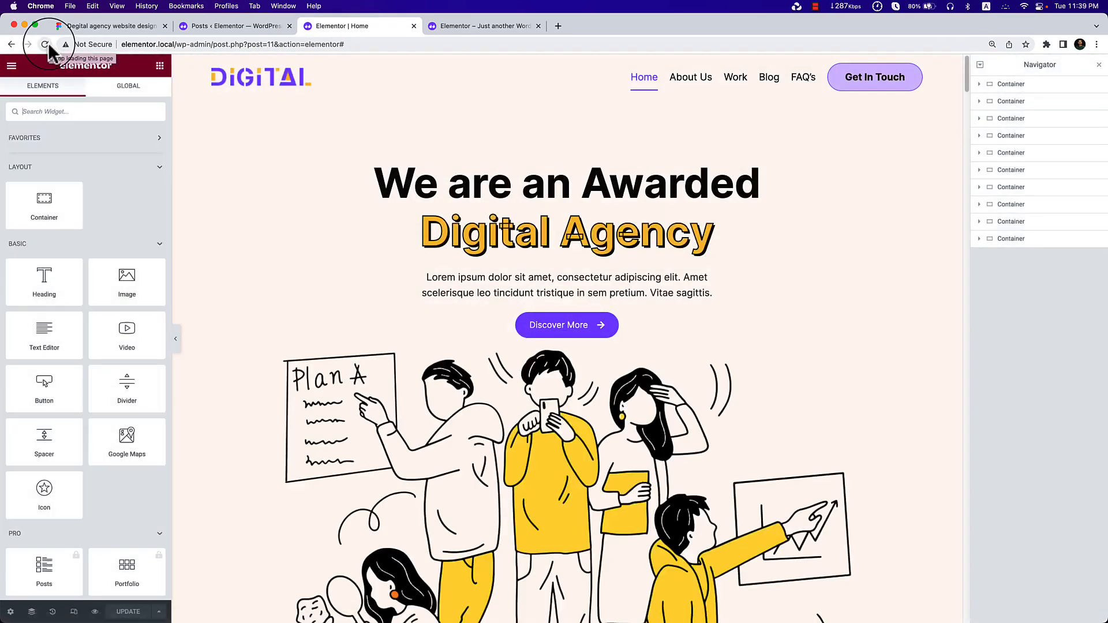
click(1068, 242)
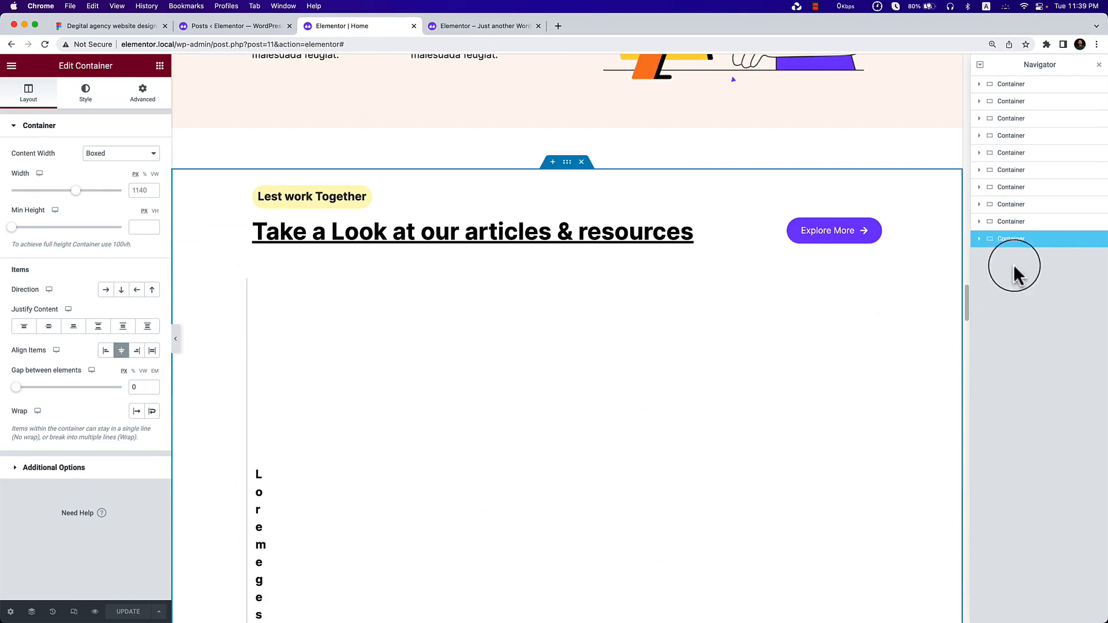
click(979, 239)
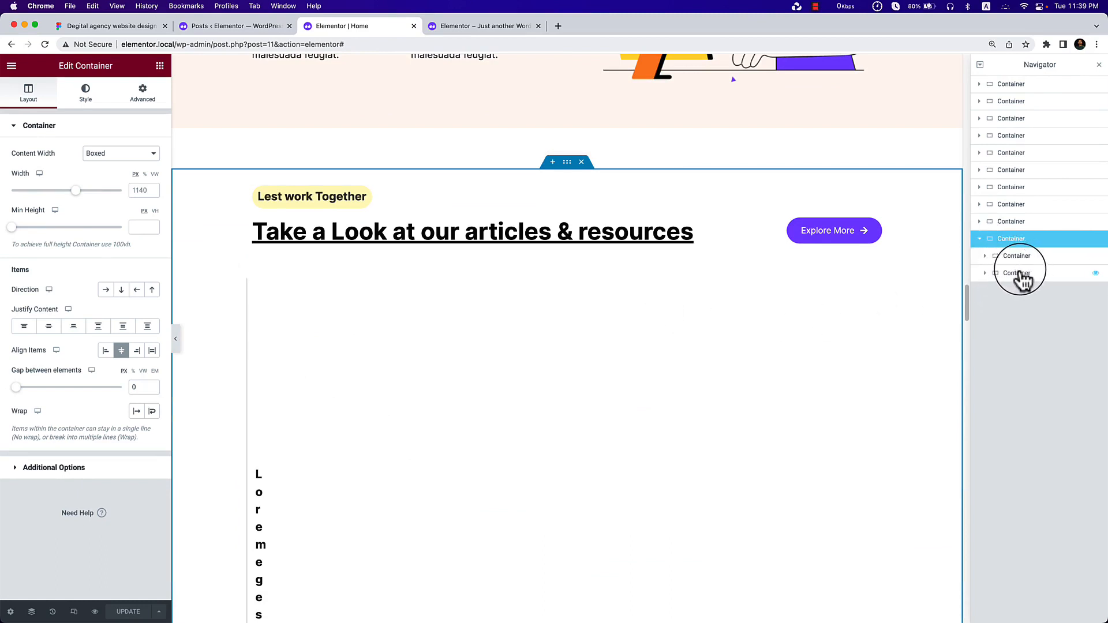
click(1011, 261)
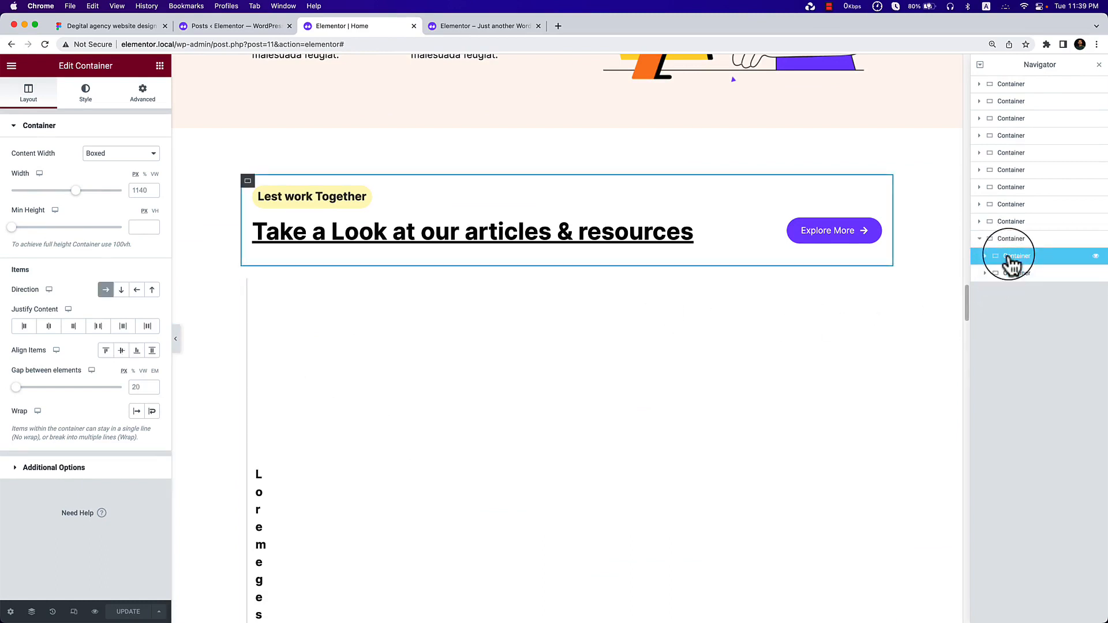
click(1008, 275)
click(985, 274)
click(1020, 291)
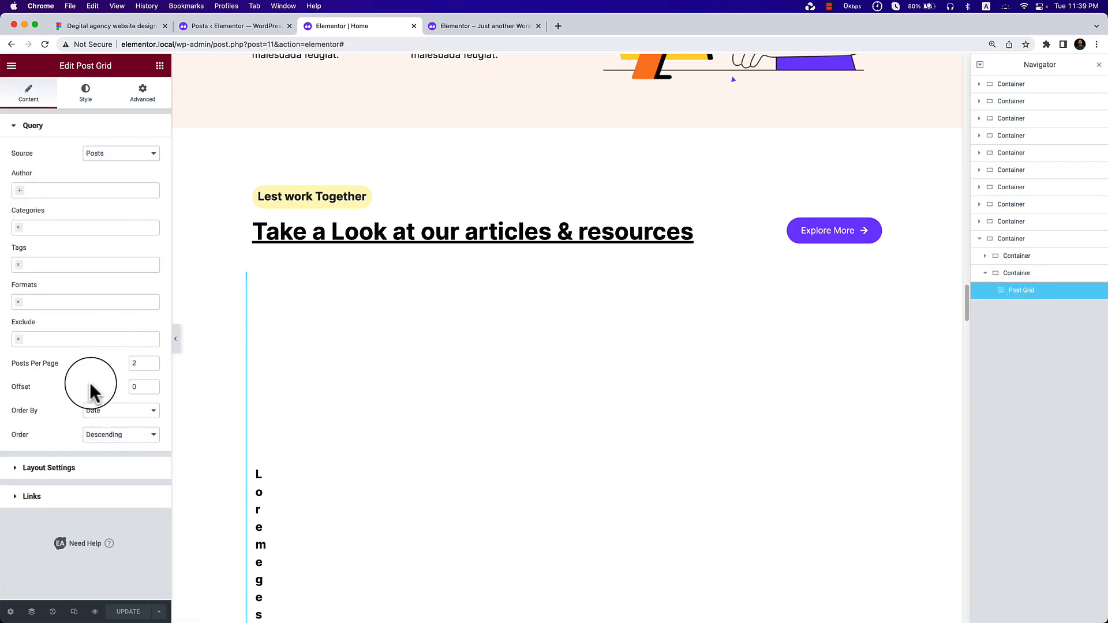
Change the Post Grid's layout setting to Grid, keeping the Default (Lite) template, and update the page.
click(68, 468)
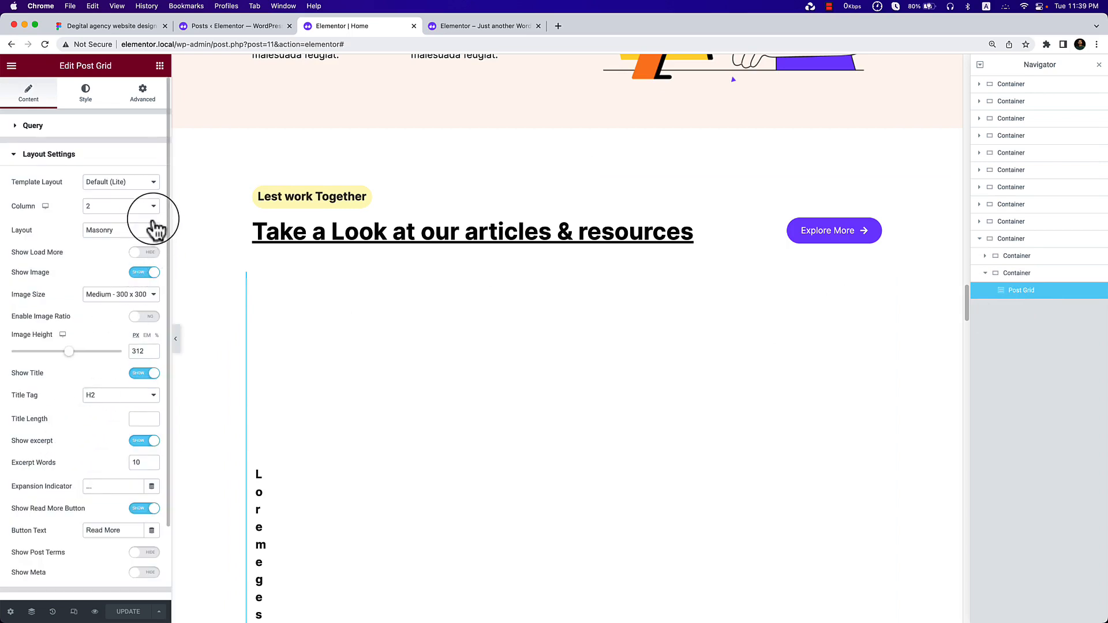
click(135, 186)
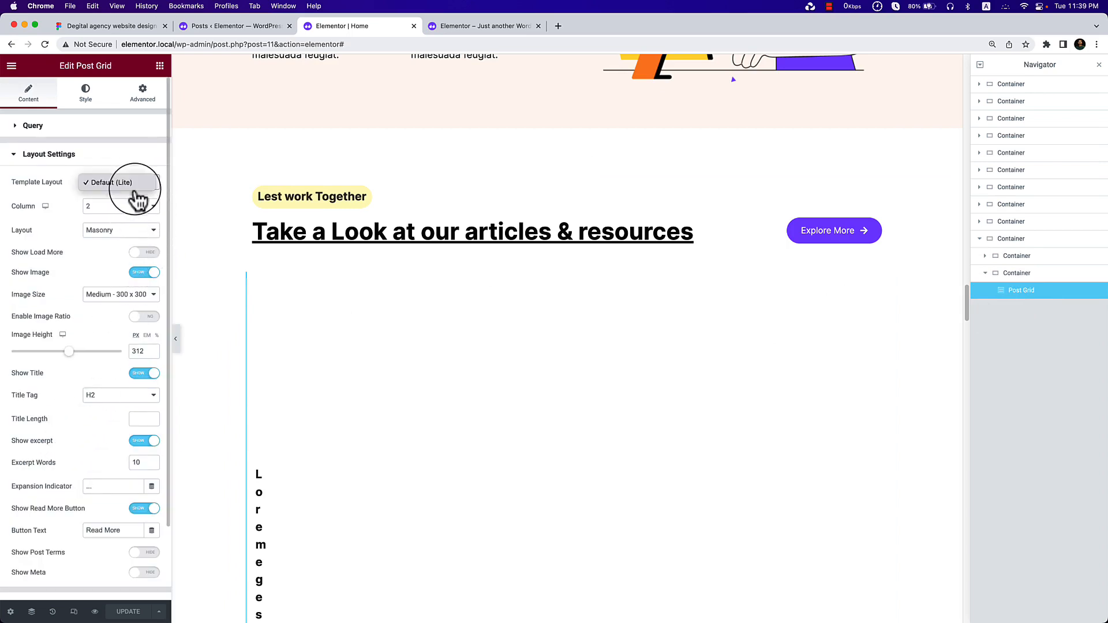
click(128, 232)
click(130, 233)
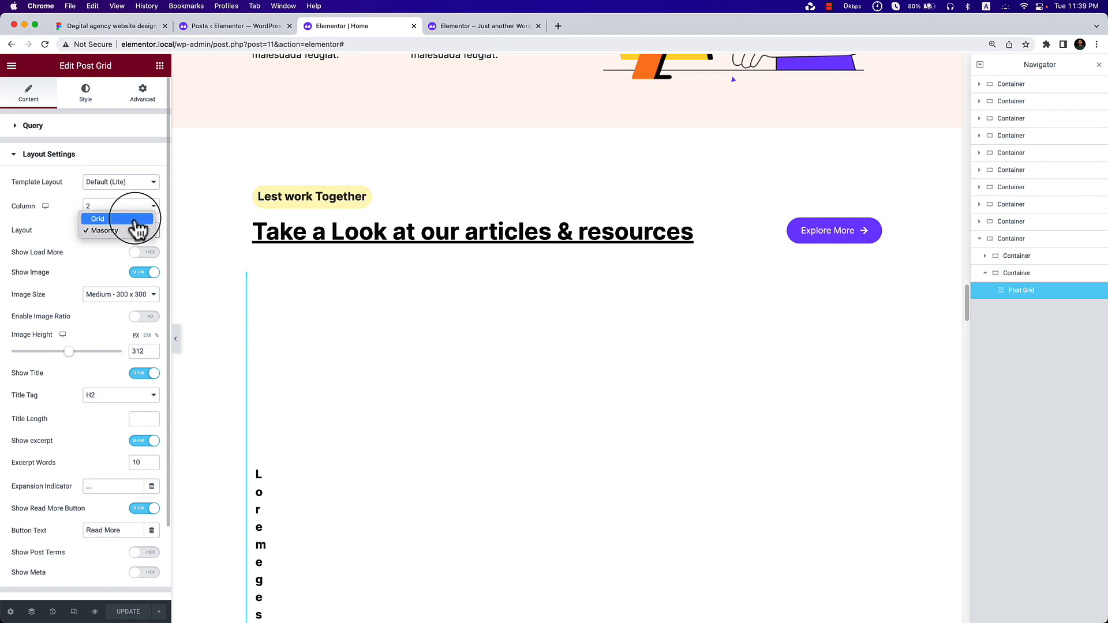
click(135, 219)
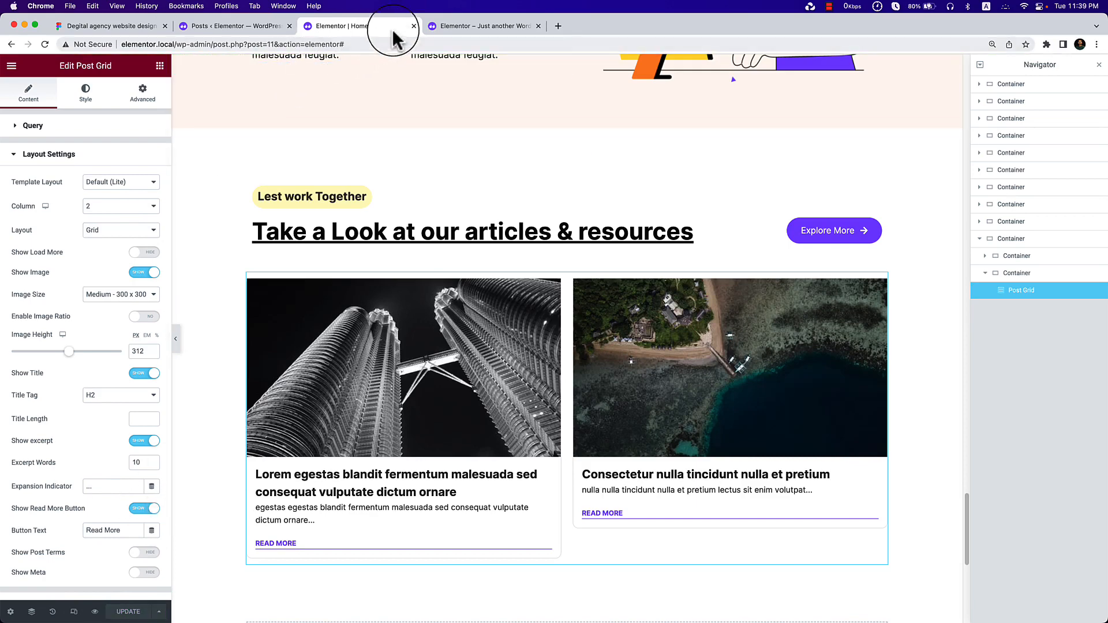
Reload the live home page, check the articles grid, and inspect the first post's Read More link in the developer tools.
click(469, 27)
click(467, 44)
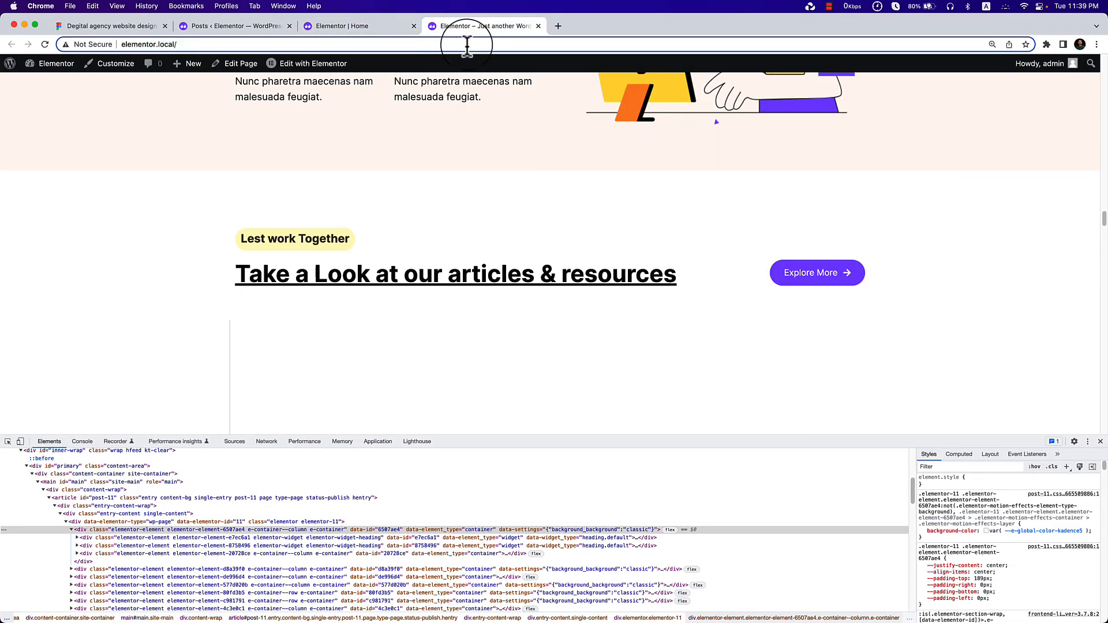
key(Return)
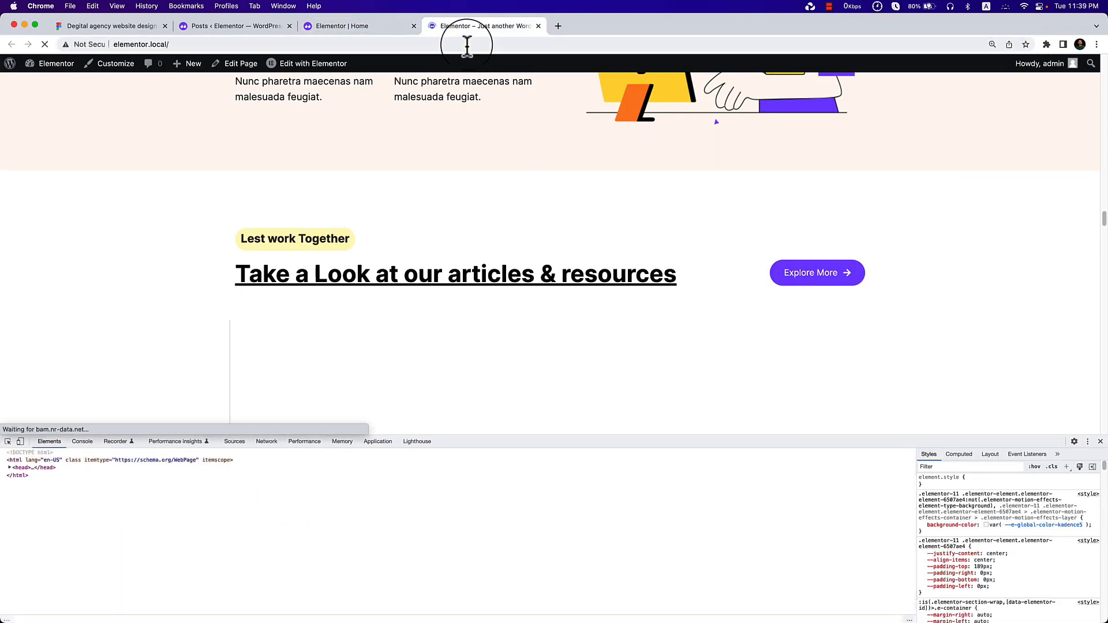
scroll(683, 245, down, 4)
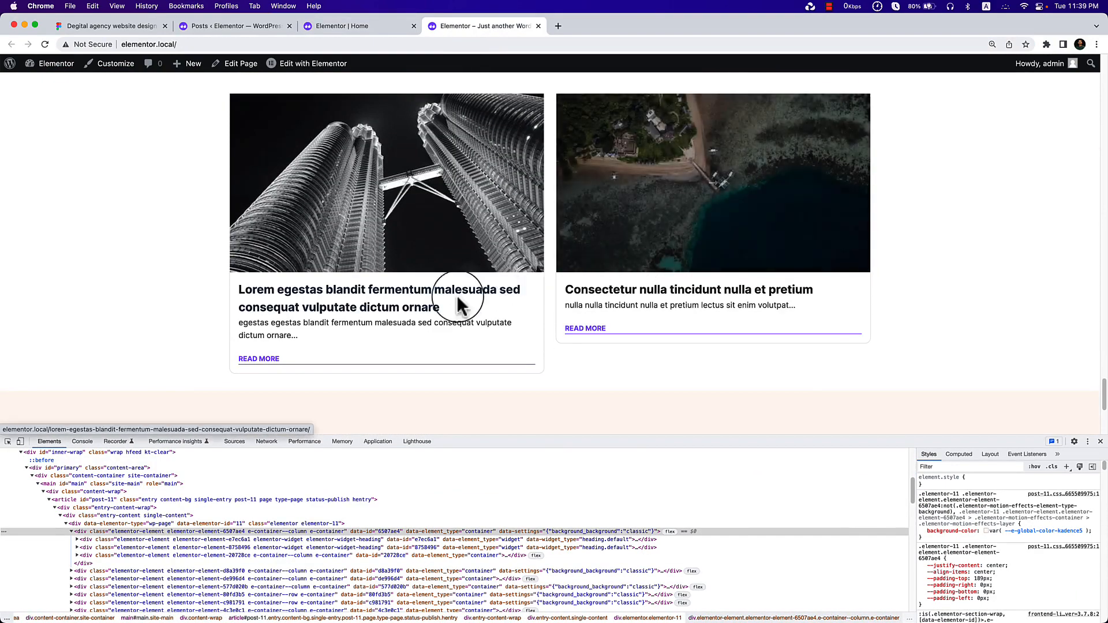
right_click(280, 361)
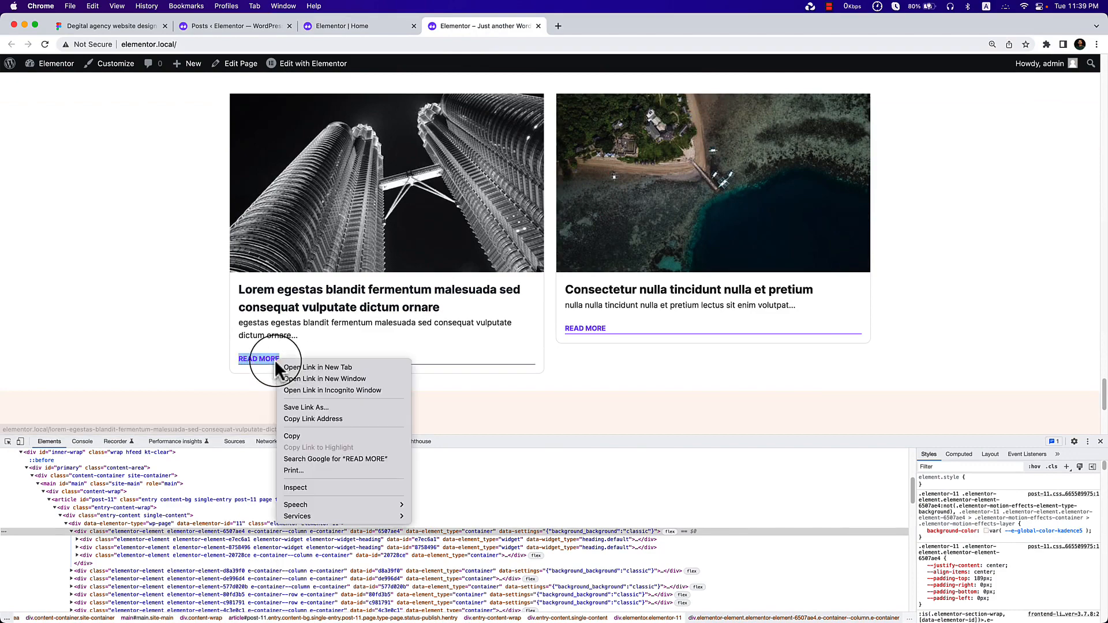
click(347, 490)
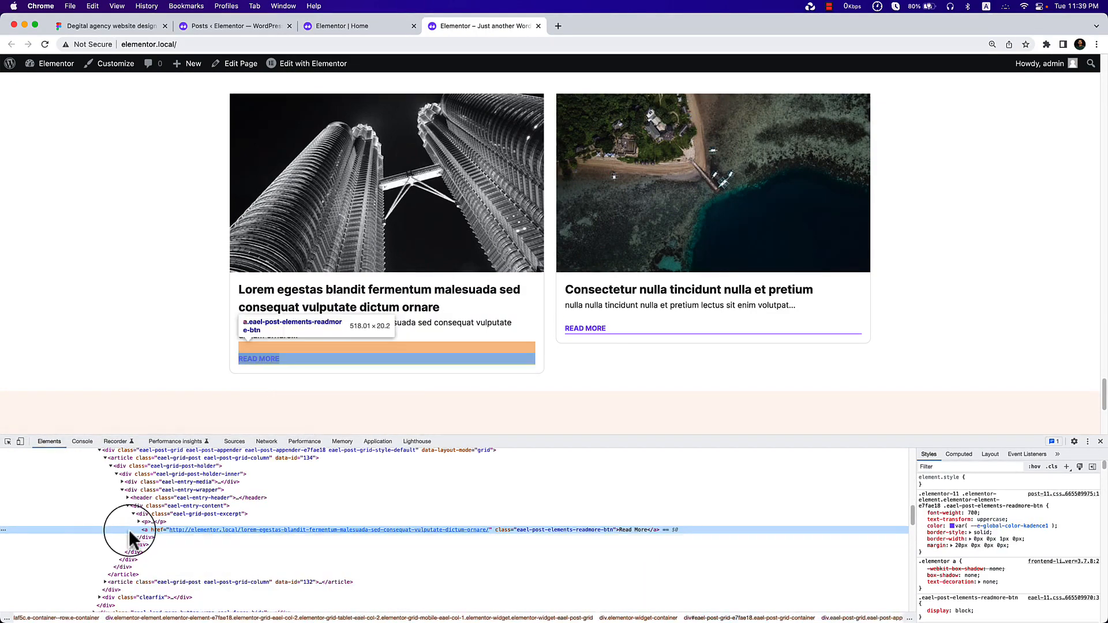
Add an inspector style rule for .eael-grid-post-excerpt a, targeting the links inside the first post's excerpt container.
click(170, 514)
click(1065, 467)
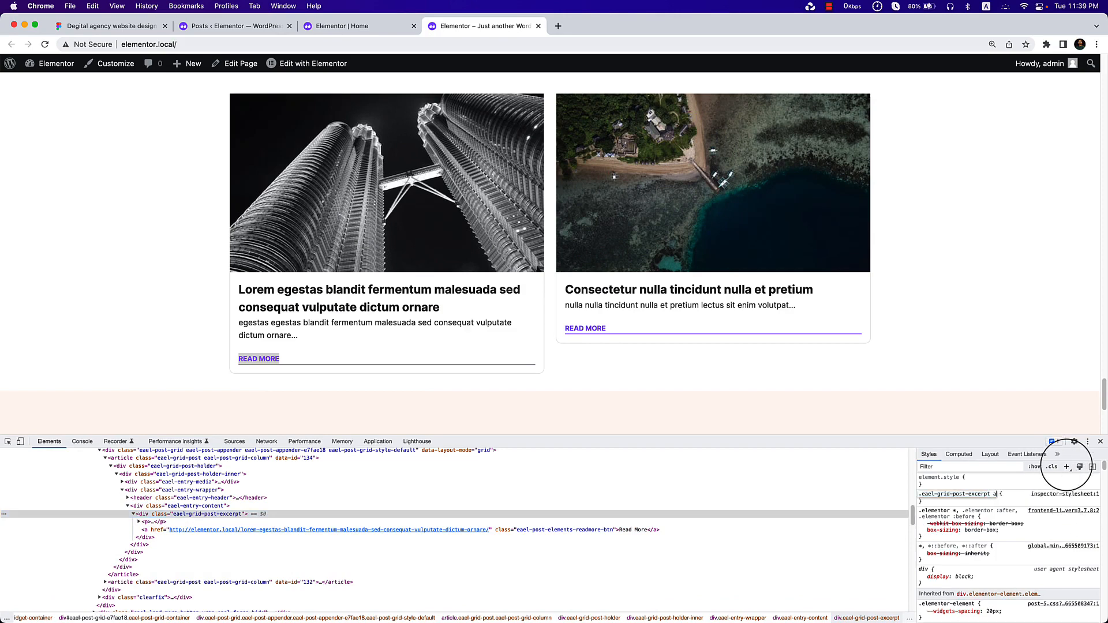
click(955, 508)
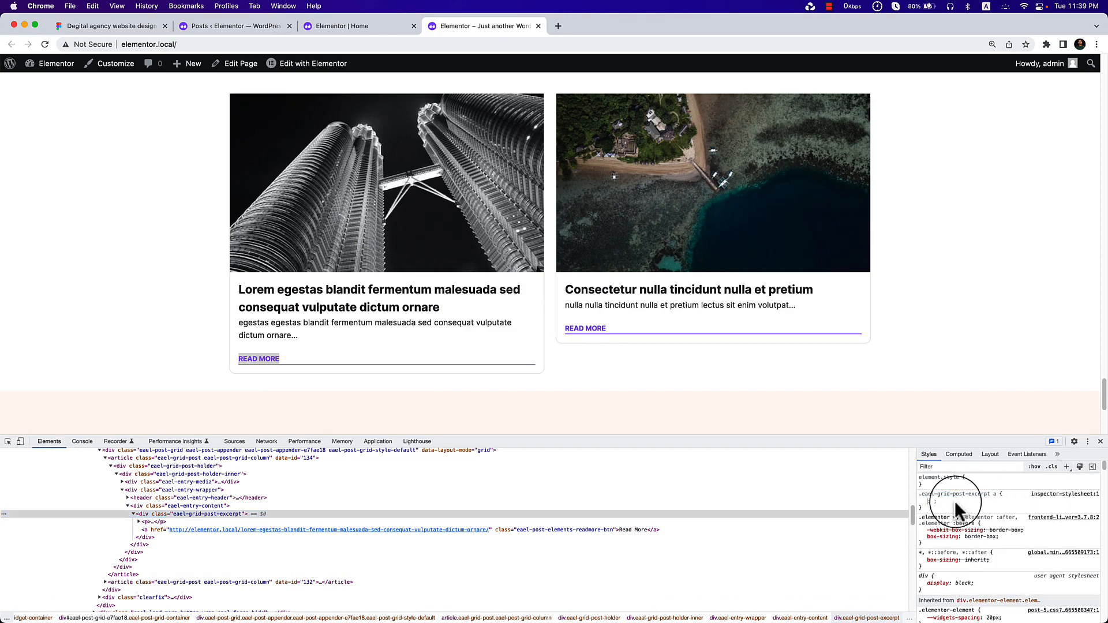
text(width)
key(Tab)
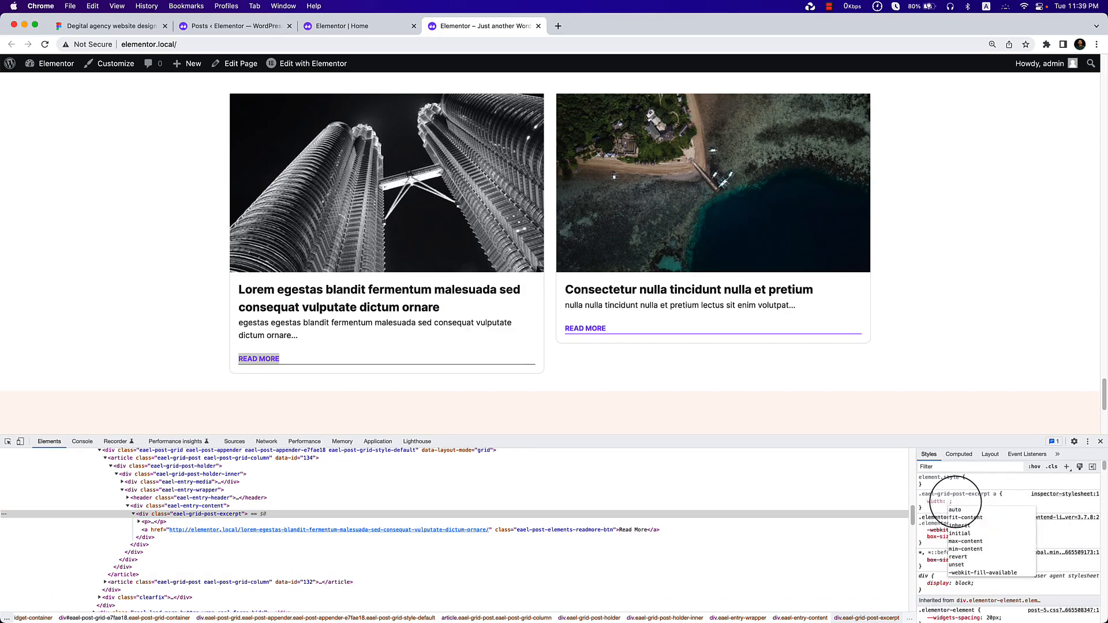
key(BackSpace)
key(Tab)
text(in)
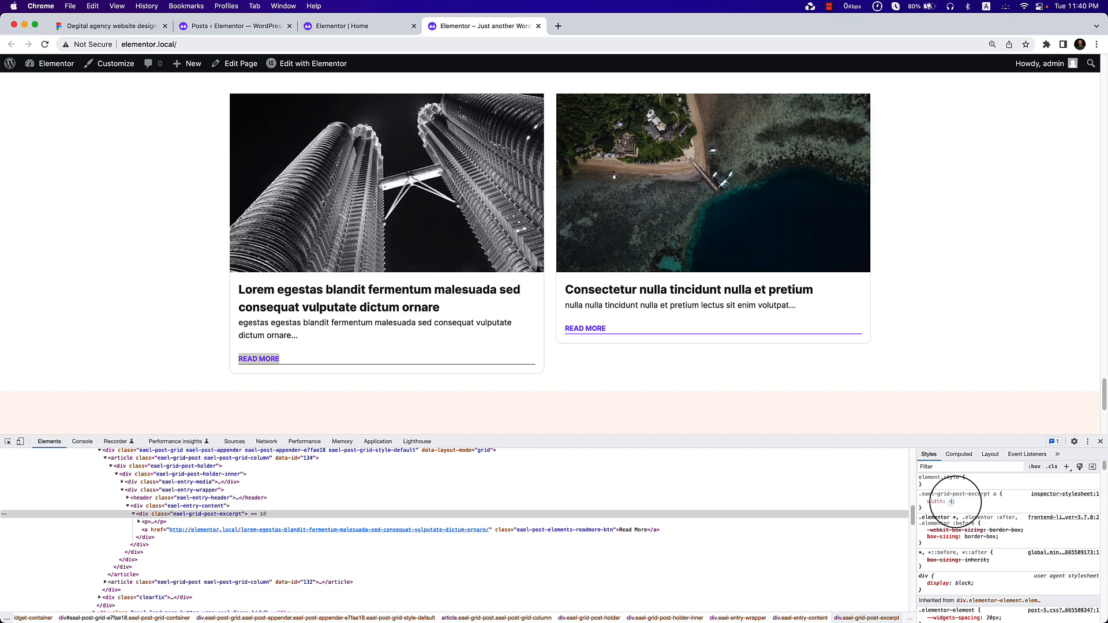
key(Tab)
key(shift+Tab)
Declare display: inline-block in the .eael-grid-post-excerpt a rule.
text(display)
key(Tab)
text(bloc)
key(BackSpace)
key(BackSpace)
key(BackSpace)
key(BackSpace)
text(inline)
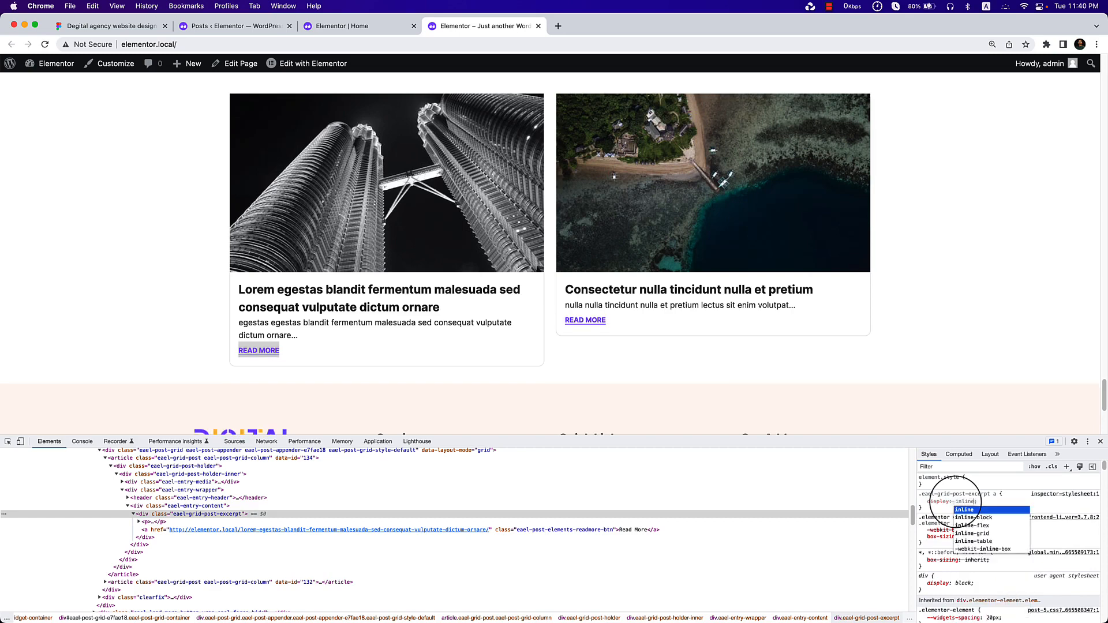
key(Down)
key(Return)
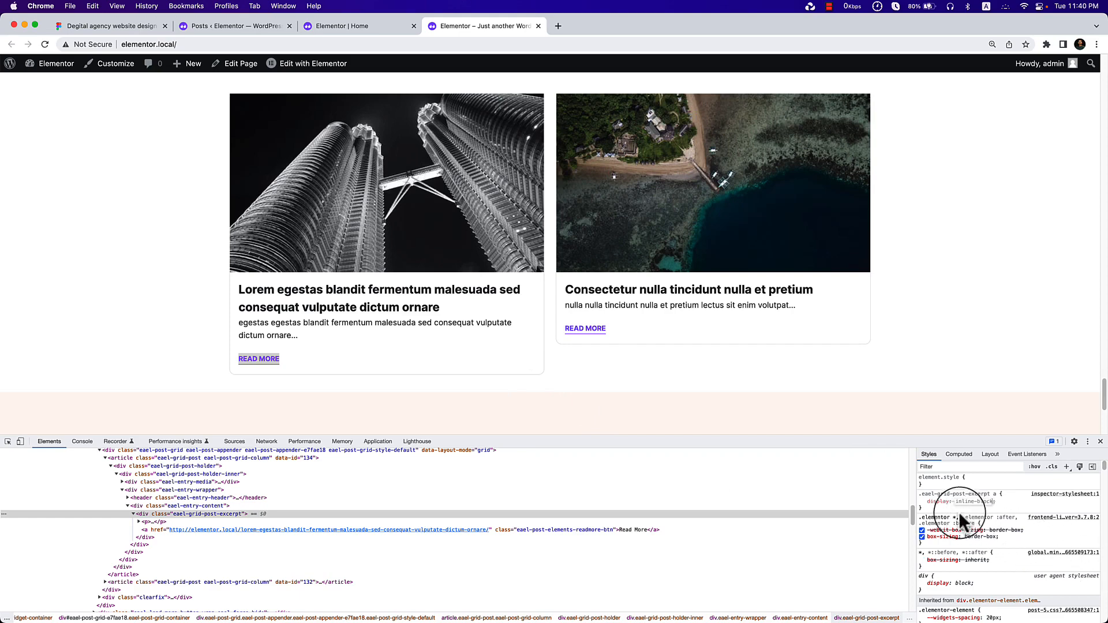
Copy the complete .eael-grid-post-excerpt a rule and close the developer tools.
drag(996, 501, 919, 494)
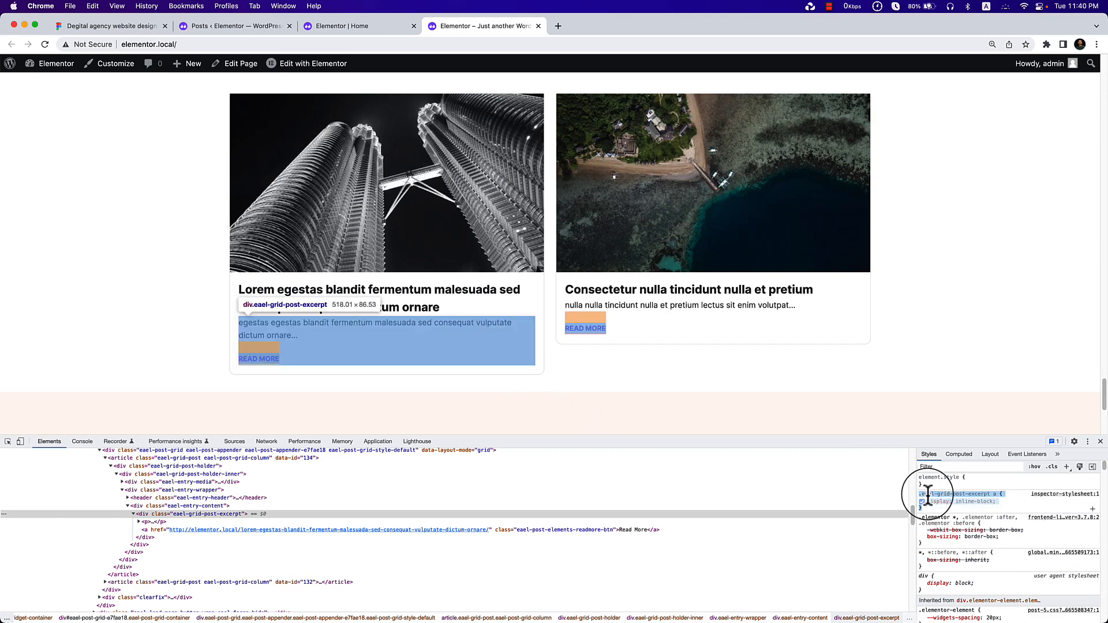
right_click(930, 496)
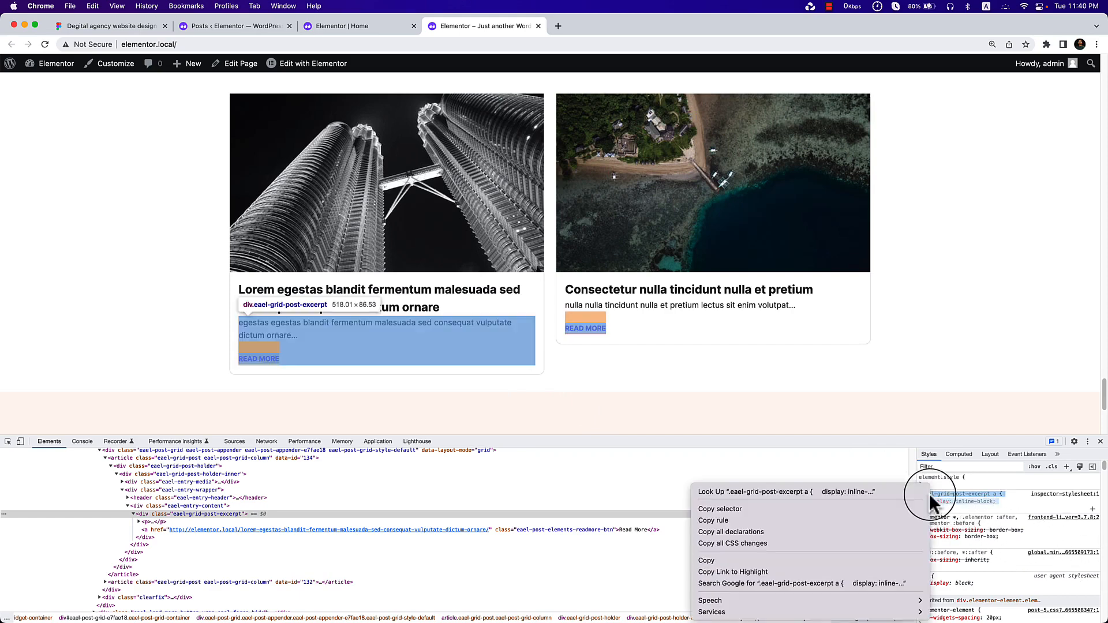
click(757, 562)
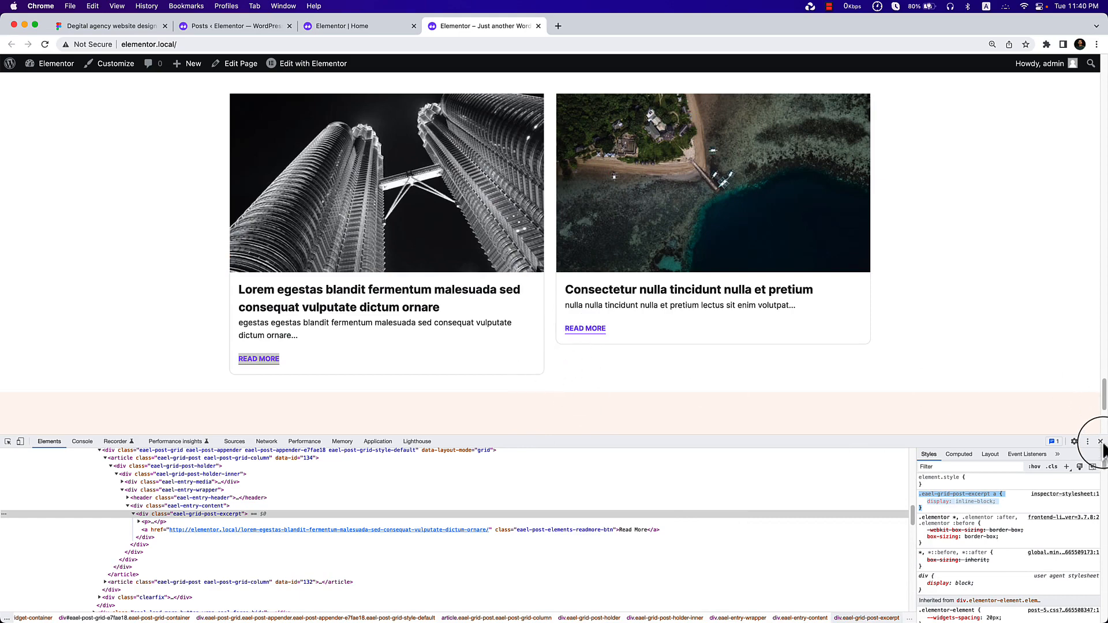
click(1099, 441)
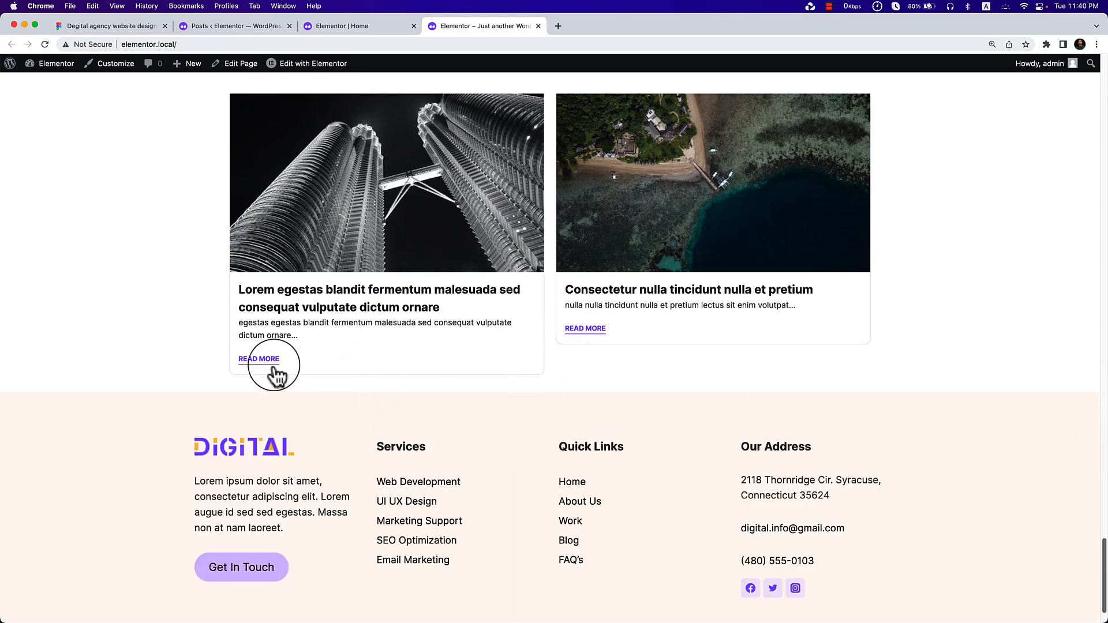
Open the site's Customizer in a new browser tab and switch to it.
right_click(119, 70)
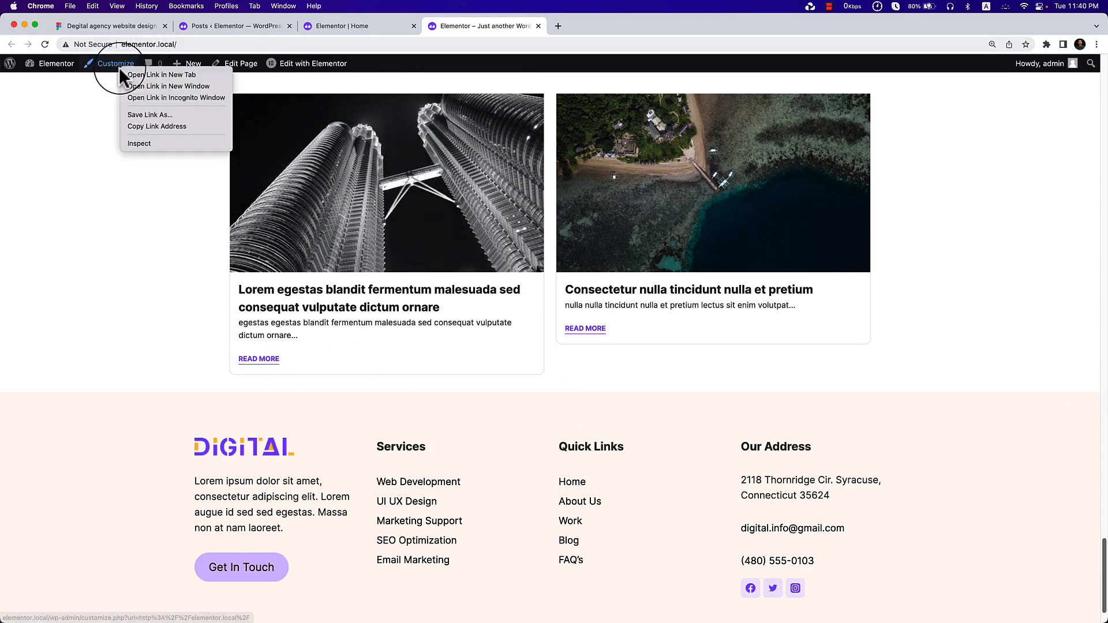
click(137, 75)
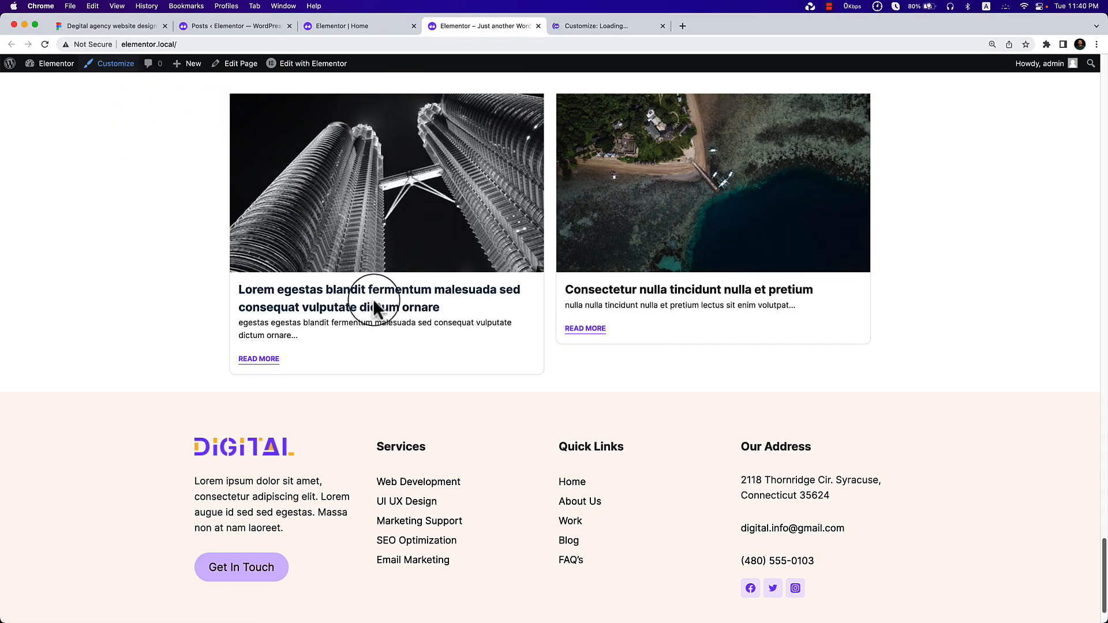
click(603, 27)
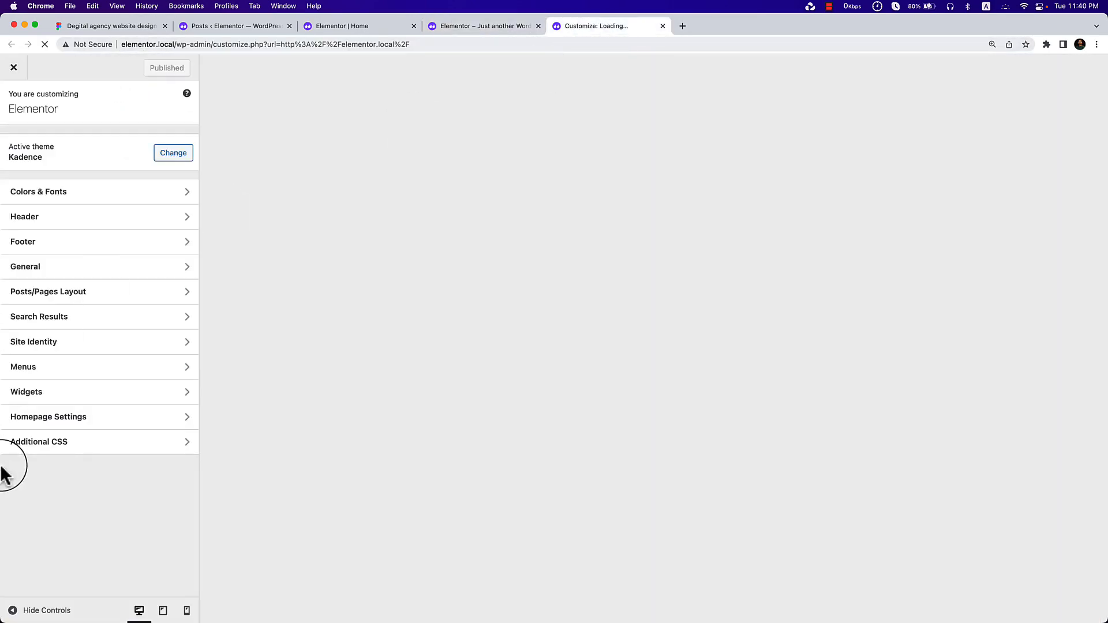
Append the copied .eael-grid-post-excerpt a rule to the end of the site's Additional CSS and publish it.
click(70, 449)
key(Return)
key(Return)
key(super+v)
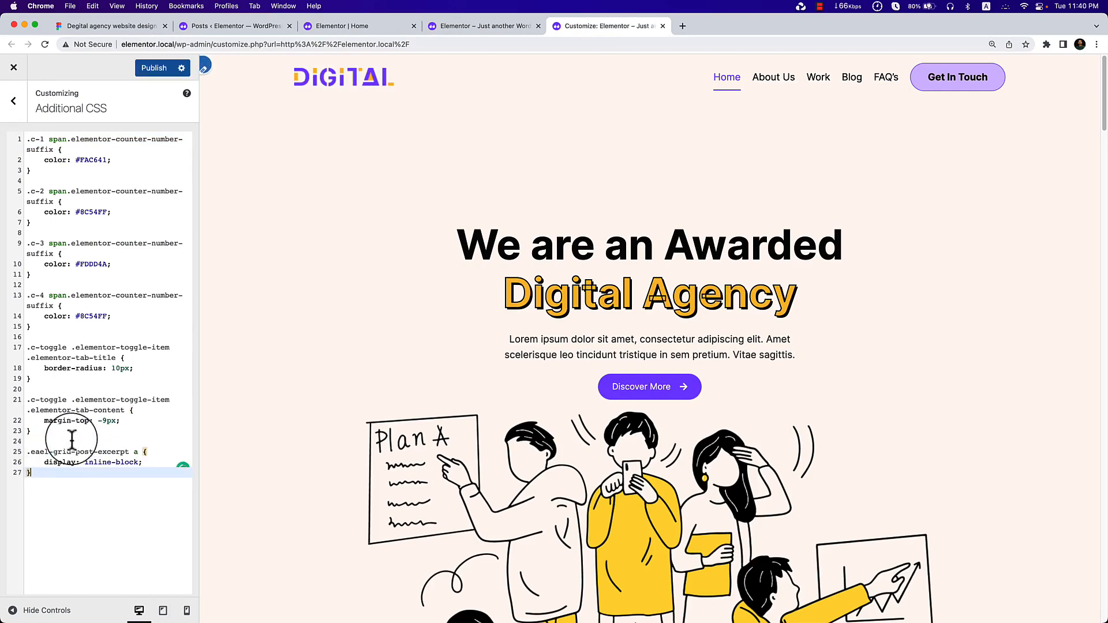
click(156, 67)
Inspect the first article image on the live page and add a style rule for its .eael-entry-media container.
click(457, 25)
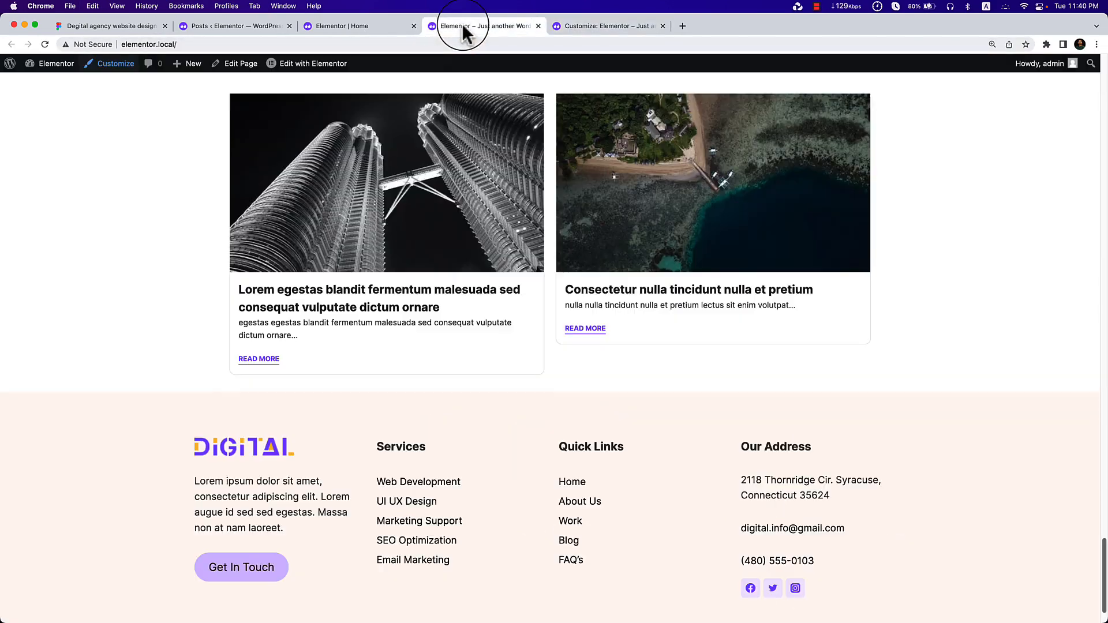
scroll(519, 392, down, 1)
scroll(534, 419, up, 5)
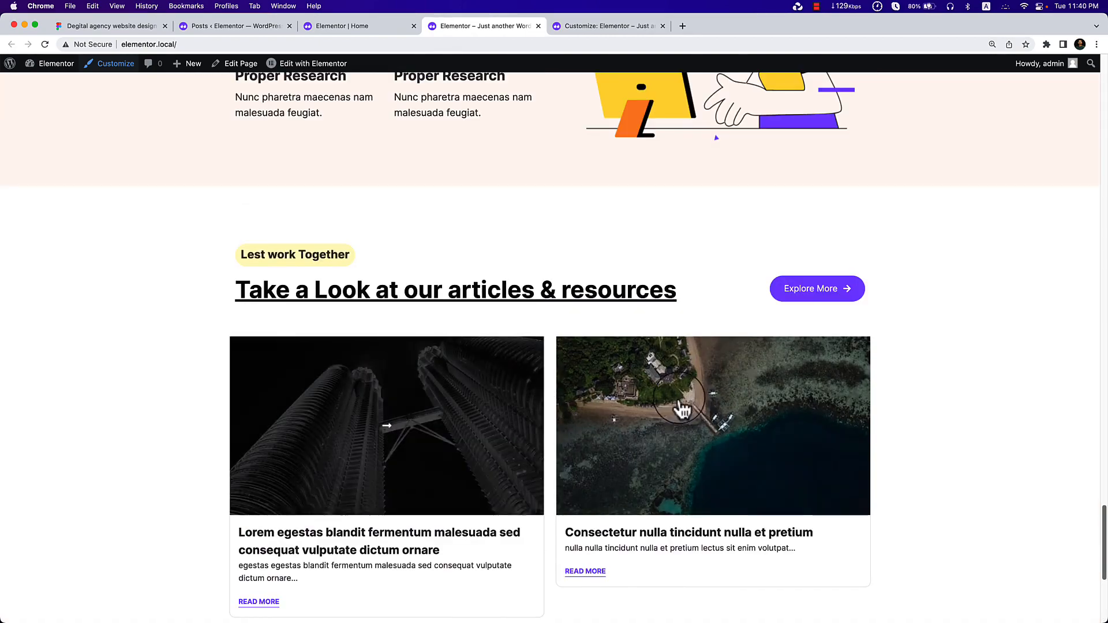
scroll(573, 526, down, 2)
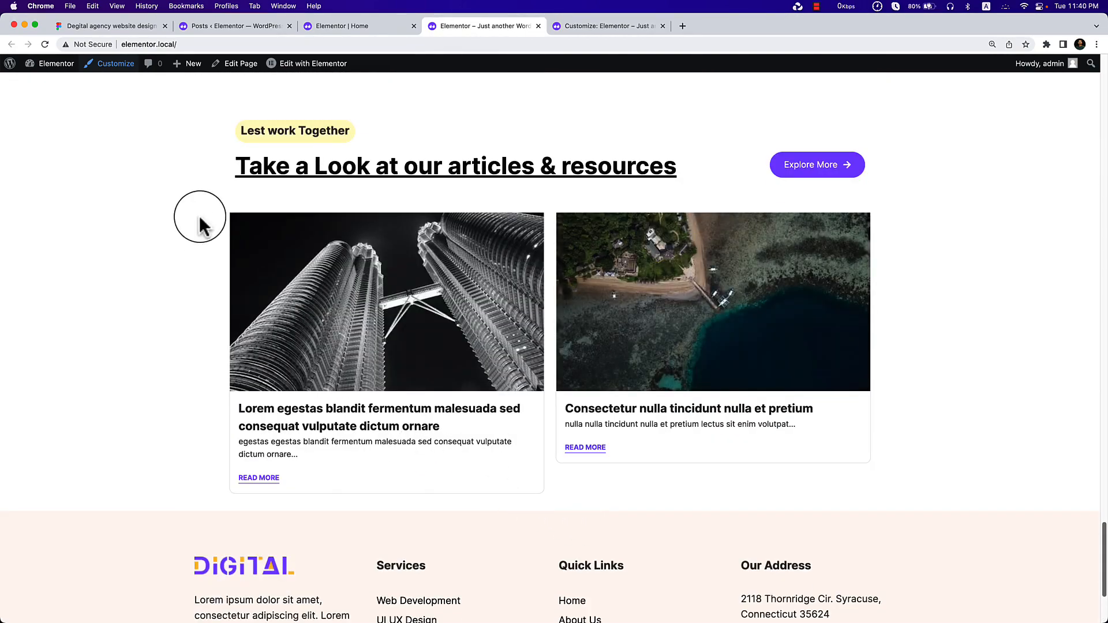
right_click(241, 215)
click(288, 370)
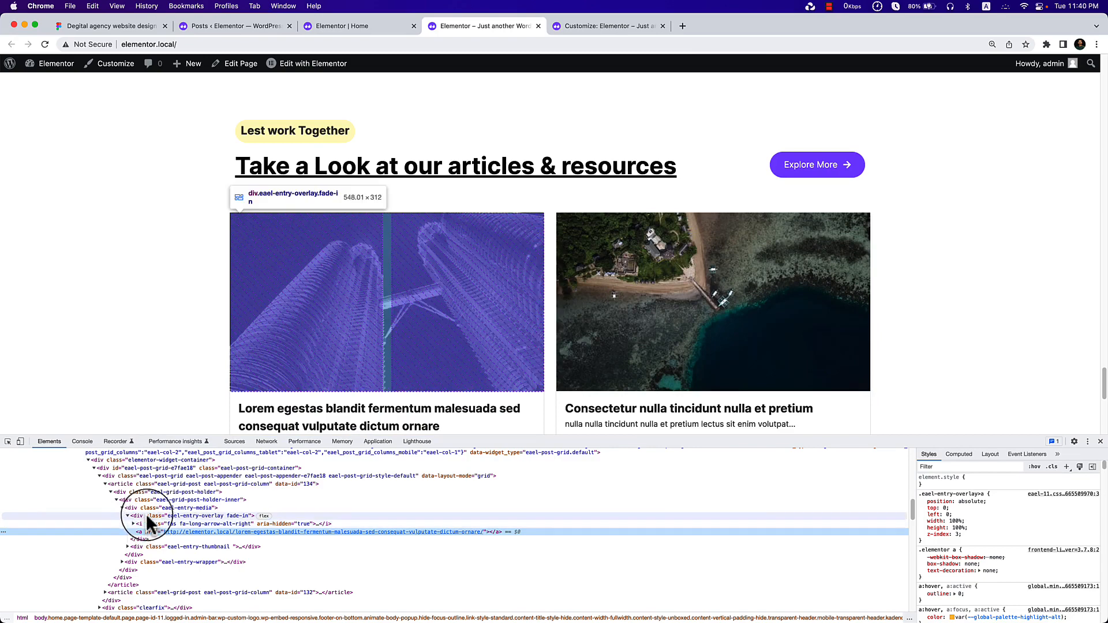
click(146, 506)
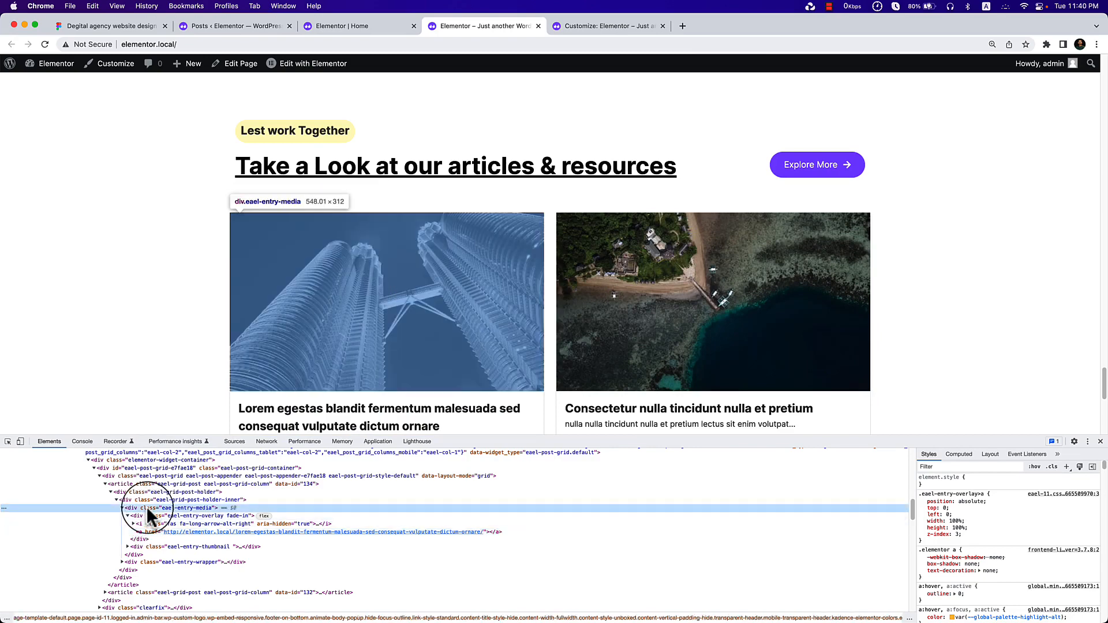
click(1066, 466)
click(932, 503)
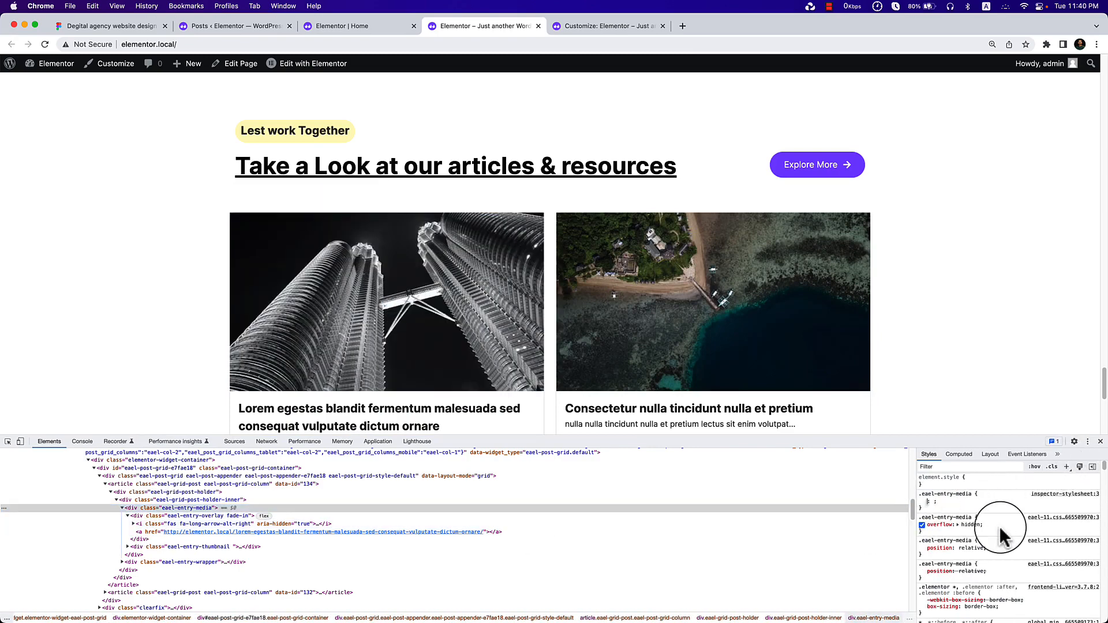
Set border-radius to 10px 10px 0 0 in the .eael-entry-media rule and select the rule's text.
text(border-radius)
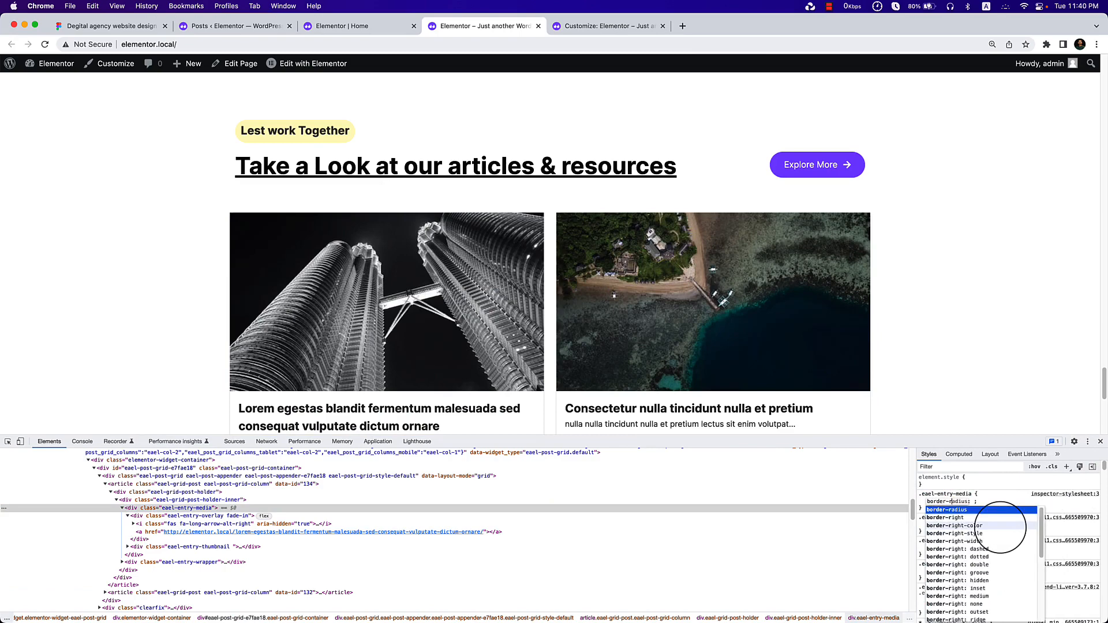
key(Tab)
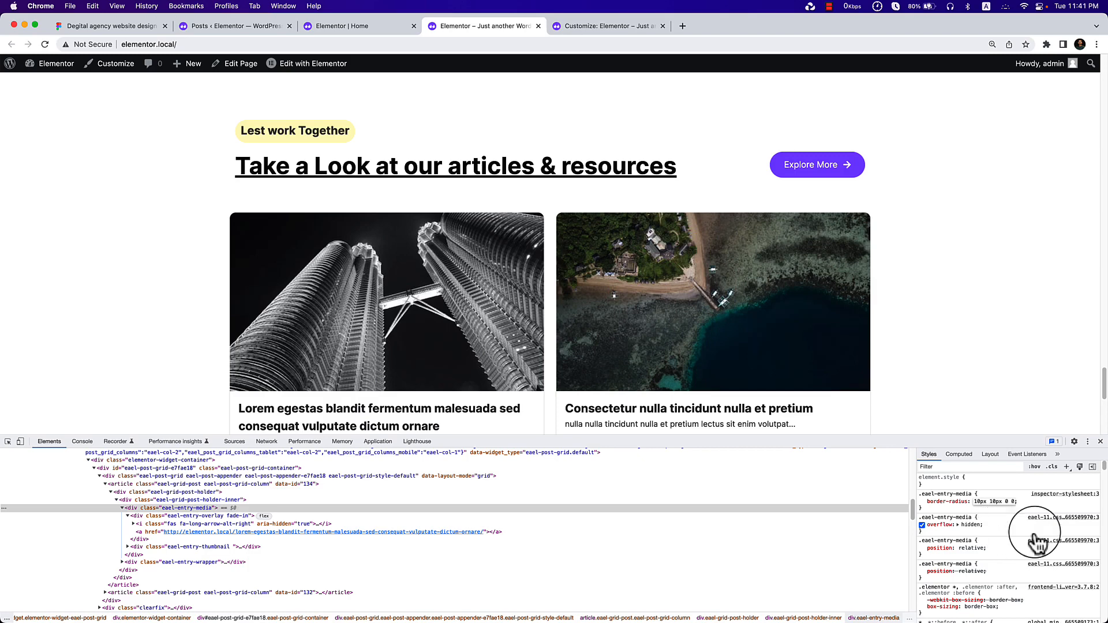
drag(919, 491, 921, 508)
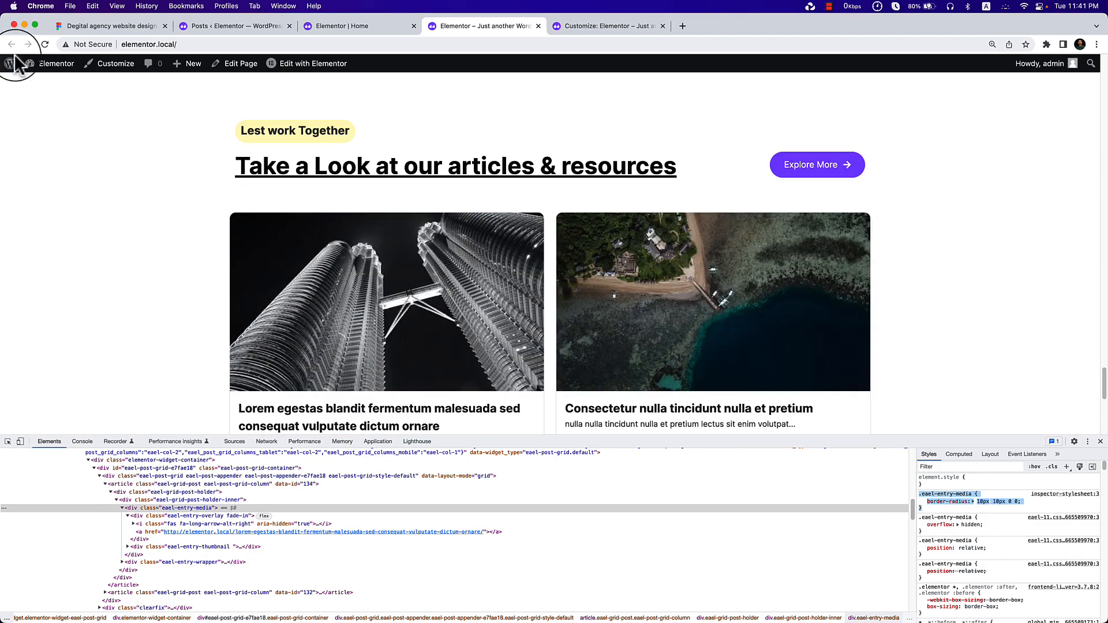
Check the article cards in the Figma design and set the .eael-entry-media border-radius to 10px on the live page.
click(135, 27)
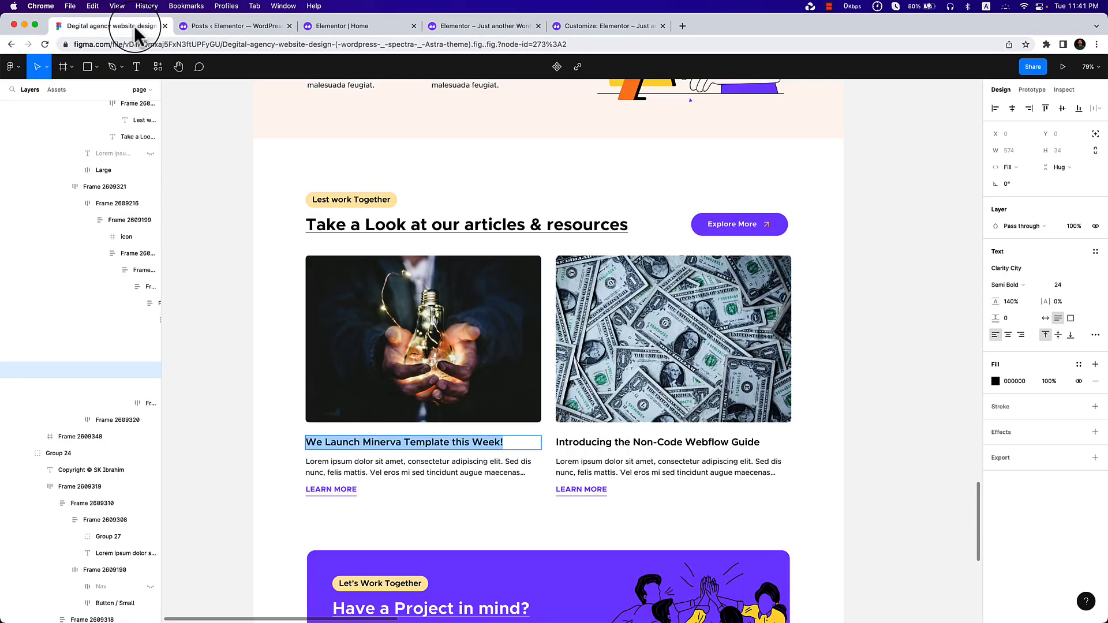
click(275, 34)
click(329, 28)
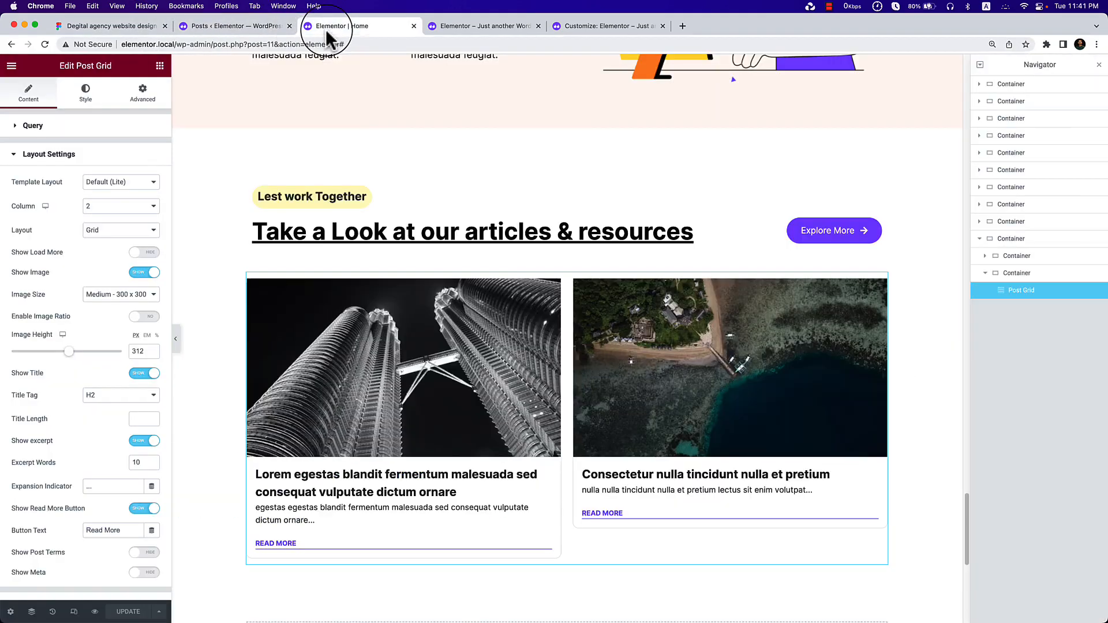
click(494, 30)
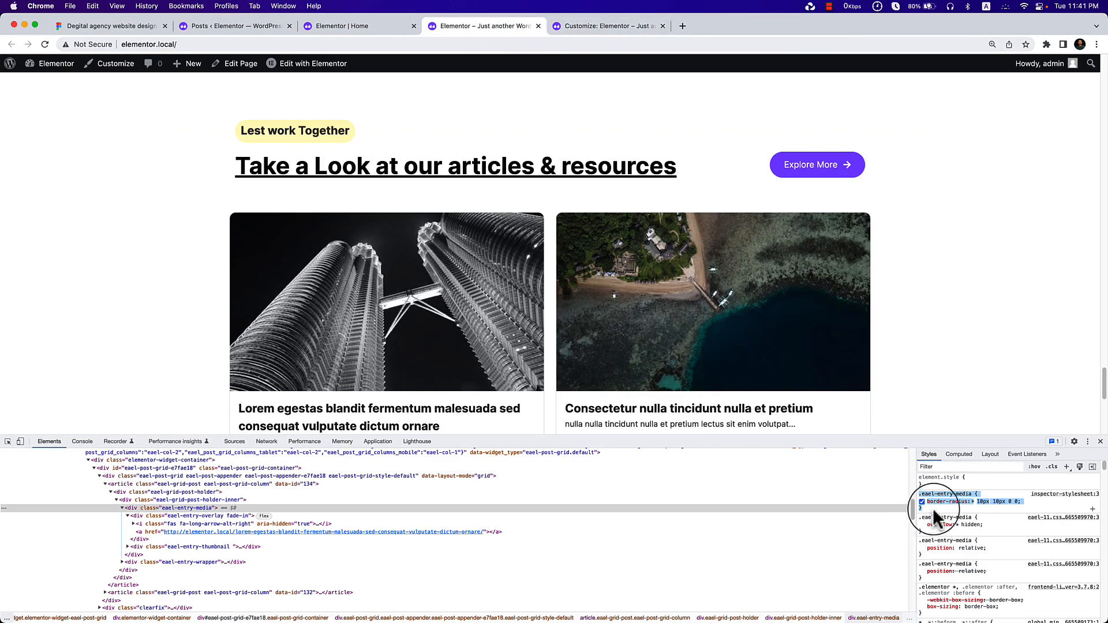
click(1006, 501)
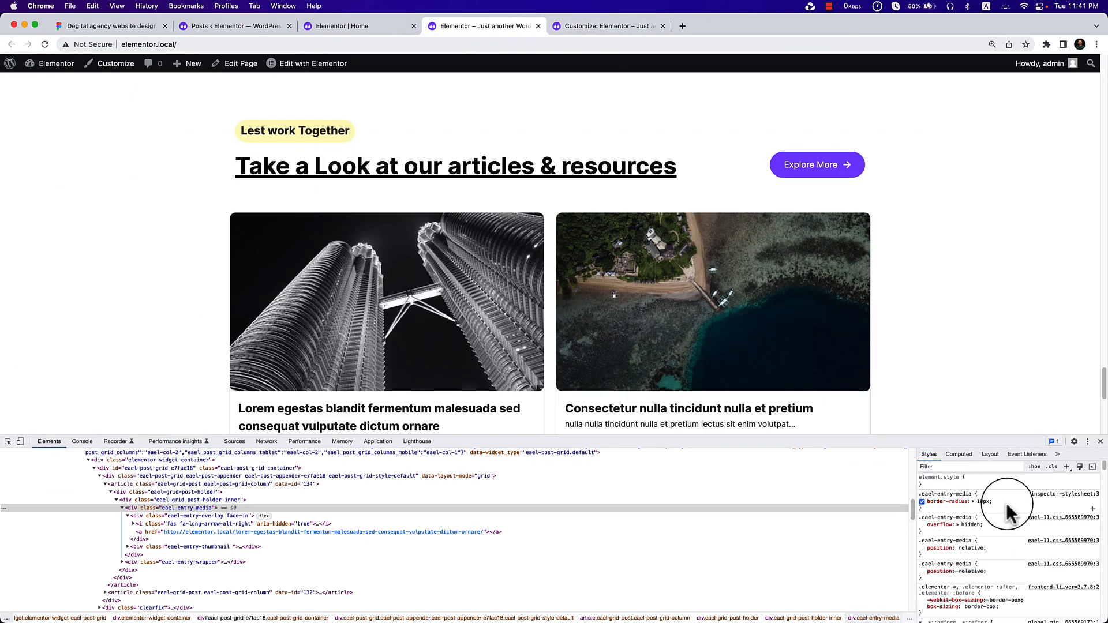
scroll(634, 392, down, 3)
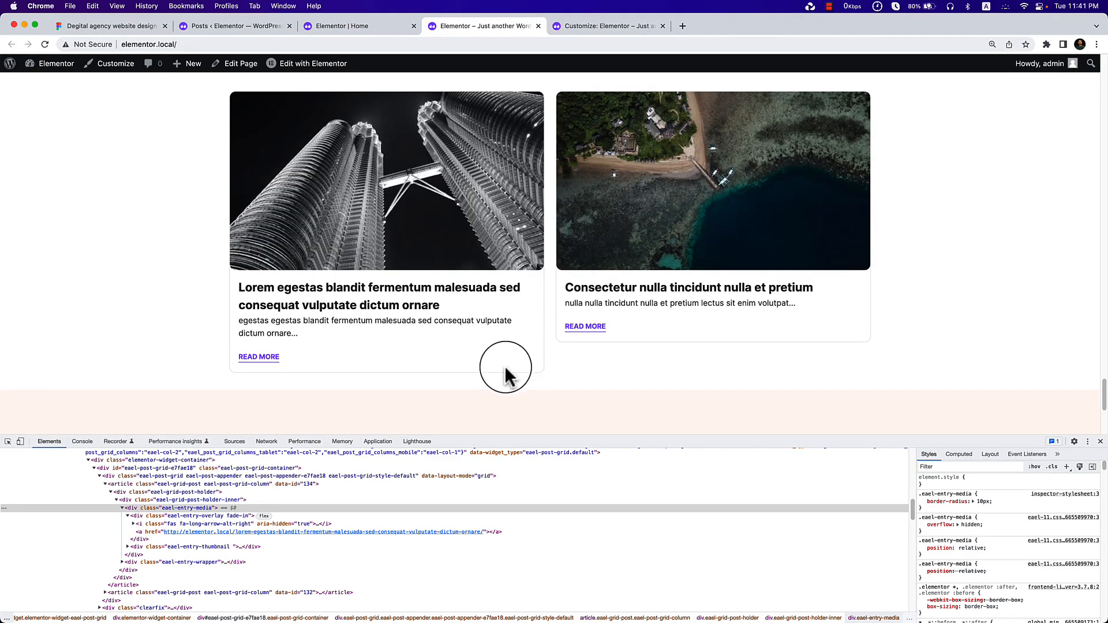
Compare the article cards in the Figma design with those in the Elementor editor and on the live page.
click(114, 29)
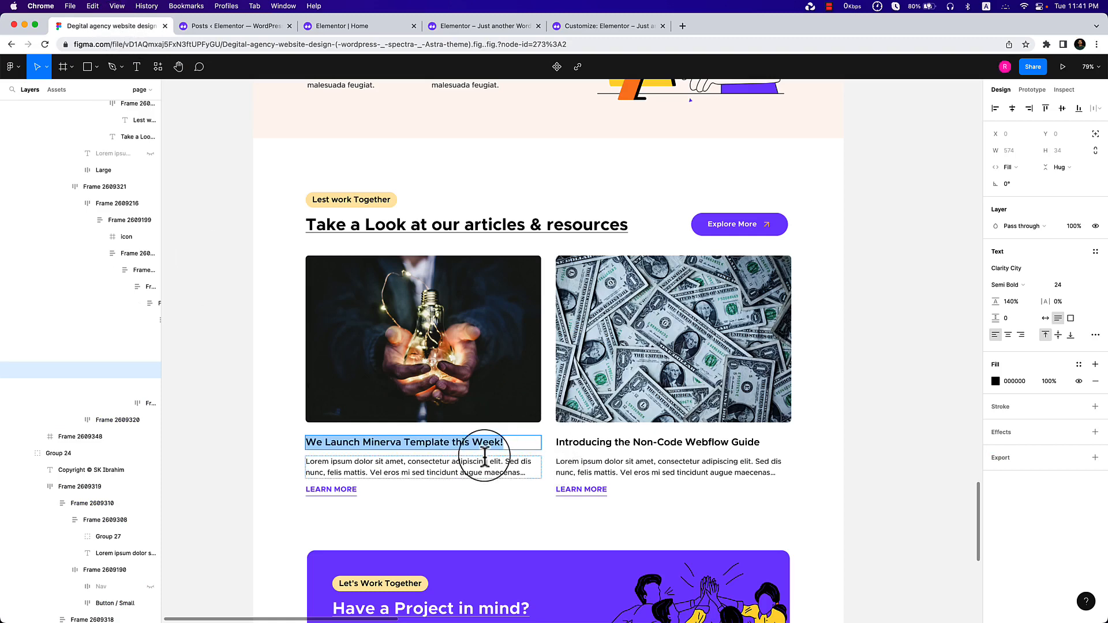
click(346, 26)
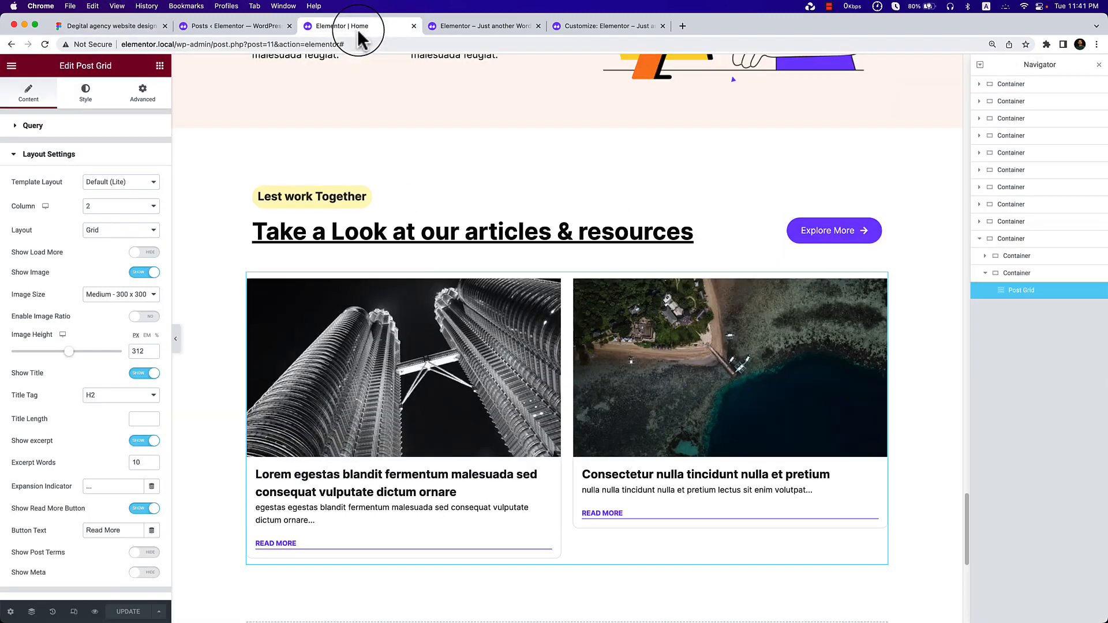
click(456, 29)
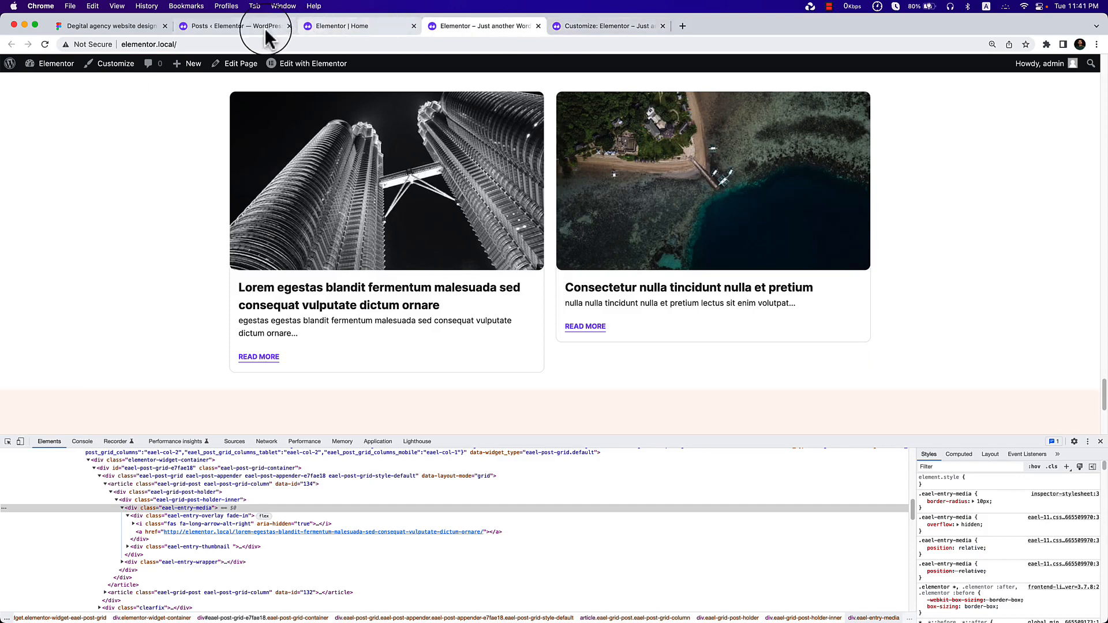
Open the inspector stylesheet source and copy both the .eael-grid-post-excerpt a and .eael-entry-media rules.
click(1048, 501)
drag(143, 491, 138, 466)
key(super+c)
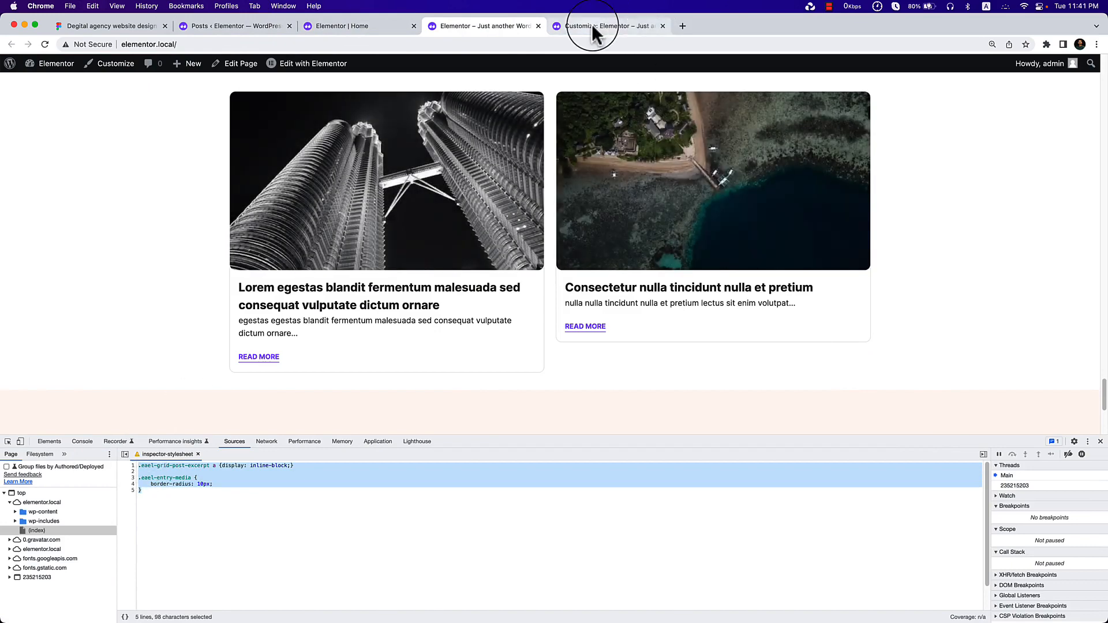
Replace the .eael-grid-post-excerpt a rule in Additional CSS with the two copied rules and publish the change.
click(587, 26)
drag(38, 472, 26, 452)
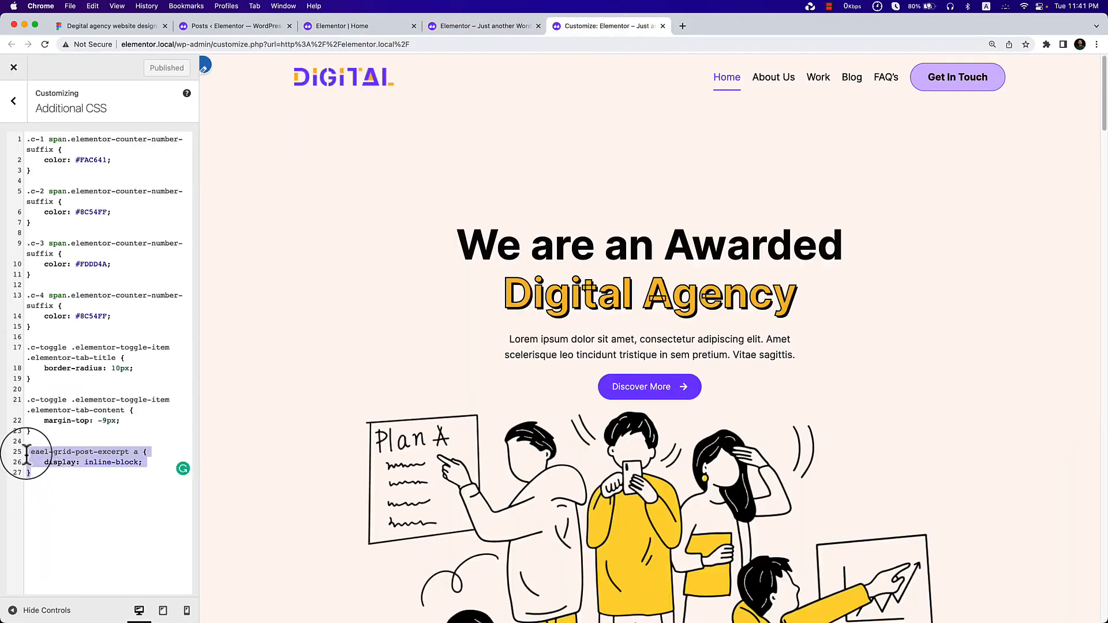
key(super+v)
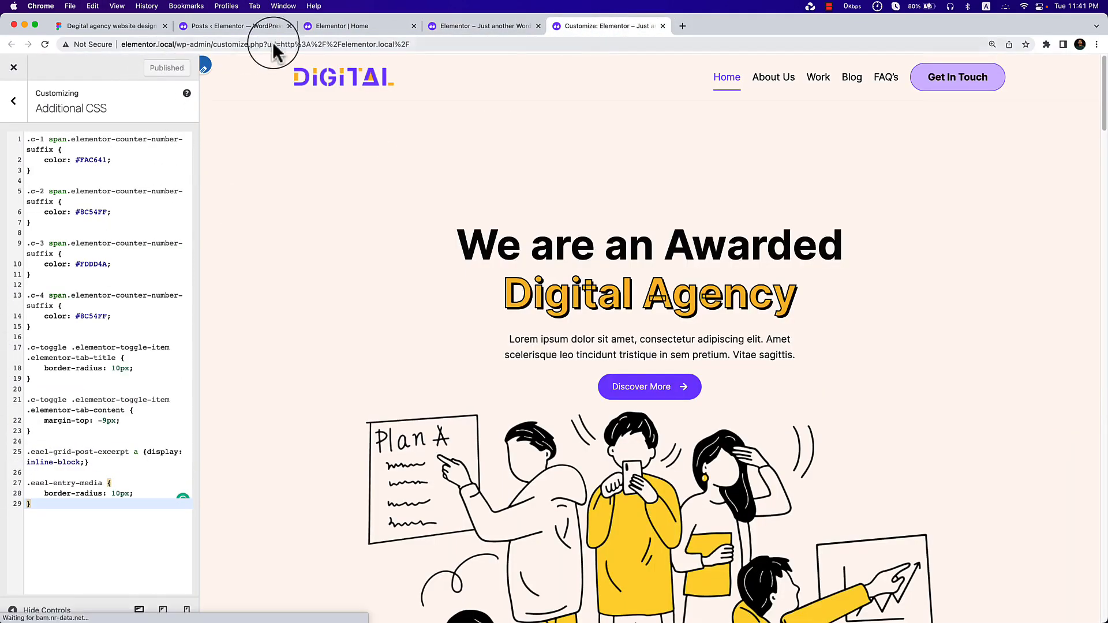
click(331, 26)
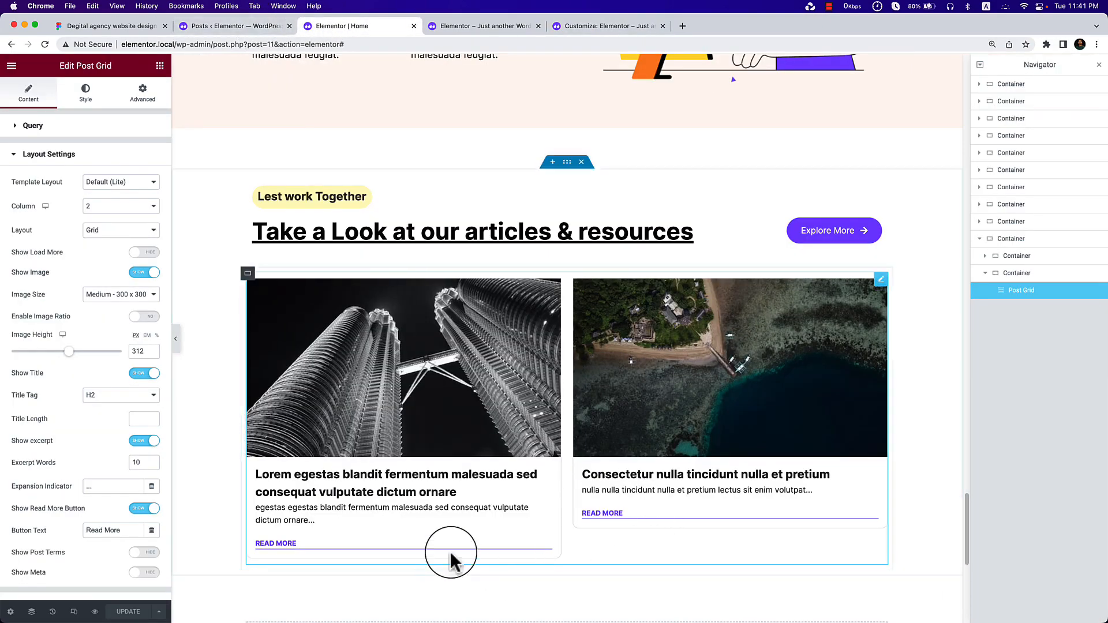
Switch to the Figma design and examine the "Have a Project in mind? Let's get to work." banner frame below the article cards.
scroll(485, 577, down, 5)
click(109, 26)
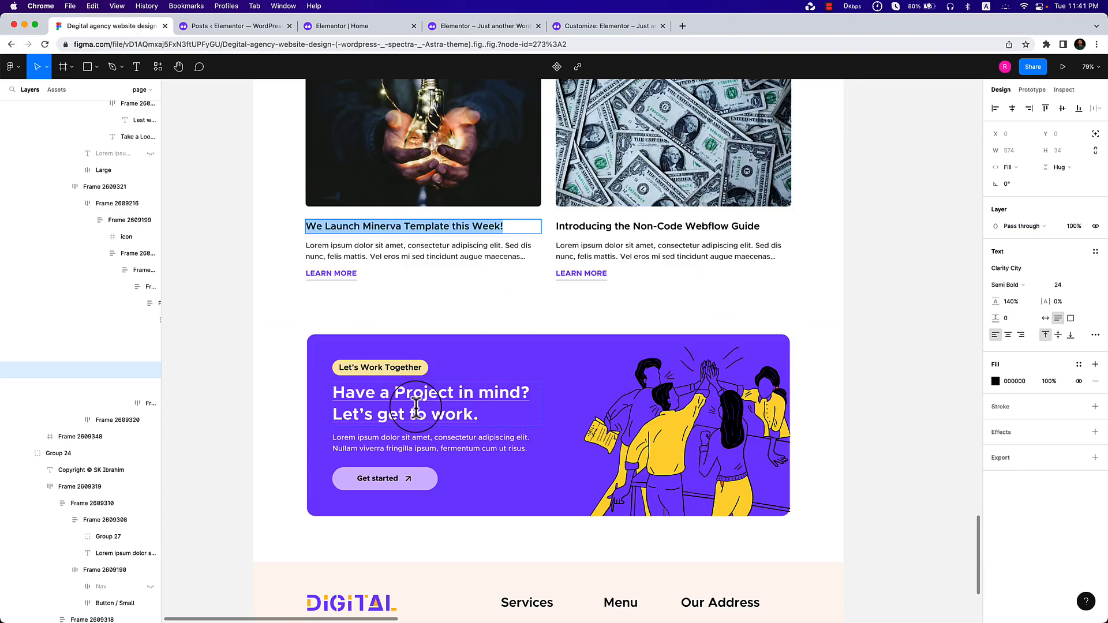
scroll(416, 403, down, 3)
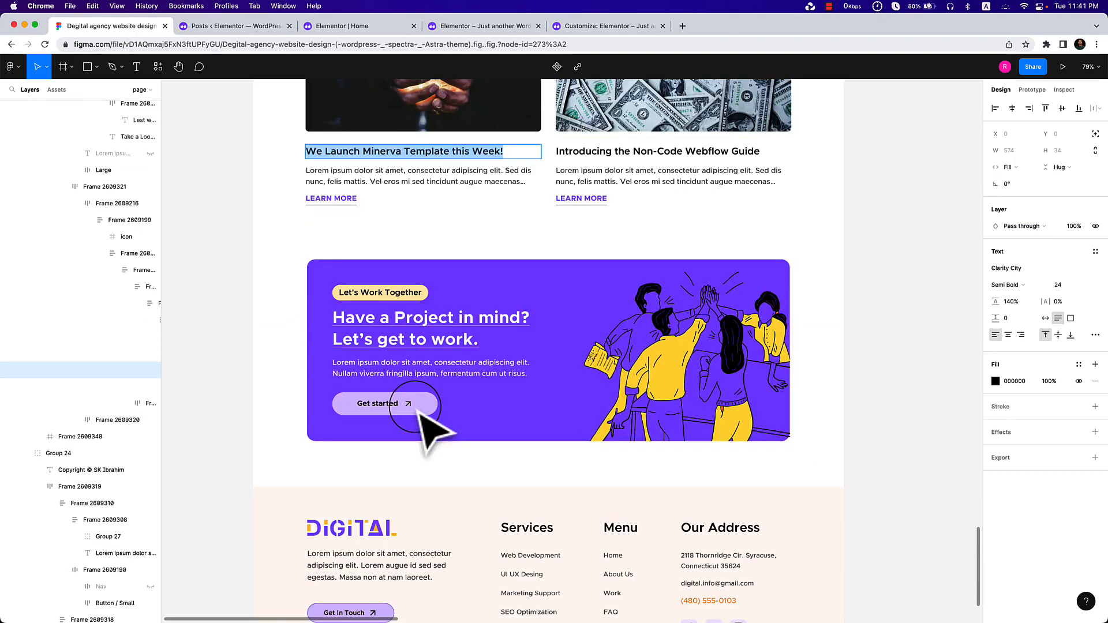
click(319, 276)
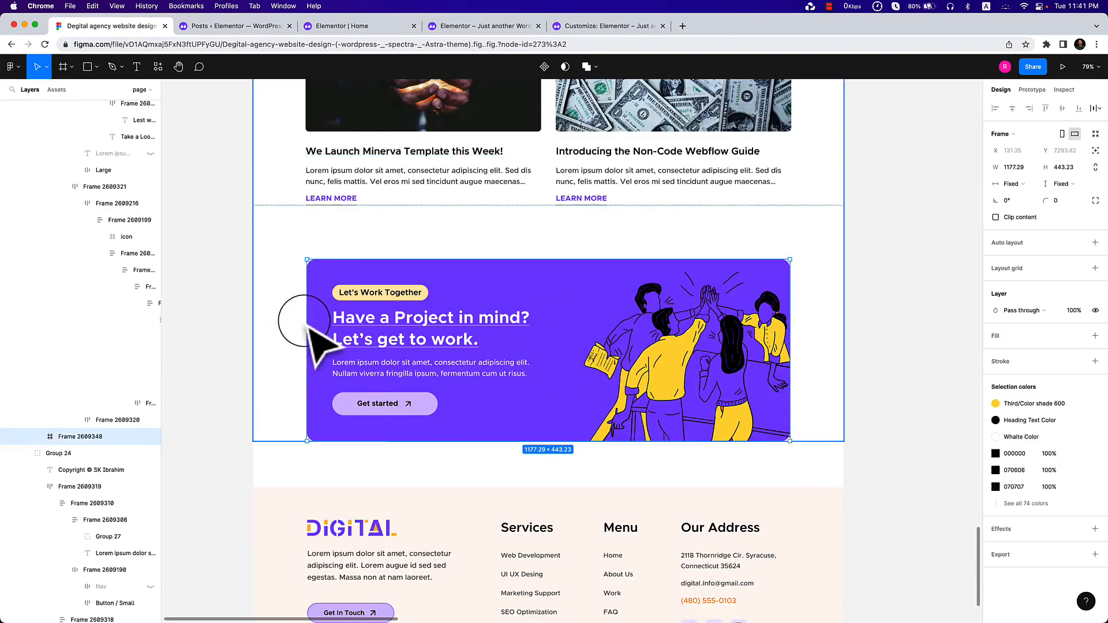
Return to the Elementor editor and add a new single container with column direction below the post grid.
click(272, 26)
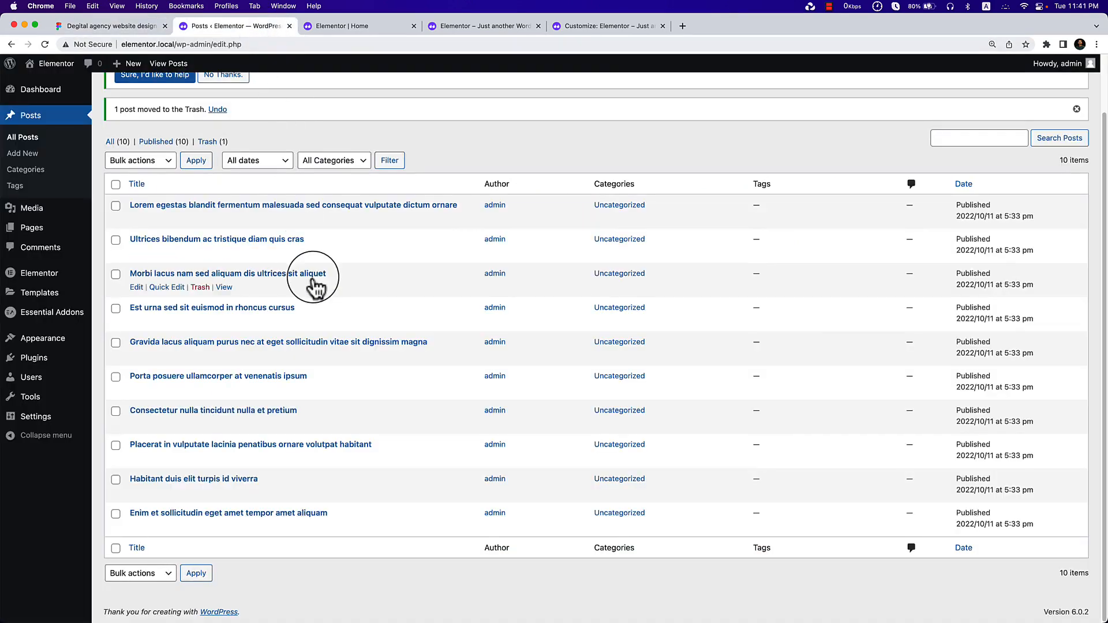
click(347, 28)
click(540, 402)
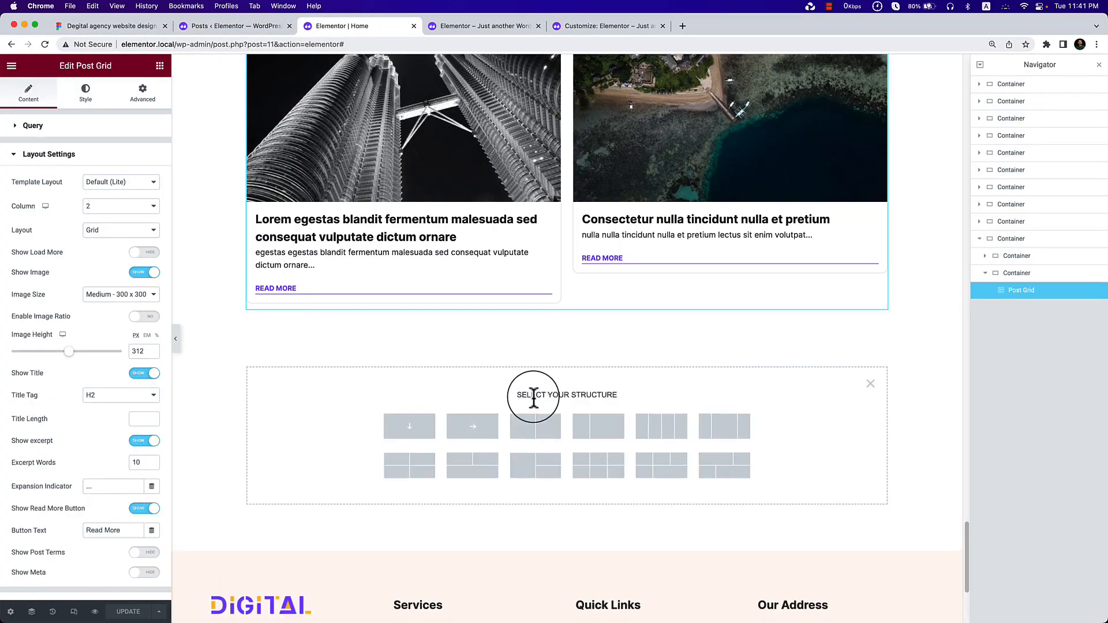
click(423, 433)
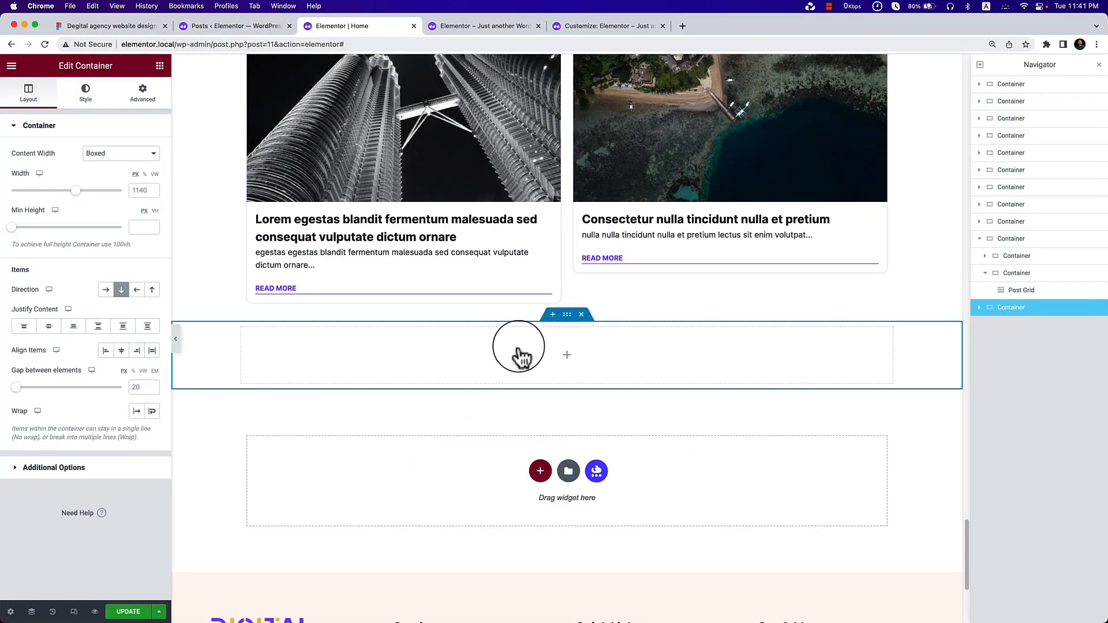
Unlink the new container's margins and set both the top and bottom margins to 70 px.
click(144, 91)
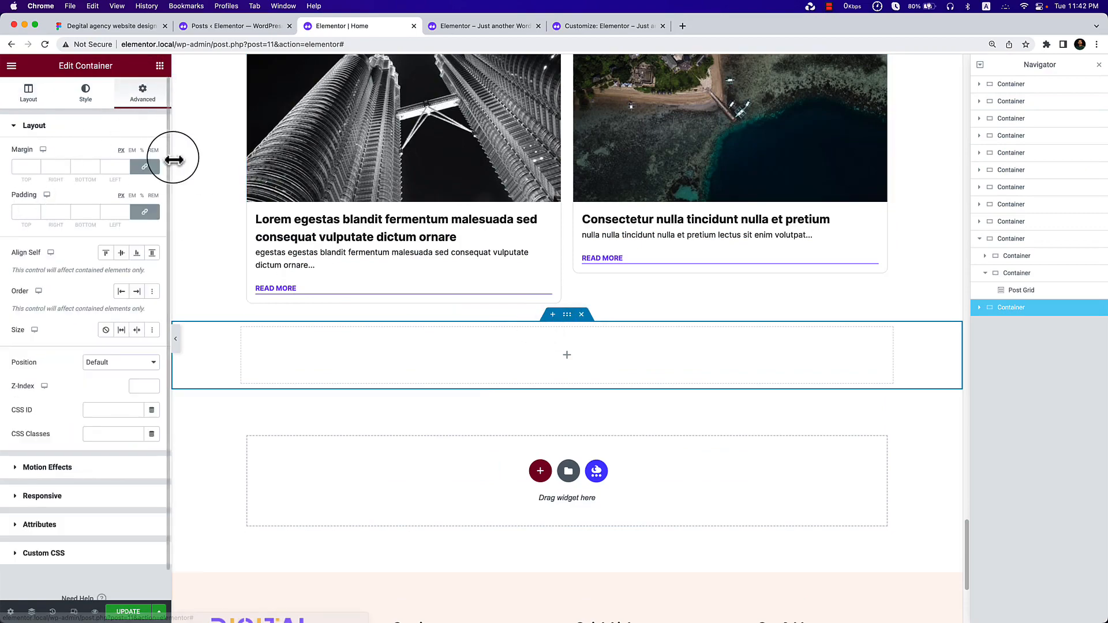
click(151, 170)
scroll(618, 296, up, 5)
scroll(638, 346, down, 5)
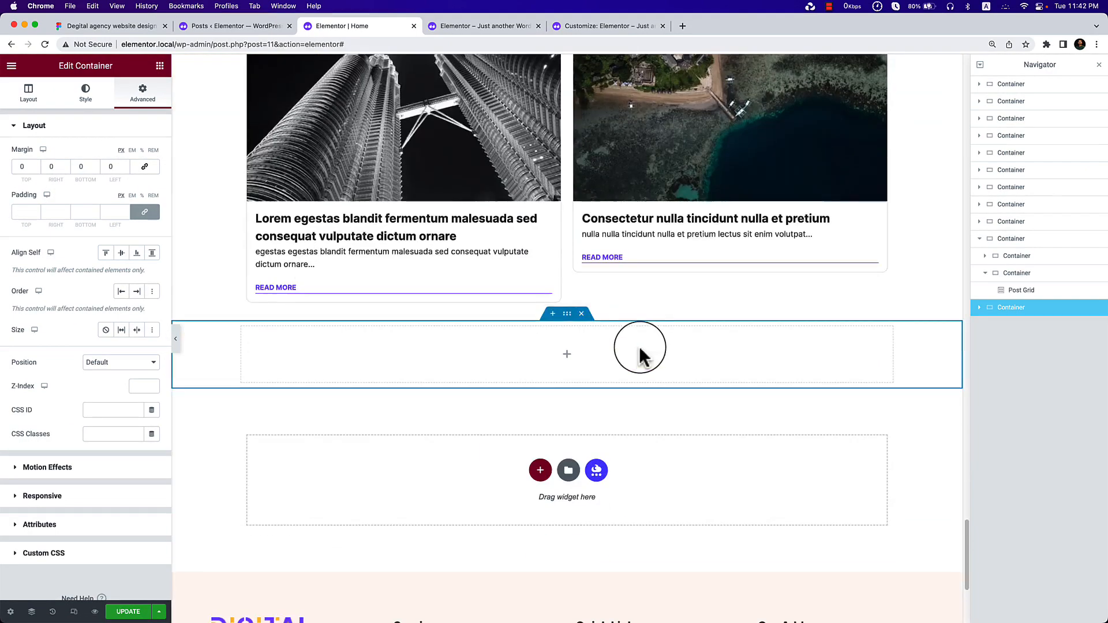
click(12, 167)
text(1)
key(BackSpace)
text(4)
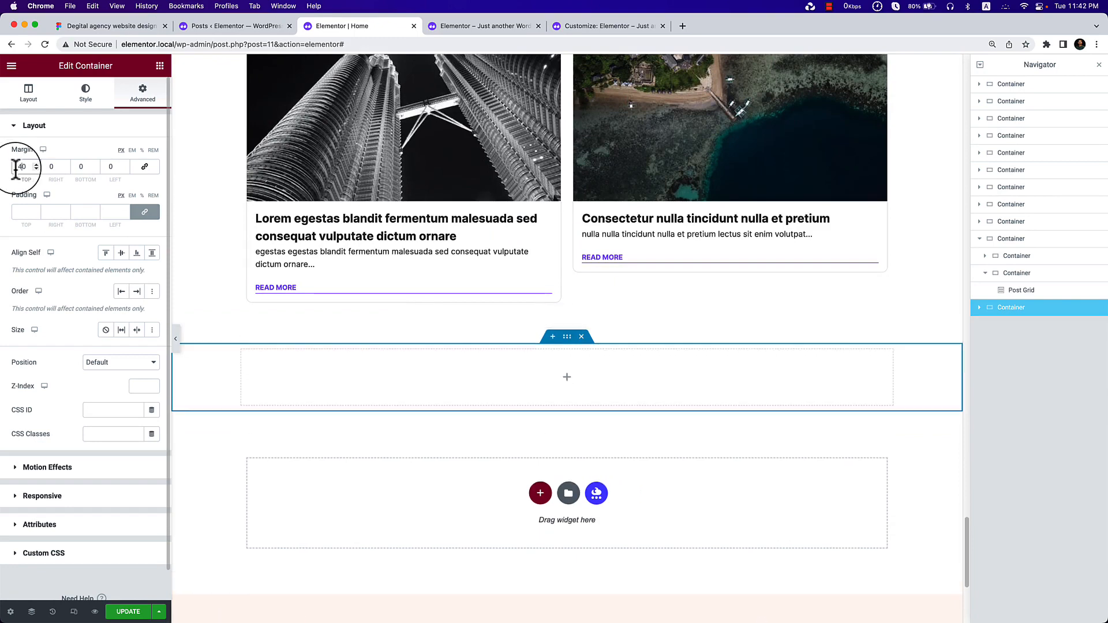
key(BackSpace)
text(7)
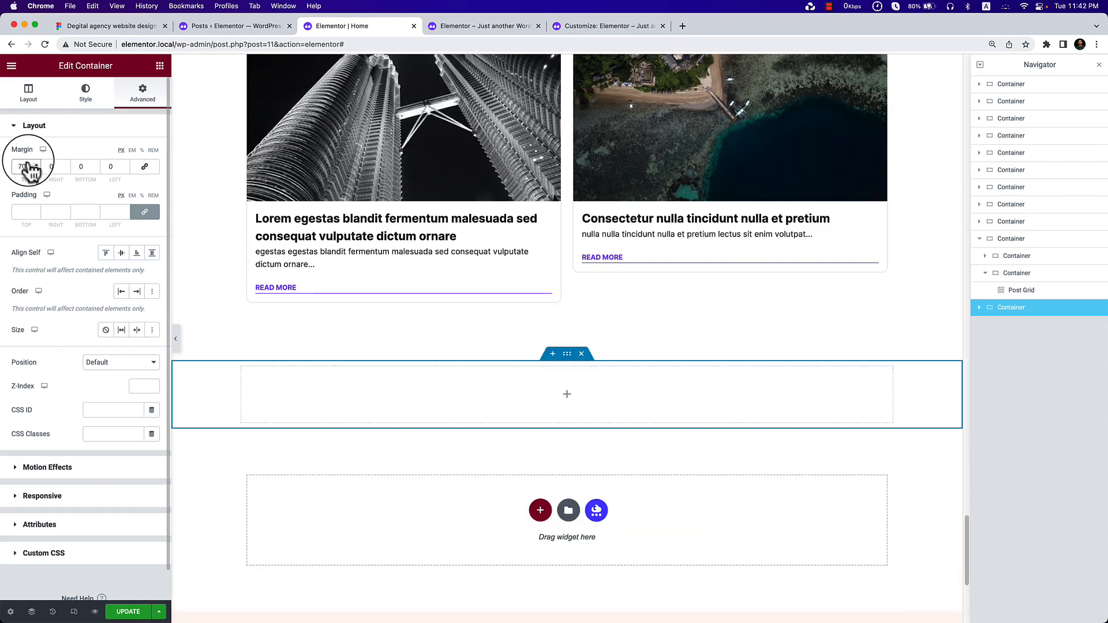
click(75, 168)
text(7)
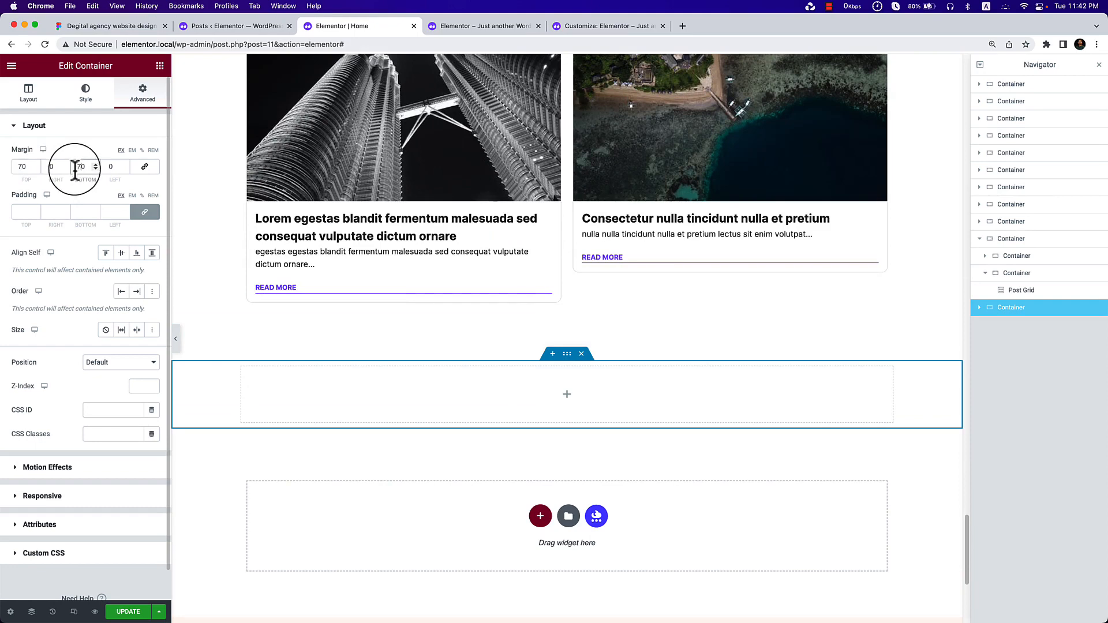
scroll(629, 407, down, 1)
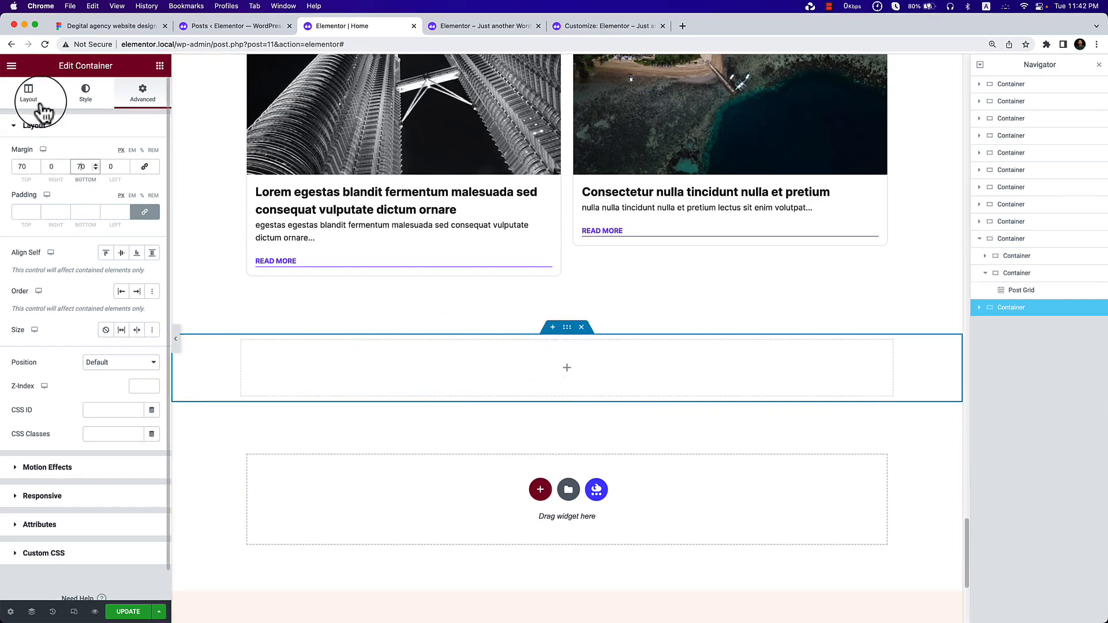
Give the new container a classic background in the purple global color and nest an inner container inside it.
click(85, 92)
click(106, 179)
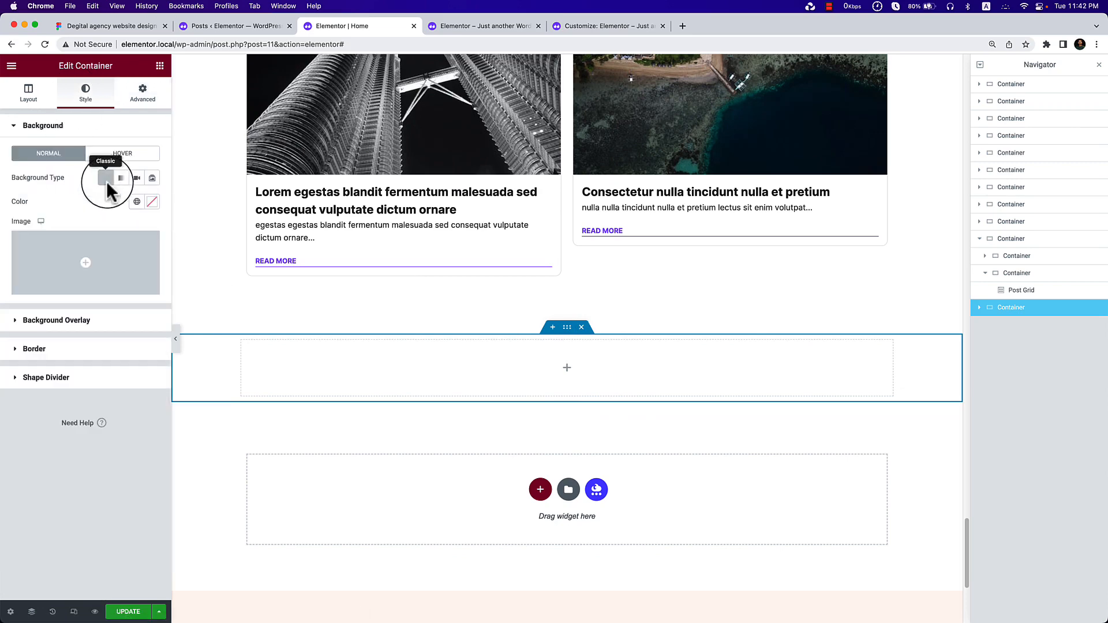
click(136, 201)
click(97, 337)
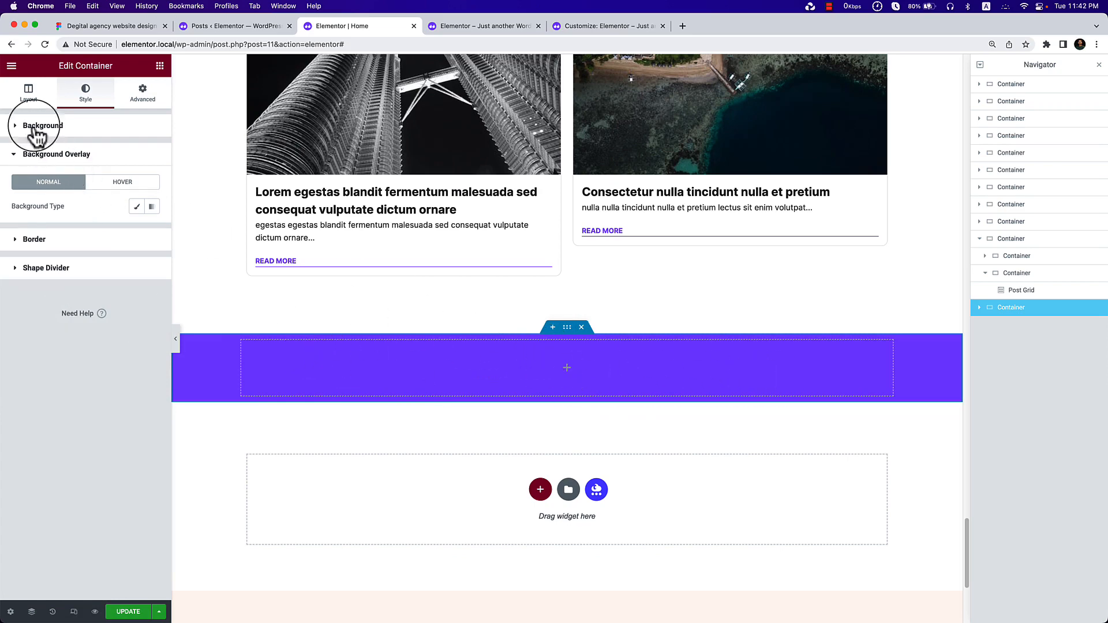
click(159, 66)
drag(43, 207, 469, 358)
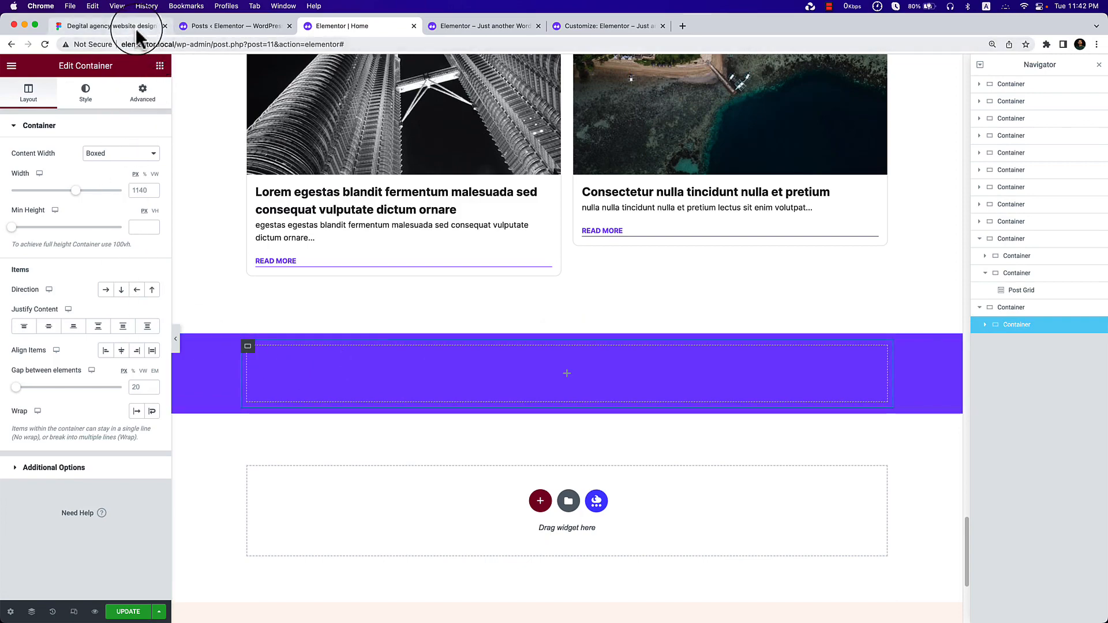
Compare the banner's label, heading and text in Figma with the section headings on the Elementor page, looking for a reusable match.
click(87, 26)
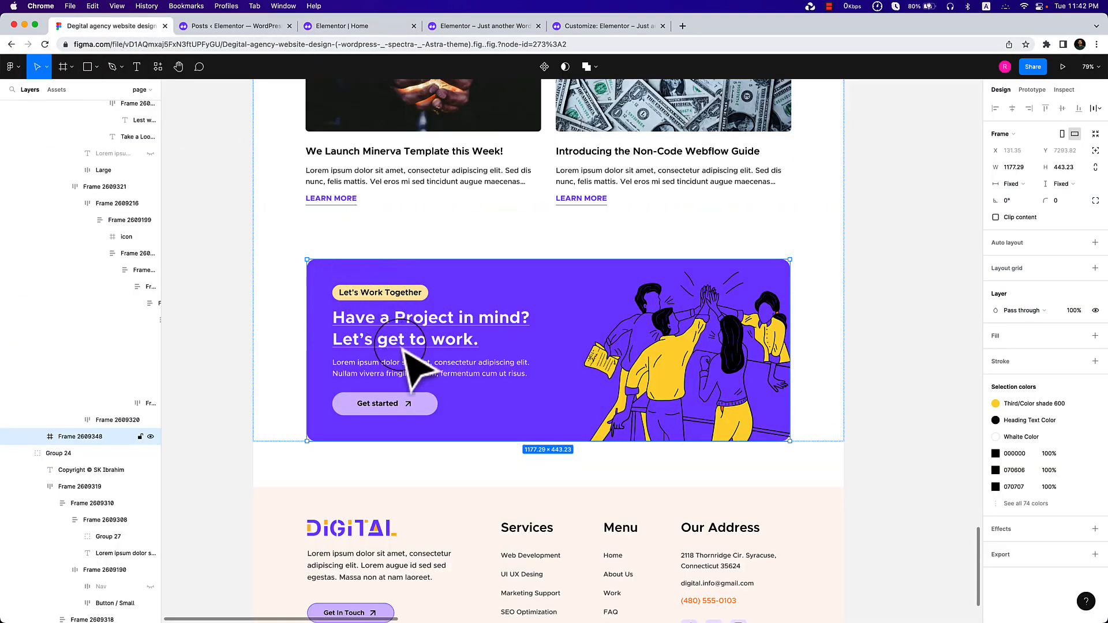
scroll(410, 343, up, 2)
scroll(411, 343, down, 2)
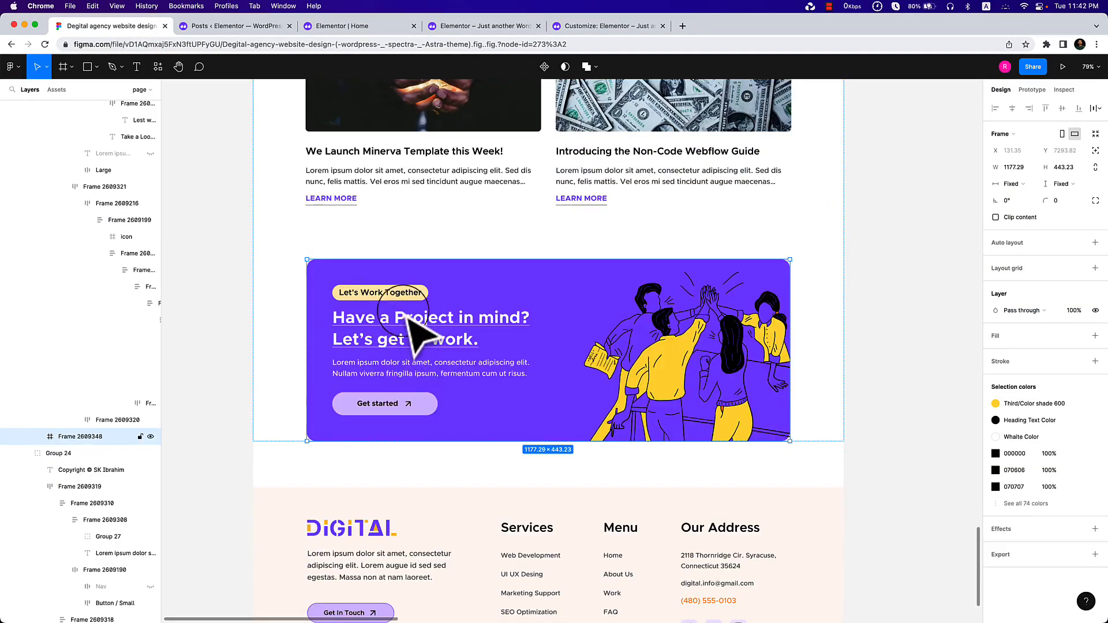
click(363, 26)
scroll(591, 236, up, 10)
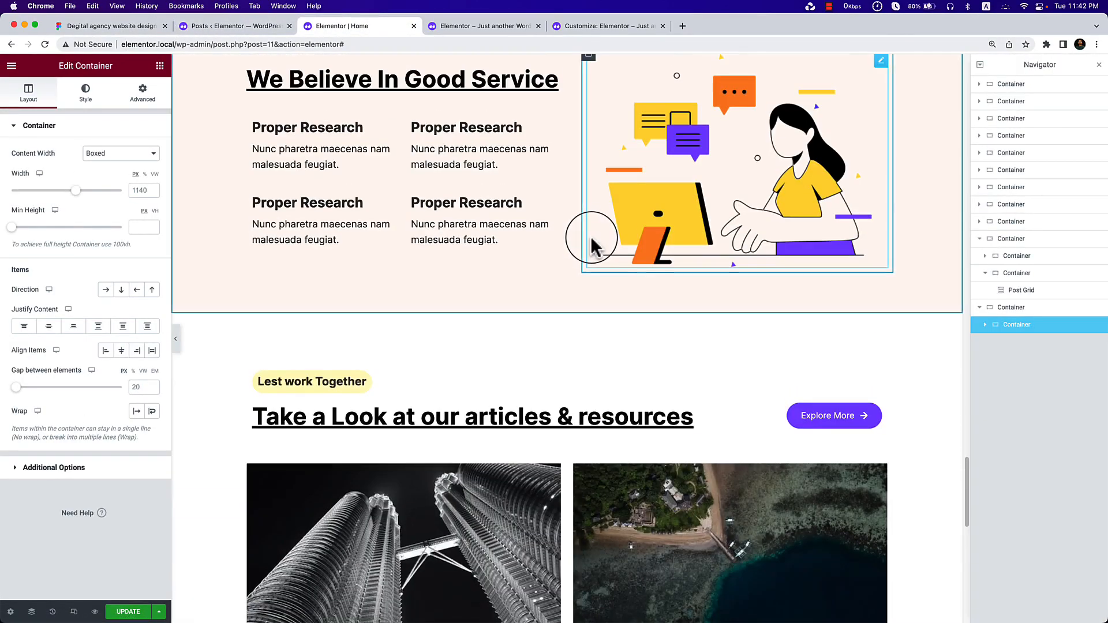
scroll(591, 237, down, 2)
scroll(591, 237, up, 20)
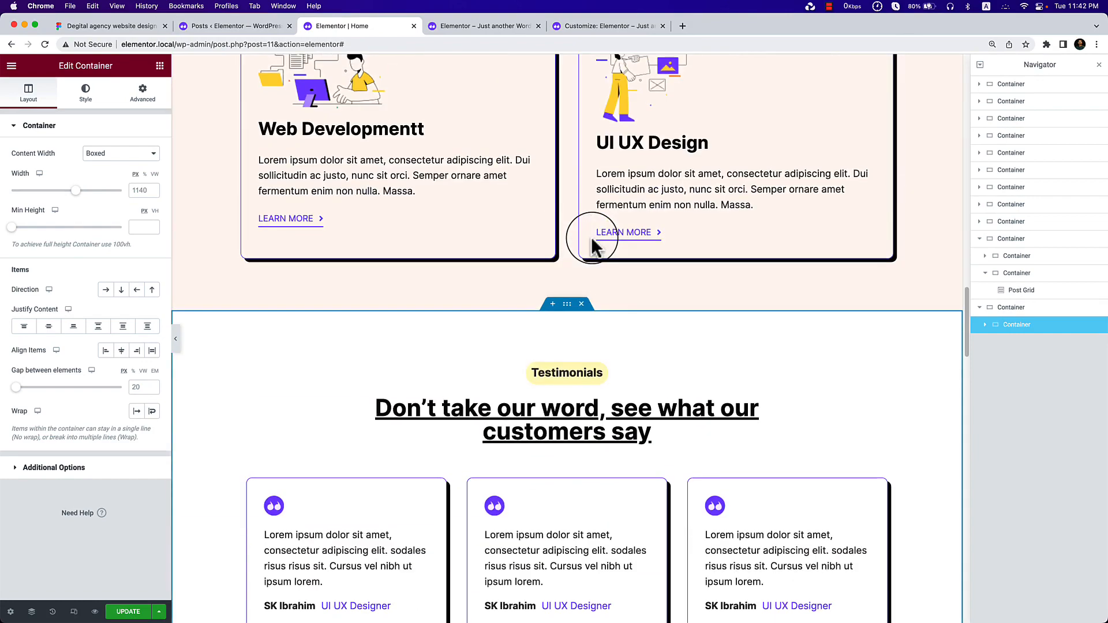
scroll(591, 237, up, 10)
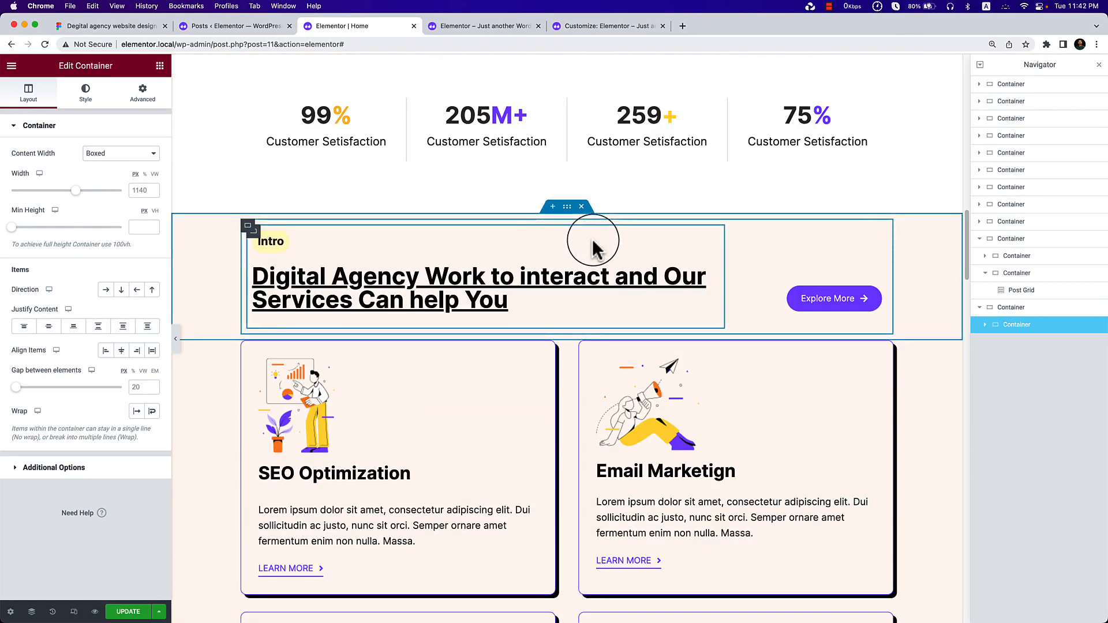
scroll(594, 248, up, 15)
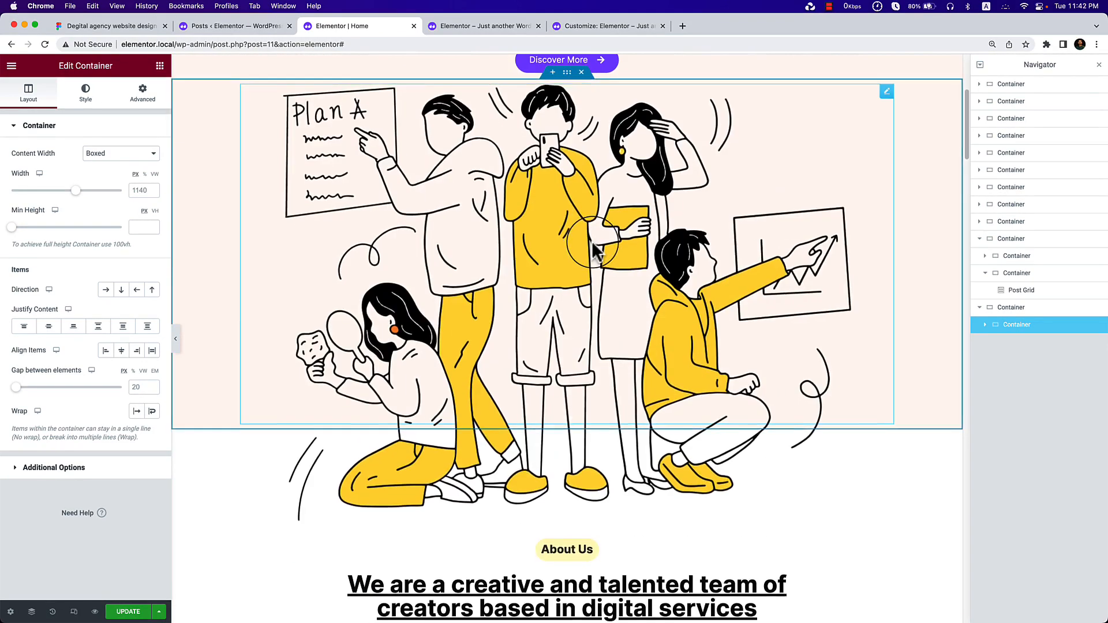
scroll(594, 248, down, 10)
click(144, 26)
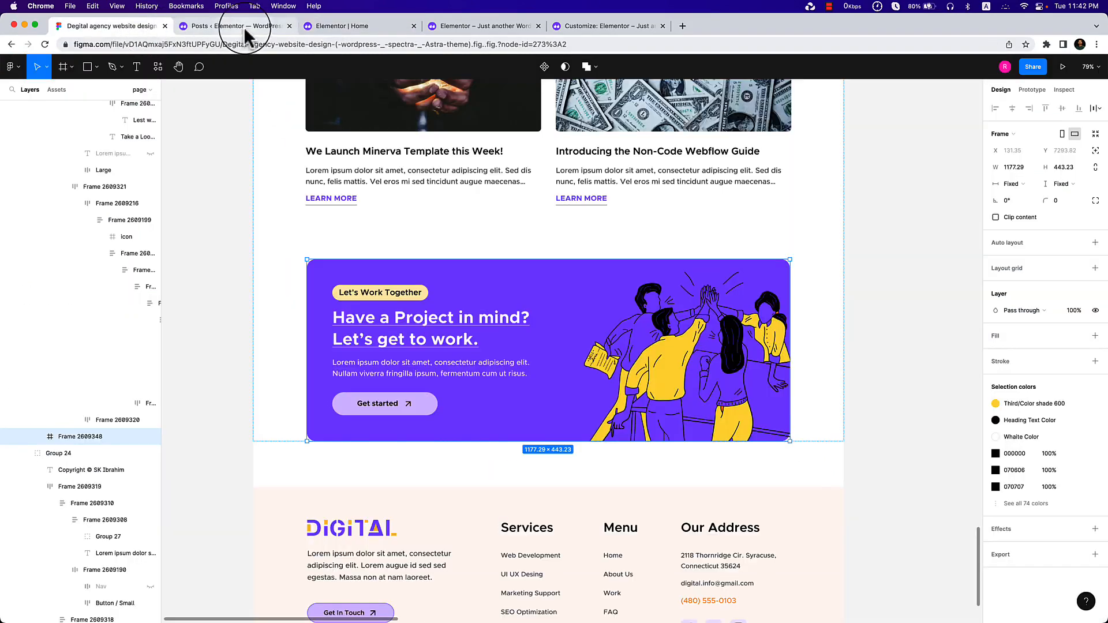
click(237, 26)
click(333, 26)
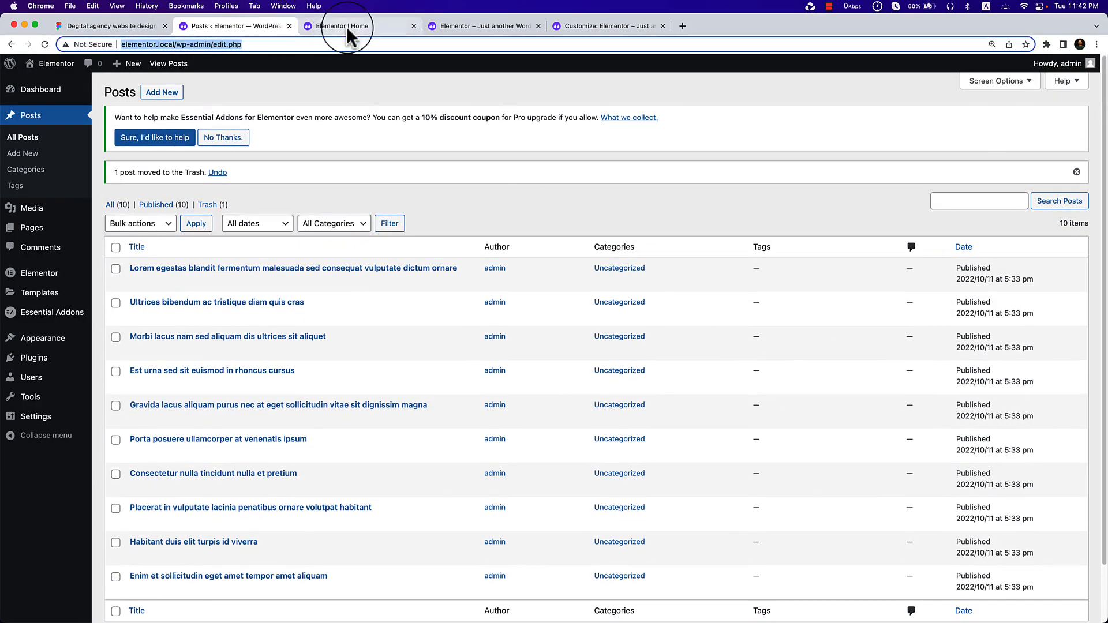
scroll(658, 300, up, 10)
scroll(663, 300, down, 7)
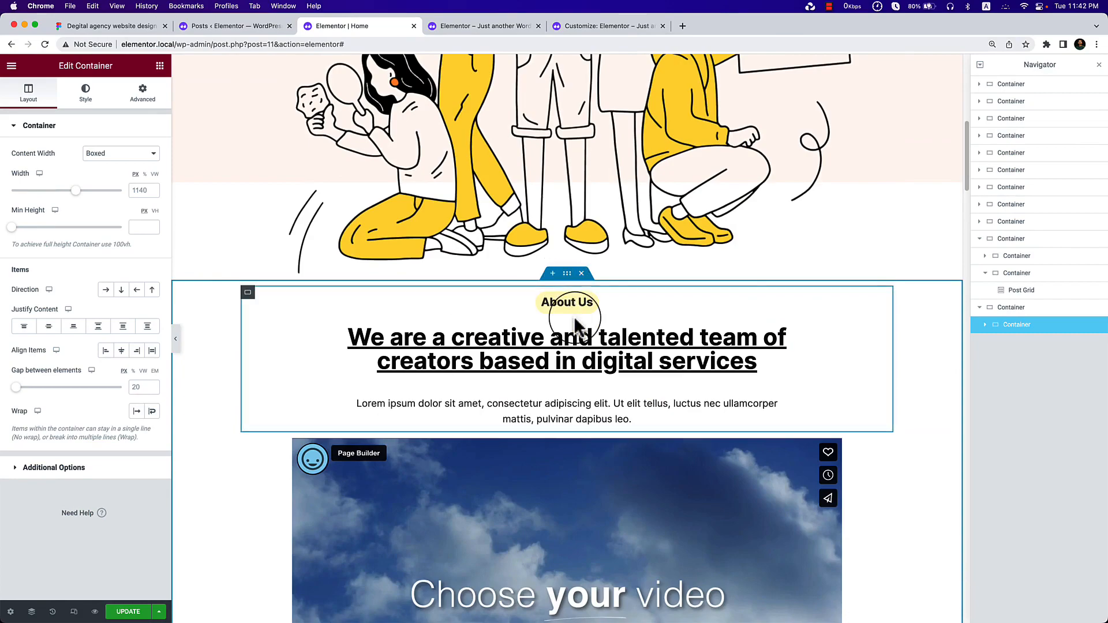
scroll(575, 320, down, 15)
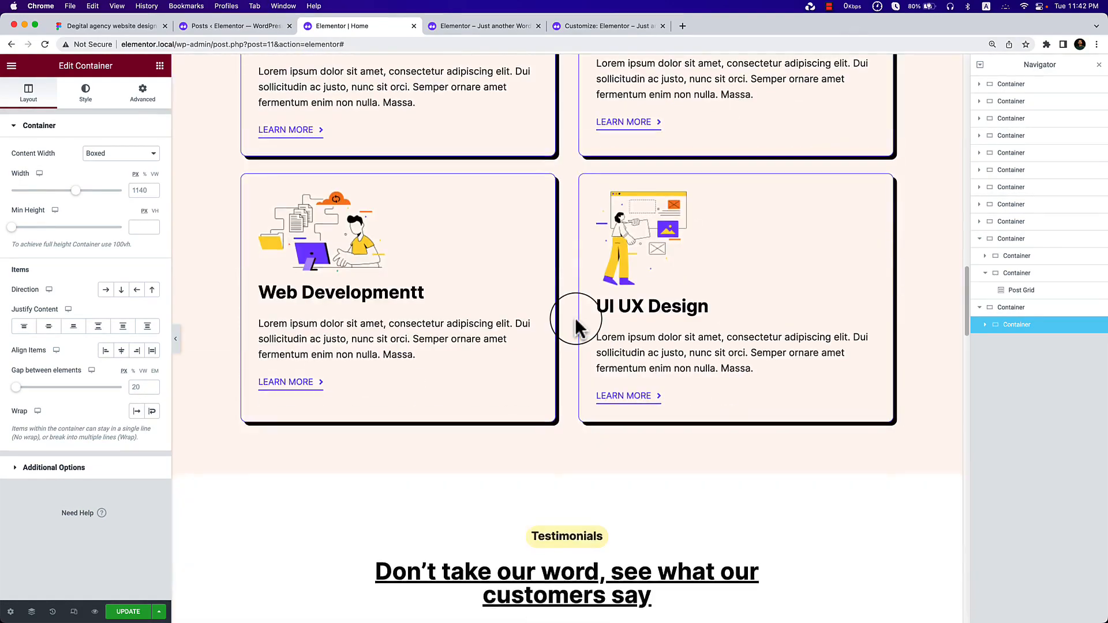
scroll(575, 321, down, 20)
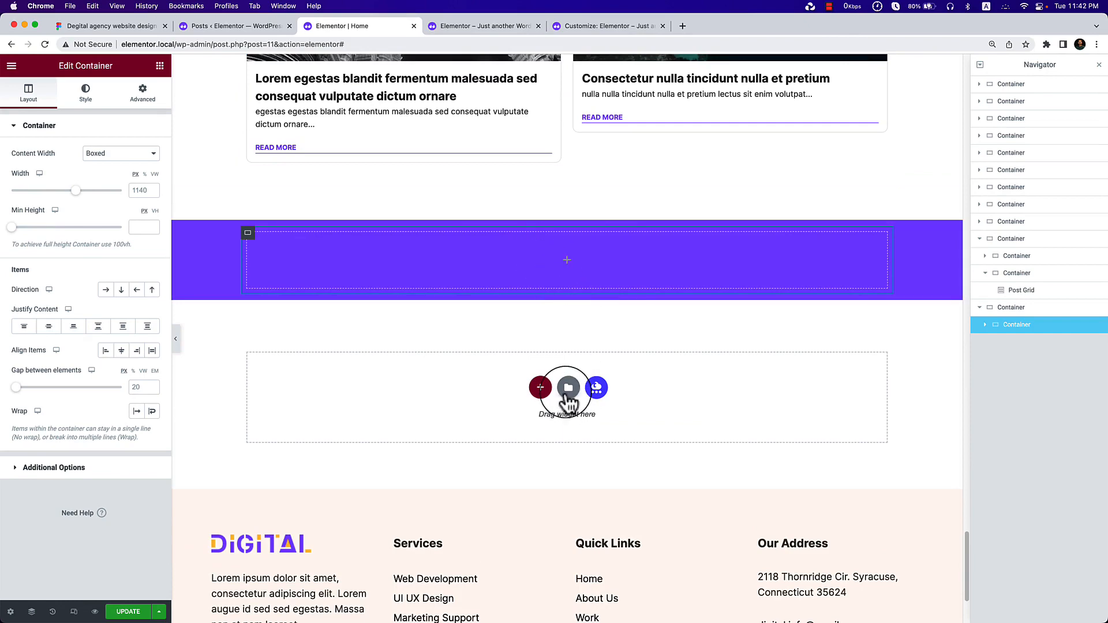
Insert the saved "Section Heading" template from the library below the purple container, applying its container settings too.
click(569, 387)
click(617, 133)
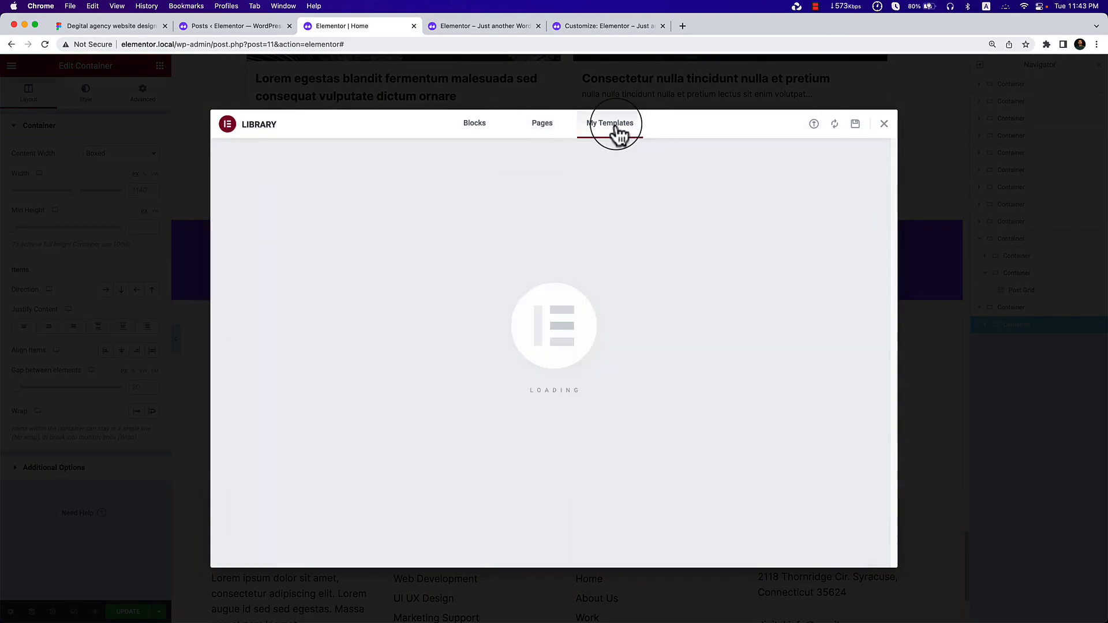
click(787, 219)
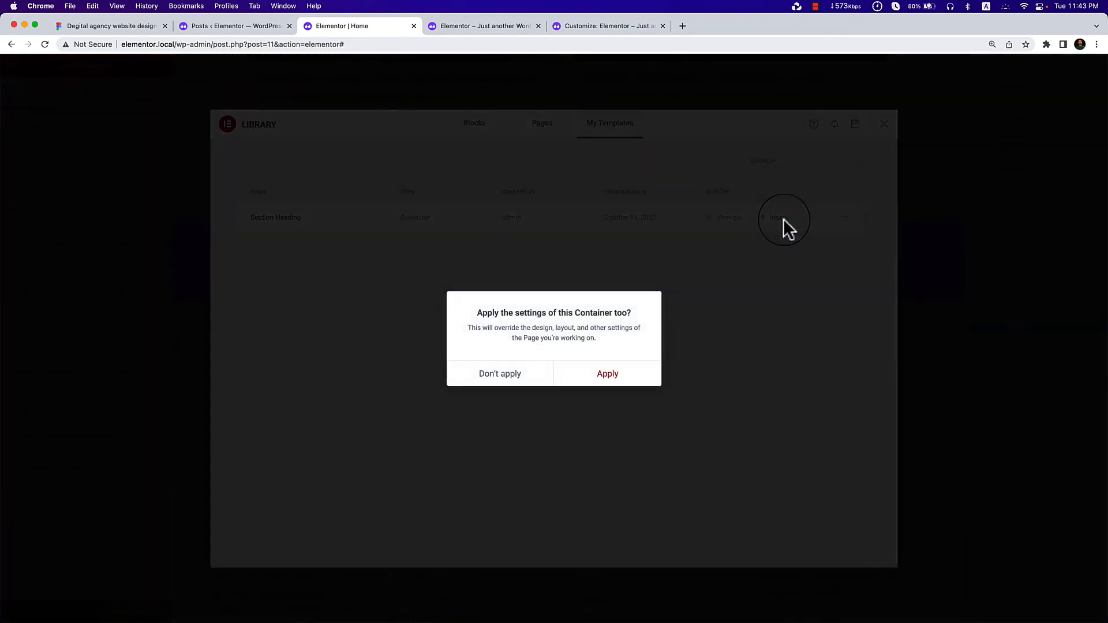
click(608, 374)
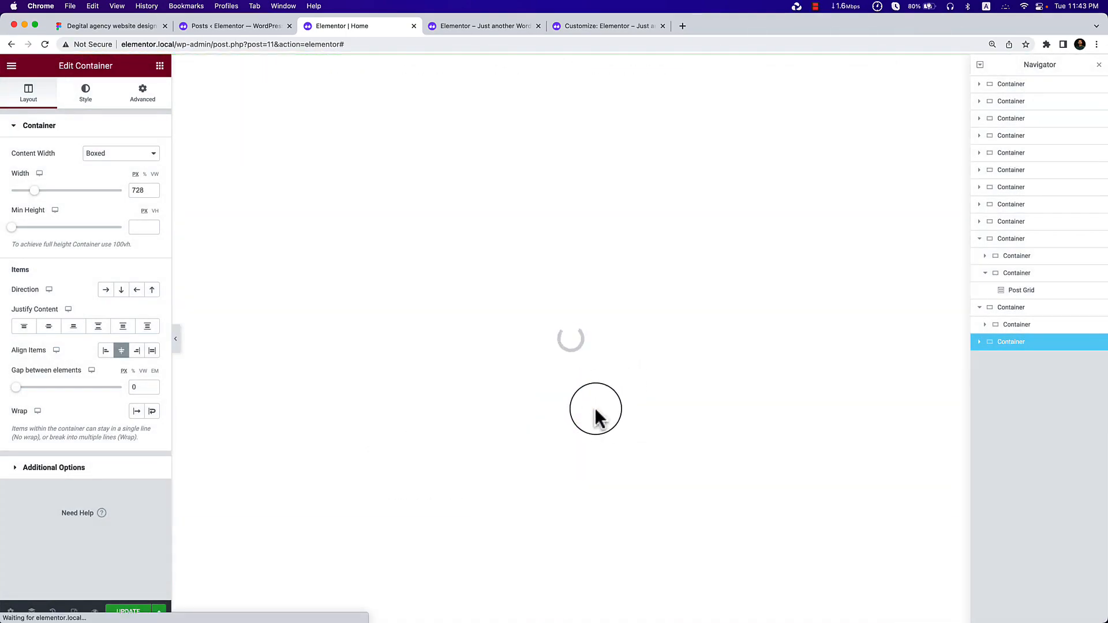
Move the "About Us" label, the main heading and the paragraph from the inserted template into the purple section's inner container.
scroll(595, 415, up, 15)
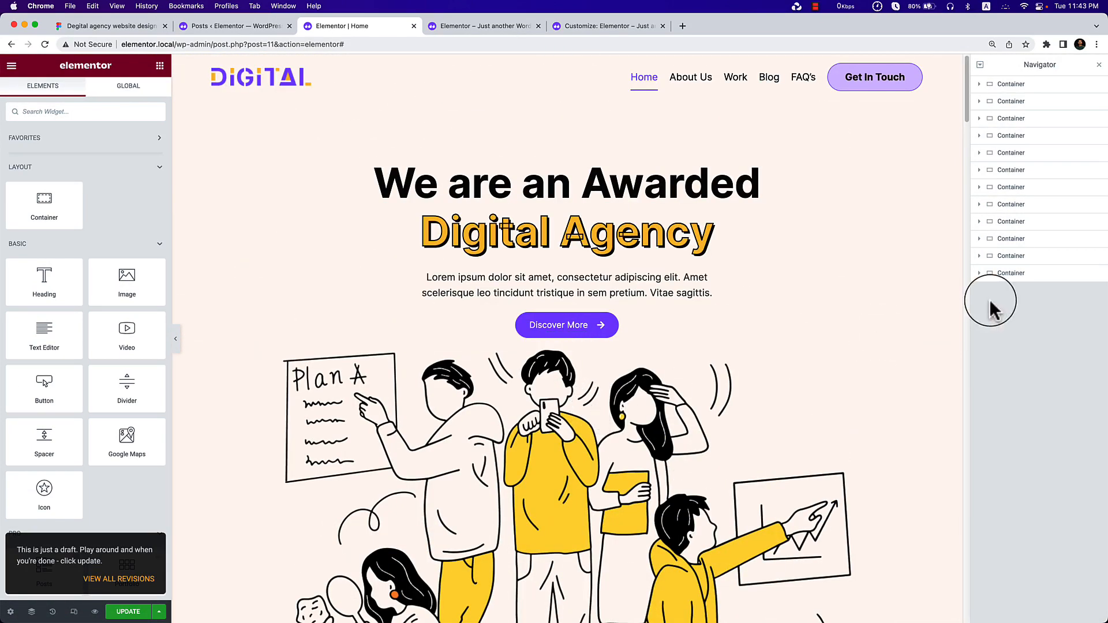
click(1045, 277)
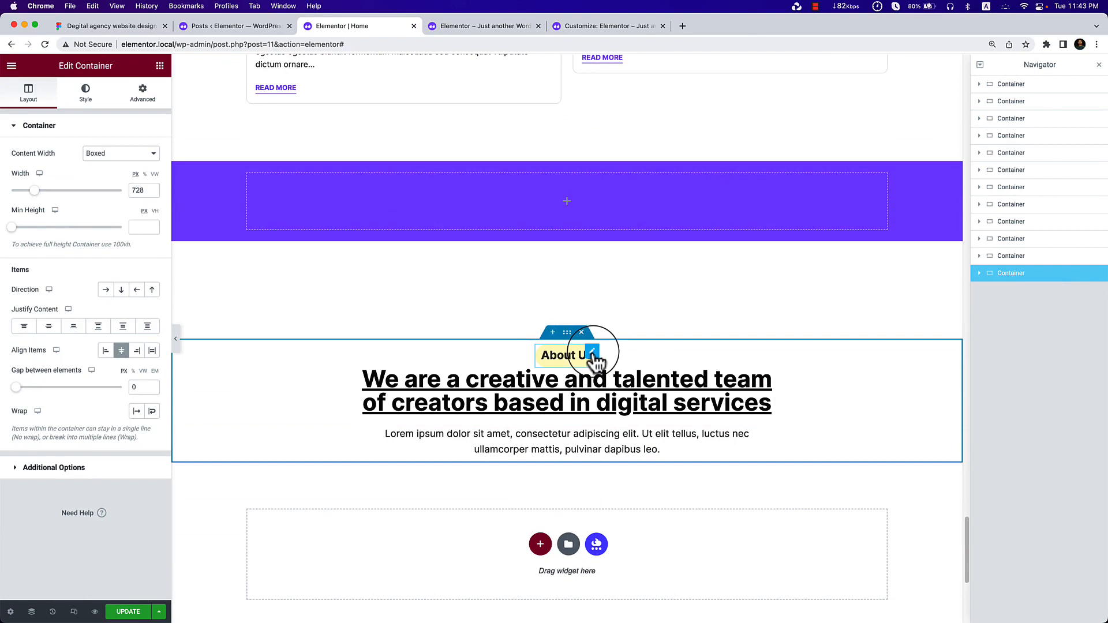
drag(595, 360, 443, 199)
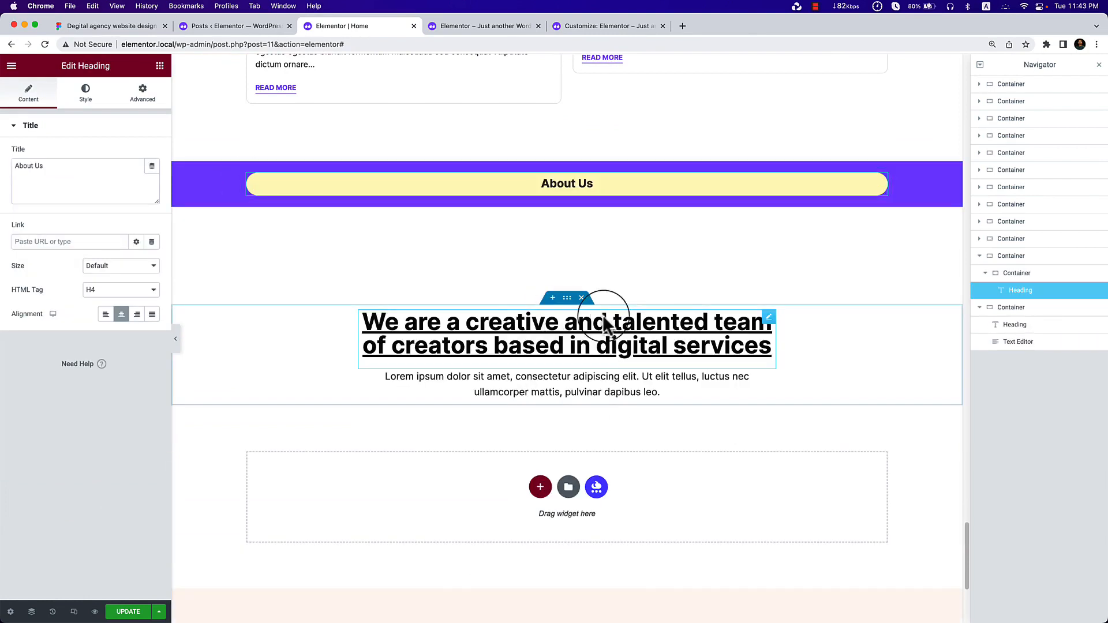
drag(771, 328, 580, 188)
drag(750, 385, 602, 249)
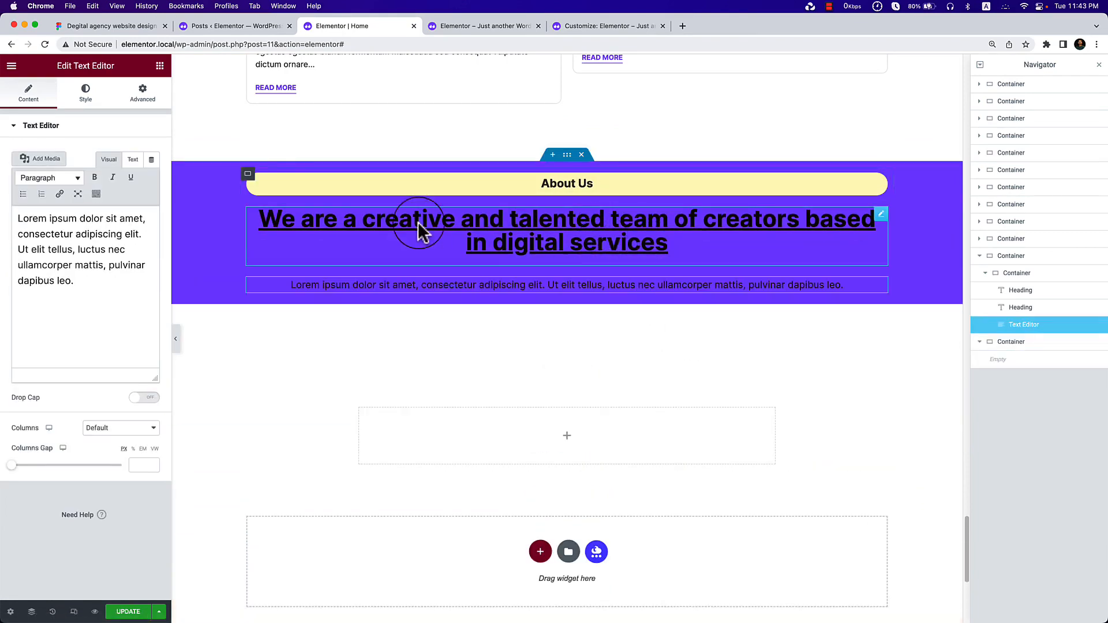
Align the items of the purple section's inner container to the start.
click(248, 174)
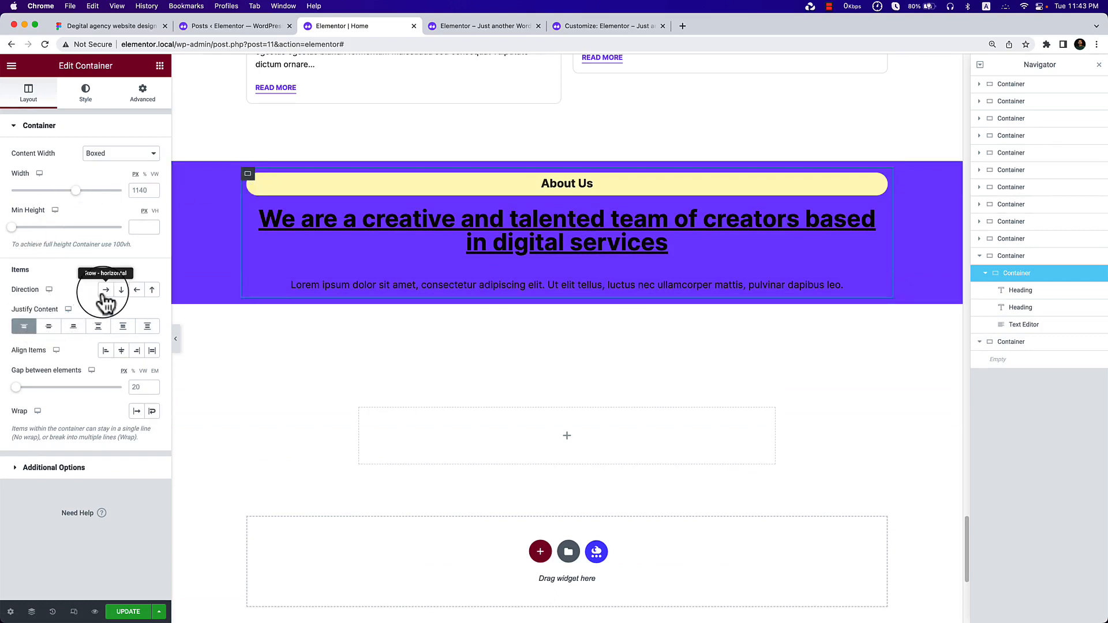
click(105, 351)
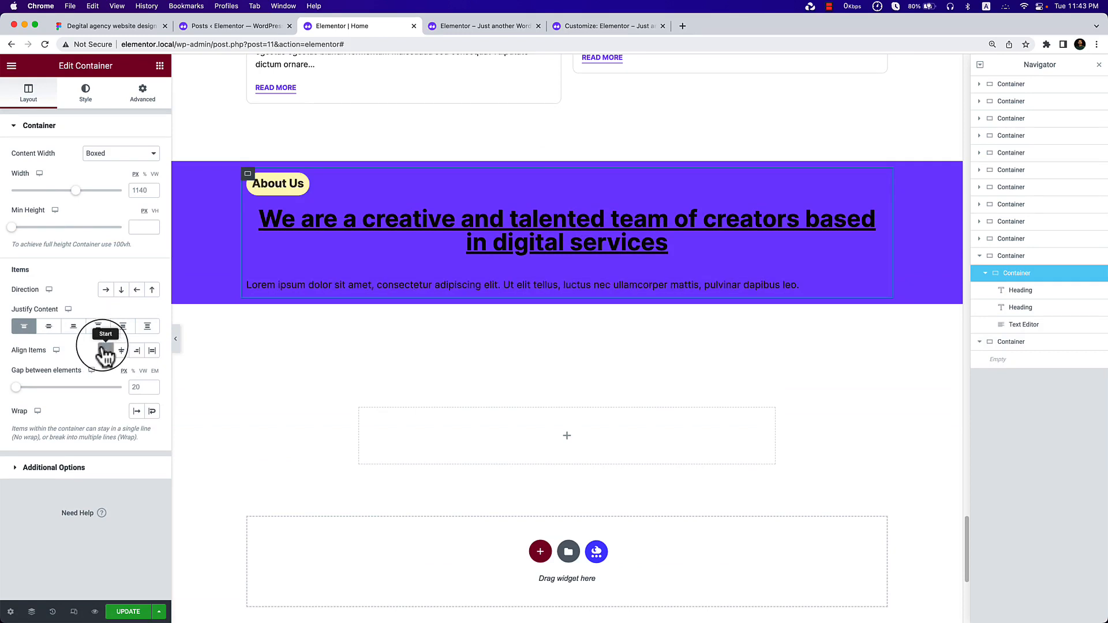
Set the text color of the purple section's main heading to the global "White or offwhite" color.
click(326, 243)
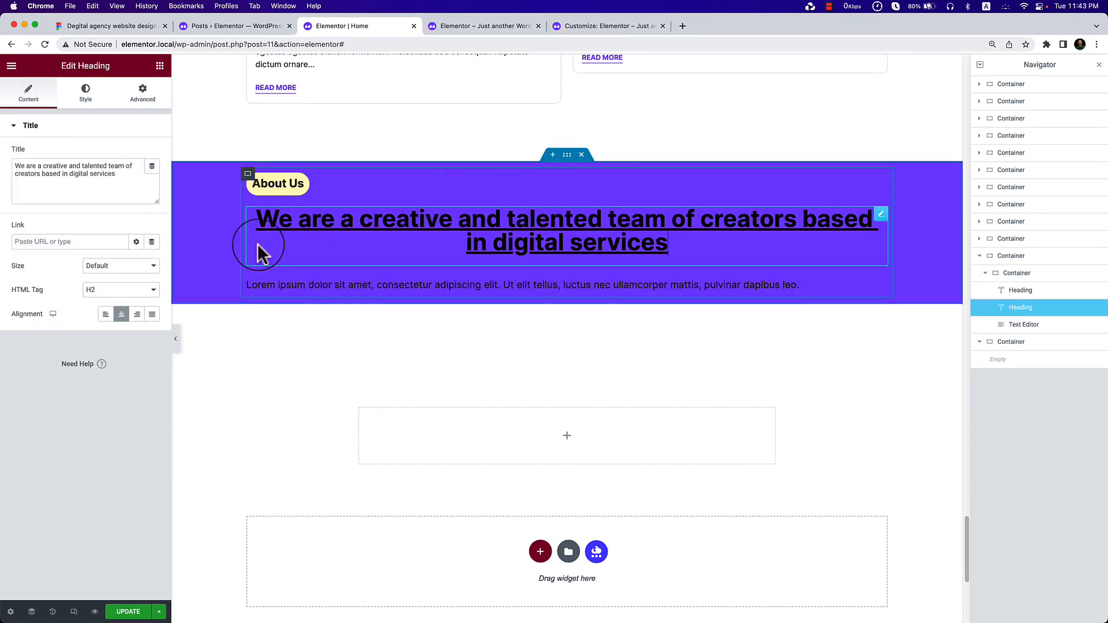
click(86, 105)
click(136, 154)
scroll(92, 276, down, 5)
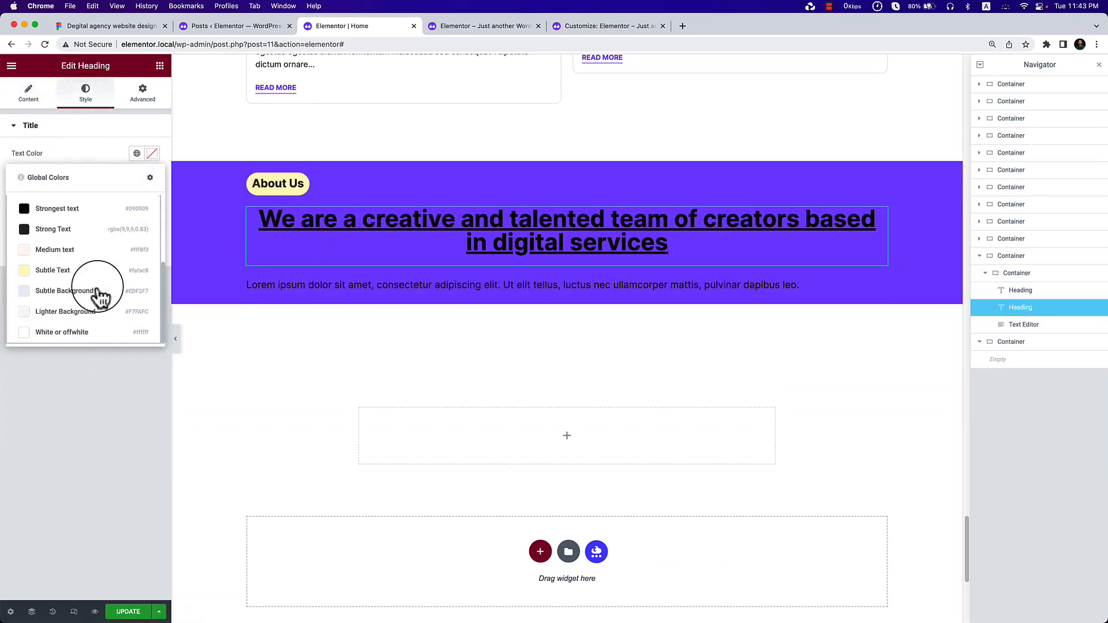
click(78, 339)
Set the text color of the purple section's paragraph to the global "White or offwhite" color.
click(375, 289)
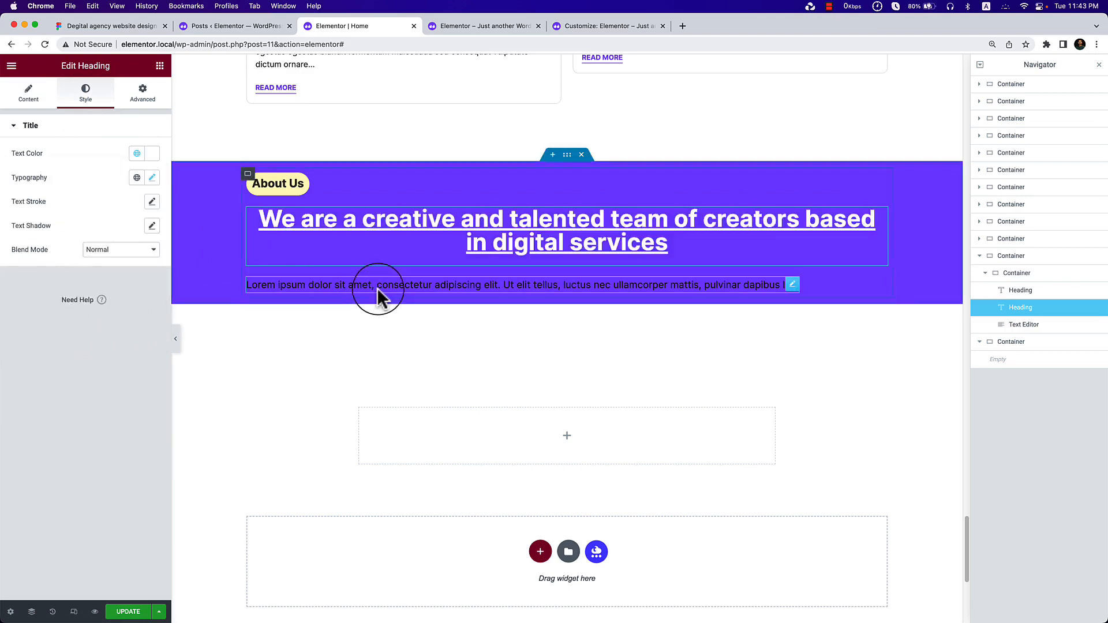
click(88, 99)
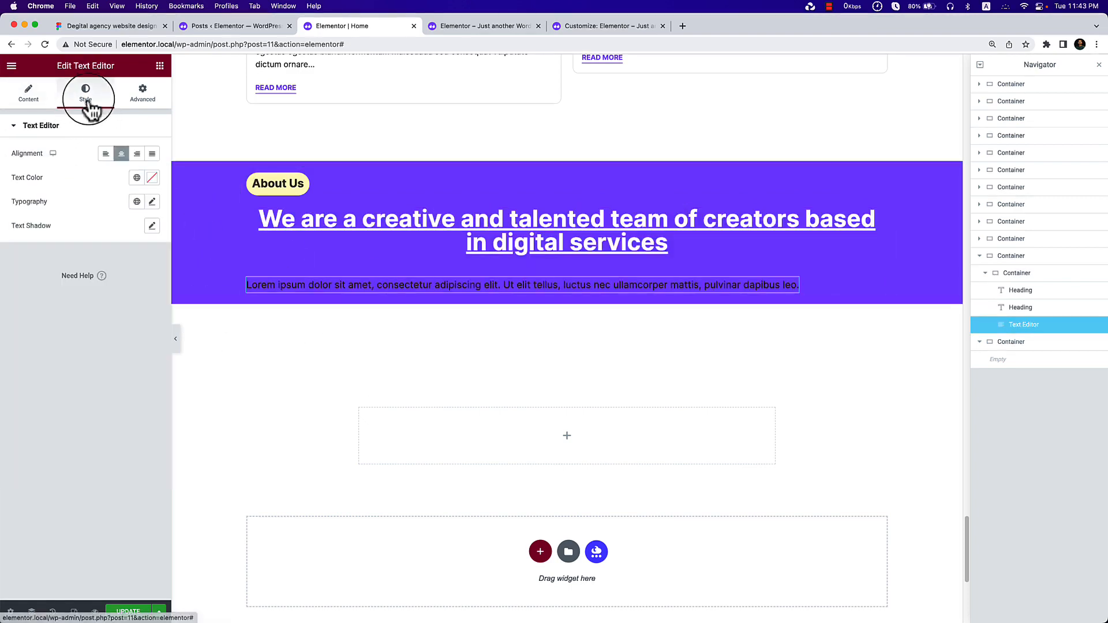
click(137, 177)
scroll(142, 298, down, 5)
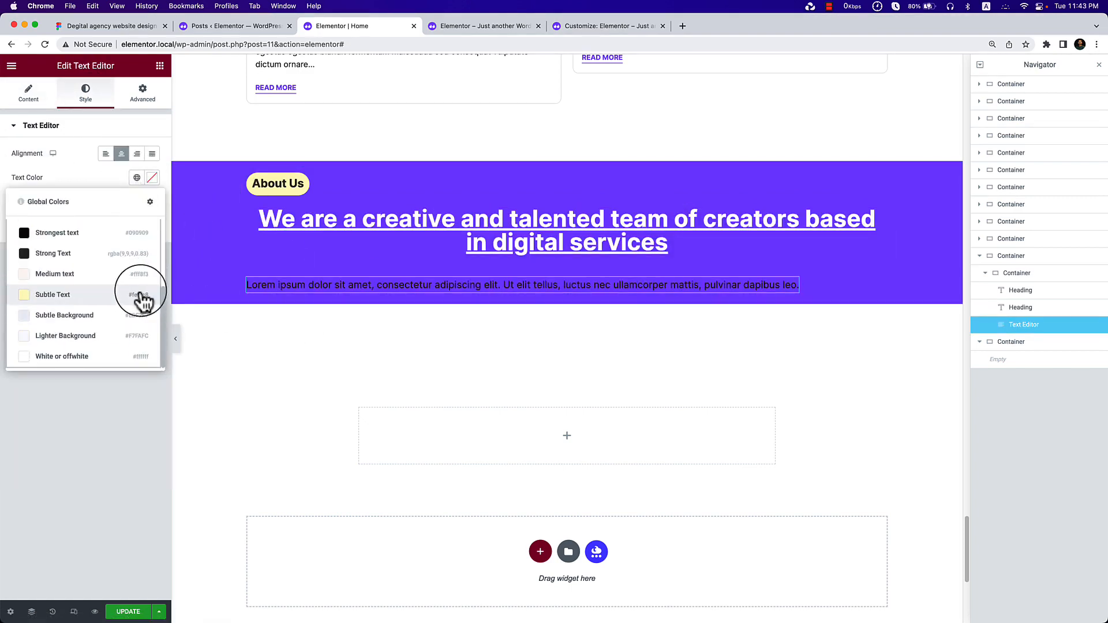
click(57, 356)
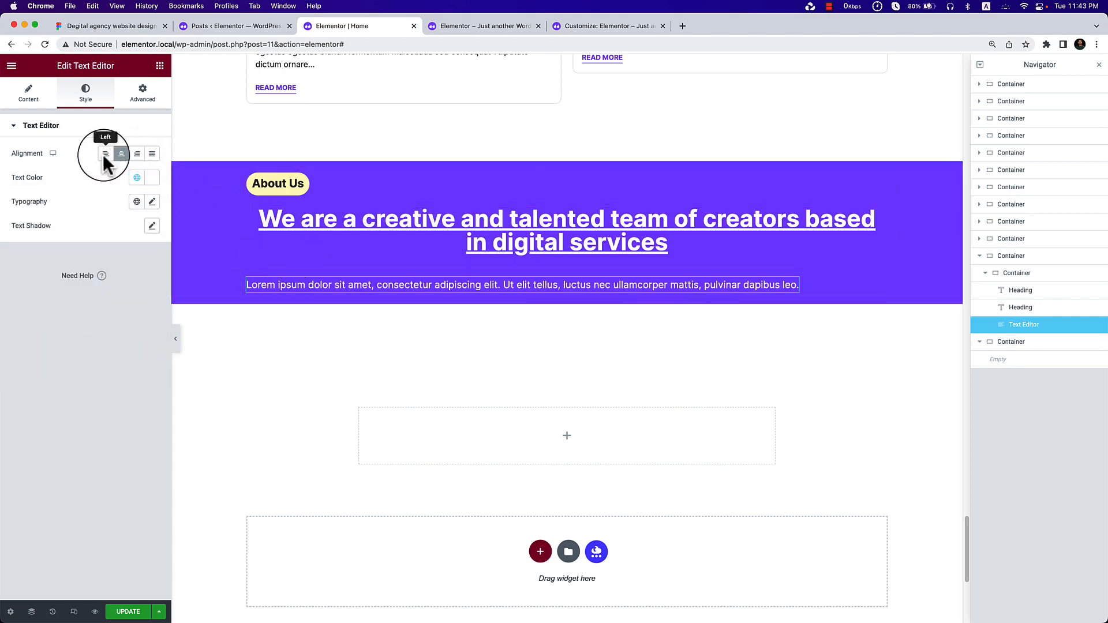
Align the purple section's main heading to the left.
click(310, 245)
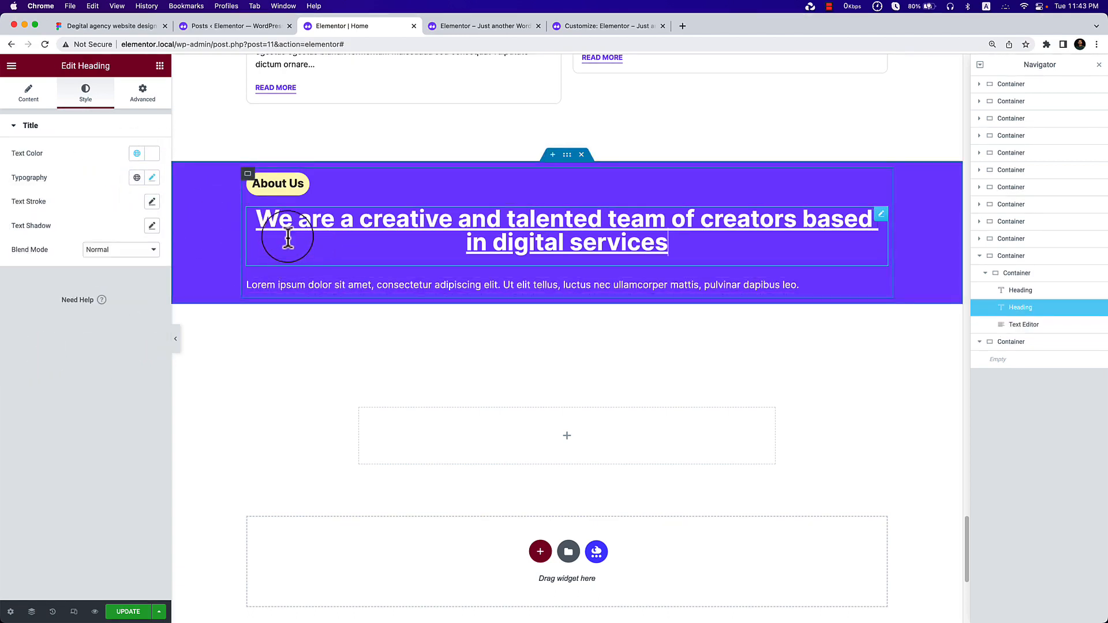
click(33, 94)
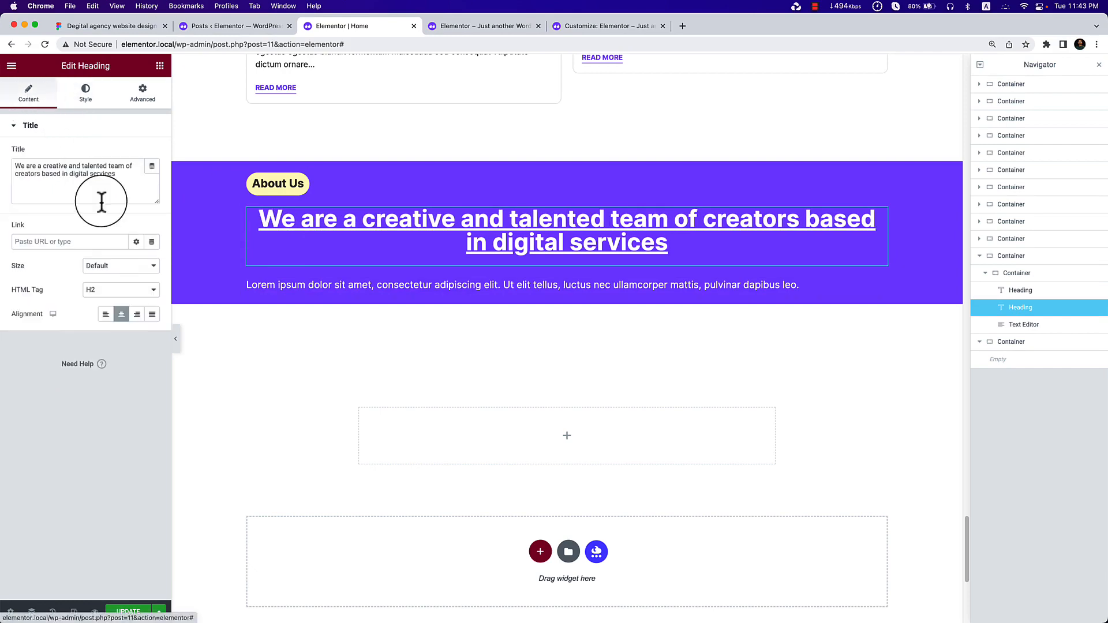
click(106, 316)
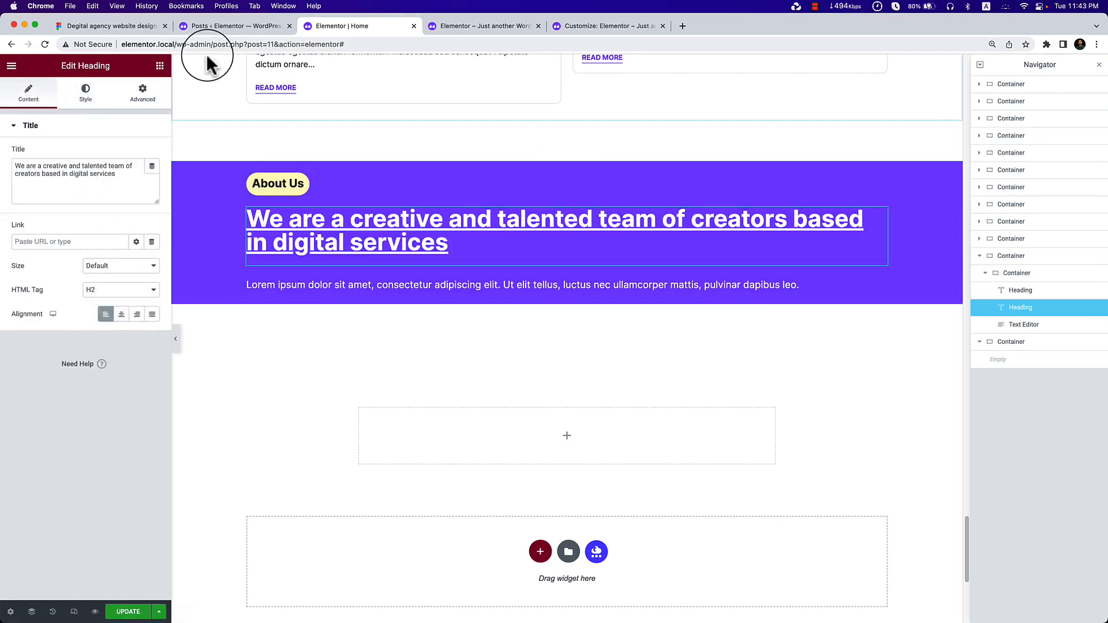
Check the banner layout in Figma and try to add another container below the paragraph in Elementor's purple section.
click(139, 30)
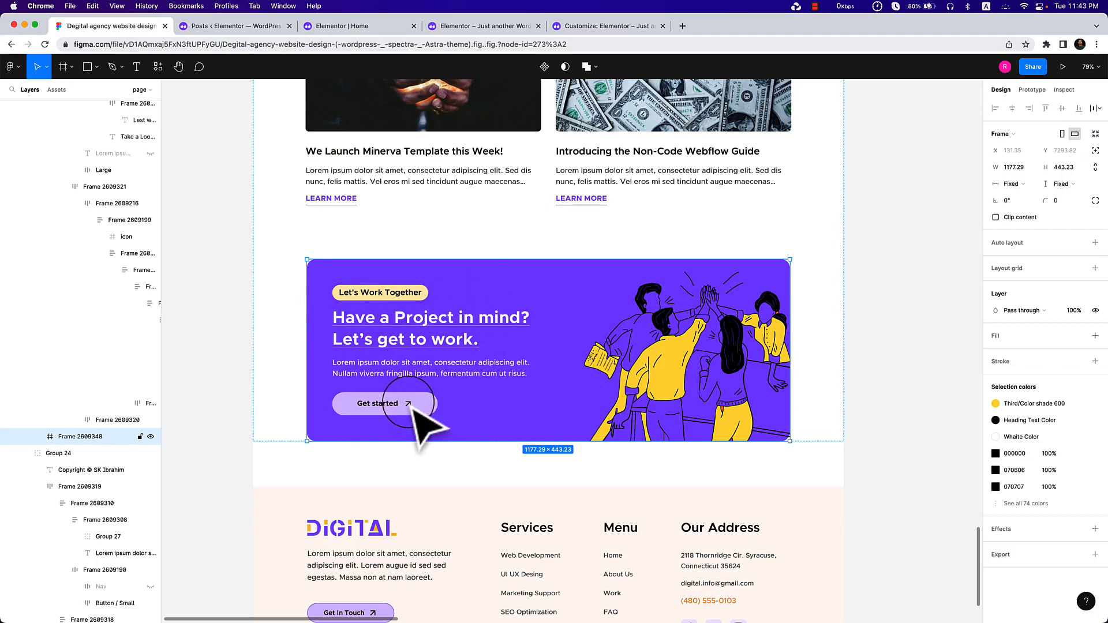
click(247, 26)
click(338, 26)
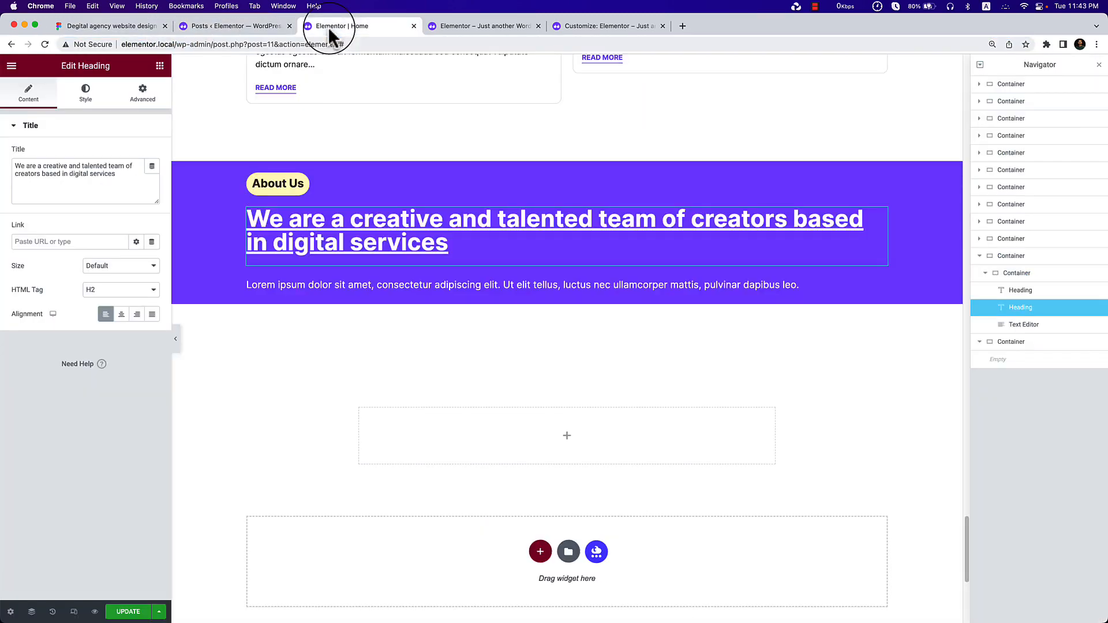
click(160, 66)
drag(62, 190, 306, 302)
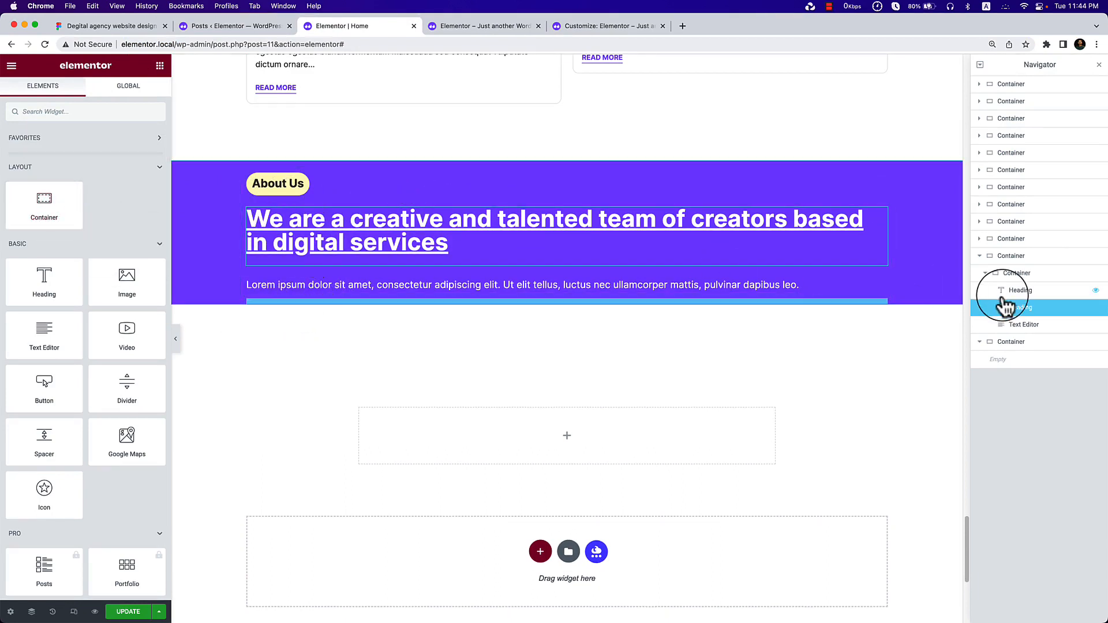
Delete the empty template container left below the purple section.
click(993, 276)
click(1012, 344)
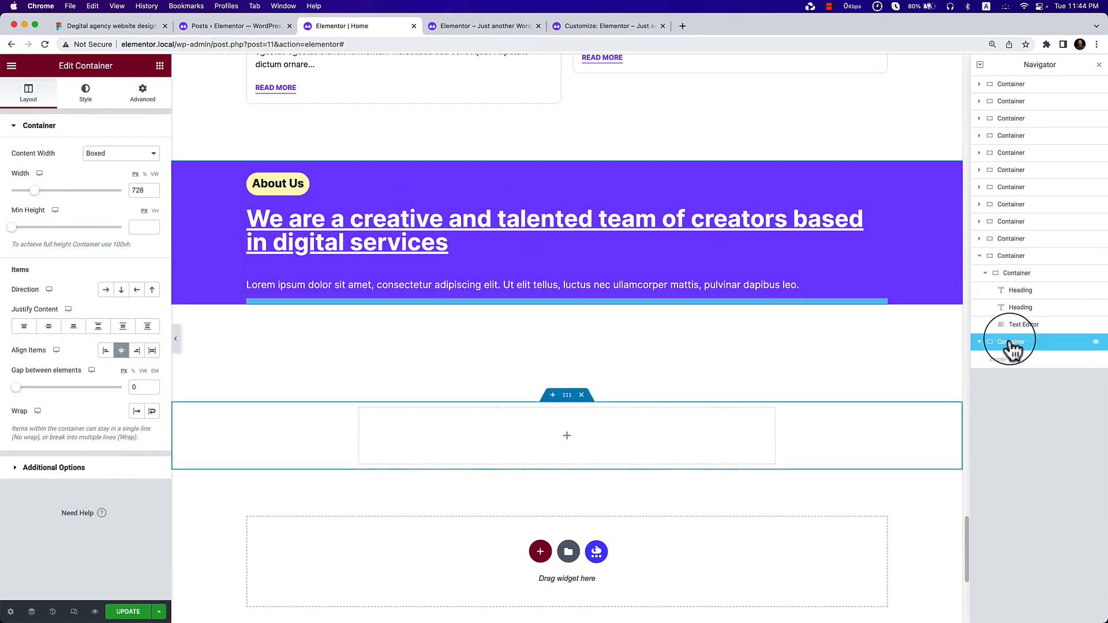
click(581, 395)
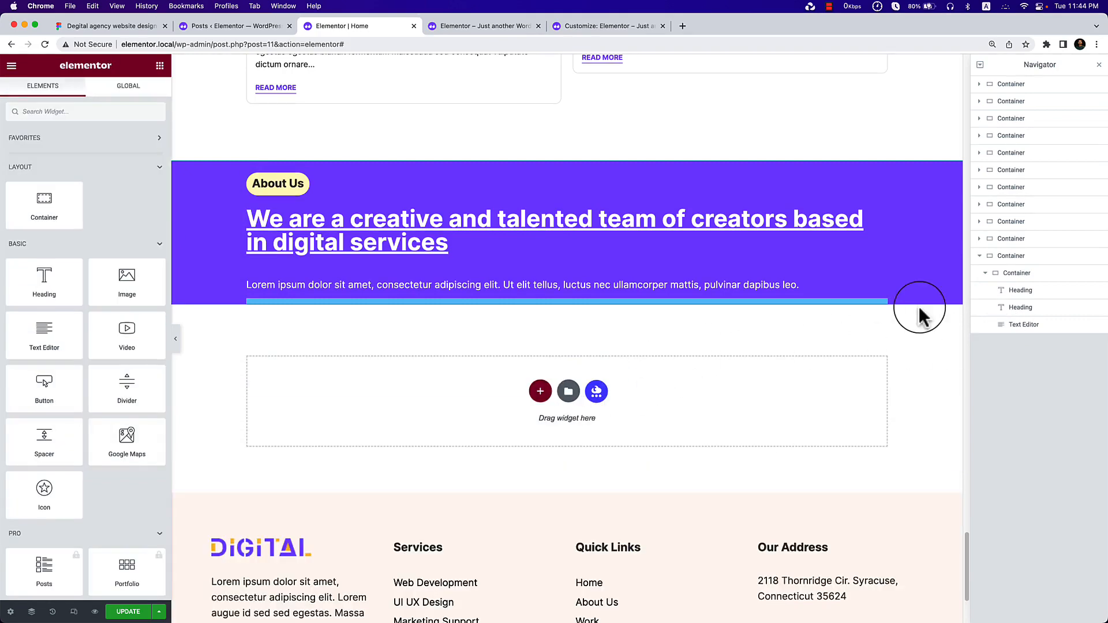
Duplicate the inner container that holds the label, heading and paragraph in the purple section.
click(1007, 281)
right_click(1004, 278)
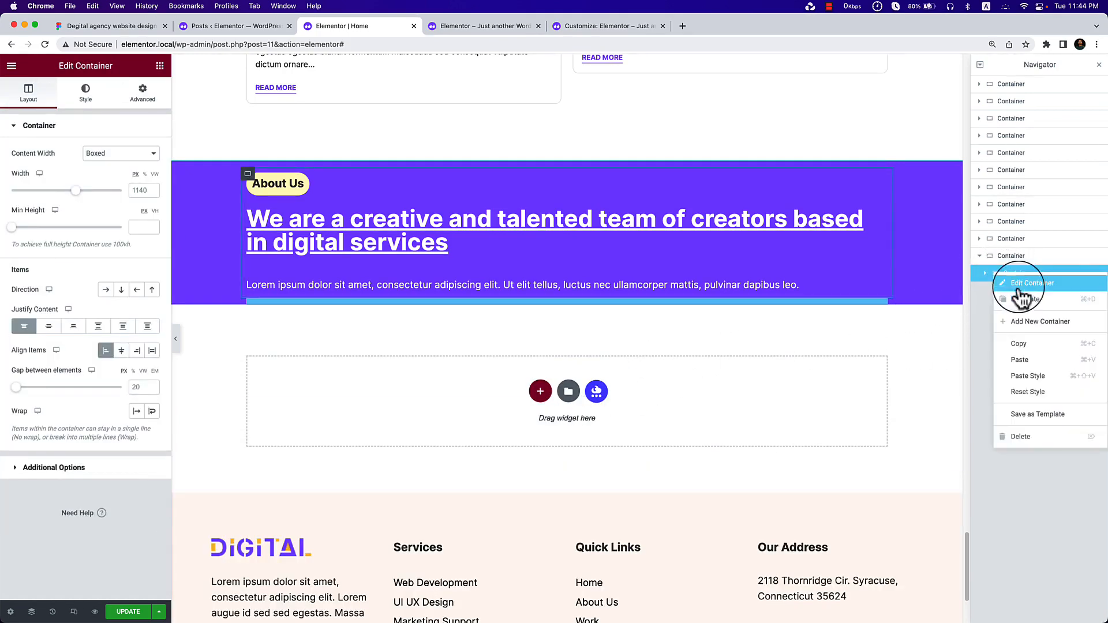
click(1026, 300)
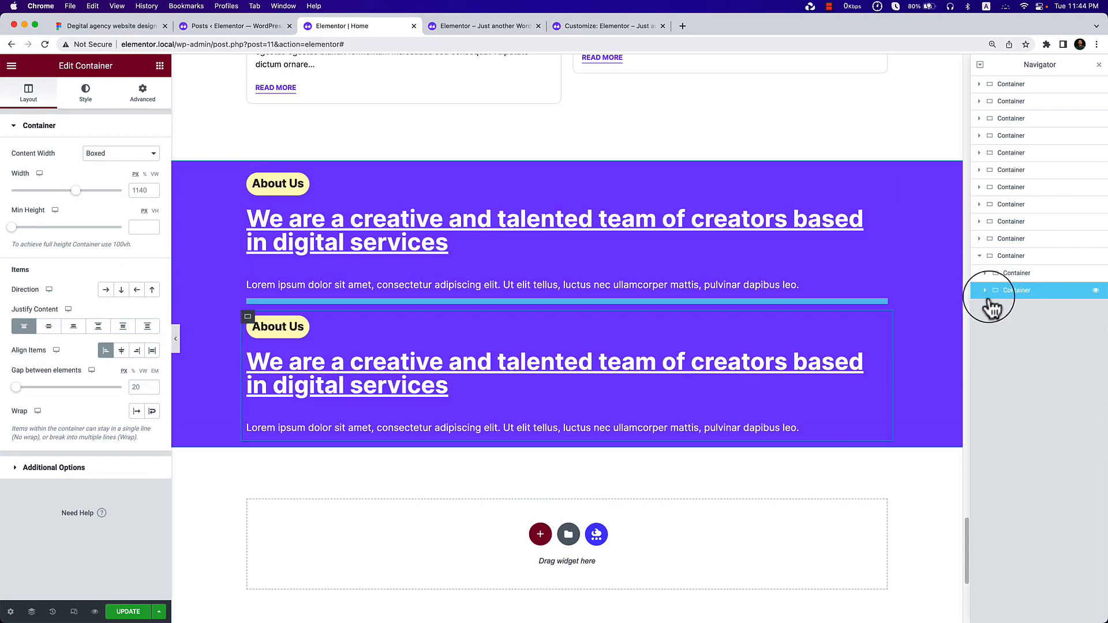
Delete both headings and the text editor from the duplicated inner container, leaving it empty.
click(985, 290)
right_click(1023, 315)
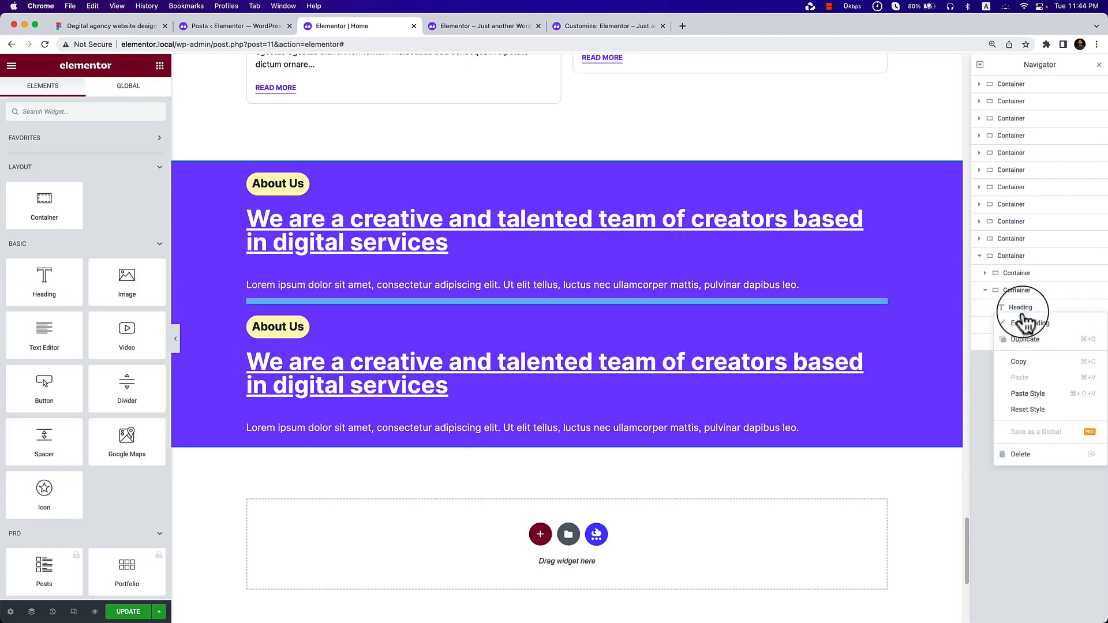
click(1024, 311)
key(Delete)
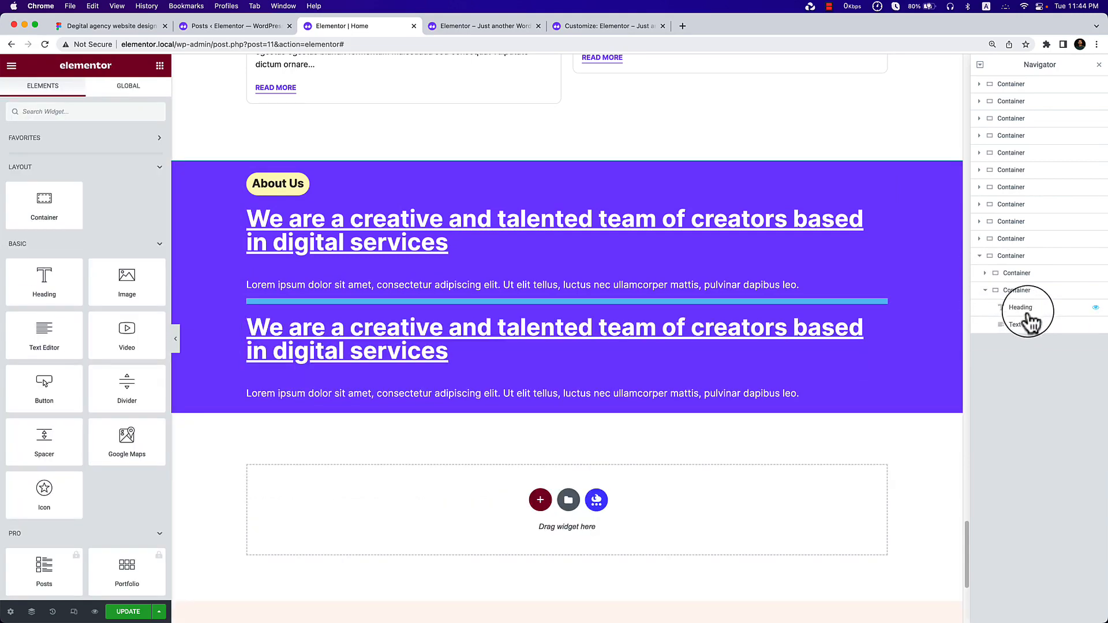
key(Delete)
click(1026, 311)
key(Delete)
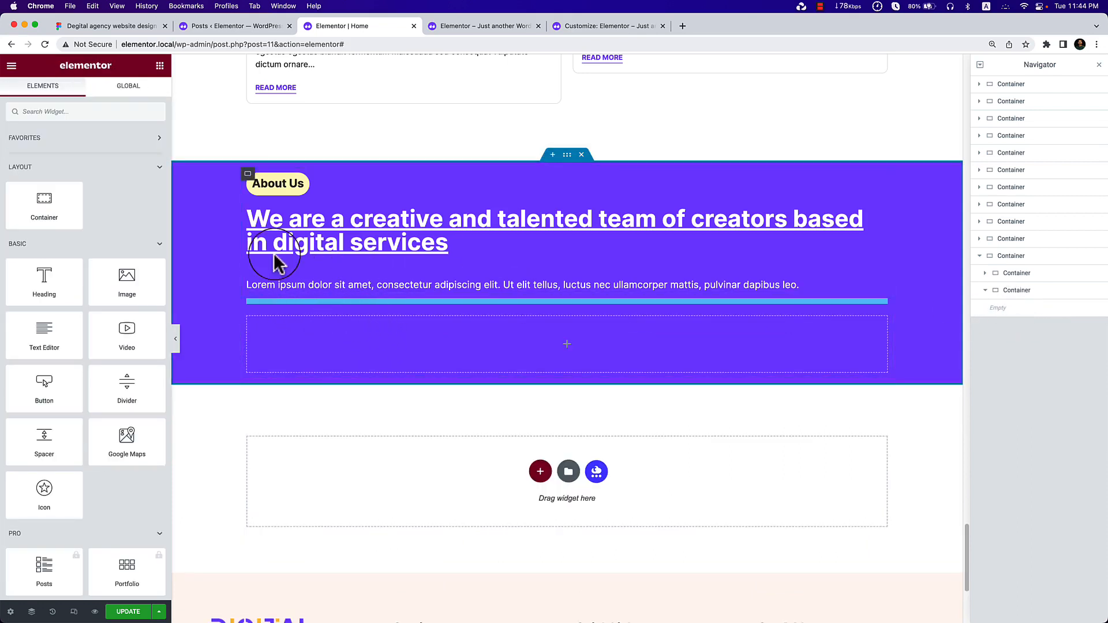
Set the purple section's direction to row and widen its text column slightly against the empty one.
click(1022, 261)
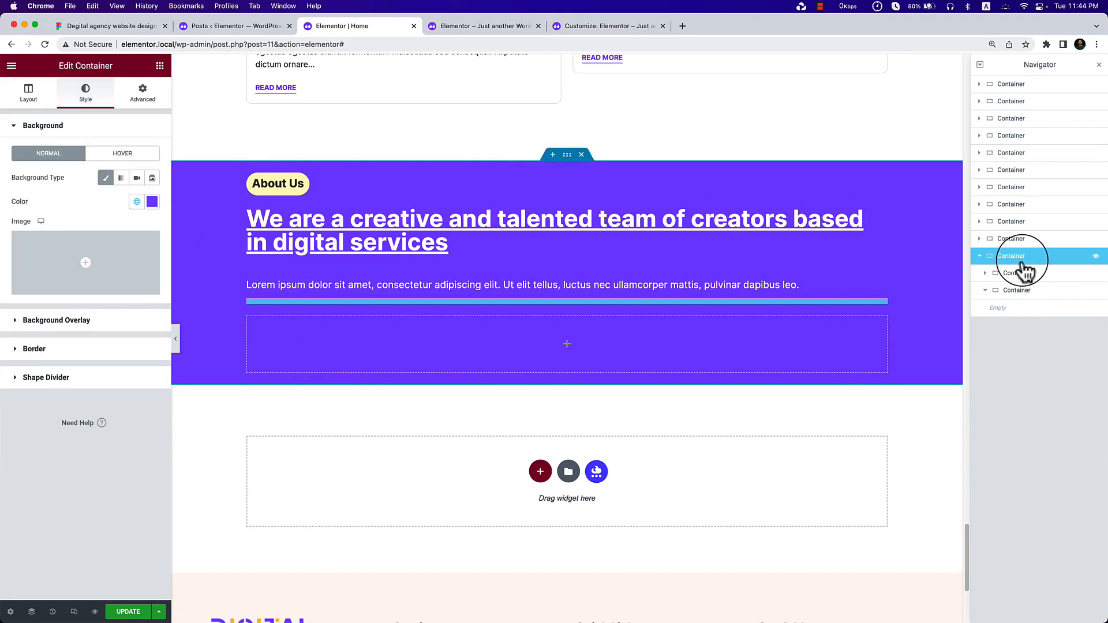
click(36, 108)
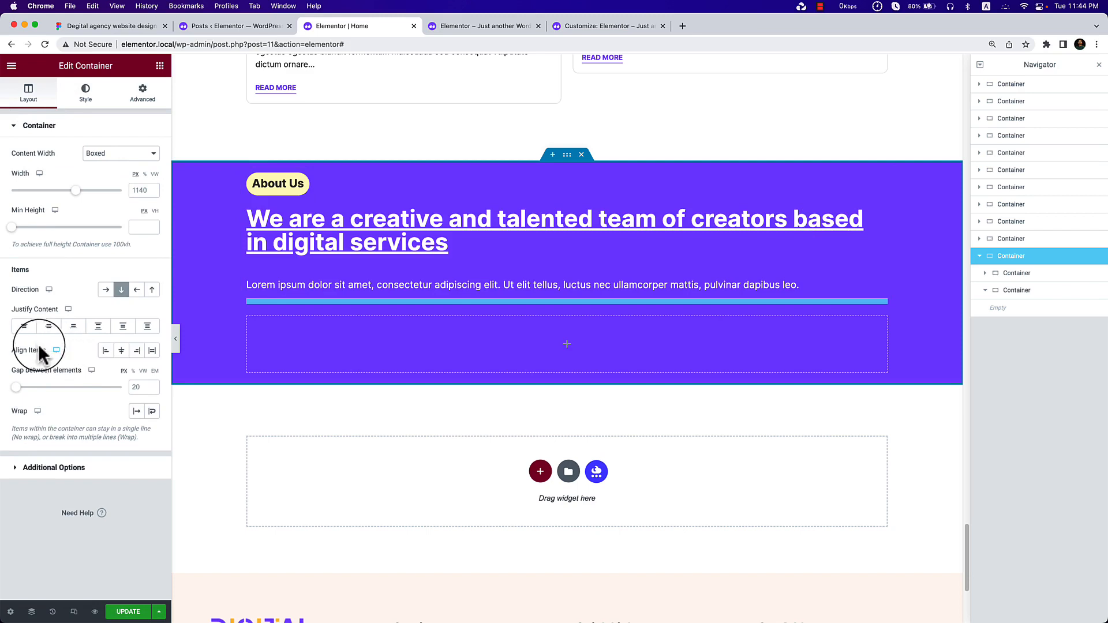
click(105, 290)
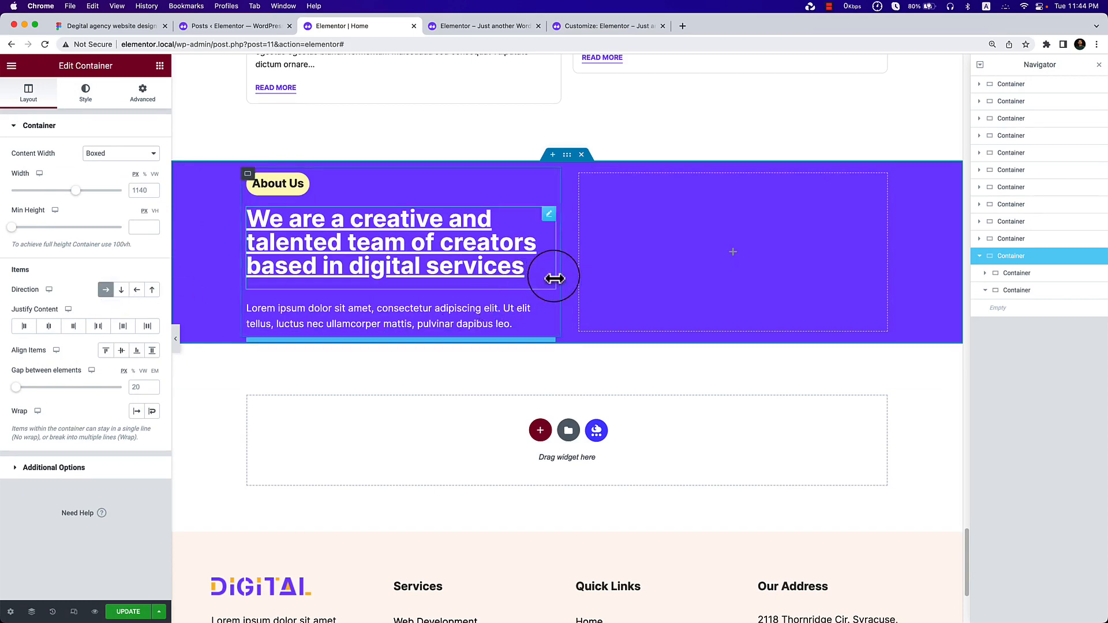
drag(558, 273, 600, 272)
Copy the banner heading from Figma and replace the purple section's main heading in Elementor with "Have a Project in mind?Let's get to work.".
click(151, 26)
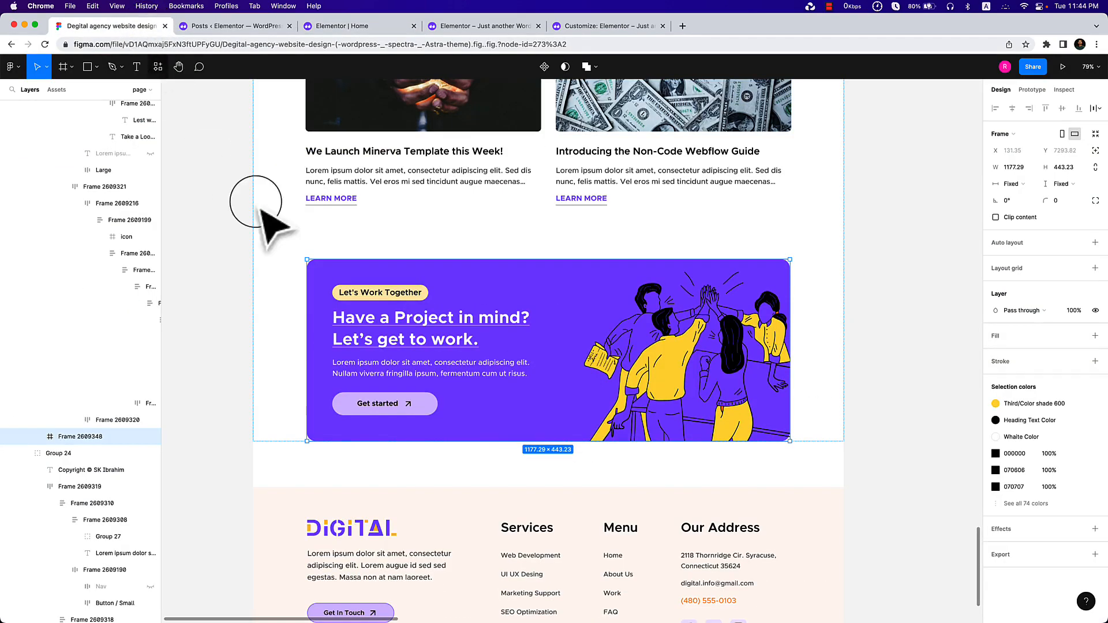
double_click(387, 321)
double_click(387, 321)
double_click(387, 320)
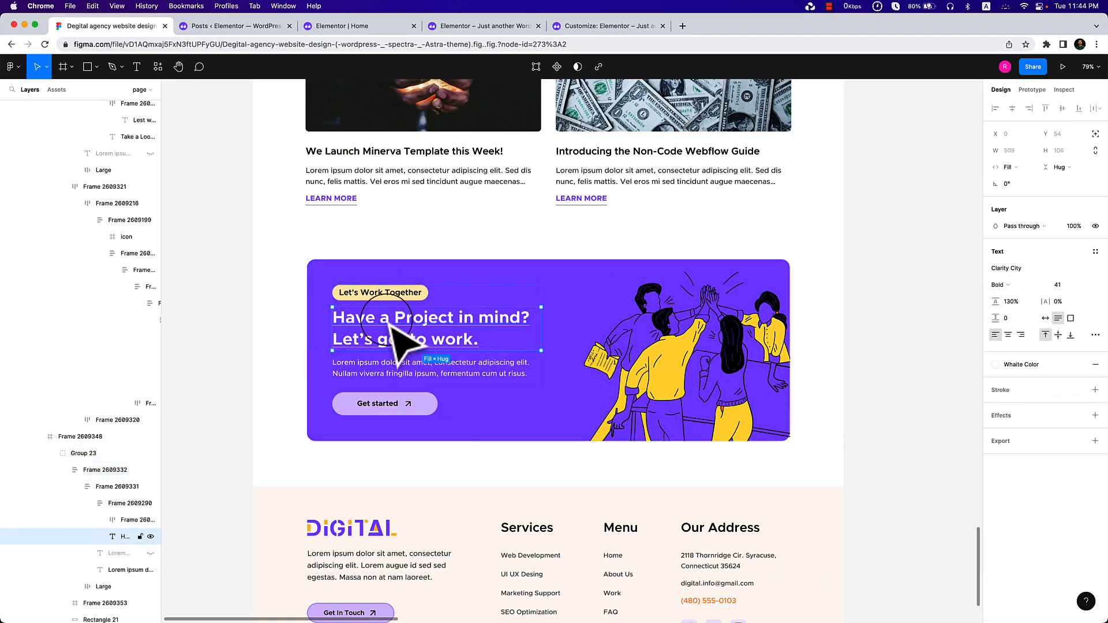
double_click(387, 321)
key(super+a)
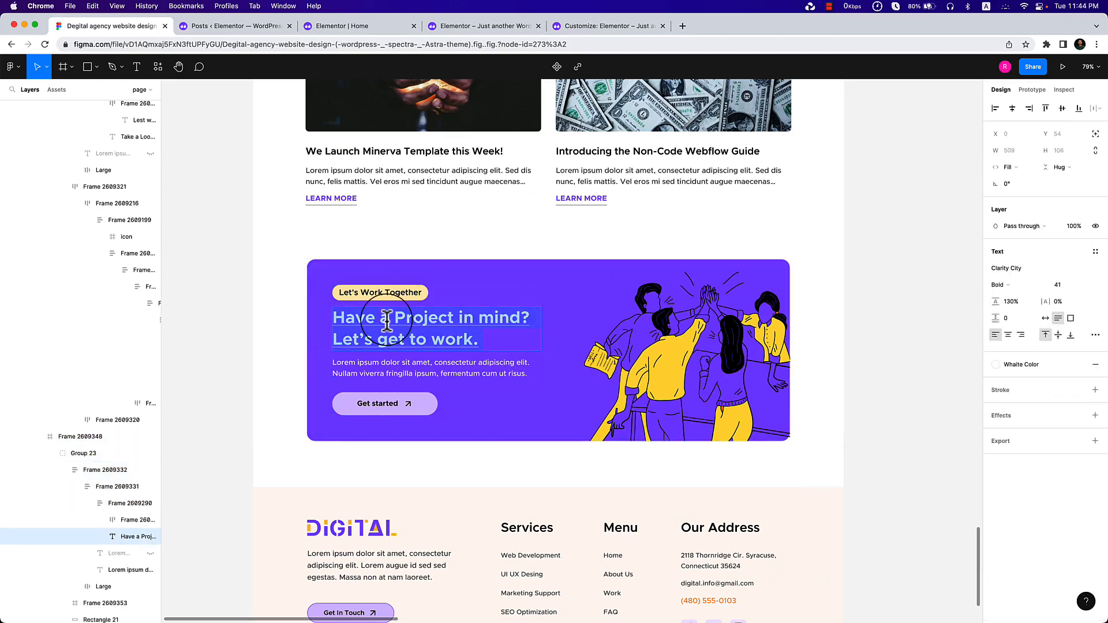
click(341, 26)
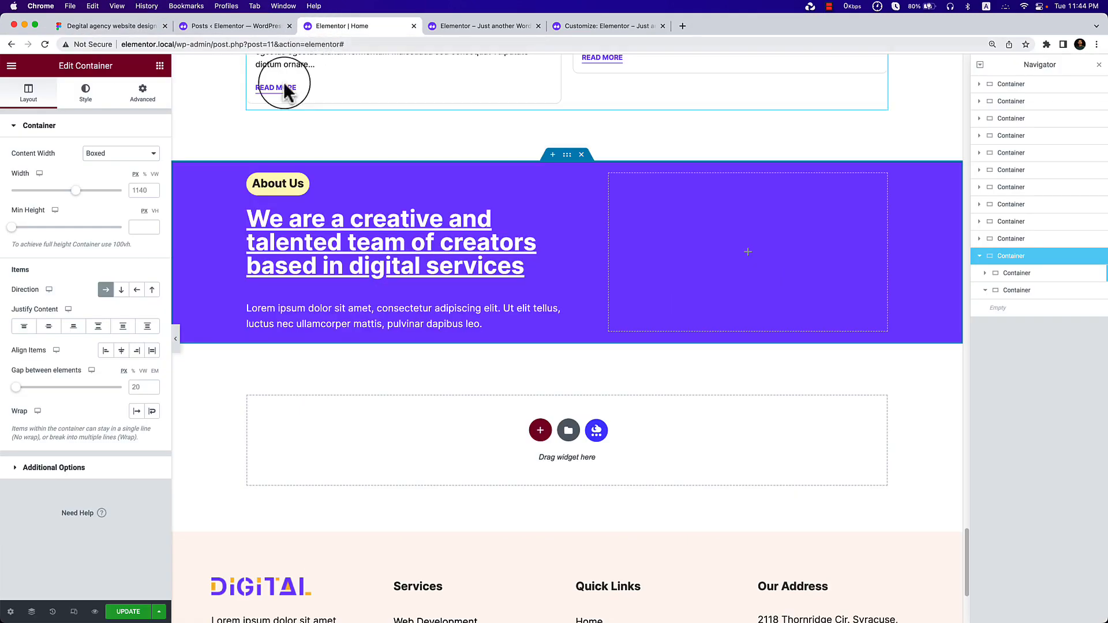
click(275, 228)
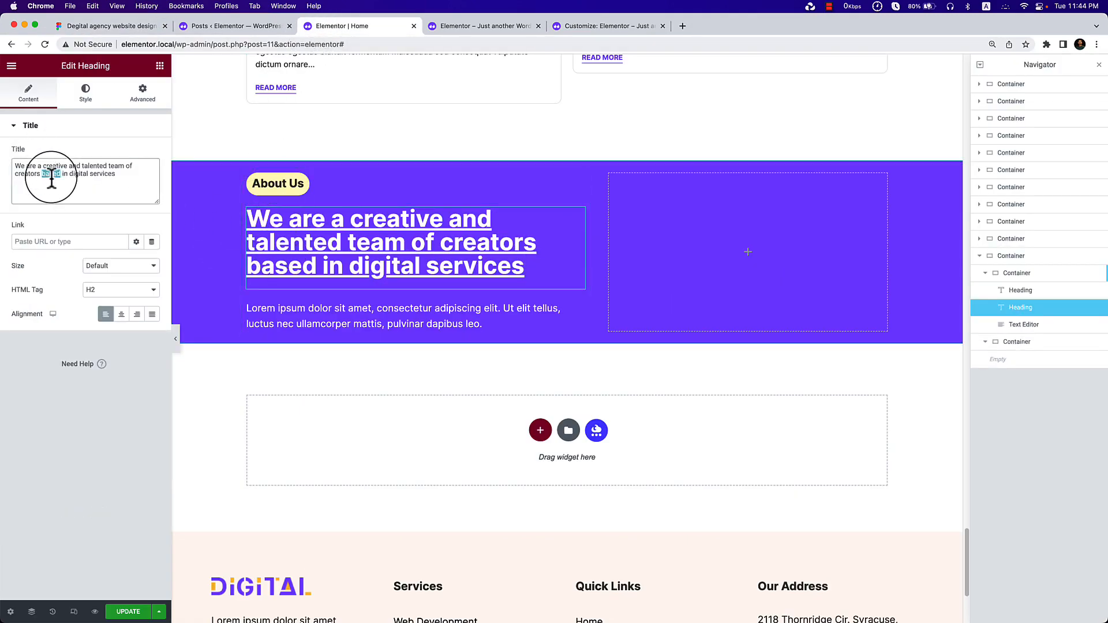
key(super+a)
key(super+v)
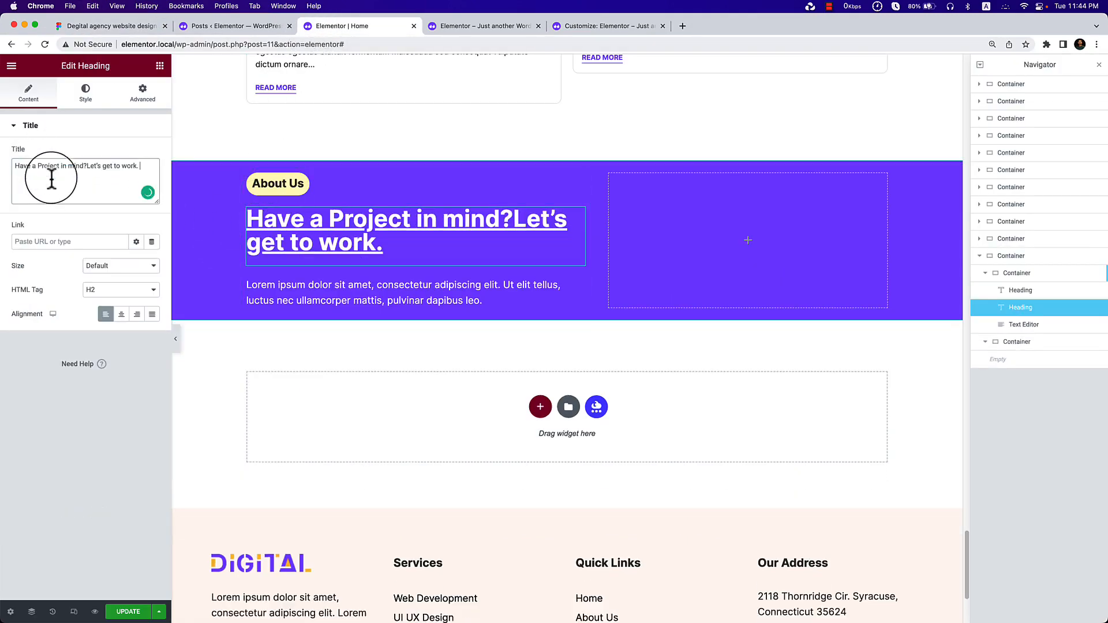
Add a Button widget below the purple section's paragraph with the text "Get Started".
click(158, 65)
drag(42, 385, 369, 304)
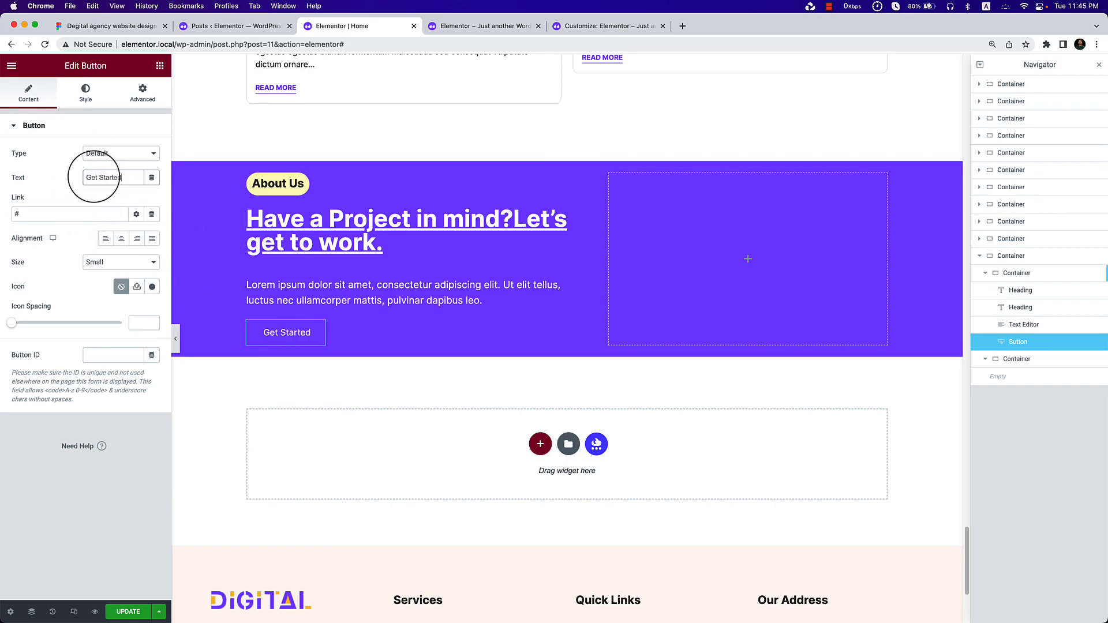
Give the "Get Started" button an arrow-right library icon, positioned after the text with an icon spacing of 10.
click(152, 286)
text(arrow)
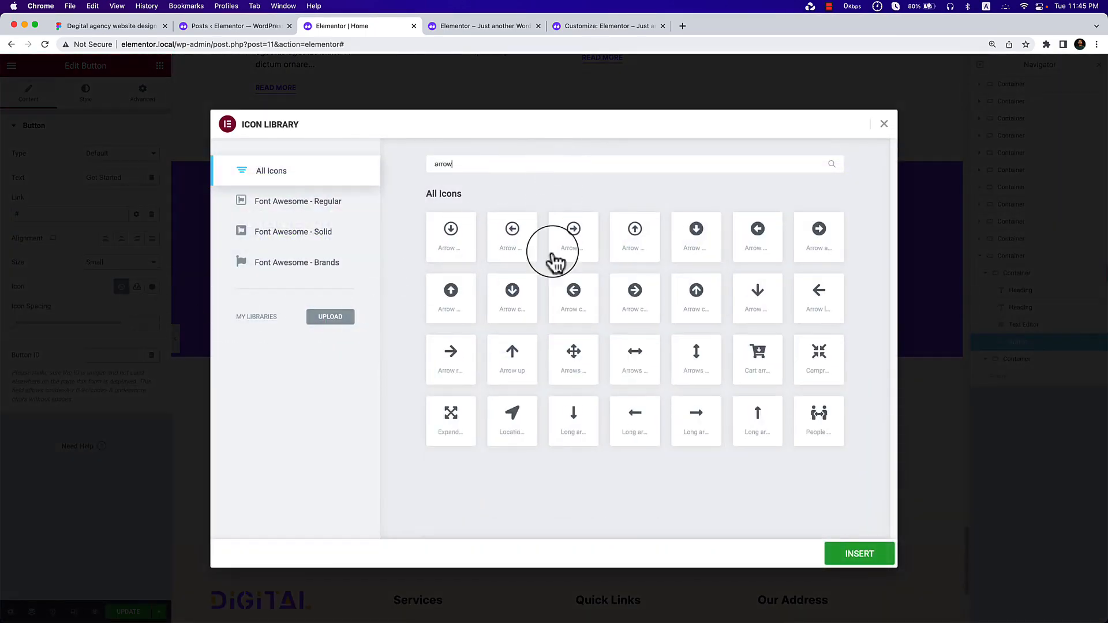
click(462, 366)
click(854, 556)
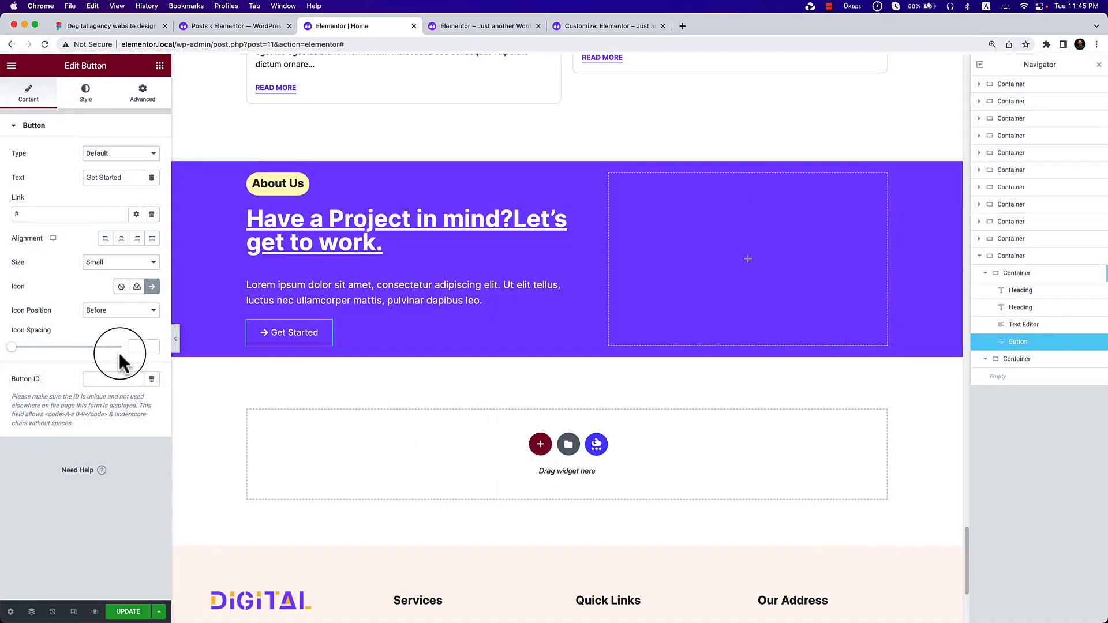
click(117, 318)
click(120, 324)
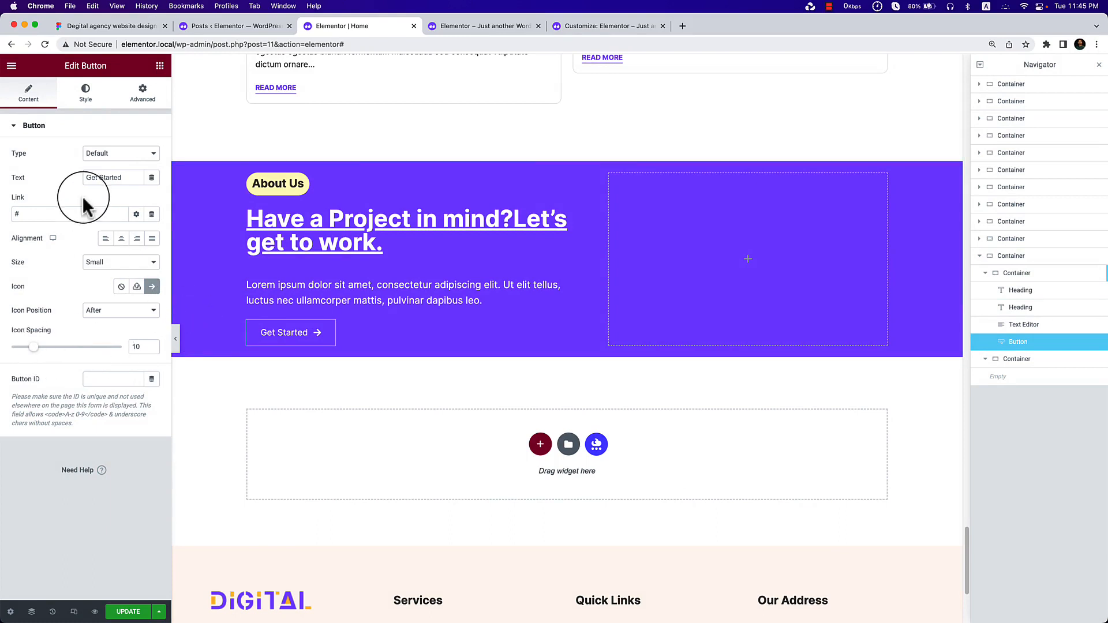
Try the Medium text global colour as the "Get Started" button's background.
click(86, 99)
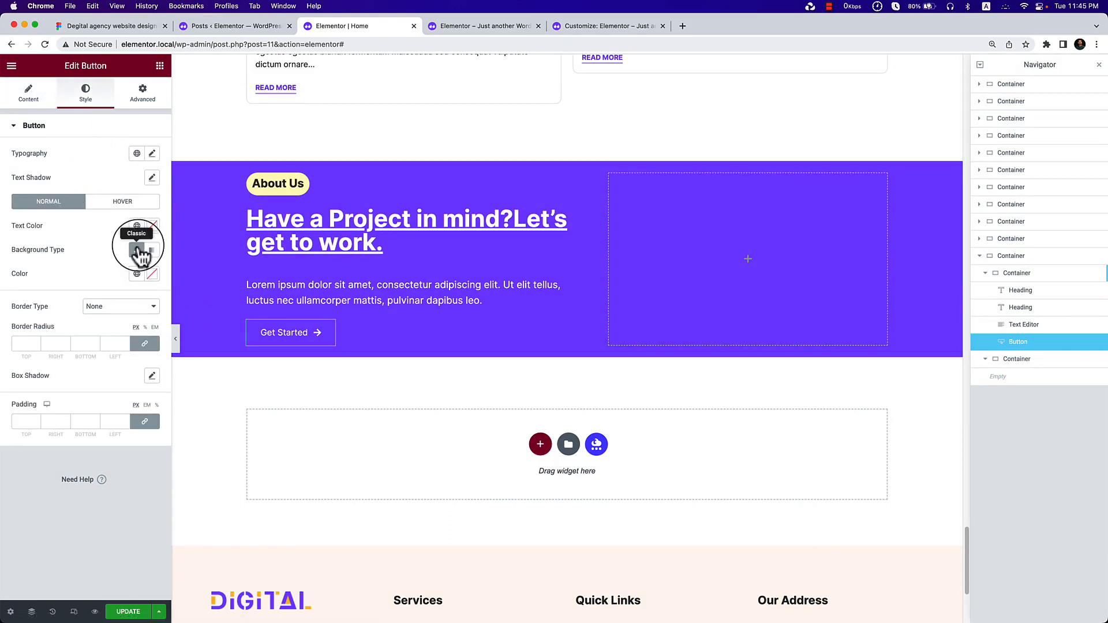
click(137, 274)
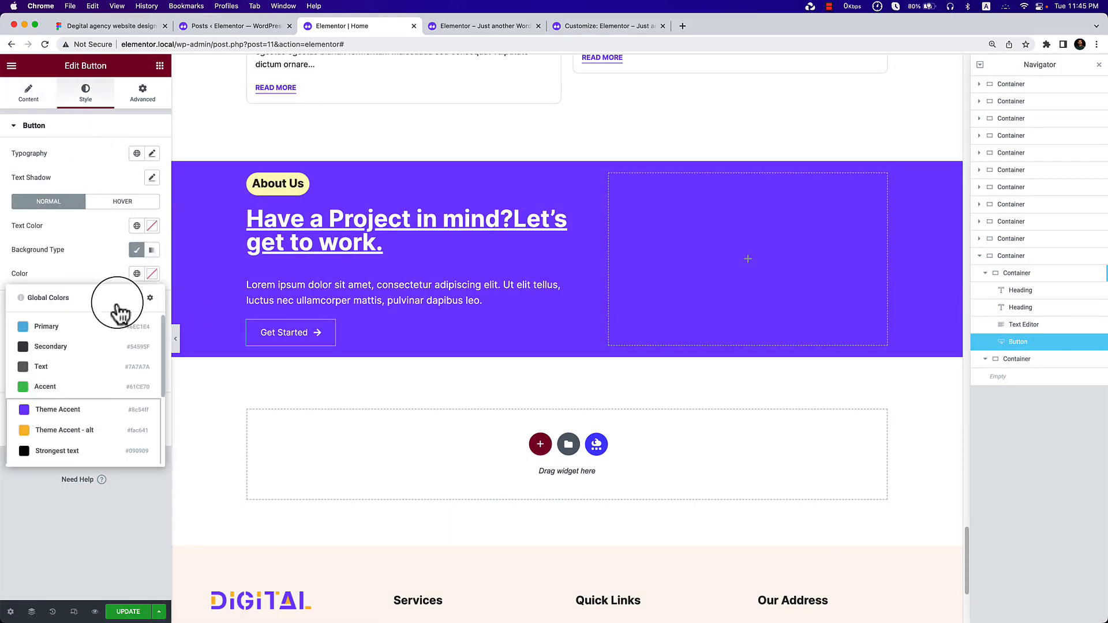
scroll(90, 392, down, 3)
scroll(89, 396, down, 2)
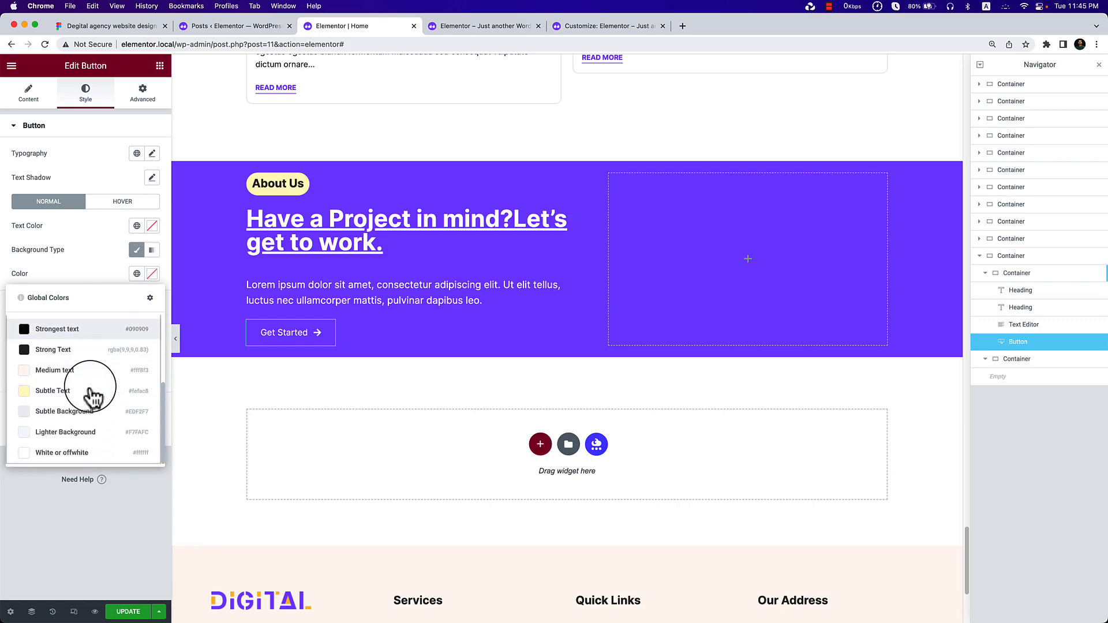
click(89, 385)
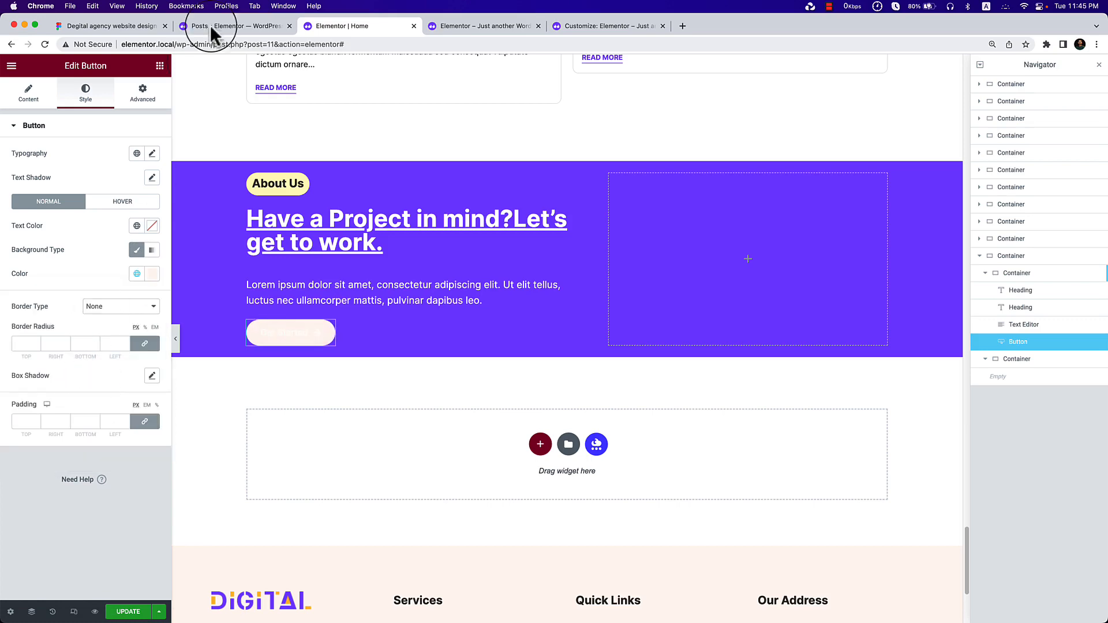
Switch to Figma and copy the fill colour D9C6FE of the banner's "Get started" button.
click(132, 28)
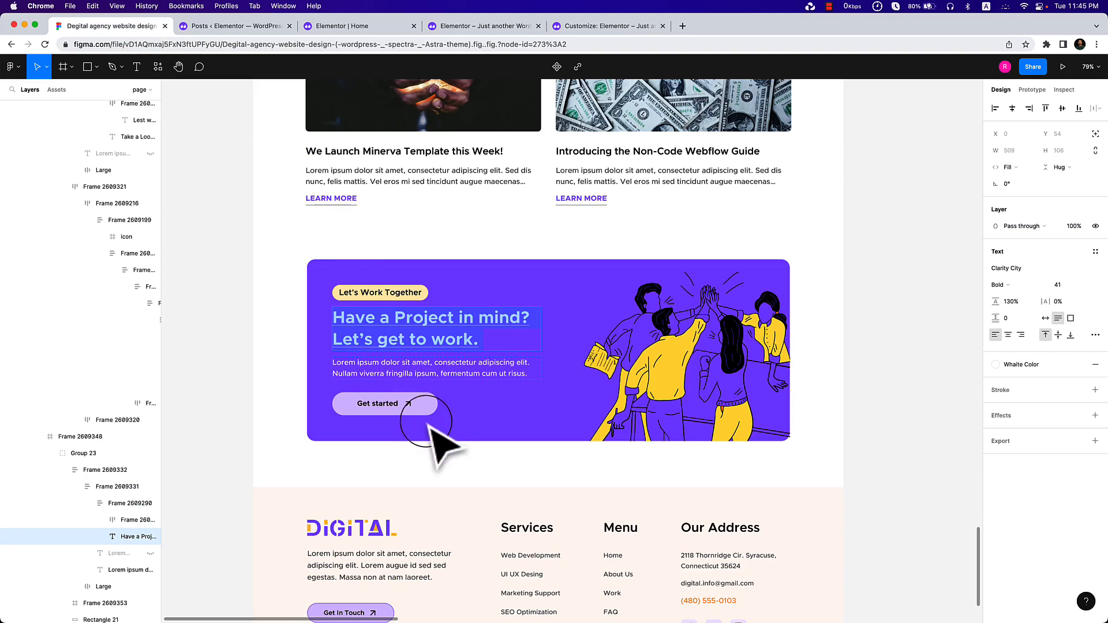
scroll(424, 421, up, 2)
scroll(432, 433, down, 3)
scroll(430, 404, up, 5)
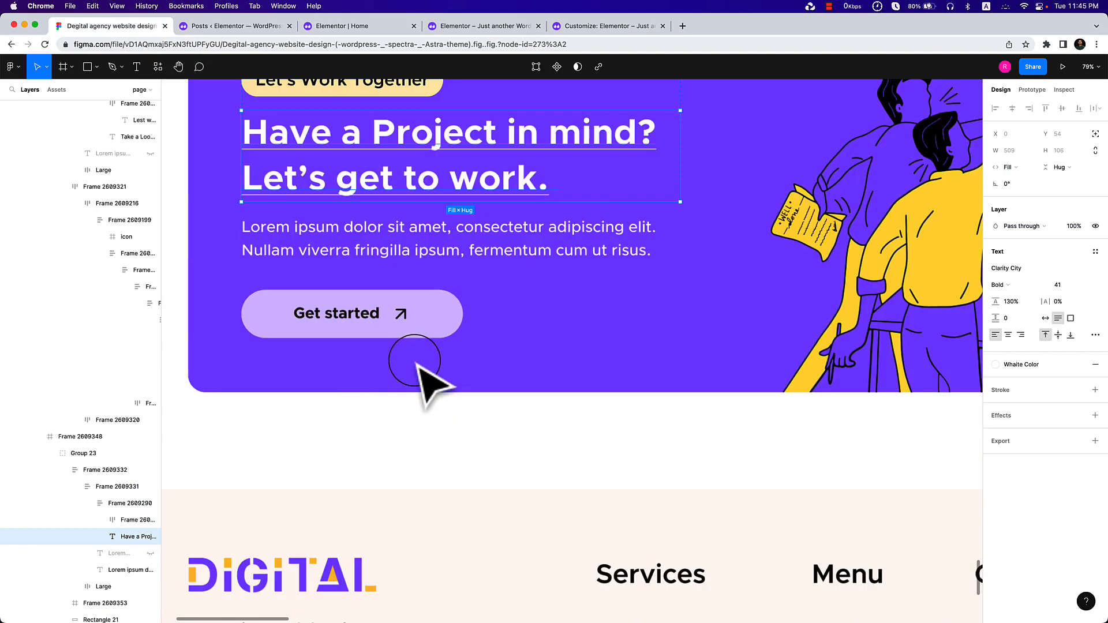
click(453, 326)
click(1019, 407)
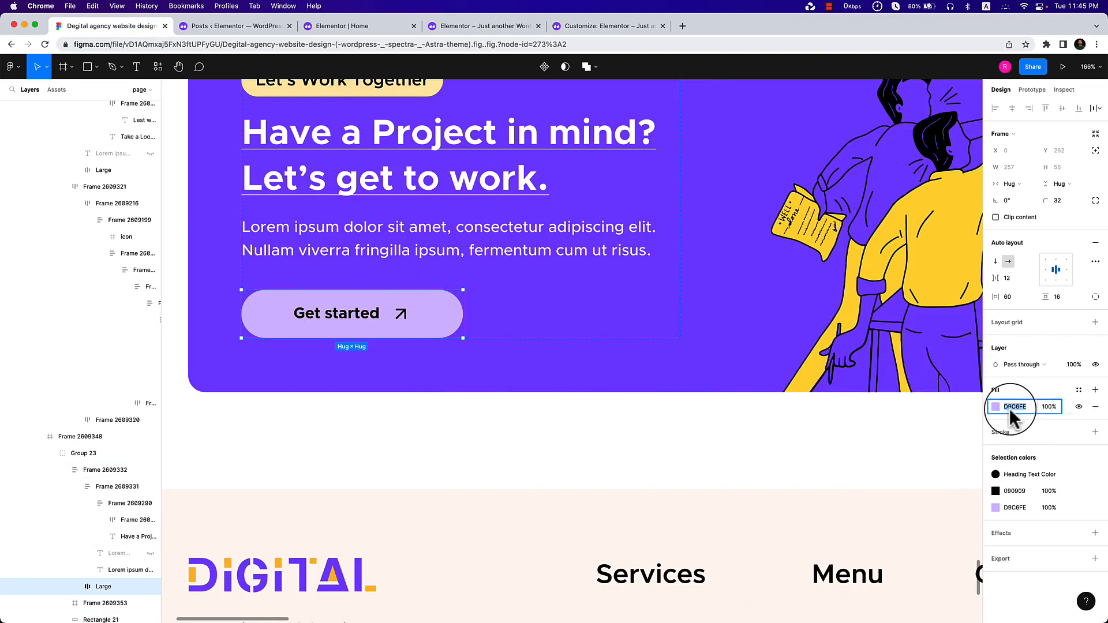
Back in Elementor, set the button's background colour to the copied D9C6FE and its text colour to the global Strongest text.
click(344, 26)
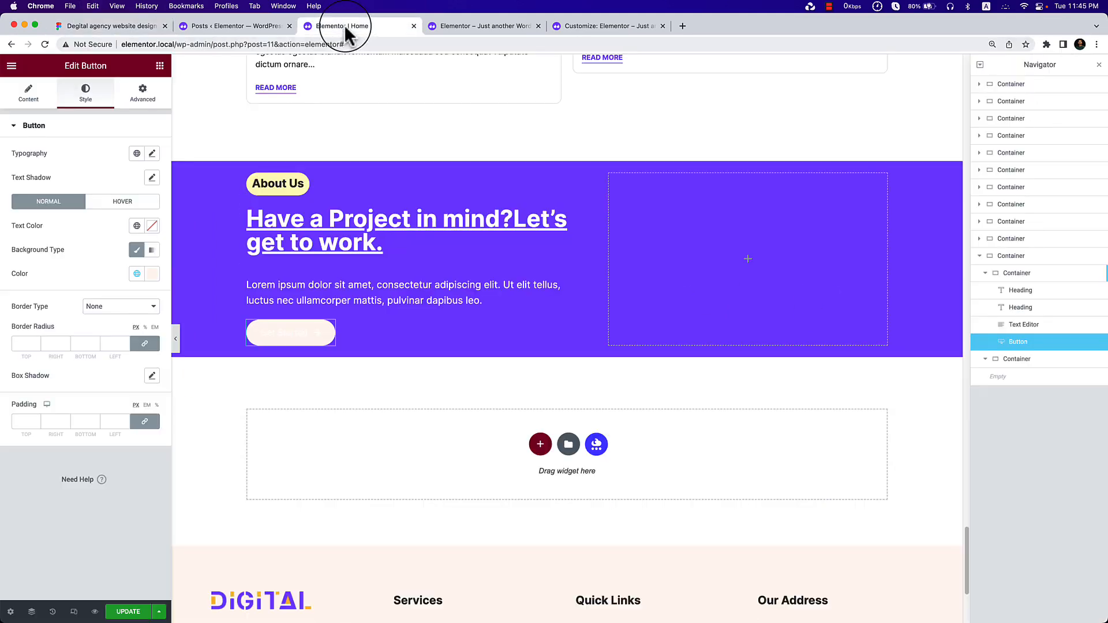
click(152, 273)
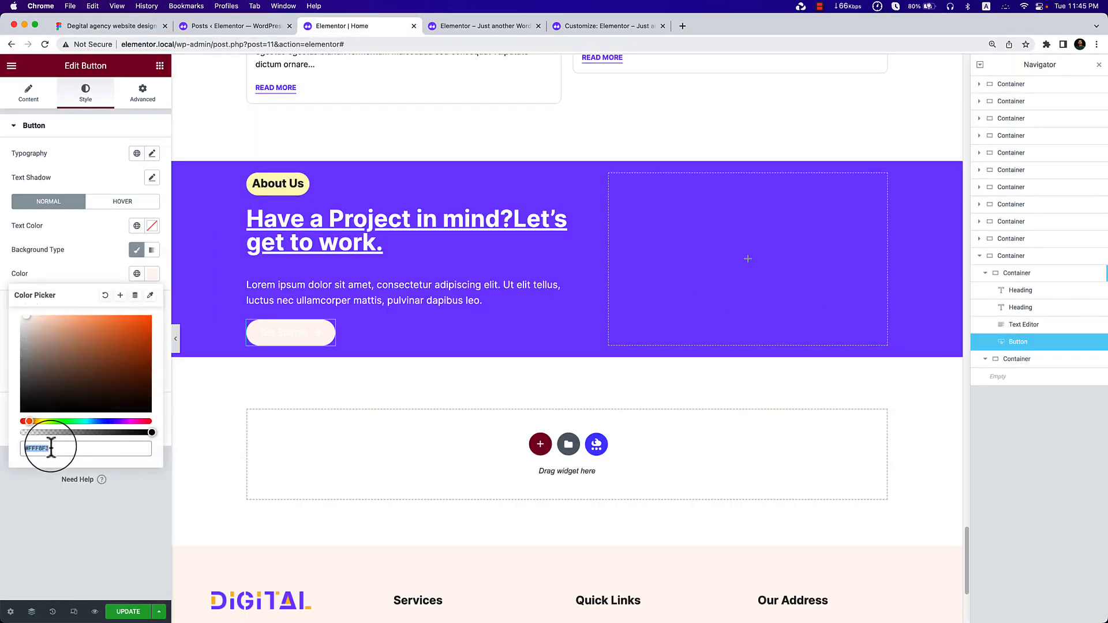
key(super+v)
click(111, 507)
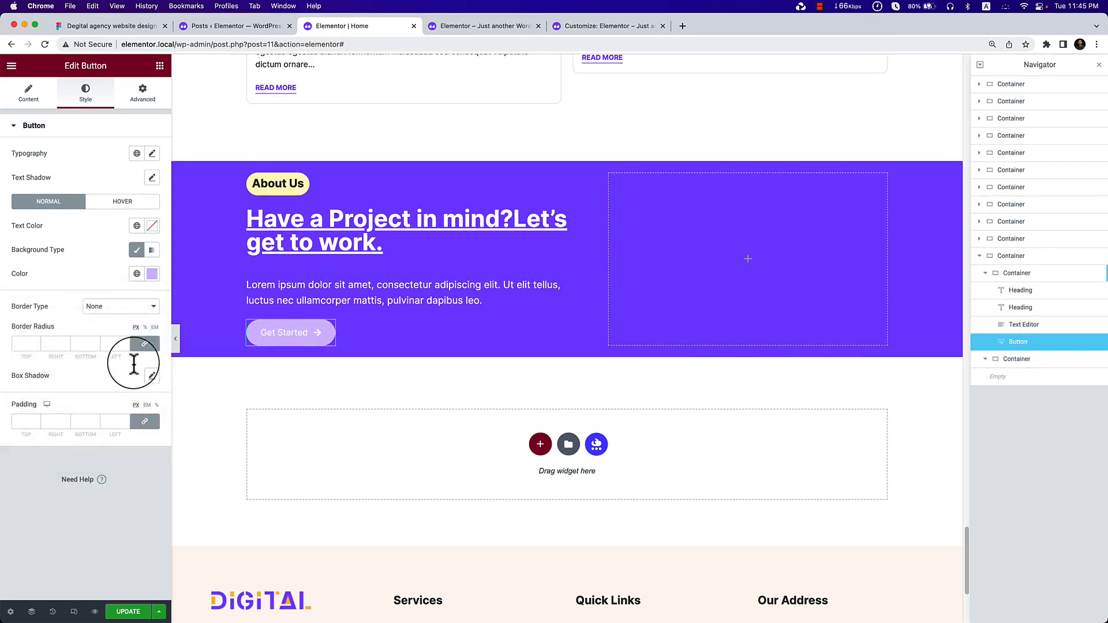
click(136, 226)
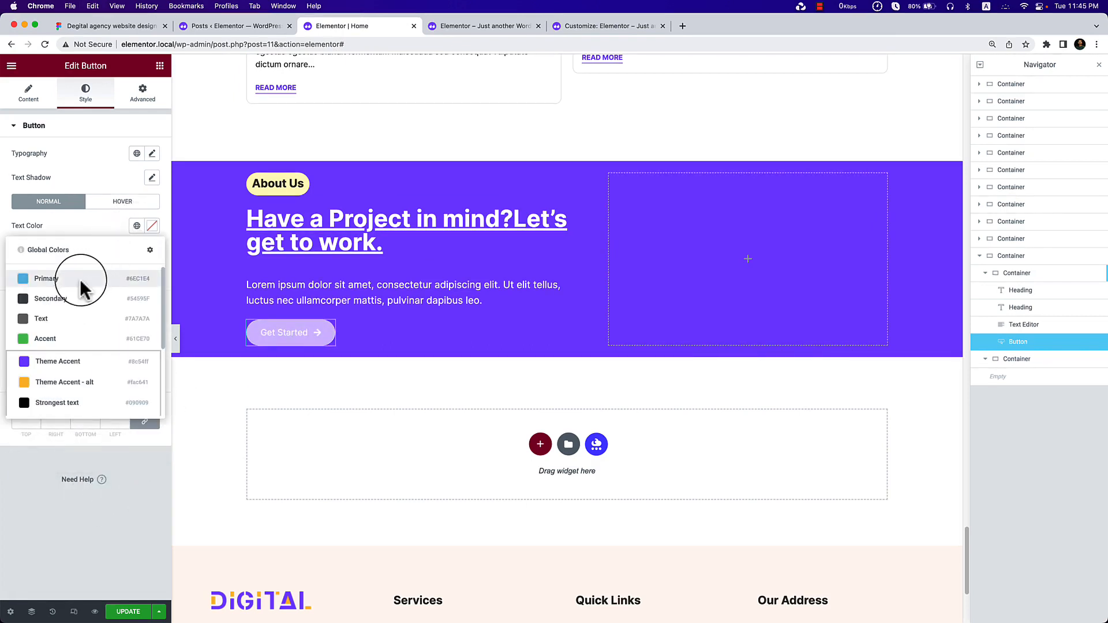
click(88, 398)
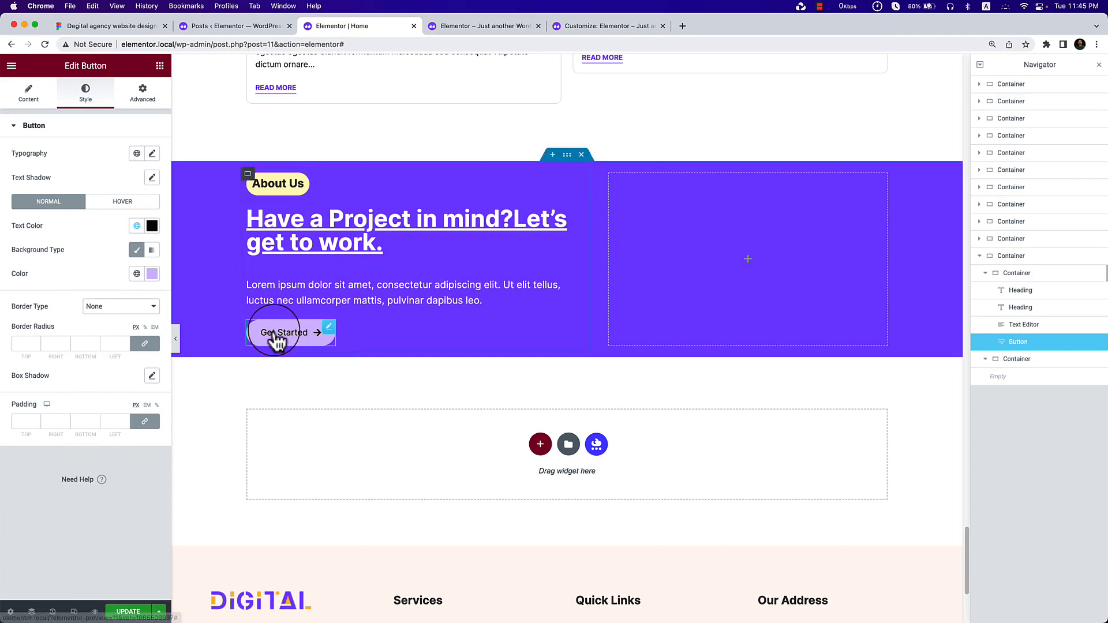
Try Theme Accent - alt and white #FFFFFF as the button's hover text colour.
click(118, 201)
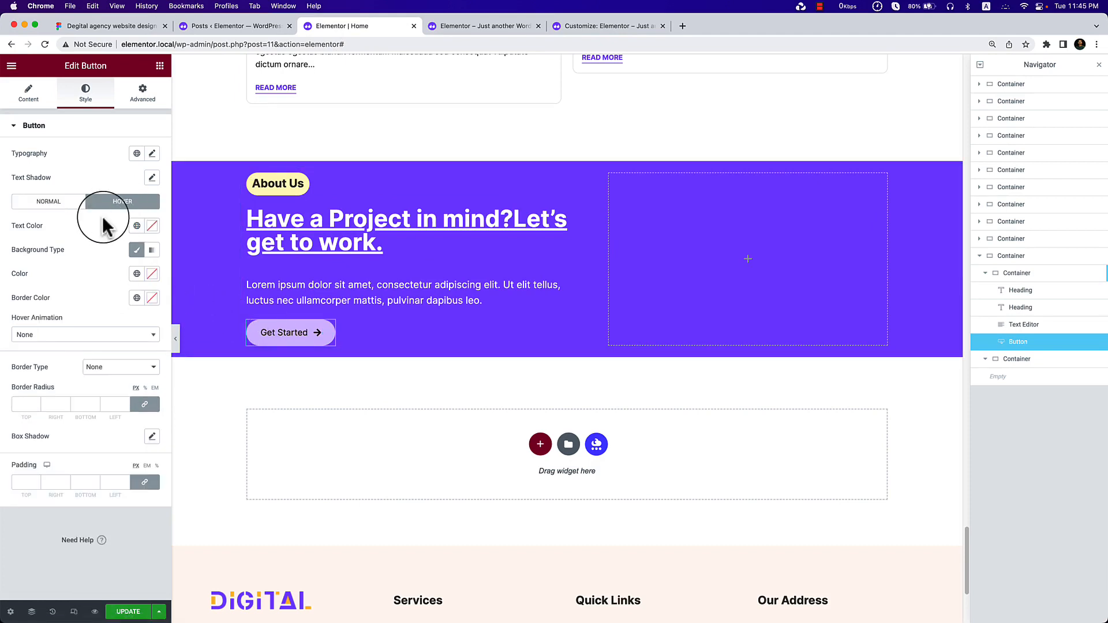
click(136, 226)
click(74, 378)
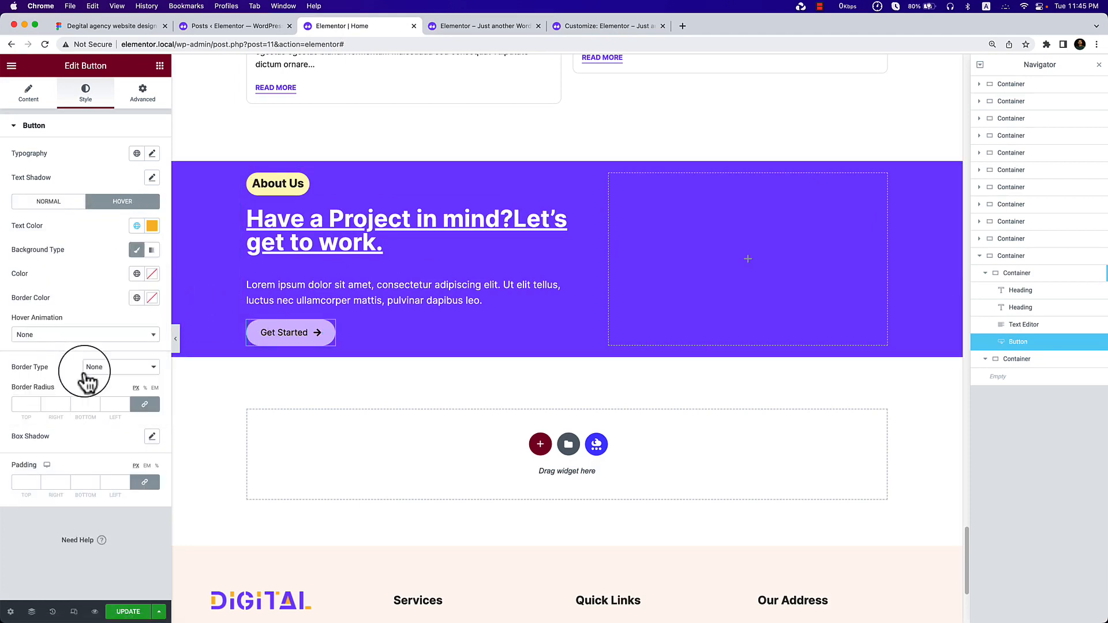
click(151, 226)
drag(41, 303, 22, 231)
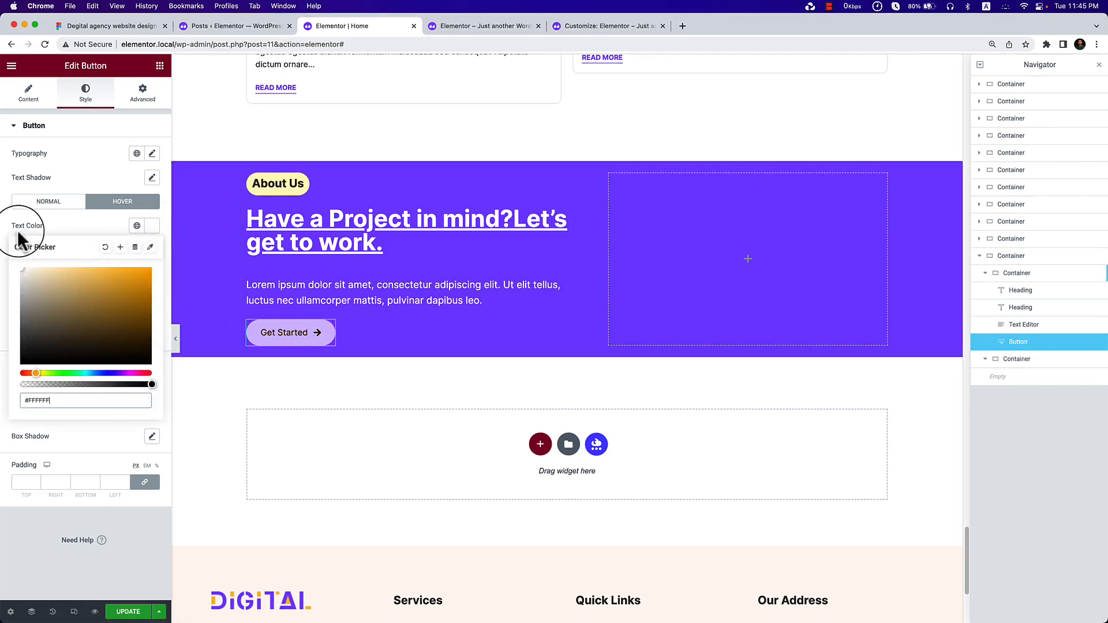
Set the button's hover text colour to the global Strongest text and its hover background to Theme Accent - alt.
click(98, 222)
click(137, 225)
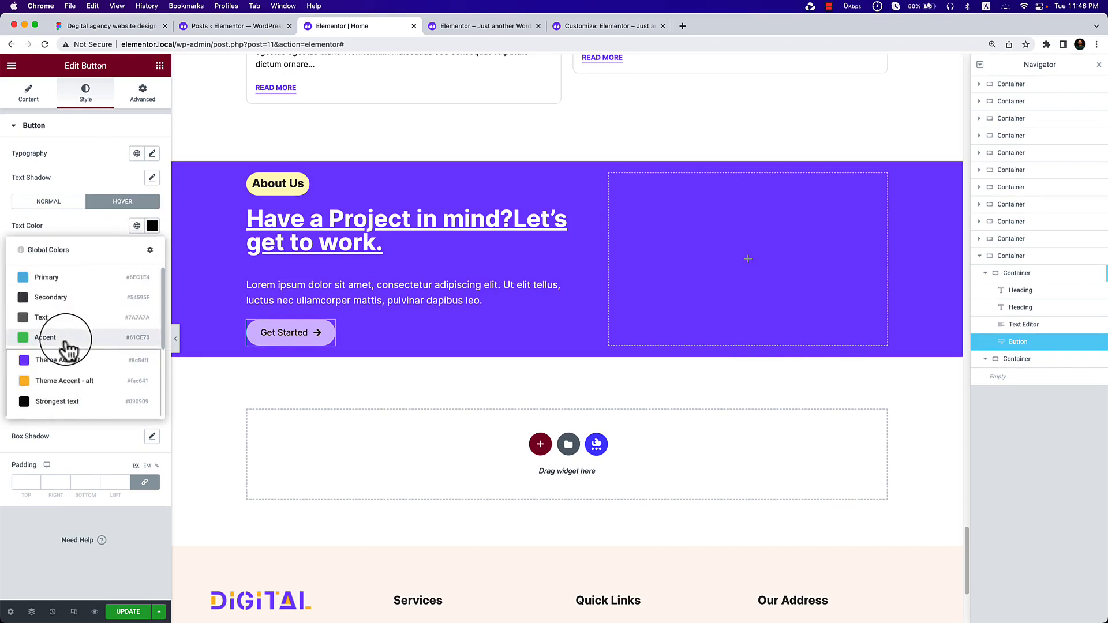
click(68, 403)
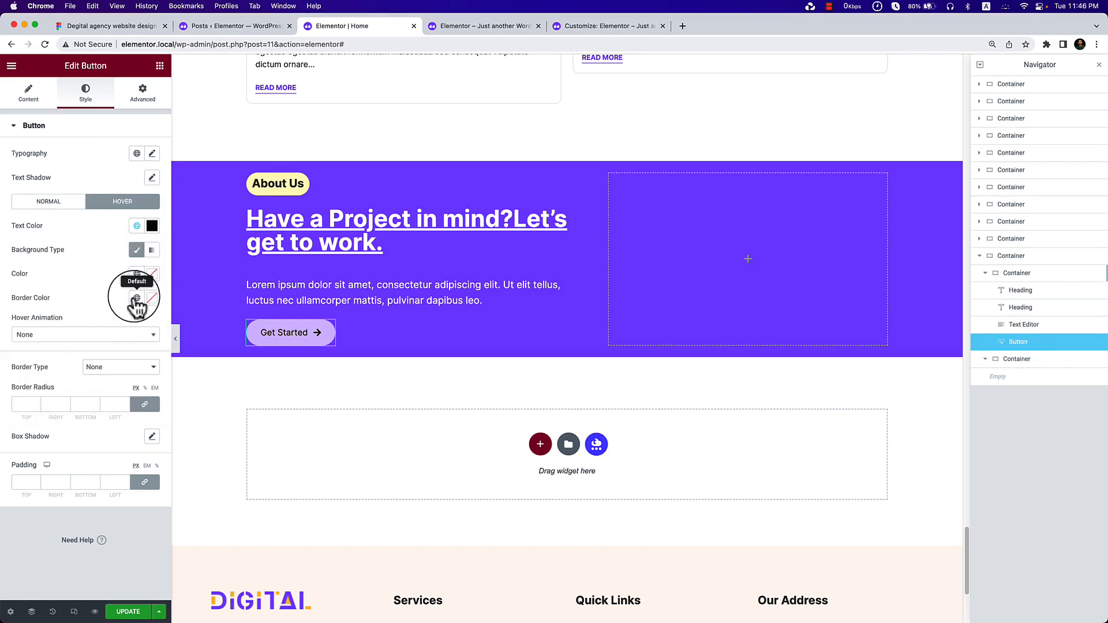
click(136, 276)
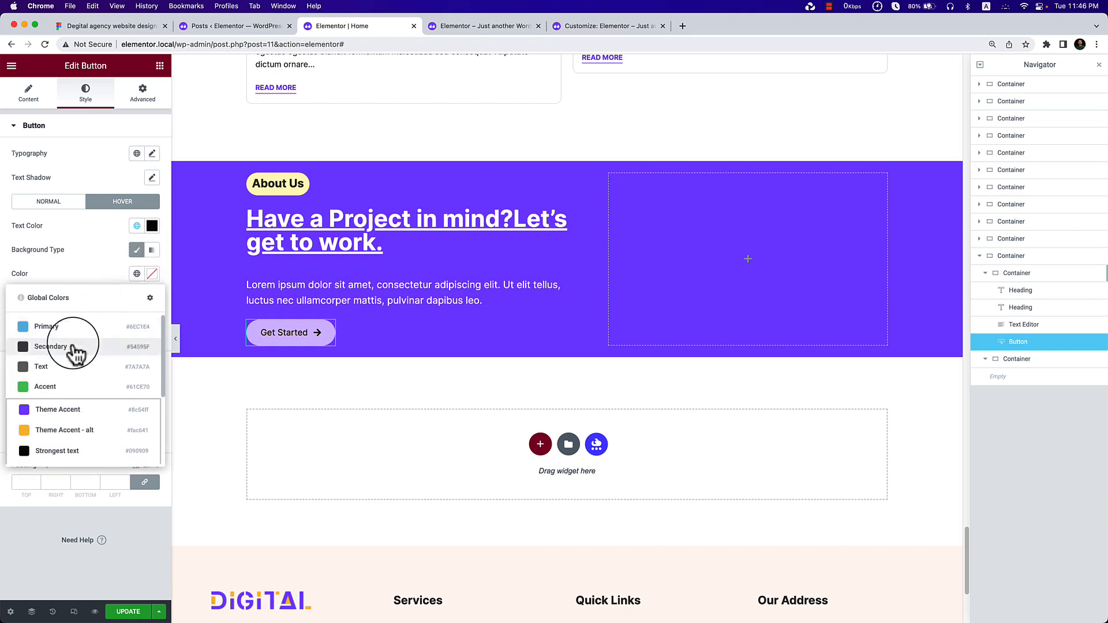
click(70, 431)
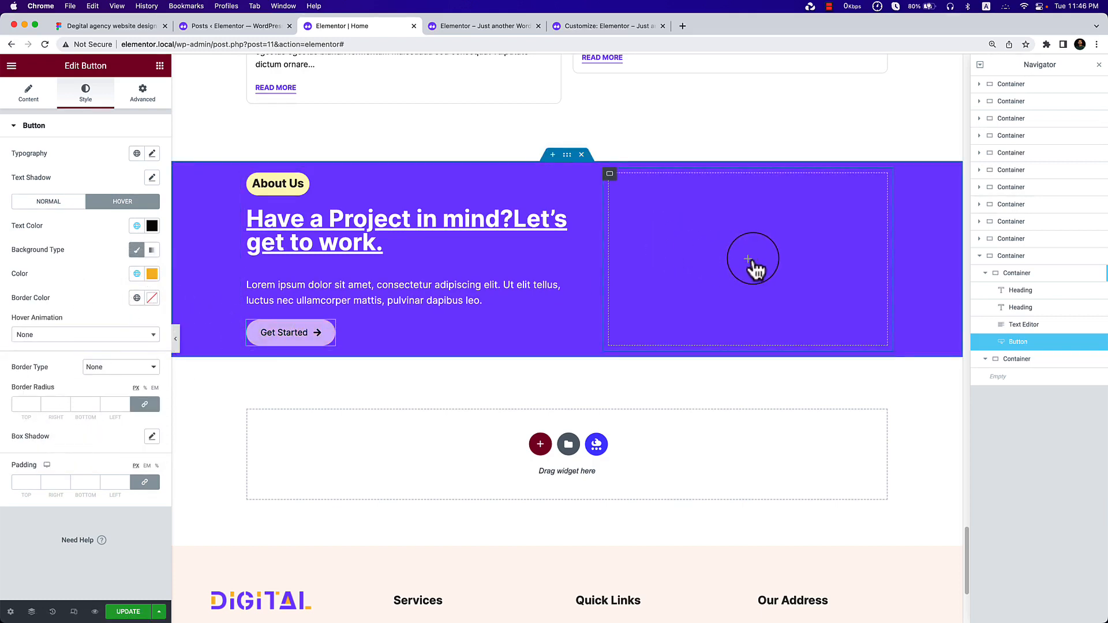
Fill the purple section's empty column with an Image widget showing team-success-1.png, matching the illustration in the Figma banner.
click(749, 260)
drag(118, 271, 700, 262)
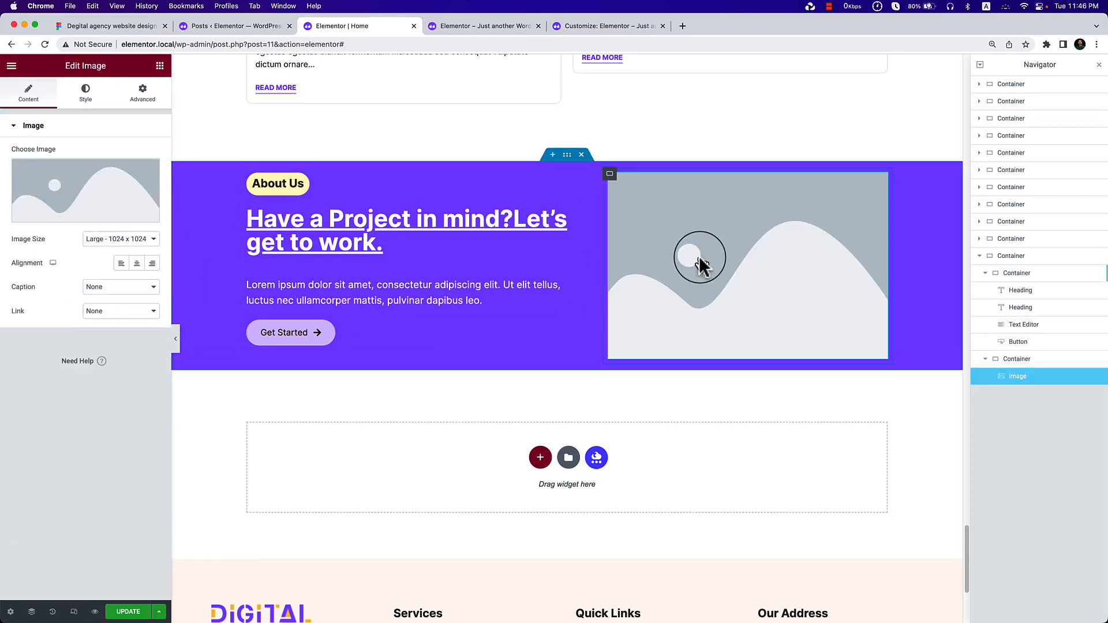
click(72, 202)
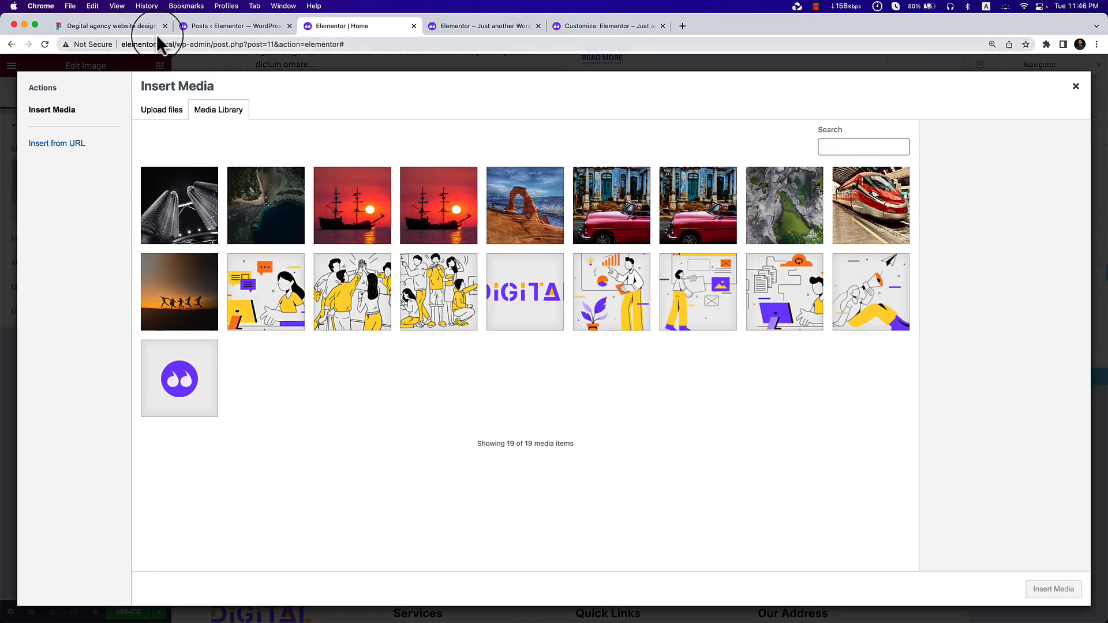
click(126, 26)
scroll(807, 314, down, 5)
click(854, 282)
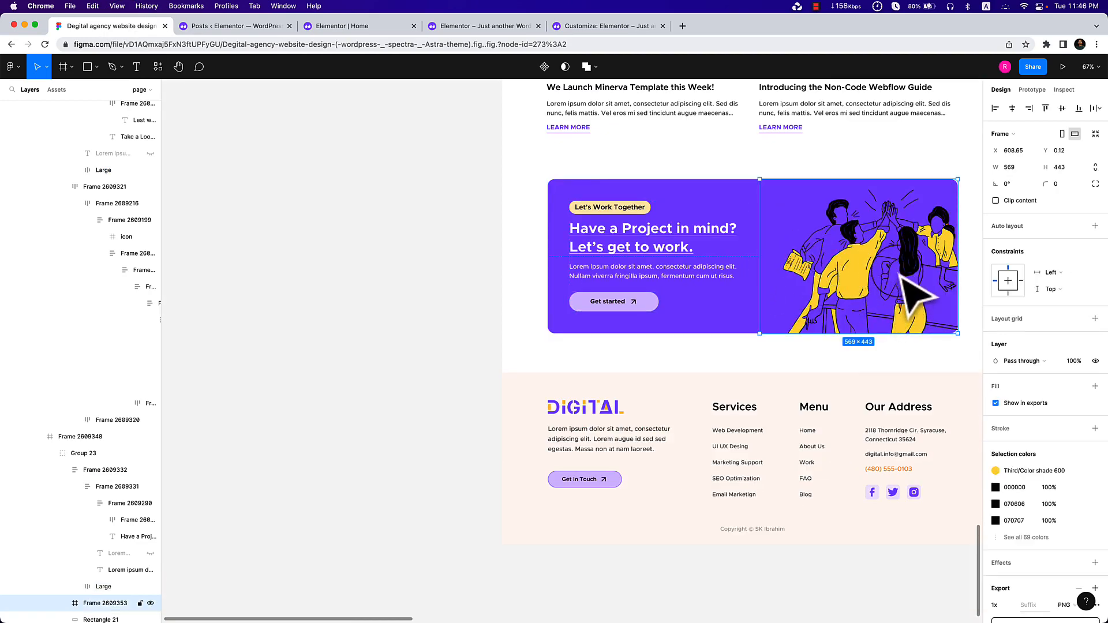
drag(915, 260, 603, 291)
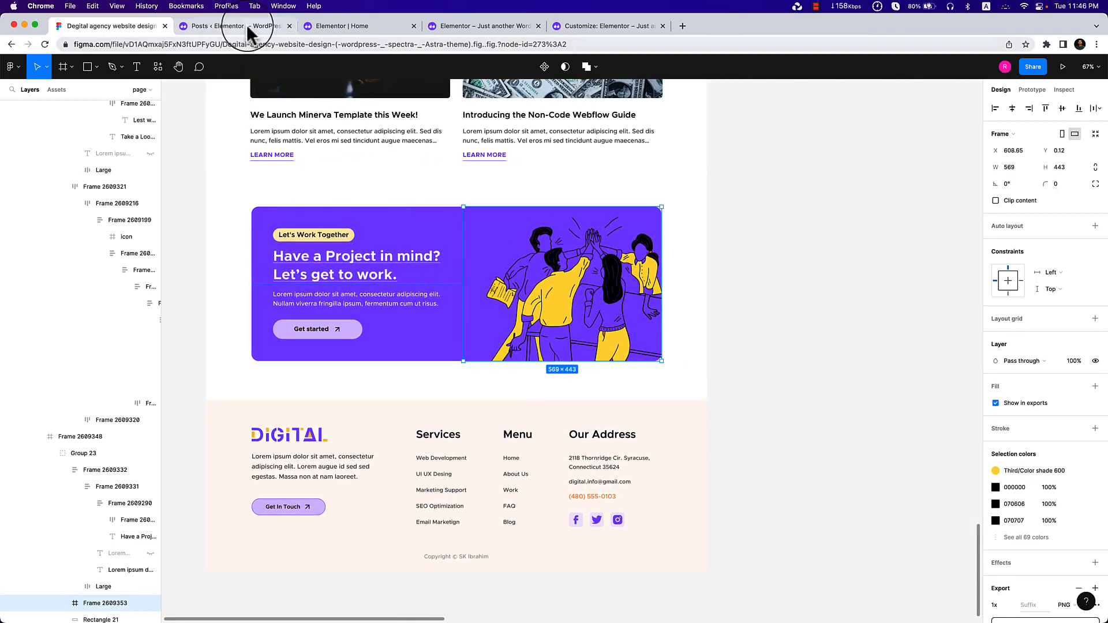
click(350, 25)
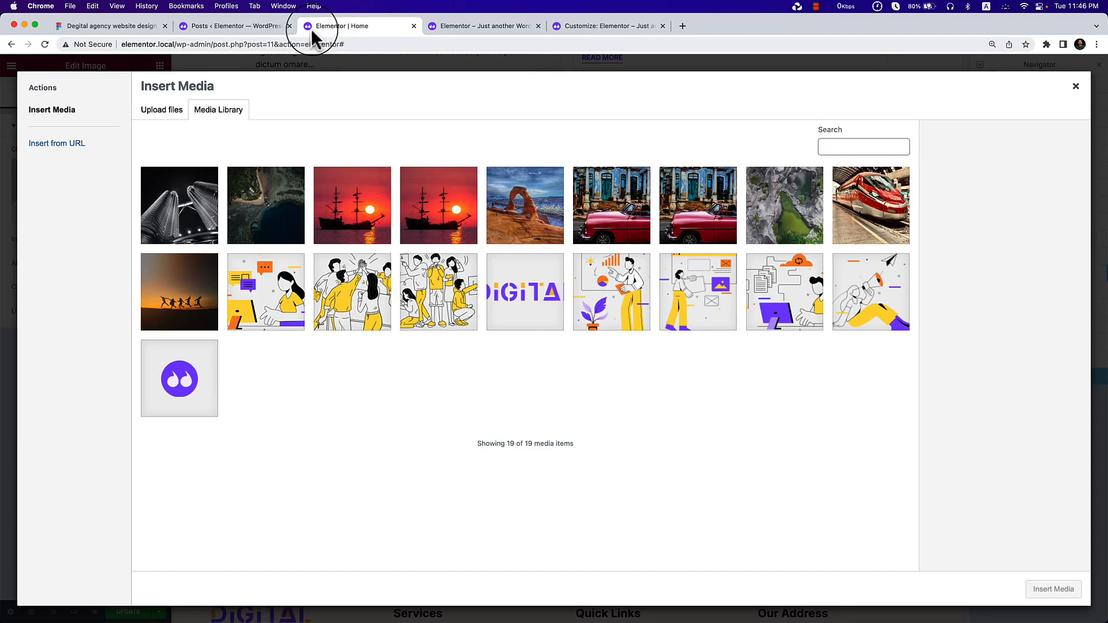
click(352, 291)
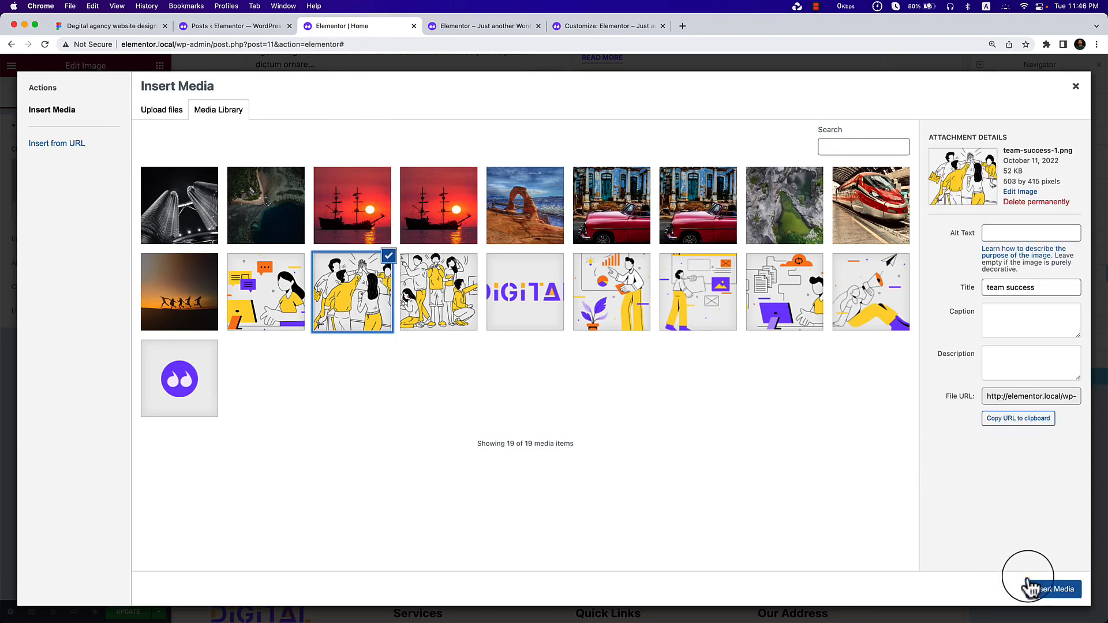
click(1039, 589)
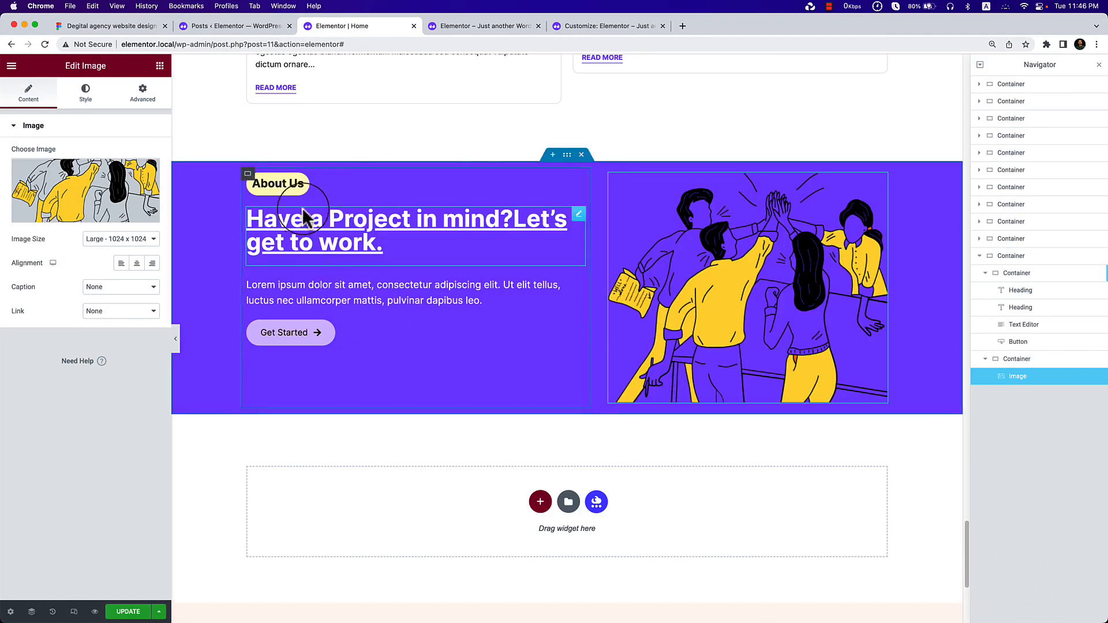
Vertically centre the items of the purple container and set its unlinked padding to 40 at the top and 4 at the bottom.
click(1026, 255)
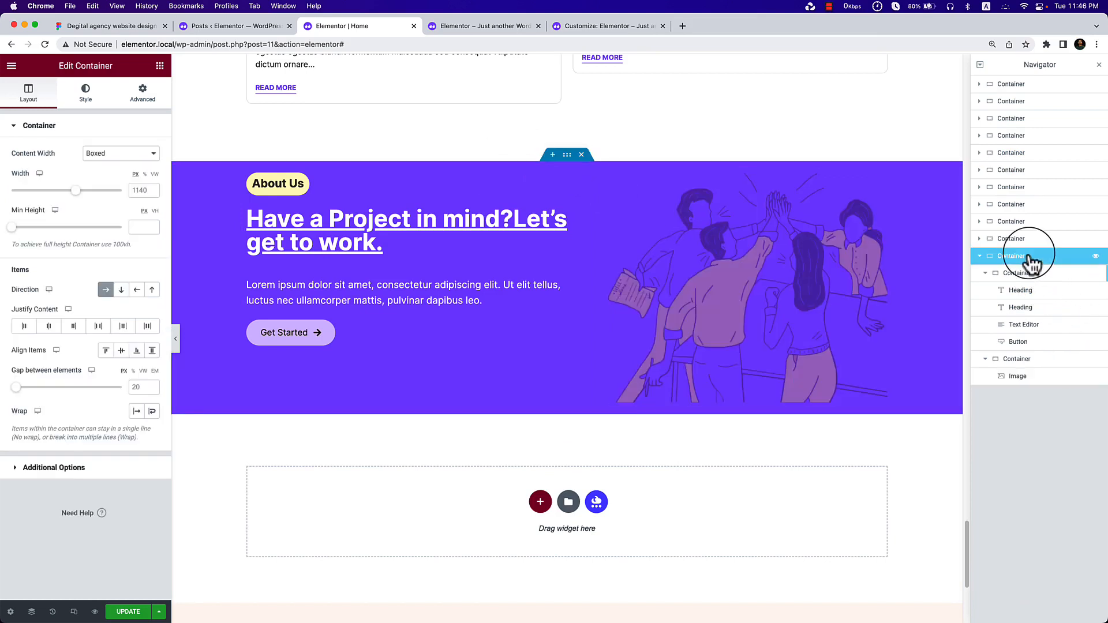
click(121, 351)
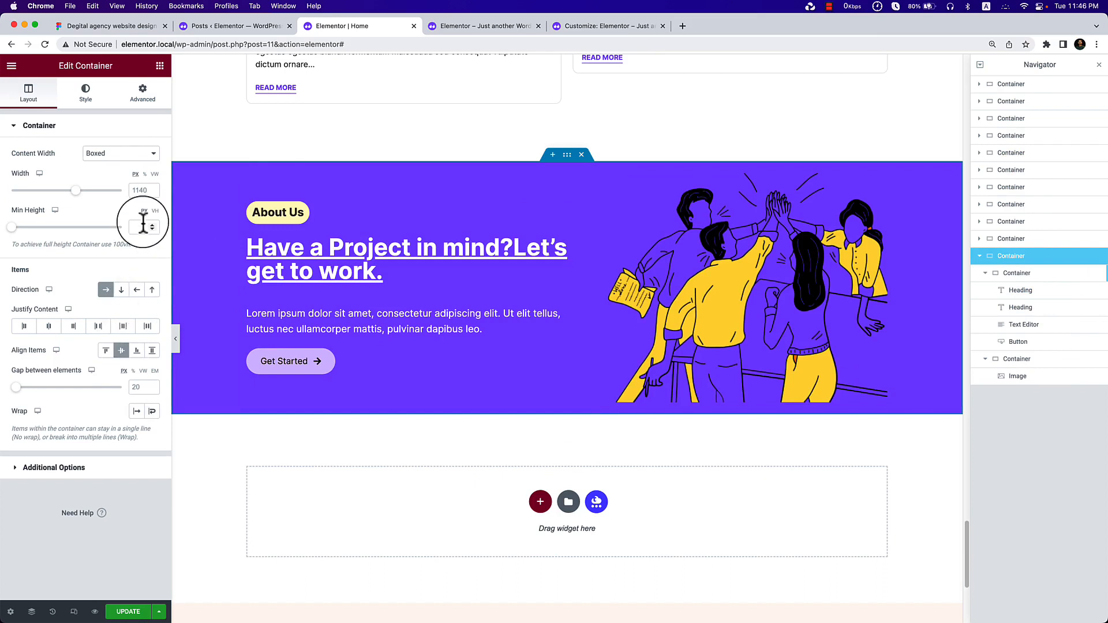
click(137, 99)
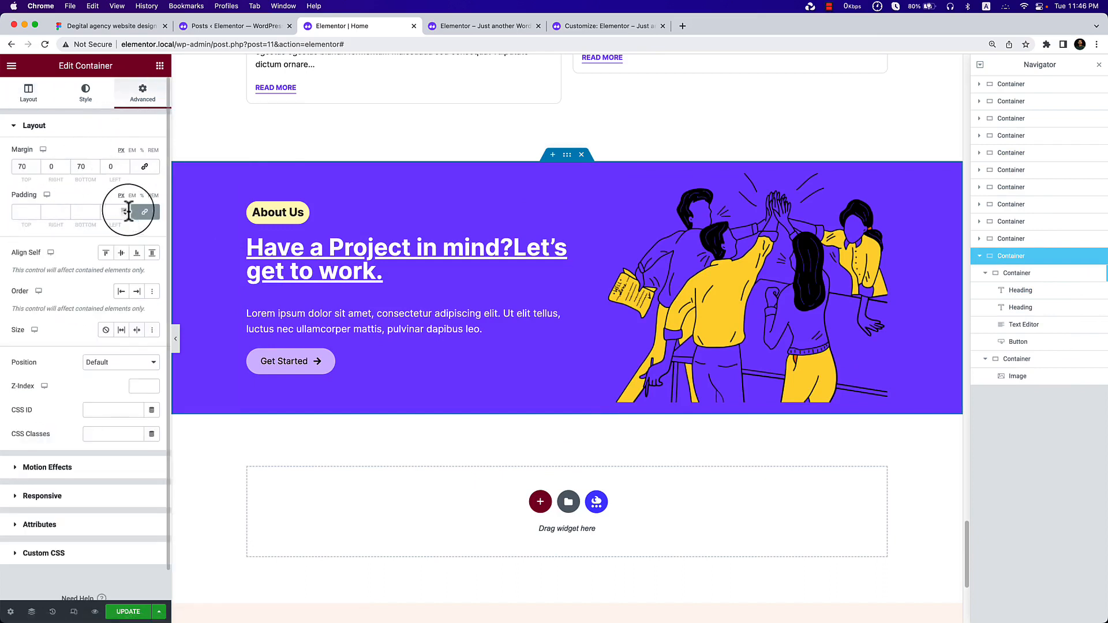
click(144, 211)
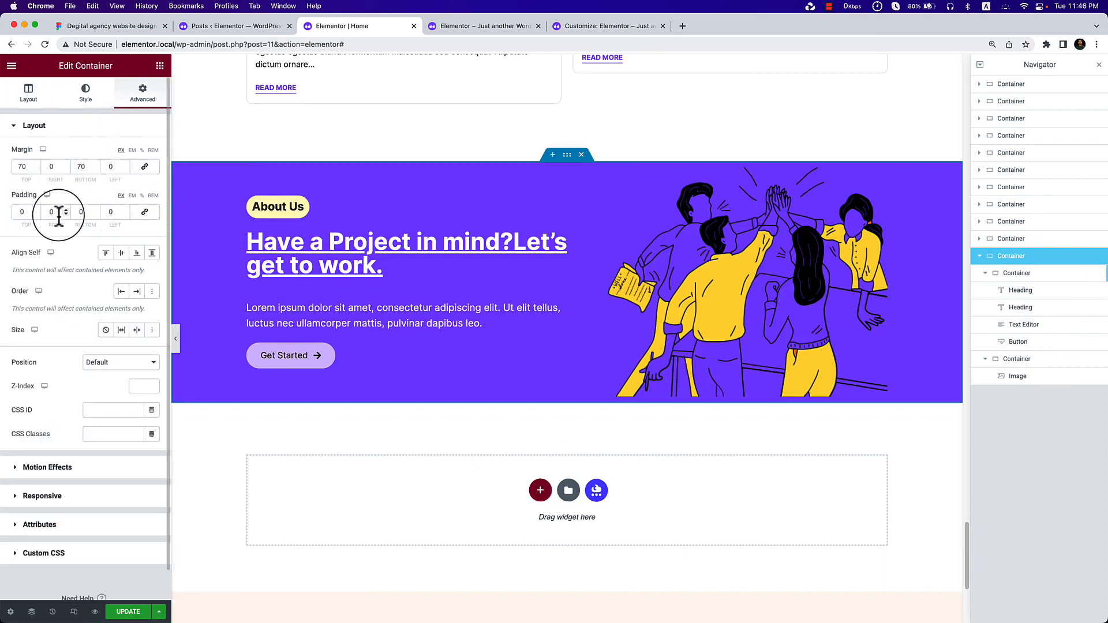
click(14, 209)
text(4)
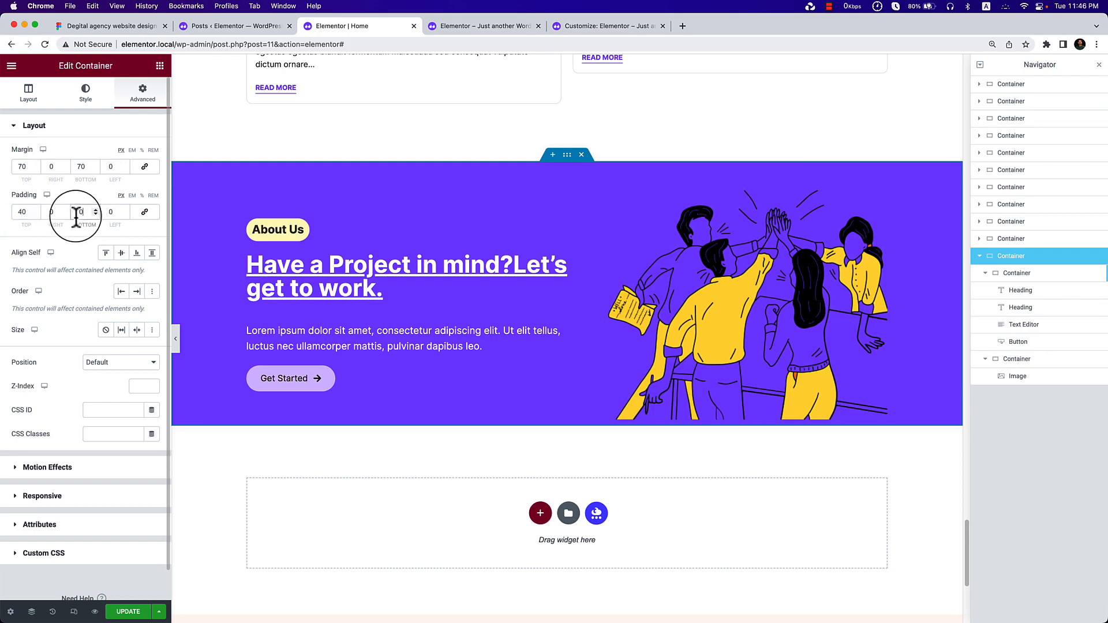
text(4)
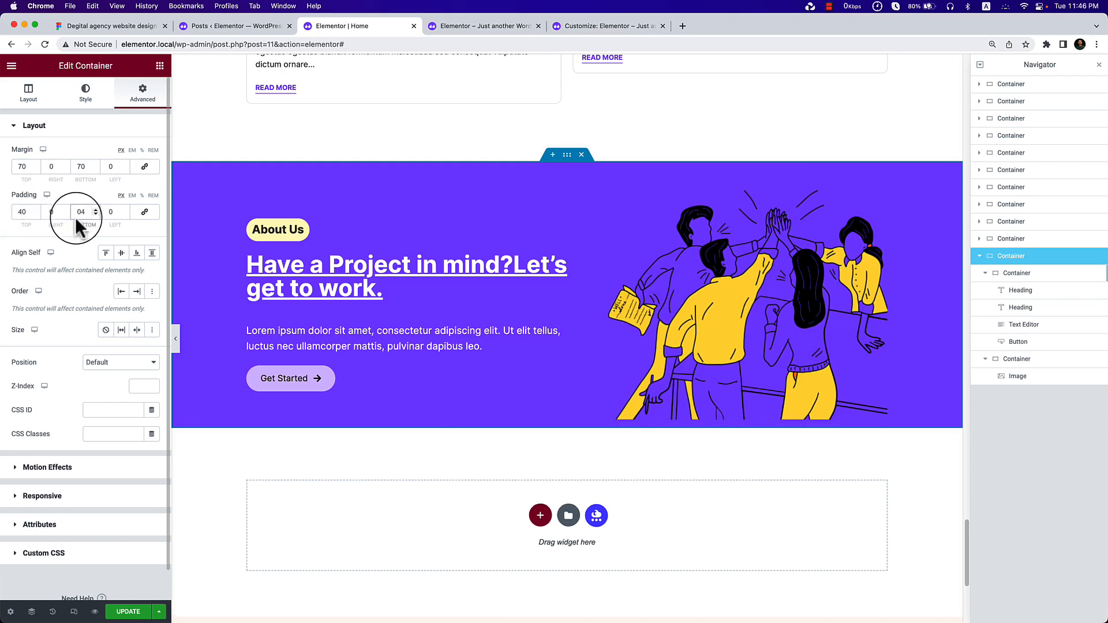
Preview the purple banner without the editing panels and compare it with the Figma design.
click(176, 339)
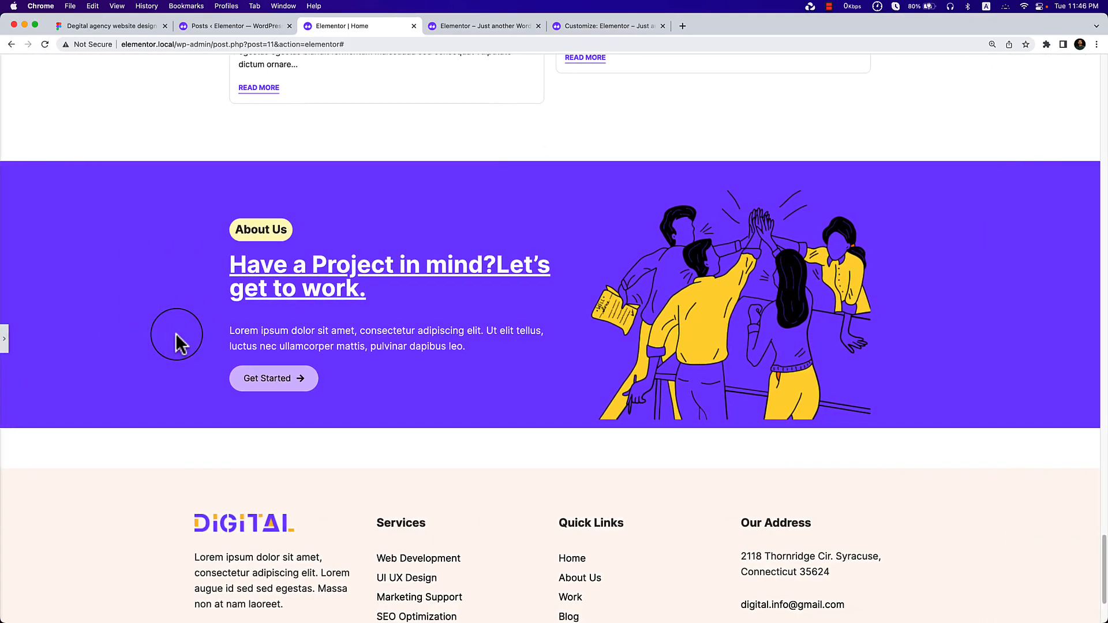
click(114, 27)
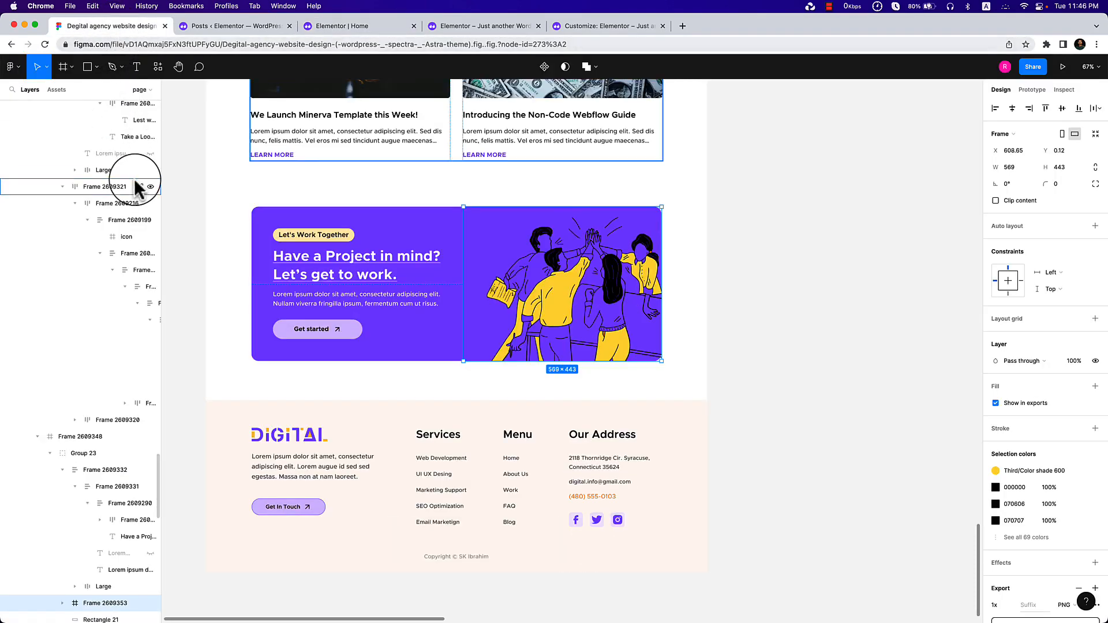
click(248, 26)
click(321, 26)
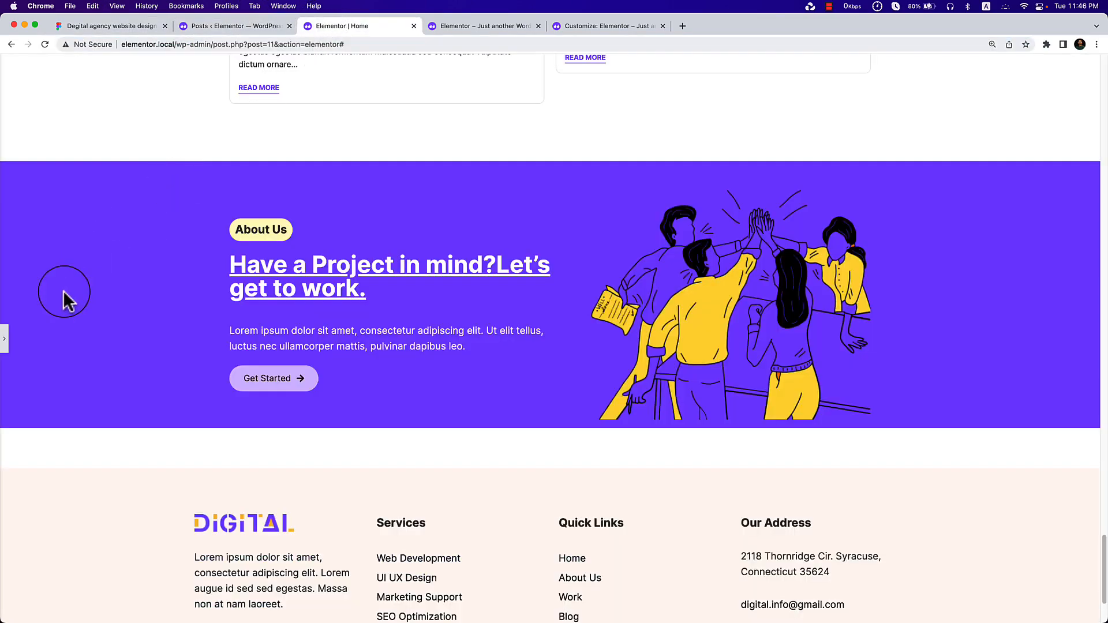
Set the purple container's padding to 30 at the top and 0 at the bottom.
click(4, 338)
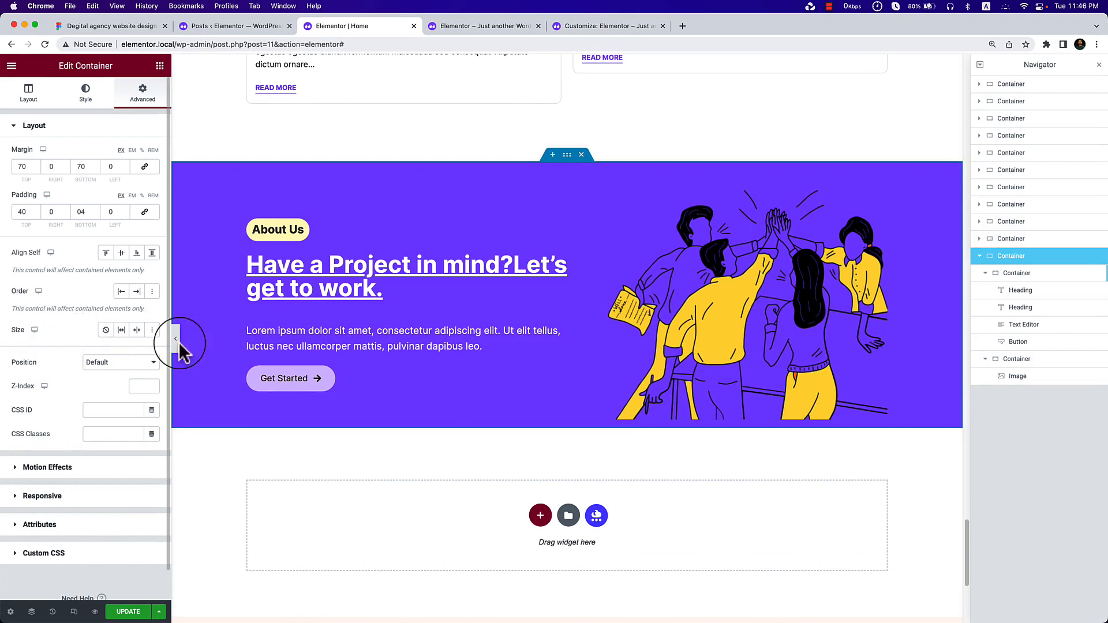
double_click(22, 212)
text(0)
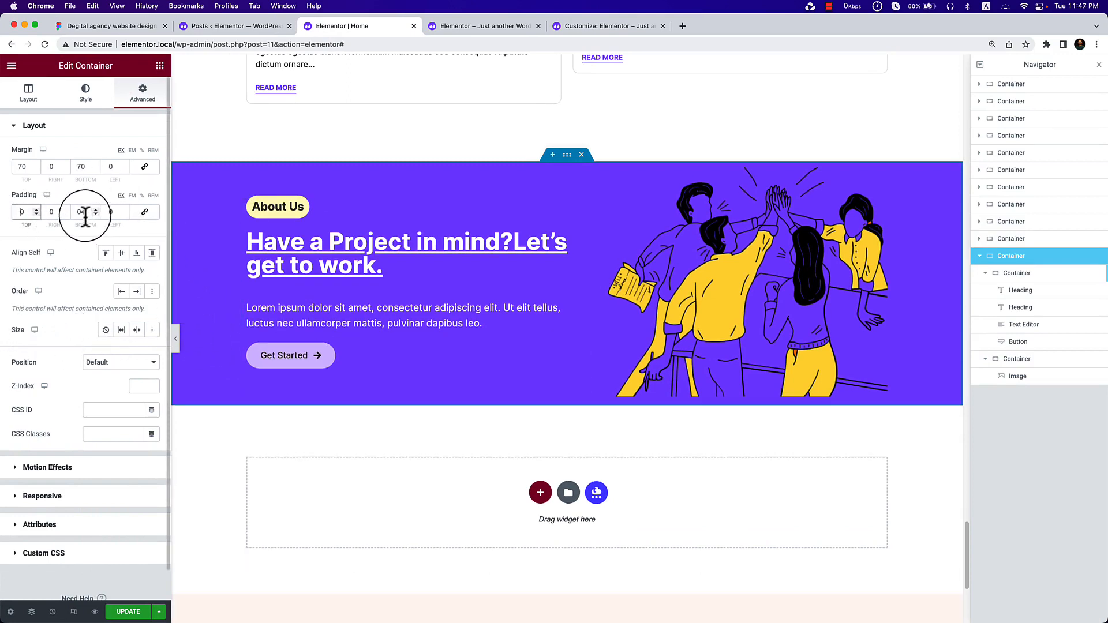
text(0)
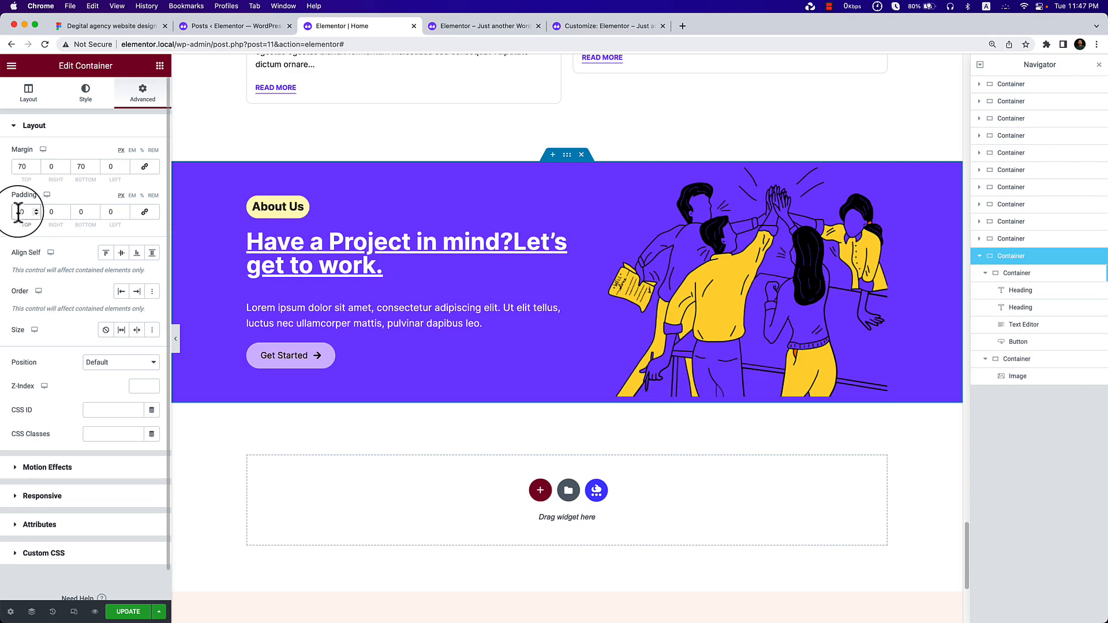
text(3)
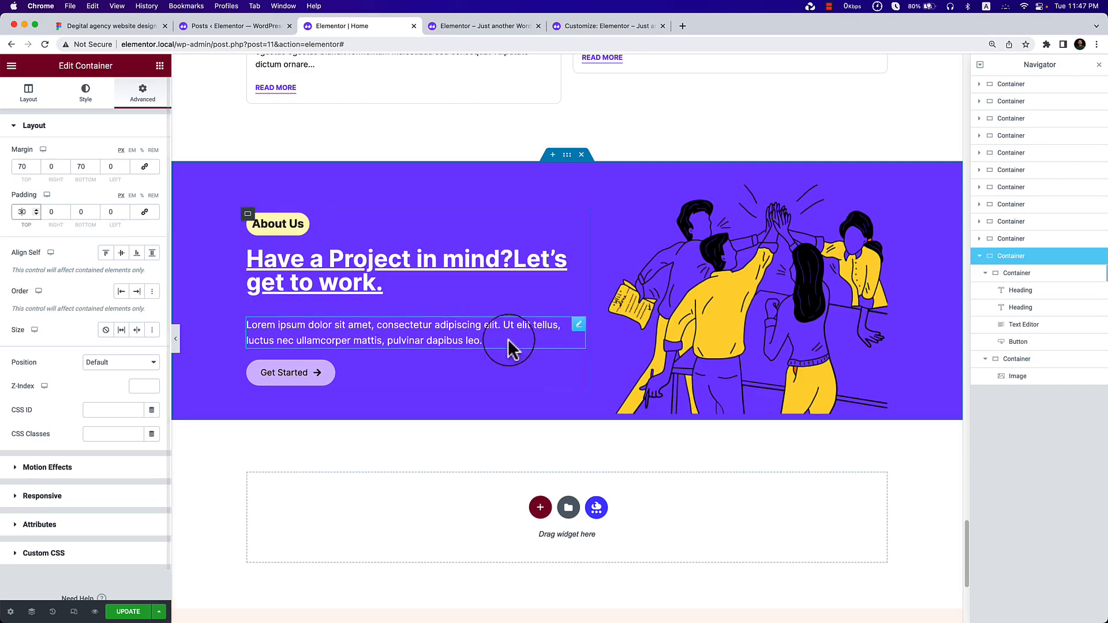
Unlink the team illustration's margins and set its bottom margin to -11.
click(724, 341)
click(144, 98)
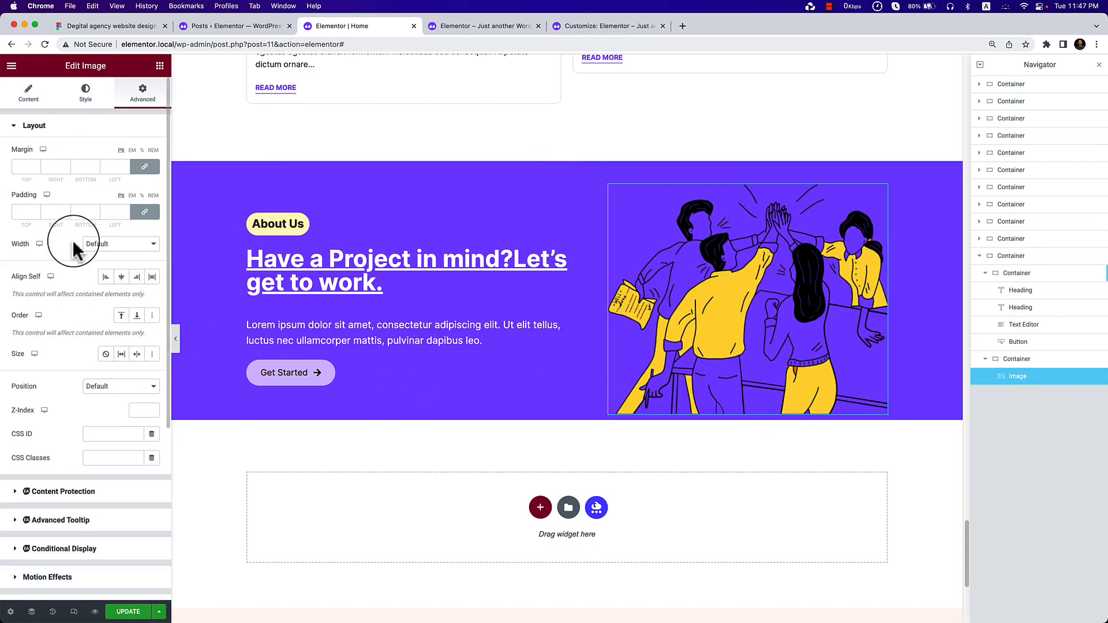
click(144, 167)
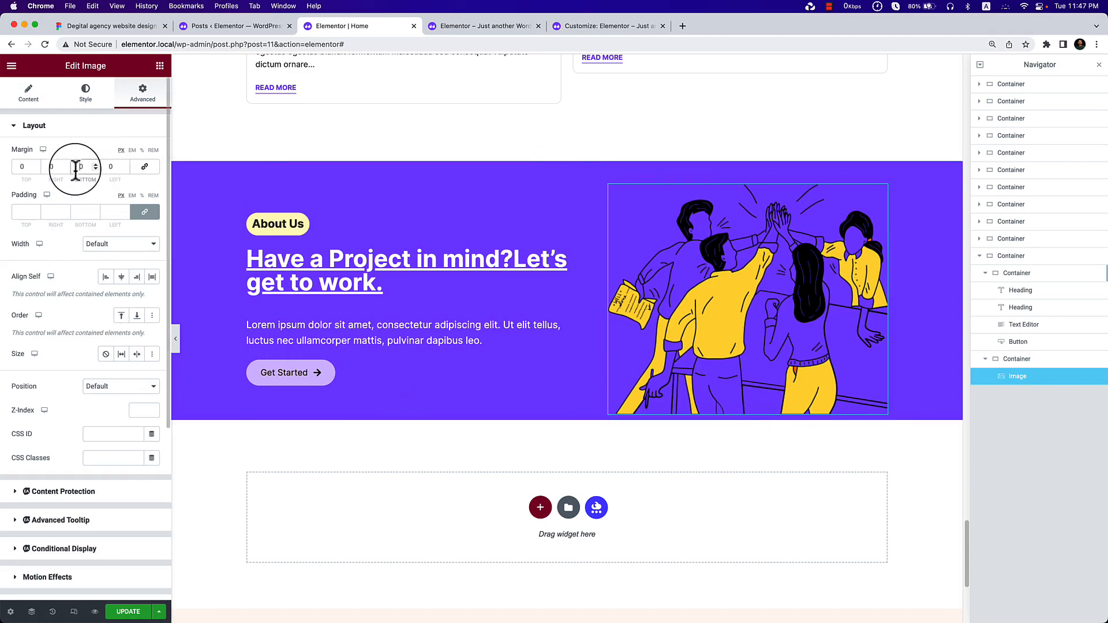
key(Down)
key(Down)
key(Down)
key(Down)
key(Down)
key(Down)
key(Down)
key(Down)
key(Down)
key(Down)
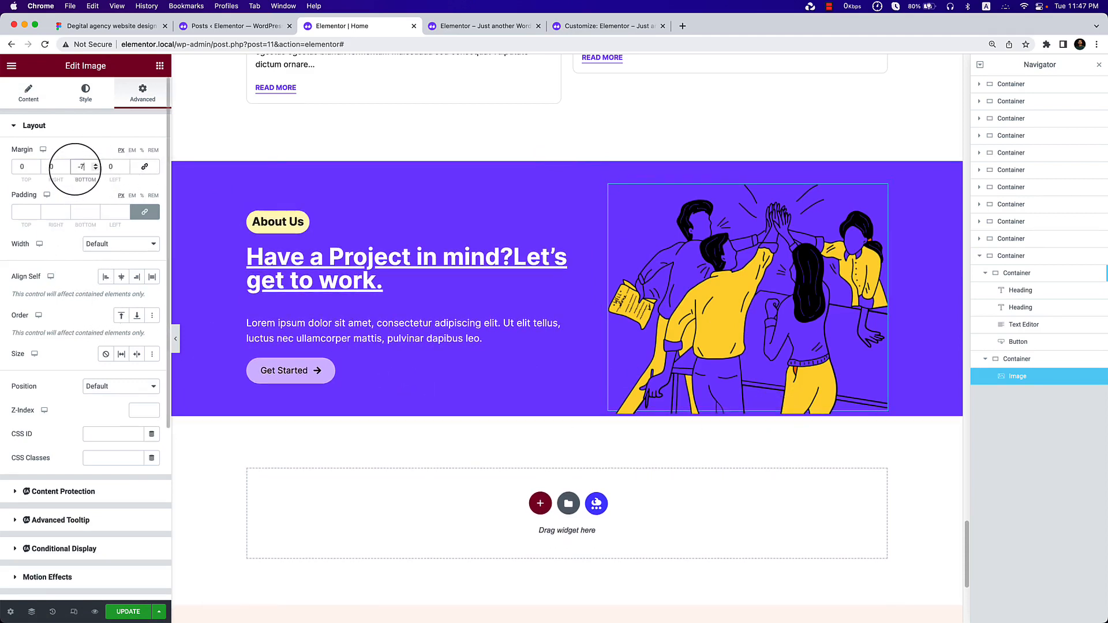
key(Down)
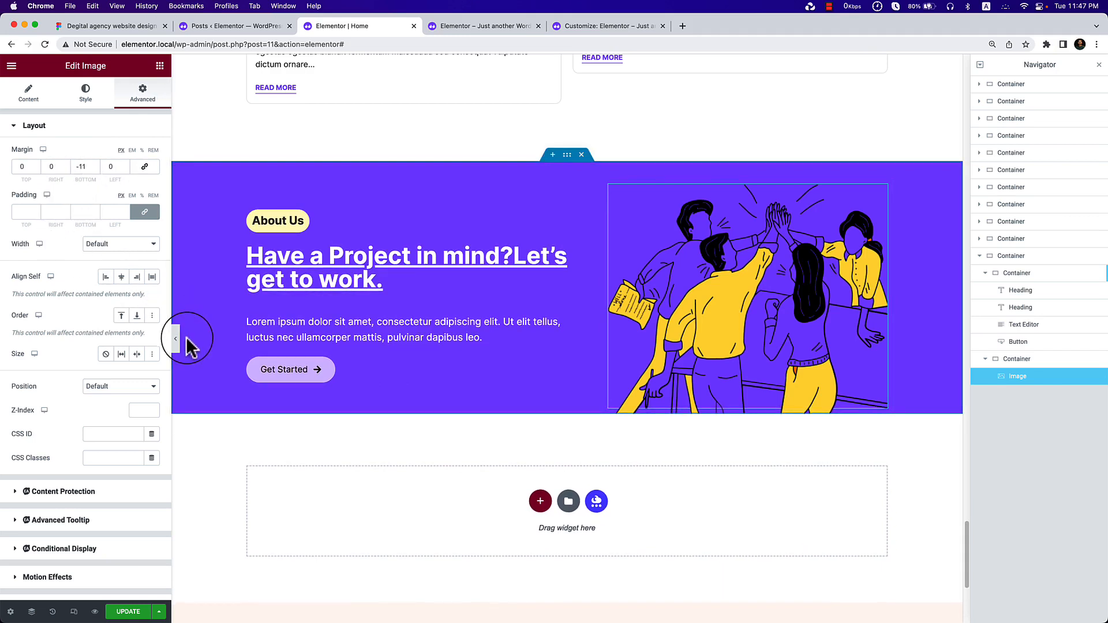
Examine the outer purple container's content width and width settings.
click(1015, 257)
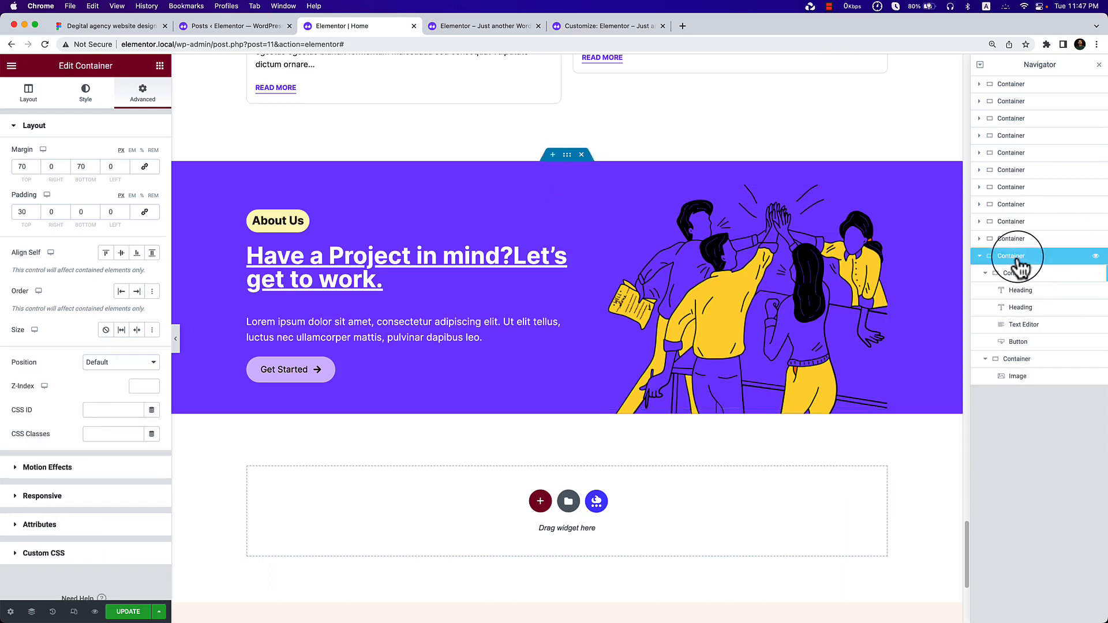
click(26, 101)
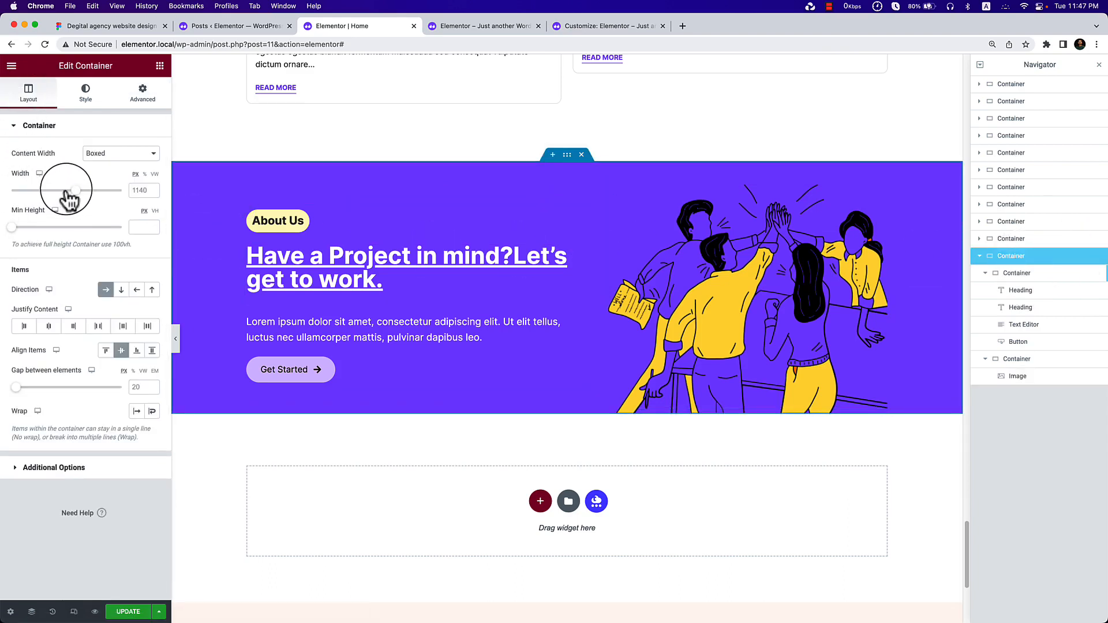
drag(75, 200, 22, 199)
text(1140)
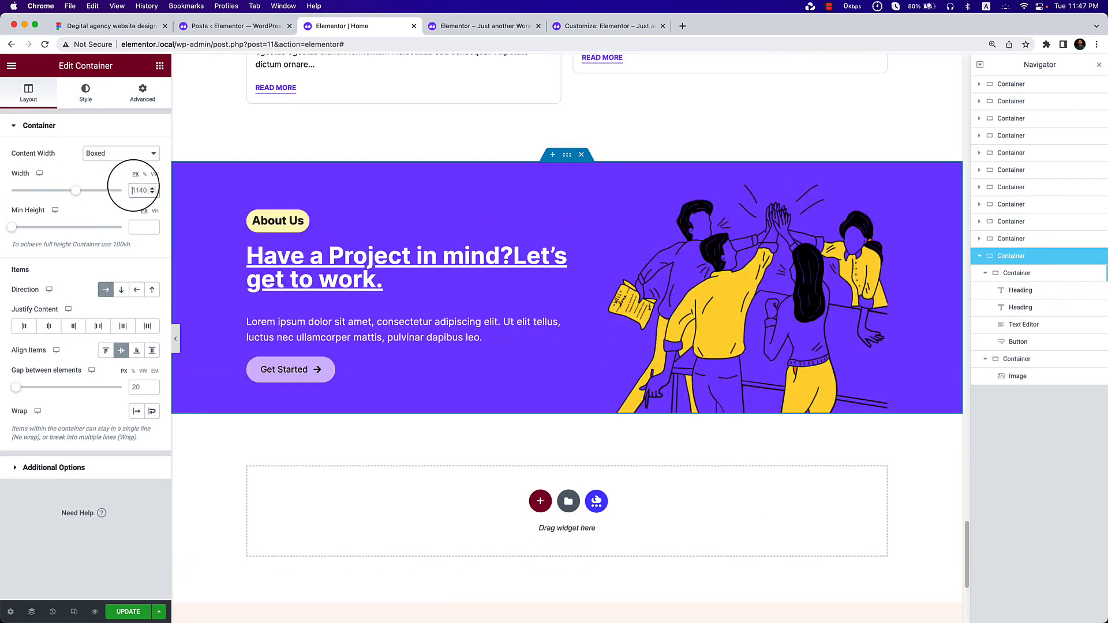
click(138, 154)
click(123, 165)
click(122, 157)
click(115, 143)
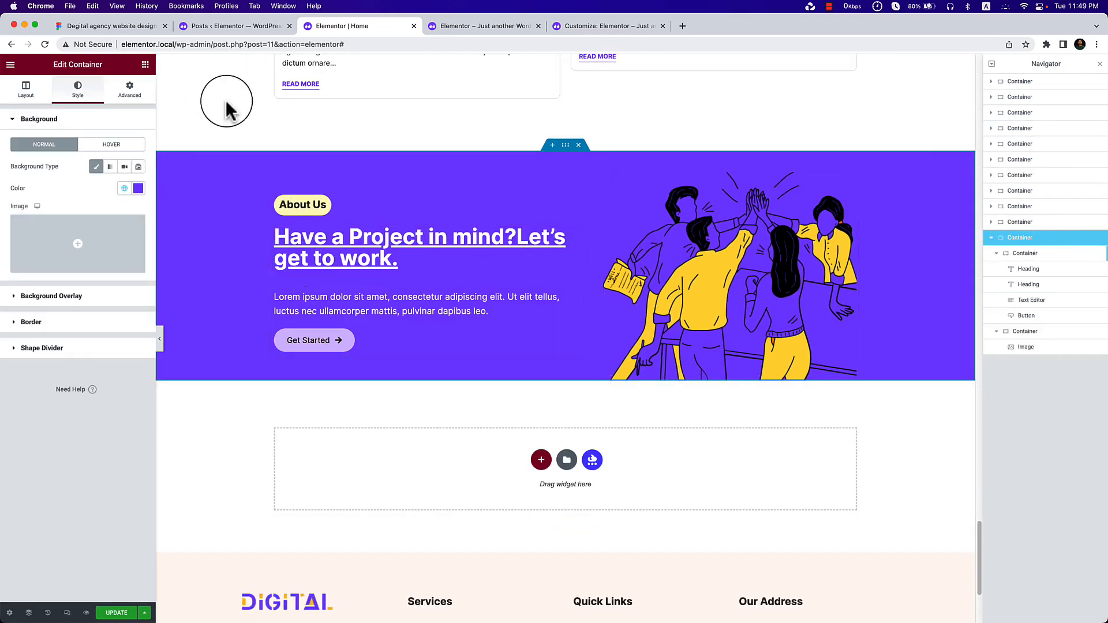
Compare the banner with its Figma design and return to the Elementor homepage editor.
click(132, 29)
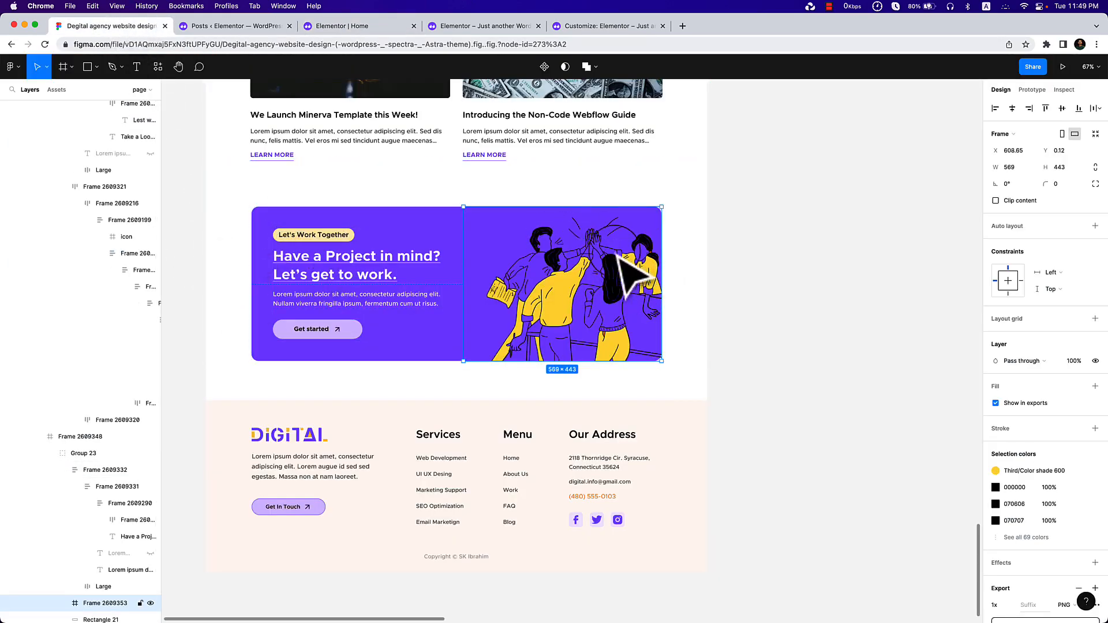
click(210, 30)
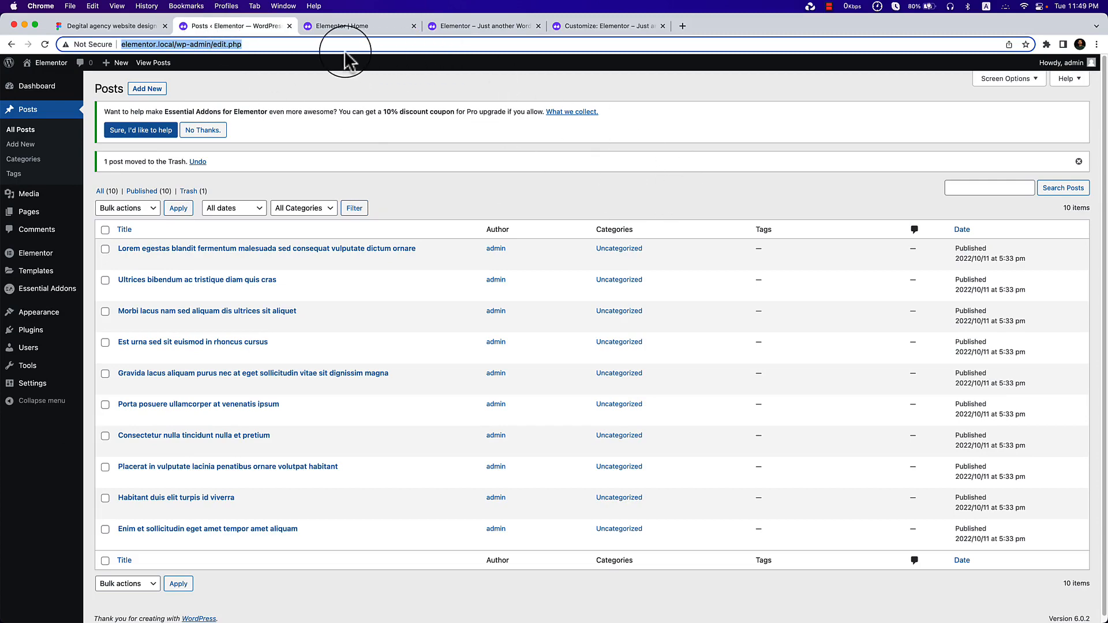
click(346, 28)
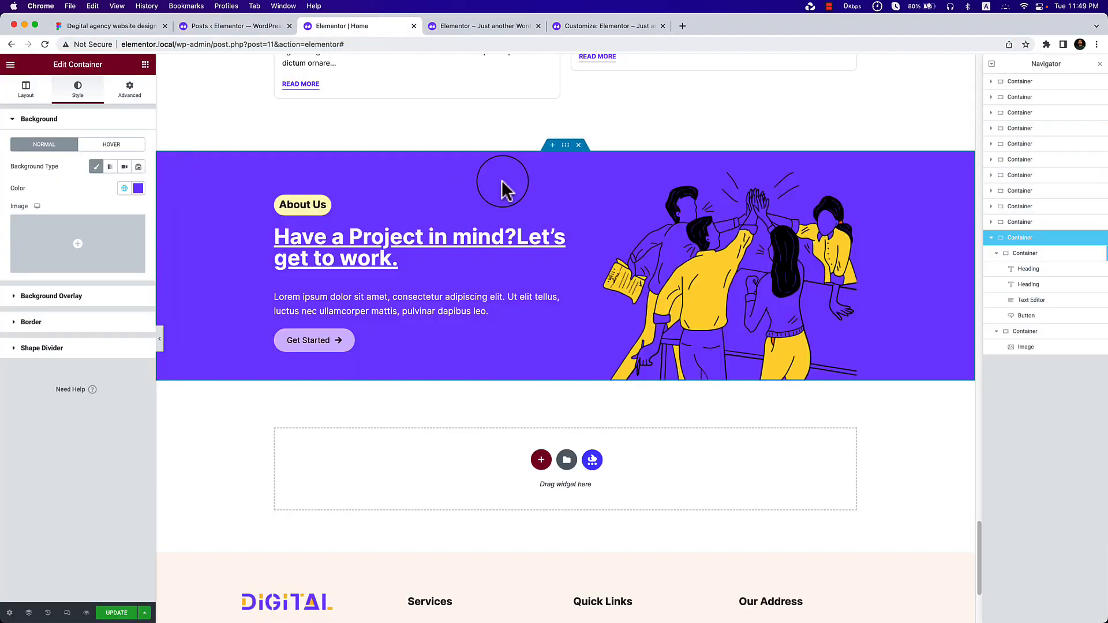
Collapse the purple section's text and image containers in the page structure.
click(1002, 256)
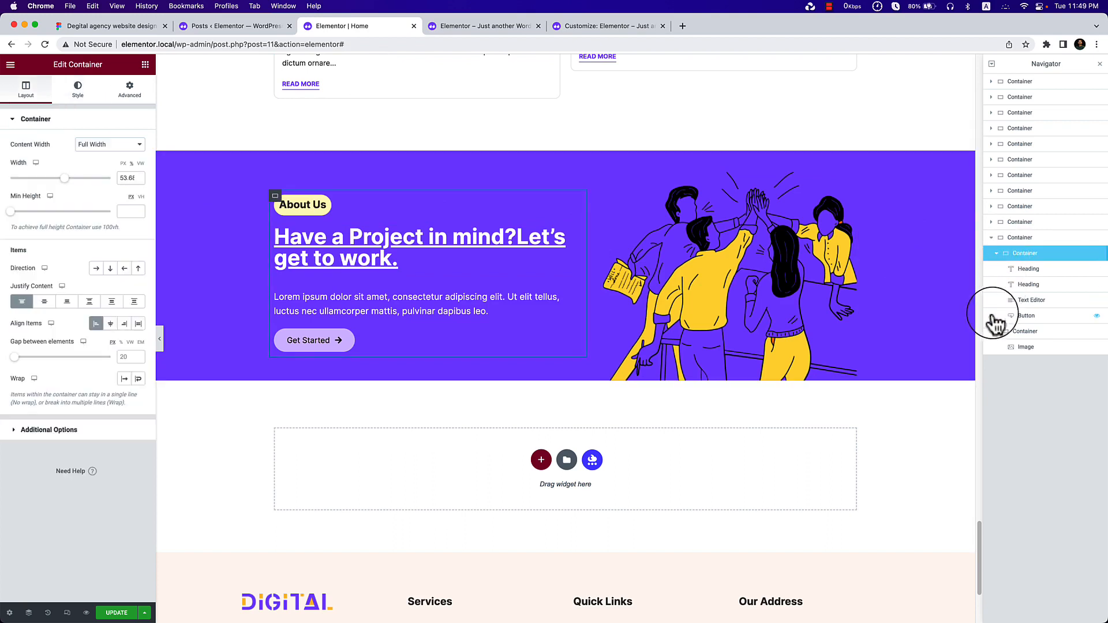
click(995, 331)
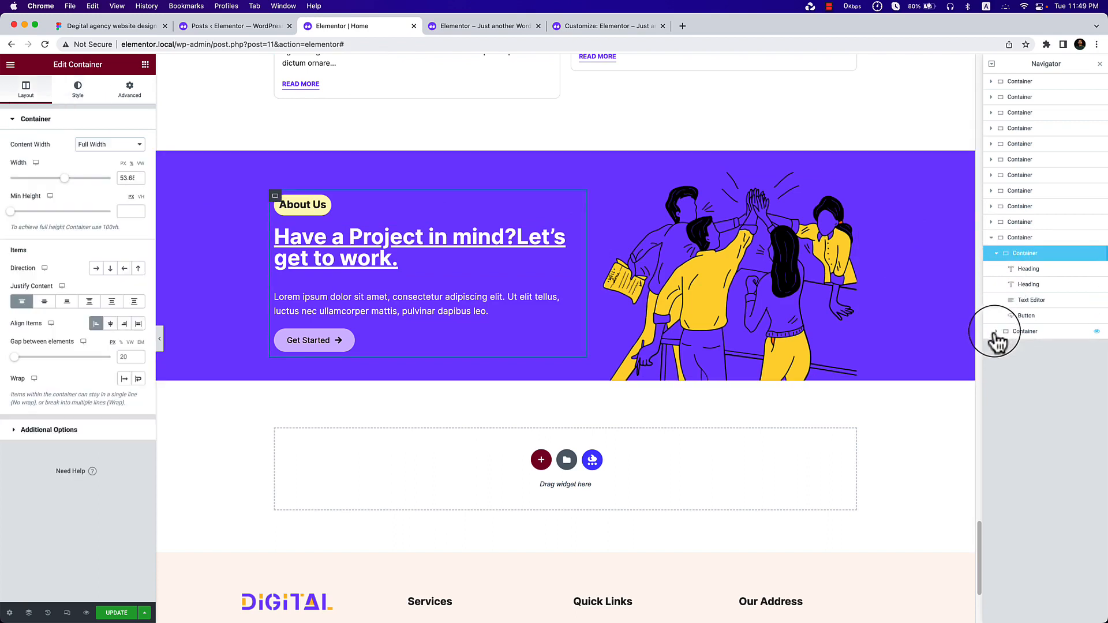
click(995, 255)
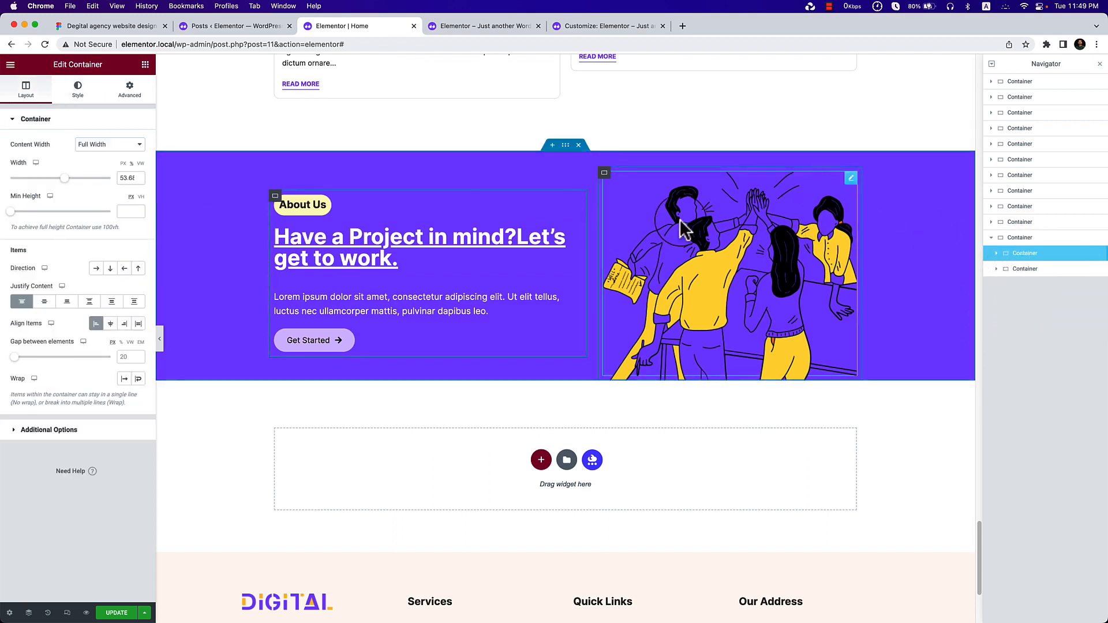
click(145, 64)
drag(38, 196, 463, 327)
drag(430, 182, 77, 185)
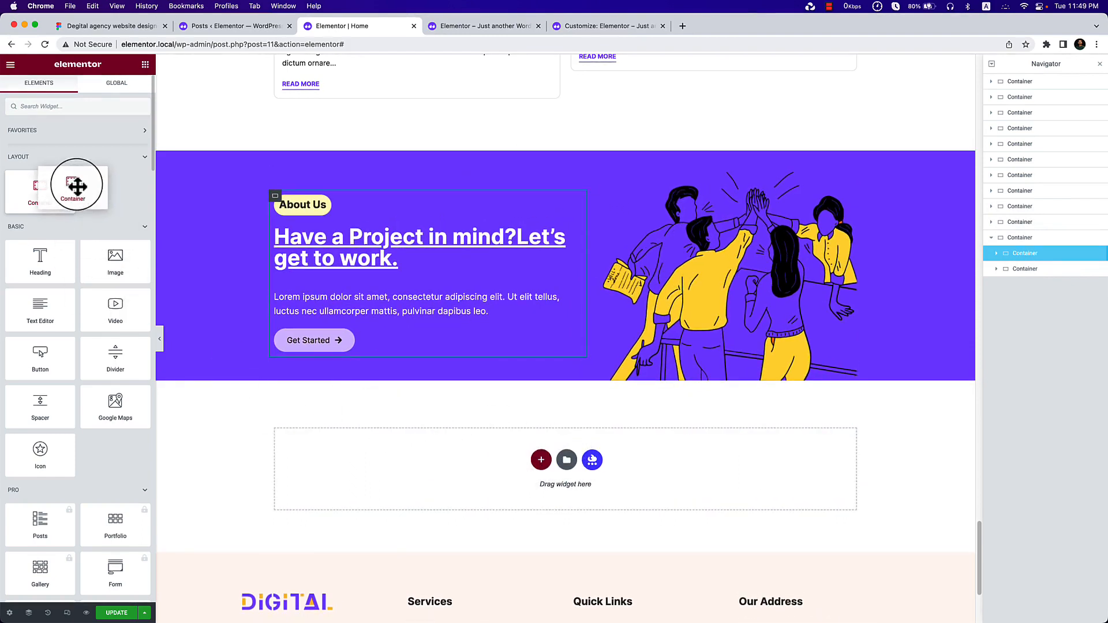
click(1011, 239)
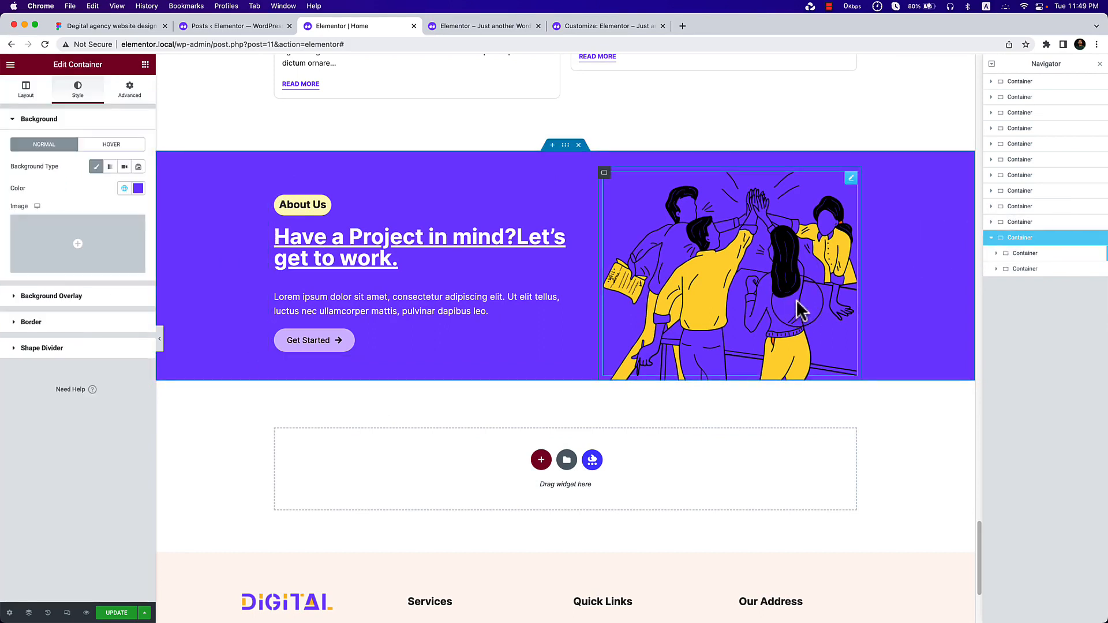
Add a new single-column container below the purple banner and nest an empty Container inside it.
click(540, 460)
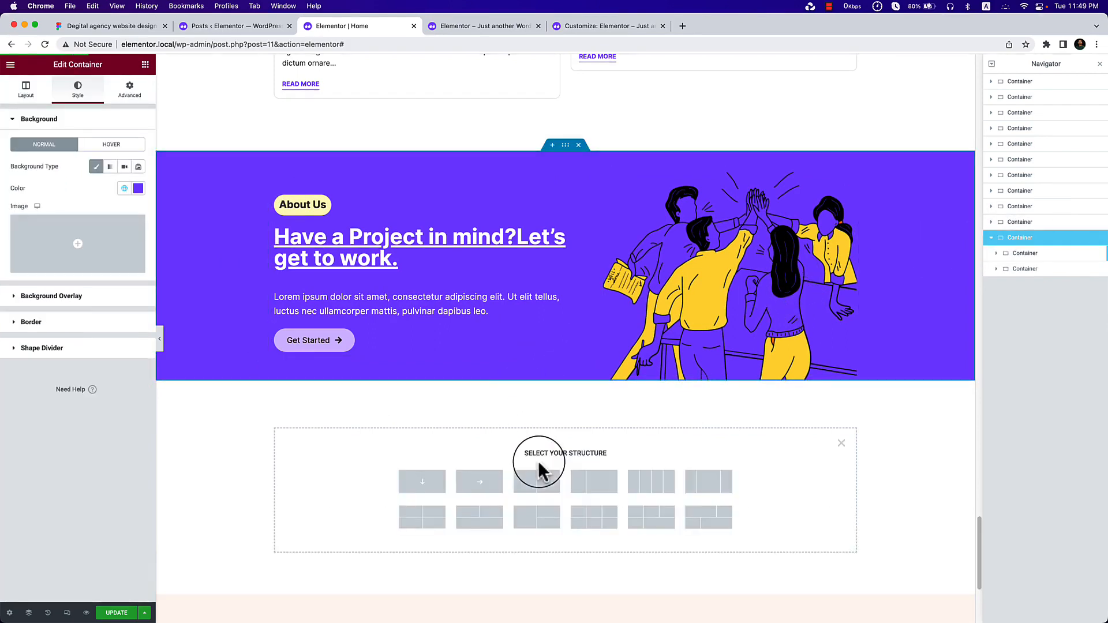
click(433, 487)
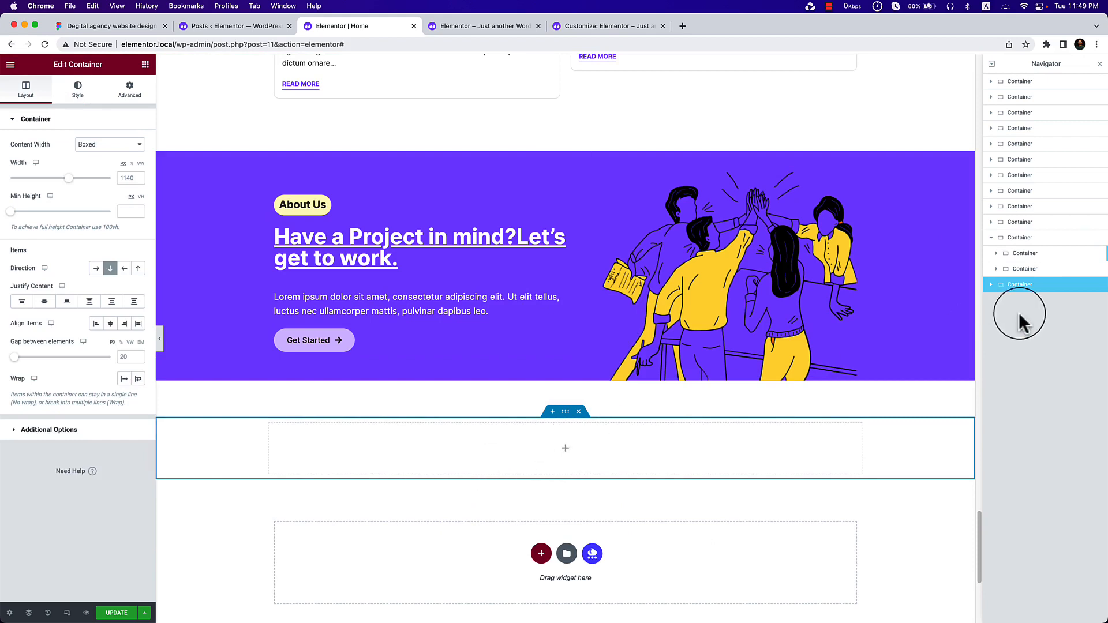
click(581, 461)
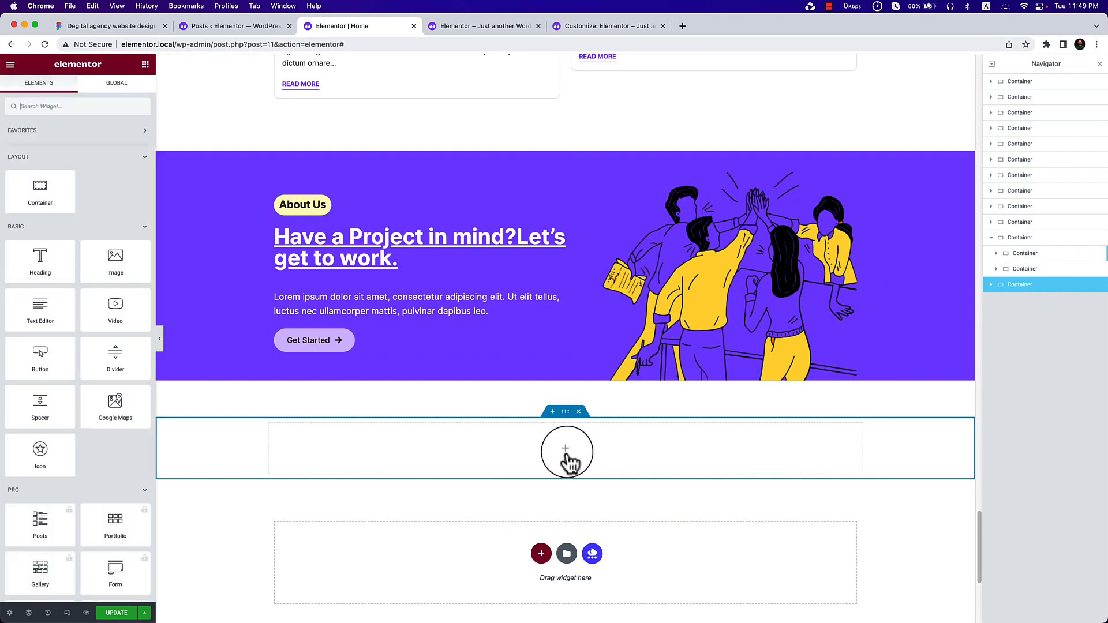
drag(37, 192, 468, 444)
Move the purple banner's text container and image container into the new nested container.
drag(296, 173, 589, 534)
scroll(590, 534, down, 3)
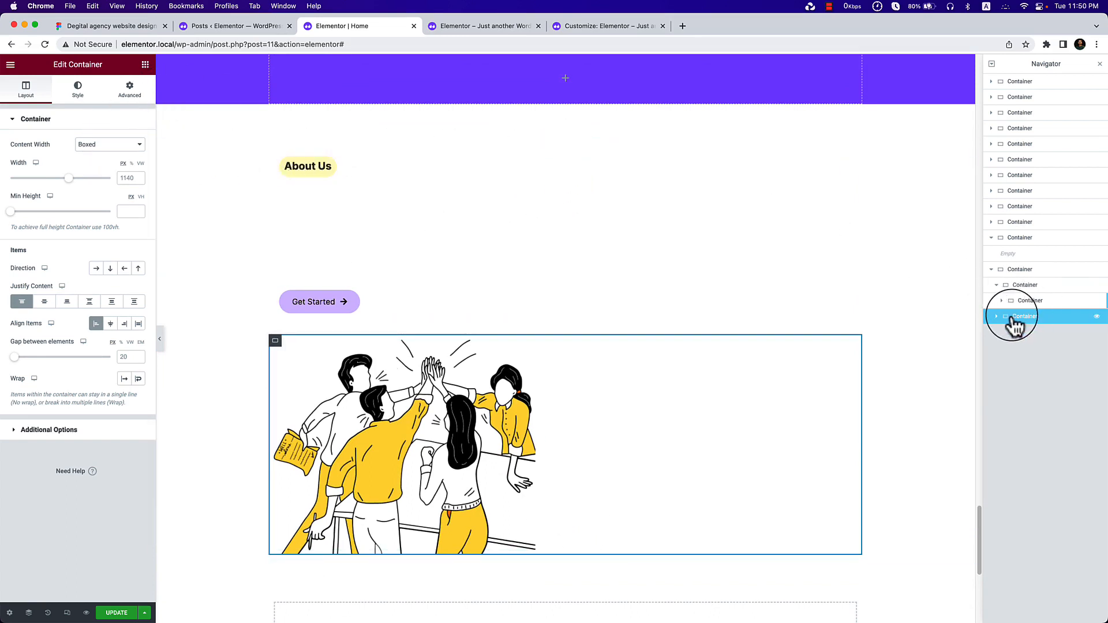
drag(1036, 316, 1016, 304)
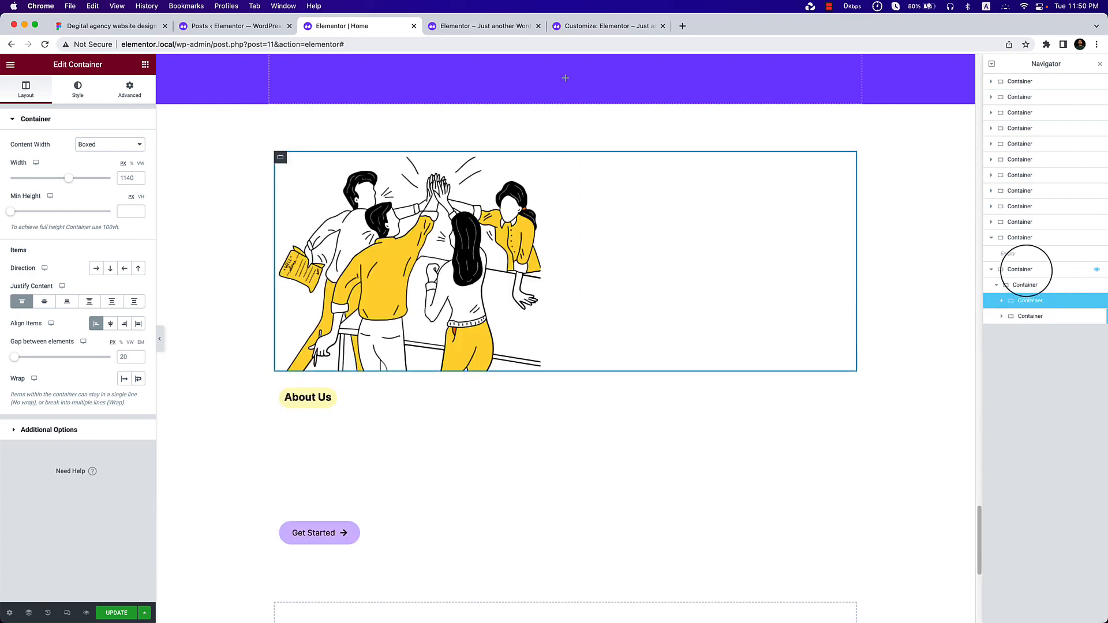
Delete the emptied original purple container above the new section.
click(1023, 270)
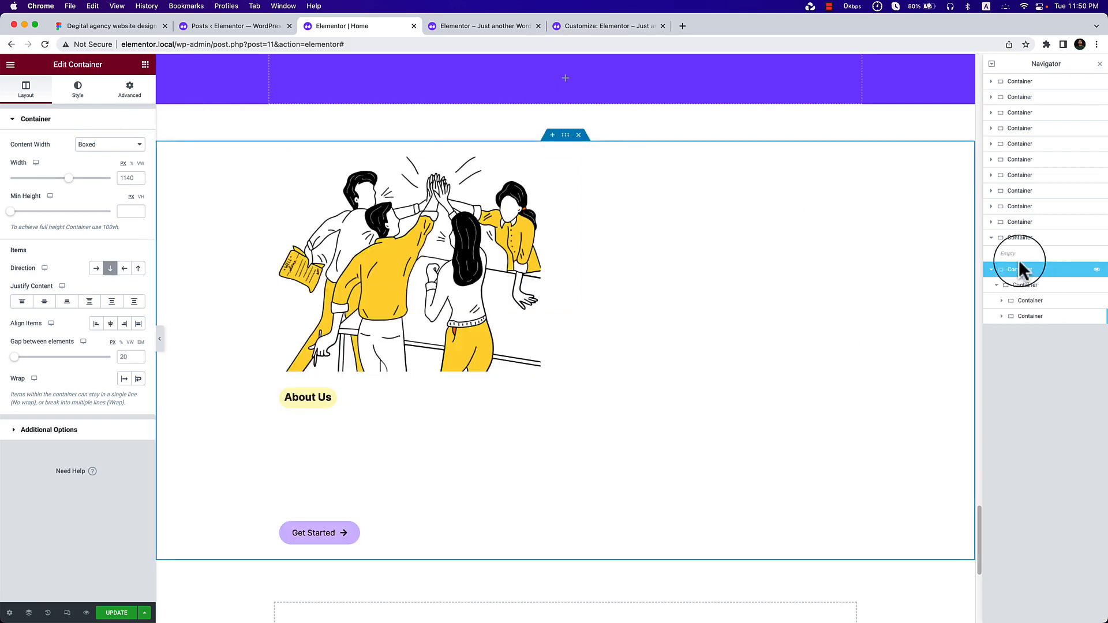
click(1001, 242)
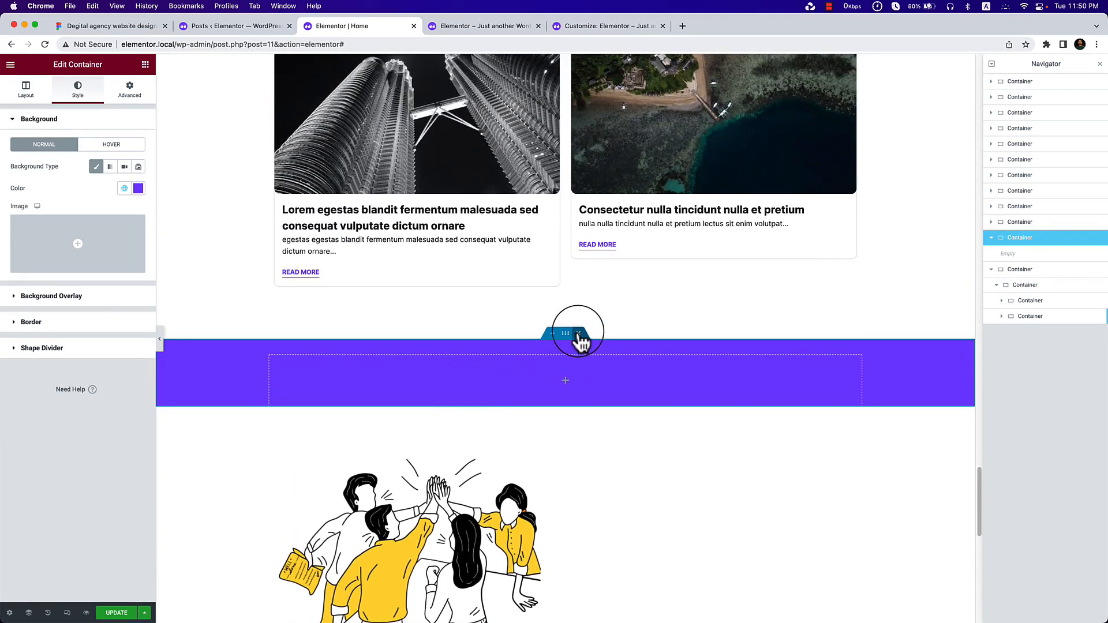
click(578, 335)
Set the nested container's direction to Row - horizontal and place the text container before the image container.
click(1021, 239)
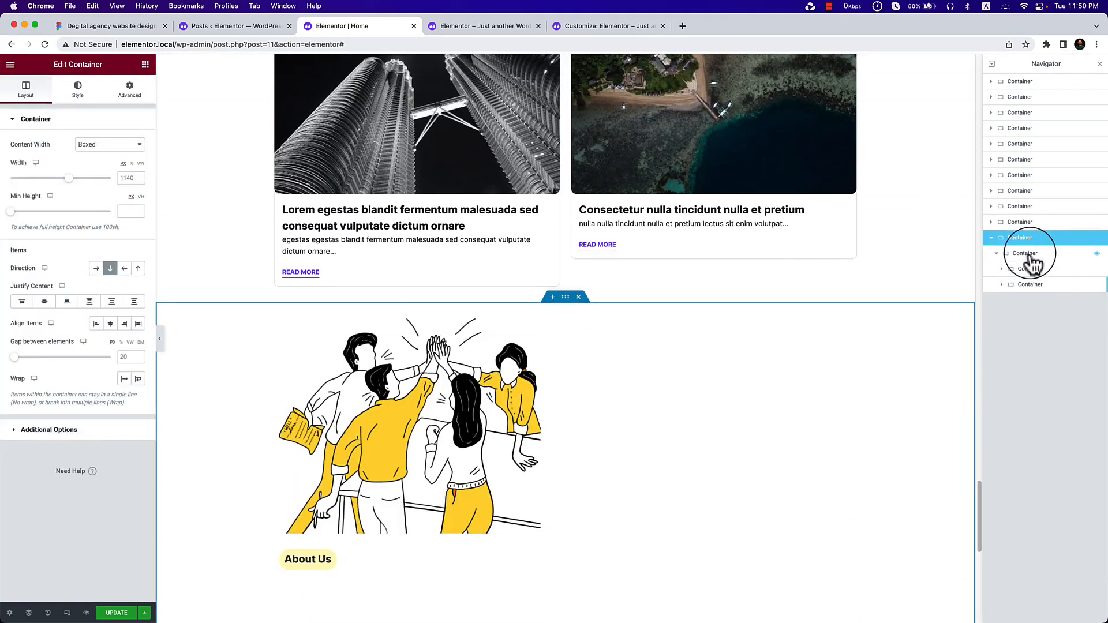
click(1029, 257)
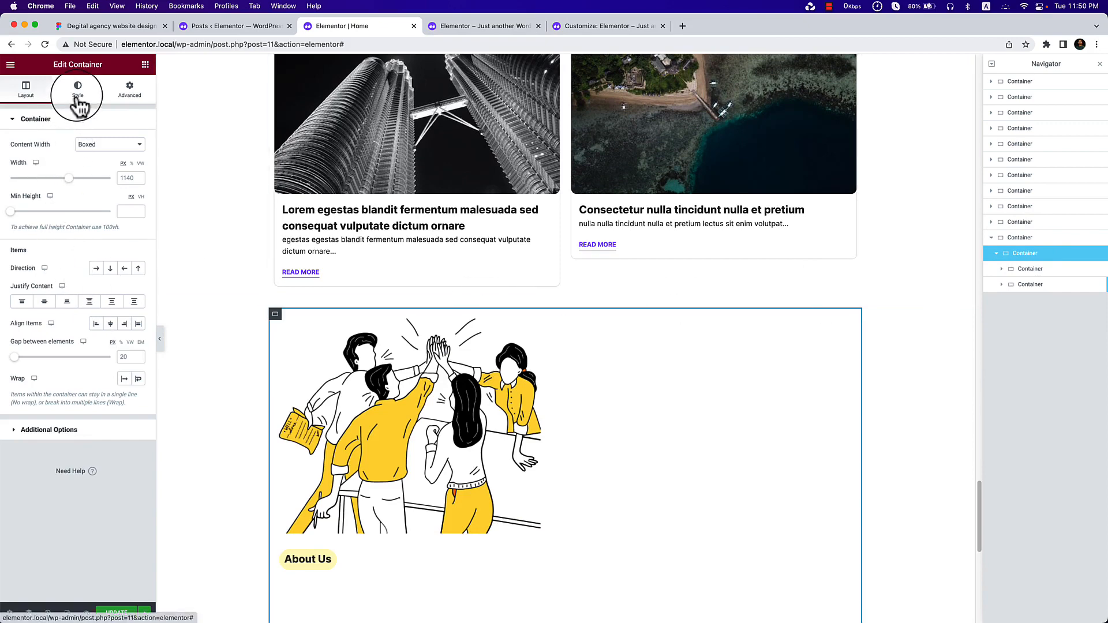
click(97, 269)
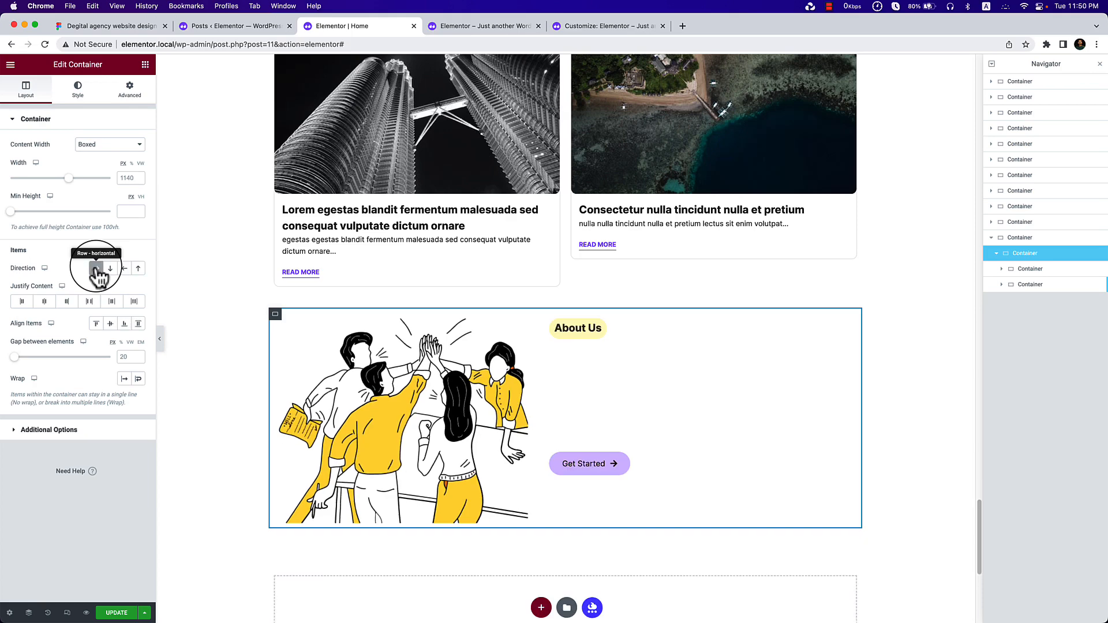
click(1039, 271)
drag(1040, 275, 970, 271)
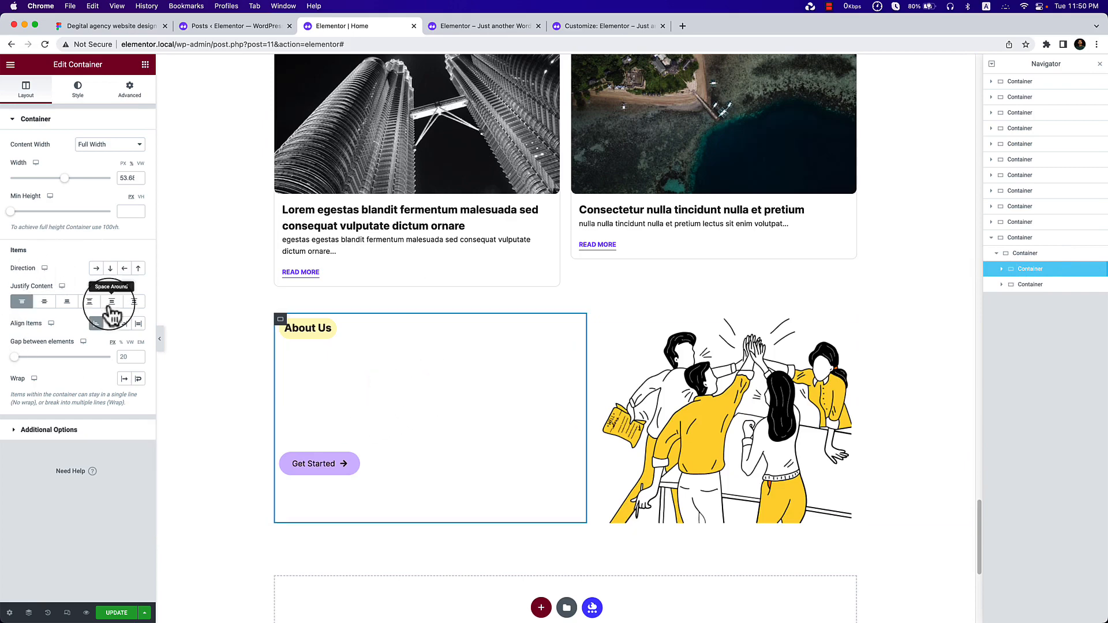
Give the nested banner container a classic background in the global Theme Accent colour.
click(1038, 254)
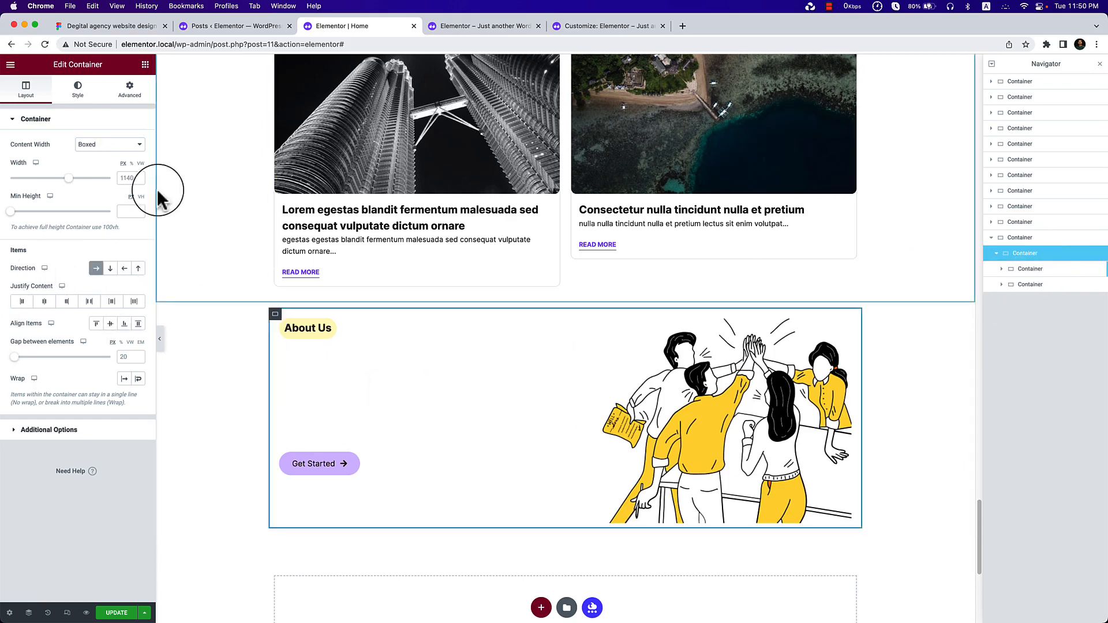
click(77, 89)
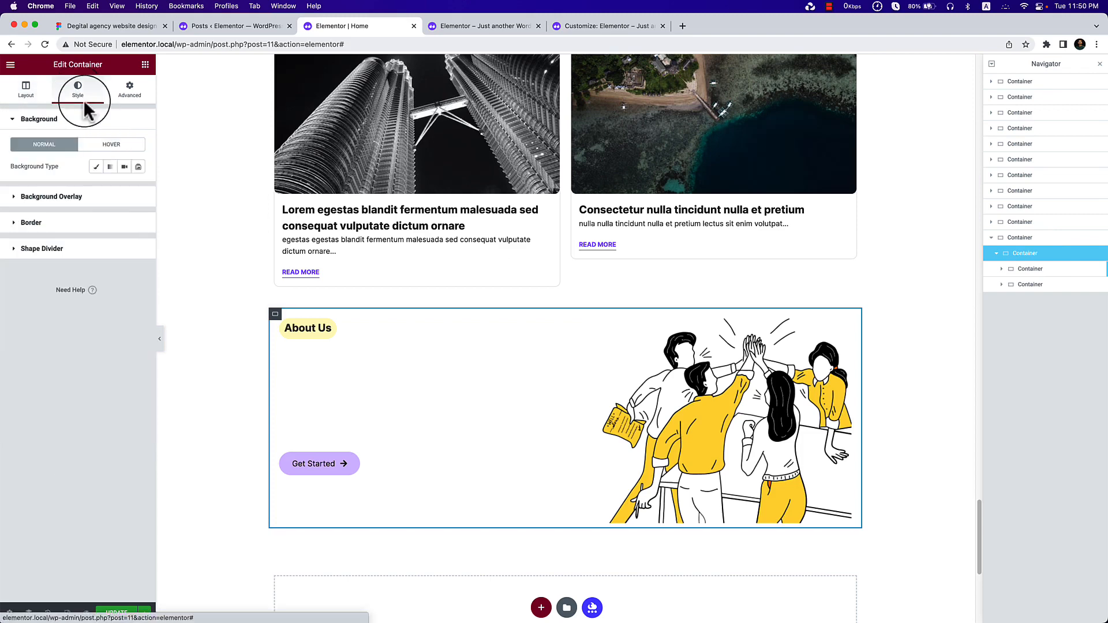
click(95, 167)
click(124, 188)
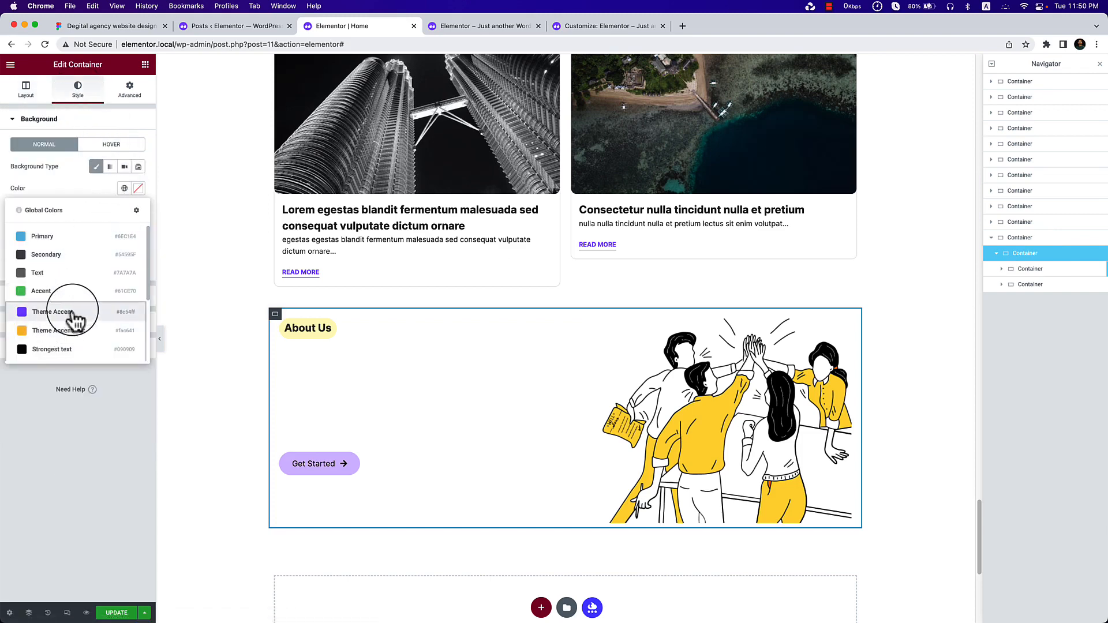
click(74, 313)
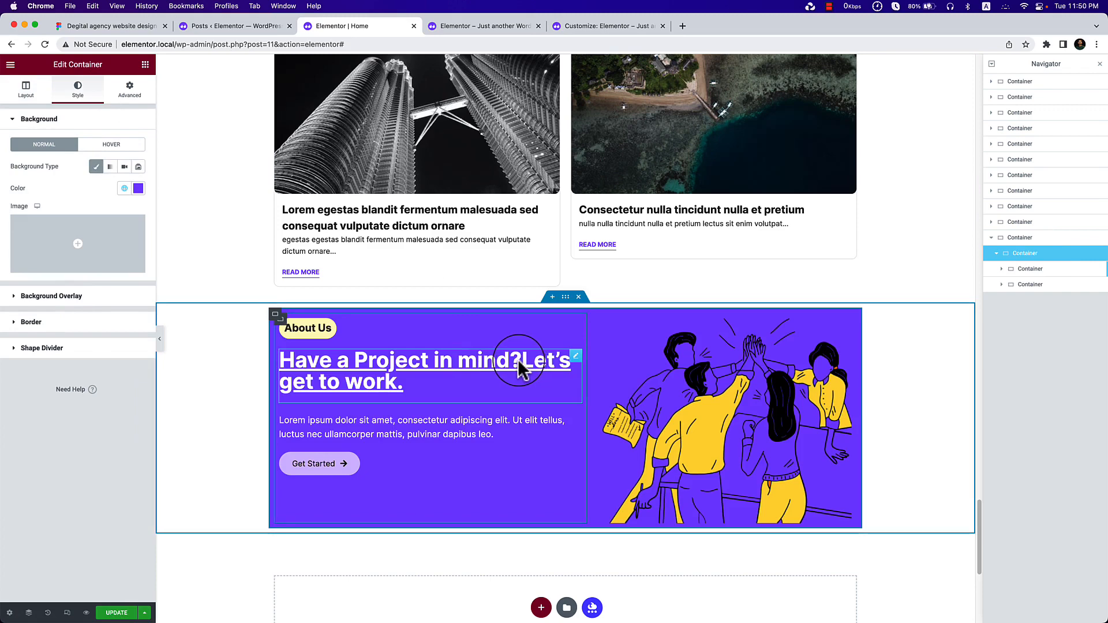
Center the nested purple banner container's items vertically and set its top margin to 70 px, other sides unlinked.
click(26, 90)
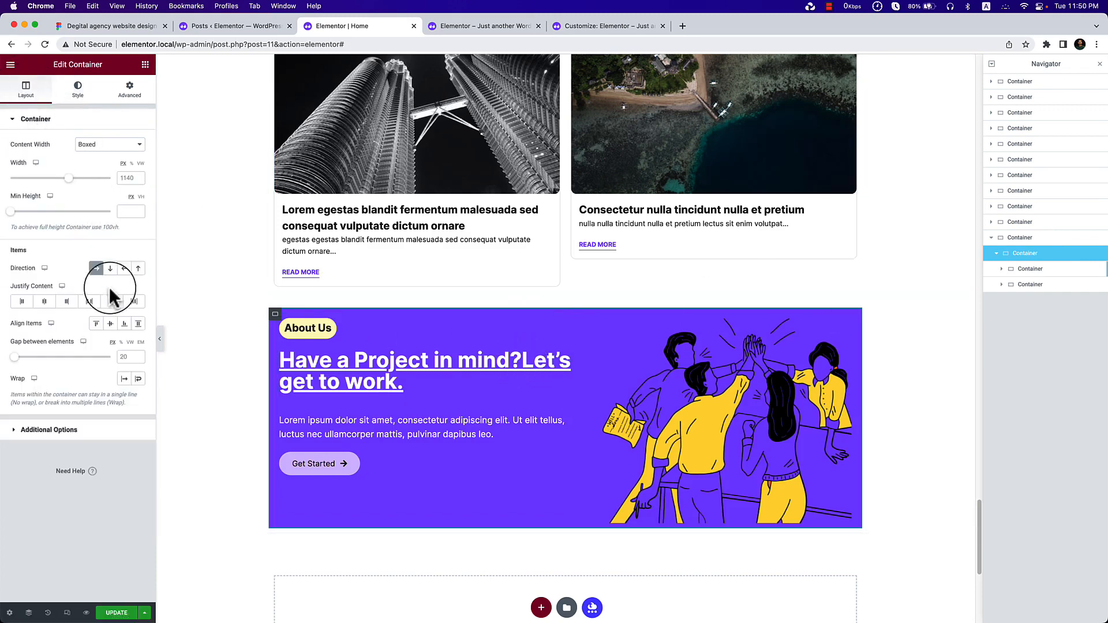
click(111, 324)
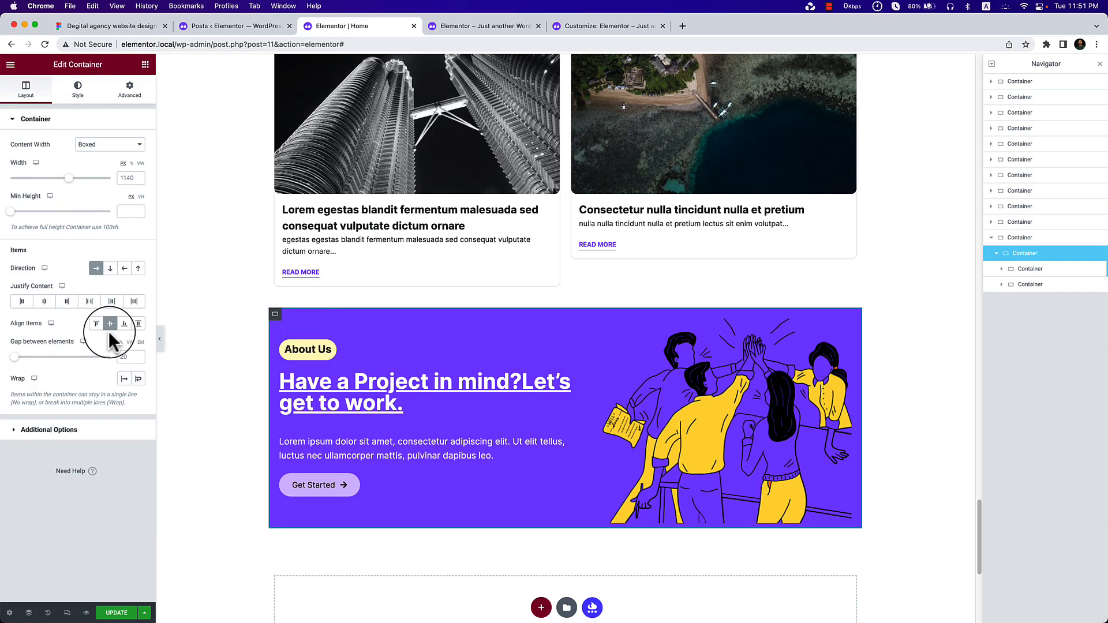
click(130, 90)
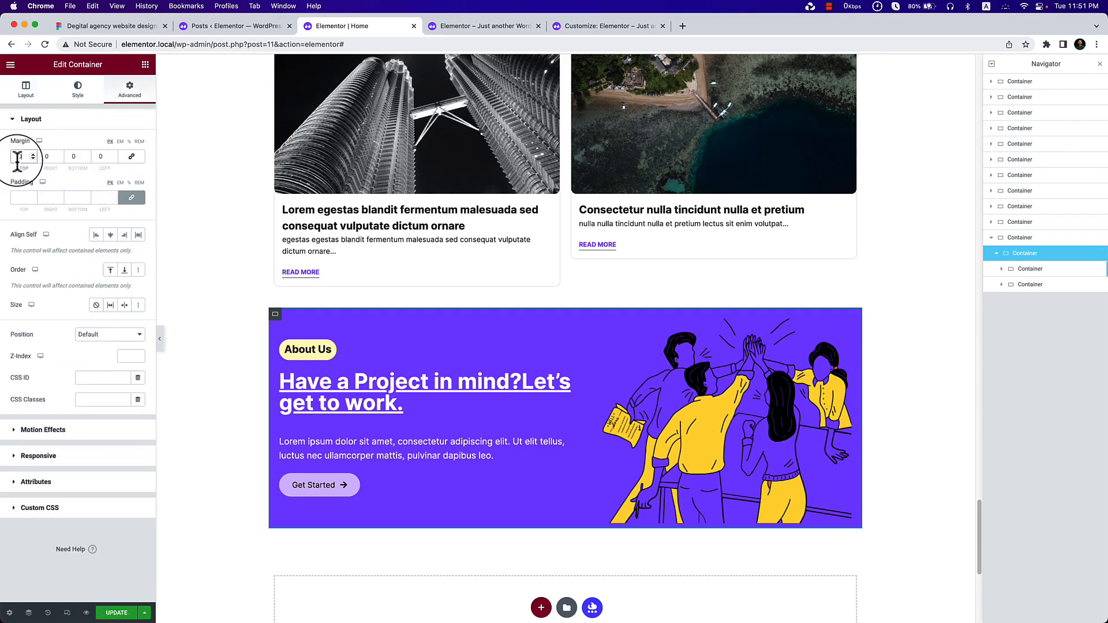
text(7)
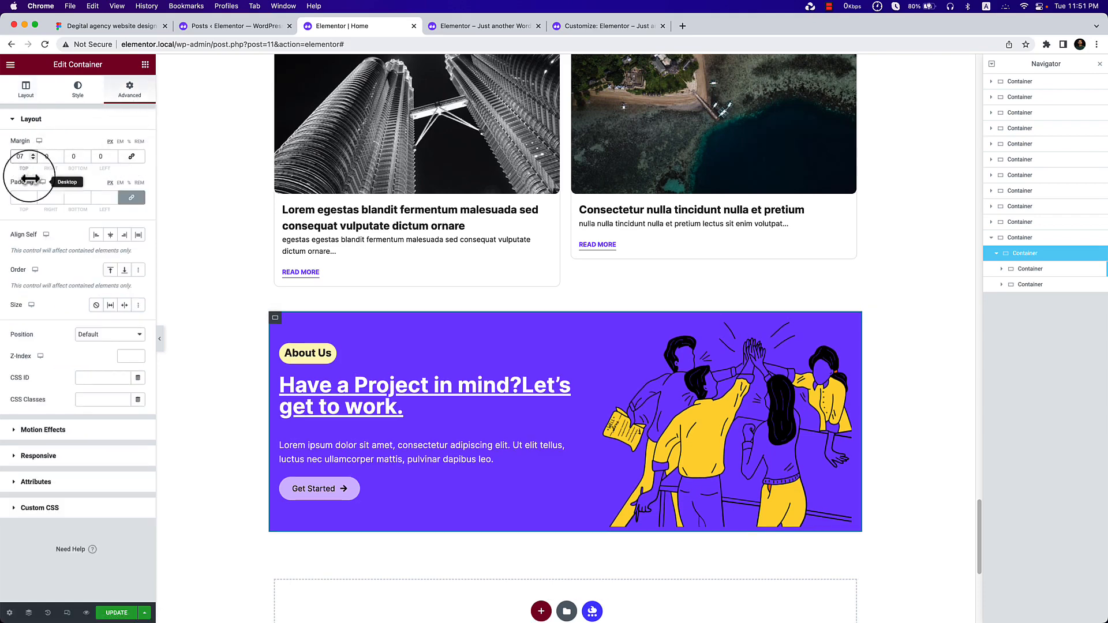
key(BackSpace)
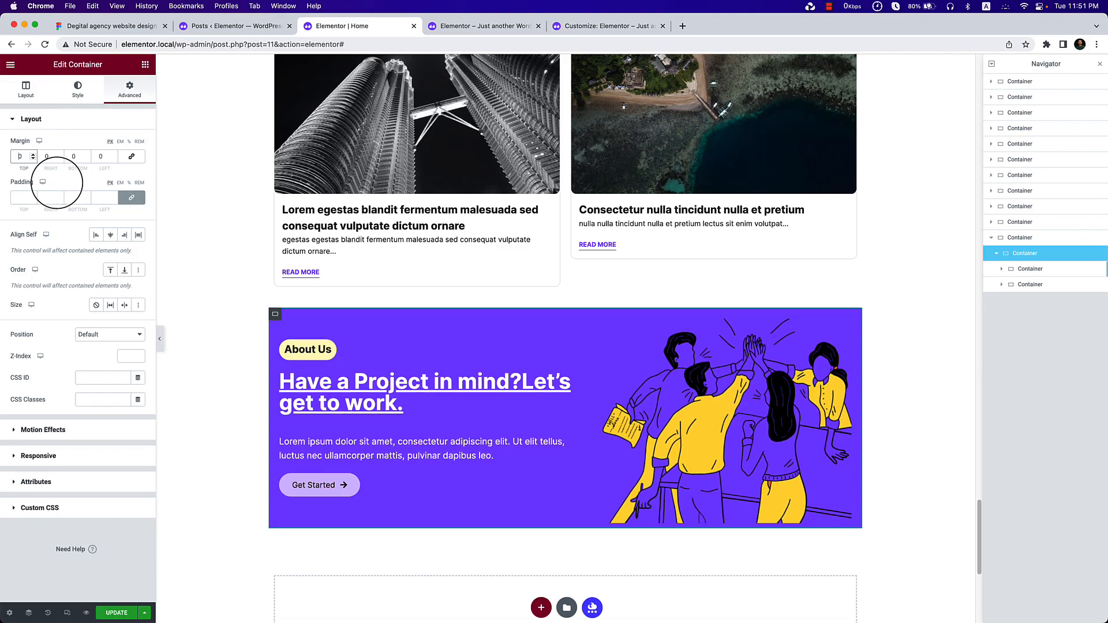
text(7)
scroll(217, 379, down, 5)
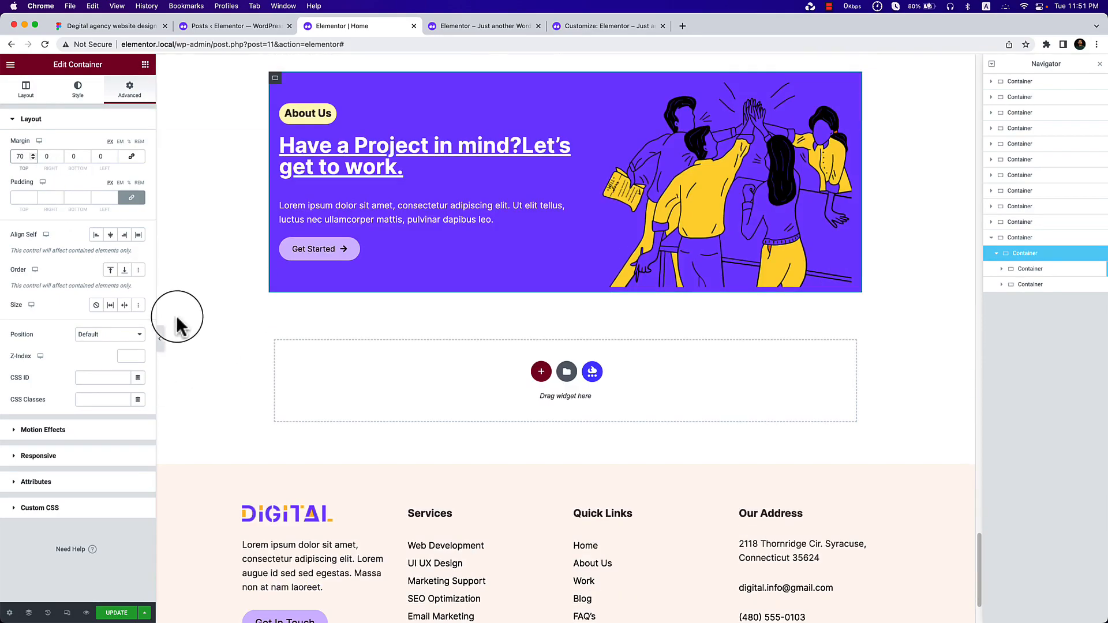
click(159, 343)
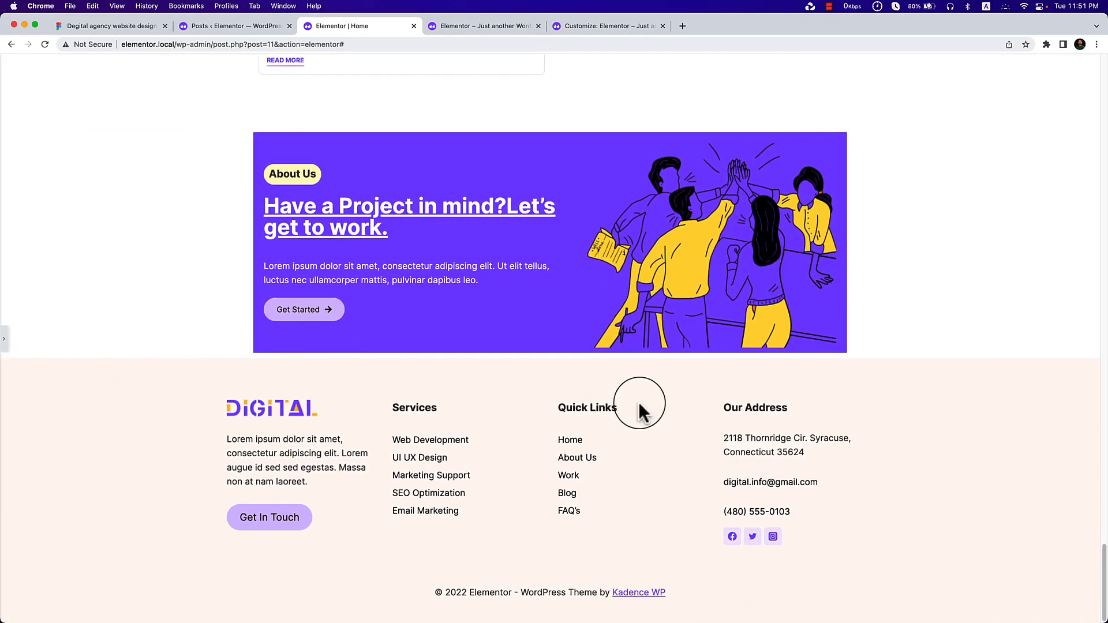
scroll(640, 408, up, 5)
scroll(647, 414, down, 4)
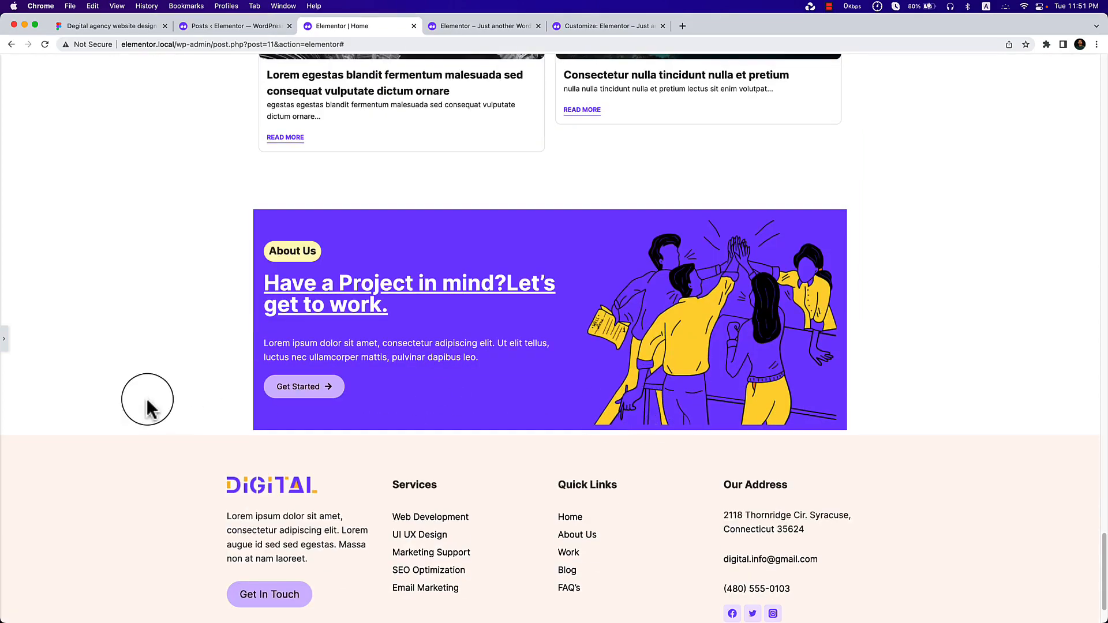
Round all corners of the nested purple banner container with a border radius of 20 px.
click(4, 341)
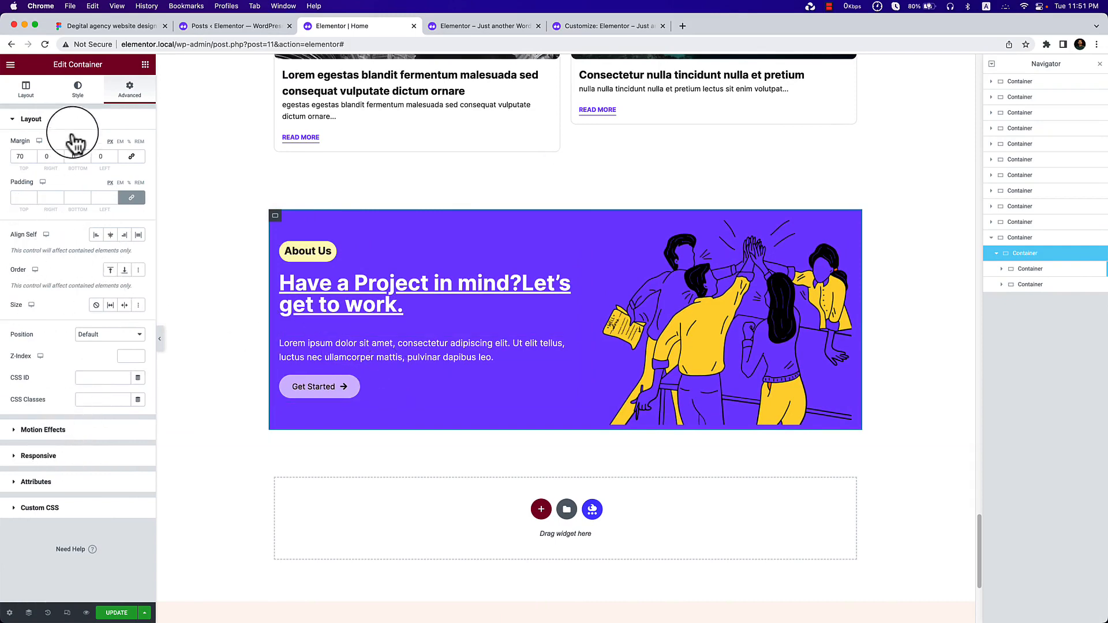
click(79, 88)
click(34, 323)
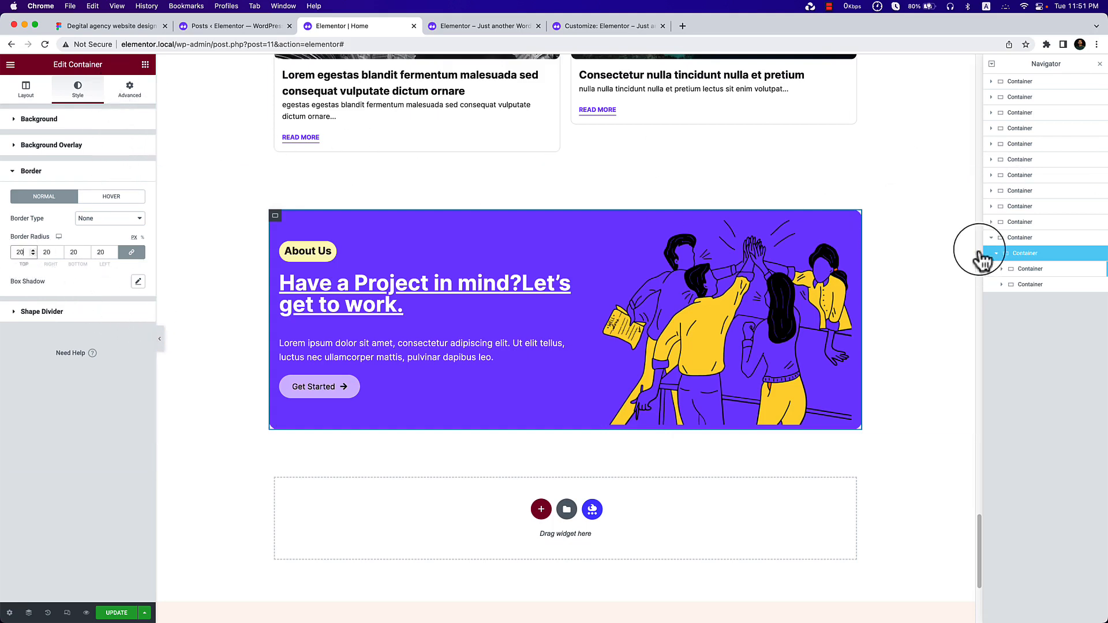
Set the nested banner container's bottom margin to 70 px and preview the spacing above the footer.
click(1005, 241)
click(128, 91)
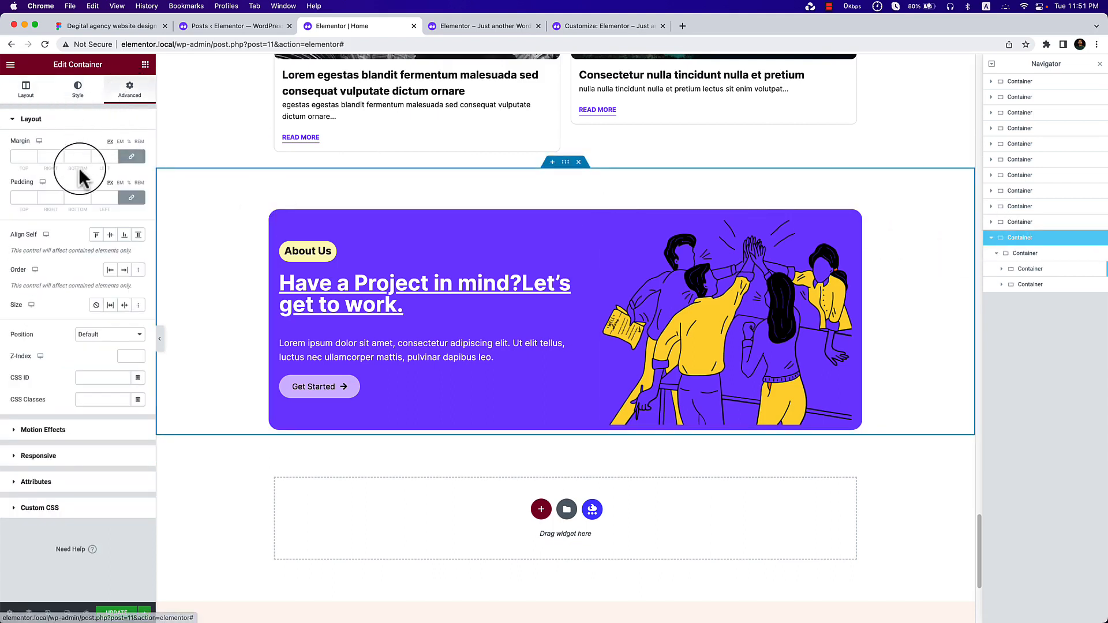
click(1033, 254)
click(129, 89)
click(27, 156)
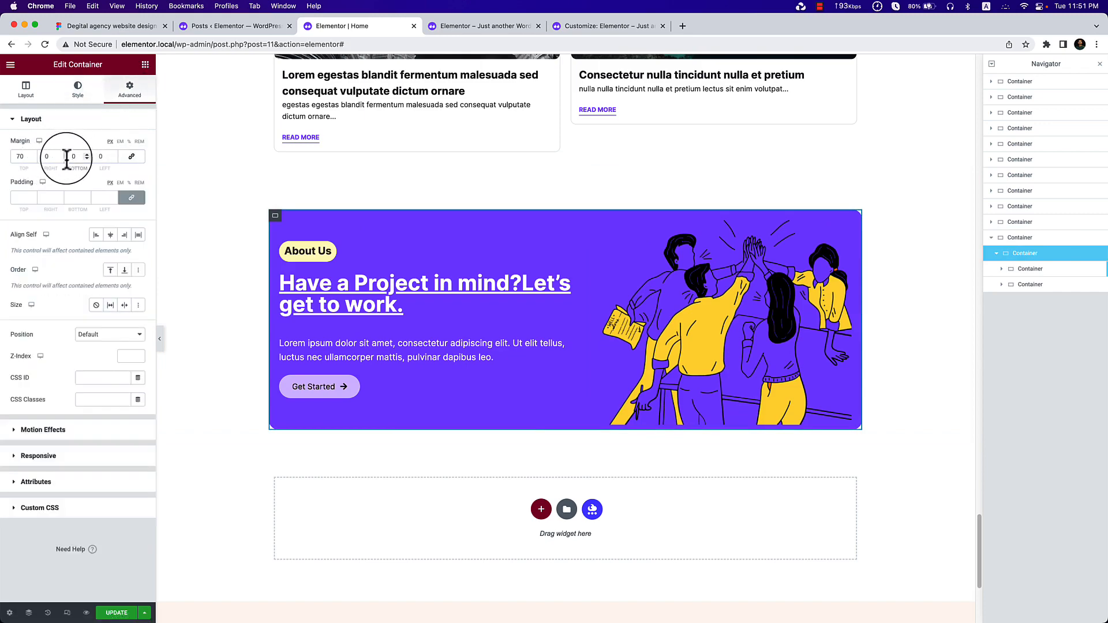
text(70)
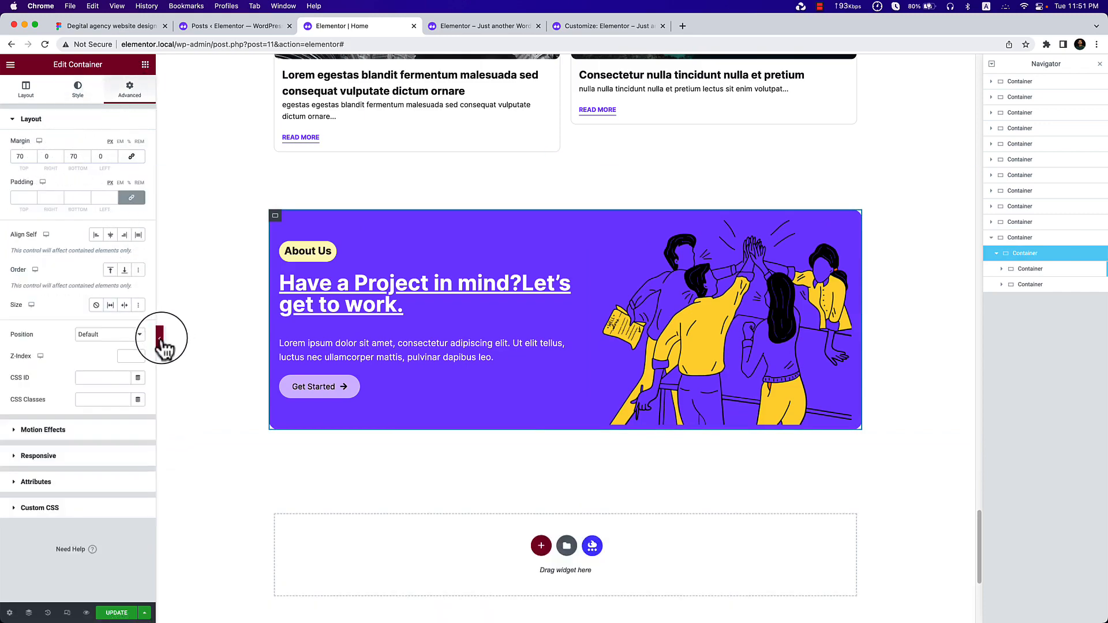
click(161, 338)
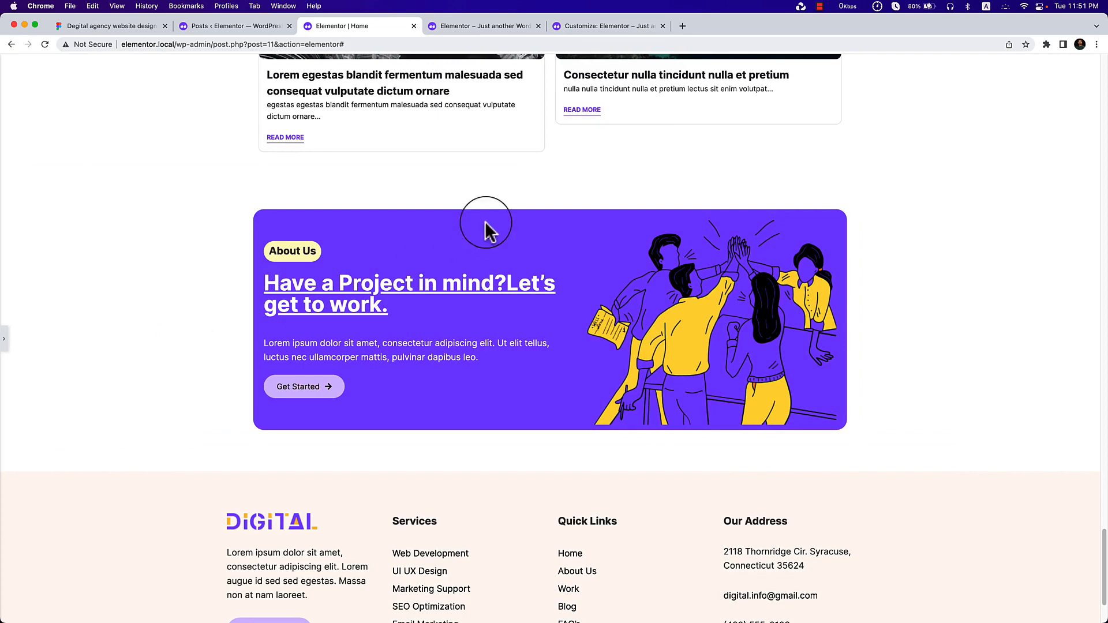
Check the banner against the Figma design and give its text container 50 px of left padding only.
click(118, 26)
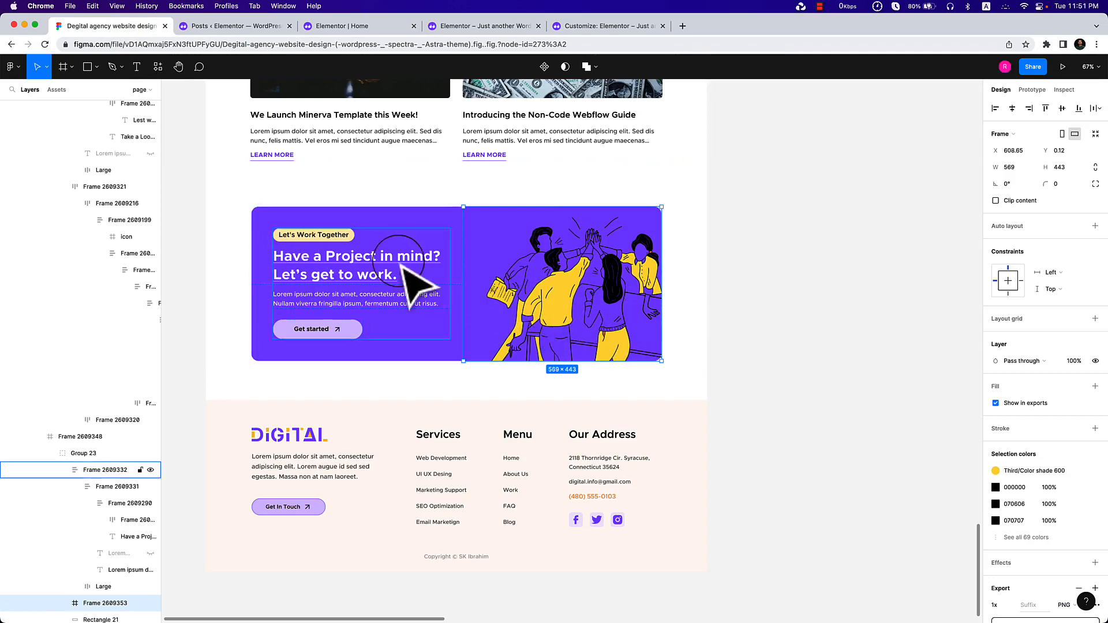
click(248, 25)
click(323, 26)
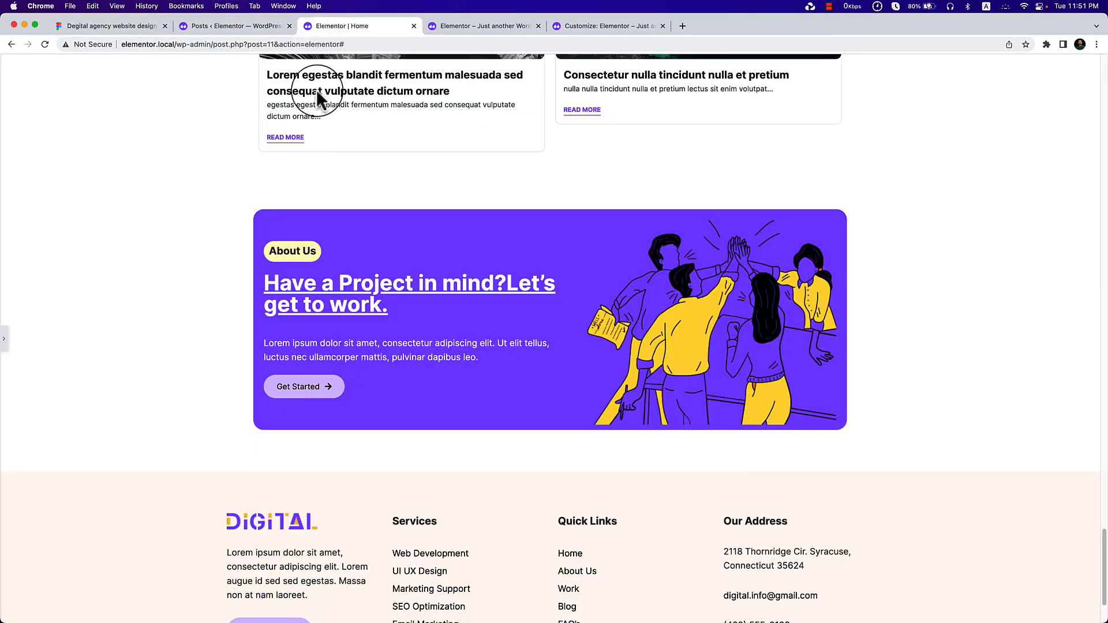
click(6, 334)
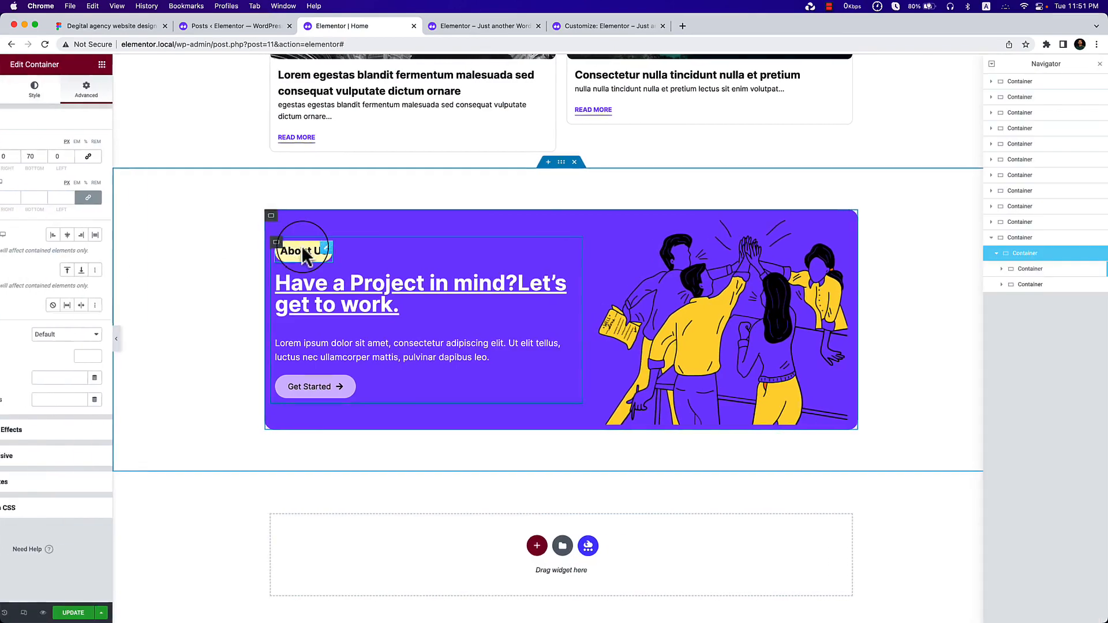
click(281, 243)
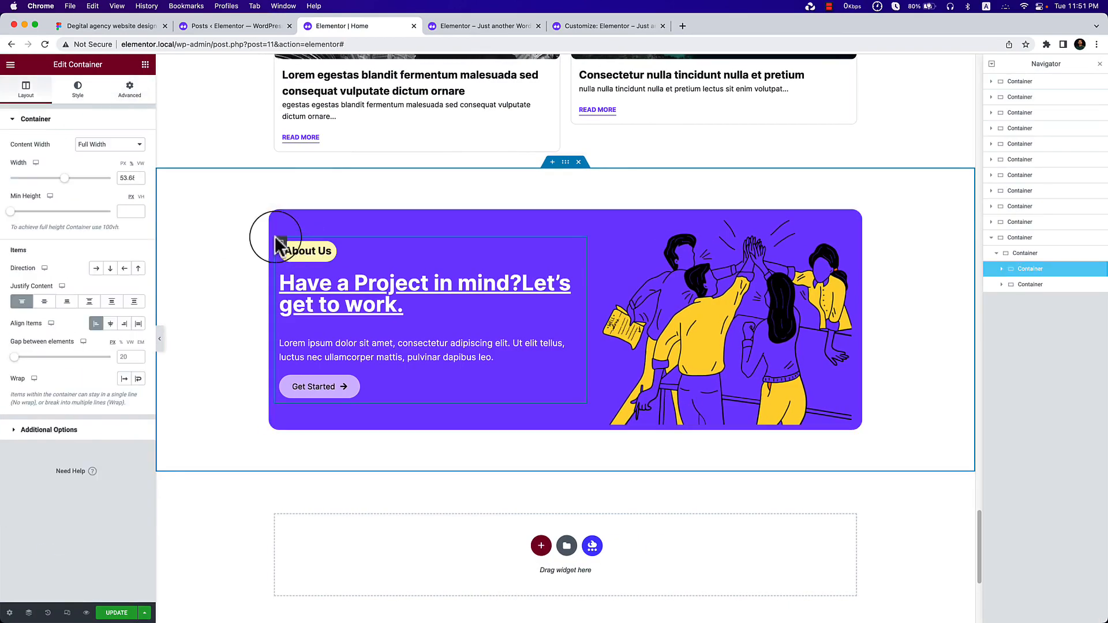
click(130, 89)
click(130, 198)
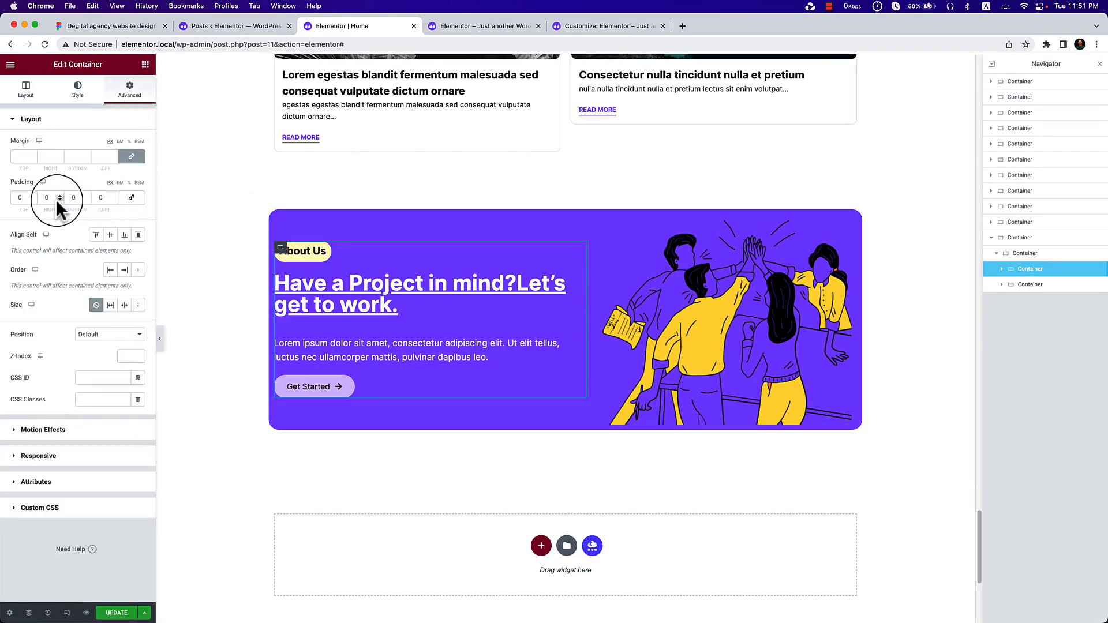
click(99, 198)
text(5)
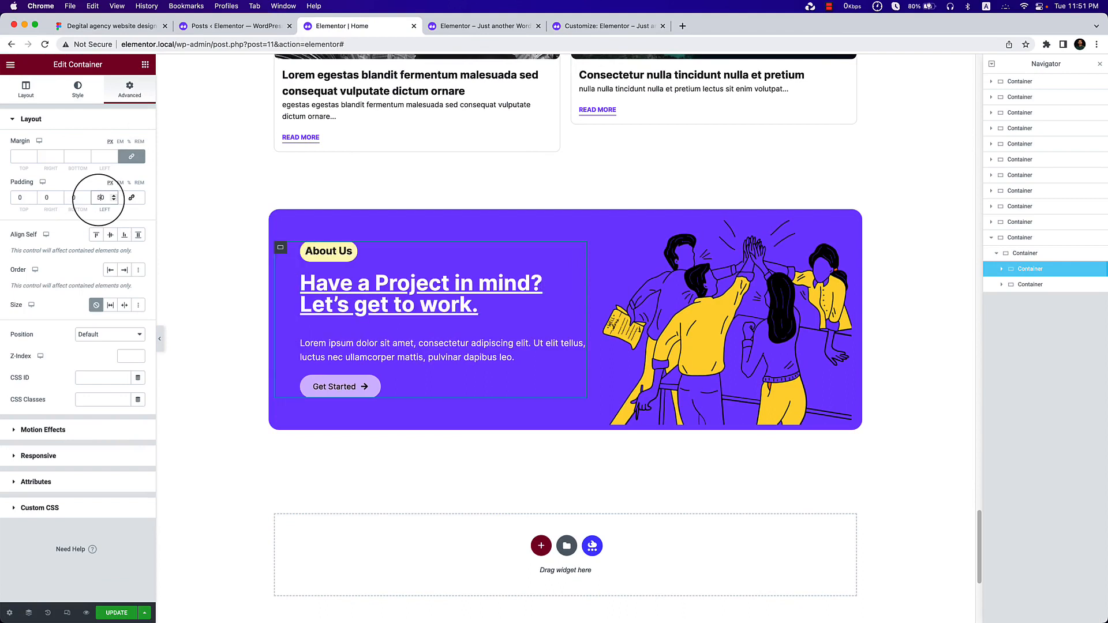
Set the banner illustration's bottom margin to -21 px and update the page.
click(703, 330)
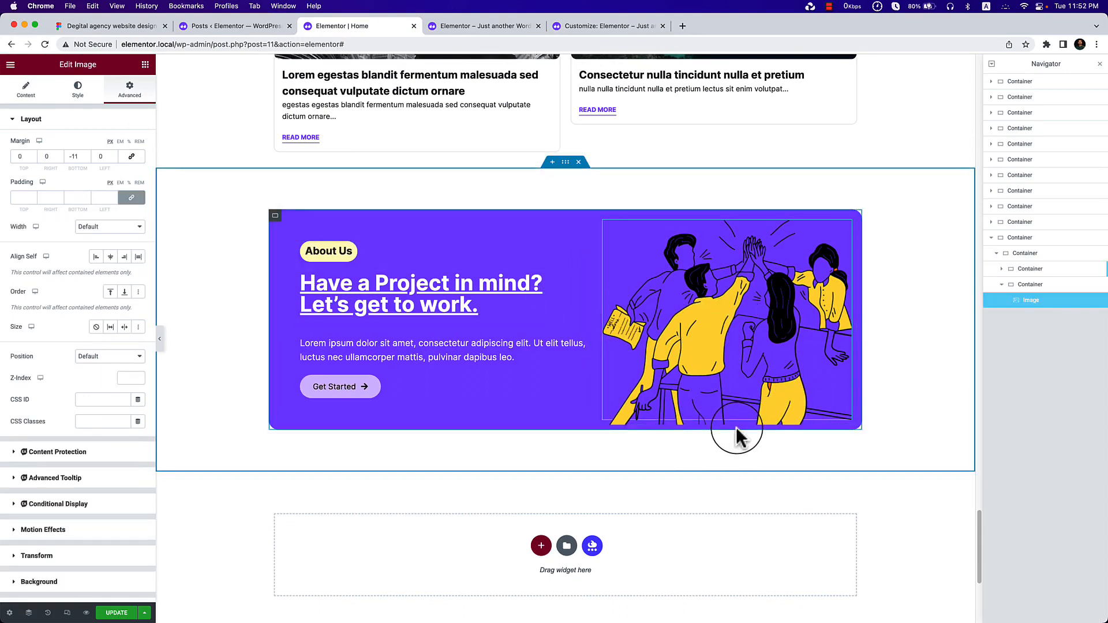
click(87, 159)
click(87, 159)
click(86, 158)
click(86, 159)
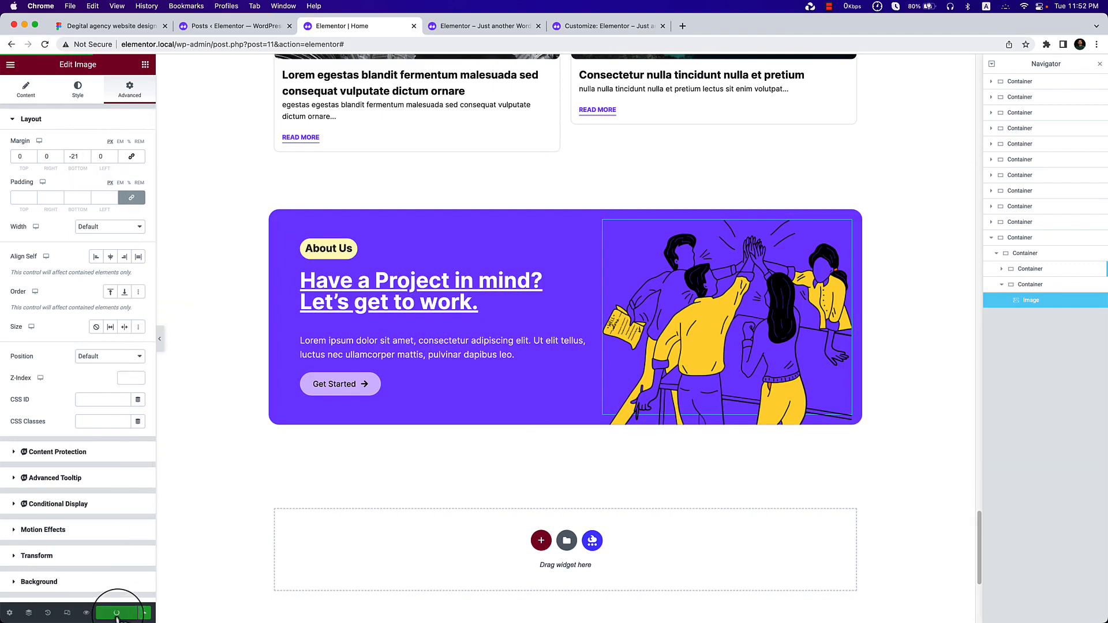
Review the whole homepage without the editor panels, from the banner and footer up to the hero and back down to the FAQ section.
click(159, 338)
scroll(529, 452, up, 2)
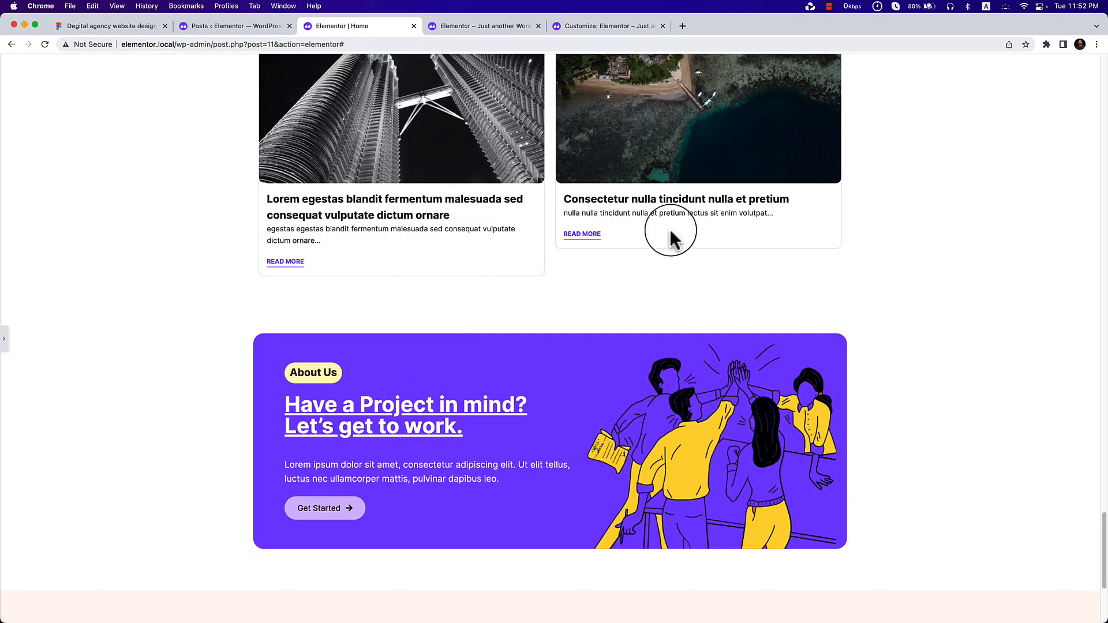
scroll(693, 260, up, 5)
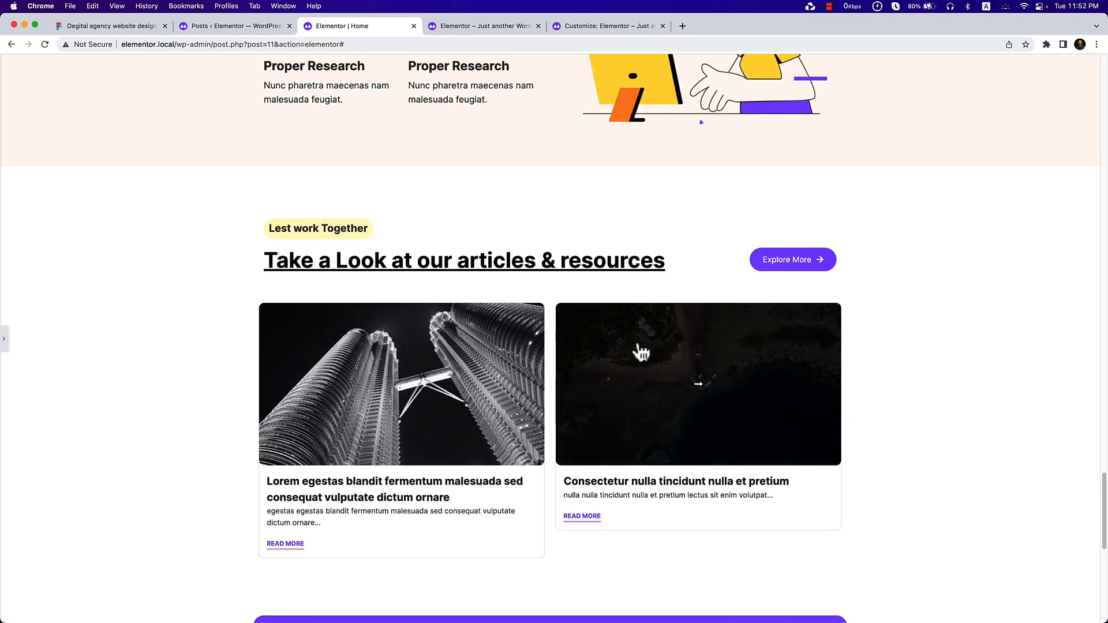
scroll(588, 487, down, 1)
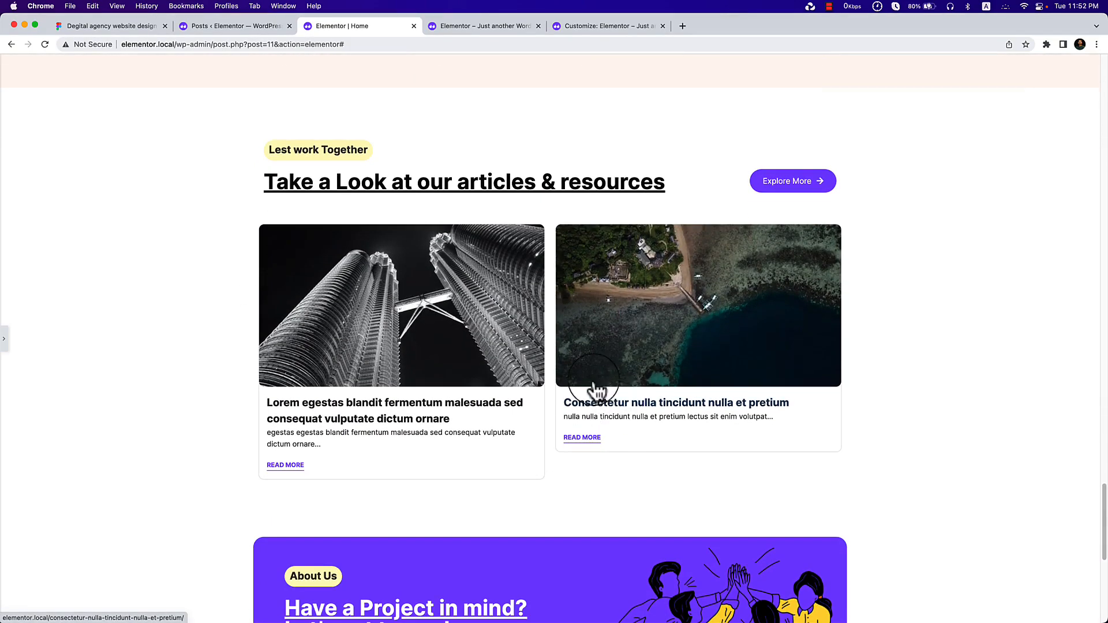
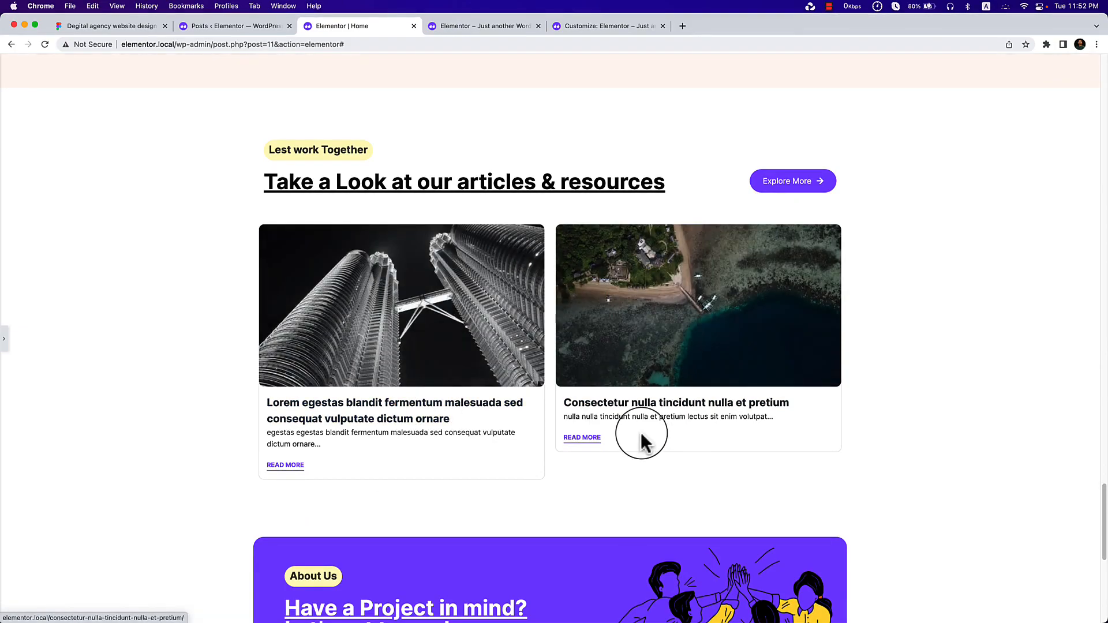
scroll(643, 441, down, 8)
scroll(643, 440, up, 3)
scroll(643, 441, down, 3)
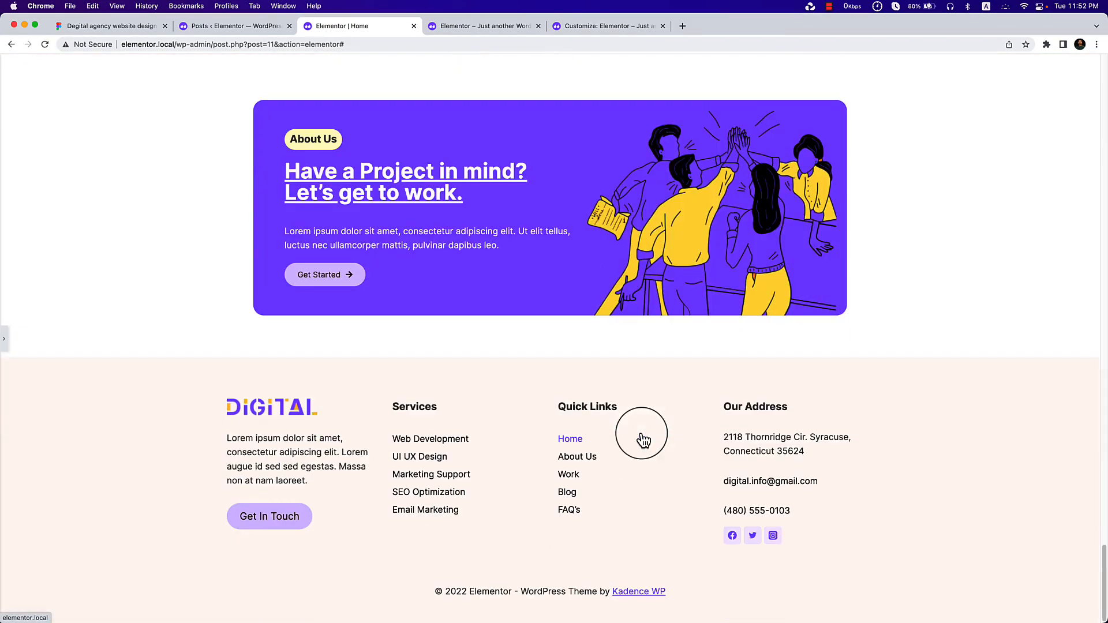
scroll(642, 441, up, 4)
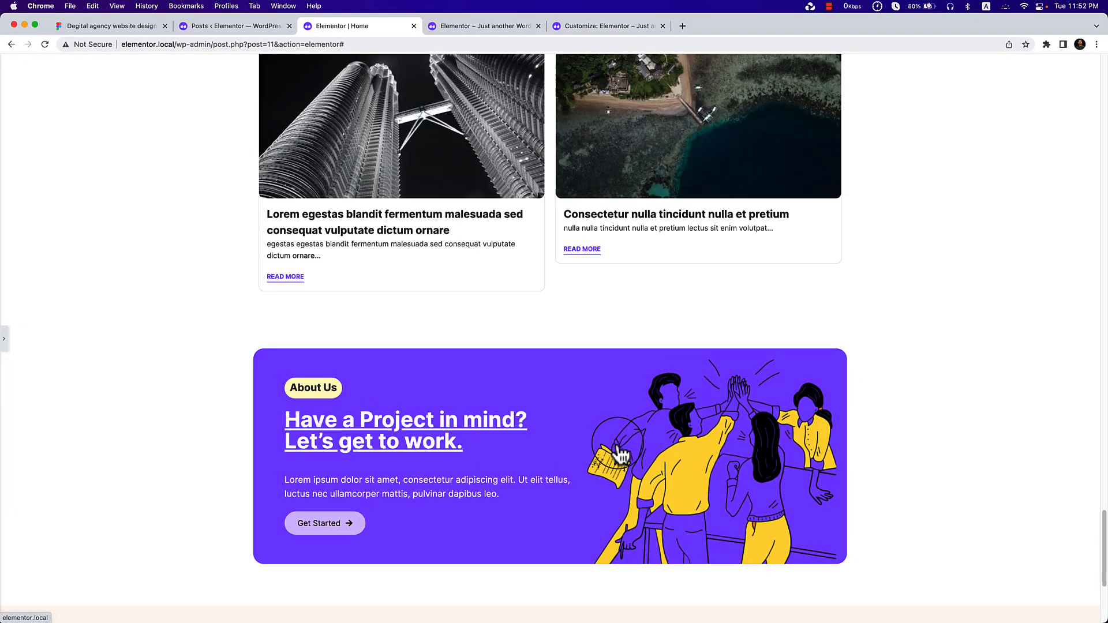
scroll(617, 447, up, 20)
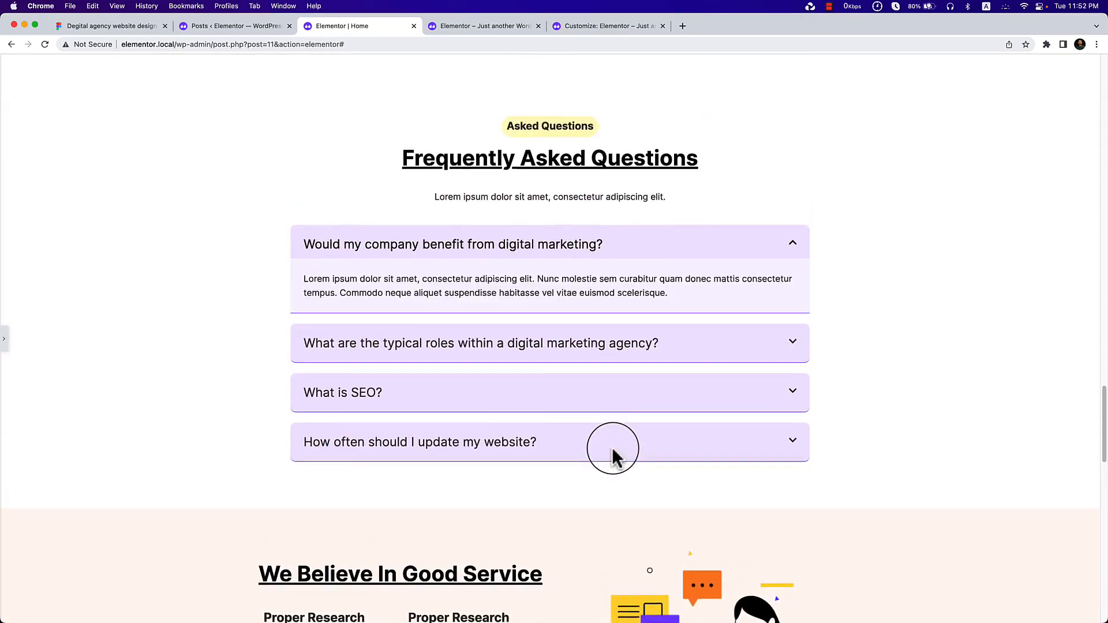
scroll(612, 446, up, 20)
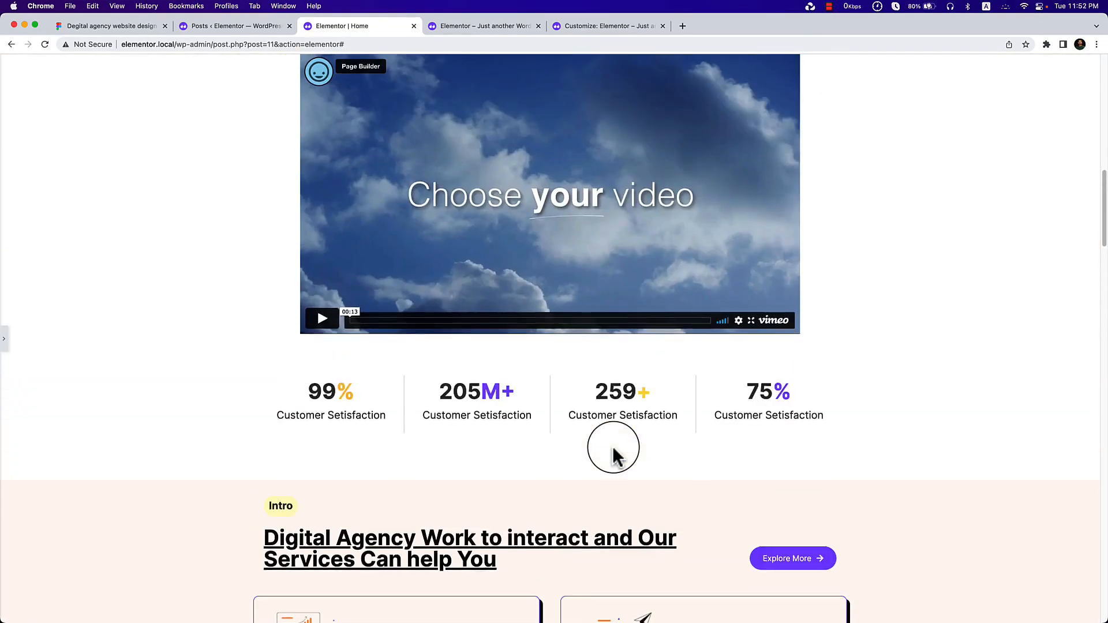
scroll(611, 446, up, 4)
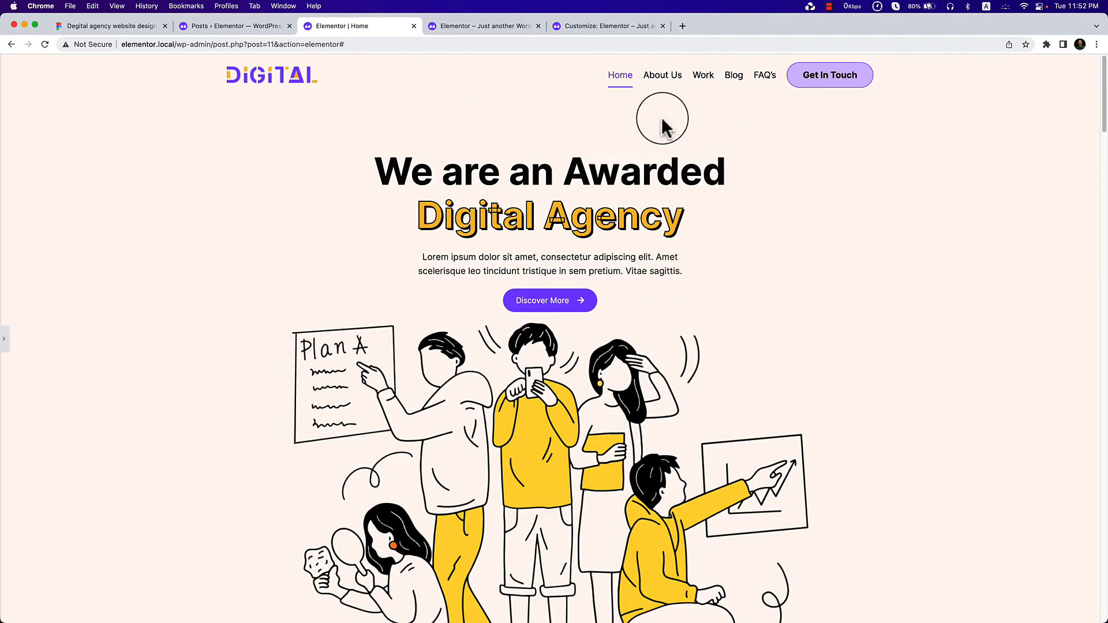
scroll(543, 339, down, 5)
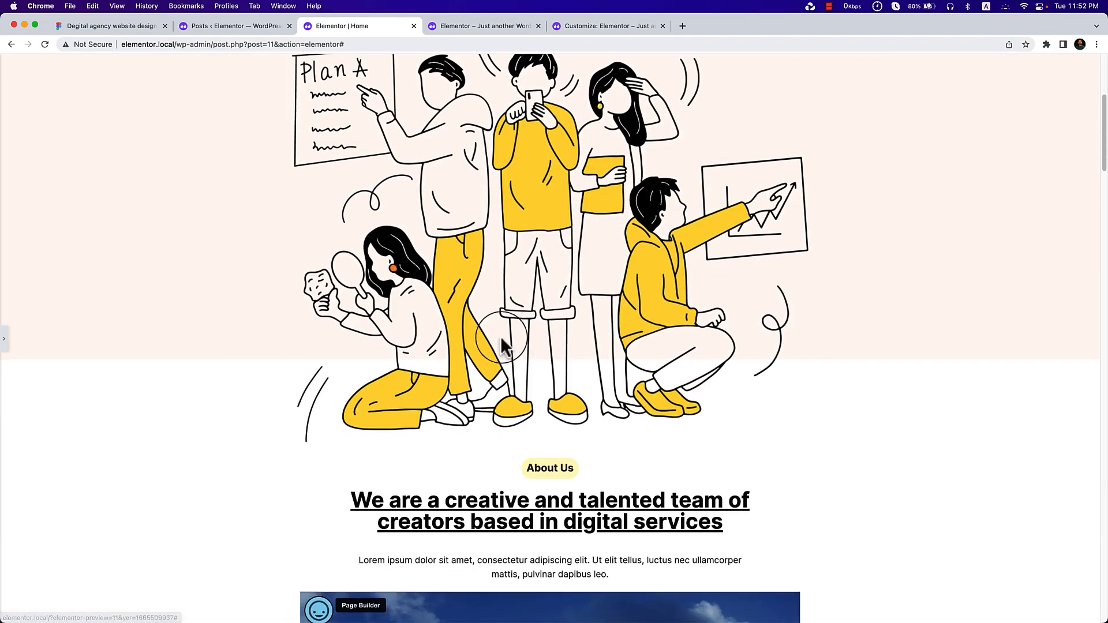
scroll(562, 395, down, 8)
scroll(559, 387, down, 8)
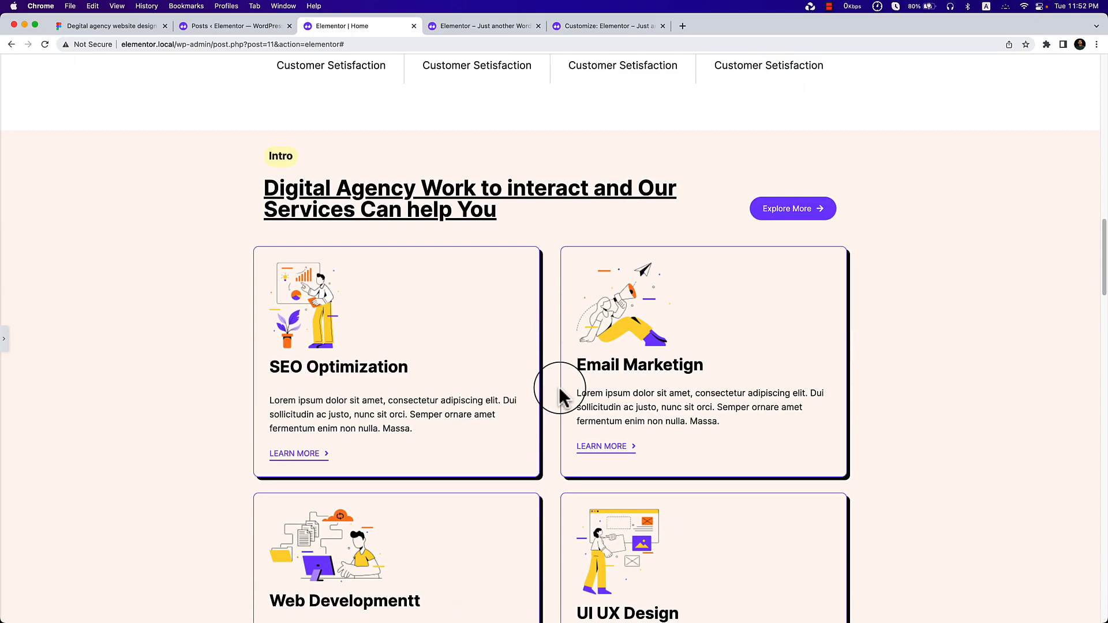
scroll(559, 397, down, 16)
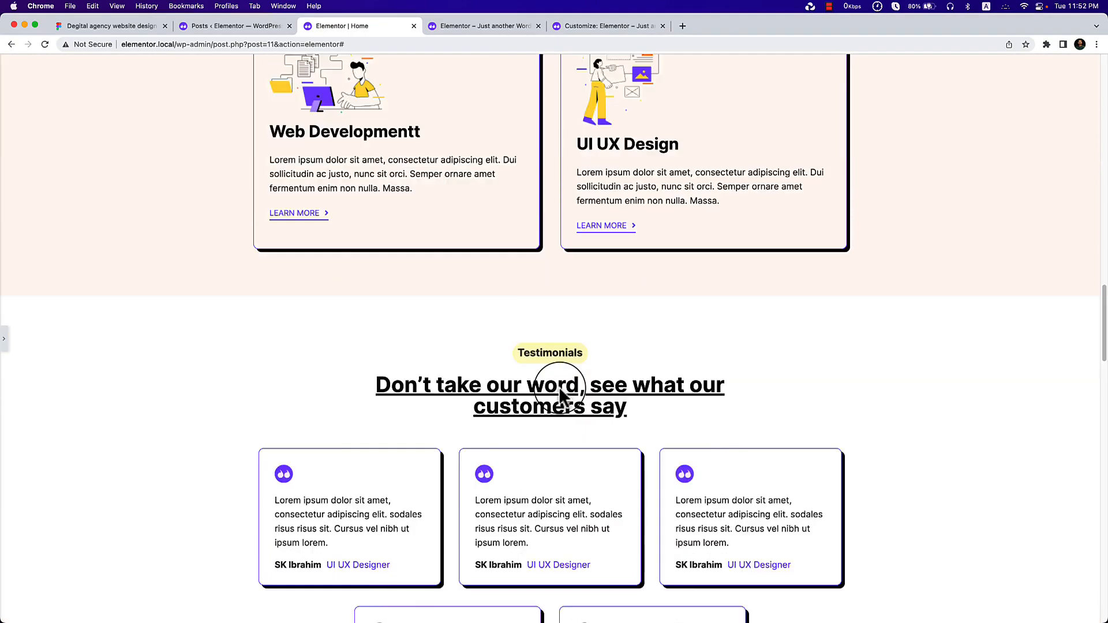
scroll(559, 397, down, 6)
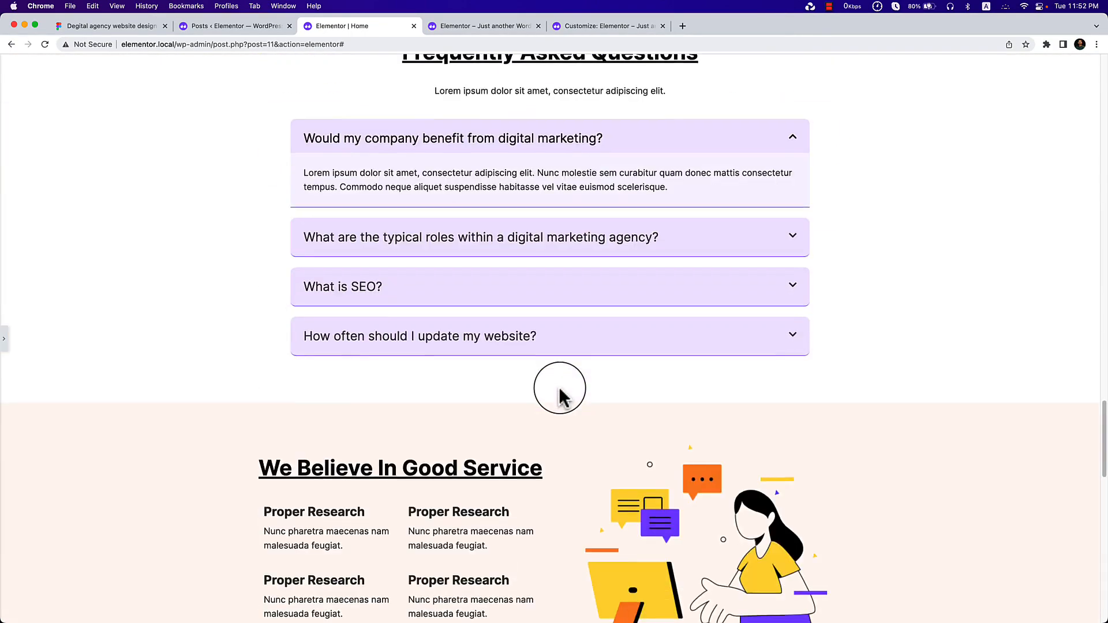
Review the homepage from the FAQ section down to the purple banner and footer, and return to the hero.
scroll(559, 397, down, 15)
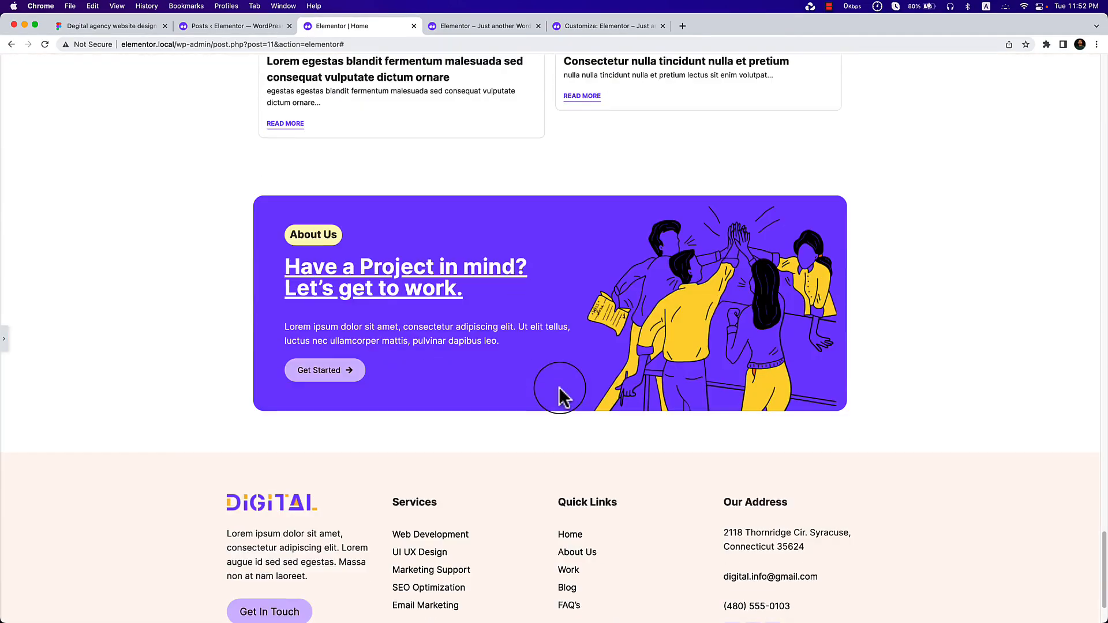
scroll(560, 397, down, 2)
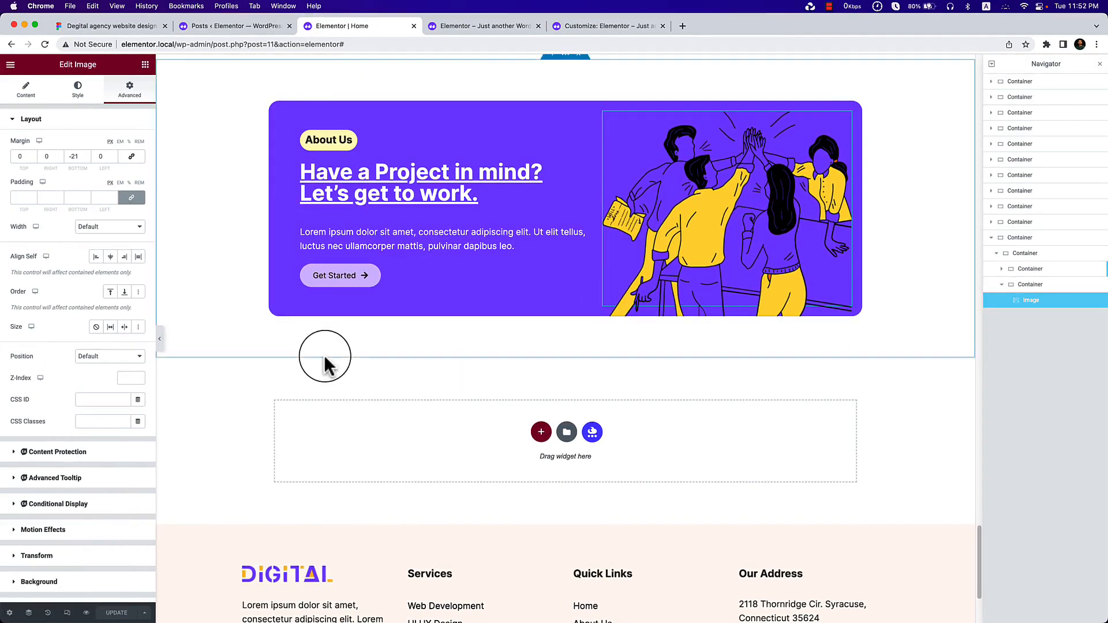
scroll(658, 244, up, 4)
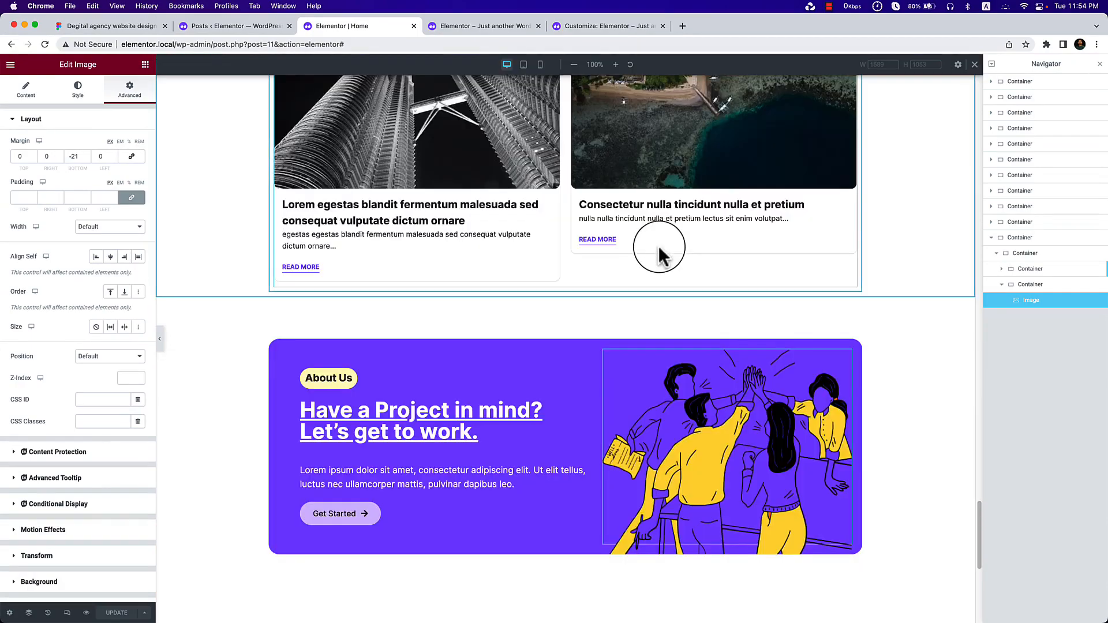
scroll(659, 245, up, 20)
scroll(641, 279, up, 2)
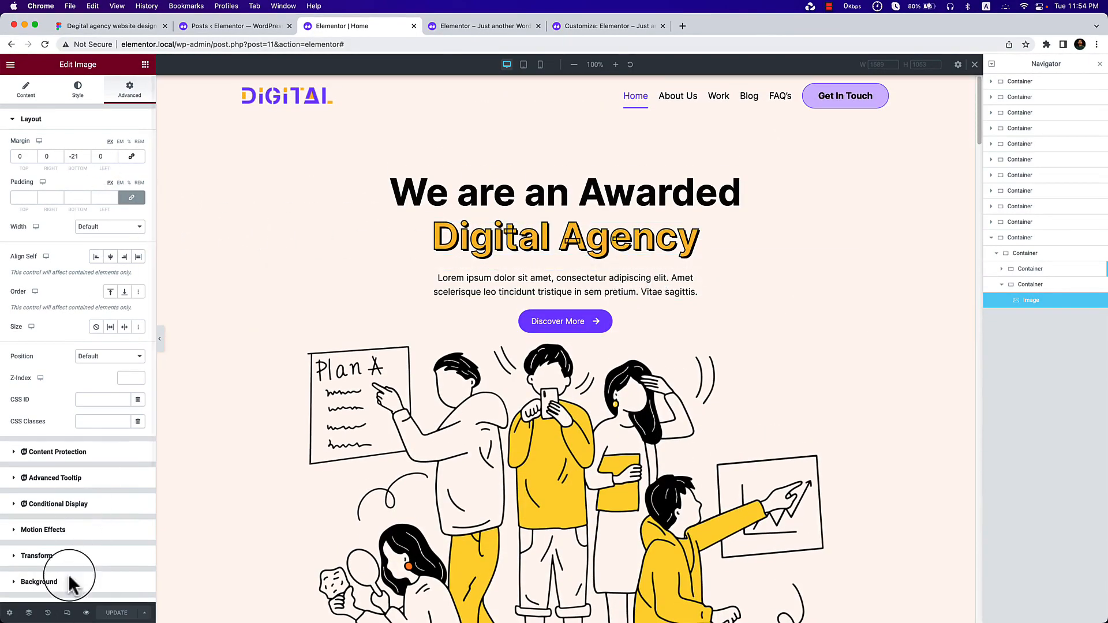
Switch the responsive preview to the 768 px tablet view and select the hero container.
click(67, 613)
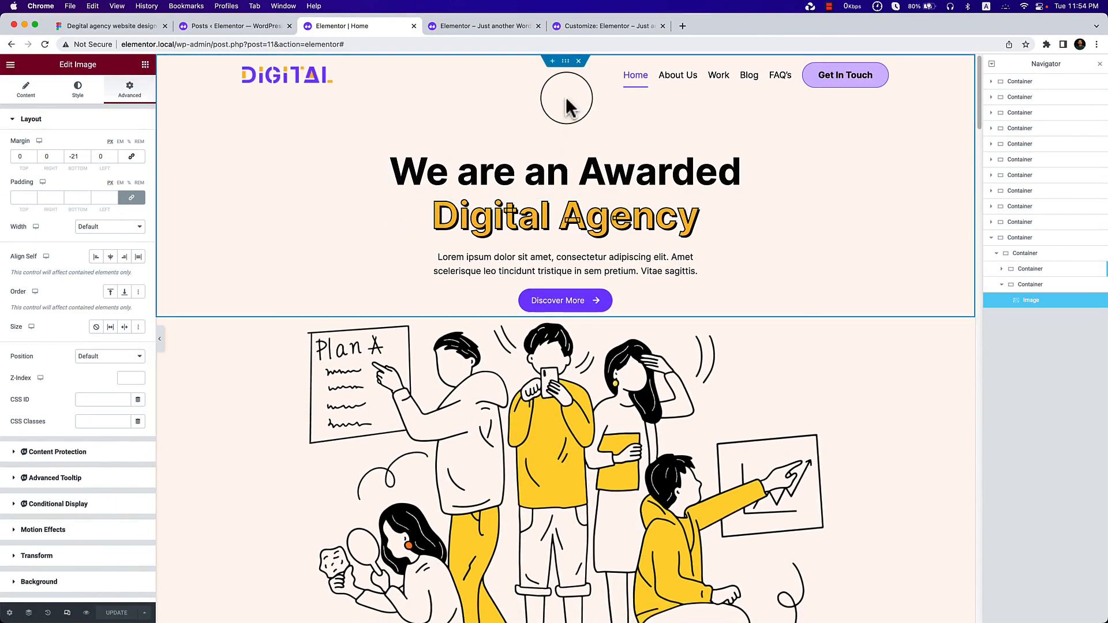
click(68, 613)
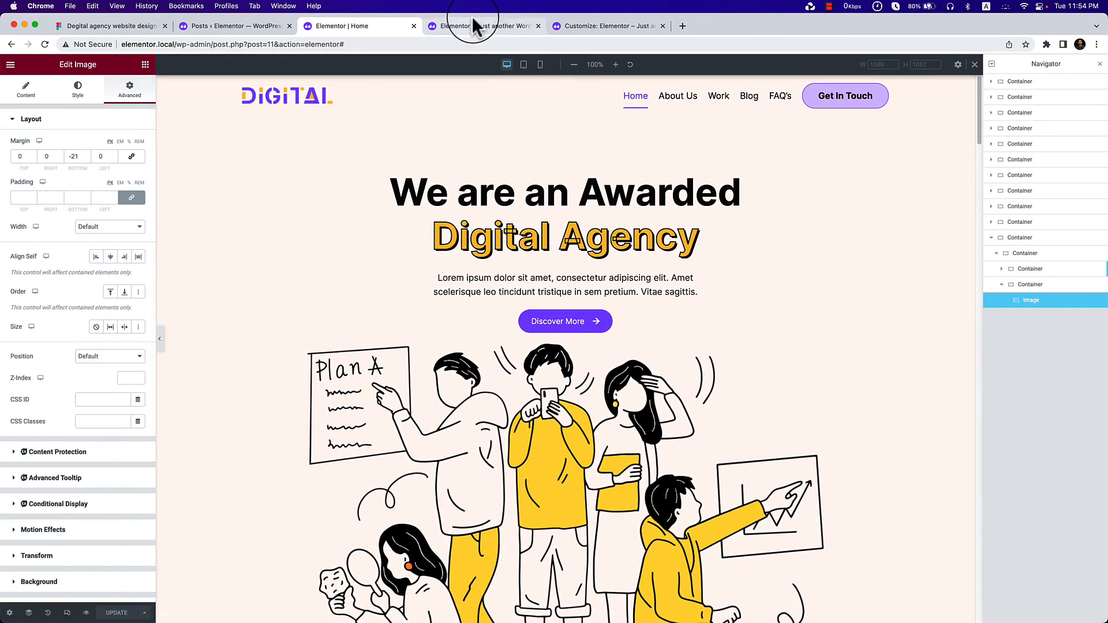
click(523, 64)
scroll(559, 205, down, 20)
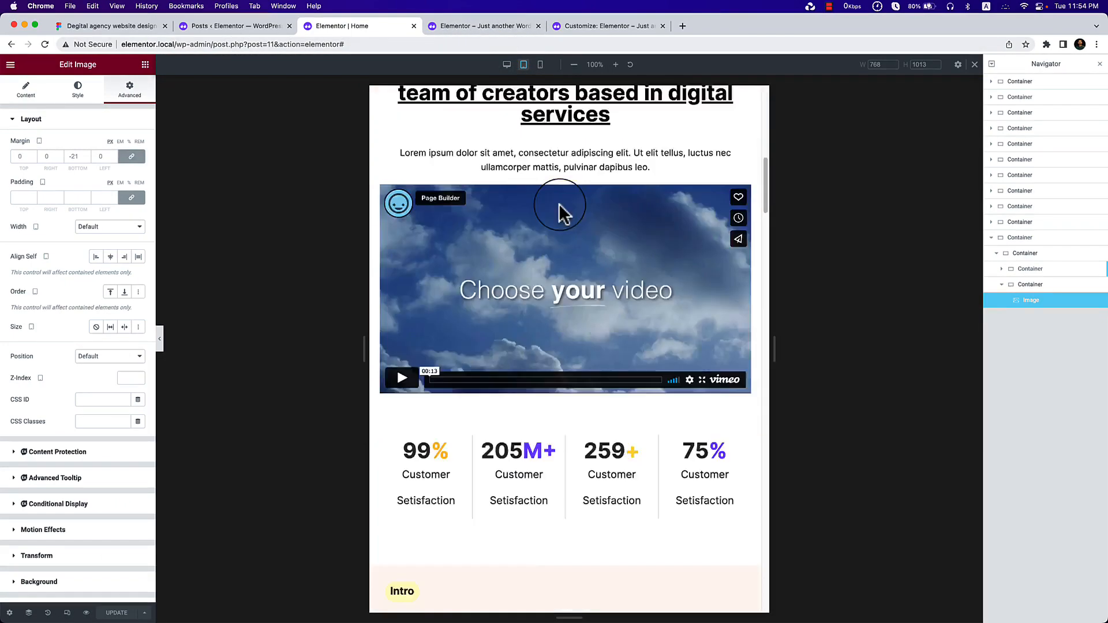
click(1018, 82)
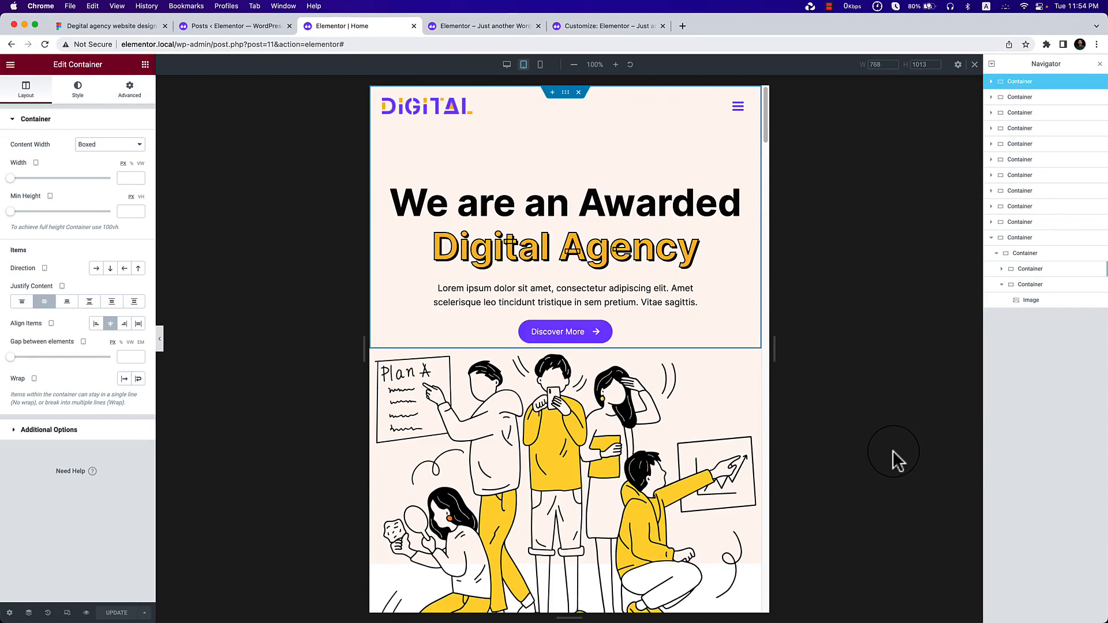
Set the tablet padding of the SEO Optimization and Email Marketing card row to 20 px on its left and right sides only.
scroll(701, 396, down, 12)
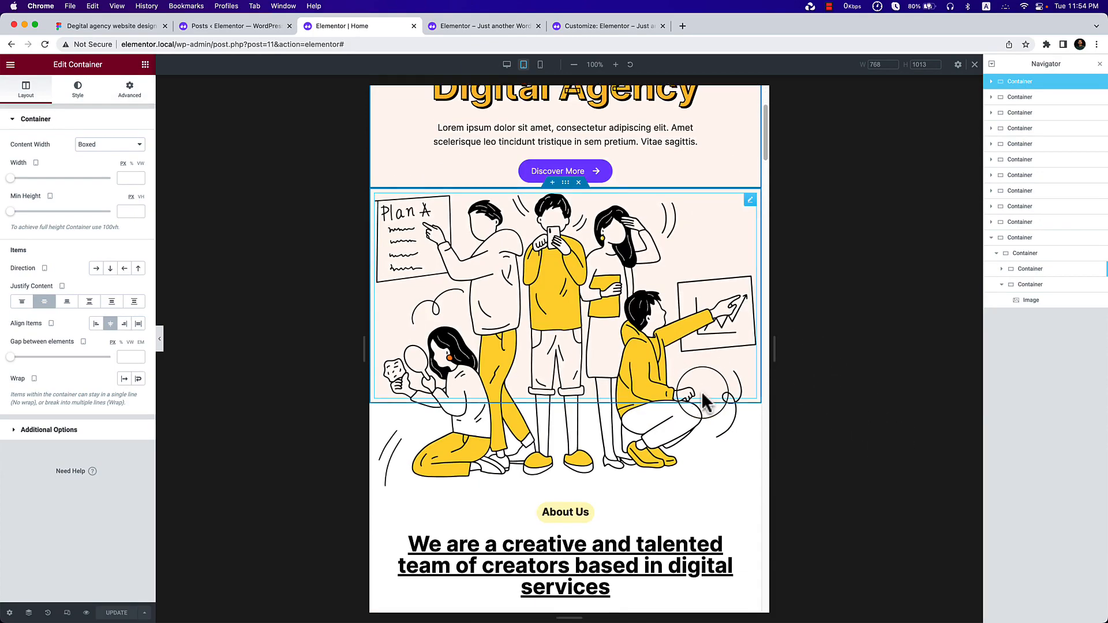
scroll(701, 396, down, 6)
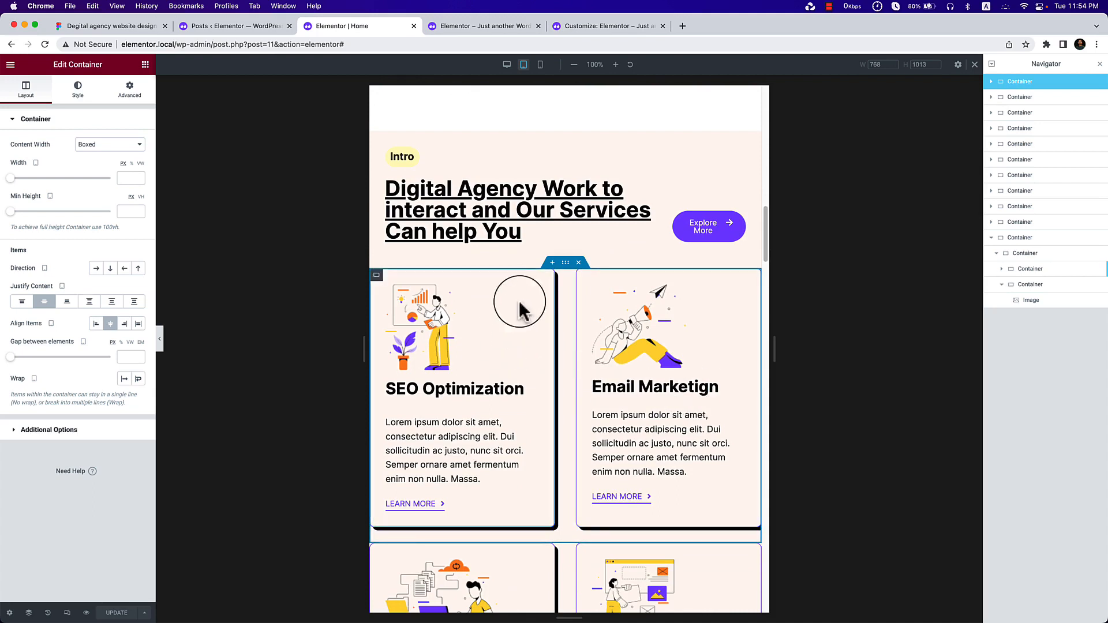
click(566, 264)
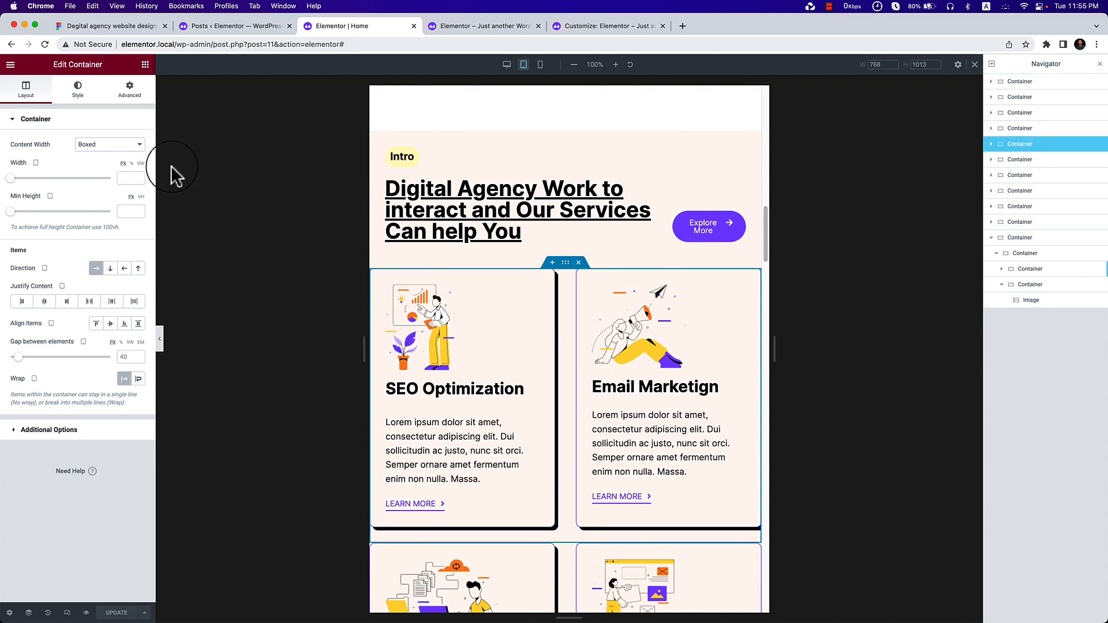
click(133, 91)
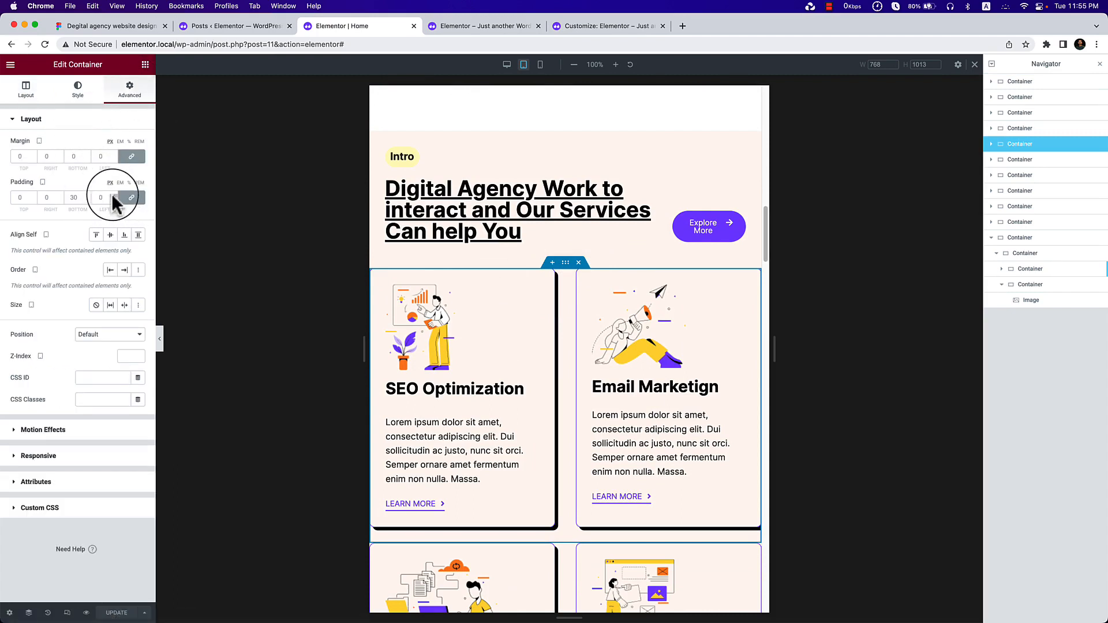
click(128, 198)
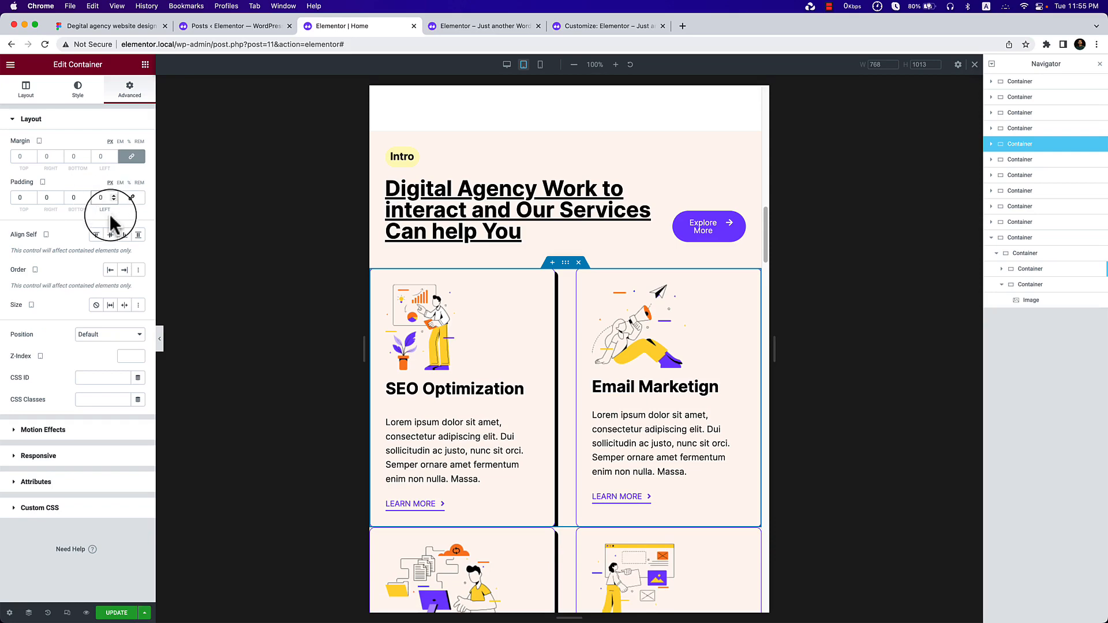
text(20)
click(20, 198)
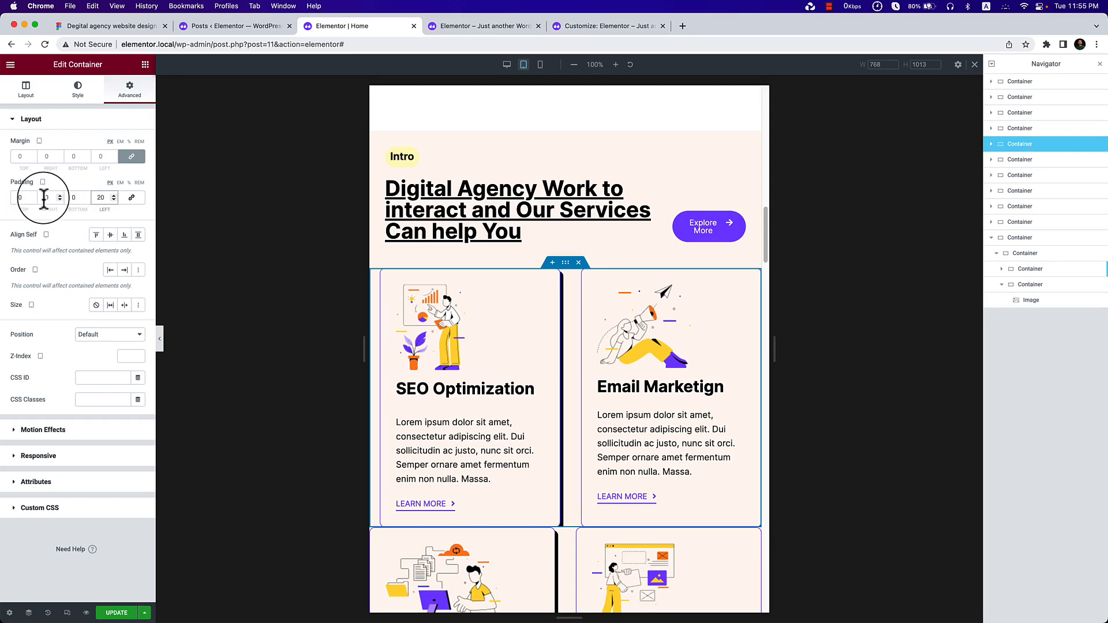
text(2)
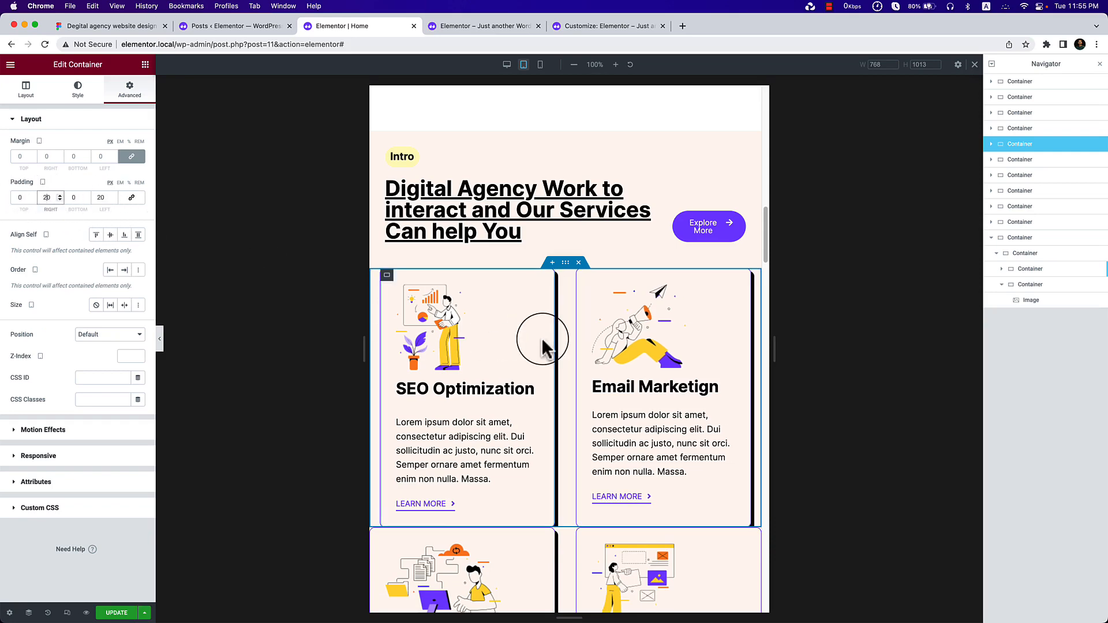
Set the tablet padding of the Web Development and UI UX Design card row to 20 px on its left and right sides only.
scroll(541, 337, down, 3)
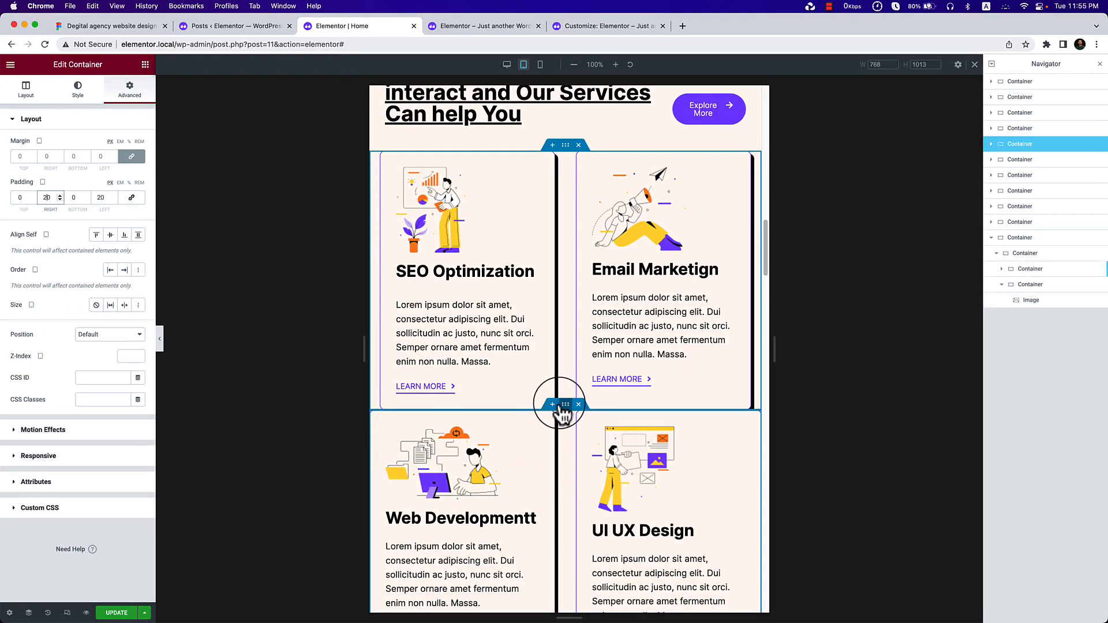
click(565, 405)
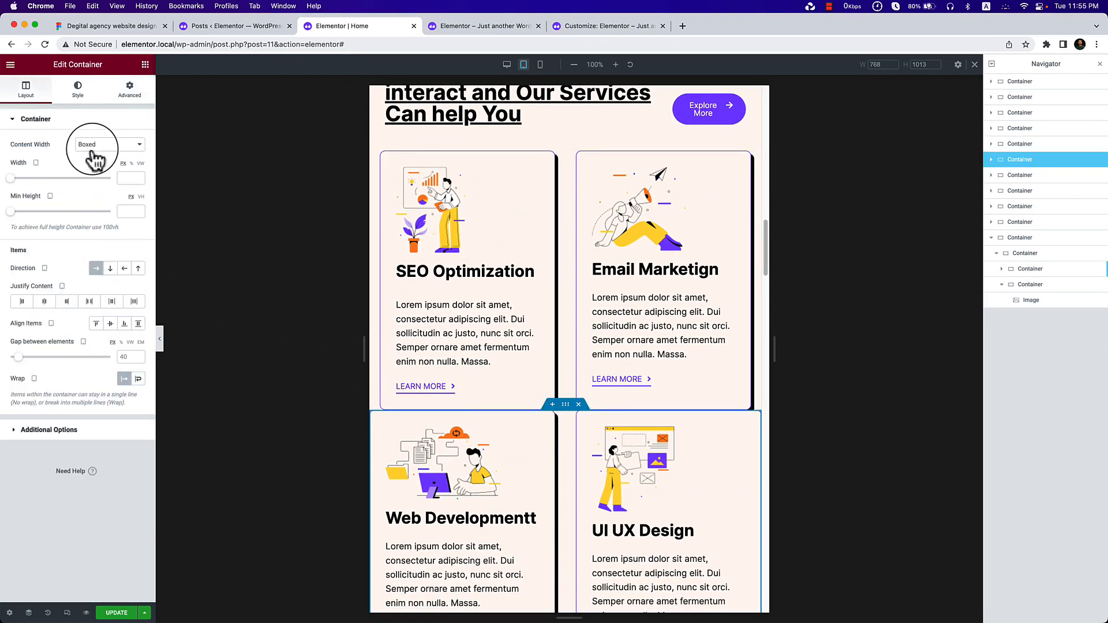
click(130, 92)
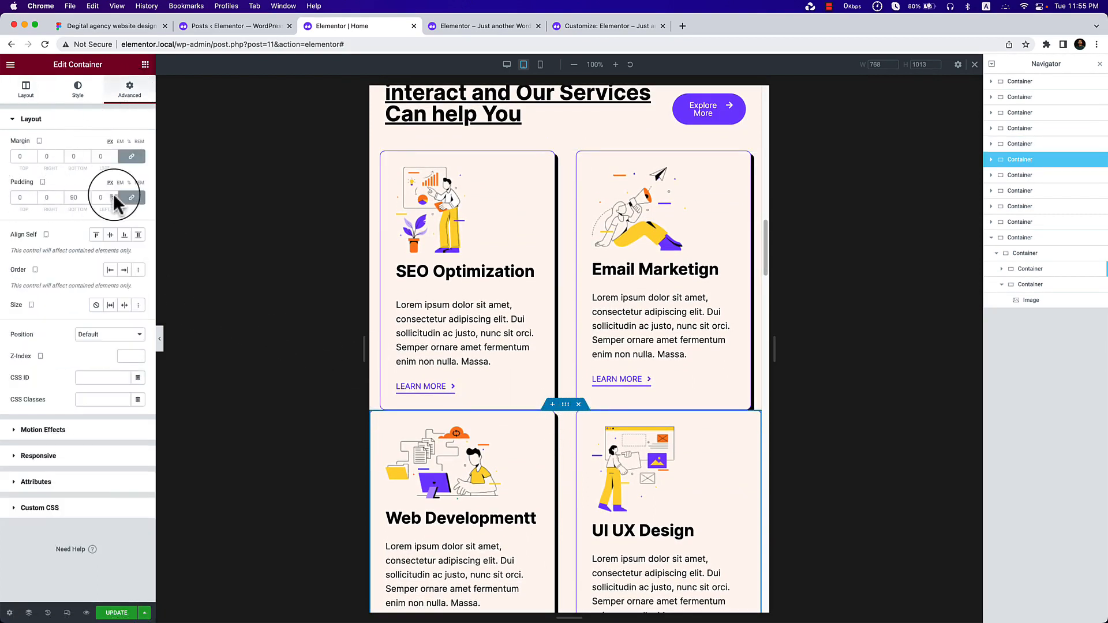
click(141, 201)
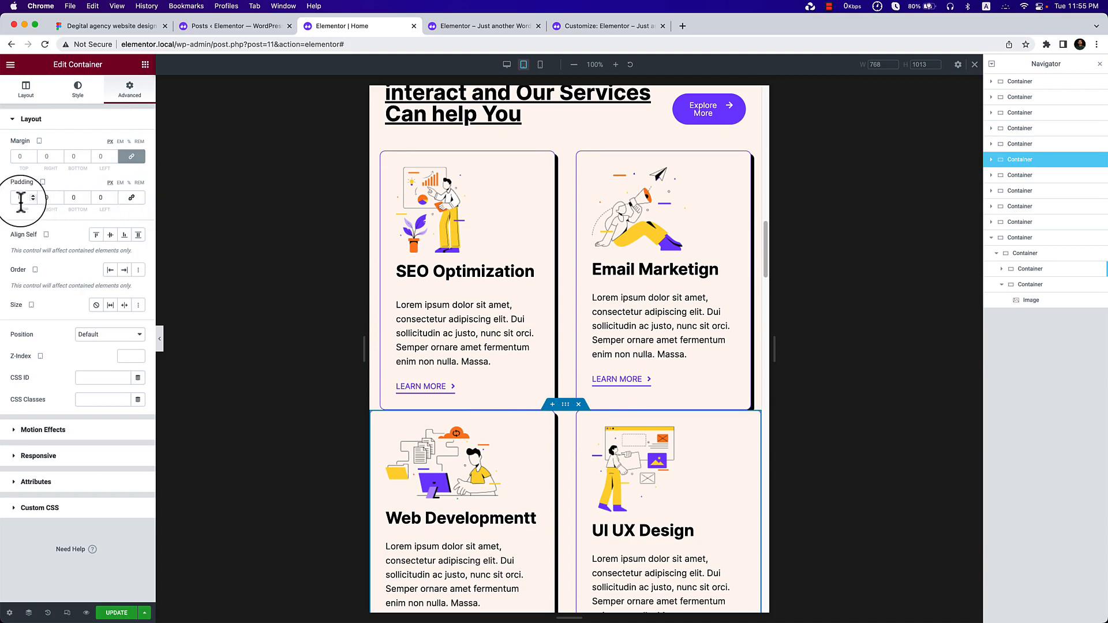
text(20)
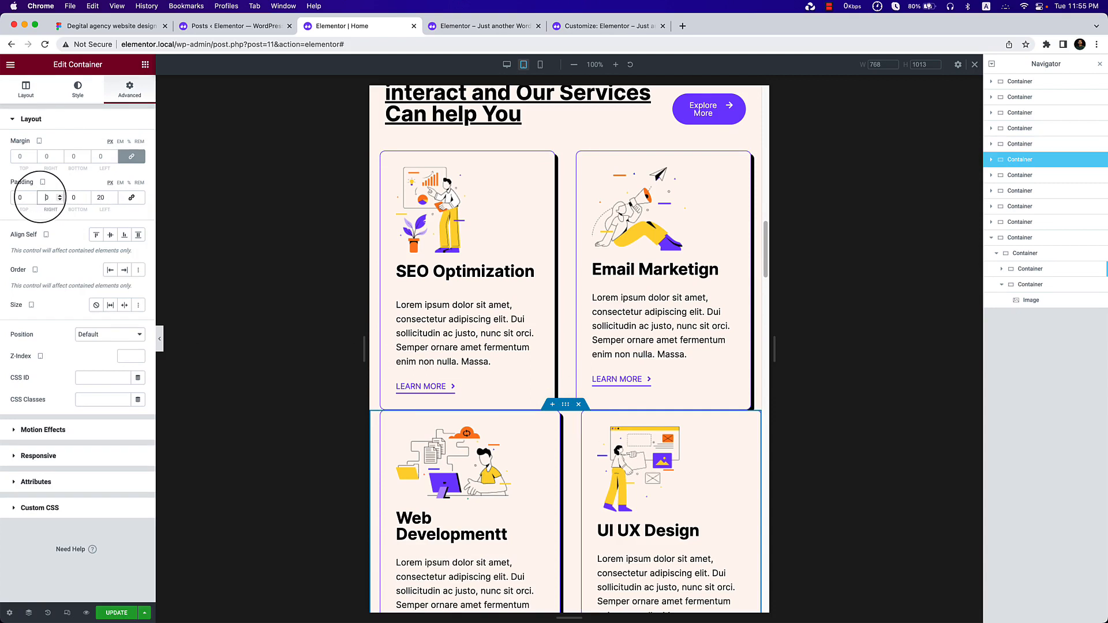
text(2)
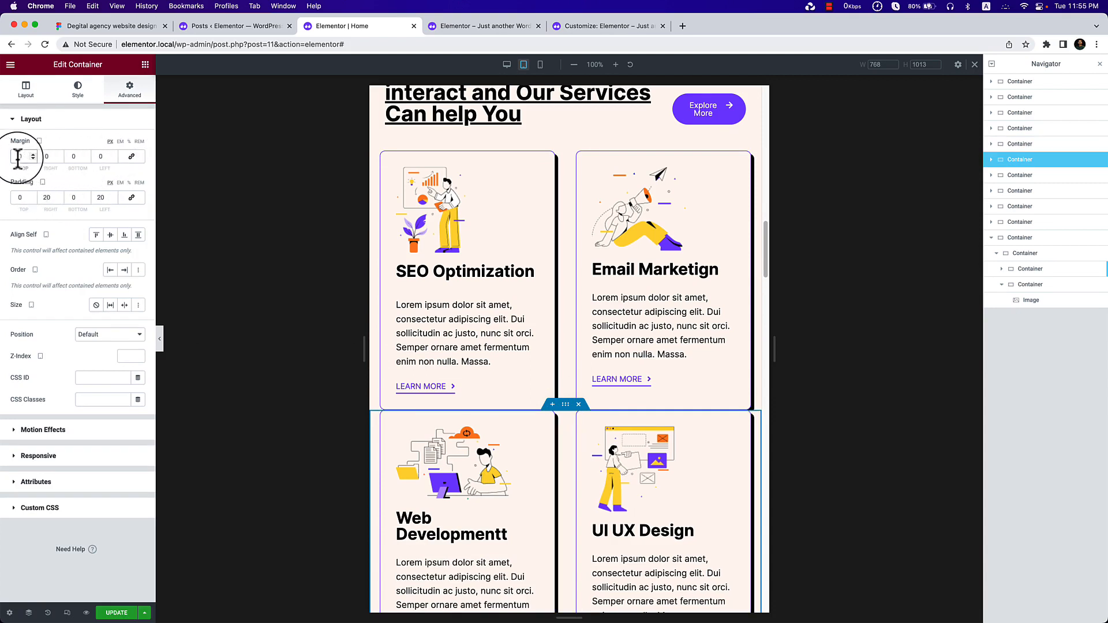
Give the Web Development and UI UX Design row 30 px of top padding instead of top margin, and preview the card spacing.
text(3)
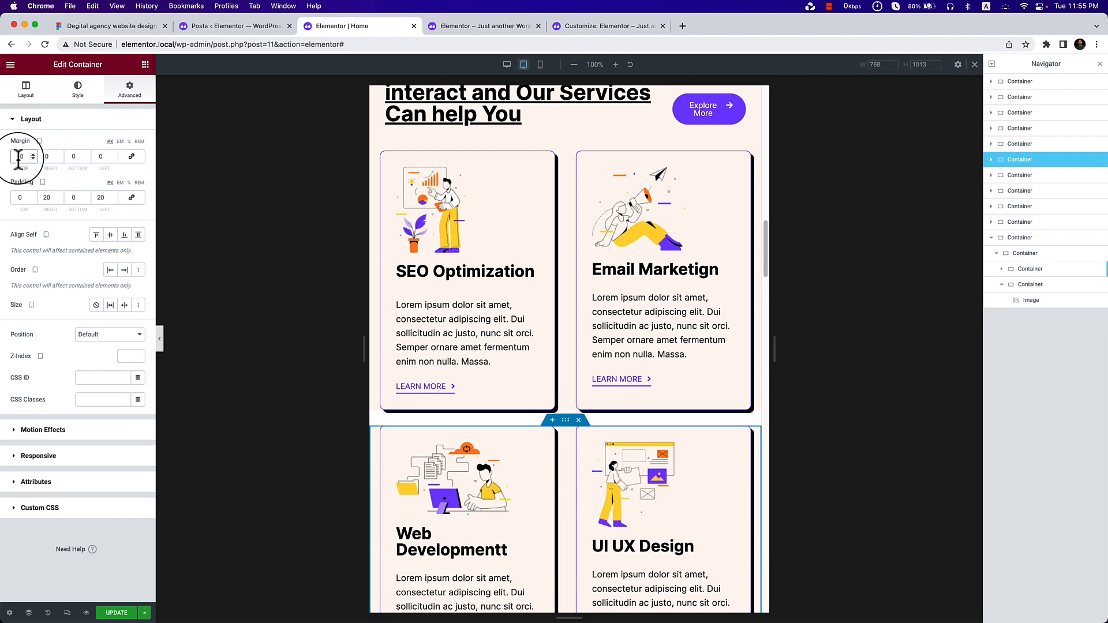
click(17, 197)
text(3)
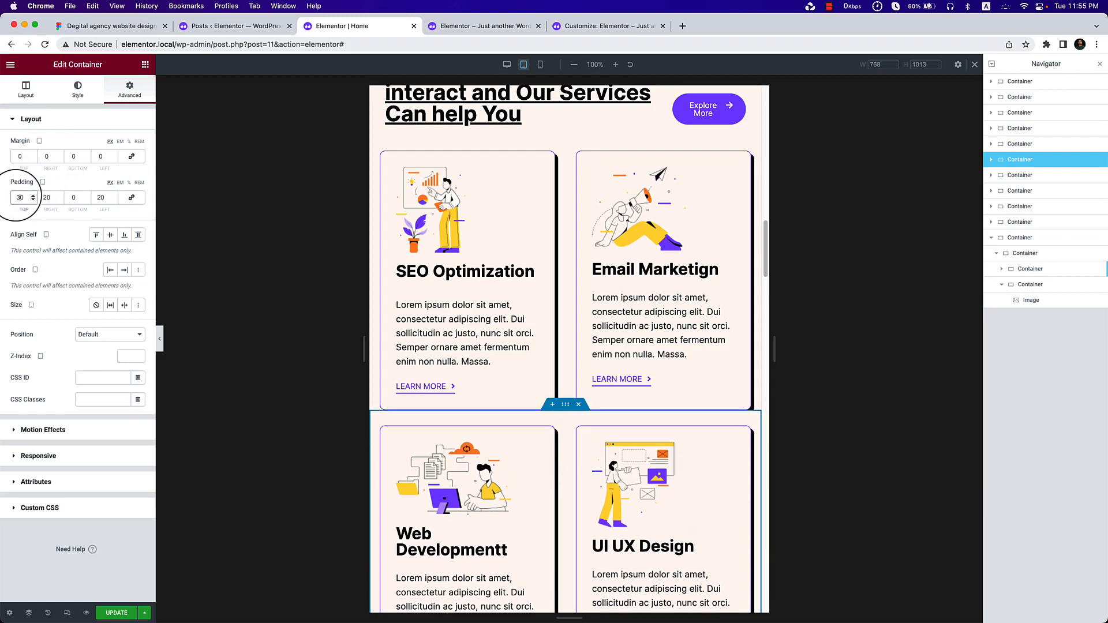
click(160, 340)
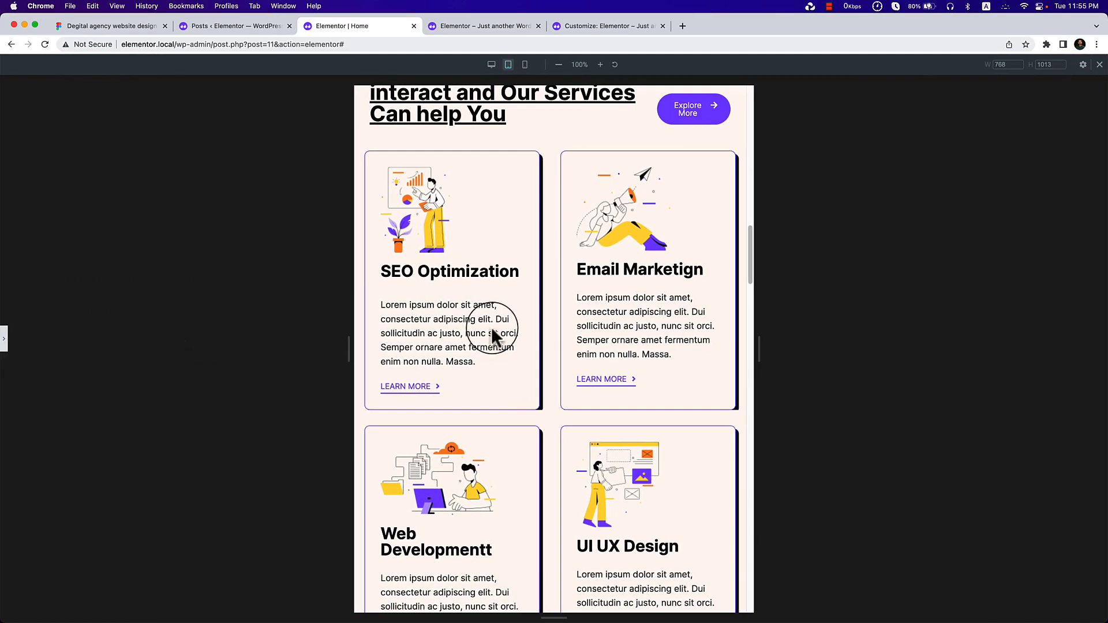
scroll(493, 332, down, 4)
scroll(548, 334, up, 2)
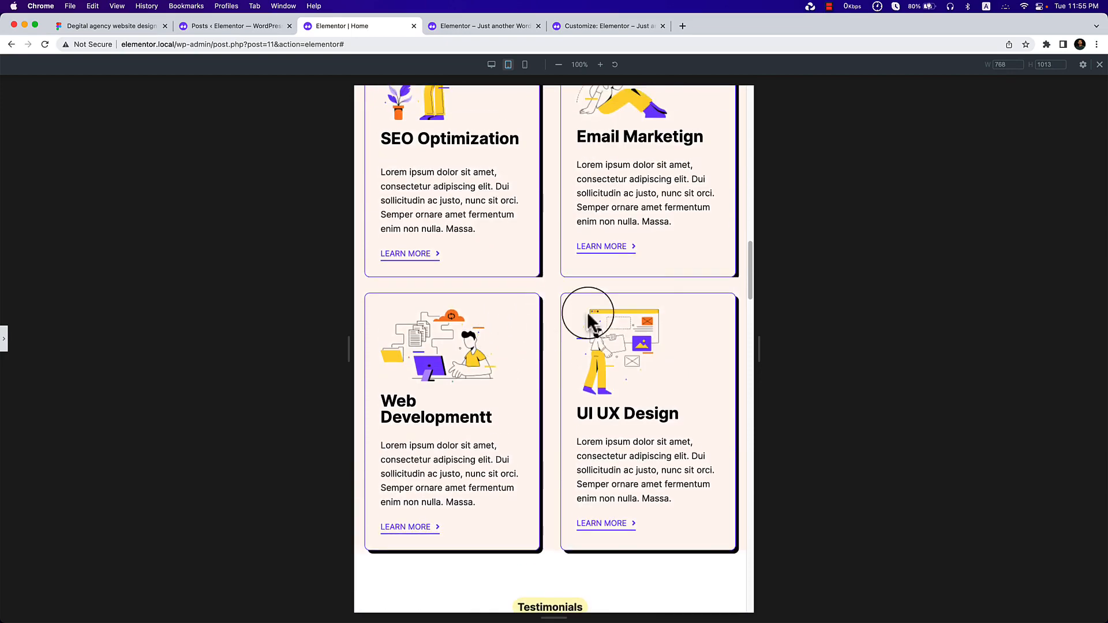
scroll(611, 418, down, 2)
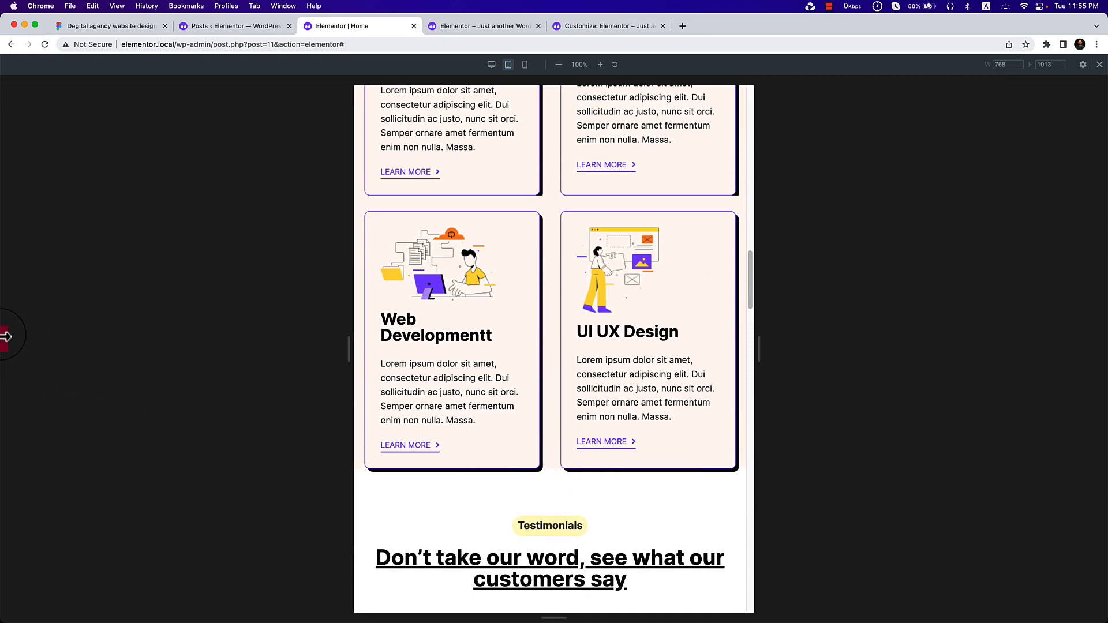
Set the bottom padding of the Web Development and UI UX Design row to 70 px.
click(4, 337)
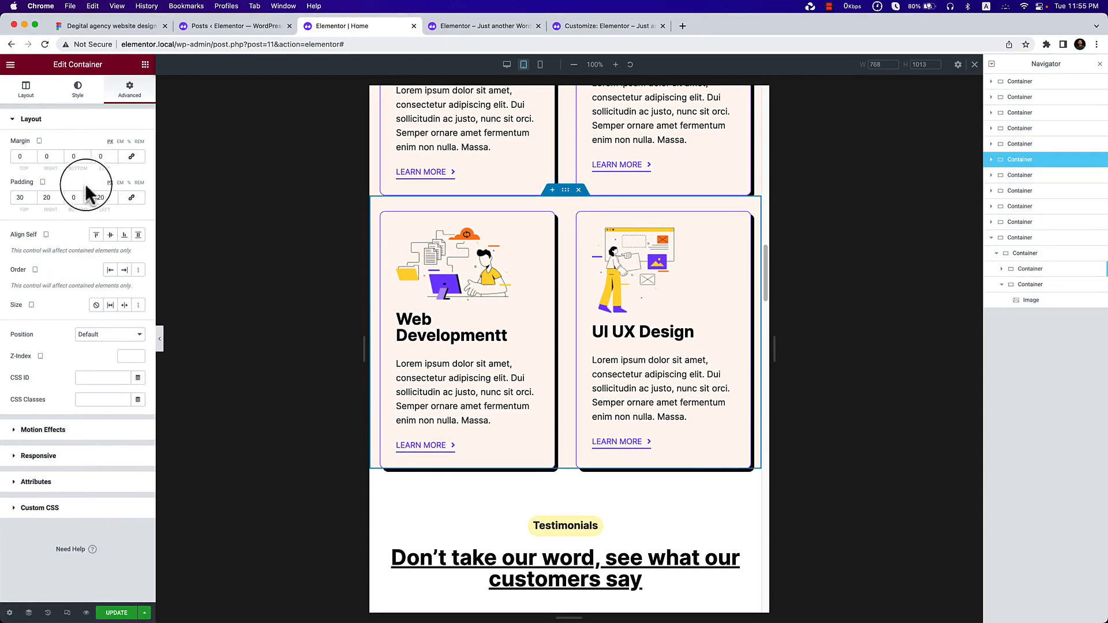
click(73, 197)
text(3)
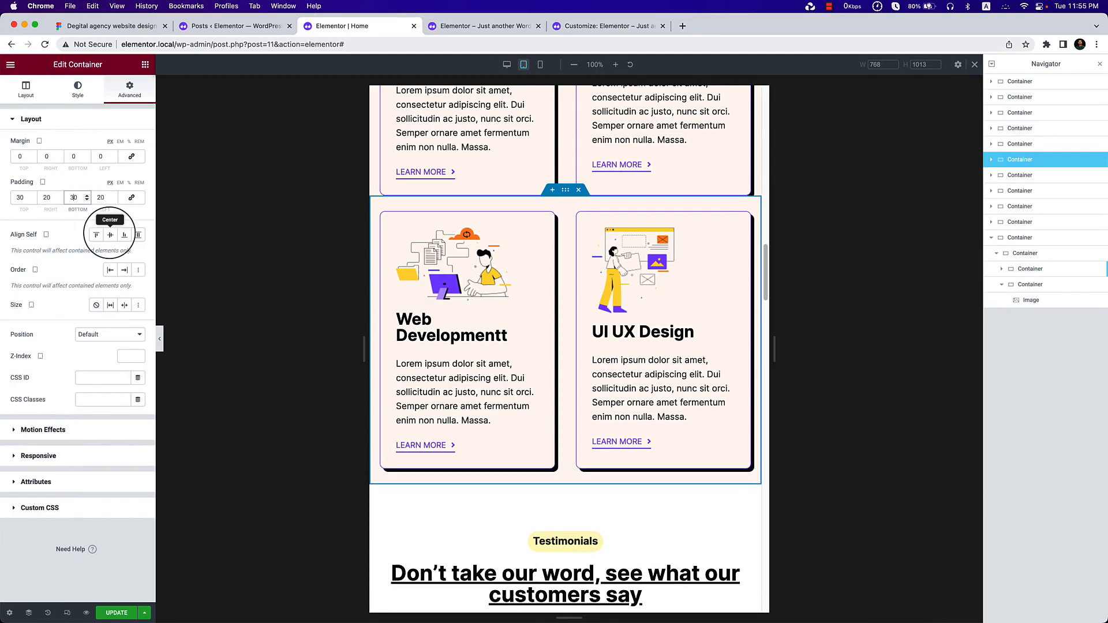
key(BackSpace)
text(6)
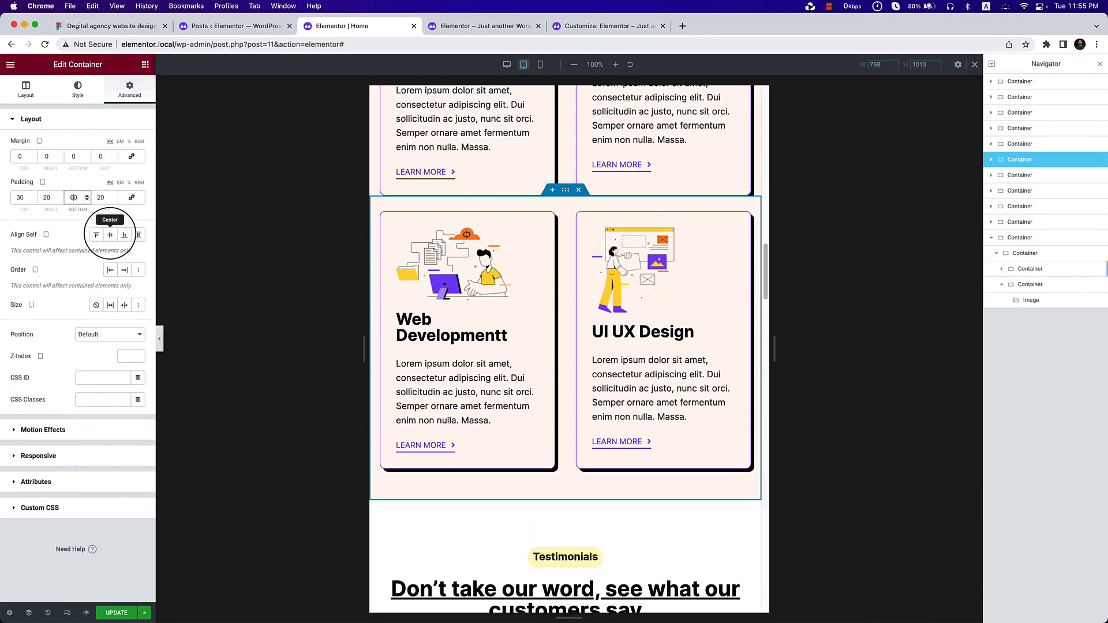
key(BackSpace)
text(7)
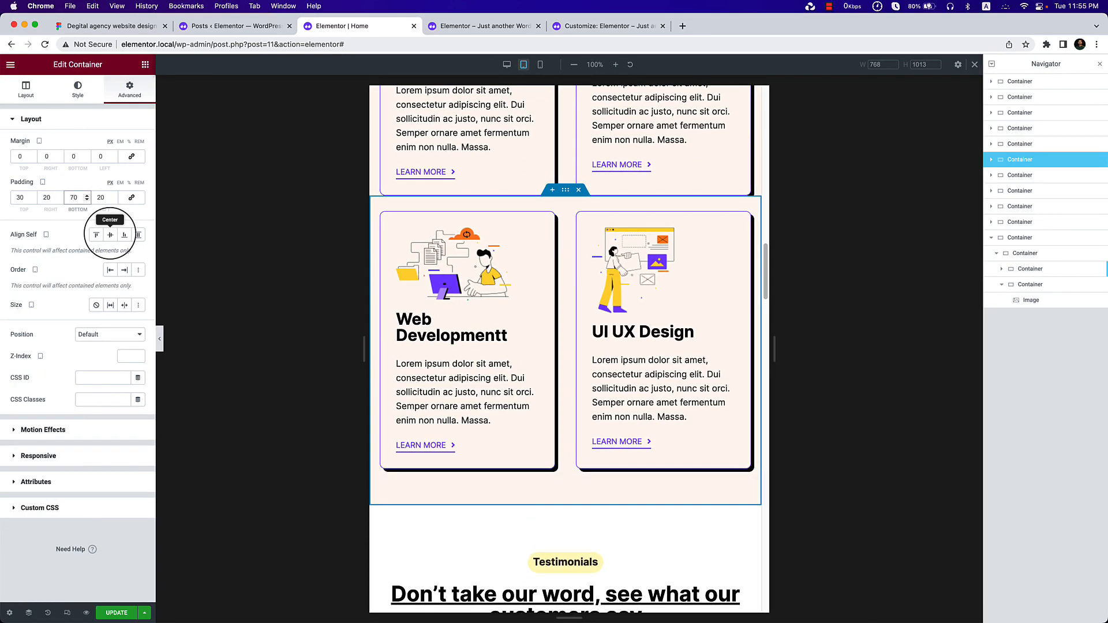
Set the SEO Optimization and Email Marketing row's bottom padding to 20 px and preview the gap between the card rows.
scroll(594, 198, up, 5)
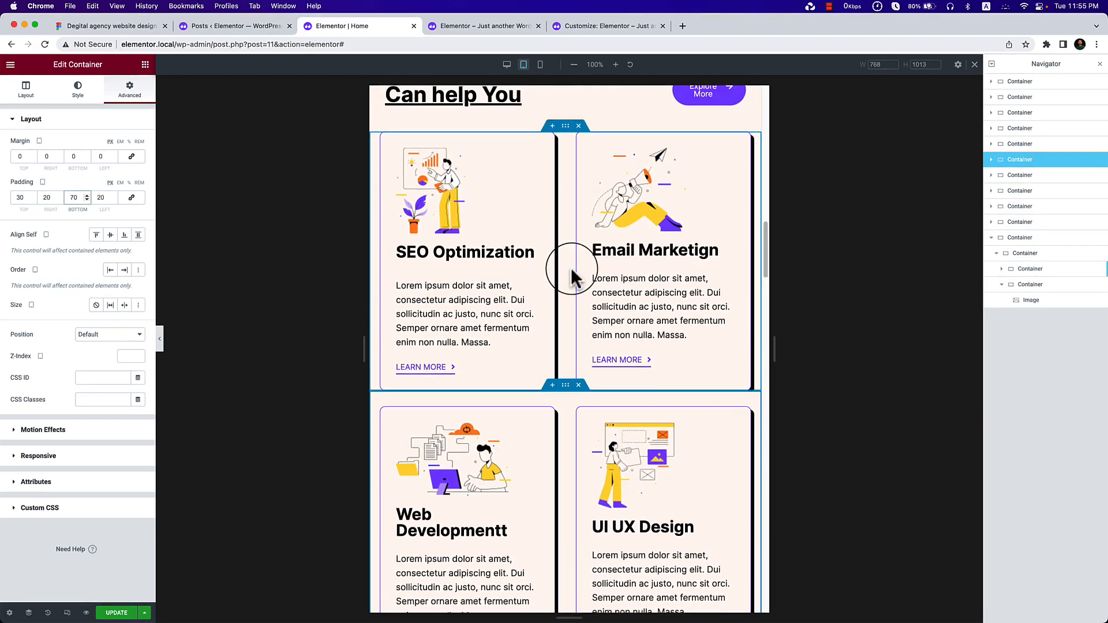
click(565, 127)
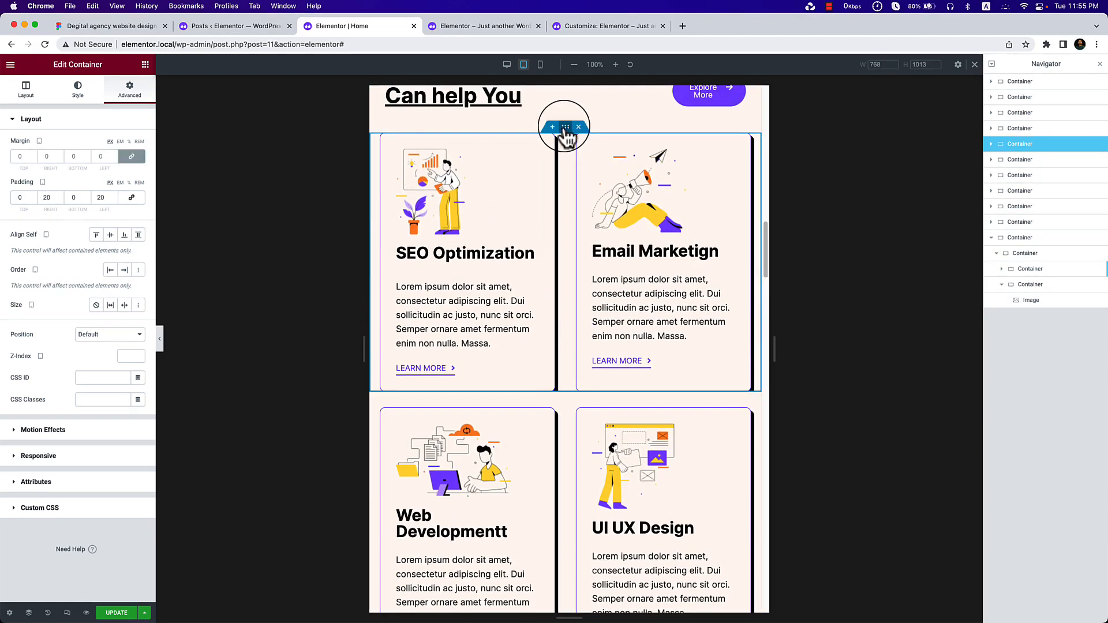
click(77, 211)
text(3)
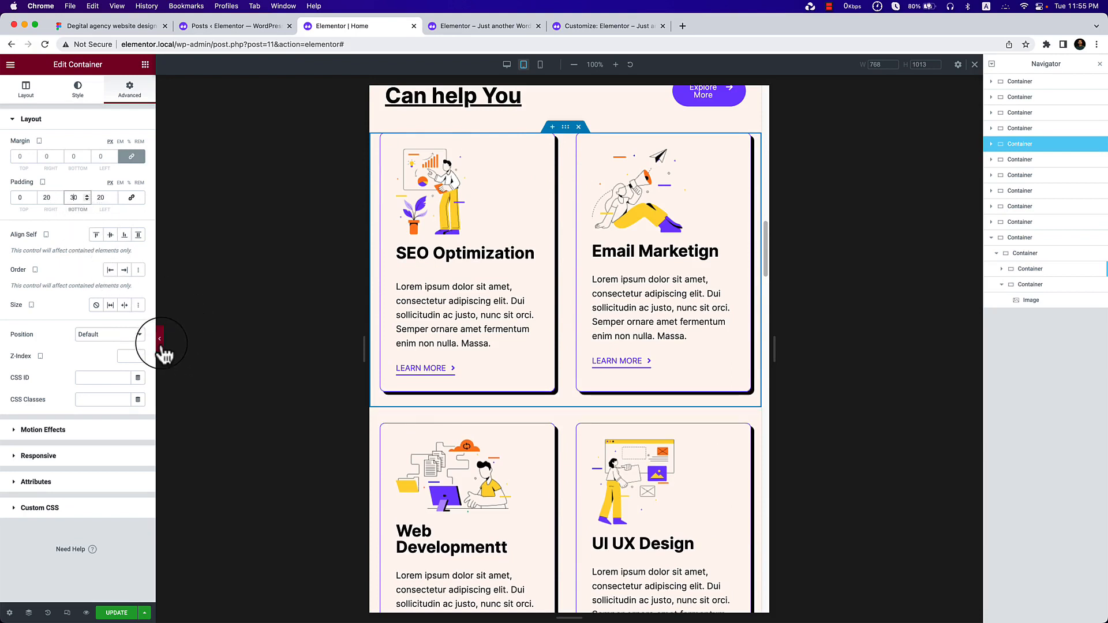
key(BackSpace)
text(2)
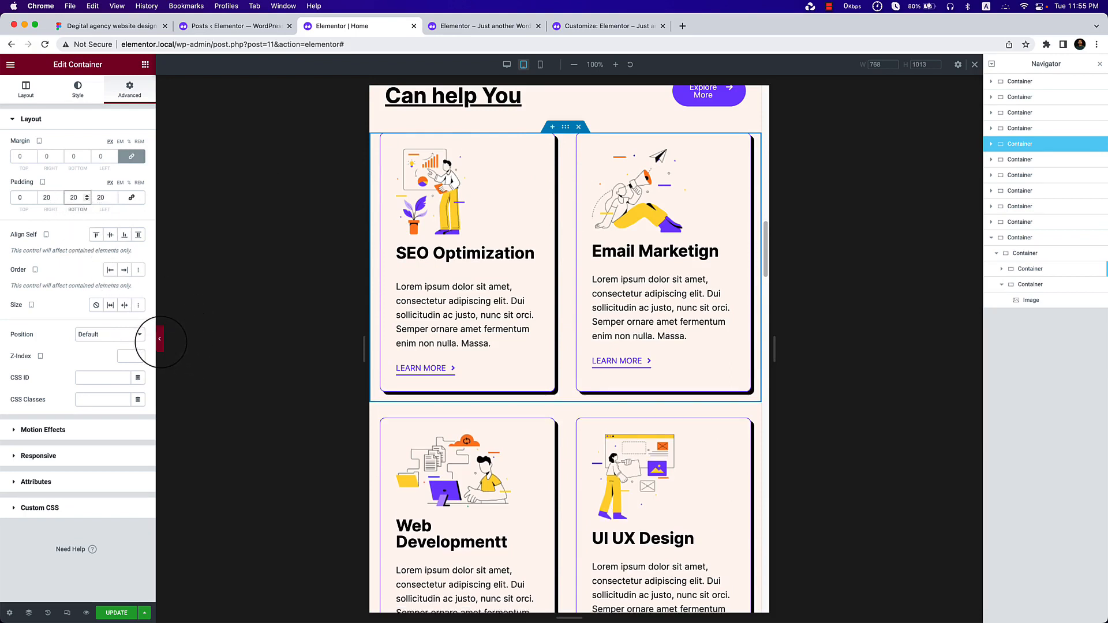
click(161, 343)
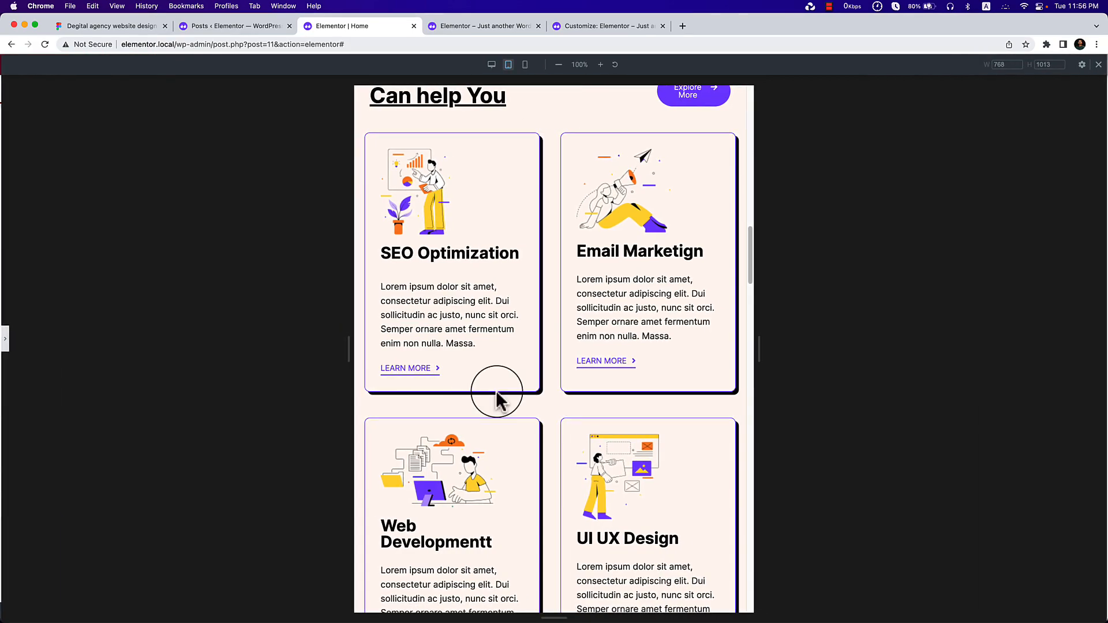
Set the Frequently Asked Questions section's tablet padding to 50 px at the top and bottom, with 0 on the sides.
scroll(588, 410, up, 6)
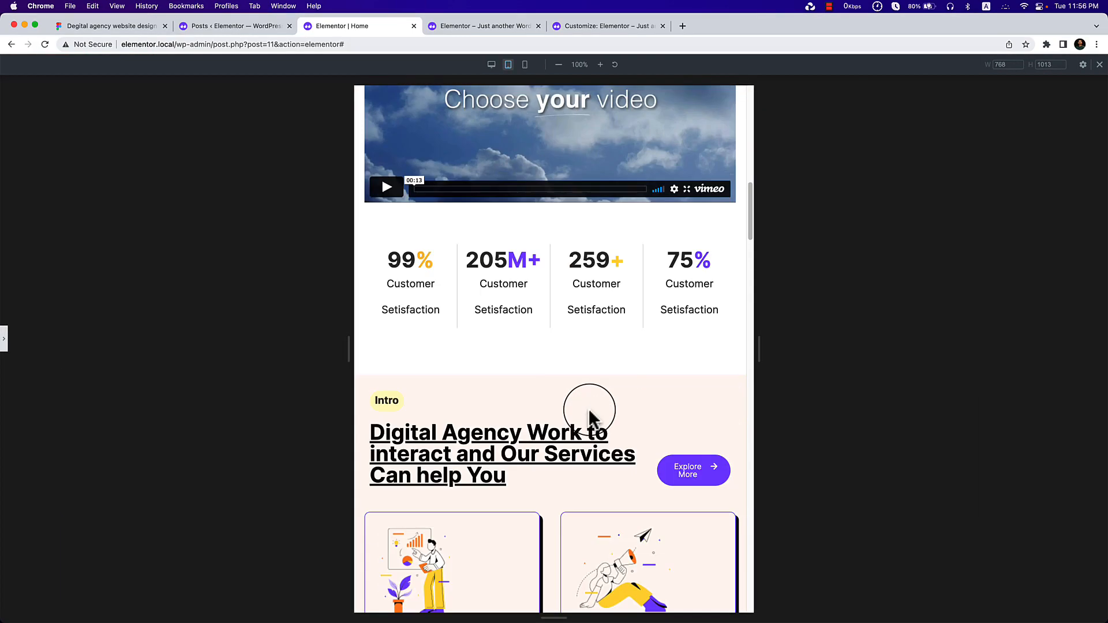
scroll(590, 412, down, 10)
scroll(591, 430, down, 1)
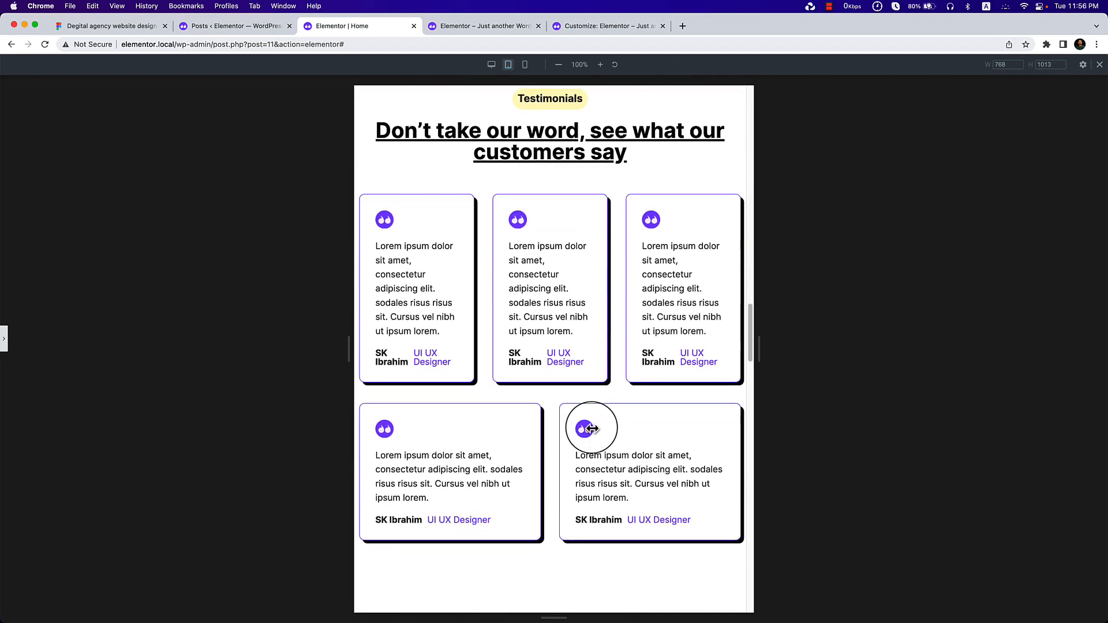
scroll(591, 430, down, 6)
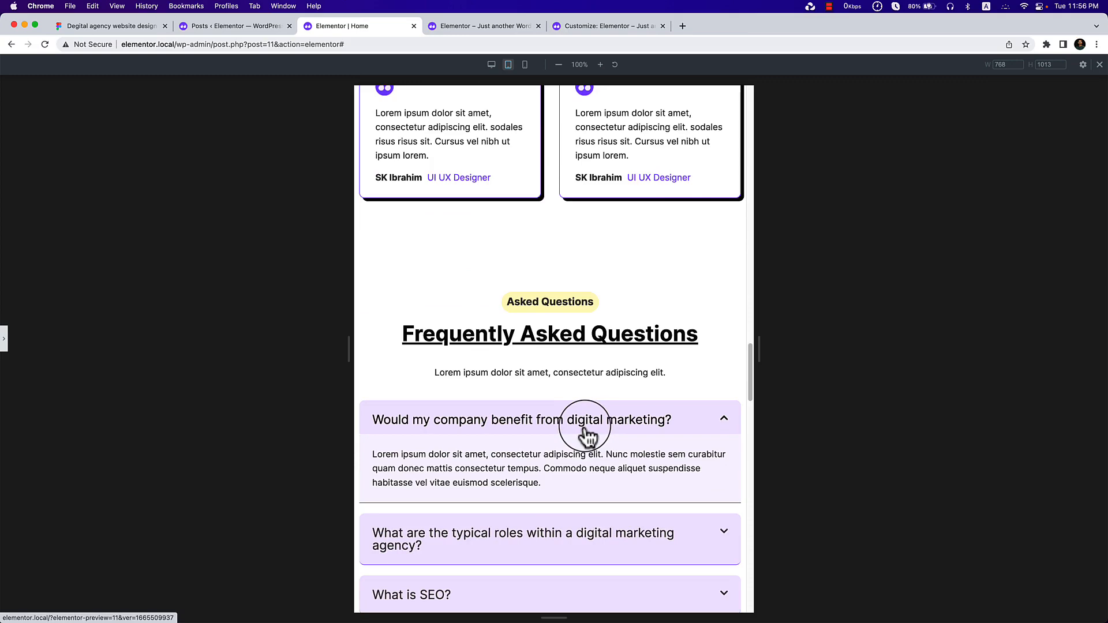
click(4, 339)
click(565, 240)
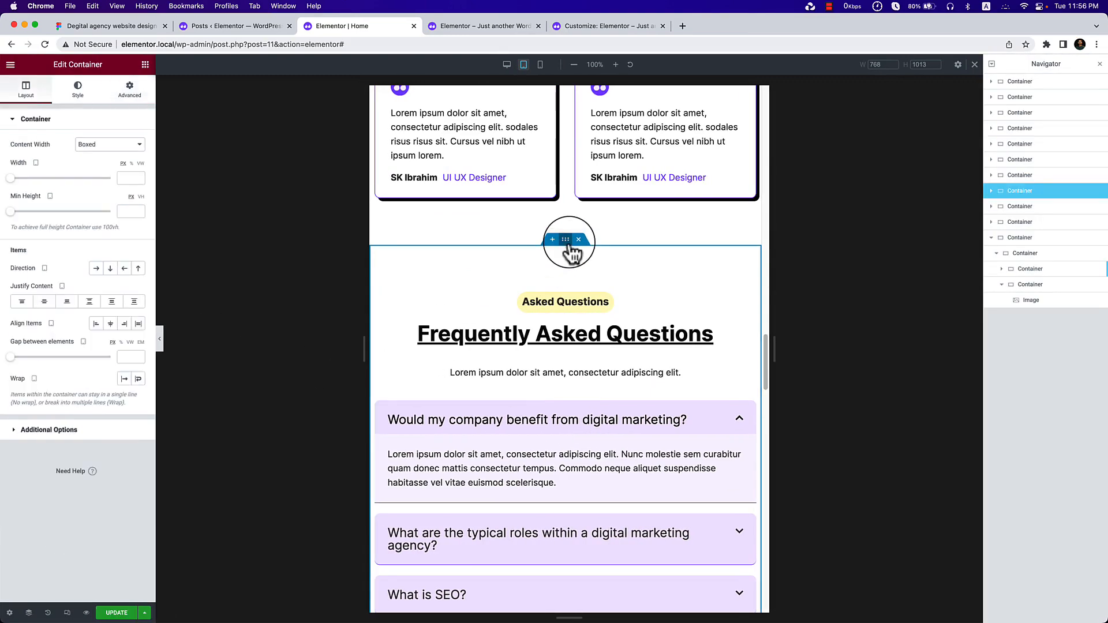
click(130, 91)
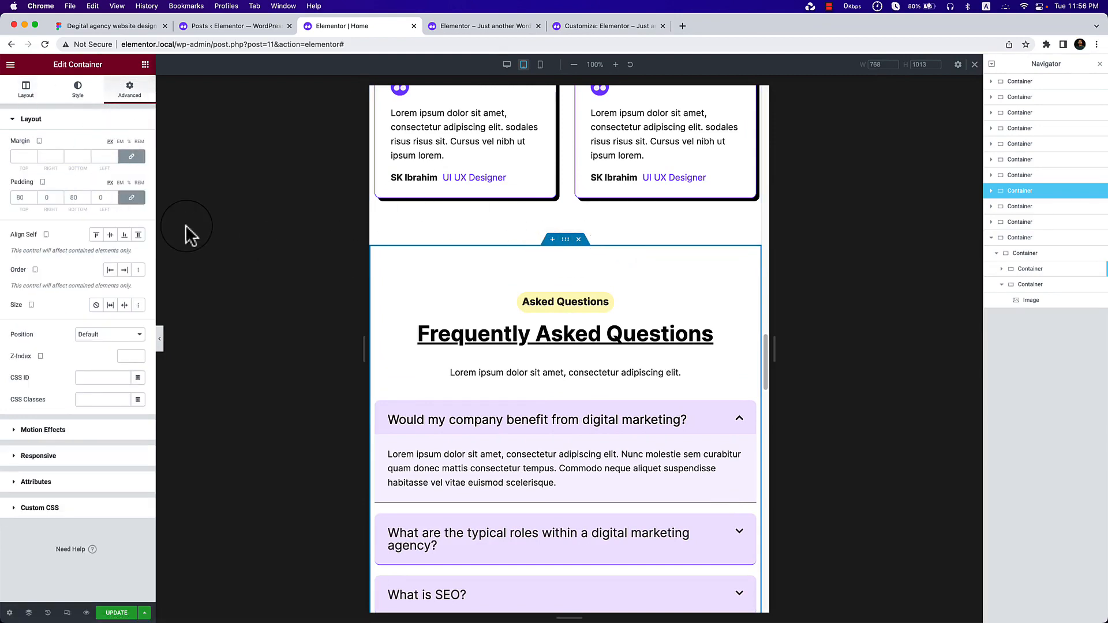
click(132, 198)
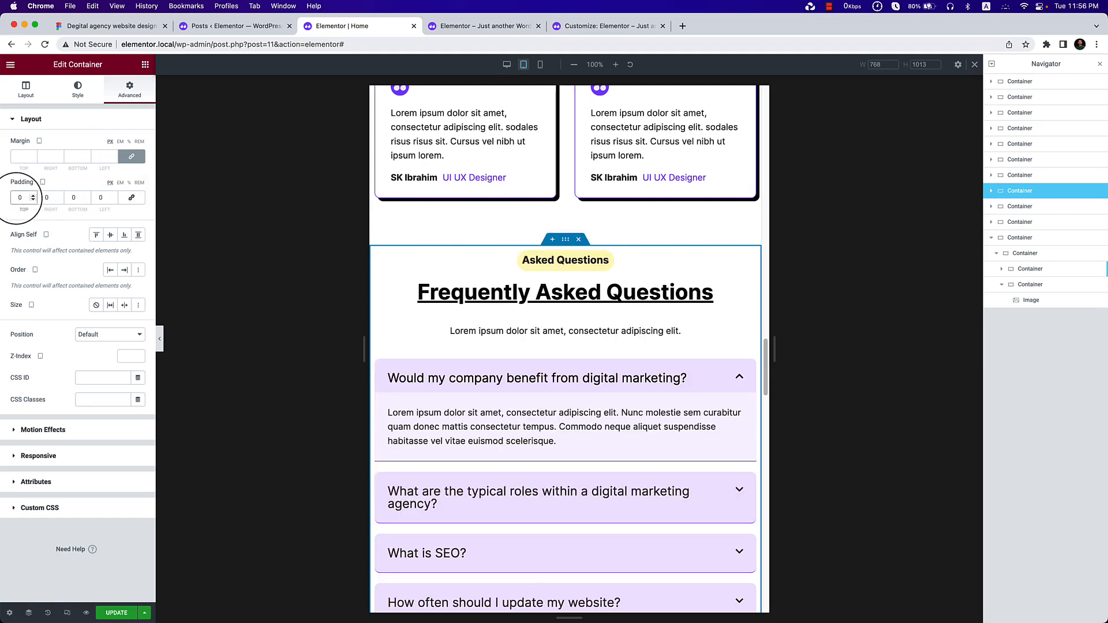
text(50)
click(74, 197)
text(50)
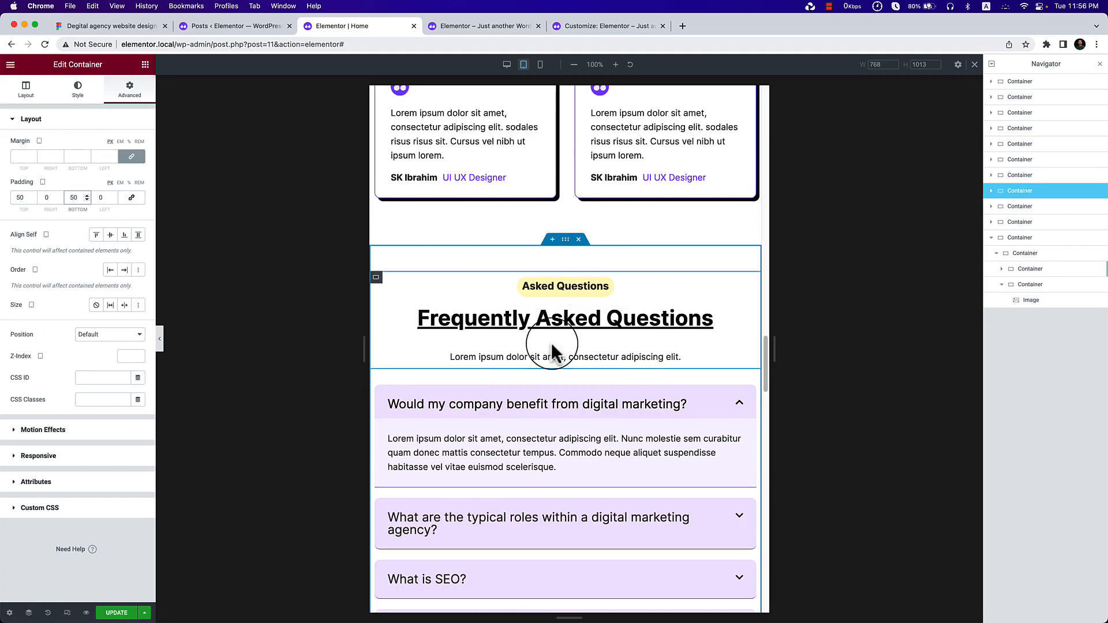
Review the rest of the tablet layout through the blog, call-to-action and footer, and return to the hero section.
scroll(551, 345, down, 8)
scroll(553, 346, down, 2)
scroll(593, 387, down, 15)
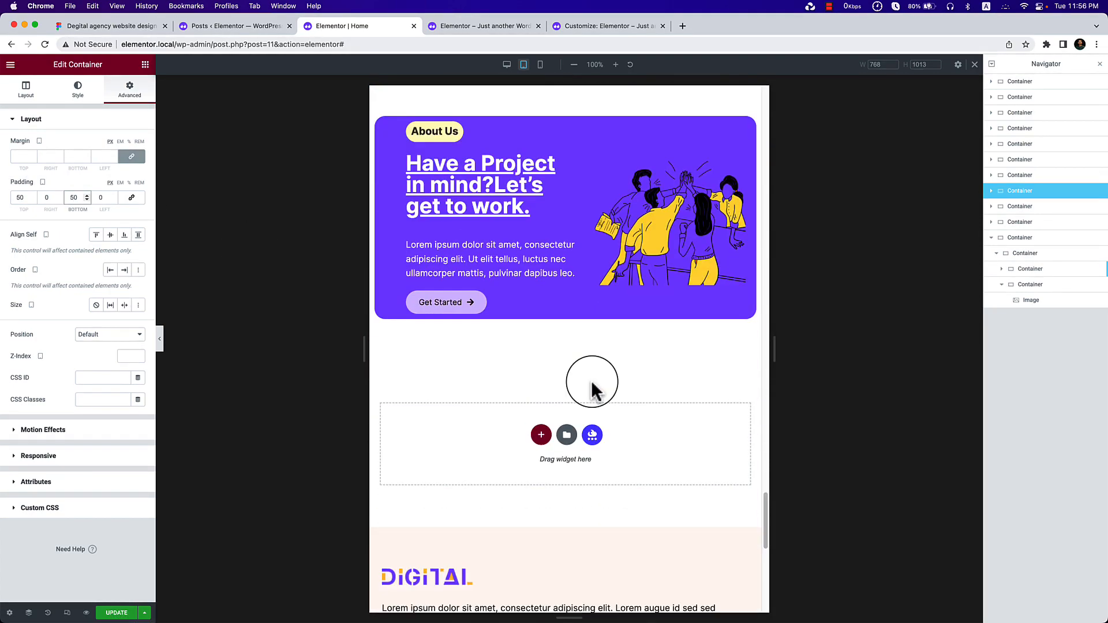
scroll(591, 385, down, 2)
scroll(590, 383, up, 5)
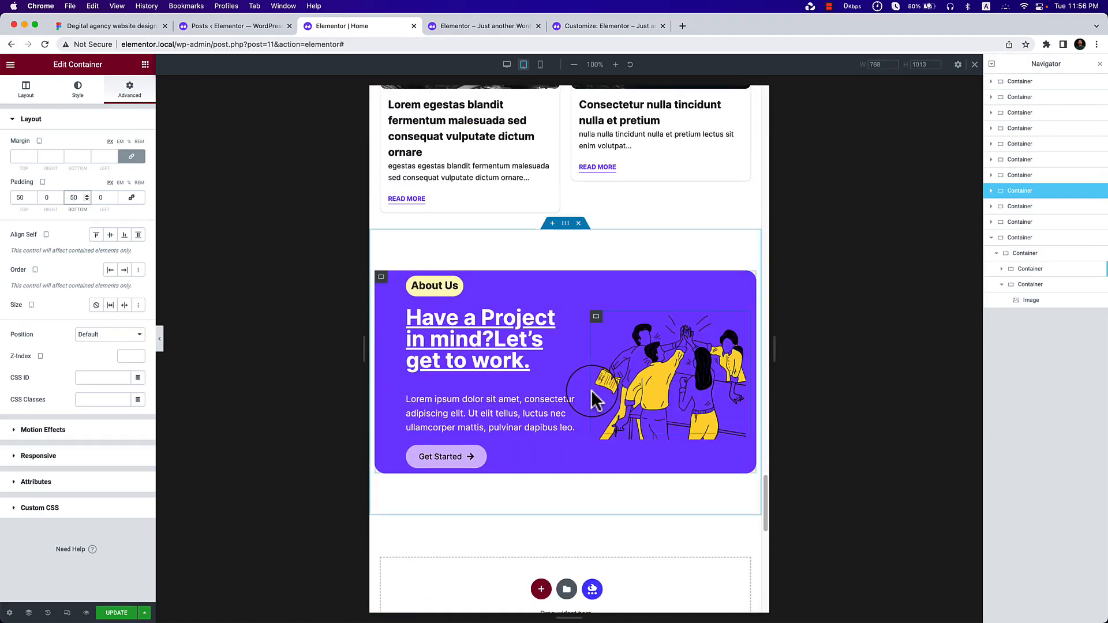
scroll(594, 398, up, 20)
scroll(606, 380, down, 1)
scroll(611, 375, up, 20)
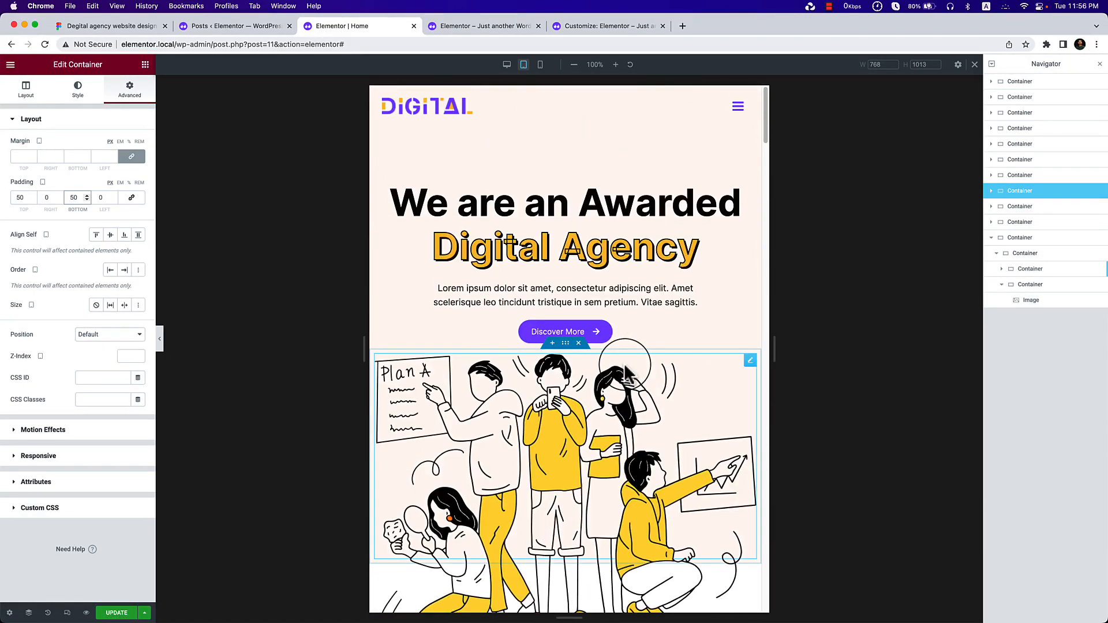
Preview the homepage in the mobile view down to the FAQ section and return to the hero.
click(540, 64)
scroll(554, 173, down, 20)
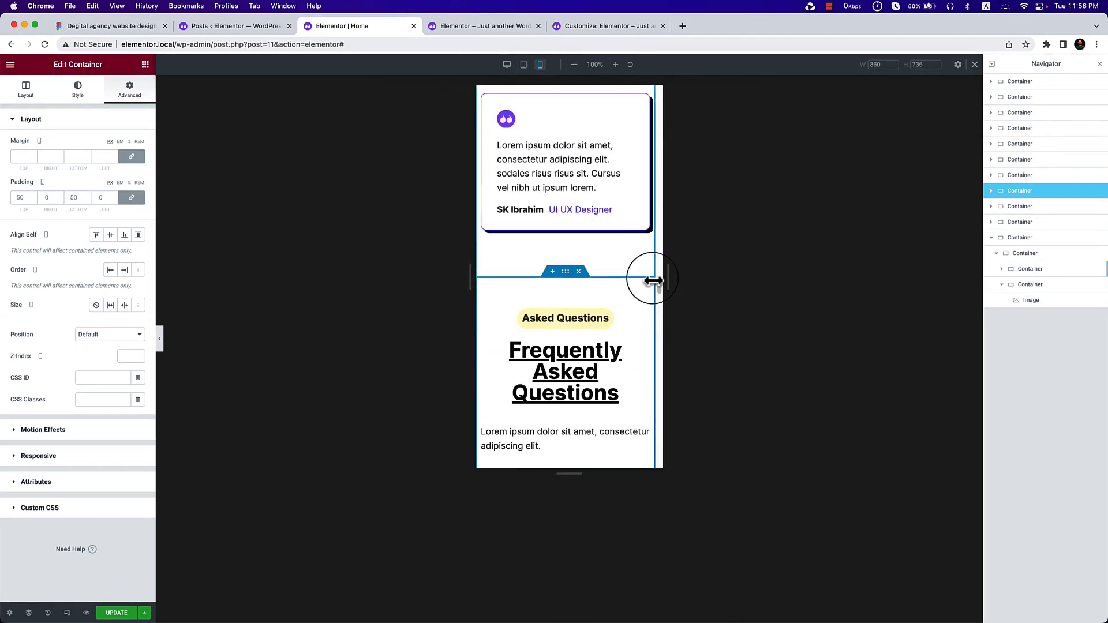
drag(660, 291, 652, 104)
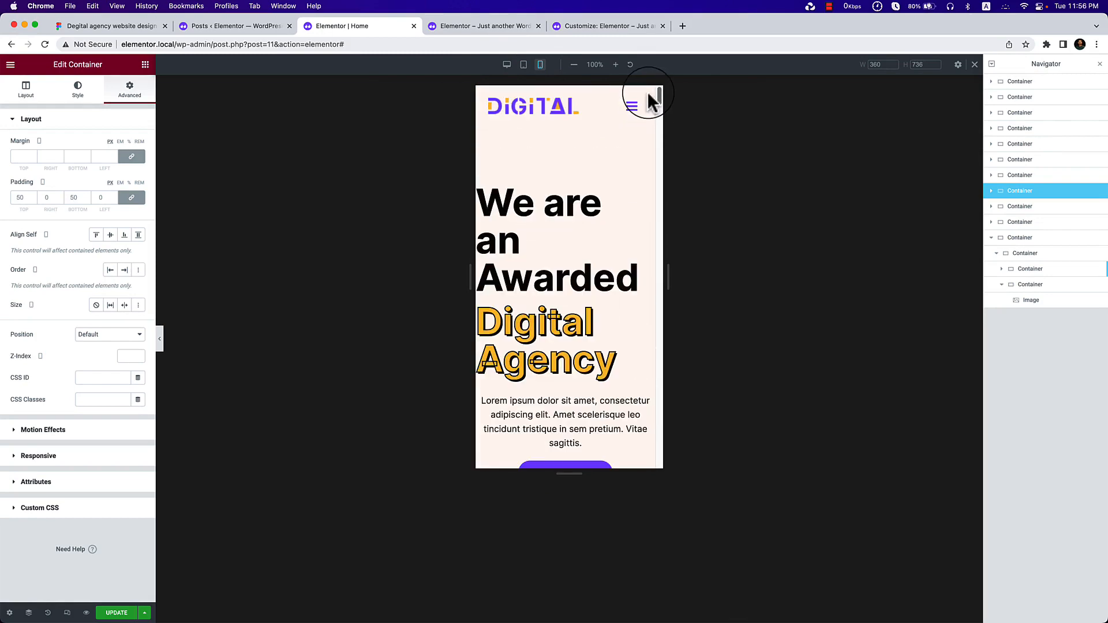
Switch to the WordPress Customizer and open its Typography settings with the tablet preview.
click(587, 26)
click(13, 104)
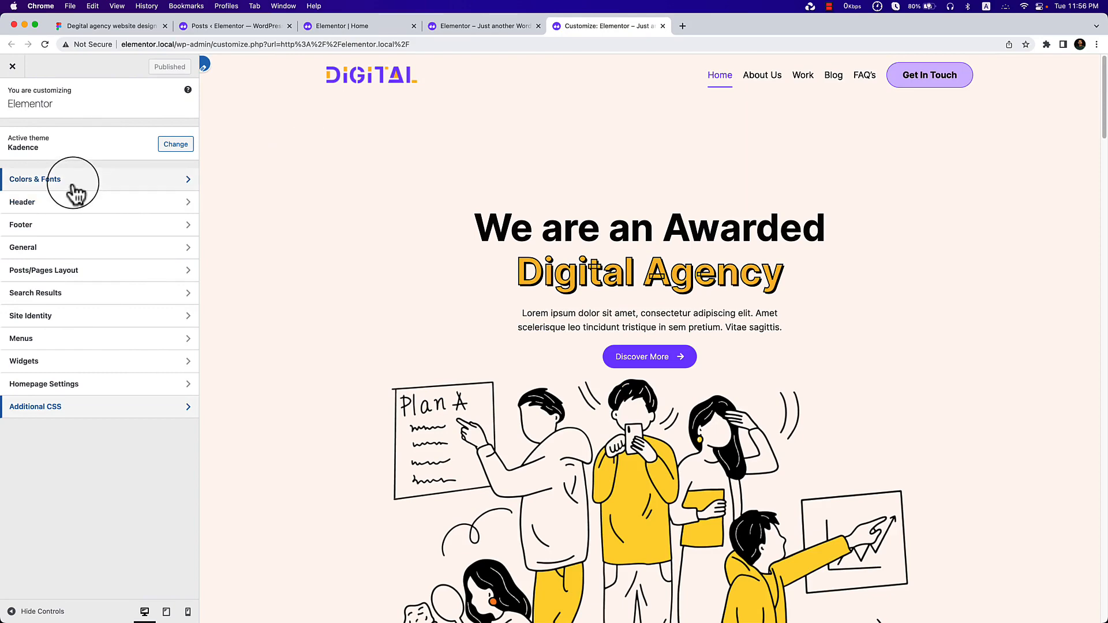
click(75, 194)
click(74, 185)
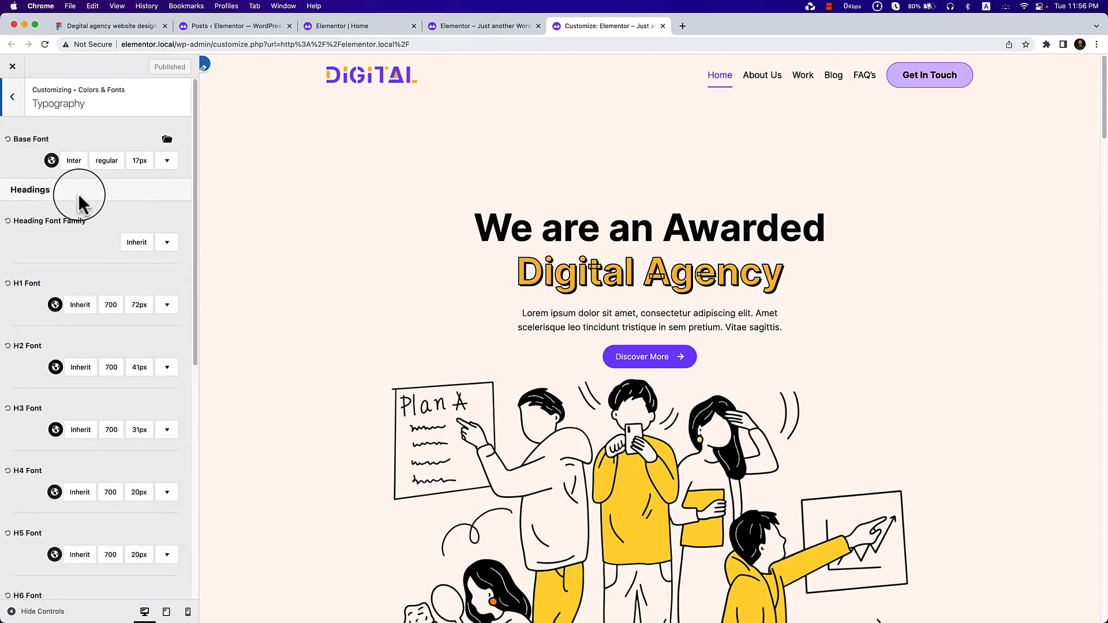
click(166, 612)
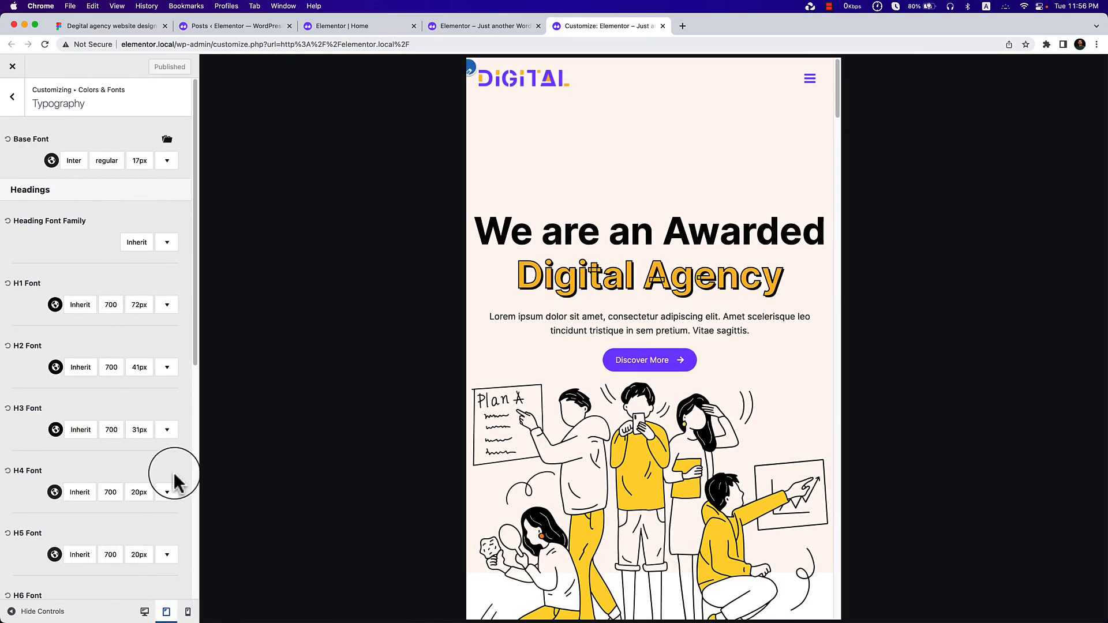
Set the H1 font size for tablet to 42 px and check the hero heading in the preview.
scroll(93, 399, down, 6)
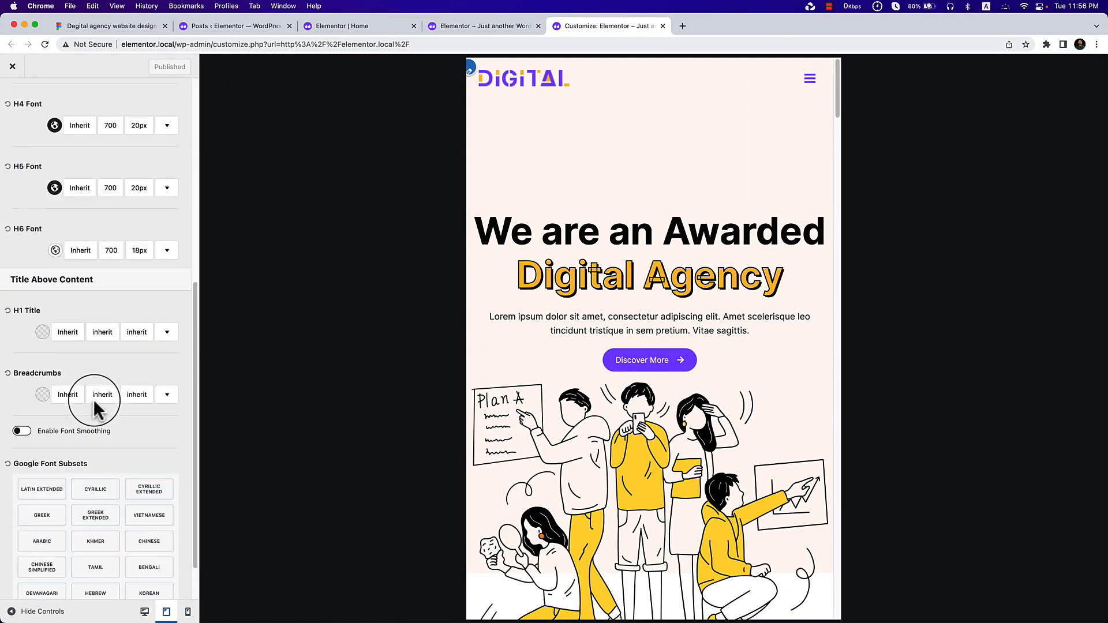
scroll(95, 407, up, 6)
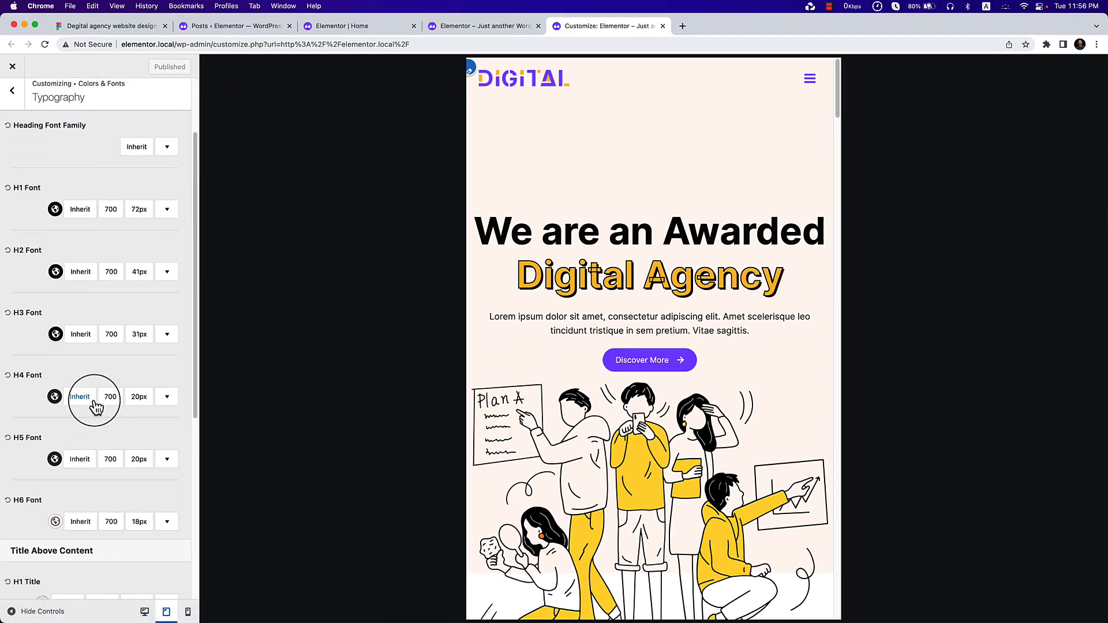
click(141, 210)
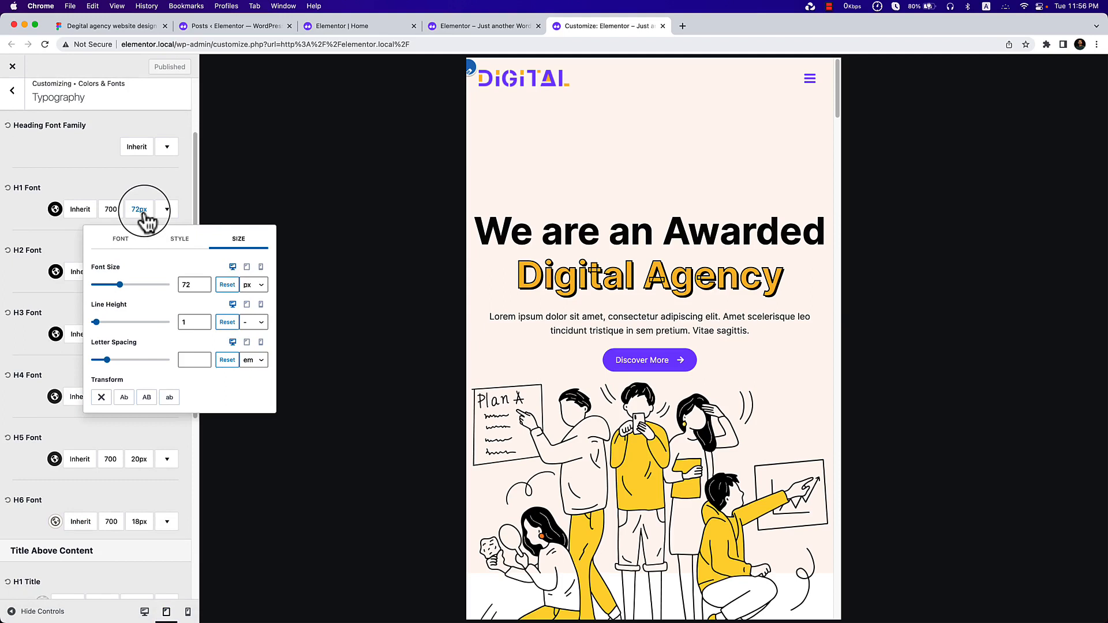
click(247, 267)
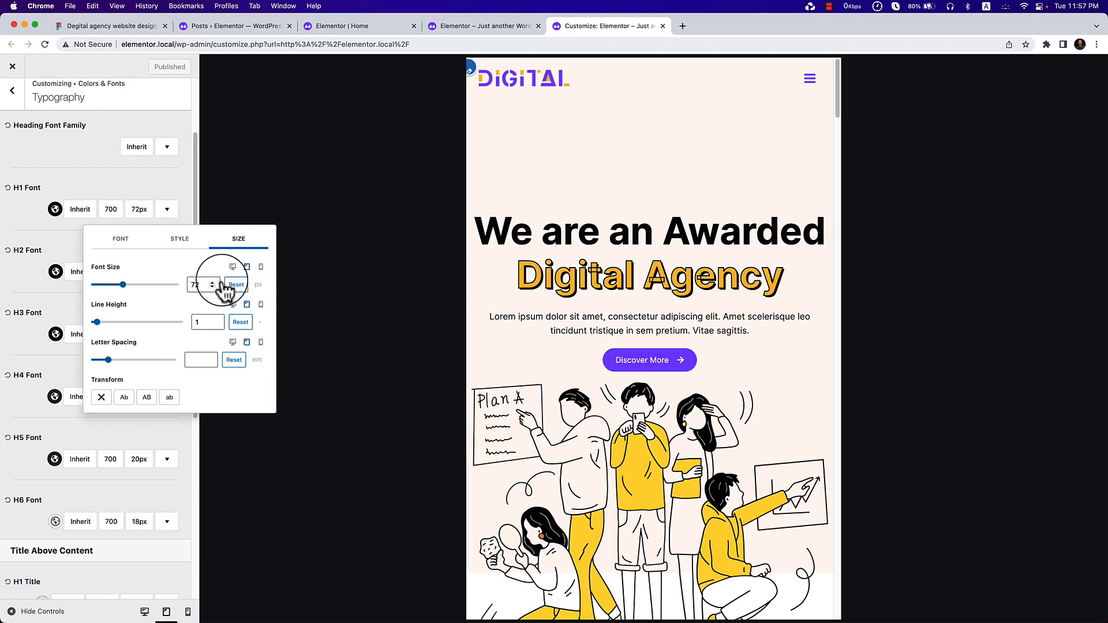
double_click(194, 286)
text(42)
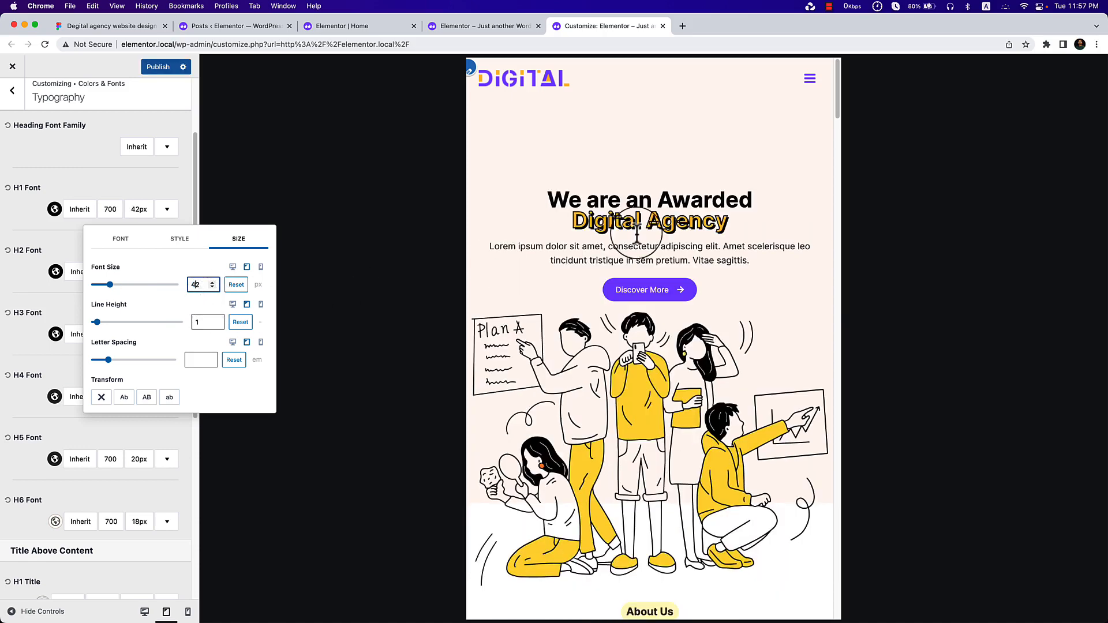
scroll(722, 342, down, 3)
scroll(721, 335, down, 6)
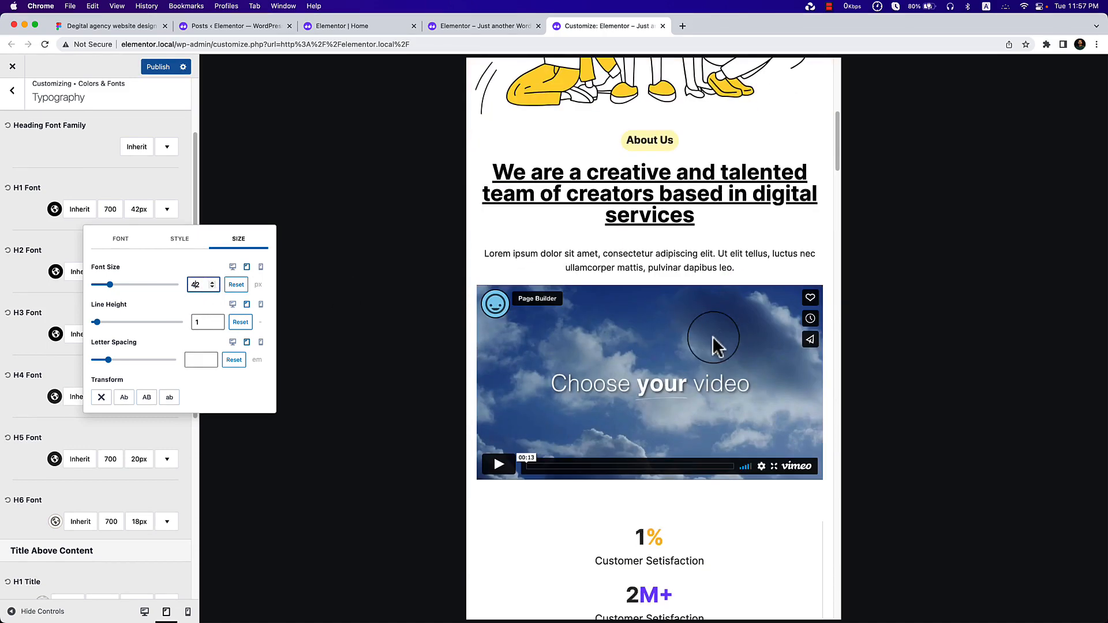
click(67, 301)
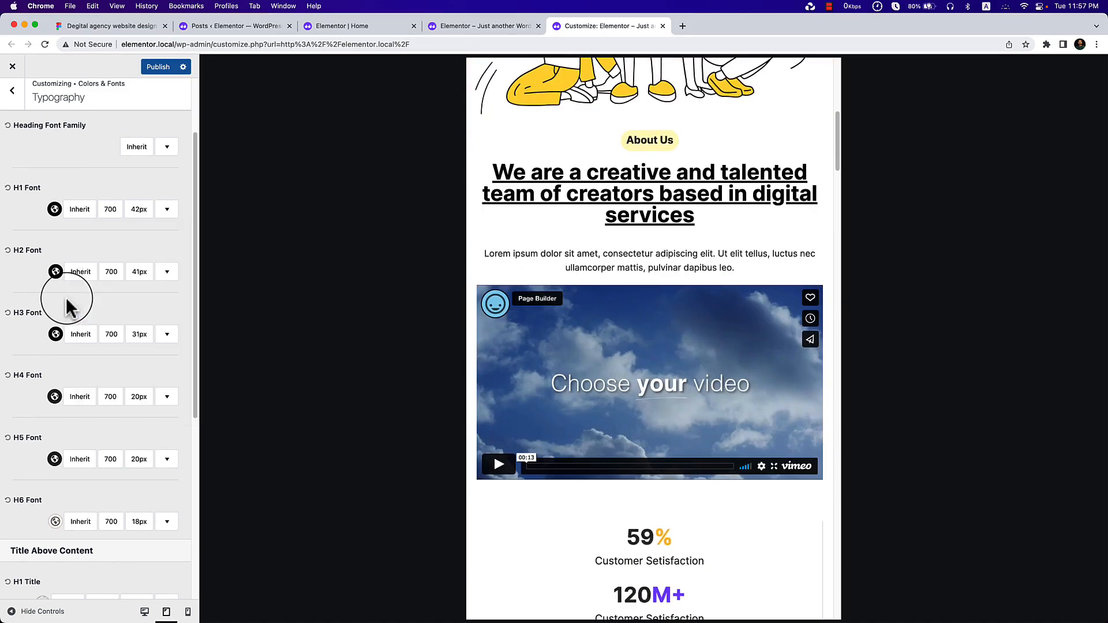
click(136, 278)
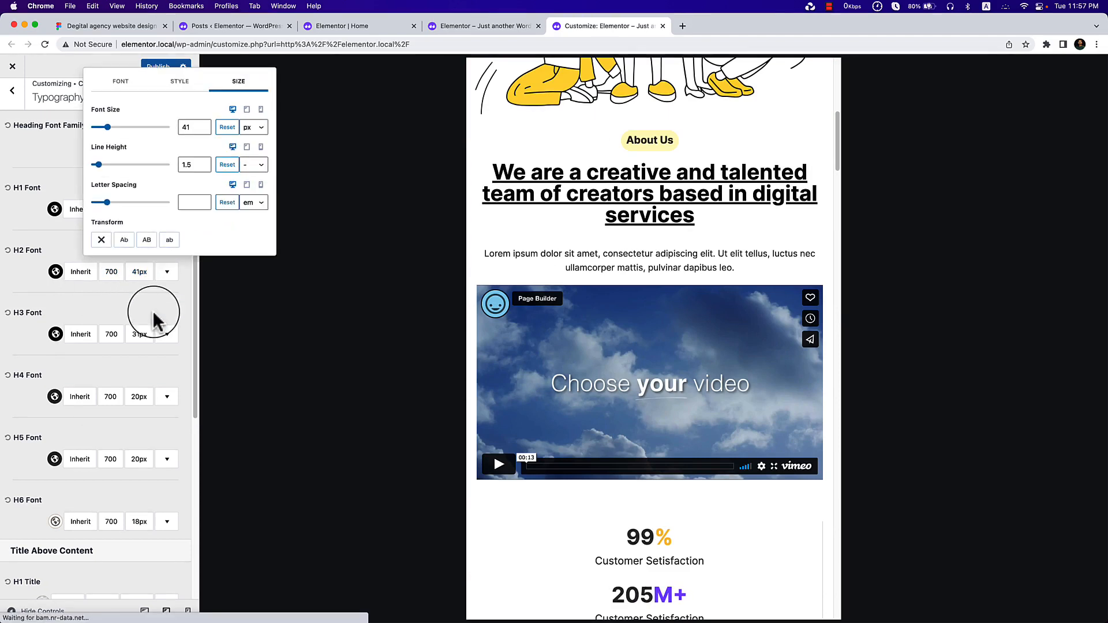
double_click(179, 126)
click(62, 178)
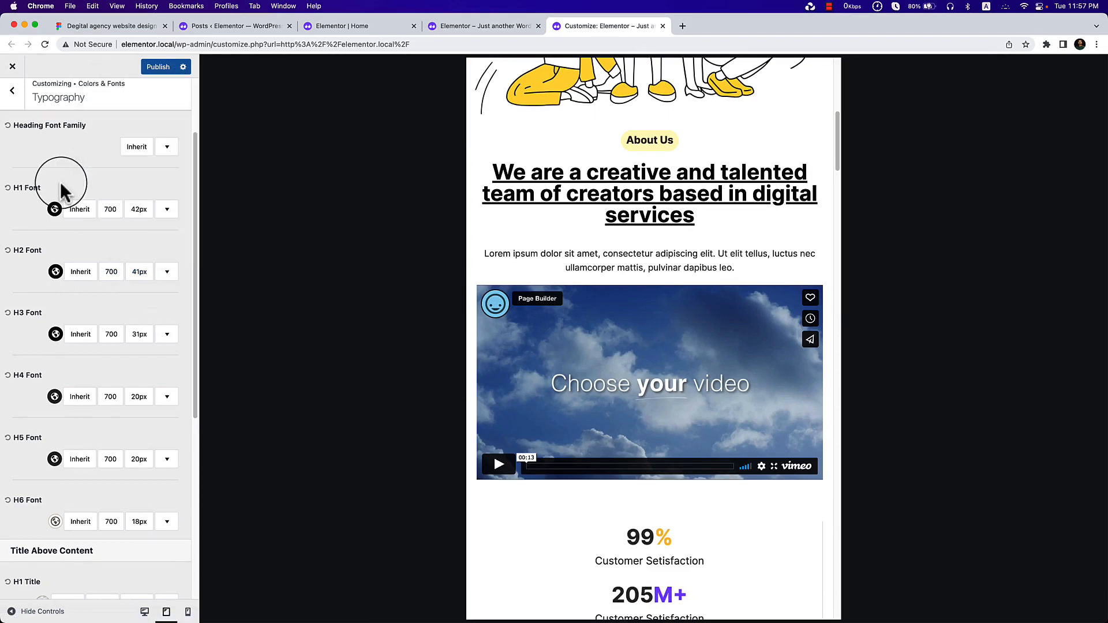
Change the H1 tablet font size to 52 px.
click(145, 211)
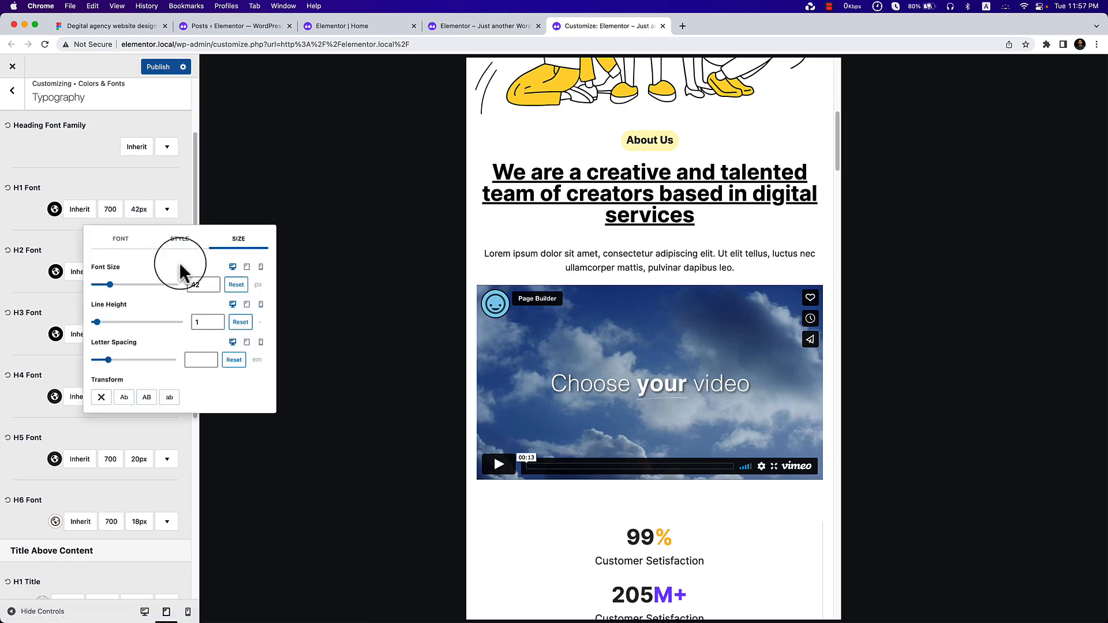
click(246, 266)
click(233, 267)
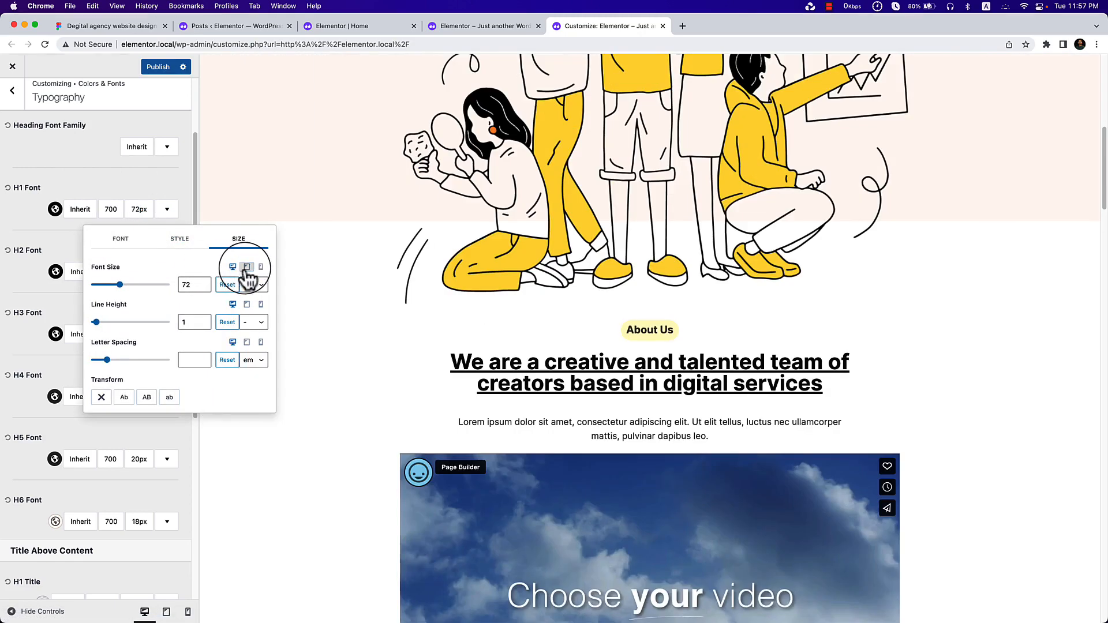
click(247, 267)
click(193, 285)
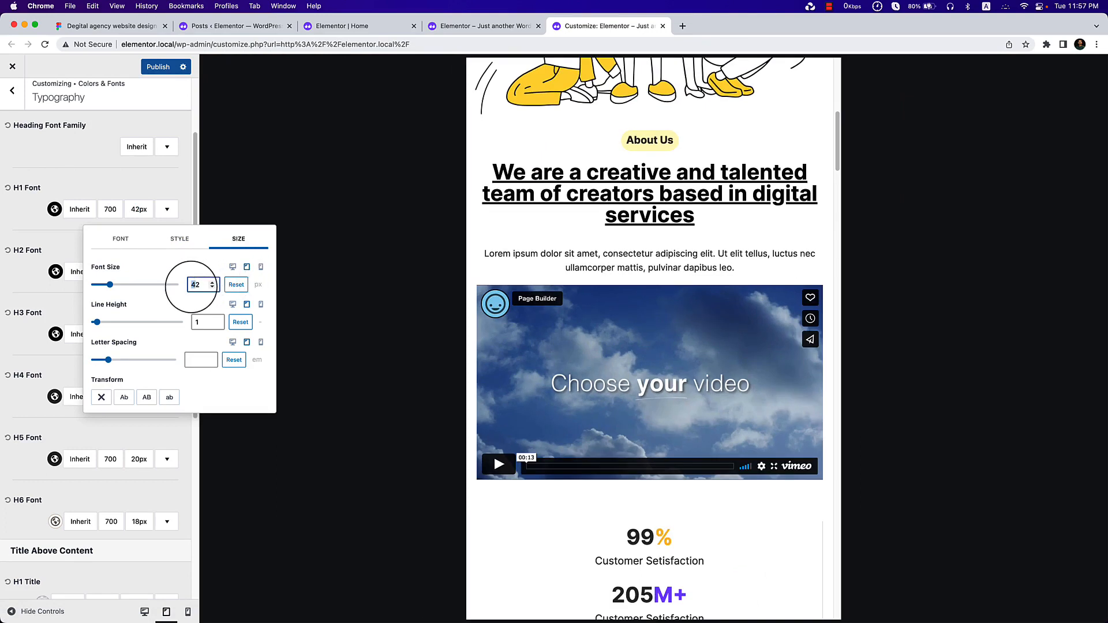
click(43, 296)
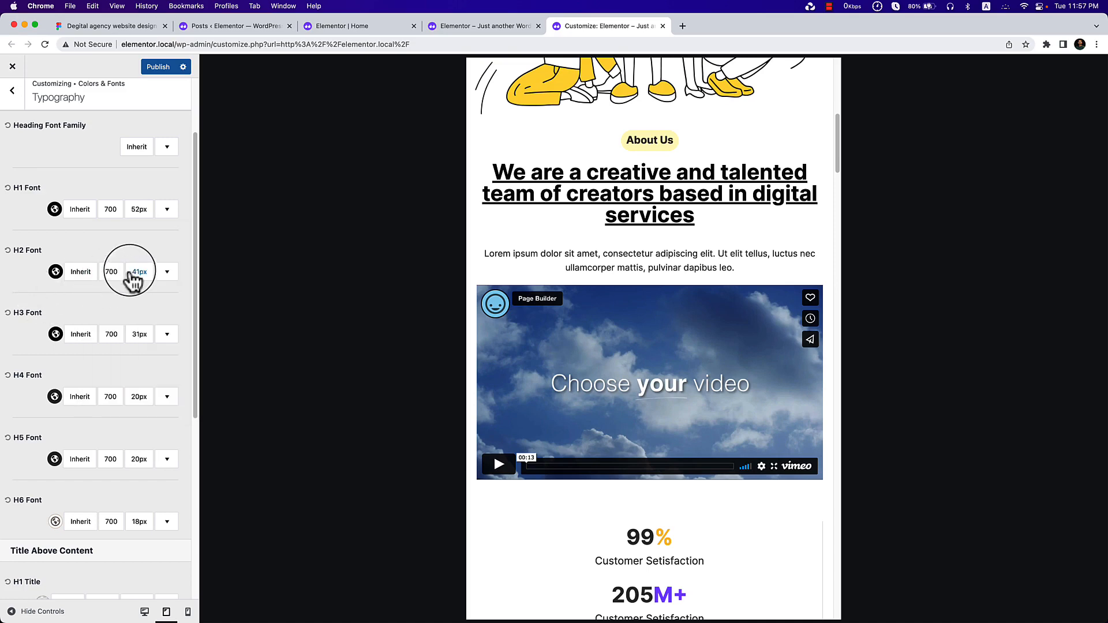
Set the H2 font size to 31 px in the tablet preview.
click(136, 275)
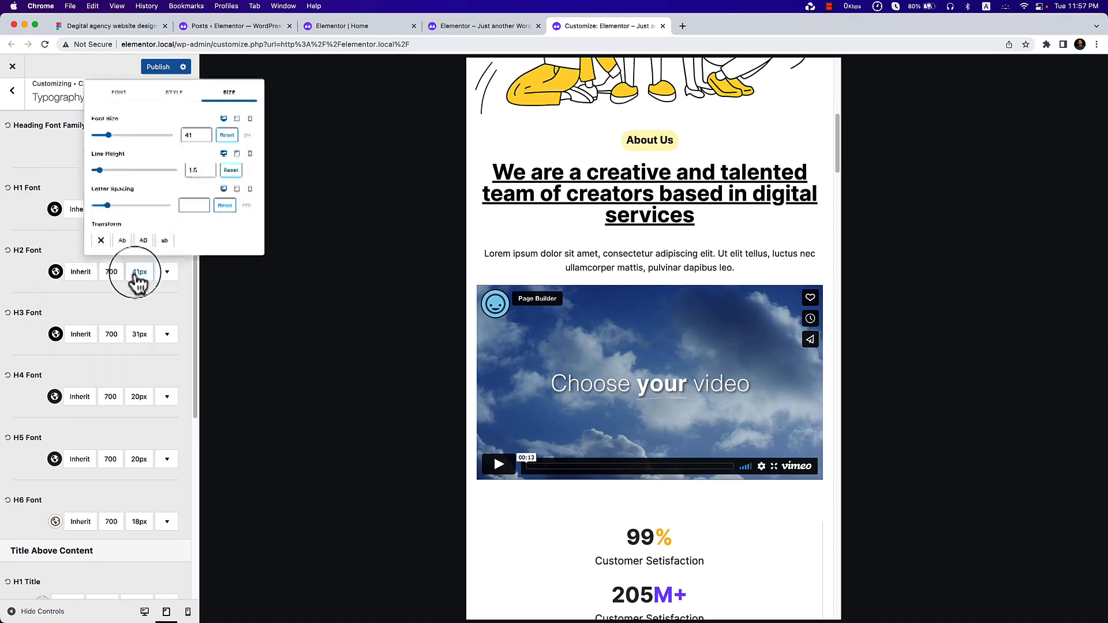
click(192, 129)
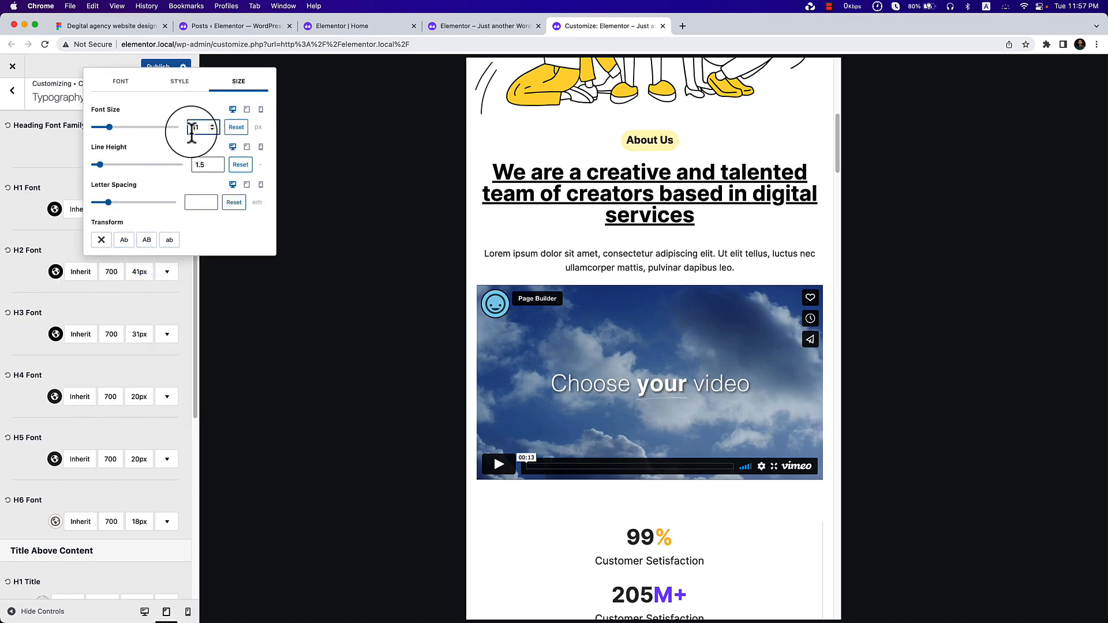
text(31)
click(121, 320)
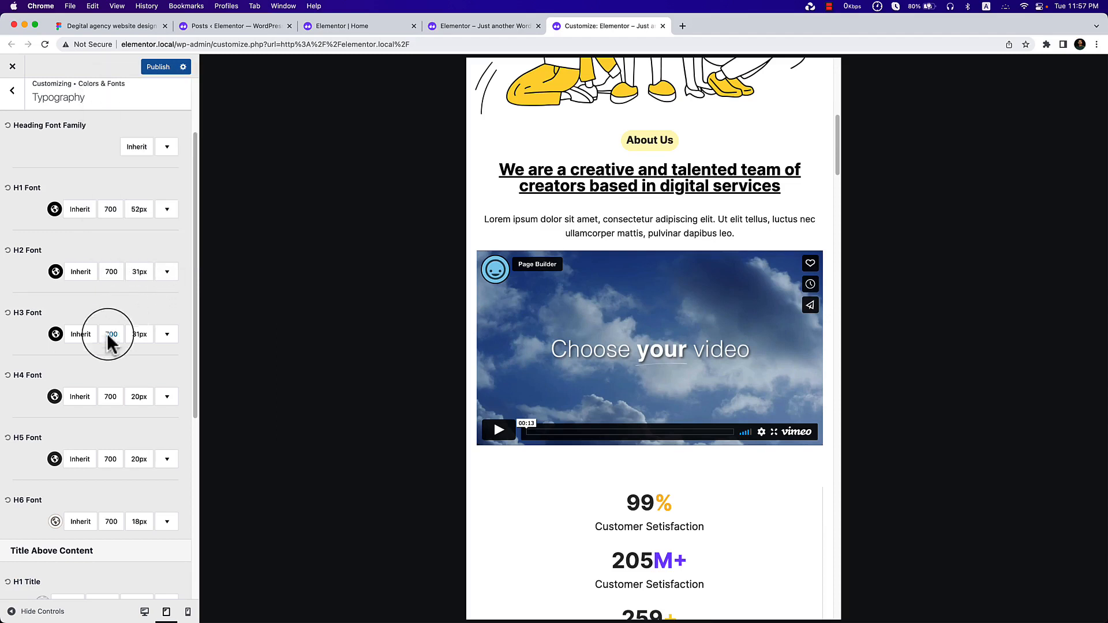
Restore the H2 font size to 41 px and select the tablet setting for it.
click(138, 335)
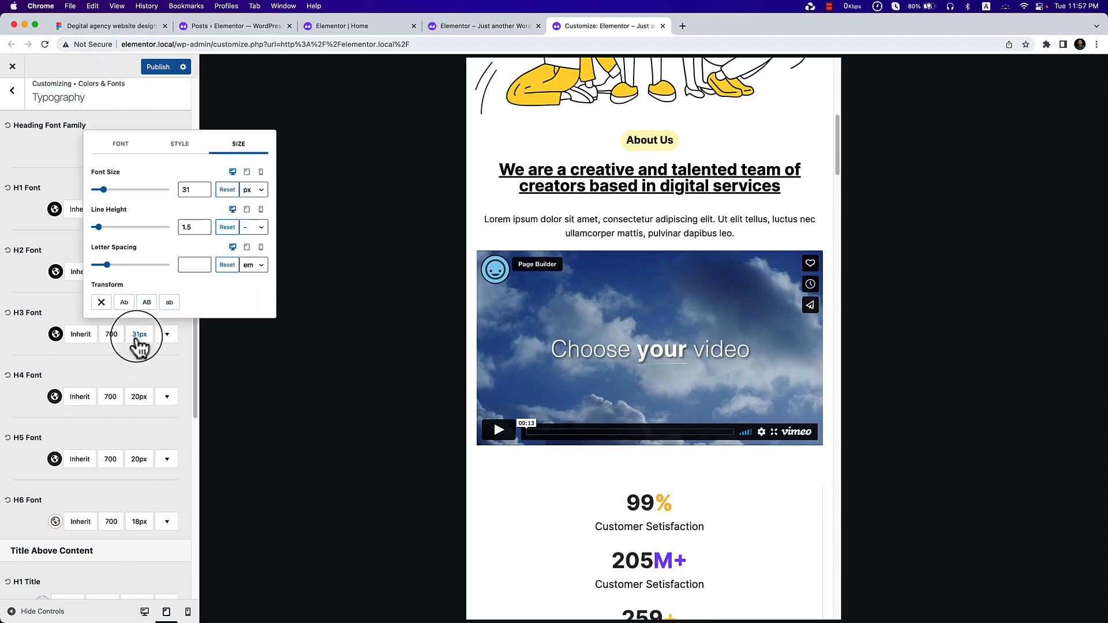
click(50, 296)
click(132, 281)
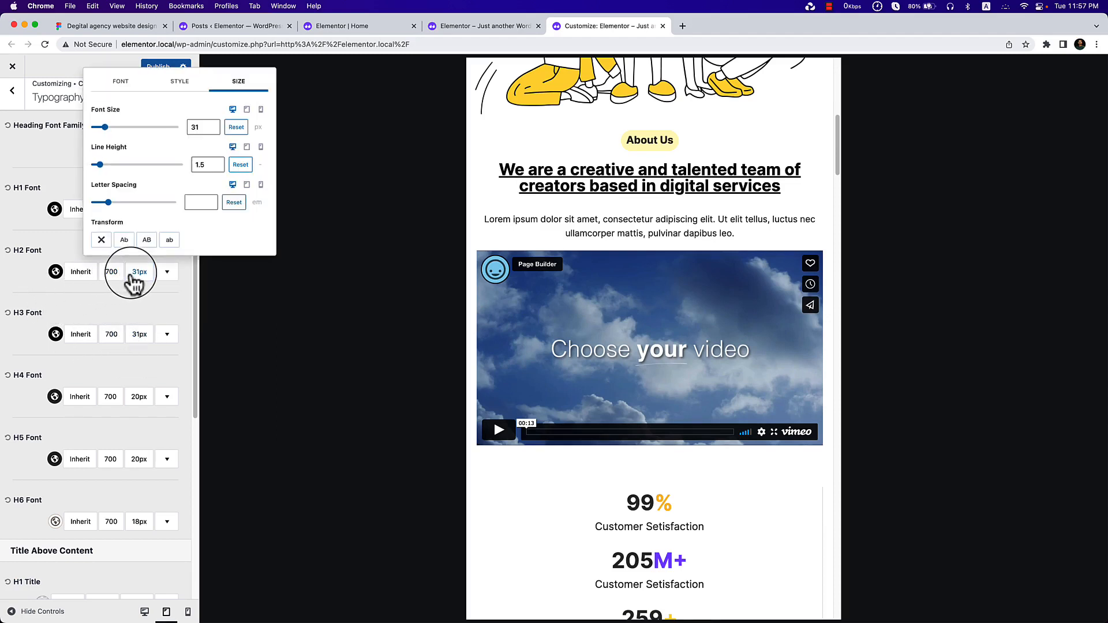
click(195, 128)
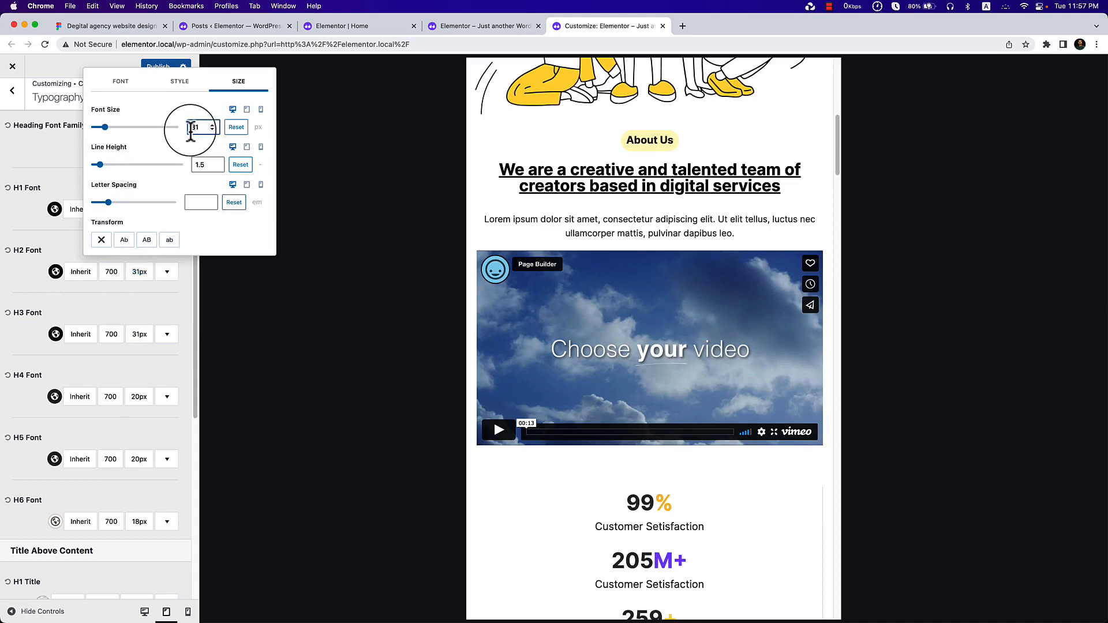
key(Delete)
text(4)
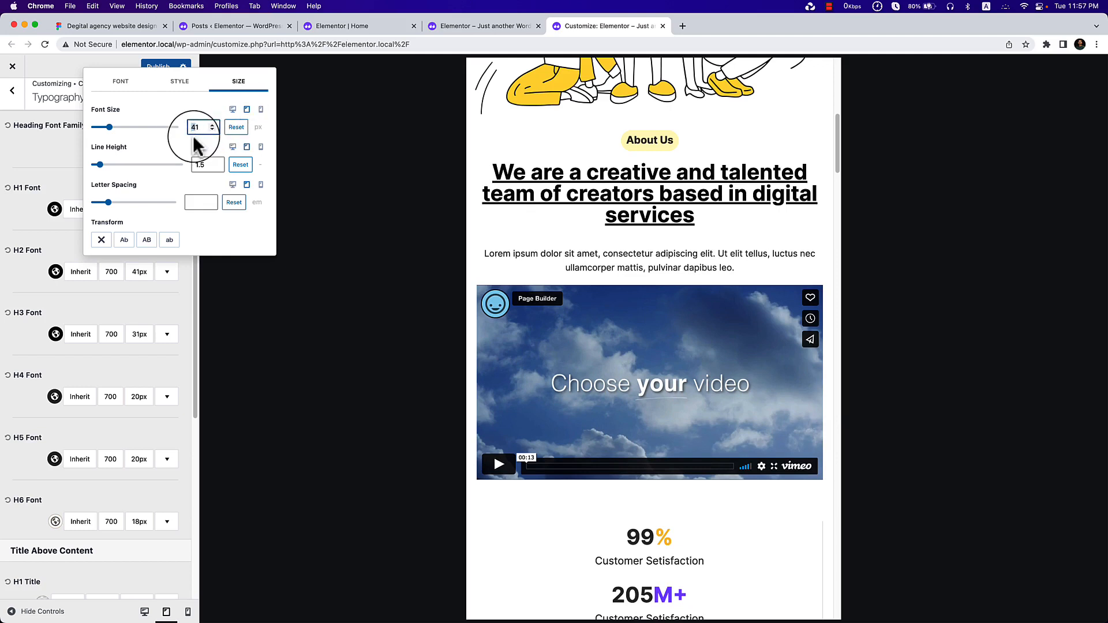
Set the tablet font size to 31 px for H2 and 21 px for H3.
text(3)
click(146, 298)
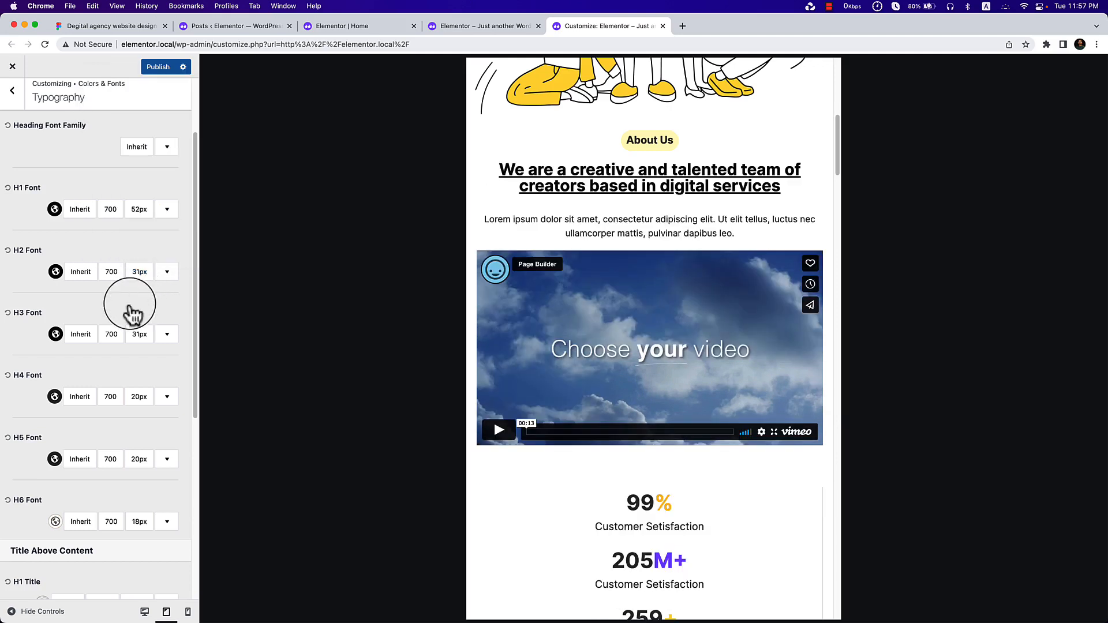
click(137, 338)
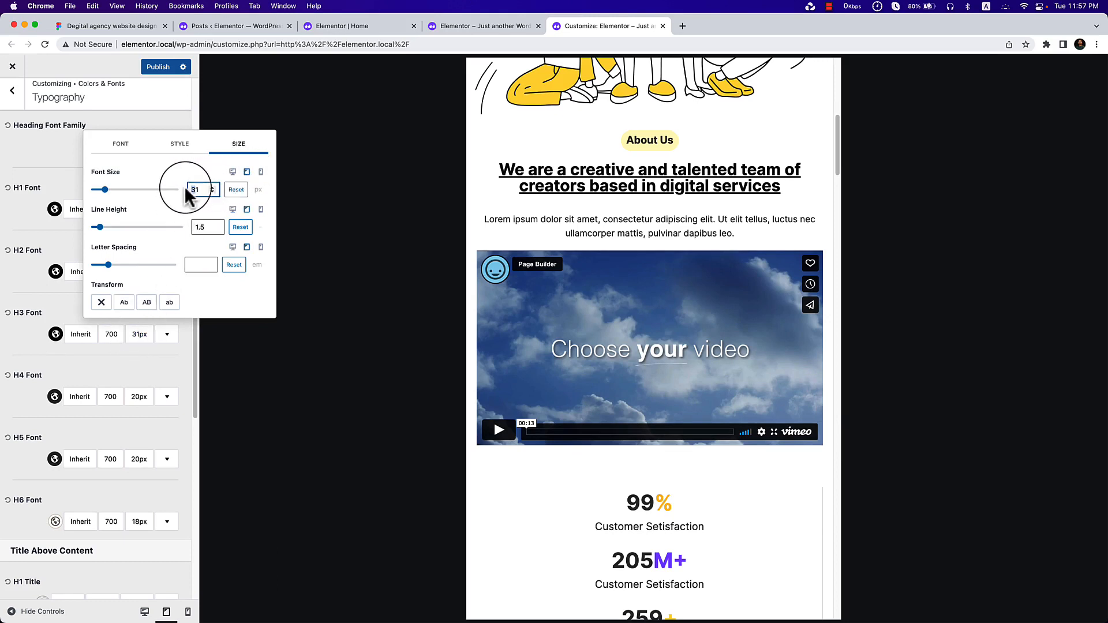
text(2)
click(139, 368)
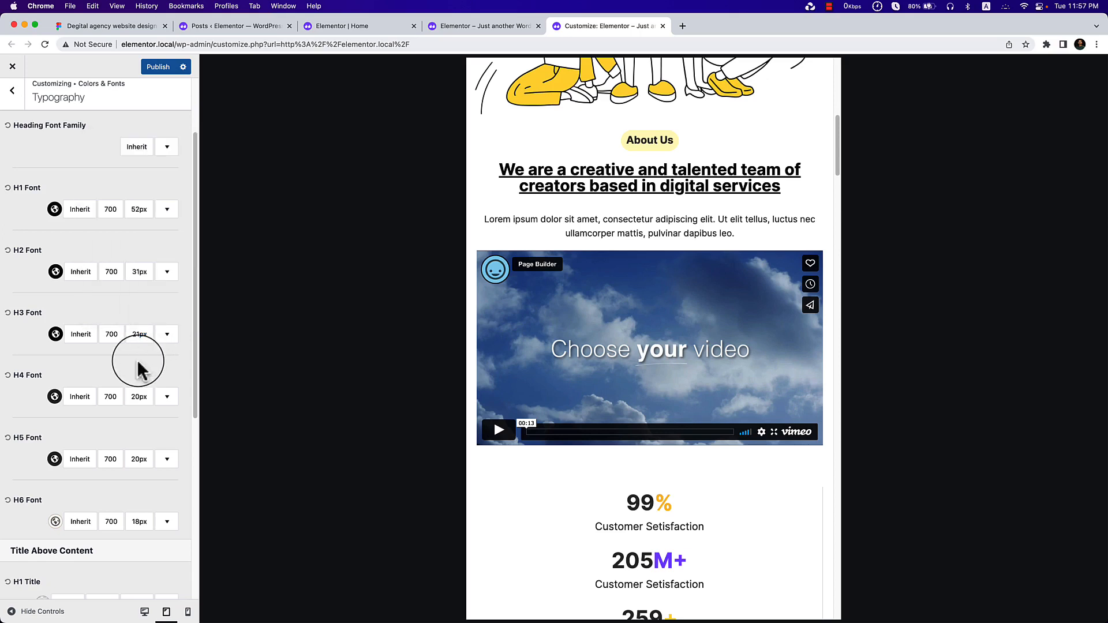
Set the H1 font size for mobile to 42 px, checking the hero heading in the mobile preview.
click(139, 208)
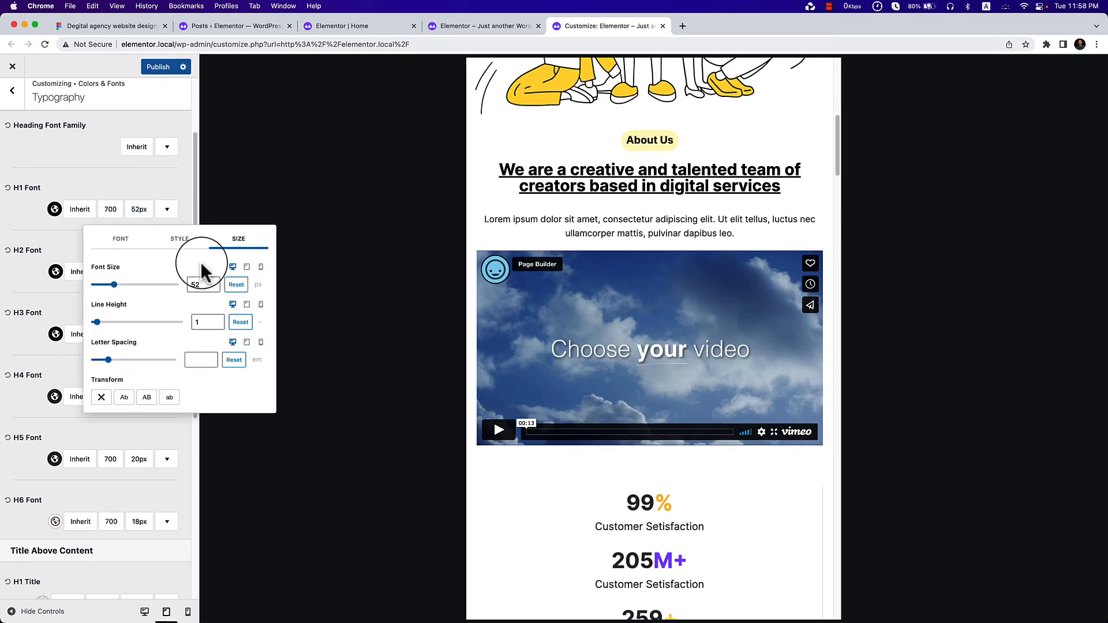
click(261, 267)
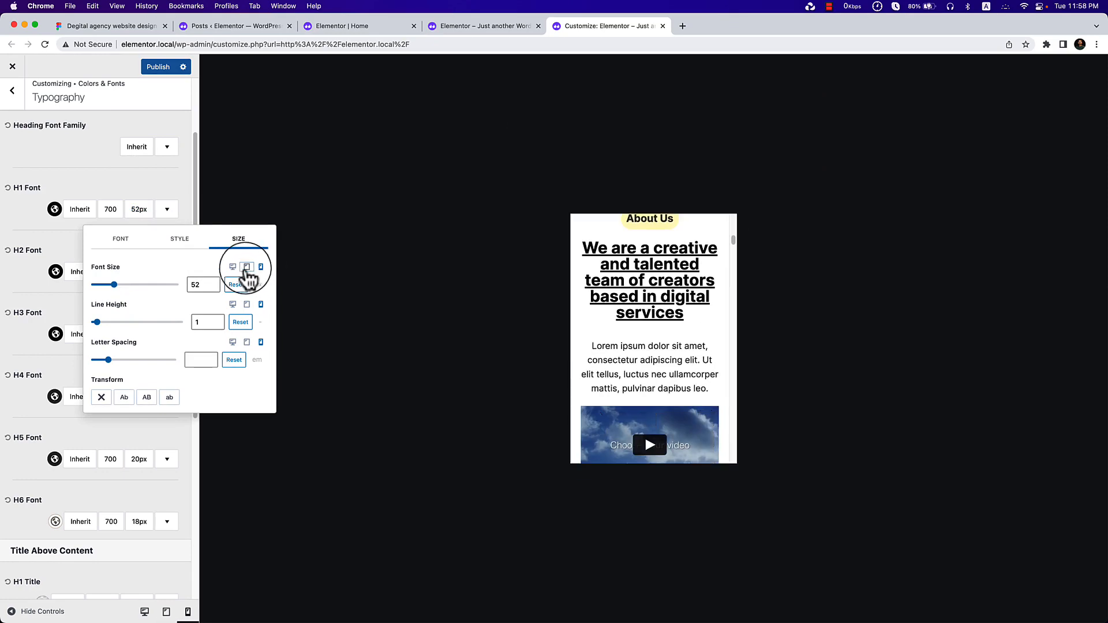
click(246, 267)
click(233, 266)
click(246, 266)
click(261, 267)
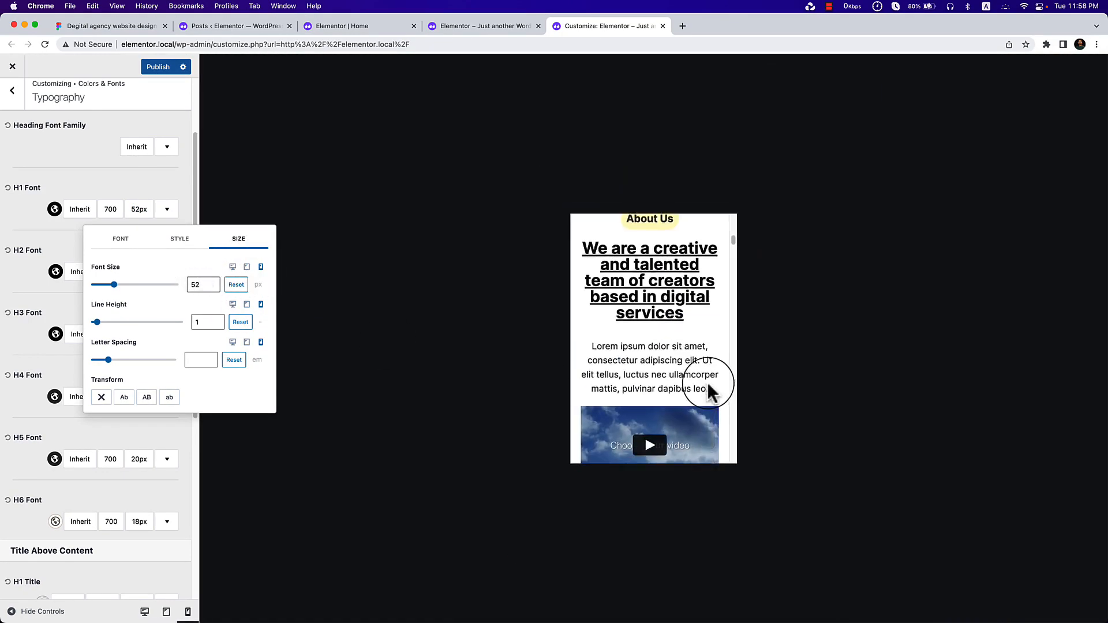
scroll(701, 369, up, 10)
scroll(625, 386, down, 3)
scroll(626, 386, up, 3)
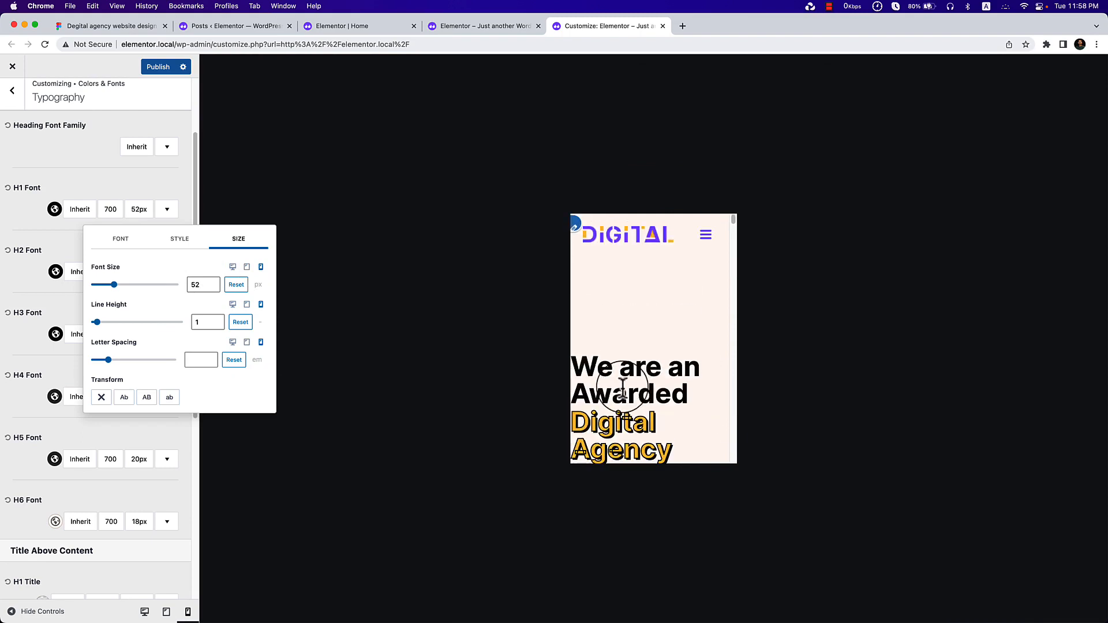
click(186, 285)
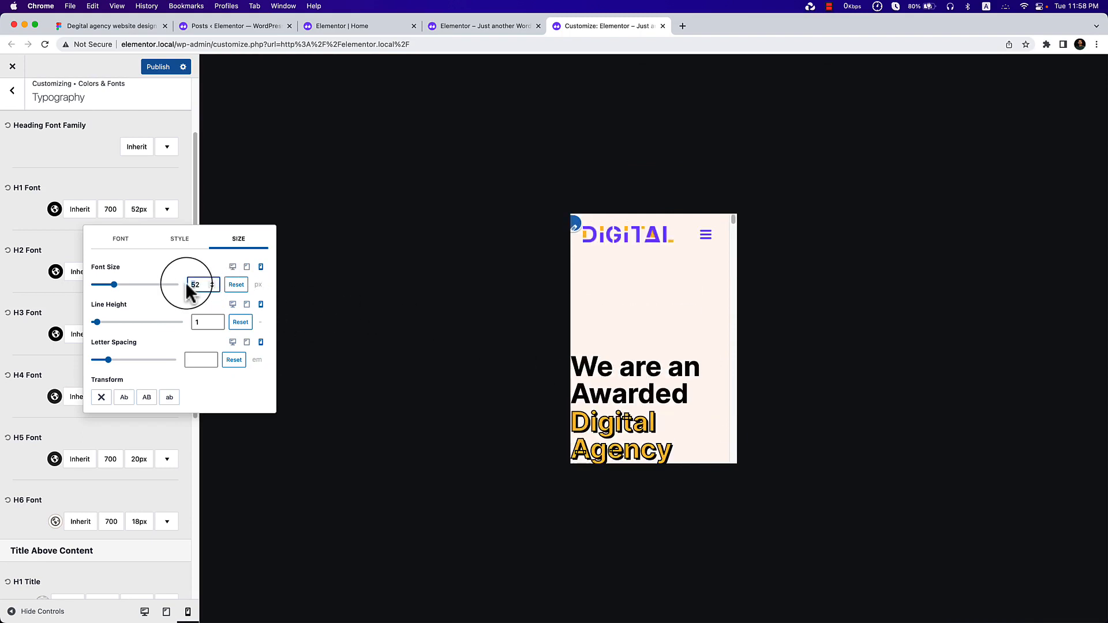
text(42)
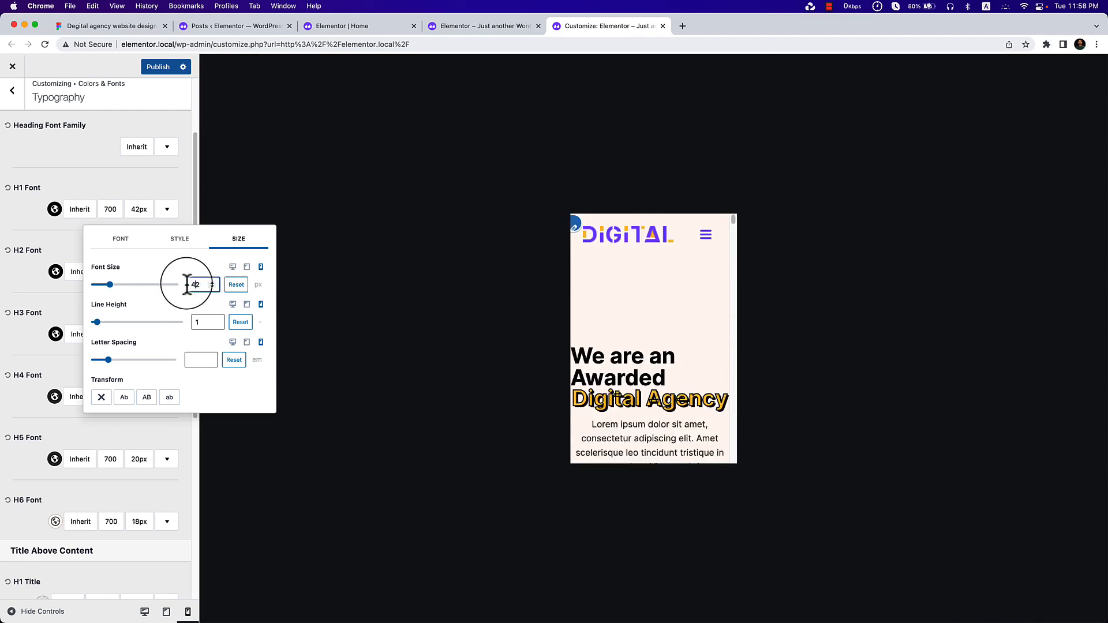
click(36, 297)
Try an H2 font size of 28 px, then put it back to 31 px.
click(138, 272)
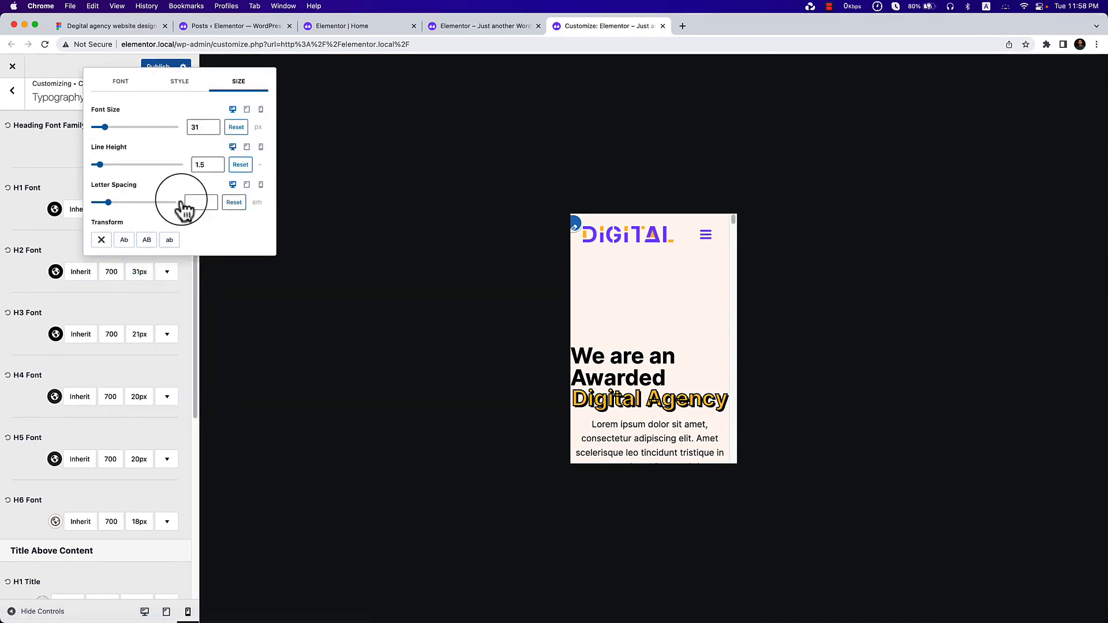
double_click(195, 128)
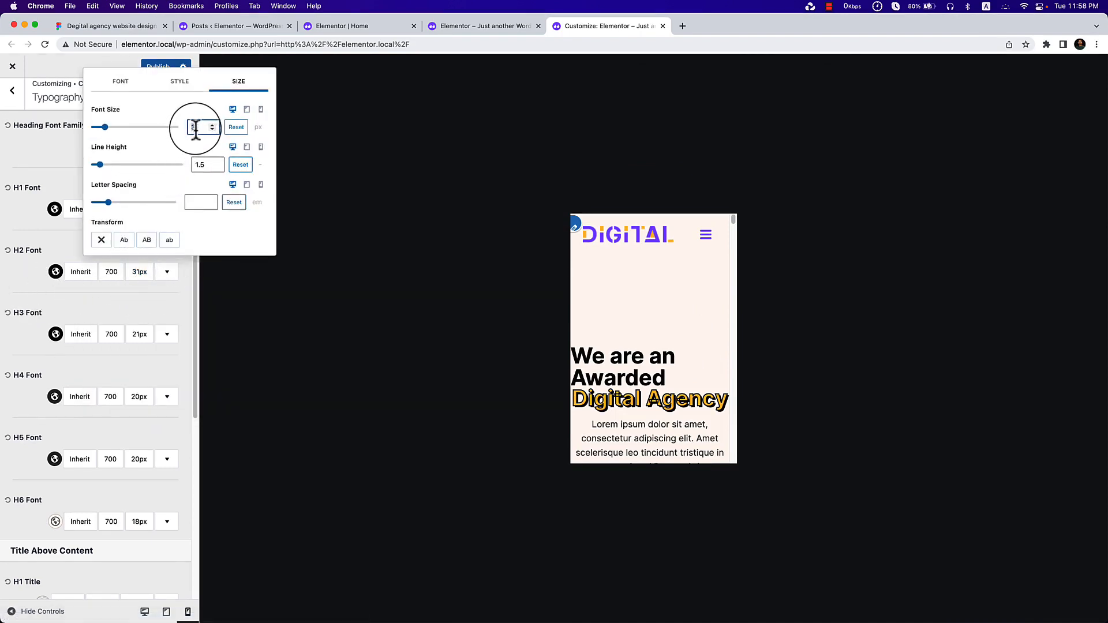
text(28)
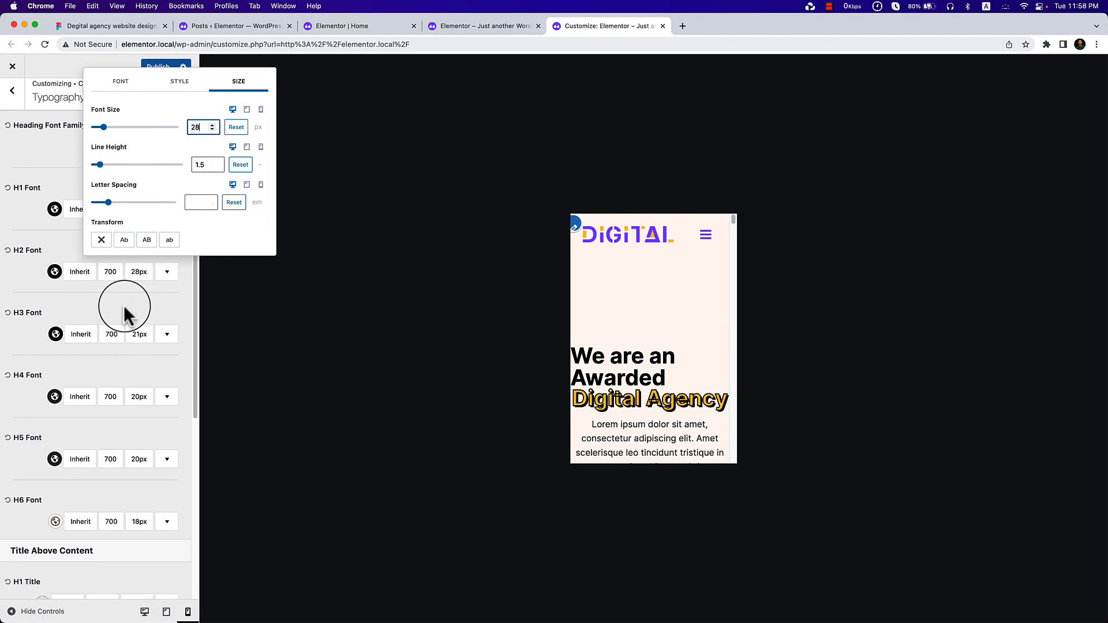
double_click(195, 128)
text(31)
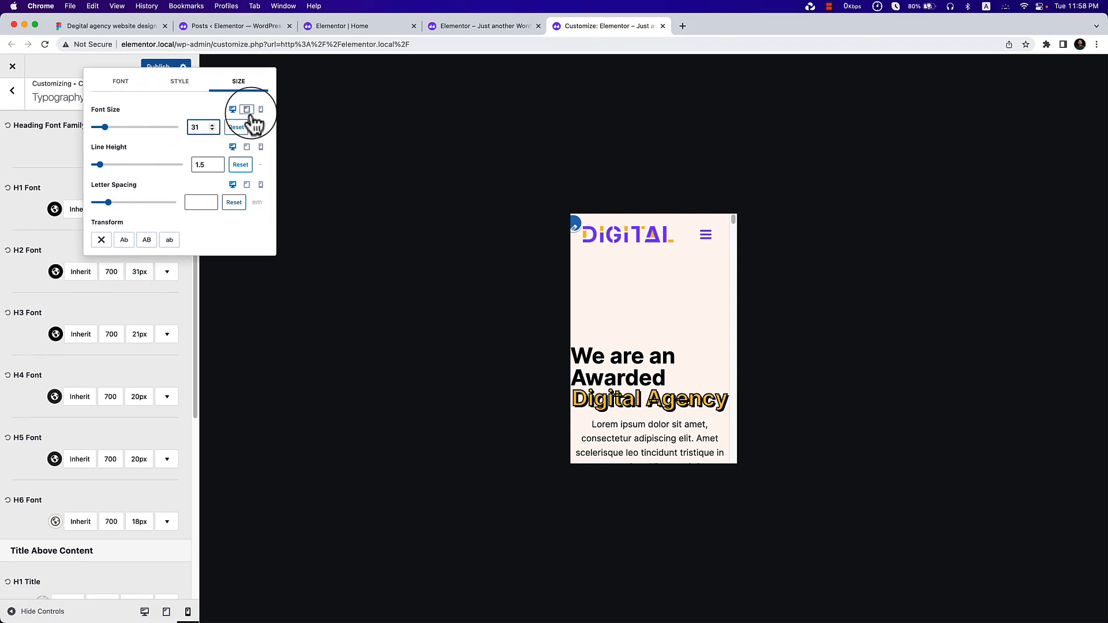
Set the H2 font size for mobile to 28 px.
drag(197, 128, 168, 136)
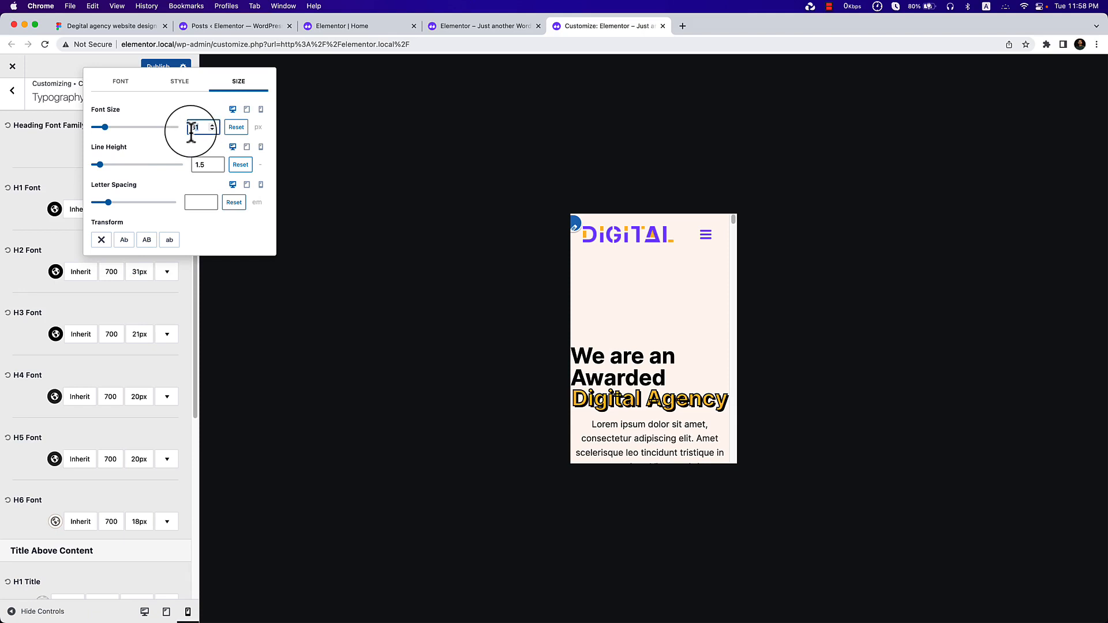
key(BackSpace)
text(4)
click(247, 109)
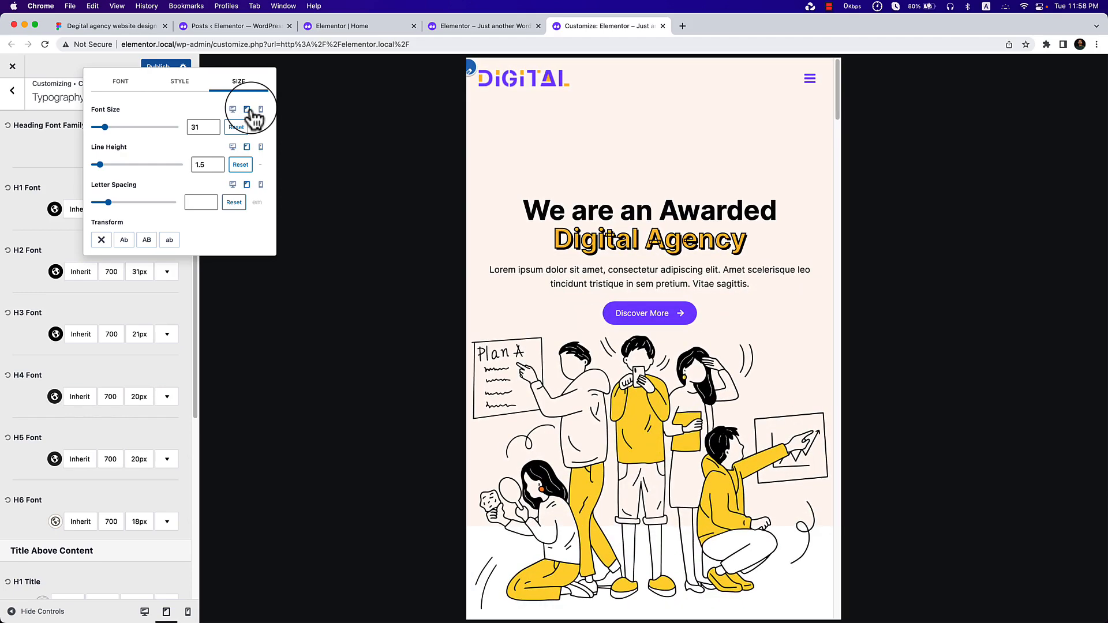
click(261, 109)
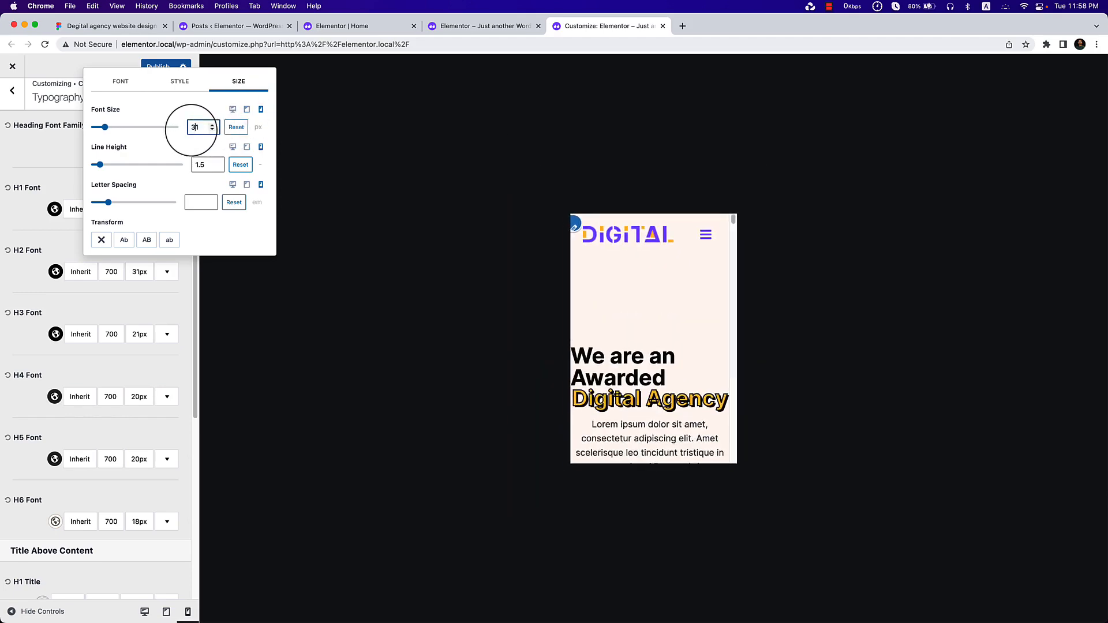
key(BackSpace)
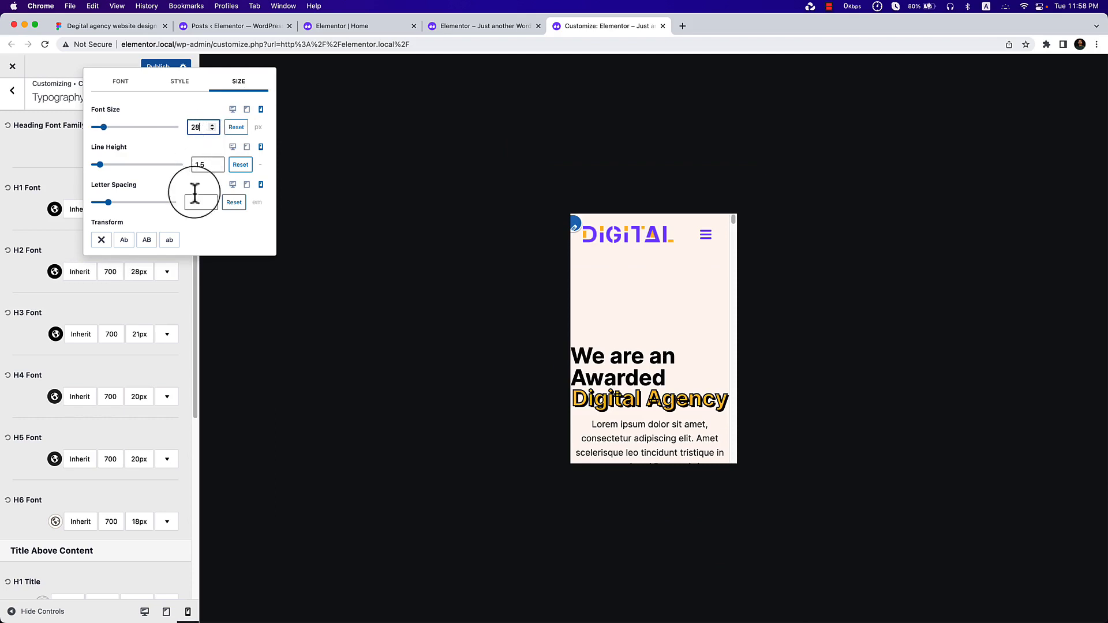
click(153, 311)
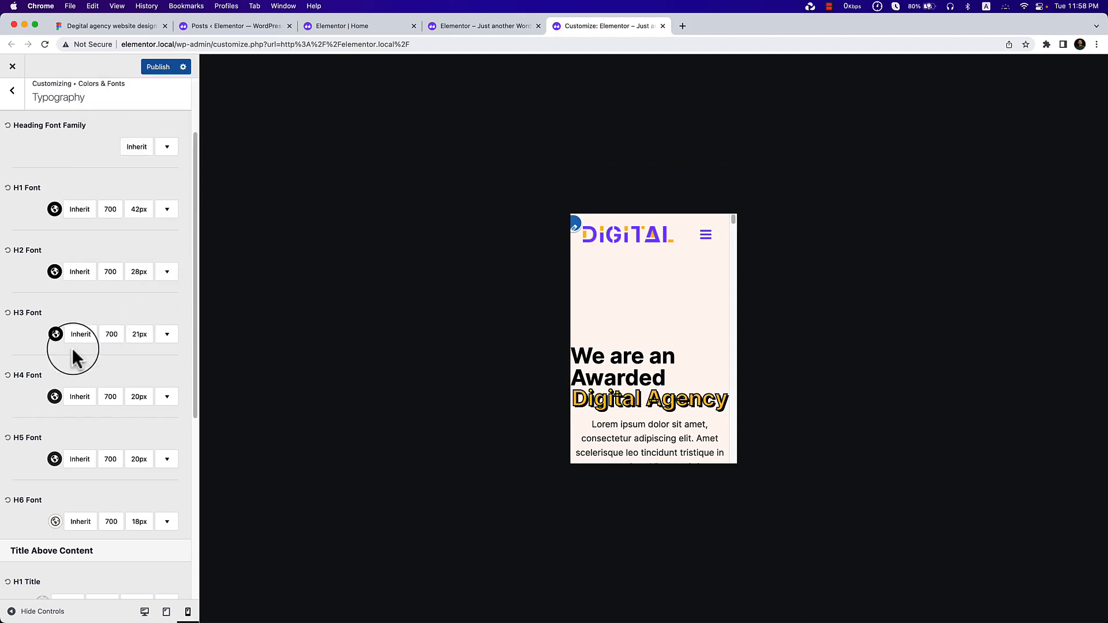
Check the H3 font size for desktop, tablet and mobile, and publish the typography changes.
click(138, 340)
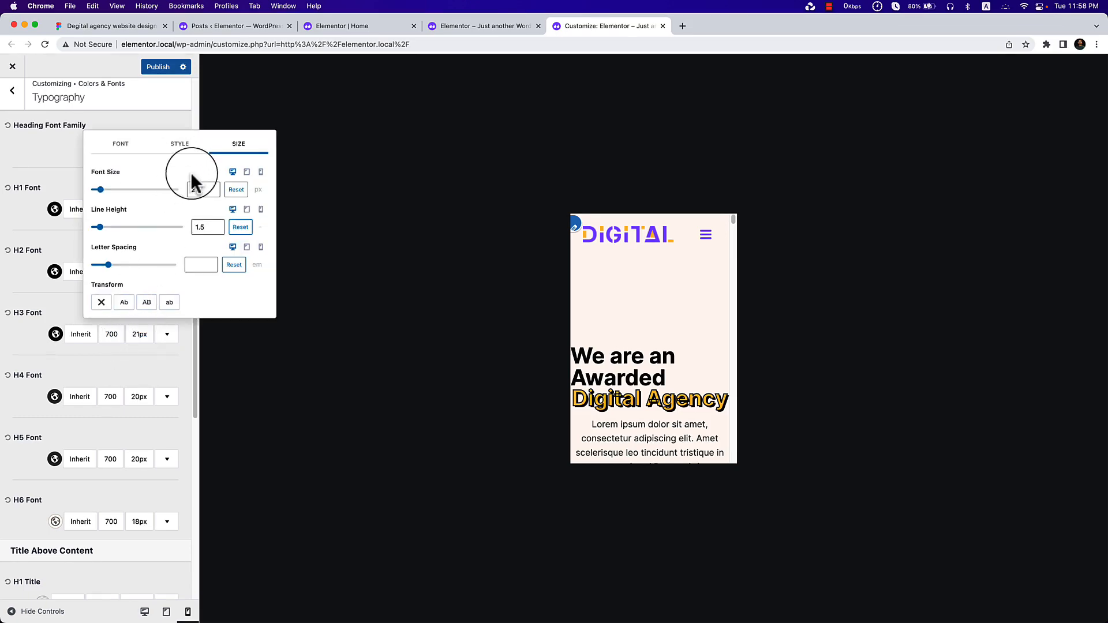
click(236, 171)
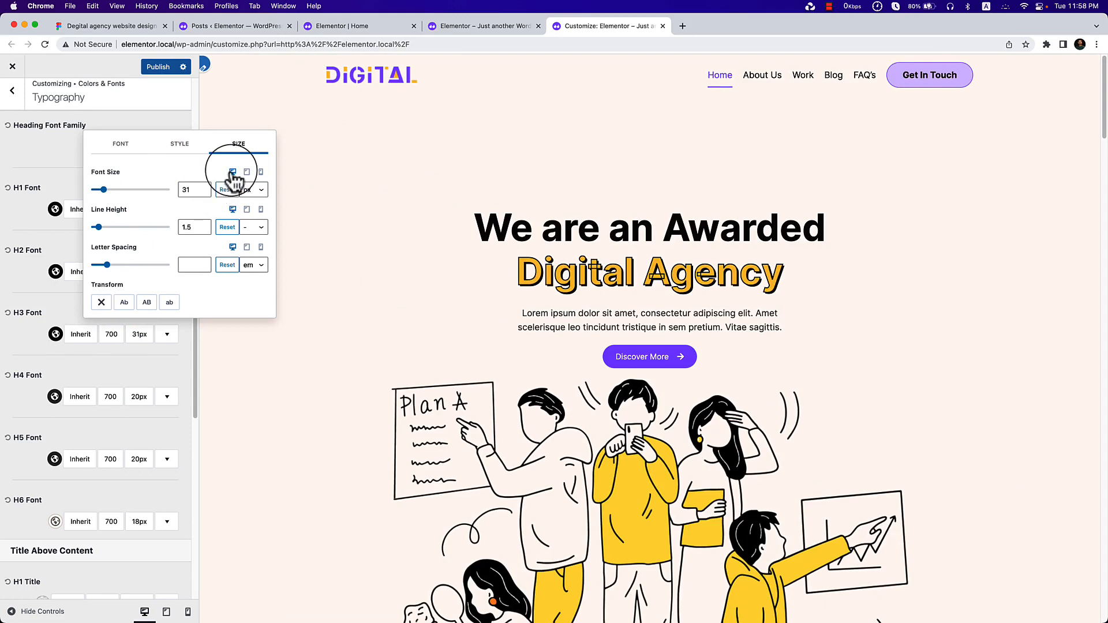
click(247, 172)
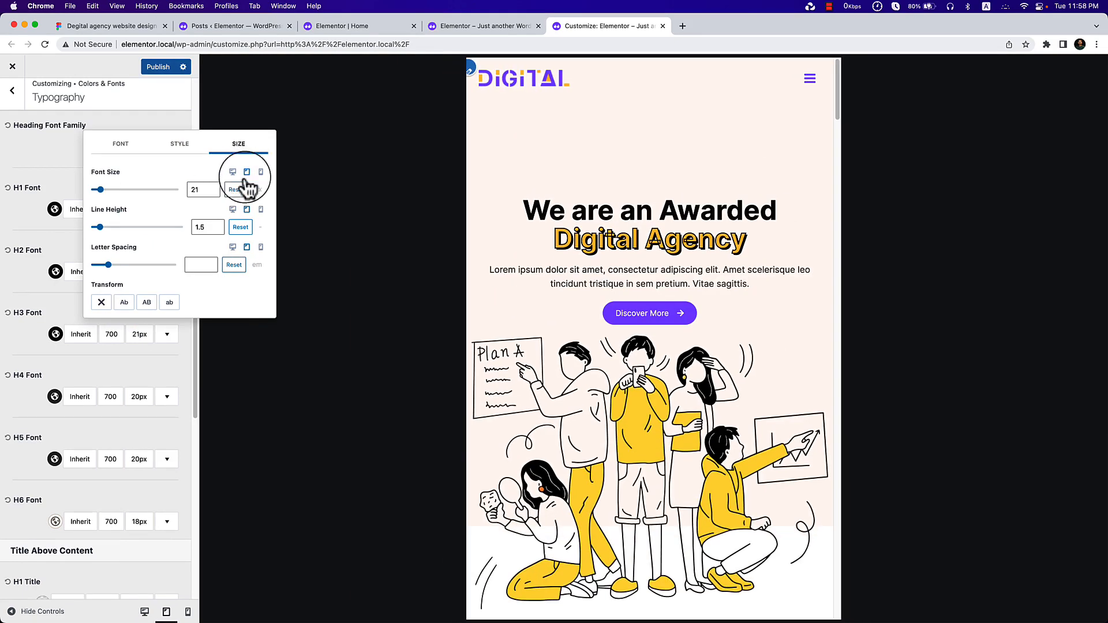
click(233, 173)
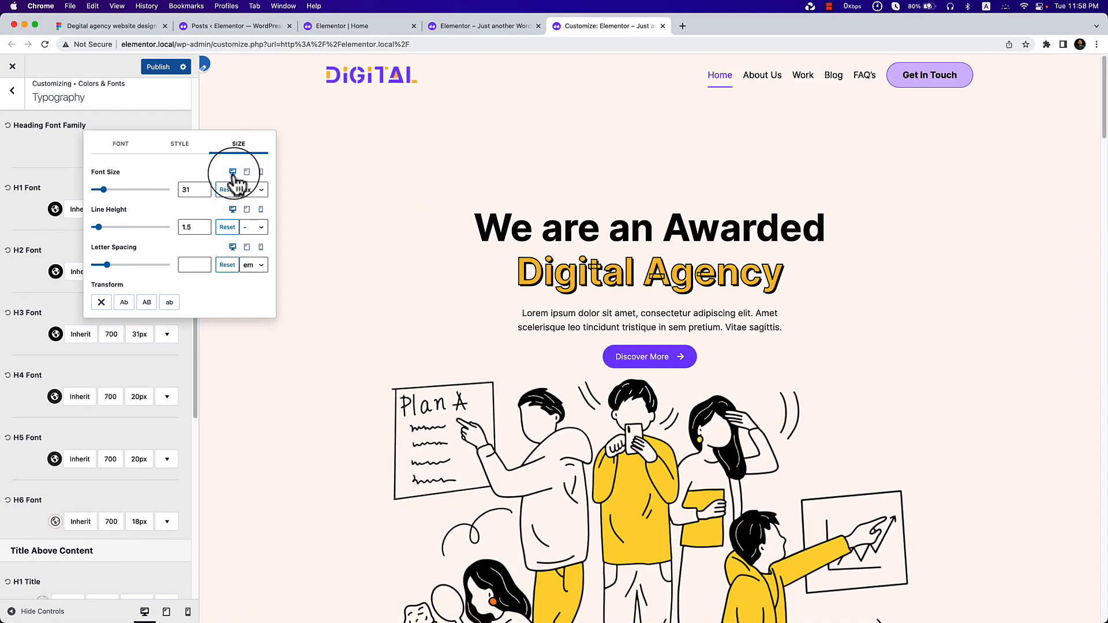
click(261, 172)
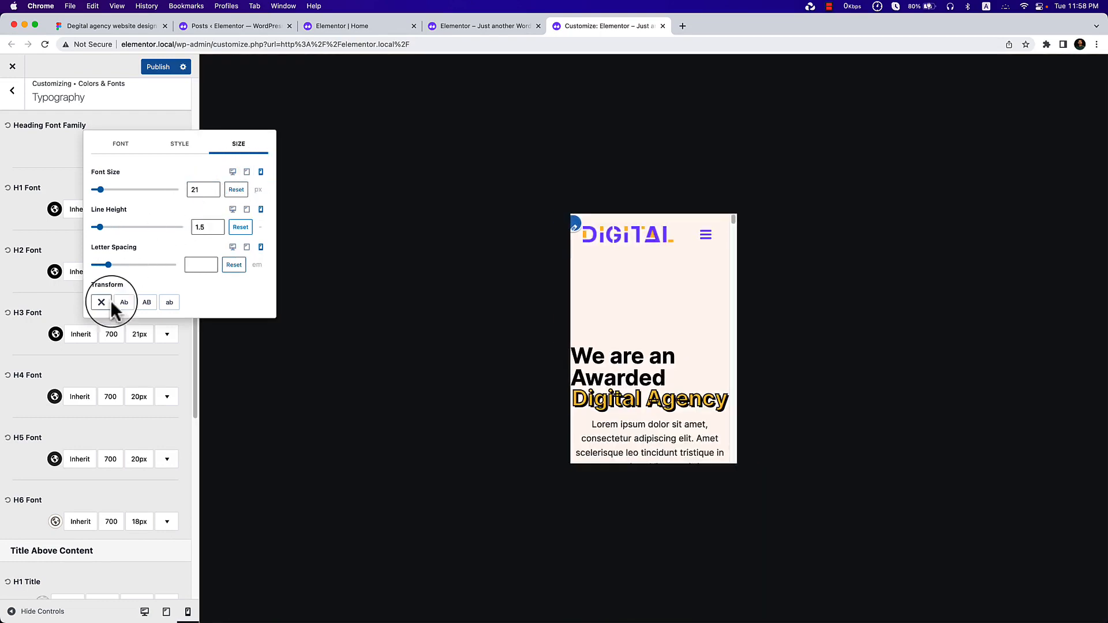
click(109, 346)
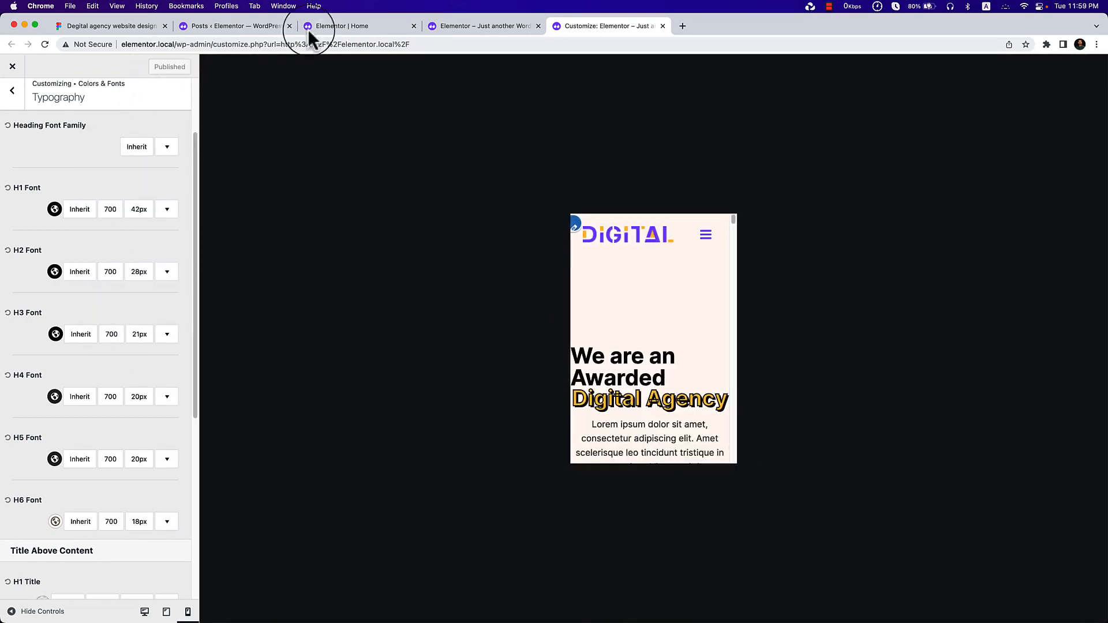
Return to the Elementor Home page editor, reload it and turn on responsive mode.
click(356, 26)
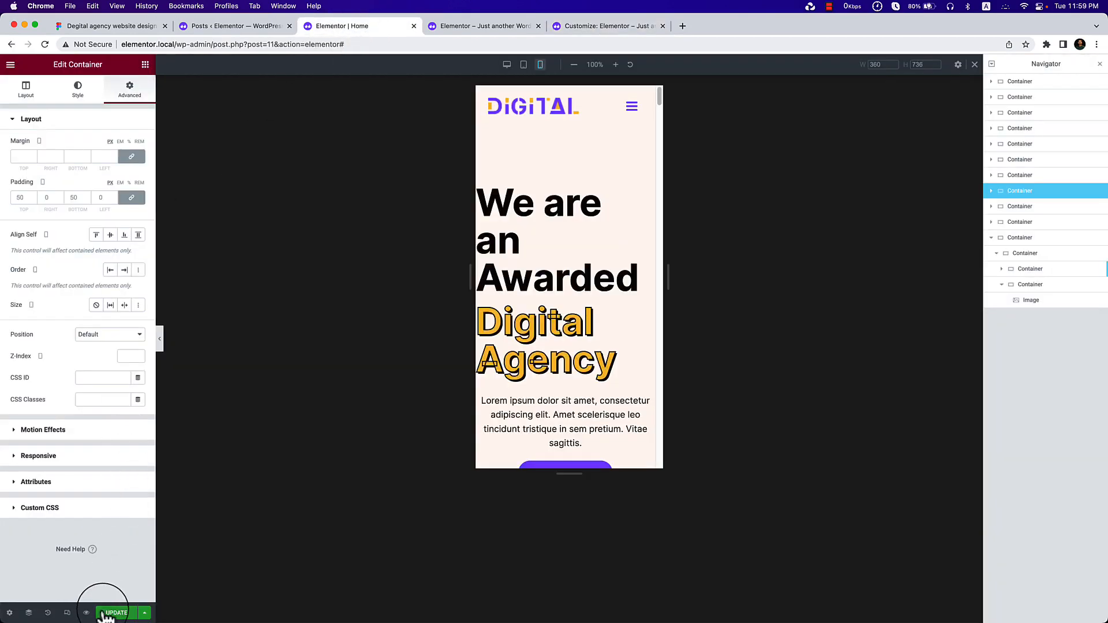
click(42, 45)
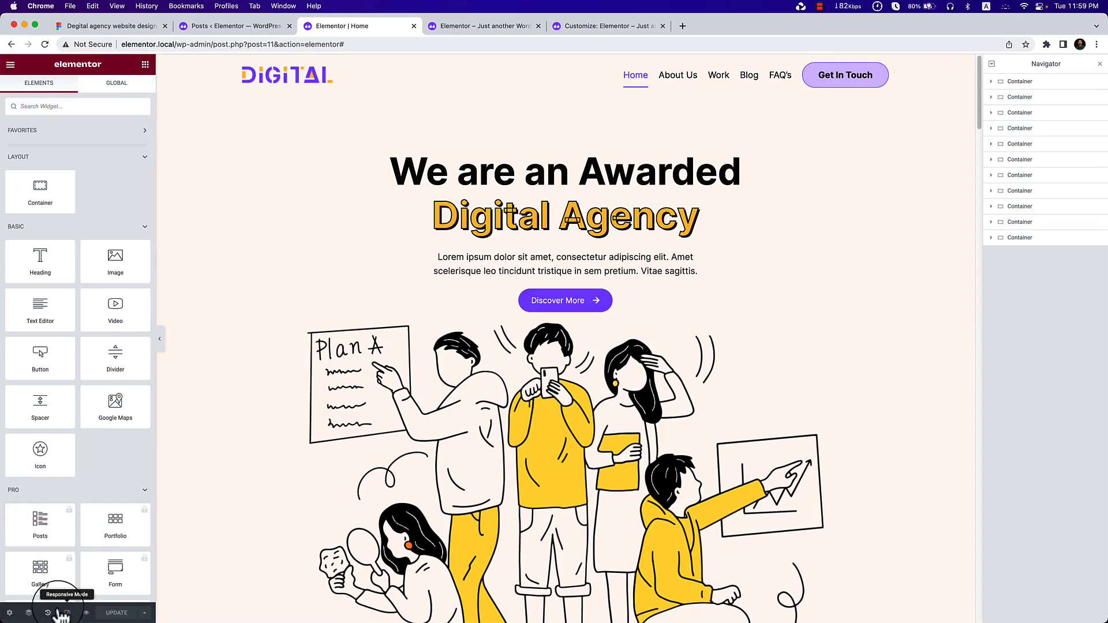
click(67, 613)
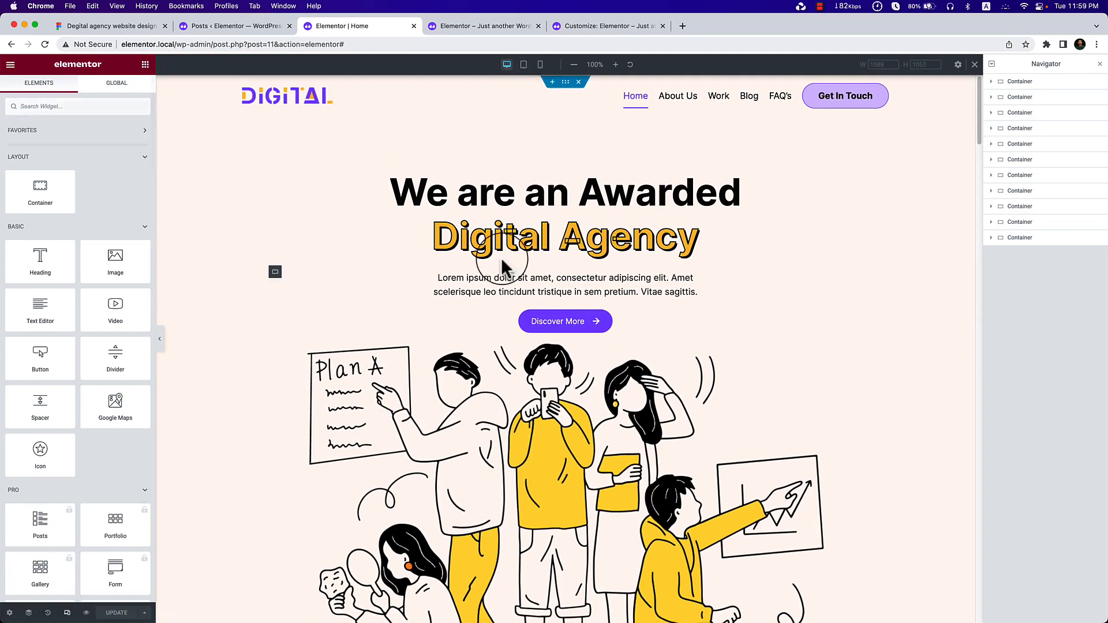
Review the homepage sections in the tablet preview and in the mobile preview up to the hero.
click(523, 65)
scroll(668, 271, down, 20)
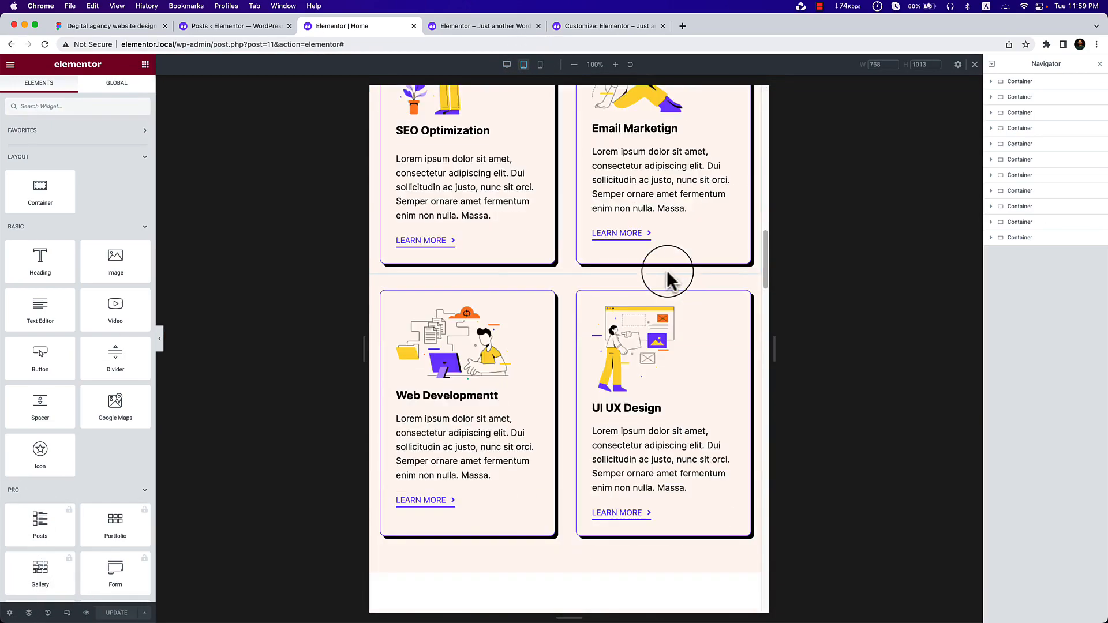
scroll(669, 279, down, 15)
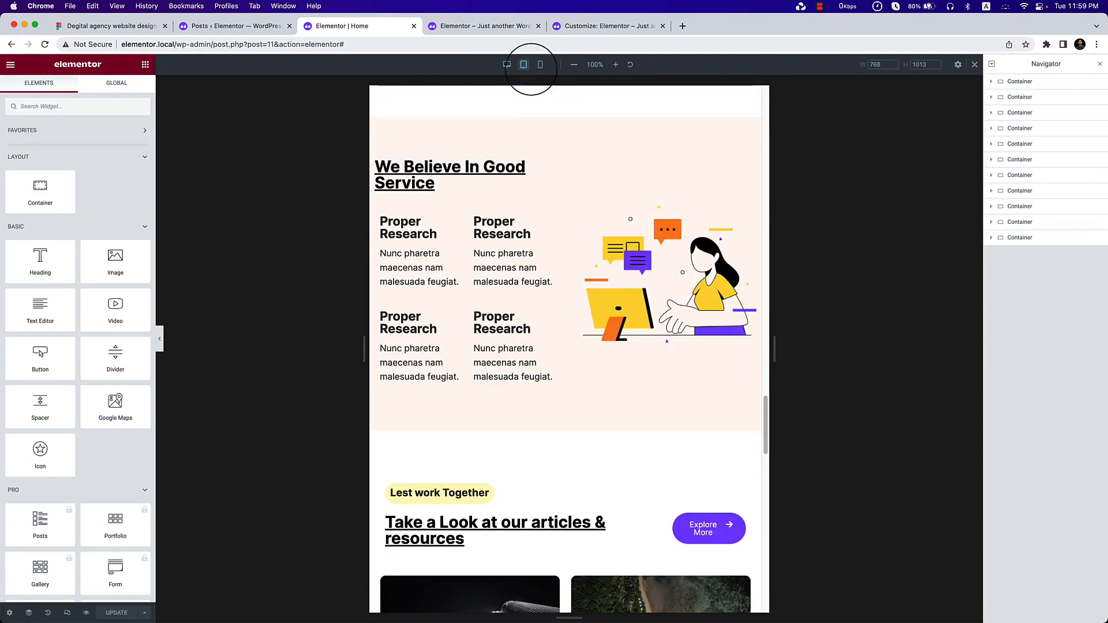
click(540, 64)
scroll(544, 247, up, 10)
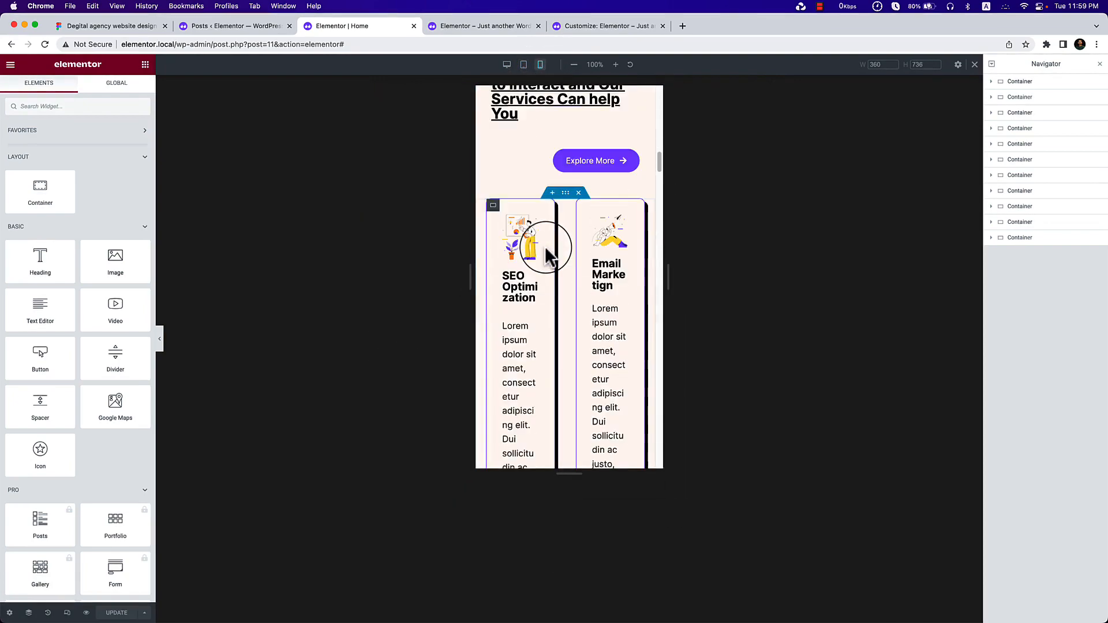
scroll(545, 252, up, 5)
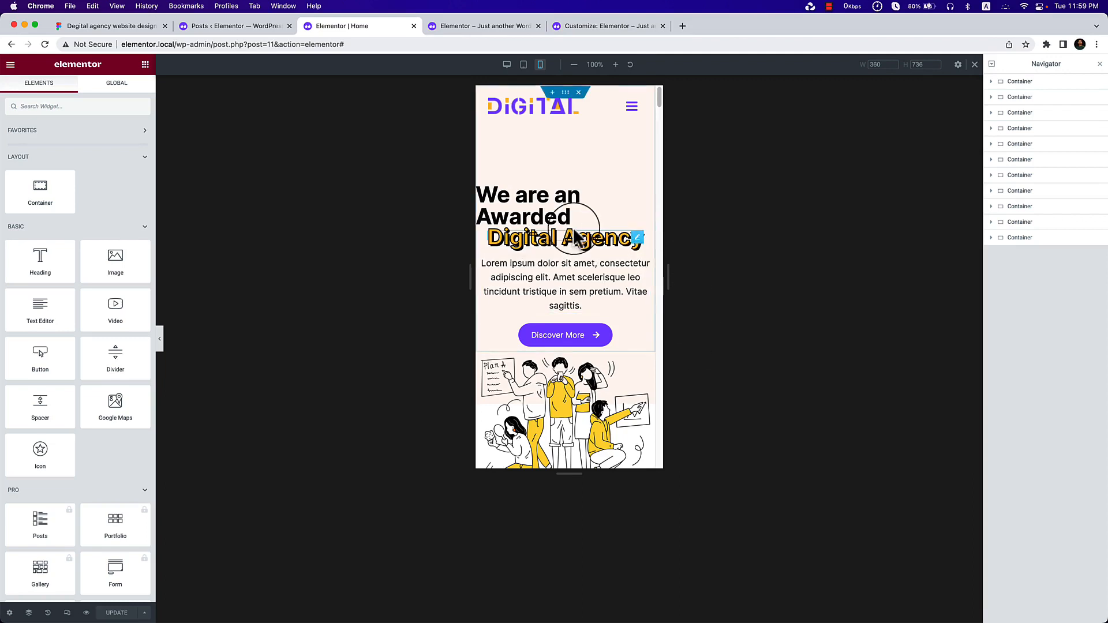
Center the "We are an Awarded" hero heading on mobile and set its margins to 0.
click(585, 206)
click(111, 291)
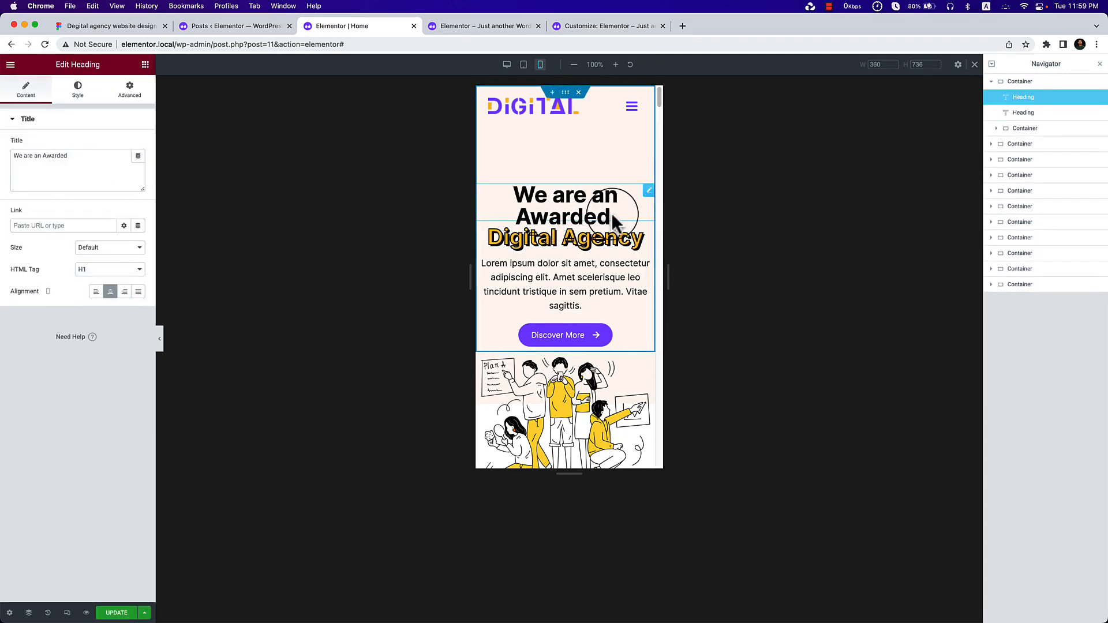
click(131, 91)
double_click(72, 157)
text(0)
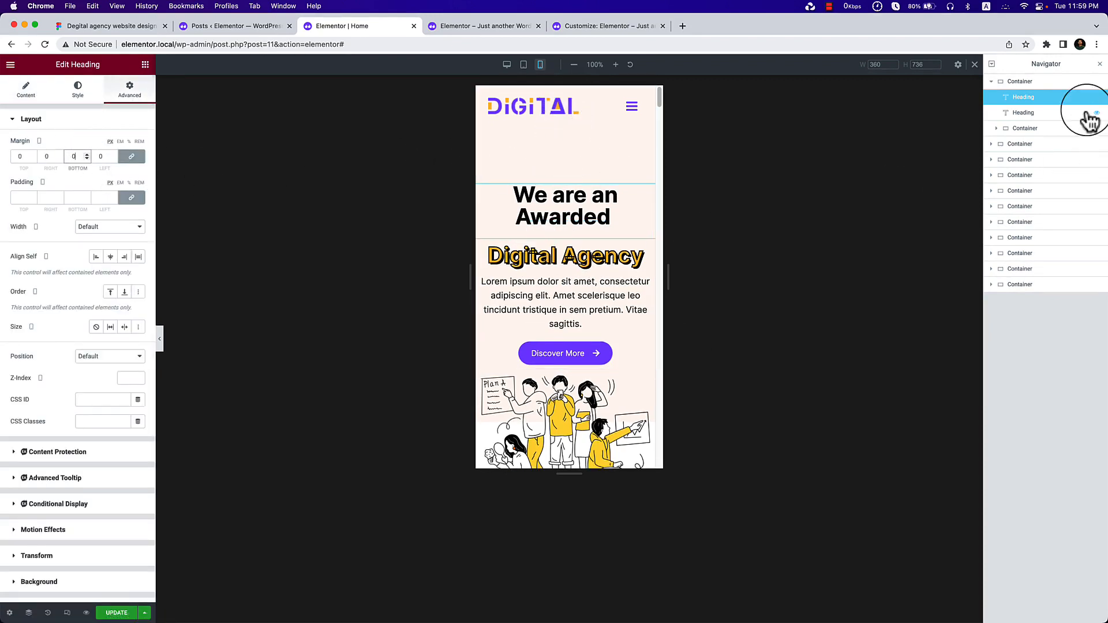
Set the hero container's mobile padding to 135 px at the top and 0 on the other sides.
click(1030, 81)
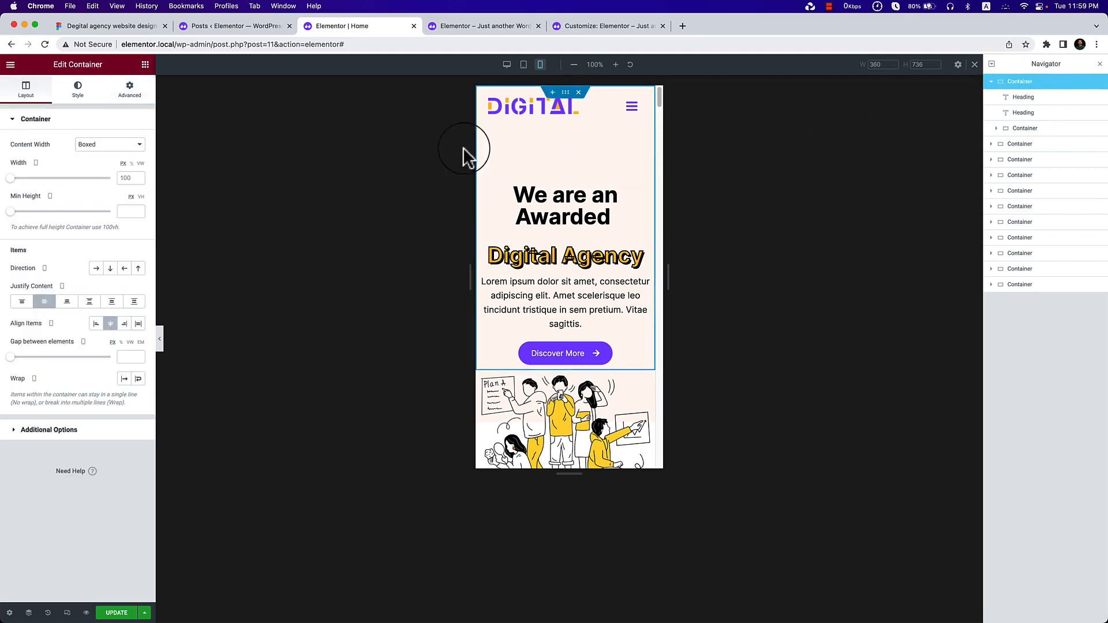
click(129, 88)
click(130, 198)
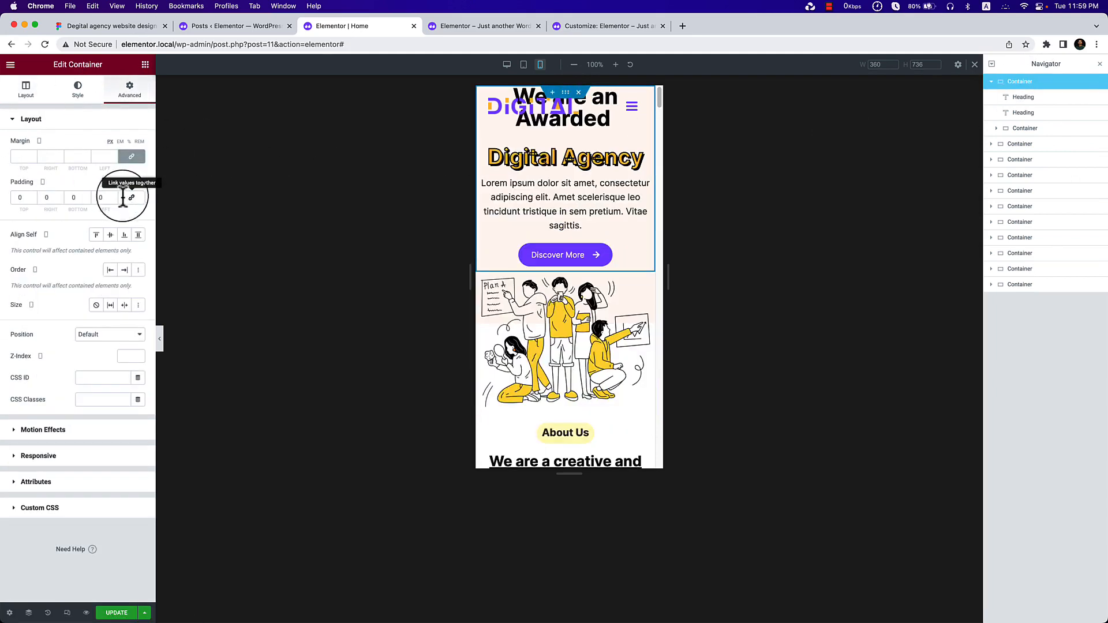
text(5)
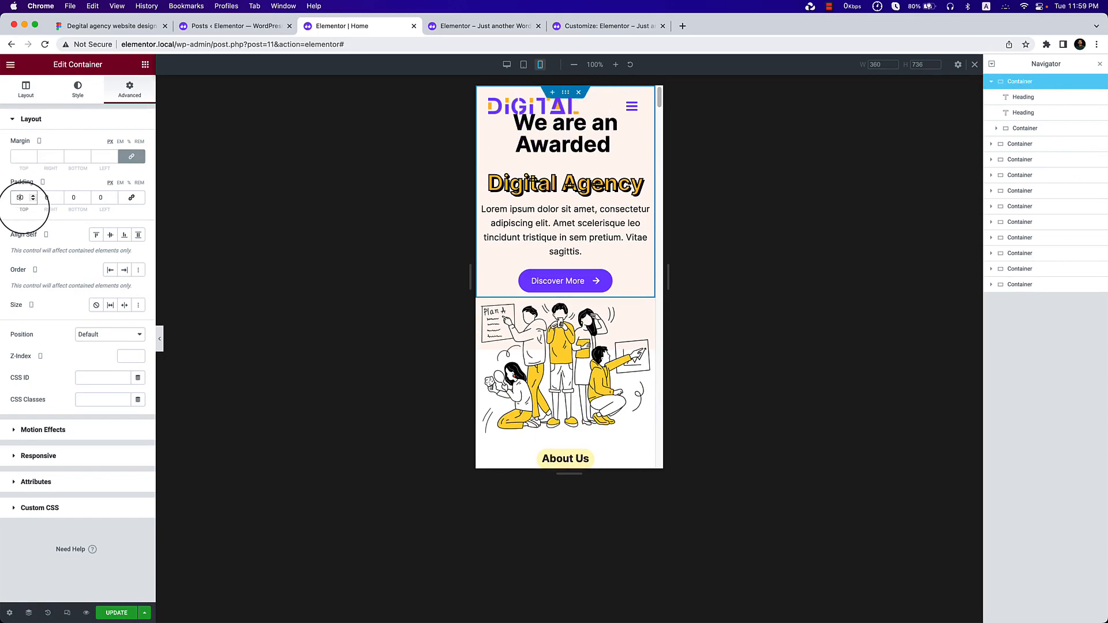
text(1)
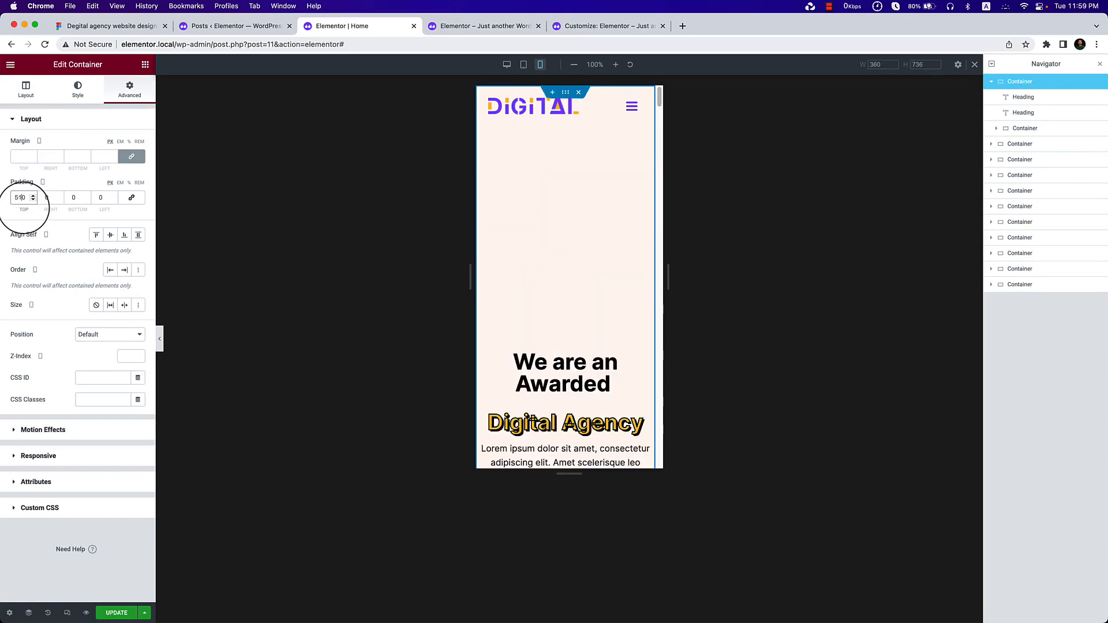
key(Down)
key(Down)
key(Down)
key(Down)
key(Down)
key(Down)
key(Down)
key(Down)
key(Down)
key(Down)
key(Down)
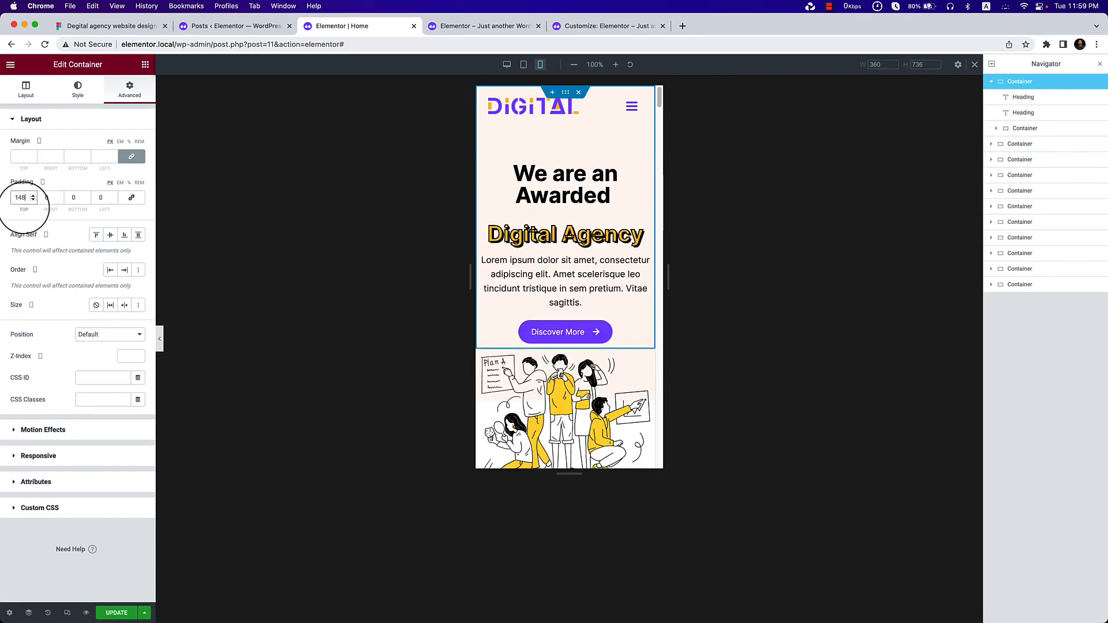
key(Down)
key(Down)
key(Down)
key(Down)
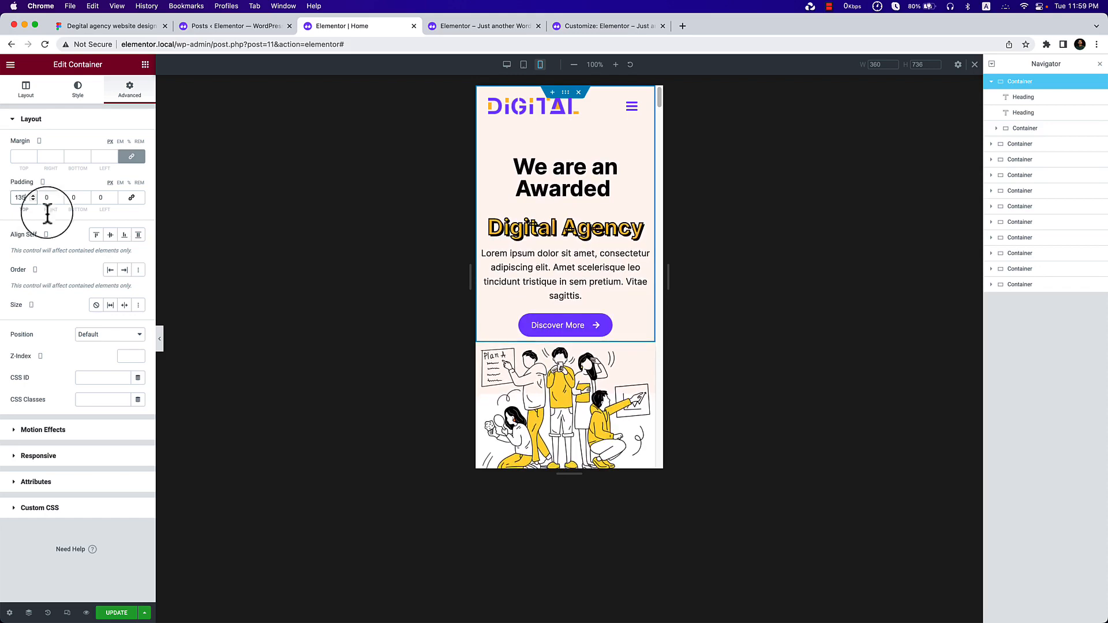
scroll(604, 271, down, 4)
scroll(606, 271, up, 4)
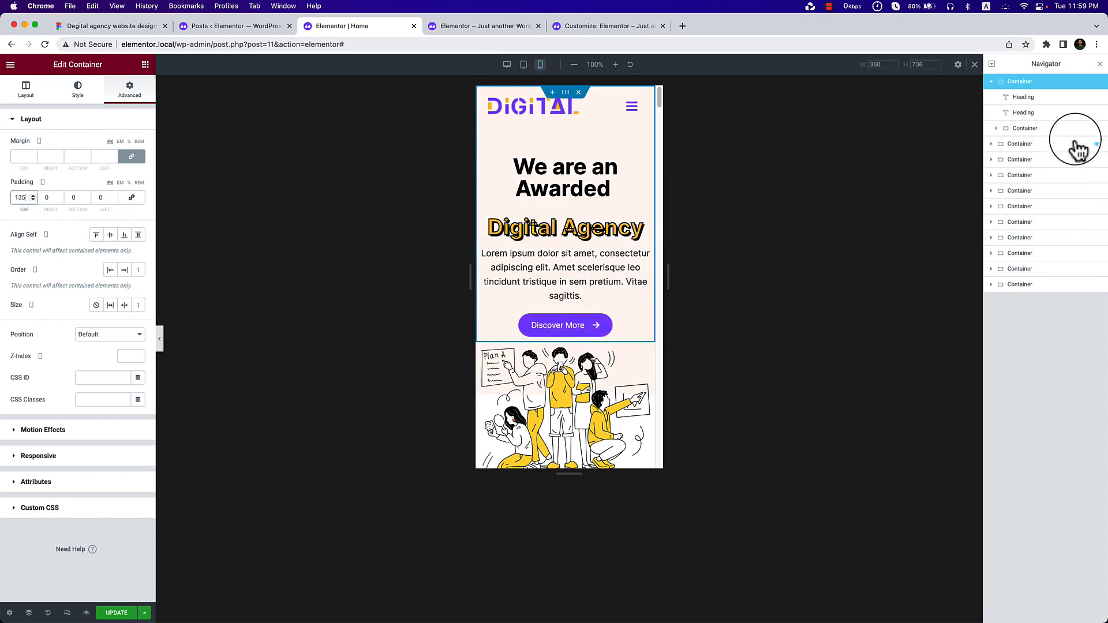
click(1029, 132)
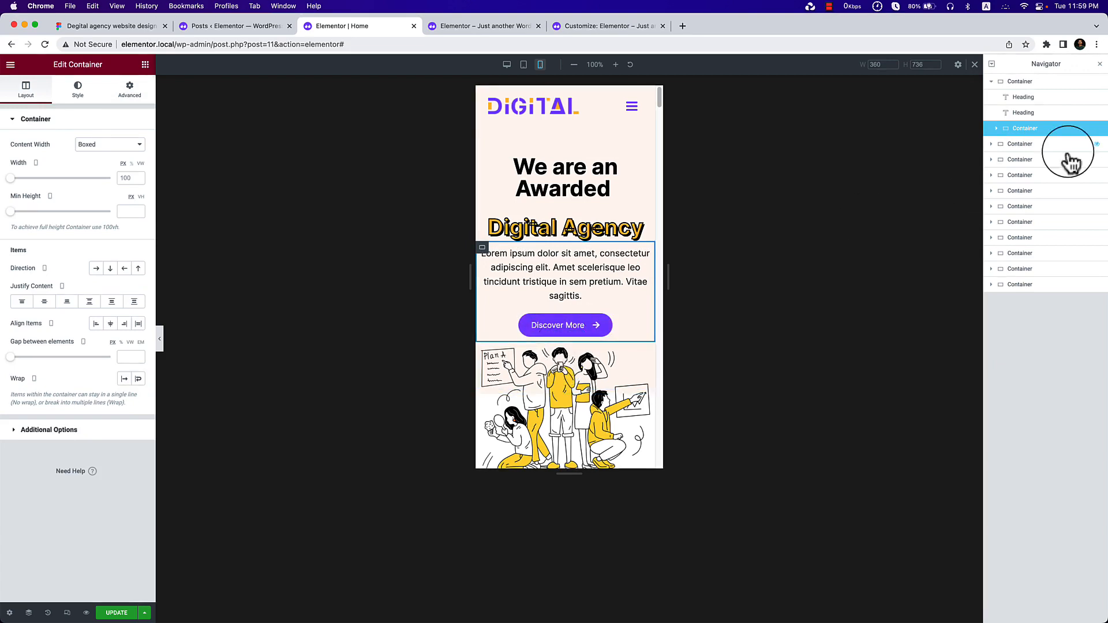
click(1019, 81)
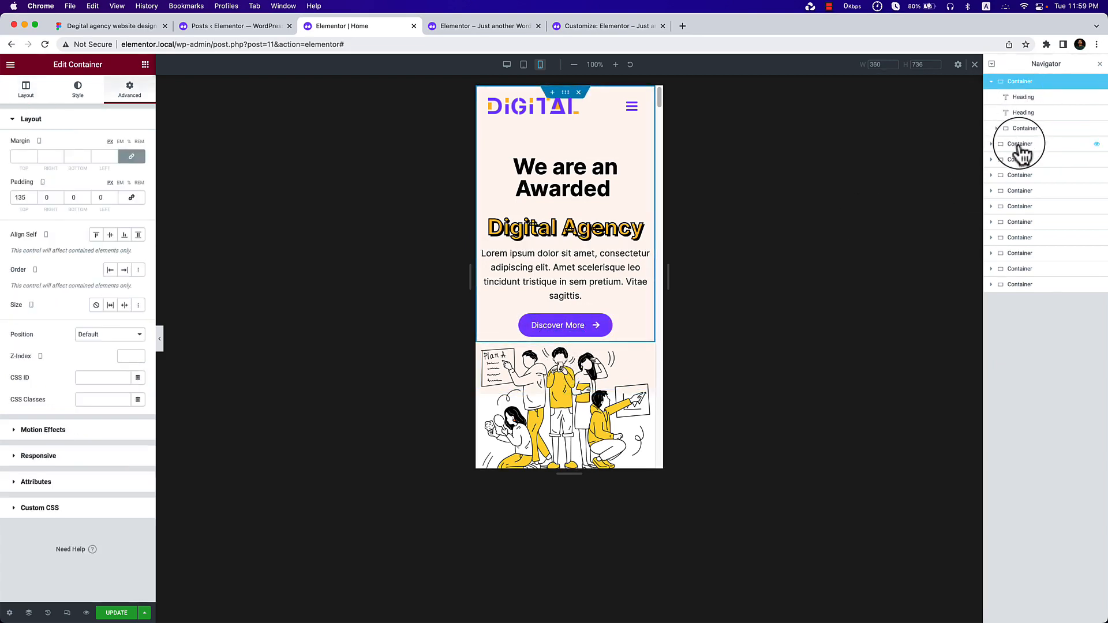
Stack the SEO Optimization and Email Marketing cards vertically on mobile by setting their container's direction to column.
click(1020, 145)
scroll(589, 349, down, 2)
scroll(588, 348, down, 5)
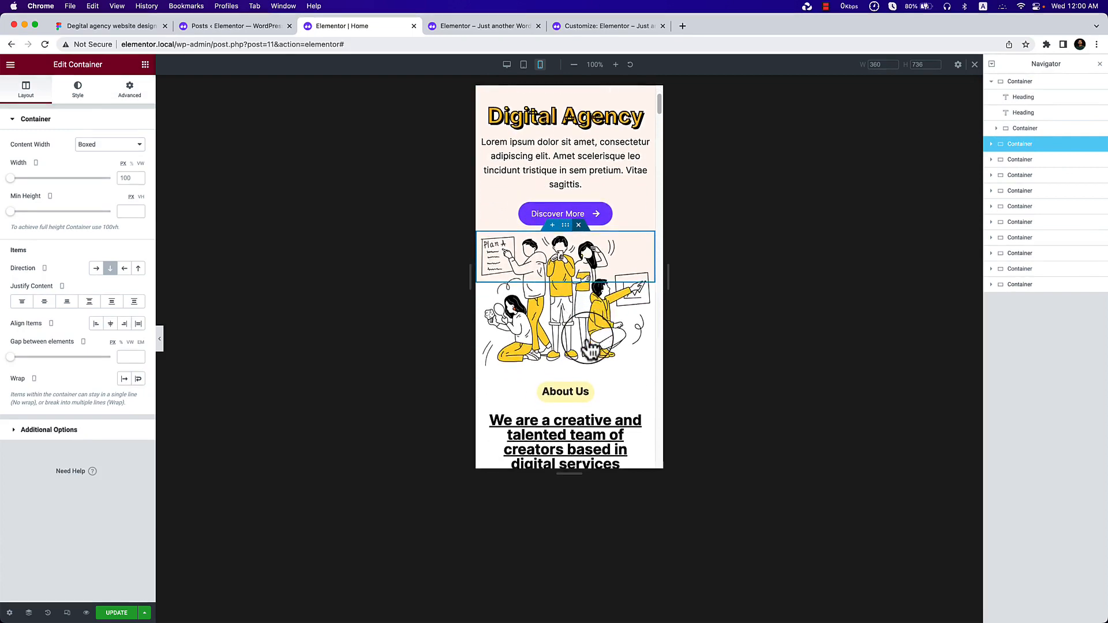
scroll(586, 336, down, 6)
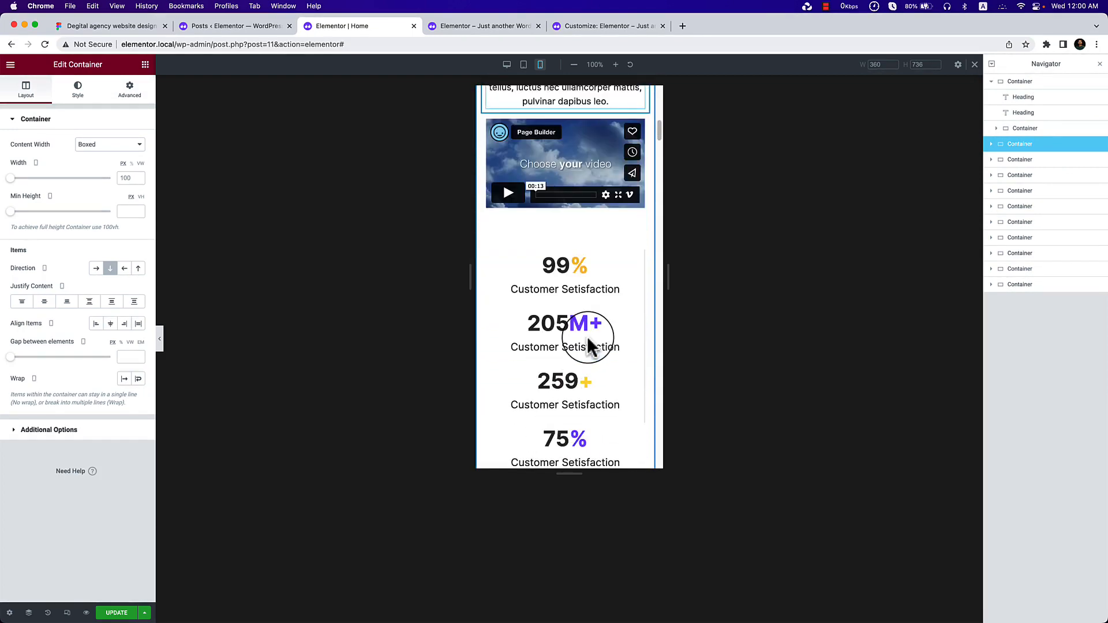
scroll(595, 335, down, 3)
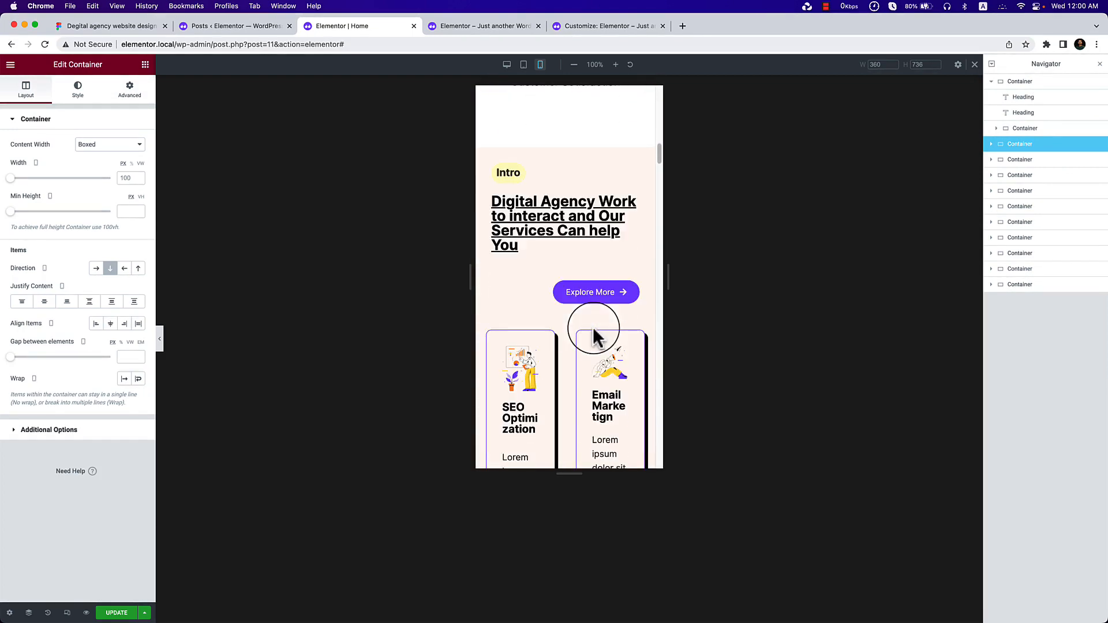
scroll(596, 277, down, 3)
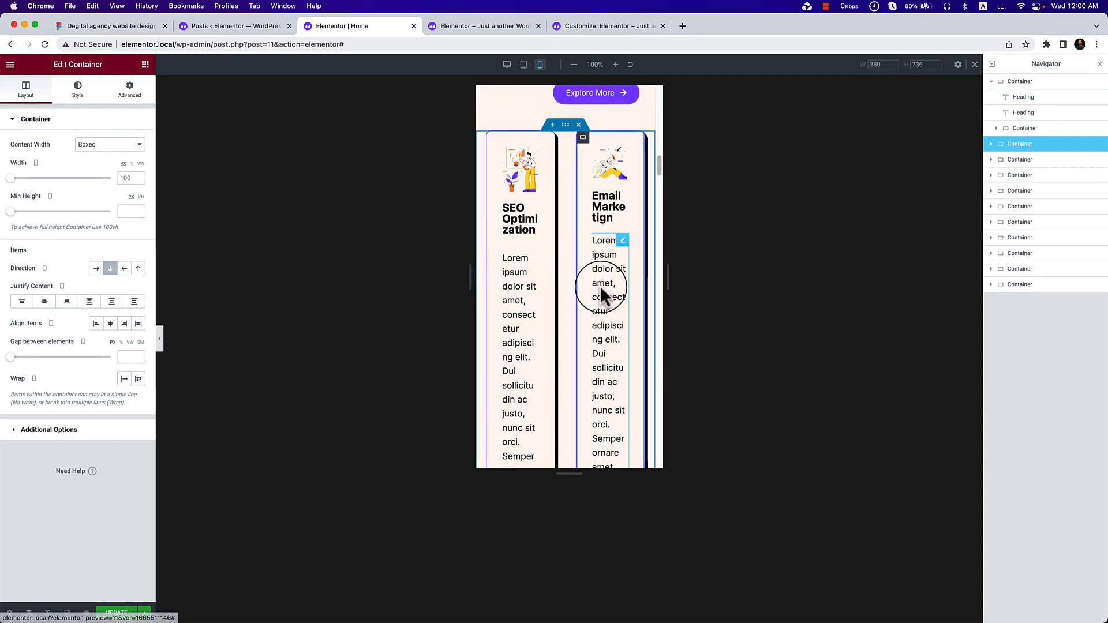
click(566, 127)
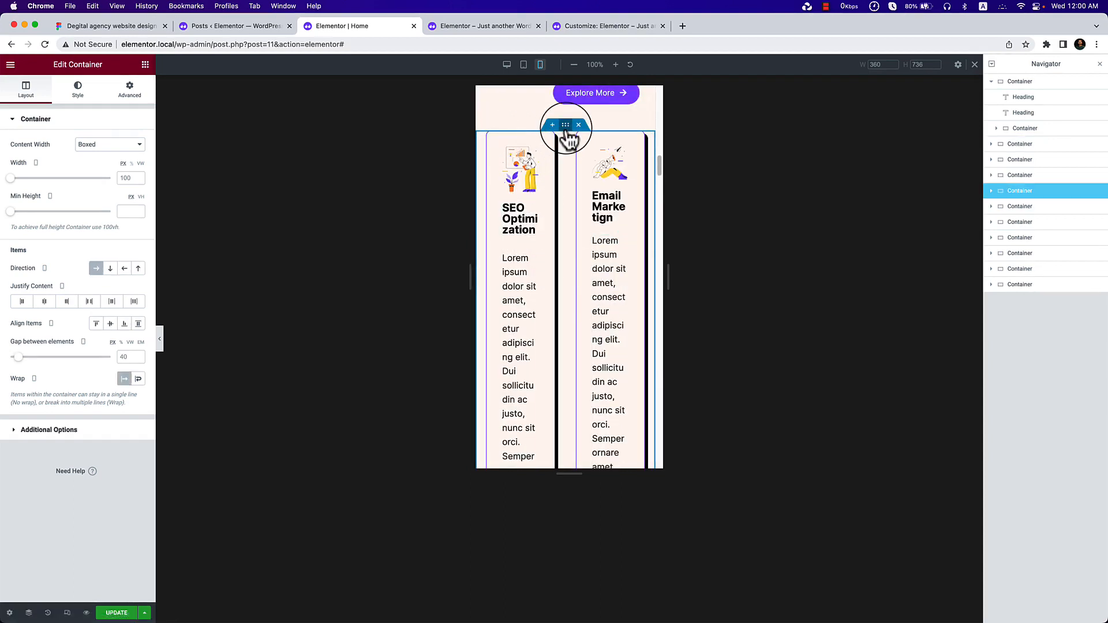
click(110, 268)
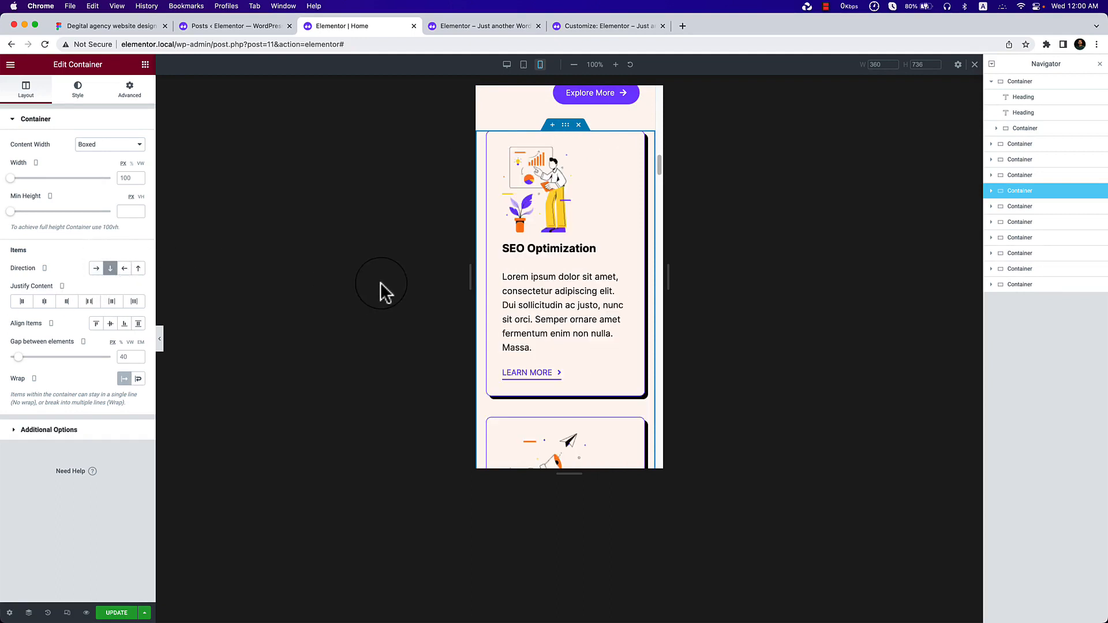
Set the container holding the Web Development and UI UX Design cards to column direction on mobile.
scroll(573, 271, down, 5)
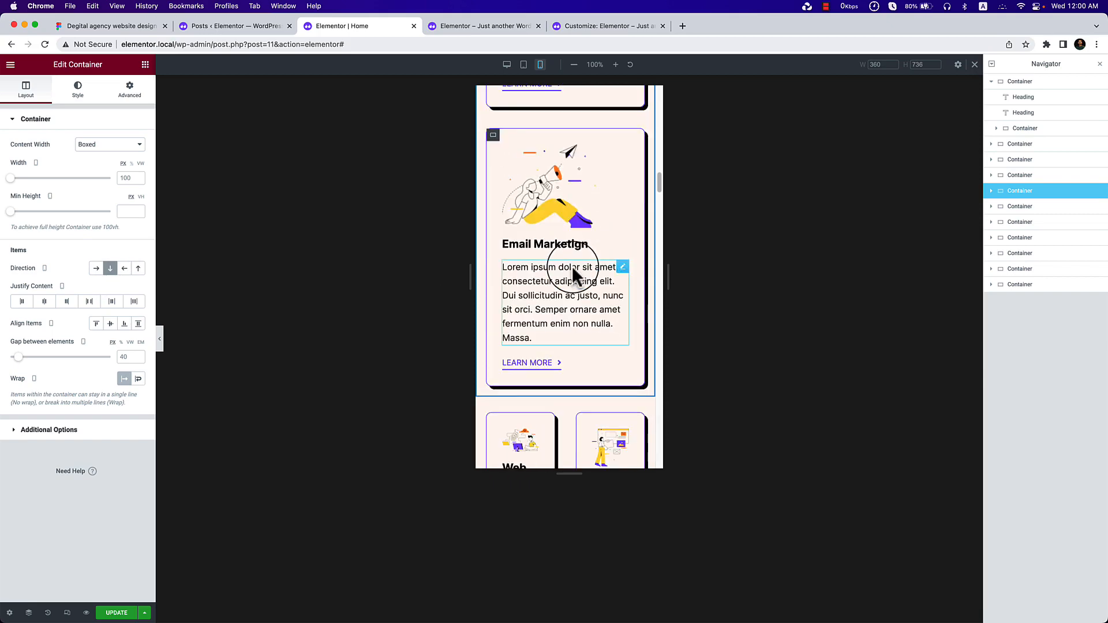
scroll(572, 266, down, 3)
click(565, 198)
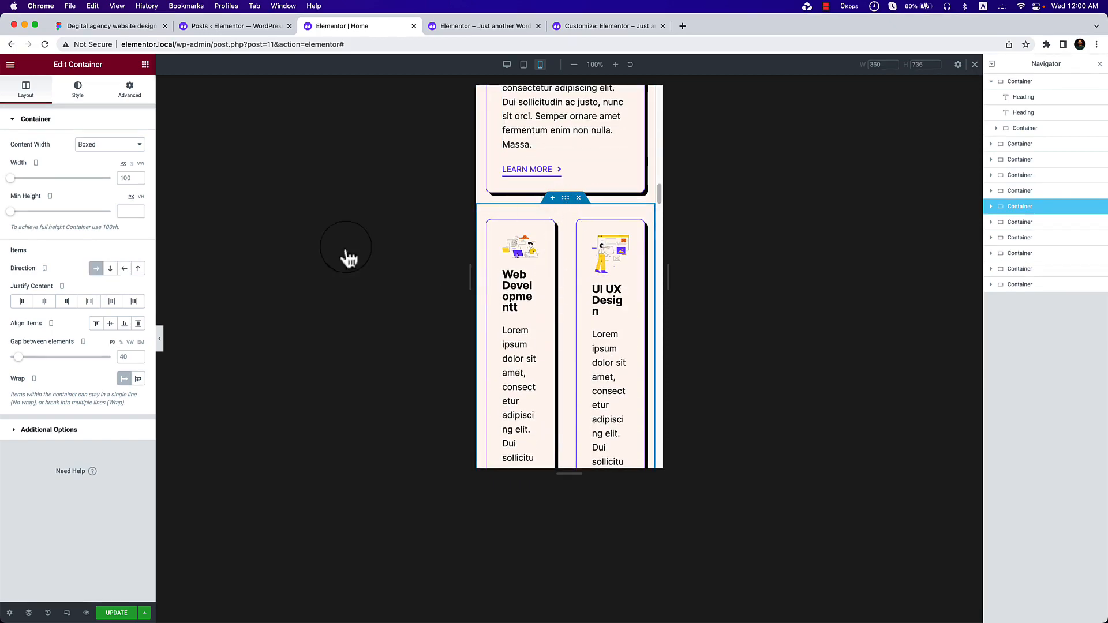
click(112, 269)
Review the mobile layout from the testimonials through the FAQ and service sections to the blog posts.
scroll(502, 323, down, 10)
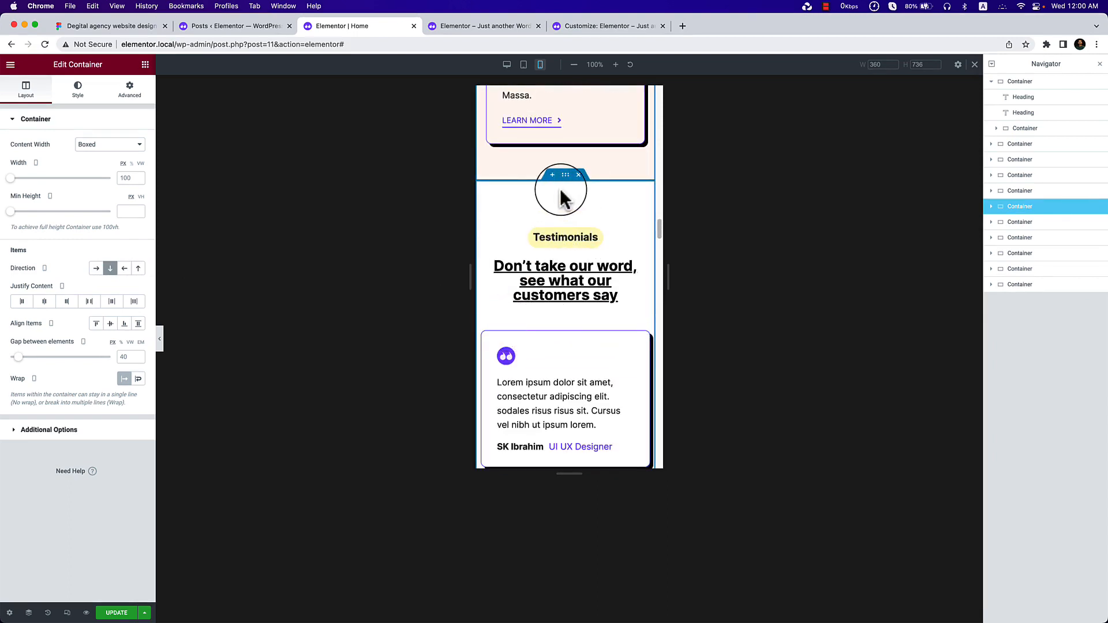
scroll(576, 259, down, 2)
scroll(615, 254, down, 5)
scroll(617, 266, down, 10)
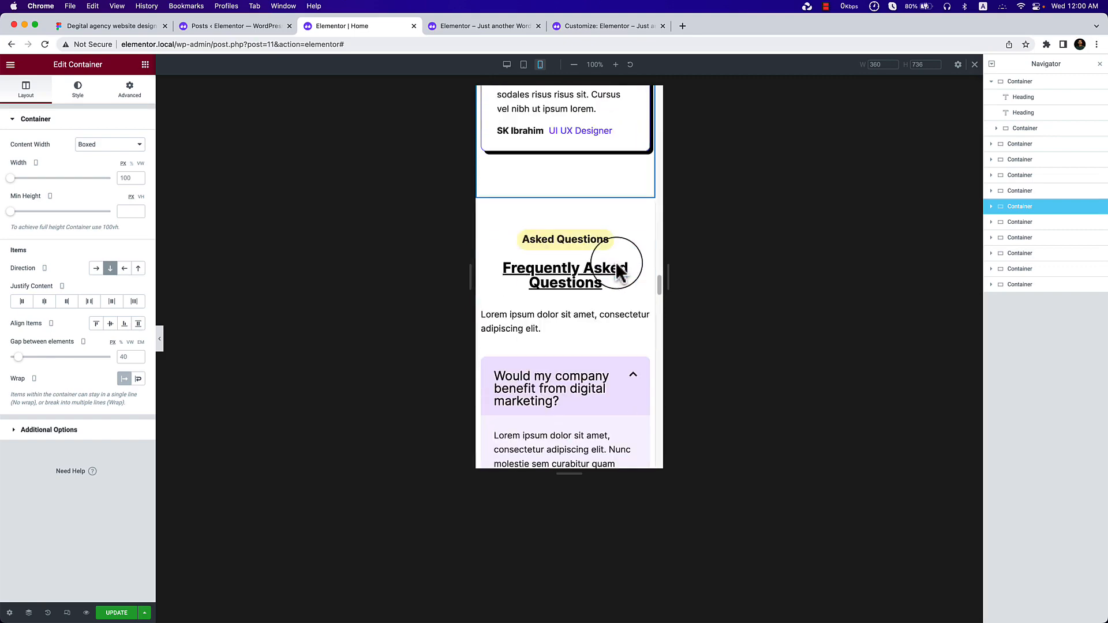
scroll(616, 266, down, 15)
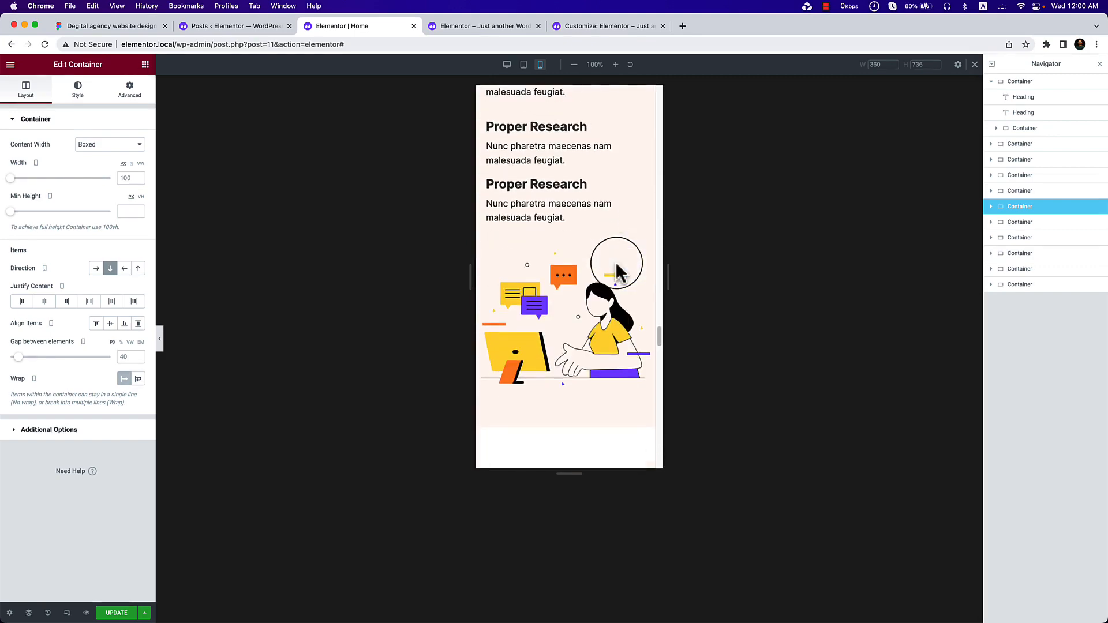
scroll(616, 266, up, 5)
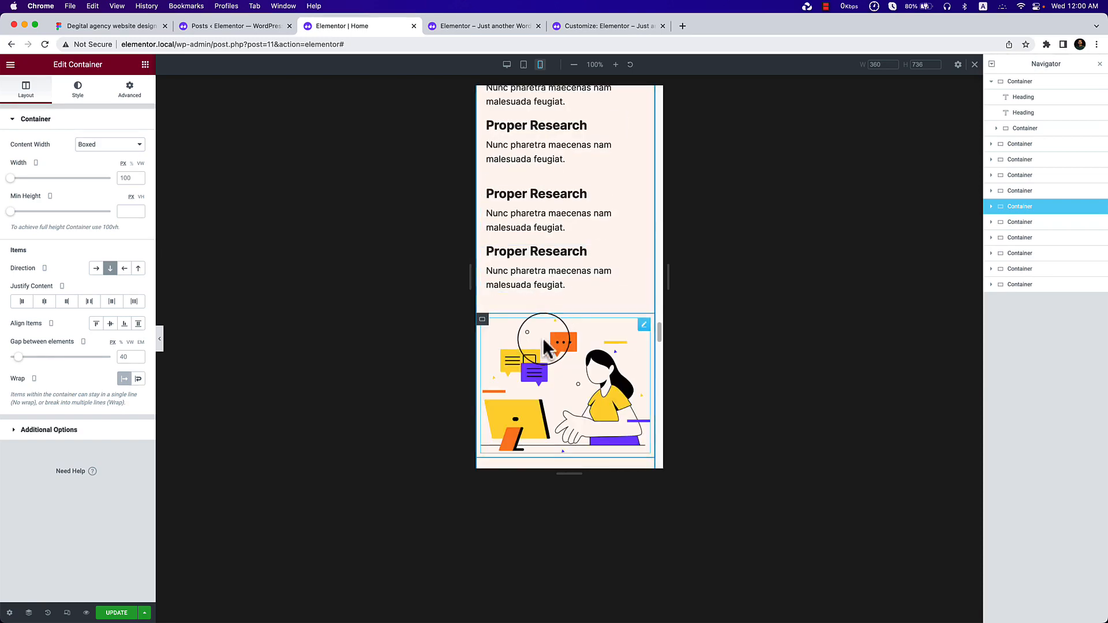
scroll(543, 338, up, 1)
scroll(536, 257, up, 2)
scroll(544, 275, down, 7)
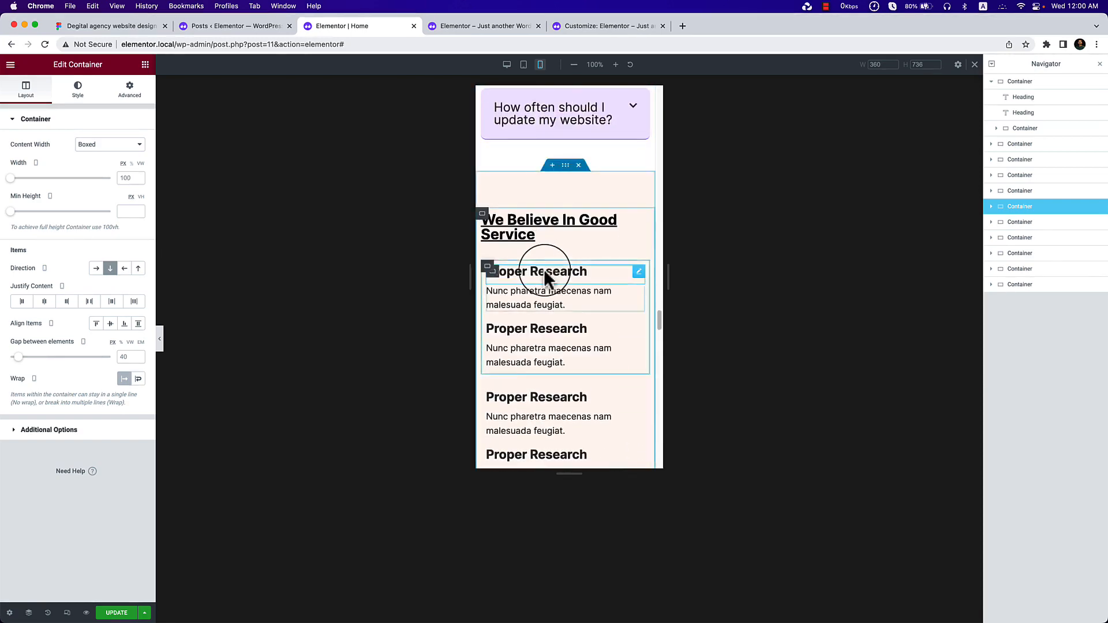
scroll(566, 304, down, 12)
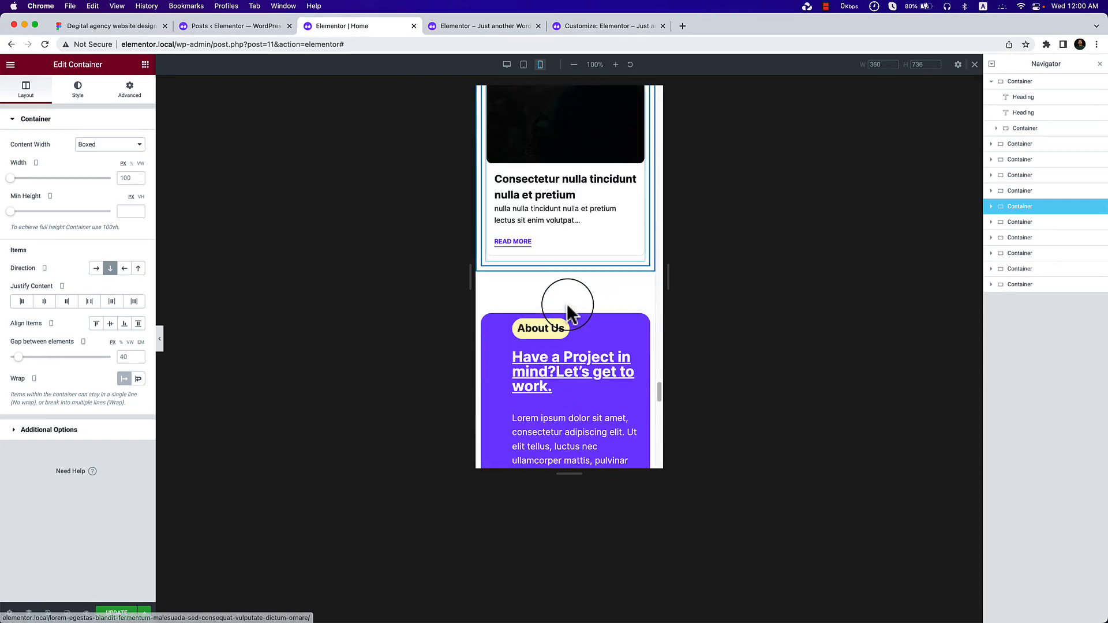
Unlink the mobile padding of the purple "Have a Project in mind?" container and set its top padding to 40 px.
scroll(566, 312, up, 2)
click(489, 188)
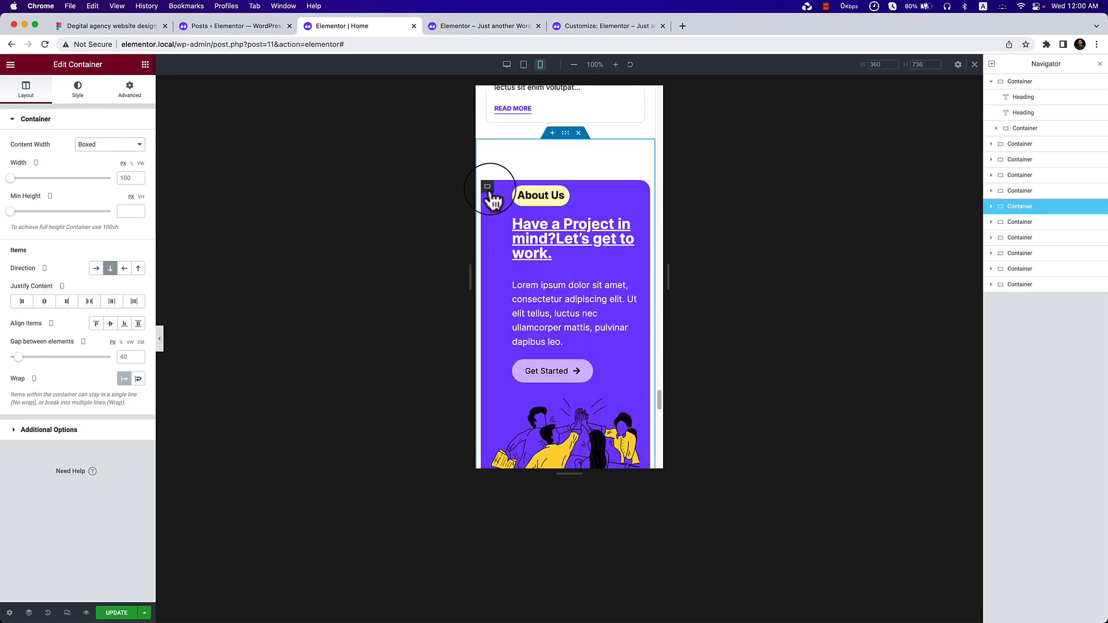
click(139, 99)
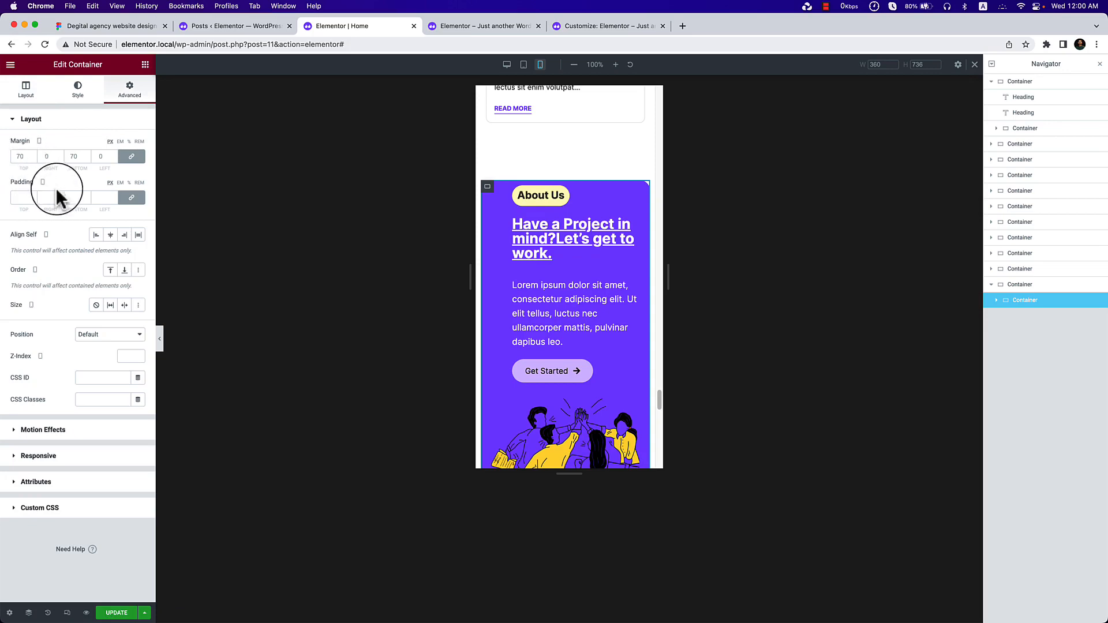
click(133, 203)
click(14, 199)
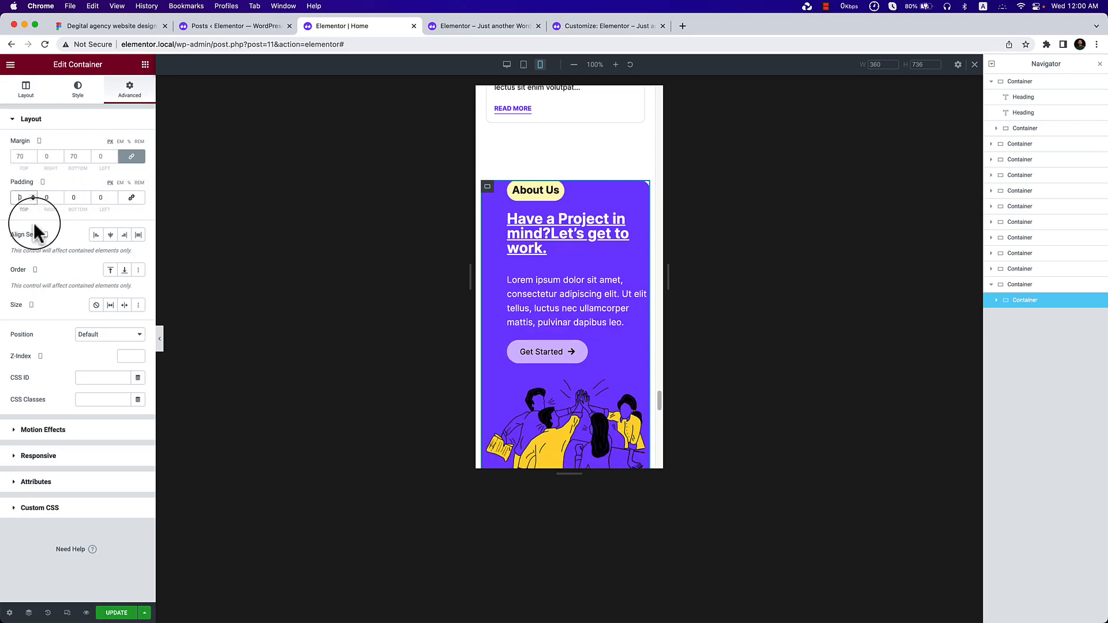
text(4)
Set the purple container's bottom padding on mobile to 12 px so its background reaches the illustration's lower edge.
click(71, 198)
text(4)
scroll(526, 341, down, 4)
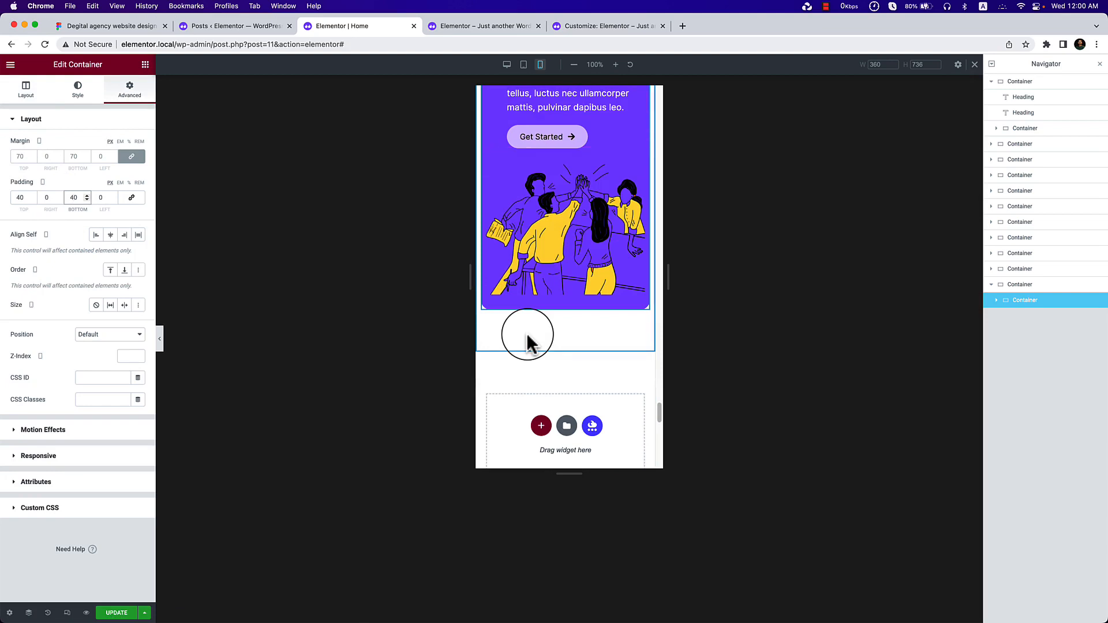
key(BackSpace)
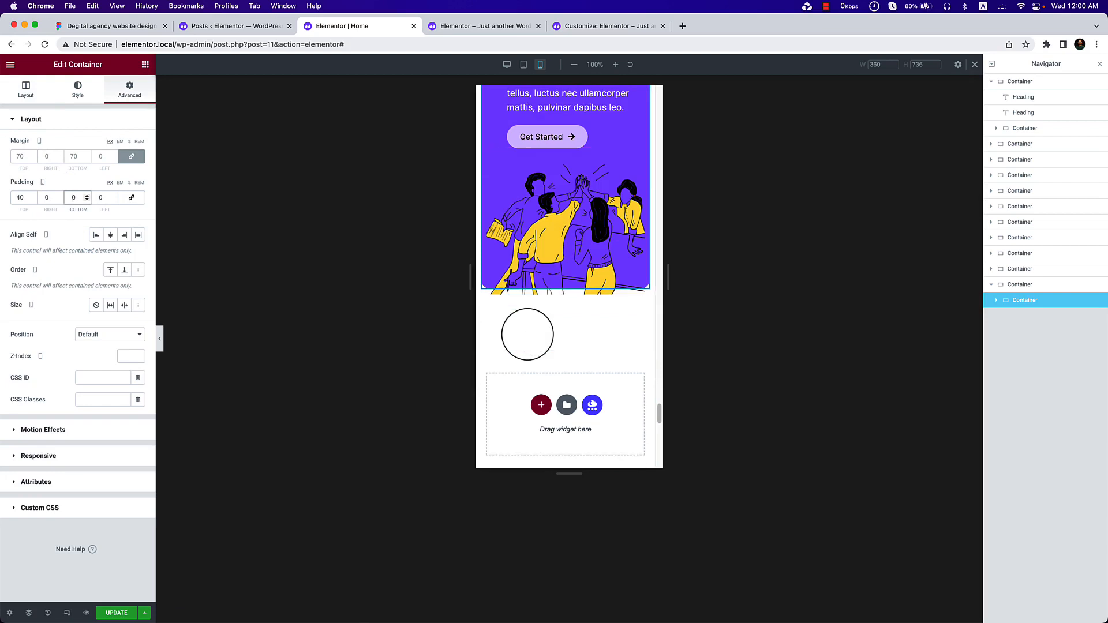
text(1)
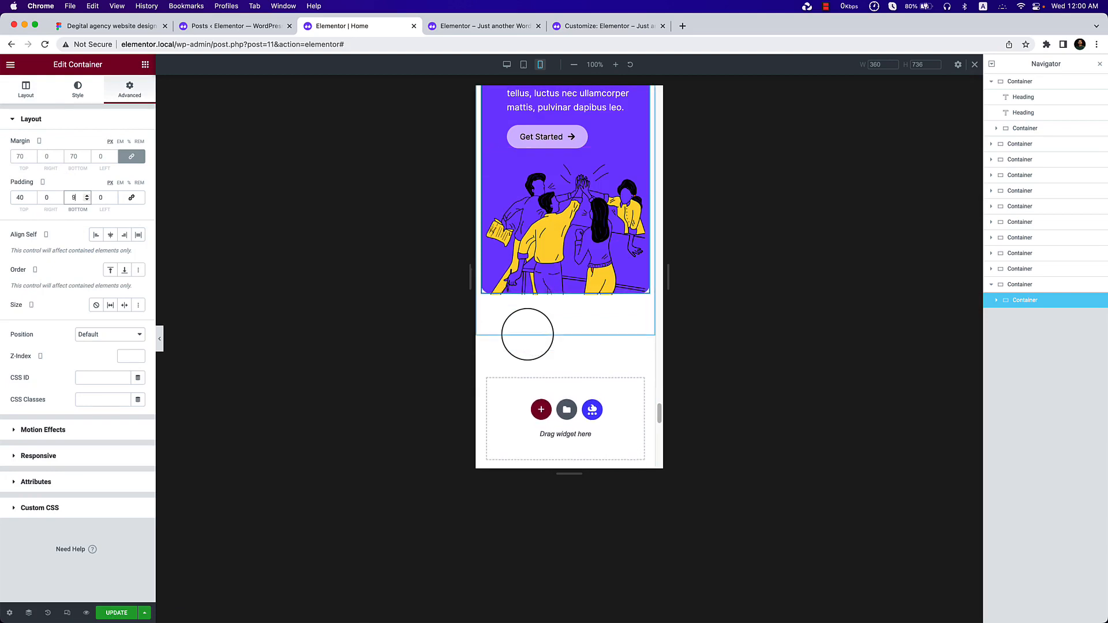
key(Up)
key(Up)
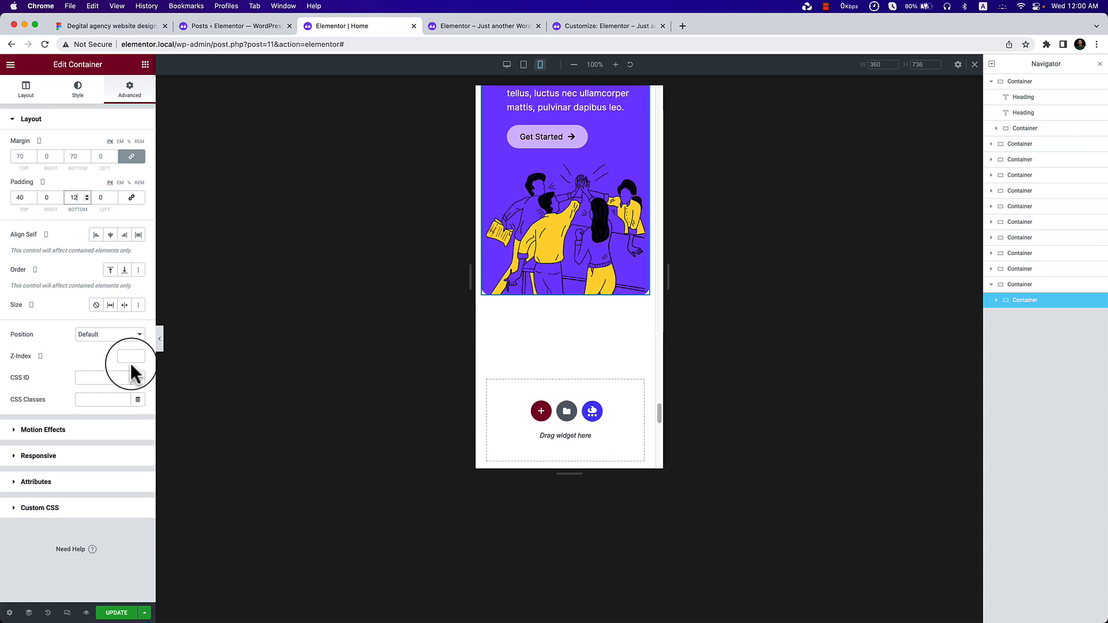
Hide the editing panels, review the mobile page from the footer back up to the hero, and restore the panels.
click(160, 341)
scroll(594, 363, down, 10)
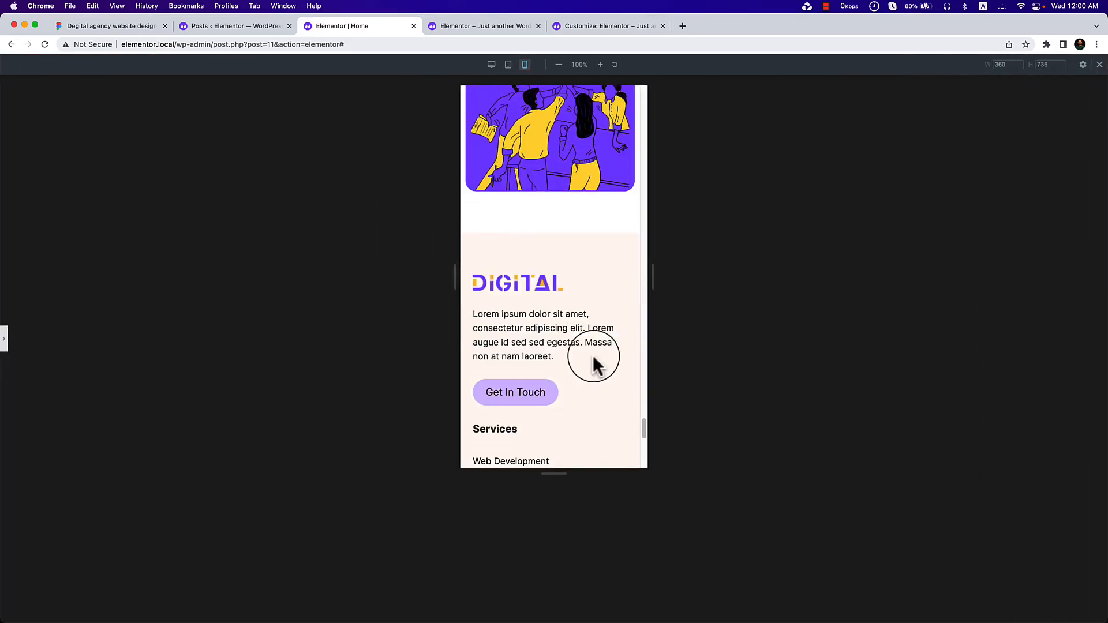
scroll(594, 364, up, 15)
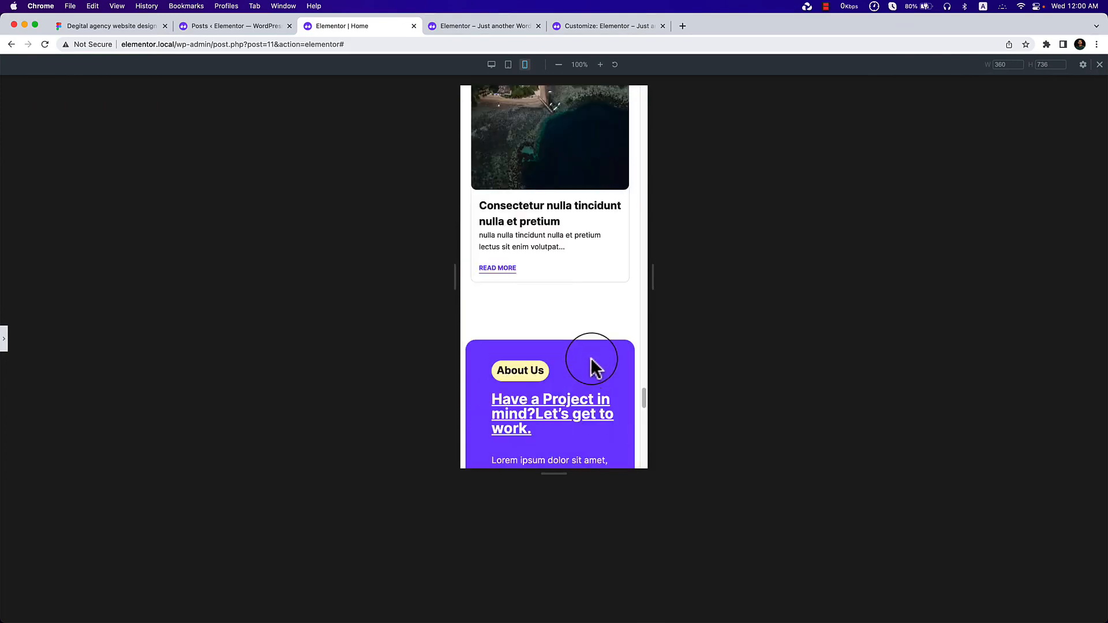
scroll(590, 370, up, 15)
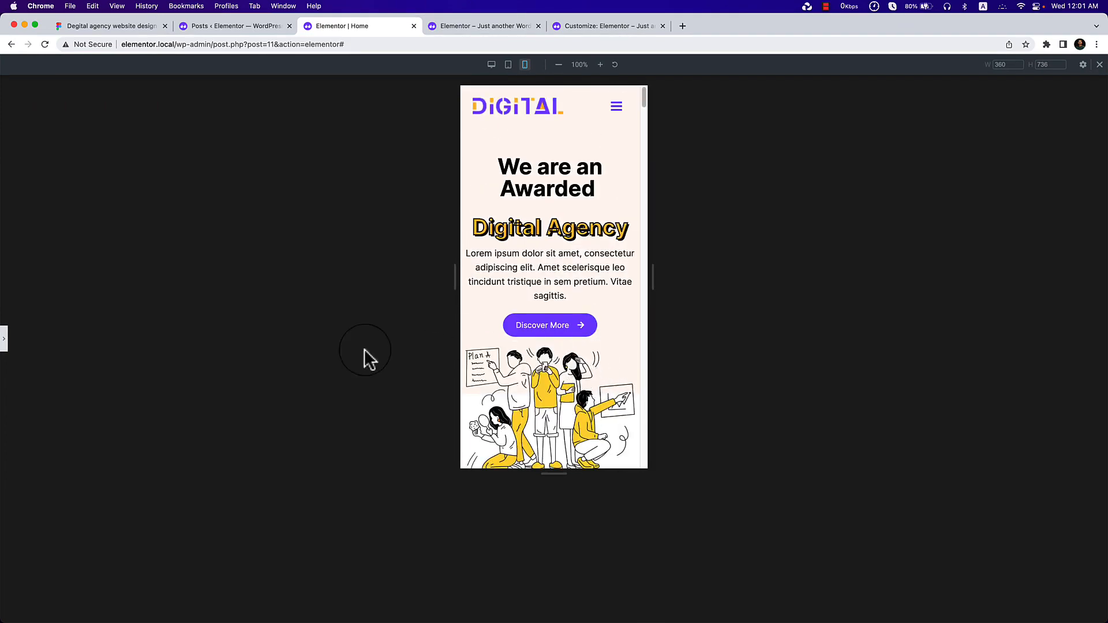
click(5, 341)
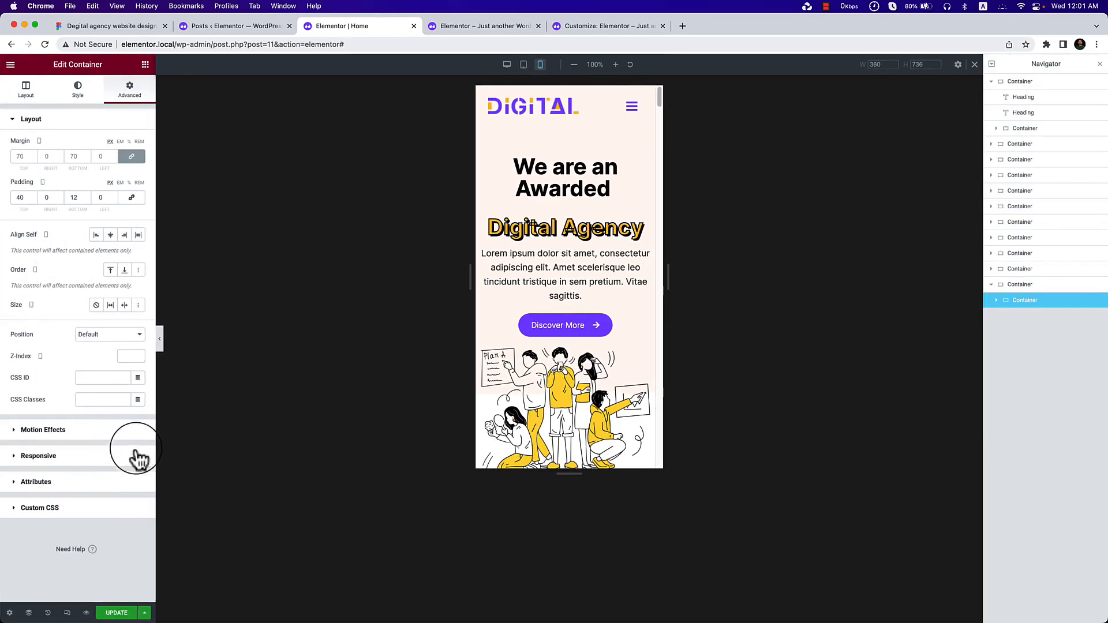
Switch to the live homepage tab, reload the page and close the developer tools.
click(506, 34)
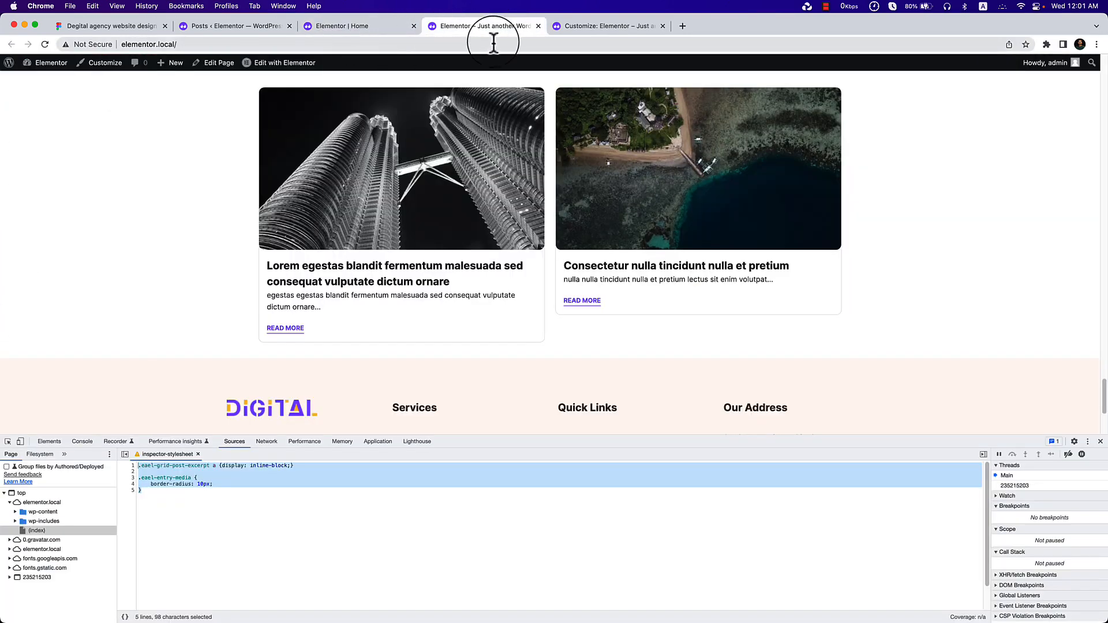
click(493, 43)
key(Return)
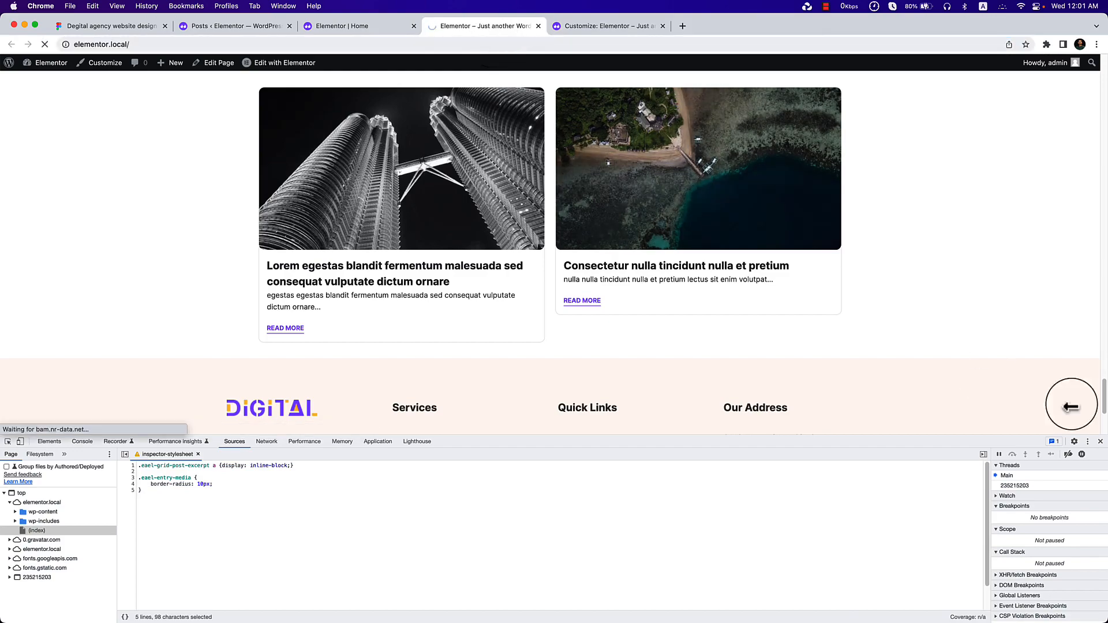
click(1100, 441)
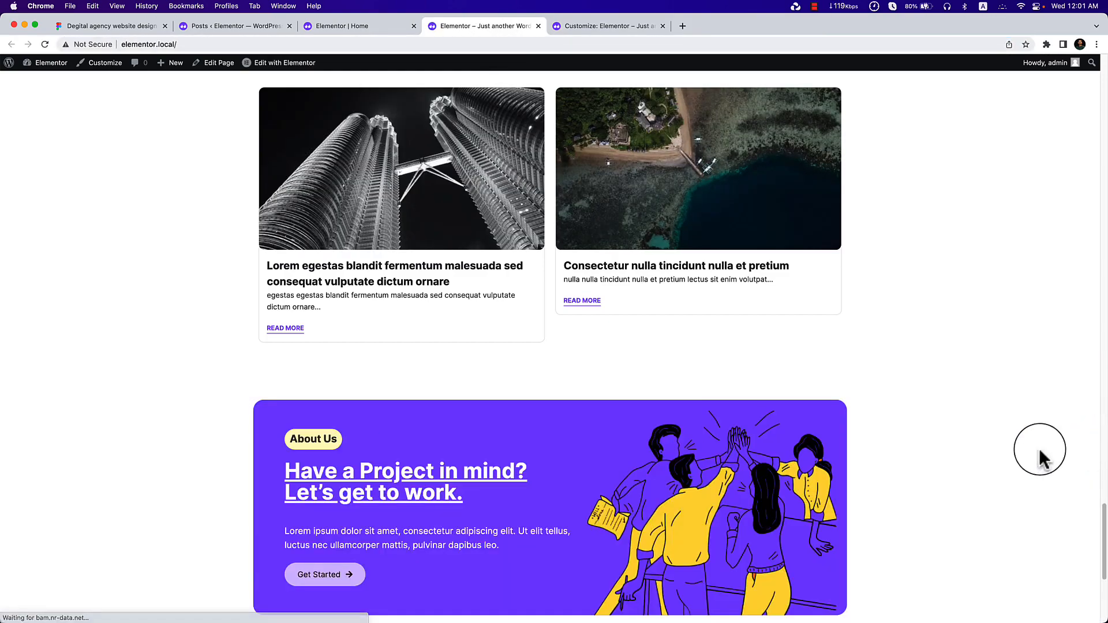
Review the live desktop homepage from the footer back up to the About Us section.
scroll(767, 513, down, 2)
scroll(768, 514, down, 3)
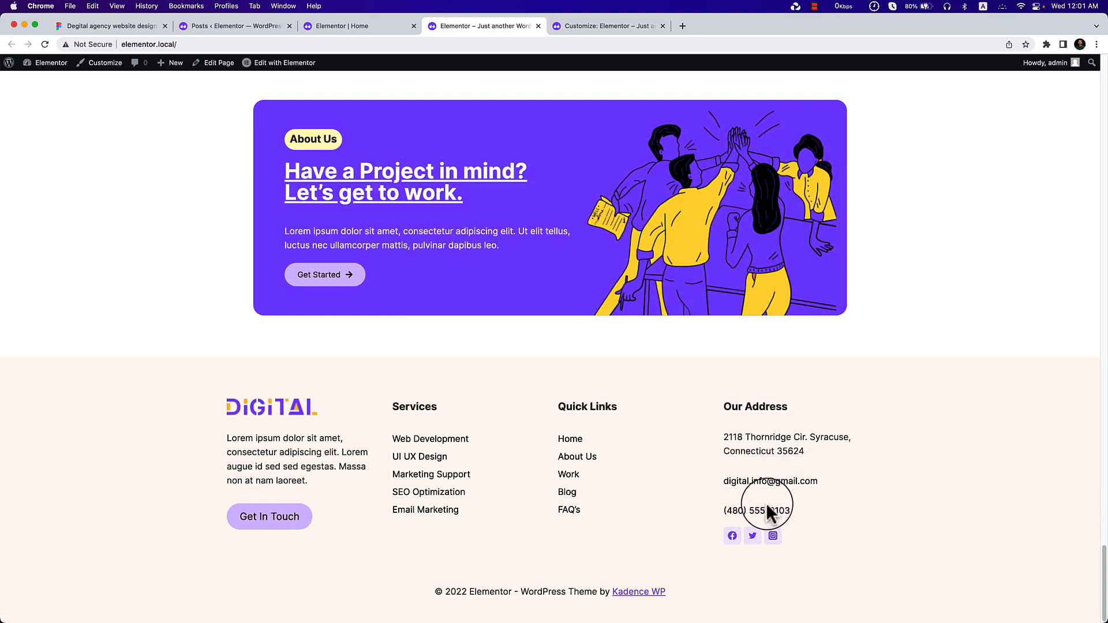
scroll(768, 506, up, 15)
scroll(765, 514, up, 10)
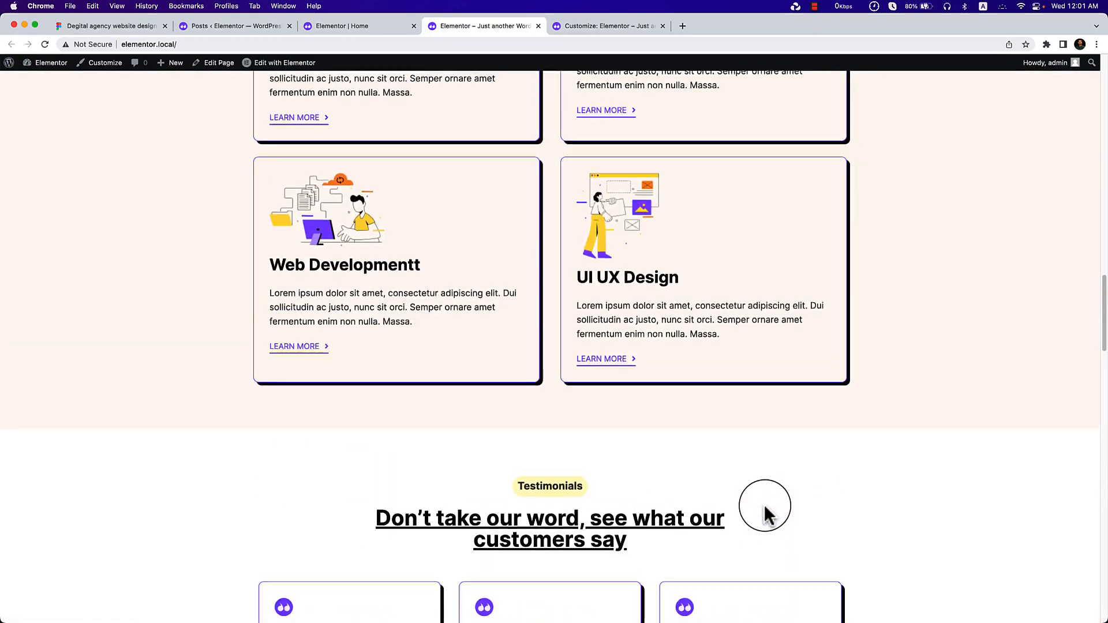
scroll(765, 516, up, 15)
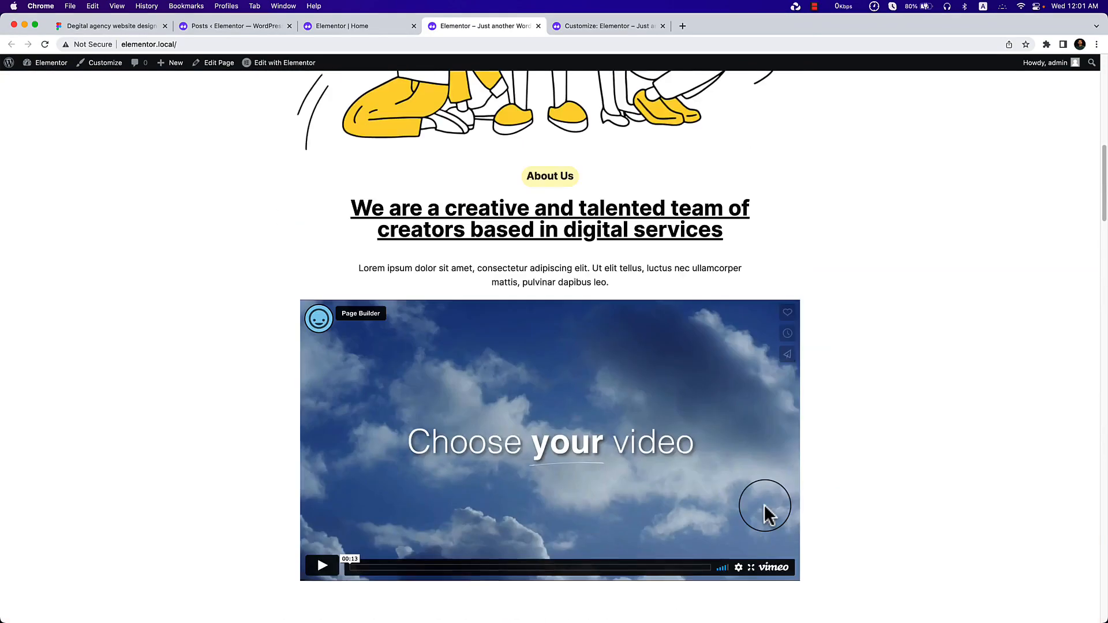